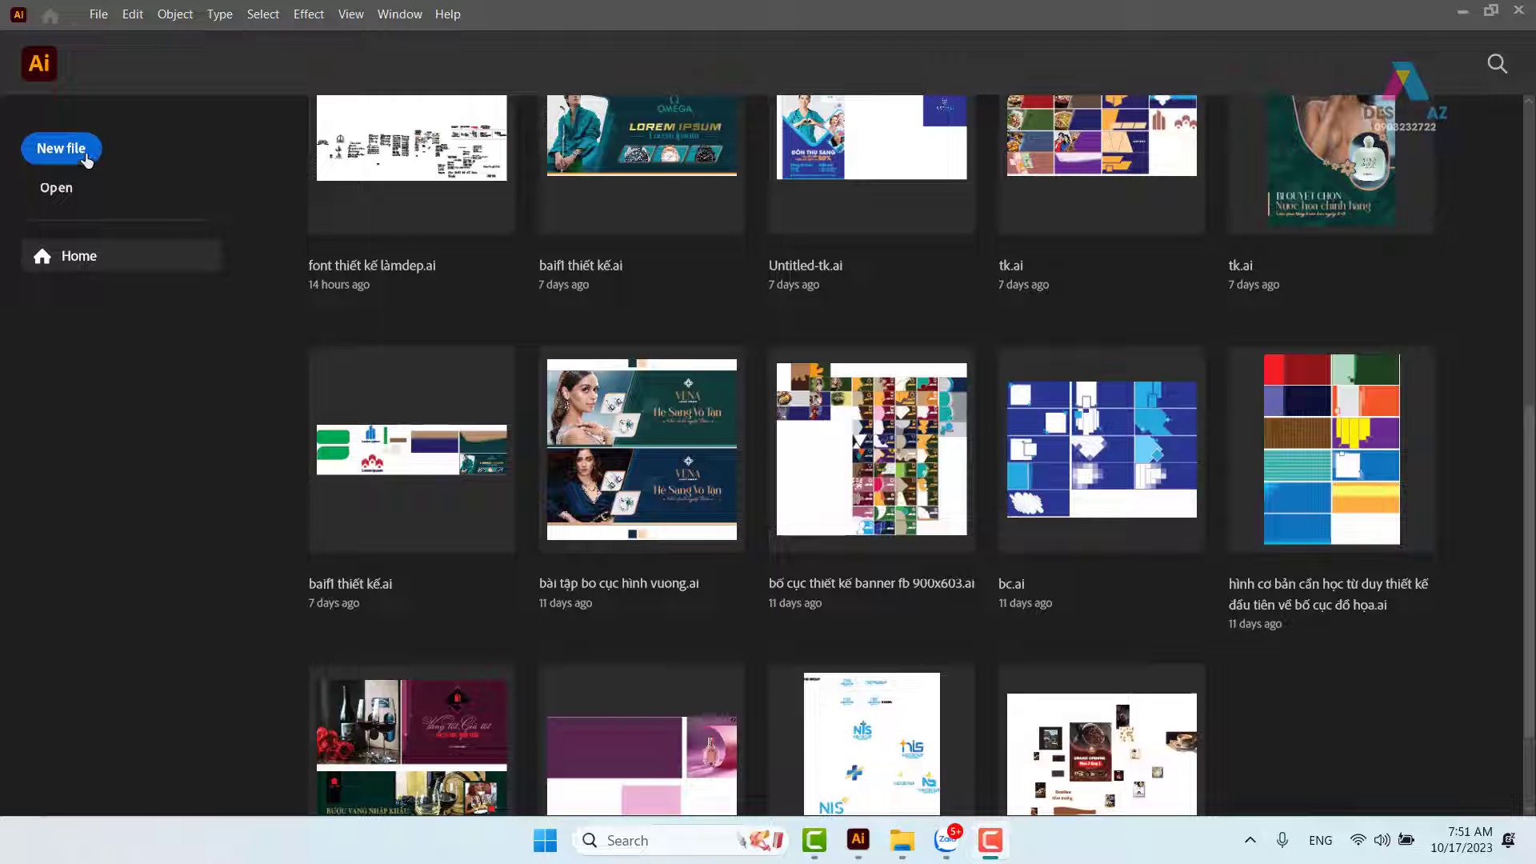
Start a new document based on the A4 print preset.
{"action": "left_click", "coordinate": [84, 157]}
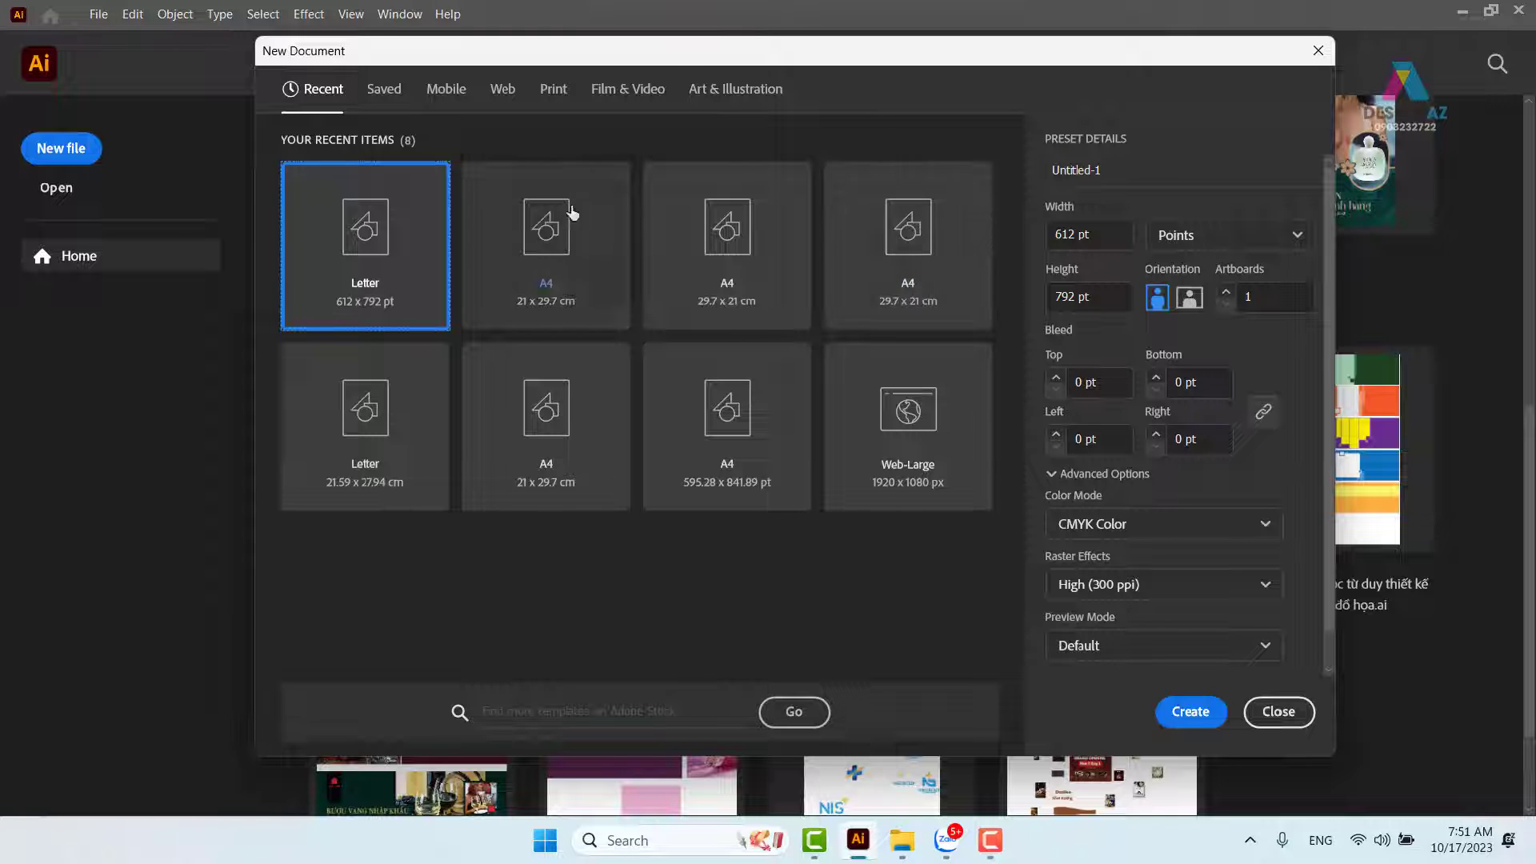
{"action": "left_click_drag", "start_coordinate": [680, 58], "coordinate": [644, 63]}
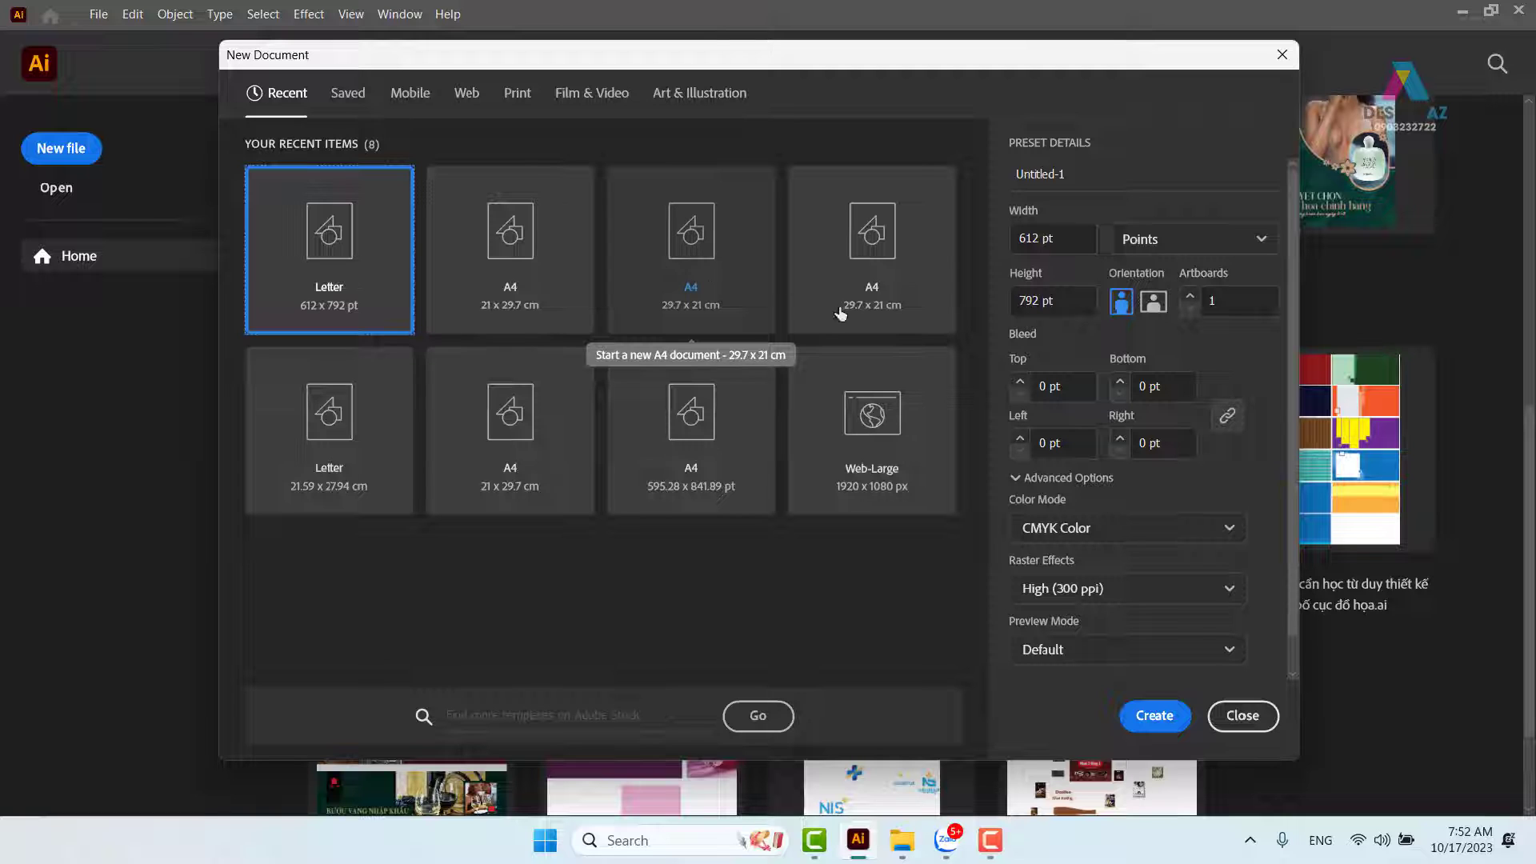
{"action": "left_click", "coordinate": [1077, 235]}
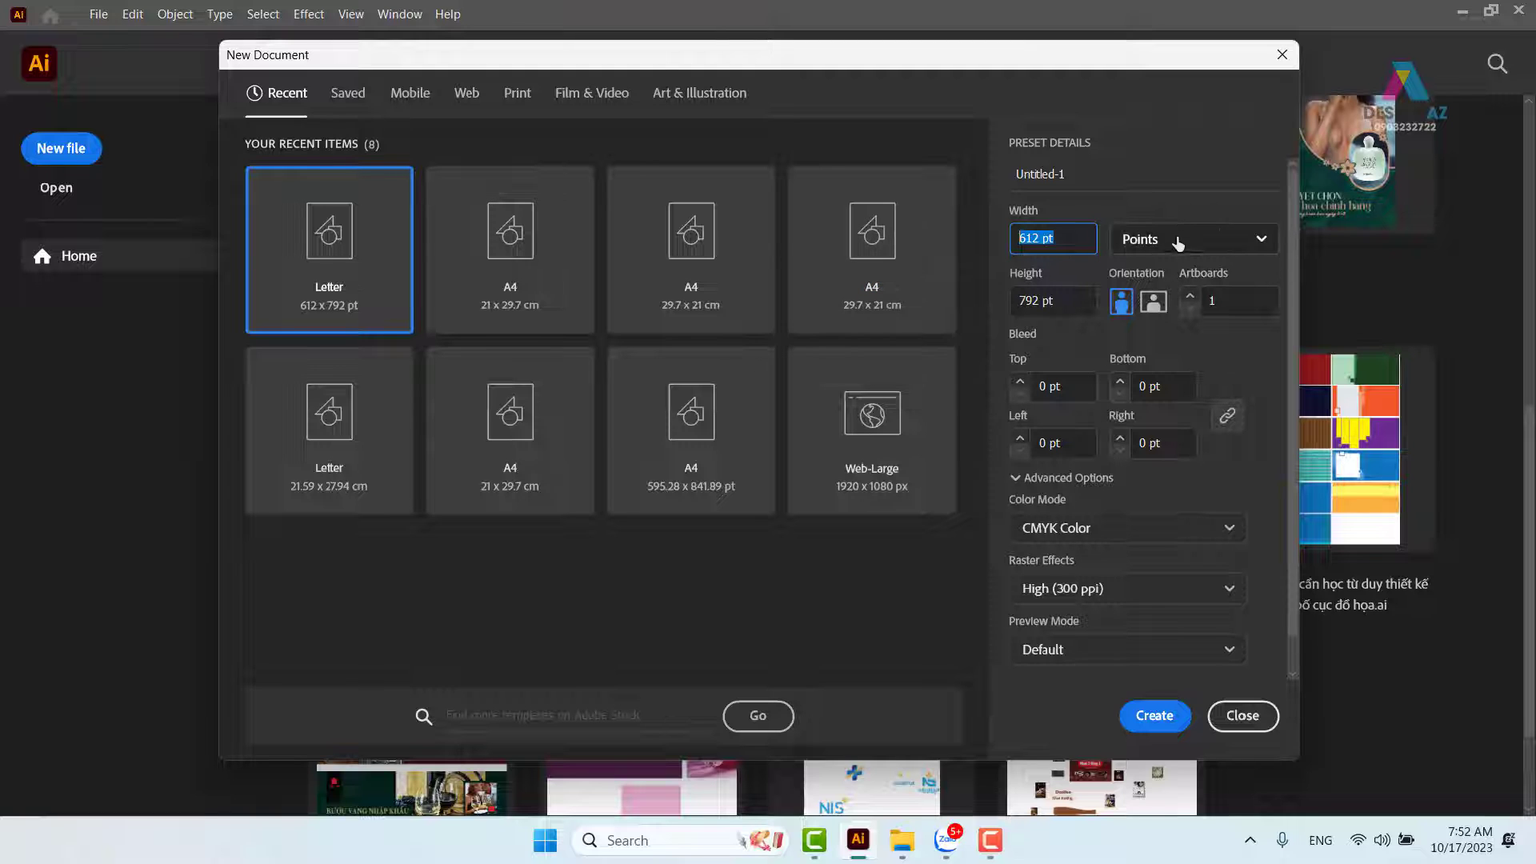
{"action": "left_click_drag", "start_coordinate": [1076, 176], "coordinate": [985, 190]}
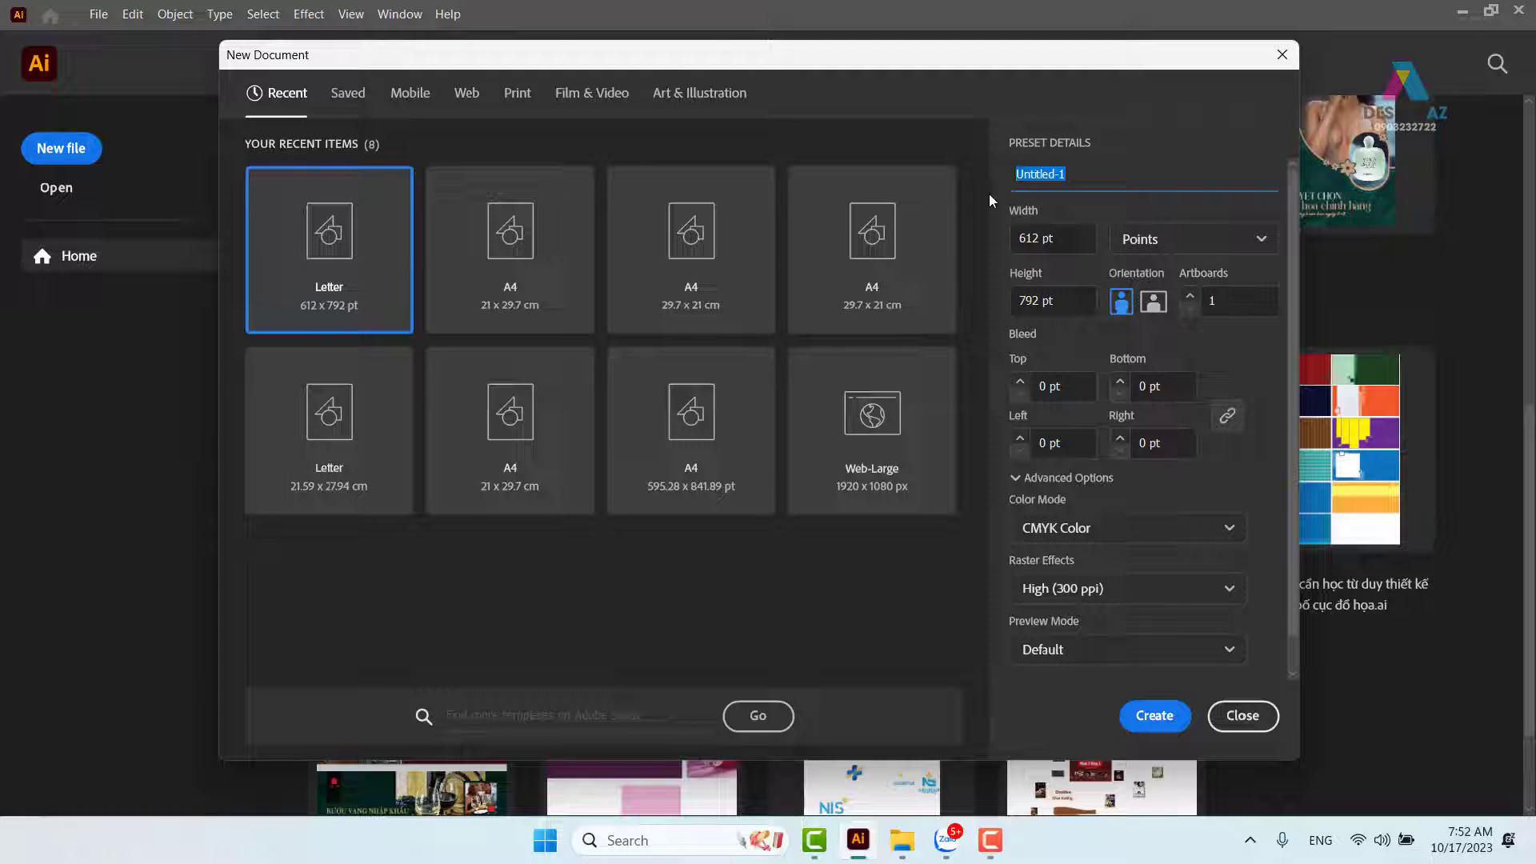
{"action": "left_click", "coordinate": [1066, 233]}
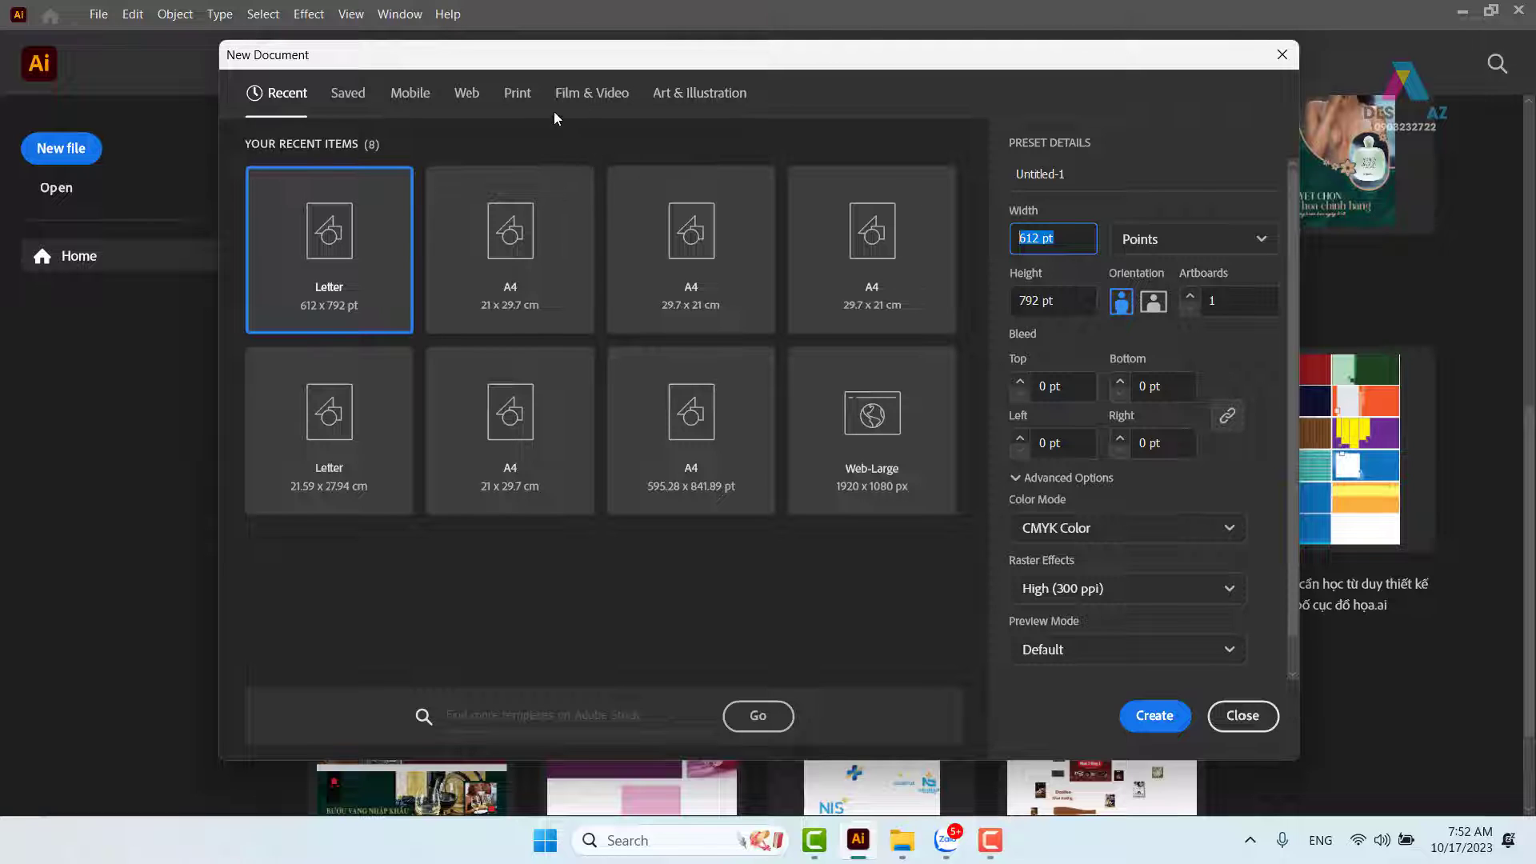
{"action": "left_click", "coordinate": [525, 98]}
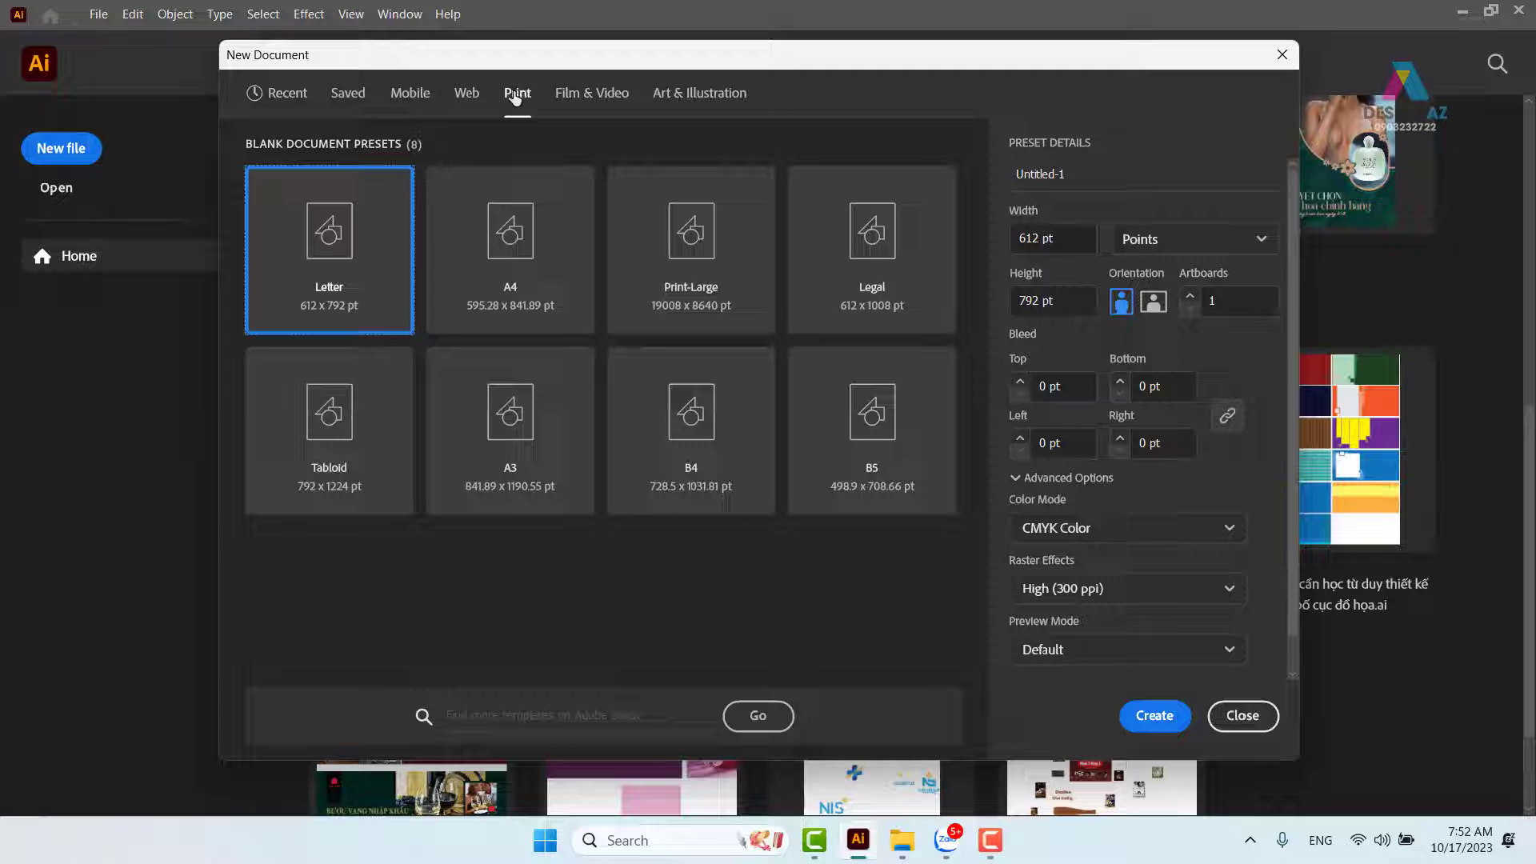
{"action": "left_click", "coordinate": [501, 257]}
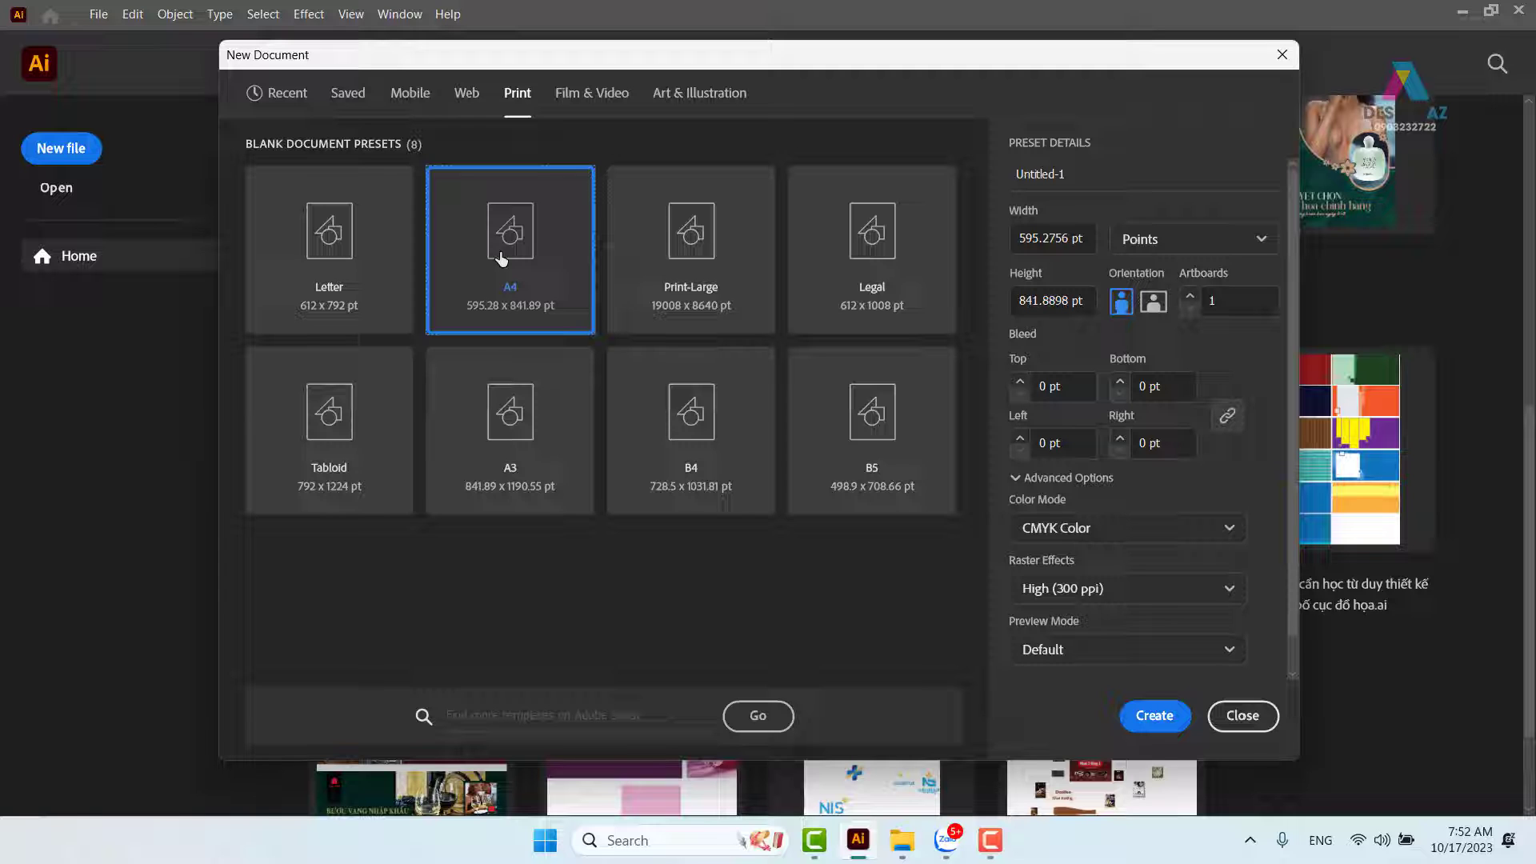
Try centimeters and millimeters as the measurement units for the new A4 document.
{"action": "left_click", "coordinate": [1199, 239]}
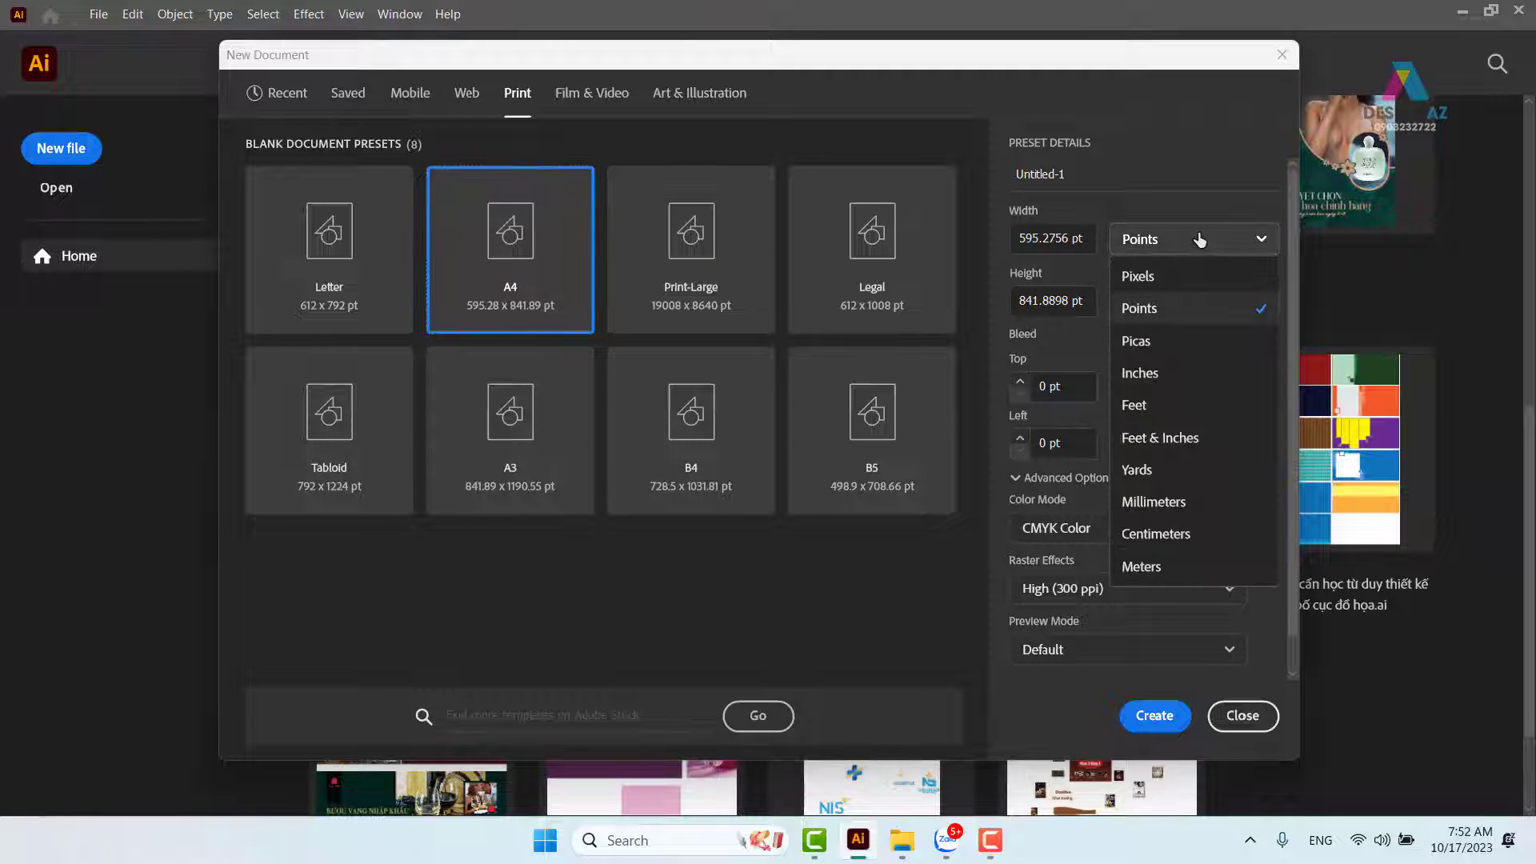
{"action": "left_click", "coordinate": [1176, 533]}
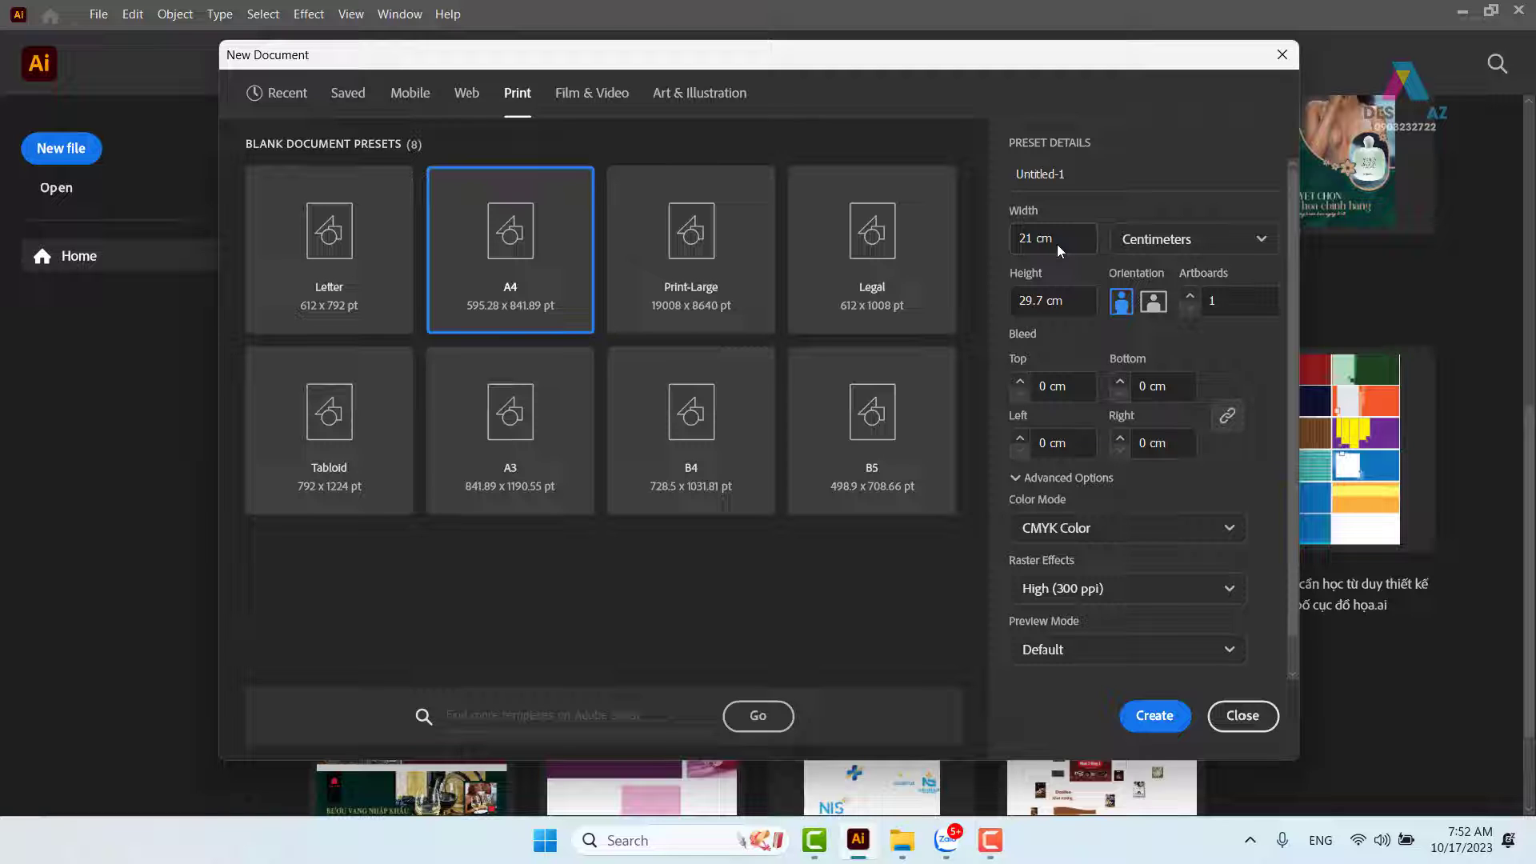
{"action": "left_click", "coordinate": [1261, 245]}
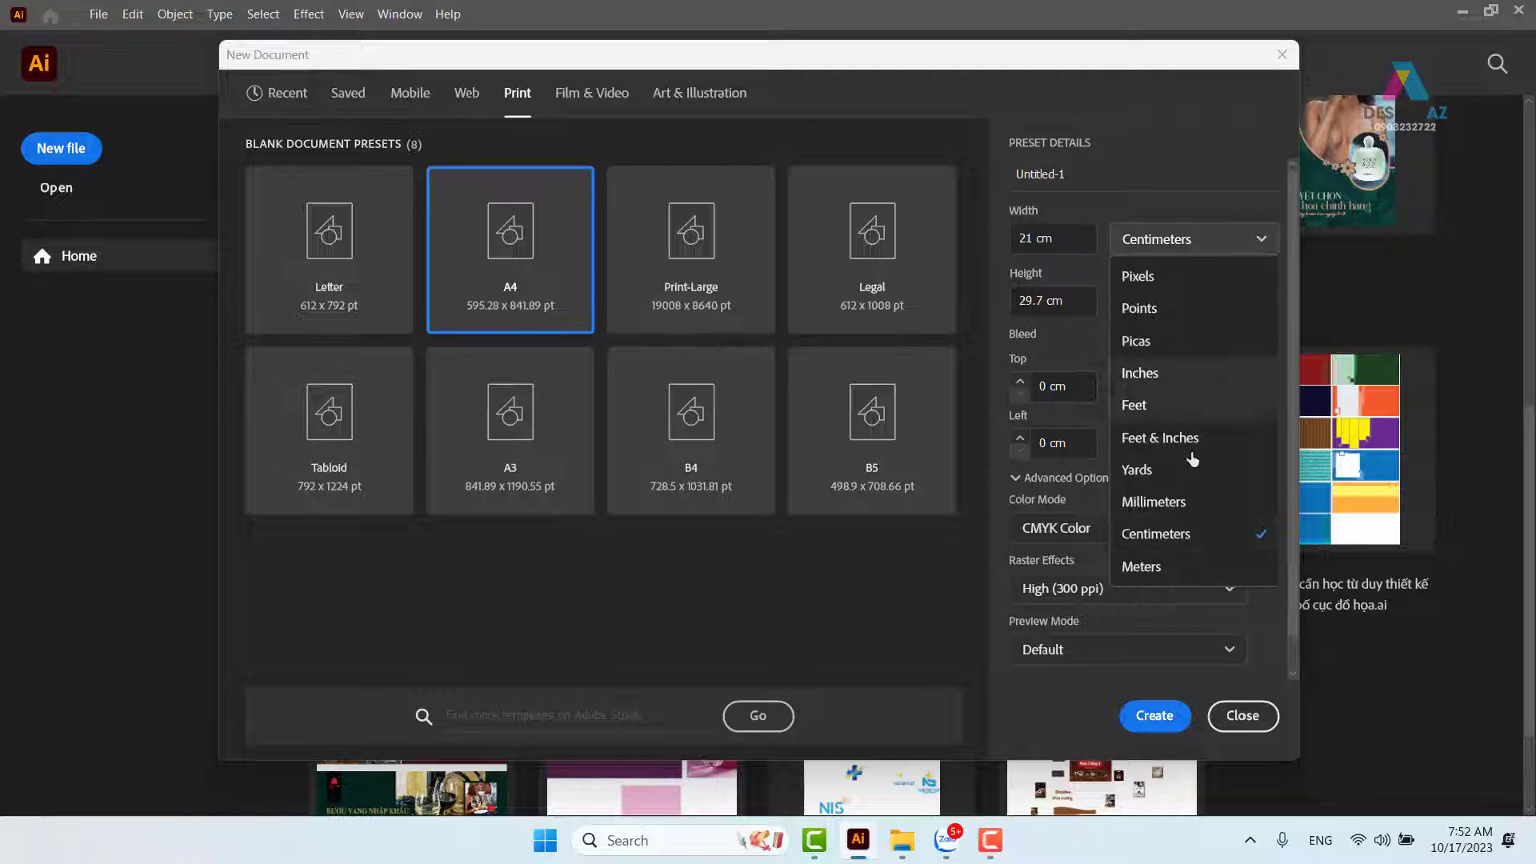
{"action": "left_click", "coordinate": [1182, 503]}
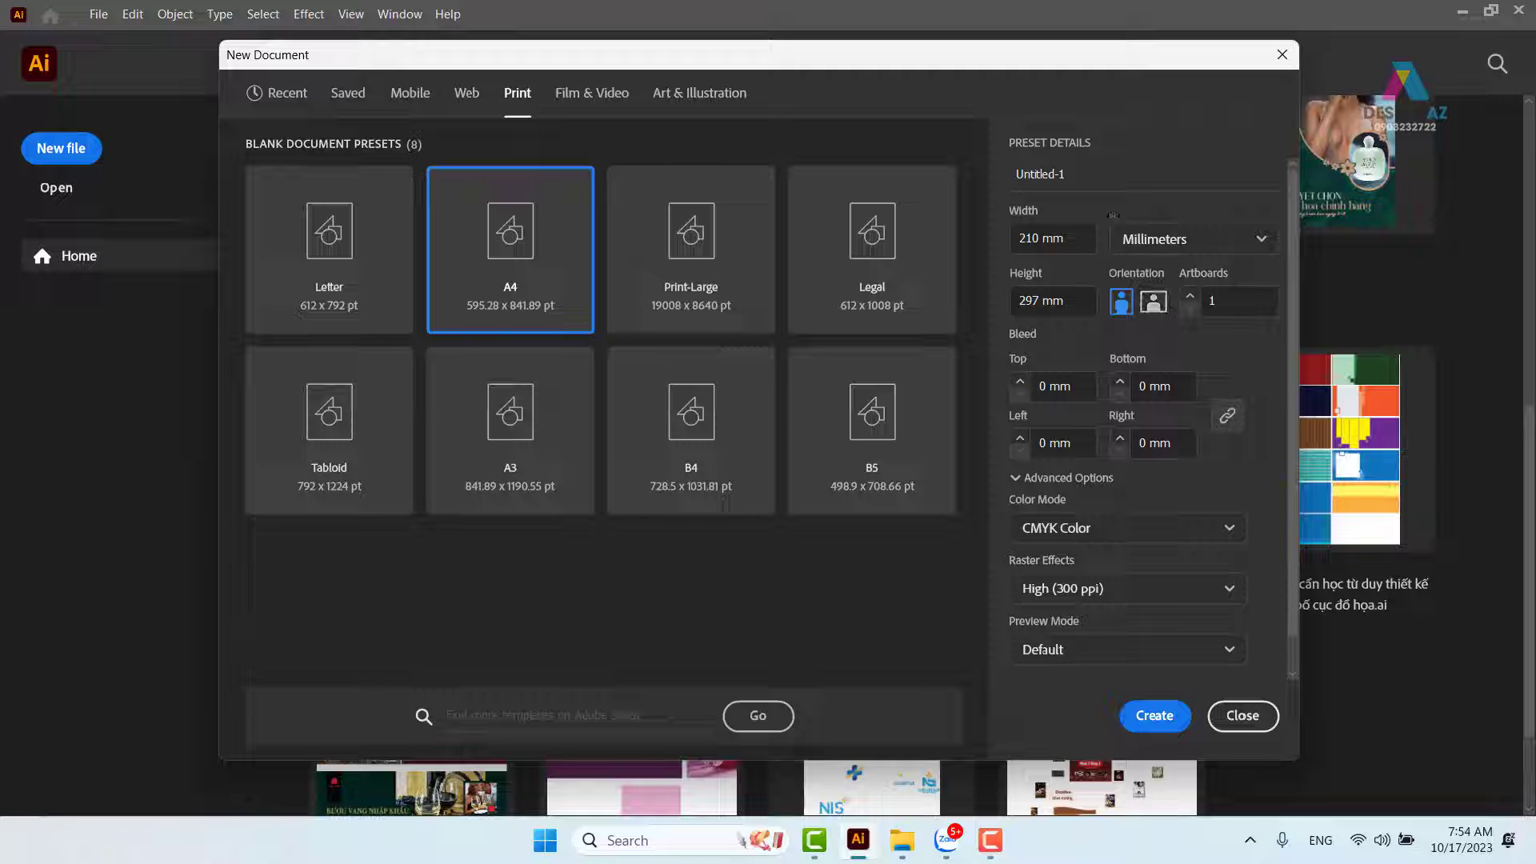
Set the document units to centimeters and create the portrait A4 document in CMYK color.
{"action": "left_click", "coordinate": [1217, 249]}
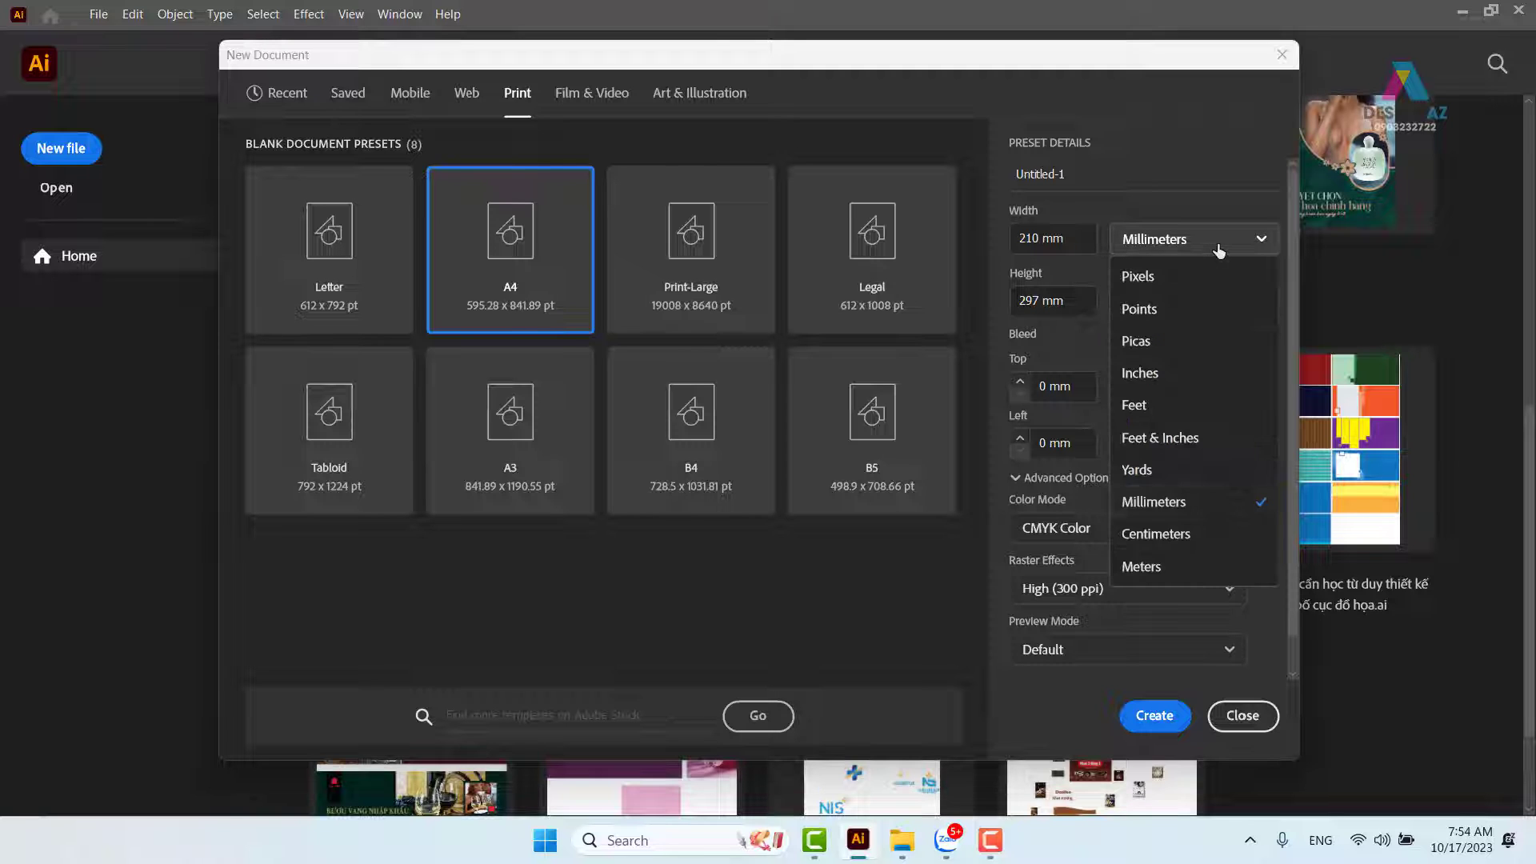
{"action": "left_click", "coordinate": [1186, 532]}
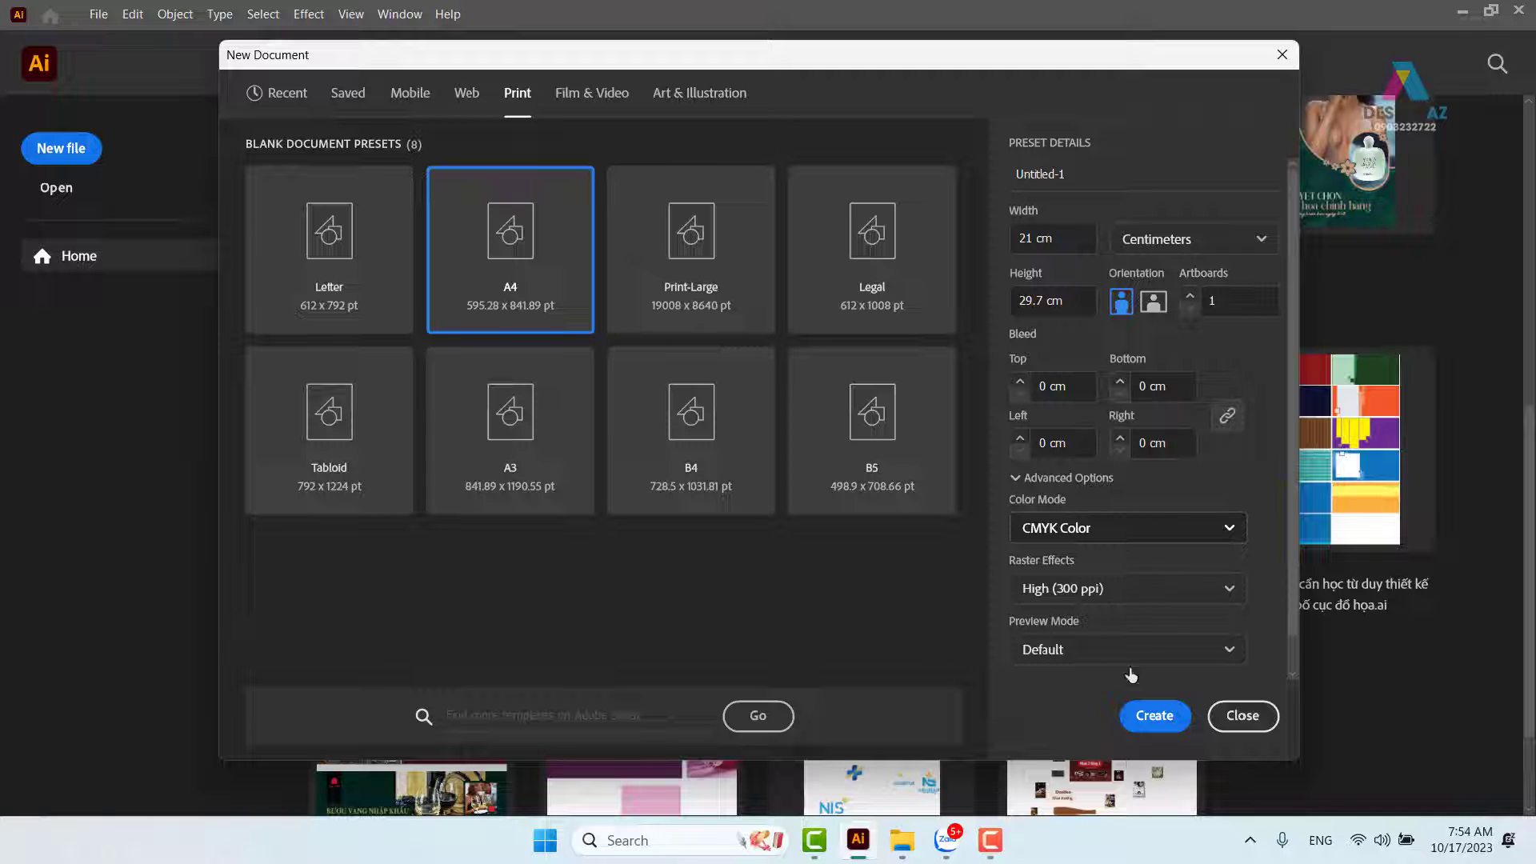
{"action": "left_click", "coordinate": [1152, 721]}
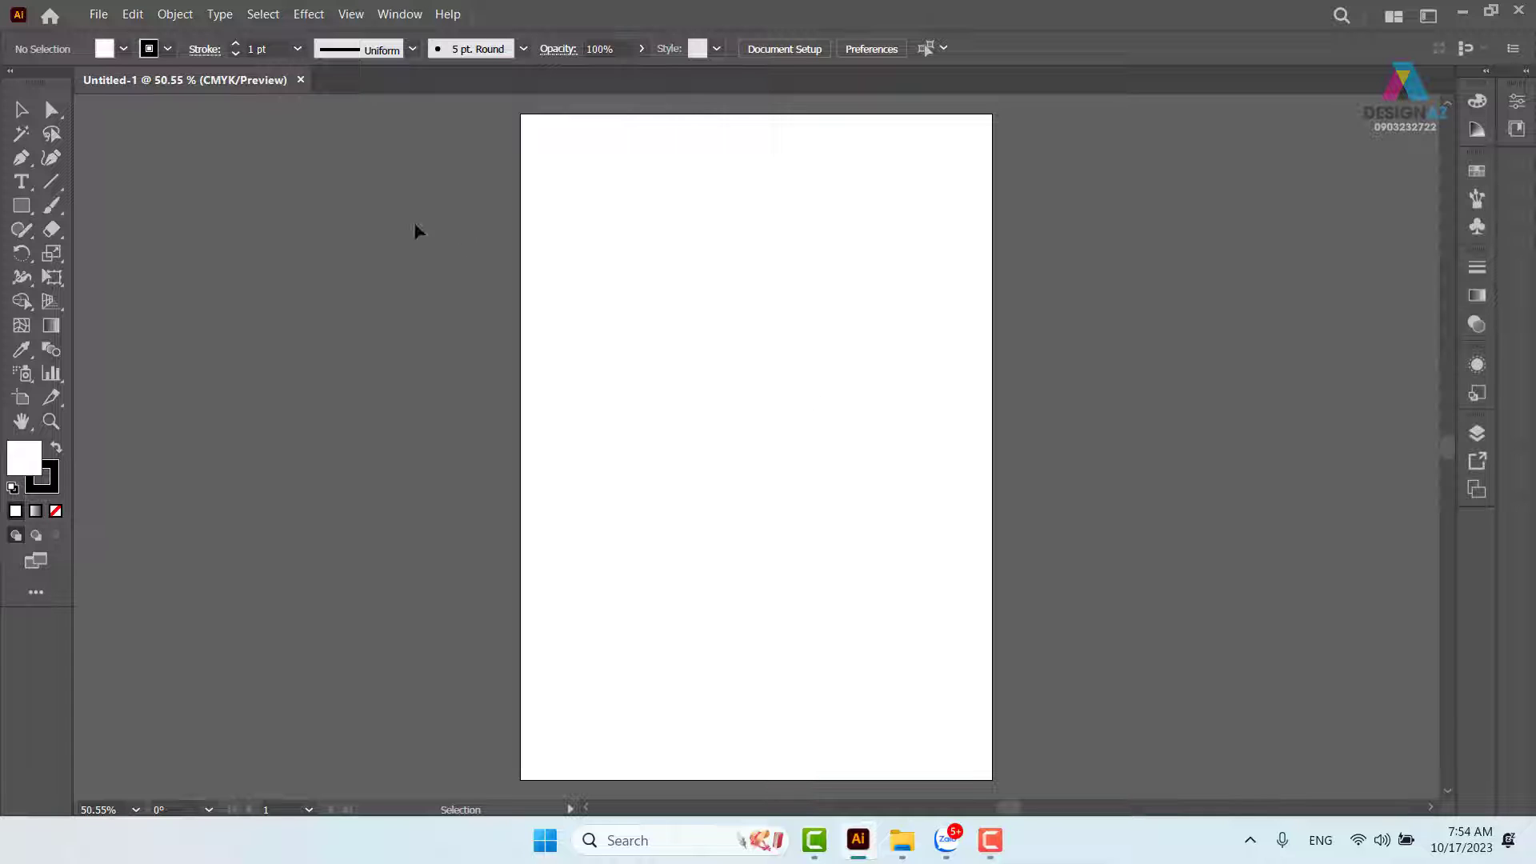
Draw a wide rectangle across the upper part of the artboard, starting near its upper-left corner.
{"action": "left_click", "coordinate": [21, 205]}
{"action": "left_click_drag", "start_coordinate": [538, 130], "coordinate": [873, 291]}
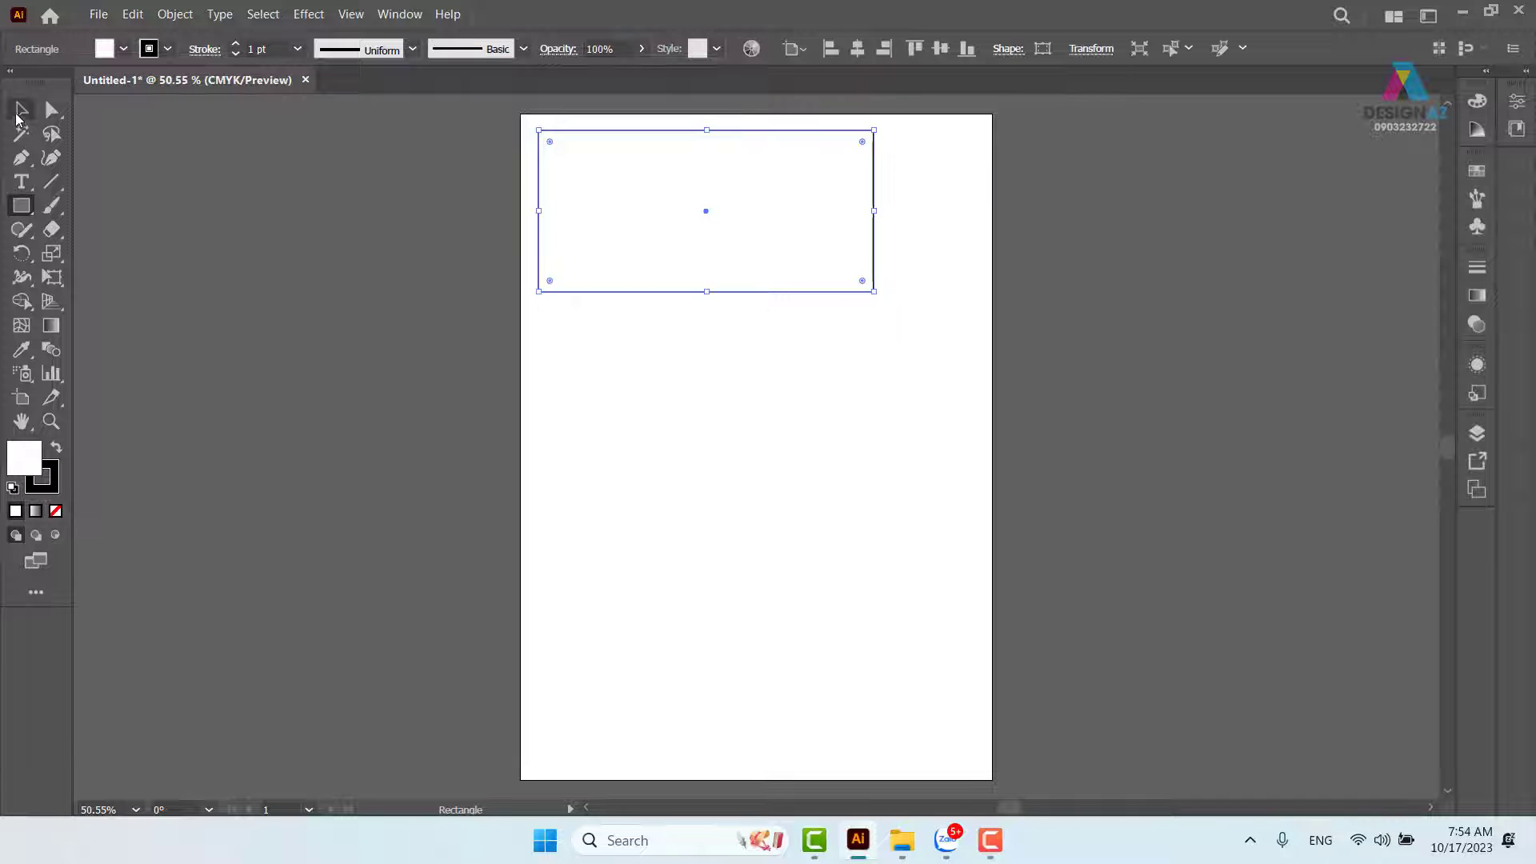
{"action": "key", "text": "v"}
{"action": "left_click", "coordinate": [371, 210]}
Fill the rectangle with a dark brown swatch.
{"action": "left_click", "coordinate": [628, 201]}
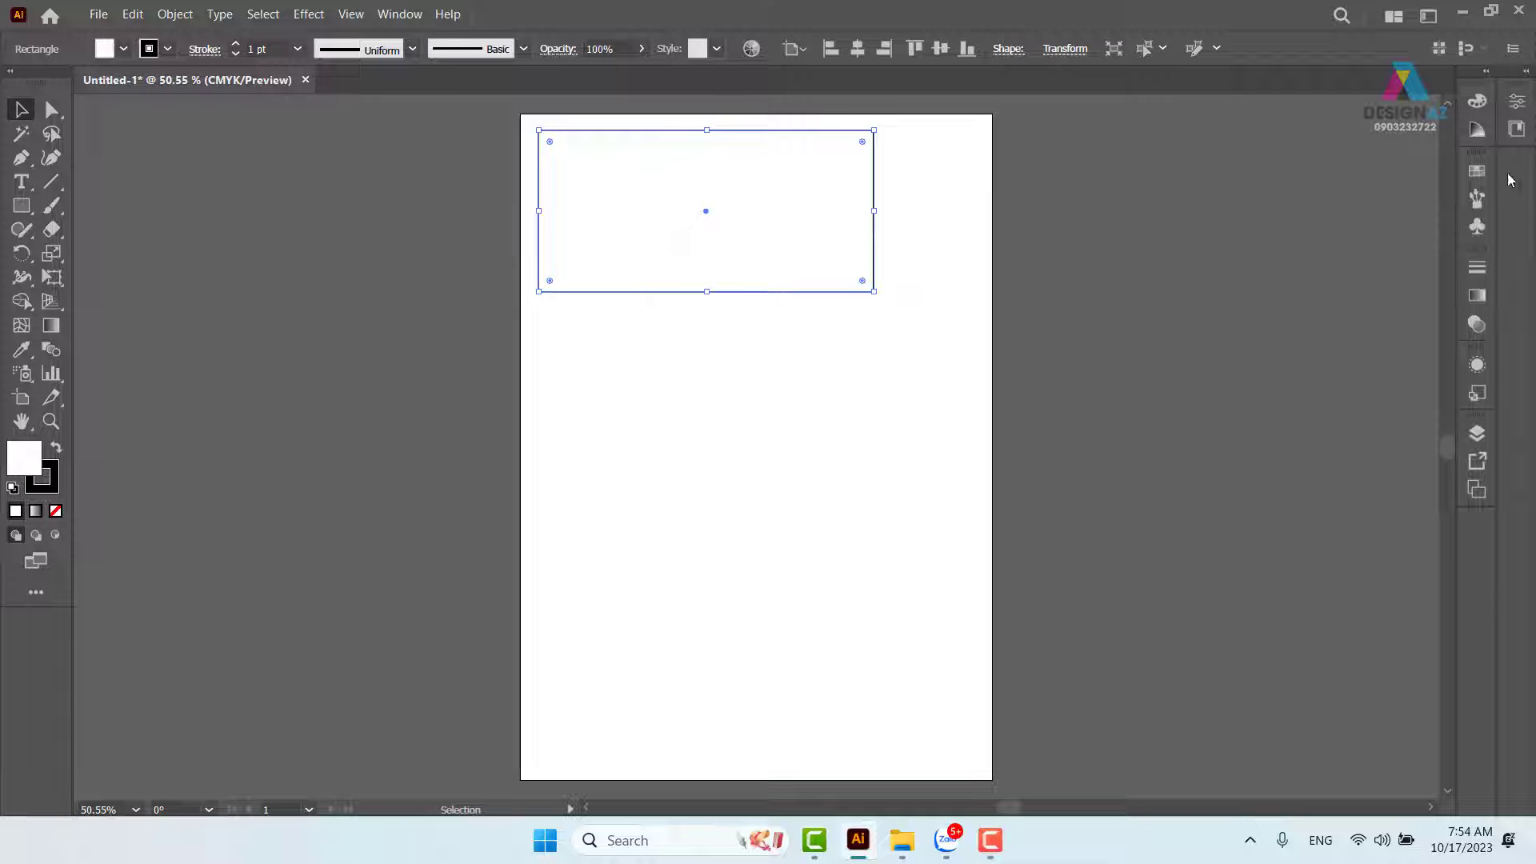
{"action": "left_click", "coordinate": [1476, 170]}
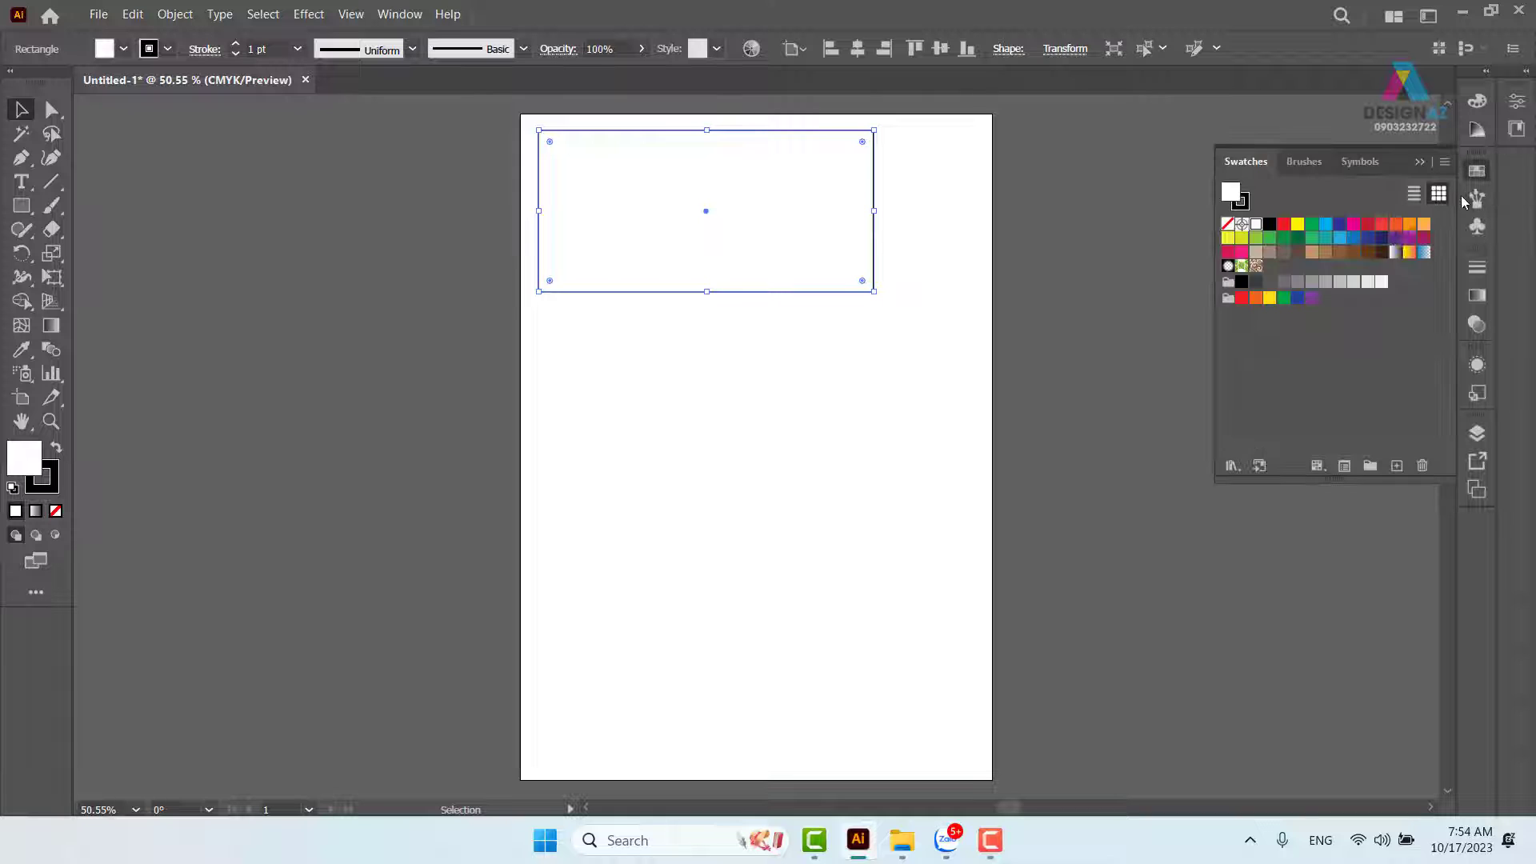
{"action": "left_click", "coordinate": [1354, 252]}
{"action": "left_click", "coordinate": [969, 270]}
{"action": "left_click", "coordinate": [736, 220]}
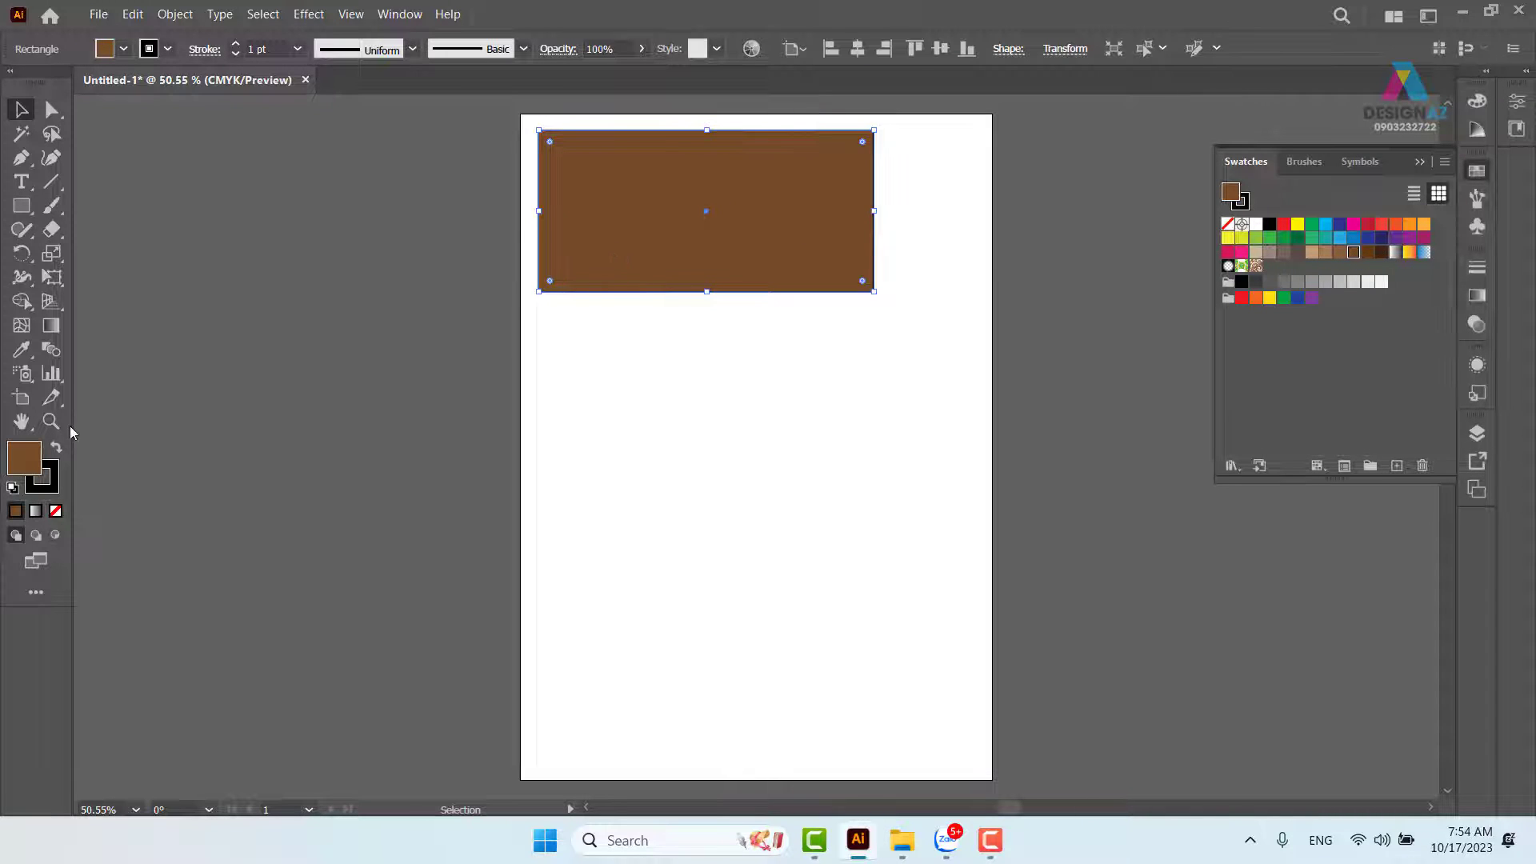
Remove the stroke from the brown rectangle and make the fill the active color again.
{"action": "left_click", "coordinate": [45, 480]}
{"action": "left_click", "coordinate": [60, 512]}
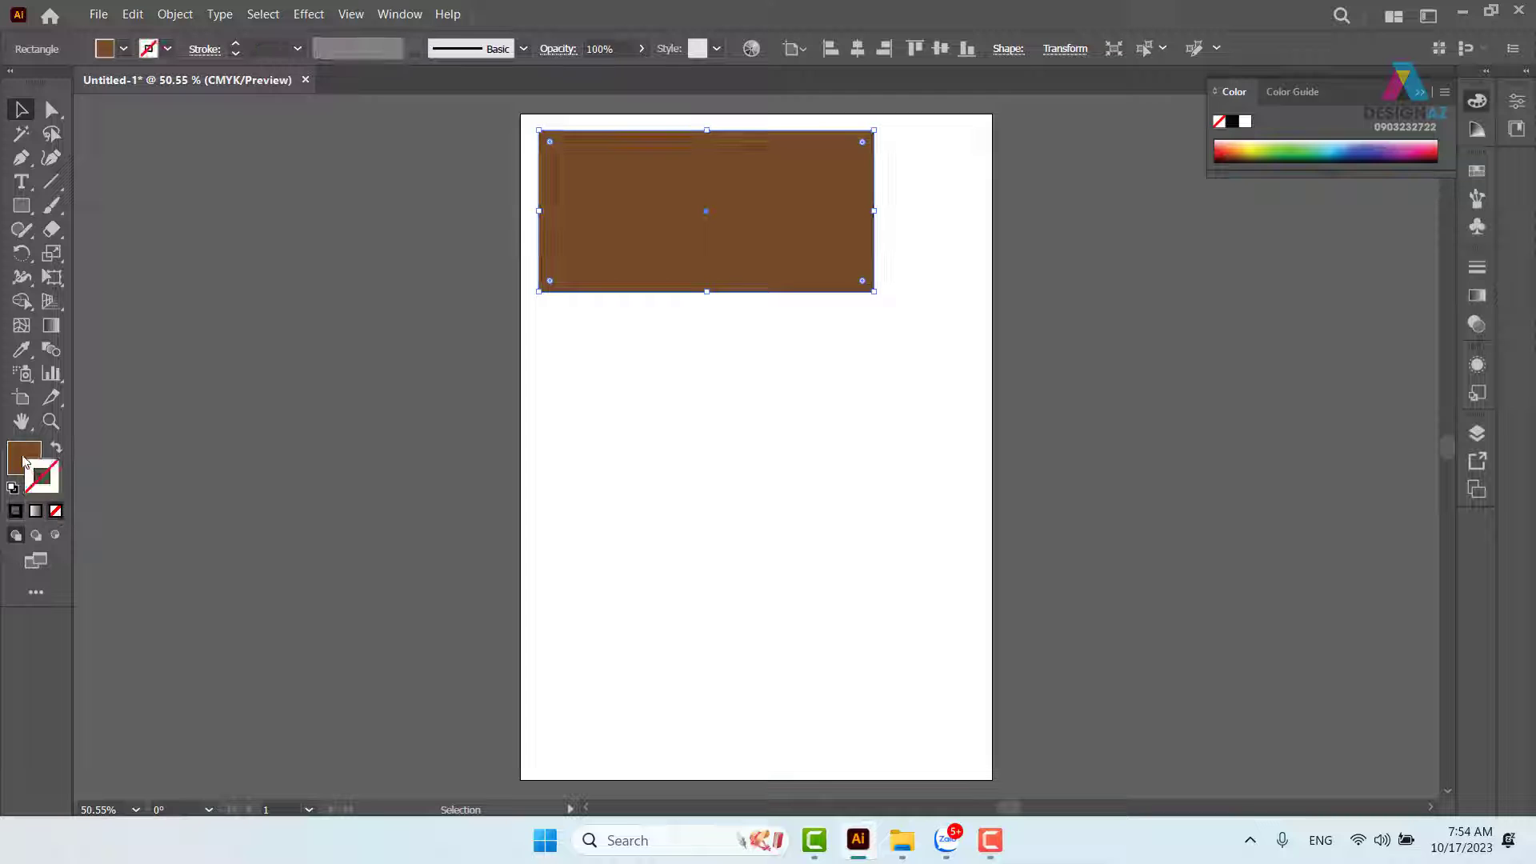
{"action": "left_click", "coordinate": [23, 458]}
{"action": "left_click", "coordinate": [285, 454]}
{"action": "left_click", "coordinate": [825, 249]}
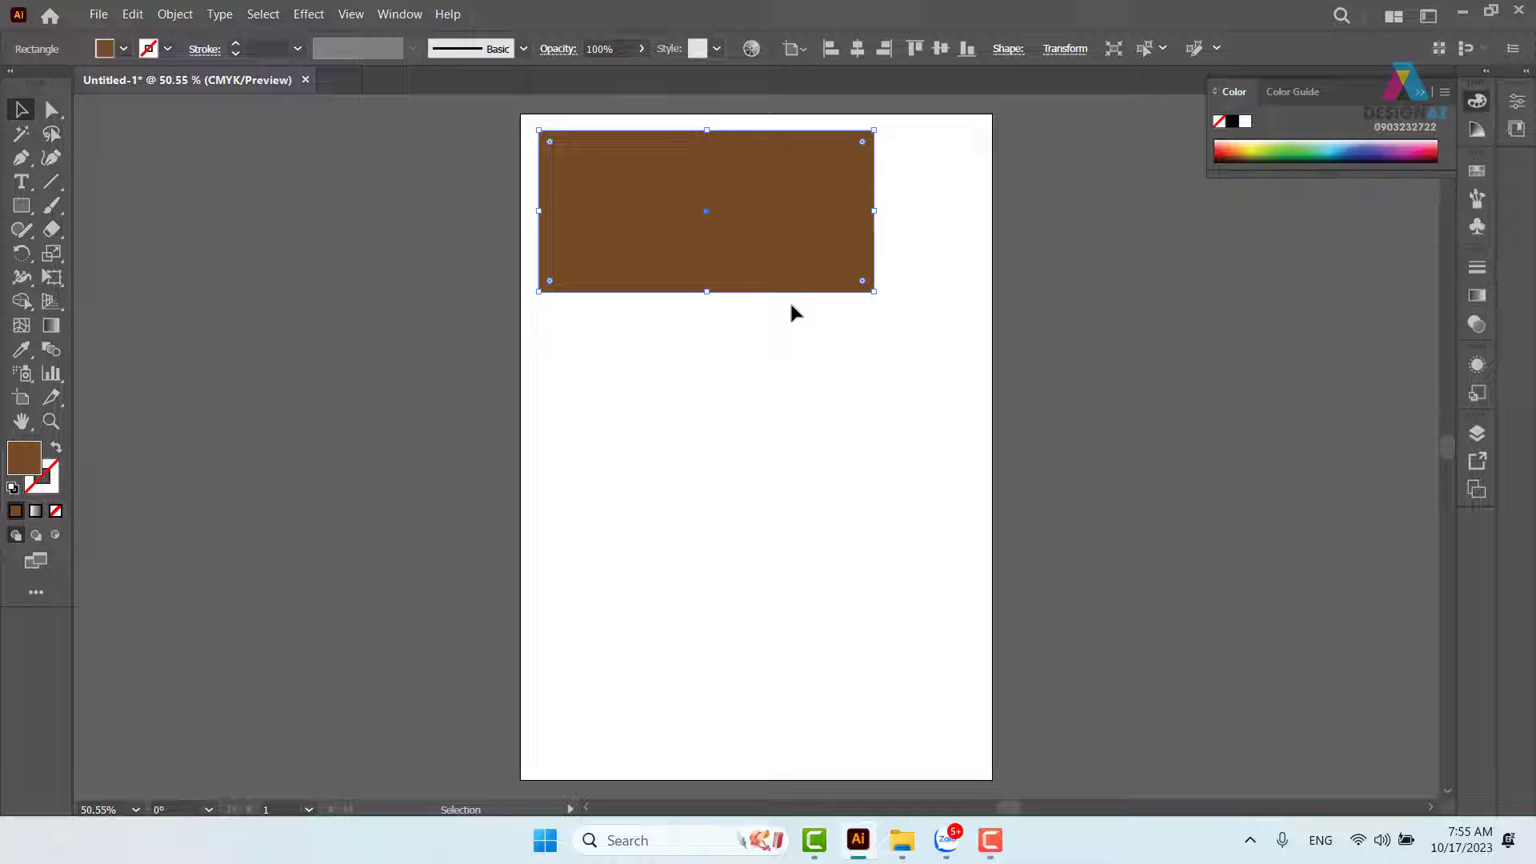
{"action": "left_click", "coordinate": [976, 295]}
Examine the brown rectangle and its artboard at 100%, 50% and fit-to-window magnification.
{"action": "key", "text": "space"}
{"action": "left_click_drag", "start_coordinate": [720, 195], "coordinate": [710, 263]}
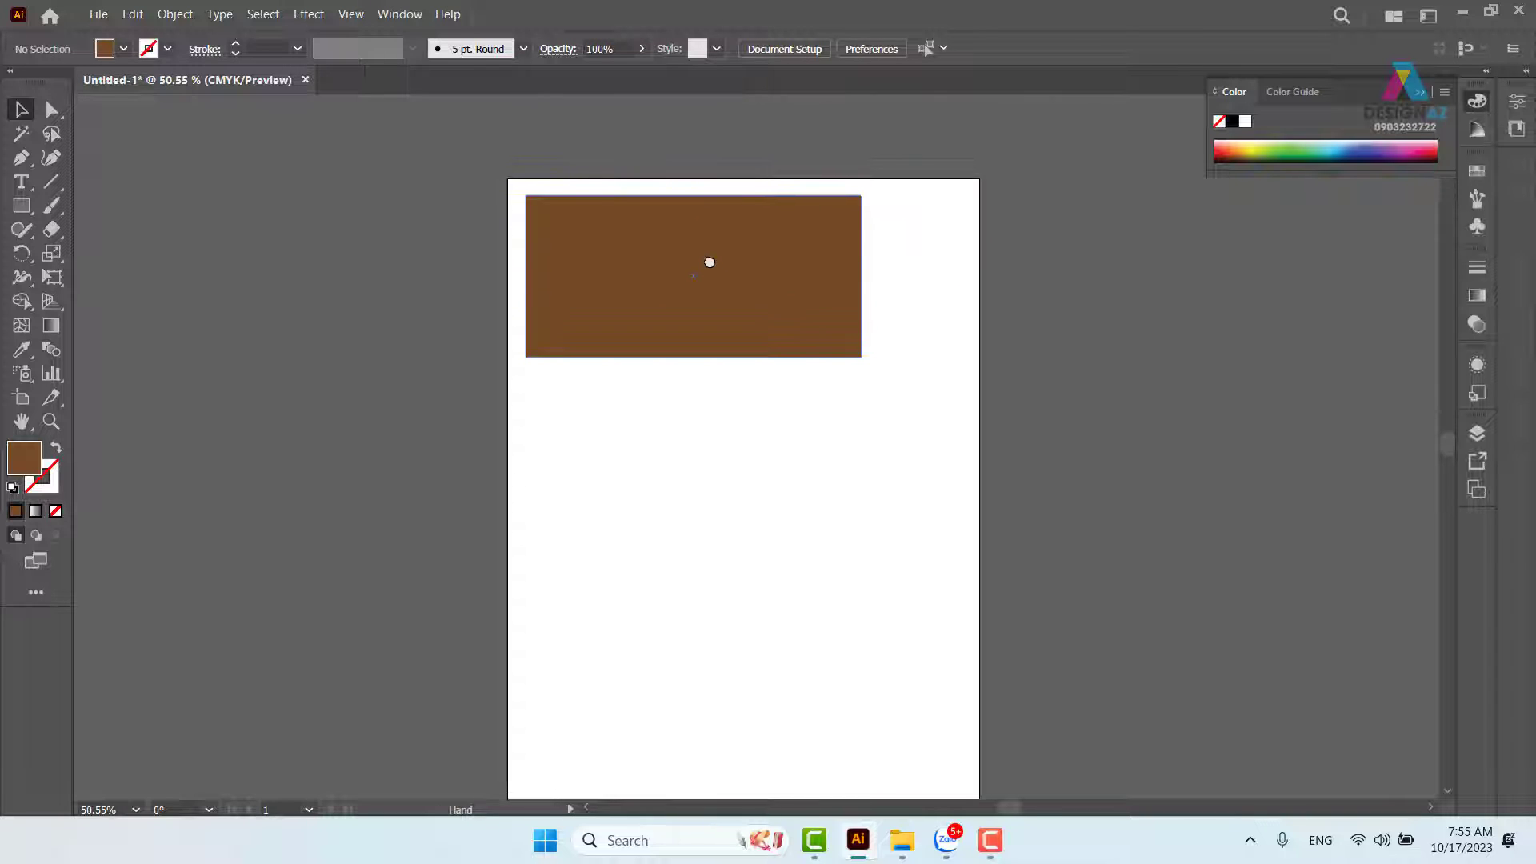
{"action": "left_click", "coordinate": [676, 320]}
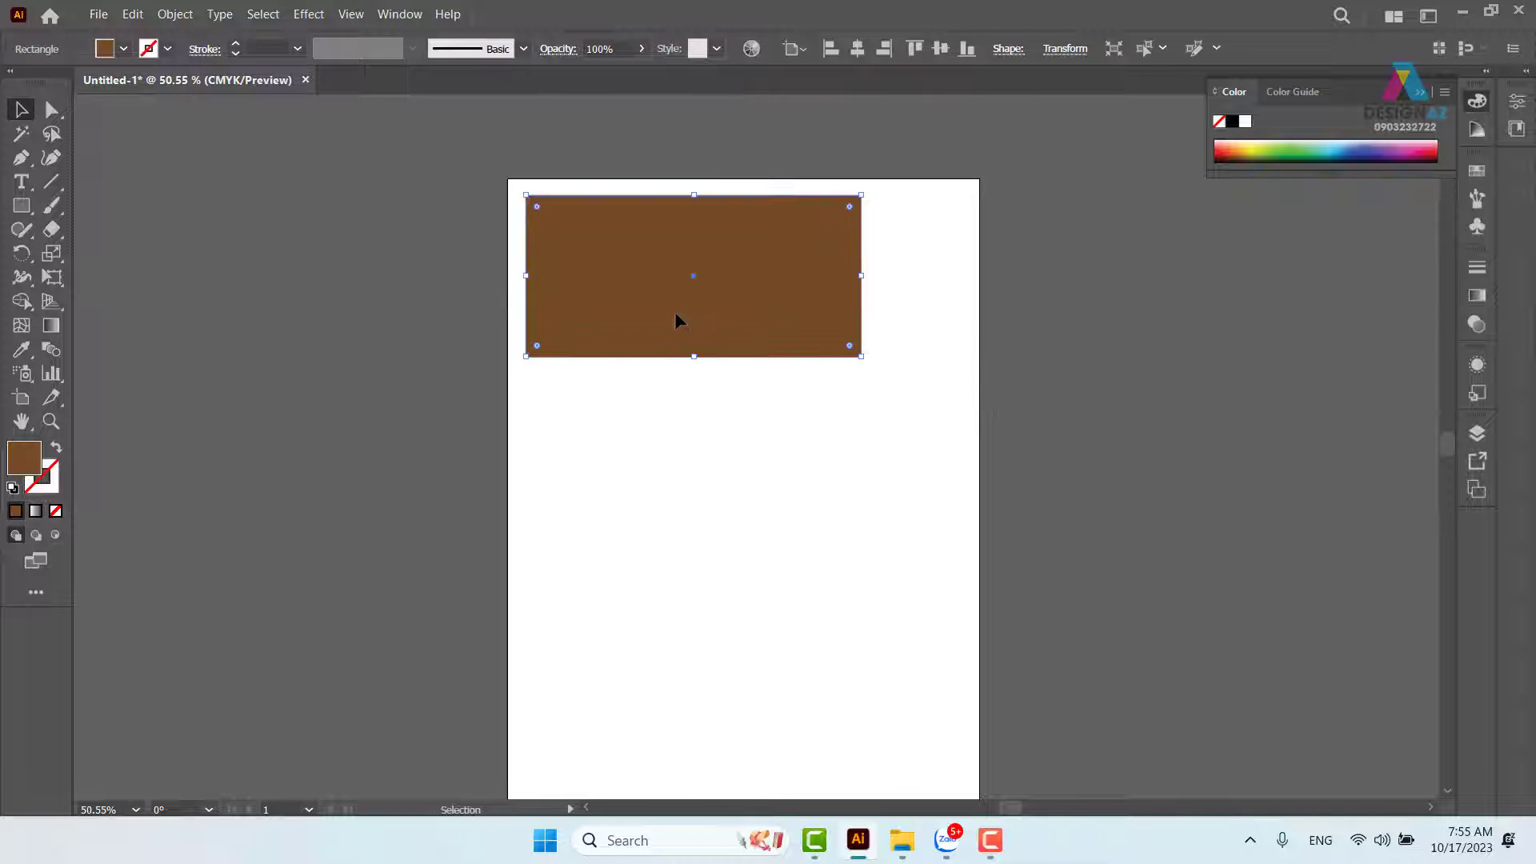
{"action": "key", "text": "ctrl+1"}
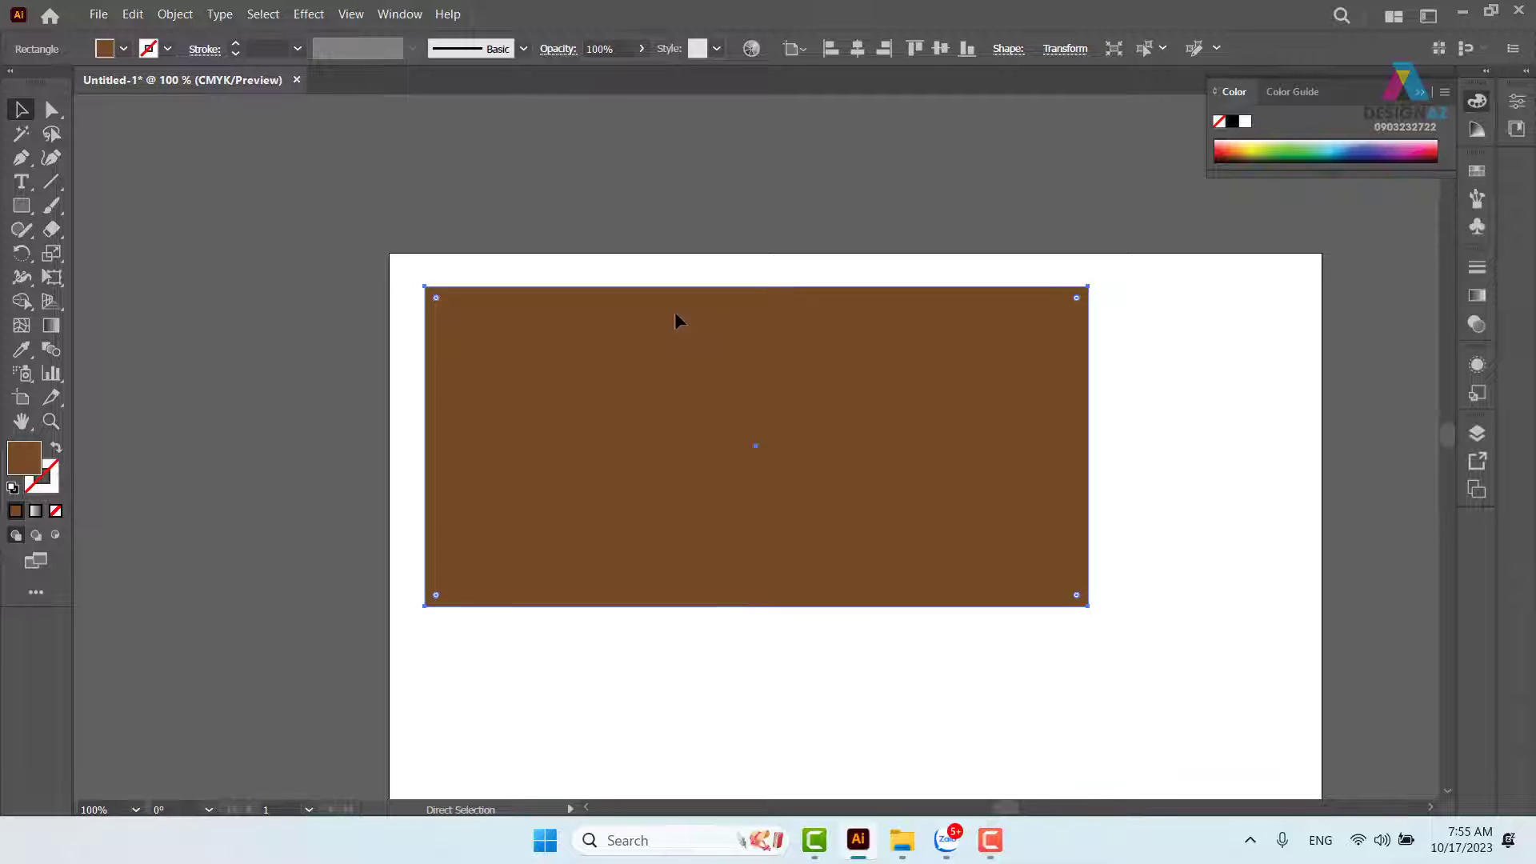
{"action": "key", "text": "ctrl+minus"}
{"action": "key", "text": "ctrl+minus"}
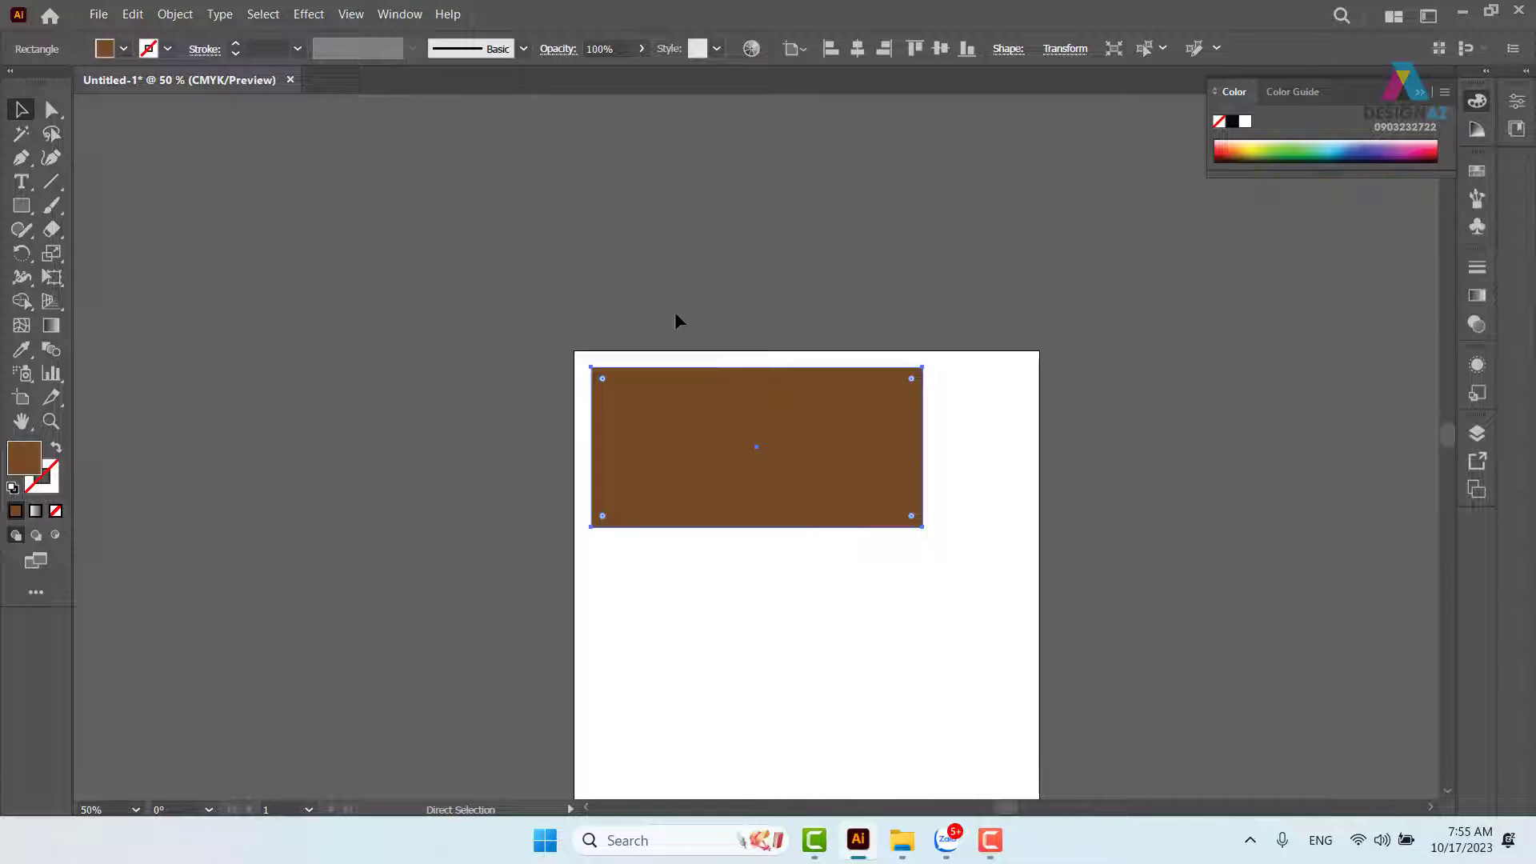
{"action": "key", "text": "ctrl+0"}
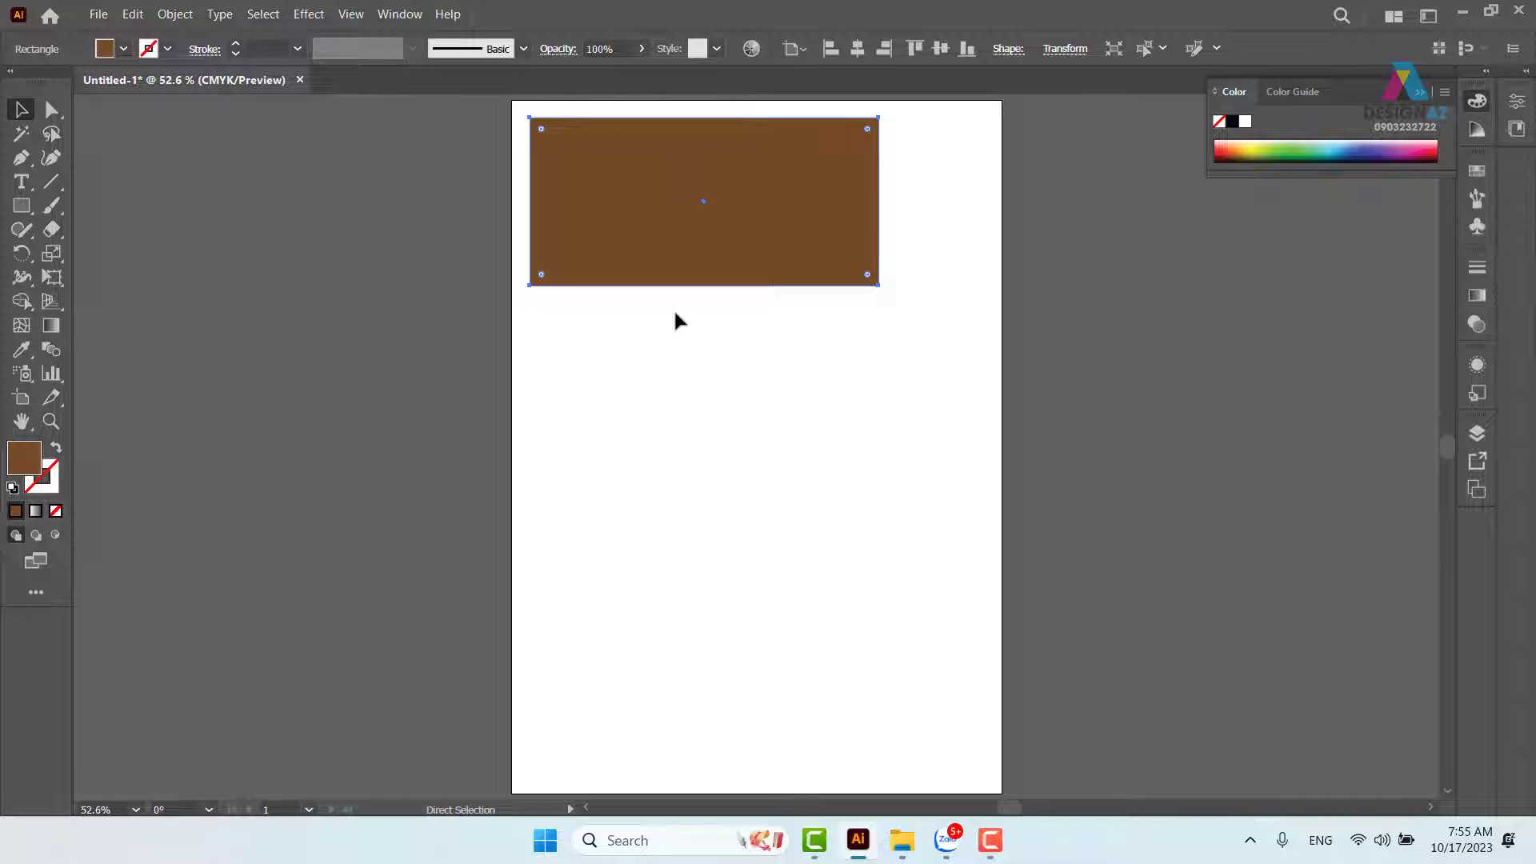
{"action": "key", "text": "ctrl+plus"}
{"action": "key", "text": "ctrl+plus"}
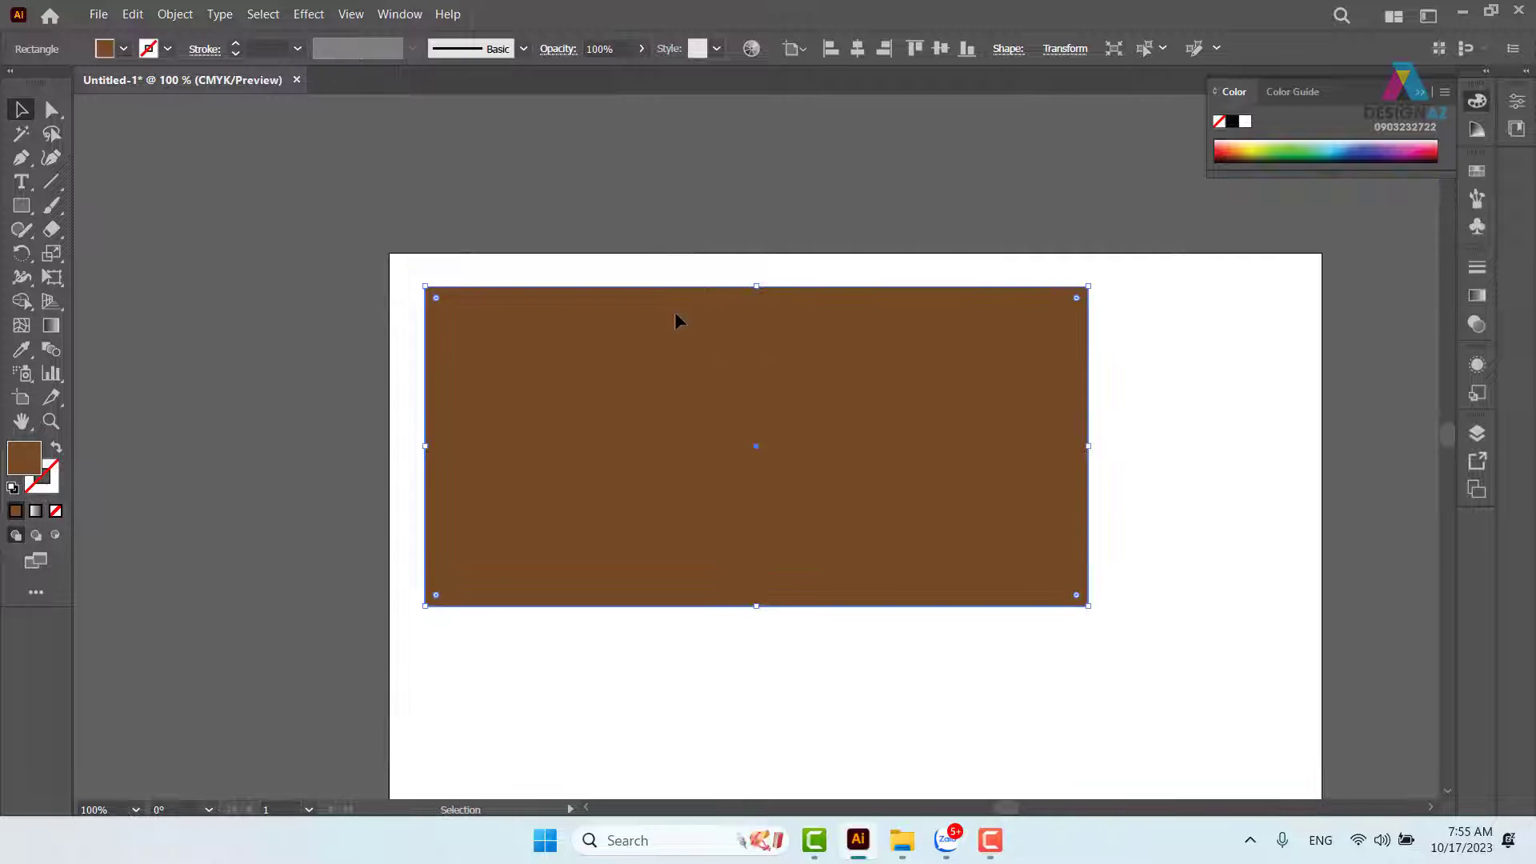
{"action": "key", "text": "space"}
{"action": "left_click_drag", "start_coordinate": [835, 423], "coordinate": [734, 391]}
{"action": "left_click", "coordinate": [654, 156]}
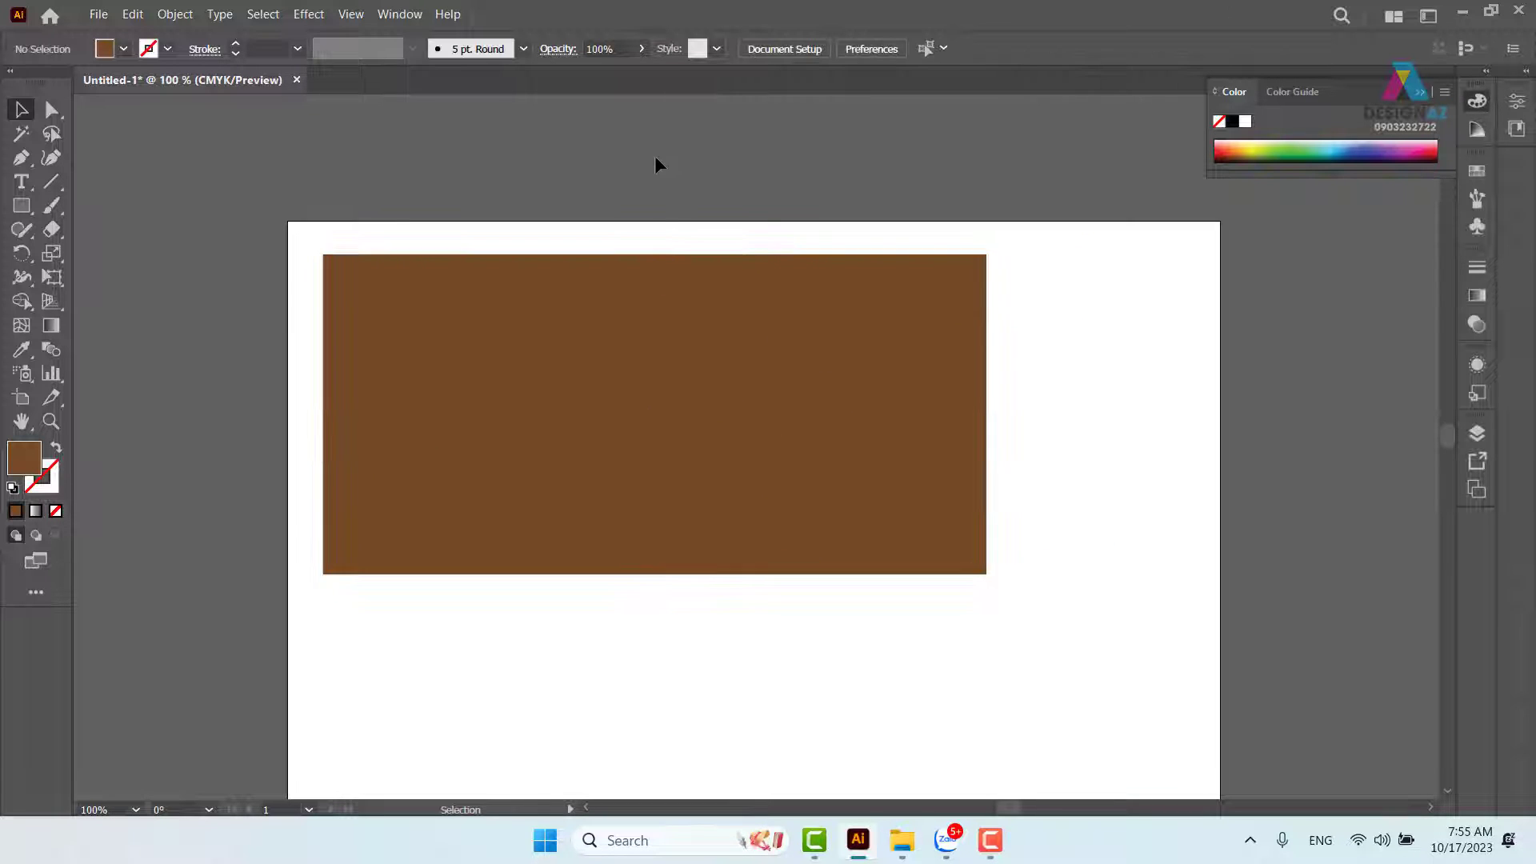
Reduce the brown rectangle's height slightly by raising its lower edge.
{"action": "left_click", "coordinate": [737, 376]}
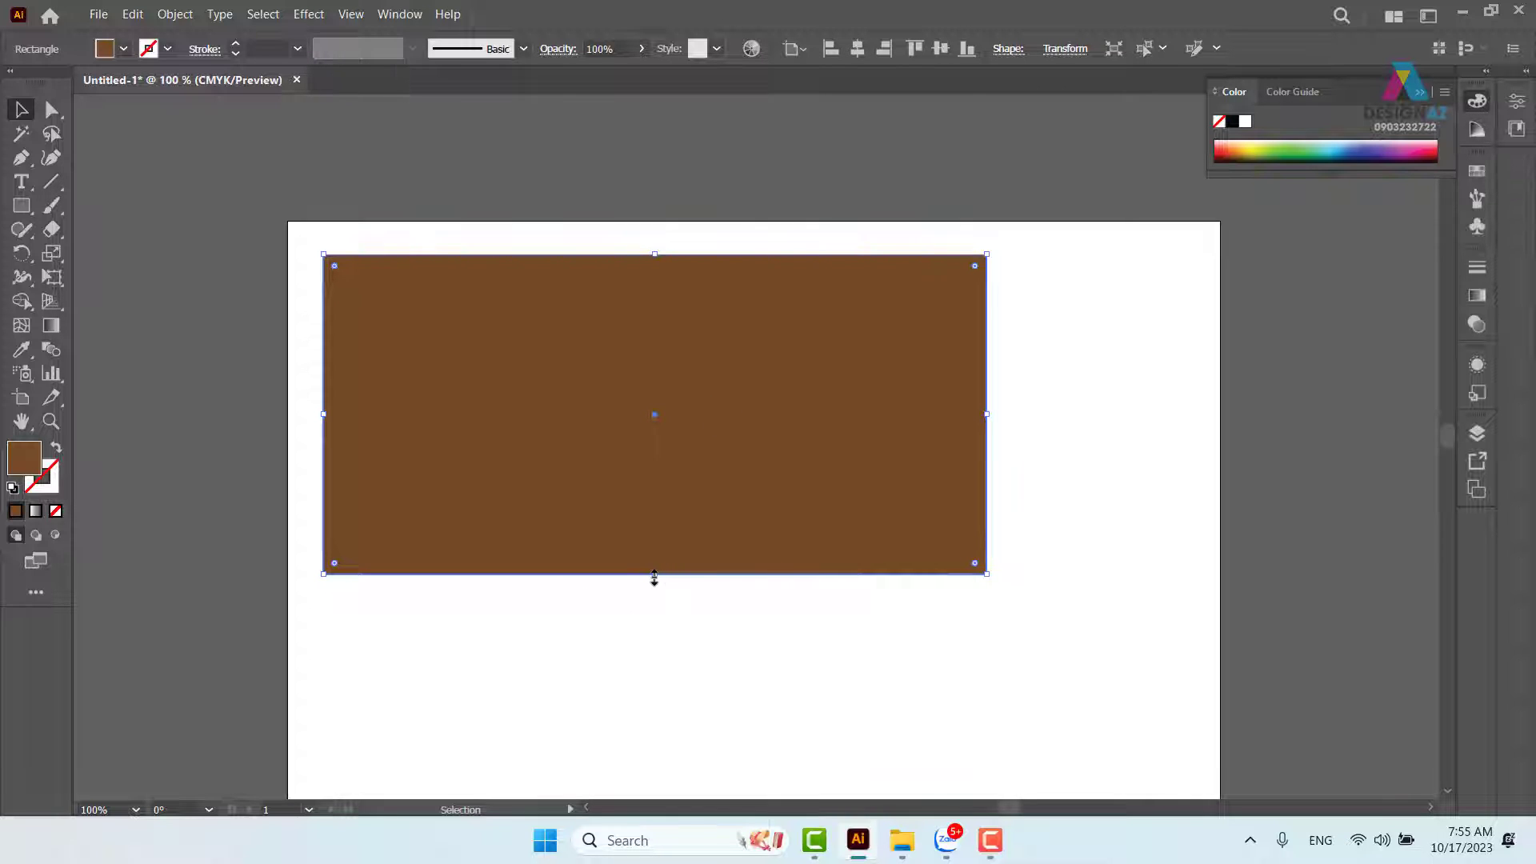
{"action": "left_click_drag", "start_coordinate": [655, 577], "coordinate": [655, 554]}
{"action": "left_click", "coordinate": [1112, 459]}
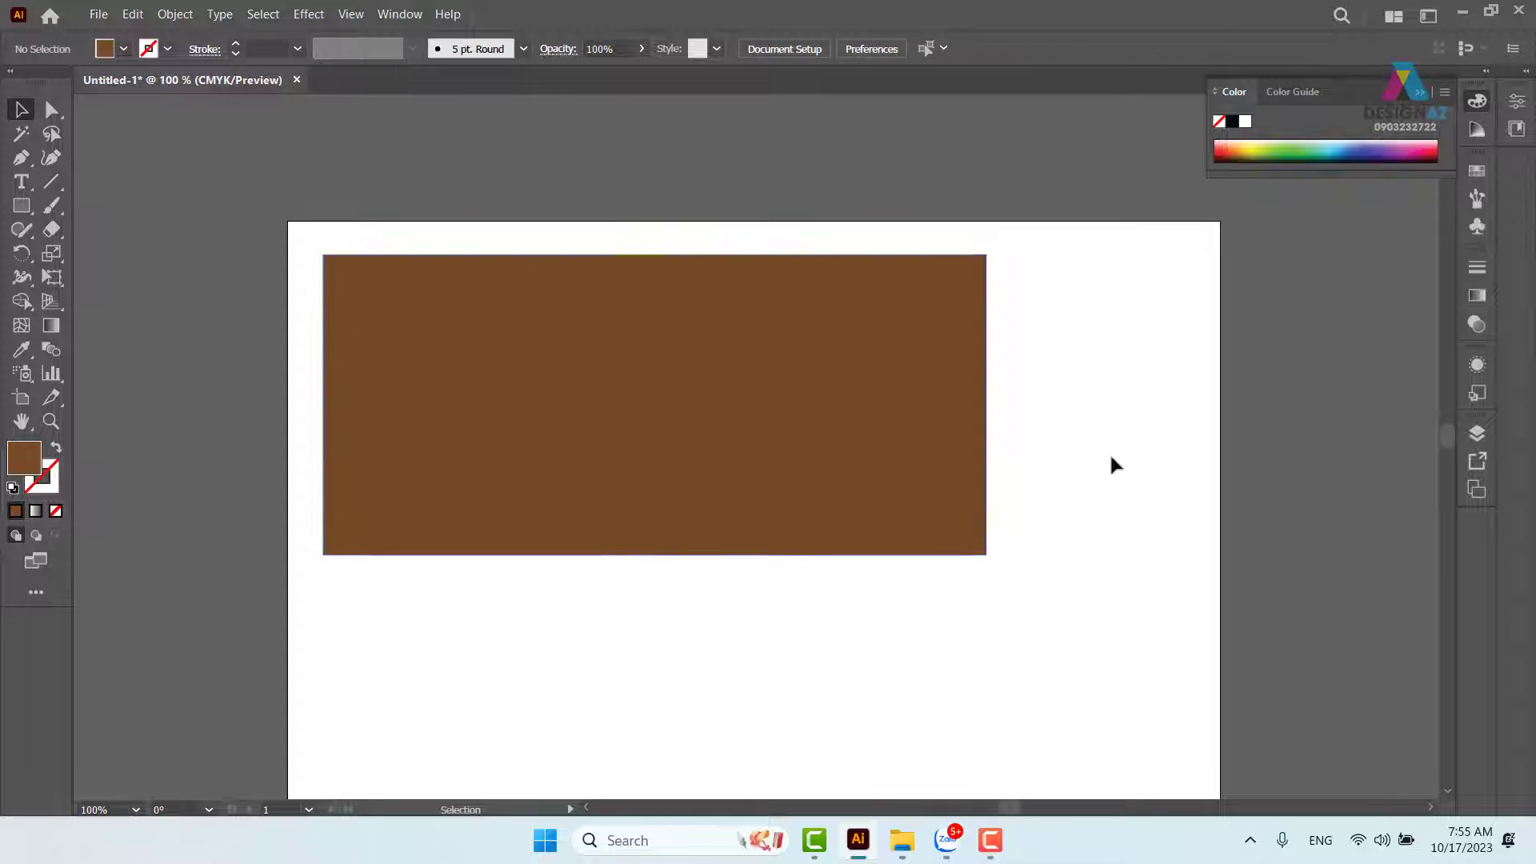
{"action": "left_click", "coordinate": [804, 463]}
{"action": "left_click", "coordinate": [530, 206]}
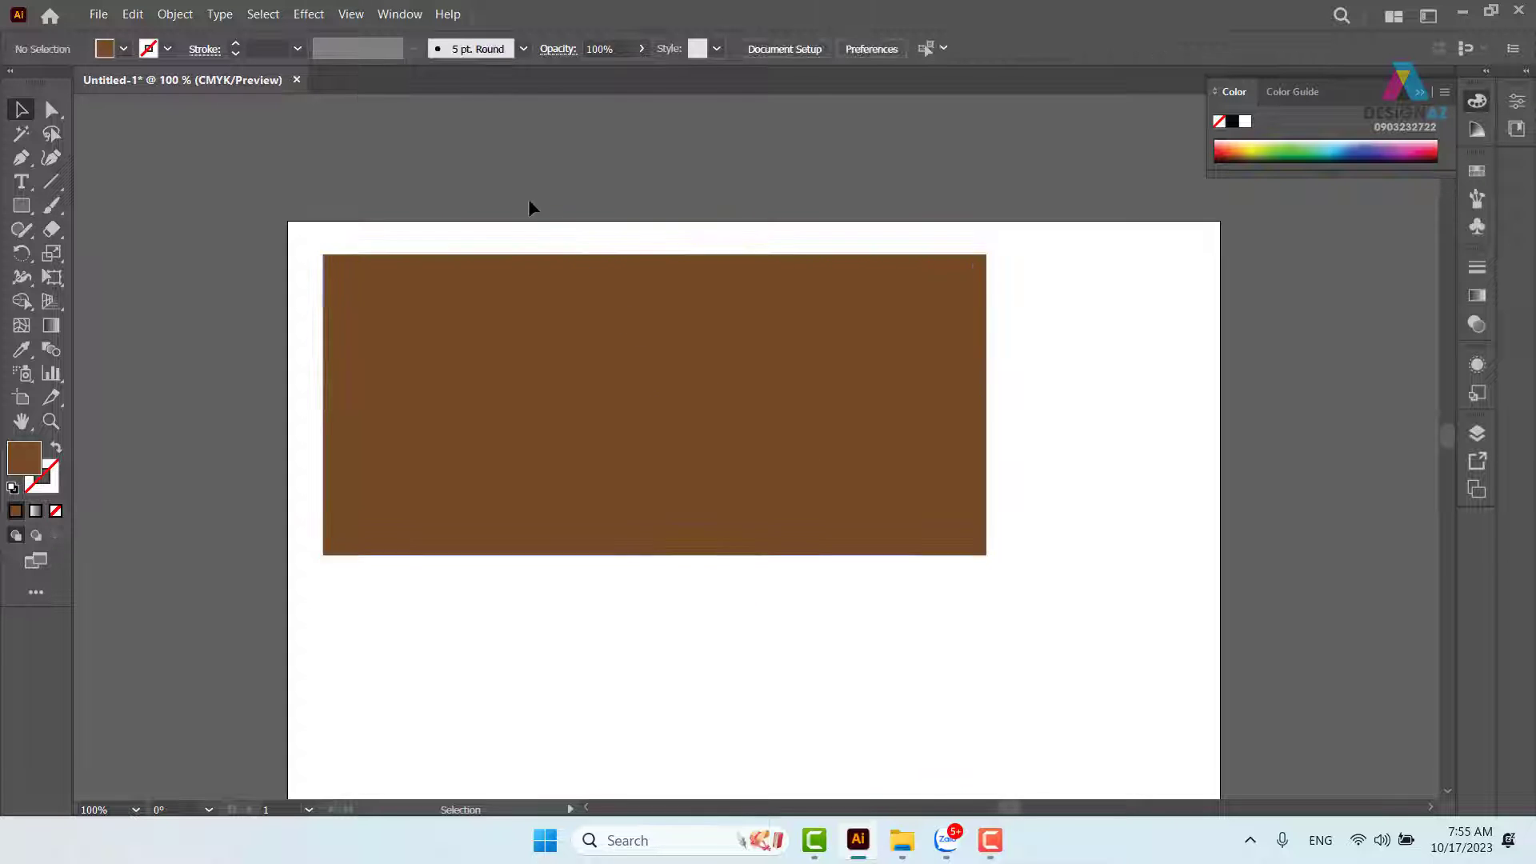
{"action": "left_click_drag", "start_coordinate": [489, 352], "coordinate": [557, 309]}
{"action": "key", "text": "z"}
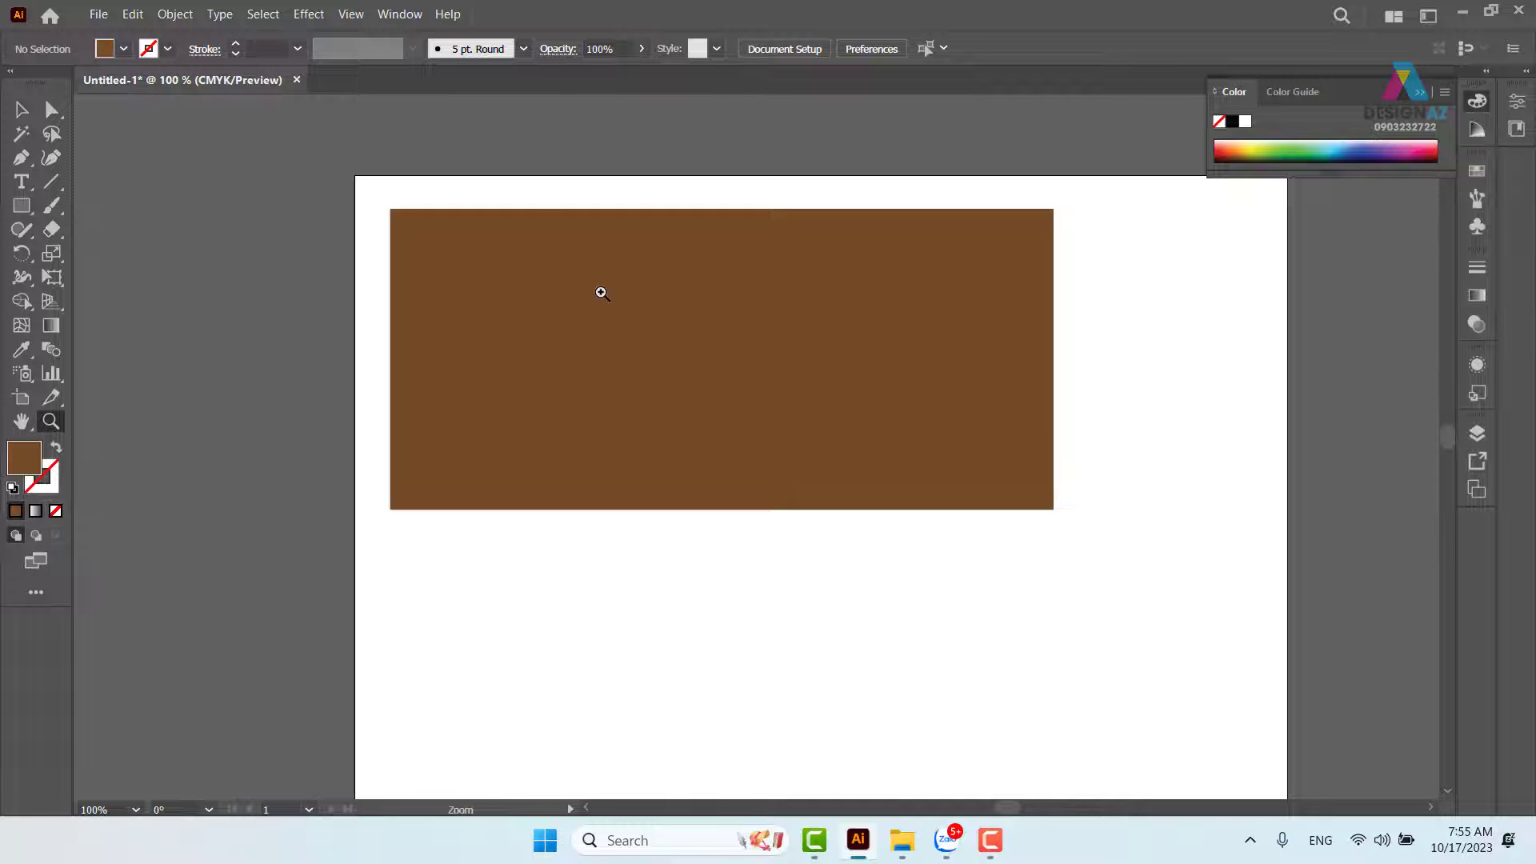
{"action": "key", "text": "v"}
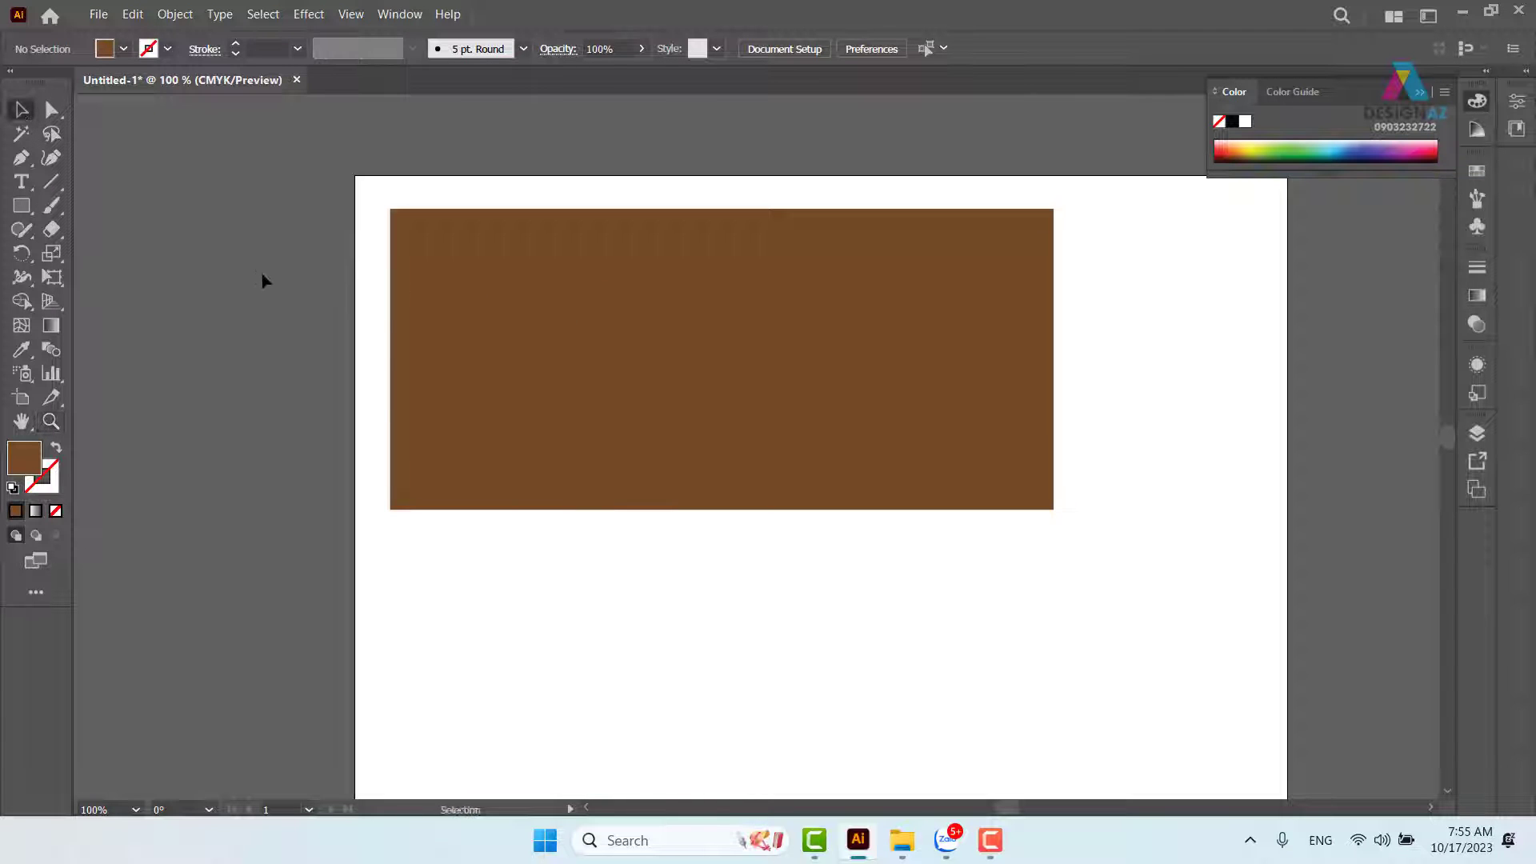
Place a copy of the brown rectangle to the right of the original, level with it and separated by a narrow gap.
{"action": "left_click", "coordinate": [772, 376]}
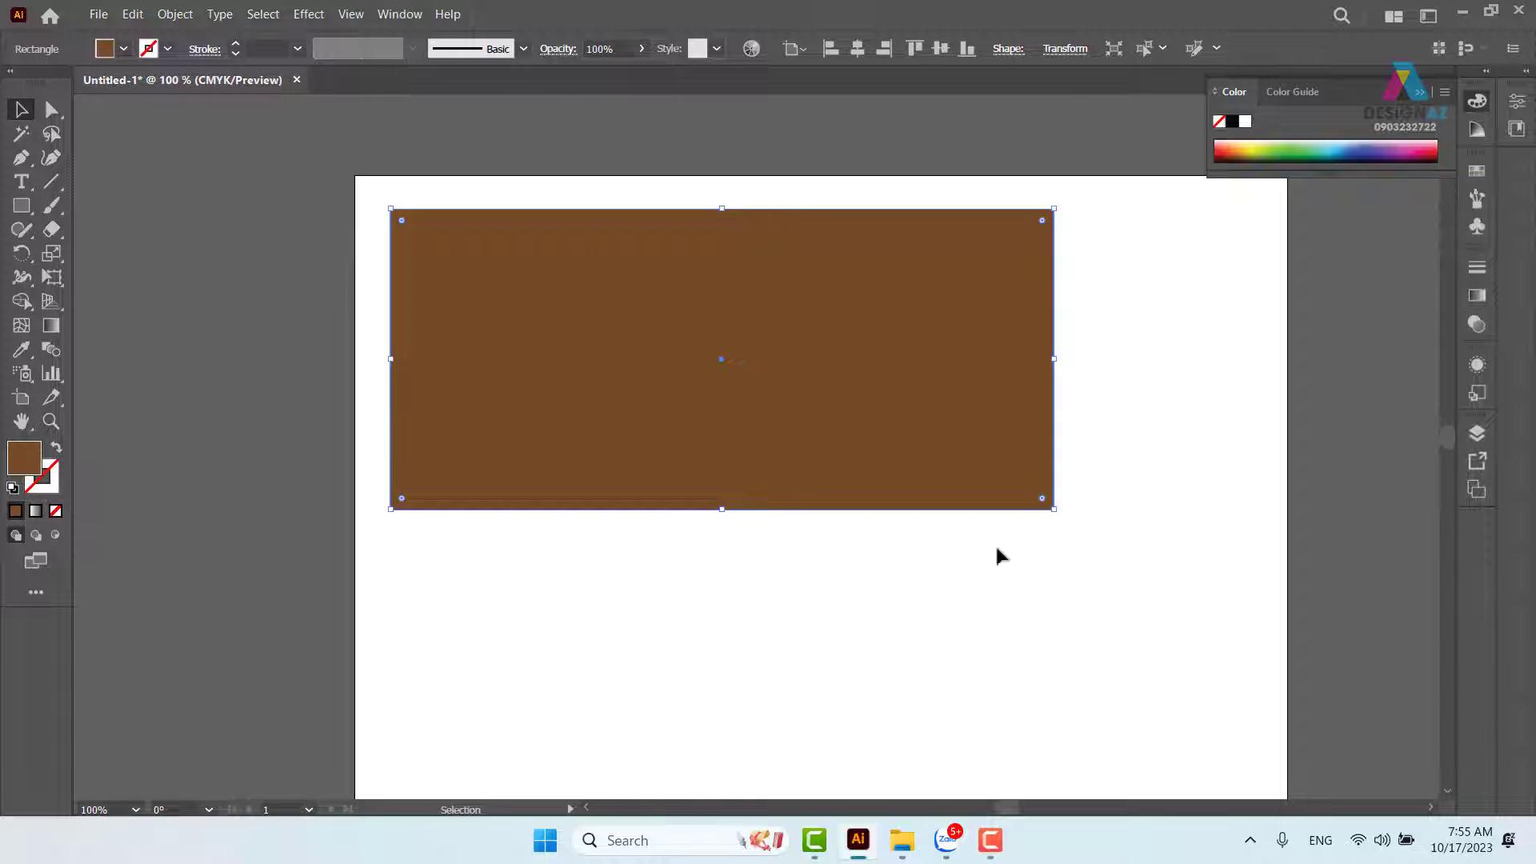
{"action": "left_click_drag", "start_coordinate": [884, 428], "coordinate": [599, 398]}
{"action": "left_click", "coordinate": [1007, 394]}
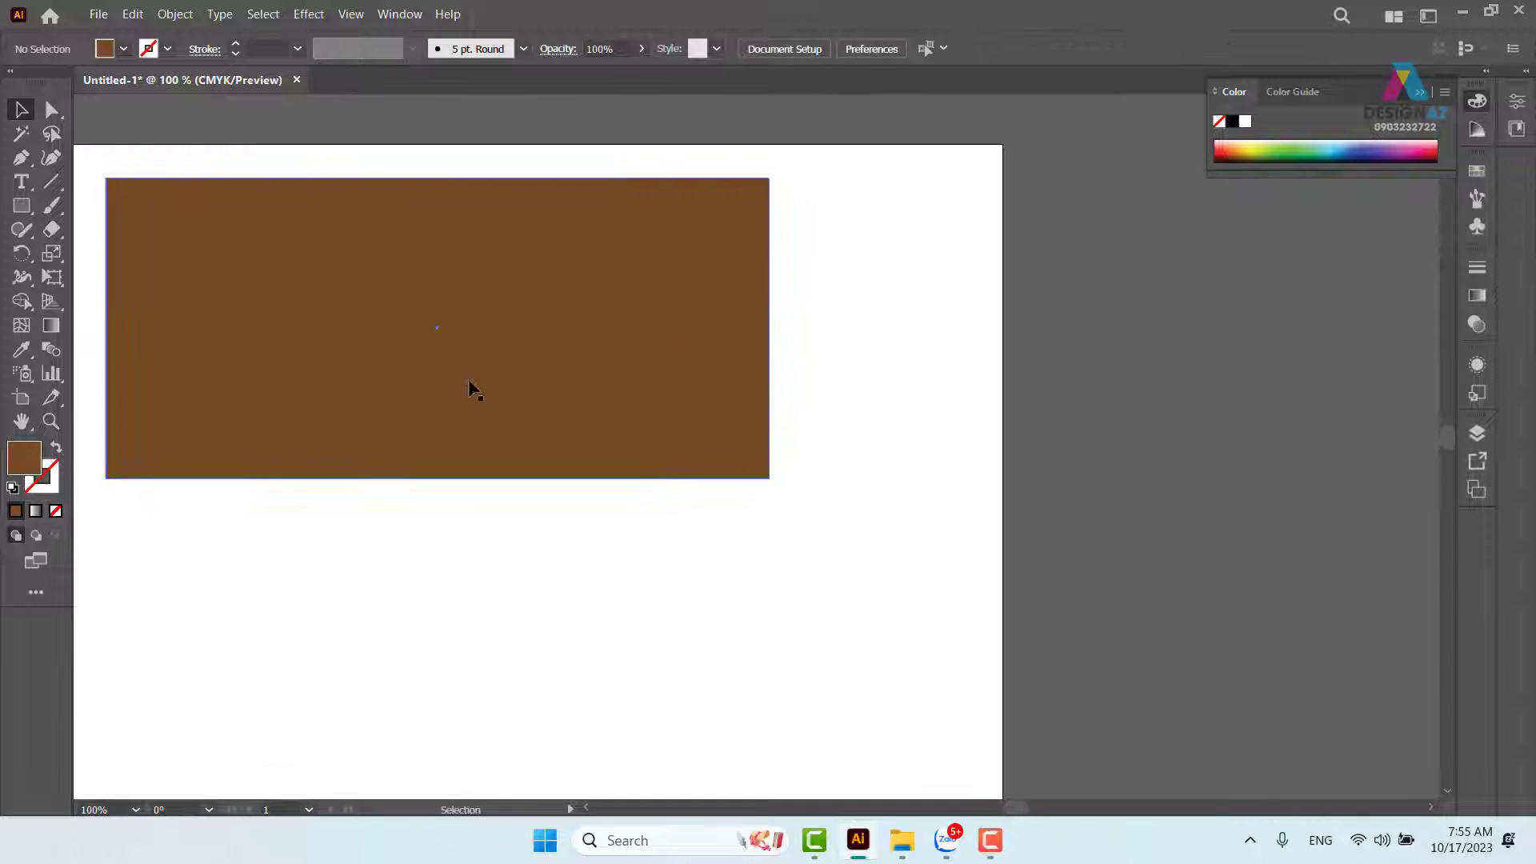
{"action": "left_click", "coordinate": [262, 369]}
{"action": "left_click_drag", "start_coordinate": [192, 339], "coordinate": [874, 418]}
{"action": "left_click_drag", "start_coordinate": [1173, 439], "coordinate": [779, 477]}
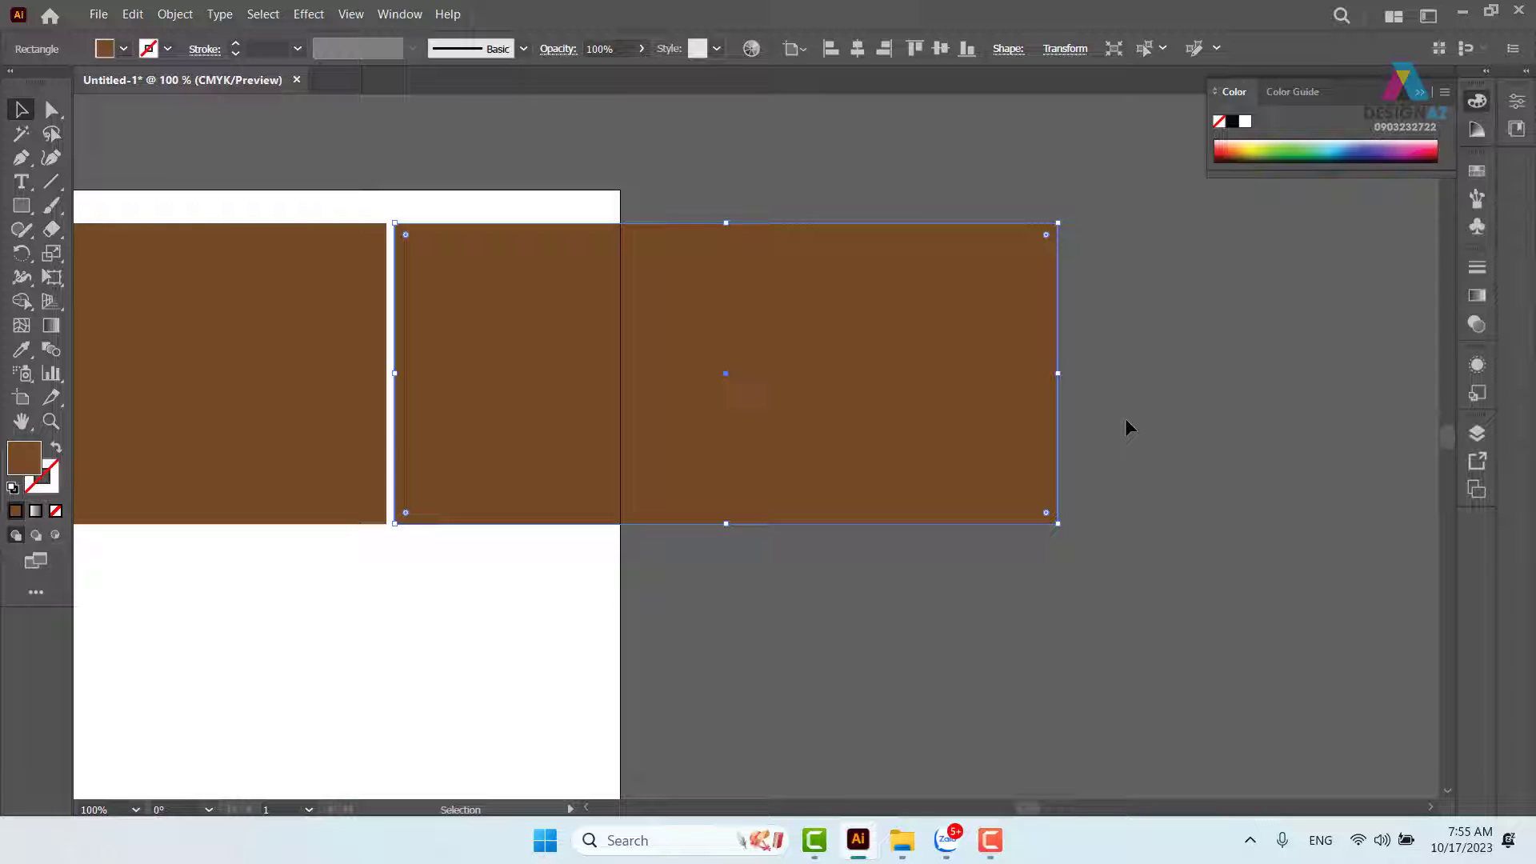
{"action": "left_click", "coordinate": [888, 177]}
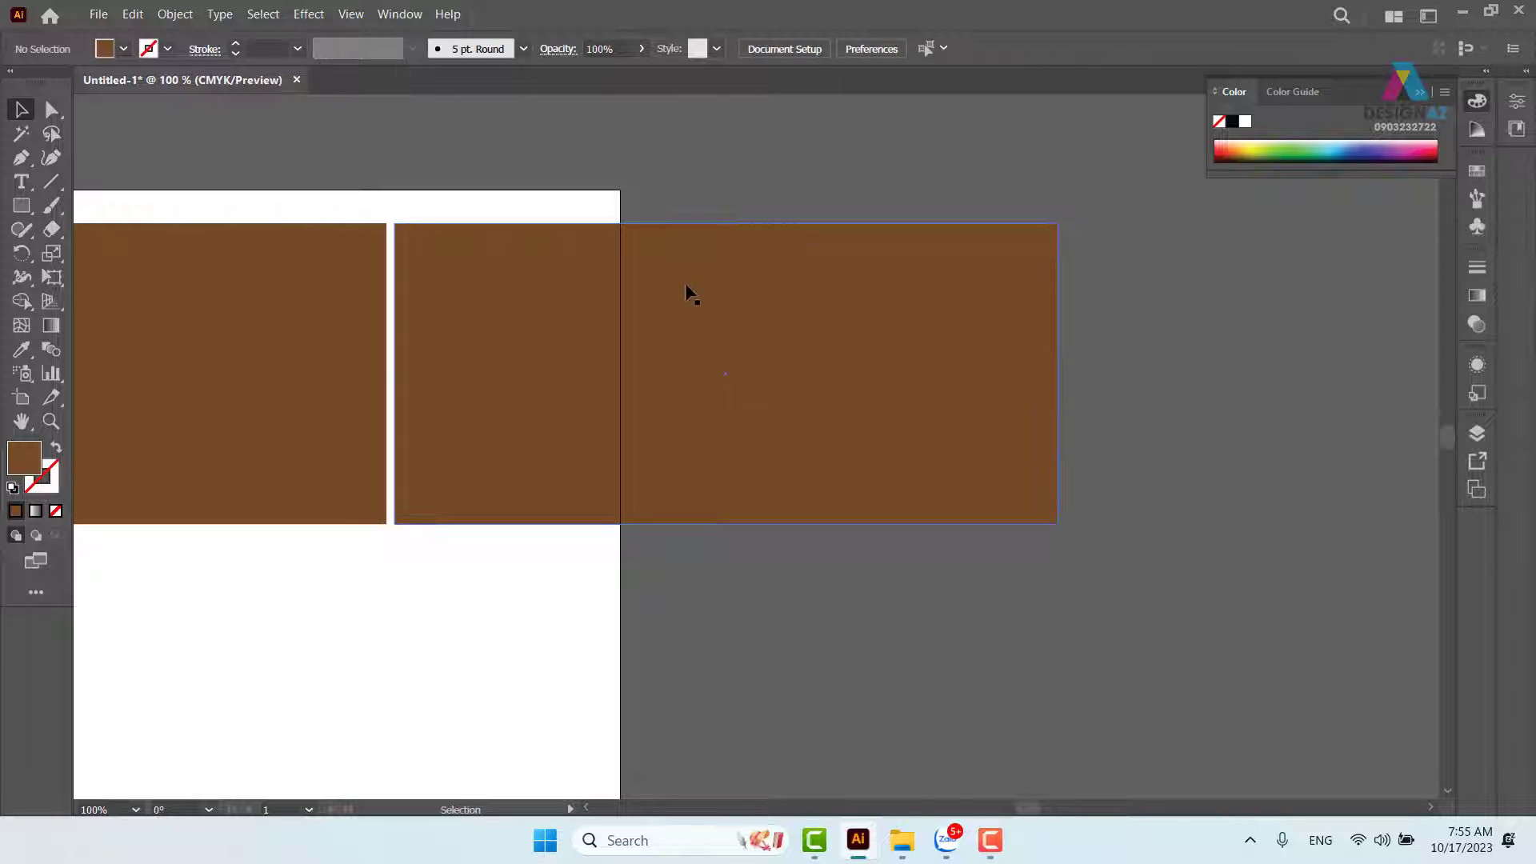
{"action": "left_click", "coordinate": [651, 348]}
{"action": "left_click_drag", "start_coordinate": [505, 373], "coordinate": [621, 391]}
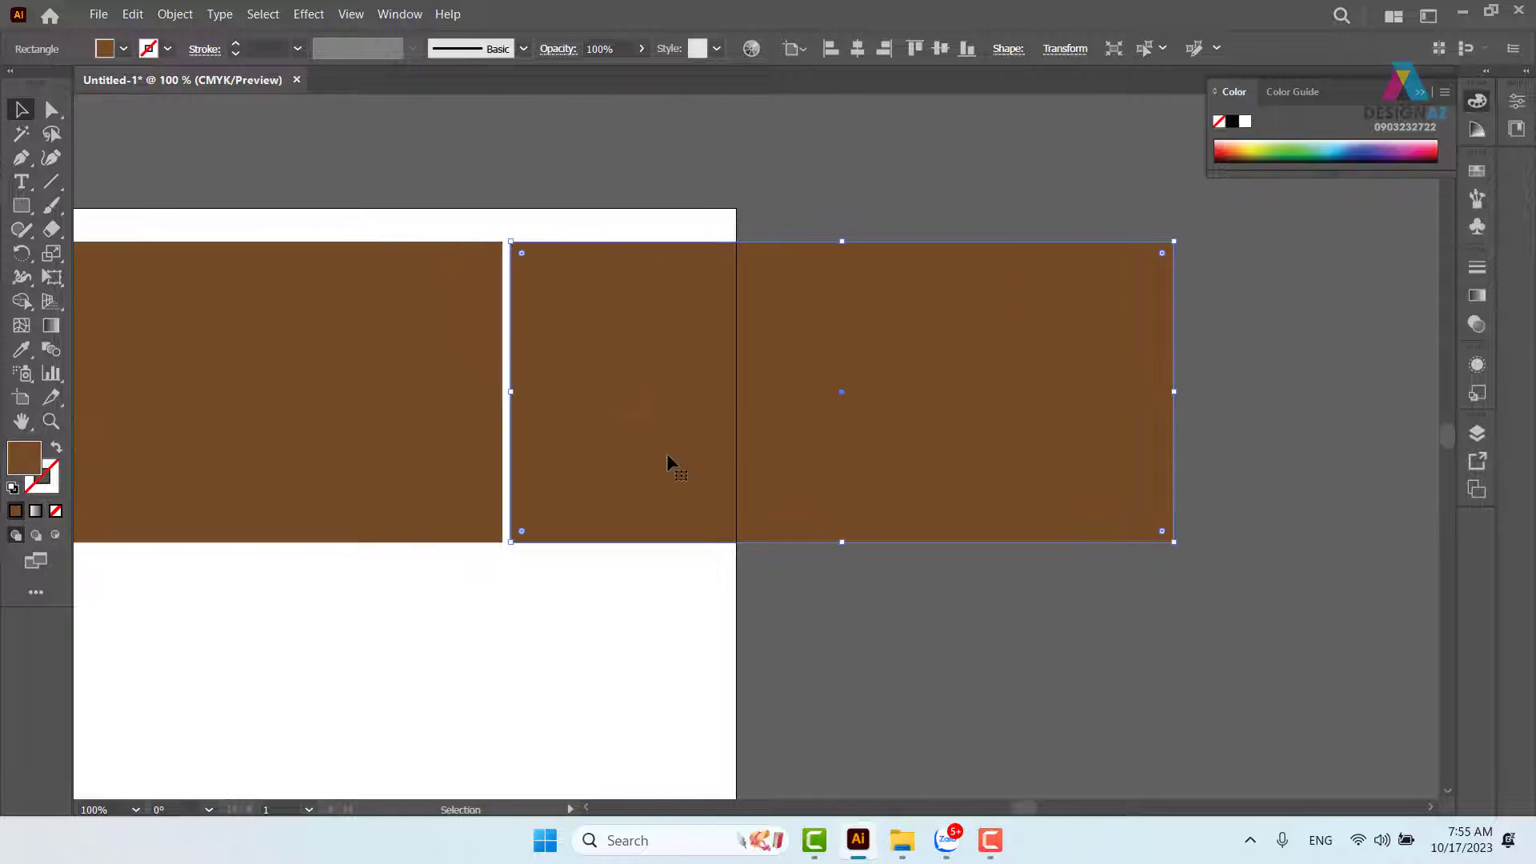
{"action": "left_click", "coordinate": [376, 400]}
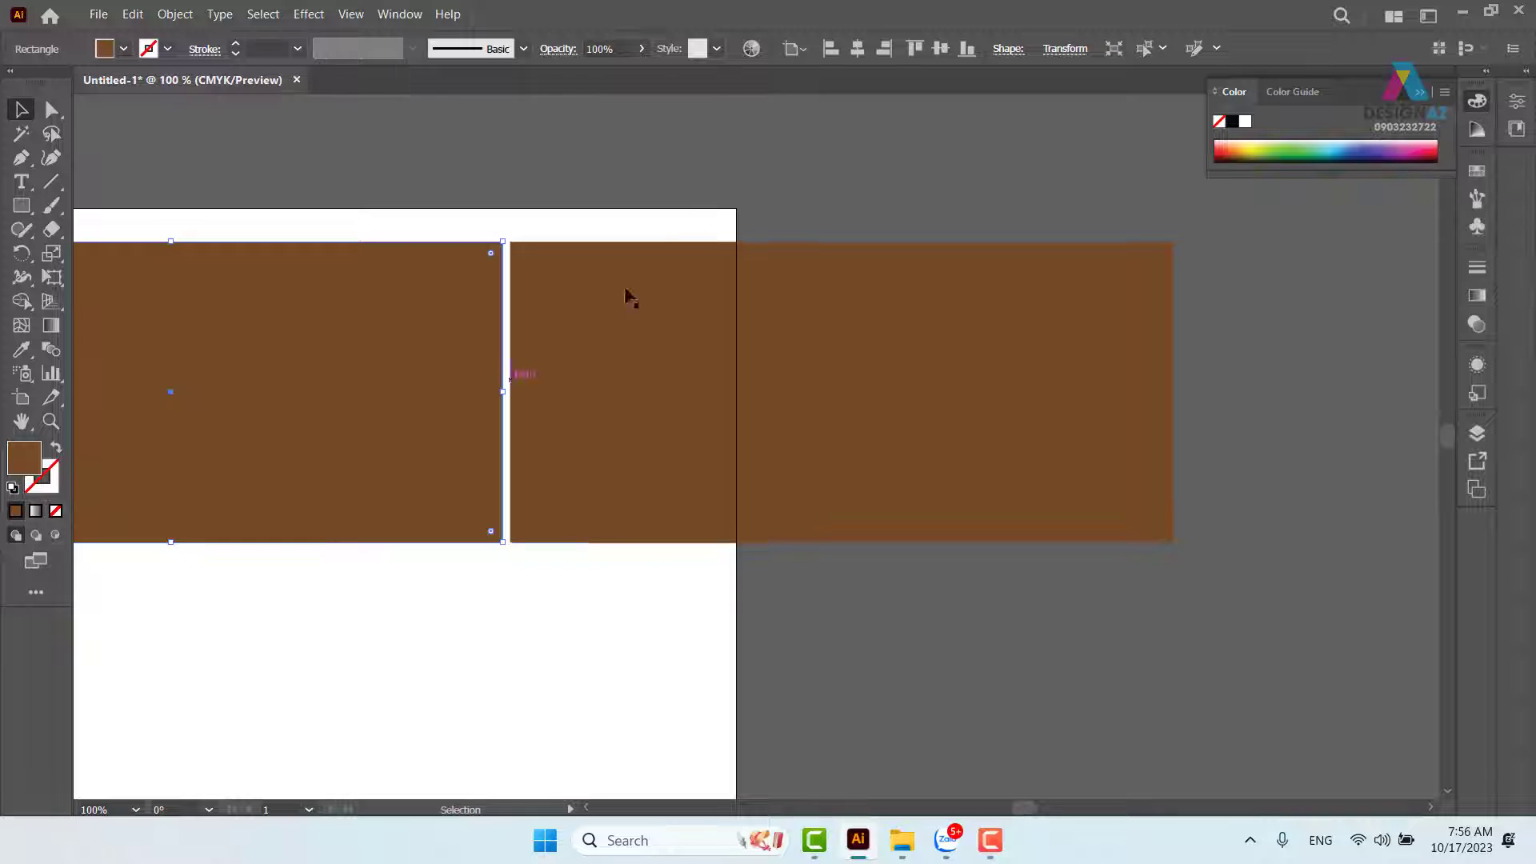
{"action": "left_click", "coordinate": [704, 295]}
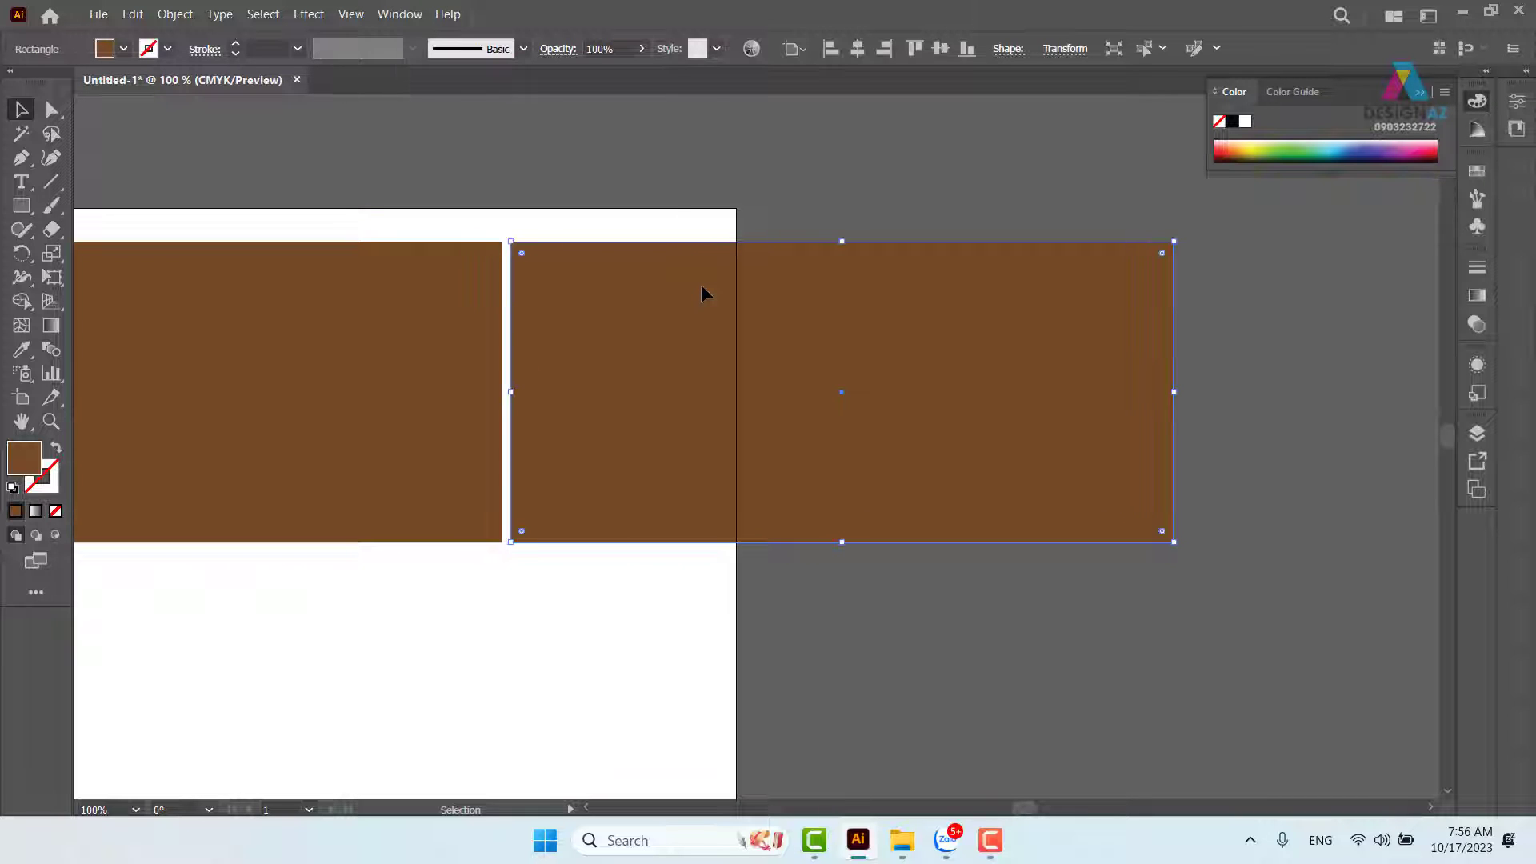
Start placing a file and browse to the Texture Color folder in thuvienanh > Backgroud on drive E.
{"action": "left_click", "coordinate": [100, 14]}
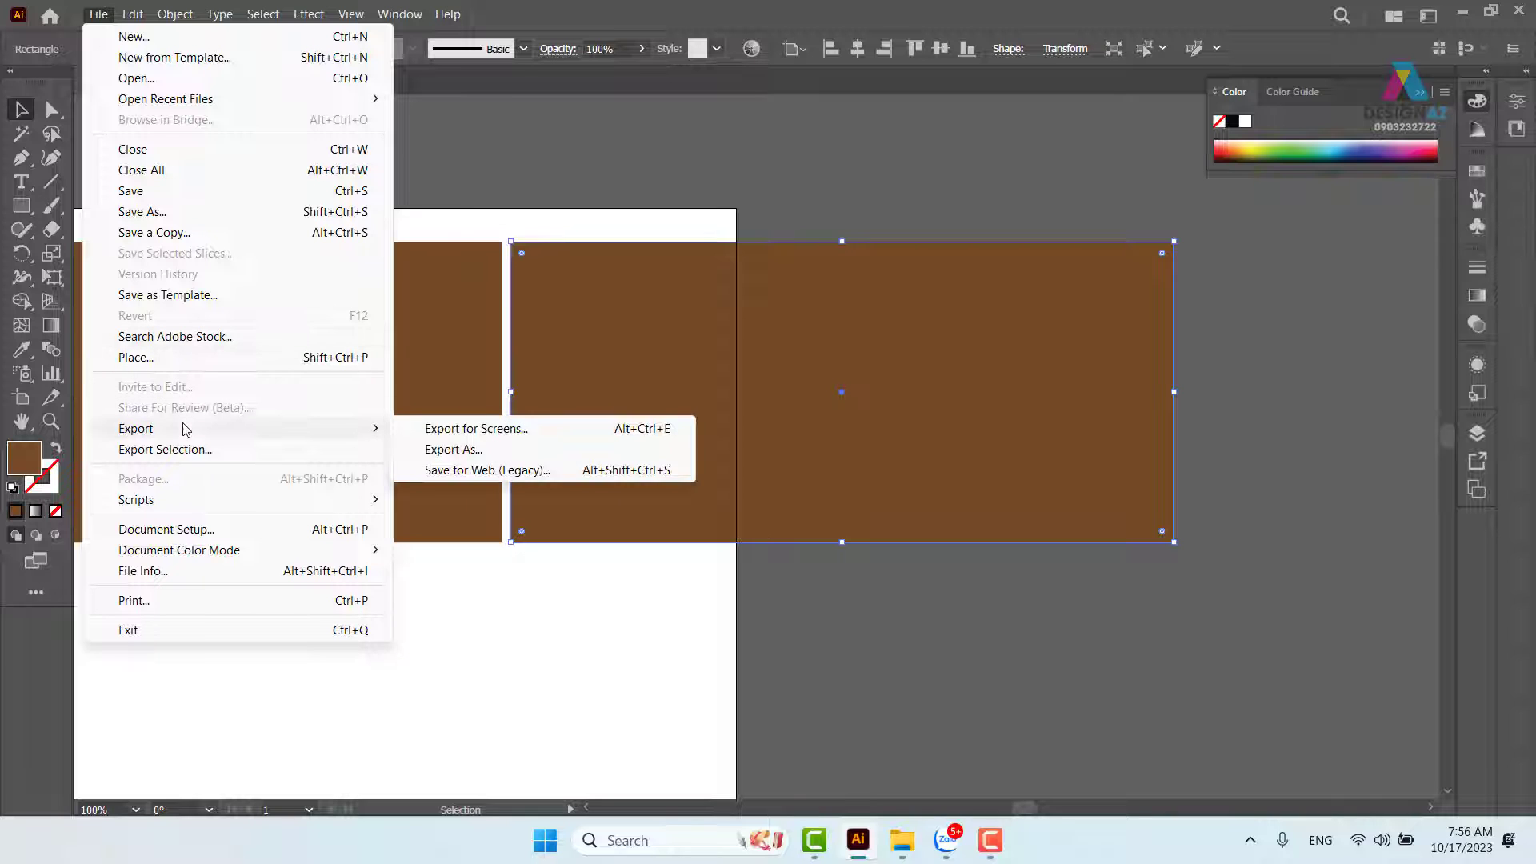
{"action": "left_click", "coordinate": [199, 357]}
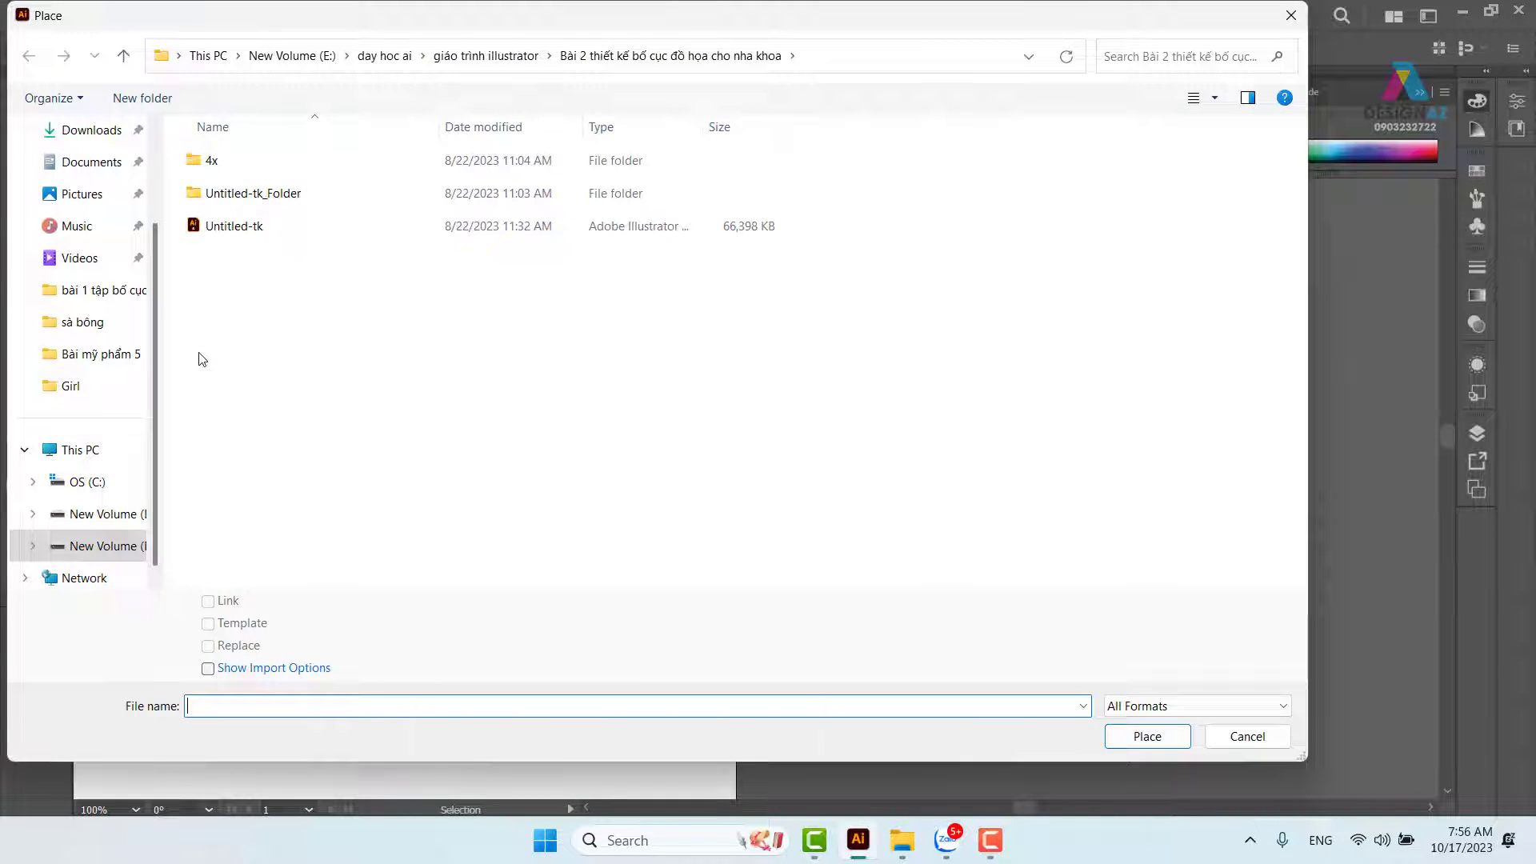
{"action": "left_click", "coordinate": [112, 546]}
{"action": "scroll", "coordinate": [862, 451], "scroll_direction": "down", "scroll_amount": 3}
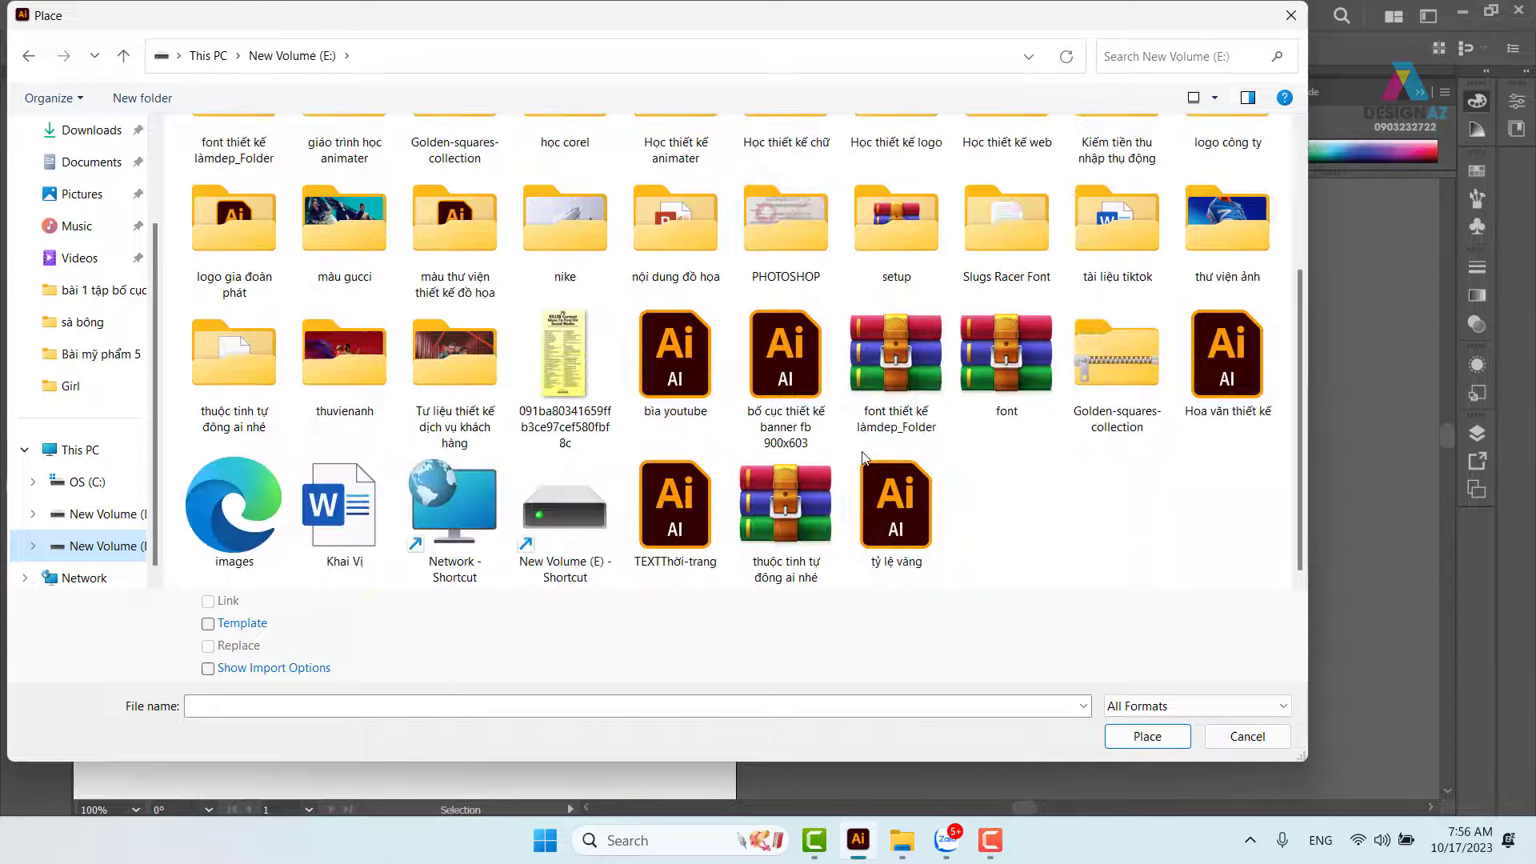
{"action": "double_click", "coordinate": [343, 368]}
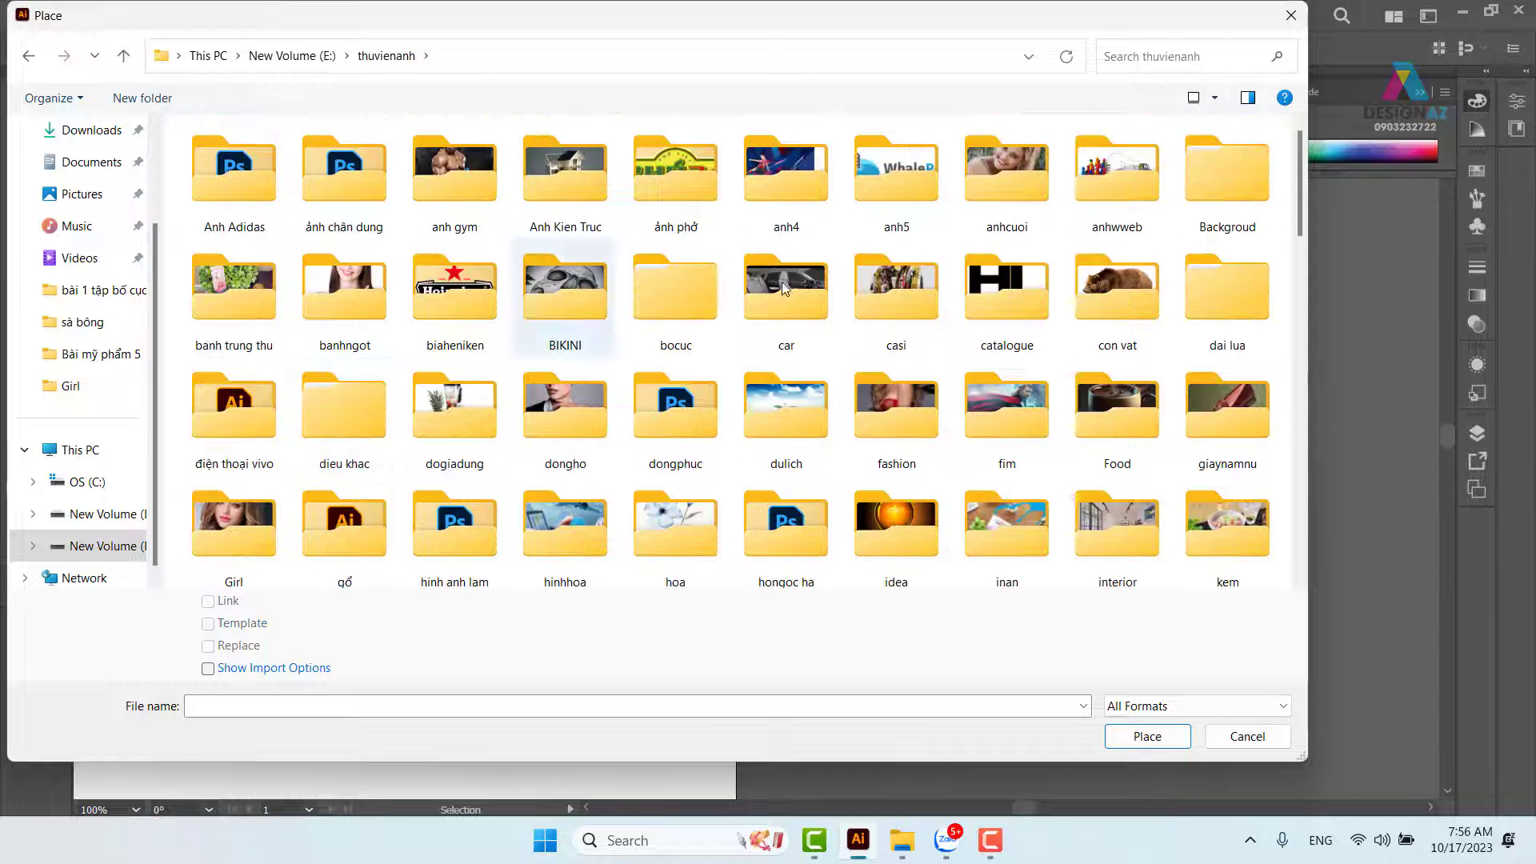
{"action": "double_click", "coordinate": [1235, 194]}
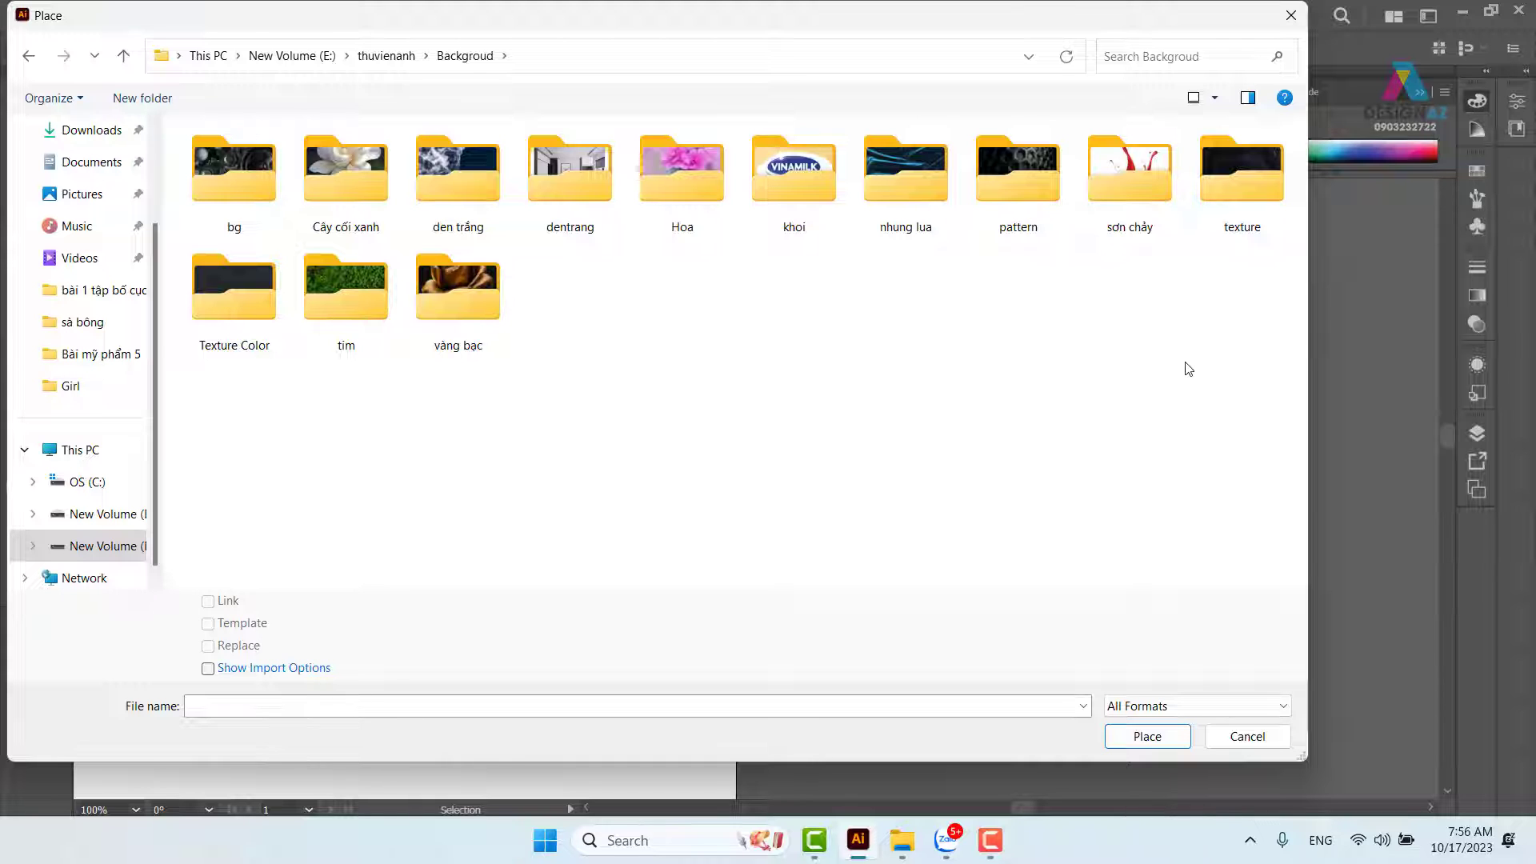
{"action": "left_click", "coordinate": [239, 293]}
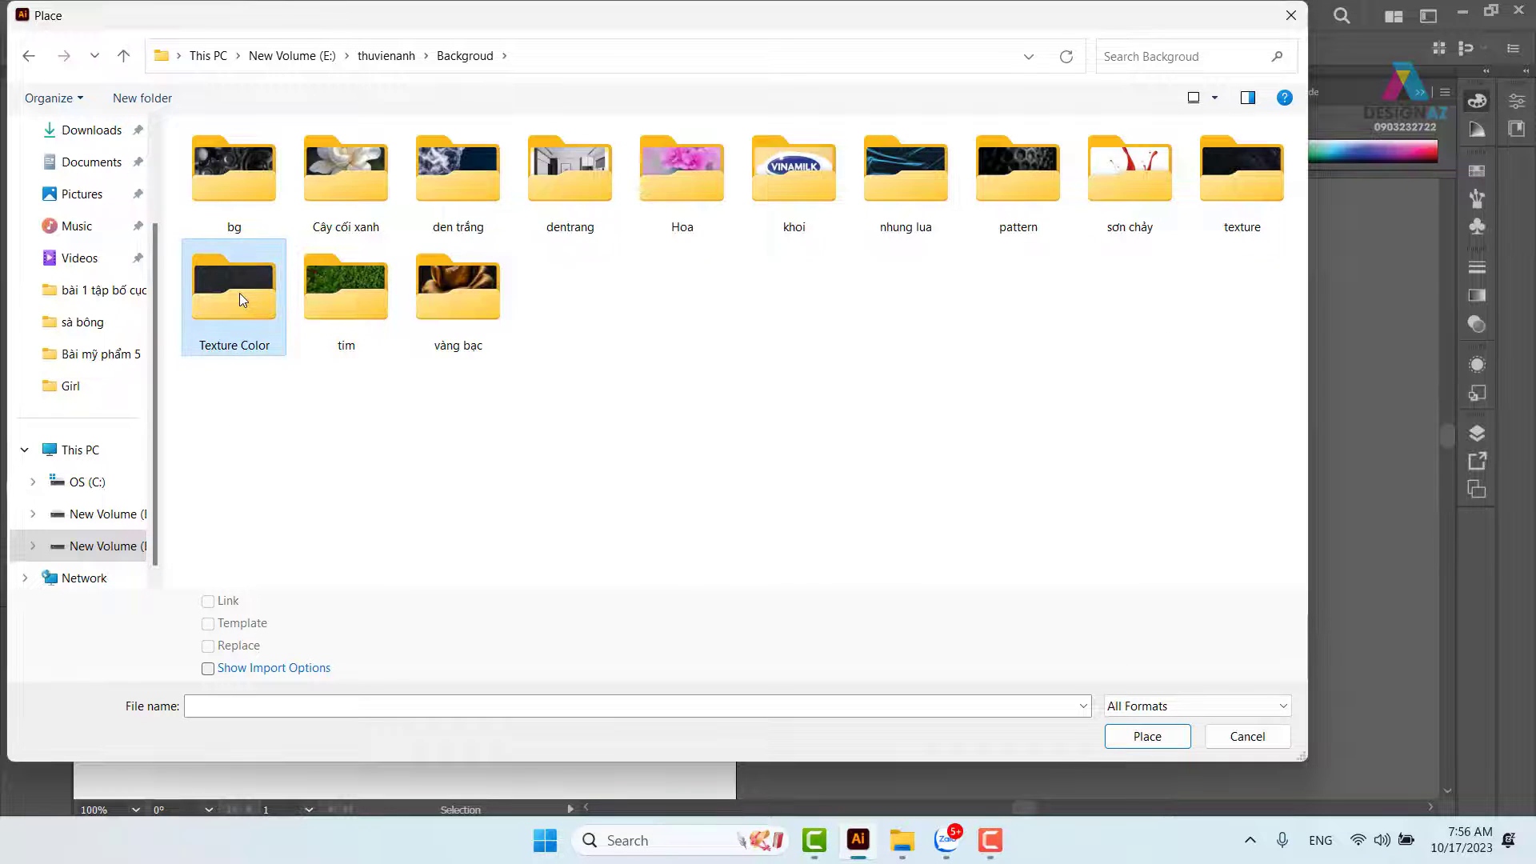
{"action": "double_click", "coordinate": [239, 293]}
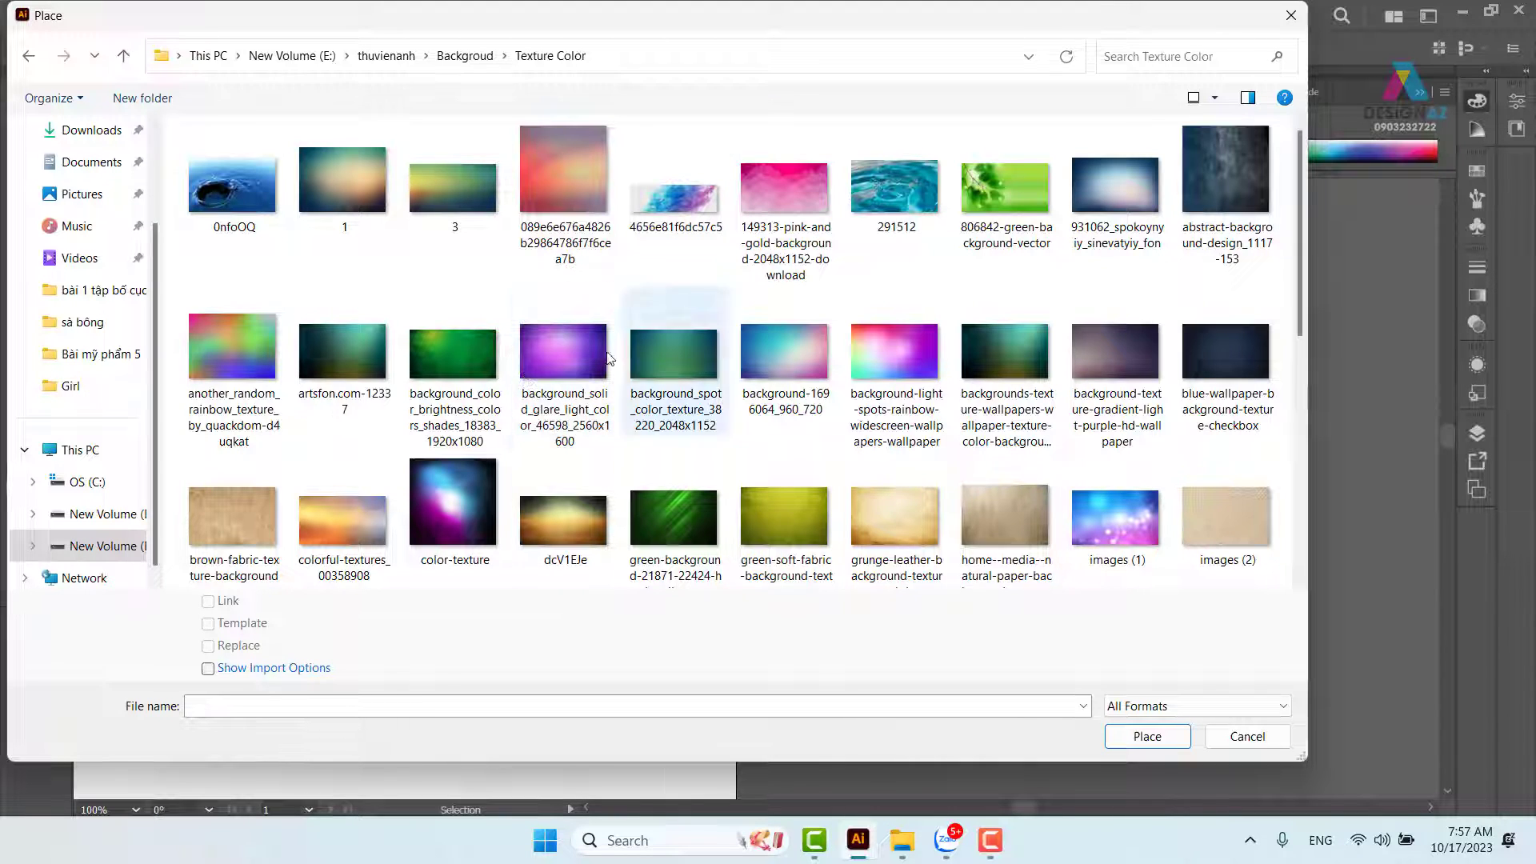
Place the background-texture-gradient-light-purple-hd wallpaper image over the right brown rectangle, large enough to cover it completely.
{"action": "left_click", "coordinate": [1131, 391]}
{"action": "left_click", "coordinate": [1151, 736]}
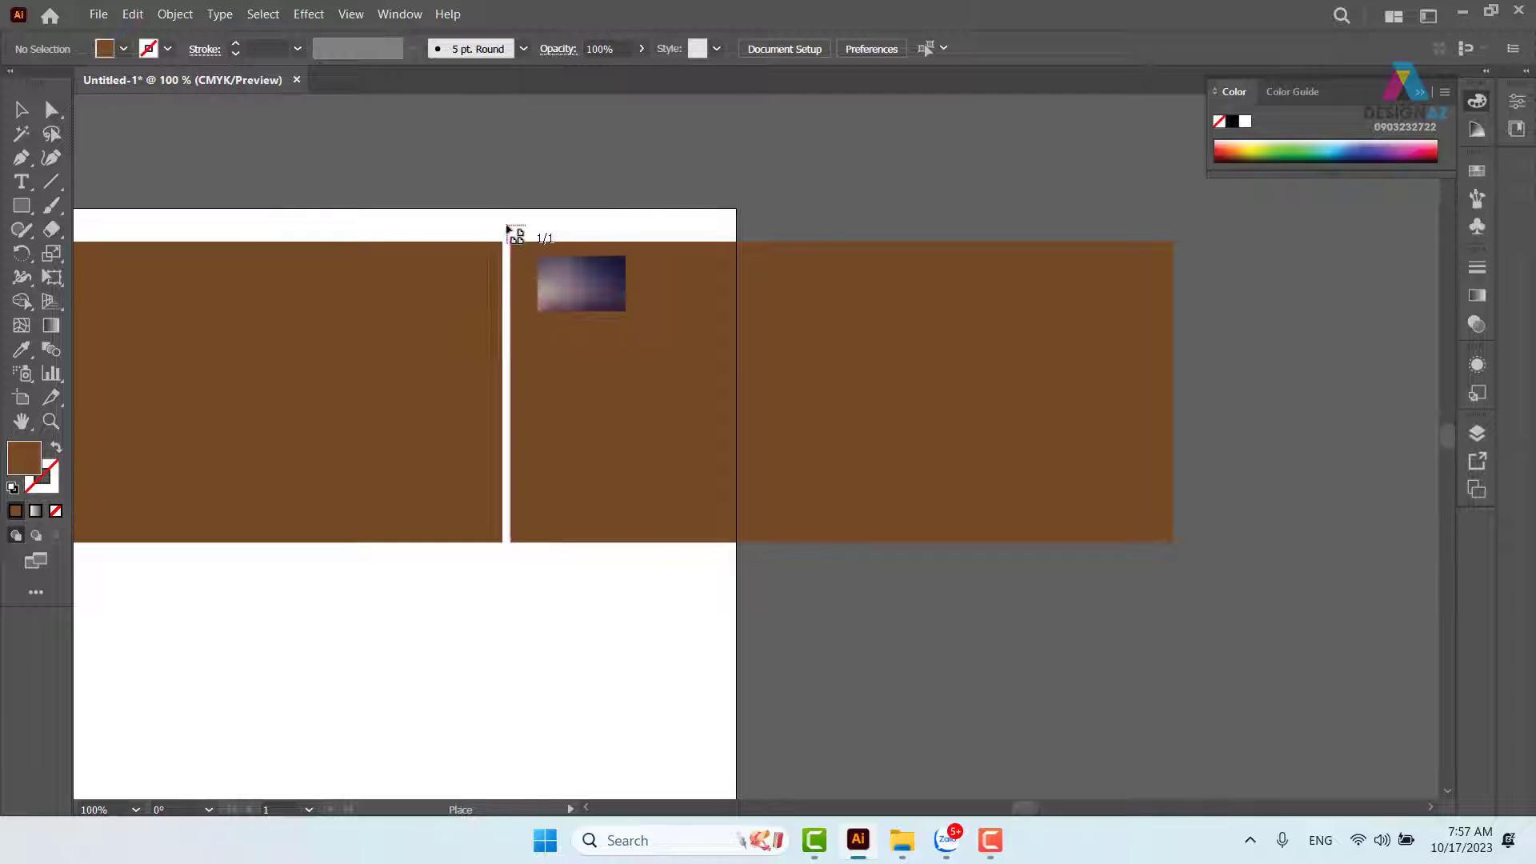
{"action": "left_click_drag", "start_coordinate": [506, 228], "coordinate": [1177, 644]}
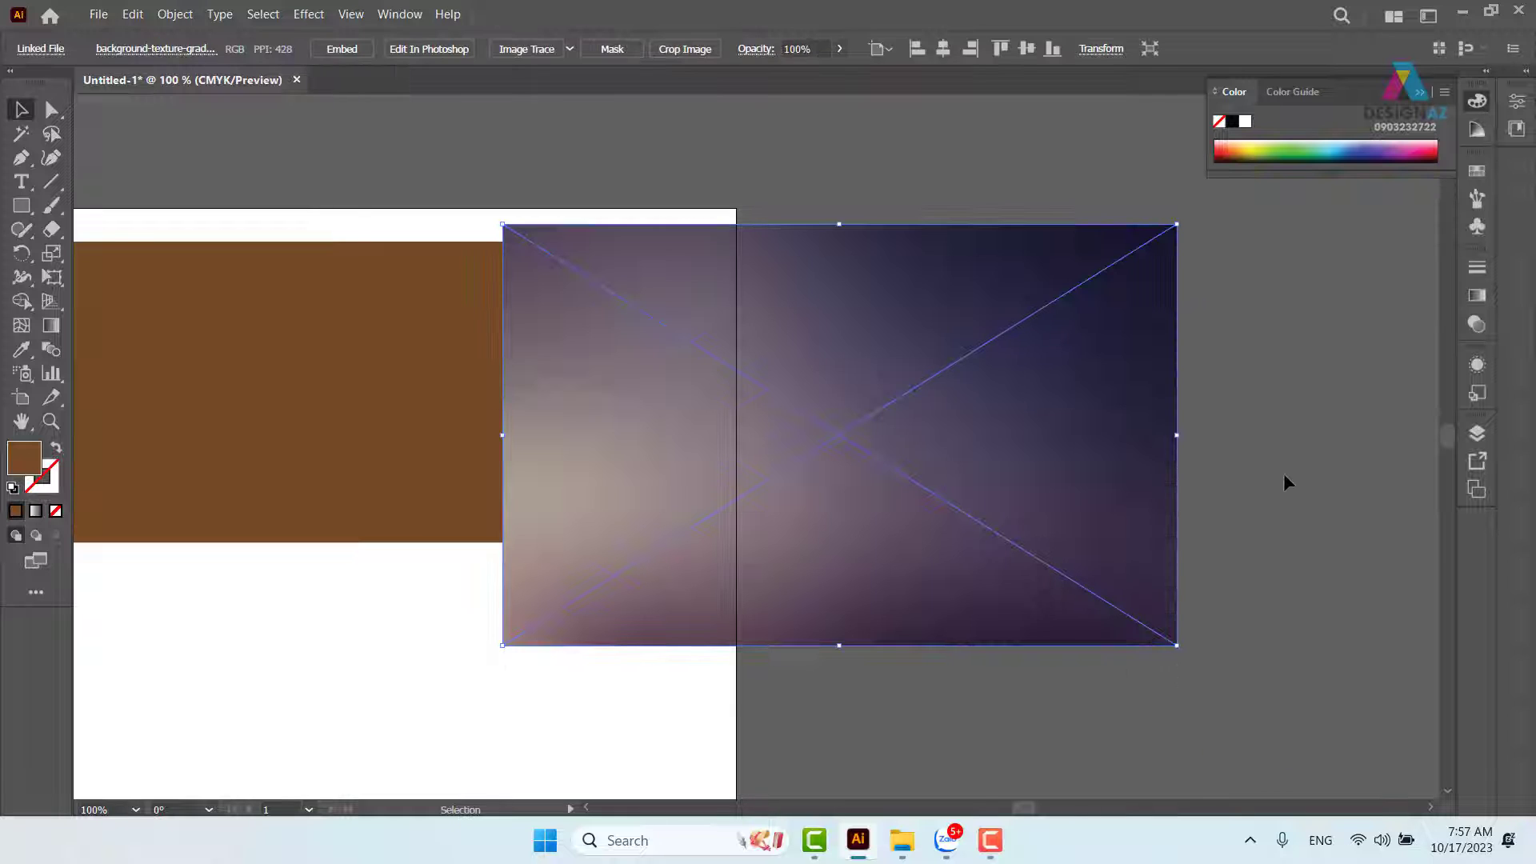
{"action": "left_click", "coordinate": [1283, 473]}
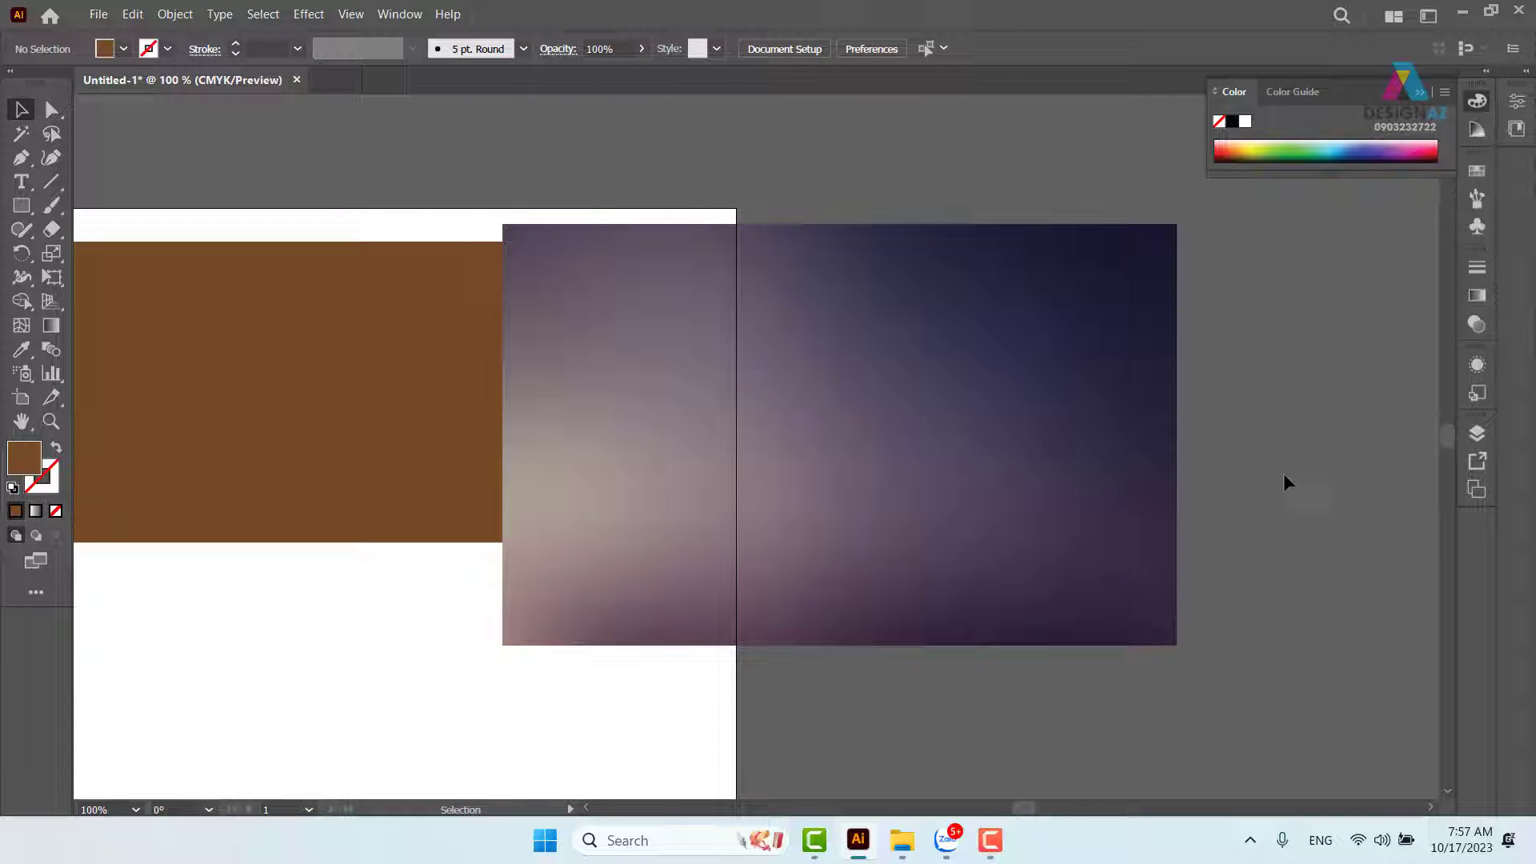
Send the placed gradient image to the back so it sits behind the right brown rectangle.
{"action": "left_click", "coordinate": [1112, 422]}
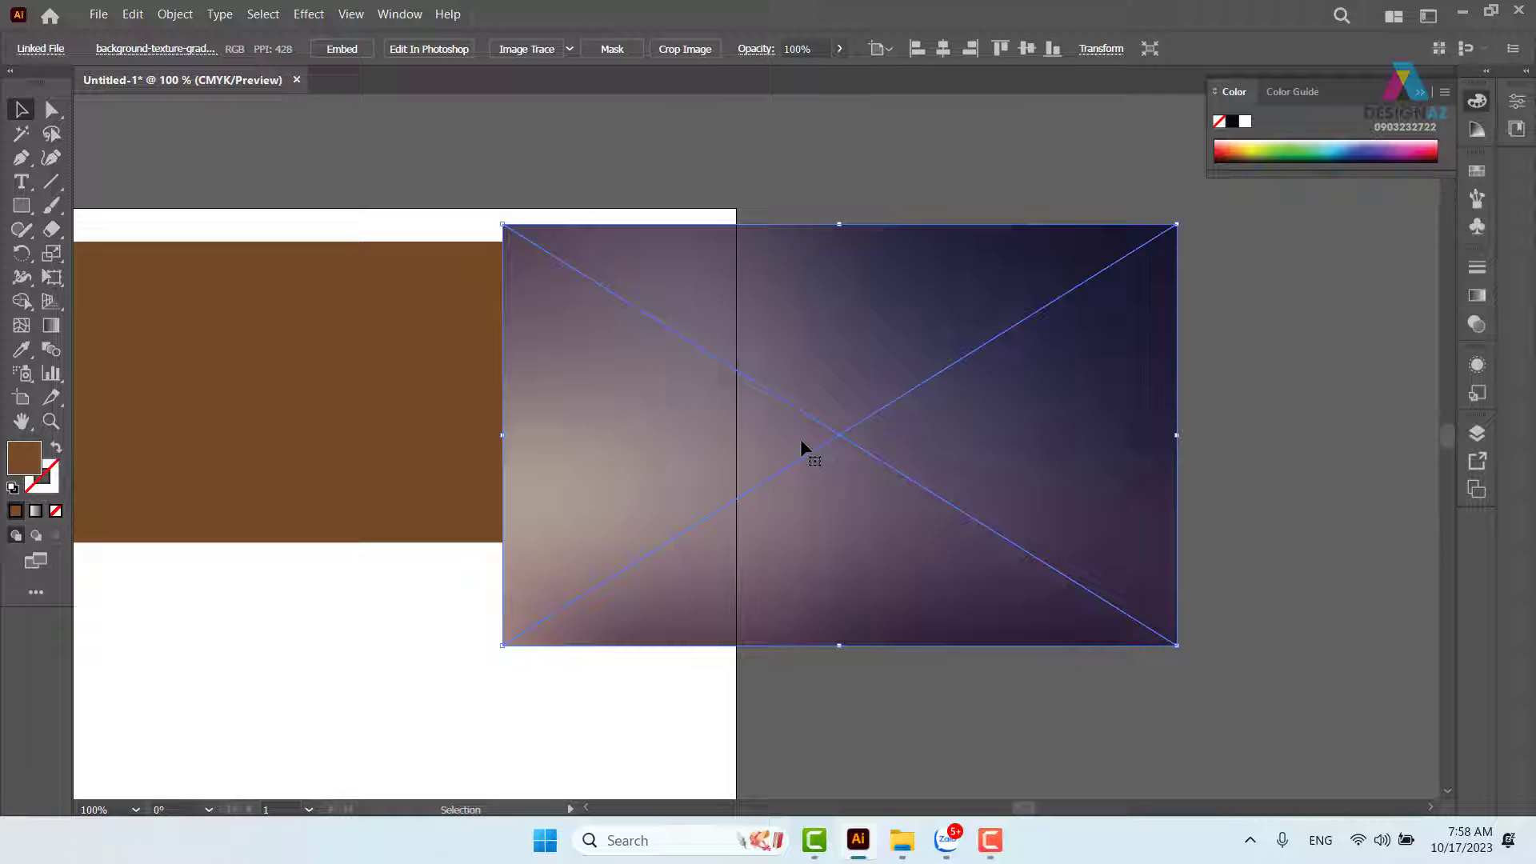
{"action": "left_click", "coordinate": [1234, 398]}
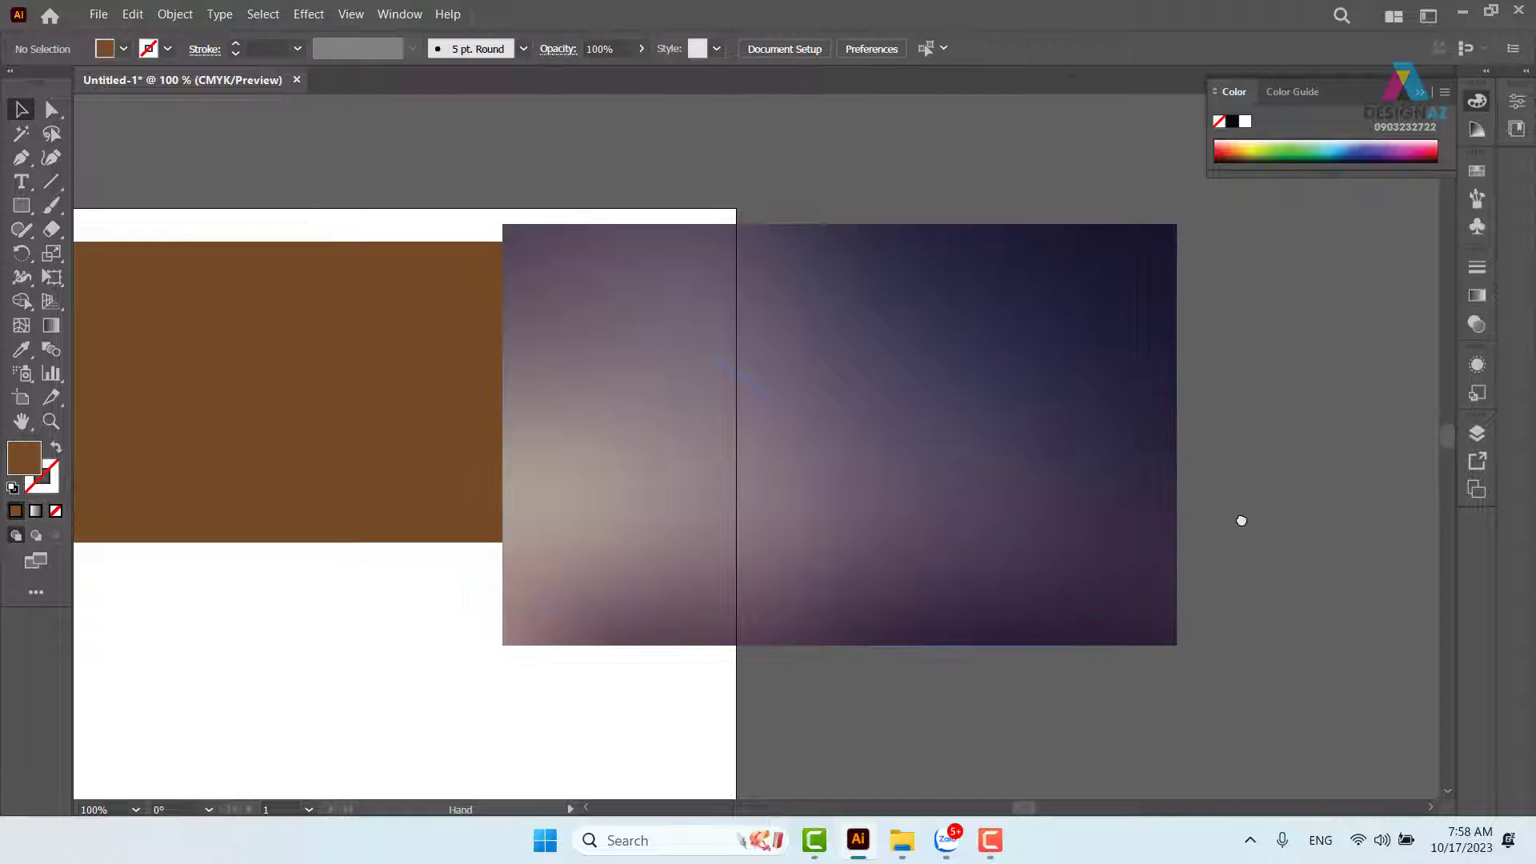
{"action": "scroll", "coordinate": [841, 411], "scroll_direction": "right", "scroll_amount": 2}
{"action": "left_click", "coordinate": [968, 522]}
{"action": "key", "text": "ctrl+shift+bracketleft"}
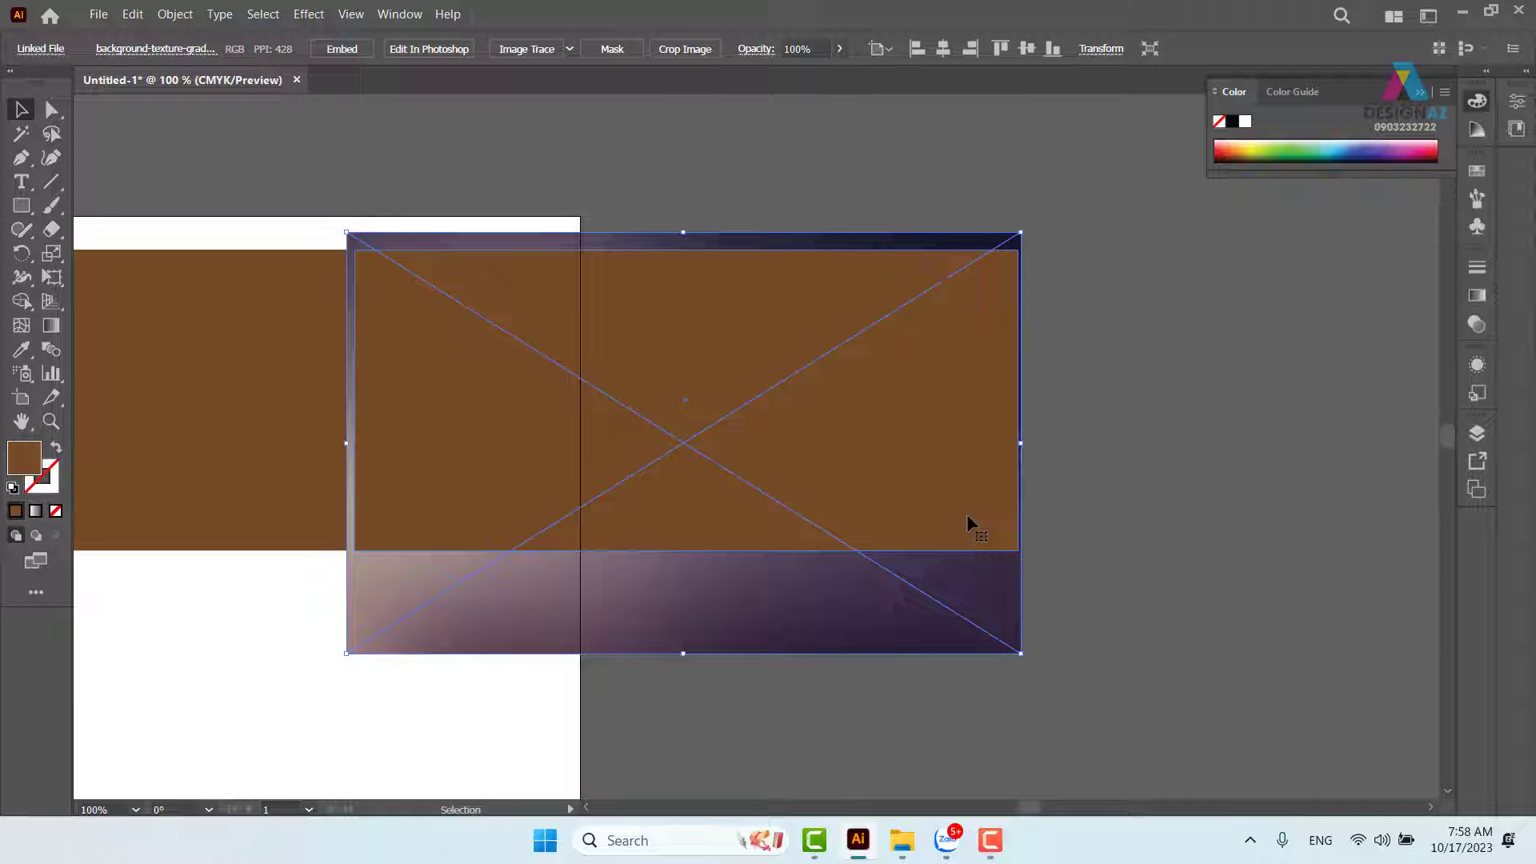
{"action": "left_click", "coordinate": [939, 162]}
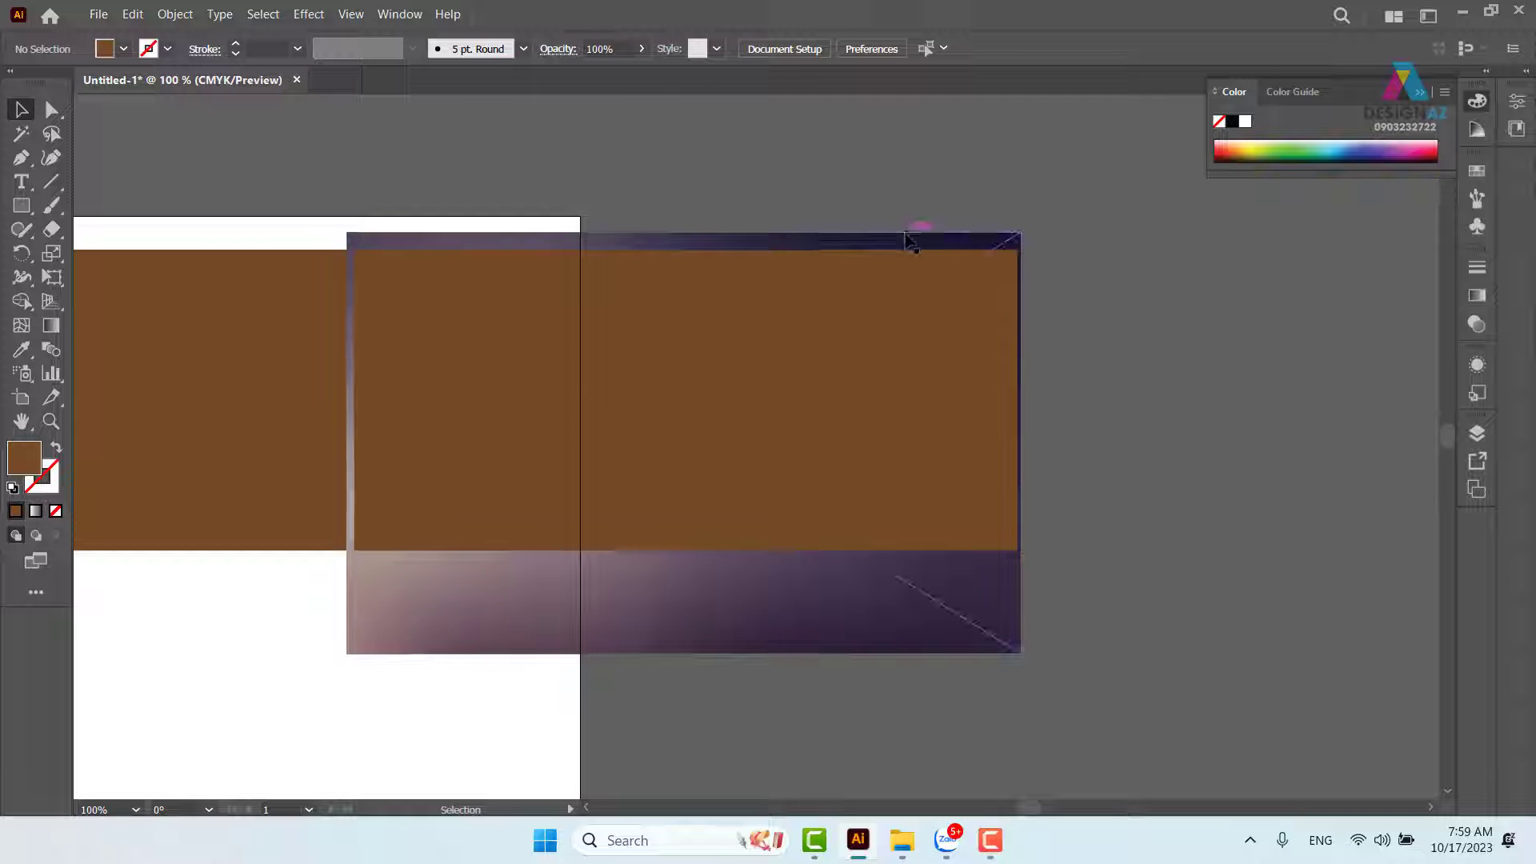
Select the gradient image together with the brown rectangle in front of it.
{"action": "left_click", "coordinate": [909, 240]}
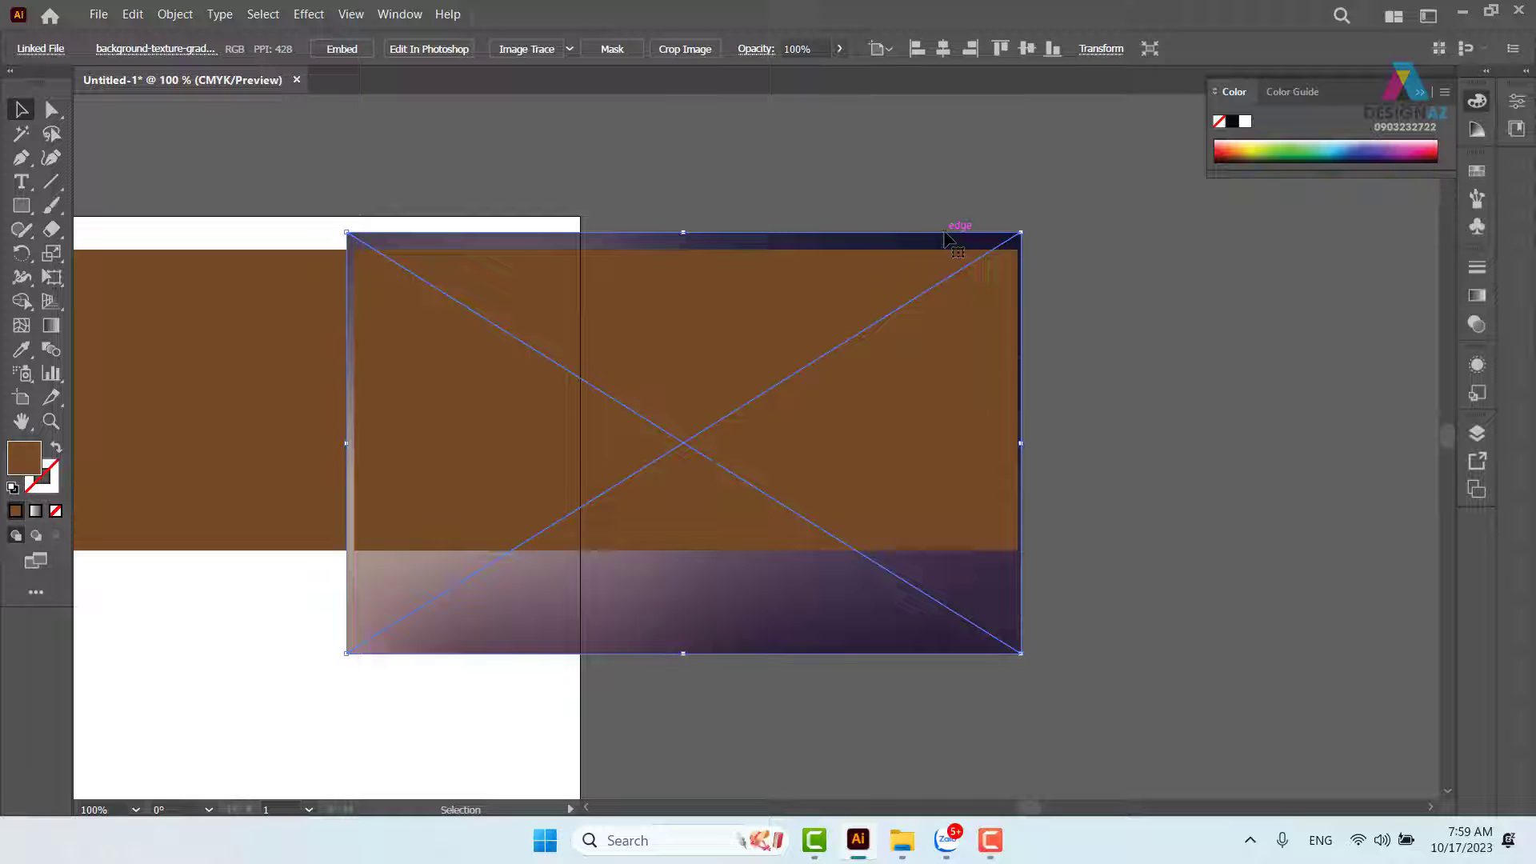
{"action": "left_click", "coordinate": [1208, 261]}
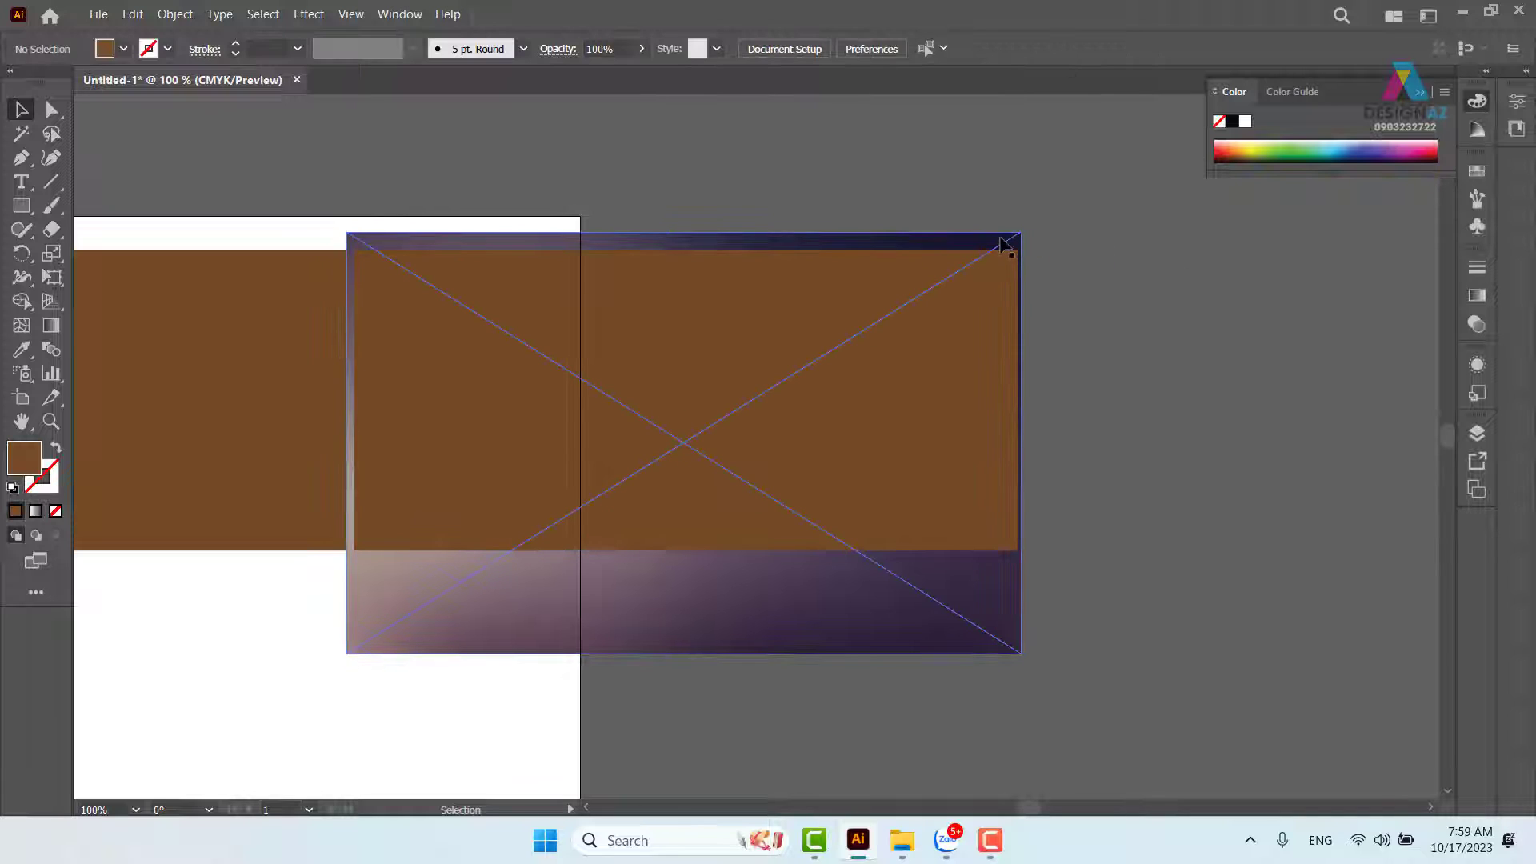
{"action": "left_click", "coordinate": [1002, 245]}
{"action": "left_click", "coordinate": [974, 304], "text": "shift"}
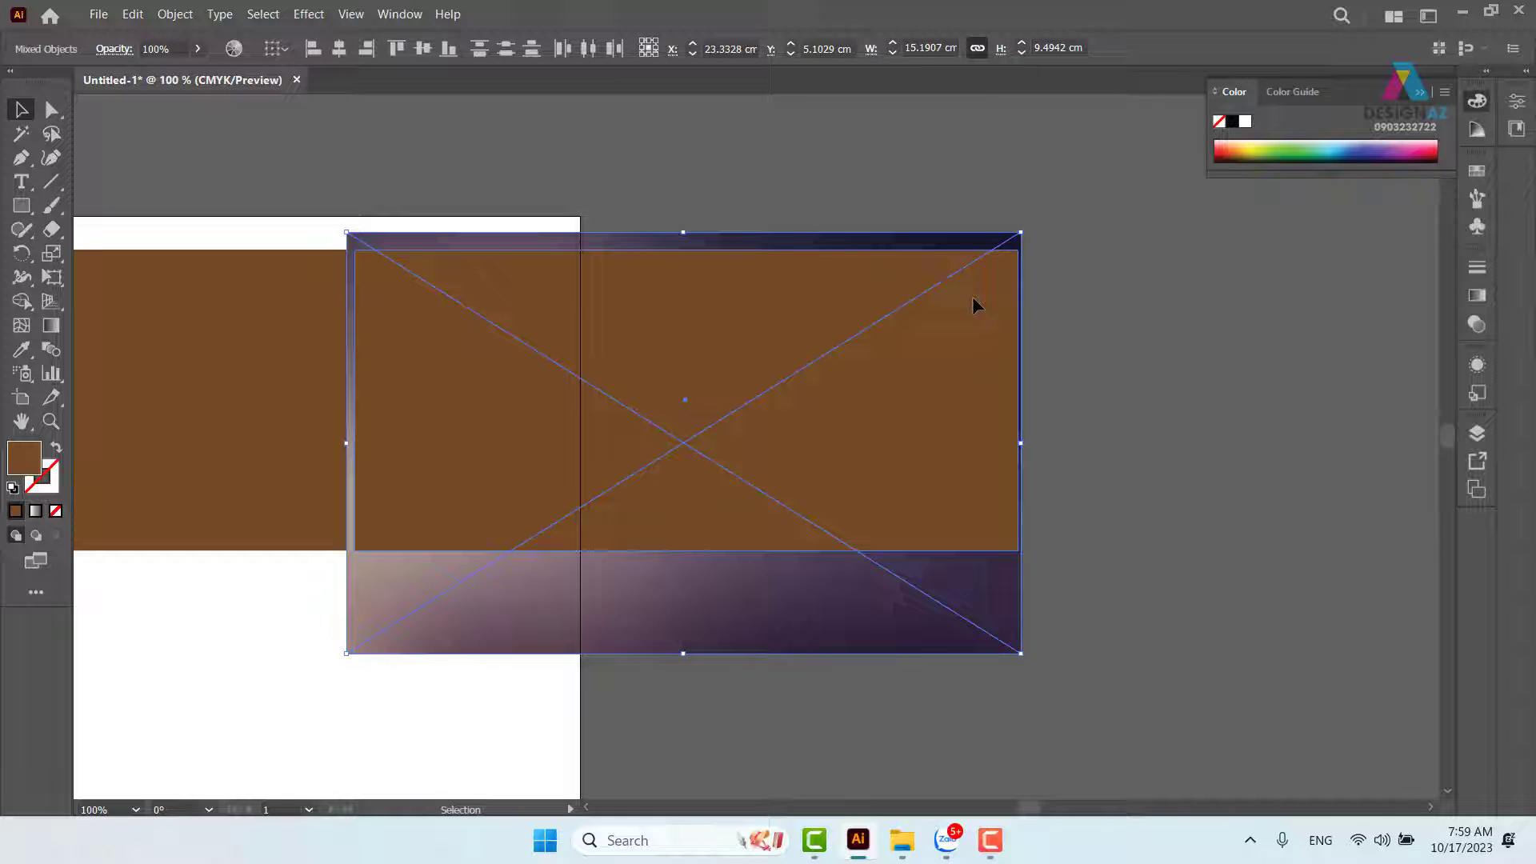
{"action": "left_click_drag", "start_coordinate": [650, 341], "coordinate": [878, 318]}
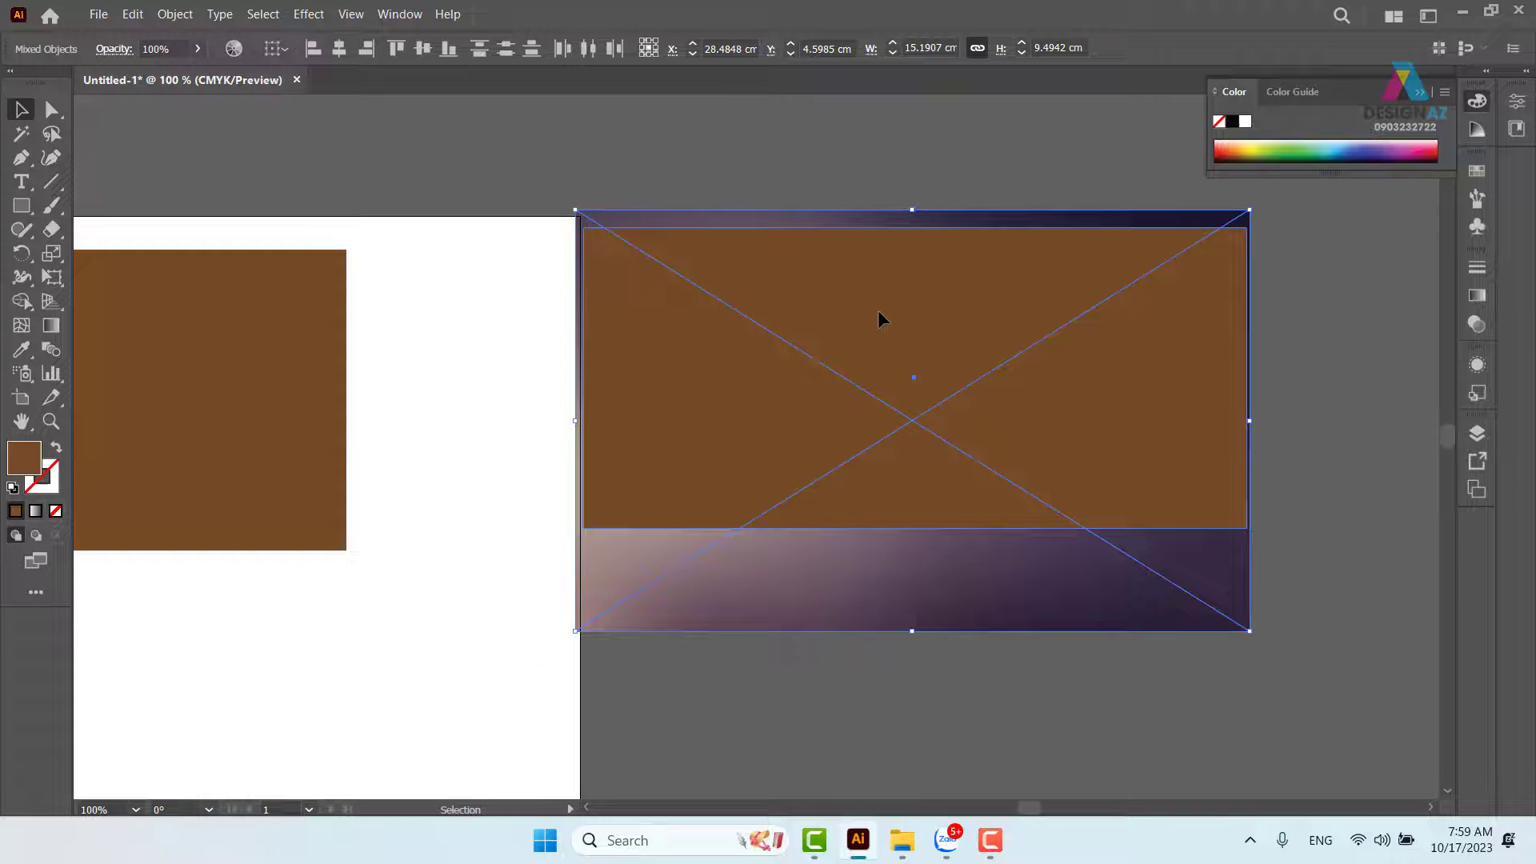
{"action": "key", "text": "a"}
{"action": "key", "text": "ctrl+z"}
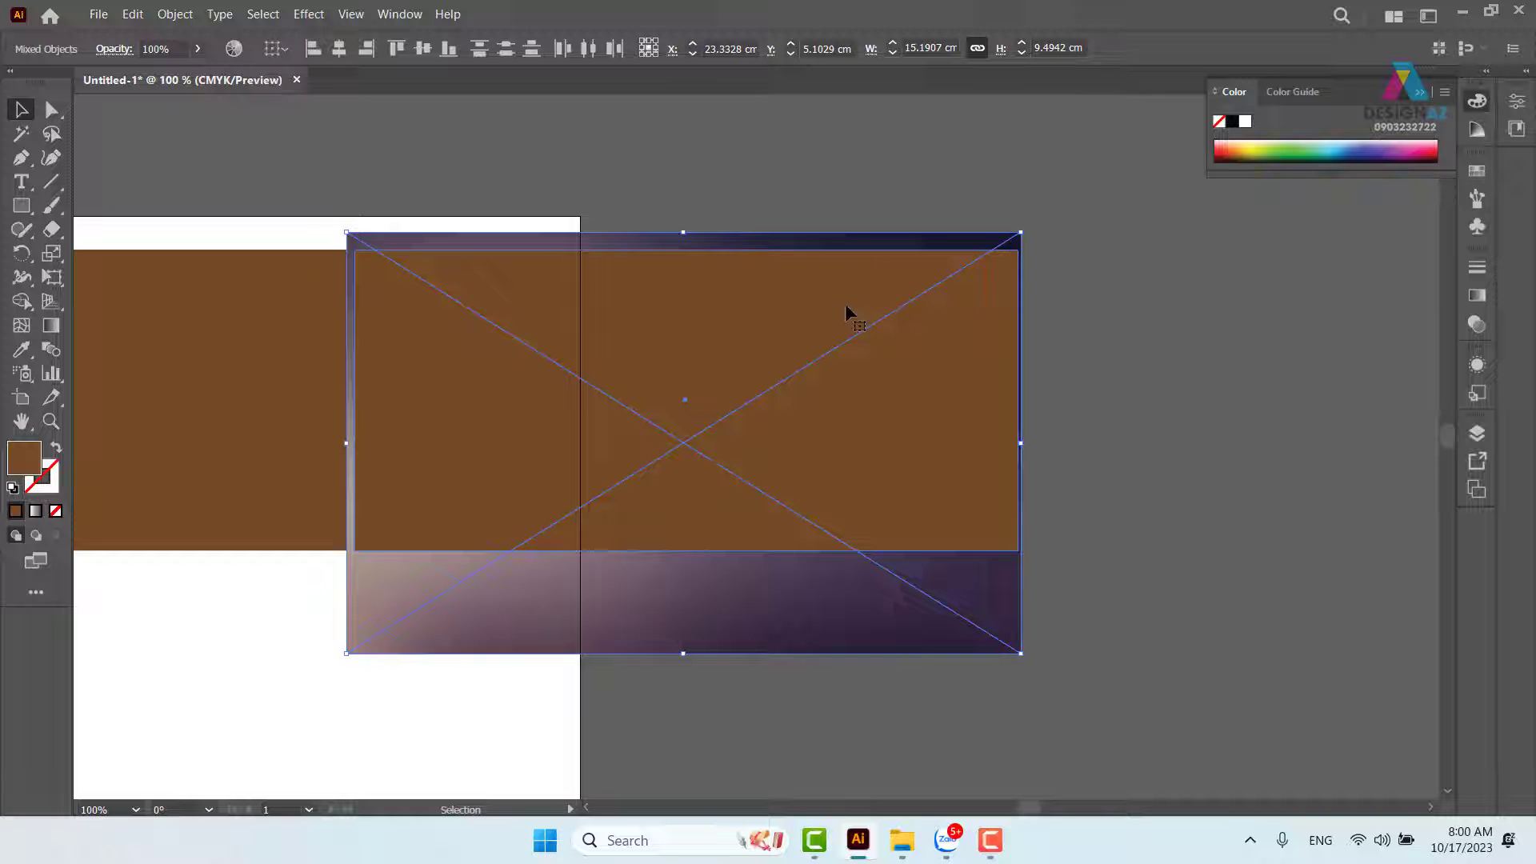
Make a clipping mask from the selected rectangle and gradient image.
{"action": "right_click", "coordinate": [807, 302]}
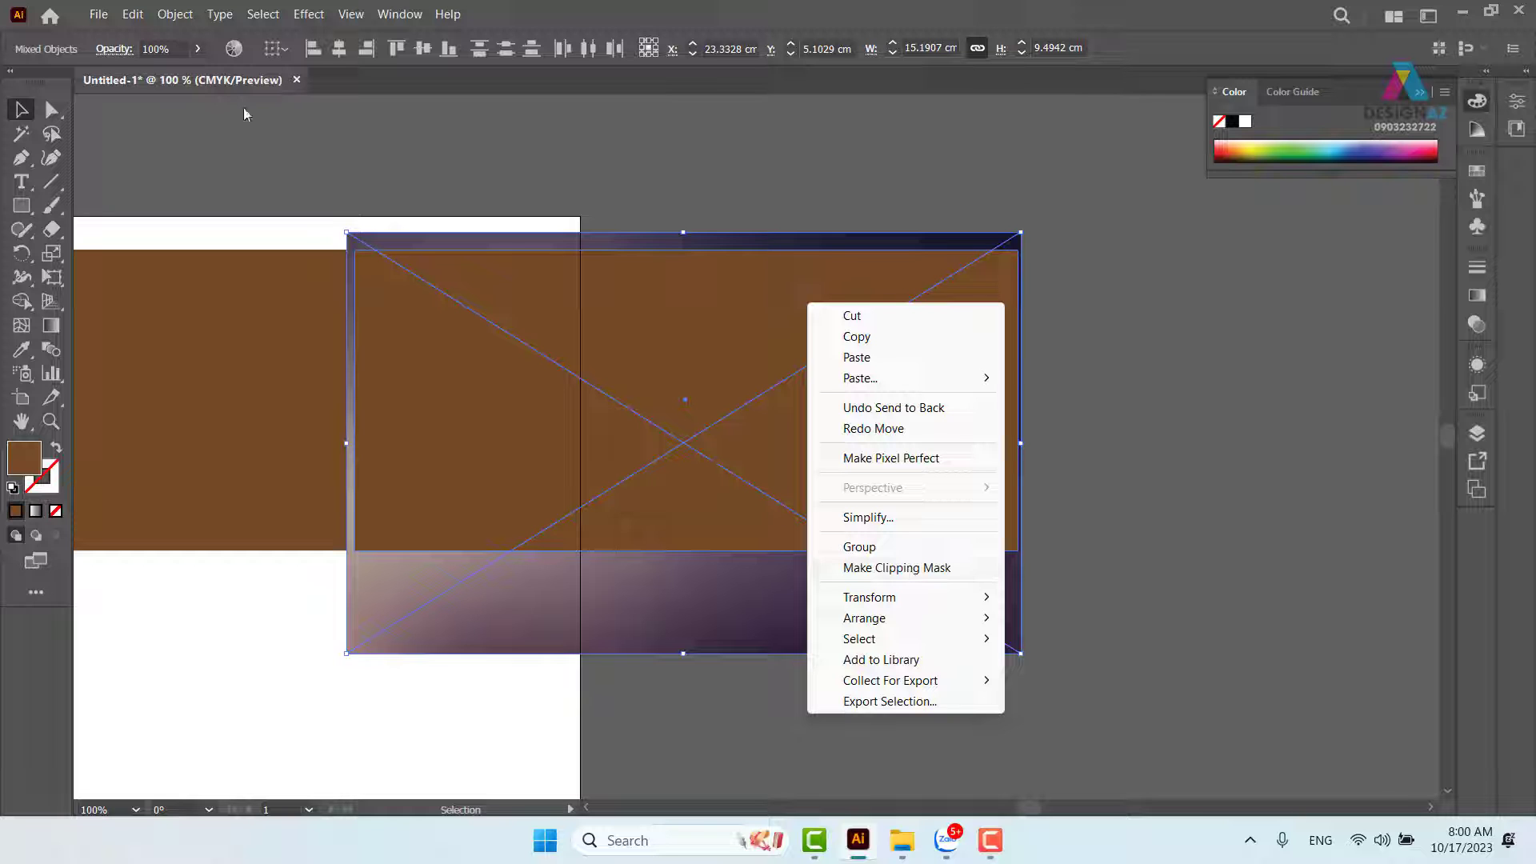
{"action": "left_click", "coordinate": [184, 16]}
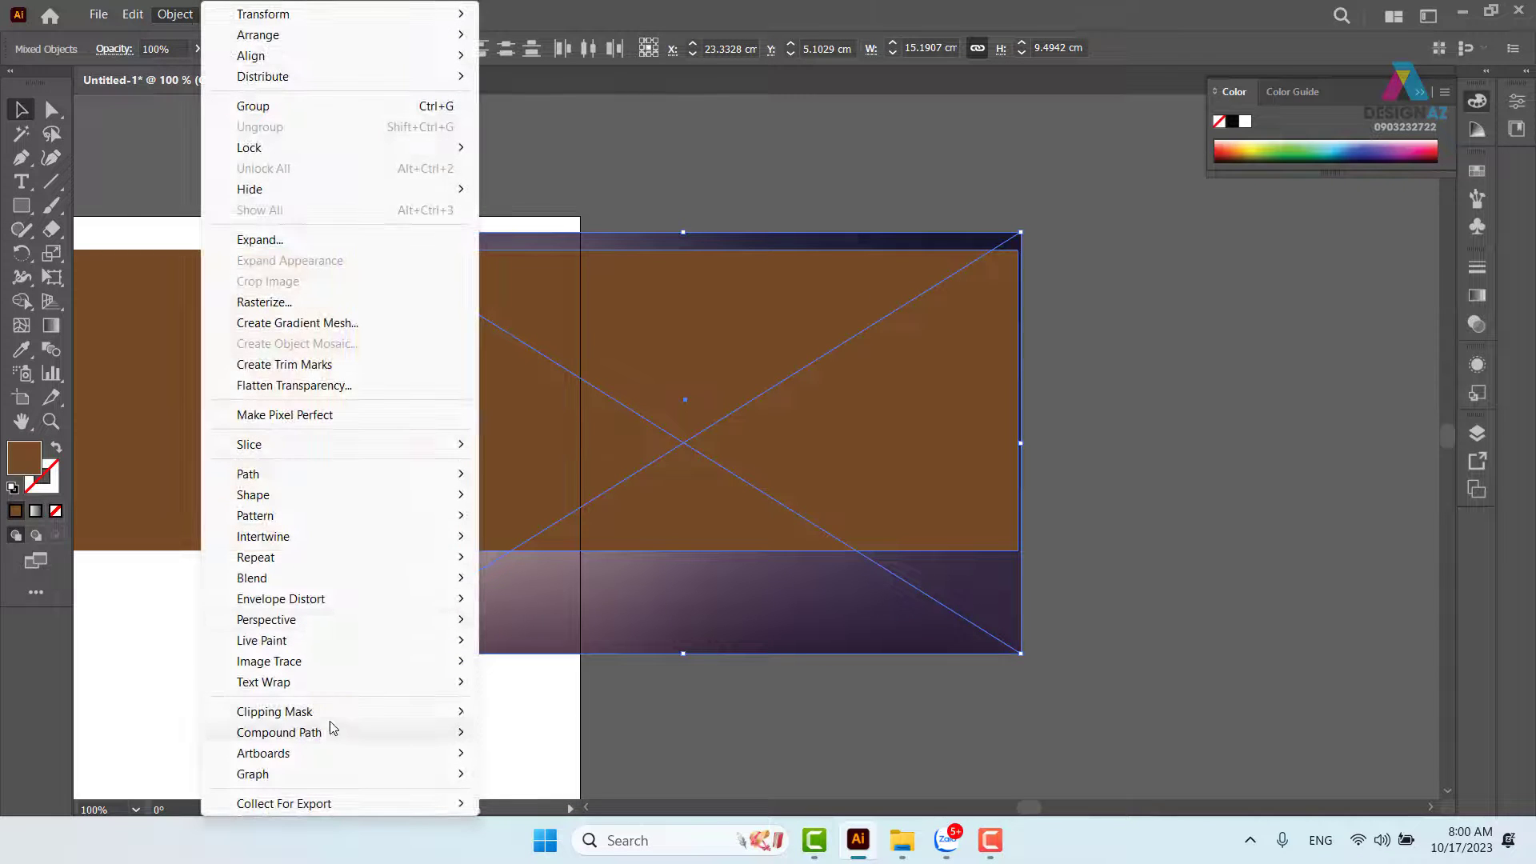
{"action": "mouse_move", "coordinate": [328, 712]}
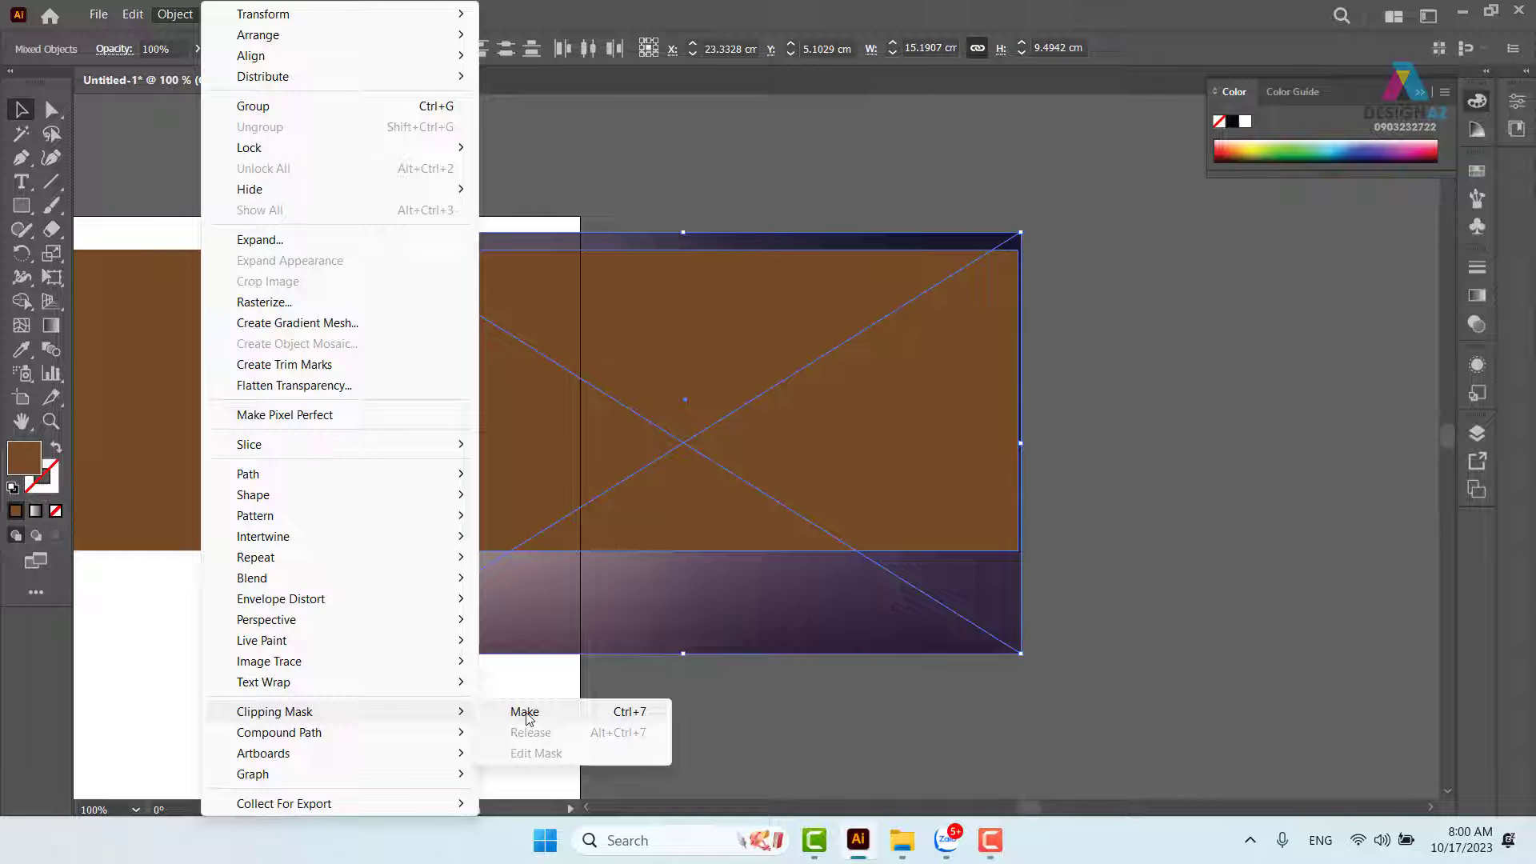
{"action": "left_click", "coordinate": [525, 712]}
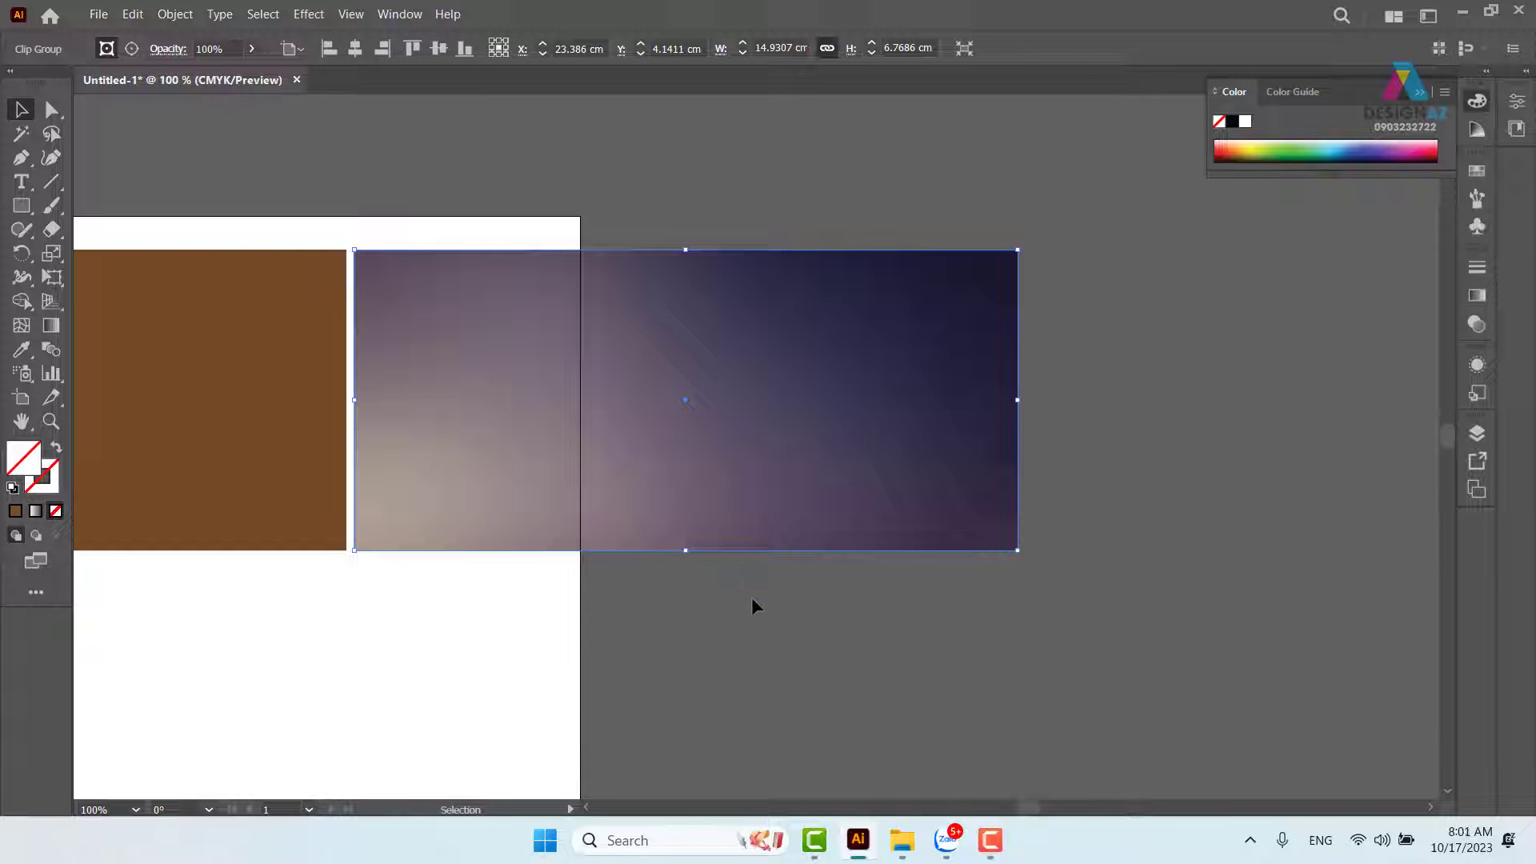
Hide the artboards and clear the selection from the clipped gradient image.
{"action": "key", "text": "ctrl"}
{"action": "key", "text": "ctrl+shift+h"}
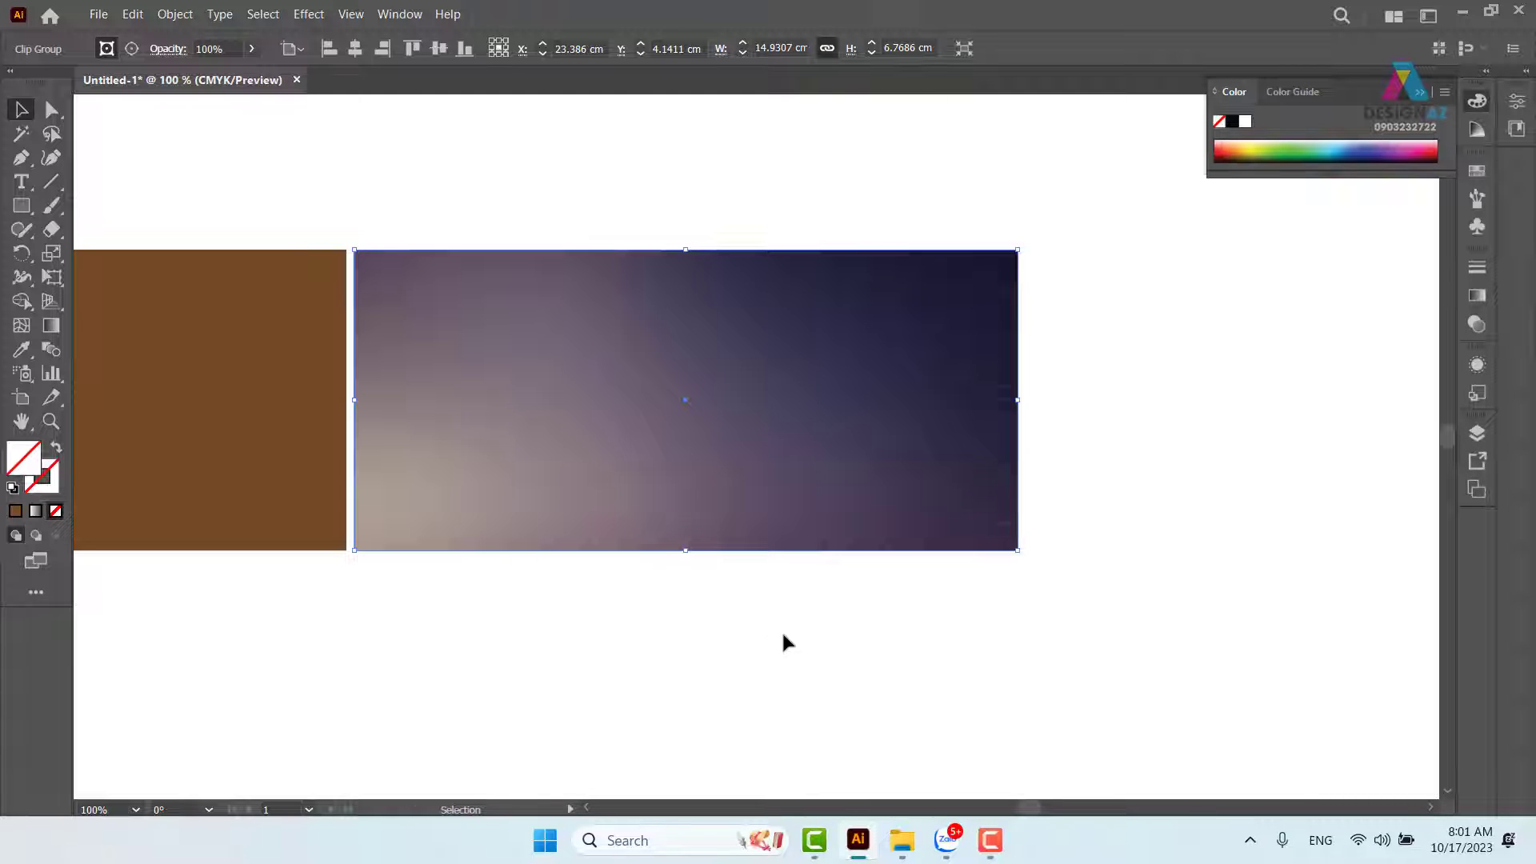
{"action": "left_click", "coordinate": [784, 689]}
{"action": "key", "text": "space"}
{"action": "left_click_drag", "start_coordinate": [567, 657], "coordinate": [877, 668]}
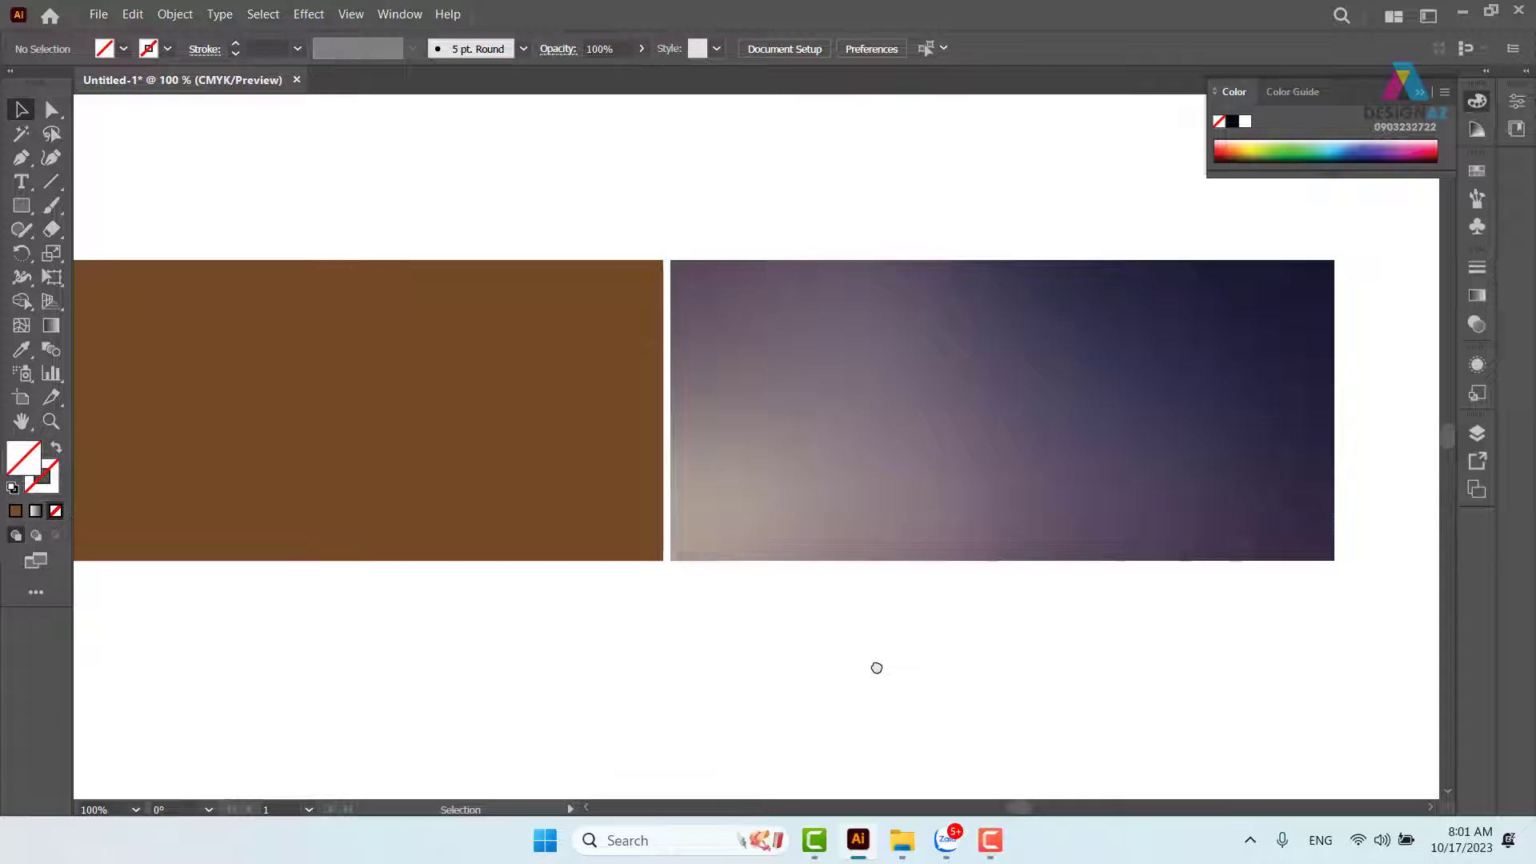
{"action": "left_click_drag", "start_coordinate": [988, 638], "coordinate": [826, 632]}
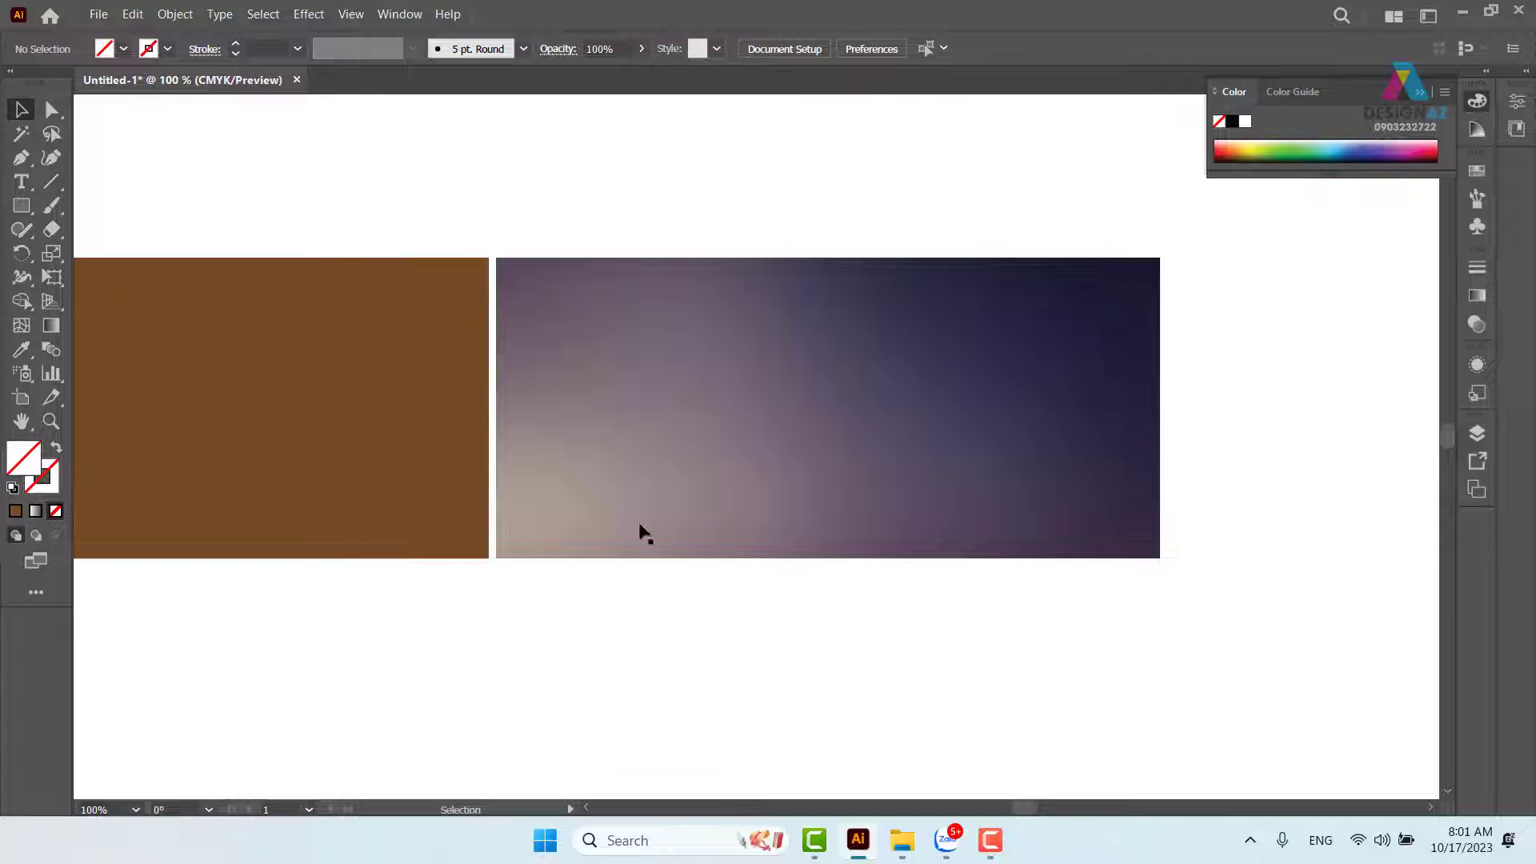
{"action": "left_click", "coordinate": [340, 450]}
{"action": "left_click_drag", "start_coordinate": [247, 478], "coordinate": [1114, 464]}
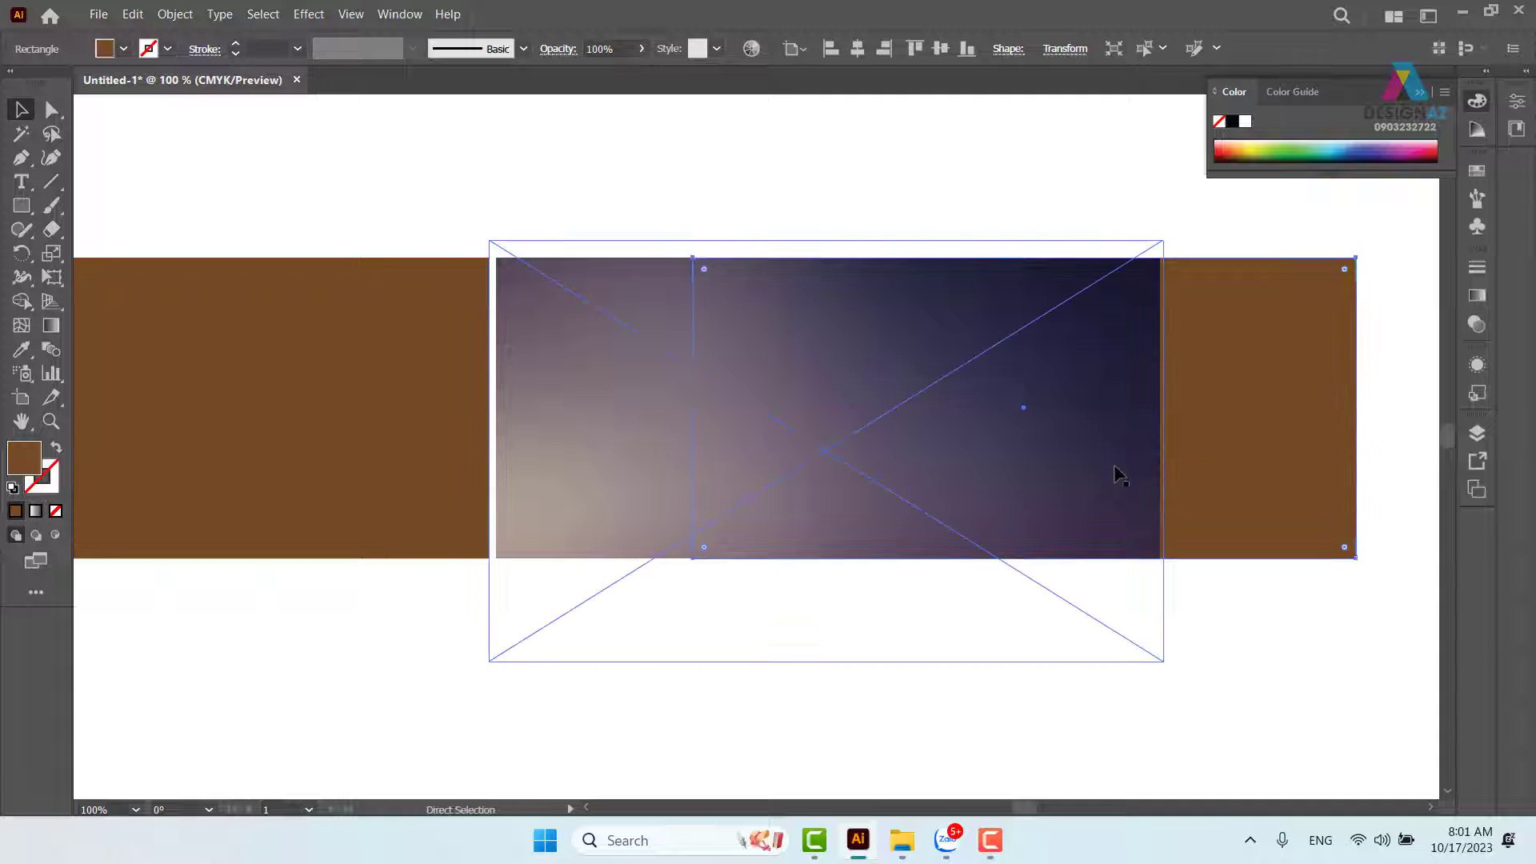
{"action": "key", "text": "ctrl+z"}
{"action": "left_click", "coordinate": [644, 213]}
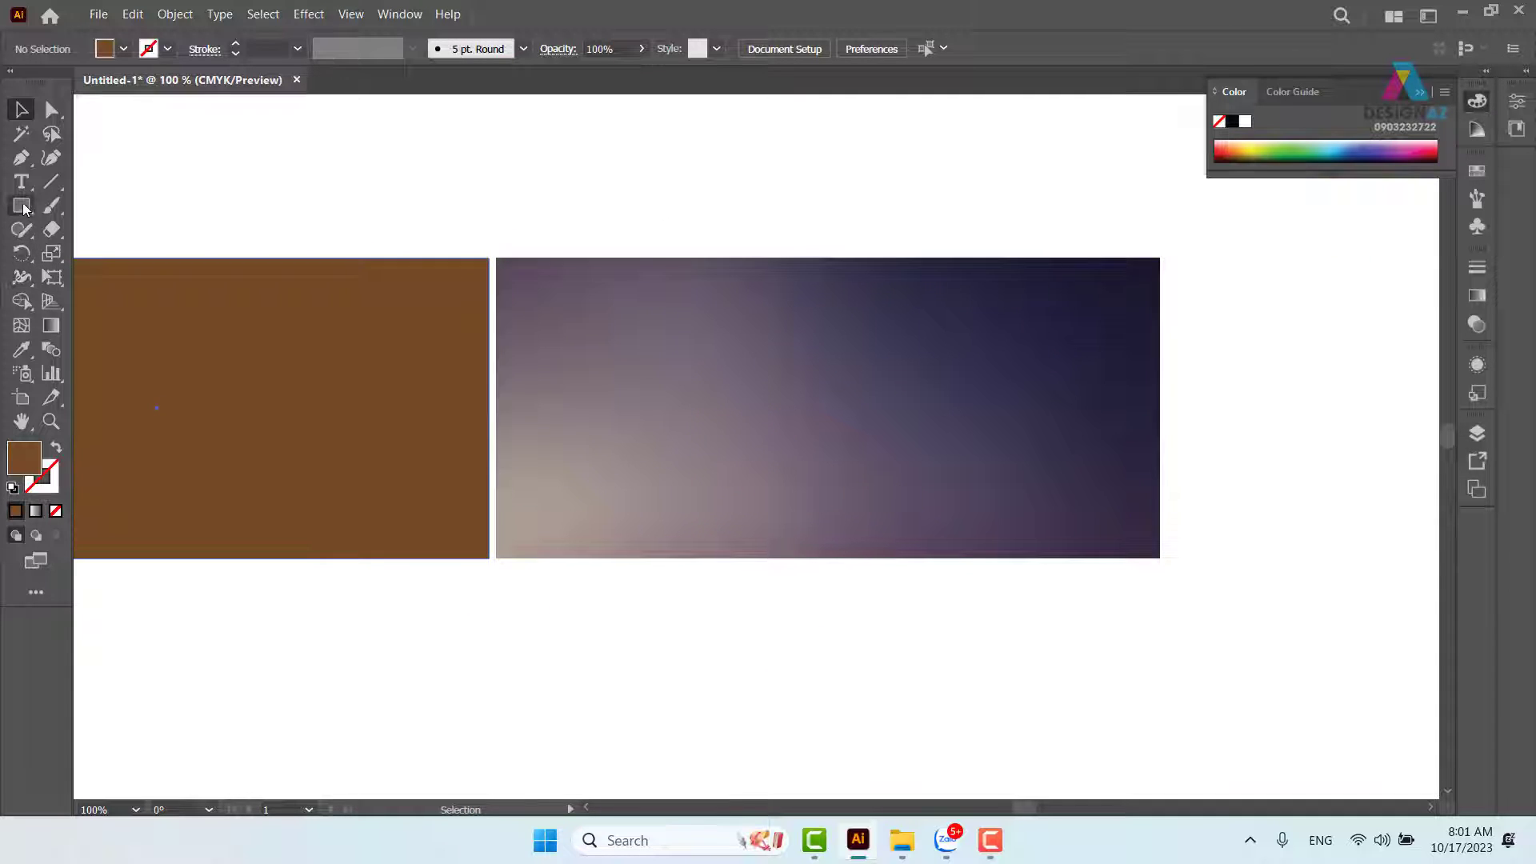
Draw a brown rectangle exactly over the clipped gradient image, matching its edges, and leave the new rectangle selected.
{"action": "left_click", "coordinate": [22, 206]}
{"action": "left_click_drag", "start_coordinate": [495, 258], "coordinate": [1162, 558]}
{"action": "left_click", "coordinate": [21, 110]}
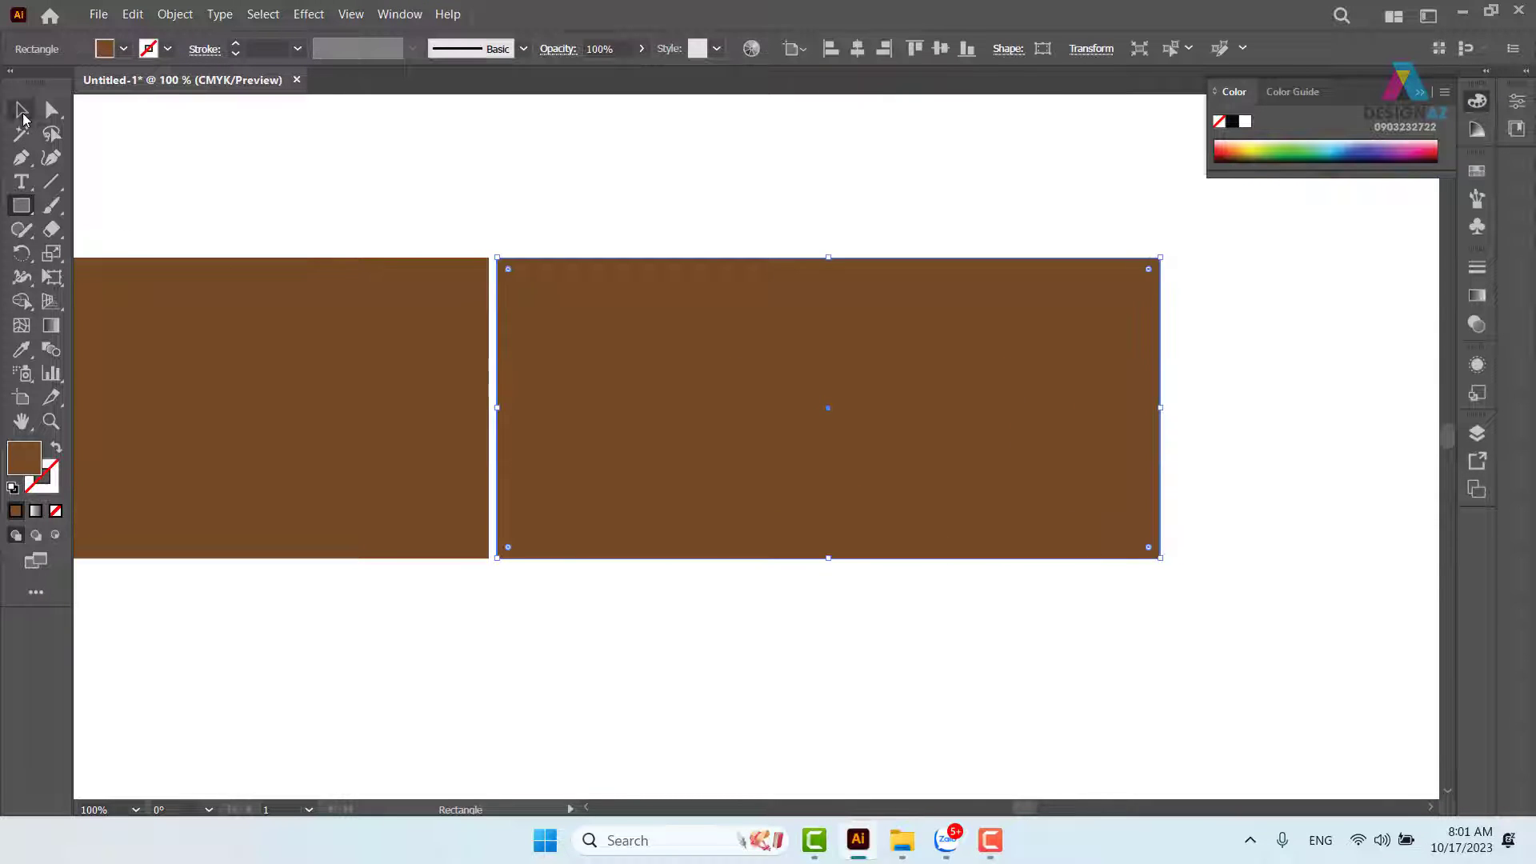
{"action": "left_click", "coordinate": [645, 184]}
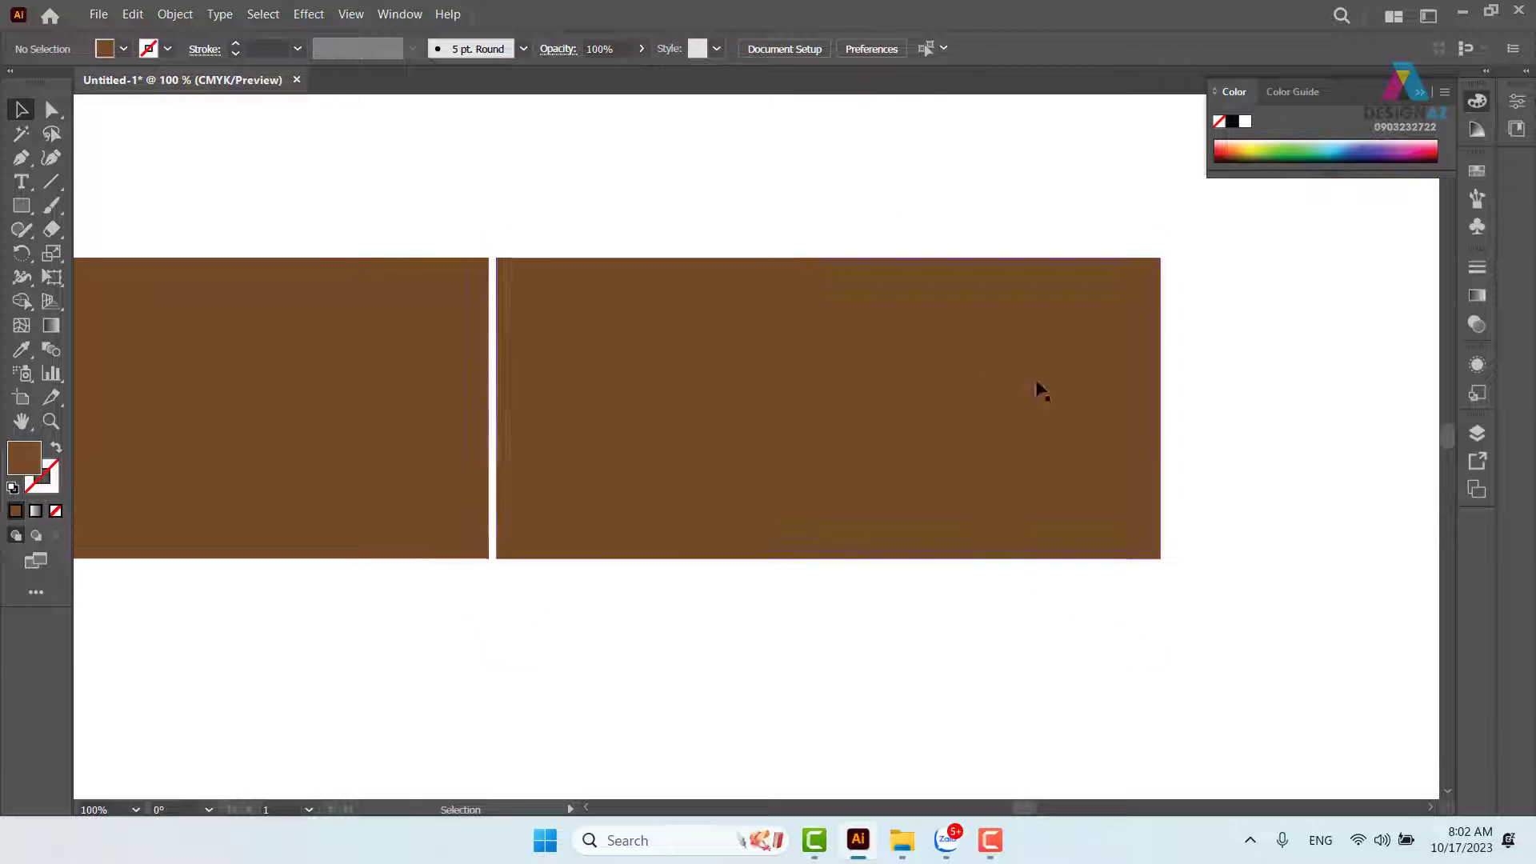
{"action": "left_click", "coordinate": [1121, 414]}
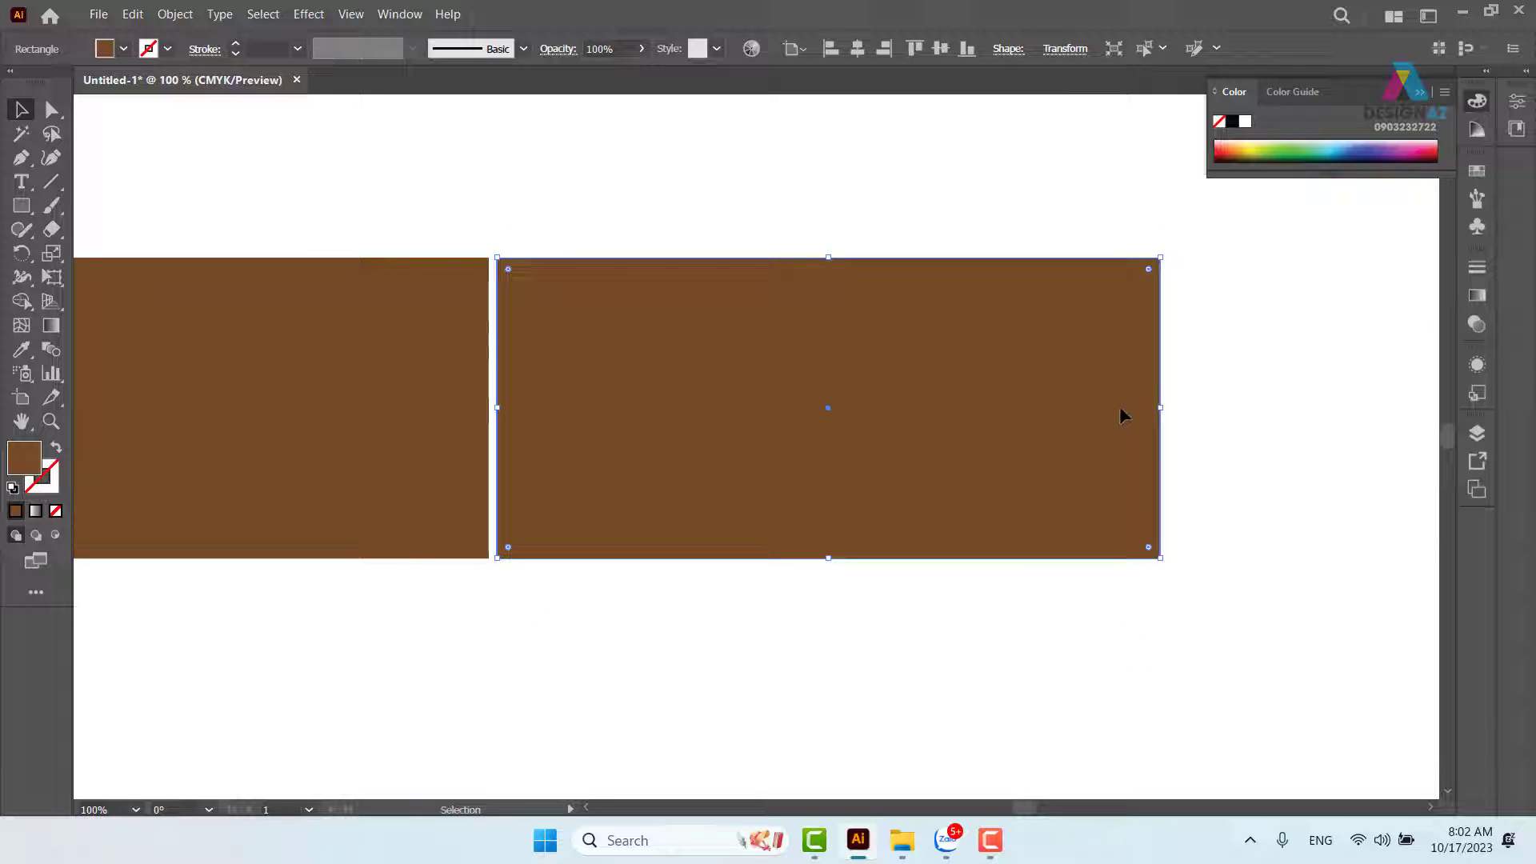
Set the blending mode of the brown rectangle covering the gradient image to Color.
{"action": "left_click", "coordinate": [1483, 327]}
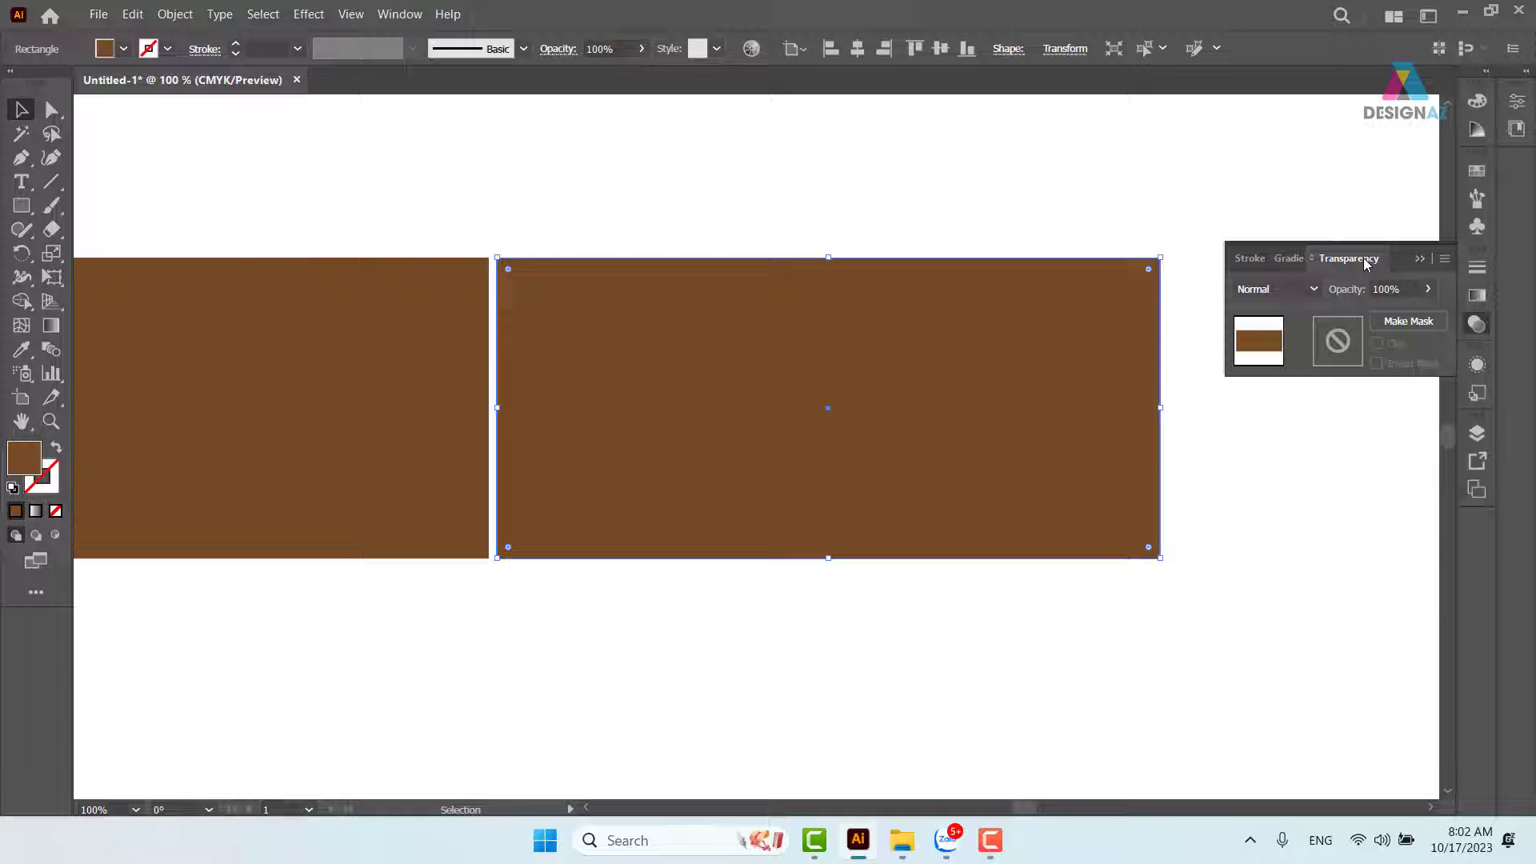
{"action": "left_click", "coordinate": [1317, 295]}
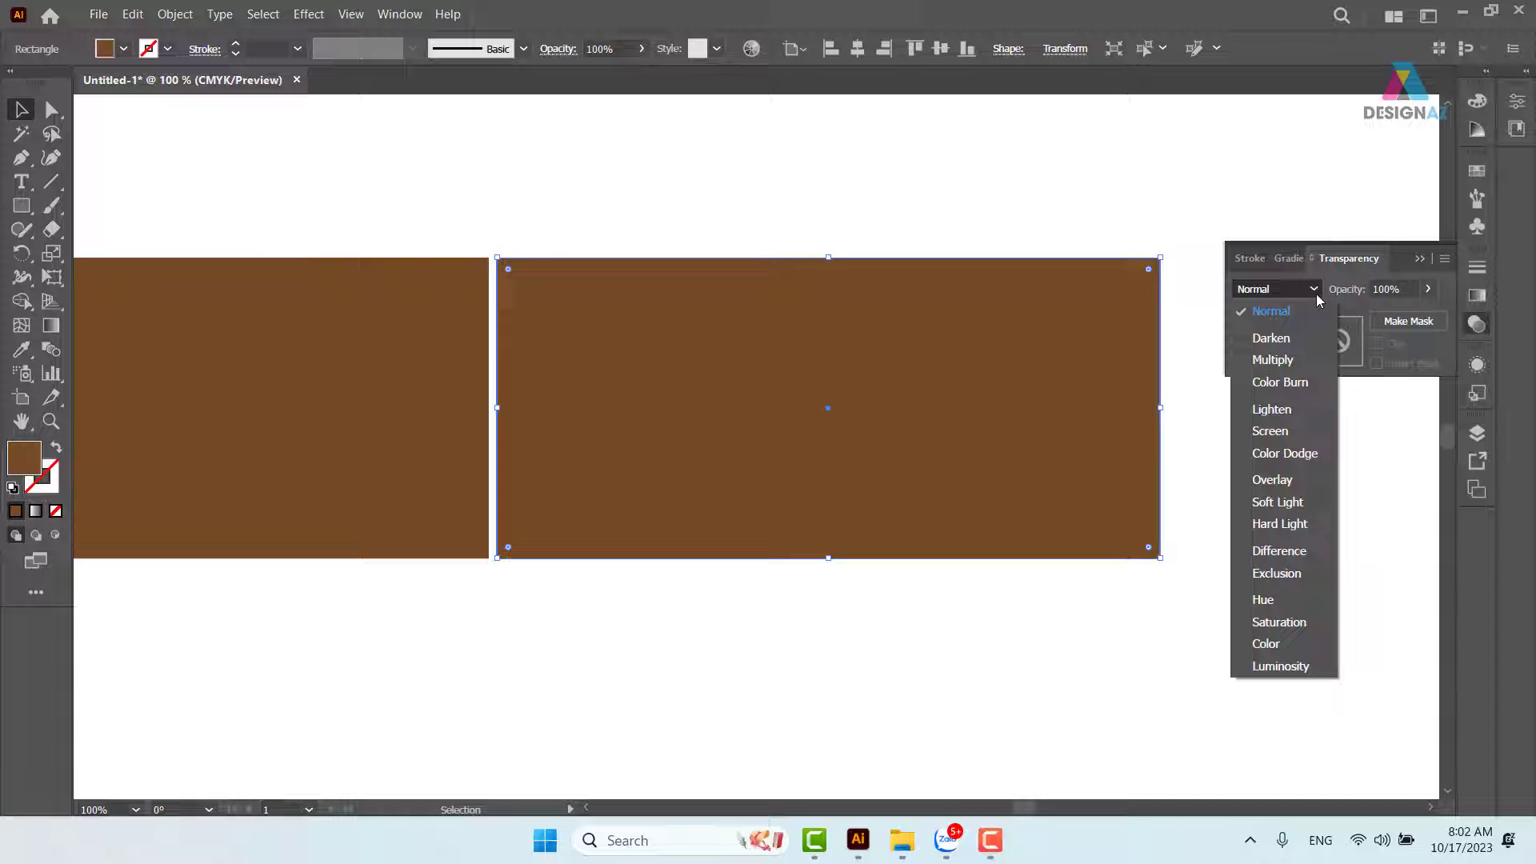
{"action": "left_click", "coordinate": [1285, 642]}
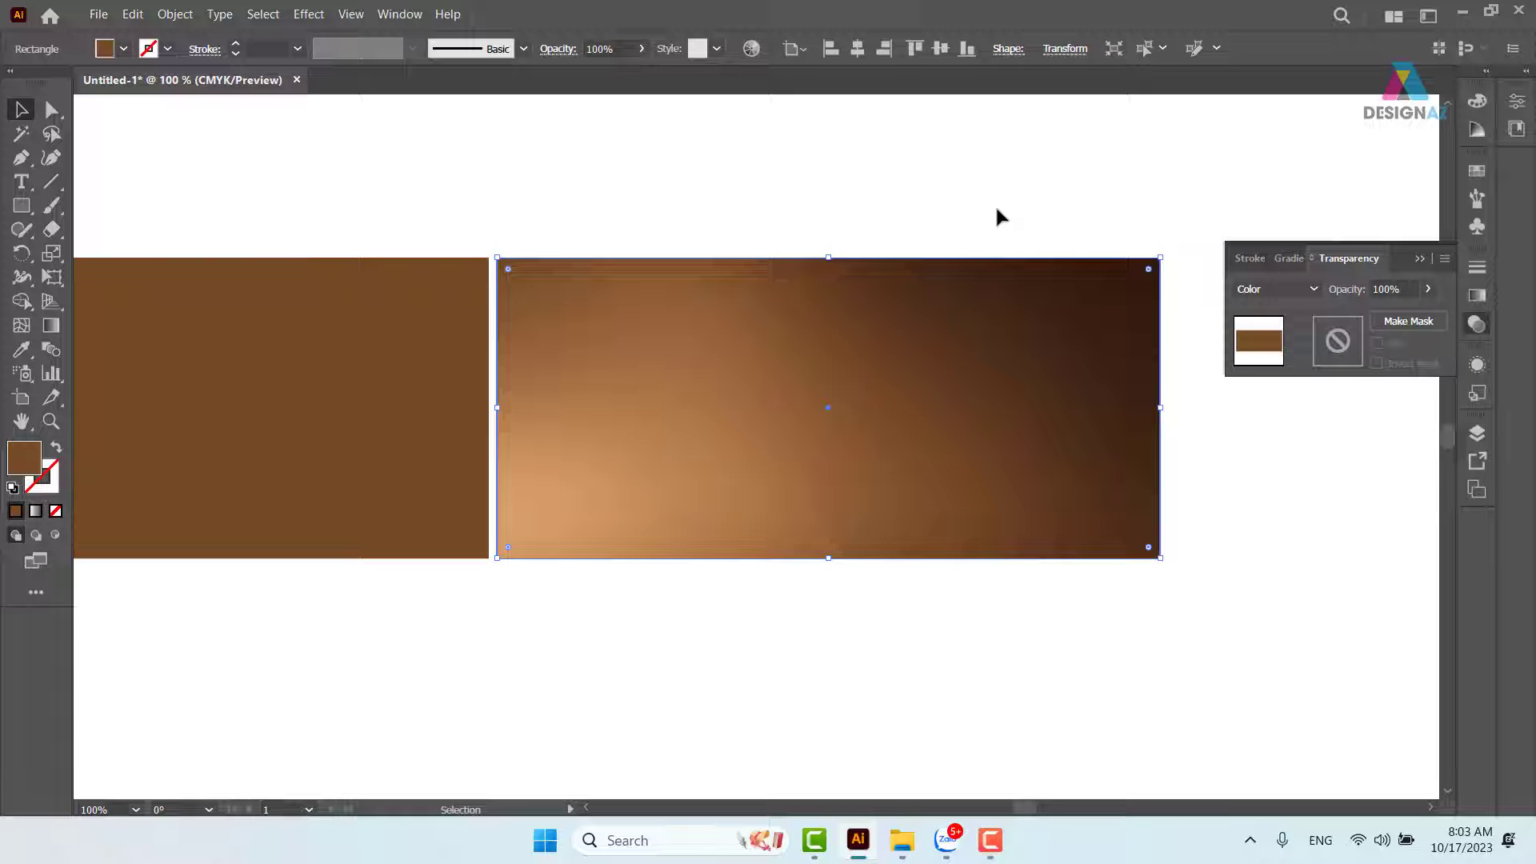
Try bright blue, dark blue and teal swatches as the fill of the Color-blended rectangle, ending on bright blue.
{"action": "left_click", "coordinate": [1477, 171]}
{"action": "left_click", "coordinate": [1353, 238]}
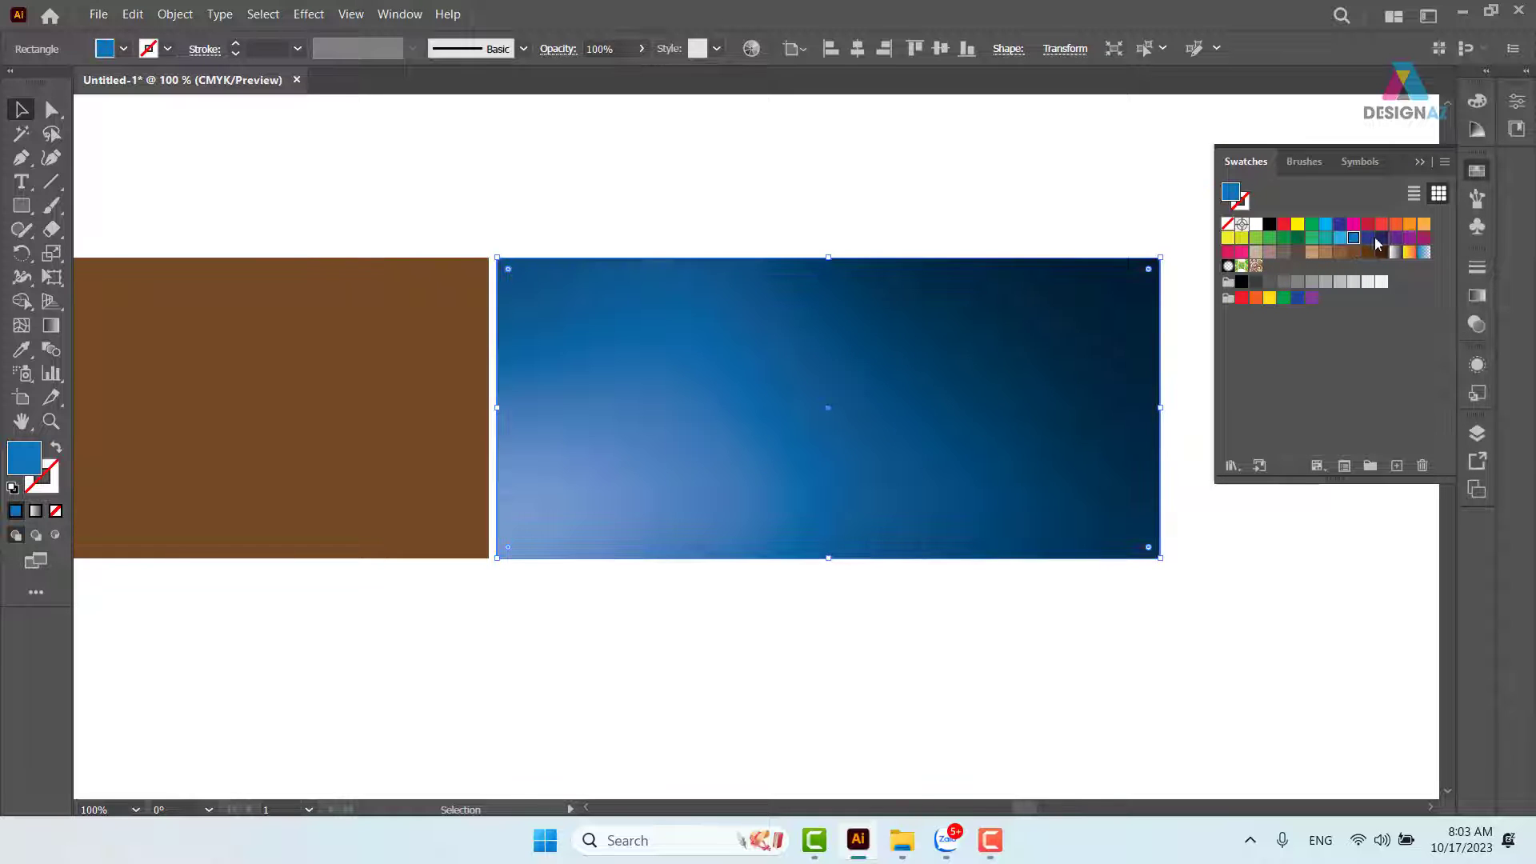
{"action": "left_click", "coordinate": [1368, 238]}
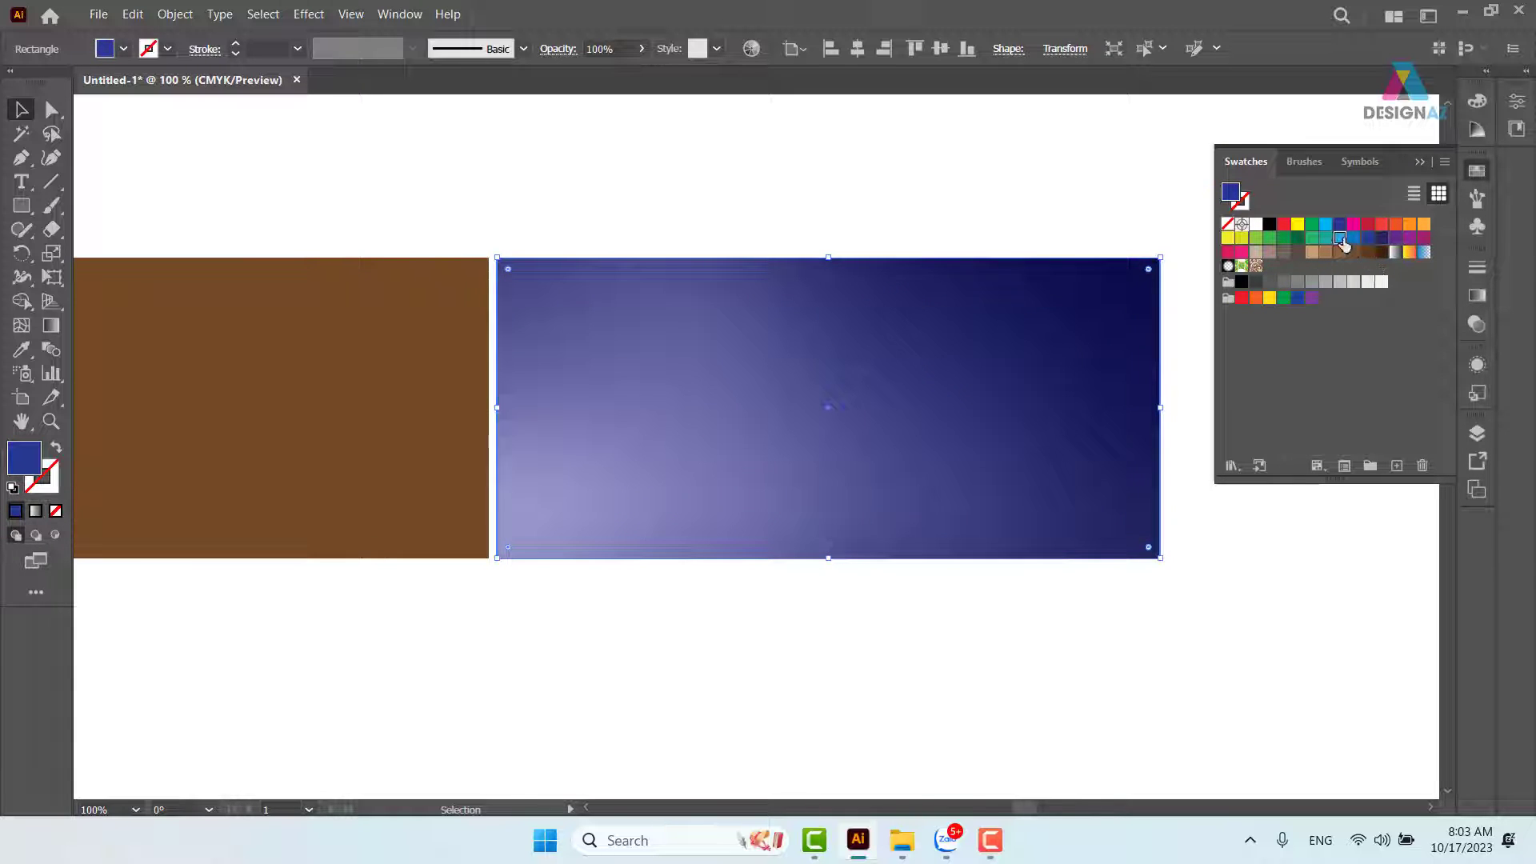
{"action": "left_click", "coordinate": [1340, 238]}
{"action": "left_click", "coordinate": [1325, 238]}
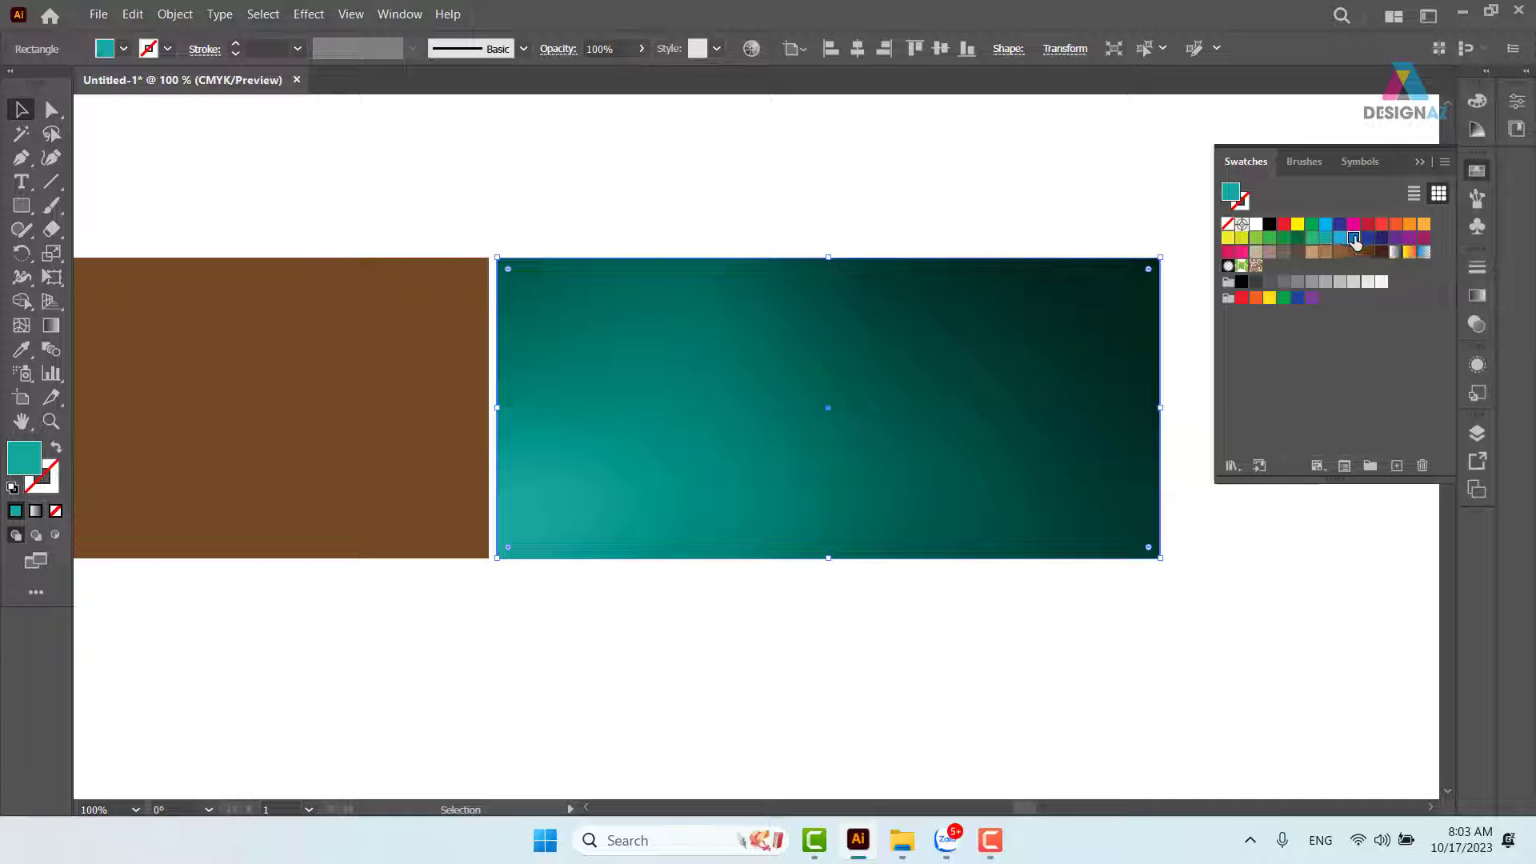
{"action": "left_click", "coordinate": [1354, 237]}
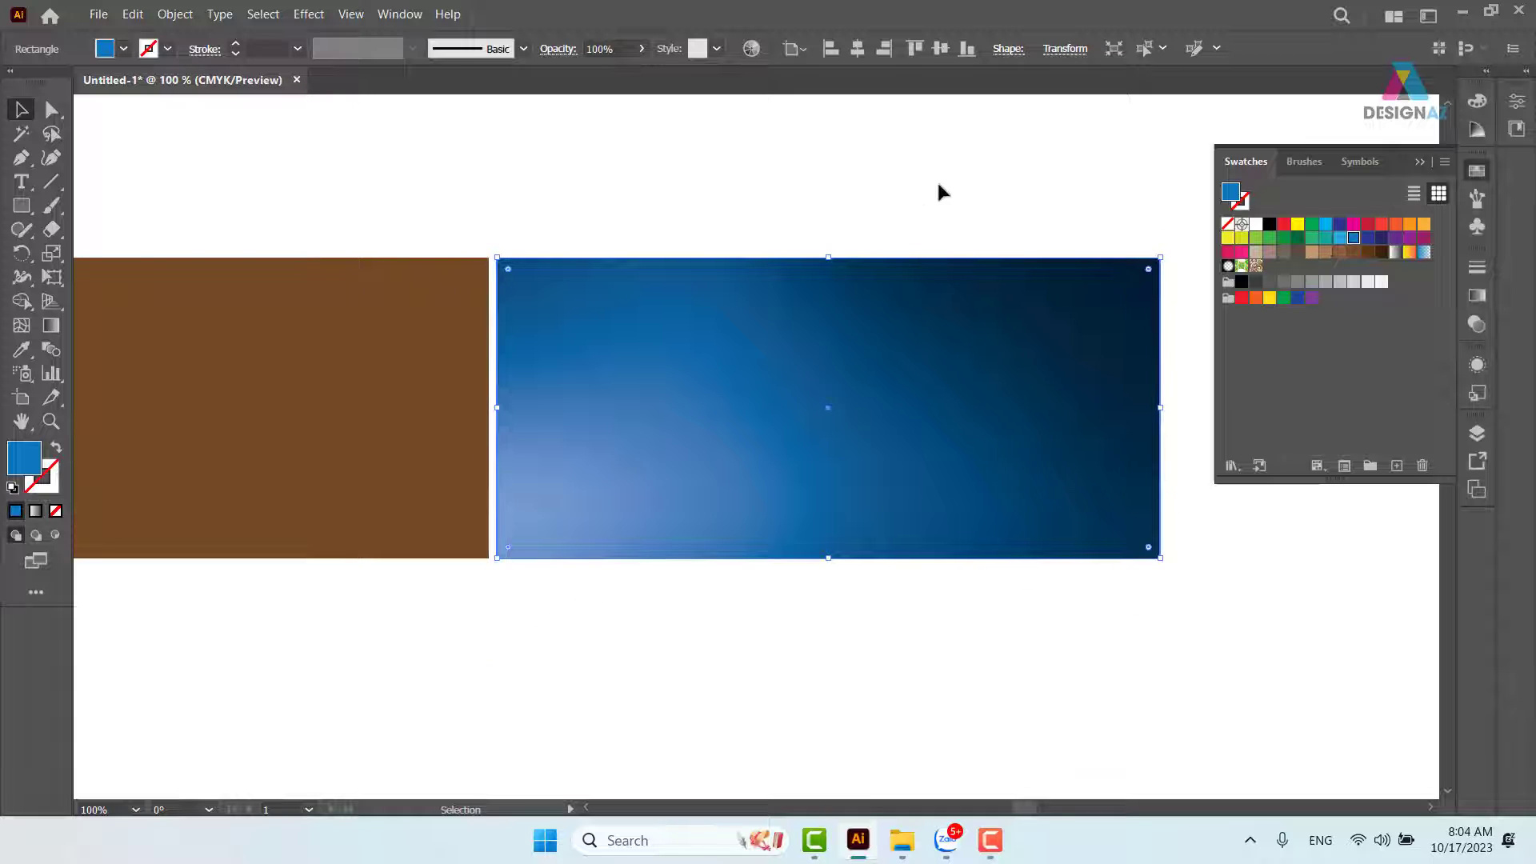
Try a magenta fill on the overlay rectangle and return its fill to the original brown swatch.
{"action": "key", "text": "space"}
{"action": "left_click_drag", "start_coordinate": [480, 280], "coordinate": [896, 272]}
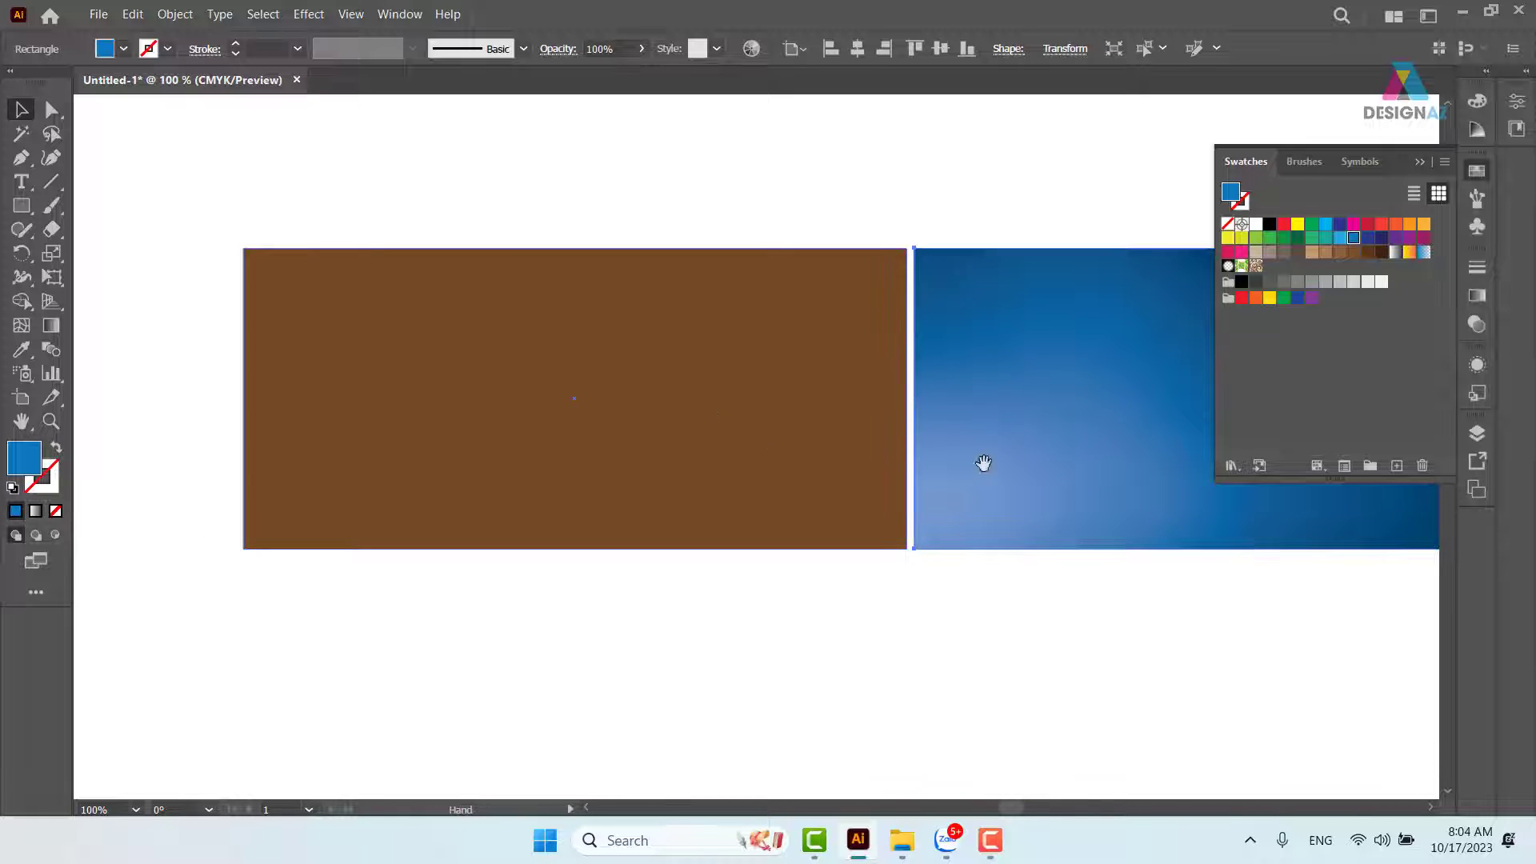
{"action": "key", "text": "space"}
{"action": "left_click_drag", "start_coordinate": [1163, 319], "coordinate": [734, 223]}
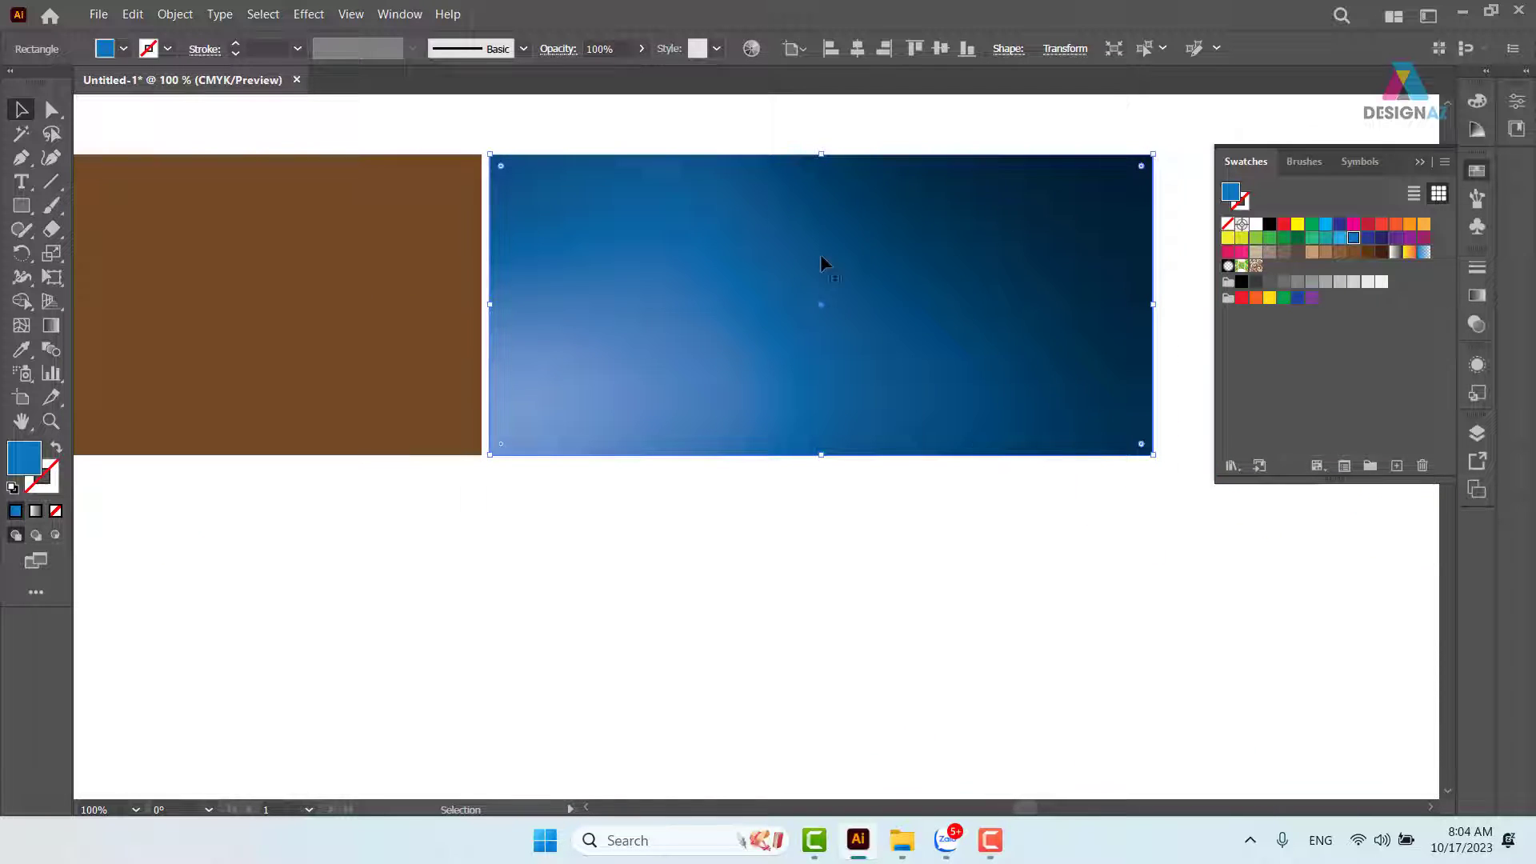
{"action": "left_click", "coordinate": [1368, 224]}
{"action": "left_click", "coordinate": [1353, 224]}
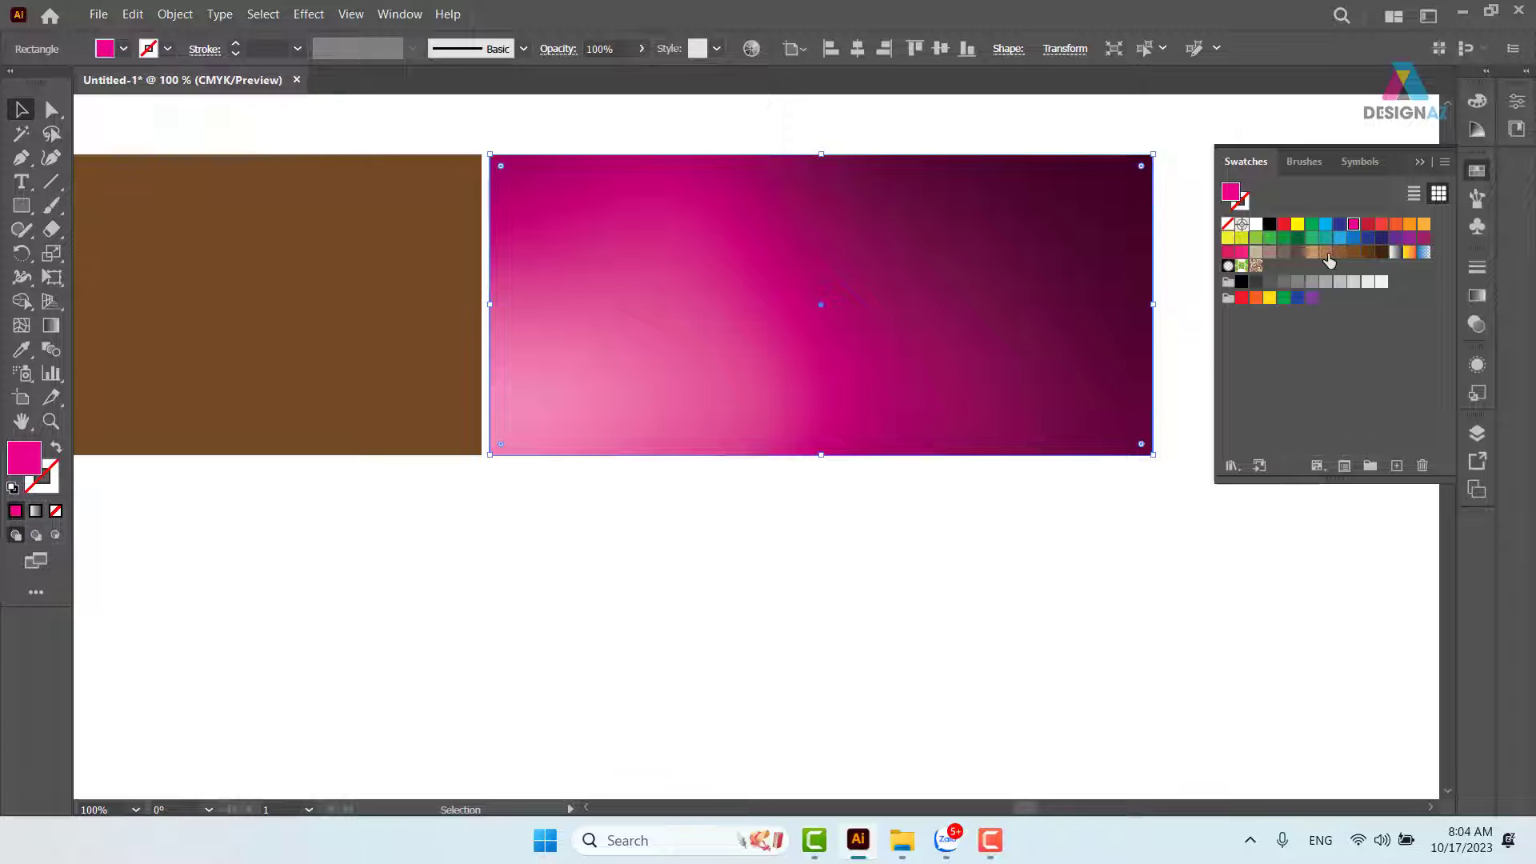
{"action": "left_click", "coordinate": [1353, 252]}
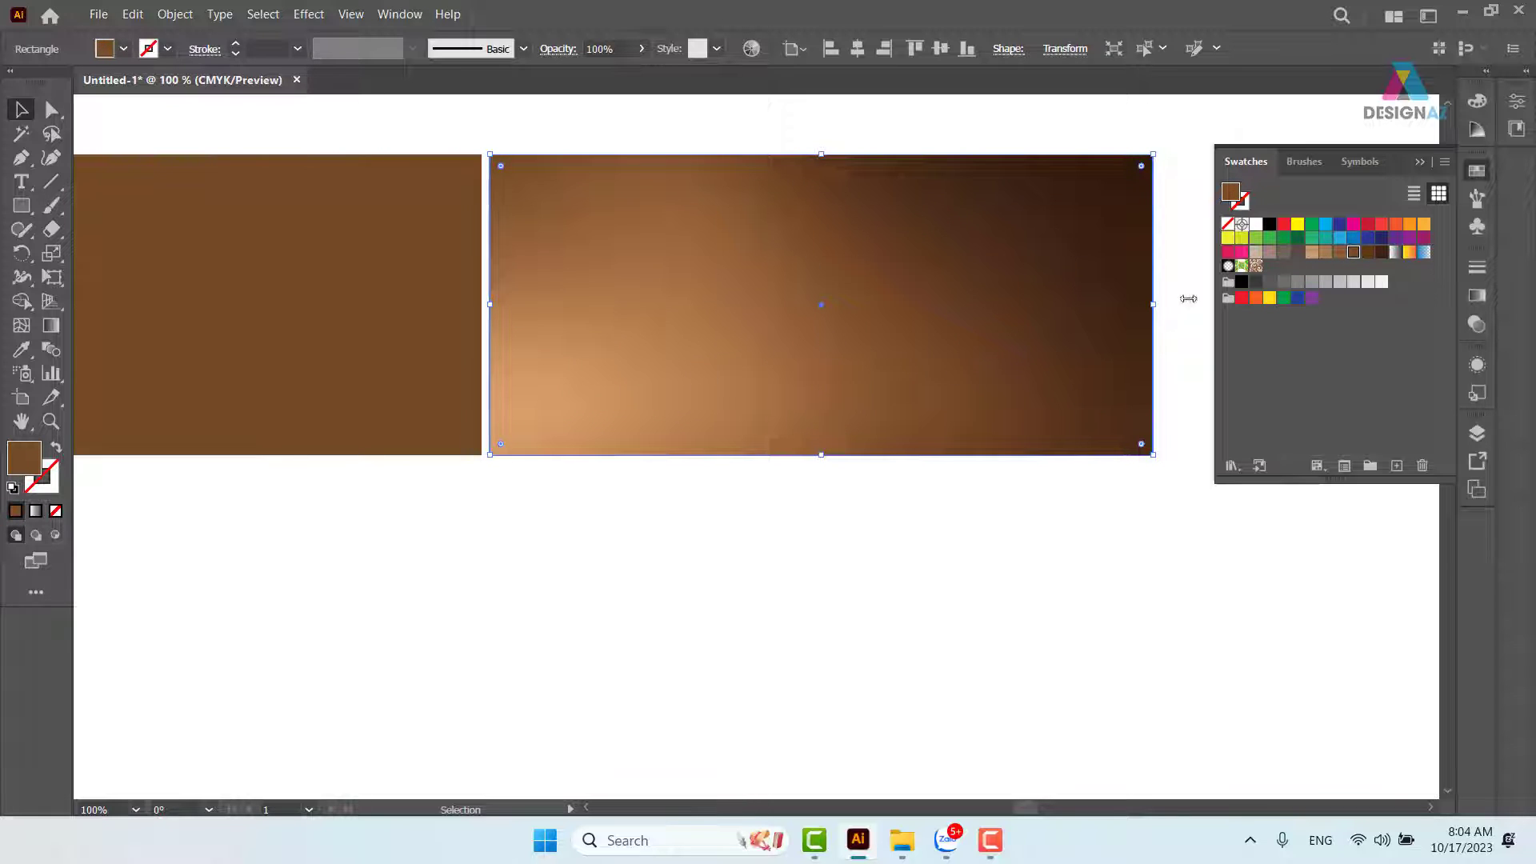
Place a duplicate of the brown Color-blended rectangle in the empty area just below the gradient image.
{"action": "left_click_drag", "start_coordinate": [977, 367], "coordinate": [992, 615]}
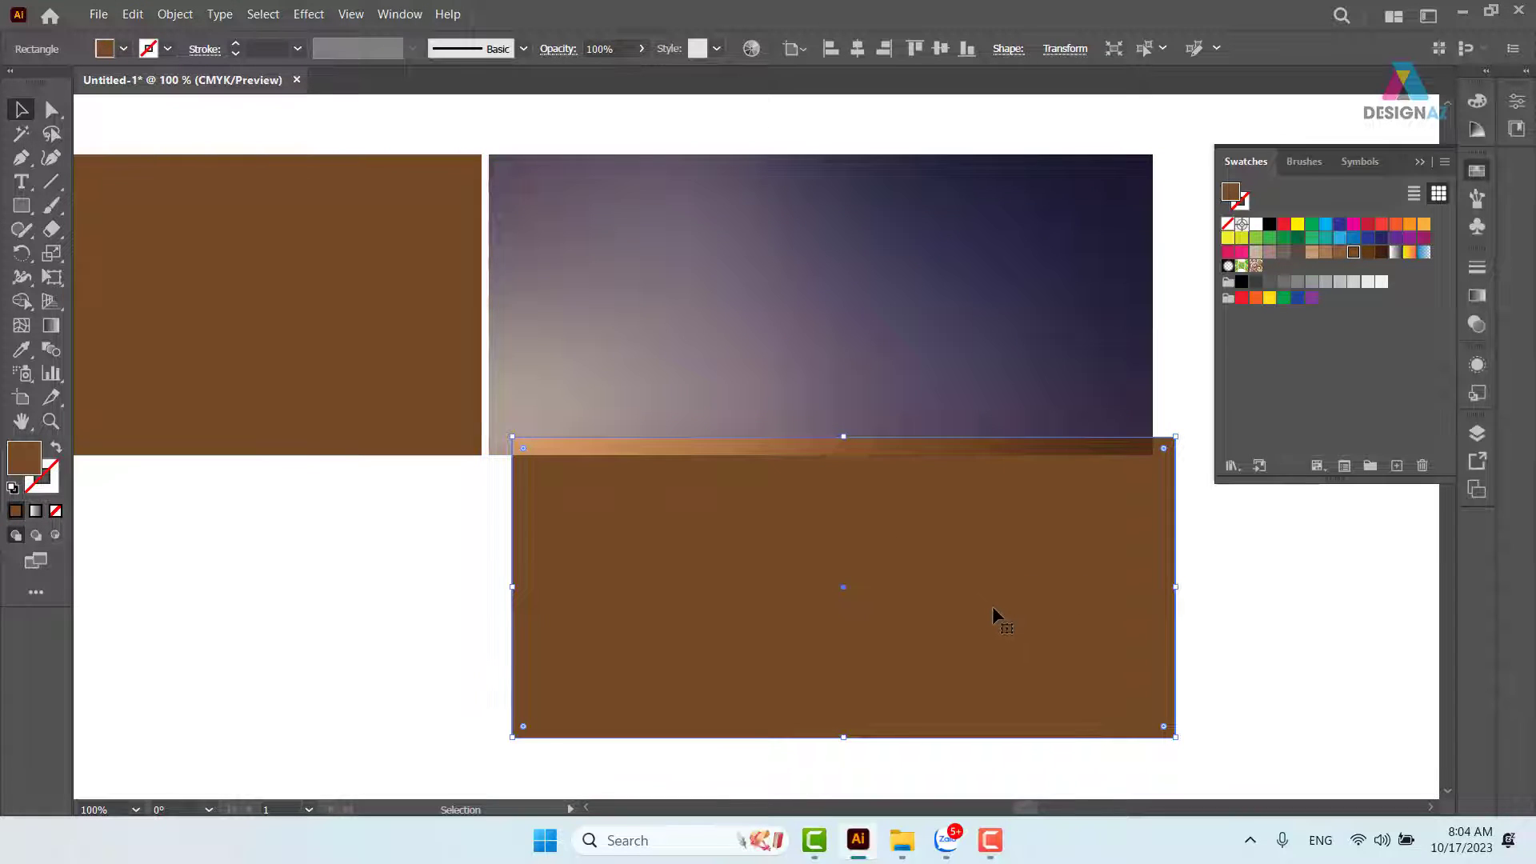
{"action": "key", "text": "ctrl+z"}
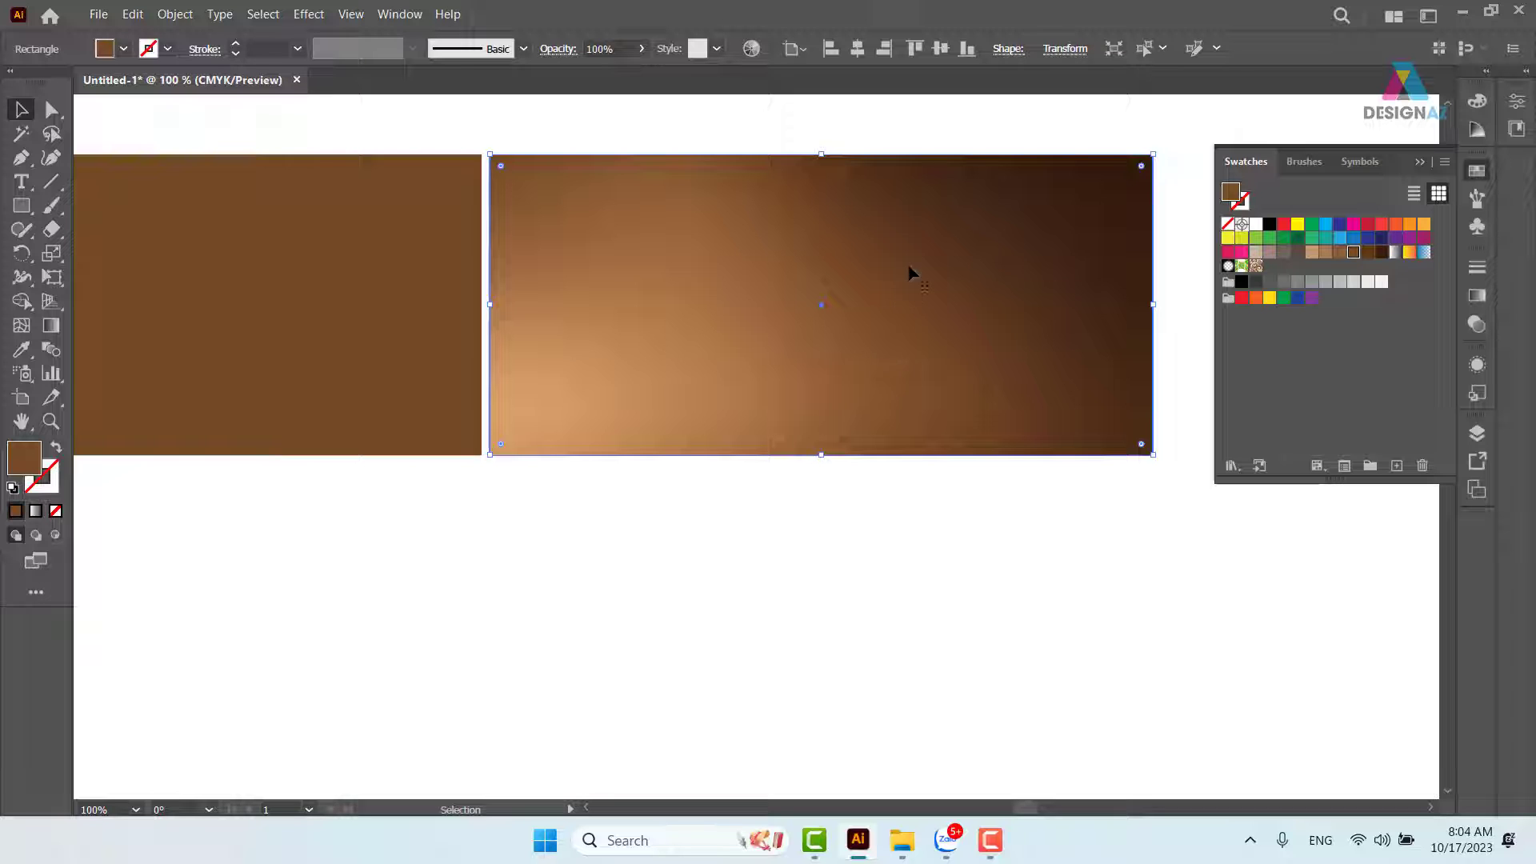
{"action": "left_click_drag", "start_coordinate": [916, 251], "coordinate": [926, 542]}
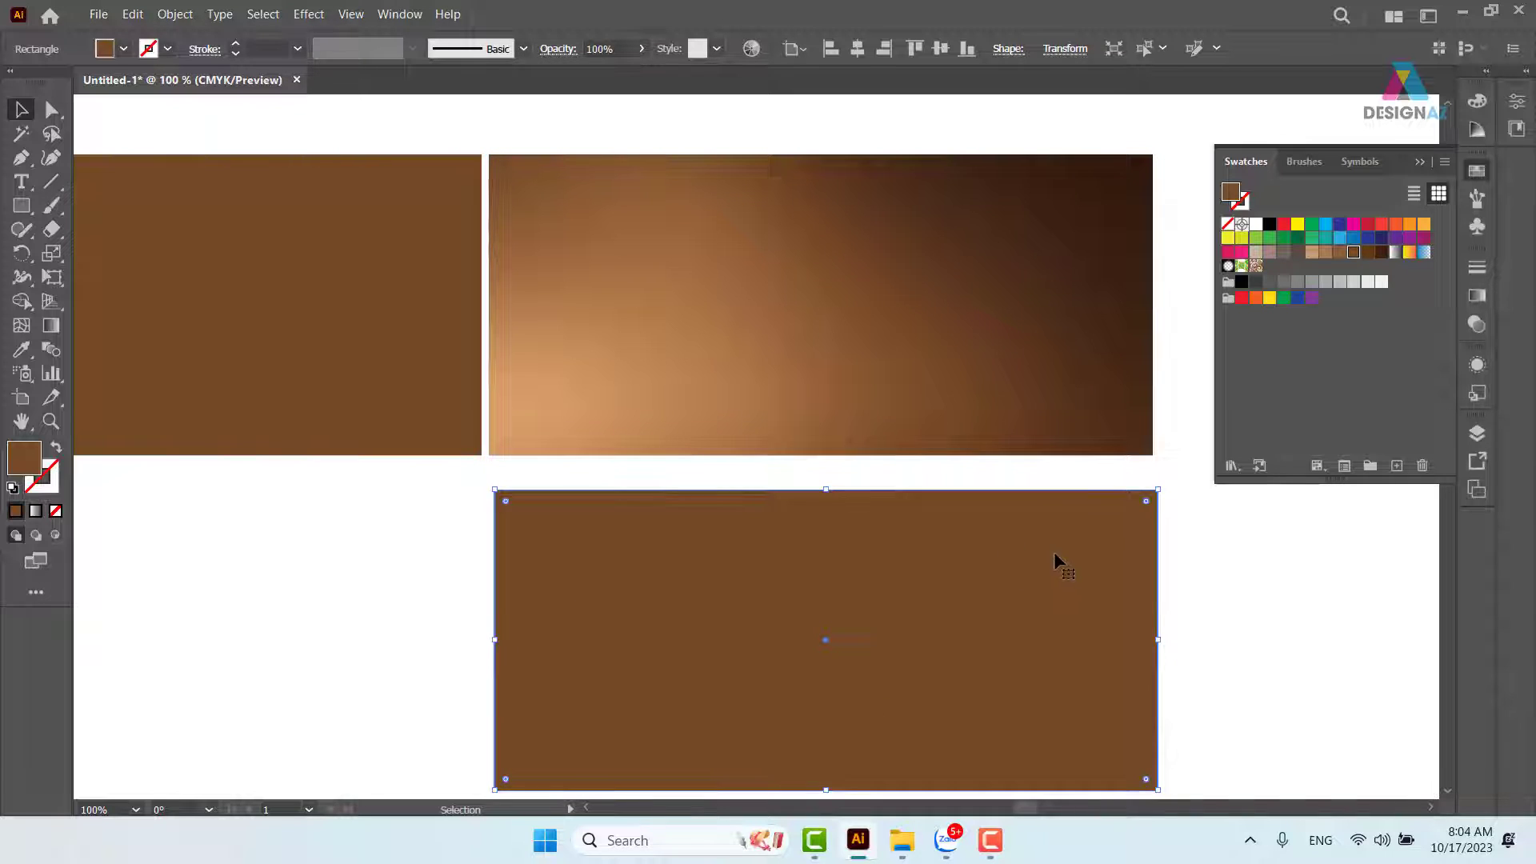
Set the duplicate rectangle's blending mode to Multiply and move it exactly over the tinted gradient image.
{"action": "left_click", "coordinate": [1477, 324]}
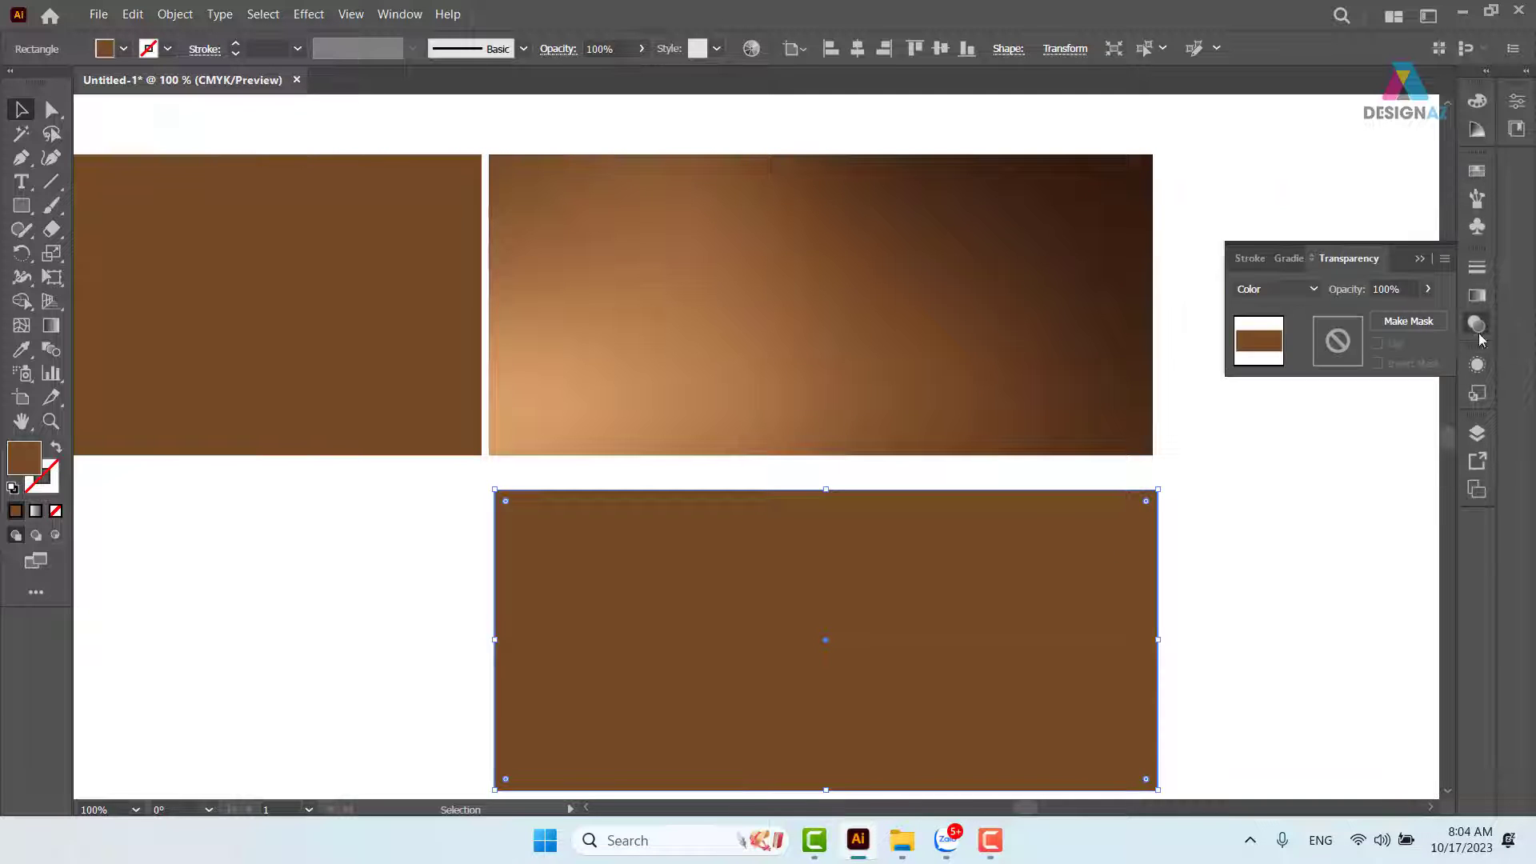
{"action": "left_click", "coordinate": [1300, 290]}
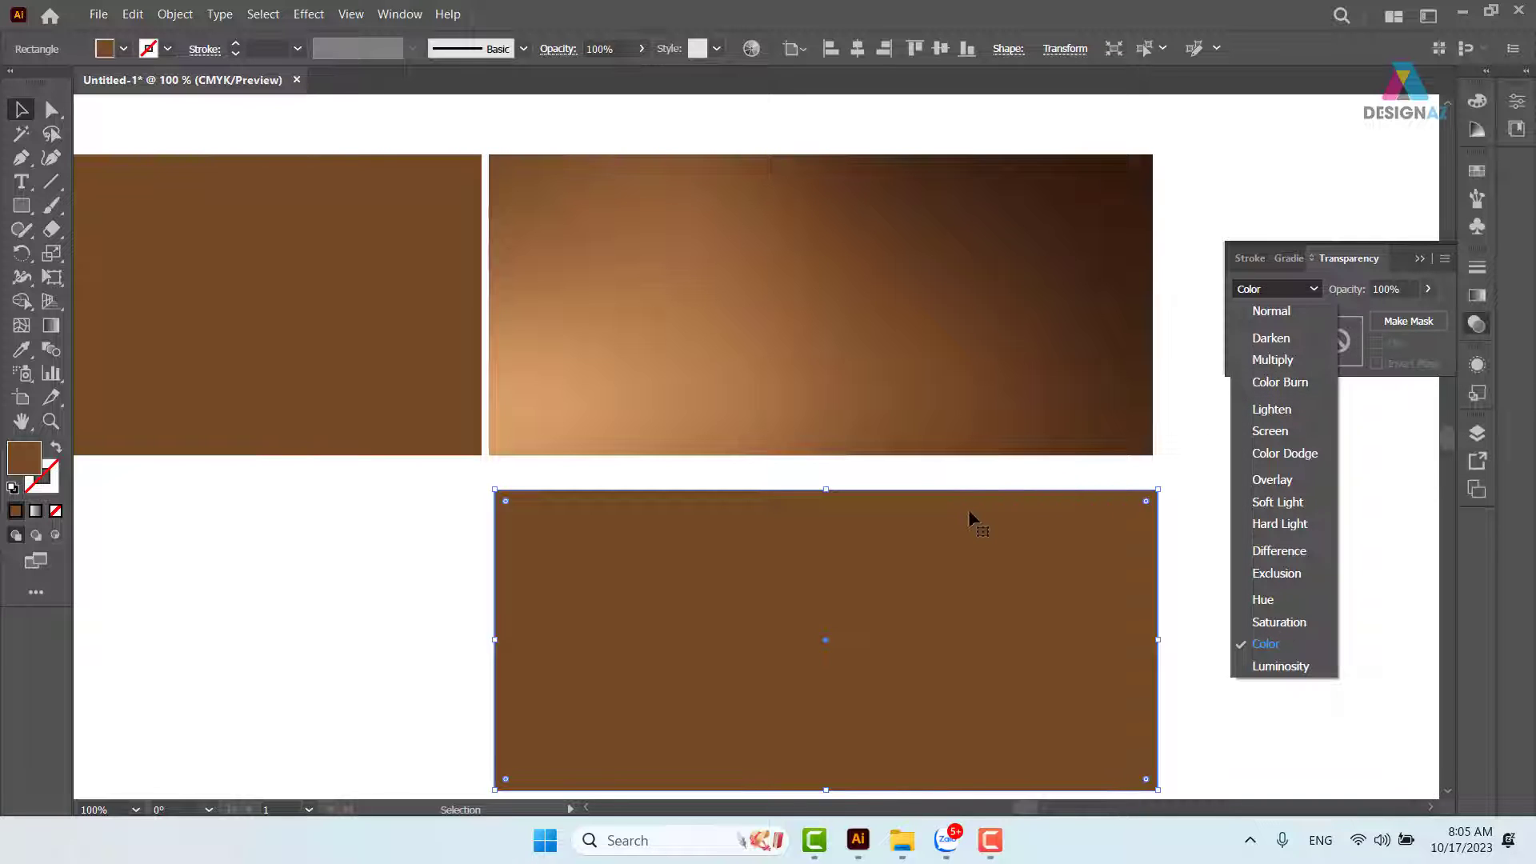
{"action": "left_click", "coordinate": [939, 560]}
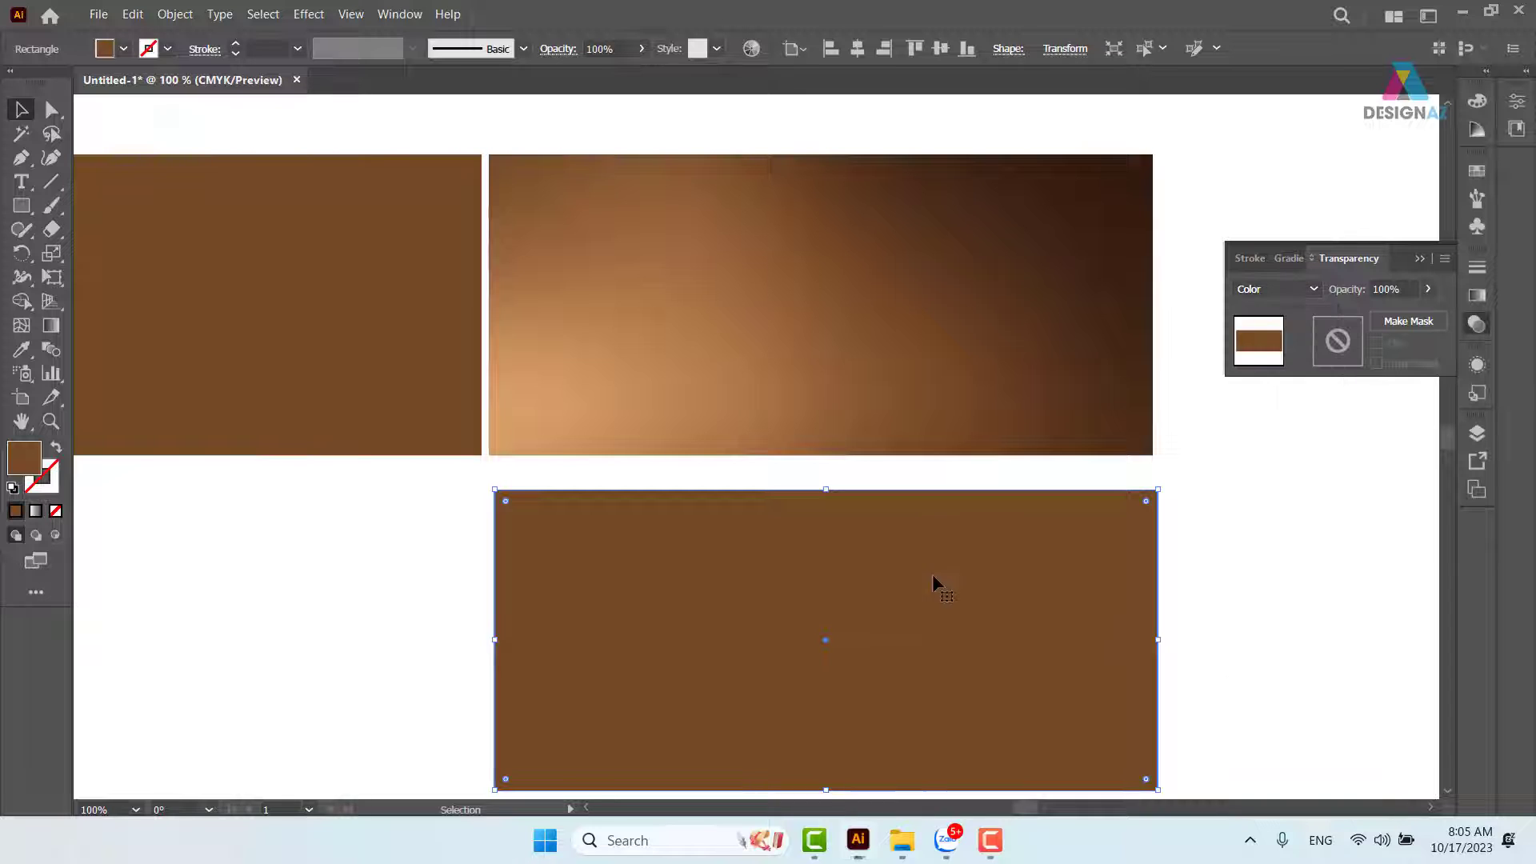
{"action": "left_click", "coordinate": [1213, 582]}
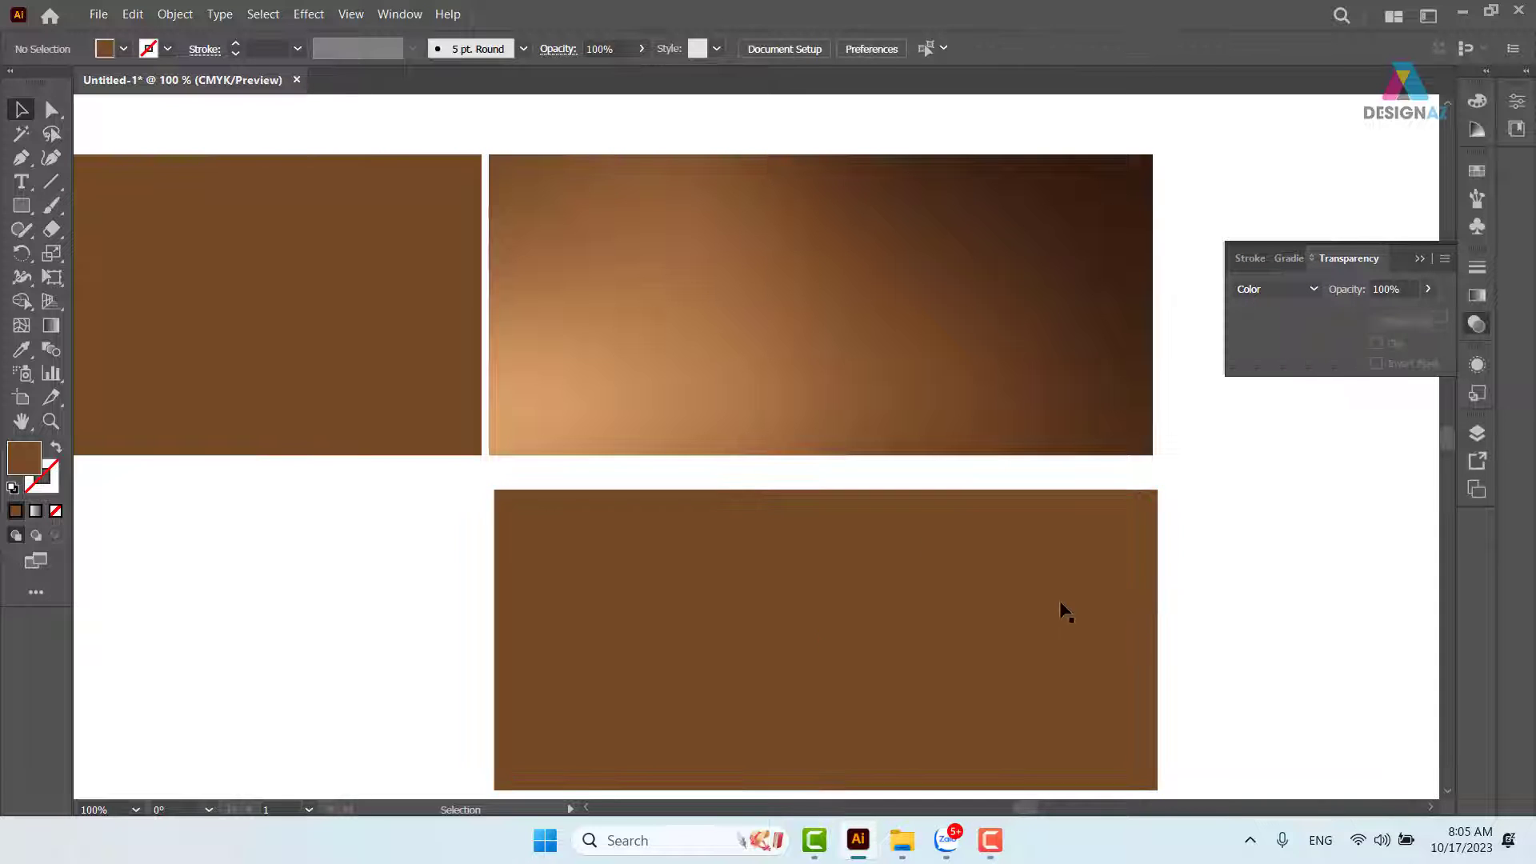
{"action": "left_click", "coordinate": [1060, 601]}
{"action": "left_click", "coordinate": [1309, 292]}
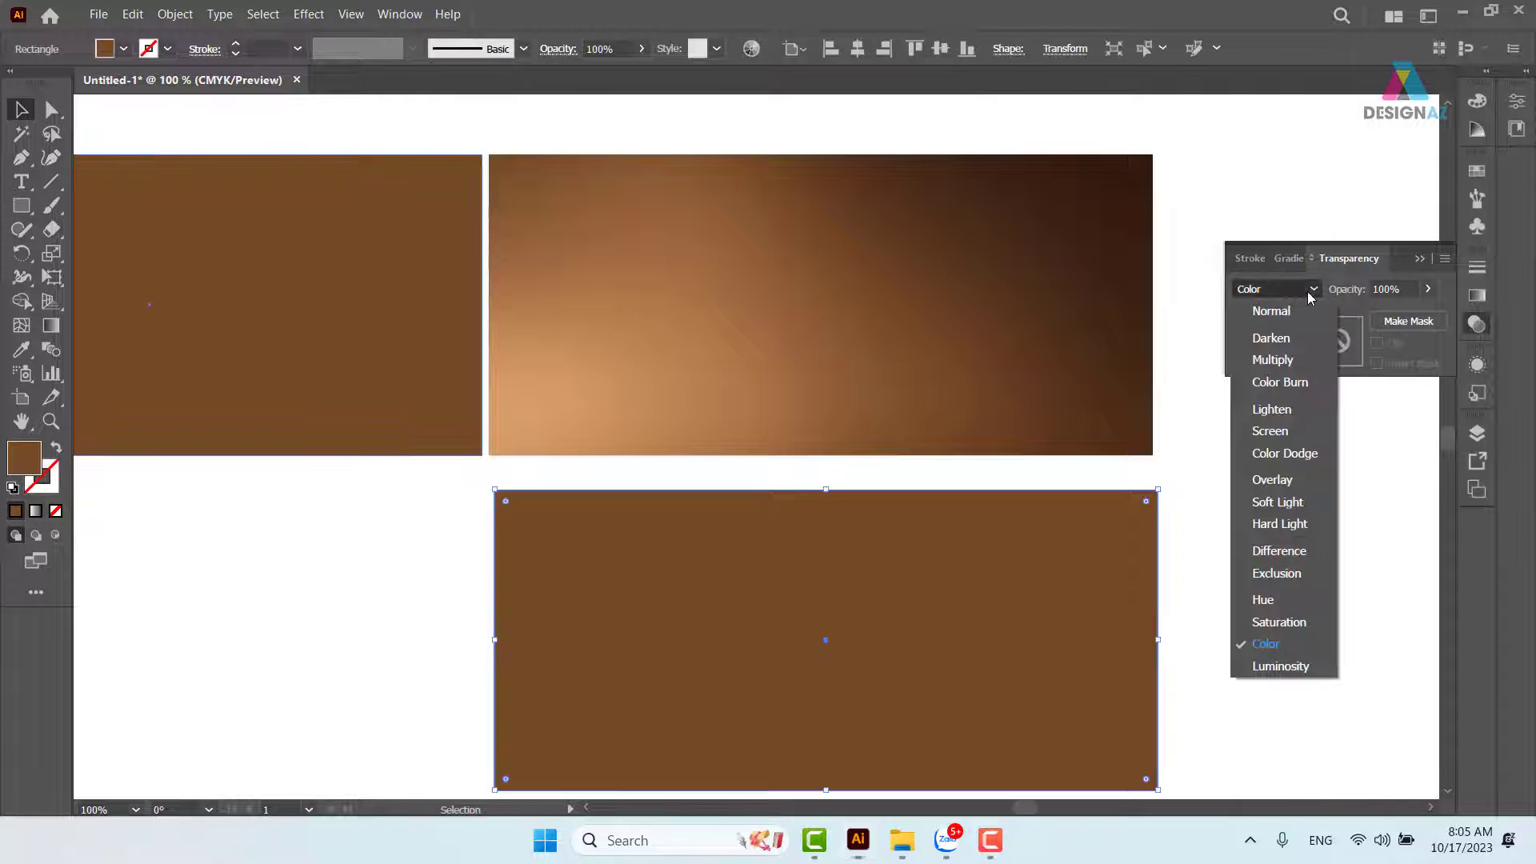
{"action": "left_click", "coordinate": [1272, 359]}
{"action": "left_click_drag", "start_coordinate": [937, 606], "coordinate": [934, 287]}
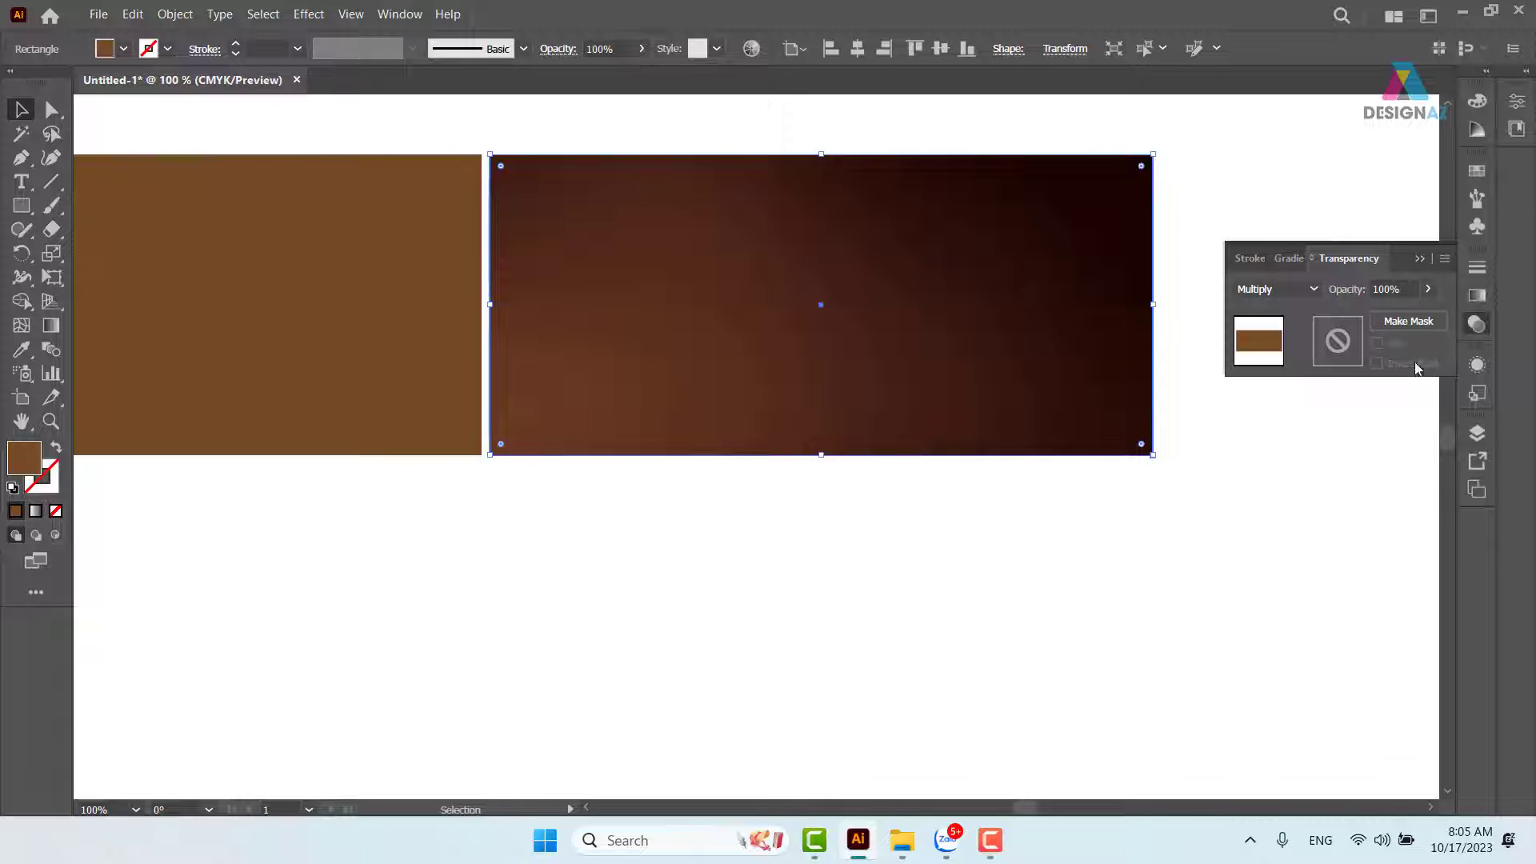
Try 50% opacity on the Multiply rectangle and delete it from the gradient image.
{"action": "left_click", "coordinate": [1412, 289]}
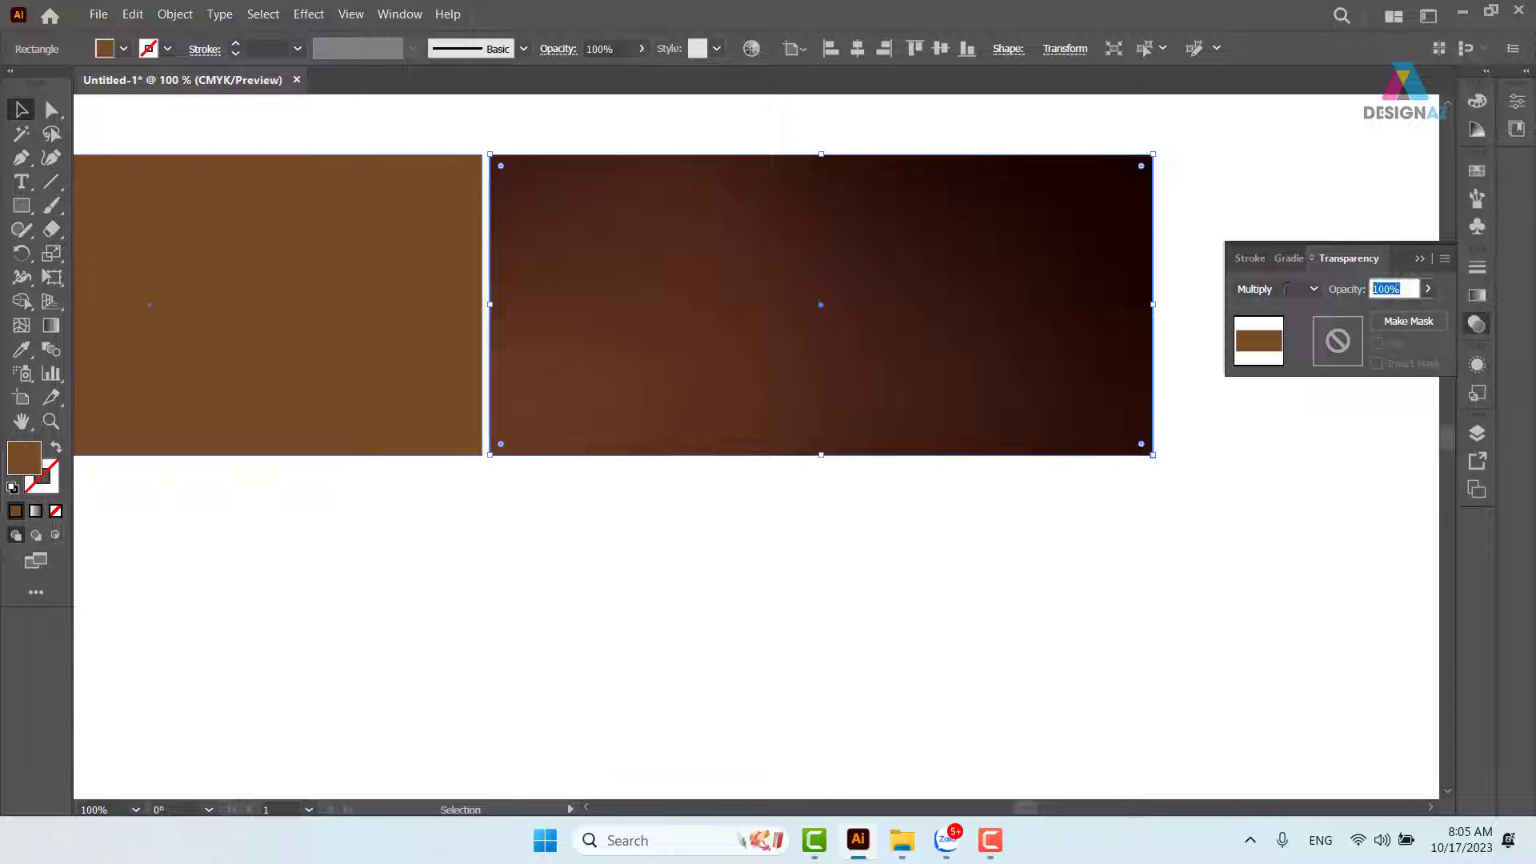
{"action": "left_click", "coordinate": [615, 48]}
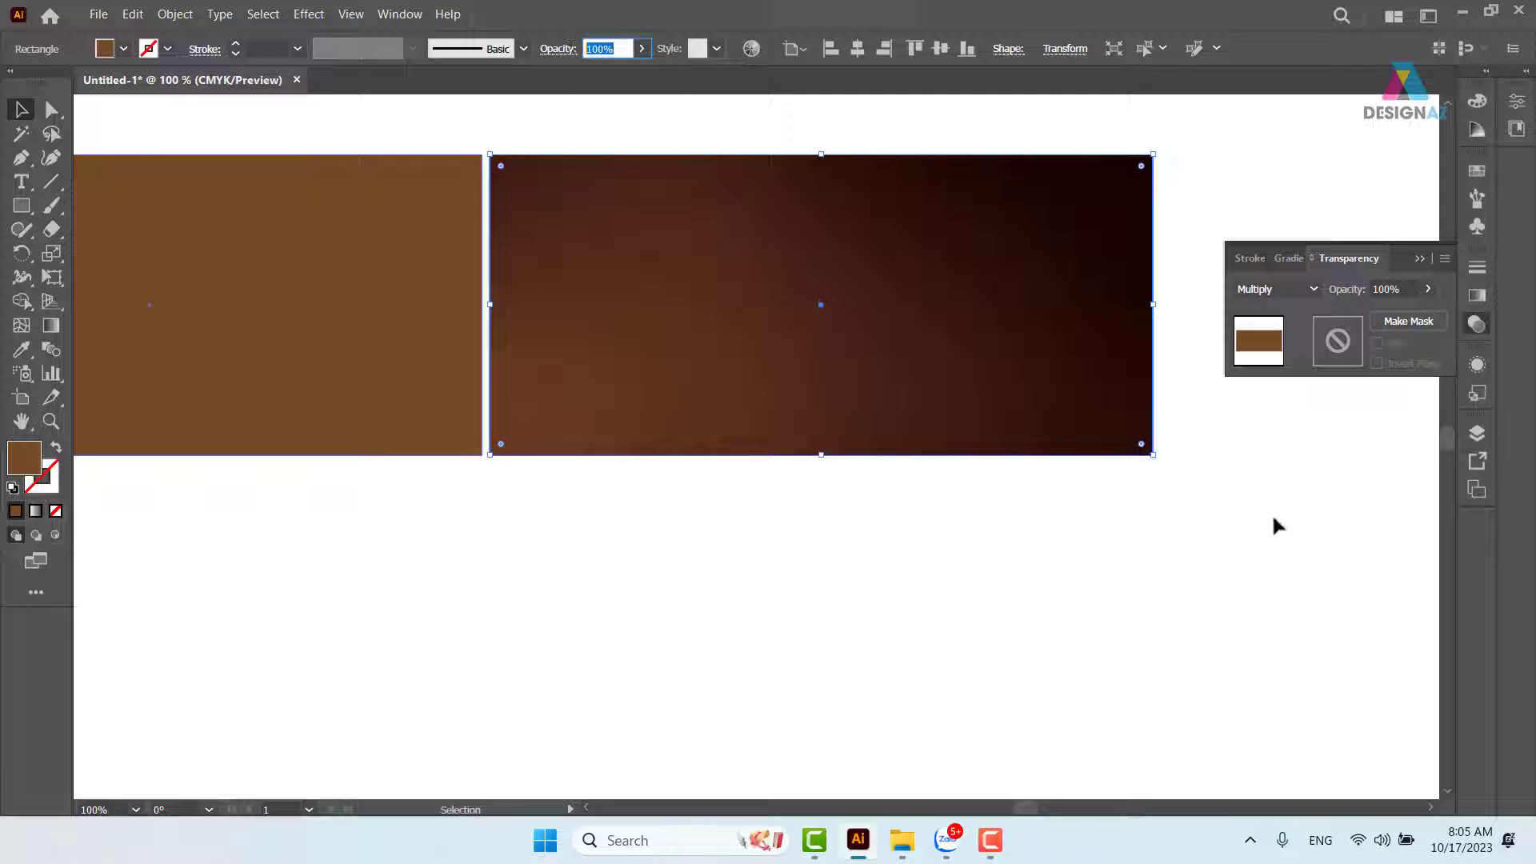
{"action": "type", "text": "50"}
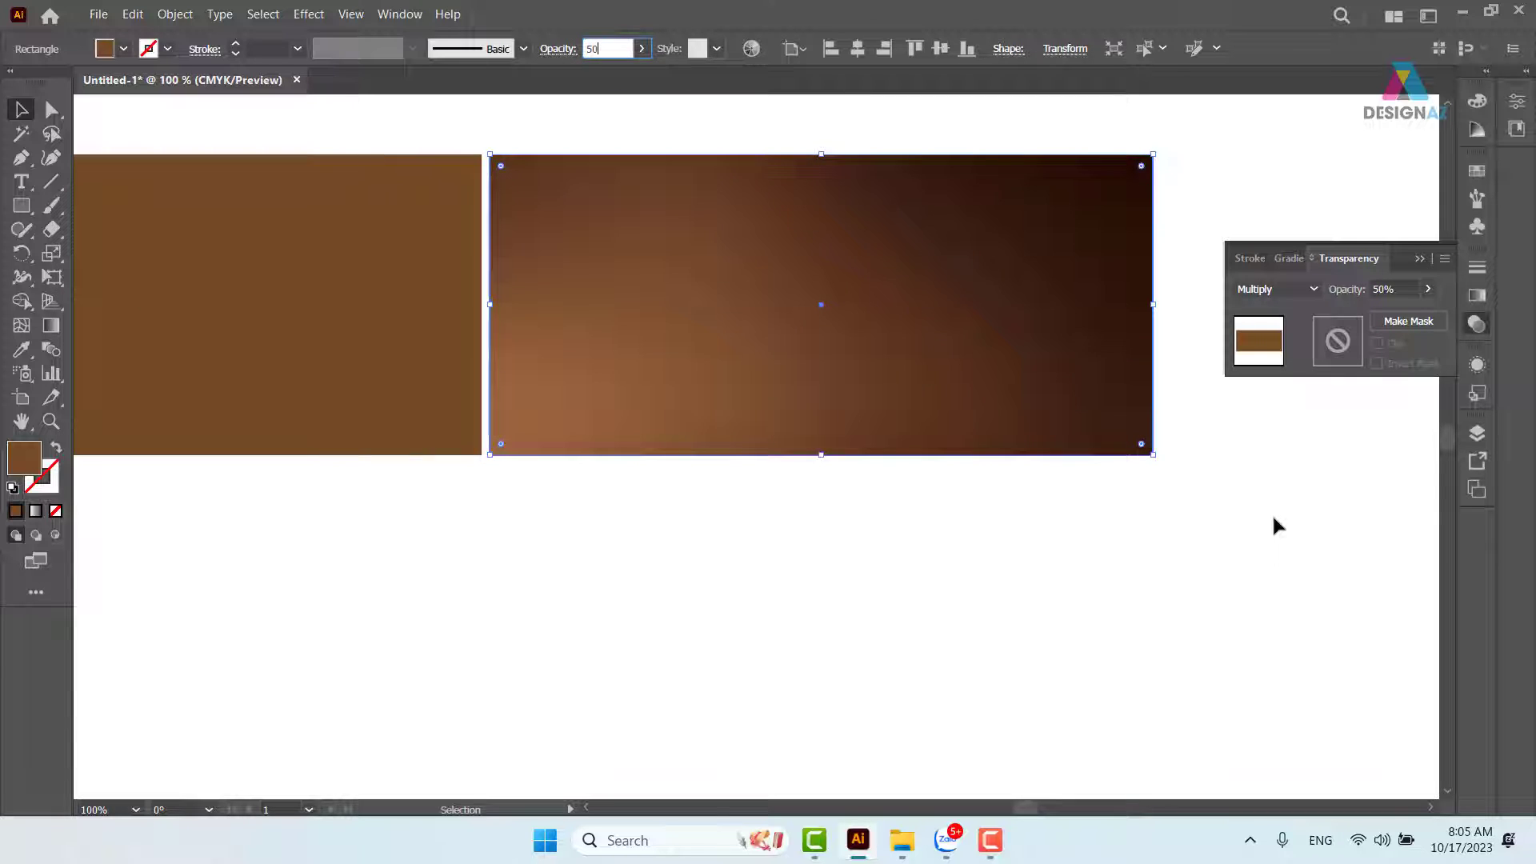
{"action": "key", "text": "Return"}
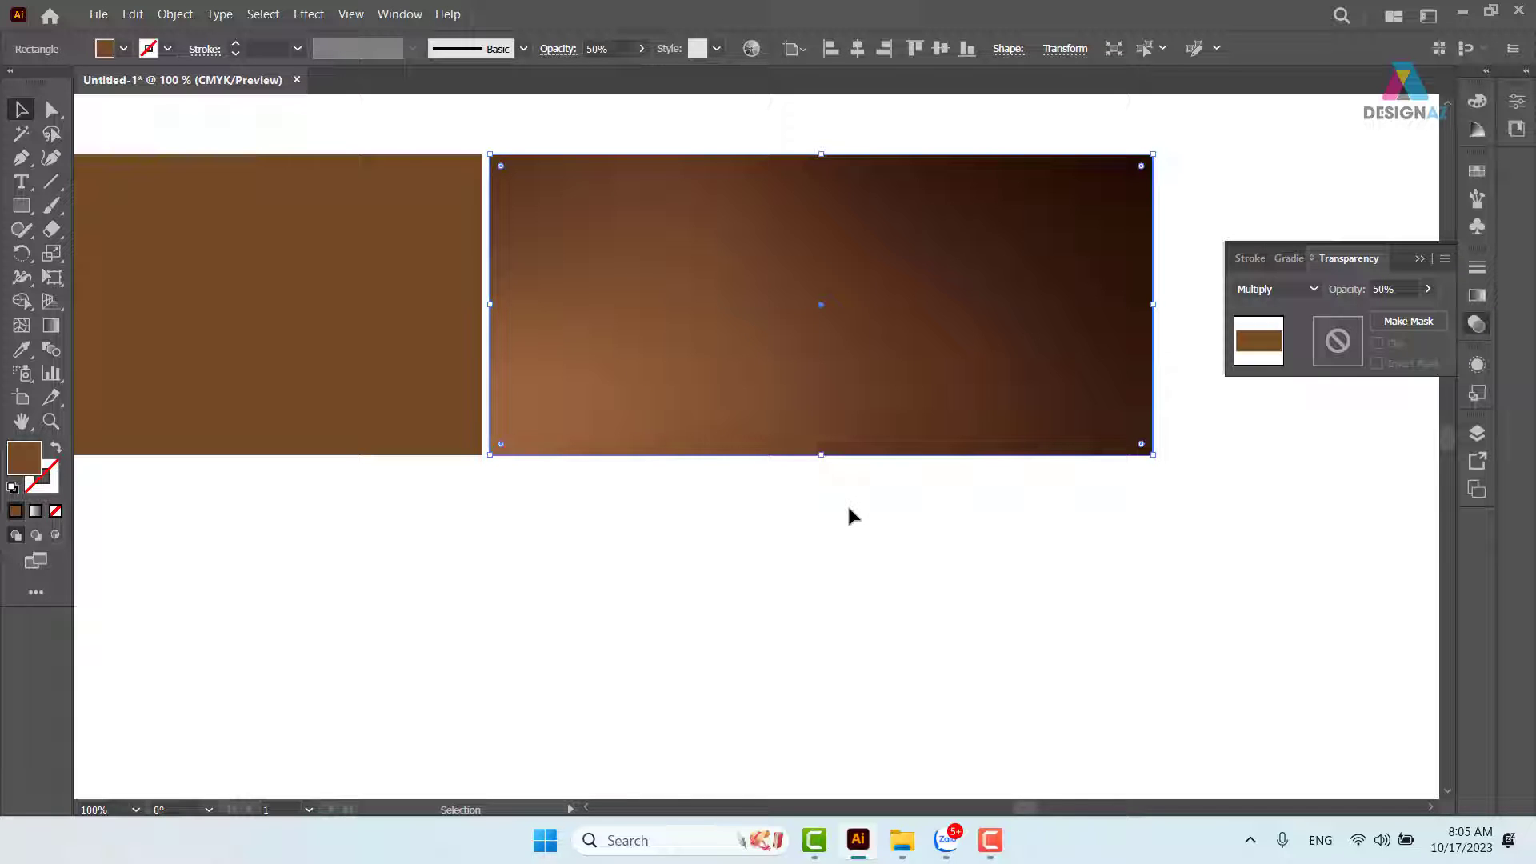
{"action": "left_click_drag", "start_coordinate": [926, 288], "coordinate": [941, 446]}
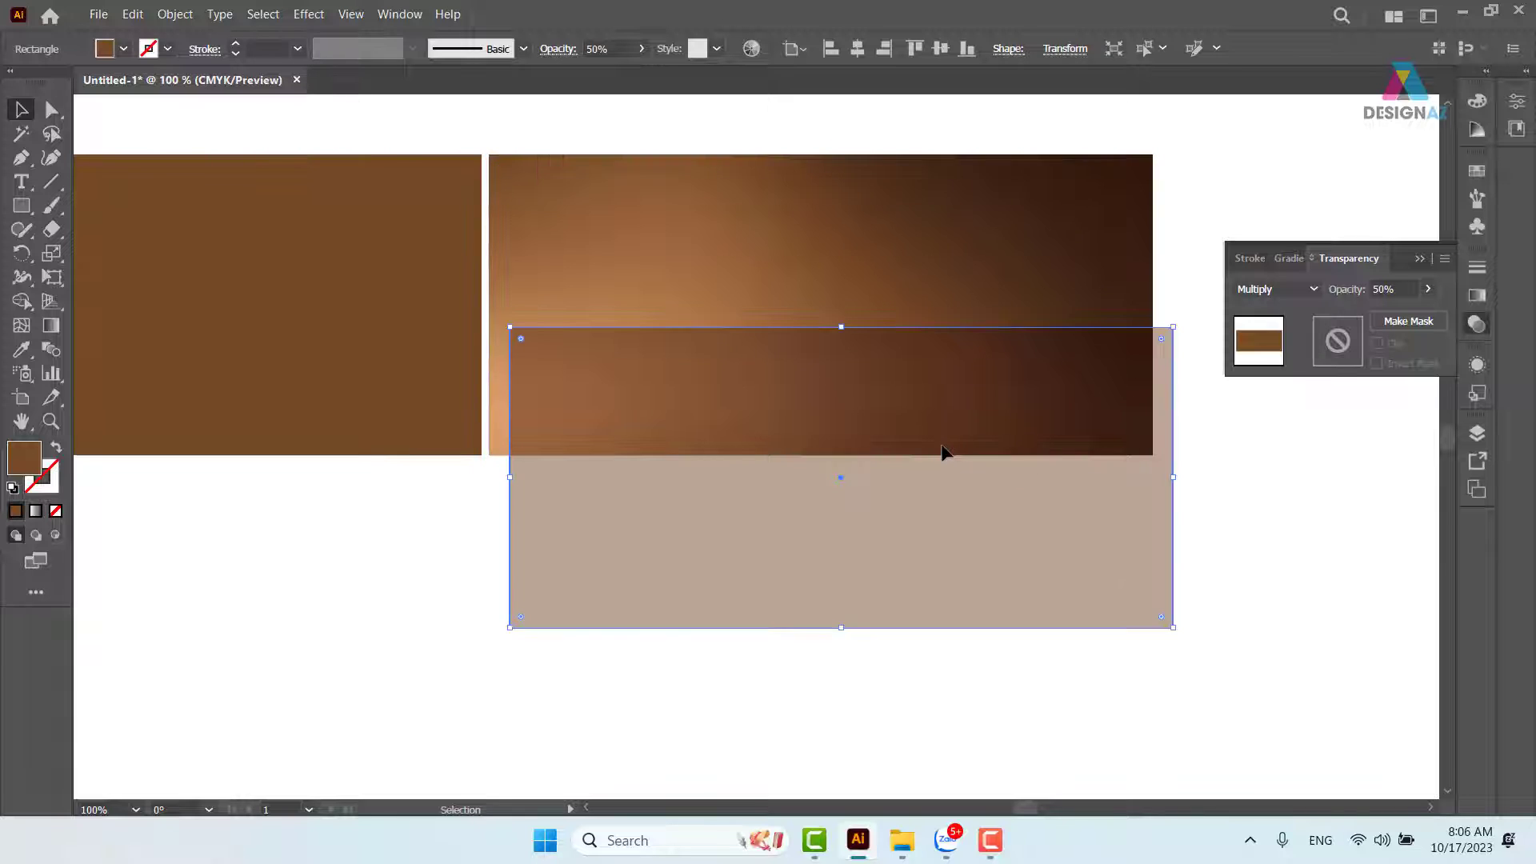
{"action": "key", "text": "Delete"}
Paste a copy of the plain brown rectangle exactly in front of it and fill the copy with the light tan swatch.
{"action": "left_click_drag", "start_coordinate": [305, 359], "coordinate": [707, 445]}
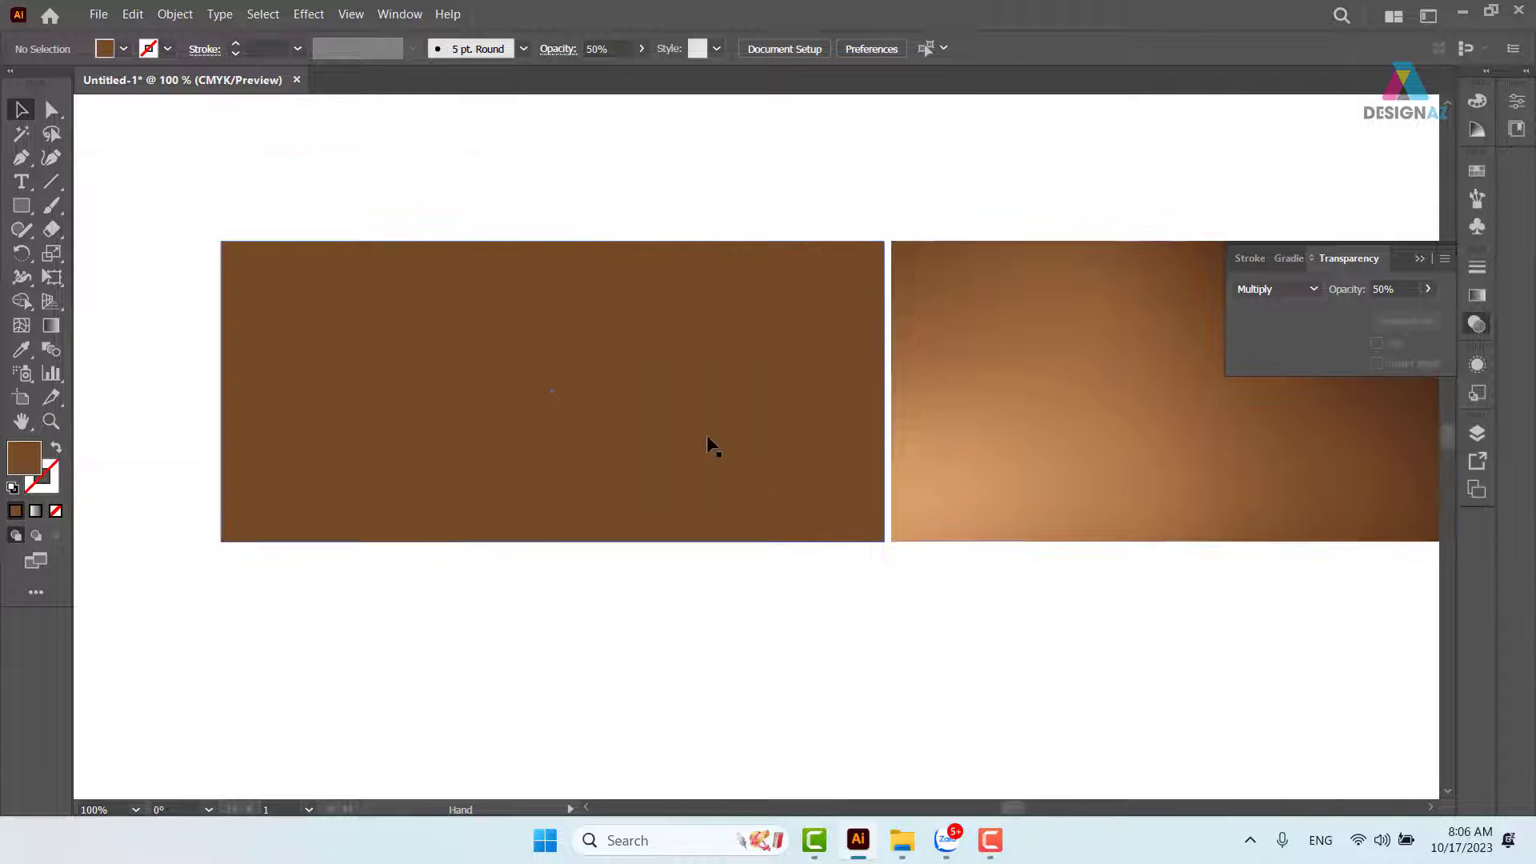
{"action": "left_click", "coordinate": [617, 388]}
{"action": "left_click", "coordinate": [500, 233]}
{"action": "left_click", "coordinate": [544, 340]}
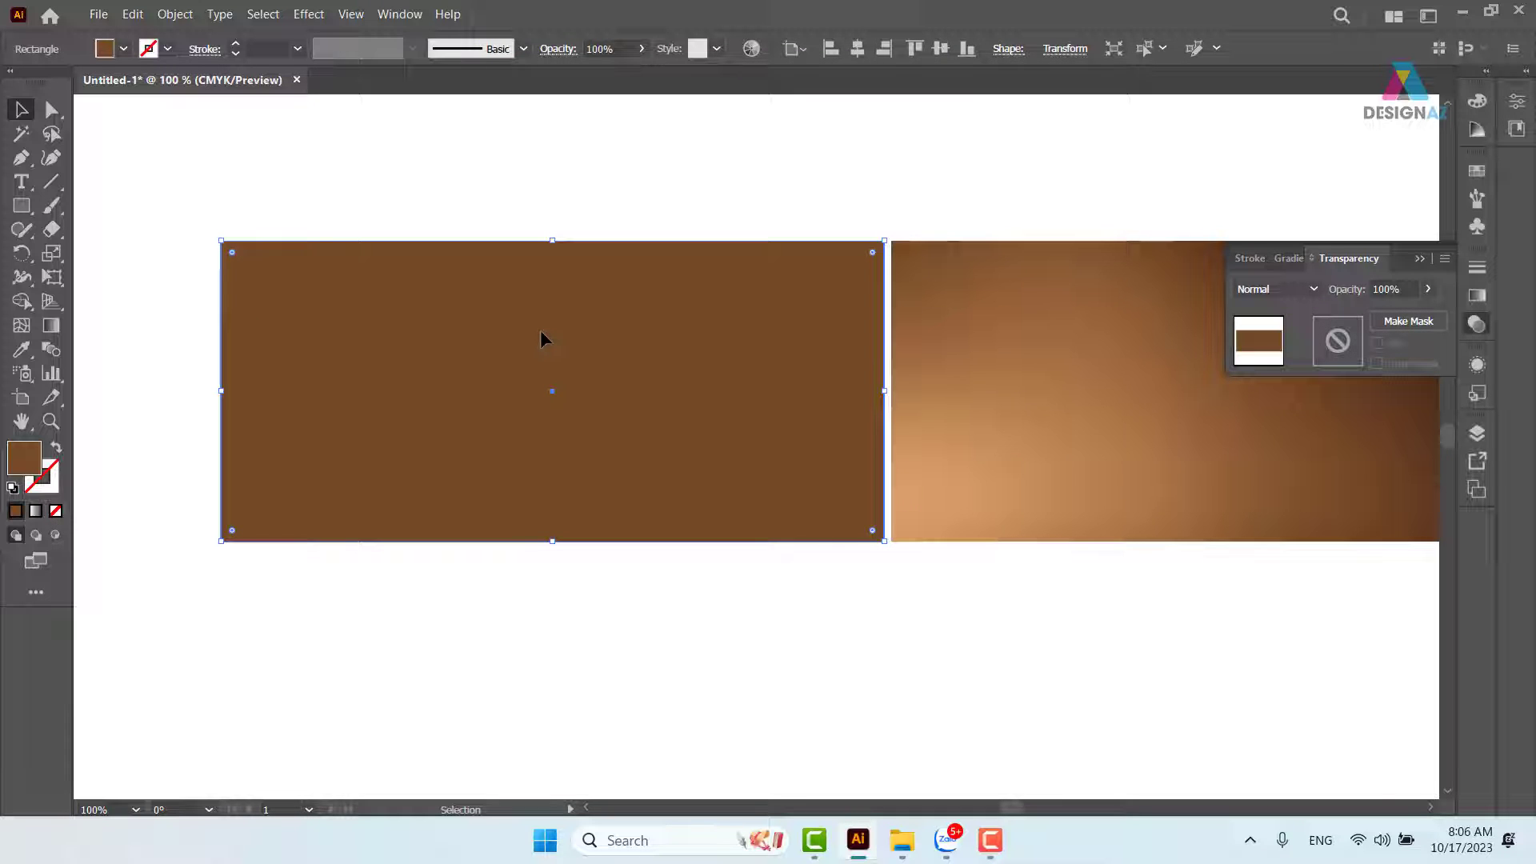
{"action": "left_click", "coordinate": [612, 216]}
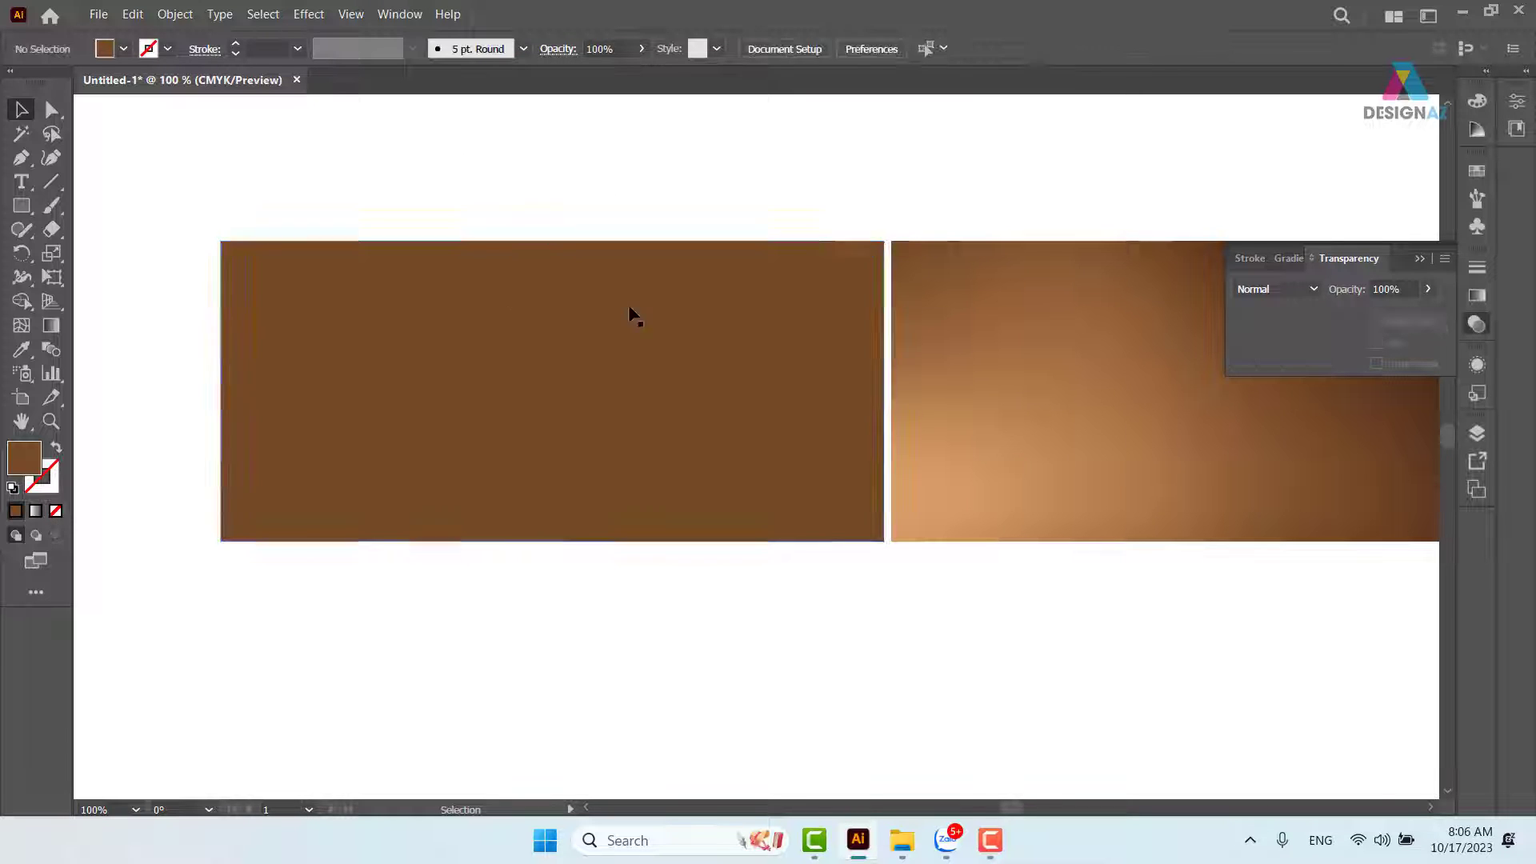
{"action": "left_click", "coordinate": [632, 351]}
{"action": "key", "text": "a"}
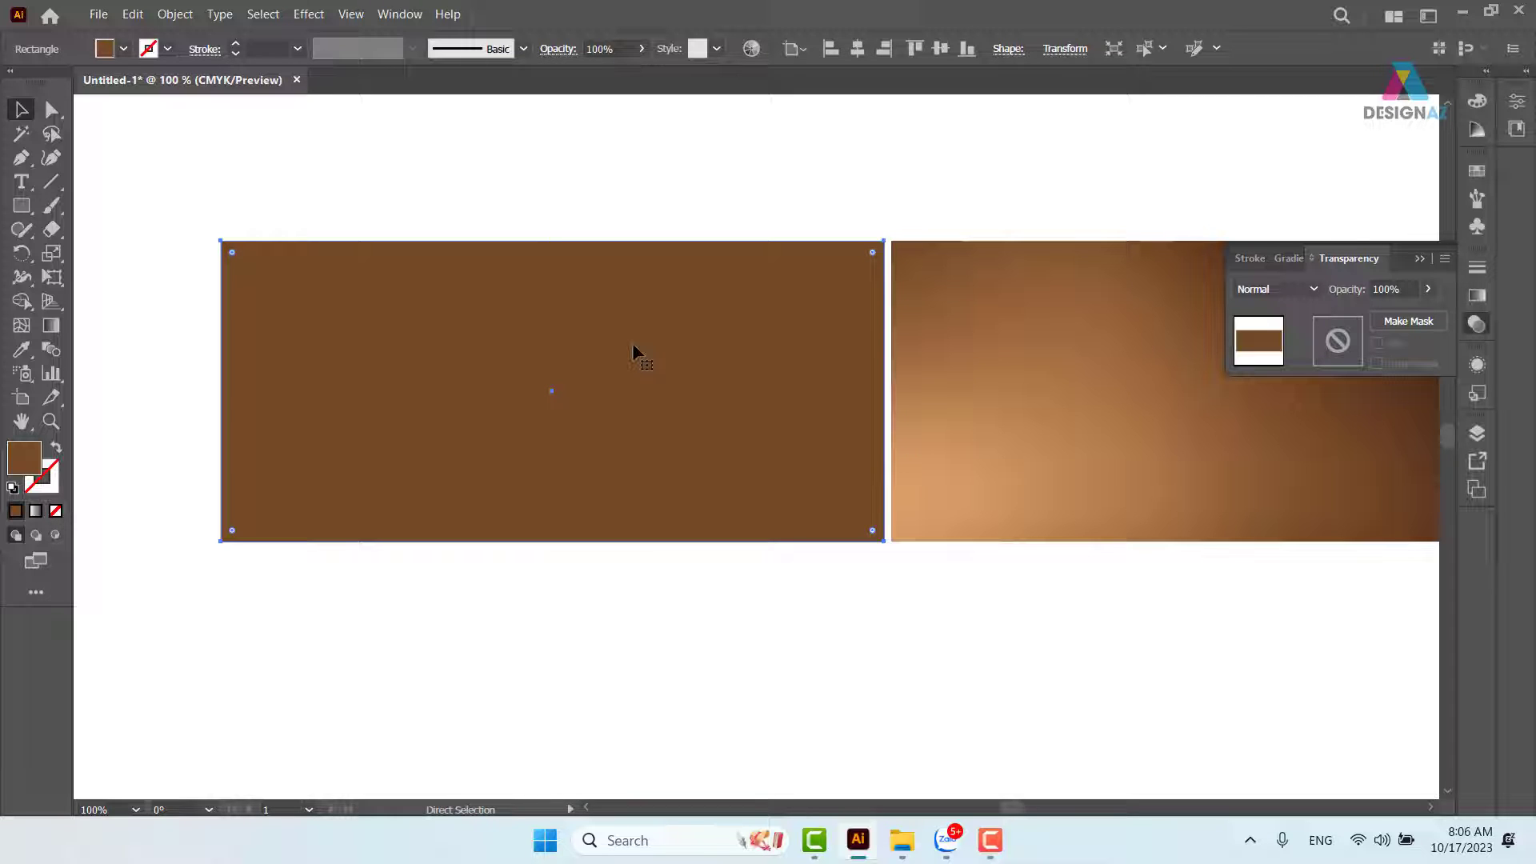
{"action": "key", "text": "v"}
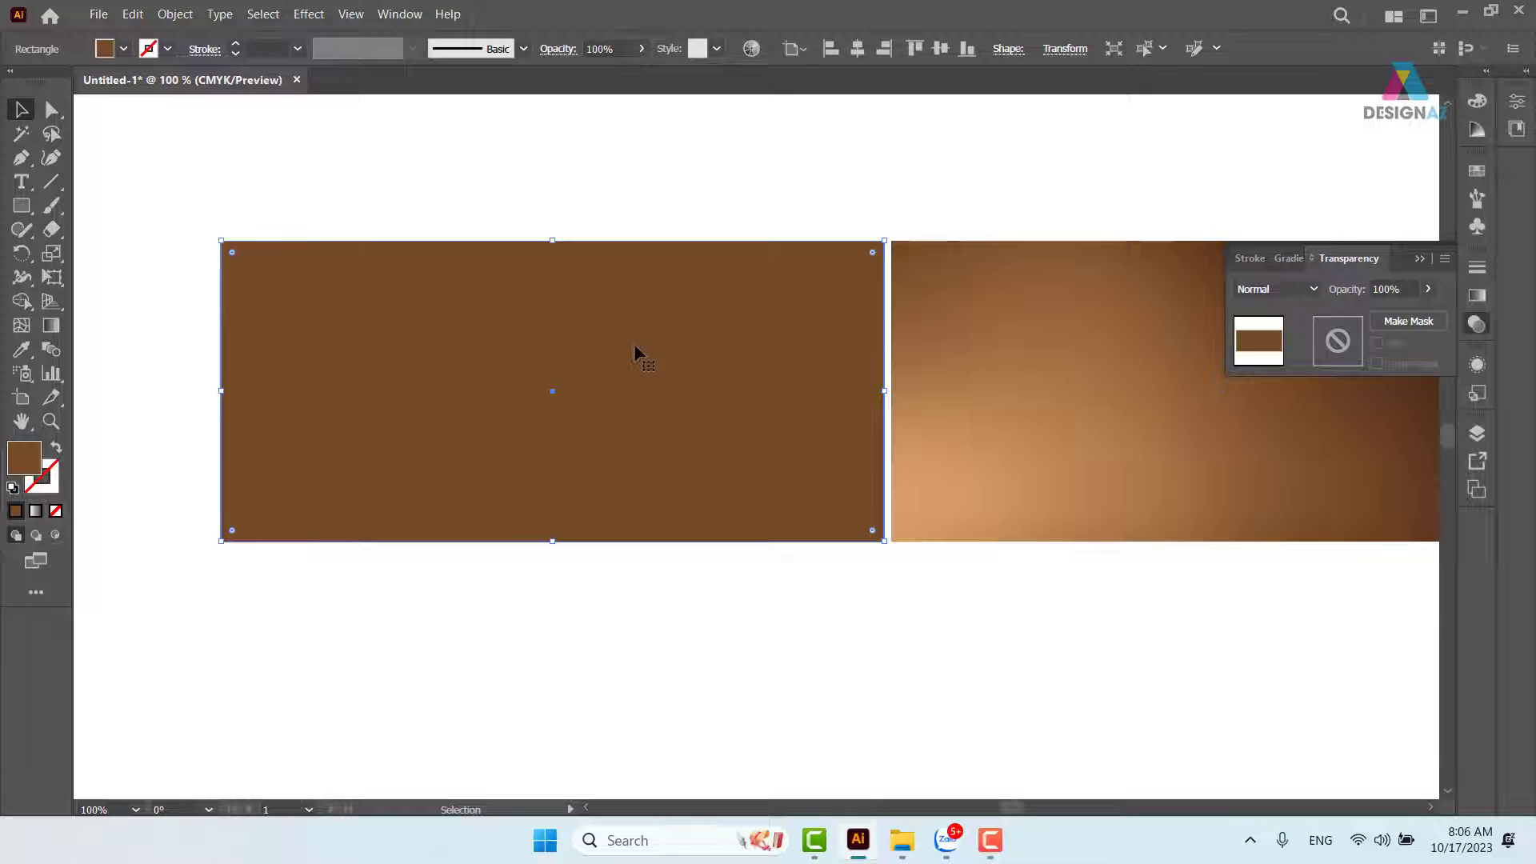
{"action": "left_click", "coordinate": [1477, 170]}
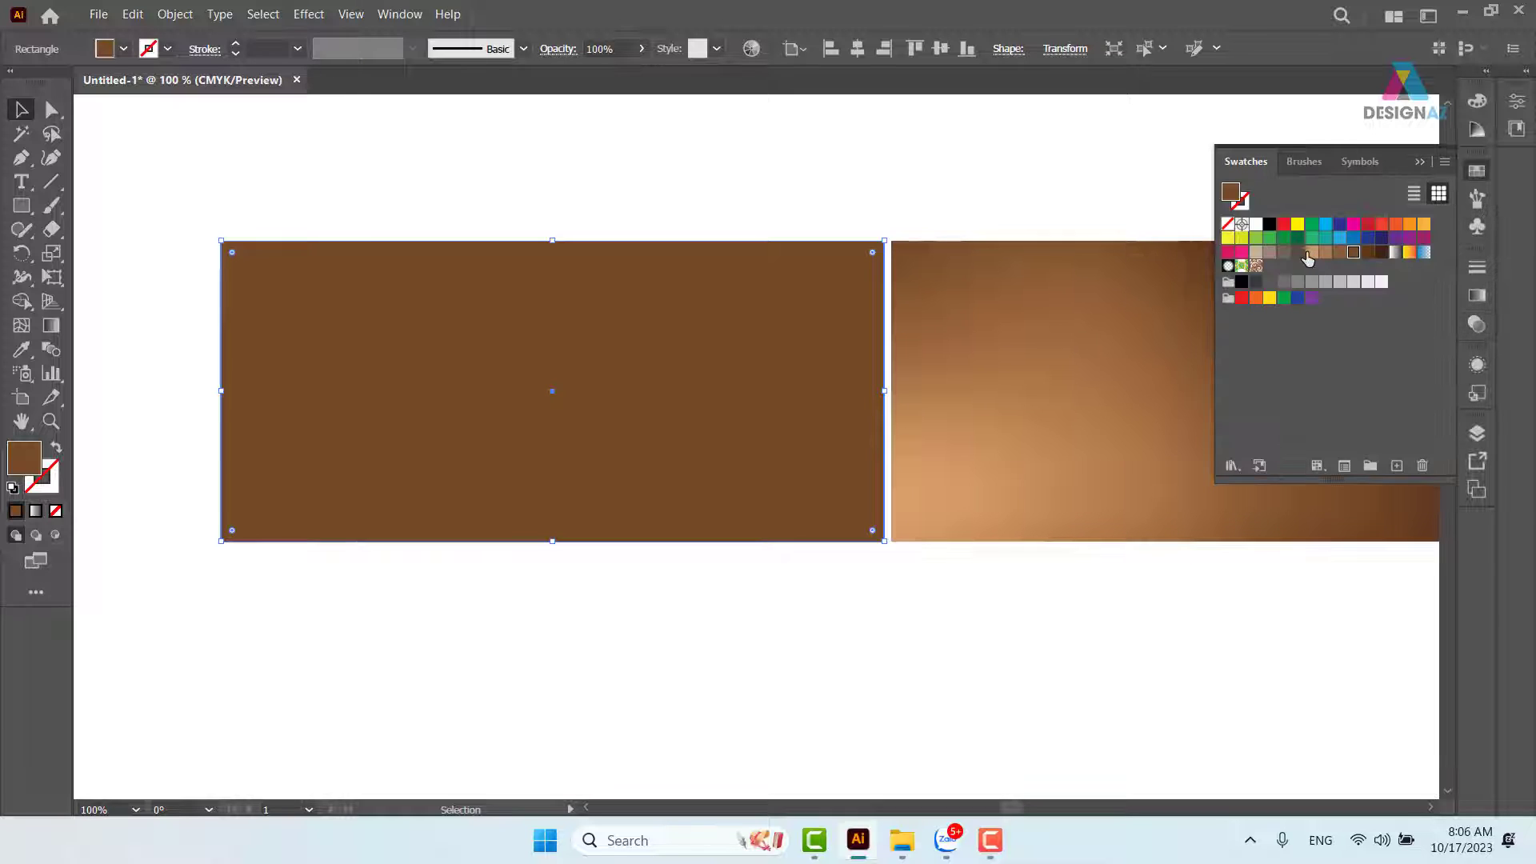
{"action": "left_click", "coordinate": [1312, 252]}
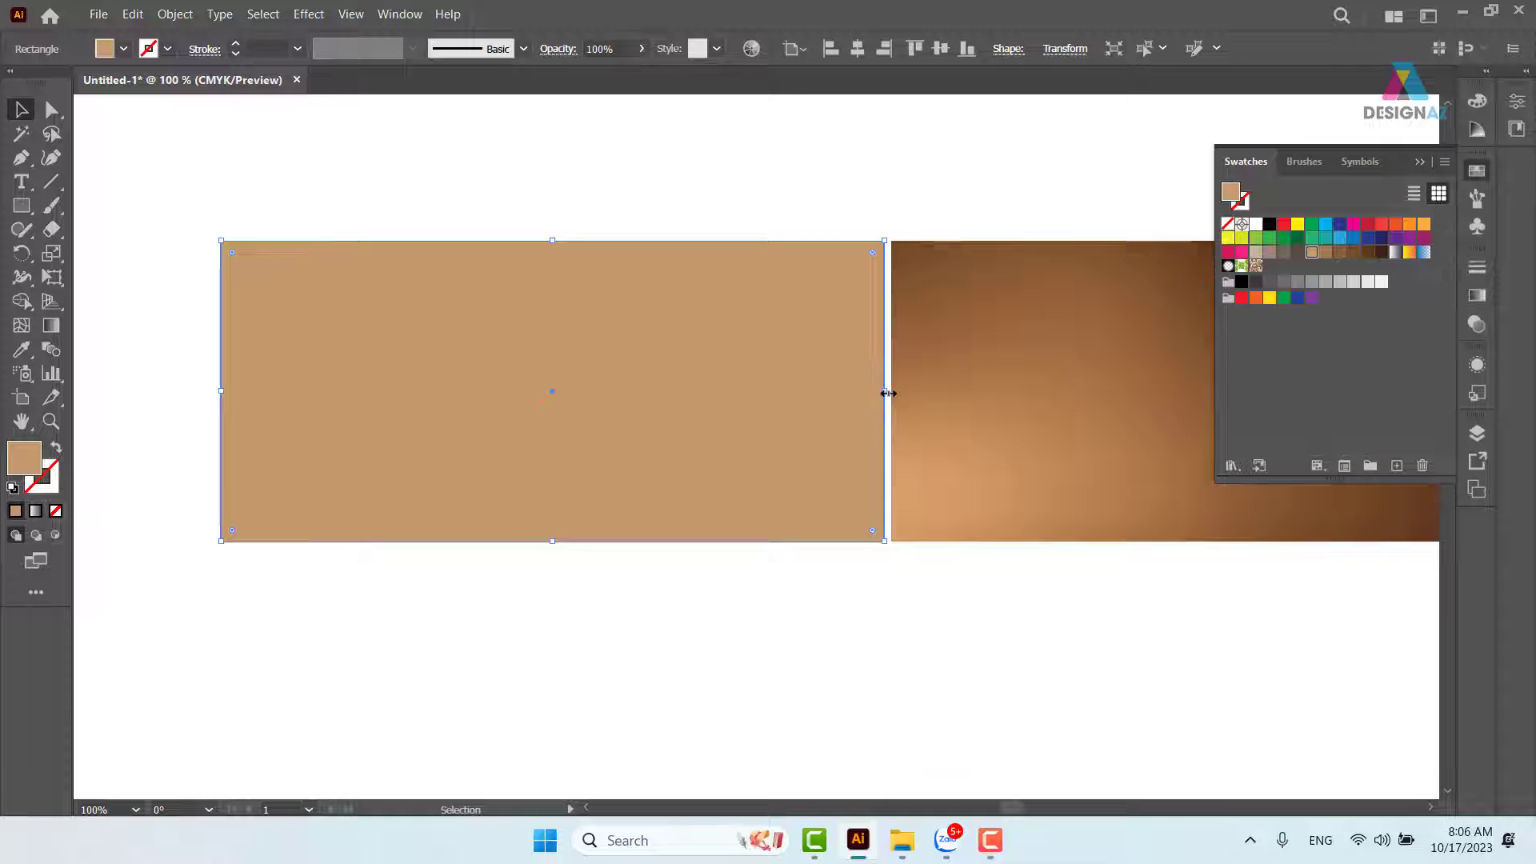
Narrow the tan rectangle from both sides to a full-height strip about a quarter as wide, and move it near the brown rectangle's left end.
{"action": "left_click_drag", "start_coordinate": [885, 391], "coordinate": [593, 393]}
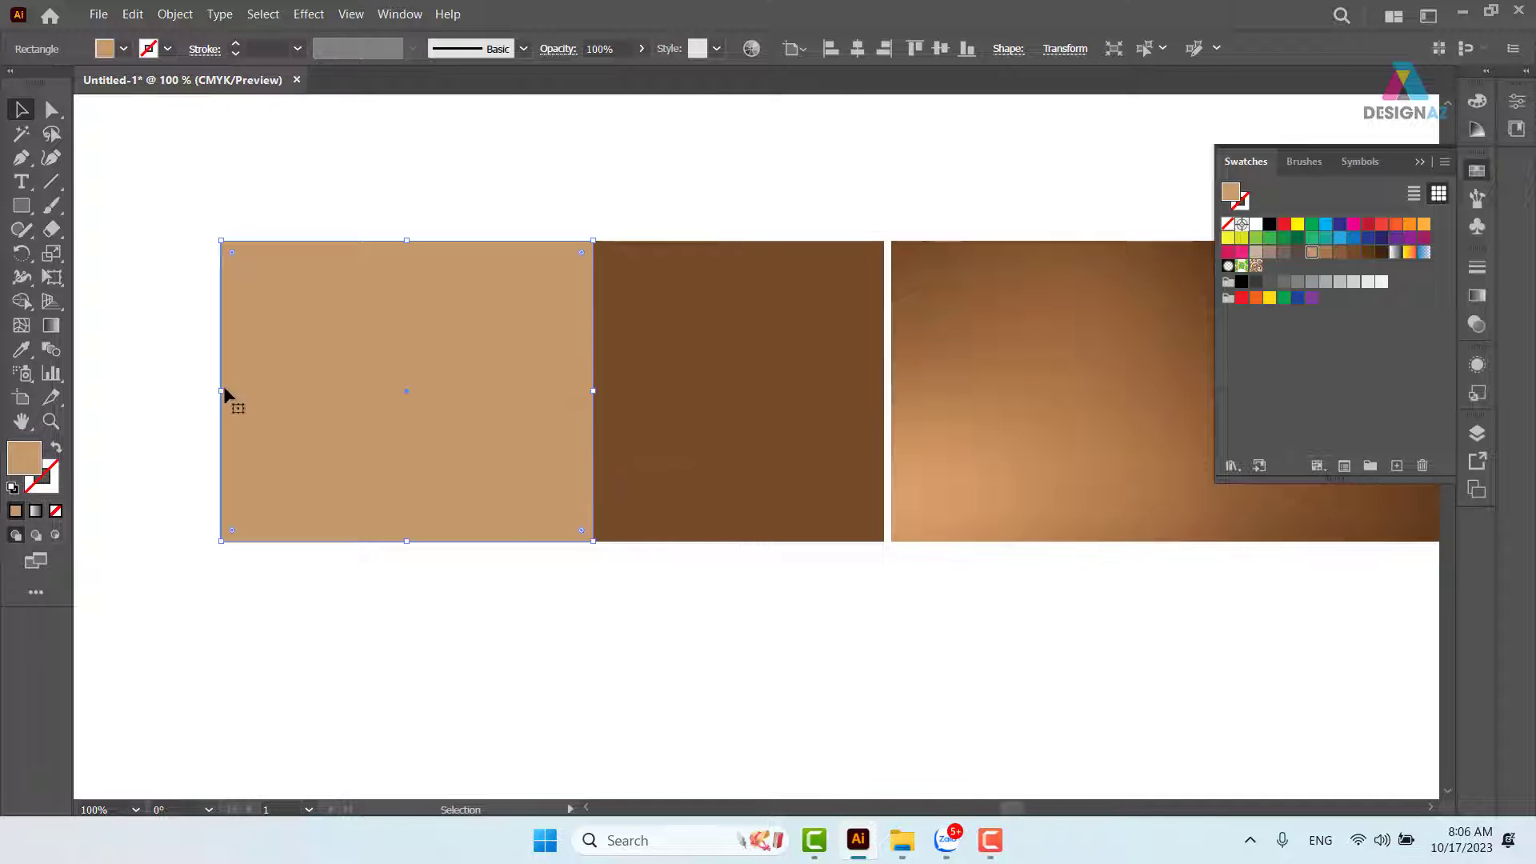
{"action": "left_click_drag", "start_coordinate": [225, 392], "coordinate": [418, 392]}
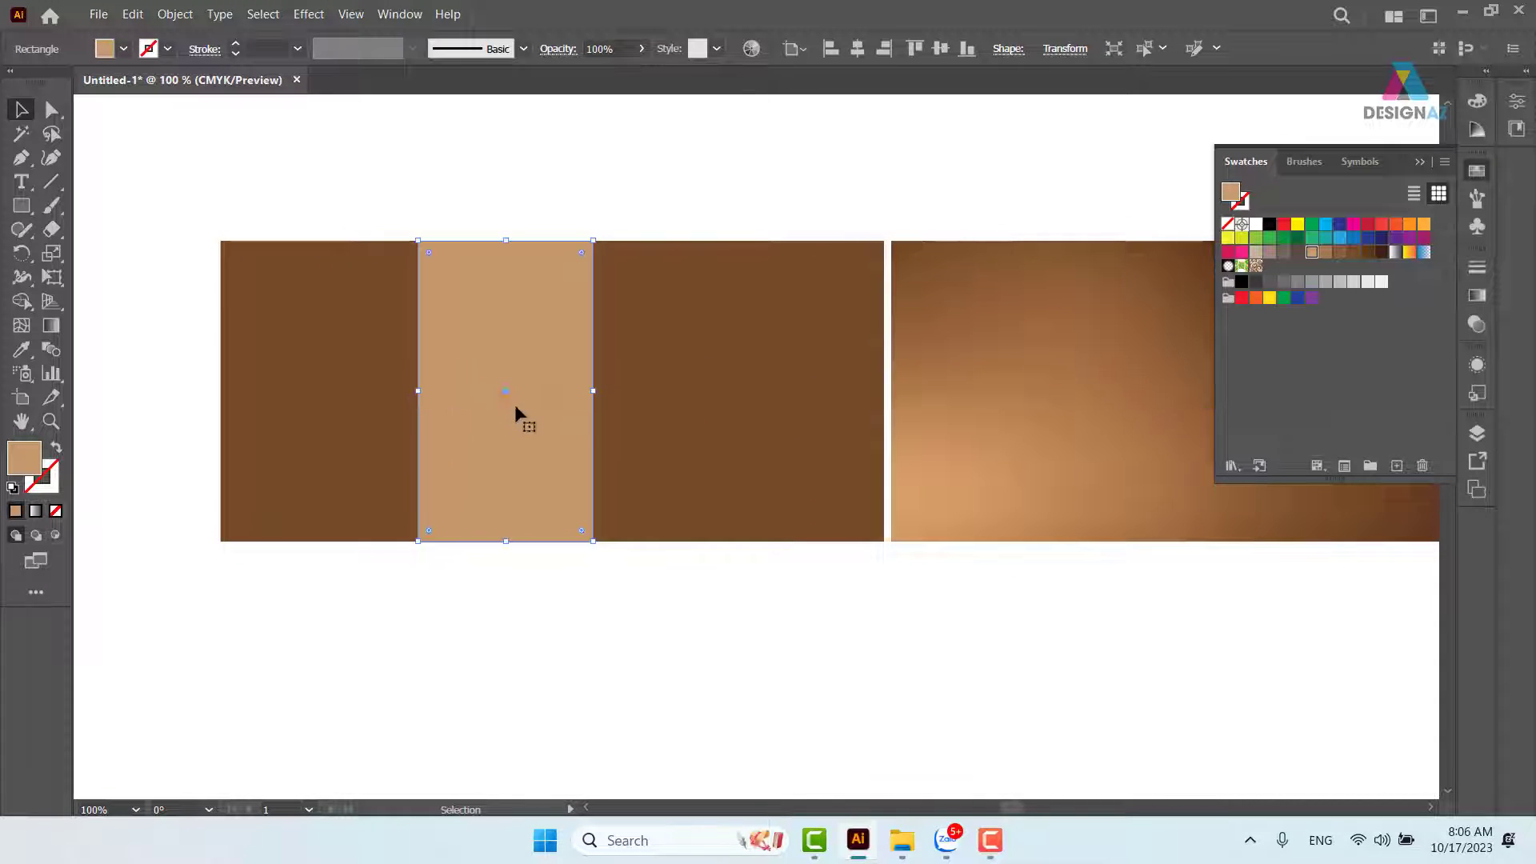
{"action": "left_click_drag", "start_coordinate": [515, 405], "coordinate": [375, 406]}
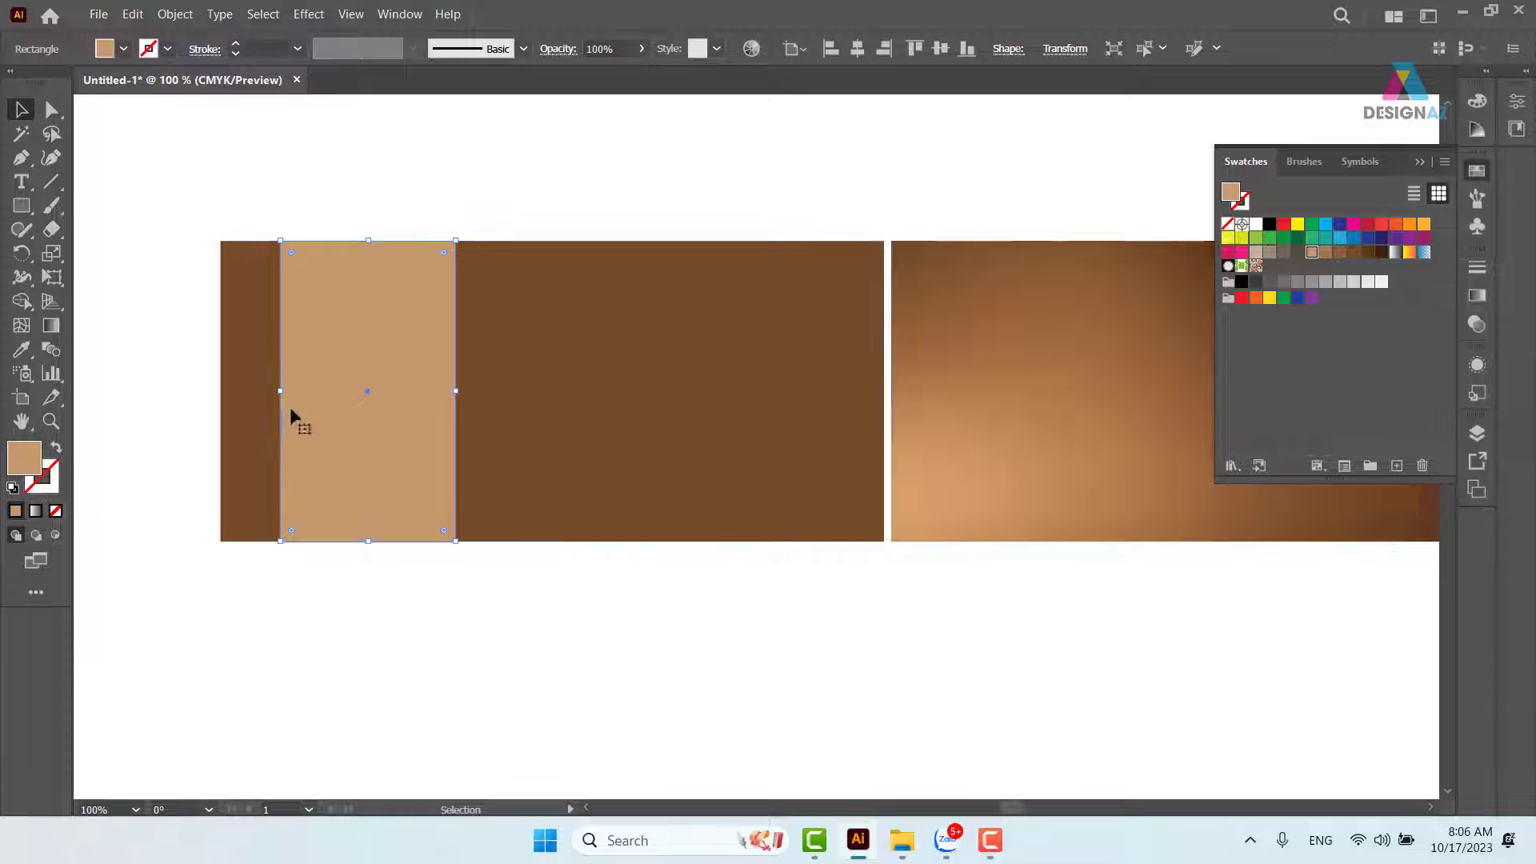
Shift the tan strip slightly farther from the brown rectangle's left end and remove a trial duplicate placed beside it.
{"action": "left_click", "coordinate": [490, 218]}
{"action": "left_click_drag", "start_coordinate": [381, 378], "coordinate": [412, 380]}
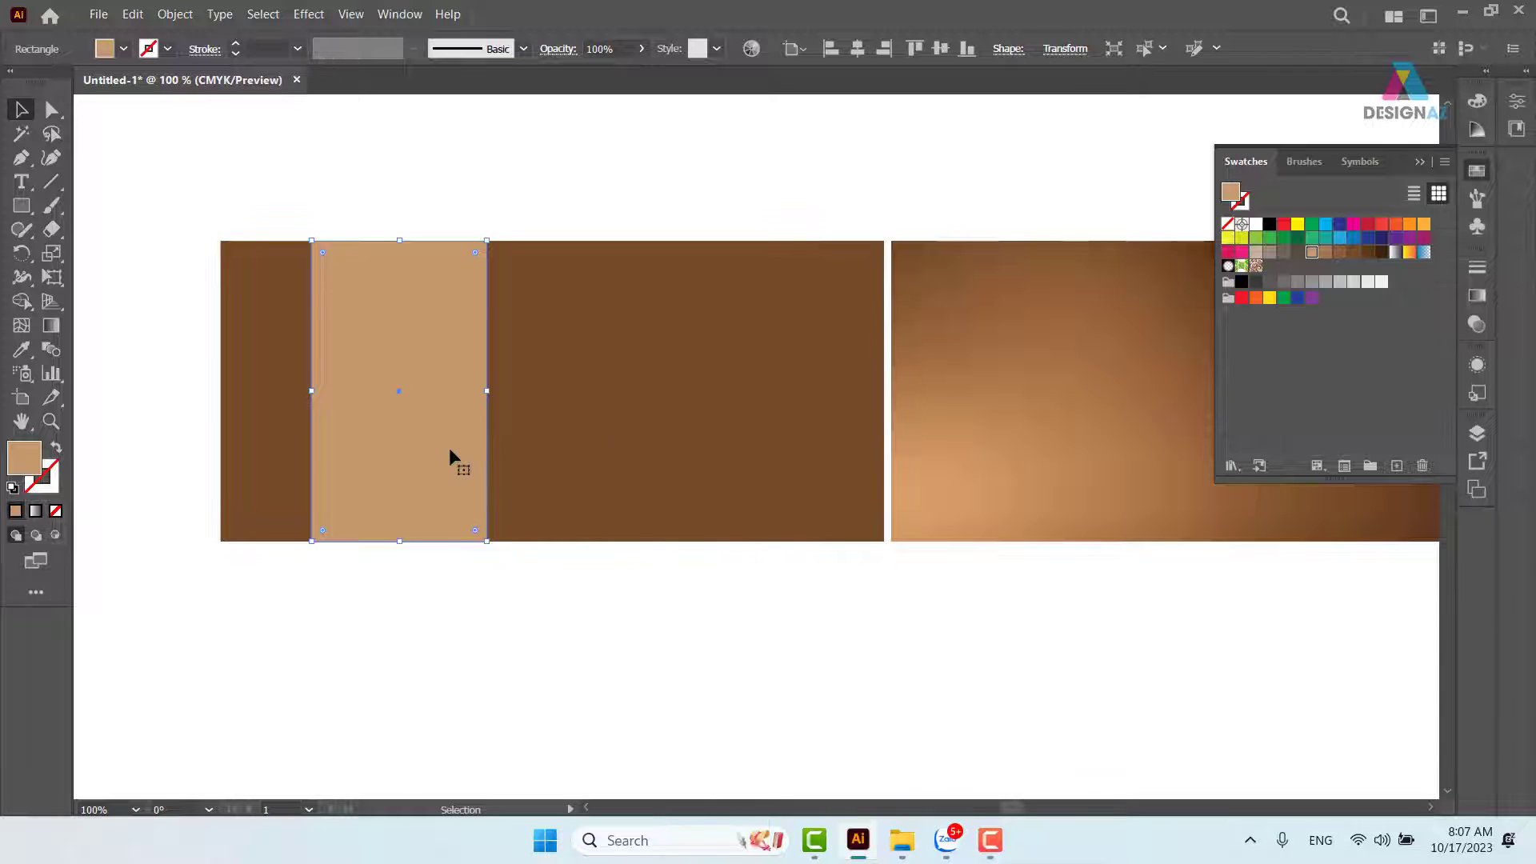
{"action": "left_click_drag", "start_coordinate": [388, 455], "coordinate": [398, 454]}
{"action": "left_click_drag", "start_coordinate": [512, 471], "coordinate": [551, 469]}
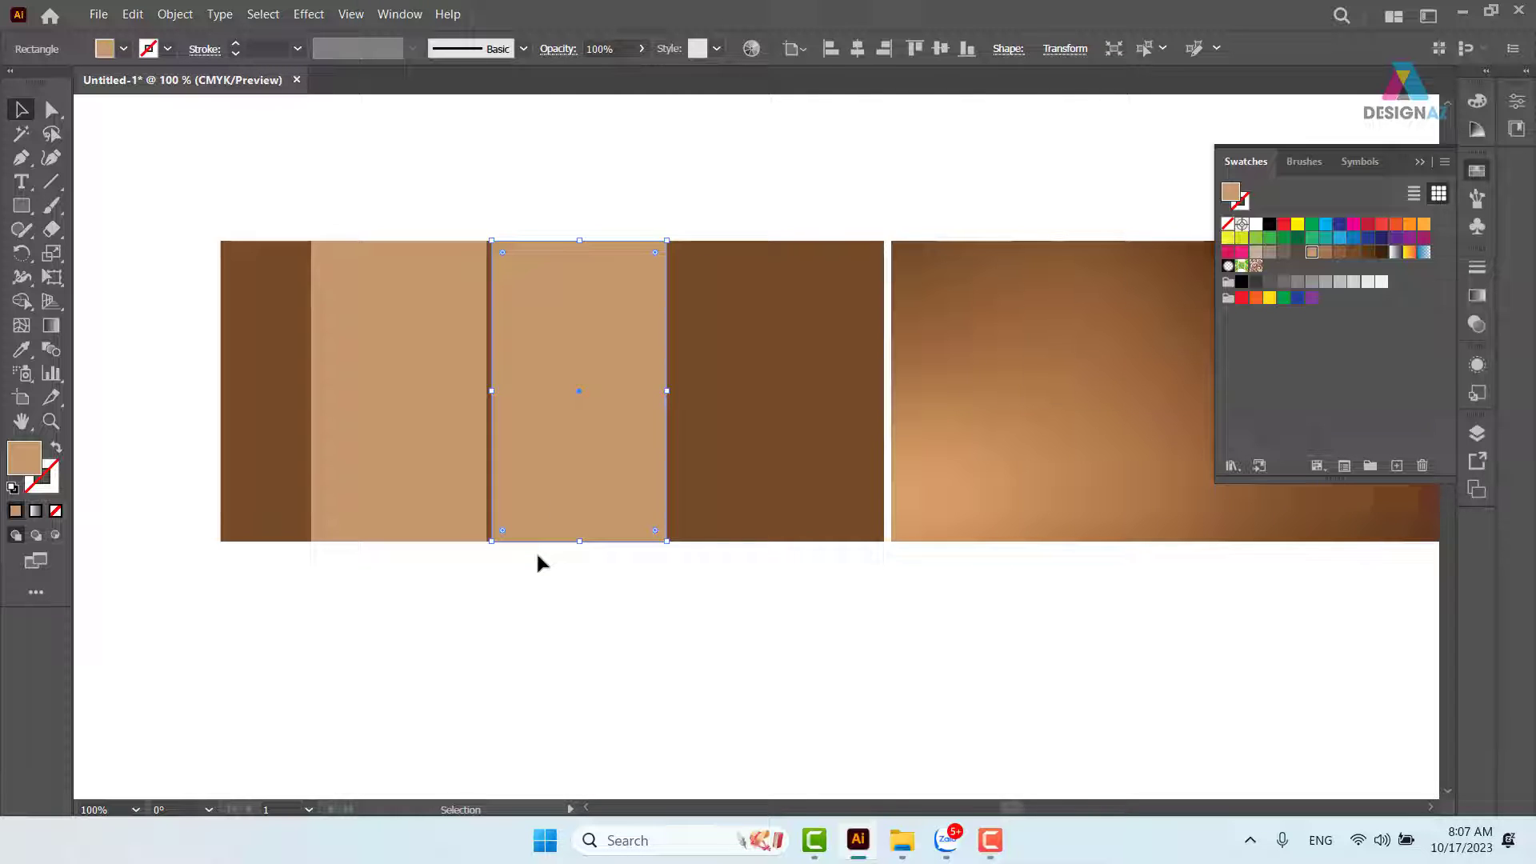
{"action": "key", "text": "Delete"}
Slant the tan strip by moving its two bottom corner points together horizontally to the left, keeping the top edge in place.
{"action": "left_click", "coordinate": [424, 436]}
{"action": "key", "text": "z"}
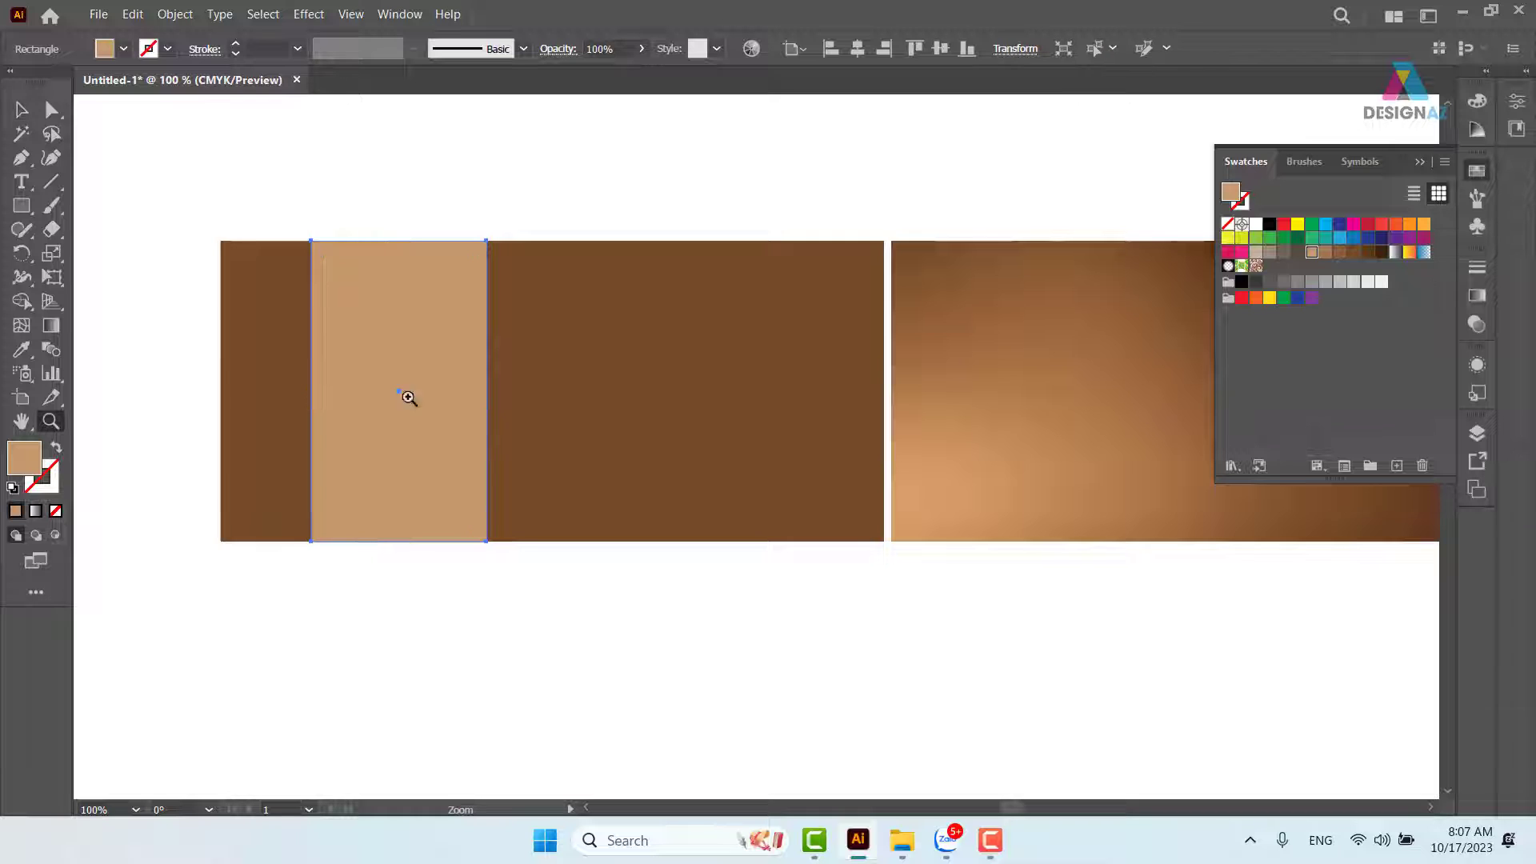
{"action": "left_click_drag", "start_coordinate": [236, 218], "coordinate": [358, 313]}
{"action": "key", "text": "space"}
{"action": "left_click_drag", "start_coordinate": [564, 447], "coordinate": [545, 364]}
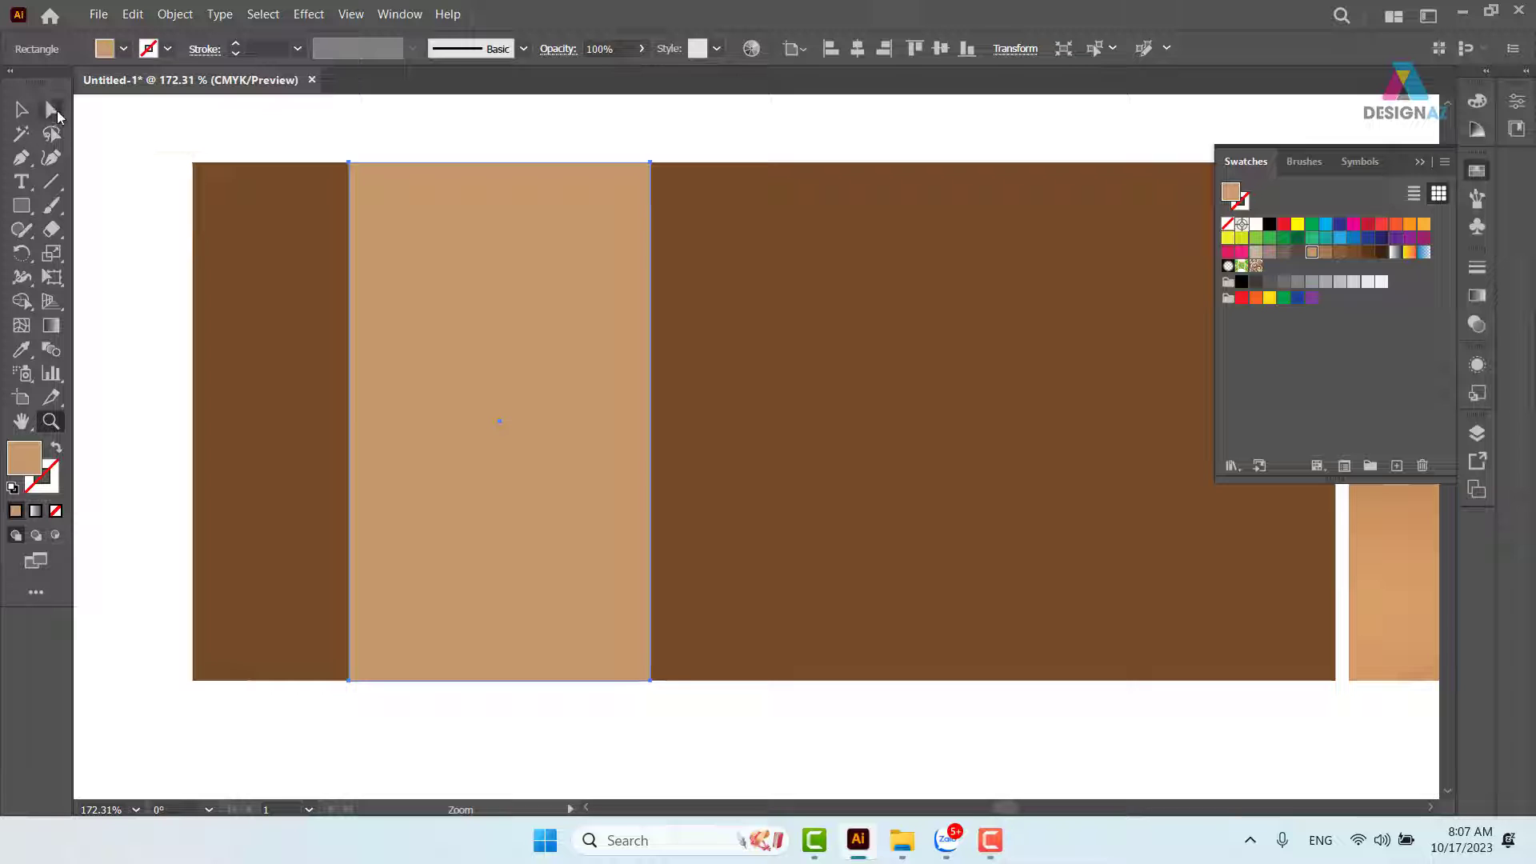
{"action": "left_click", "coordinate": [53, 111]}
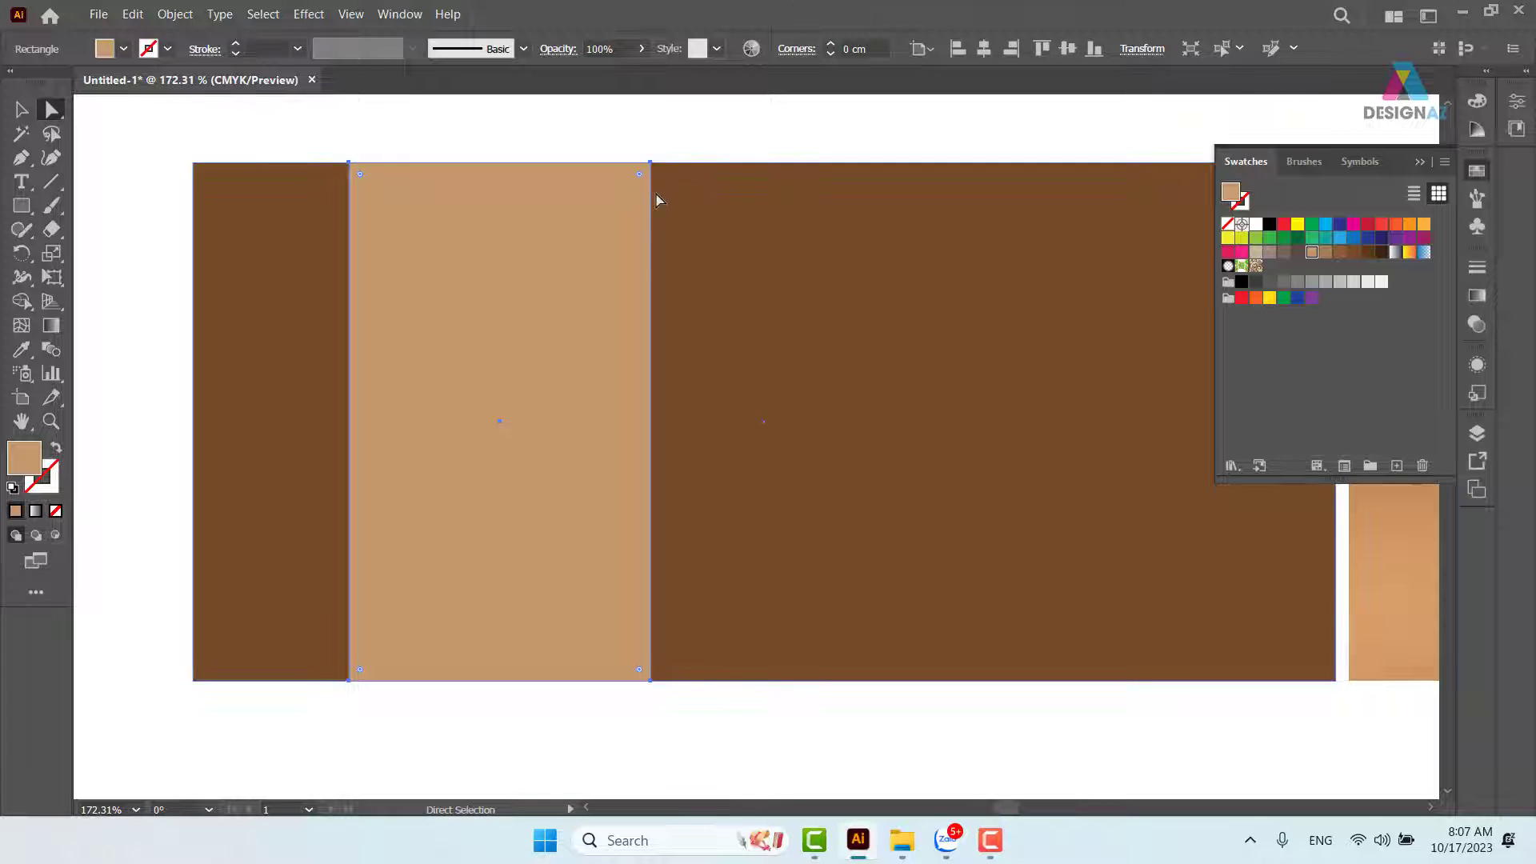
{"action": "left_click", "coordinate": [348, 681]}
{"action": "left_click", "coordinate": [651, 681], "text": "shift"}
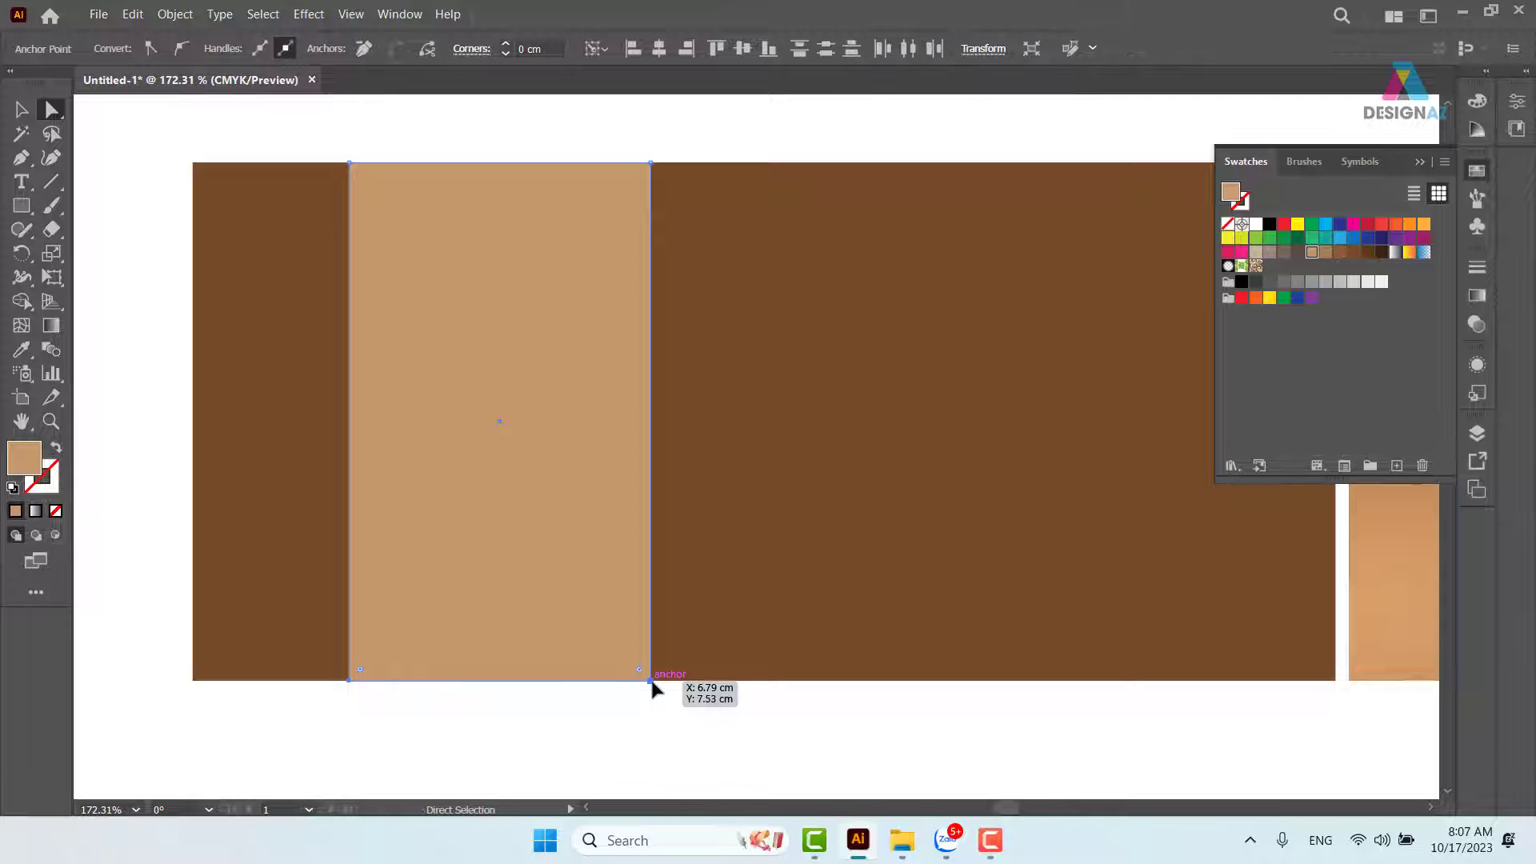
{"action": "left_click_drag", "start_coordinate": [652, 683], "coordinate": [807, 685]}
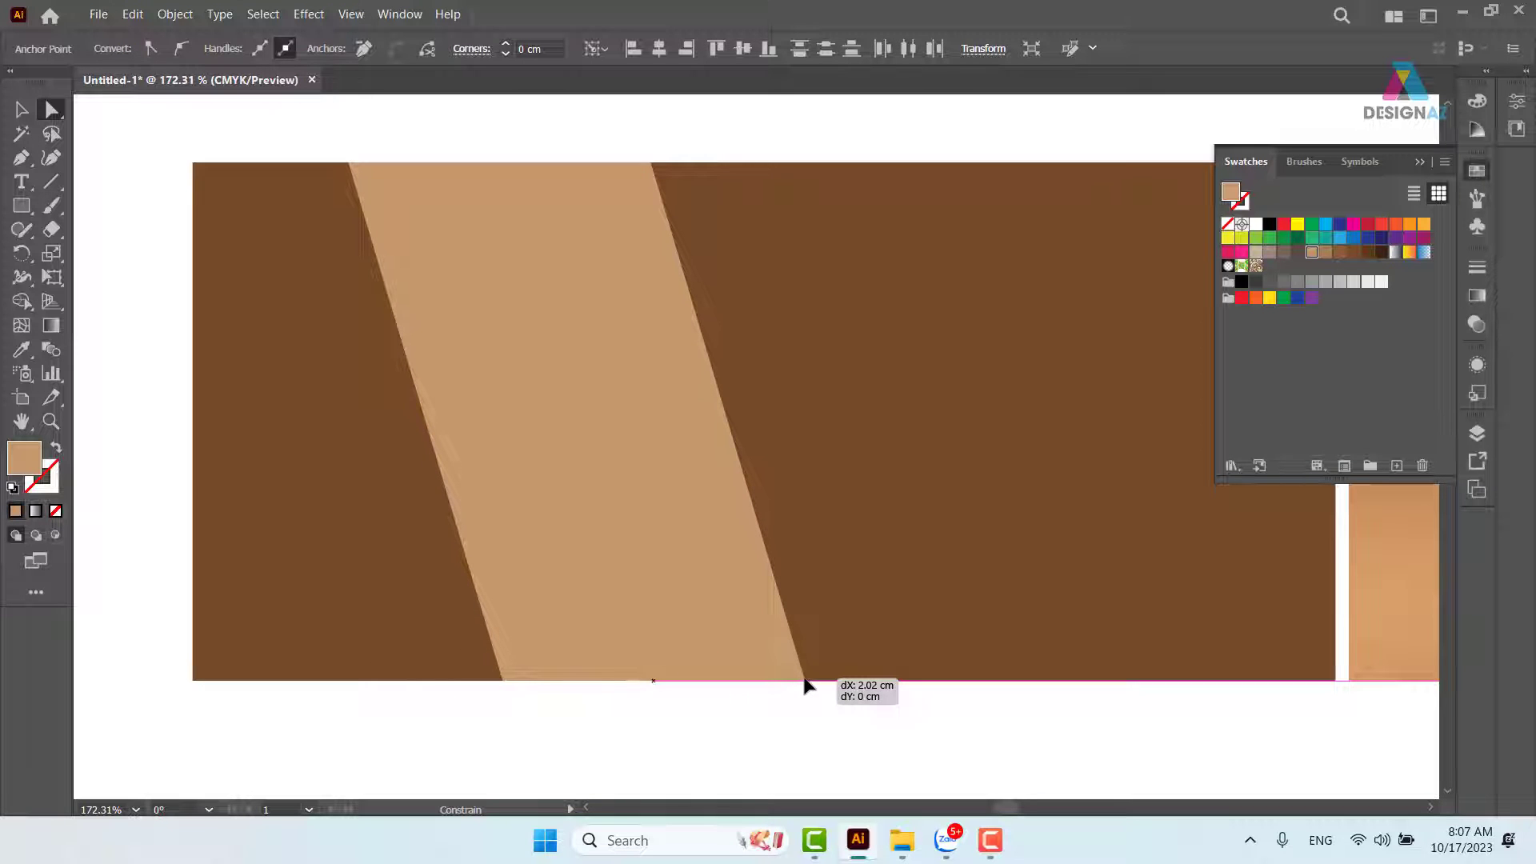
{"action": "left_click_drag", "start_coordinate": [806, 685], "coordinate": [436, 676]}
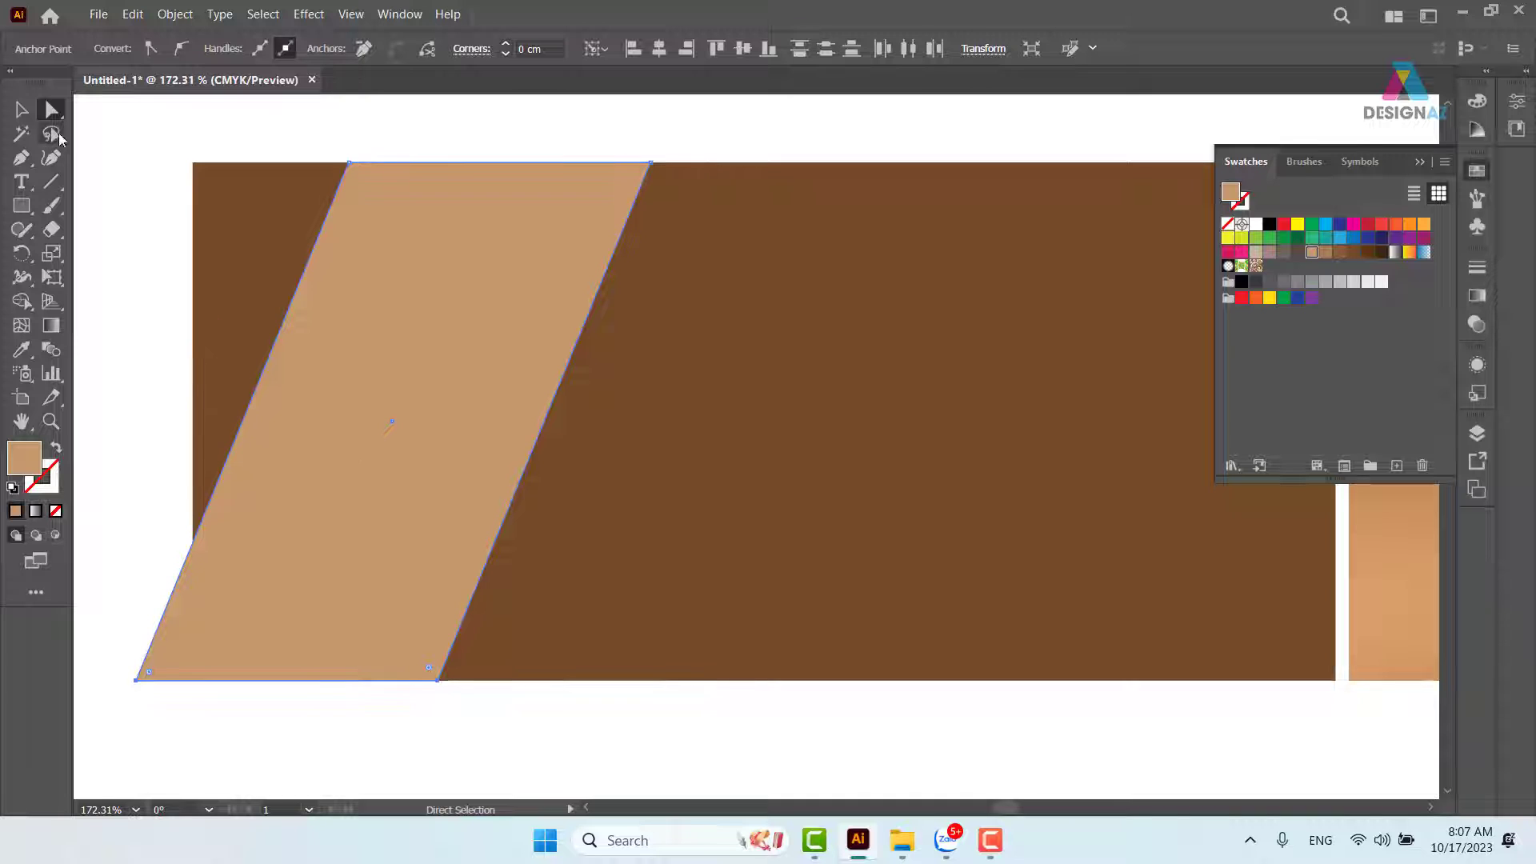
Move the slanted tan strip to the right so it lies fully inside the brown rectangle near its left end.
{"action": "key", "text": "v"}
{"action": "left_click", "coordinate": [343, 144]}
{"action": "left_click_drag", "start_coordinate": [359, 299], "coordinate": [469, 321]}
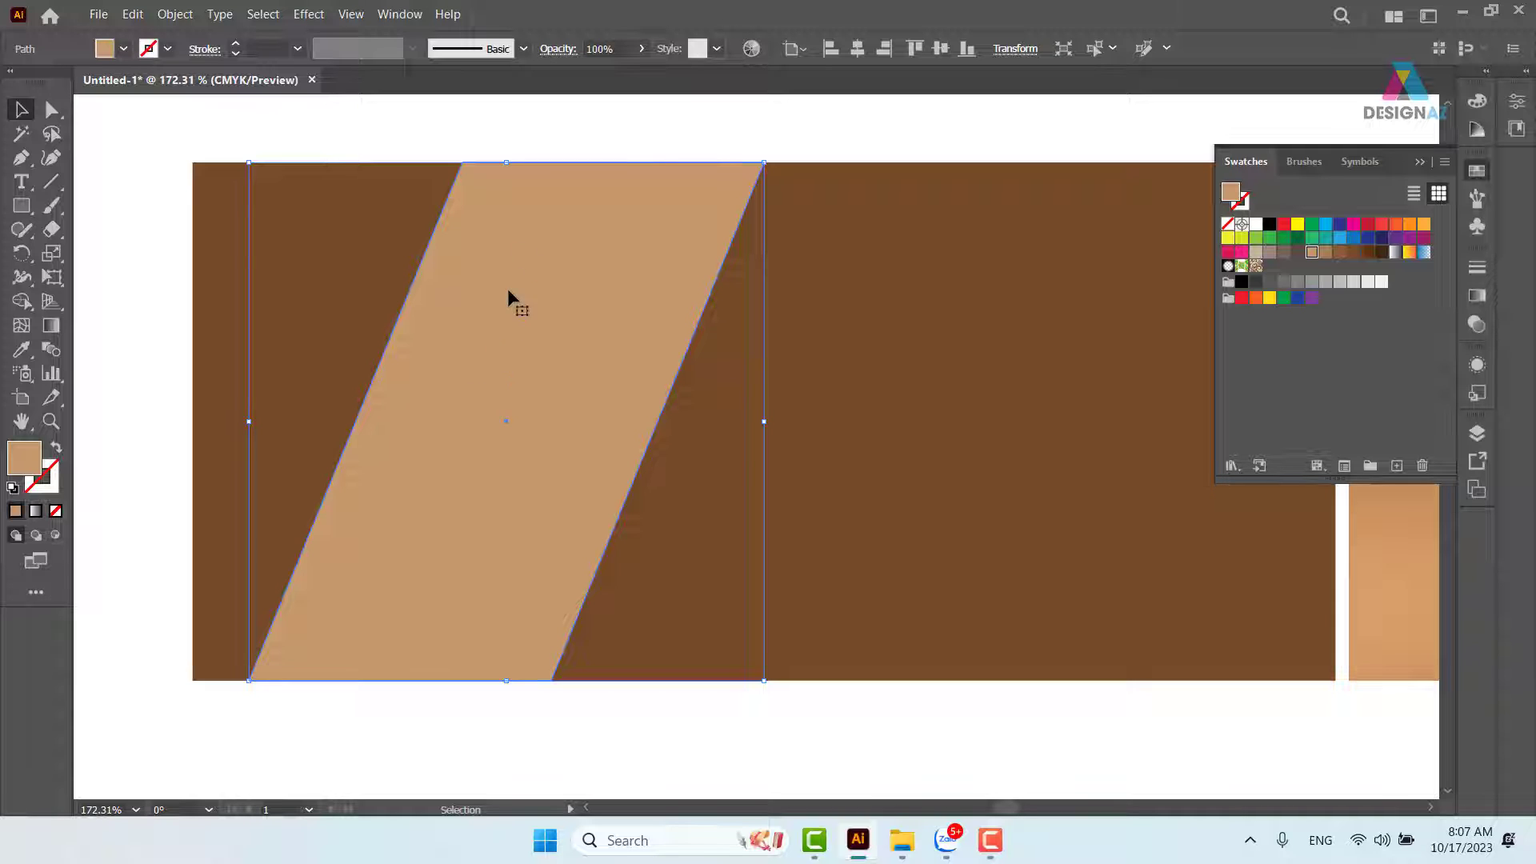
{"action": "left_click", "coordinate": [539, 144]}
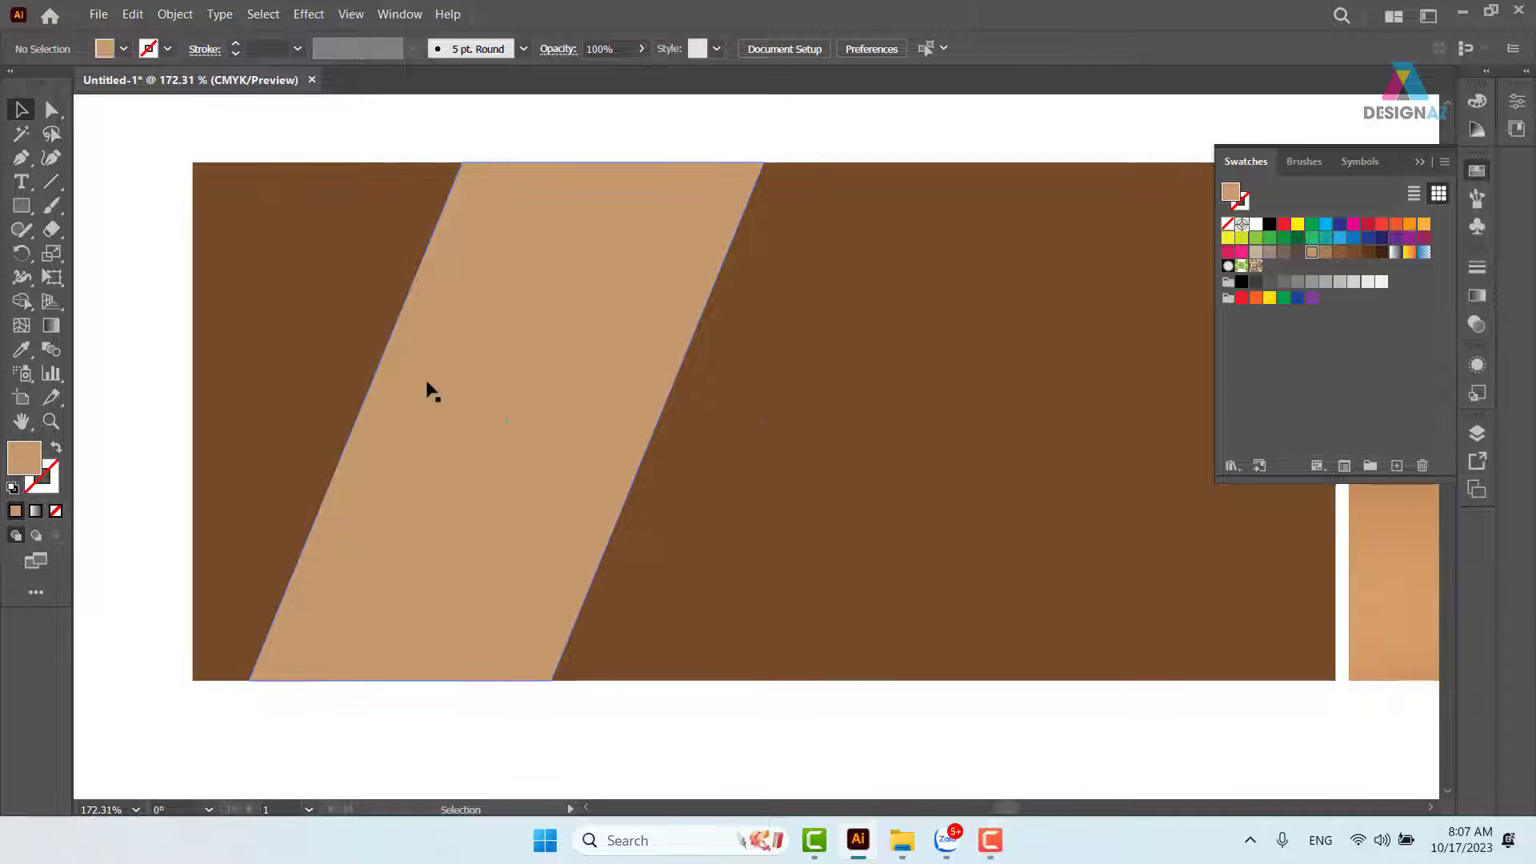
{"action": "left_click_drag", "start_coordinate": [511, 384], "coordinate": [493, 385]}
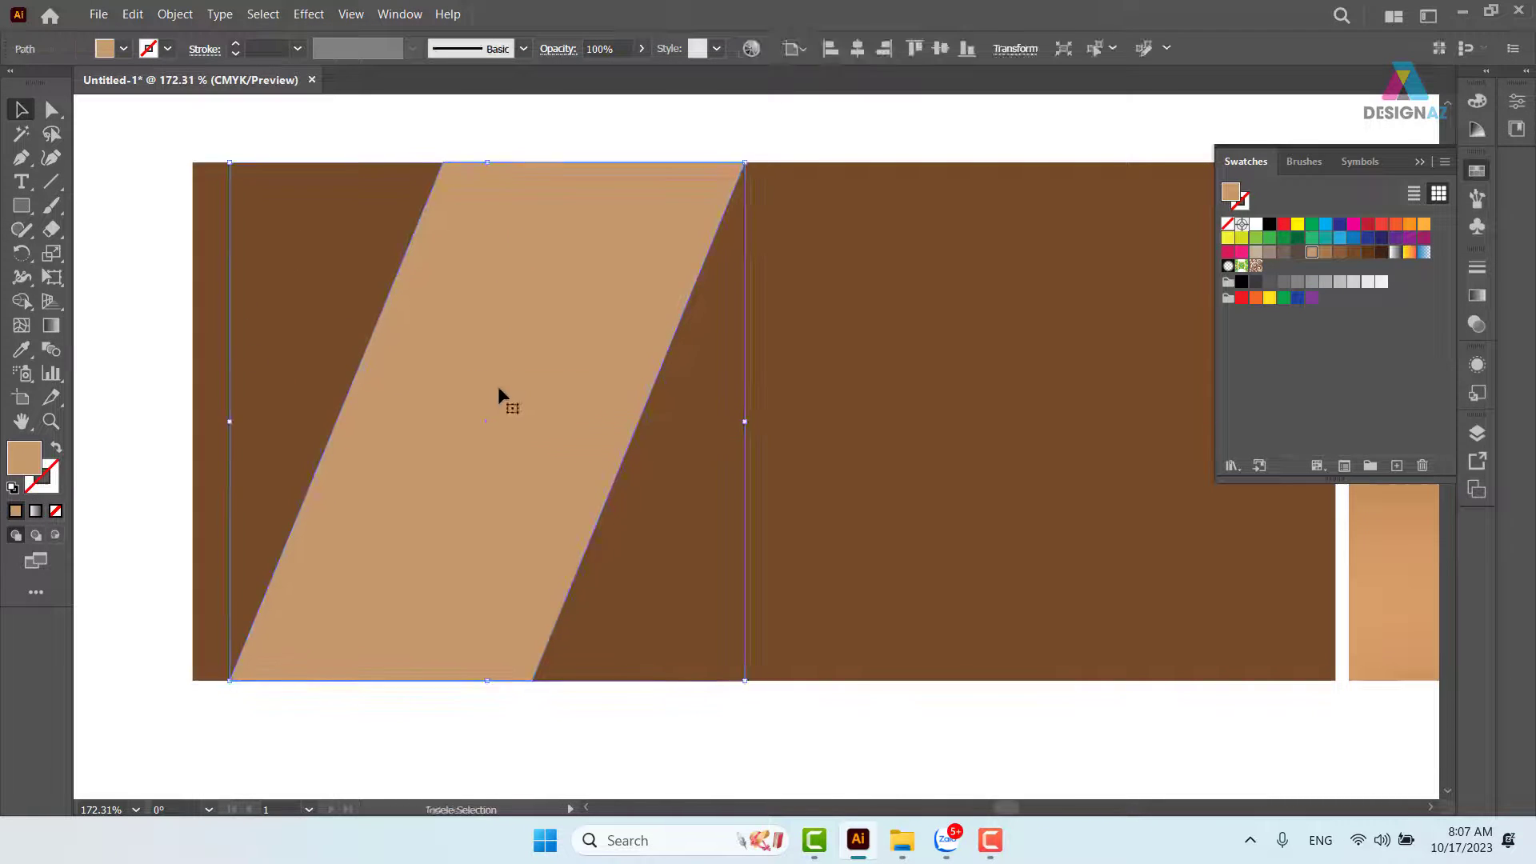
{"action": "left_click", "coordinate": [490, 144]}
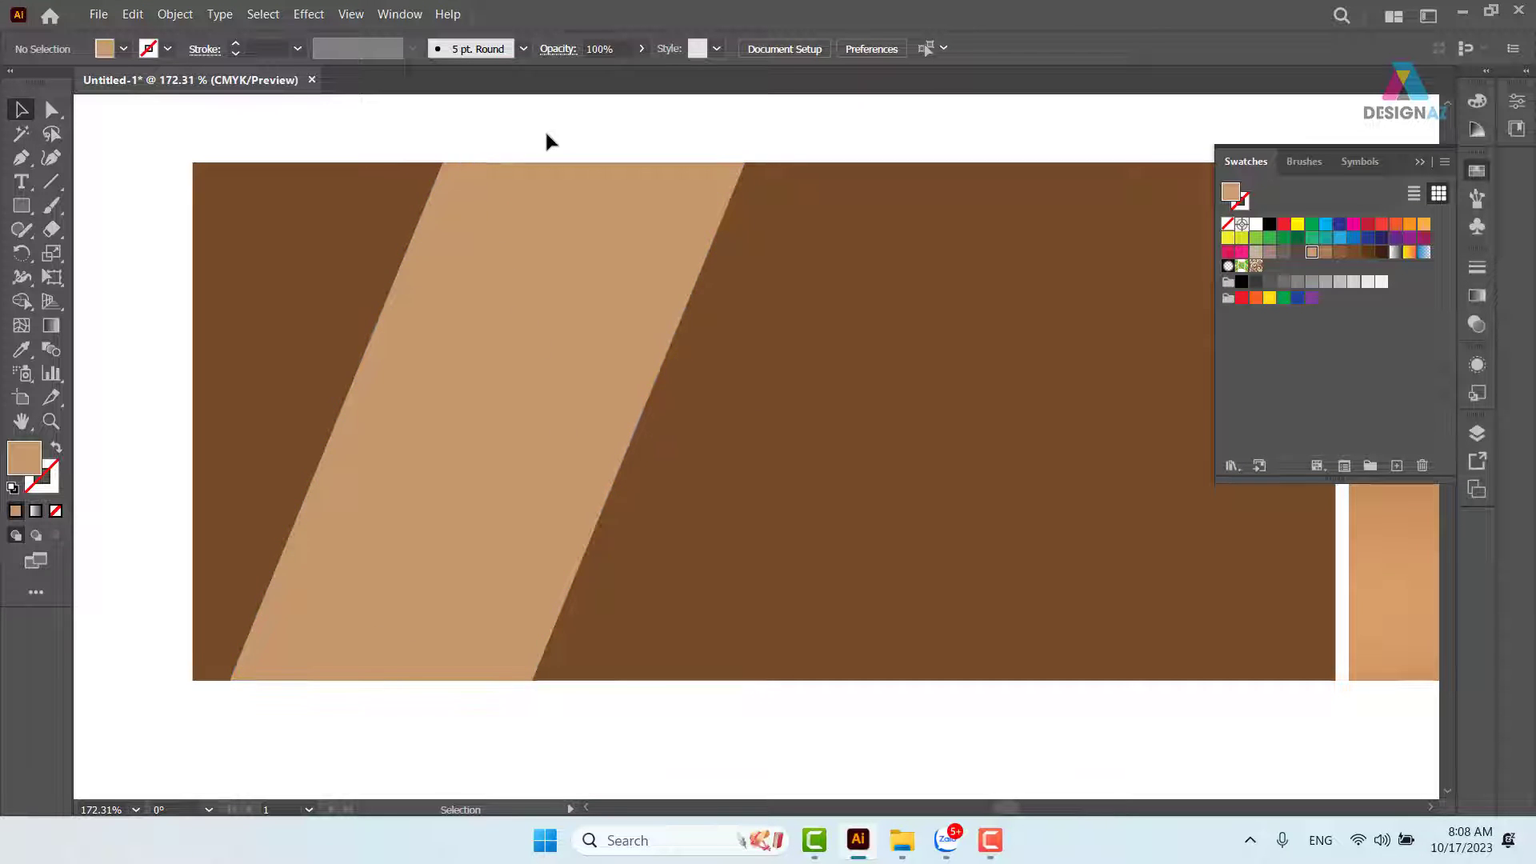
Duplicate the slanted strip, scale the copy to about a third of its size, and place it over the original's upper left side.
{"action": "left_click", "coordinate": [536, 458]}
{"action": "left_click_drag", "start_coordinate": [502, 459], "coordinate": [877, 470]}
{"action": "left_click_drag", "start_coordinate": [1132, 684], "coordinate": [800, 402]}
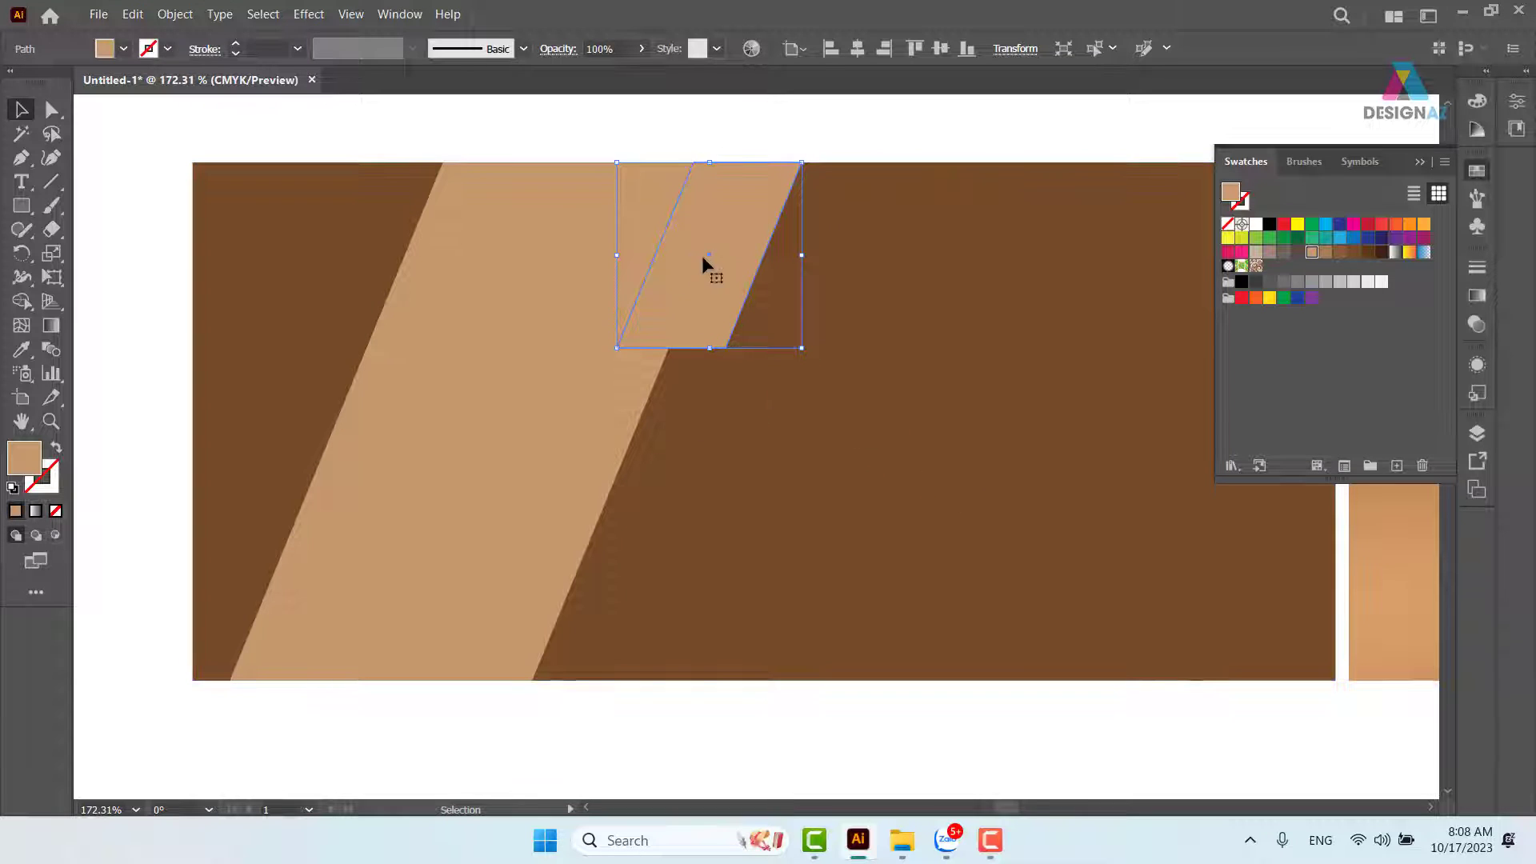
{"action": "left_click_drag", "start_coordinate": [702, 264], "coordinate": [353, 316]}
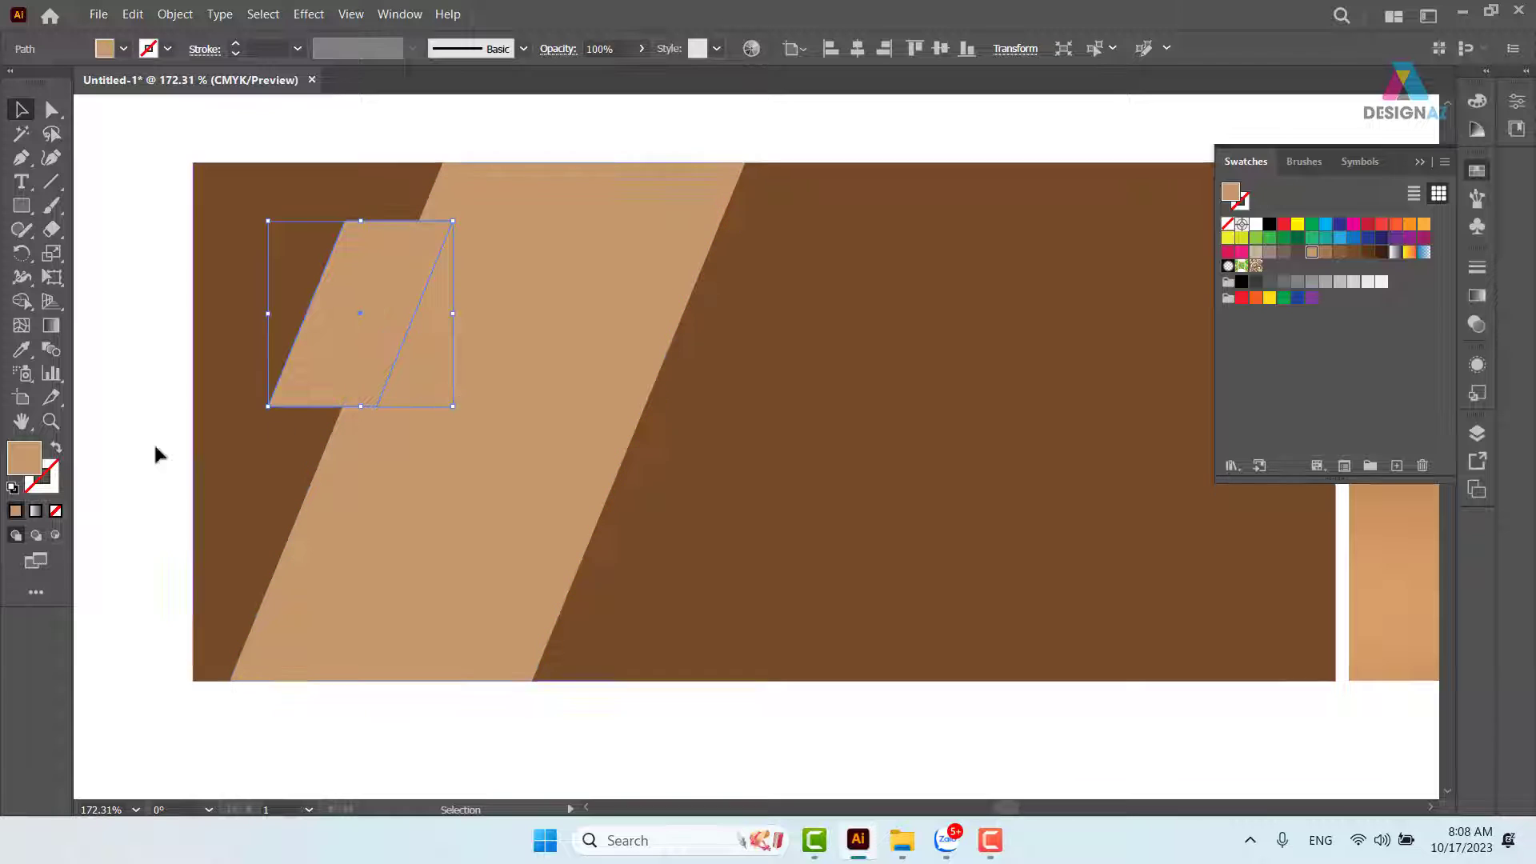
Fill the small parallelogram with a pale peach colour, shrink it slightly, and nudge it left.
{"action": "double_click", "coordinate": [24, 458]}
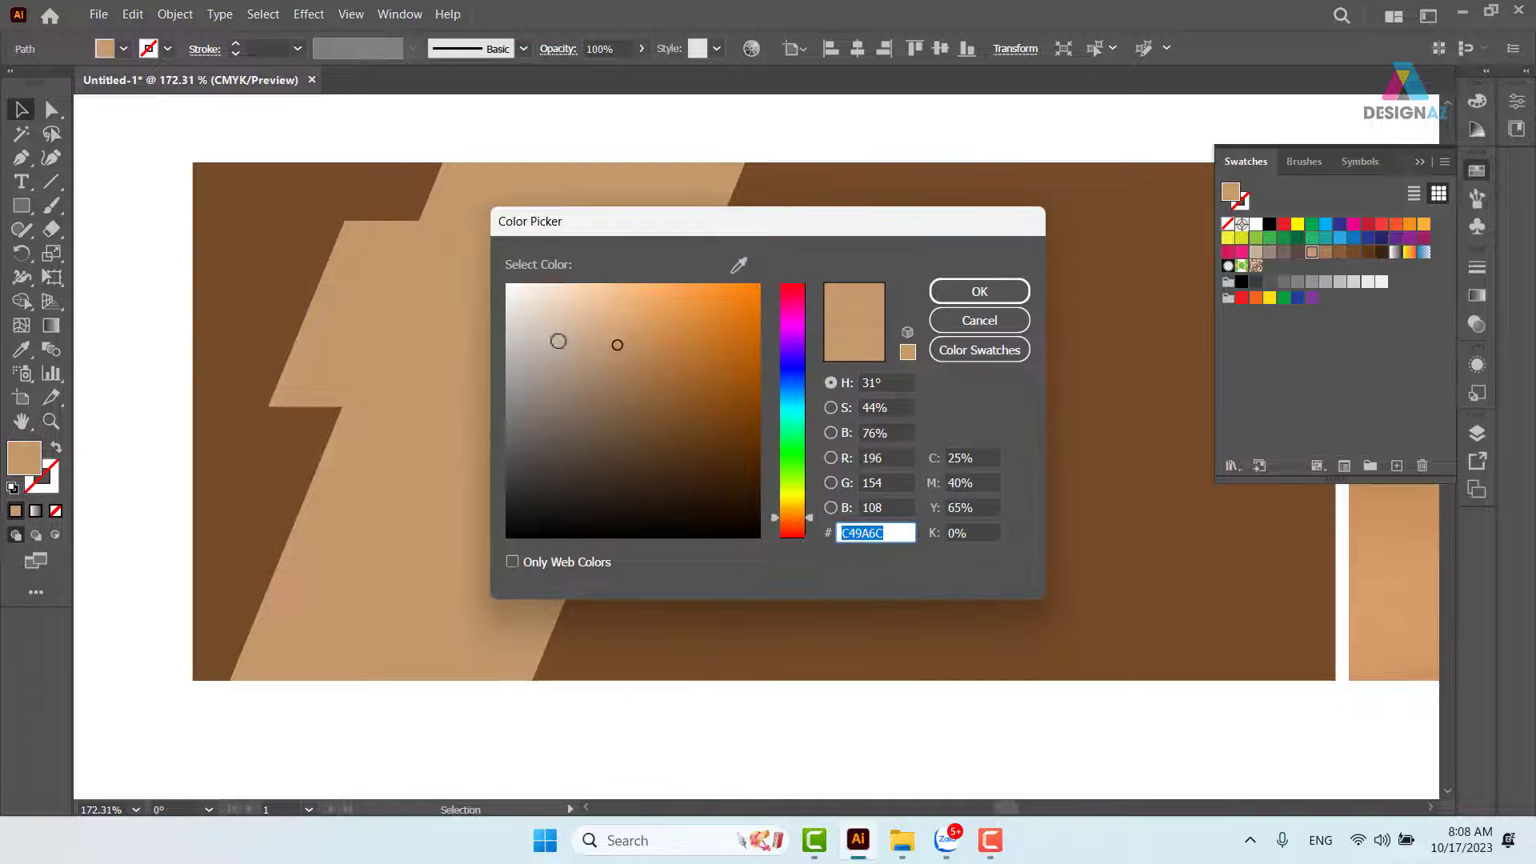
{"action": "left_click", "coordinate": [559, 286]}
{"action": "left_click", "coordinate": [978, 291]}
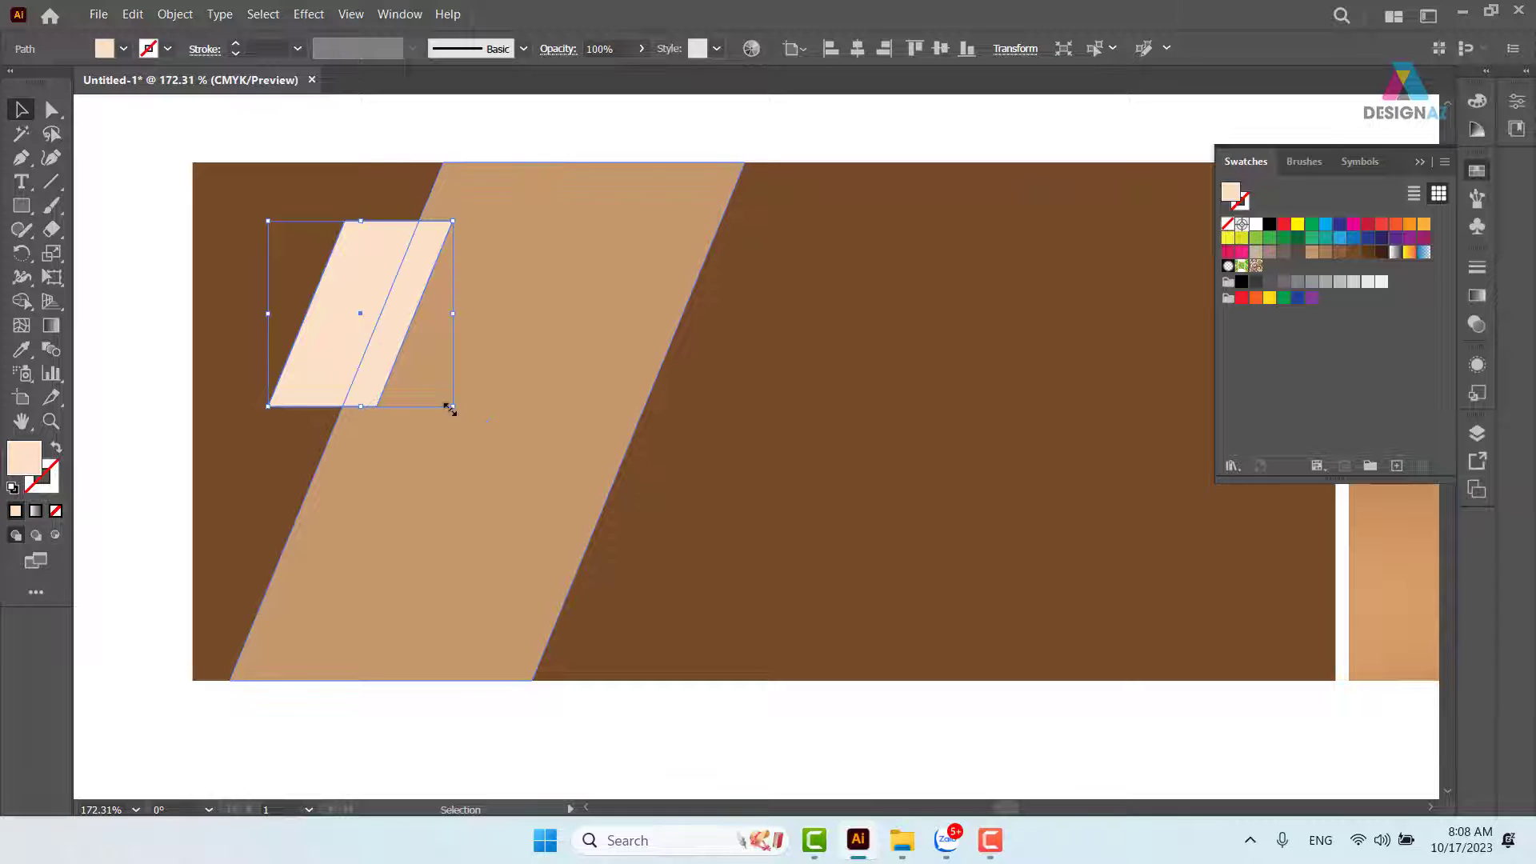
{"action": "left_click_drag", "start_coordinate": [454, 409], "coordinate": [429, 391]}
{"action": "left_click_drag", "start_coordinate": [343, 306], "coordinate": [336, 306]}
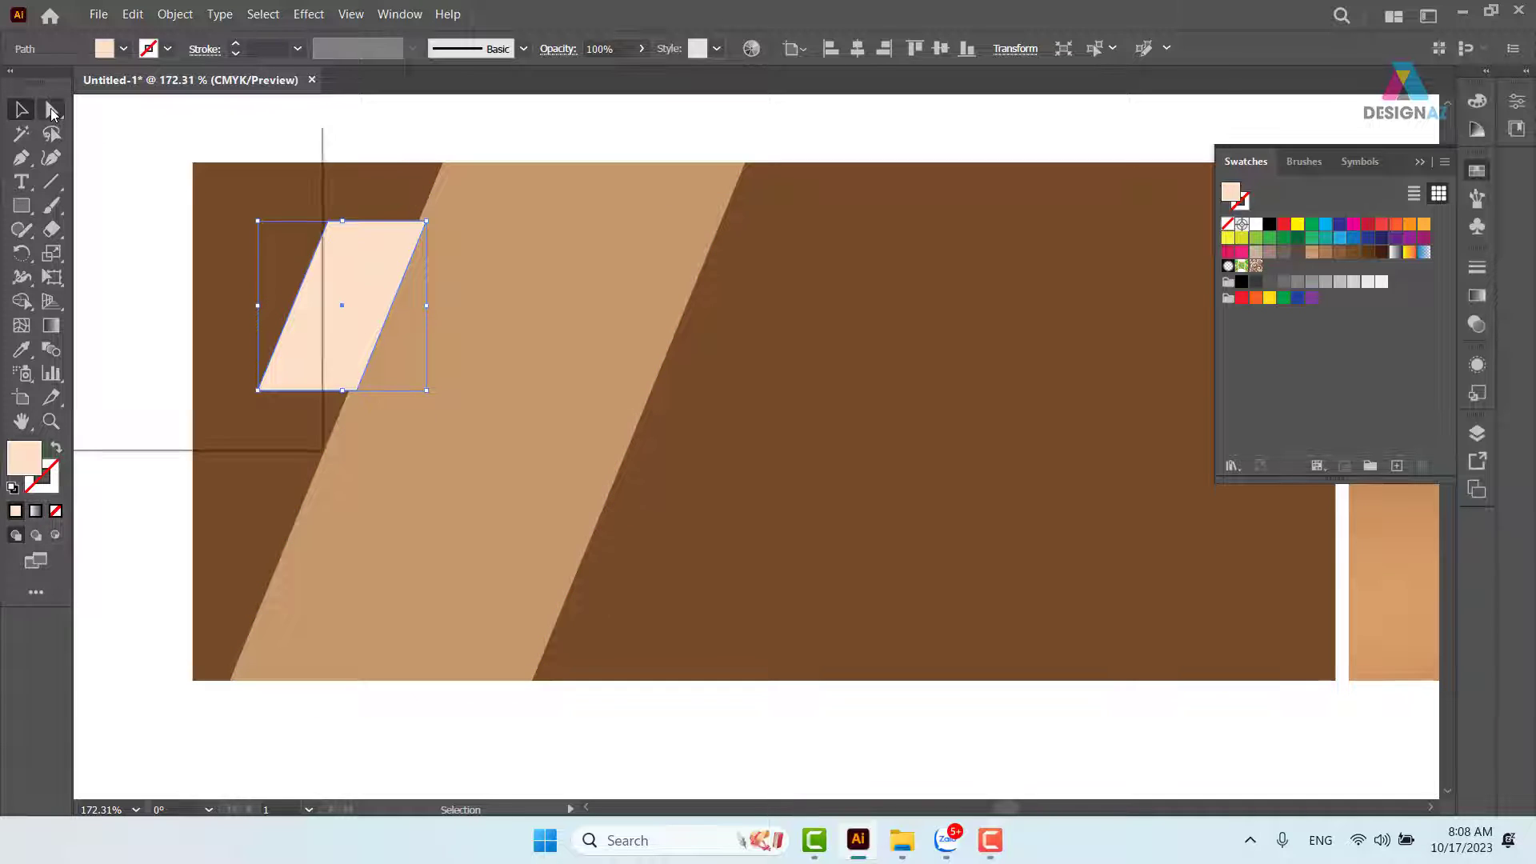
Widen the peach parallelogram by moving its two right corner points about three quarters of its width to the right, and nudge it left.
{"action": "left_click", "coordinate": [51, 110]}
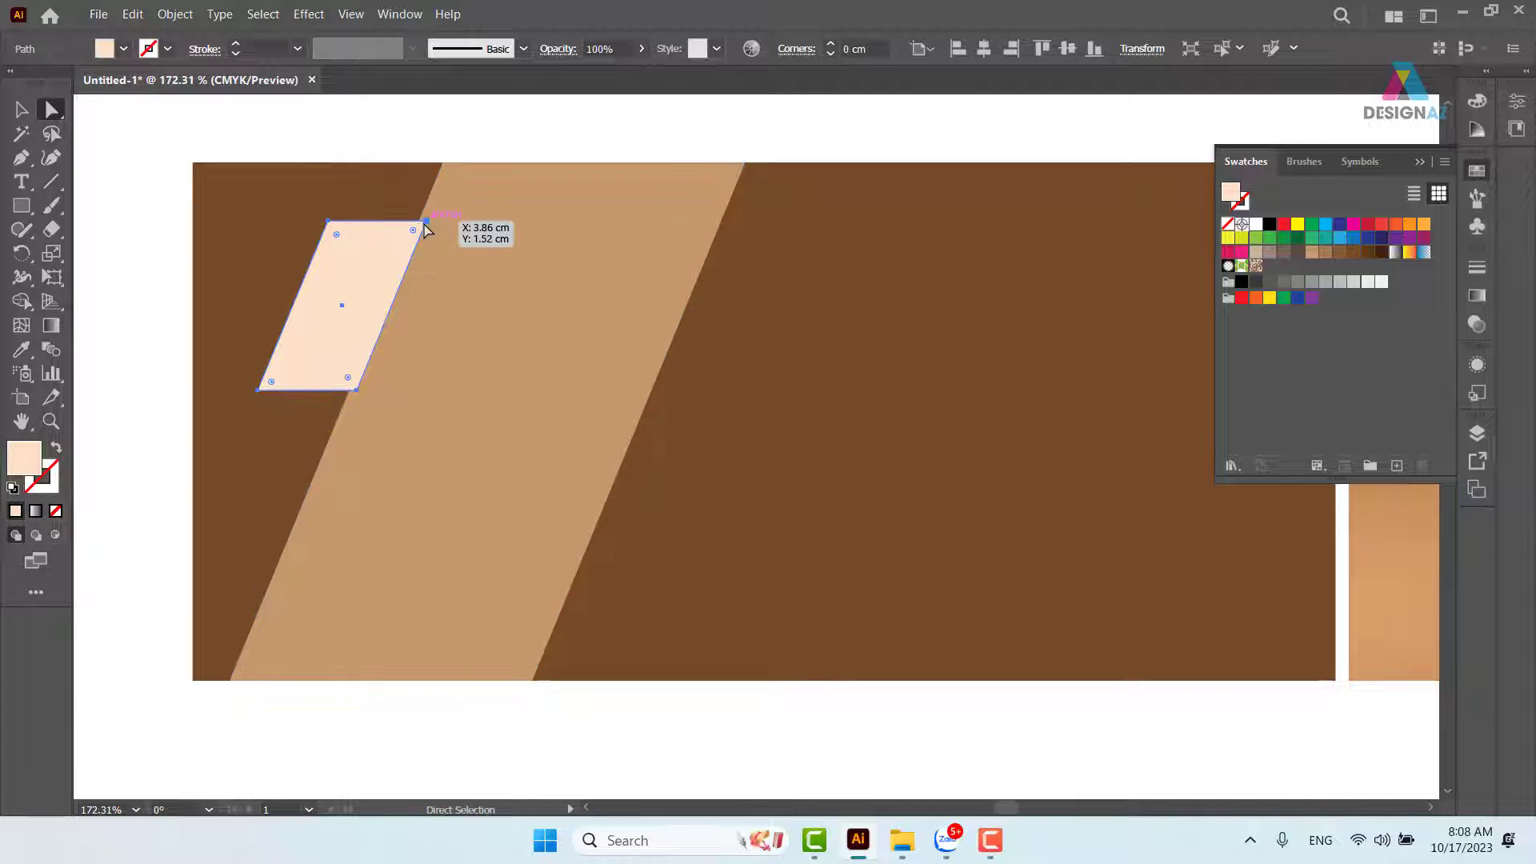
{"action": "left_click", "coordinate": [426, 219]}
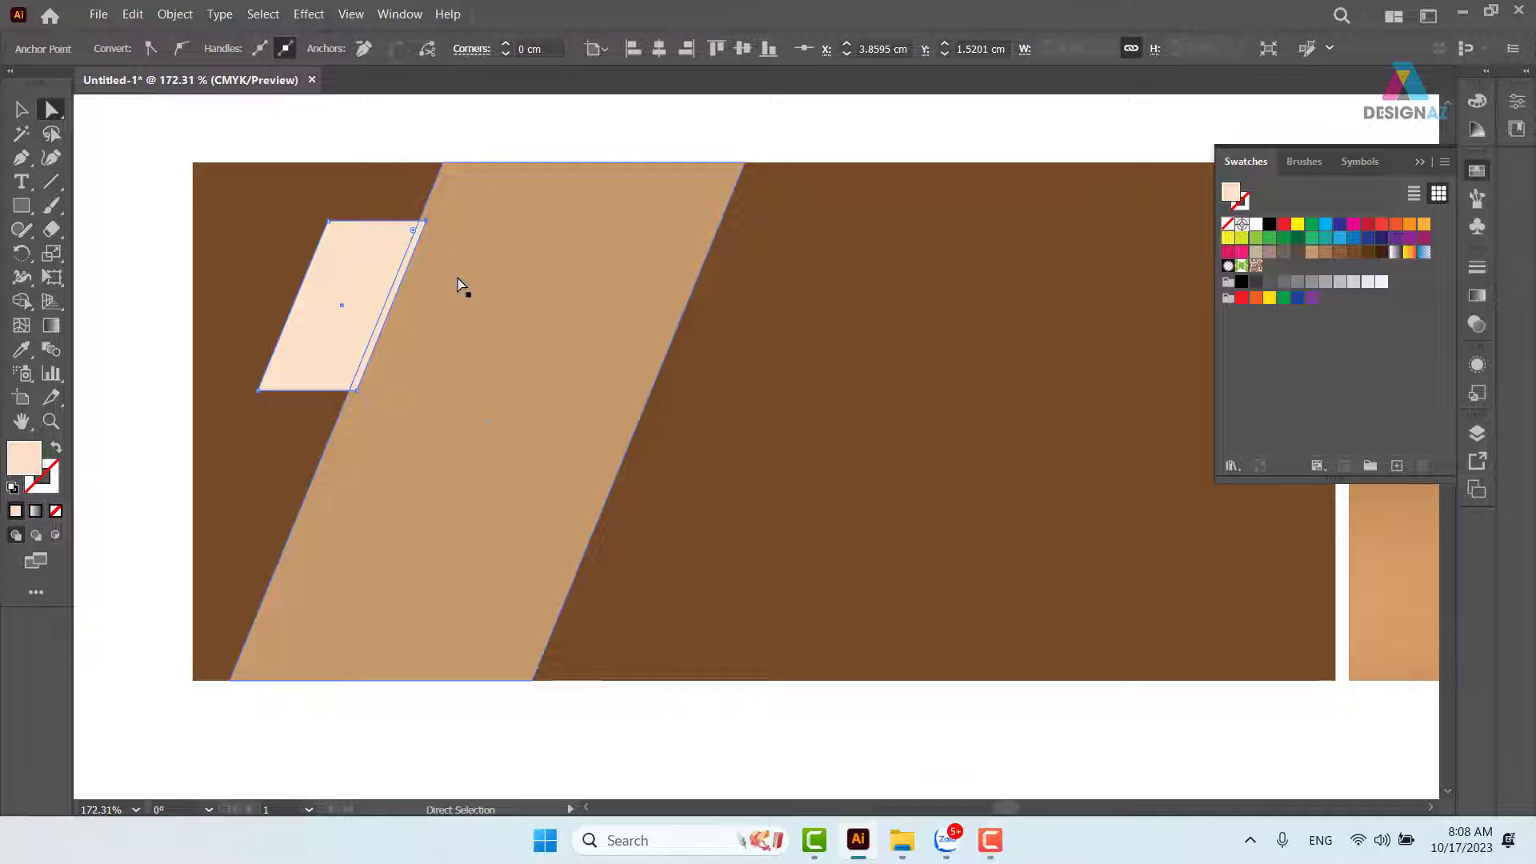
{"action": "left_click", "coordinate": [357, 390], "text": "shift"}
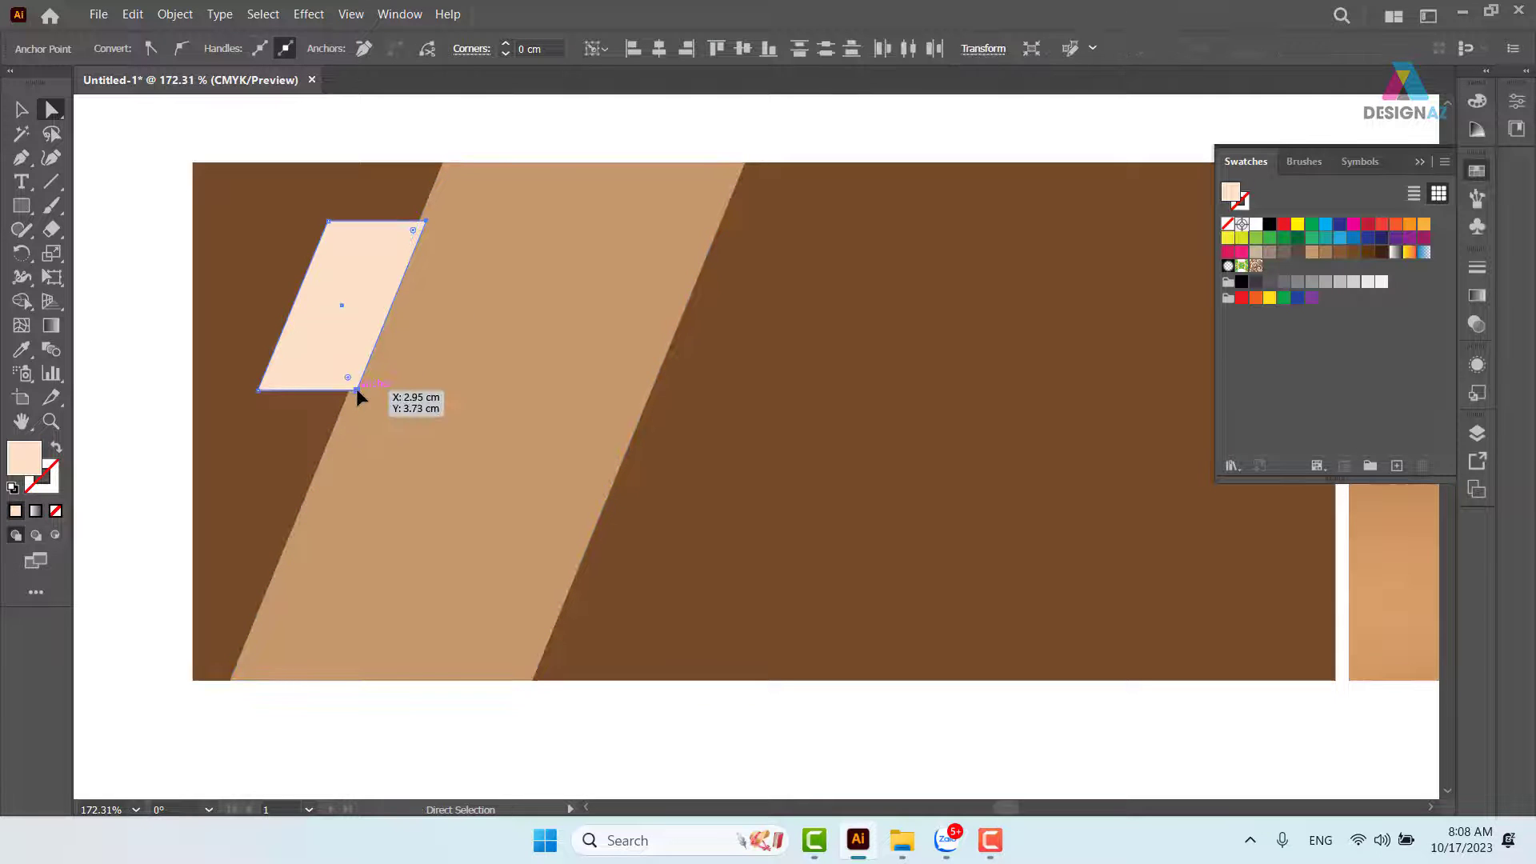
{"action": "left_click_drag", "start_coordinate": [358, 390], "coordinate": [430, 398]}
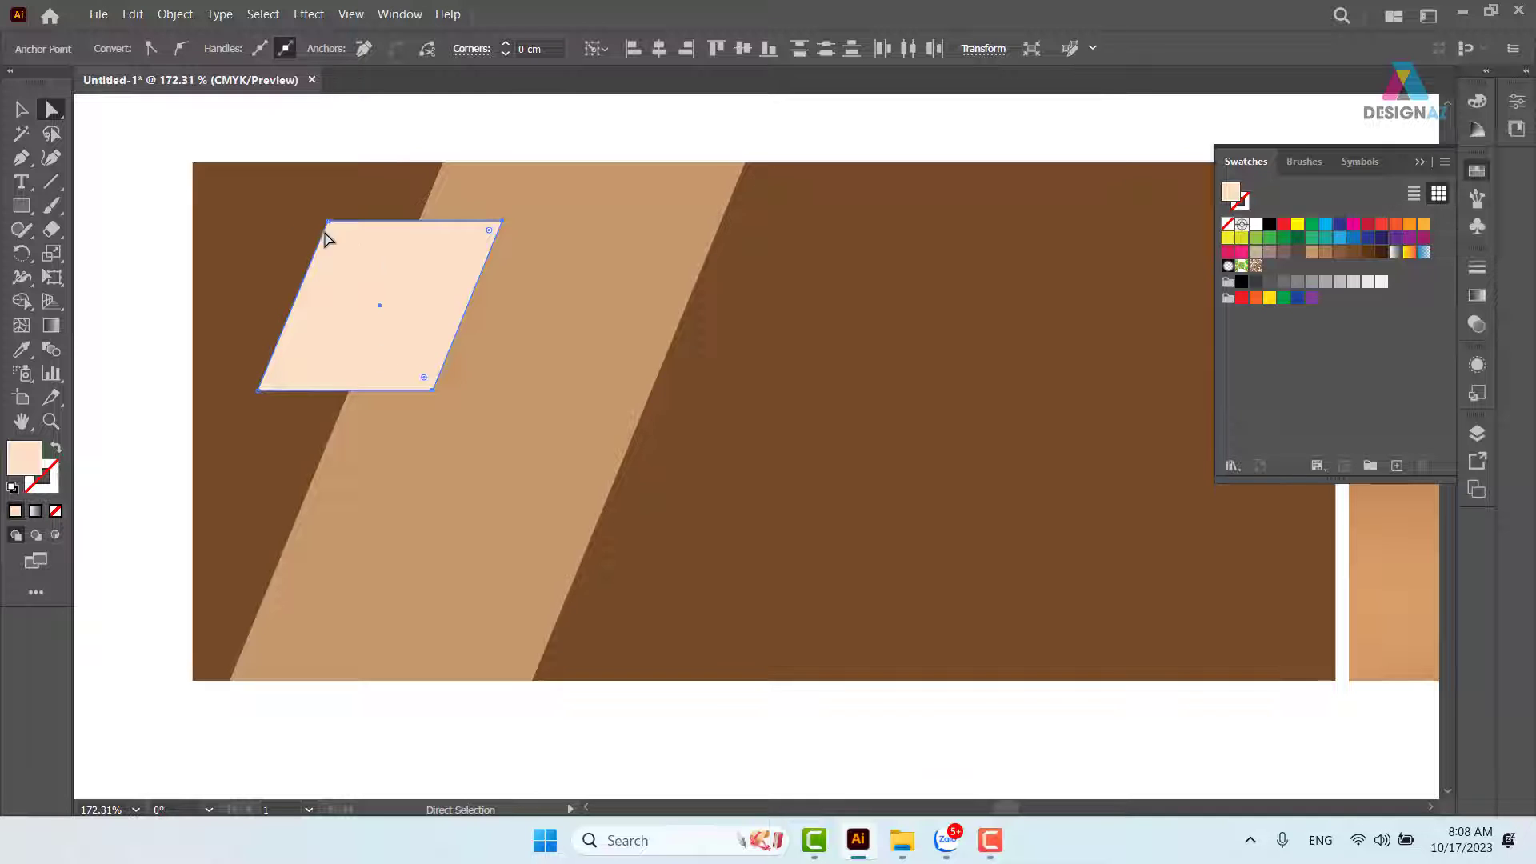
{"action": "key", "text": "v"}
{"action": "left_click", "coordinate": [116, 170]}
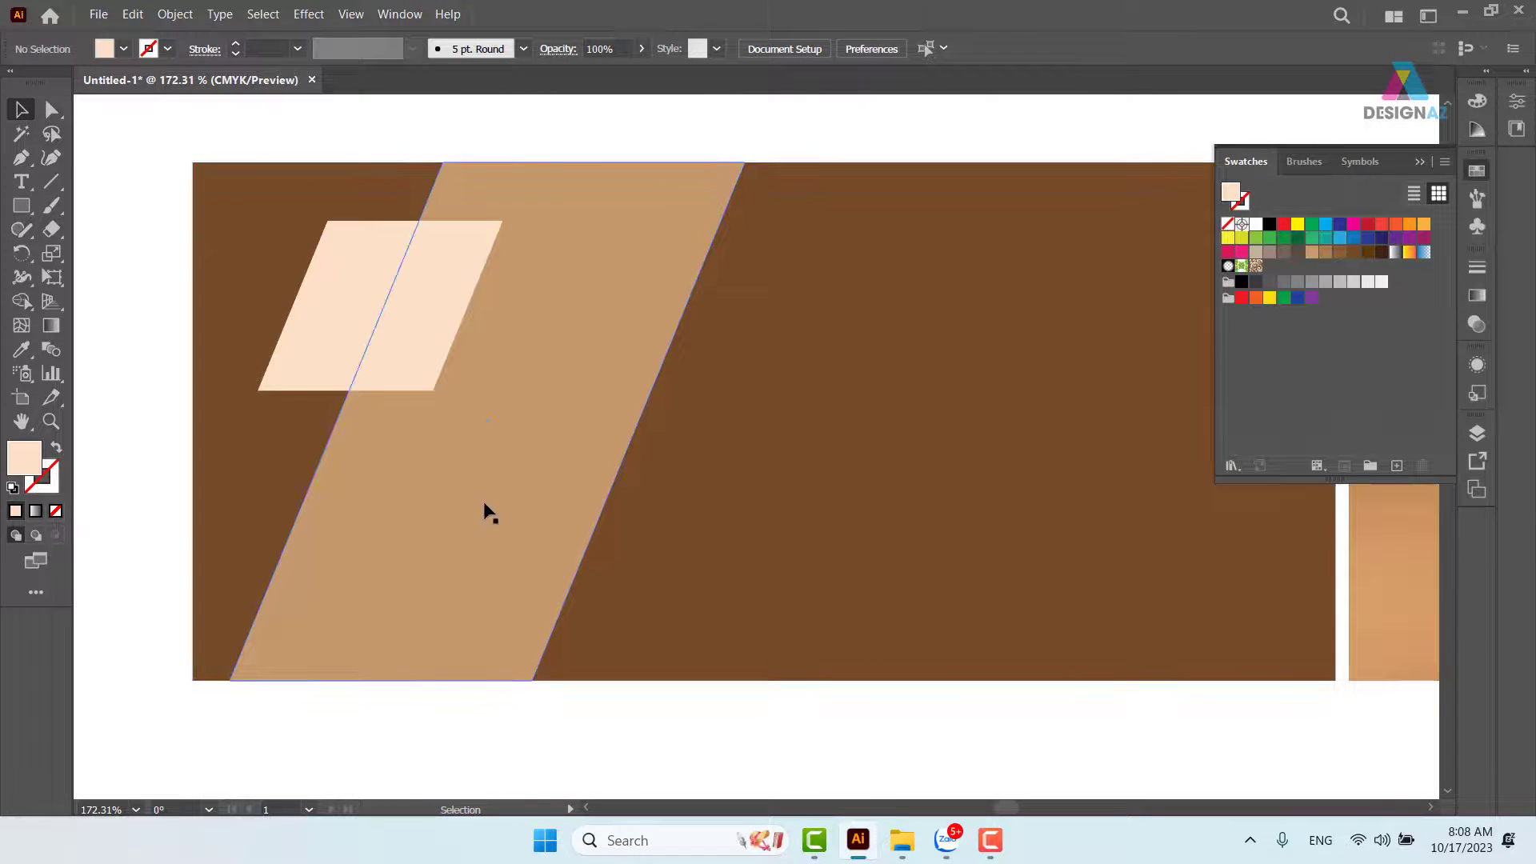
{"action": "left_click_drag", "start_coordinate": [435, 321], "coordinate": [424, 322]}
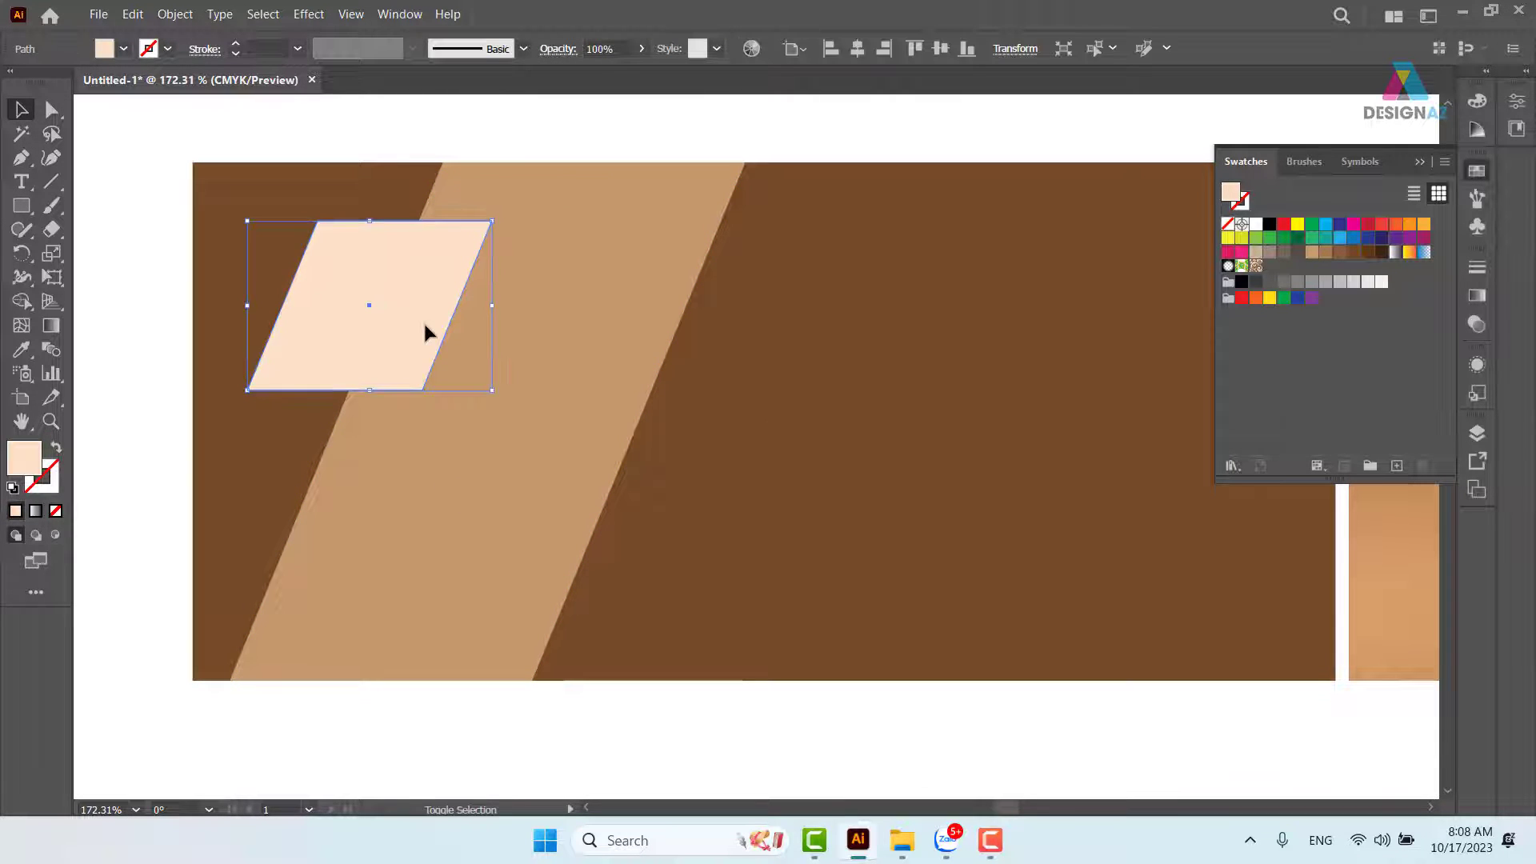
{"action": "left_click", "coordinate": [607, 162]}
Duplicate the tan slanted strip to the right and scale the copy to about three quarters, keeping its top on the rectangle's upper edge.
{"action": "scroll", "coordinate": [614, 401], "scroll_direction": "right", "scroll_amount": 2}
{"action": "left_click", "coordinate": [437, 542]}
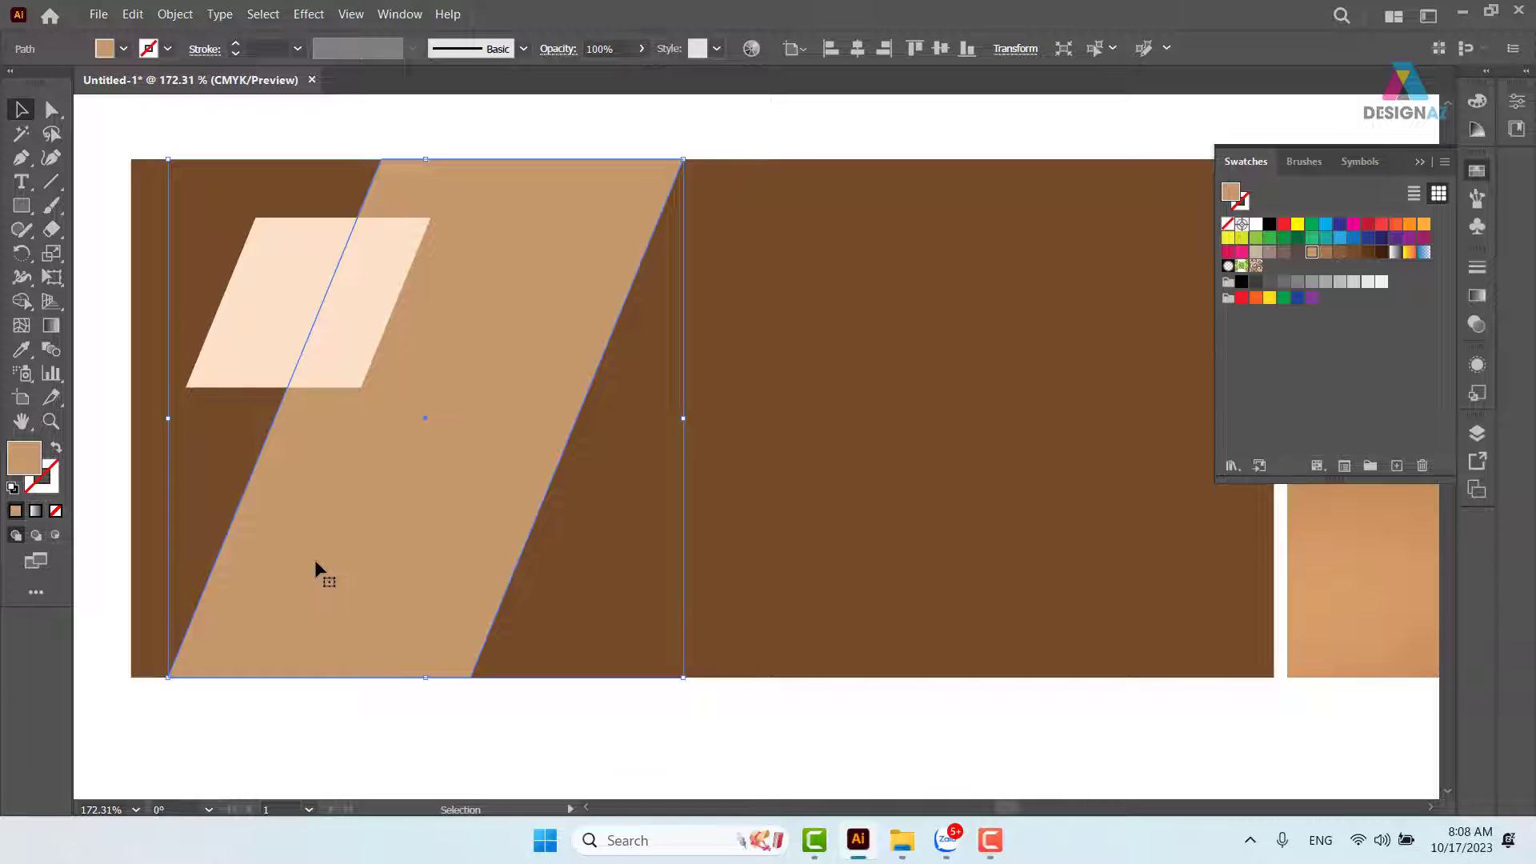
{"action": "left_click_drag", "start_coordinate": [324, 567], "coordinate": [633, 600]}
{"action": "left_click_drag", "start_coordinate": [1002, 676], "coordinate": [888, 620]}
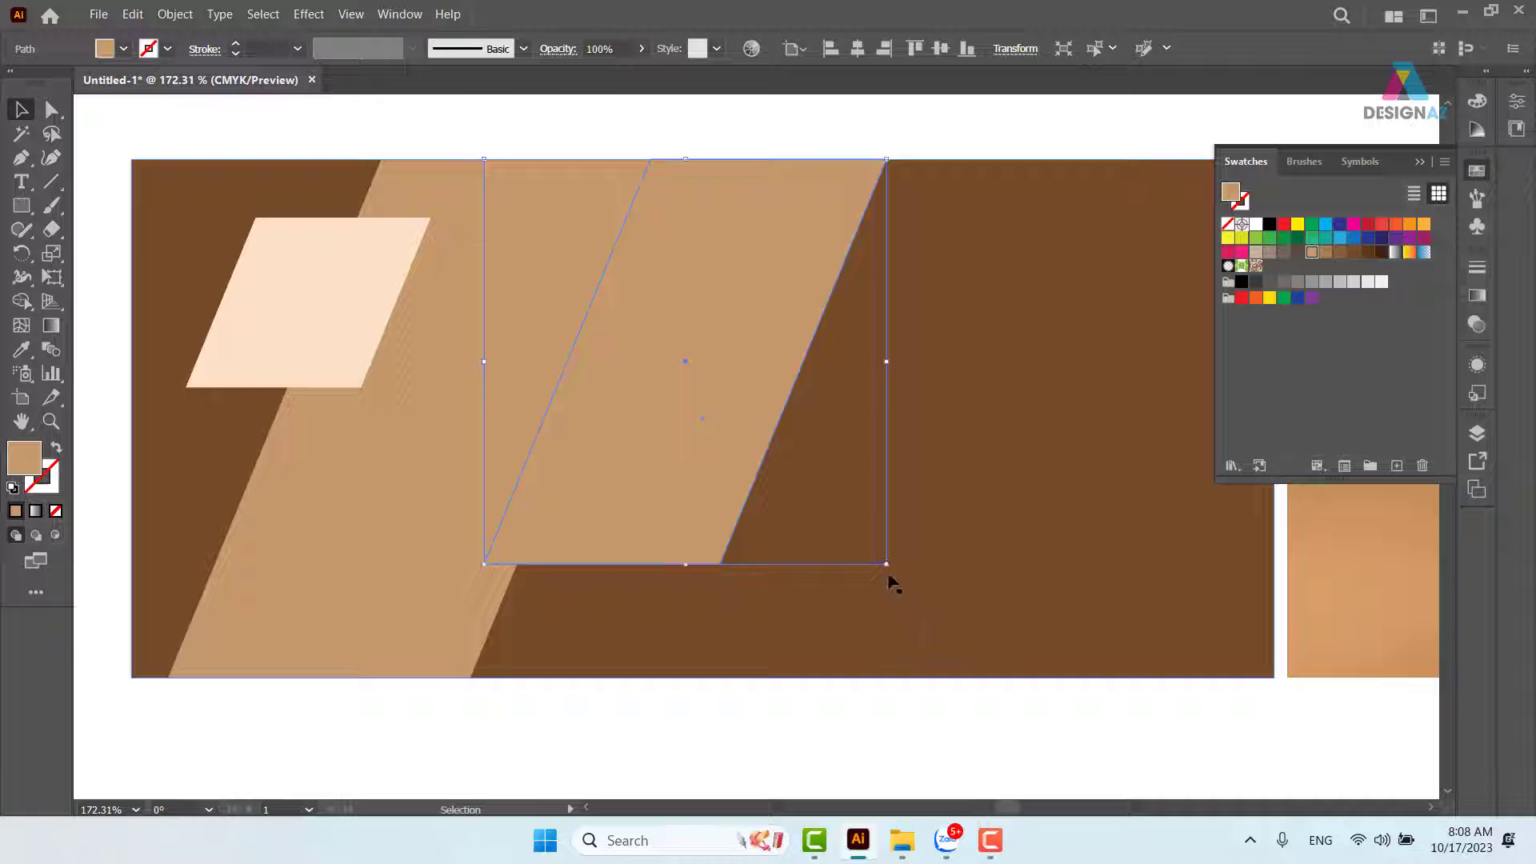
Try shrinking the duplicate strip slightly more and shifting it, and undo both changes.
{"action": "left_click_drag", "start_coordinate": [886, 564], "coordinate": [856, 555]}
{"action": "mouse_move", "coordinate": [696, 472]}
{"action": "left_mouse_down"}
{"action": "mouse_move", "coordinate": [669, 470]}
{"action": "mouse_move", "coordinate": [689, 460]}
{"action": "left_mouse_up"}
{"action": "key", "text": "ctrl+z"}
{"action": "key", "text": "ctrl+z"}
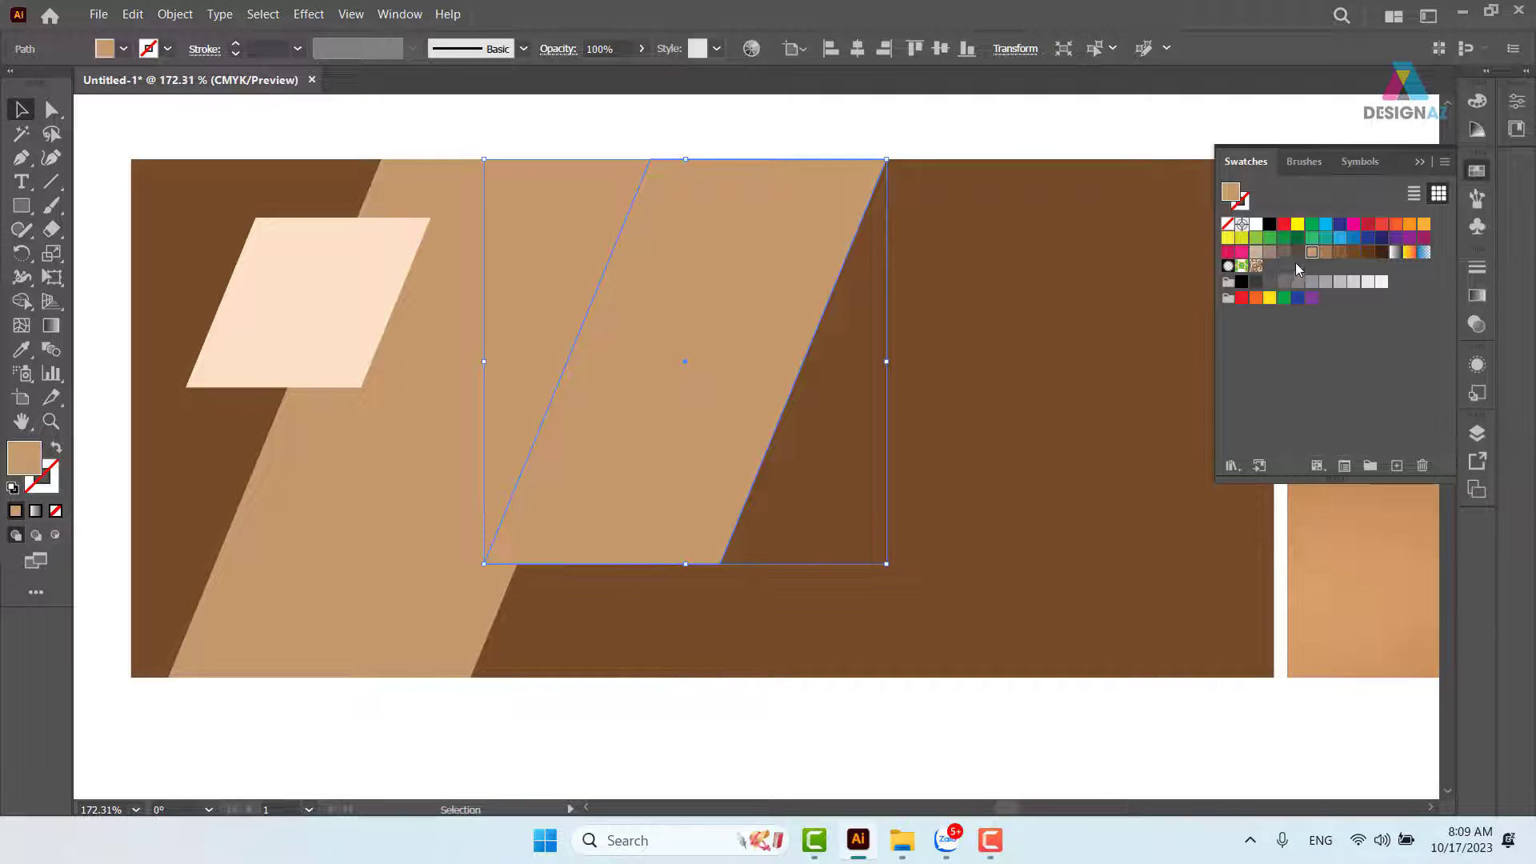
Fill the duplicate strip with brown 895F34 and position it slightly overlapping the right side of the tan strip.
{"action": "double_click", "coordinate": [35, 459]}
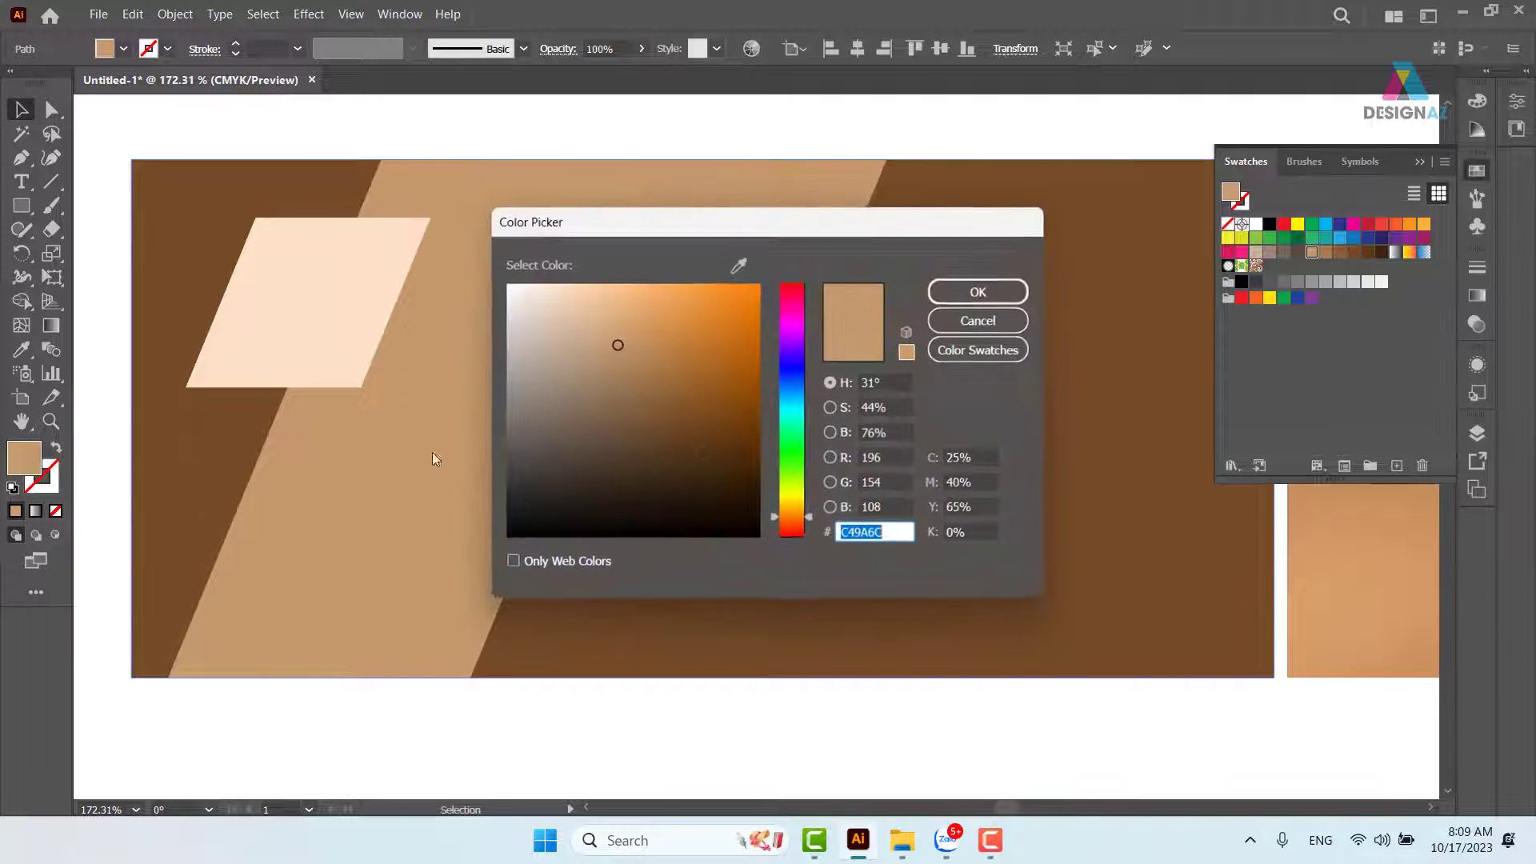
{"action": "type", "text": "895F34"}
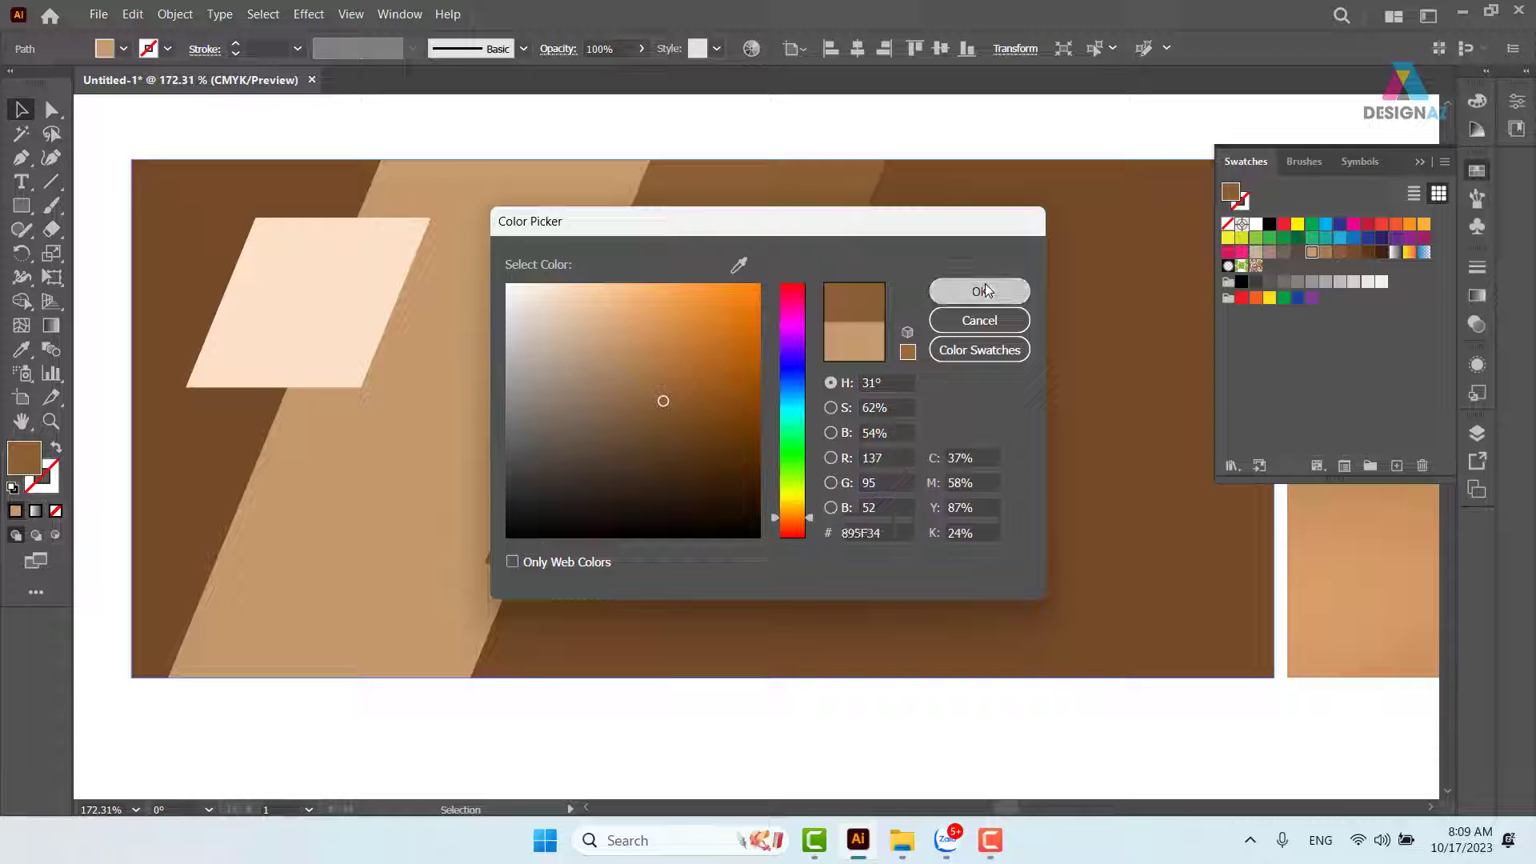
{"action": "left_click", "coordinate": [977, 291]}
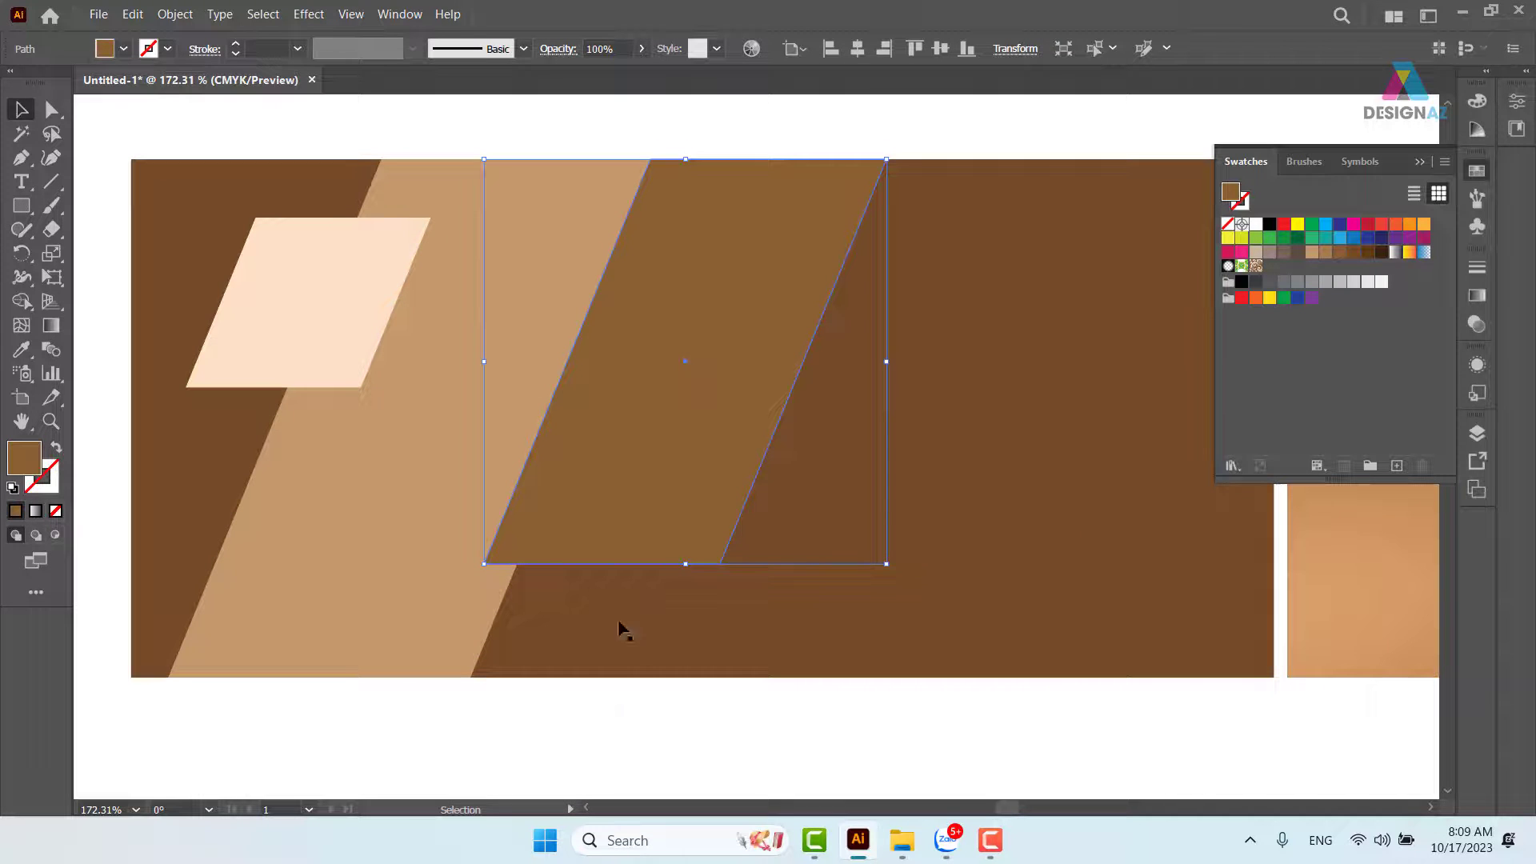
{"action": "left_click_drag", "start_coordinate": [641, 394], "coordinate": [588, 397]}
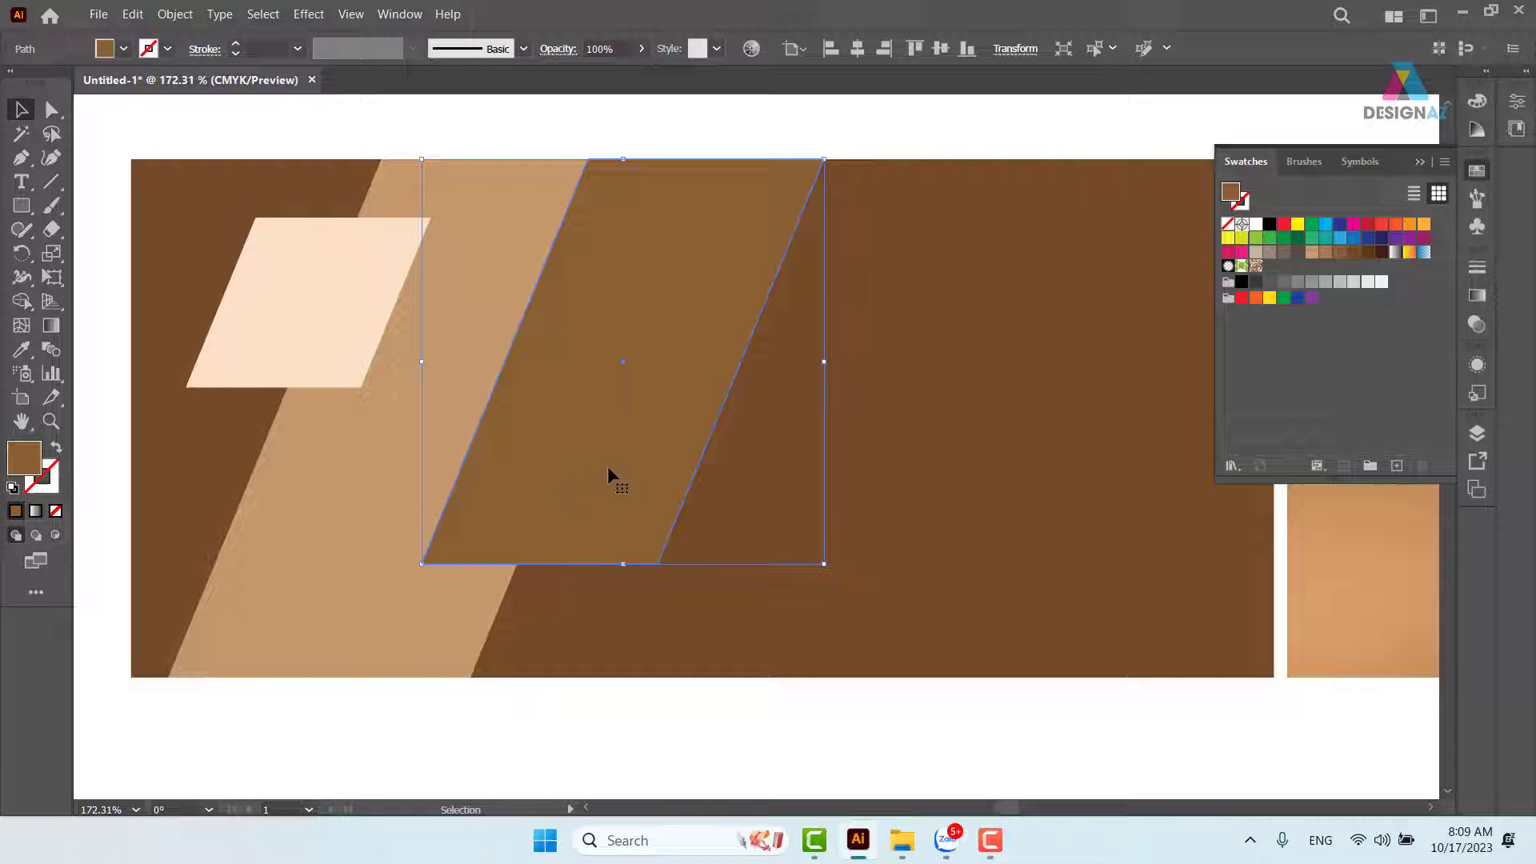
{"action": "key", "text": "ctrl+shift+a"}
{"action": "left_click_drag", "start_coordinate": [535, 447], "coordinate": [587, 441]}
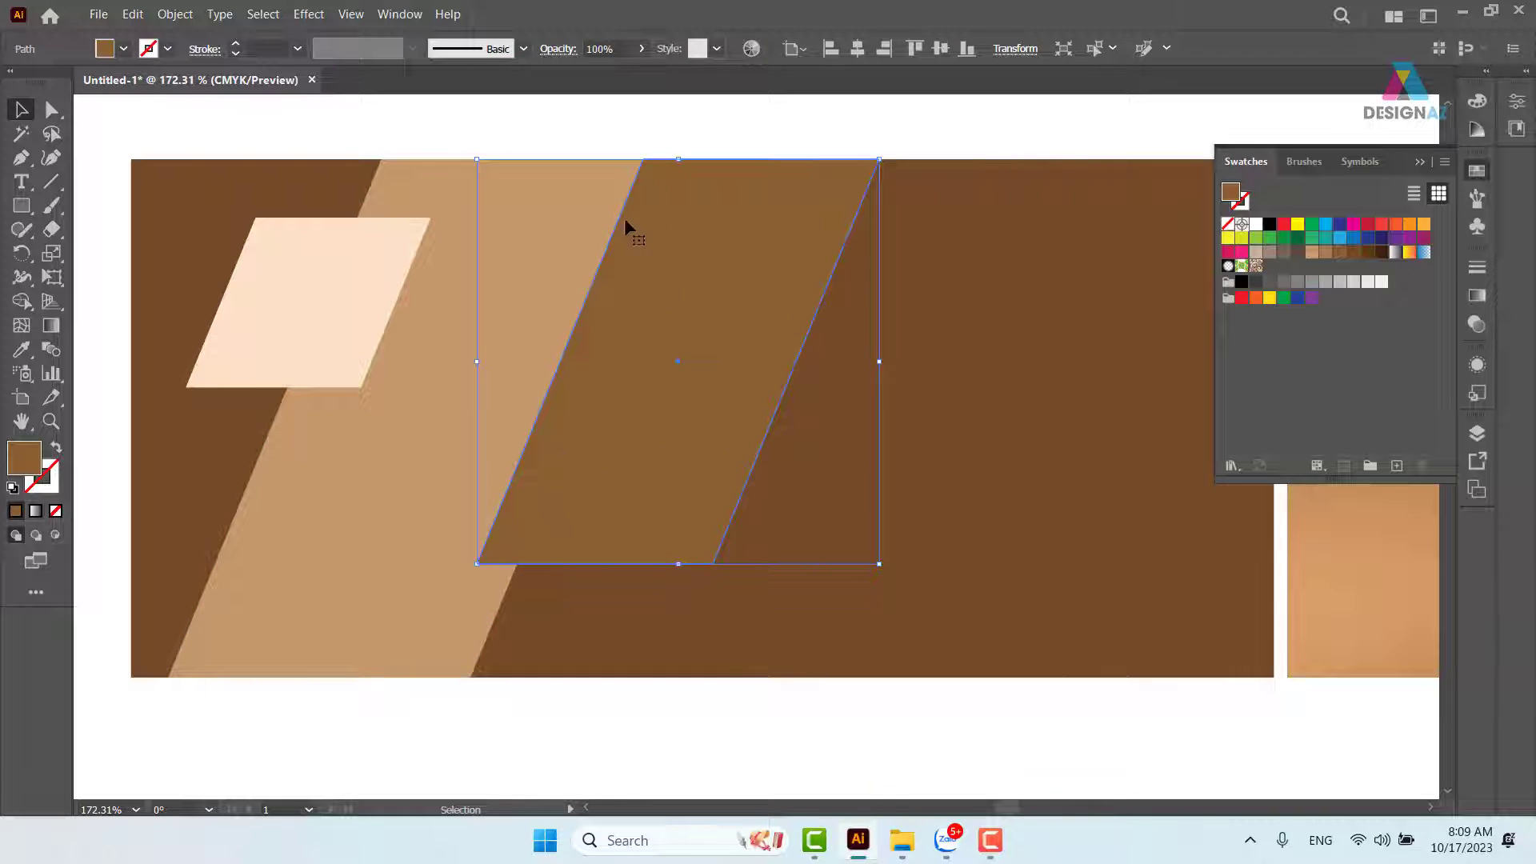
{"action": "left_click", "coordinate": [653, 127]}
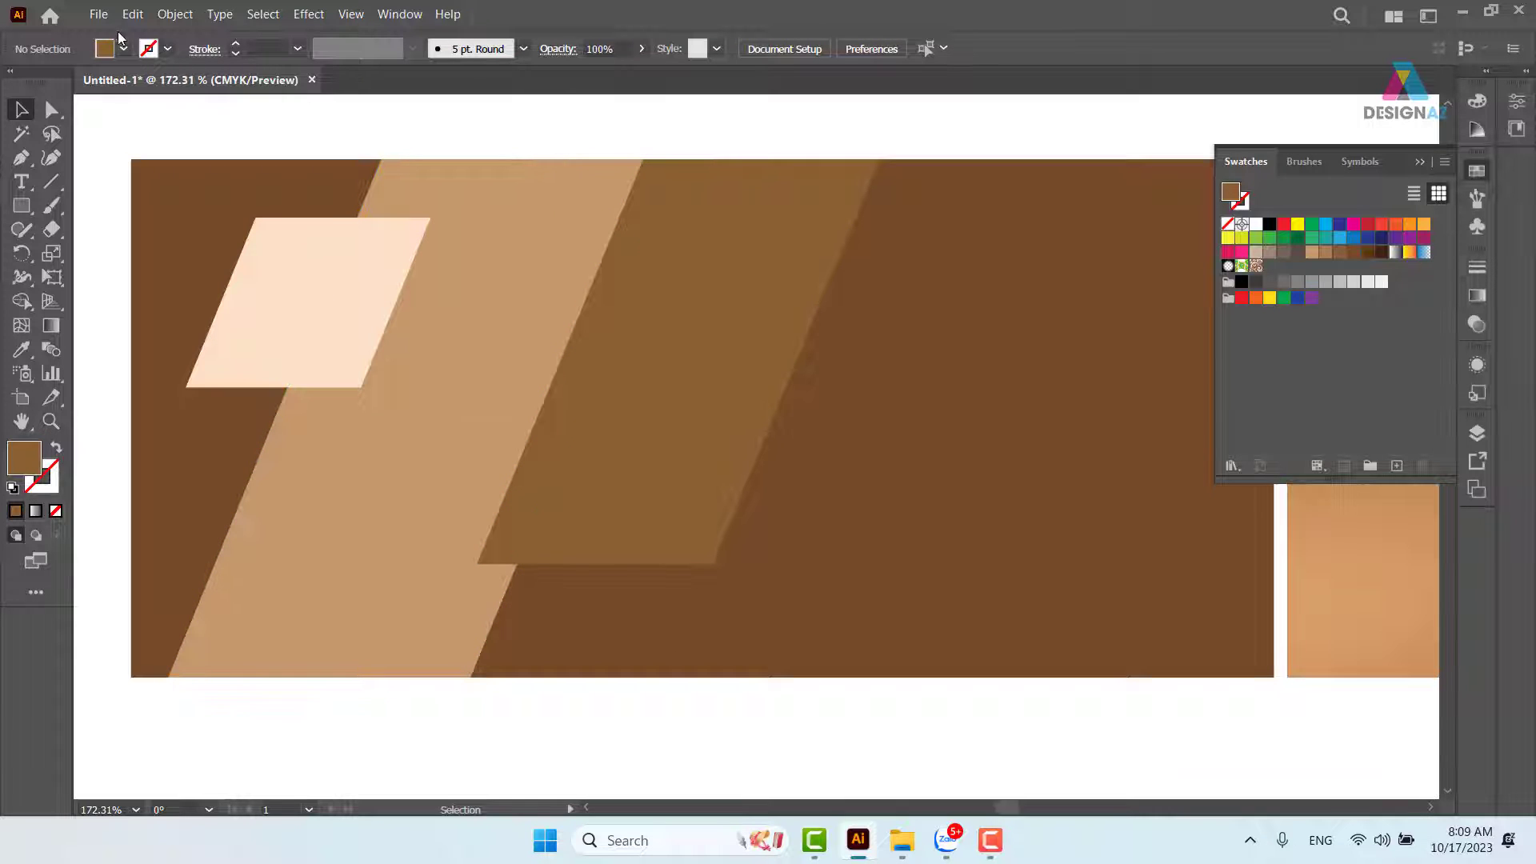
Start placing an image and browse the "background thiết kế" folder in Downloads for a suitable subfolder.
{"action": "left_click", "coordinate": [99, 13]}
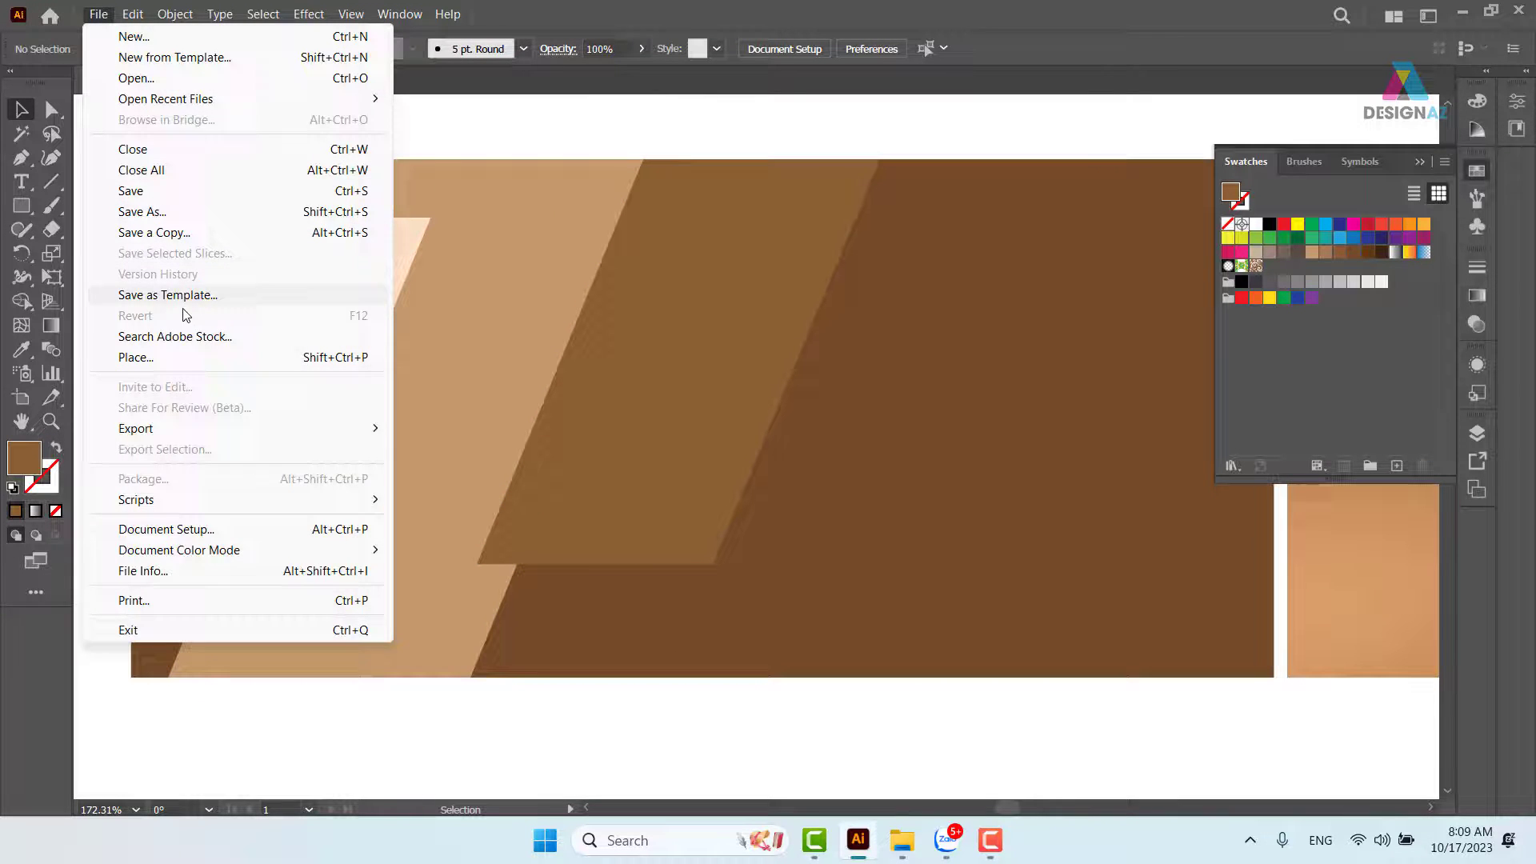
{"action": "left_click", "coordinate": [190, 356]}
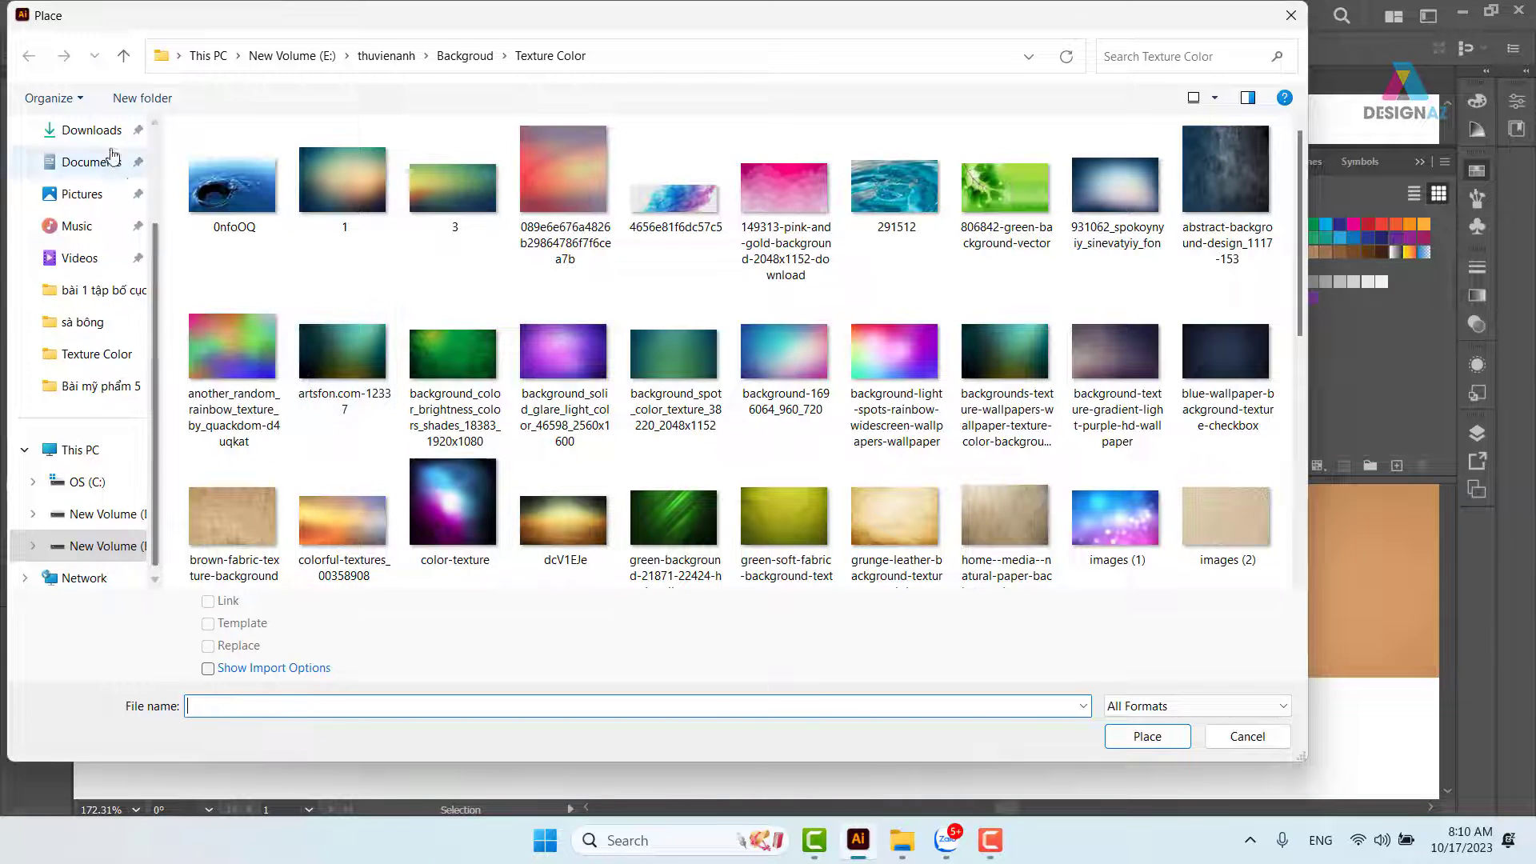
{"action": "left_click", "coordinate": [80, 129]}
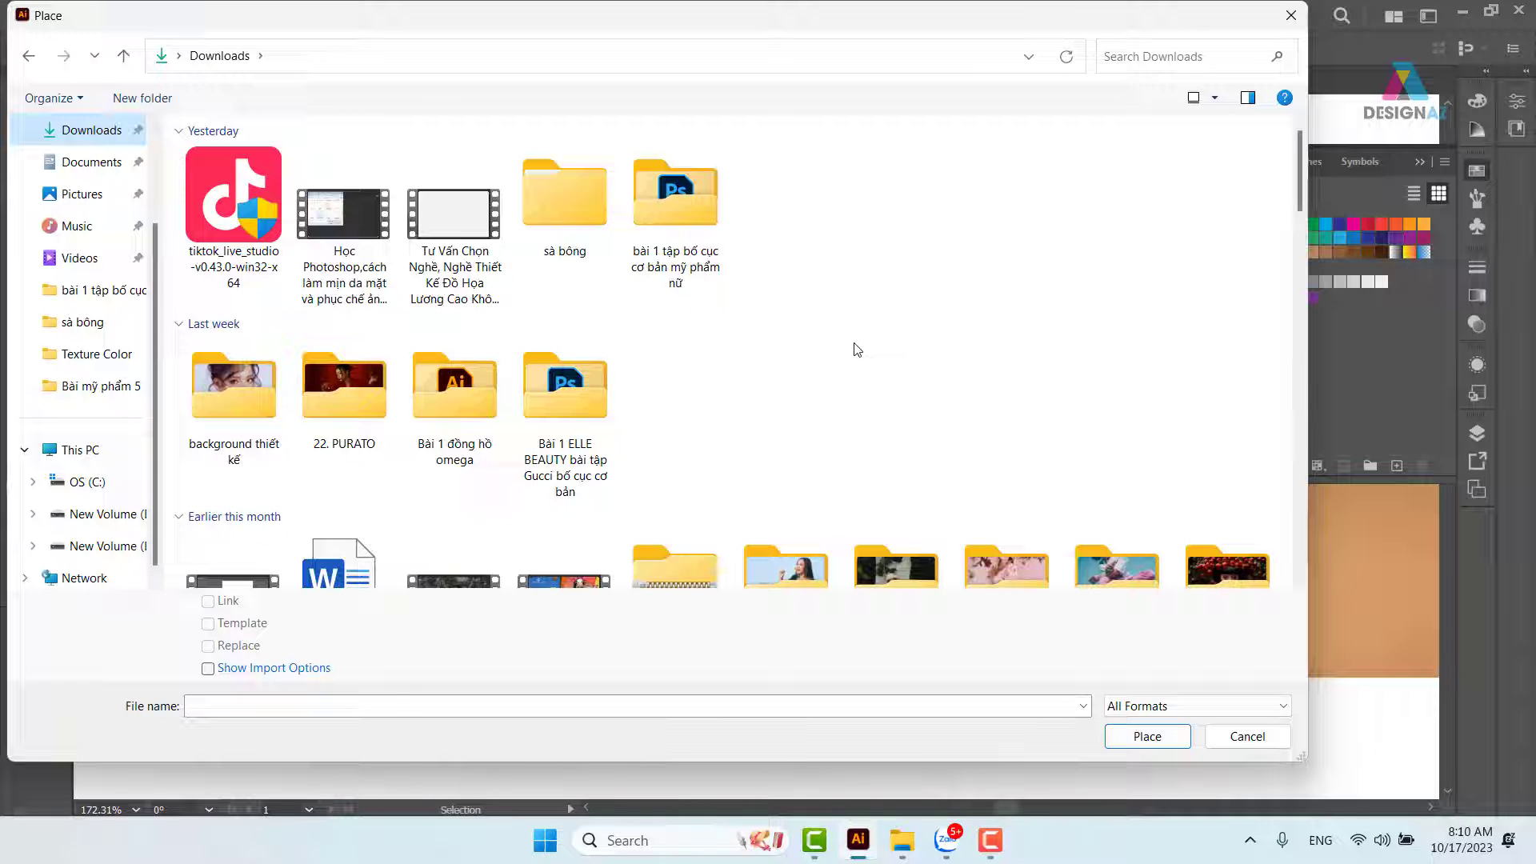
{"action": "scroll", "coordinate": [856, 349], "scroll_direction": "down", "scroll_amount": 3}
{"action": "scroll", "coordinate": [208, 140], "scroll_direction": "up", "scroll_amount": 1}
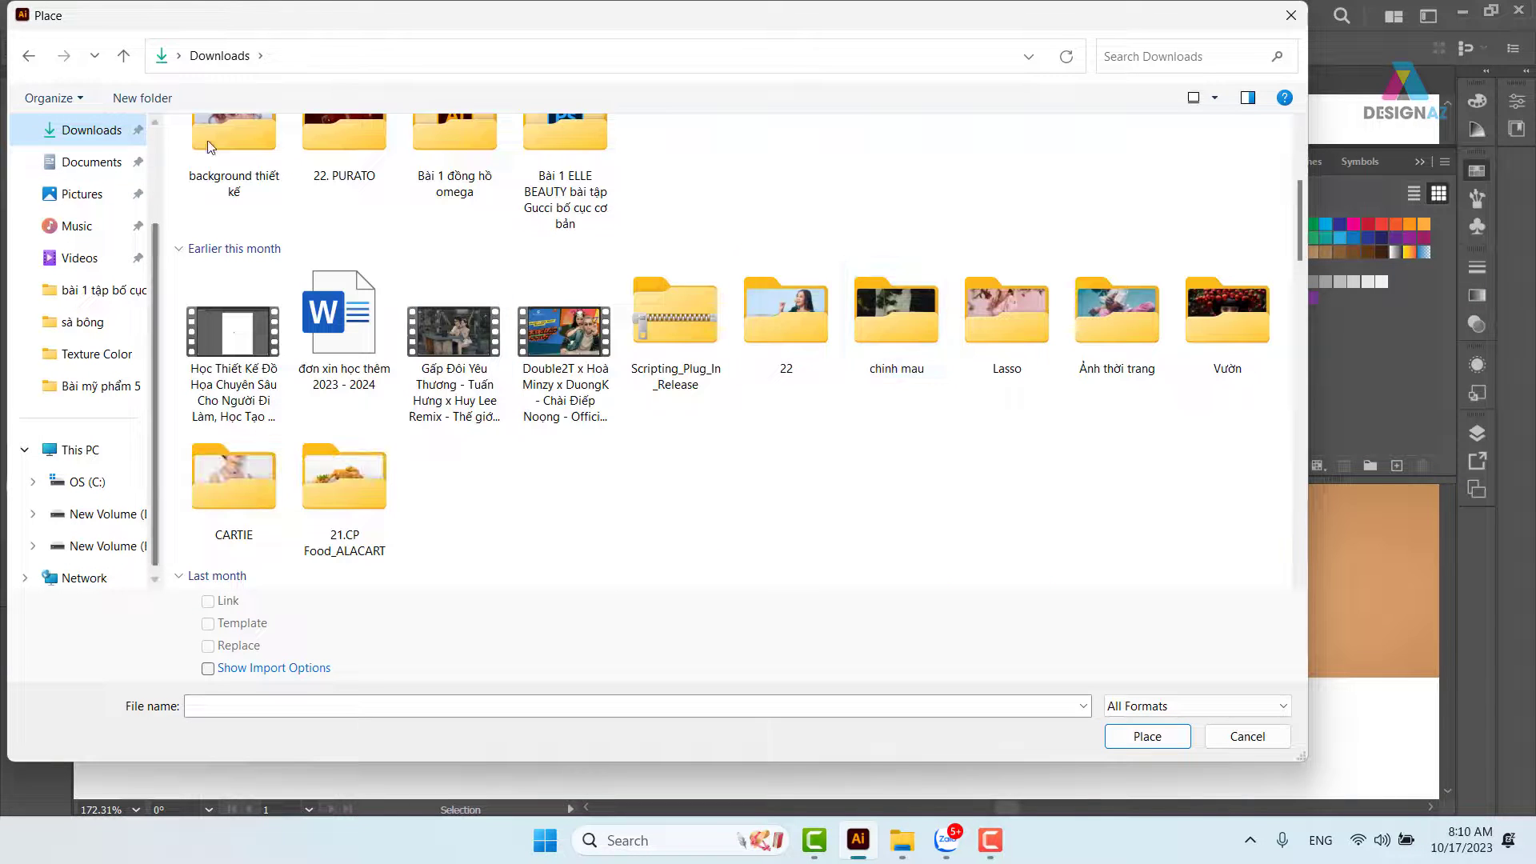
{"action": "double_click", "coordinate": [234, 141]}
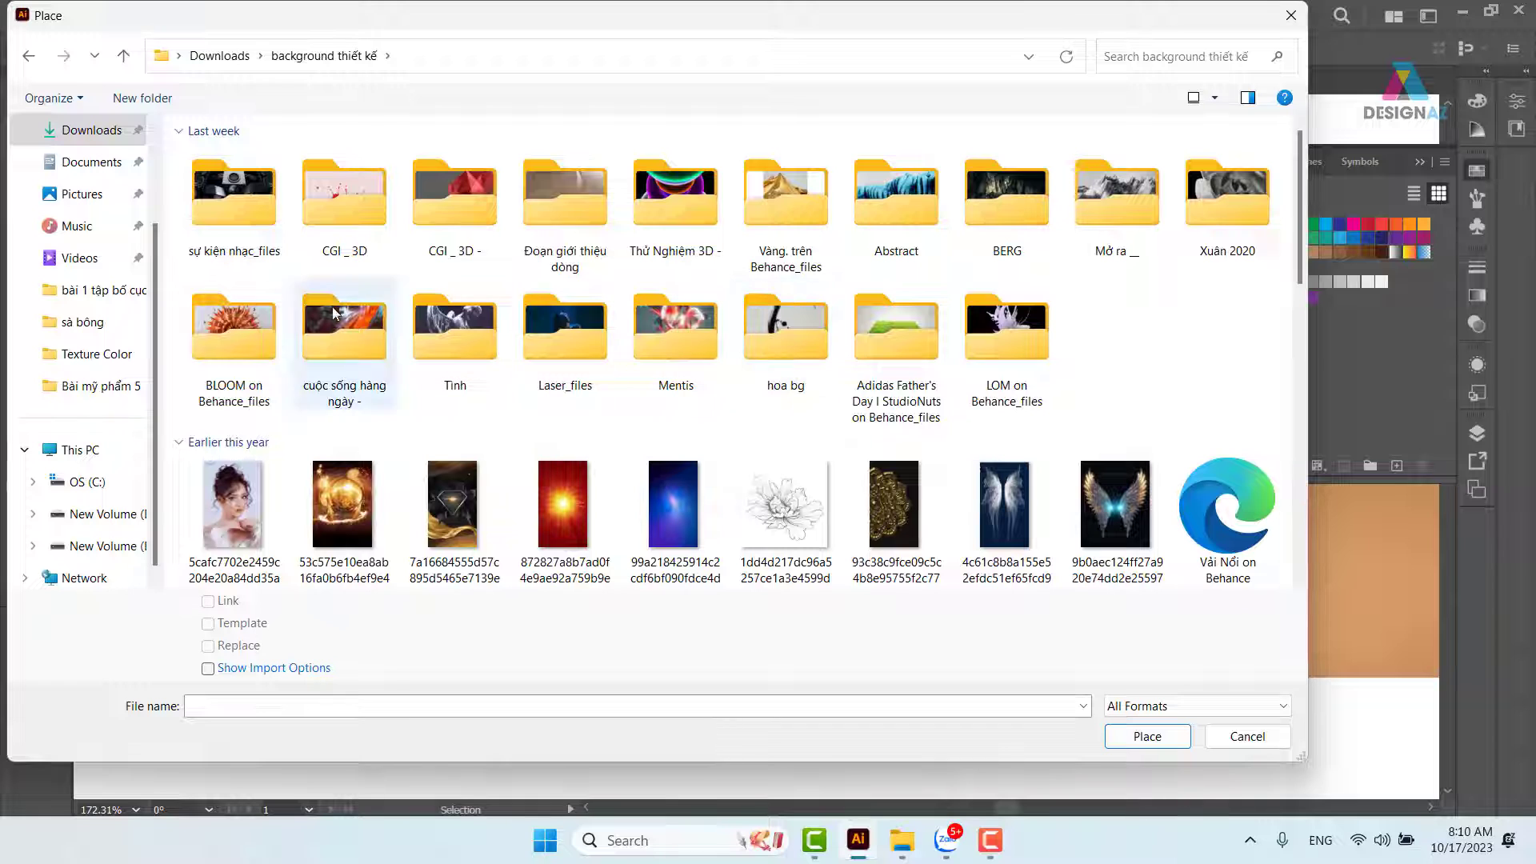
{"action": "left_click", "coordinate": [448, 200]}
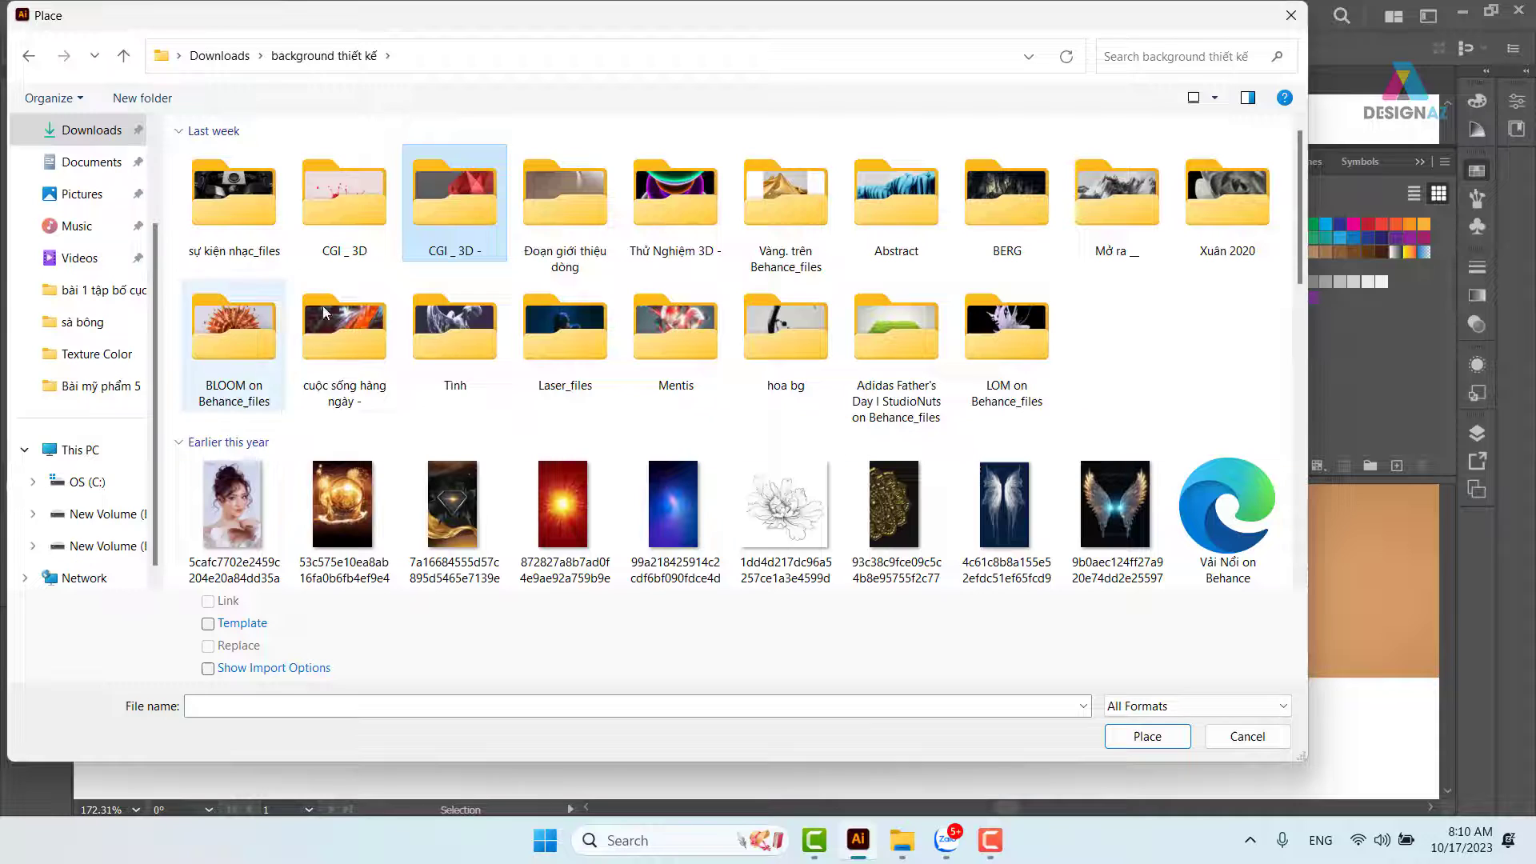
{"action": "scroll", "coordinate": [1032, 448], "scroll_direction": "down", "scroll_amount": 2}
{"action": "scroll", "coordinate": [1038, 469], "scroll_direction": "down", "scroll_amount": 15}
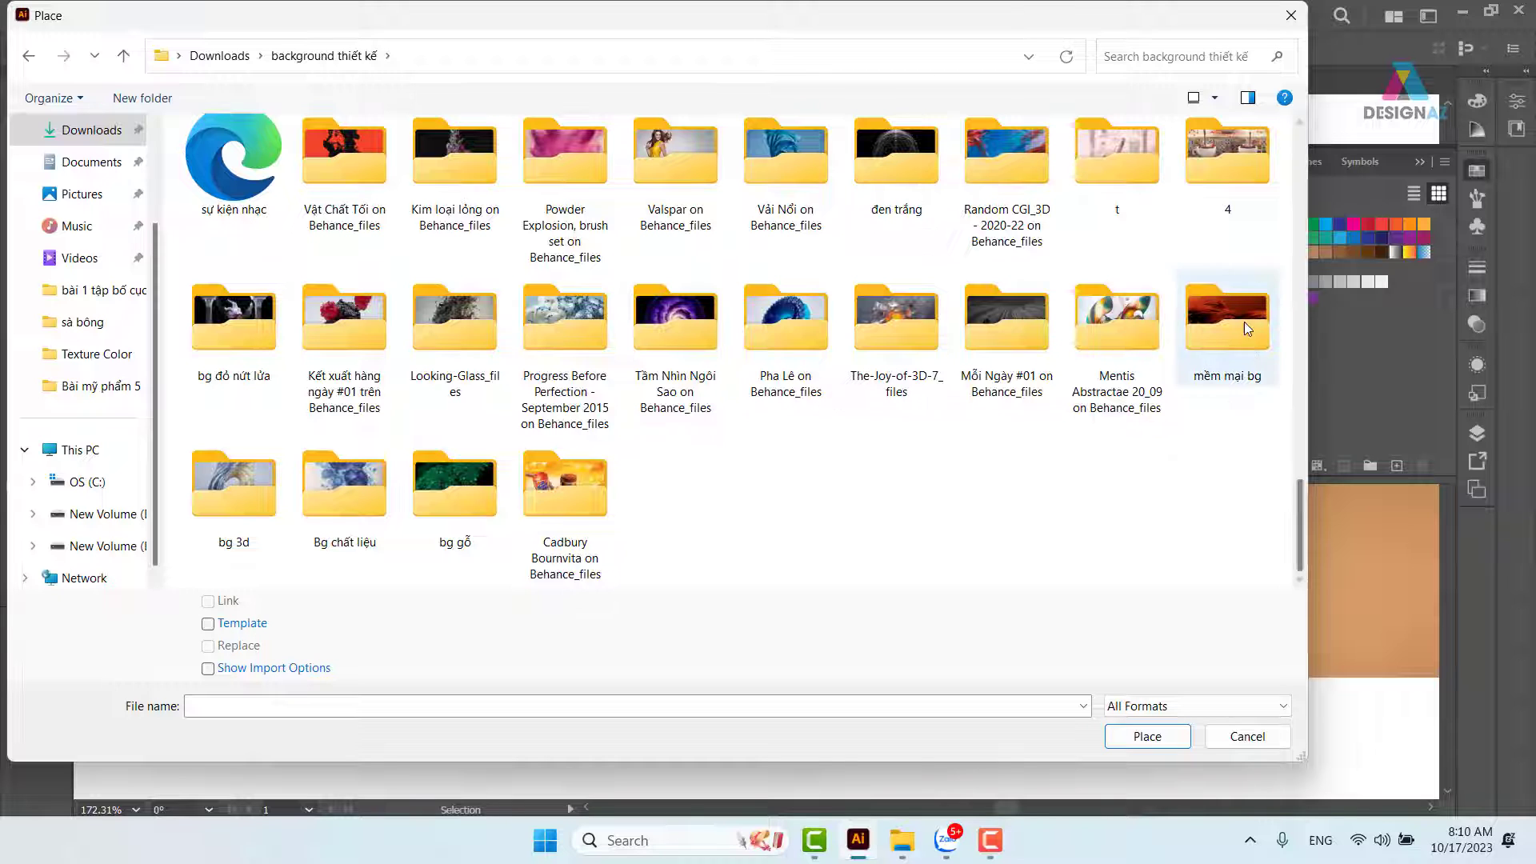
{"action": "double_click", "coordinate": [1021, 315]}
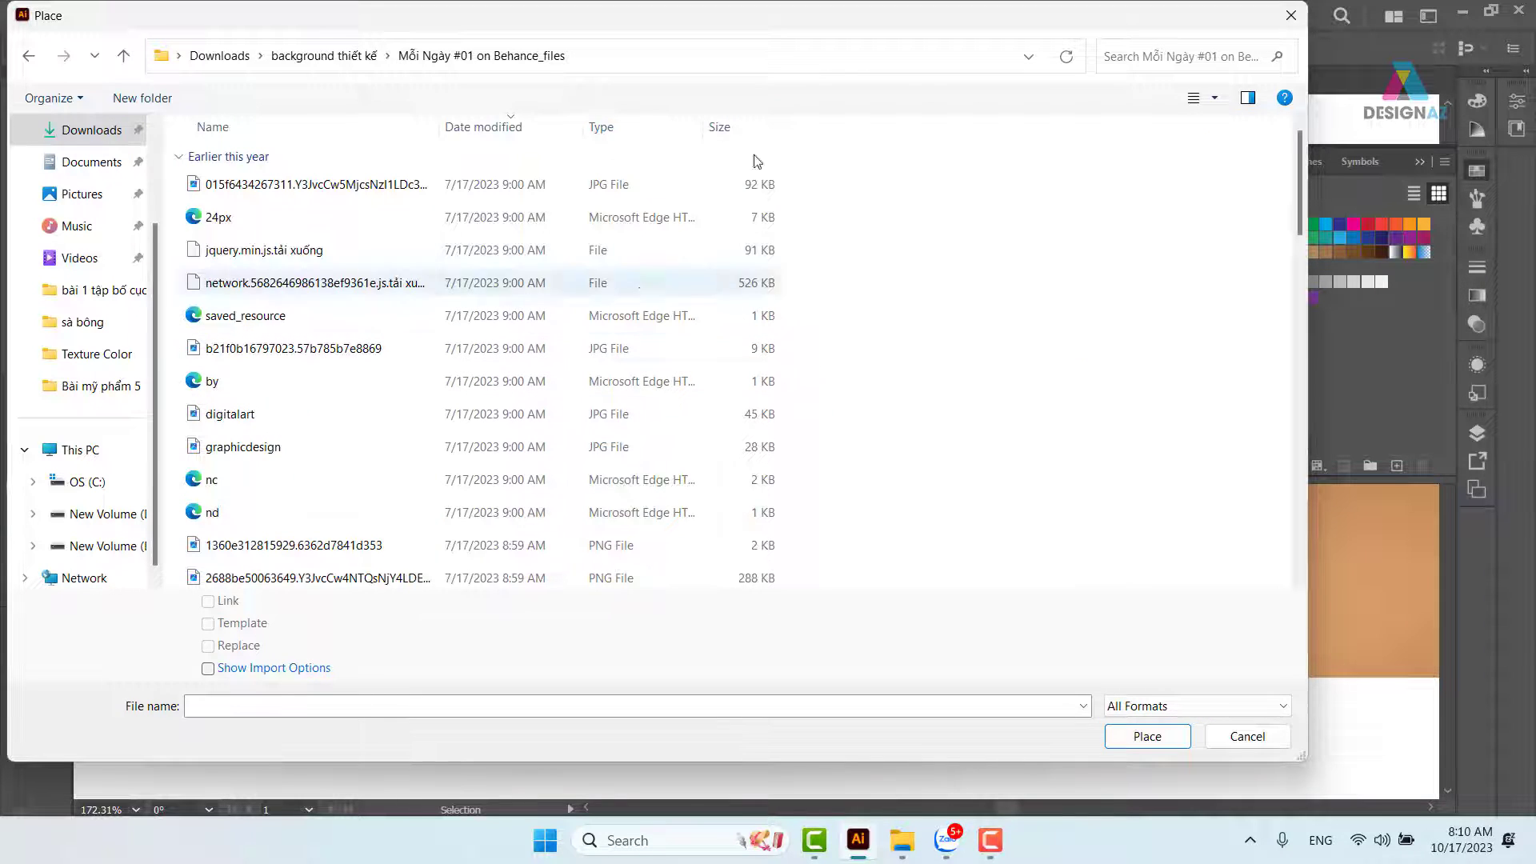
{"action": "left_click", "coordinate": [1214, 99]}
{"action": "left_click", "coordinate": [1287, 59]}
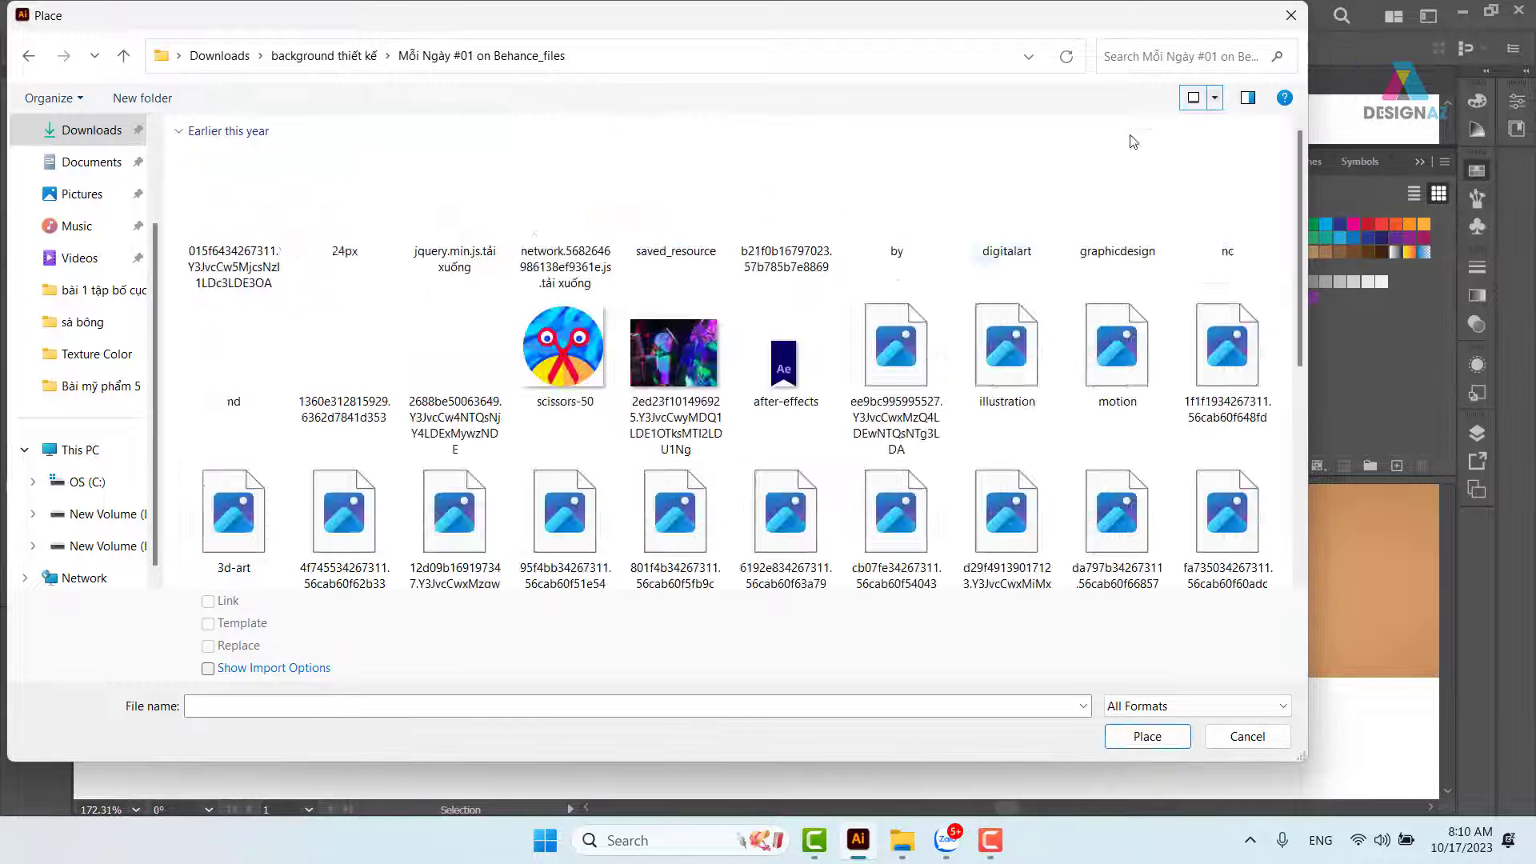
{"action": "left_click", "coordinate": [29, 55]}
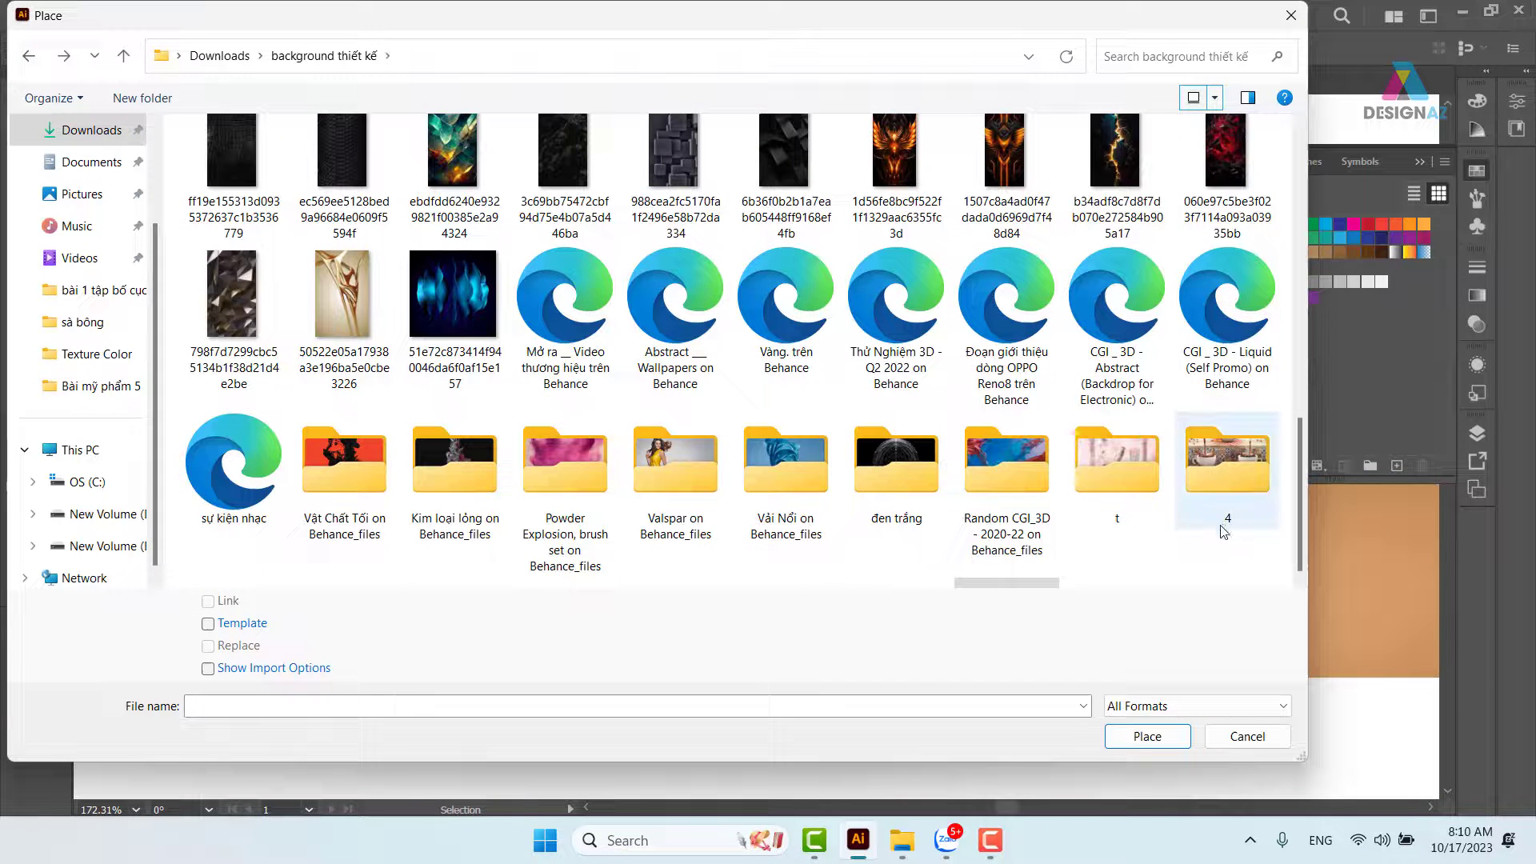
Open the "mềm mại bg" folder inside "background thiết kế" and look through its images for one to place.
{"action": "scroll", "coordinate": [1216, 504], "scroll_direction": "up", "scroll_amount": 2}
{"action": "scroll", "coordinate": [1216, 480], "scroll_direction": "up", "scroll_amount": 4}
{"action": "scroll", "coordinate": [1213, 464], "scroll_direction": "down", "scroll_amount": 5}
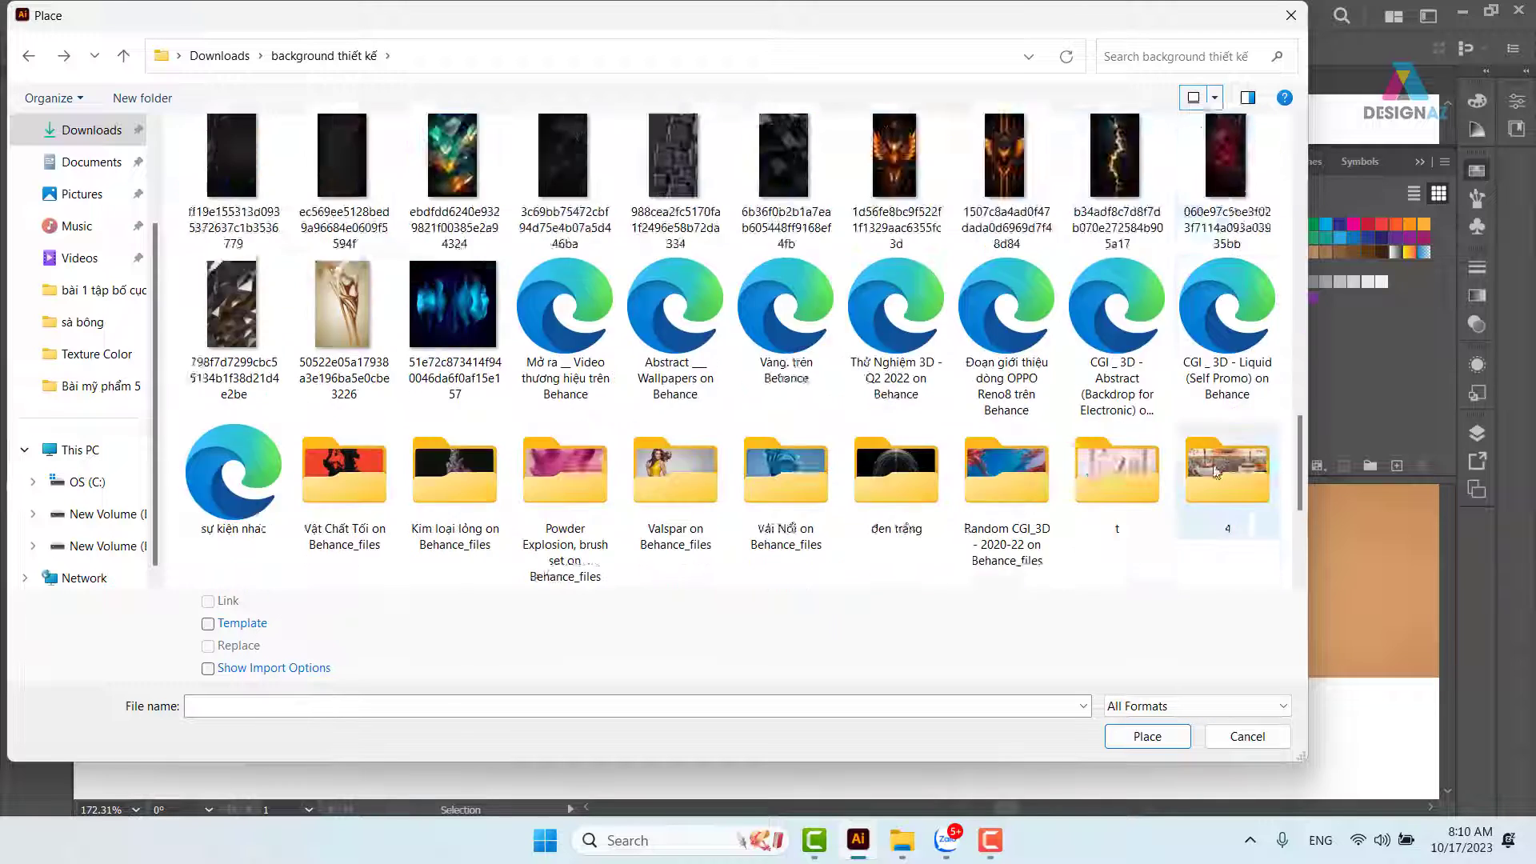
{"action": "double_click", "coordinate": [1232, 472]}
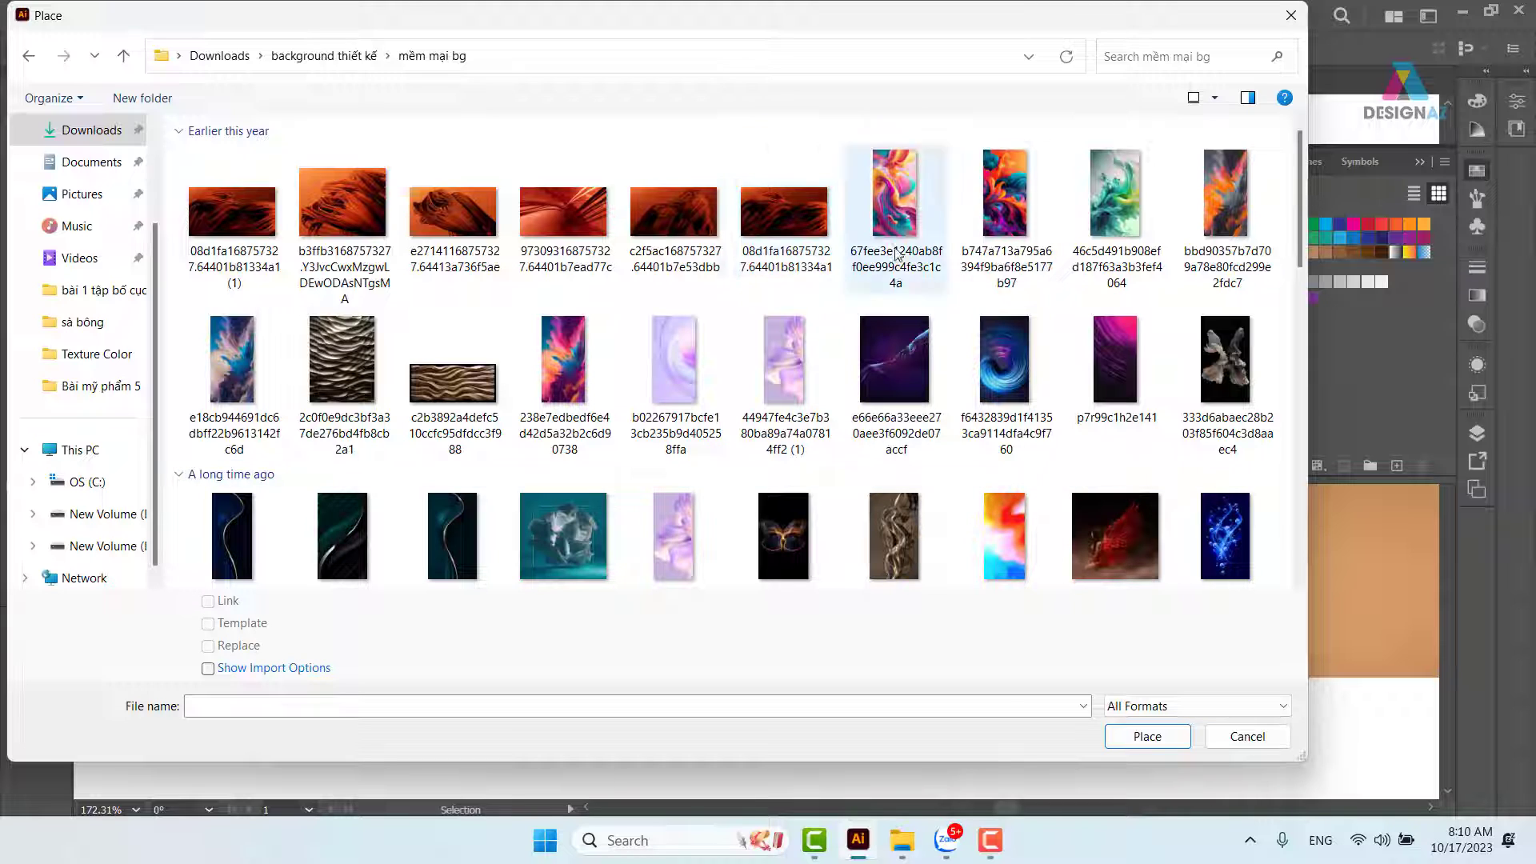
{"action": "scroll", "coordinate": [627, 220], "scroll_direction": "down", "scroll_amount": 8}
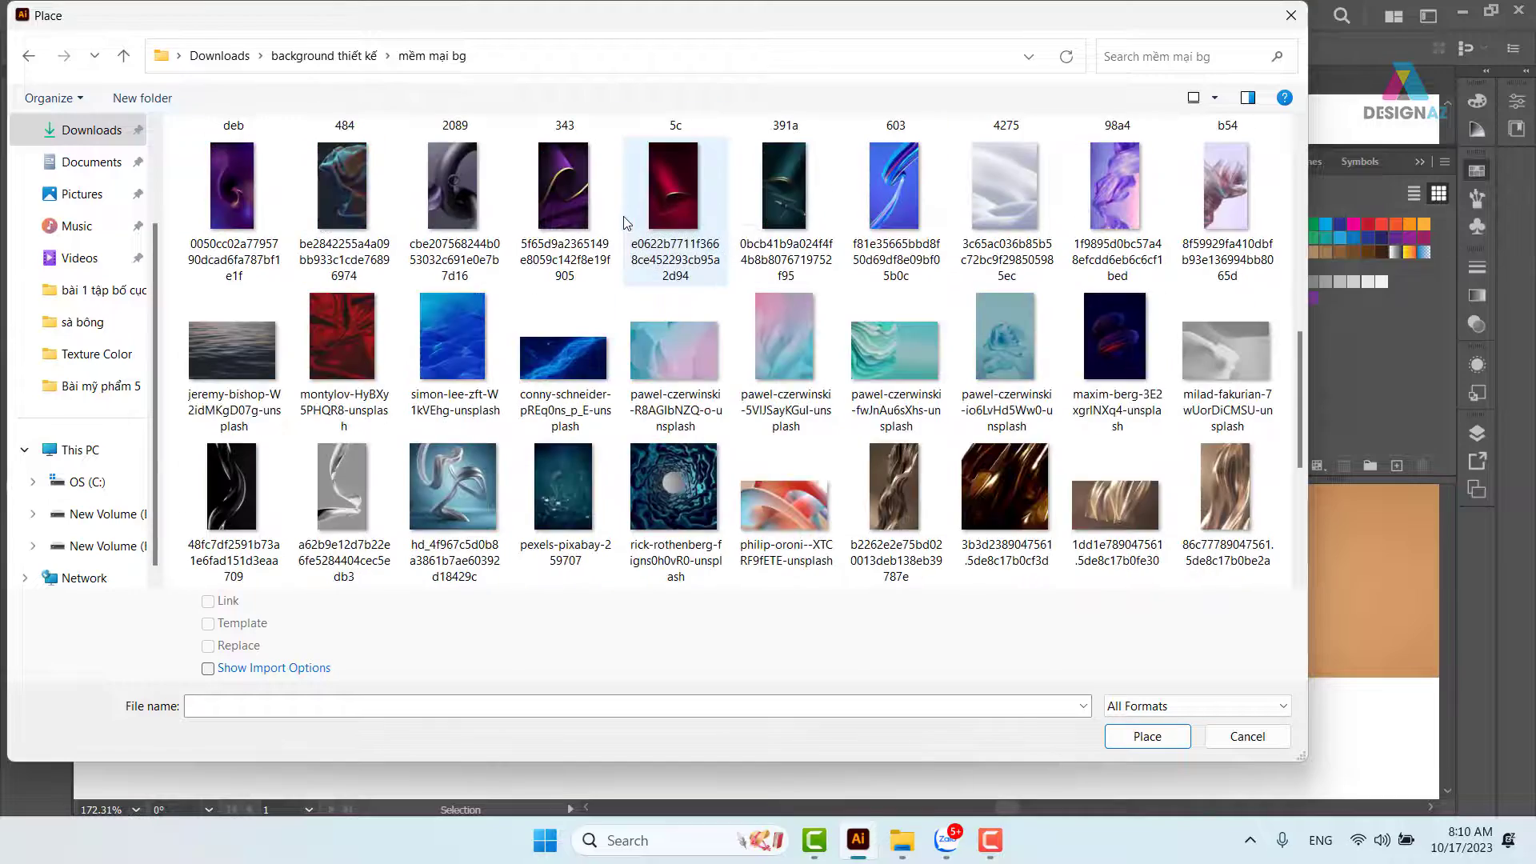
{"action": "scroll", "coordinate": [928, 400], "scroll_direction": "down", "scroll_amount": 2}
{"action": "scroll", "coordinate": [944, 412], "scroll_direction": "down", "scroll_amount": 6}
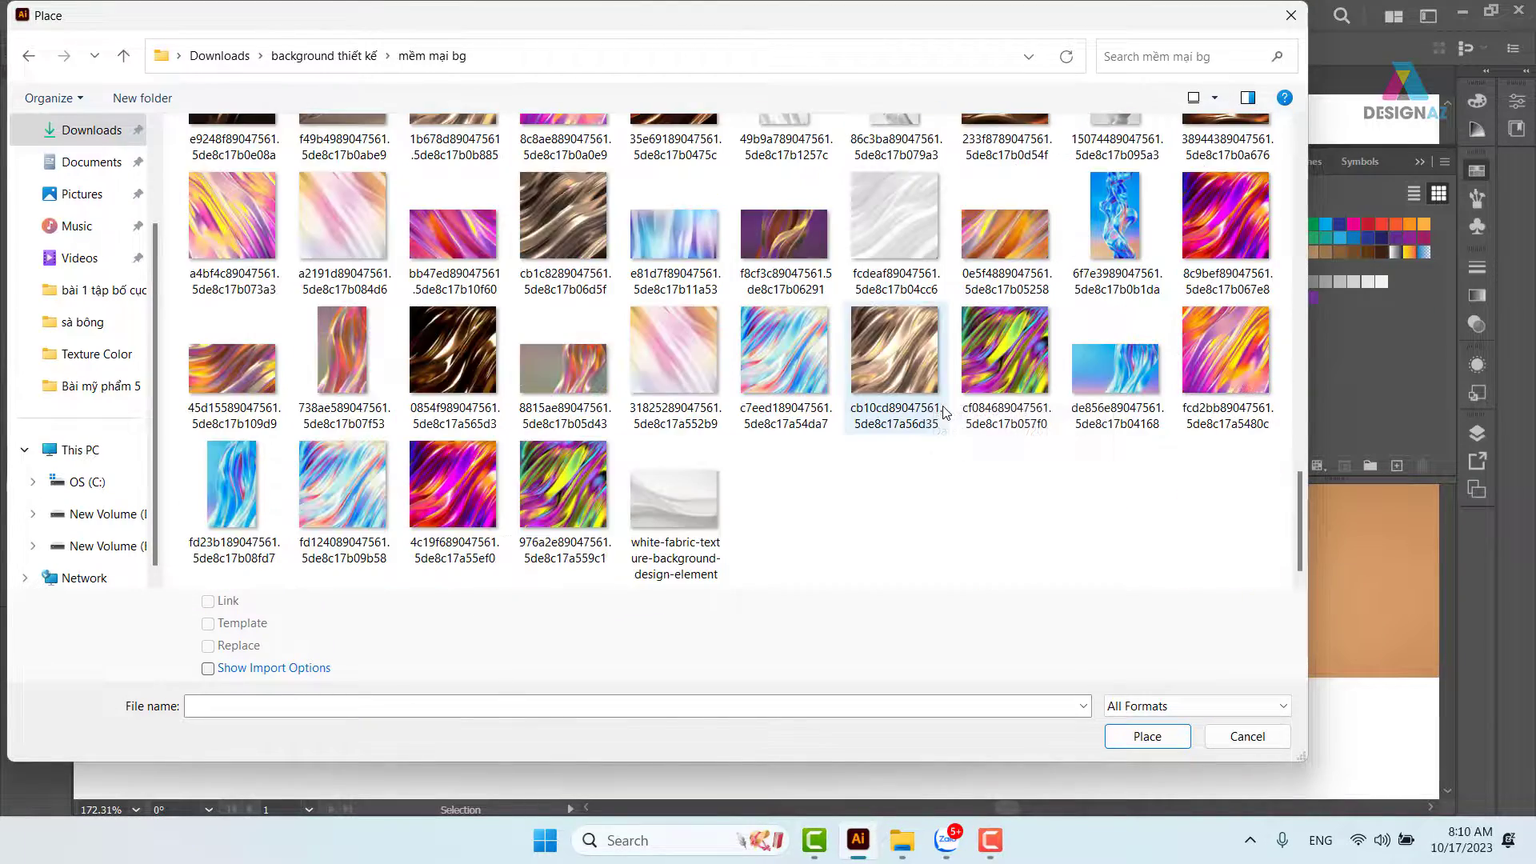
{"action": "scroll", "coordinate": [944, 412], "scroll_direction": "up", "scroll_amount": 5}
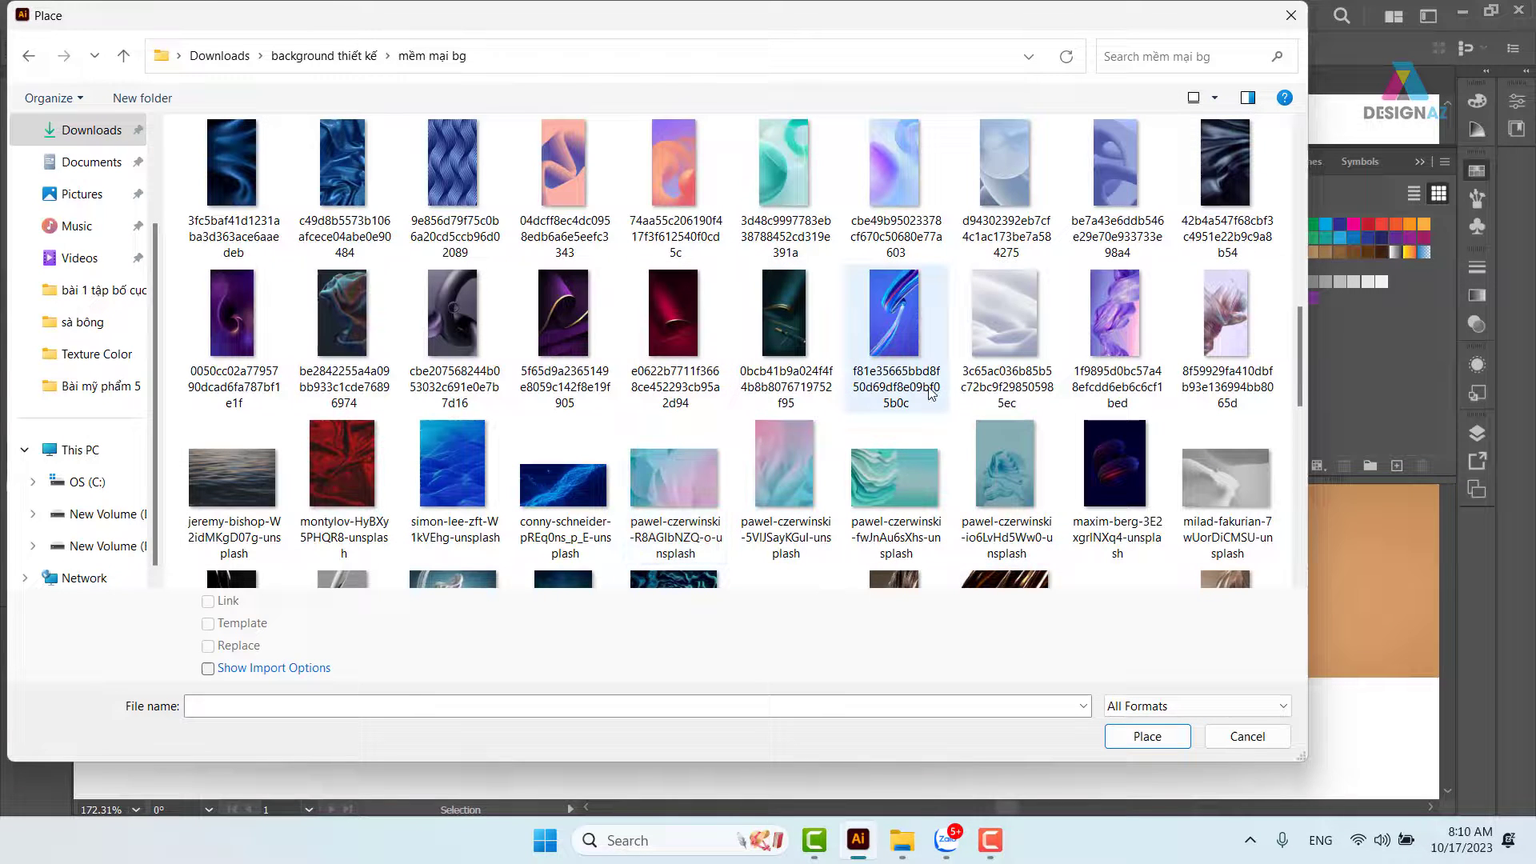
{"action": "scroll", "coordinate": [930, 392], "scroll_direction": "up", "scroll_amount": 2}
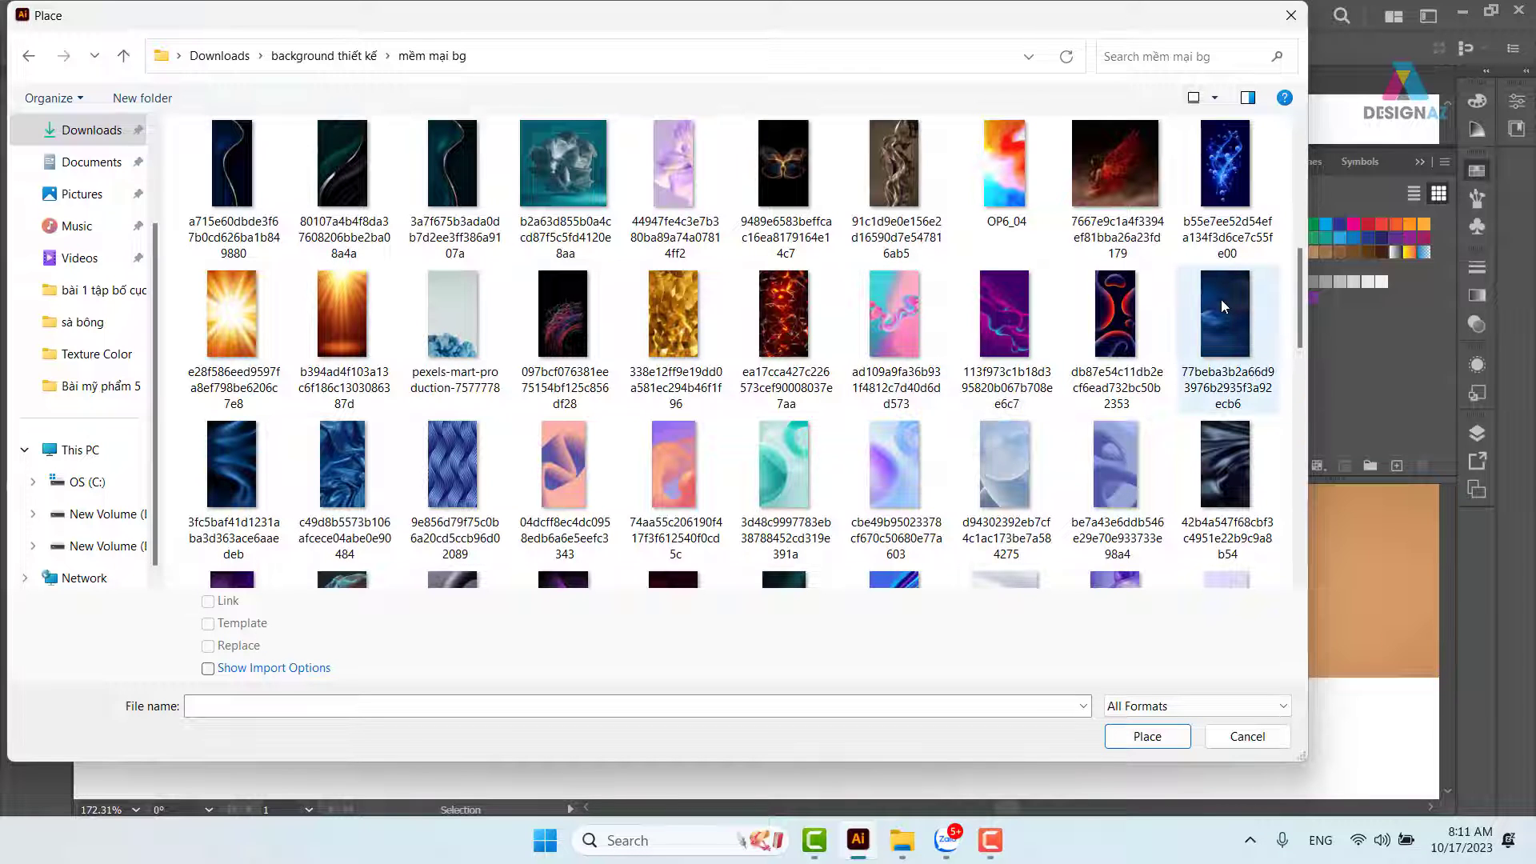
Try placing the linked image 77beba3b2a66d93976b2935f3a92ecb6 over the slanted strips and delete it.
{"action": "left_click", "coordinate": [1224, 320]}
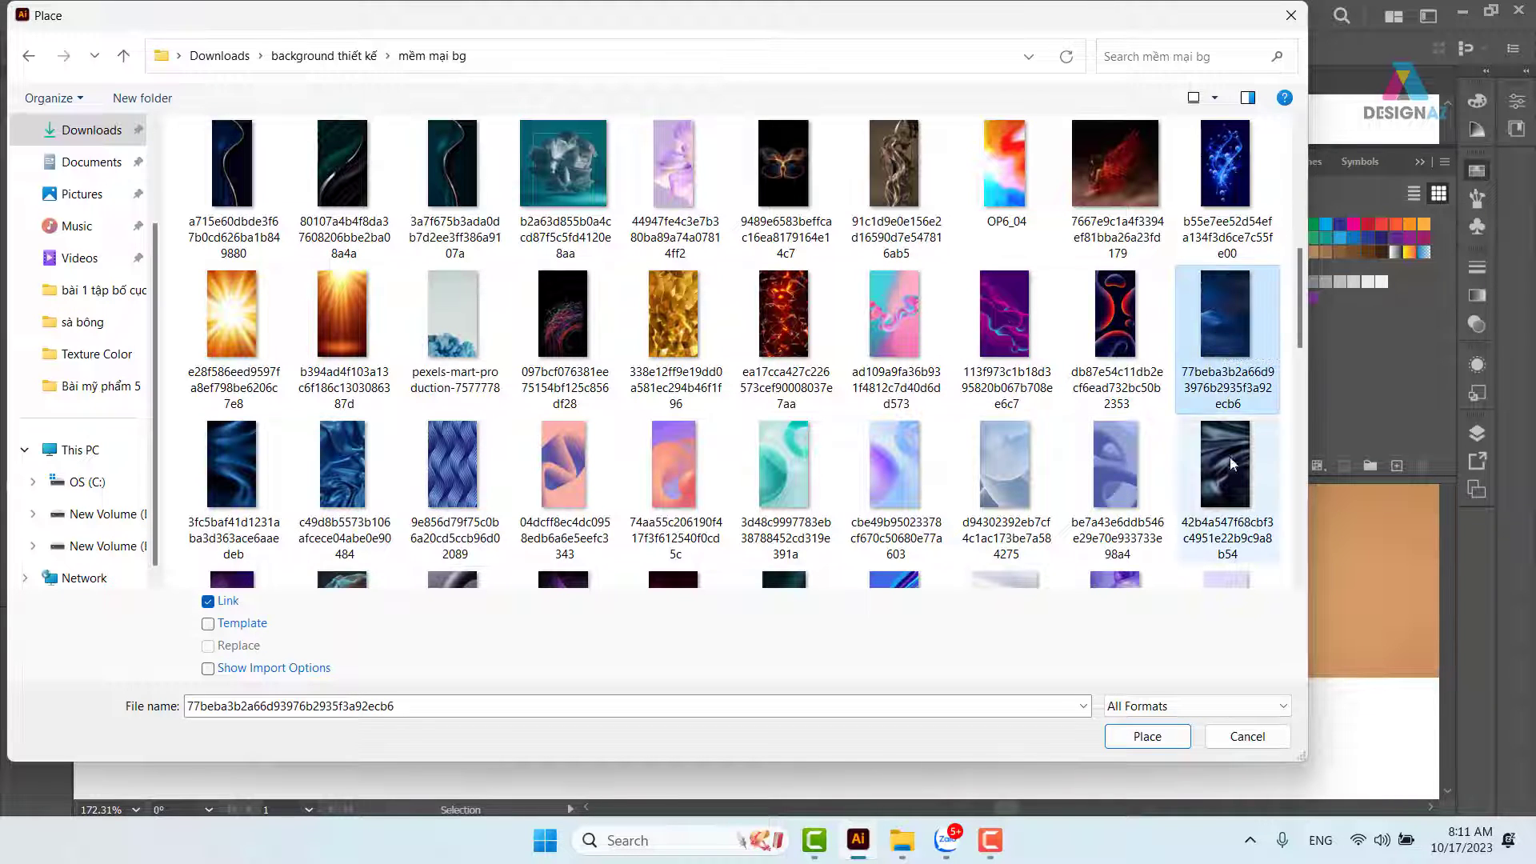
{"action": "left_click", "coordinate": [1147, 736]}
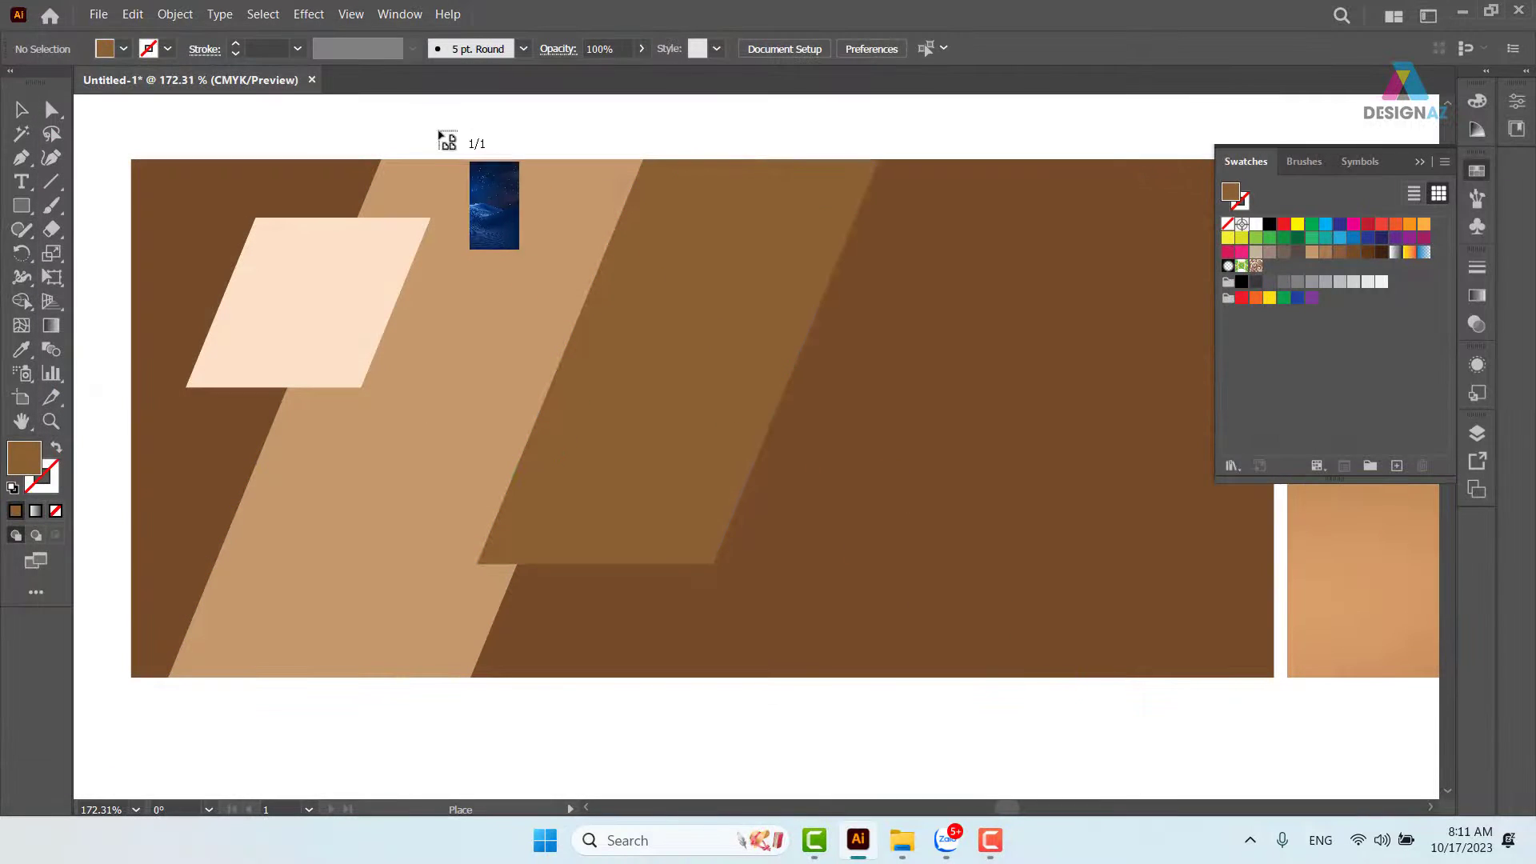
{"action": "left_click_drag", "start_coordinate": [438, 127], "coordinate": [1179, 697]}
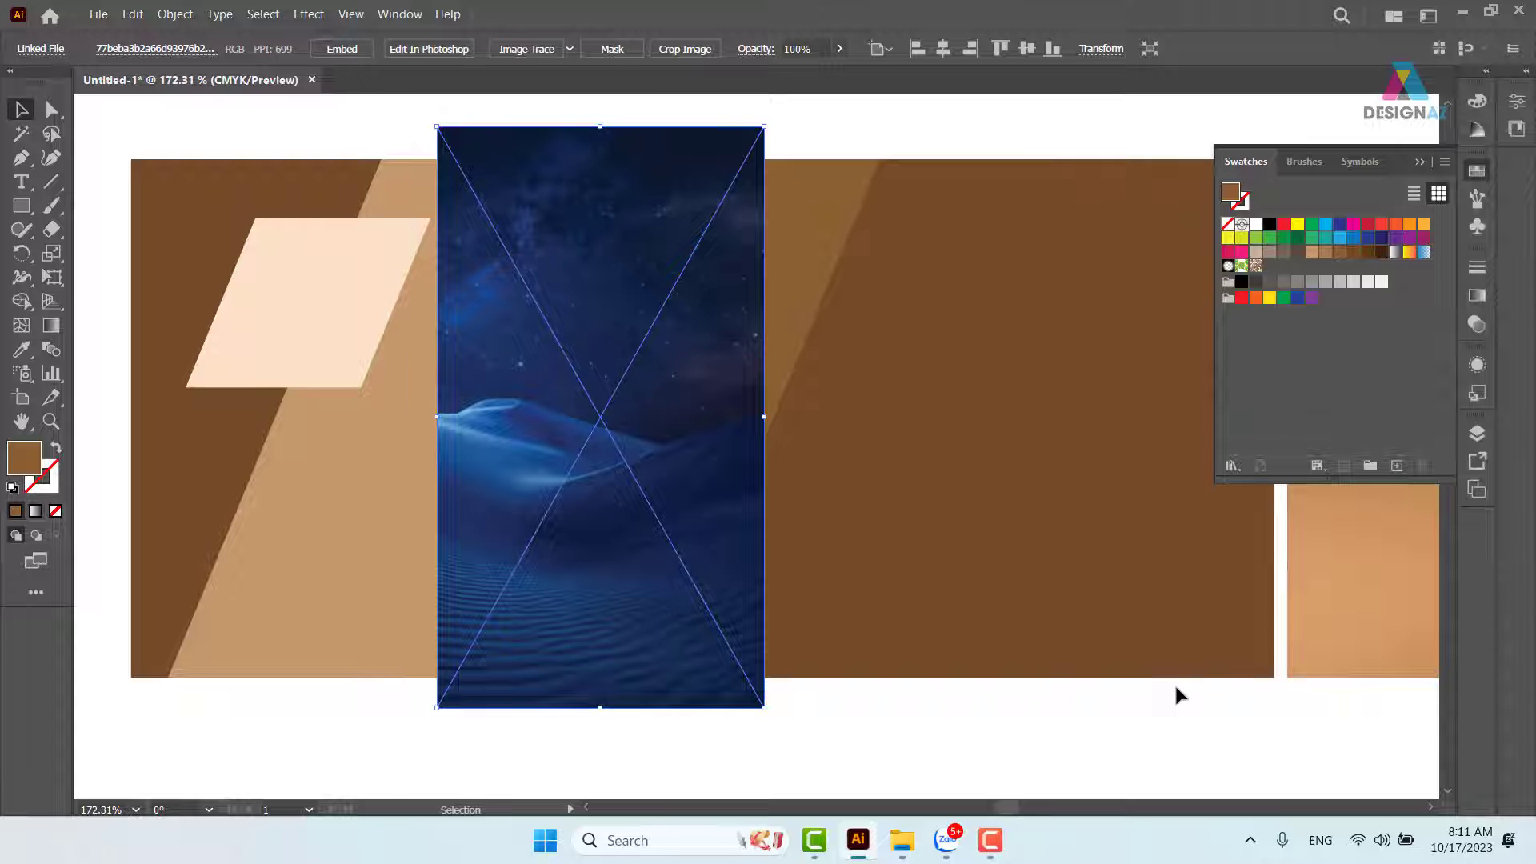
{"action": "key", "text": "Delete"}
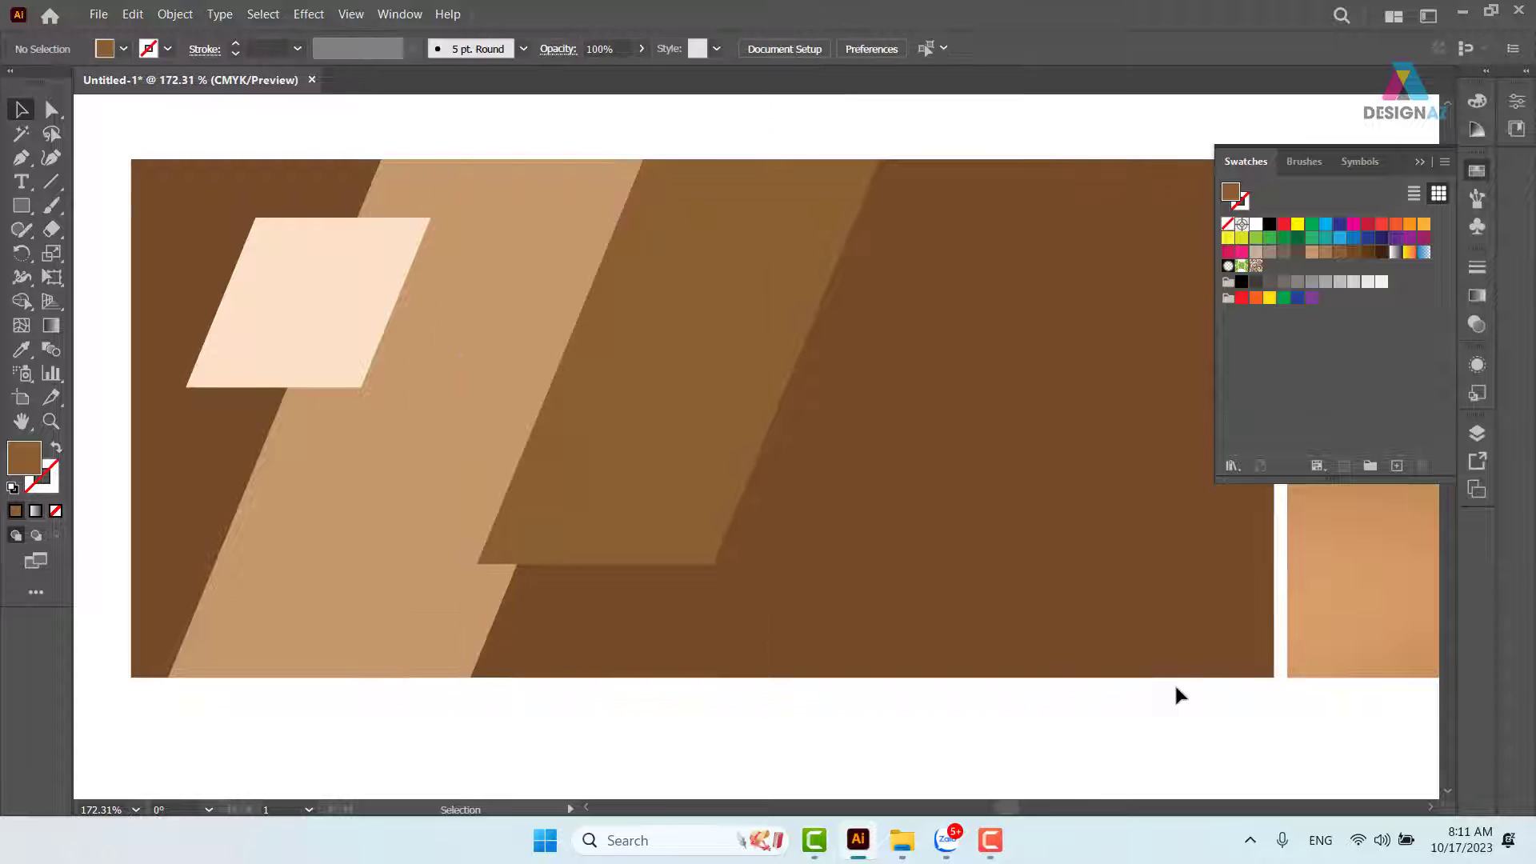
Place the linked photo 45bf81172670923.64830329cfec4 from Downloads, "Bài 1 đồng hồ omega", about 8 cm tall over the tan slanted strip.
{"action": "left_click", "coordinate": [98, 15]}
{"action": "left_click", "coordinate": [171, 357]}
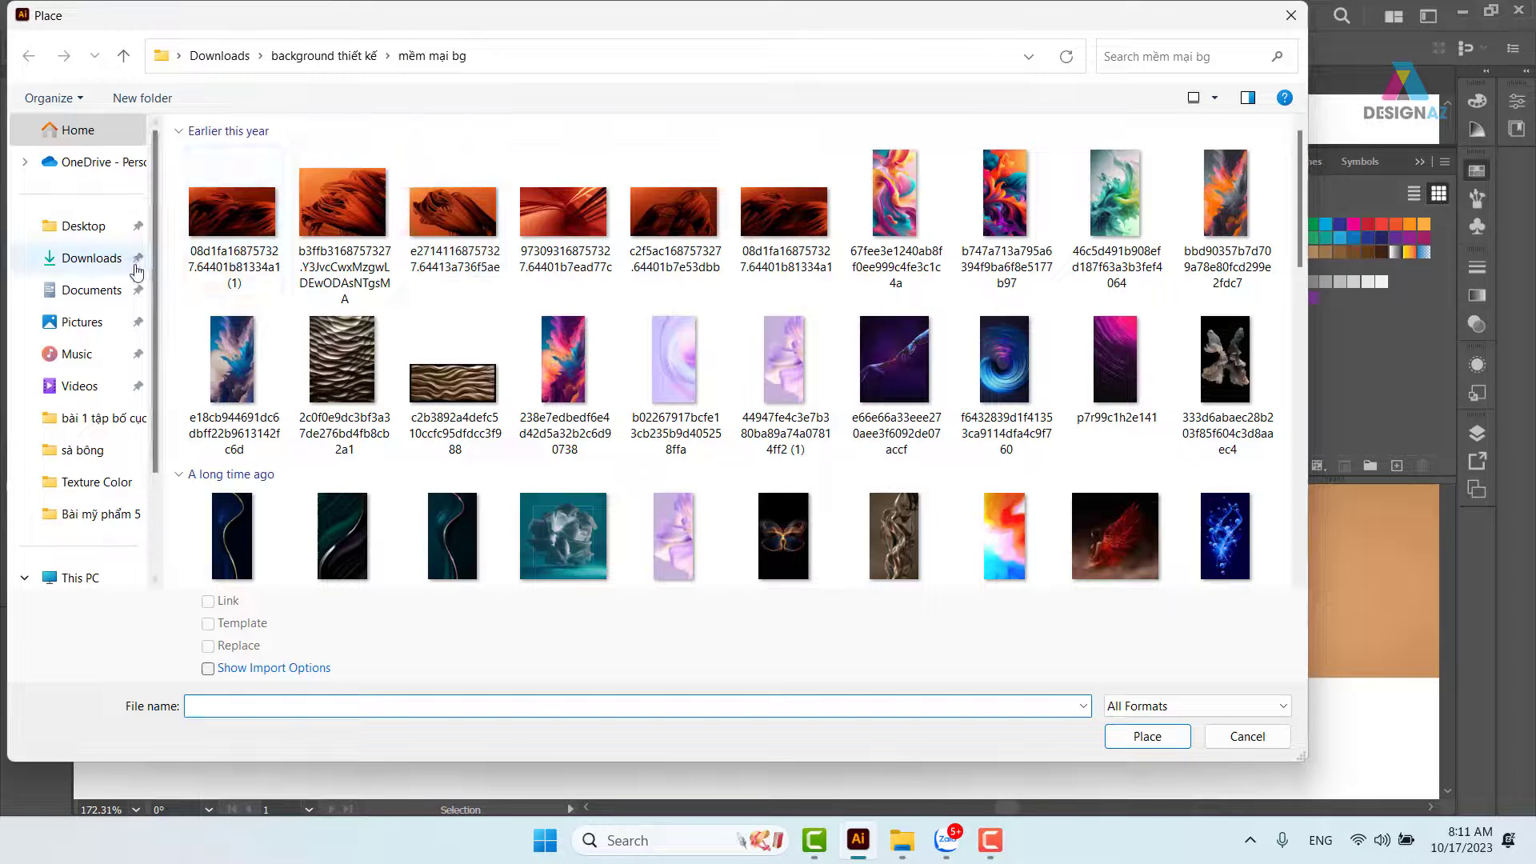
{"action": "left_click", "coordinate": [92, 259]}
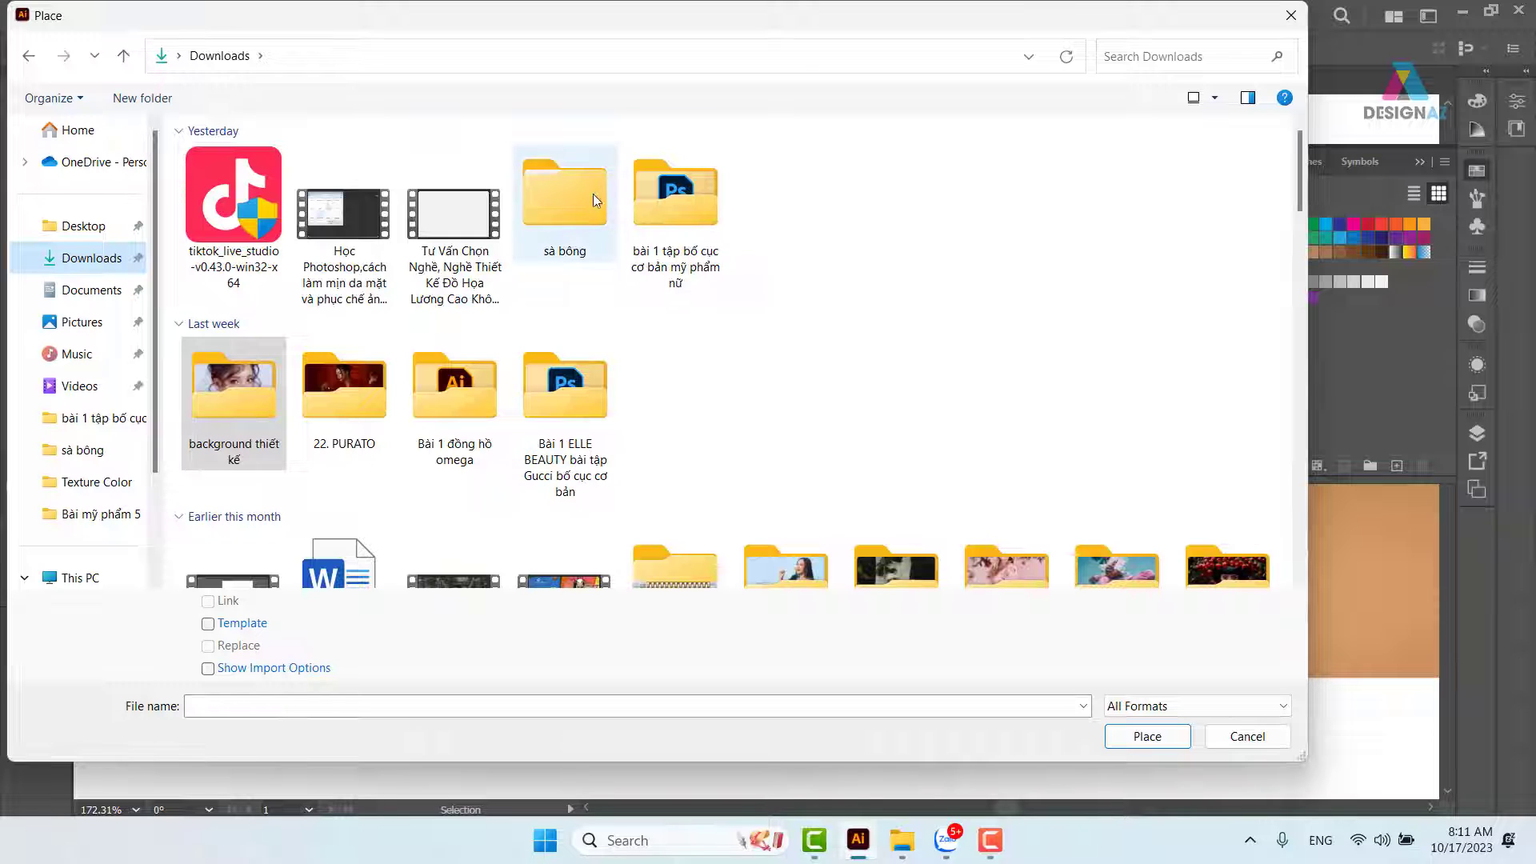
{"action": "left_click", "coordinate": [277, 414]}
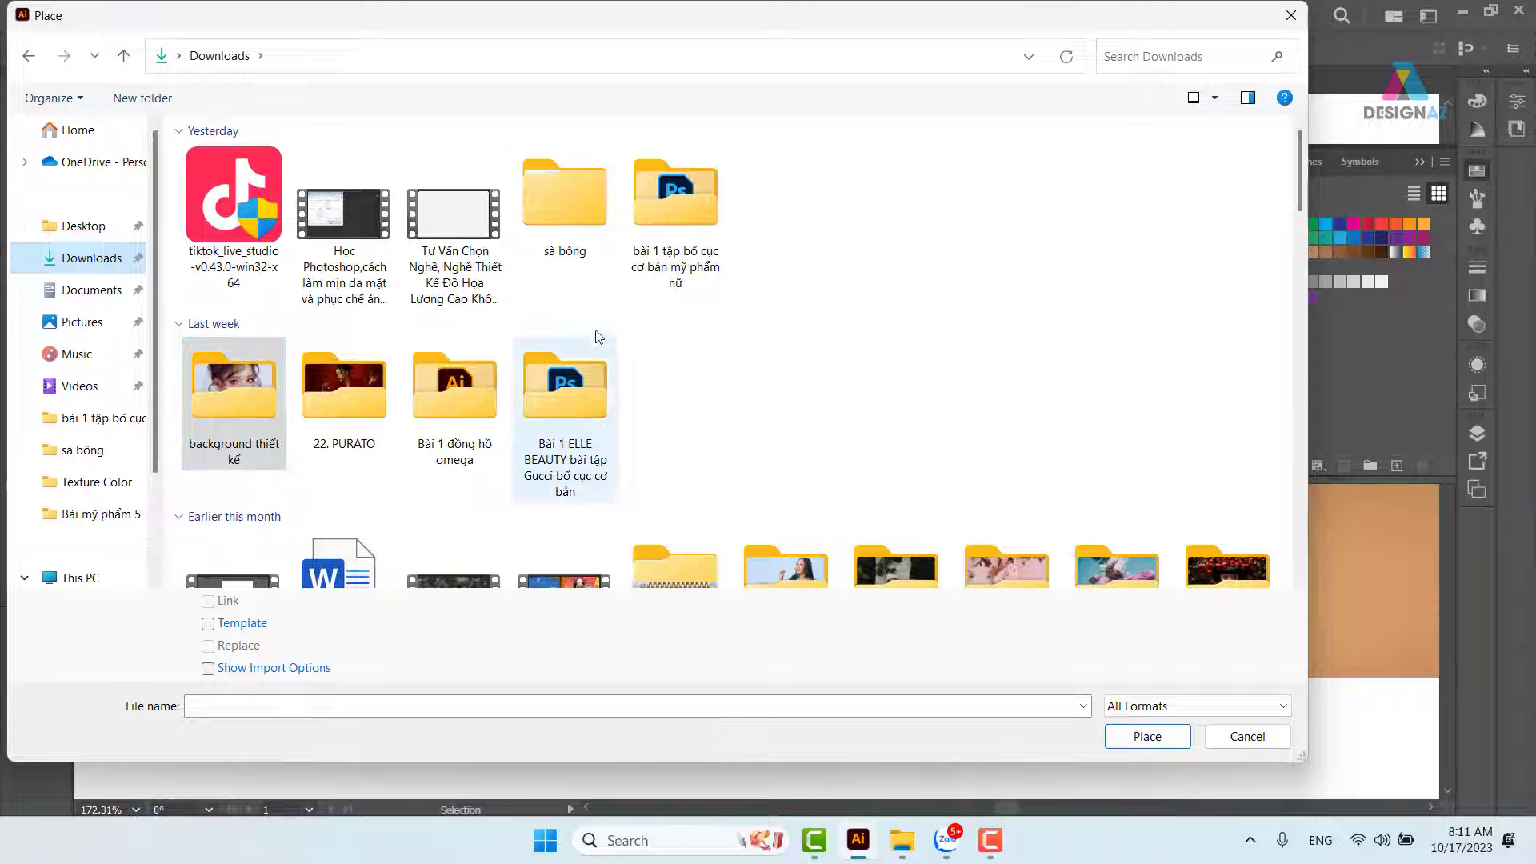
{"action": "double_click", "coordinate": [468, 418]}
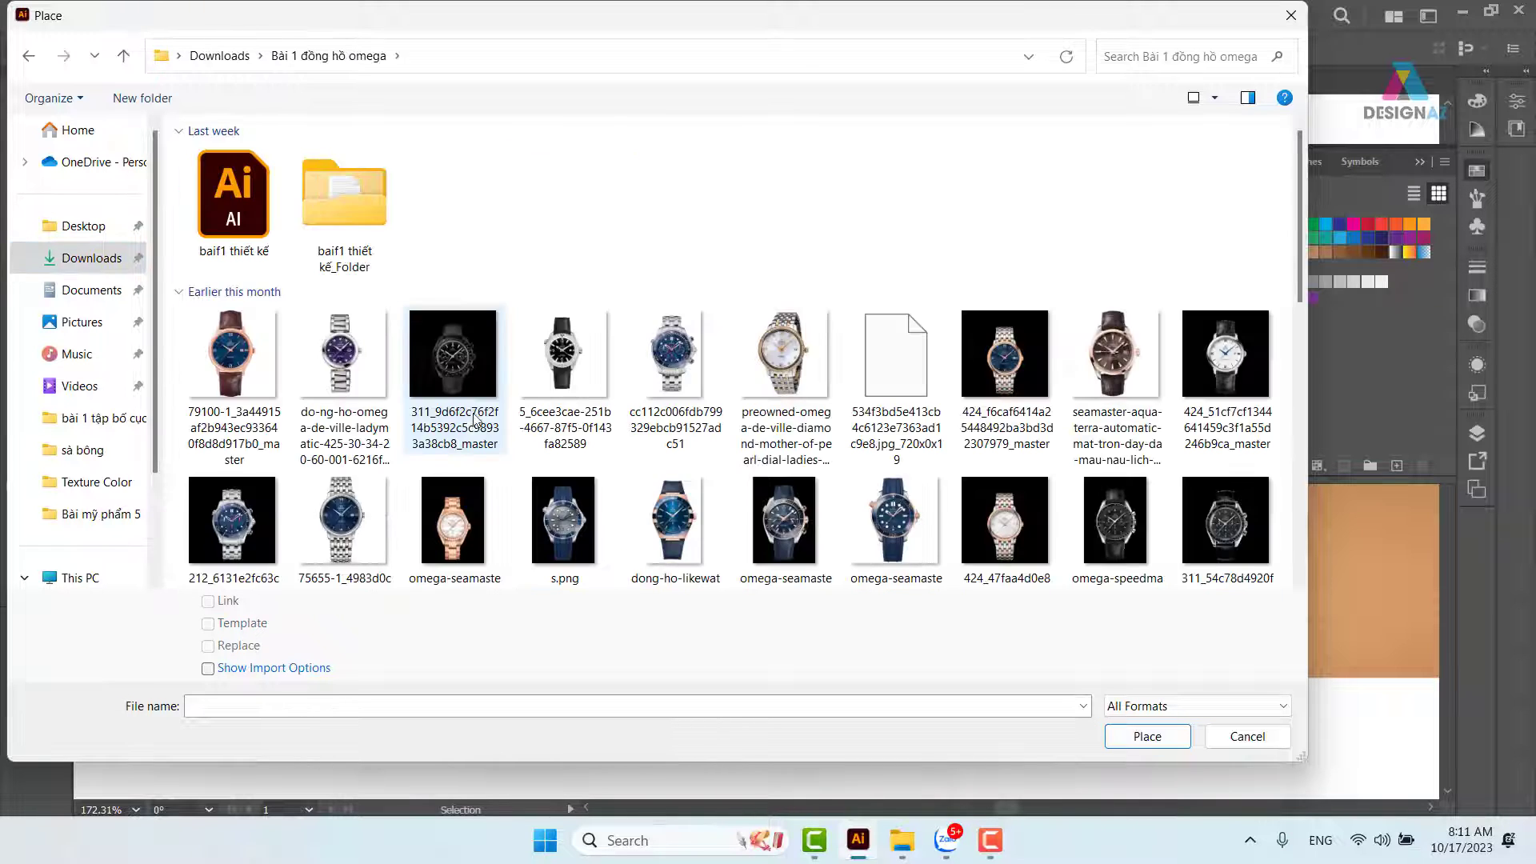
{"action": "scroll", "coordinate": [724, 384], "scroll_direction": "down", "scroll_amount": 5}
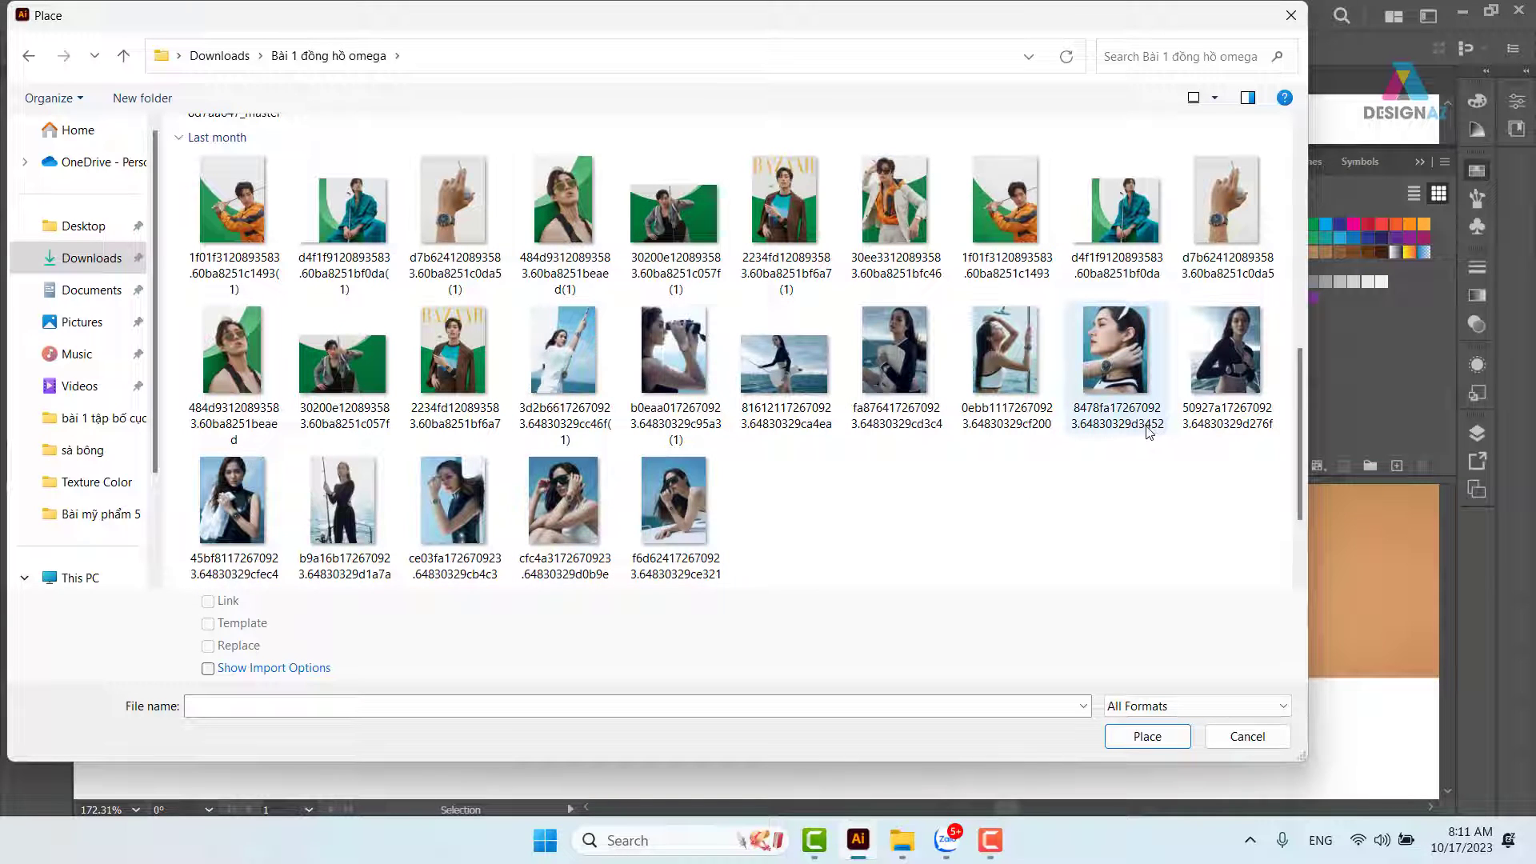
{"action": "left_click", "coordinate": [234, 521]}
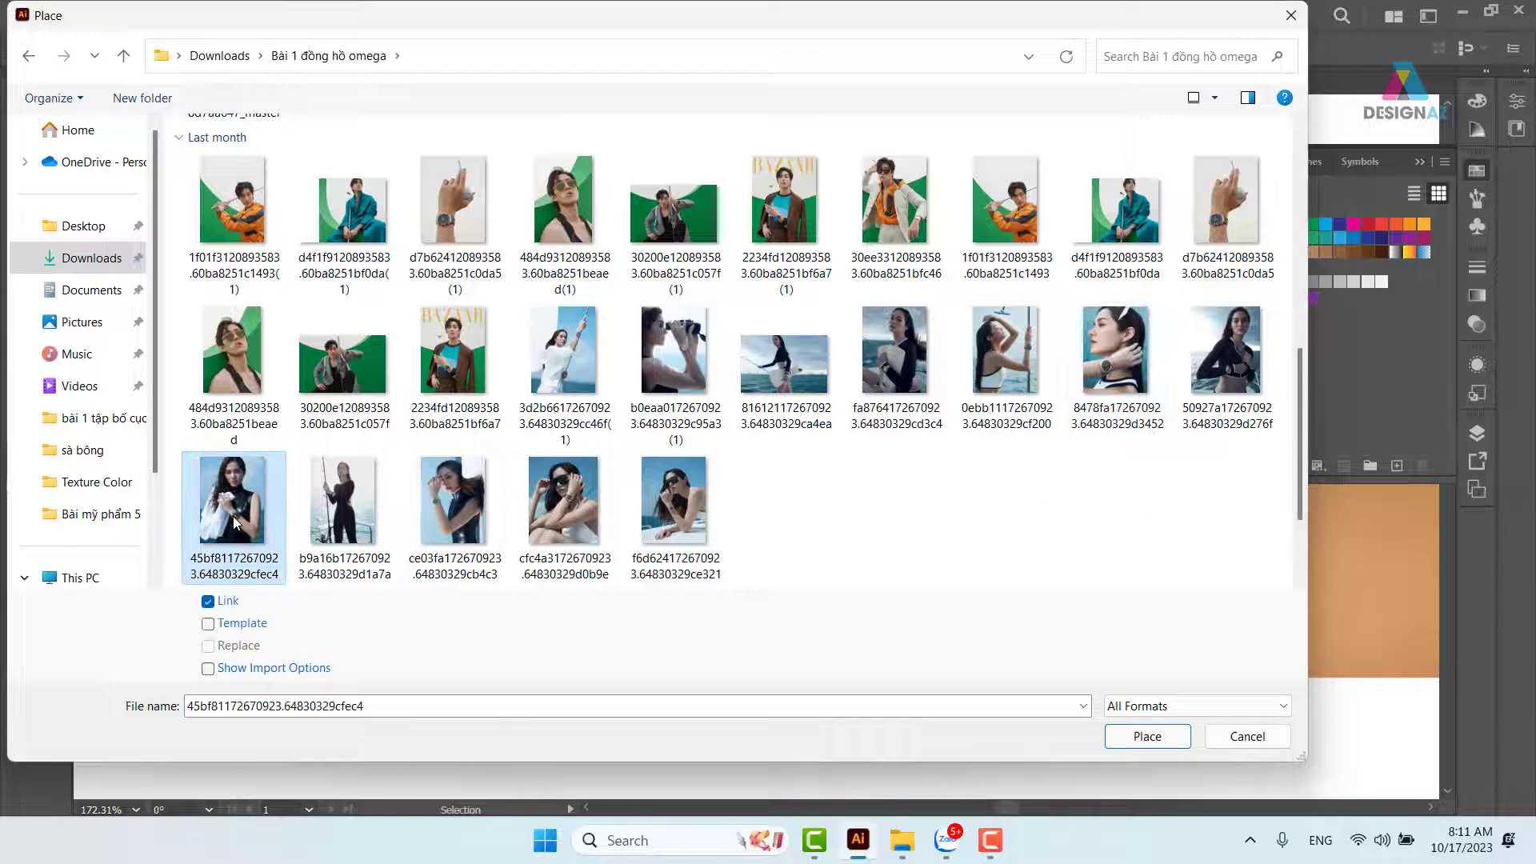
{"action": "left_click", "coordinate": [1147, 736]}
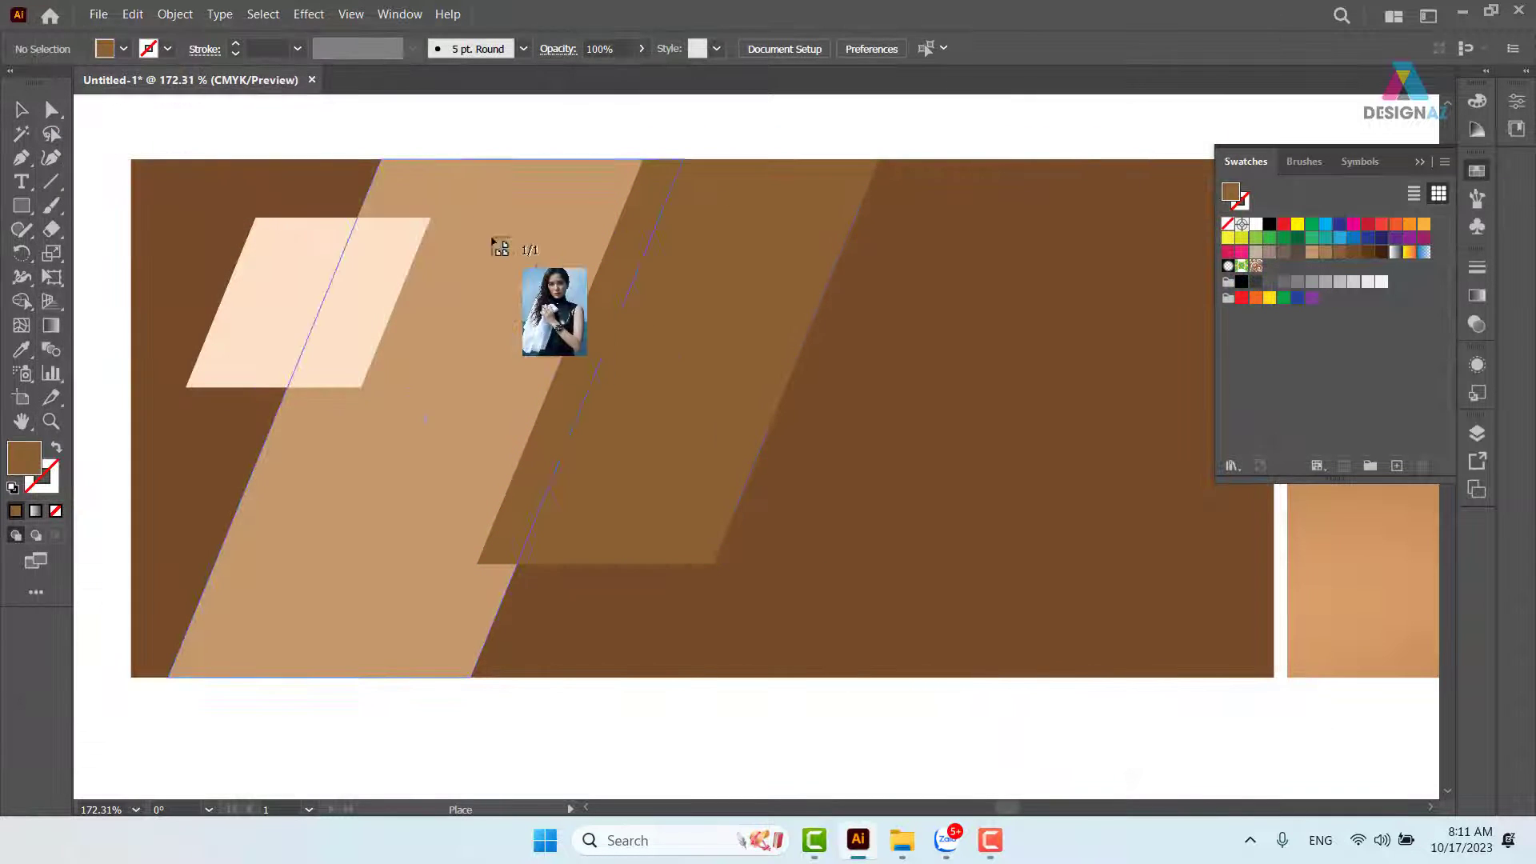
{"action": "mouse_move", "coordinate": [192, 130]}
{"action": "left_mouse_down"}
{"action": "mouse_move", "coordinate": [624, 546]}
{"action": "mouse_move", "coordinate": [820, 694]}
{"action": "mouse_move", "coordinate": [844, 742]}
{"action": "left_mouse_up"}
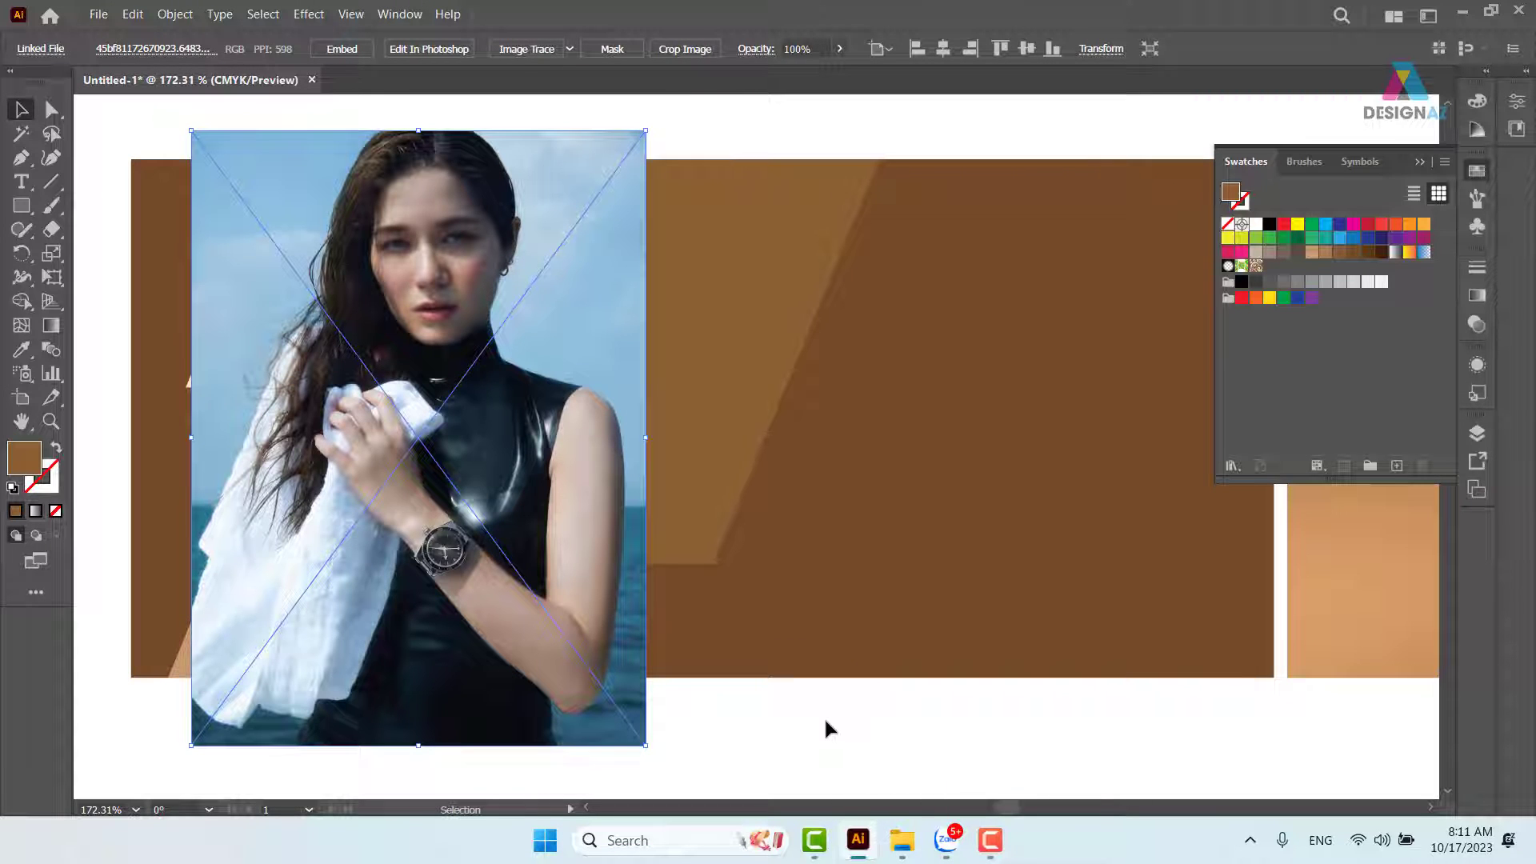
Send the placed photo to the back, behind all the background shapes.
{"action": "left_click", "coordinate": [669, 126]}
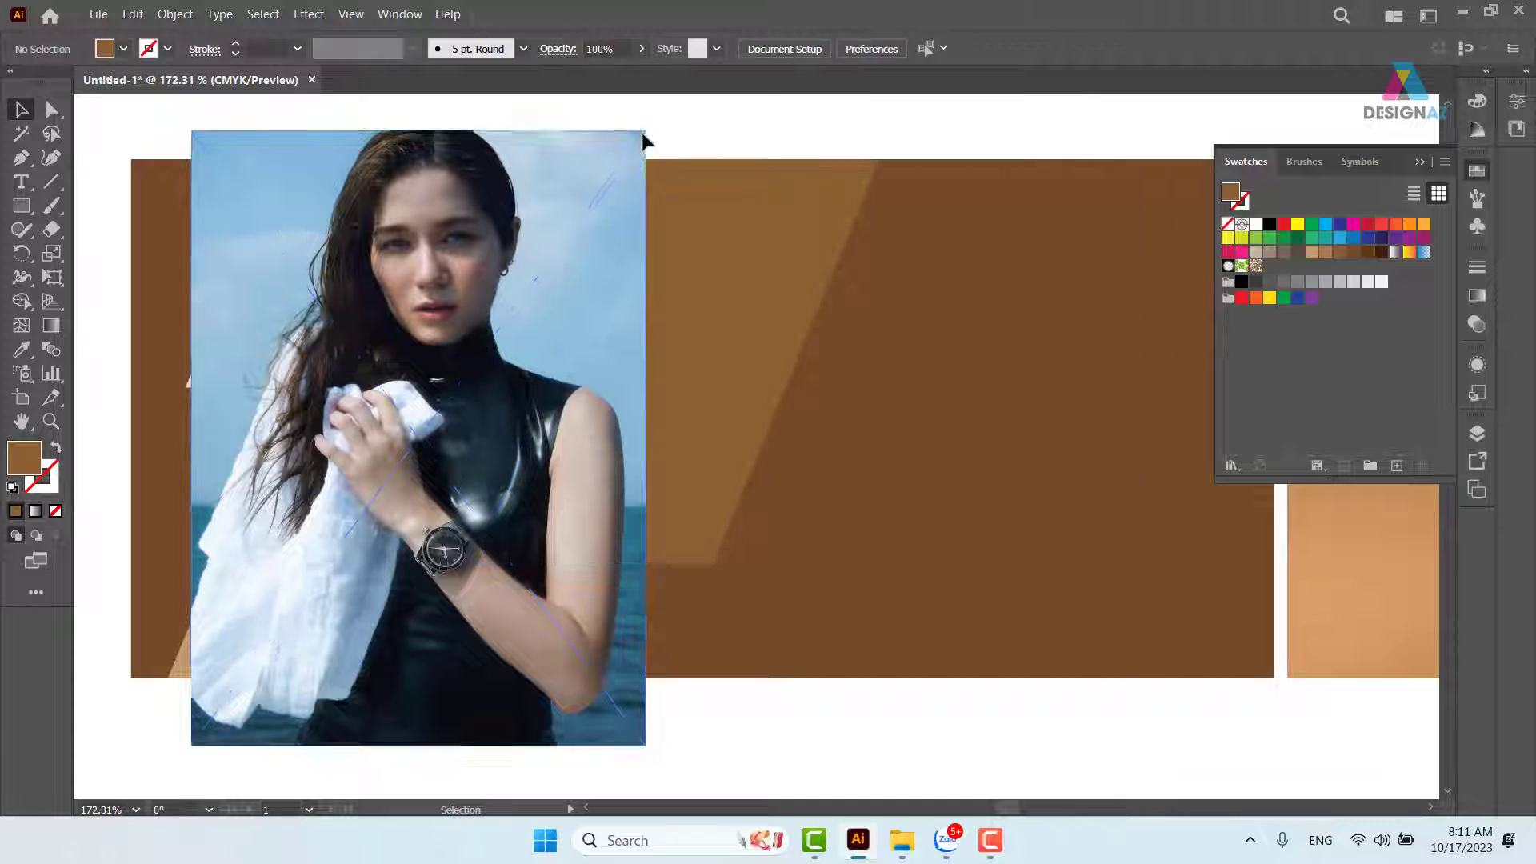
{"action": "left_click", "coordinate": [613, 134]}
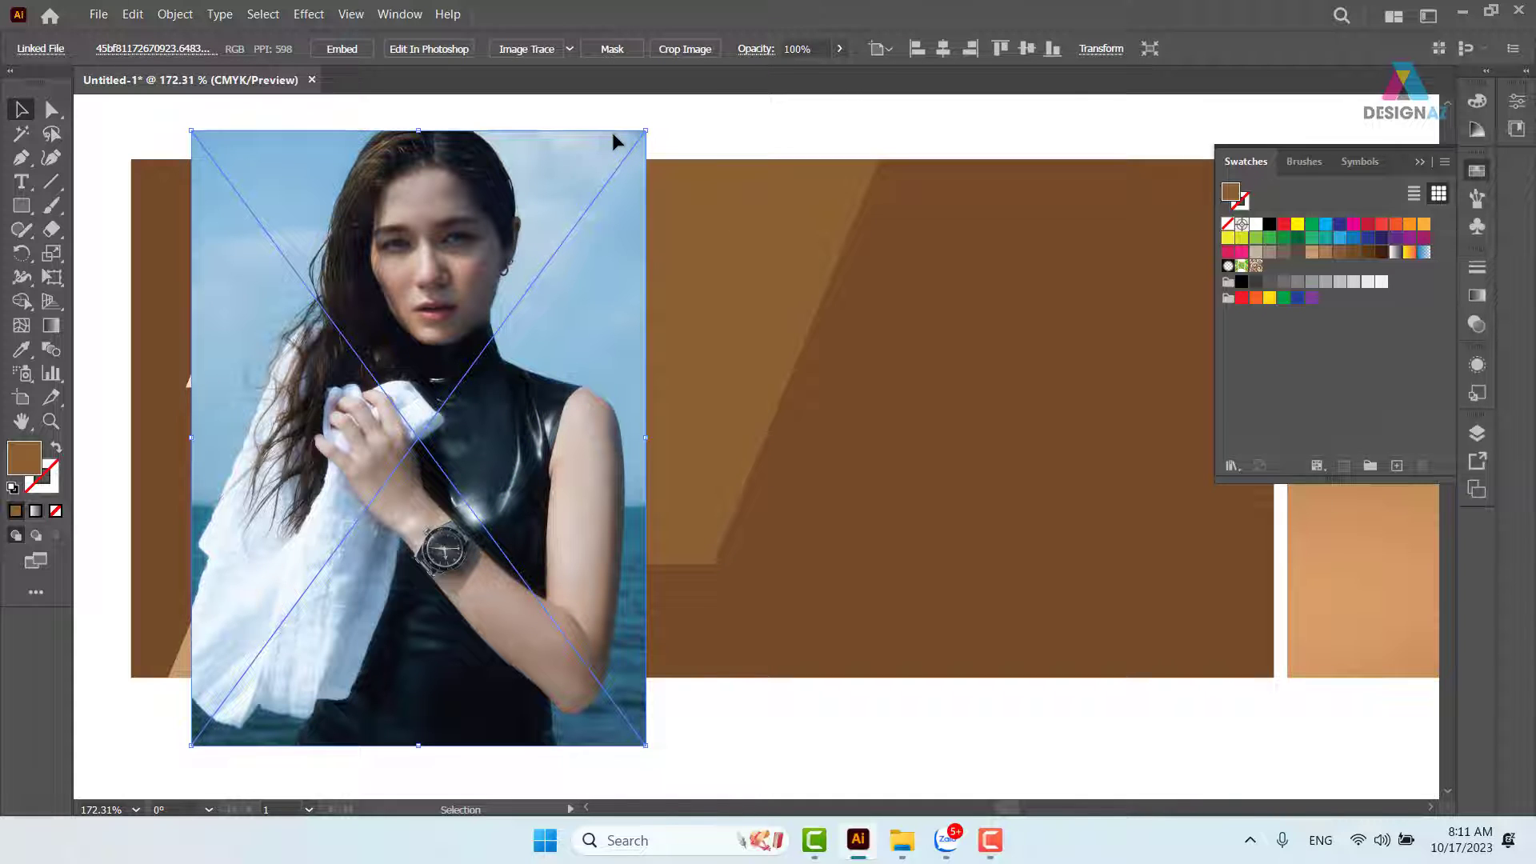
{"action": "key", "text": "ctrl"}
{"action": "key", "text": "ctrl+shift+bracketleft"}
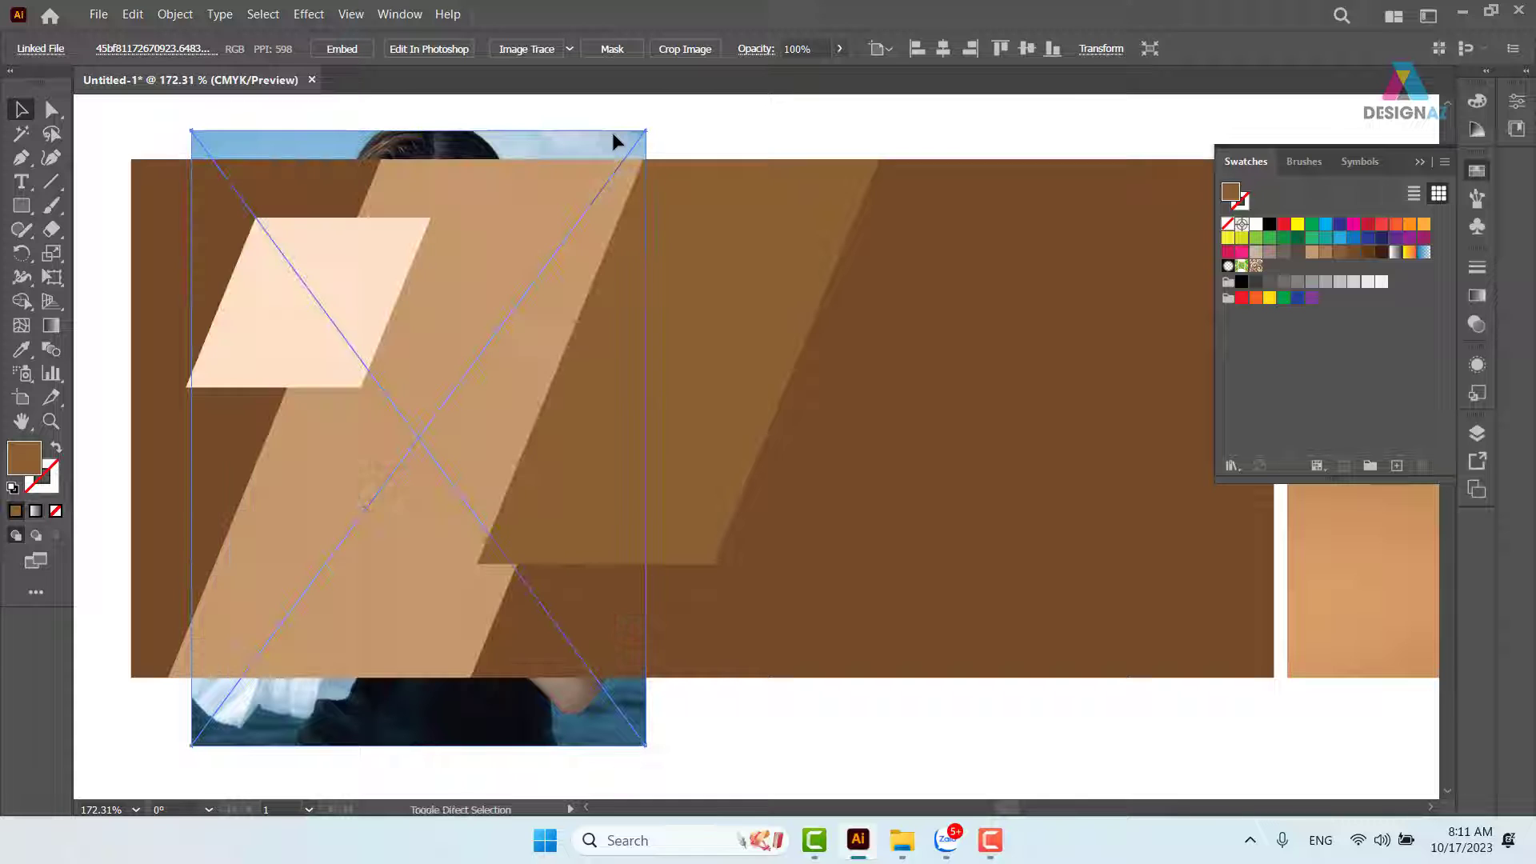
Clip the photo to the tan slanted strip with a clipping mask, keeping both at their original position.
{"action": "left_click", "coordinate": [518, 184], "text": "shift"}
{"action": "left_click_drag", "start_coordinate": [450, 202], "coordinate": [727, 144]}
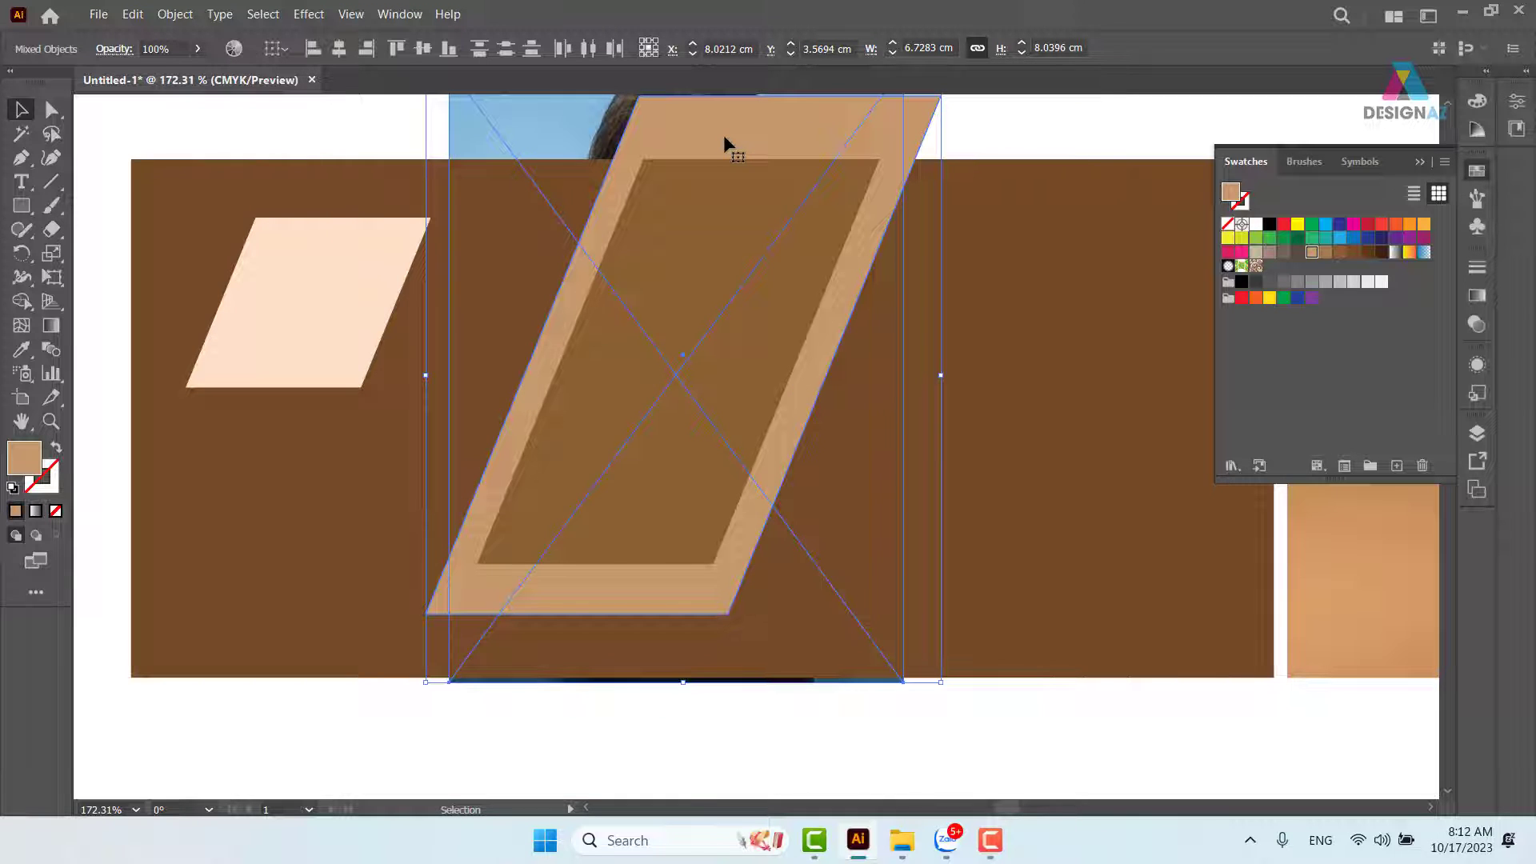
{"action": "key", "text": "ctrl+z"}
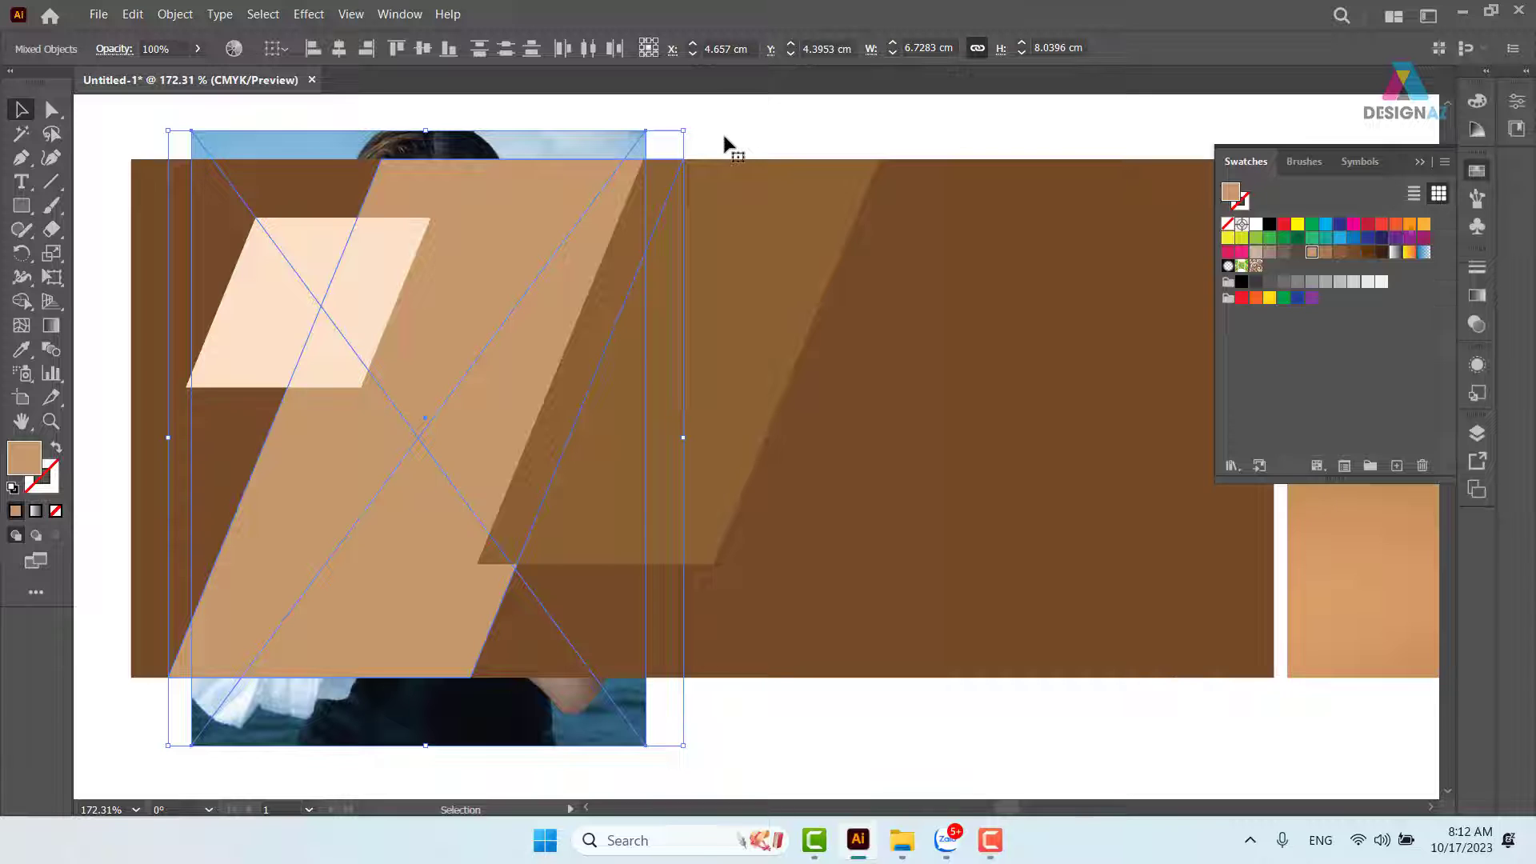
{"action": "right_click", "coordinate": [511, 197]}
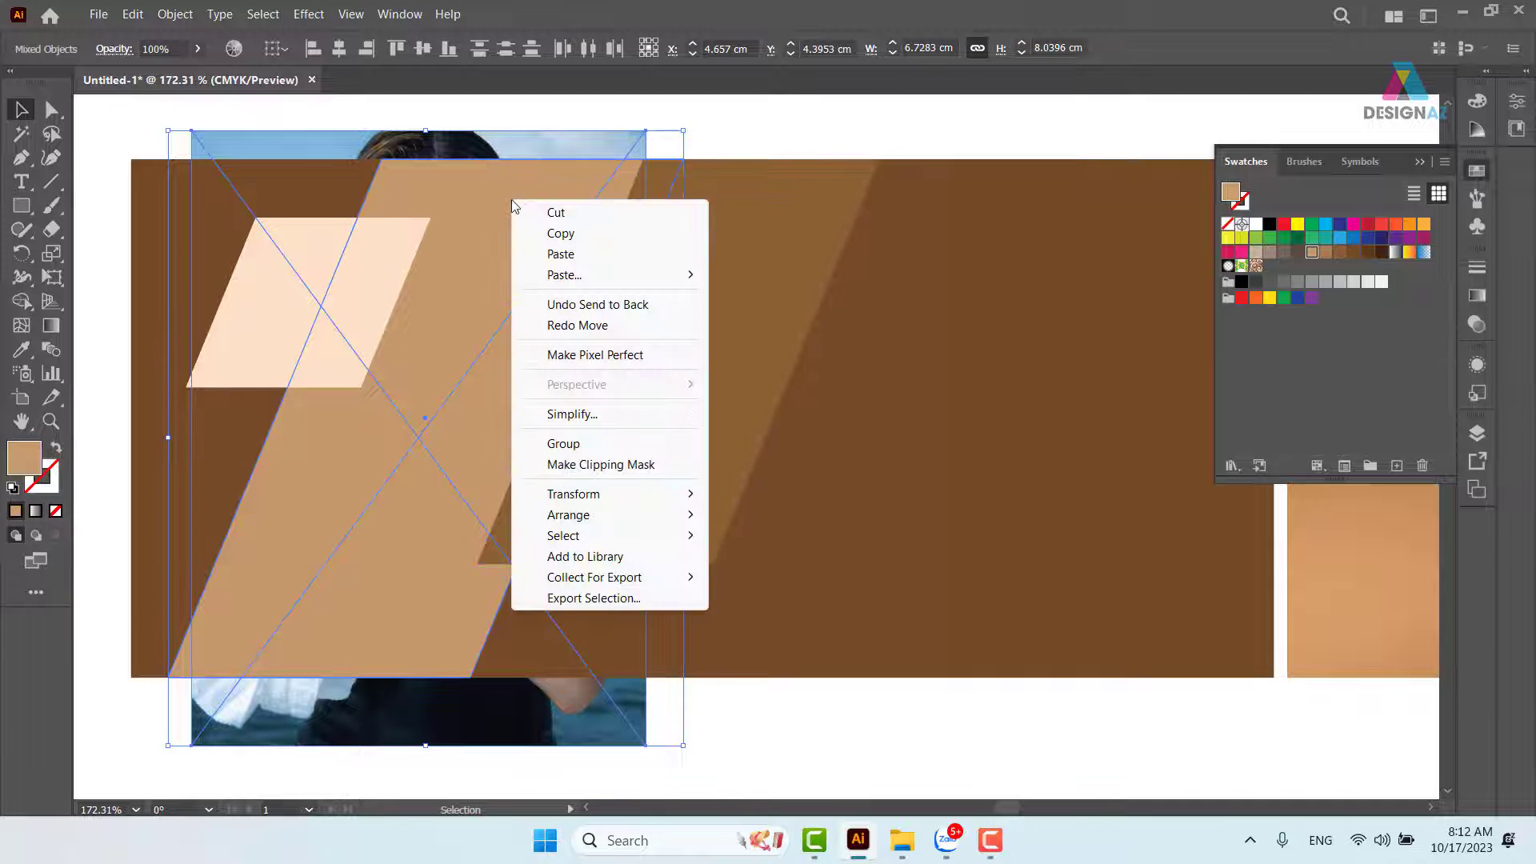
{"action": "left_click", "coordinate": [638, 466]}
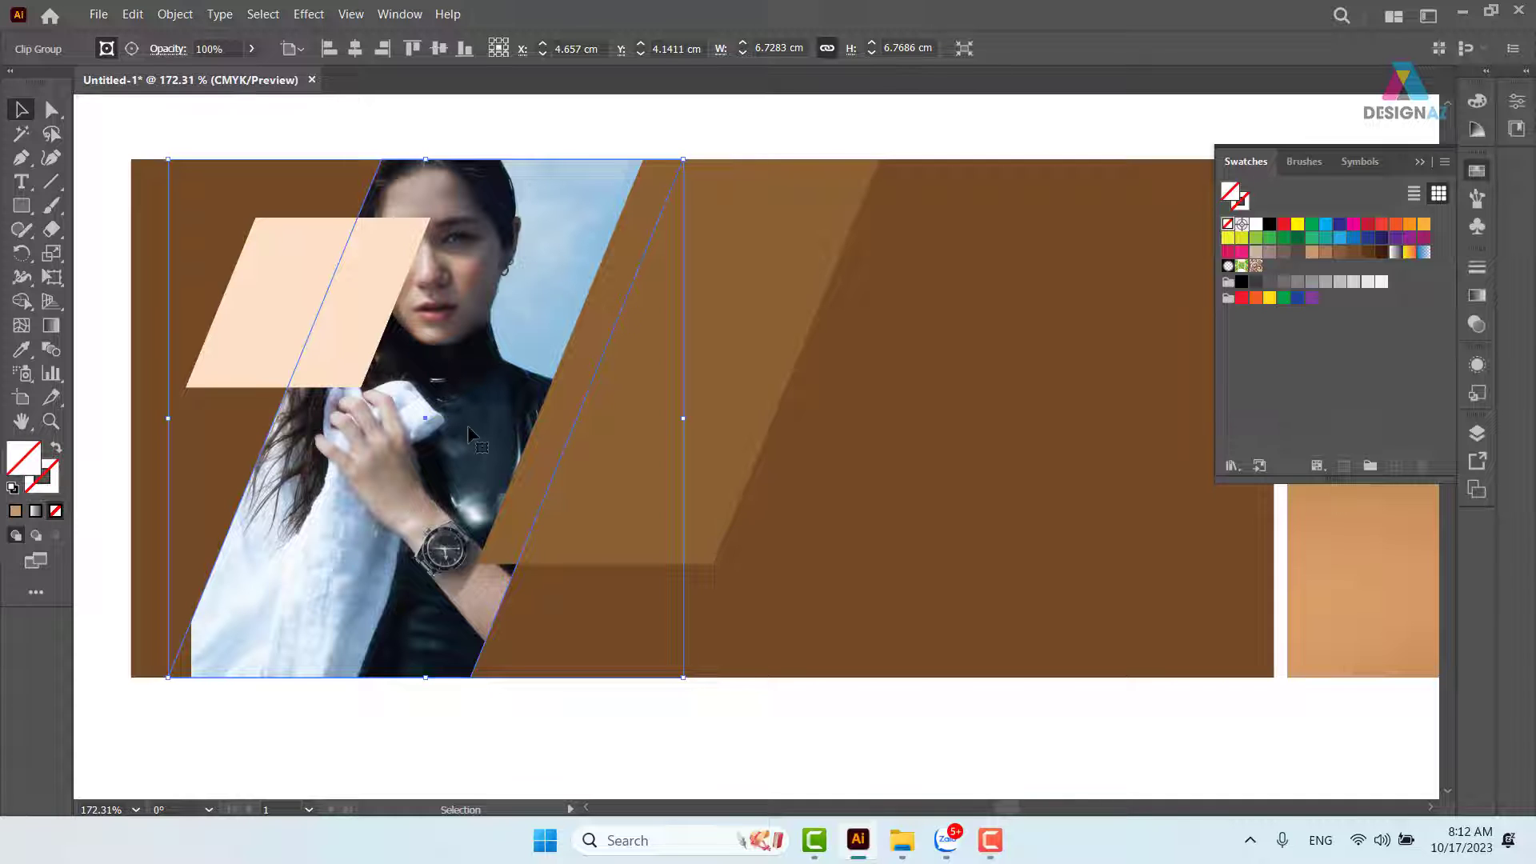
Move the peach parallelogram lower and slightly left over the photo's left edge, and scale it down a little.
{"action": "left_click", "coordinate": [602, 110]}
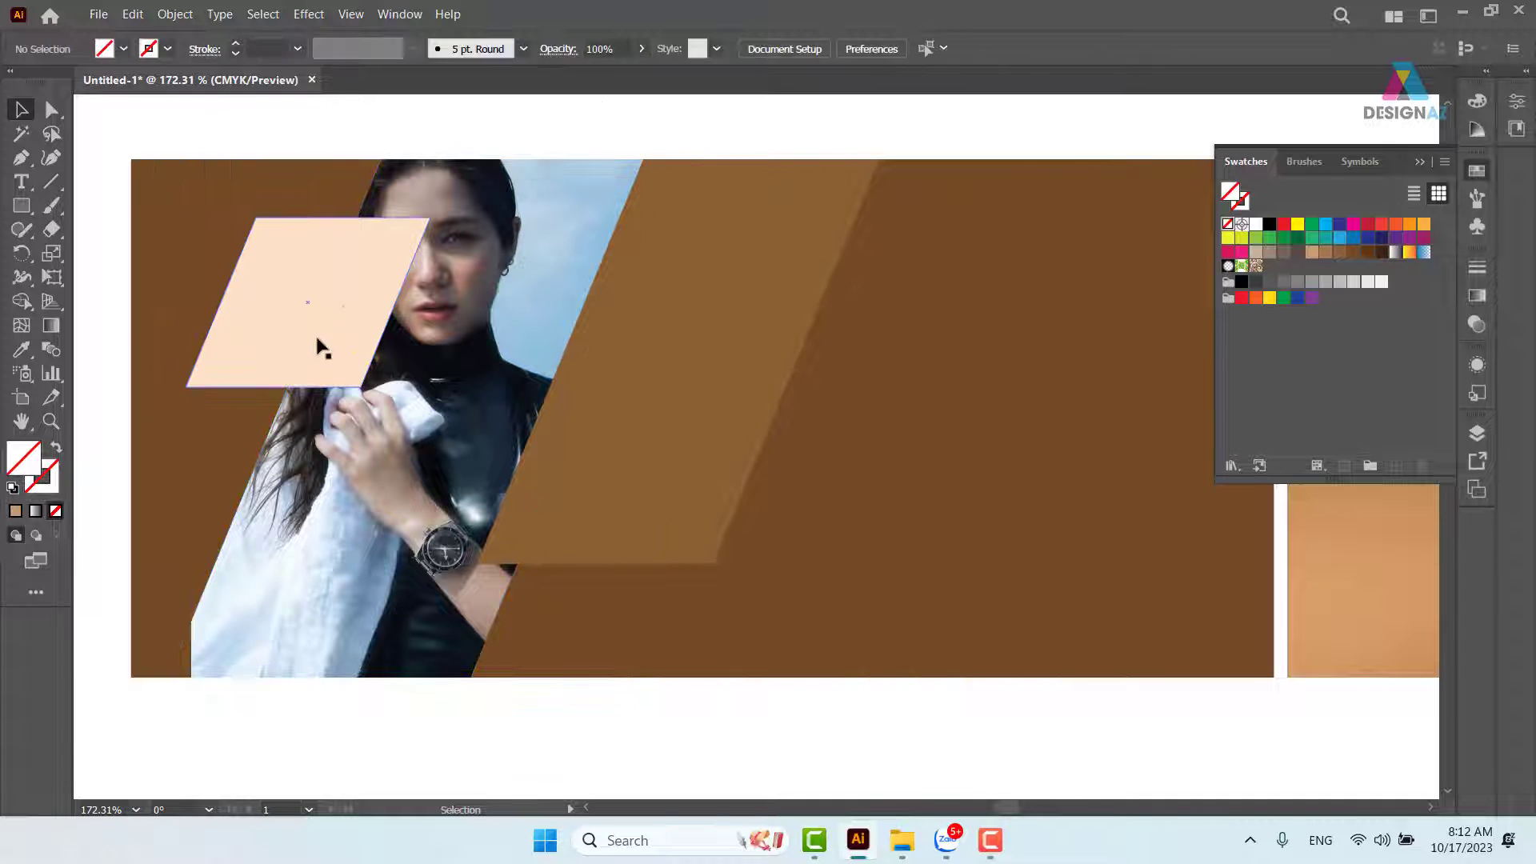
{"action": "left_click", "coordinate": [344, 308]}
{"action": "left_click_drag", "start_coordinate": [356, 288], "coordinate": [307, 358]}
{"action": "left_click_drag", "start_coordinate": [138, 462], "coordinate": [164, 445]}
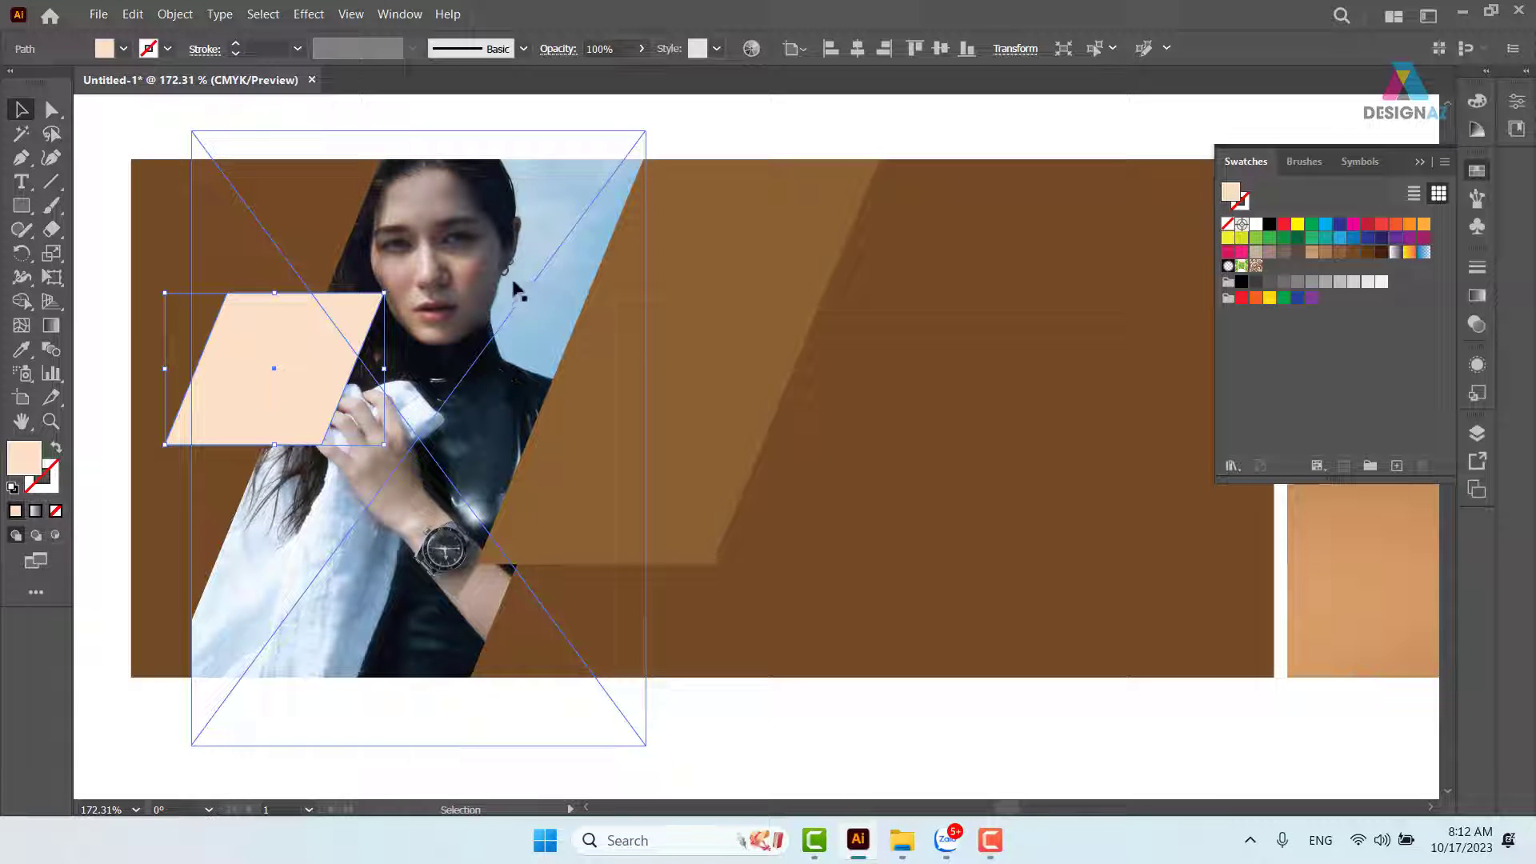
{"action": "left_click", "coordinate": [665, 123]}
Shift the photo left inside its clipping mask so it fills the slanted strip's lower-left corner.
{"action": "left_click", "coordinate": [283, 601]}
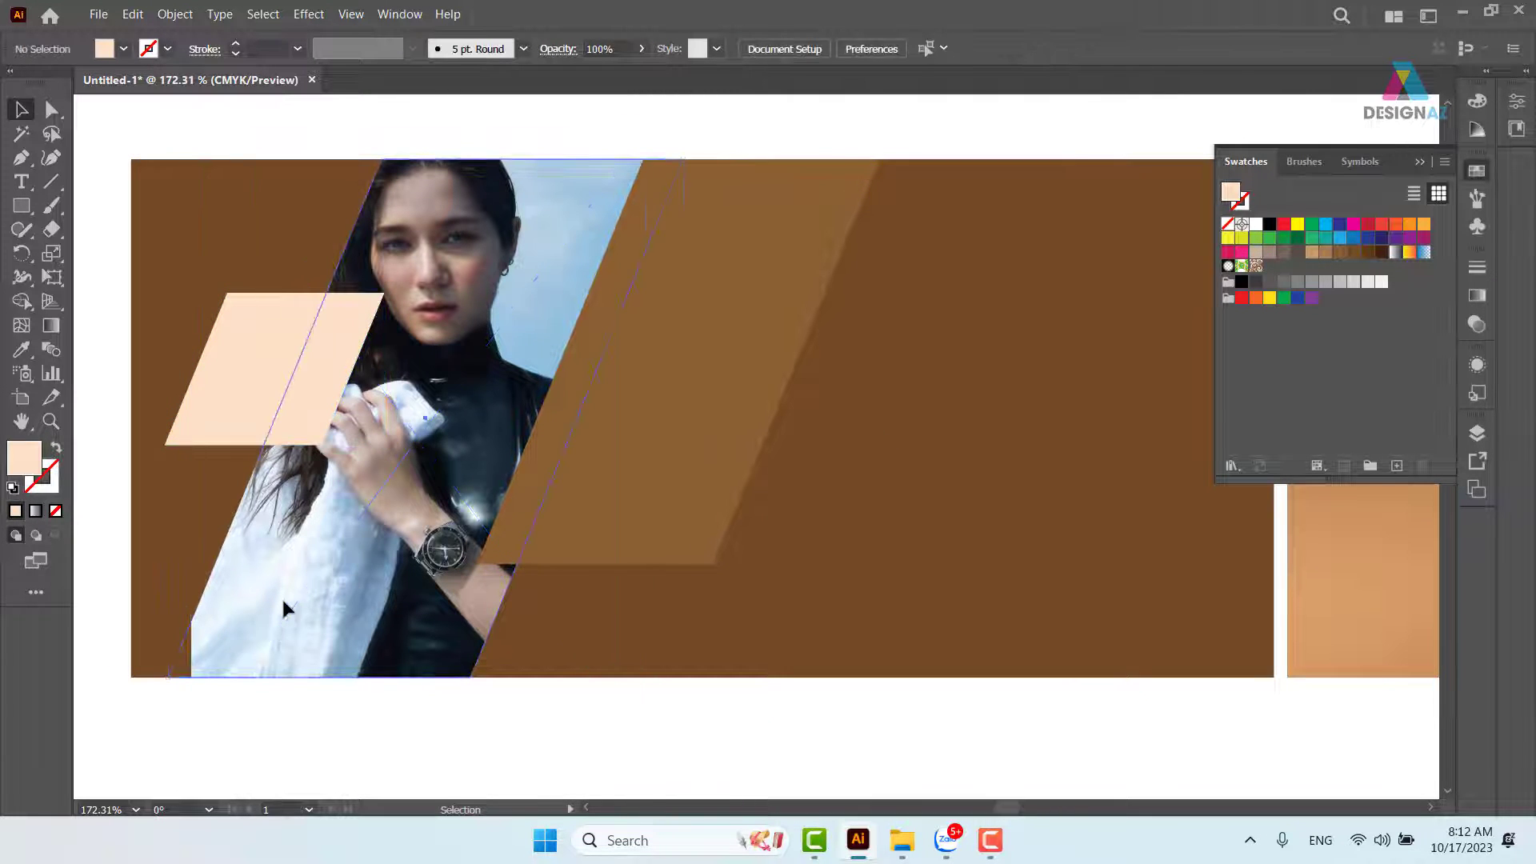
{"action": "left_click_drag", "start_coordinate": [430, 612], "coordinate": [714, 517]}
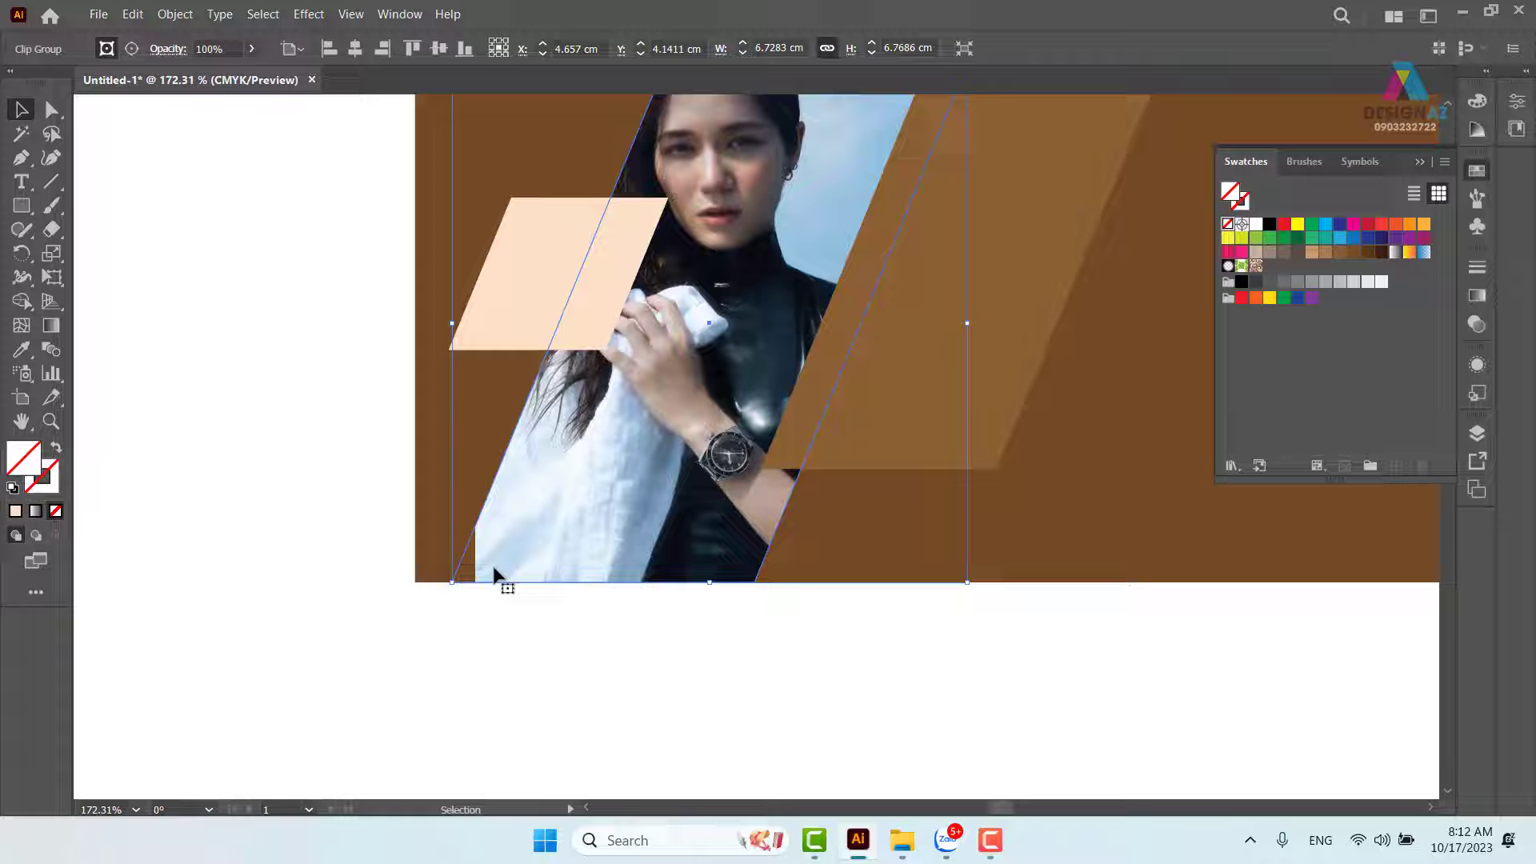
{"action": "double_click", "coordinate": [622, 484]}
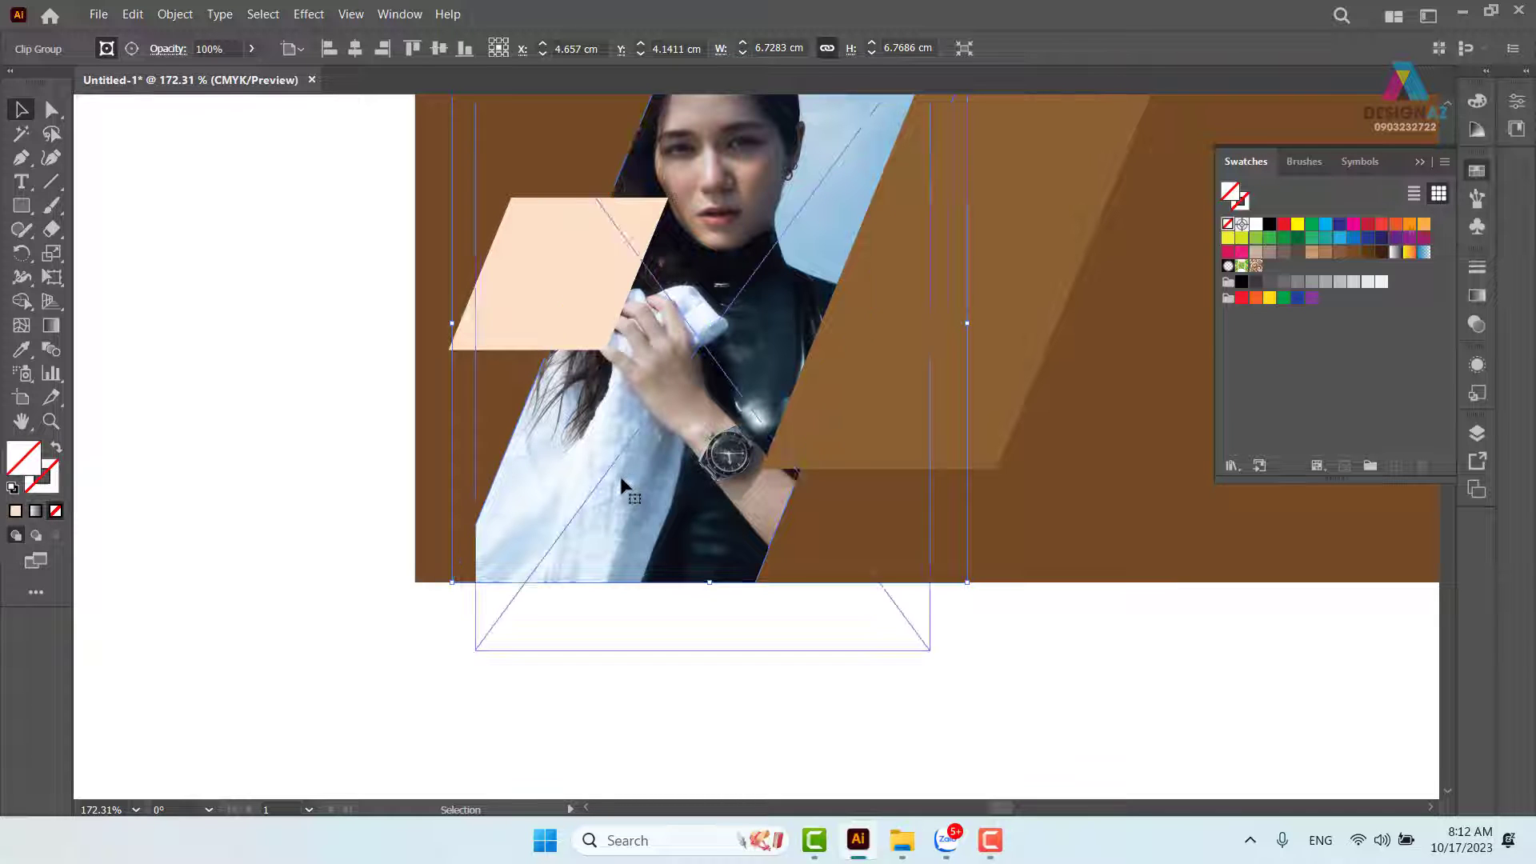
{"action": "left_click_drag", "start_coordinate": [626, 490], "coordinate": [591, 487]}
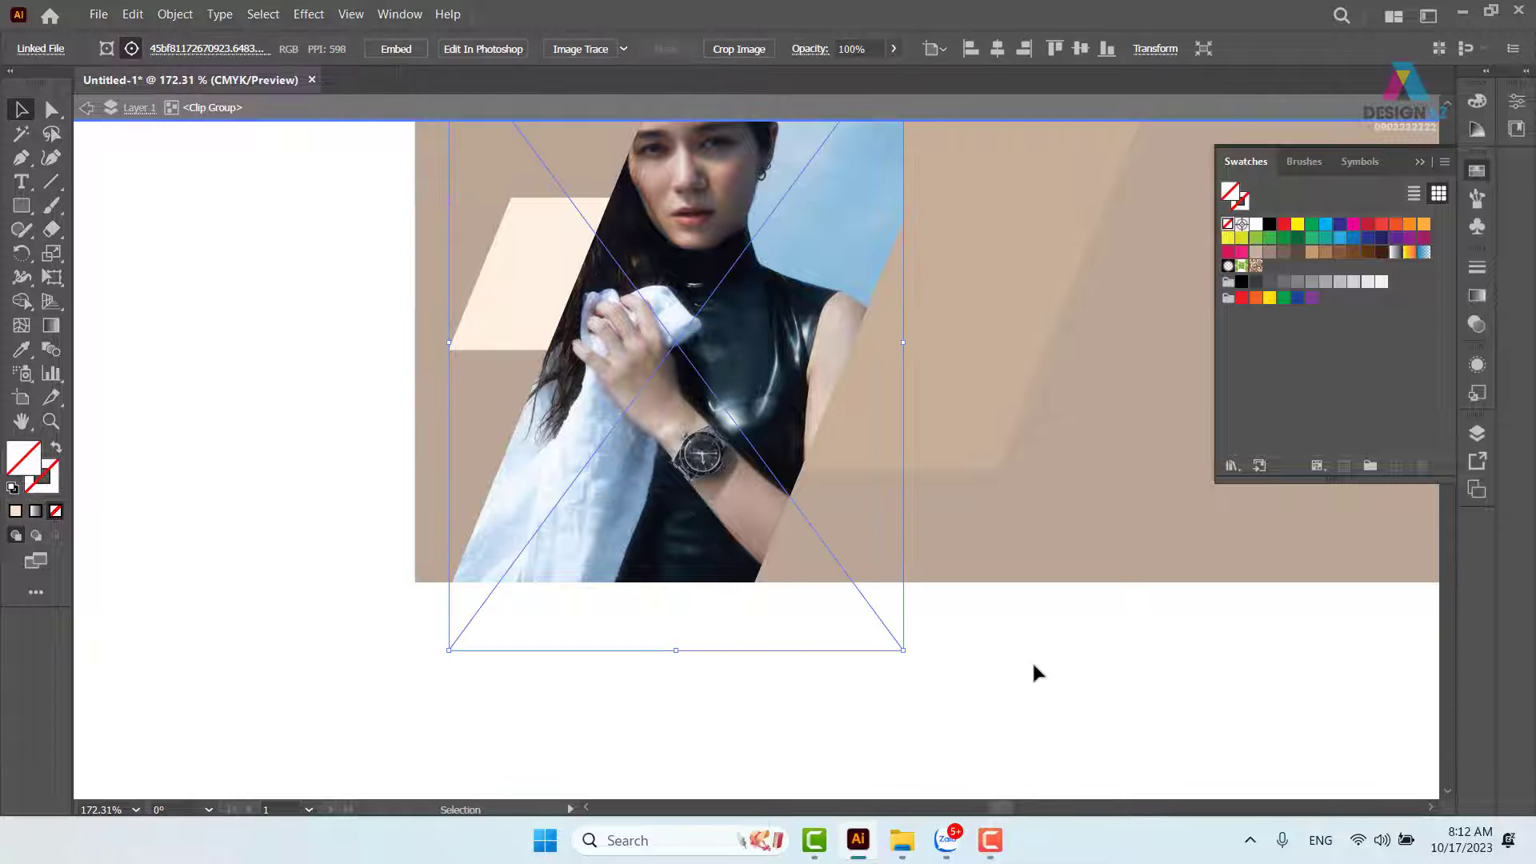
{"action": "double_click", "coordinate": [1036, 664]}
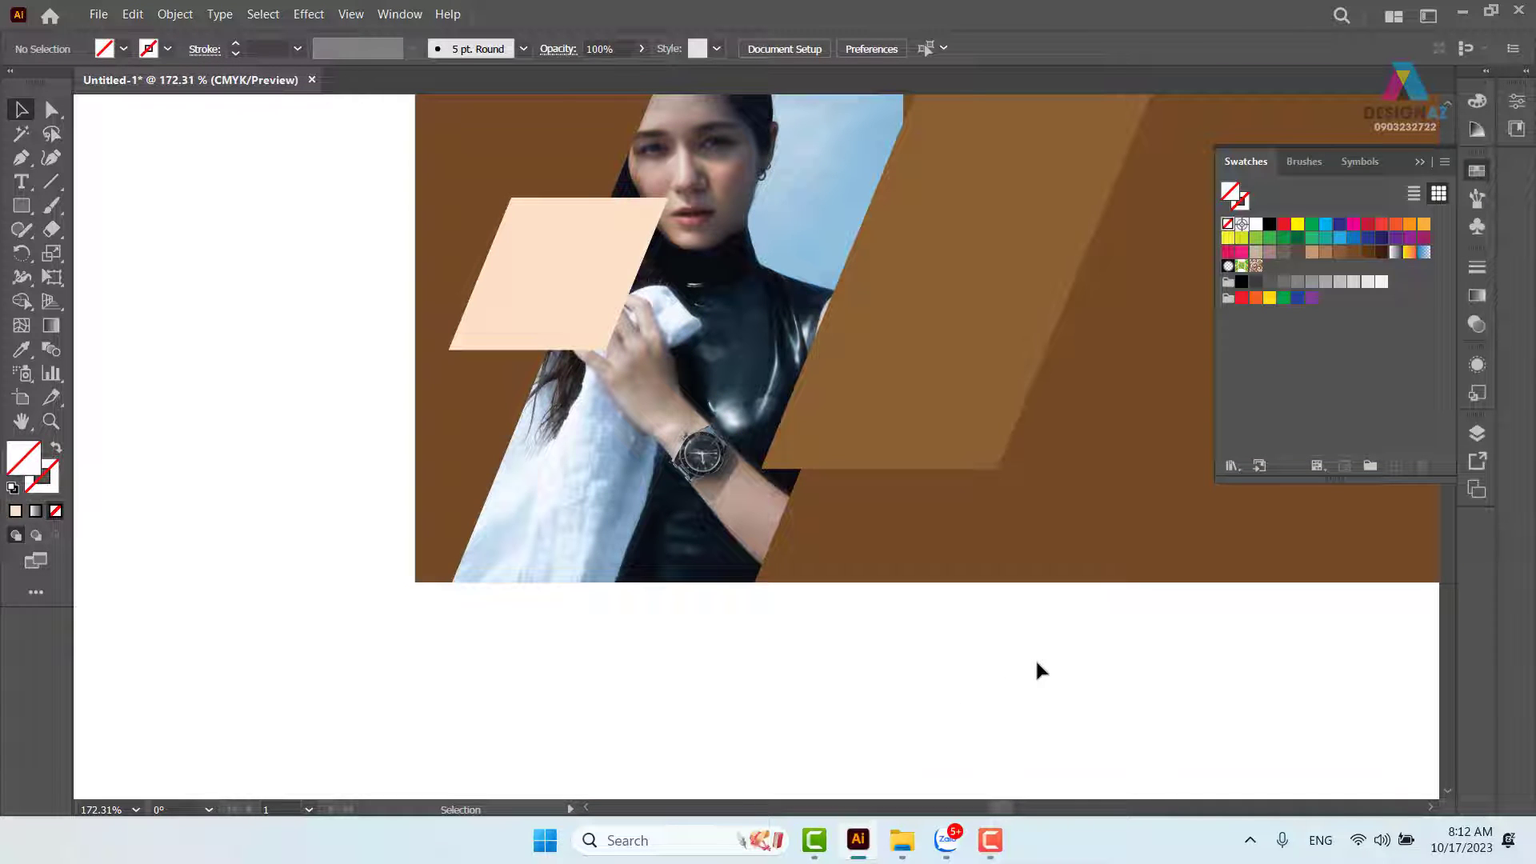
Enlarge the photo inside its clipping mask and reposition it to cover the full slanted strip, including the upper-right corner.
{"action": "key", "text": "space"}
{"action": "left_click_drag", "start_coordinate": [930, 498], "coordinate": [711, 557]}
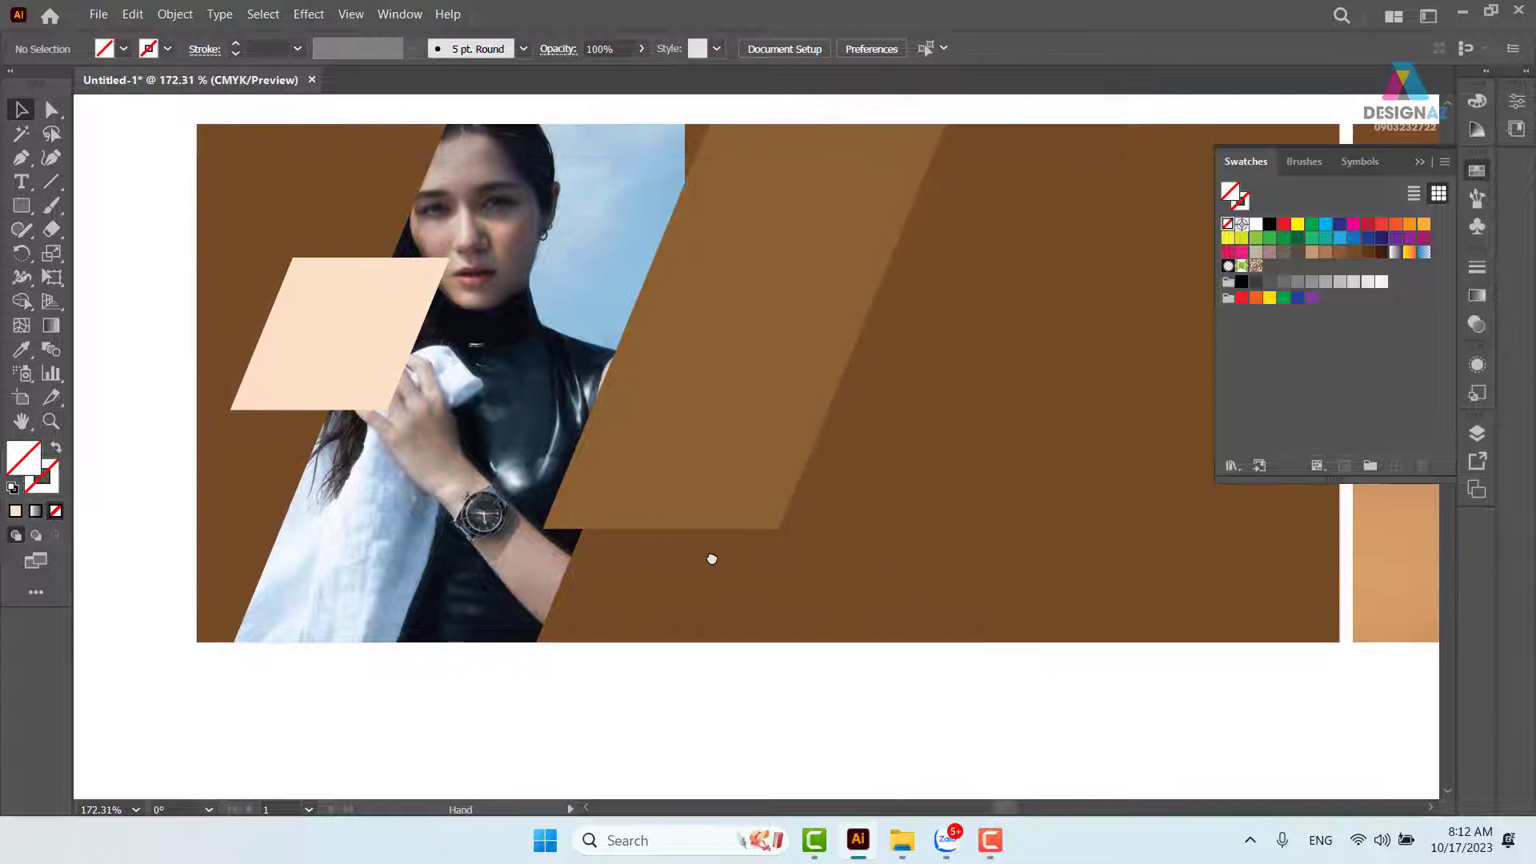
{"action": "double_click", "coordinate": [583, 226]}
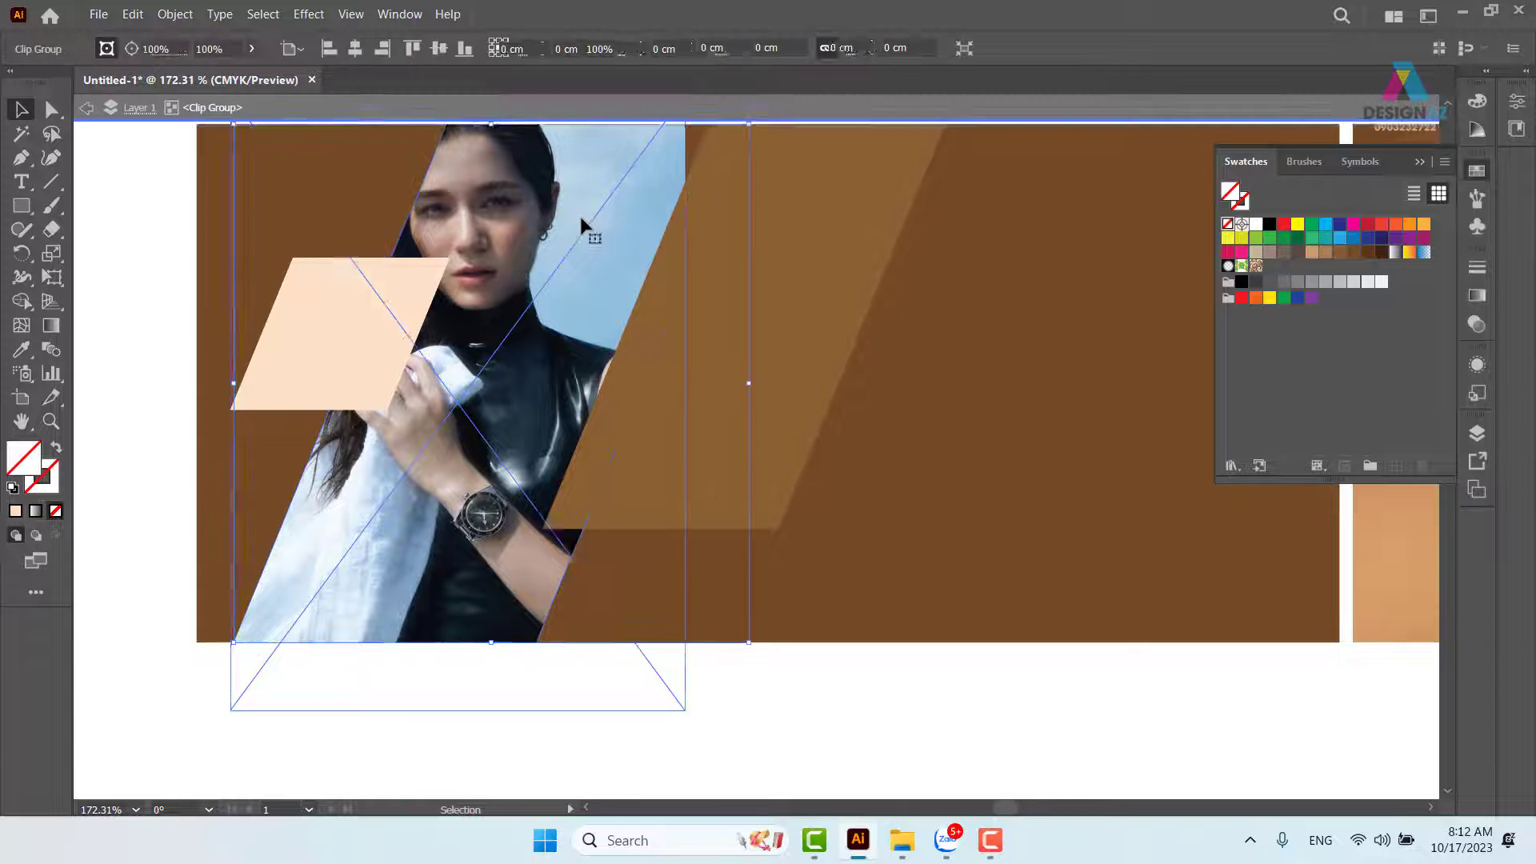
{"action": "left_click_drag", "start_coordinate": [609, 249], "coordinate": [524, 312]}
{"action": "left_click", "coordinate": [516, 296]}
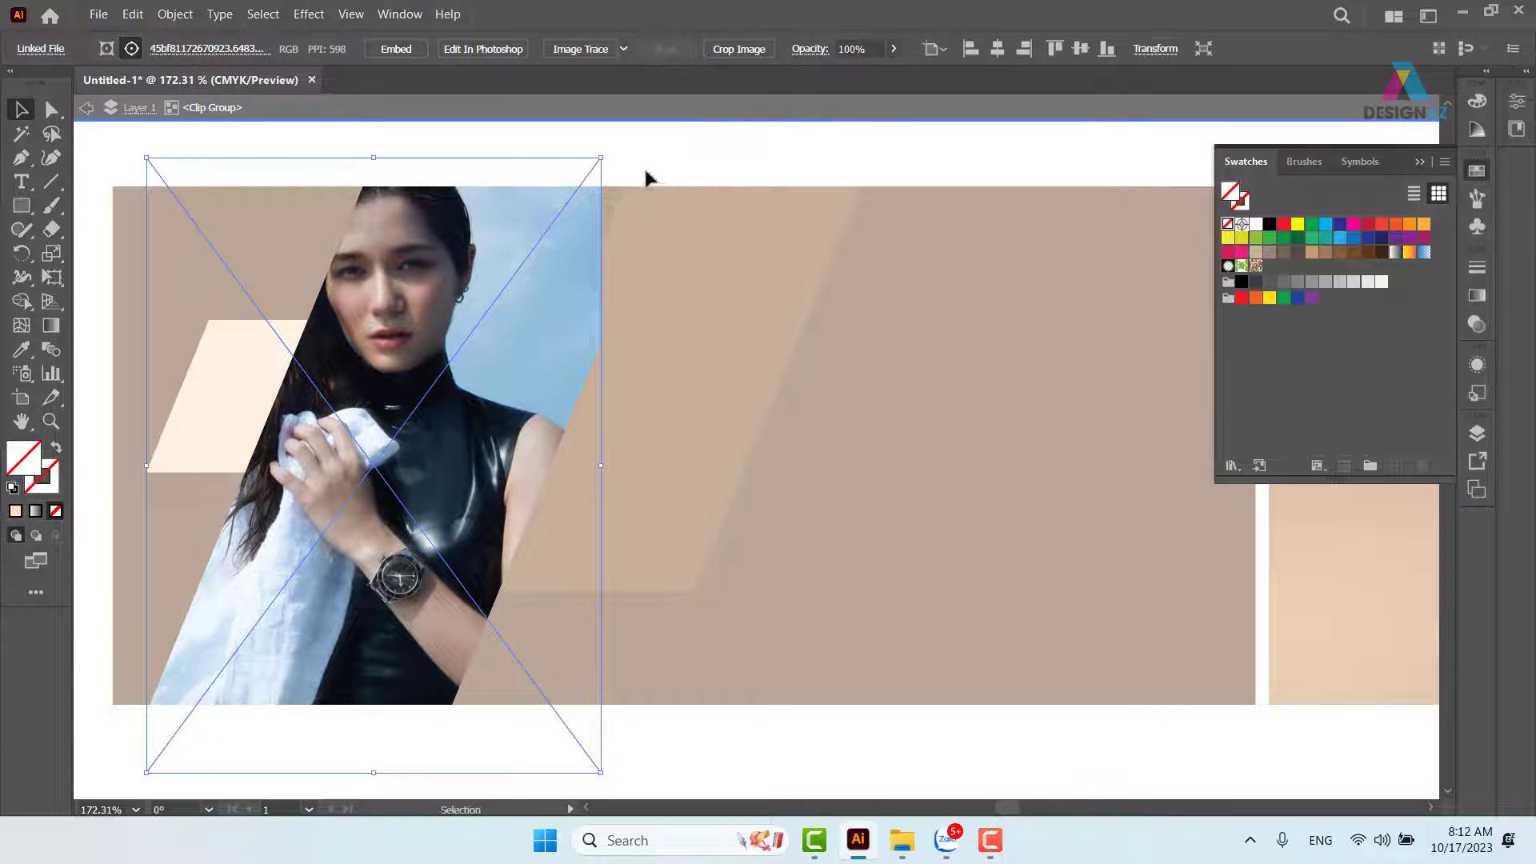
{"action": "left_click_drag", "start_coordinate": [601, 157], "coordinate": [638, 128]}
{"action": "left_click_drag", "start_coordinate": [501, 320], "coordinate": [496, 344]}
{"action": "left_click_drag", "start_coordinate": [627, 159], "coordinate": [665, 291]}
{"action": "scroll", "coordinate": [631, 391], "scroll_direction": "up", "scroll_amount": 5}
{"action": "scroll", "coordinate": [631, 392], "scroll_direction": "left", "scroll_amount": 2}
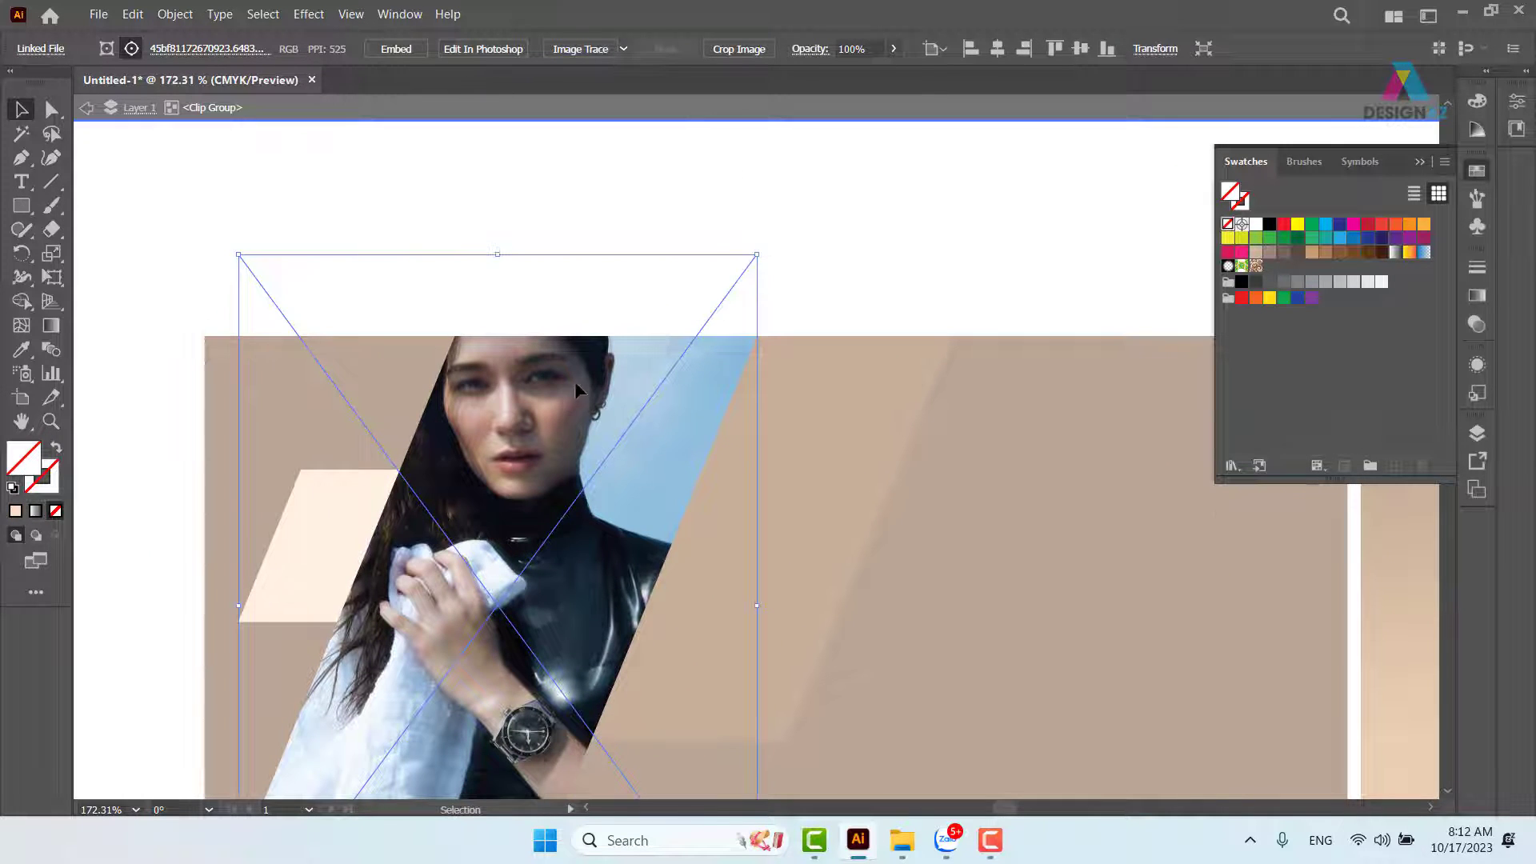
{"action": "left_click_drag", "start_coordinate": [575, 384], "coordinate": [572, 451]}
{"action": "left_click_drag", "start_coordinate": [574, 524], "coordinate": [628, 266]}
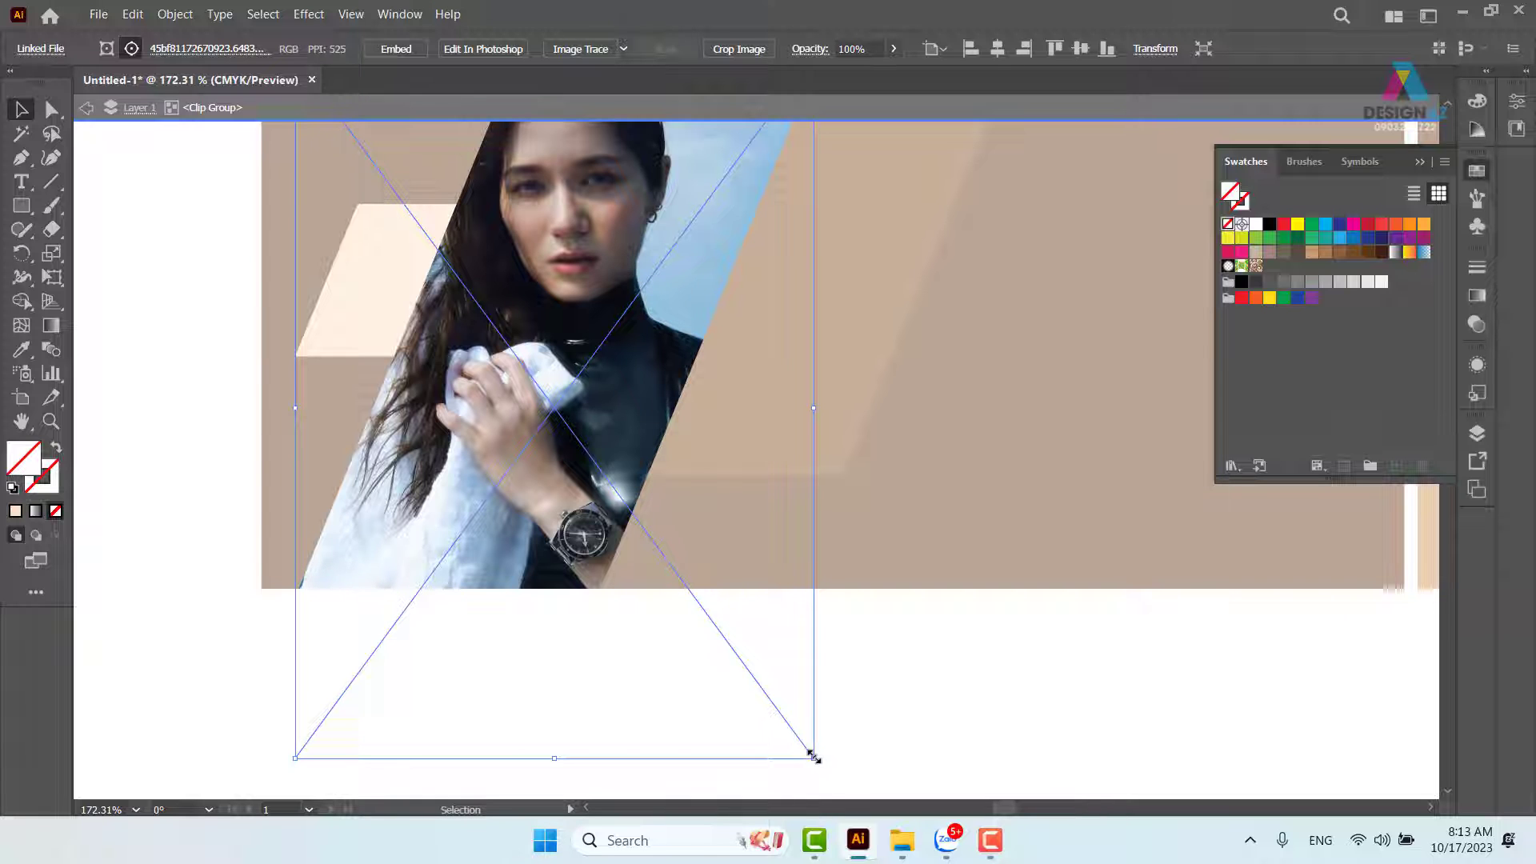
Scale the masked photo back down from its lower-right corner to show more of the model, and leave the clip group.
{"action": "left_click_drag", "start_coordinate": [812, 758], "coordinate": [770, 682]}
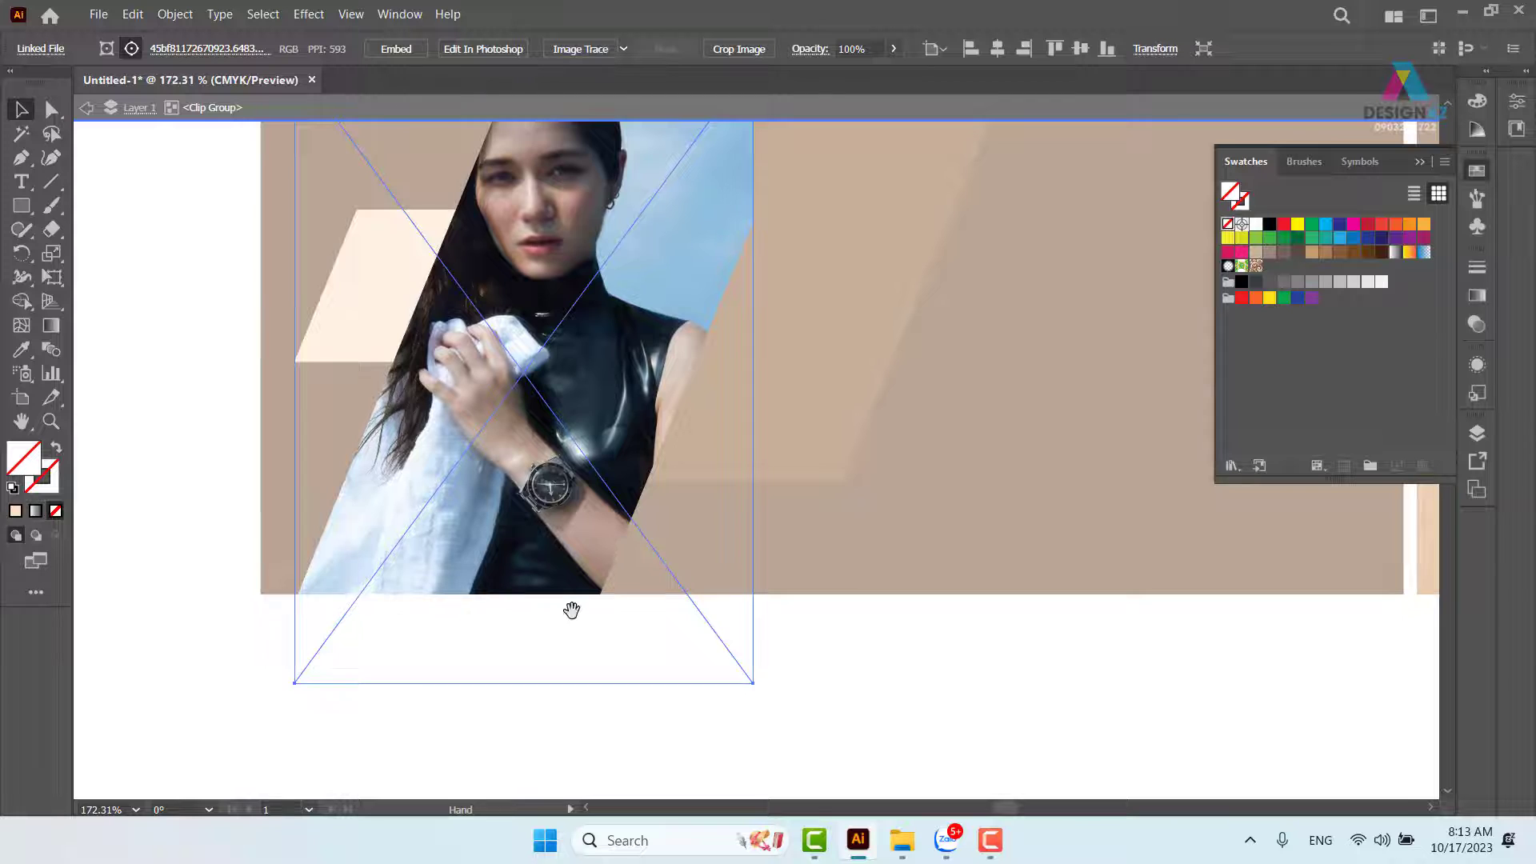
{"action": "left_click_drag", "start_coordinate": [692, 432], "coordinate": [572, 610]}
{"action": "left_click", "coordinate": [746, 228]}
{"action": "left_click_drag", "start_coordinate": [777, 376], "coordinate": [800, 299]}
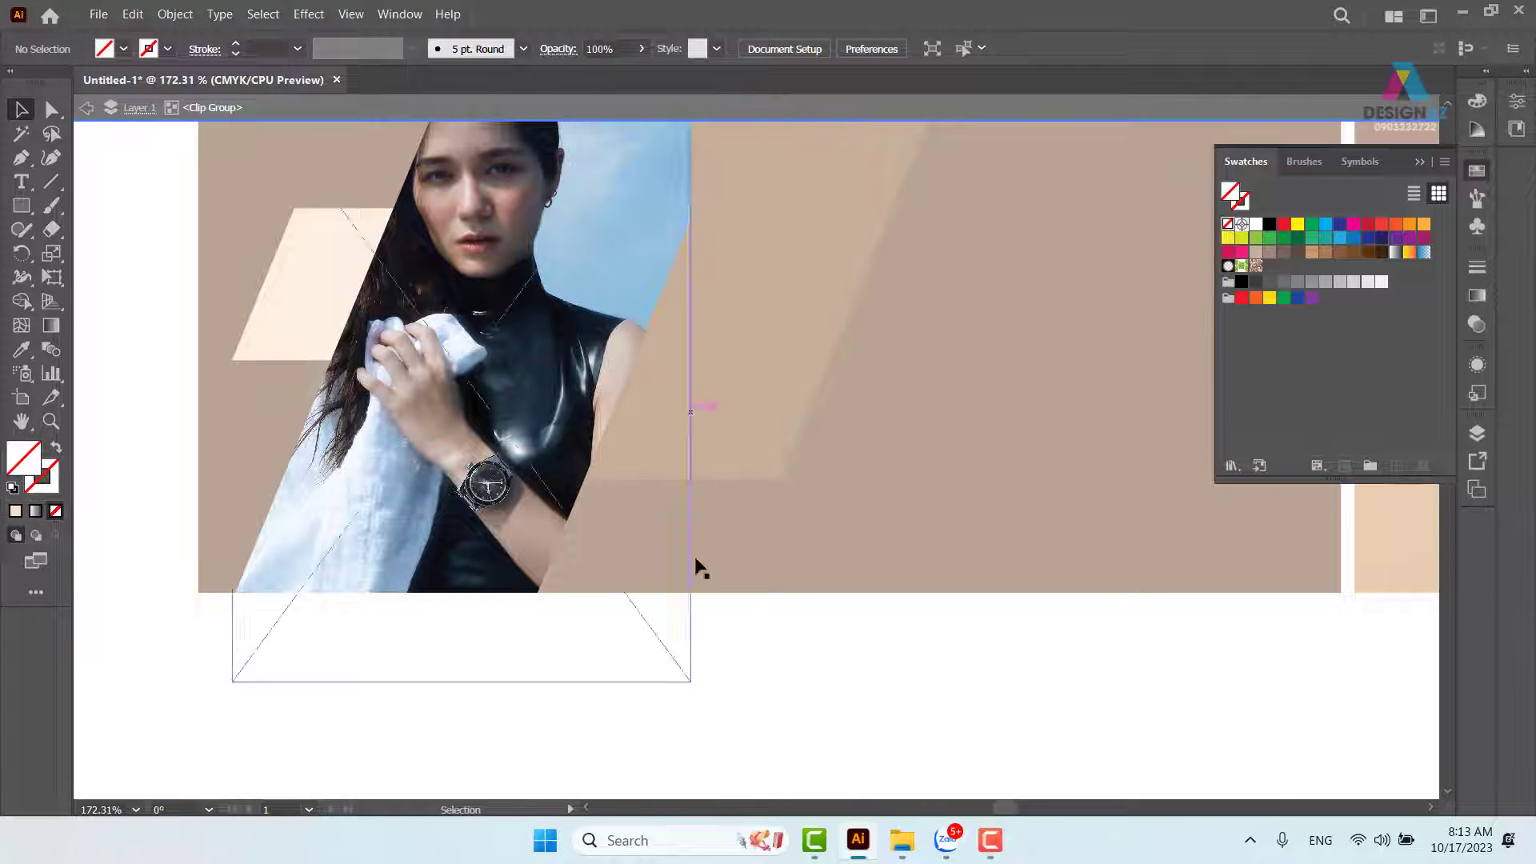
{"action": "double_click", "coordinate": [820, 649]}
{"action": "left_click_drag", "start_coordinate": [692, 293], "coordinate": [690, 346]}
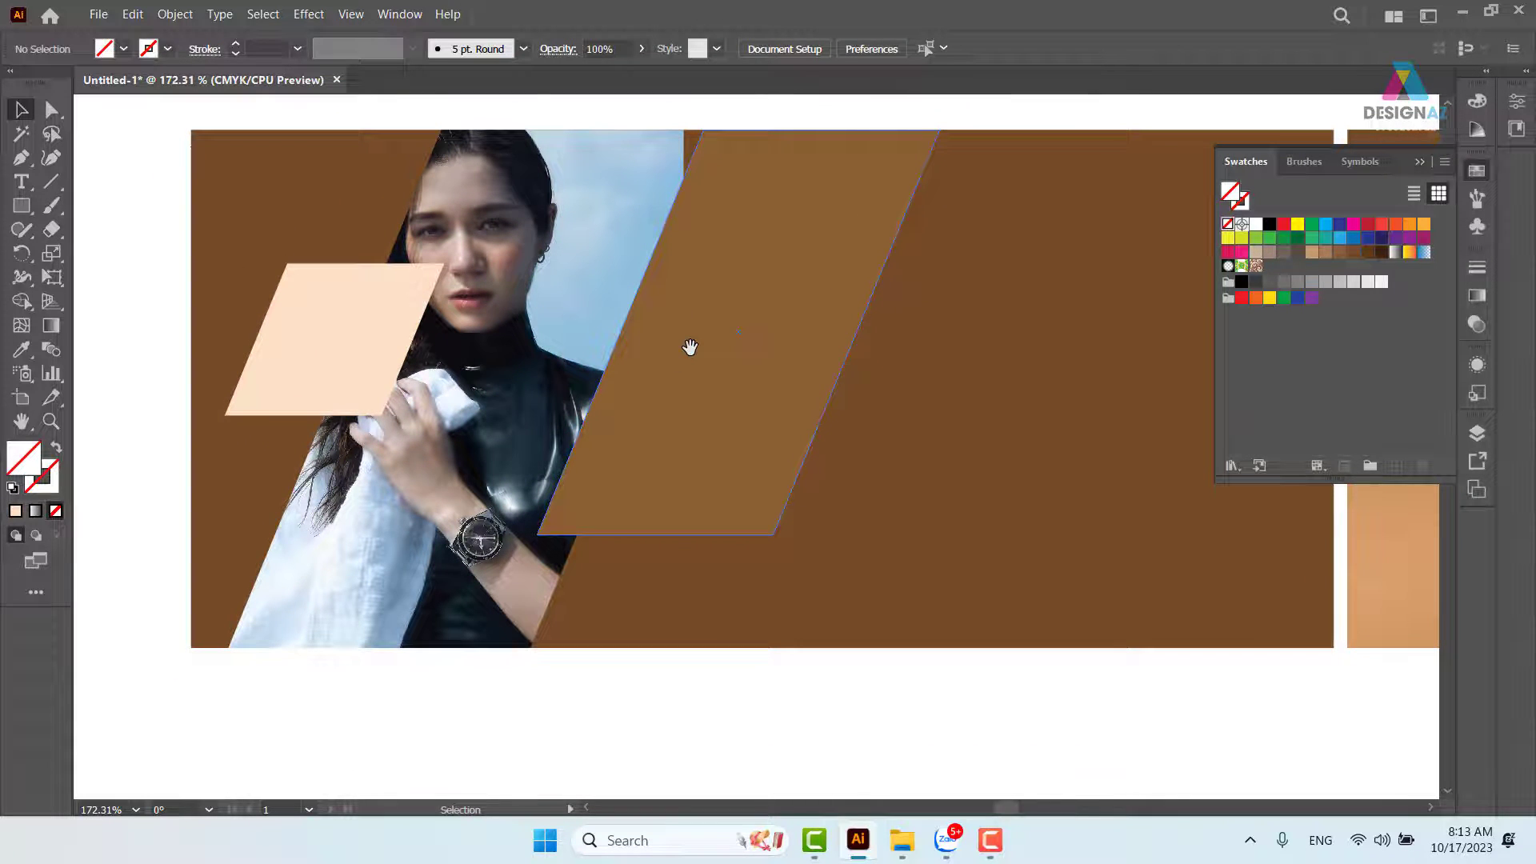
Inside the clip group, add a mirrored copy of the photo against its right edge to extend the sky across the strip.
{"action": "left_click", "coordinate": [542, 309]}
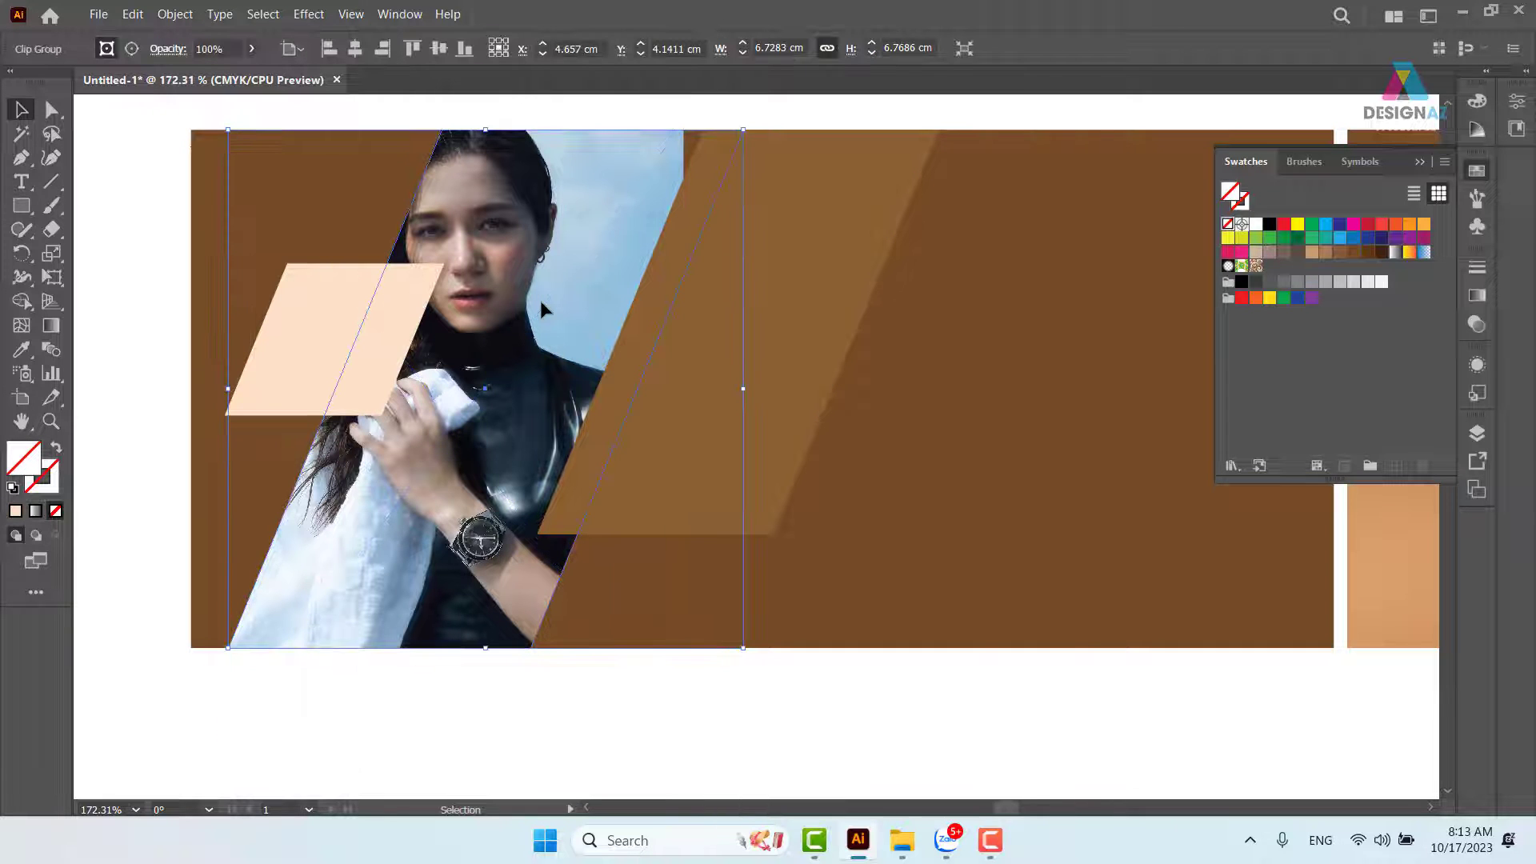
{"action": "double_click", "coordinate": [592, 238]}
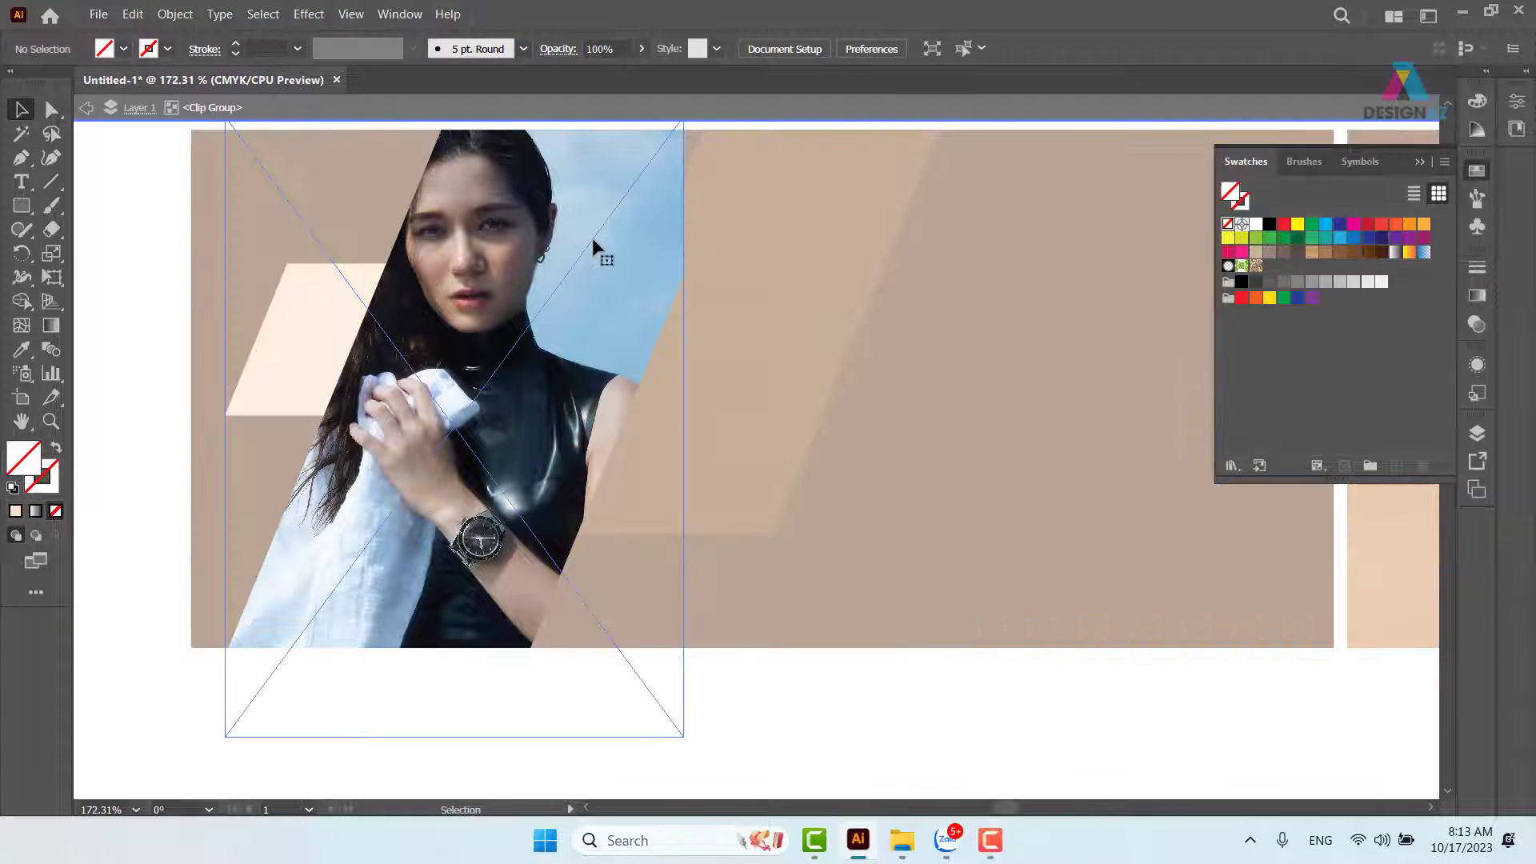
{"action": "key", "text": "ctrl+minus"}
{"action": "left_click", "coordinate": [600, 326]}
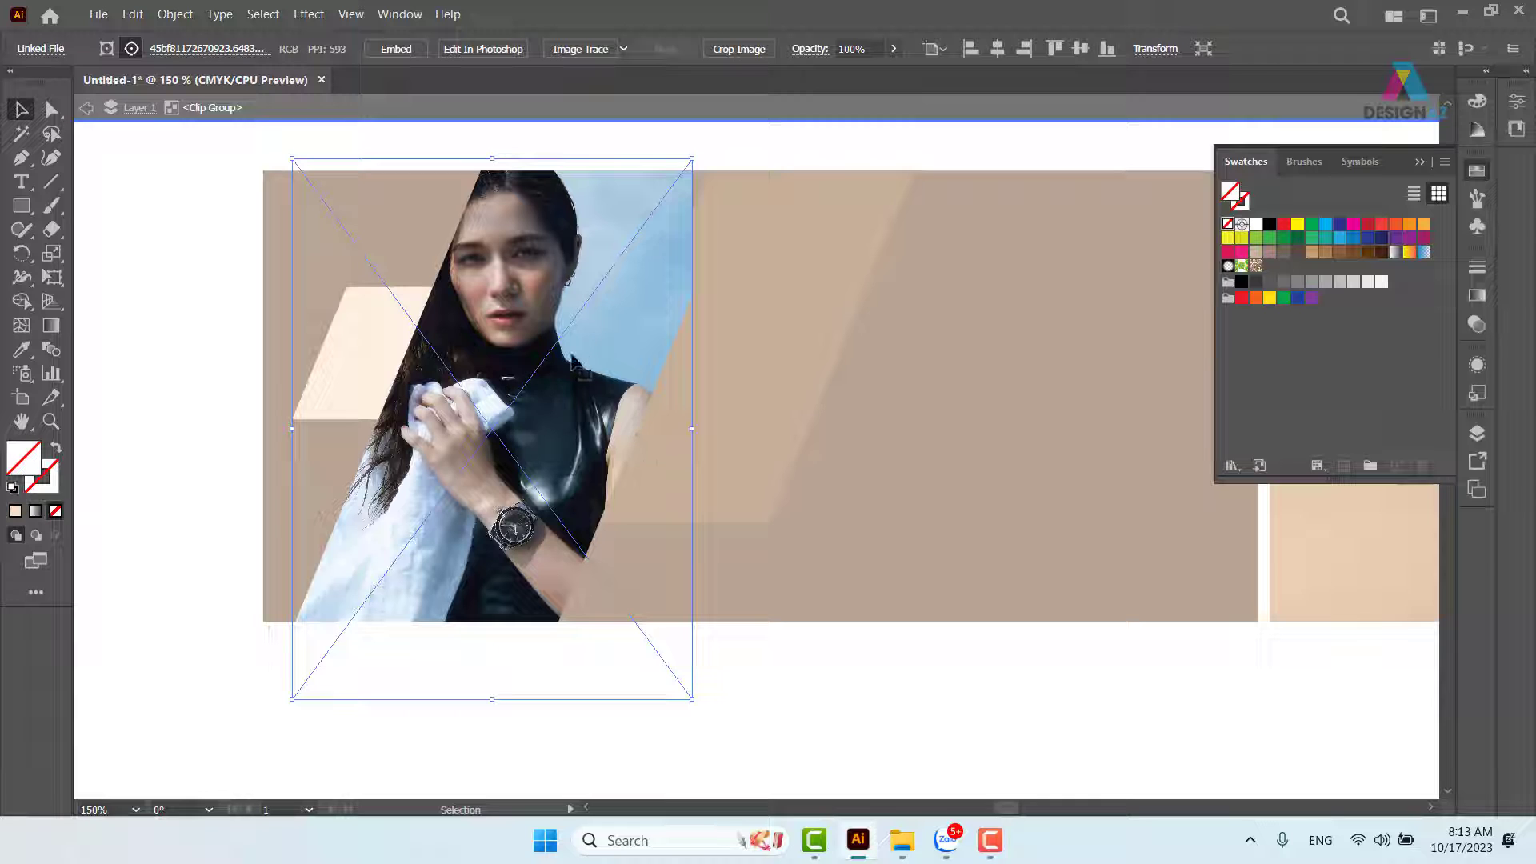
{"action": "key", "text": "ctrl"}
{"action": "left_click_drag", "start_coordinate": [297, 428], "coordinate": [1088, 428]}
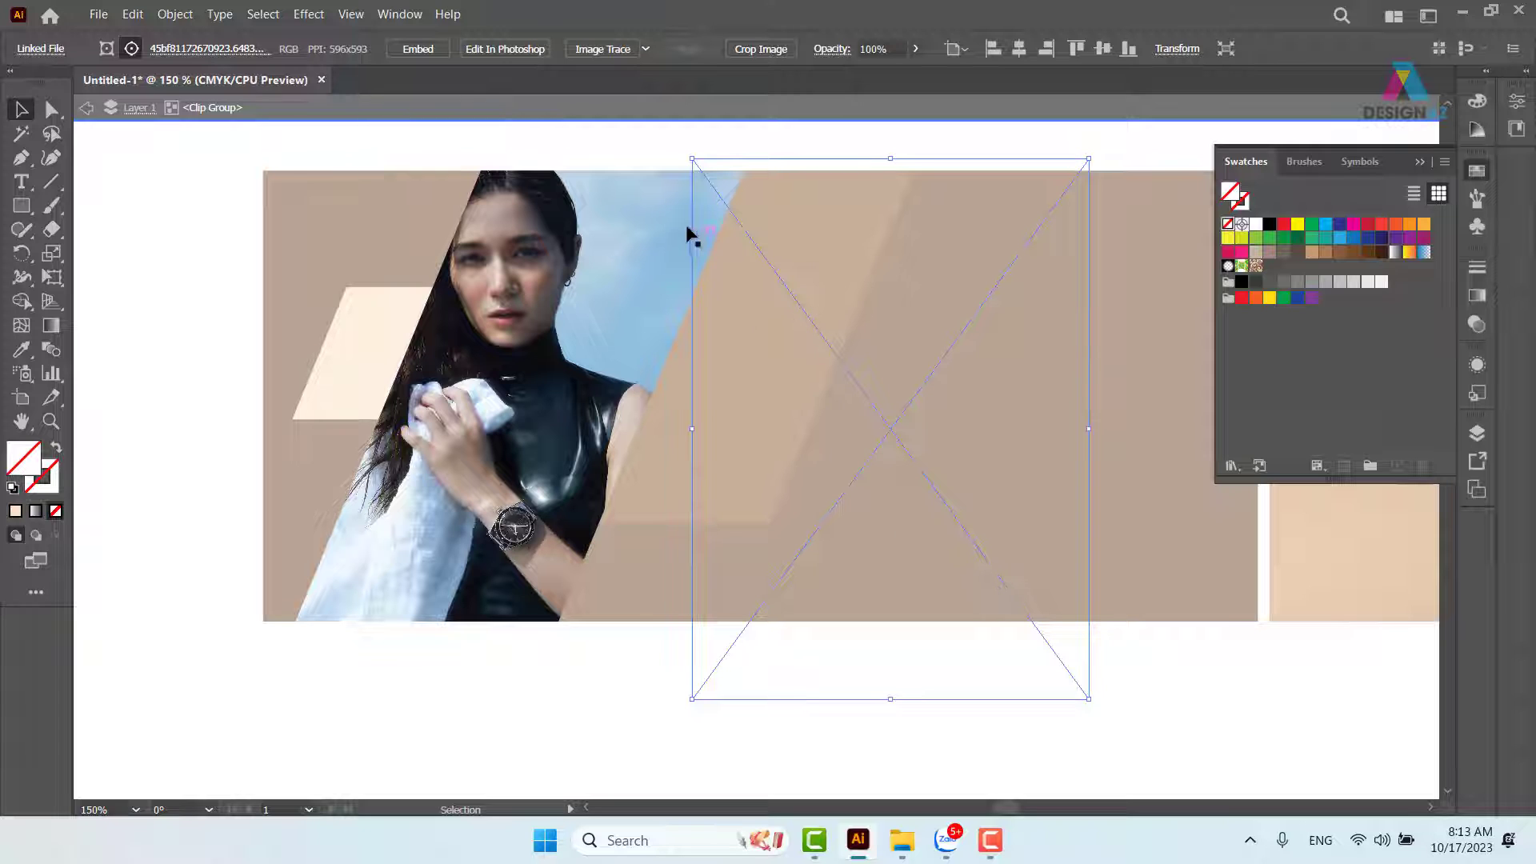
{"action": "left_click", "coordinate": [680, 244], "text": "shift"}
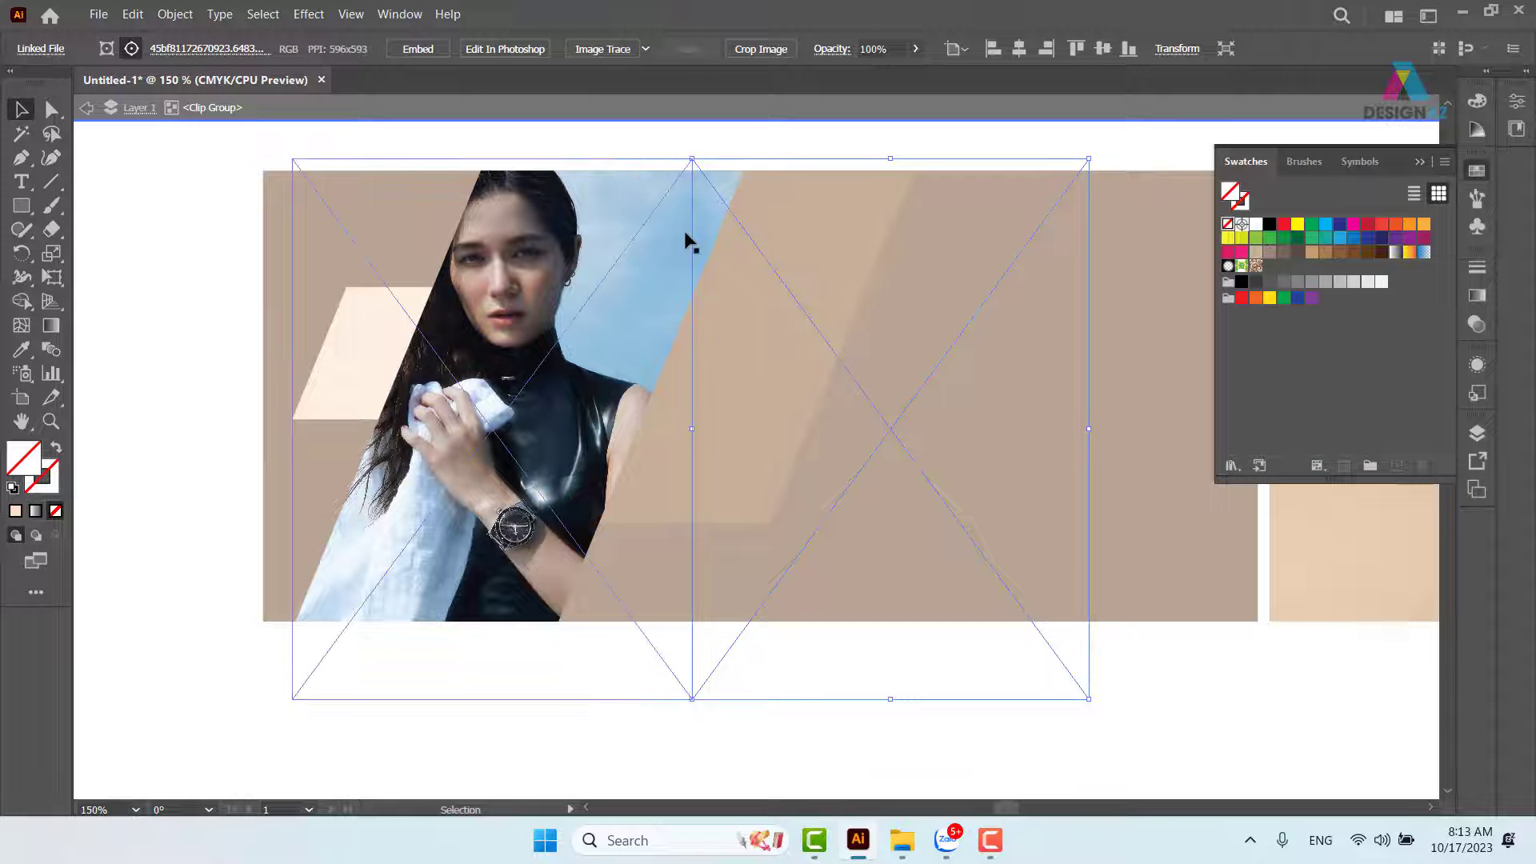
{"action": "left_click", "coordinate": [190, 301]}
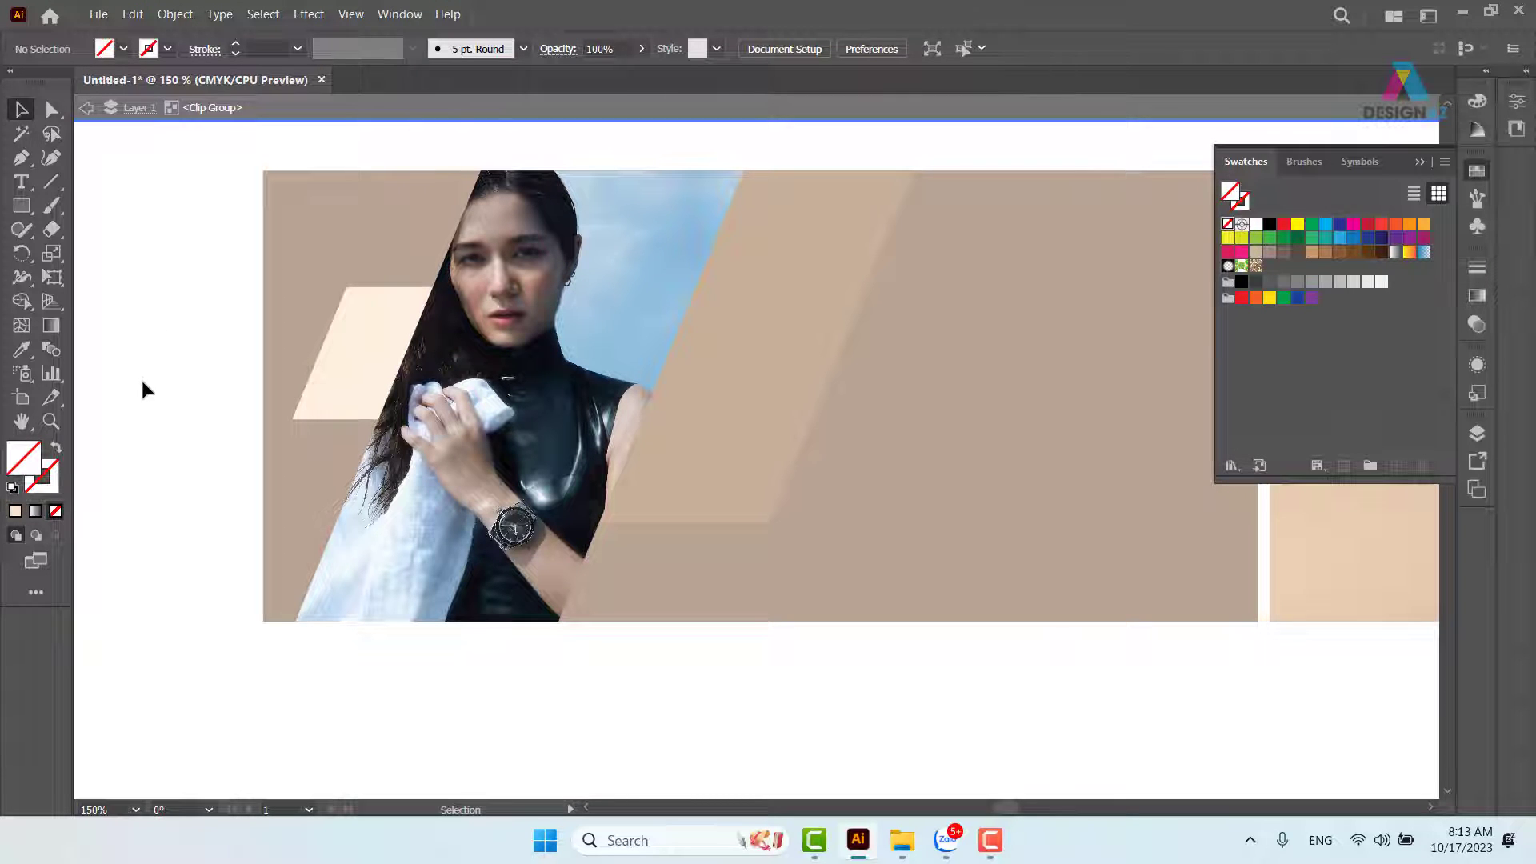
{"action": "double_click", "coordinate": [161, 336]}
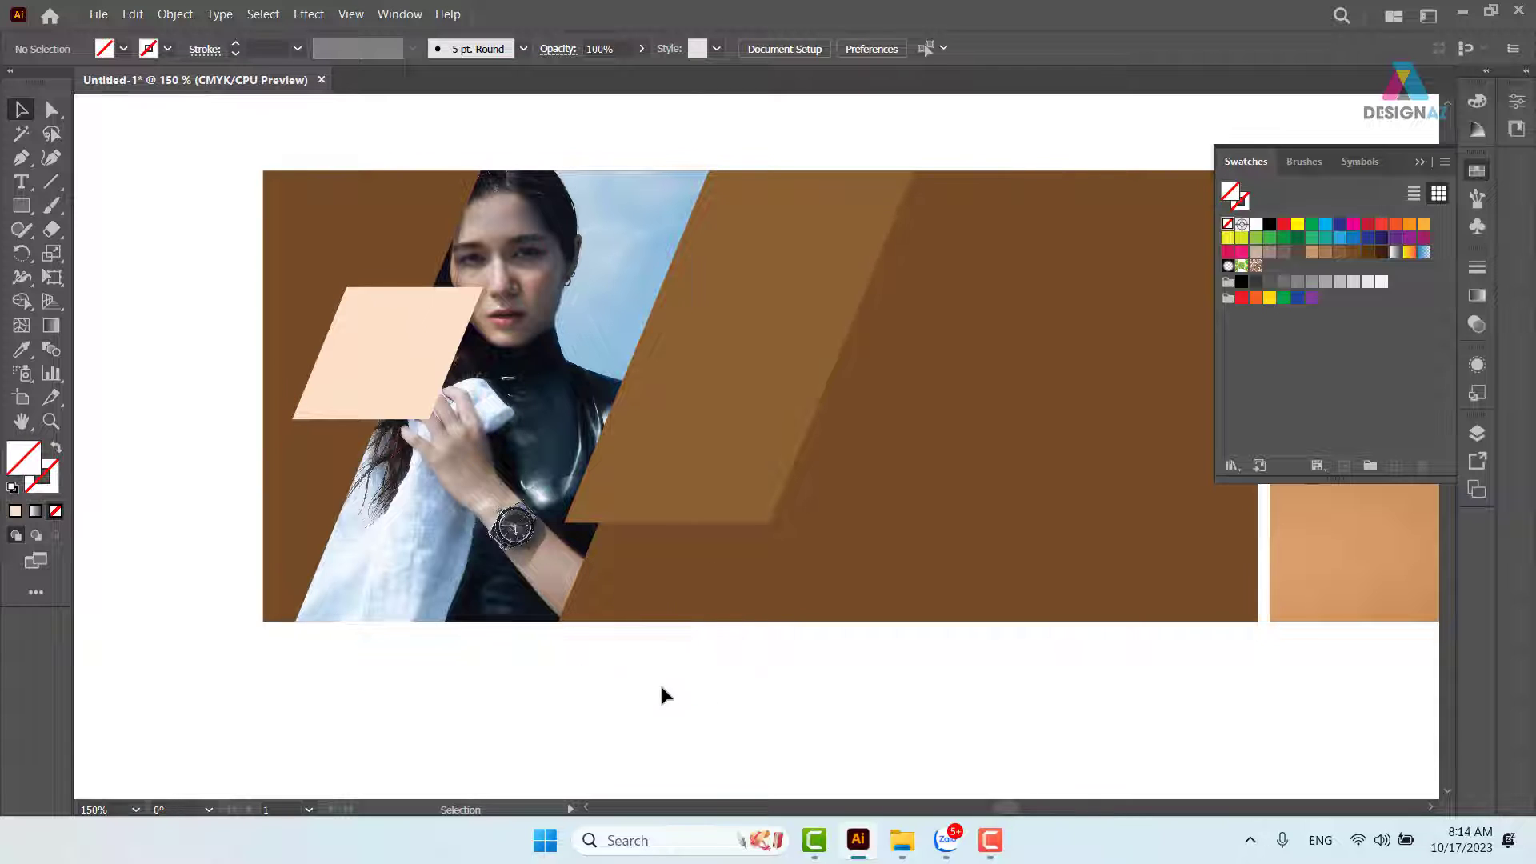
Recolour the brown background rectangle to dark navy 1A1A30.
{"action": "left_click", "coordinate": [995, 489]}
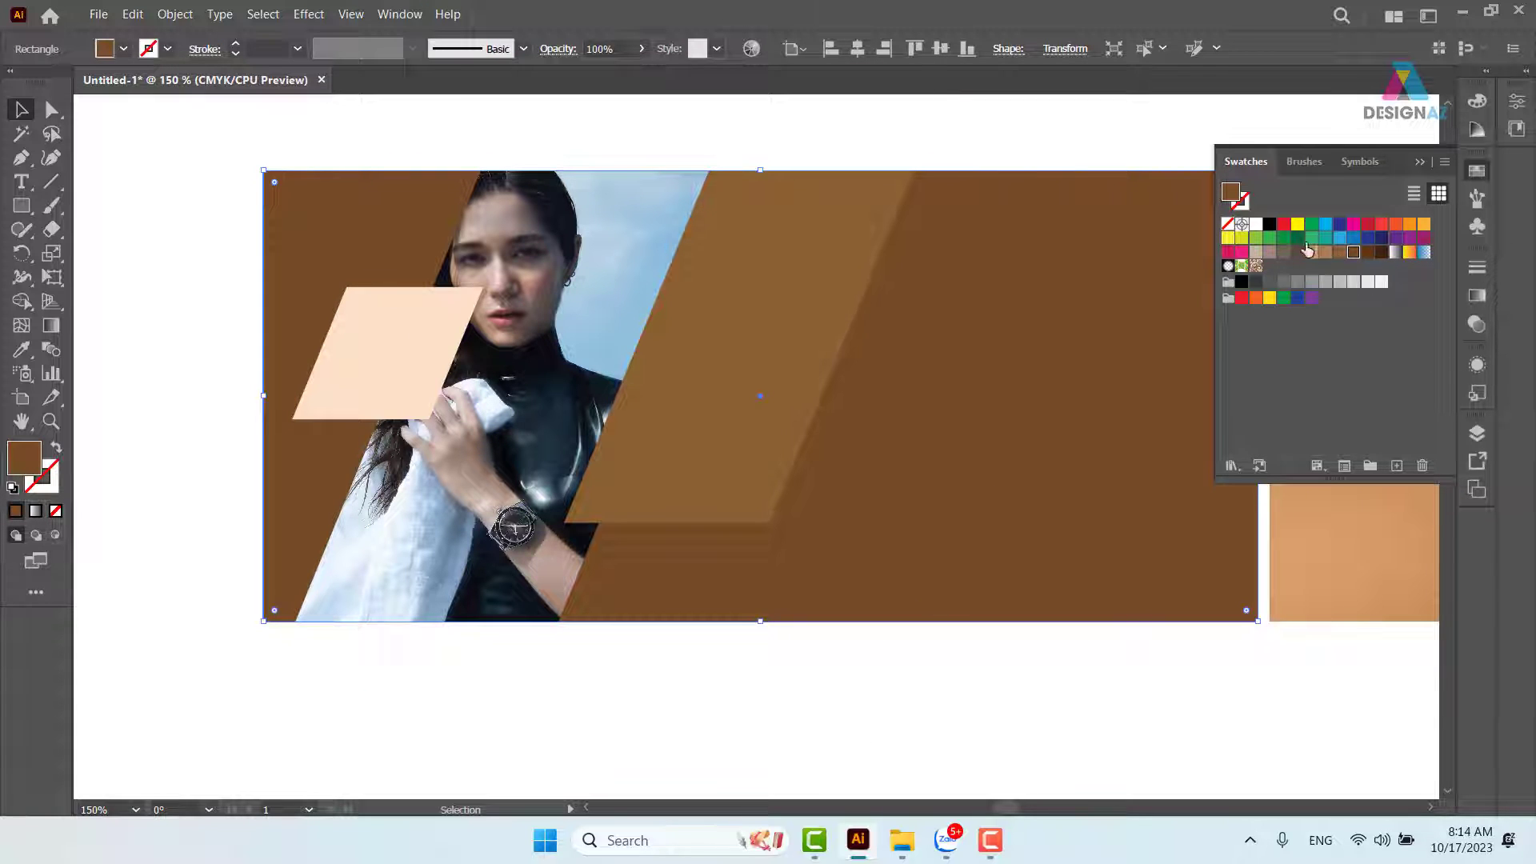
{"action": "left_click", "coordinate": [1381, 238]}
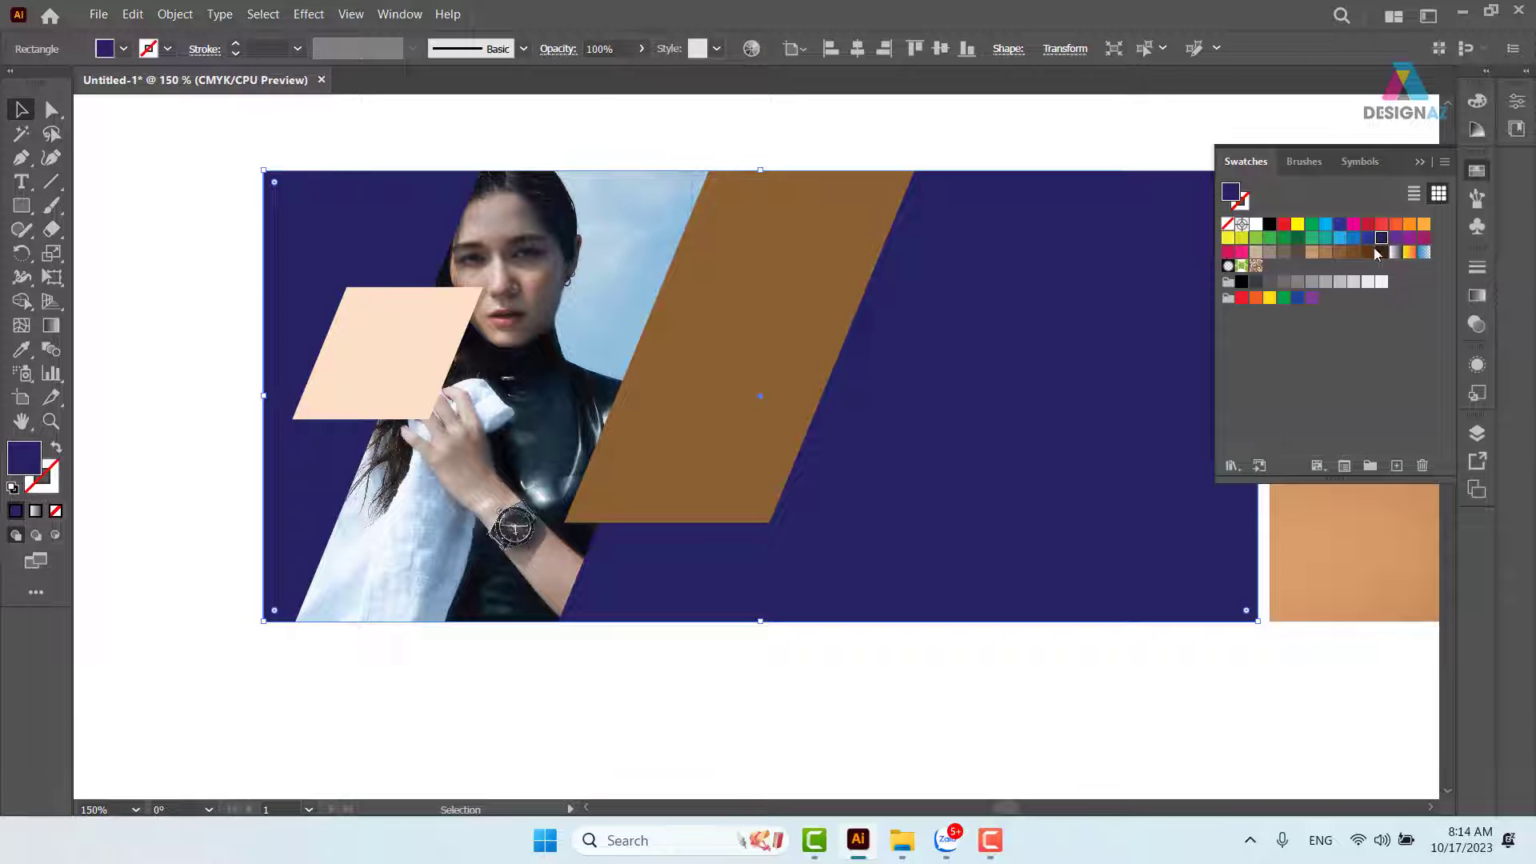
{"action": "double_click", "coordinate": [27, 463]}
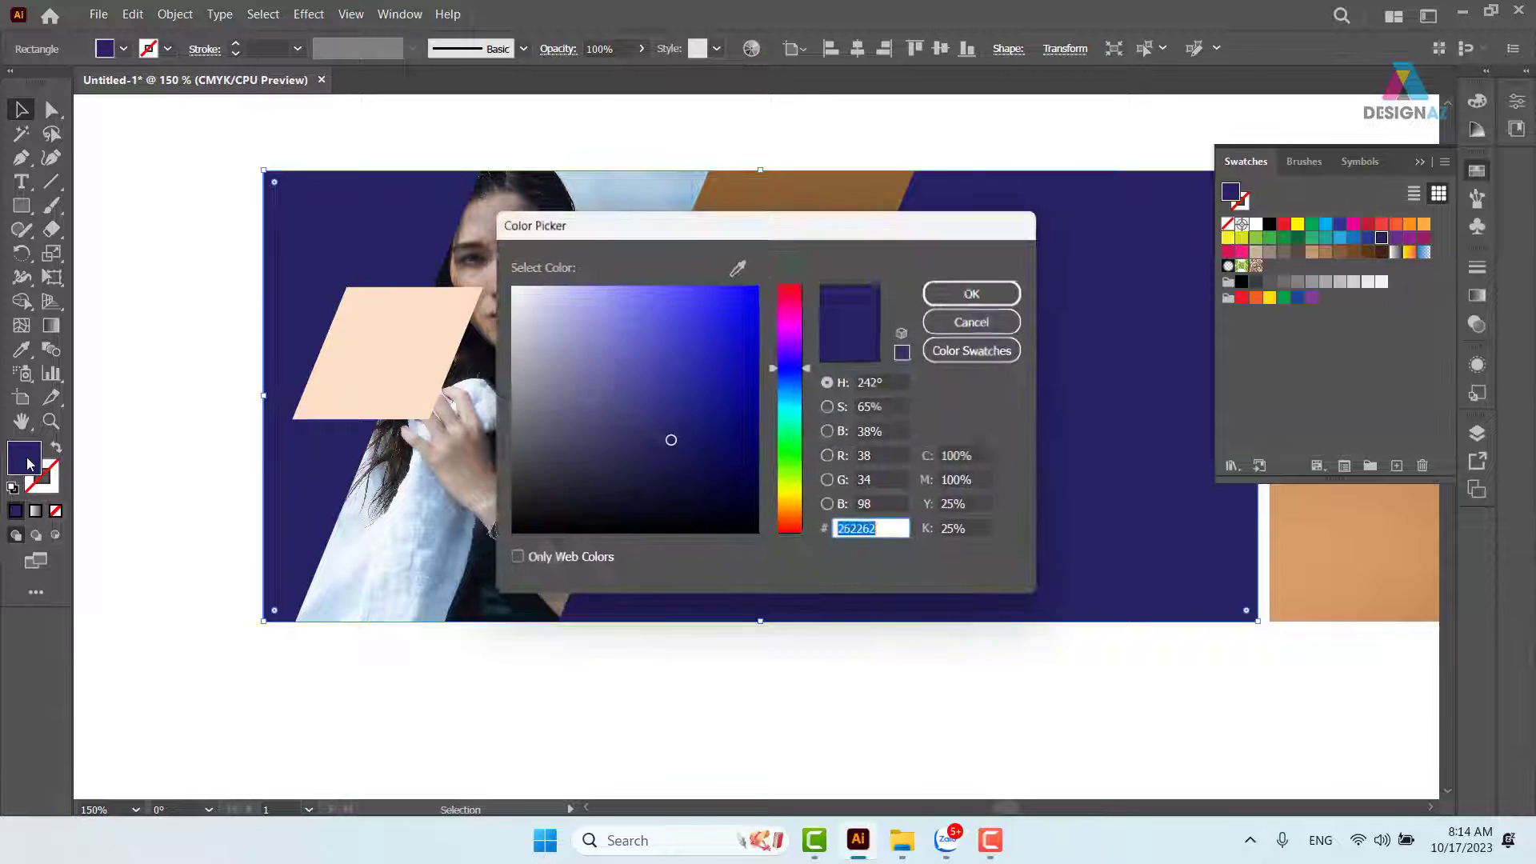
{"action": "left_click_drag", "start_coordinate": [682, 452], "coordinate": [623, 490]}
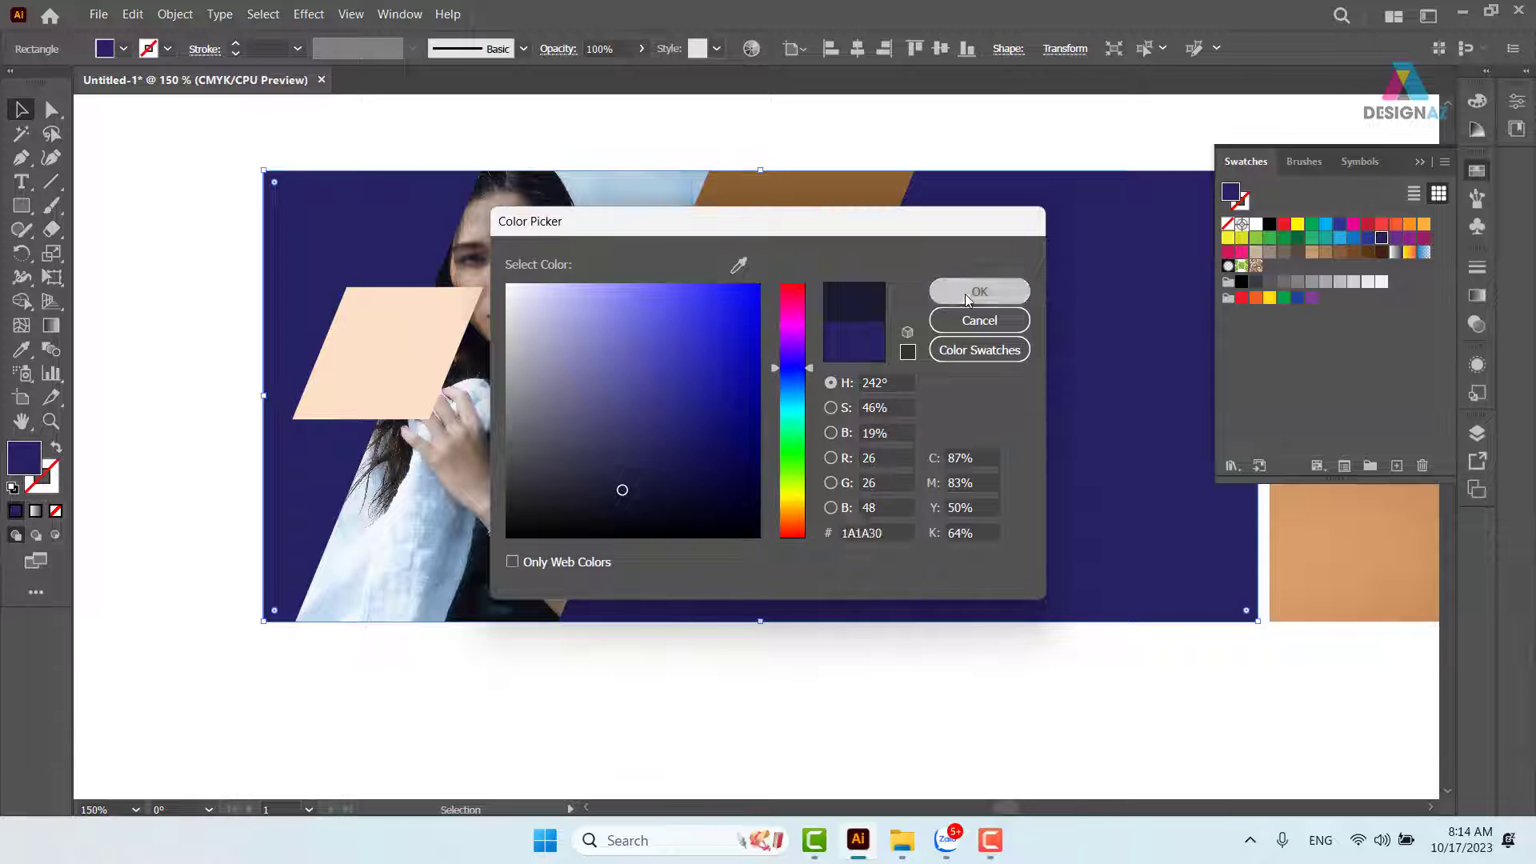
{"action": "left_click", "coordinate": [979, 292]}
{"action": "left_click", "coordinate": [911, 687]}
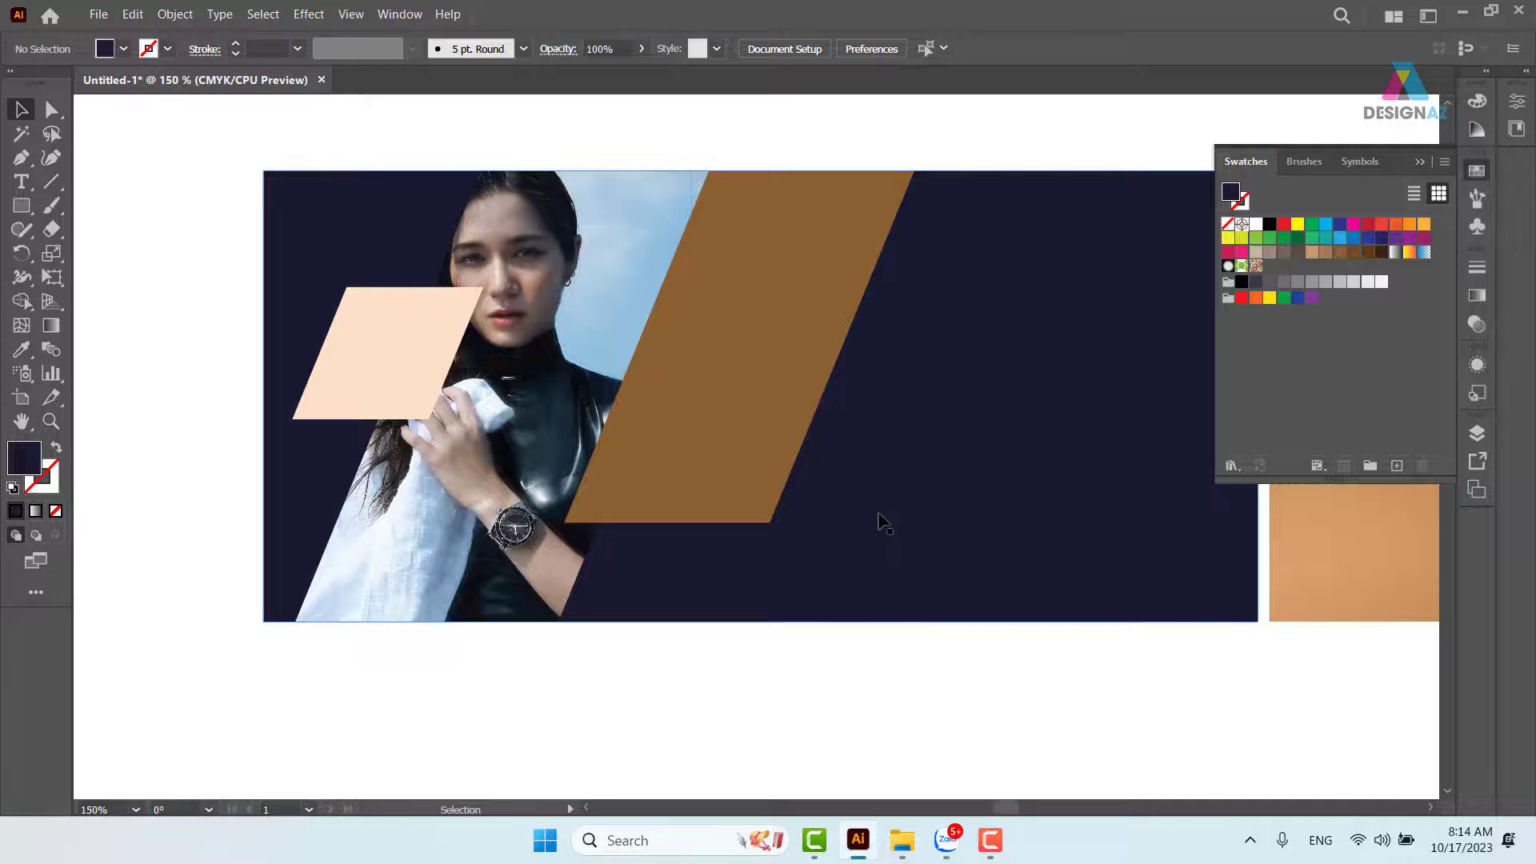
Start placing an image and browse to the thuvienanh > Backgroud folder on New Volume (E:).
{"action": "left_click", "coordinate": [105, 14]}
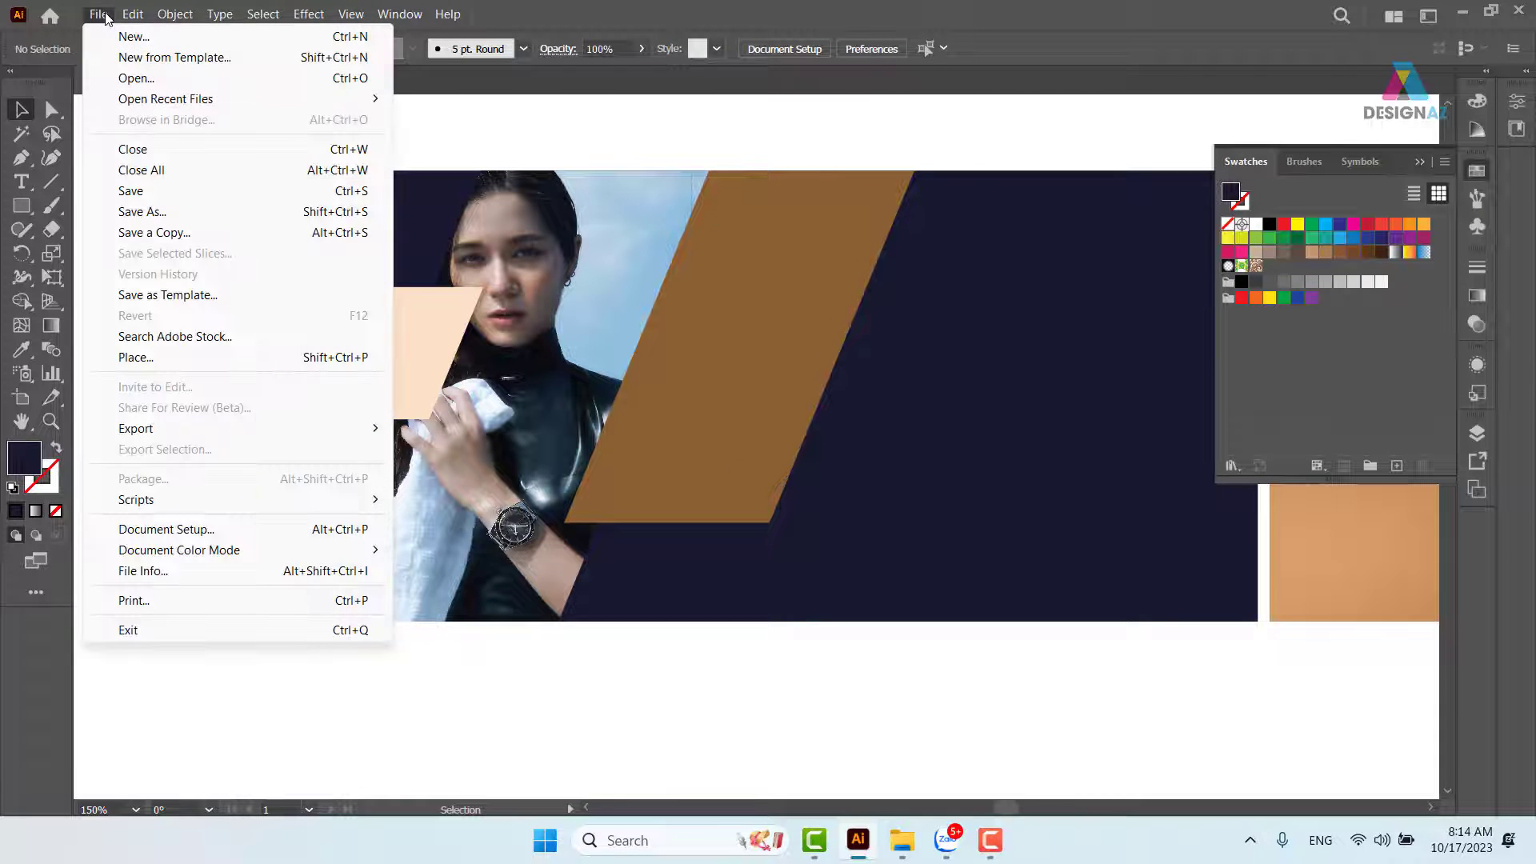
{"action": "left_click", "coordinate": [136, 358]}
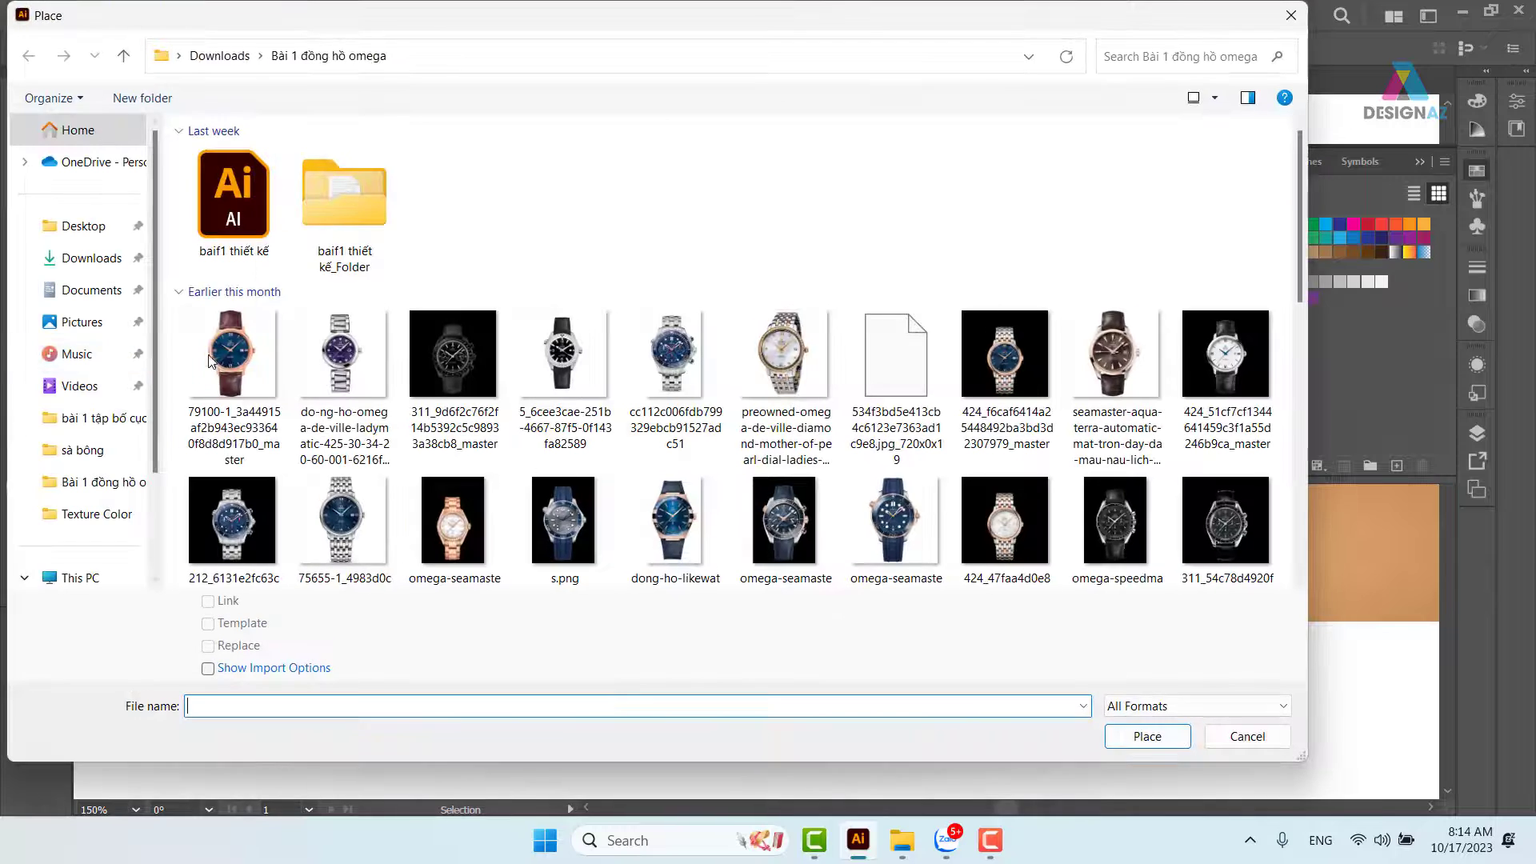
{"action": "scroll", "coordinate": [134, 532], "scroll_direction": "down", "scroll_amount": 2}
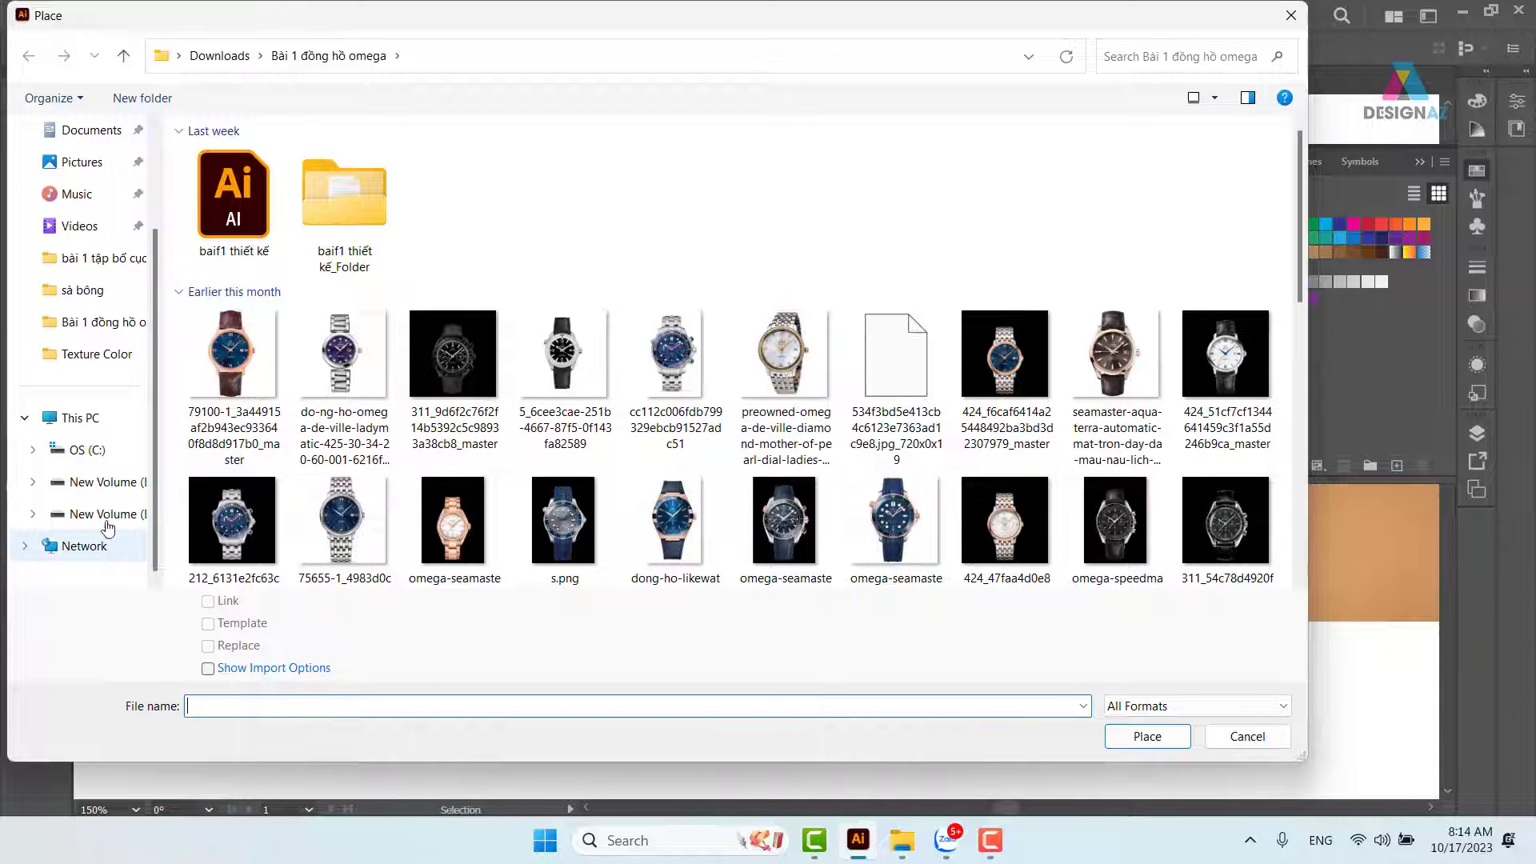
{"action": "left_click", "coordinate": [116, 514]}
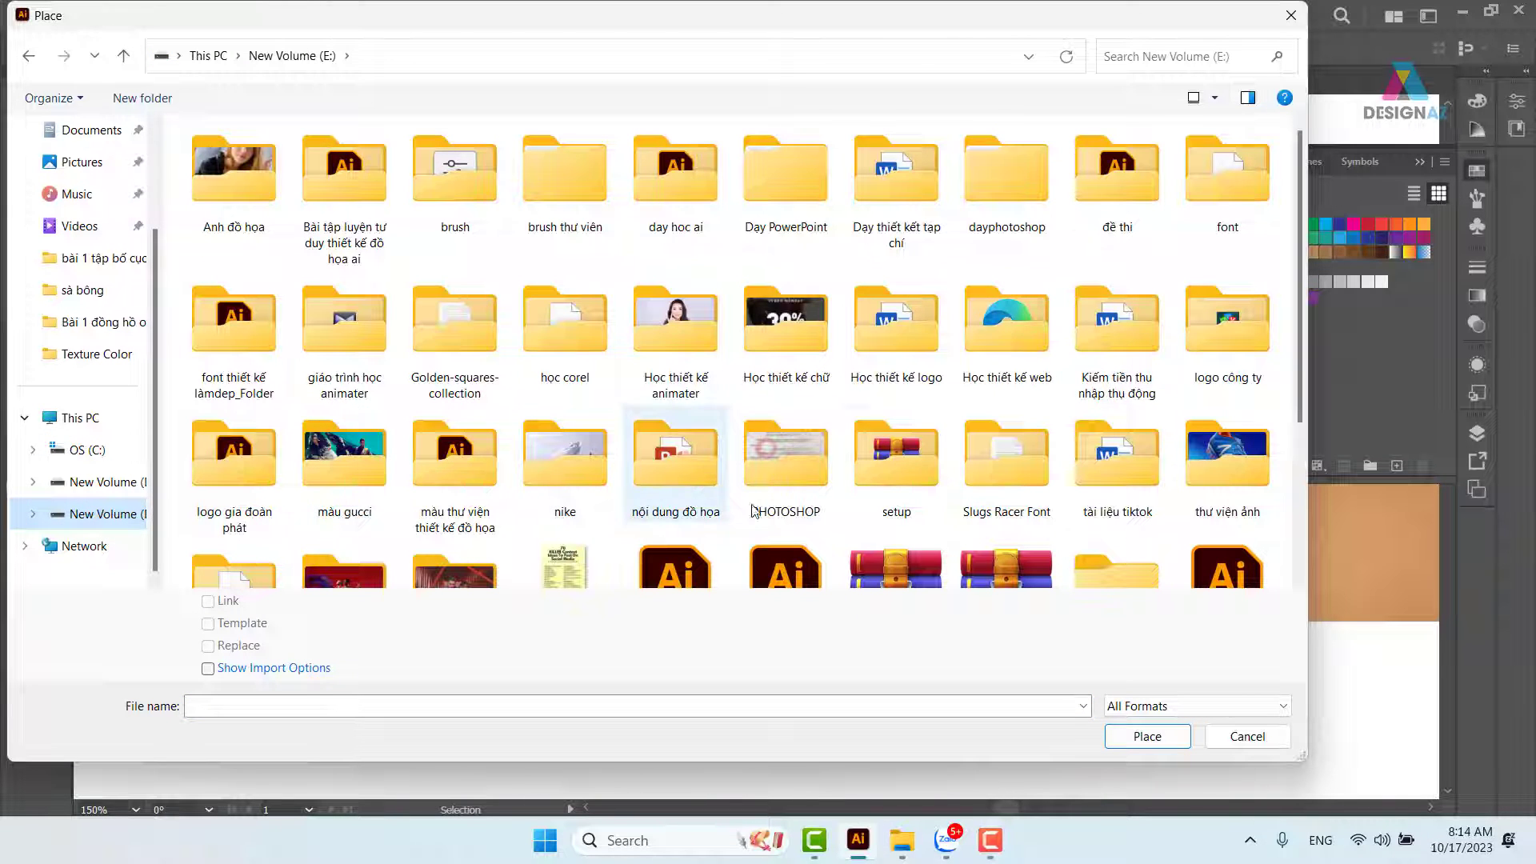
{"action": "scroll", "coordinate": [1030, 492], "scroll_direction": "down", "scroll_amount": 3}
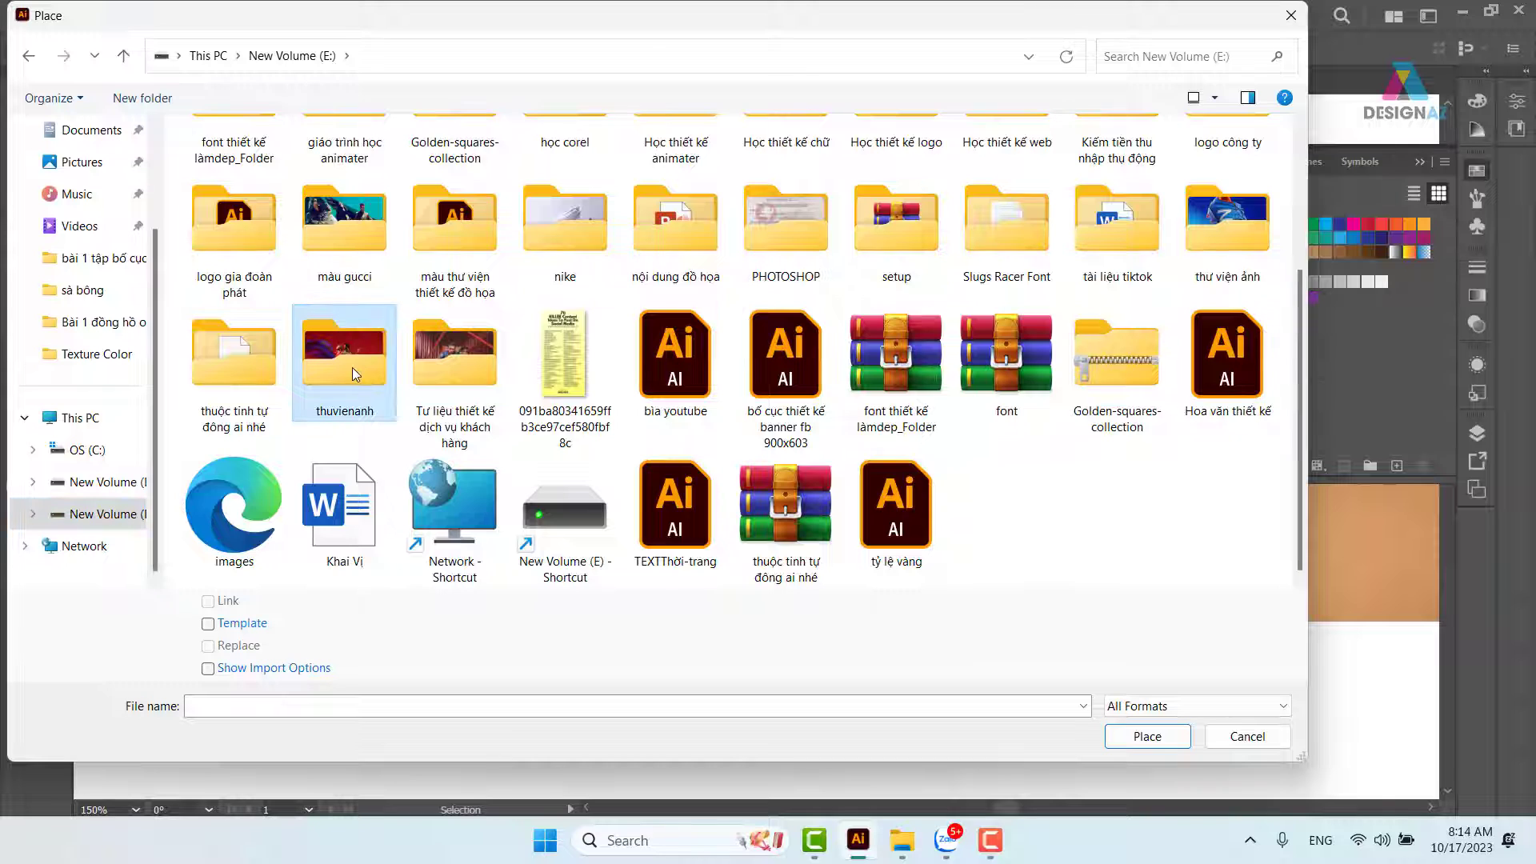
{"action": "double_click", "coordinate": [352, 367]}
{"action": "double_click", "coordinate": [1200, 232]}
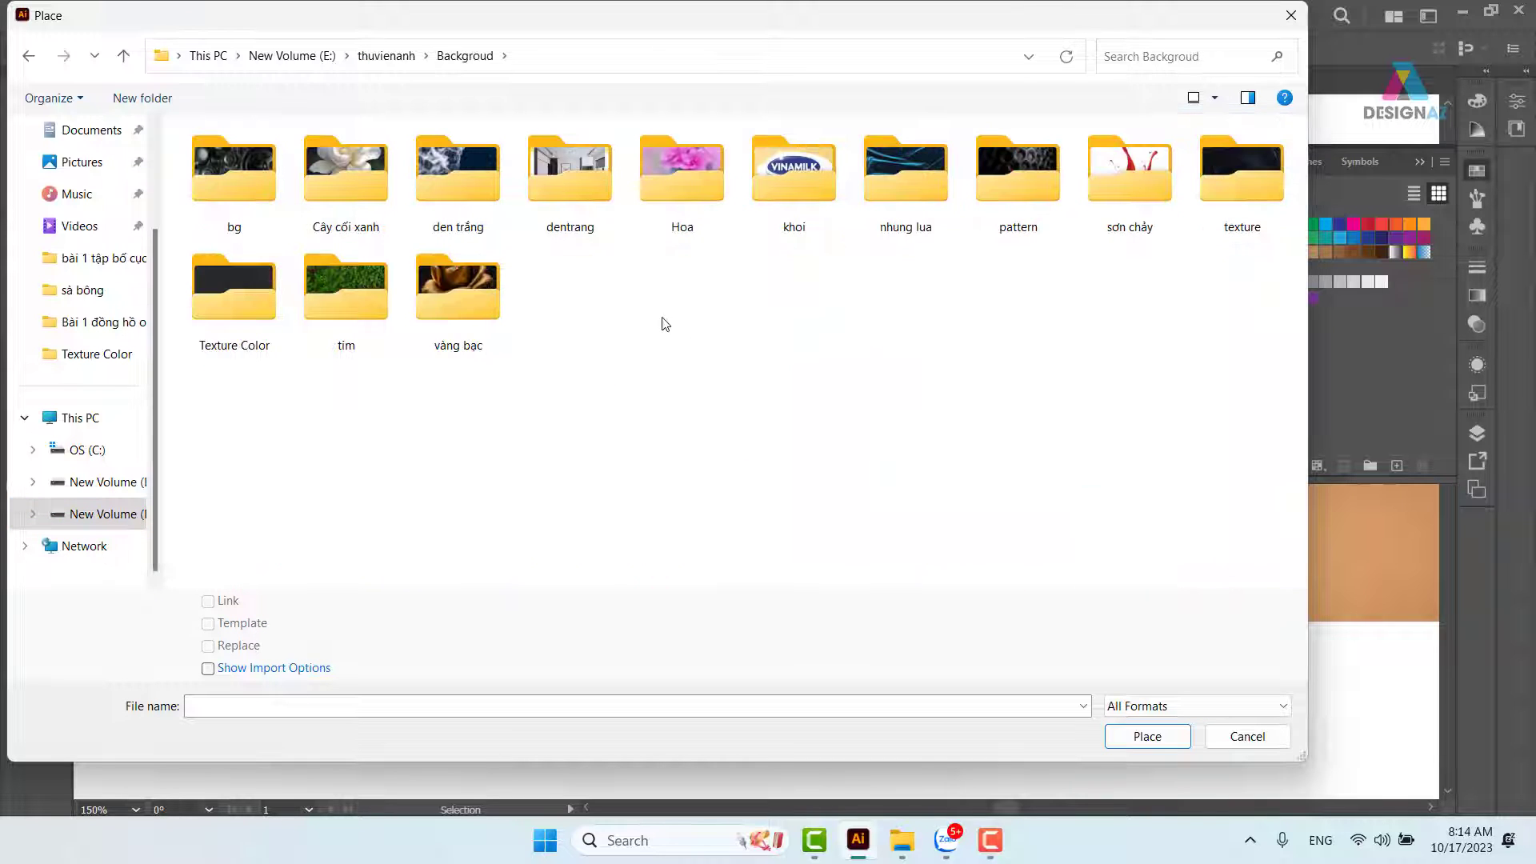
Look through the Texture Color folder for a suitable background texture, then return to the Backgroud folder.
{"action": "double_click", "coordinate": [248, 291]}
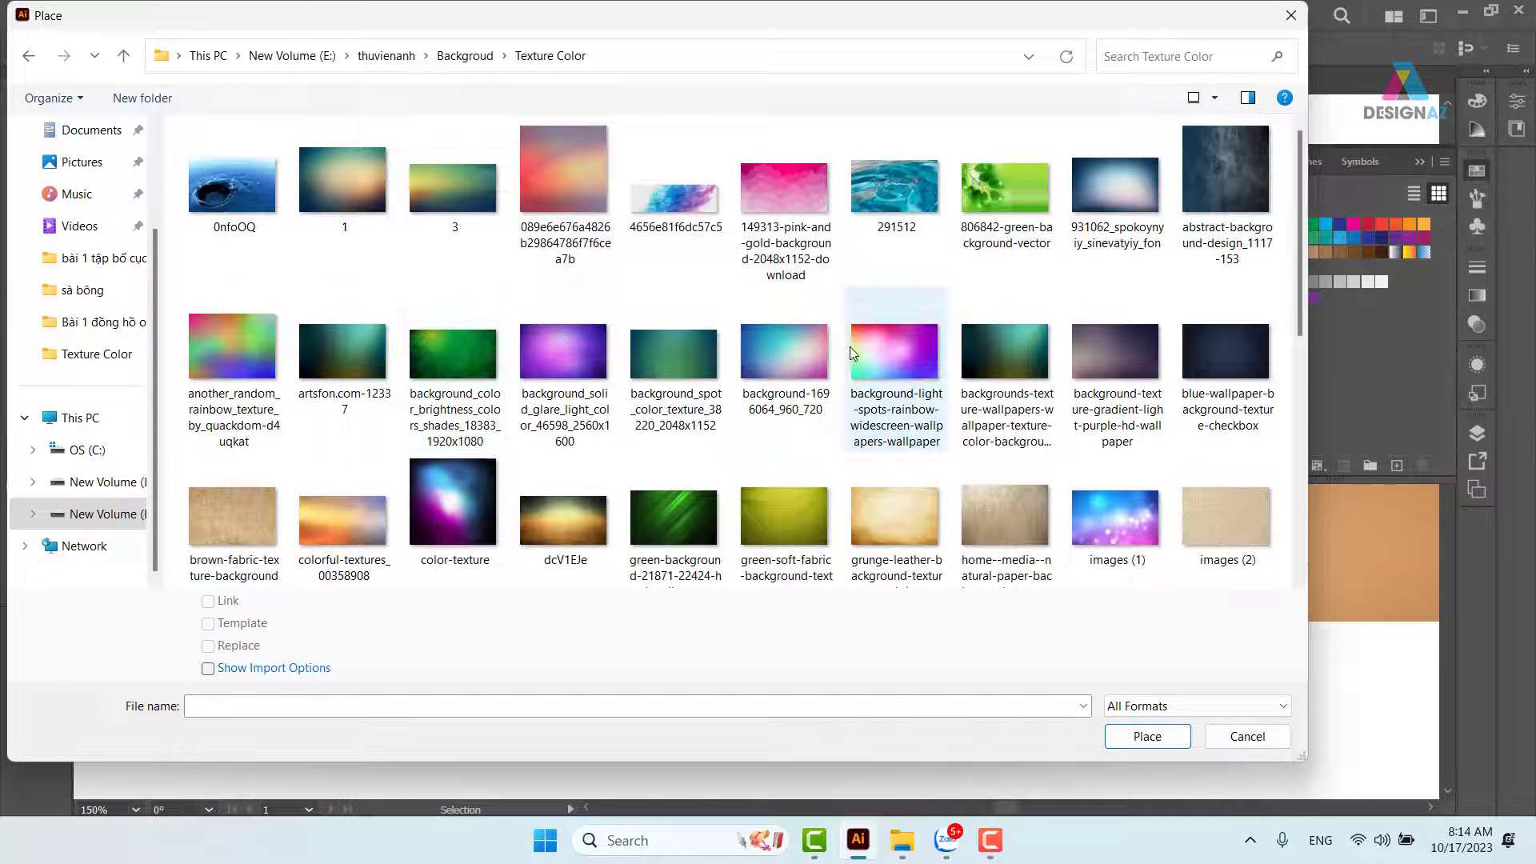
{"action": "scroll", "coordinate": [852, 352], "scroll_direction": "down", "scroll_amount": 1}
{"action": "scroll", "coordinate": [853, 353], "scroll_direction": "down", "scroll_amount": 2}
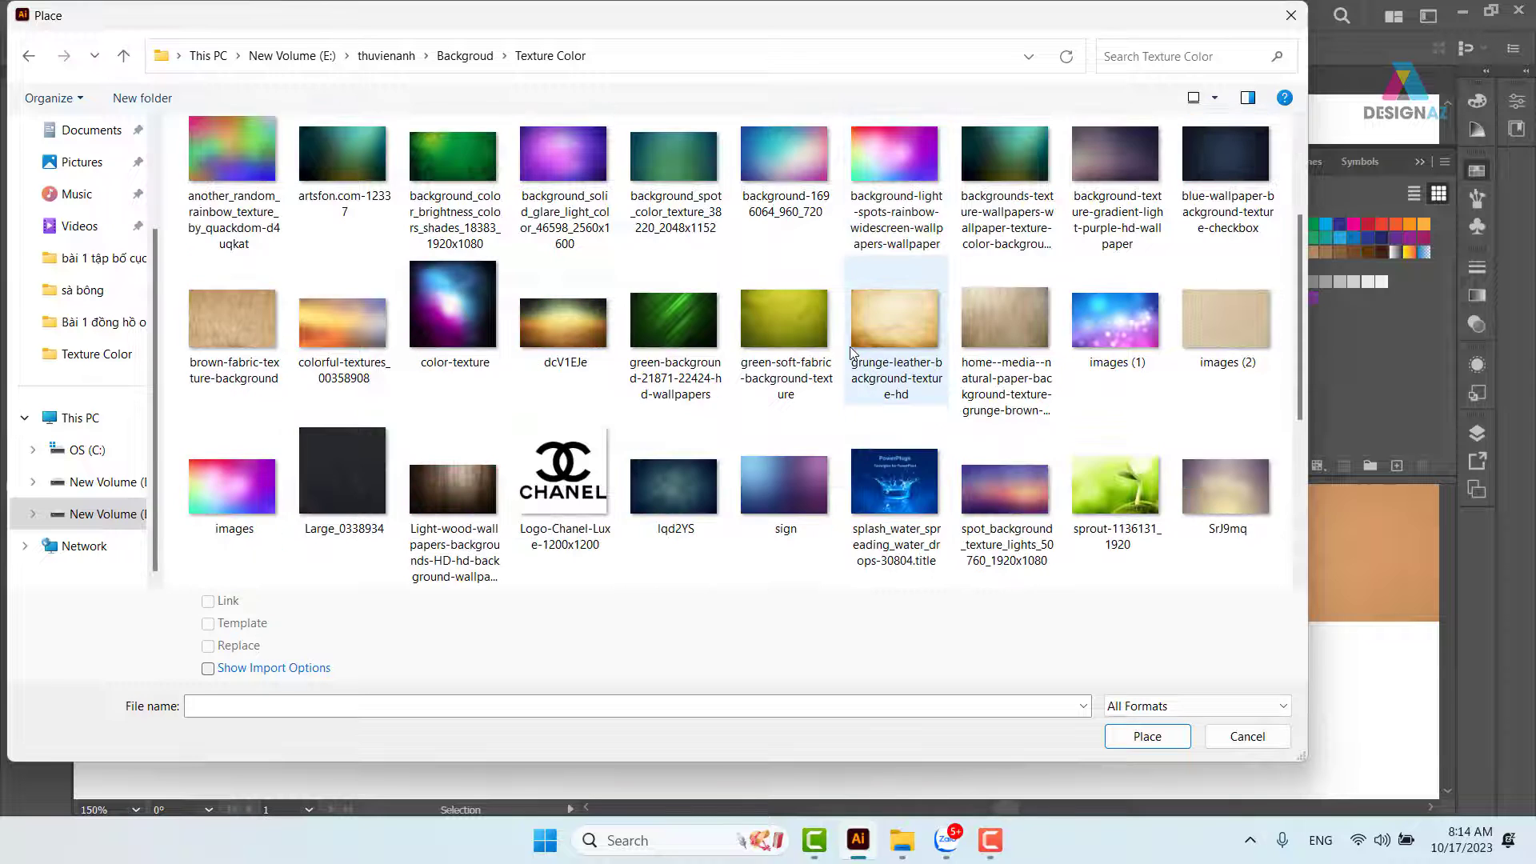
{"action": "scroll", "coordinate": [852, 352], "scroll_direction": "down", "scroll_amount": 4}
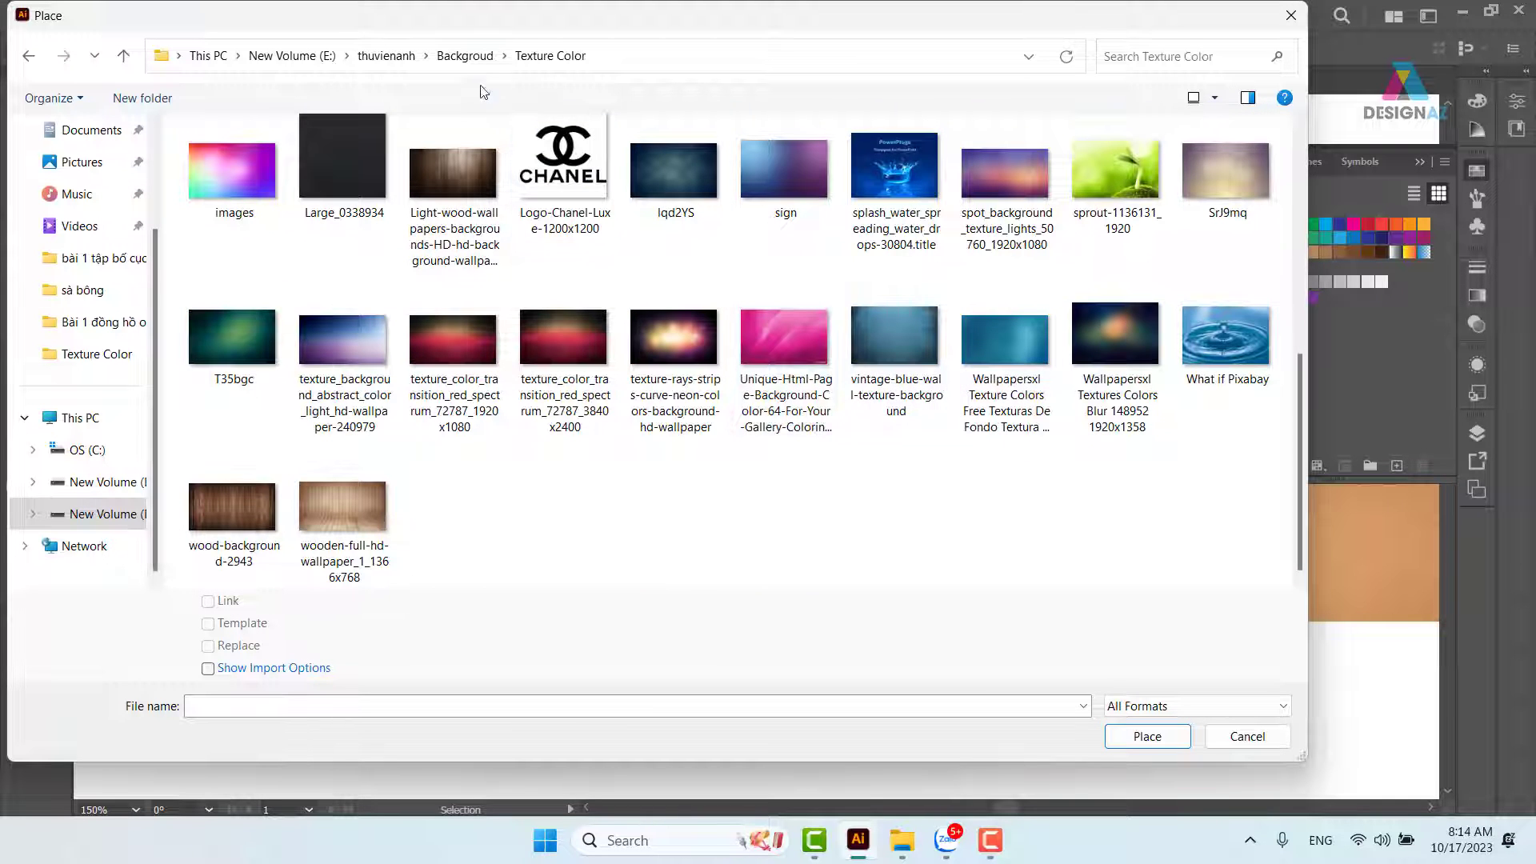
{"action": "left_click", "coordinate": [470, 57]}
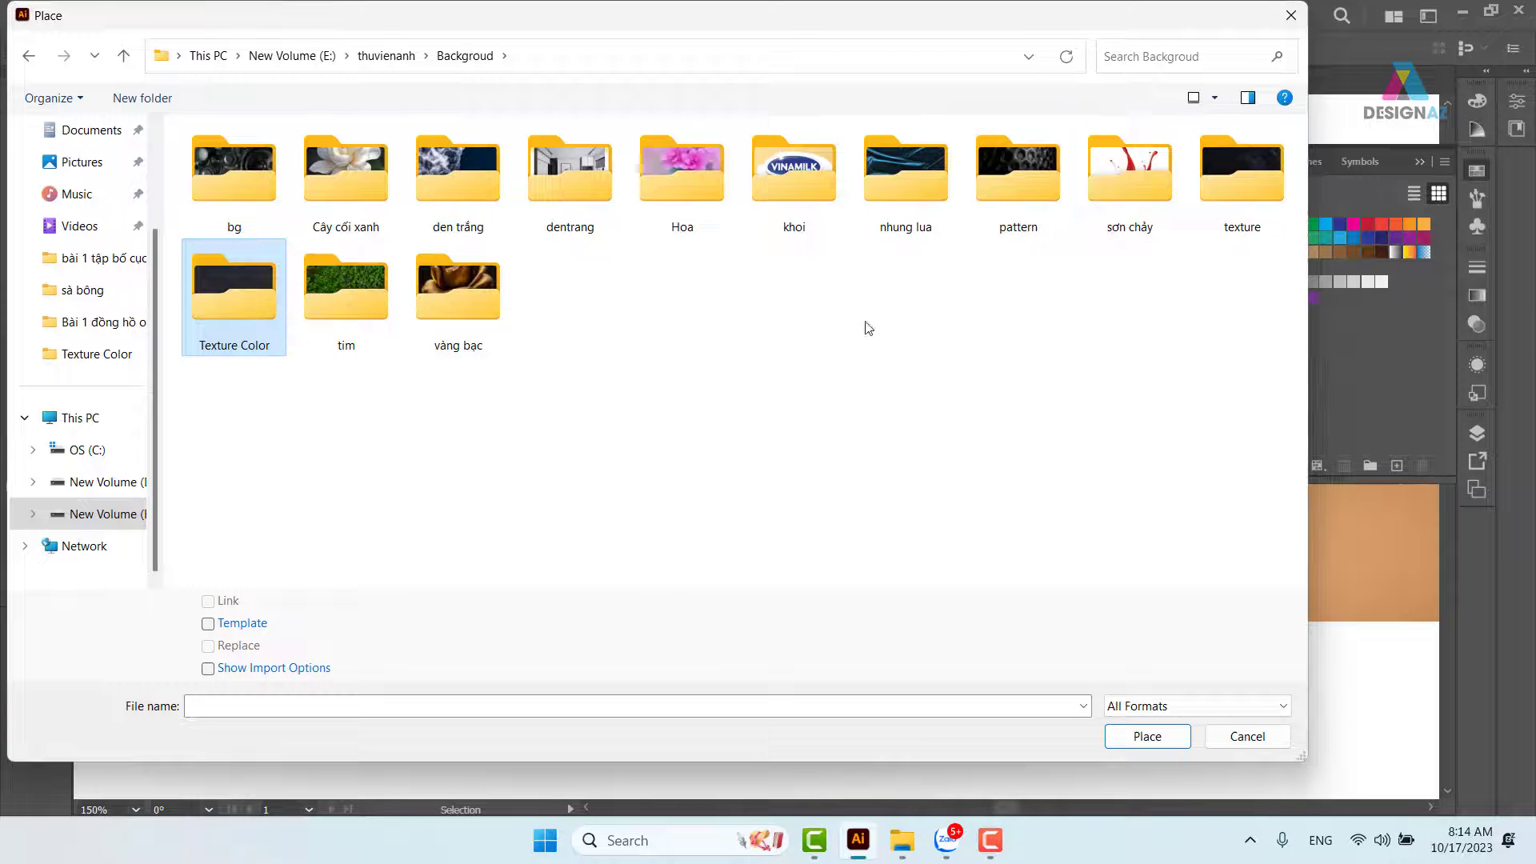
Place artsfon.com-69638 from the texture folder as a linked image, spanning the banner's full width from its upper-left corner.
{"action": "double_click", "coordinate": [1273, 177]}
{"action": "scroll", "coordinate": [750, 424], "scroll_direction": "down", "scroll_amount": 3}
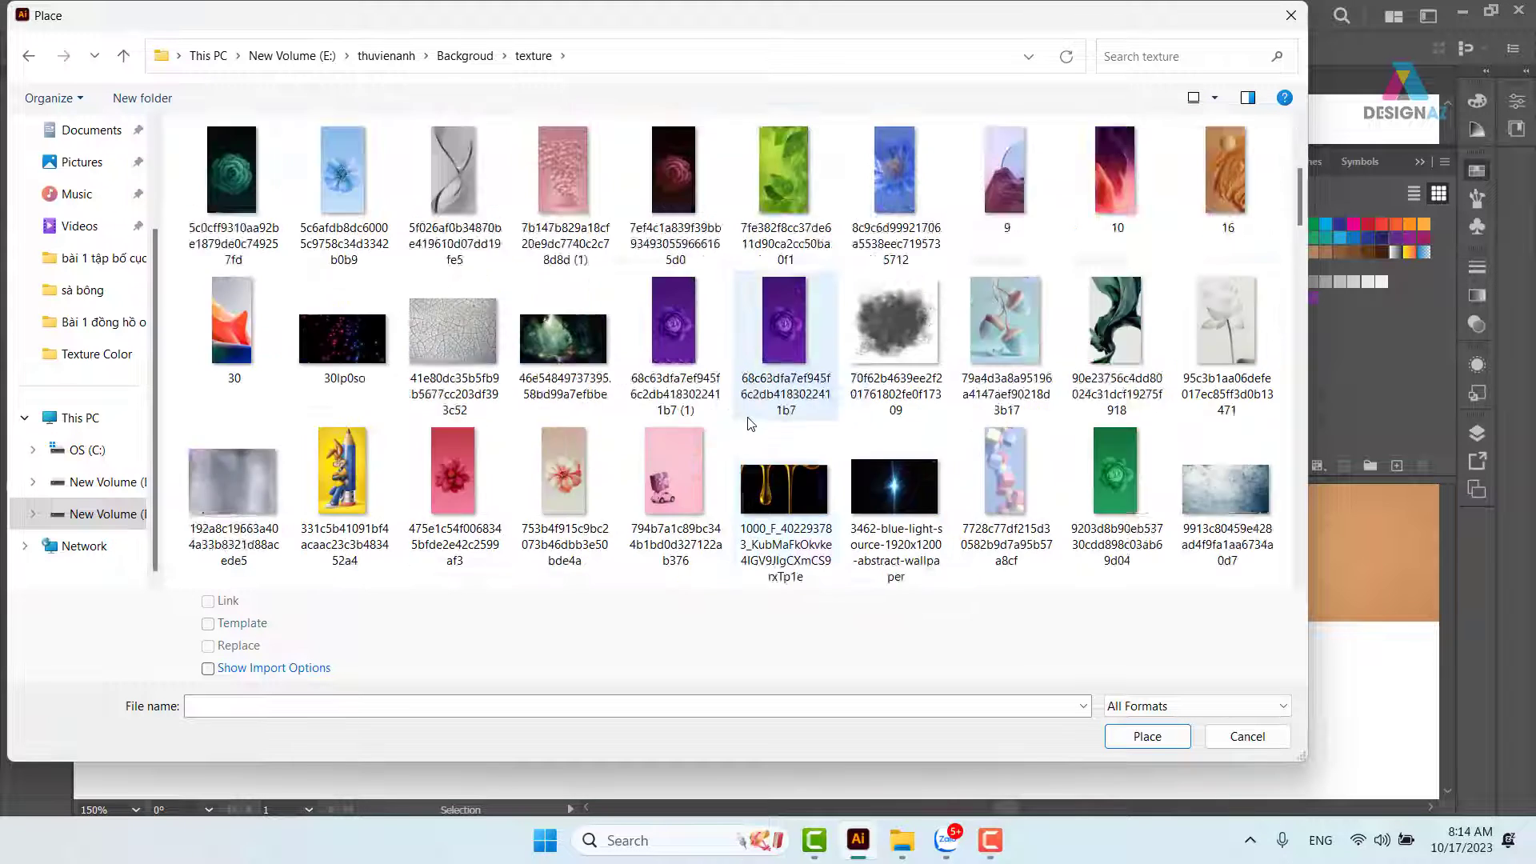
{"action": "scroll", "coordinate": [750, 424], "scroll_direction": "down", "scroll_amount": 5}
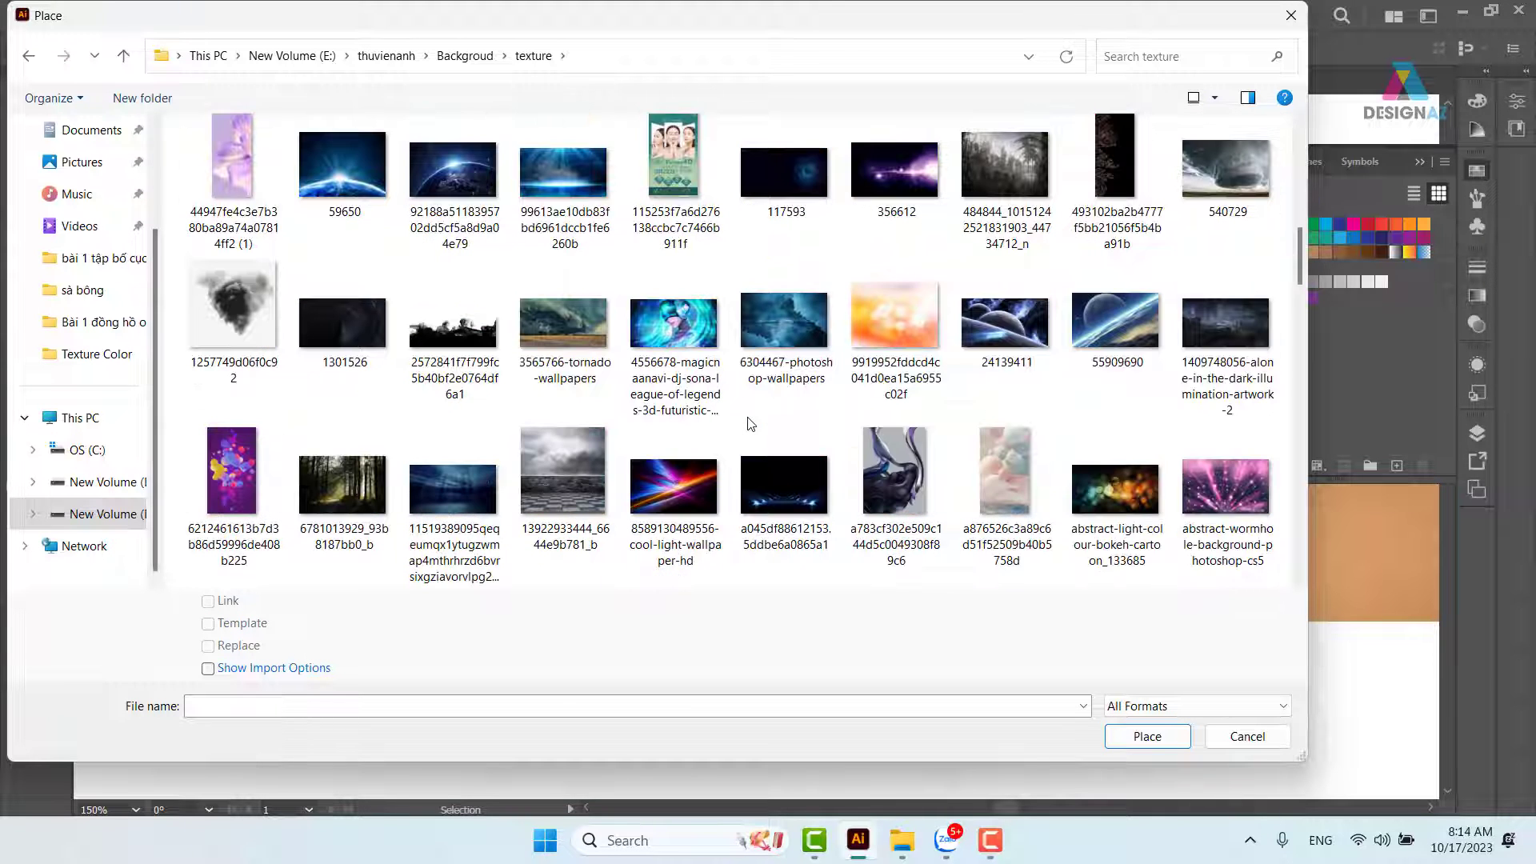
{"action": "scroll", "coordinate": [750, 424], "scroll_direction": "down", "scroll_amount": 2}
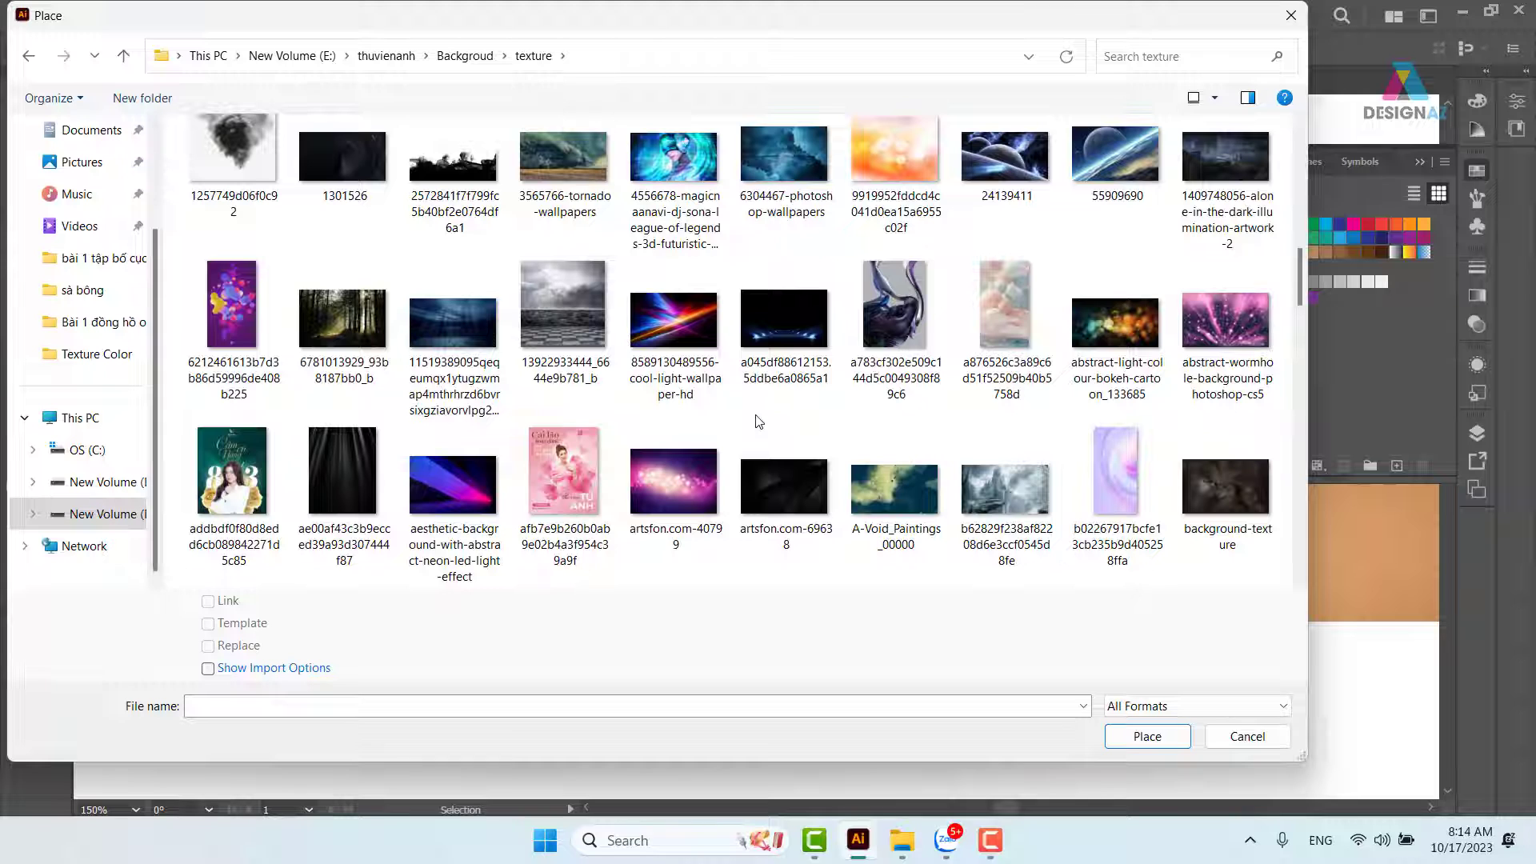
{"action": "left_click", "coordinate": [806, 495]}
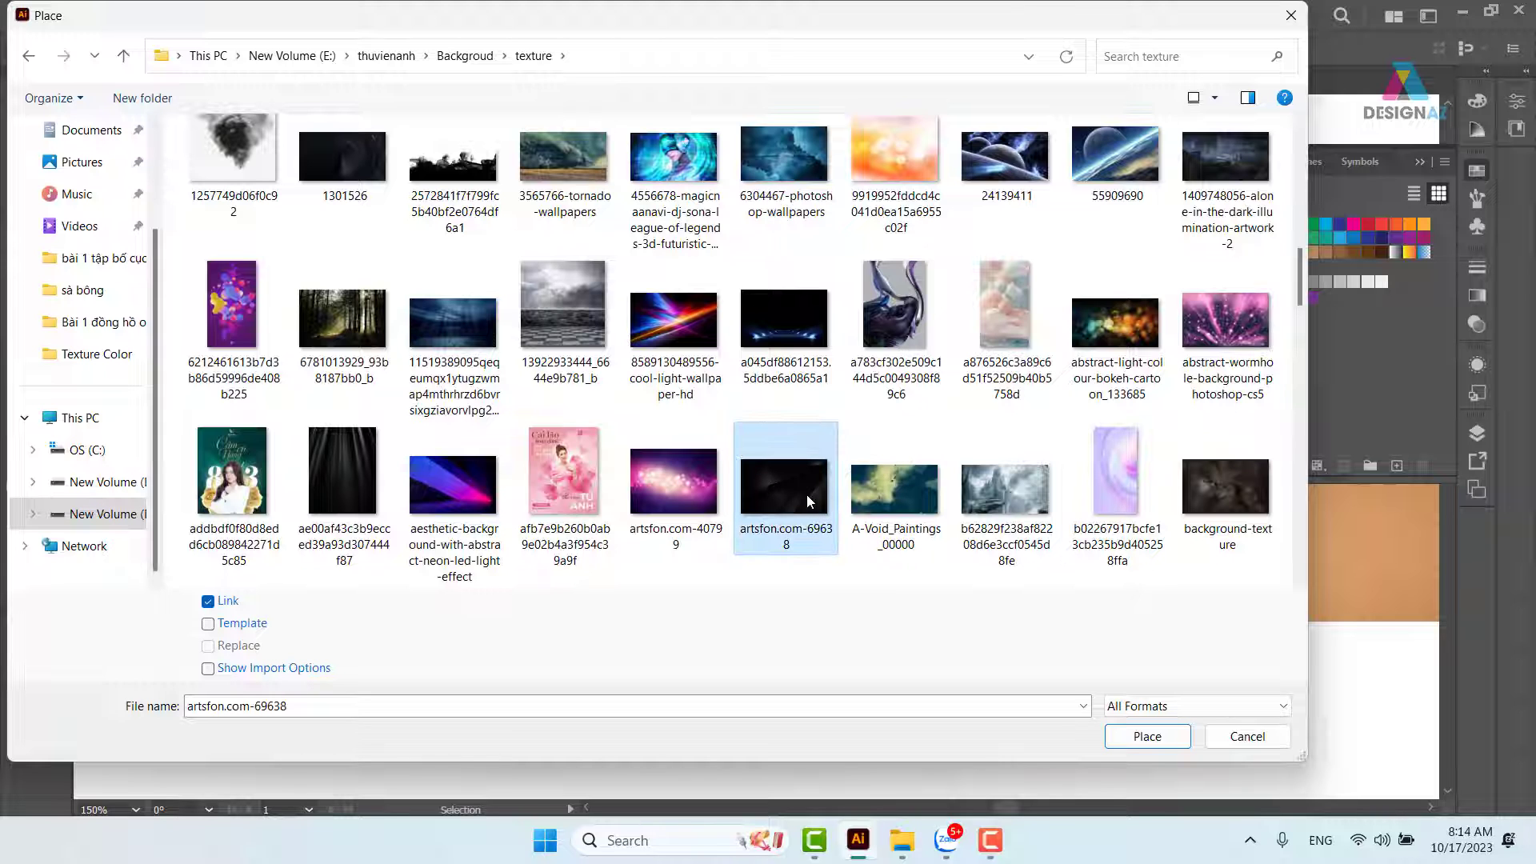
{"action": "left_click", "coordinate": [1148, 736]}
{"action": "left_click_drag", "start_coordinate": [259, 166], "coordinate": [1344, 796]}
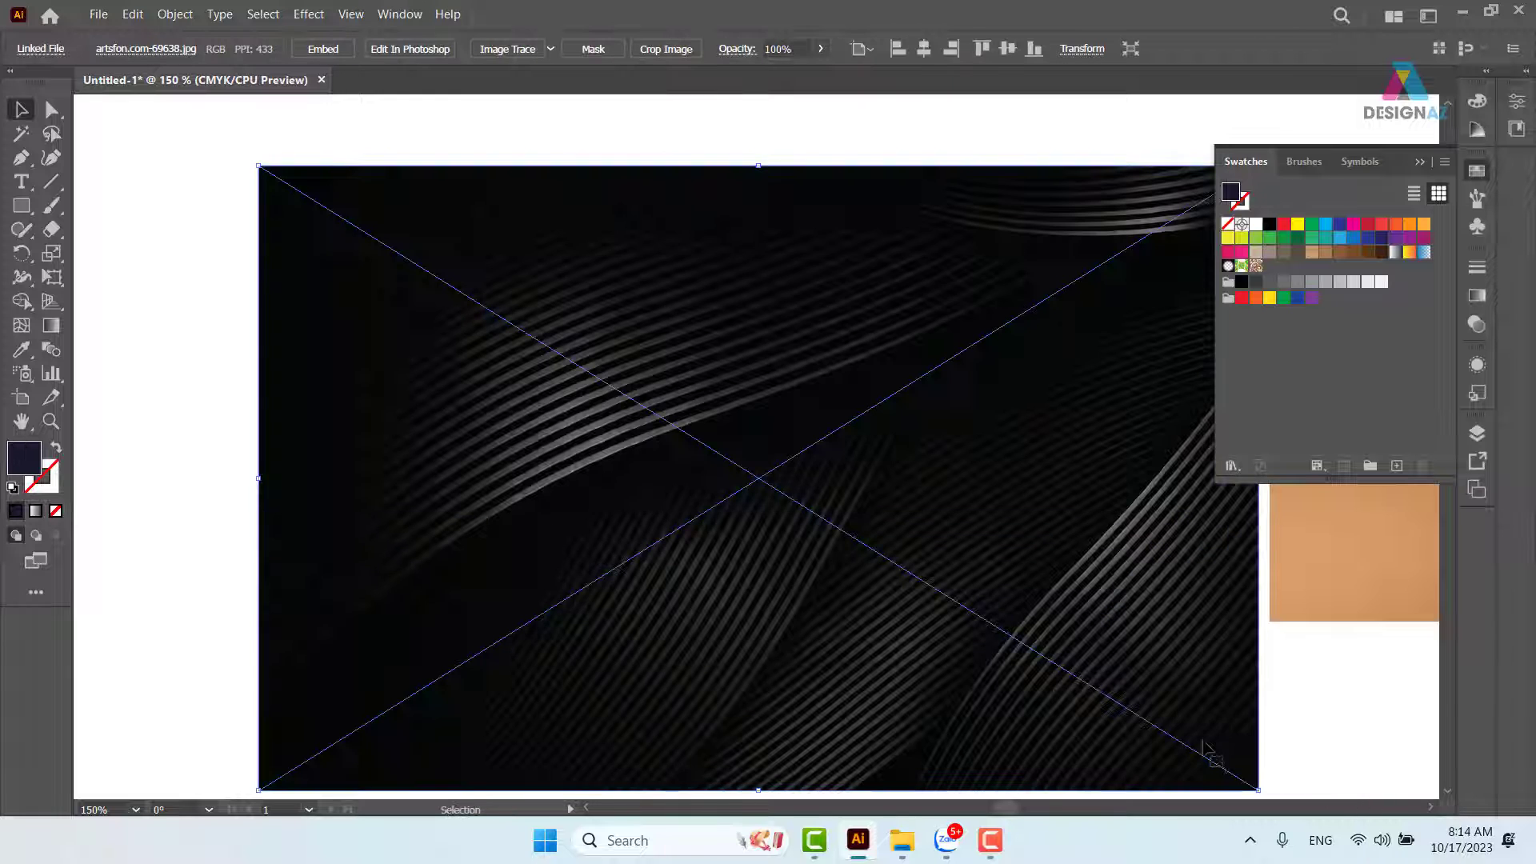
Send the placed black striped texture image to the back, behind all banner shapes.
{"action": "left_click_drag", "start_coordinate": [1124, 630], "coordinate": [988, 485]}
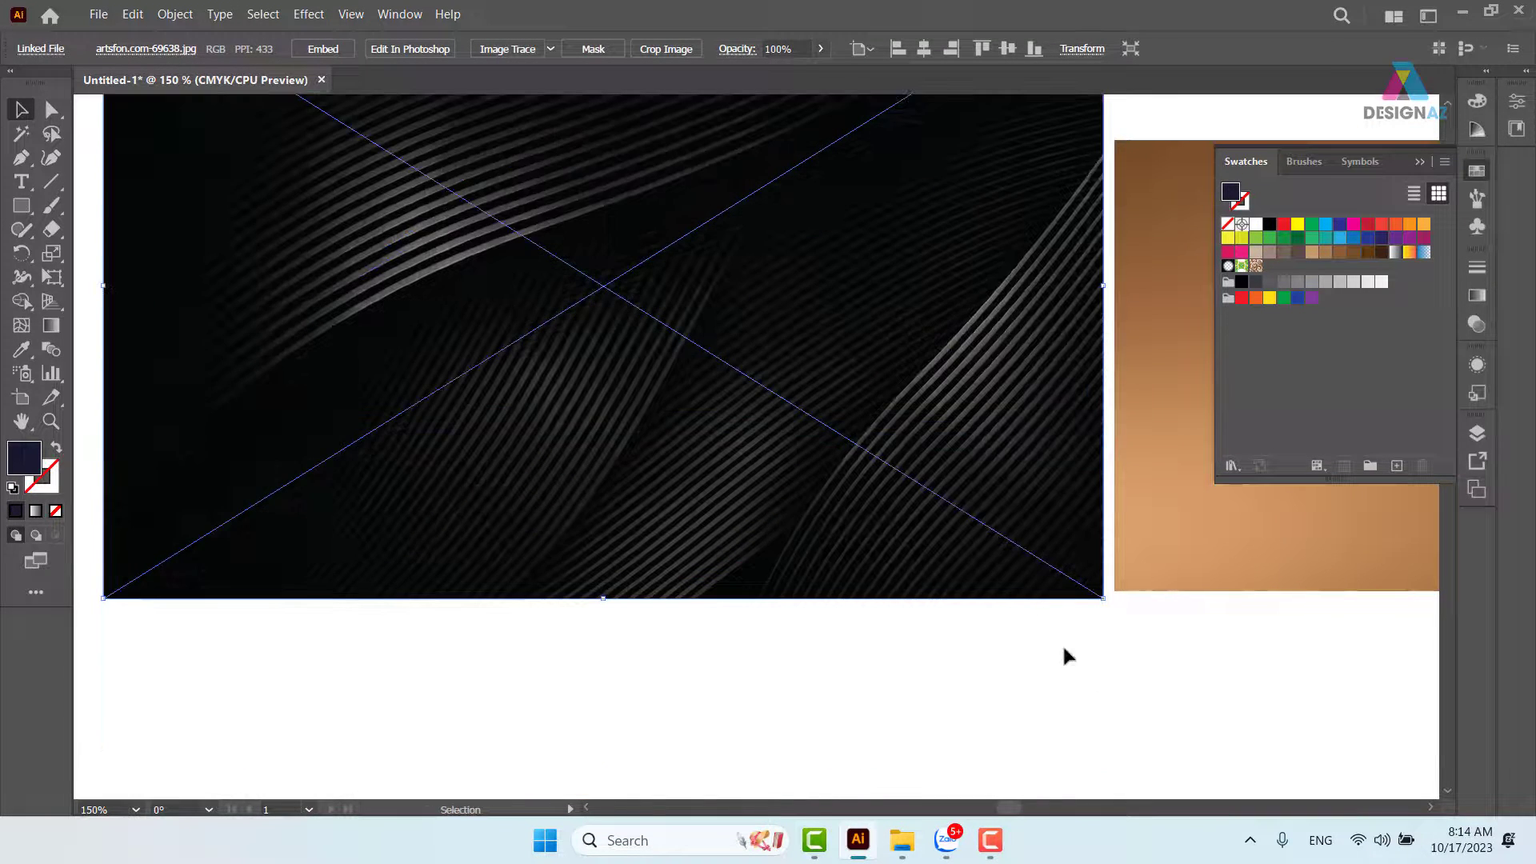
{"action": "left_click", "coordinate": [1168, 688]}
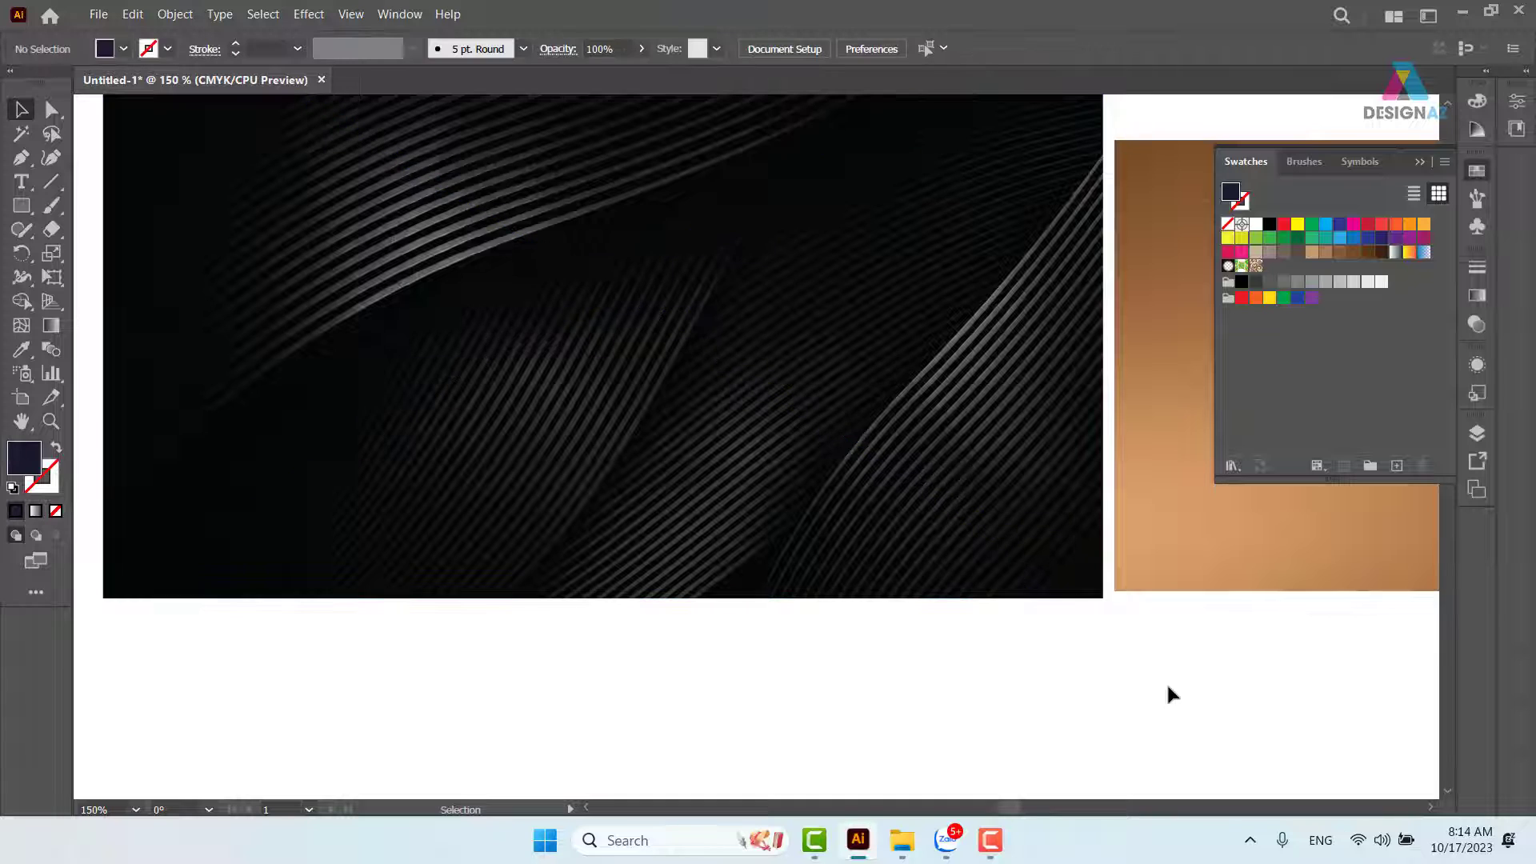
{"action": "left_click", "coordinate": [1011, 528]}
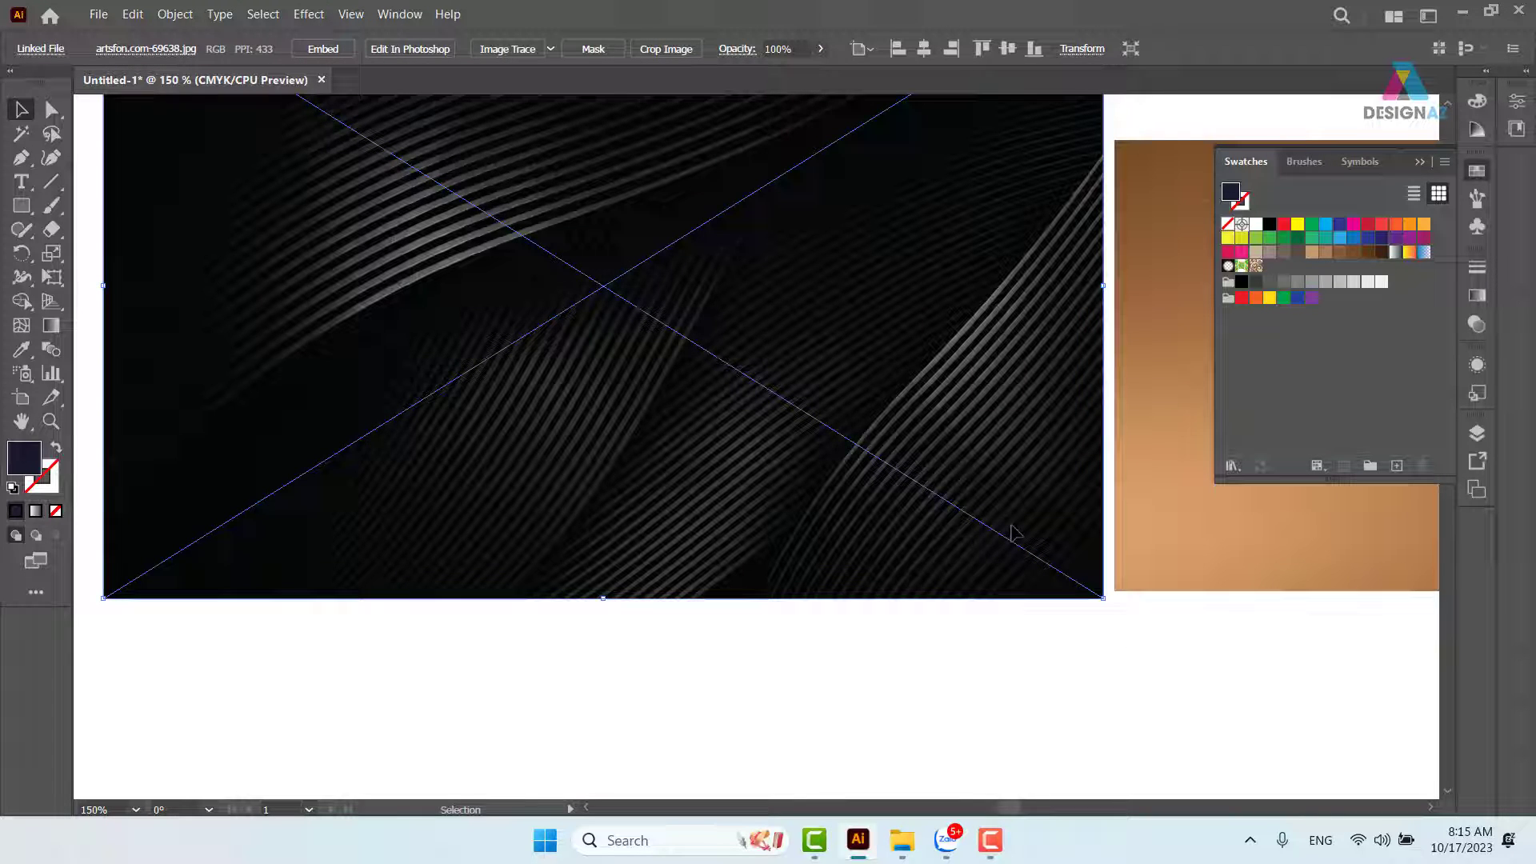
{"action": "key", "text": "ctrl"}
{"action": "key", "text": "ctrl+shift+bracketleft"}
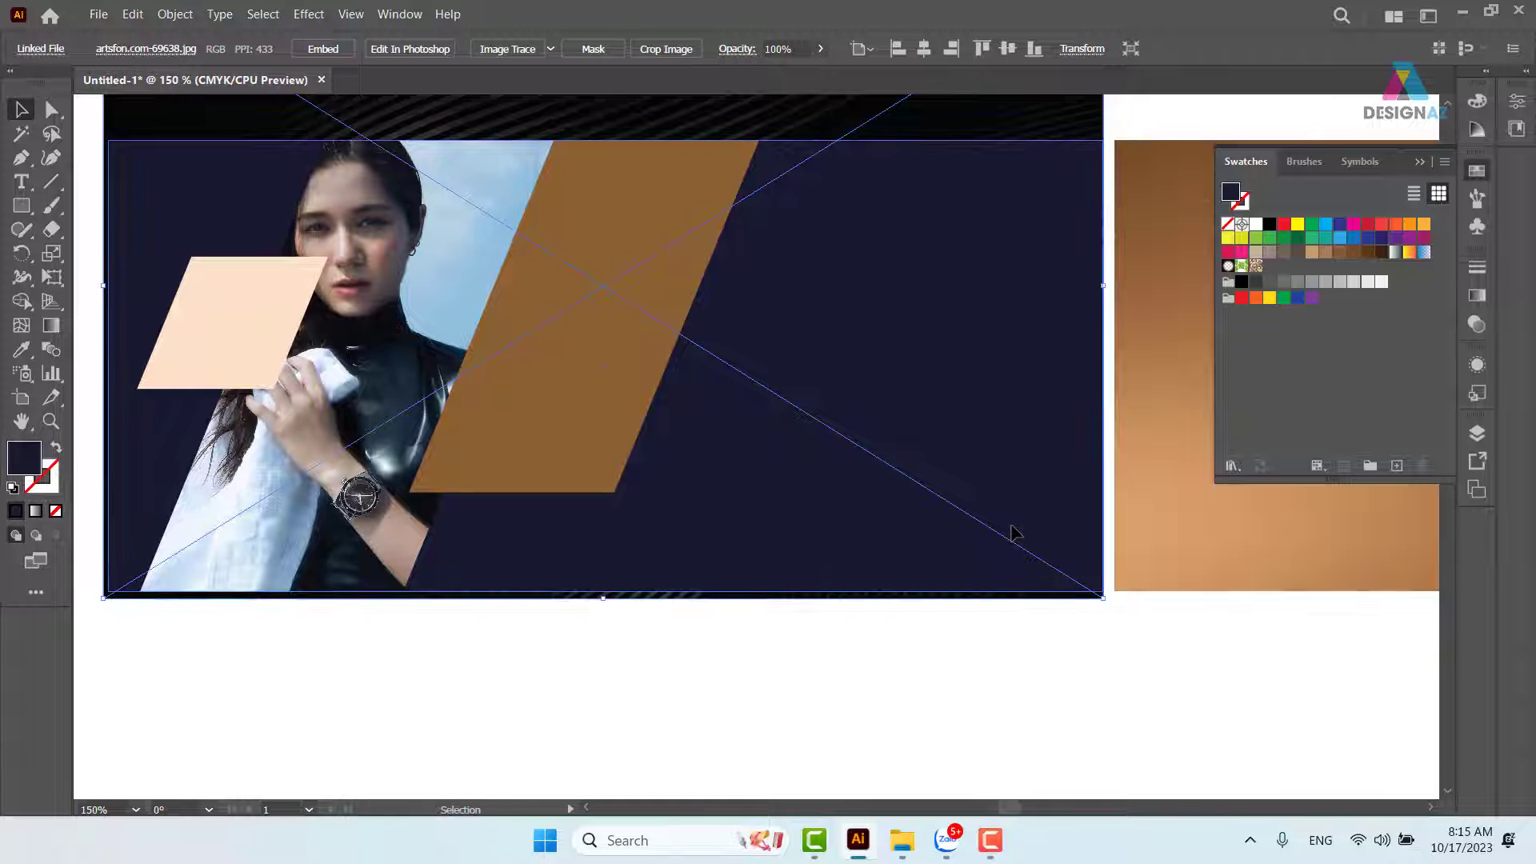
Clip the striped texture image to the navy background rectangle with a clipping mask.
{"action": "scroll", "coordinate": [888, 520], "scroll_direction": "up", "scroll_amount": 4}
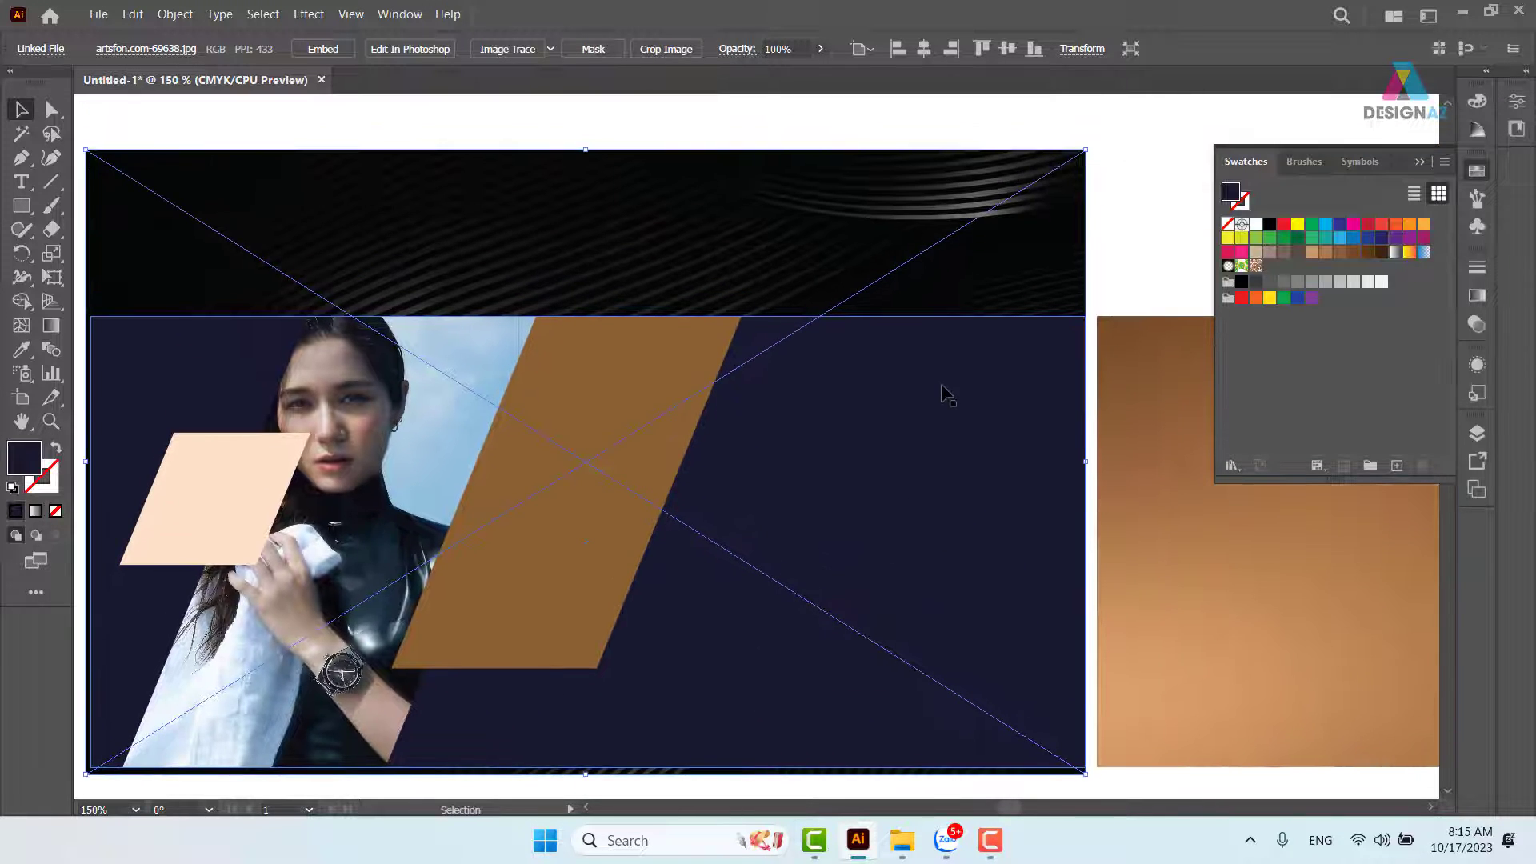
{"action": "left_click", "coordinate": [963, 380]}
{"action": "left_click", "coordinate": [1015, 228], "text": "shift"}
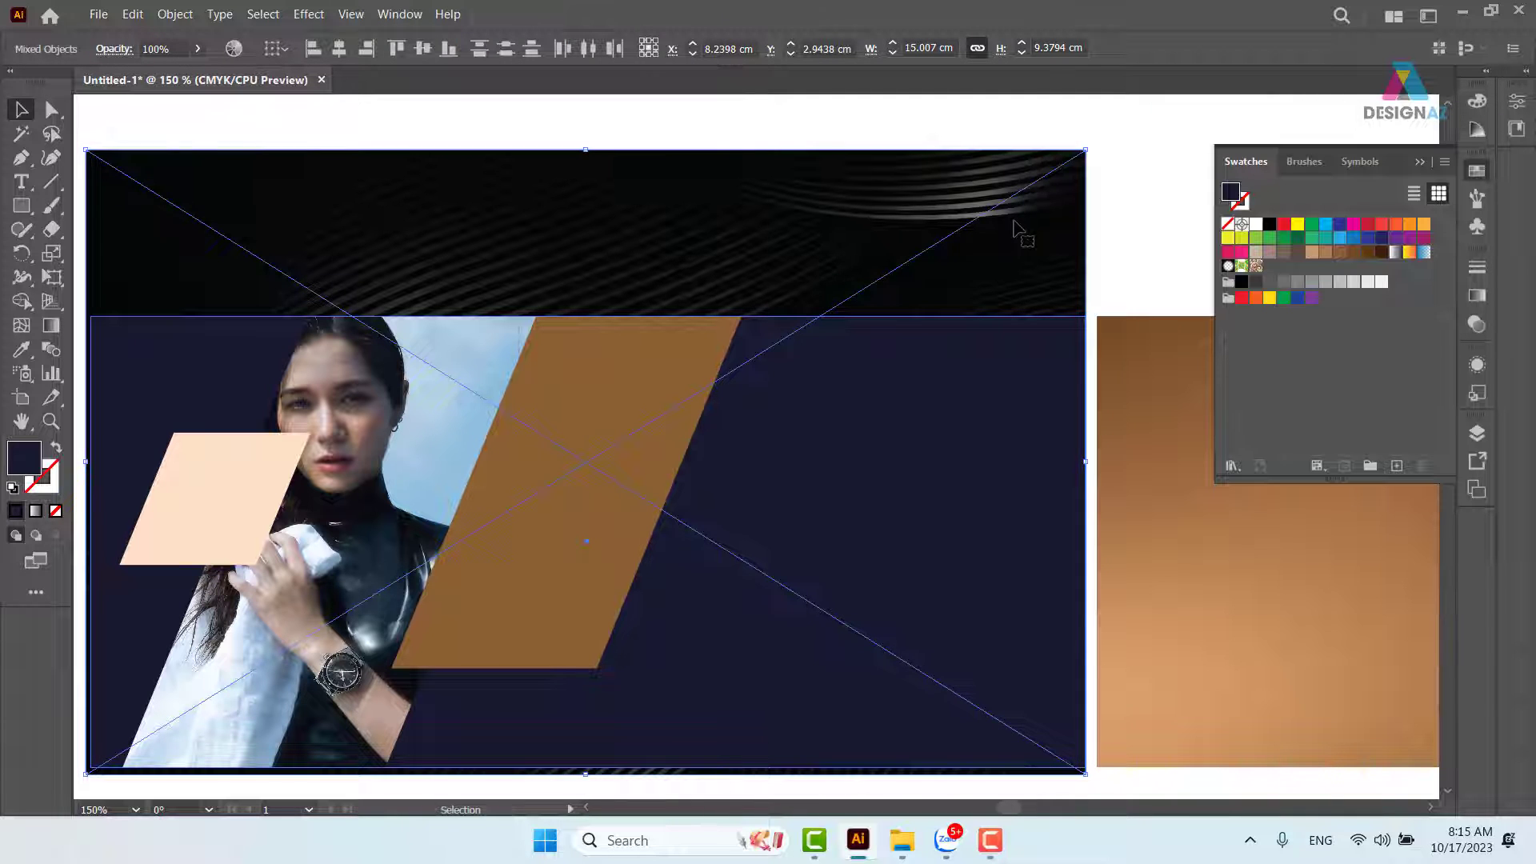
{"action": "right_click", "coordinate": [1016, 228]}
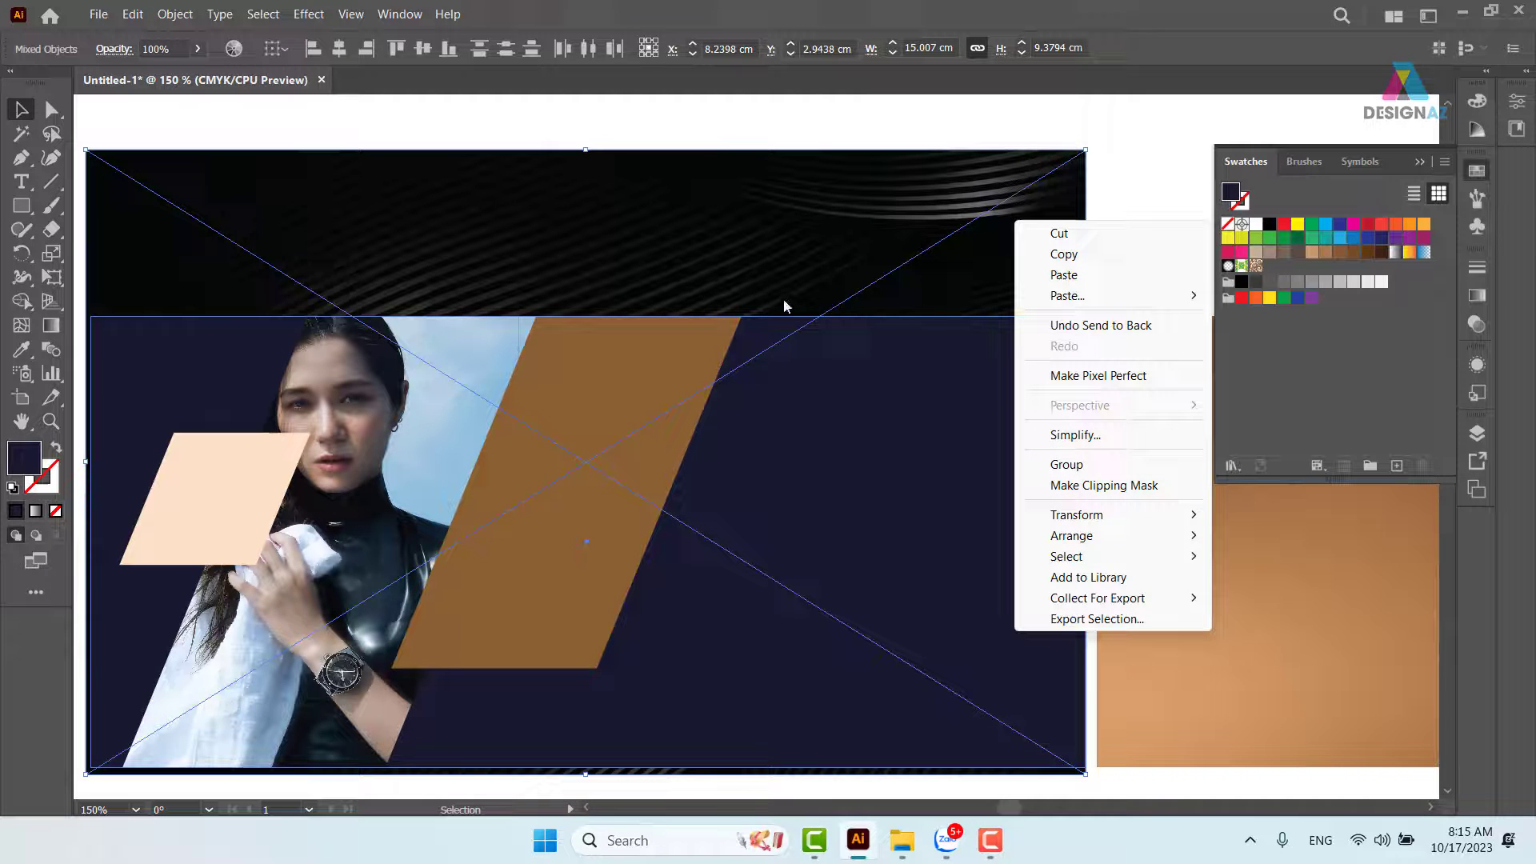
{"action": "left_click", "coordinate": [1152, 486]}
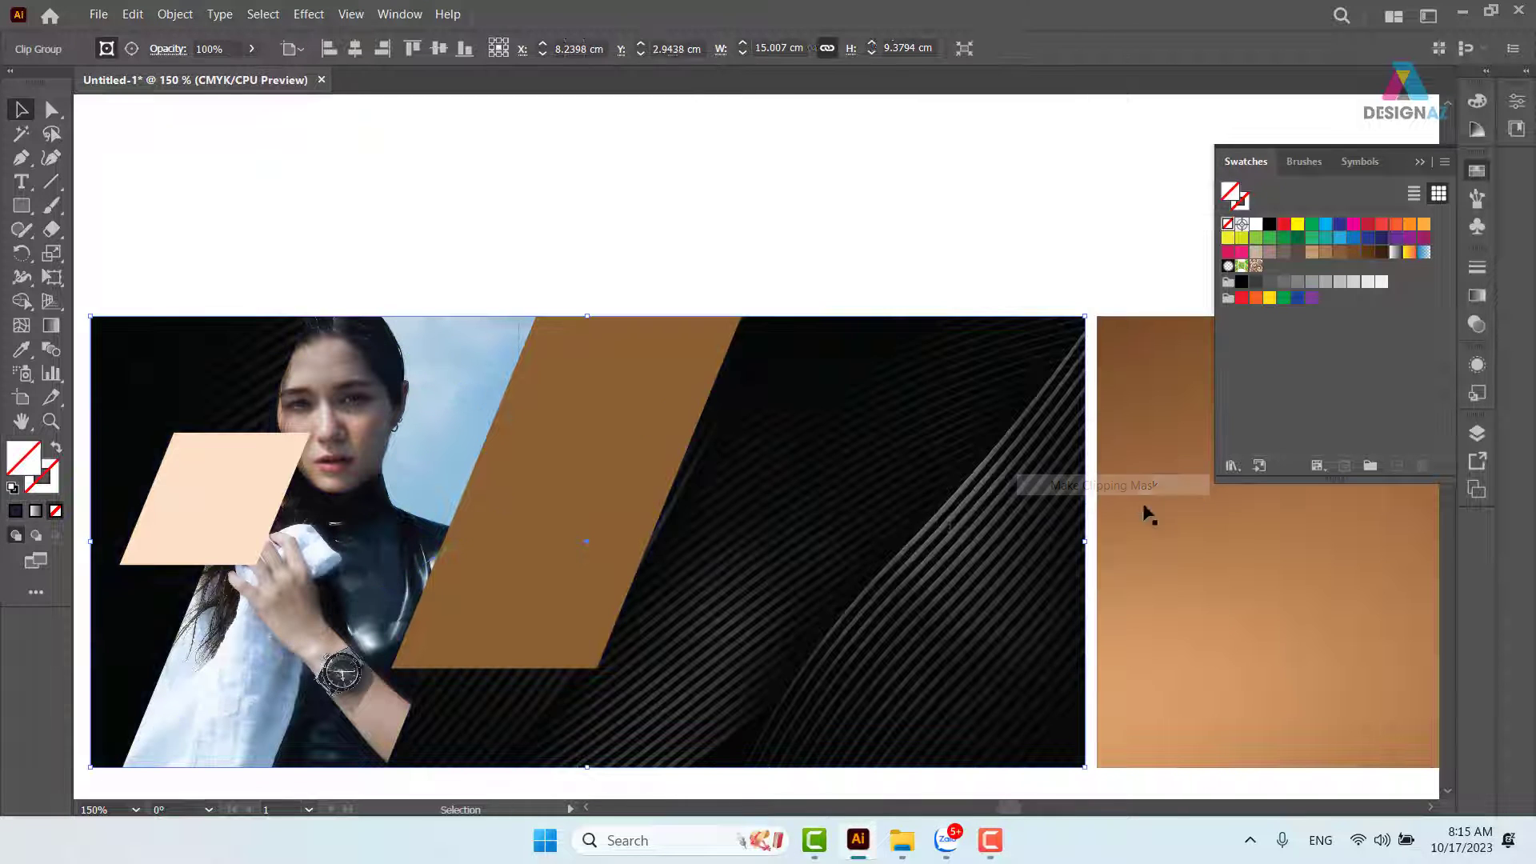
Draw a rectangle exactly covering the textured banner background and fill it with a dark brown swatch.
{"action": "left_click_drag", "start_coordinate": [875, 497], "coordinate": [947, 397]}
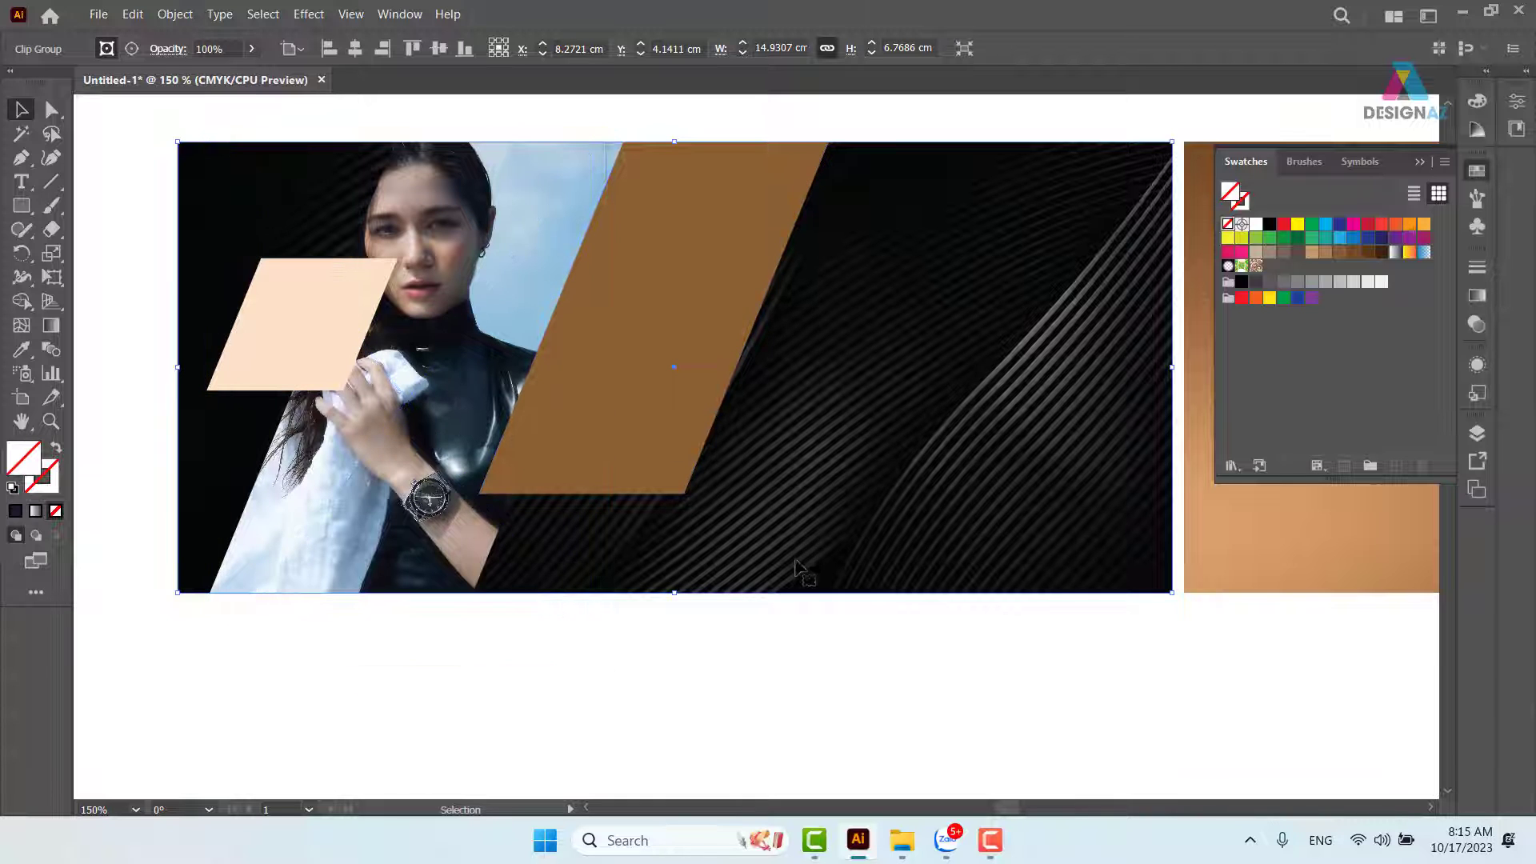
{"action": "key", "text": "space"}
{"action": "left_click_drag", "start_coordinate": [895, 523], "coordinate": [851, 549]}
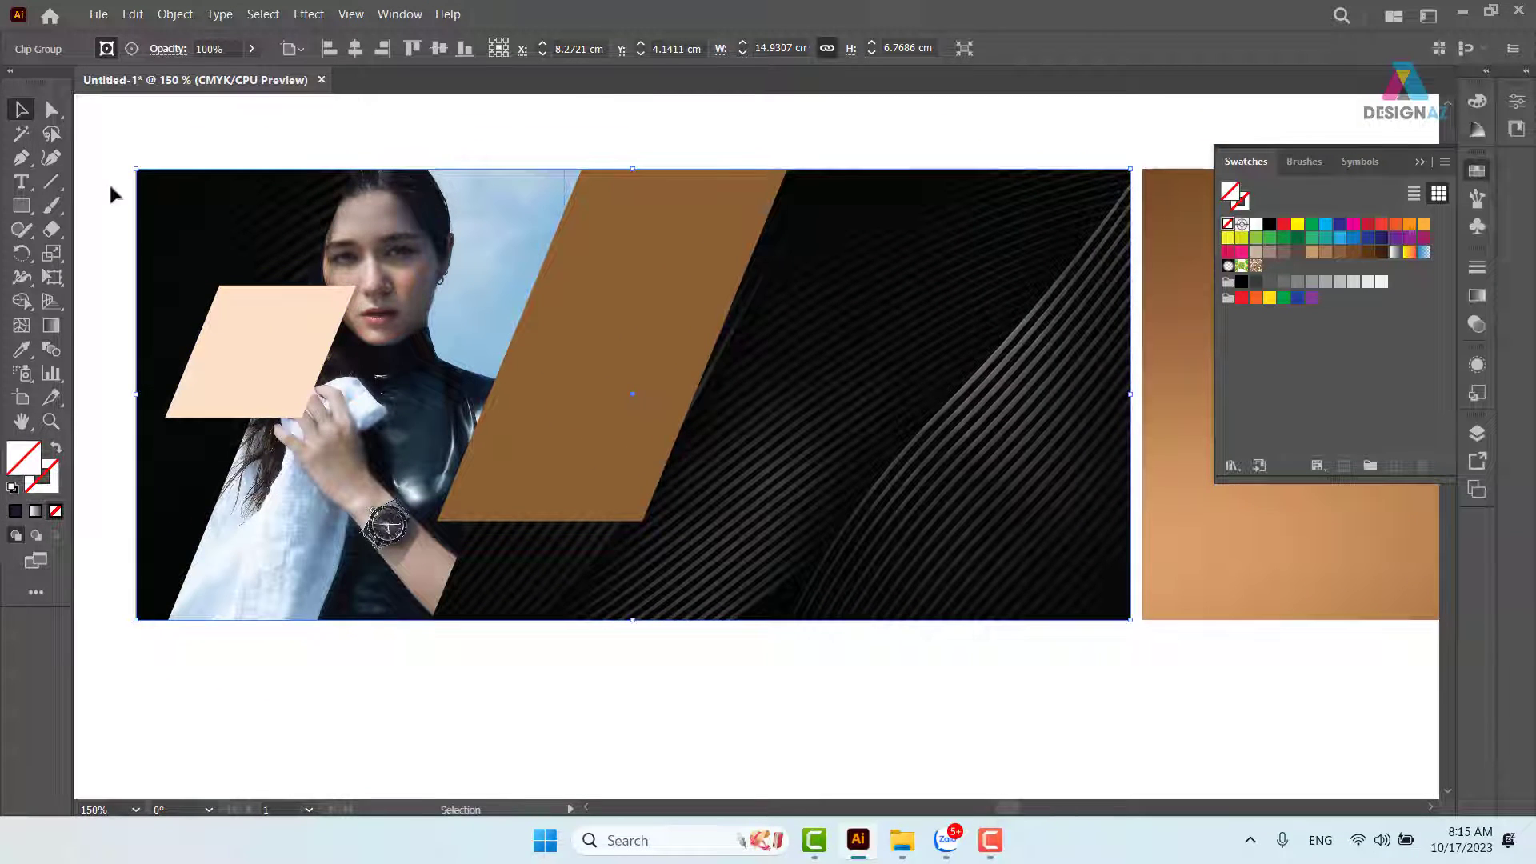
{"action": "key", "text": "m"}
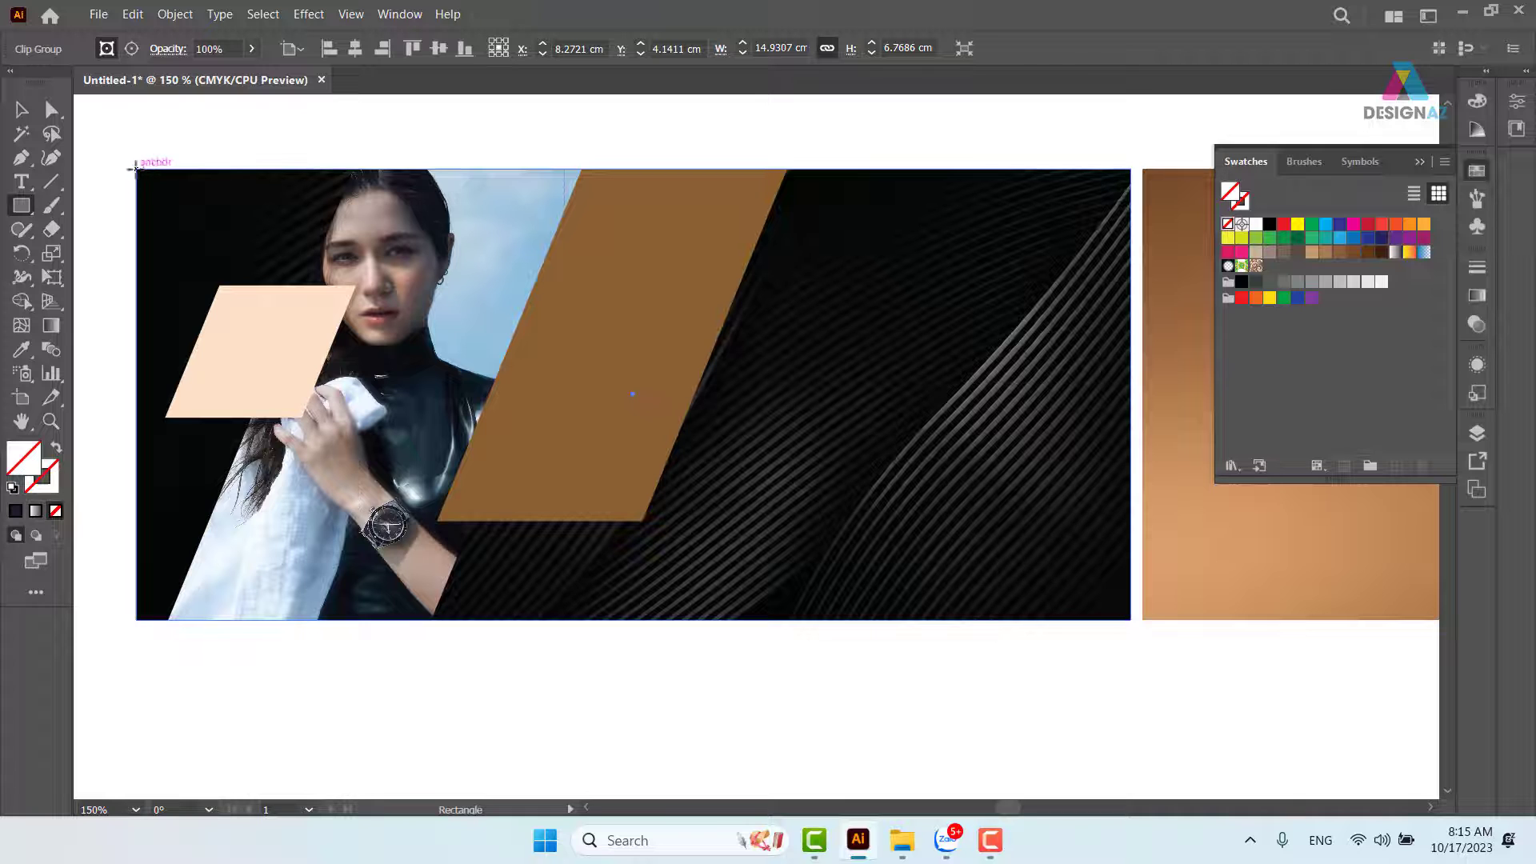
{"action": "left_click_drag", "start_coordinate": [136, 170], "coordinate": [1131, 621]}
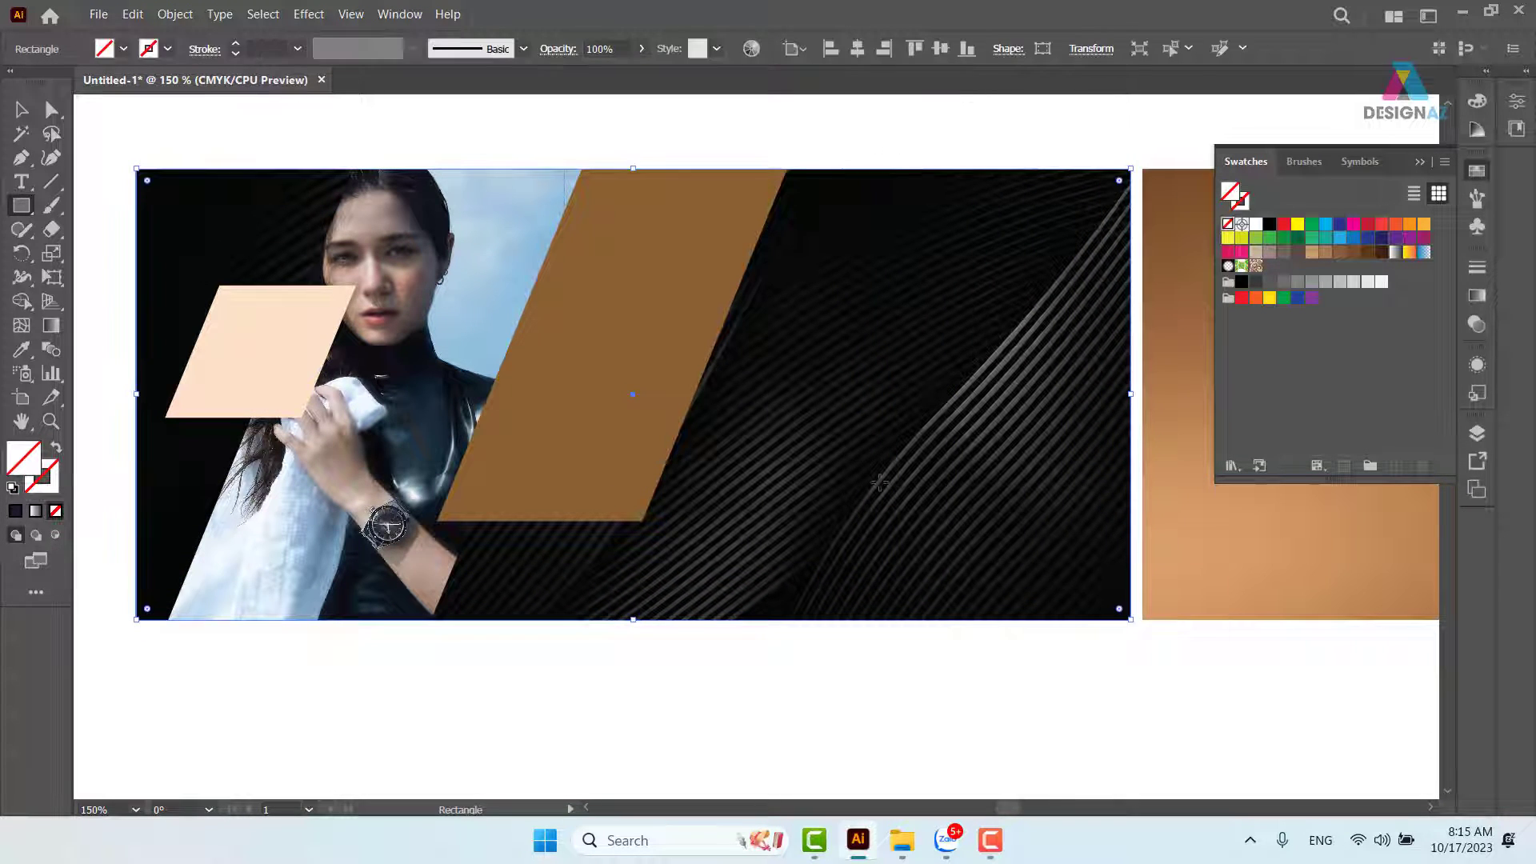
{"action": "left_click", "coordinate": [1353, 252]}
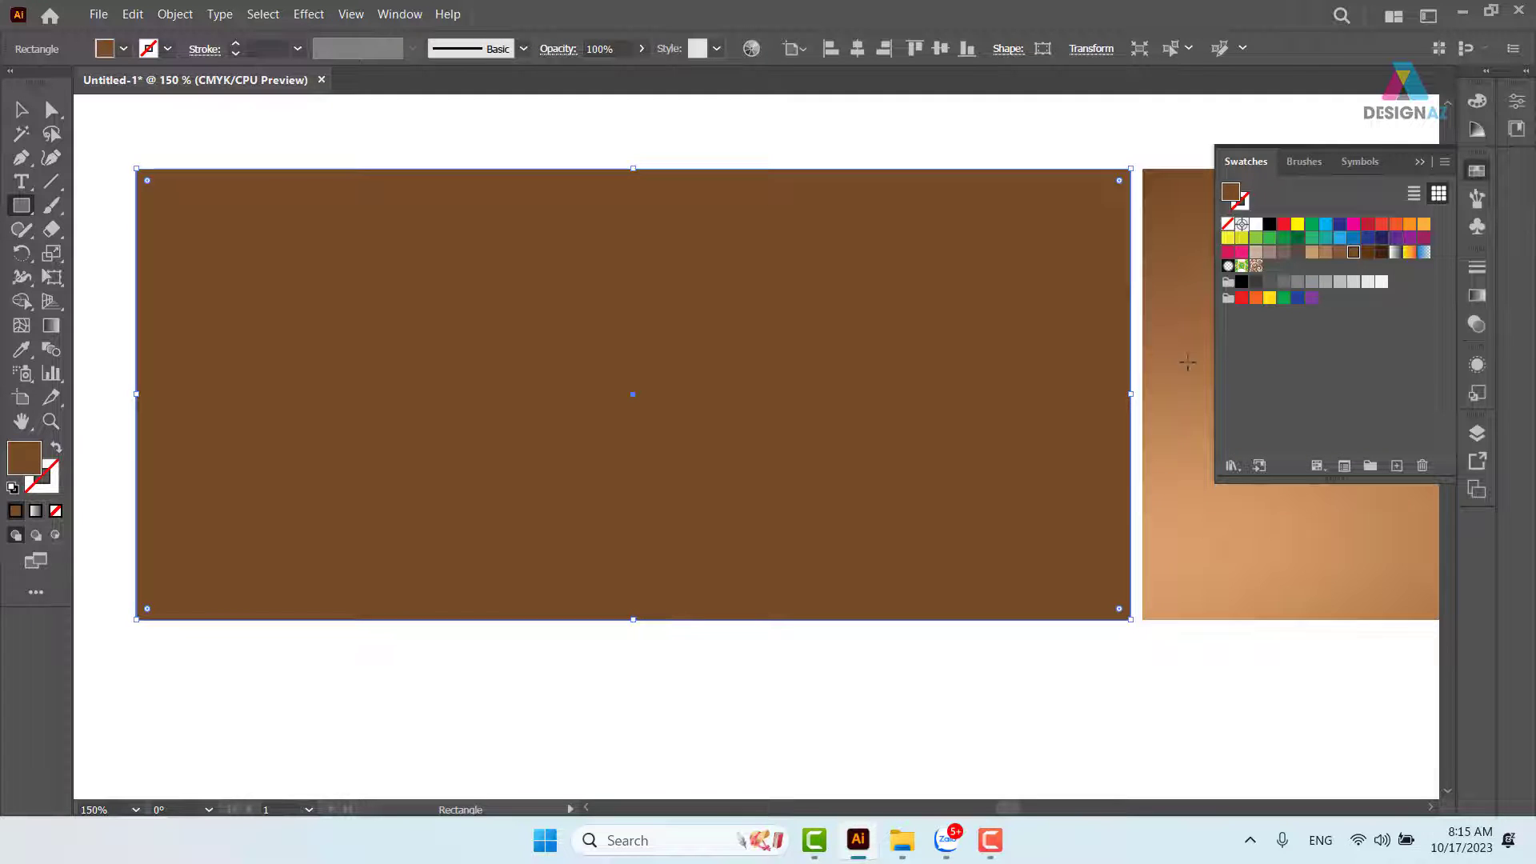
Arrange the brown rectangle directly above the clipped texture and beneath the photo strip and slanted shapes.
{"action": "key", "text": "v"}
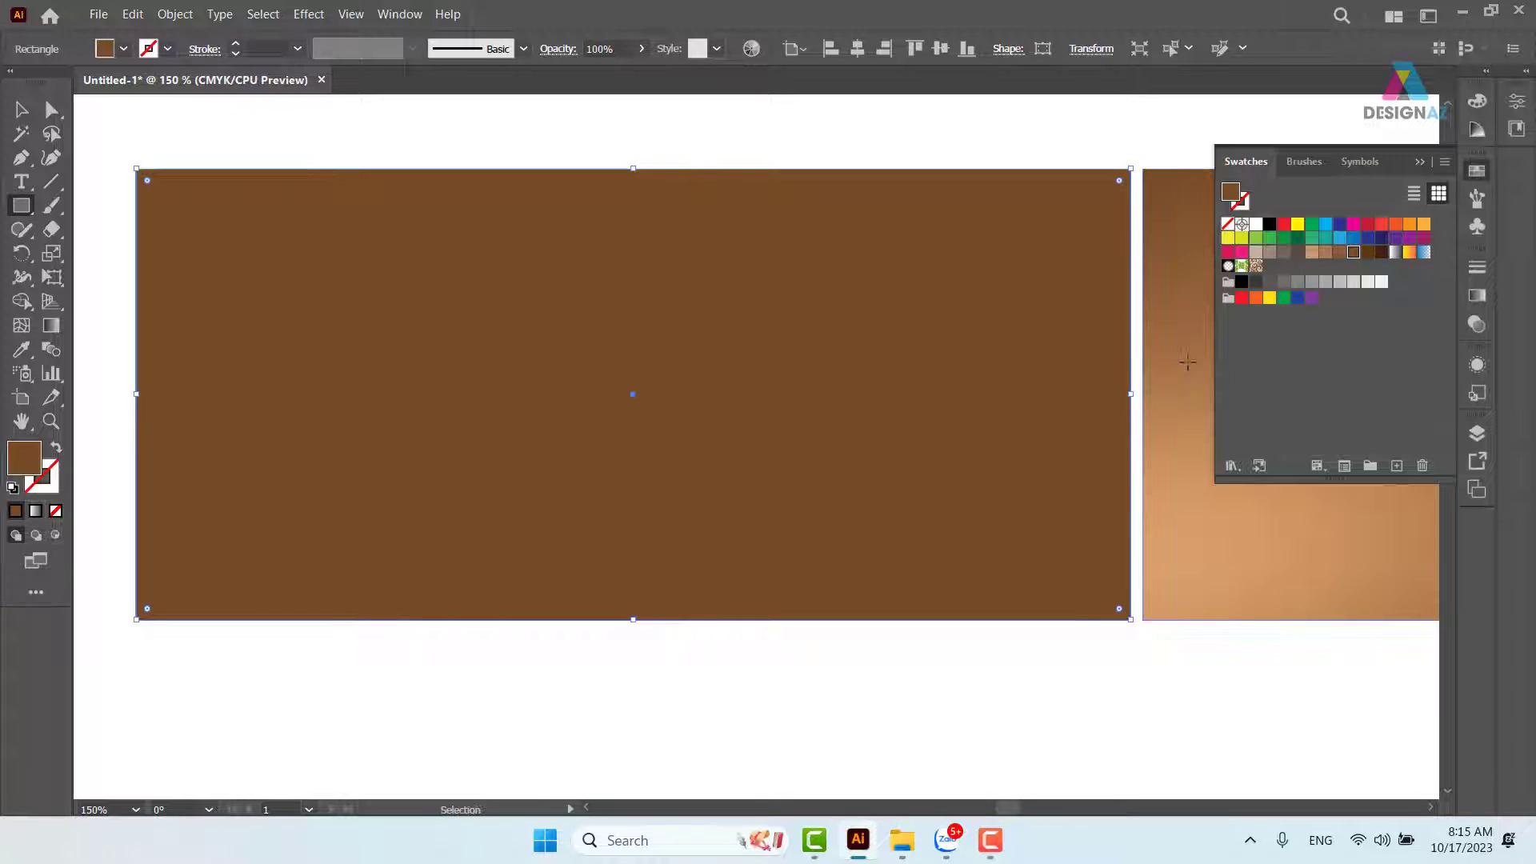
{"action": "key", "text": "ctrl+shift+bracketleft"}
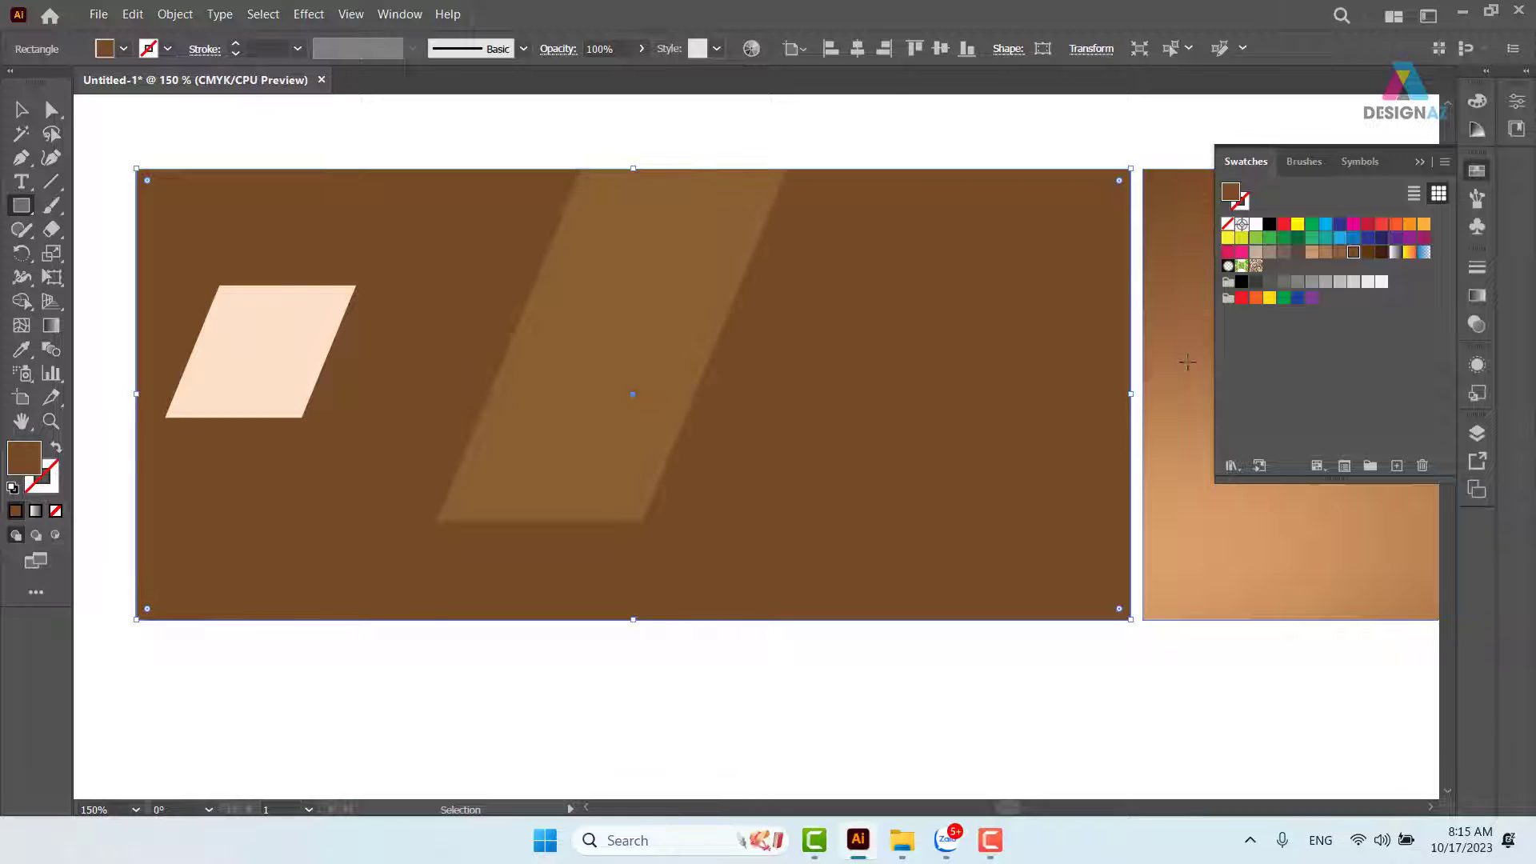
{"action": "key", "text": "ctrl+bracketleft"}
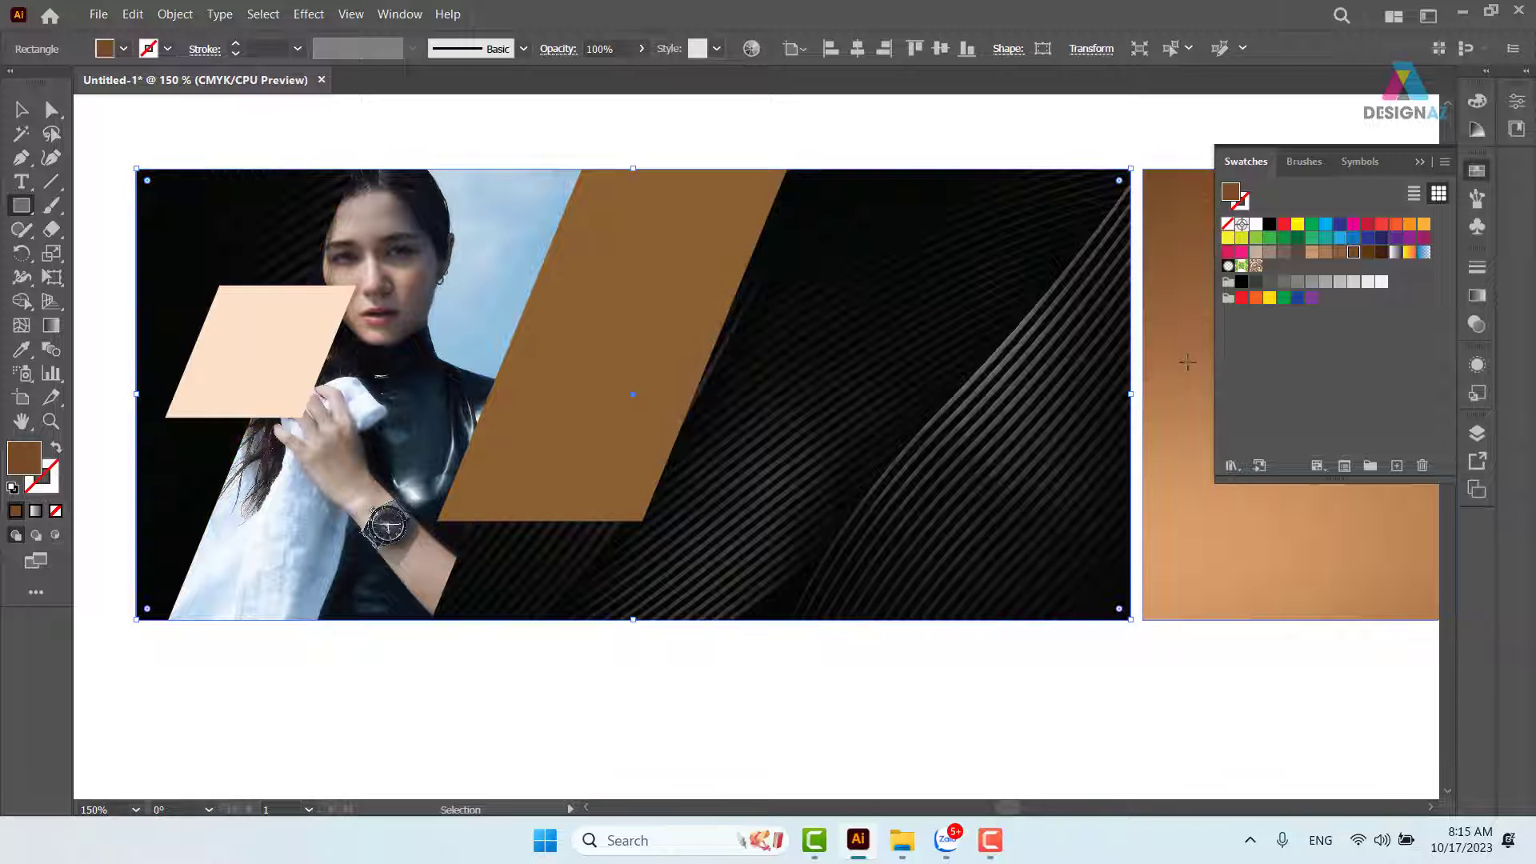
{"action": "key", "text": "ctrl+bracketright"}
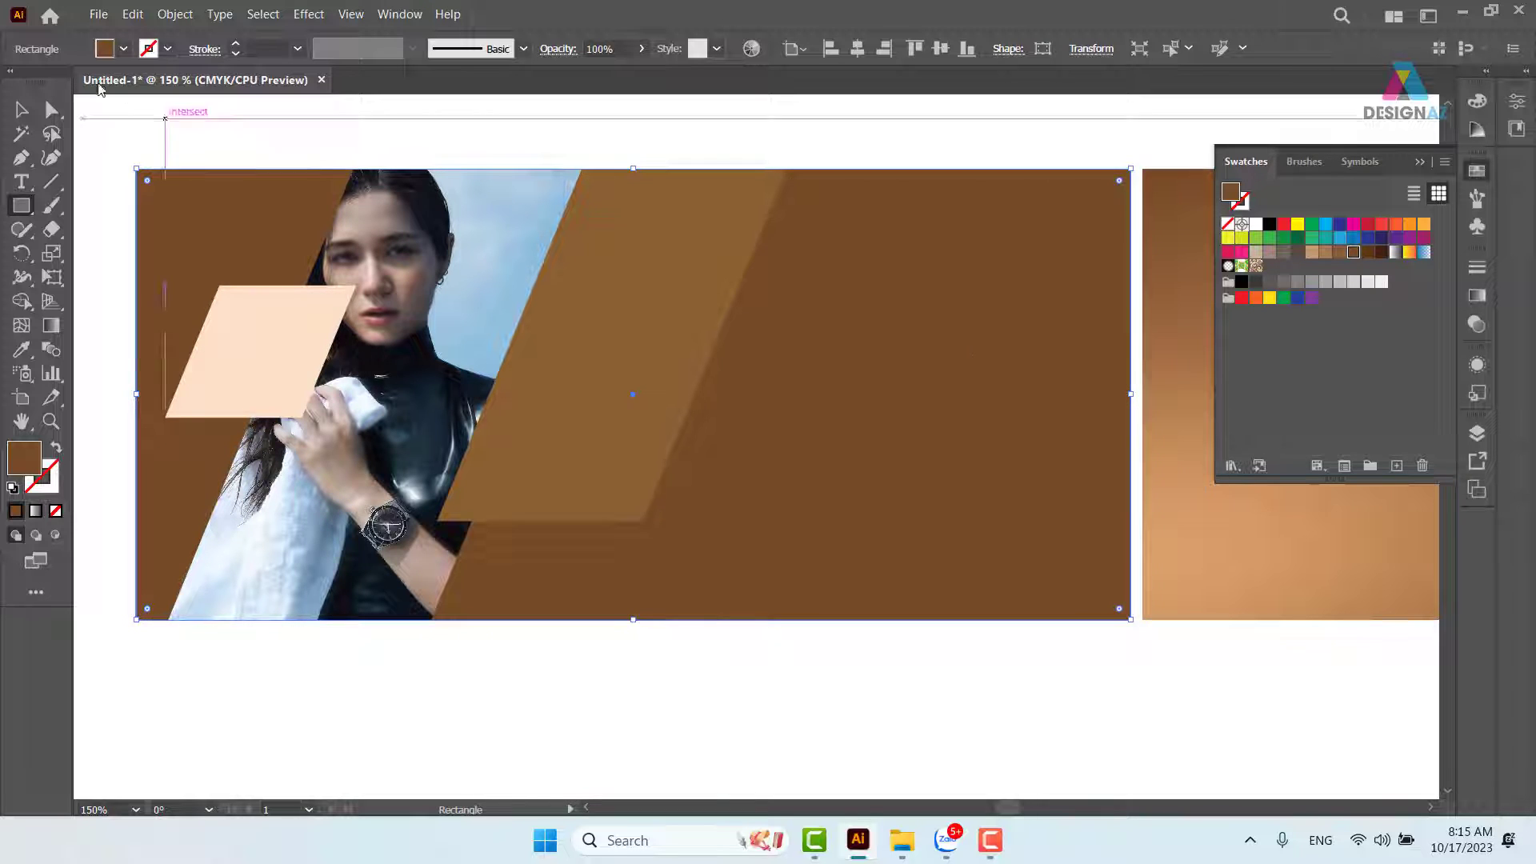
Recolour the covering rectangle with the dark blue-grey sampled from the model's leather top.
{"action": "key", "text": "v"}
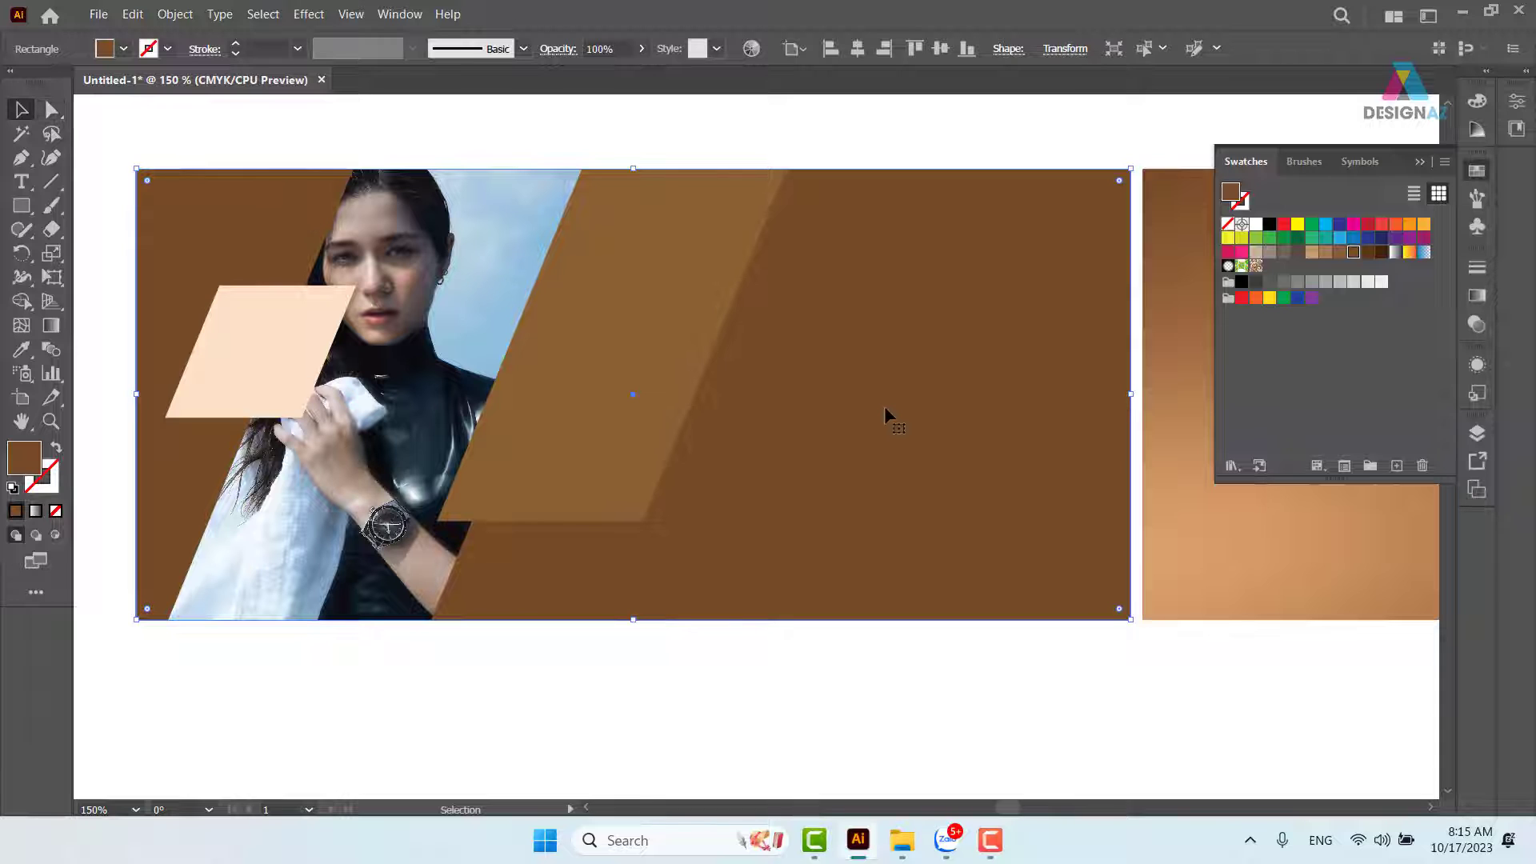
{"action": "key", "text": "i"}
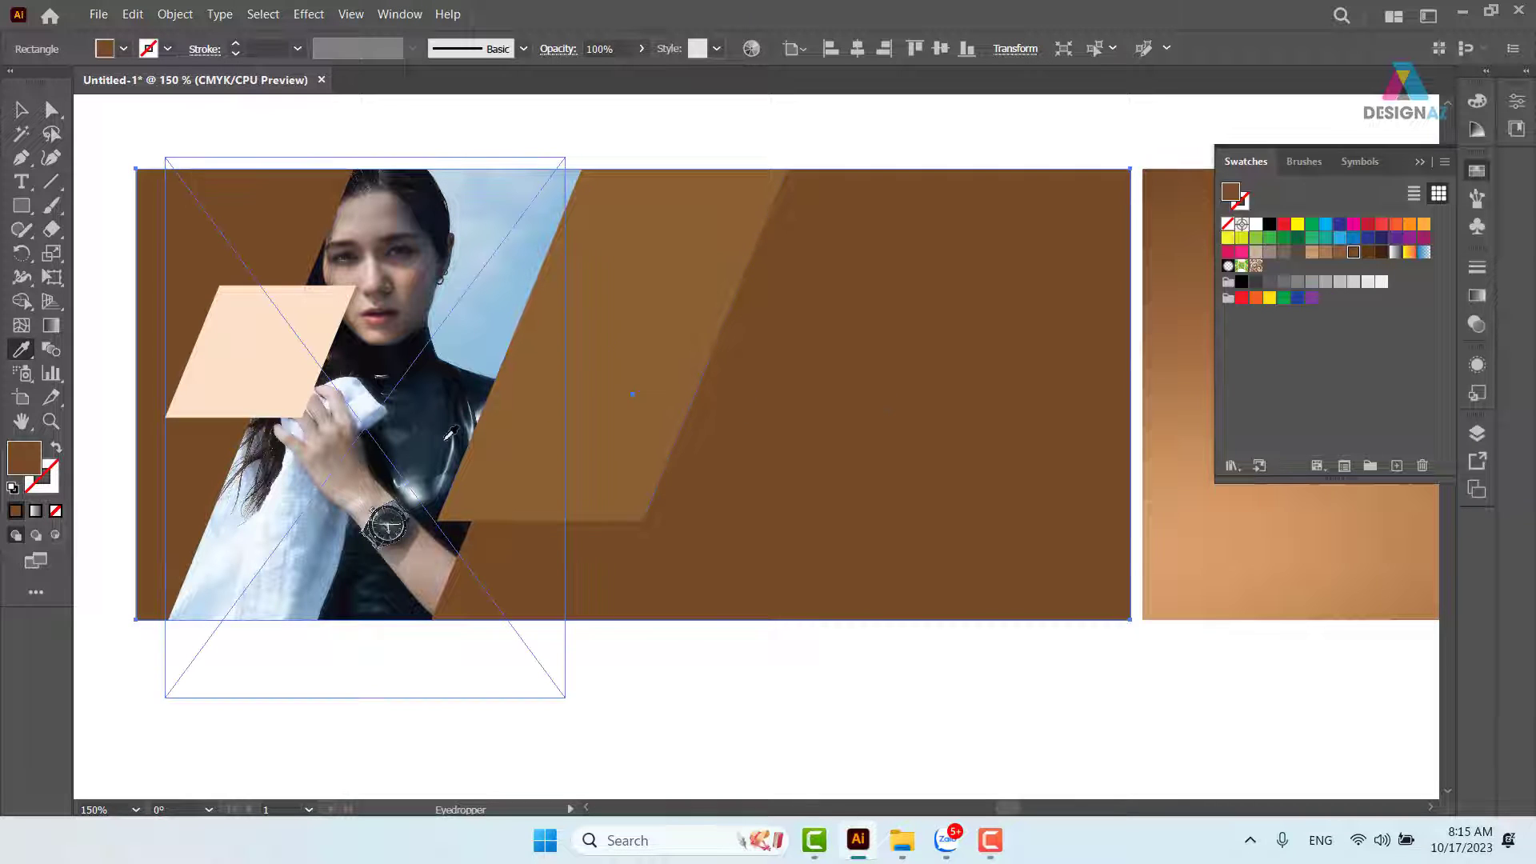
{"action": "left_click", "coordinate": [437, 440]}
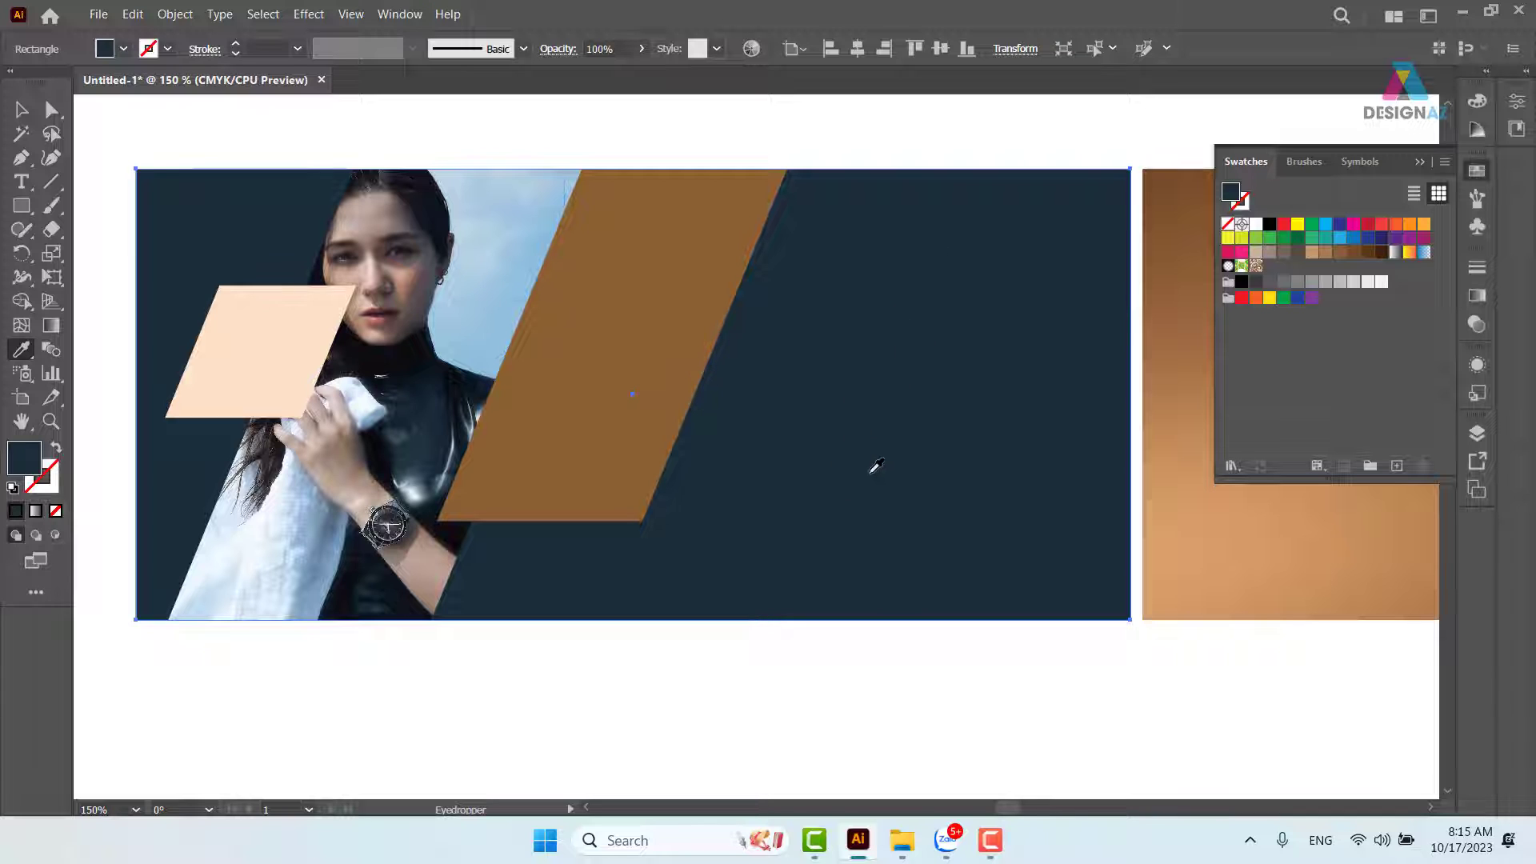
Set the blending mode of the dark blue-grey covering rectangle to Color so the striped texture shows through.
{"action": "key", "text": "v"}
{"action": "left_click", "coordinate": [892, 138]}
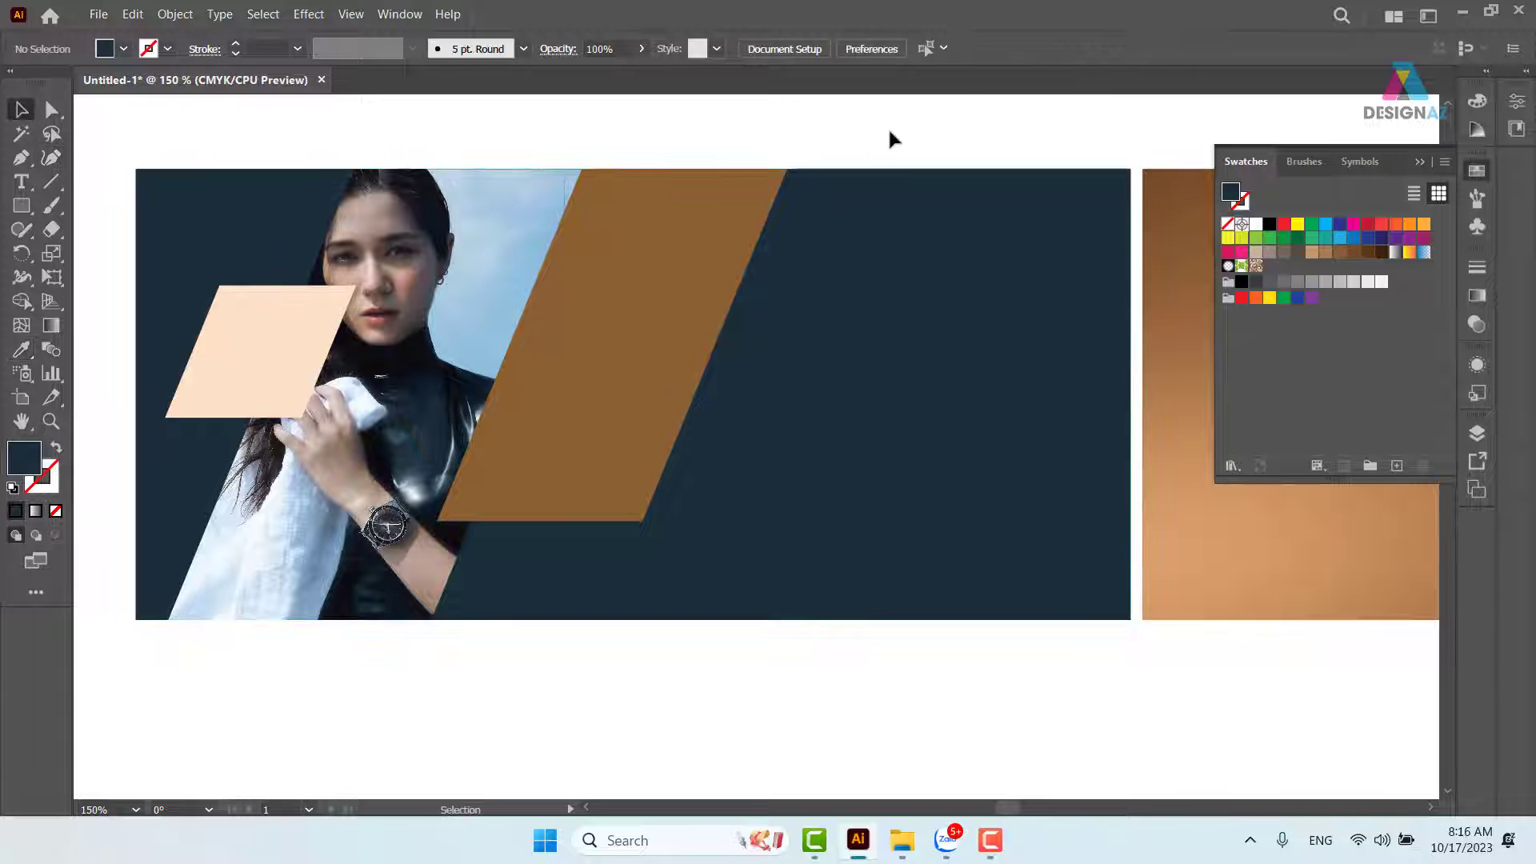
{"action": "left_click", "coordinate": [962, 312]}
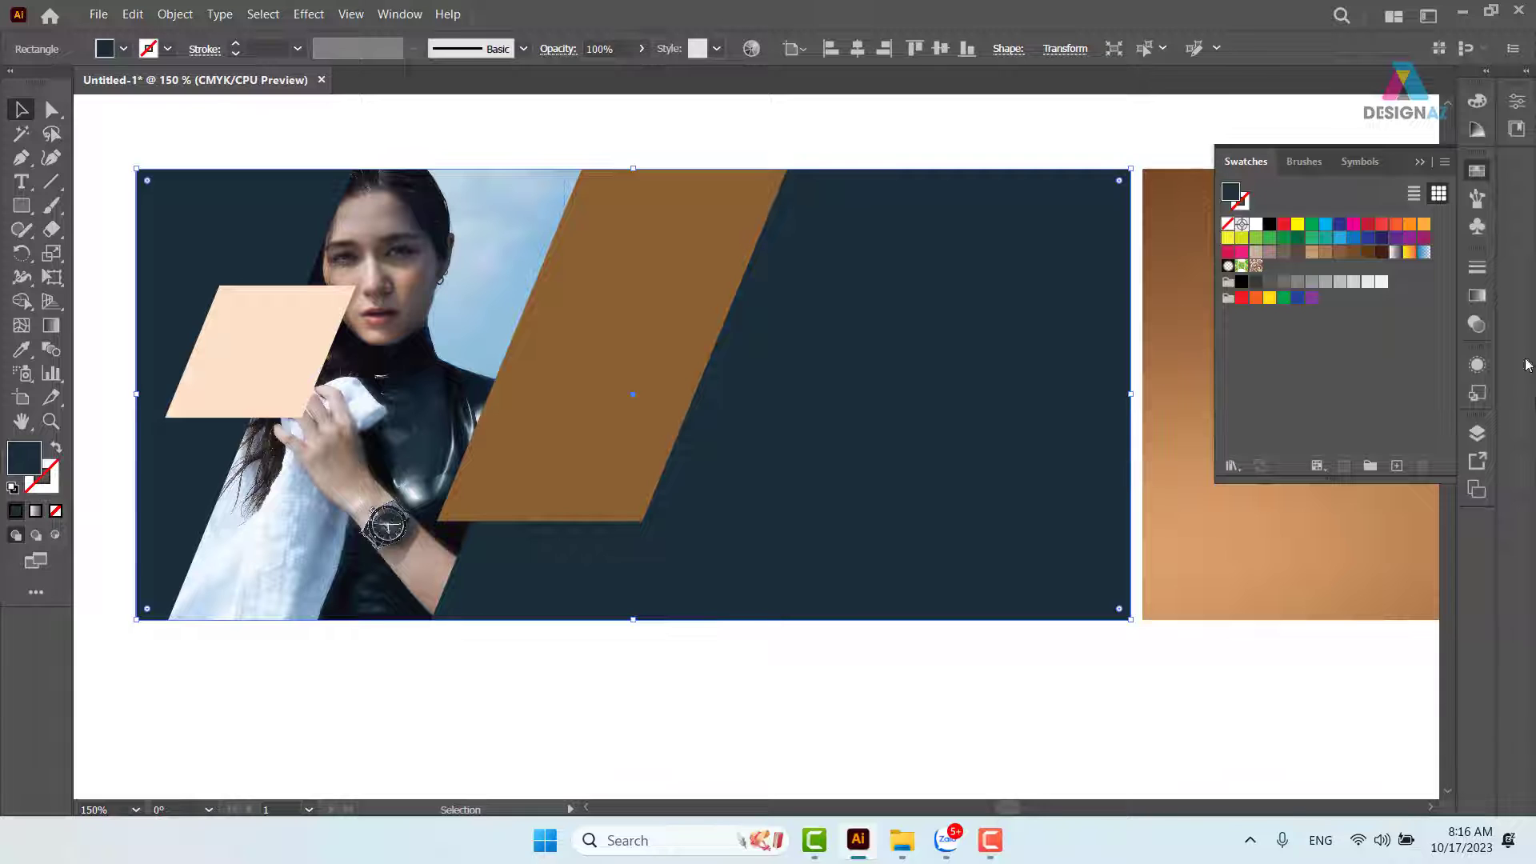
{"action": "left_click", "coordinate": [1485, 319]}
{"action": "left_click", "coordinate": [1293, 290]}
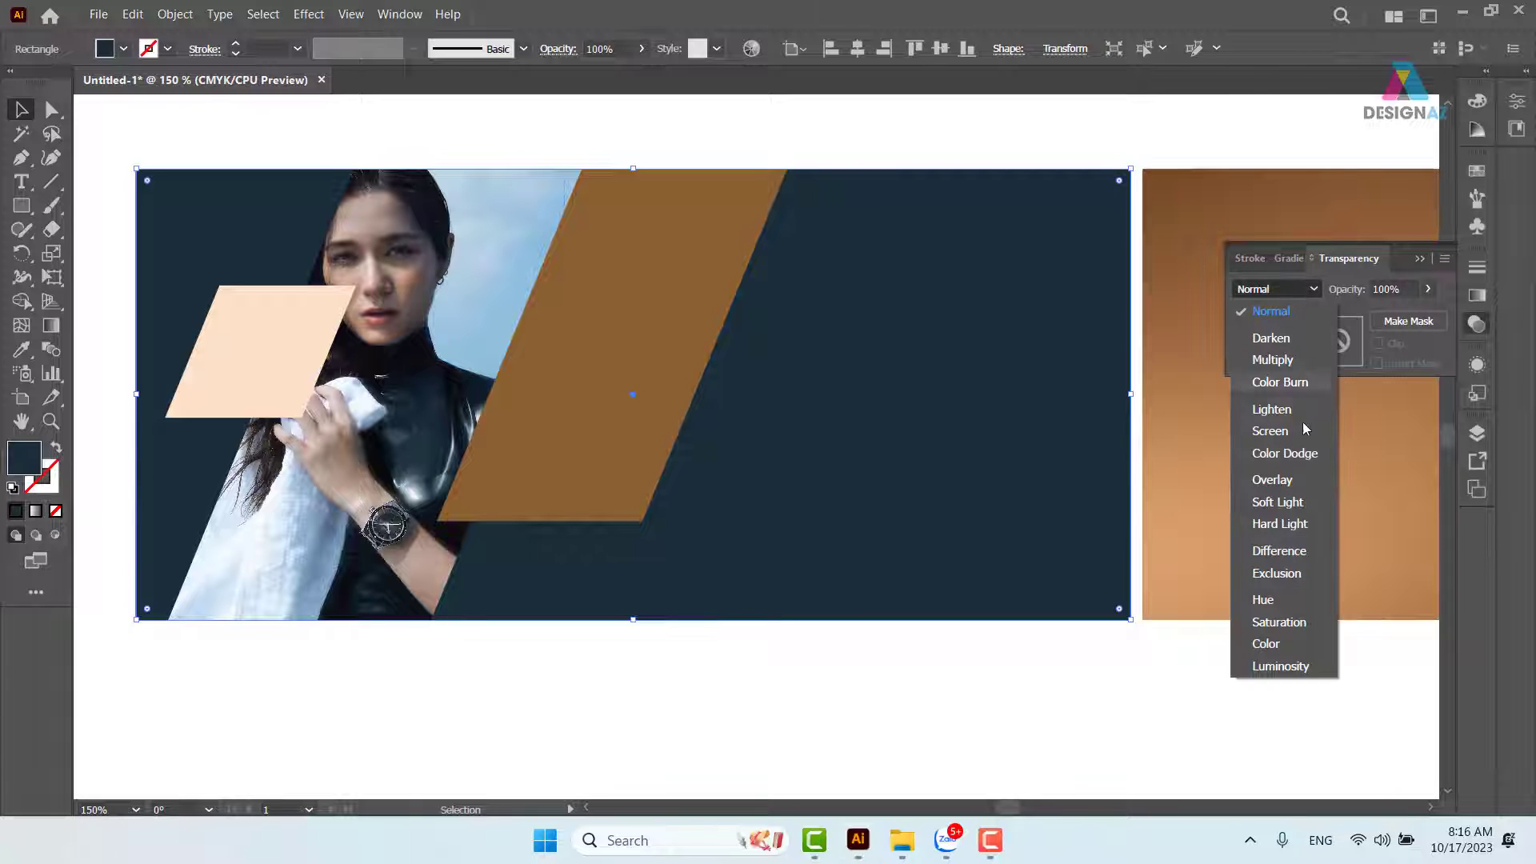
{"action": "left_click", "coordinate": [1272, 643]}
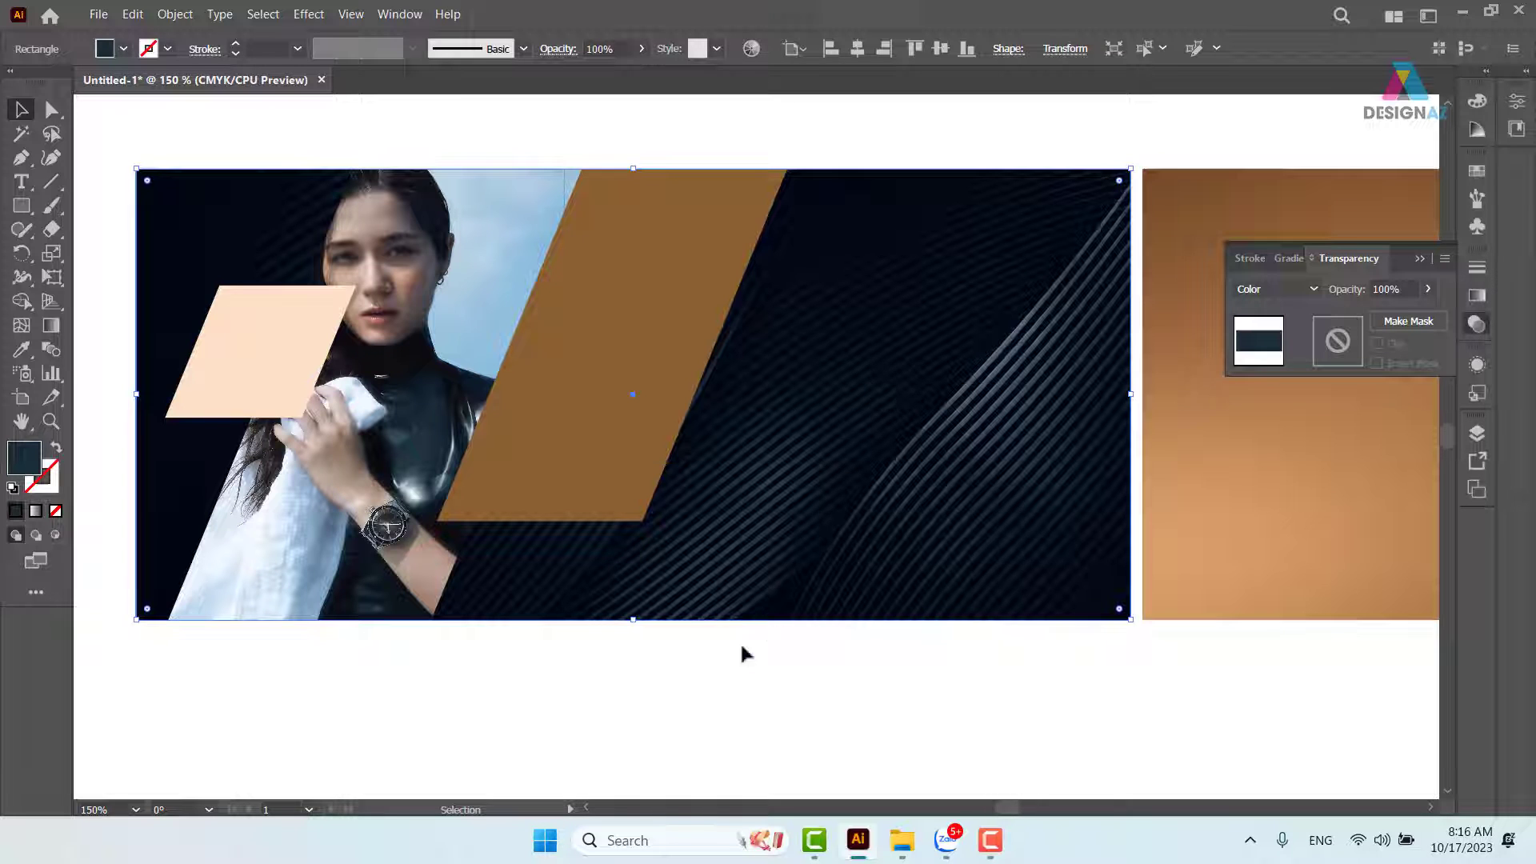
Start placing an image and look through the "Bài 1 đồng hồ omega" folder in Downloads for an Omega logo.
{"action": "scroll", "coordinate": [641, 659], "scroll_direction": "left", "scroll_amount": 3}
{"action": "left_click", "coordinate": [461, 352]}
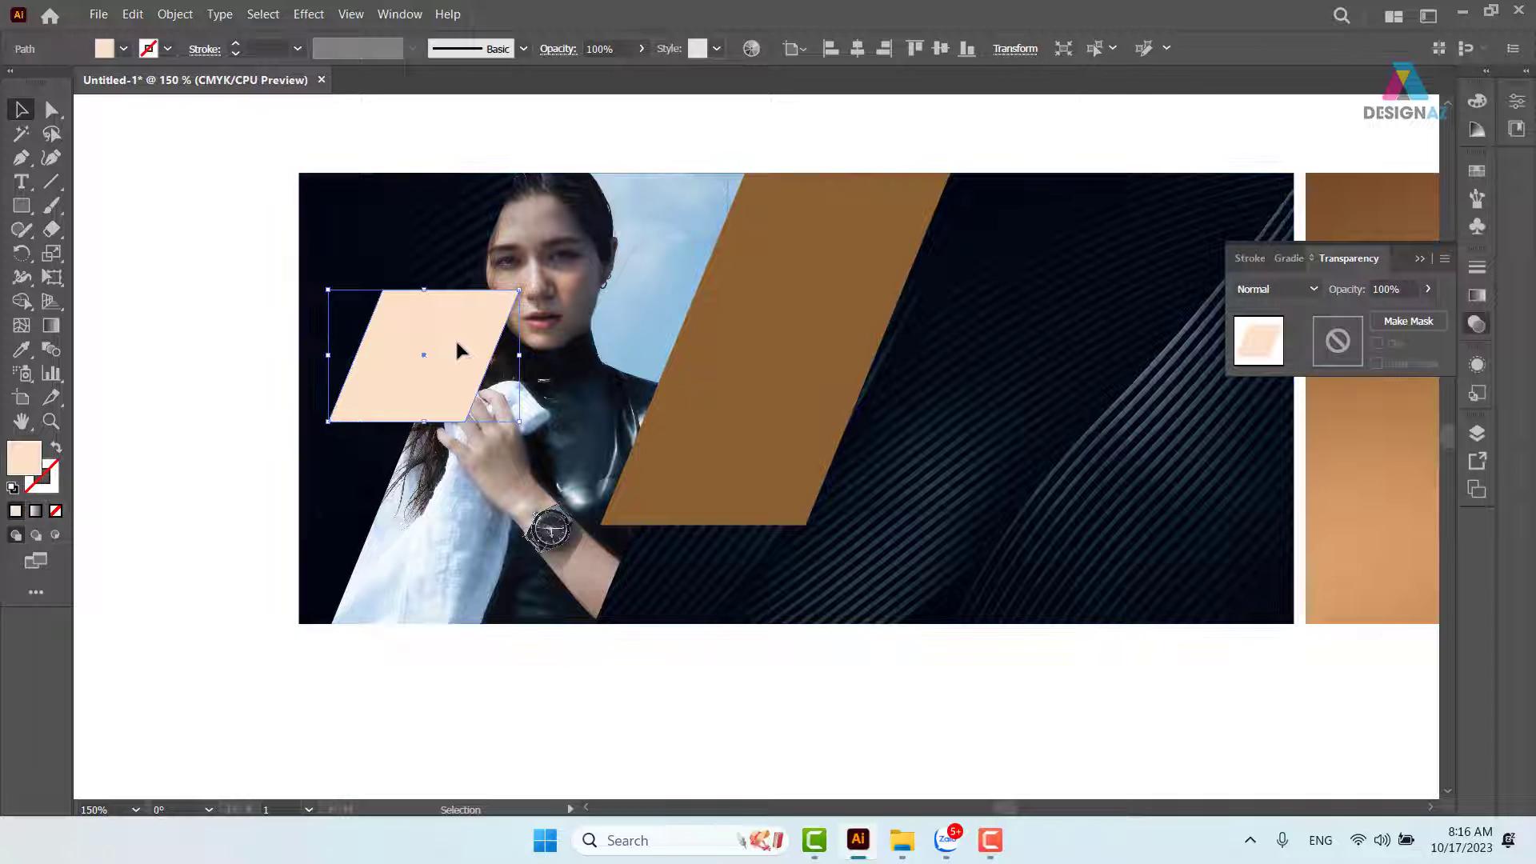
{"action": "left_click", "coordinate": [98, 15]}
{"action": "left_click", "coordinate": [171, 364]}
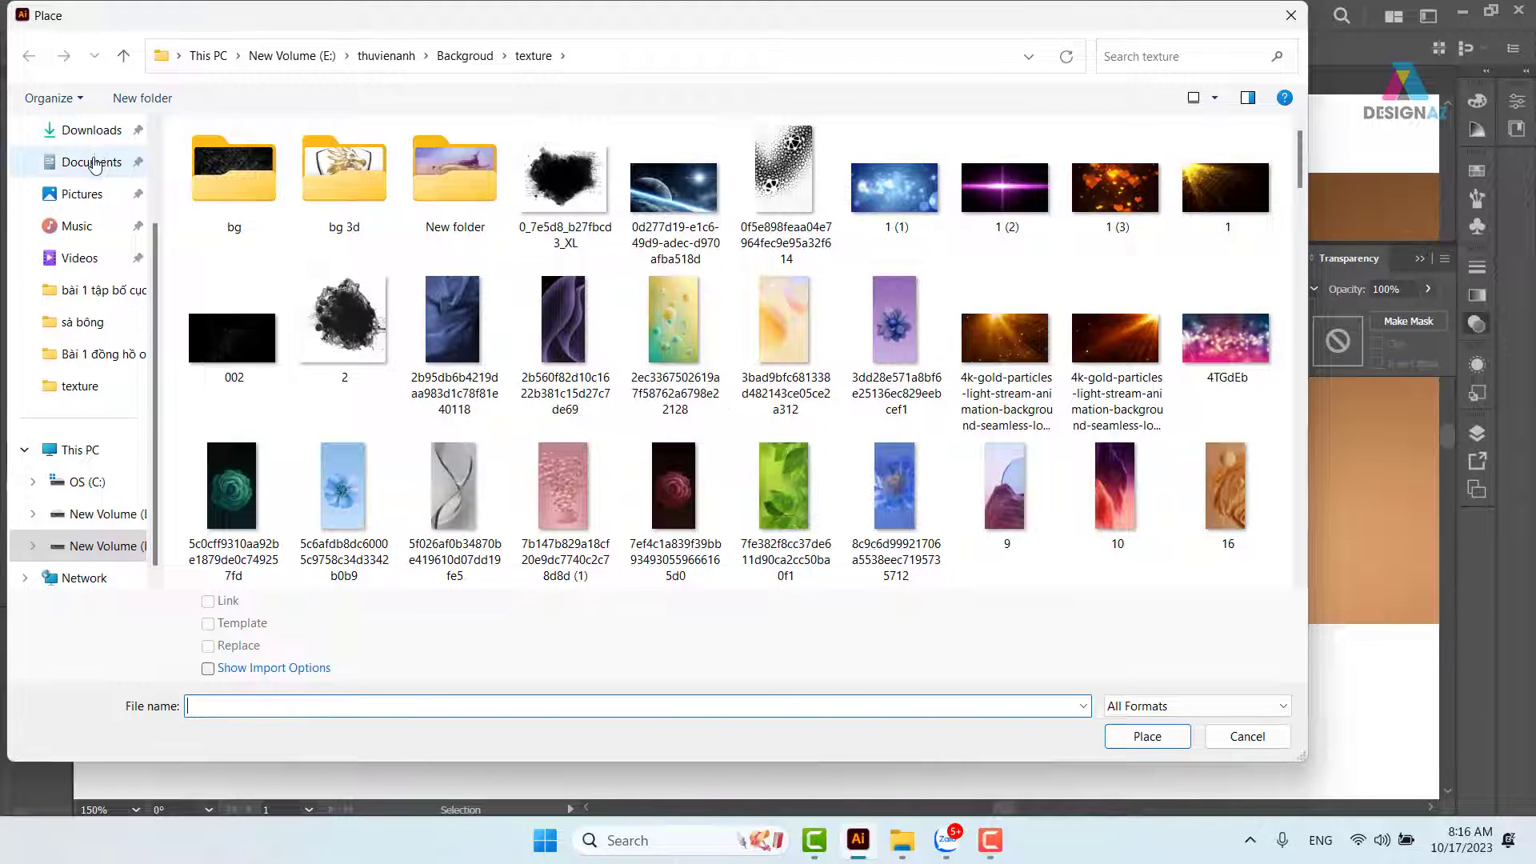
{"action": "left_click", "coordinate": [89, 130]}
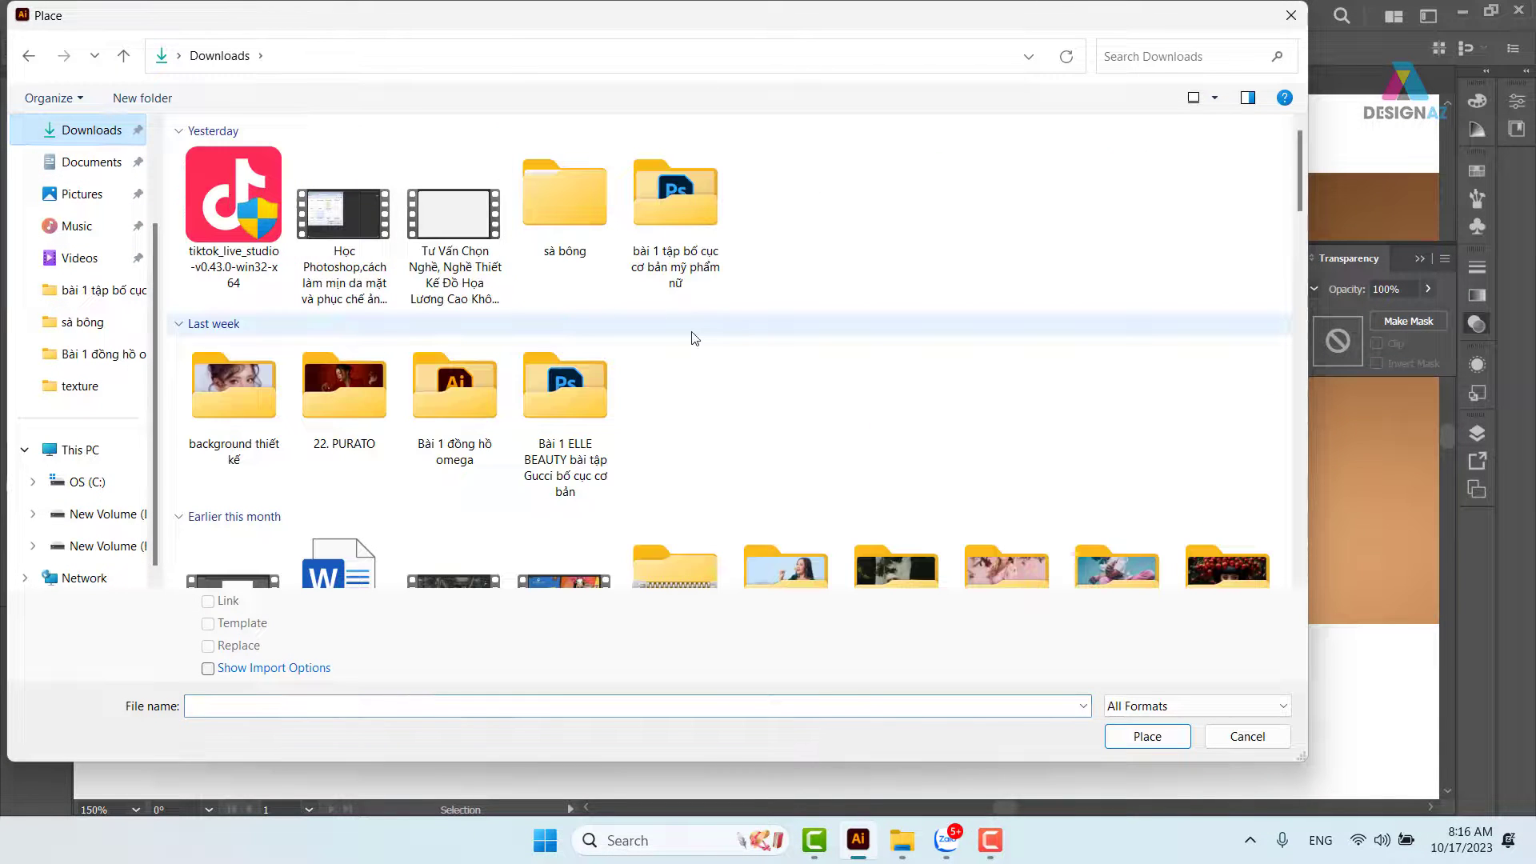
{"action": "double_click", "coordinate": [445, 392]}
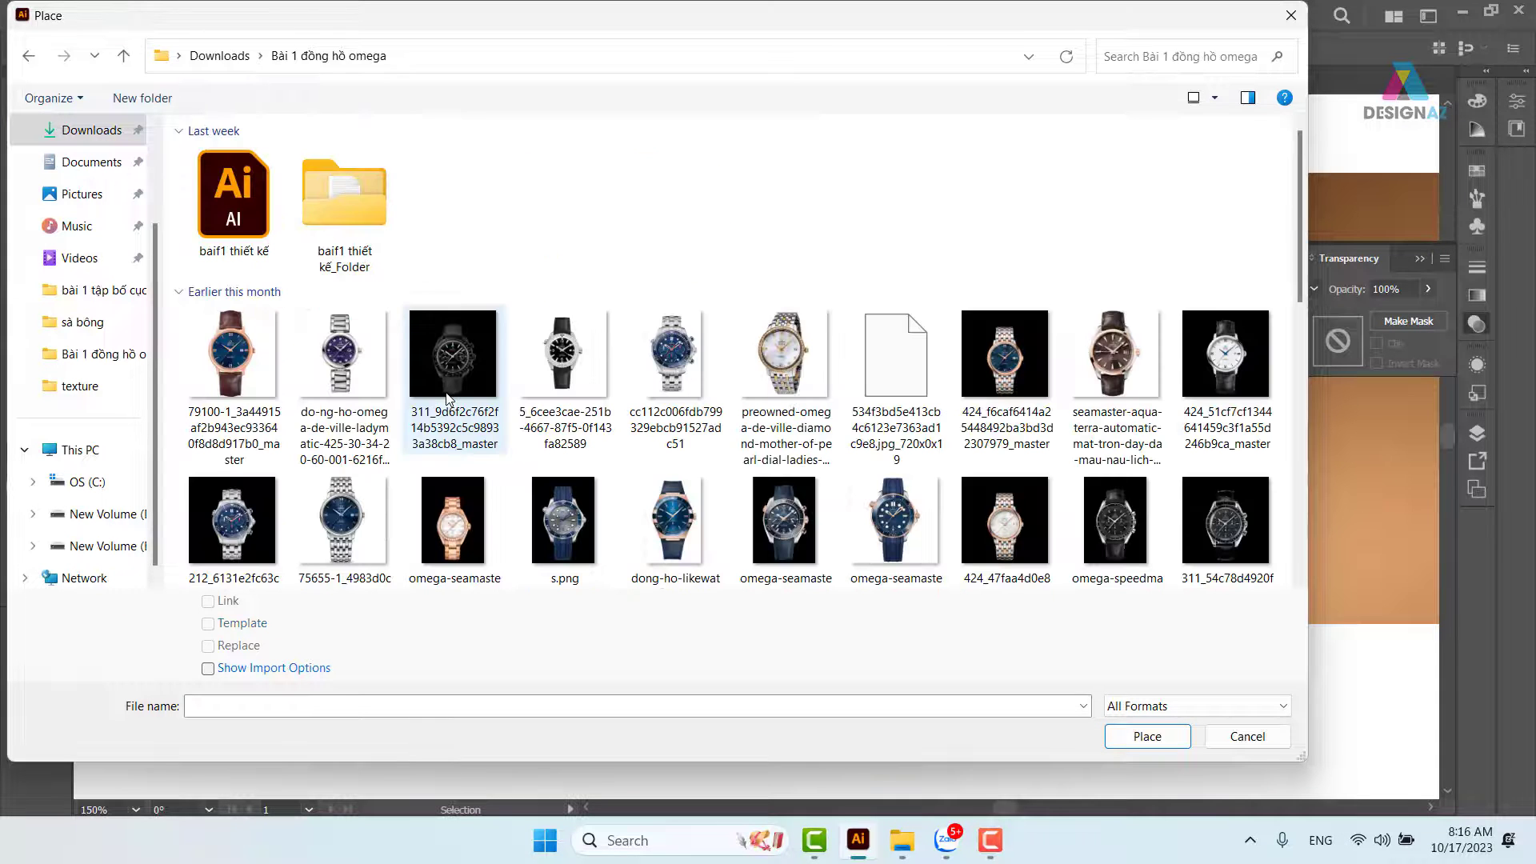
{"action": "scroll", "coordinate": [633, 336], "scroll_direction": "down", "scroll_amount": 3}
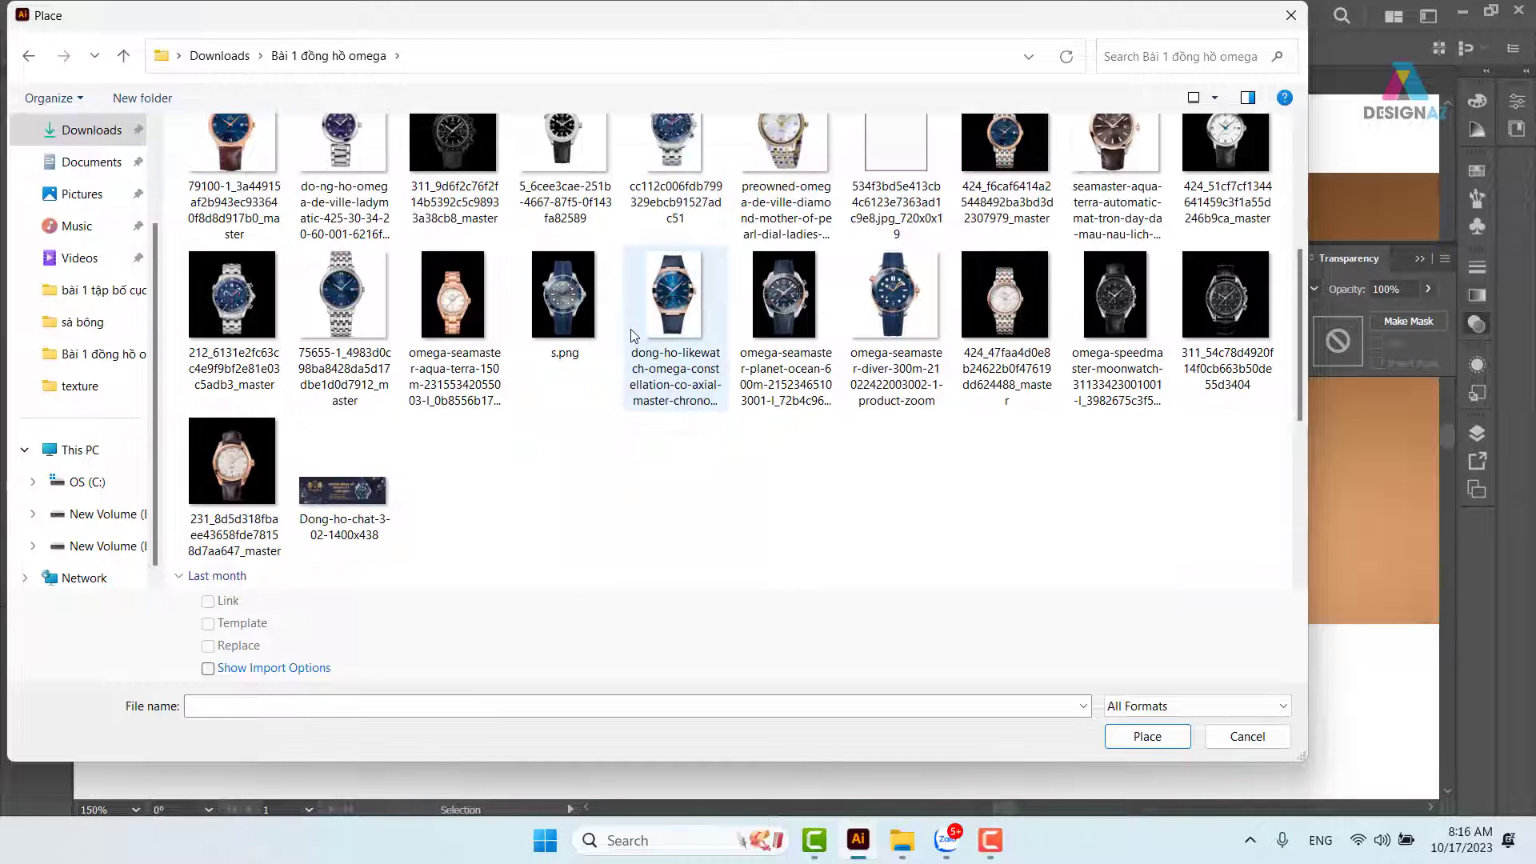
{"action": "scroll", "coordinate": [634, 336], "scroll_direction": "up", "scroll_amount": 3}
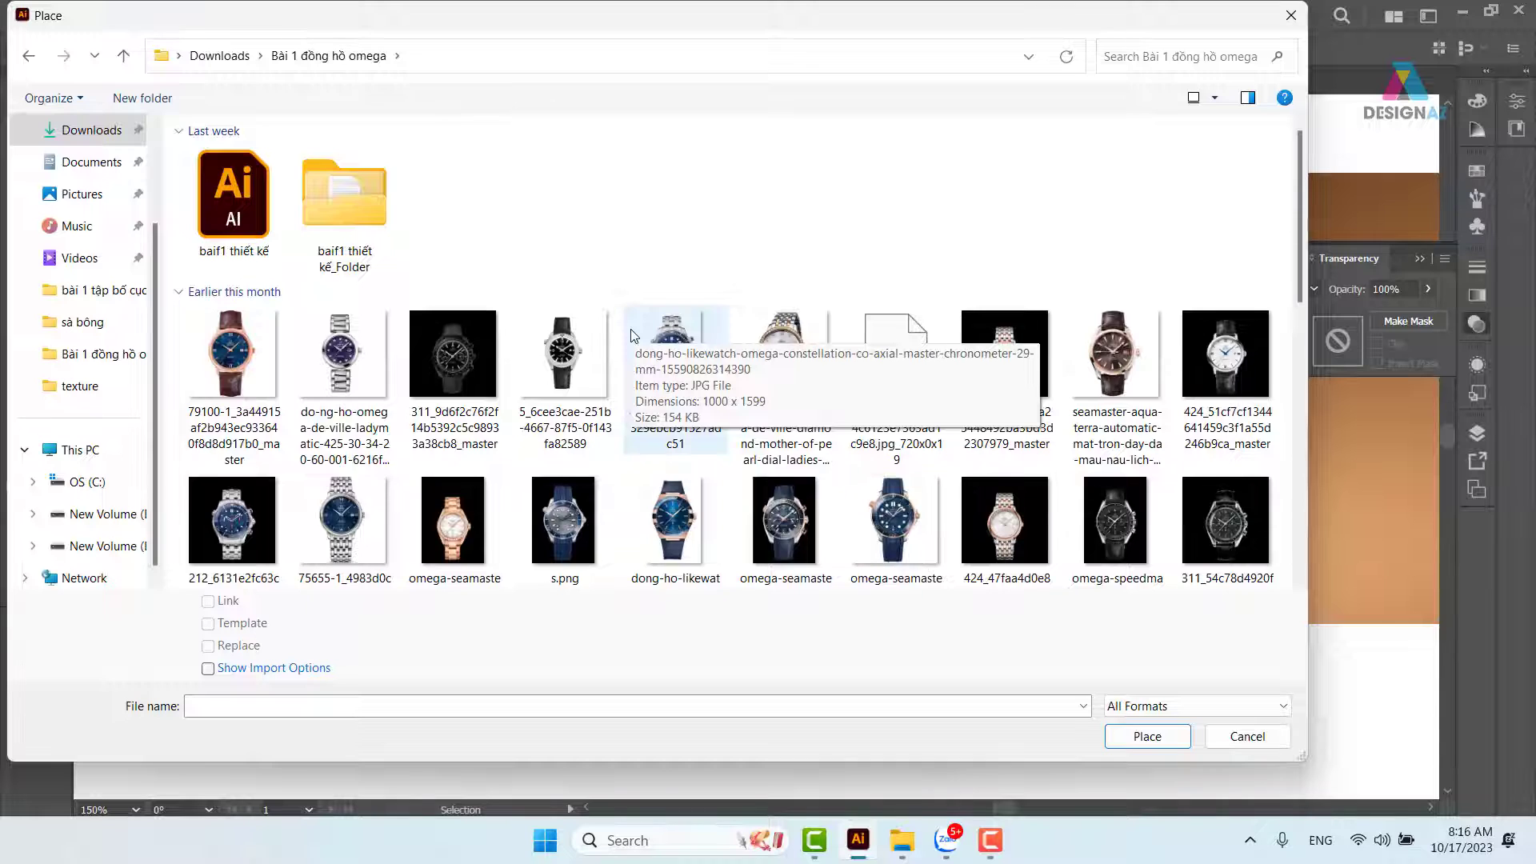
{"action": "scroll", "coordinate": [634, 335], "scroll_direction": "down", "scroll_amount": 3}
{"action": "scroll", "coordinate": [634, 334], "scroll_direction": "up", "scroll_amount": 3}
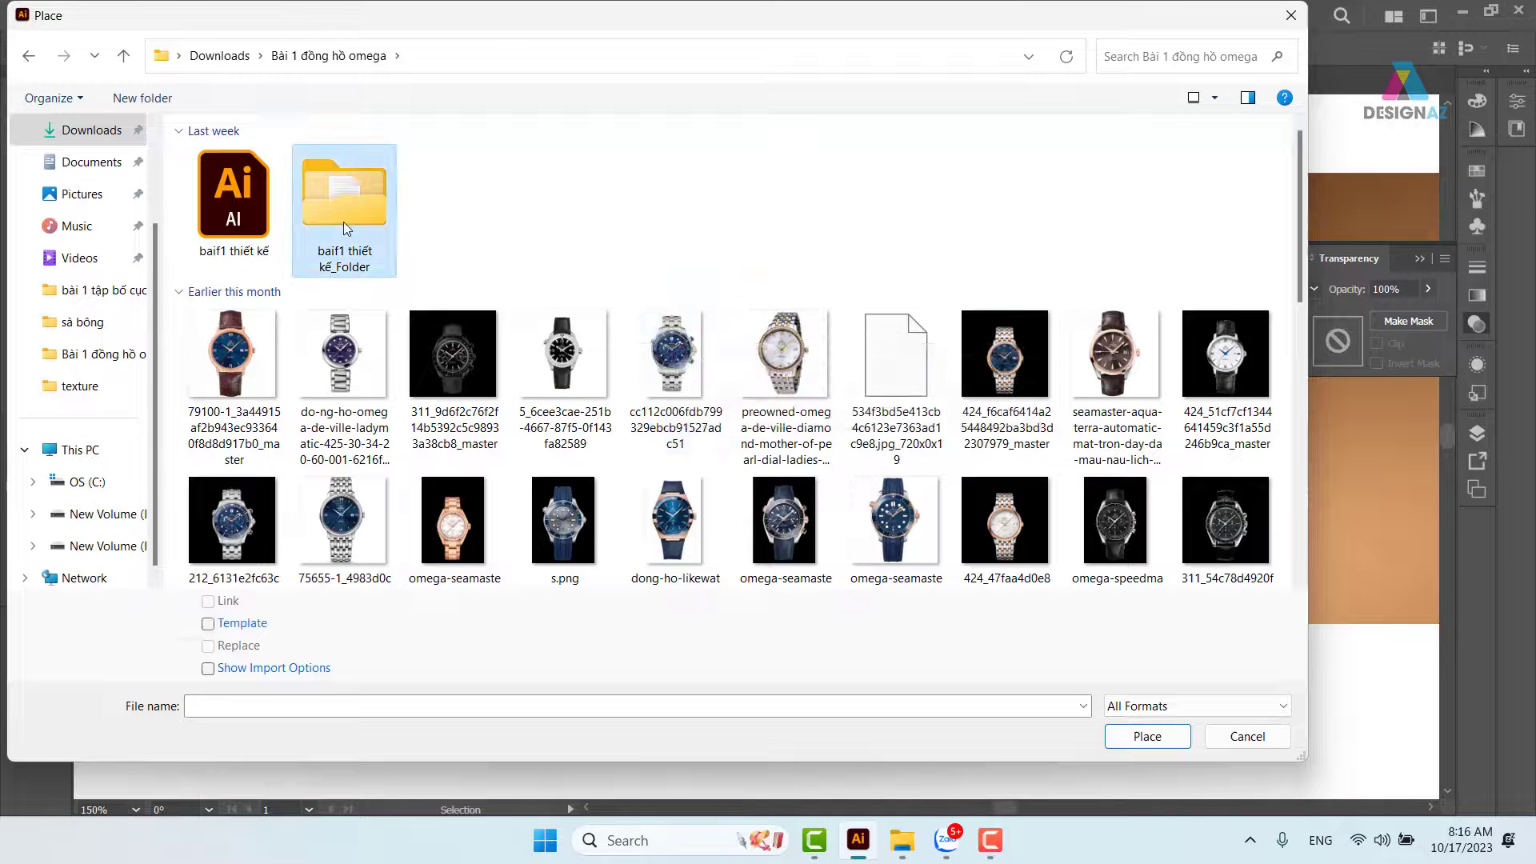
Check the Links subfolder of "baif1 thiết kế_Folder" as thumbnails for the logo, and return to the parent folder.
{"action": "double_click", "coordinate": [343, 223]}
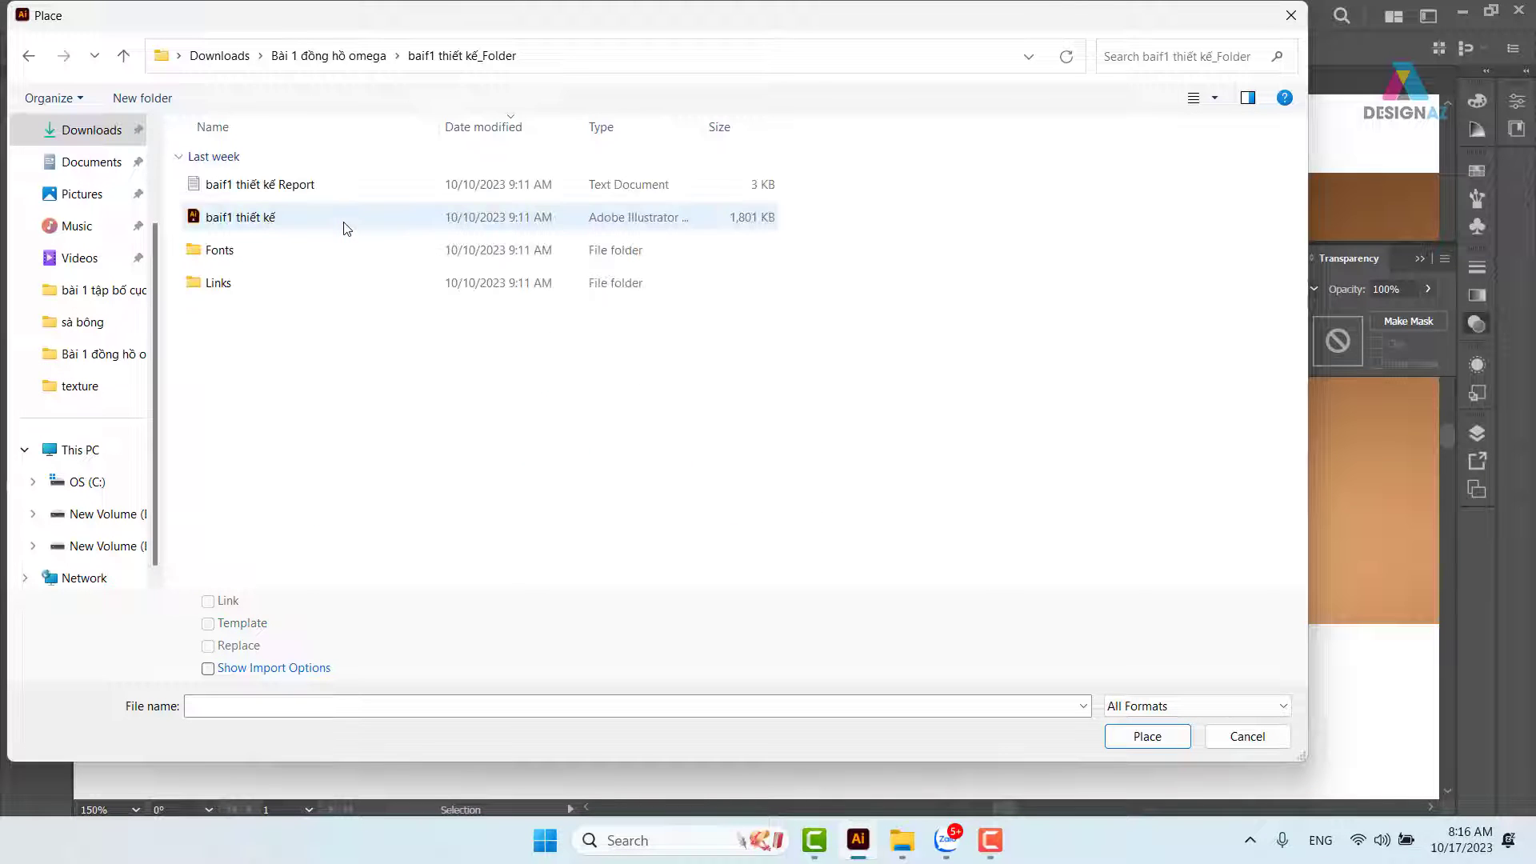
{"action": "double_click", "coordinate": [212, 282]}
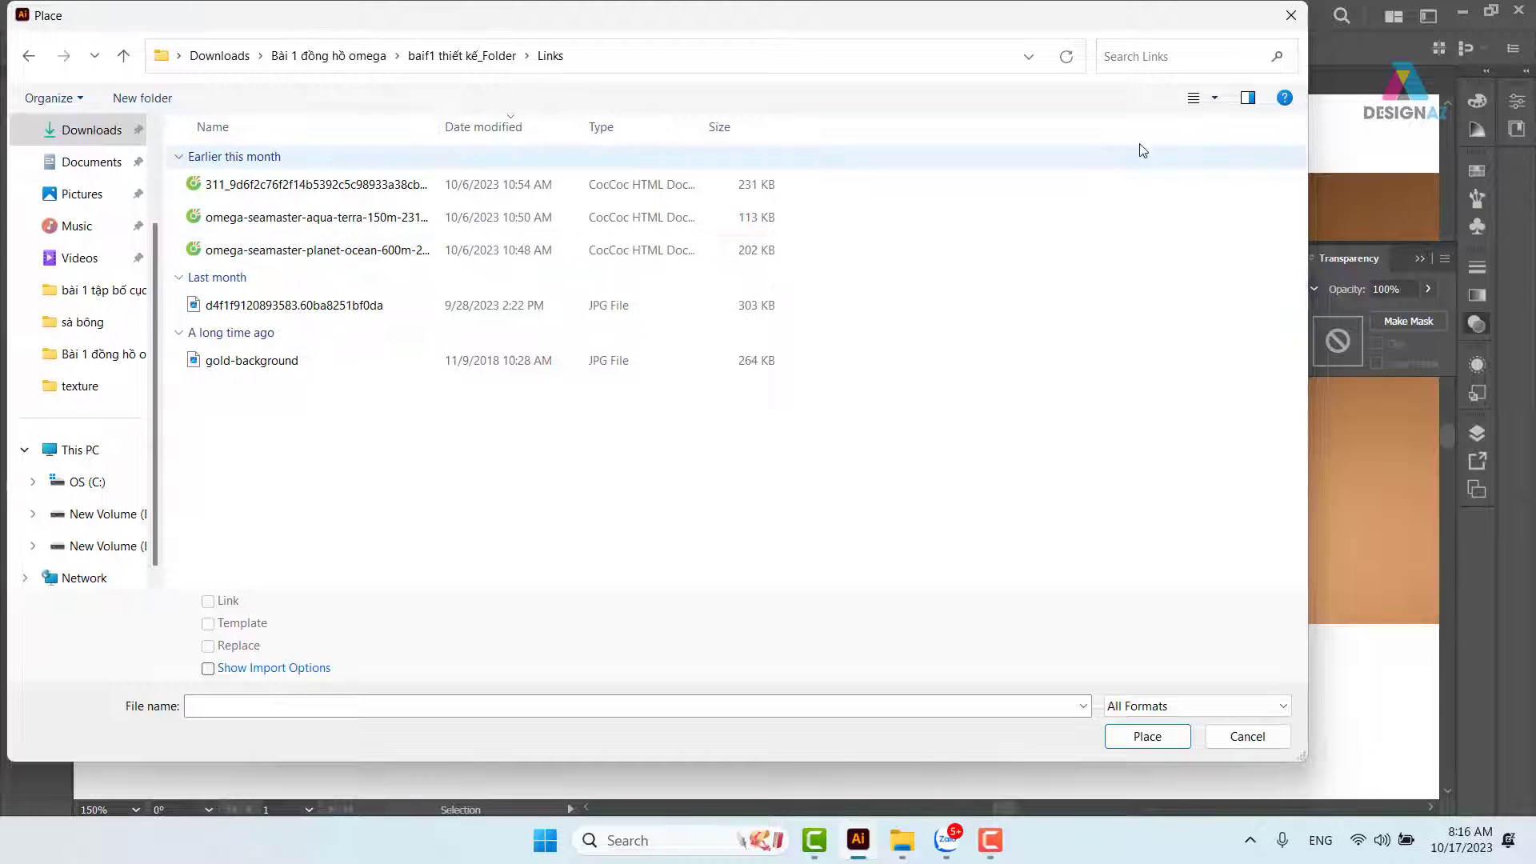
{"action": "left_click", "coordinate": [1214, 98]}
{"action": "left_click", "coordinate": [1292, 55]}
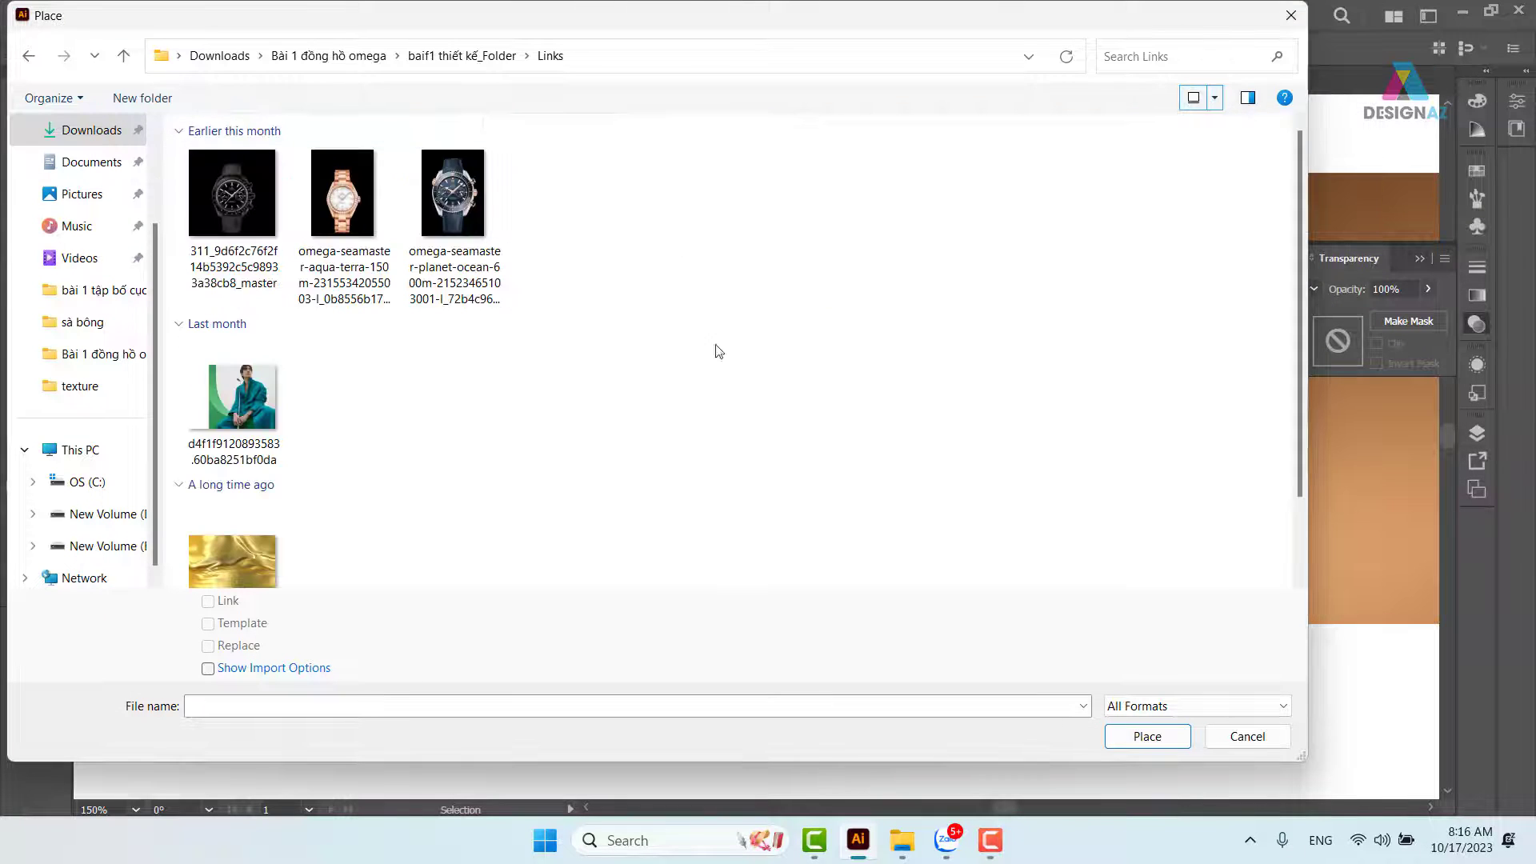
{"action": "left_click", "coordinate": [30, 56]}
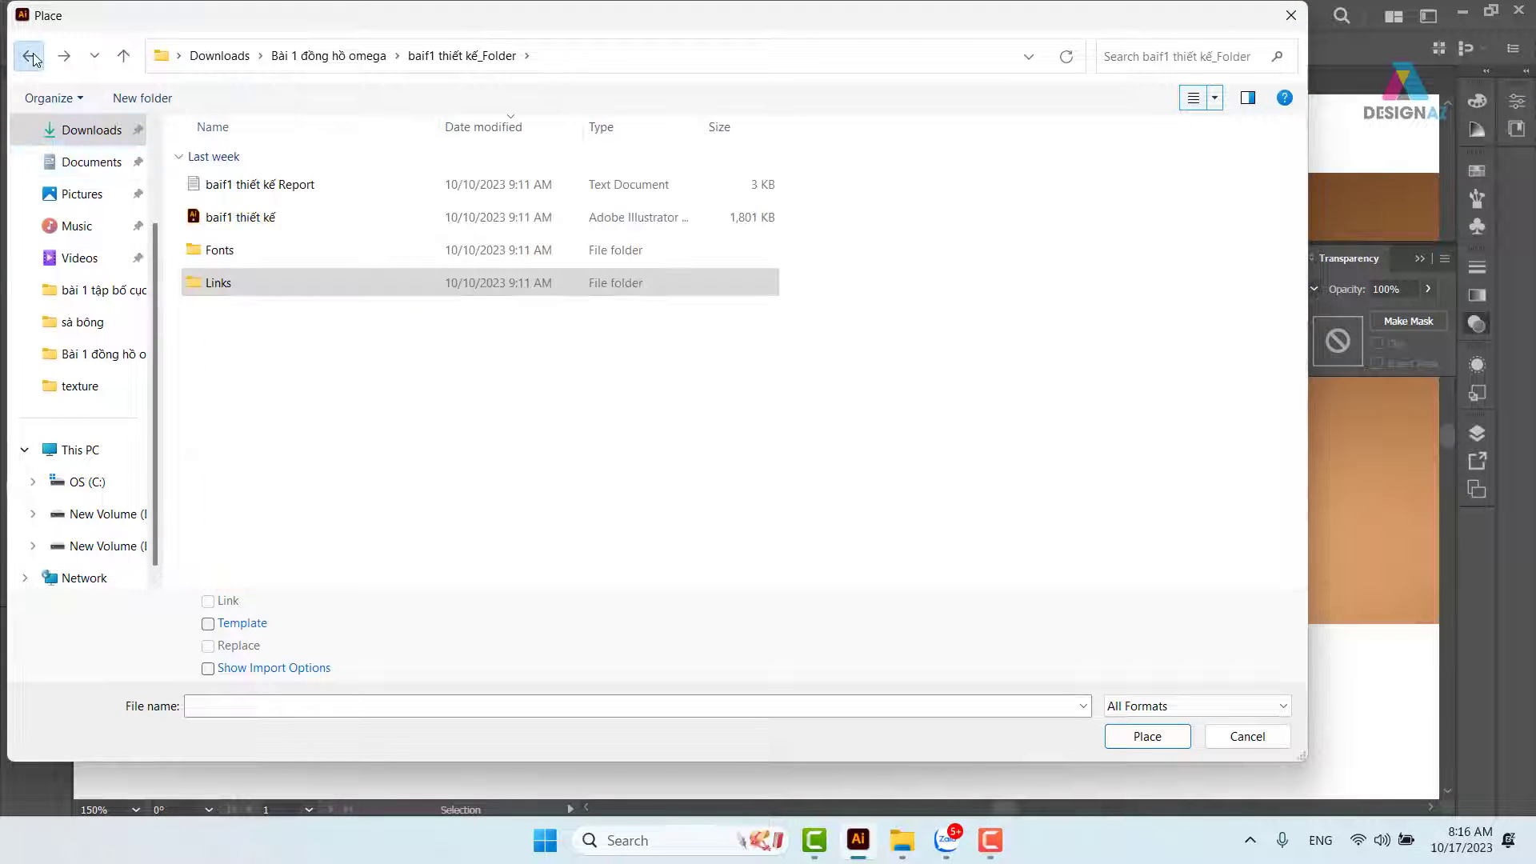
{"action": "left_click", "coordinate": [30, 56]}
Place Omega_Watches_logo as a linked image from the thuvienanh > dongho folder on drive E.
{"action": "scroll", "coordinate": [88, 560], "scroll_direction": "down", "scroll_amount": 1}
{"action": "left_click", "coordinate": [112, 513]}
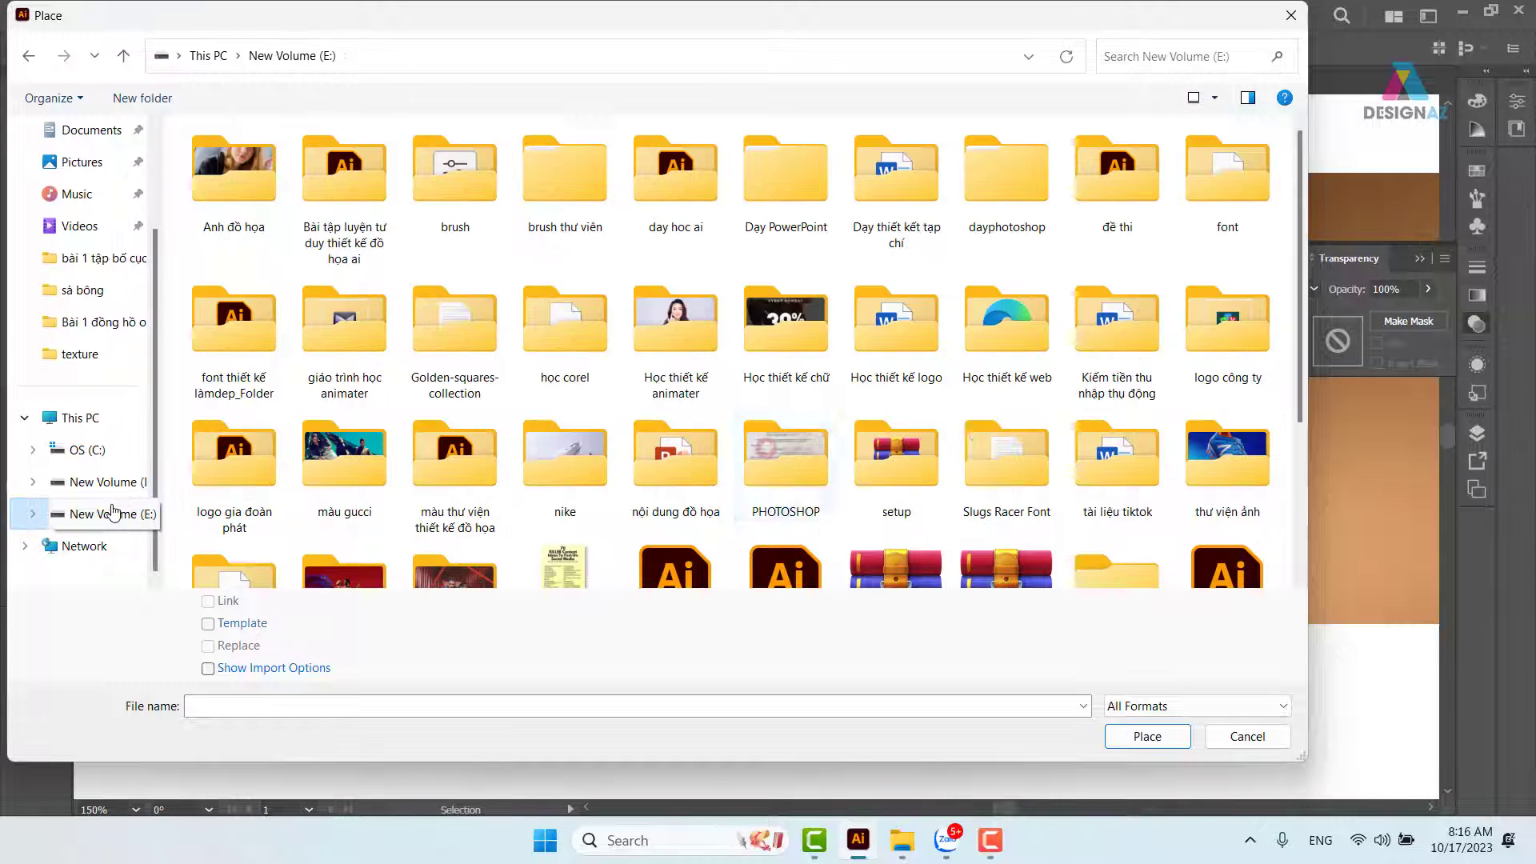
{"action": "scroll", "coordinate": [896, 464], "scroll_direction": "down", "scroll_amount": 3}
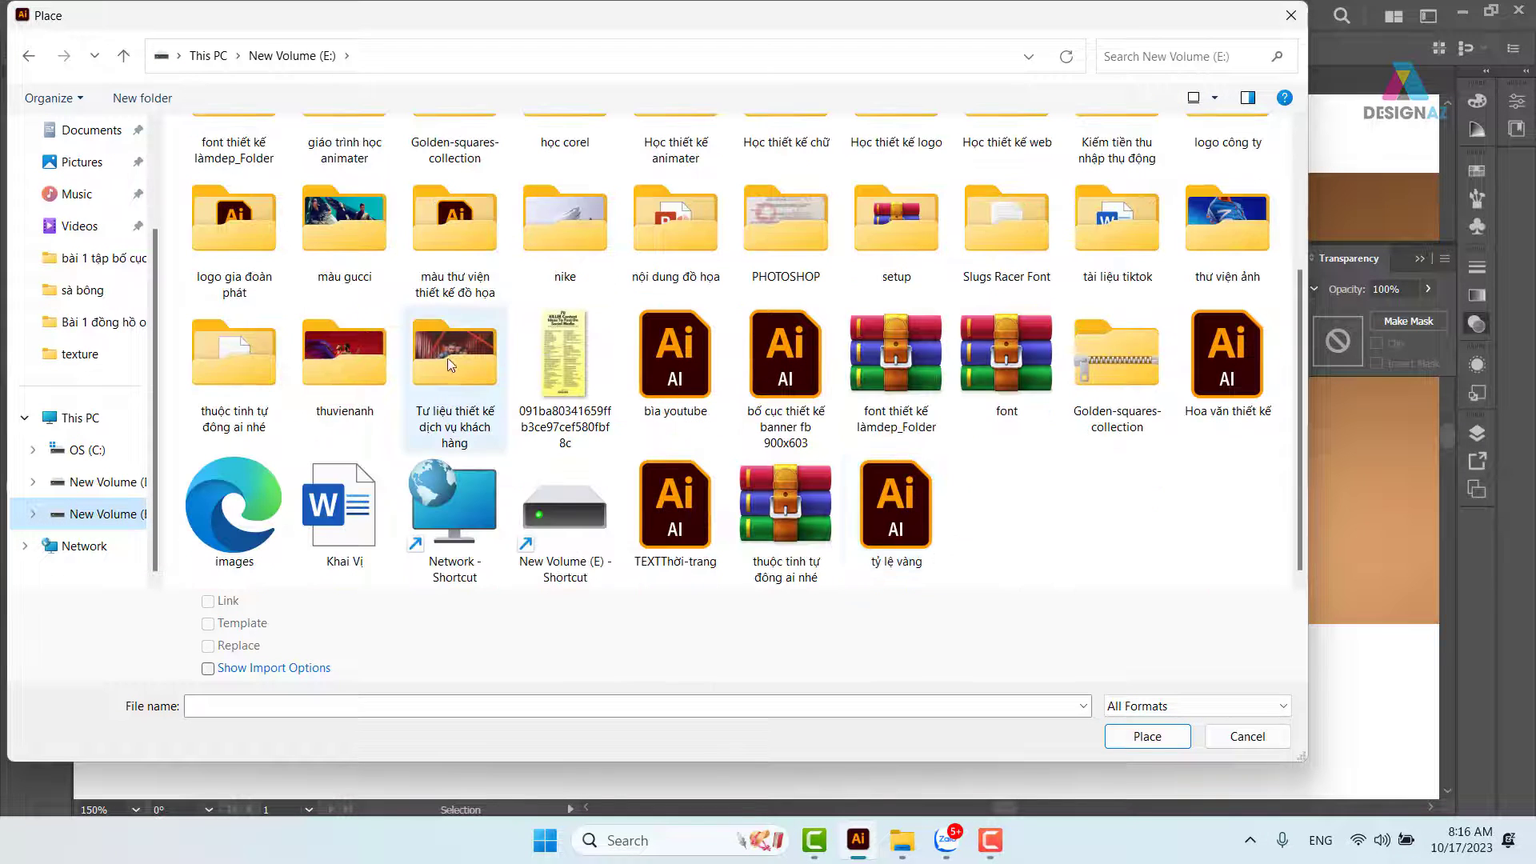
{"action": "double_click", "coordinate": [342, 381]}
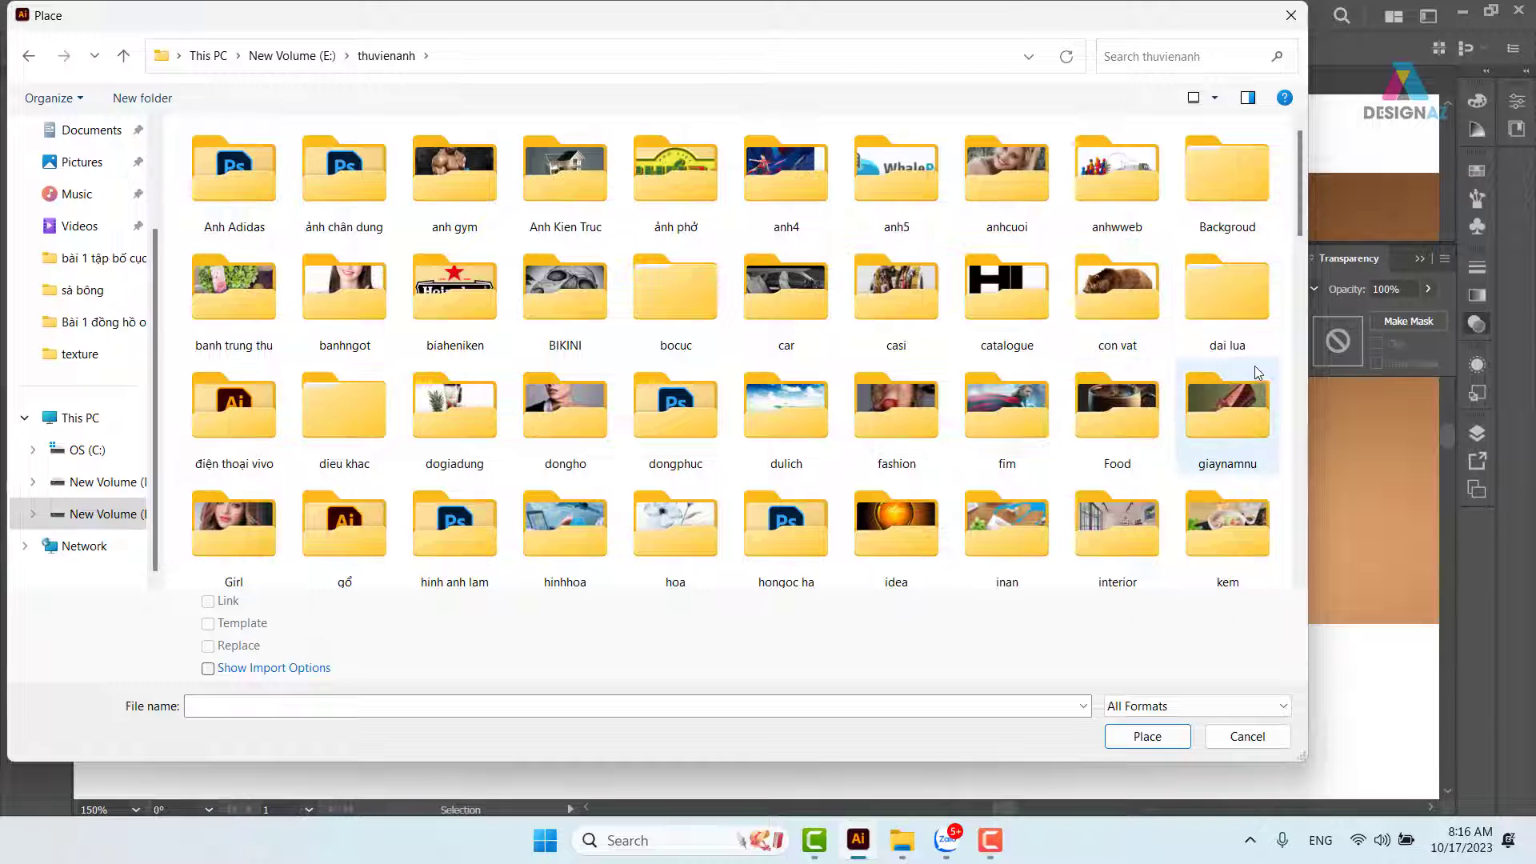
{"action": "left_click", "coordinate": [579, 404]}
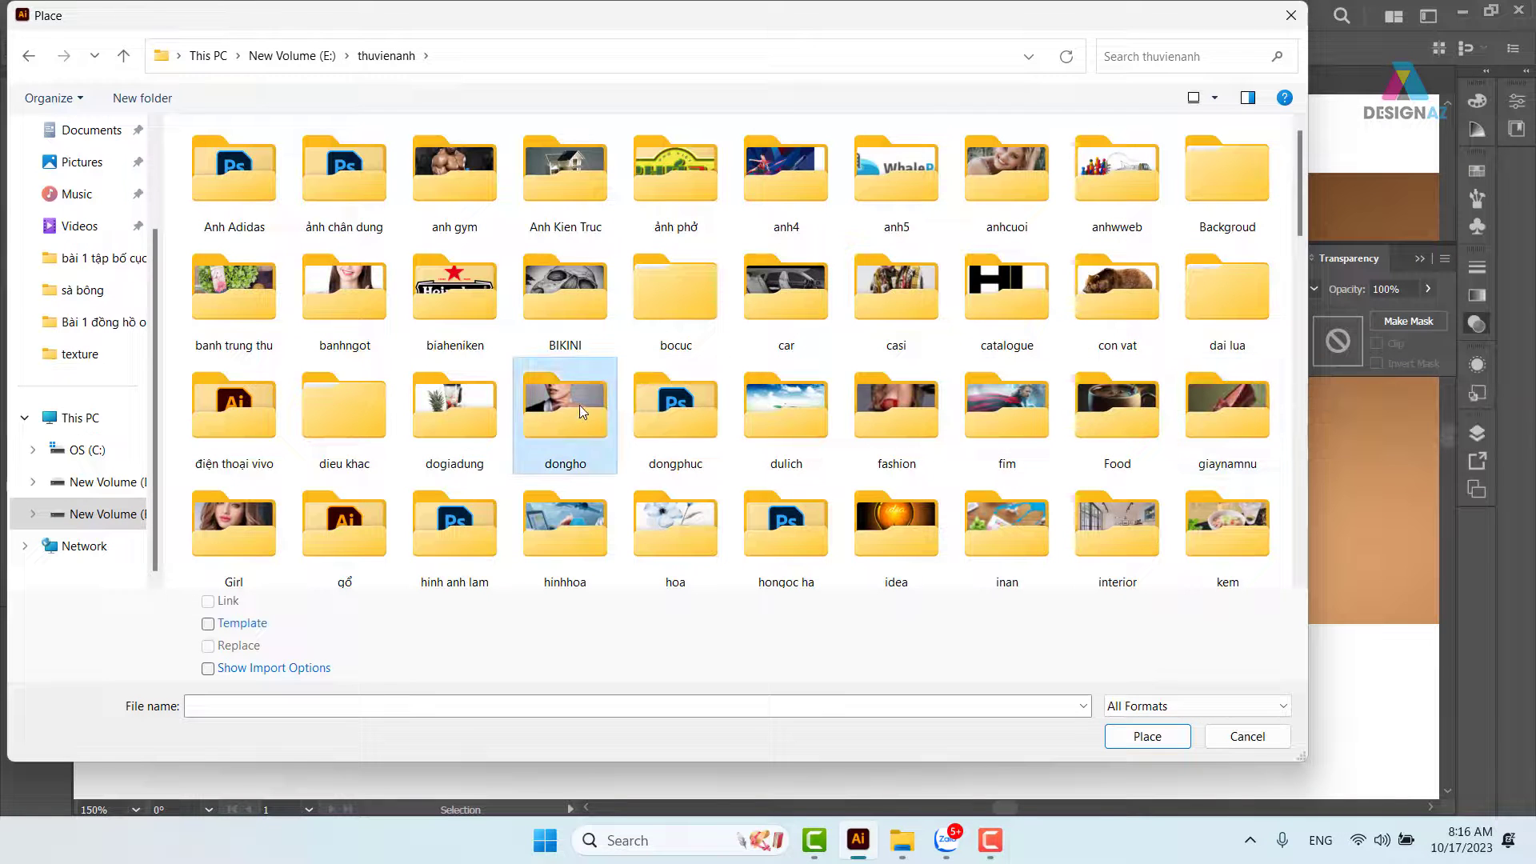
{"action": "double_click", "coordinate": [579, 405]}
{"action": "left_click", "coordinate": [680, 352]}
{"action": "scroll", "coordinate": [680, 352], "scroll_direction": "down", "scroll_amount": 10}
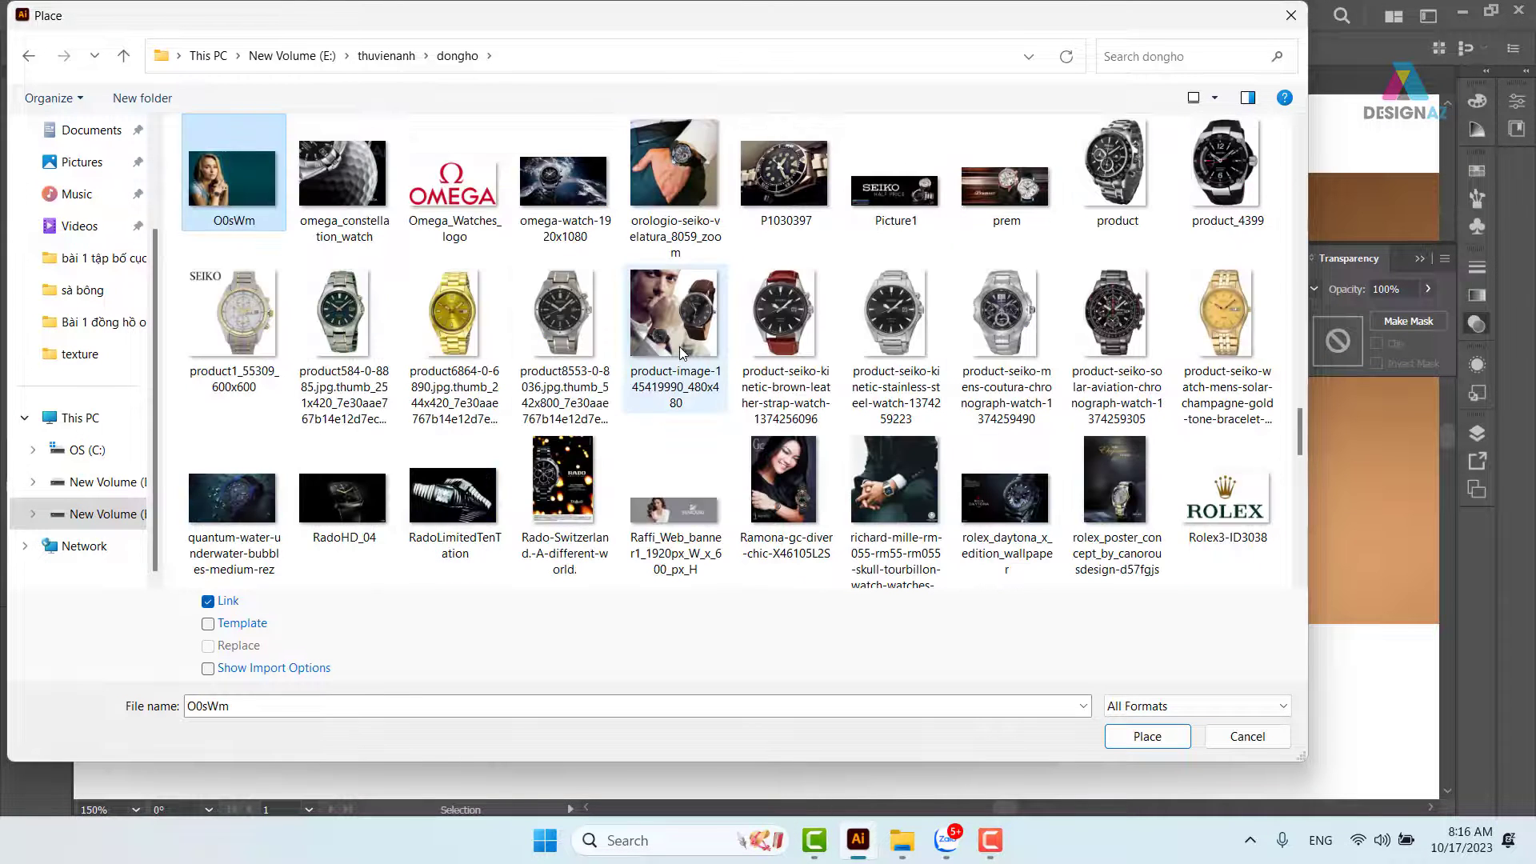
{"action": "left_click", "coordinate": [480, 238]}
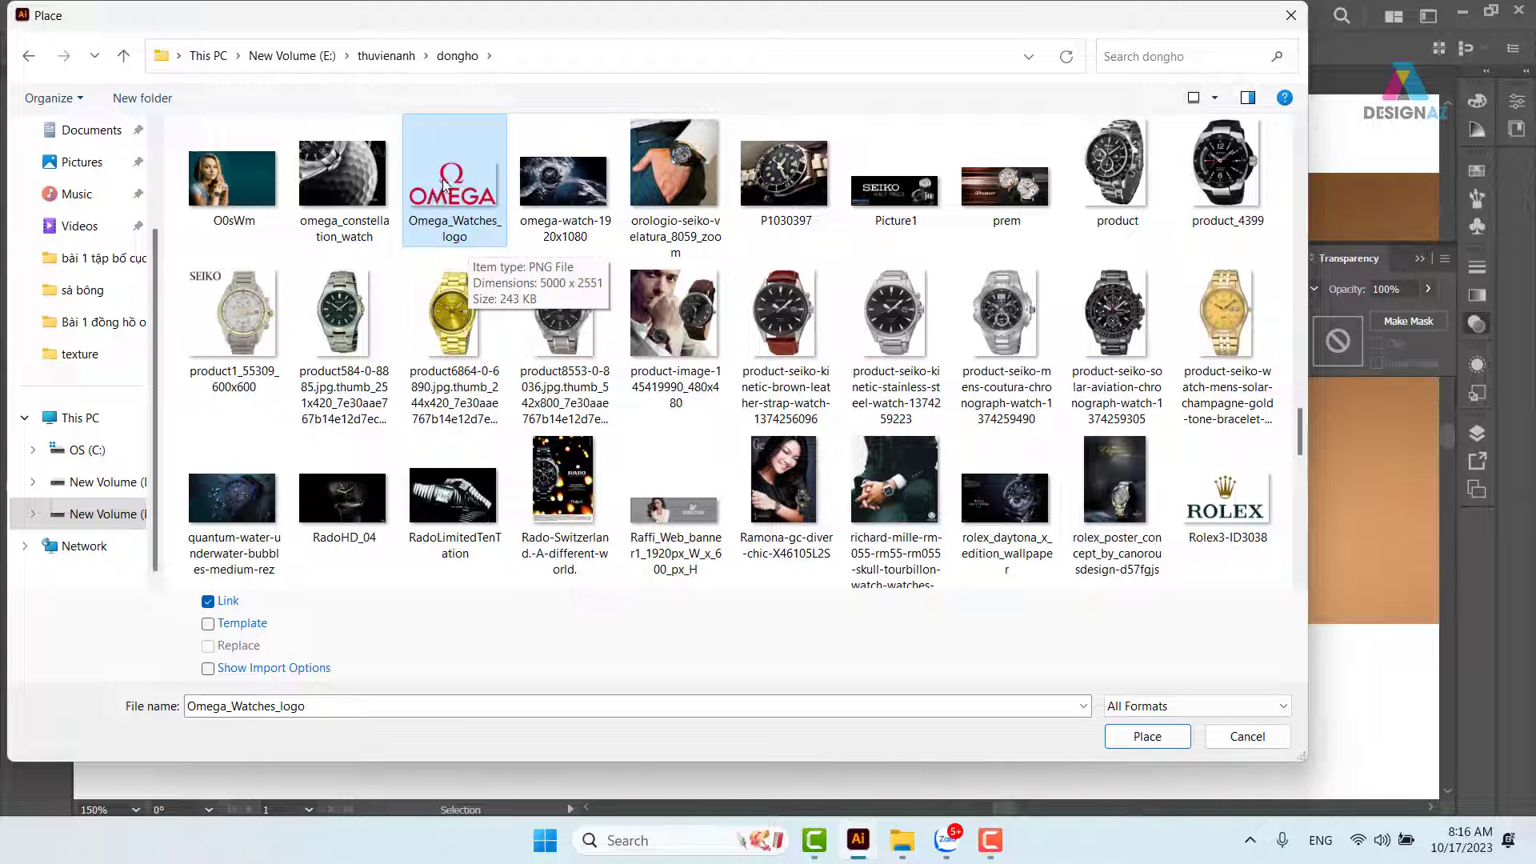
{"action": "left_click", "coordinate": [1164, 735]}
{"action": "left_click", "coordinate": [151, 365]}
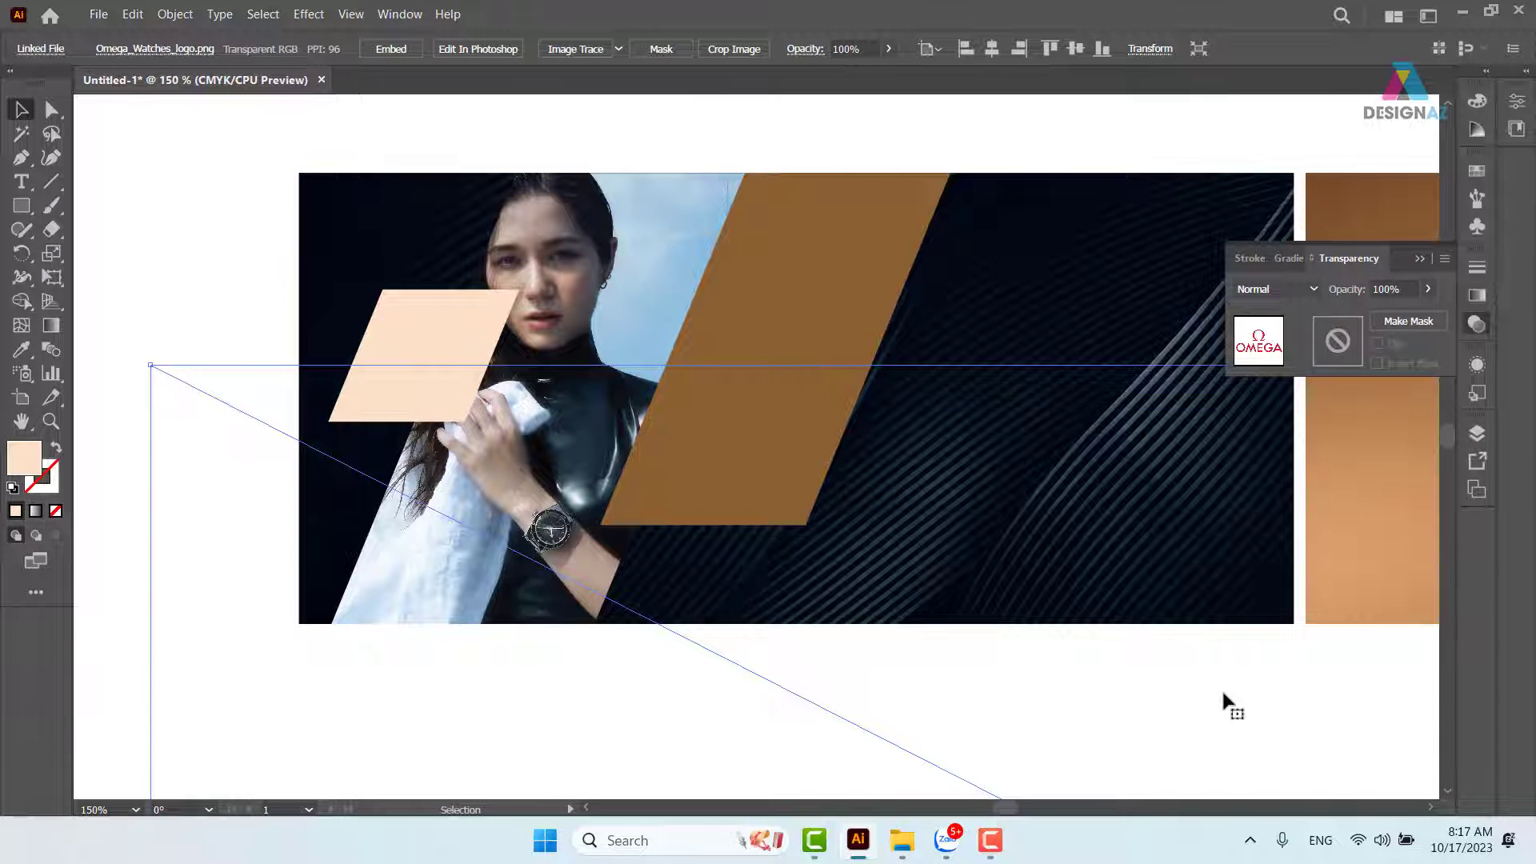
Scale the placed Omega logo down to about 30.6 cm wide and put it on empty canvas beside the banner.
{"action": "key", "text": "ctrl+0"}
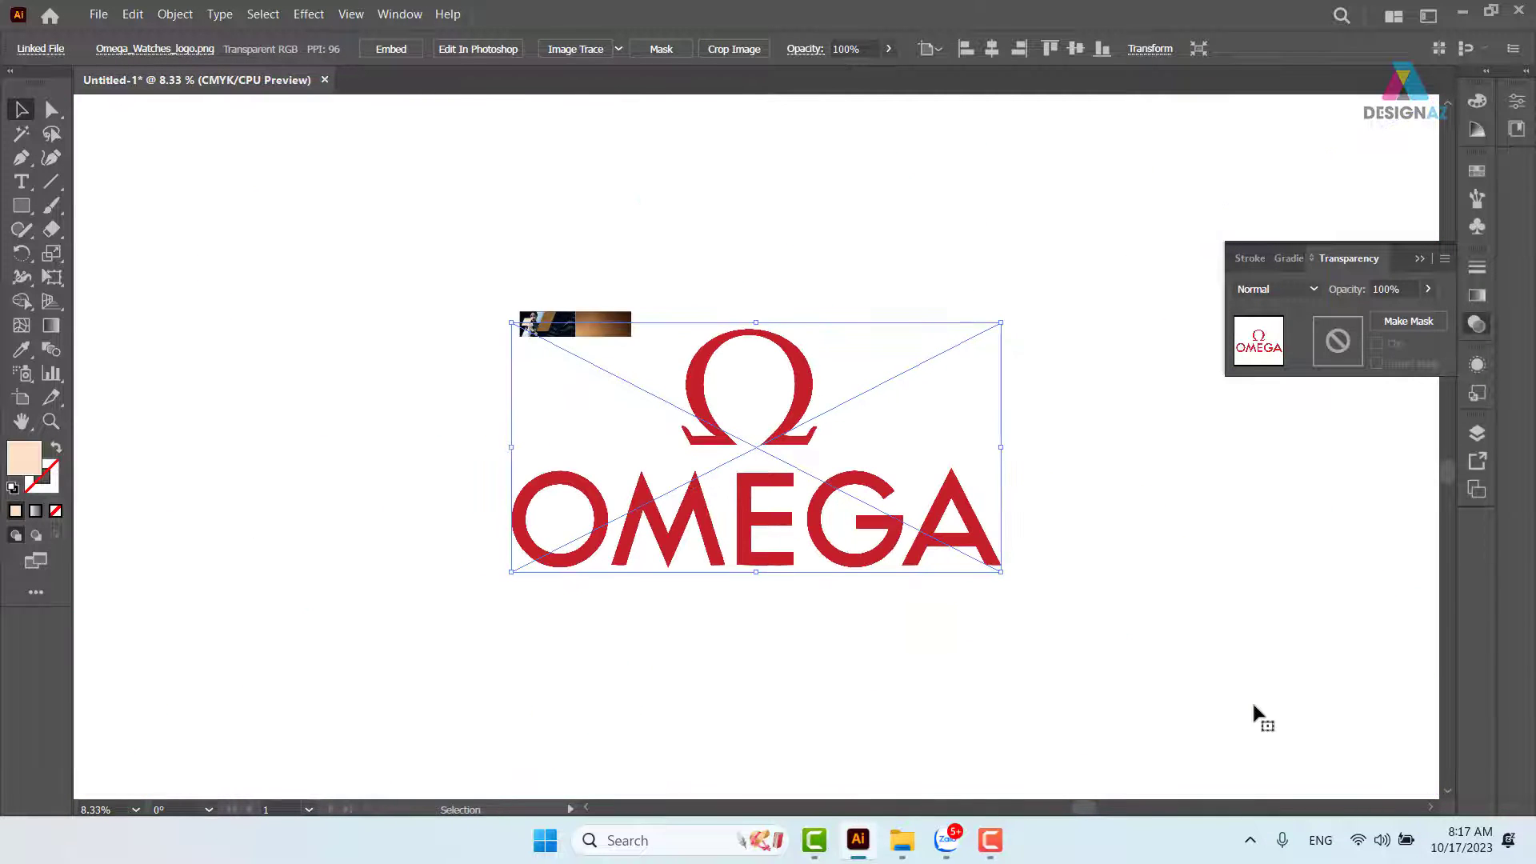
{"action": "left_click_drag", "start_coordinate": [1000, 572], "coordinate": [963, 446]}
{"action": "key", "text": "z"}
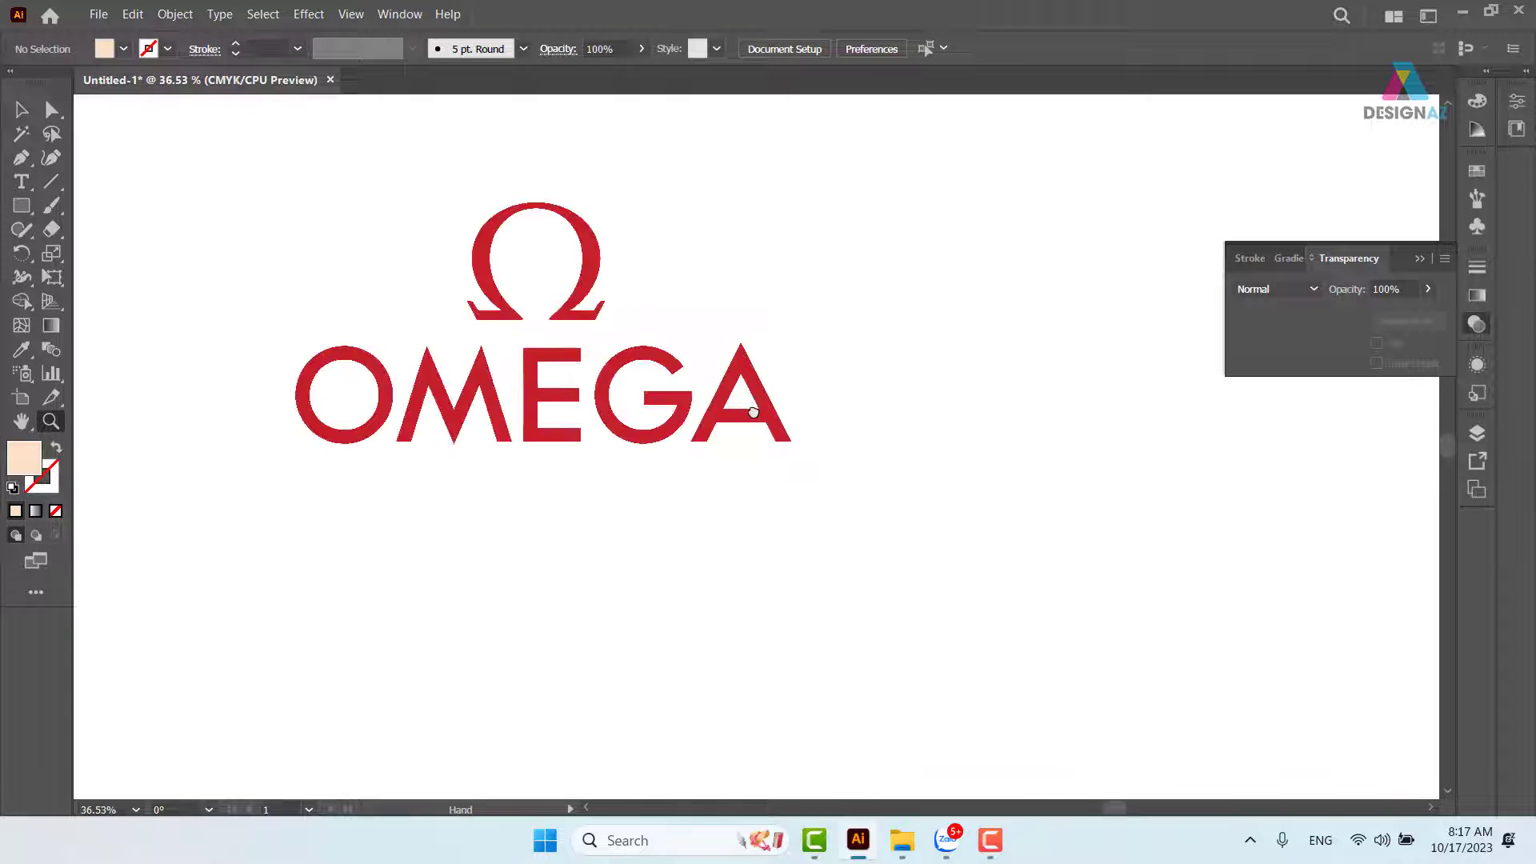
{"action": "key", "text": "v"}
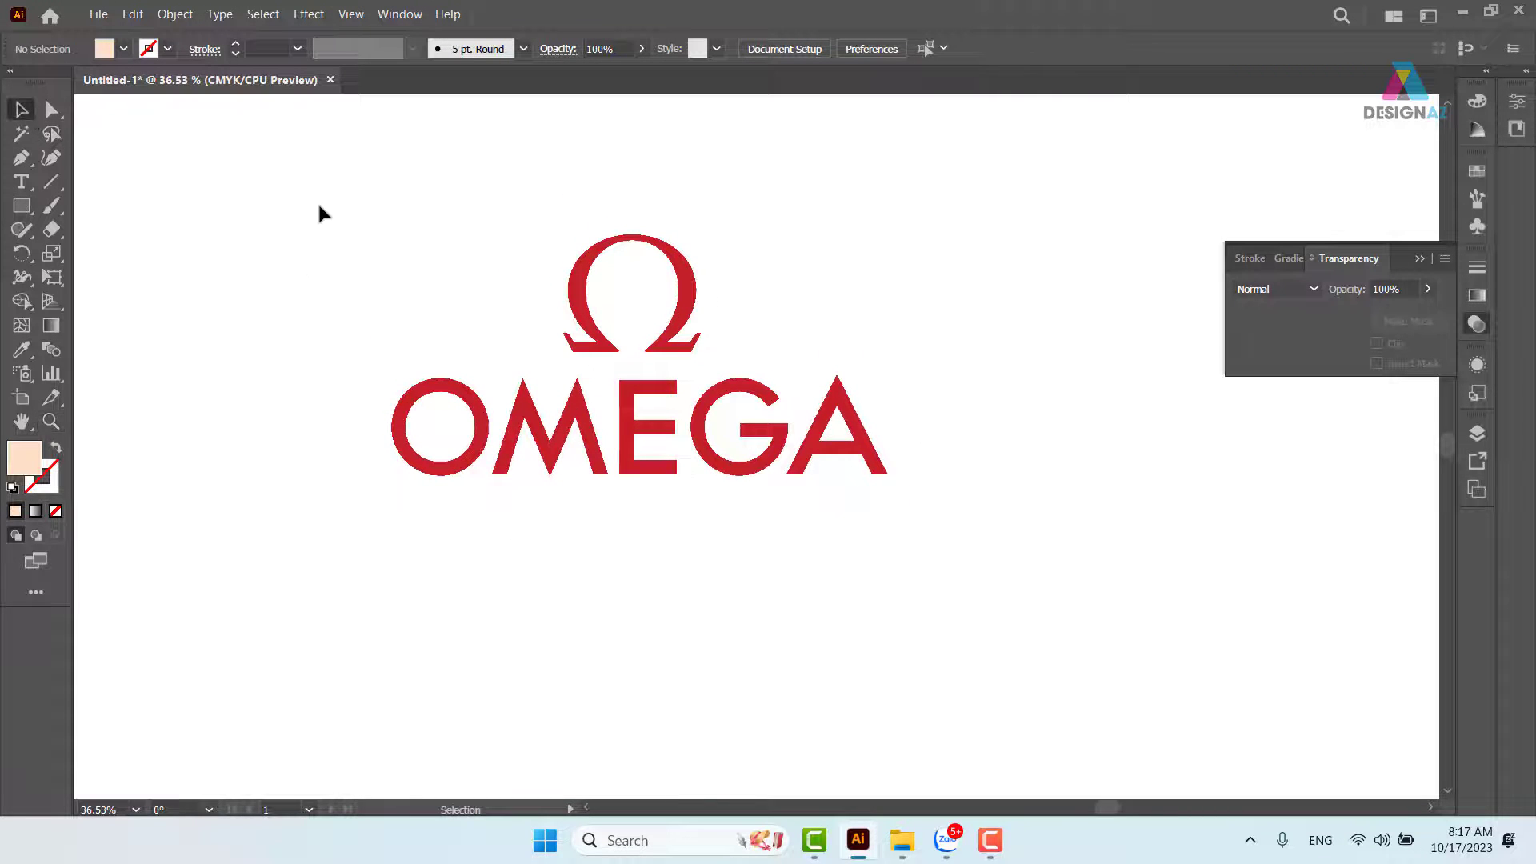
Trace the Omega logo with Image Trace's default preset and expand the tracing into paths.
{"action": "left_click", "coordinate": [556, 289]}
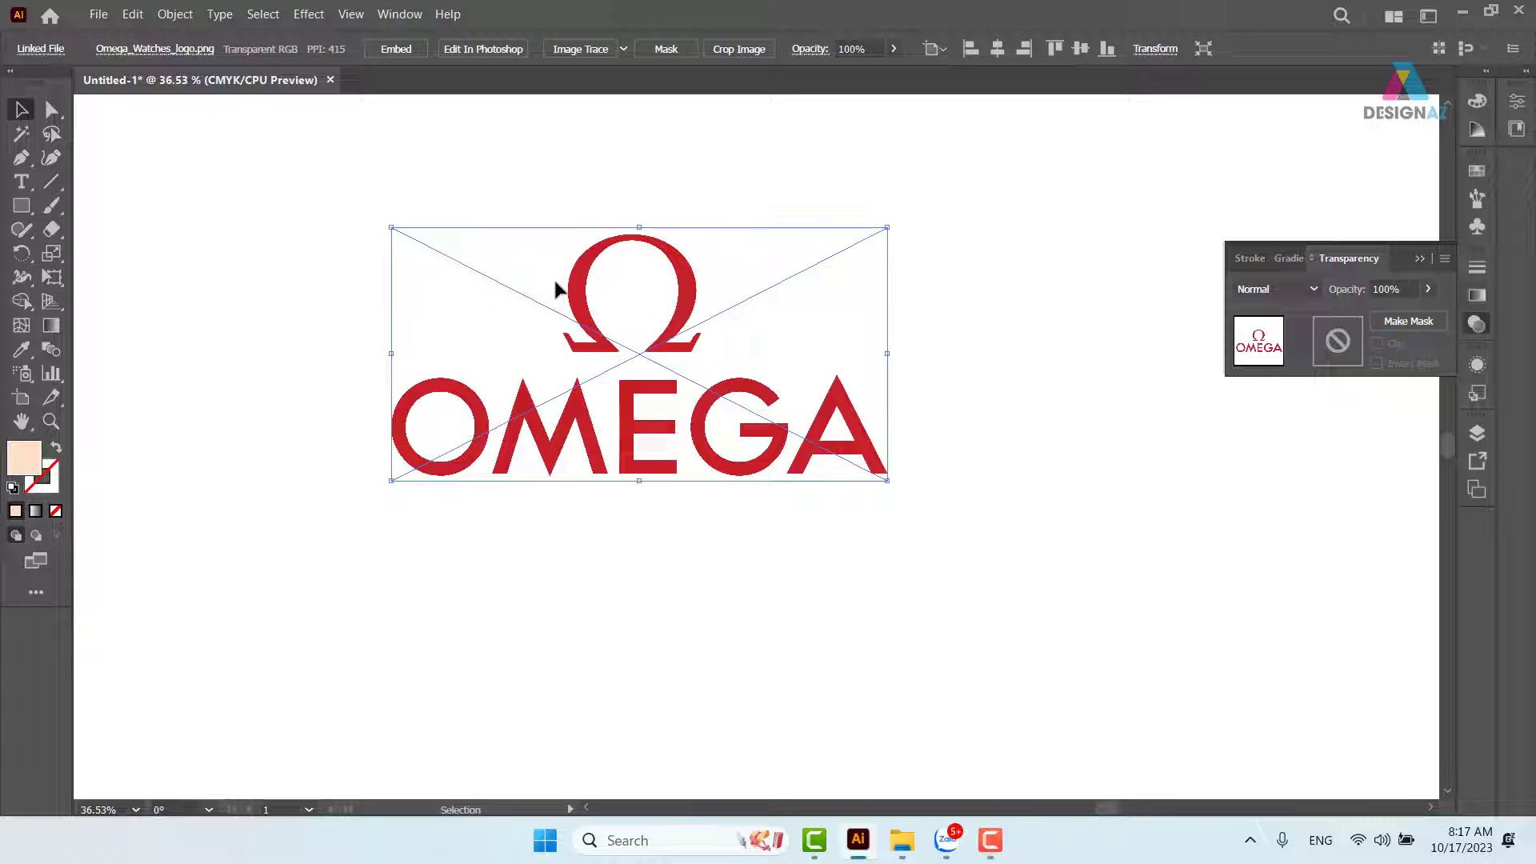
{"action": "left_click", "coordinate": [592, 51]}
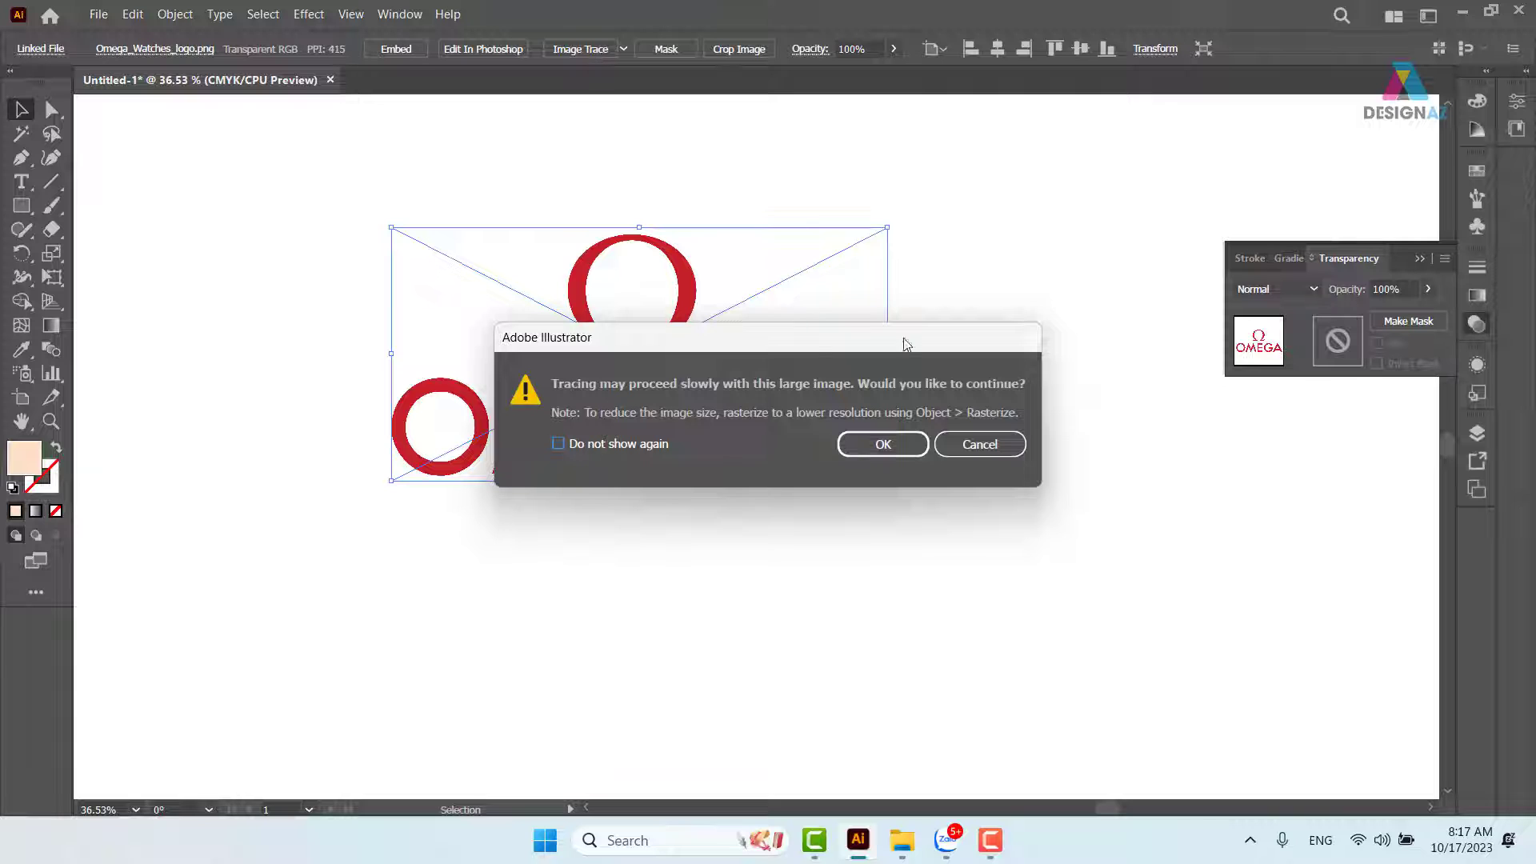
{"action": "left_click", "coordinate": [884, 443]}
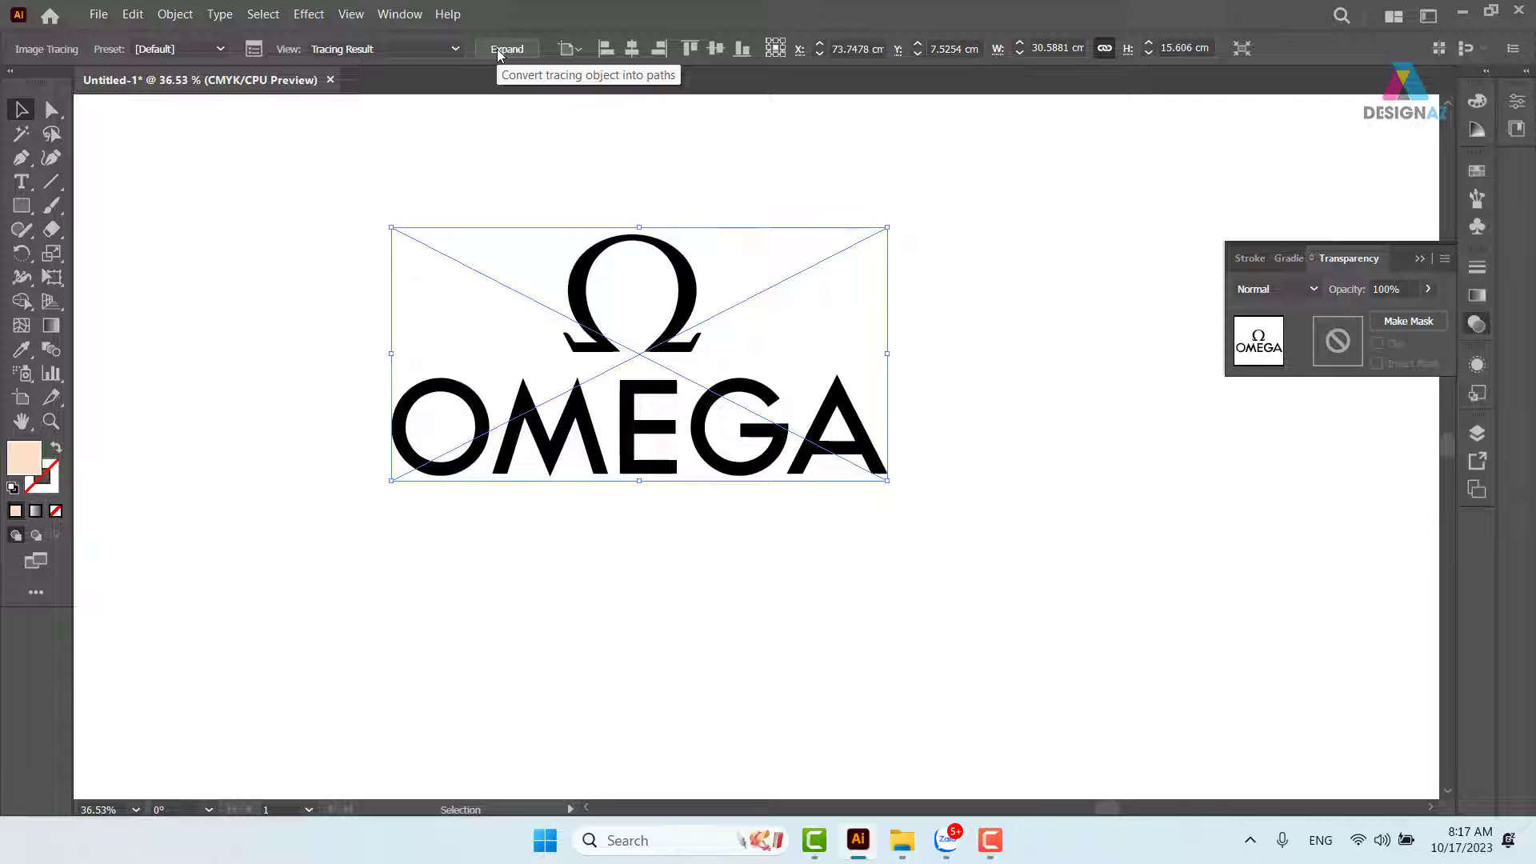
{"action": "left_click", "coordinate": [507, 50]}
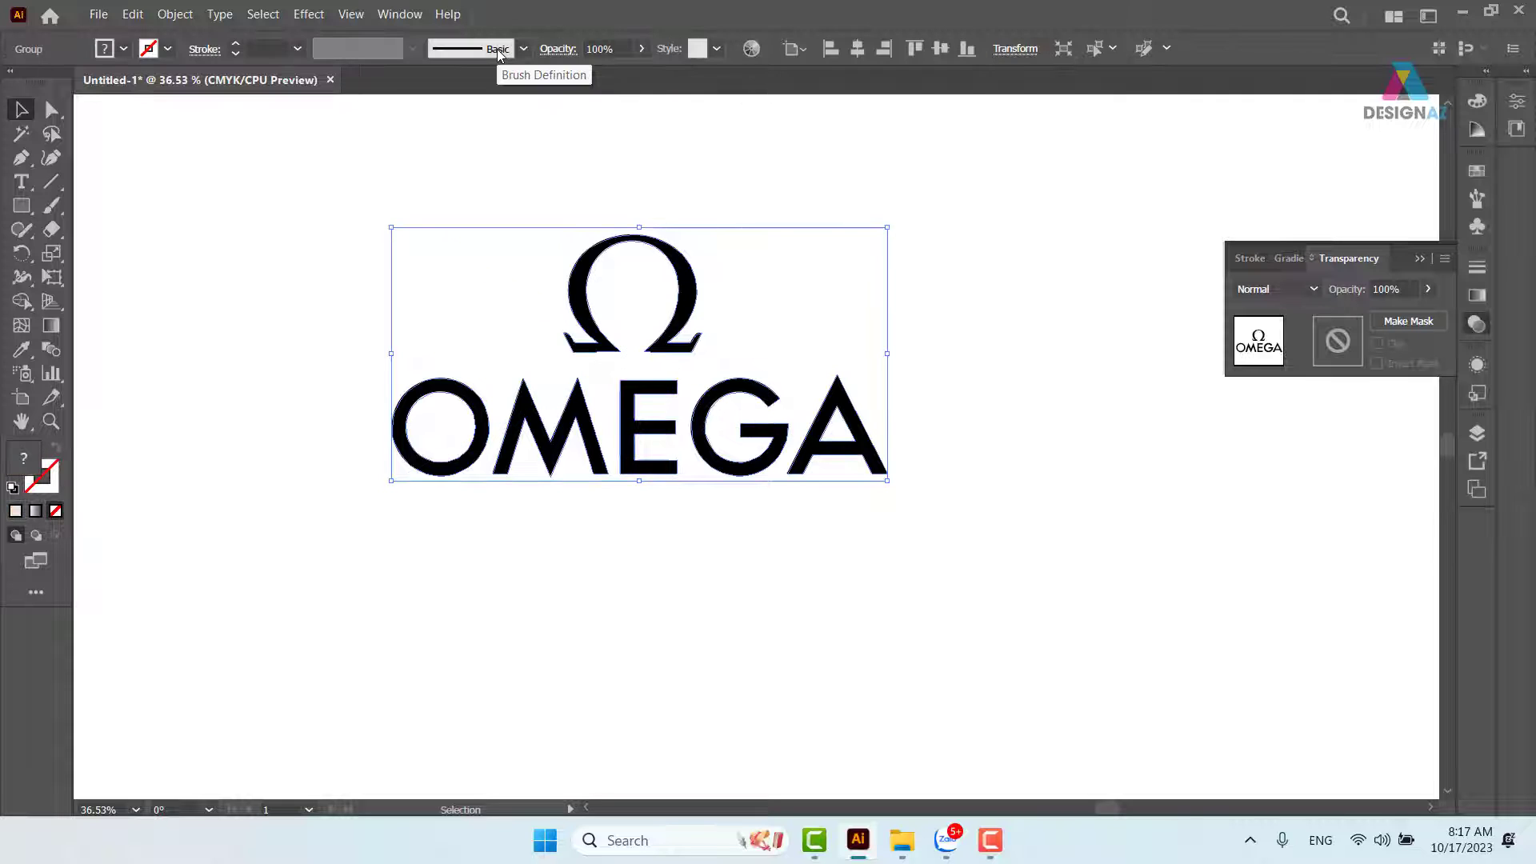
{"action": "left_click", "coordinate": [944, 212]}
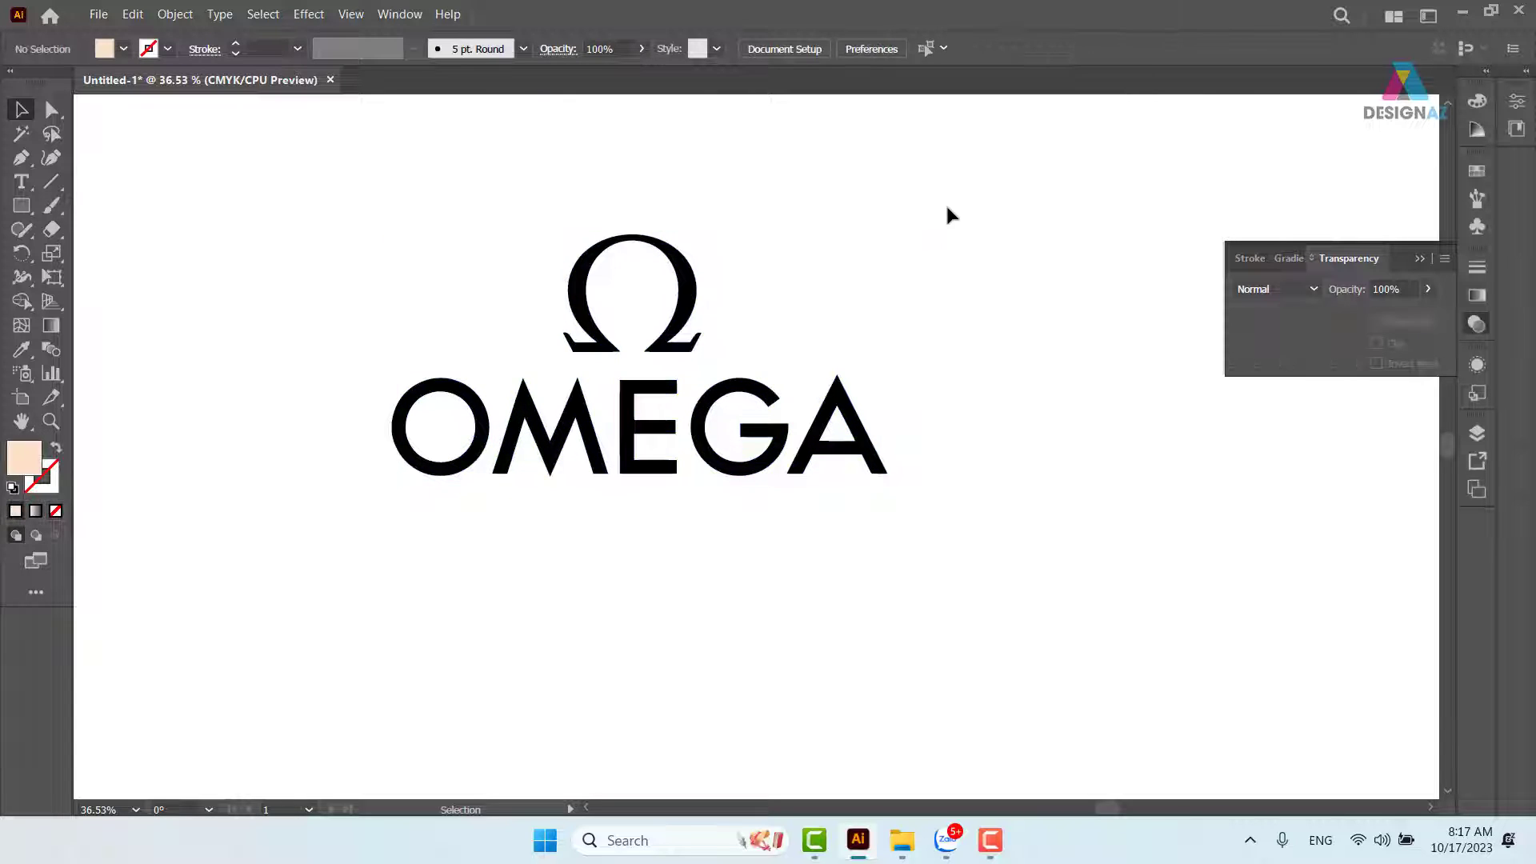
Examine the traced logo group against a dark grey canvas for leftover white background areas.
{"action": "left_click", "coordinate": [833, 285]}
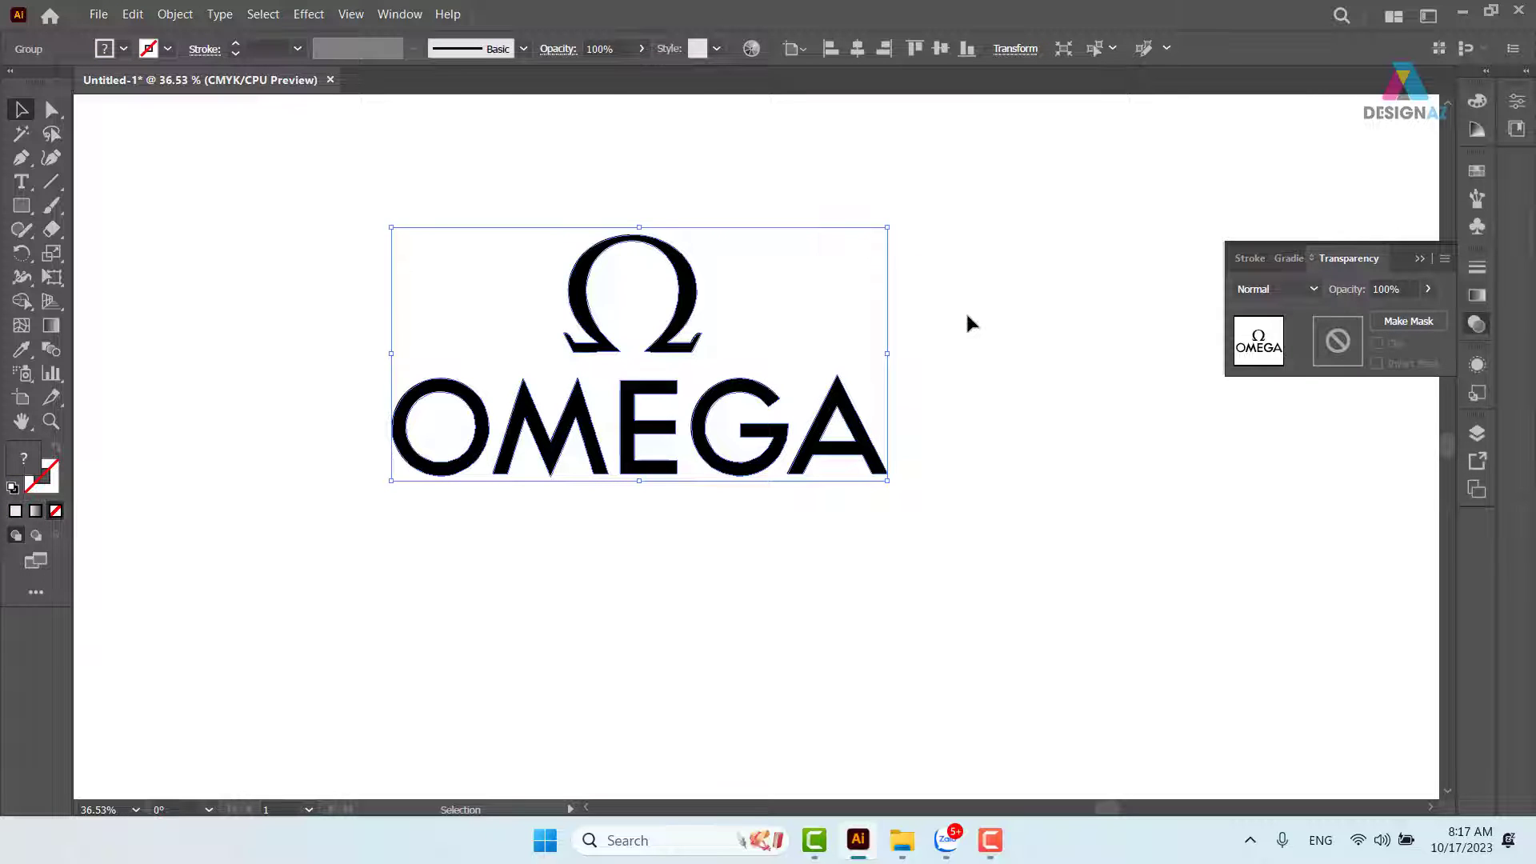
{"action": "key", "text": "a"}
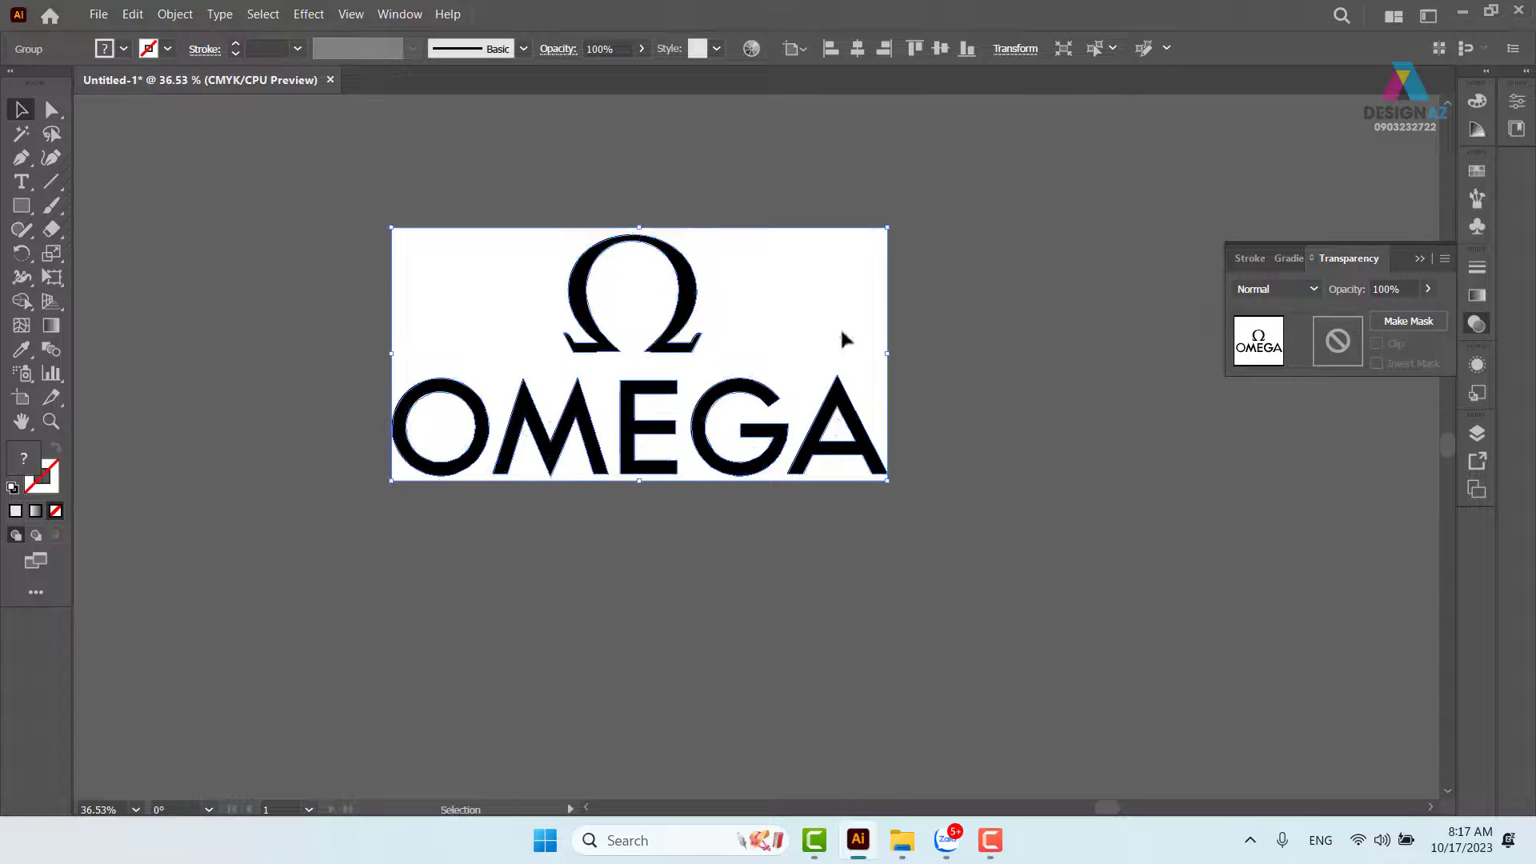
{"action": "left_click", "coordinate": [910, 317]}
{"action": "left_click", "coordinate": [853, 308]}
{"action": "left_click", "coordinate": [1037, 335]}
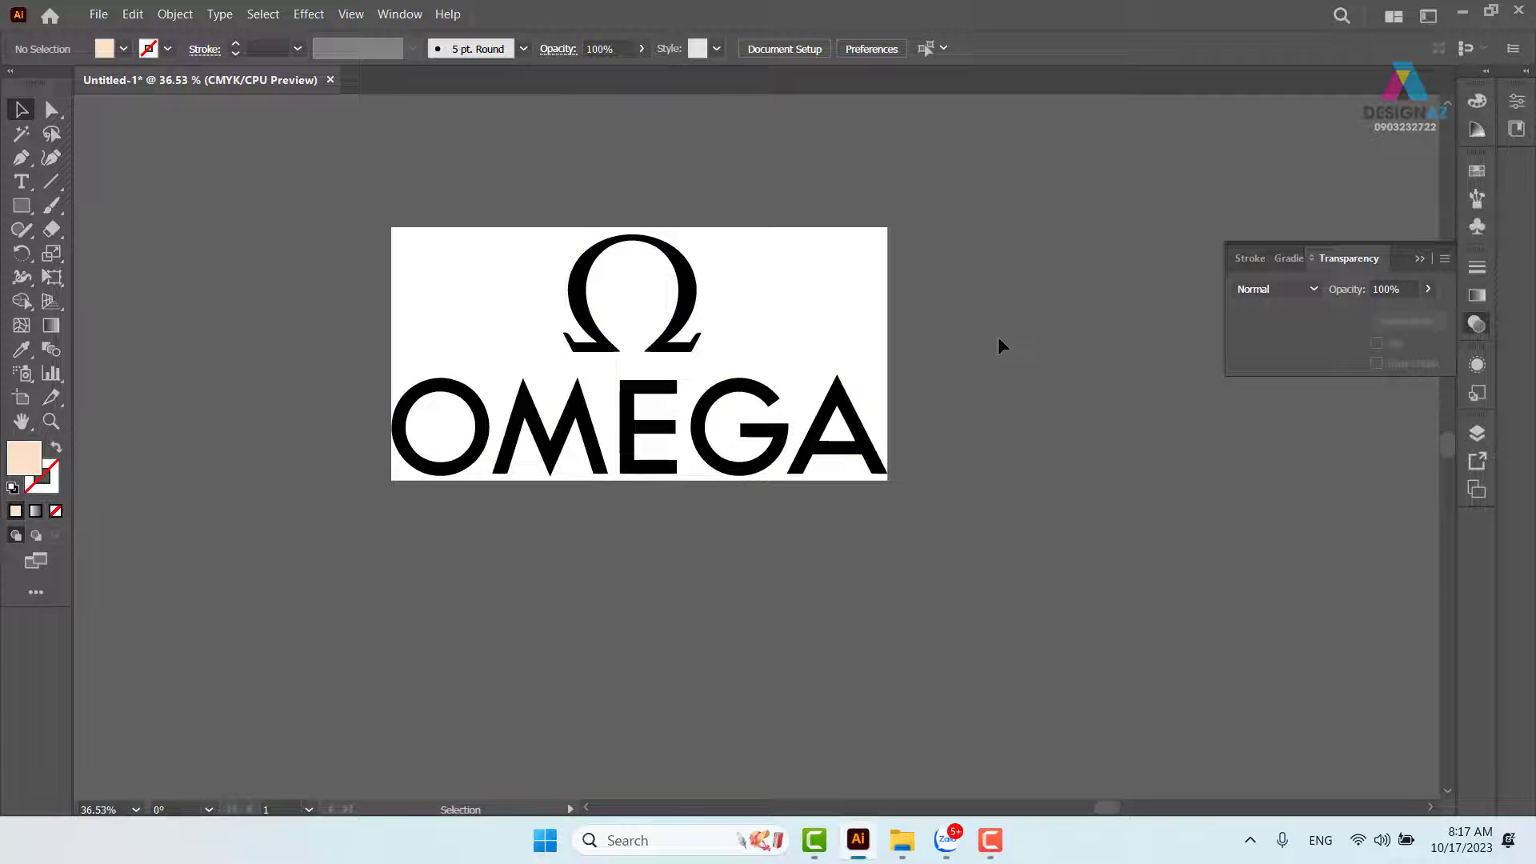
Ungroup the expanded Omega logo tracing into separate paths and deselect them.
{"action": "right_click", "coordinate": [796, 350]}
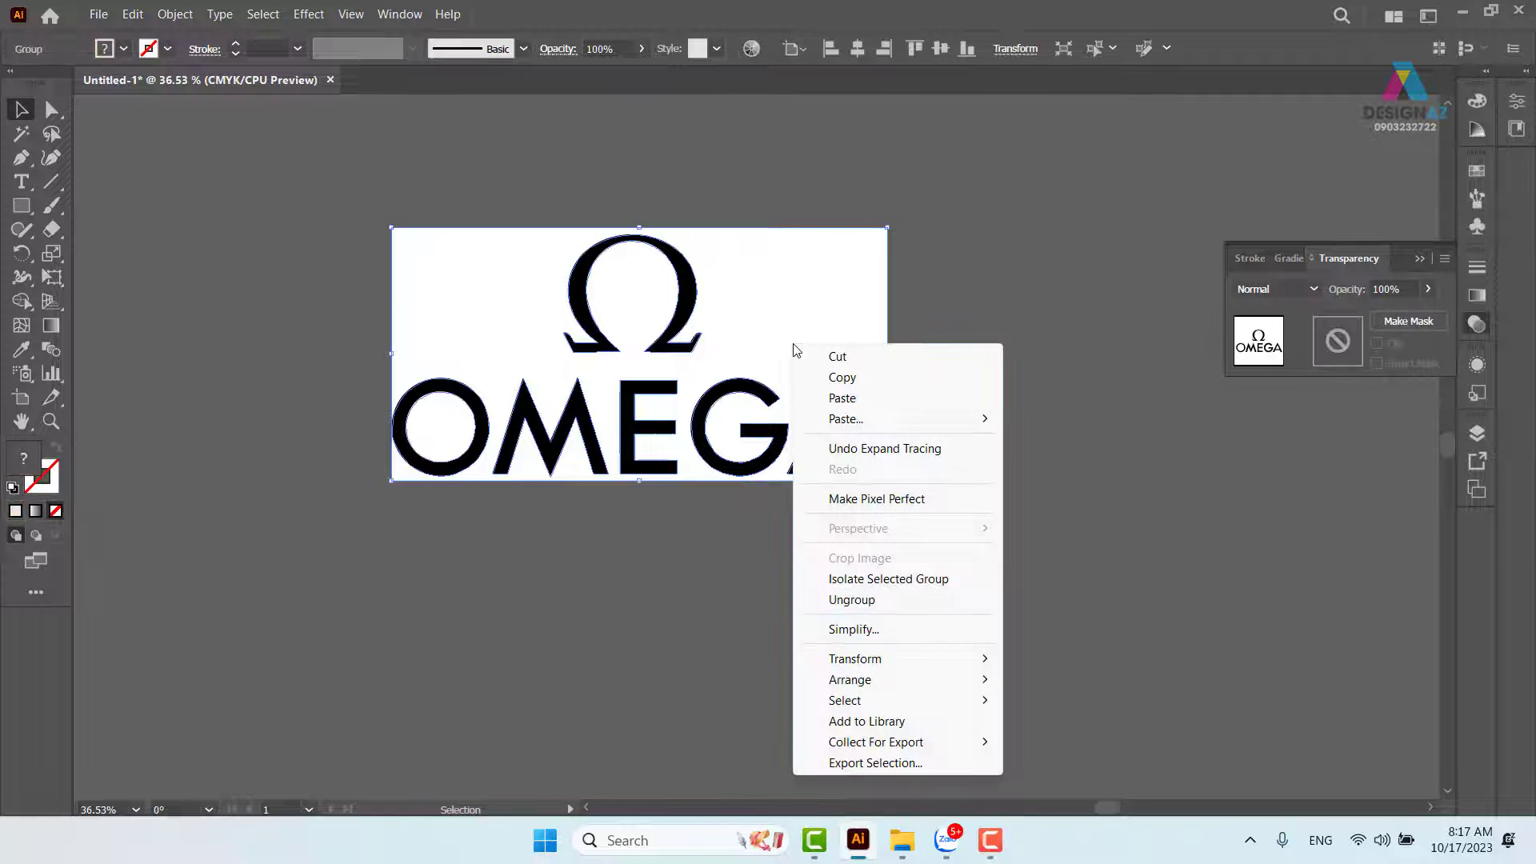
{"action": "left_click", "coordinate": [851, 600]}
{"action": "left_click", "coordinate": [1074, 570]}
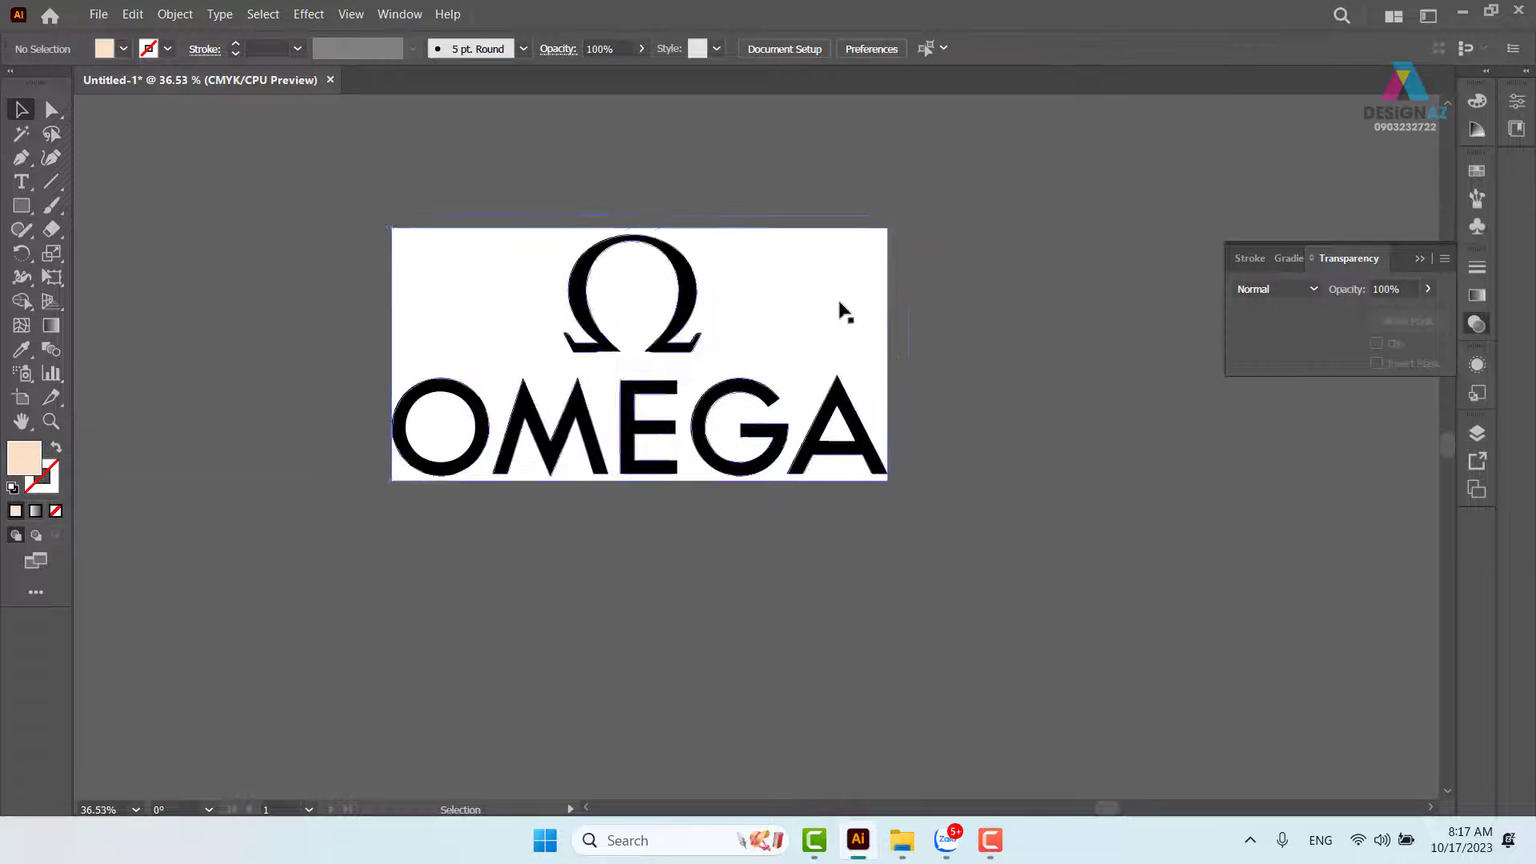
Delete the white background shape and the white fills inside the O and A of the traced Omega logo.
{"action": "left_click_drag", "start_coordinate": [846, 312], "coordinate": [1037, 234]}
{"action": "key", "text": "Delete"}
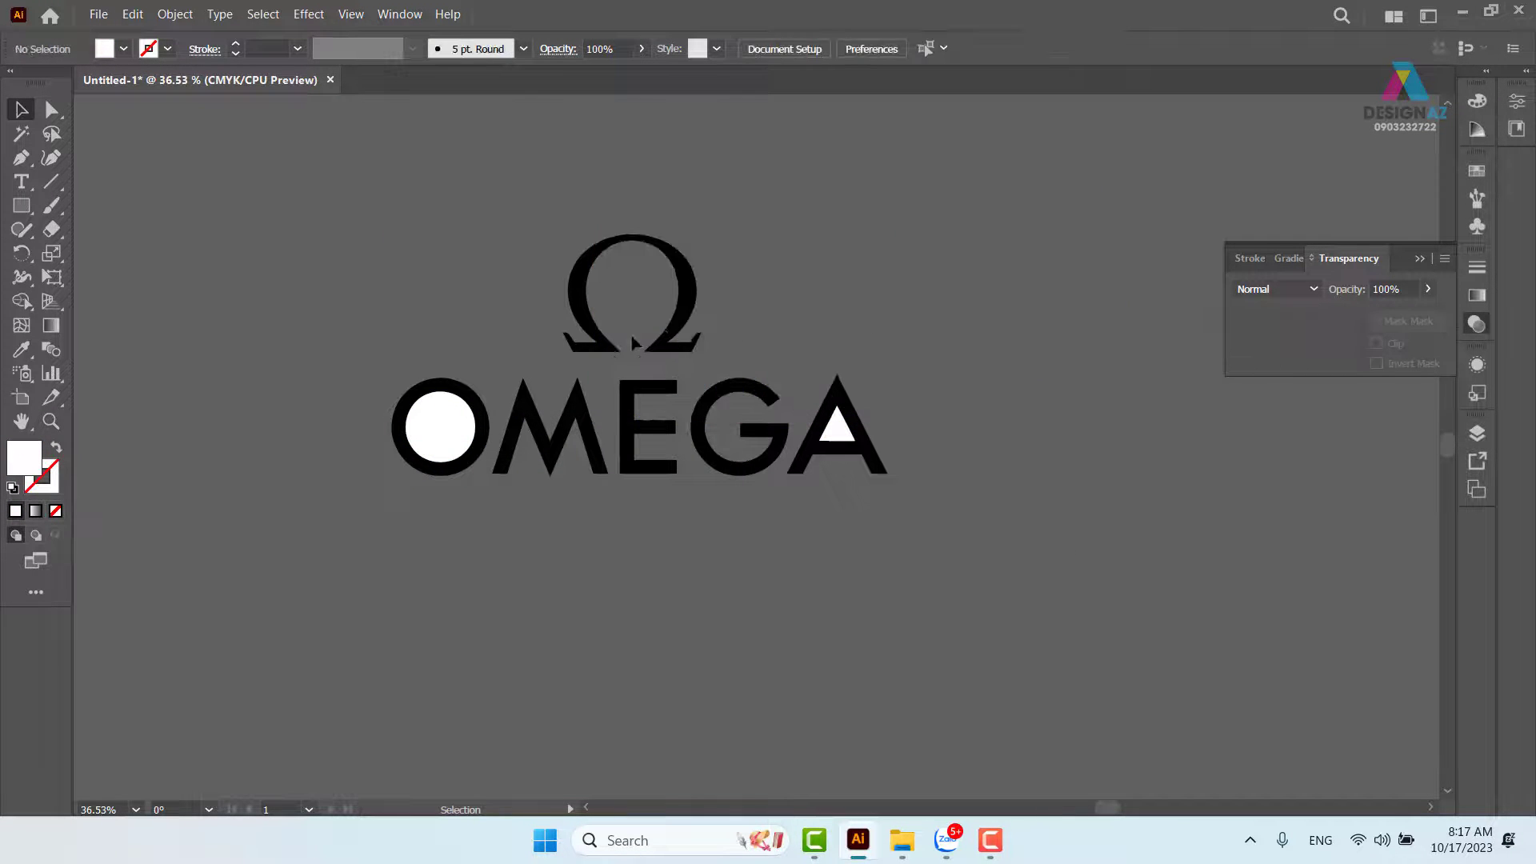
{"action": "left_click_drag", "start_coordinate": [837, 432], "coordinate": [1040, 324]}
{"action": "key", "text": "Delete"}
{"action": "left_click_drag", "start_coordinate": [441, 421], "coordinate": [465, 206]}
{"action": "key", "text": "Delete"}
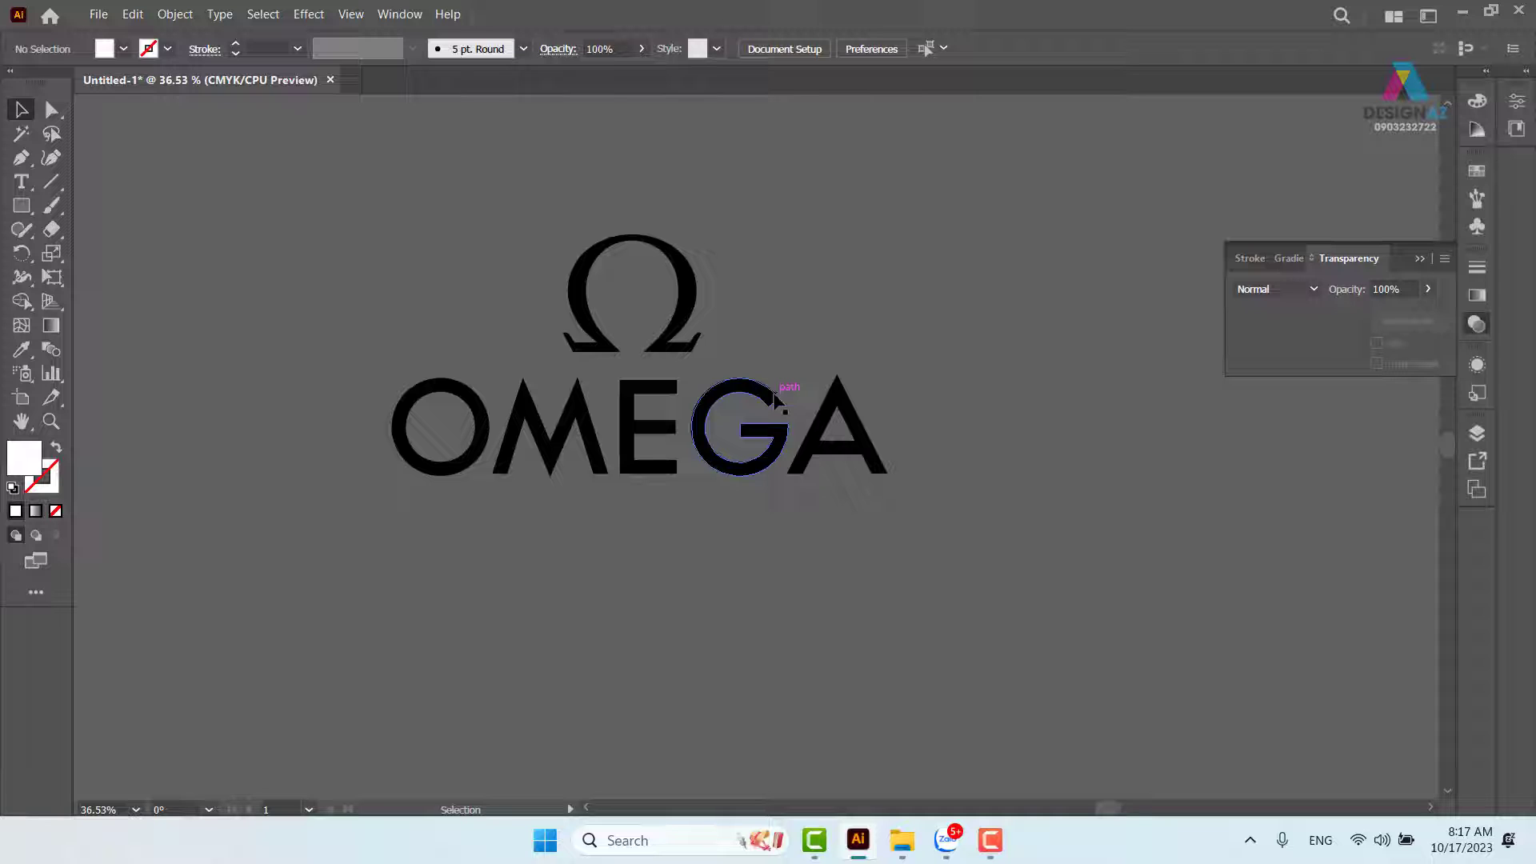
Group the remaining black paths of the Omega logo and scale the group down proportionally.
{"action": "left_click_drag", "start_coordinate": [301, 175], "coordinate": [1011, 618]}
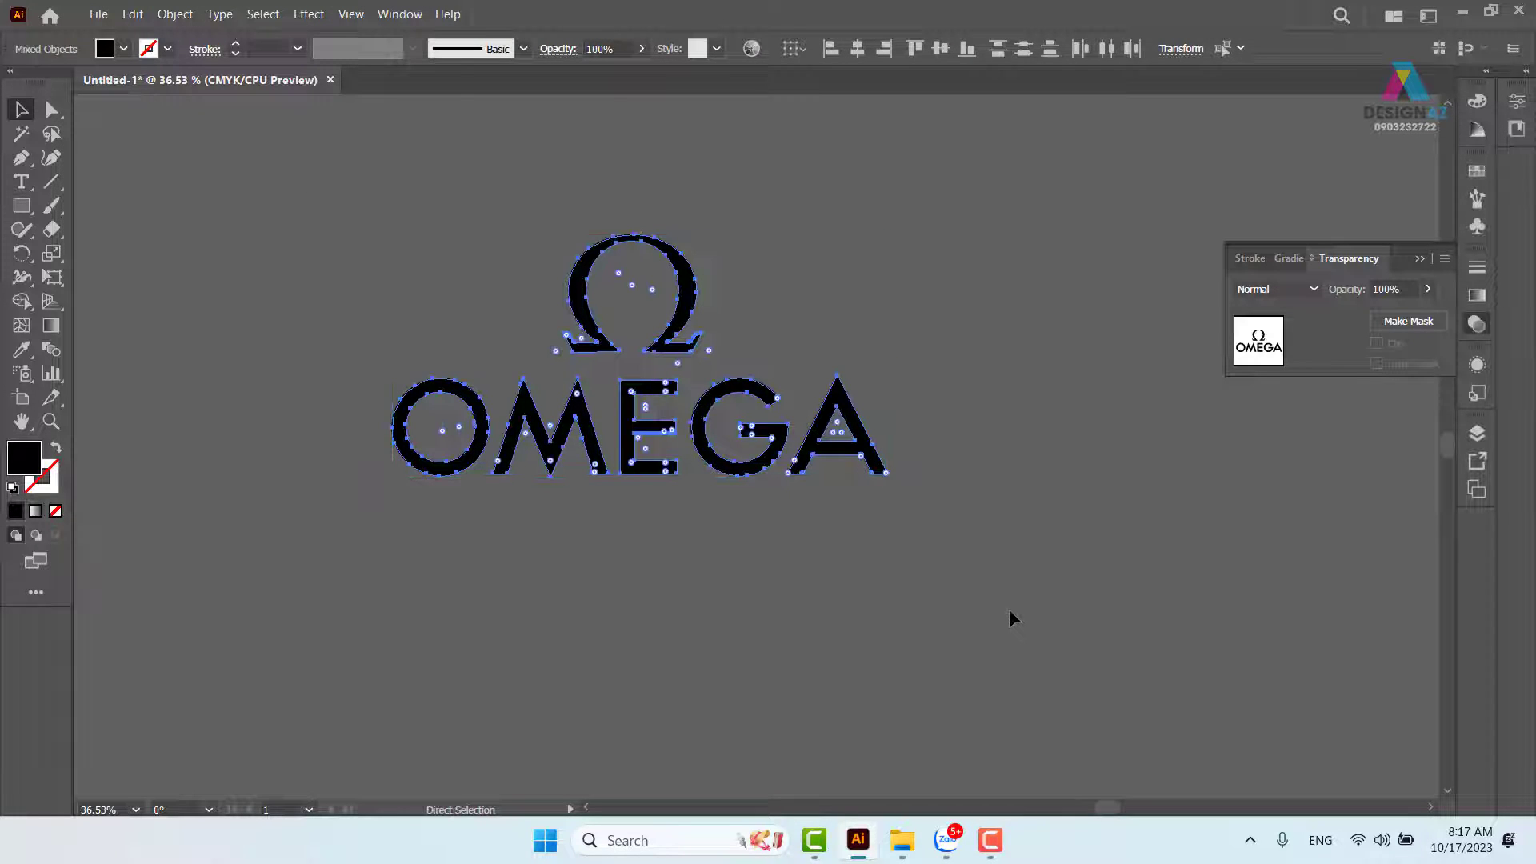
{"action": "key", "text": "ctrl+g"}
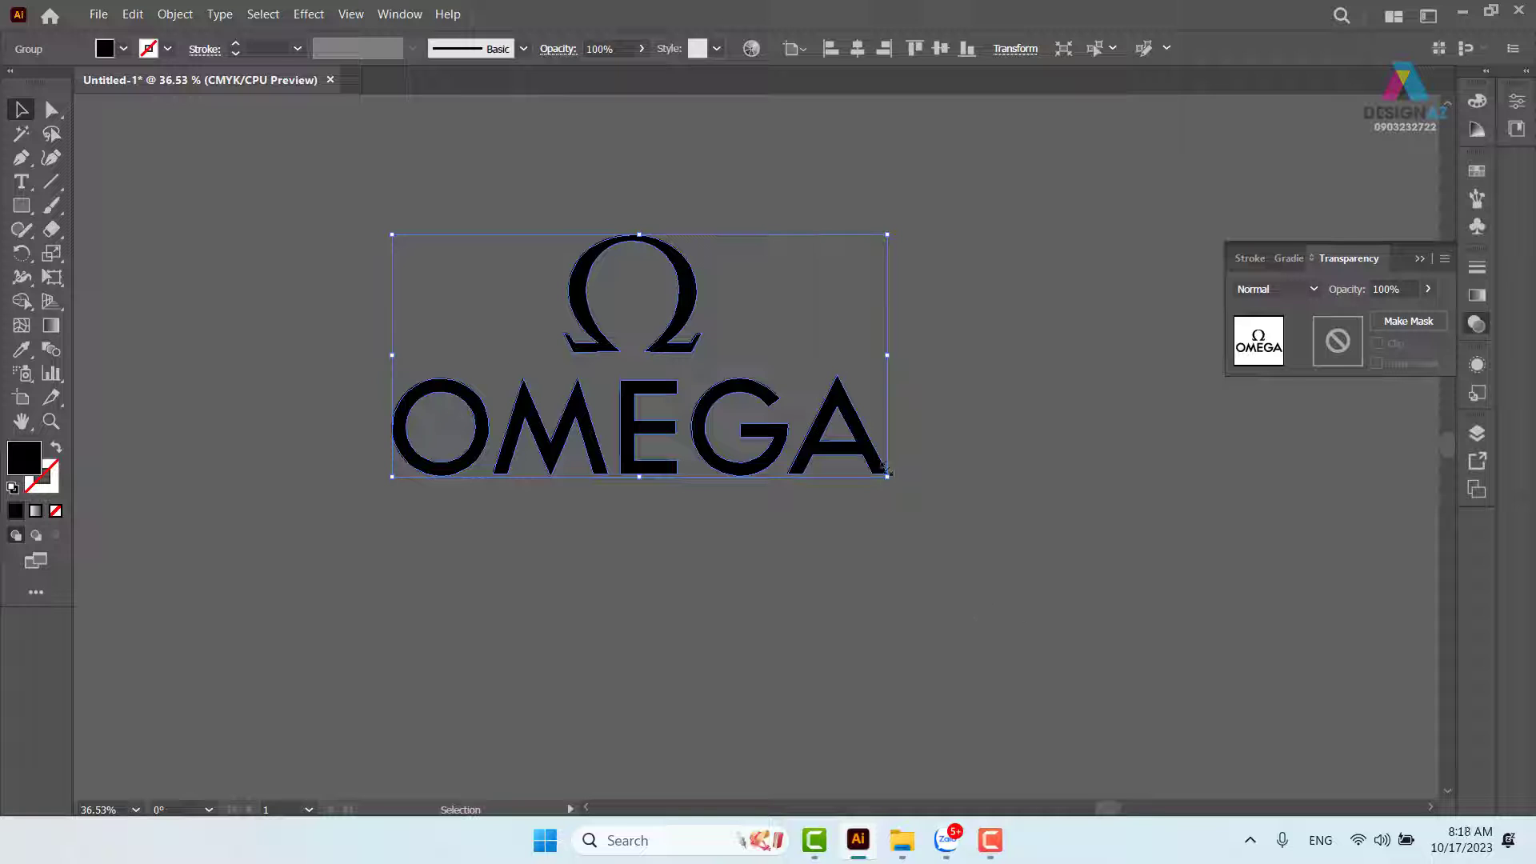
{"action": "left_click_drag", "start_coordinate": [890, 236], "coordinate": [555, 419]}
Move the Omega logo group onto the left end of the watch banner.
{"action": "left_click_drag", "start_coordinate": [581, 557], "coordinate": [1076, 590]}
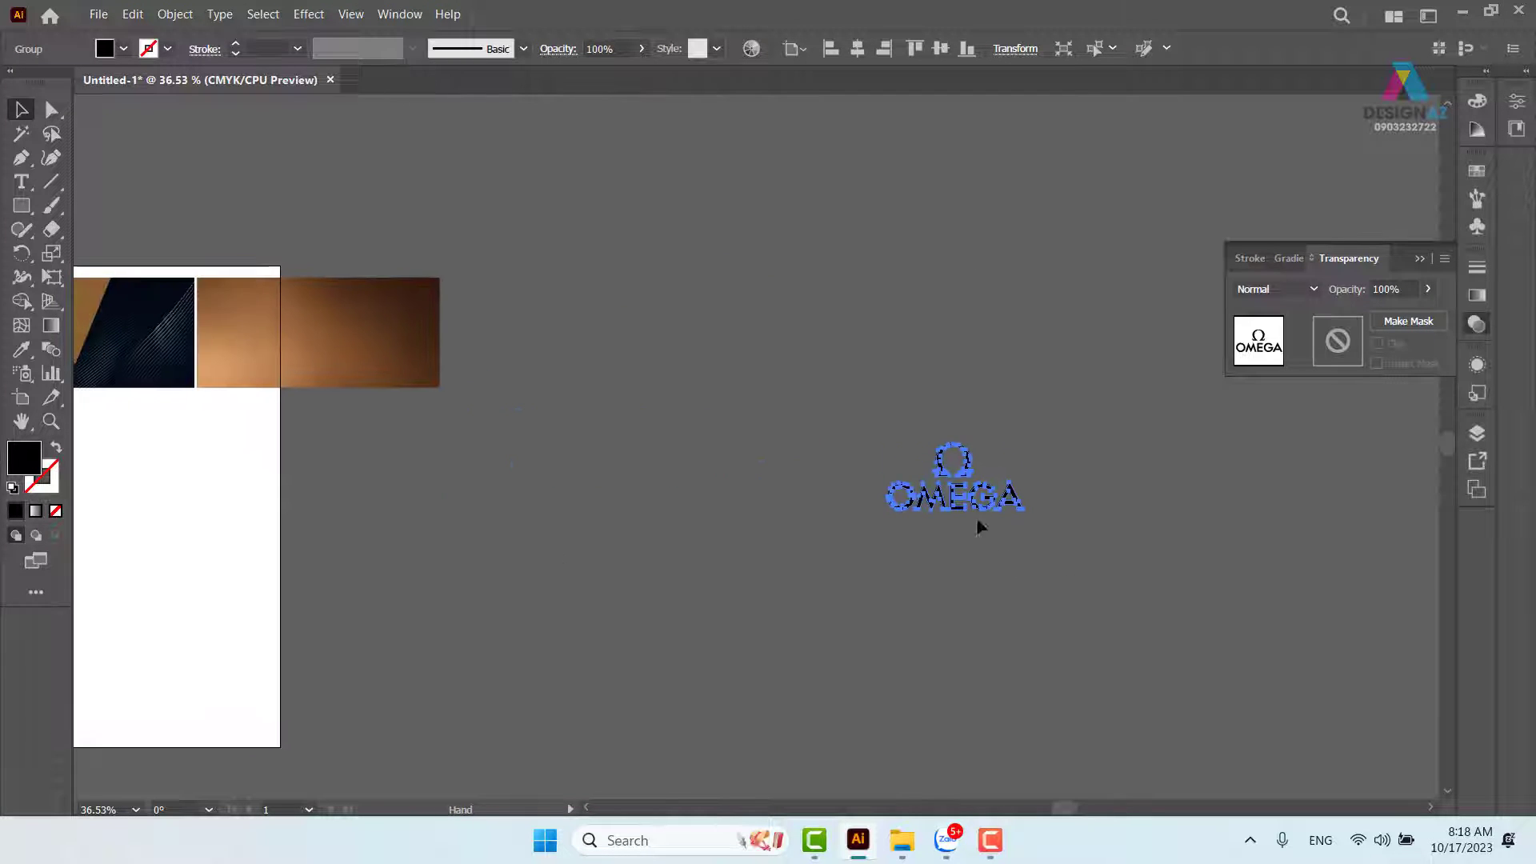
{"action": "left_click_drag", "start_coordinate": [976, 512], "coordinate": [268, 396]}
{"action": "left_click_drag", "start_coordinate": [248, 453], "coordinate": [1090, 536]}
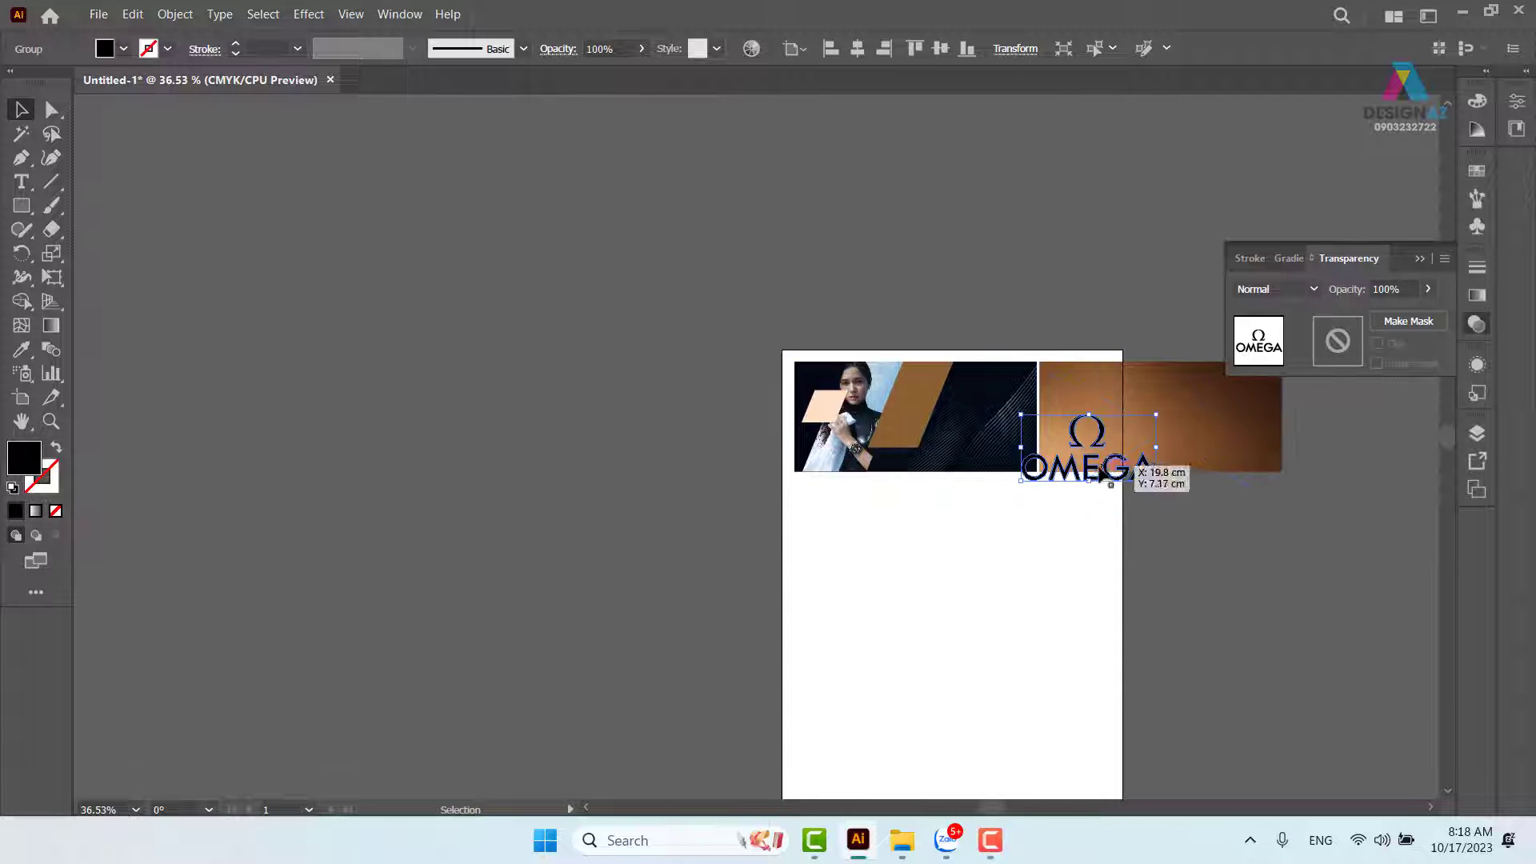
{"action": "left_click_drag", "start_coordinate": [1091, 482], "coordinate": [891, 479]}
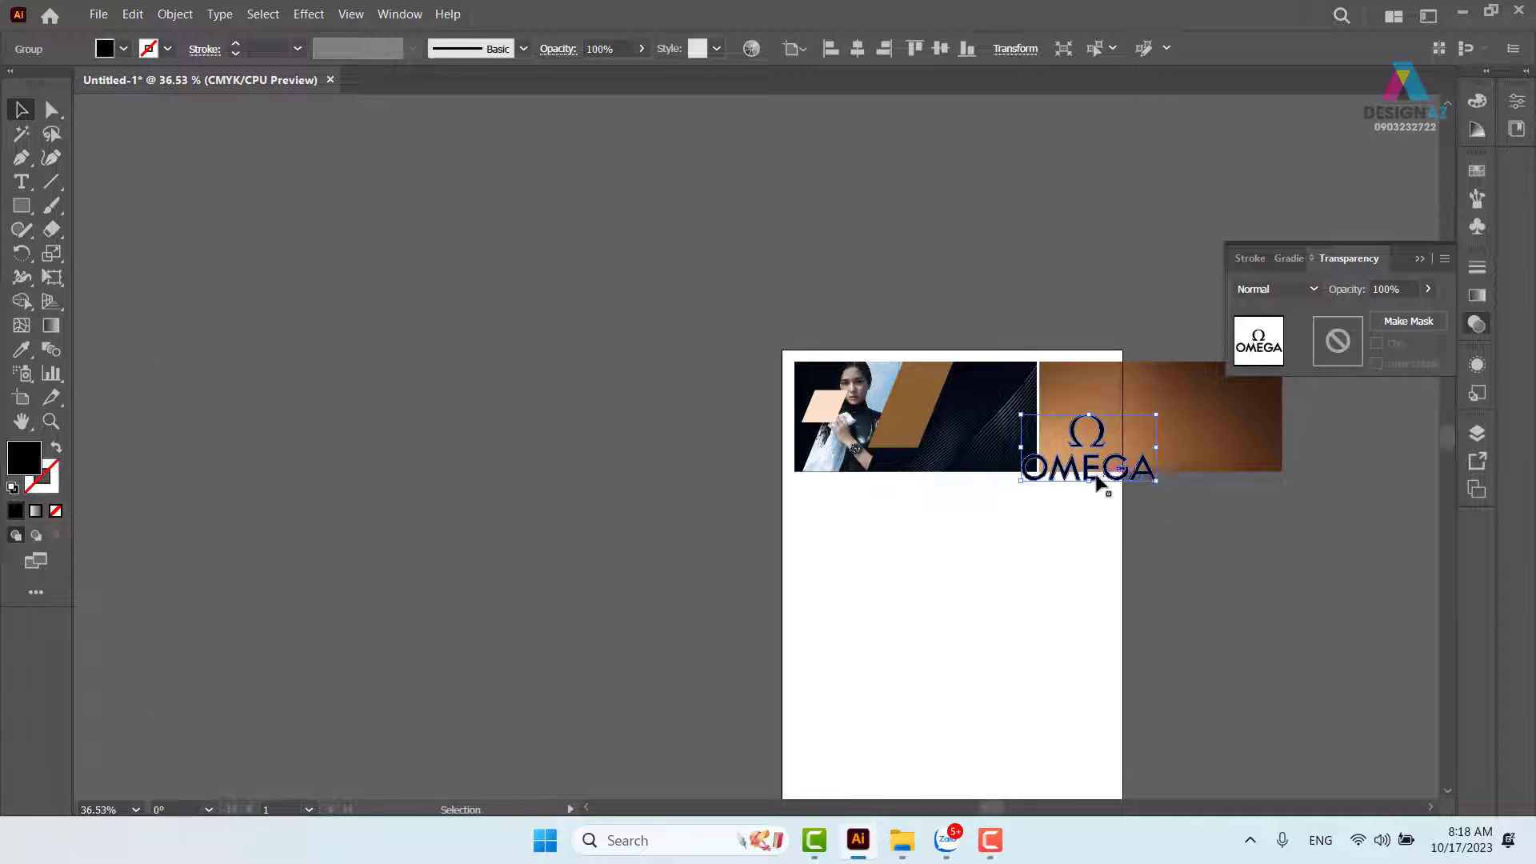
{"action": "left_click_drag", "start_coordinate": [1101, 479], "coordinate": [843, 454]}
Scale the Omega logo down and centre it within the cream parallelogram, leaving nothing selected.
{"action": "left_click_drag", "start_coordinate": [770, 390], "coordinate": [1050, 520]}
{"action": "left_click_drag", "start_coordinate": [811, 402], "coordinate": [933, 568]}
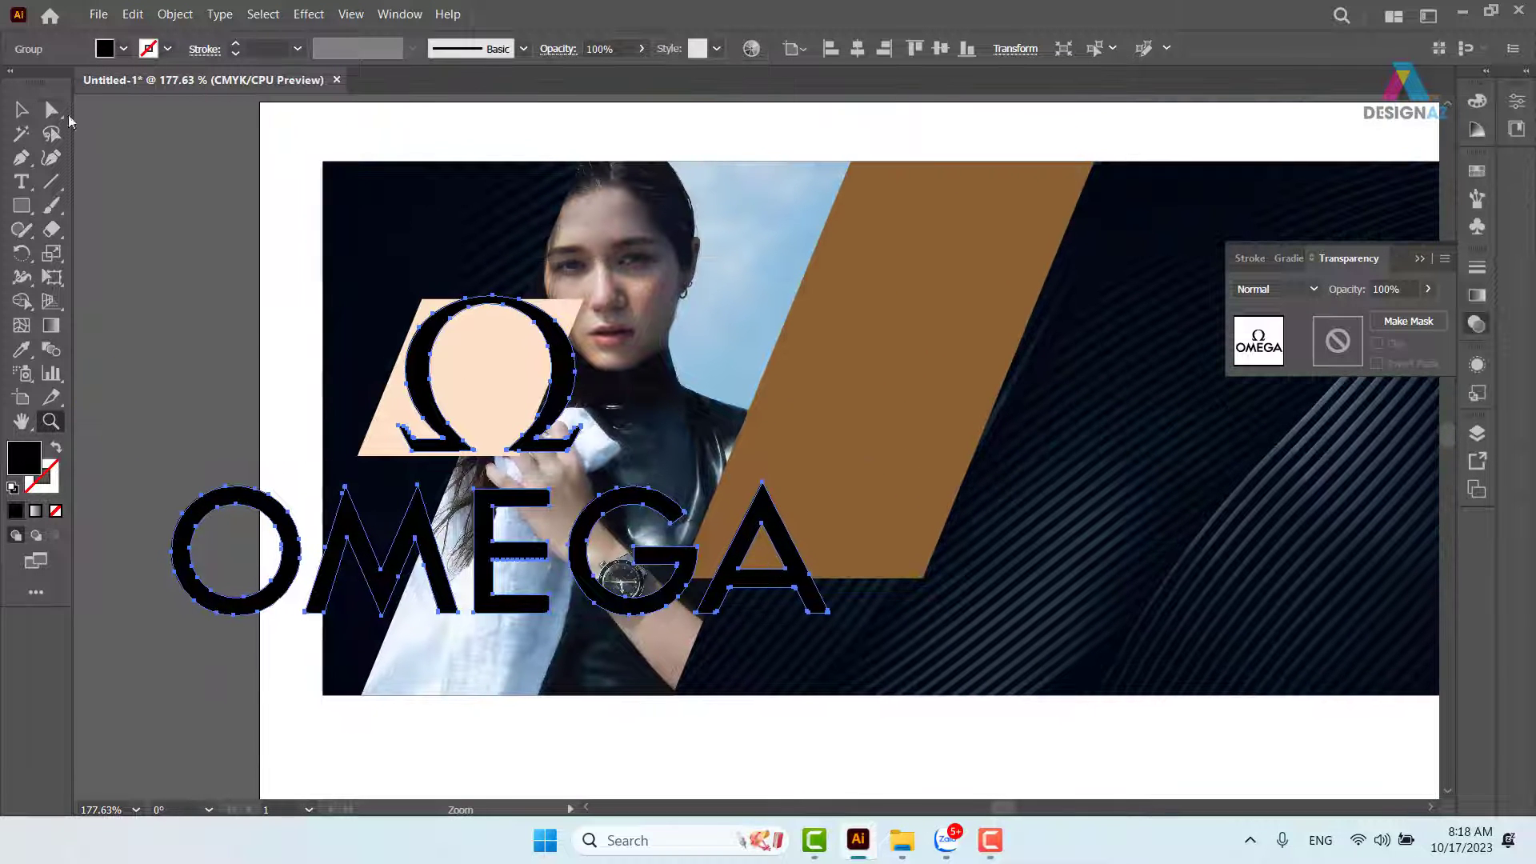
{"action": "left_click", "coordinate": [22, 110]}
{"action": "left_click_drag", "start_coordinate": [832, 296], "coordinate": [455, 367]}
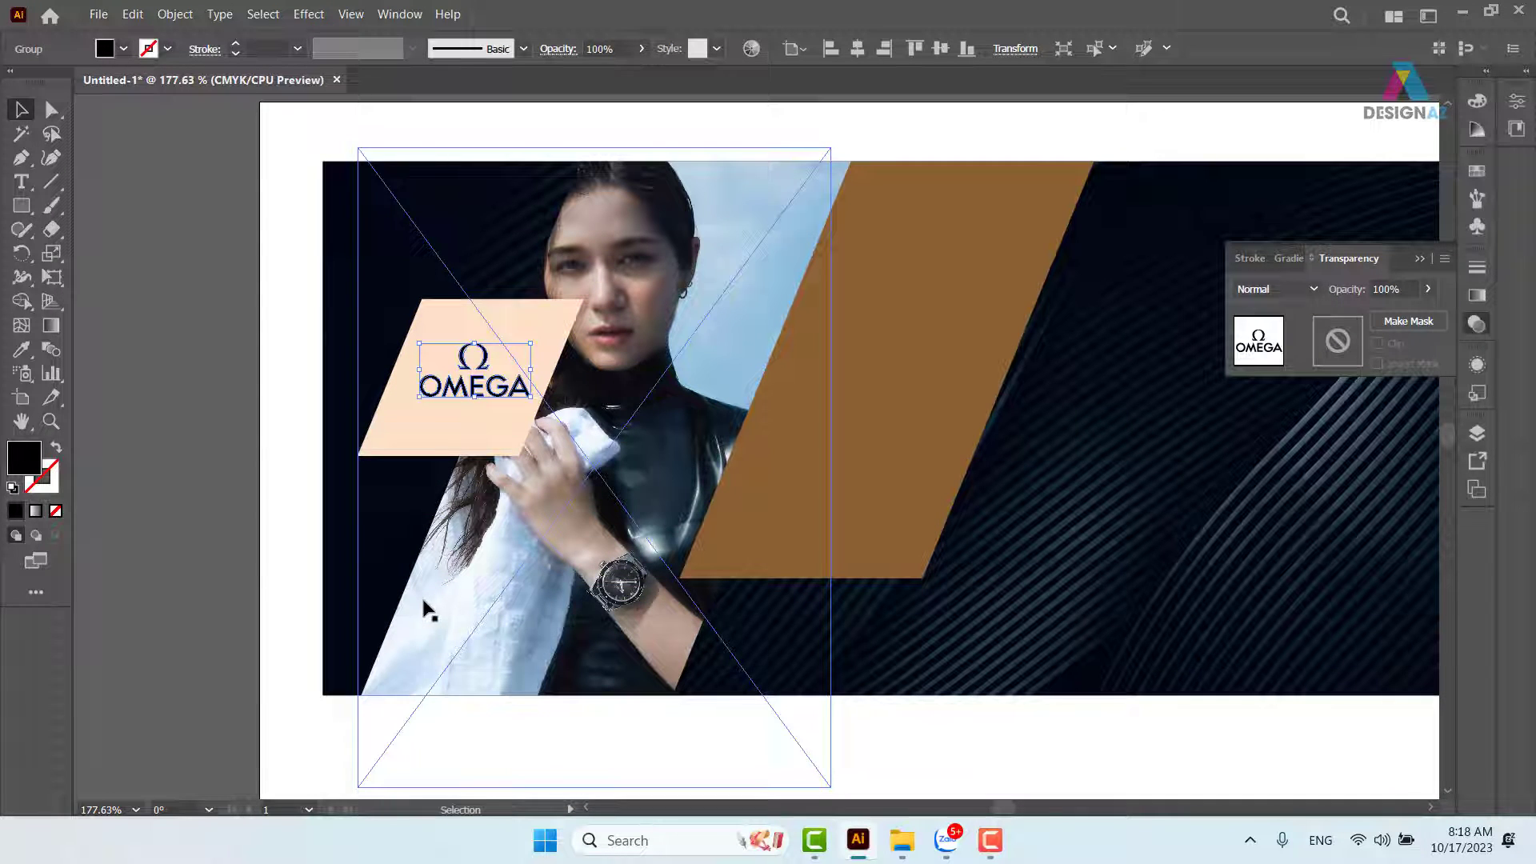
{"action": "left_click", "coordinate": [187, 368]}
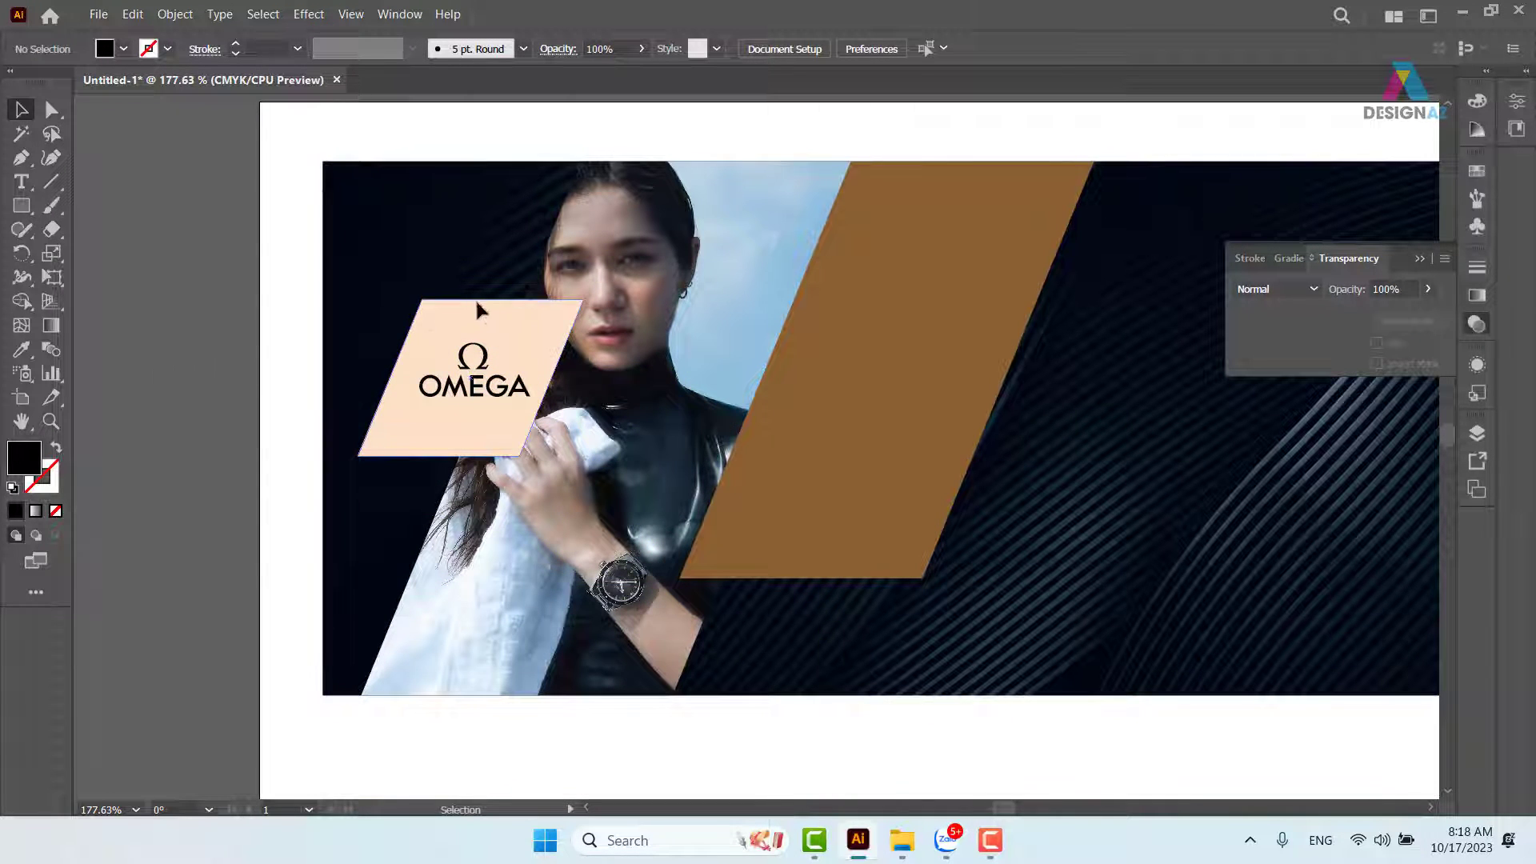
Move the cream parallelogram off the banner and place the Omega logo in the banner's dark upper-left corner.
{"action": "left_click_drag", "start_coordinate": [477, 310], "coordinate": [143, 336]}
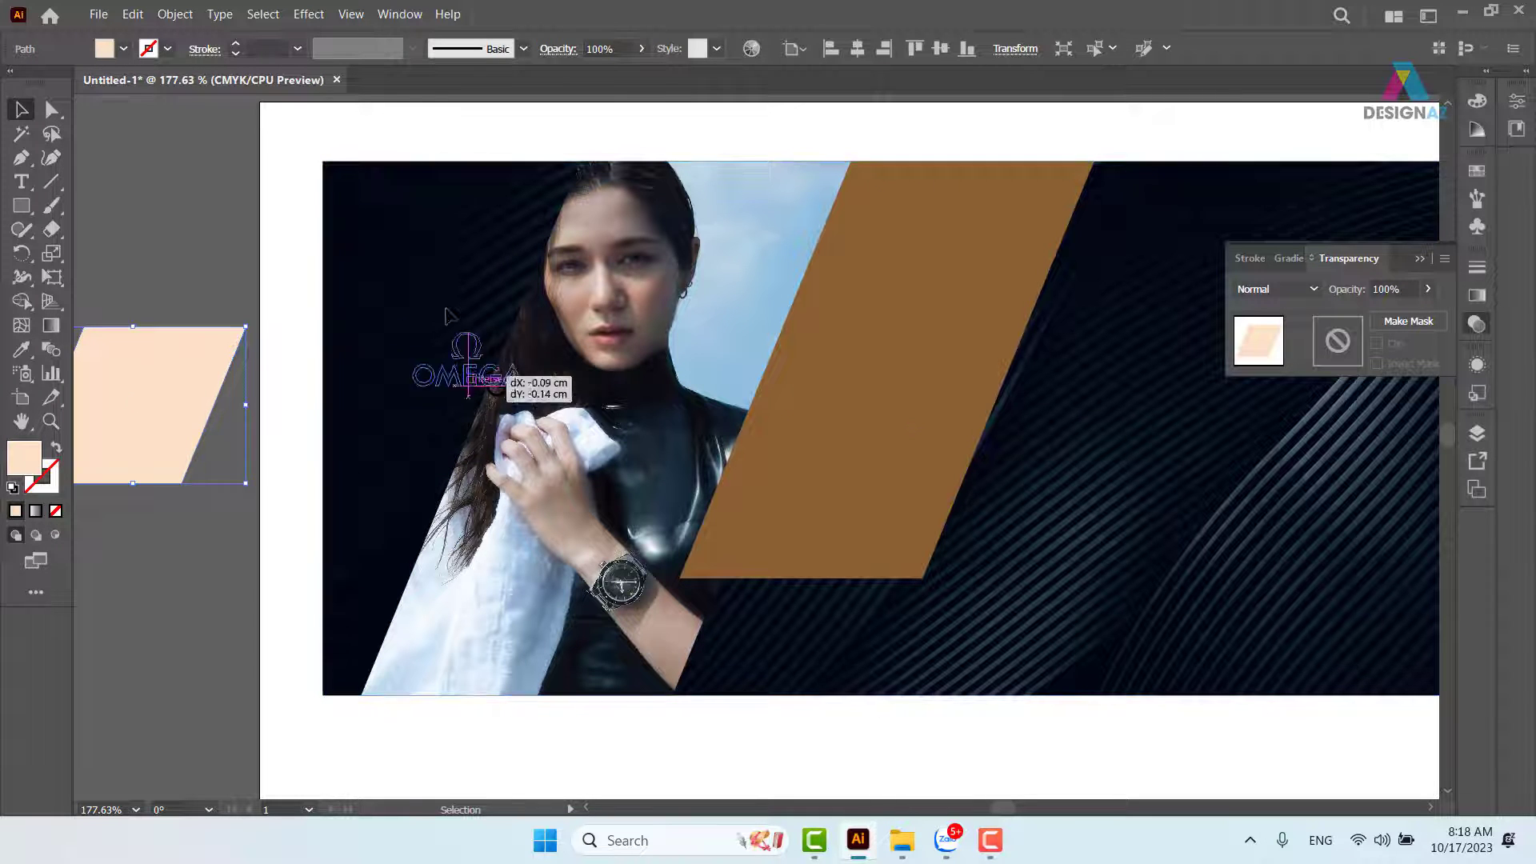
{"action": "left_click_drag", "start_coordinate": [489, 383], "coordinate": [443, 264]}
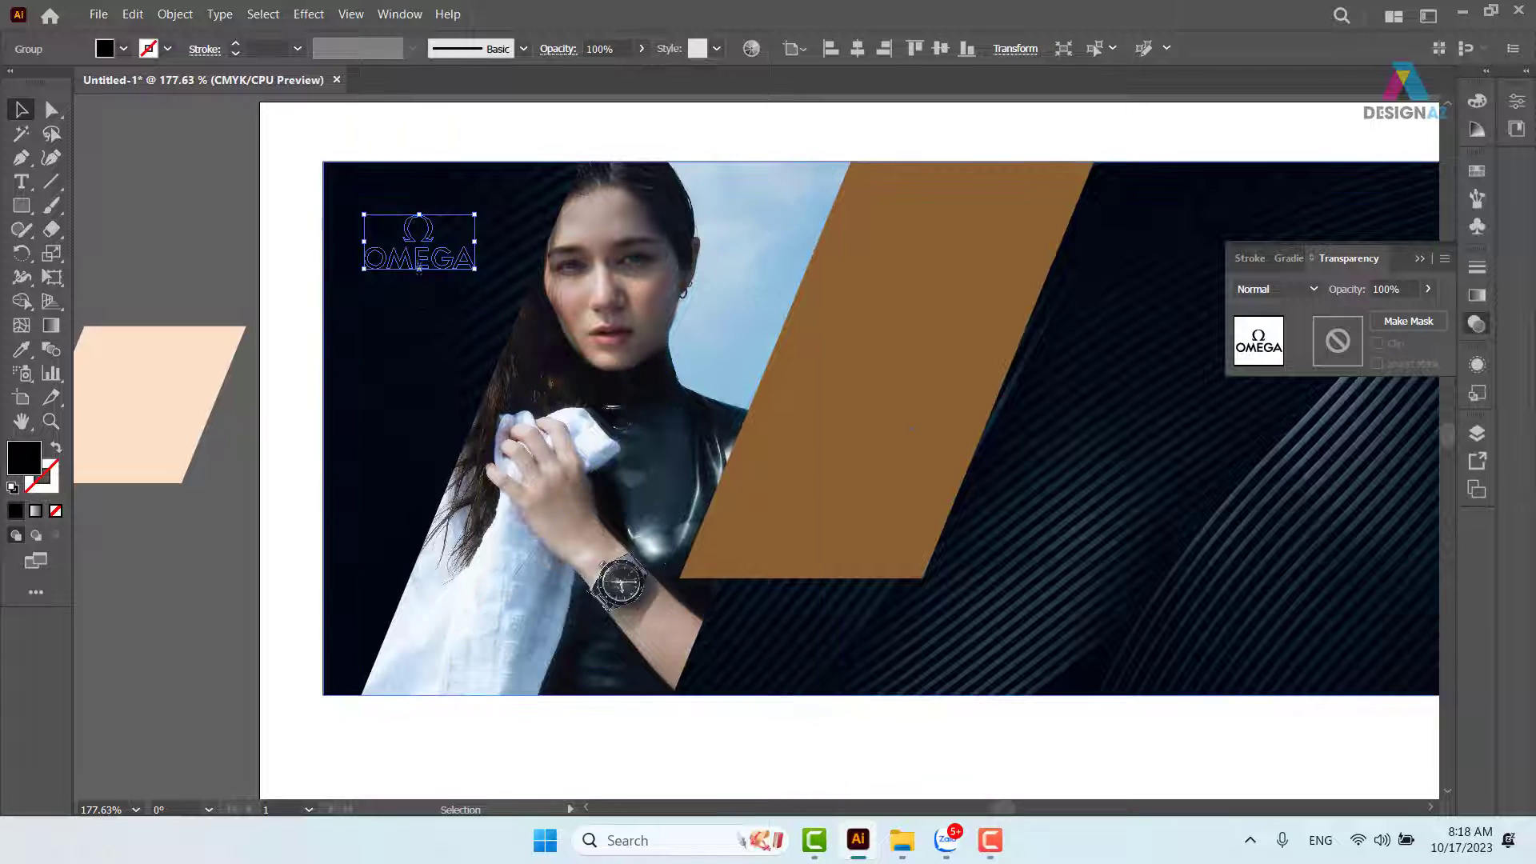
{"action": "left_click_drag", "start_coordinate": [430, 265], "coordinate": [438, 269]}
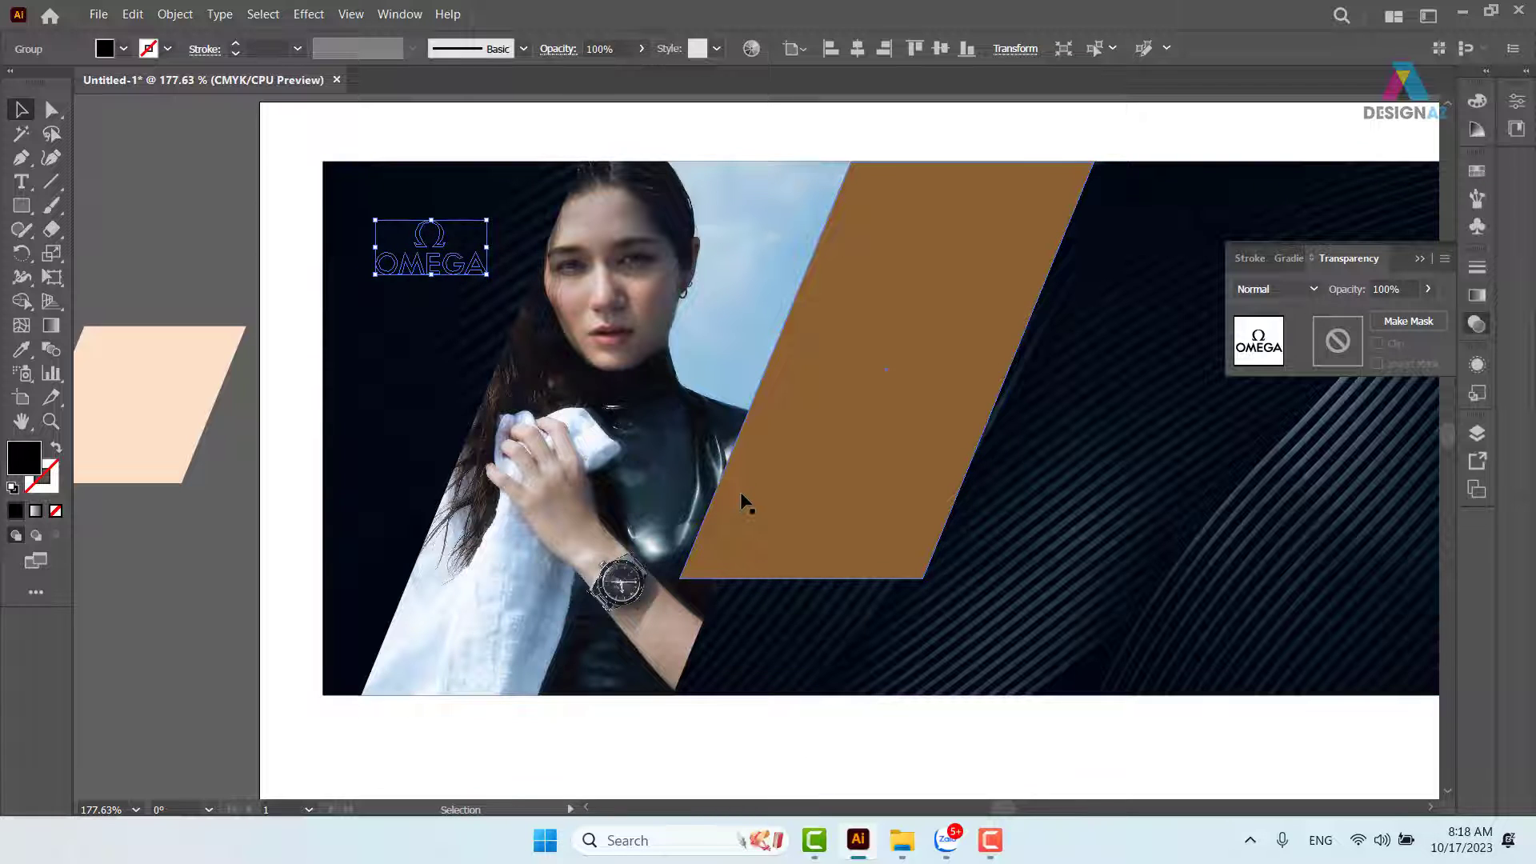
Recolour the Omega logo with a skin tone sampled from the woman's photo and deselect it.
{"action": "key", "text": "i"}
{"action": "left_click", "coordinate": [643, 303]}
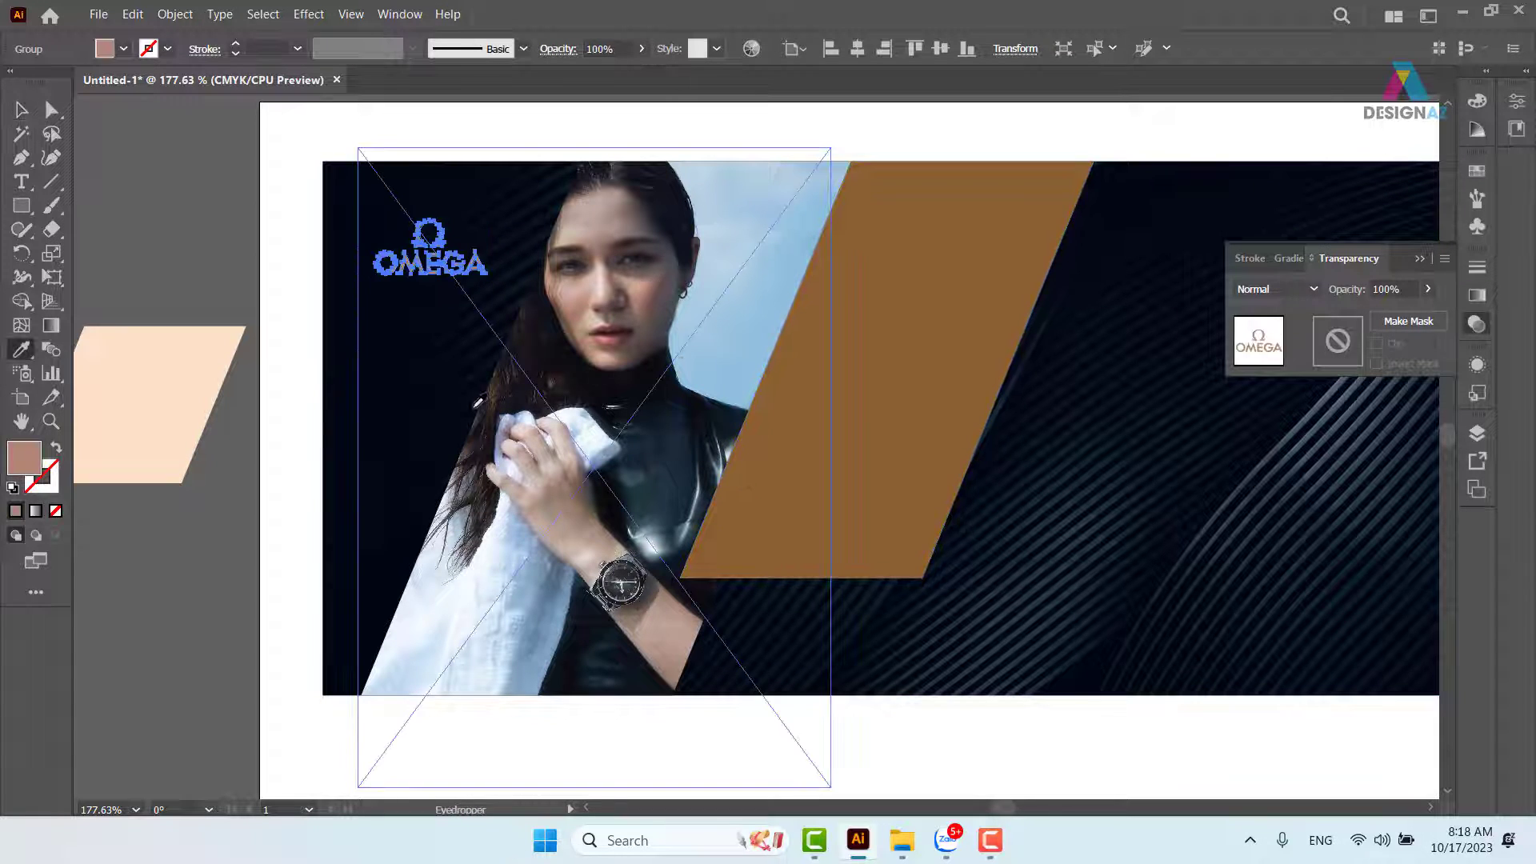
{"action": "key", "text": "v"}
{"action": "left_click", "coordinate": [179, 247]}
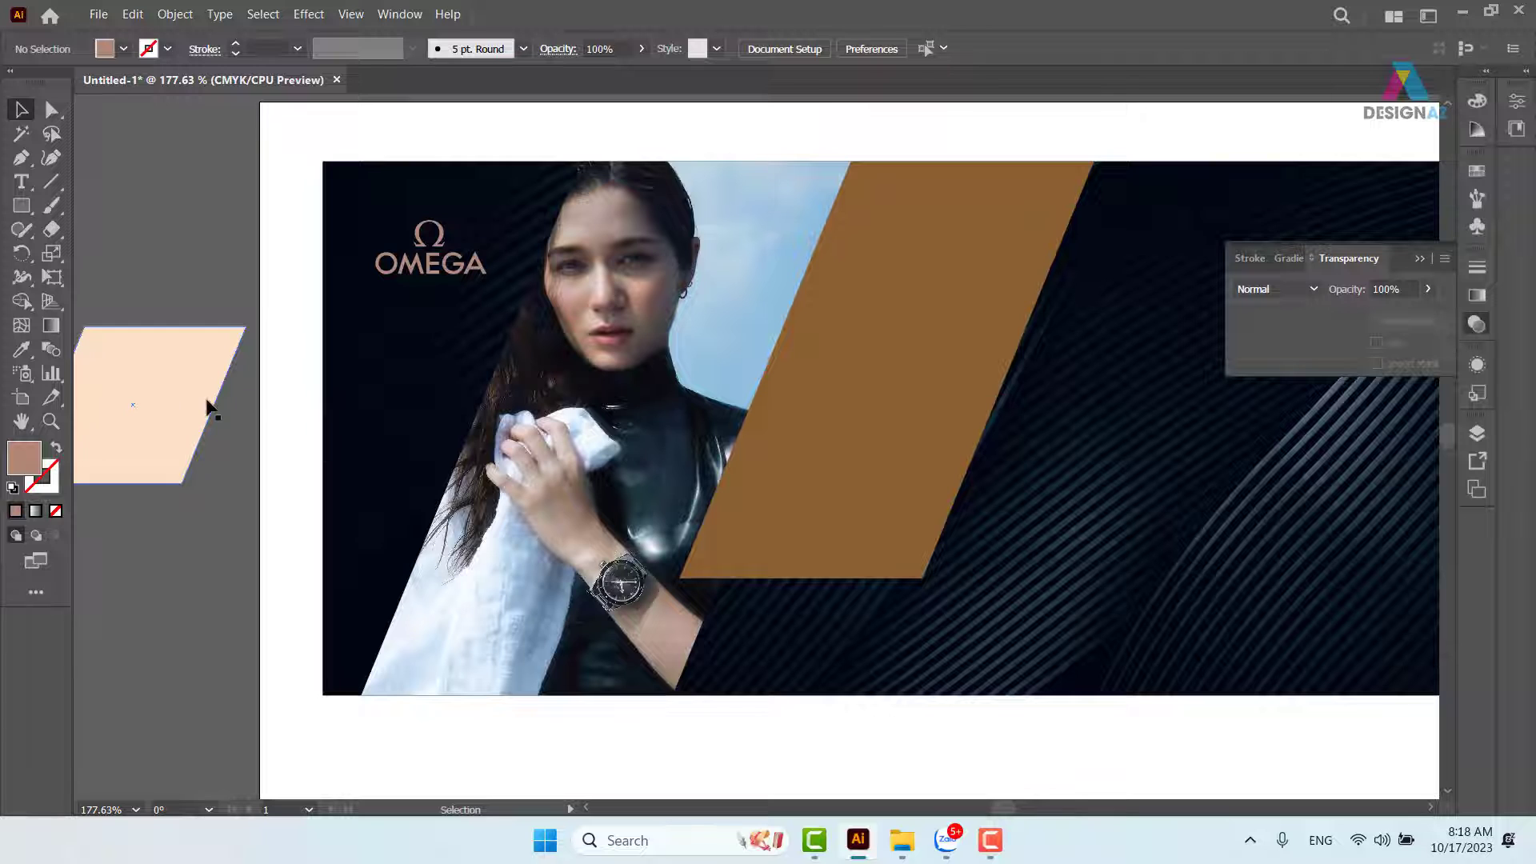
Keep the cream parallelogram beside the banner, shift the brown parallelogram left and move the clipped photo towards the banner's middle.
{"action": "left_click_drag", "start_coordinate": [206, 408], "coordinate": [482, 461]}
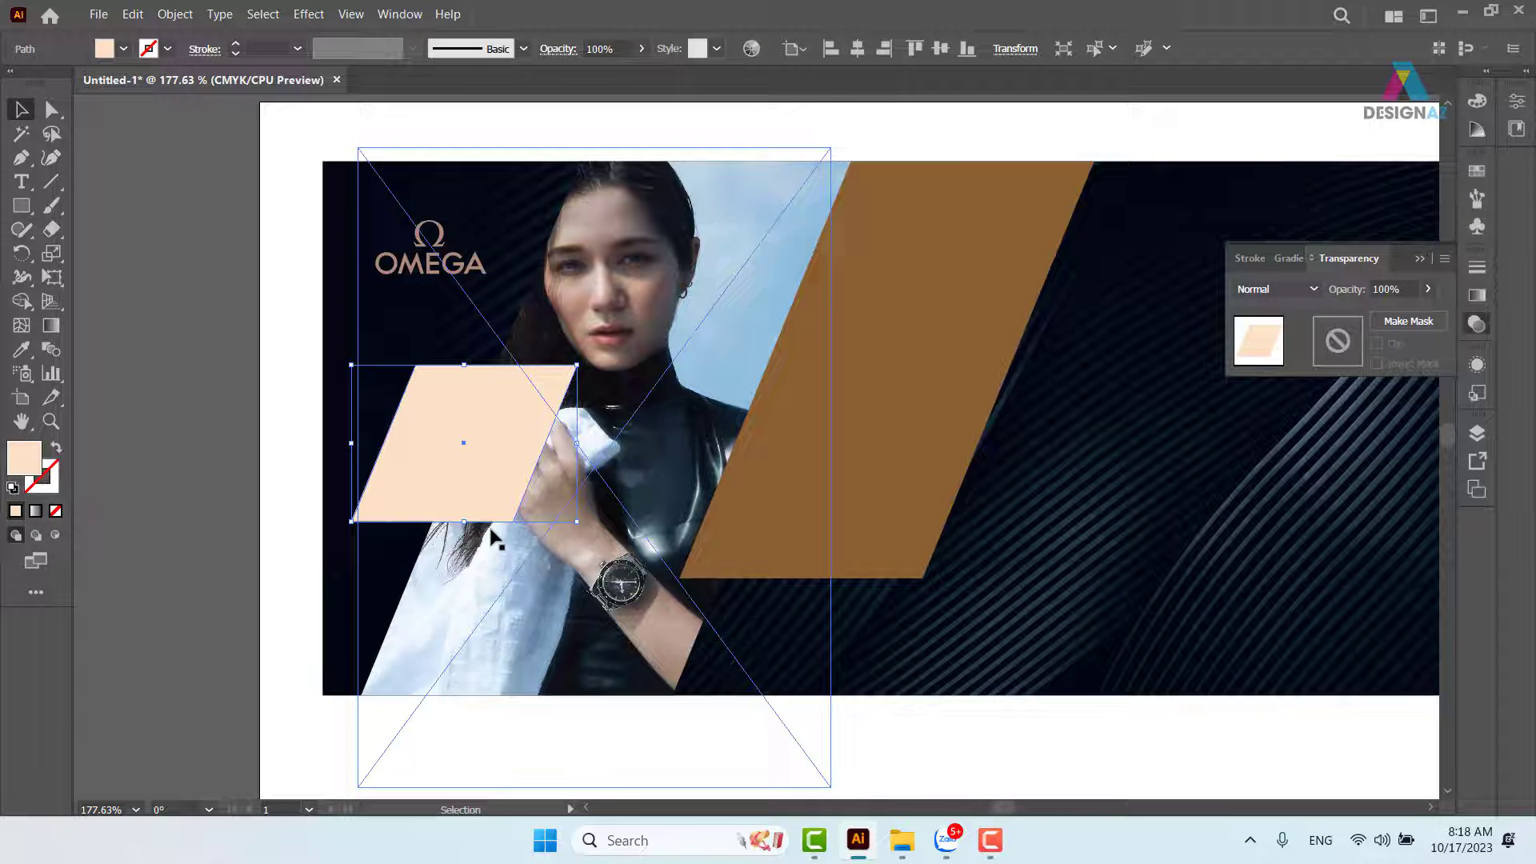
{"action": "left_click_drag", "start_coordinate": [468, 500], "coordinate": [192, 492]}
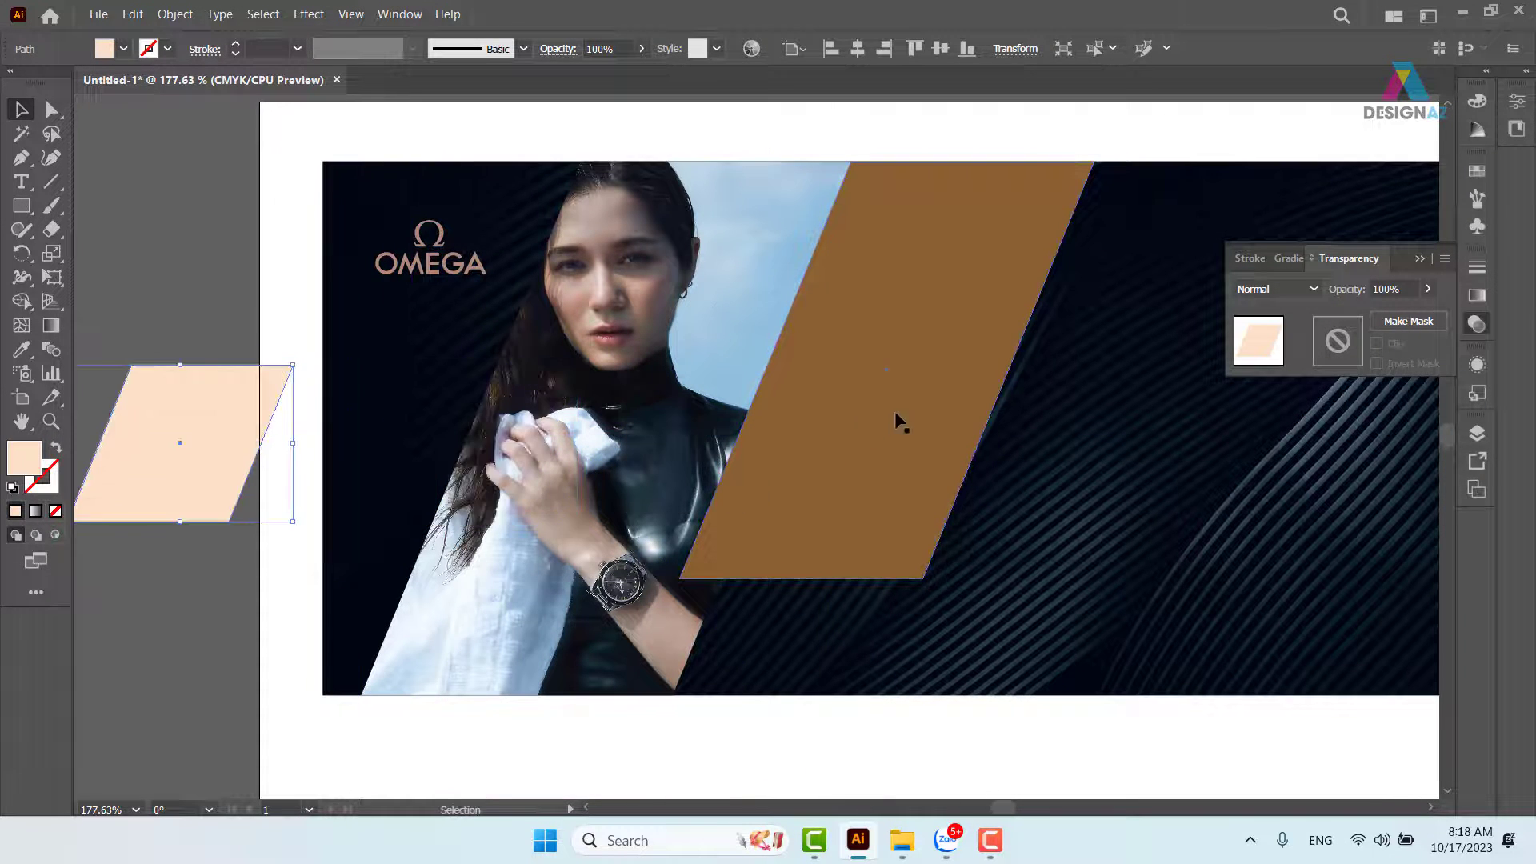
{"action": "left_click_drag", "start_coordinate": [894, 411], "coordinate": [602, 410]}
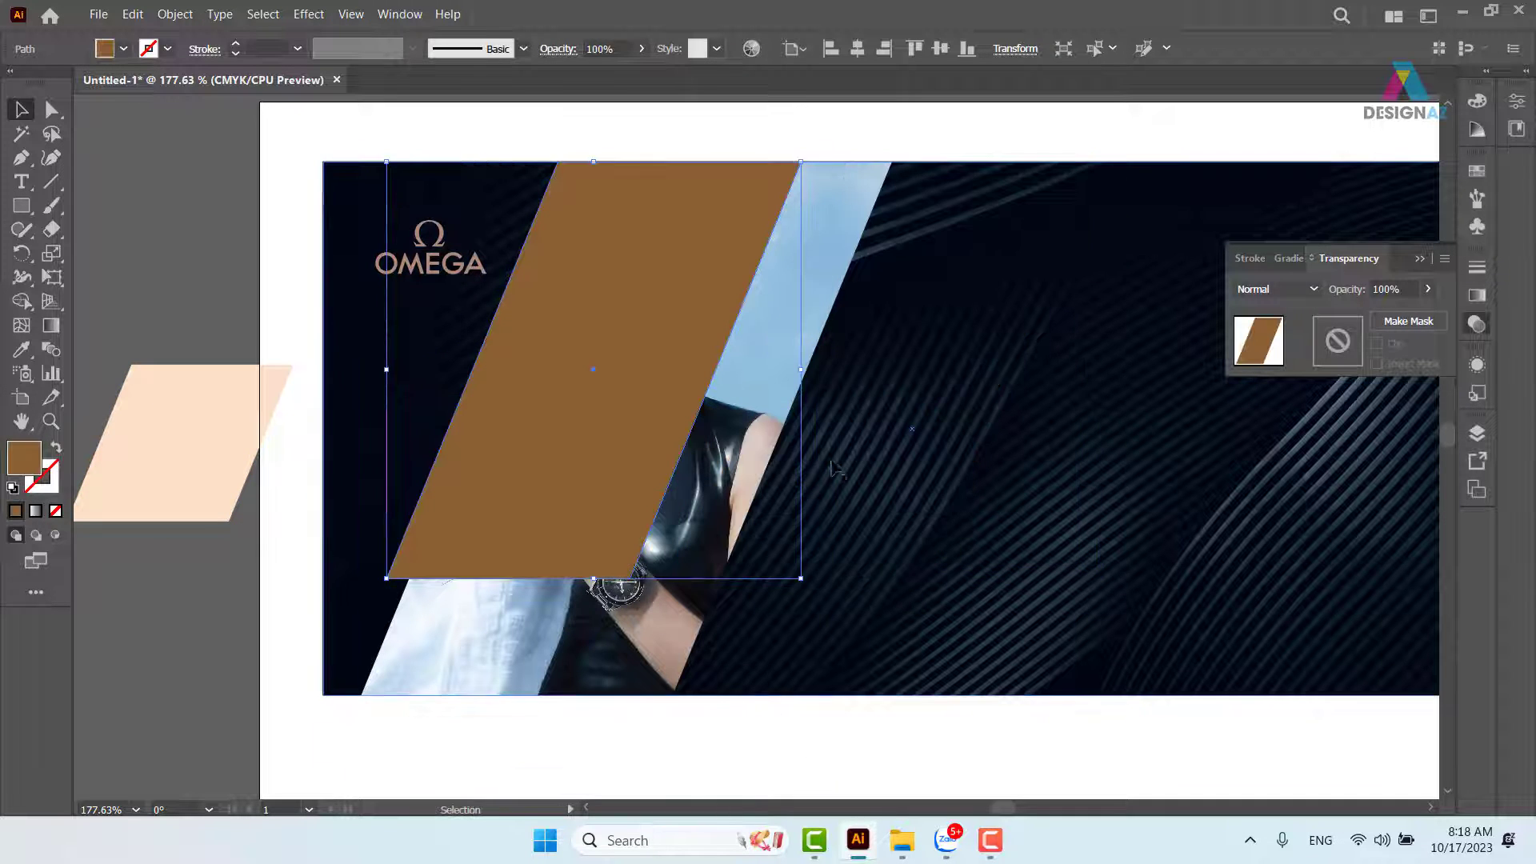
{"action": "left_click", "coordinate": [832, 468]}
{"action": "left_click_drag", "start_coordinate": [832, 468], "coordinate": [992, 313]}
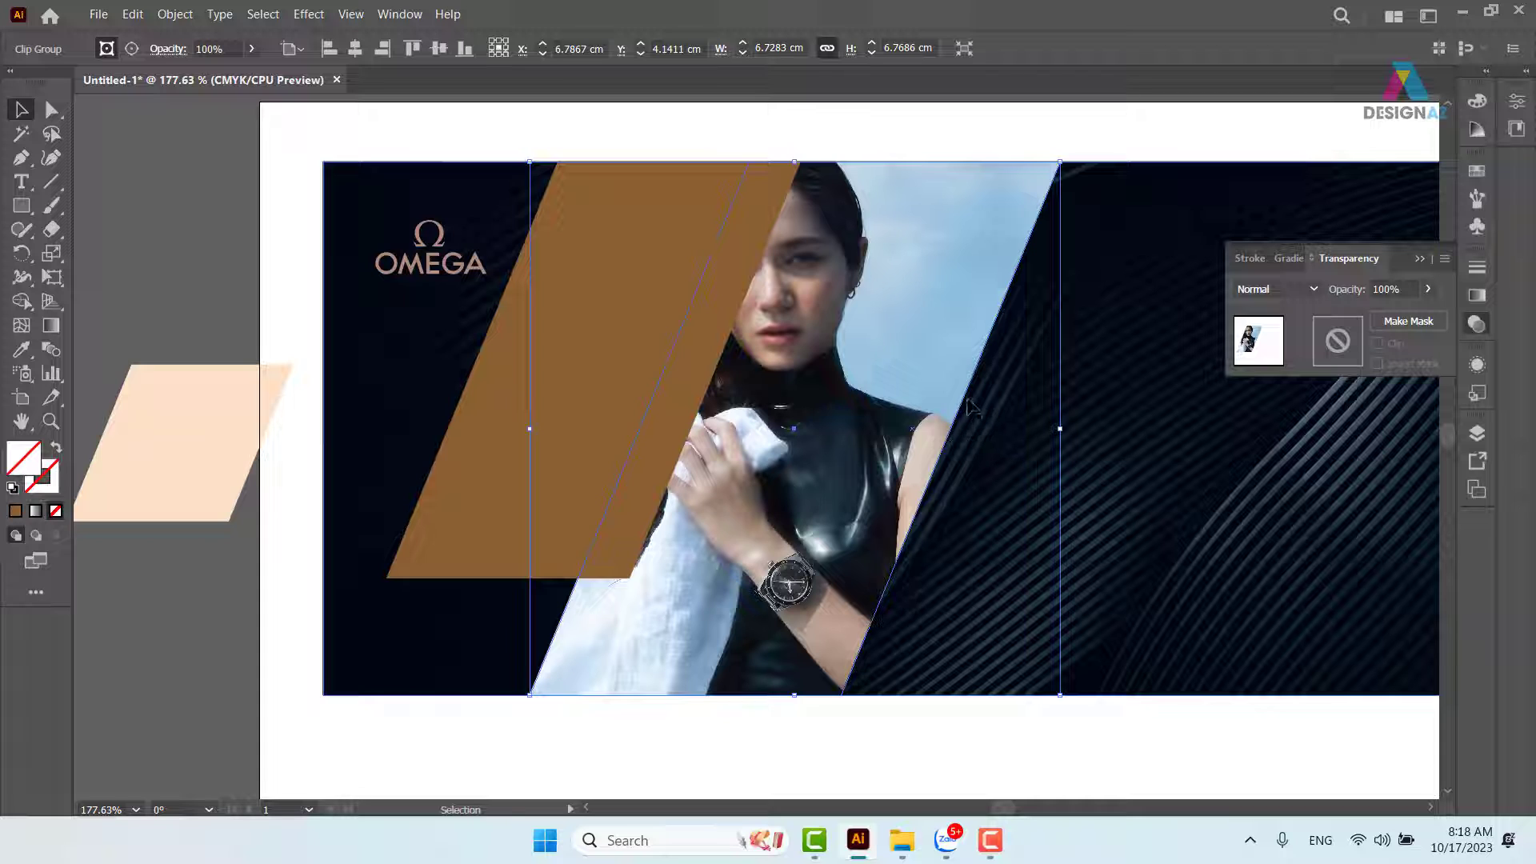
Try the clipped photo in front of the brown parallelogram and return it behind.
{"action": "key", "text": "ctrl+shift+bracketright"}
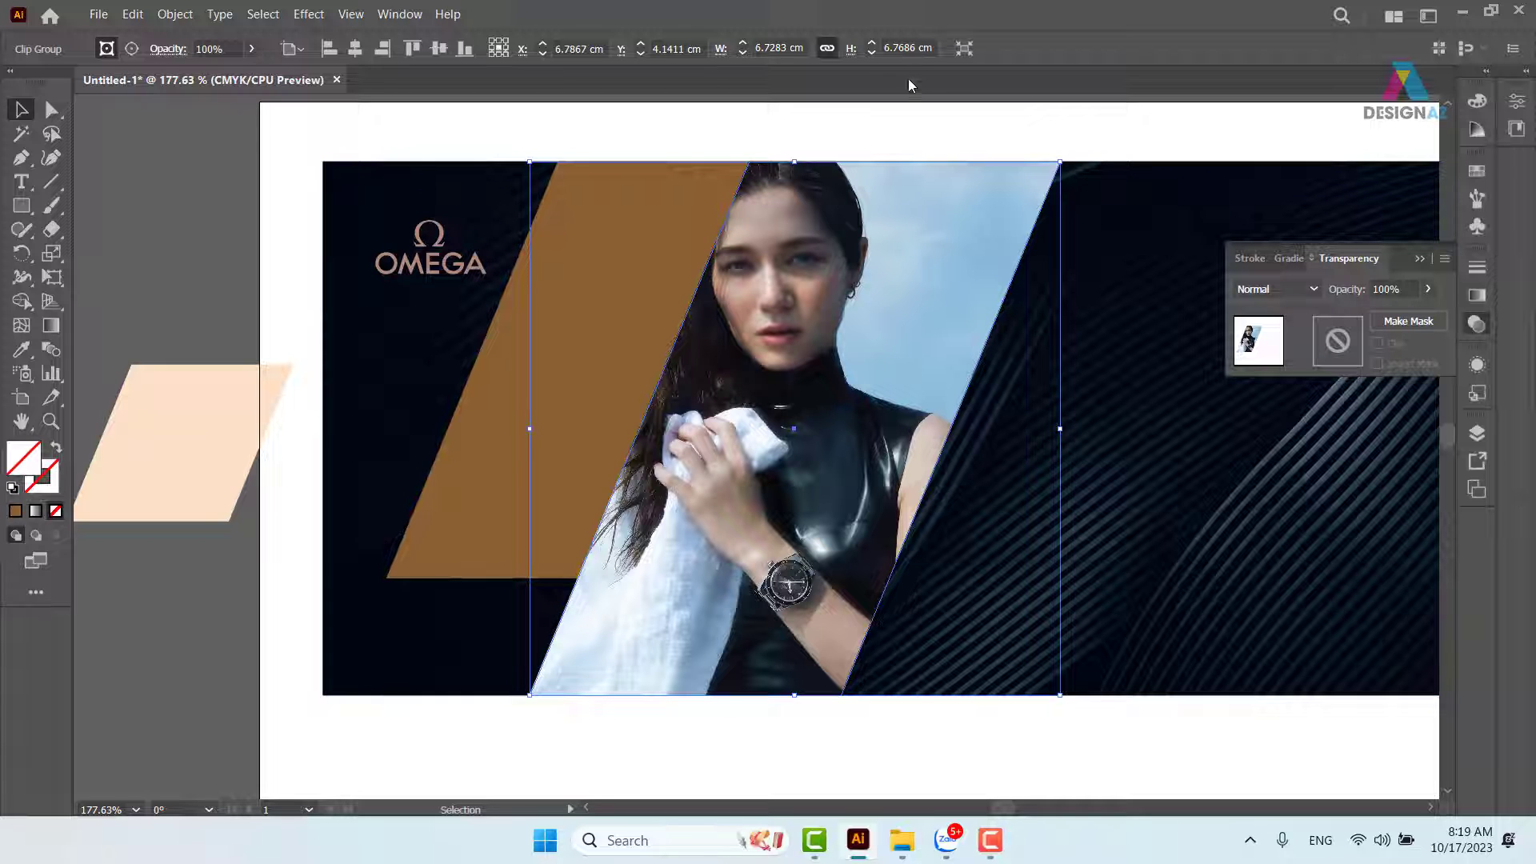
{"action": "key", "text": "ctrl+["}
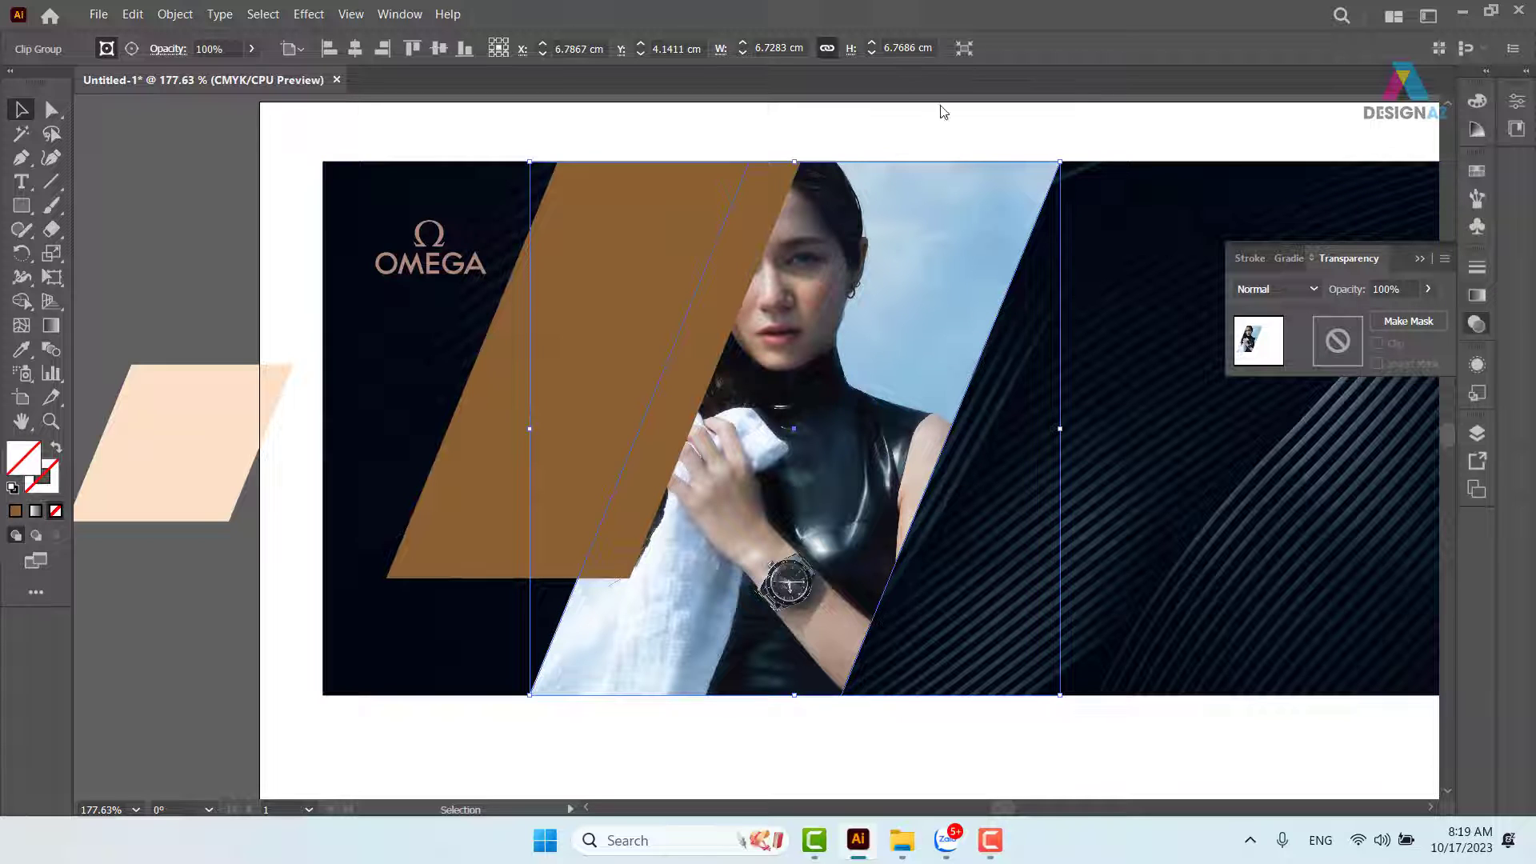
{"action": "left_click", "coordinate": [875, 140]}
Nudge the brown parallelogram and clipped photo slightly right, and place the cream parallelogram over the photo's lower-right edge.
{"action": "left_click", "coordinate": [724, 299]}
{"action": "mouse_move", "coordinate": [704, 310]}
{"action": "left_mouse_down"}
{"action": "mouse_move", "coordinate": [684, 314]}
{"action": "mouse_move", "coordinate": [704, 316]}
{"action": "left_mouse_up"}
{"action": "left_click_drag", "start_coordinate": [879, 338], "coordinate": [906, 386]}
{"action": "left_click_drag", "start_coordinate": [240, 462], "coordinate": [996, 536]}
{"action": "scroll", "coordinate": [1061, 609], "scroll_direction": "right", "scroll_amount": 3}
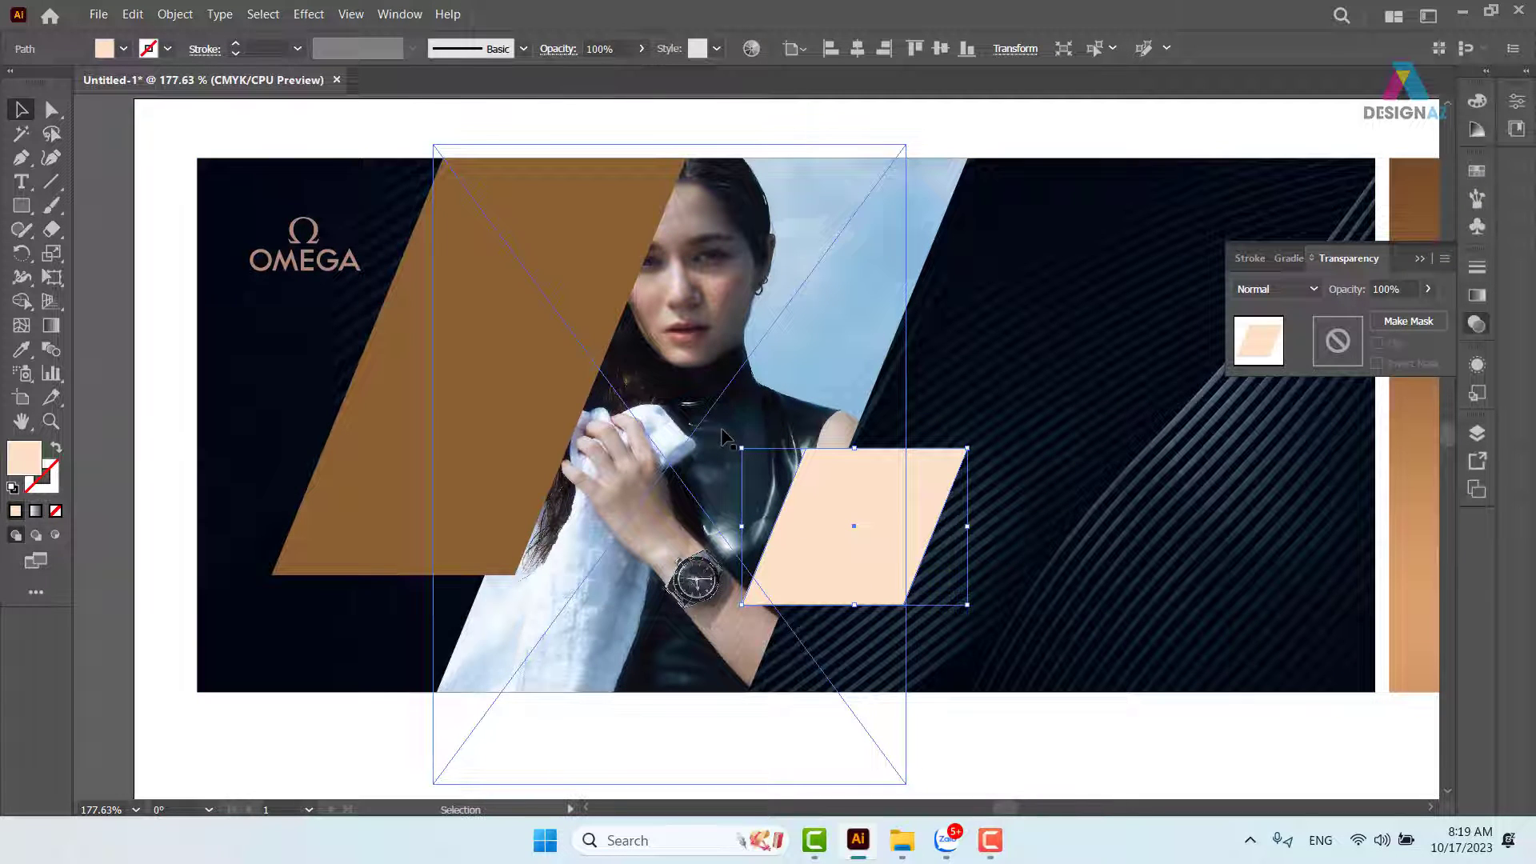
Undo a downward move of the brown parallelogram and nudge it slightly left along the banner's top edge.
{"action": "left_click_drag", "start_coordinate": [569, 300], "coordinate": [541, 375]}
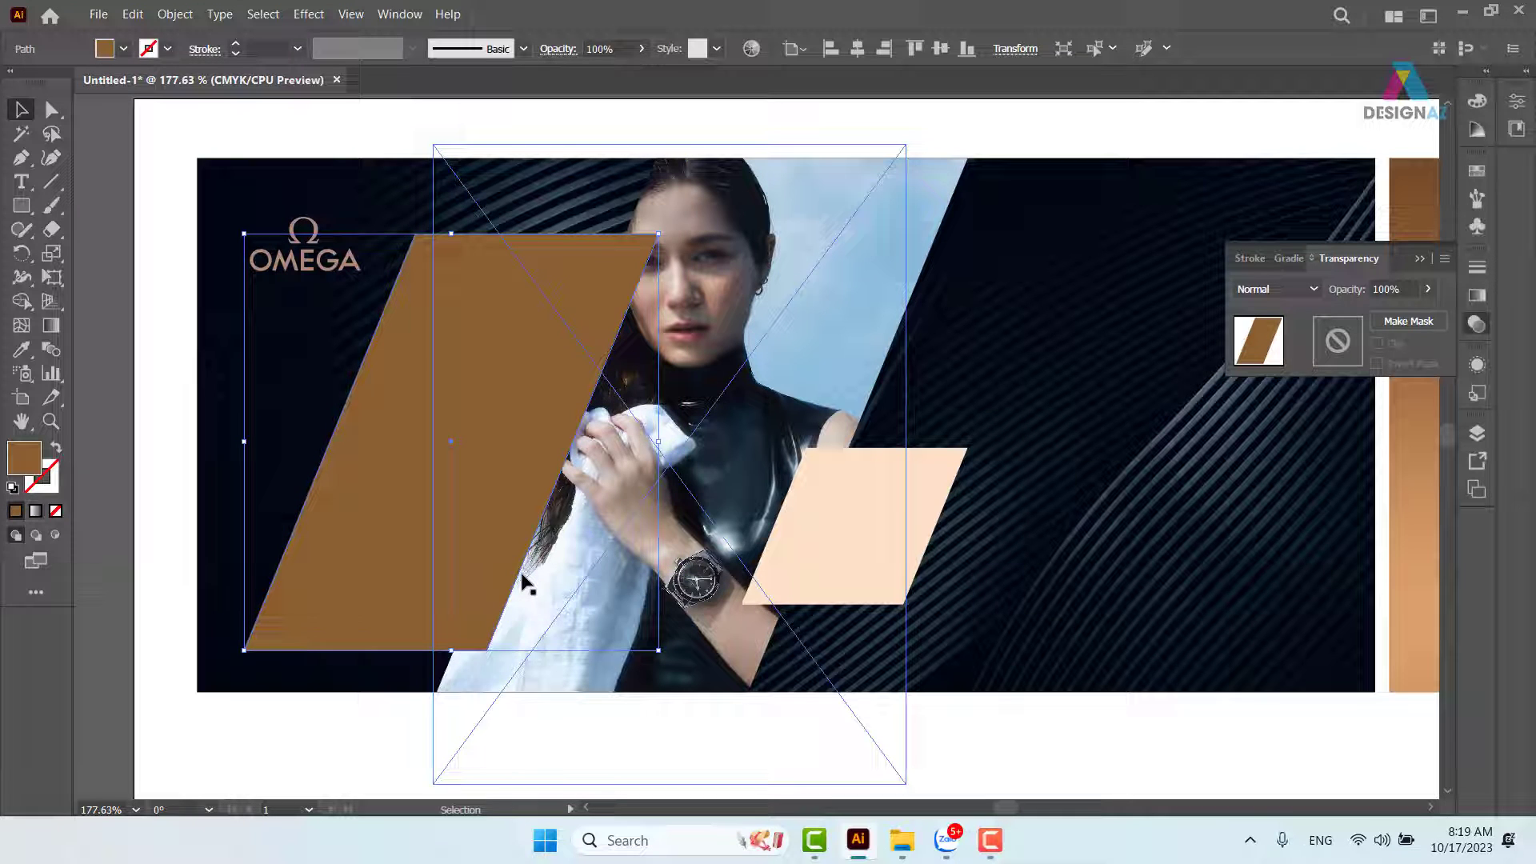
{"action": "key", "text": "ctrl+z"}
{"action": "left_click", "coordinate": [780, 135]}
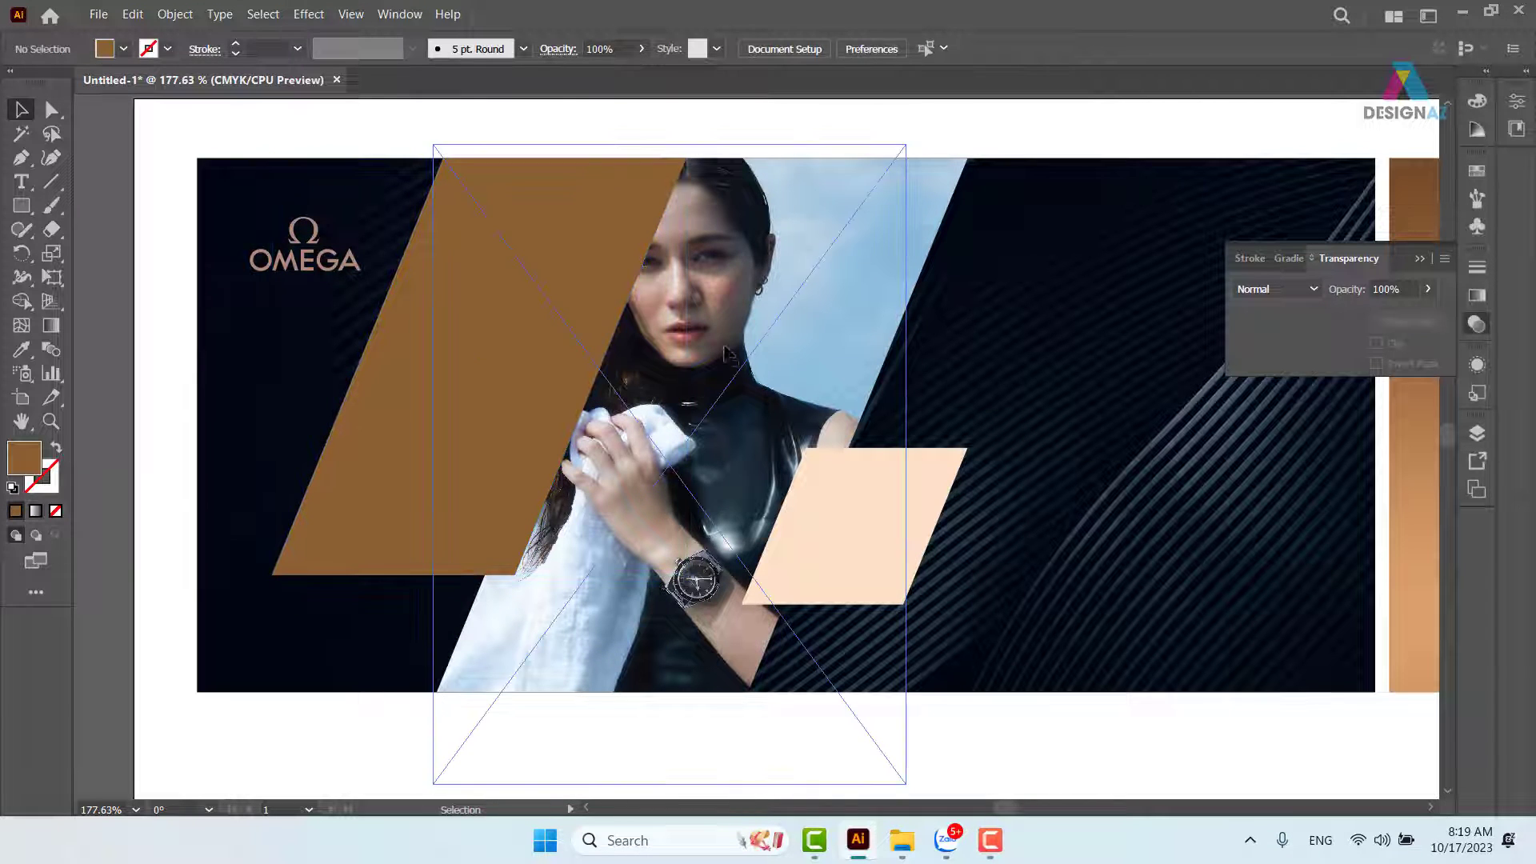
{"action": "left_click_drag", "start_coordinate": [558, 415], "coordinate": [548, 415]}
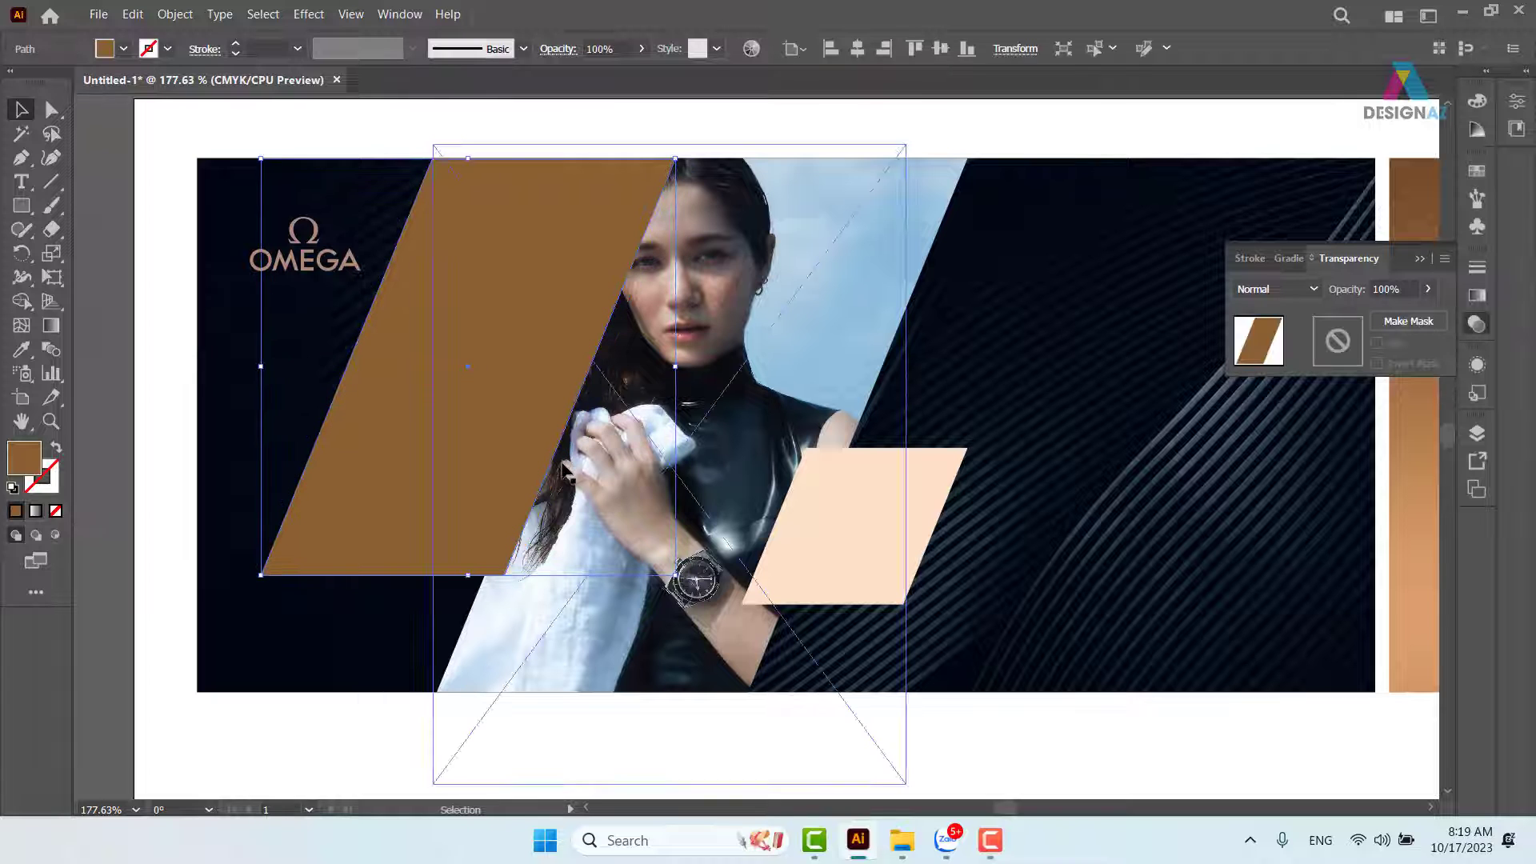
{"action": "left_click", "coordinate": [504, 152]}
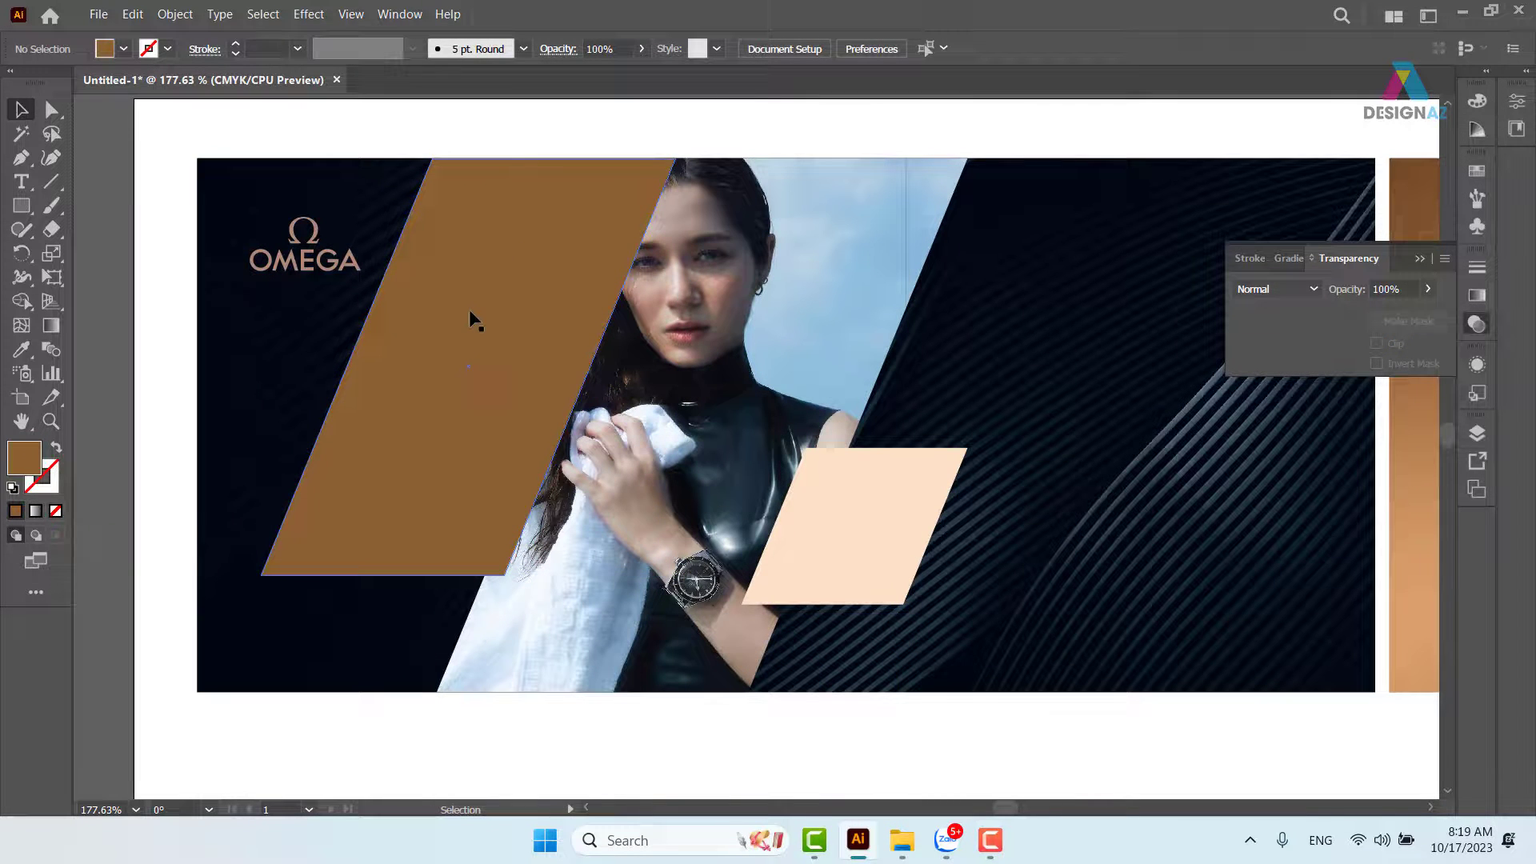
Place the linked image 50927a172670923.64830329d276f from the Downloads folder "Bài 1 đồng hồ omega" onto the banner.
{"action": "left_click", "coordinate": [98, 14]}
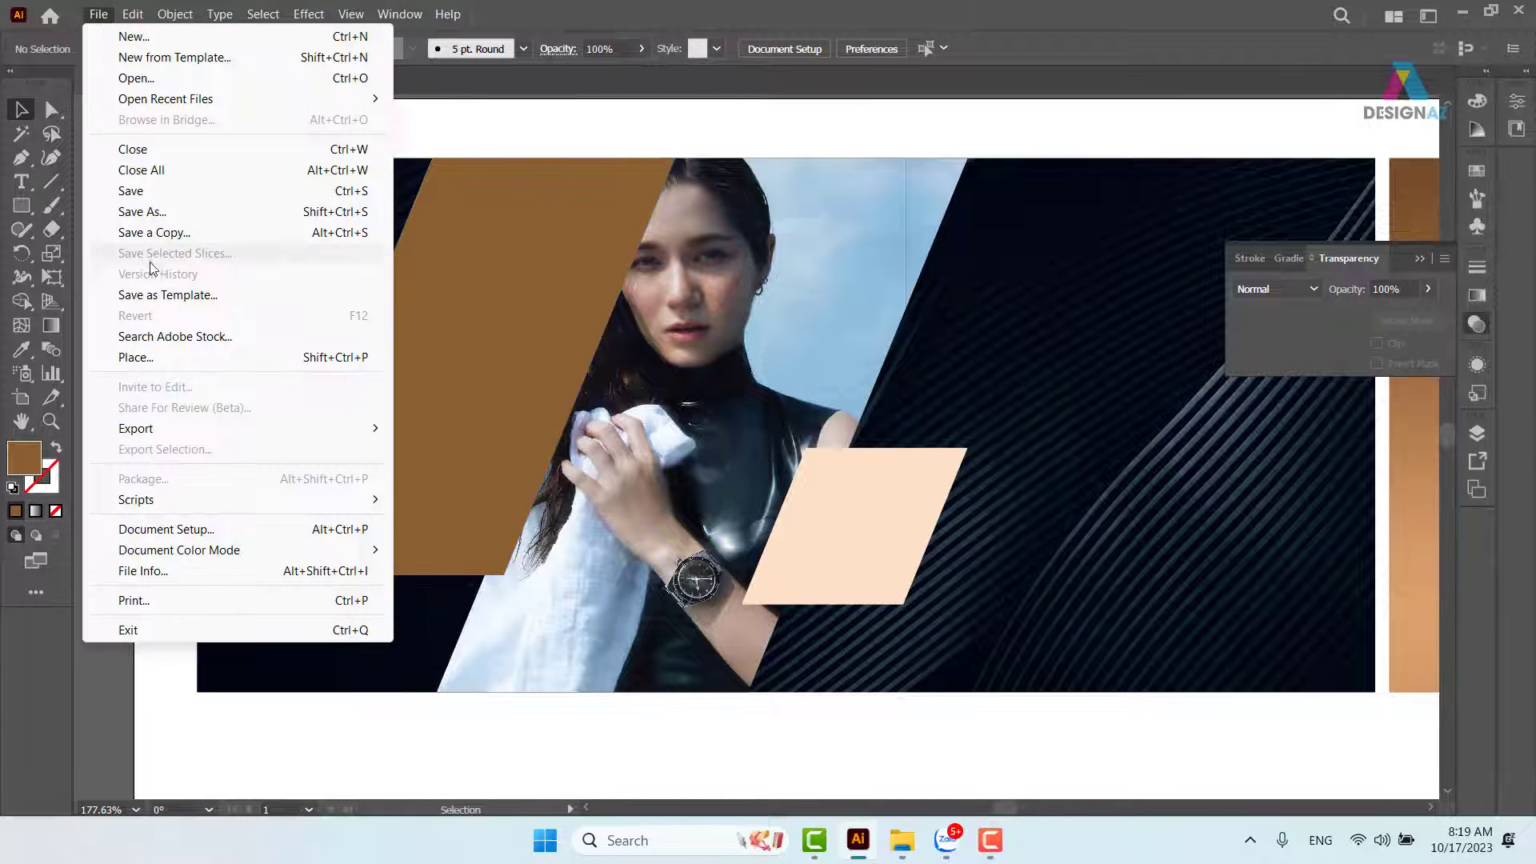
{"action": "left_click", "coordinate": [183, 359]}
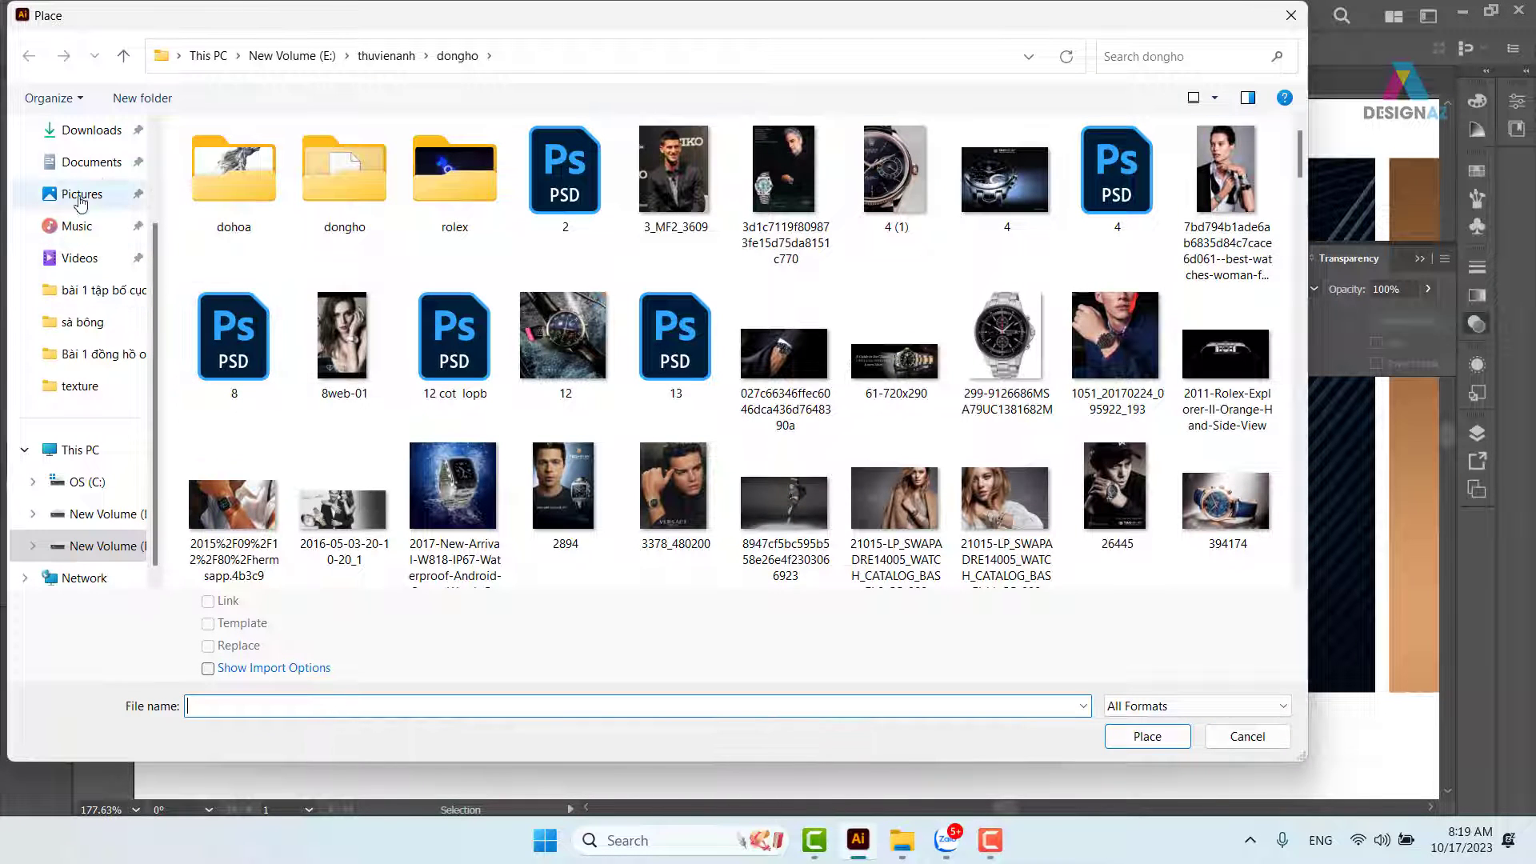
{"action": "left_click", "coordinate": [92, 130]}
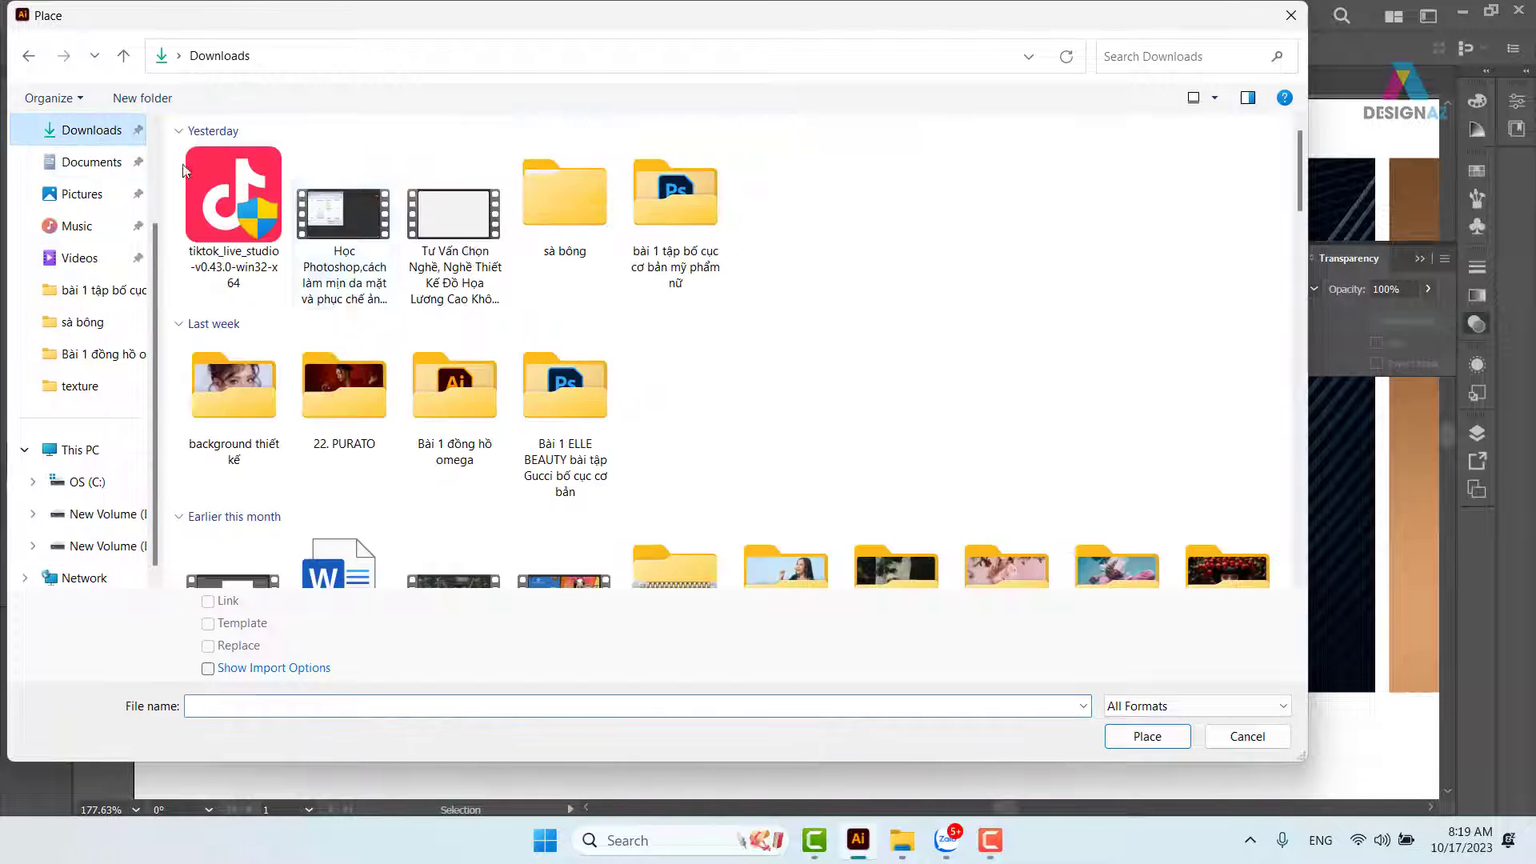
{"action": "double_click", "coordinate": [469, 419]}
{"action": "scroll", "coordinate": [689, 390], "scroll_direction": "down", "scroll_amount": 5}
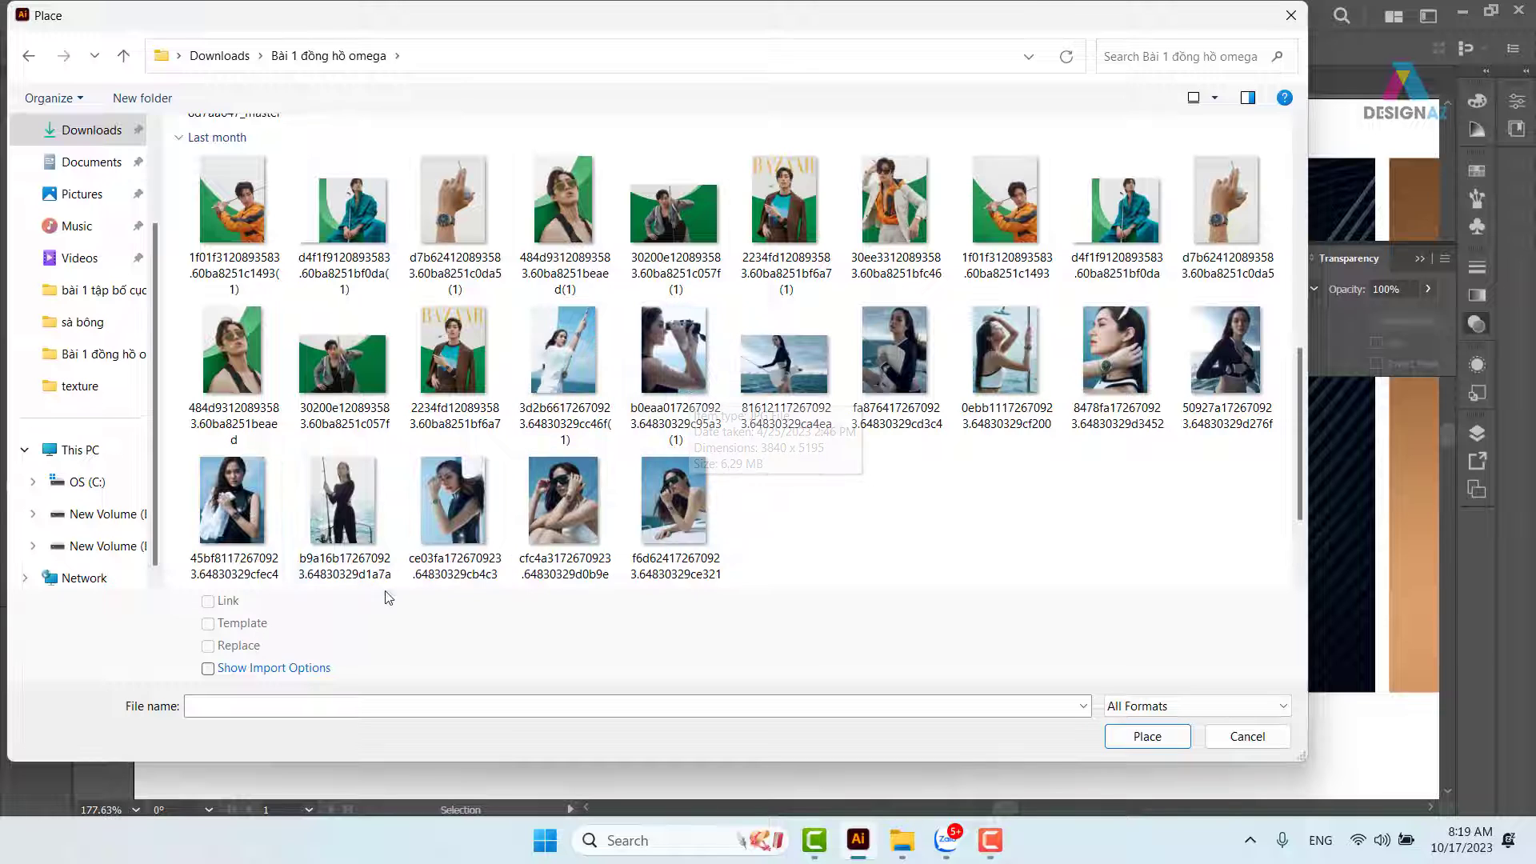
{"action": "left_click", "coordinate": [1227, 356]}
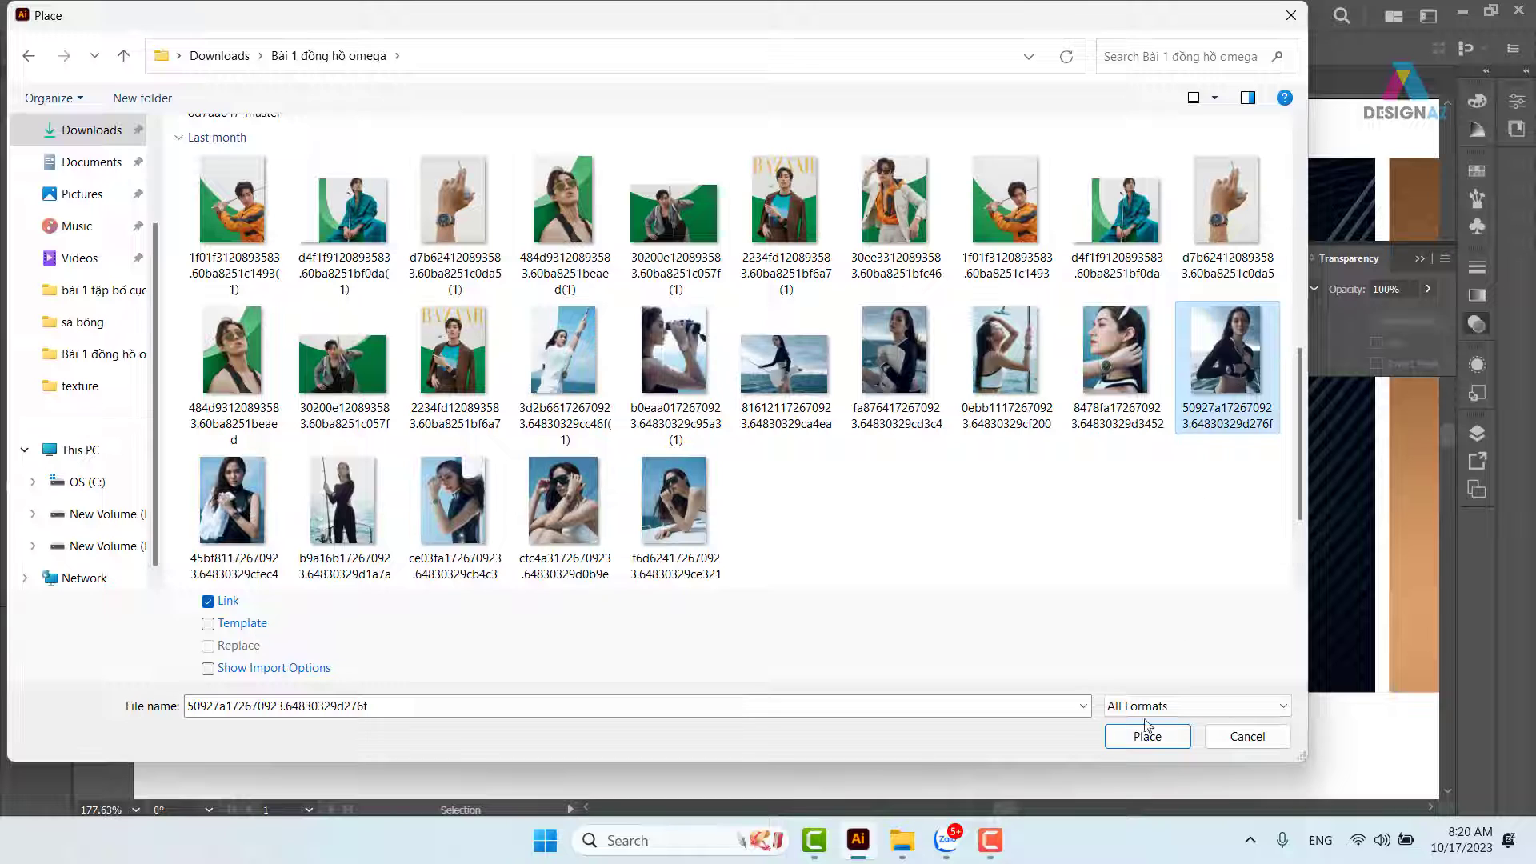
{"action": "left_click", "coordinate": [1154, 745]}
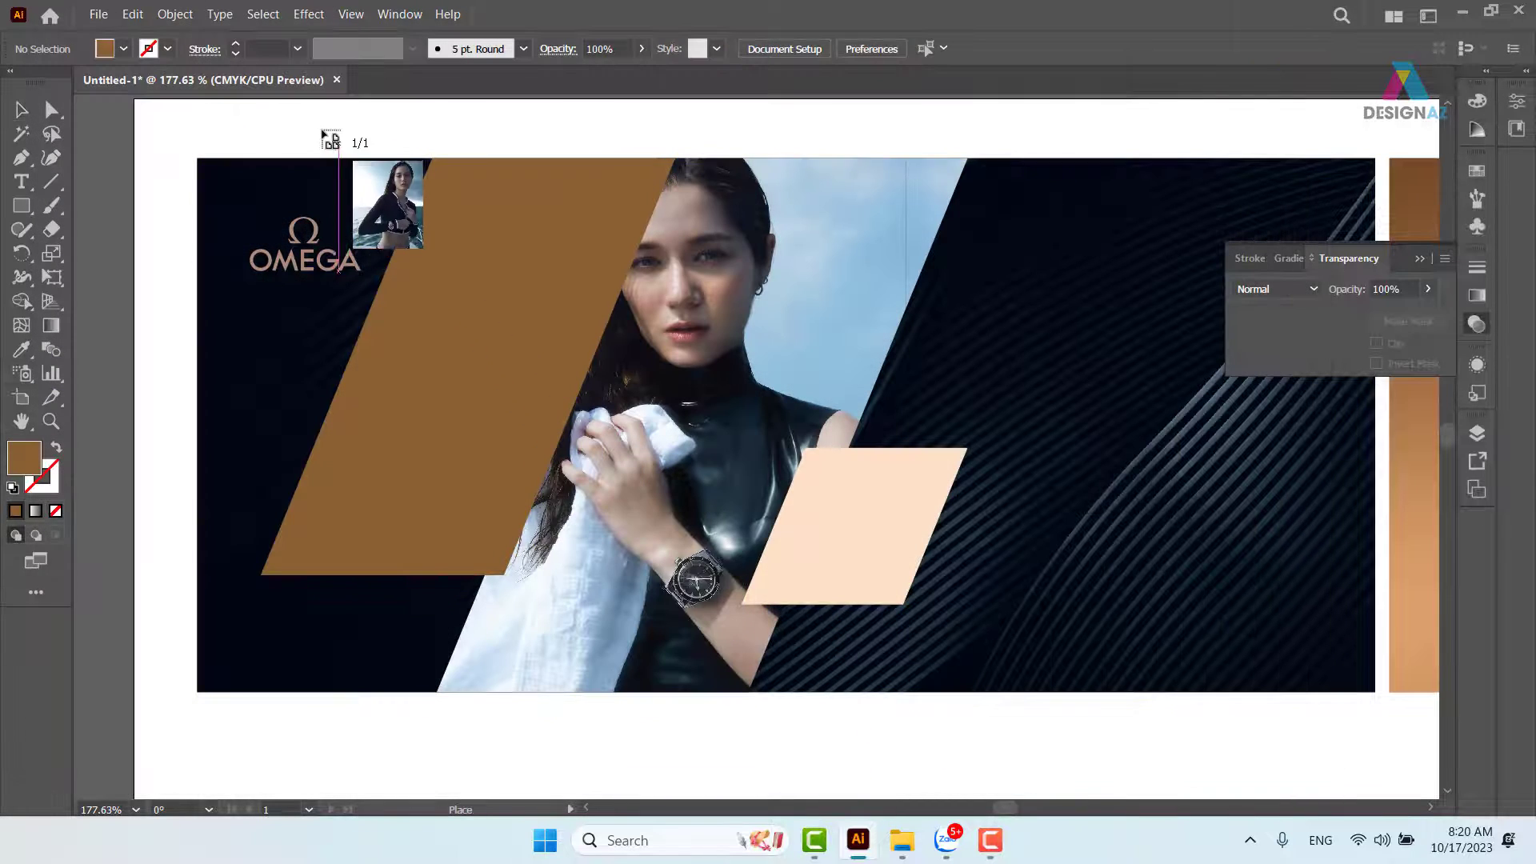
{"action": "left_click_drag", "start_coordinate": [653, 490], "coordinate": [848, 615]}
Enlarge the newly placed photo slightly and position it over the brown parallelogram so the woman and her watch lie over it.
{"action": "left_click_drag", "start_coordinate": [588, 418], "coordinate": [532, 424]}
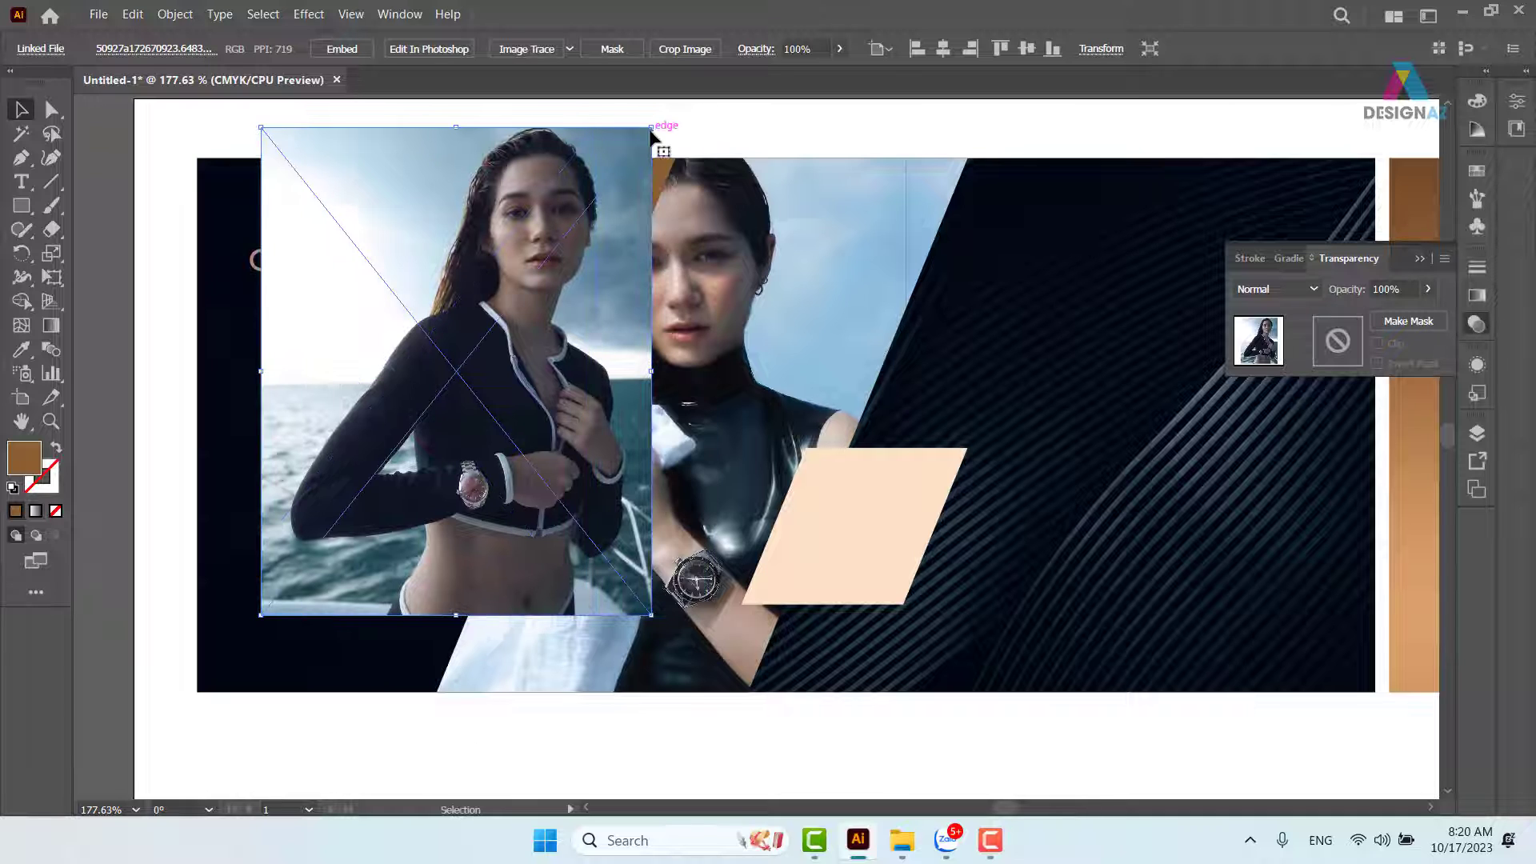
{"action": "left_click_drag", "start_coordinate": [656, 128], "coordinate": [685, 112]}
{"action": "left_click_drag", "start_coordinate": [602, 264], "coordinate": [563, 280]}
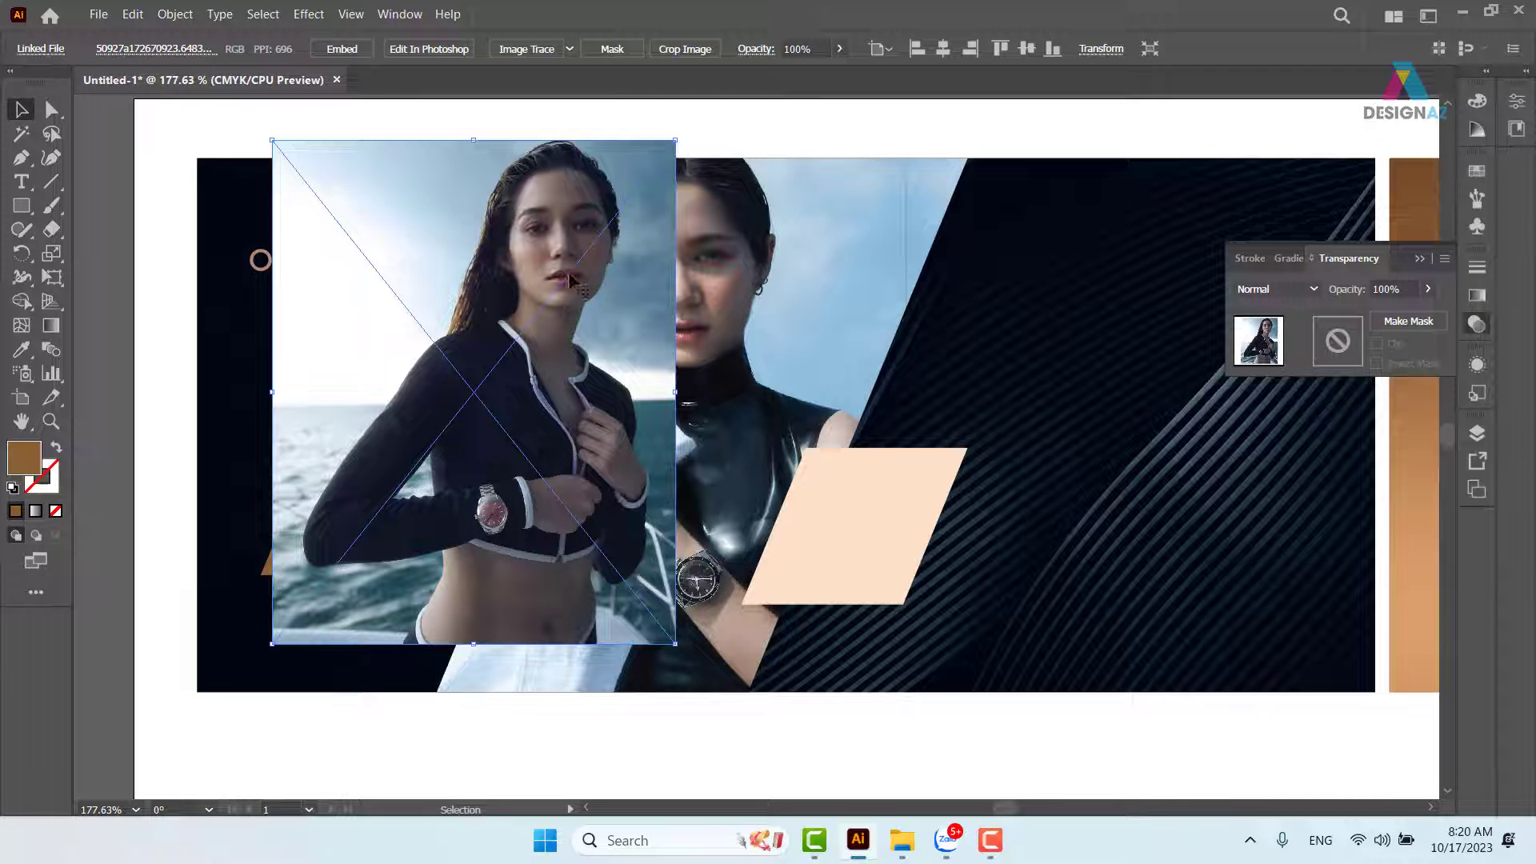
{"action": "mouse_move", "coordinate": [616, 406]}
{"action": "left_mouse_down"}
{"action": "mouse_move", "coordinate": [628, 376]}
{"action": "mouse_move", "coordinate": [615, 410]}
{"action": "left_mouse_up"}
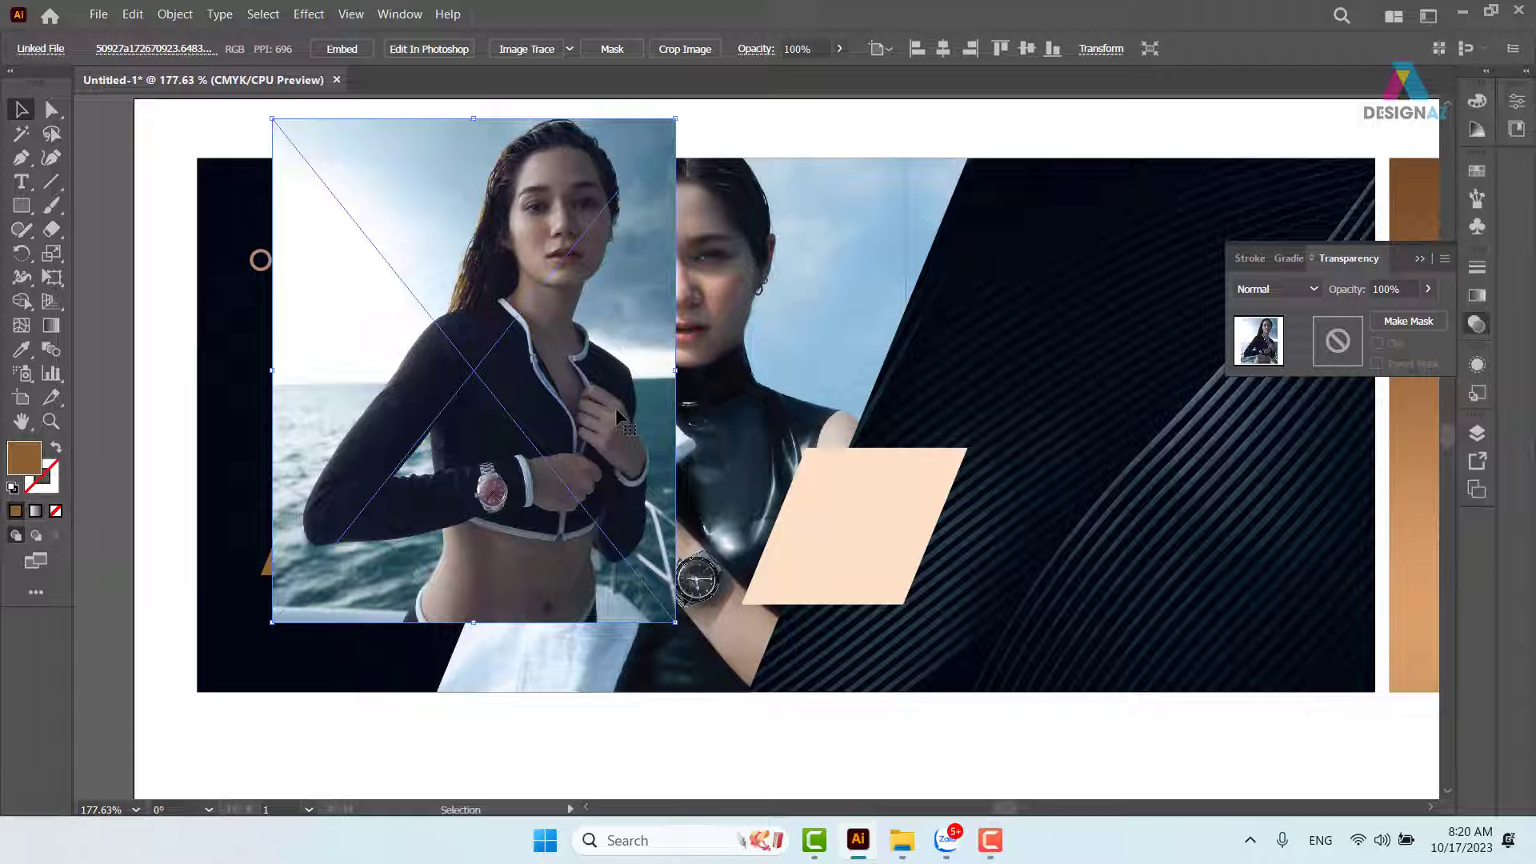
Send the new photo behind the brown parallelogram and make a clipping mask from the two.
{"action": "key", "text": "ctrl"}
{"action": "key", "text": "ctrl+shift+bracketleft"}
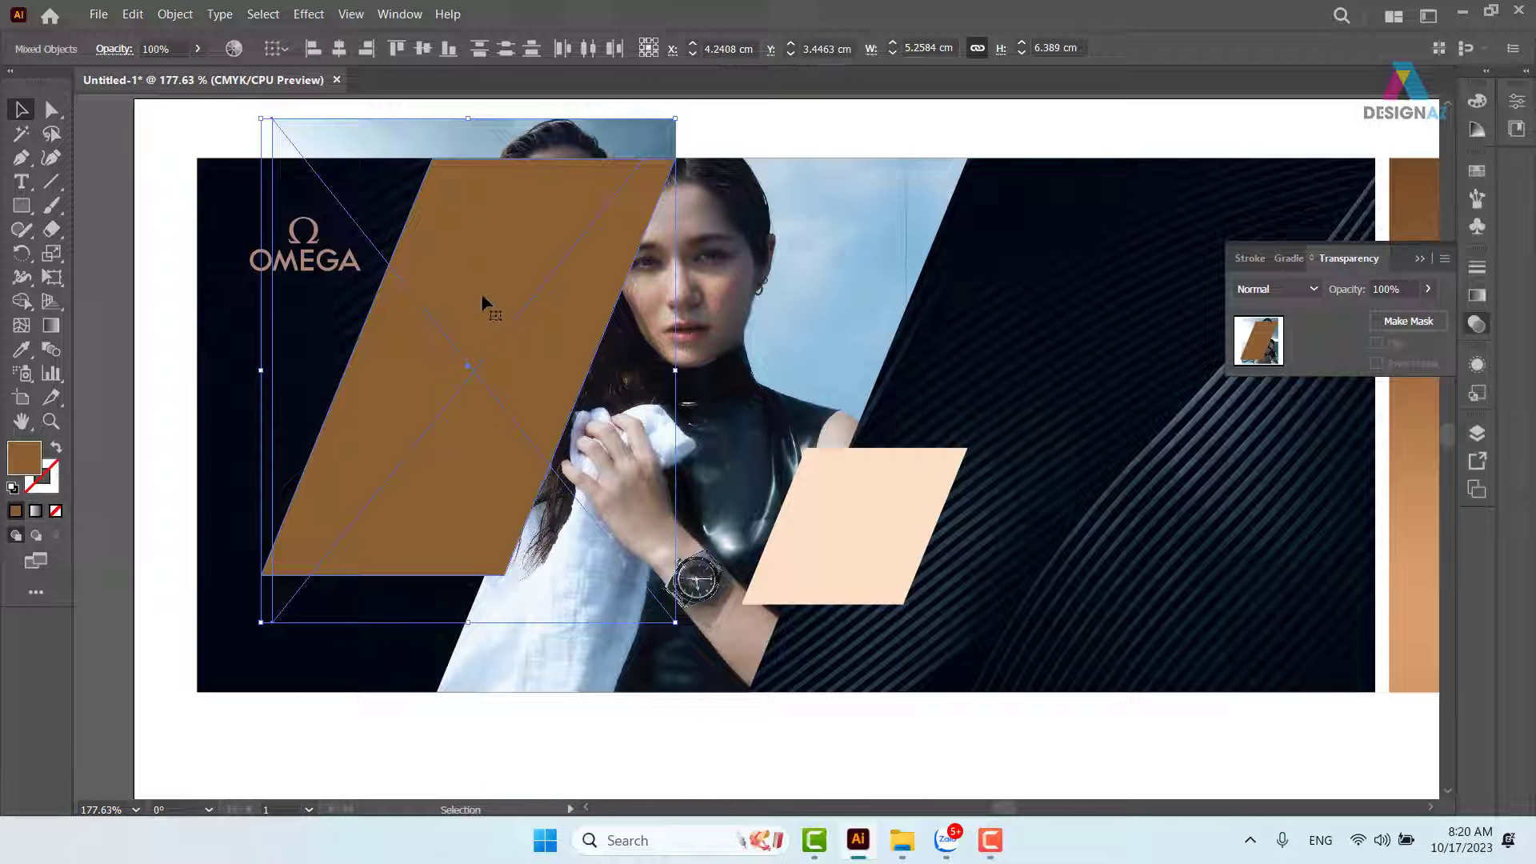
{"action": "left_click_drag", "start_coordinate": [483, 270], "coordinate": [449, 243]}
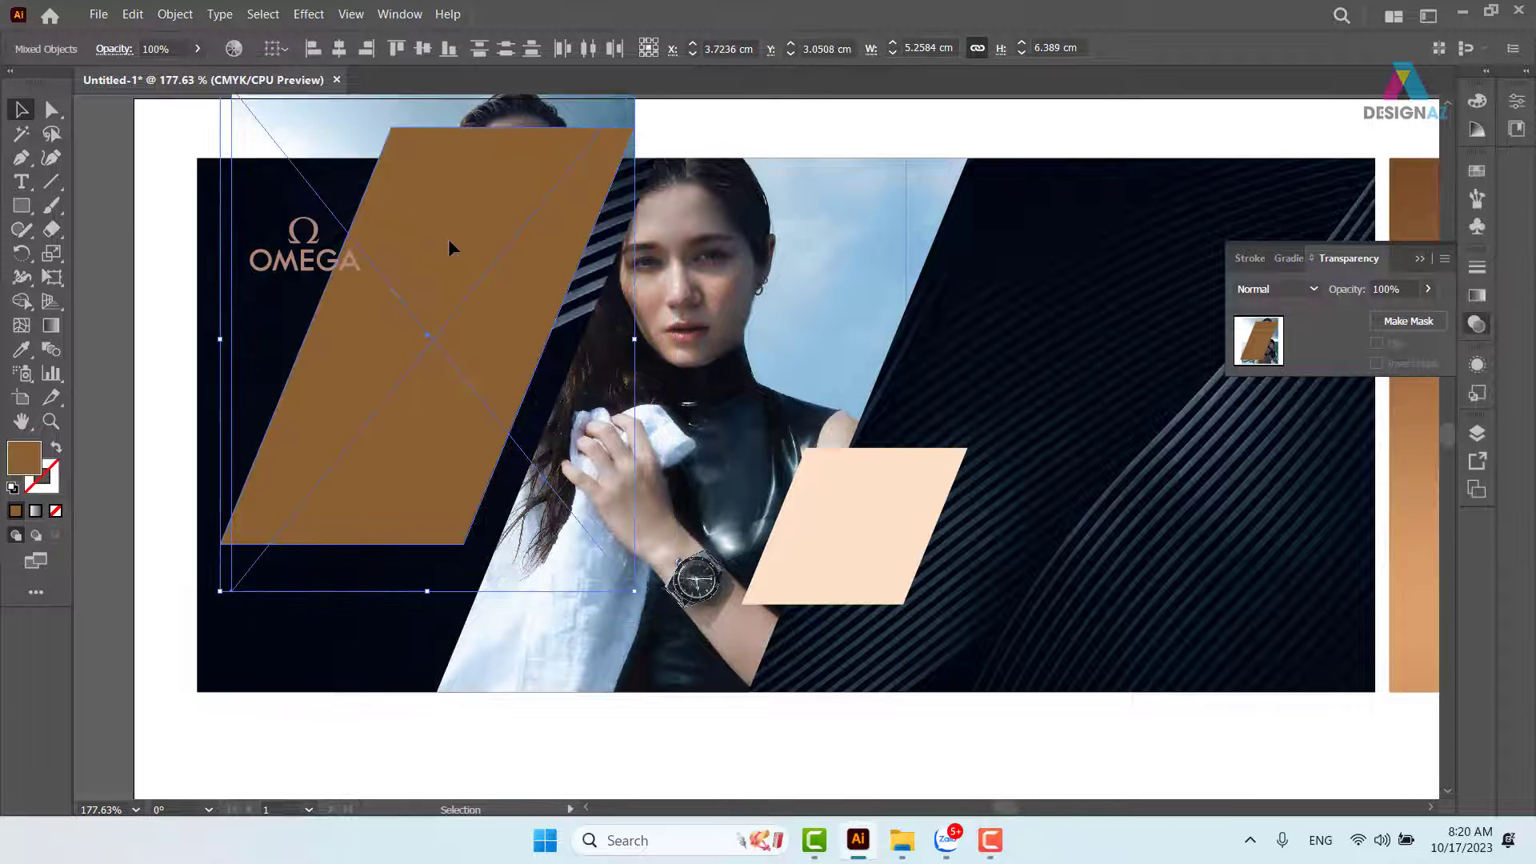
{"action": "key", "text": "ctrl+z"}
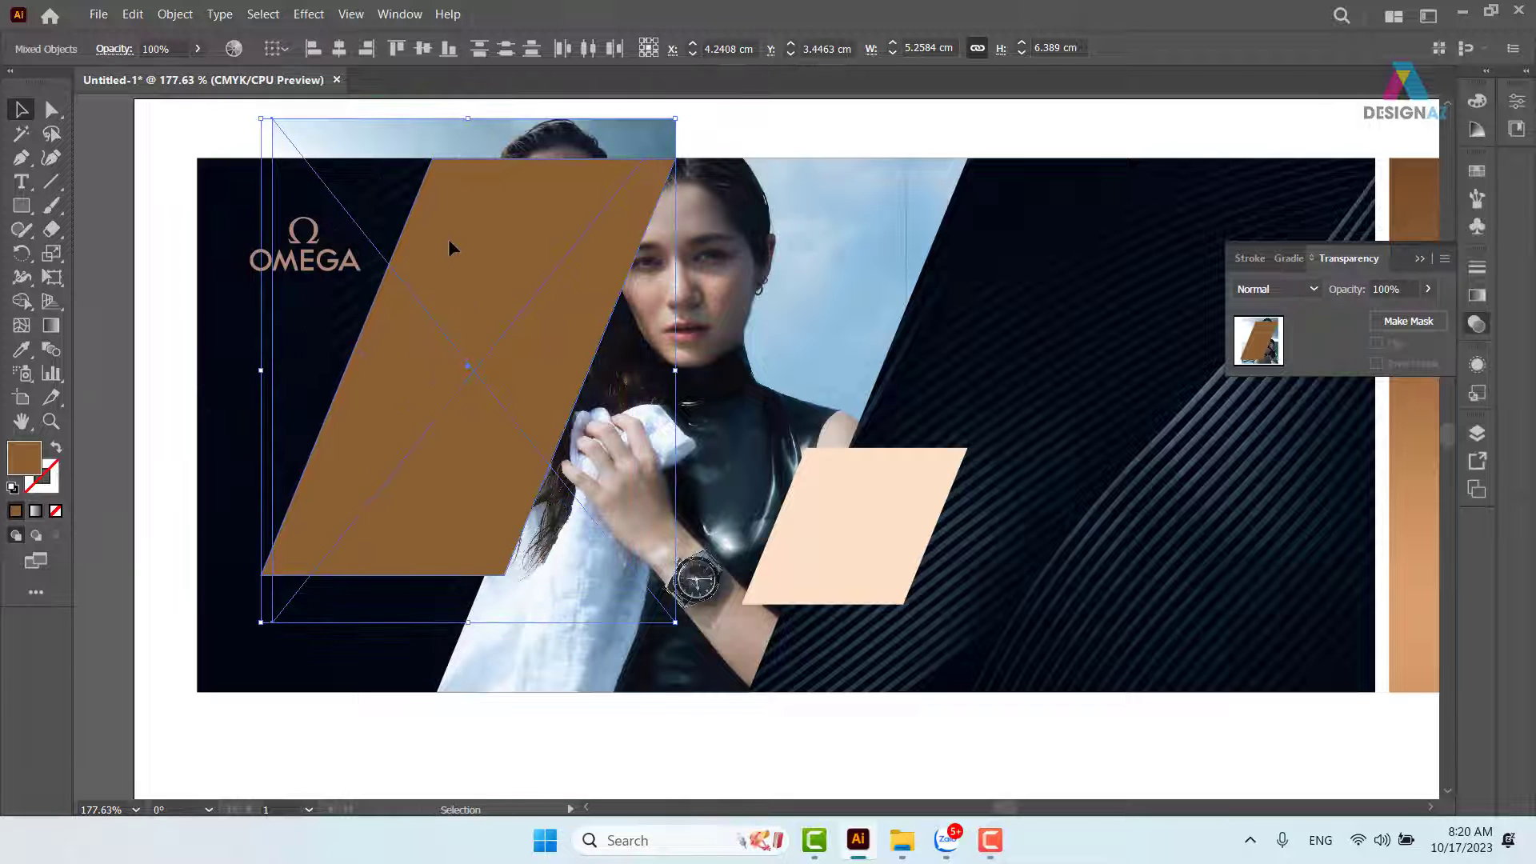
{"action": "right_click", "coordinate": [555, 270]}
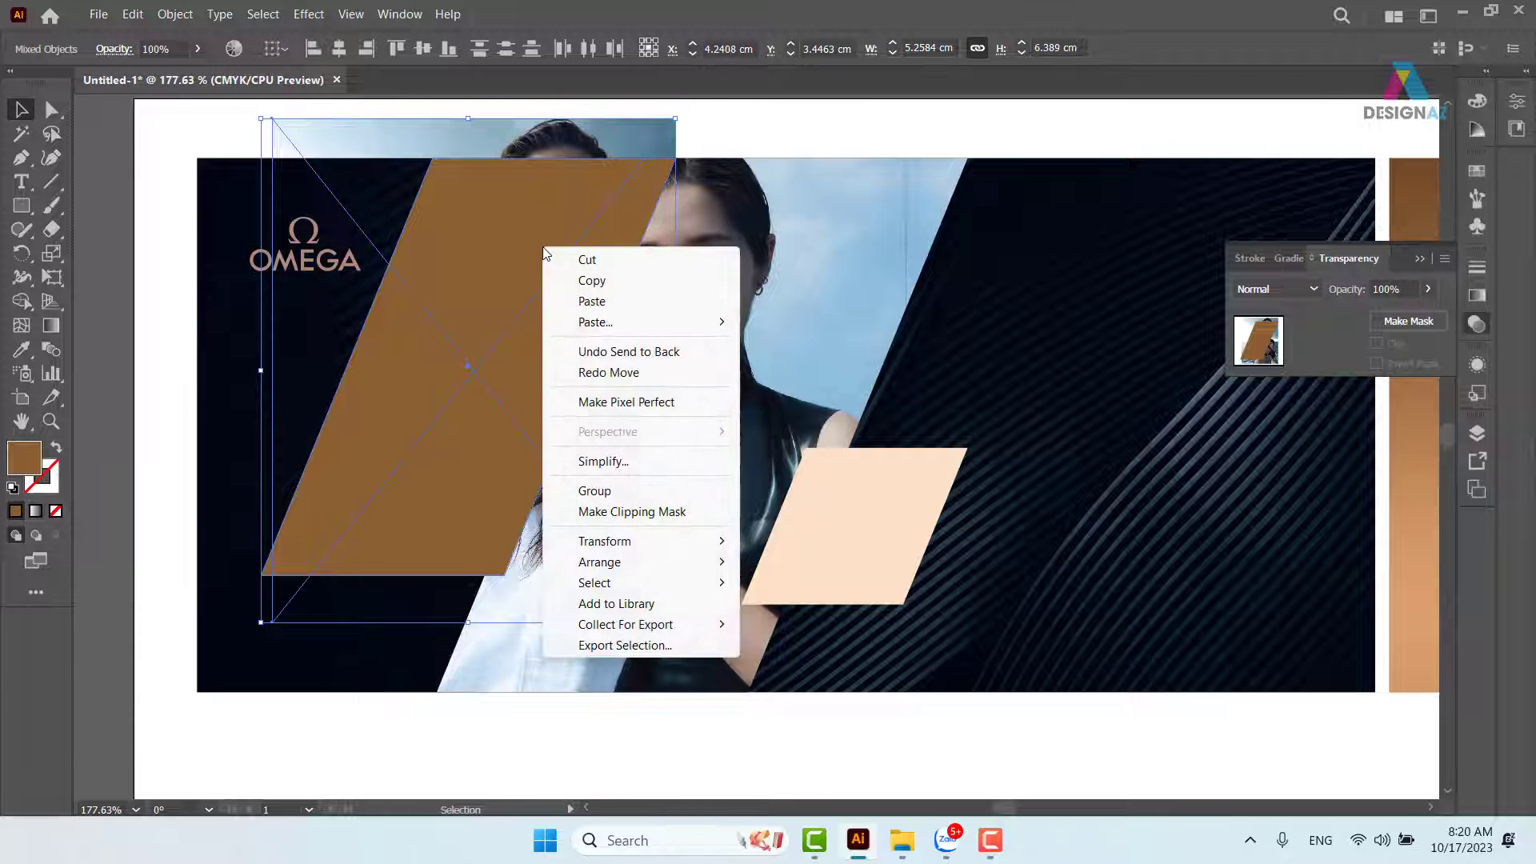
{"action": "left_click", "coordinate": [632, 511]}
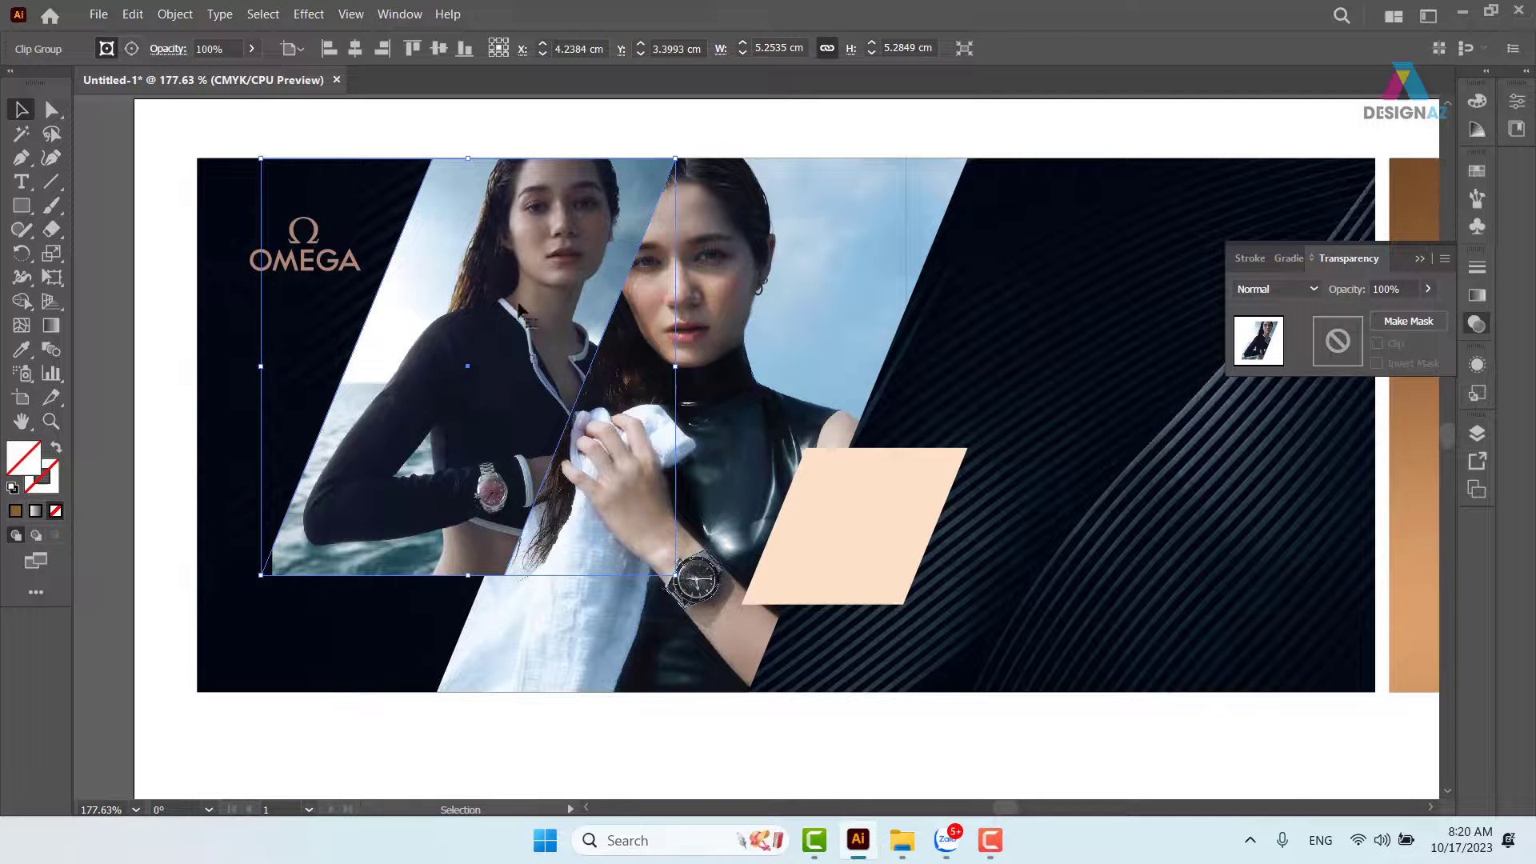
{"action": "double_click", "coordinate": [516, 328]}
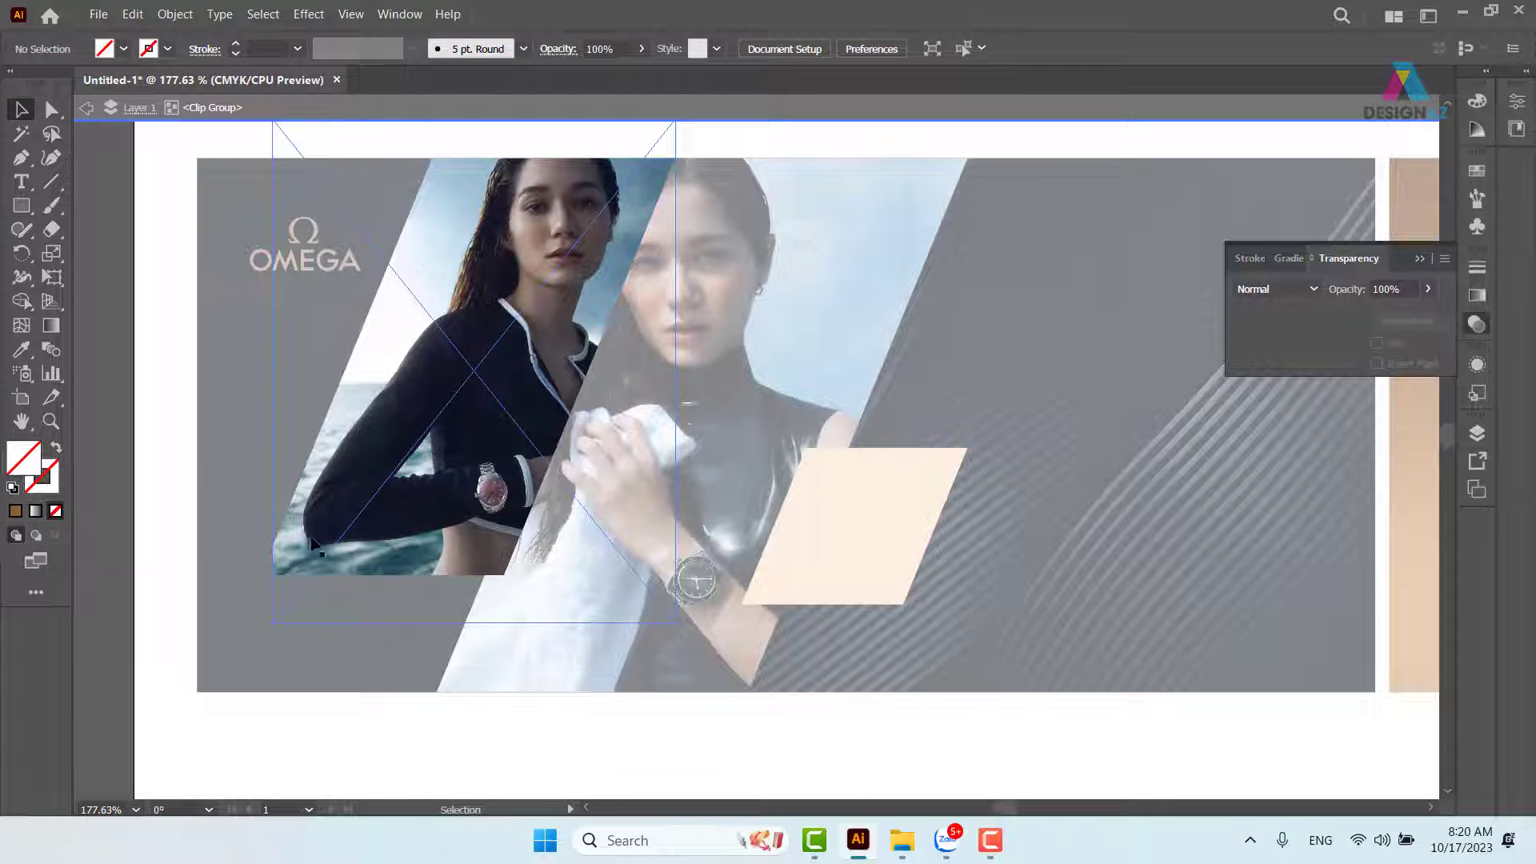
{"action": "left_click_drag", "start_coordinate": [516, 376], "coordinate": [699, 368]}
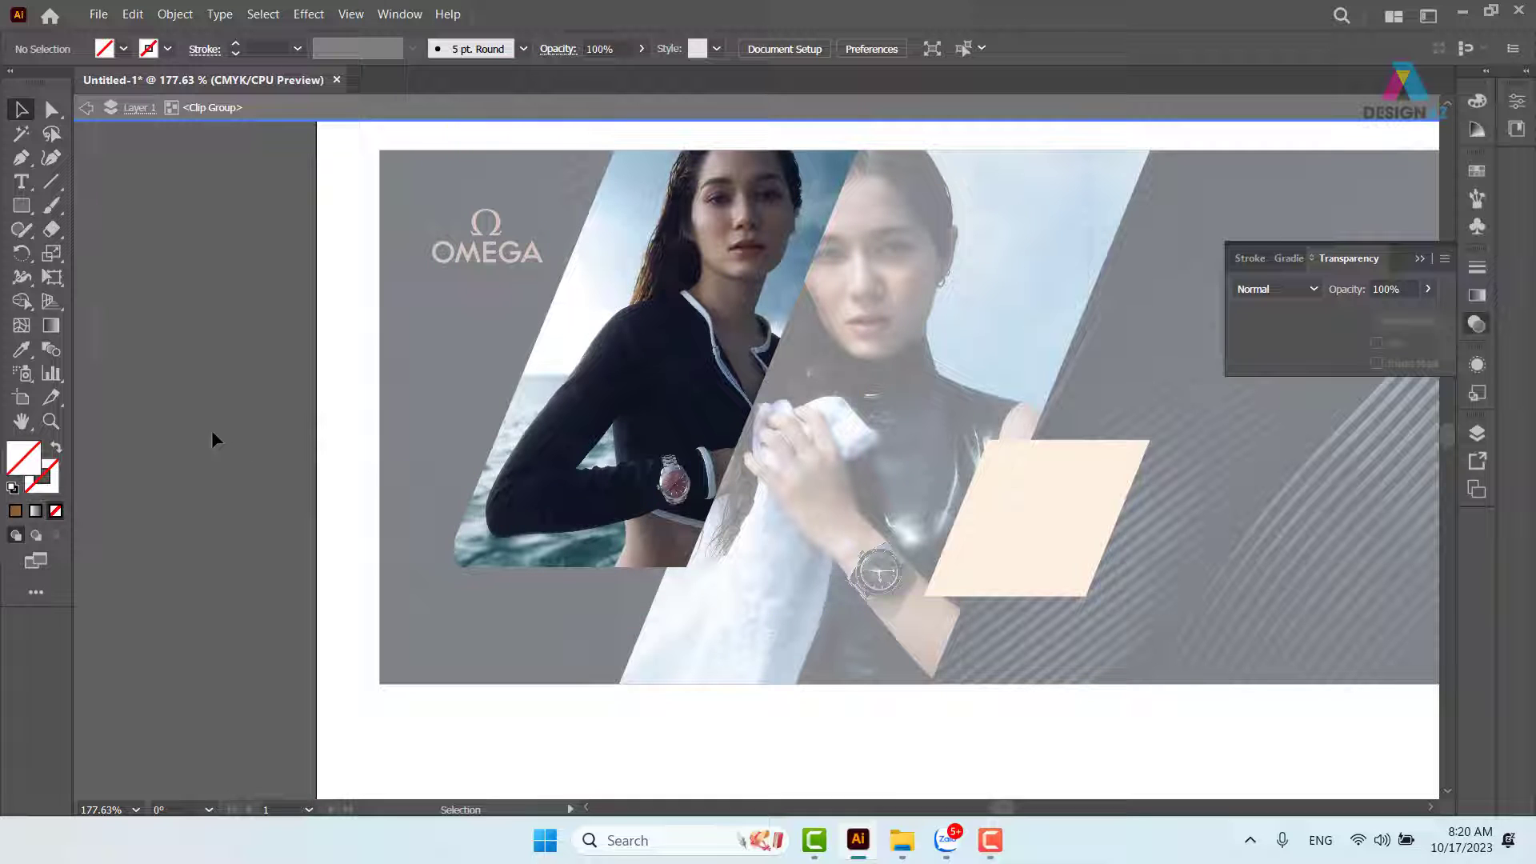
{"action": "double_click", "coordinate": [189, 450]}
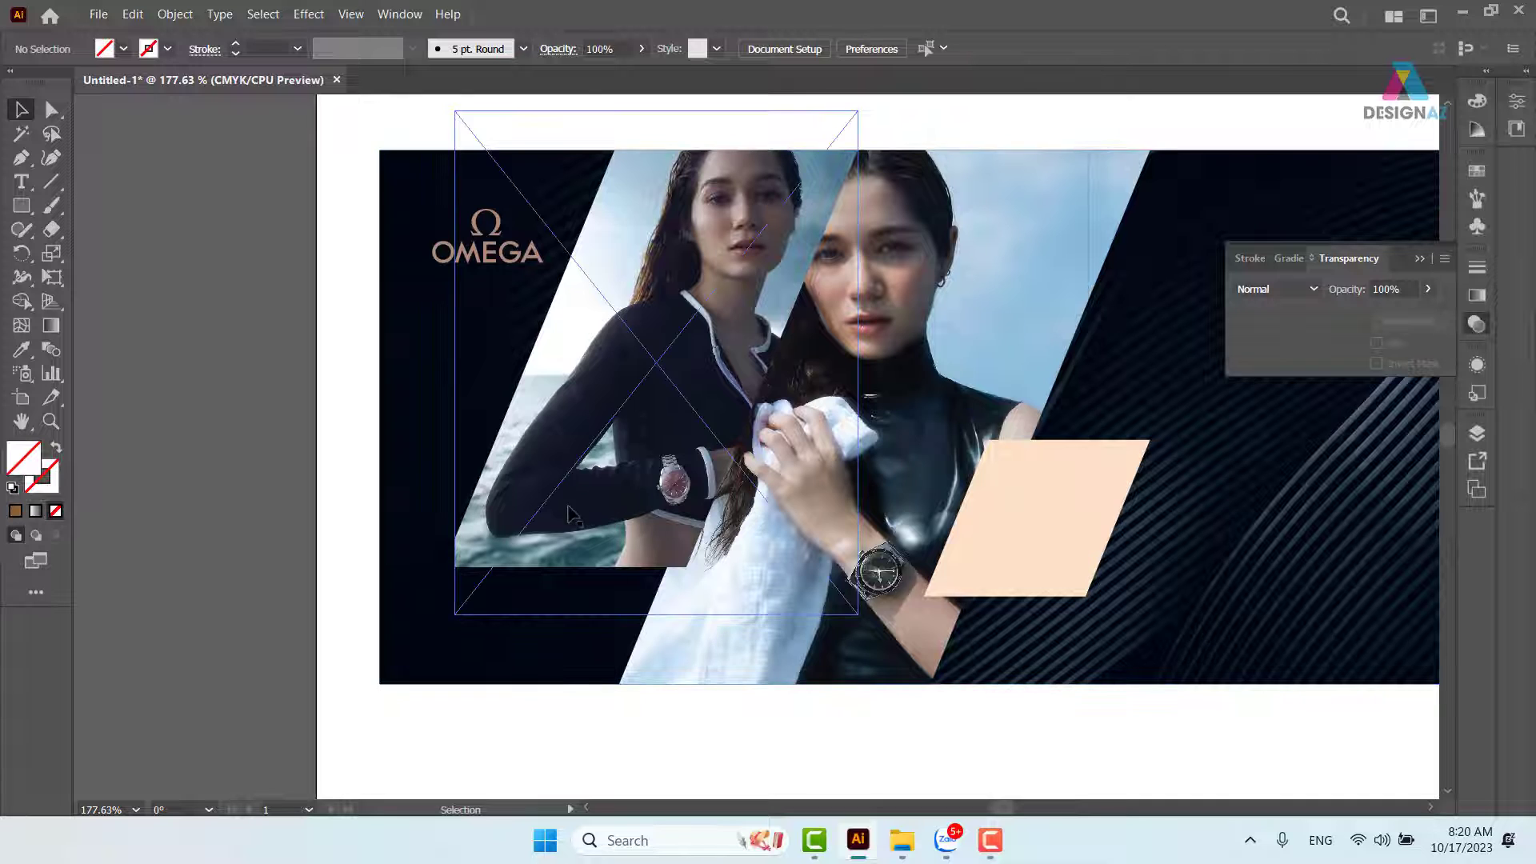
Isolate the newly clipped photo group, draw a tall rectangle over its lower-left corner and raise the rectangle's top edge slightly.
{"action": "left_click", "coordinate": [620, 460]}
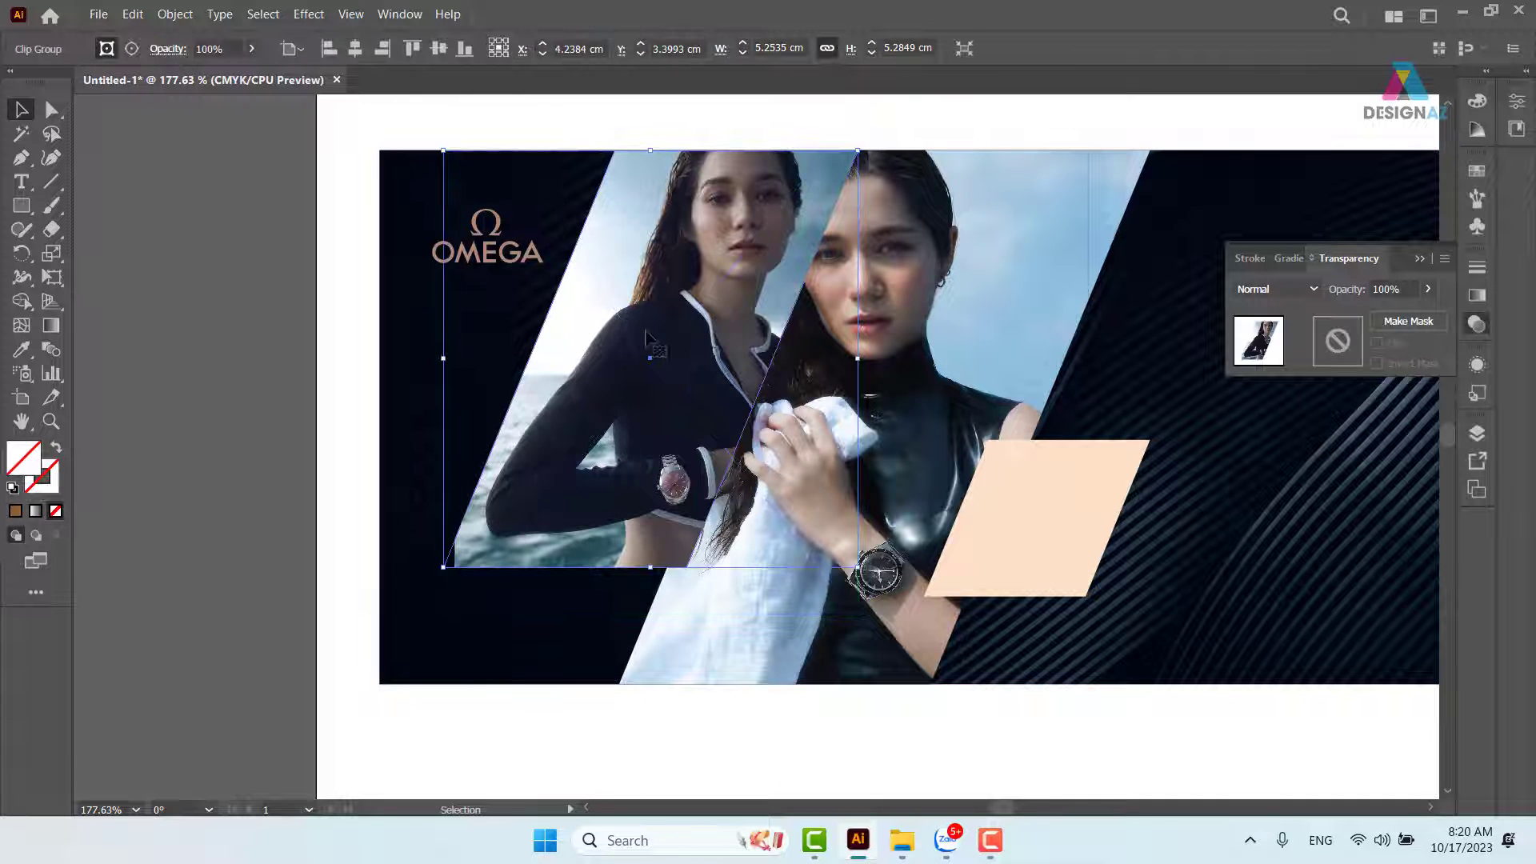
{"action": "double_click", "coordinate": [616, 422]}
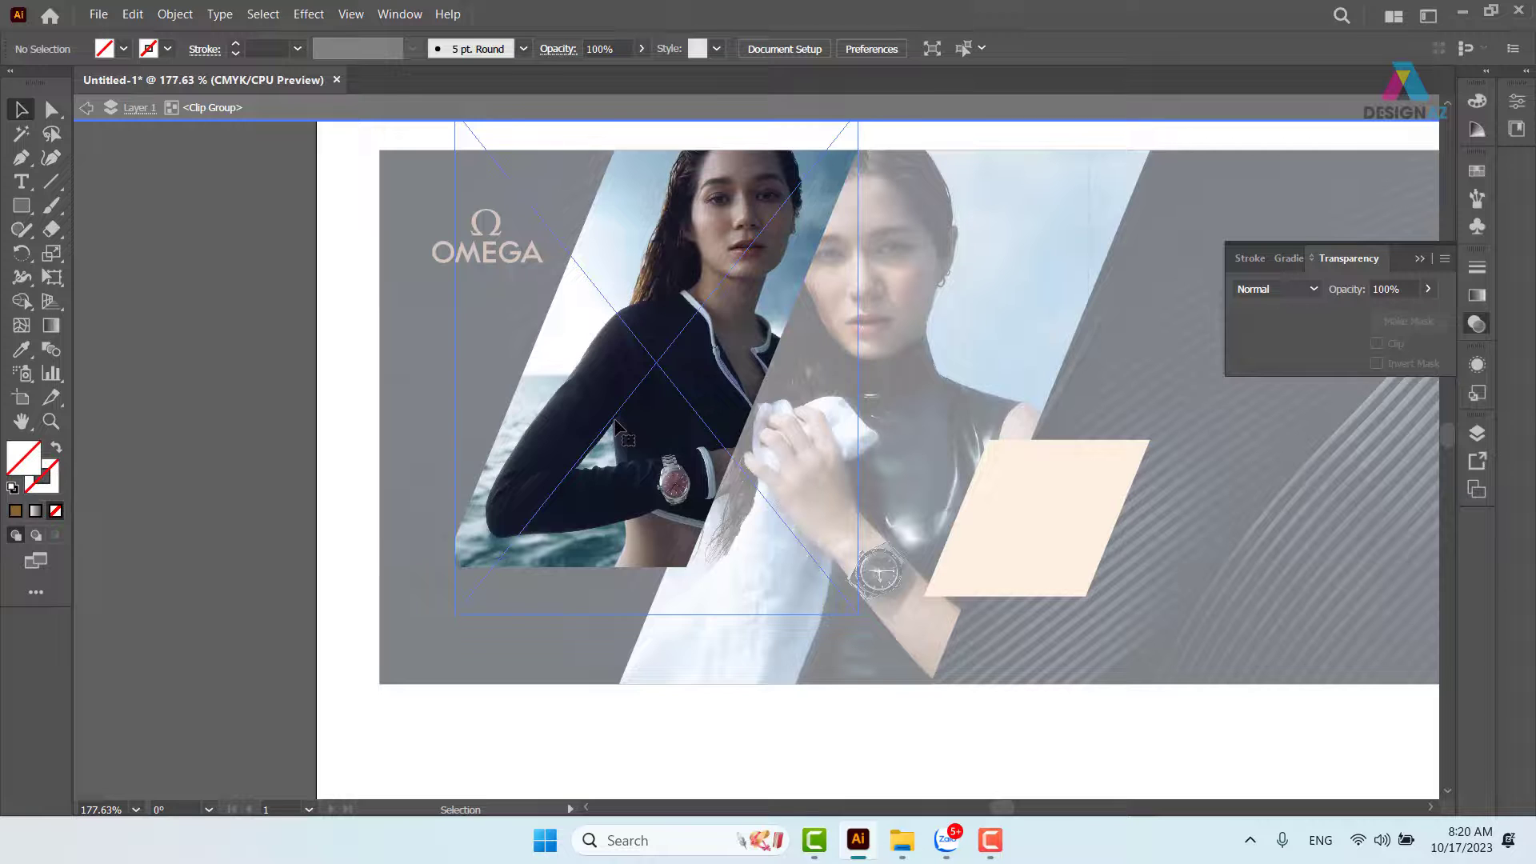
{"action": "left_click", "coordinate": [22, 207]}
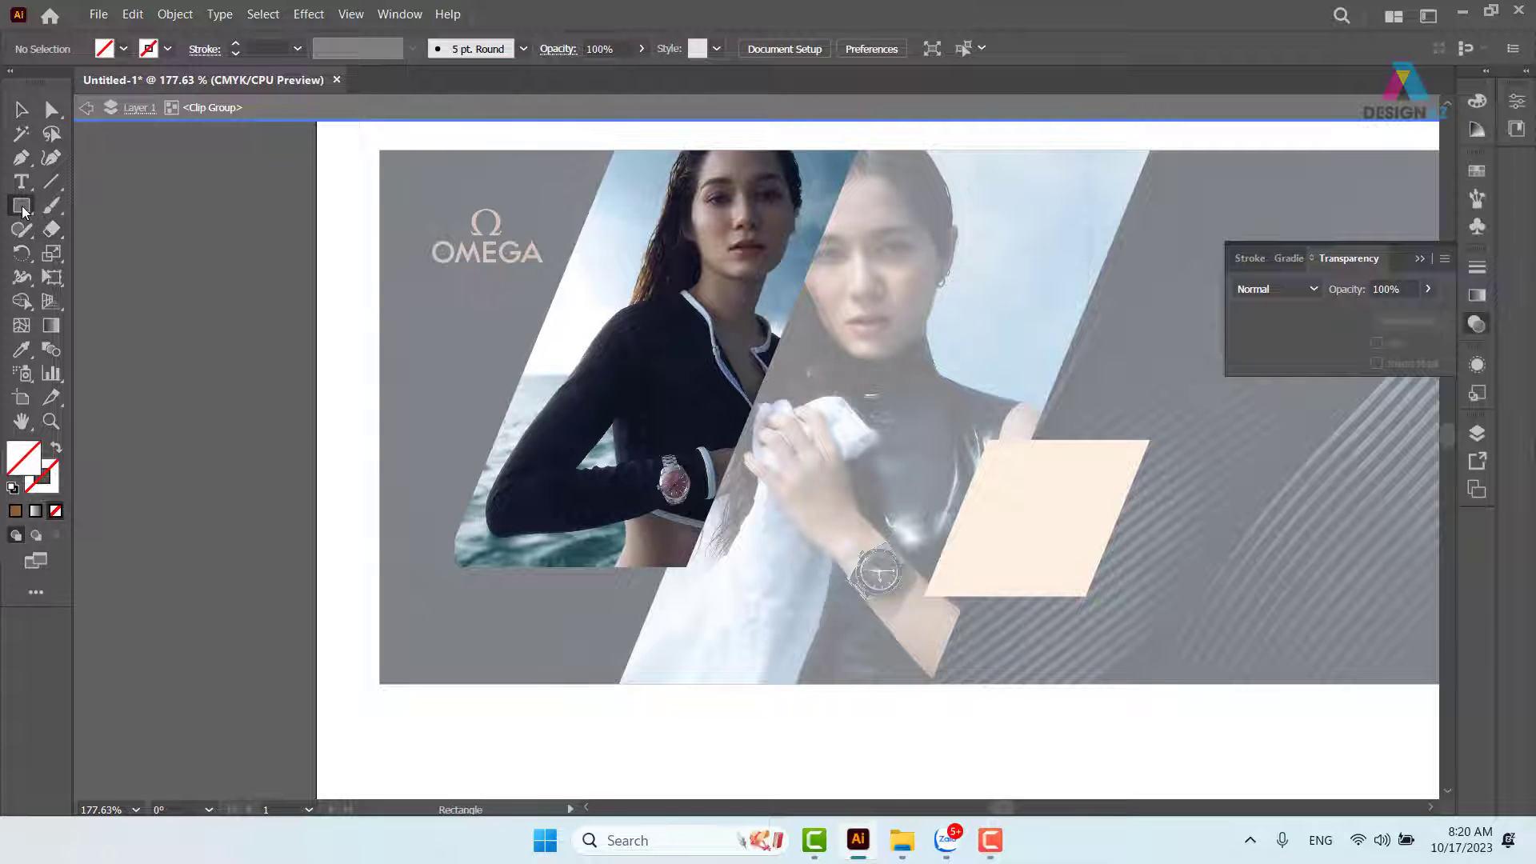
{"action": "left_click_drag", "start_coordinate": [359, 482], "coordinate": [470, 670]}
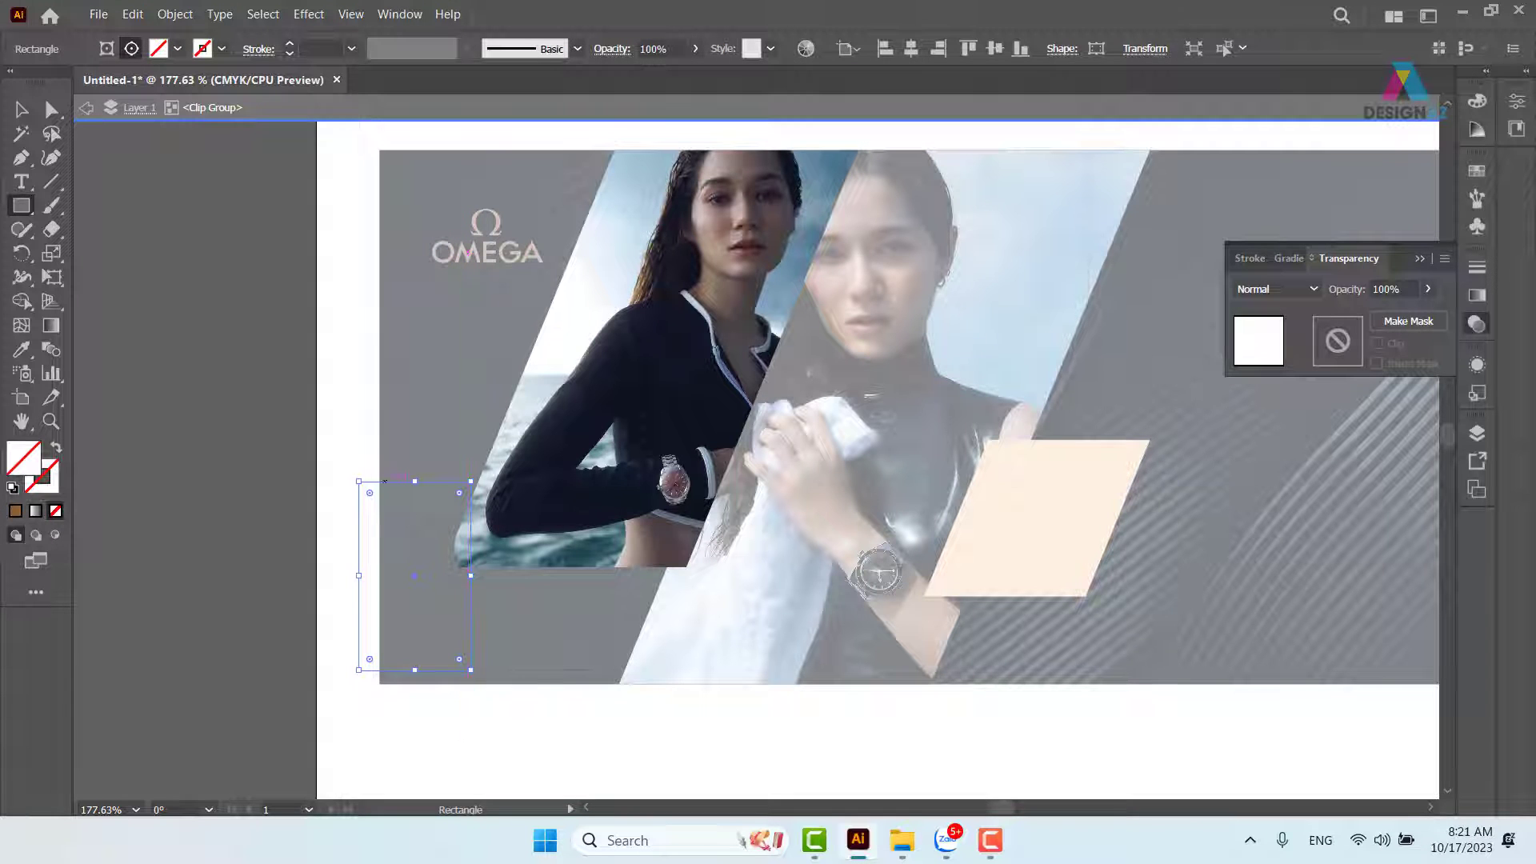
{"action": "key", "text": "v"}
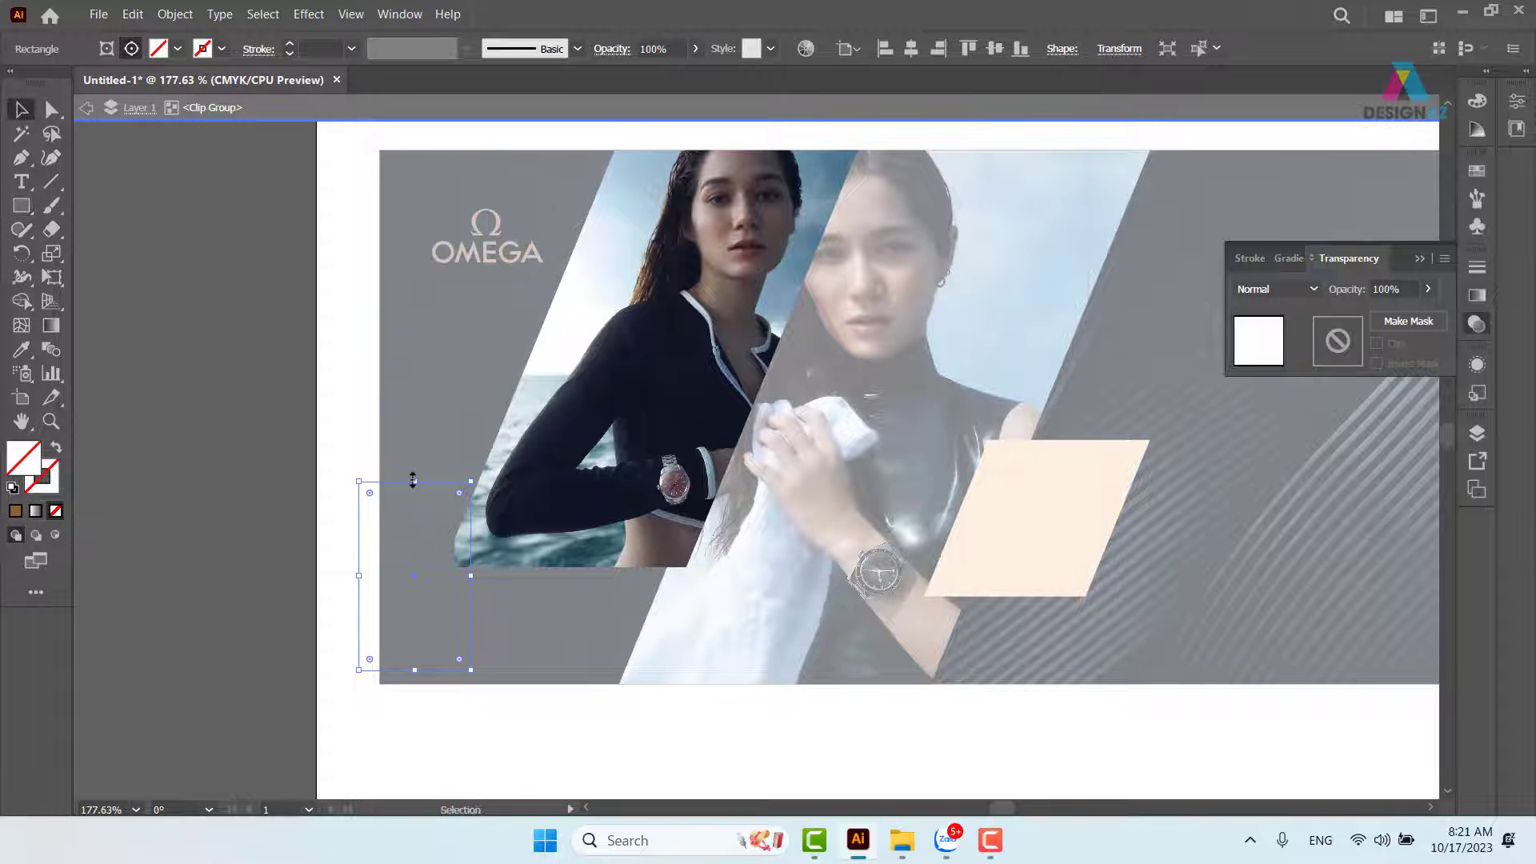
{"action": "left_click_drag", "start_coordinate": [413, 480], "coordinate": [413, 440]}
Fill the rectangle with the dark teal sampled from the photo's sea, and extend it rightward and upward over the photo's corner.
{"action": "key", "text": "i"}
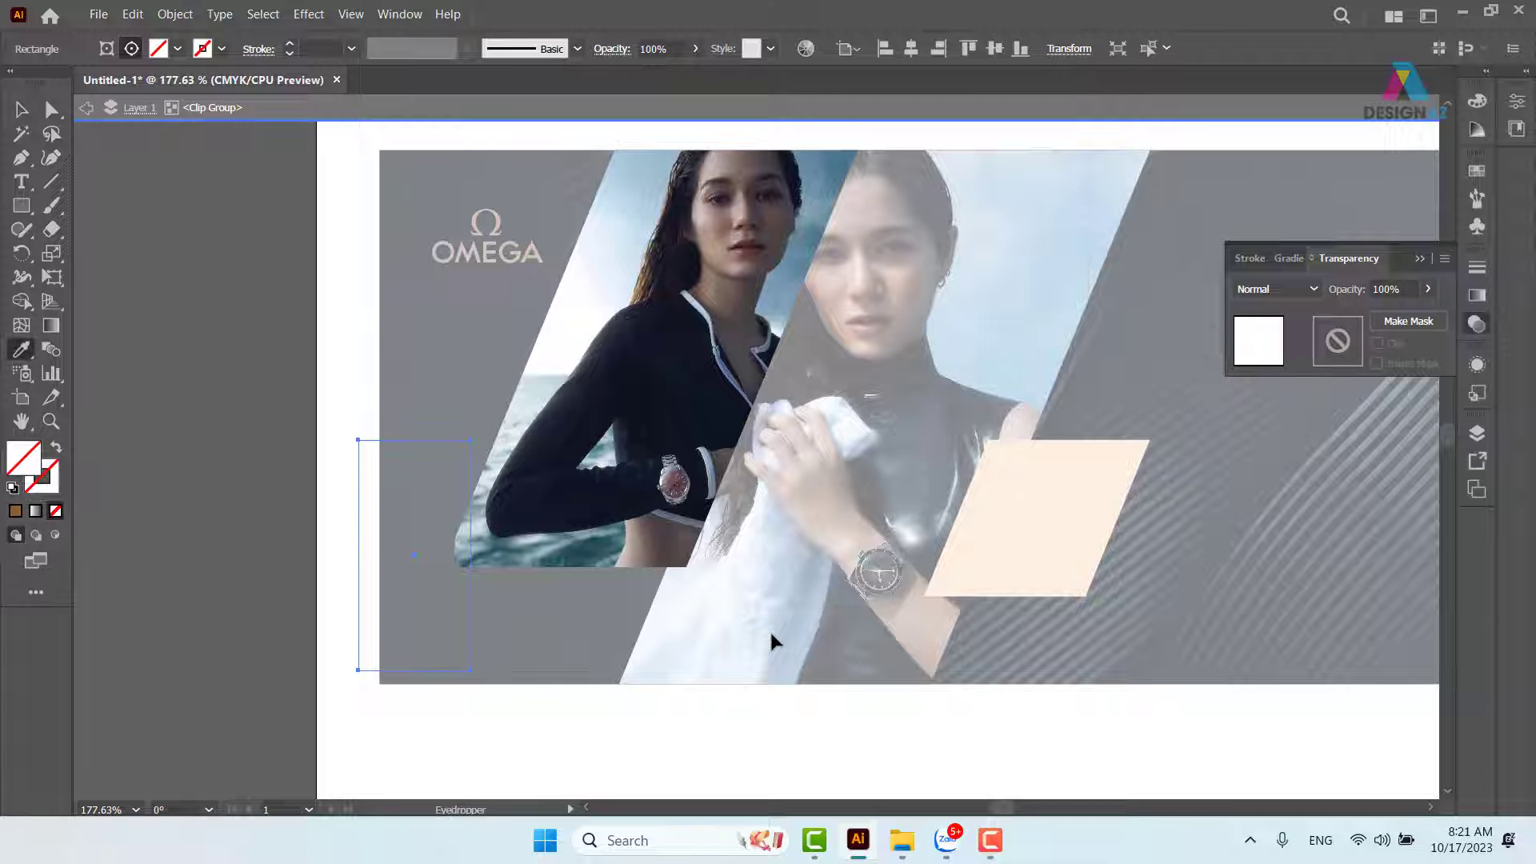
{"action": "left_click", "coordinate": [471, 560]}
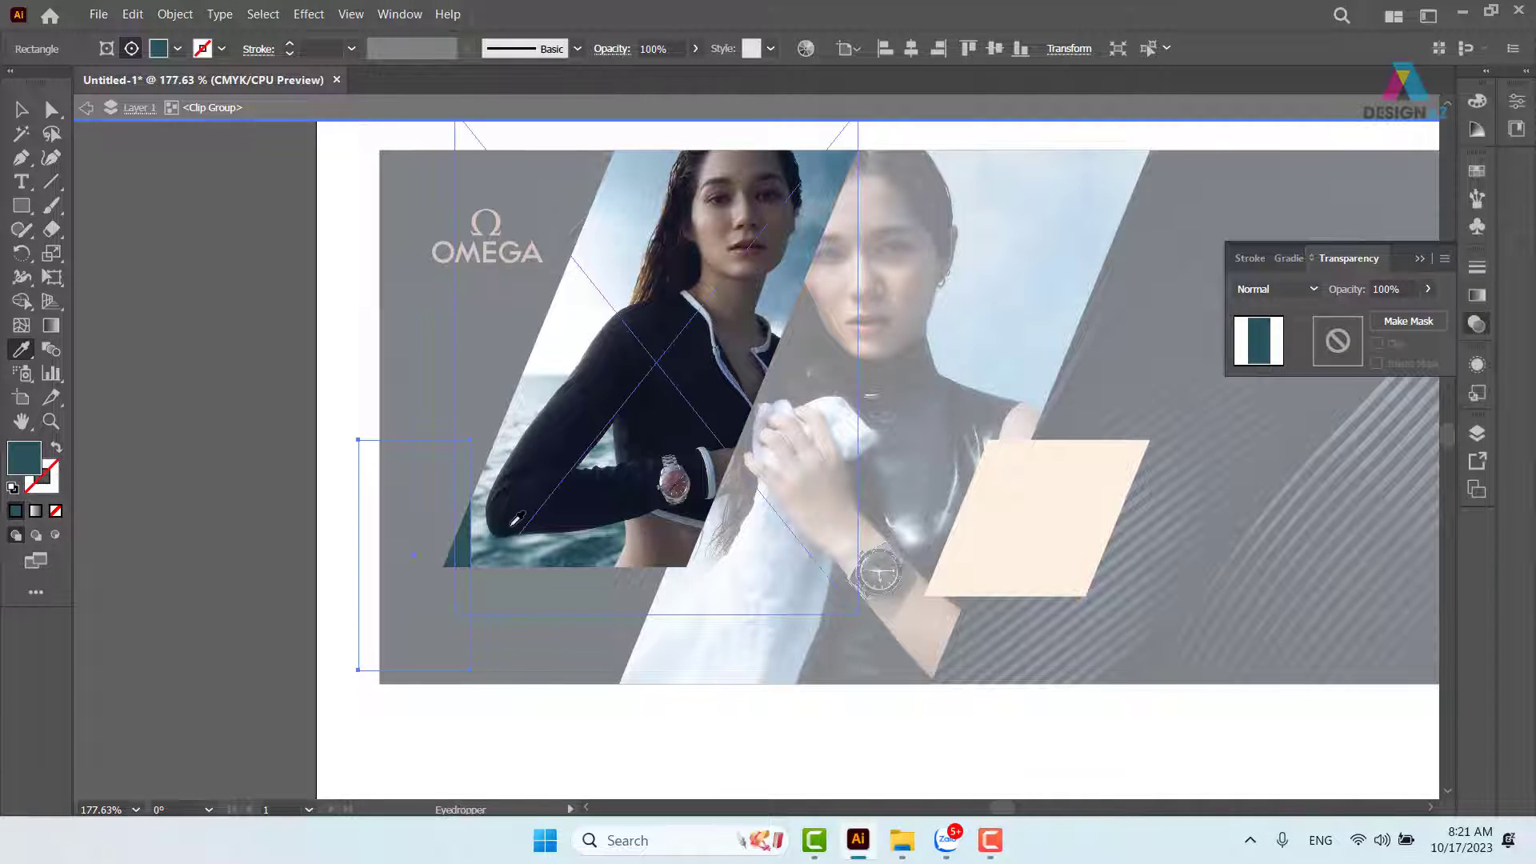
{"action": "key", "text": "v"}
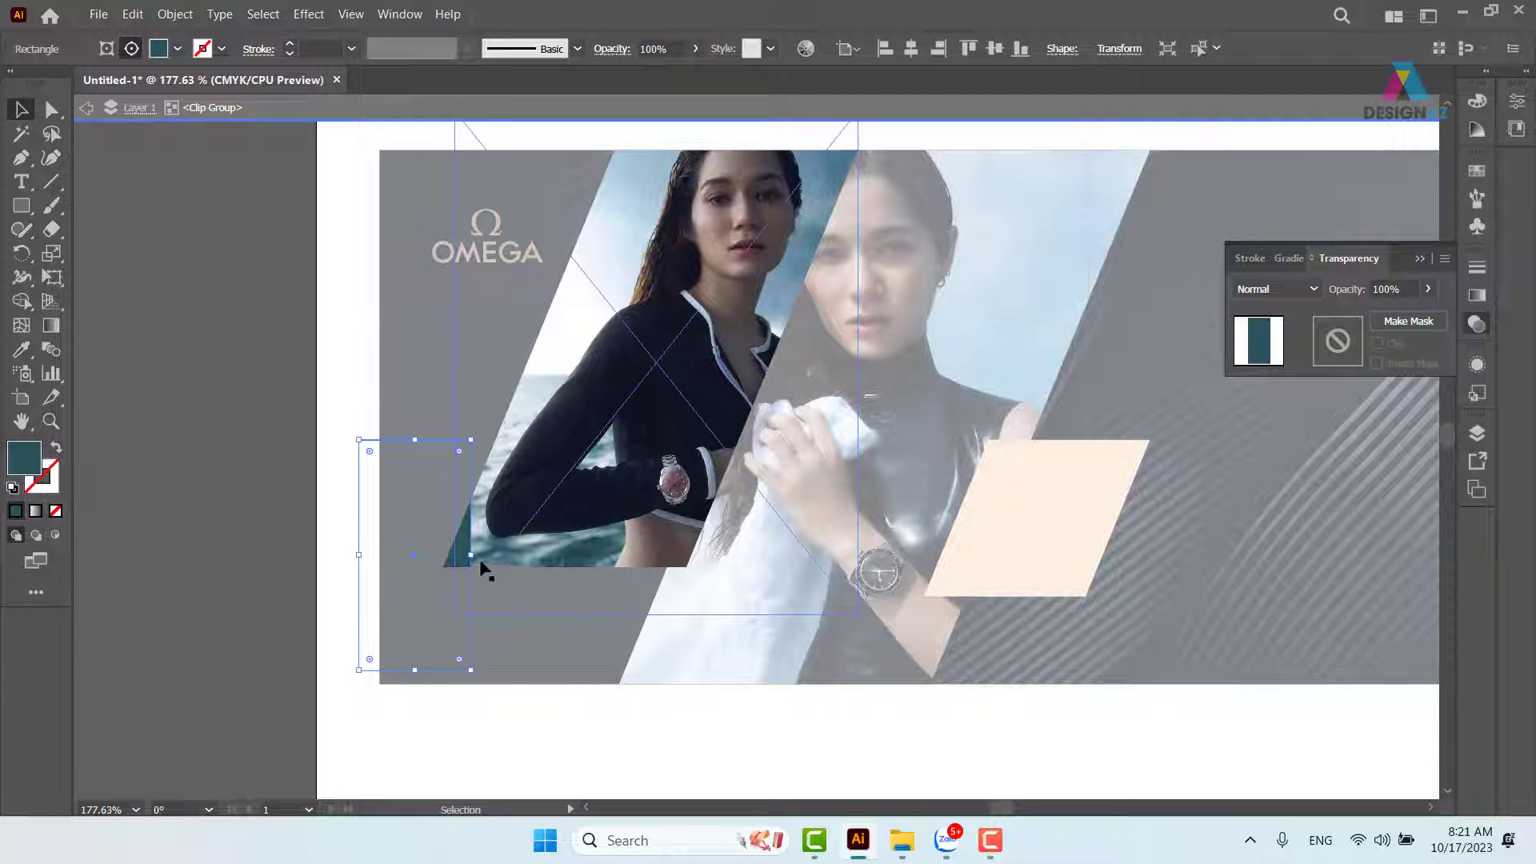
{"action": "left_click_drag", "start_coordinate": [471, 555], "coordinate": [536, 560]}
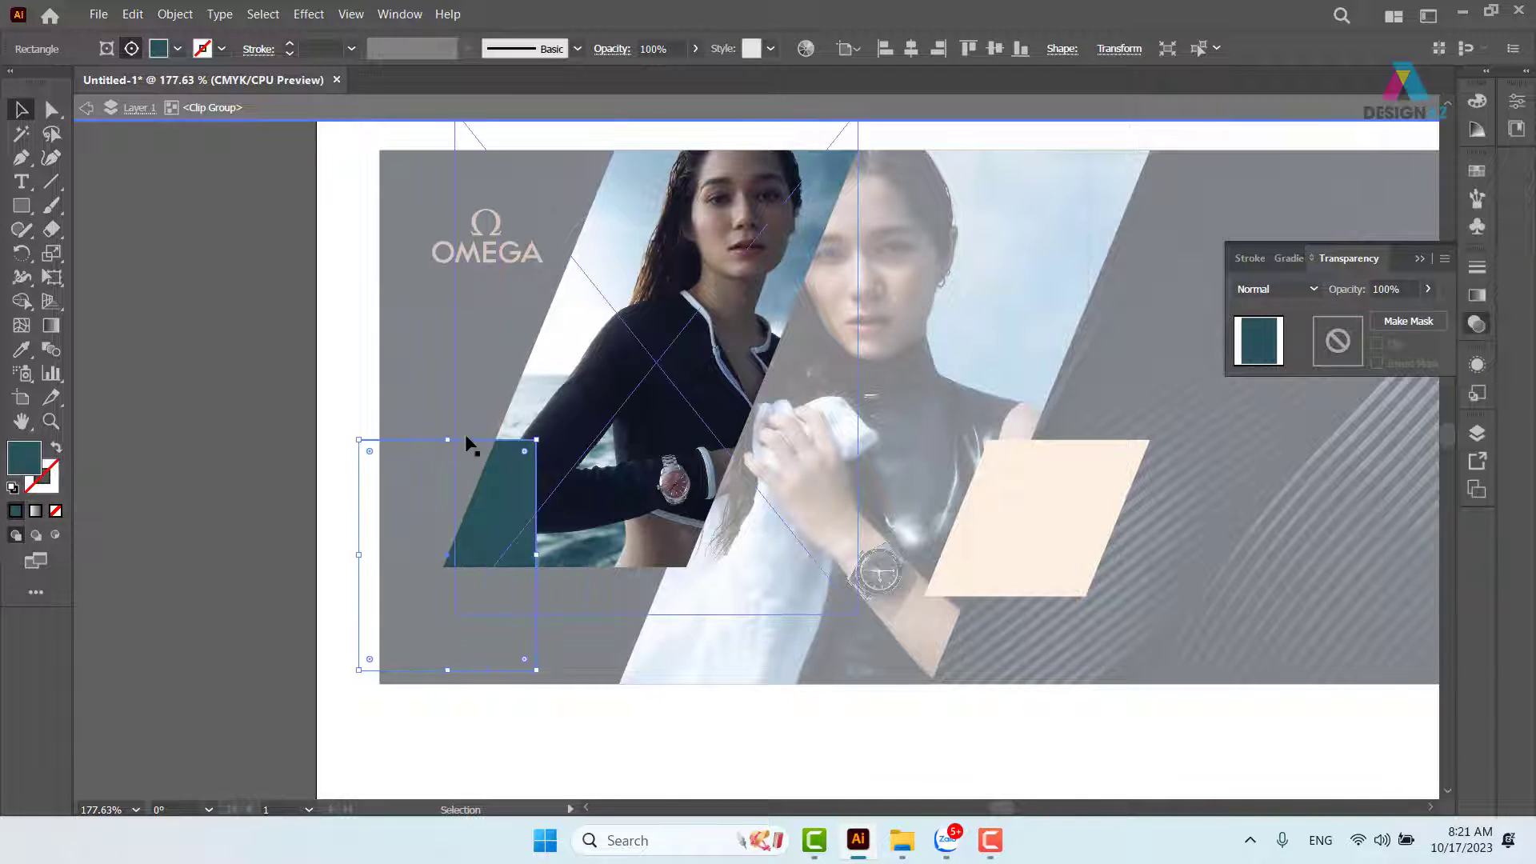
{"action": "left_click_drag", "start_coordinate": [448, 439], "coordinate": [448, 382]}
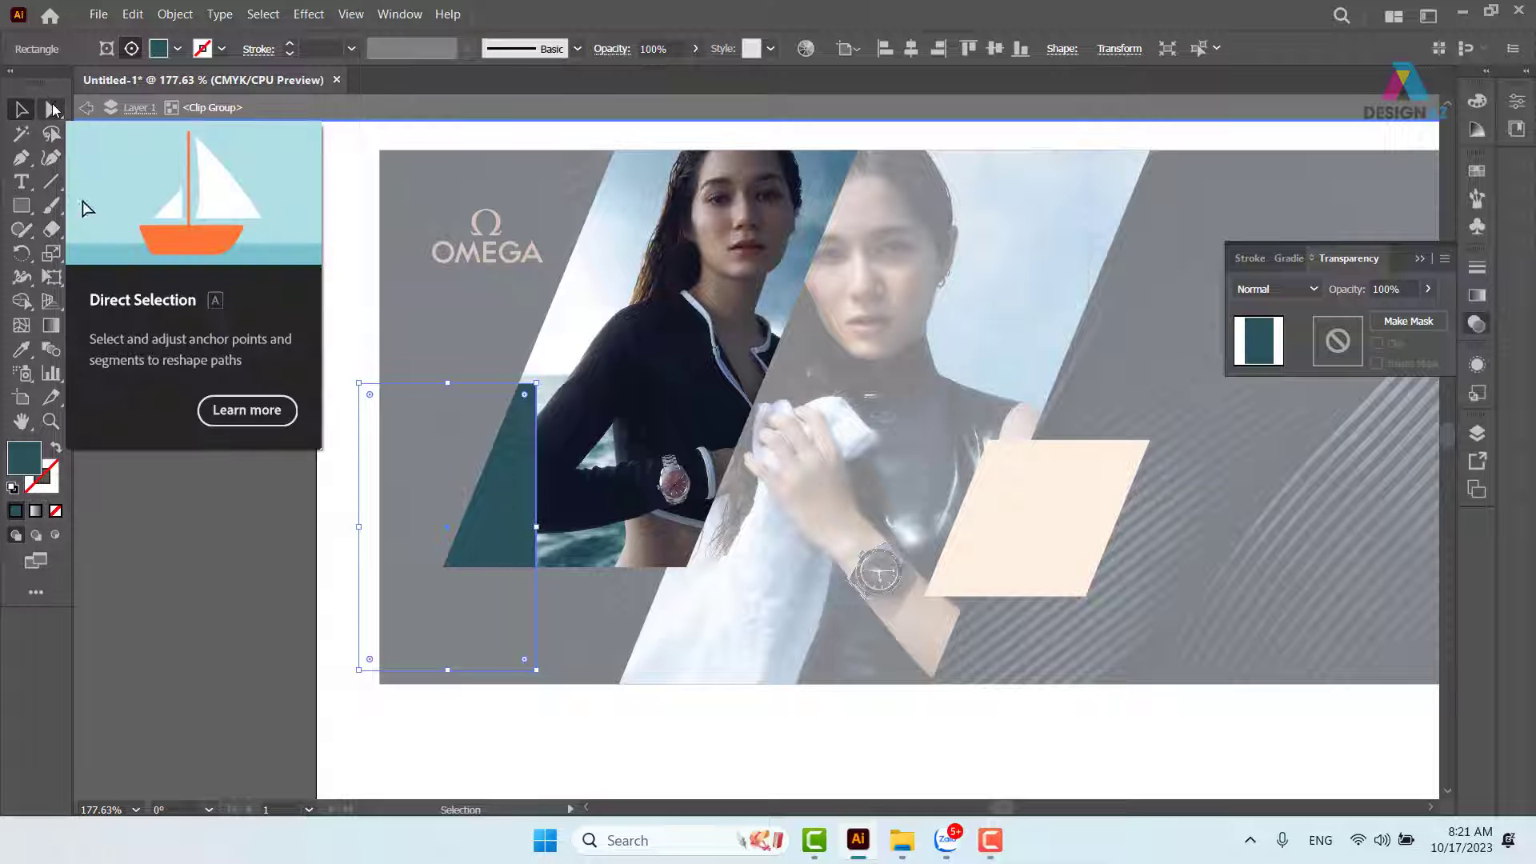
Slant the teal rectangle's right side by moving its upper-right anchor inward and its lower-right anchor outward.
{"action": "key", "text": "a"}
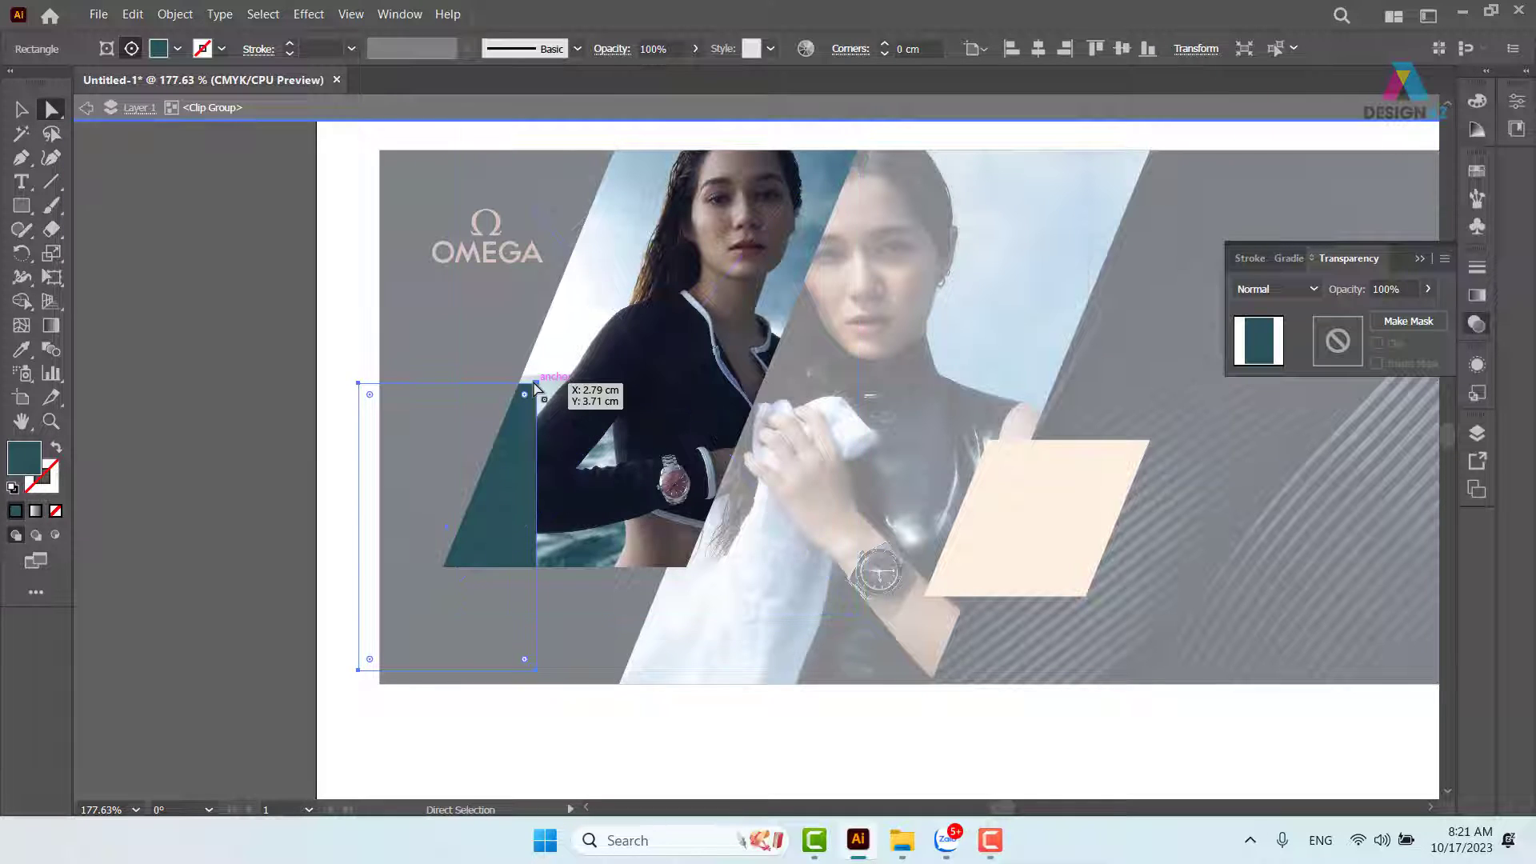
{"action": "left_click_drag", "start_coordinate": [535, 383], "coordinate": [485, 373]}
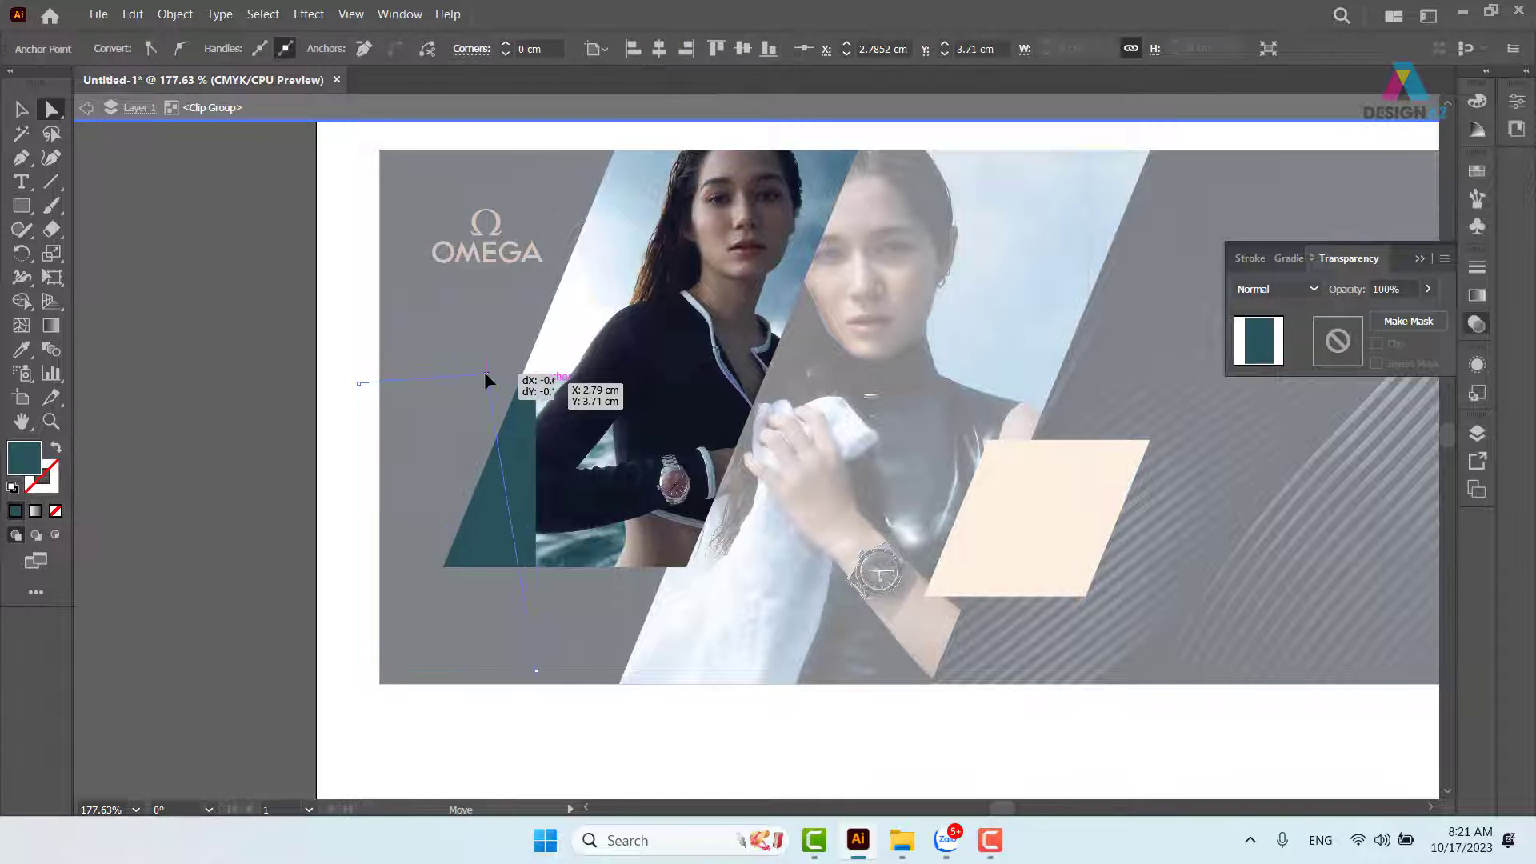
{"action": "left_click_drag", "start_coordinate": [537, 675], "coordinate": [613, 652]}
{"action": "key", "text": "v"}
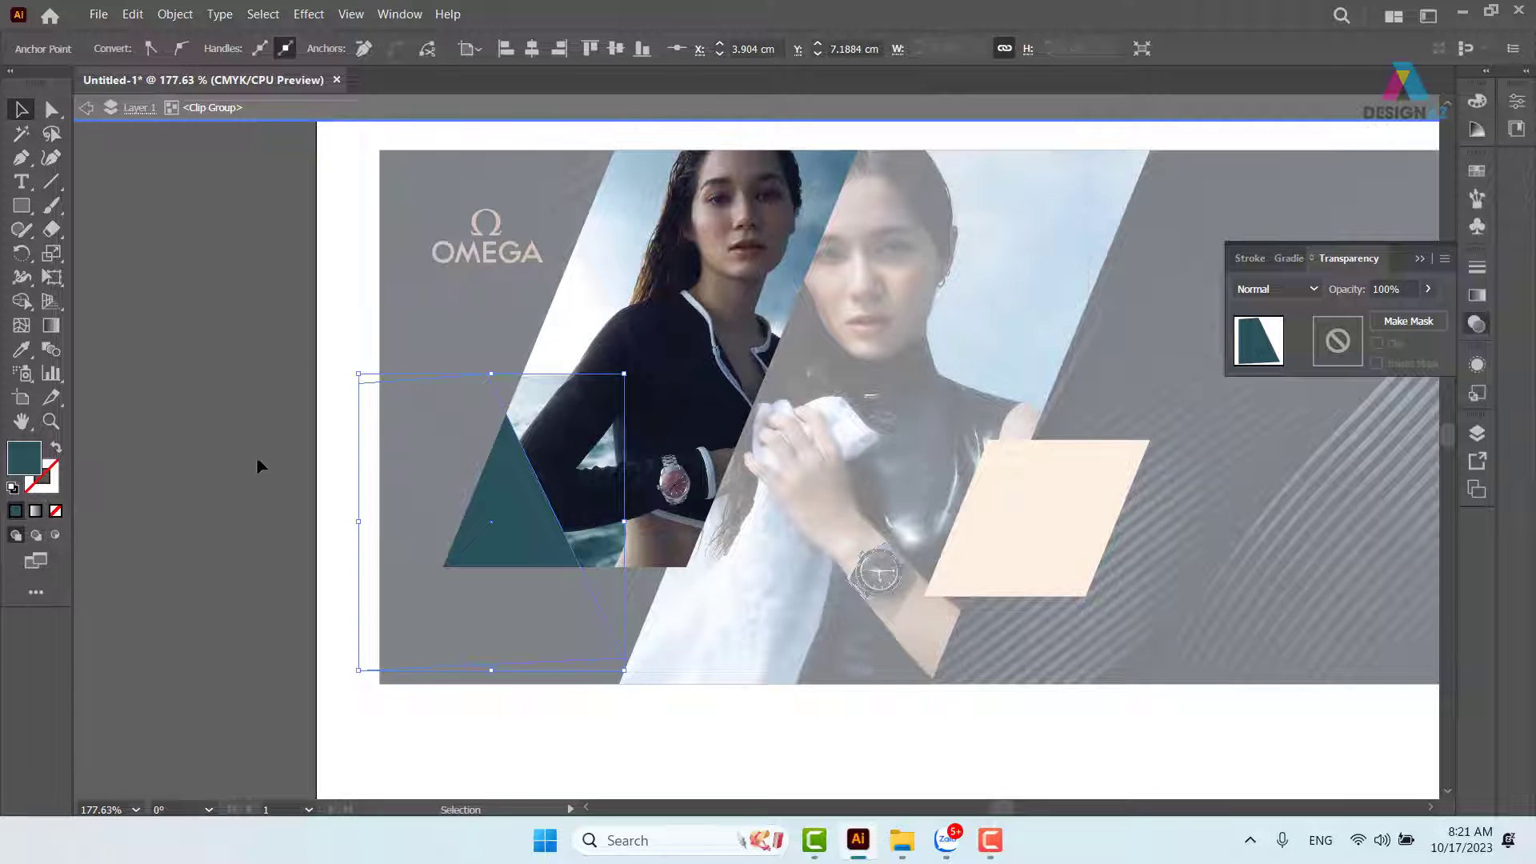
Apply a Gaussian Blur with a radius above 60 pixels to the teal shape and leave the clip group's isolation.
{"action": "left_click", "coordinate": [512, 520]}
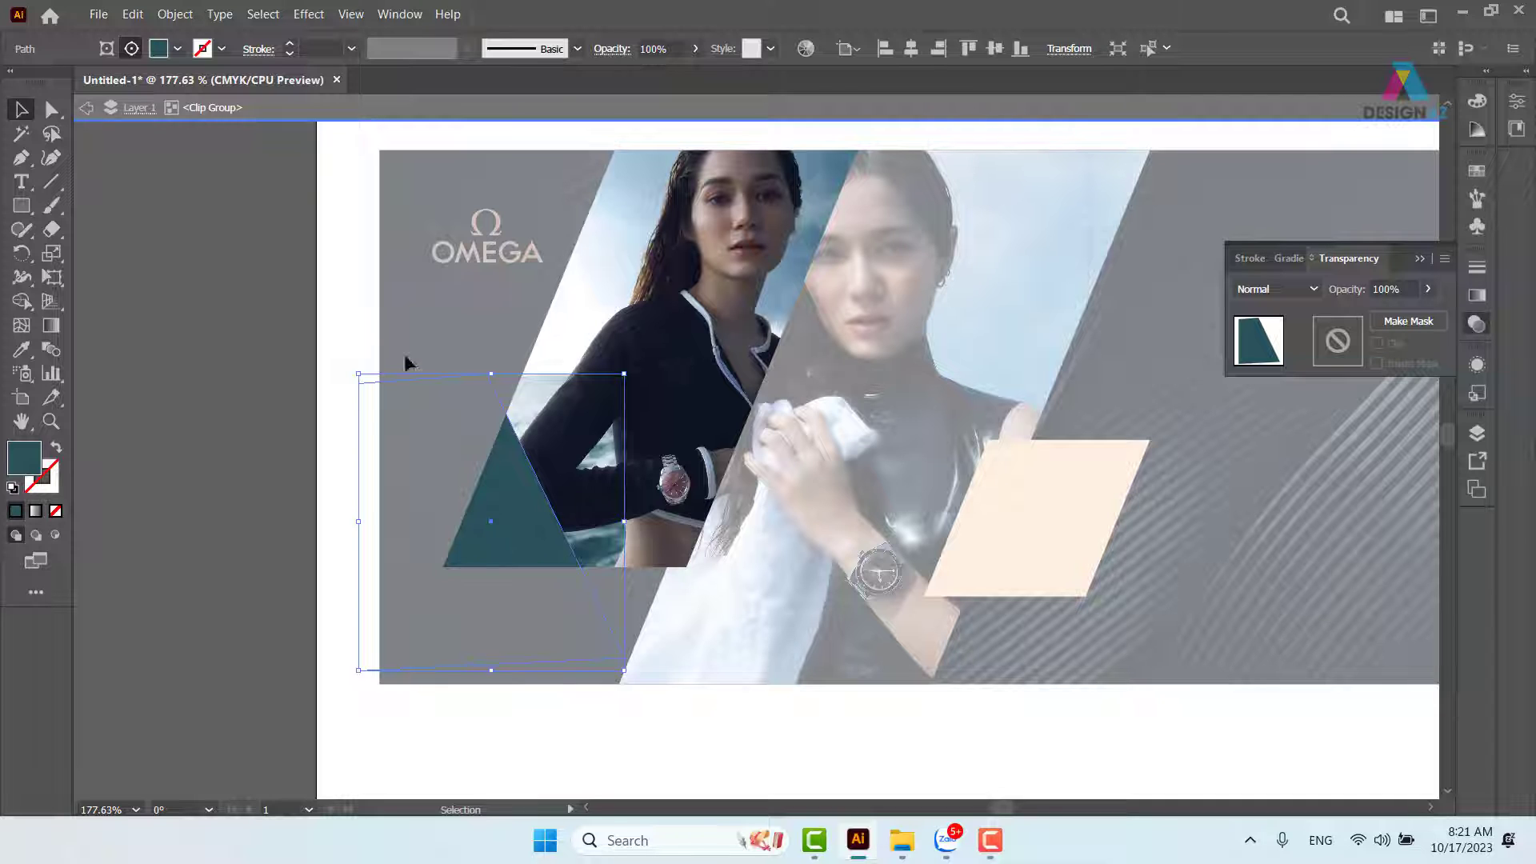
{"action": "left_click", "coordinate": [308, 14]}
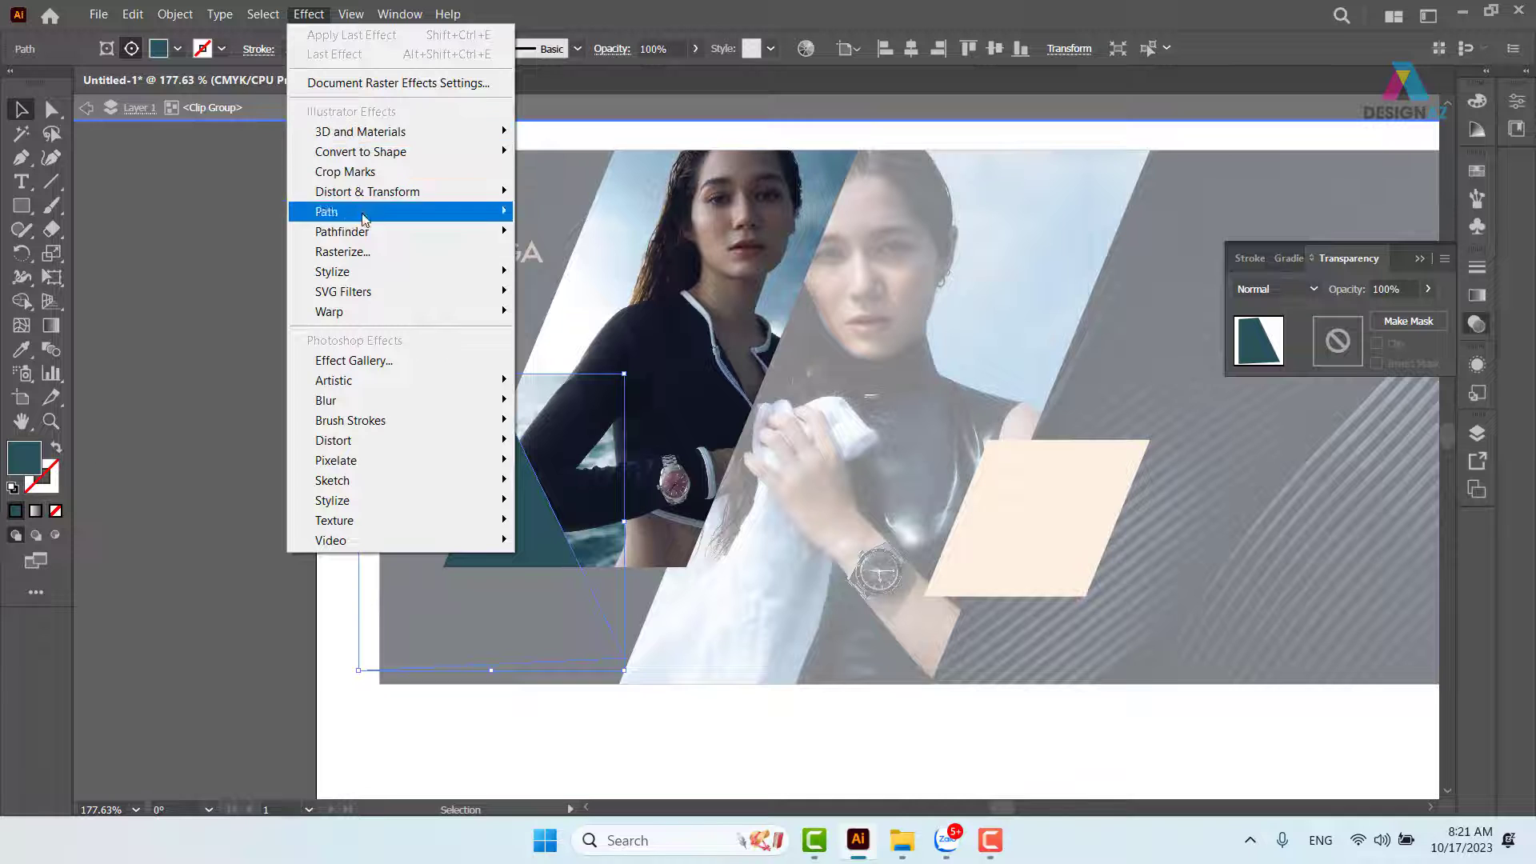
{"action": "mouse_move", "coordinate": [416, 400]}
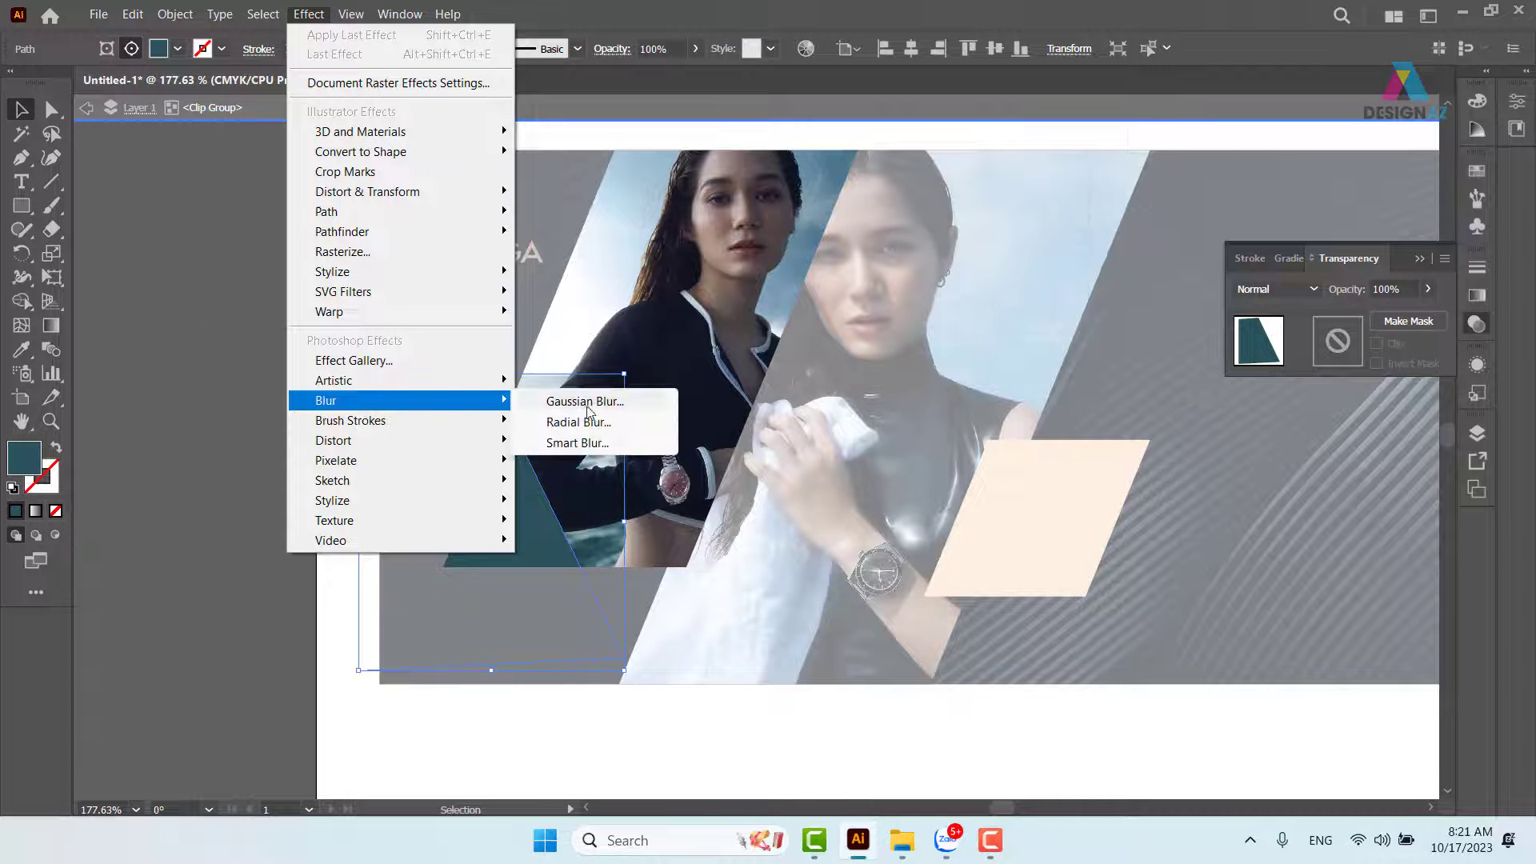
{"action": "left_click", "coordinate": [632, 407]}
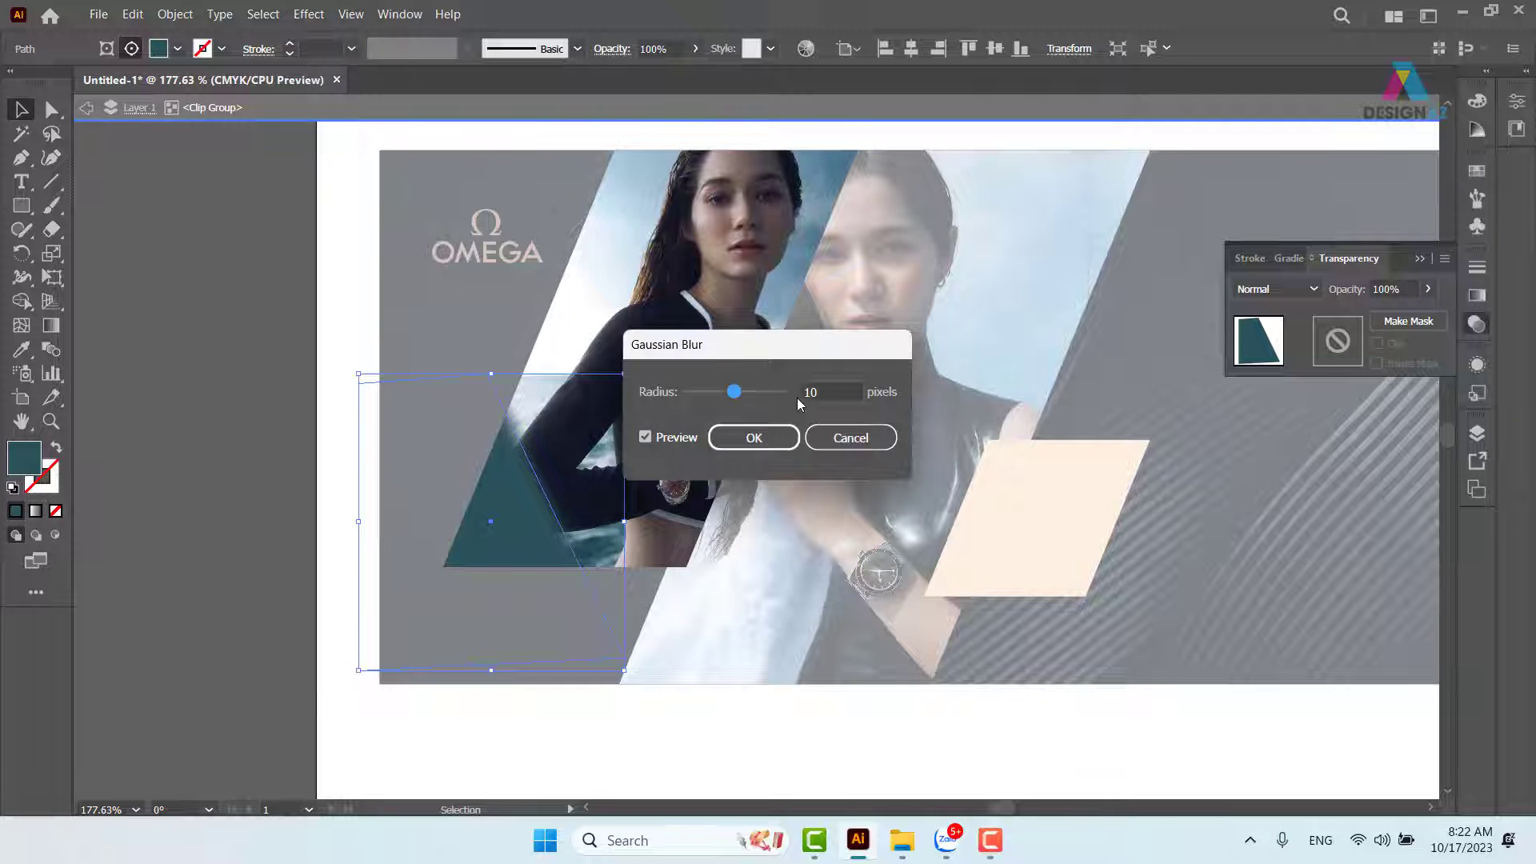
{"action": "left_click_drag", "start_coordinate": [742, 394], "coordinate": [752, 398]}
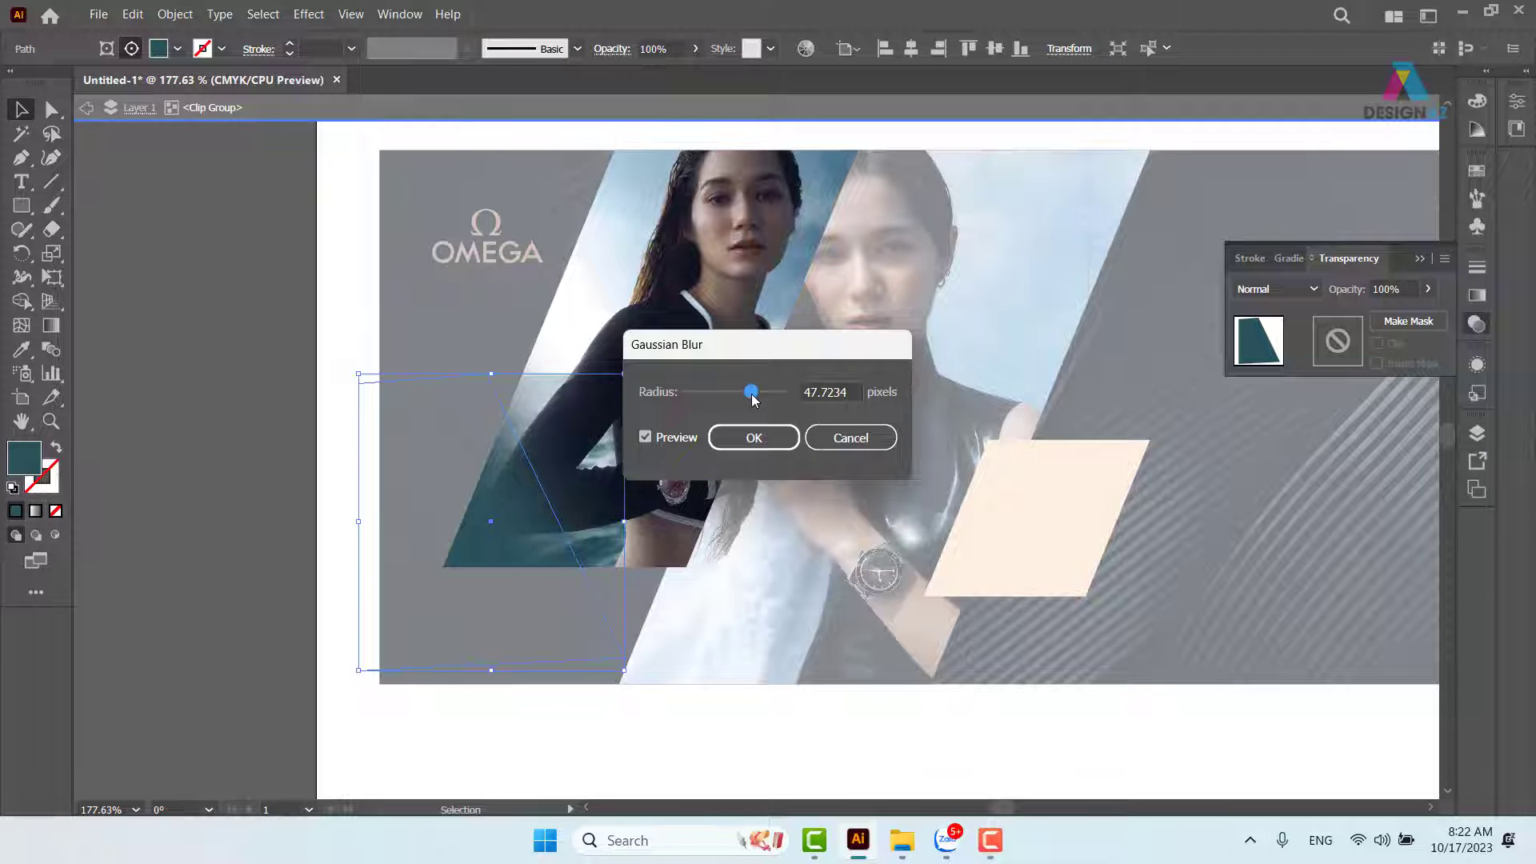
{"action": "left_click_drag", "start_coordinate": [750, 392], "coordinate": [745, 392]}
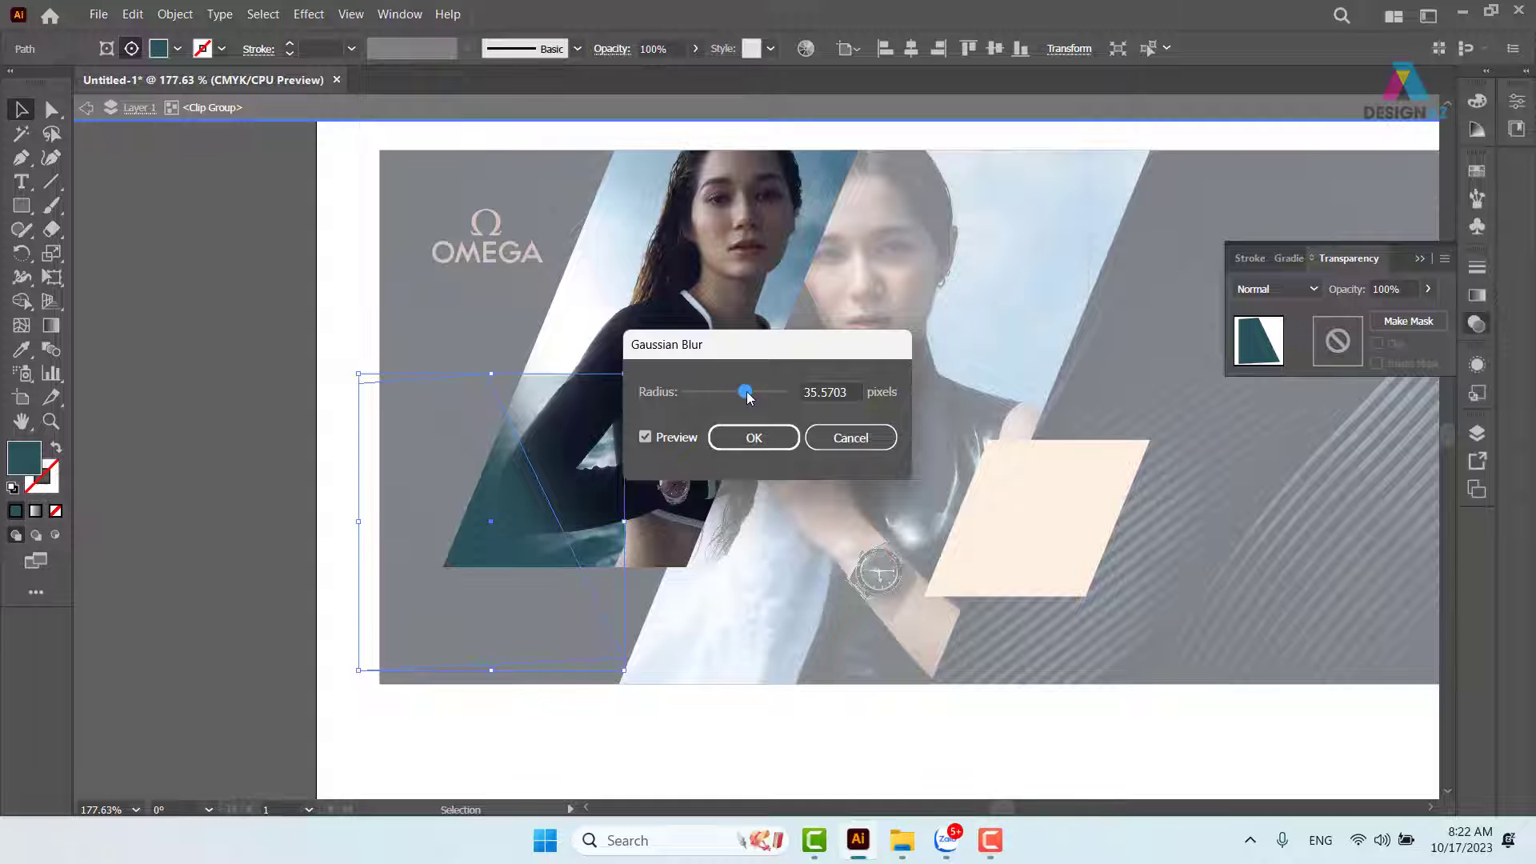
{"action": "left_click_drag", "start_coordinate": [745, 392], "coordinate": [758, 394]}
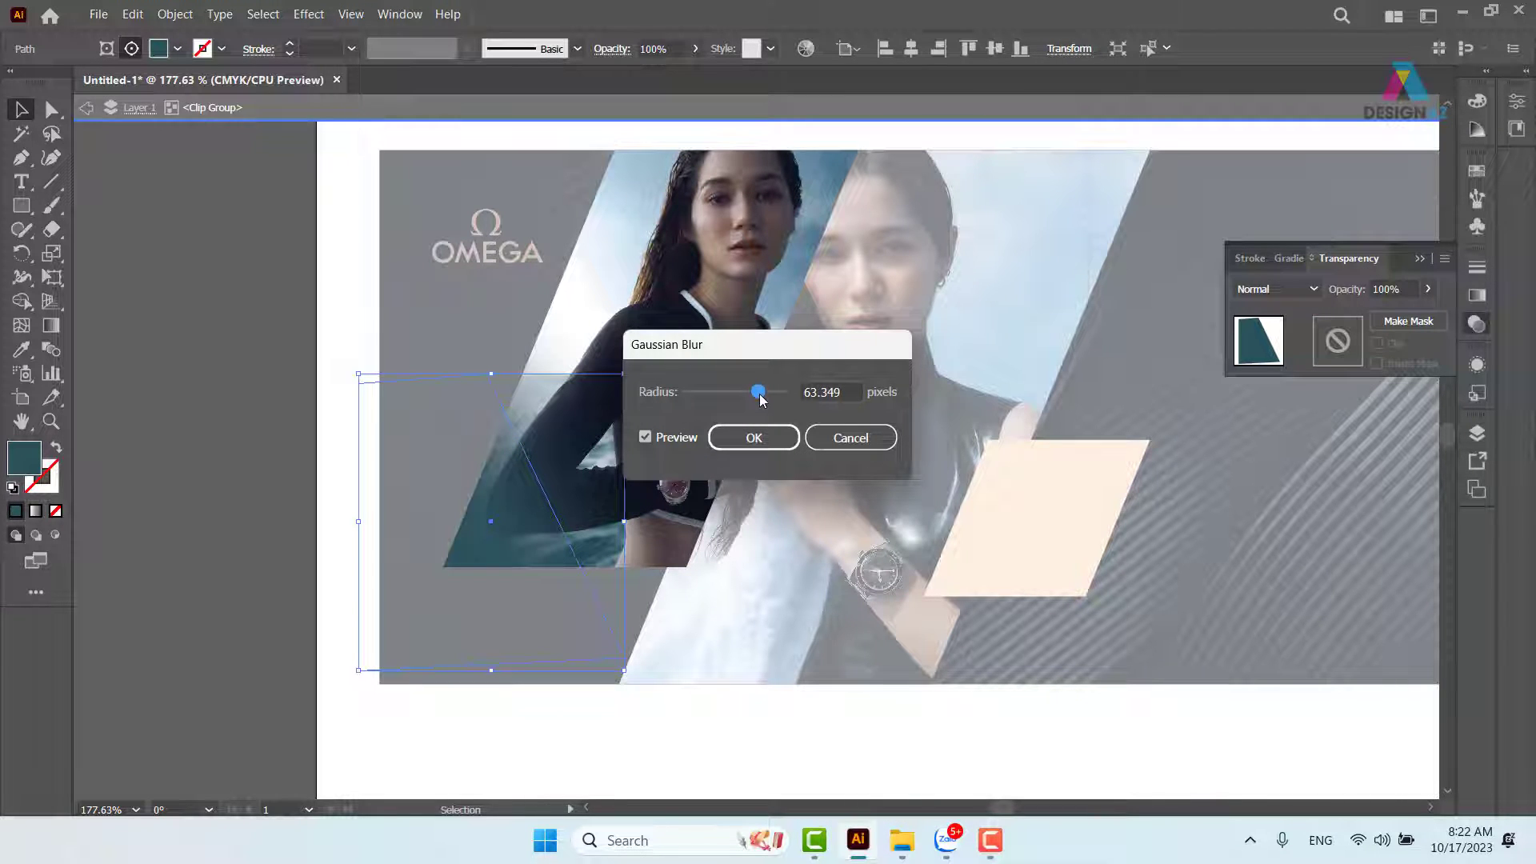
{"action": "left_click_drag", "start_coordinate": [762, 400], "coordinate": [765, 400]}
{"action": "left_click", "coordinate": [752, 437]}
{"action": "double_click", "coordinate": [220, 397]}
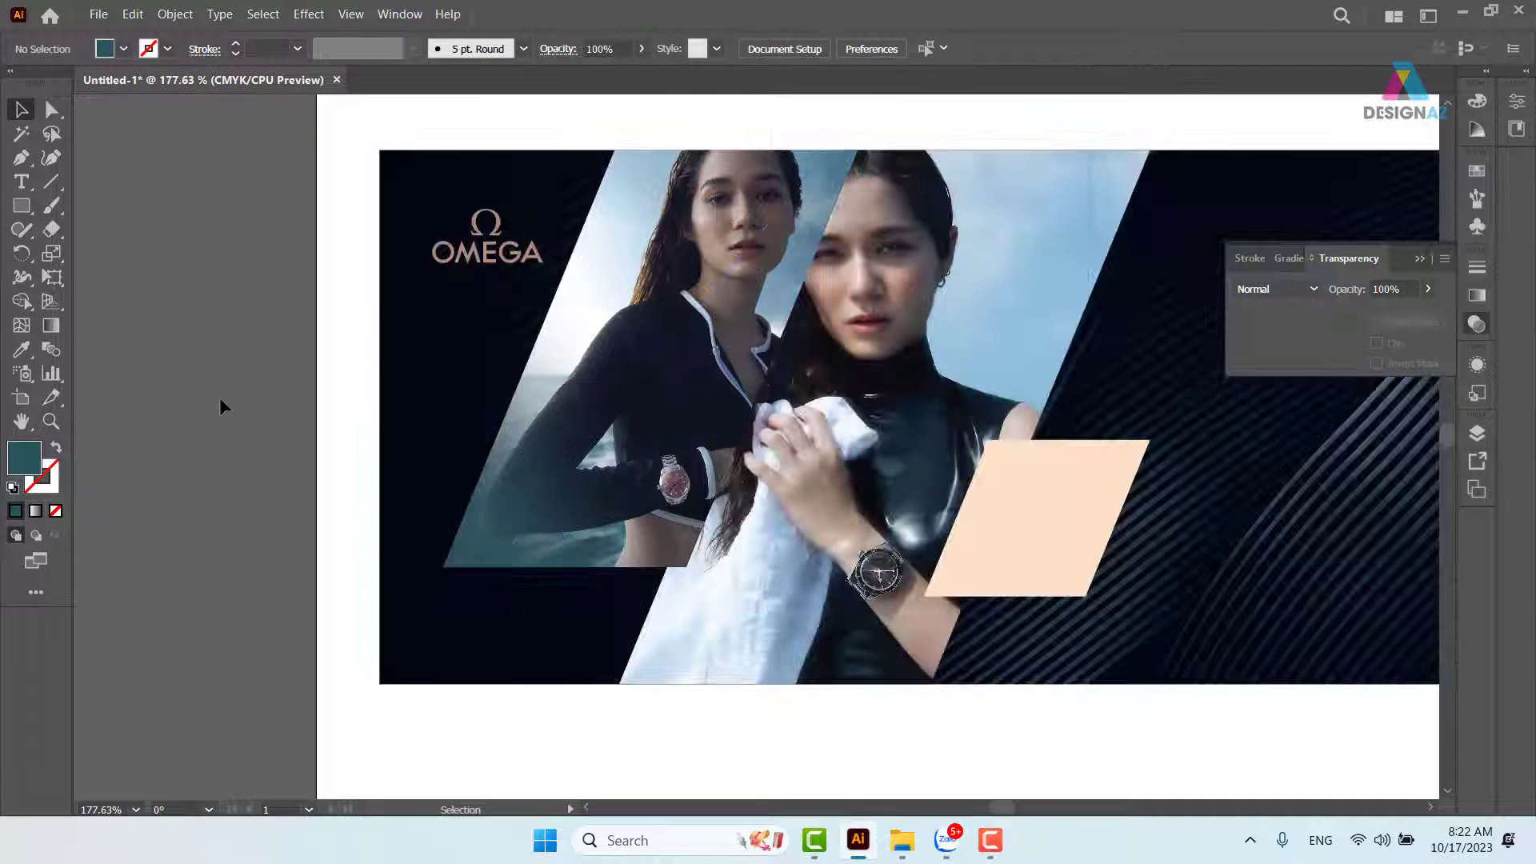
{"action": "left_click", "coordinate": [495, 509]}
{"action": "double_click", "coordinate": [498, 521]}
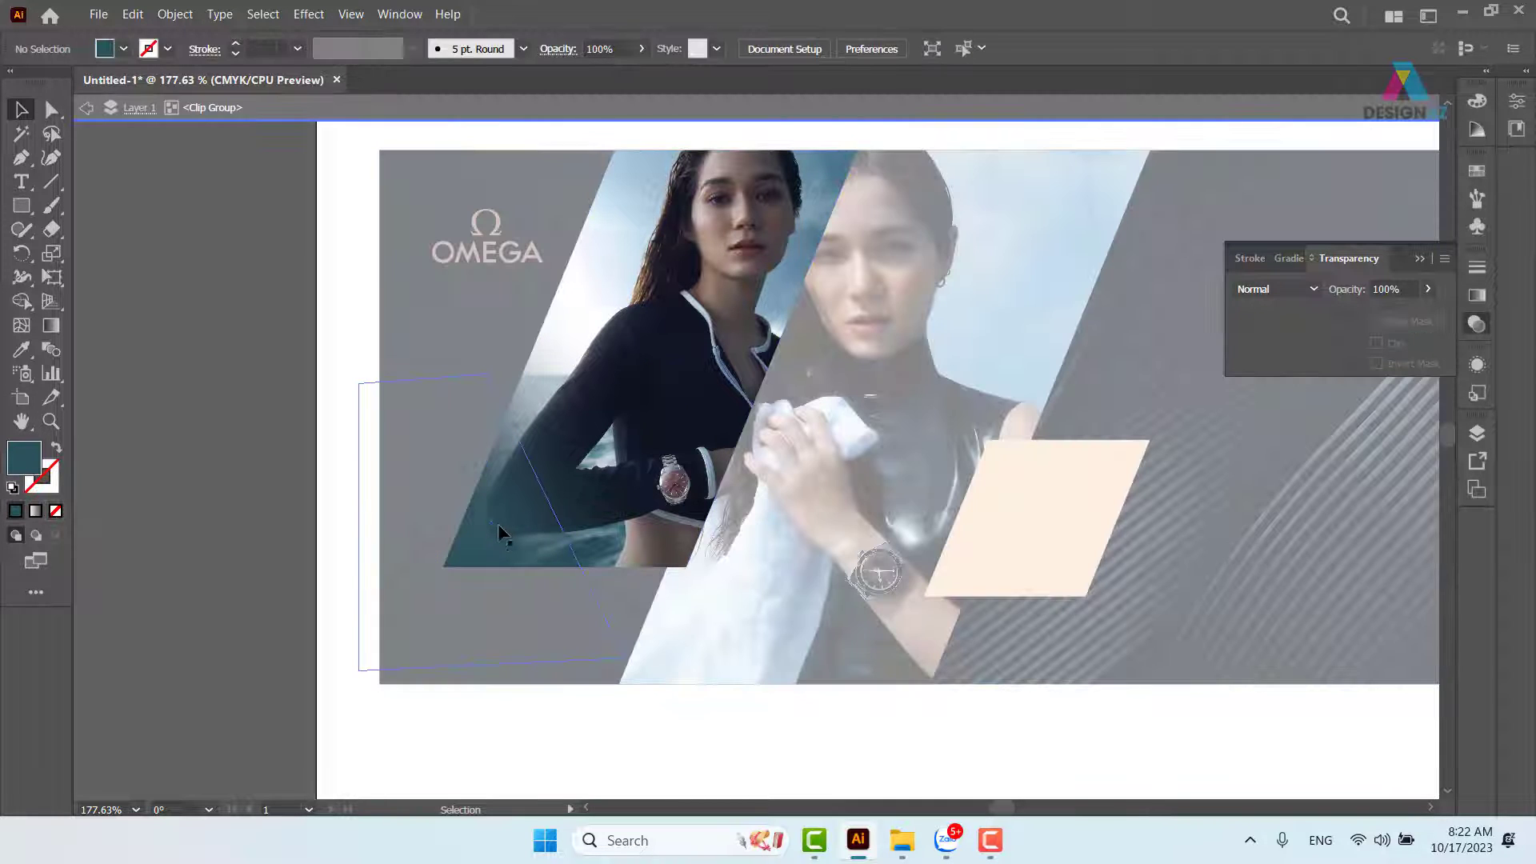
{"action": "double_click", "coordinate": [170, 436]}
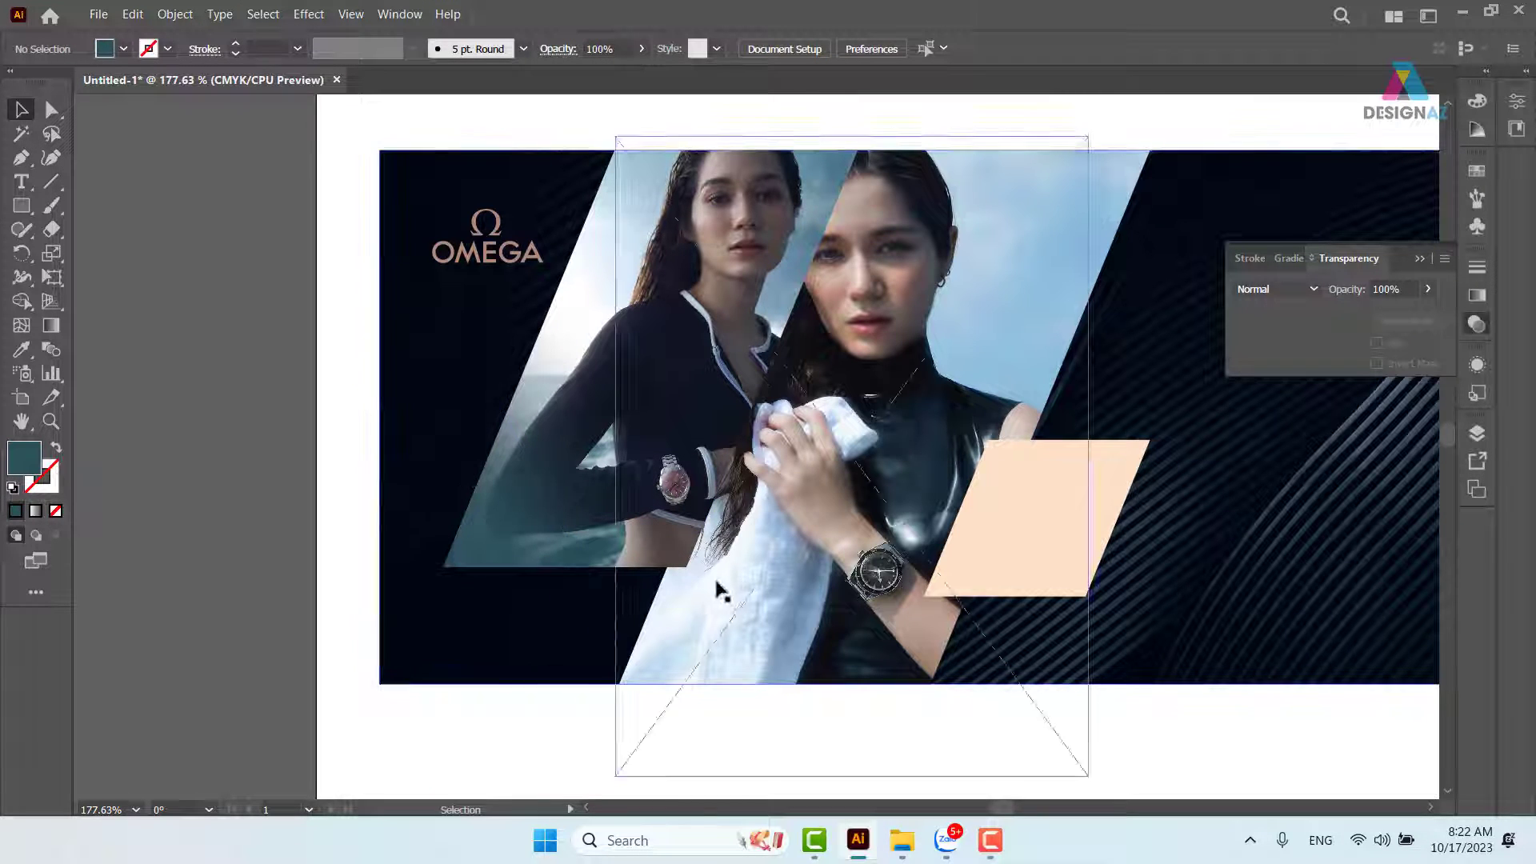
Select the cream parallelogram and choose the image 424_f6caf6414a25448492ba3bd3d2307979_master from the folder "Bài 1 đồng hồ omega" for linked placement.
{"action": "key", "text": "space"}
{"action": "left_click_drag", "start_coordinate": [1168, 596], "coordinate": [1011, 599]}
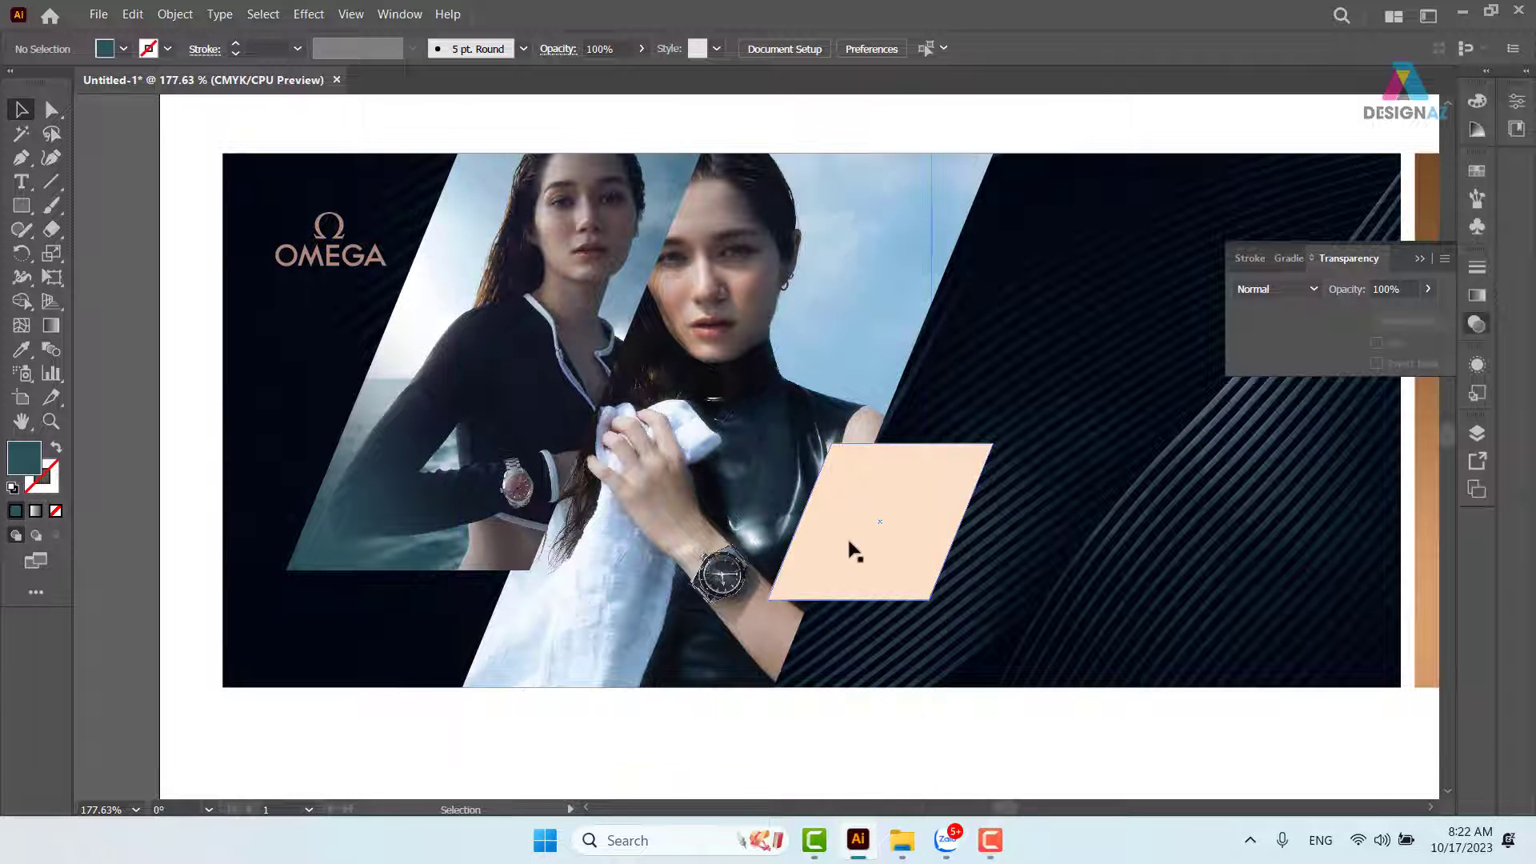
{"action": "left_click", "coordinate": [872, 518]}
{"action": "left_click", "coordinate": [99, 16]}
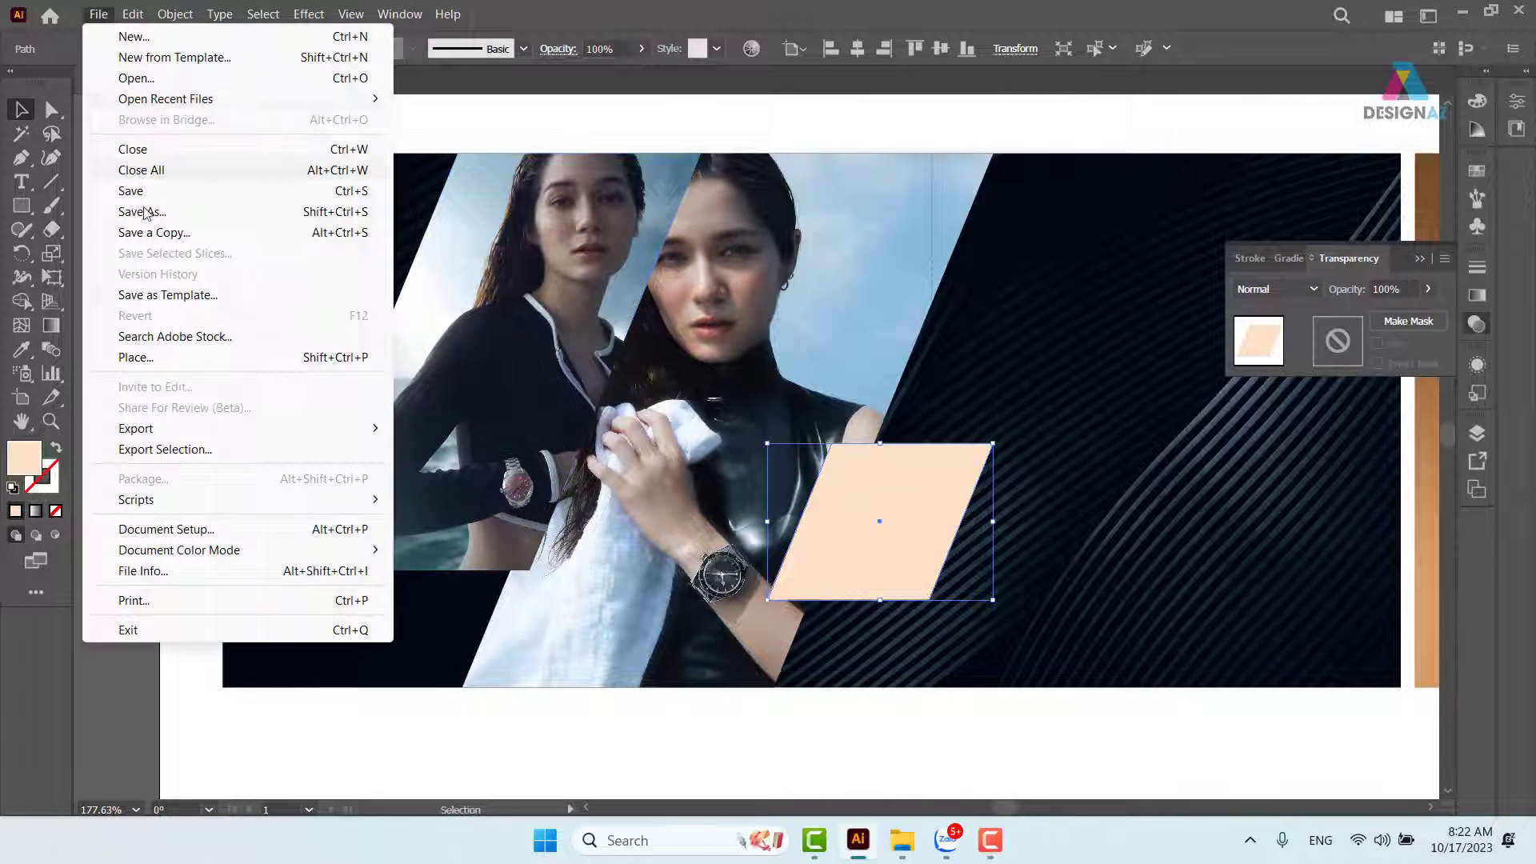
{"action": "left_click", "coordinate": [192, 357]}
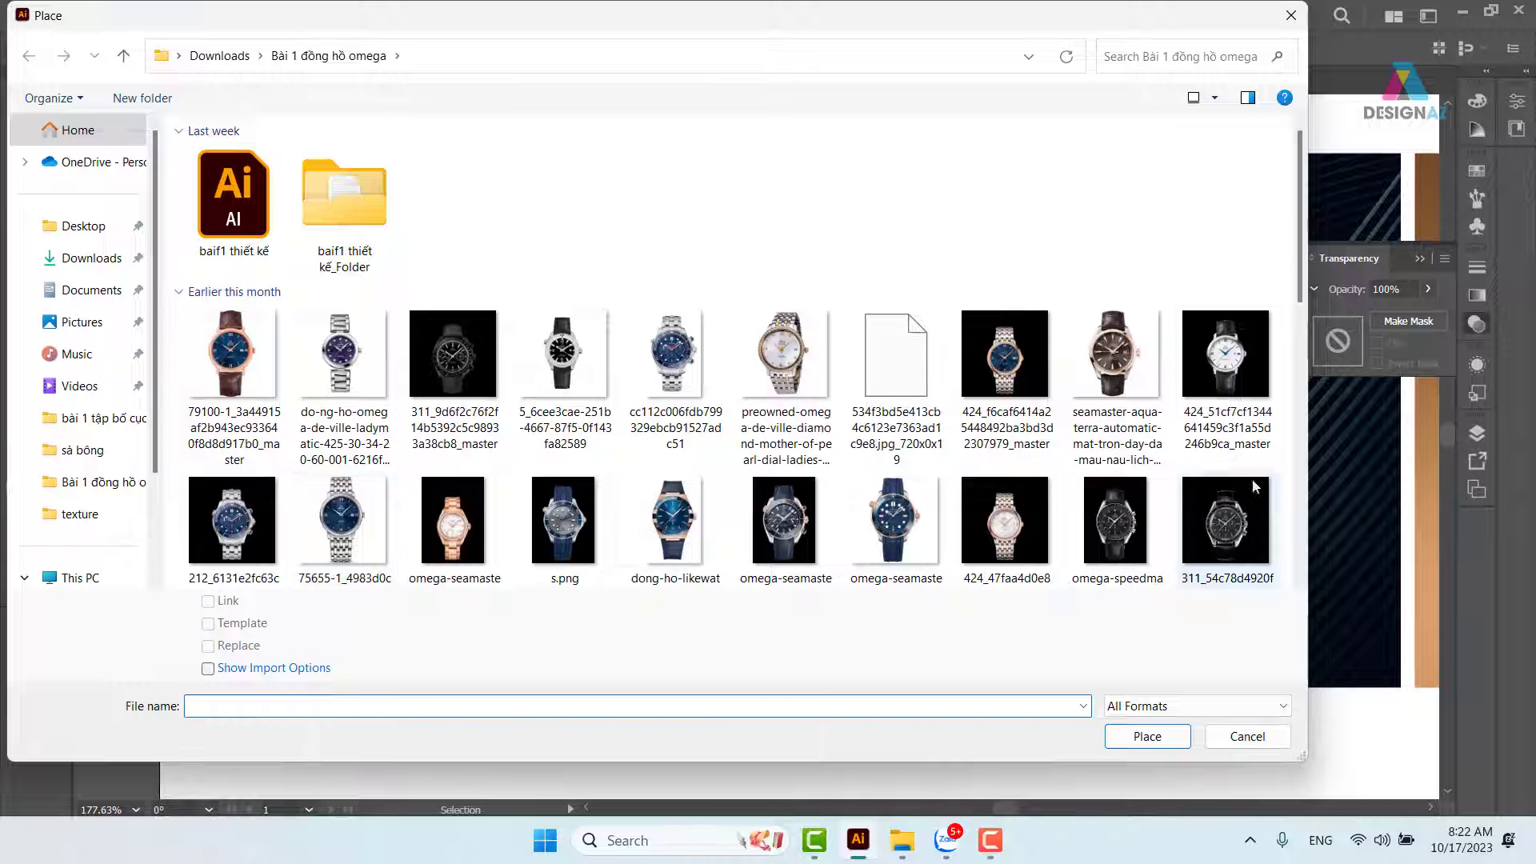
{"action": "left_click", "coordinate": [1005, 356]}
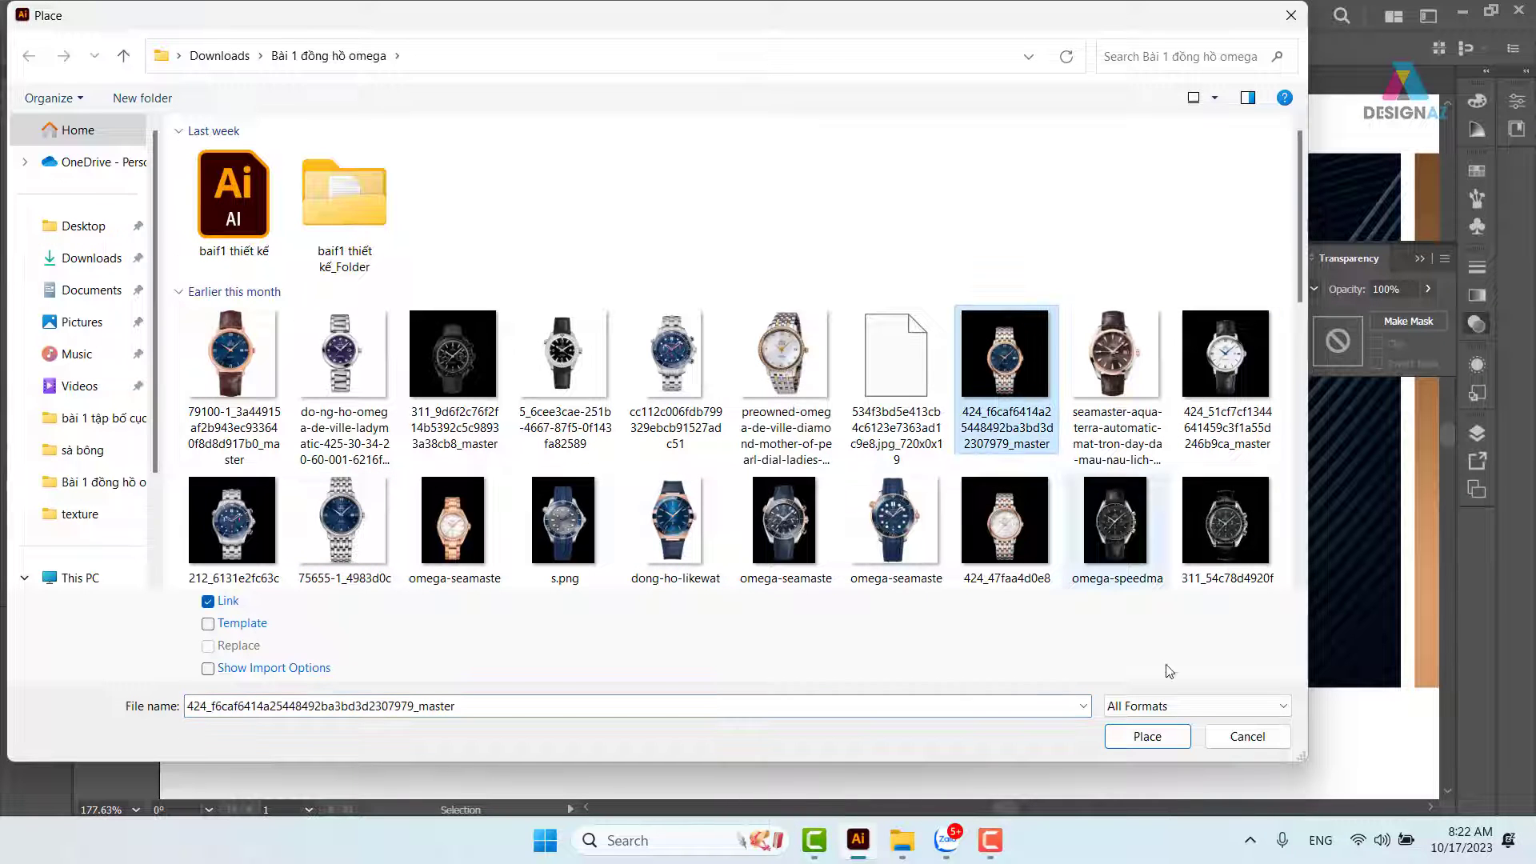
Place the linked image 424_f6caf6414a25448492ba3bd3d2307979_master and position the watch over the peach parallelogram.
{"action": "left_click", "coordinate": [1182, 740]}
{"action": "left_click_drag", "start_coordinate": [944, 558], "coordinate": [1020, 644]}
{"action": "mouse_move", "coordinate": [908, 526]}
{"action": "left_mouse_down"}
{"action": "mouse_move", "coordinate": [885, 523]}
{"action": "mouse_move", "coordinate": [901, 536]}
{"action": "left_mouse_up"}
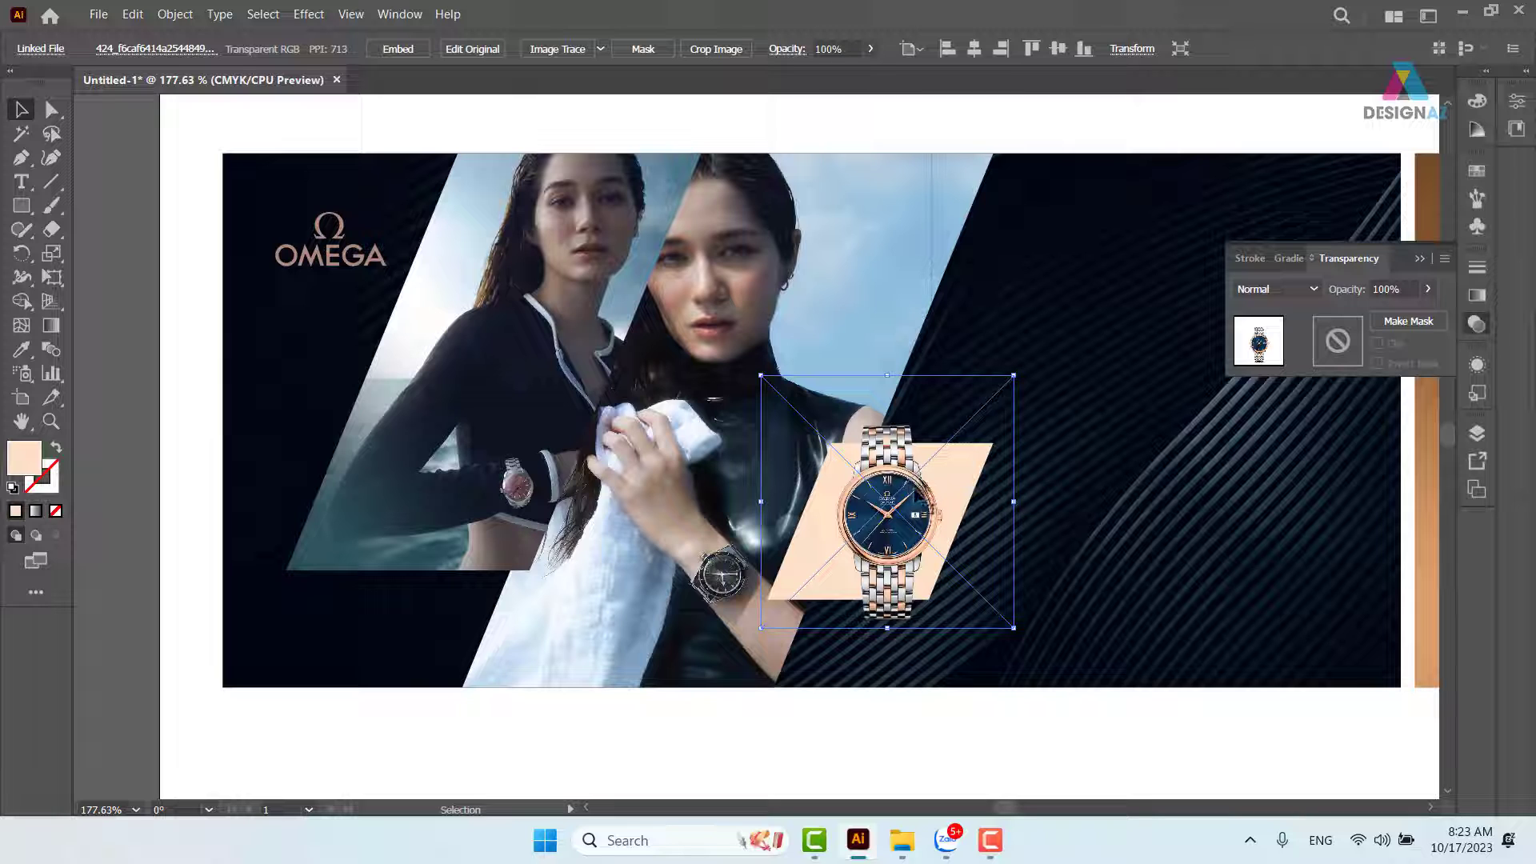
{"action": "left_click", "coordinate": [1132, 724]}
{"action": "left_click", "coordinate": [992, 465]}
{"action": "left_click", "coordinate": [1059, 713]}
{"action": "left_click", "coordinate": [956, 518]}
{"action": "left_click", "coordinate": [1002, 728]}
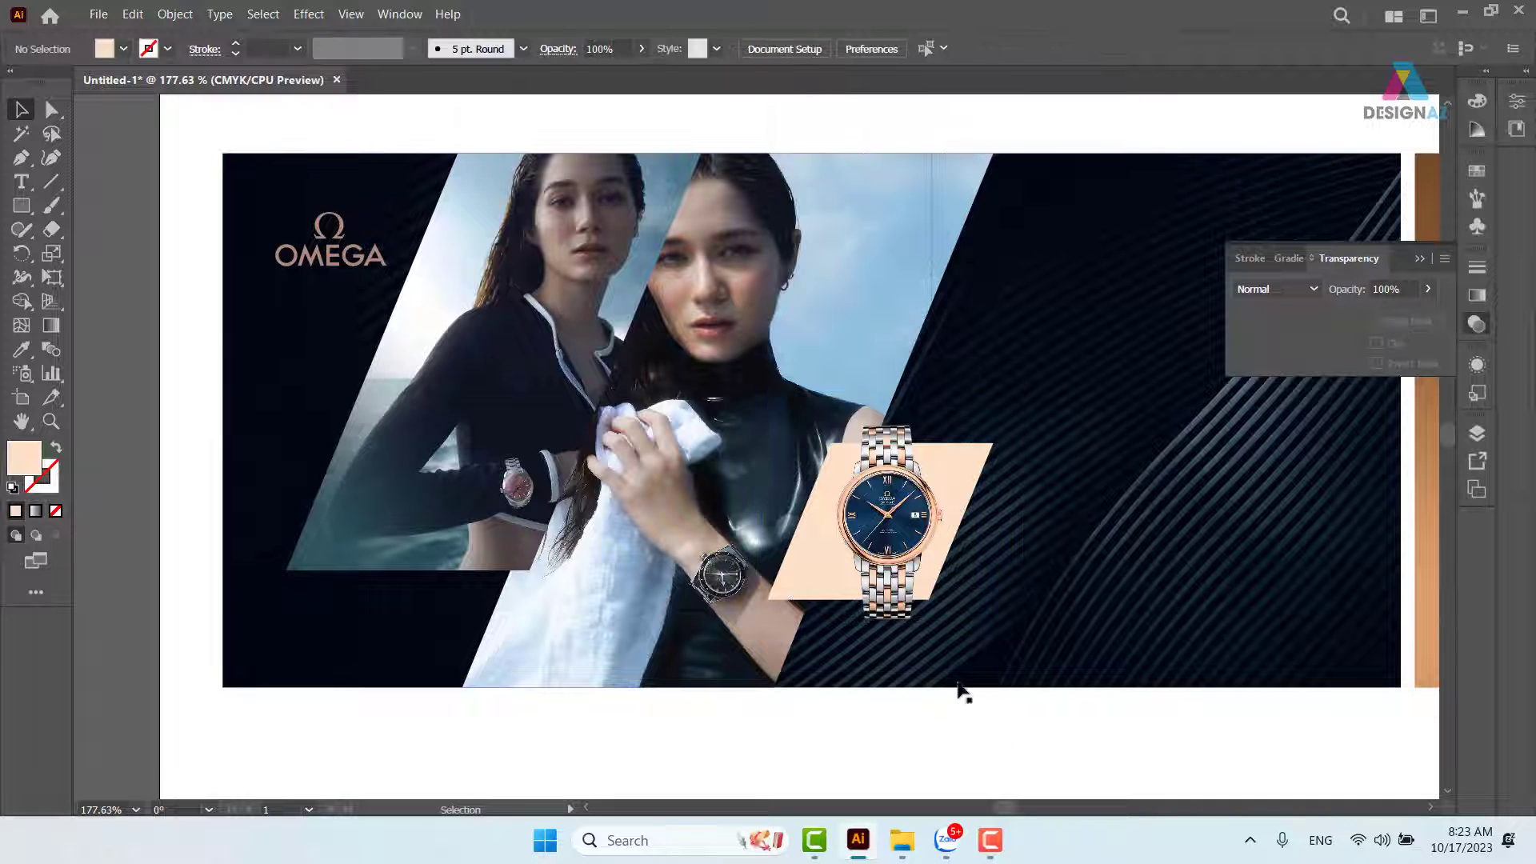
Lock the placed watch image so that the parallelogram beneath it can be selected.
{"action": "left_click", "coordinate": [908, 544]}
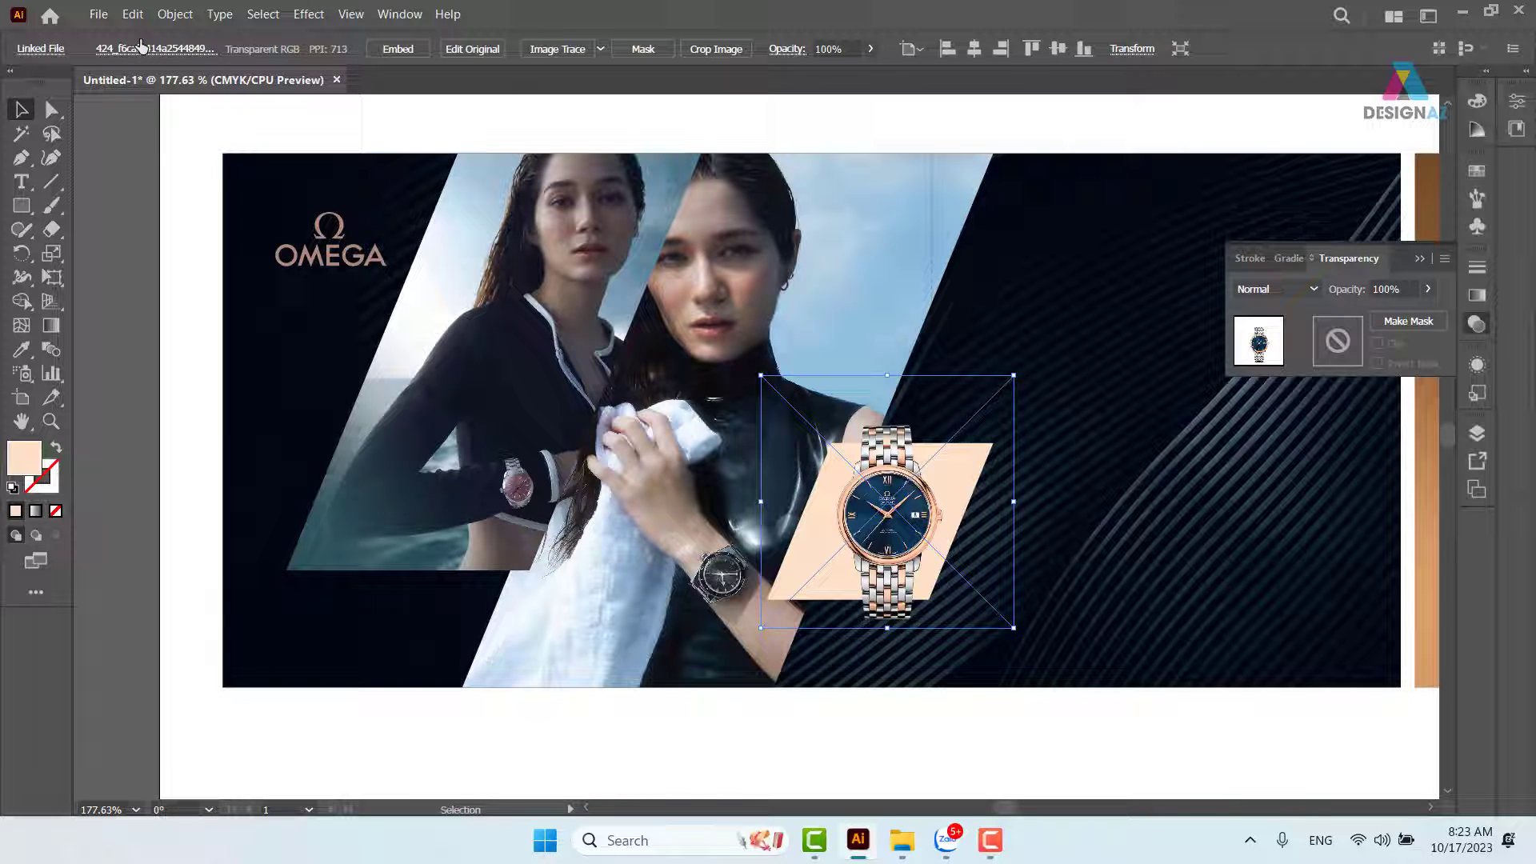
{"action": "left_click", "coordinate": [175, 15]}
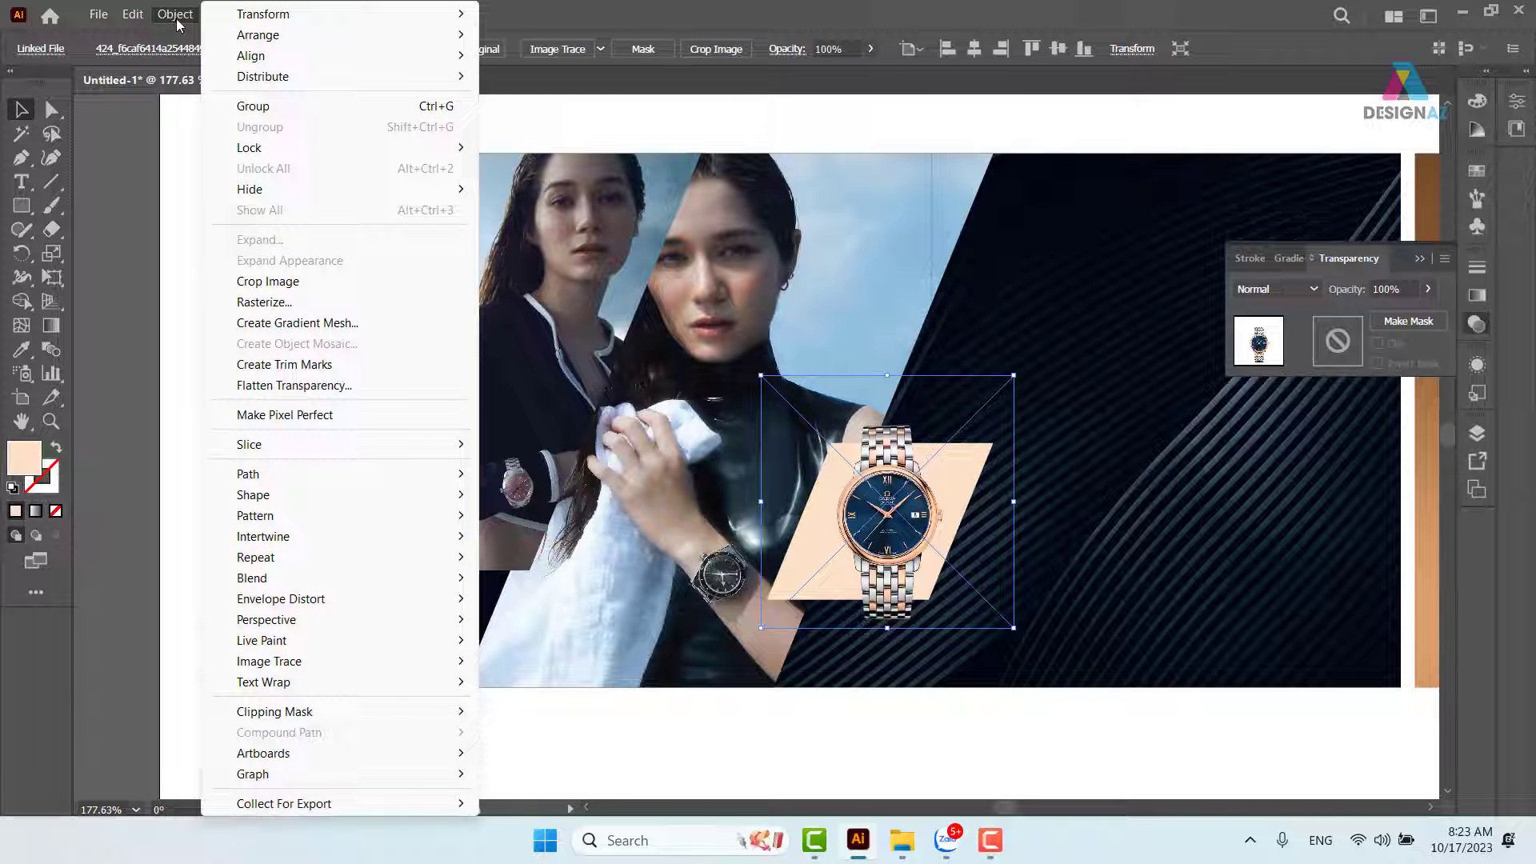
{"action": "mouse_move", "coordinate": [282, 147]}
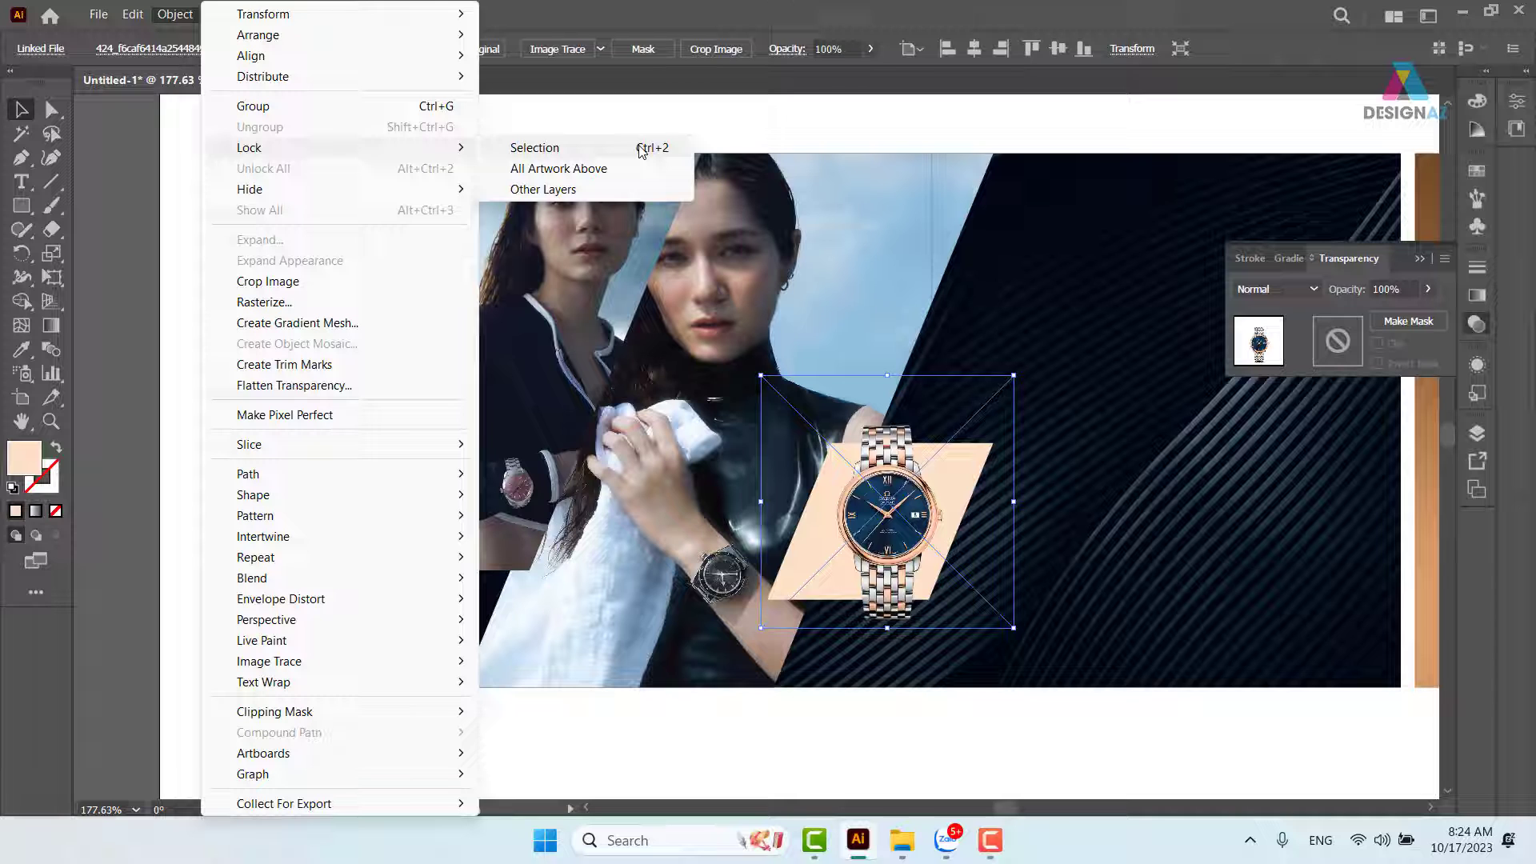
{"action": "left_click", "coordinate": [642, 152]}
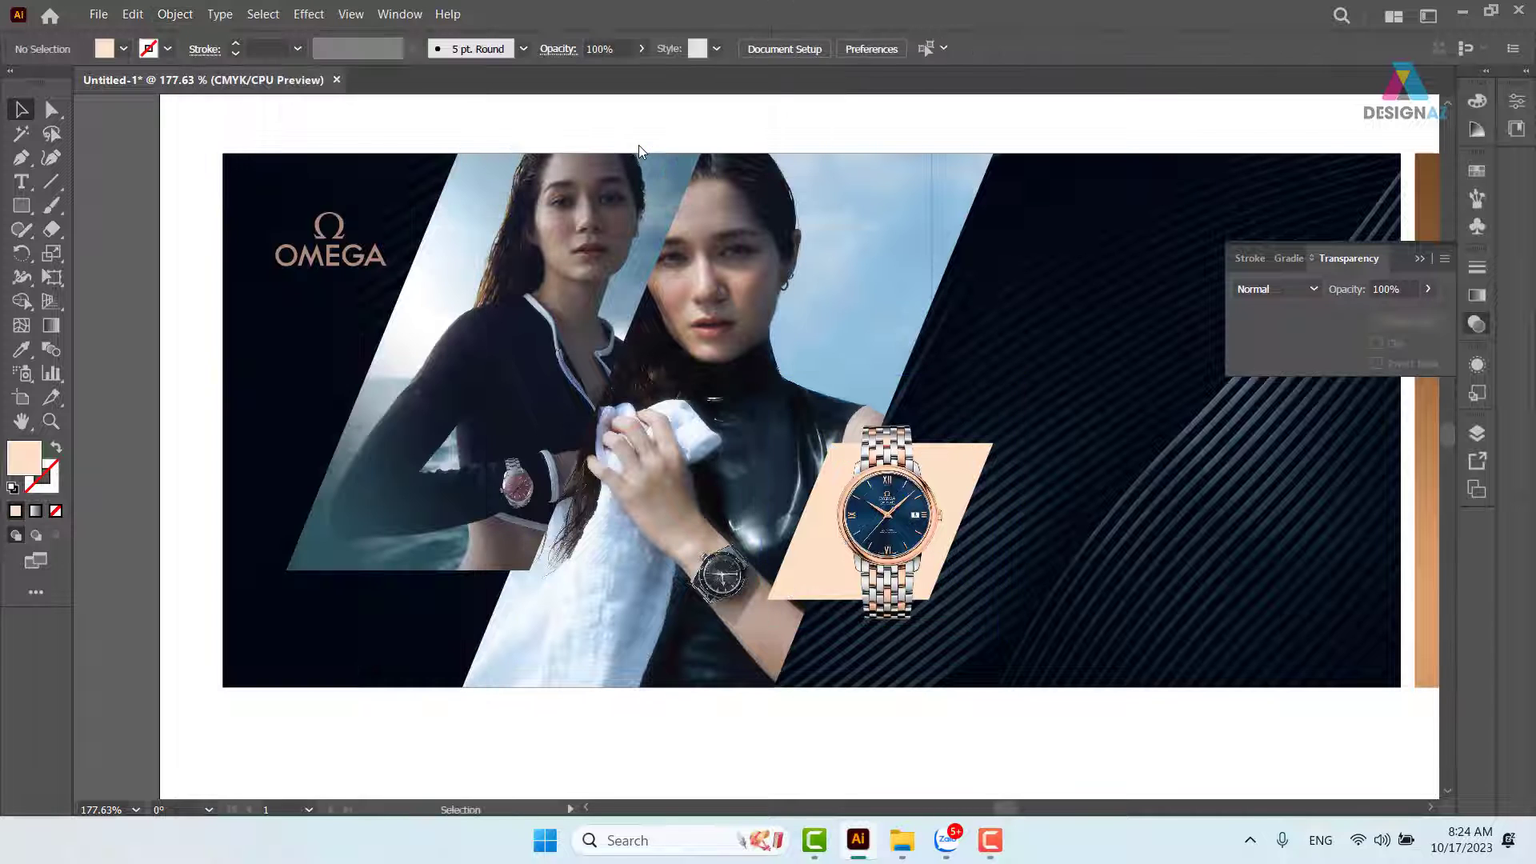
Recolour the peach parallelogram behind the watch with the dark blue sampled from the watch dial.
{"action": "left_click", "coordinate": [870, 534]}
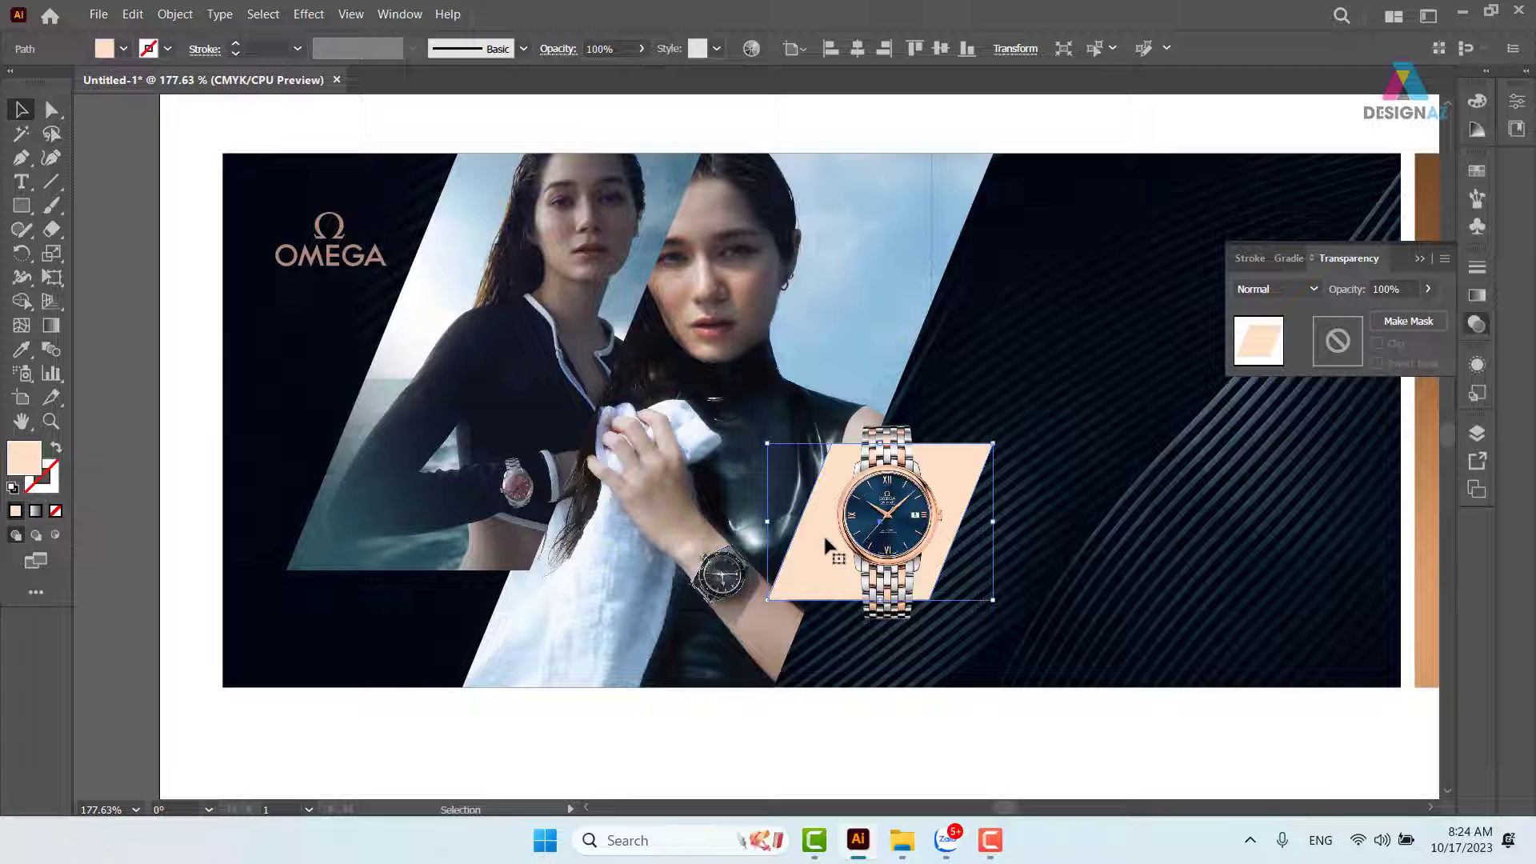
{"action": "key", "text": "i"}
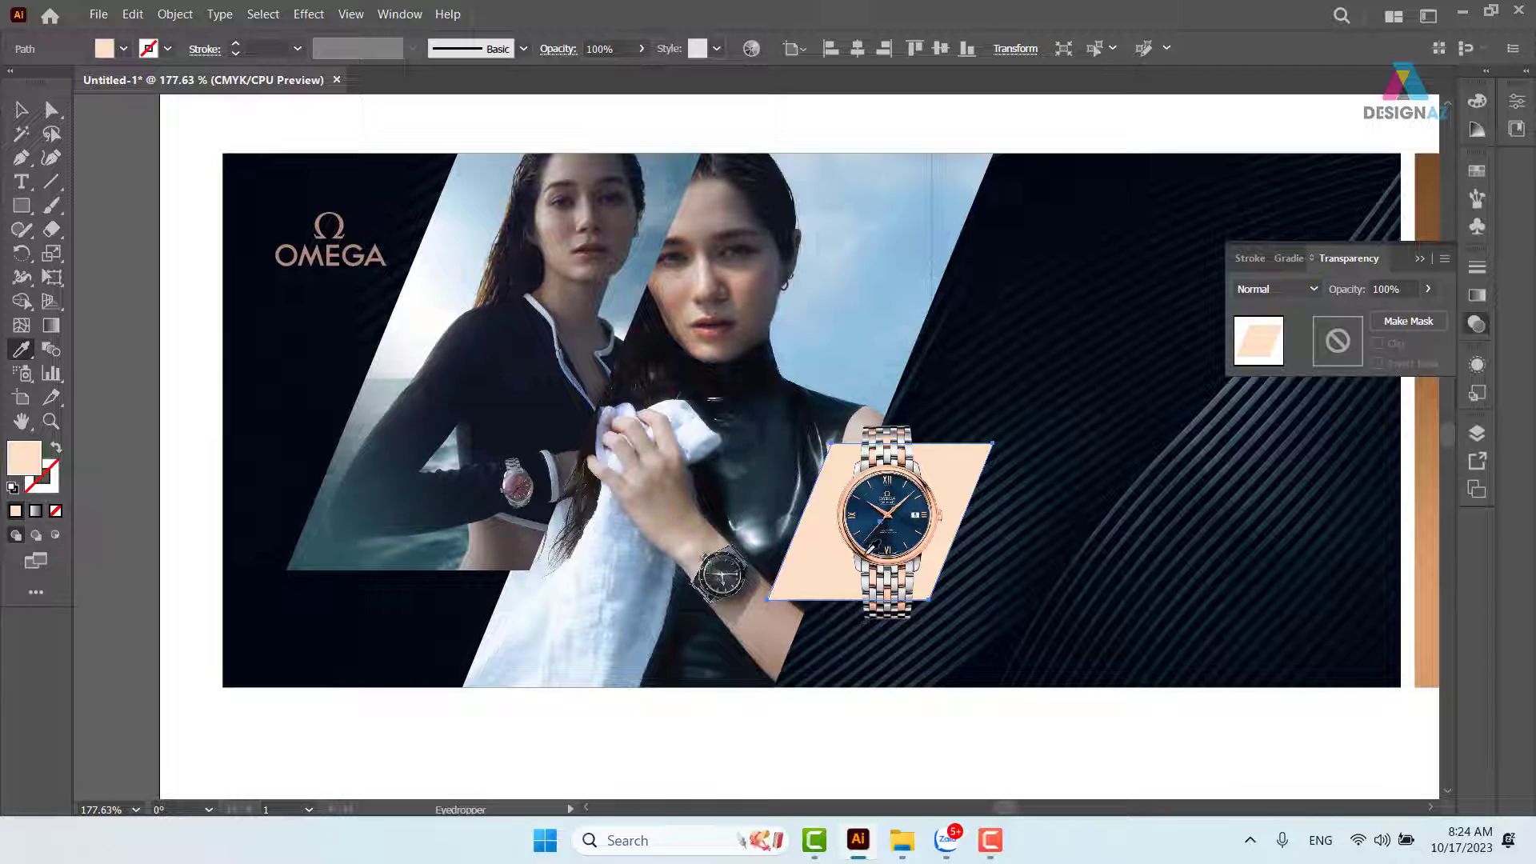
{"action": "left_click", "coordinate": [867, 553]}
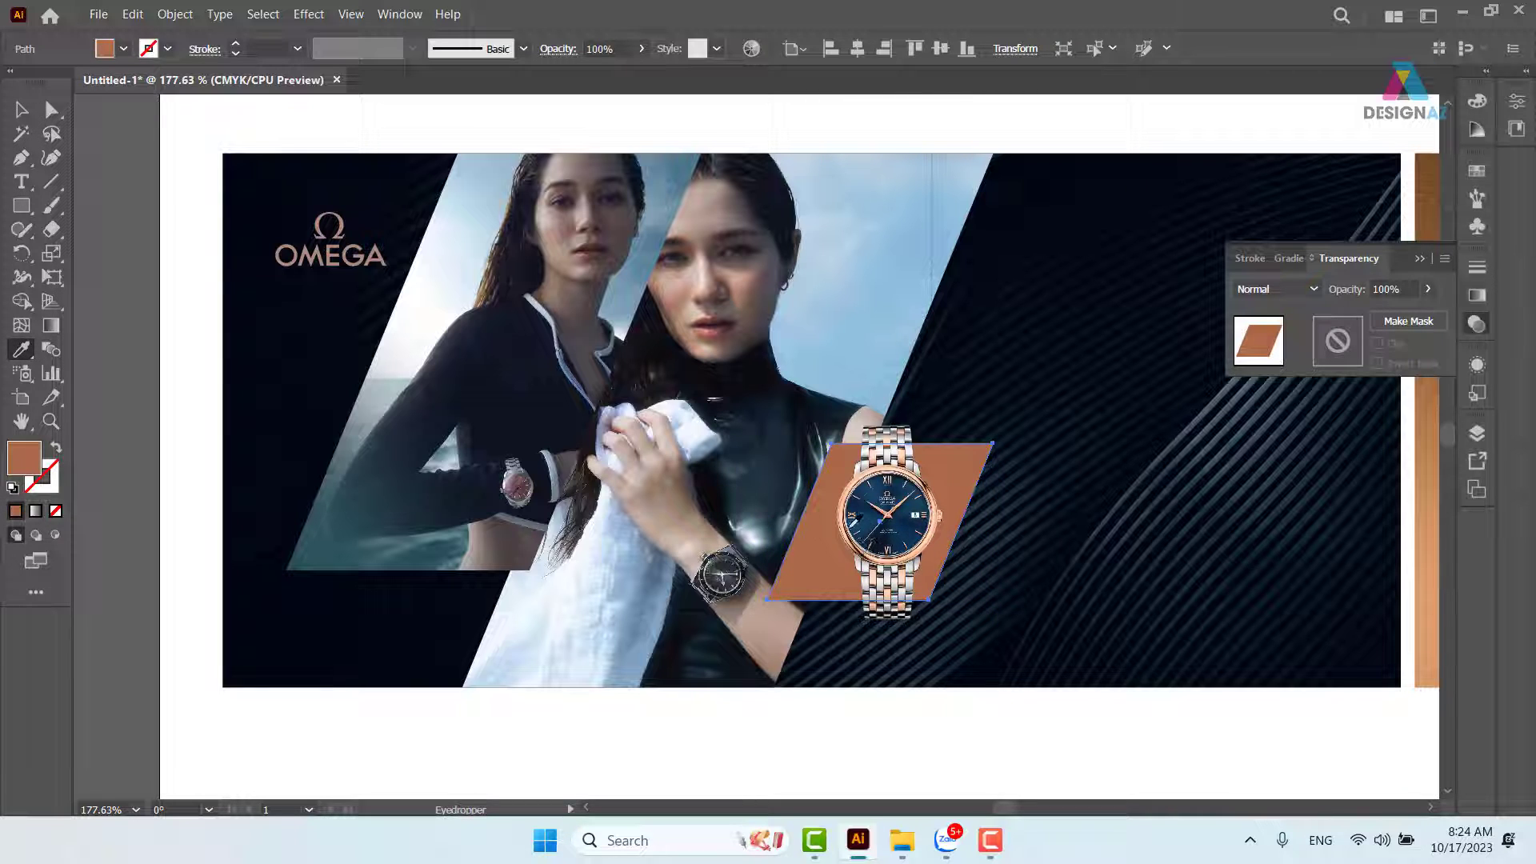
{"action": "left_click", "coordinate": [869, 524], "text": "shift"}
{"action": "left_click", "coordinate": [870, 525]}
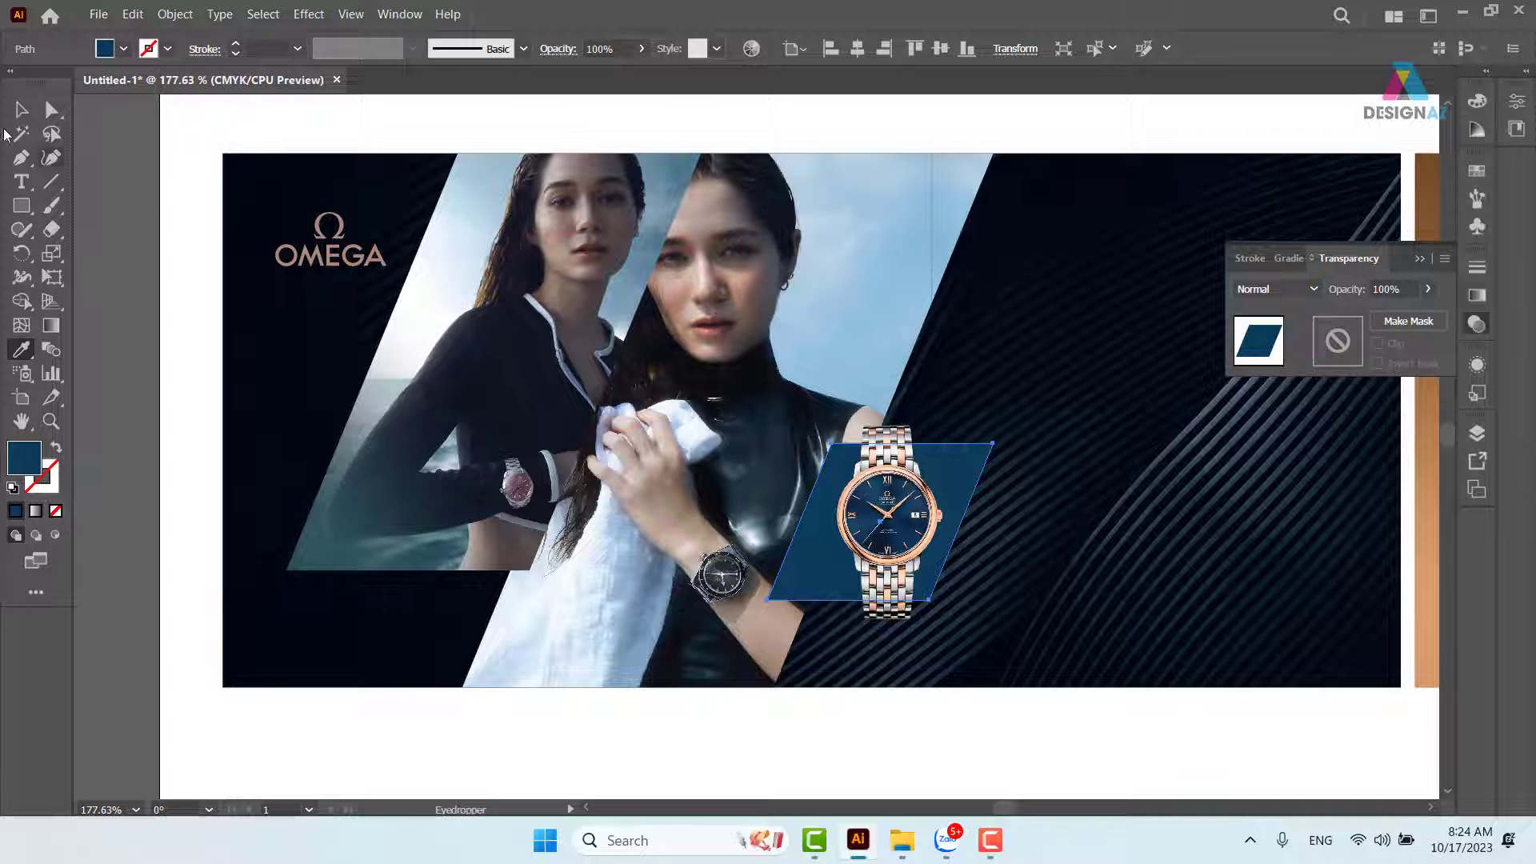
{"action": "key", "text": "v"}
{"action": "left_click", "coordinate": [1049, 131]}
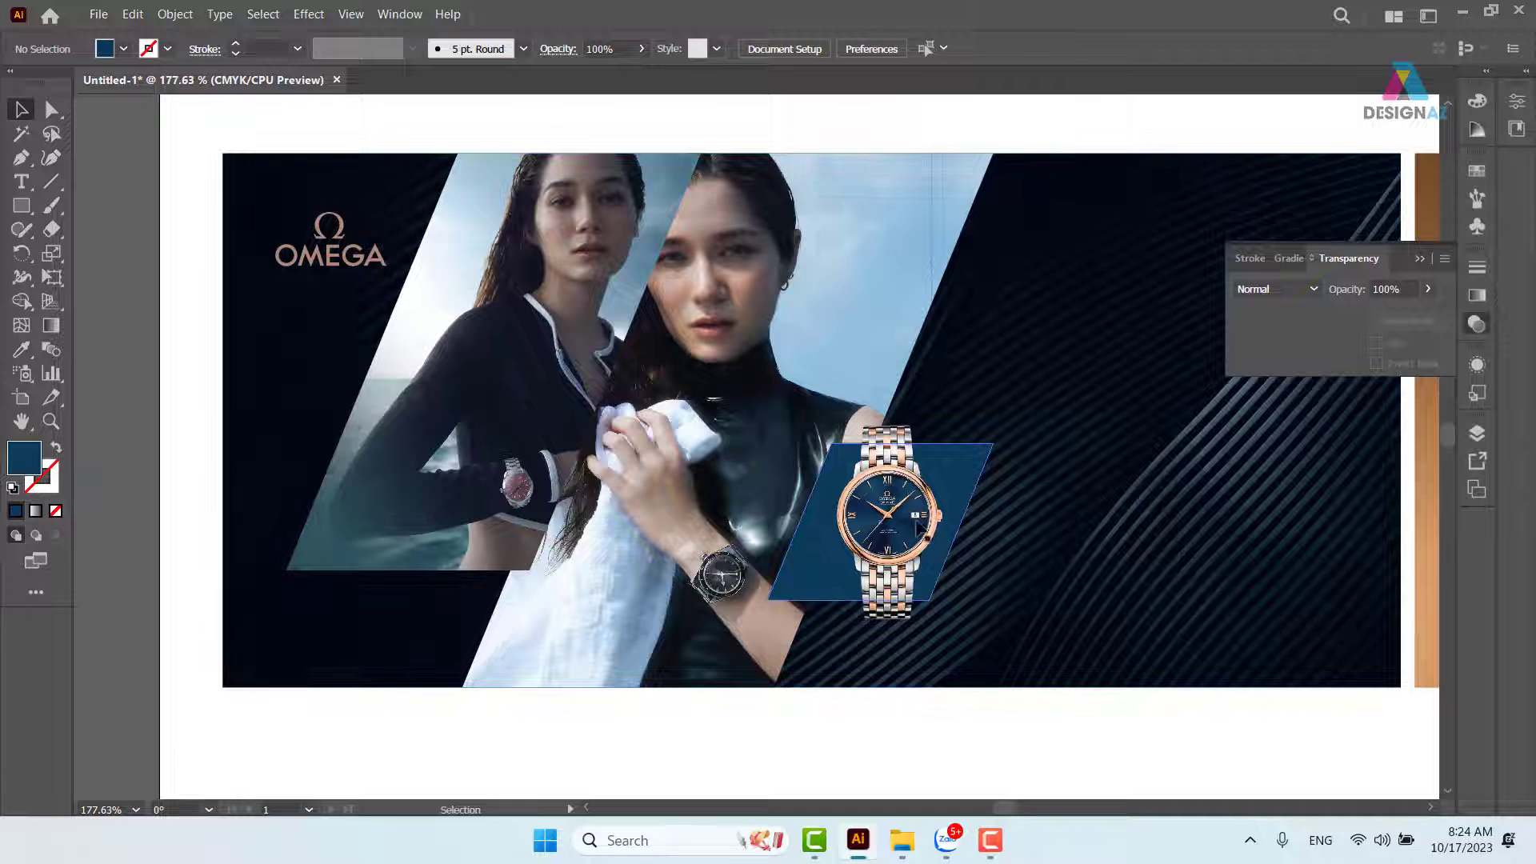
Move the OMEGA logo slightly to the left, nearer the banner's edge.
{"action": "left_click", "coordinate": [916, 522]}
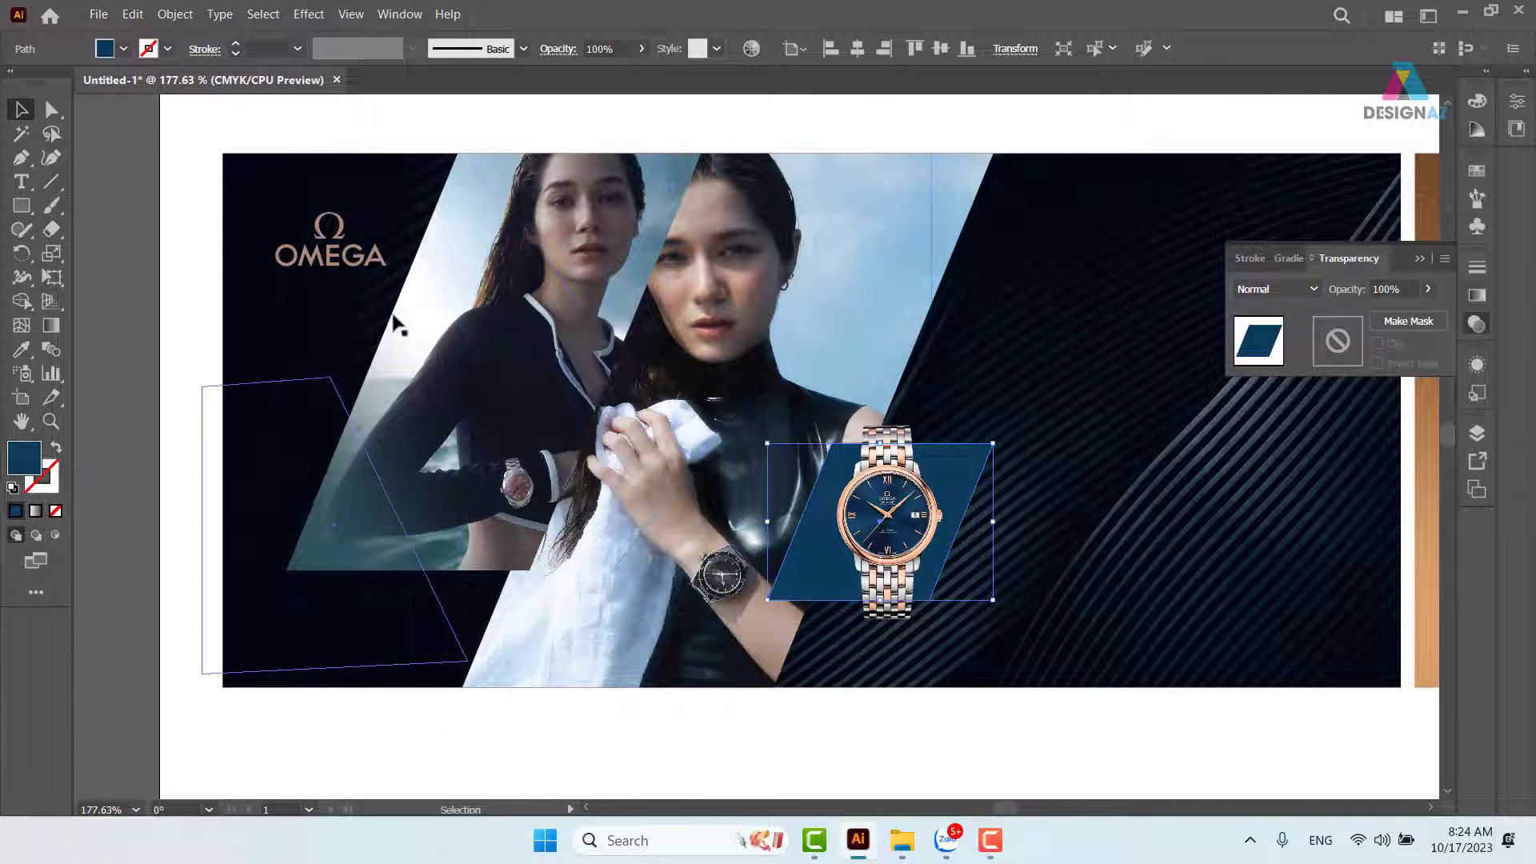
{"action": "left_click_drag", "start_coordinate": [324, 267], "coordinate": [307, 267]}
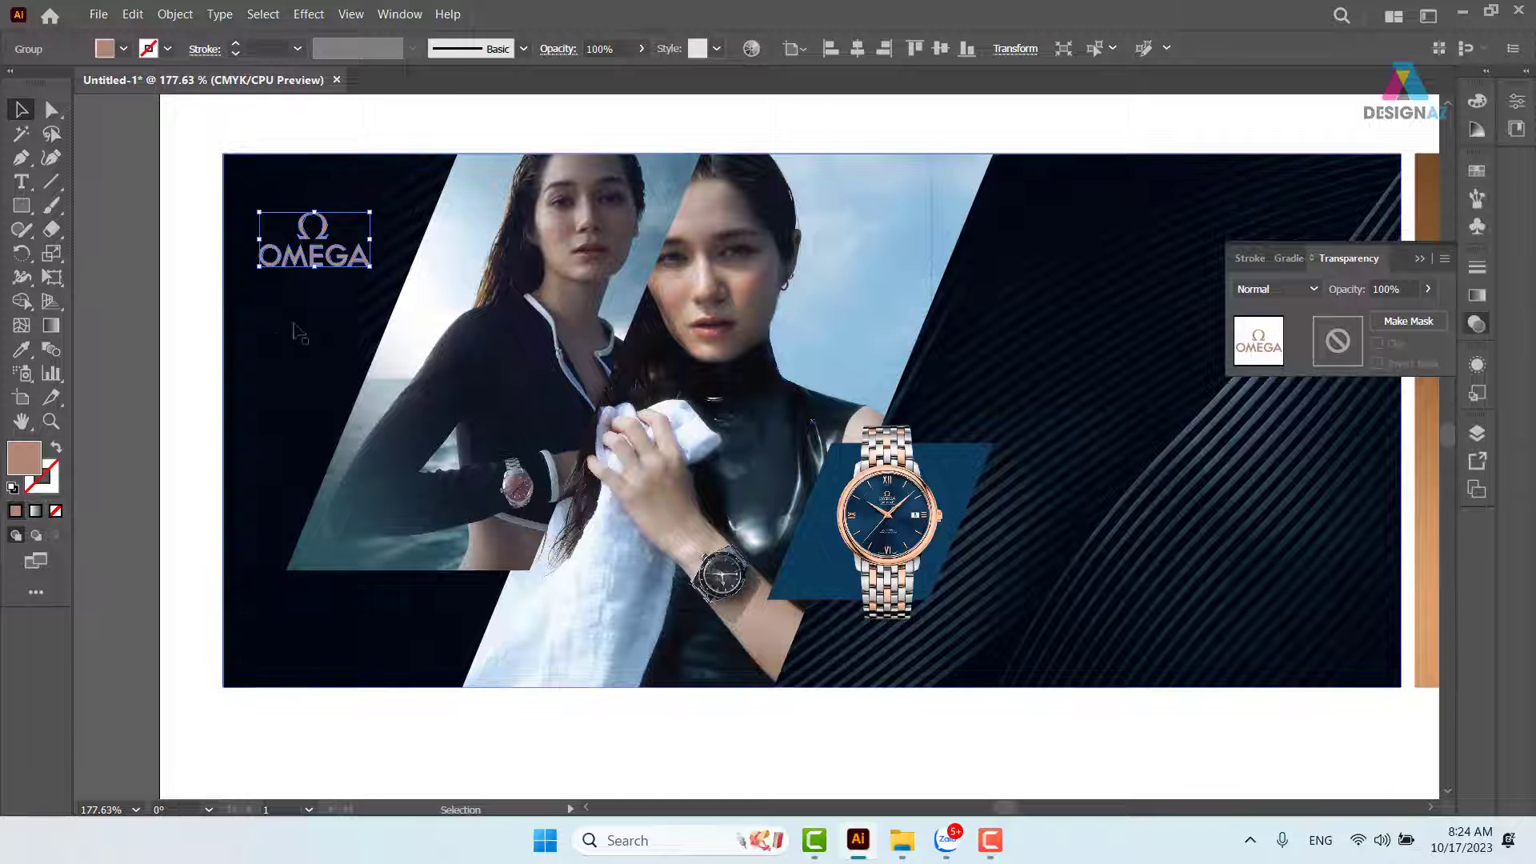
{"action": "left_click", "coordinate": [552, 336]}
{"action": "left_click", "coordinate": [807, 317], "text": "shift"}
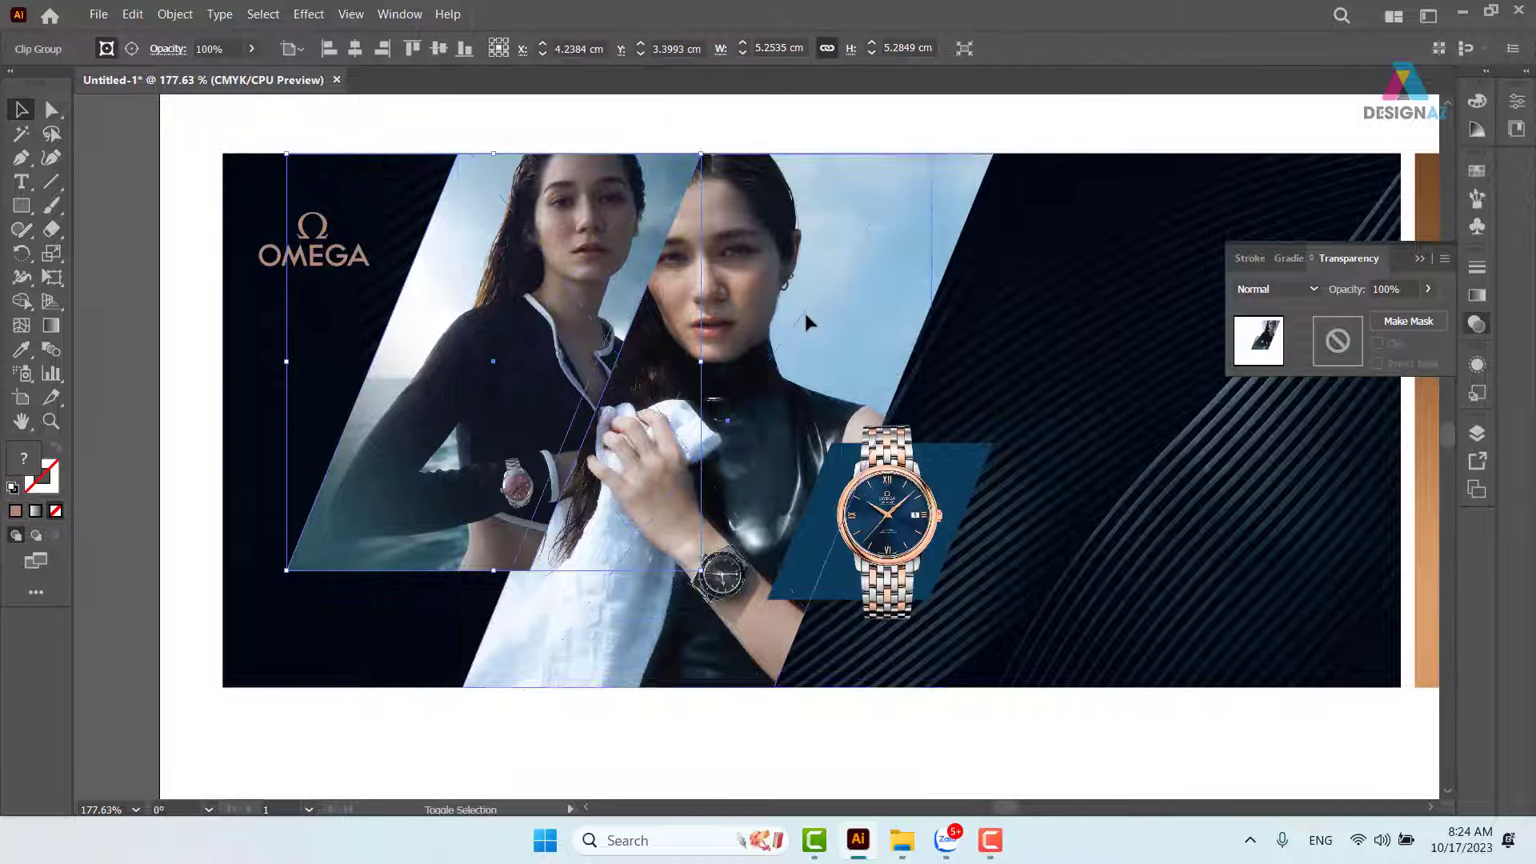
{"action": "left_click", "coordinate": [959, 464], "text": "shift"}
{"action": "left_click", "coordinate": [893, 434], "text": "shift"}
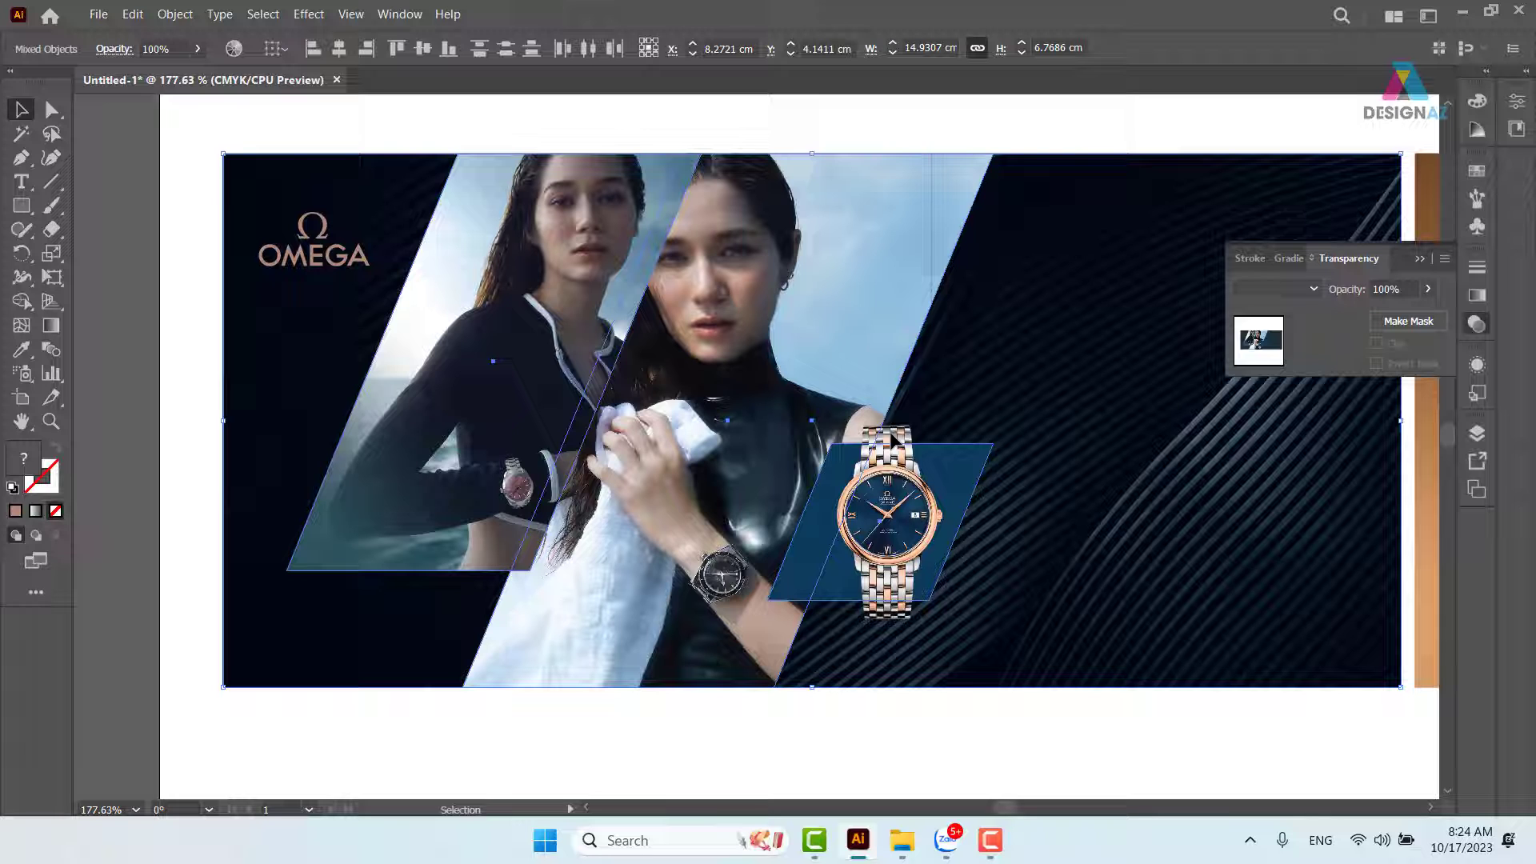
{"action": "left_click", "coordinate": [982, 132]}
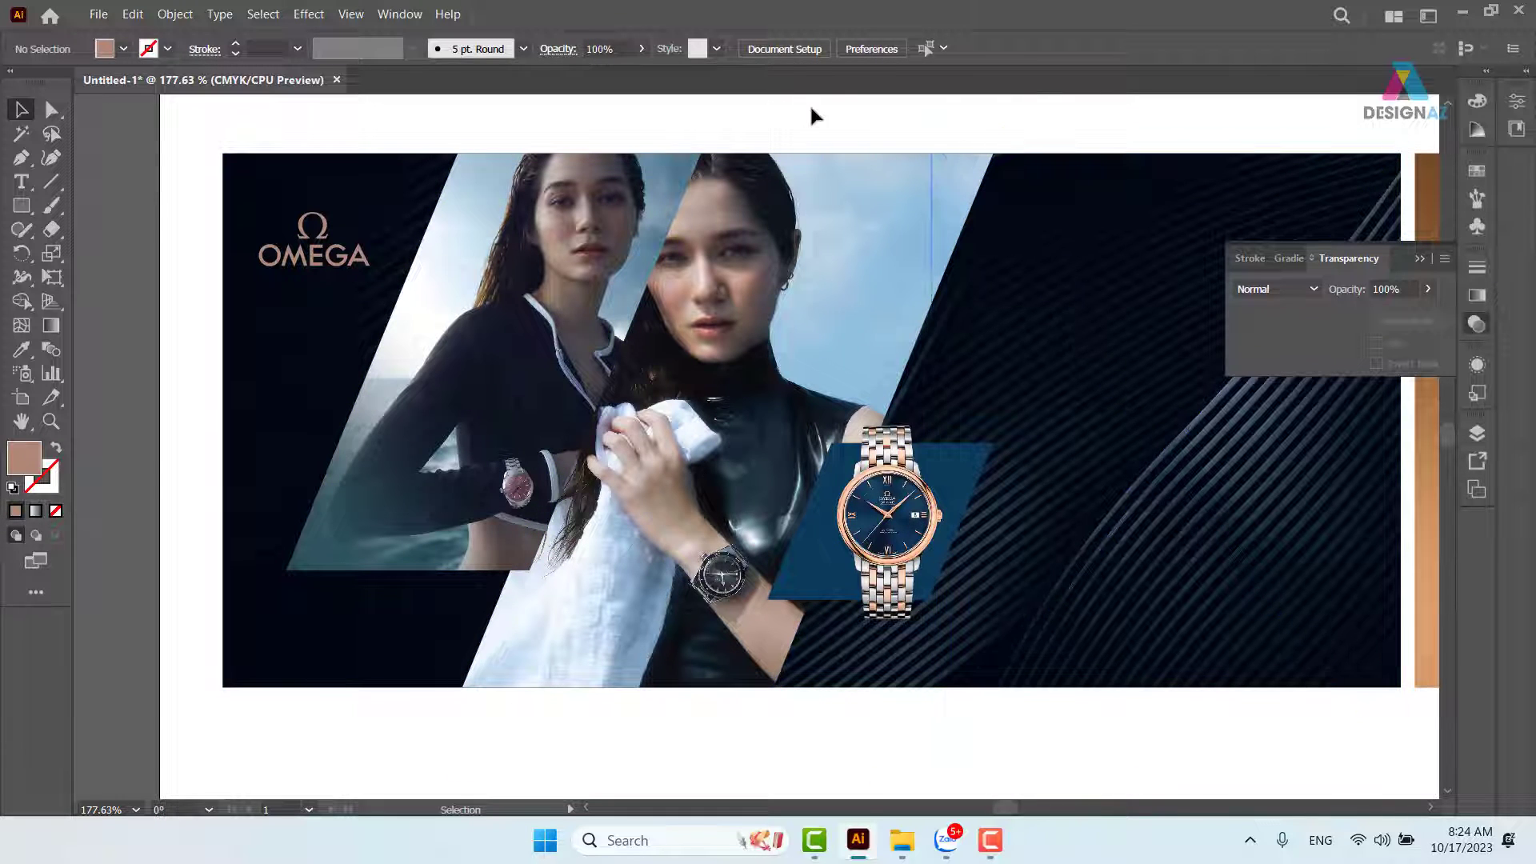
Nudge the blue parallelogram and both clipped model photos slightly left together, keeping the background and logo in place.
{"action": "left_click", "coordinate": [880, 464]}
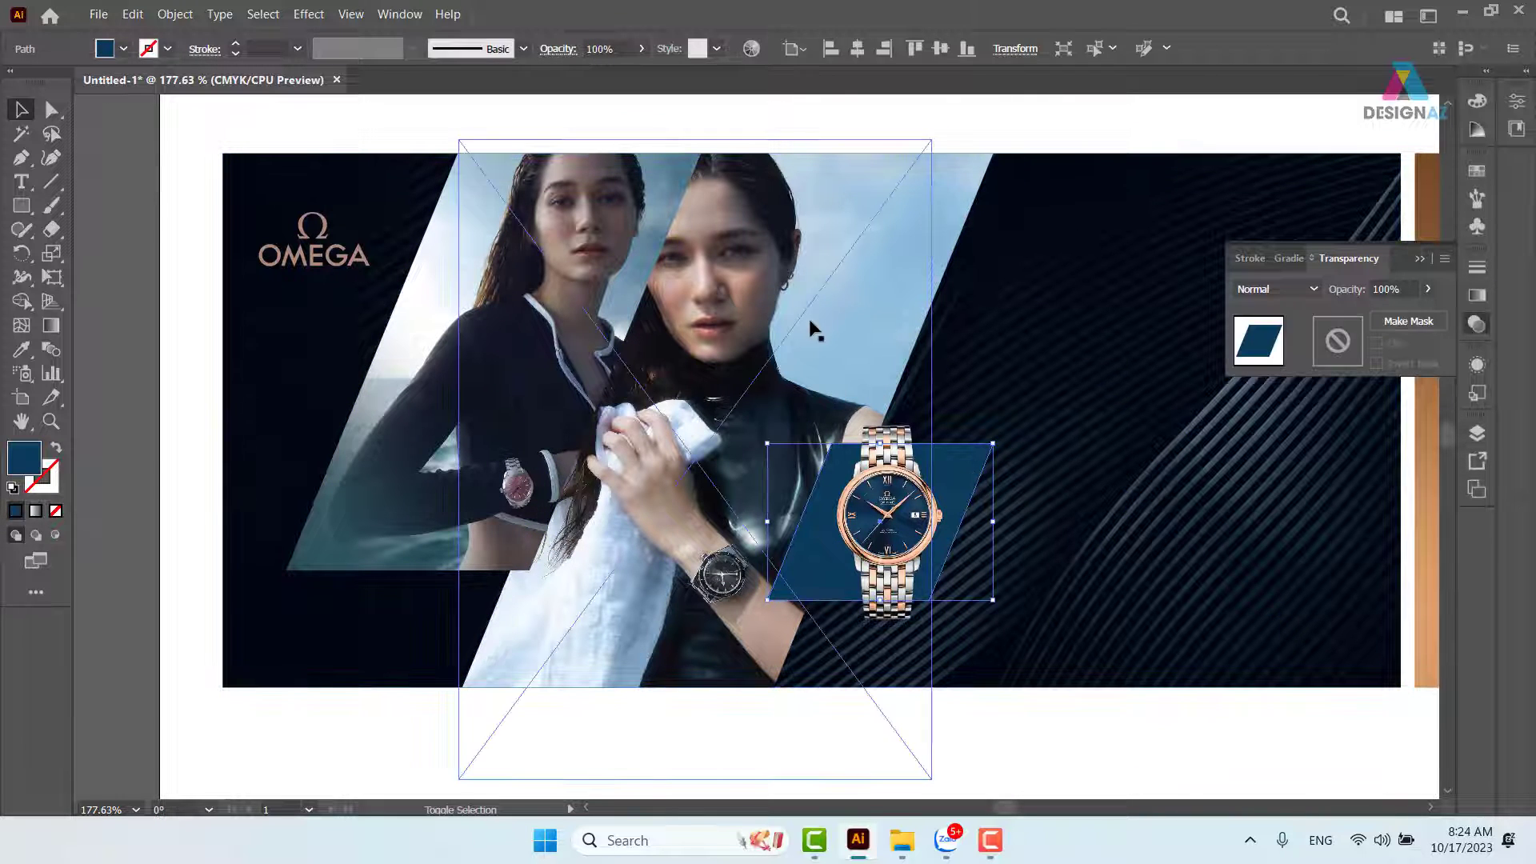
{"action": "left_click", "coordinate": [534, 286], "text": "shift"}
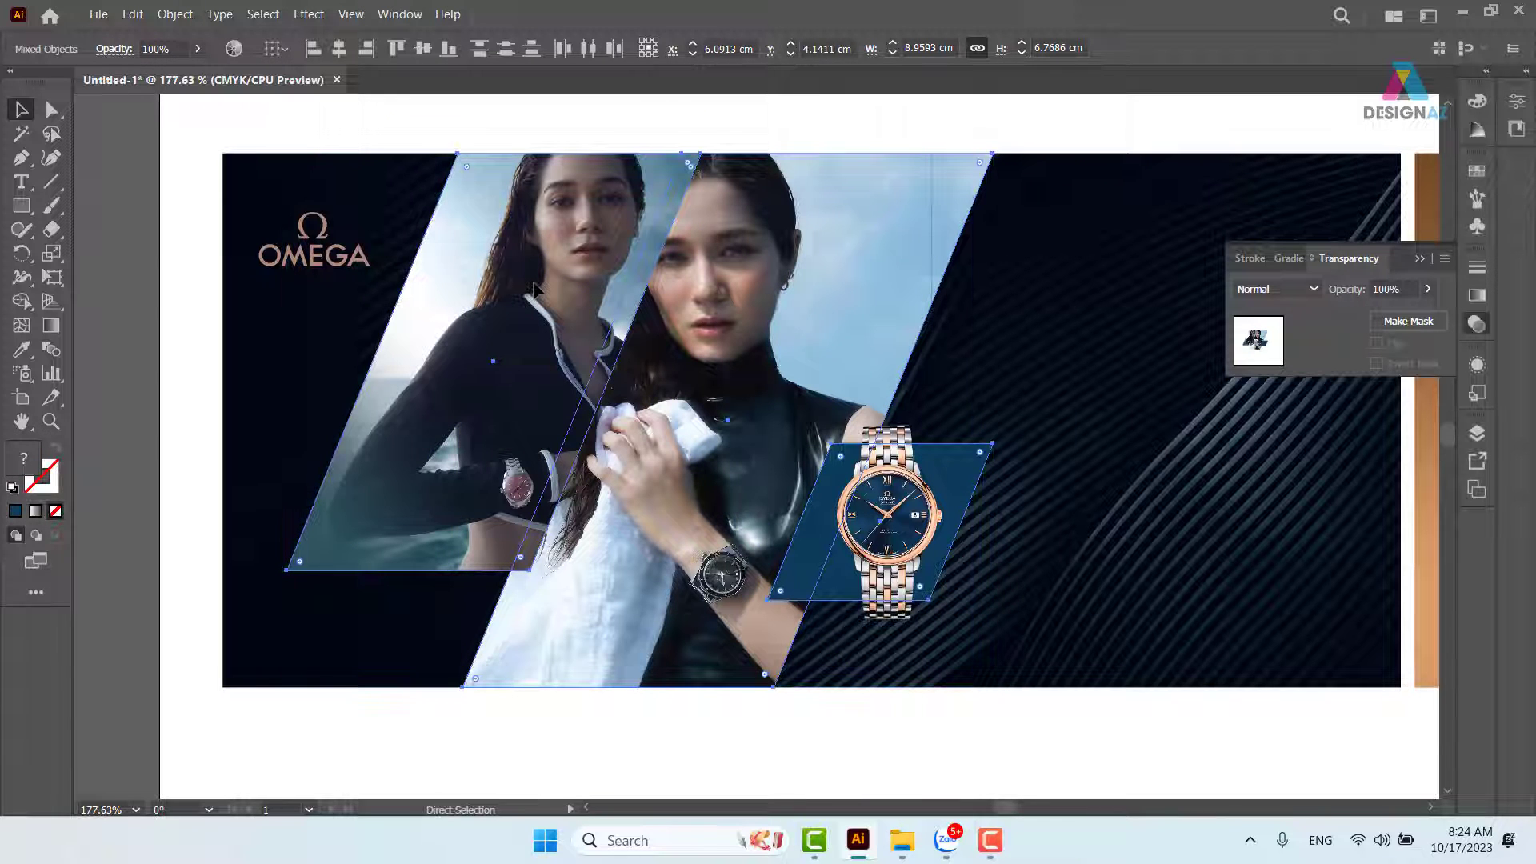
{"action": "key", "text": "Left"}
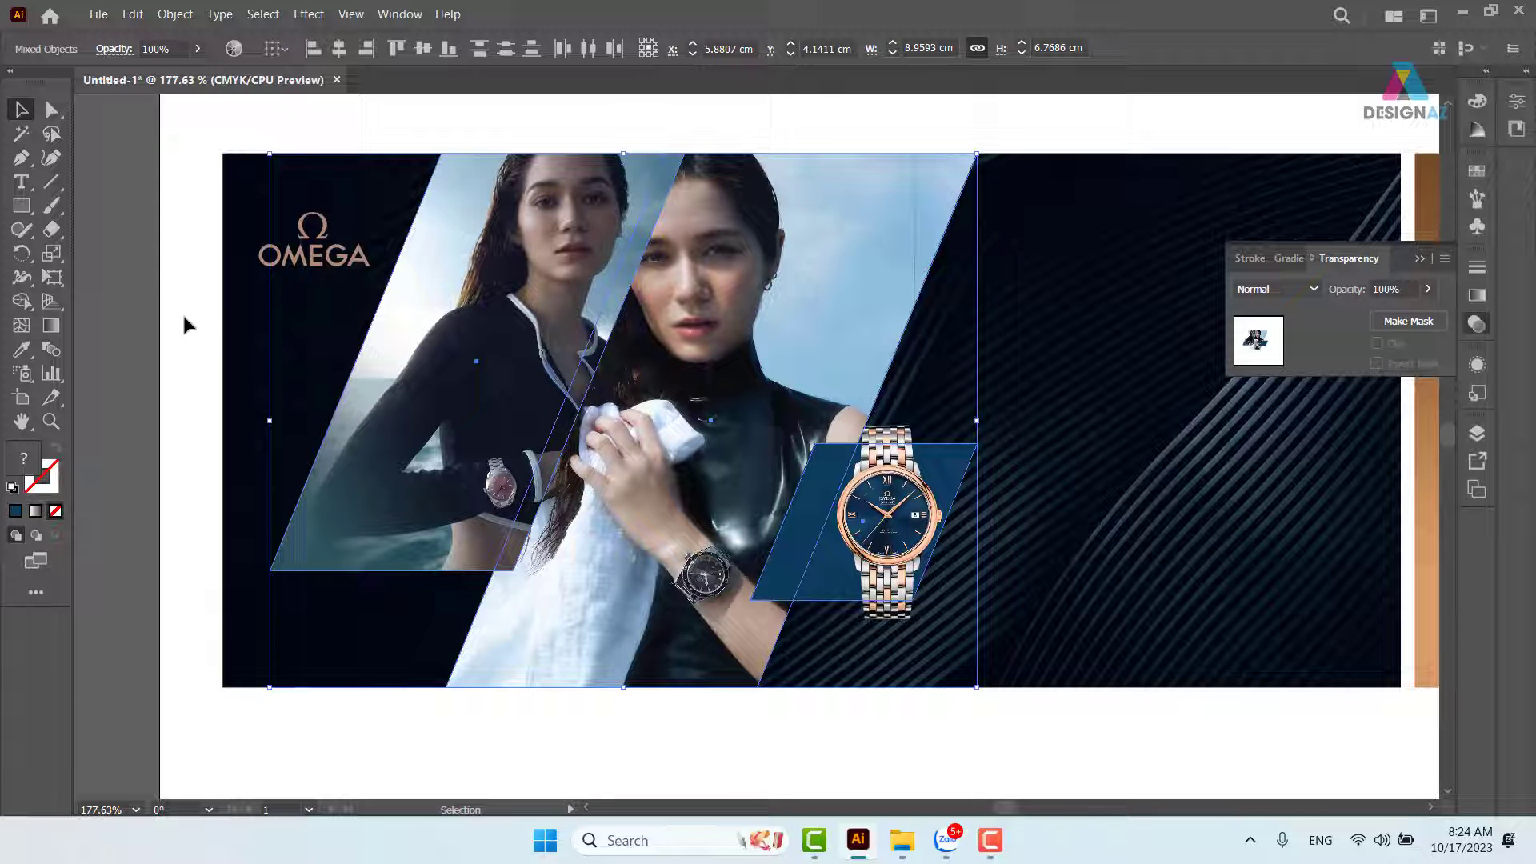
{"action": "left_click", "coordinate": [340, 412]}
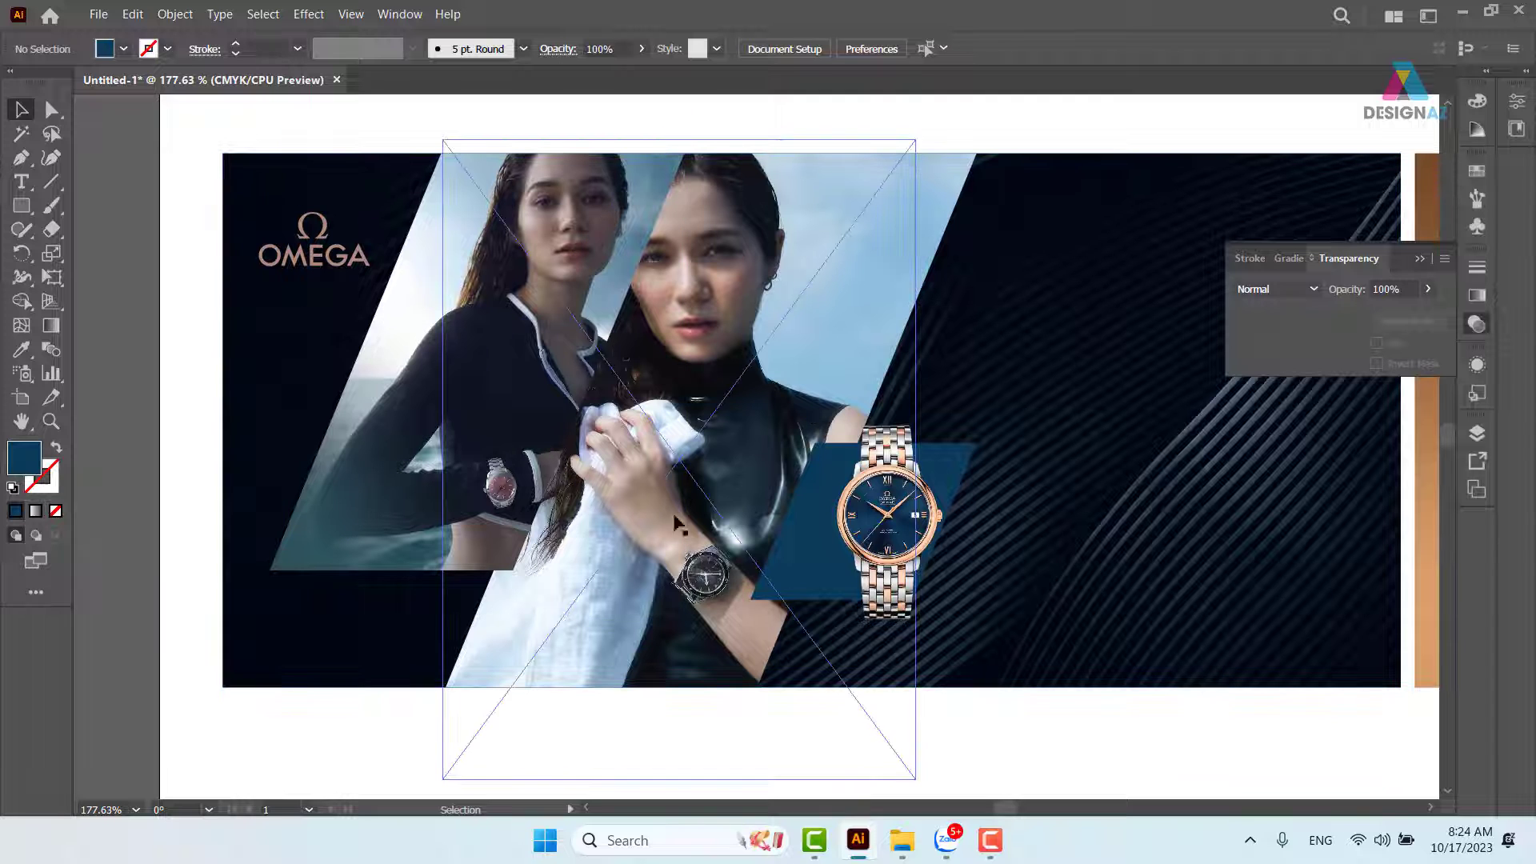
Unlock all objects to make the watch image selectable again.
{"action": "left_click_drag", "start_coordinate": [1065, 573], "coordinate": [1042, 539]}
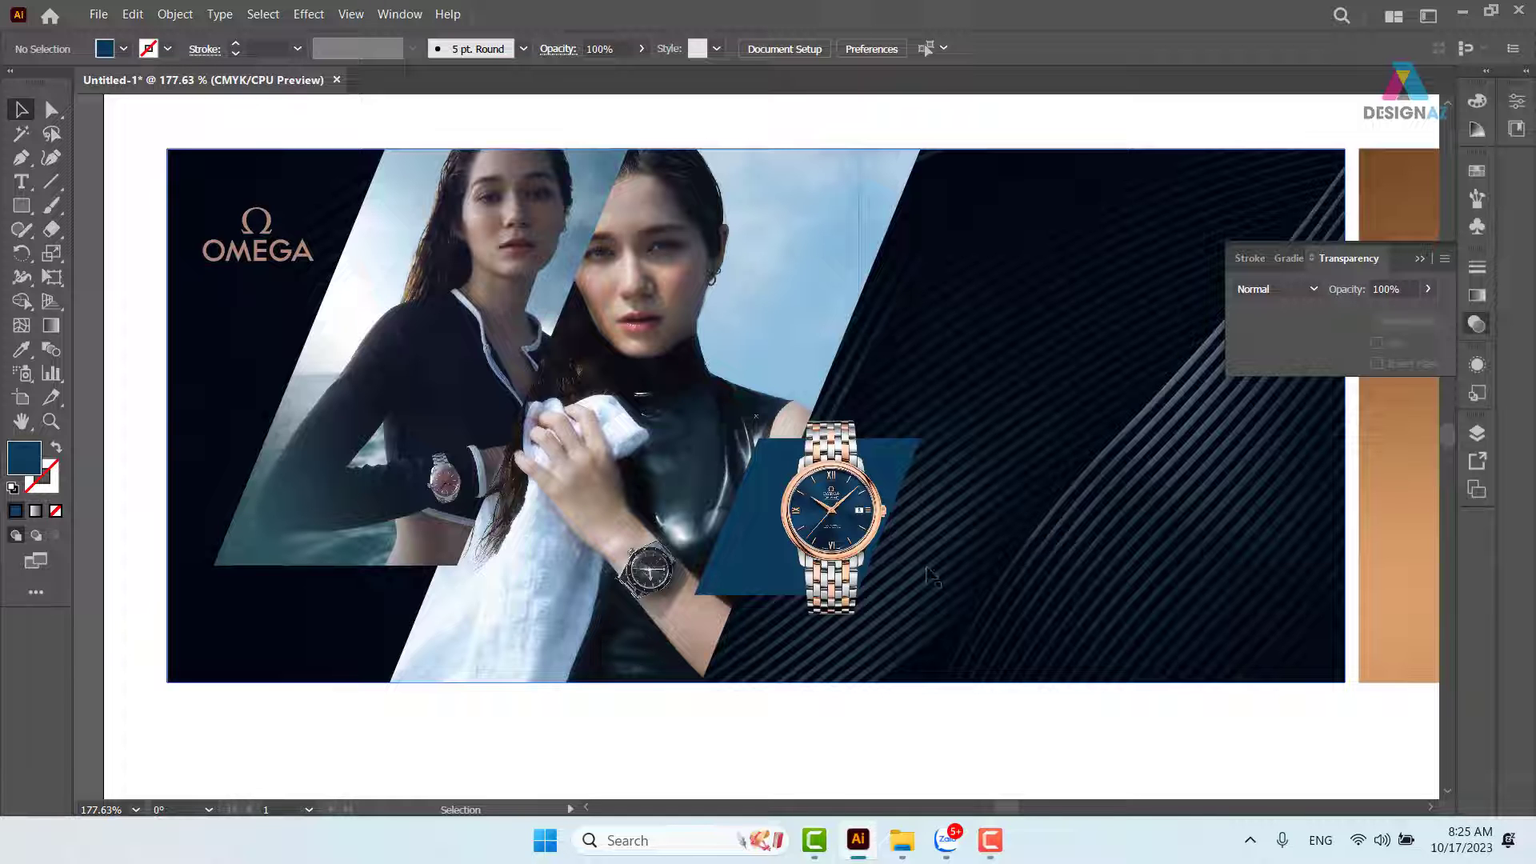
{"action": "left_click", "coordinate": [843, 550]}
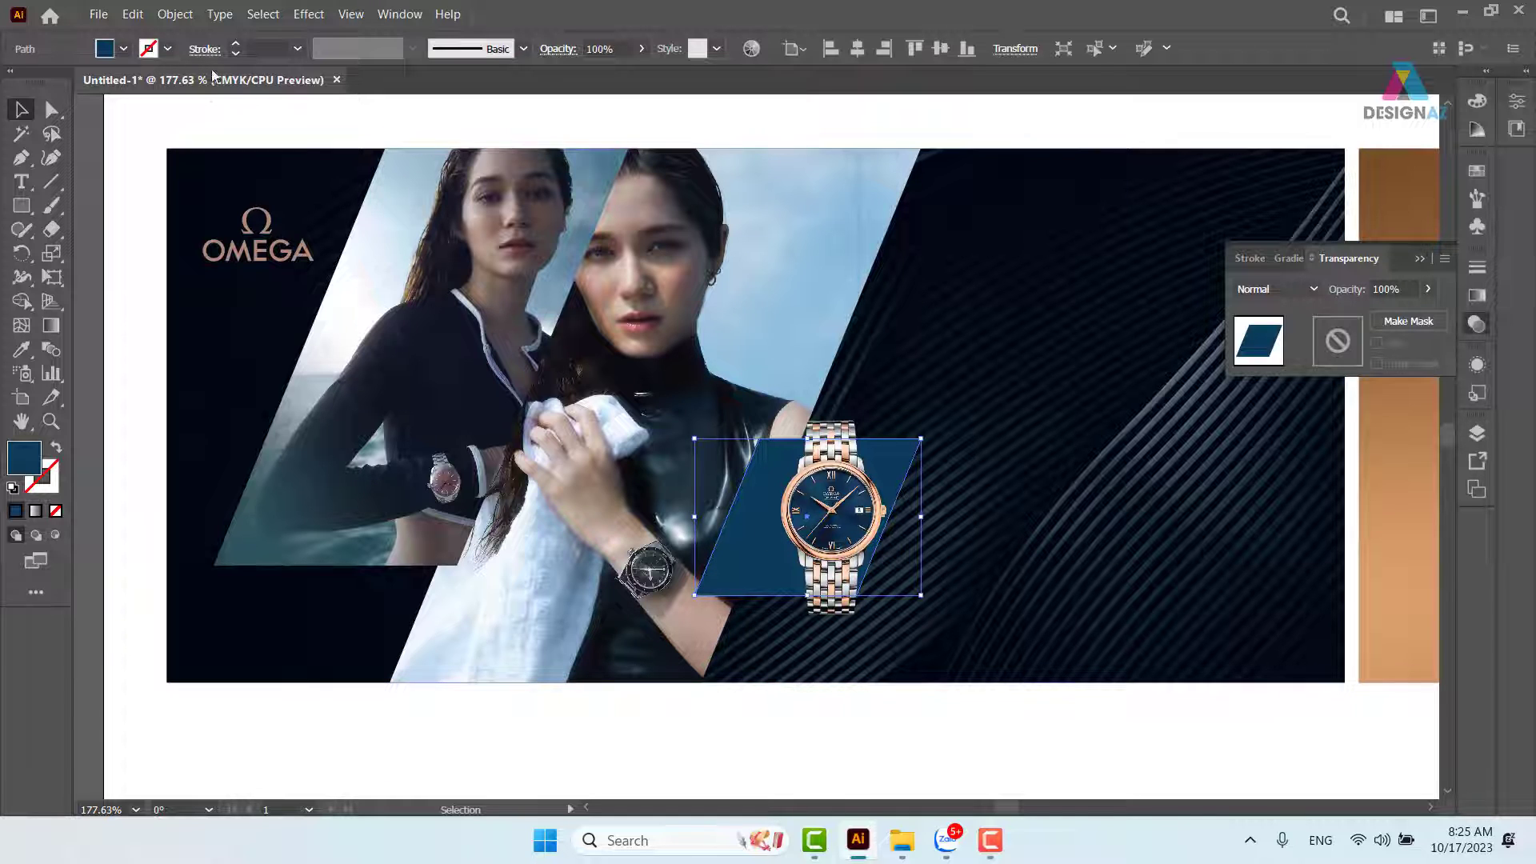
{"action": "left_click", "coordinate": [174, 14]}
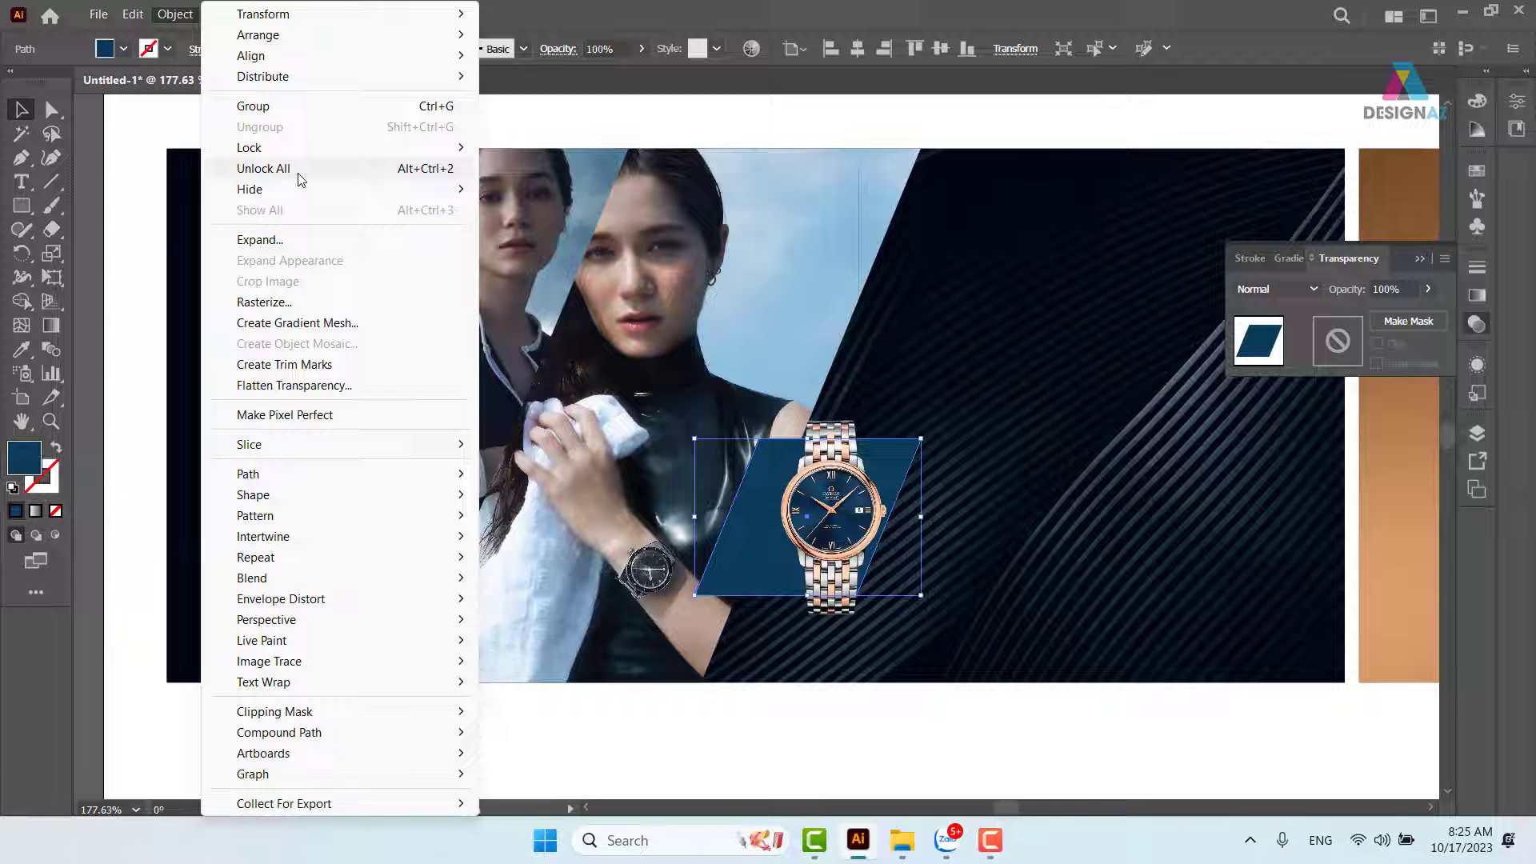
{"action": "left_click", "coordinate": [263, 168]}
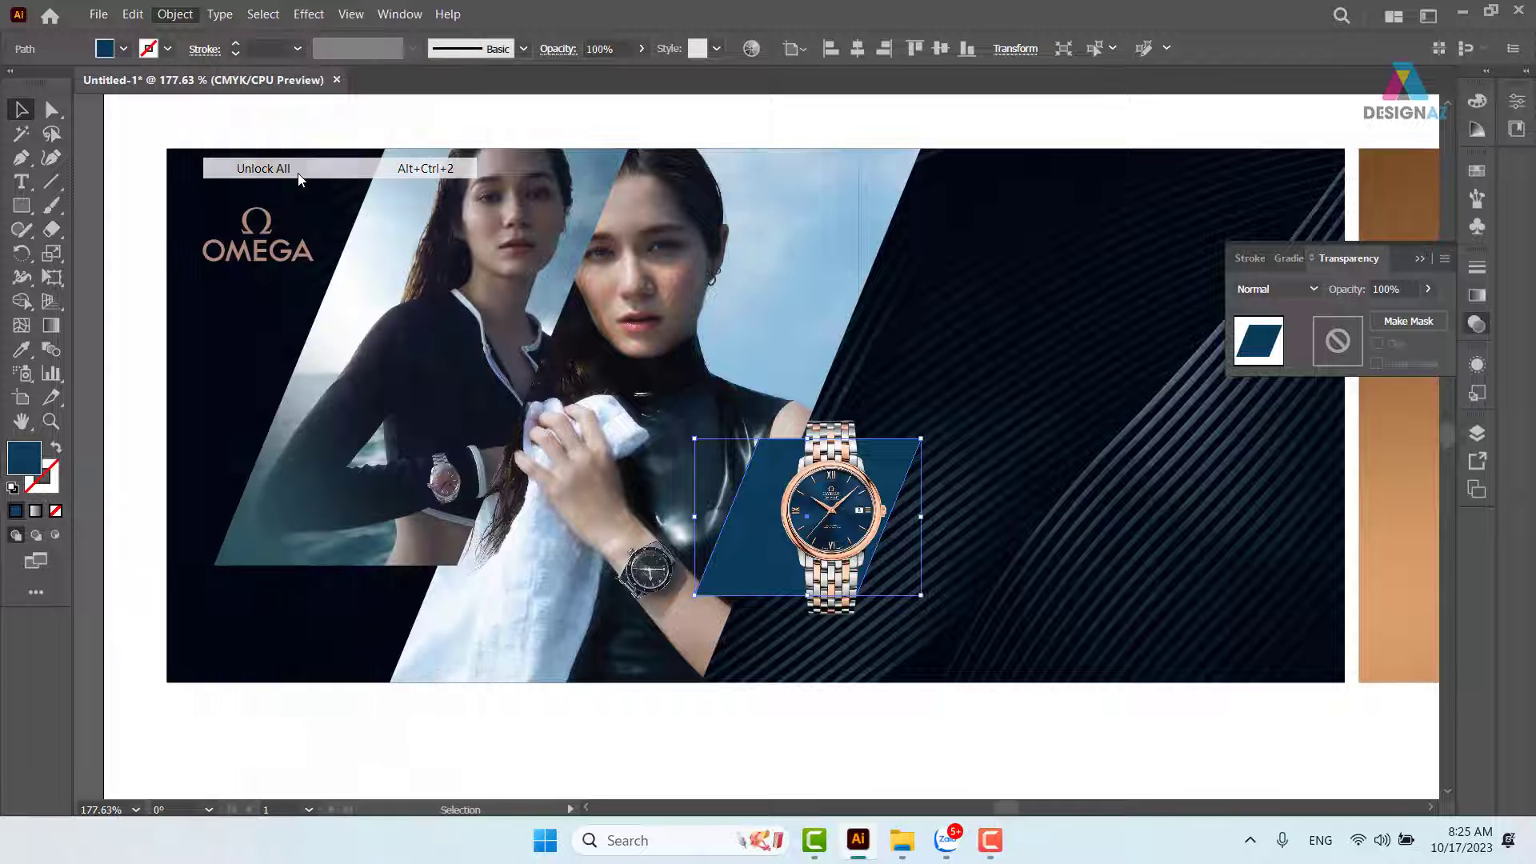
{"action": "left_click", "coordinate": [916, 726]}
Move the watch image left and nudge it to the centre of the blue parallelogram.
{"action": "left_click_drag", "start_coordinate": [840, 545], "coordinate": [816, 548]}
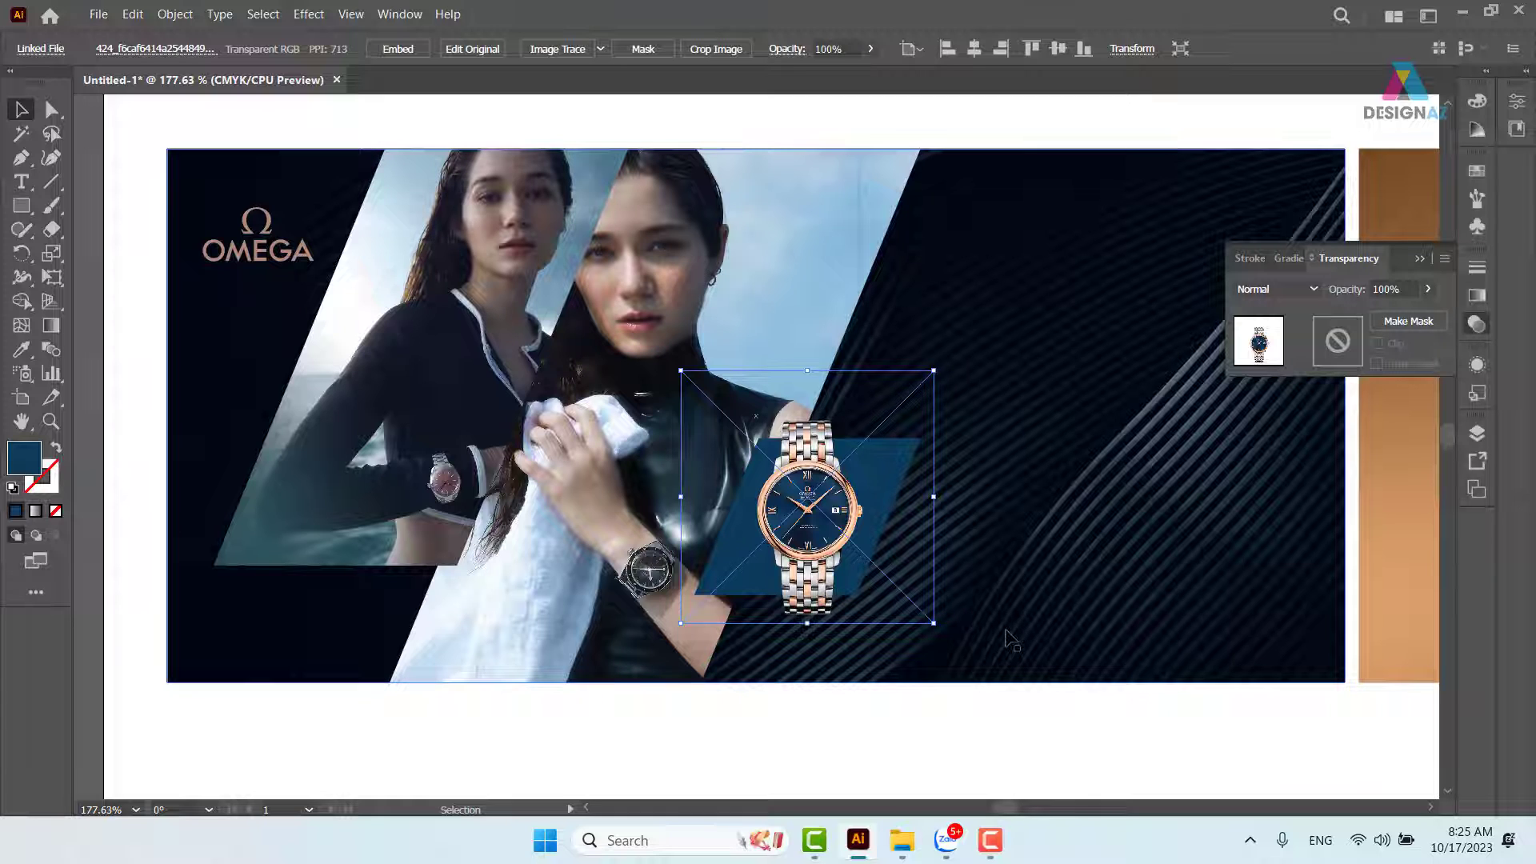
{"action": "key", "text": "Right"}
{"action": "key", "text": "Right"}
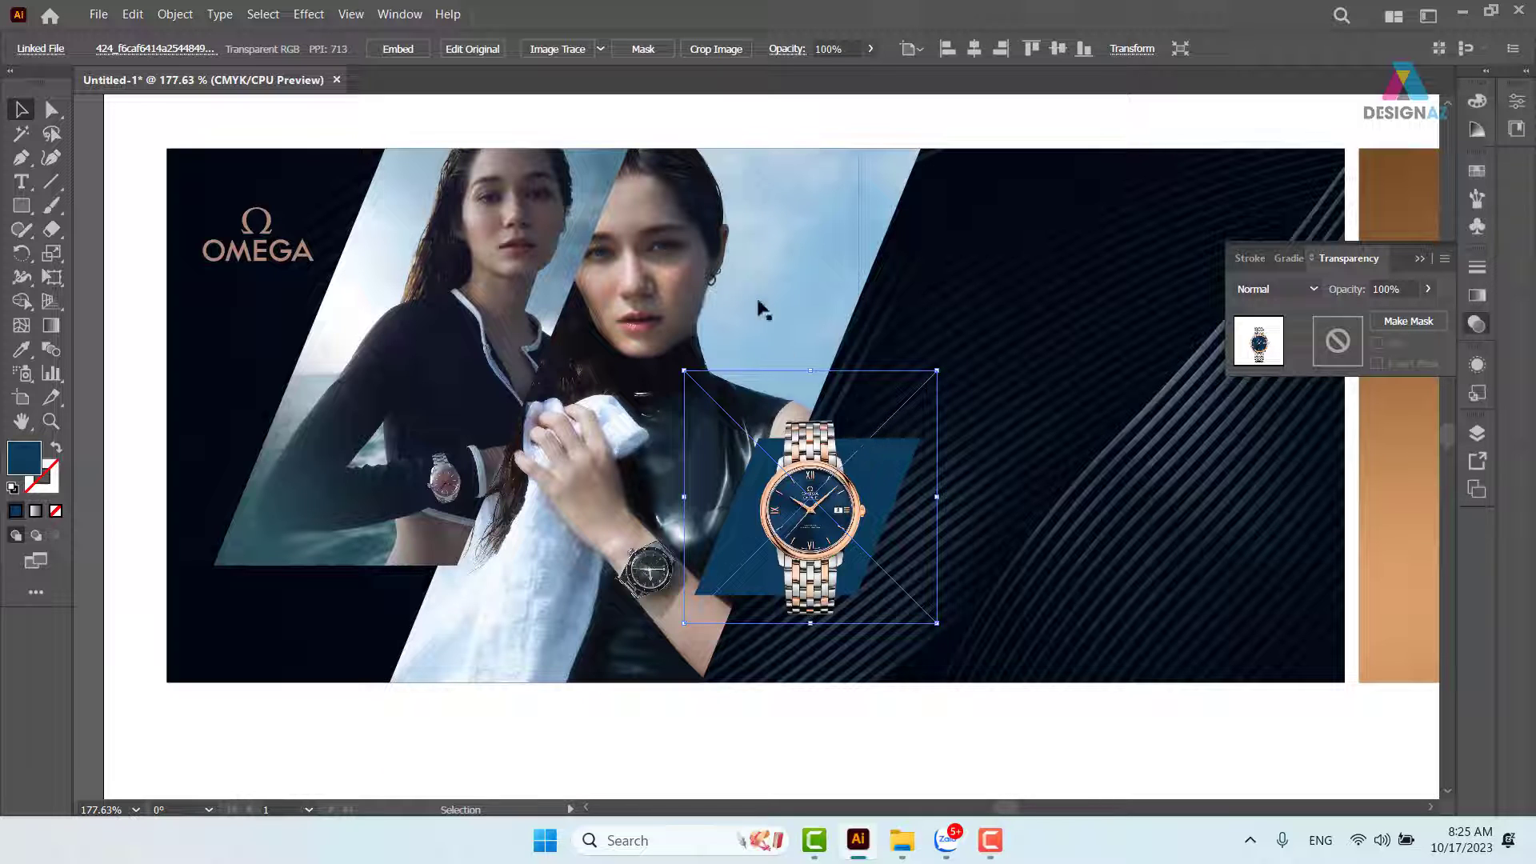
Apply a Drop Shadow effect to the watch image in Multiply mode with the X offset set to 0 cm.
{"action": "left_click", "coordinate": [315, 16]}
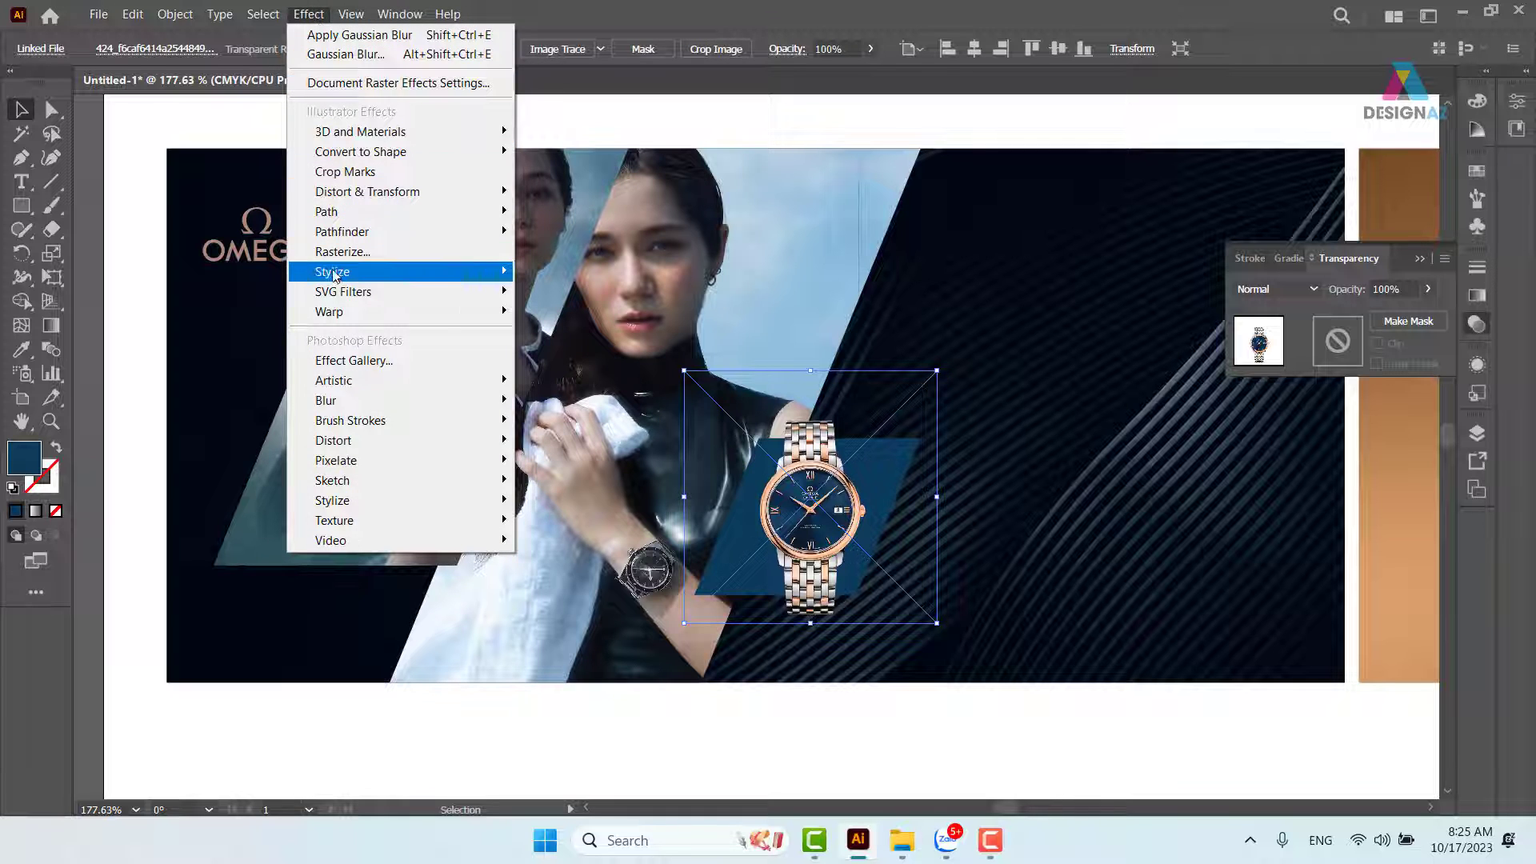
{"action": "mouse_move", "coordinate": [336, 272]}
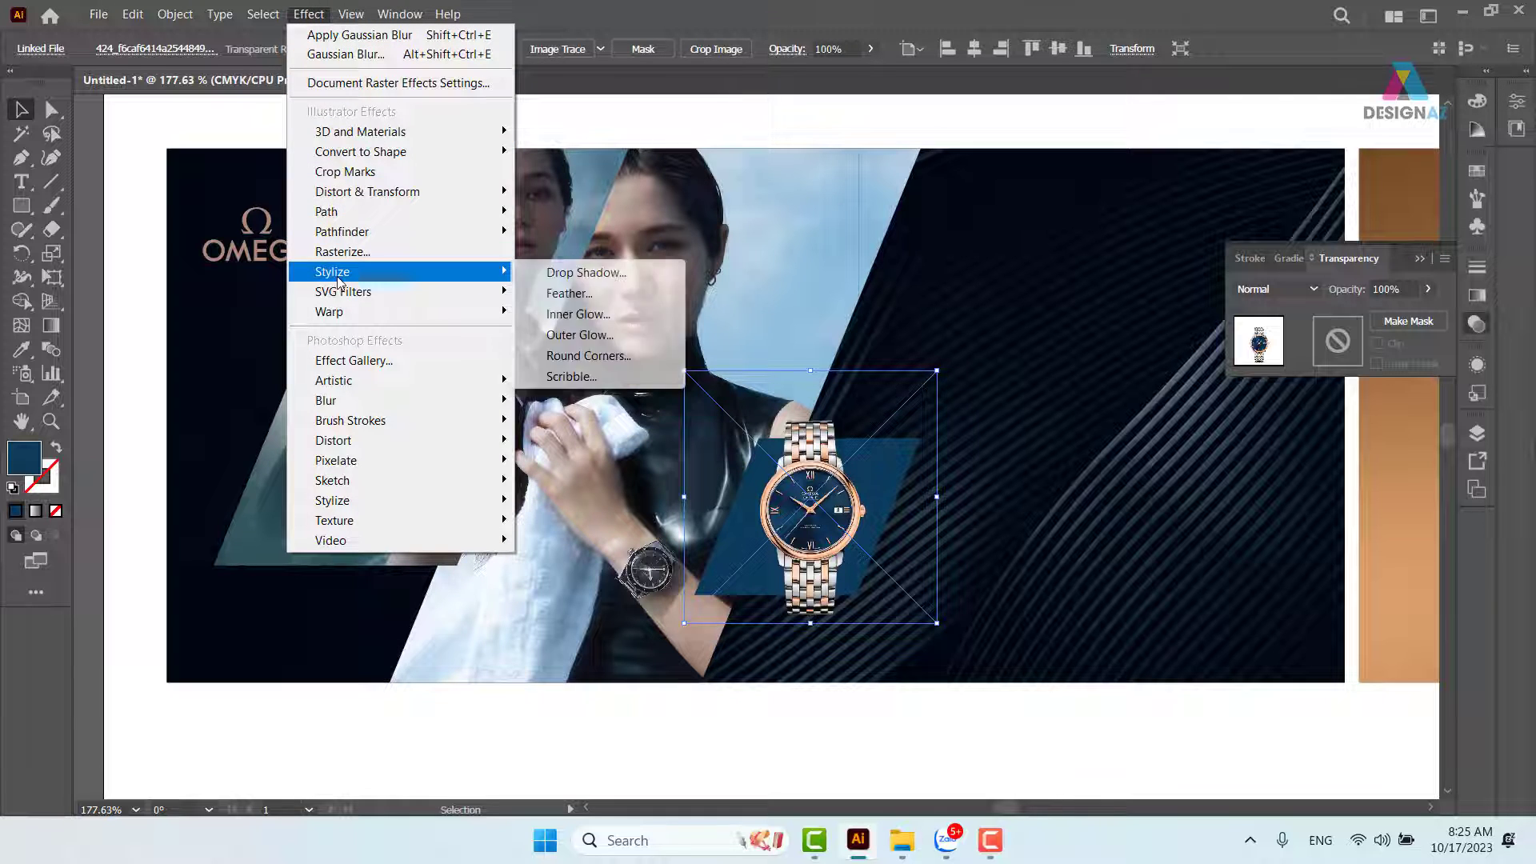
{"action": "left_click", "coordinate": [626, 276]}
{"action": "left_click_drag", "start_coordinate": [1042, 214], "coordinate": [1210, 179]}
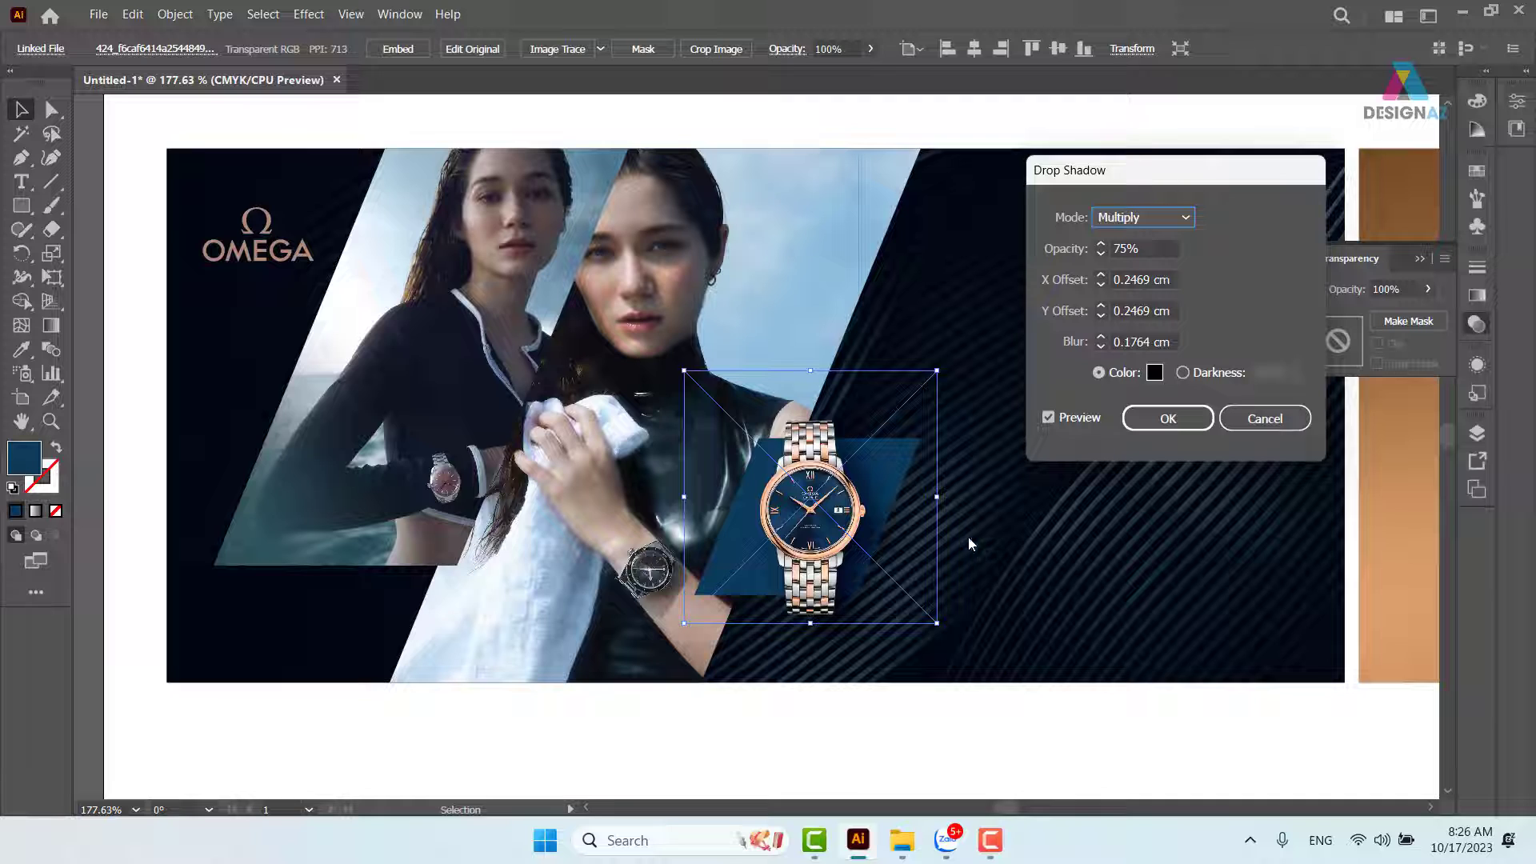
{"action": "left_click", "coordinate": [1170, 280]}
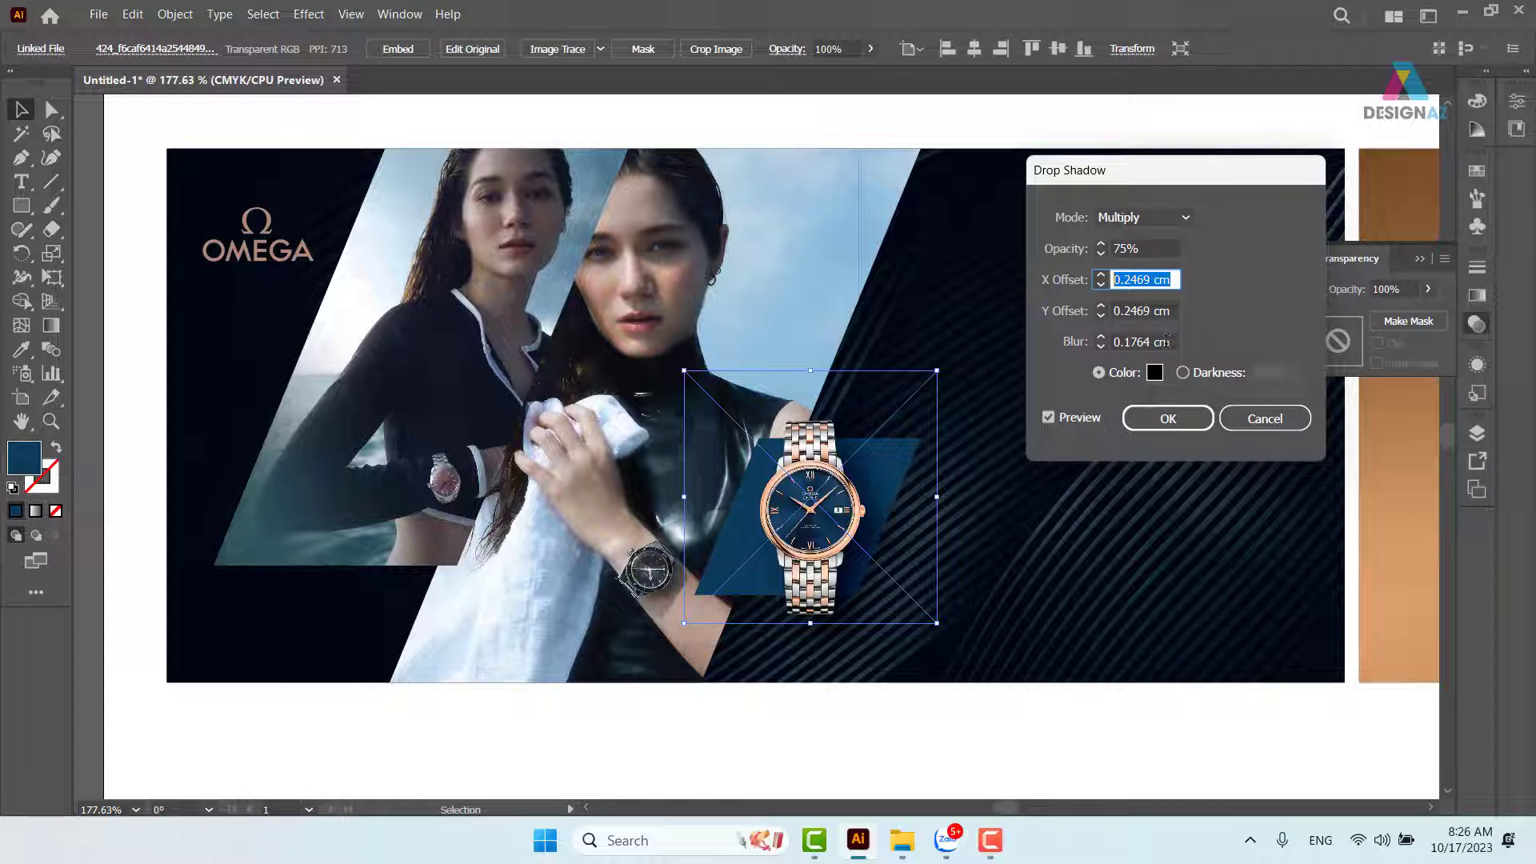
{"action": "left_click", "coordinate": [1146, 249]}
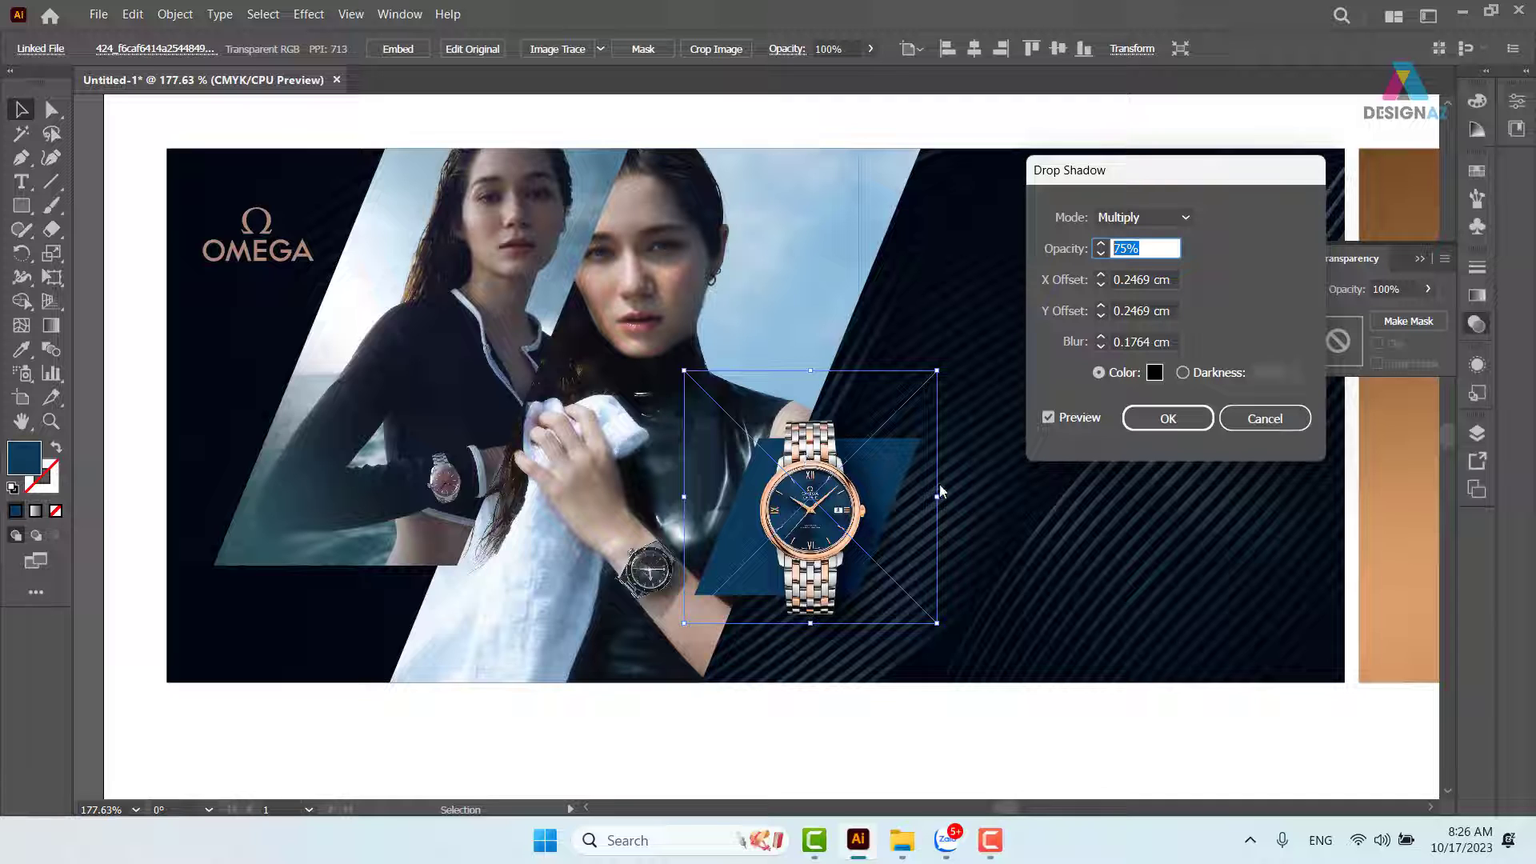
{"action": "left_click", "coordinate": [1129, 279]}
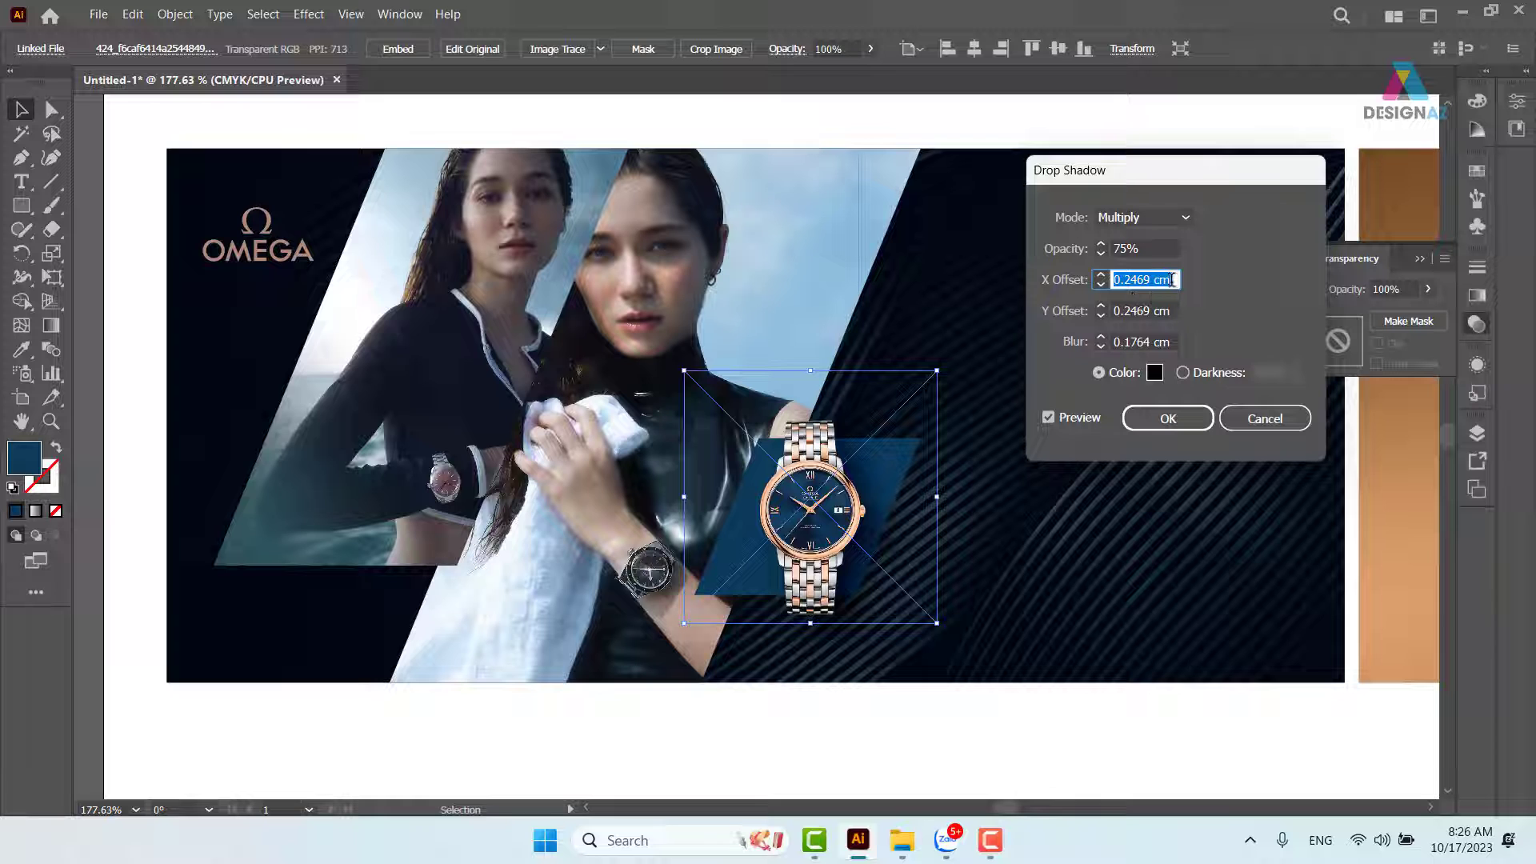
{"action": "type", "text": "0"}
{"action": "key", "text": "Return"}
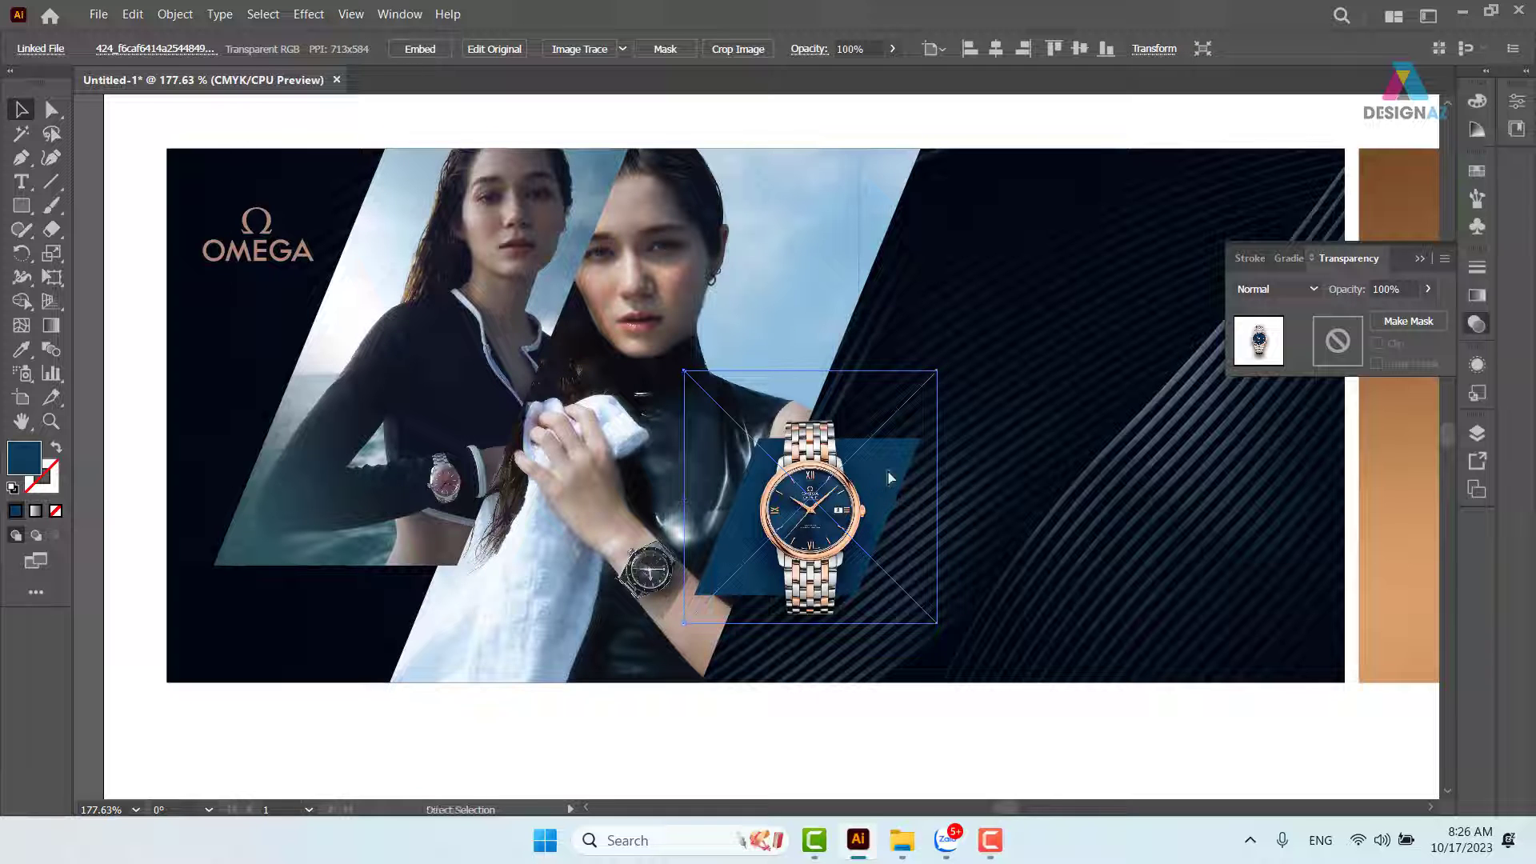
Open the Drop Shadow settings for the watch image and set the Y offset to 0.1 cm.
{"action": "left_click", "coordinate": [306, 14]}
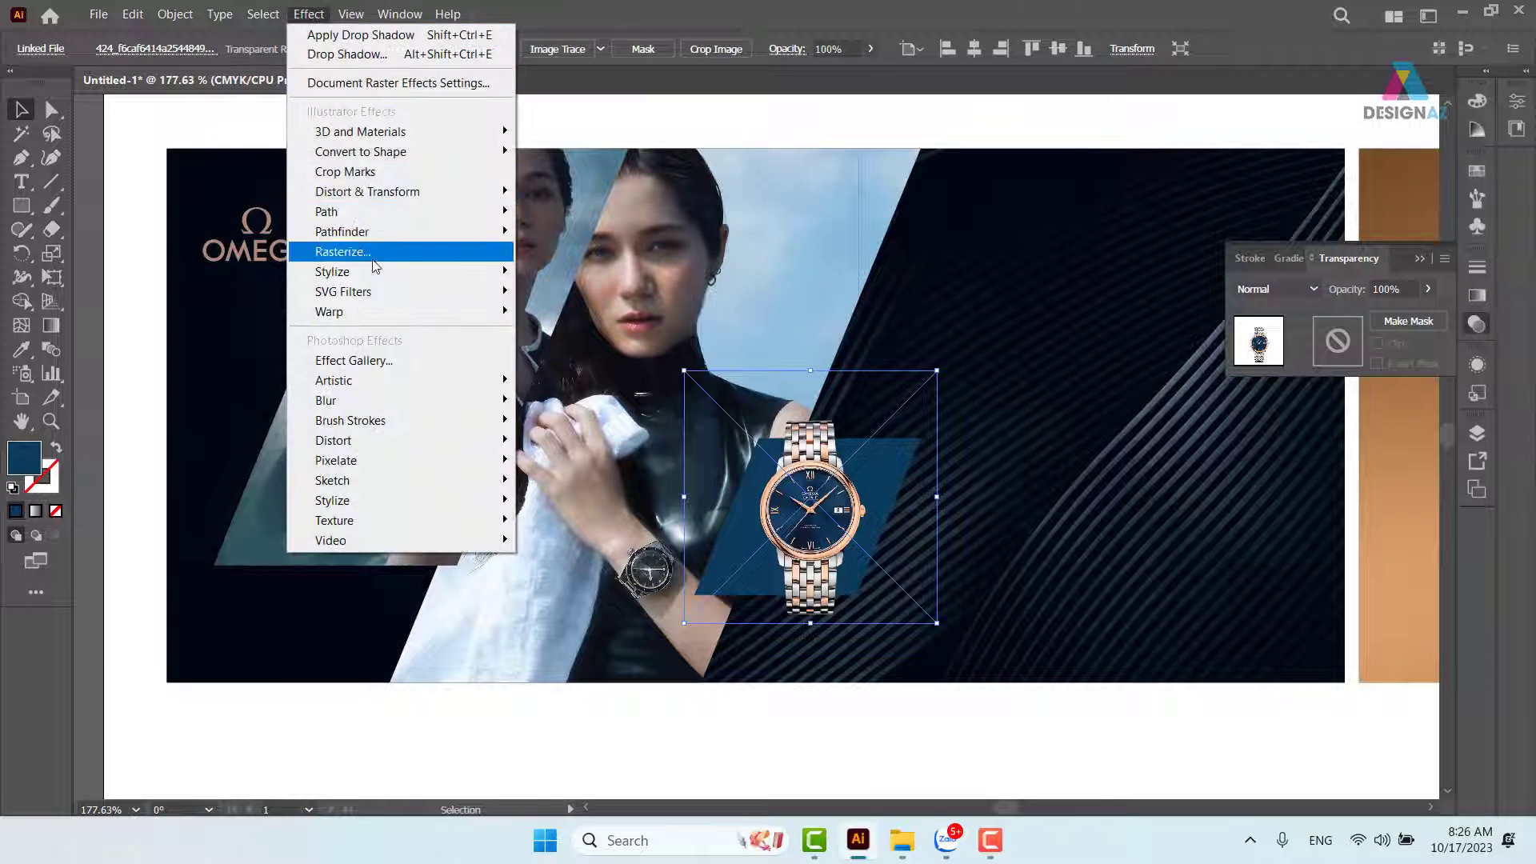
{"action": "mouse_move", "coordinate": [432, 272]}
{"action": "left_click", "coordinate": [573, 275]}
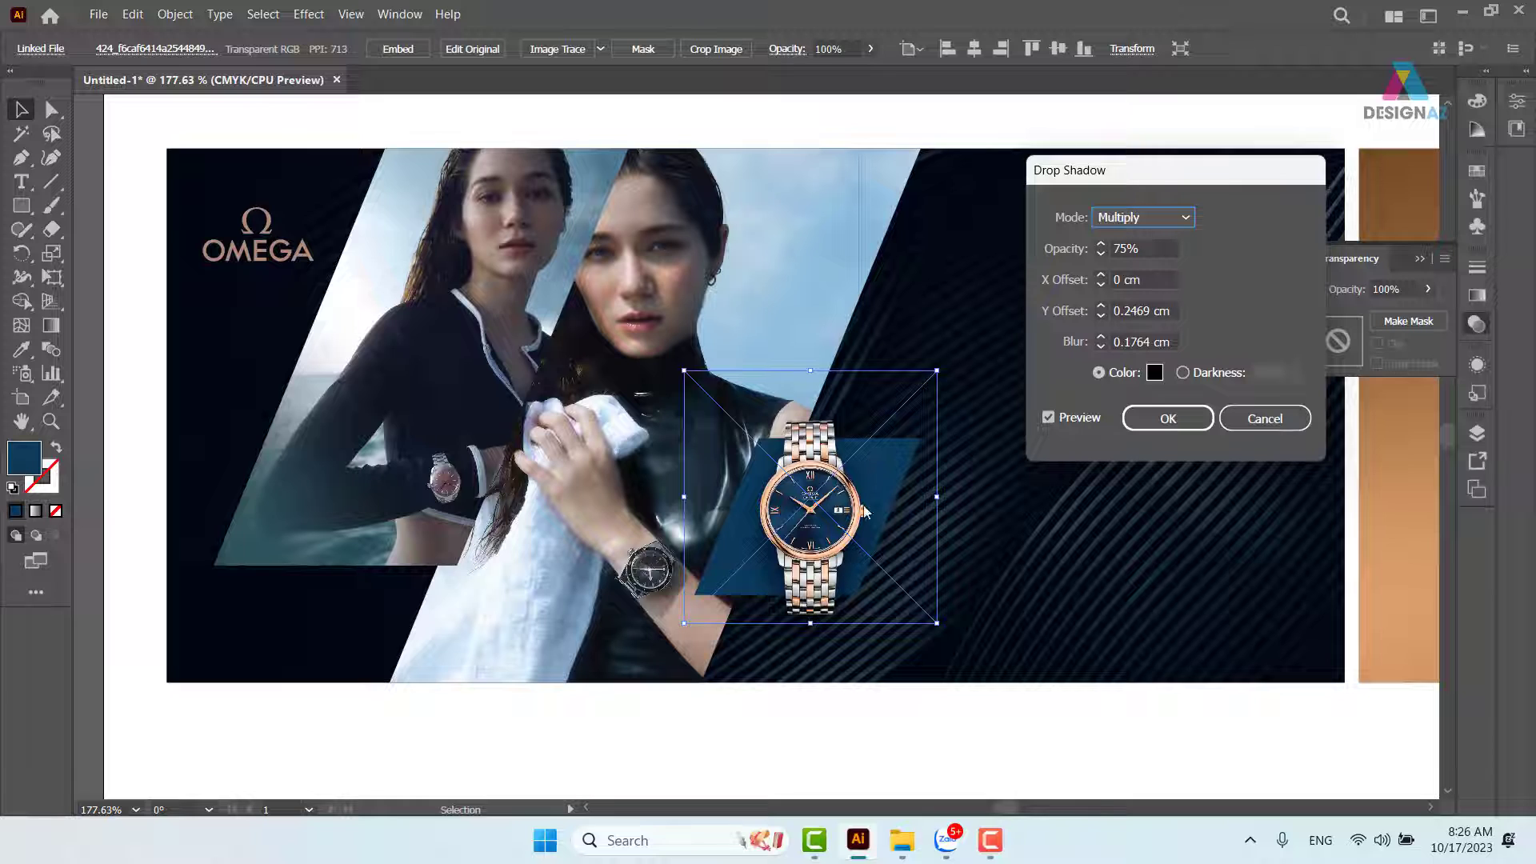
{"action": "left_click", "coordinate": [1175, 313]}
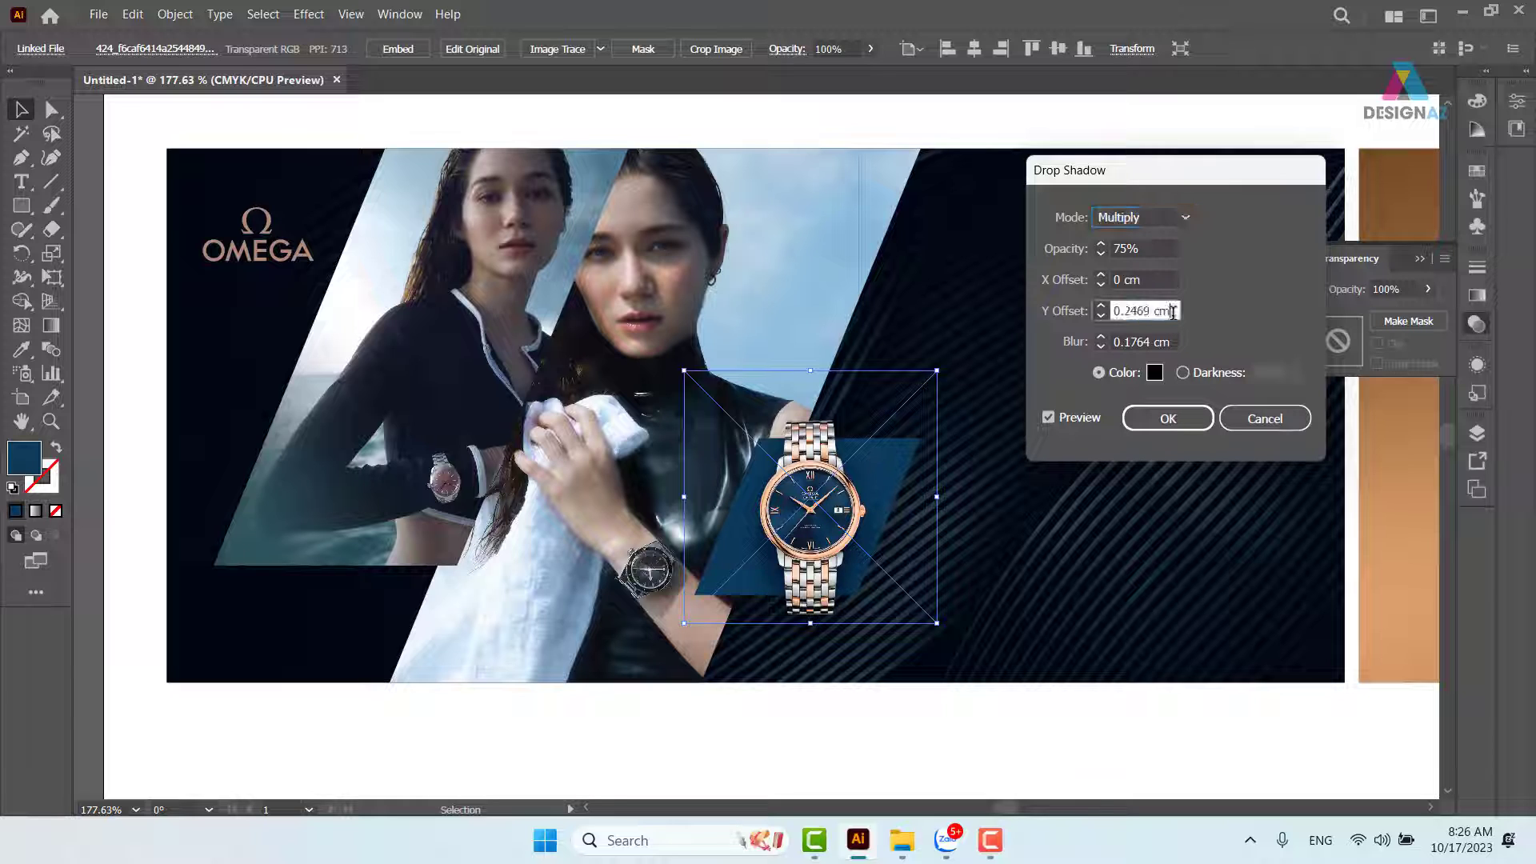
{"action": "left_click", "coordinate": [1102, 306]}
{"action": "type", "text": "0.7"}
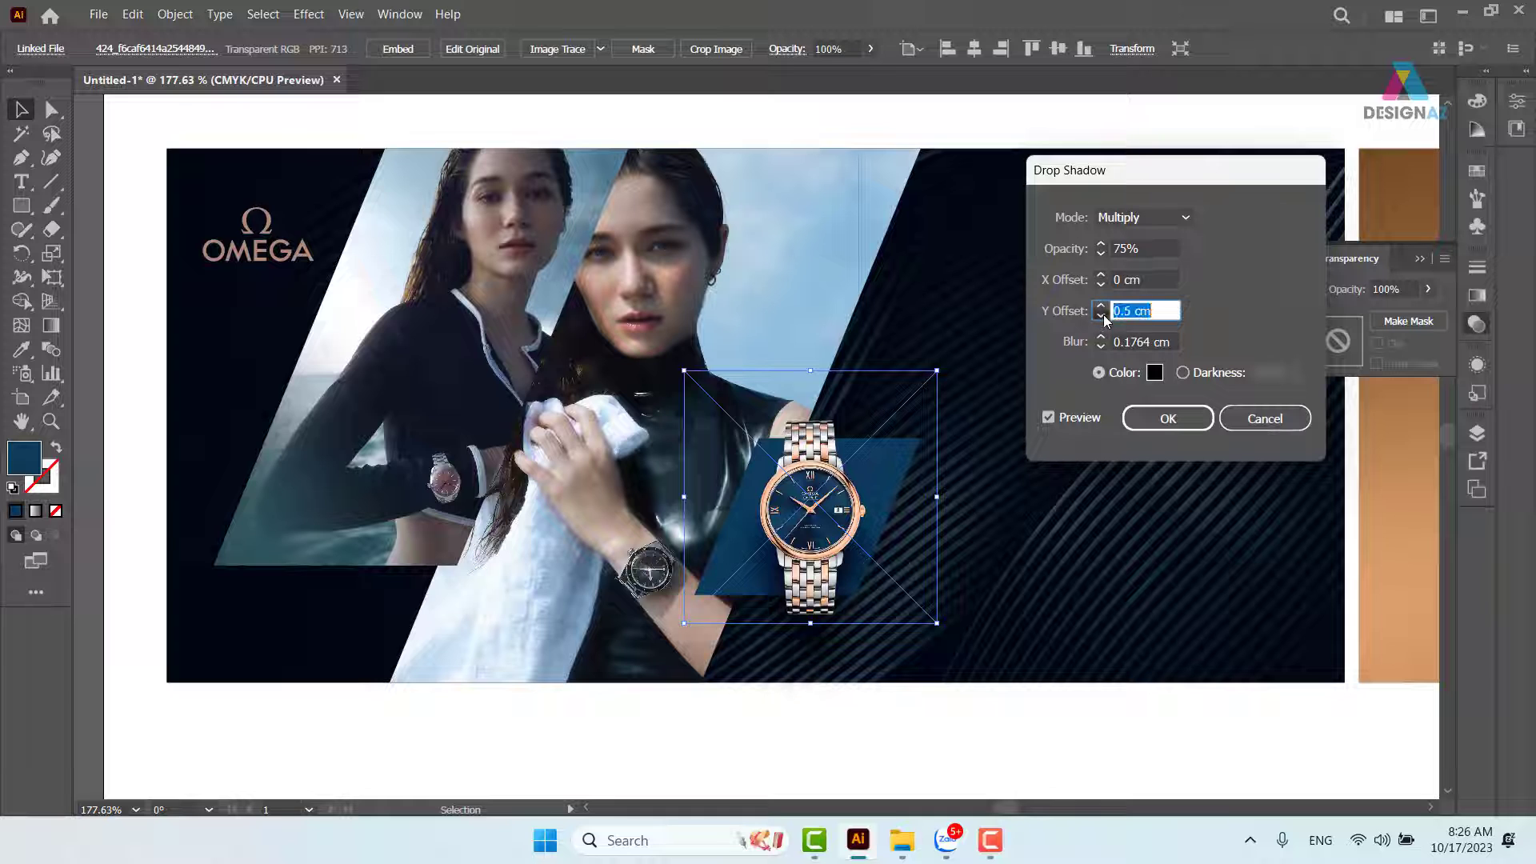
{"action": "type", "text": "0.1"}
{"action": "left_click", "coordinate": [1102, 316]}
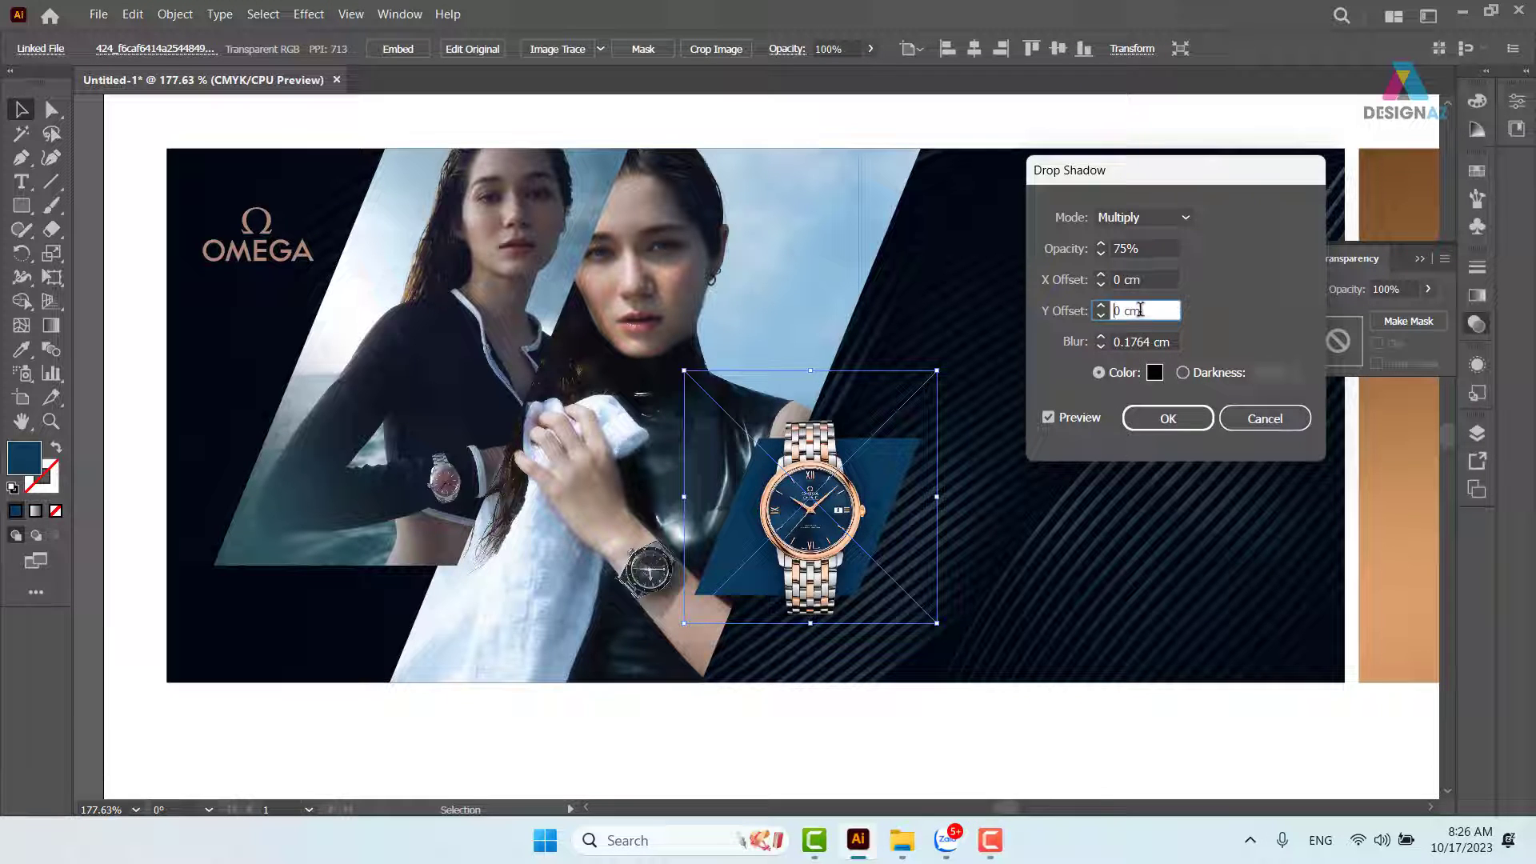
{"action": "left_click", "coordinate": [1101, 315]}
{"action": "left_click", "coordinate": [1102, 307]}
Raise the watch's drop shadow opacity to 80%.
{"action": "left_click", "coordinate": [1127, 248]}
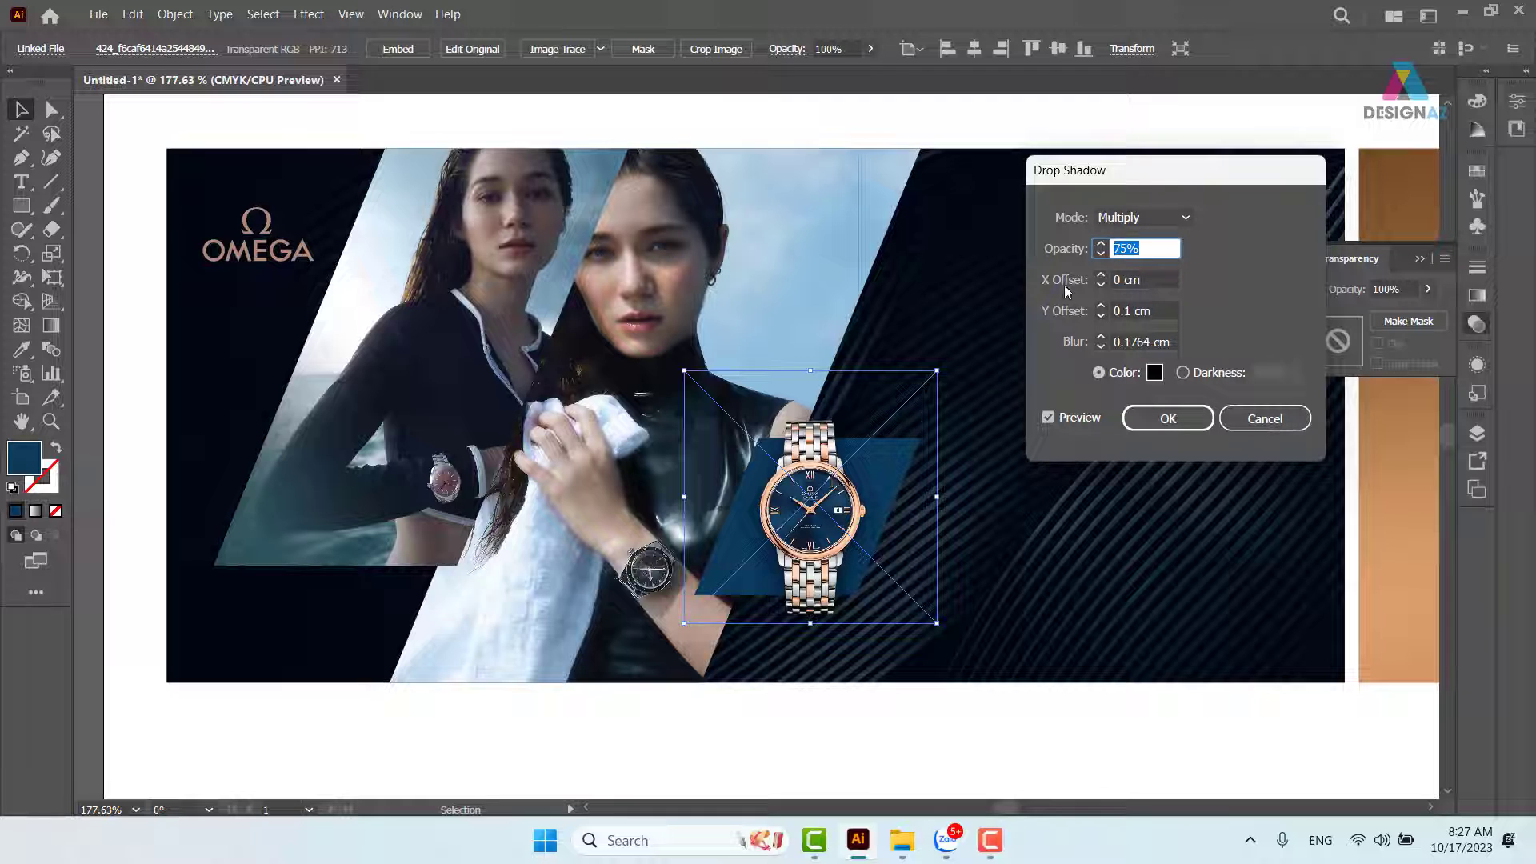
{"action": "left_click", "coordinate": [1101, 244]}
{"action": "left_click", "coordinate": [1100, 244]}
{"action": "left_click", "coordinate": [1101, 244]}
{"action": "left_click", "coordinate": [1101, 244]}
{"action": "left_click", "coordinate": [1101, 244]}
Change the drop shadow colour to a dark navy blue and apply the effect to the watch.
{"action": "left_click", "coordinate": [1155, 373]}
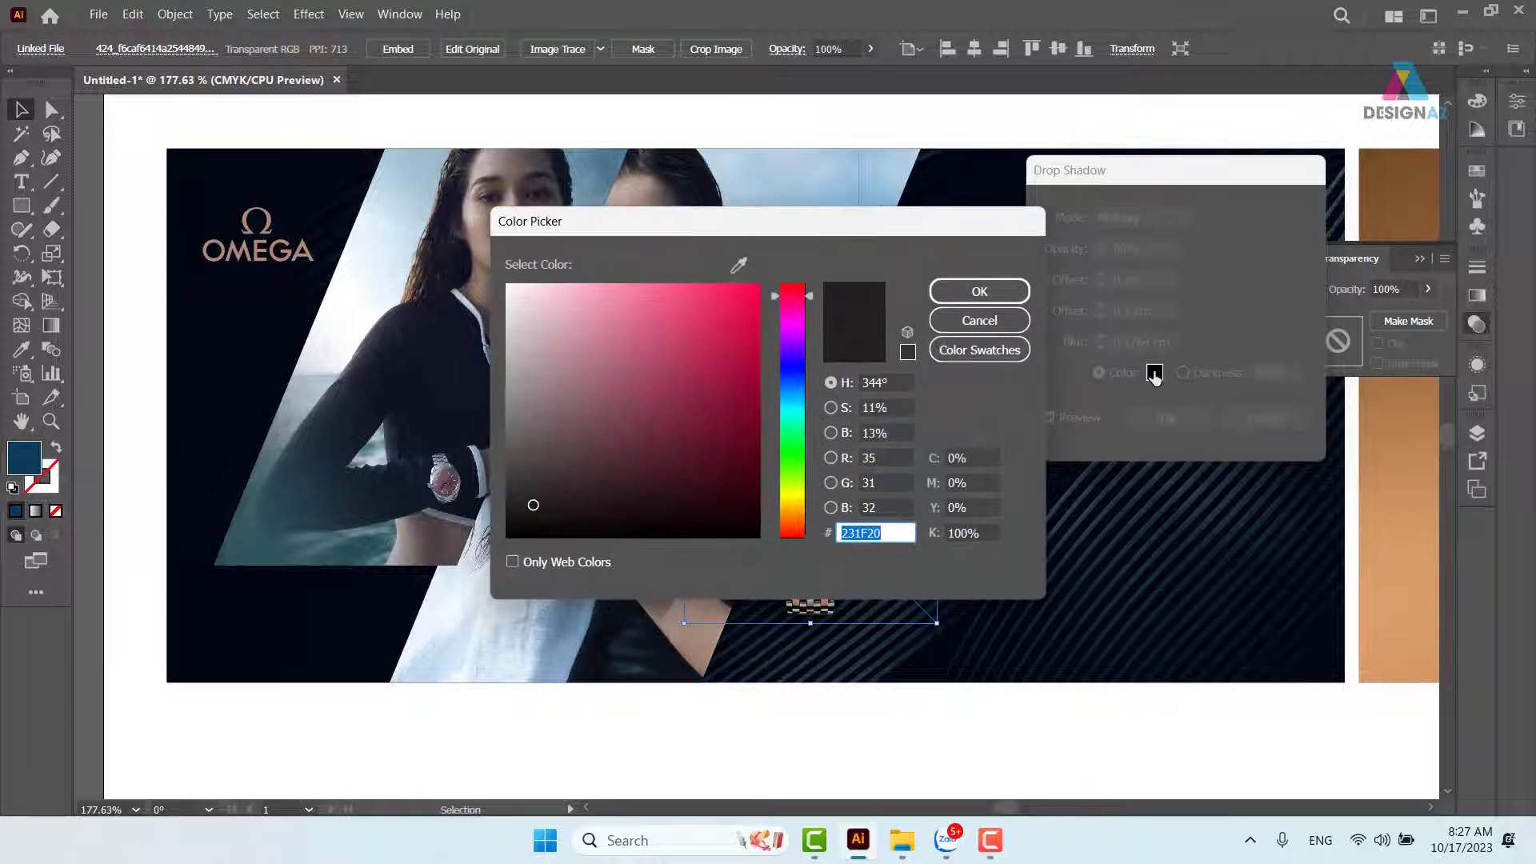
{"action": "left_click", "coordinate": [794, 382]}
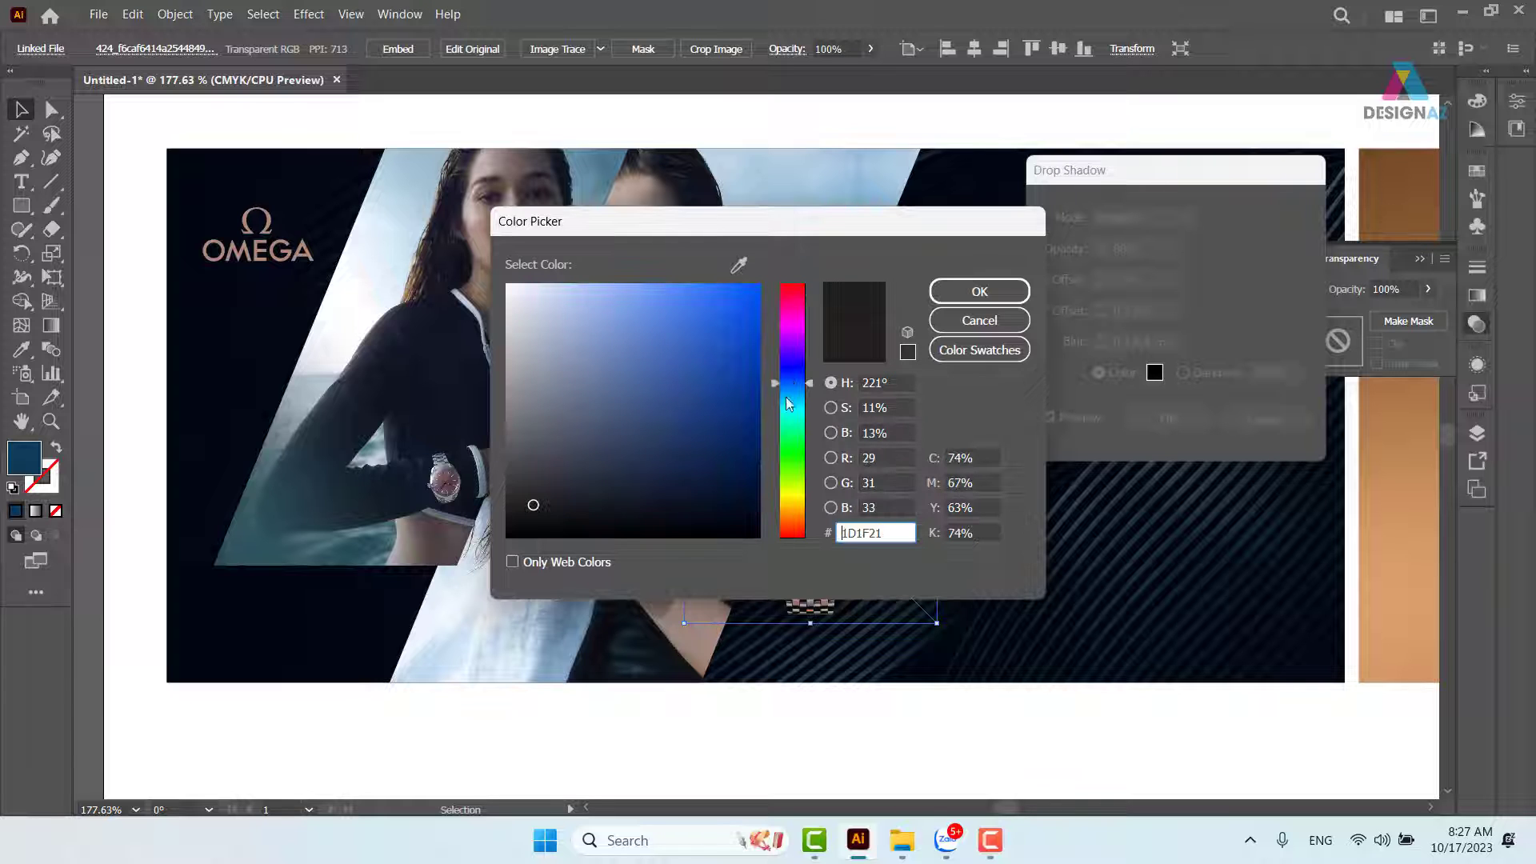
{"action": "left_click_drag", "start_coordinate": [743, 490], "coordinate": [760, 488]}
{"action": "left_click", "coordinate": [963, 292]}
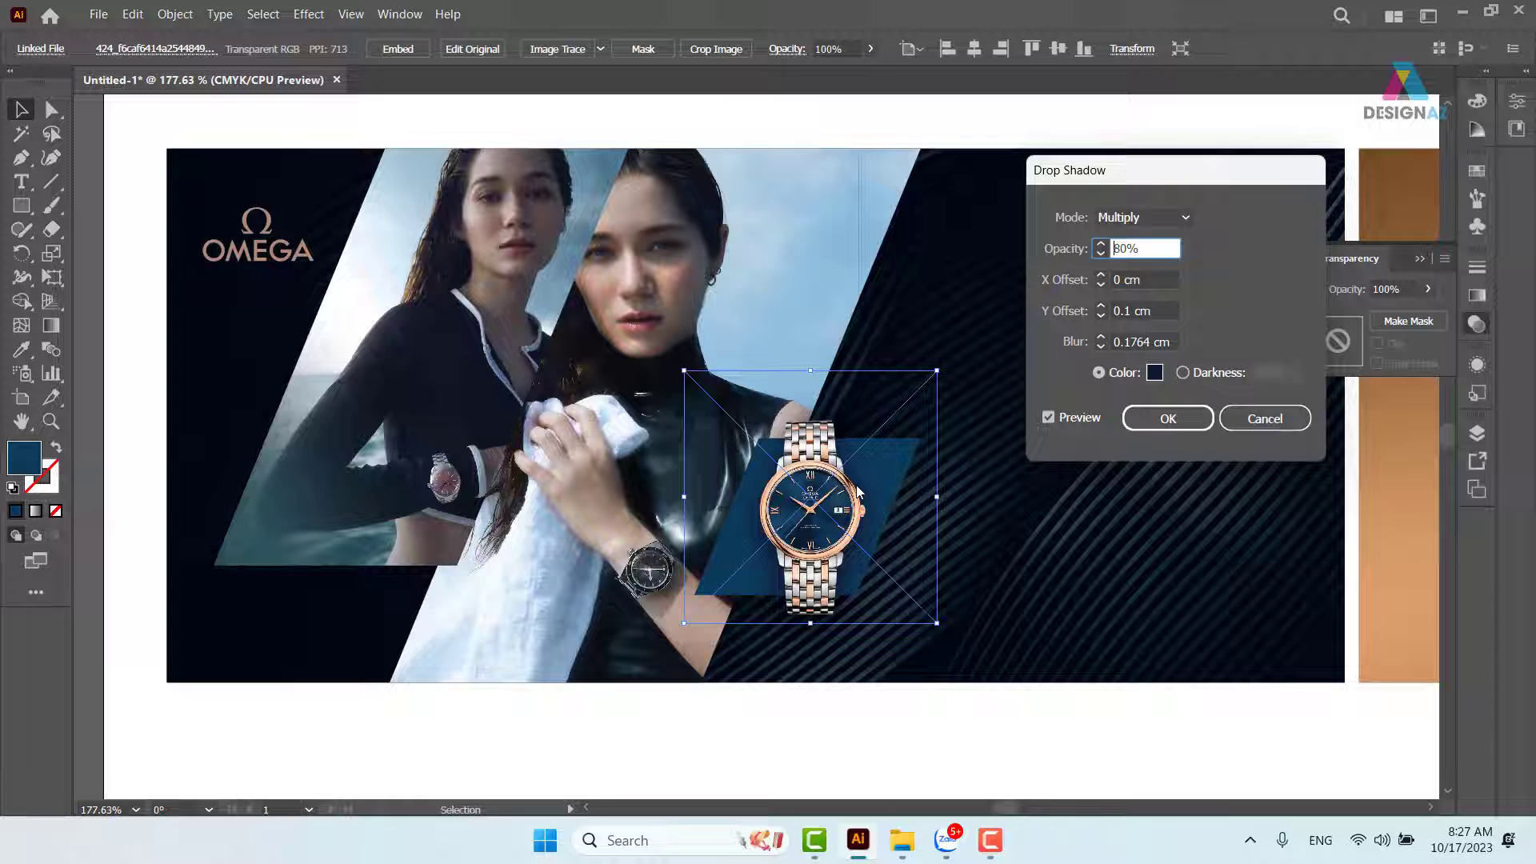
{"action": "left_click", "coordinate": [1167, 418]}
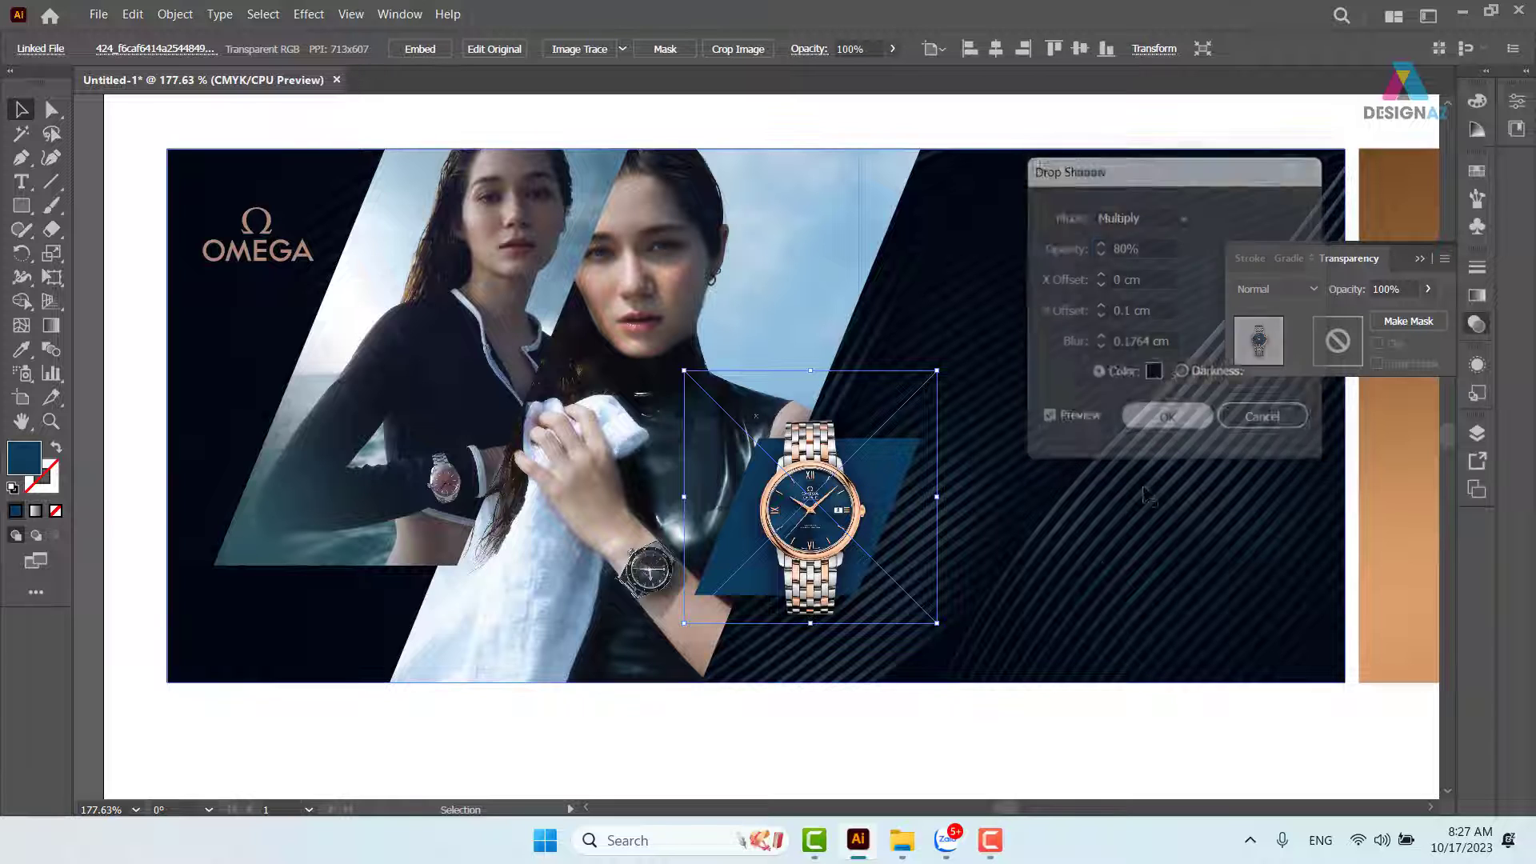
Examine the watch's drop shadow up close against the blue parallelogram.
{"action": "left_click", "coordinate": [1013, 724]}
{"action": "key", "text": "ctrl+equal"}
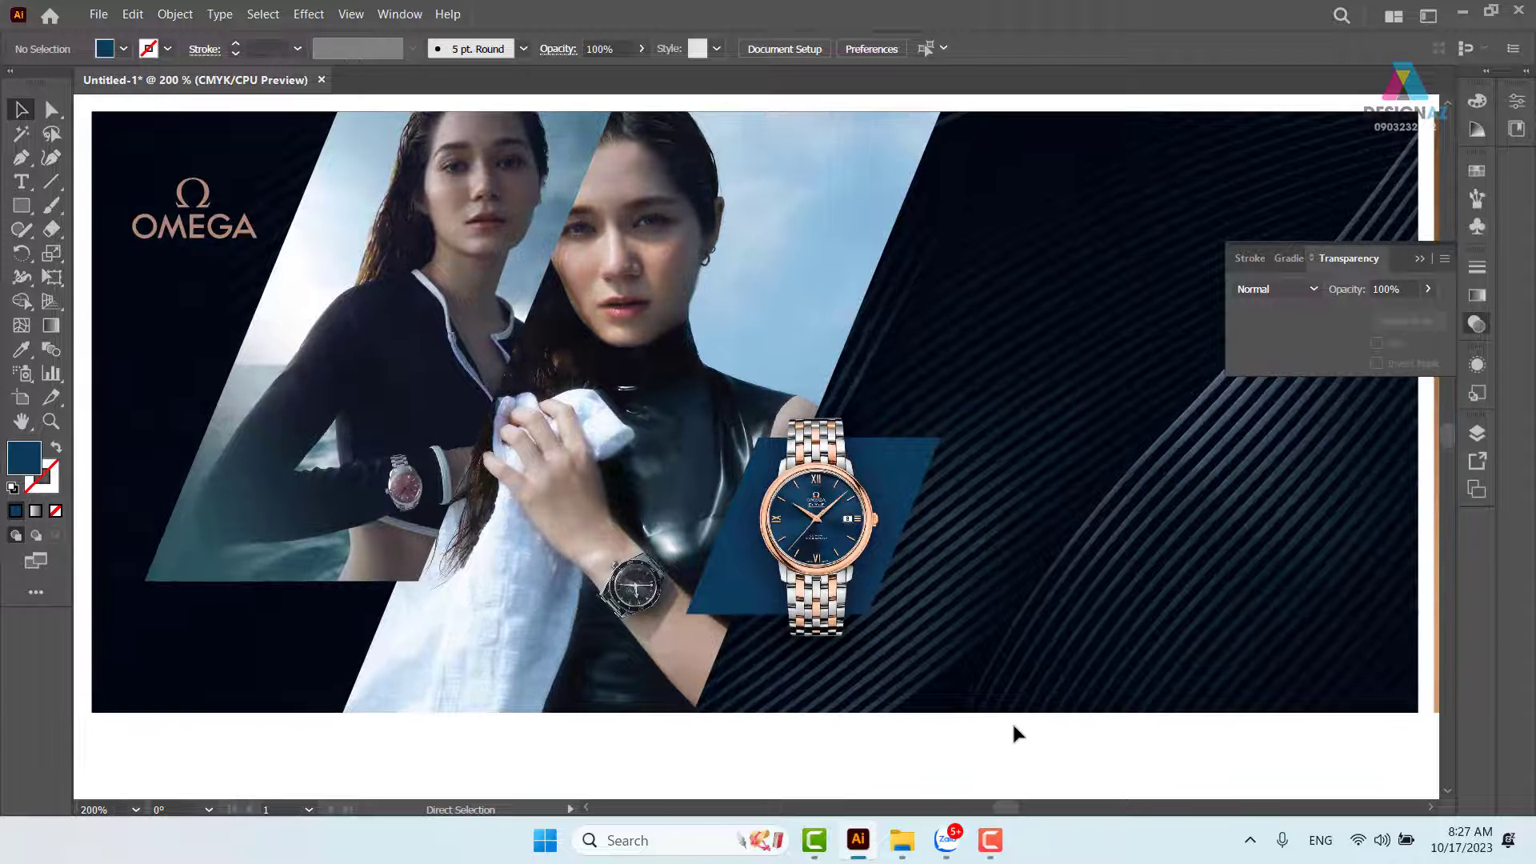
{"action": "key", "text": "ctrl+equal"}
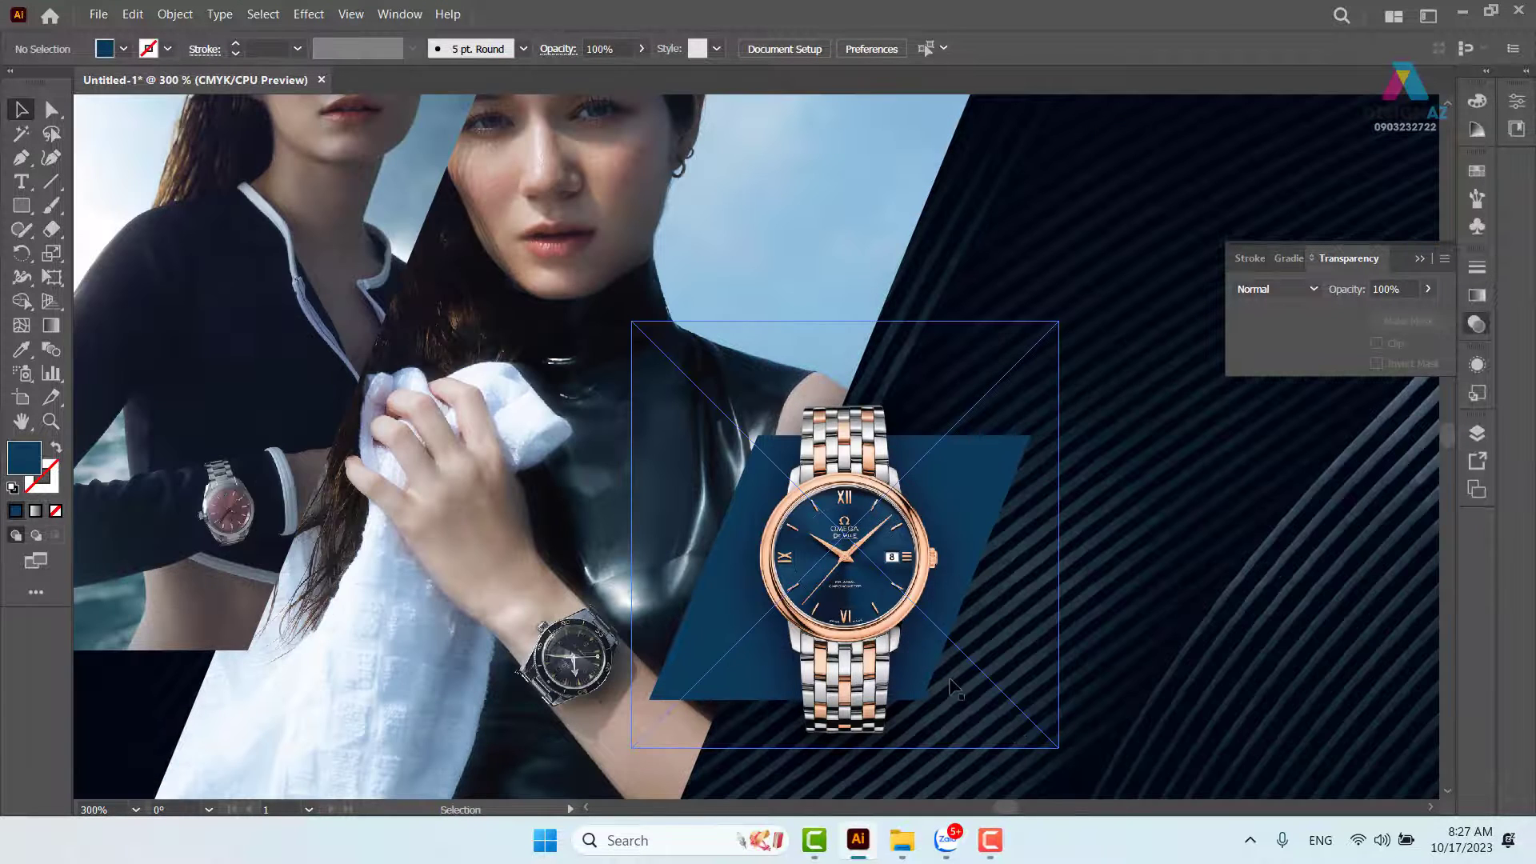
{"action": "left_click_drag", "start_coordinate": [927, 658], "coordinate": [902, 626]}
{"action": "left_click_drag", "start_coordinate": [832, 556], "coordinate": [661, 437]}
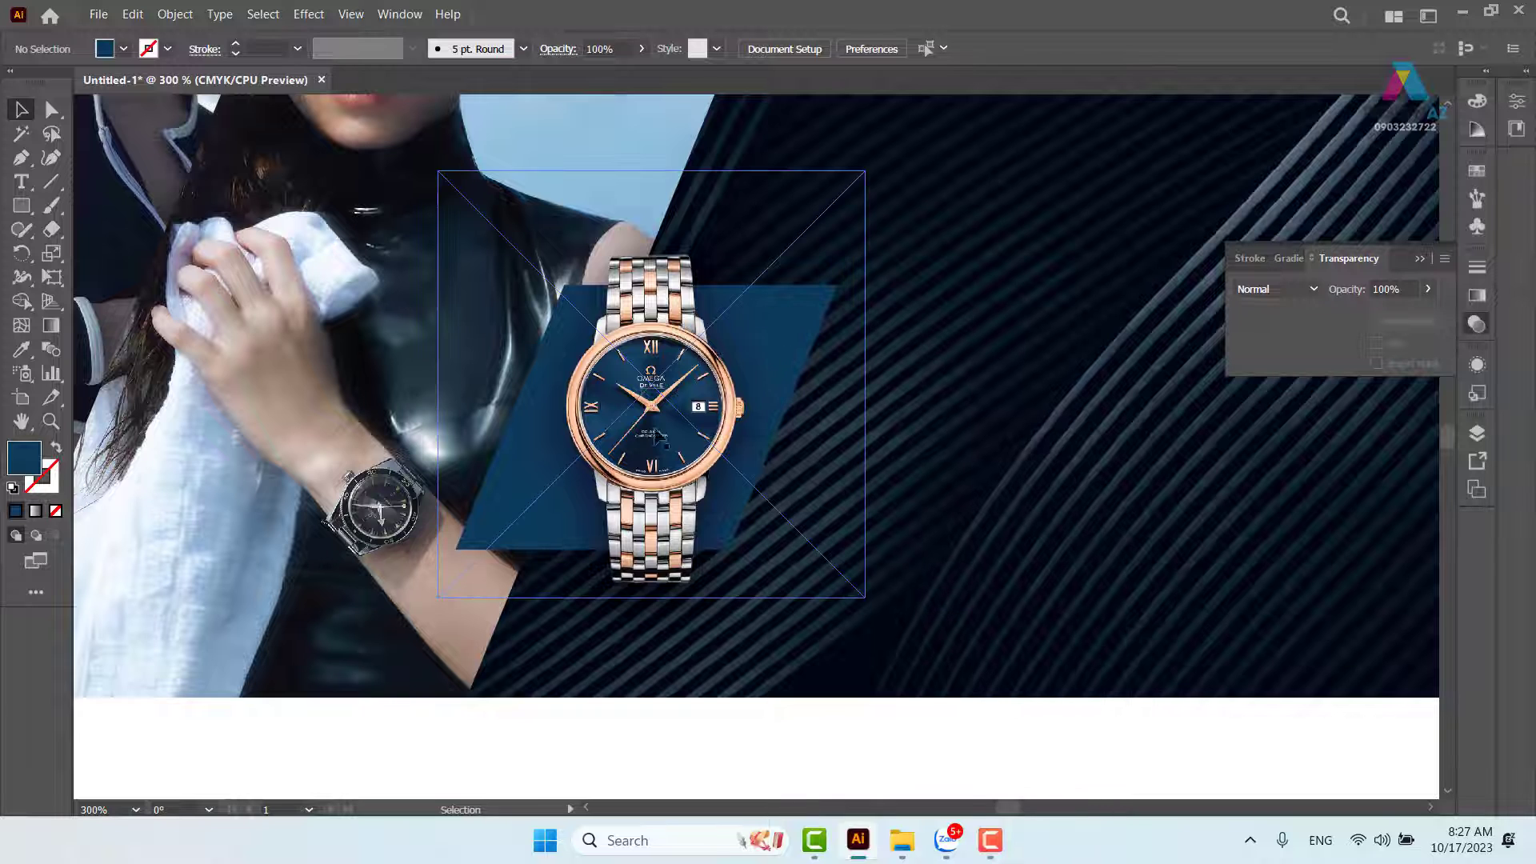
{"action": "left_click", "coordinate": [643, 391]}
{"action": "left_click", "coordinate": [778, 378]}
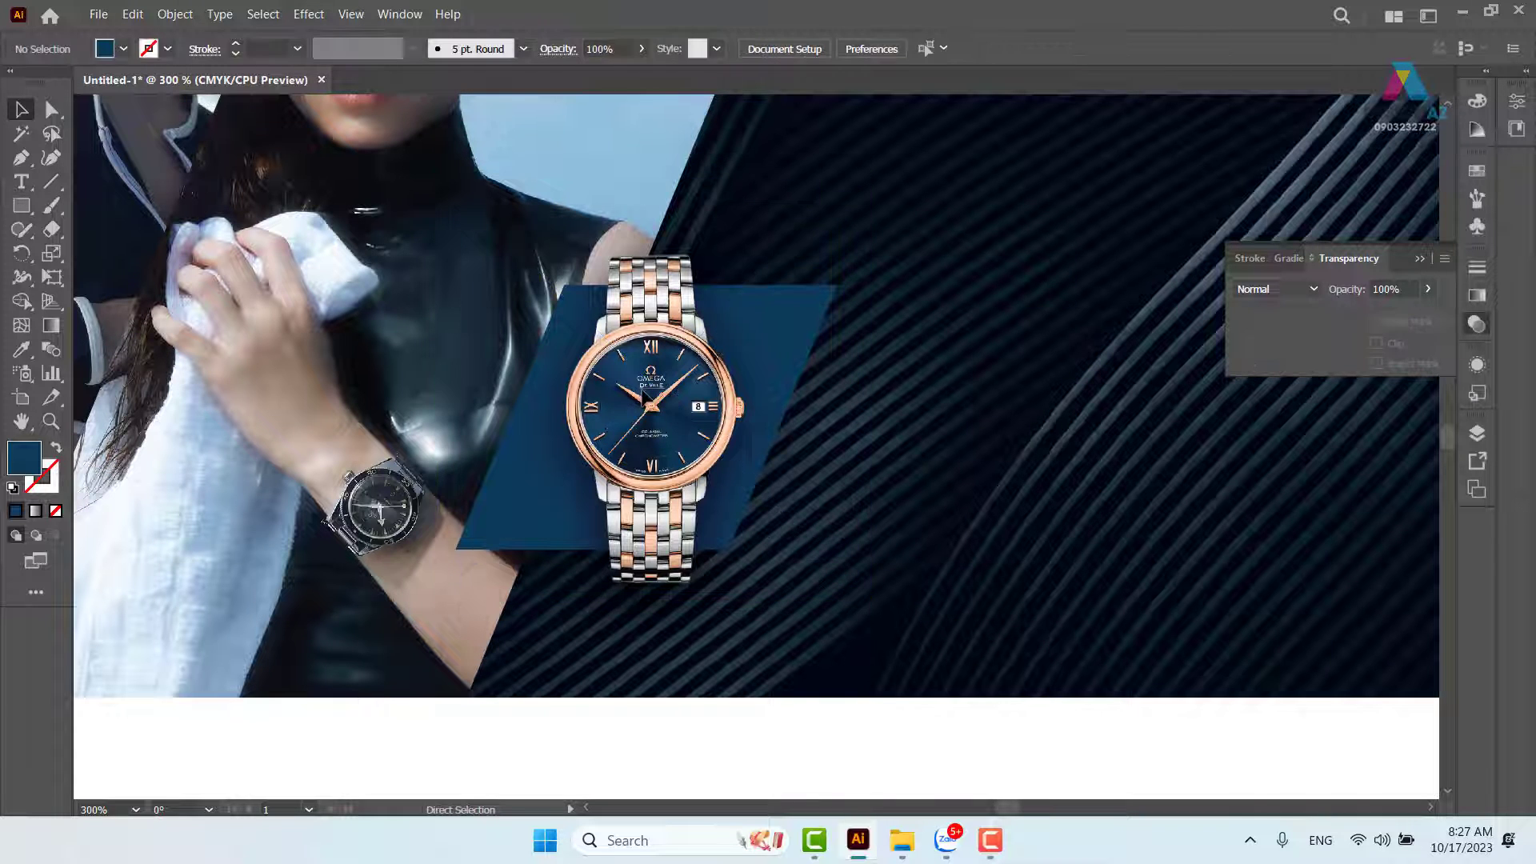
{"action": "key", "text": "z"}
{"action": "left_click_drag", "start_coordinate": [576, 289], "coordinate": [816, 464]}
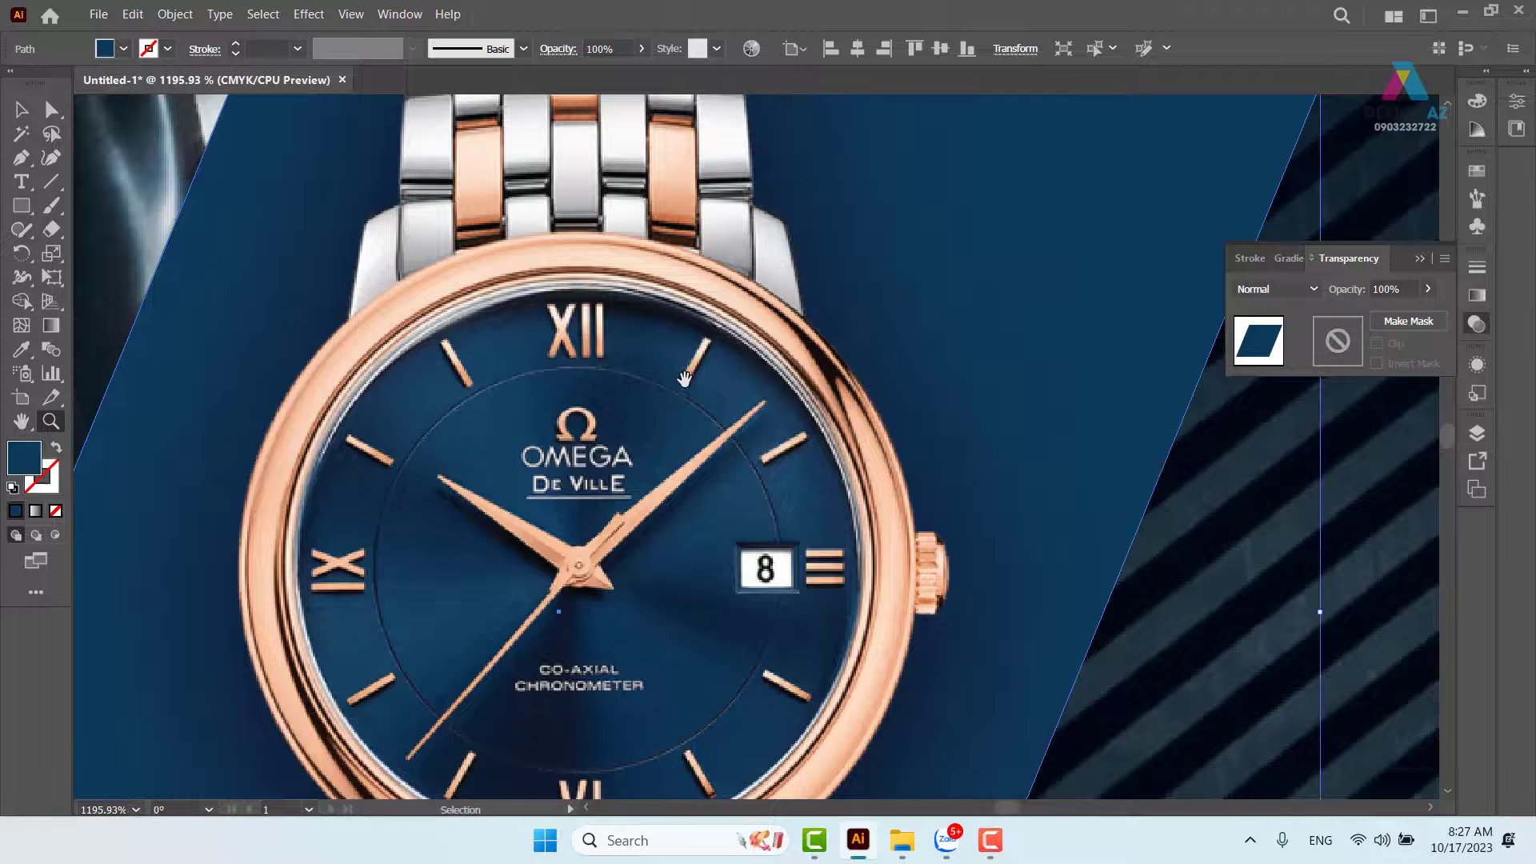
{"action": "key", "text": "ctrl+minus"}
{"action": "key", "text": "ctrl+minus"}
{"action": "key", "text": "ctrl+minus"}
Round the blue parallelogram's upper-left and lower-right corners to a radius of about 0.24 cm, leaving the other two sharp.
{"action": "left_click", "coordinate": [51, 110]}
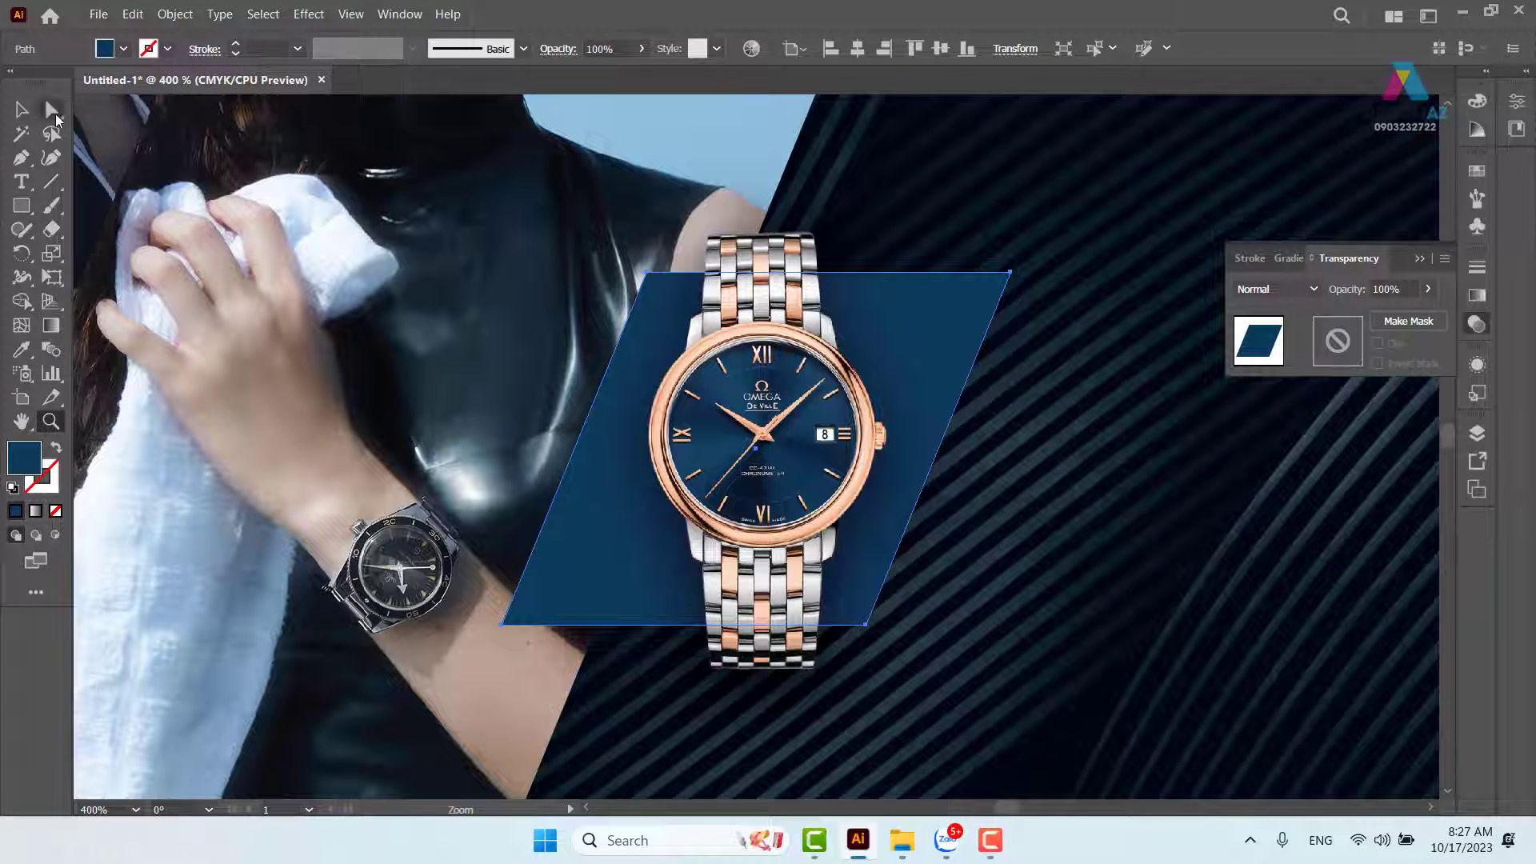
{"action": "left_click", "coordinate": [648, 273]}
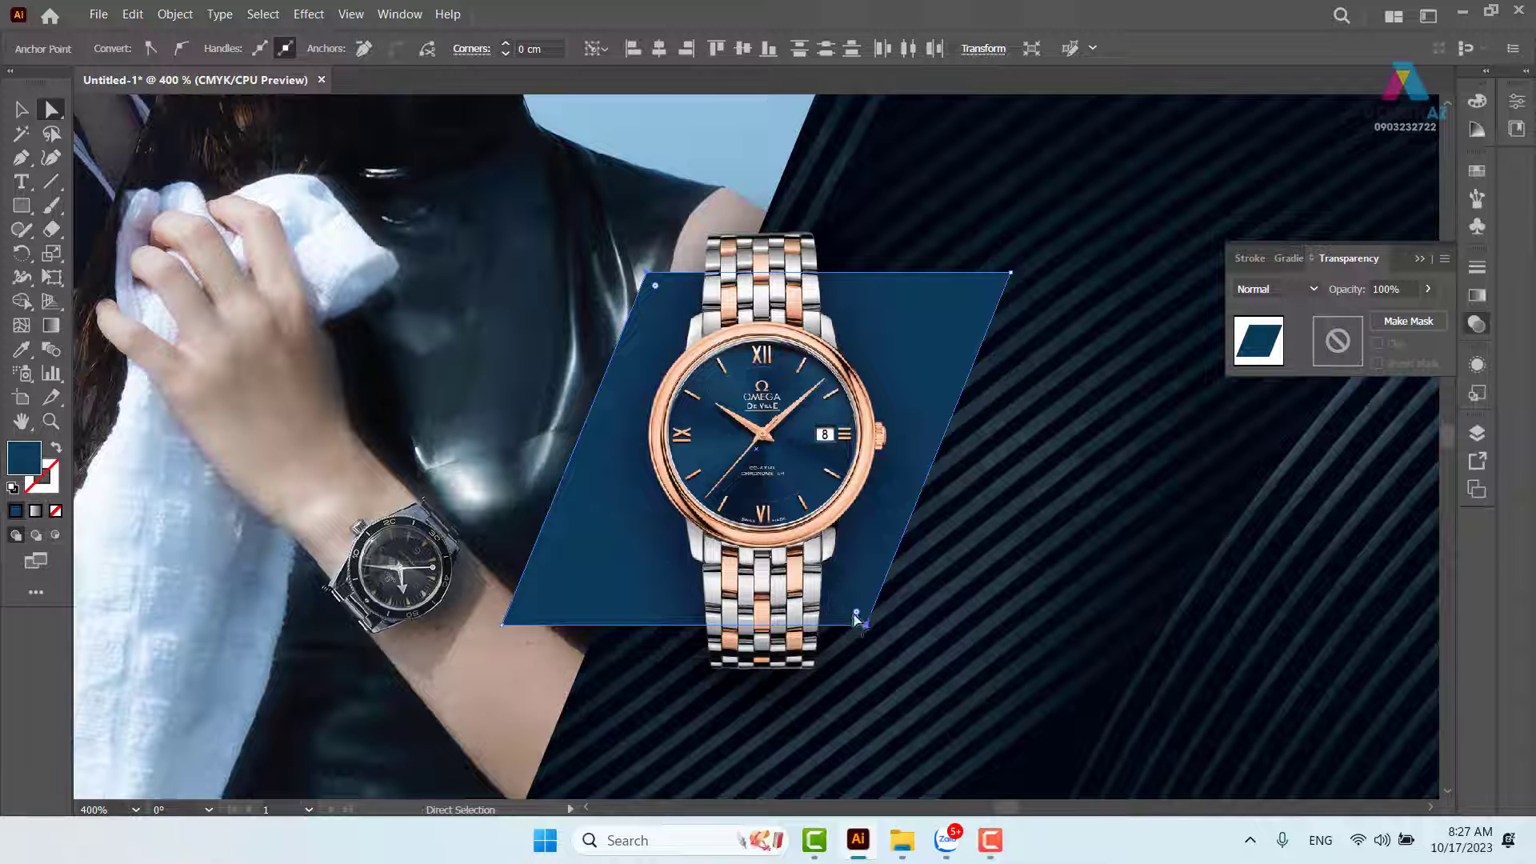
{"action": "left_click_drag", "start_coordinate": [860, 616], "coordinate": [846, 588]}
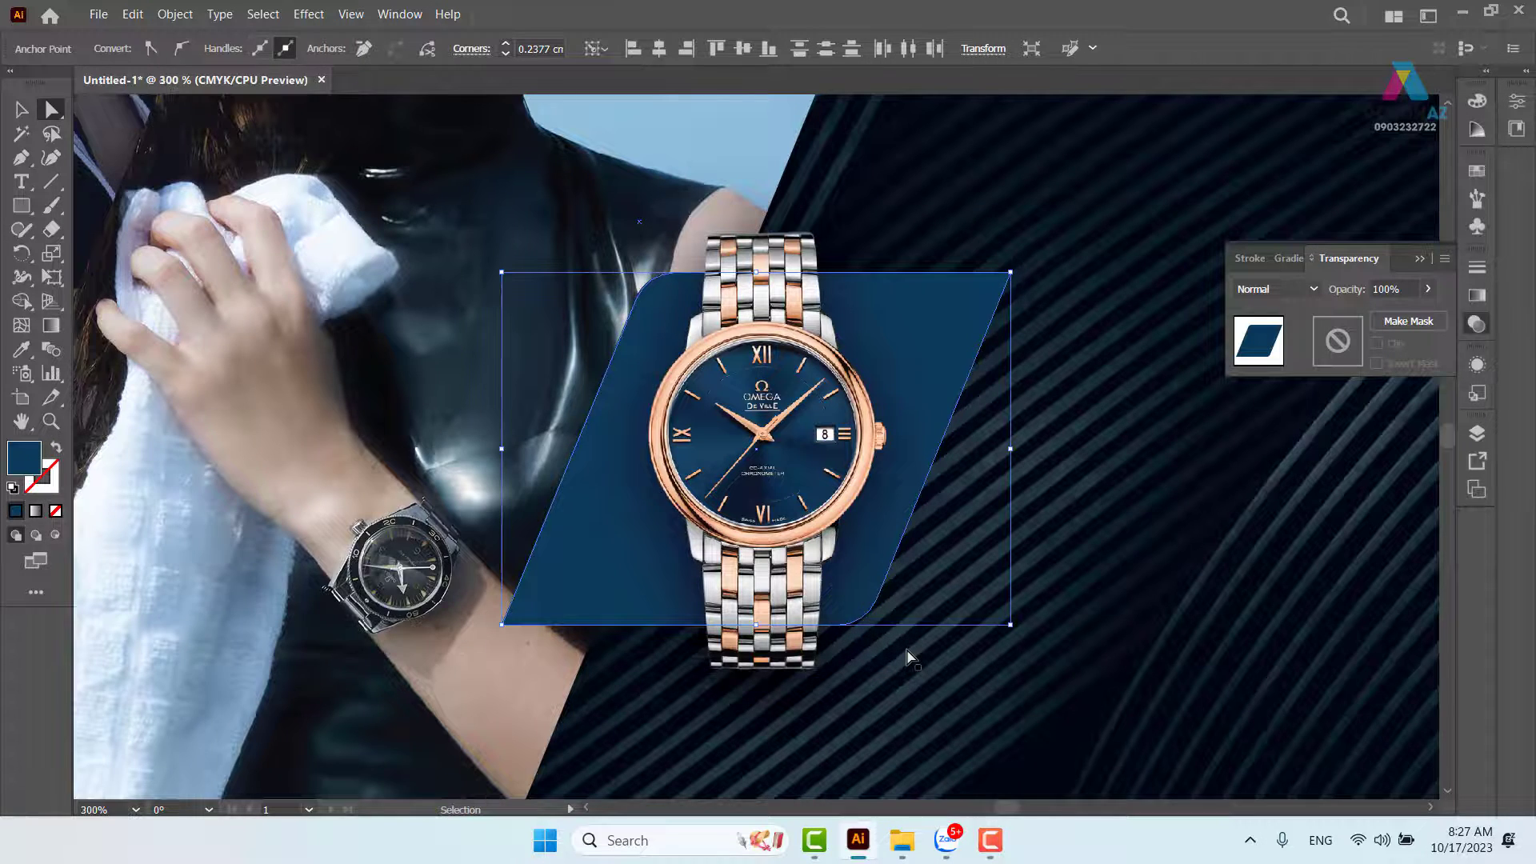
{"action": "key", "text": "ctrl+minus"}
{"action": "key", "text": "ctrl+minus"}
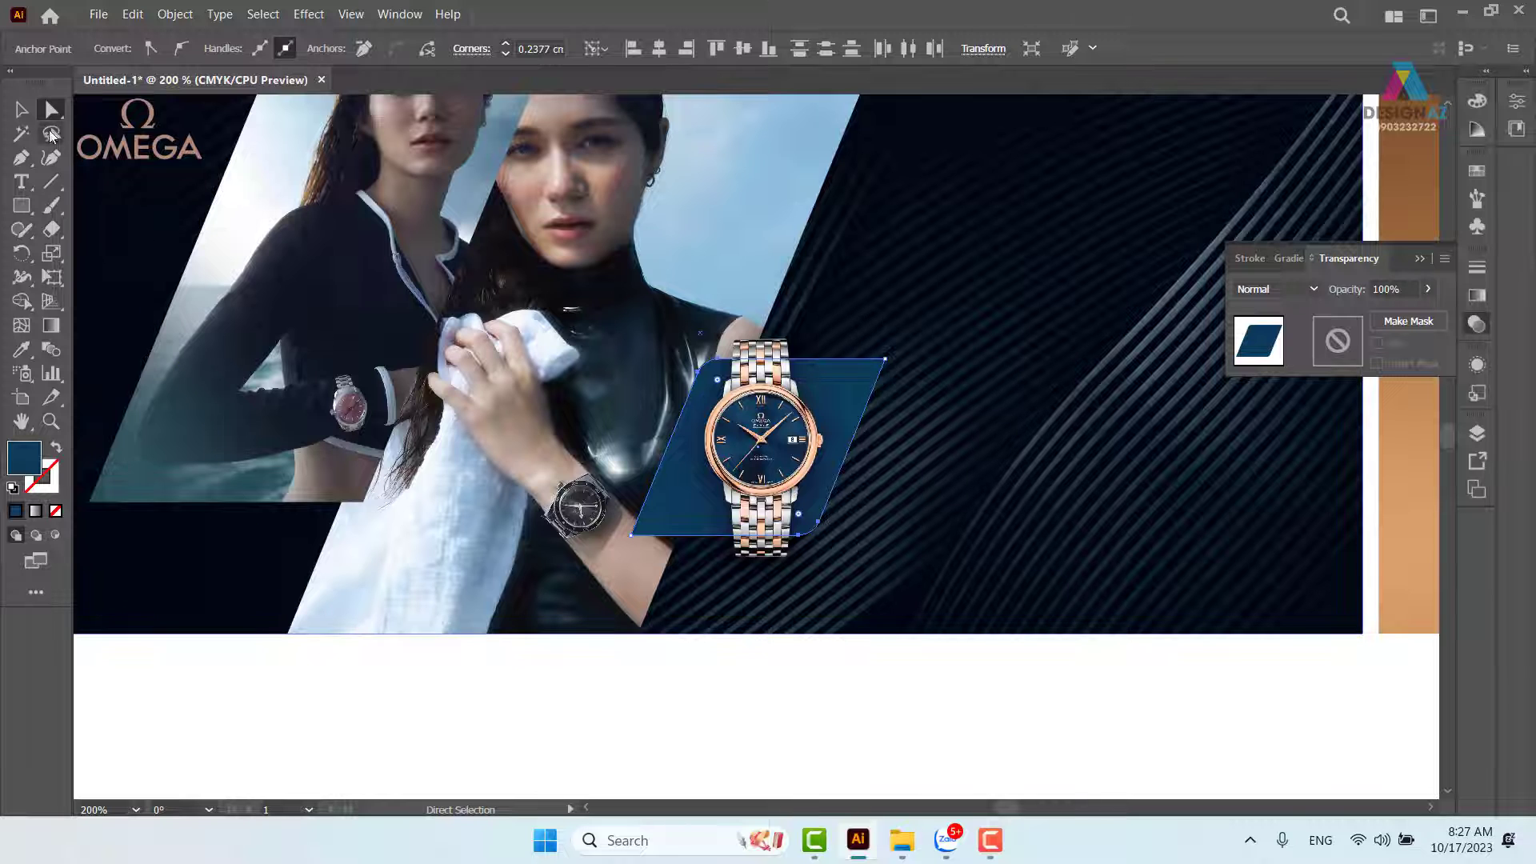
{"action": "left_click", "coordinate": [22, 110]}
{"action": "left_click", "coordinate": [896, 745]}
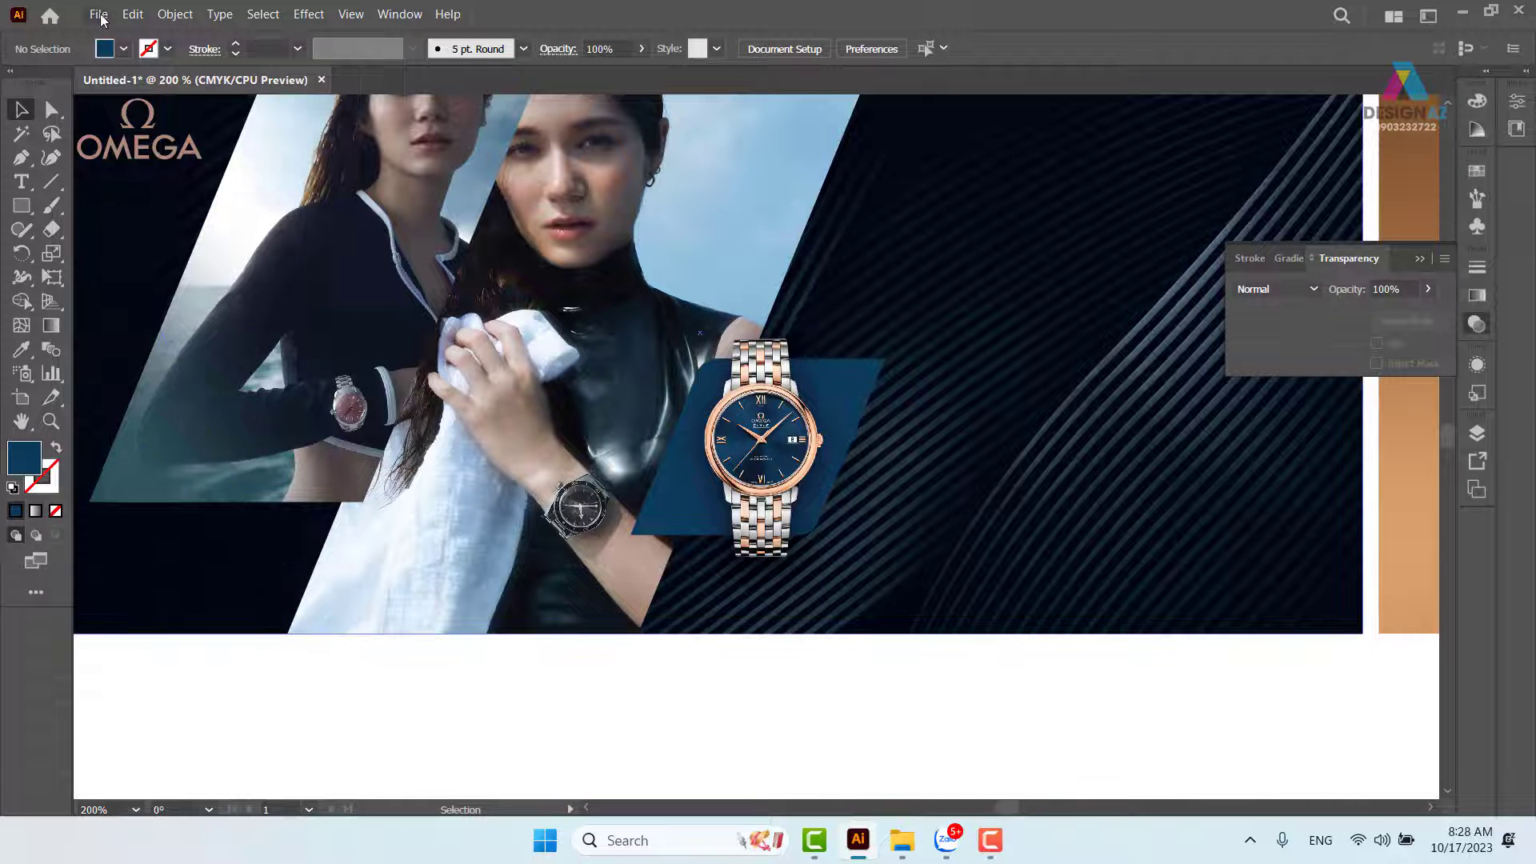
Review the Scale Corners option in the General preferences and close them without changes.
{"action": "left_click", "coordinate": [132, 14]}
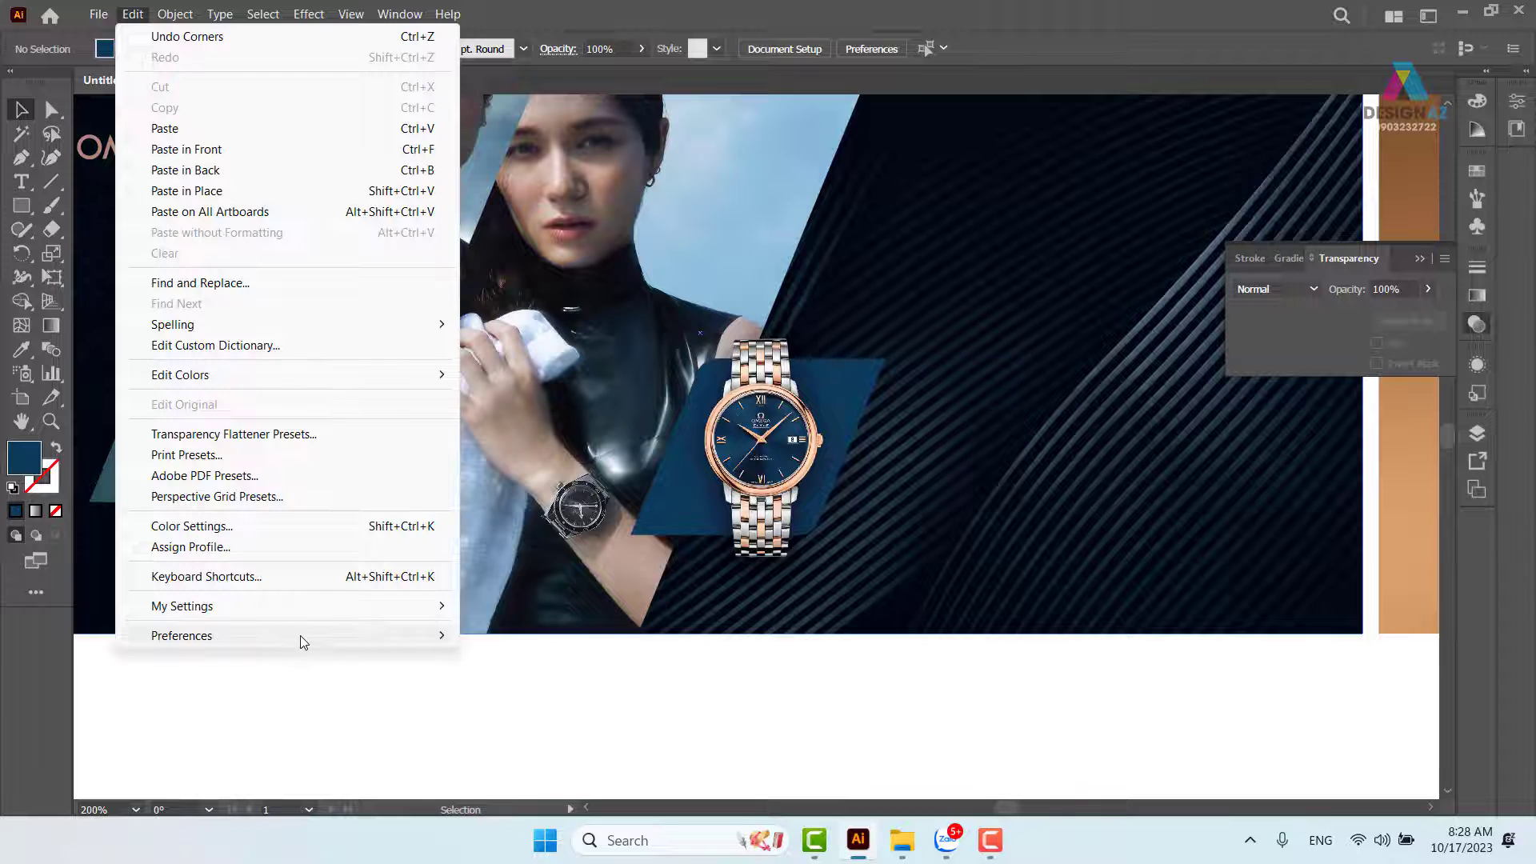
{"action": "mouse_move", "coordinate": [303, 642]}
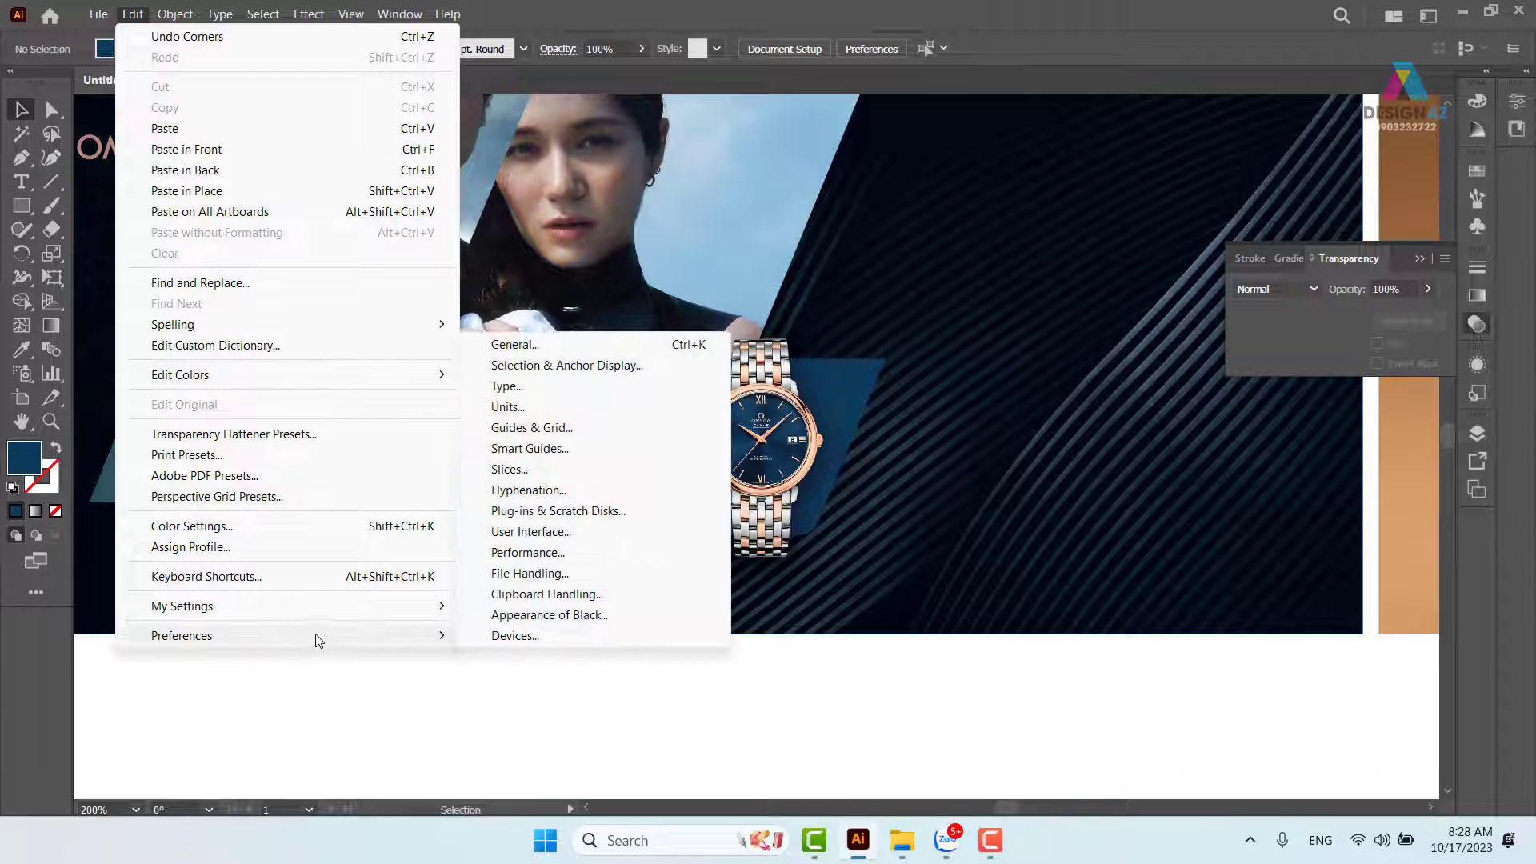
{"action": "left_click", "coordinate": [679, 346]}
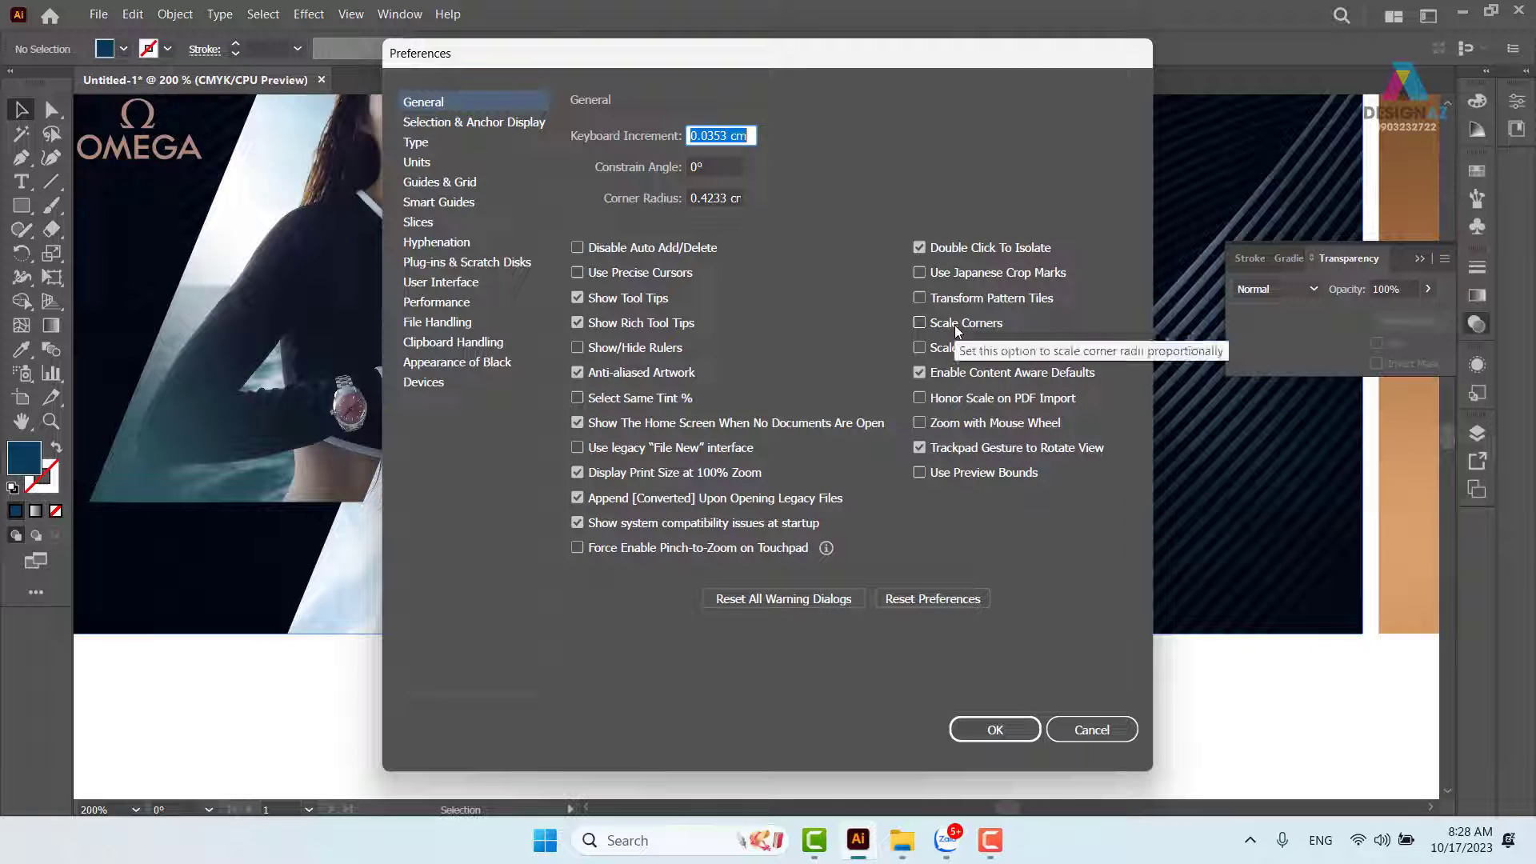
{"action": "left_click", "coordinate": [1098, 730]}
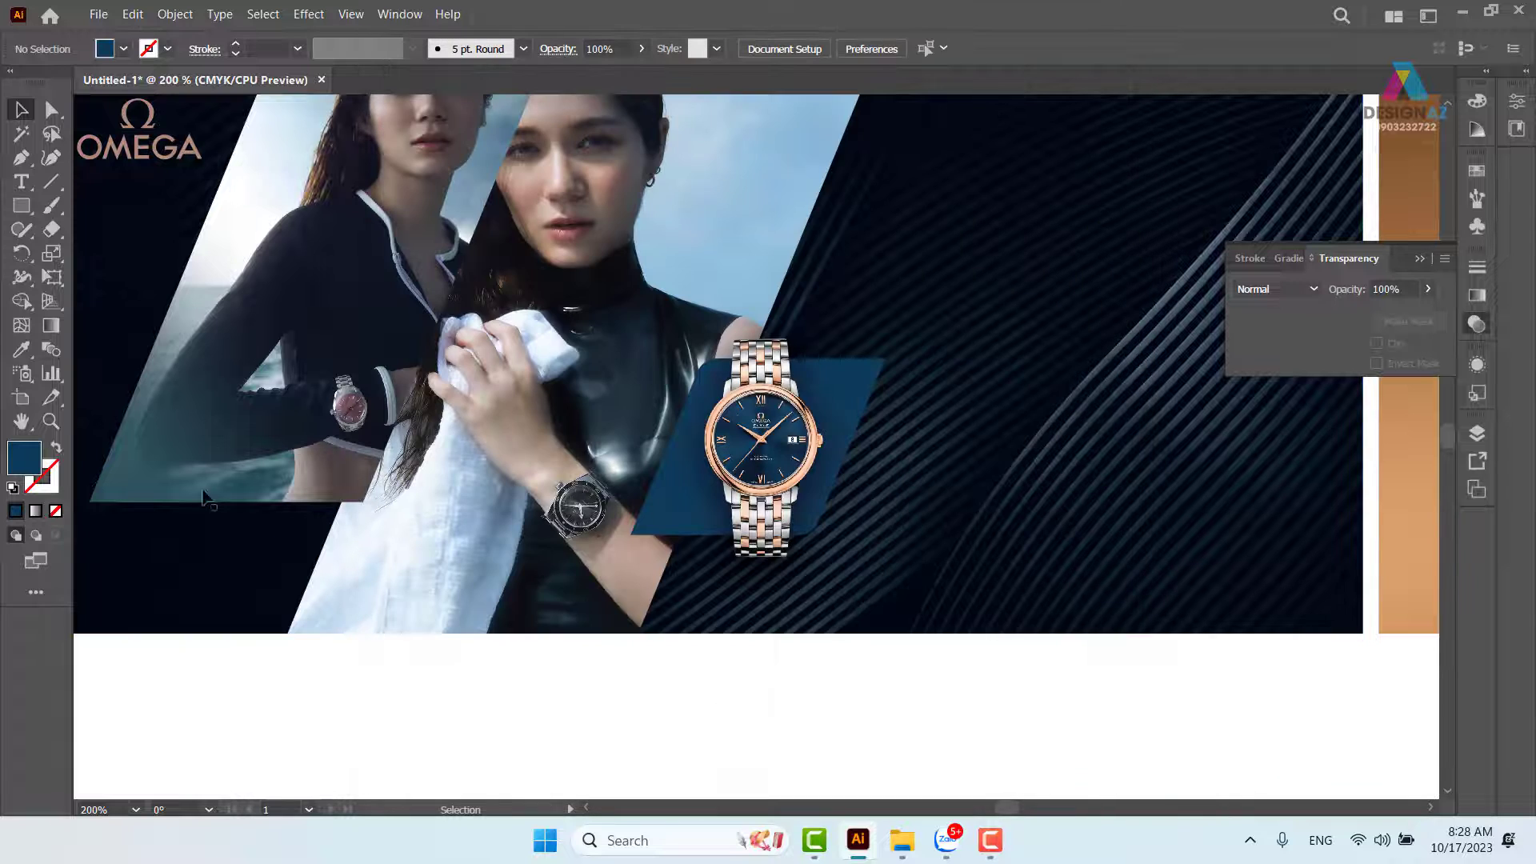
Sketch a square about 1.46 cm wide below the banner and swap its blue fill to a blue outline.
{"action": "left_click", "coordinate": [30, 208]}
{"action": "scroll", "coordinate": [867, 493], "scroll_direction": "down", "scroll_amount": 5}
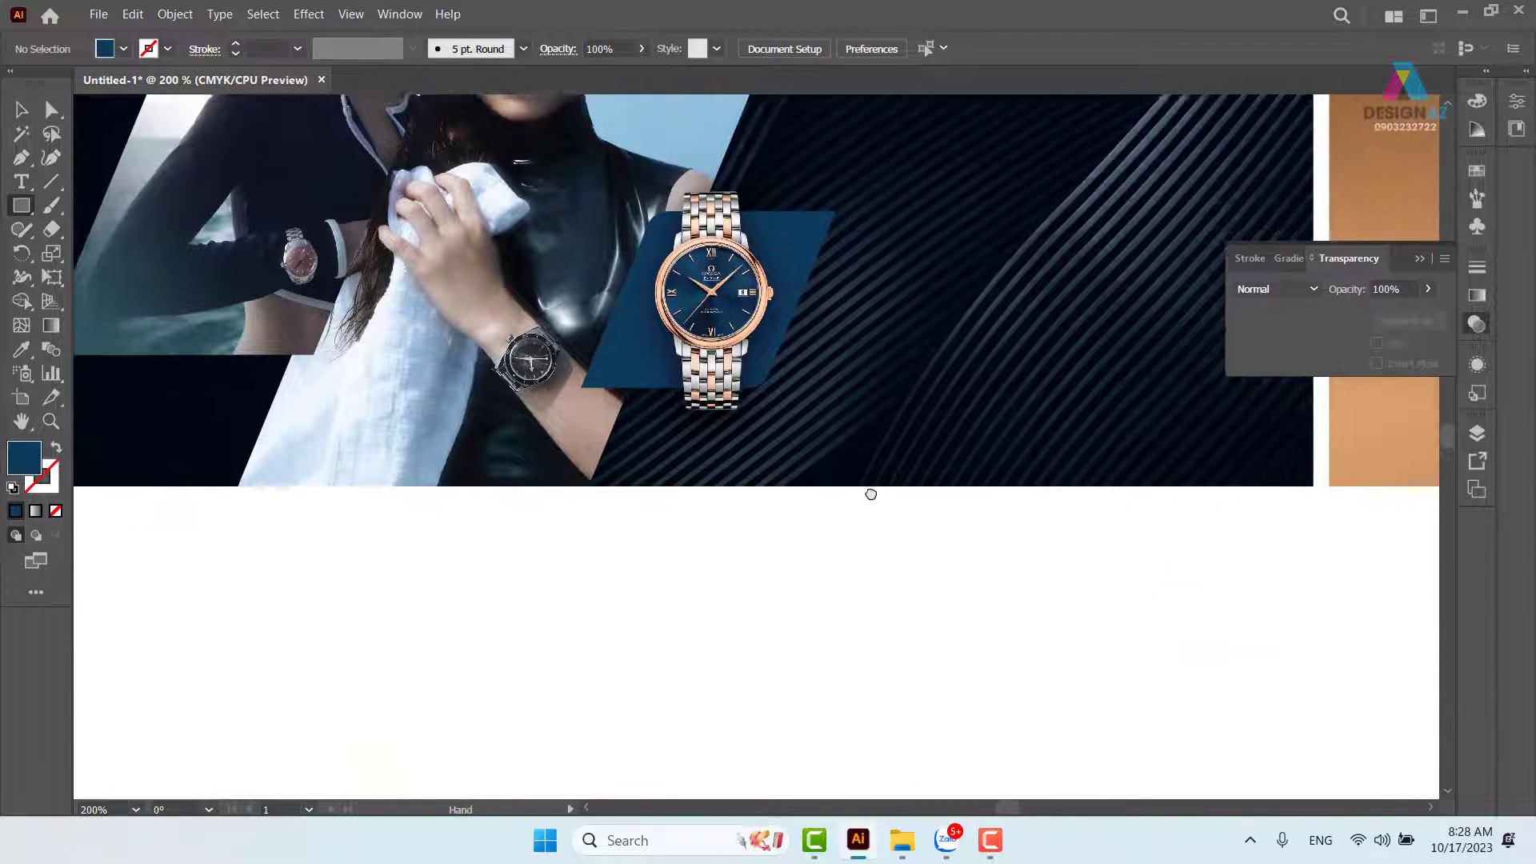
{"action": "left_click_drag", "start_coordinate": [693, 434], "coordinate": [818, 558]}
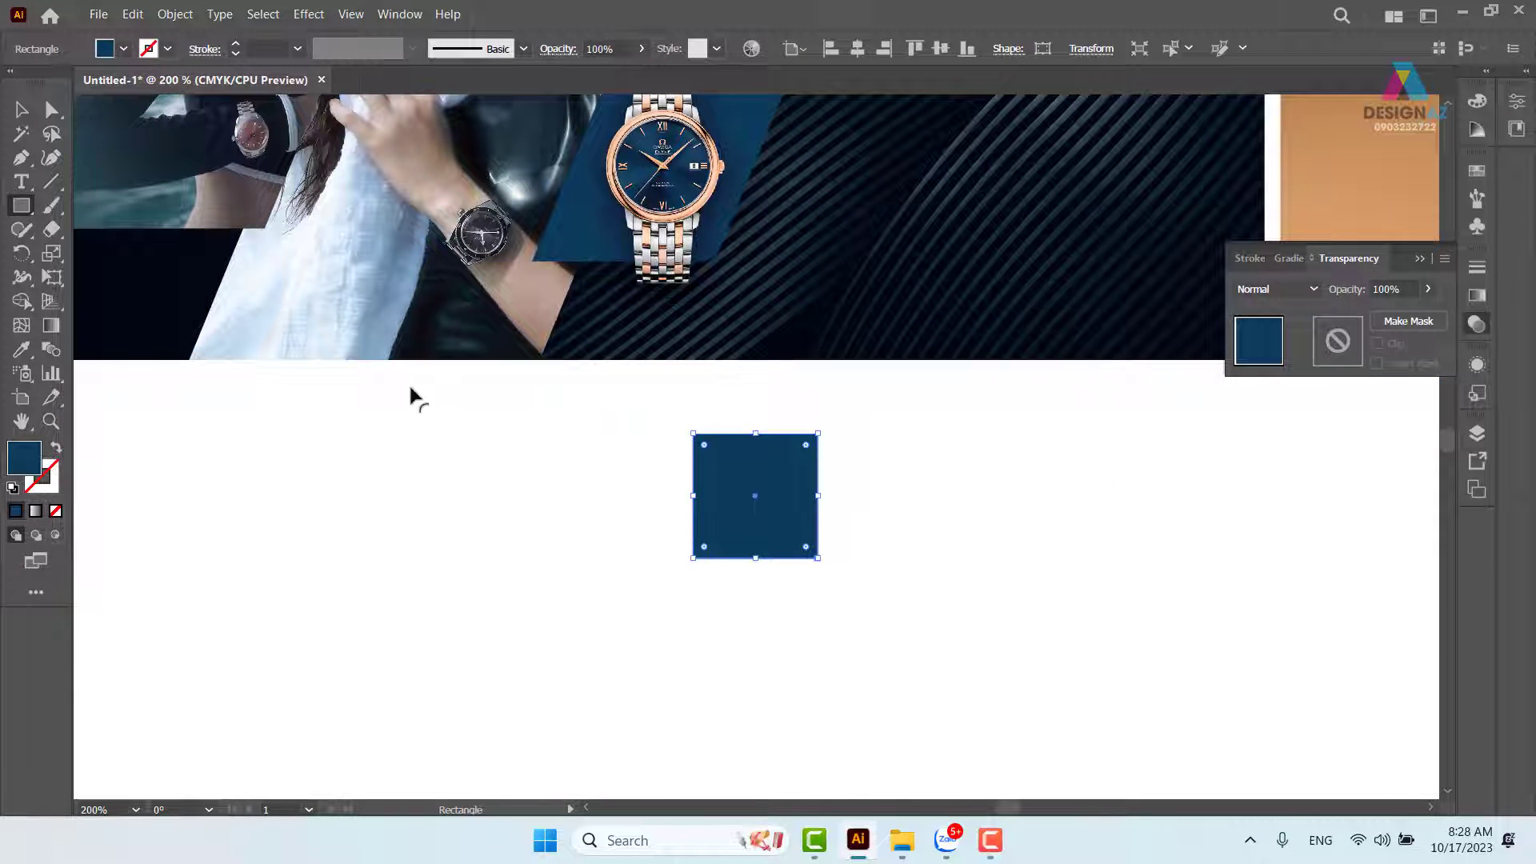
{"action": "key", "text": "shift+x"}
Try rounding the outlined square's upper-right and lower-left corners to about 0.73 cm, and undo the rounding.
{"action": "left_click", "coordinate": [52, 111]}
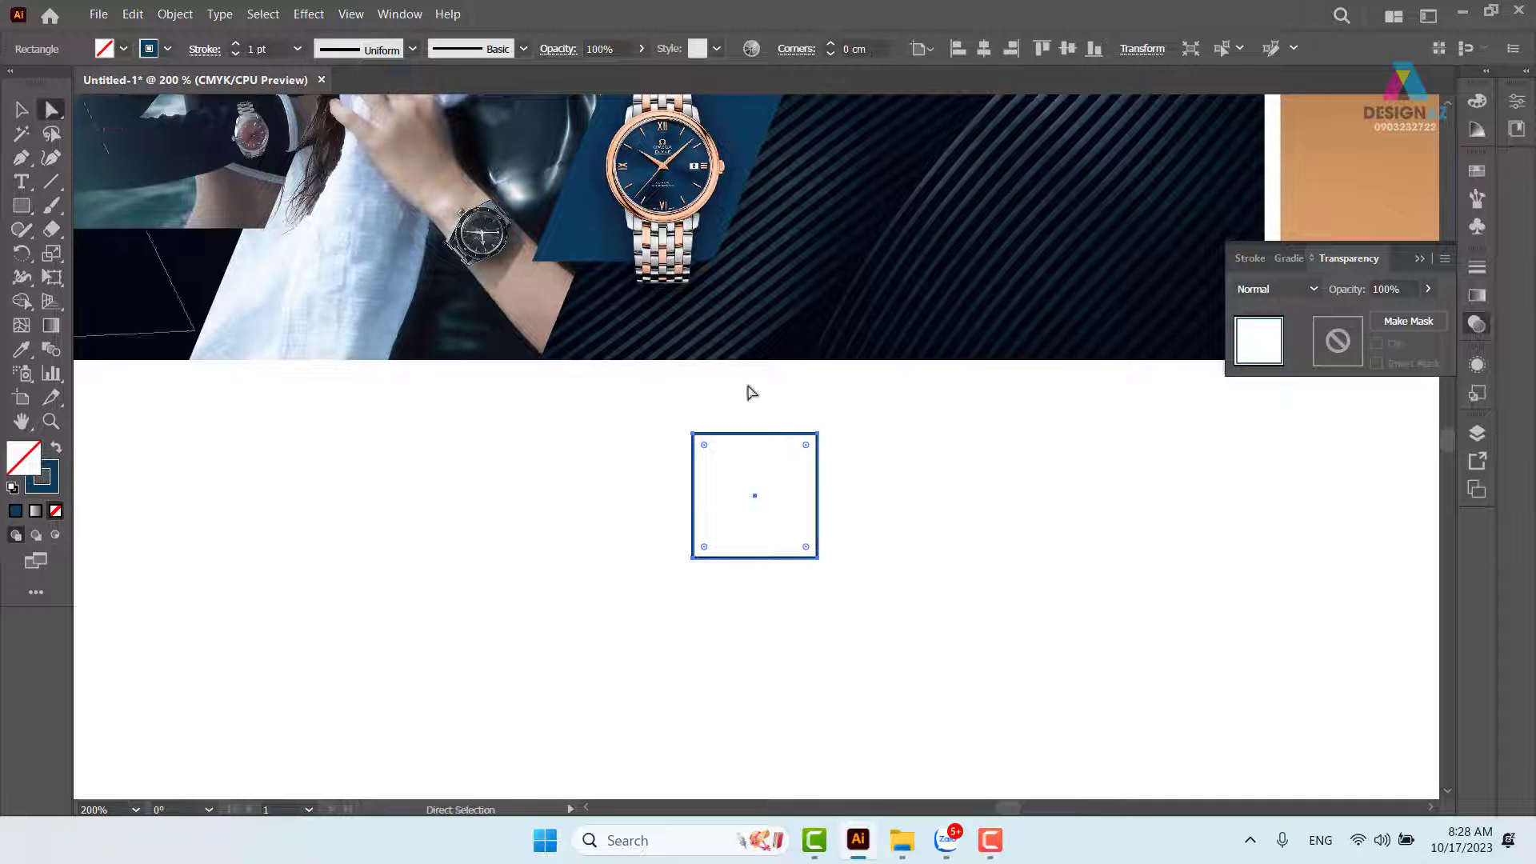
{"action": "left_click_drag", "start_coordinate": [660, 527], "coordinate": [721, 578]}
{"action": "left_click_drag", "start_coordinate": [829, 387], "coordinate": [760, 512]}
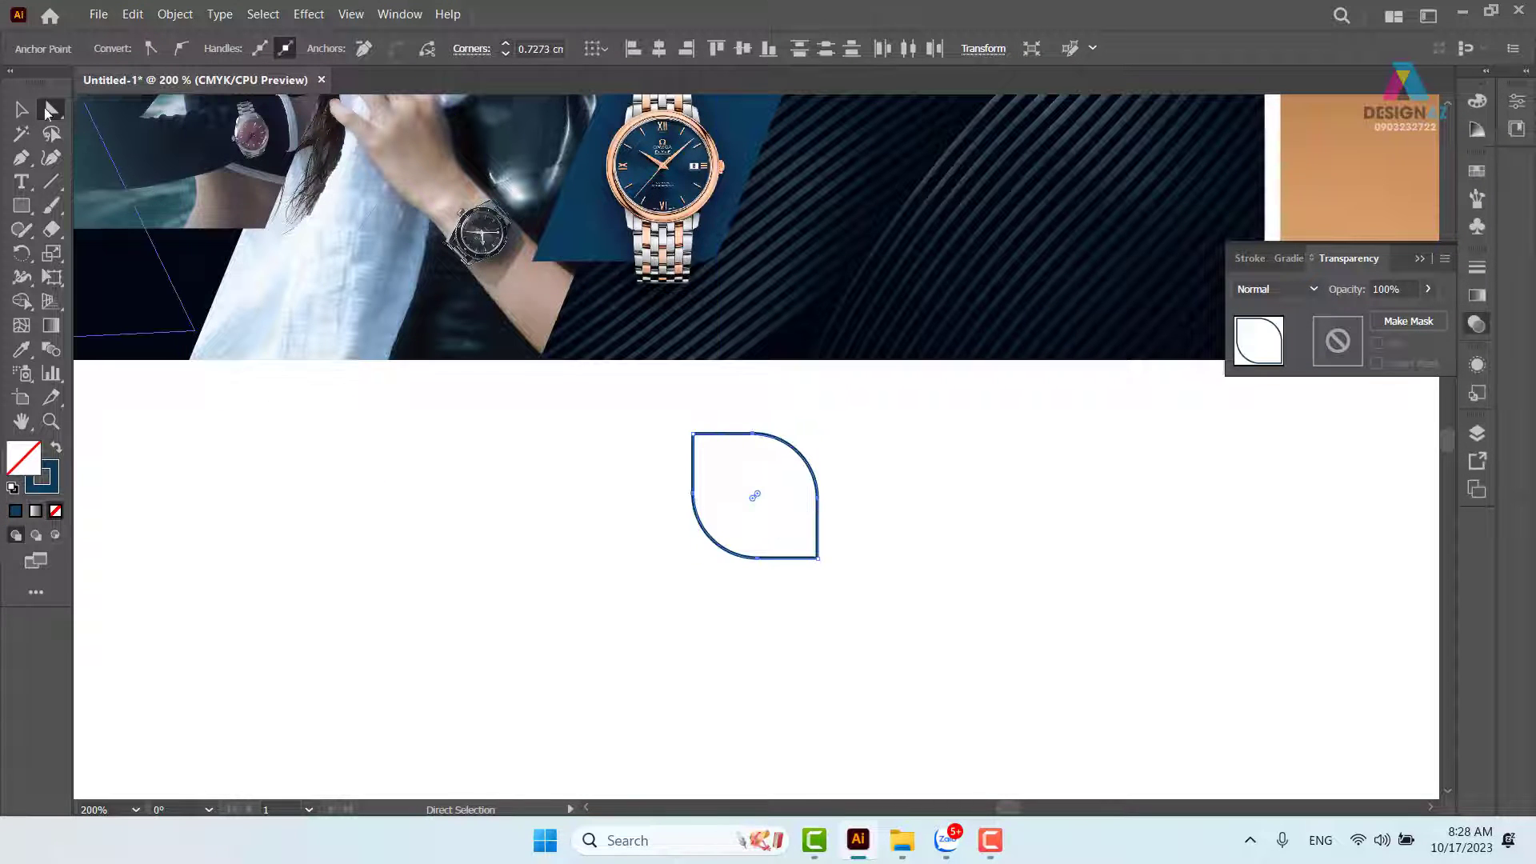
{"action": "left_click", "coordinate": [22, 110]}
{"action": "left_click", "coordinate": [798, 477]}
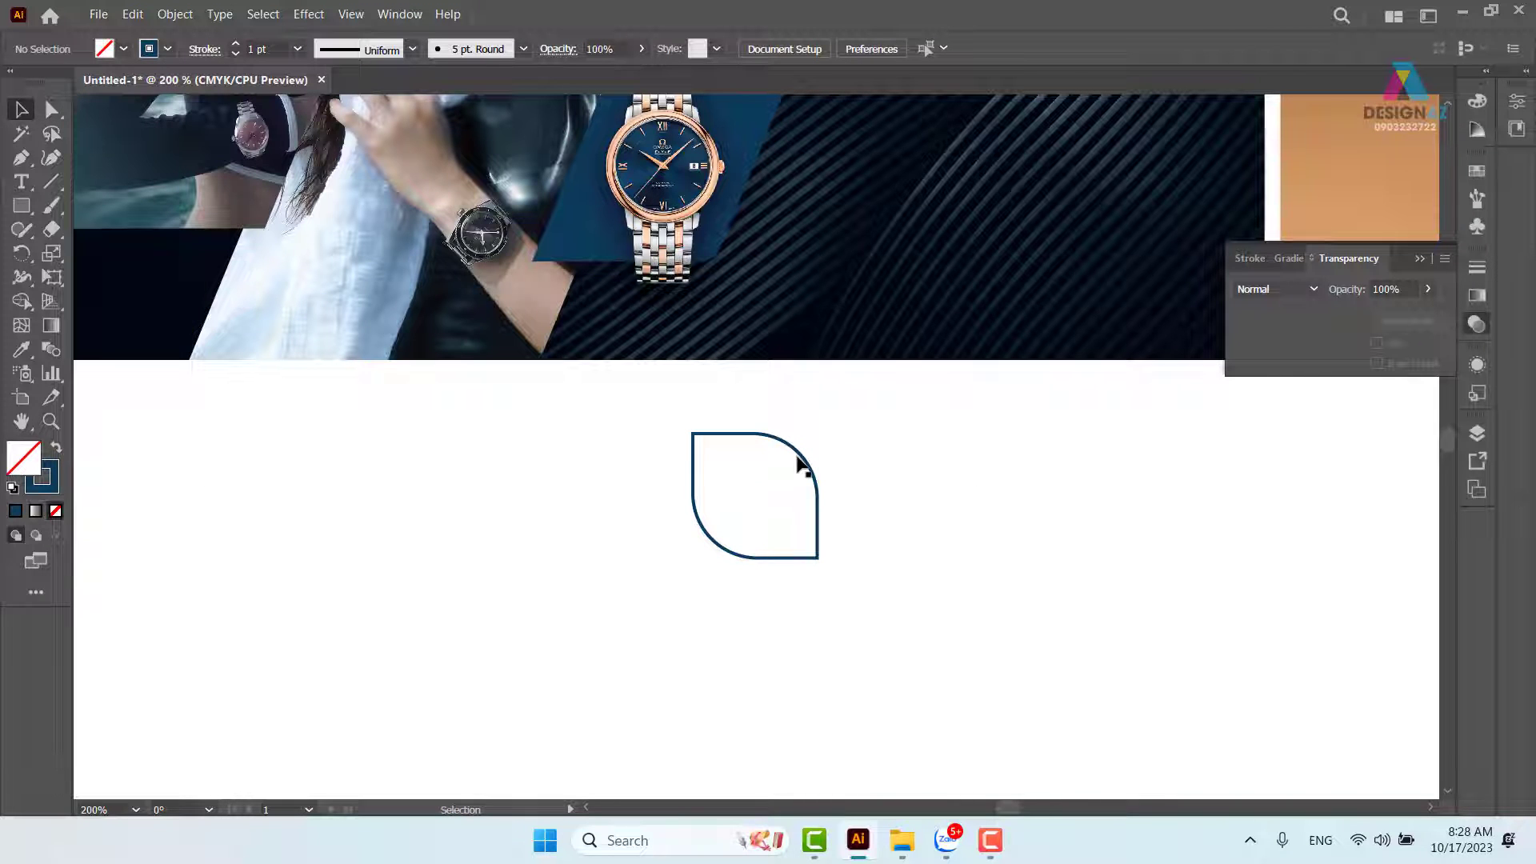
{"action": "left_click", "coordinate": [805, 467]}
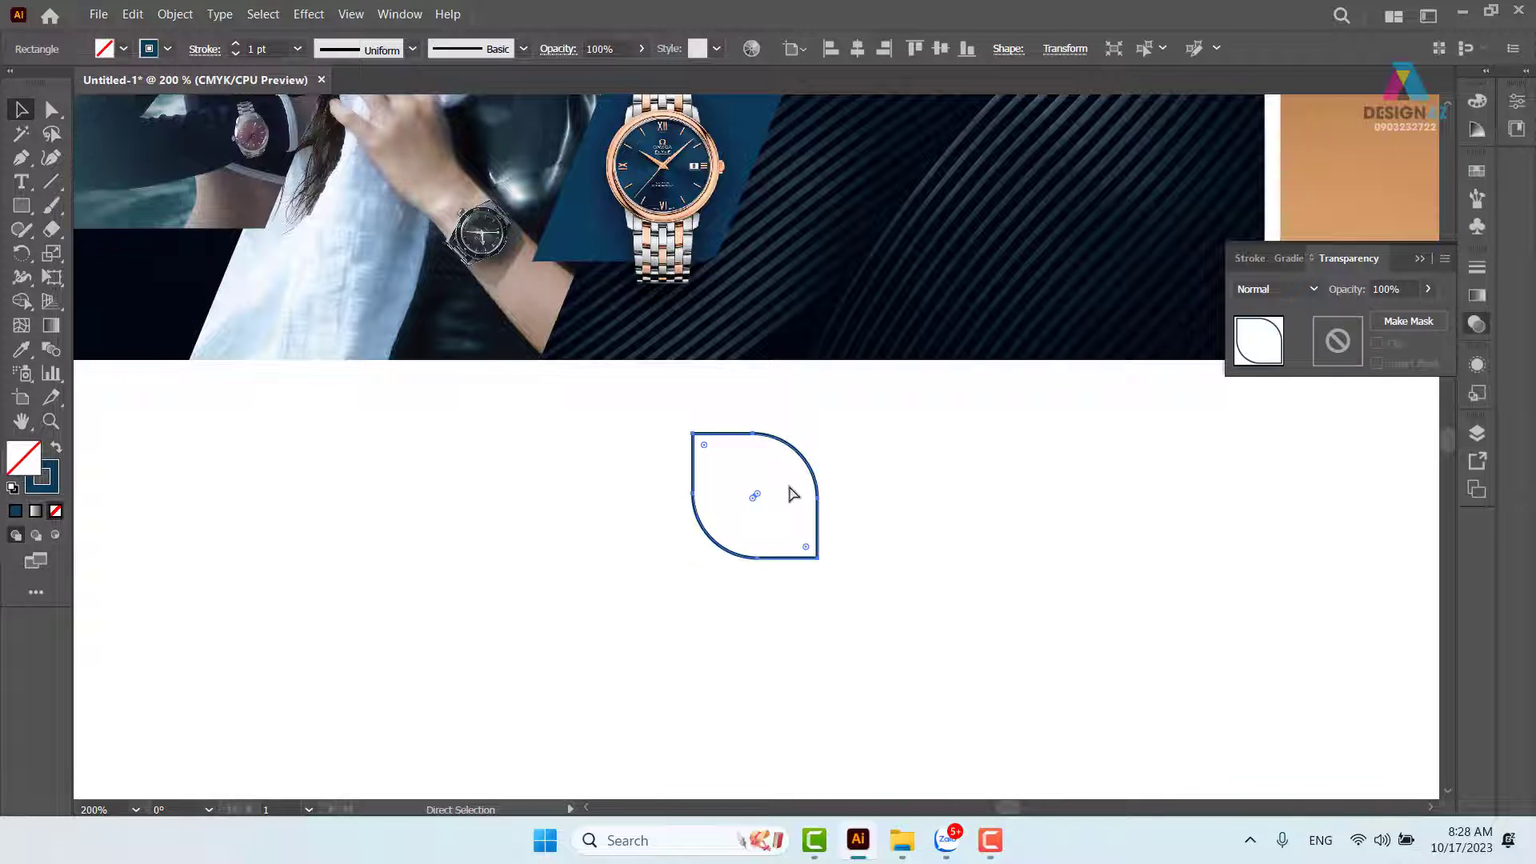
{"action": "key", "text": "ctrl+z"}
{"action": "left_click_drag", "start_coordinate": [806, 445], "coordinate": [790, 463]}
{"action": "key", "text": "ctrl+z"}
{"action": "left_click_drag", "start_coordinate": [851, 411], "coordinate": [776, 465]}
{"action": "left_click_drag", "start_coordinate": [662, 622], "coordinate": [736, 533]}
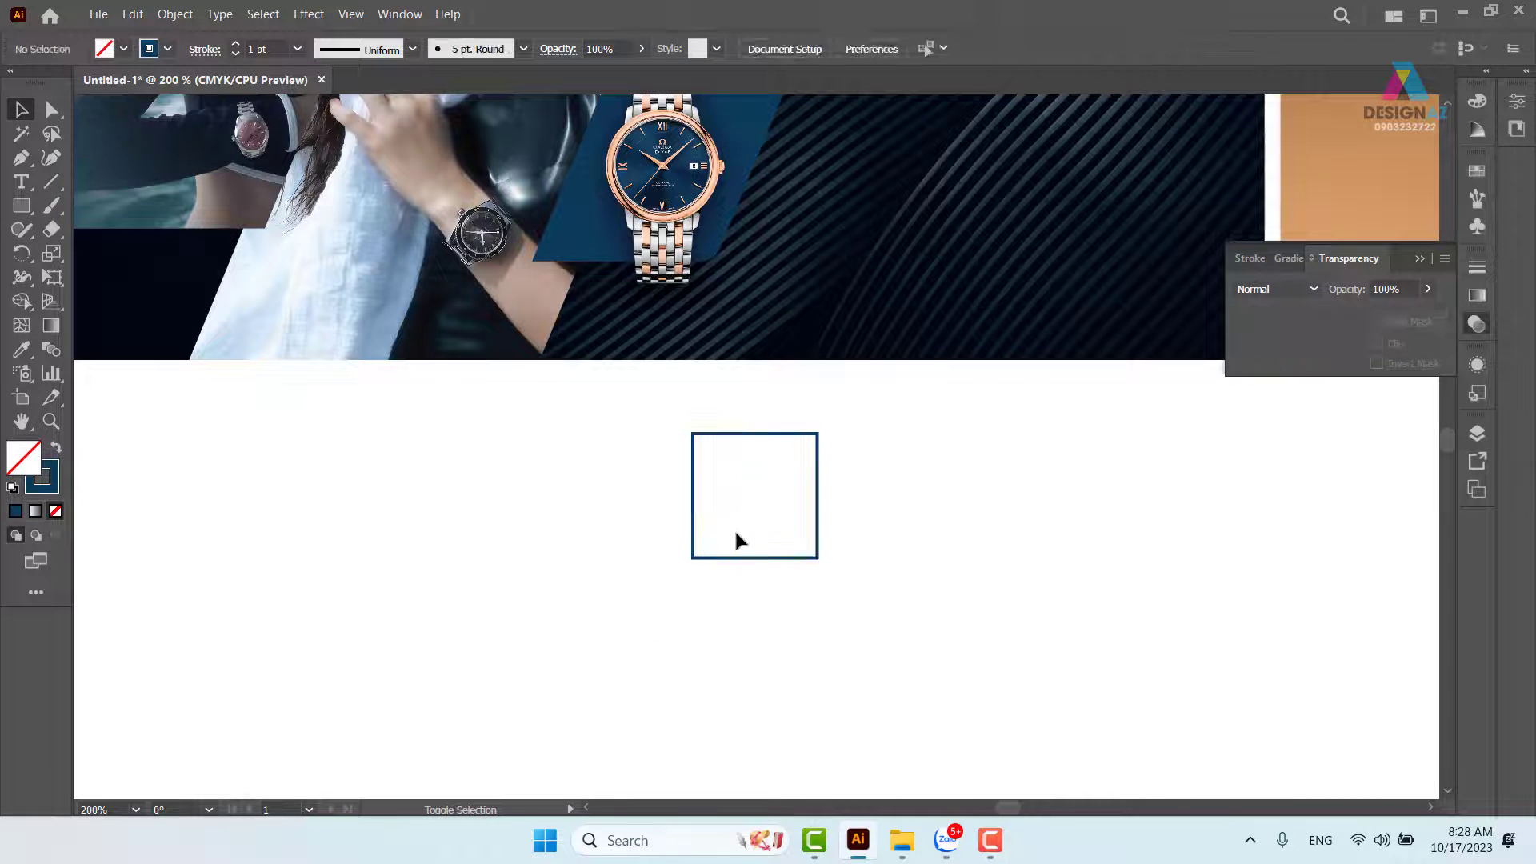
Round the outlined square's upper-right and lower-left corners slightly, keeping the other two sharp.
{"action": "left_click", "coordinate": [52, 110]}
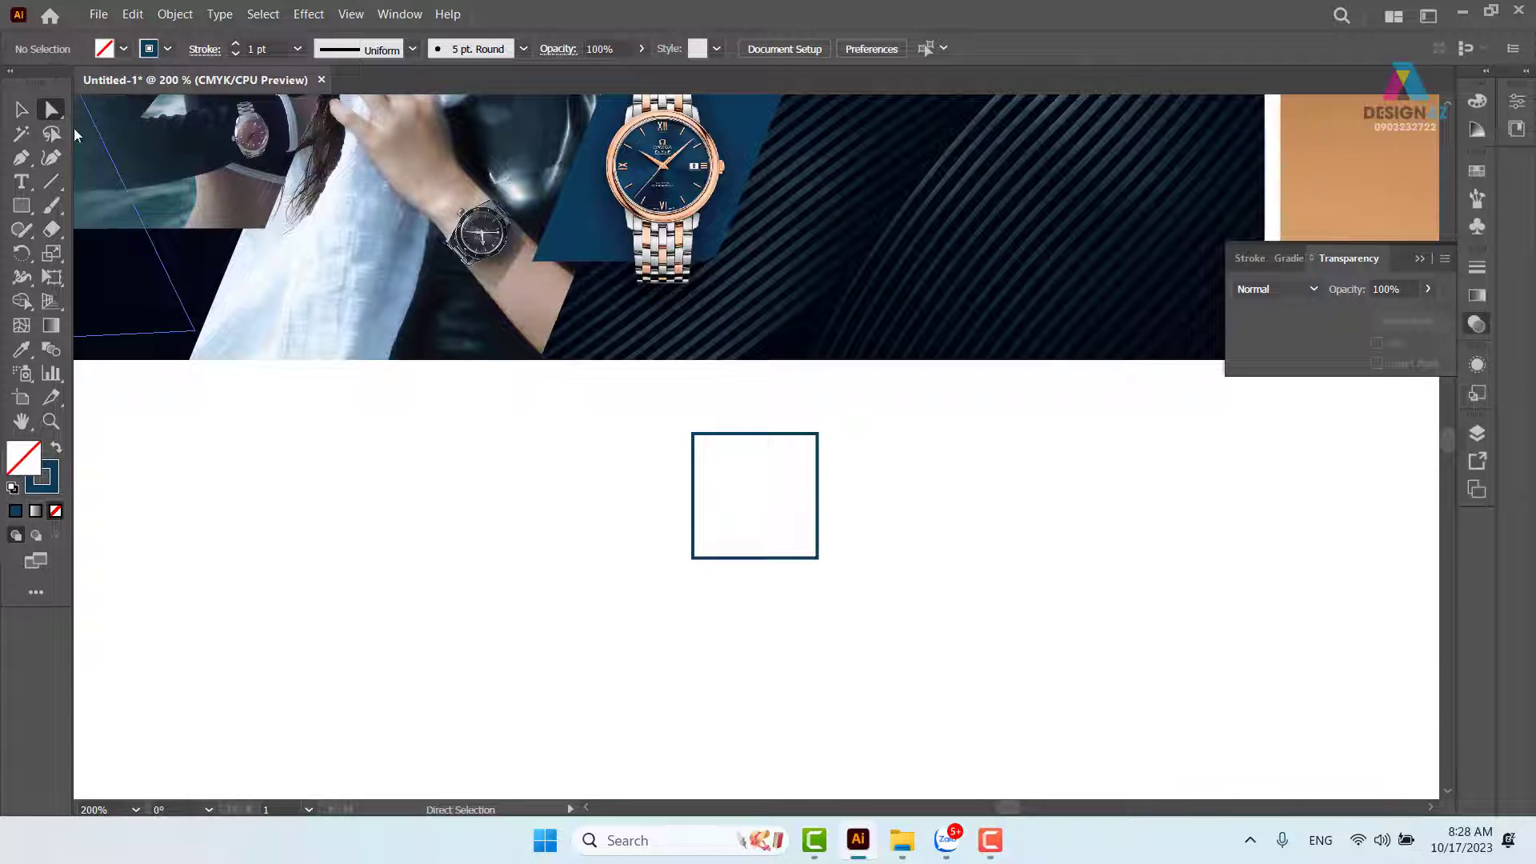
{"action": "left_click_drag", "start_coordinate": [569, 628], "coordinate": [708, 530]}
{"action": "left_click_drag", "start_coordinate": [864, 411], "coordinate": [798, 466]}
{"action": "left_click_drag", "start_coordinate": [709, 548], "coordinate": [717, 535]}
Scale the partly rounded square down proportionally to about half its size to test how its corners scale.
{"action": "key", "text": "v"}
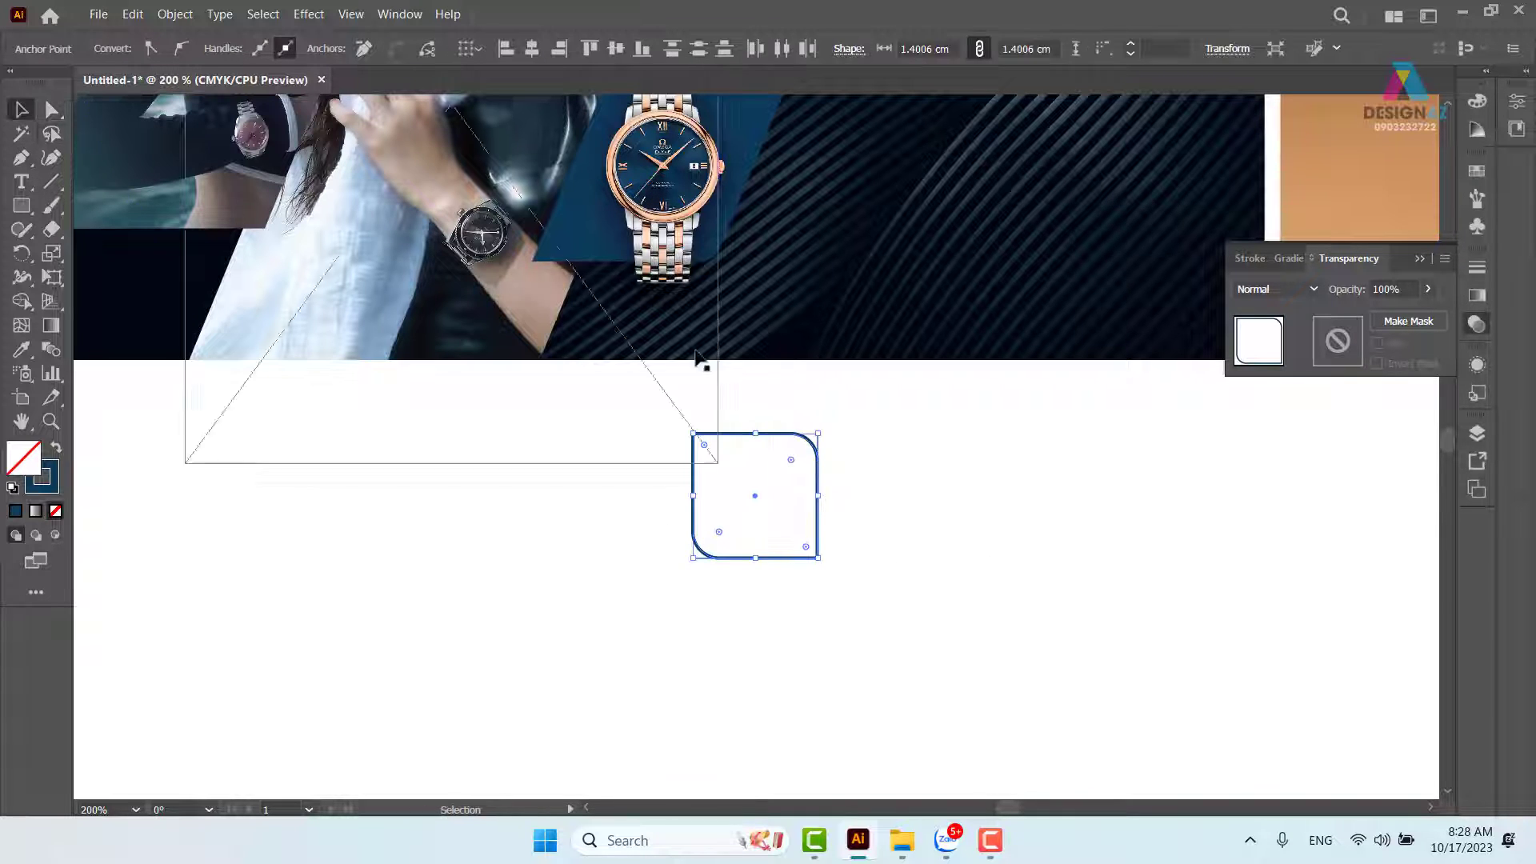
{"action": "left_click", "coordinate": [845, 475]}
{"action": "left_click", "coordinate": [817, 483]}
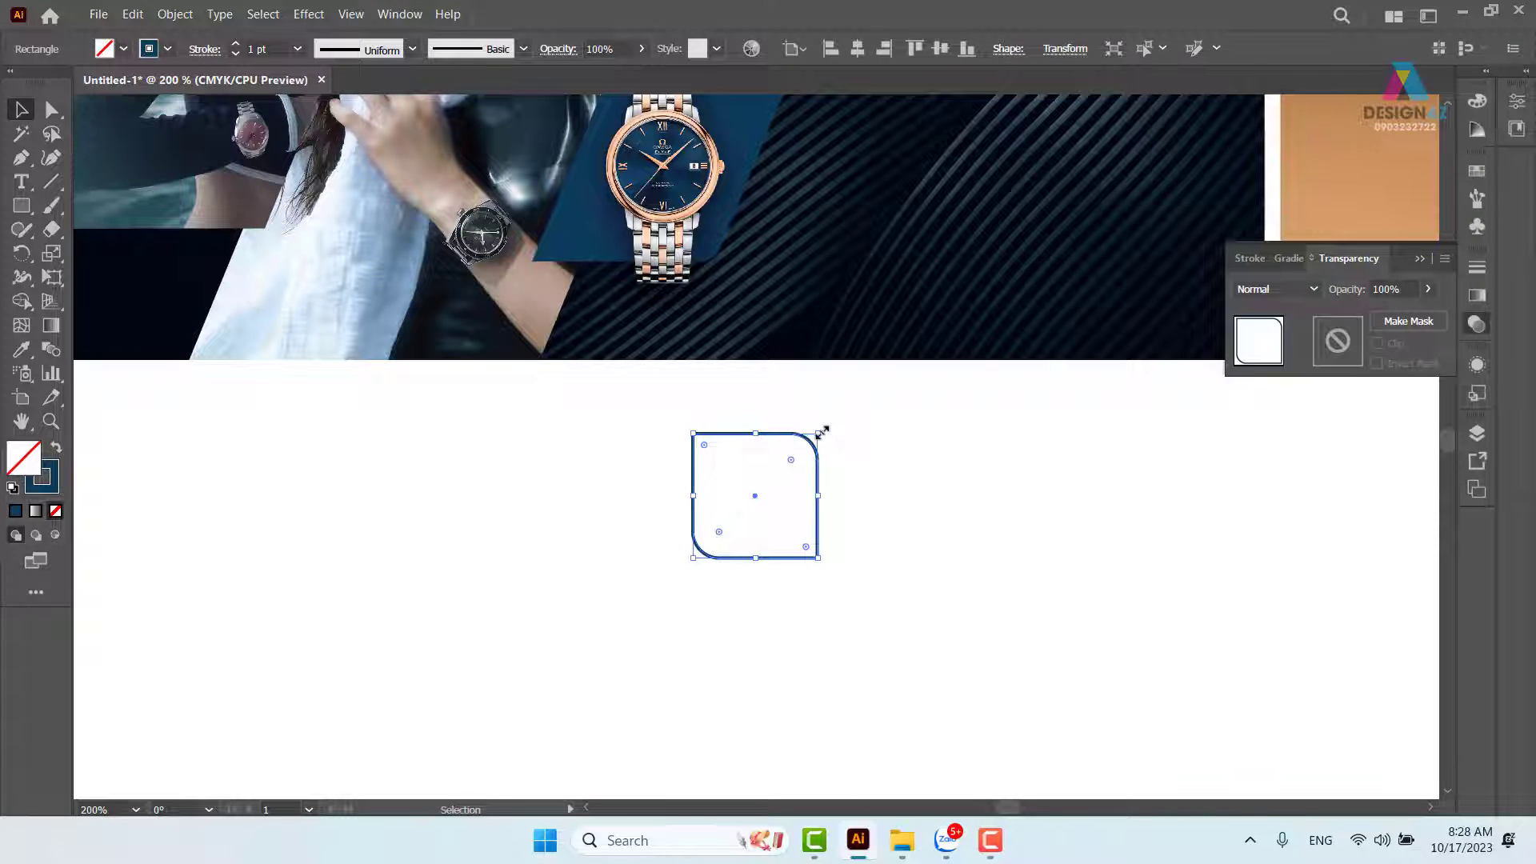
{"action": "left_click_drag", "start_coordinate": [822, 433], "coordinate": [760, 475]}
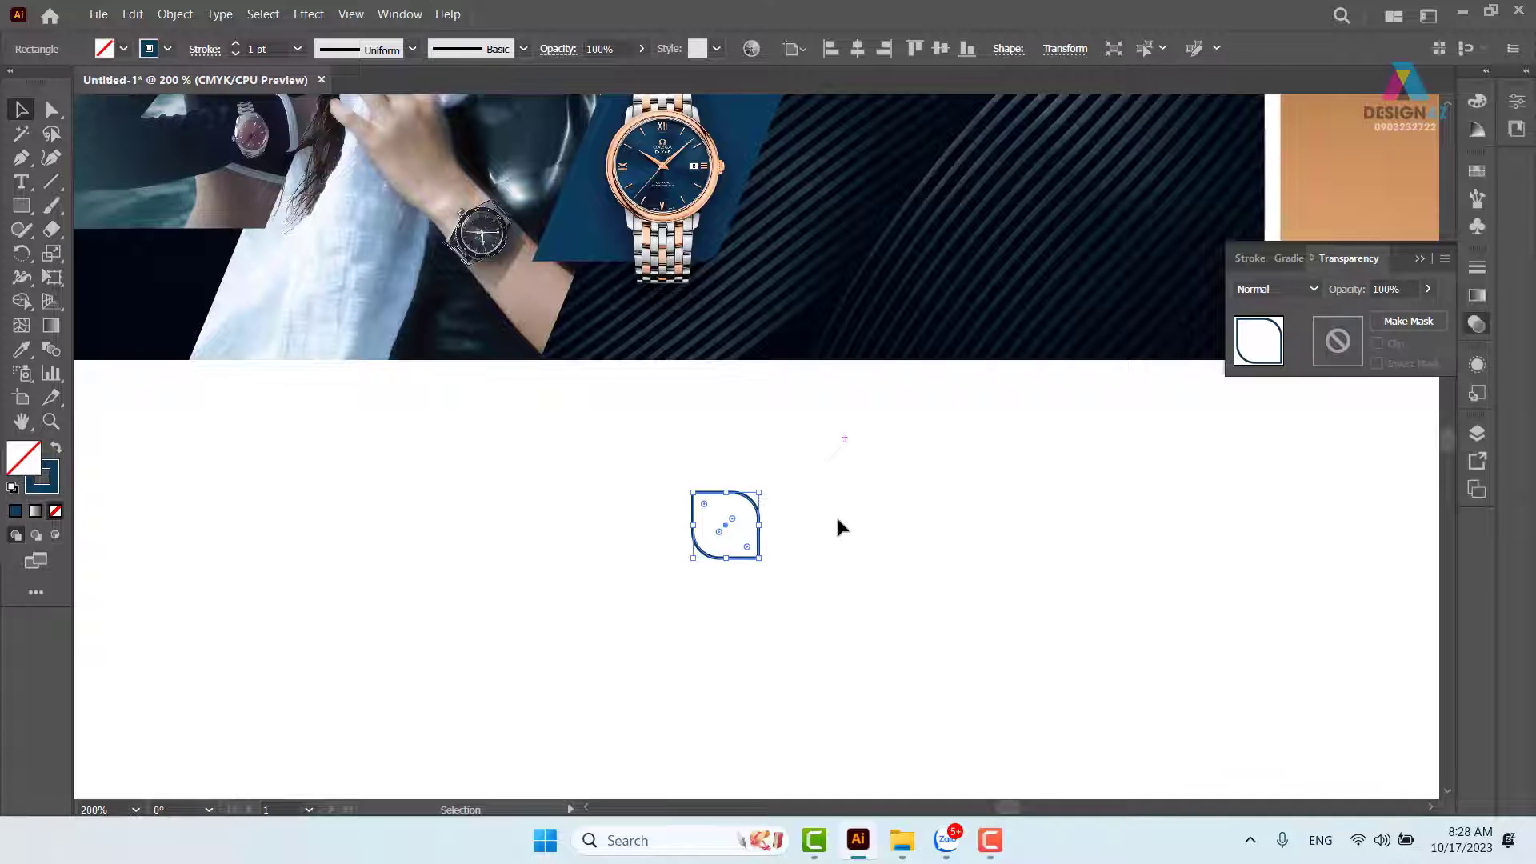
Undo the square's scaling, try shrinking it much further to compare the rounded corners, and undo that too.
{"action": "key", "text": "ctrl+z"}
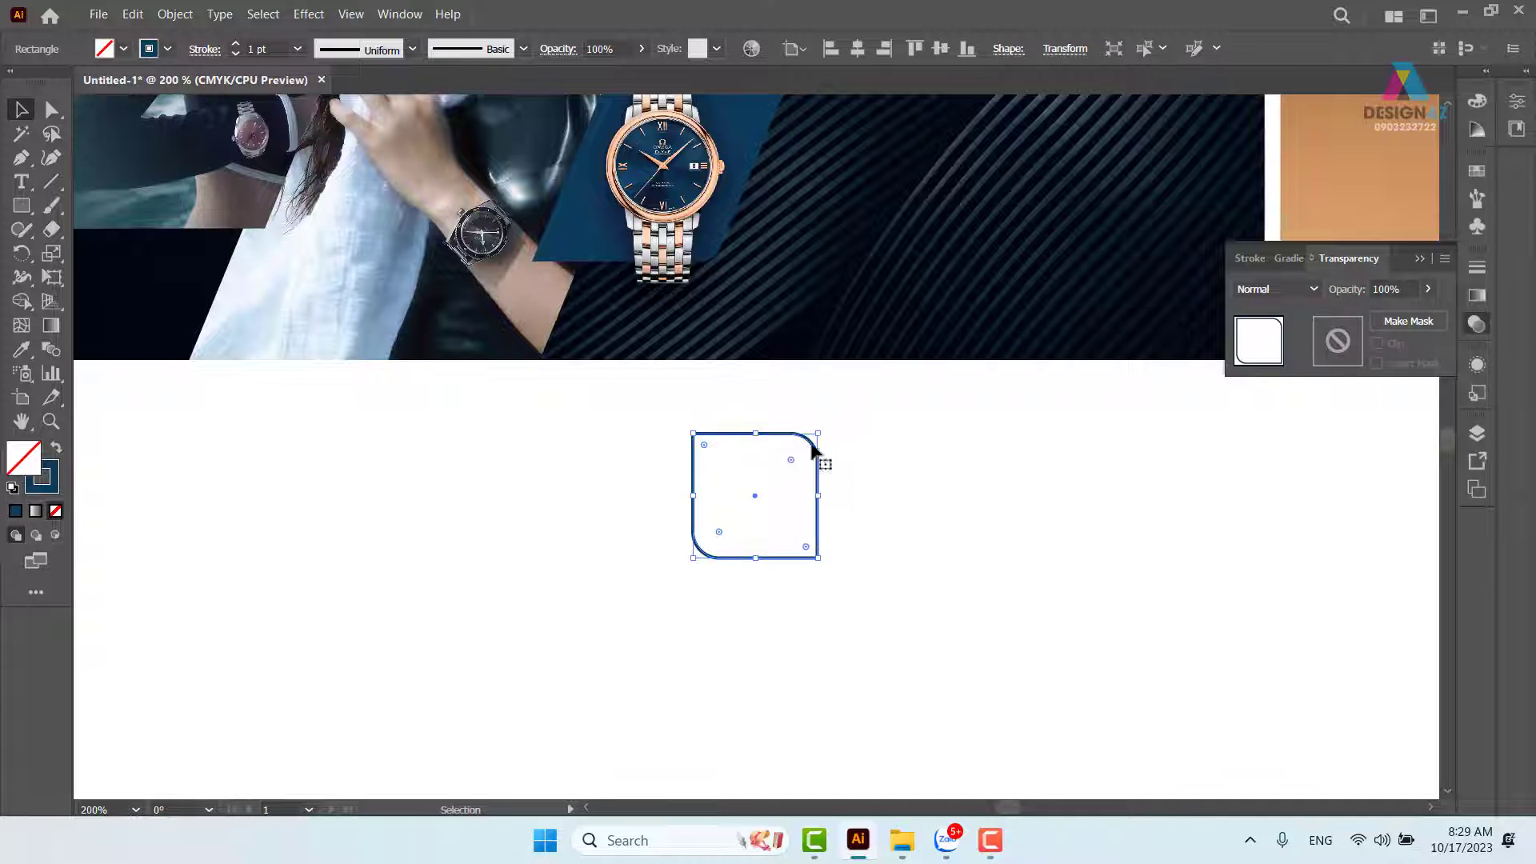
{"action": "left_click_drag", "start_coordinate": [818, 434], "coordinate": [864, 623]}
{"action": "left_click", "coordinate": [851, 533]}
{"action": "key", "text": "z"}
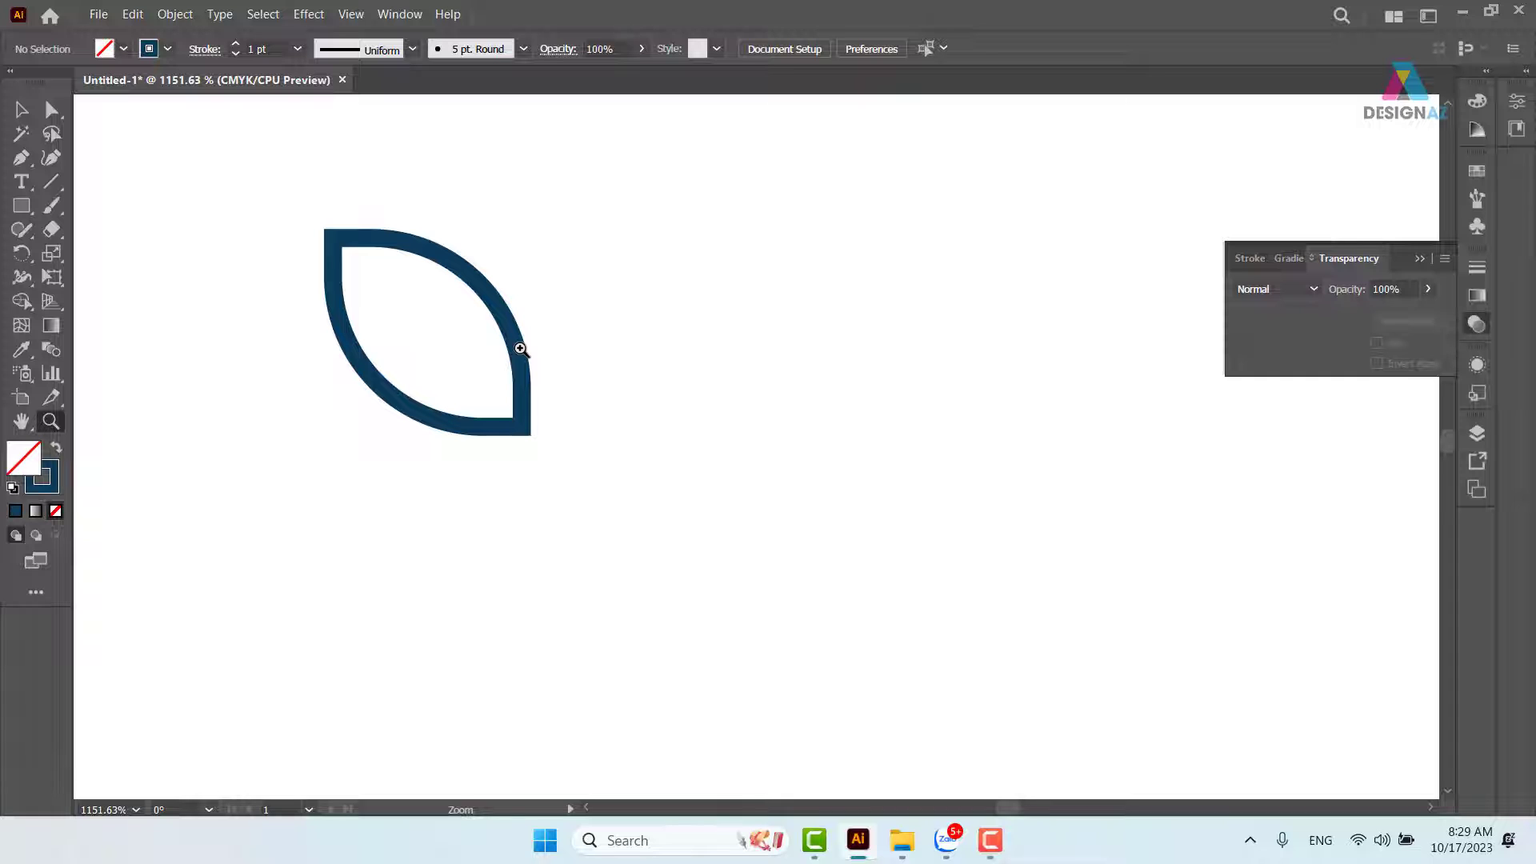
{"action": "key", "text": "ctrl+z"}
{"action": "key", "text": "ctrl+z"}
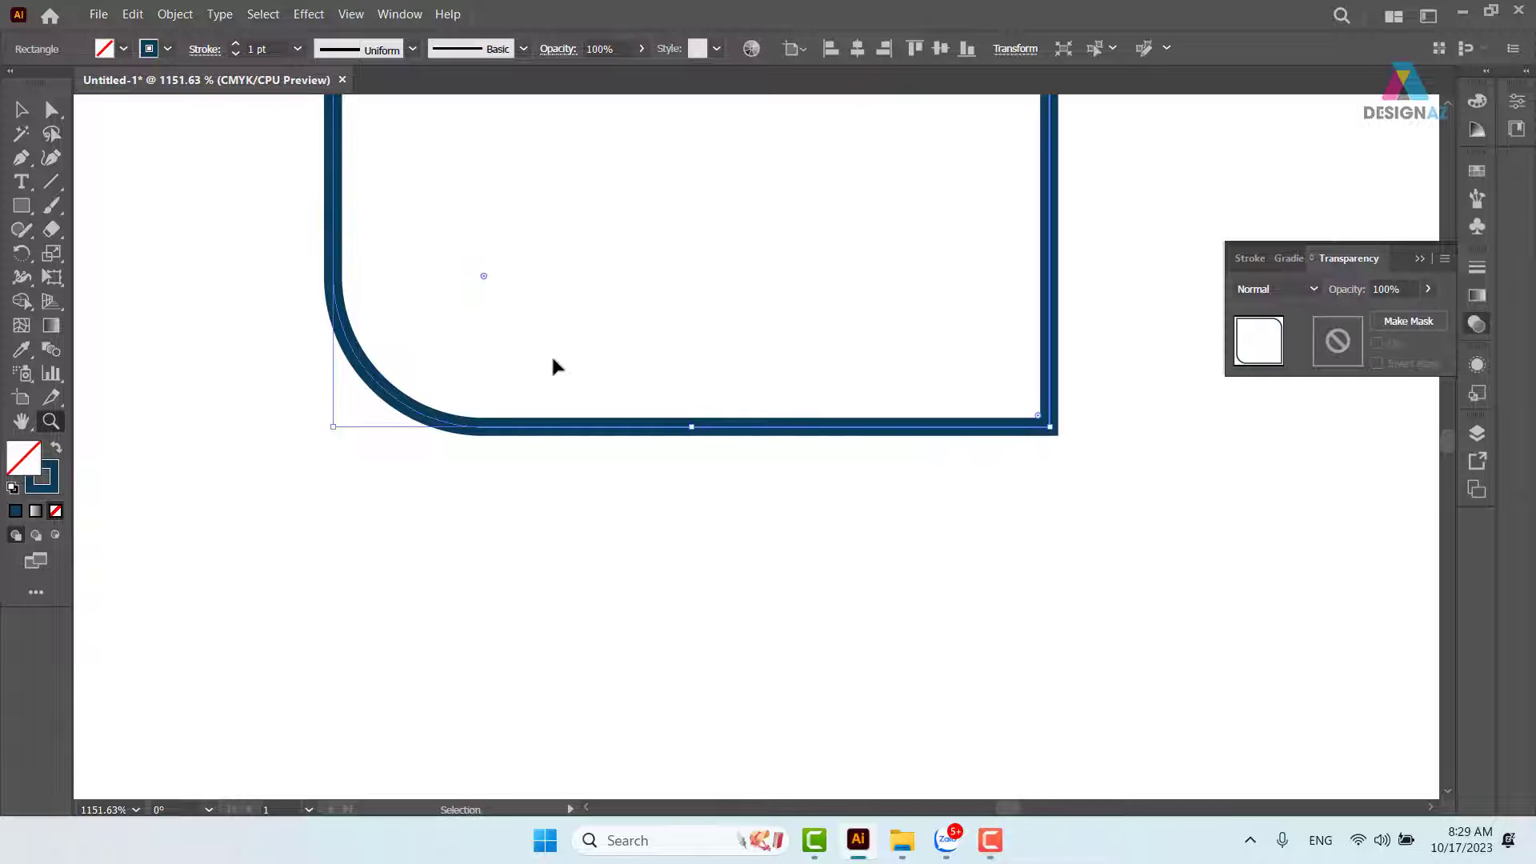
{"action": "key", "text": "ctrl+minus"}
{"action": "key", "text": "ctrl+minus"}
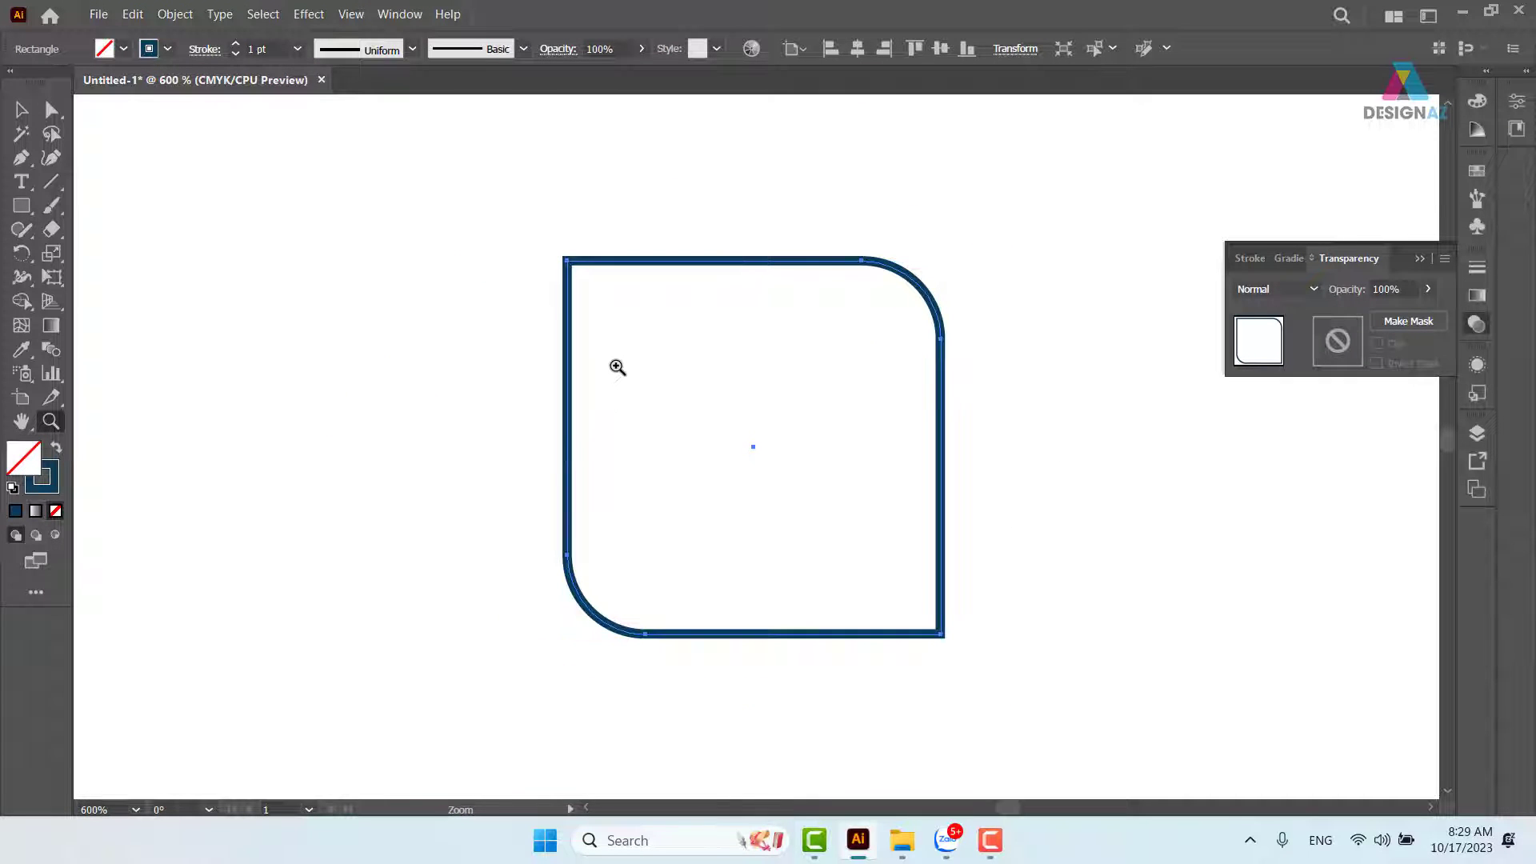
Enable Scale Corners and Scale Strokes & Effects in the General preferences.
{"action": "left_click", "coordinate": [135, 16]}
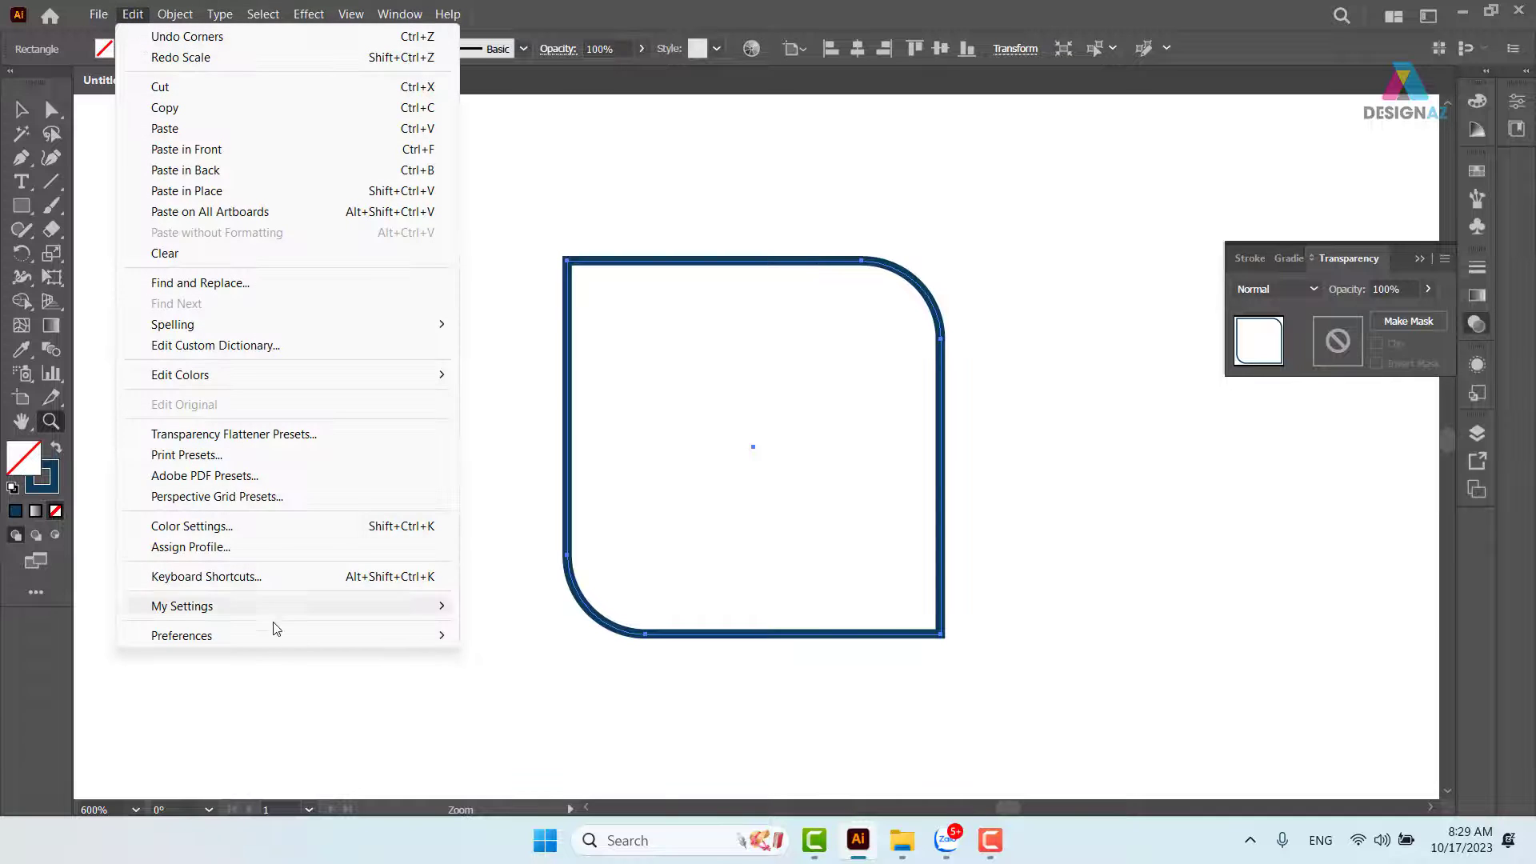
{"action": "mouse_move", "coordinate": [301, 637]}
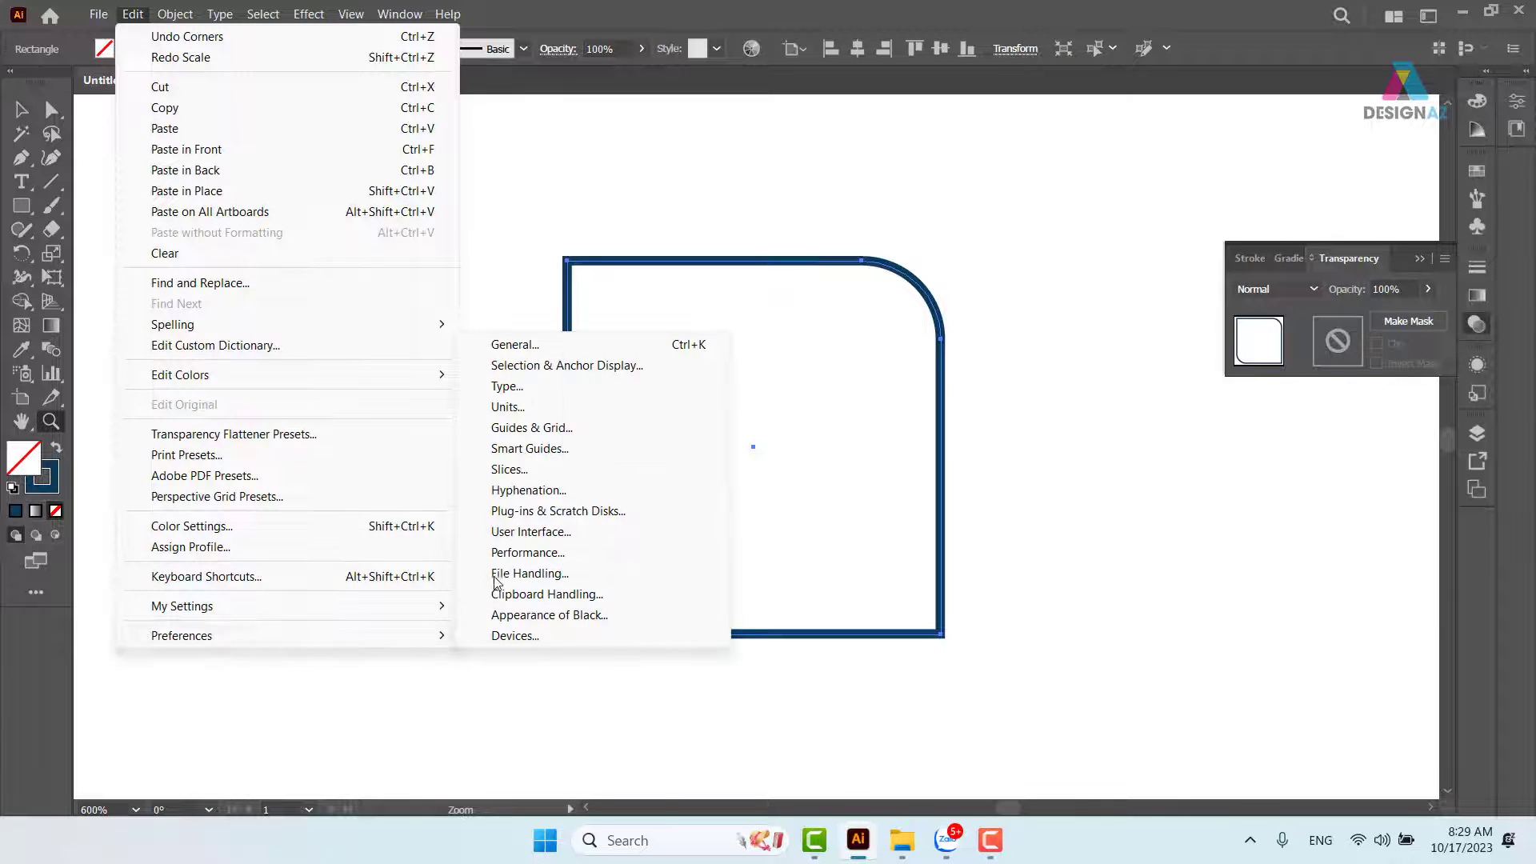
{"action": "left_click", "coordinate": [636, 347]}
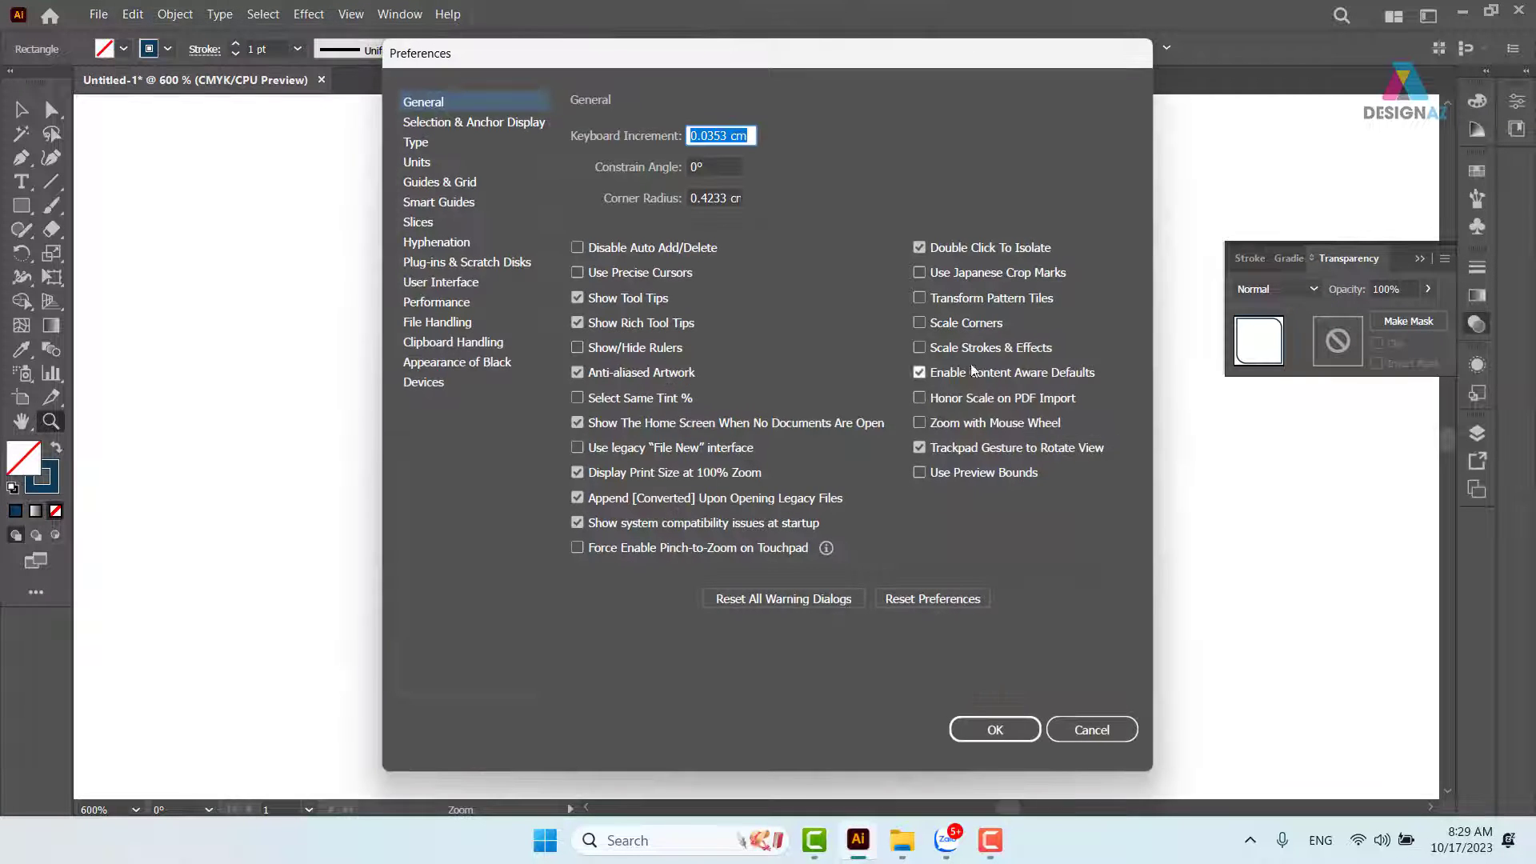
{"action": "left_click", "coordinate": [920, 348]}
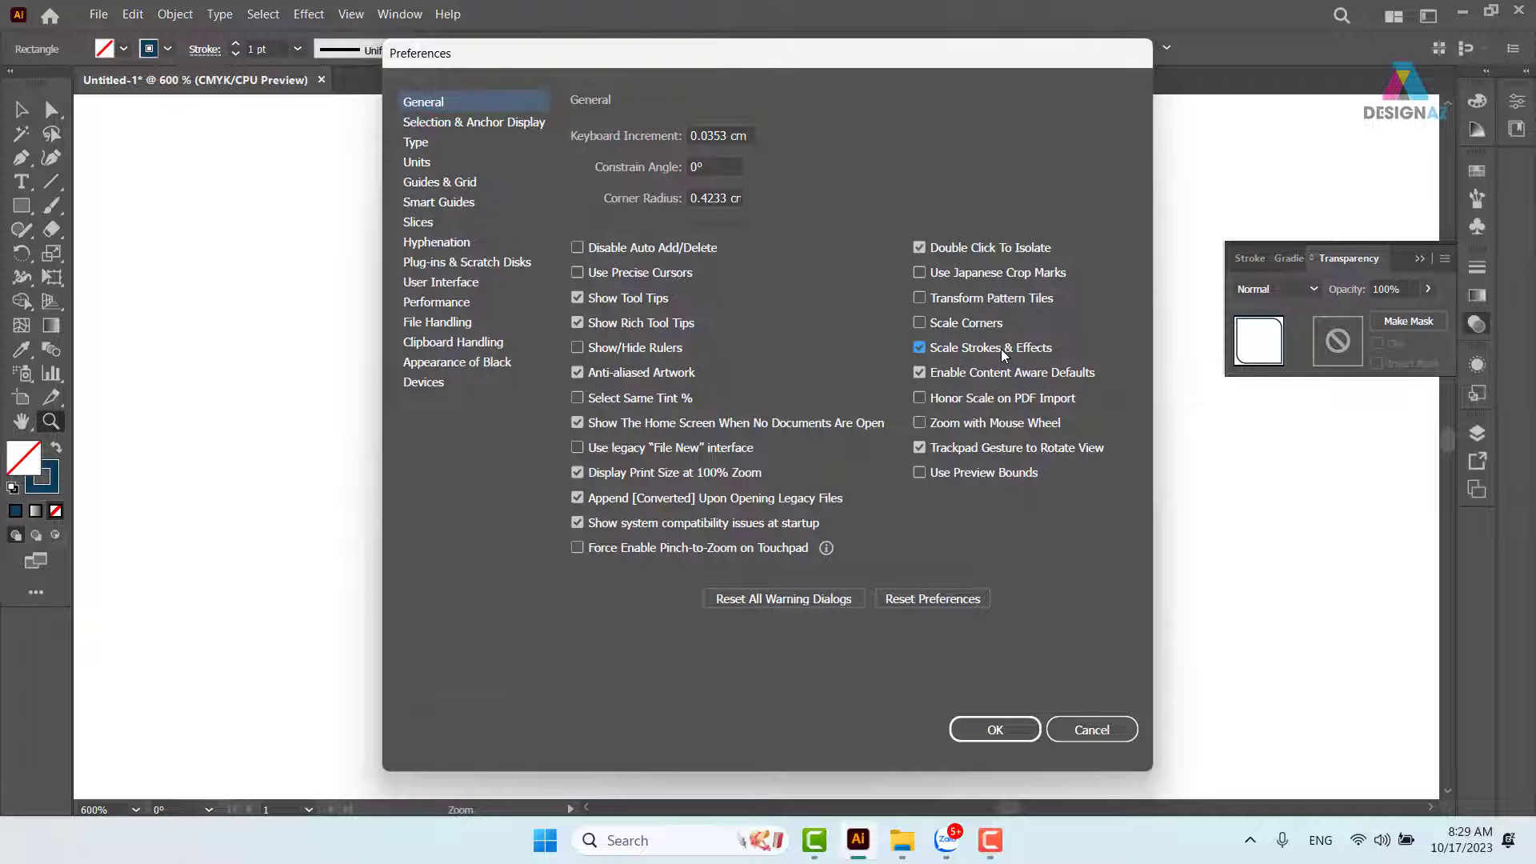
{"action": "left_click", "coordinate": [938, 325]}
{"action": "left_click", "coordinate": [1000, 729]}
Scale the partly rounded square up proportionally to about 1.6 times its size as a test, and delete it.
{"action": "left_click", "coordinate": [23, 110]}
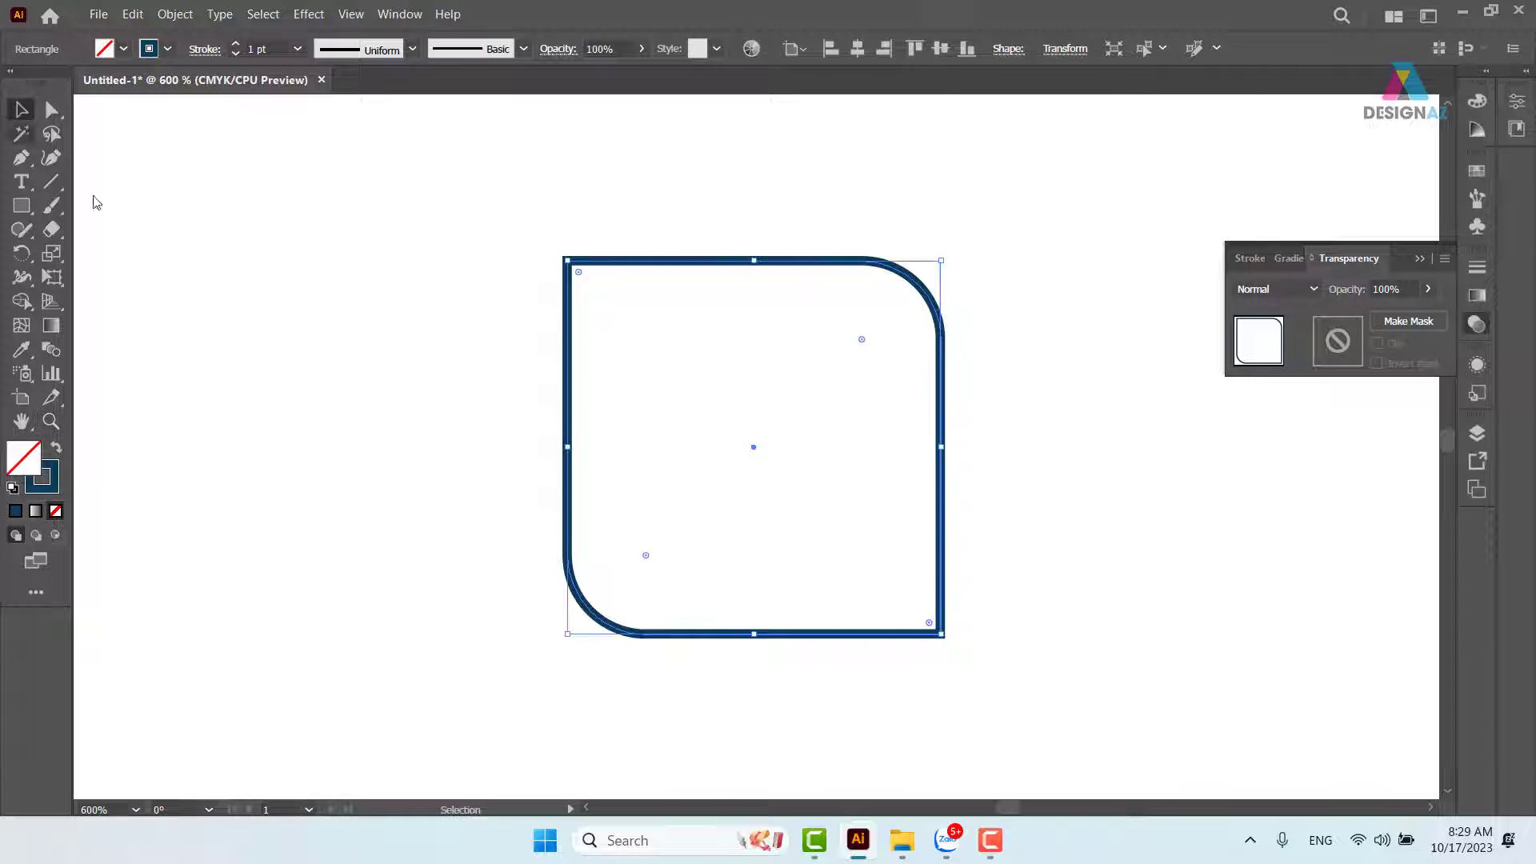
{"action": "key", "text": "ctrl+minus"}
{"action": "key", "text": "ctrl+minus"}
{"action": "key", "text": "ctrl+minus"}
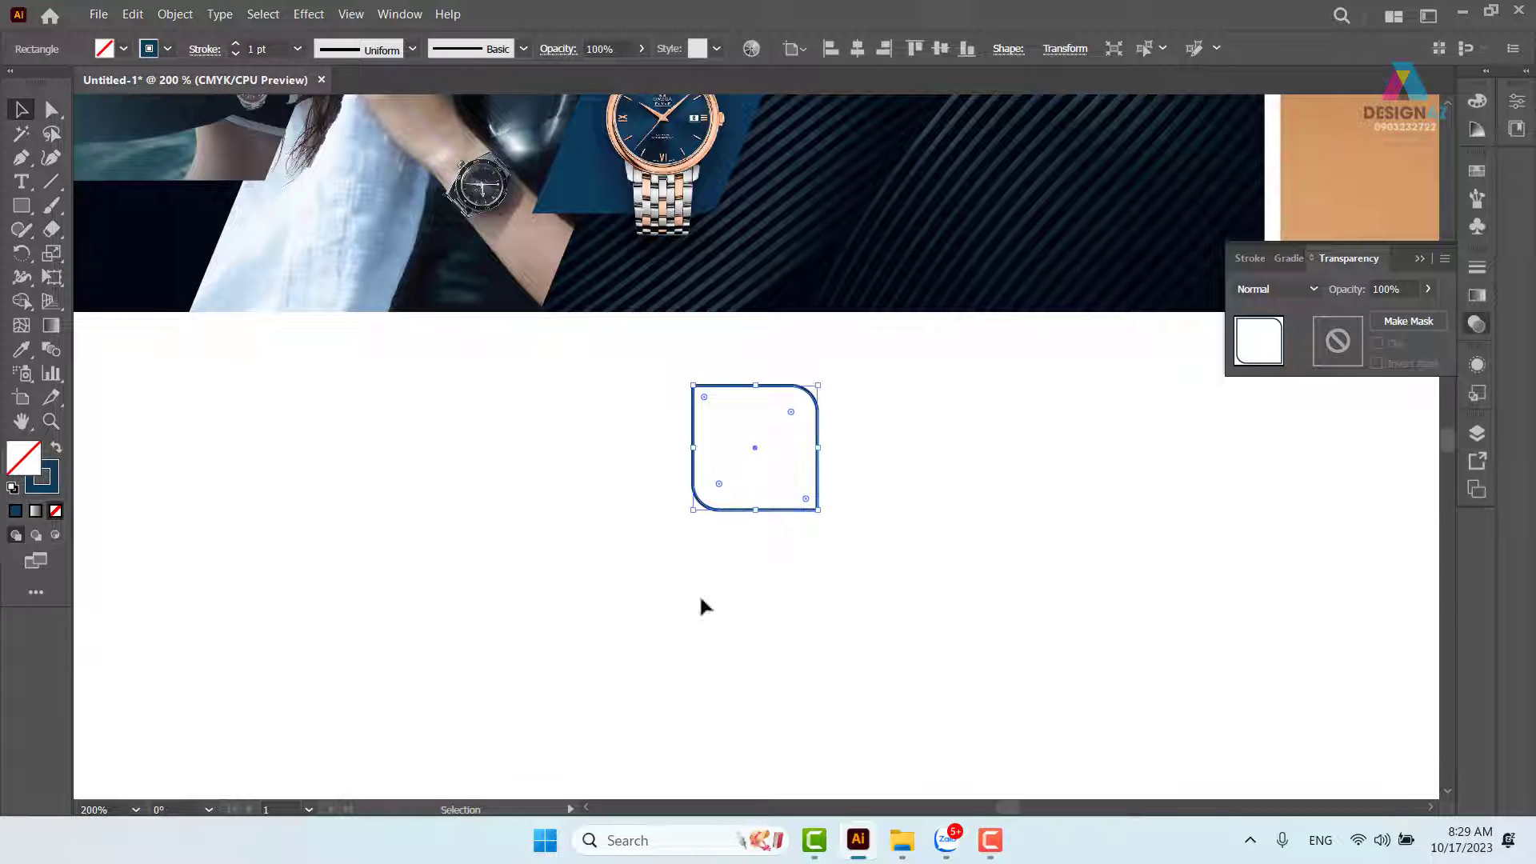
{"action": "mouse_move", "coordinate": [817, 386]}
{"action": "left_mouse_down"}
{"action": "mouse_move", "coordinate": [758, 446]}
{"action": "mouse_move", "coordinate": [823, 405]}
{"action": "mouse_move", "coordinate": [896, 308]}
{"action": "left_mouse_up"}
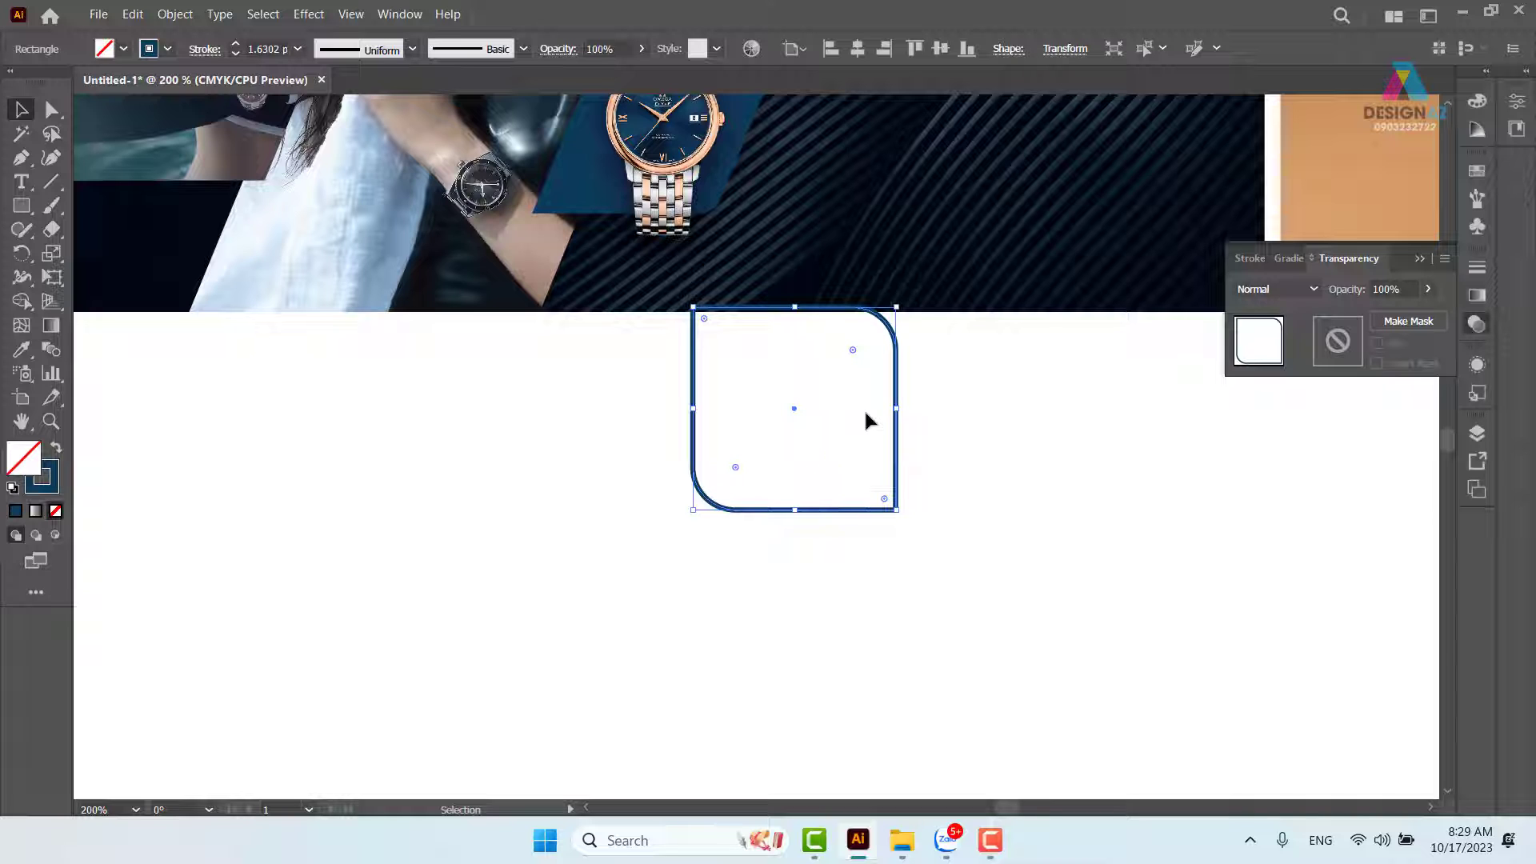
{"action": "left_click_drag", "start_coordinate": [977, 398], "coordinate": [630, 526]}
{"action": "key", "text": "Delete"}
Place a copy of the blue parallelogram directly behind it and enlarge the copy slightly about its centre.
{"action": "left_click_drag", "start_coordinate": [731, 348], "coordinate": [608, 593]}
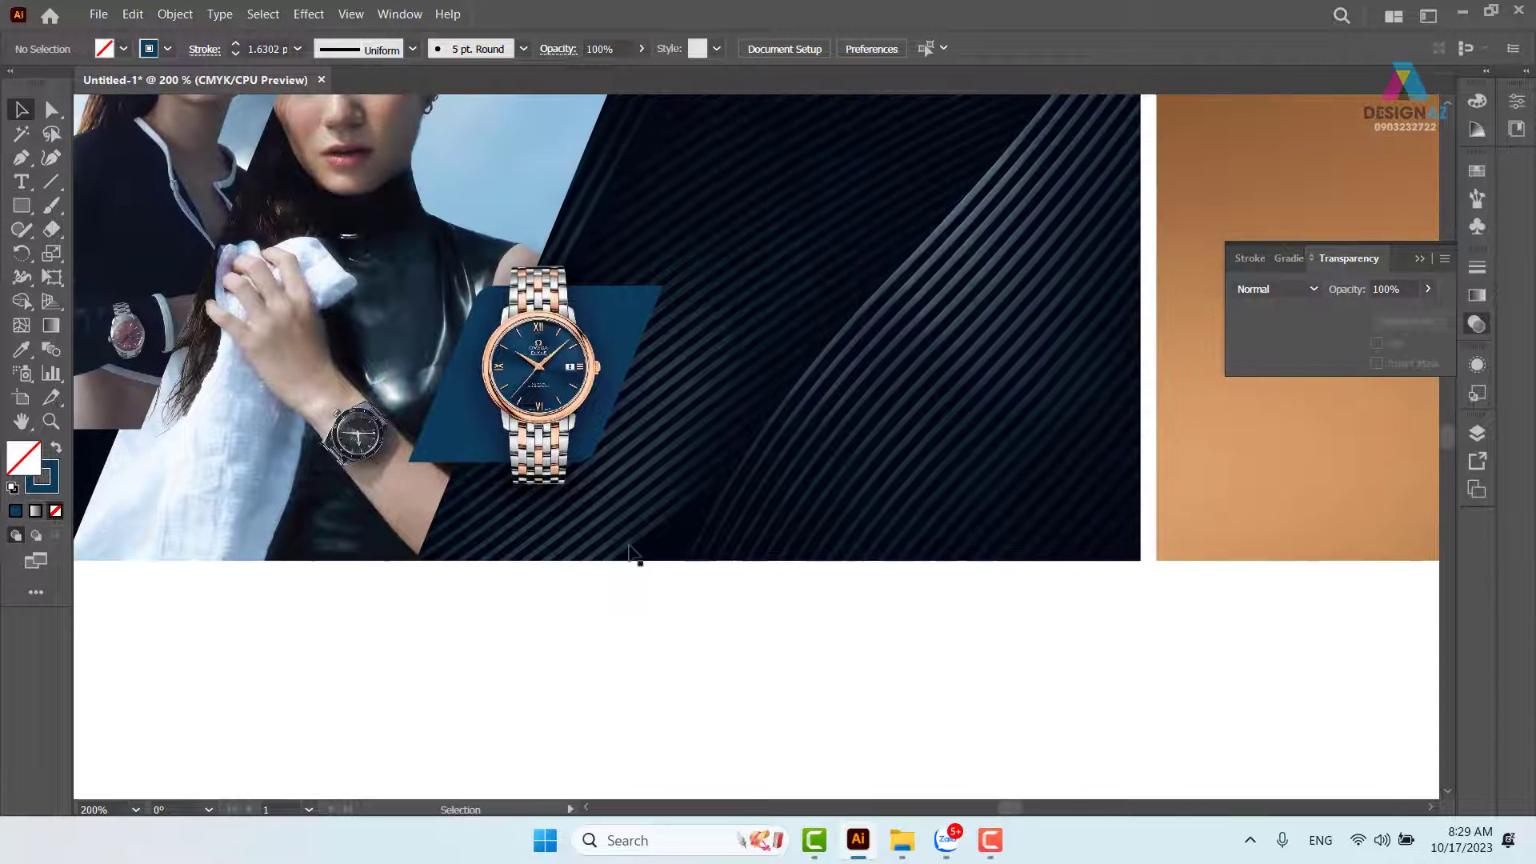
{"action": "left_click", "coordinate": [624, 320]}
{"action": "key", "text": "ctrl+="}
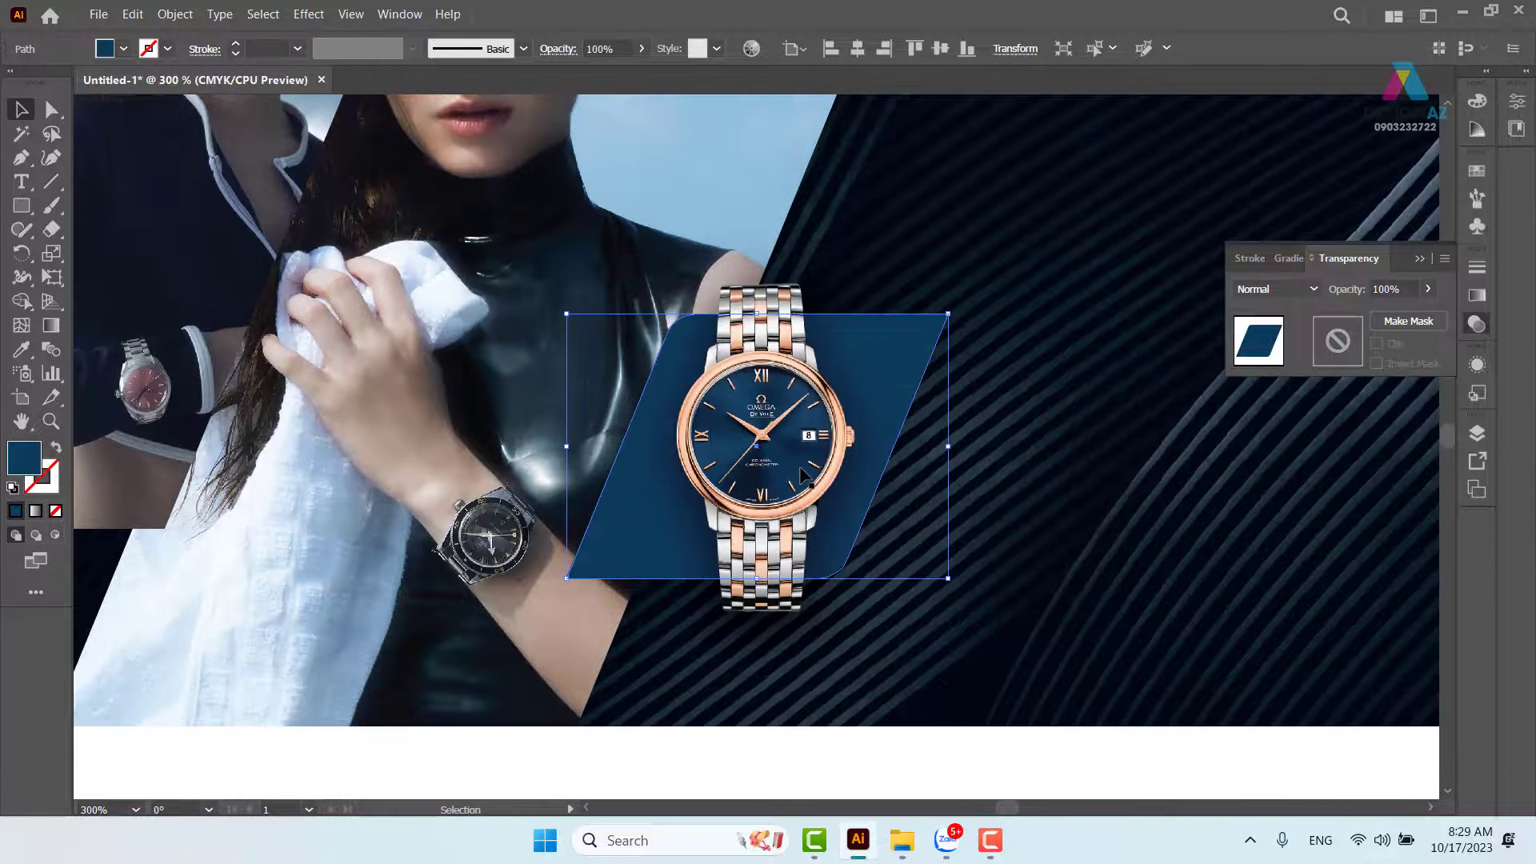
{"action": "left_click_drag", "start_coordinate": [847, 589], "coordinate": [741, 539]}
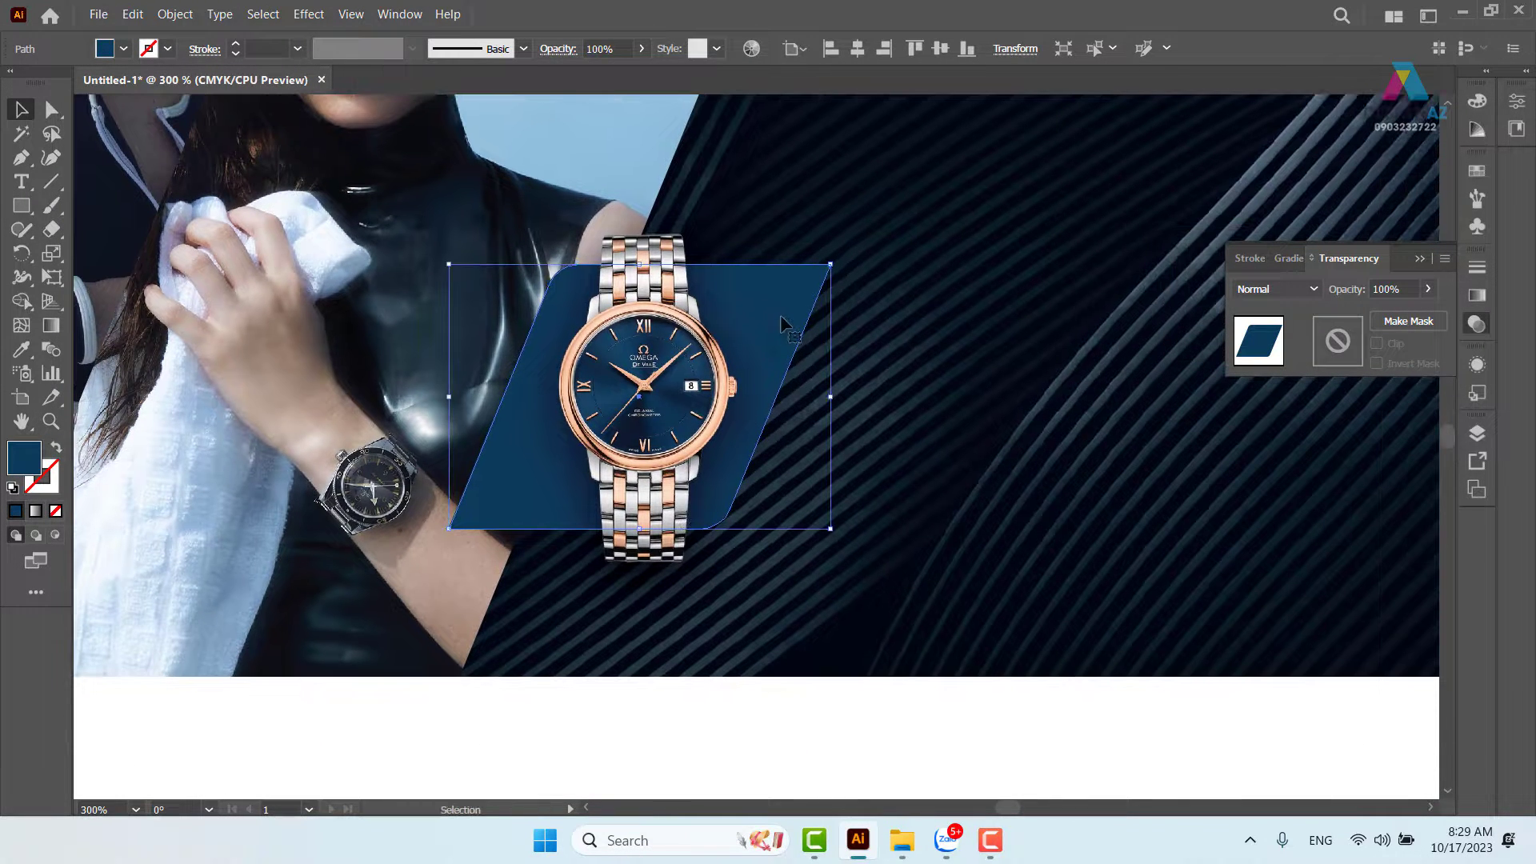
{"action": "key", "text": "a"}
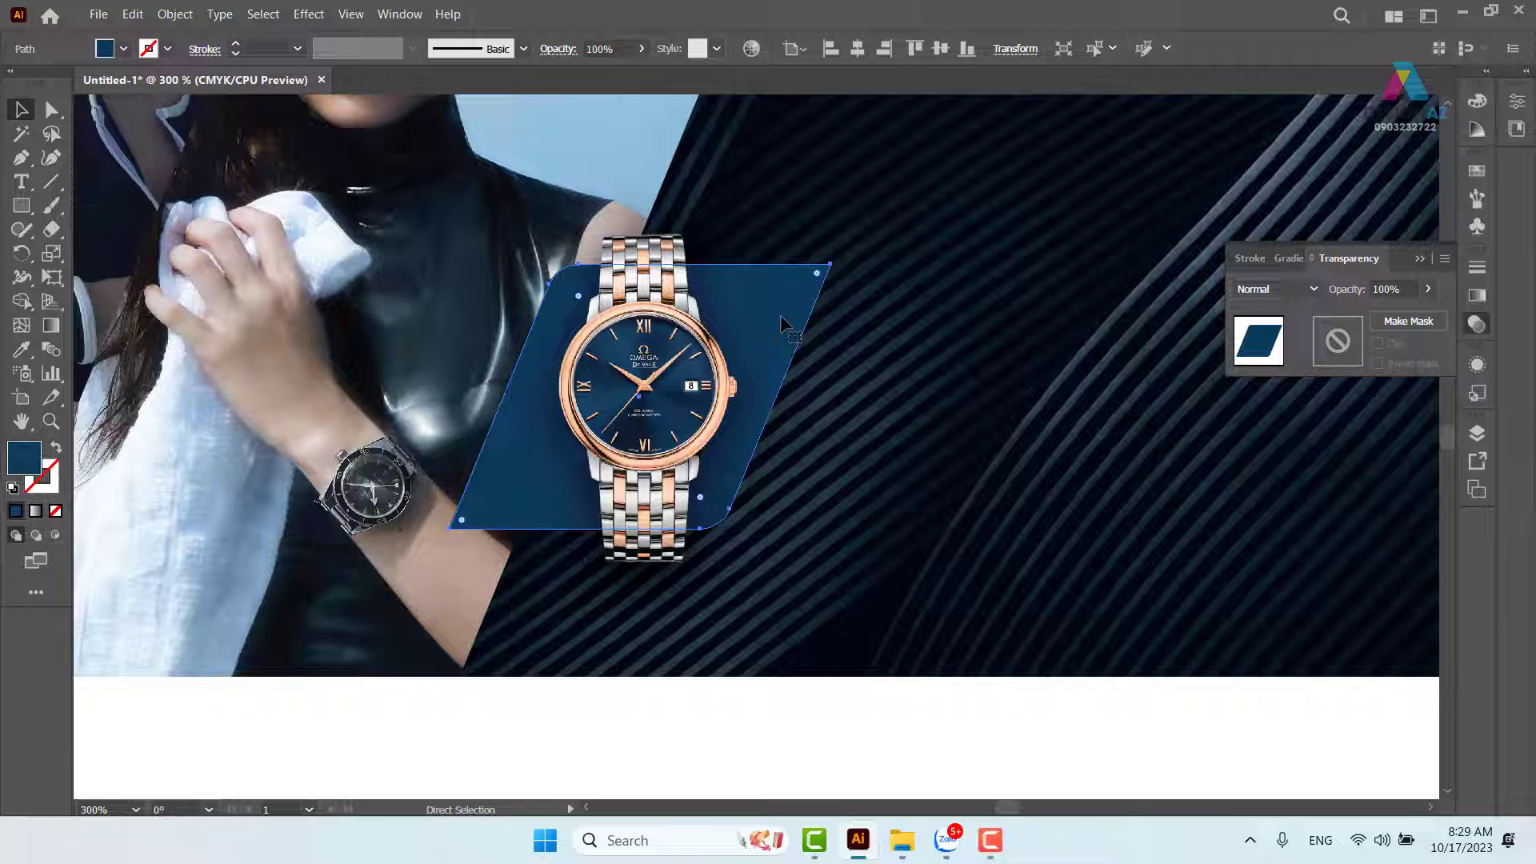
{"action": "key", "text": "v"}
{"action": "left_click_drag", "start_coordinate": [832, 263], "coordinate": [841, 257]}
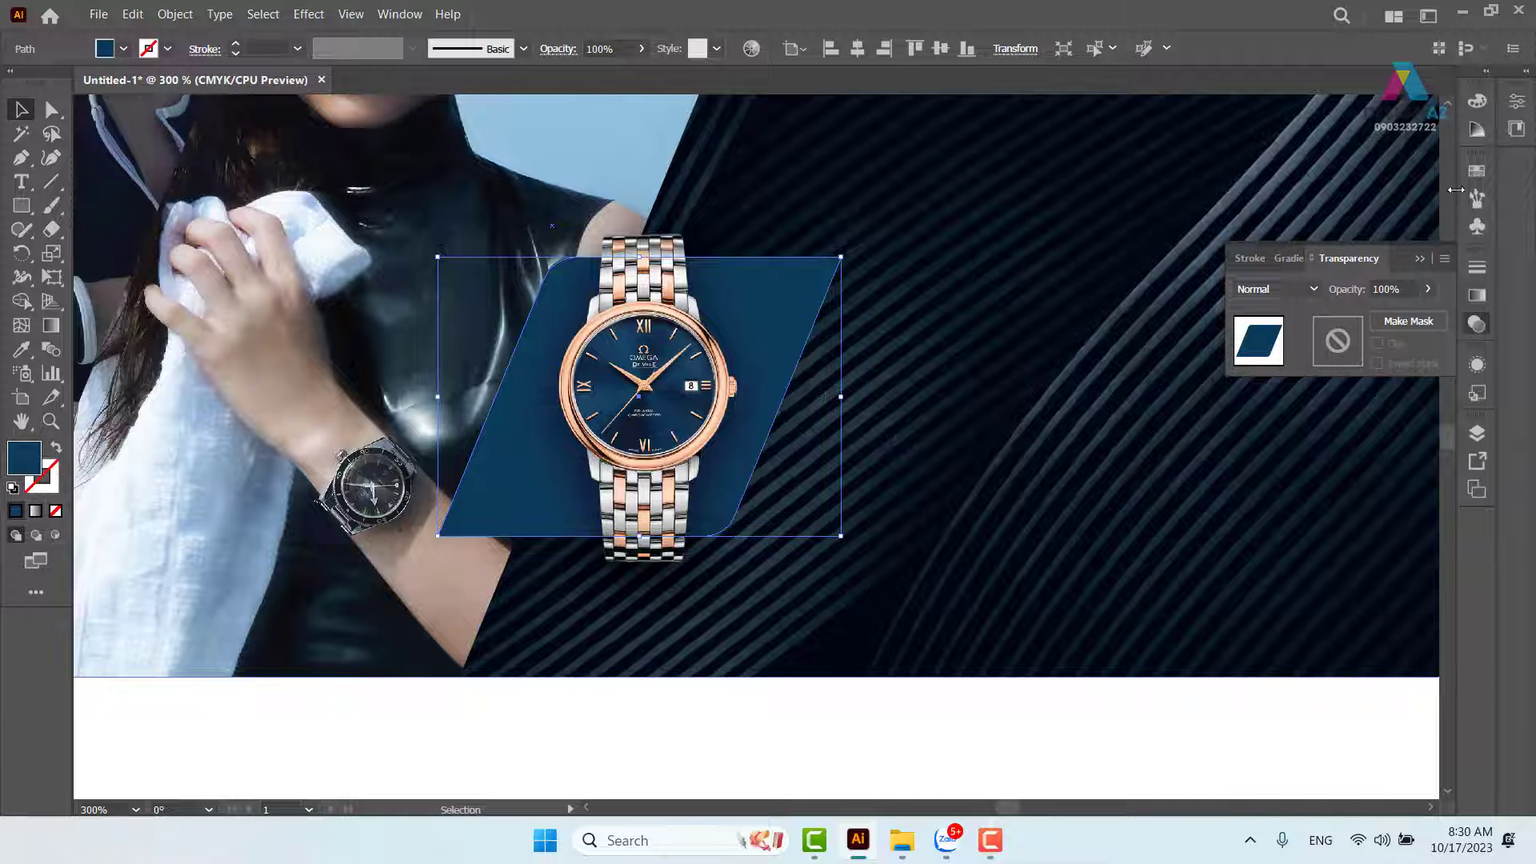
Fill the enlarged rear parallelogram with a tan-brown swatch to form a border, and deselect it.
{"action": "left_click", "coordinate": [1472, 173]}
{"action": "left_click", "coordinate": [1328, 252]}
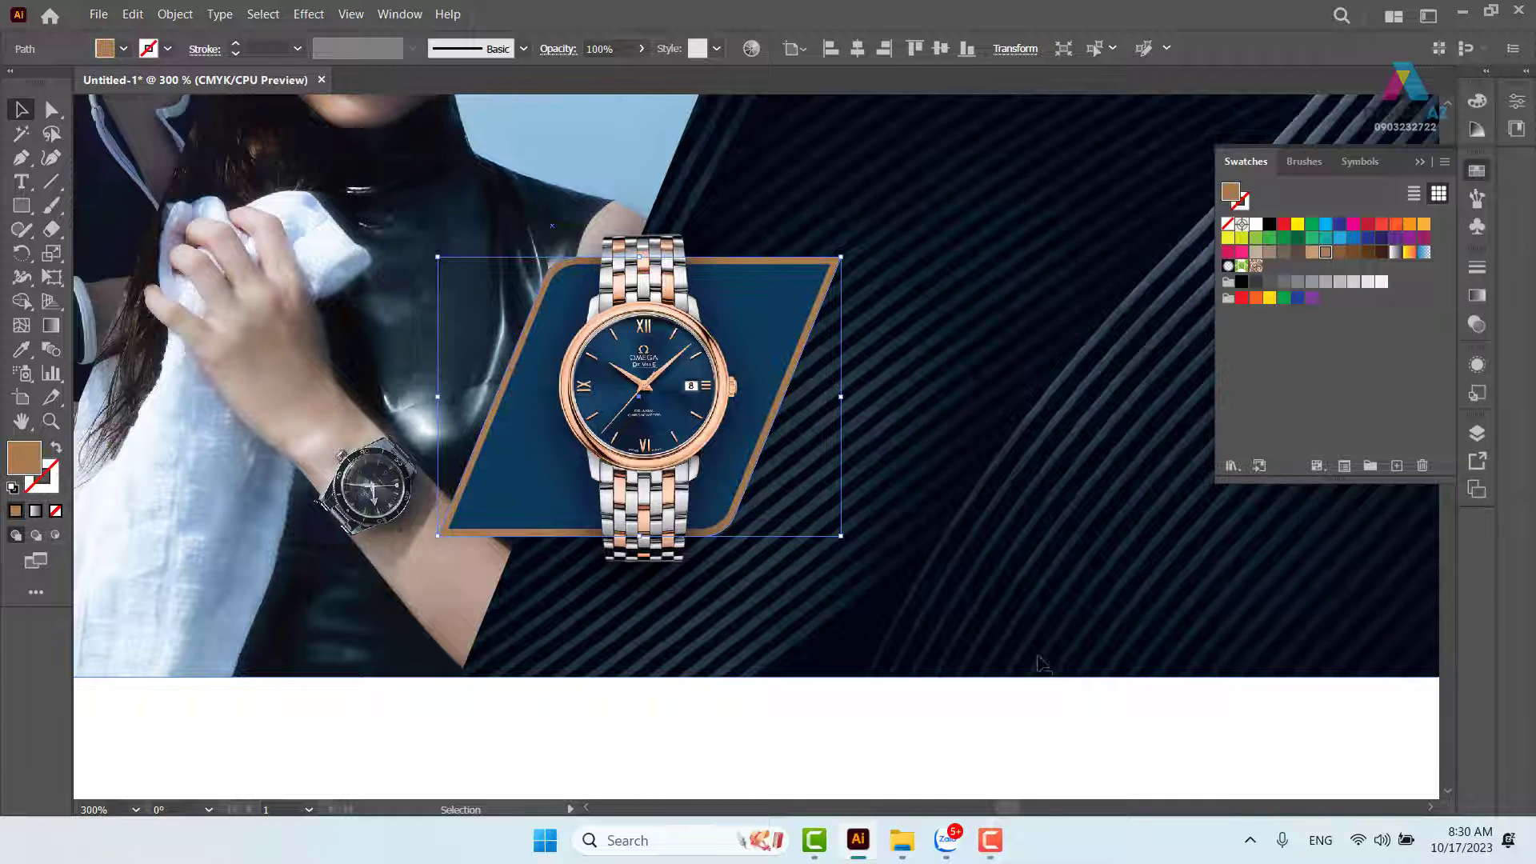
{"action": "left_click", "coordinate": [979, 749]}
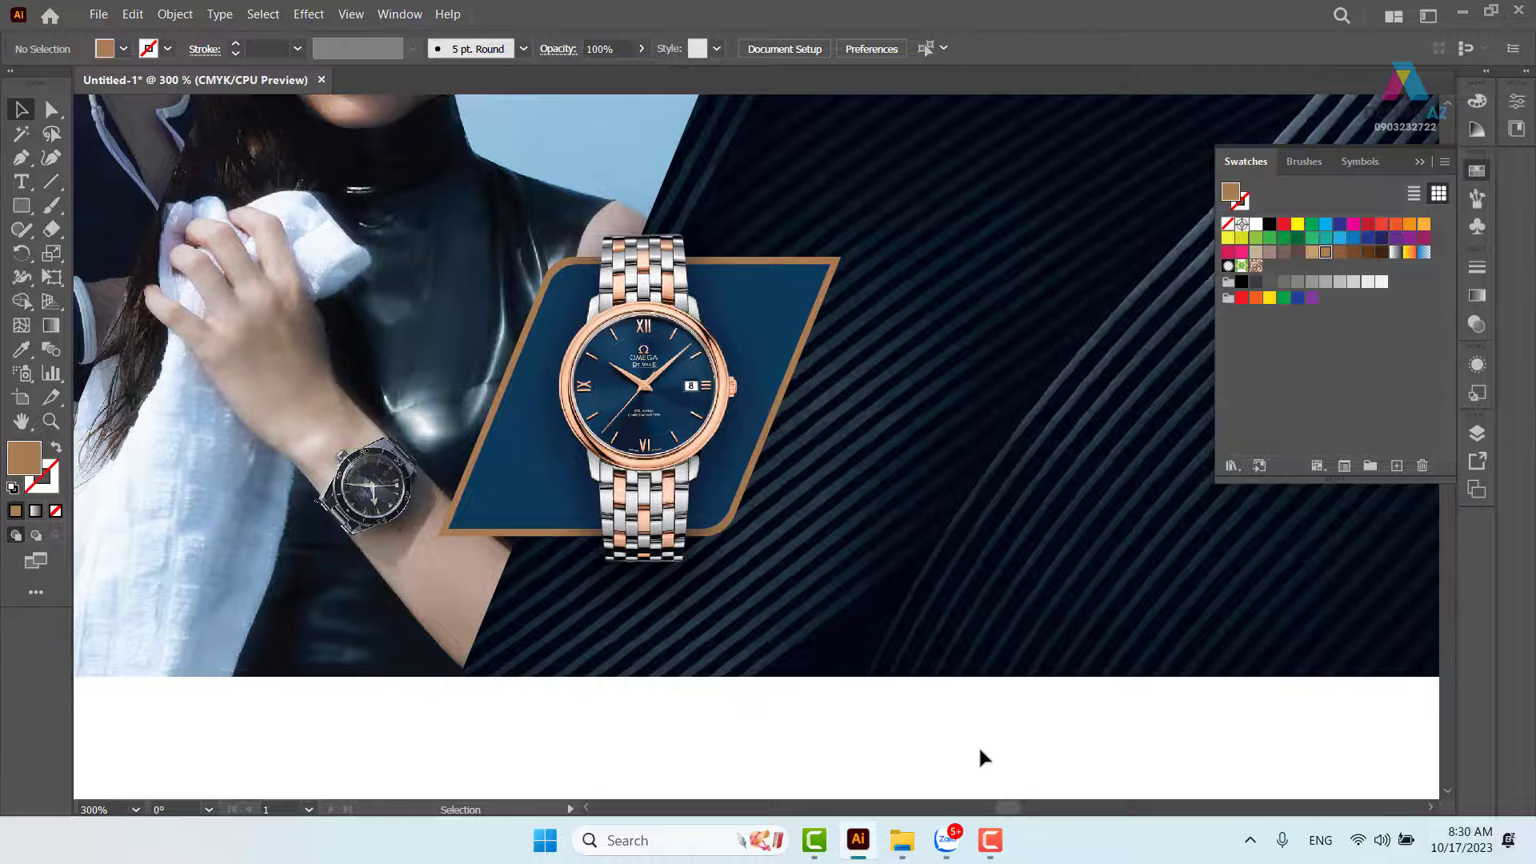
Switch to a maximized File Explorer window and open drive New Volume (E:).
{"action": "key", "text": "super+e"}
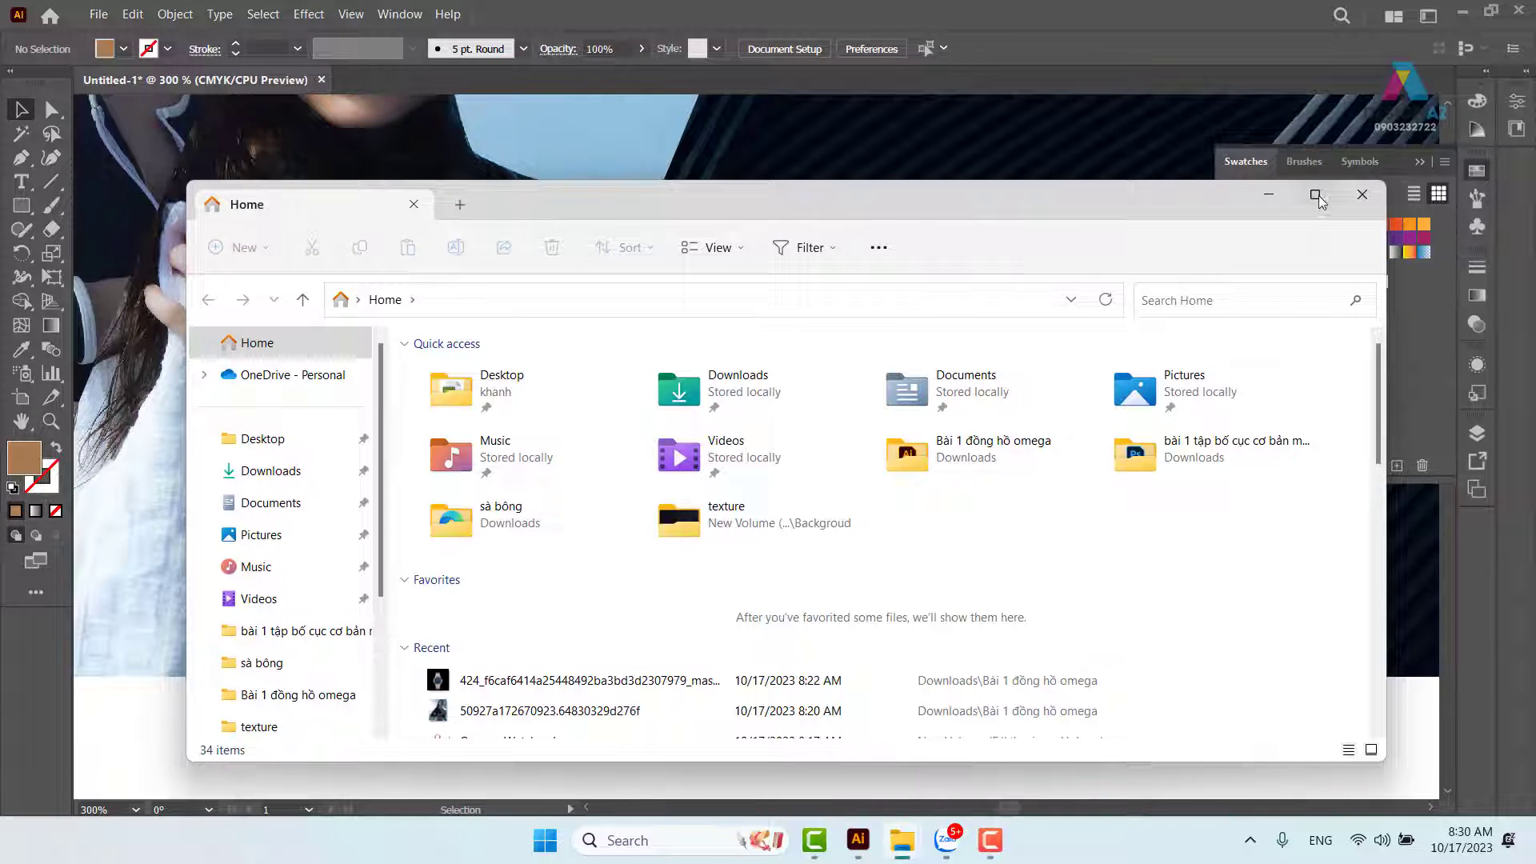
{"action": "left_click", "coordinate": [1316, 195]}
{"action": "left_click", "coordinate": [100, 702]}
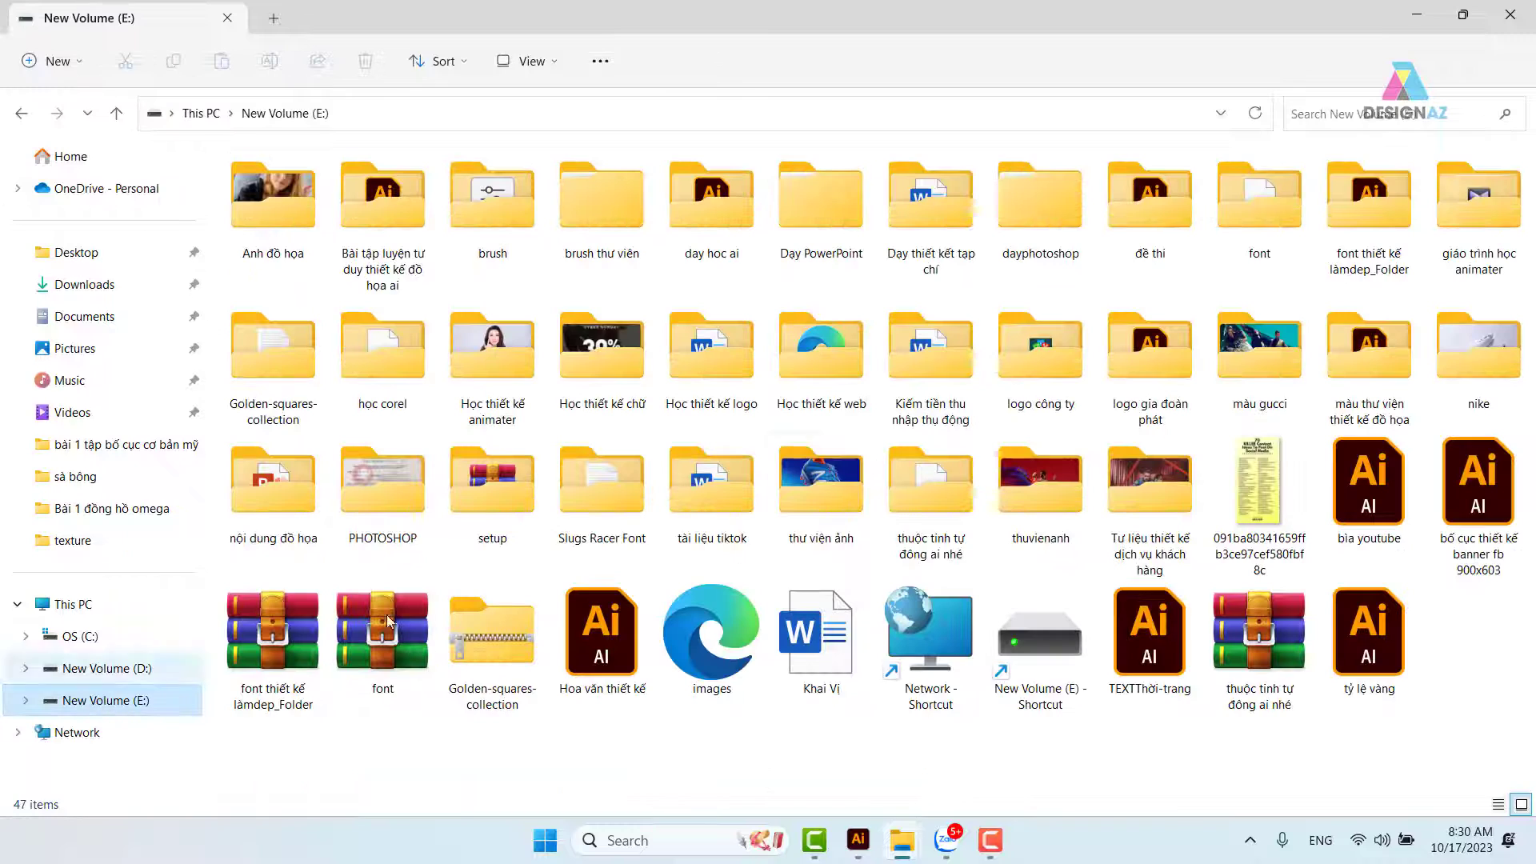
Try to open O945XP1 from inside the zipped Golden-squares-collection archive, and go back to drive E:.
{"action": "left_click", "coordinate": [473, 708]}
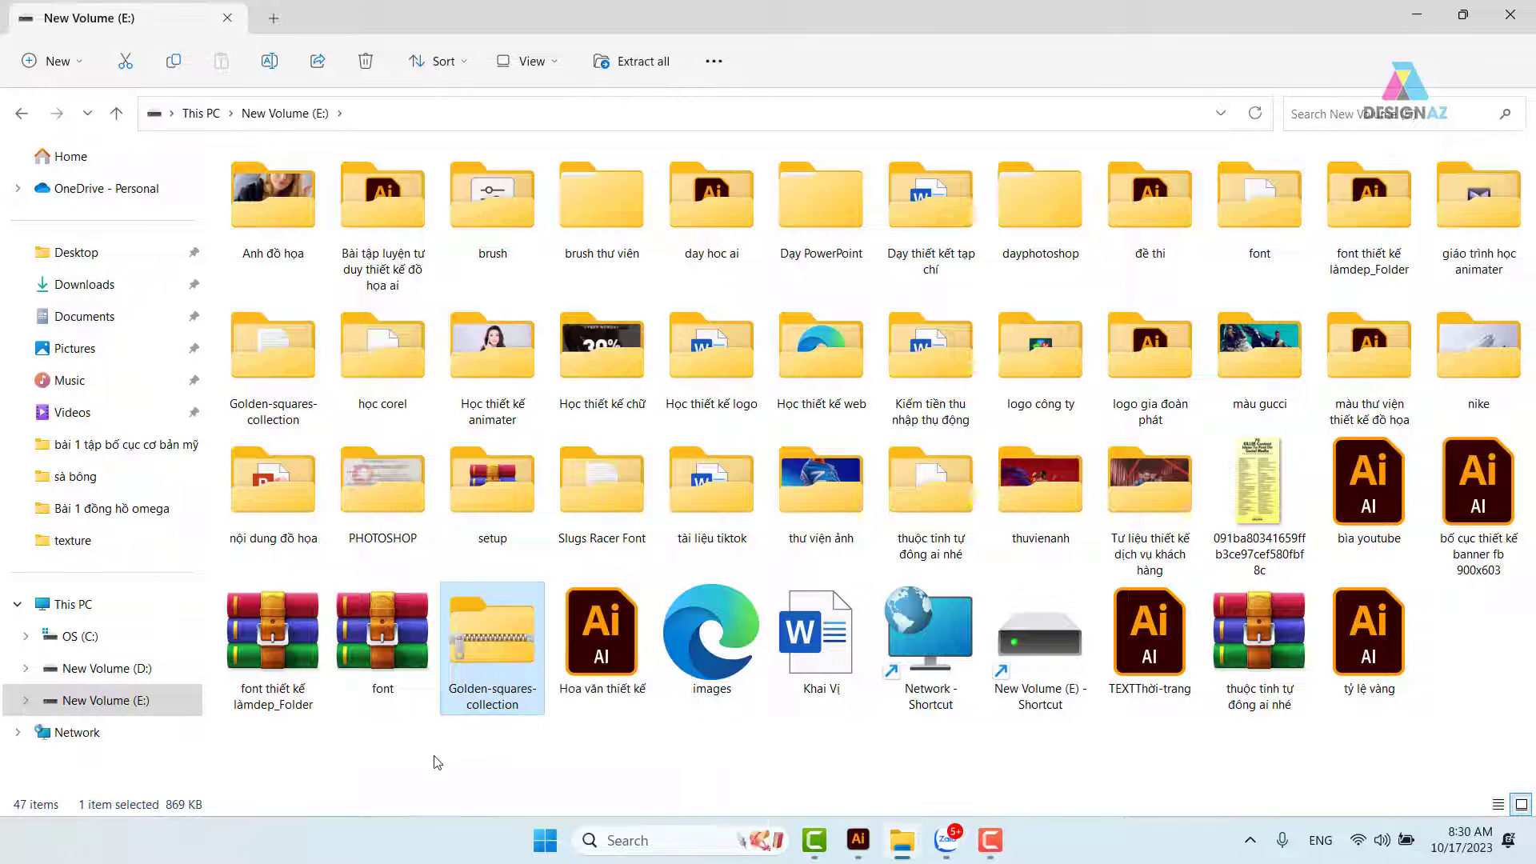
{"action": "double_click", "coordinate": [502, 628]}
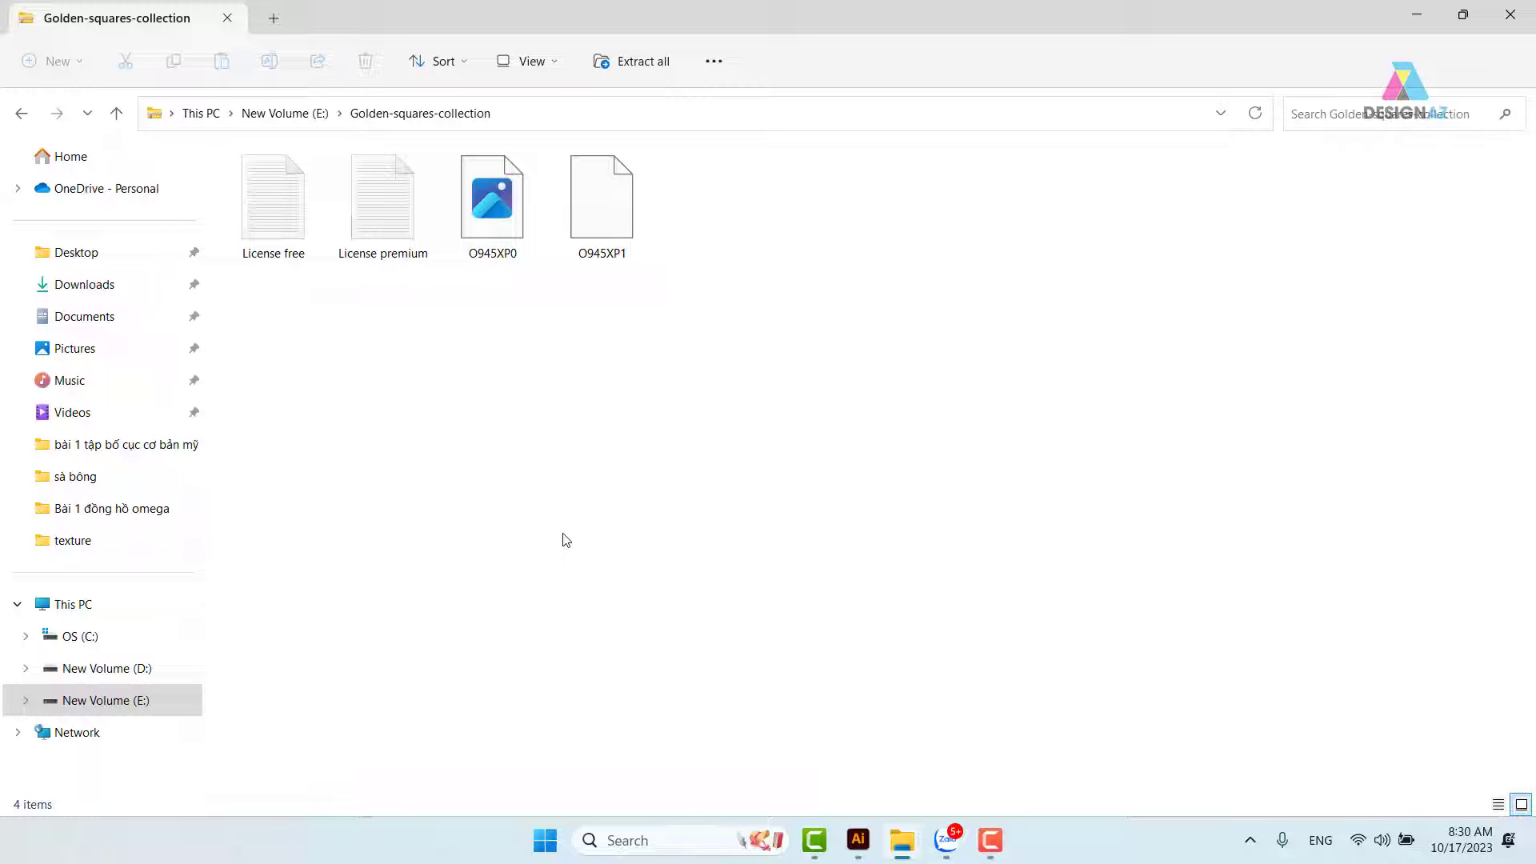
{"action": "left_click", "coordinate": [580, 252]}
{"action": "left_click", "coordinate": [492, 212]}
{"action": "double_click", "coordinate": [610, 222]}
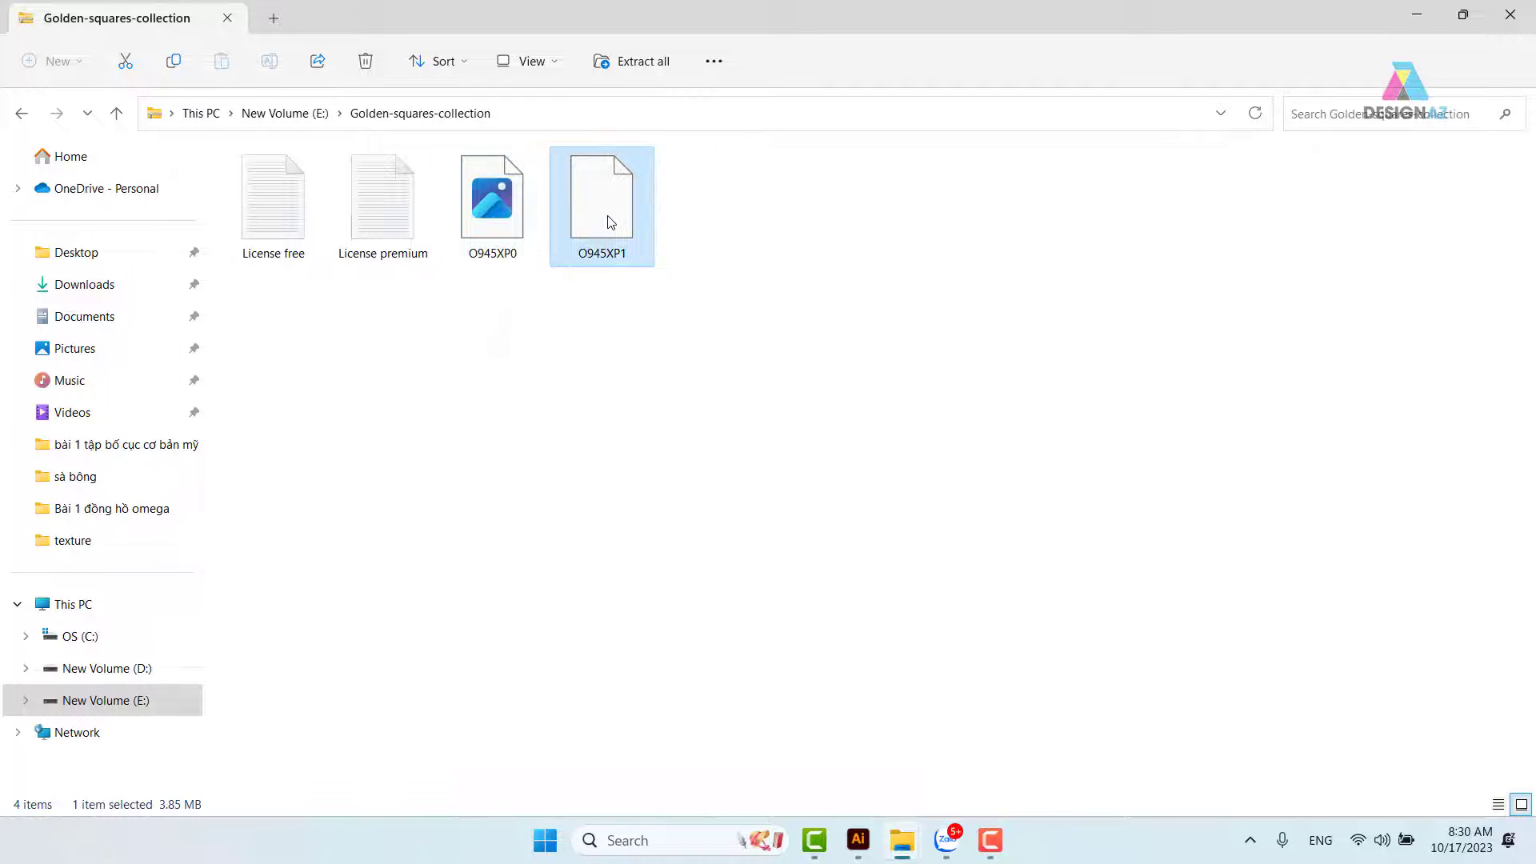
{"action": "left_click", "coordinate": [1021, 322]}
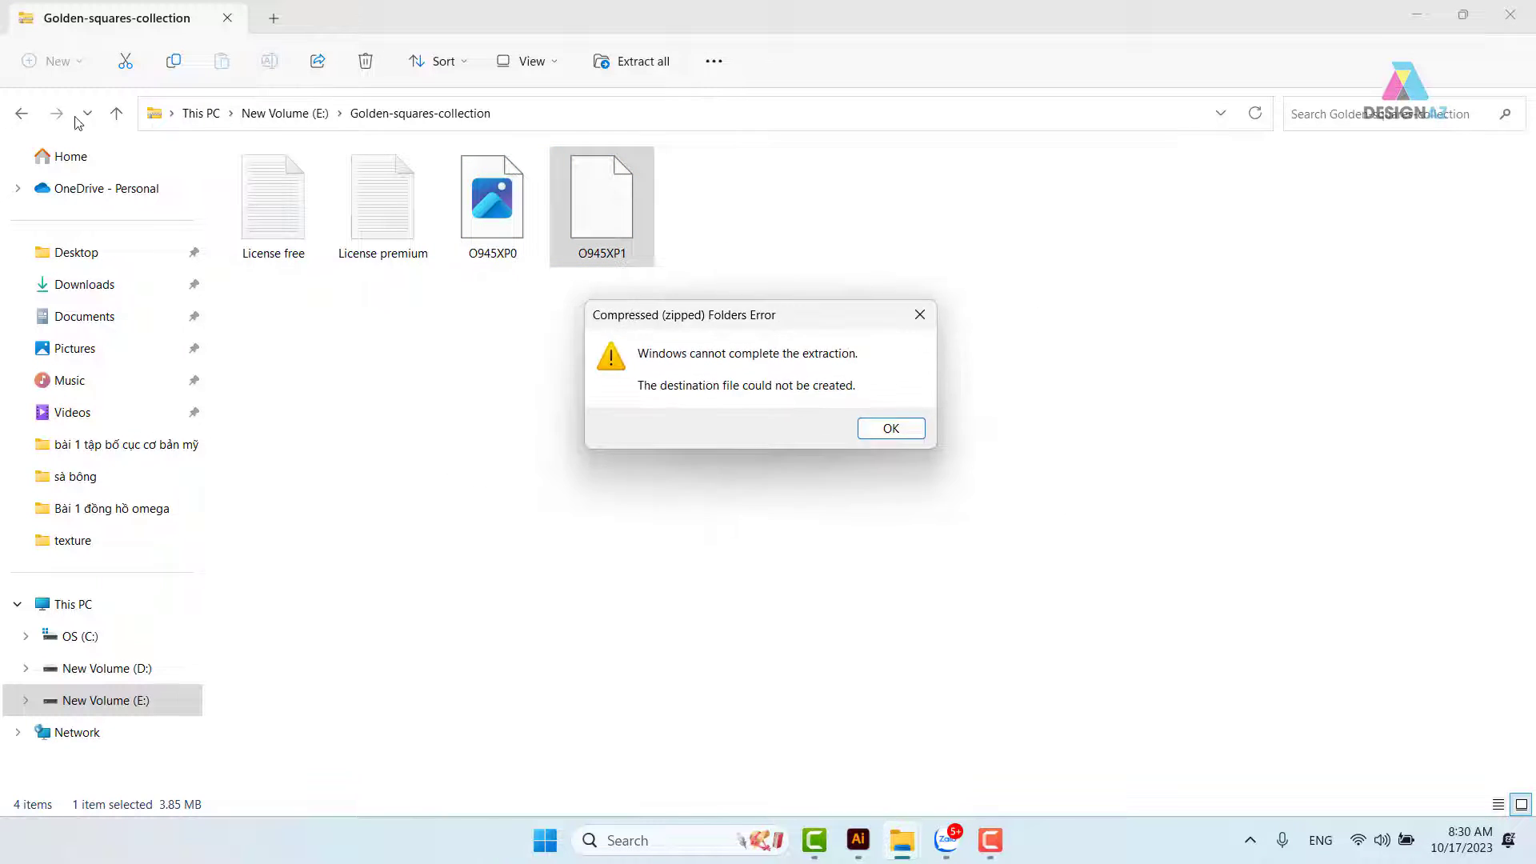
{"action": "left_click", "coordinate": [890, 428]}
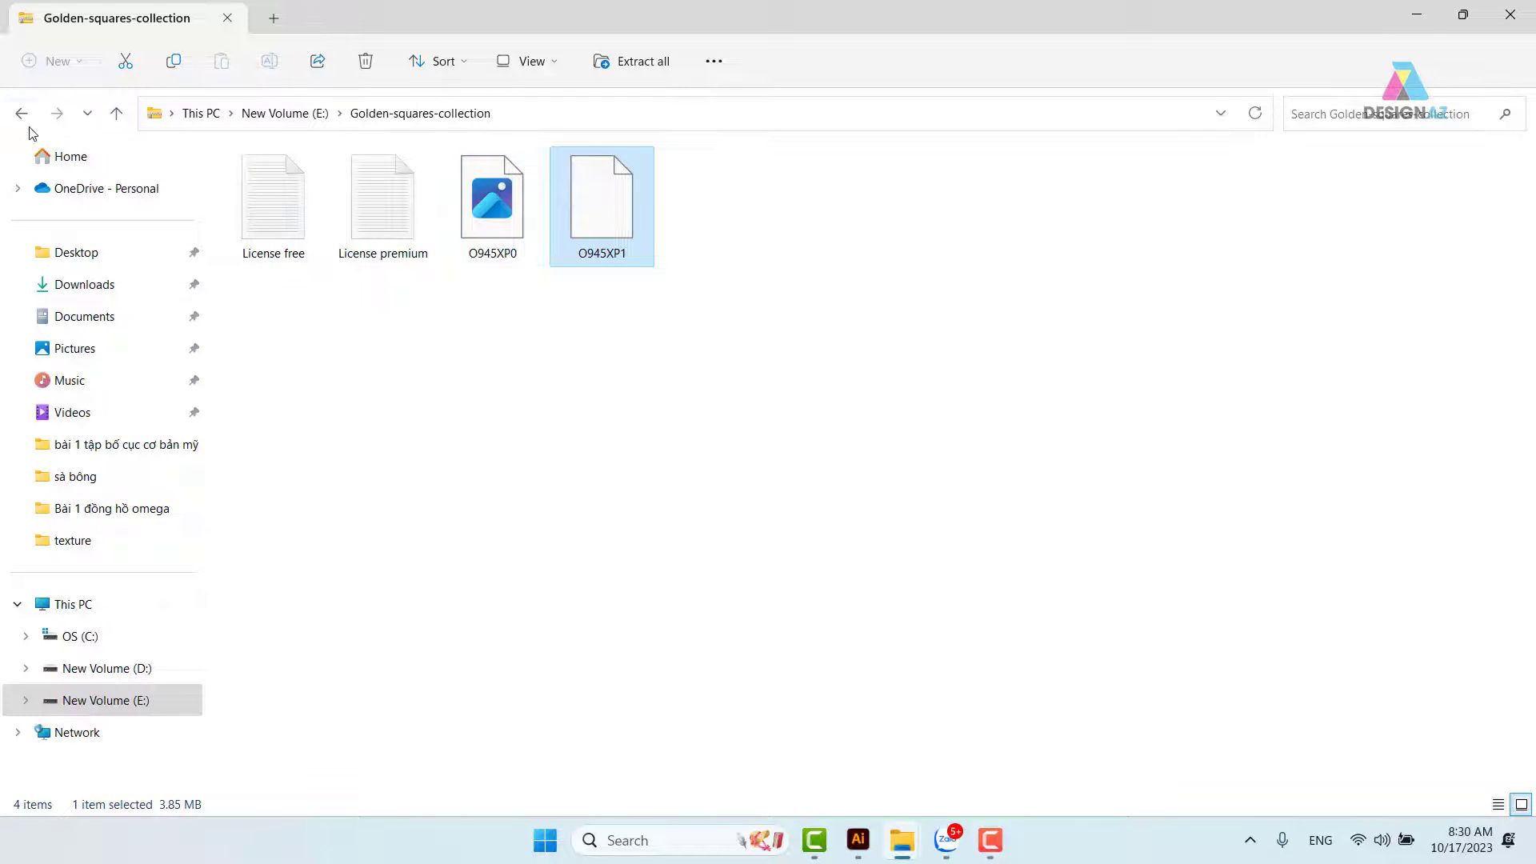
{"action": "left_click", "coordinate": [22, 113]}
{"action": "left_click", "coordinate": [610, 756]}
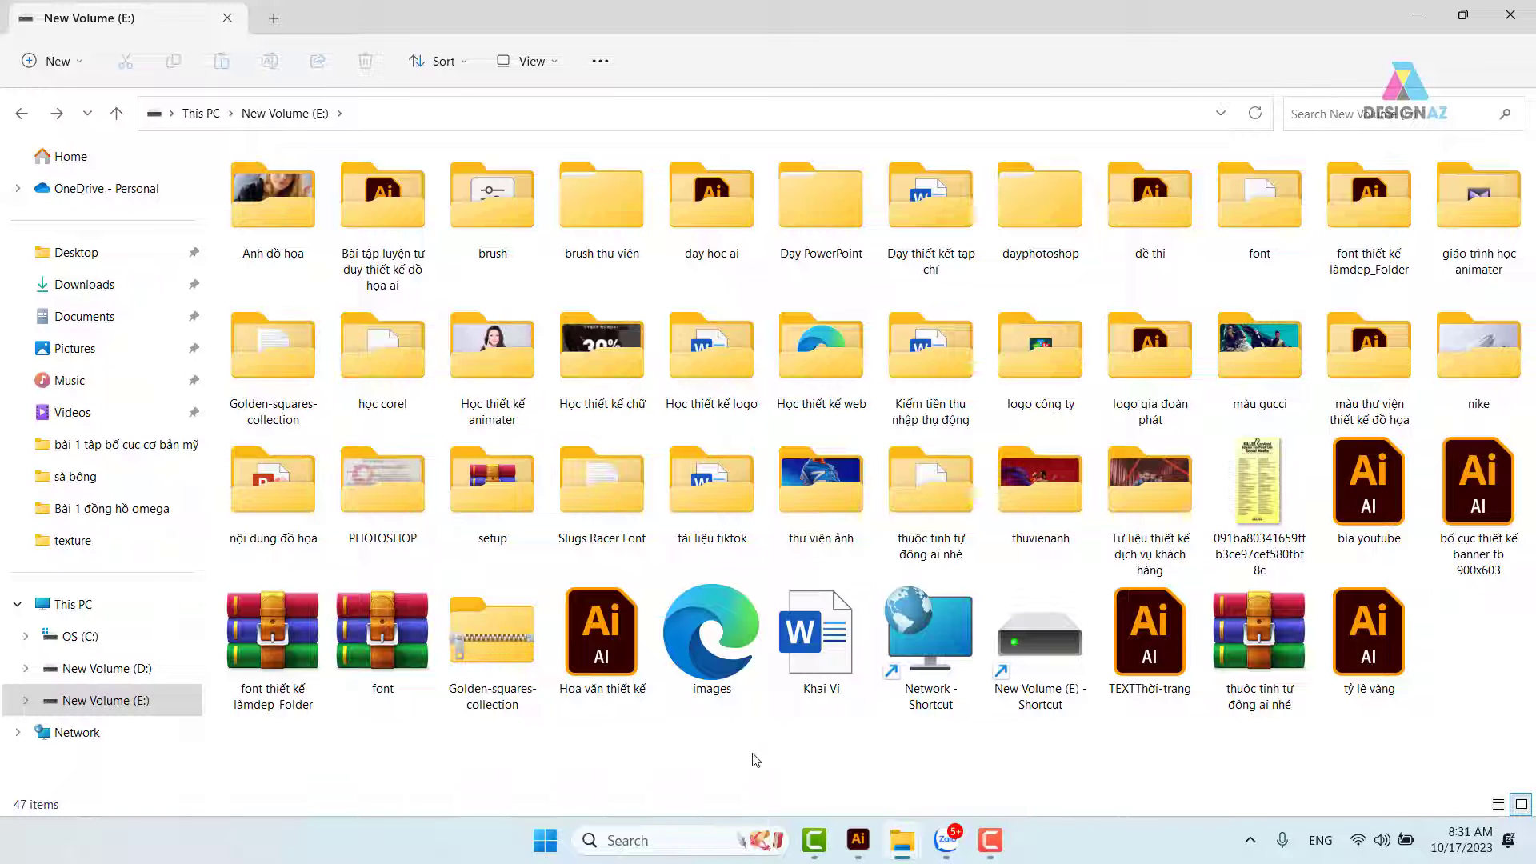
{"action": "left_click", "coordinate": [860, 843]}
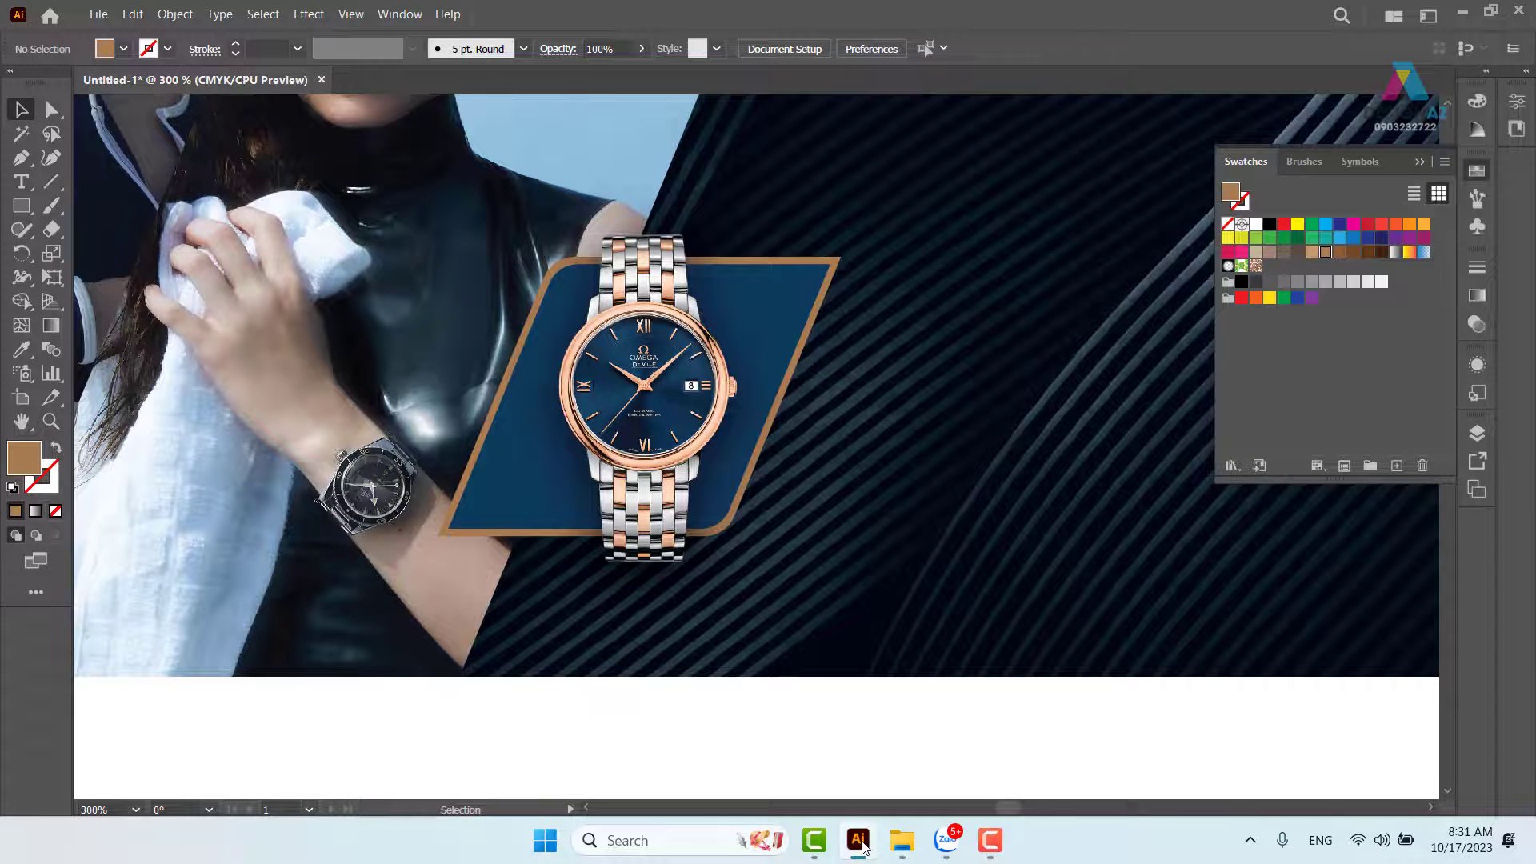
{"action": "left_click", "coordinate": [860, 843]}
Look through the zipped Golden-squares-collection archive in large icons again, and return to drive E:.
{"action": "left_click", "coordinate": [516, 676]}
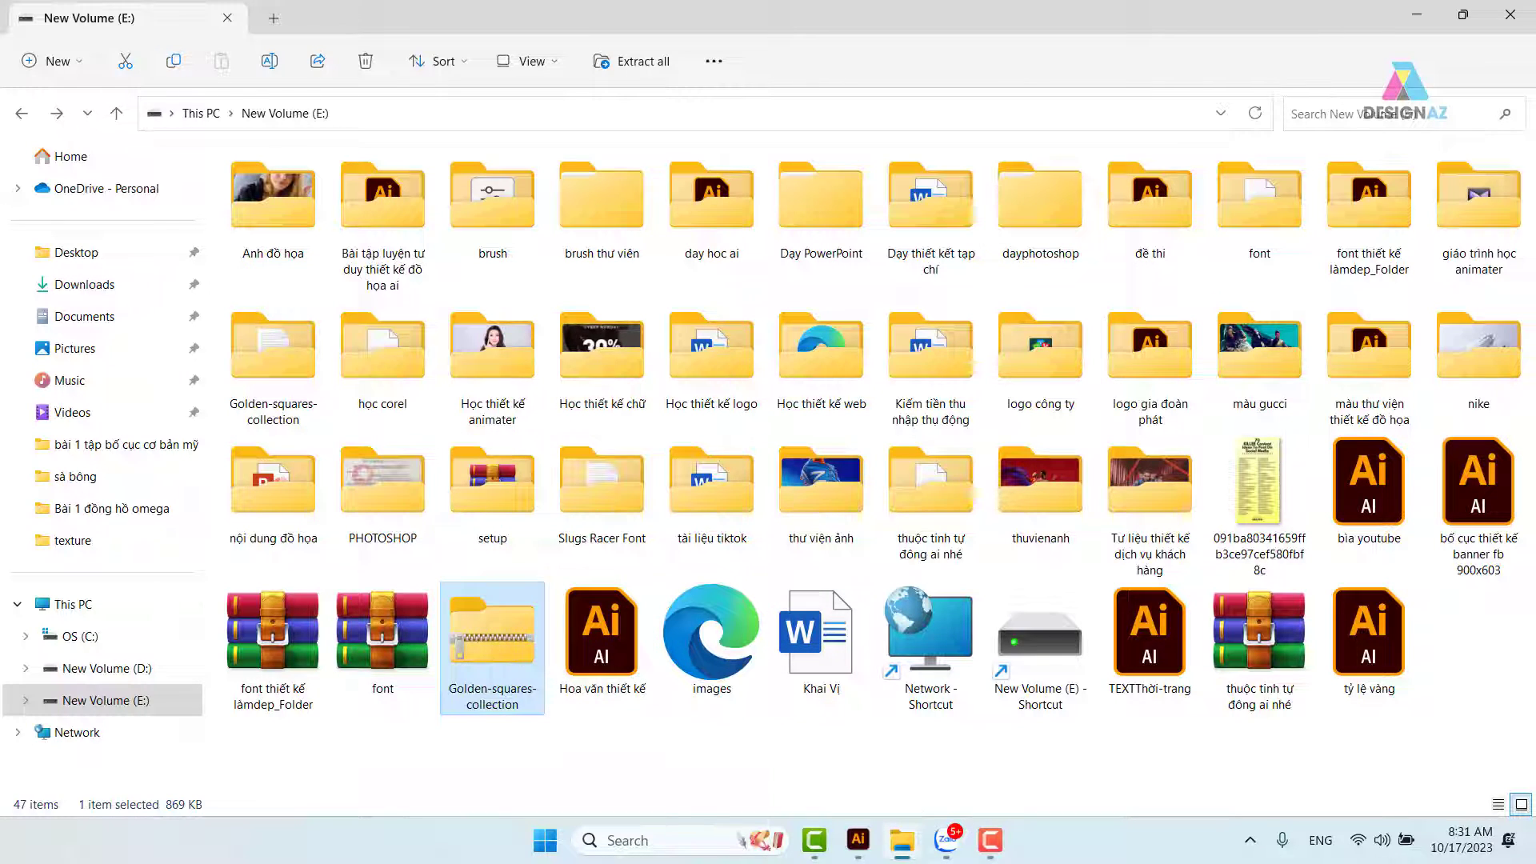
{"action": "double_click", "coordinate": [499, 637]}
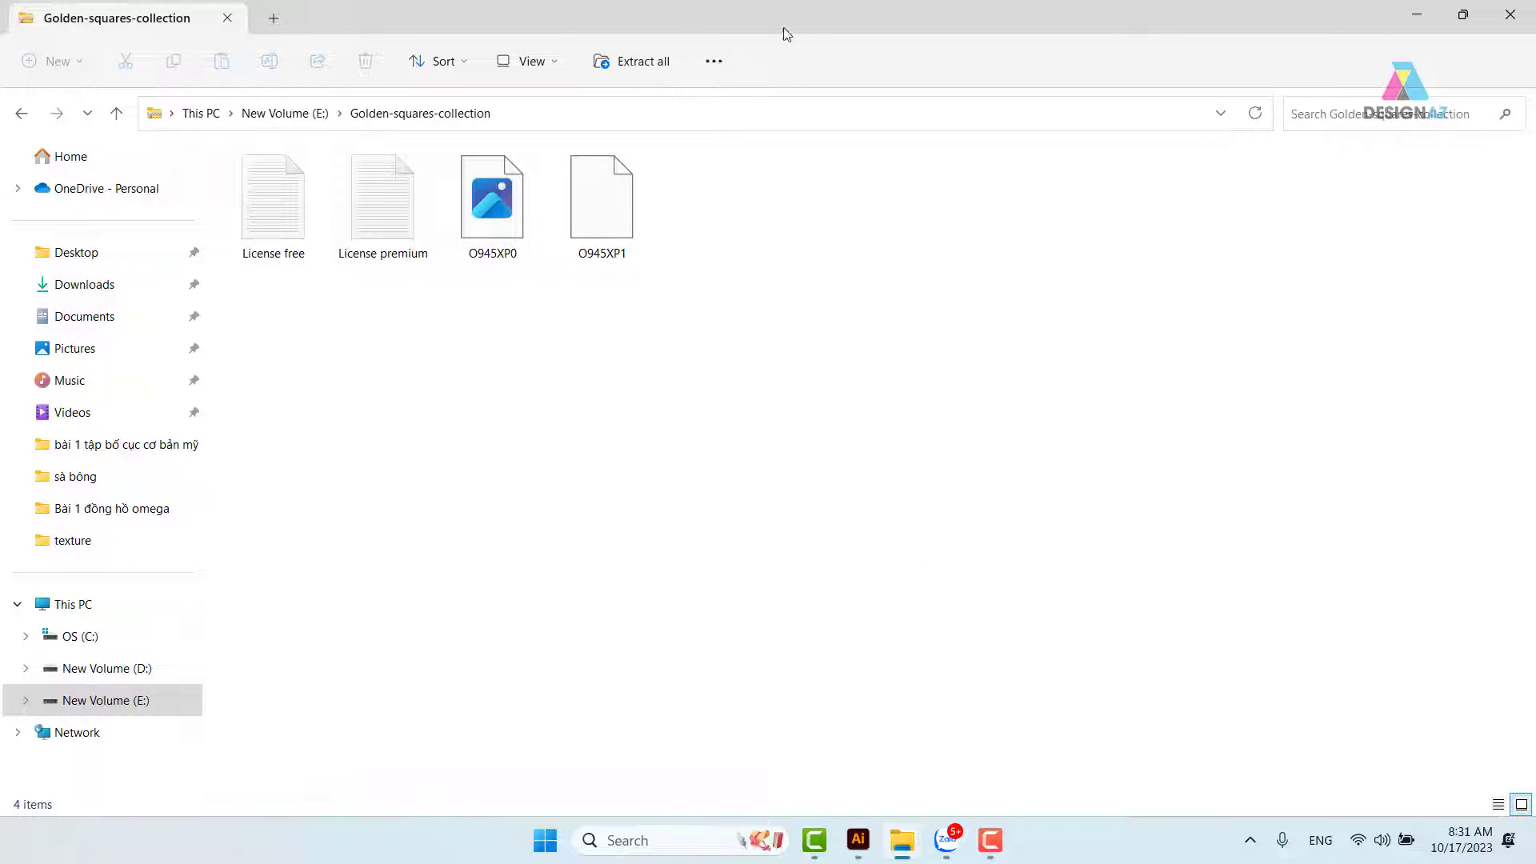
{"action": "left_click", "coordinate": [543, 62]}
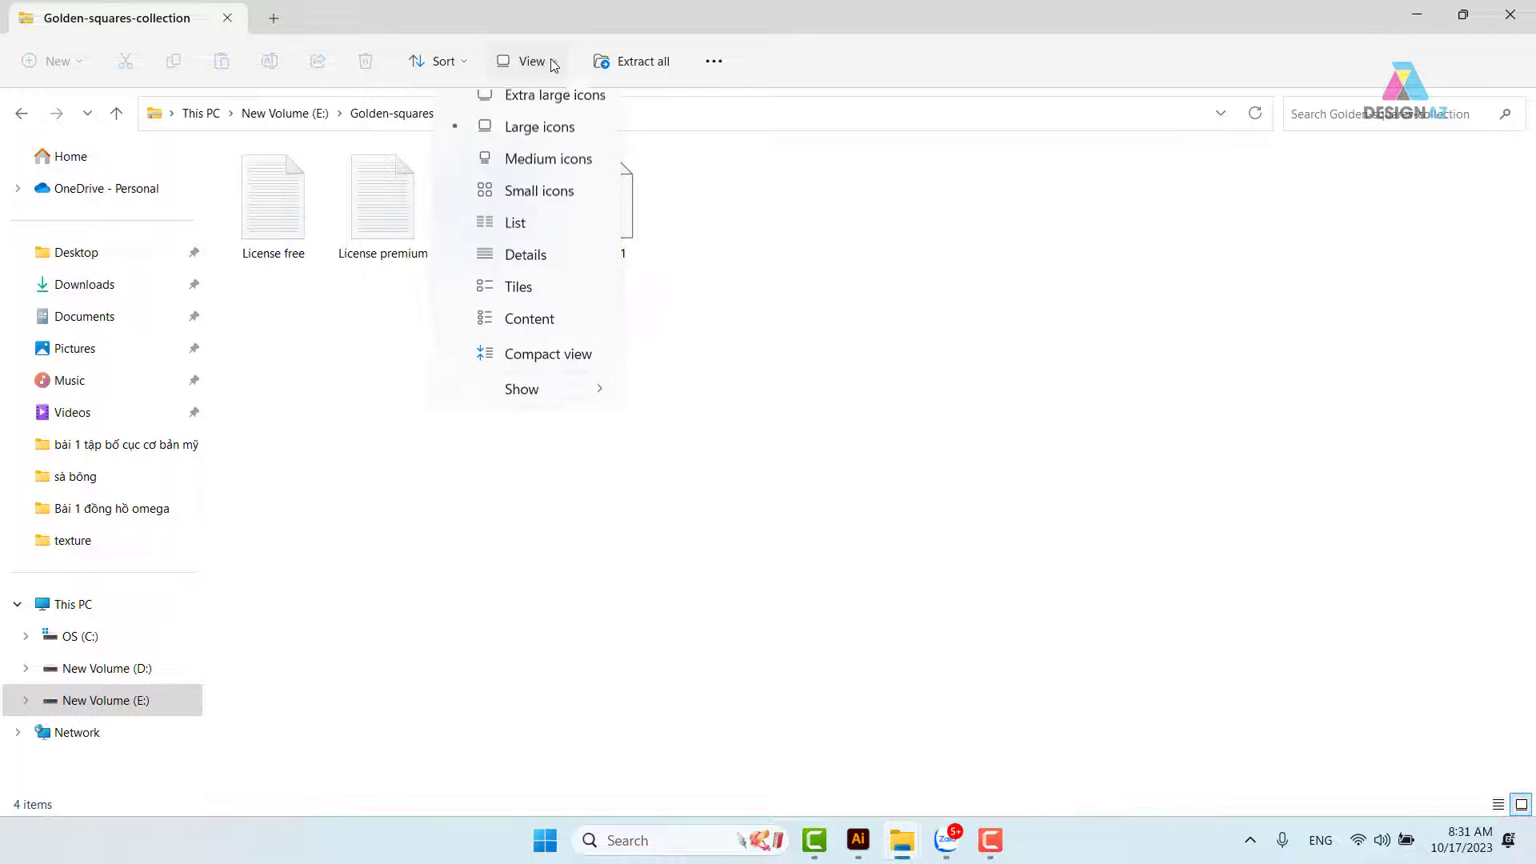
{"action": "left_click", "coordinate": [549, 141]}
{"action": "left_click", "coordinate": [383, 200]}
{"action": "left_click", "coordinate": [602, 202]}
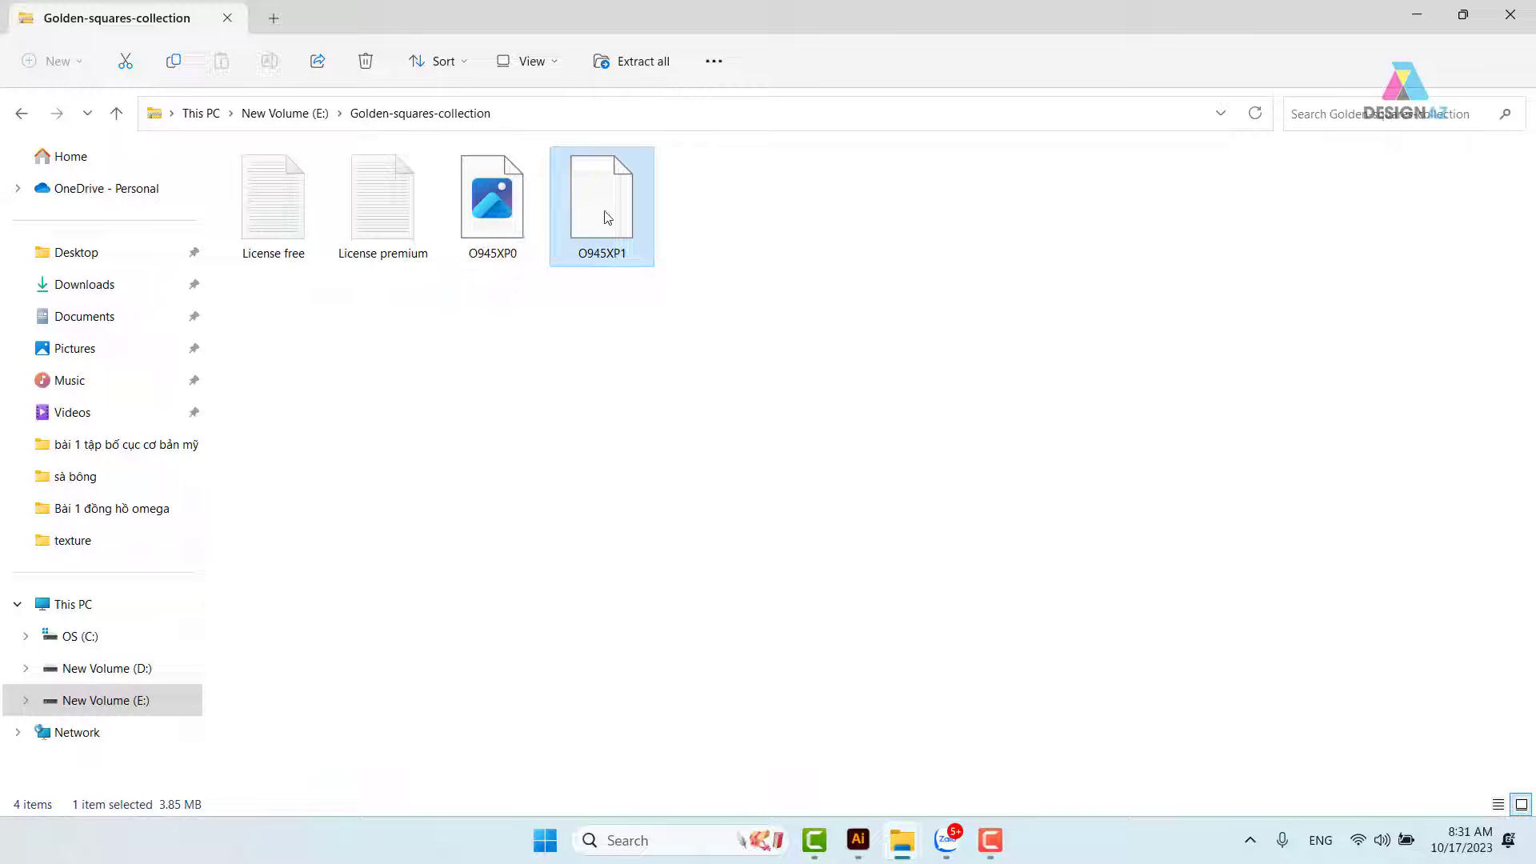
{"action": "left_click", "coordinate": [22, 114]}
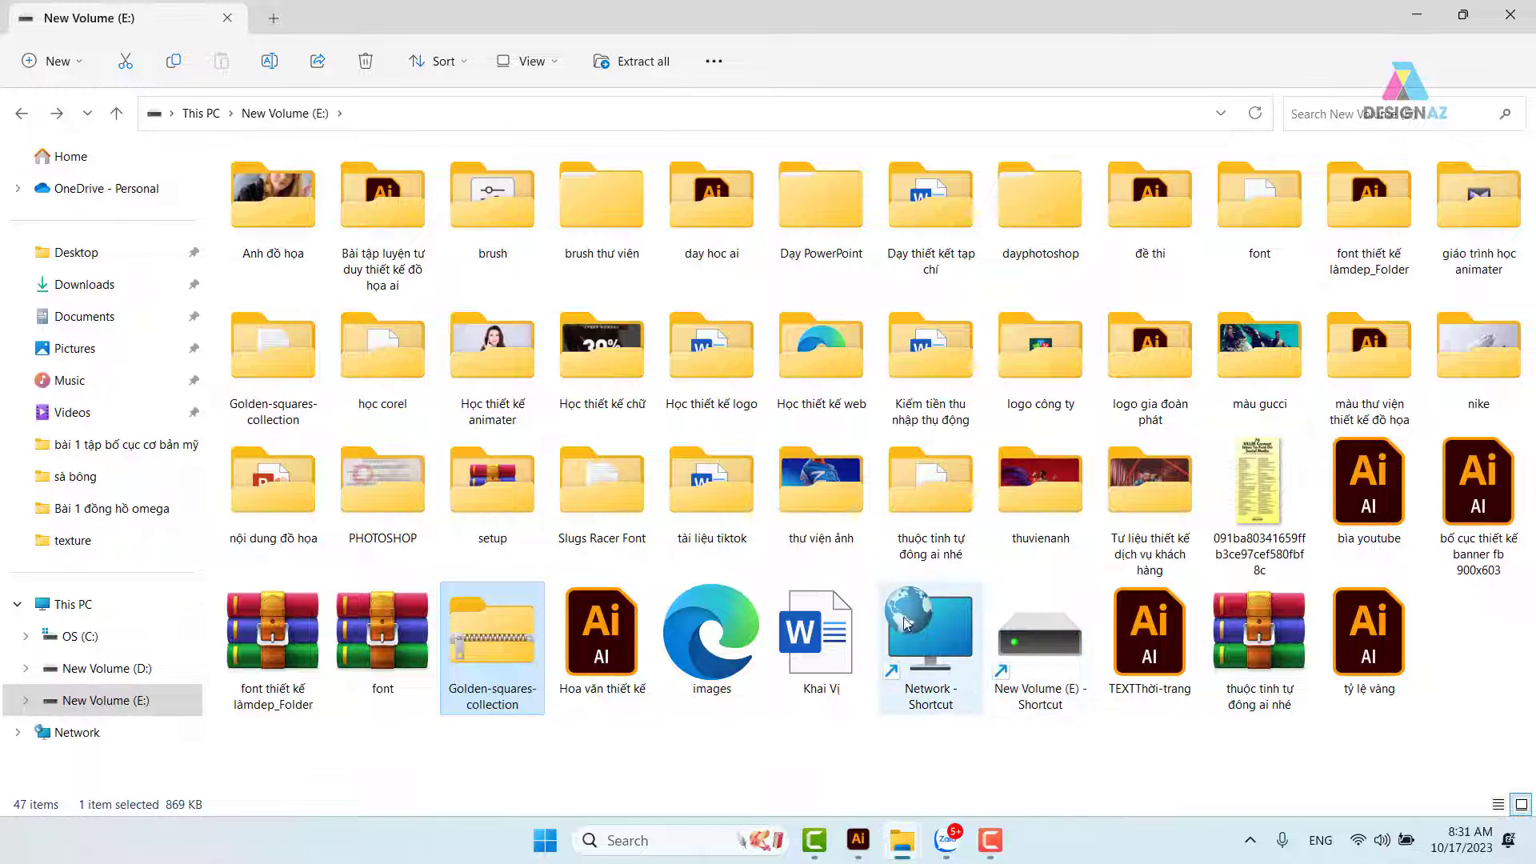
Open the extracted Golden-squares-collection folder on drive E: and check which applications are offered for opening O945XP1.
{"action": "double_click", "coordinate": [285, 338]}
{"action": "left_click", "coordinate": [260, 288]}
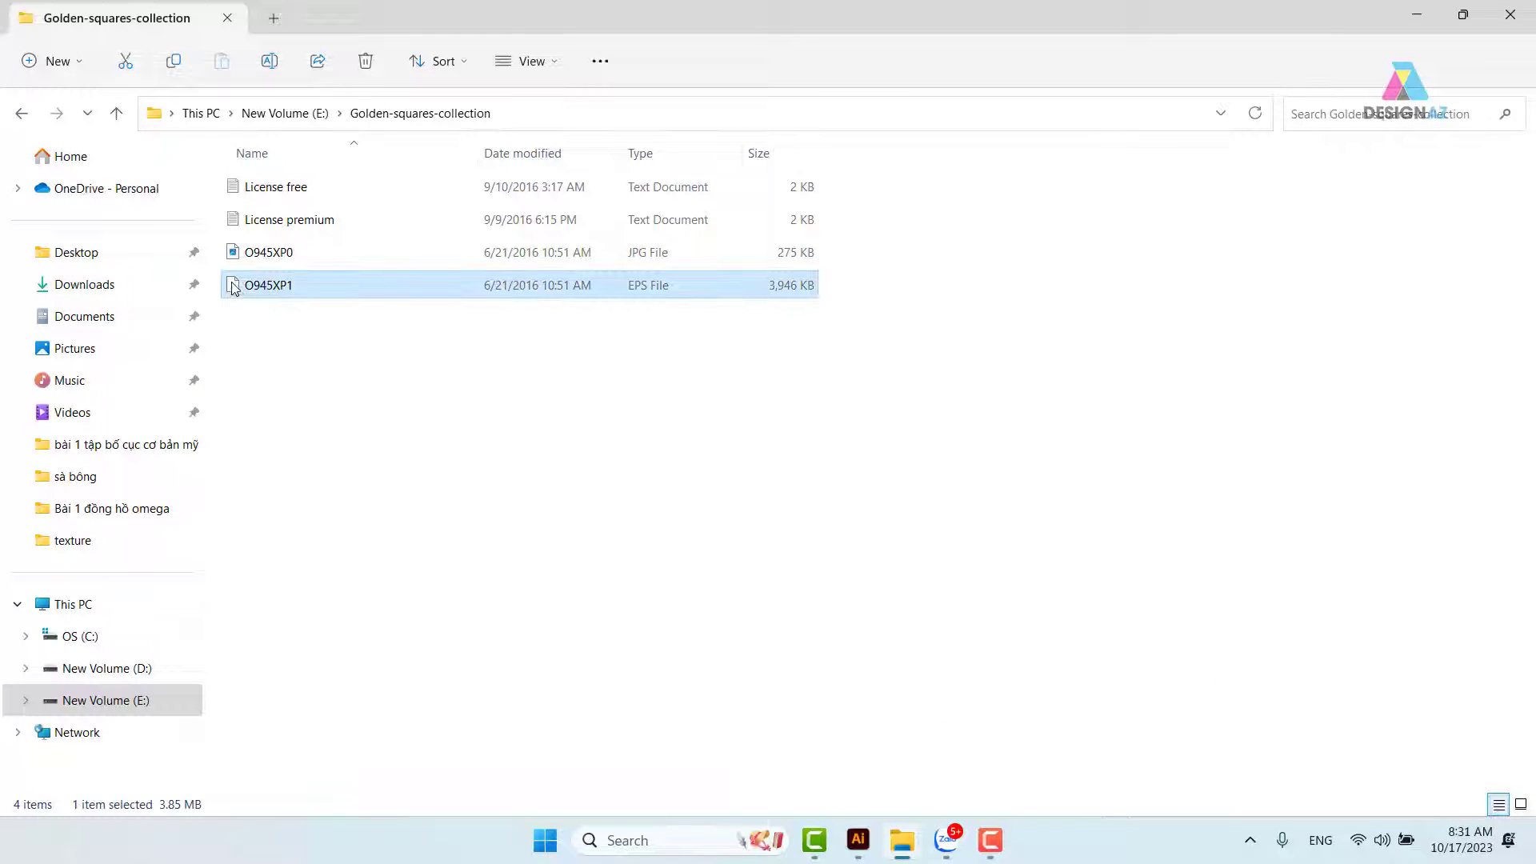
{"action": "right_click", "coordinate": [237, 288]}
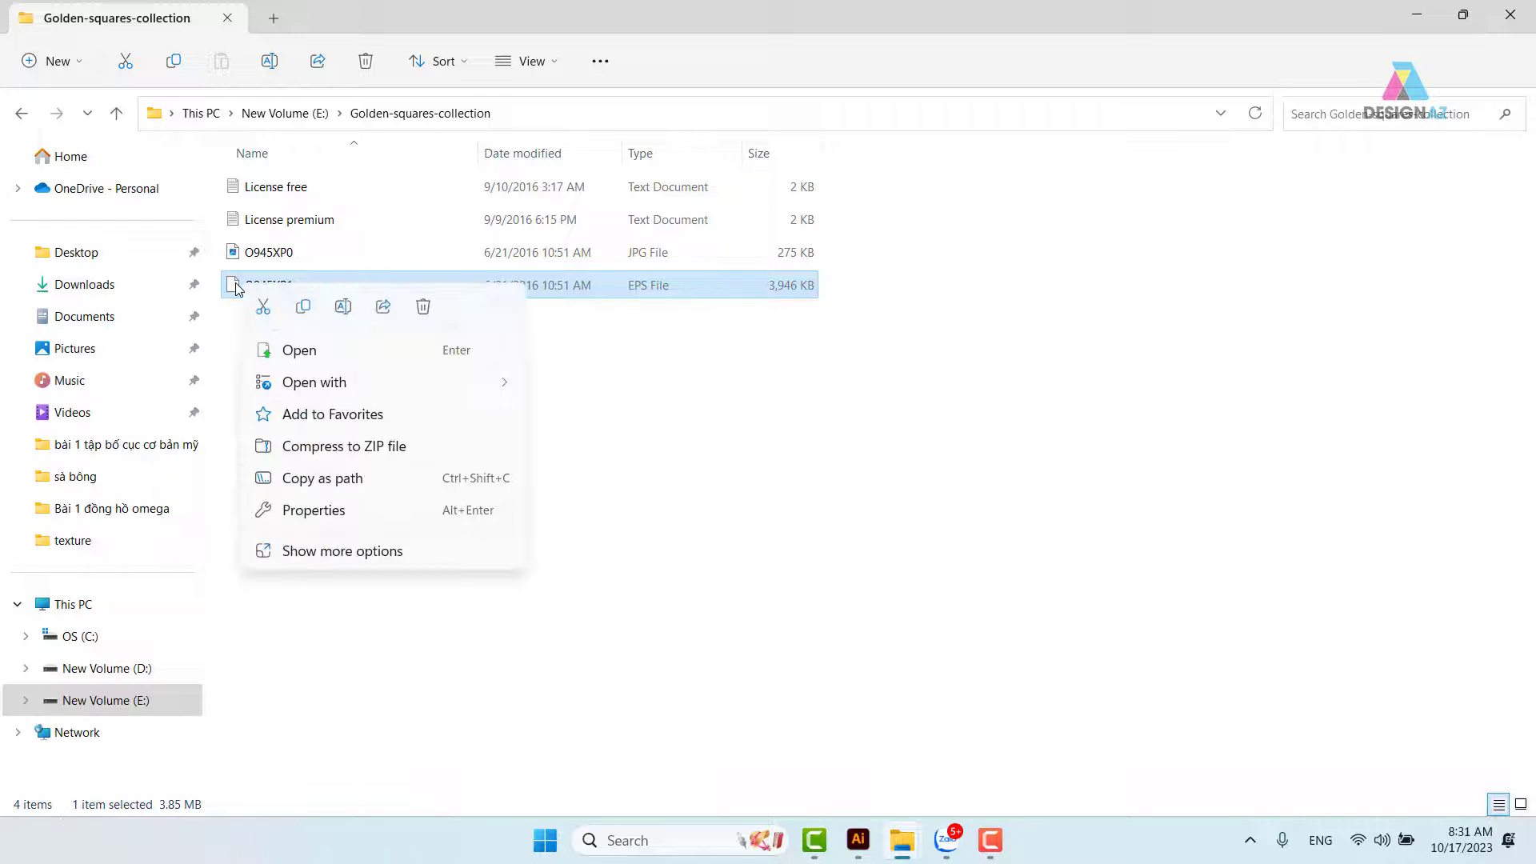
{"action": "mouse_move", "coordinate": [370, 392]}
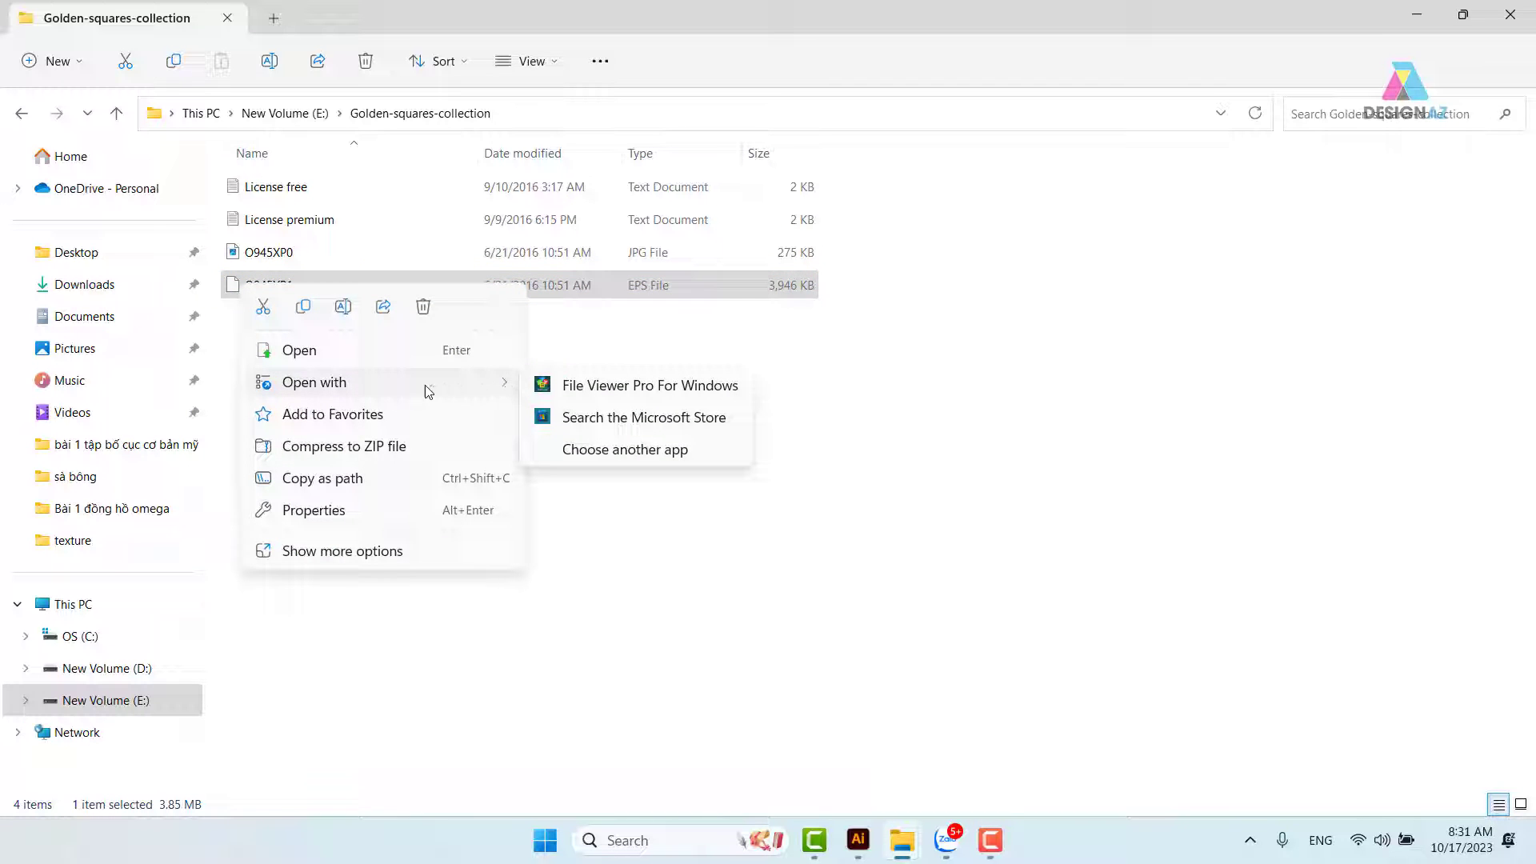
{"action": "left_click", "coordinate": [653, 357]}
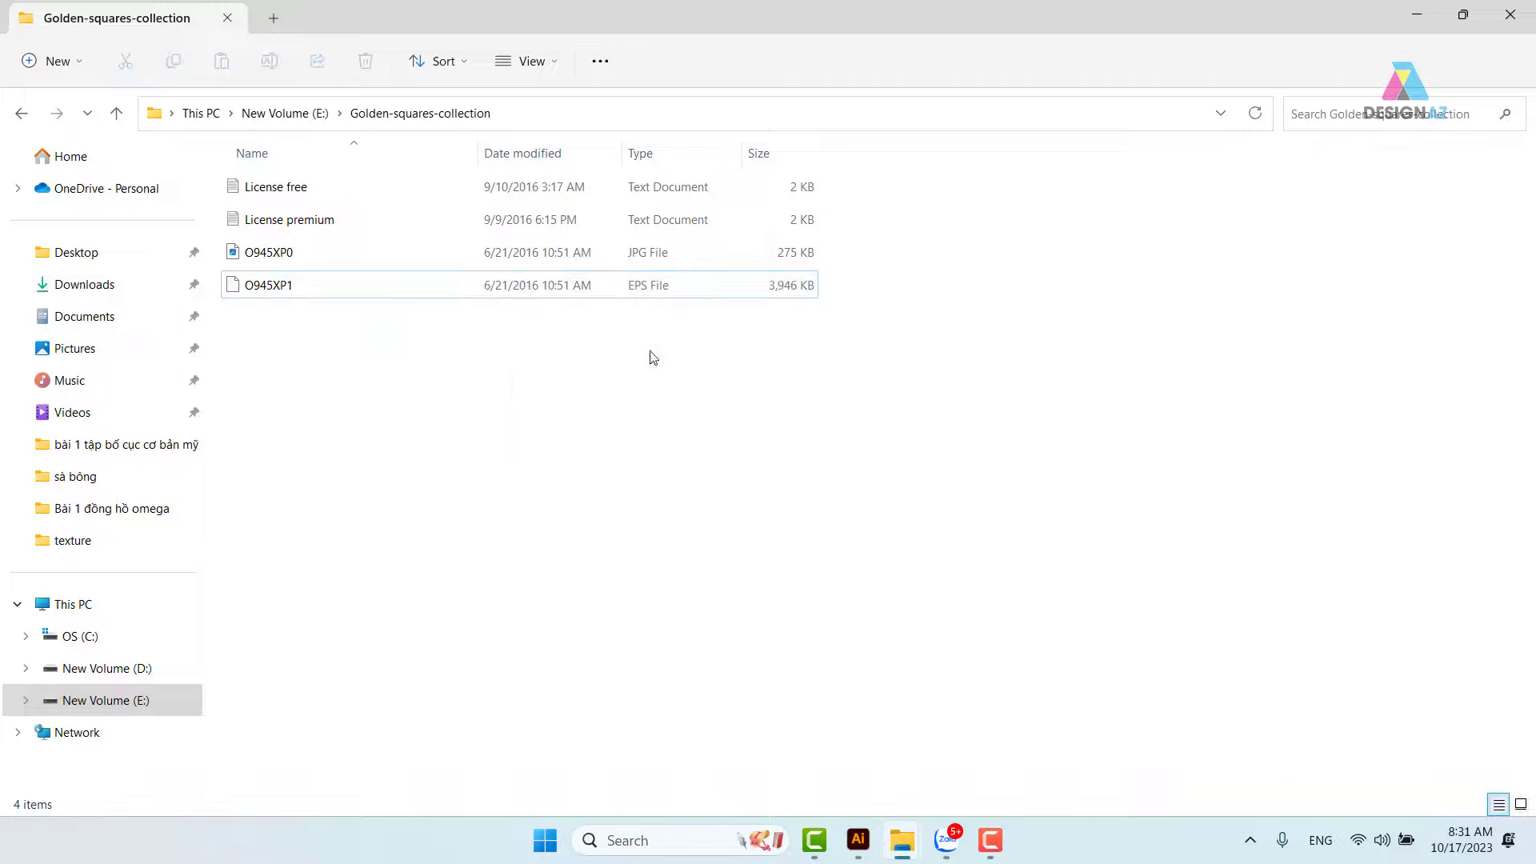
Copy the folder's path, switch to Illustrator, and open O945XP1 from E:\Golden-squares-collection.
{"action": "left_click", "coordinate": [562, 125]}
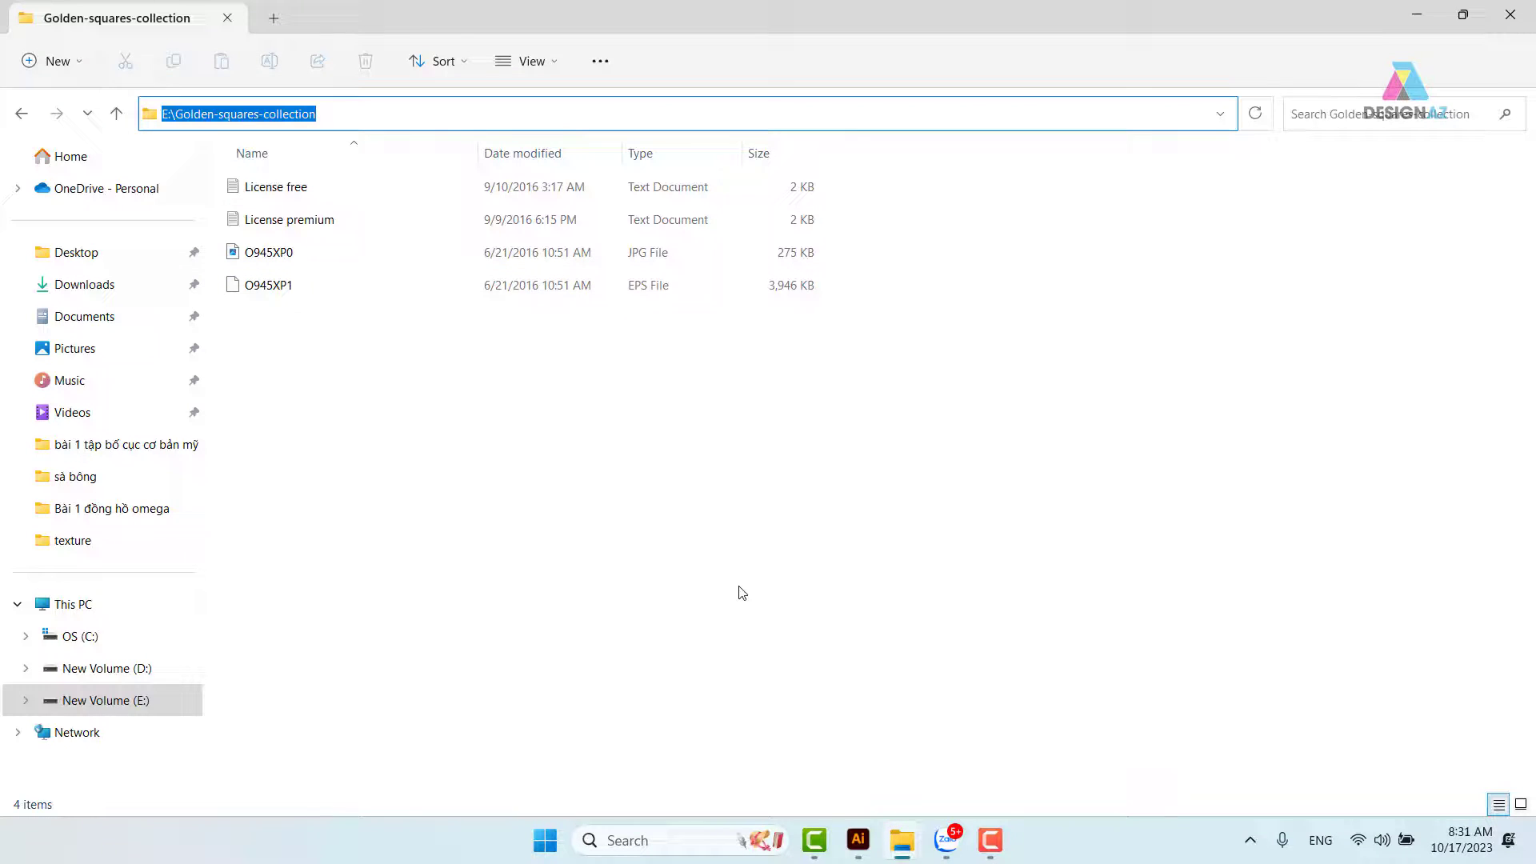
{"action": "left_click", "coordinate": [857, 840]}
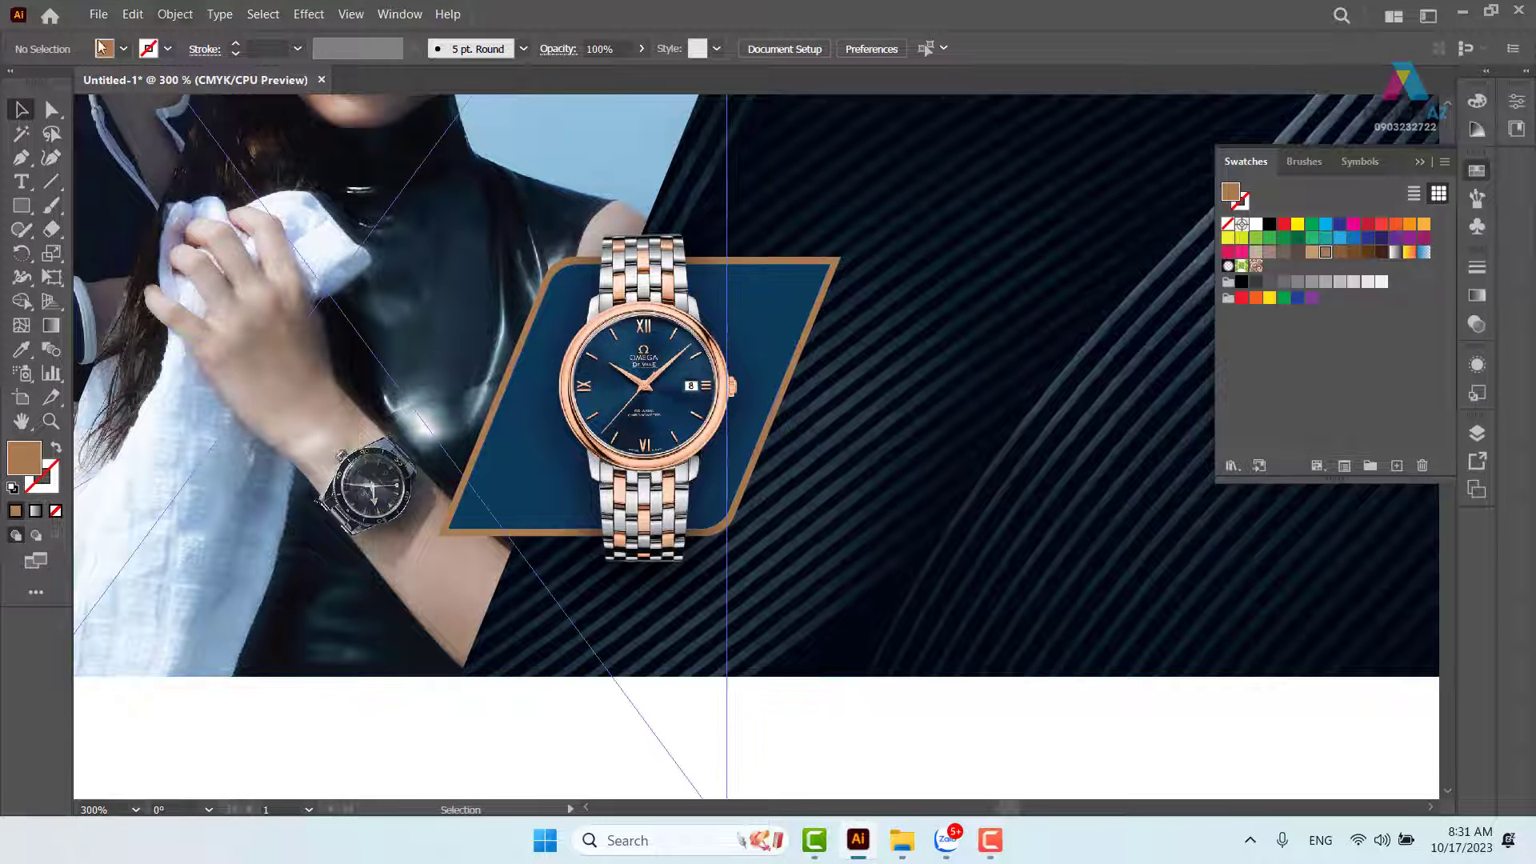
{"action": "left_click", "coordinate": [98, 14]}
{"action": "left_click", "coordinate": [136, 78]}
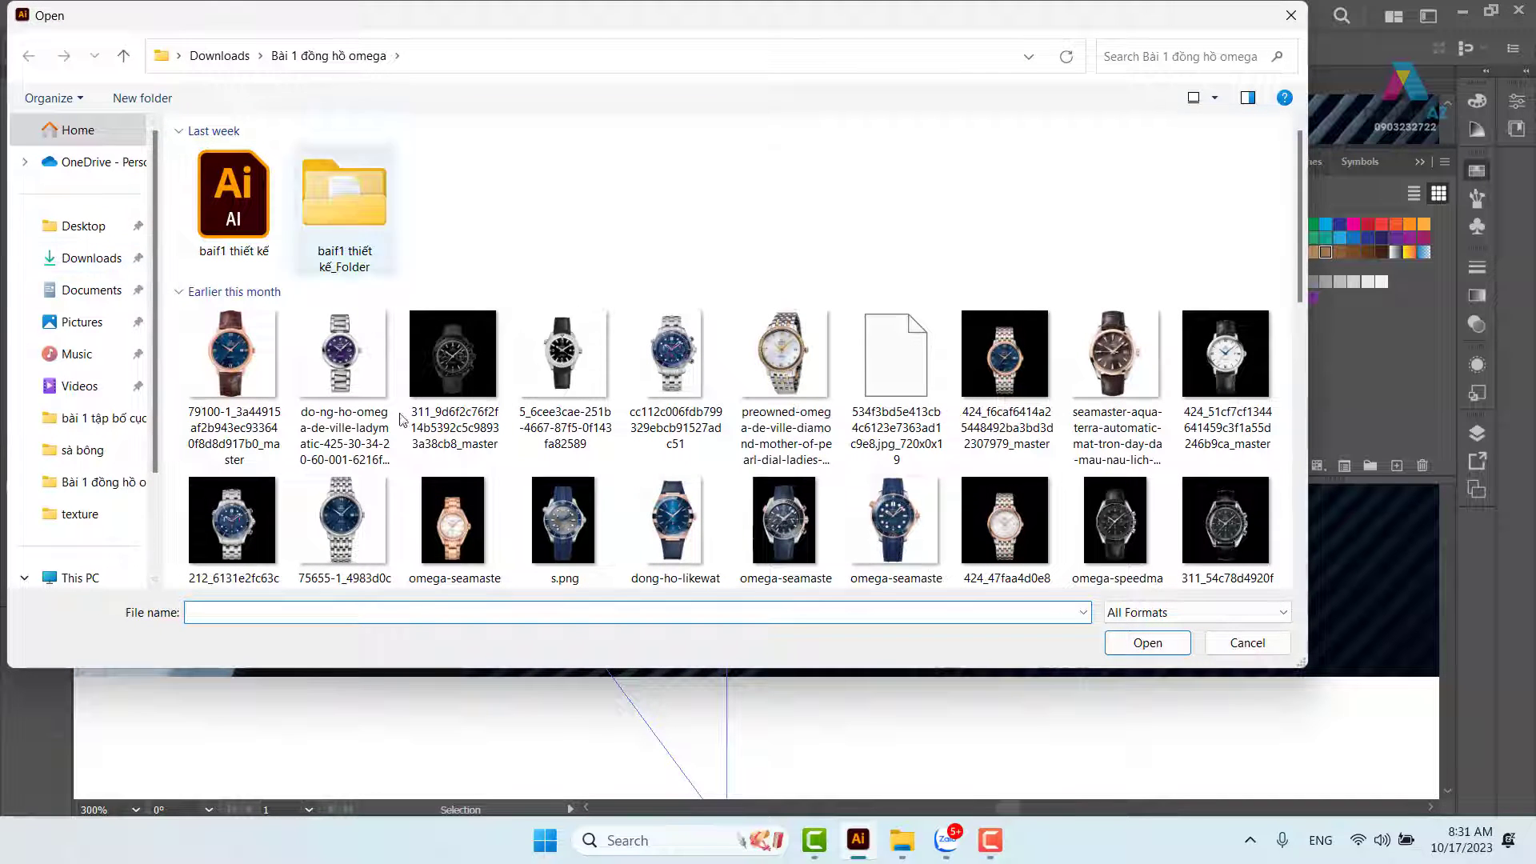
{"action": "left_click", "coordinate": [474, 611]}
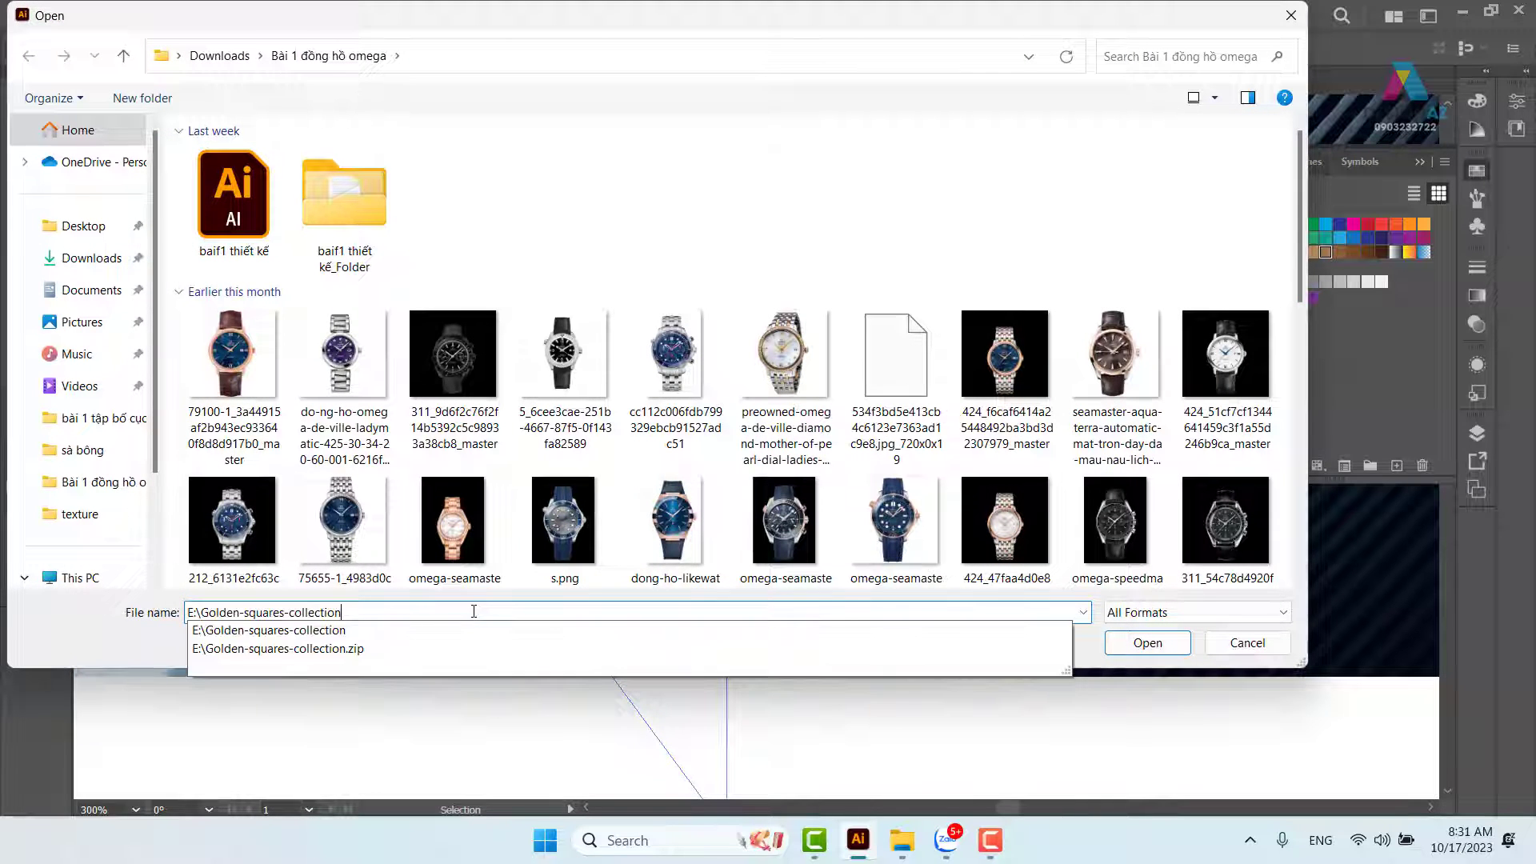
{"action": "left_click", "coordinate": [264, 638]}
{"action": "left_click", "coordinate": [232, 258]}
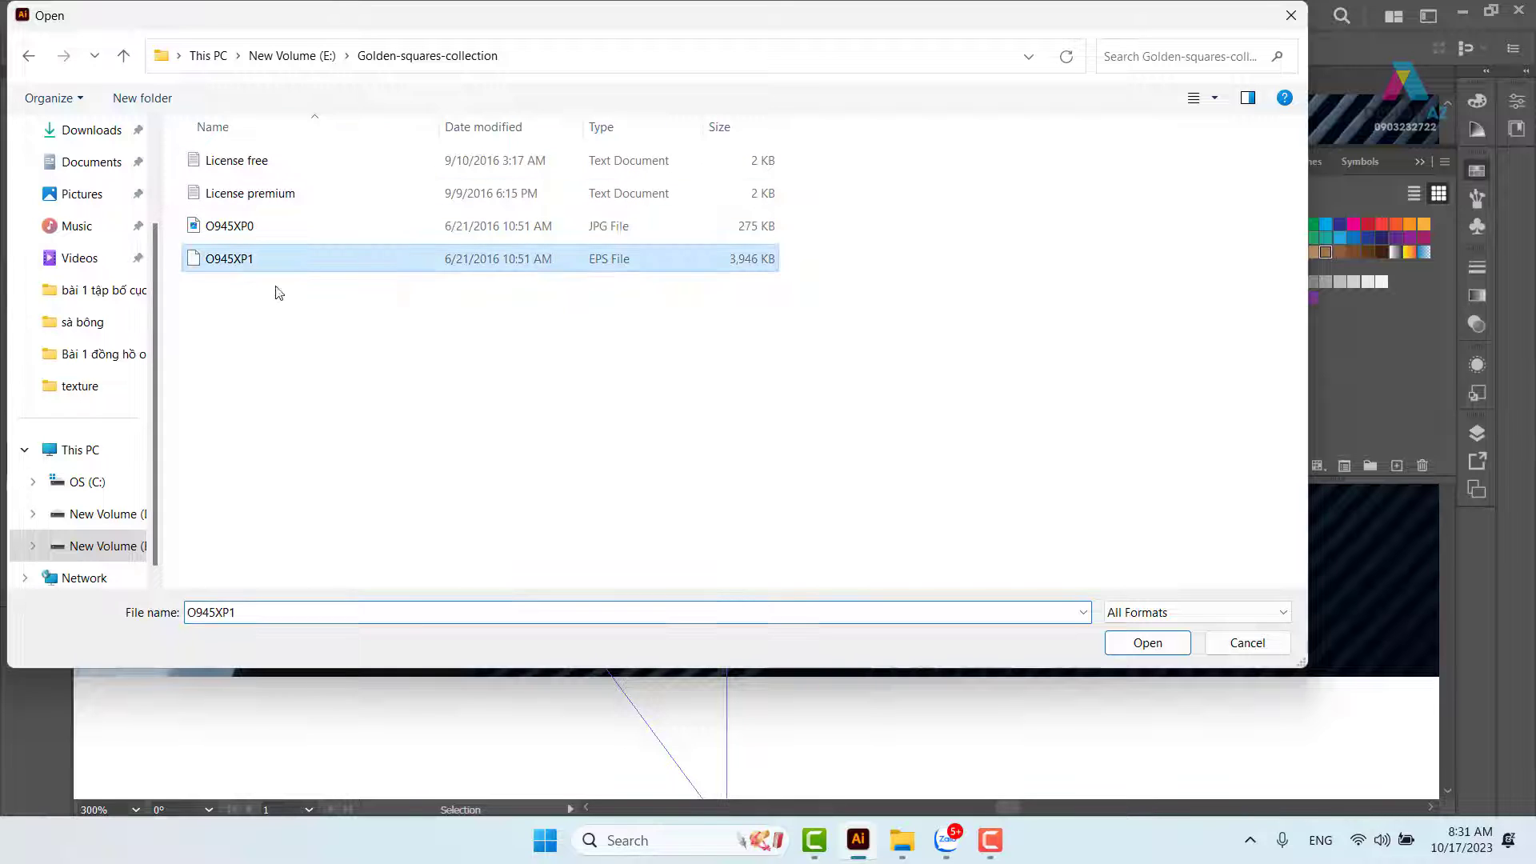
{"action": "left_click", "coordinate": [1162, 648]}
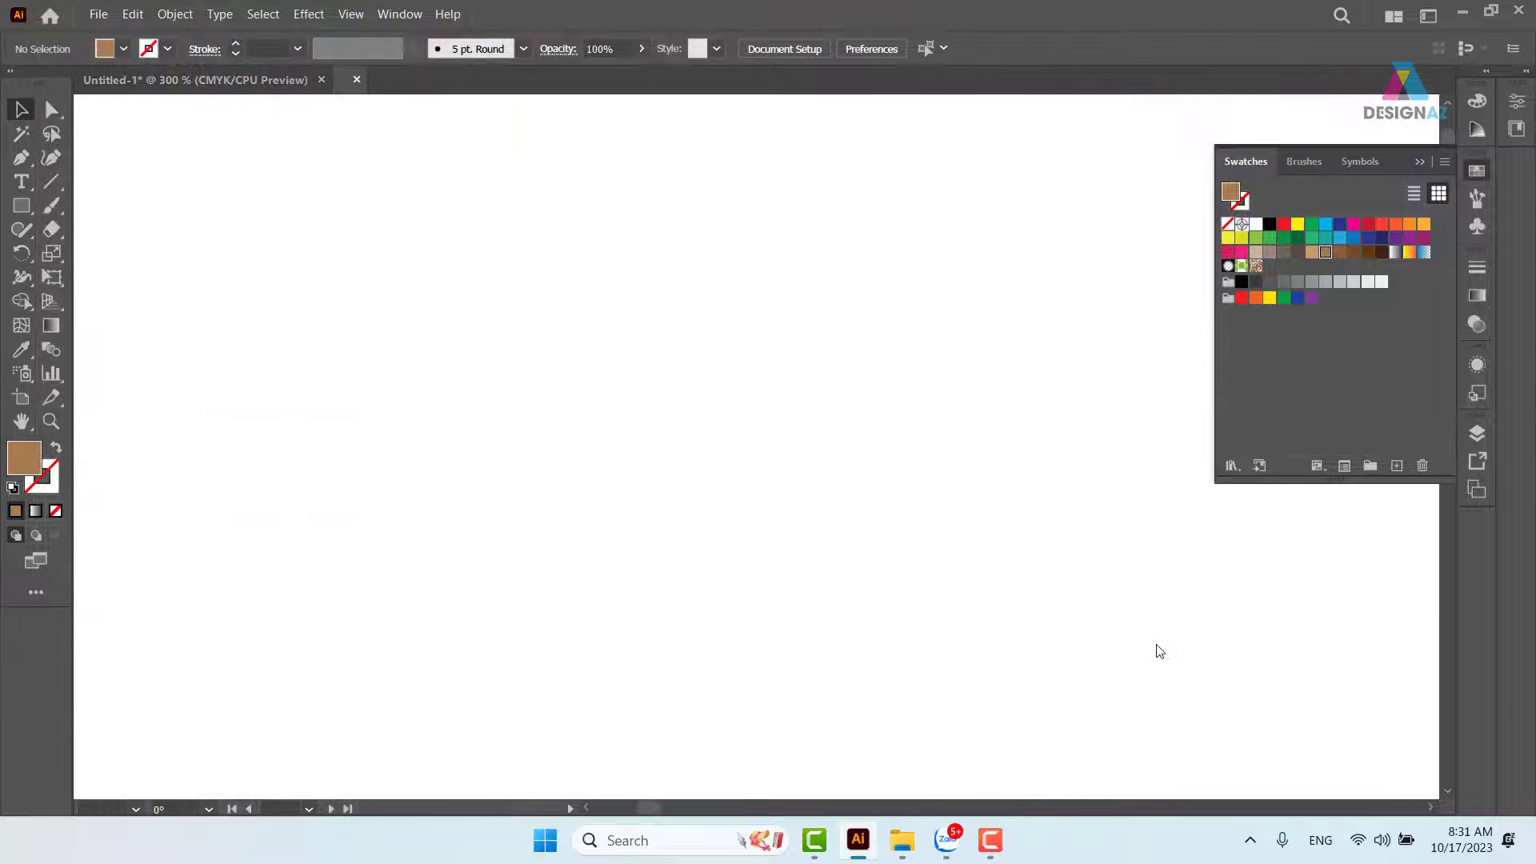
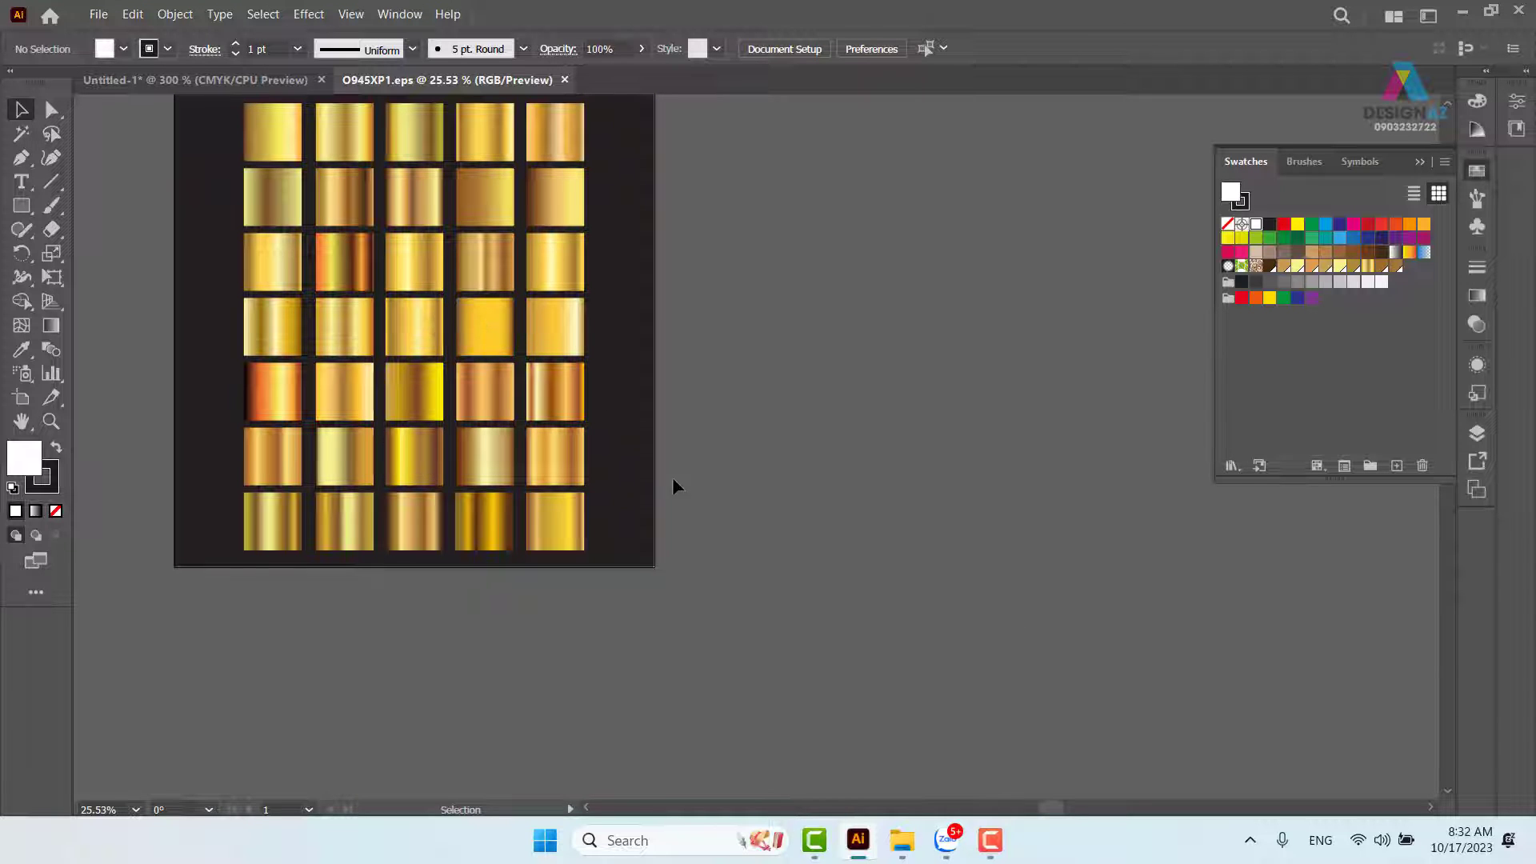
Compare the gold gradient squares, and select and copy the one in the fourth row, second column.
{"action": "left_click_drag", "start_coordinate": [262, 343], "coordinate": [396, 399]}
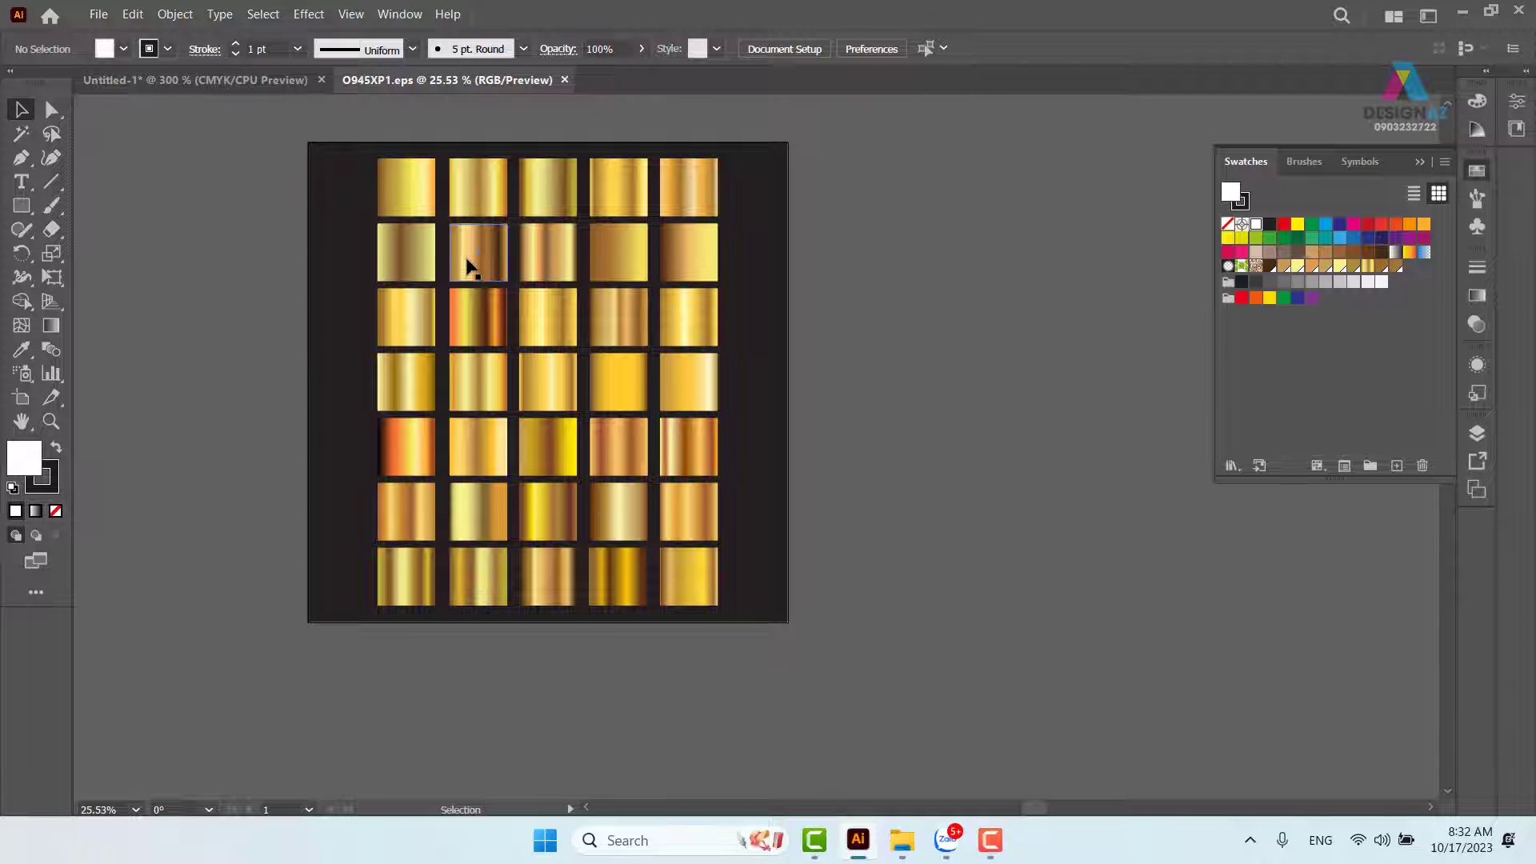
{"action": "left_click", "coordinate": [470, 266]}
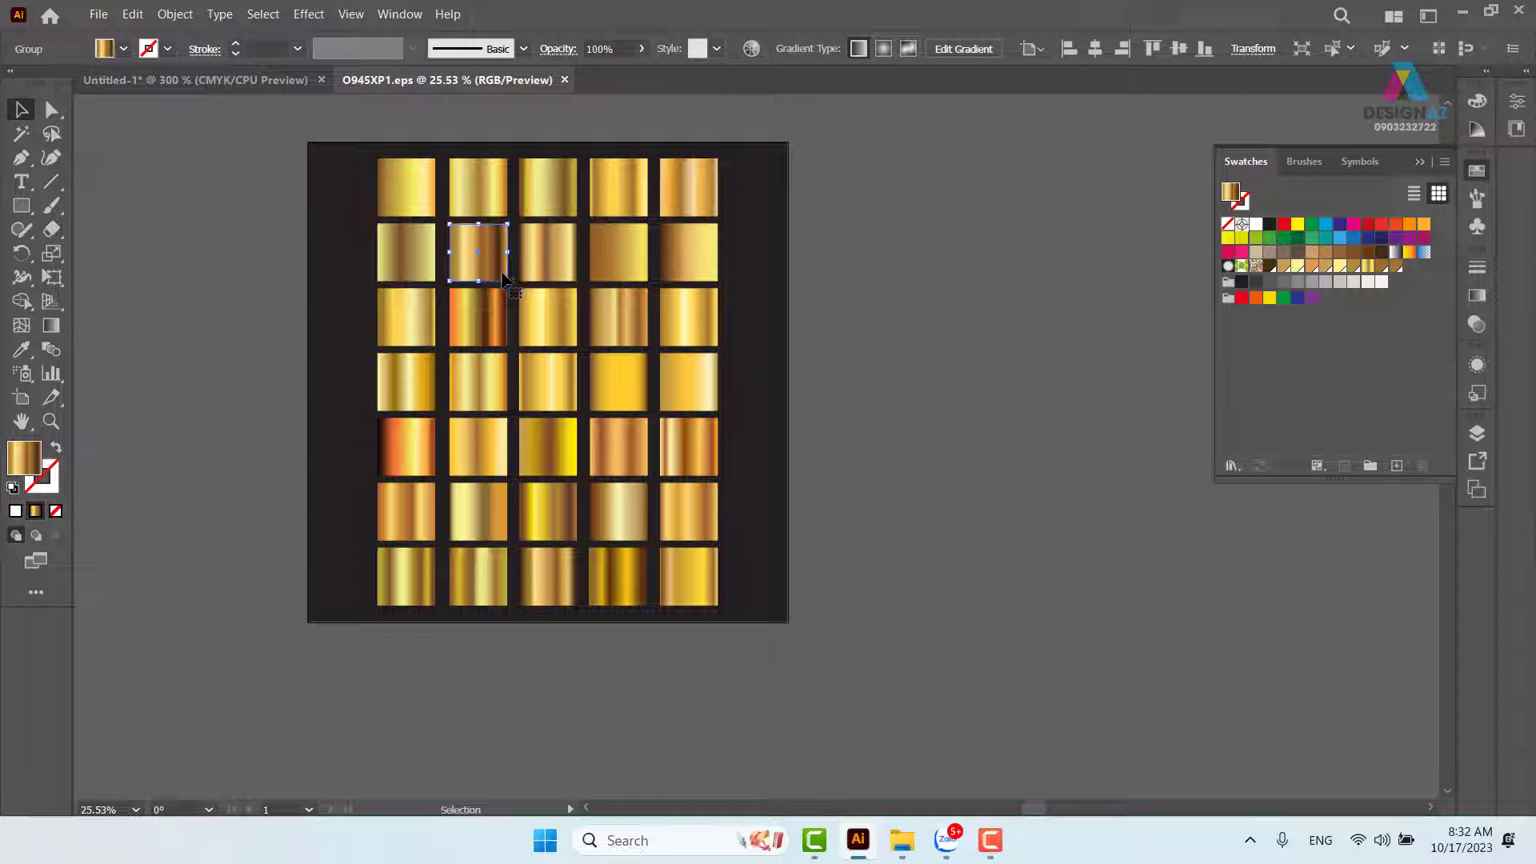
{"action": "left_click", "coordinate": [499, 581]}
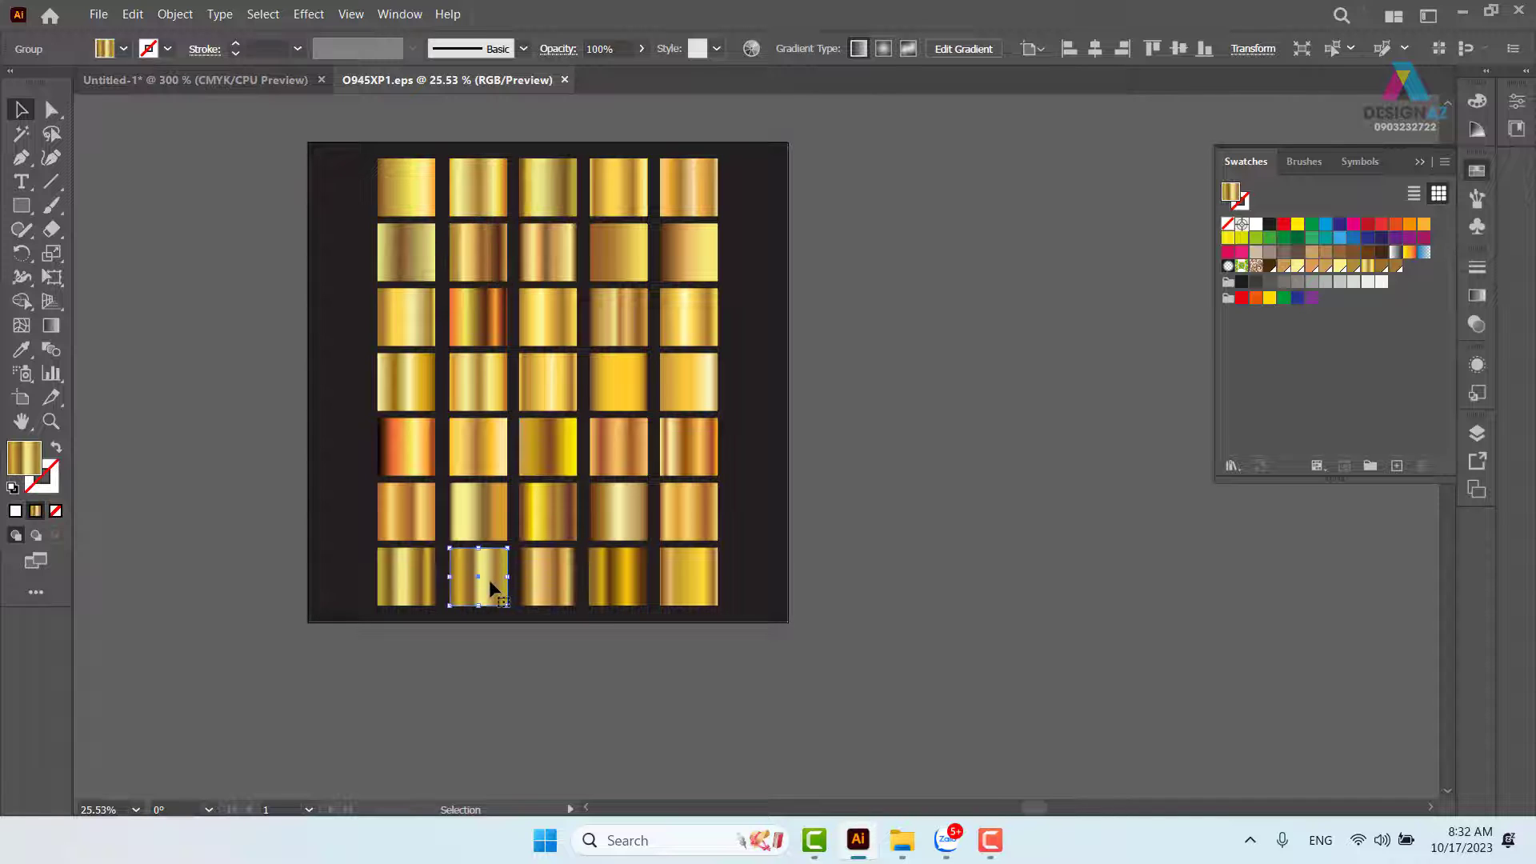
{"action": "left_click", "coordinate": [485, 382], "text": "ctrl"}
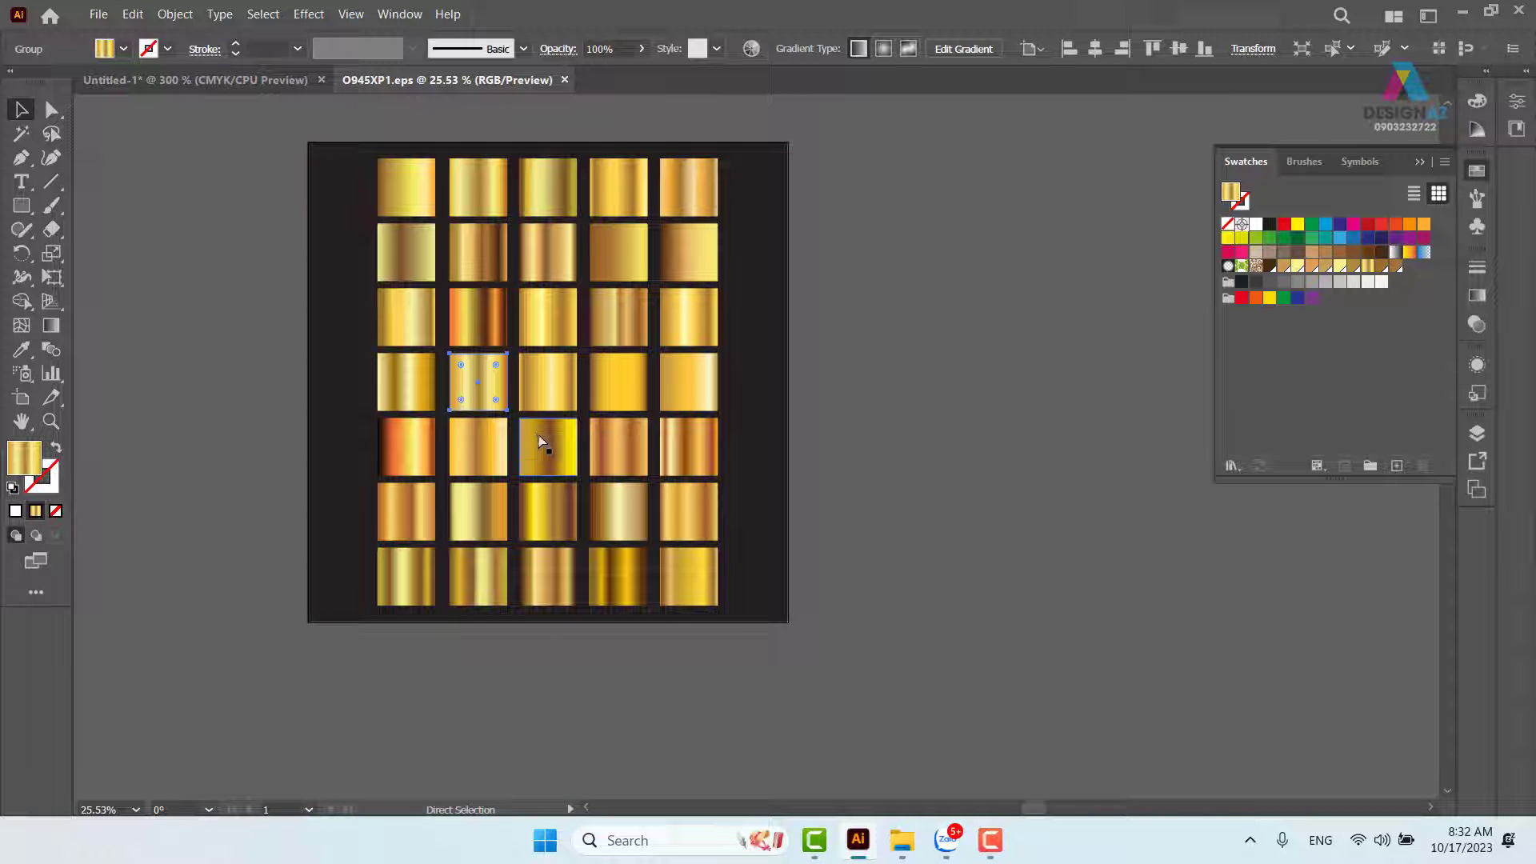
Paste the copied gold square into the Untitled-1 document, place it just below the banner, and deselect it.
{"action": "left_click", "coordinate": [247, 79]}
{"action": "scroll", "coordinate": [734, 463], "scroll_direction": "down", "scroll_amount": 5}
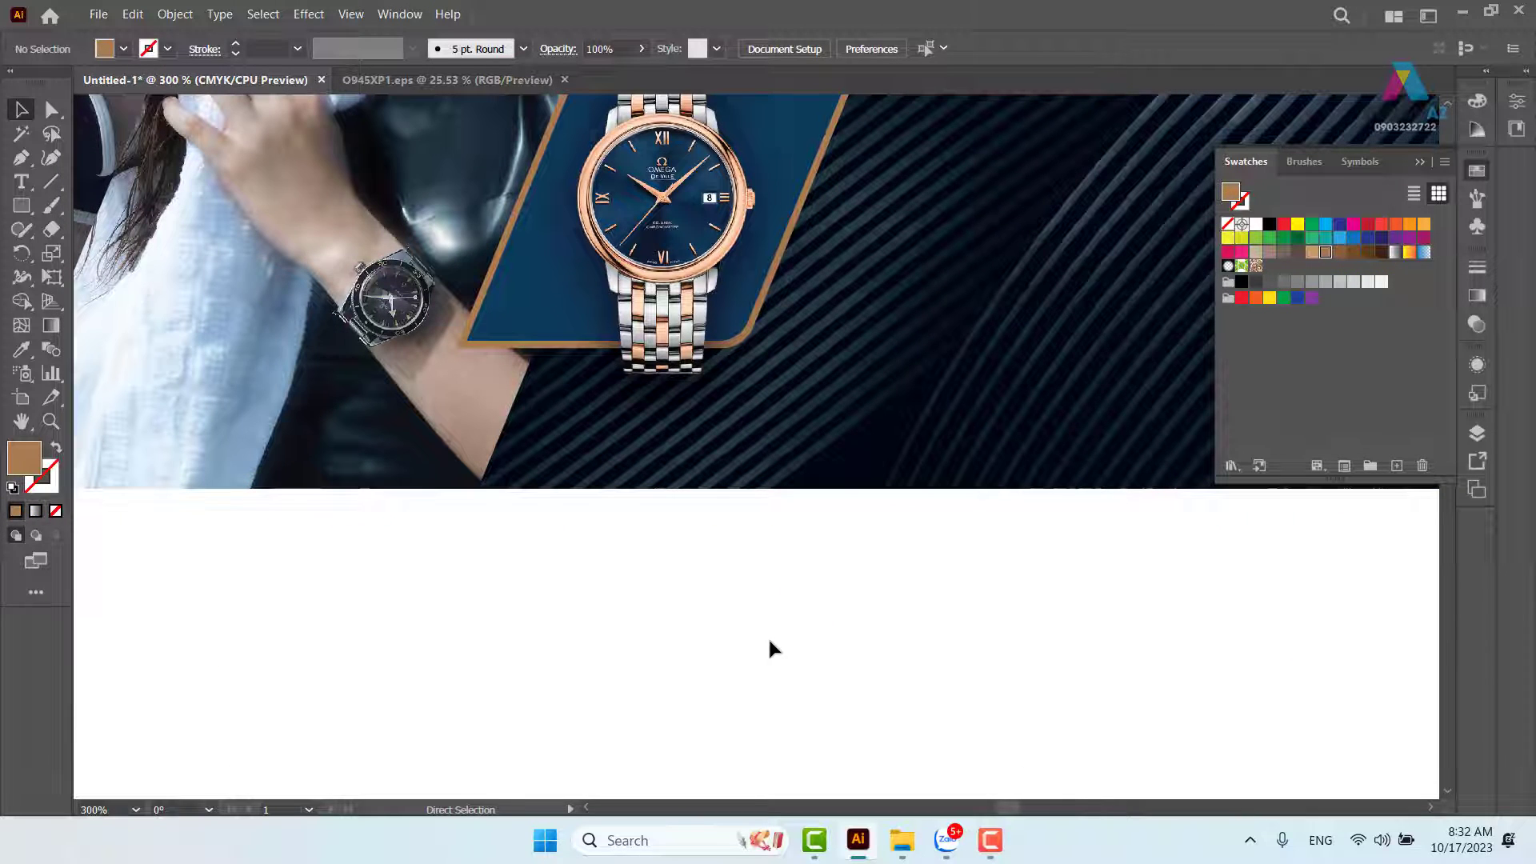
{"action": "key", "text": "ctrl+v"}
{"action": "key", "text": "ctrl+minus"}
{"action": "key", "text": "ctrl+minus"}
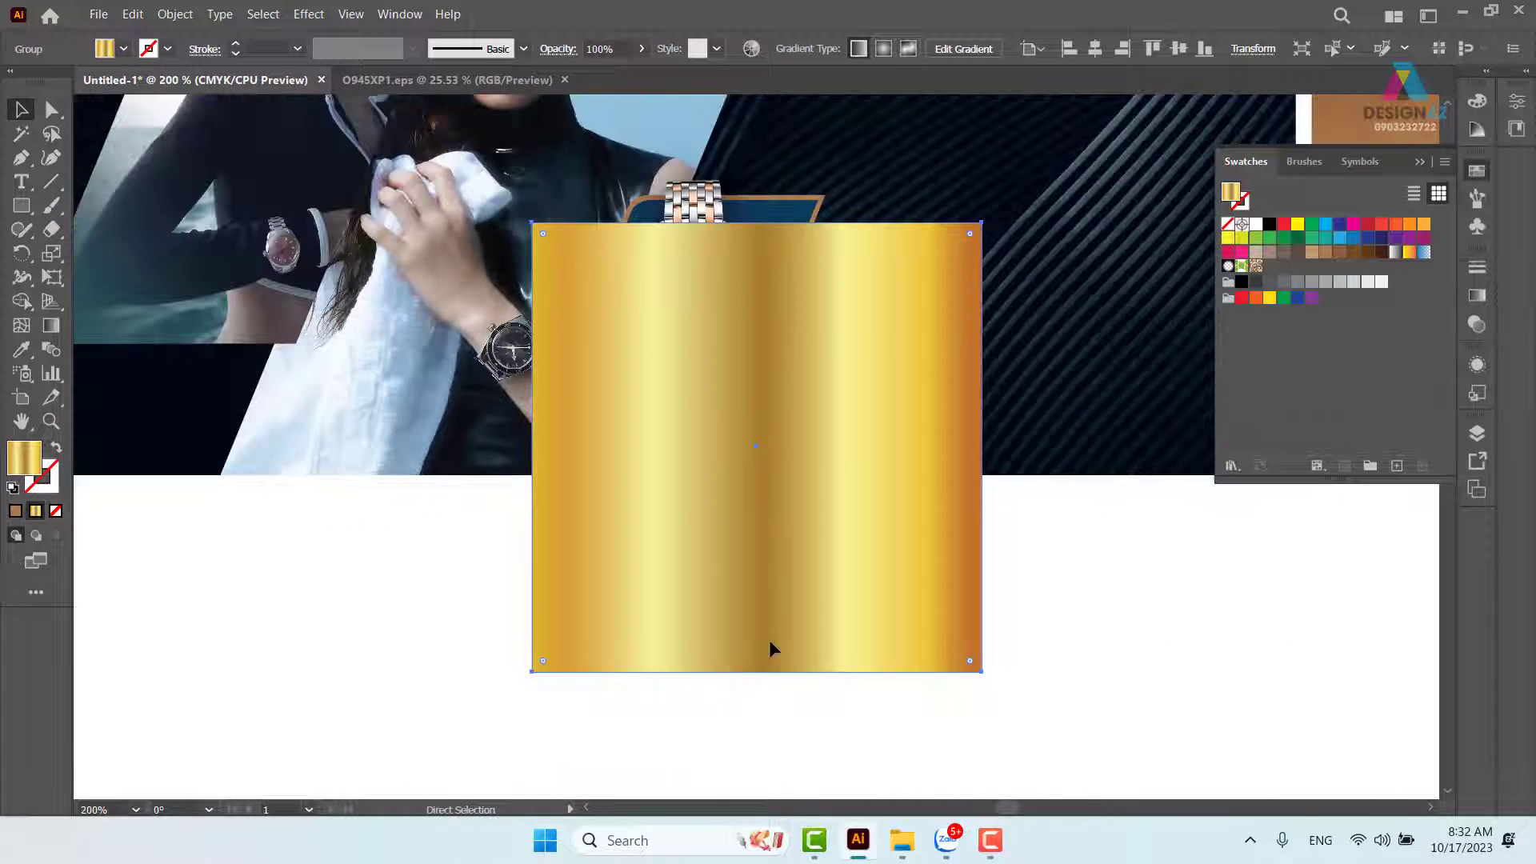
{"action": "left_click_drag", "start_coordinate": [832, 404], "coordinate": [801, 606]}
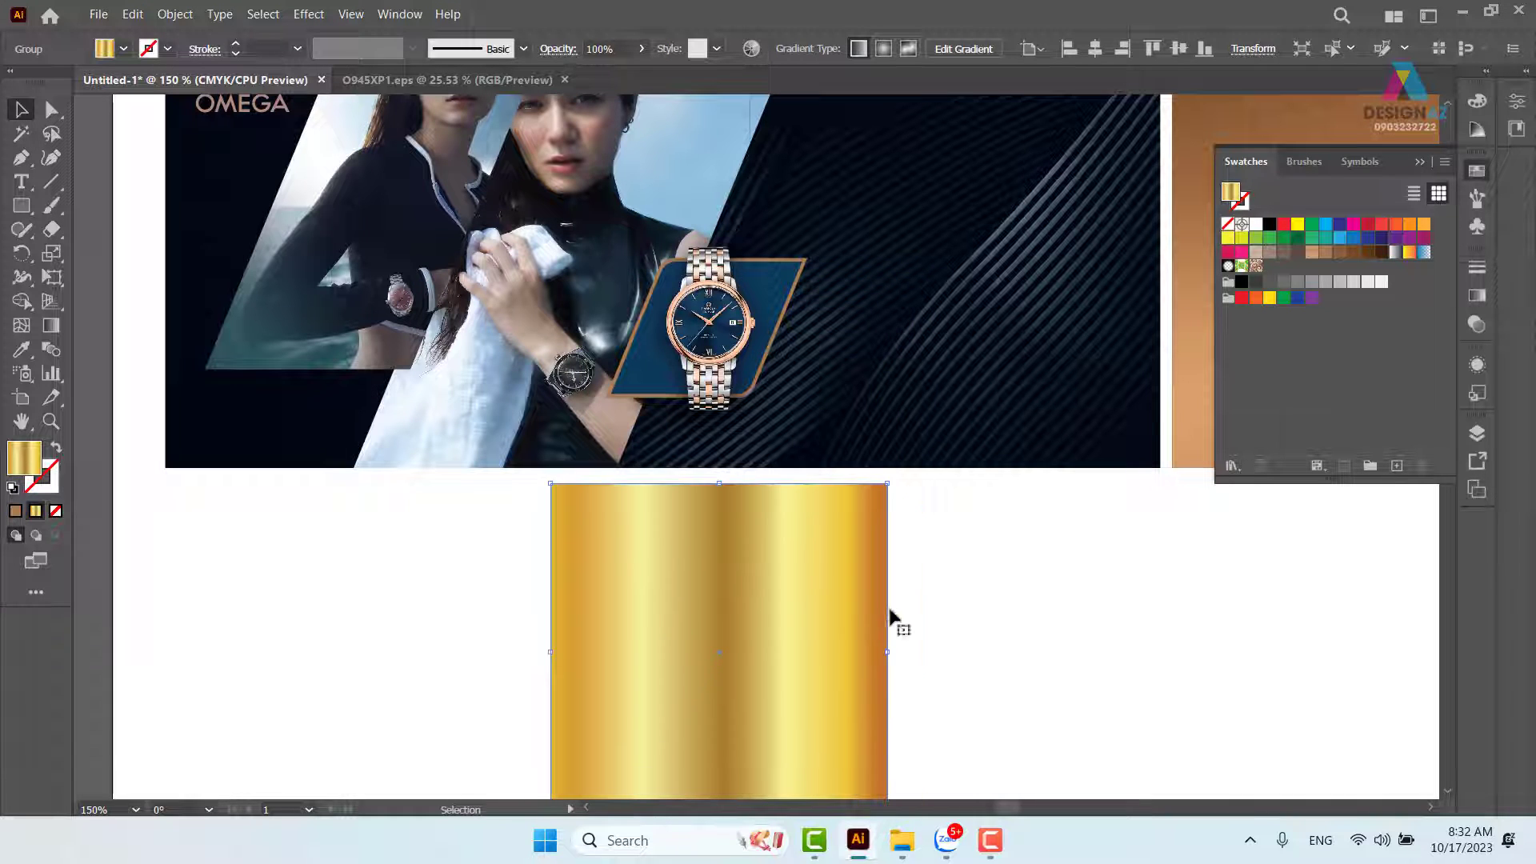
{"action": "left_click", "coordinate": [997, 624]}
Fill the border parallelogram behind the product watch with the gold gradient sampled from the pasted square, and deselect it.
{"action": "left_click_drag", "start_coordinate": [764, 392], "coordinate": [1020, 344]}
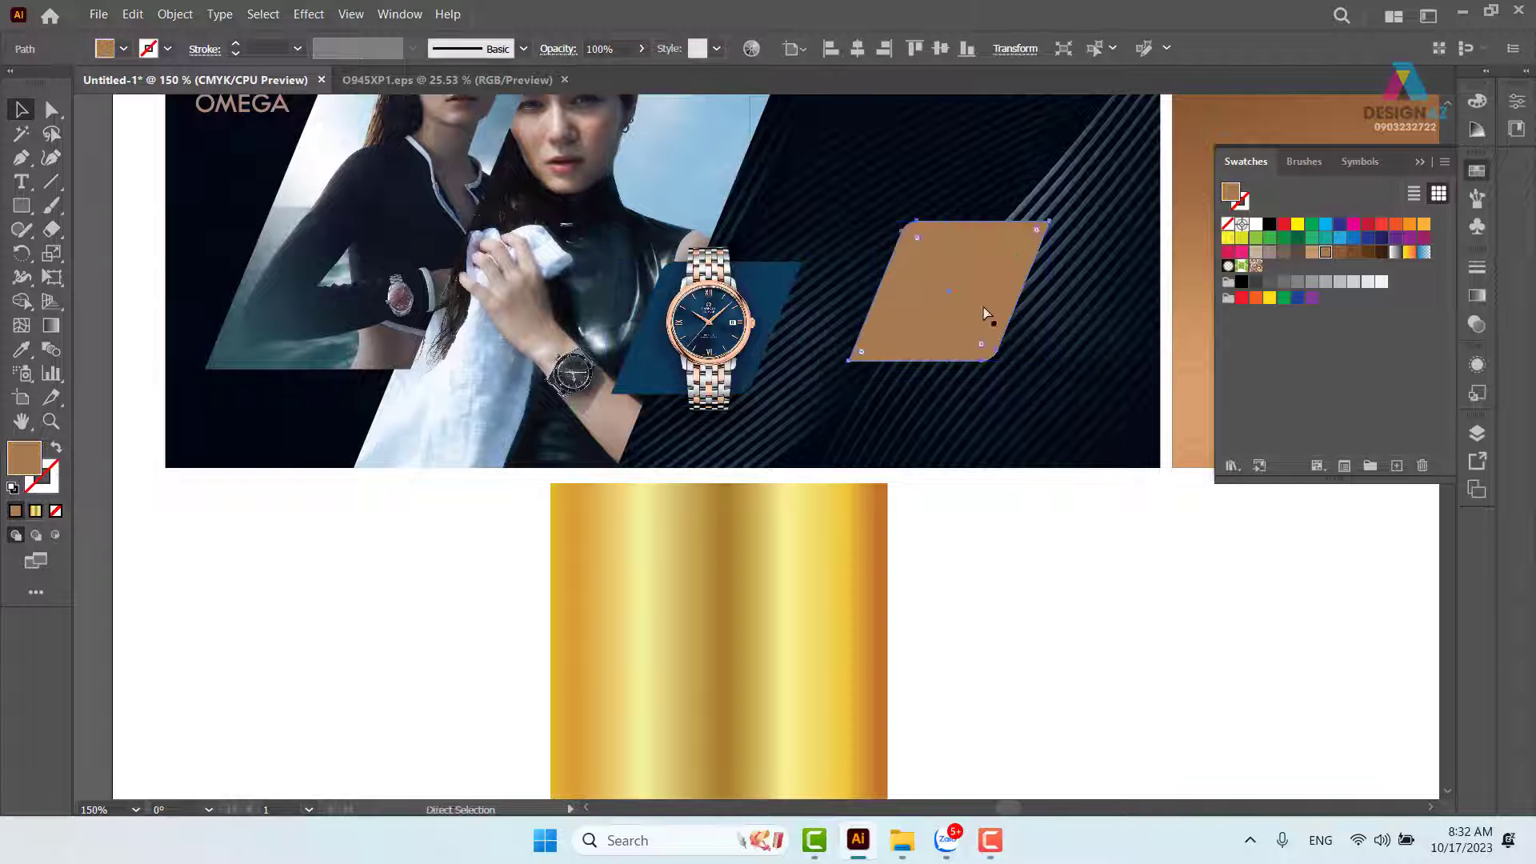
{"action": "key", "text": "ctrl+z"}
{"action": "key", "text": "i"}
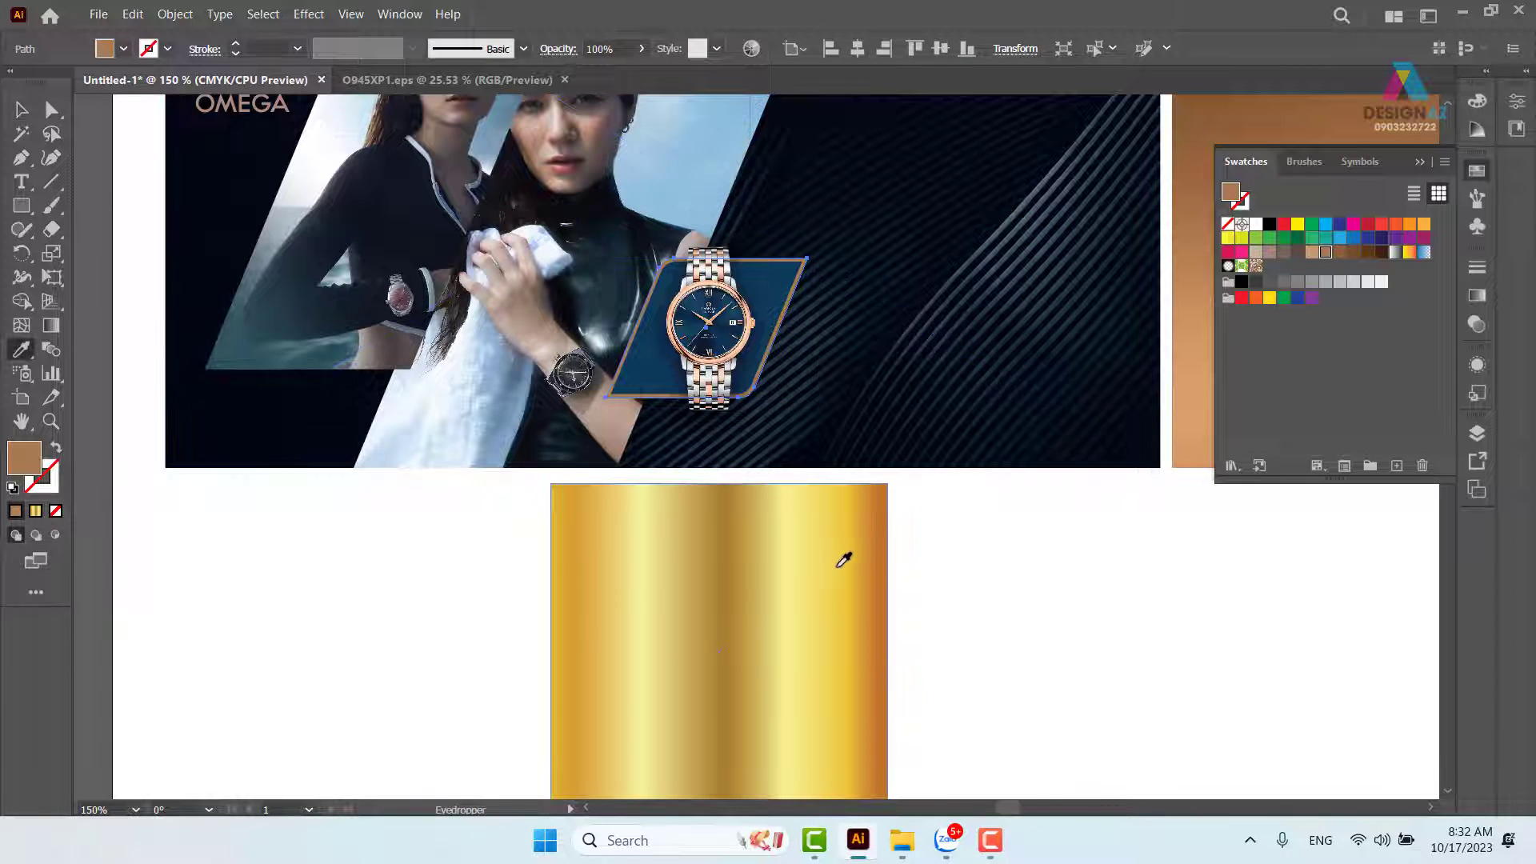
{"action": "left_click", "coordinate": [841, 562]}
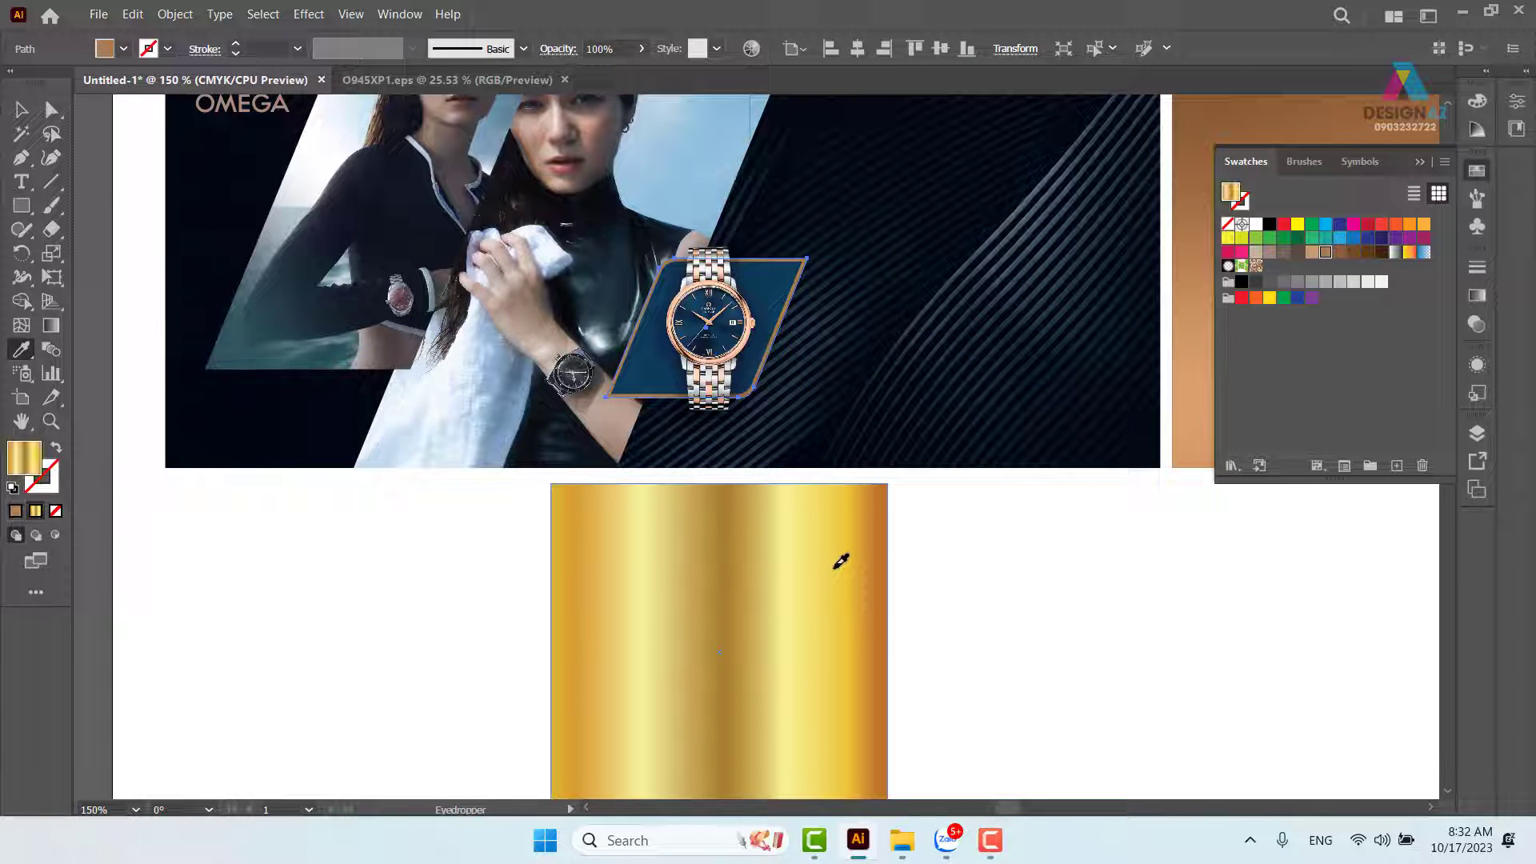
{"action": "left_click", "coordinate": [22, 114]}
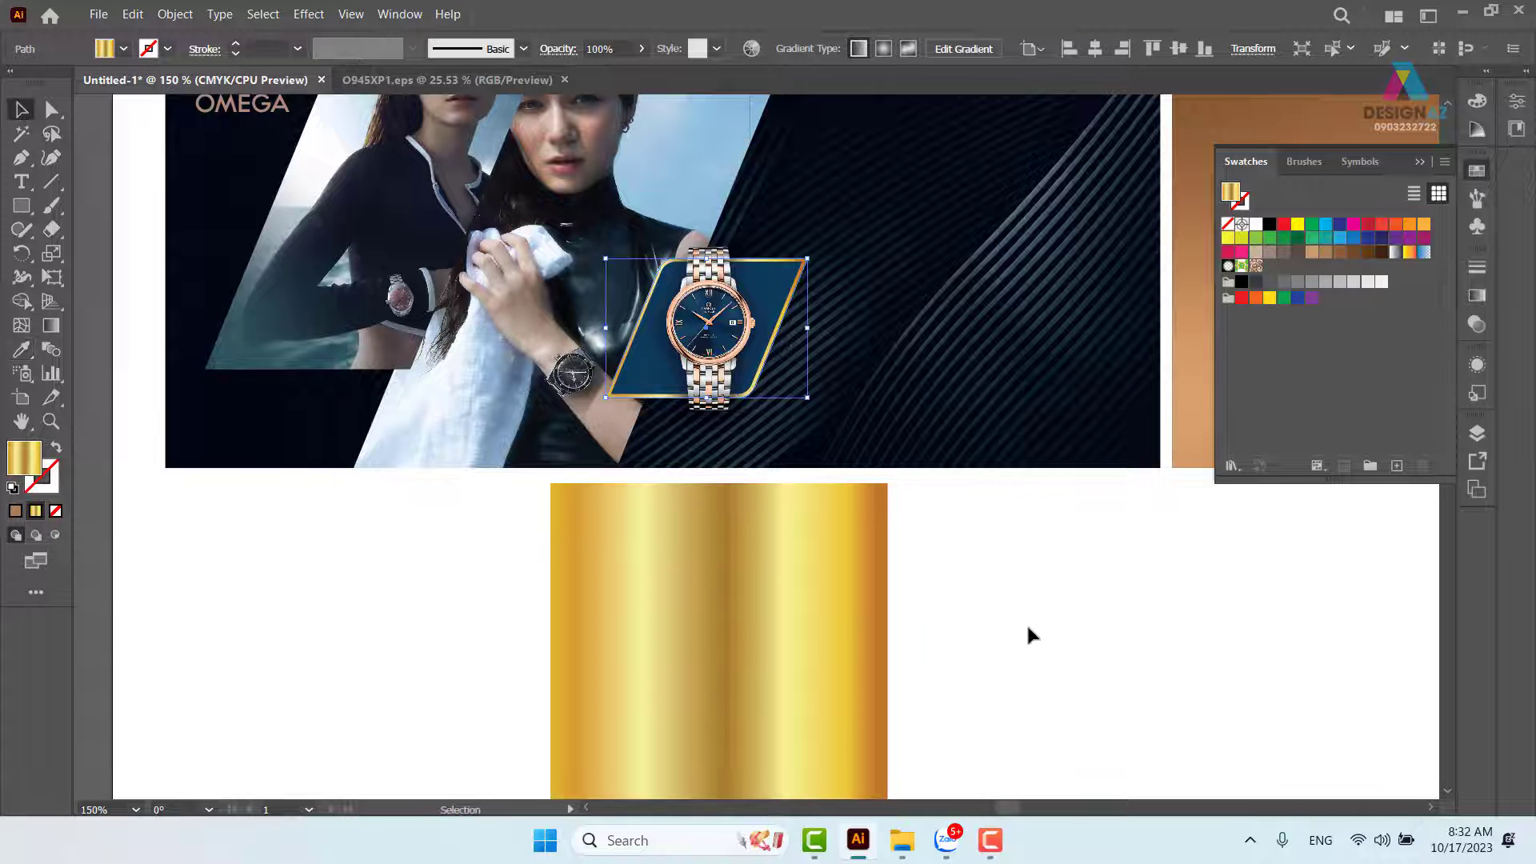
{"action": "left_click", "coordinate": [1045, 675]}
Inspect the gold border around the watch, and move the gold square under the left part of the banner.
{"action": "key", "text": "z"}
{"action": "left_click_drag", "start_coordinate": [748, 389], "coordinate": [952, 506]}
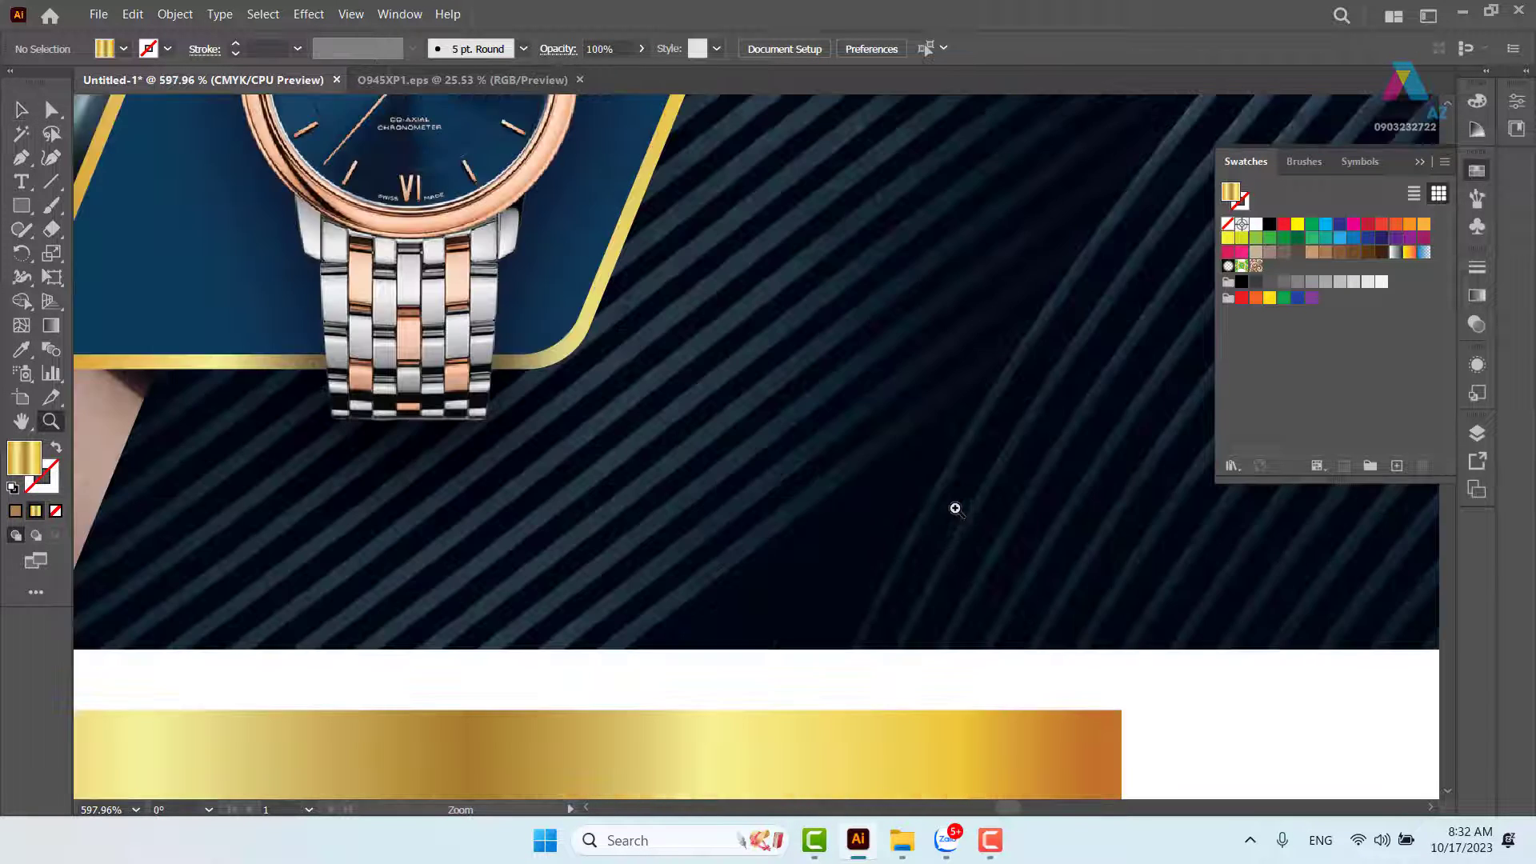
{"action": "left_click_drag", "start_coordinate": [655, 346], "coordinate": [954, 676]}
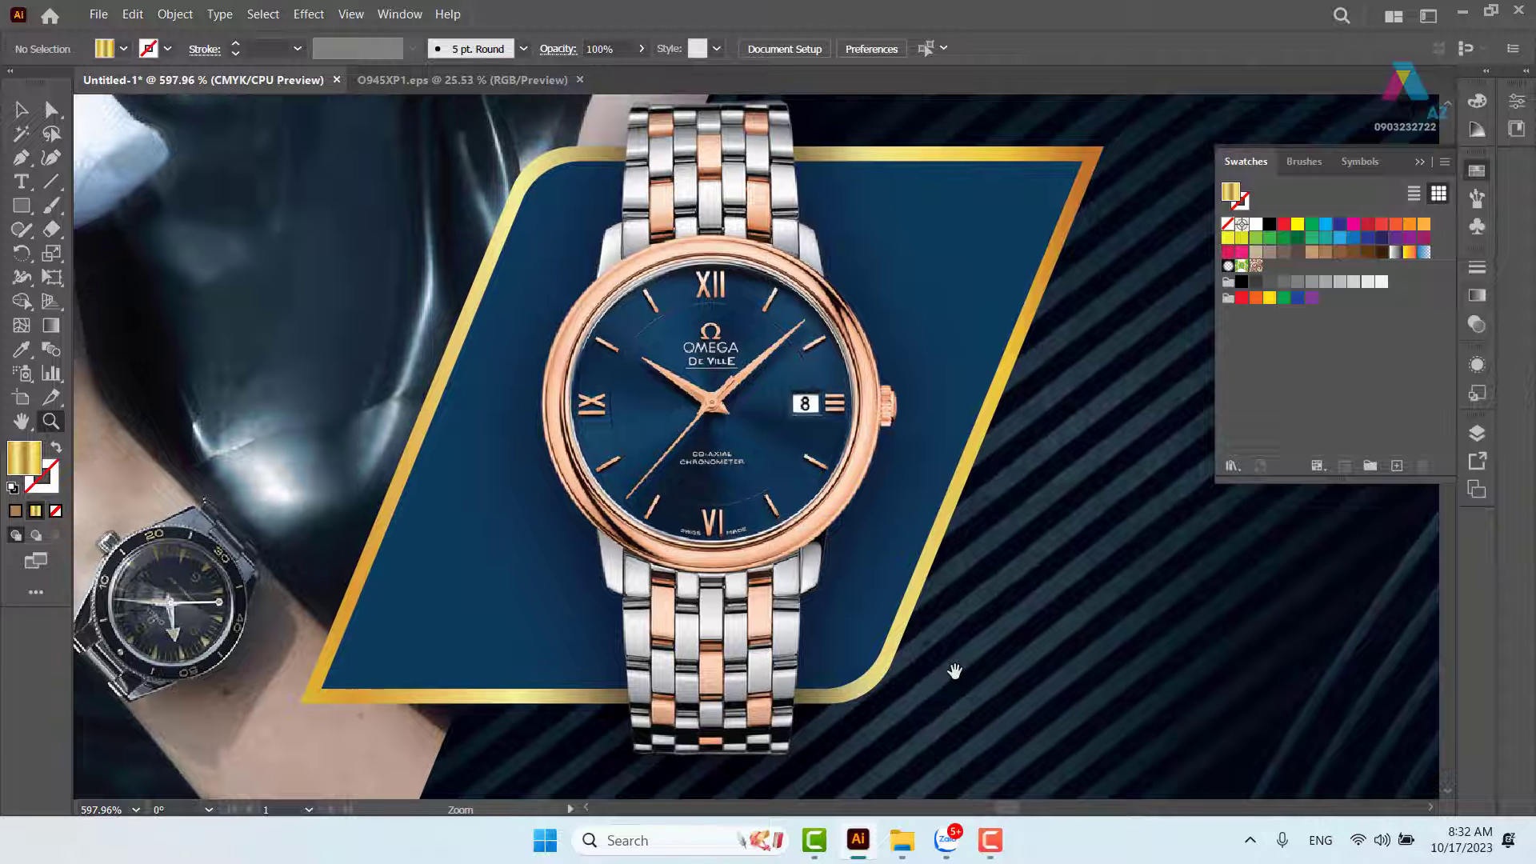
{"action": "key", "text": "ctrl+0"}
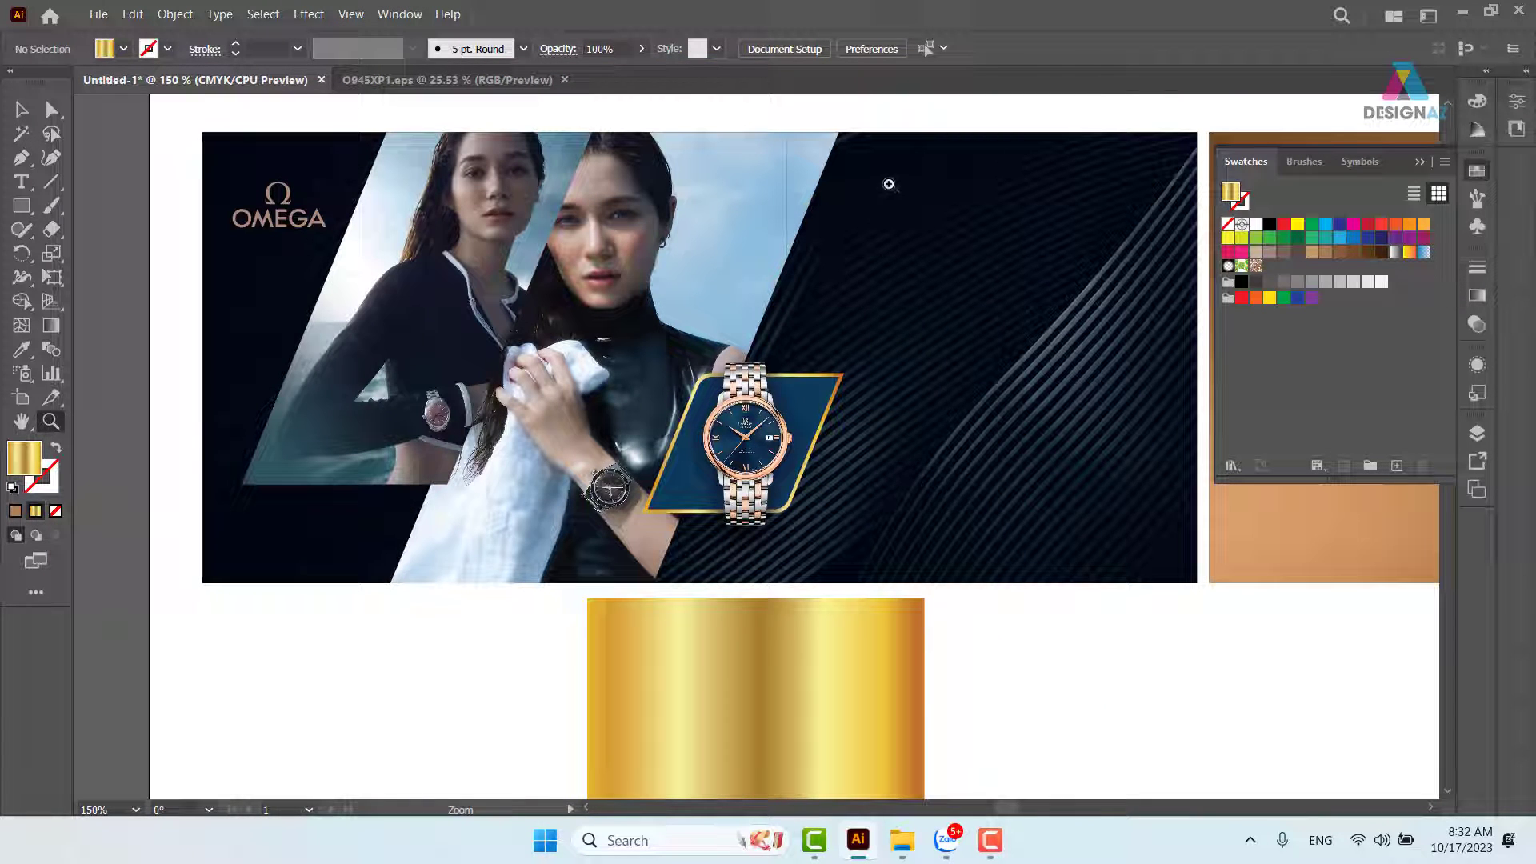
{"action": "left_click_drag", "start_coordinate": [848, 472], "coordinate": [808, 479]}
{"action": "key", "text": "v"}
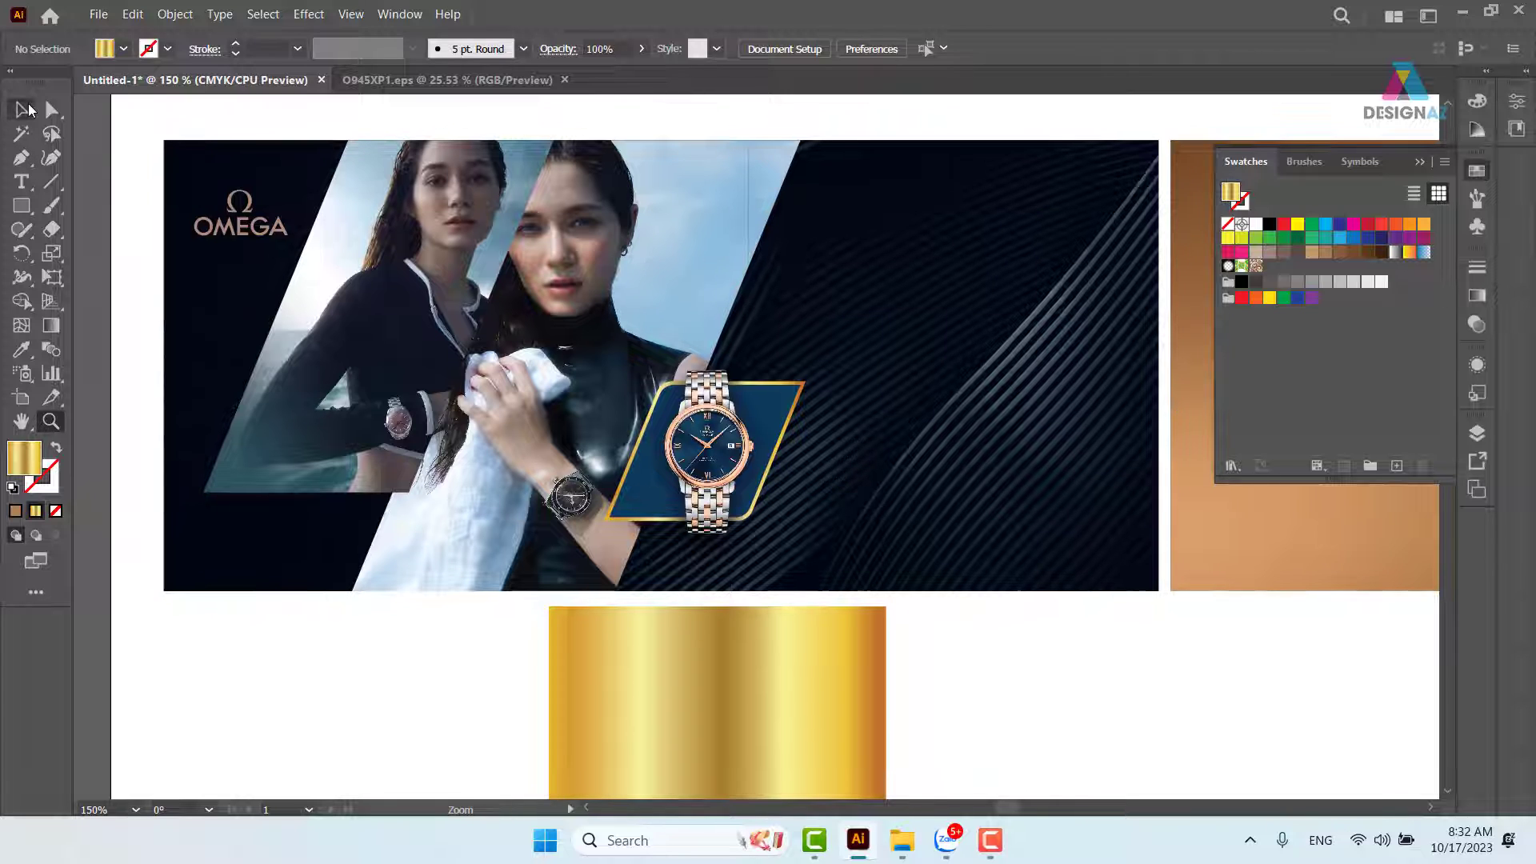
{"action": "left_click", "coordinate": [850, 699]}
{"action": "left_click_drag", "start_coordinate": [849, 698], "coordinate": [514, 705]}
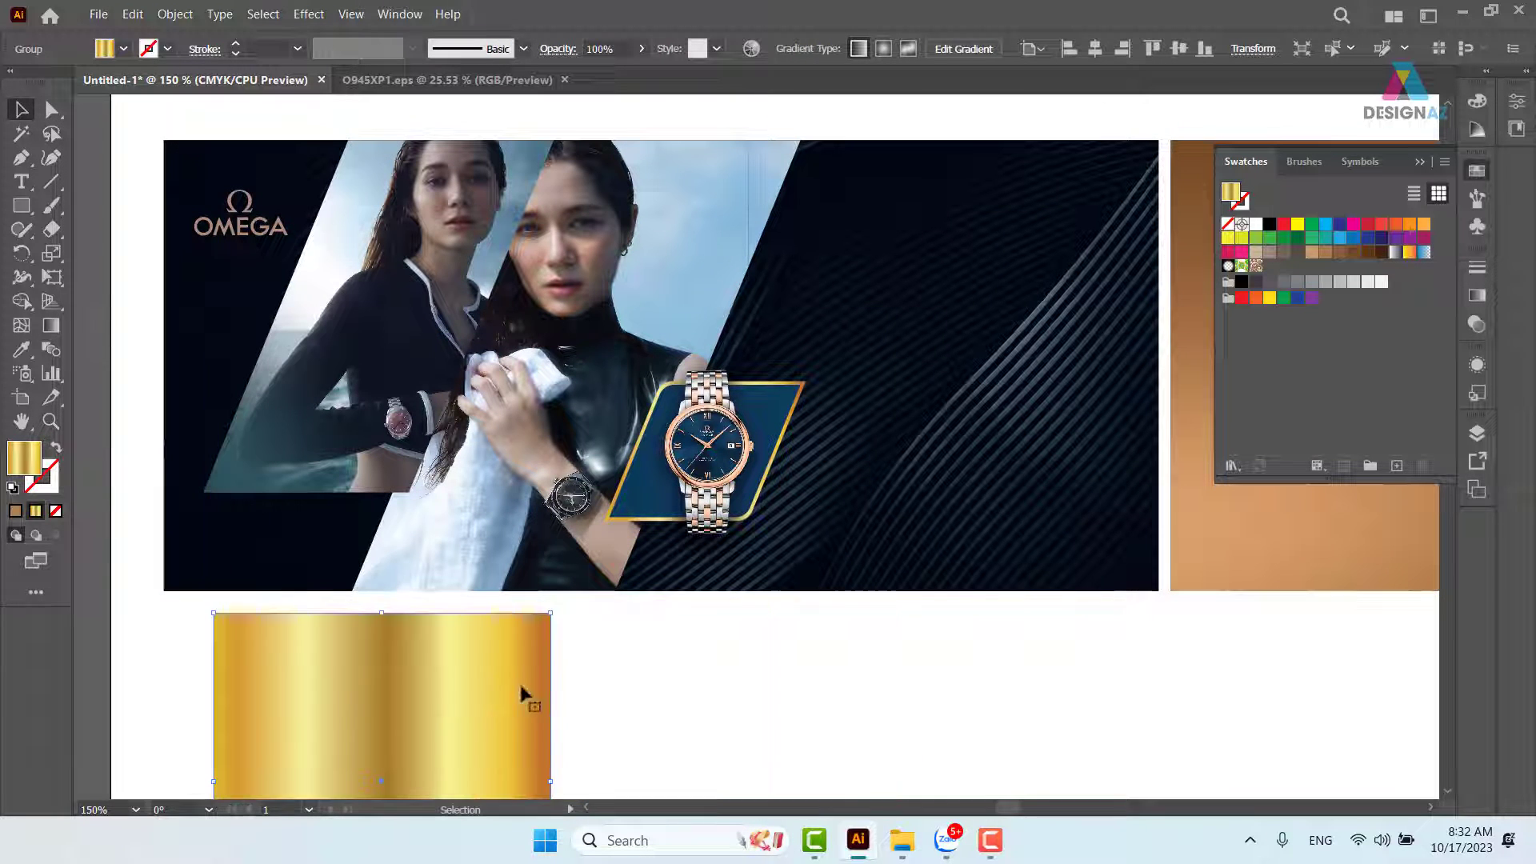
Slightly round the bottom-right corner of the clipping shape on the larger front photo of the woman, and deselect it.
{"action": "left_click", "coordinate": [756, 279]}
{"action": "left_click", "coordinate": [718, 264]}
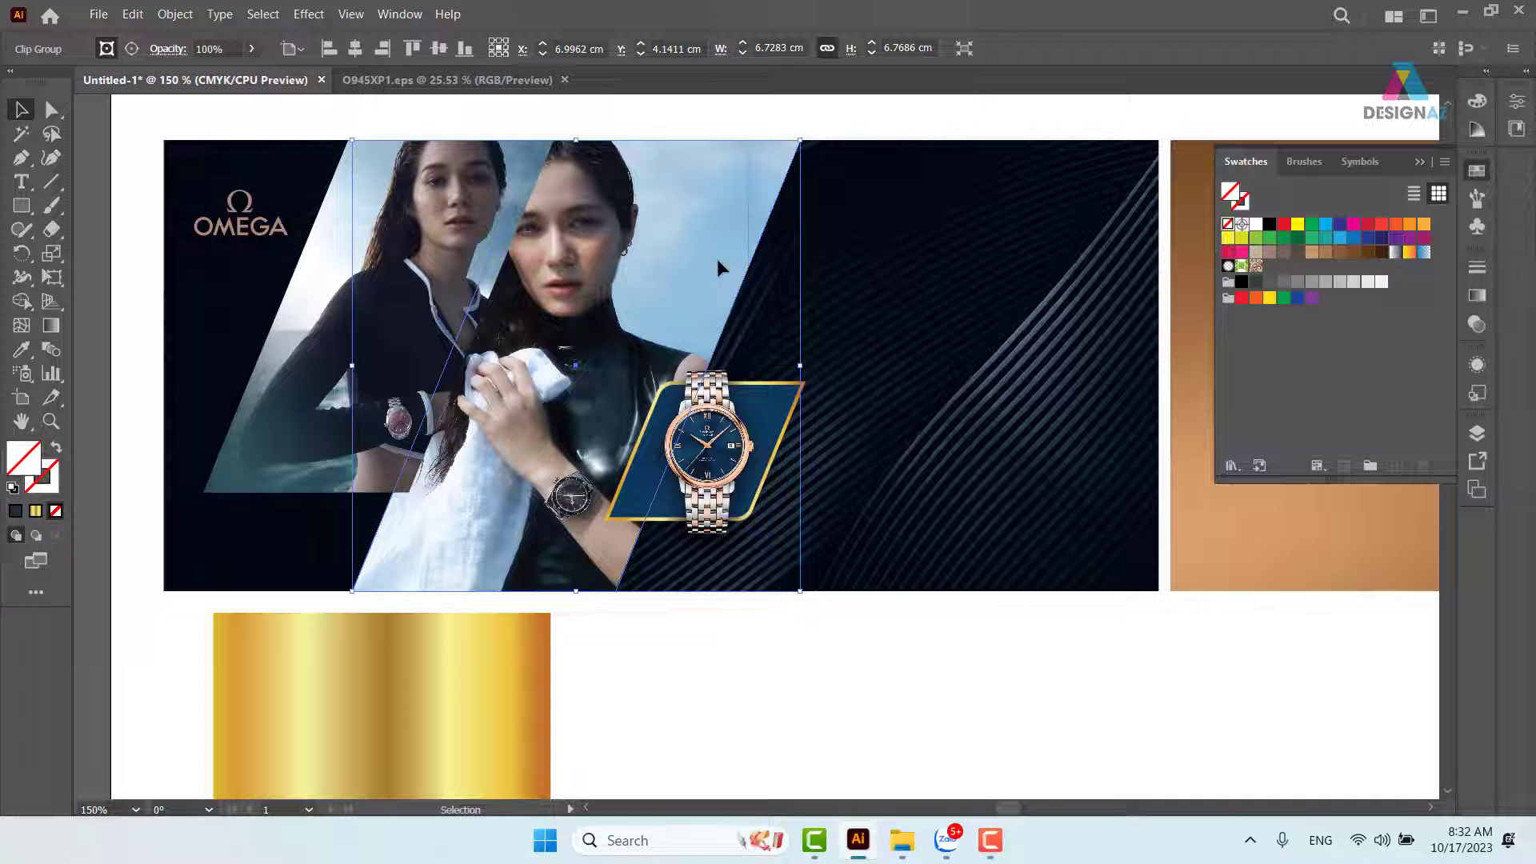
{"action": "key", "text": "a"}
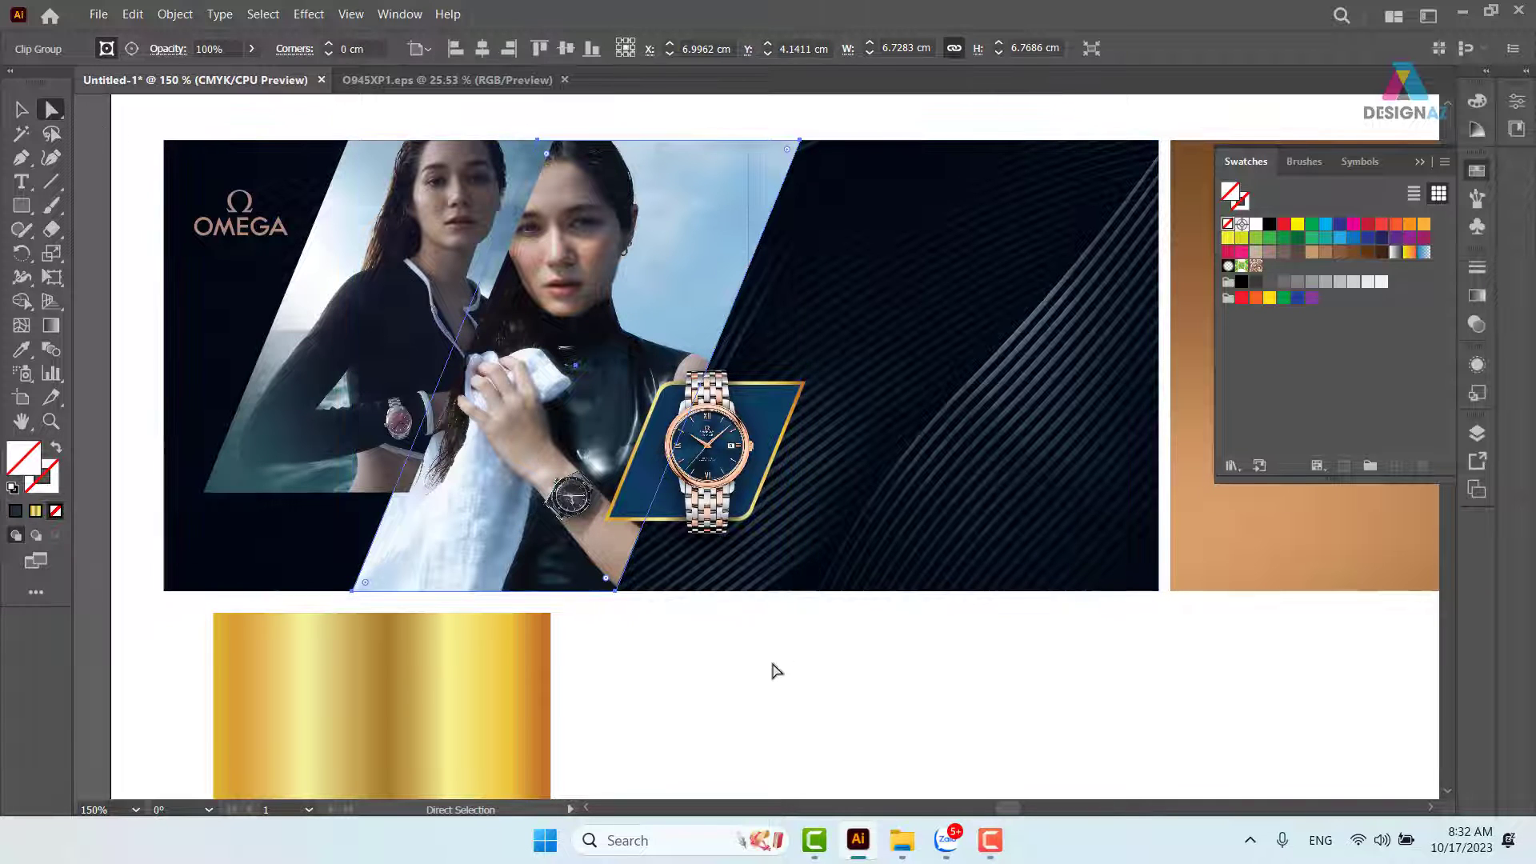
{"action": "left_click", "coordinate": [615, 589]}
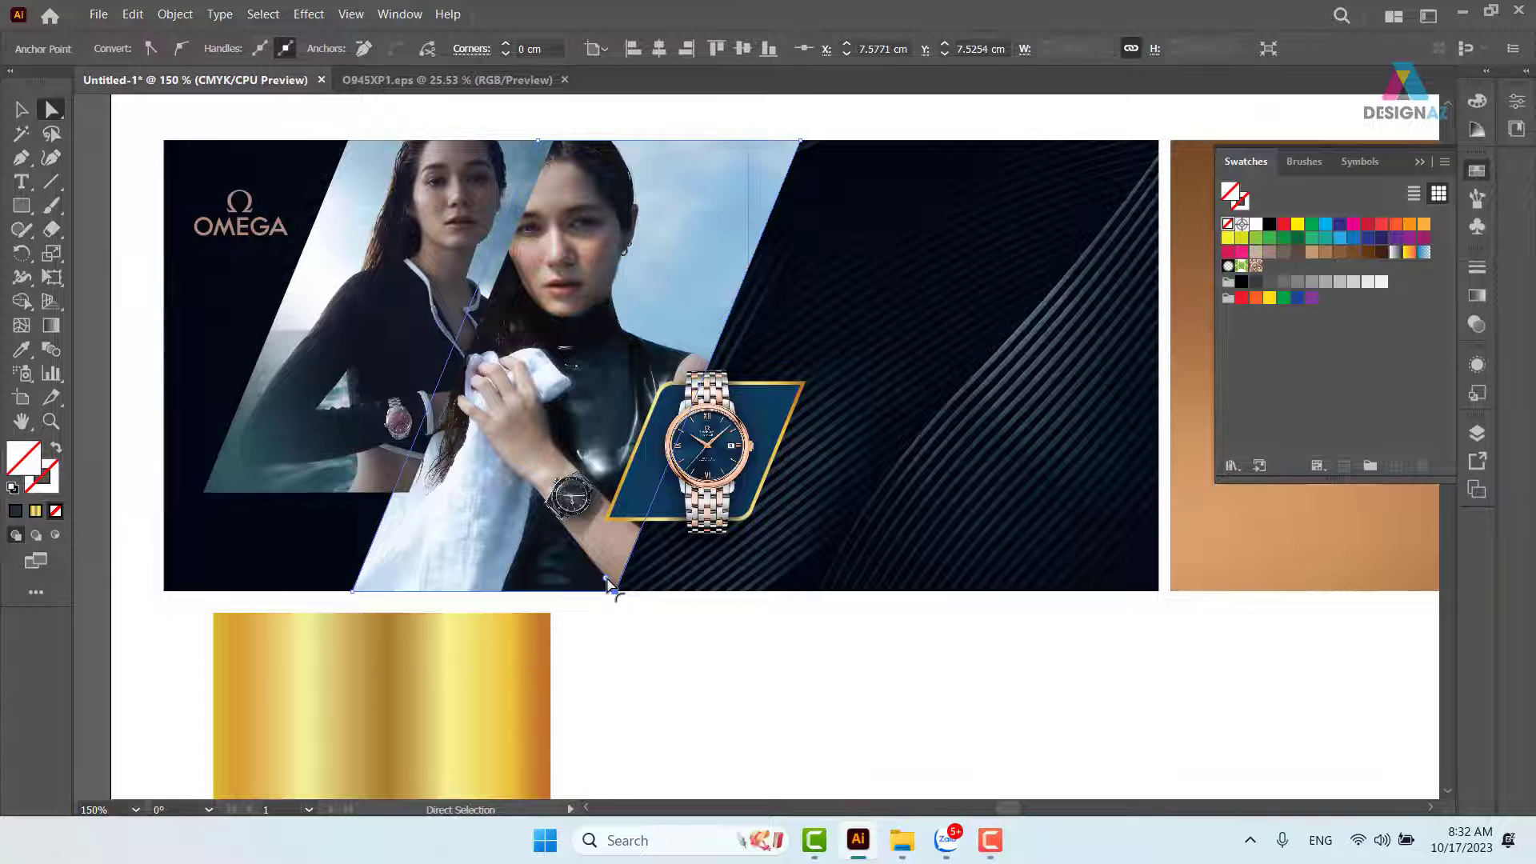
{"action": "left_click_drag", "start_coordinate": [606, 580], "coordinate": [608, 560]}
{"action": "left_click", "coordinate": [669, 628]}
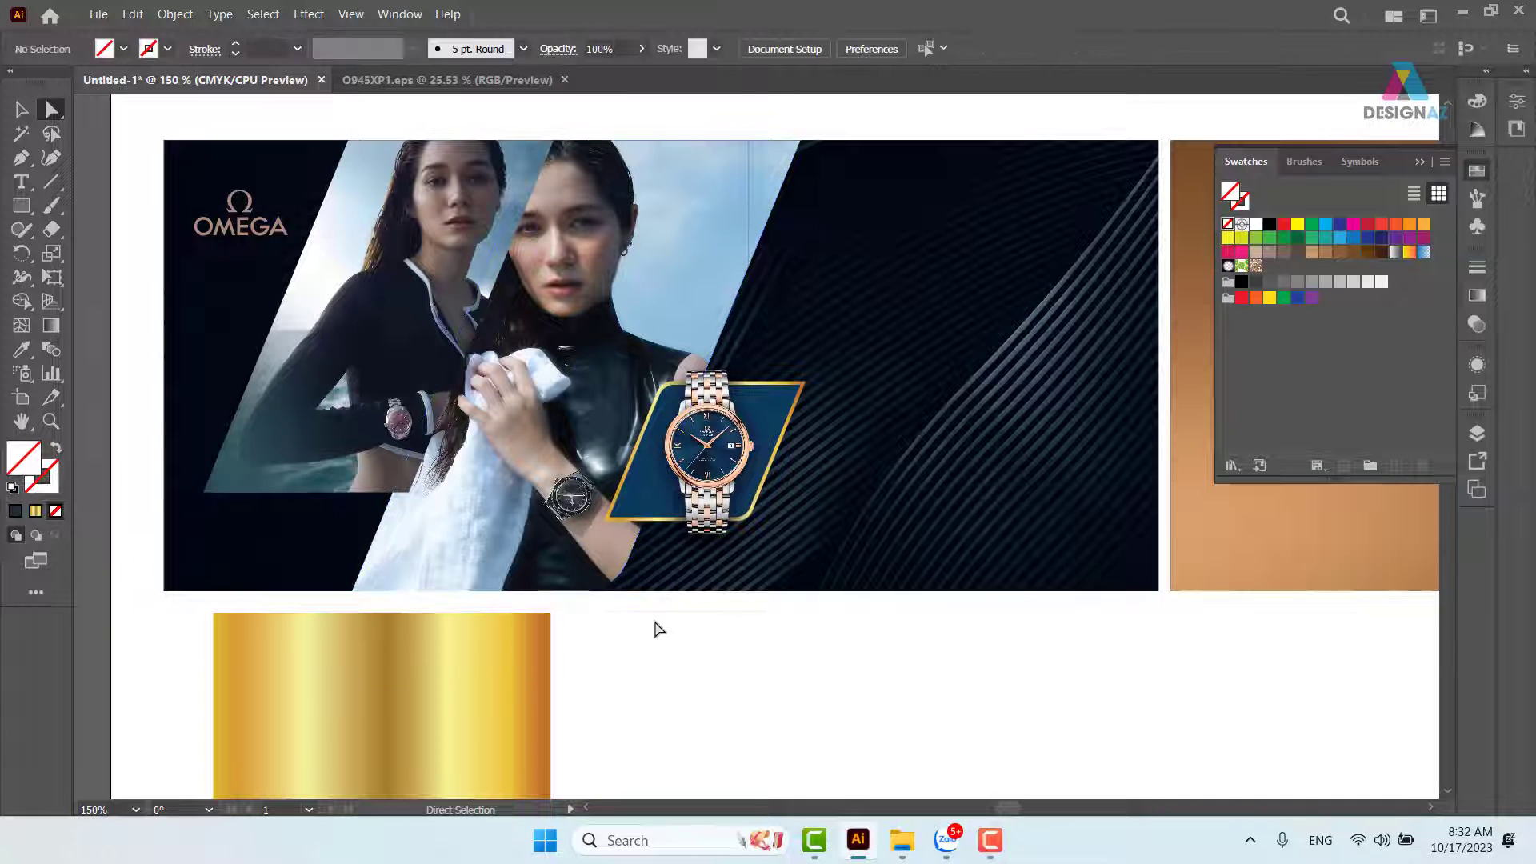
Round the bottom-right corner of the clipping shape on the smaller rear photo of the woman to about 0.75 cm.
{"action": "left_click", "coordinate": [408, 496]}
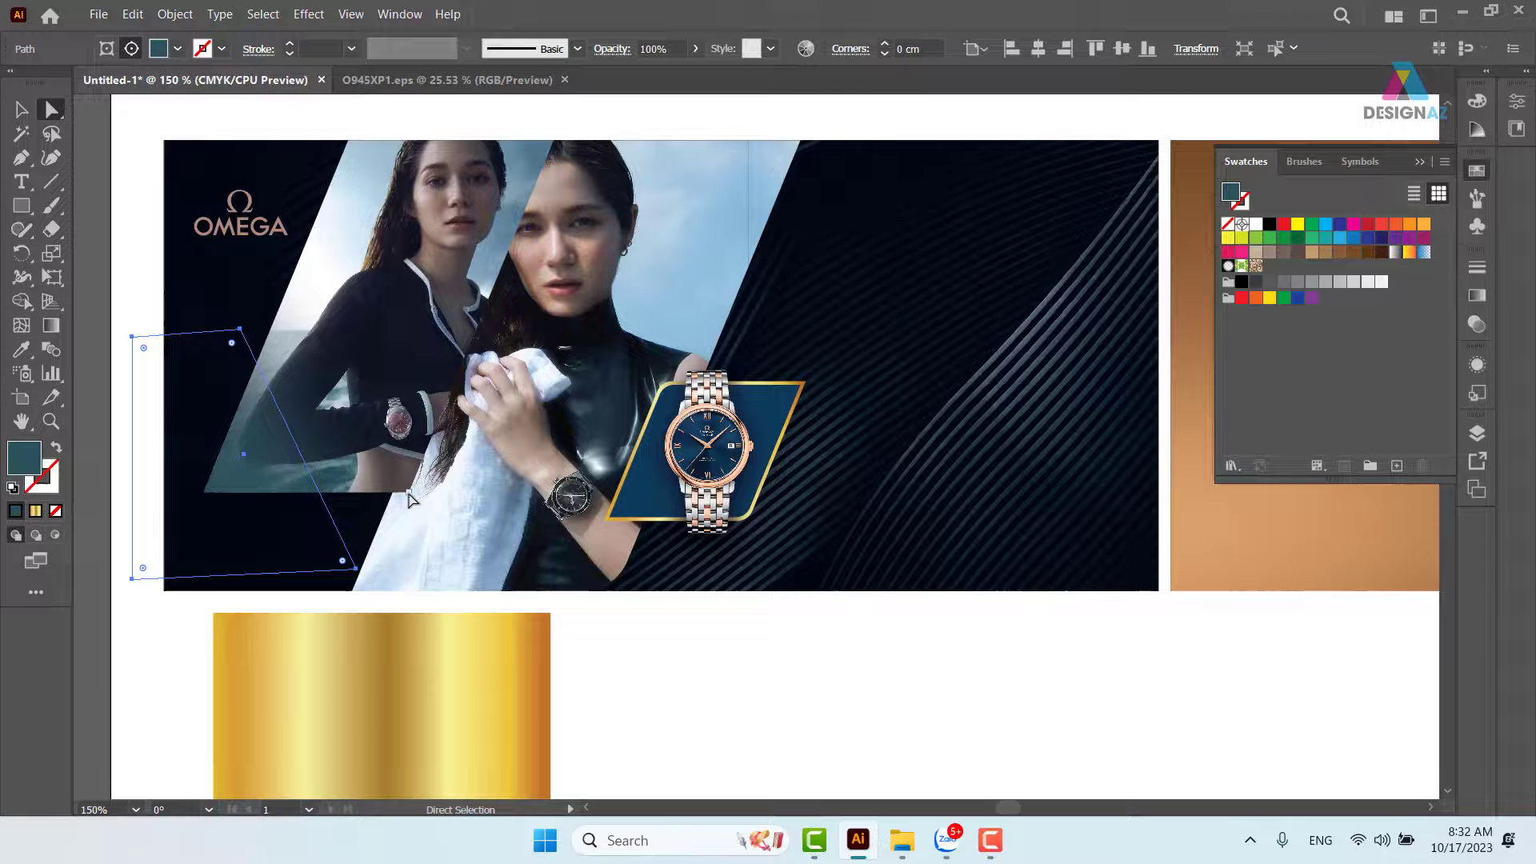
{"action": "left_click", "coordinate": [424, 494]}
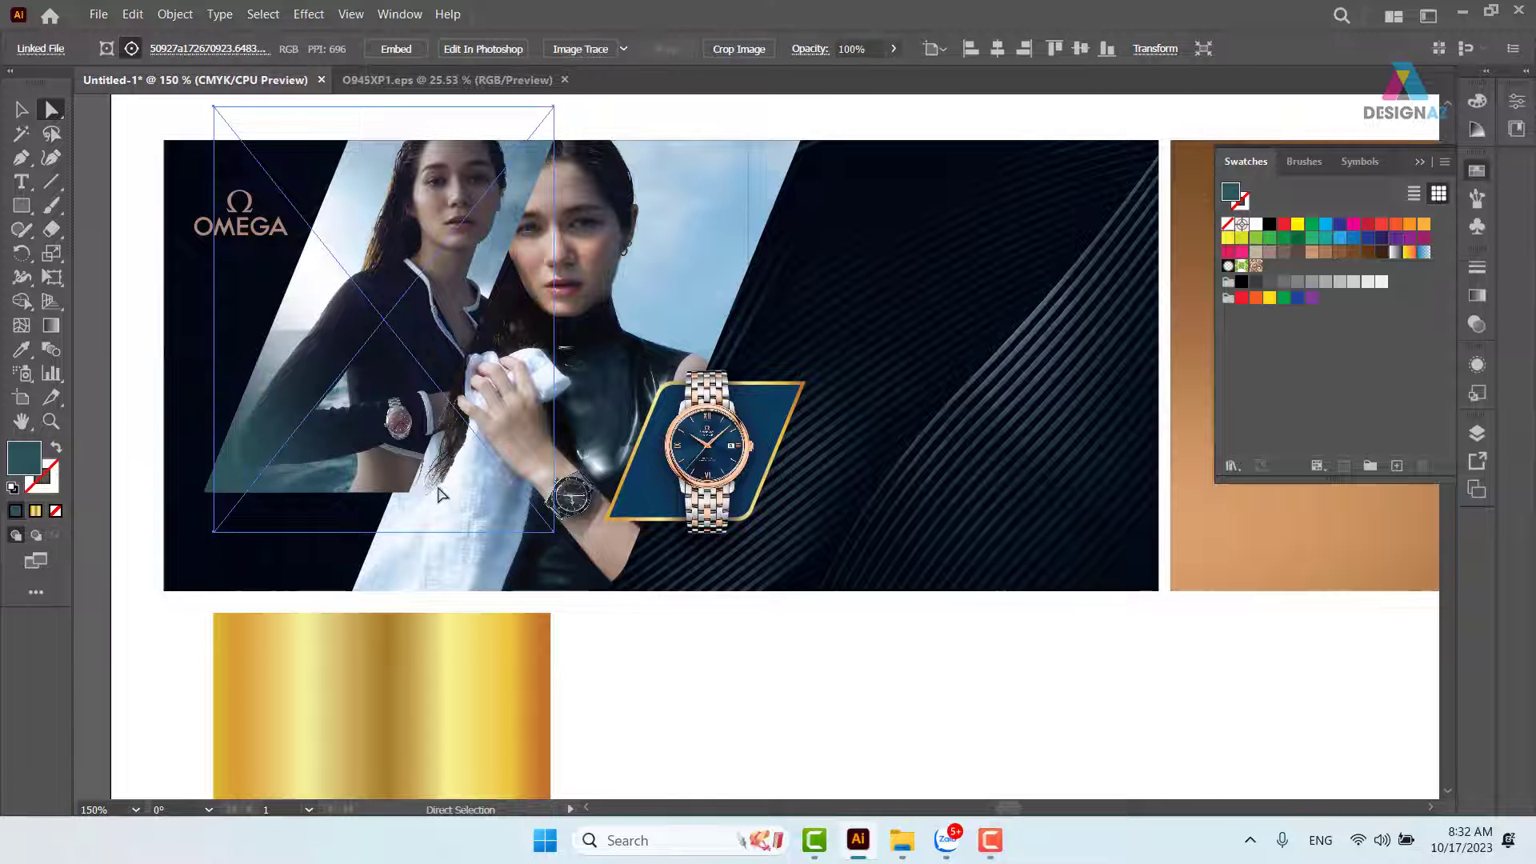
{"action": "left_click", "coordinate": [24, 111]}
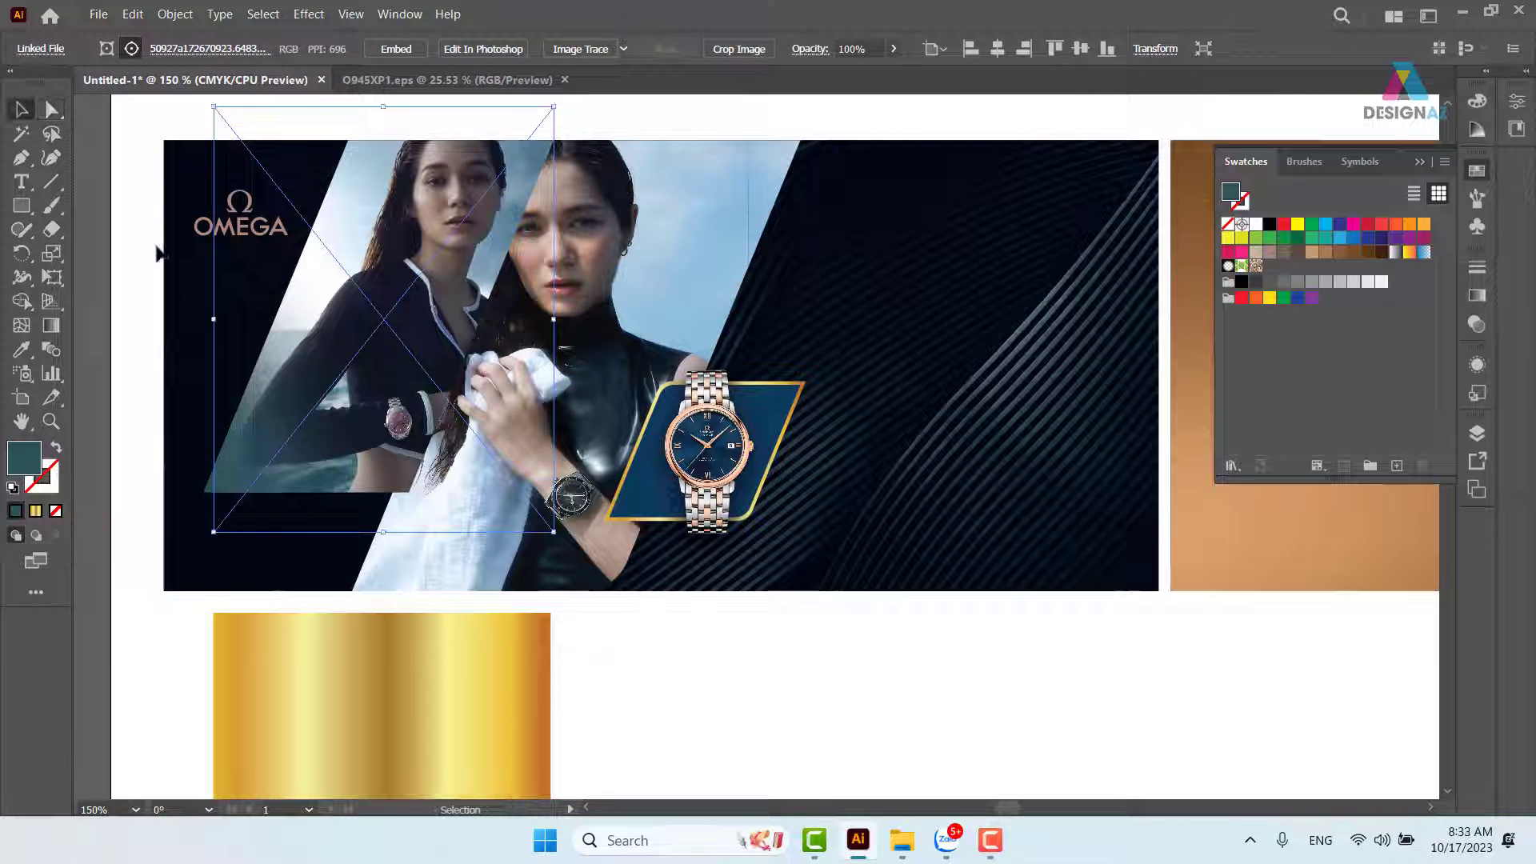
{"action": "left_click", "coordinate": [806, 717]}
{"action": "left_click", "coordinate": [364, 414]}
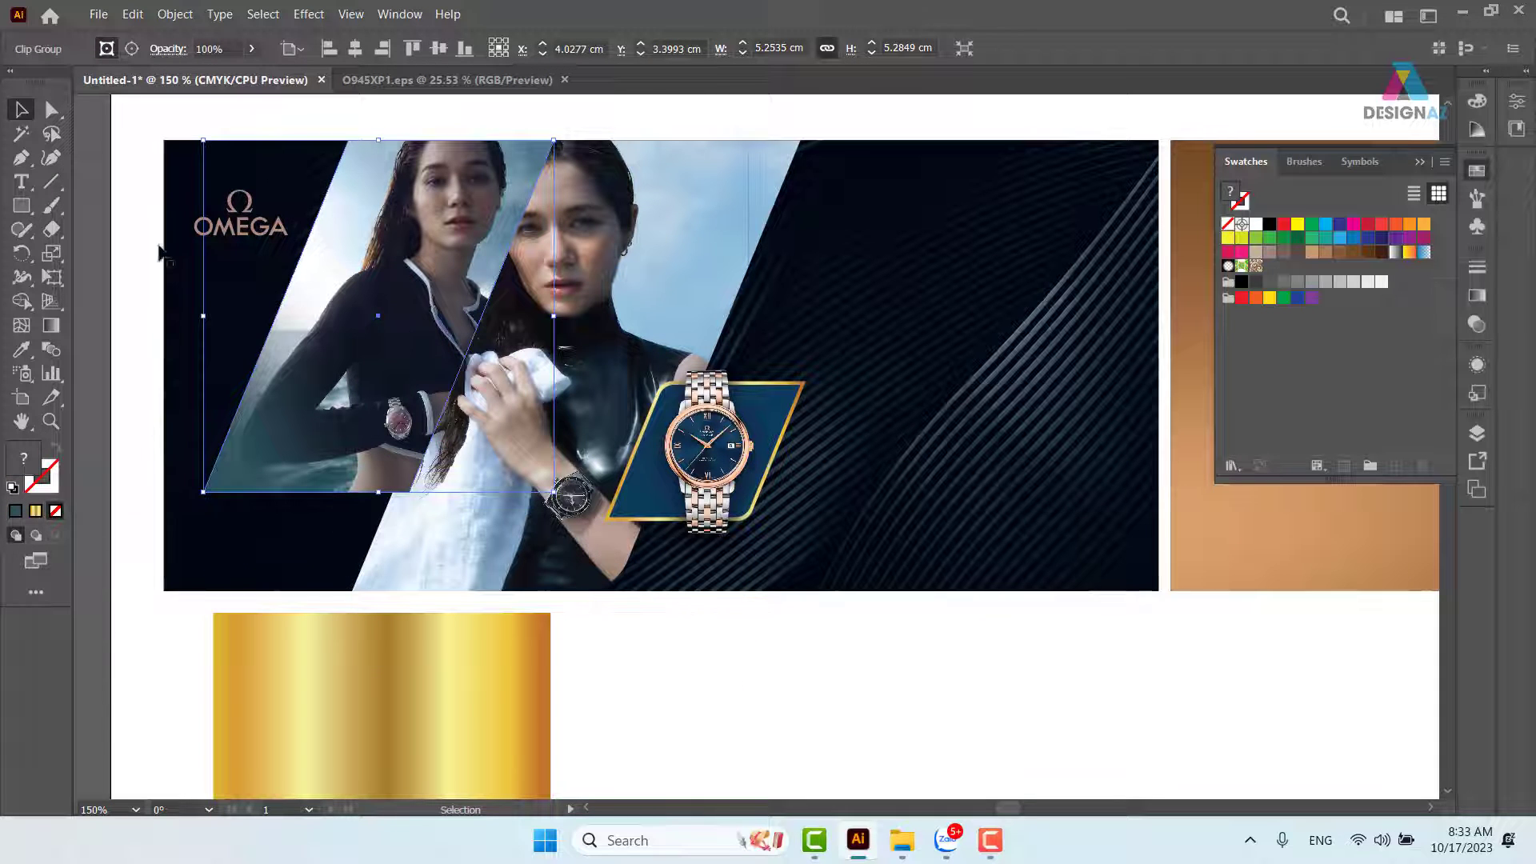
{"action": "key", "text": "a"}
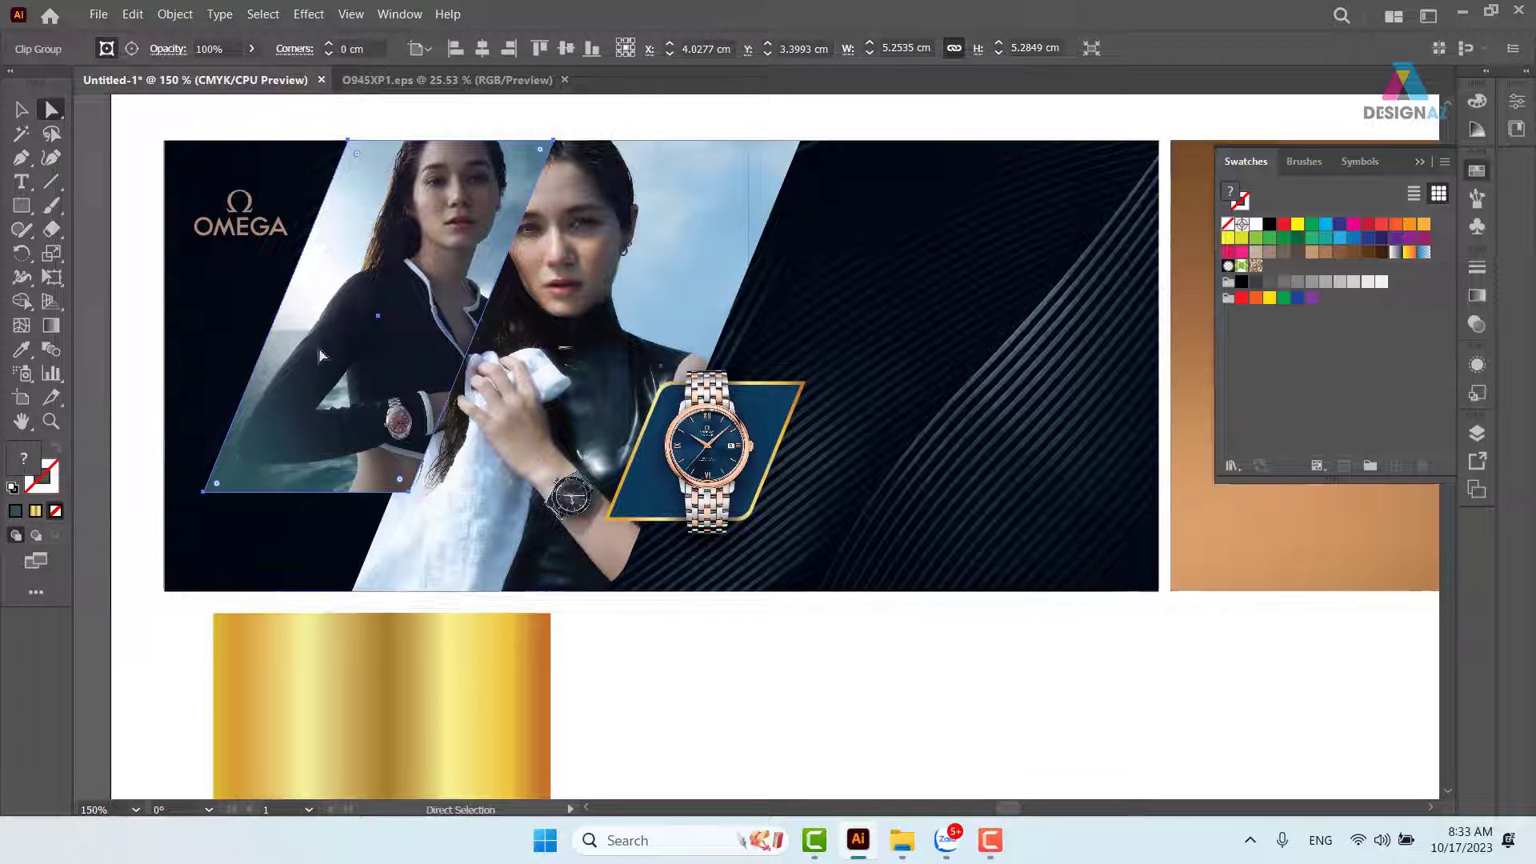
{"action": "left_click", "coordinate": [402, 481]}
{"action": "left_click_drag", "start_coordinate": [399, 479], "coordinate": [375, 442]}
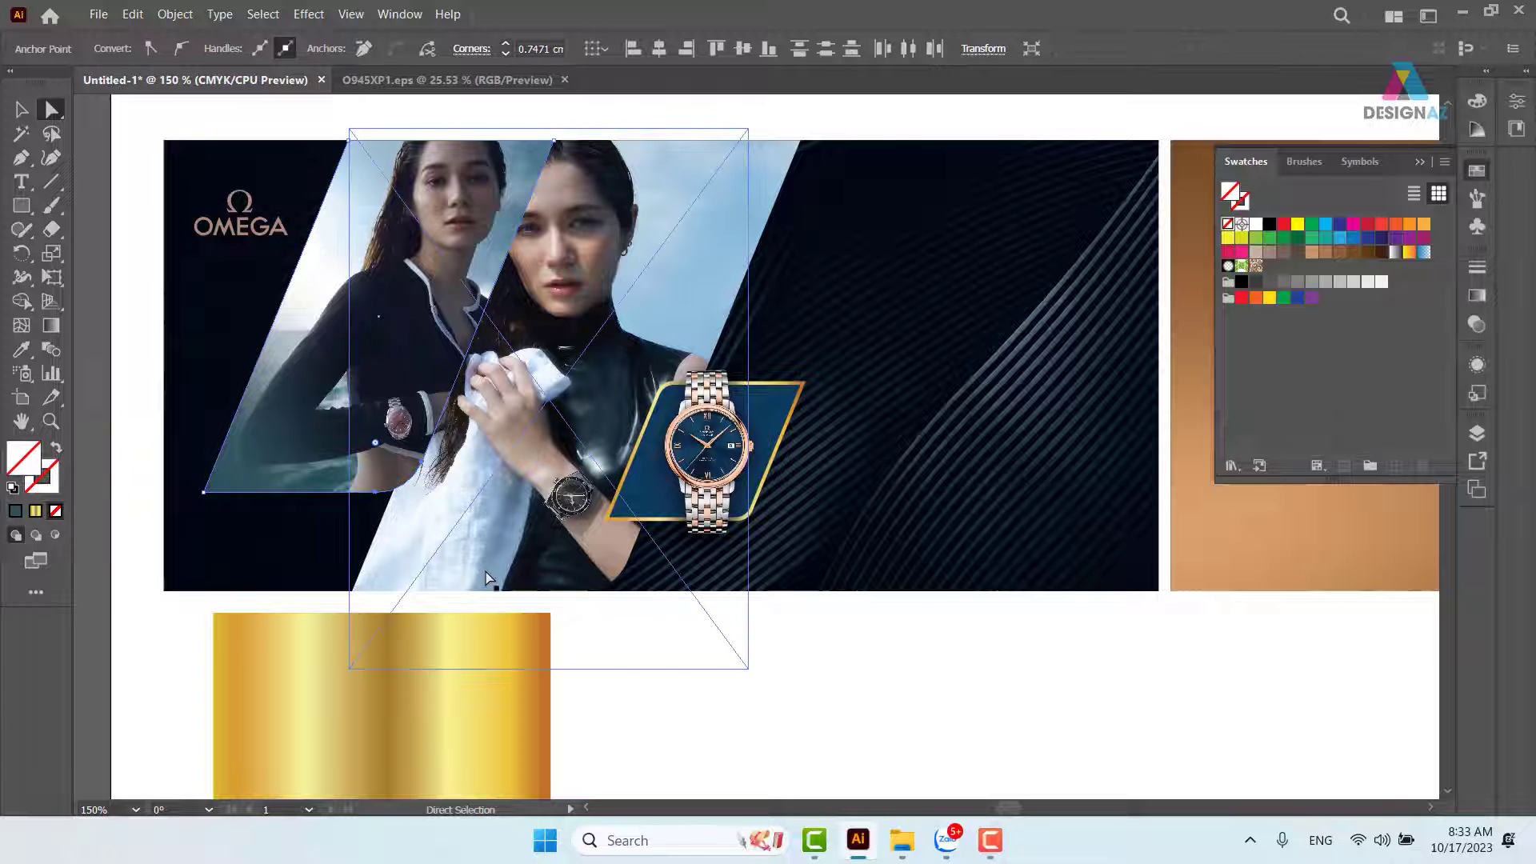
Round the top-left corner of the rear photo's clipping shape to about 0.69 cm, and deselect it.
{"action": "left_click", "coordinate": [349, 142]}
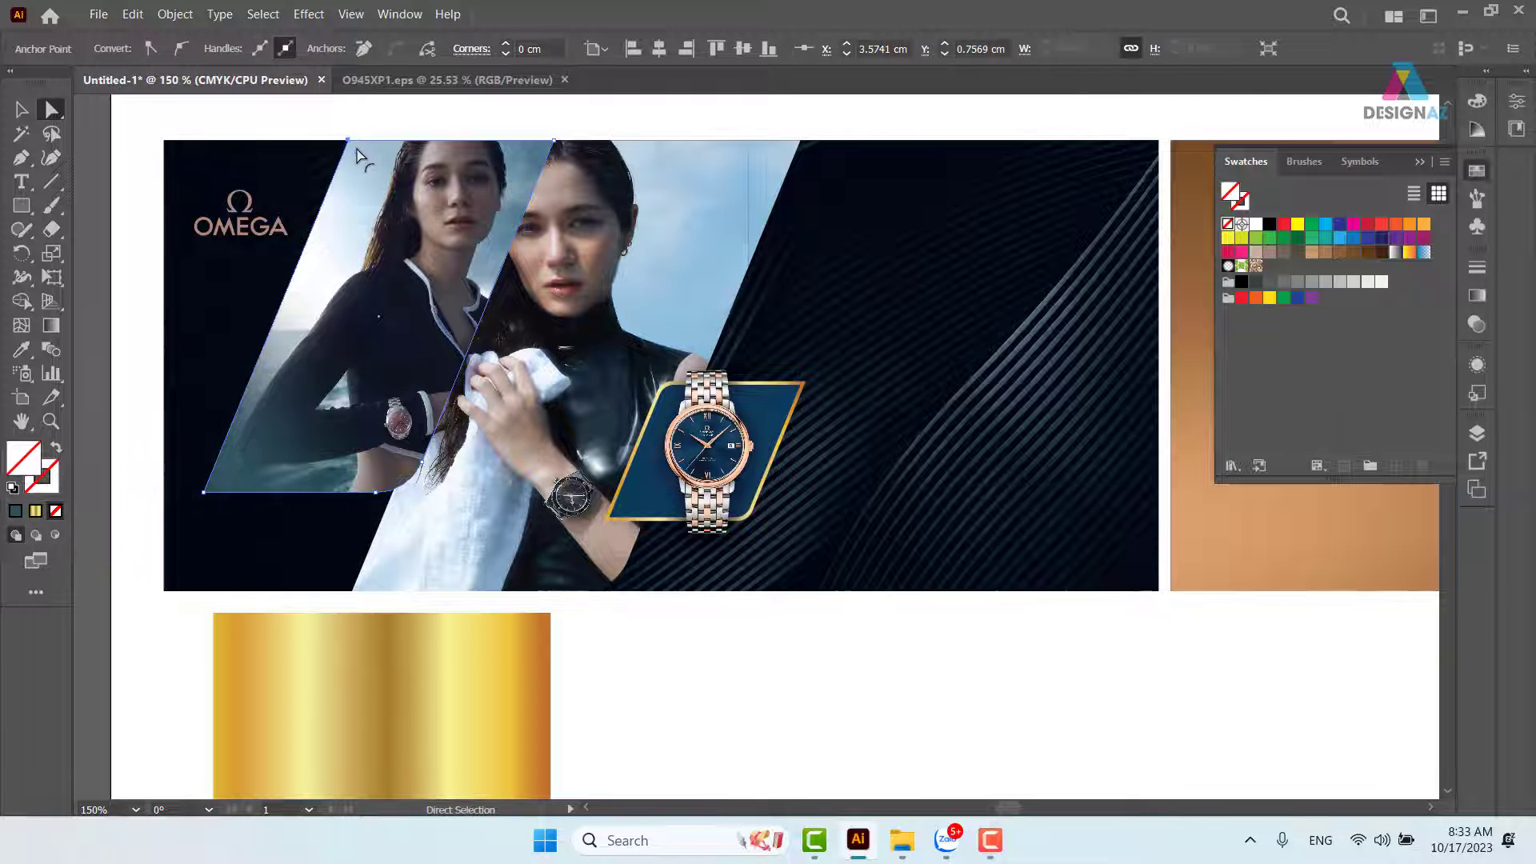
{"action": "left_click_drag", "start_coordinate": [358, 163], "coordinate": [398, 197]}
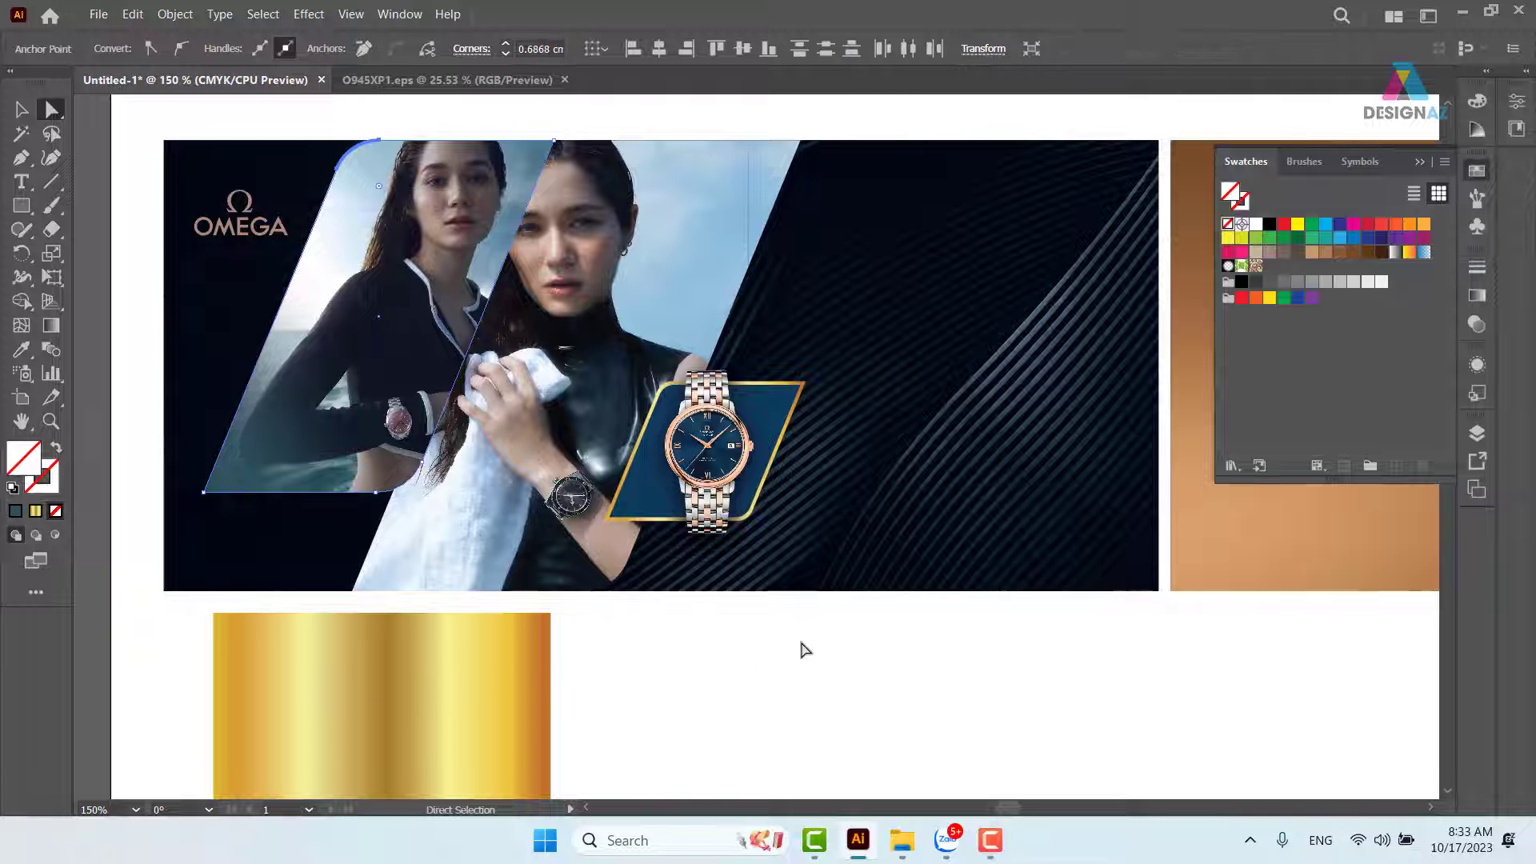
{"action": "left_click", "coordinate": [844, 677]}
Duplicate the clipped larger front photo of the woman and place the copy on the empty area below the banner.
{"action": "left_click", "coordinate": [22, 109]}
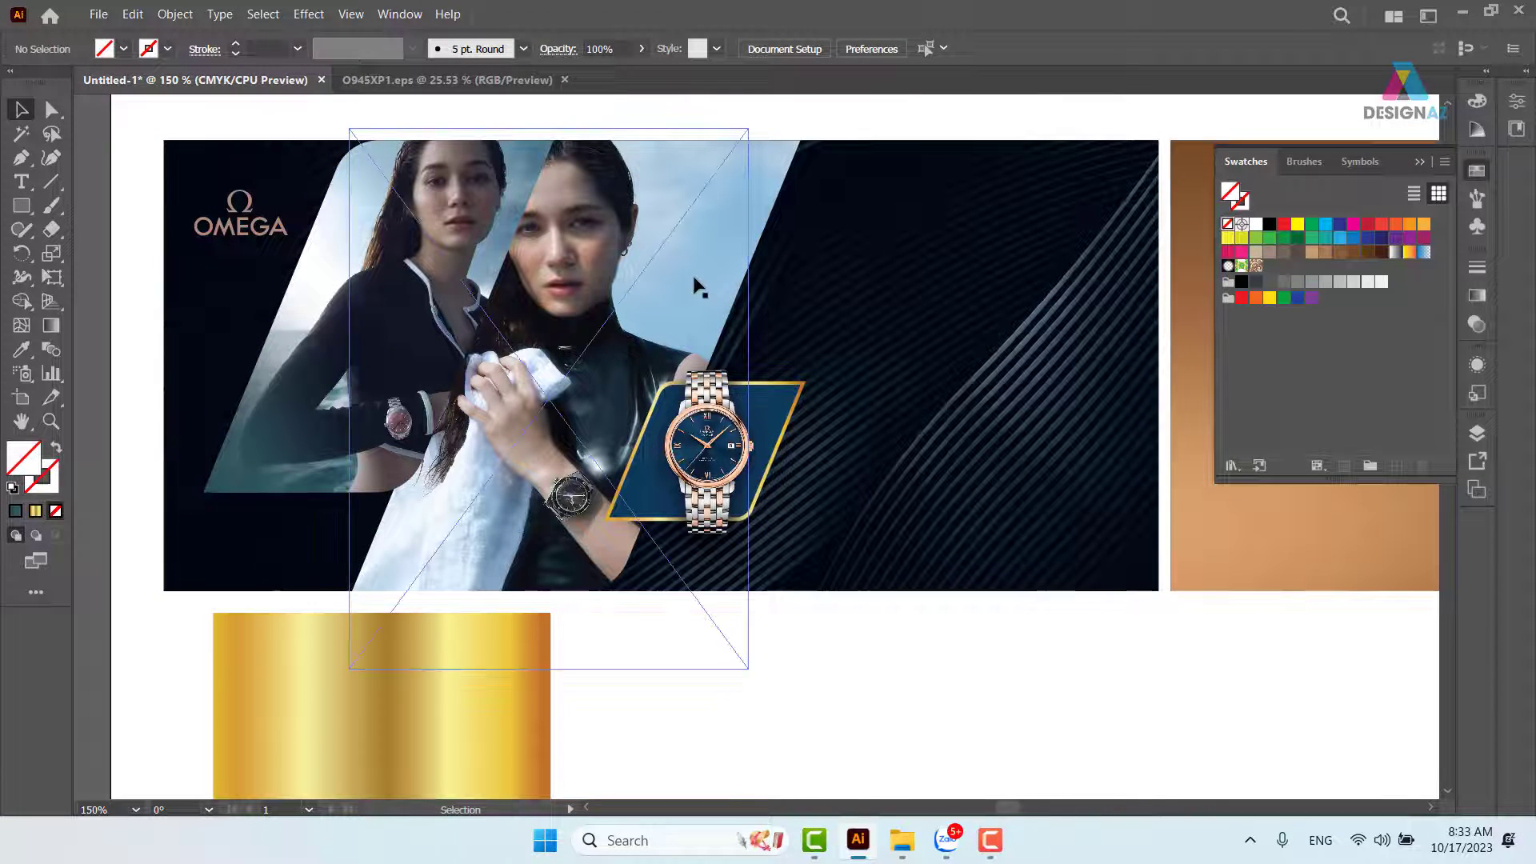
{"action": "left_click", "coordinate": [759, 250]}
{"action": "scroll", "coordinate": [598, 246], "scroll_direction": "right", "scroll_amount": 3}
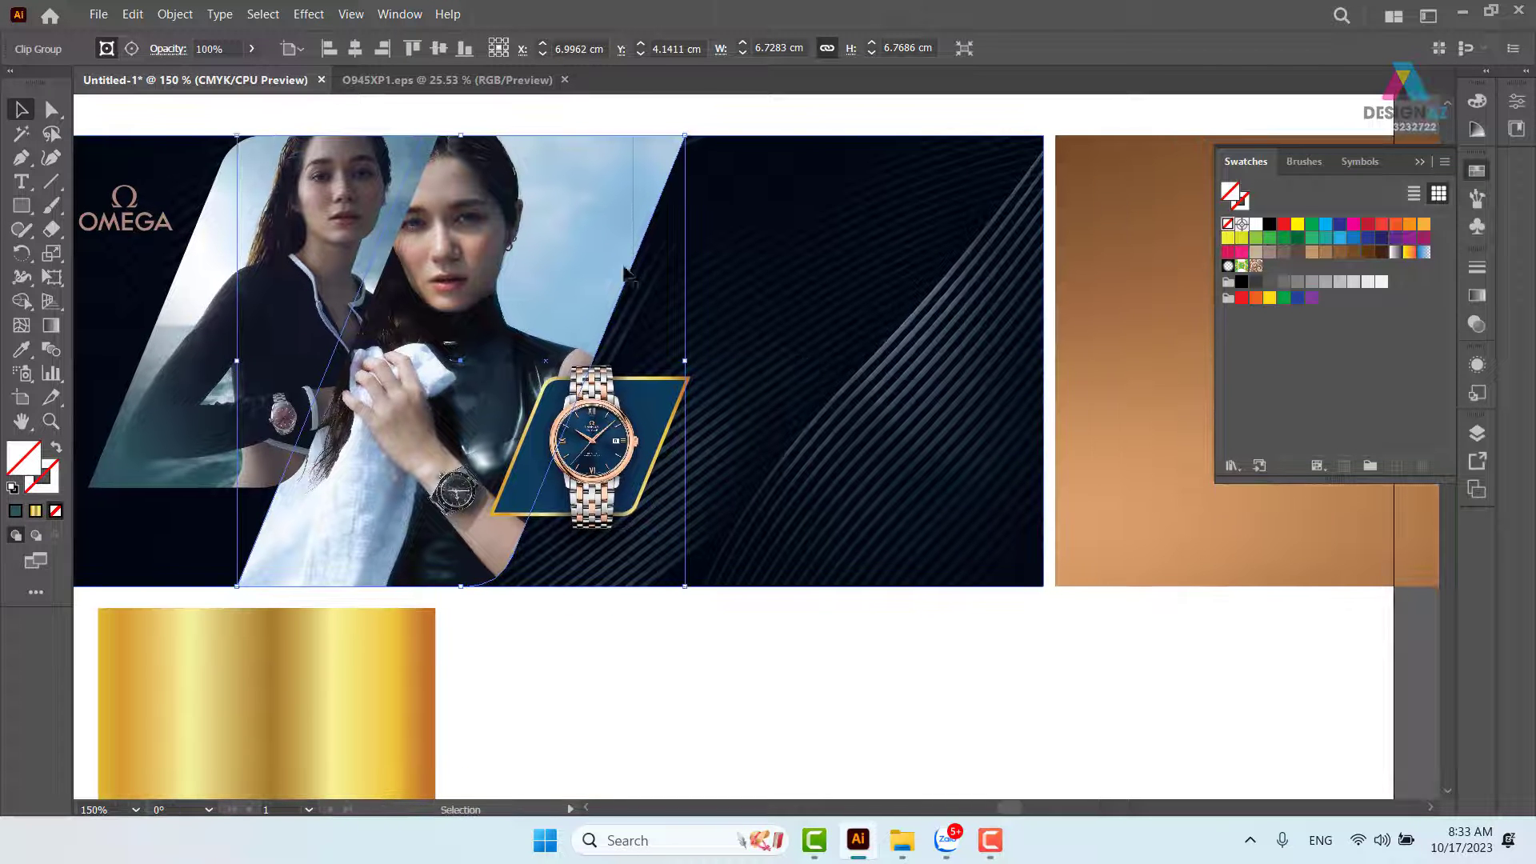
{"action": "left_click_drag", "start_coordinate": [519, 329], "coordinate": [920, 566]}
{"action": "scroll", "coordinate": [921, 569], "scroll_direction": "down", "scroll_amount": 4}
{"action": "scroll", "coordinate": [922, 570], "scroll_direction": "right", "scroll_amount": 3}
{"action": "left_click_drag", "start_coordinate": [708, 274], "coordinate": [760, 487]}
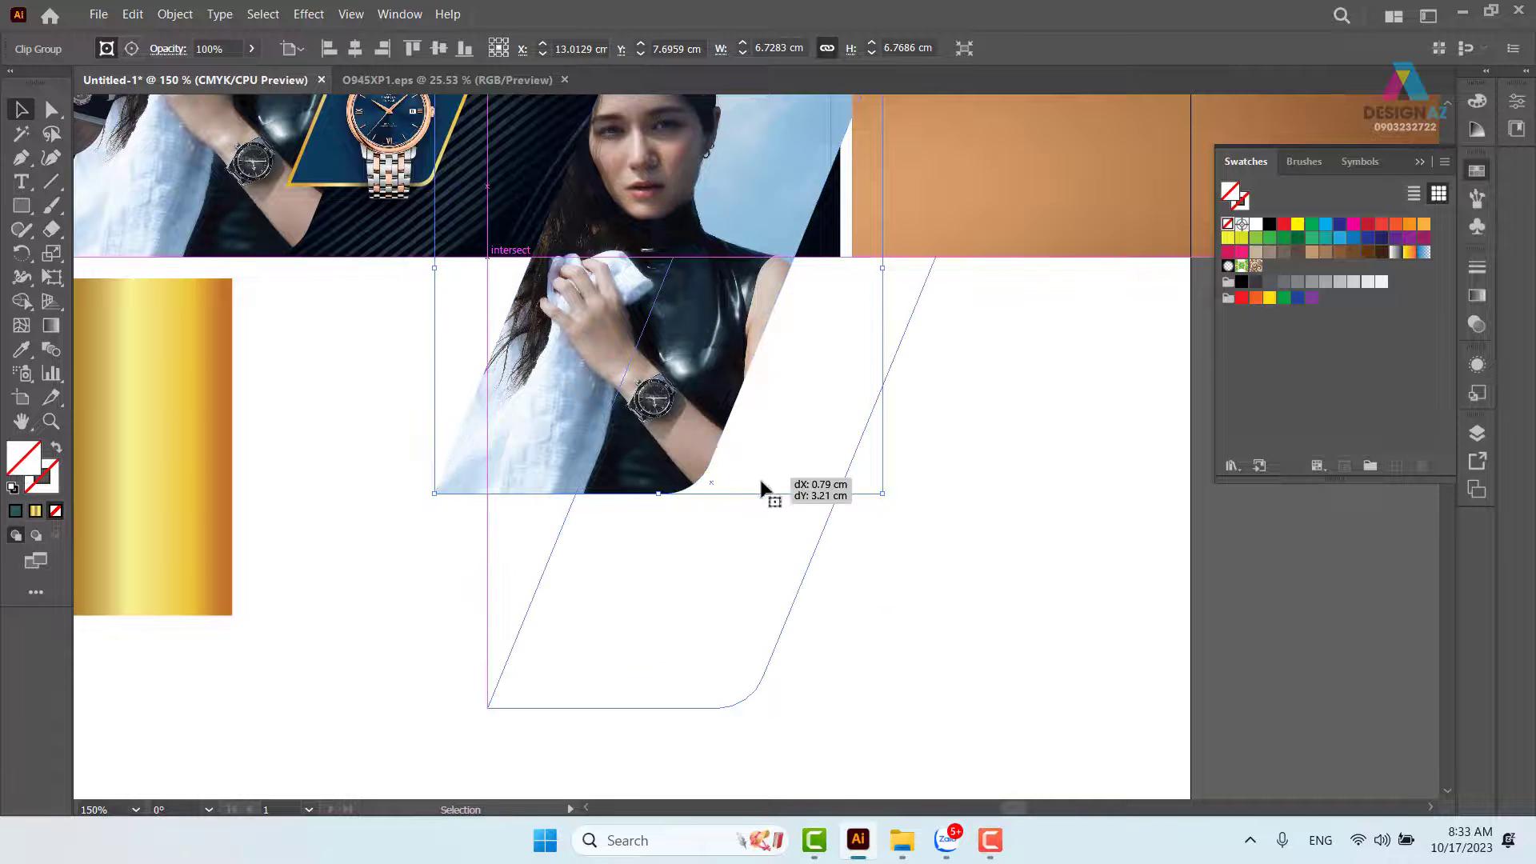
Release the clipping mask of the photo copy and delete both released photos, keeping only the slanted outline.
{"action": "right_click", "coordinate": [778, 383]}
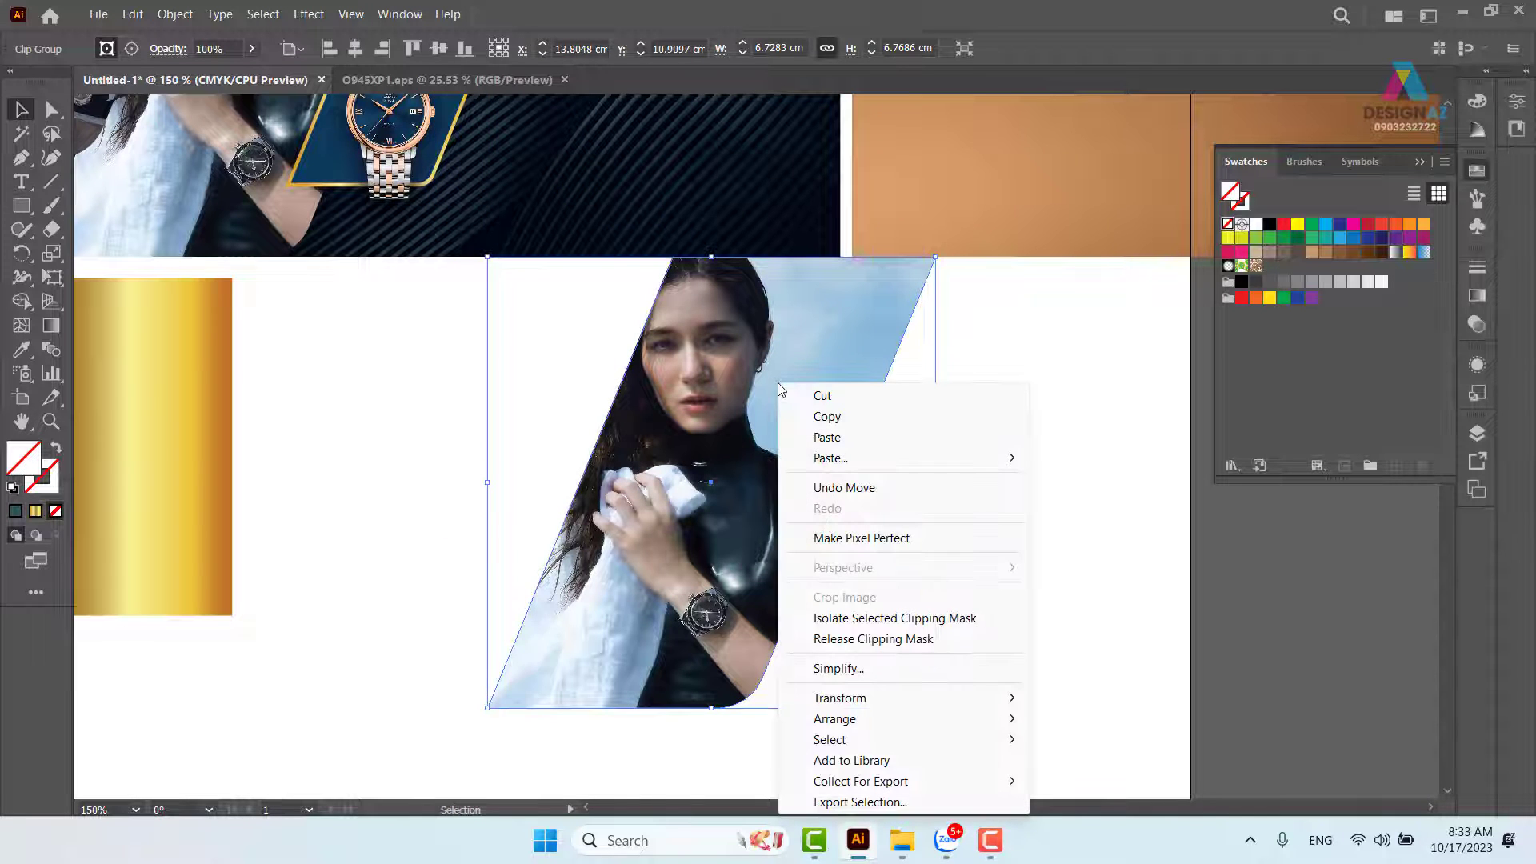
{"action": "left_click", "coordinate": [950, 640]}
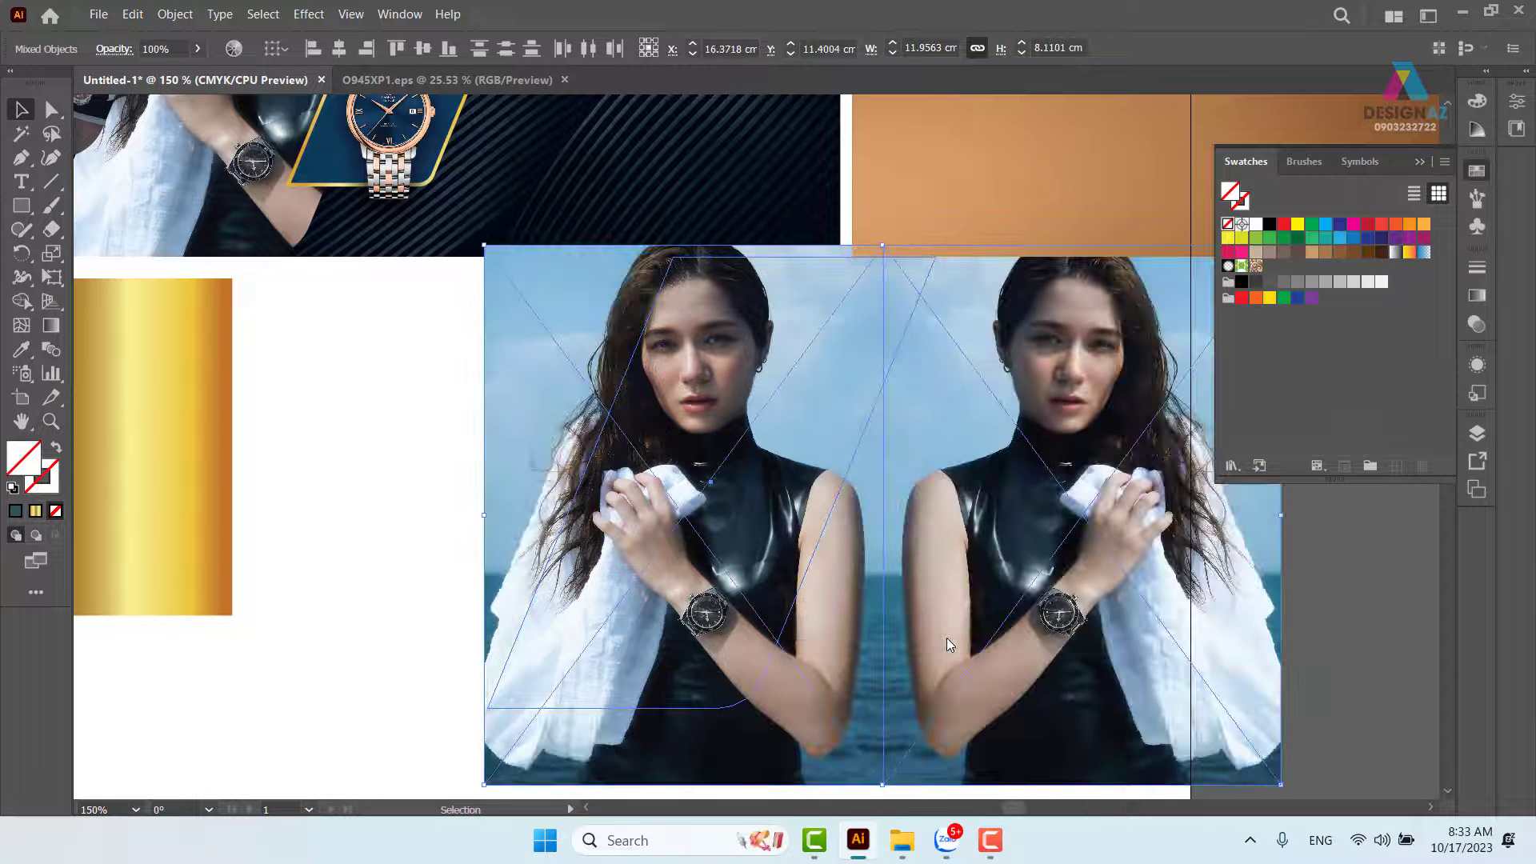
{"action": "left_click", "coordinate": [357, 416]}
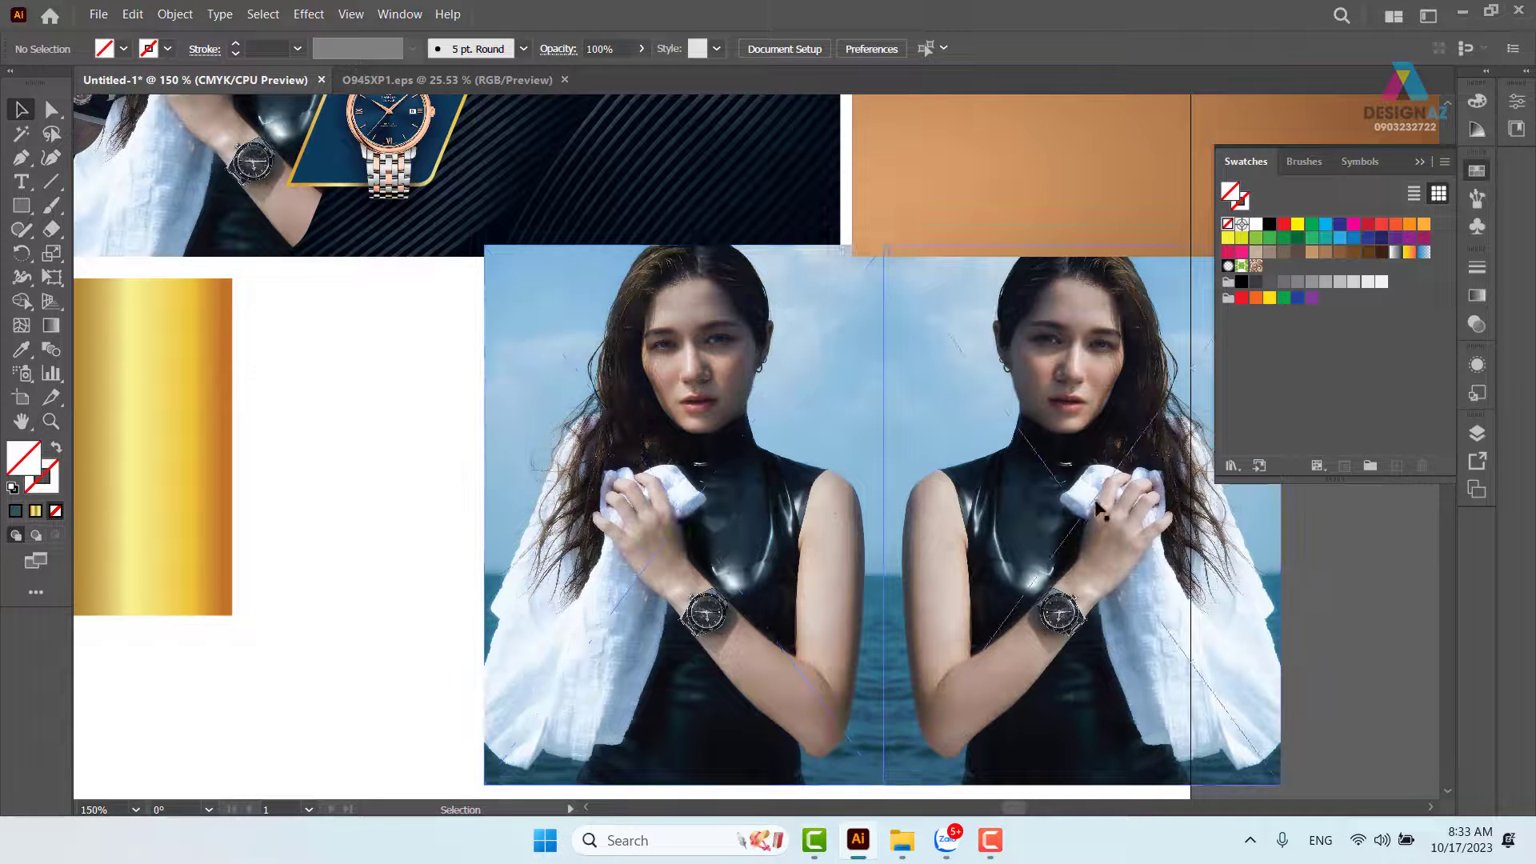
{"action": "left_click", "coordinate": [1054, 331]}
{"action": "key", "text": "Delete"}
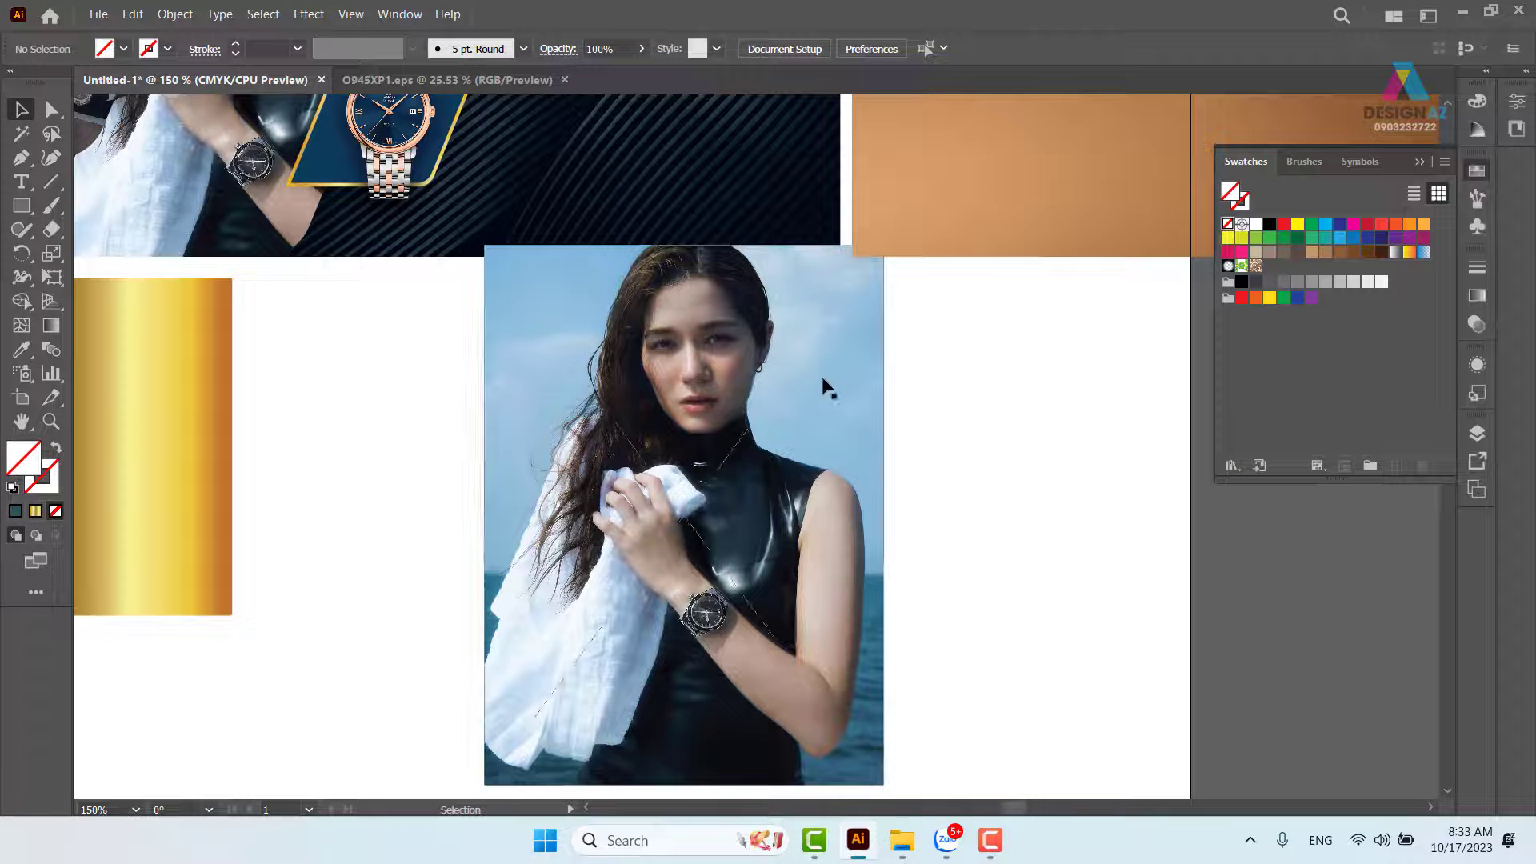
{"action": "left_click", "coordinate": [799, 302]}
{"action": "key", "text": "Delete"}
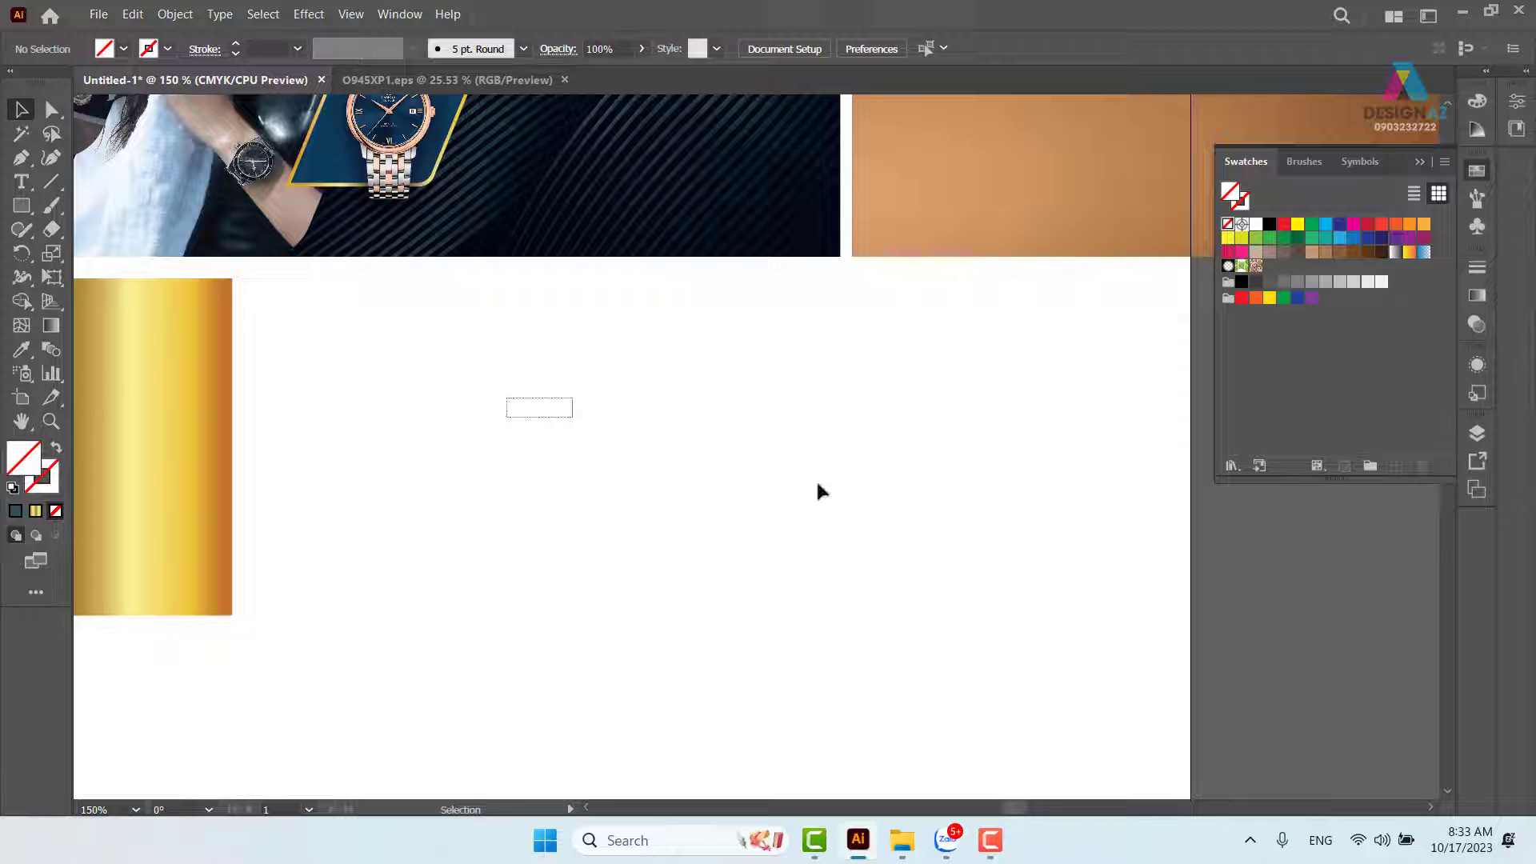
Fill the remaining slanted outline with a brown swatch, replace it with the gradient sampled from the gold square, and deselect it.
{"action": "key", "text": "ctrl+v"}
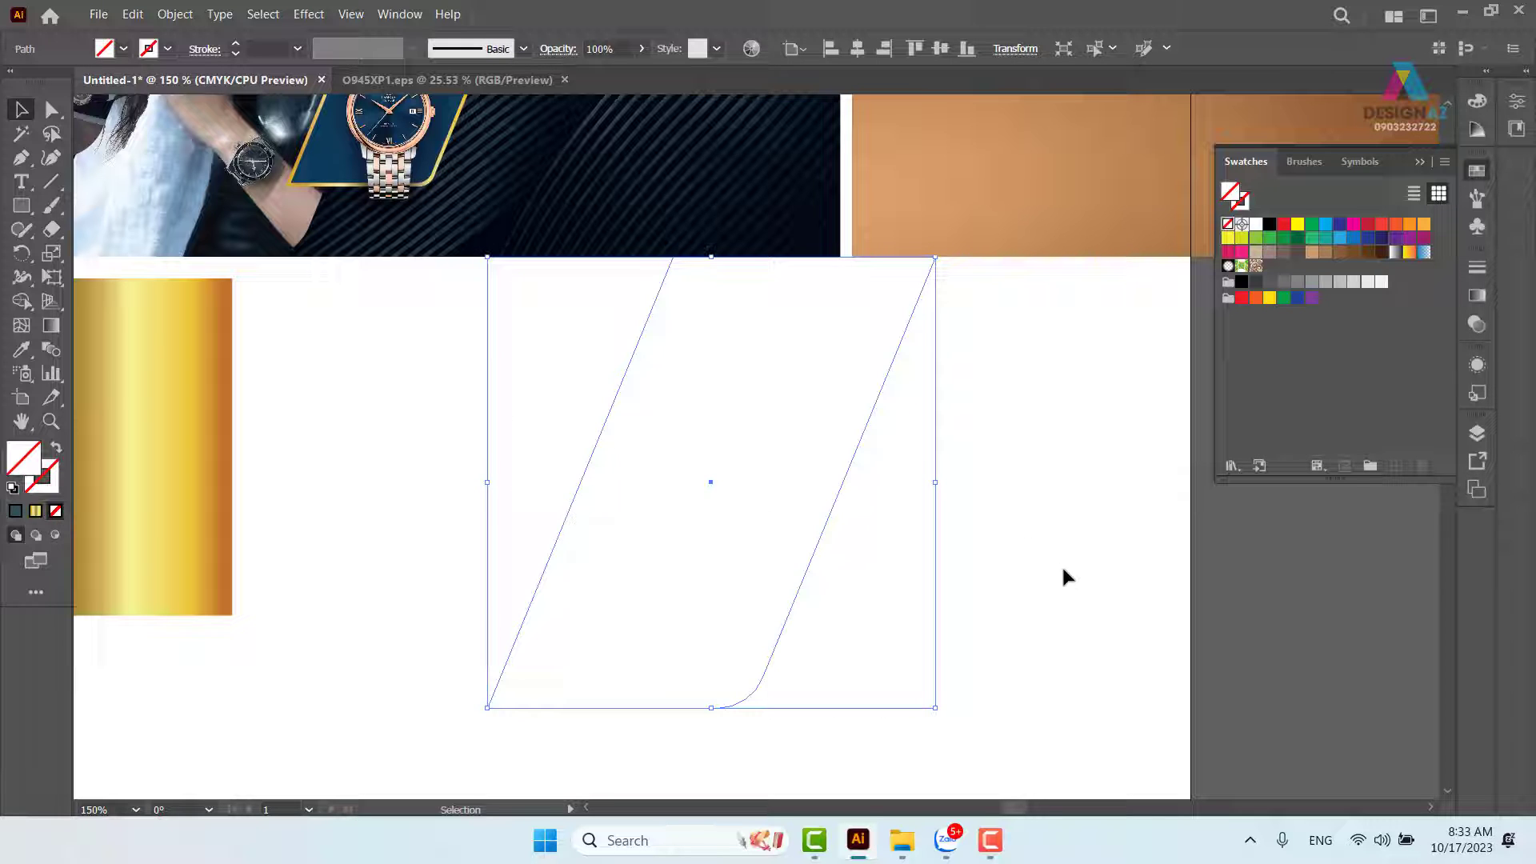
{"action": "left_click", "coordinate": [1326, 252]}
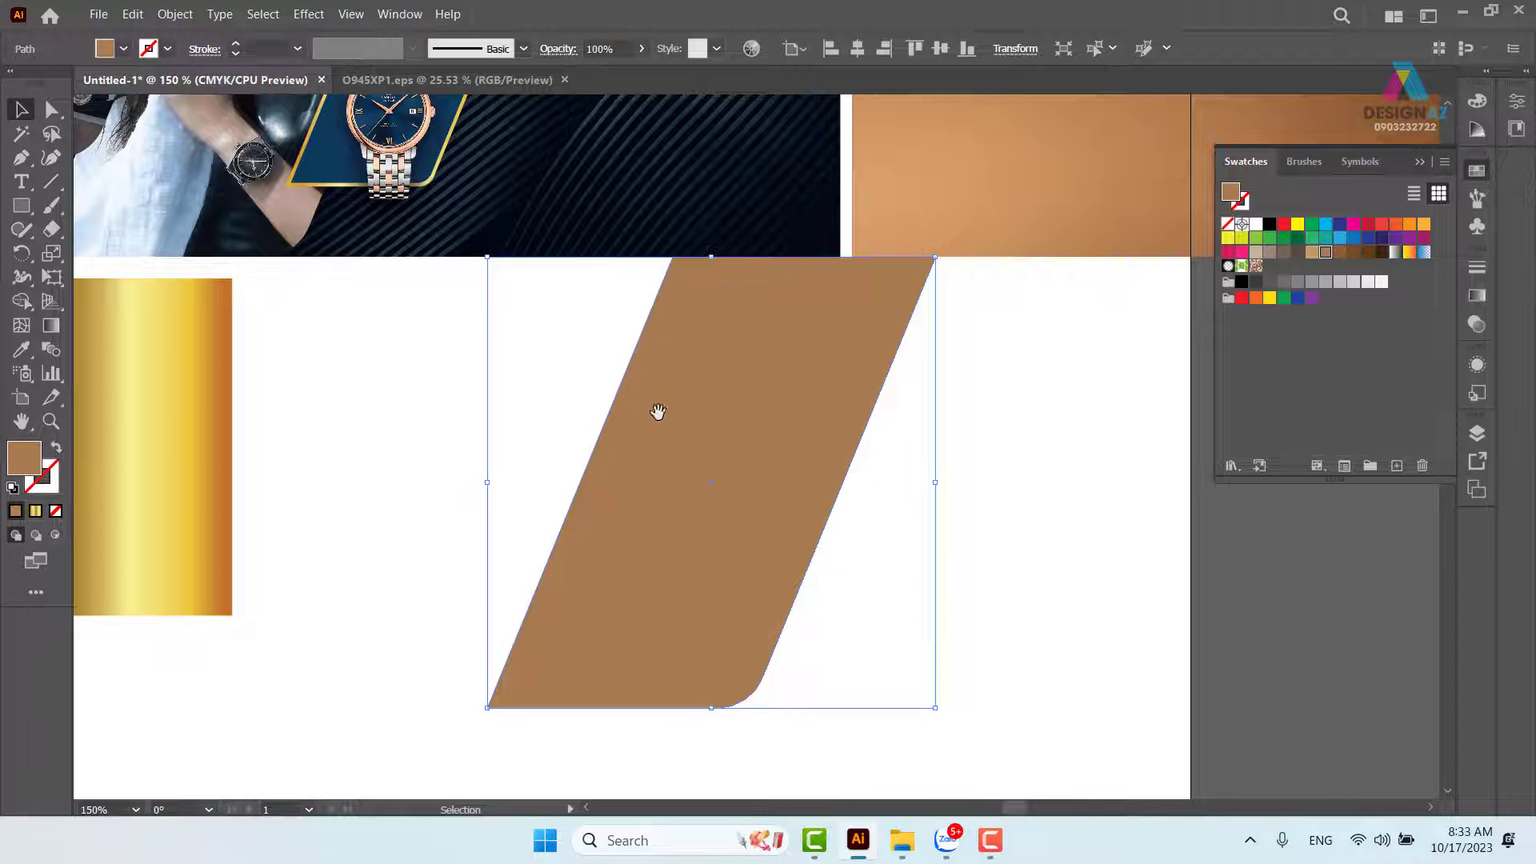
{"action": "left_click_drag", "start_coordinate": [657, 412], "coordinate": [808, 503]}
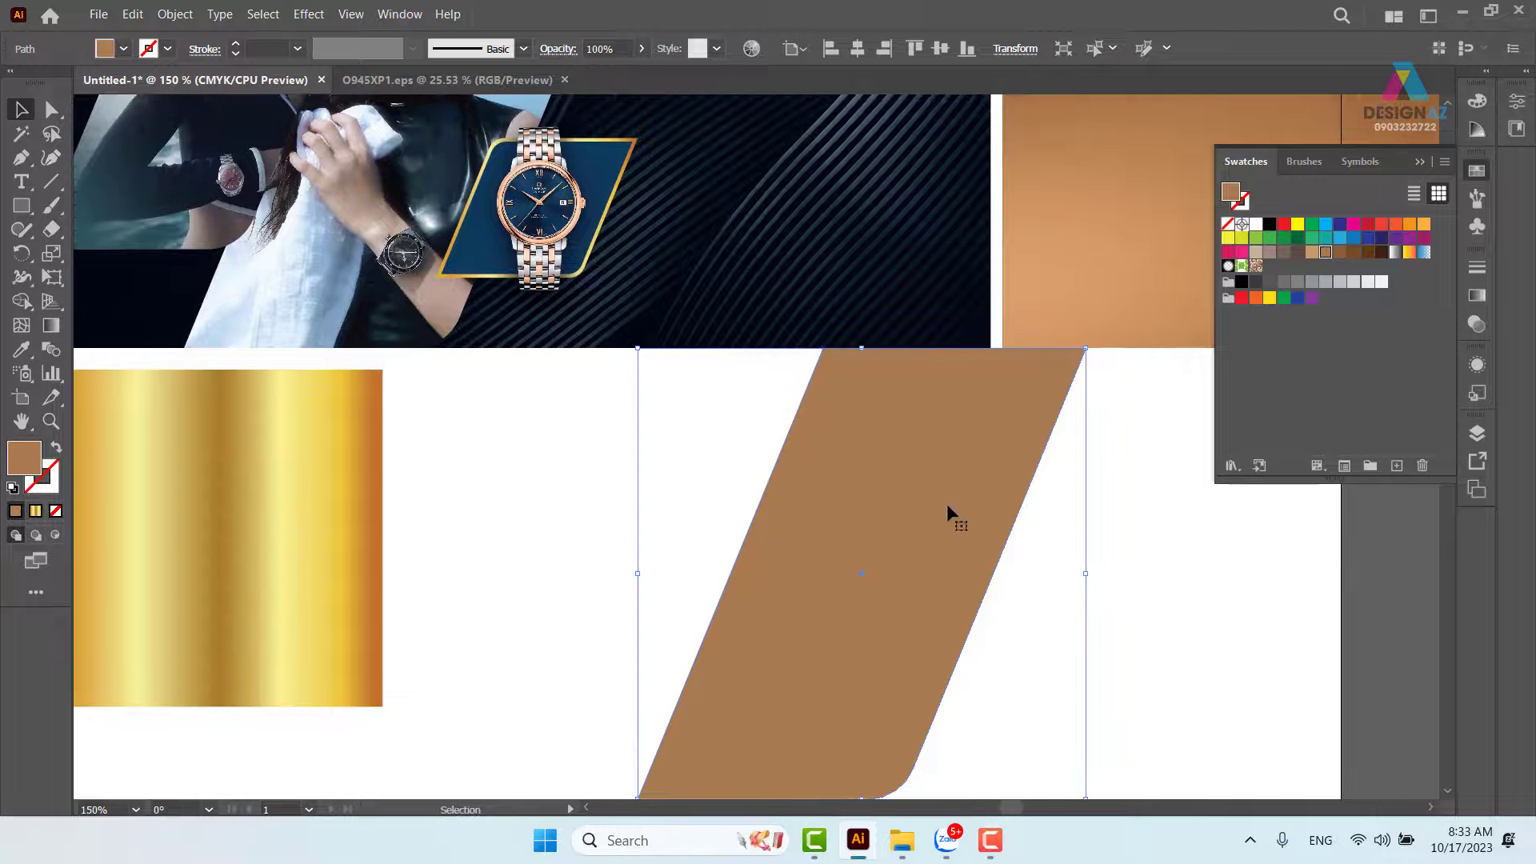
{"action": "key", "text": "i"}
{"action": "left_click", "coordinate": [305, 494]}
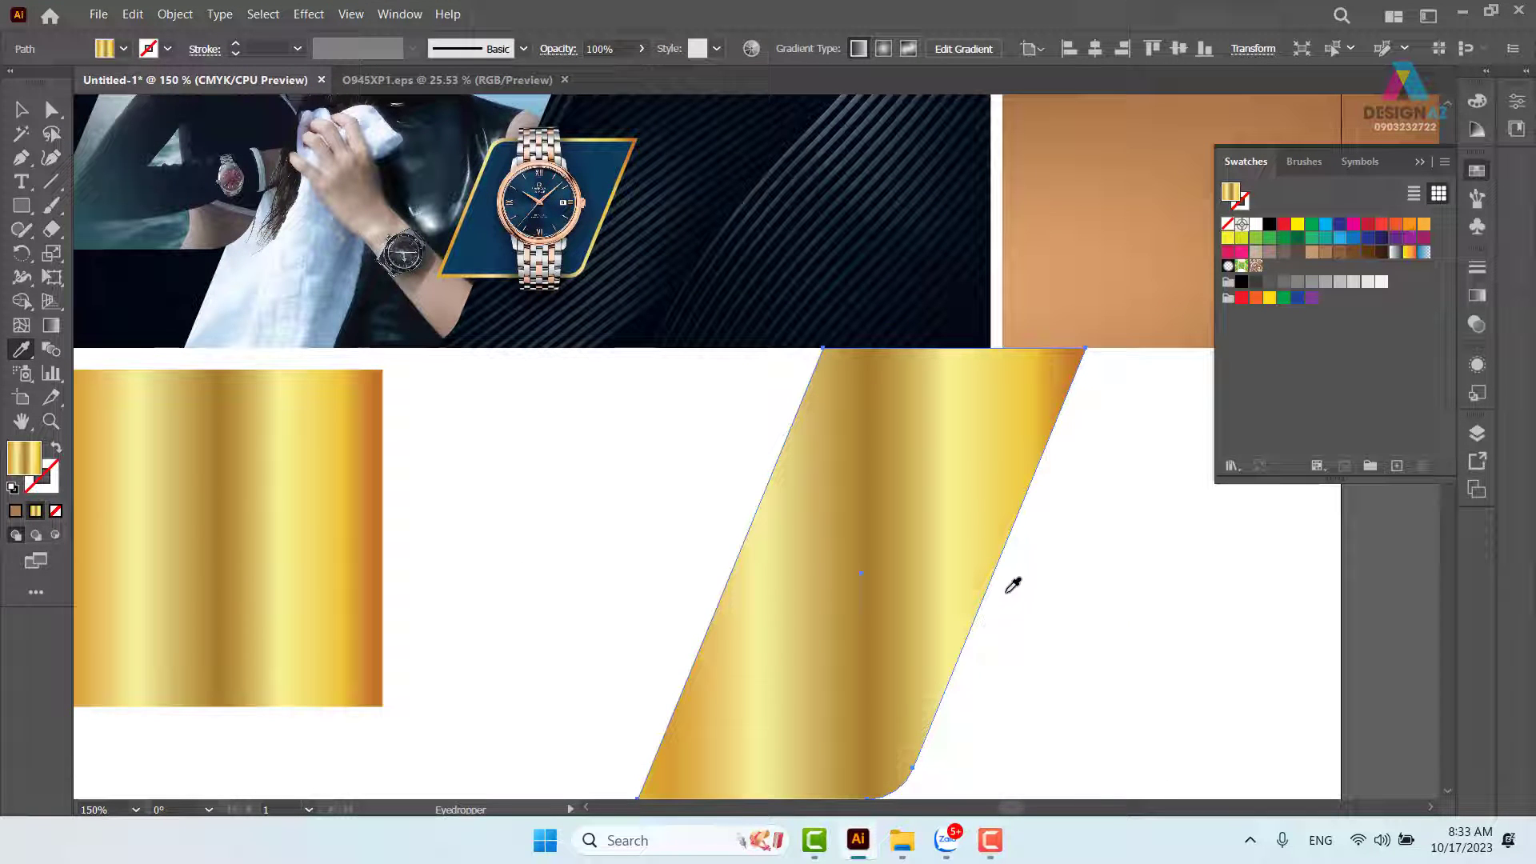
{"action": "left_click", "coordinate": [21, 111]}
{"action": "left_click", "coordinate": [568, 485]}
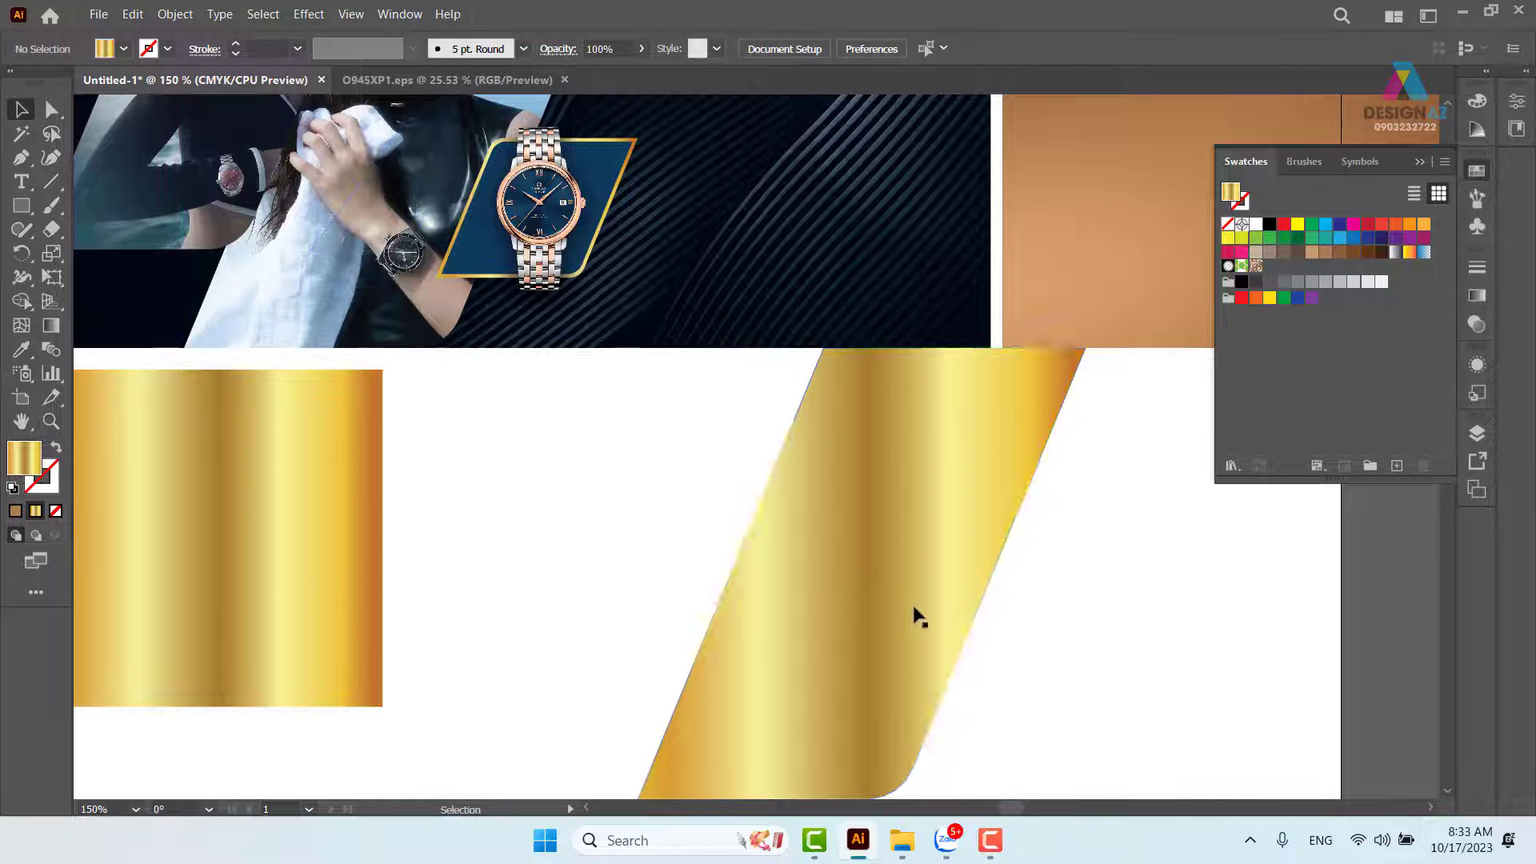
Move the gold slanted shape onto the banner over the larger front photo, and send it behind that photo.
{"action": "left_click_drag", "start_coordinate": [914, 610], "coordinate": [541, 224]}
{"action": "left_click_drag", "start_coordinate": [648, 416], "coordinate": [972, 669]}
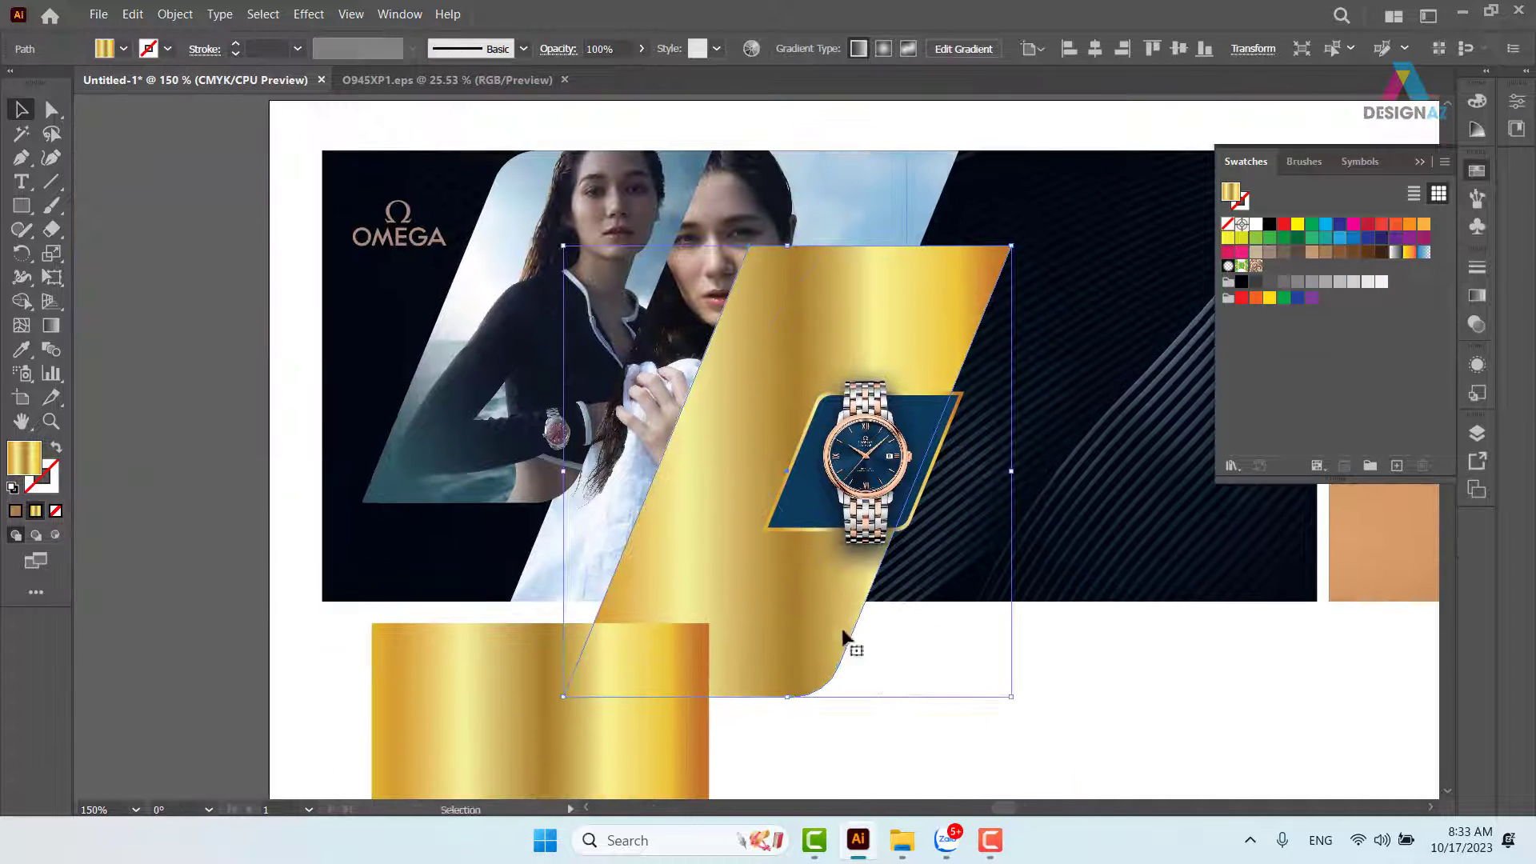
{"action": "left_click_drag", "start_coordinate": [806, 581], "coordinate": [774, 522]}
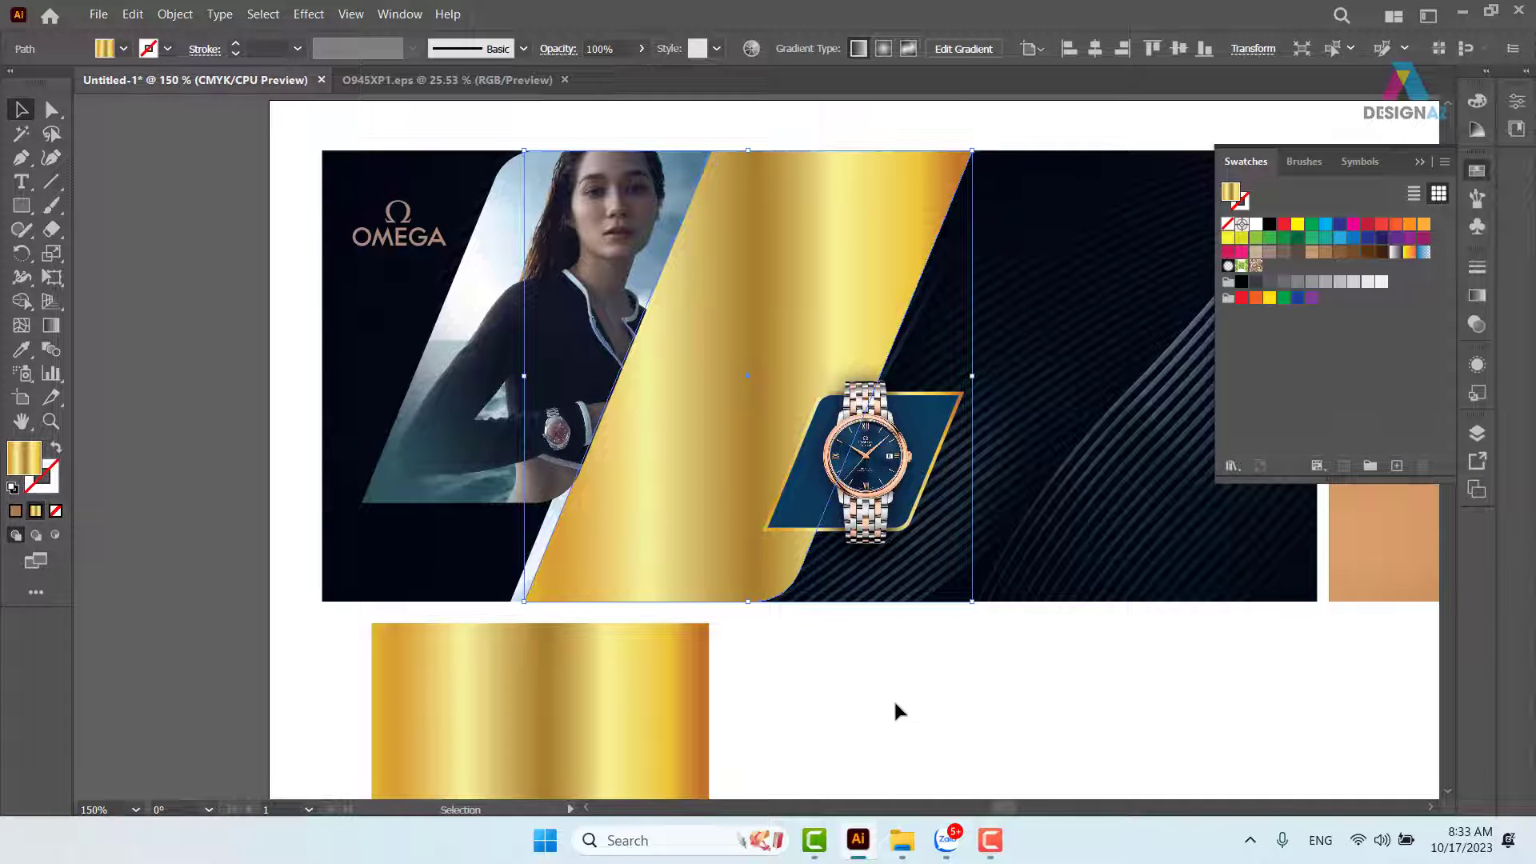
{"action": "key", "text": "ctrl+["}
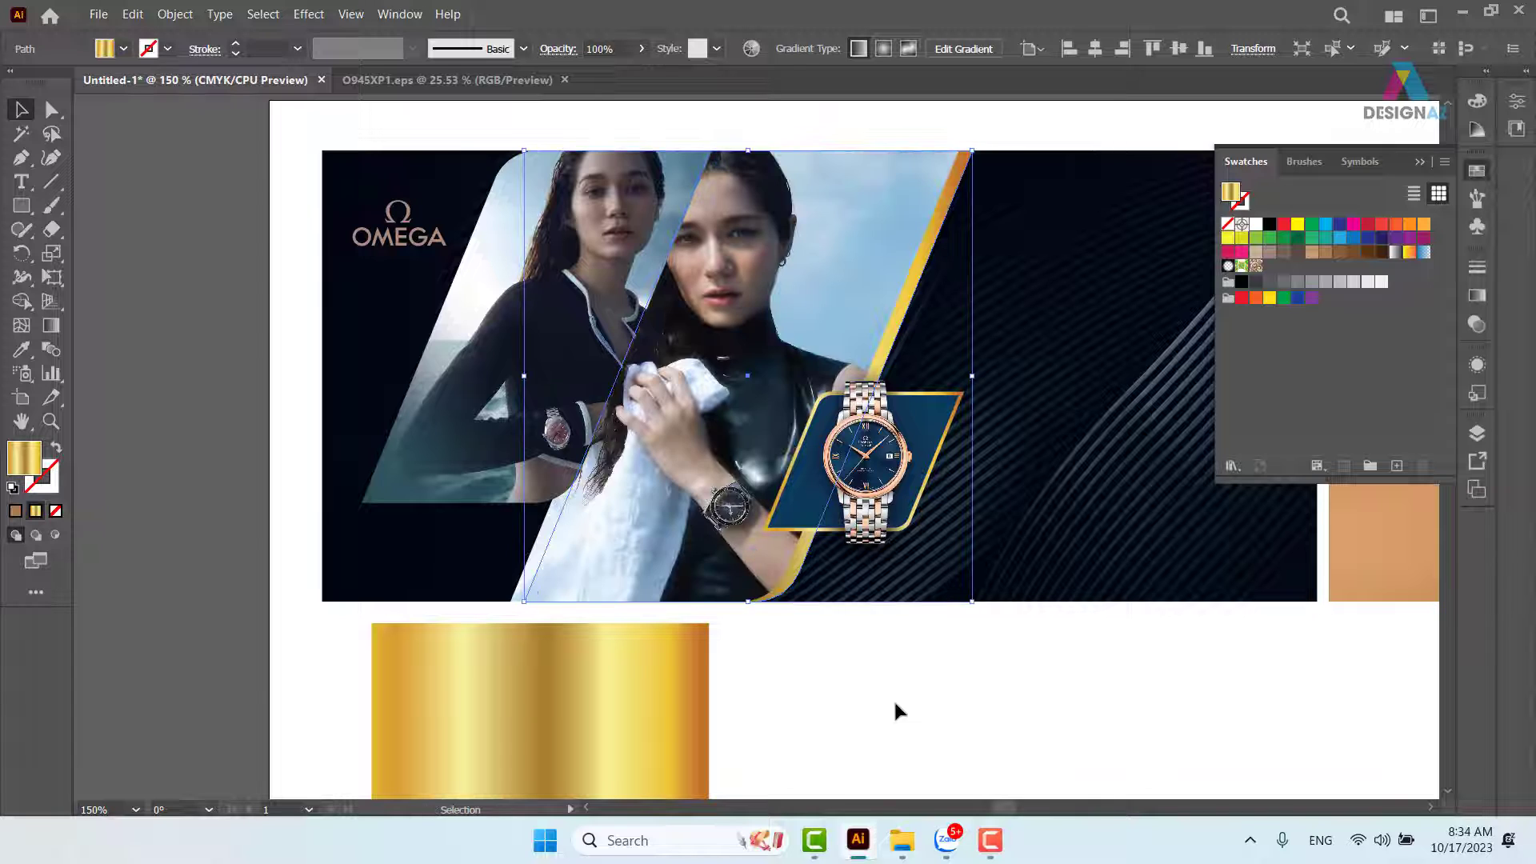
Nudge the gold shape slightly left to leave a narrow gold edge along the front photo, and deselect it.
{"action": "key", "text": "Left"}
{"action": "key", "text": "Left"}
{"action": "key", "text": "Left"}
{"action": "key", "text": "Left"}
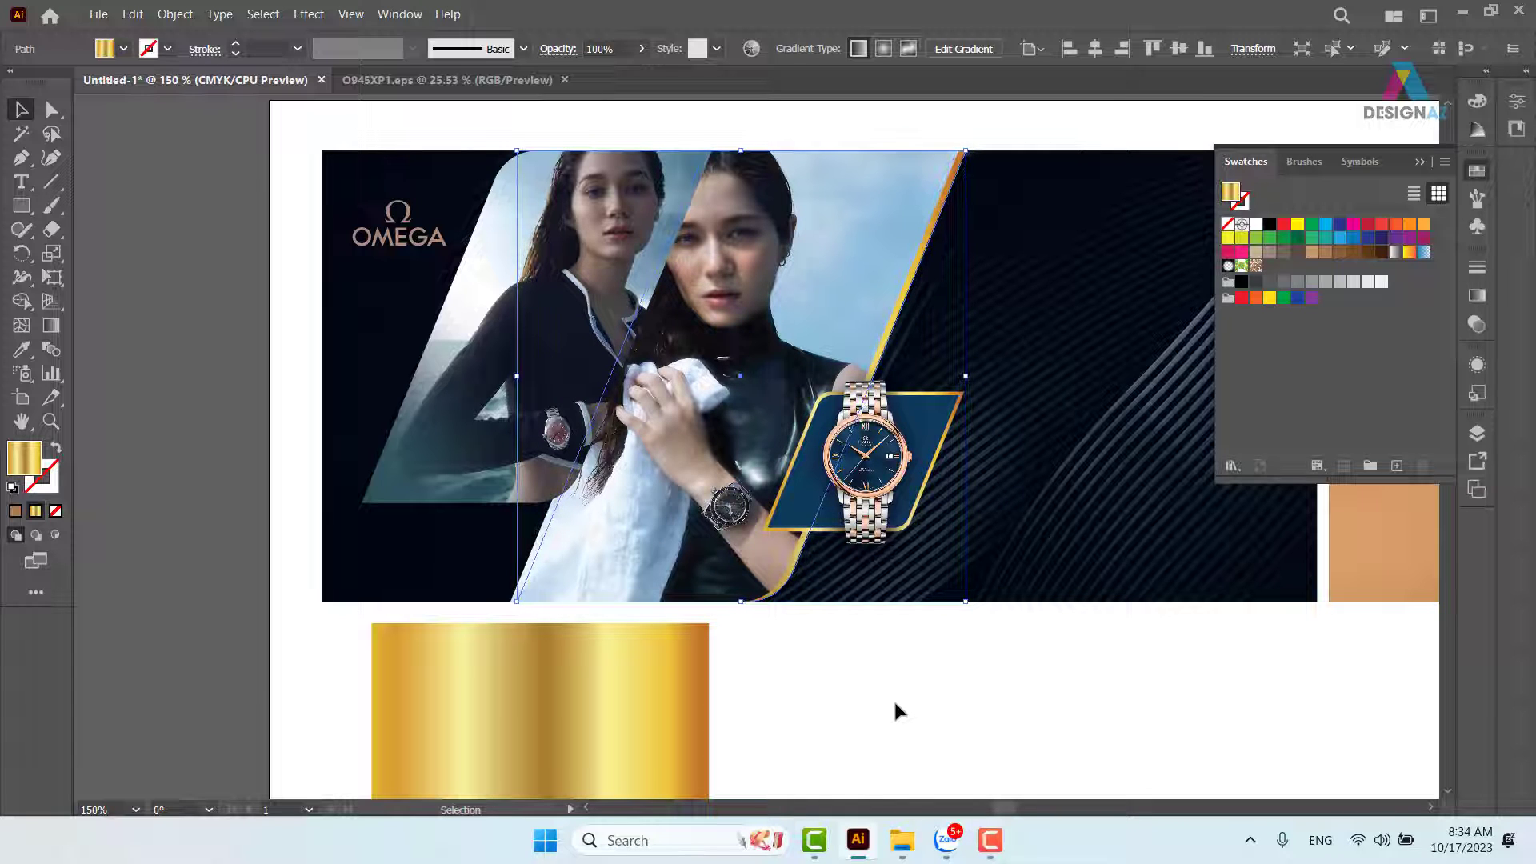
{"action": "key", "text": "Right"}
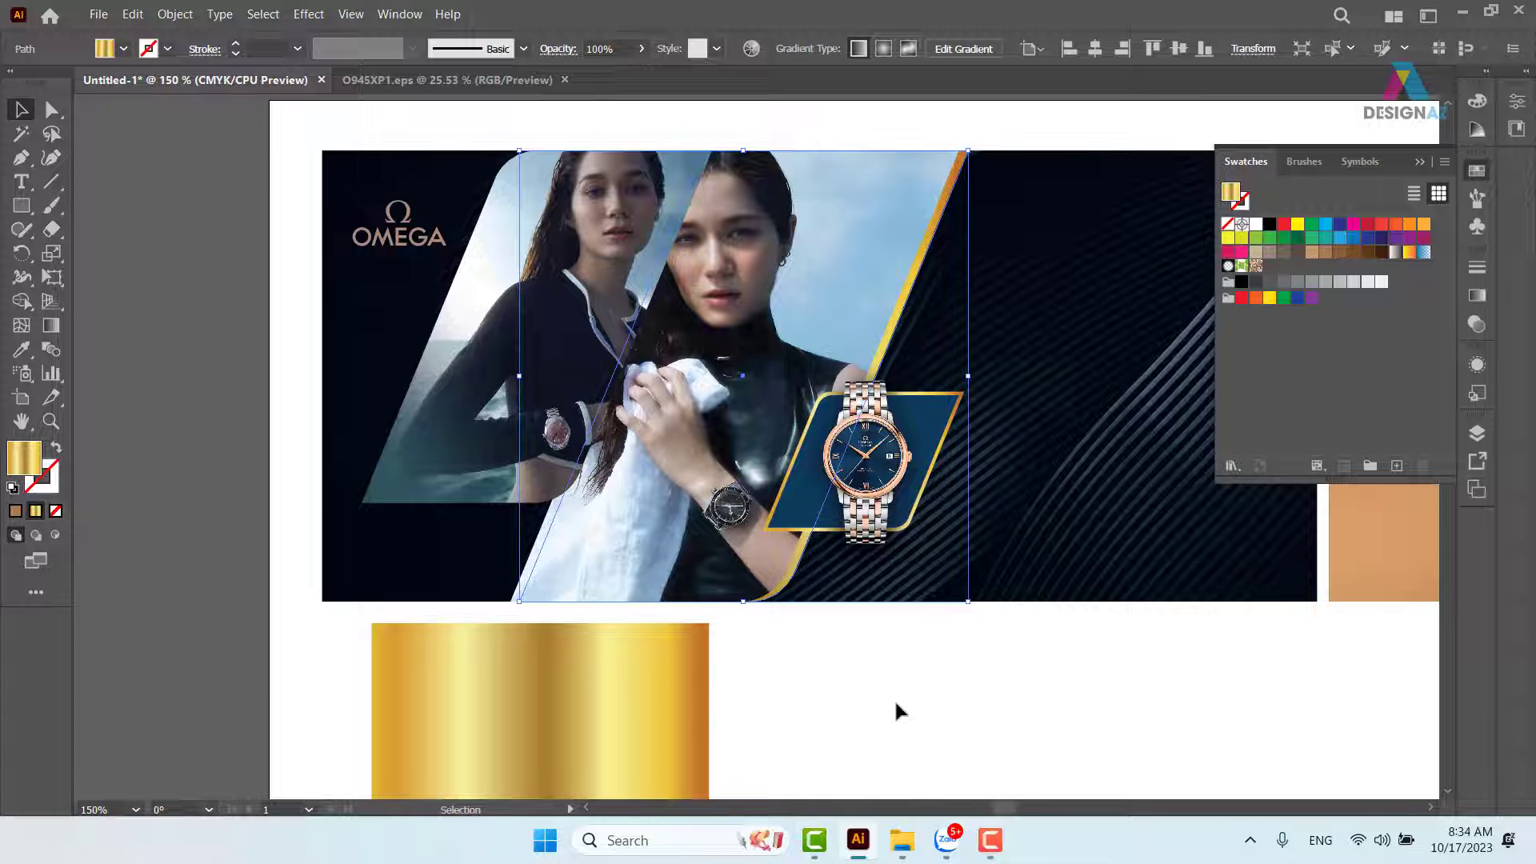
{"action": "left_click", "coordinate": [989, 722]}
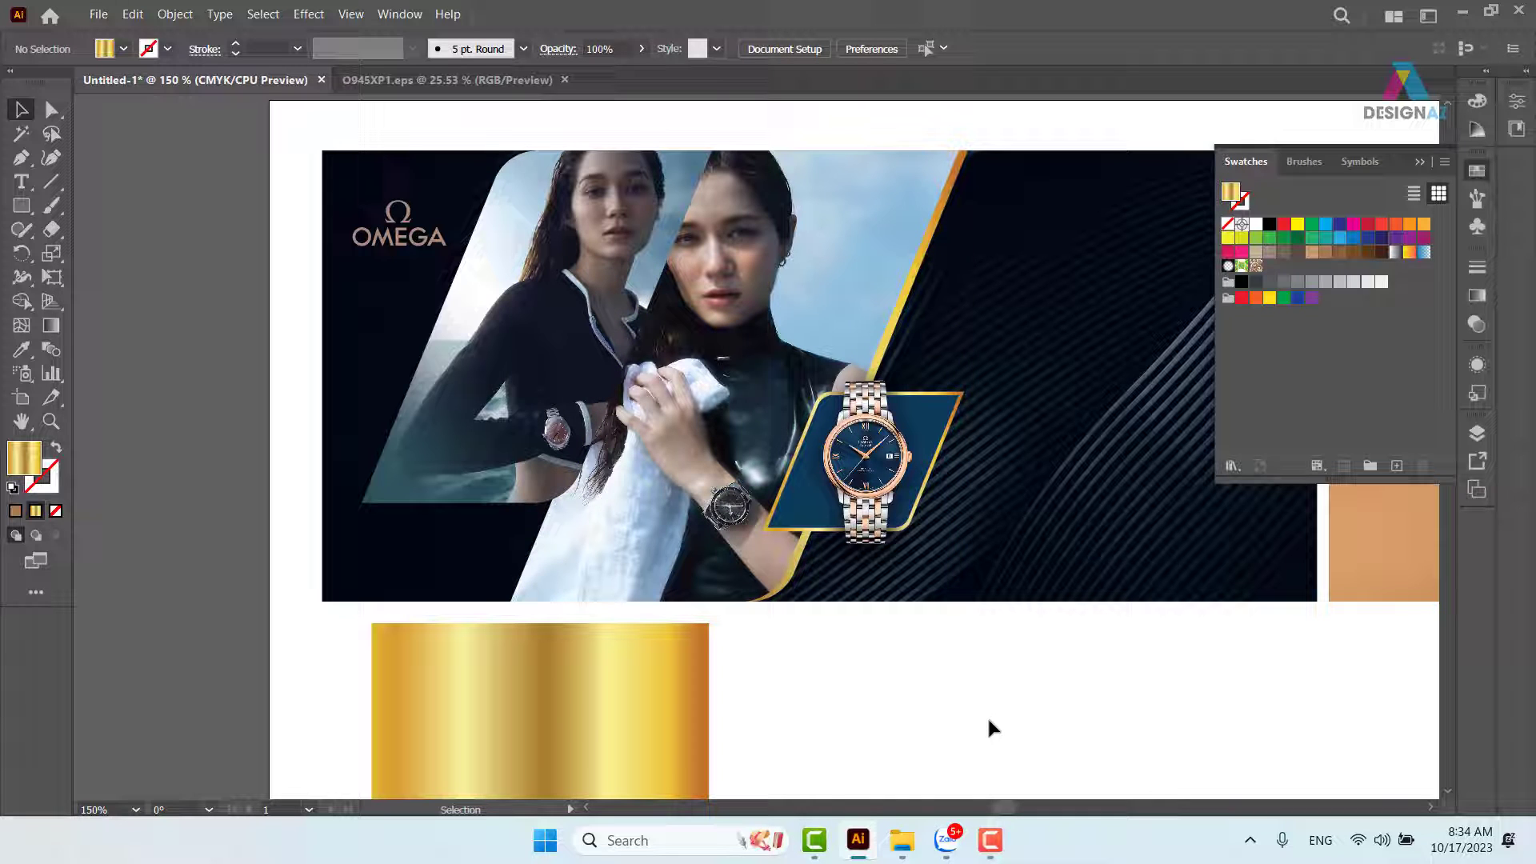
{"action": "left_click_drag", "start_coordinate": [1054, 641], "coordinate": [978, 662]}
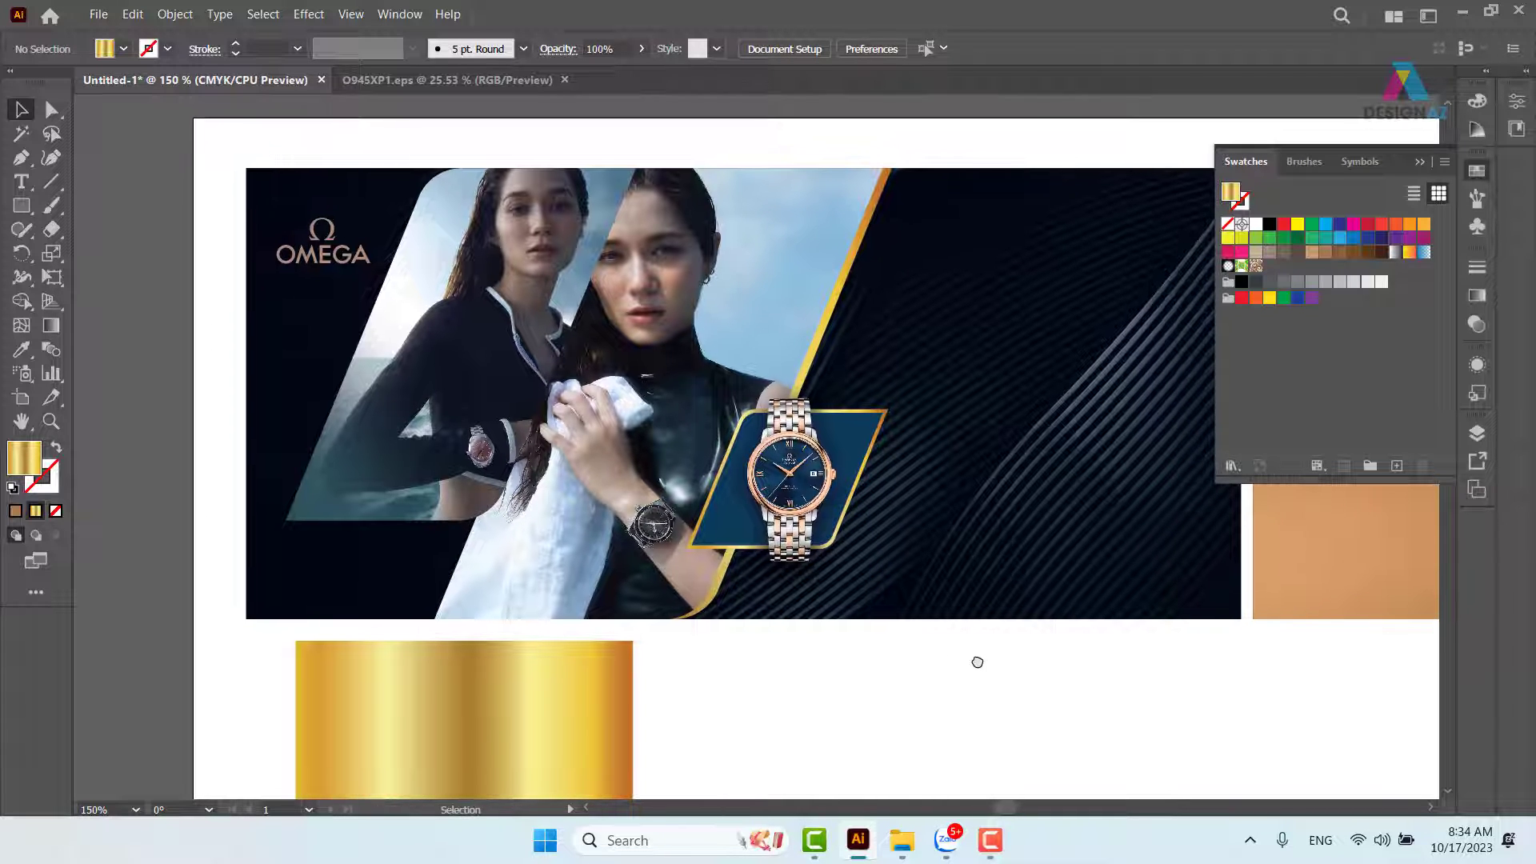
Duplicate the clipped rear photo of the woman to the left of the artboard, and release the copy's clipping mask.
{"action": "left_click", "coordinate": [464, 404]}
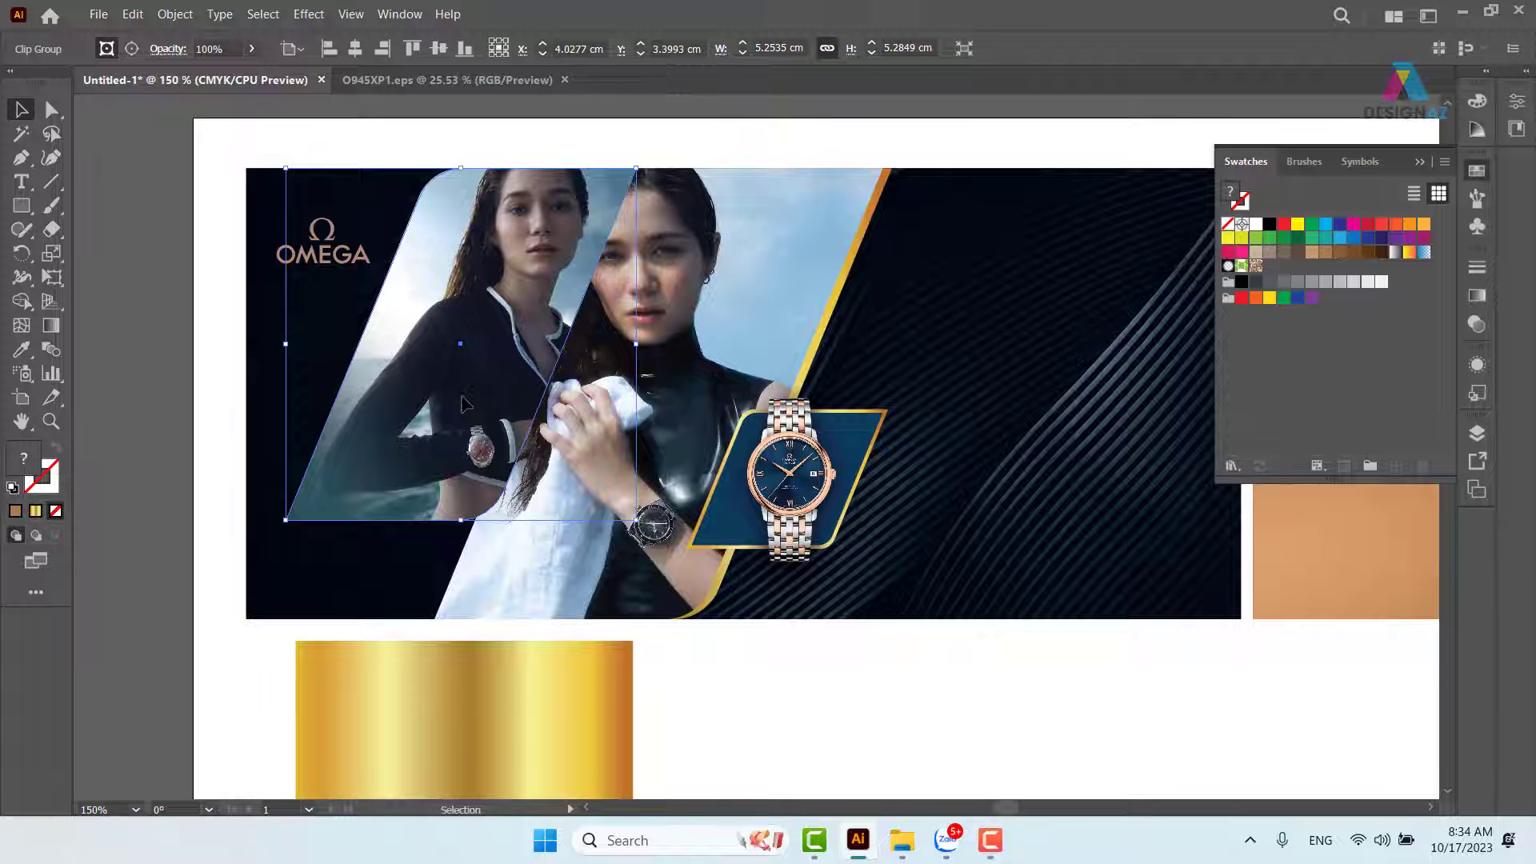
{"action": "left_click_drag", "start_coordinate": [461, 397], "coordinate": [148, 455]}
{"action": "left_click_drag", "start_coordinate": [261, 386], "coordinate": [494, 370]}
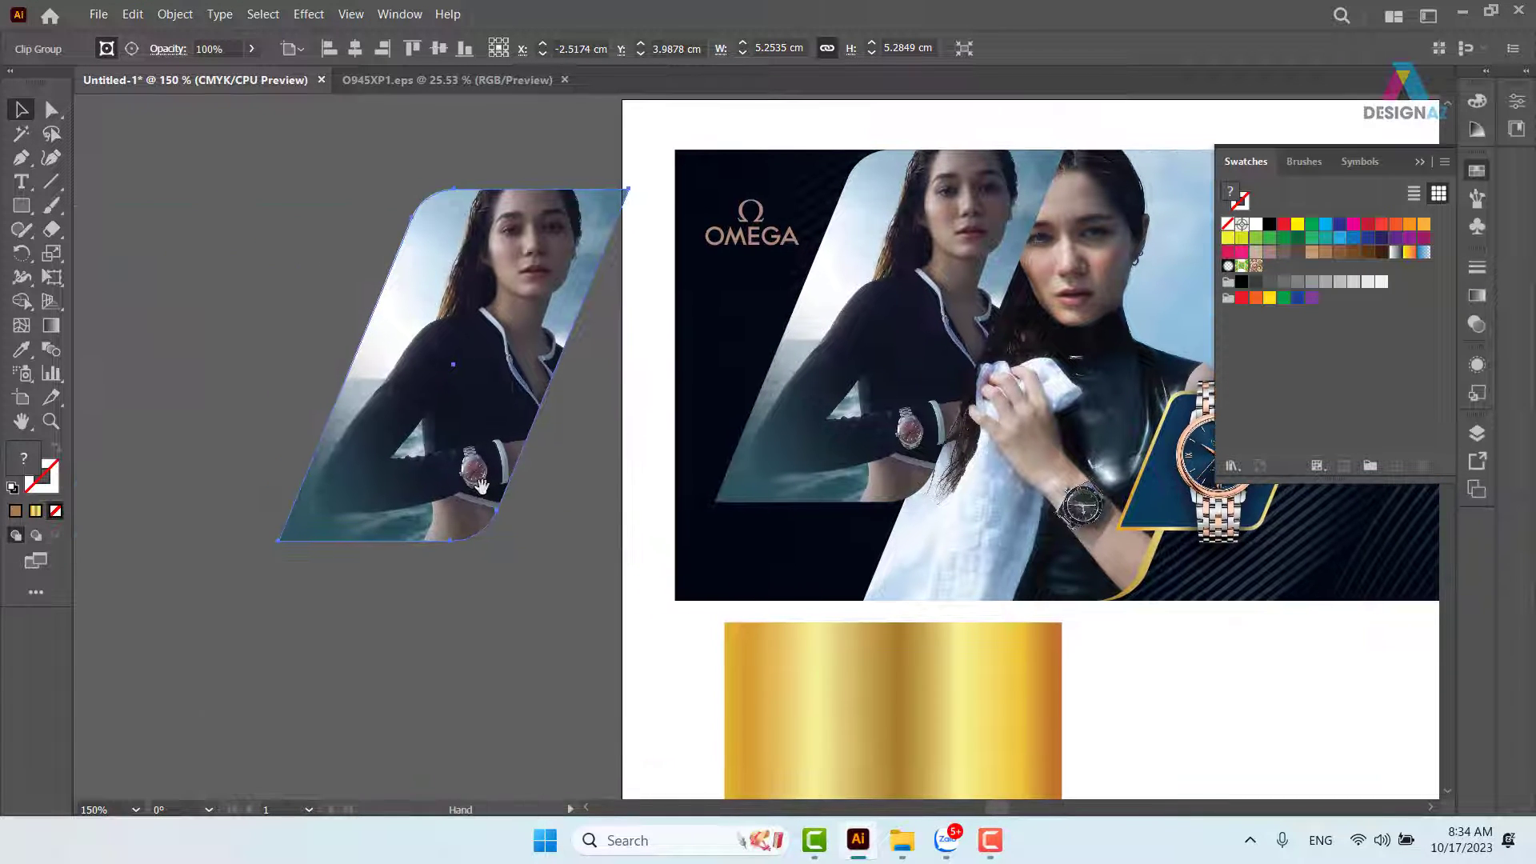
{"action": "right_click", "coordinate": [494, 370]}
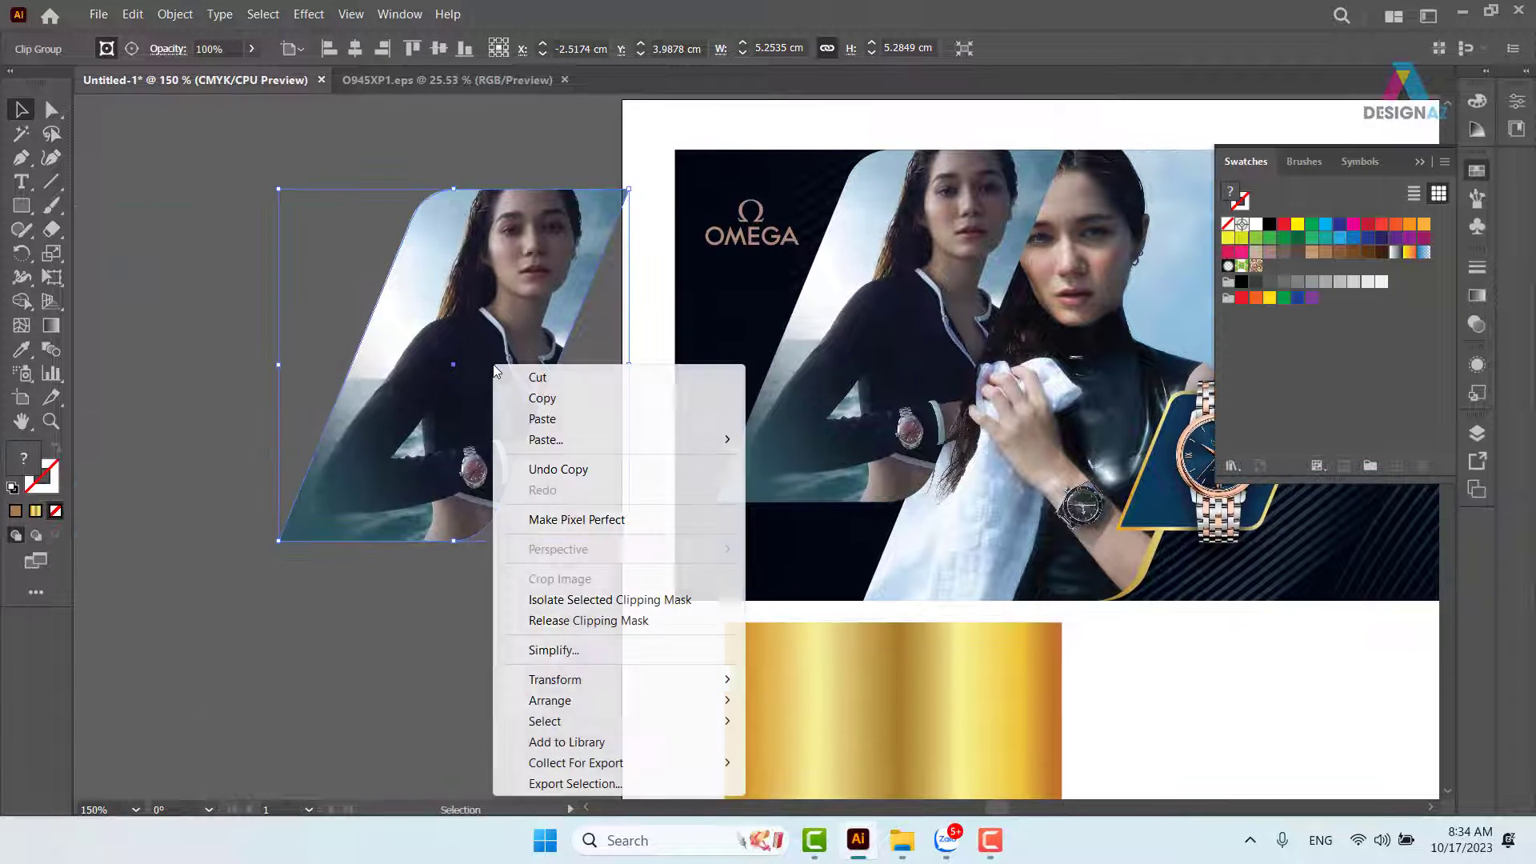
{"action": "left_click", "coordinate": [632, 622]}
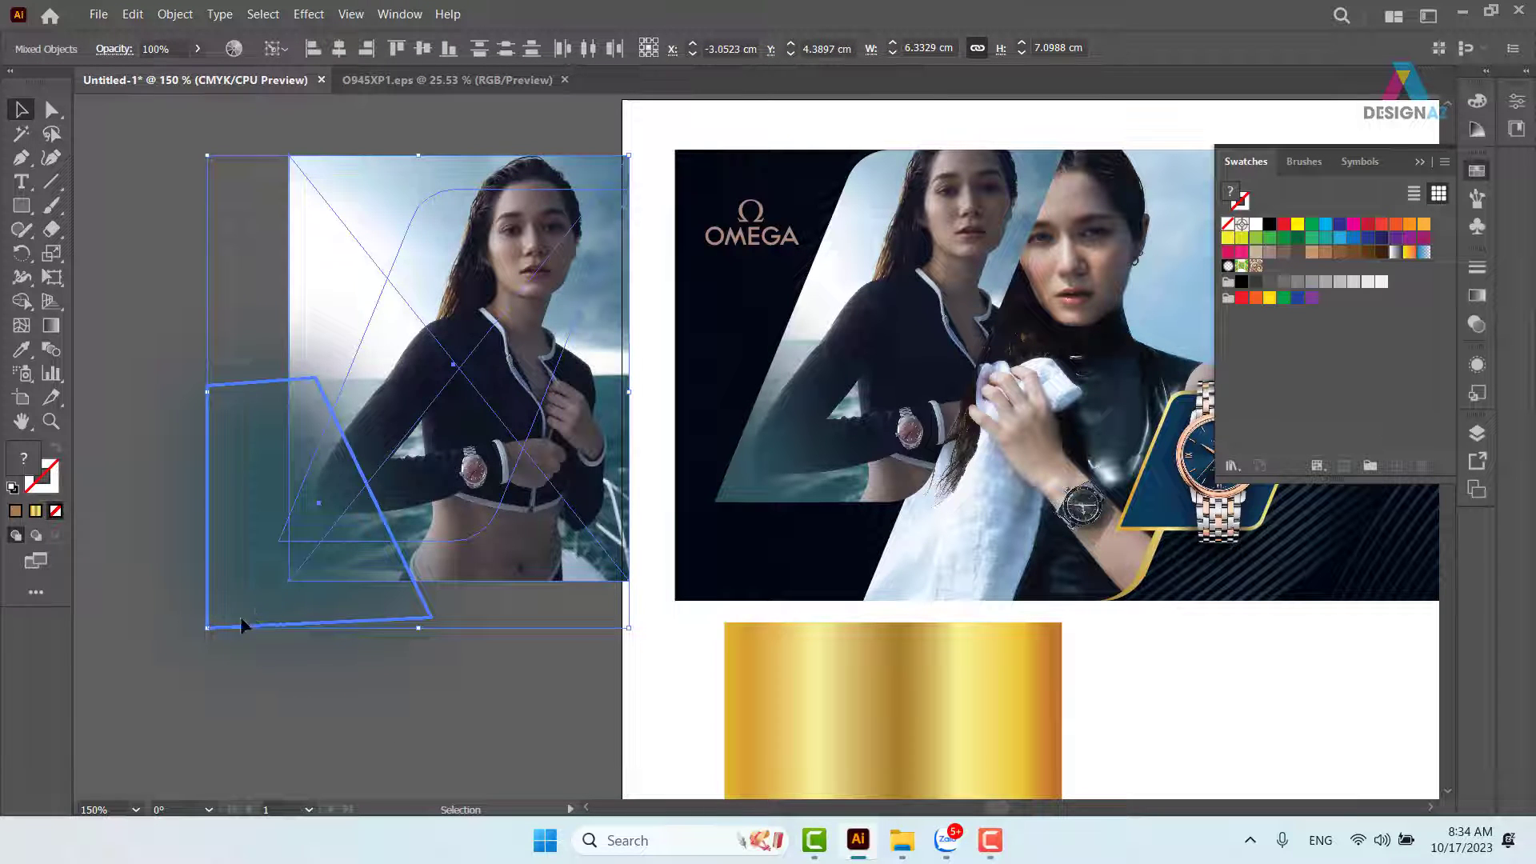
Move the released pieces away from the artboard, and delete the woman's photo and the blurred teal shape to leave the slanted outline.
{"action": "left_click_drag", "start_coordinate": [240, 616], "coordinate": [173, 664]}
{"action": "right_click", "coordinate": [228, 638]}
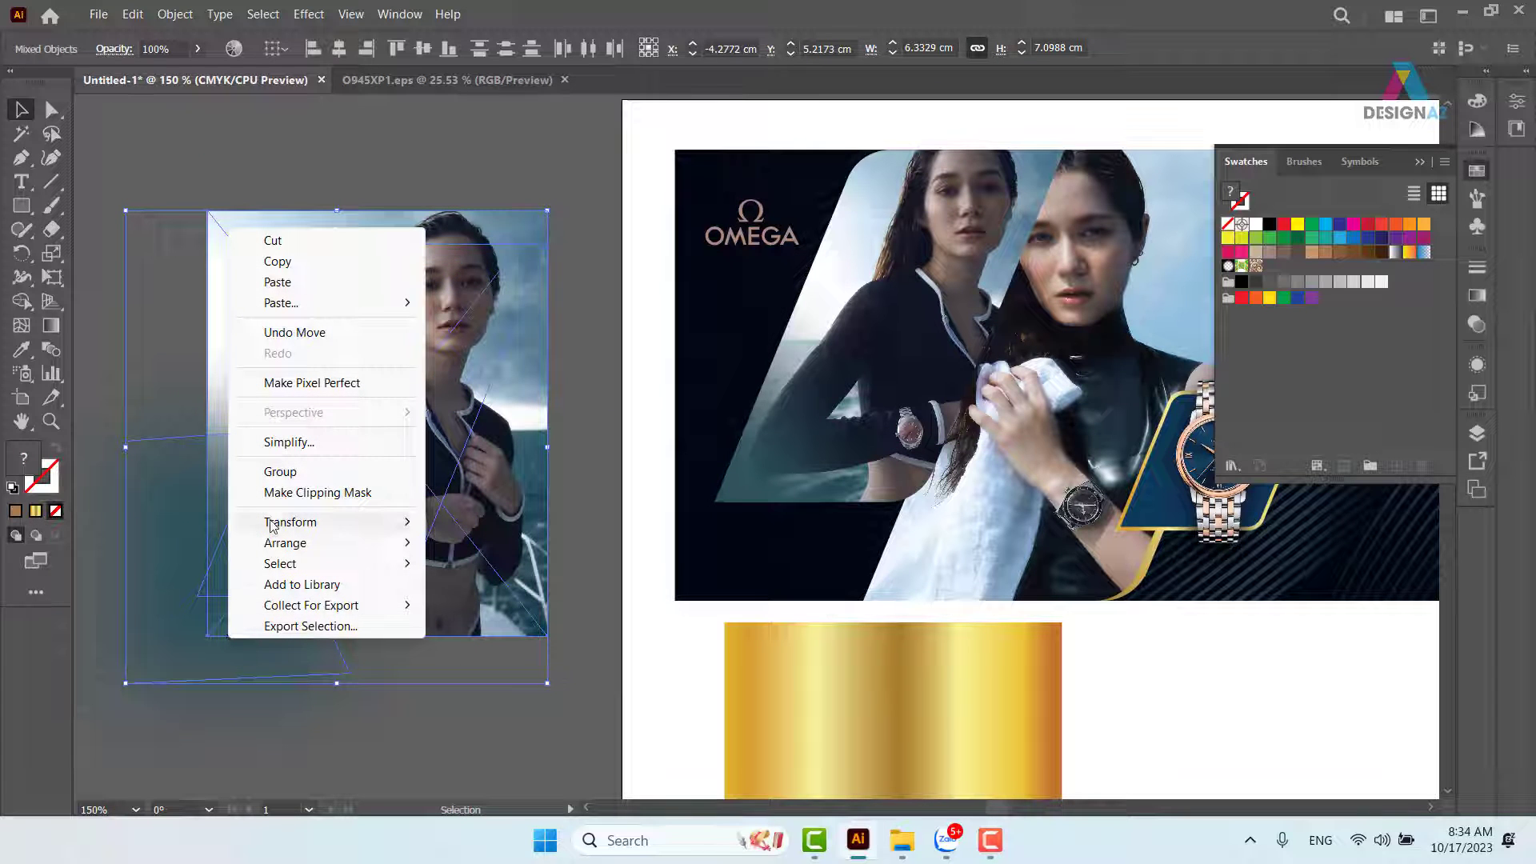
{"action": "left_click", "coordinate": [256, 715]}
{"action": "left_click", "coordinate": [560, 206]}
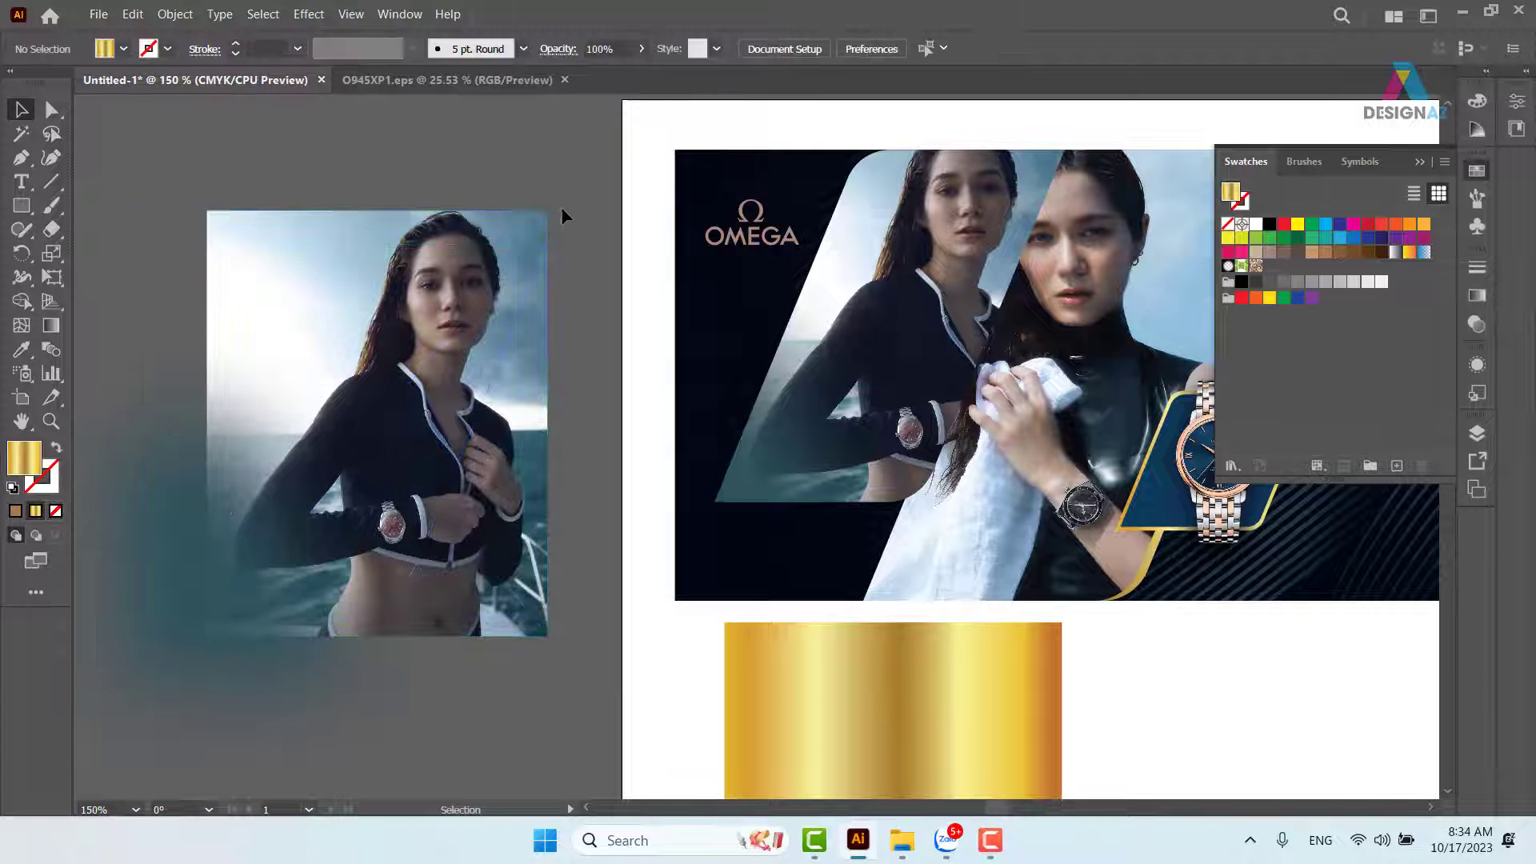
{"action": "left_click_drag", "start_coordinate": [541, 233], "coordinate": [564, 185]}
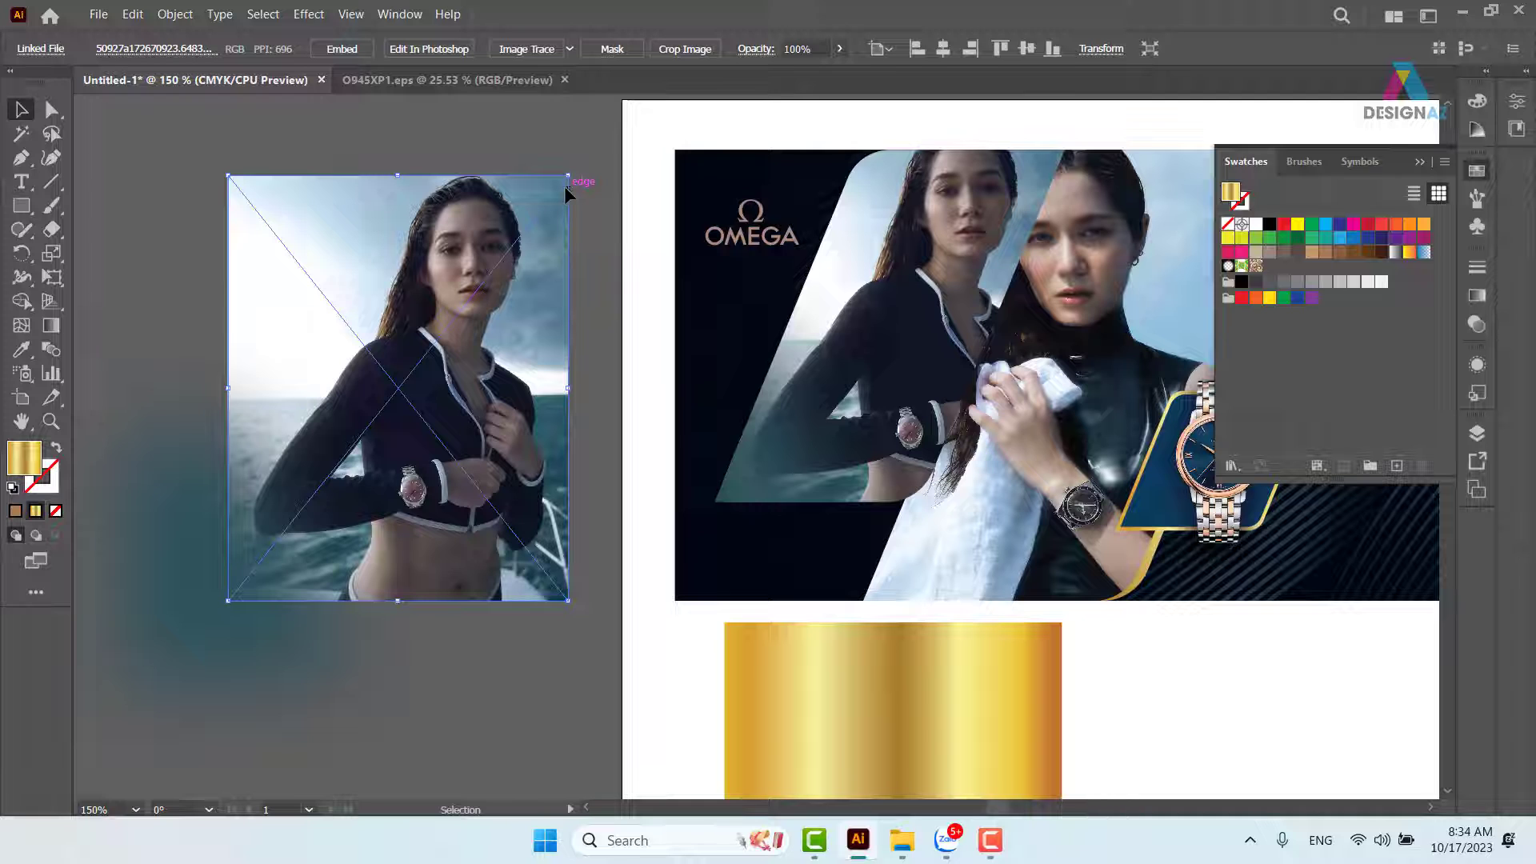
{"action": "key", "text": "Delete"}
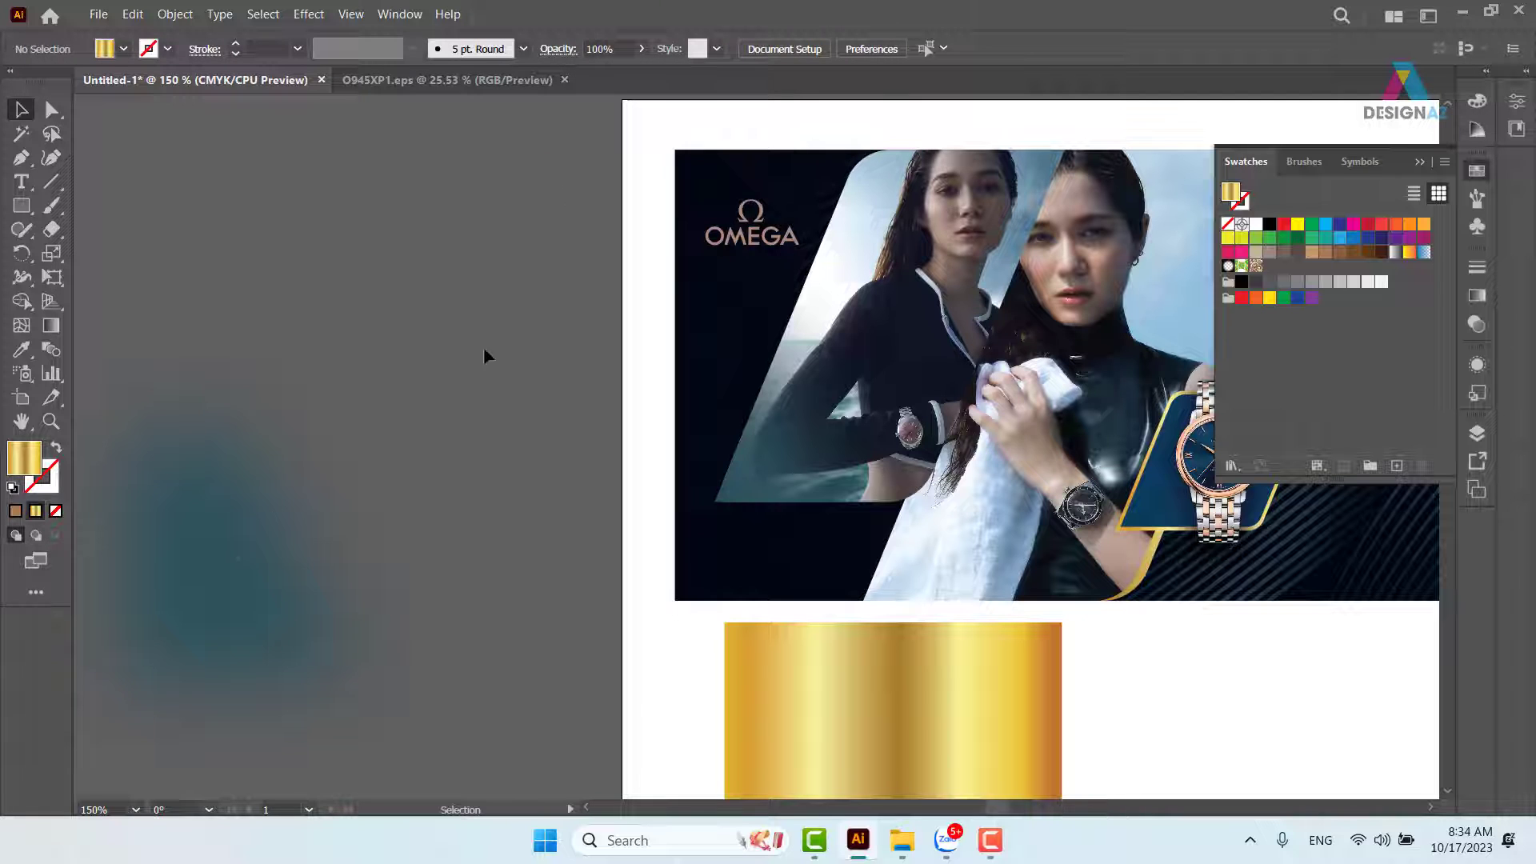
{"action": "left_click", "coordinate": [251, 563]}
{"action": "key", "text": "Delete"}
Fill the remaining slanted outline beside the artboard with the gradient sampled from the gold square, and deselect it.
{"action": "left_click_drag", "start_coordinate": [396, 406], "coordinate": [499, 504]}
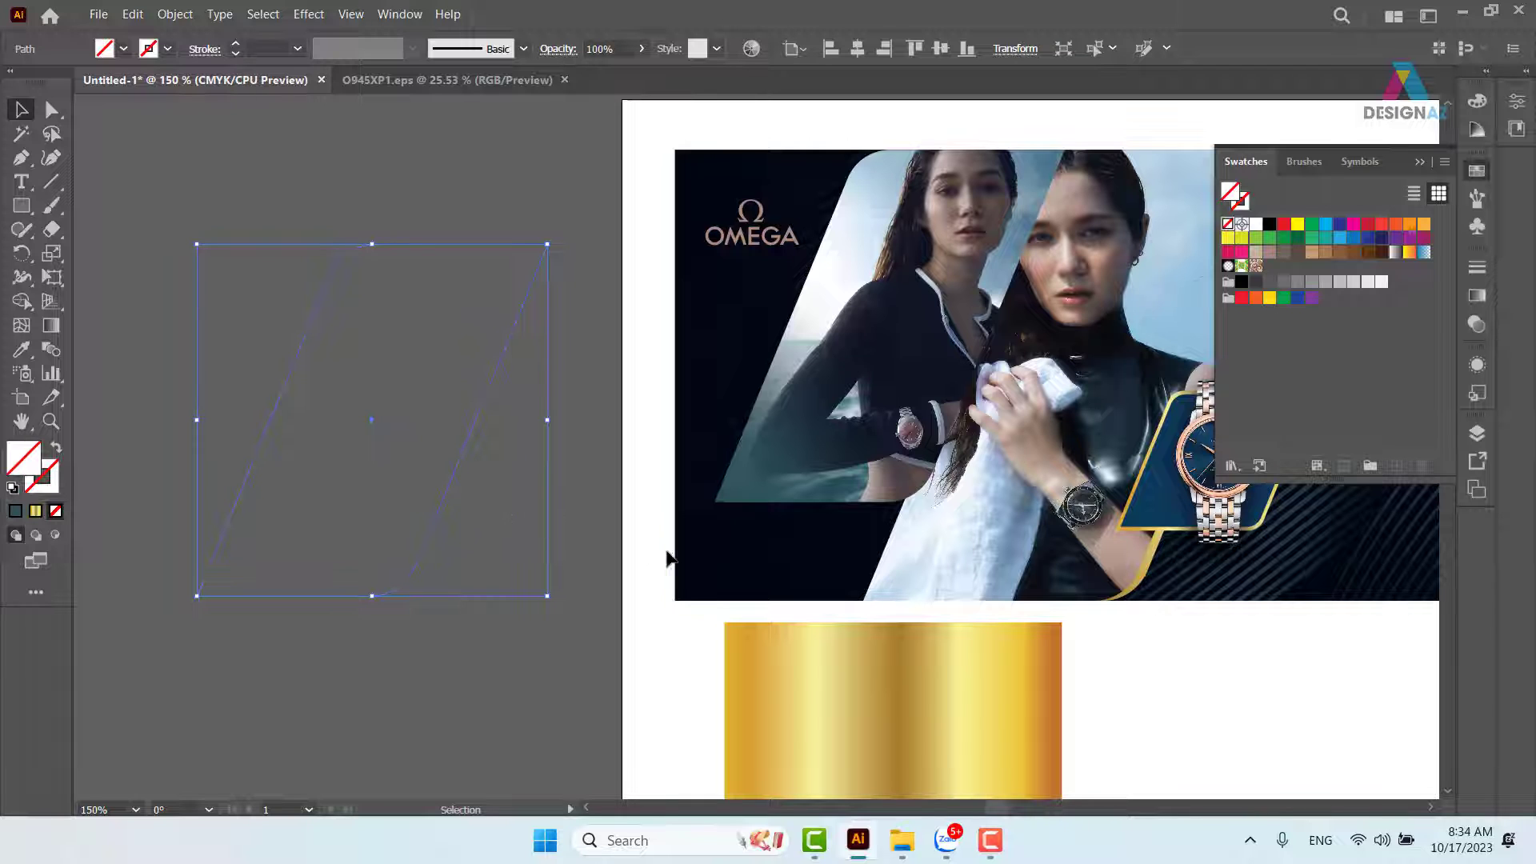
{"action": "key", "text": "i"}
{"action": "left_click", "coordinate": [866, 690]}
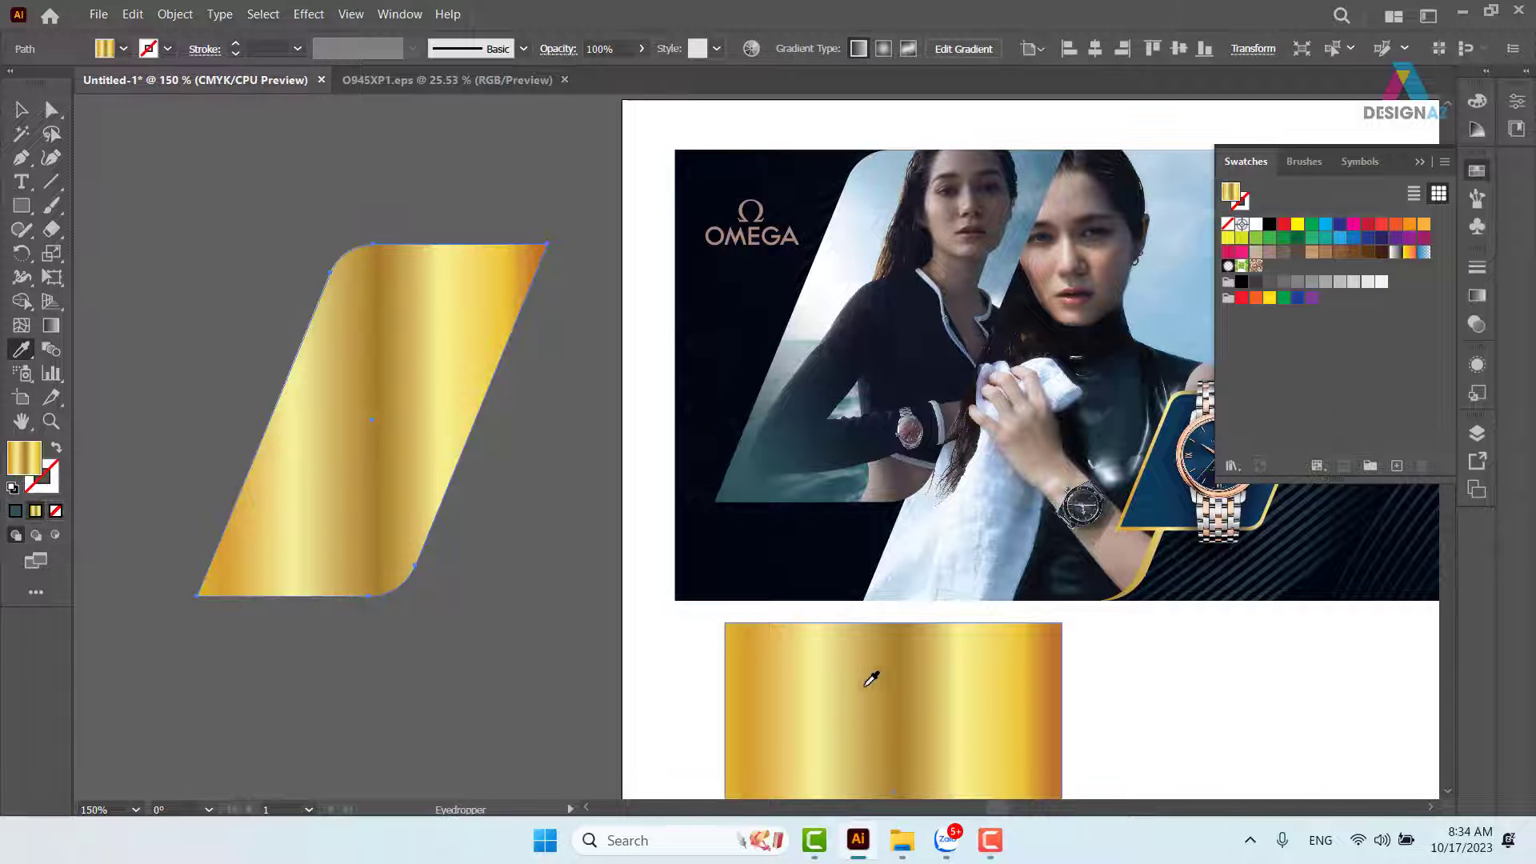
{"action": "key", "text": "v"}
{"action": "left_click", "coordinate": [332, 170]}
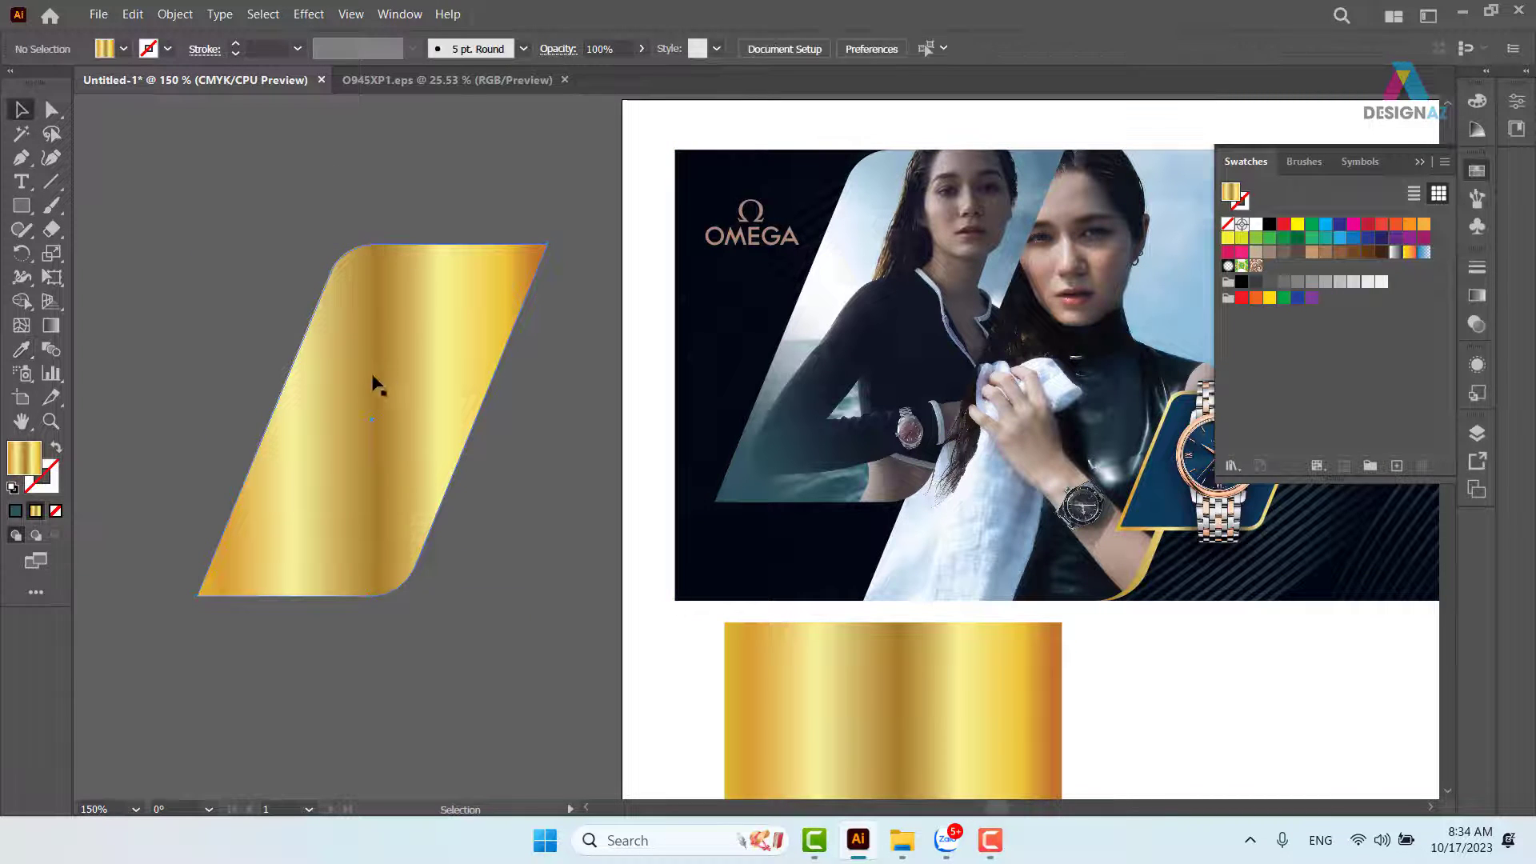
Place the gold slanted shape behind the rear photo on the banner, and enlarge it slightly to edge the photo's bottom as well.
{"action": "left_click_drag", "start_coordinate": [448, 388], "coordinate": [877, 282]}
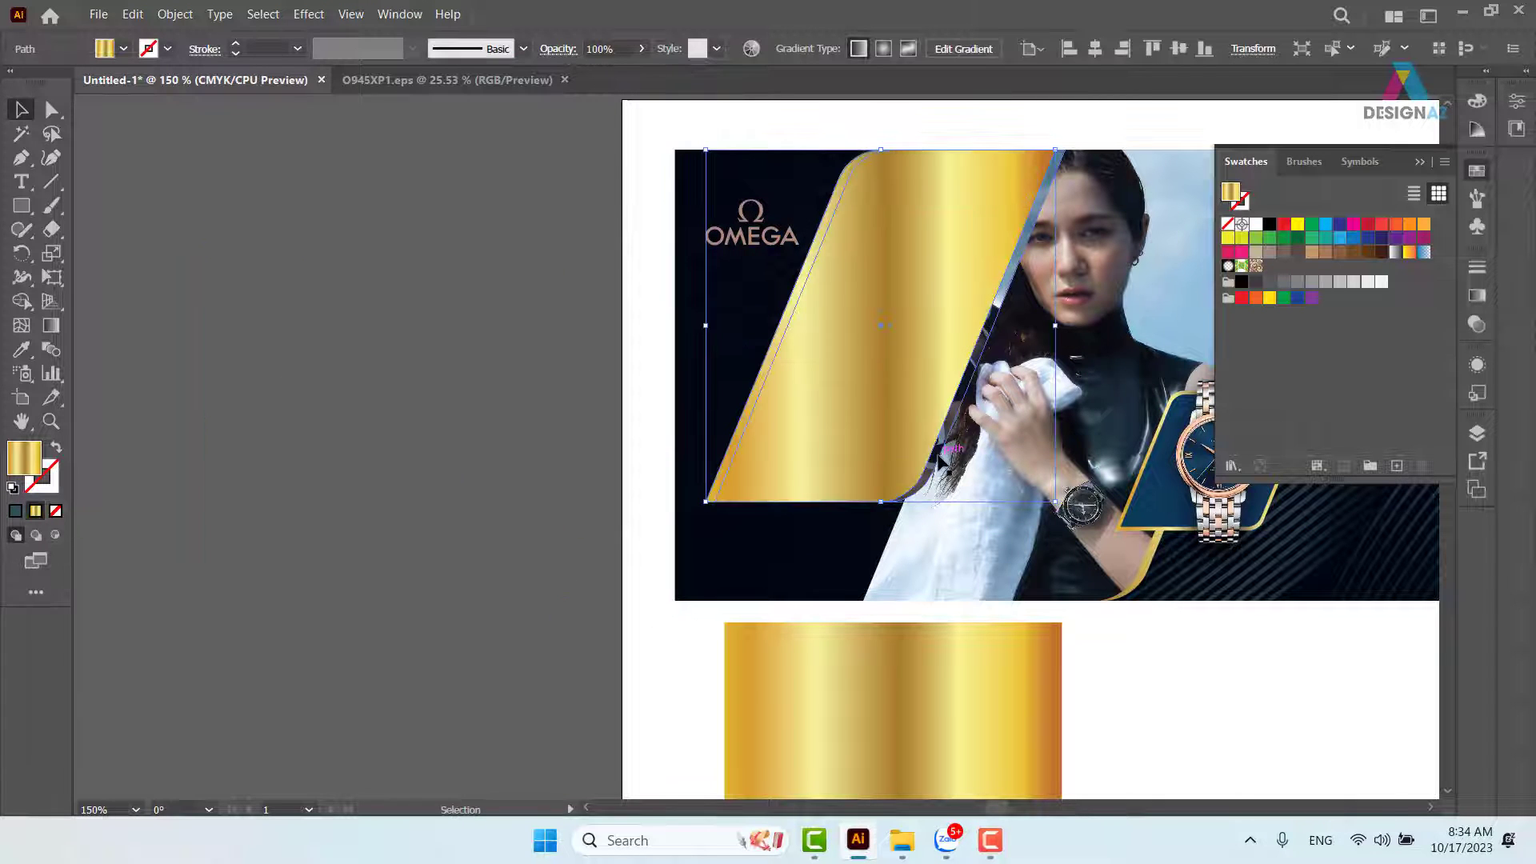
{"action": "key", "text": "a"}
{"action": "key", "text": "ctrl+7"}
{"action": "key", "text": "v"}
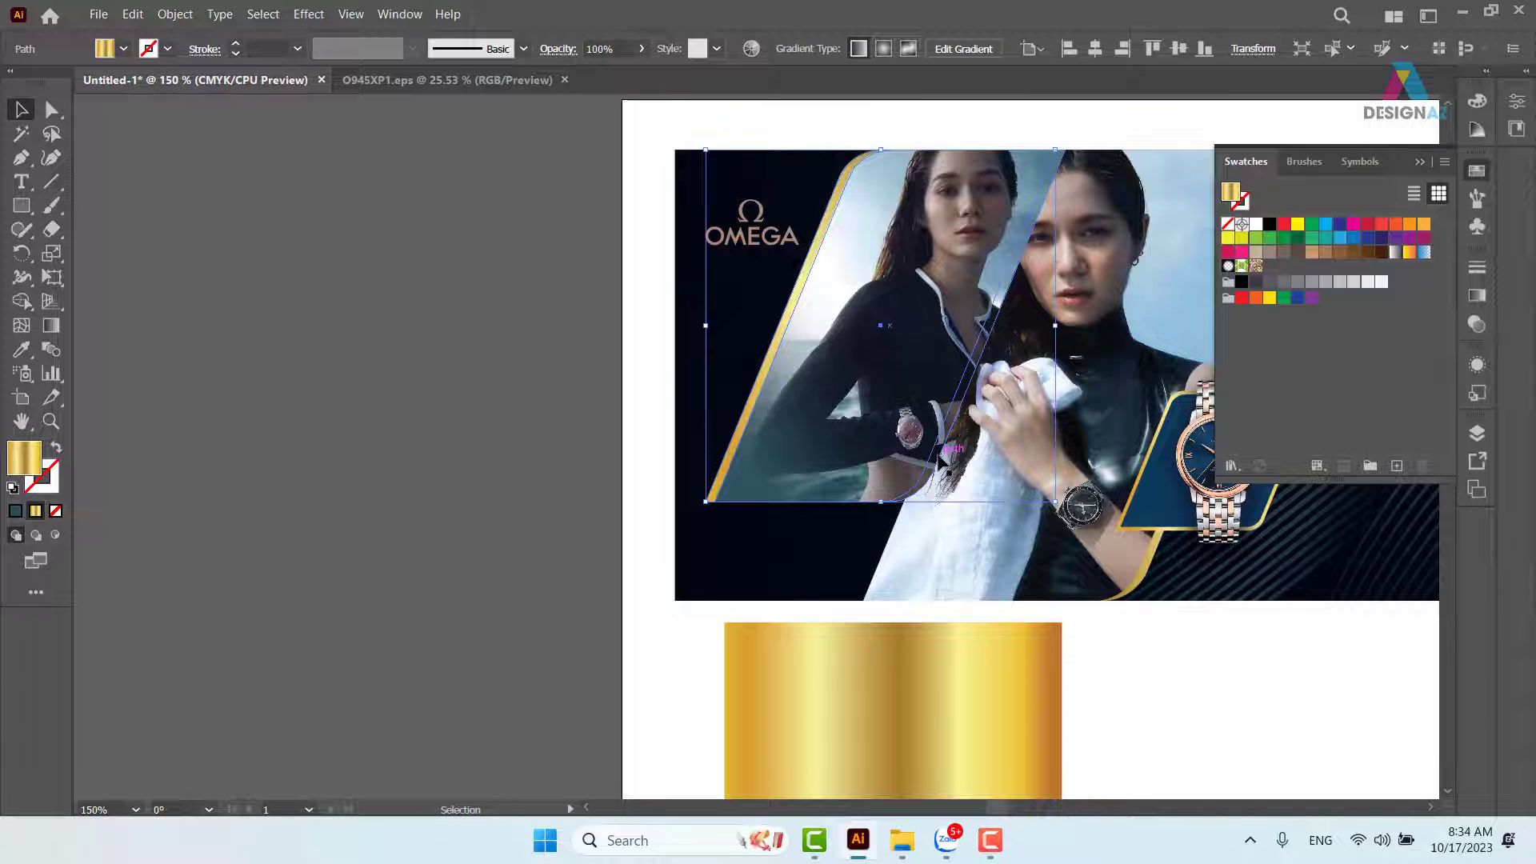
{"action": "left_click_drag", "start_coordinate": [1055, 502], "coordinate": [1072, 513]}
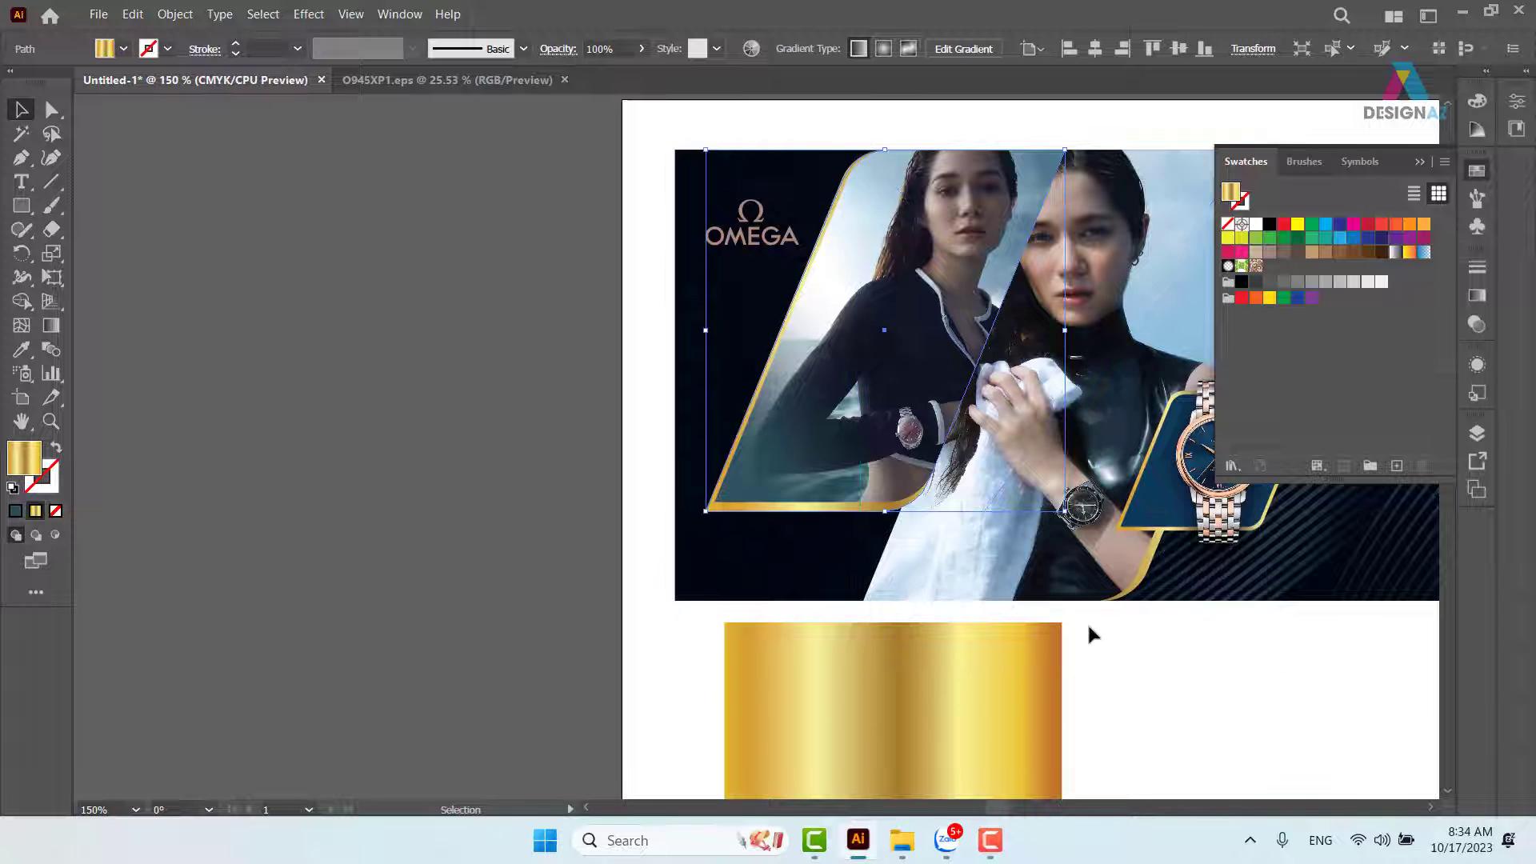
{"action": "left_click", "coordinate": [323, 566]}
Nudge the gold shape behind the rear photo slightly right to add a thin gold line between the two photos, and deselect it.
{"action": "left_click_drag", "start_coordinate": [1108, 724], "coordinate": [790, 735]}
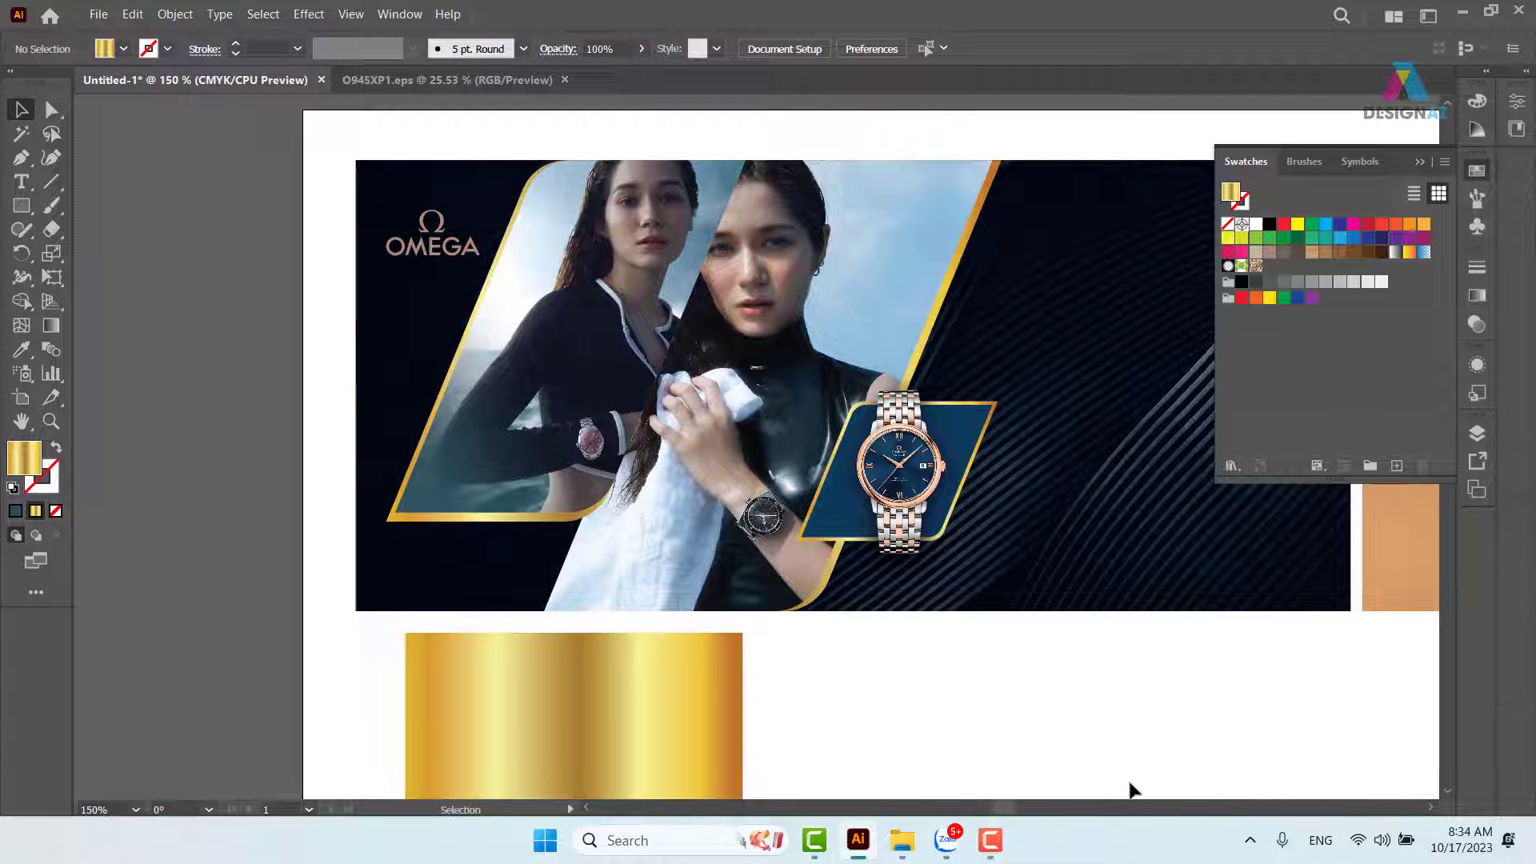
{"action": "left_click", "coordinate": [524, 519]}
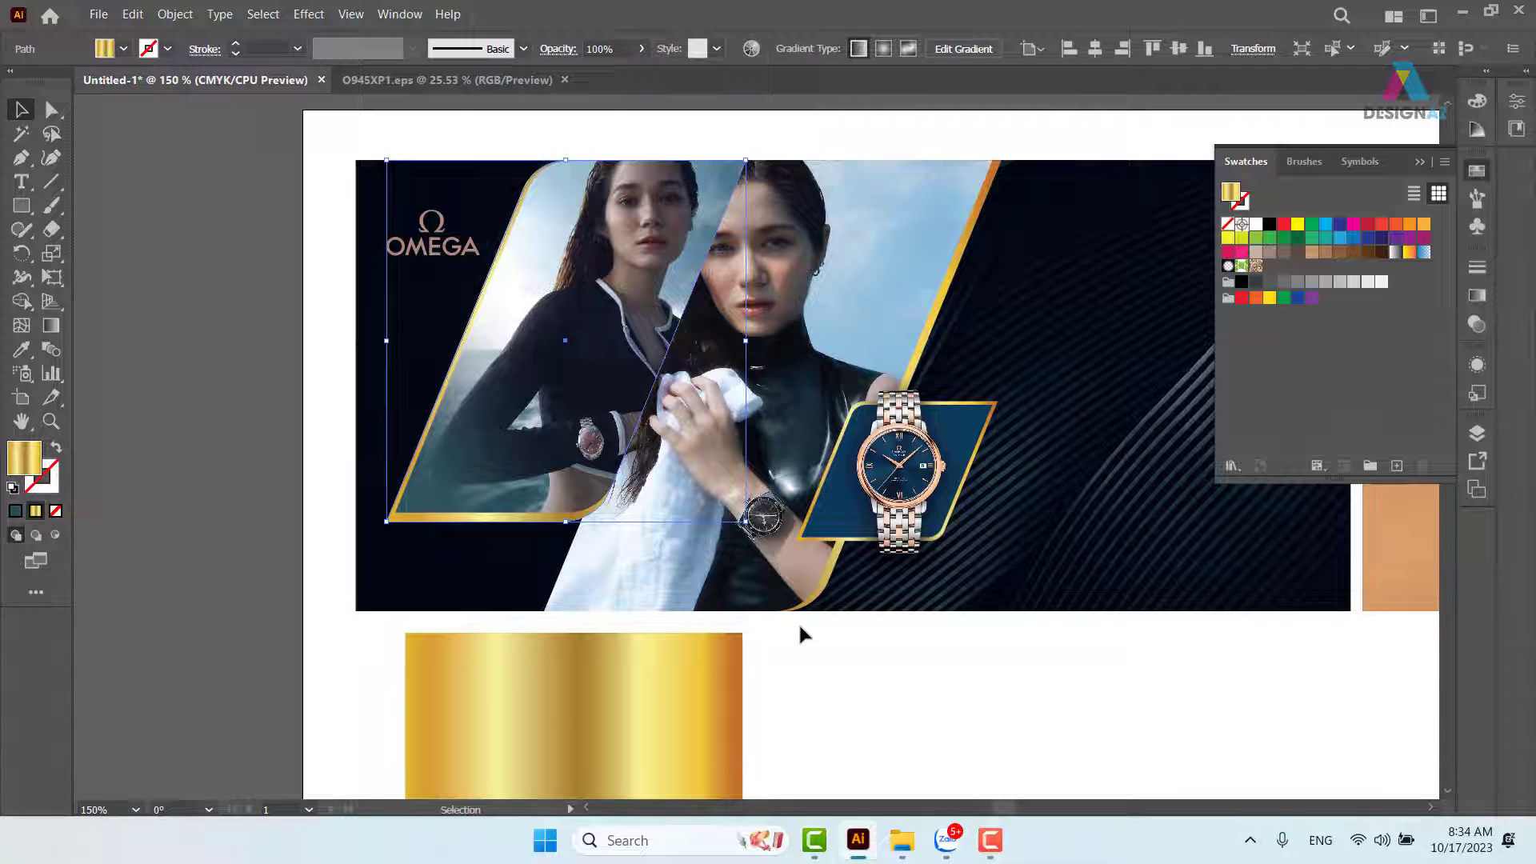
{"action": "key", "text": "Right"}
{"action": "key", "text": "Right"}
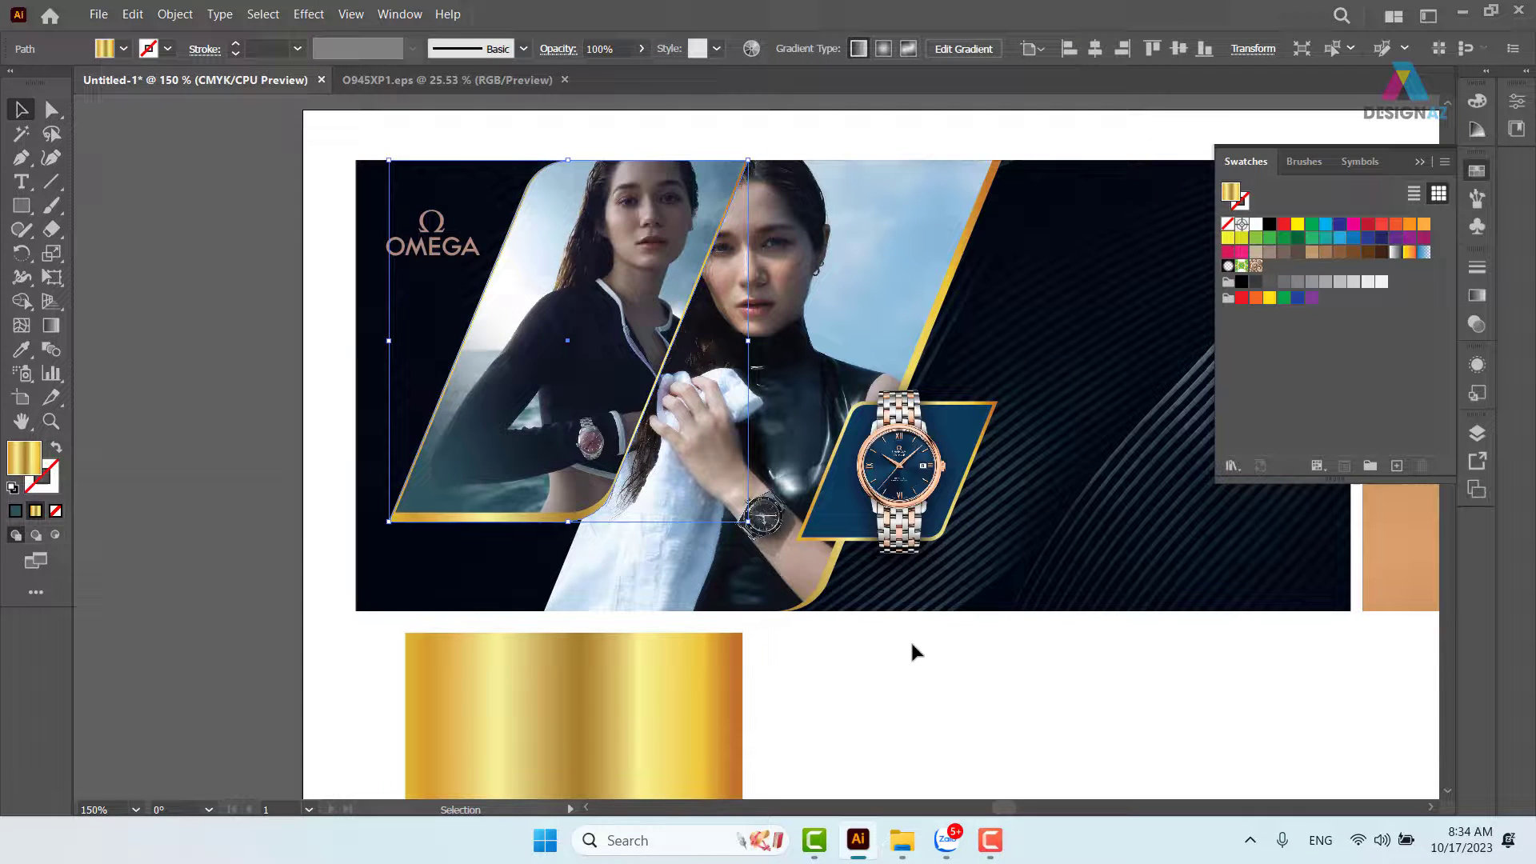
{"action": "left_click", "coordinate": [950, 702]}
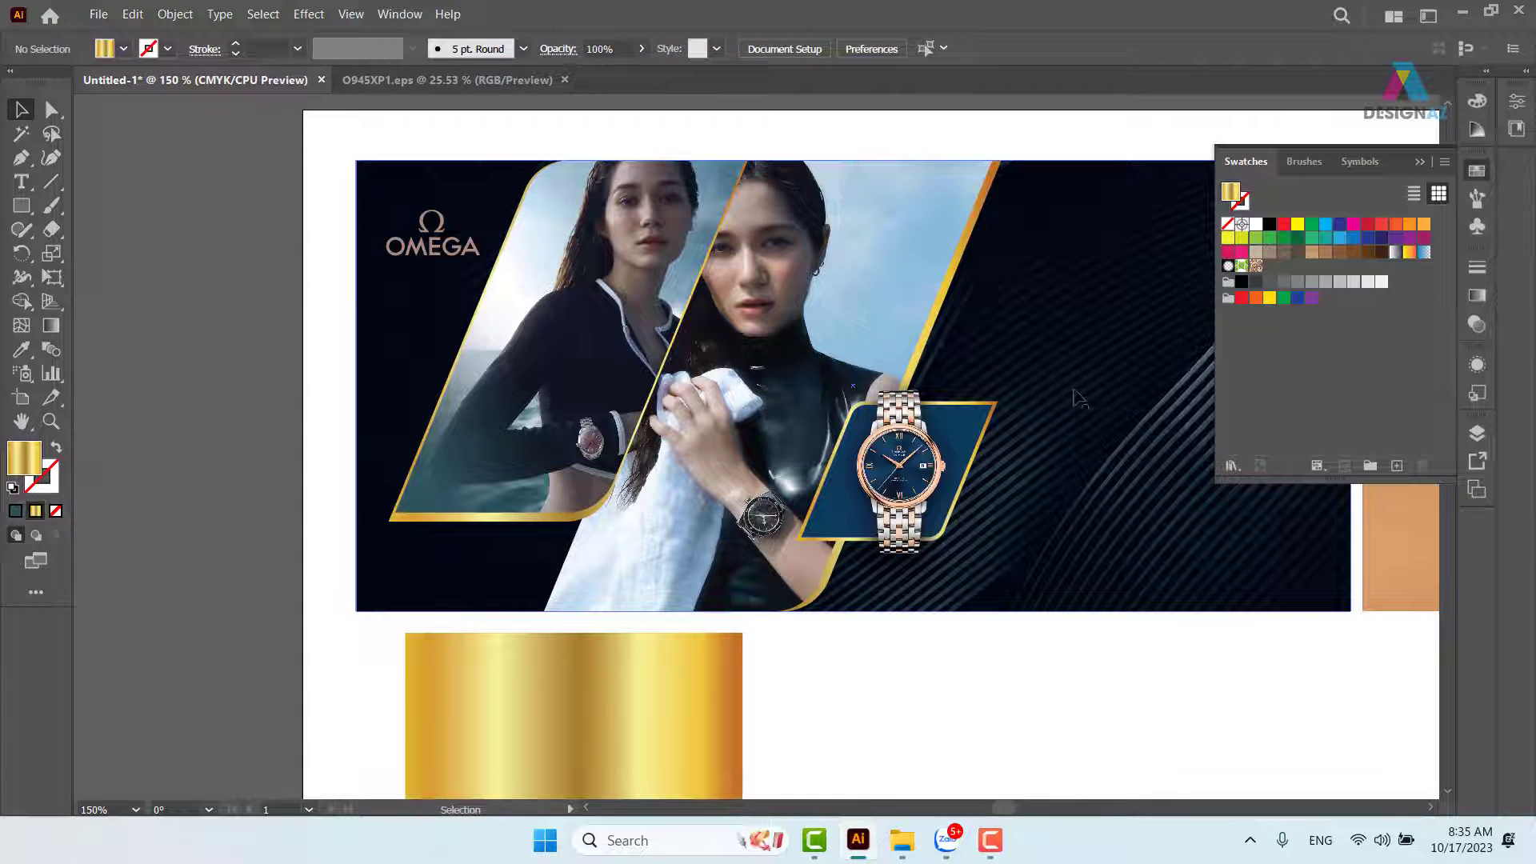
Copy the gold parallelogram from behind the watch onto the lower gold edge between the two photos, and shrink it into a small accent.
{"action": "left_click_drag", "start_coordinate": [1002, 416], "coordinate": [626, 479]}
{"action": "left_click", "coordinate": [851, 756]}
{"action": "left_click", "coordinate": [995, 754]}
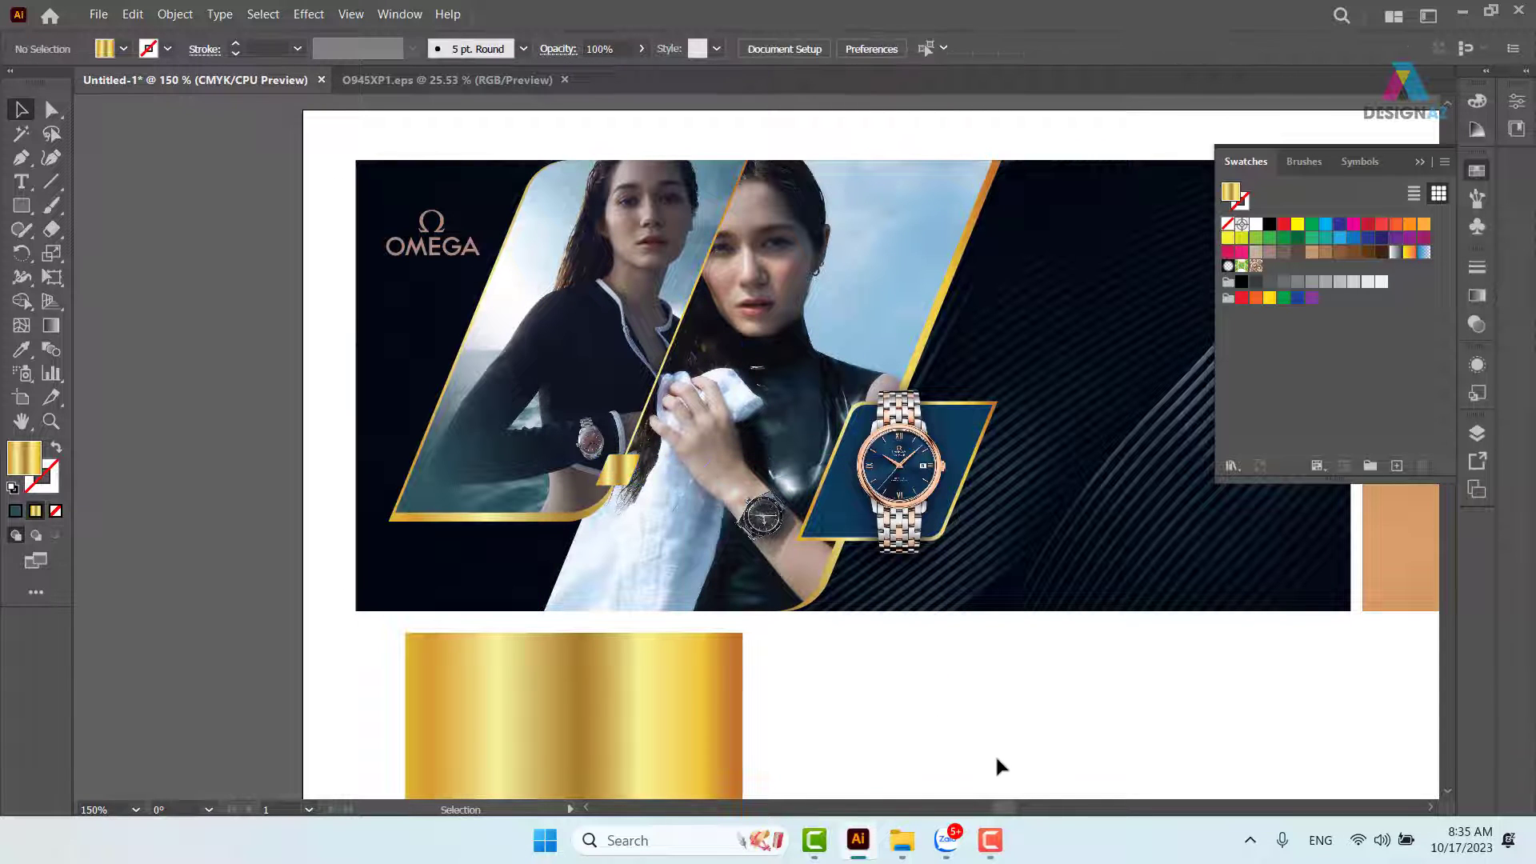
{"action": "left_click", "coordinate": [627, 470]}
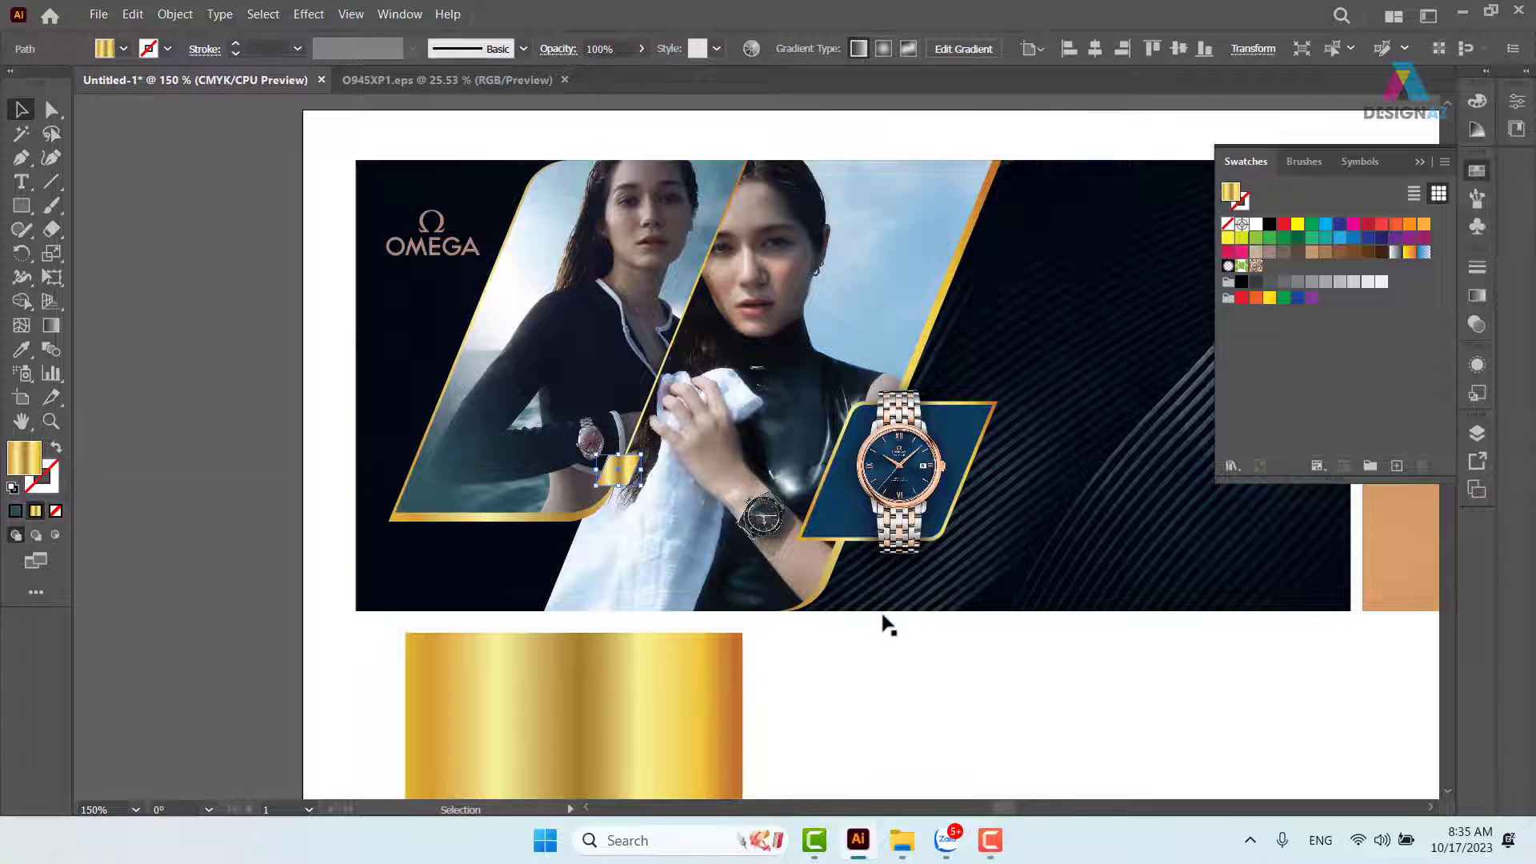
{"action": "key", "text": "ctrl+plus"}
{"action": "key", "text": "ctrl+plus"}
{"action": "key", "text": "ctrl+plus"}
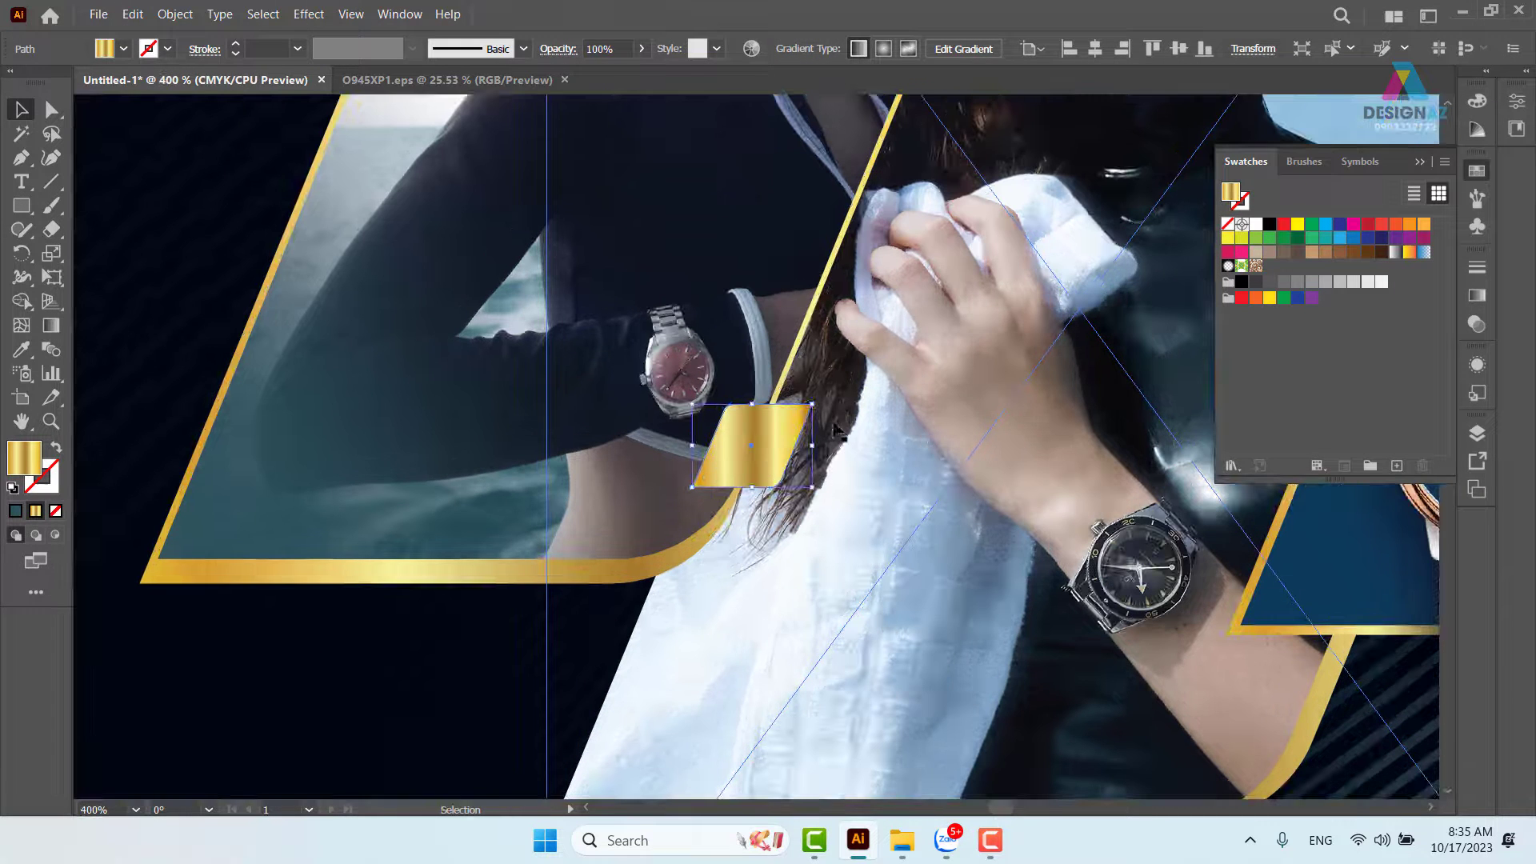
{"action": "left_click_drag", "start_coordinate": [812, 405], "coordinate": [782, 443]}
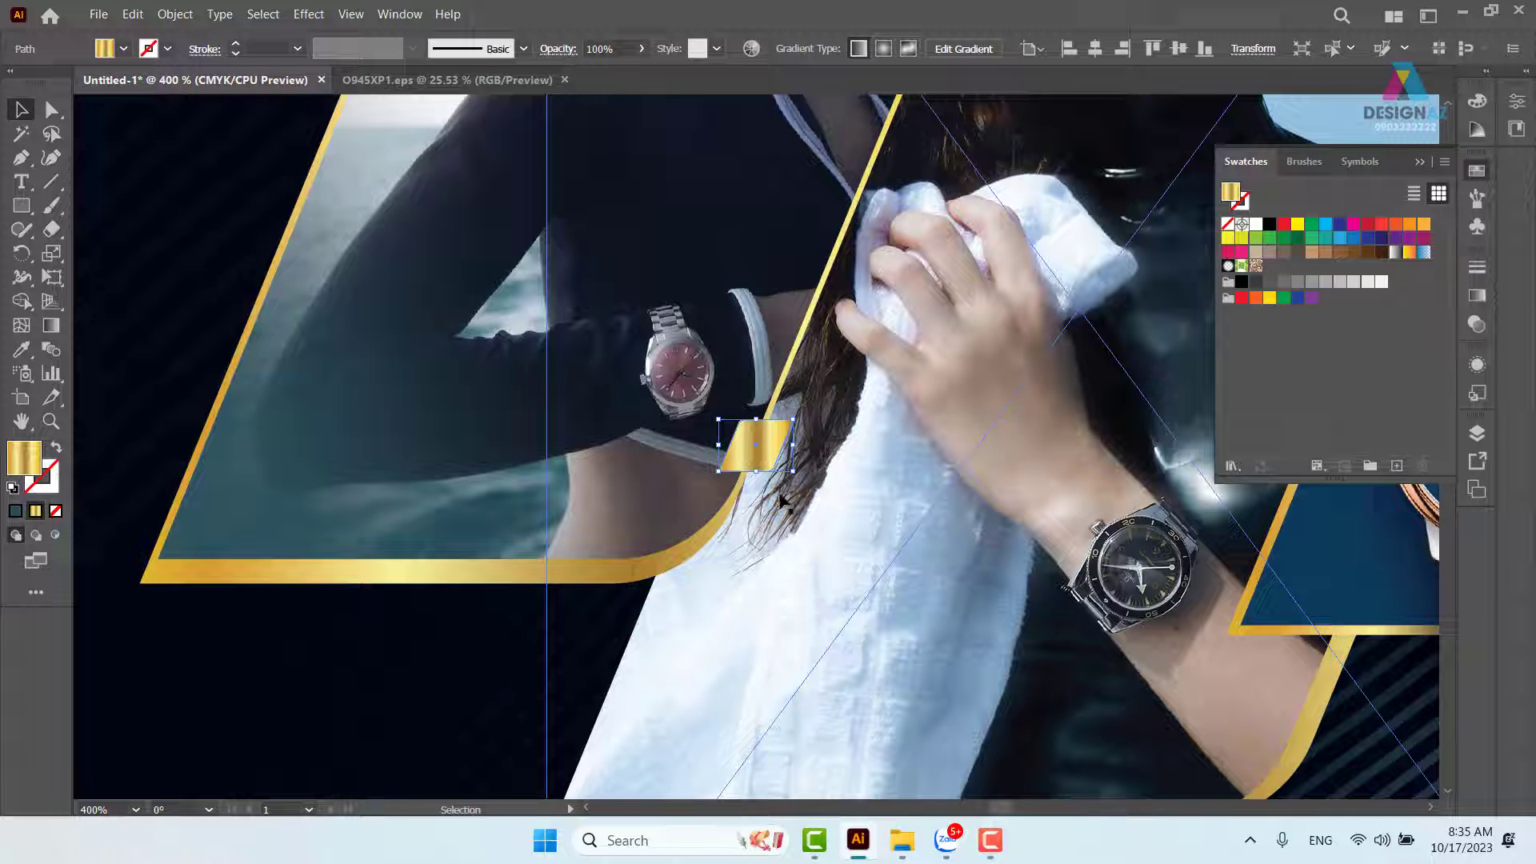
Round two opposite corners of the small gold accent, and move it up along the gold line to just above the towel.
{"action": "left_click", "coordinate": [52, 110]}
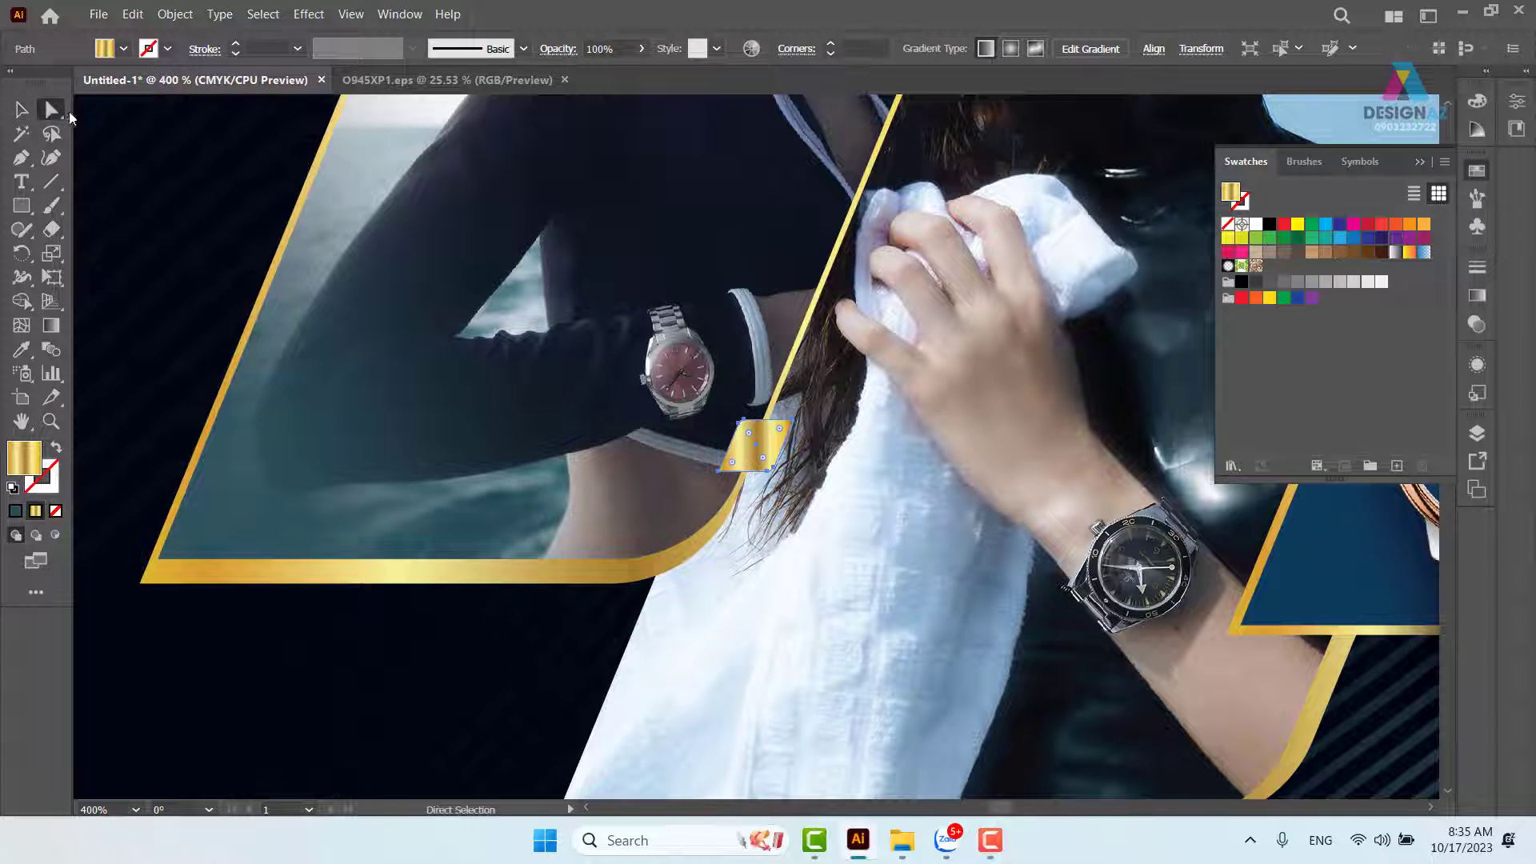
{"action": "left_click", "coordinate": [751, 434]}
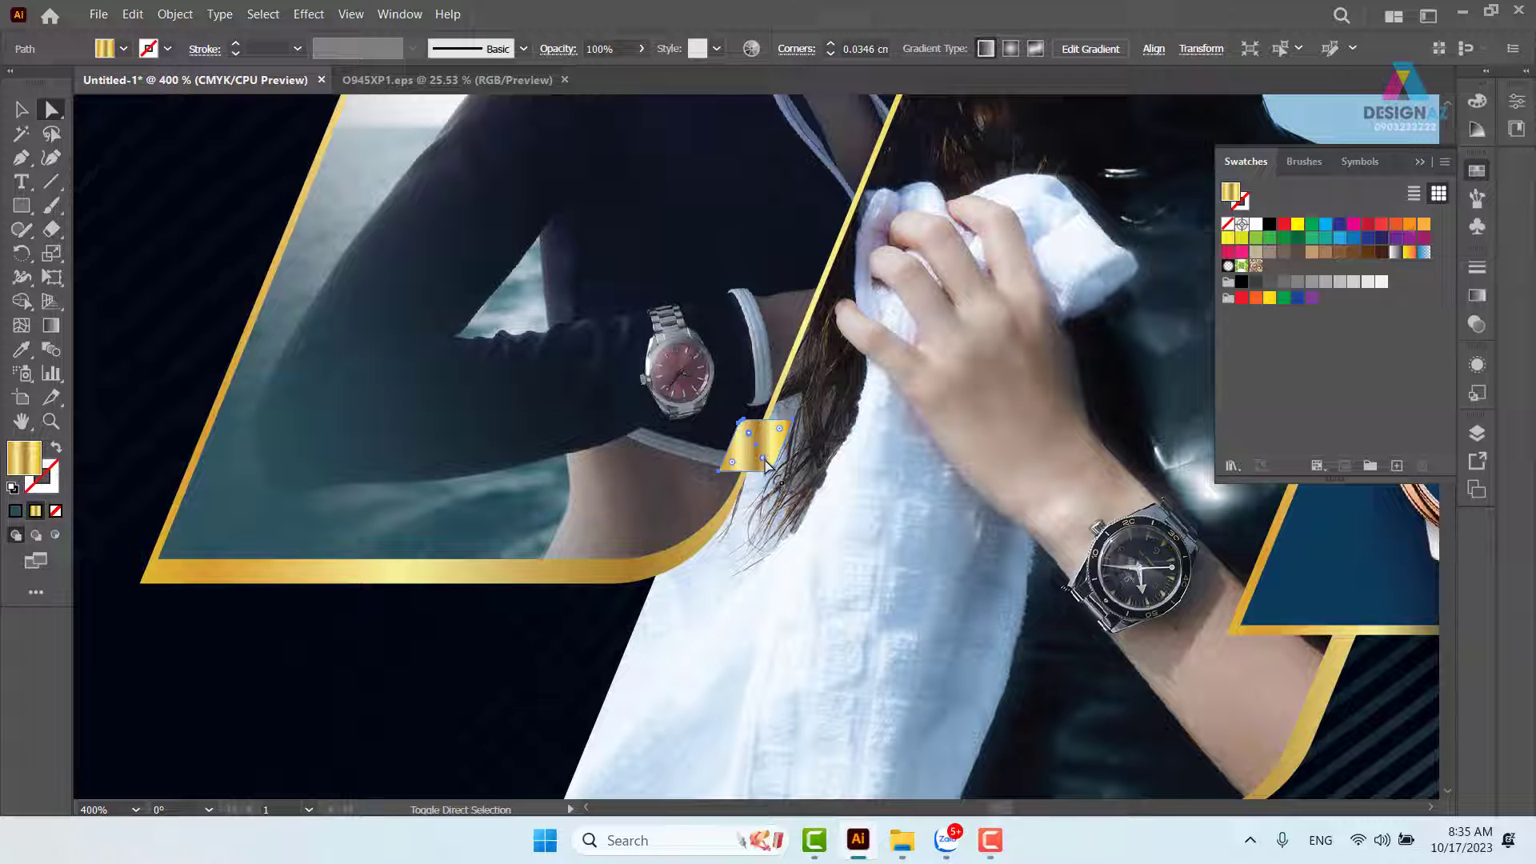
{"action": "left_click_drag", "start_coordinate": [765, 464], "coordinate": [768, 476]}
{"action": "key", "text": "v"}
{"action": "key", "text": "ctrl+1"}
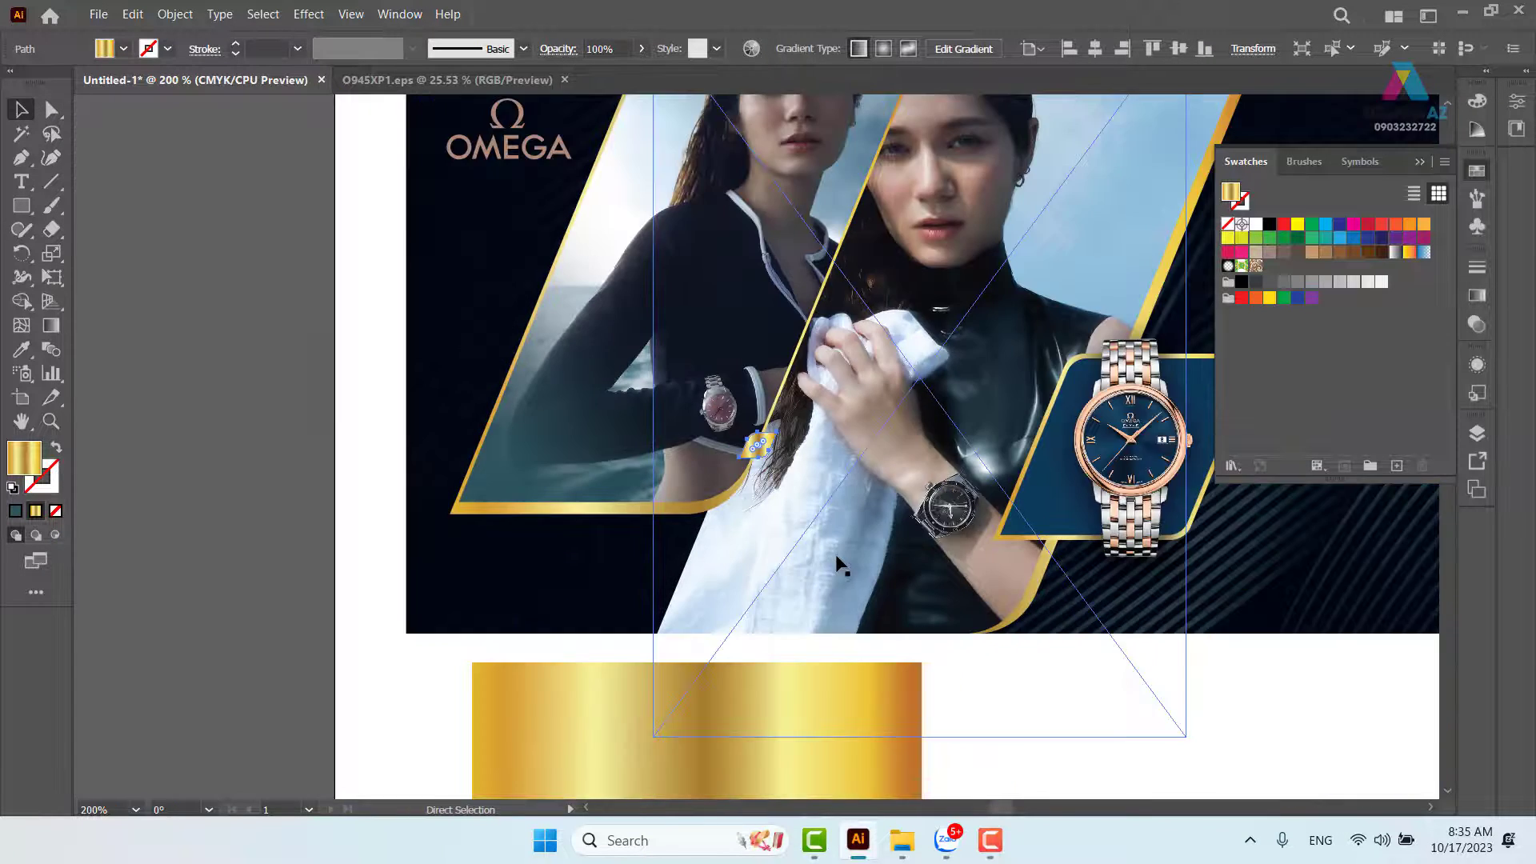
{"action": "left_click", "coordinate": [410, 467]}
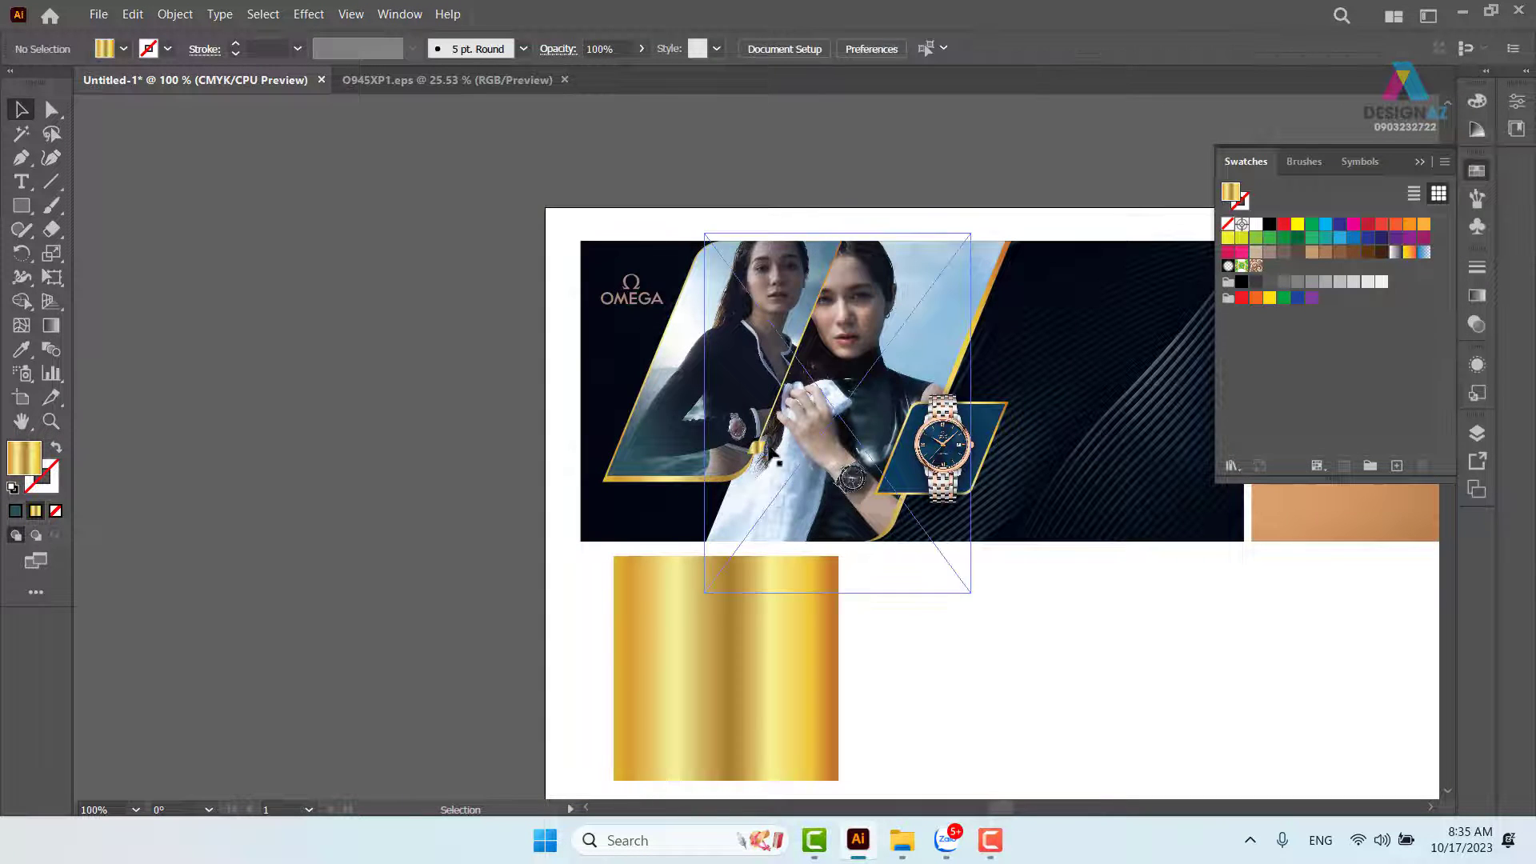
{"action": "left_click_drag", "start_coordinate": [757, 447], "coordinate": [789, 373]}
{"action": "left_click", "coordinate": [938, 631]}
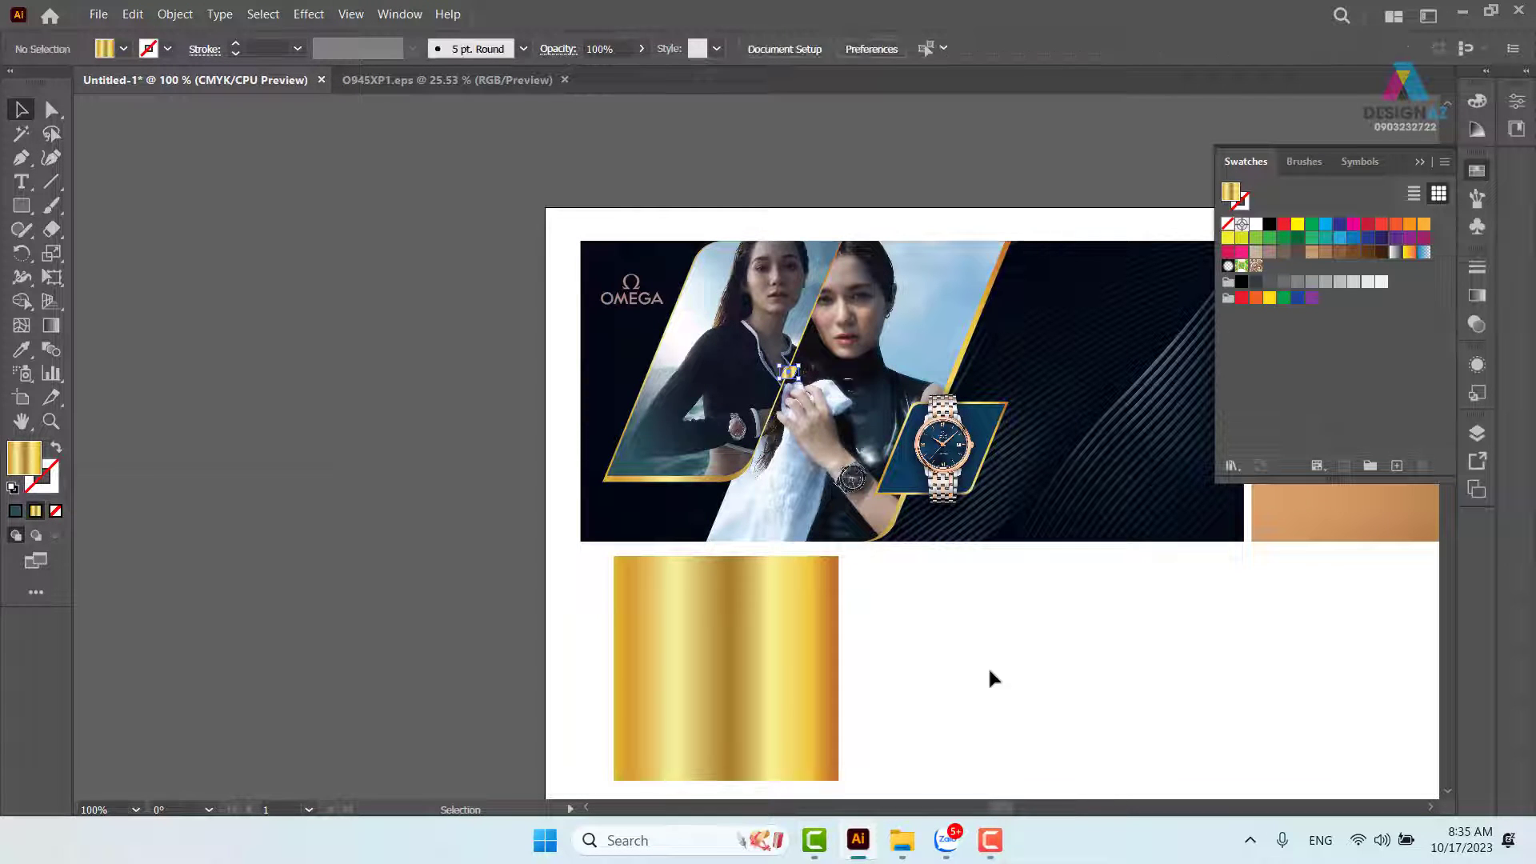
{"action": "left_click_drag", "start_coordinate": [1062, 692], "coordinate": [853, 677]}
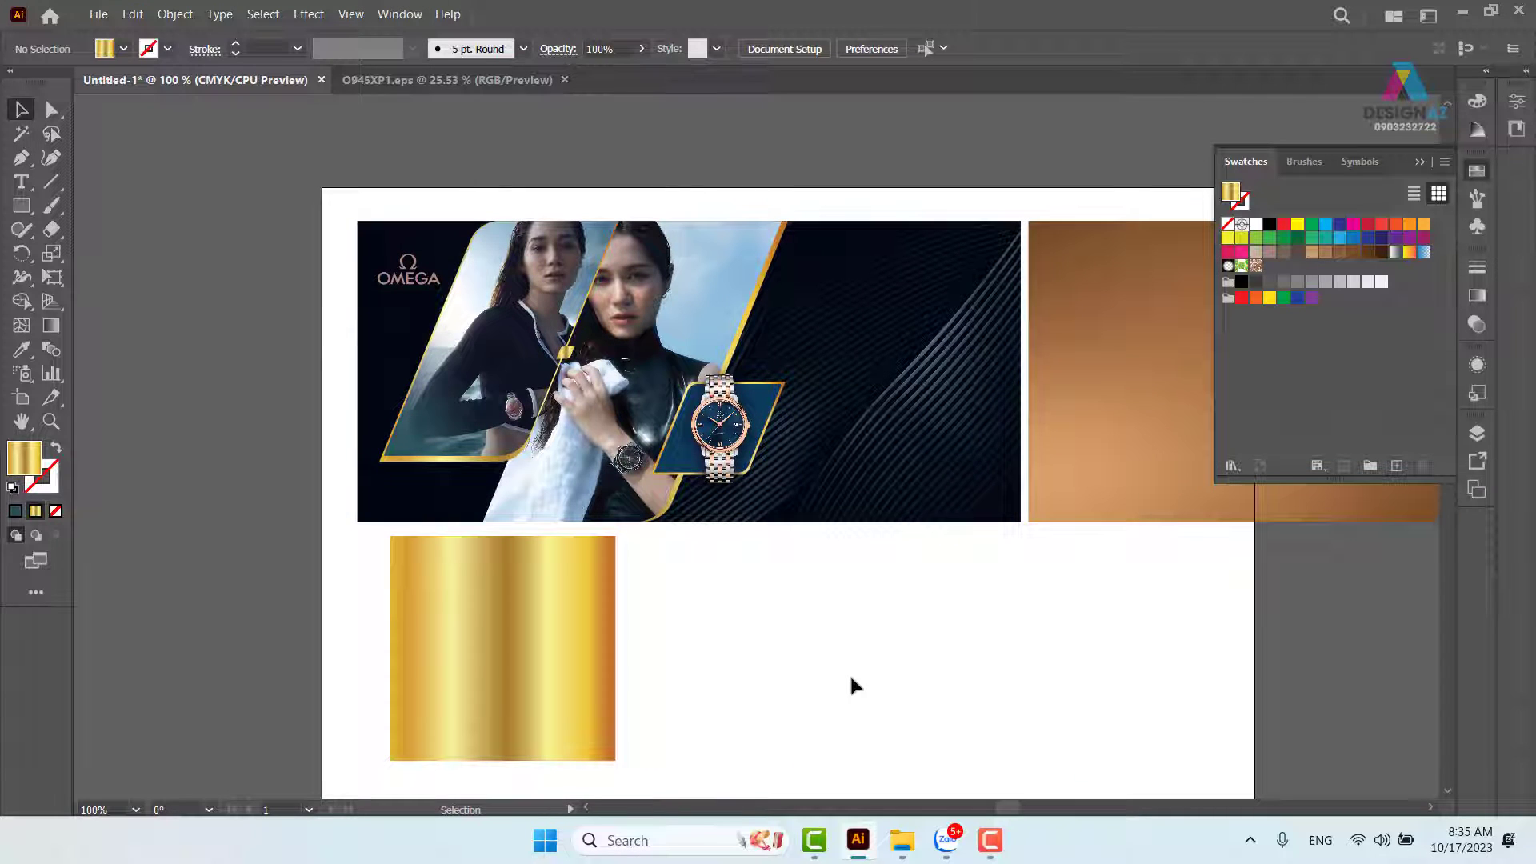
{"action": "left_click_drag", "start_coordinate": [920, 372], "coordinate": [925, 543]}
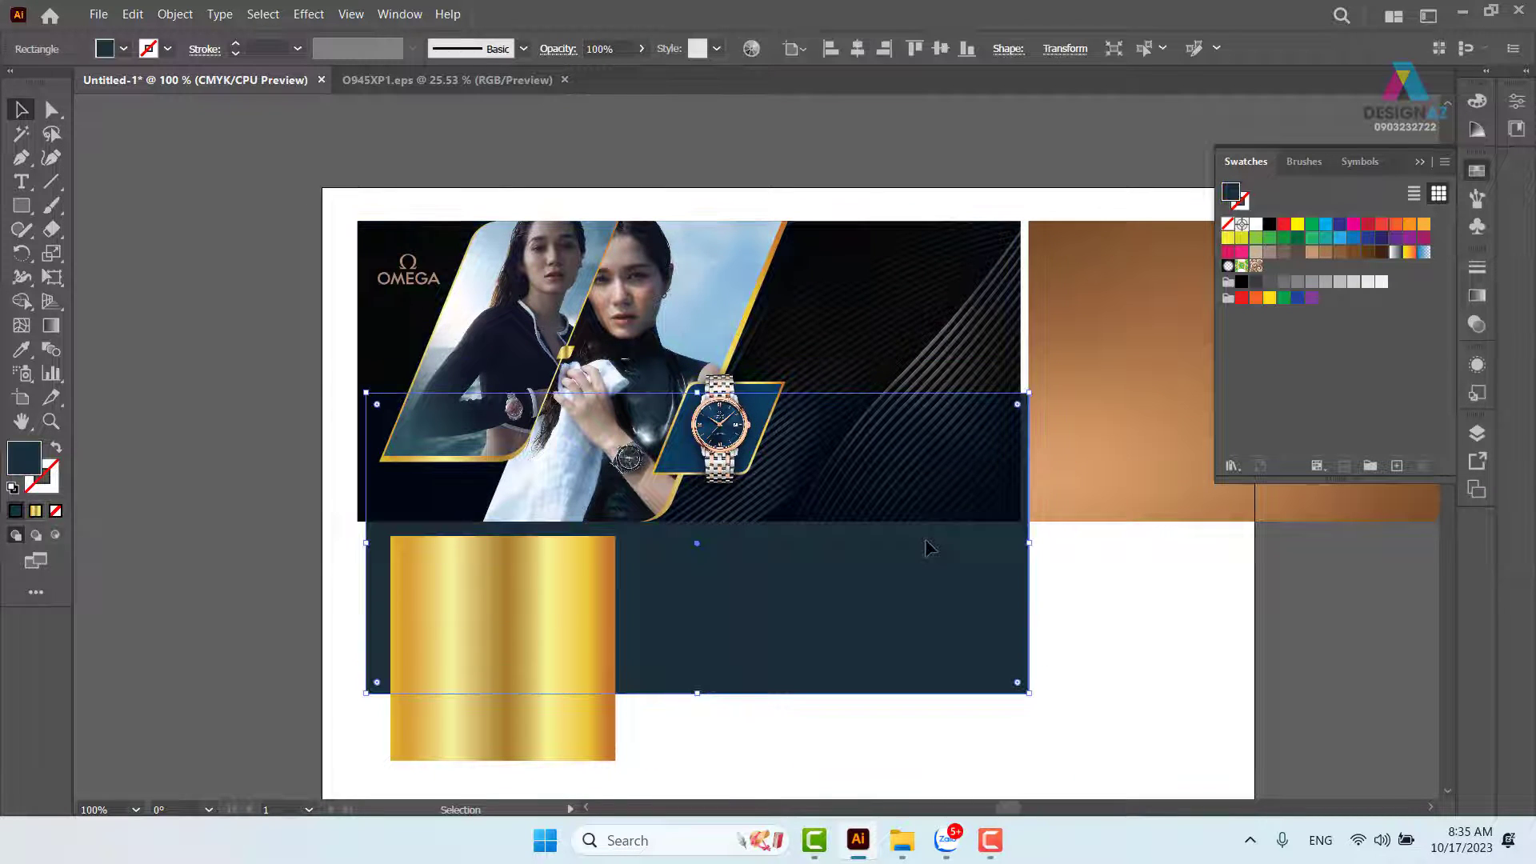
{"action": "key", "text": "ctrl+z"}
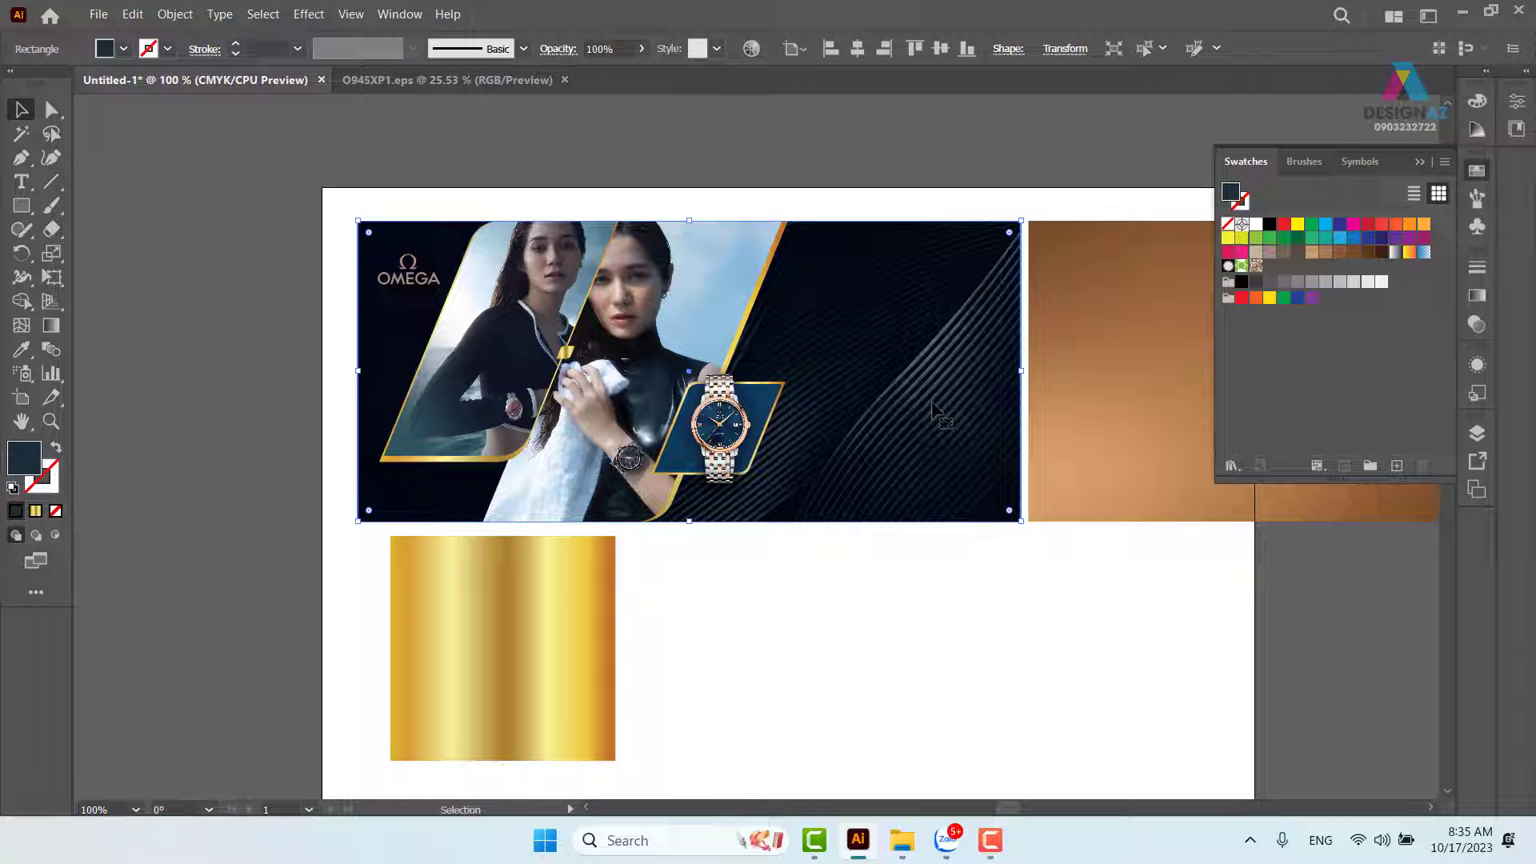
Move the dark blue overlay rectangle down off the banner, and fill it with the gradient sampled from the gold square.
{"action": "left_click_drag", "start_coordinate": [890, 360], "coordinate": [935, 617]}
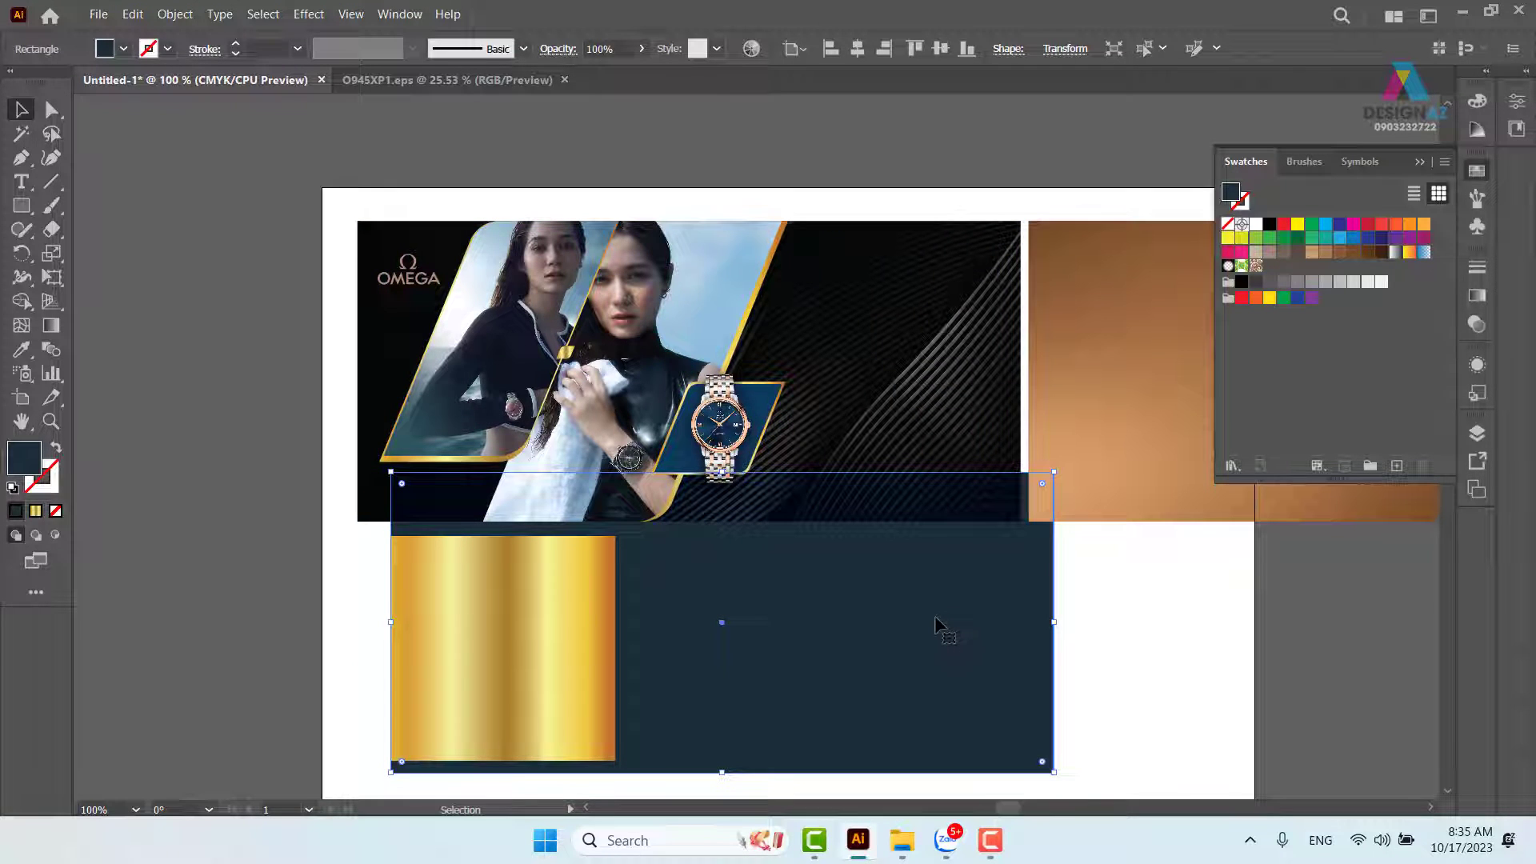
{"action": "key", "text": "i"}
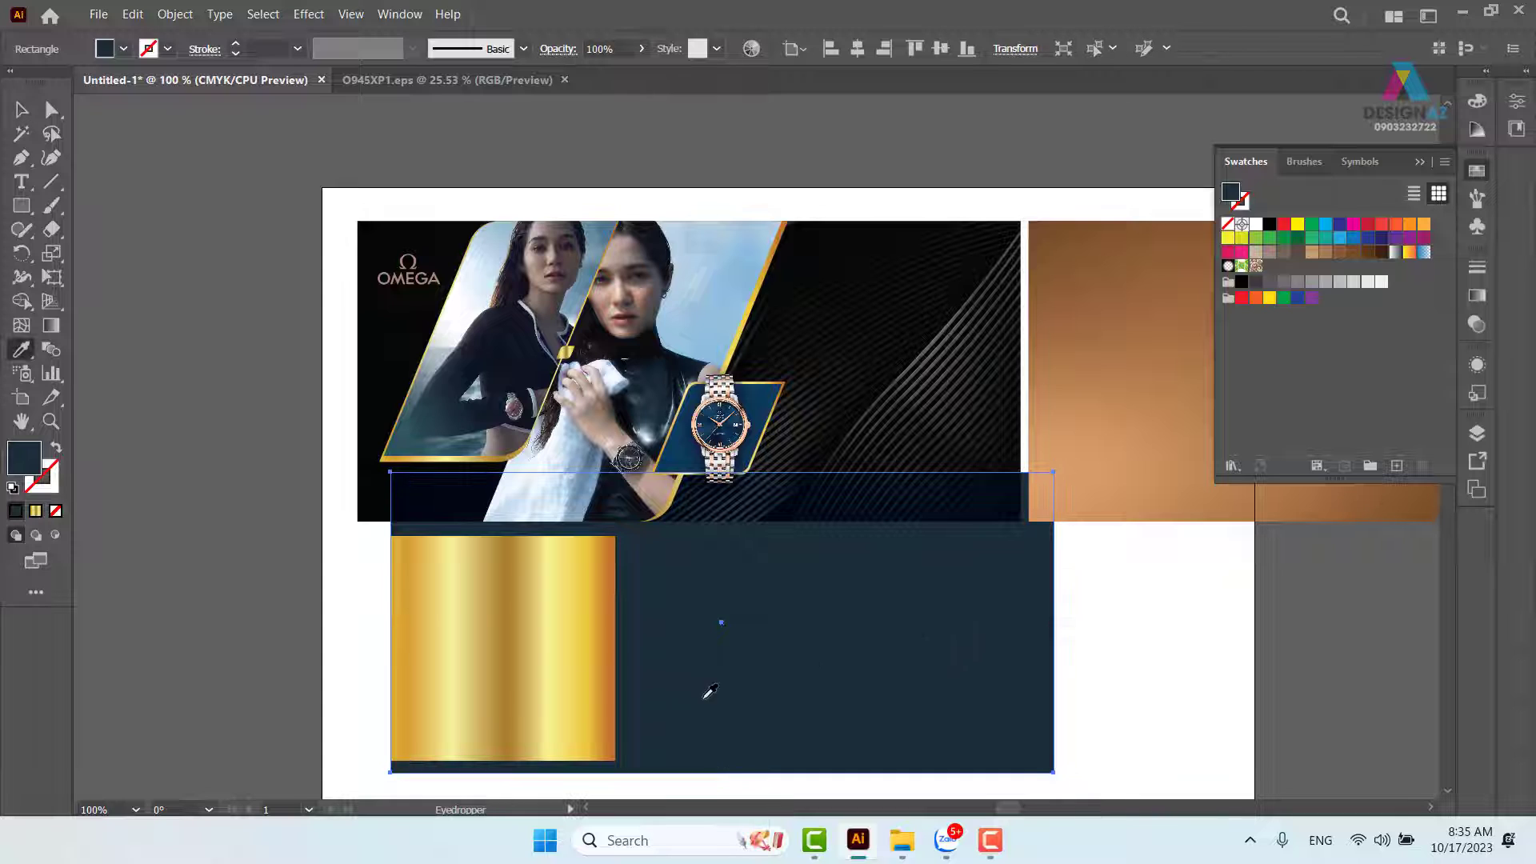
{"action": "left_click", "coordinate": [592, 660]}
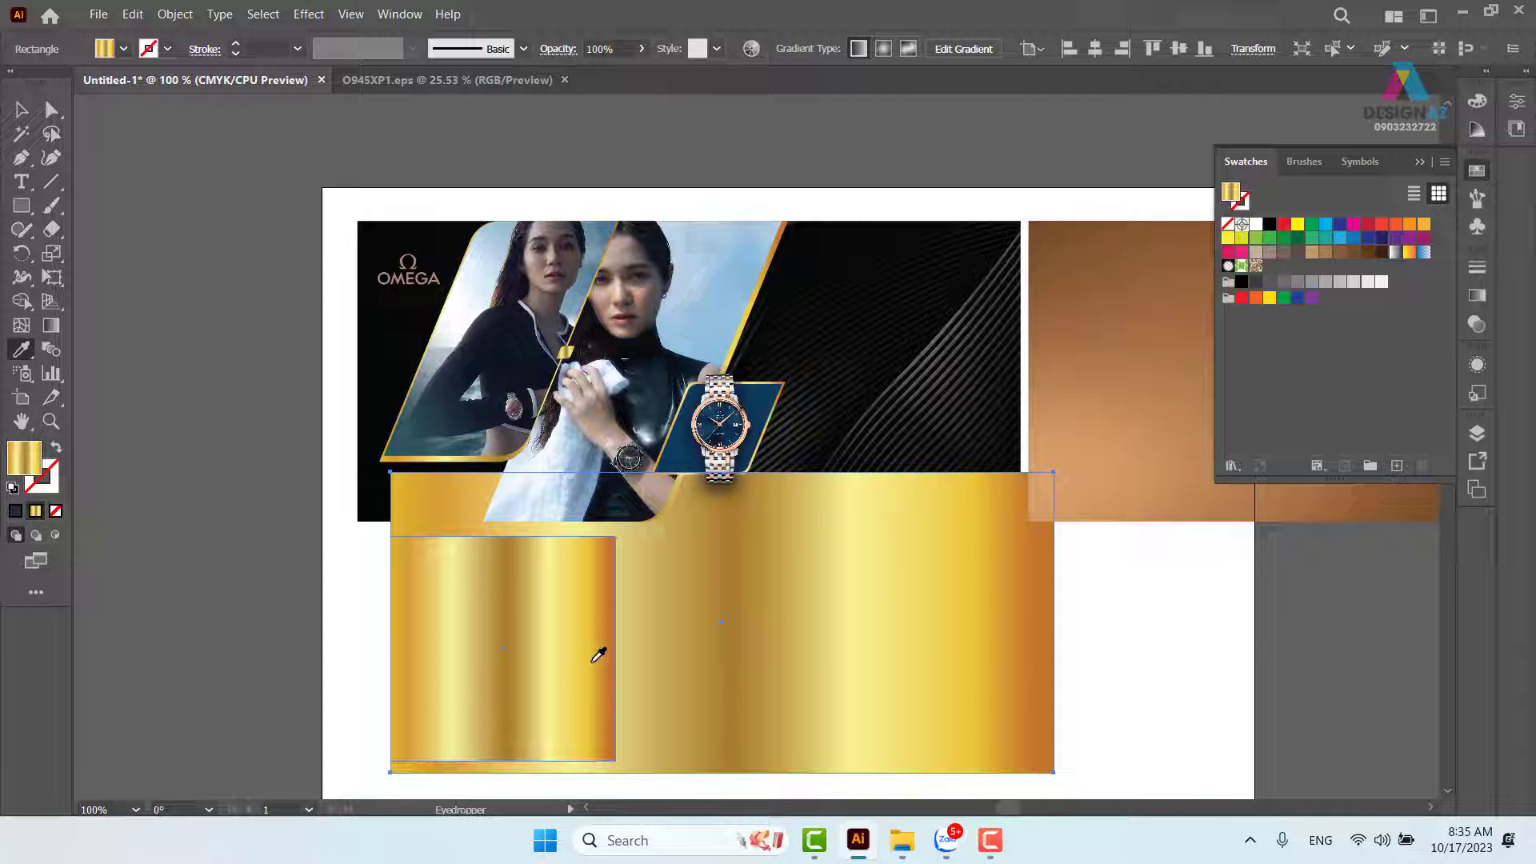
{"action": "left_click", "coordinate": [21, 110]}
{"action": "left_click", "coordinate": [1164, 648]}
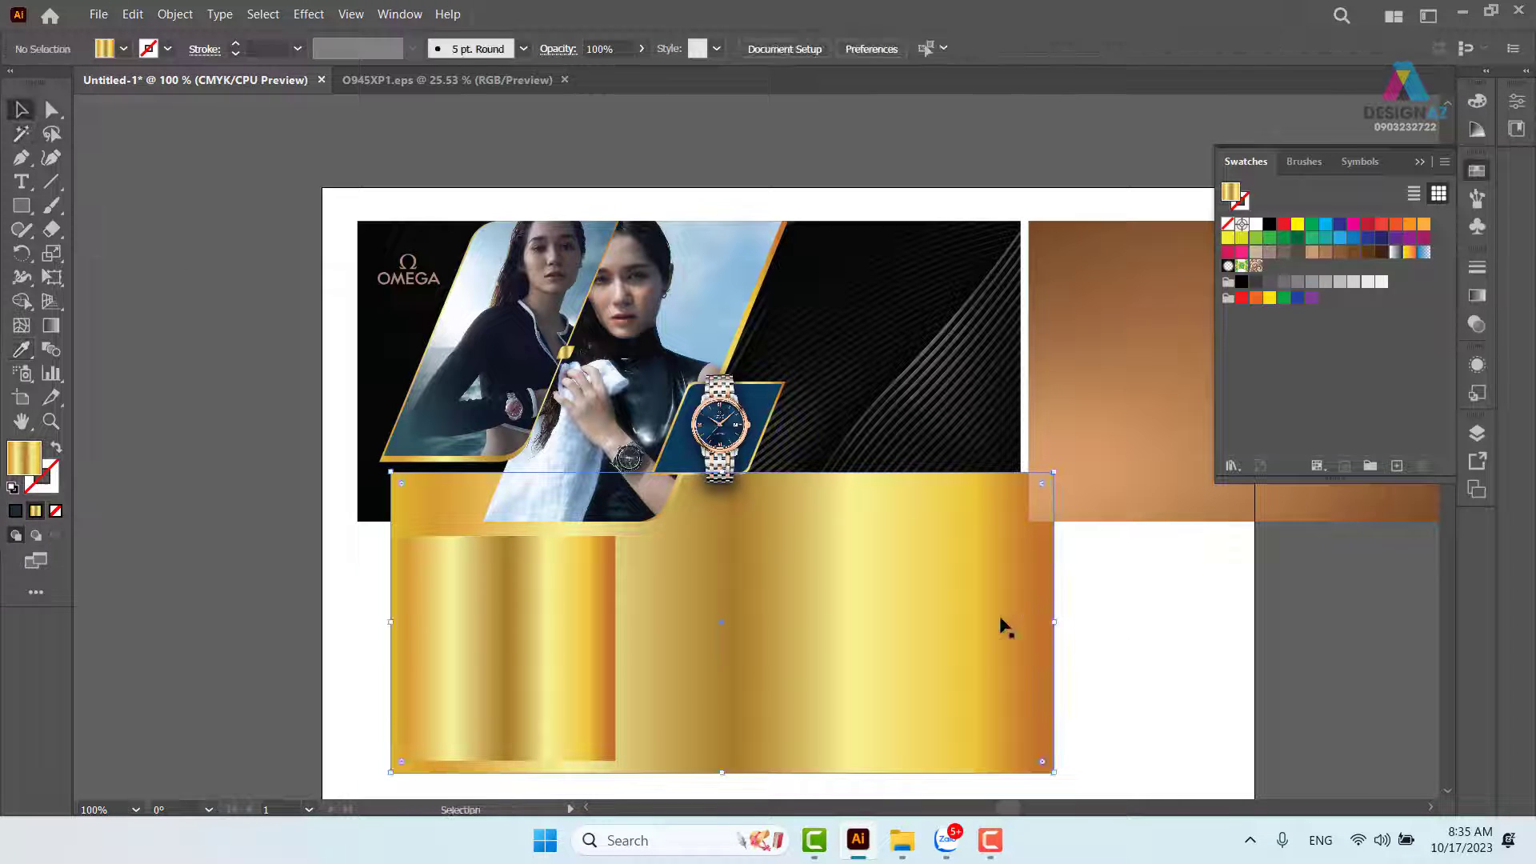
Set the gold overlay rectangle's blending mode to Color, move it back over the banner background, and deselect it.
{"action": "left_click", "coordinate": [1478, 334]}
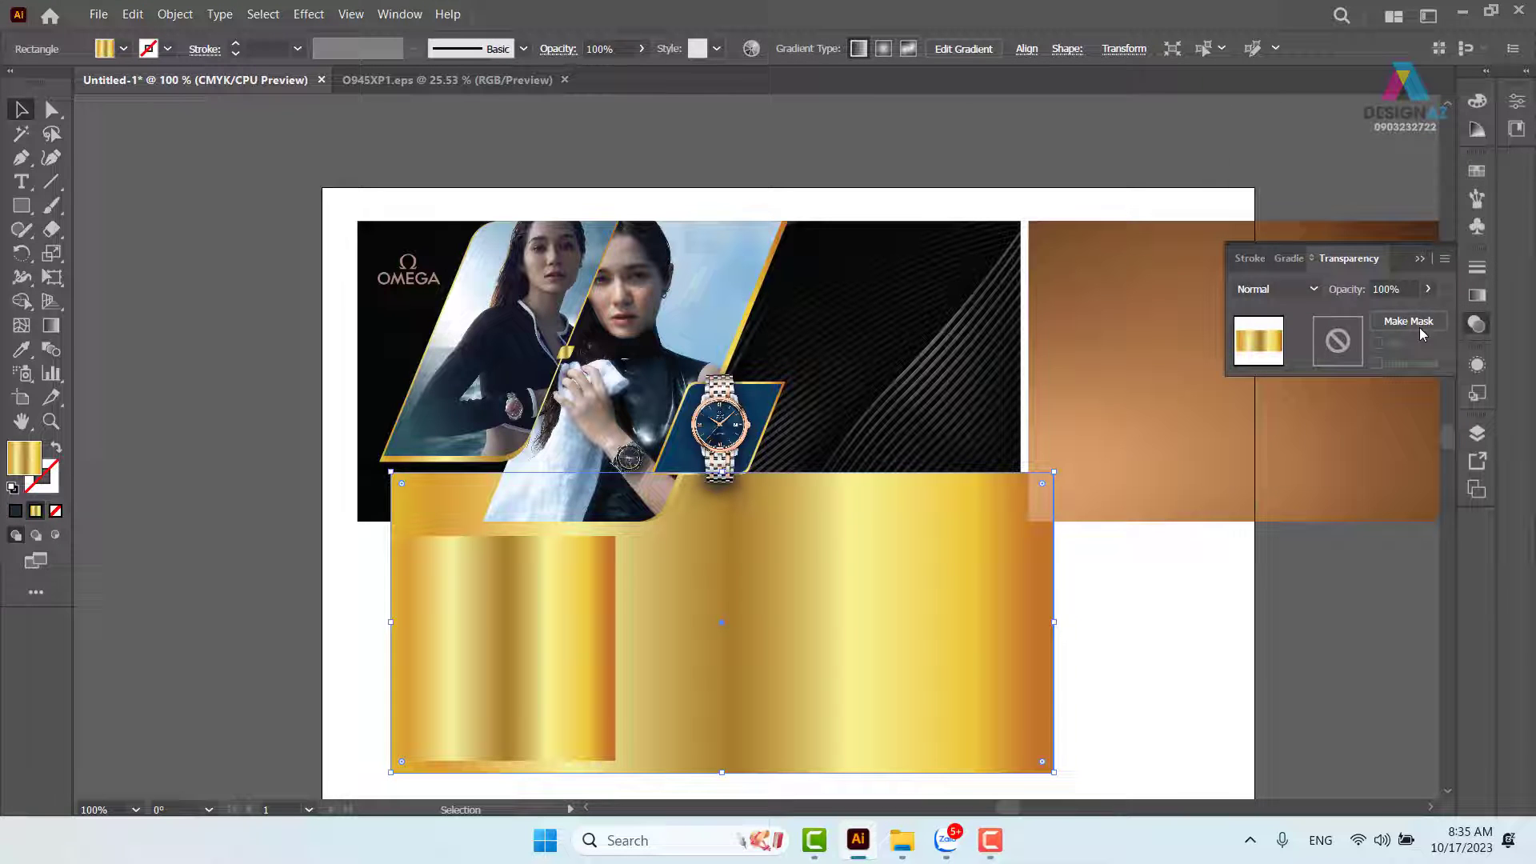
{"action": "left_click", "coordinate": [1276, 288]}
{"action": "left_click", "coordinate": [1283, 644]}
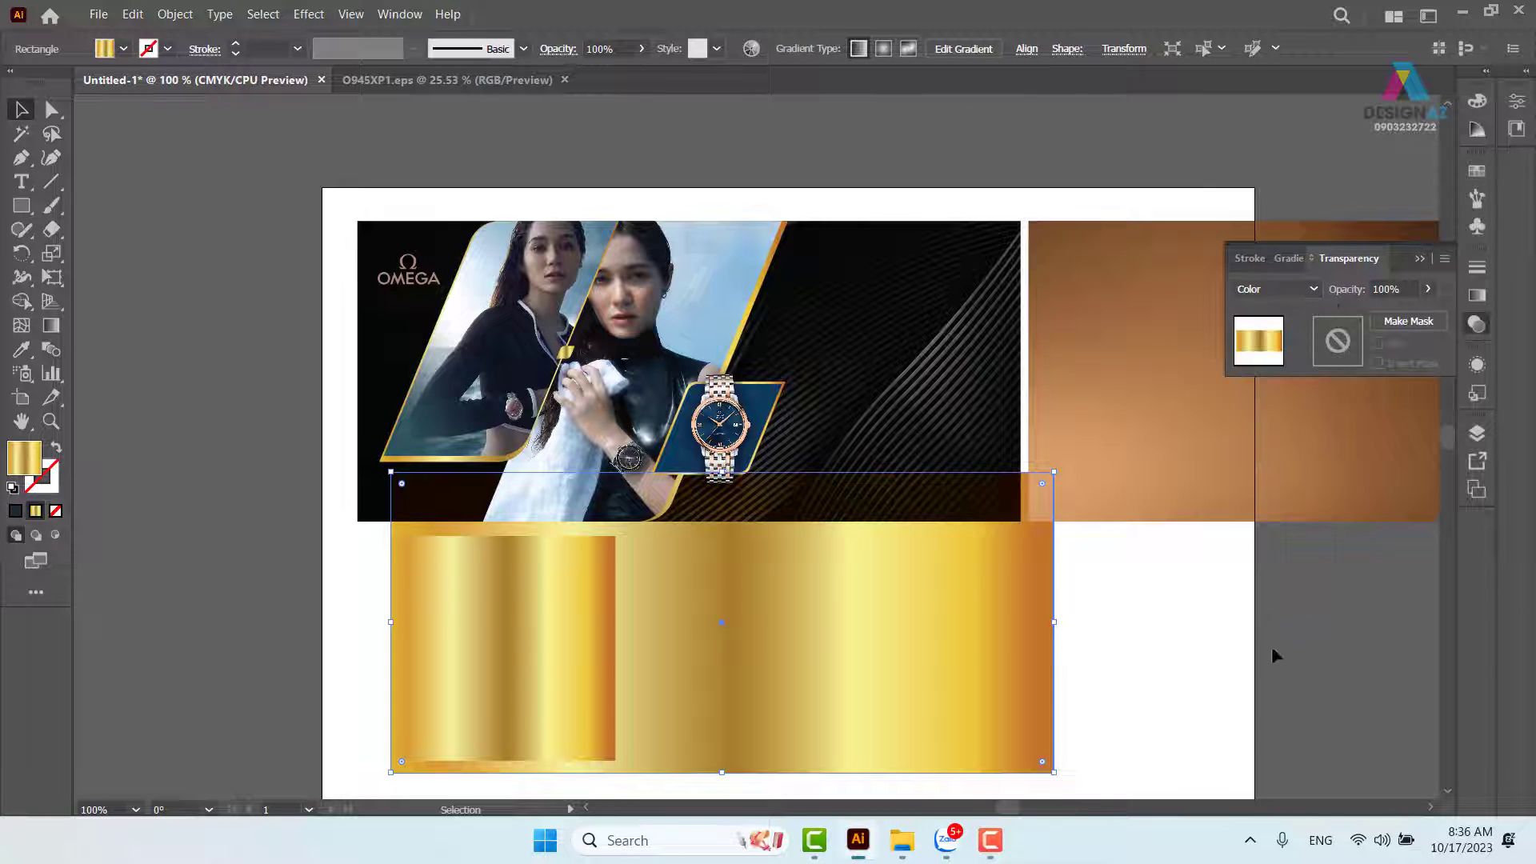
{"action": "left_click", "coordinate": [1120, 679]}
{"action": "left_click_drag", "start_coordinate": [945, 645], "coordinate": [913, 407]}
{"action": "left_click", "coordinate": [909, 724]}
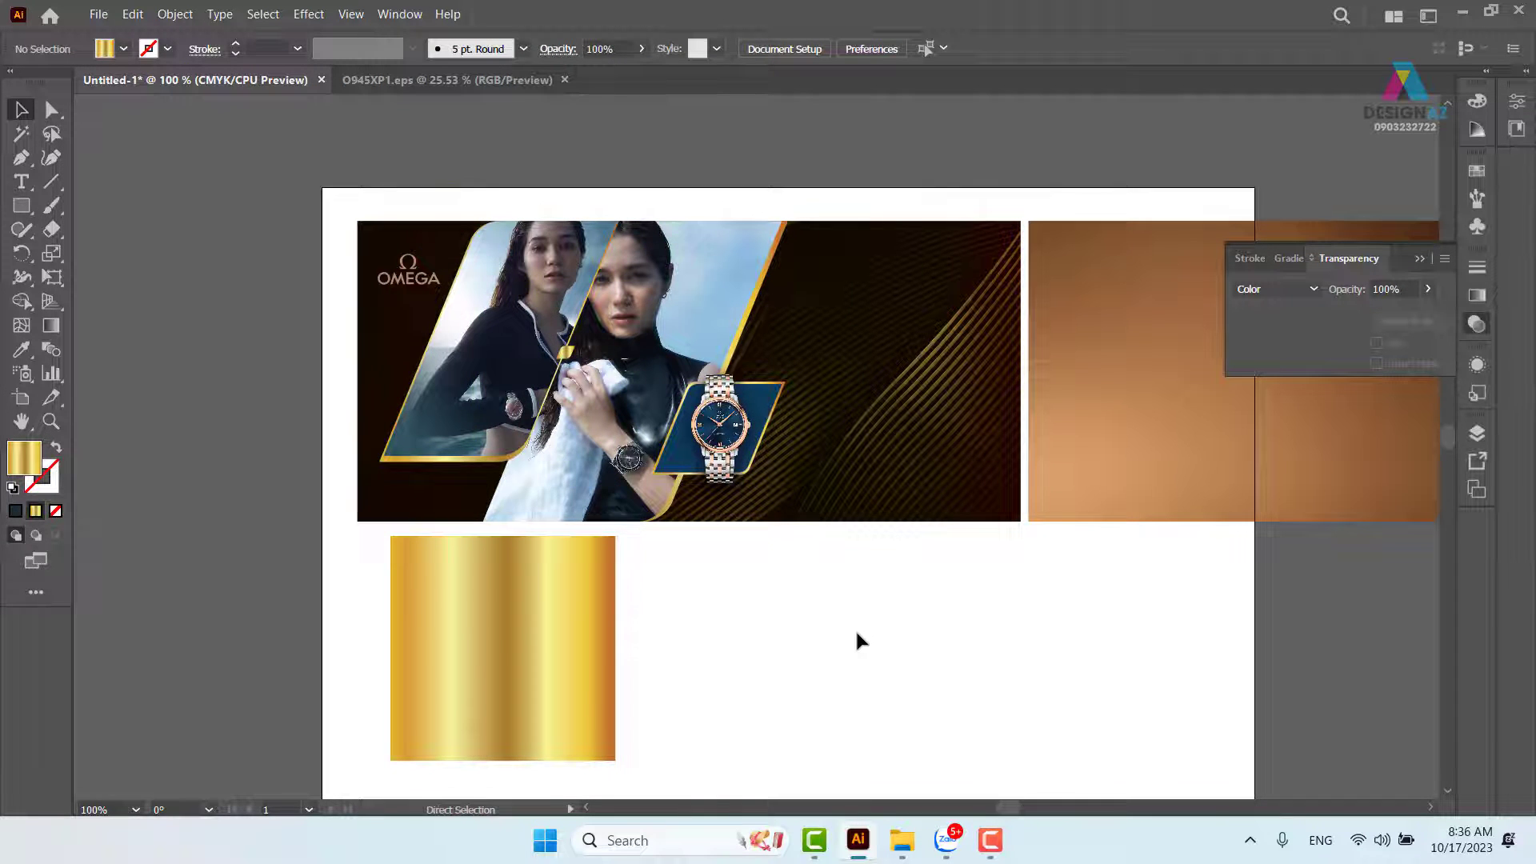
Fill the OMEGA logo in the banner's upper corner with the gold gradient sampled from the gold square, and deselect it.
{"action": "key", "text": "ctrl+plus"}
{"action": "left_click_drag", "start_coordinate": [266, 320], "coordinate": [470, 401]}
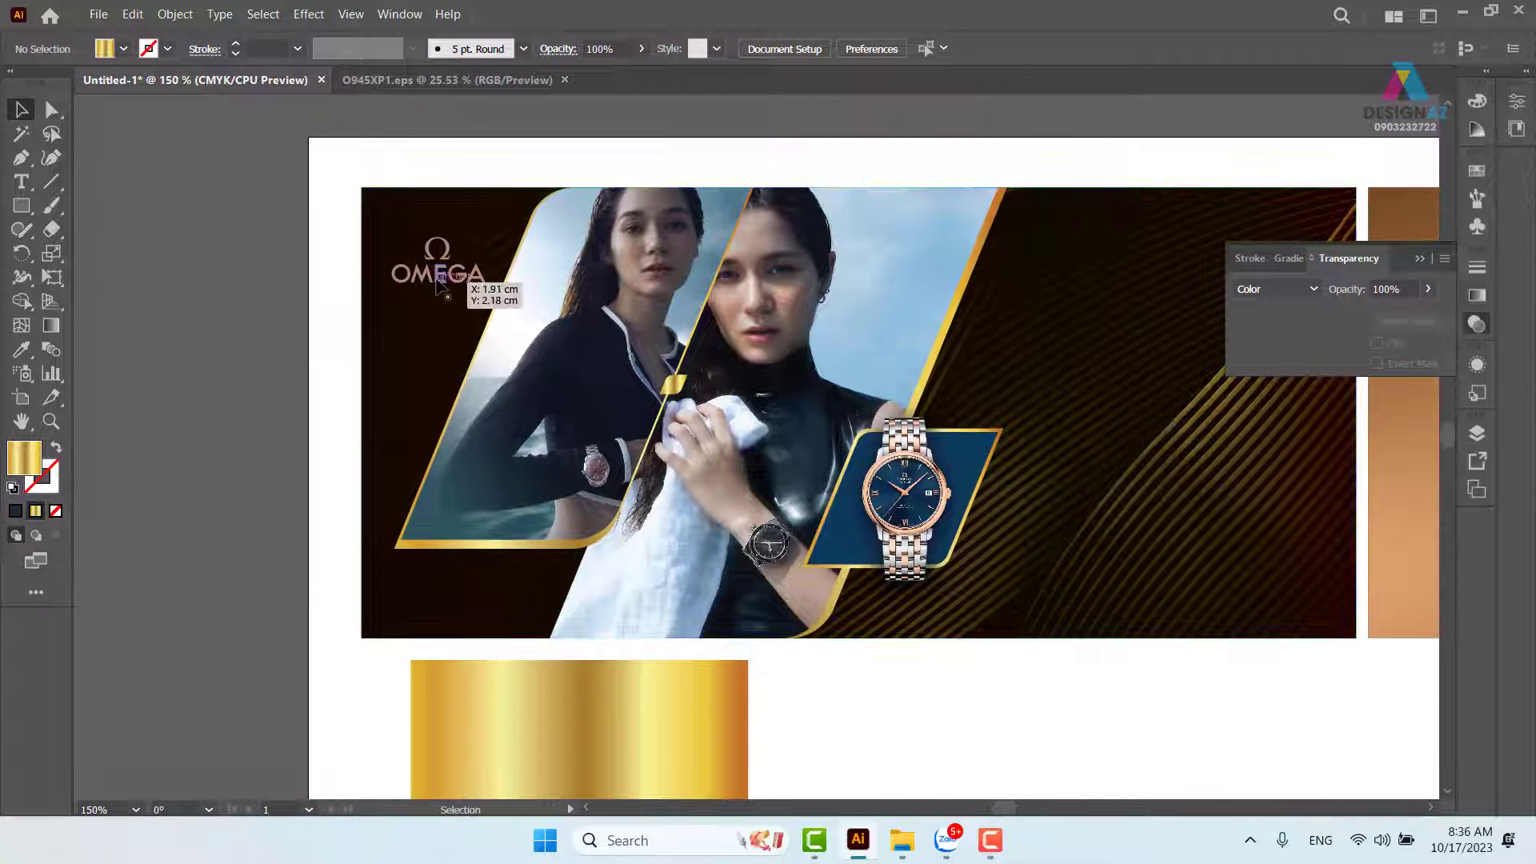
{"action": "left_click", "coordinate": [472, 276]}
{"action": "key", "text": "i"}
{"action": "left_click", "coordinate": [664, 710]}
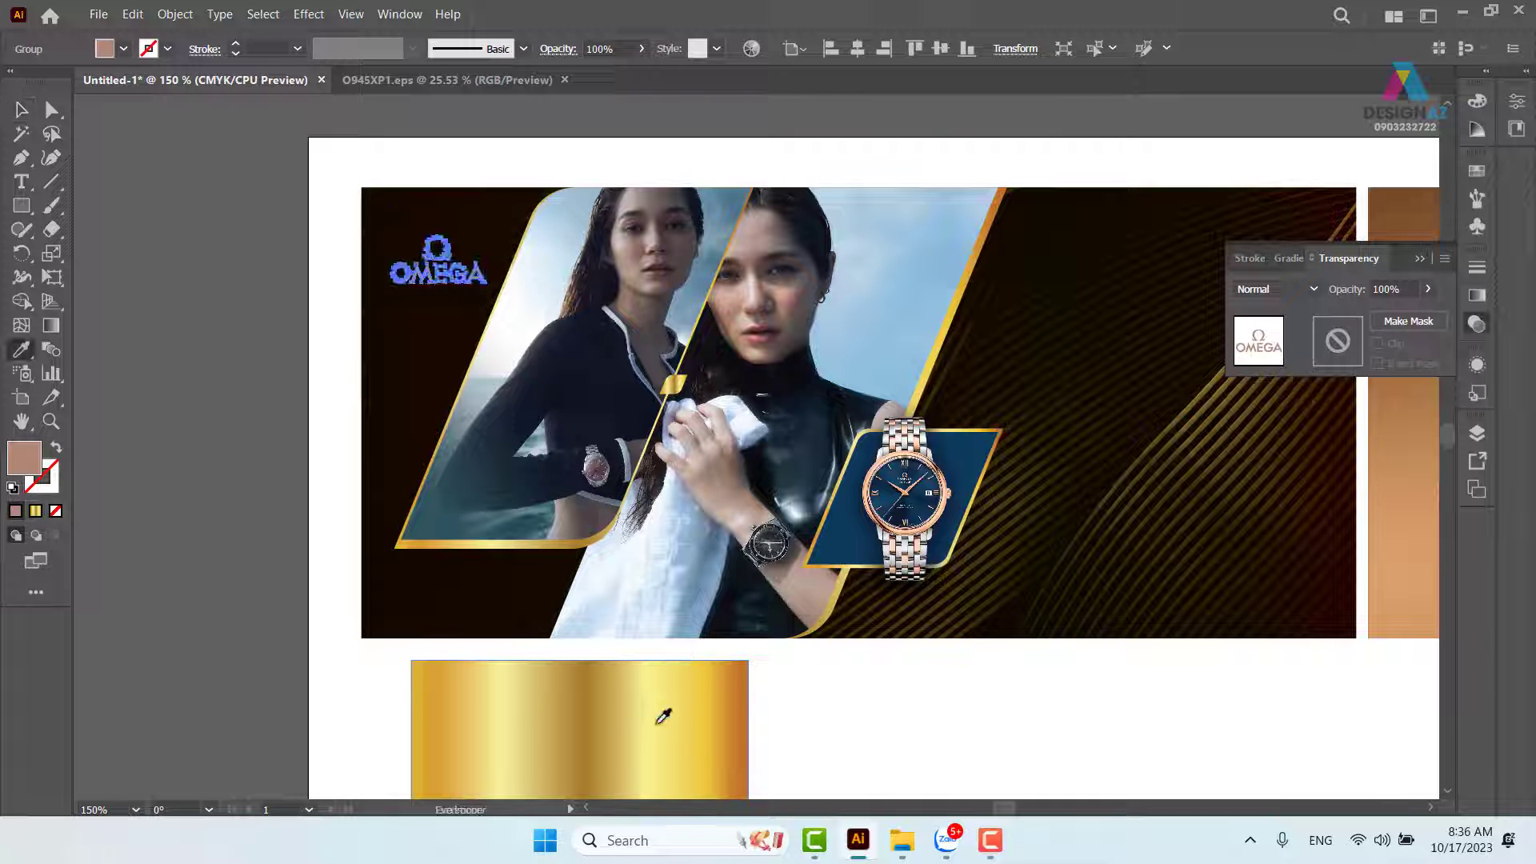
{"action": "left_click", "coordinate": [22, 109]}
{"action": "left_click", "coordinate": [152, 271]}
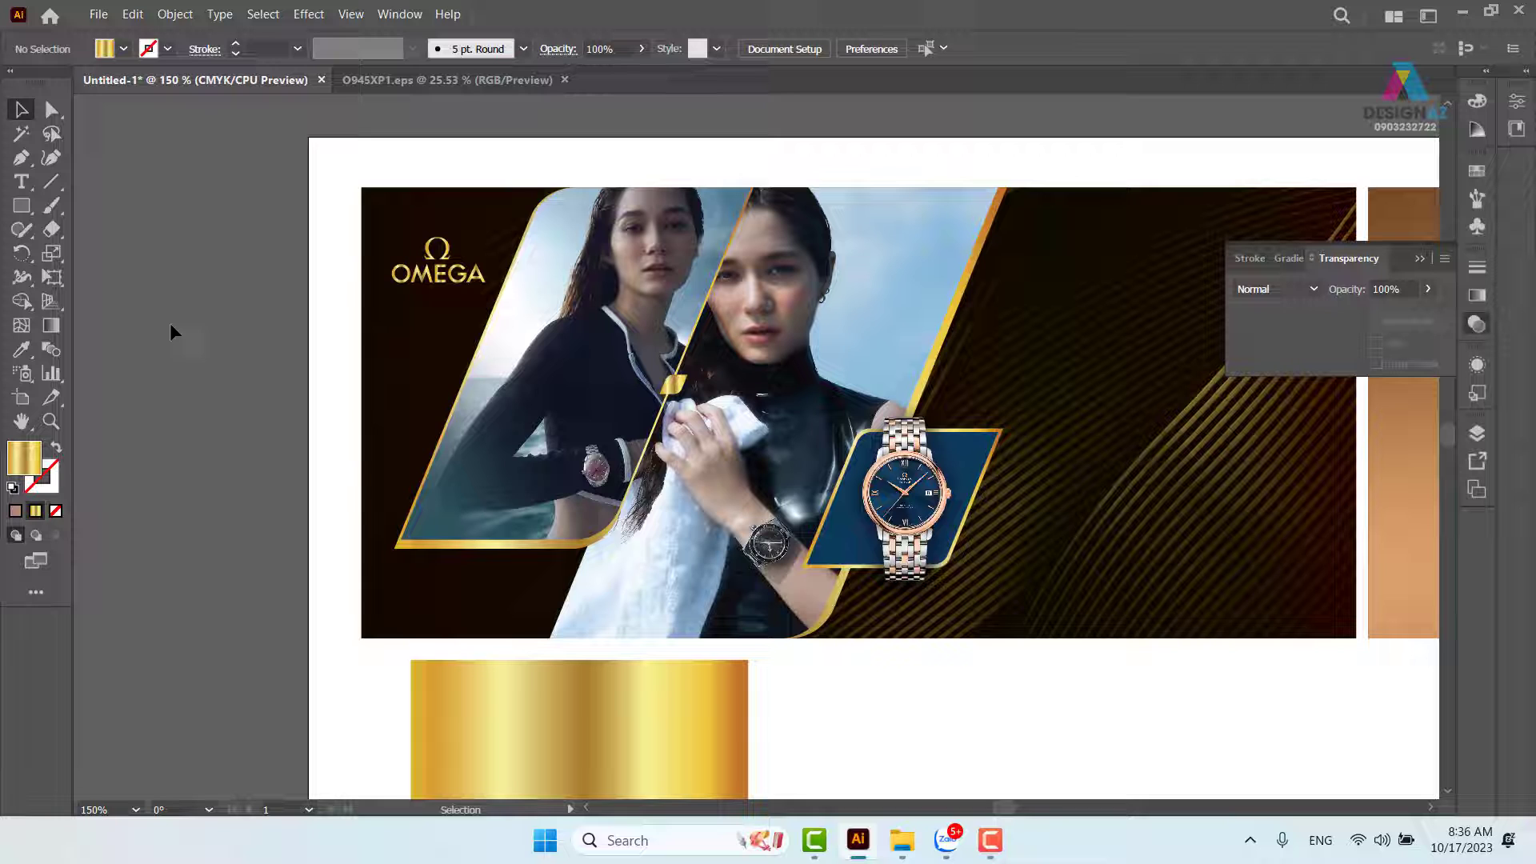
{"action": "left_click", "coordinate": [469, 282]}
{"action": "left_click", "coordinate": [148, 367]}
Open the Illustrator file "font thiết kế làmdep" from the "font thiết kế làmdep_Folder" folder on drive E.
{"action": "left_click_drag", "start_coordinate": [946, 560], "coordinate": [839, 531]}
{"action": "left_click_drag", "start_coordinate": [1097, 696], "coordinate": [982, 685]}
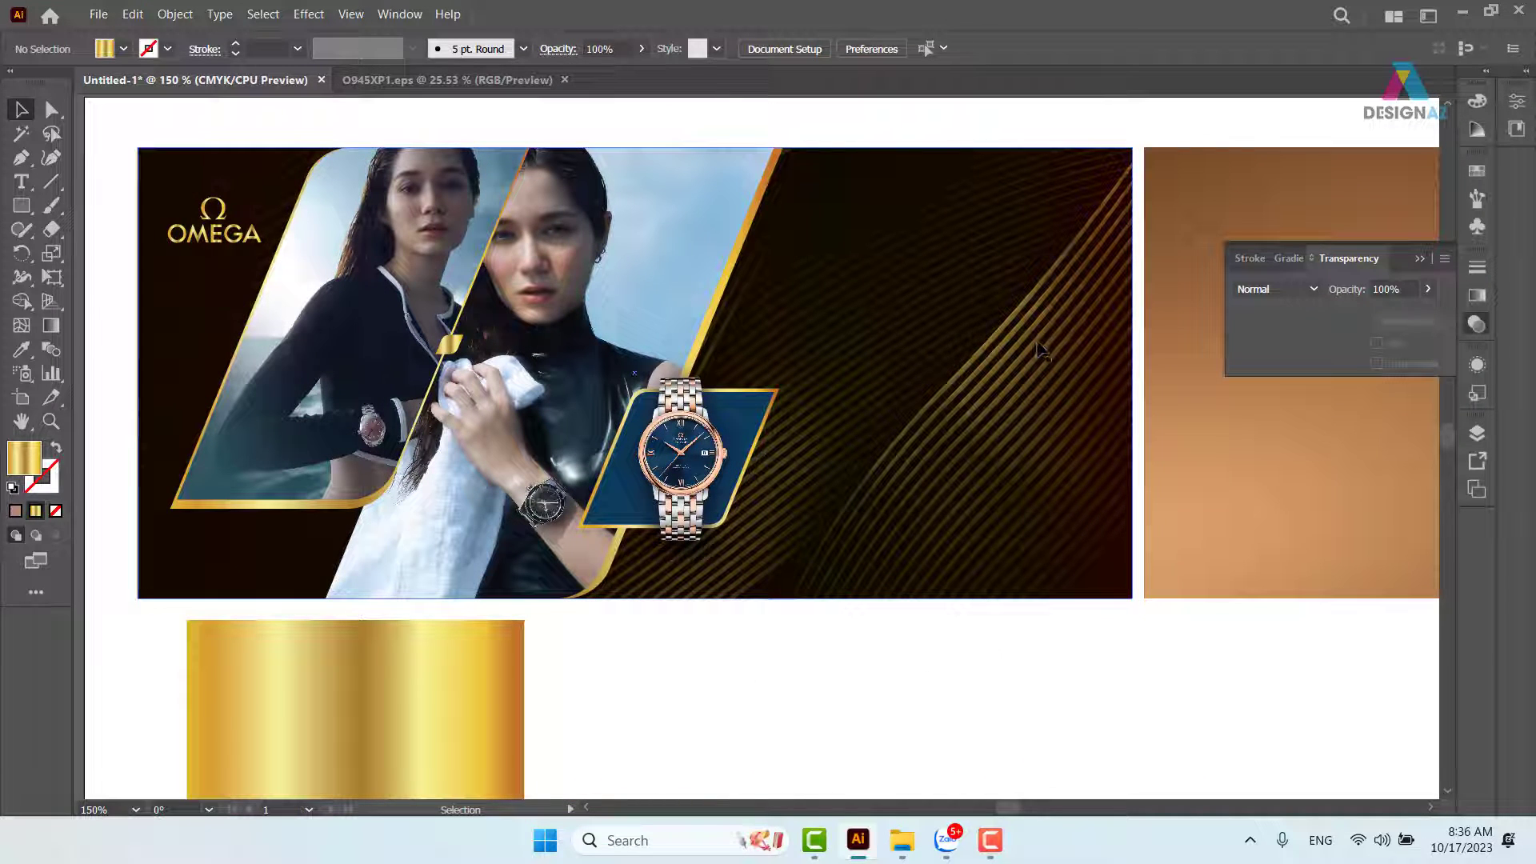
{"action": "left_click", "coordinate": [411, 79]}
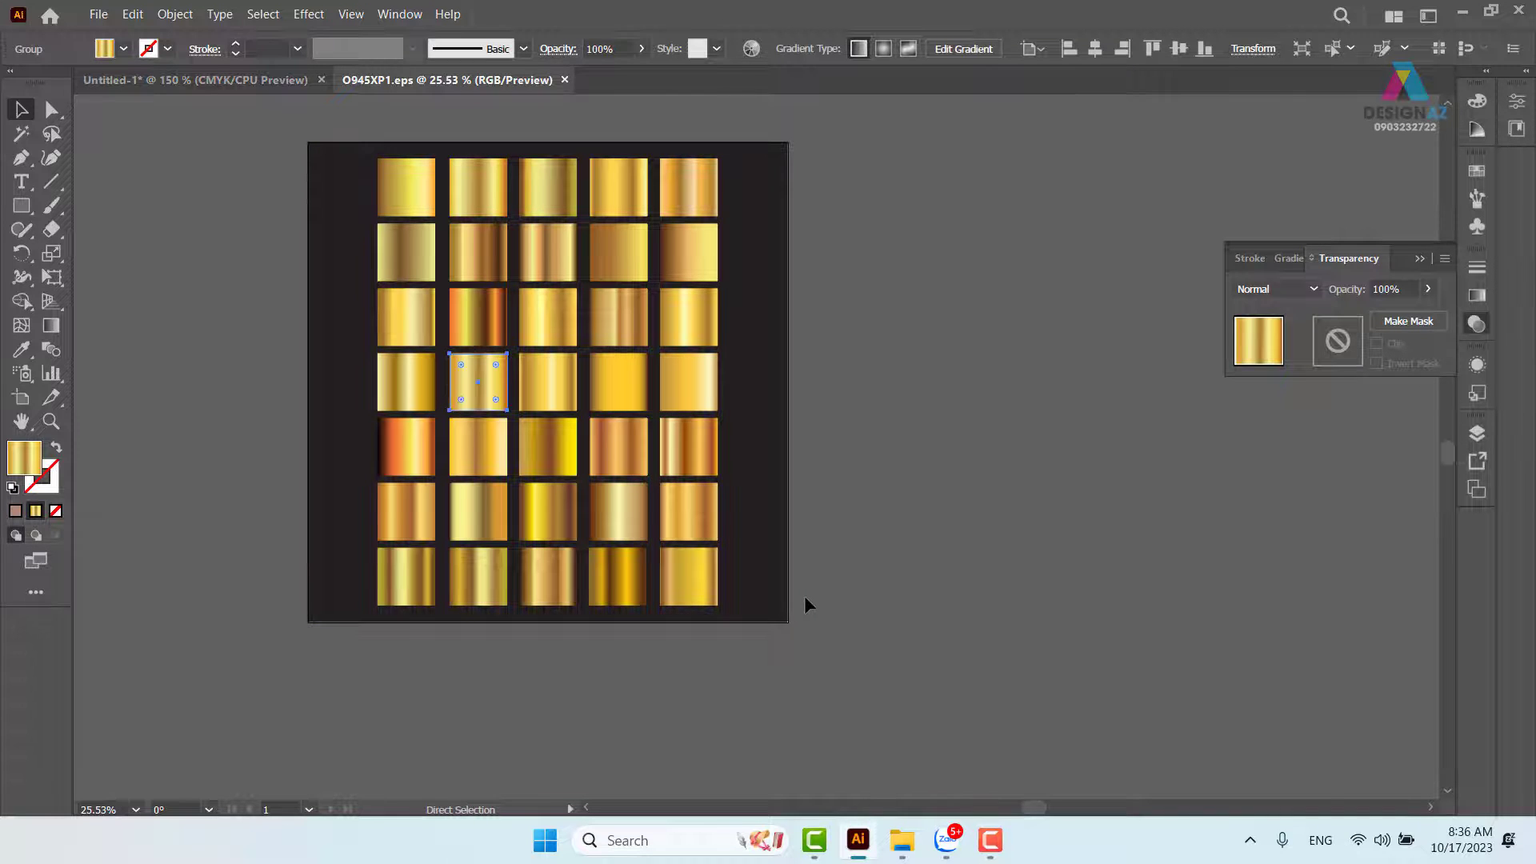
{"action": "key", "text": "ctrl+o"}
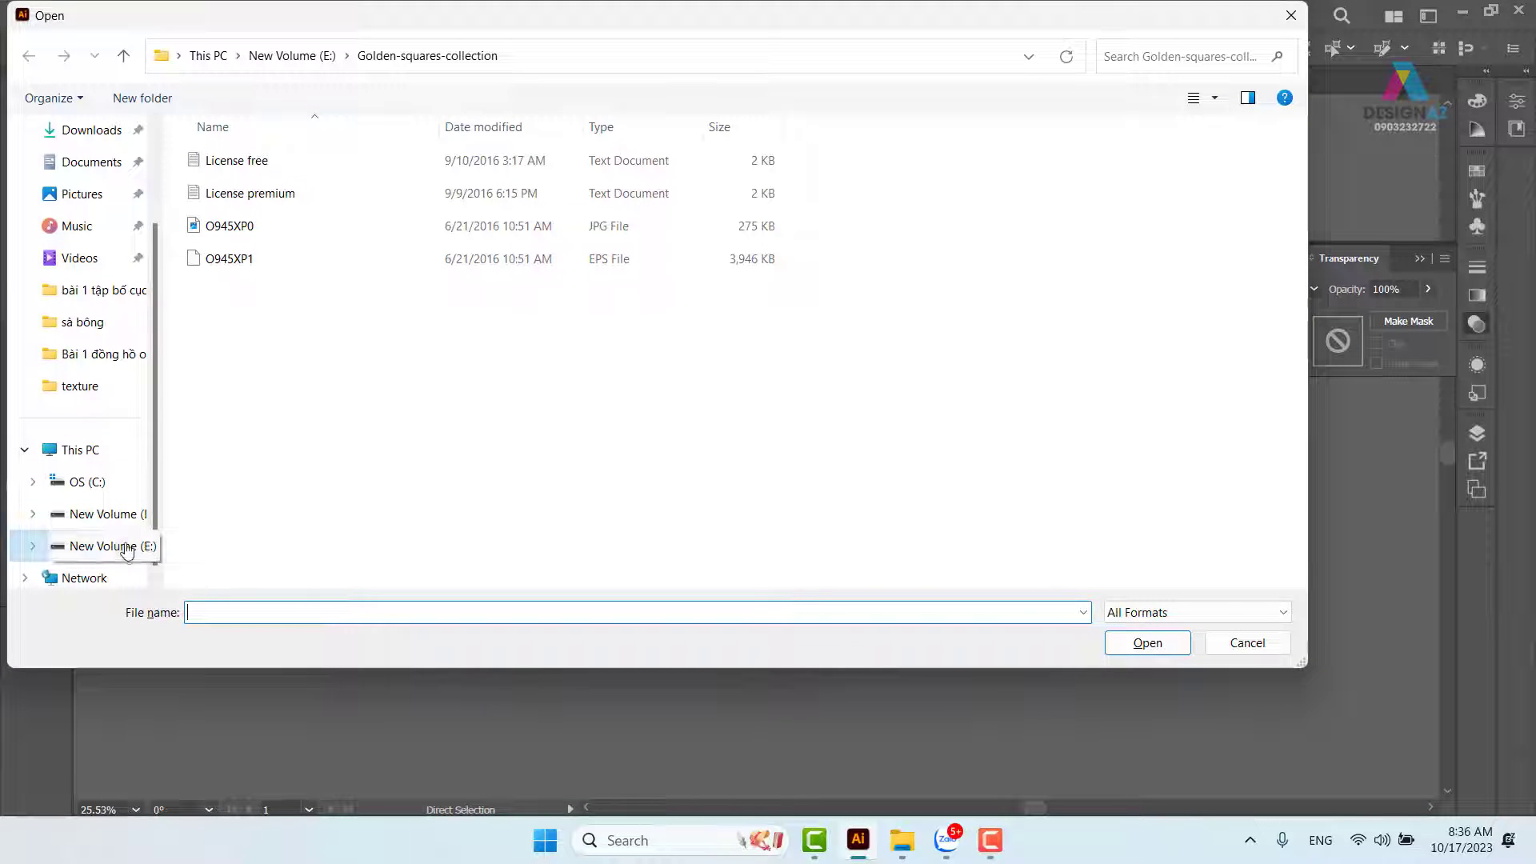
{"action": "left_click", "coordinate": [292, 55]}
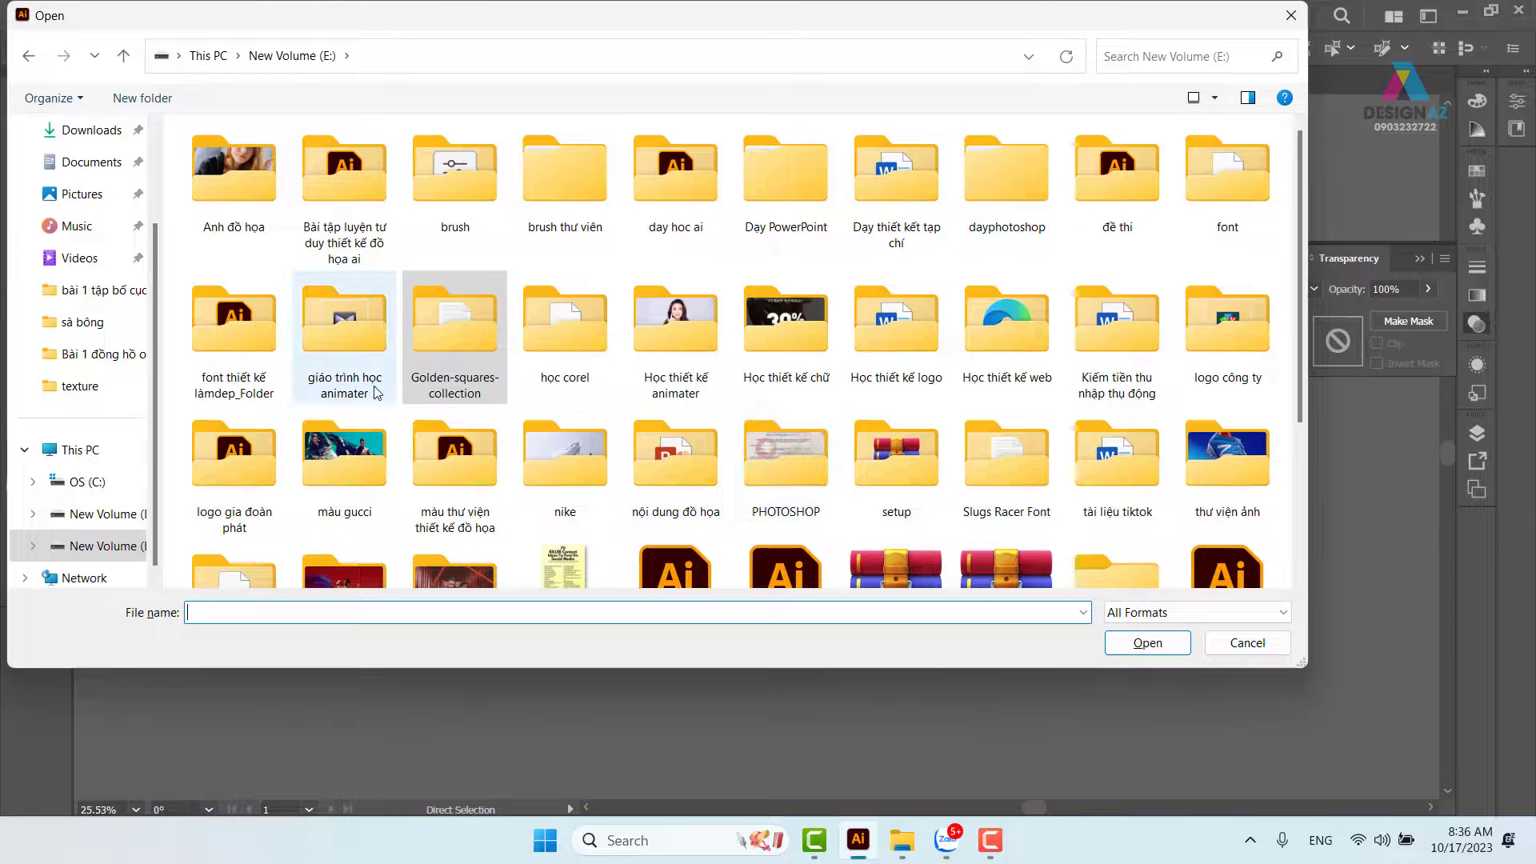
{"action": "double_click", "coordinate": [270, 358]}
{"action": "left_click", "coordinate": [230, 260]}
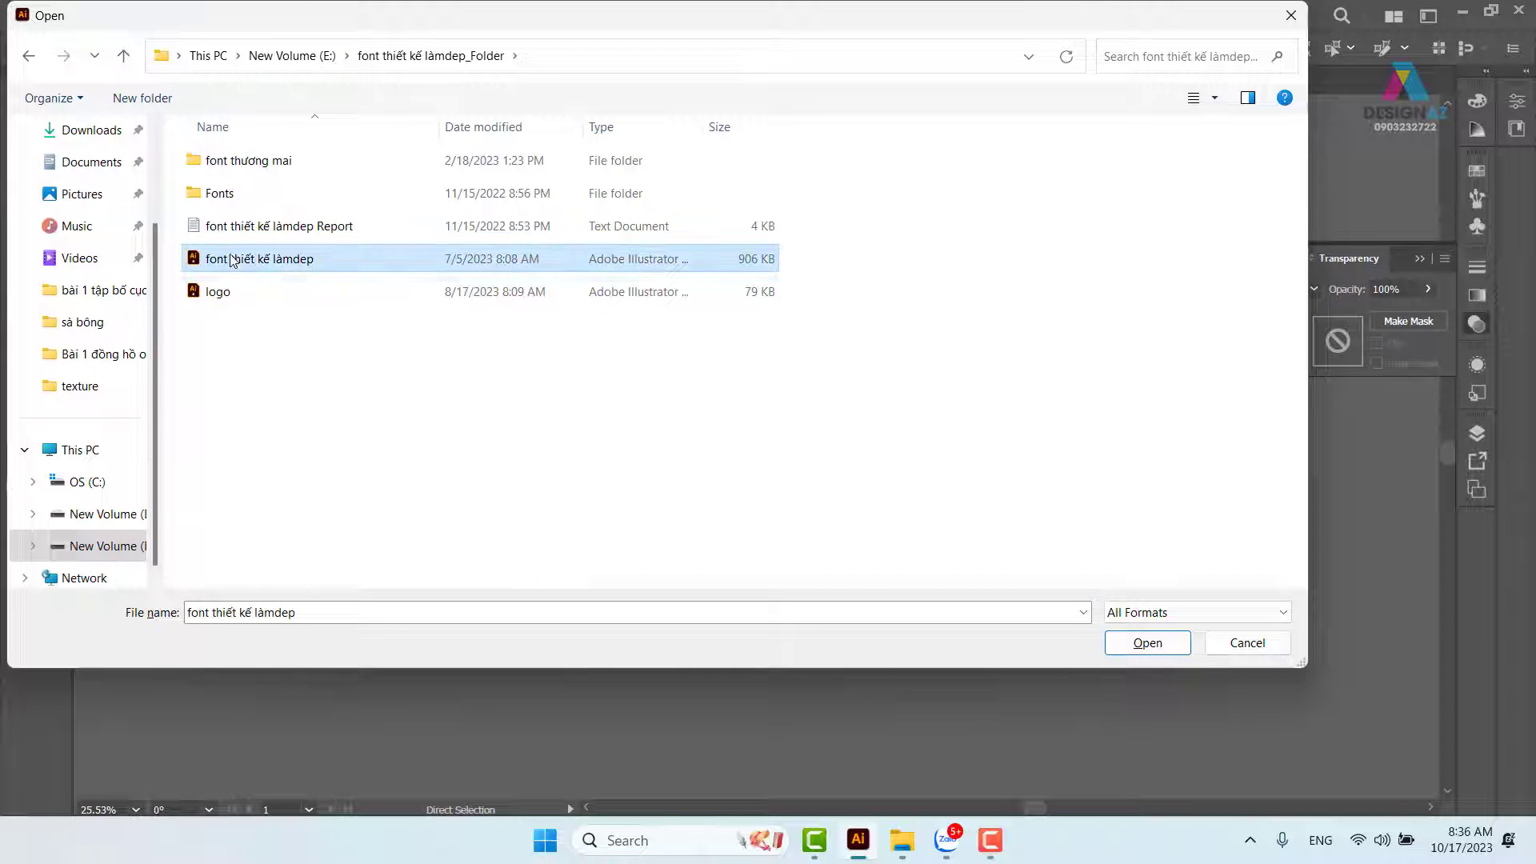
{"action": "left_click", "coordinate": [1148, 643]}
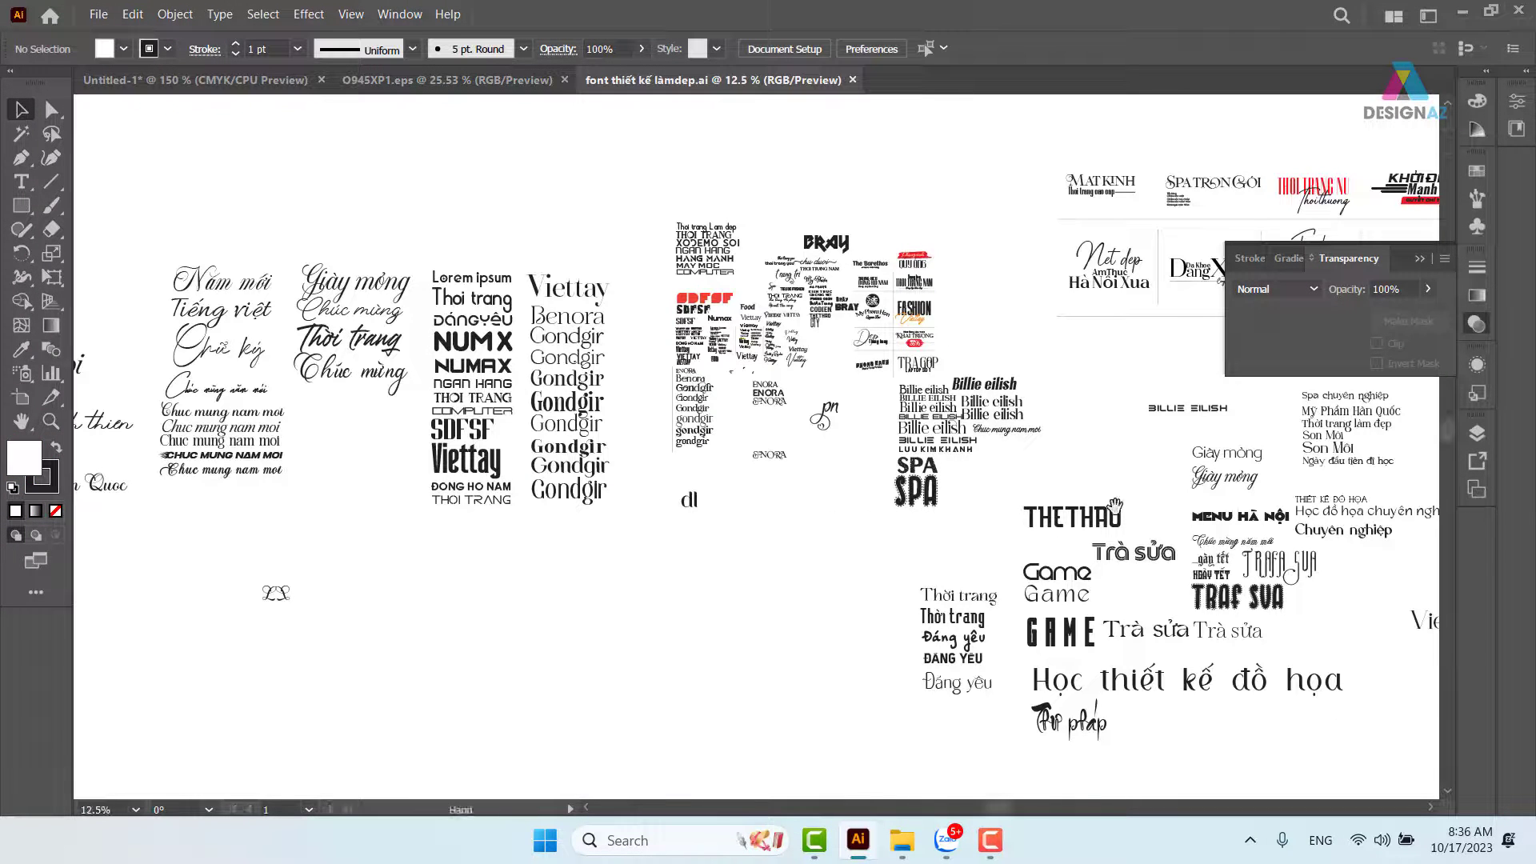
Find the Gondgir sample set in Ringift Regular among the font samples, and copy its font name.
{"action": "left_click_drag", "start_coordinate": [1116, 500], "coordinate": [683, 452]}
{"action": "left_click_drag", "start_coordinate": [572, 474], "coordinate": [800, 466]}
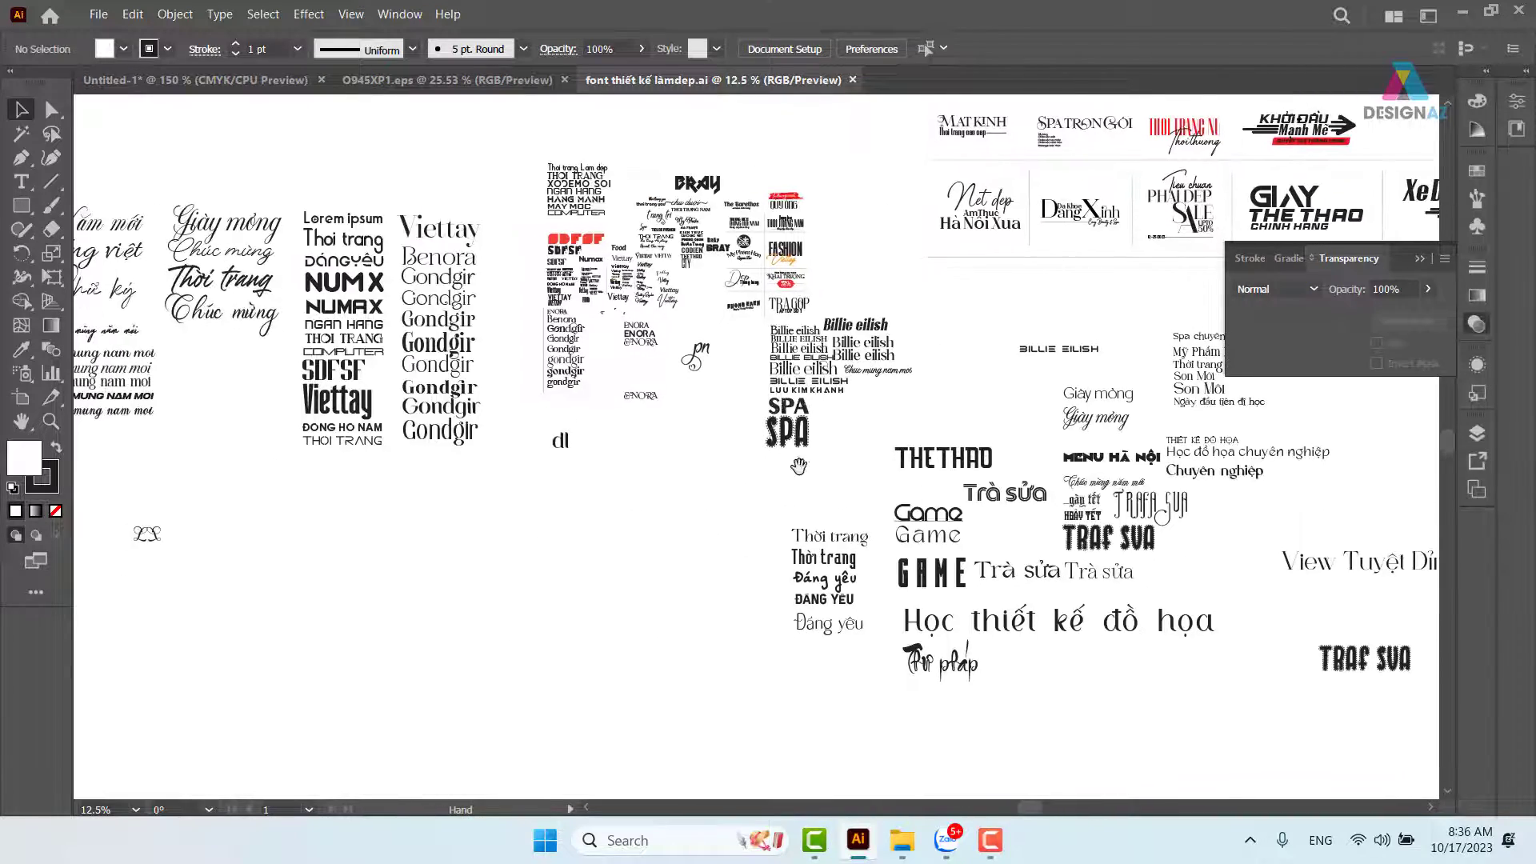
{"action": "left_click_drag", "start_coordinate": [1032, 356], "coordinate": [586, 396]}
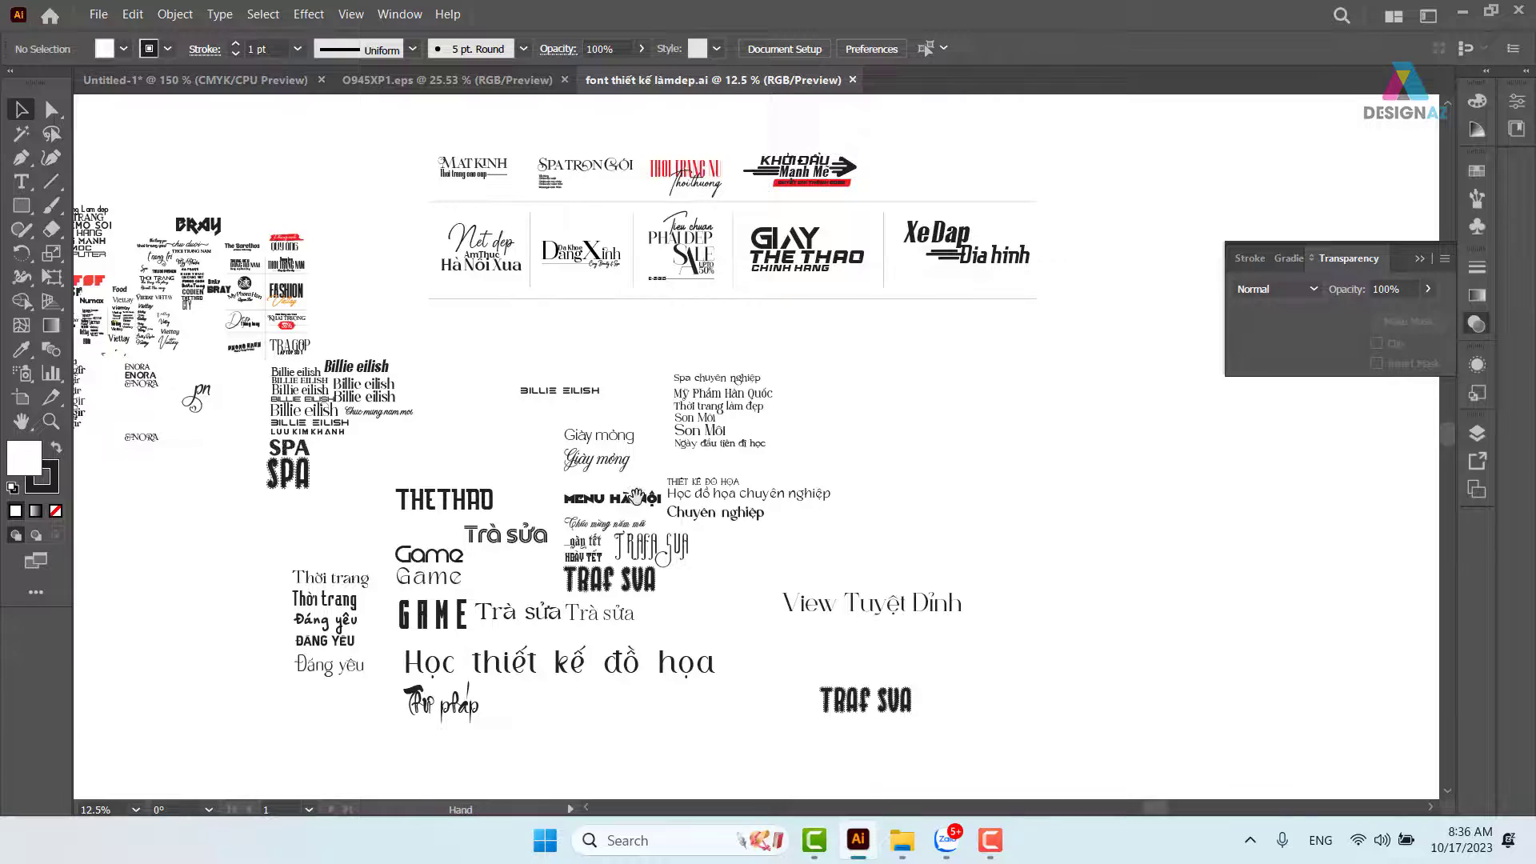
{"action": "left_click_drag", "start_coordinate": [402, 507], "coordinate": [956, 494]}
{"action": "key", "text": "z"}
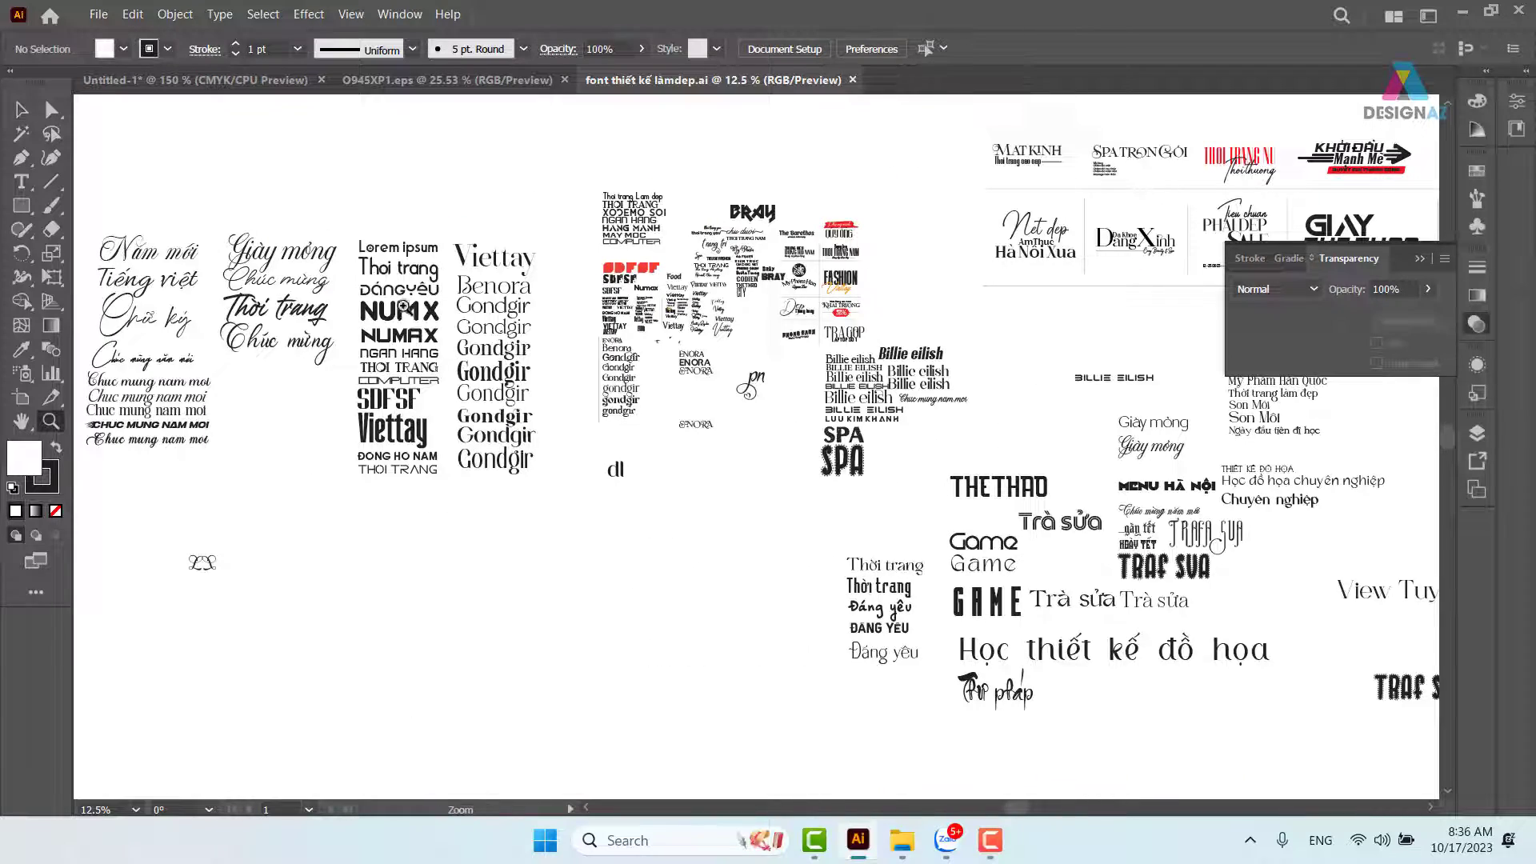
{"action": "left_click_drag", "start_coordinate": [405, 307], "coordinate": [687, 613]}
{"action": "left_click_drag", "start_coordinate": [783, 634], "coordinate": [736, 438]}
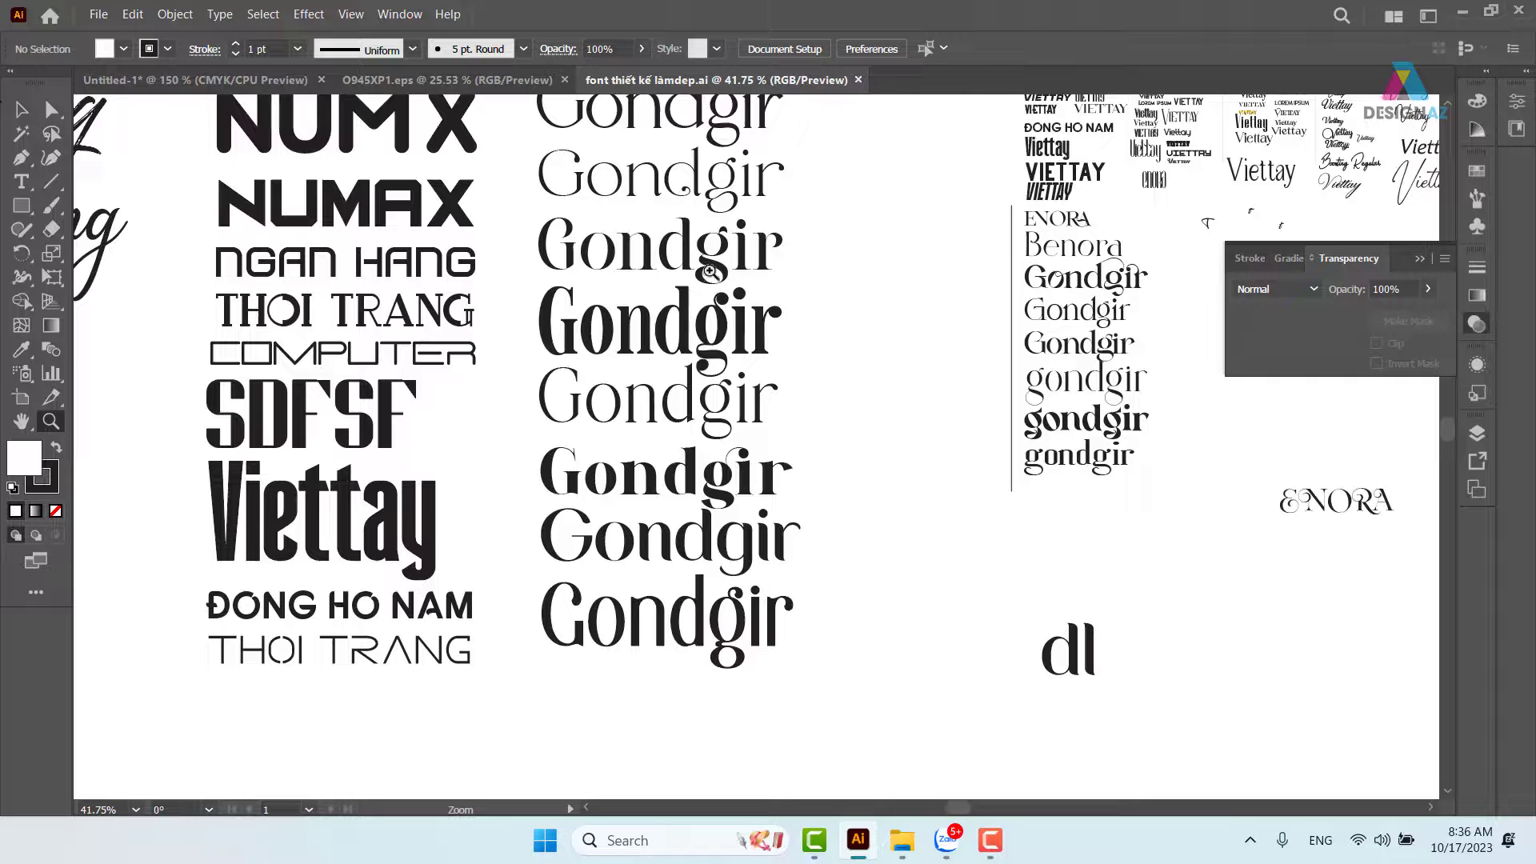
{"action": "left_click", "coordinate": [21, 110]}
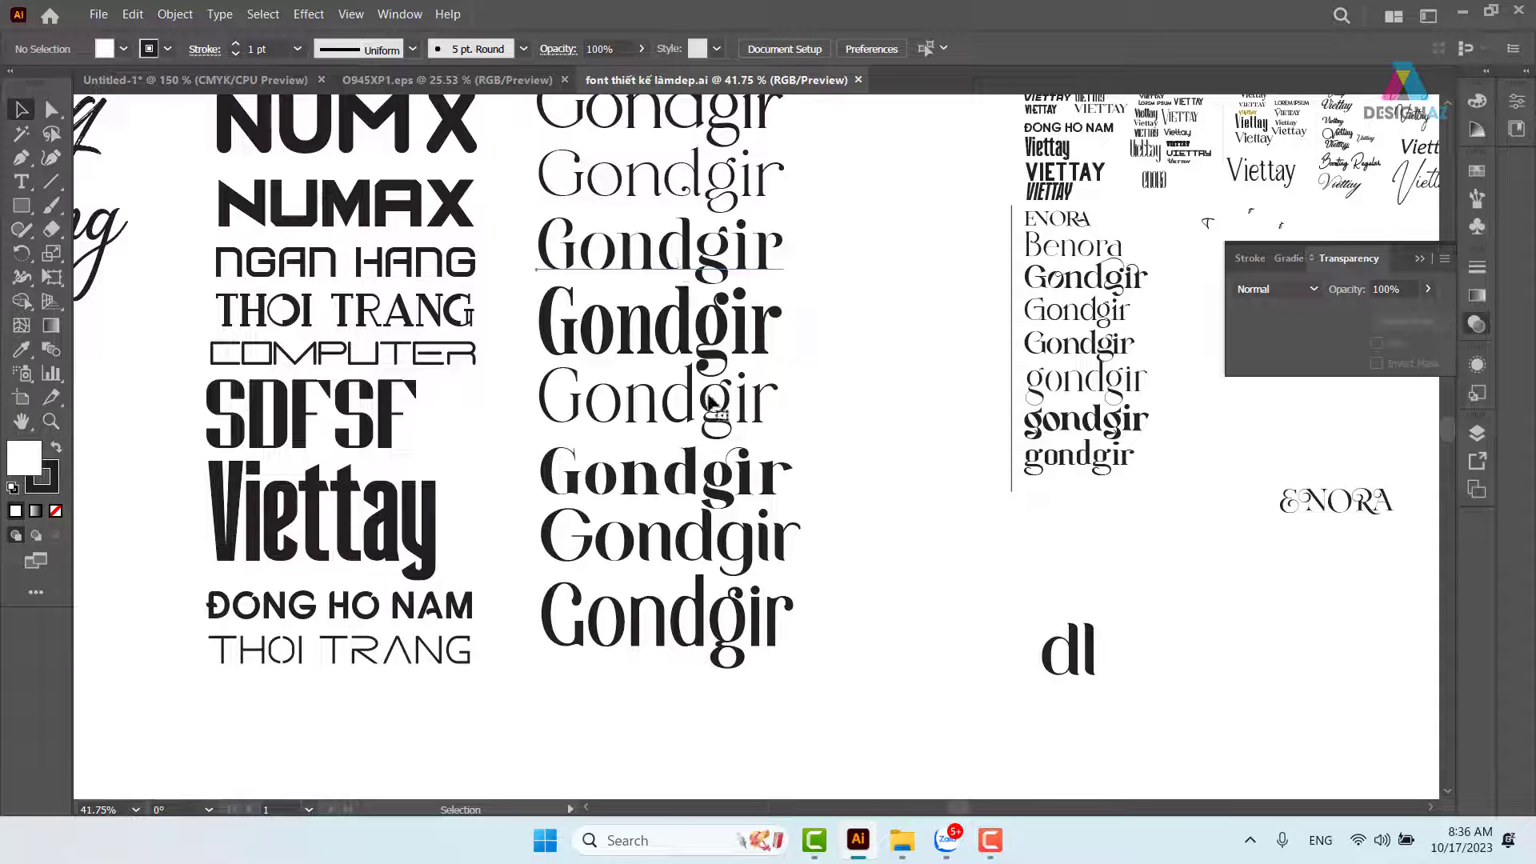
{"action": "left_click", "coordinate": [678, 254]}
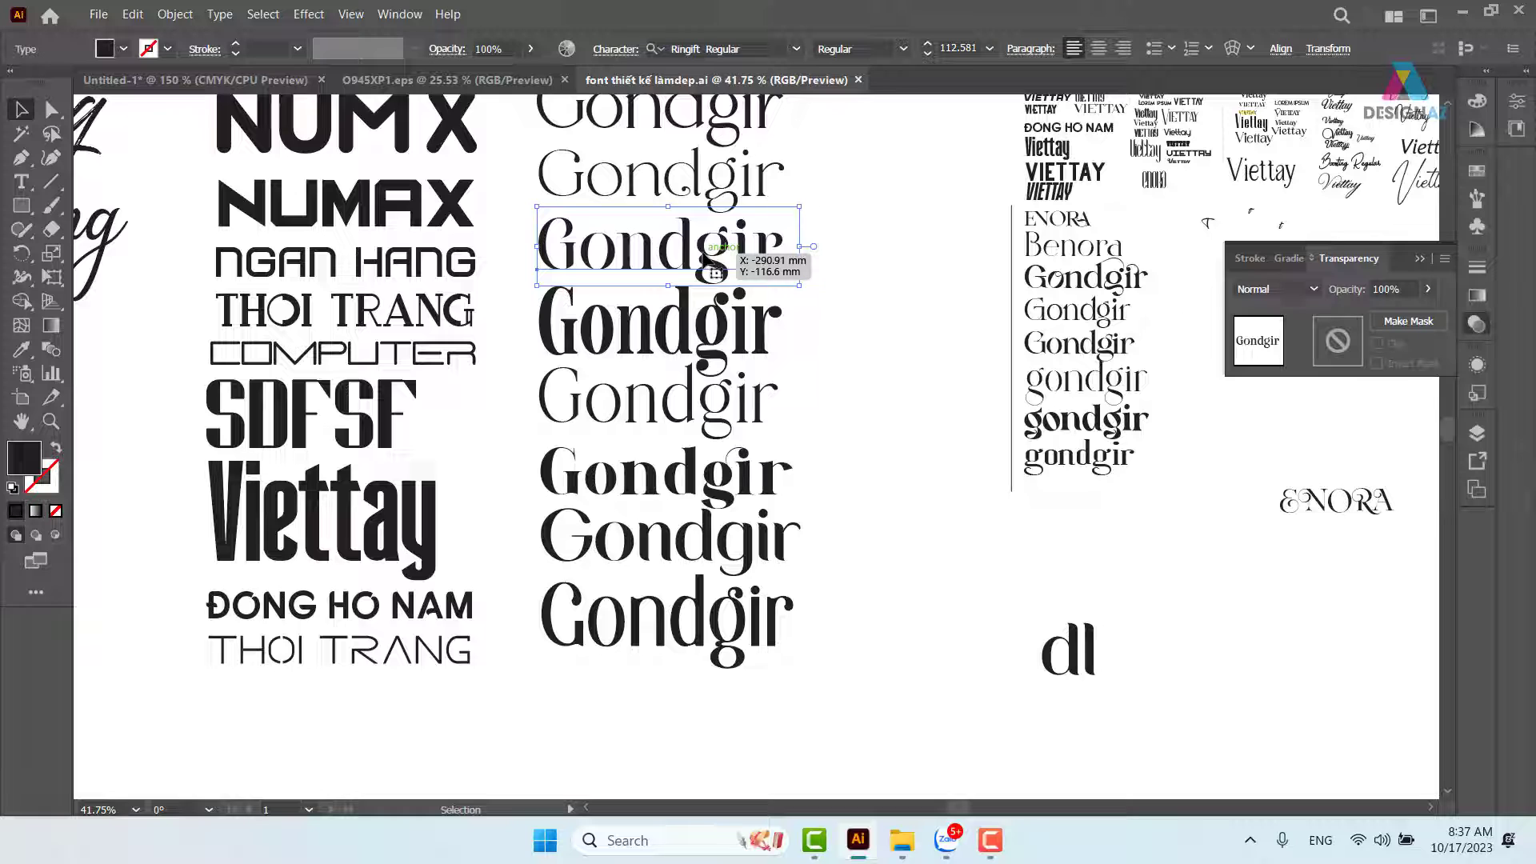
{"action": "left_click", "coordinate": [750, 49]}
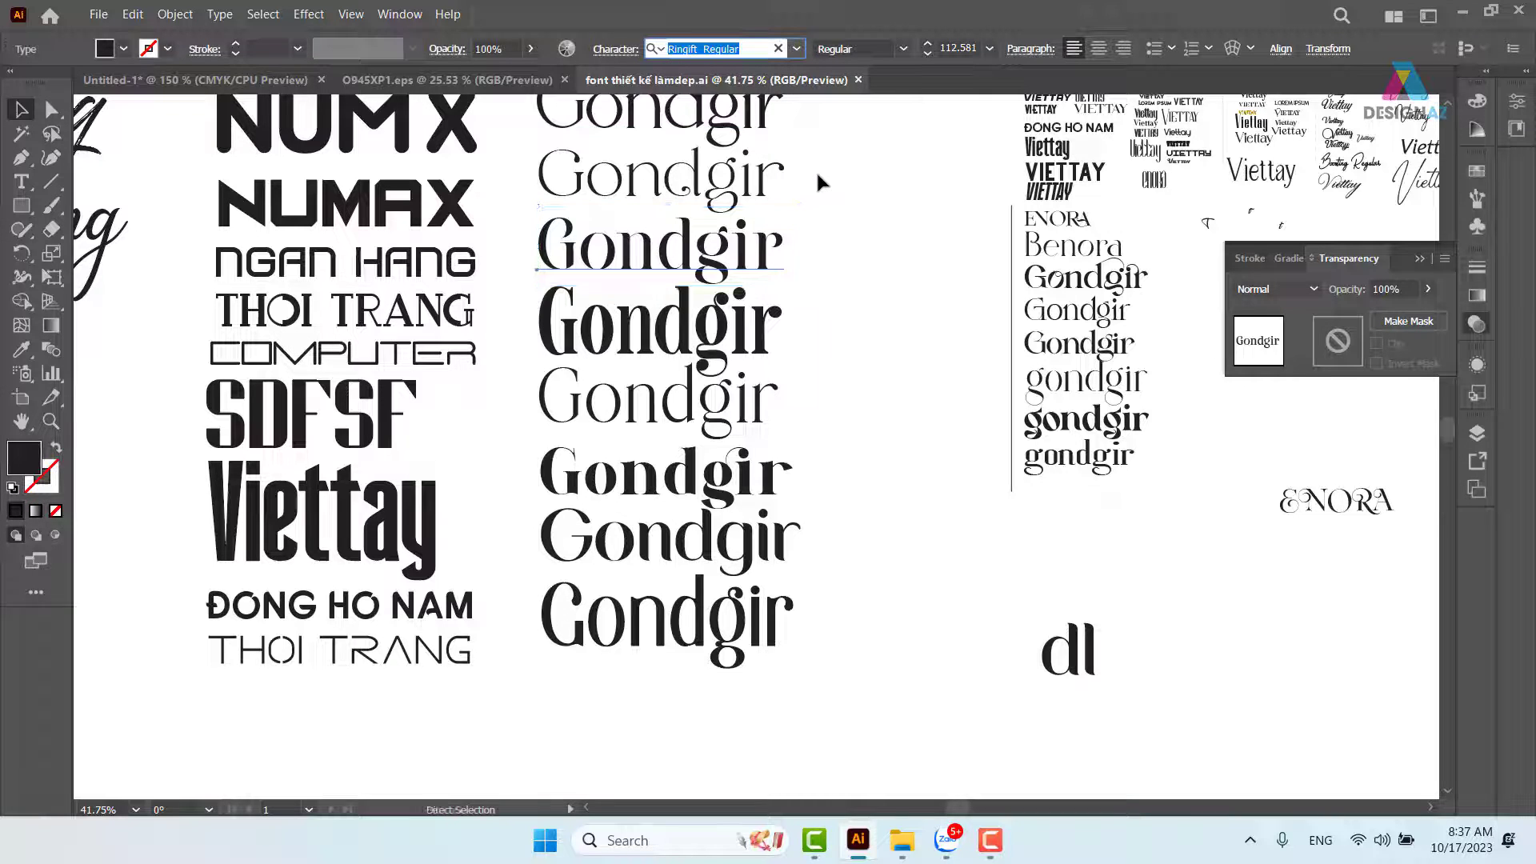
{"action": "key", "text": "ctrl+c"}
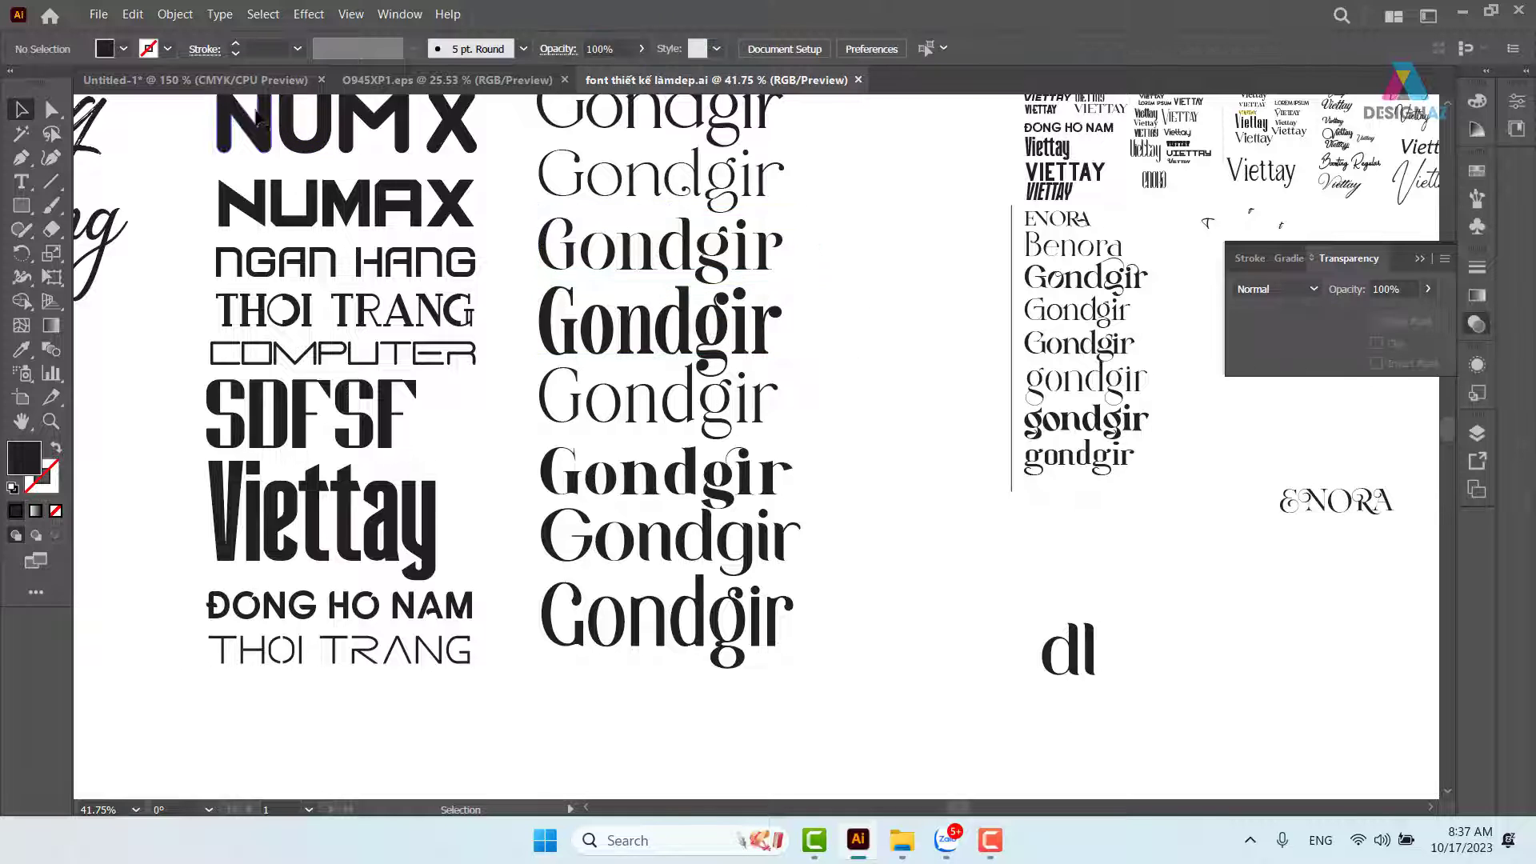
Add a "Lorem ipsum" placeholder line on the banner's dark area beside the photos, and fill it with light gray.
{"action": "key", "text": "ctrl+Tab"}
{"action": "left_click_drag", "start_coordinate": [892, 475], "coordinate": [742, 459]}
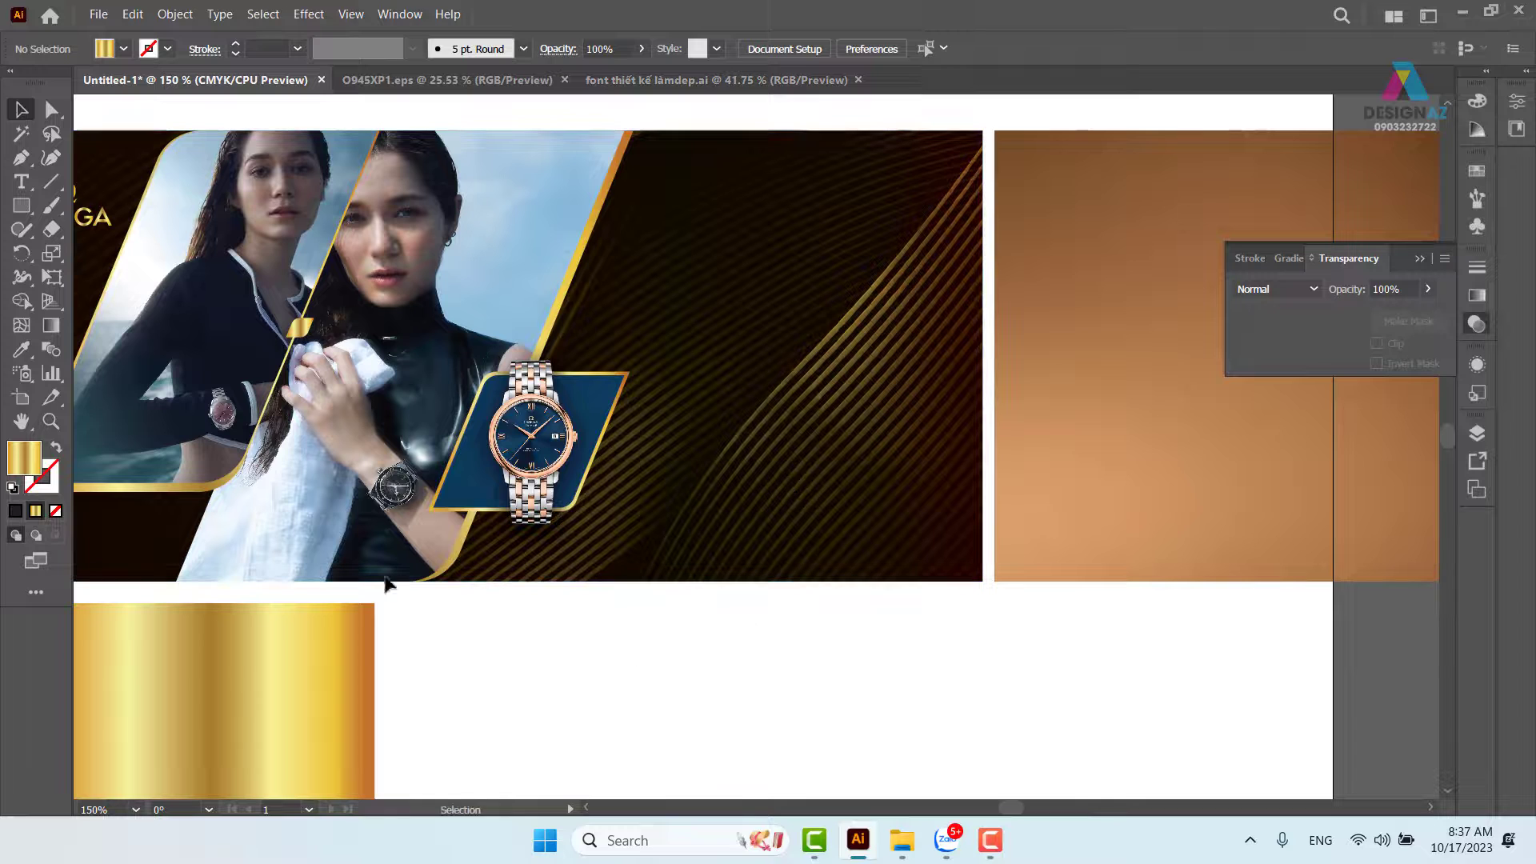
{"action": "left_click", "coordinate": [23, 182]}
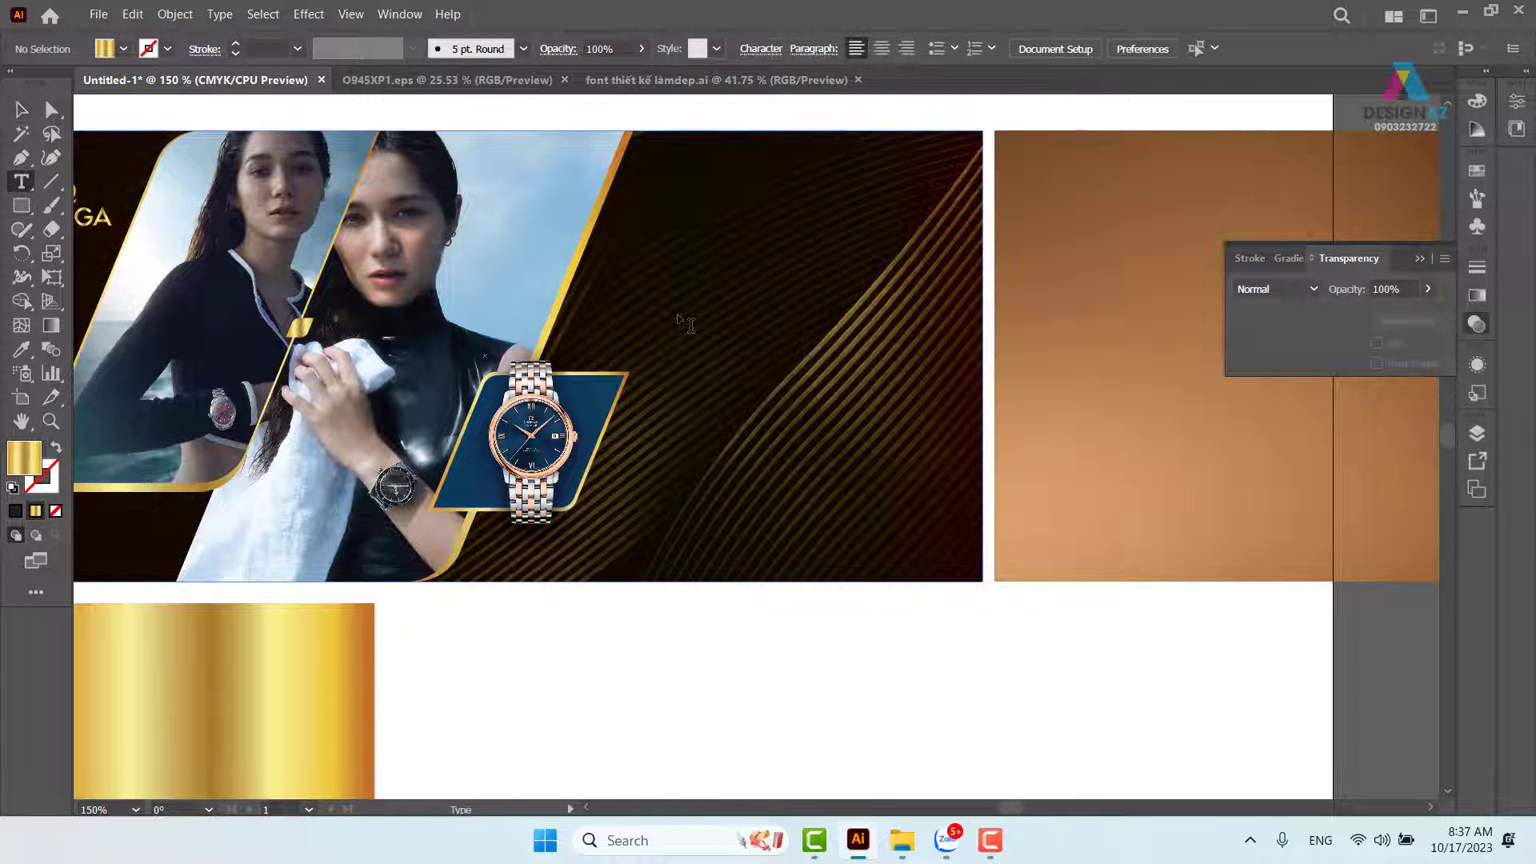
{"action": "left_click", "coordinate": [682, 316]}
{"action": "left_click", "coordinate": [21, 110]}
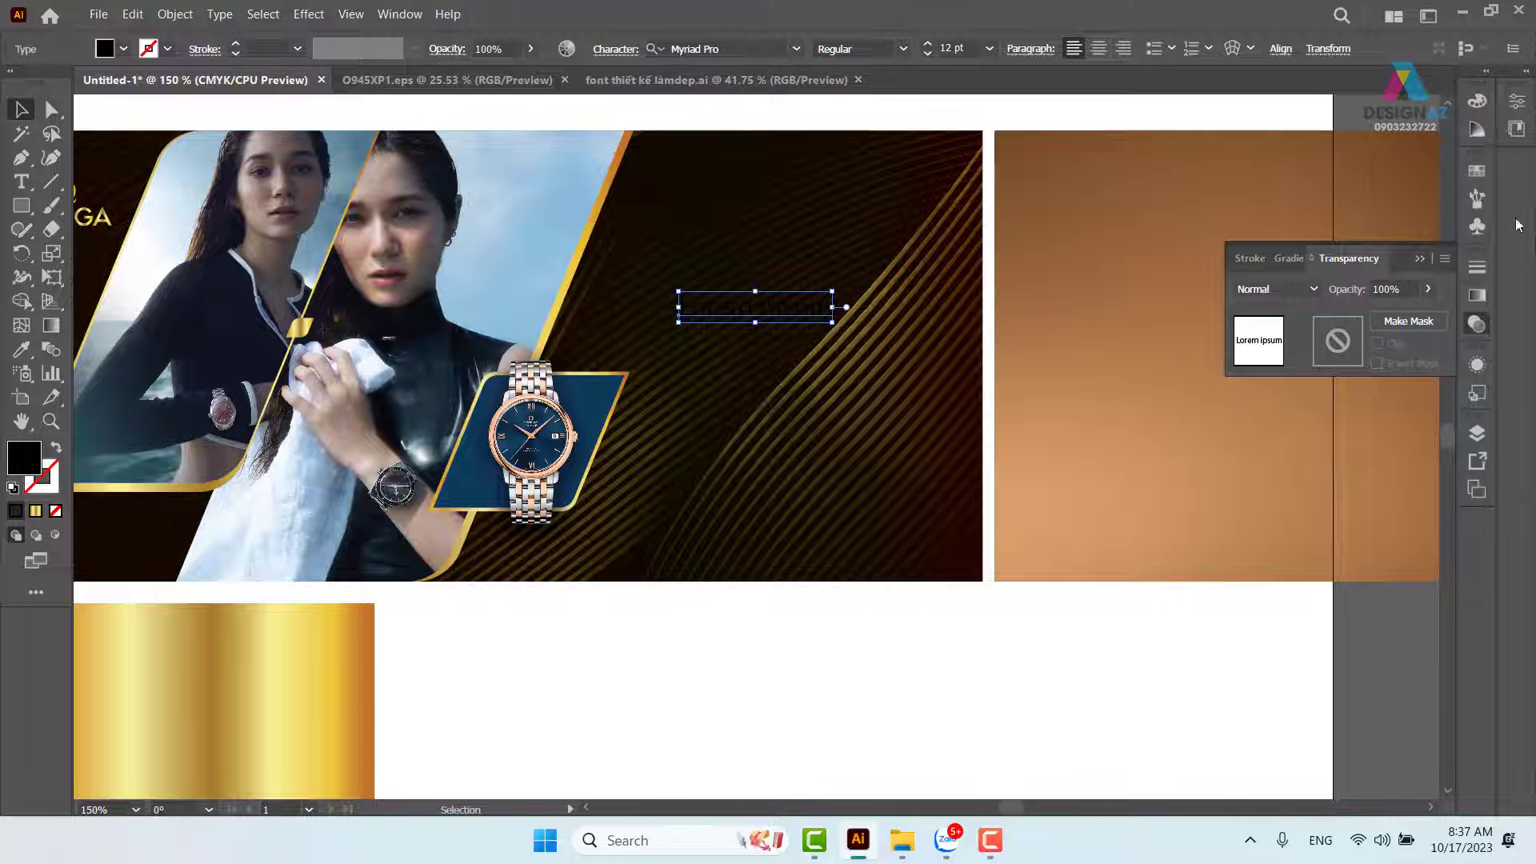
{"action": "left_click", "coordinate": [1477, 171]}
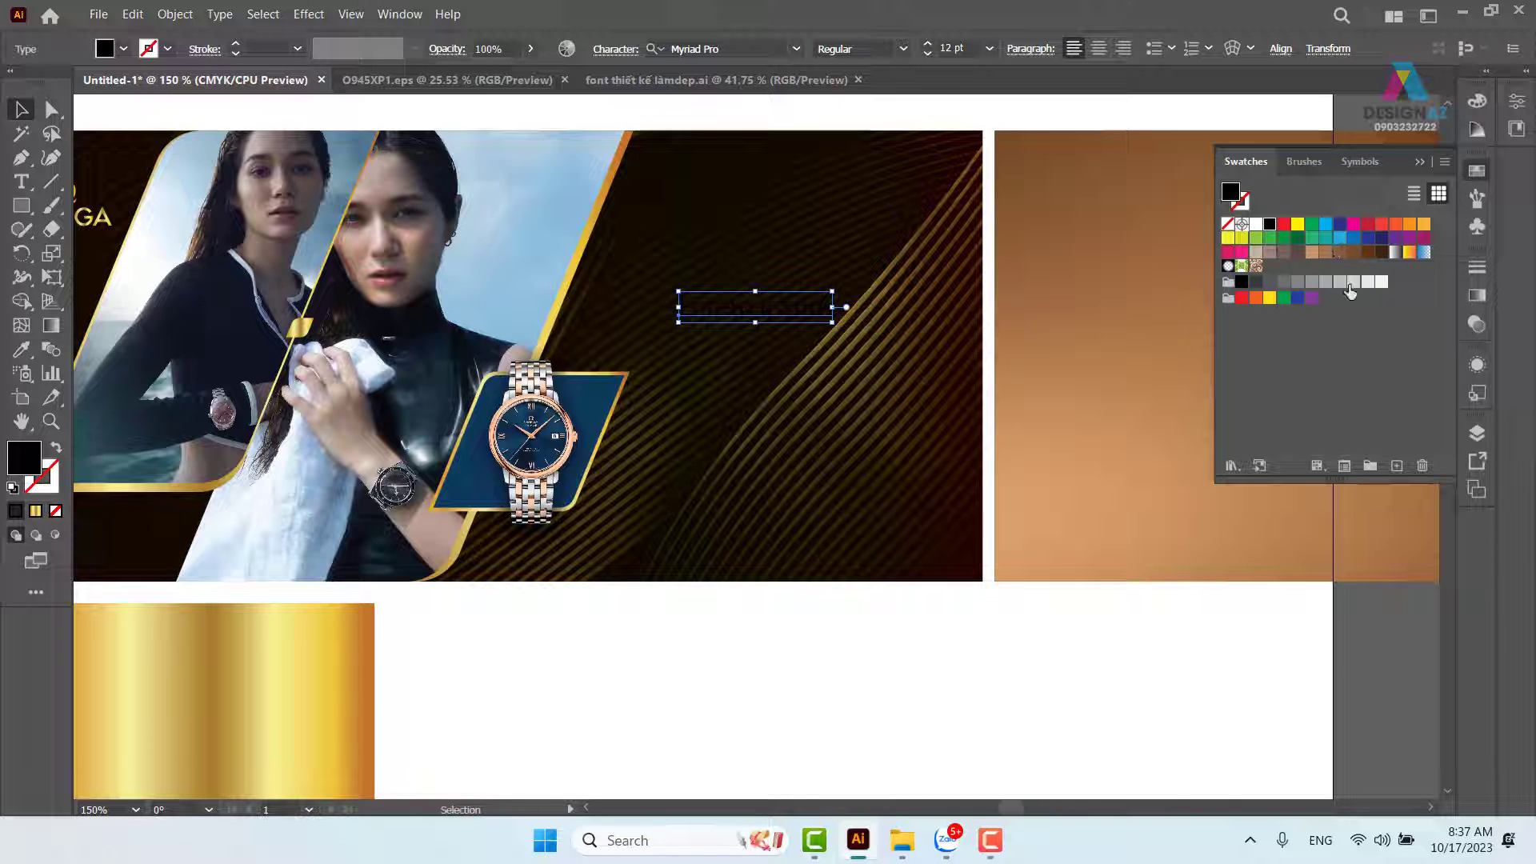
{"action": "left_click", "coordinate": [1353, 282]}
{"action": "left_click", "coordinate": [799, 588]}
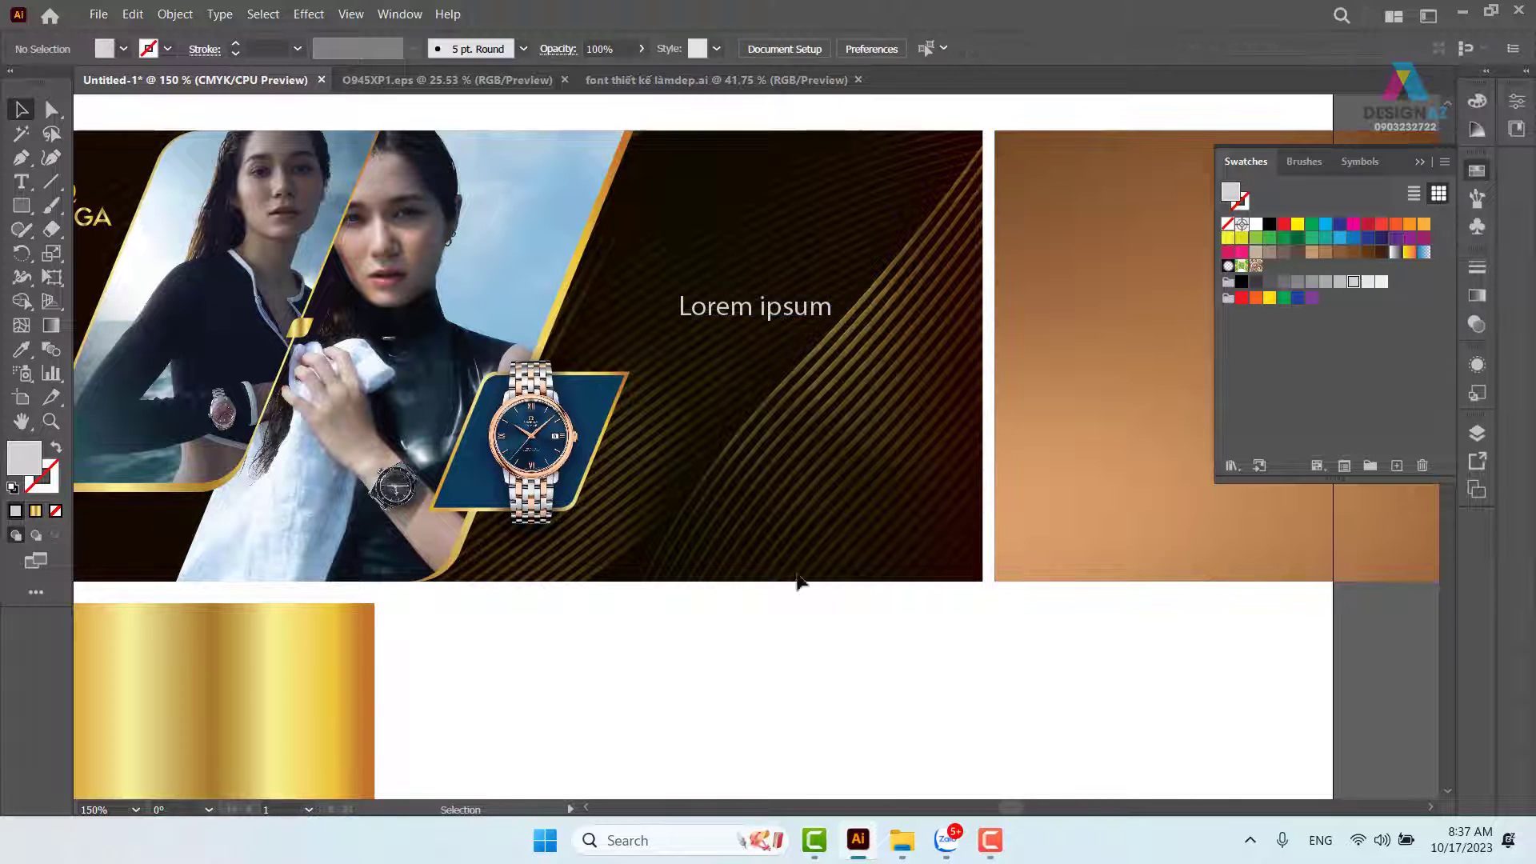
Set the font of the "Lorem ipsum" line to Ringift Regular using the copied font name.
{"action": "left_click", "coordinate": [802, 323]}
{"action": "left_click", "coordinate": [743, 48]}
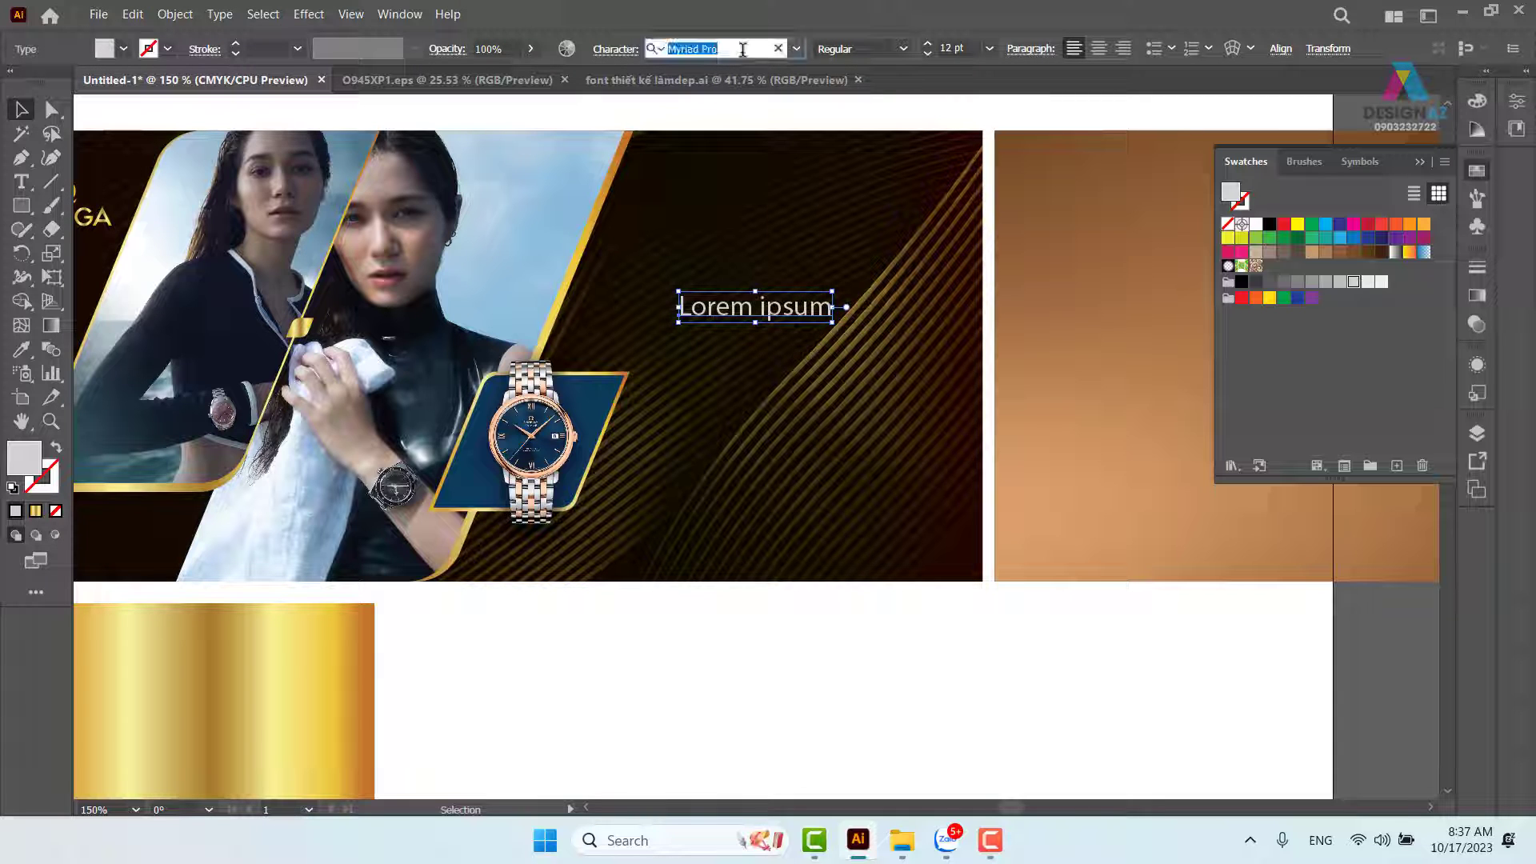
{"action": "key", "text": "ctrl+v"}
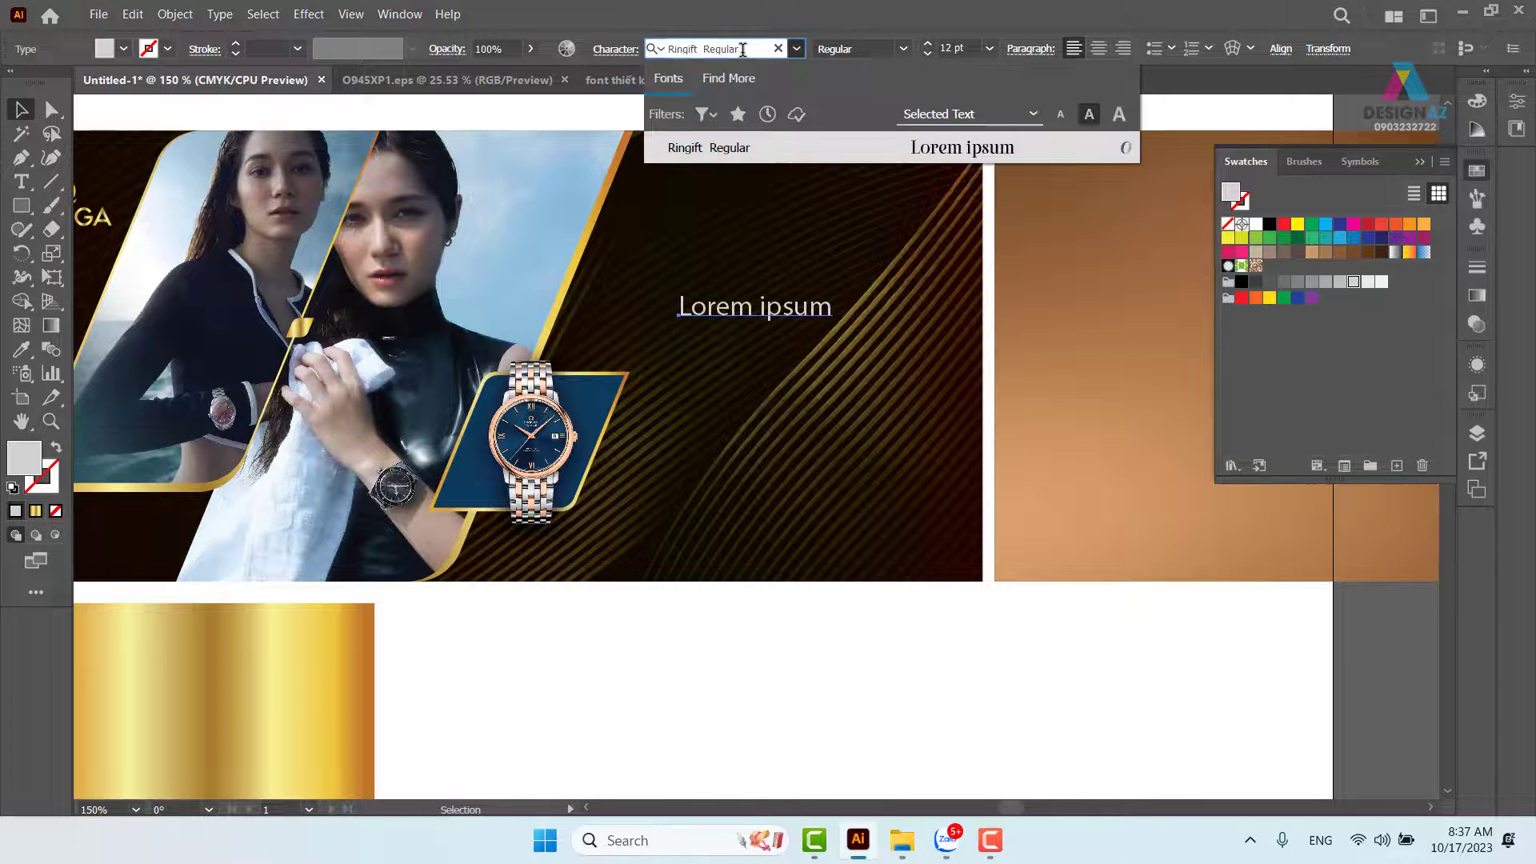
{"action": "left_click", "coordinate": [845, 147]}
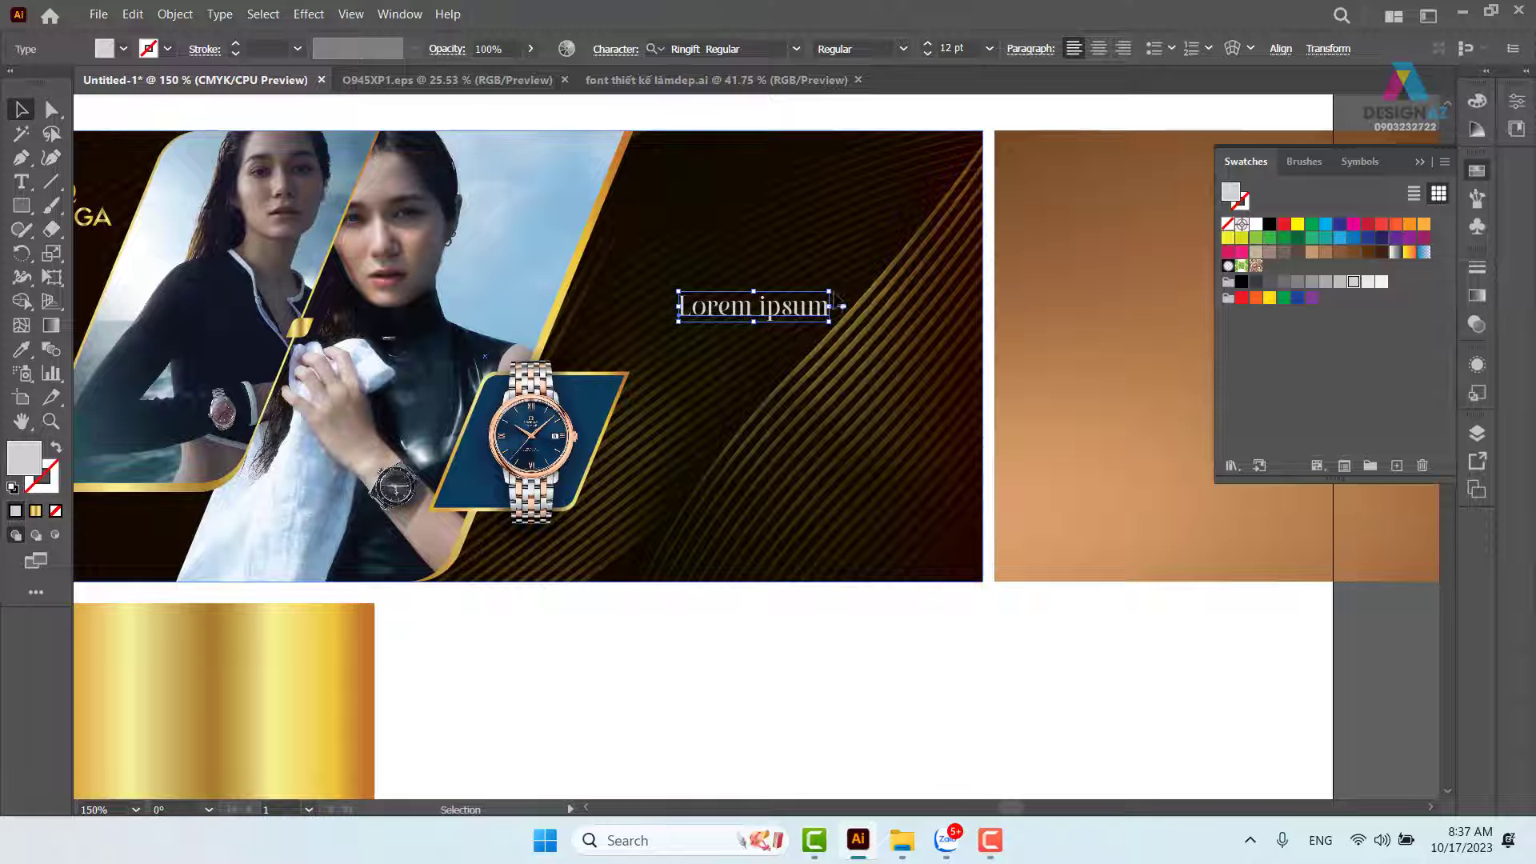
Enlarge the "Lorem ipsum" line to about 29 pt, and position it in the dark area above and beside the watch.
{"action": "left_click_drag", "start_coordinate": [833, 290], "coordinate": [970, 264]}
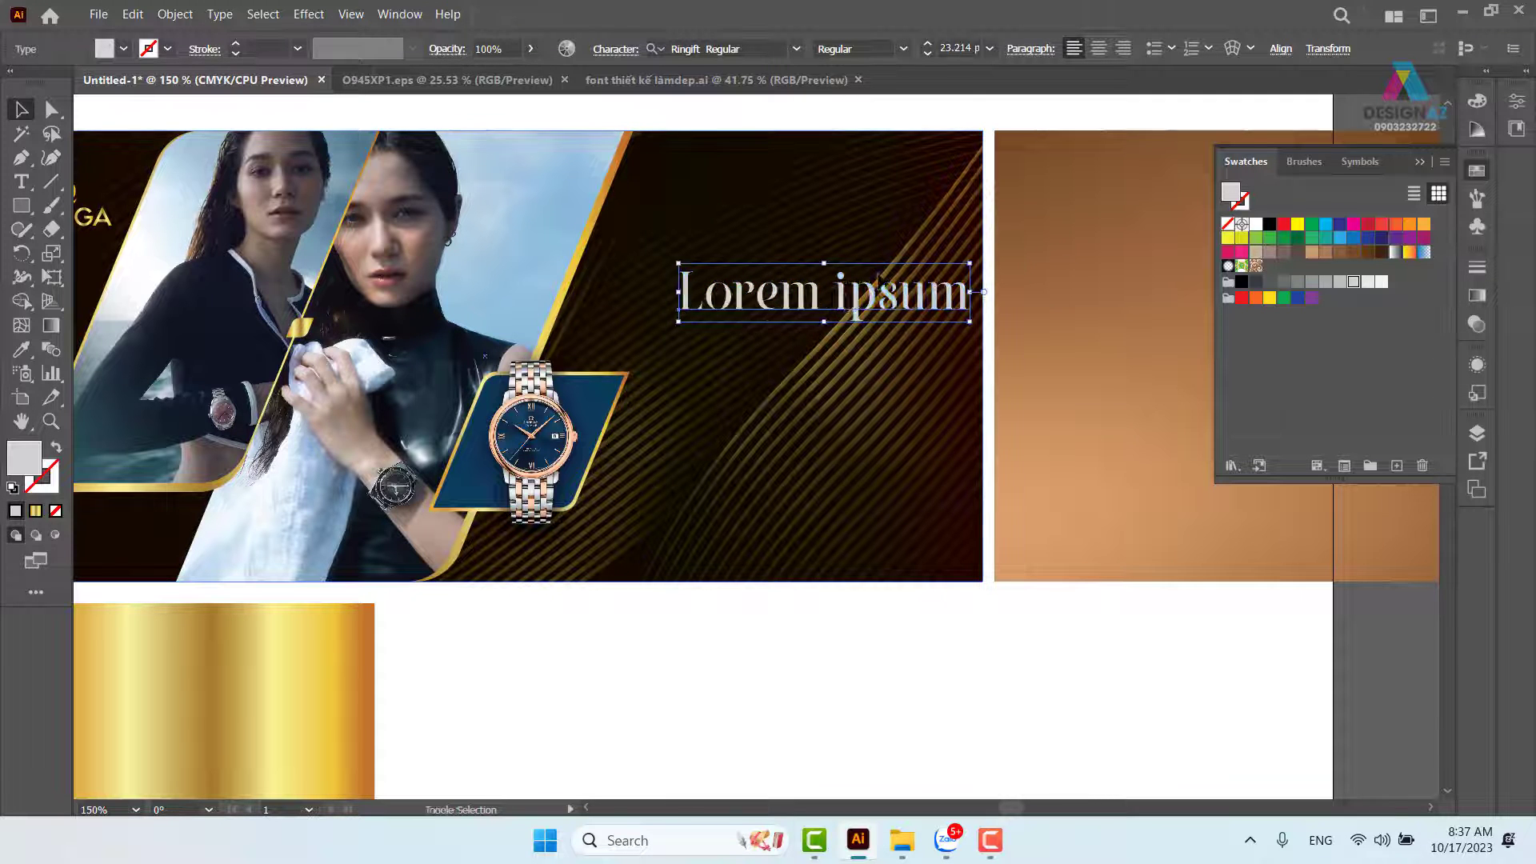
{"action": "left_click_drag", "start_coordinate": [828, 294], "coordinate": [769, 336]}
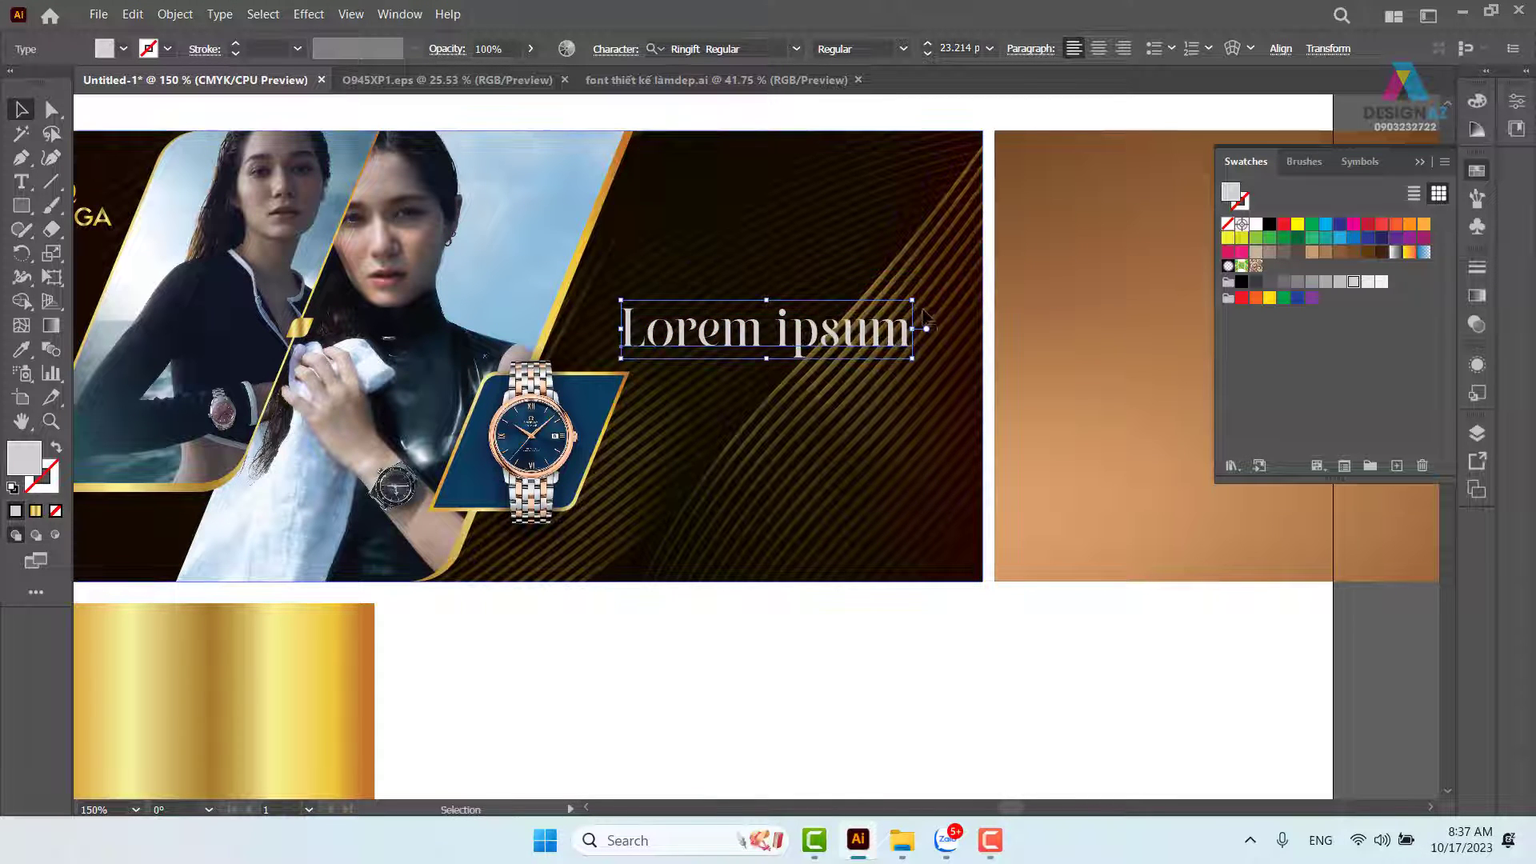
{"action": "left_click_drag", "start_coordinate": [914, 301], "coordinate": [949, 286]}
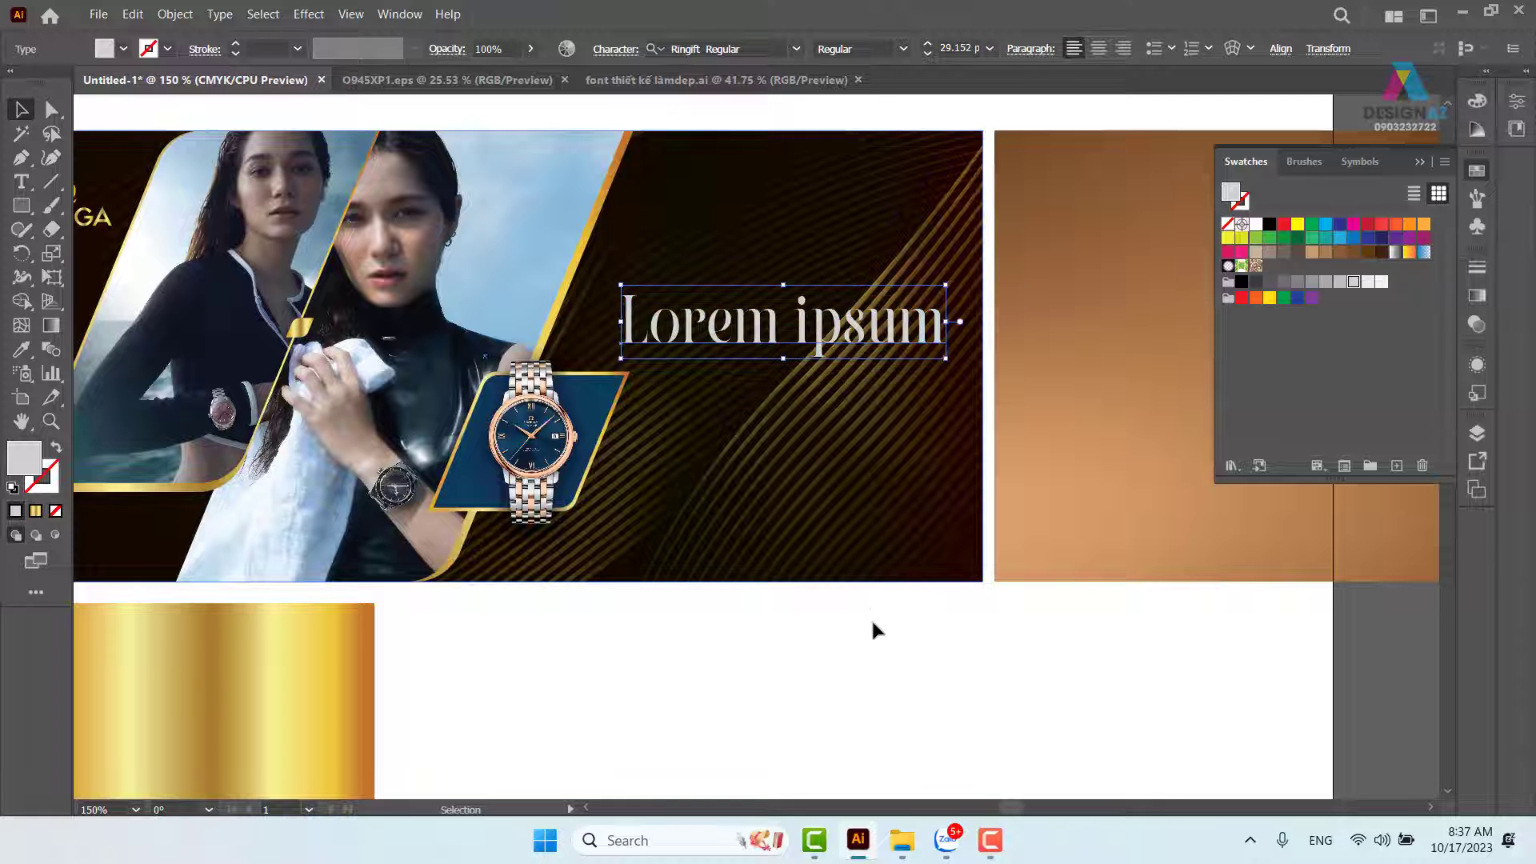
{"action": "left_click", "coordinate": [864, 667]}
Change the case of the "Lorem ipsum" headline to uppercase, and deselect it.
{"action": "left_click_drag", "start_coordinate": [864, 661], "coordinate": [923, 658]}
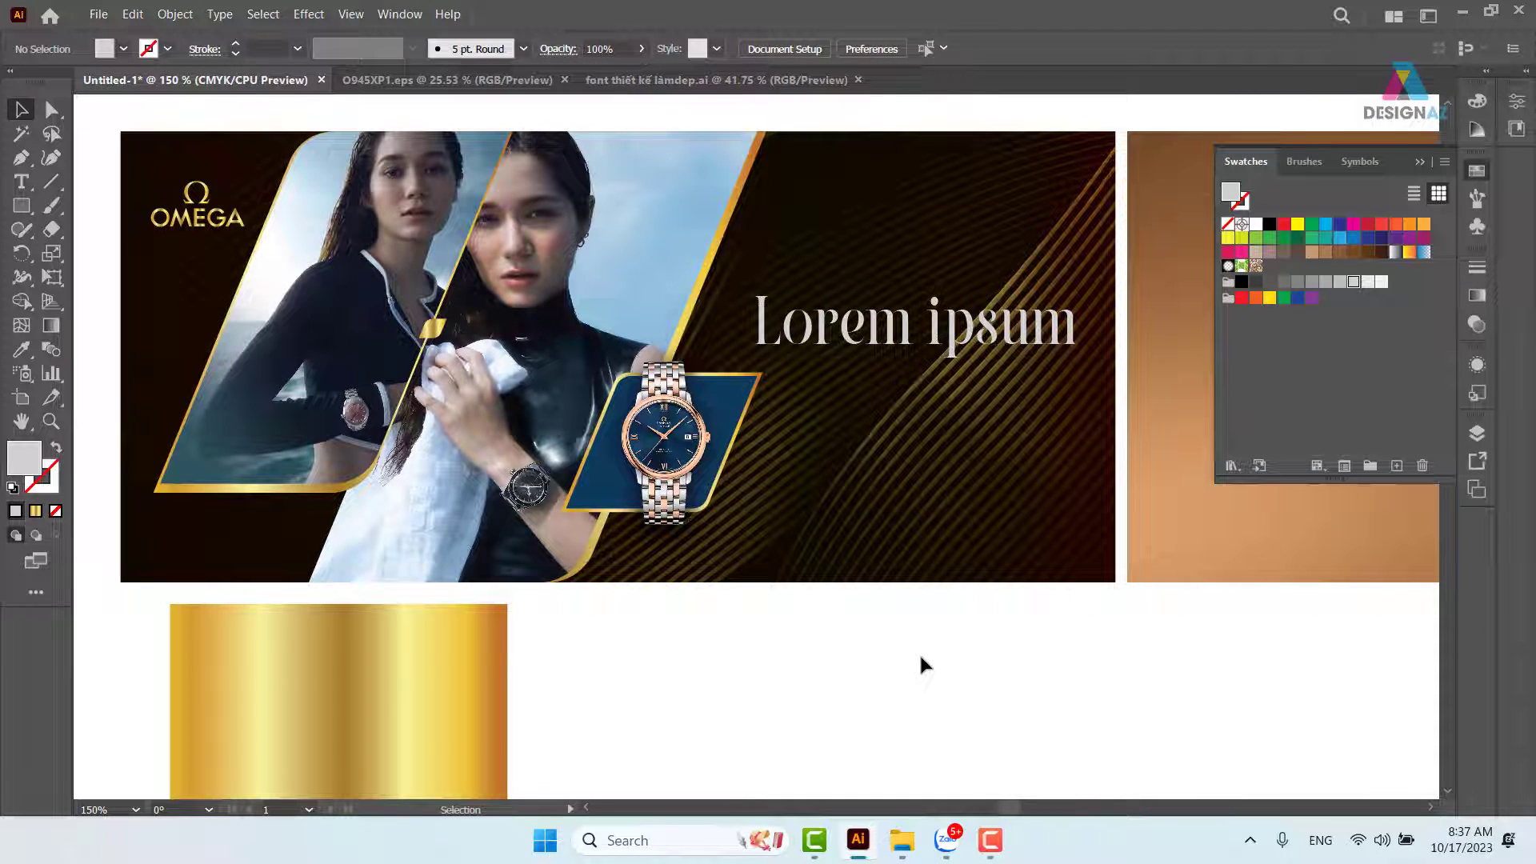
{"action": "left_click", "coordinate": [915, 340]}
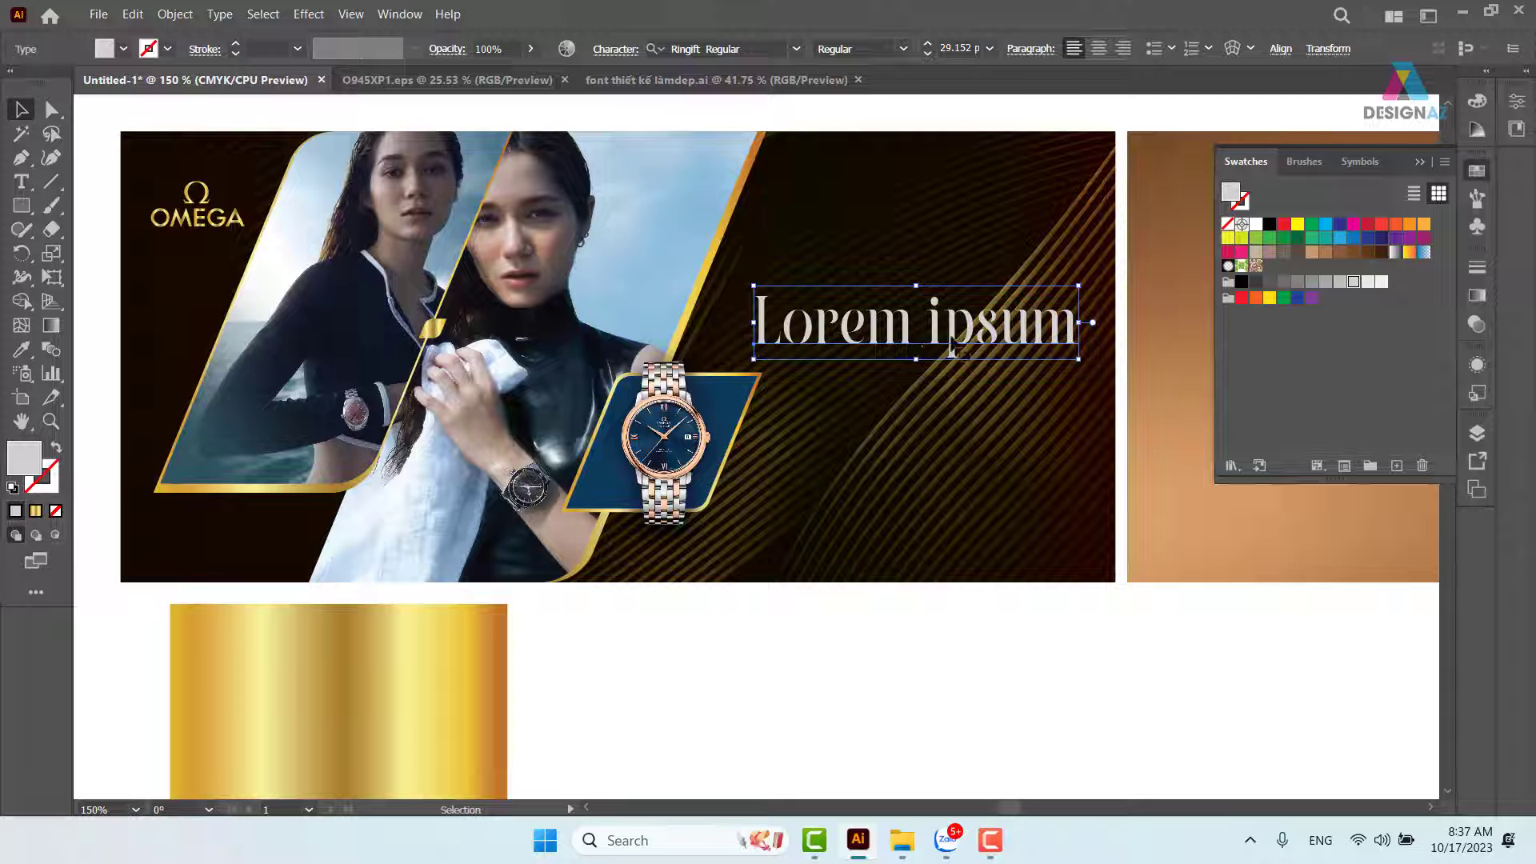
{"action": "left_click", "coordinate": [221, 14]}
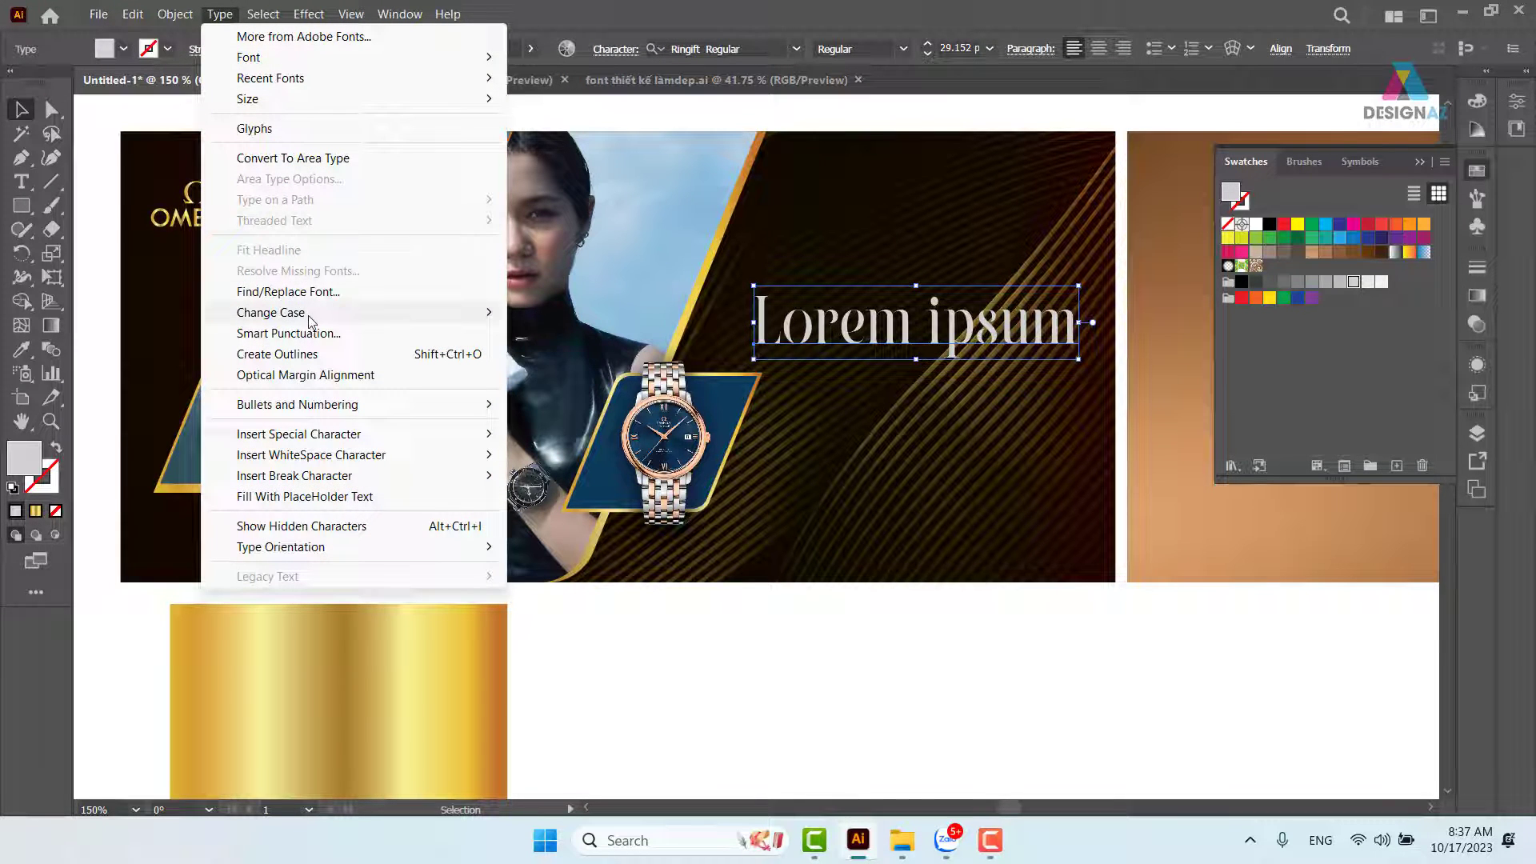
{"action": "mouse_move", "coordinate": [310, 322]}
{"action": "left_click", "coordinate": [595, 317]}
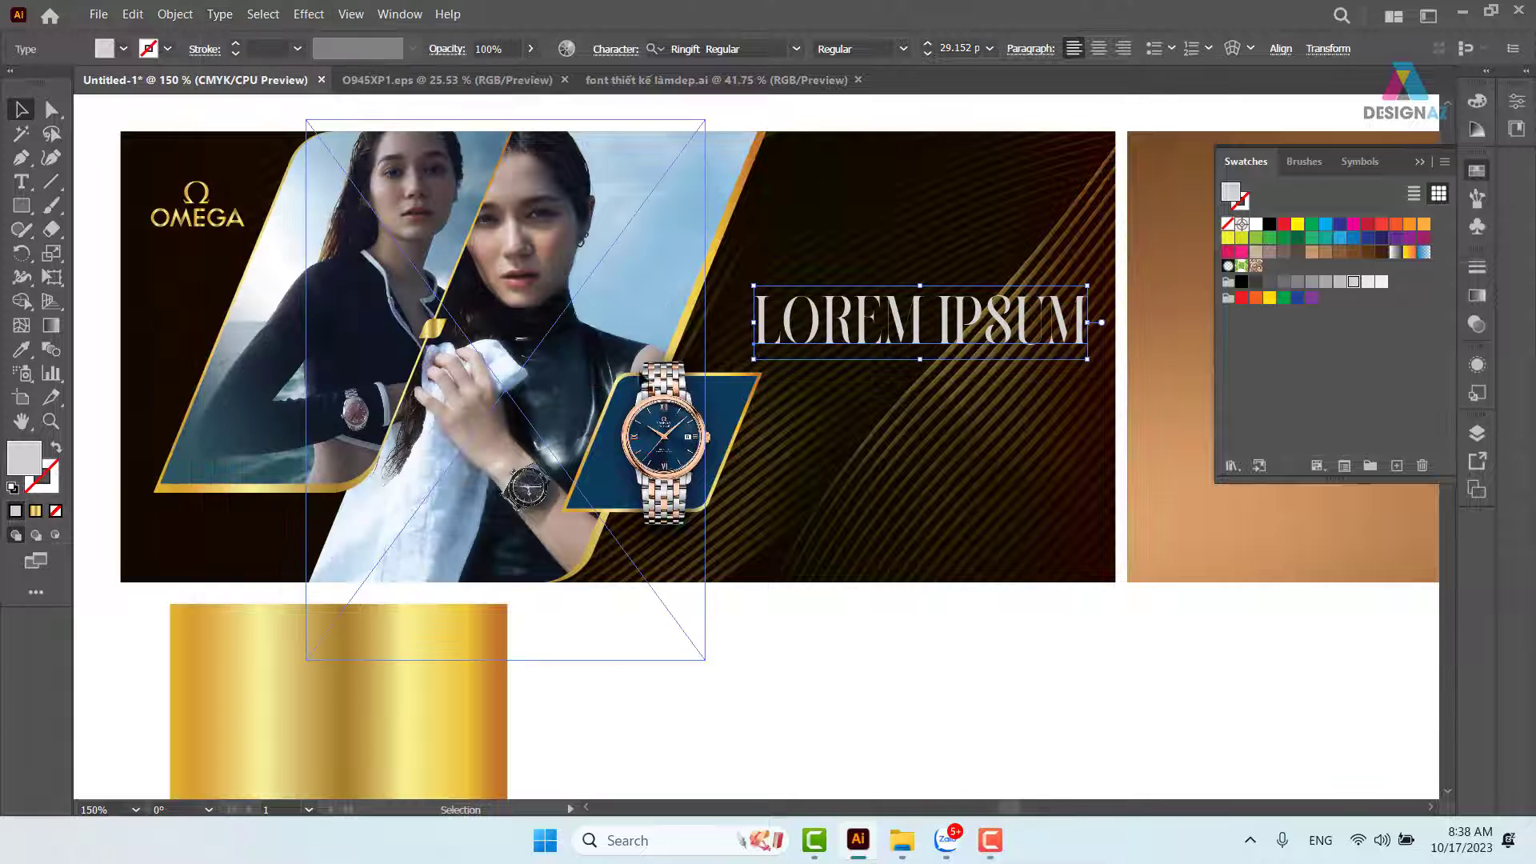
{"action": "left_click", "coordinate": [965, 665]}
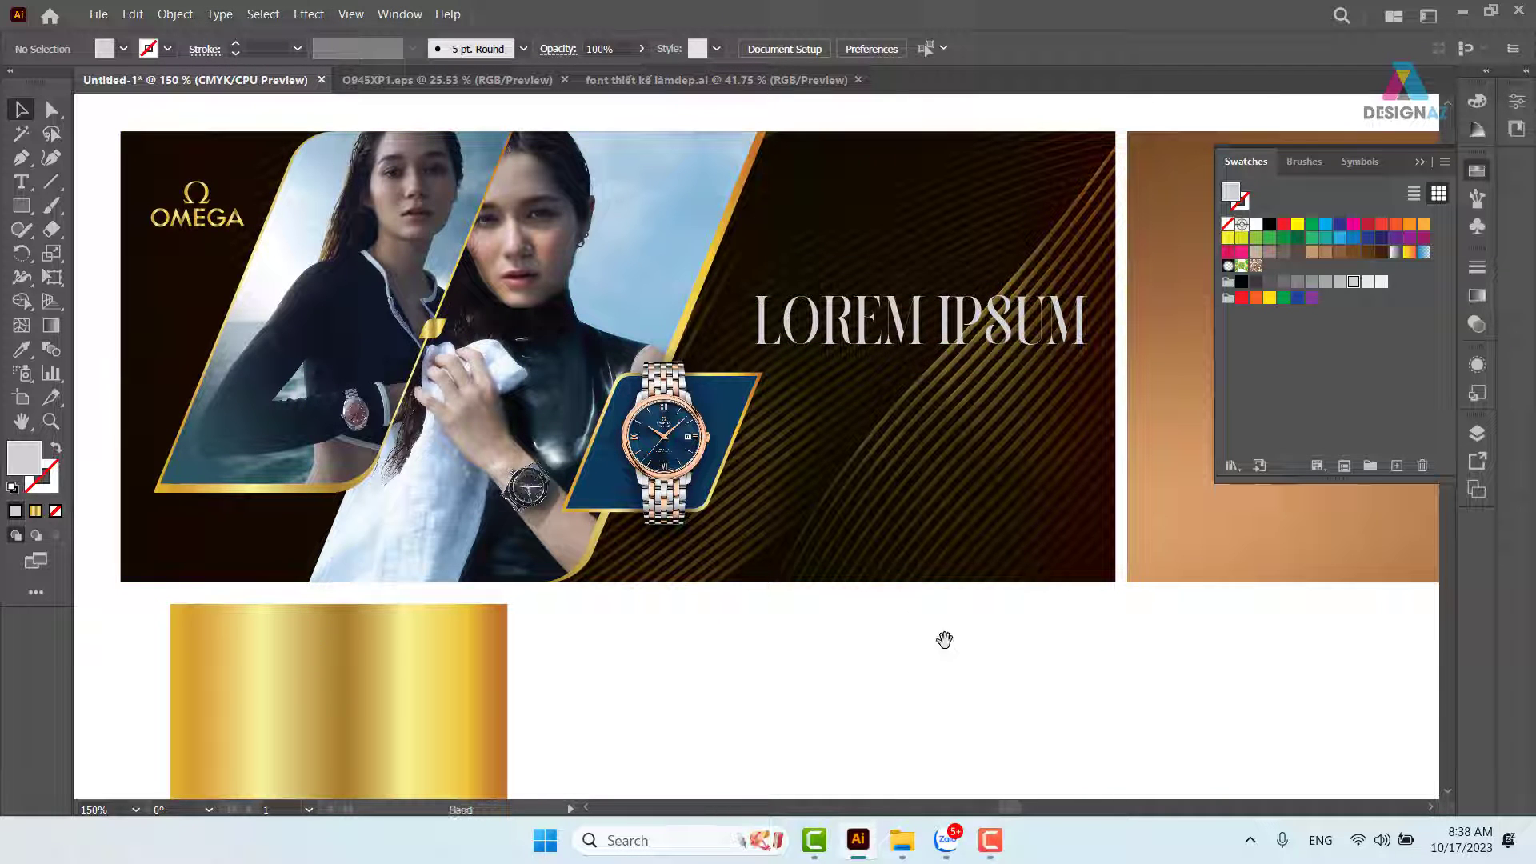
Add a second "Lorem ipsum" placeholder line below the headline, fill it with light orange, and shift it closer under the headline.
{"action": "scroll", "coordinate": [942, 637], "scroll_direction": "right", "scroll_amount": 2}
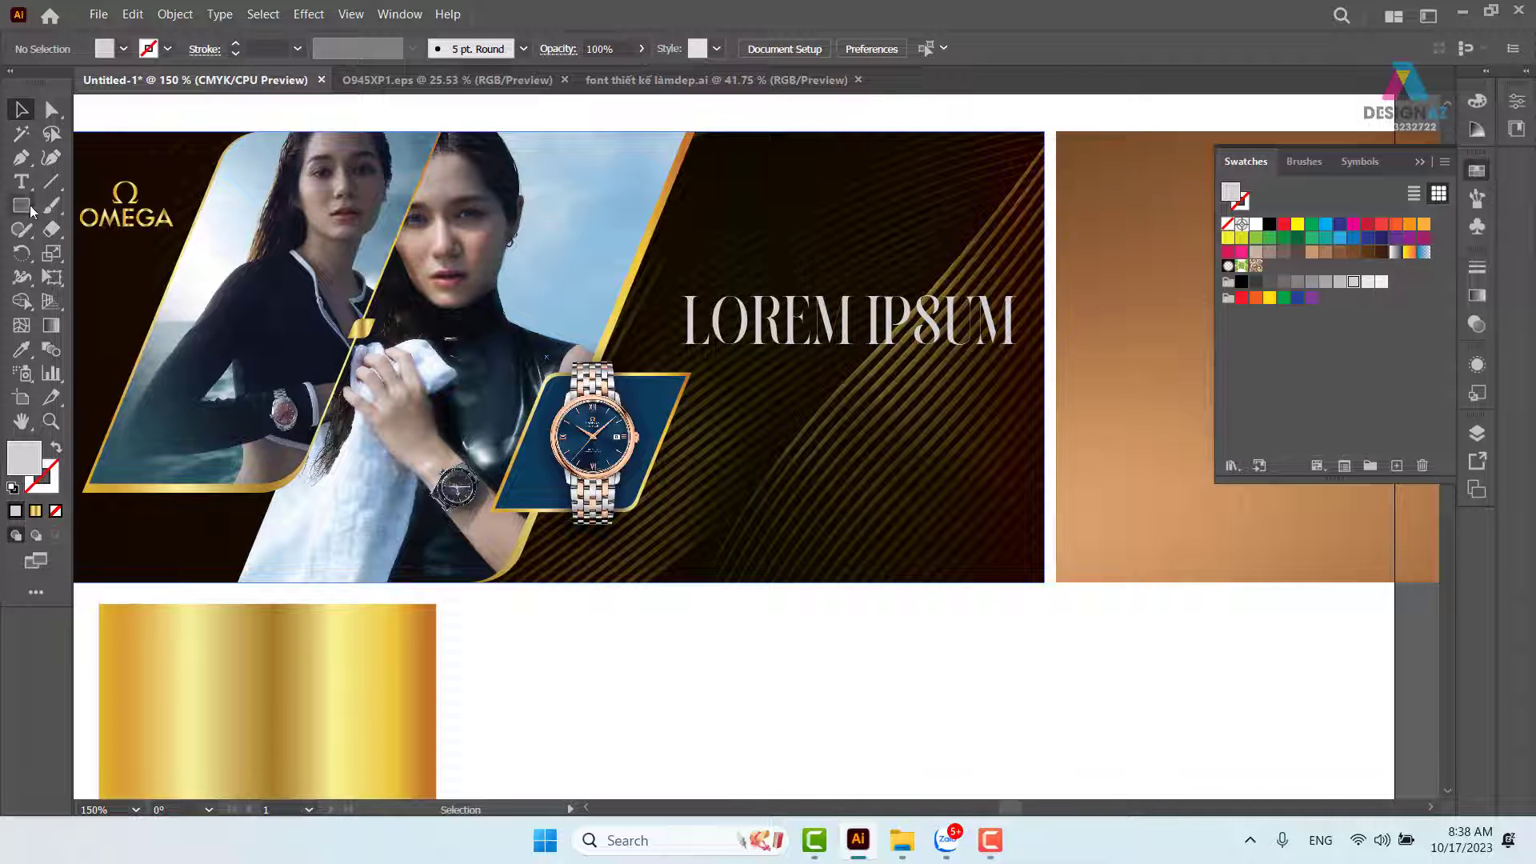
{"action": "key", "text": "t"}
{"action": "left_click", "coordinate": [832, 450]}
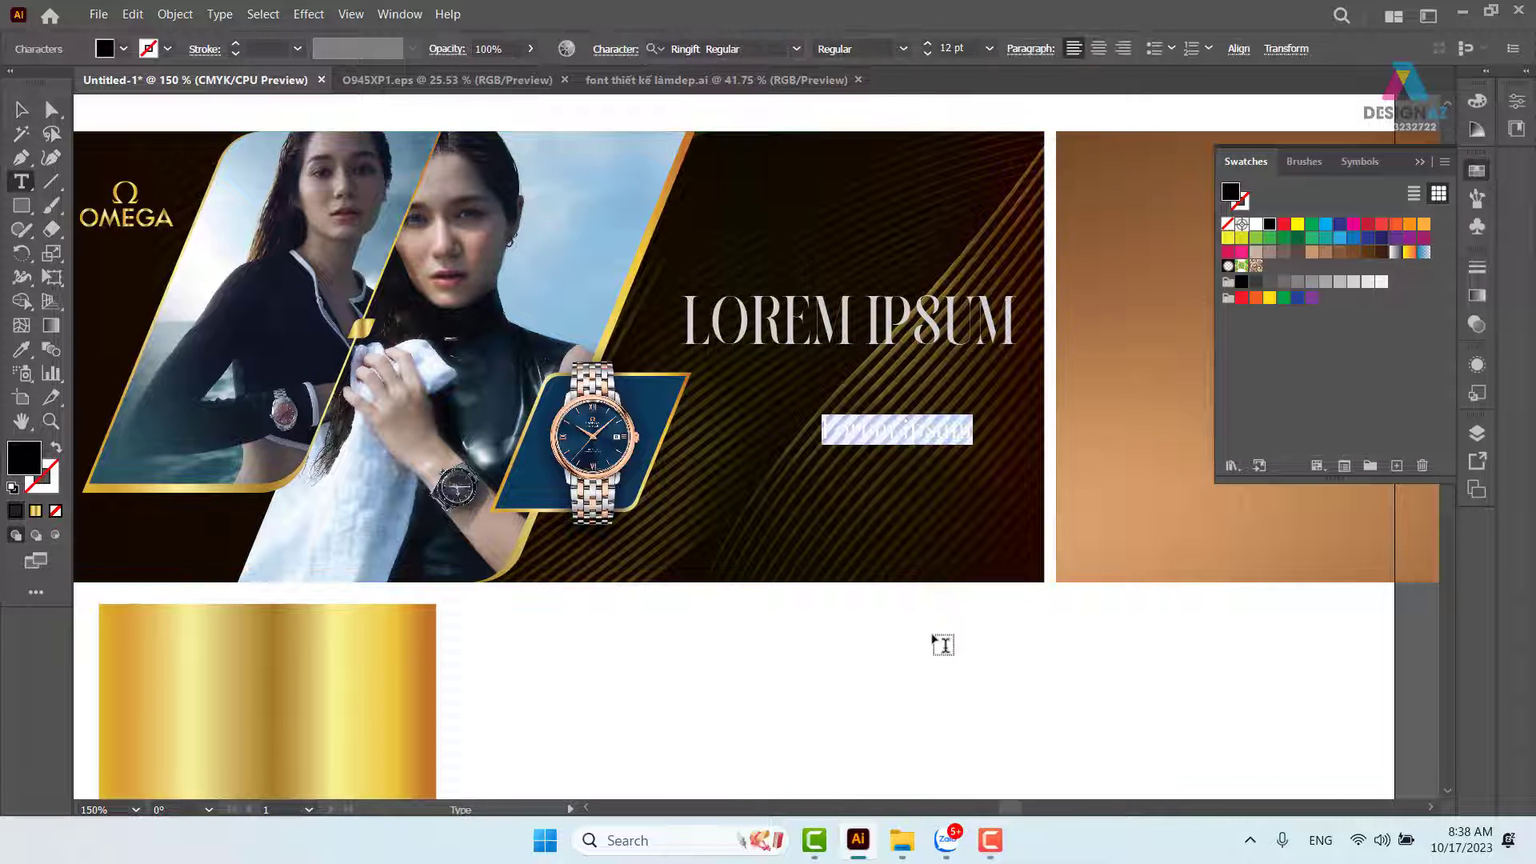
{"action": "key", "text": "Escape"}
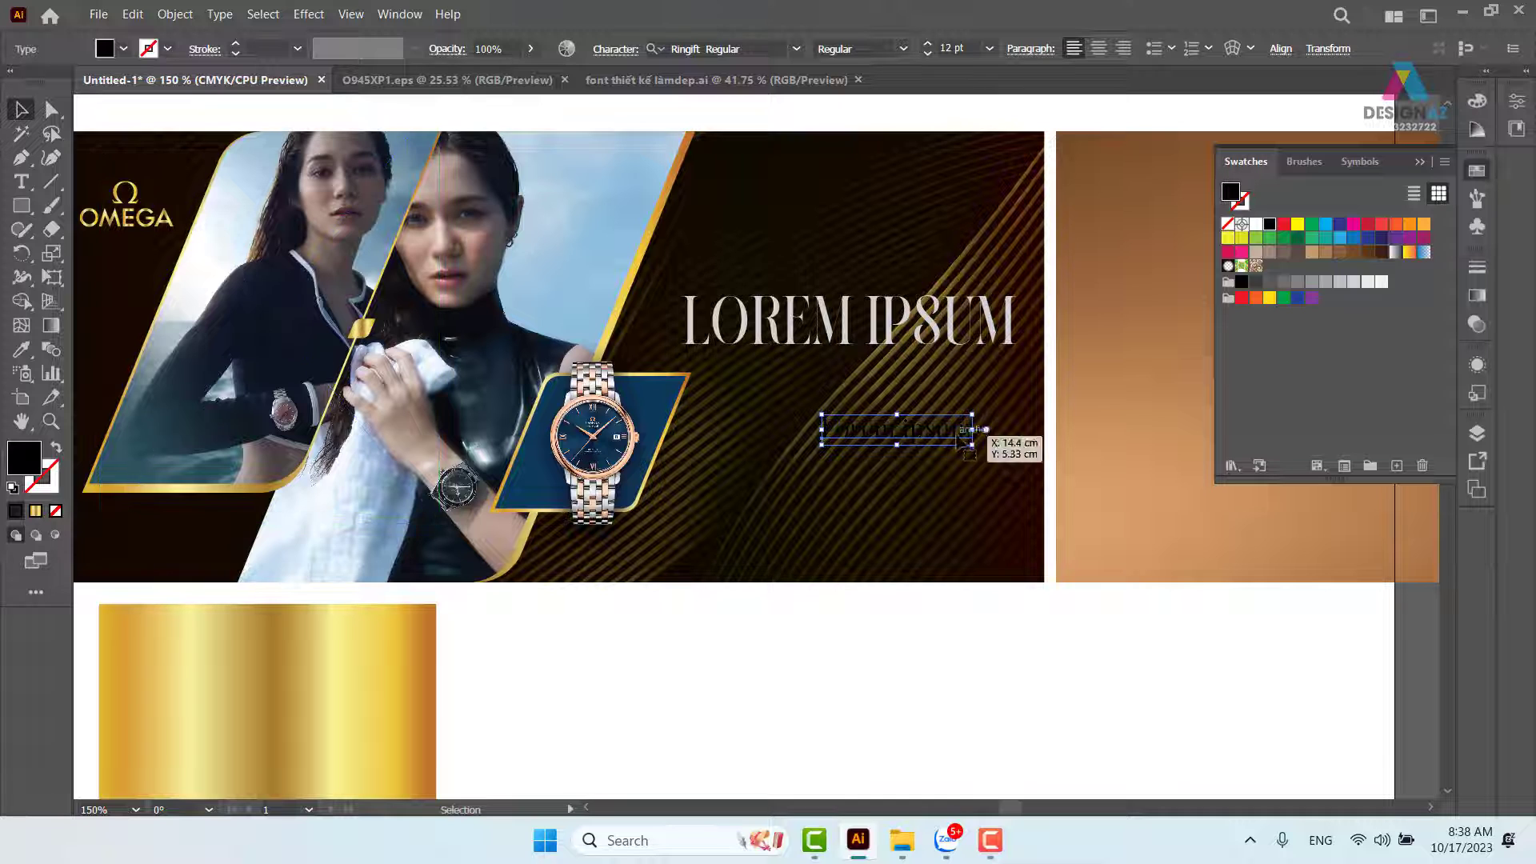
{"action": "left_click", "coordinate": [1425, 230]}
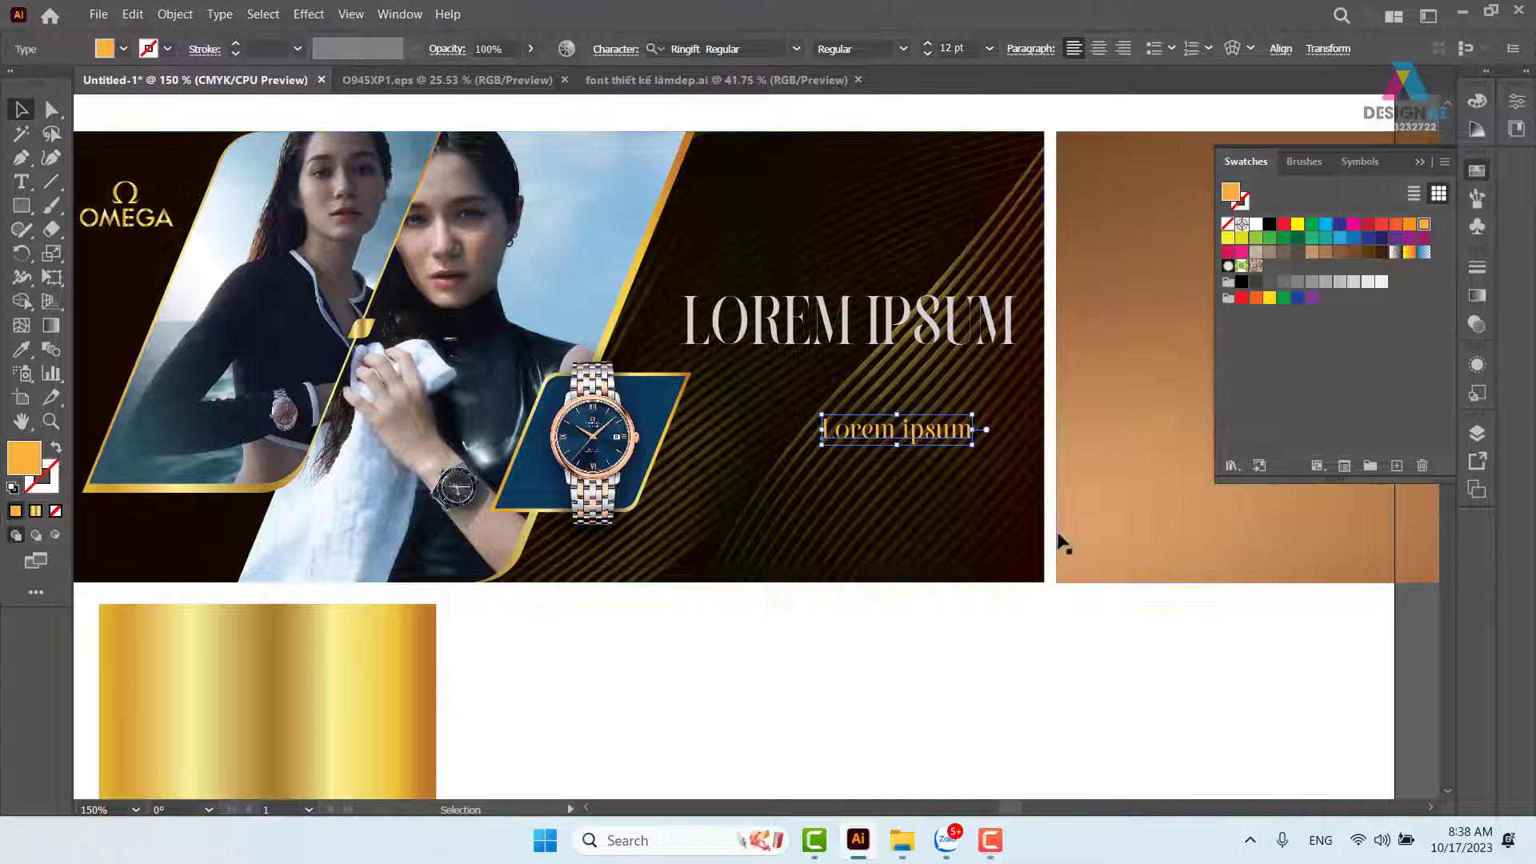
{"action": "left_click", "coordinate": [936, 549]}
{"action": "left_click_drag", "start_coordinate": [932, 428], "coordinate": [872, 413]}
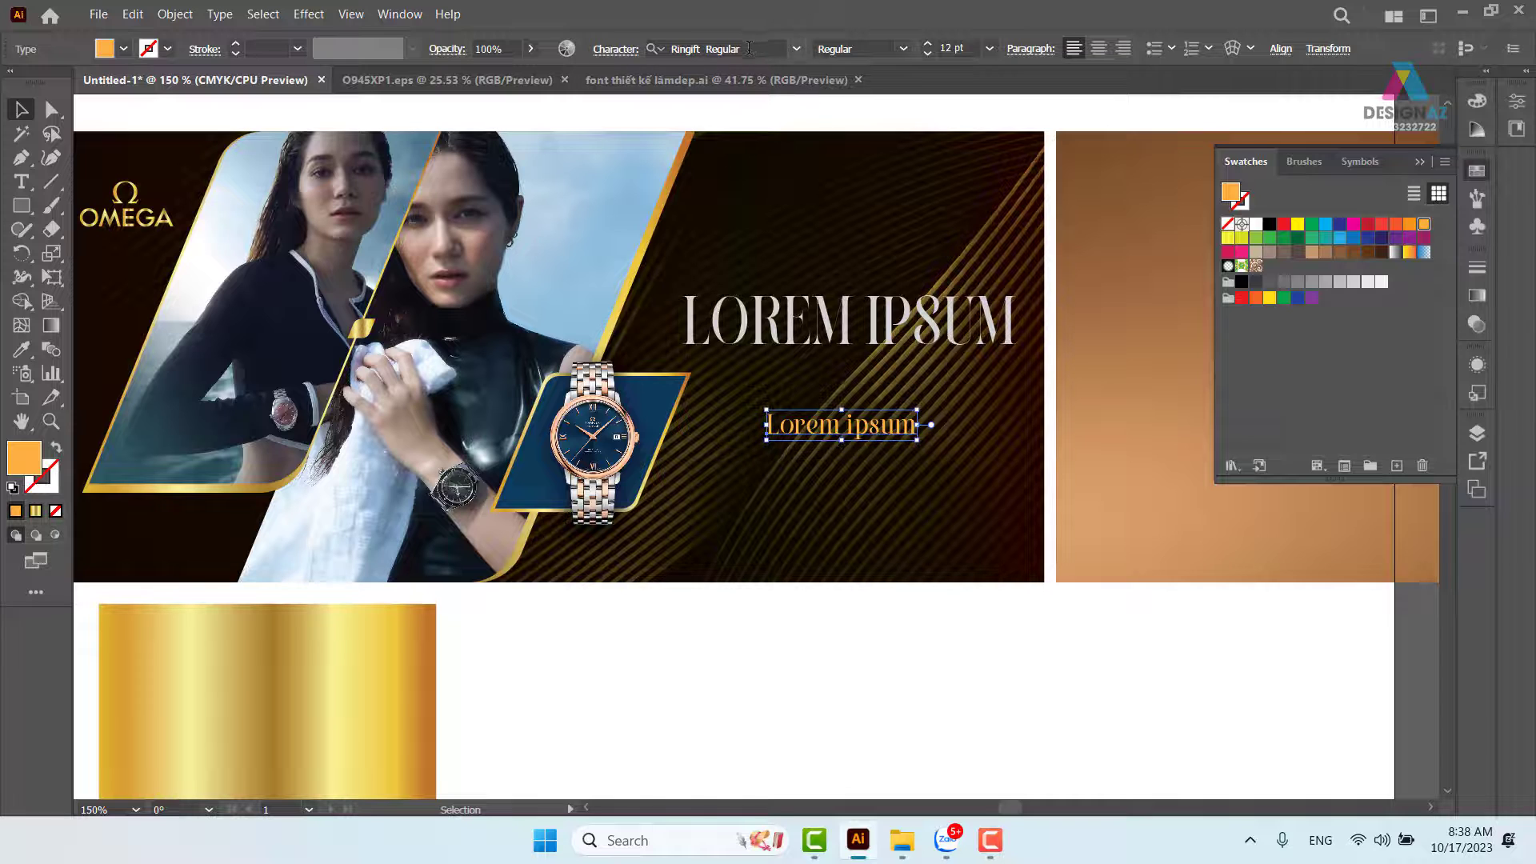
Set the font of the orange placeholder line to UTM Avo Bold.
{"action": "left_click", "coordinate": [749, 48]}
{"action": "key", "text": "BackSpace"}
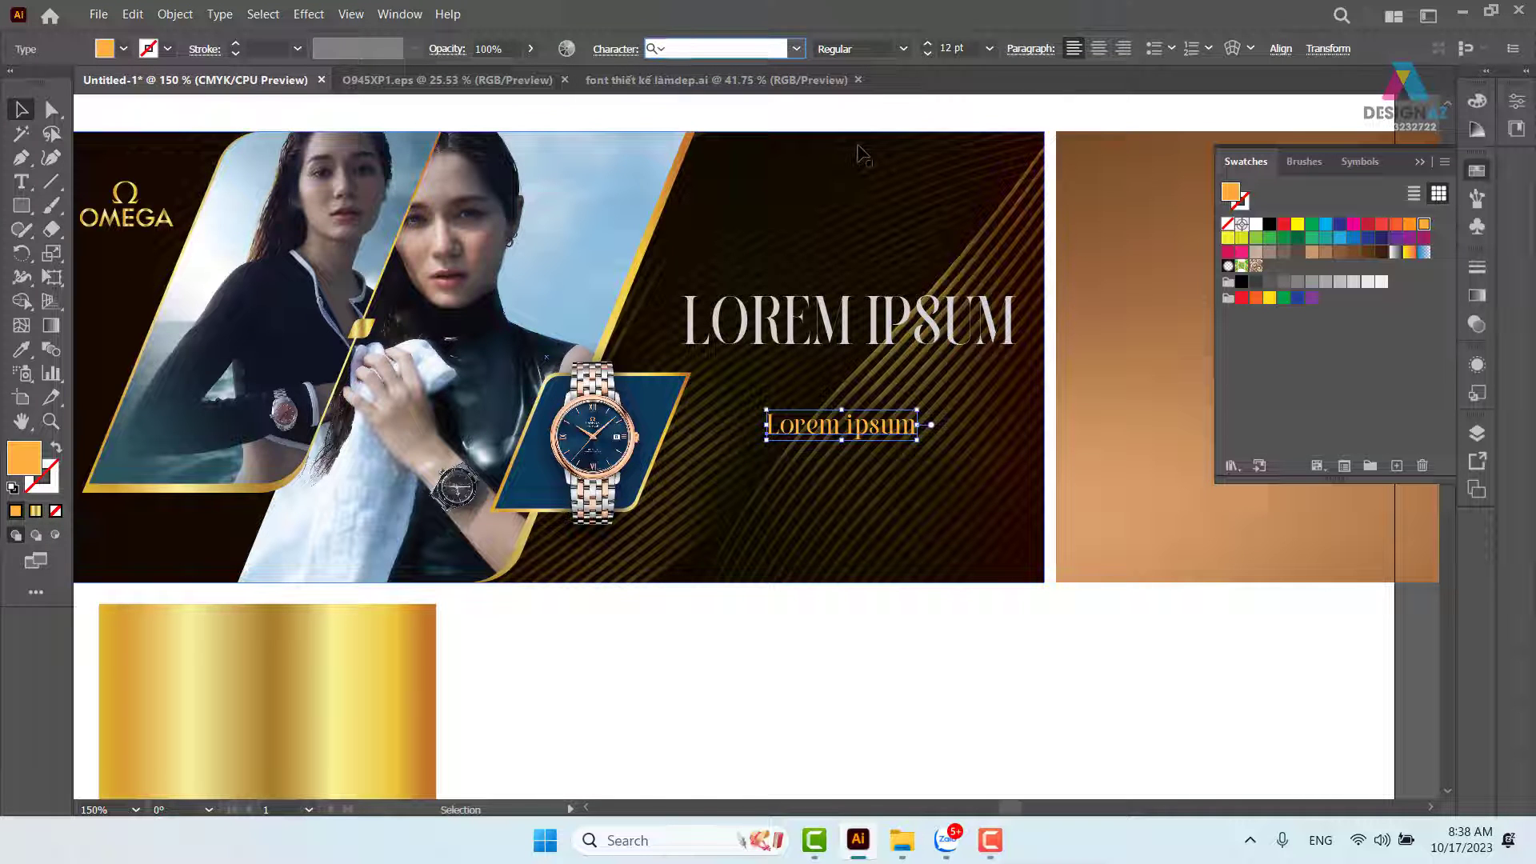
{"action": "type", "text": "utm"}
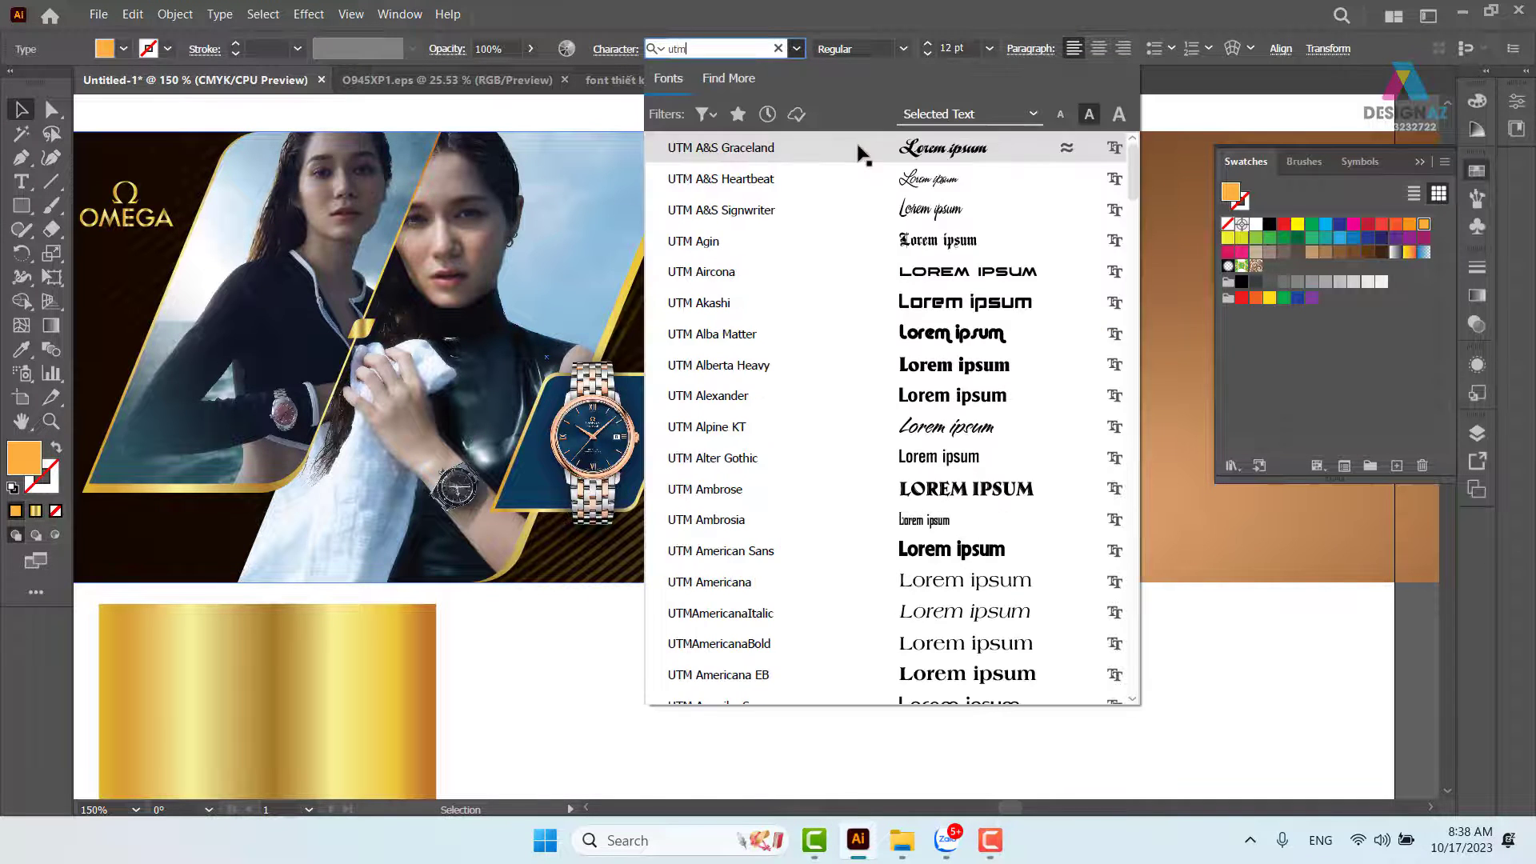
{"action": "type", "text": "avo"}
{"action": "left_click", "coordinate": [860, 150]}
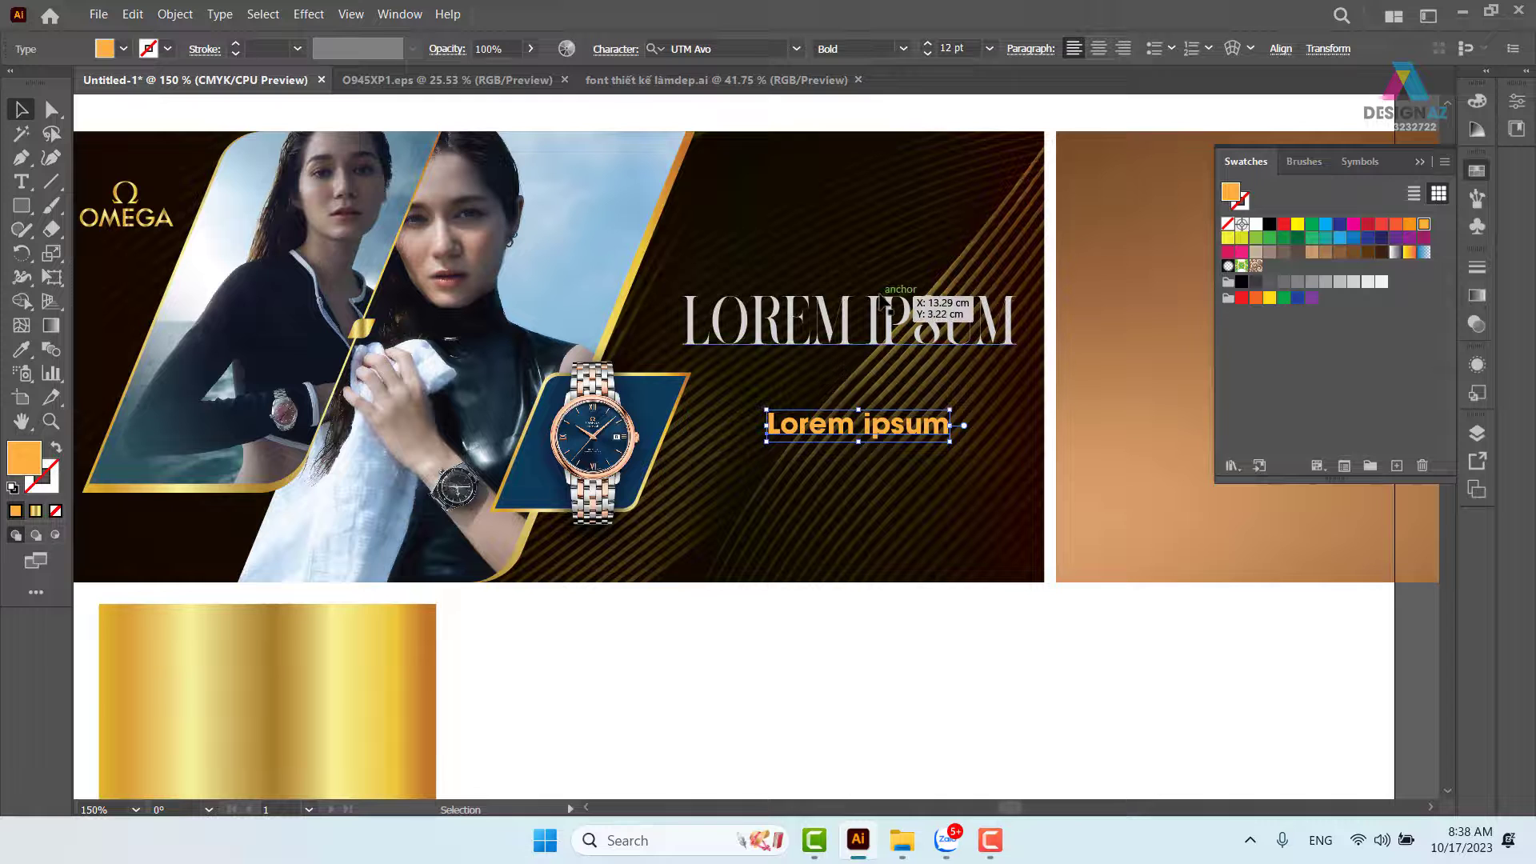
Replace the orange placeholder text with "-50%" and move it to the middle of the area below the headline.
{"action": "double_click", "coordinate": [895, 424]}
{"action": "left_click_drag", "start_coordinate": [766, 424], "coordinate": [1070, 435]}
{"action": "key", "text": "BackSpace"}
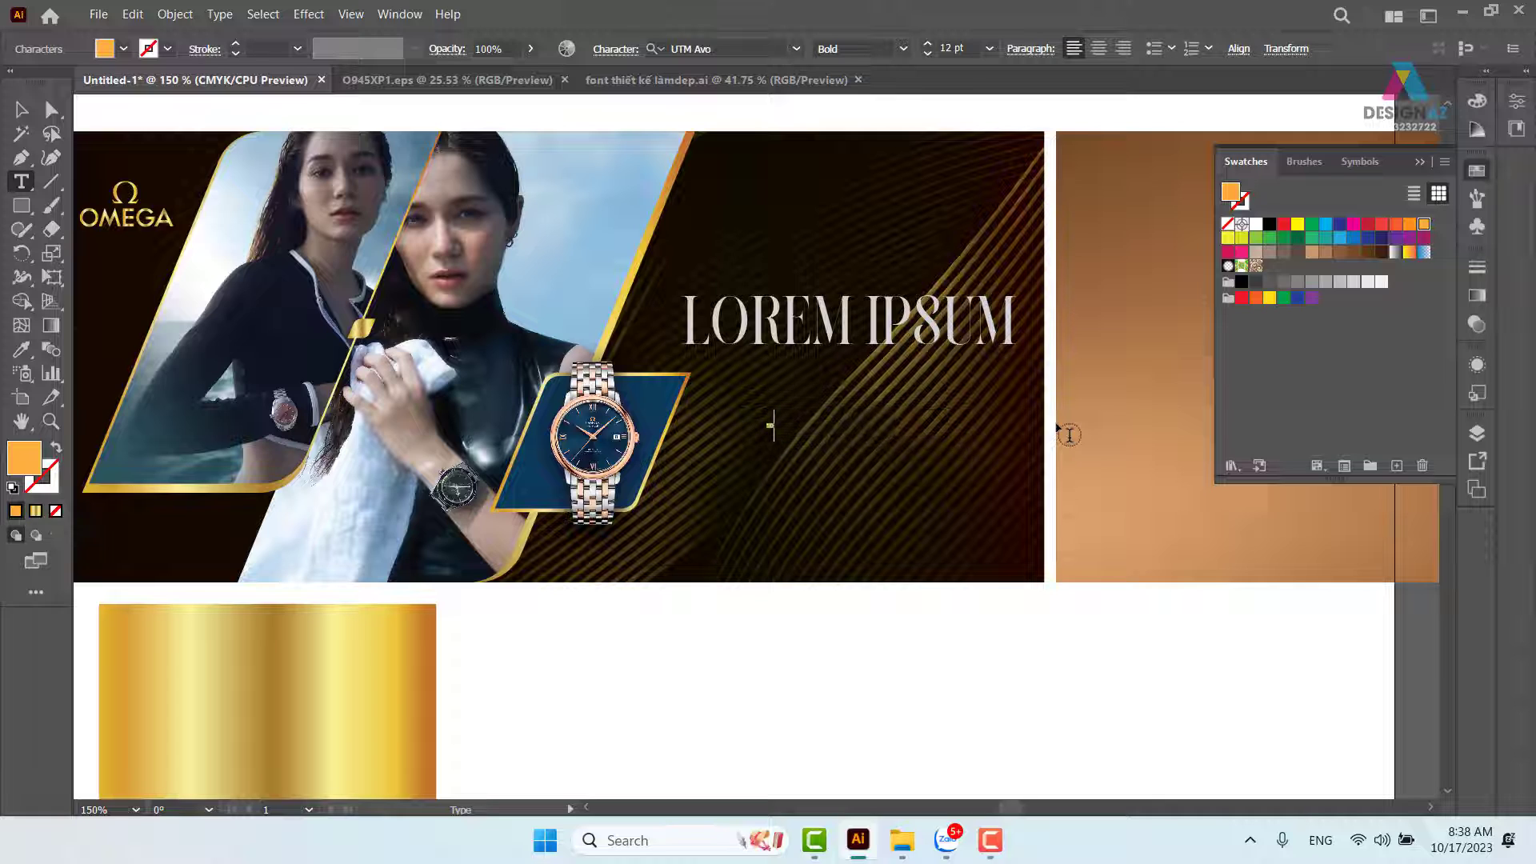
{"action": "type", "text": "-50%"}
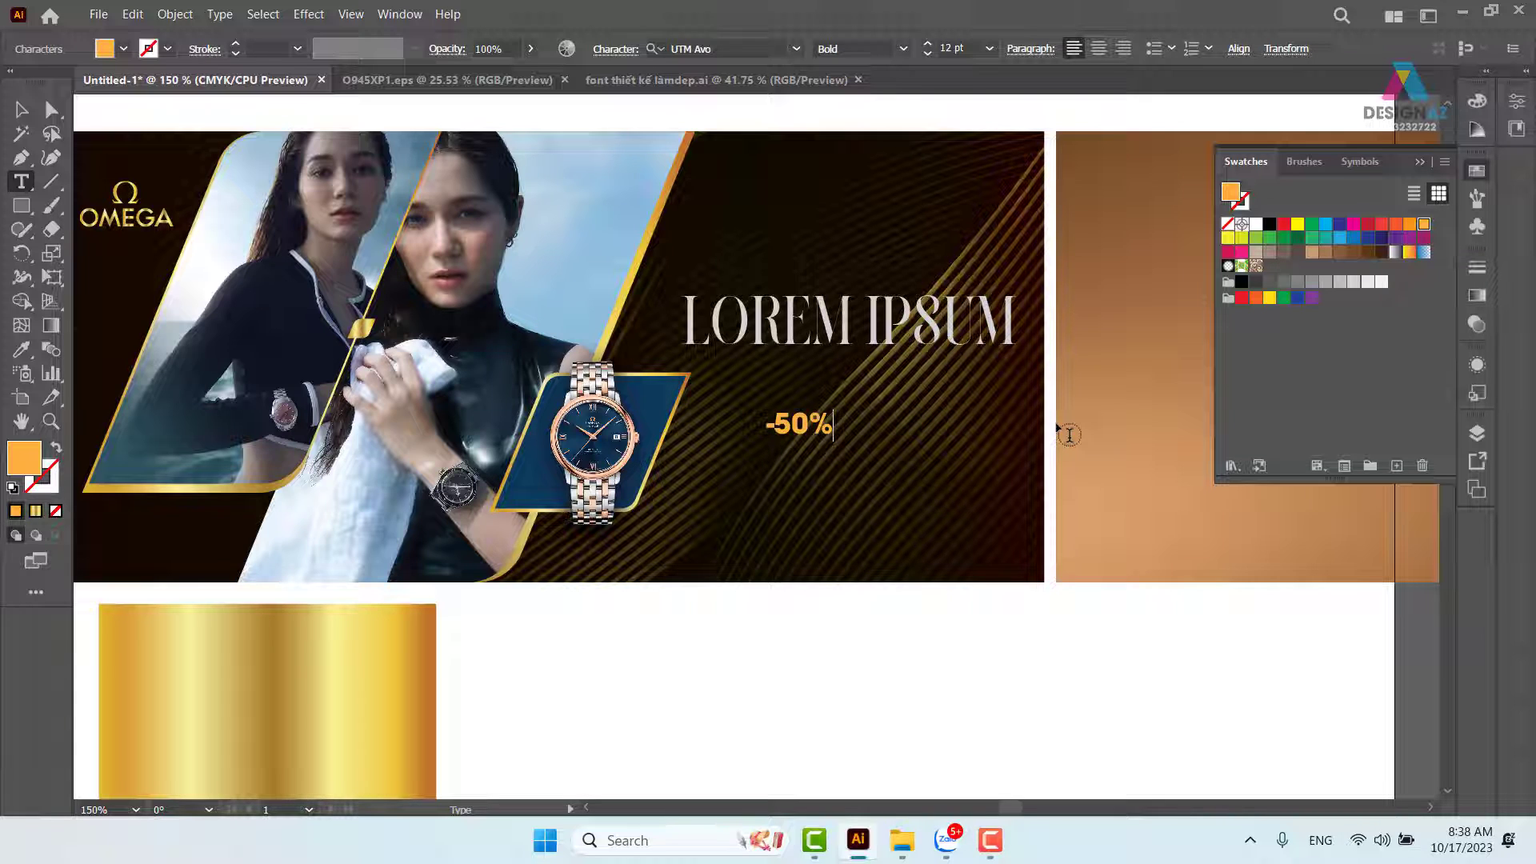
{"action": "left_click", "coordinate": [18, 110]}
{"action": "left_click_drag", "start_coordinate": [800, 424], "coordinate": [867, 402]}
Replace the minus sign before "50%" with uppercase wording so the line reads "GIẢM GIÁ 50%".
{"action": "double_click", "coordinate": [867, 406]}
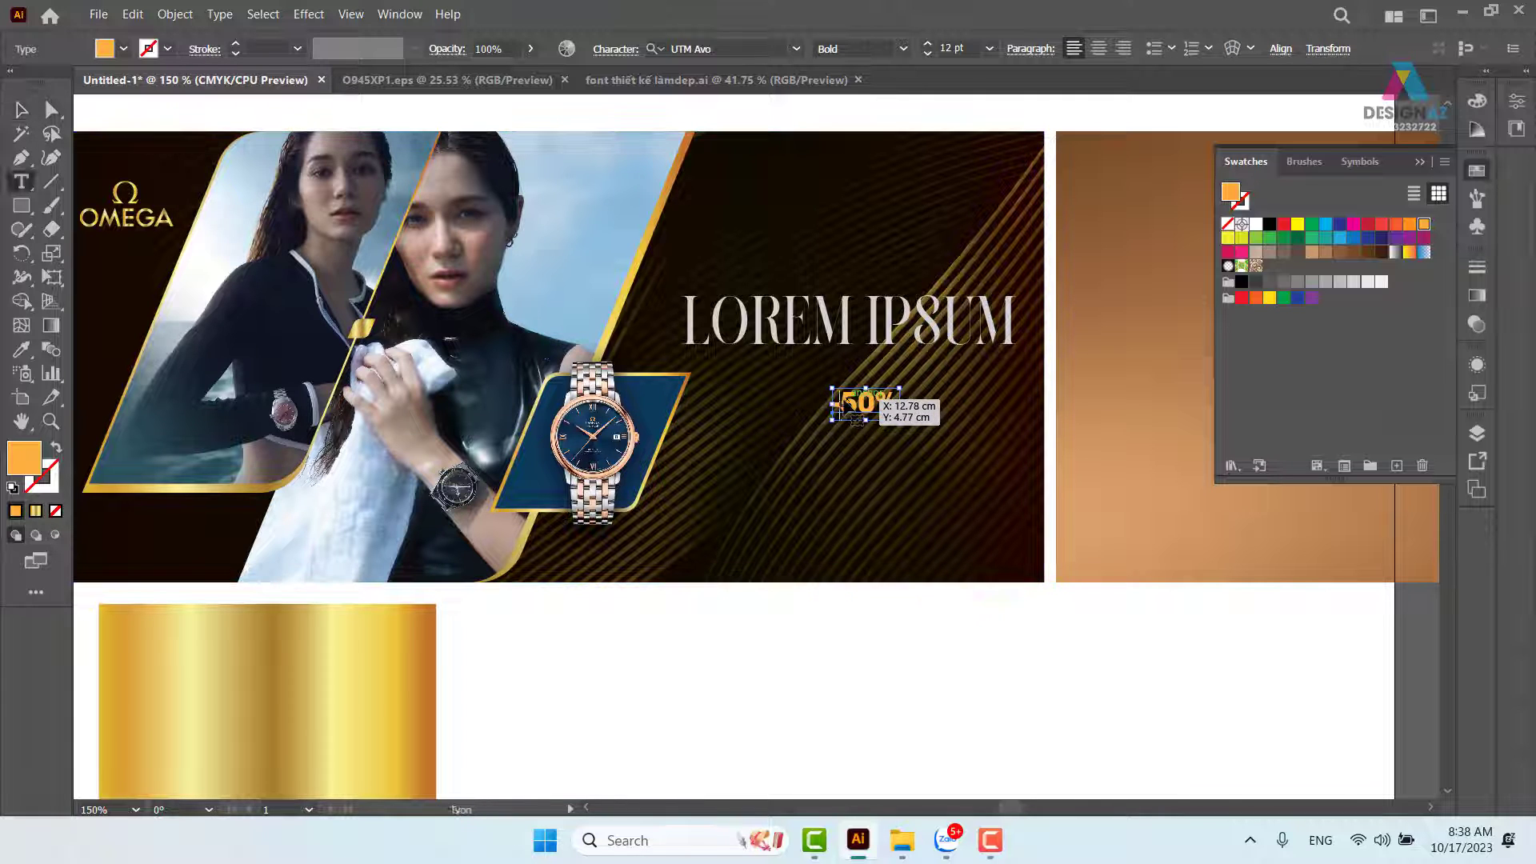
{"action": "key", "text": "BackSpace"}
{"action": "type", "text": "gi"}
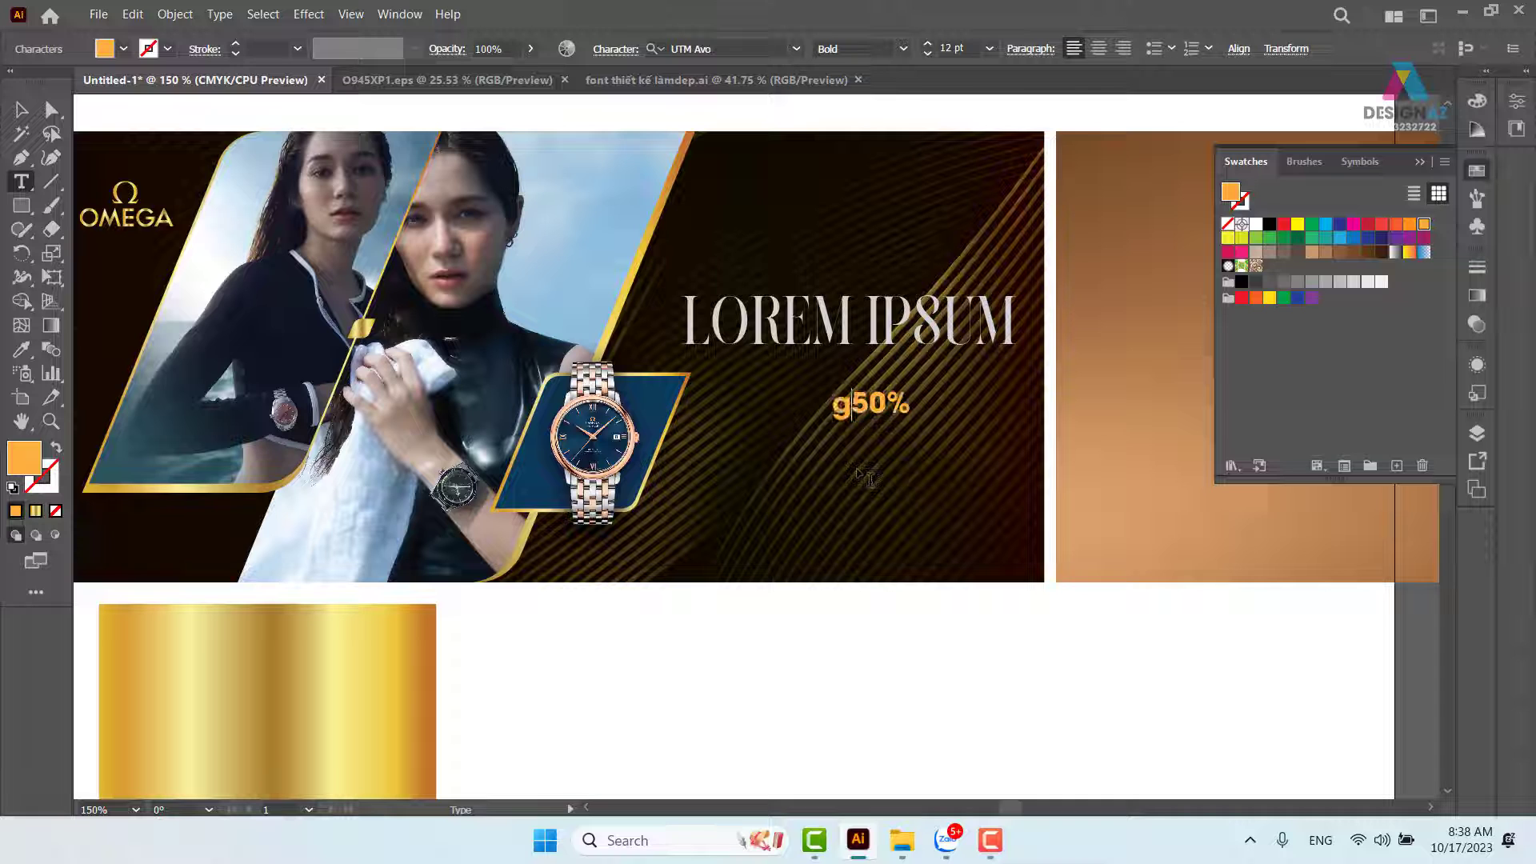
{"action": "key", "text": "BackSpace"}
{"action": "key", "text": "BackSpace"}
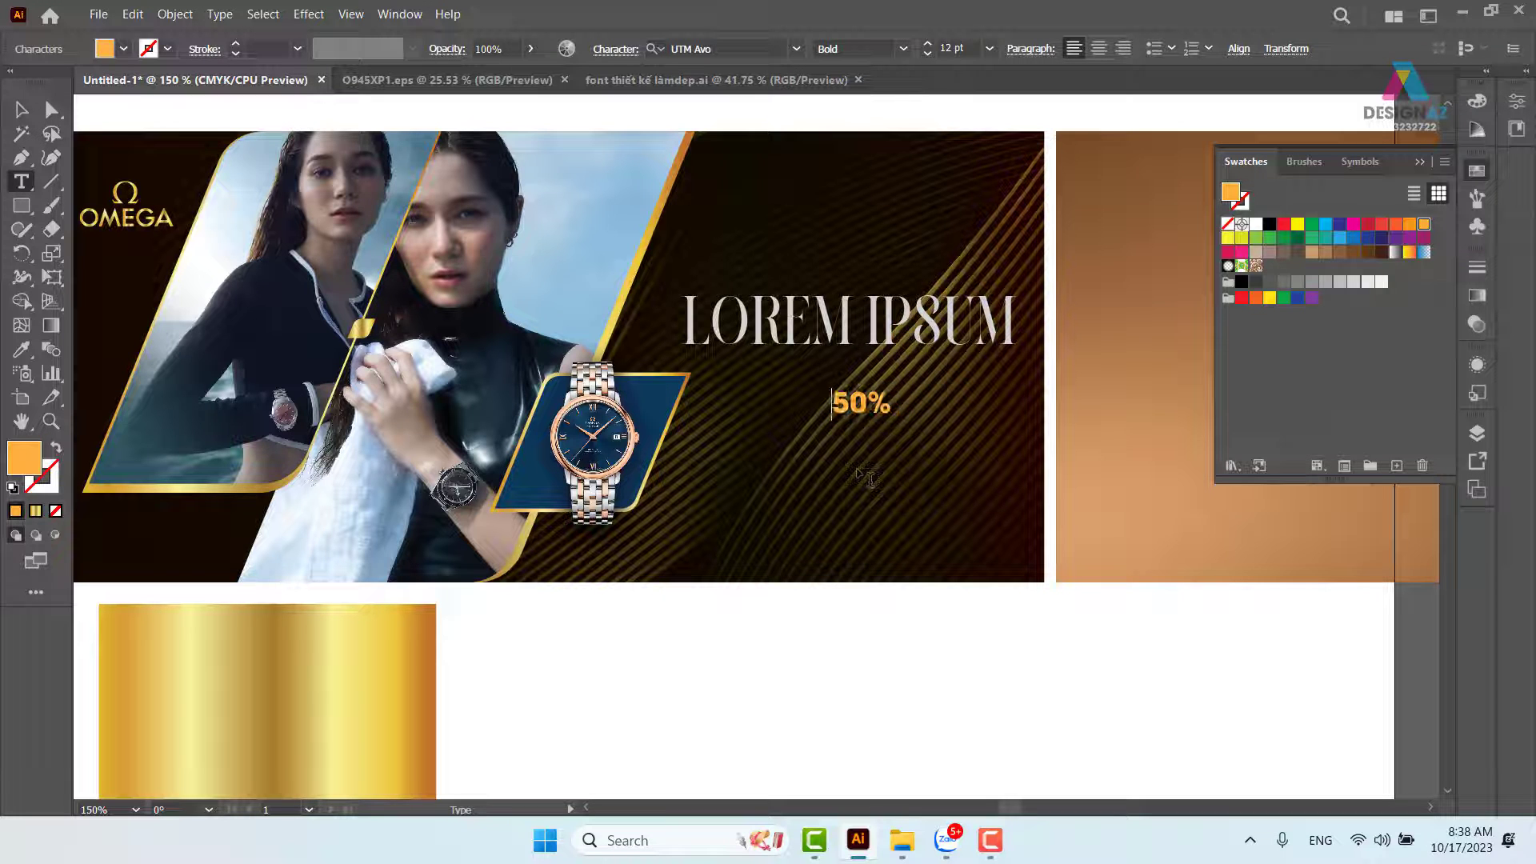
{"action": "type", "text": "GIAM"}
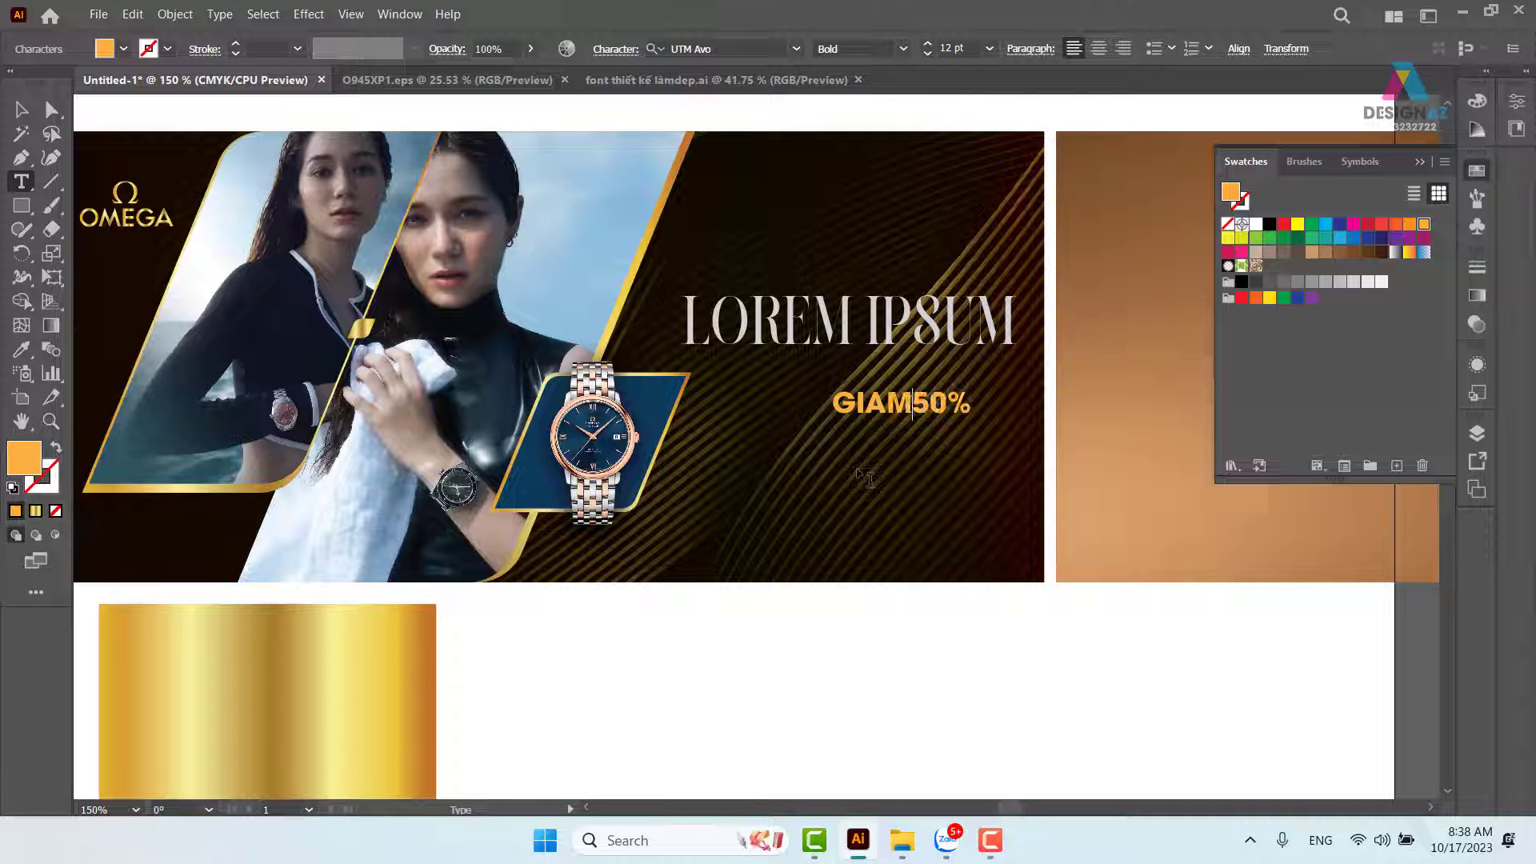
{"action": "type", "text": " GIÁ"}
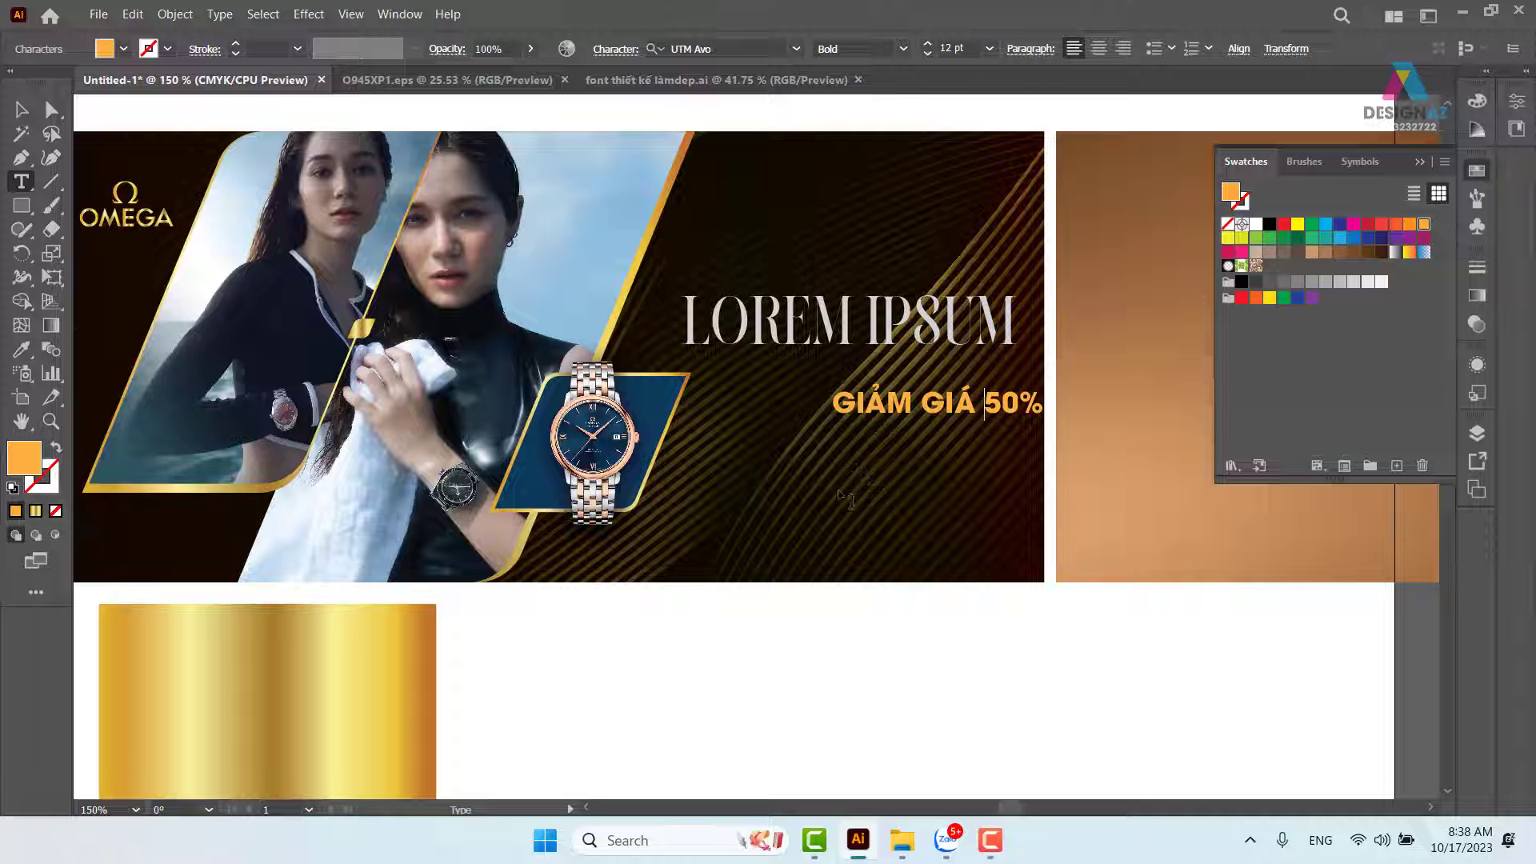
Position the "GIẢM GIÁ 50%" line directly beneath the "LOREM IPSUM" headline, roughly centered on it.
{"action": "left_click", "coordinate": [22, 110]}
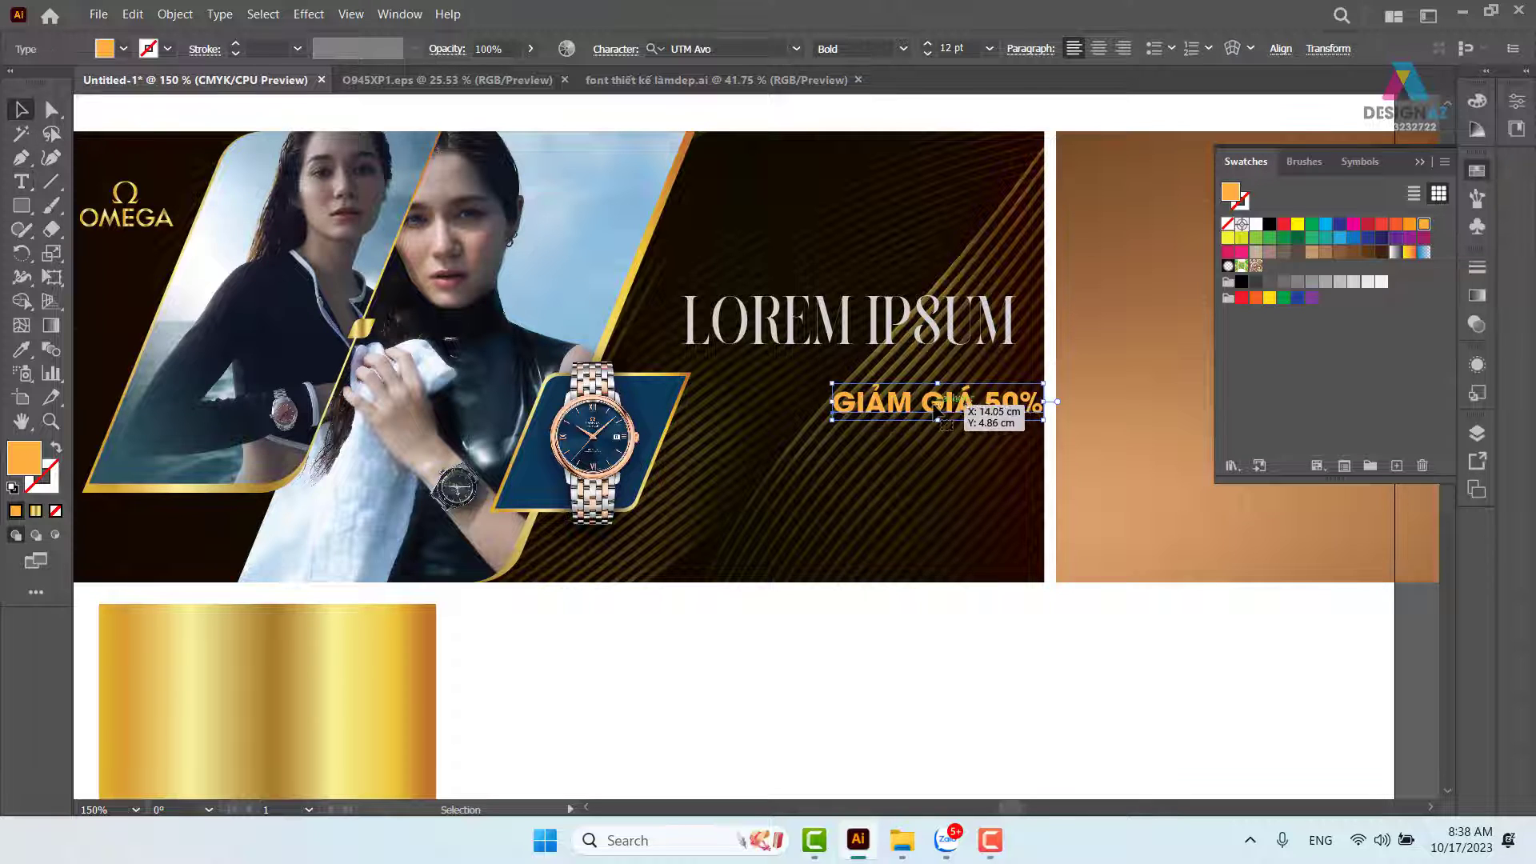
{"action": "left_click_drag", "start_coordinate": [935, 411], "coordinate": [848, 381]}
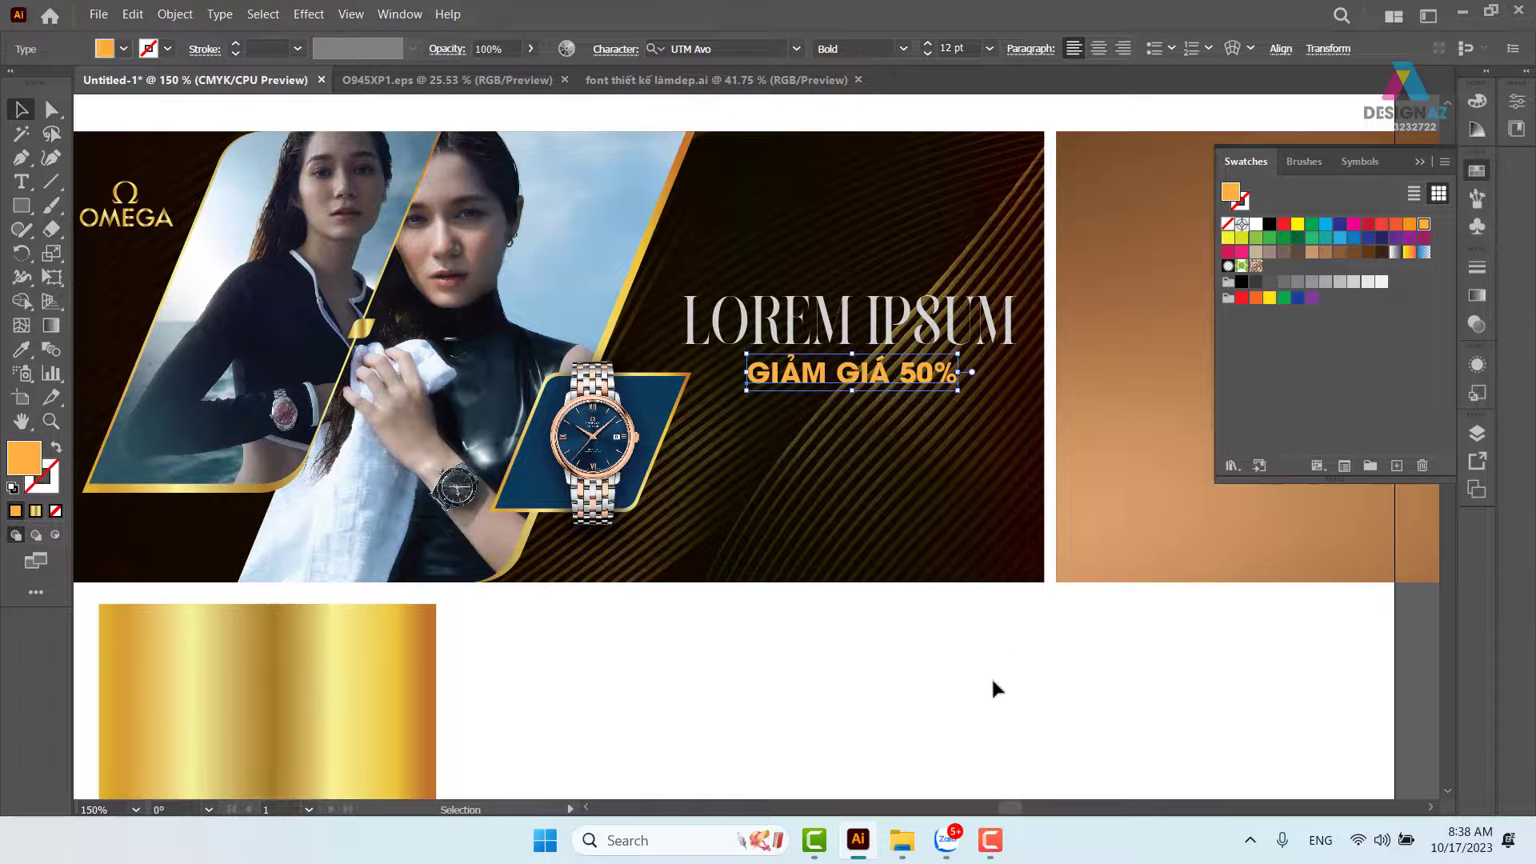
{"action": "left_click", "coordinate": [1007, 701]}
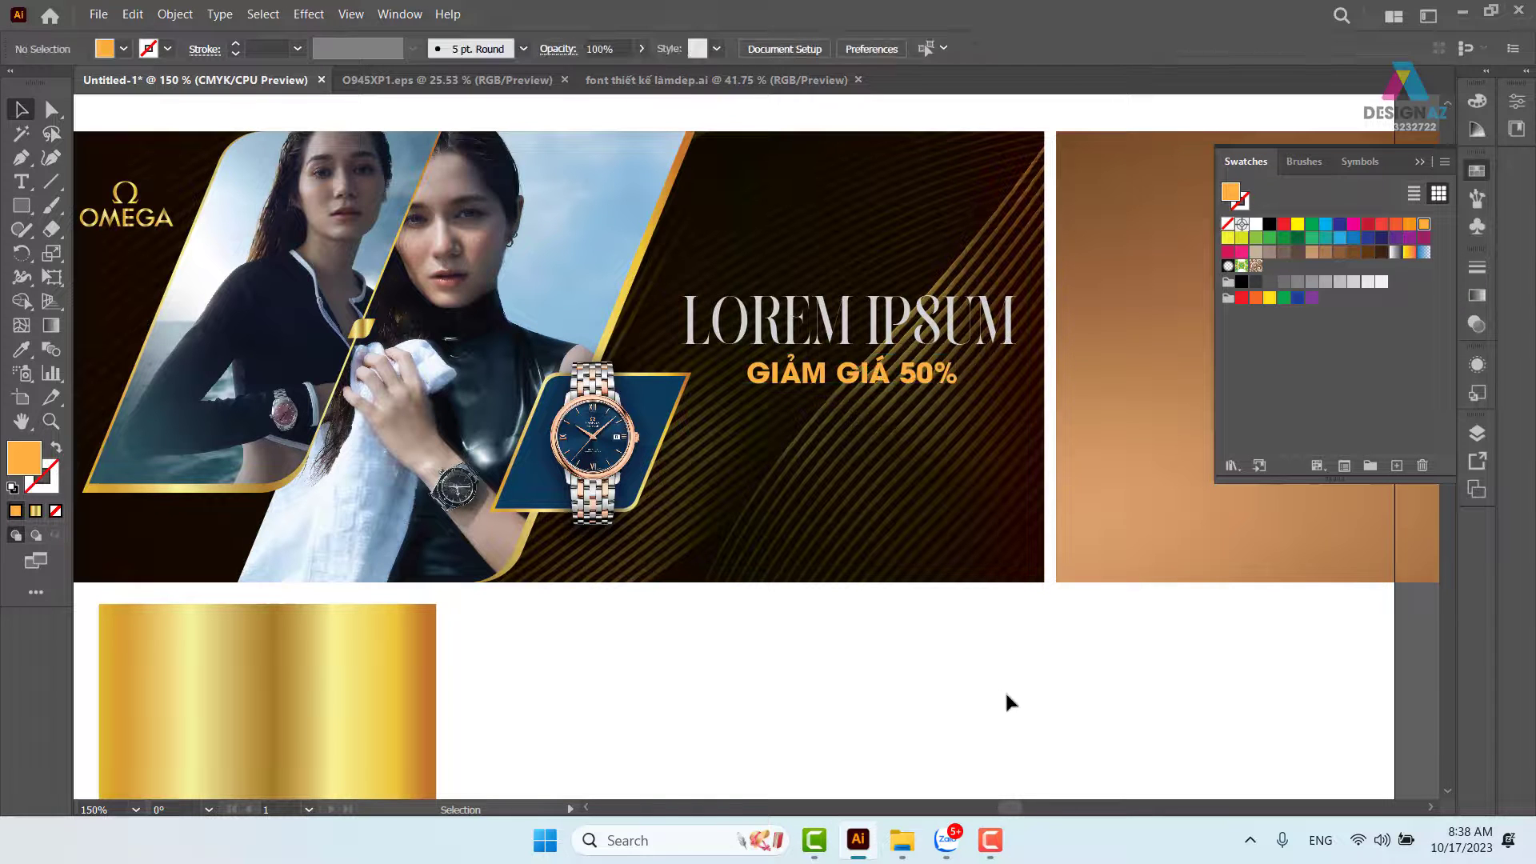
{"action": "left_click", "coordinate": [872, 375]}
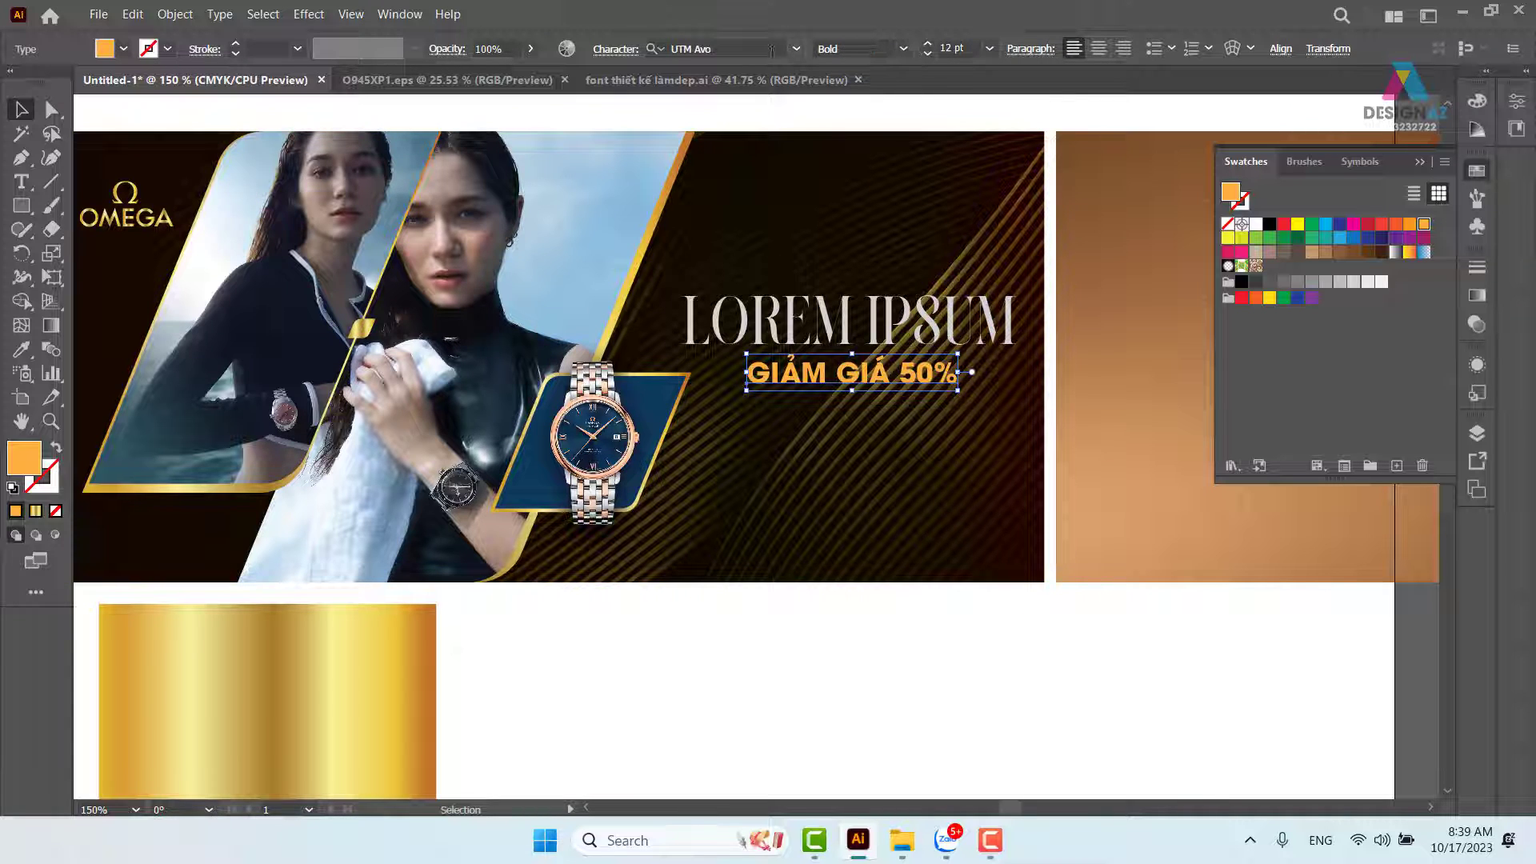
{"action": "left_click", "coordinate": [914, 740]}
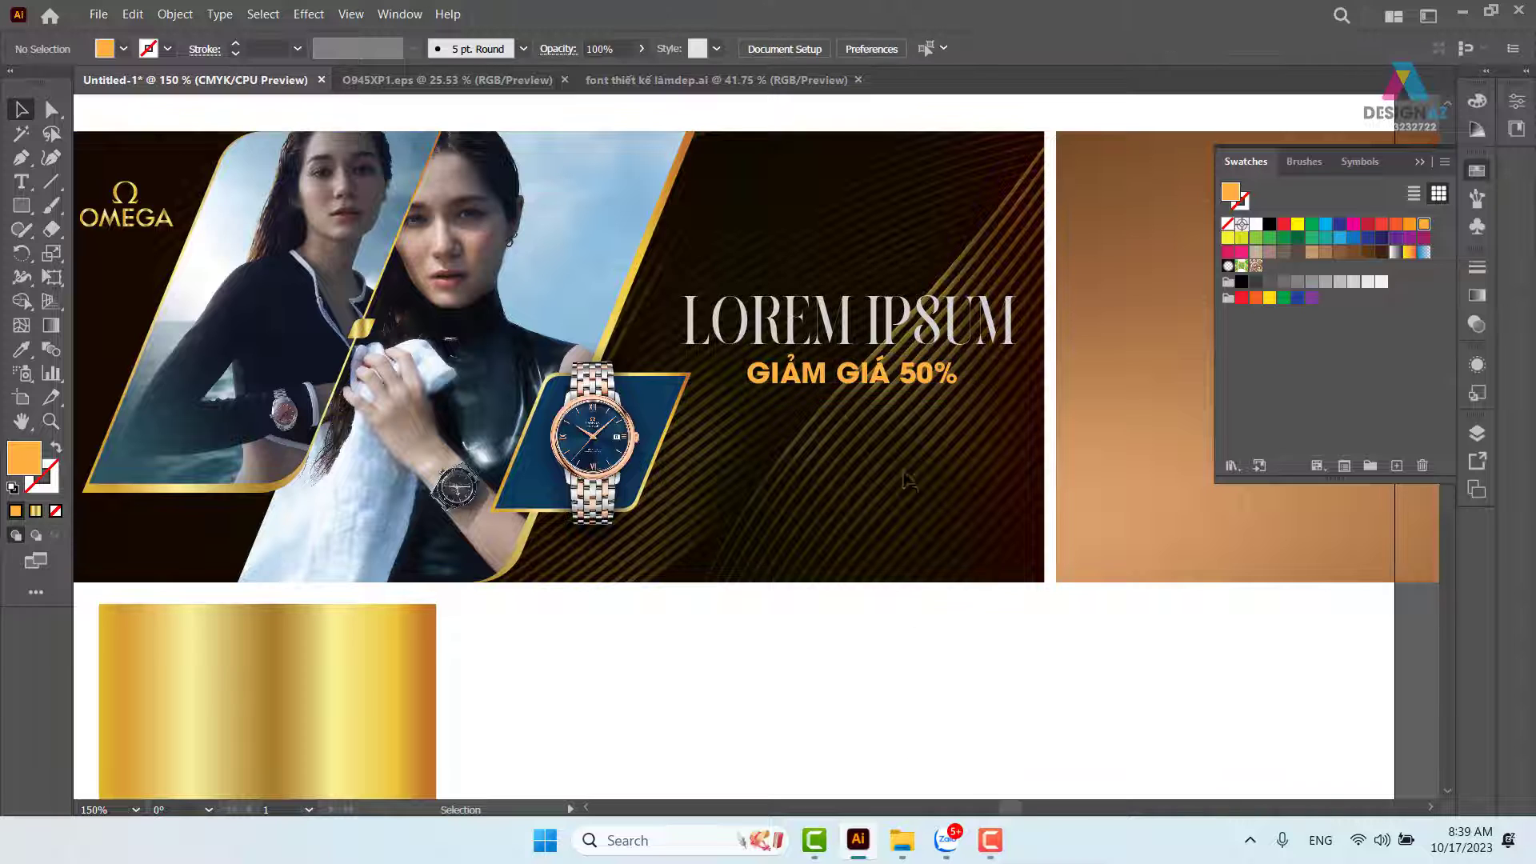
Change the "GIẢM GIÁ 50%" line to the Regular style, and enlarge it to about 13.89 pt.
{"action": "left_click", "coordinate": [878, 382]}
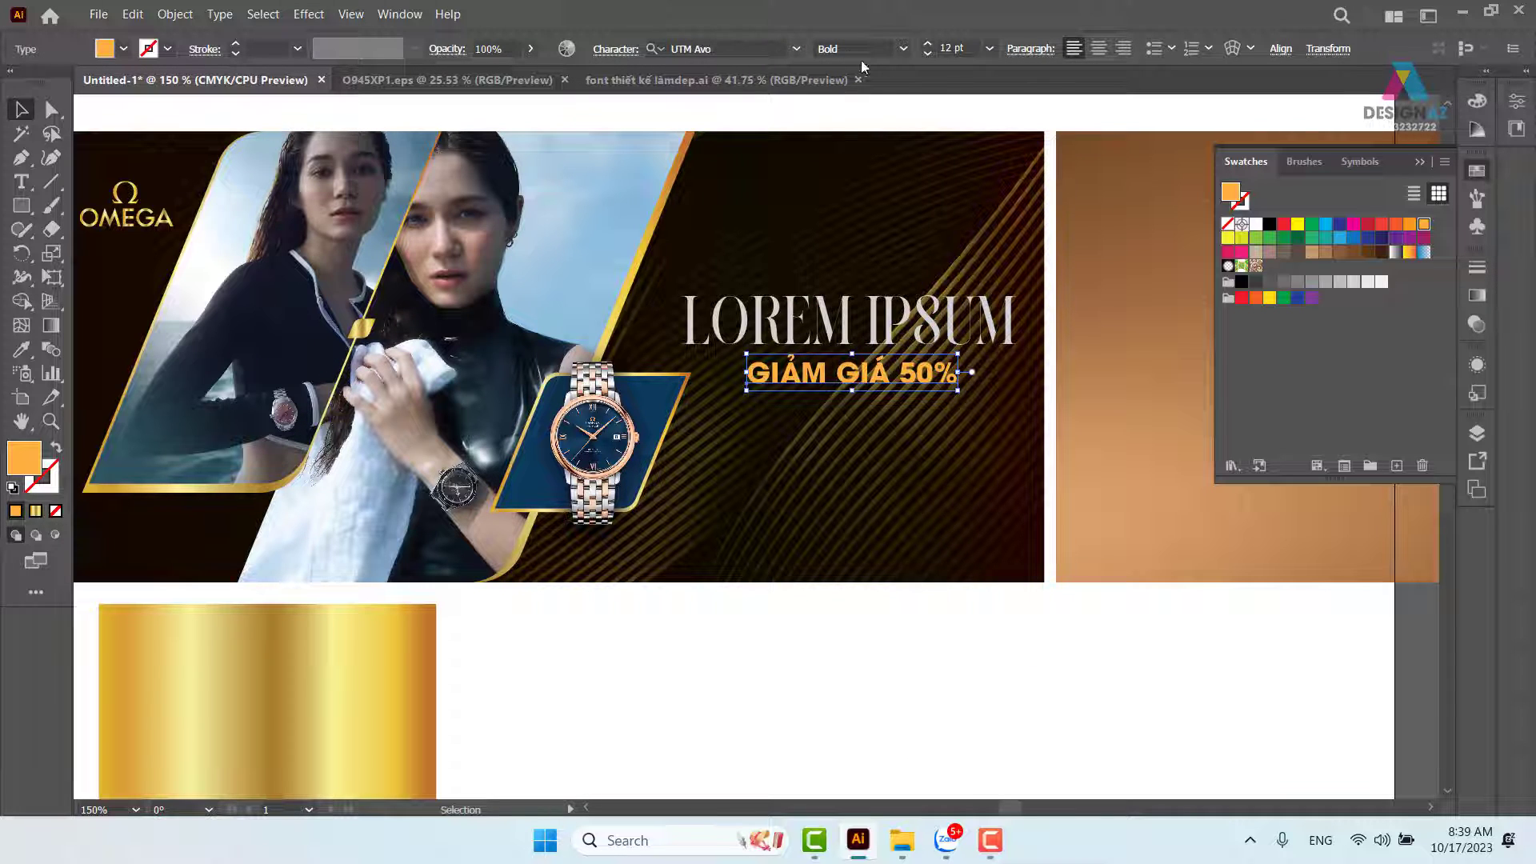
{"action": "left_click", "coordinate": [904, 54]}
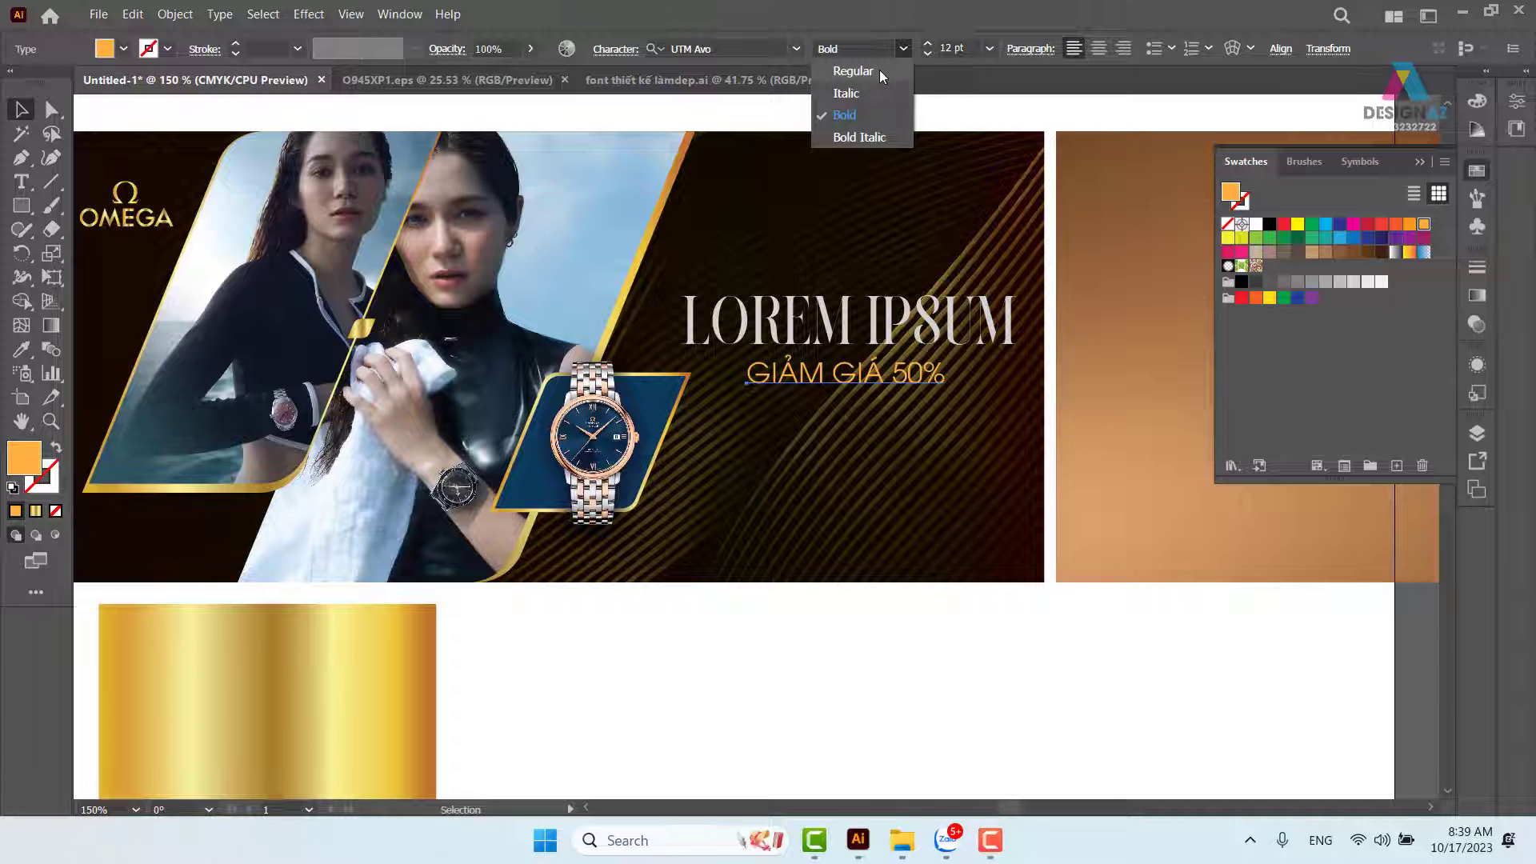
{"action": "left_click", "coordinate": [880, 70]}
{"action": "left_click_drag", "start_coordinate": [950, 395], "coordinate": [981, 399]}
{"action": "left_click", "coordinate": [926, 689]}
{"action": "left_click_drag", "start_coordinate": [1084, 648], "coordinate": [995, 654]}
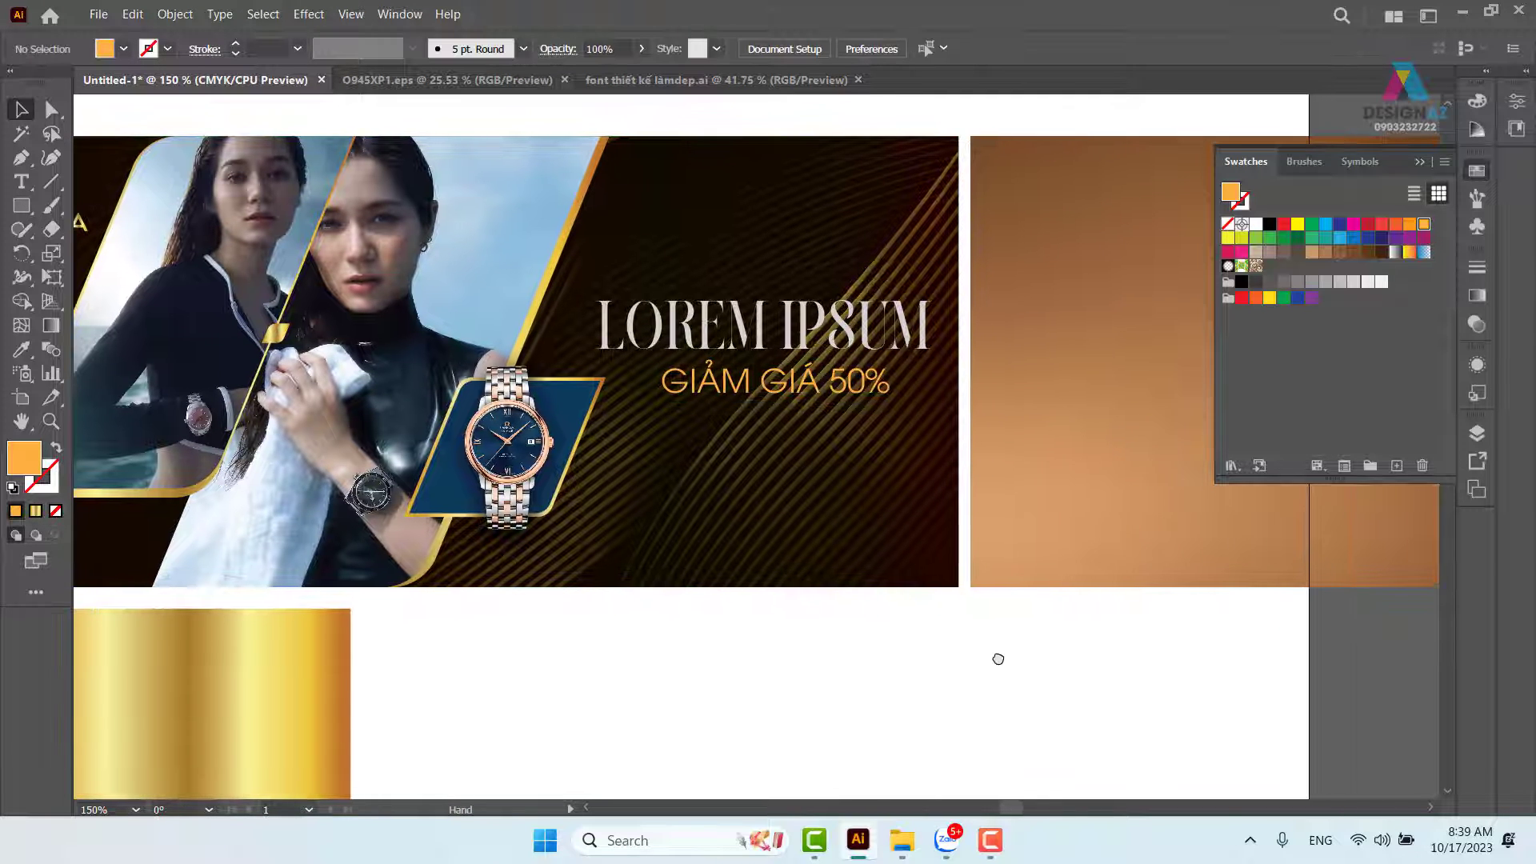
Shift the "GIẢM GIÁ 50%" line and the "LOREM IPSUM" headline down slightly, moving the headline by about 0.14 cm.
{"action": "left_click_drag", "start_coordinate": [793, 387], "coordinate": [803, 356]}
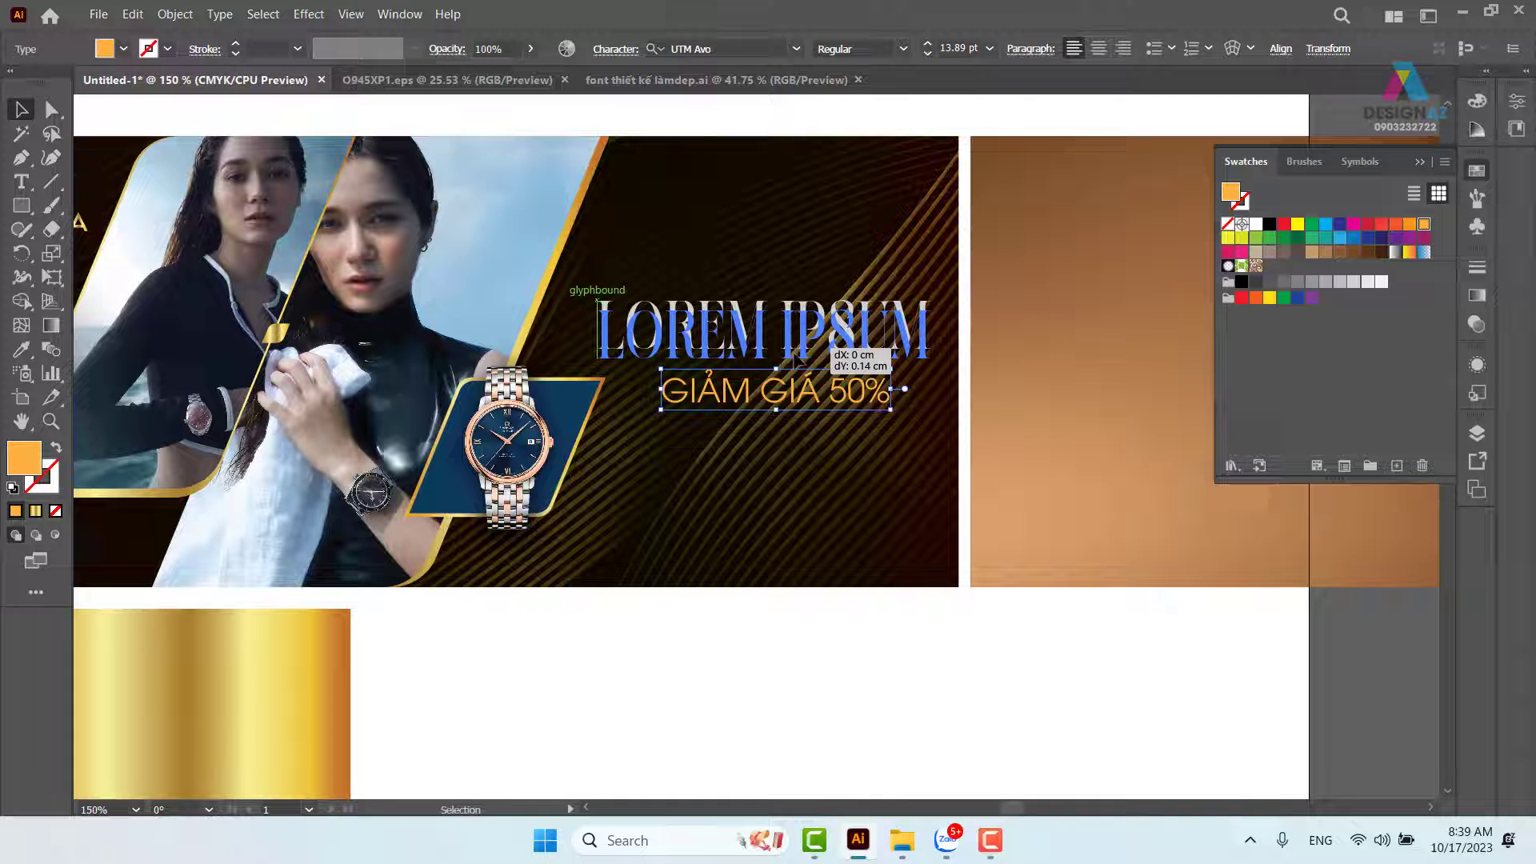
{"action": "left_click", "coordinate": [813, 607]}
{"action": "left_click_drag", "start_coordinate": [846, 688], "coordinate": [914, 672]}
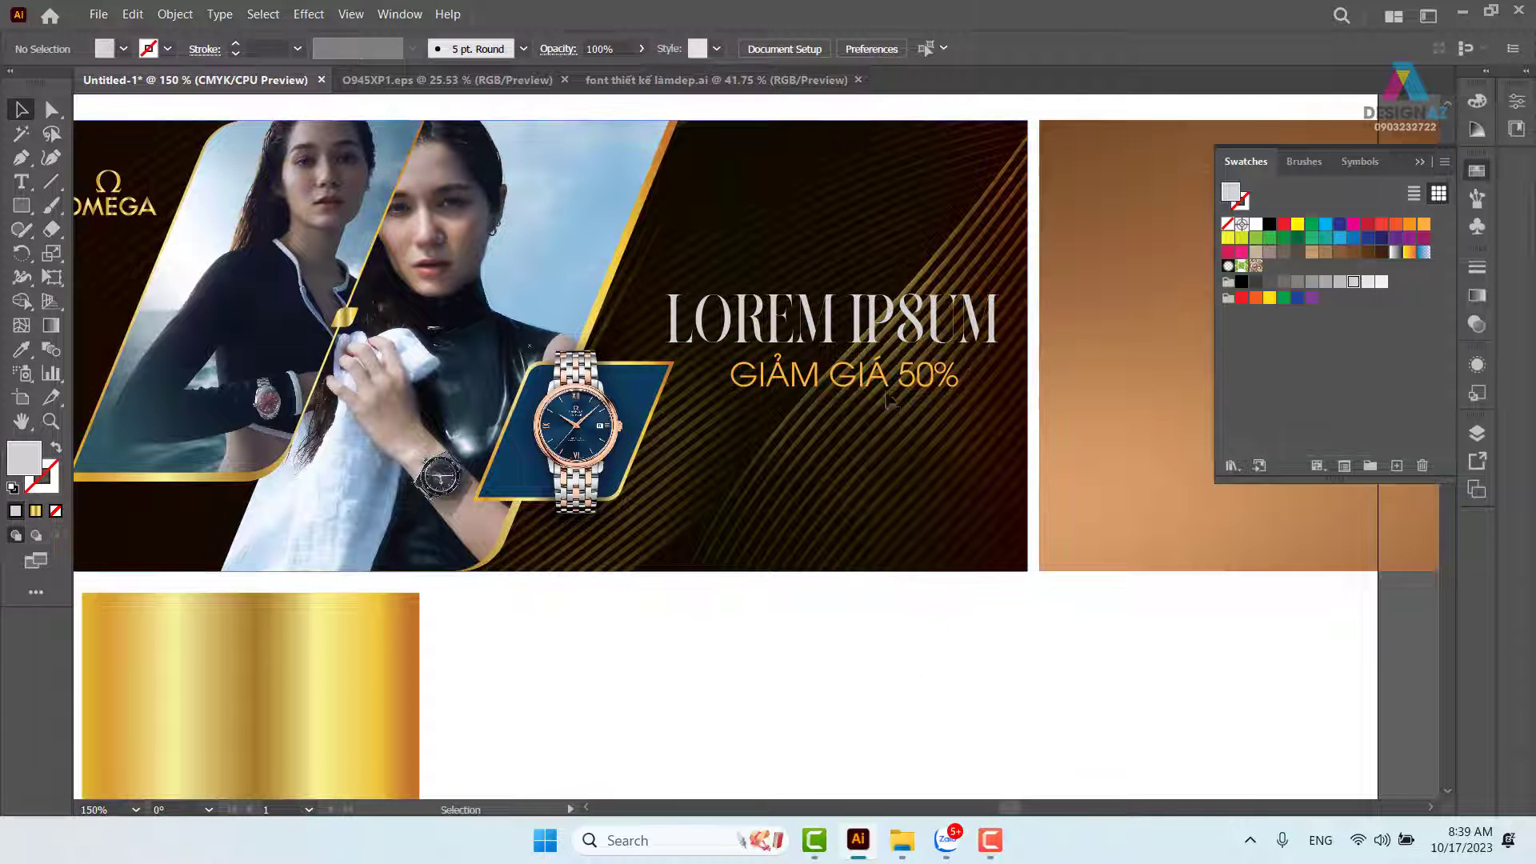
Copy the hex code of the "GIẢM GIÁ 50%" line's orange fill, keeping the fill as it is and the line selected.
{"action": "left_click", "coordinate": [920, 381]}
{"action": "key", "text": "ctrl+plus"}
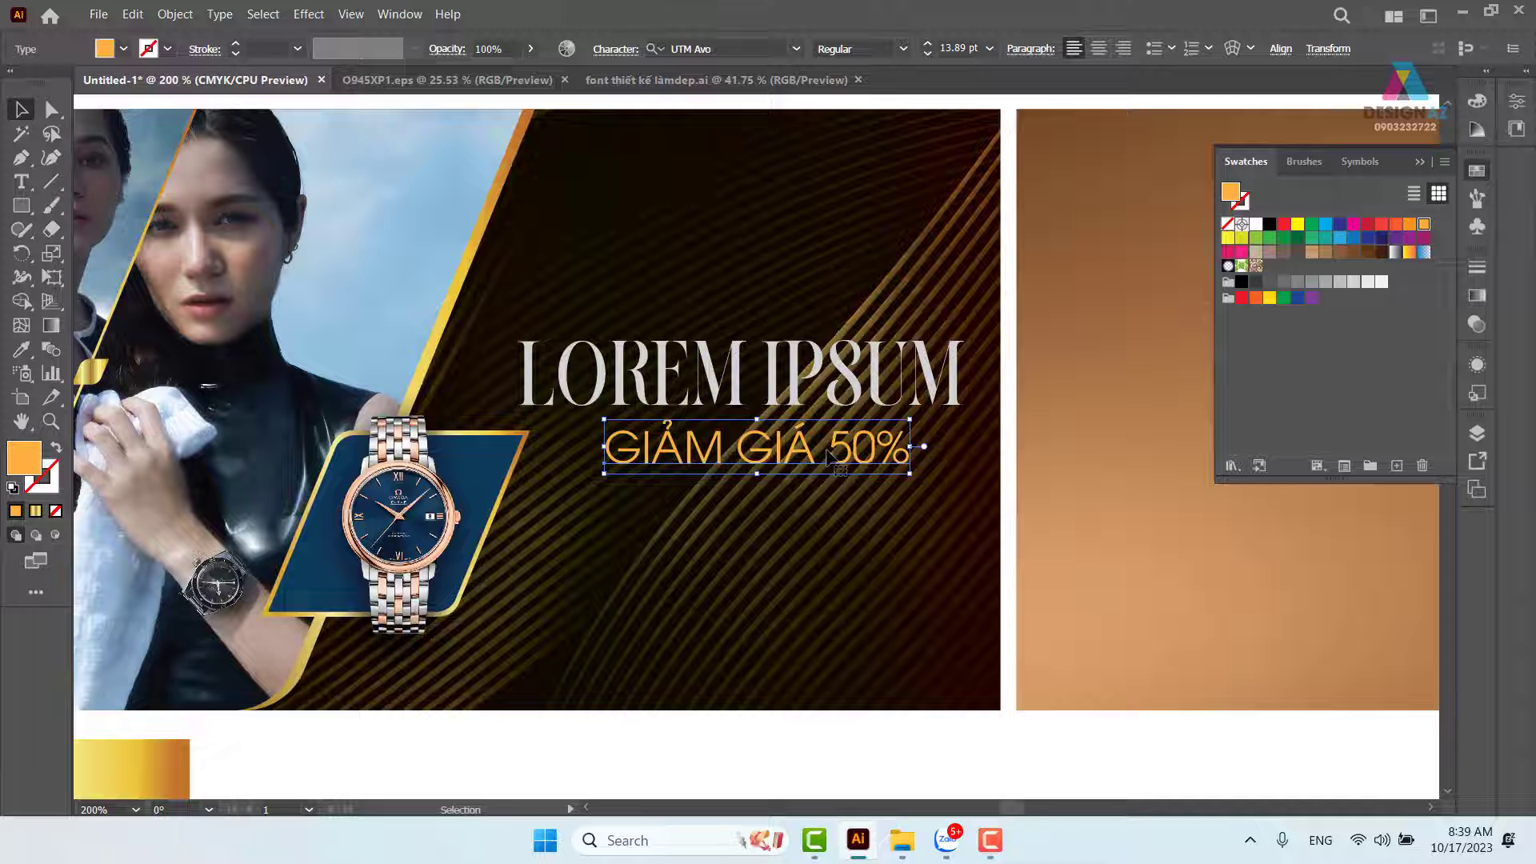
{"action": "double_click", "coordinate": [24, 459]}
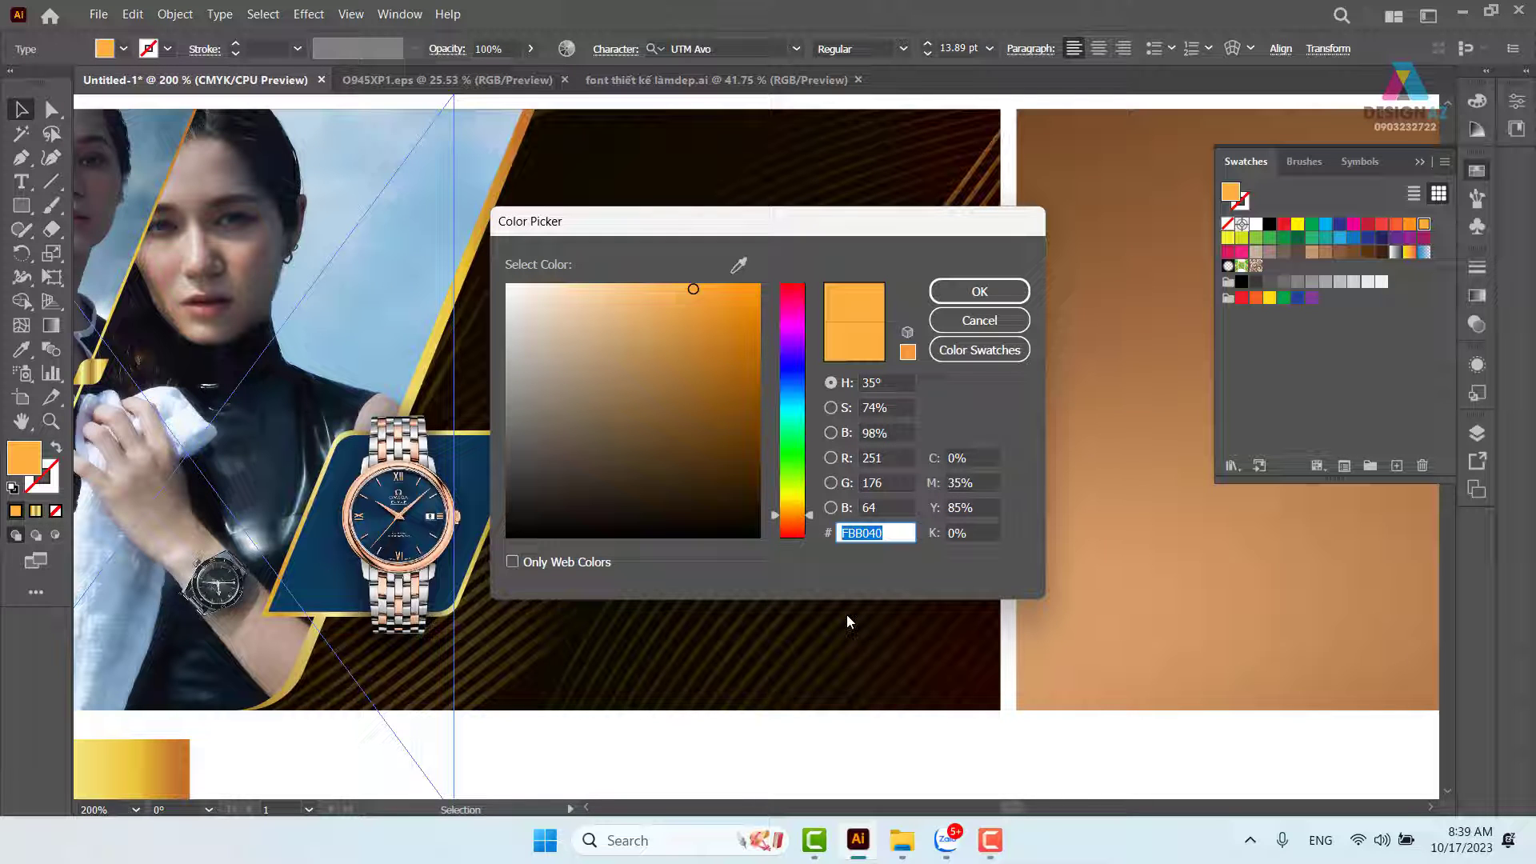
{"action": "left_click", "coordinate": [979, 292]}
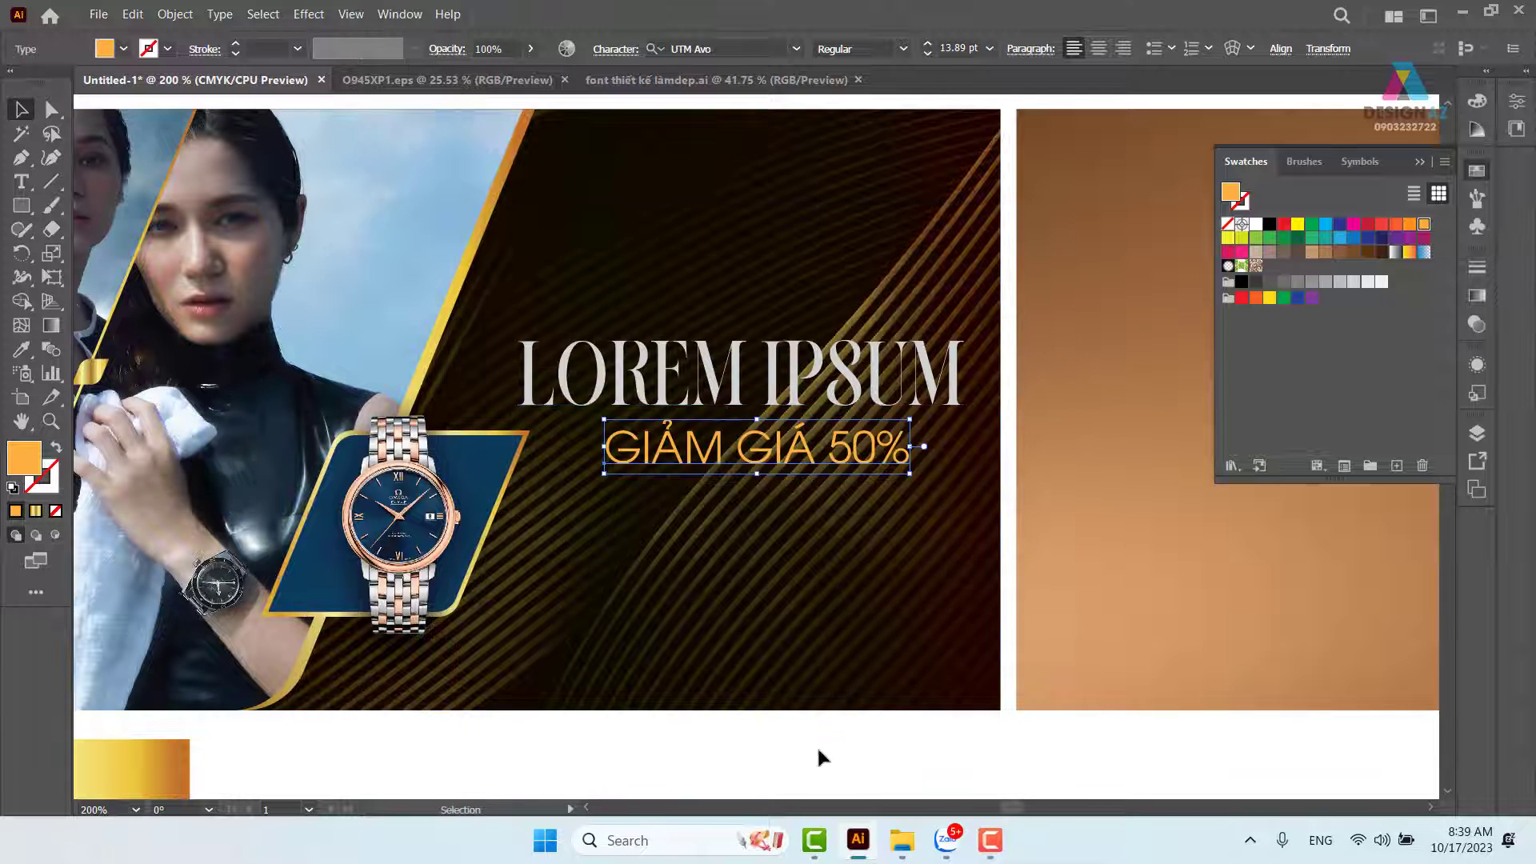
{"action": "left_click", "coordinate": [817, 756]}
{"action": "left_click", "coordinate": [812, 460]}
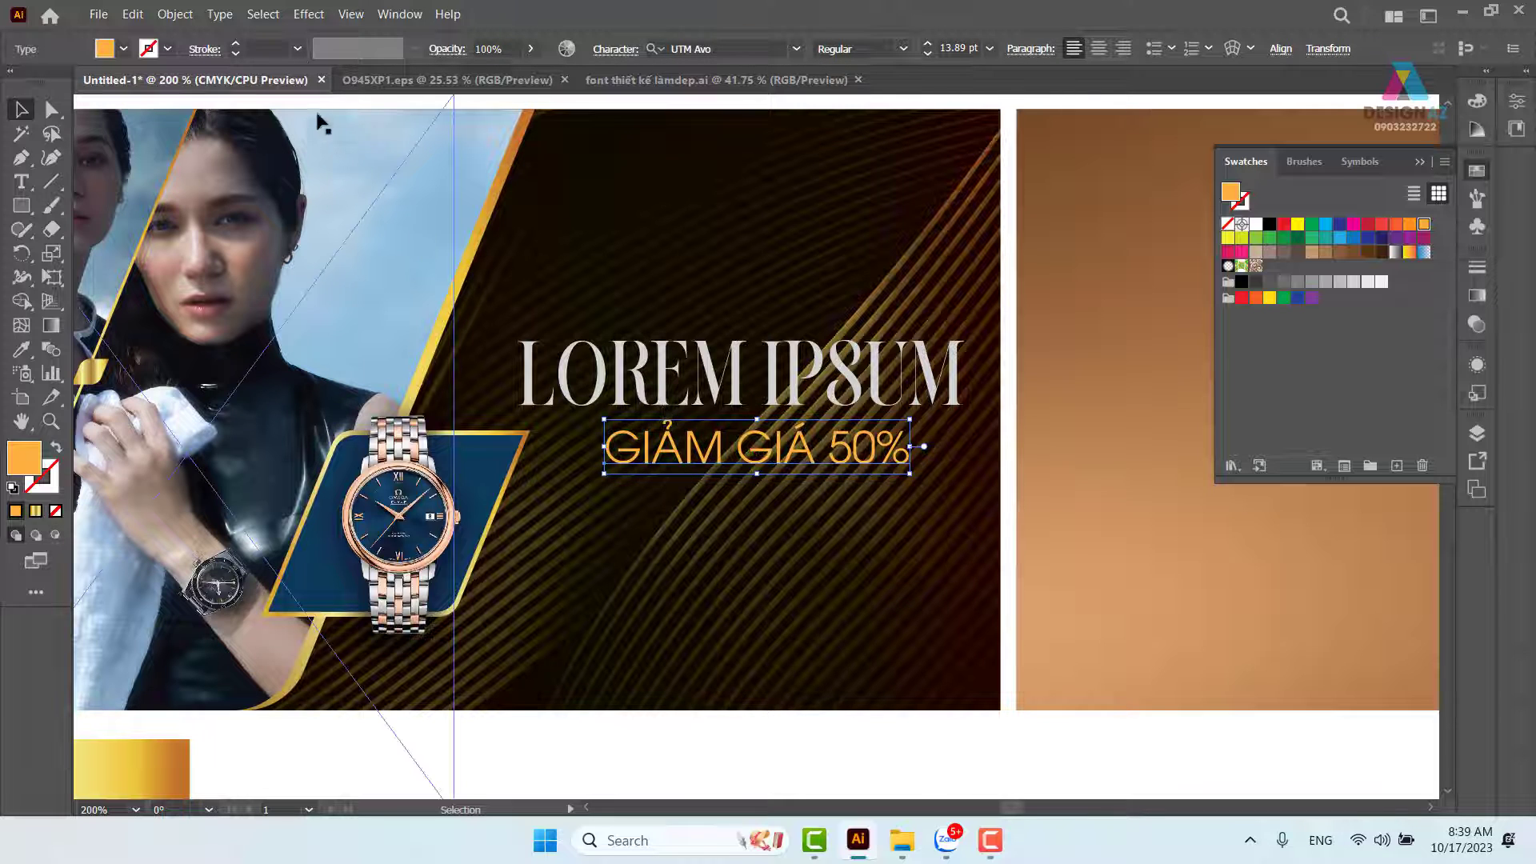
Outline the "GIẢM GIÁ 50%" line with a 1 pt stroke in the fill color FBB040.
{"action": "left_click", "coordinate": [297, 49]}
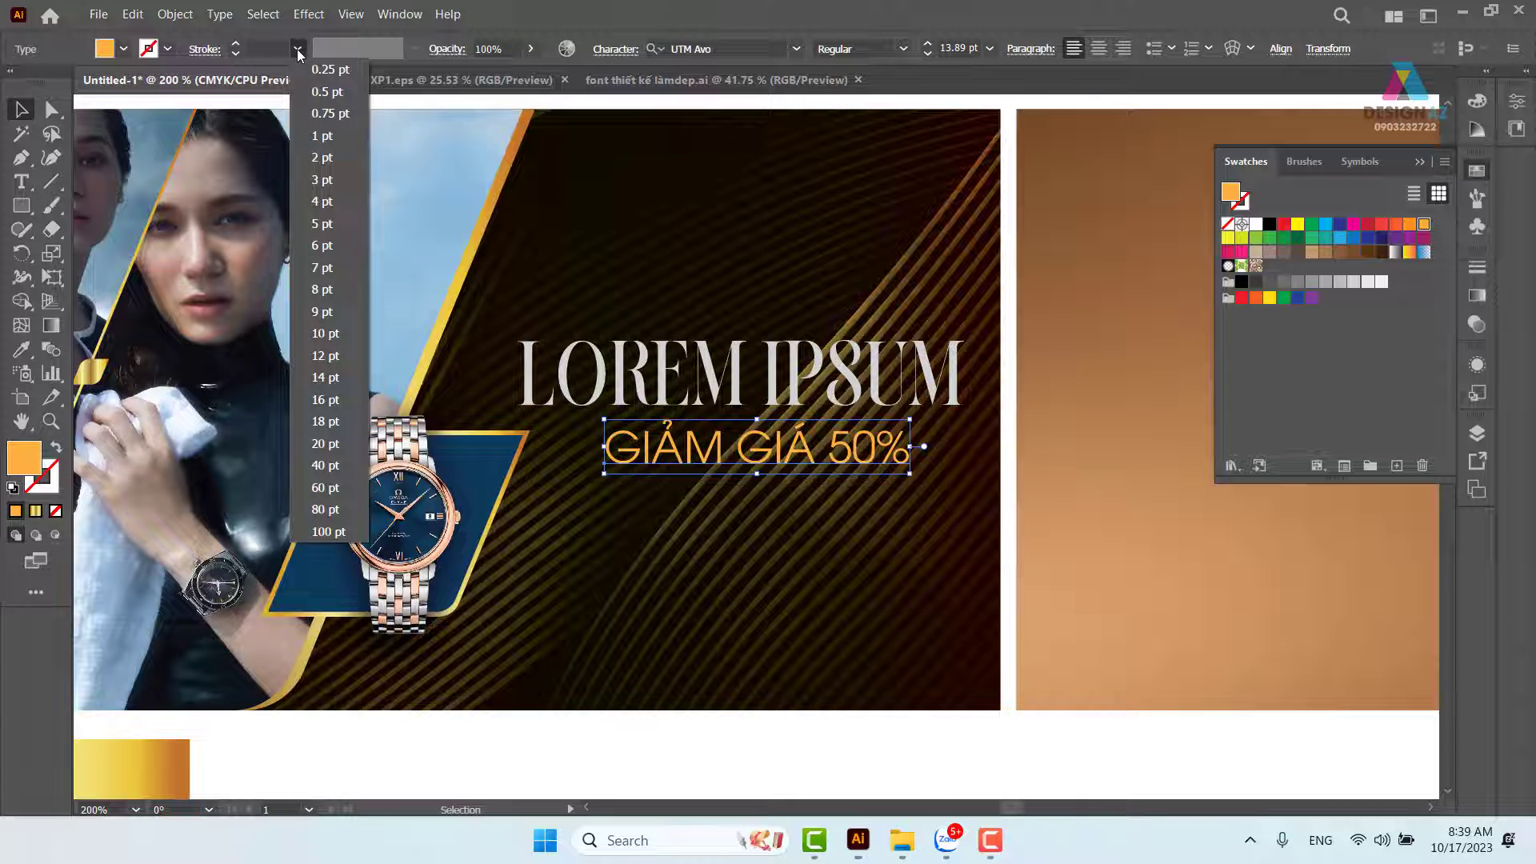
{"action": "left_click", "coordinate": [320, 158]}
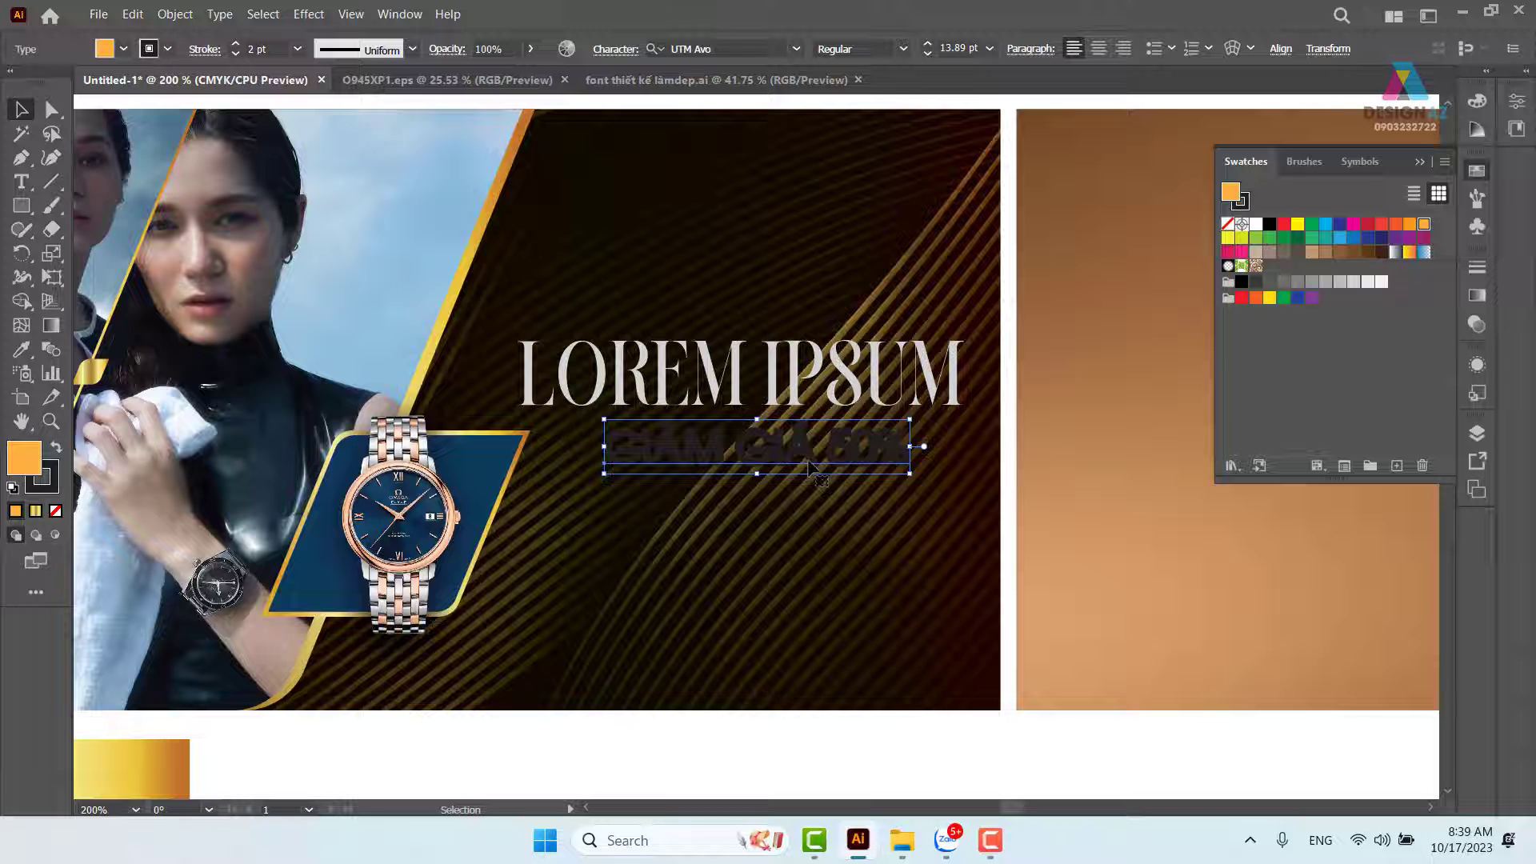
{"action": "double_click", "coordinate": [53, 488]}
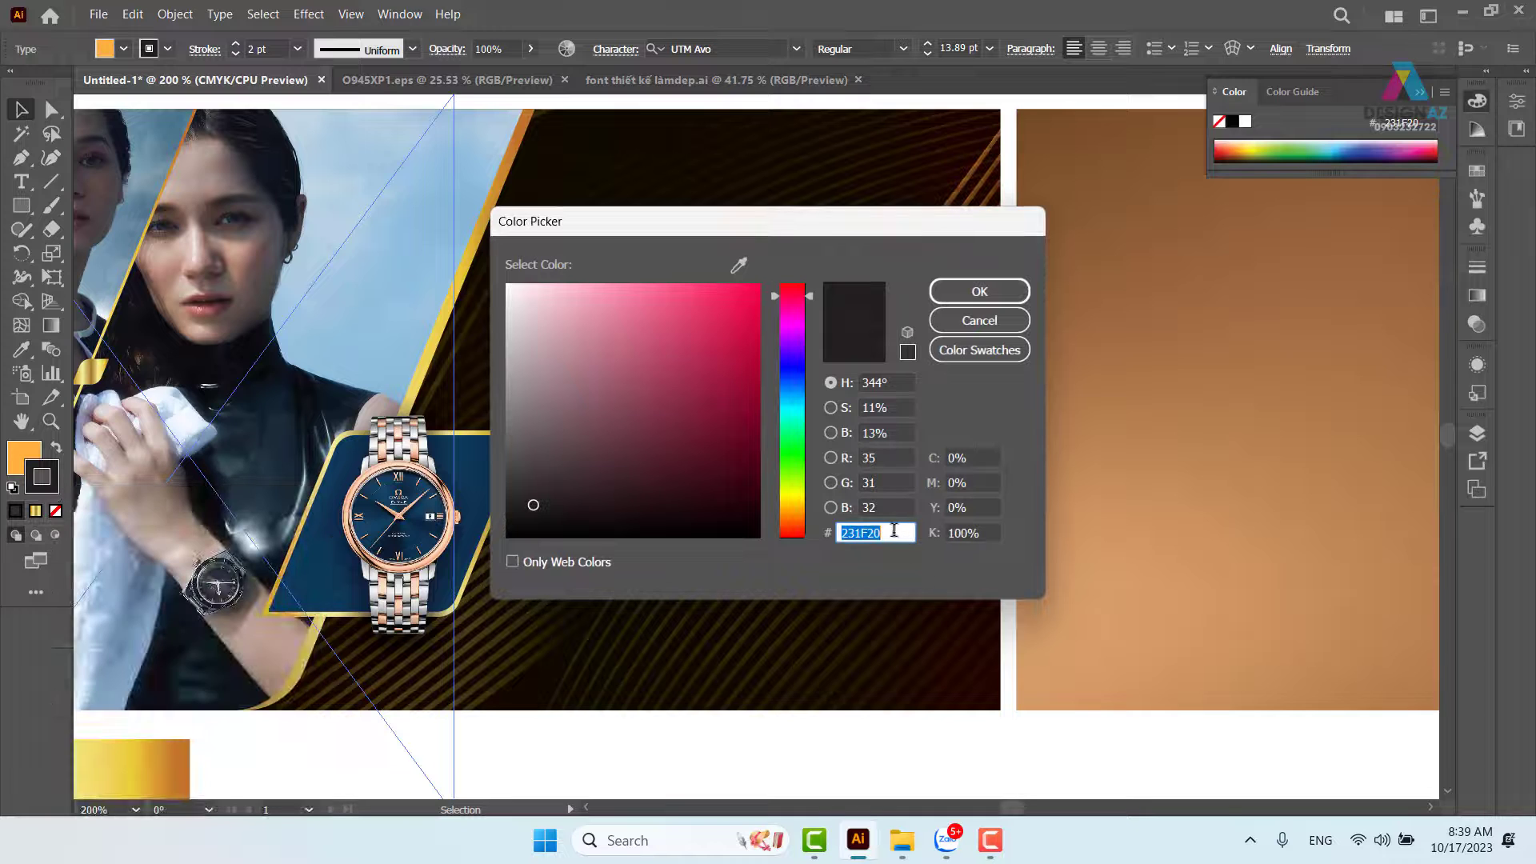
{"action": "type", "text": "fbb040"}
{"action": "left_click", "coordinate": [979, 291]}
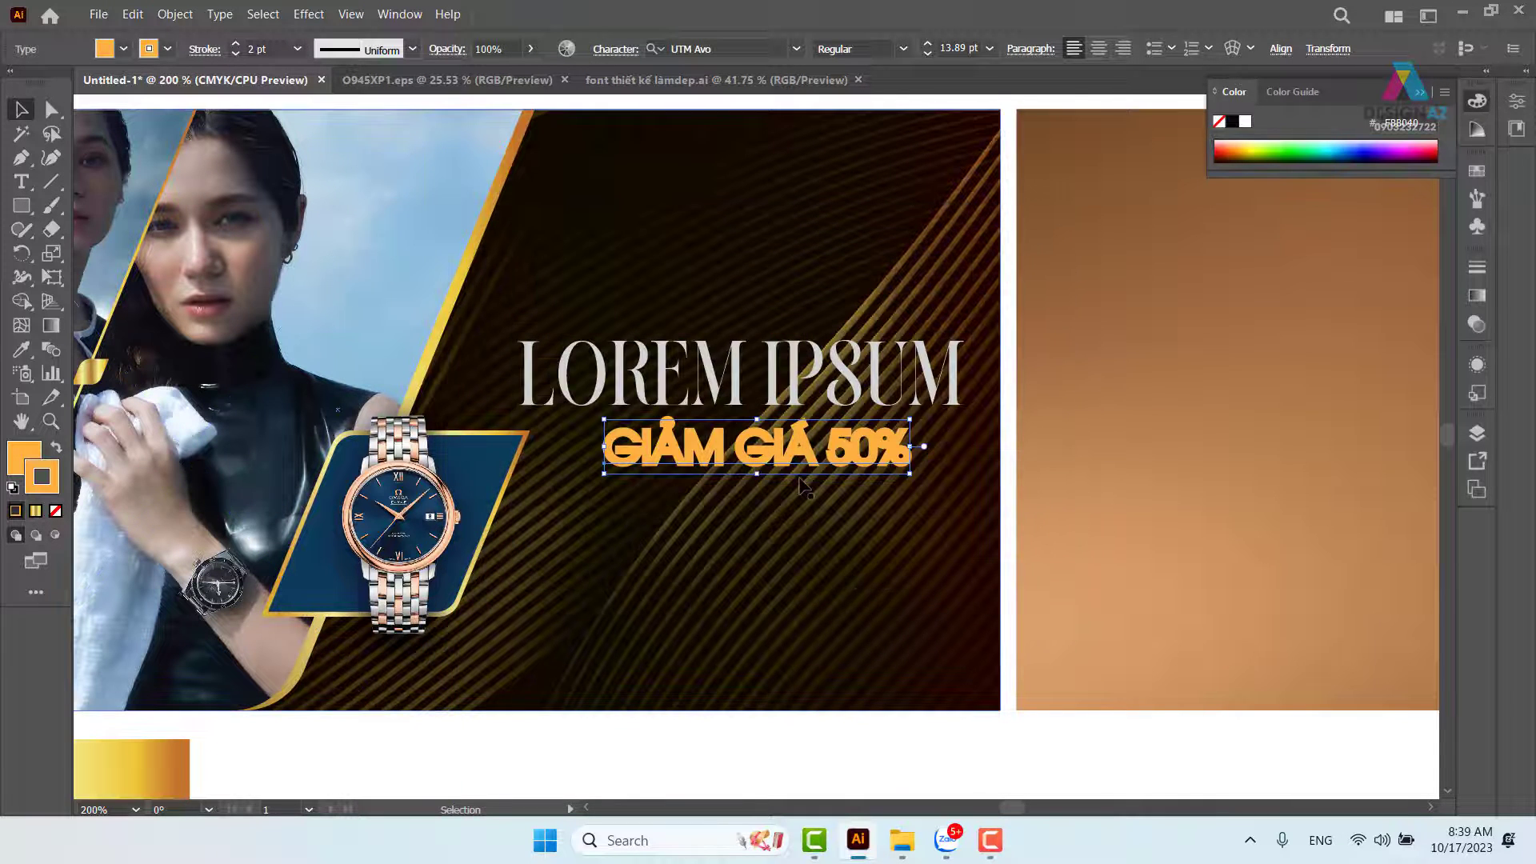
{"action": "left_click", "coordinate": [297, 49]}
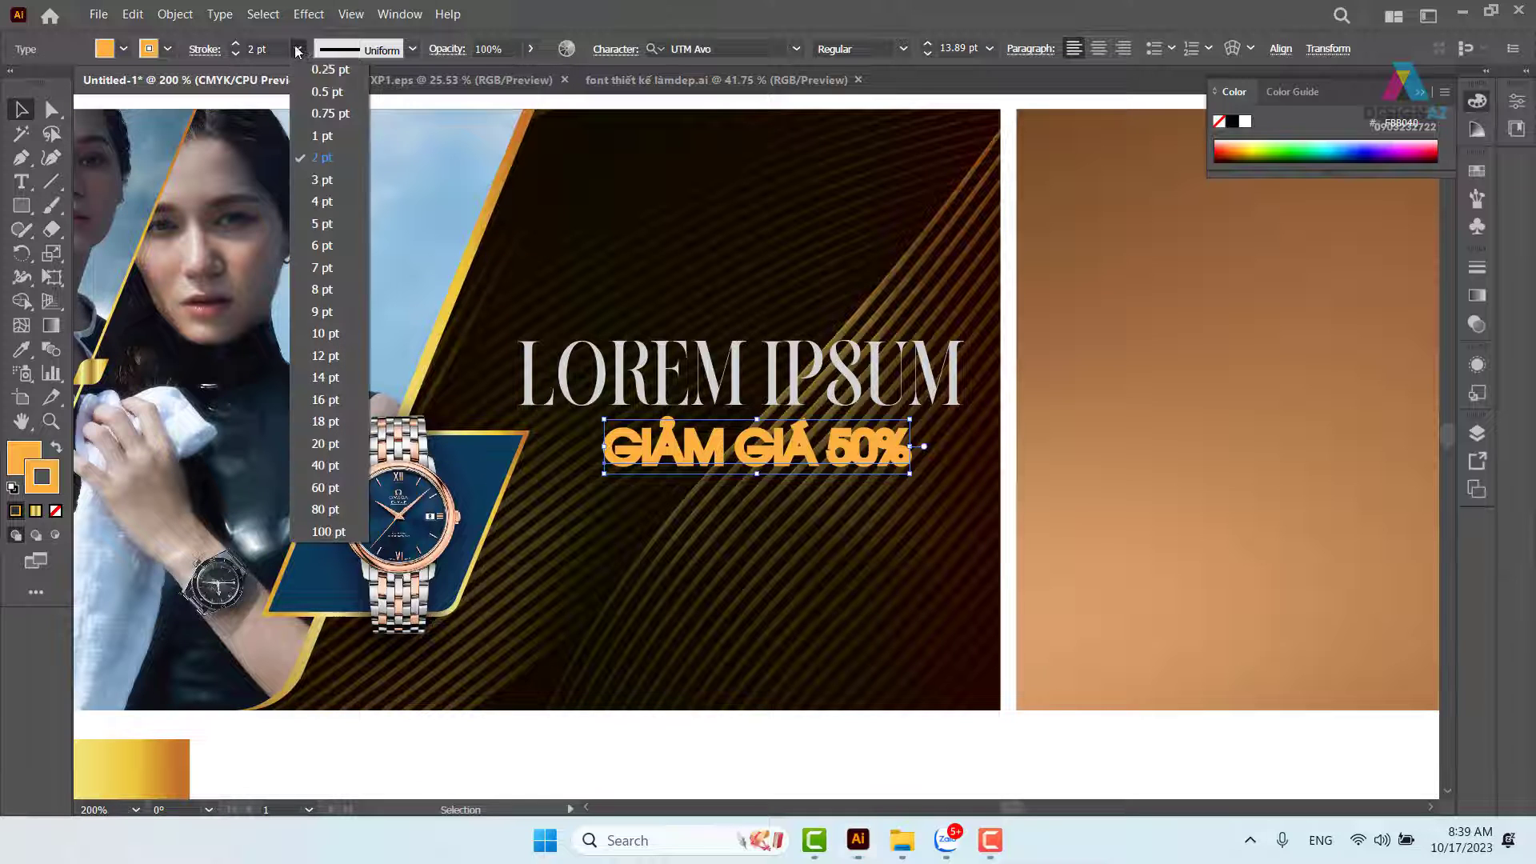
{"action": "left_click", "coordinate": [324, 134]}
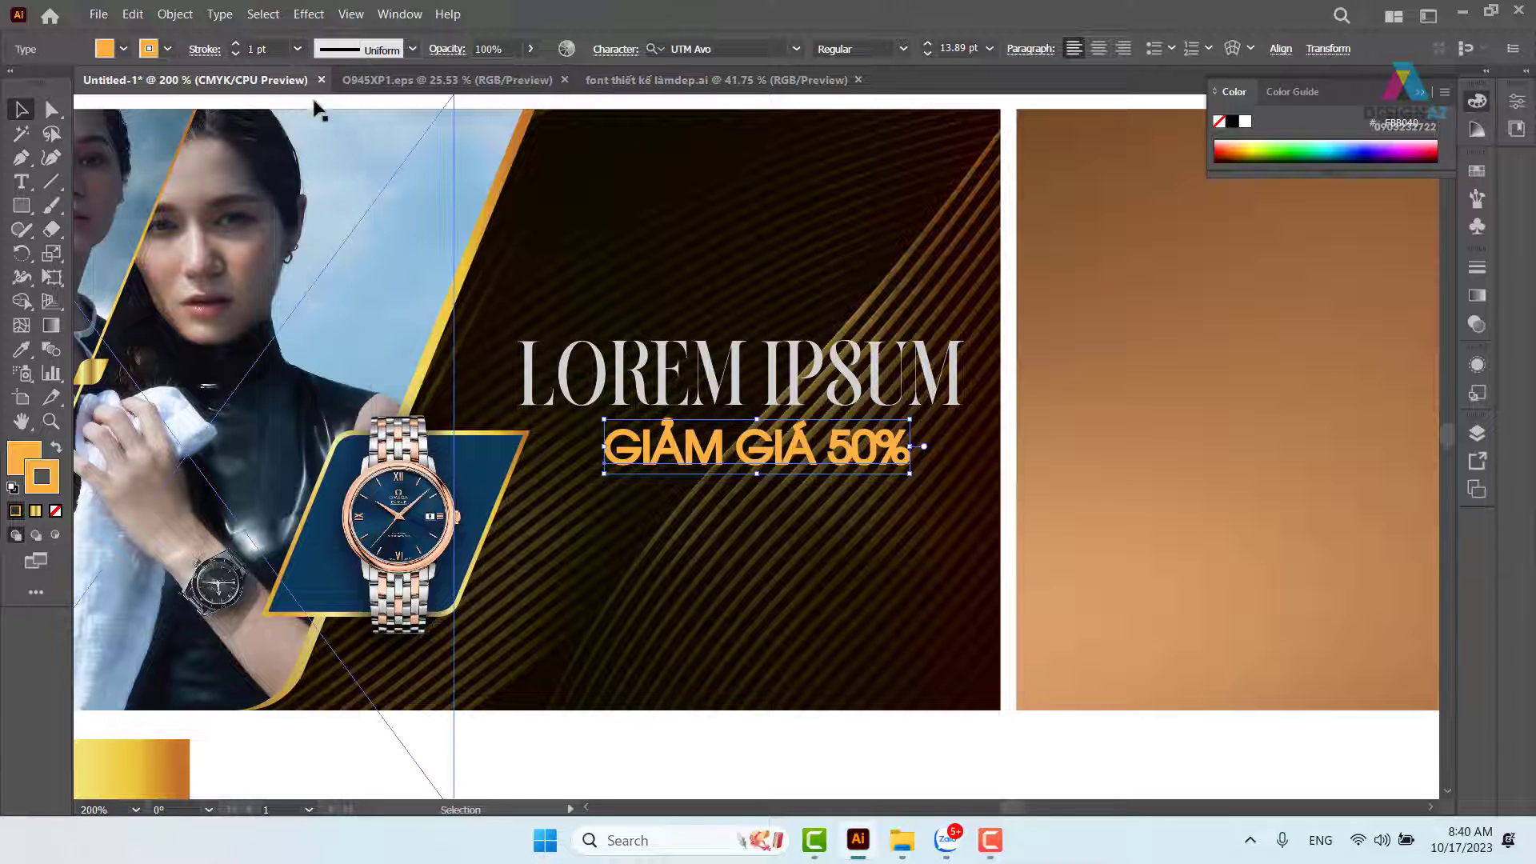
Thin the outline of the "GIẢM GIÁ 50%" line to 0.5 pt, and nudge the line slightly left under the headline.
{"action": "left_click", "coordinate": [297, 48]}
{"action": "left_click", "coordinate": [324, 109]}
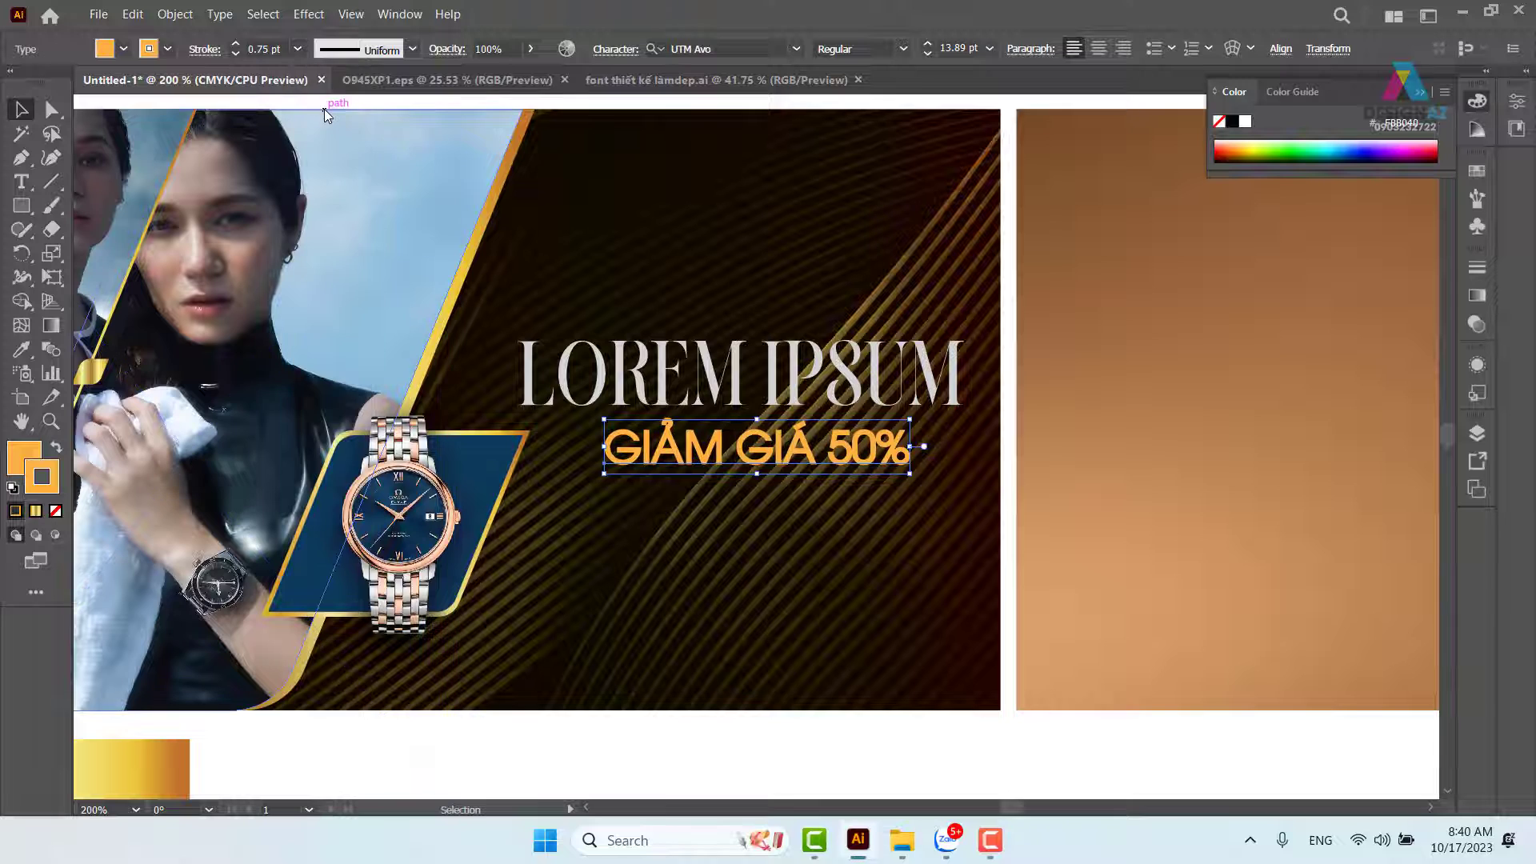
{"action": "left_click", "coordinate": [298, 49]}
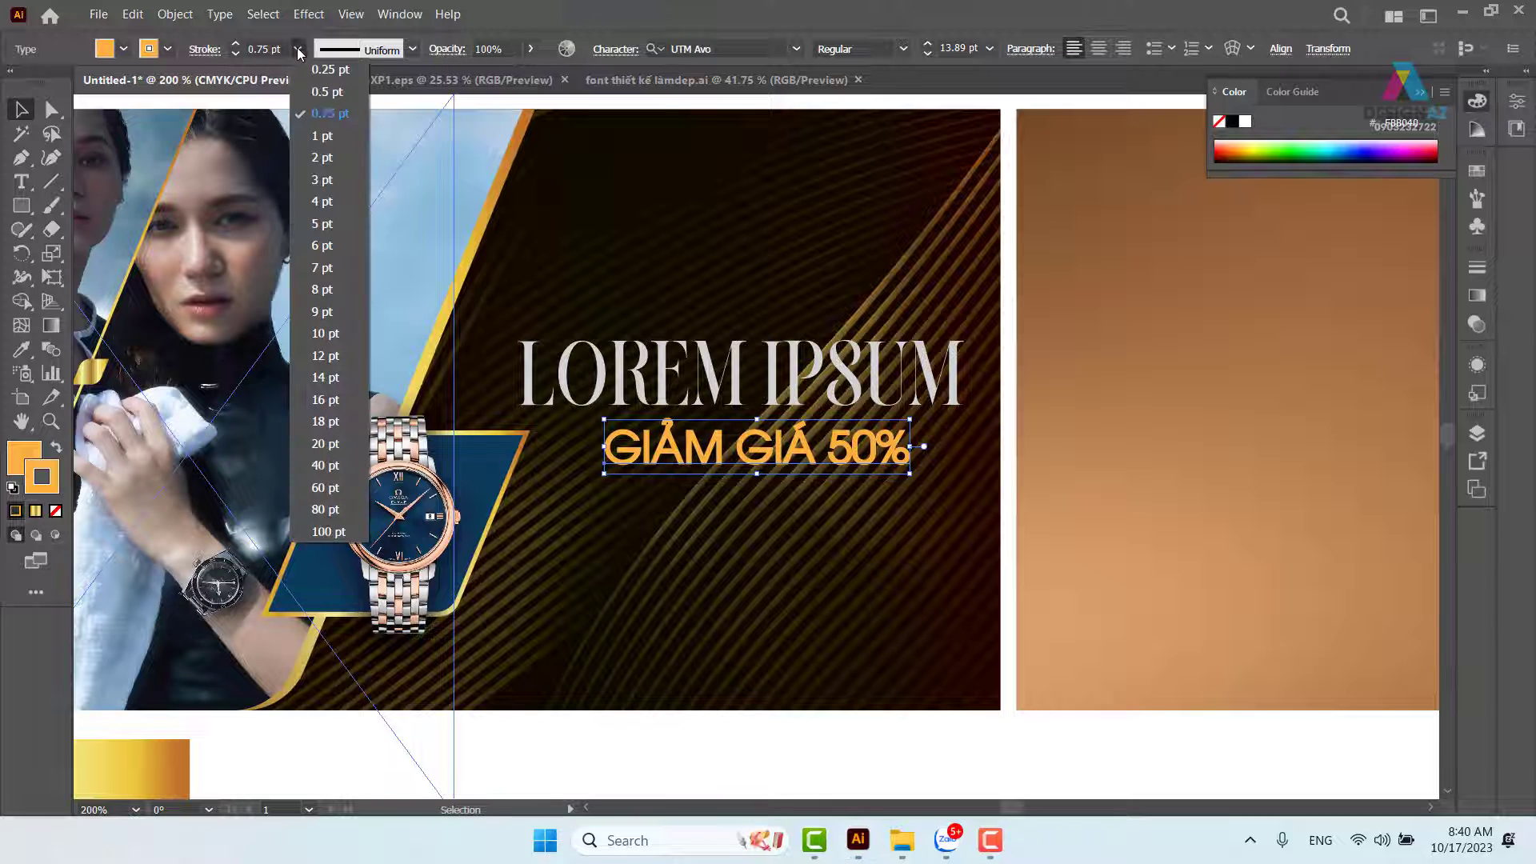
{"action": "left_click", "coordinate": [337, 95]}
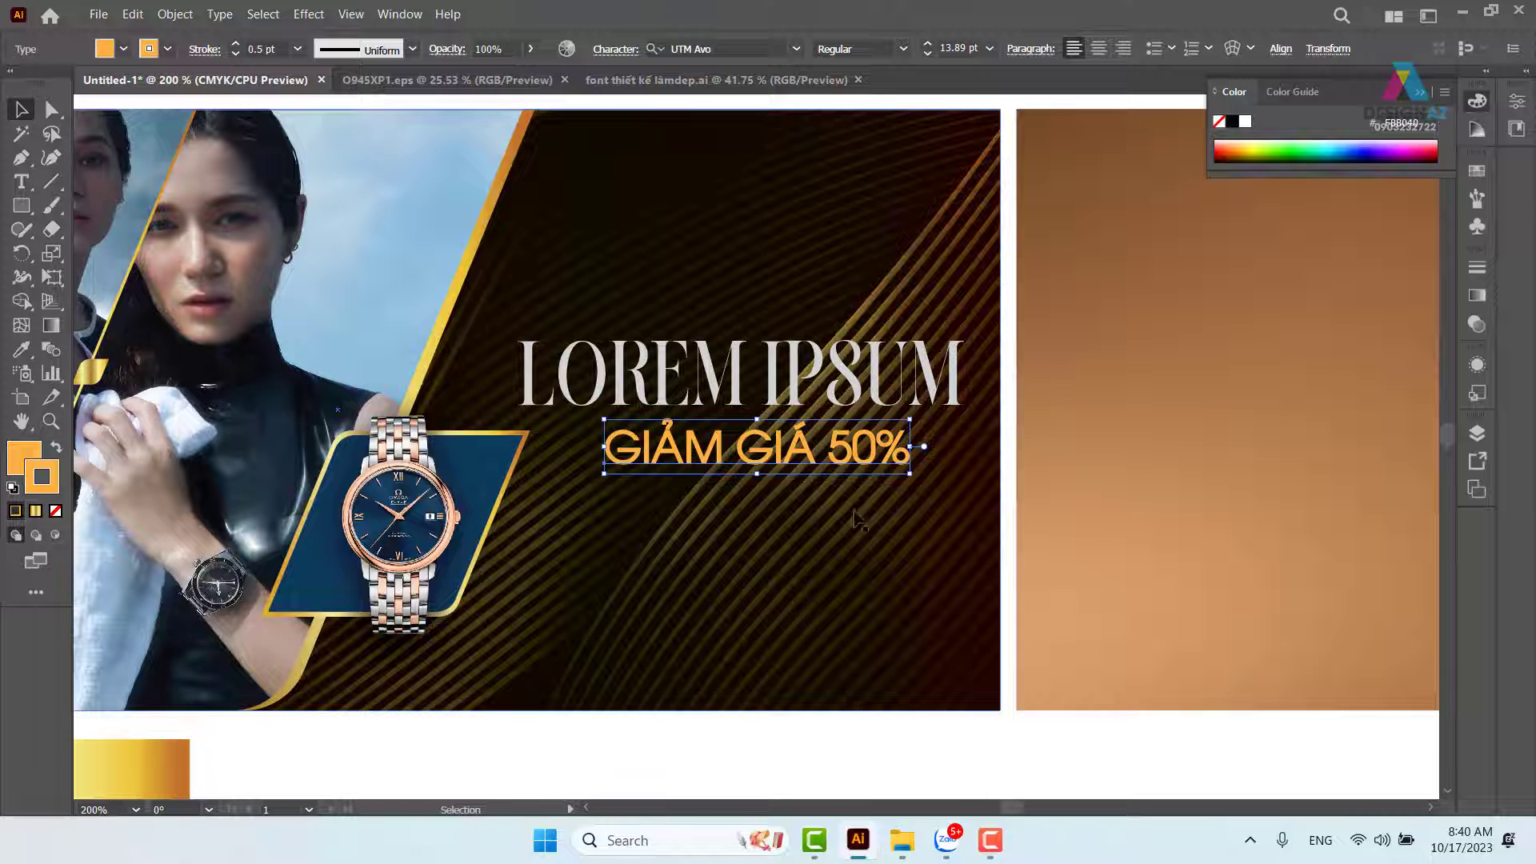
{"action": "left_click_drag", "start_coordinate": [824, 472], "coordinate": [819, 473]}
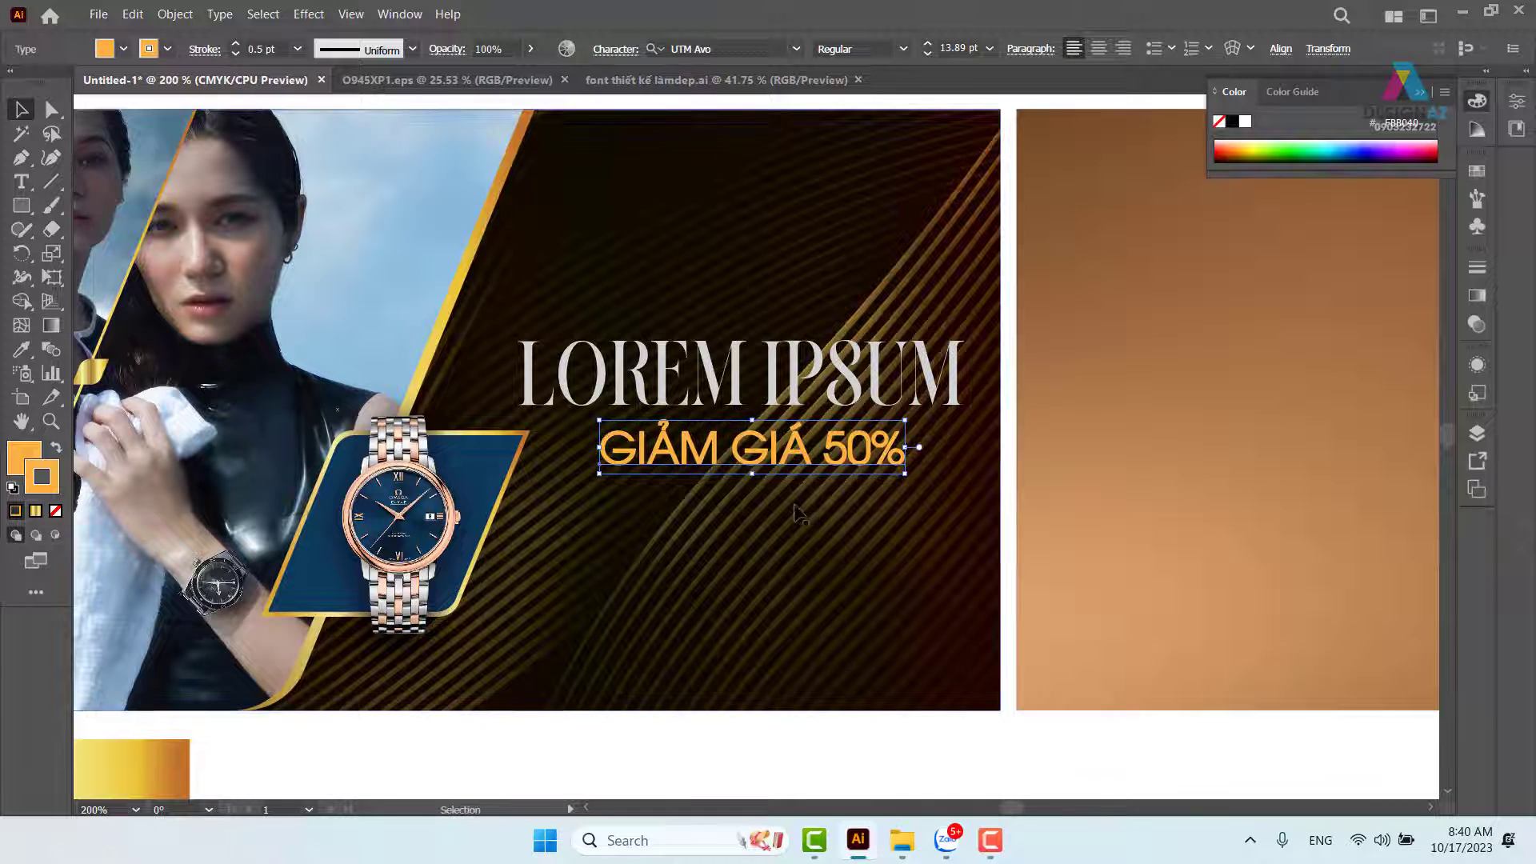
{"action": "left_click_drag", "start_coordinate": [682, 617], "coordinate": [824, 552]}
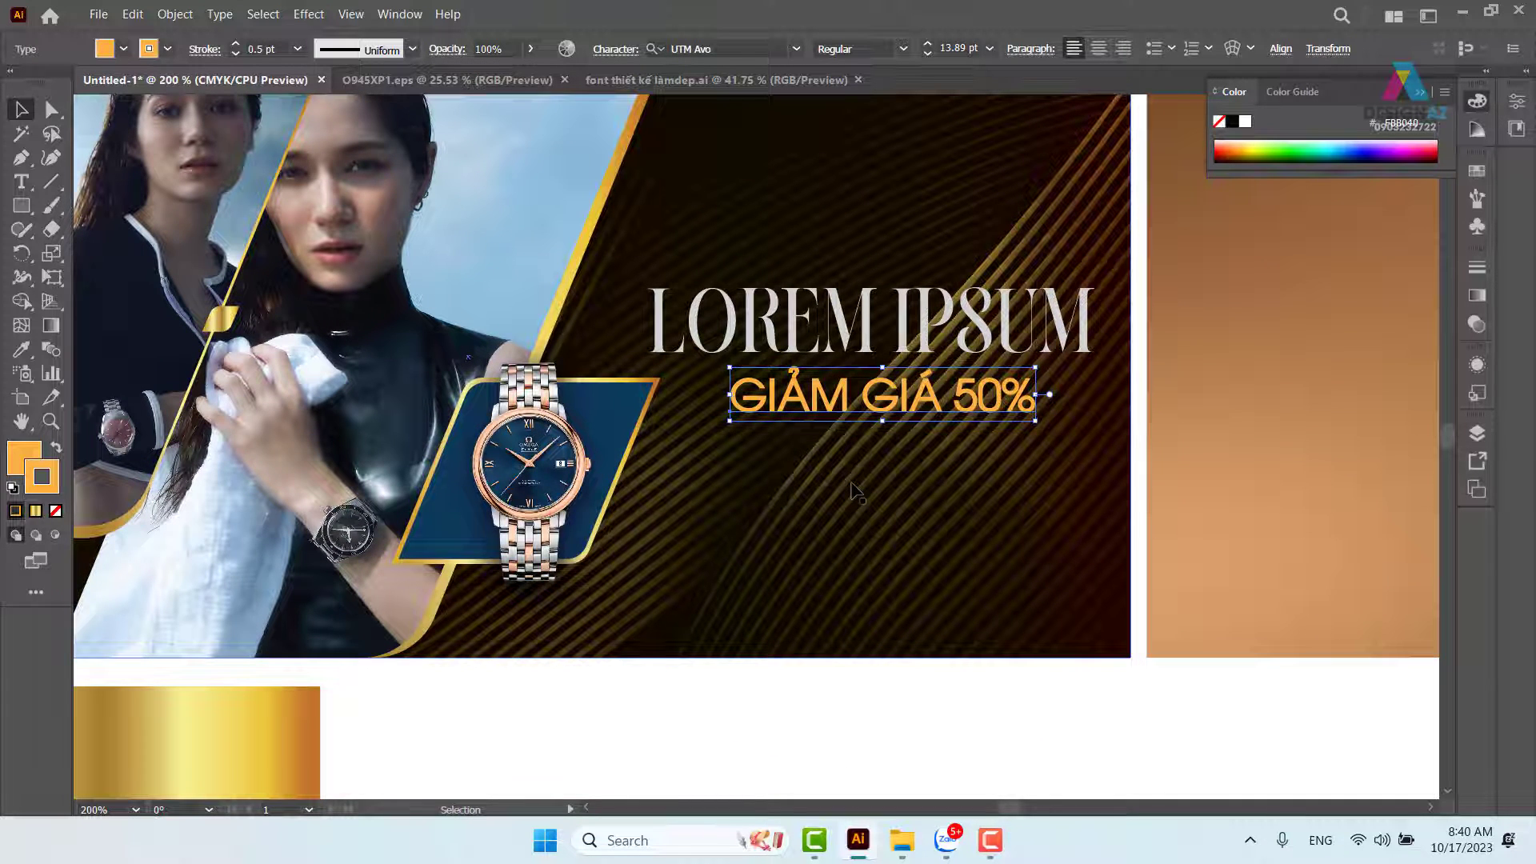
{"action": "left_click_drag", "start_coordinate": [907, 539], "coordinate": [845, 537]}
{"action": "left_click", "coordinate": [861, 740]}
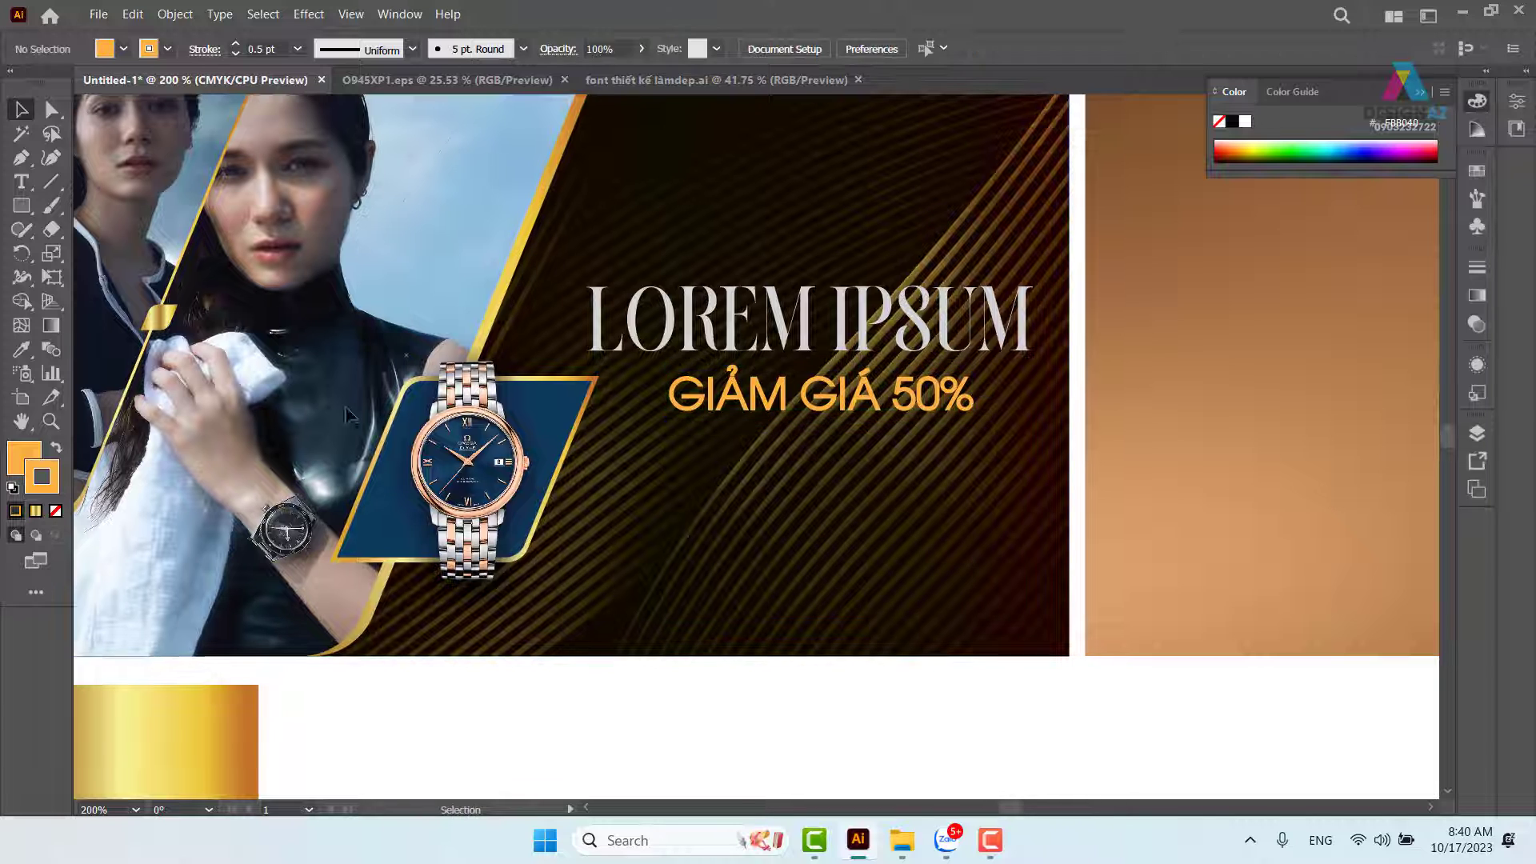
Draw an orange pill-shaped button with fully rounded ends below the "GIẢM GIÁ 50%" line.
{"action": "left_click", "coordinate": [25, 207]}
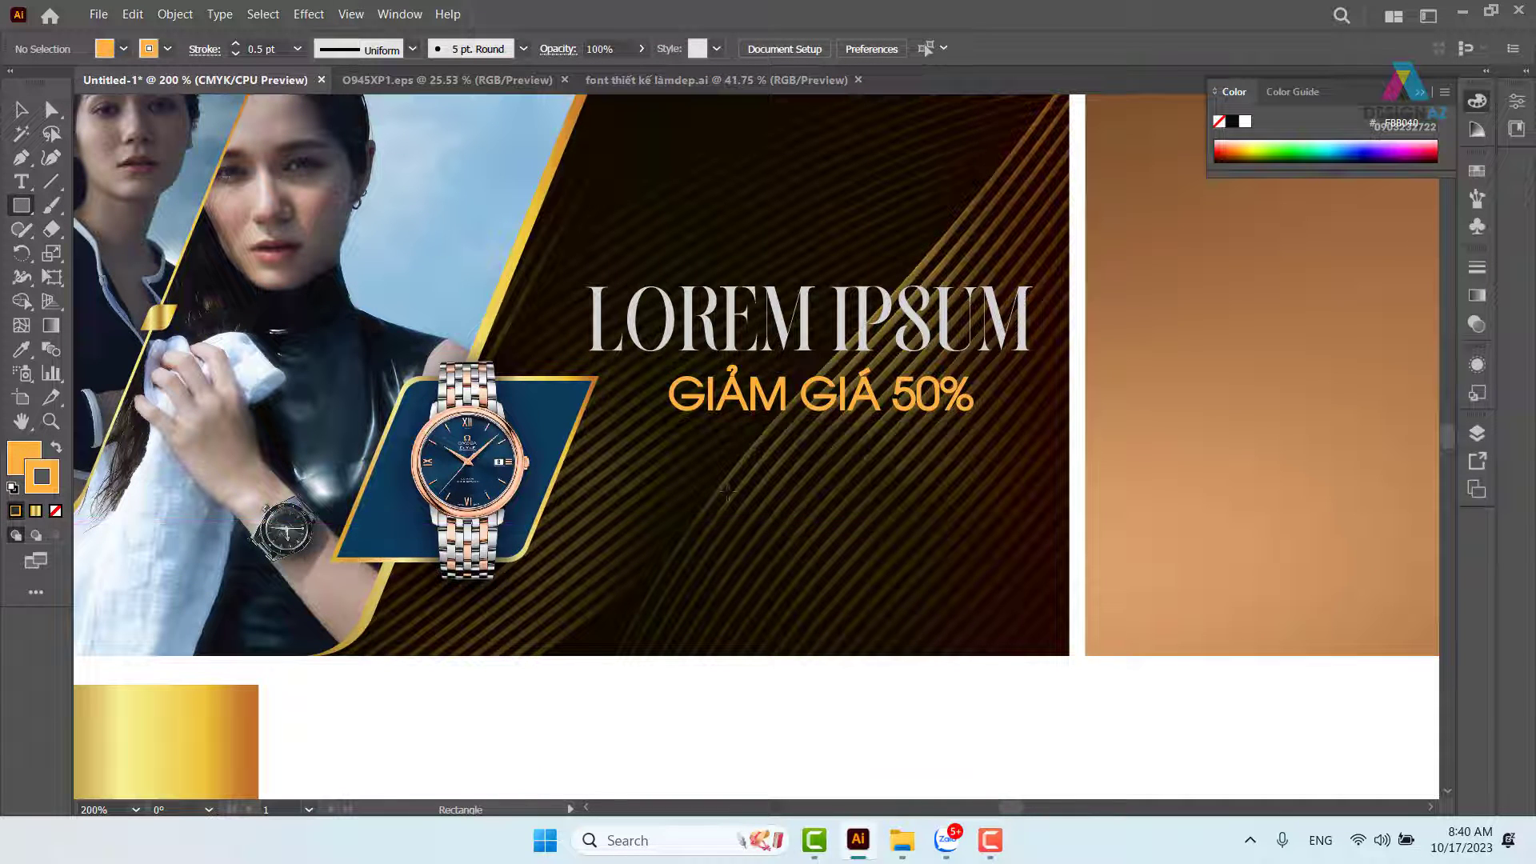
{"action": "left_click_drag", "start_coordinate": [701, 488], "coordinate": [888, 520]}
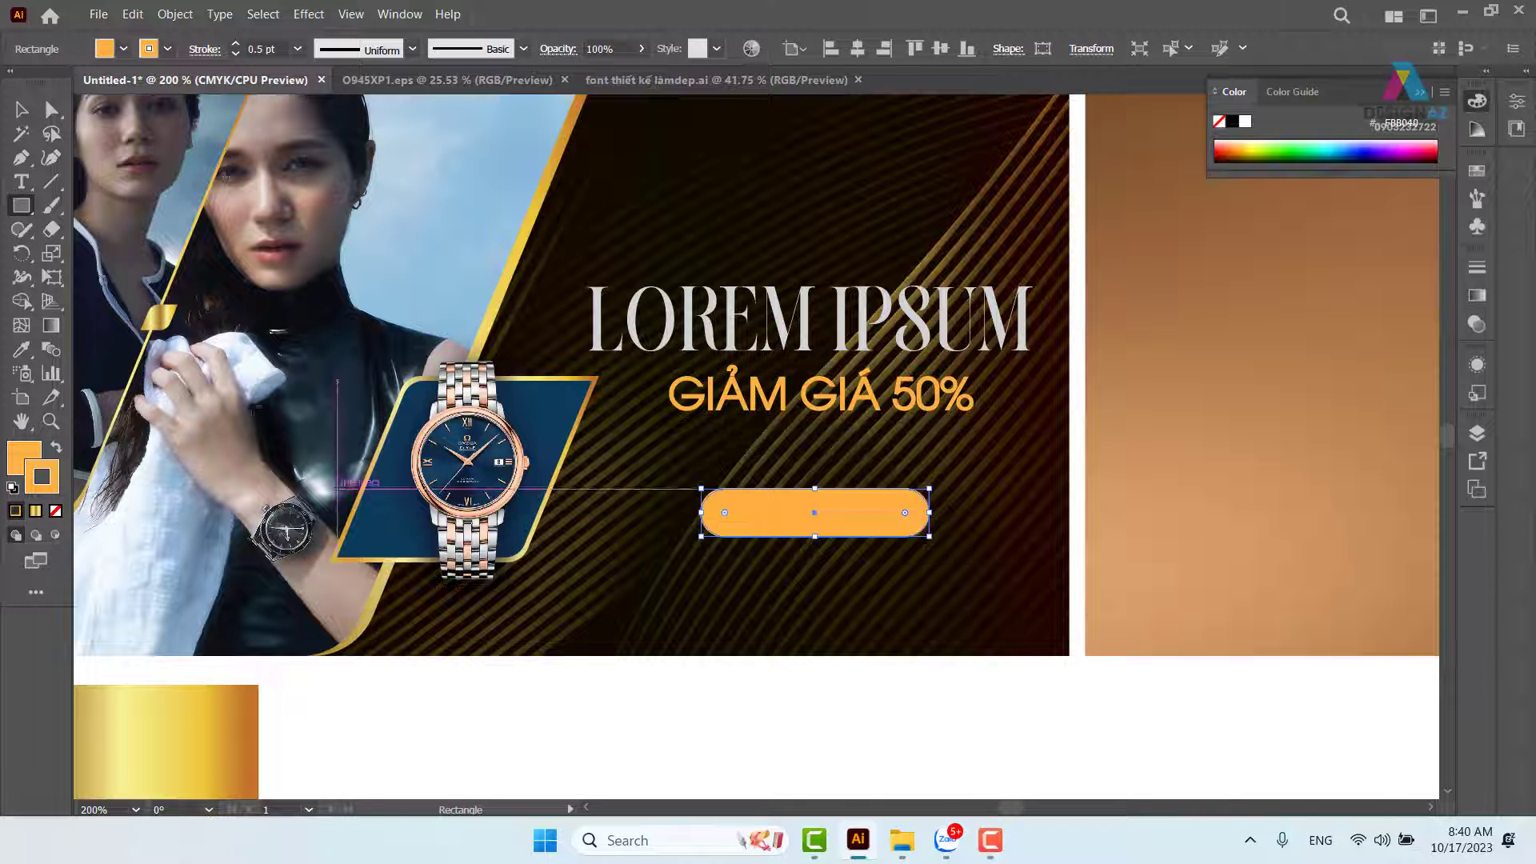
{"action": "key", "text": "v"}
{"action": "left_click", "coordinate": [912, 734]}
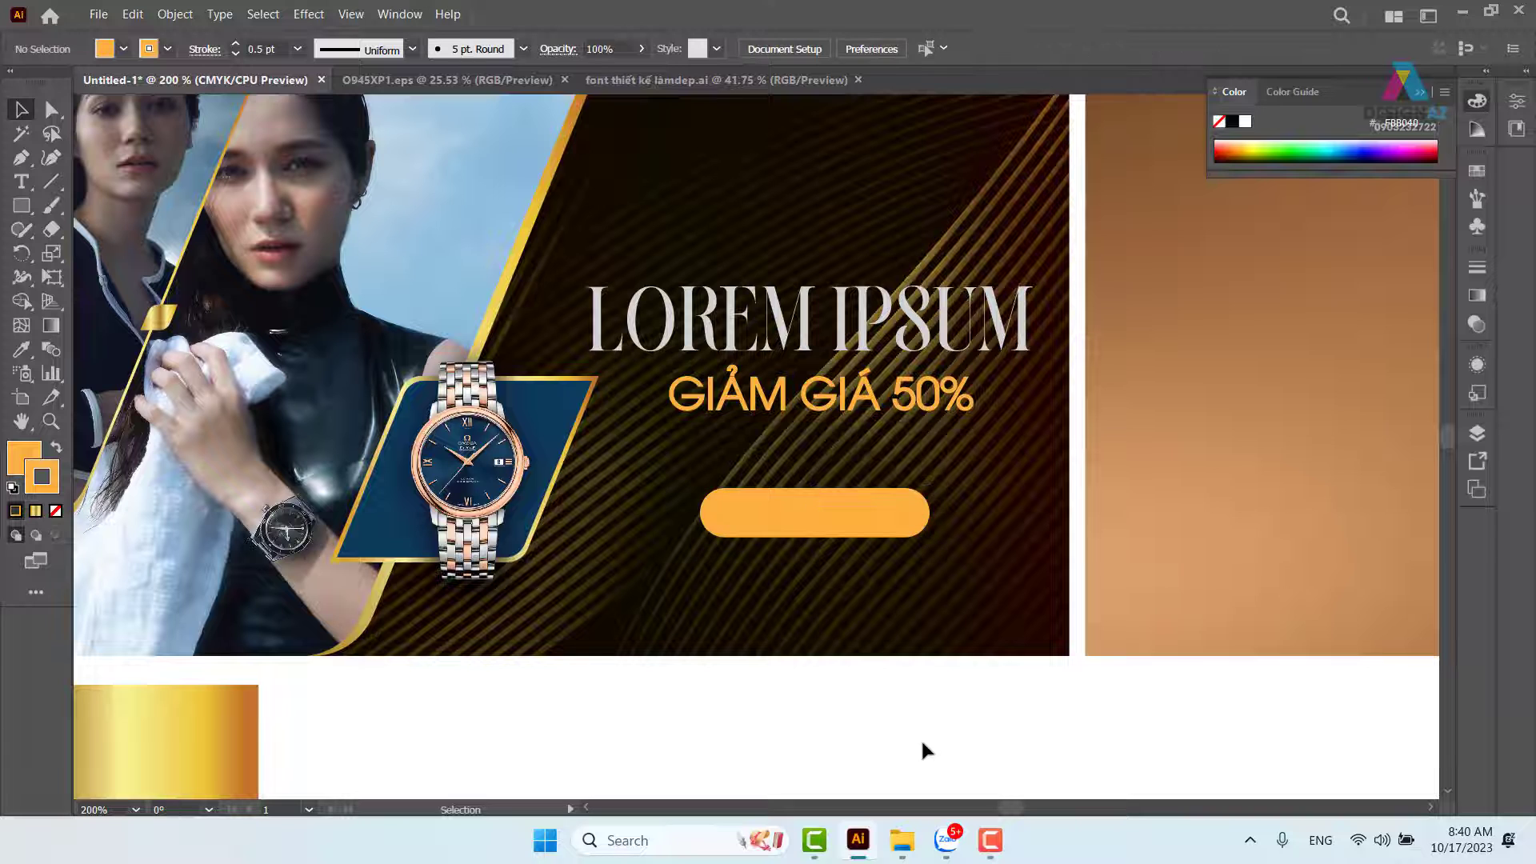
Recolor the pill-shaped button with the navy blue fill and no stroke sampled from the slanted panel behind the watch.
{"action": "left_click_drag", "start_coordinate": [928, 714], "coordinate": [1184, 686]}
{"action": "left_click", "coordinate": [1160, 500]}
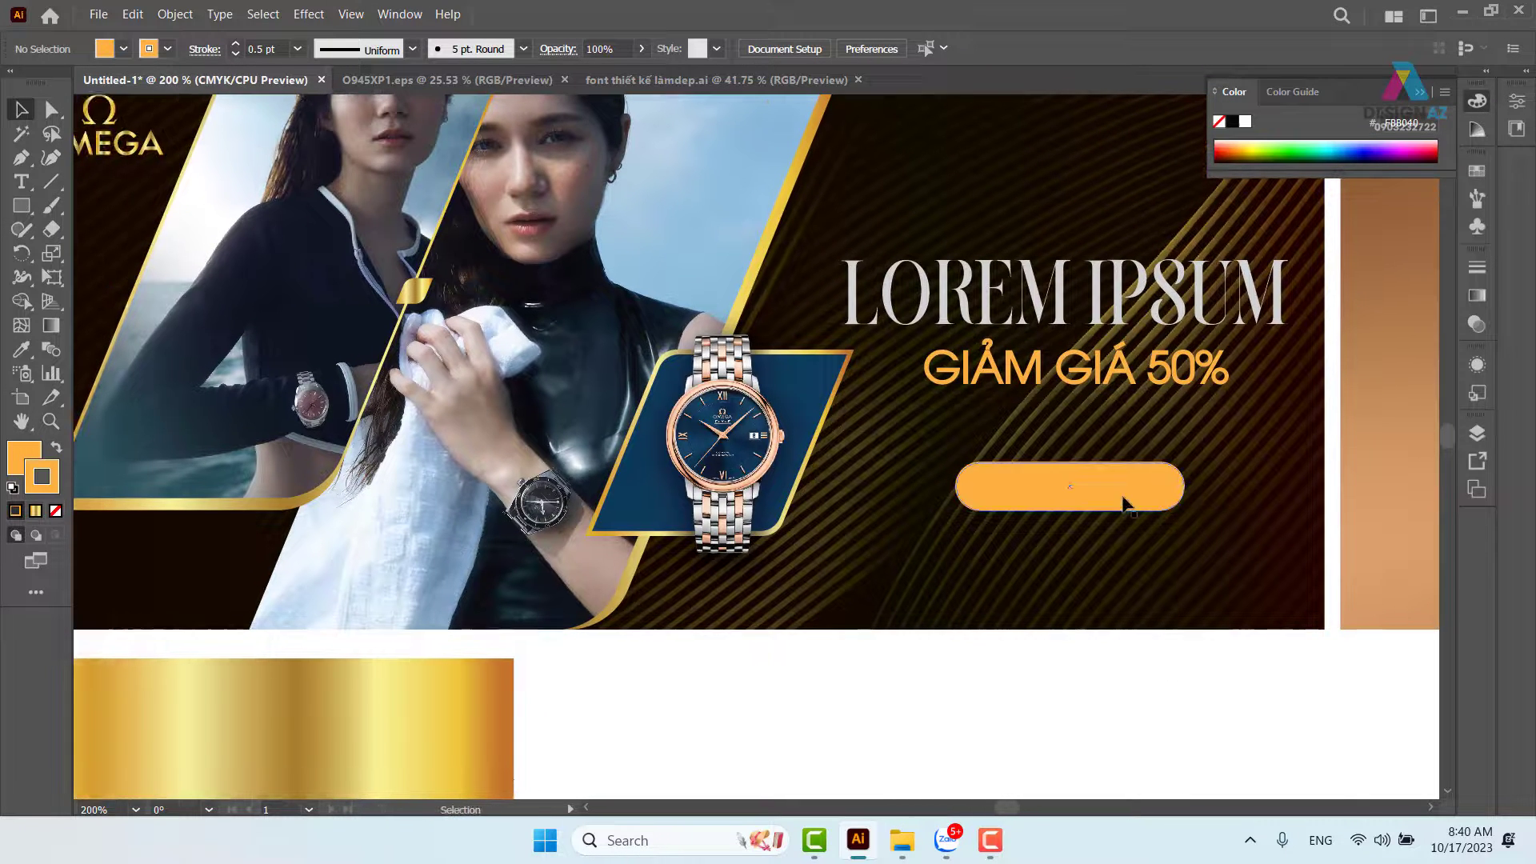
{"action": "key", "text": "i"}
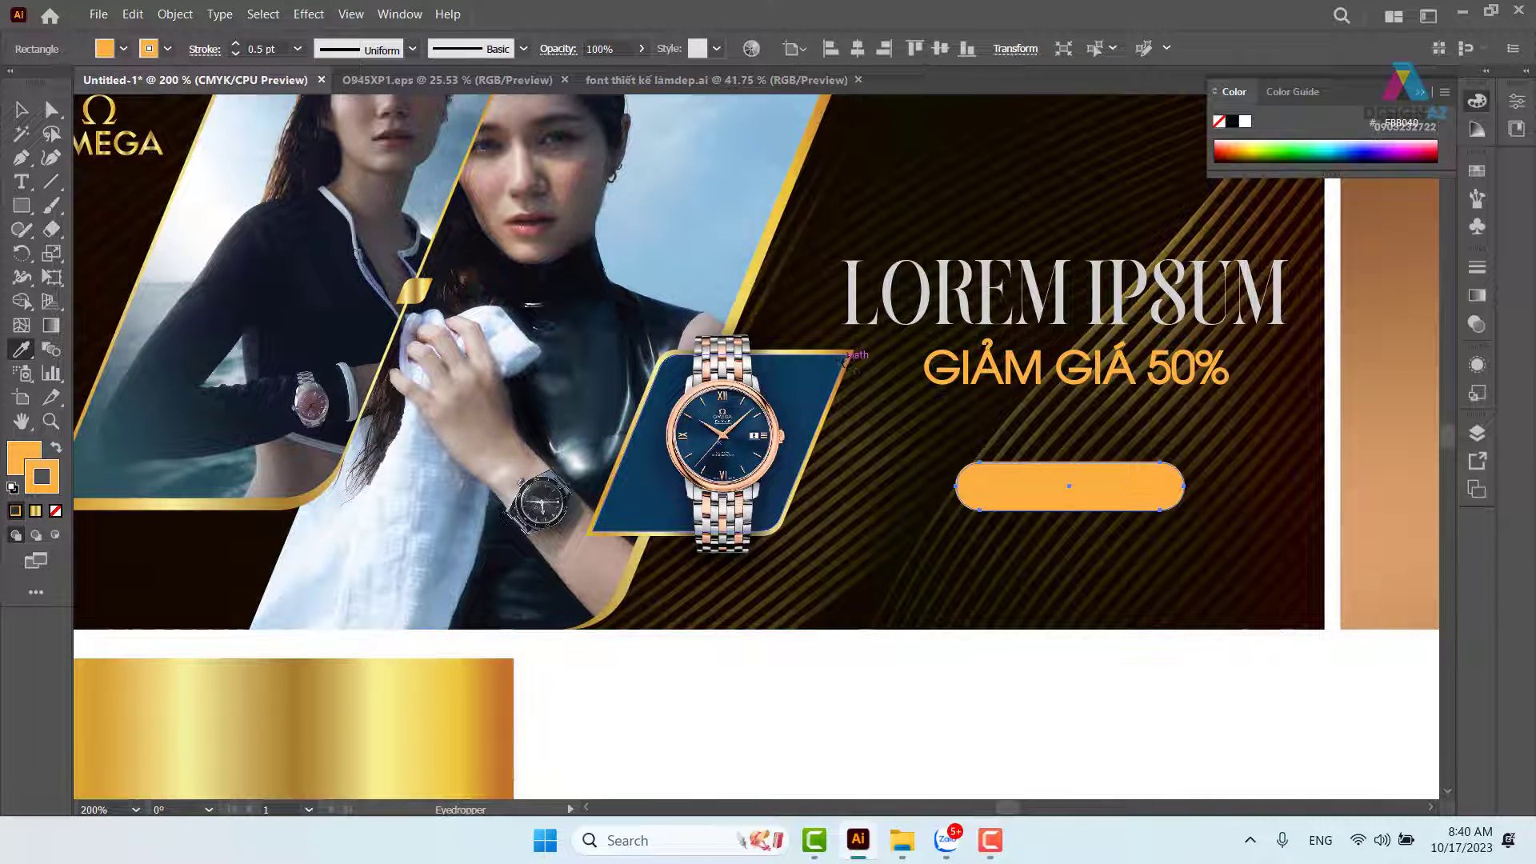
{"action": "left_click", "coordinate": [806, 460]}
{"action": "key", "text": "v"}
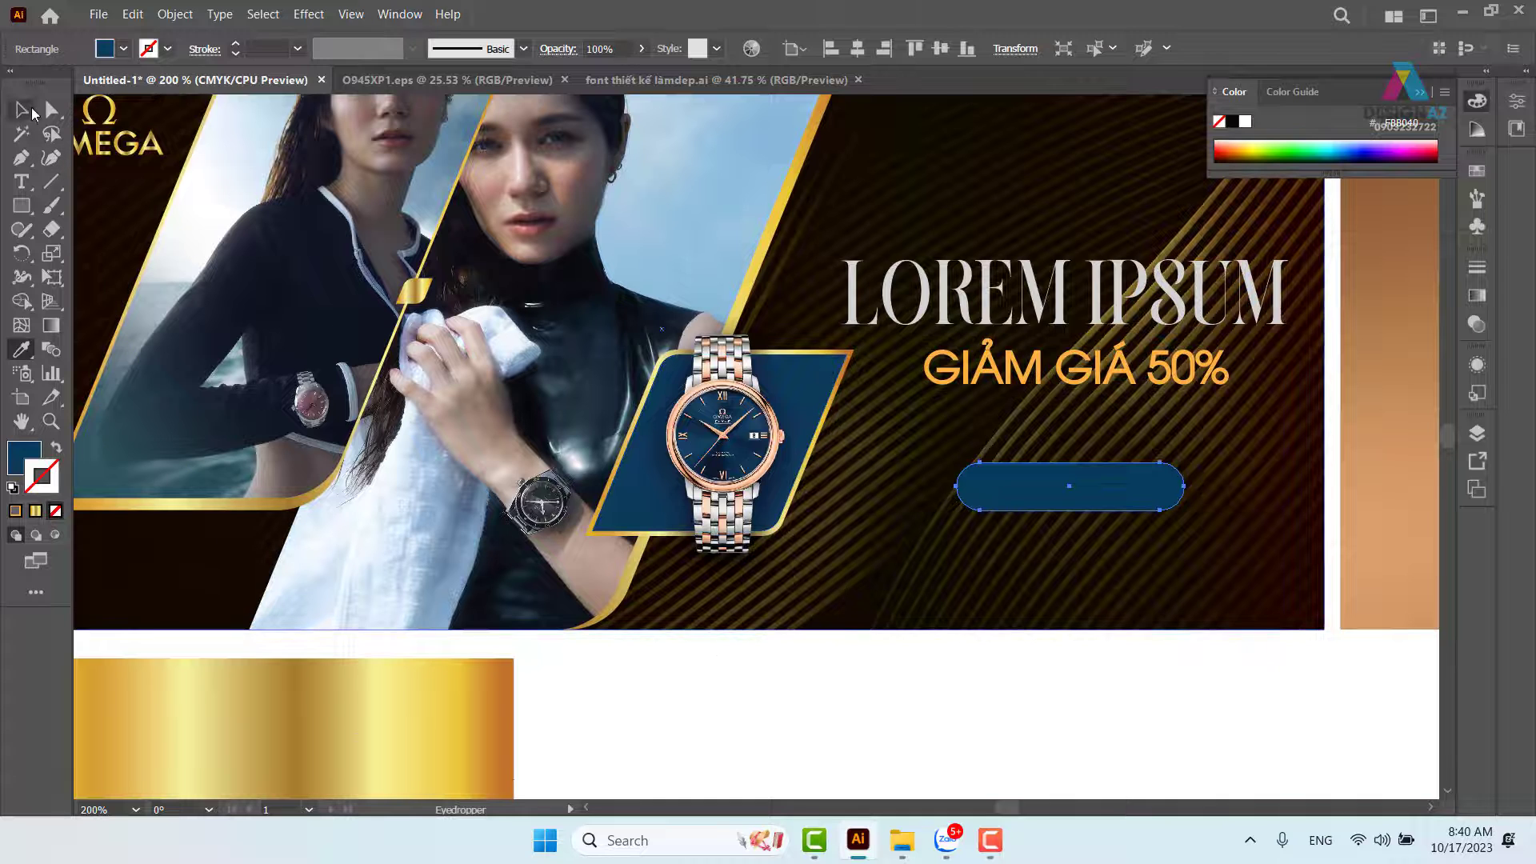
{"action": "left_click_drag", "start_coordinate": [1051, 710], "coordinate": [818, 690]}
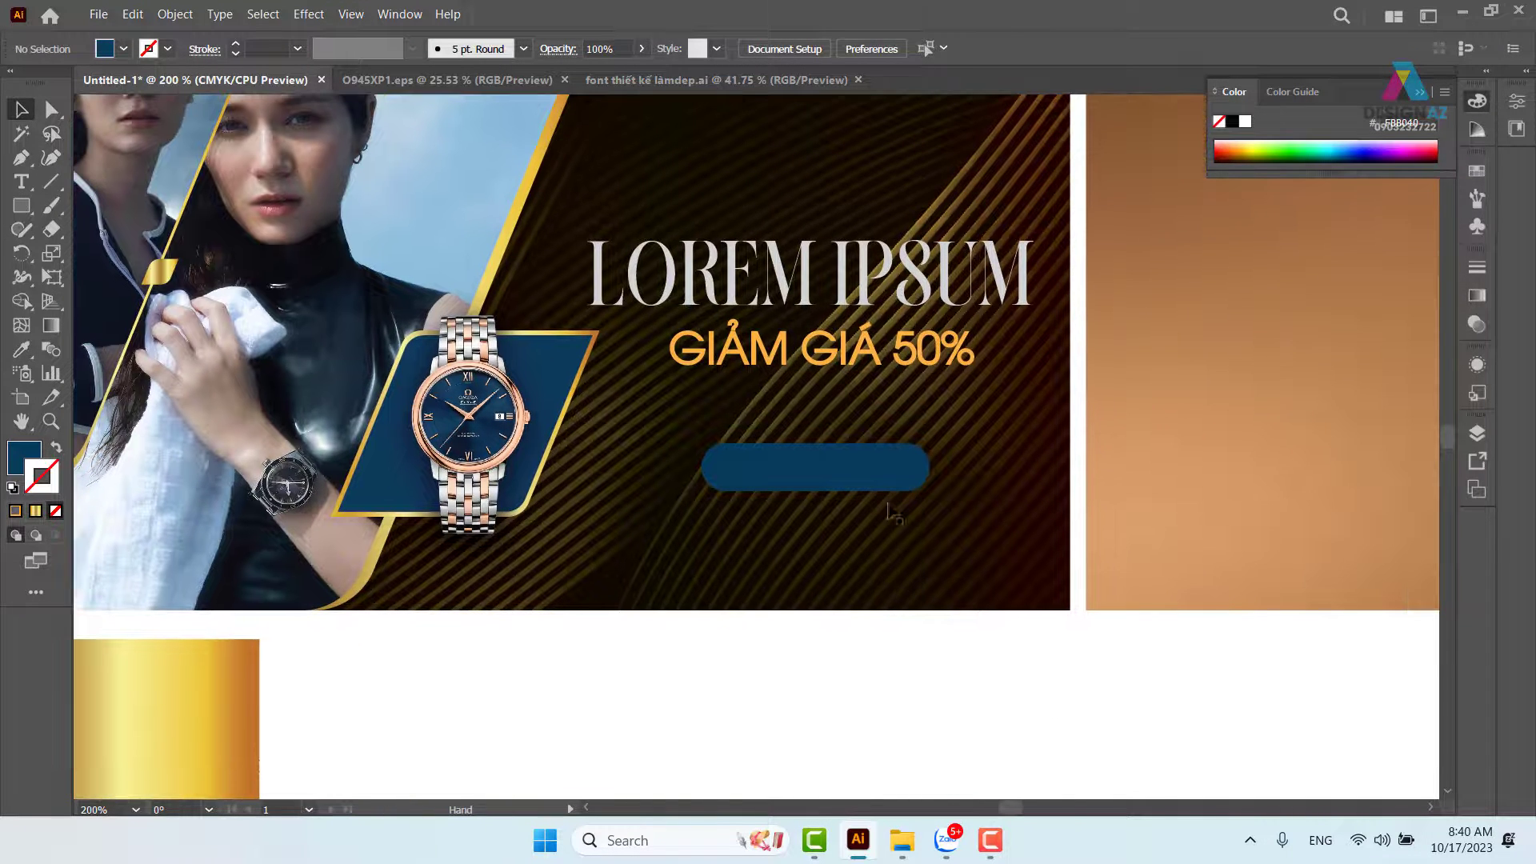
Try to edge the navy button with a slightly larger gold-filled copy placed behind it.
{"action": "key", "text": "a"}
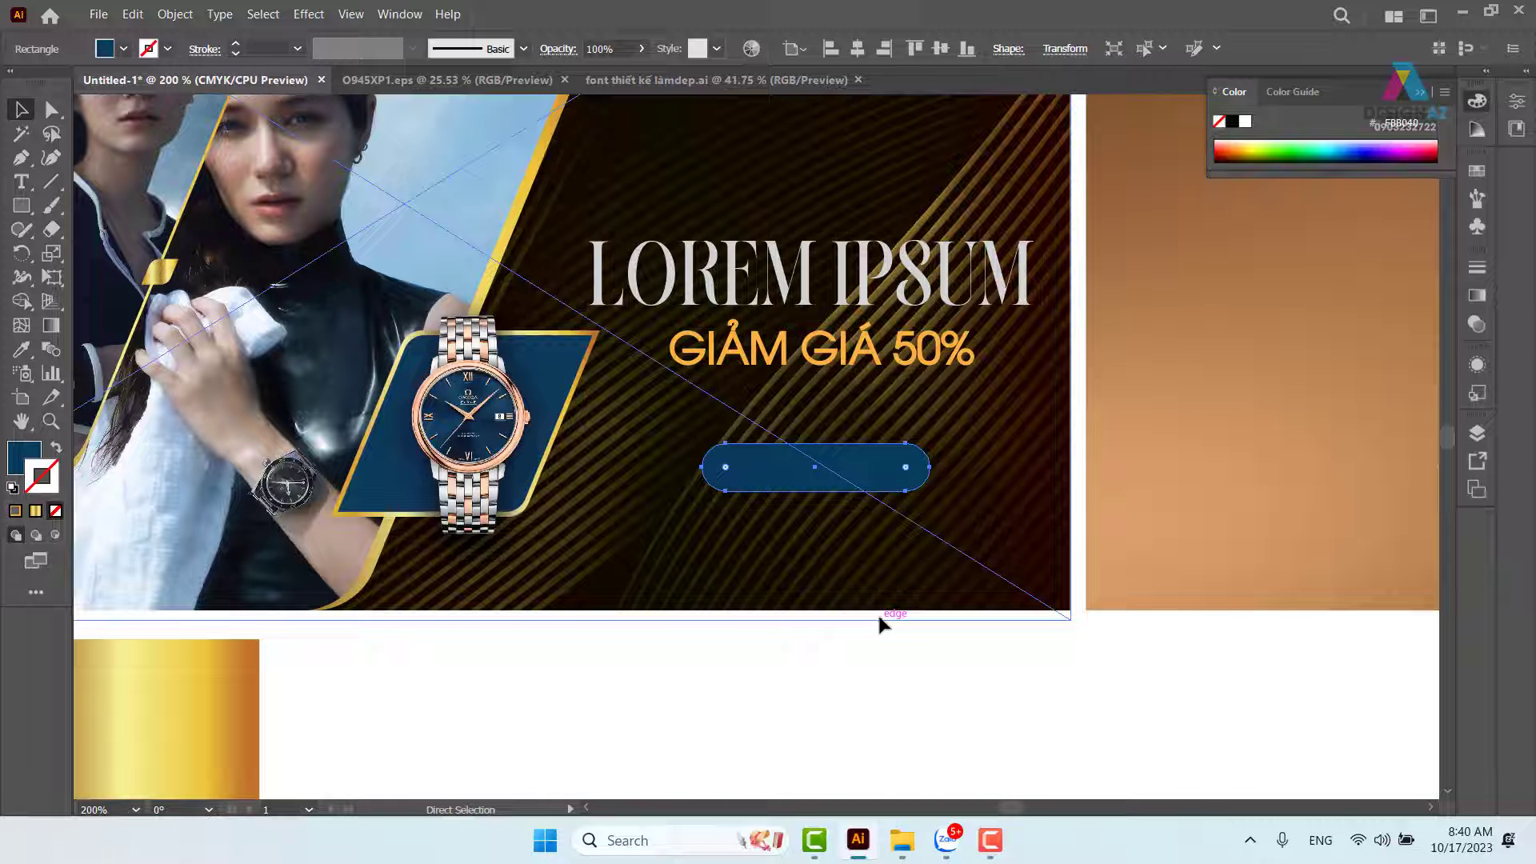
{"action": "key", "text": "v"}
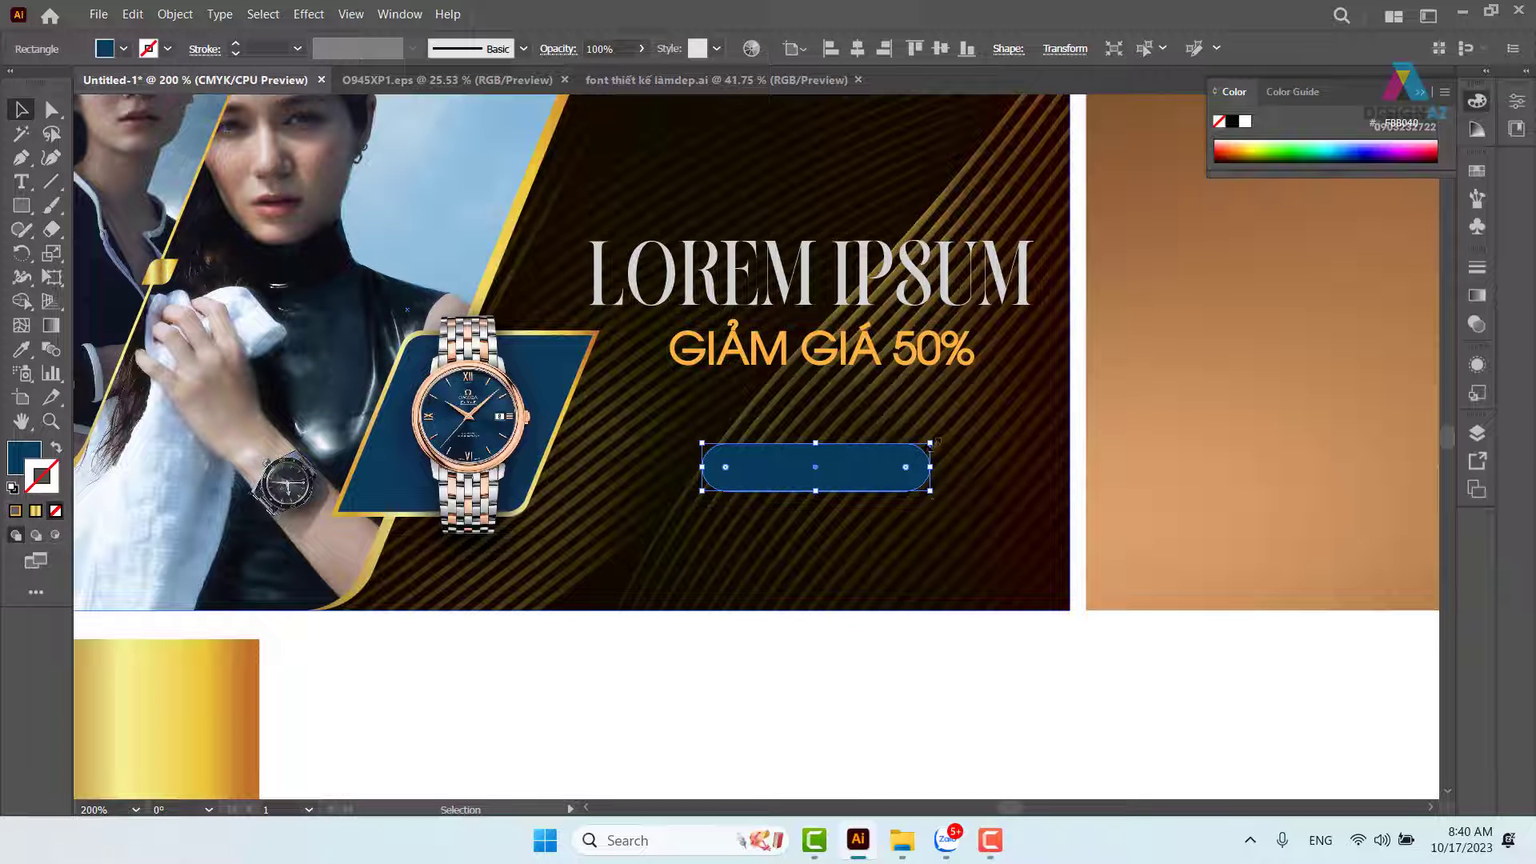
{"action": "left_click_drag", "start_coordinate": [932, 440], "coordinate": [935, 442]}
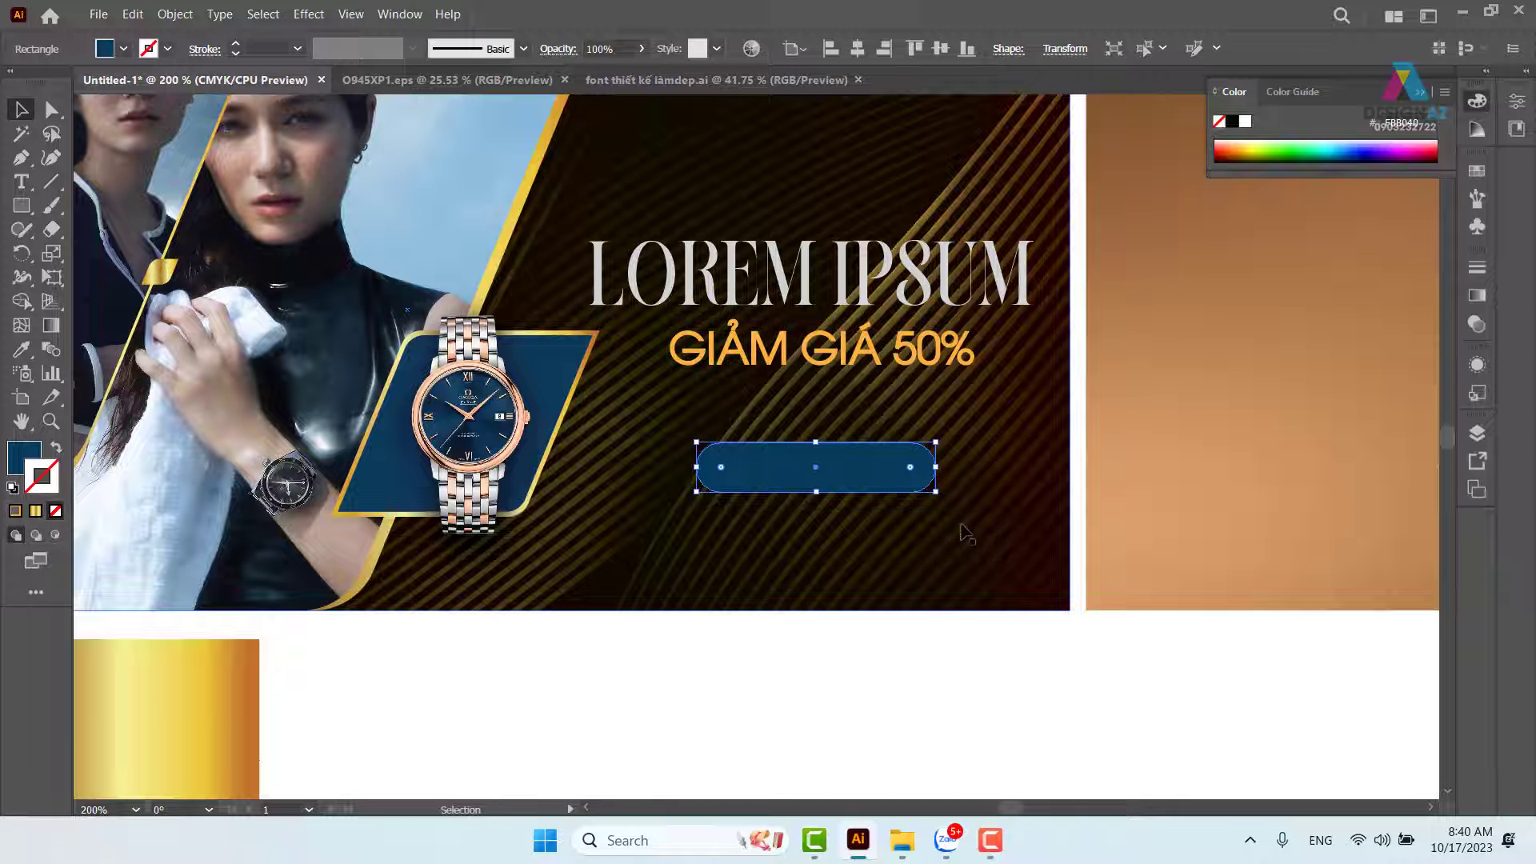
{"action": "key", "text": "i"}
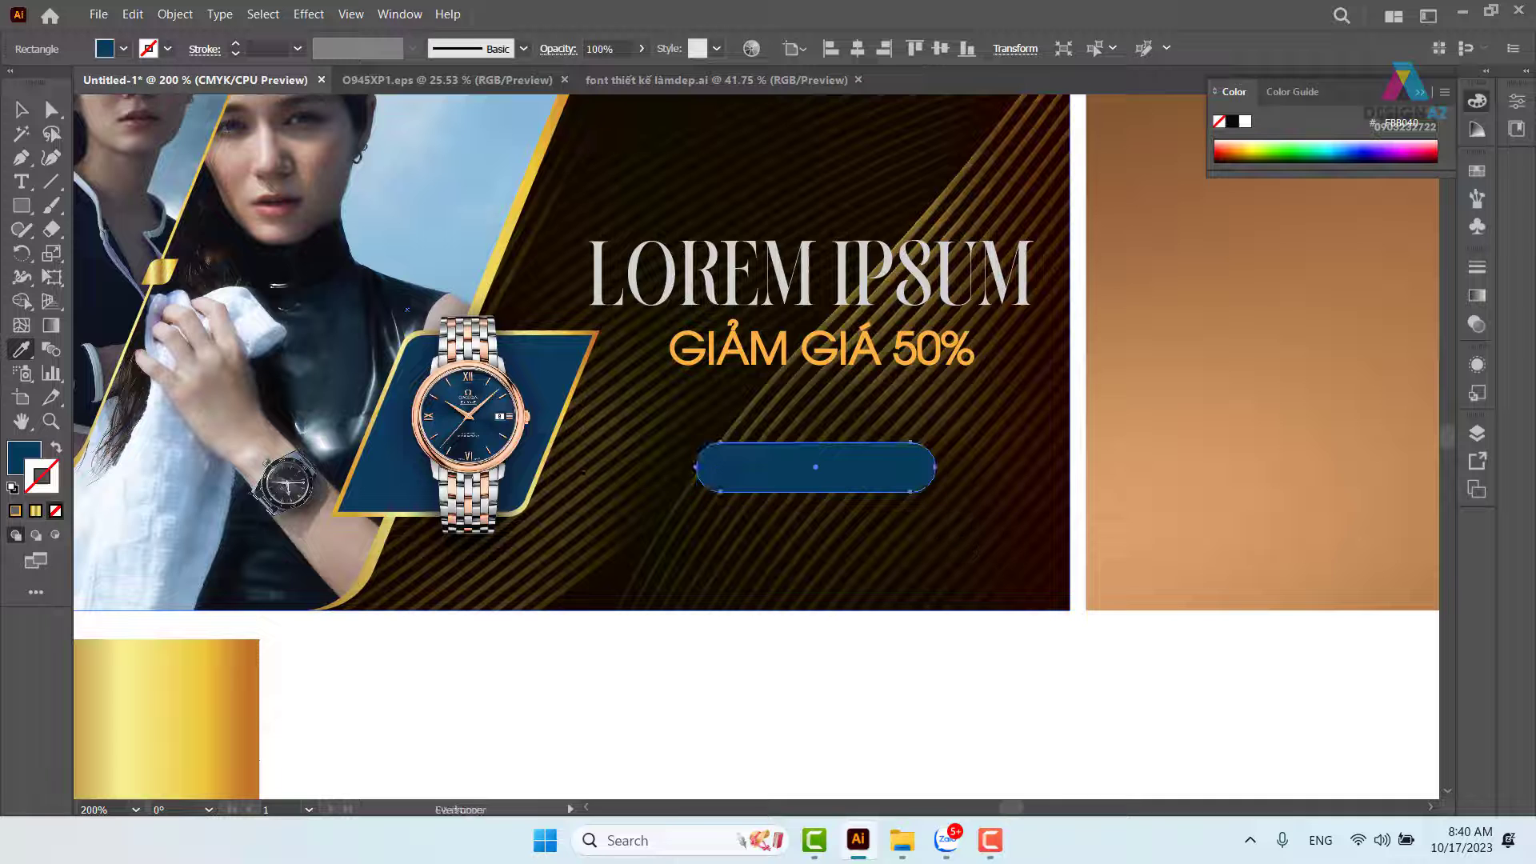
{"action": "left_click", "coordinate": [551, 464]}
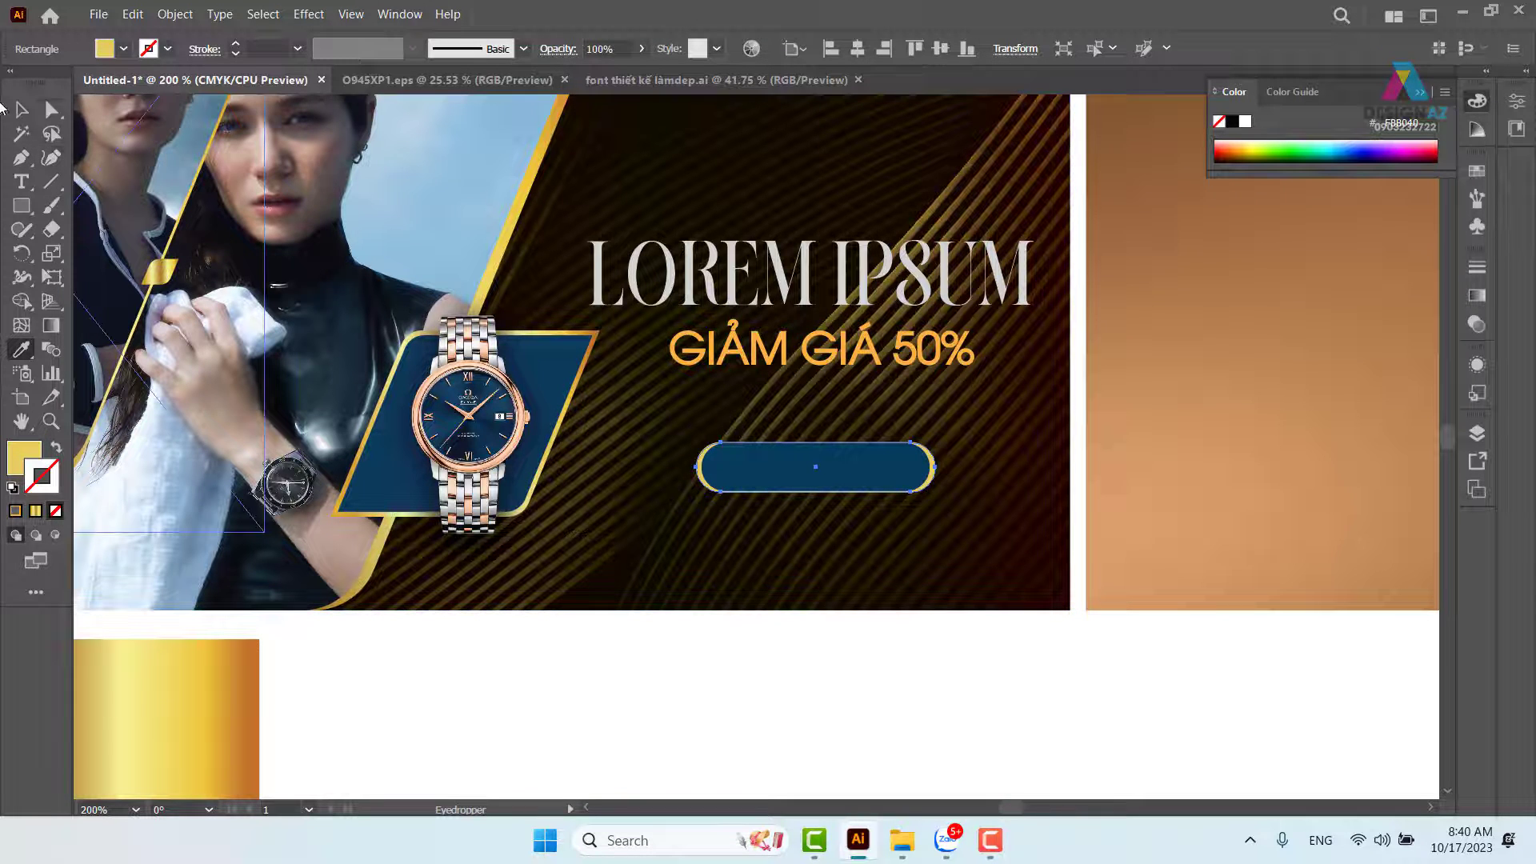
{"action": "key", "text": "v"}
{"action": "left_click", "coordinate": [960, 744]}
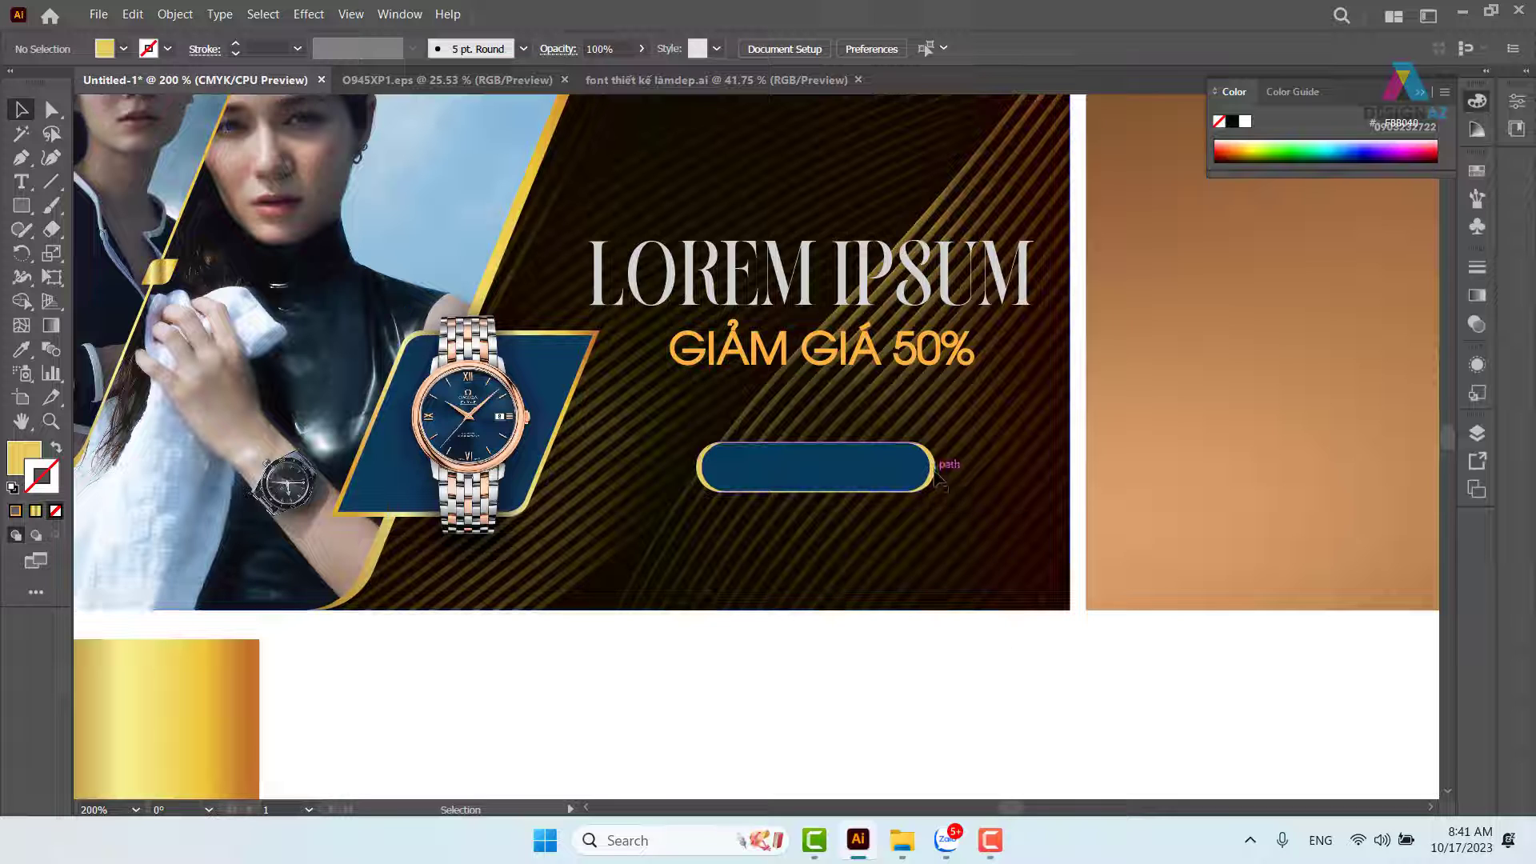
{"action": "left_click_drag", "start_coordinate": [938, 479], "coordinate": [986, 624]}
{"action": "key", "text": "Delete"}
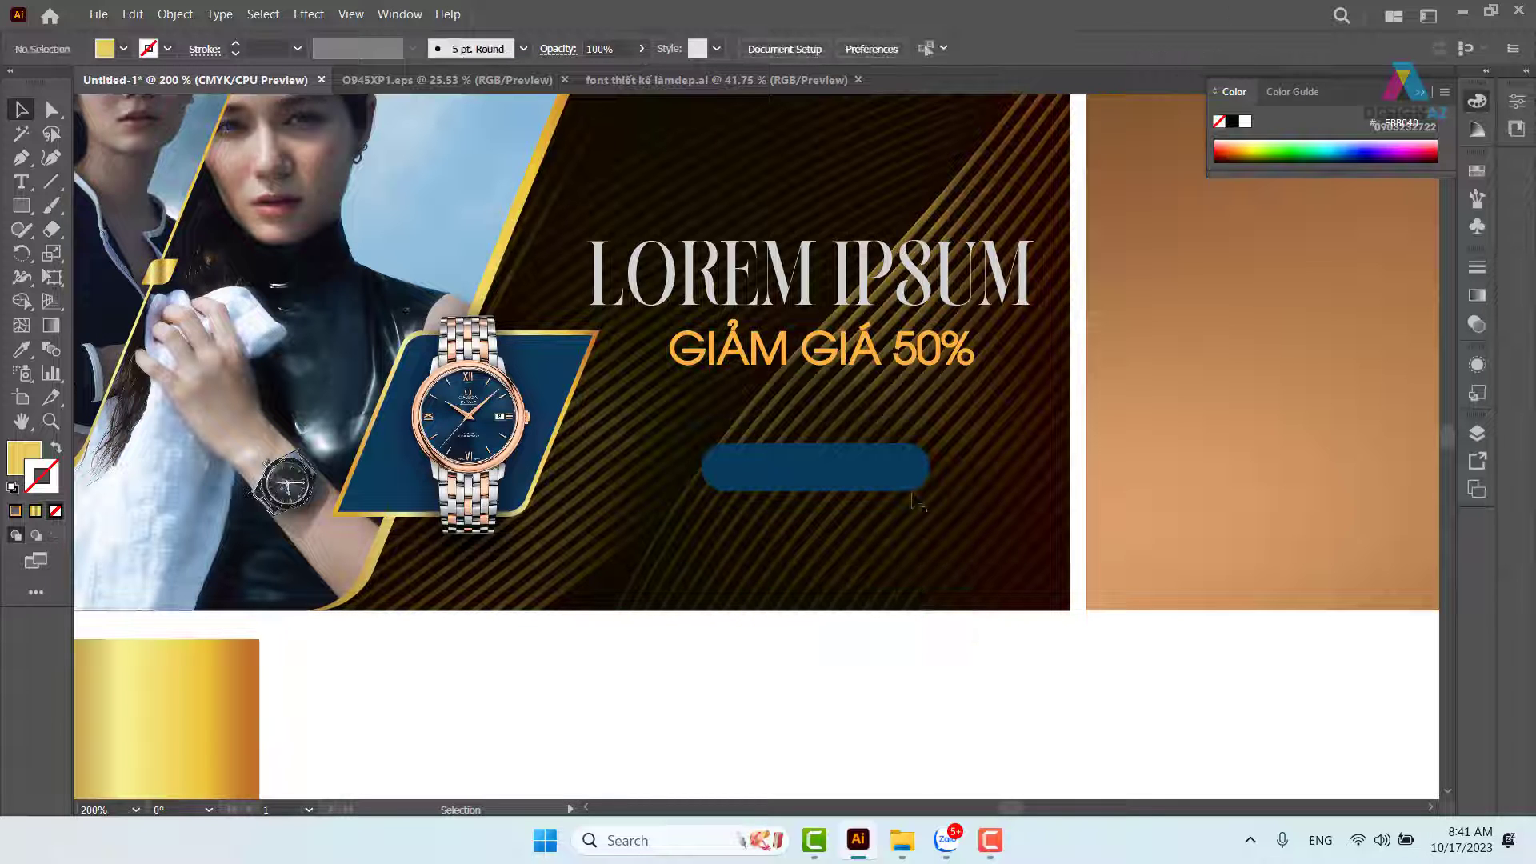
Duplicate the navy button onto the empty area below the banner, and fill the copy with the gold gradient from the sample rectangle.
{"action": "left_click", "coordinate": [905, 485]}
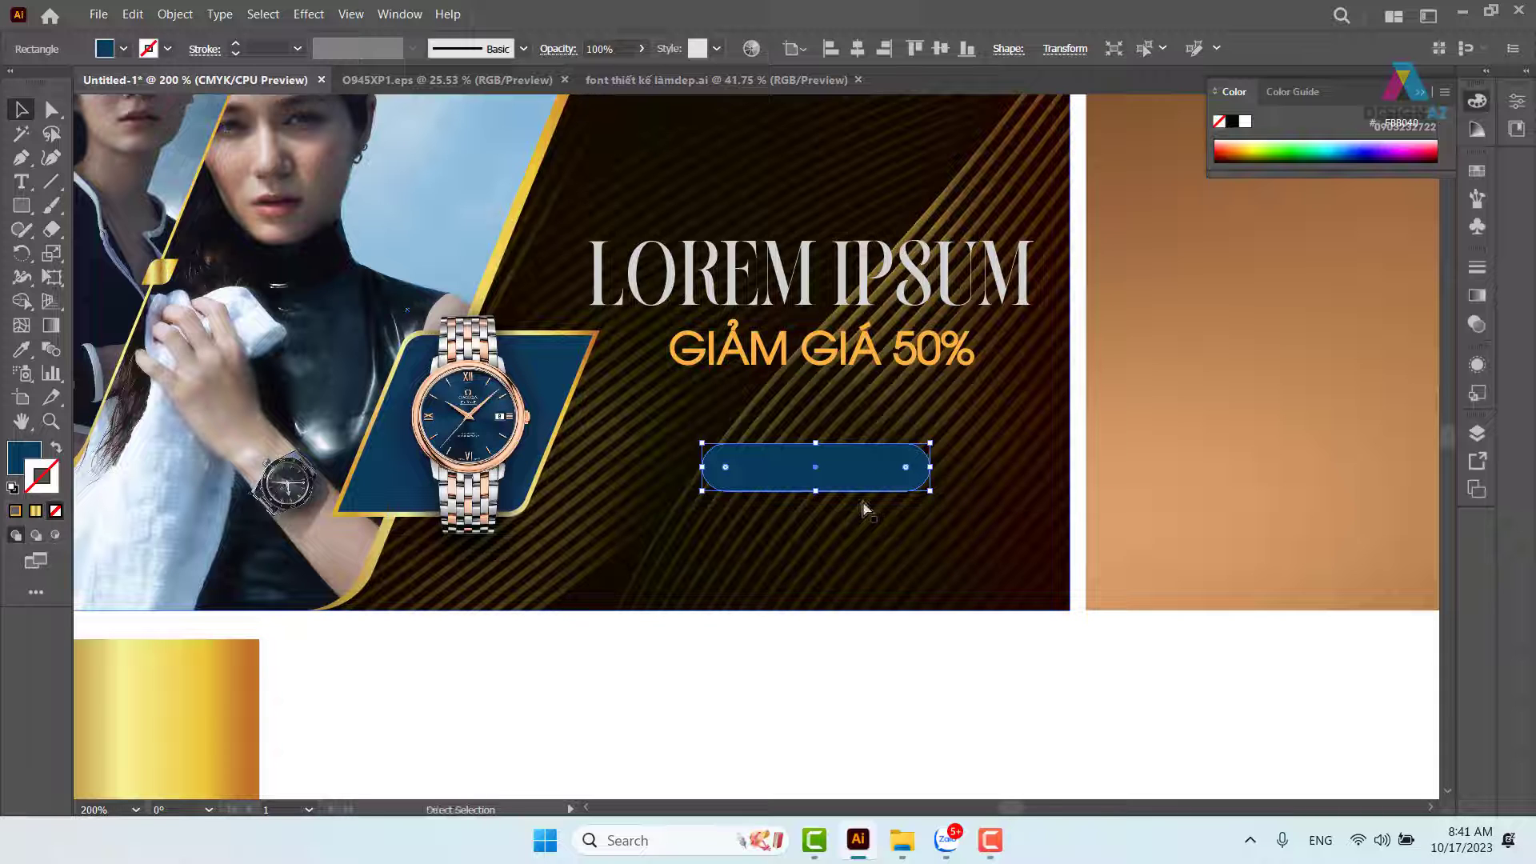
{"action": "left_click_drag", "start_coordinate": [879, 485], "coordinate": [891, 730]}
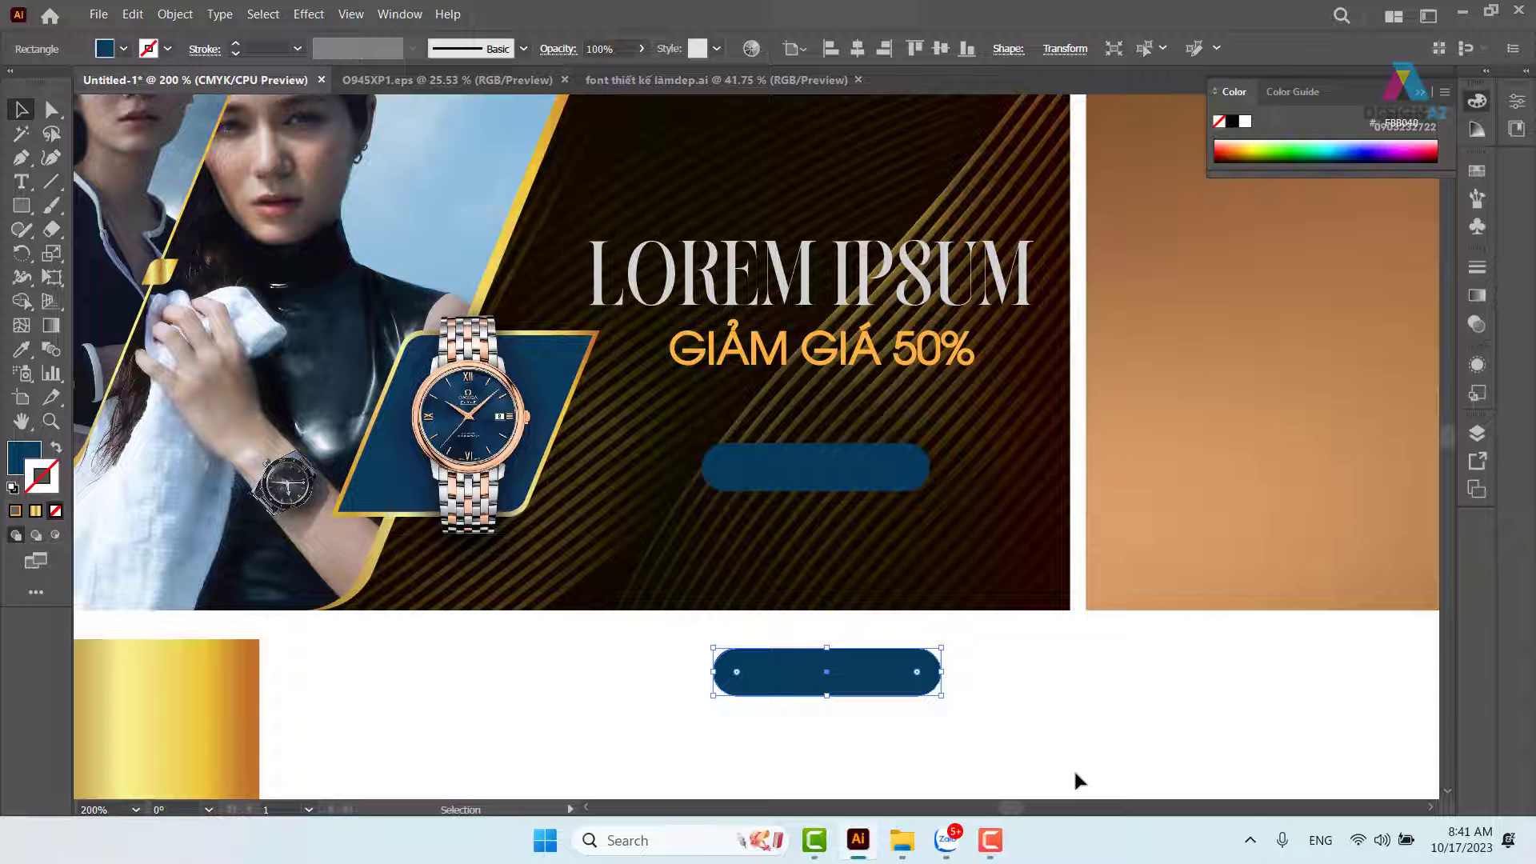
{"action": "key", "text": "i"}
{"action": "left_click", "coordinate": [204, 675]}
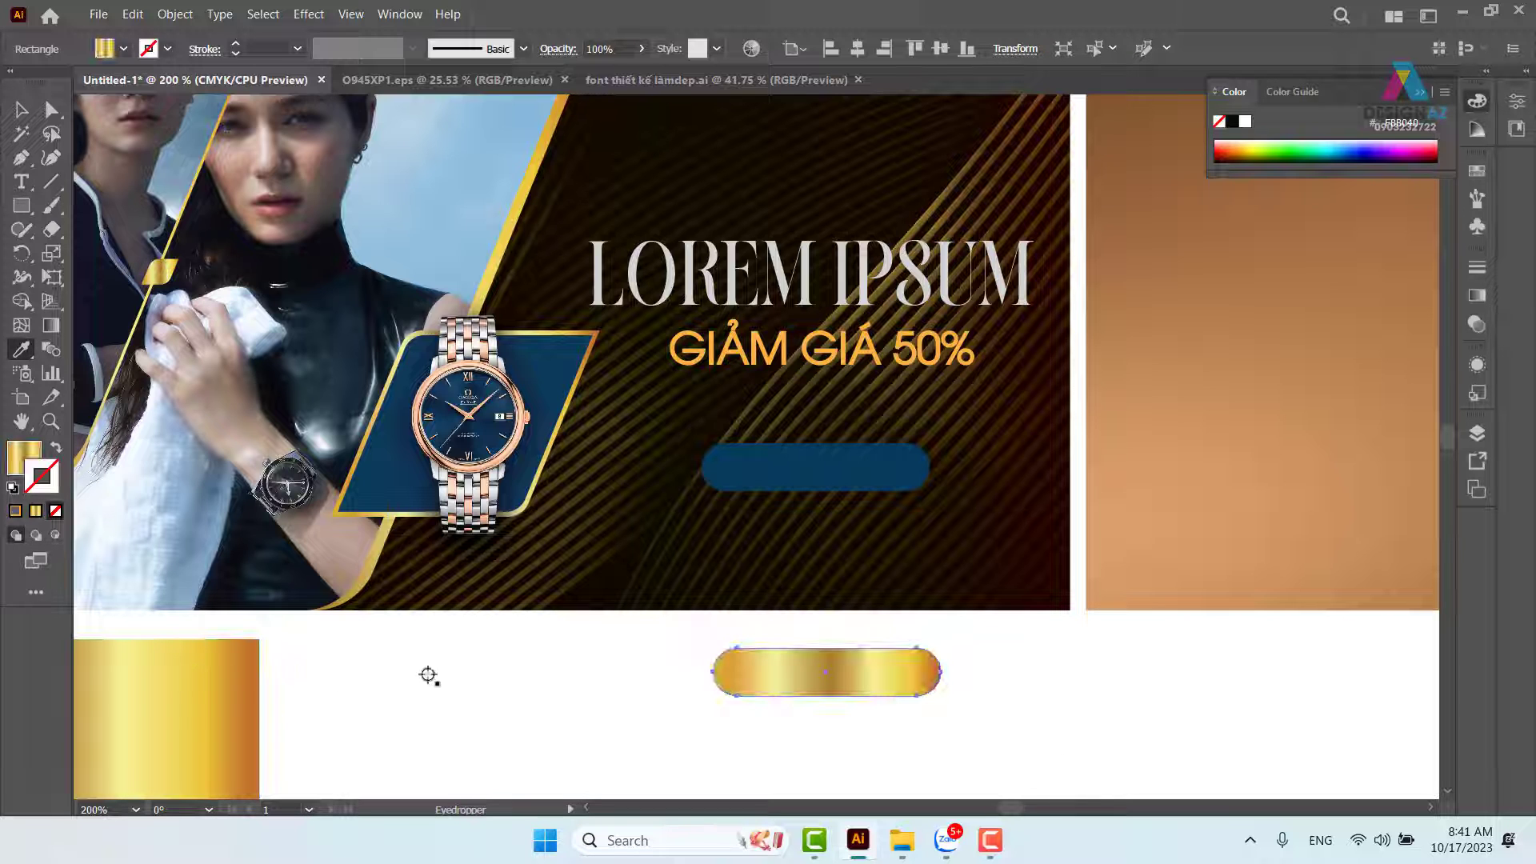
{"action": "left_click", "coordinate": [21, 110]}
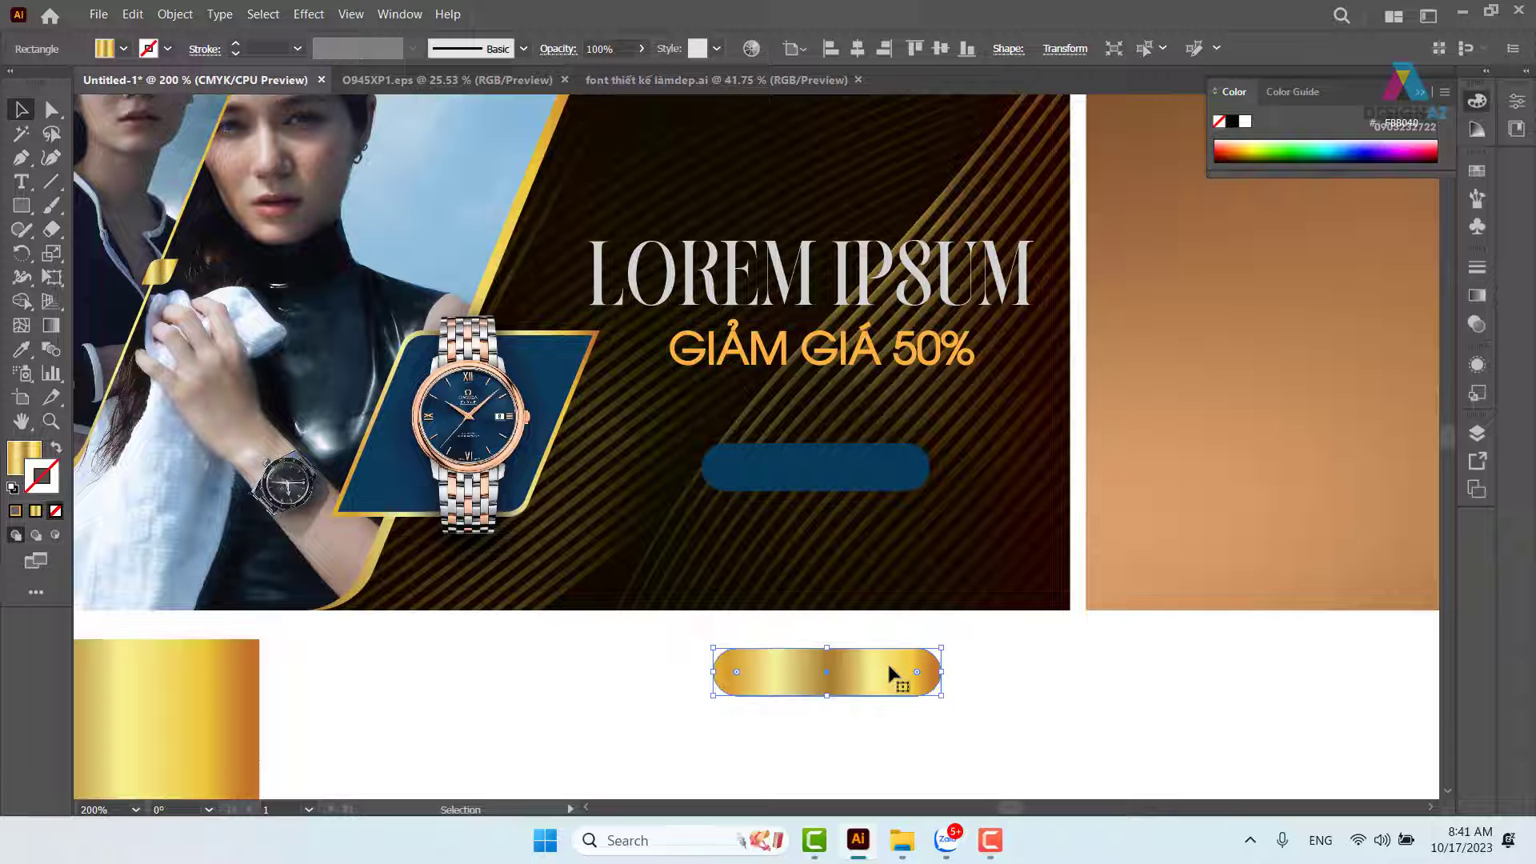
Turn the copy's gold gradient fill into a 1 pt stroke without fill, and place this outline exactly around the navy button.
{"action": "key", "text": "shift+x"}
{"action": "left_click", "coordinate": [1050, 681]}
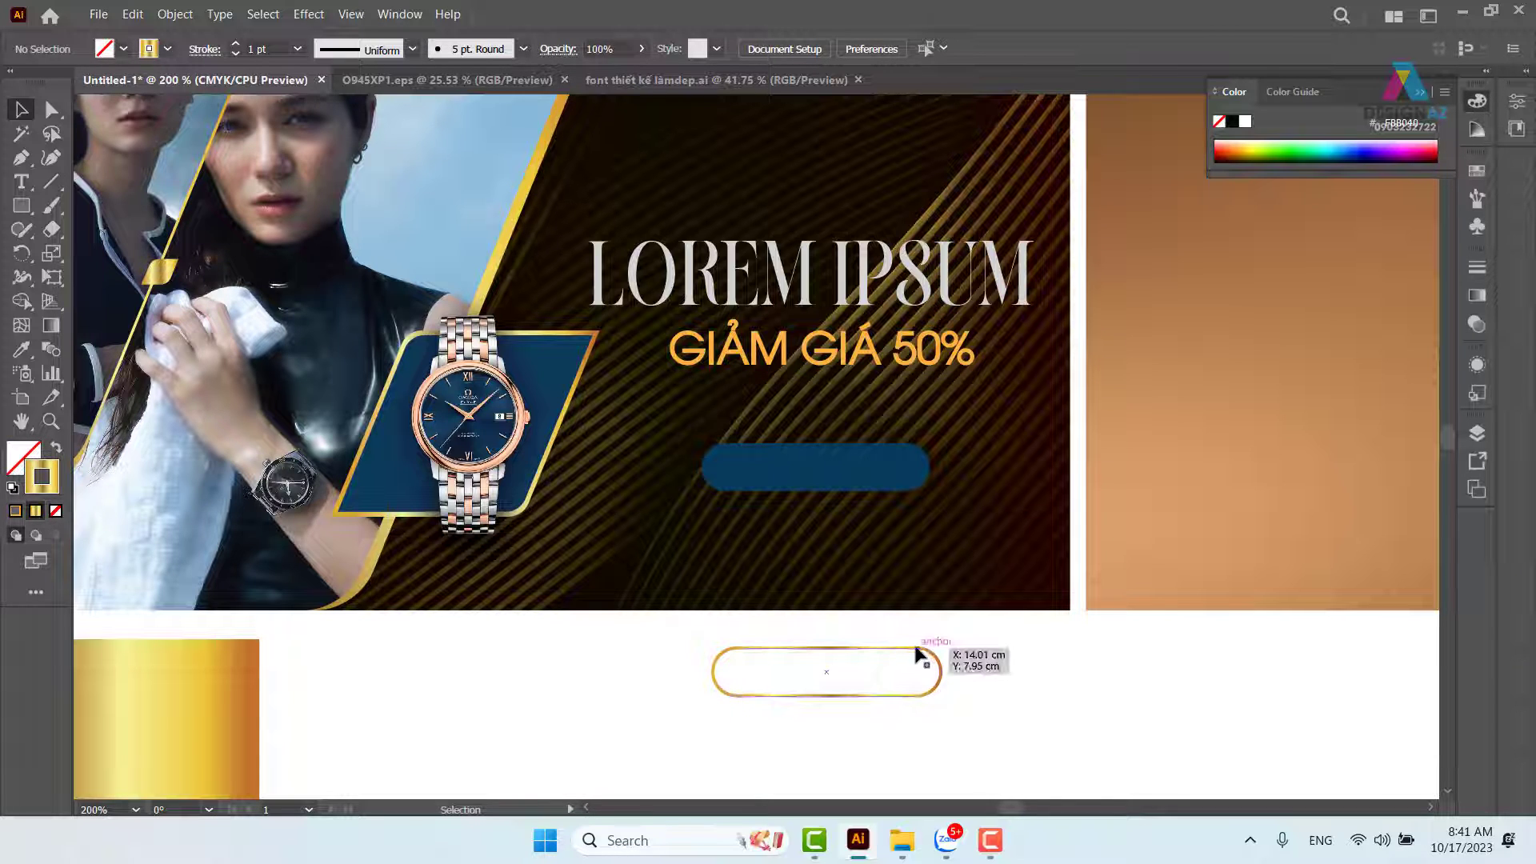
{"action": "left_click_drag", "start_coordinate": [914, 642], "coordinate": [911, 464]}
{"action": "left_click", "coordinate": [1027, 712]}
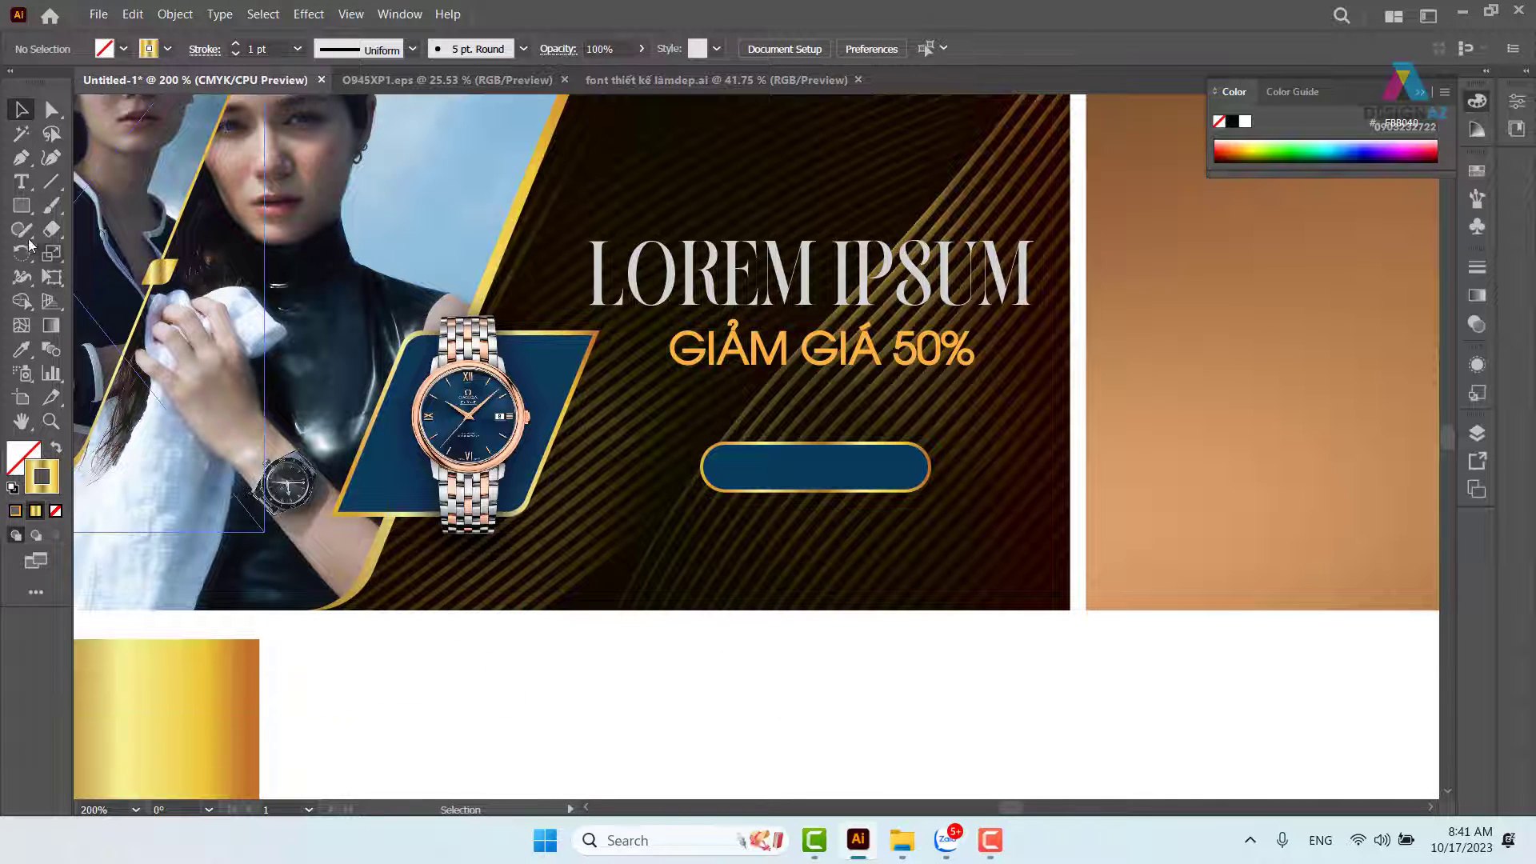
Add the text "MUA NGAY" in UTM Avo Regular, scale it down to about 8.39 pt, and place it on the navy button.
{"action": "left_click", "coordinate": [22, 181]}
{"action": "left_click", "coordinate": [727, 669]}
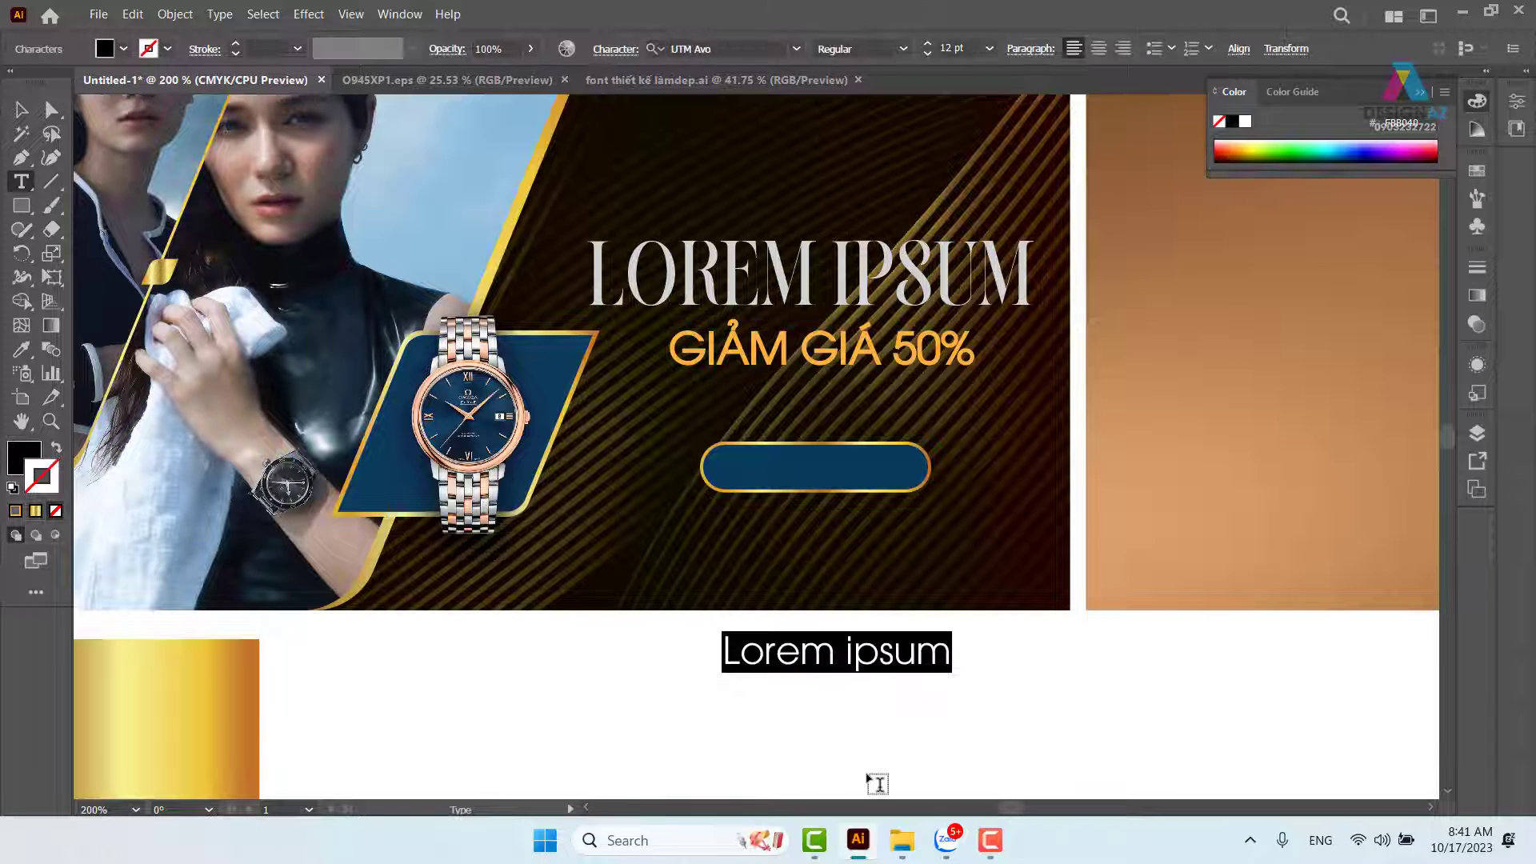
{"action": "key", "text": "BackSpace"}
{"action": "type", "text": "MUA"}
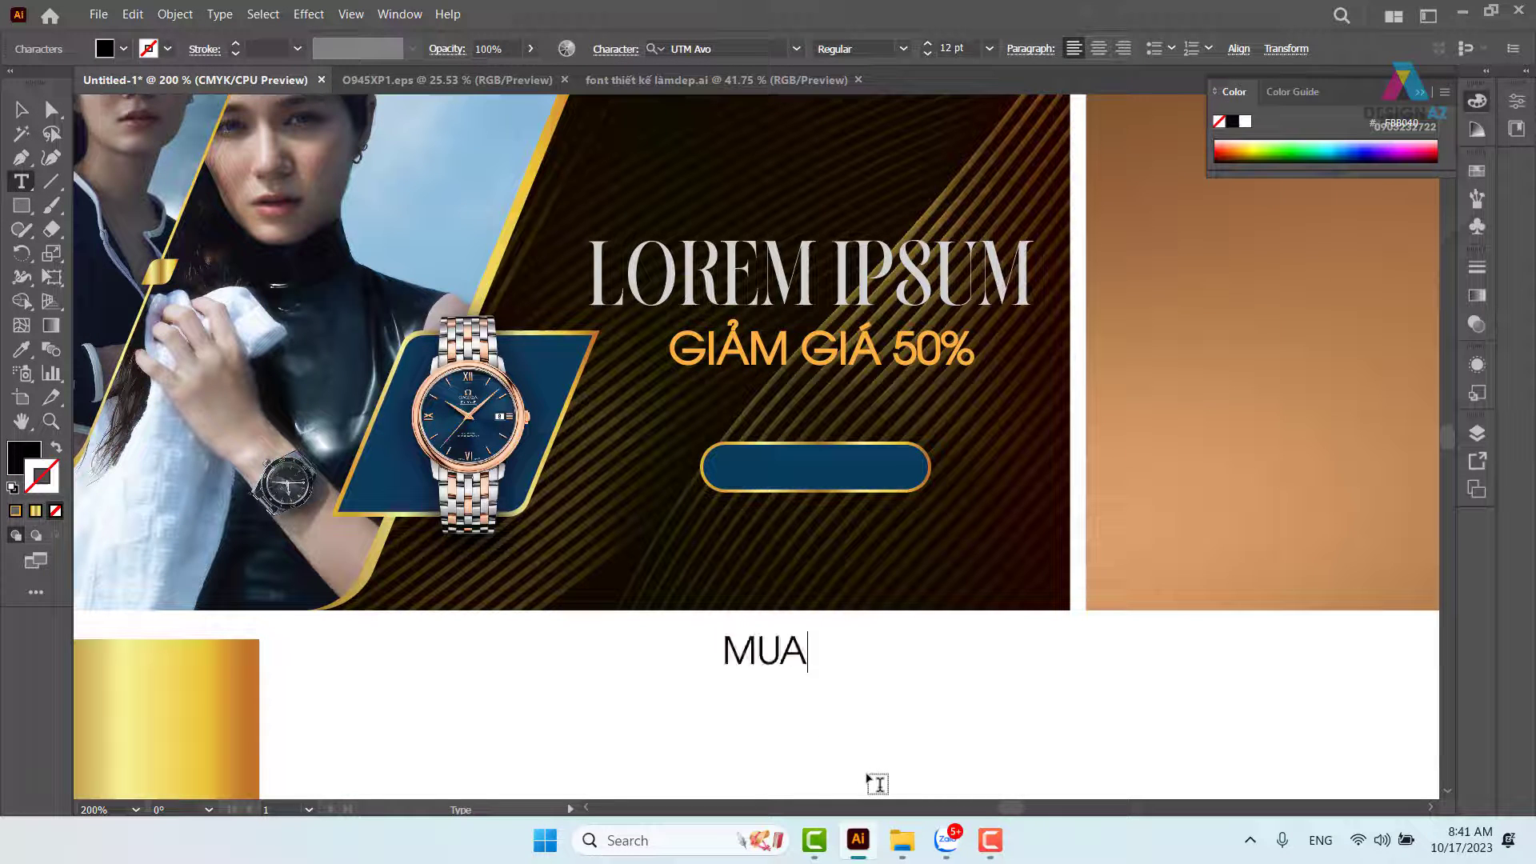
{"action": "type", "text": " NGAY"}
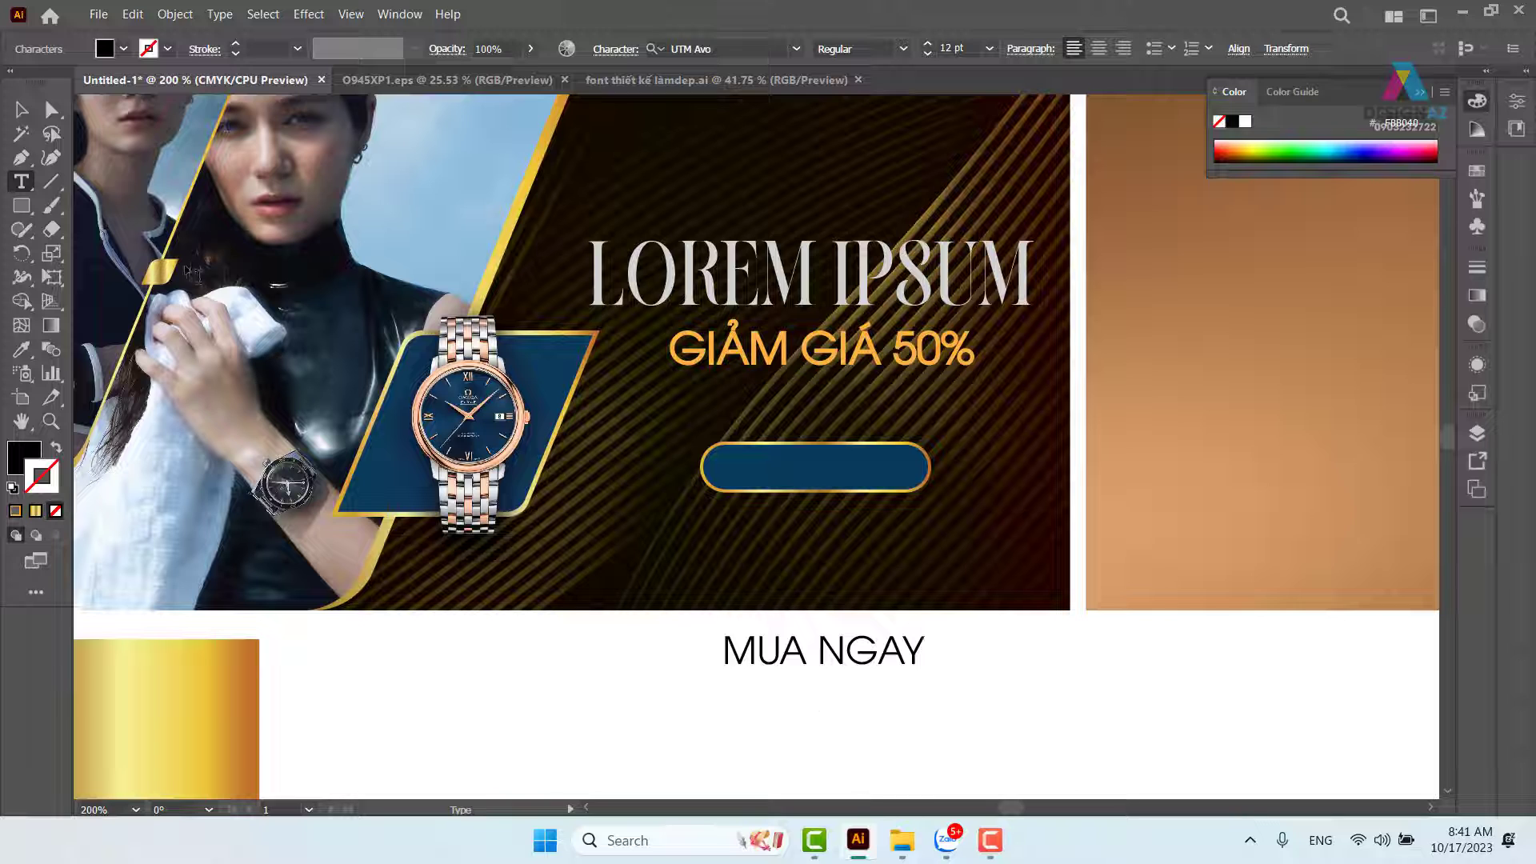
{"action": "left_click", "coordinate": [21, 110]}
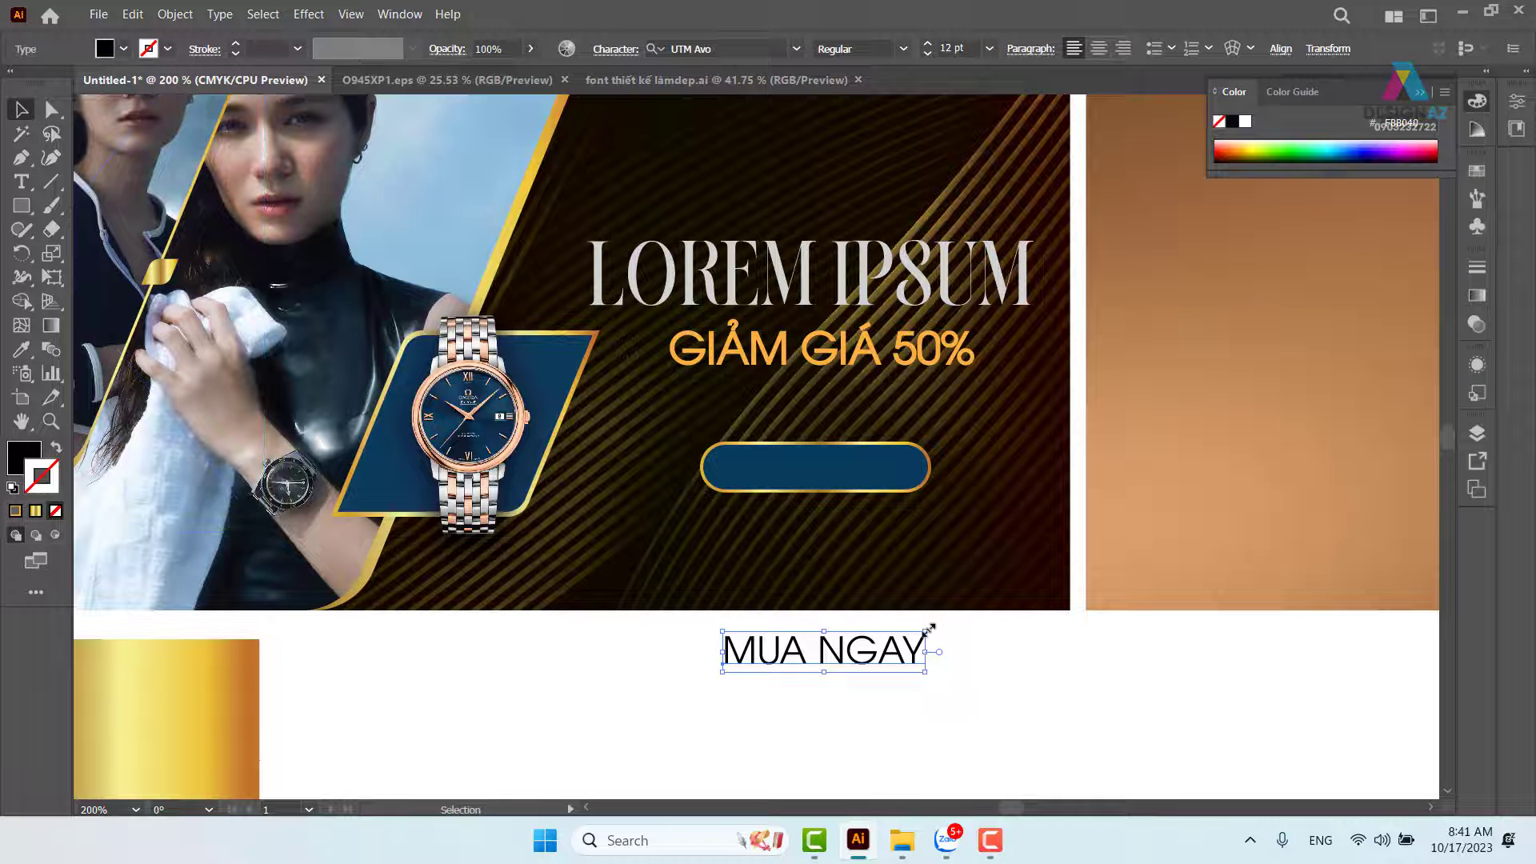
{"action": "left_click_drag", "start_coordinate": [926, 631], "coordinate": [849, 475]}
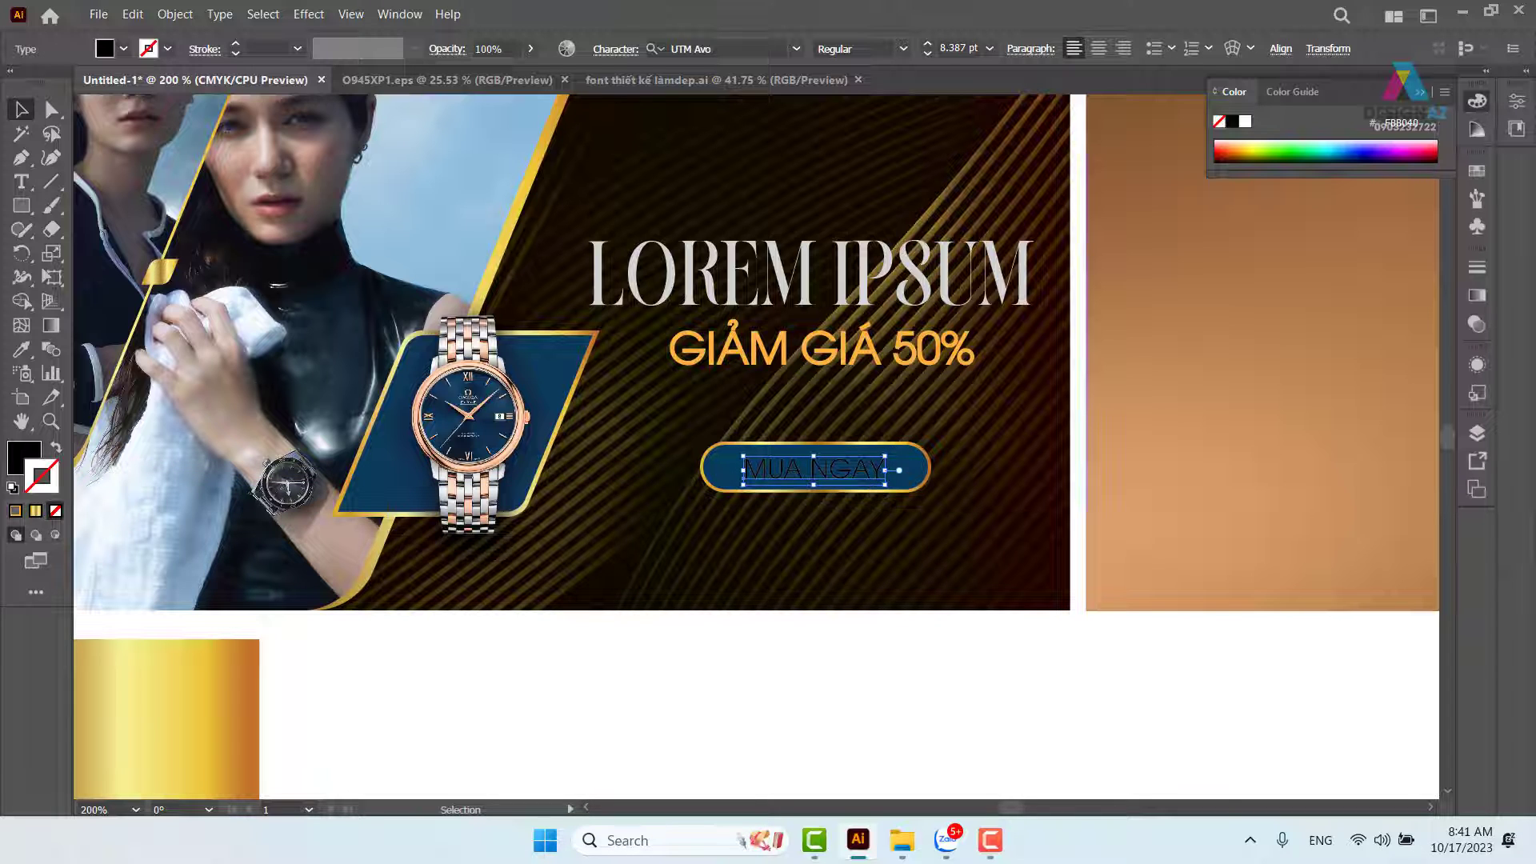
Fill the "MUA NGAY" text with the light orange swatch, leaving it without a stroke.
{"action": "left_click", "coordinate": [1474, 172]}
{"action": "left_click", "coordinate": [1424, 226]}
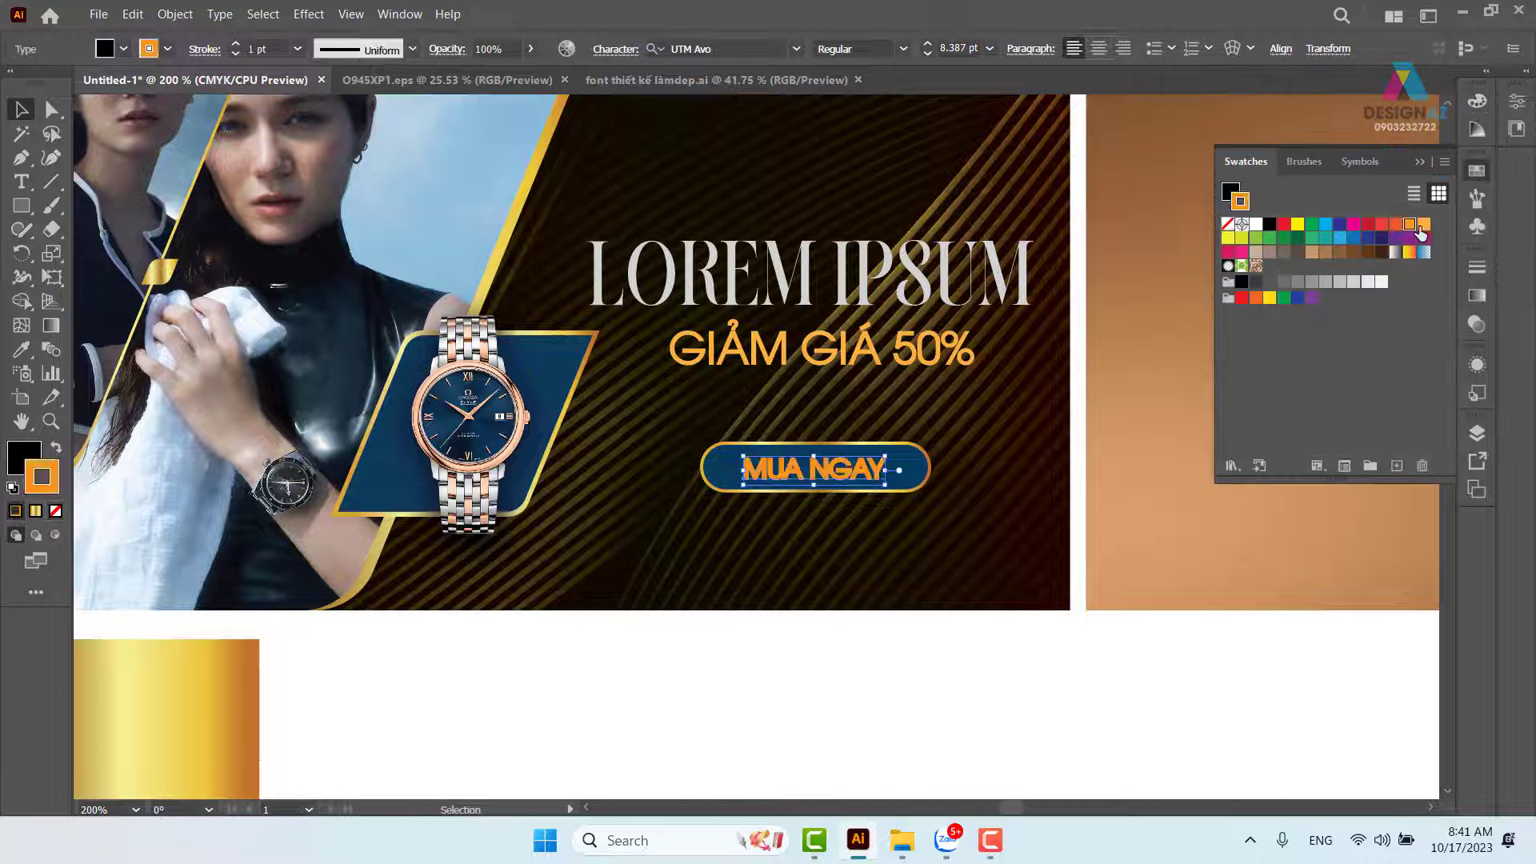
{"action": "key", "text": "ctrl+z"}
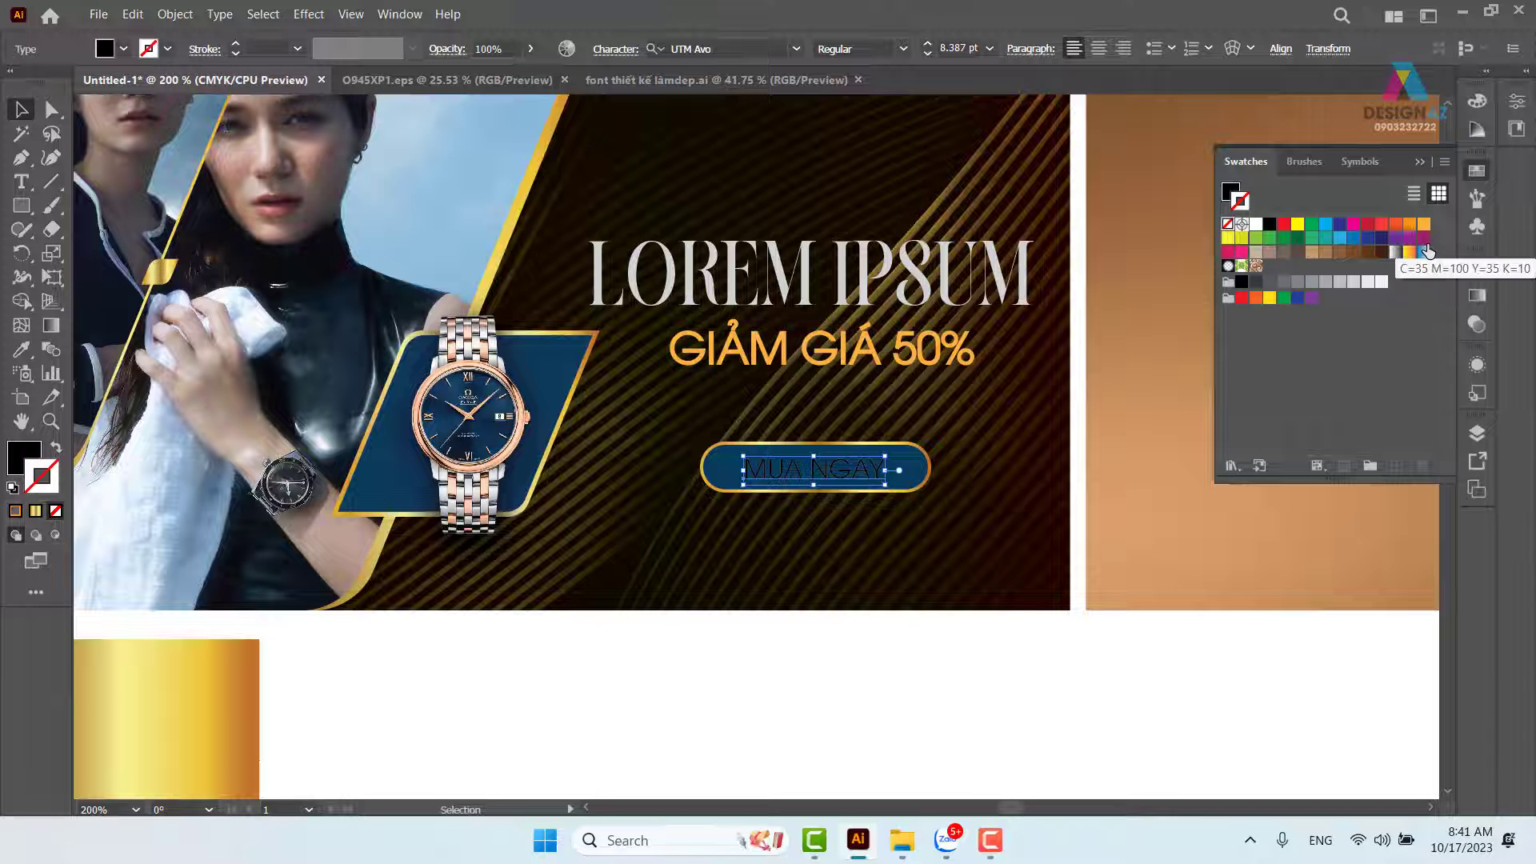
{"action": "key", "text": "x"}
{"action": "left_click", "coordinate": [1425, 226]}
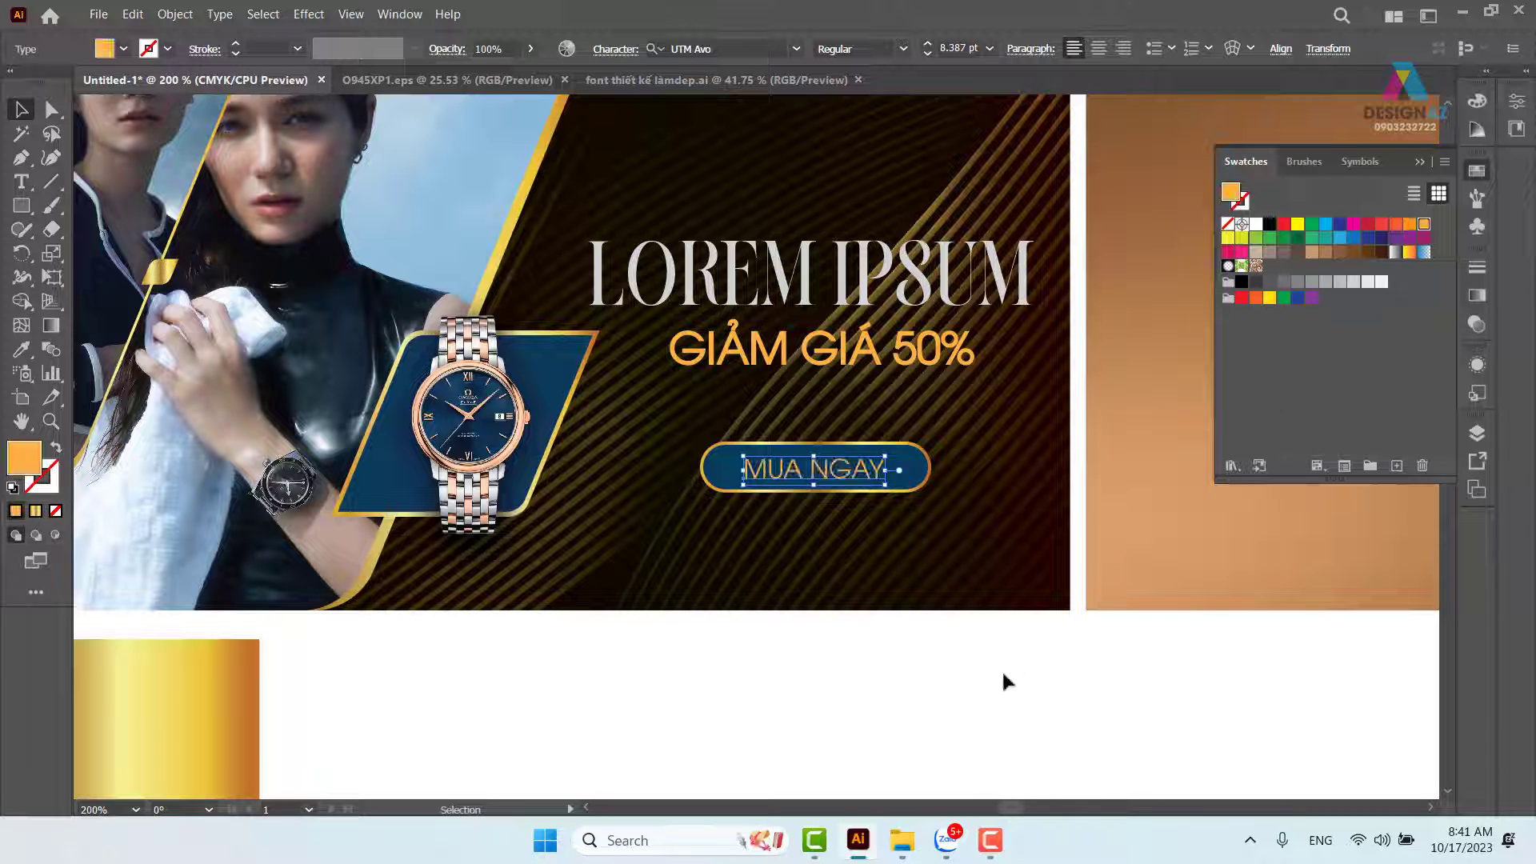
{"action": "left_click", "coordinate": [936, 727]}
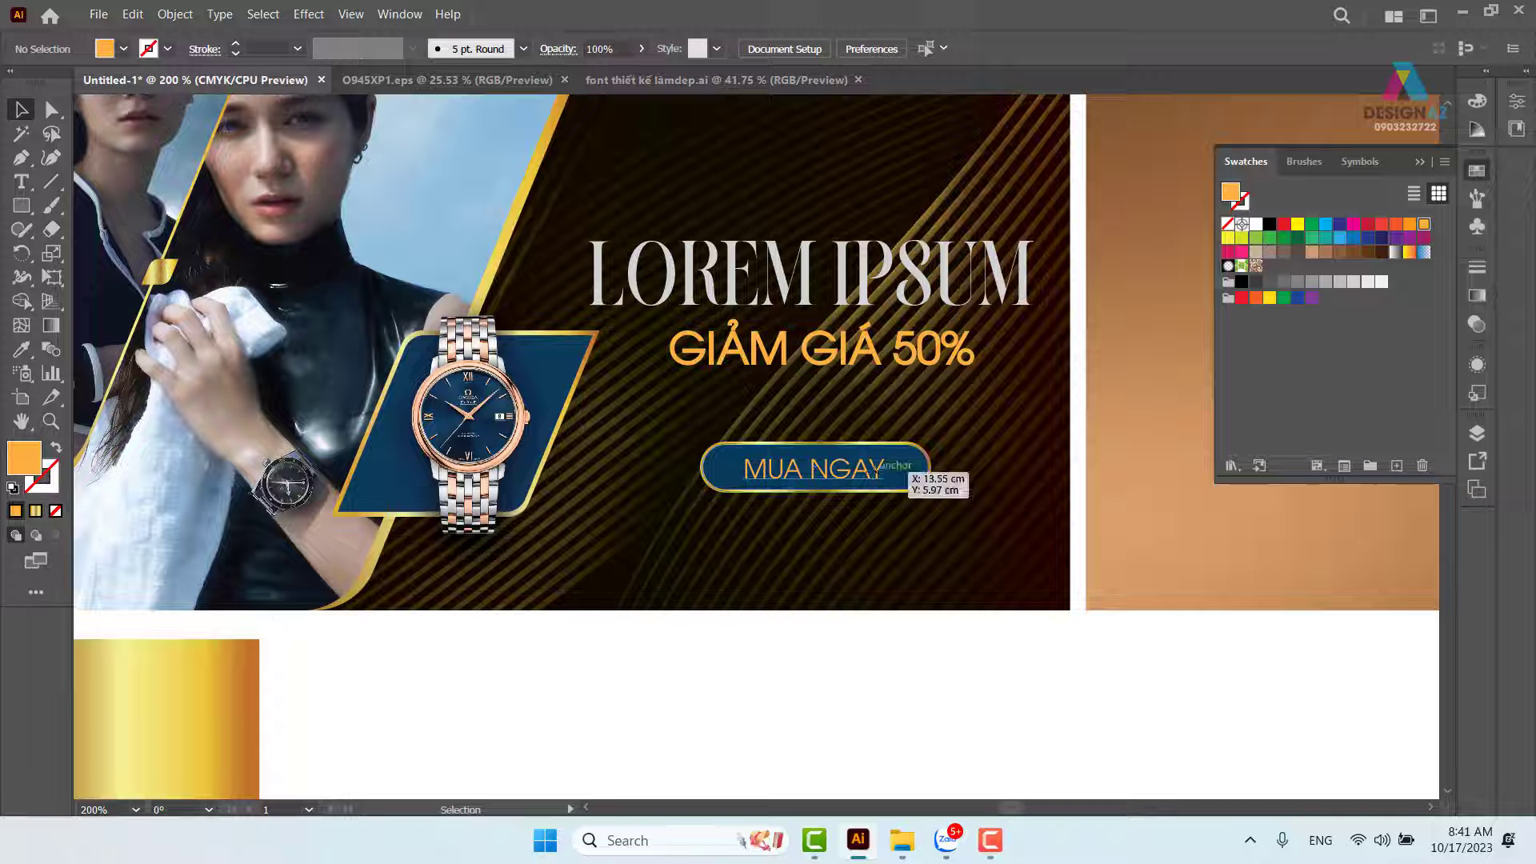
Delete the gold gradient sample rectangle below the banner.
{"action": "left_click", "coordinate": [884, 470]}
{"action": "left_click", "coordinate": [978, 719]}
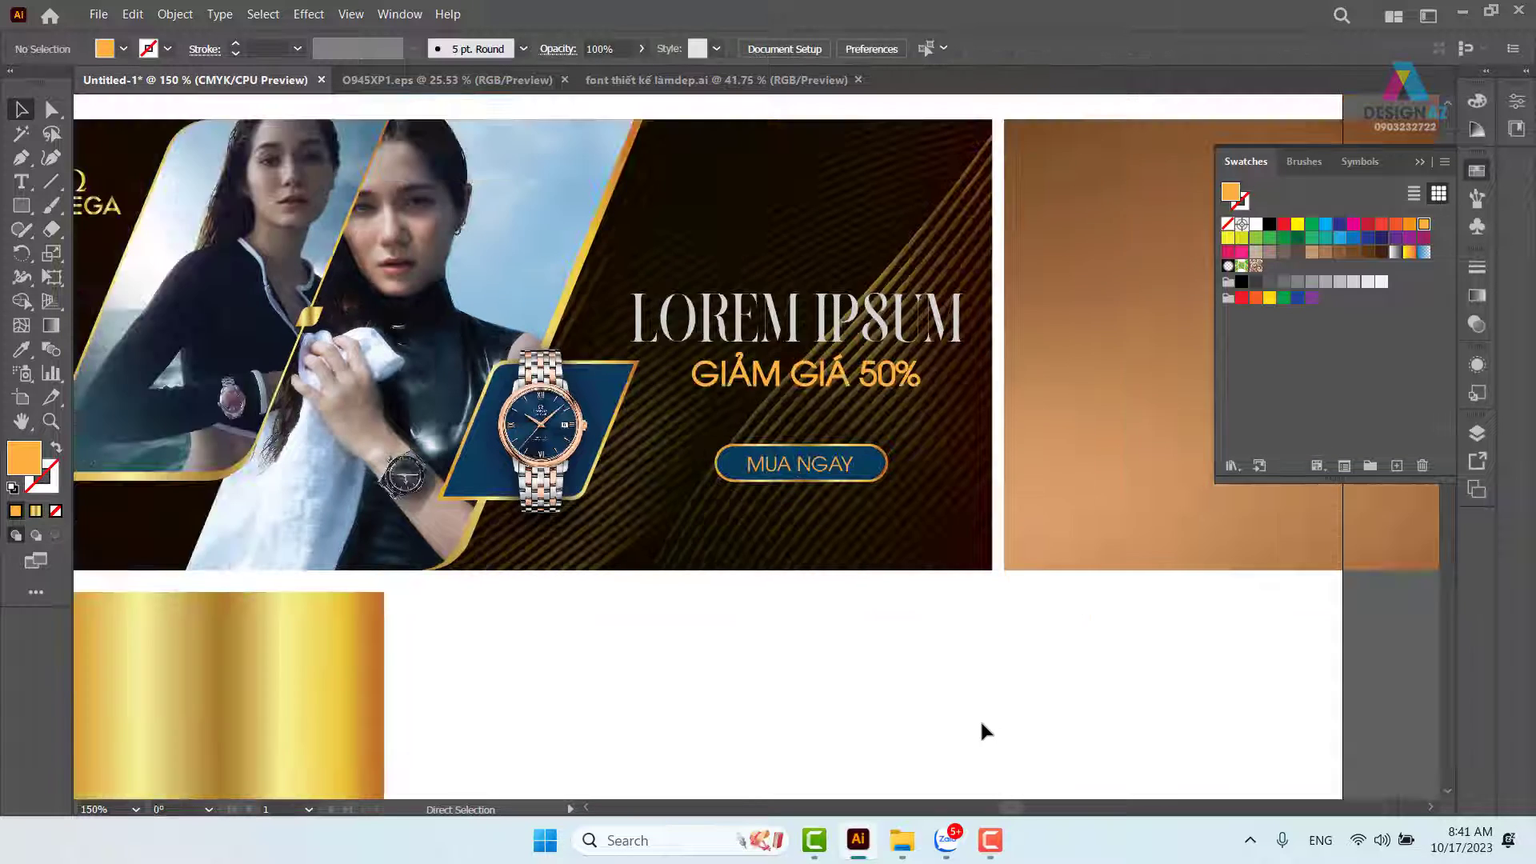
{"action": "key", "text": "ctrl+minus"}
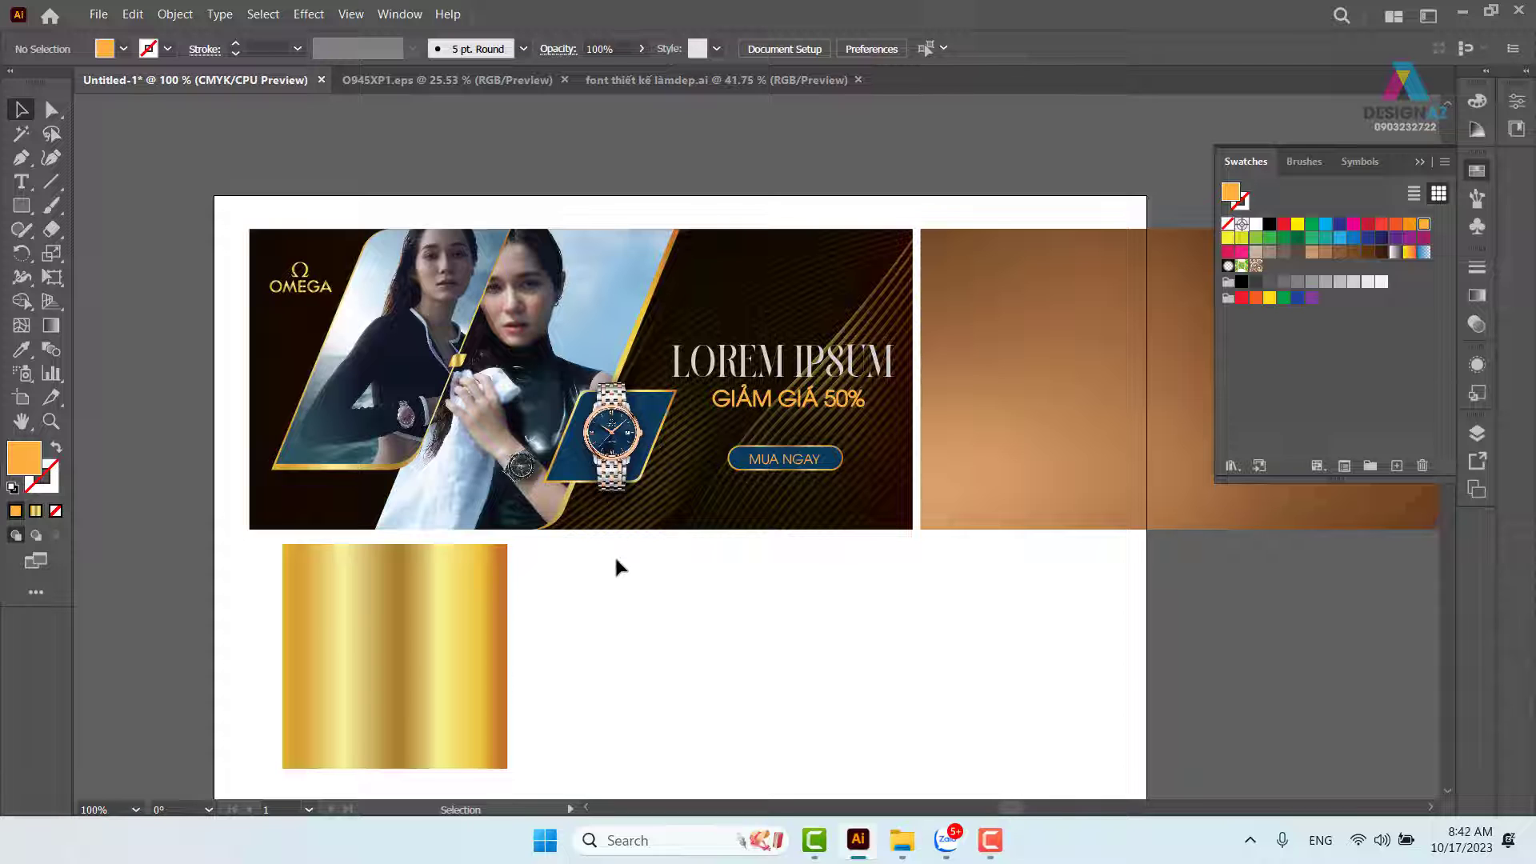
{"action": "left_click", "coordinate": [440, 658]}
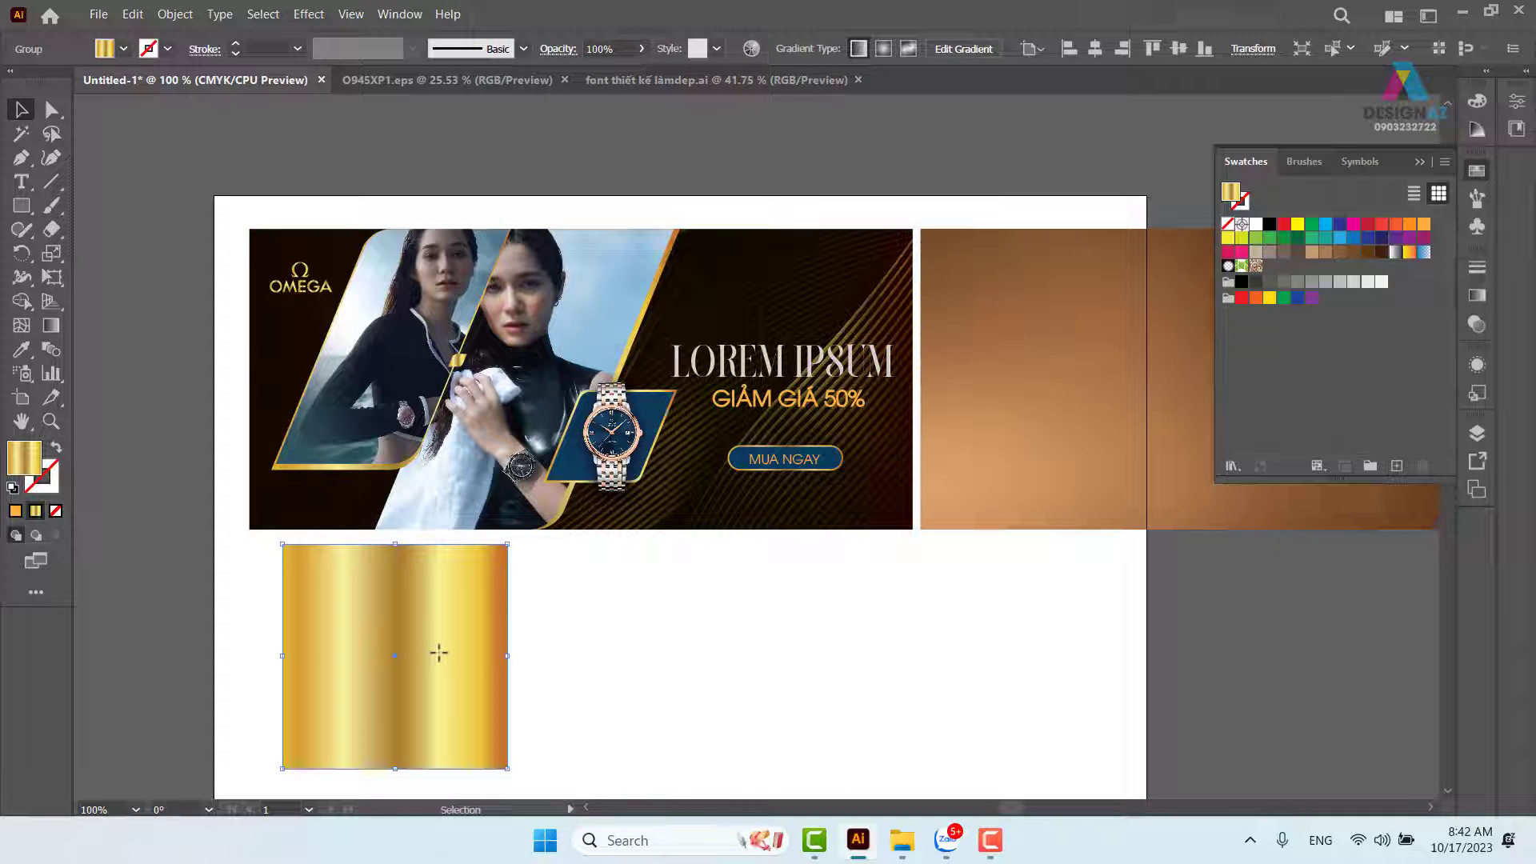
{"action": "key", "text": "Delete"}
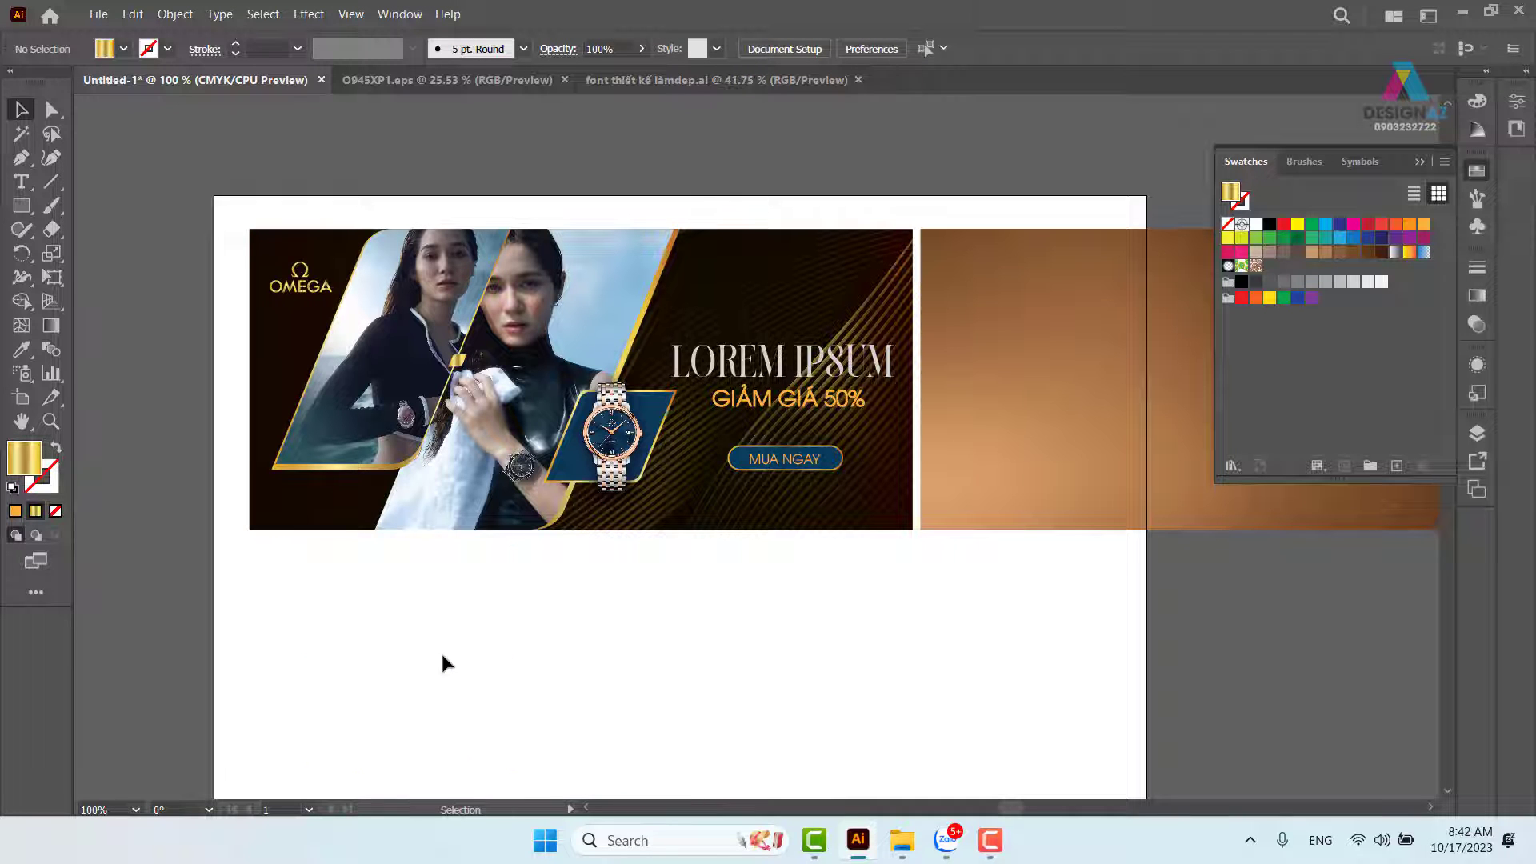
Duplicate the large photo's gold edge shape slightly to the right, and turn the copy's gradient fill into a 1 pt stroke without fill.
{"action": "left_click_drag", "start_coordinate": [397, 627], "coordinate": [545, 544]}
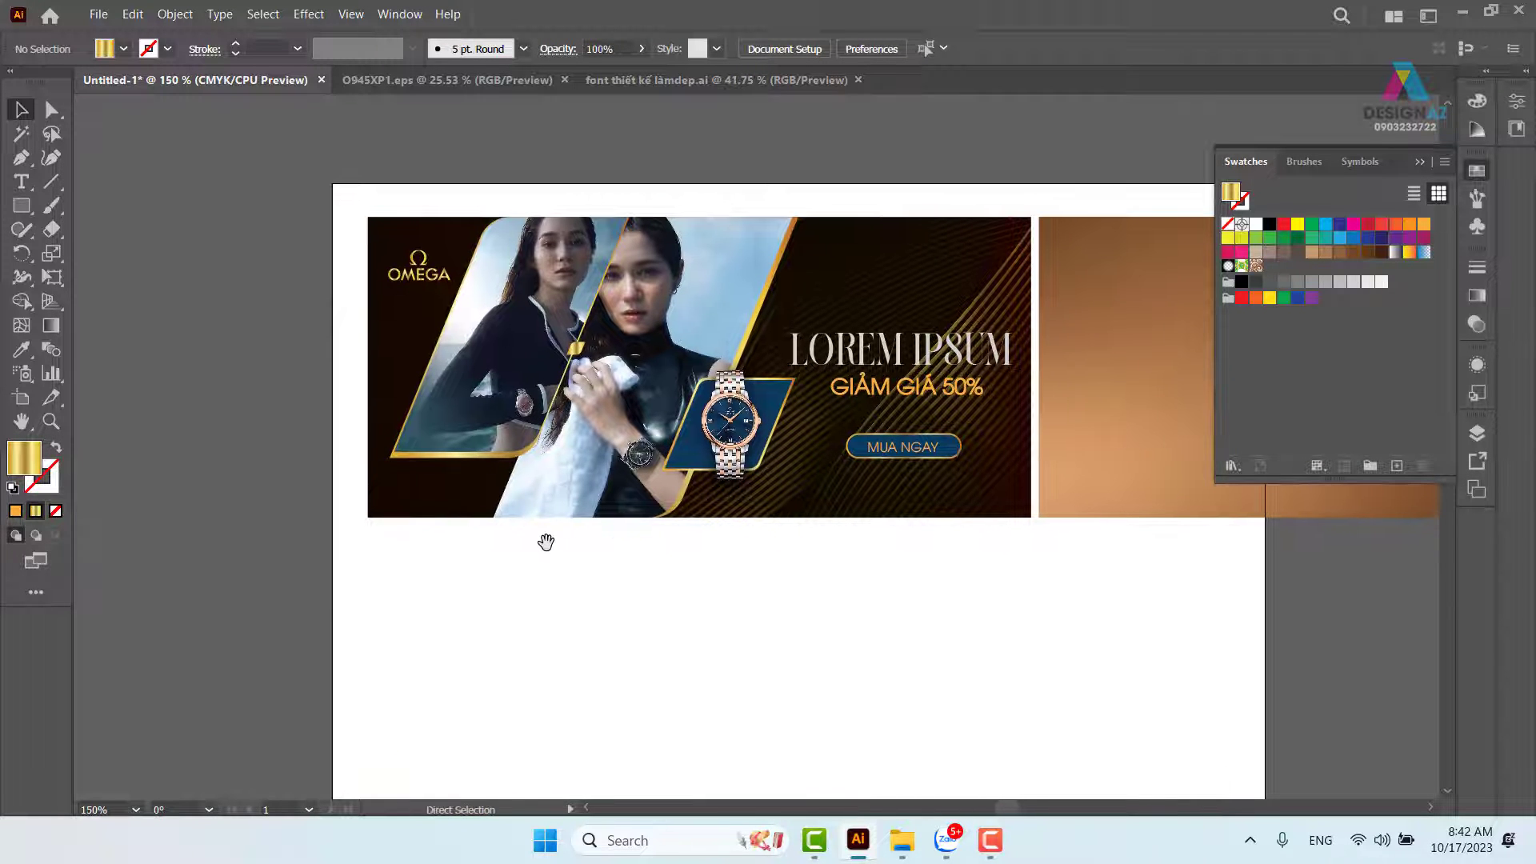
{"action": "key", "text": "ctrl+plus"}
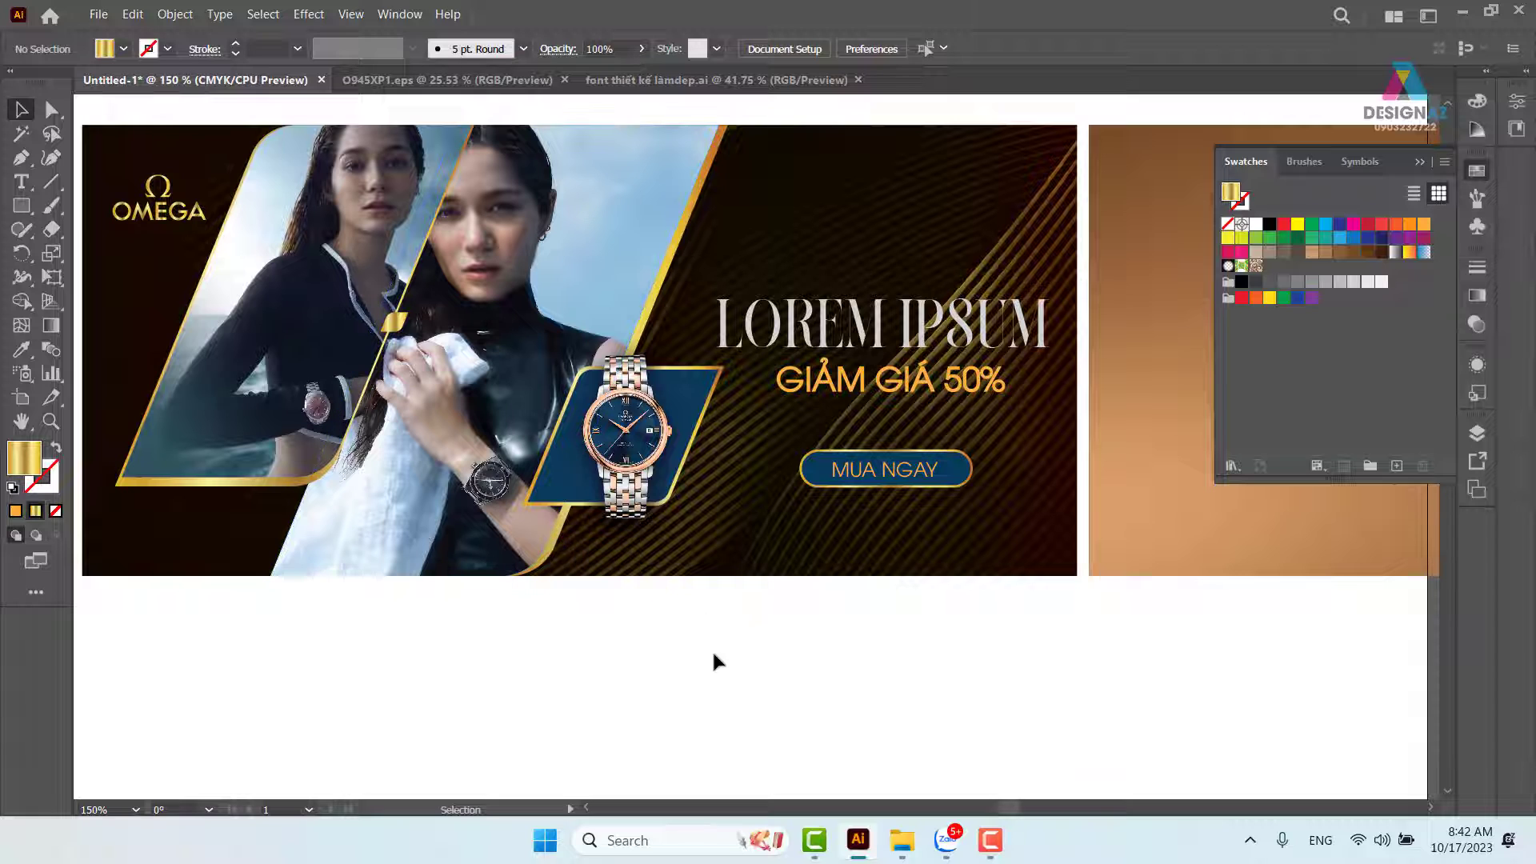
{"action": "left_click", "coordinate": [679, 232]}
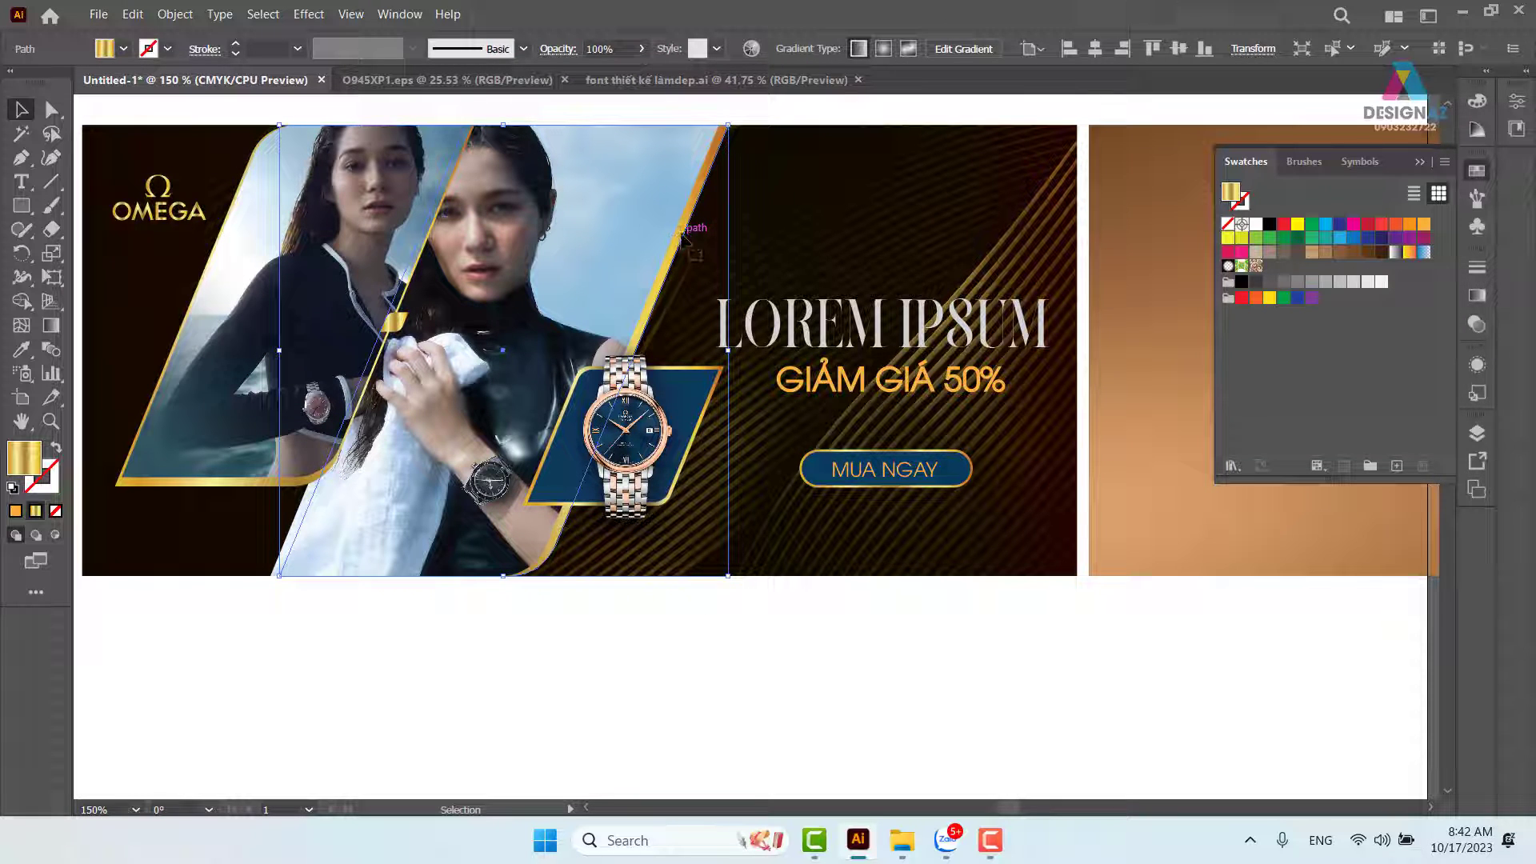
{"action": "mouse_move", "coordinate": [679, 232]}
{"action": "left_mouse_down"}
{"action": "mouse_move", "coordinate": [708, 233]}
{"action": "mouse_move", "coordinate": [694, 233]}
{"action": "left_mouse_up"}
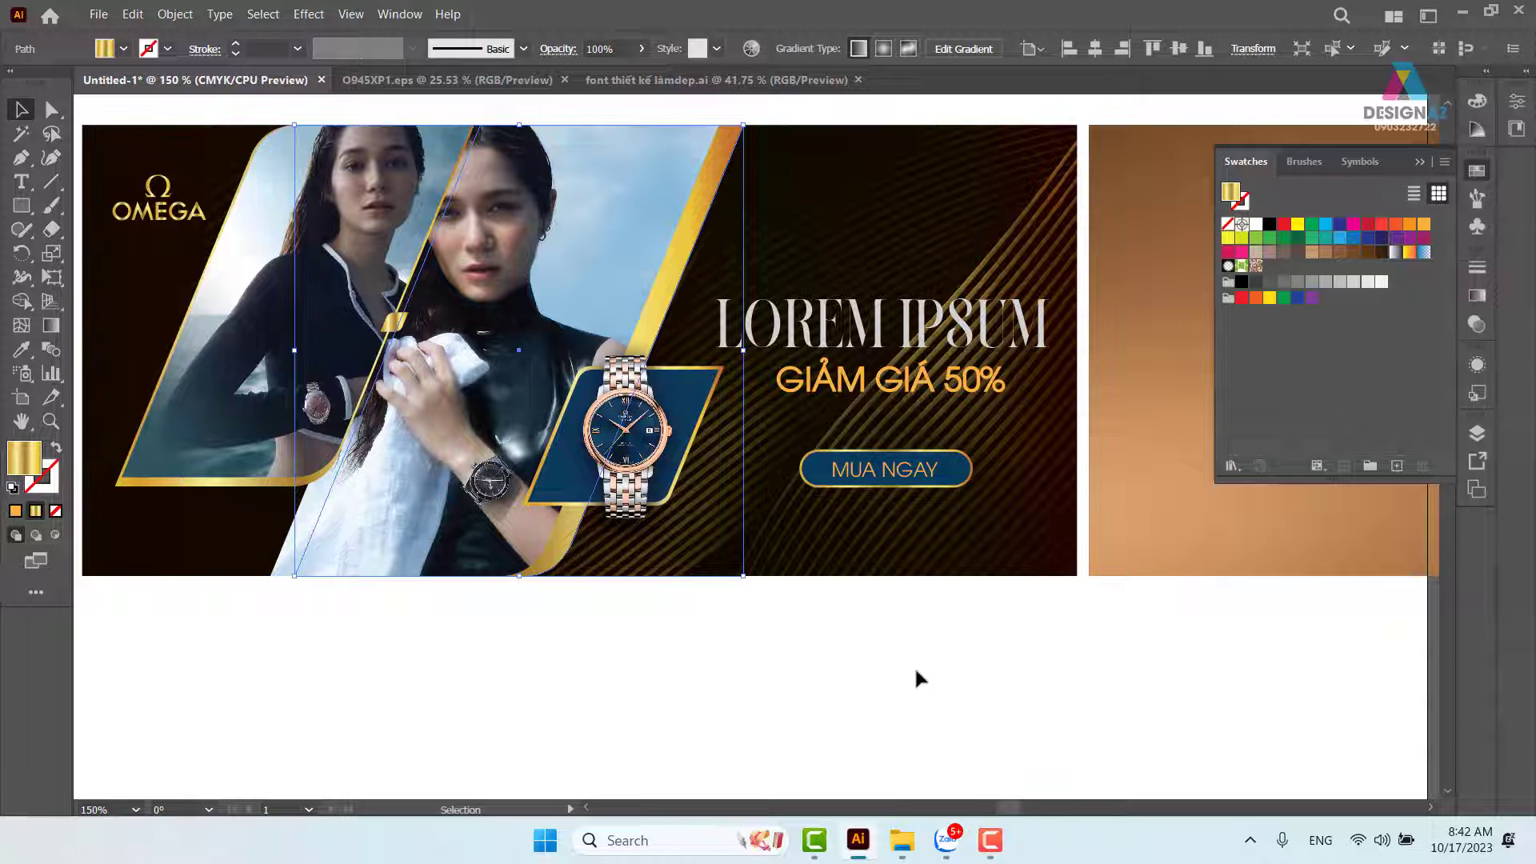
{"action": "key", "text": "shift+x"}
{"action": "left_click", "coordinate": [810, 714]}
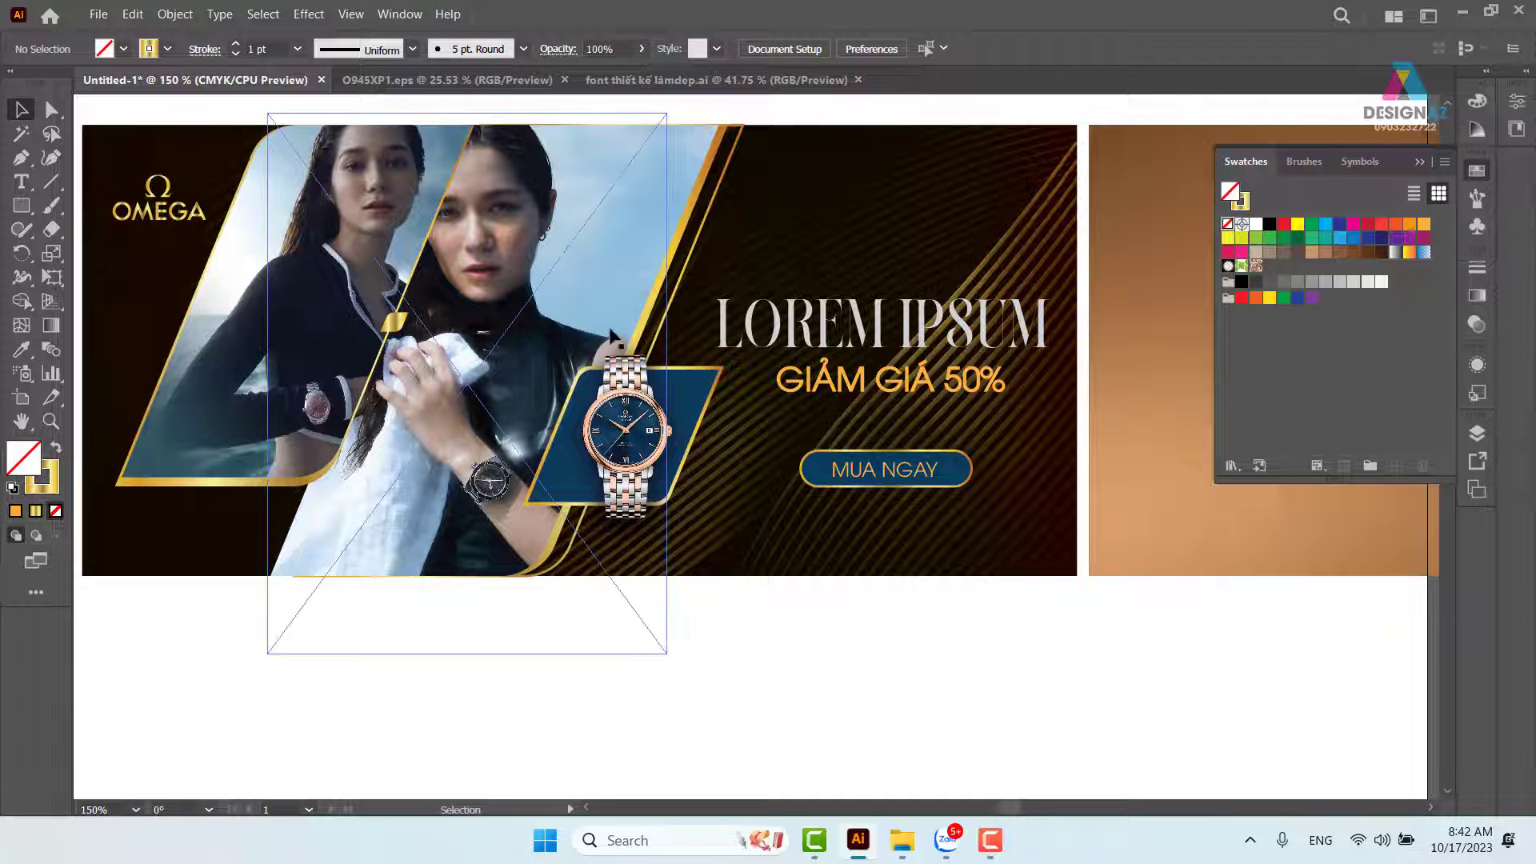
Nudge the thin gold outline left so it sits closer to the large photo's gold edge.
{"action": "left_click", "coordinate": [660, 336]}
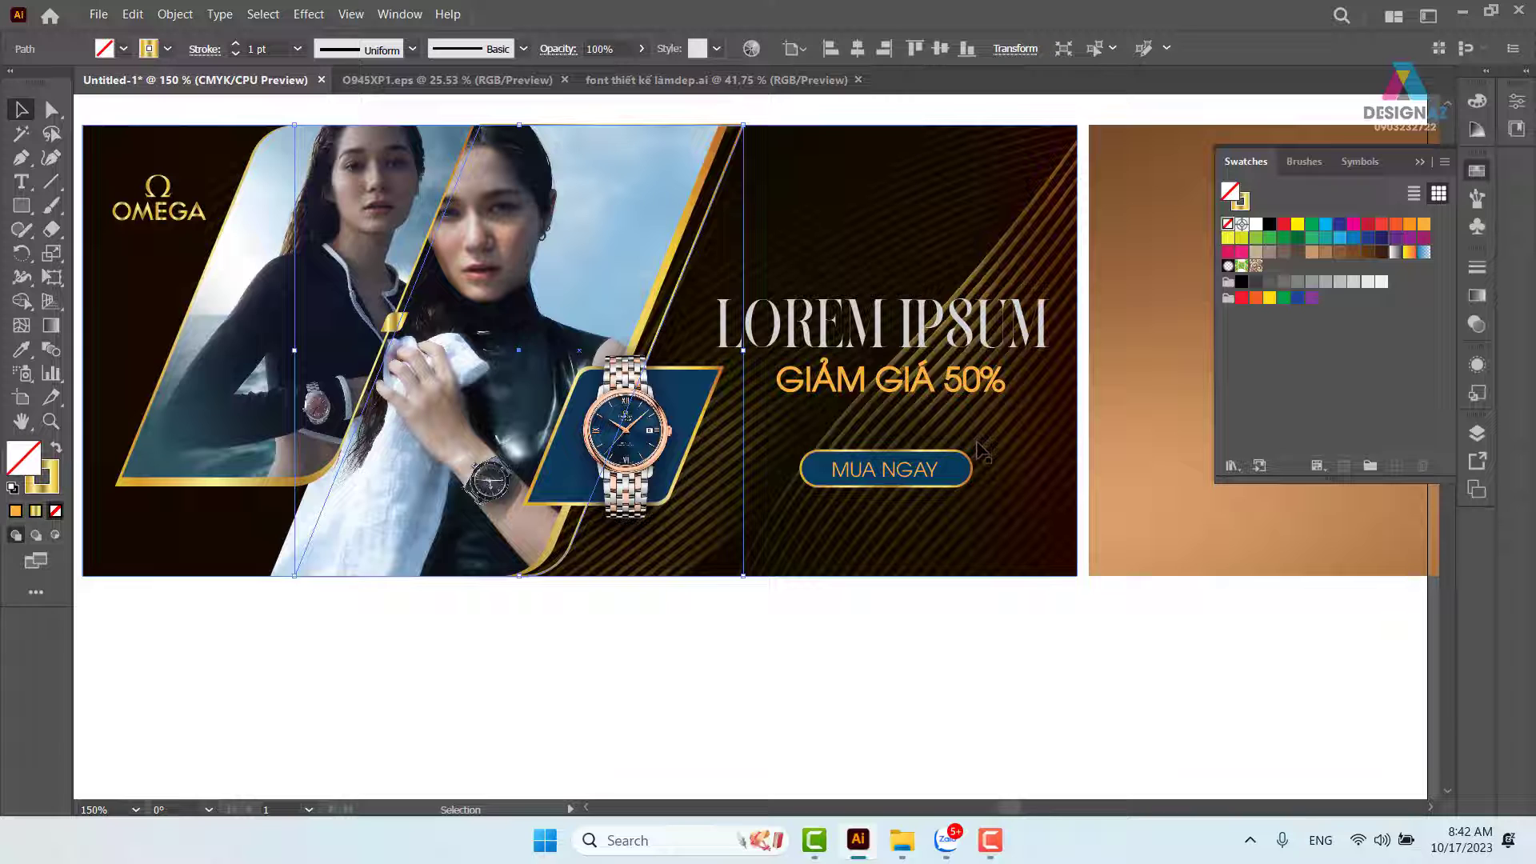
{"action": "key", "text": "Left"}
{"action": "key", "text": "Left"}
{"action": "key", "text": "Left"}
{"action": "key", "text": "Left"}
{"action": "key", "text": "Left"}
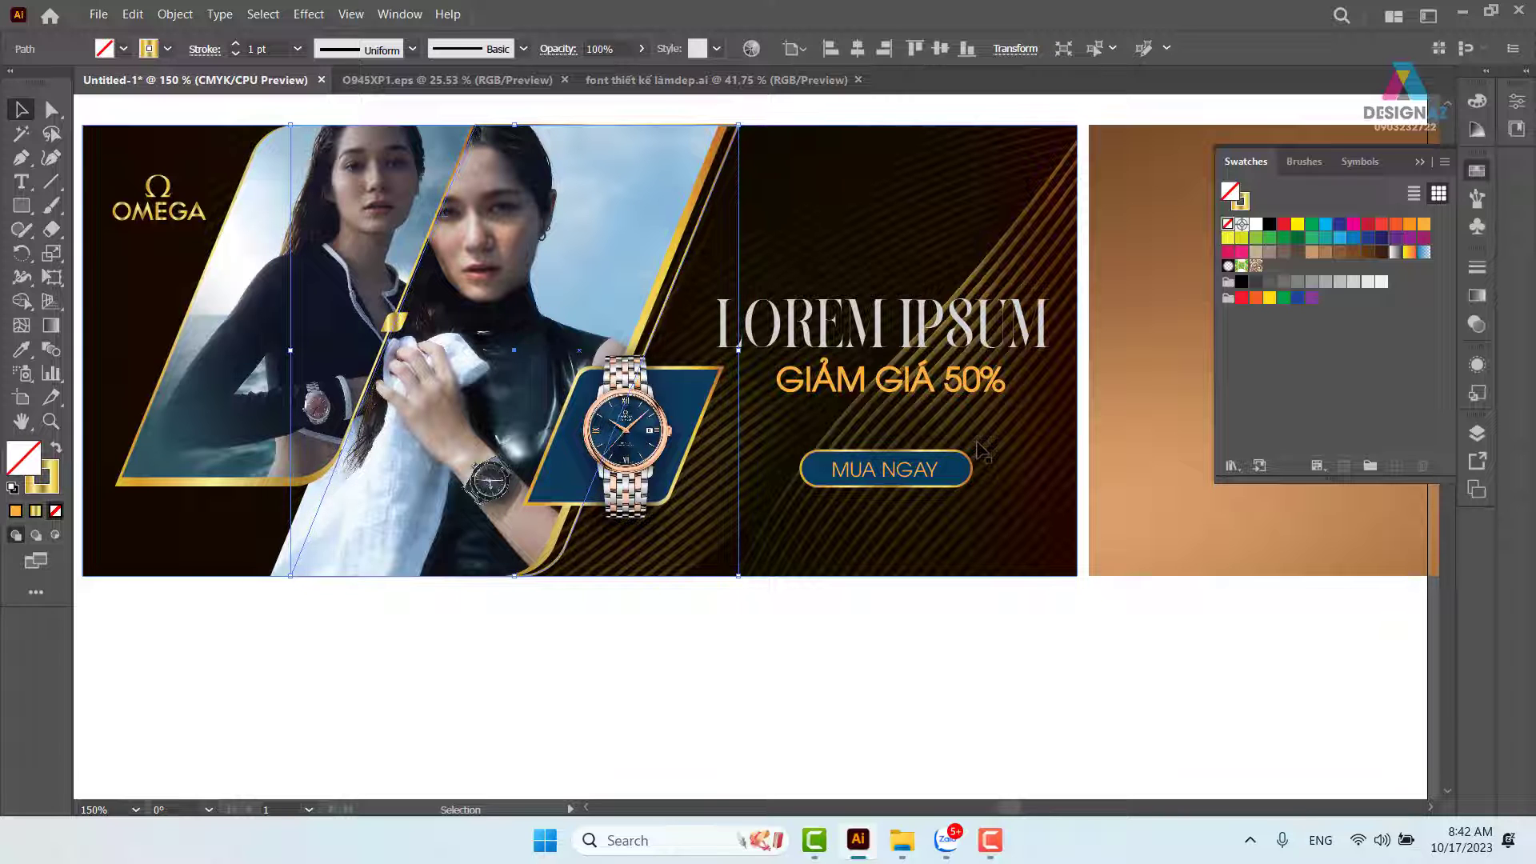
{"action": "left_click", "coordinate": [858, 653]}
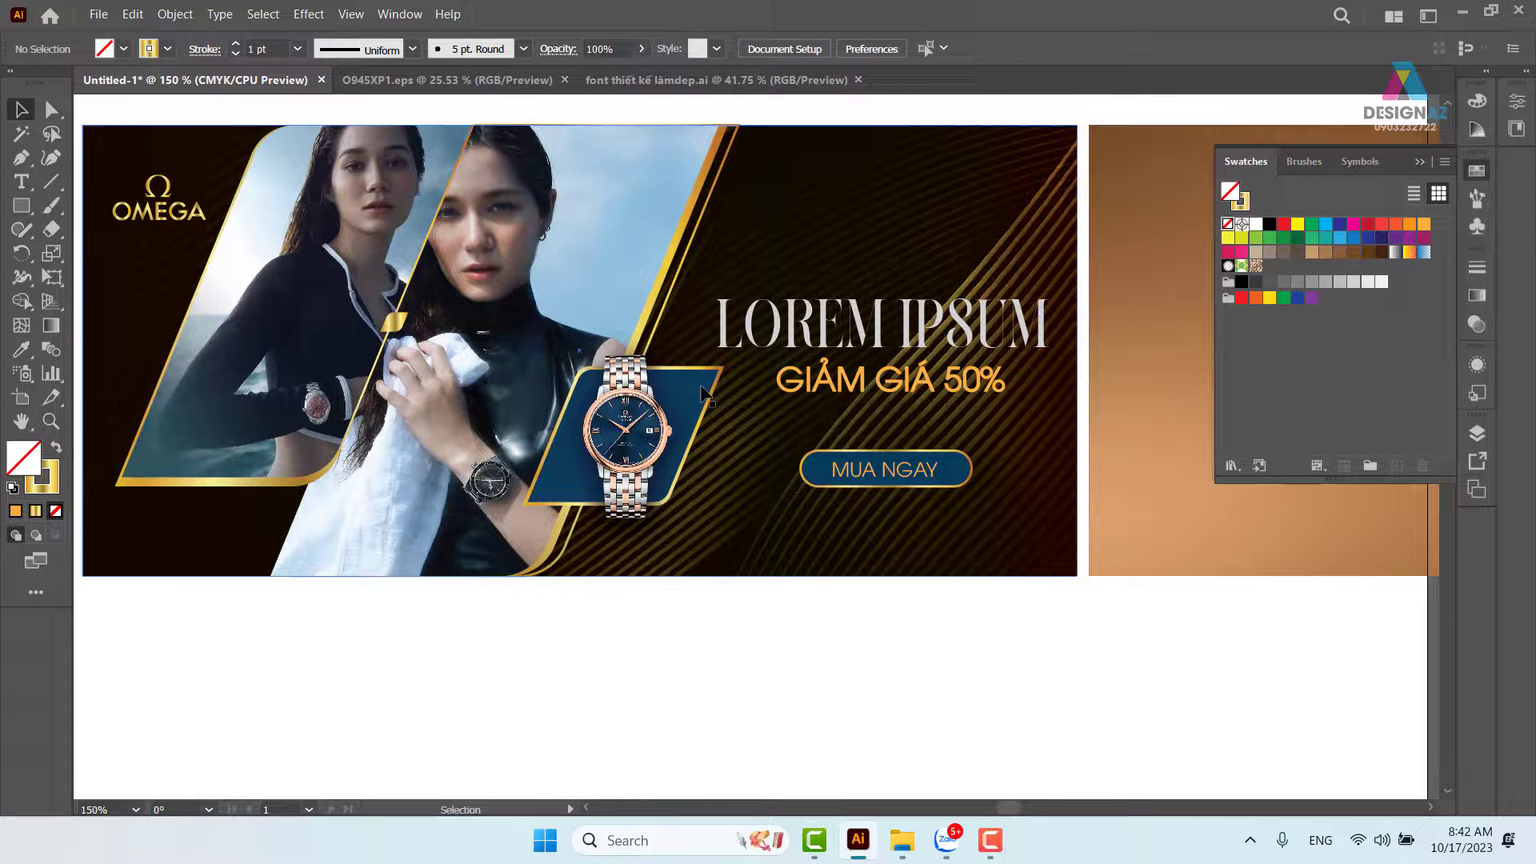
Set the thin gold outline's opacity to 80%.
{"action": "left_click", "coordinate": [679, 308]}
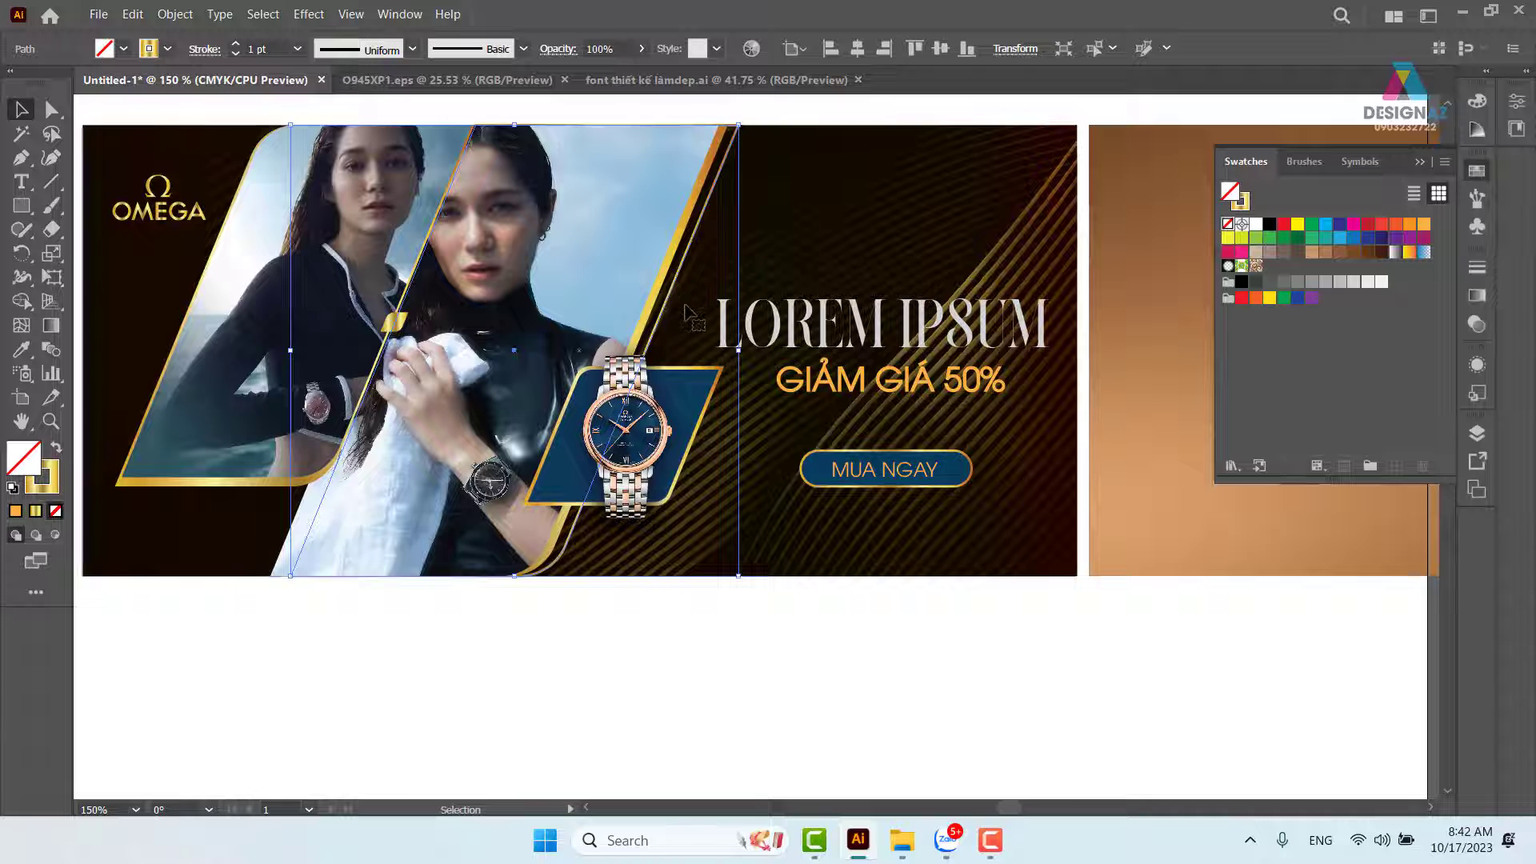
{"action": "left_click", "coordinate": [623, 48]}
{"action": "type", "text": "8"}
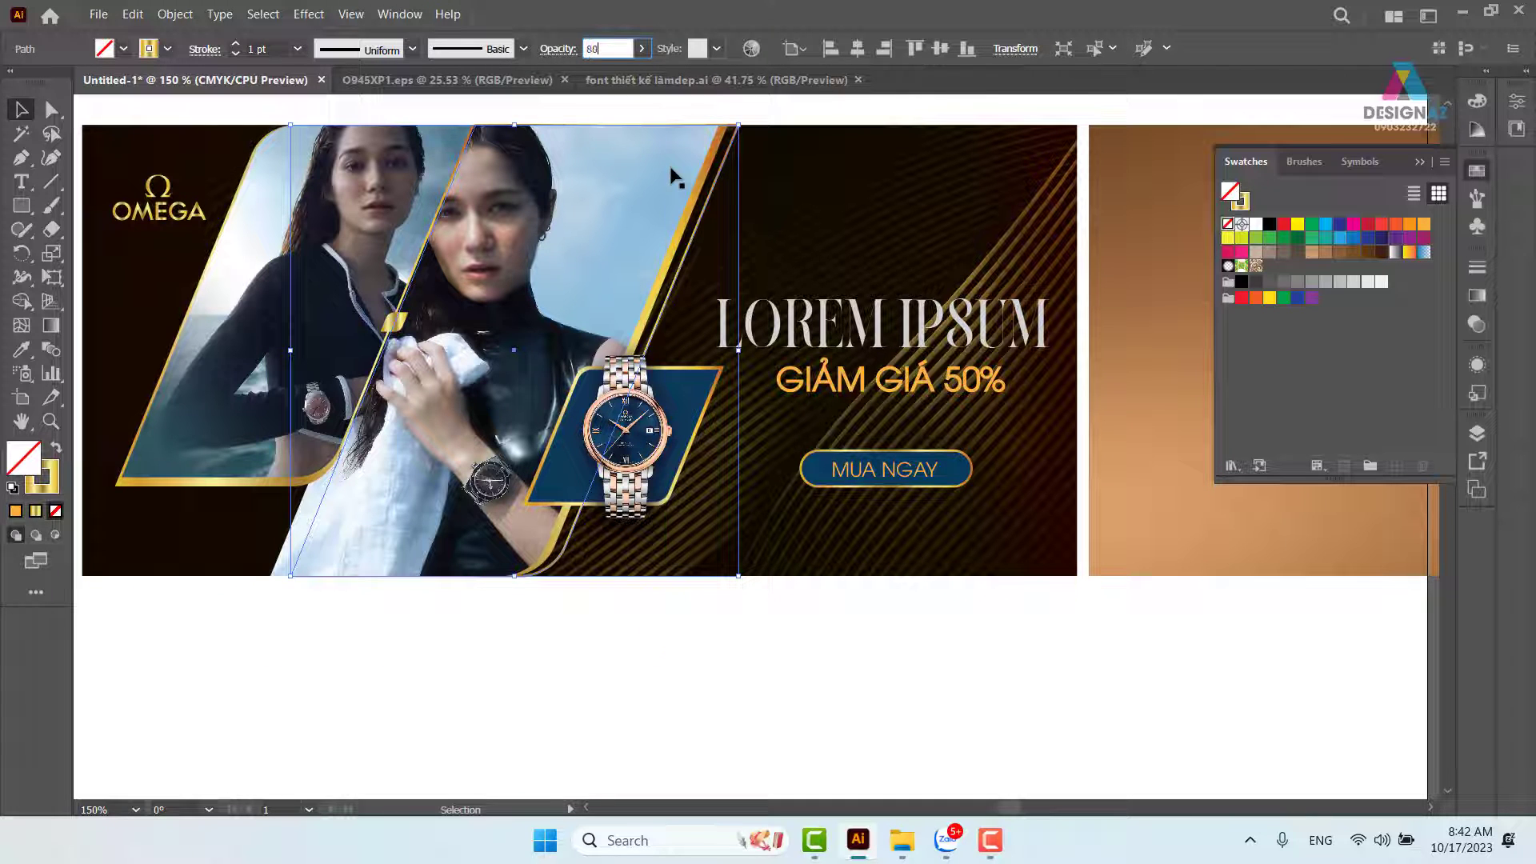
{"action": "left_click", "coordinate": [710, 703]}
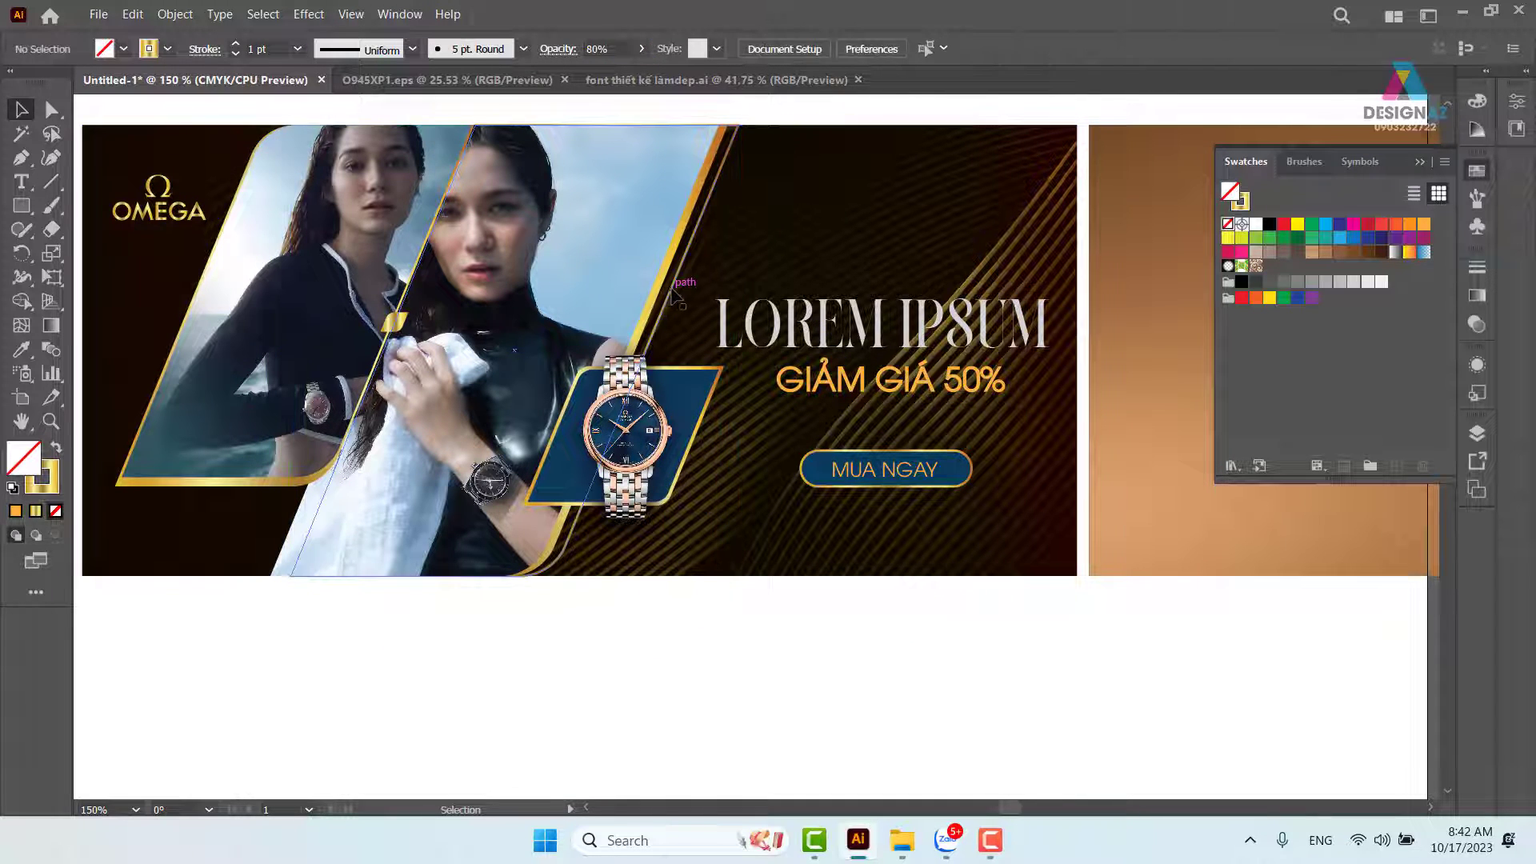
Duplicate the 80% gold outline and place the copy a small gap to its right as a second parallel line.
{"action": "left_click", "coordinate": [672, 294]}
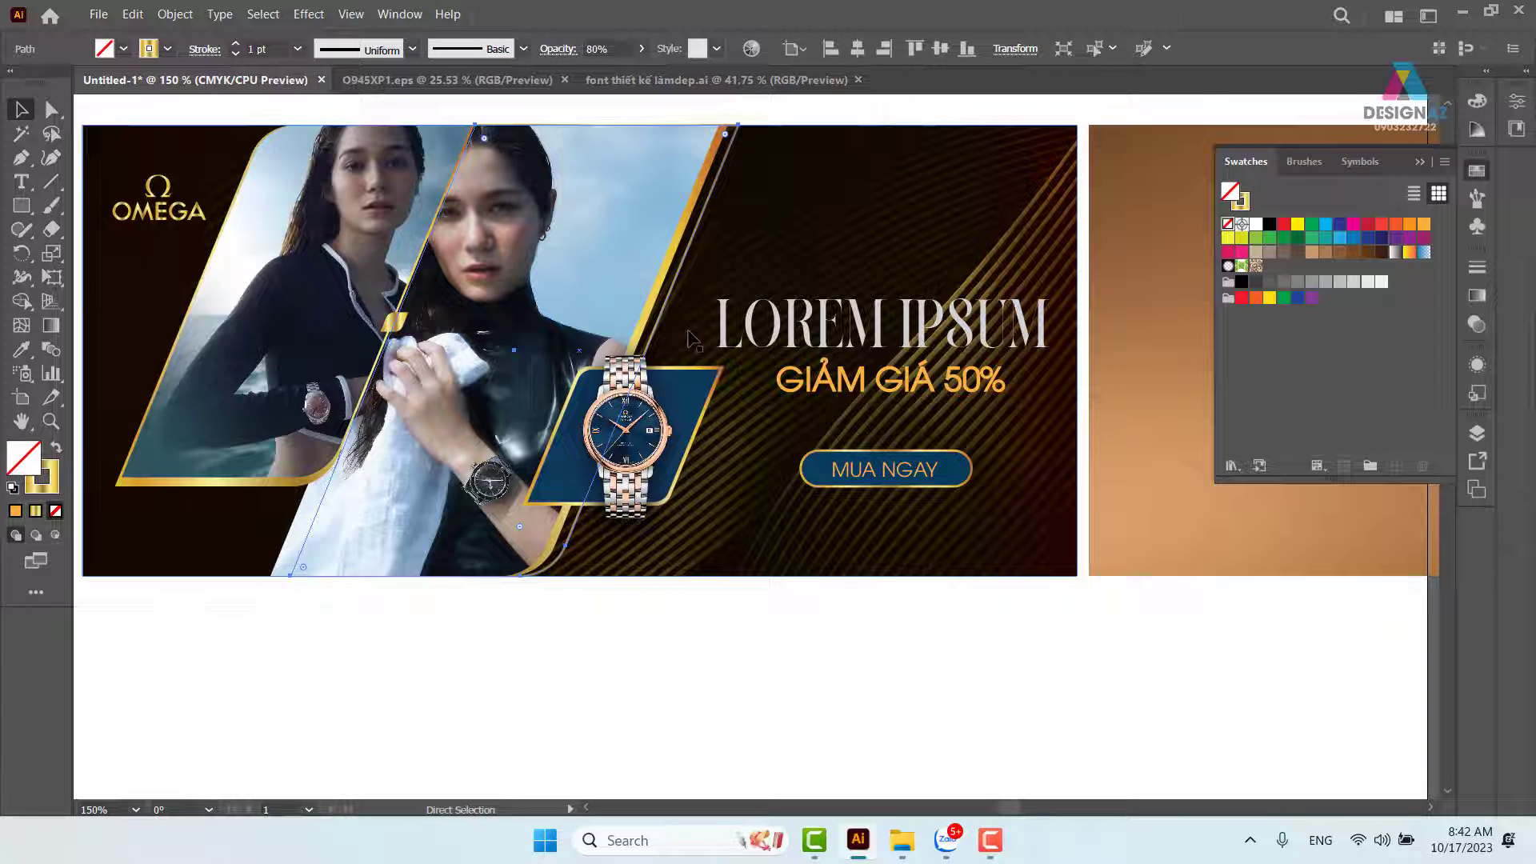
{"action": "key", "text": "v"}
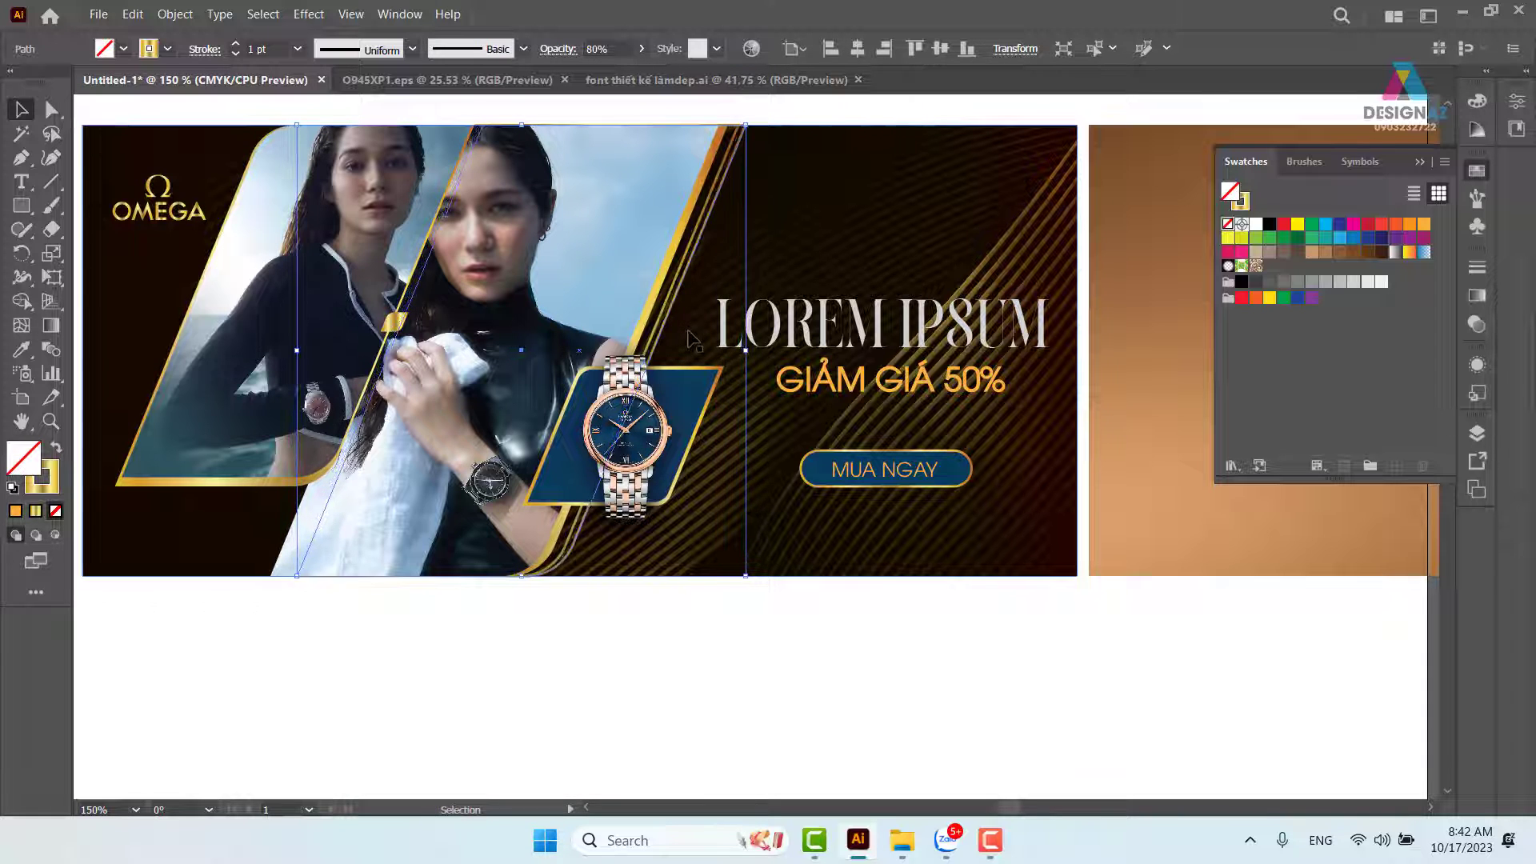
{"action": "key", "text": "Right"}
{"action": "key", "text": "Right"}
{"action": "key", "text": "Right"}
{"action": "key", "text": "Right"}
{"action": "key", "text": "Right"}
{"action": "key", "text": "Right"}
{"action": "key", "text": "Right"}
{"action": "key", "text": "Right"}
{"action": "key", "text": "Right"}
{"action": "key", "text": "Right"}
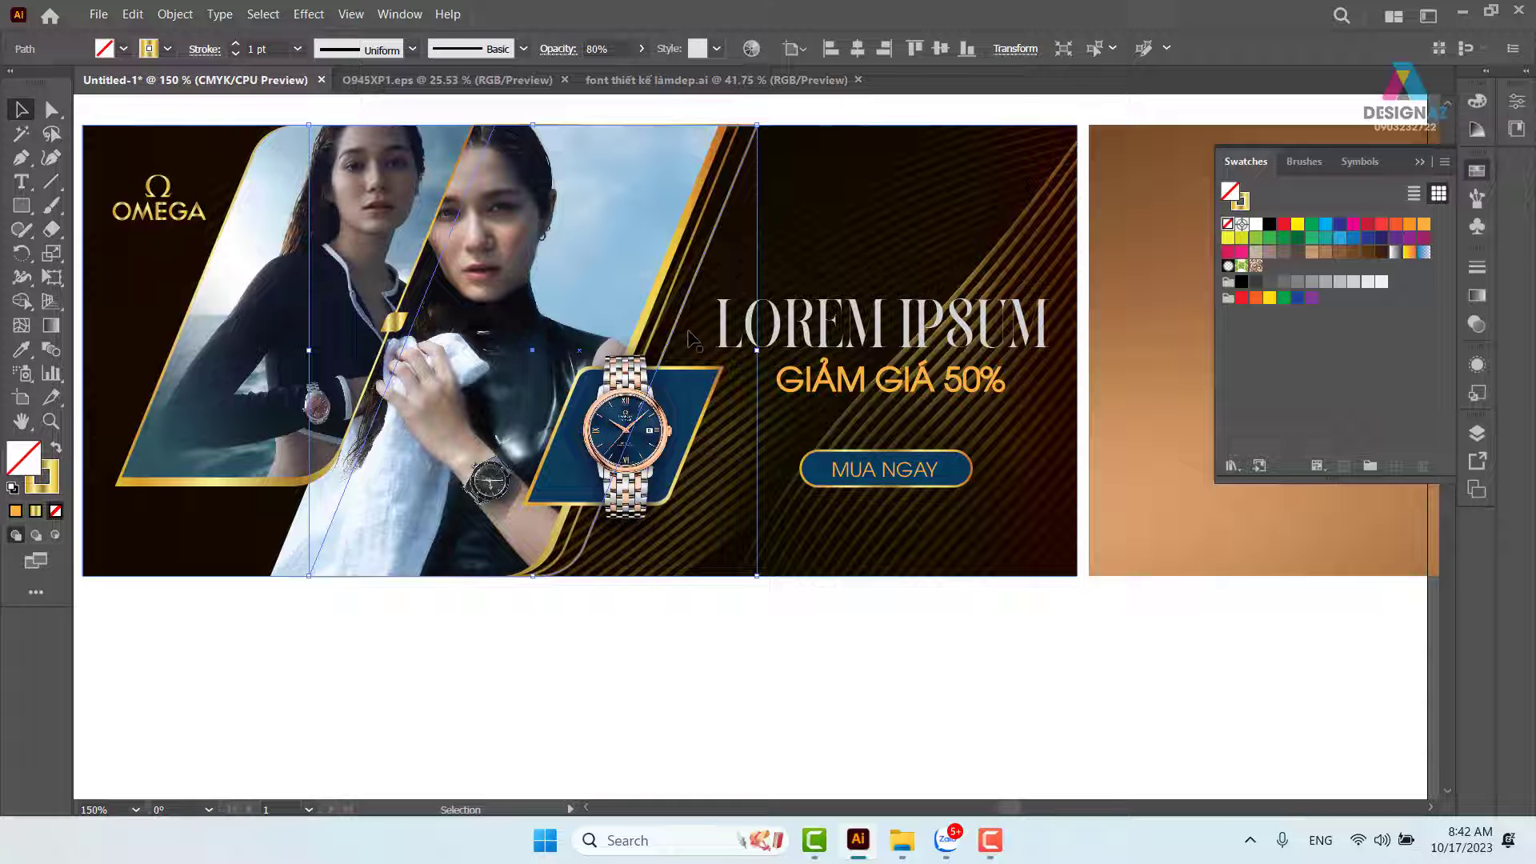
{"action": "key", "text": "Left"}
{"action": "key", "text": "Left"}
{"action": "key", "text": "Left"}
{"action": "key", "text": "Left"}
{"action": "key", "text": "Left"}
{"action": "key", "text": "Left"}
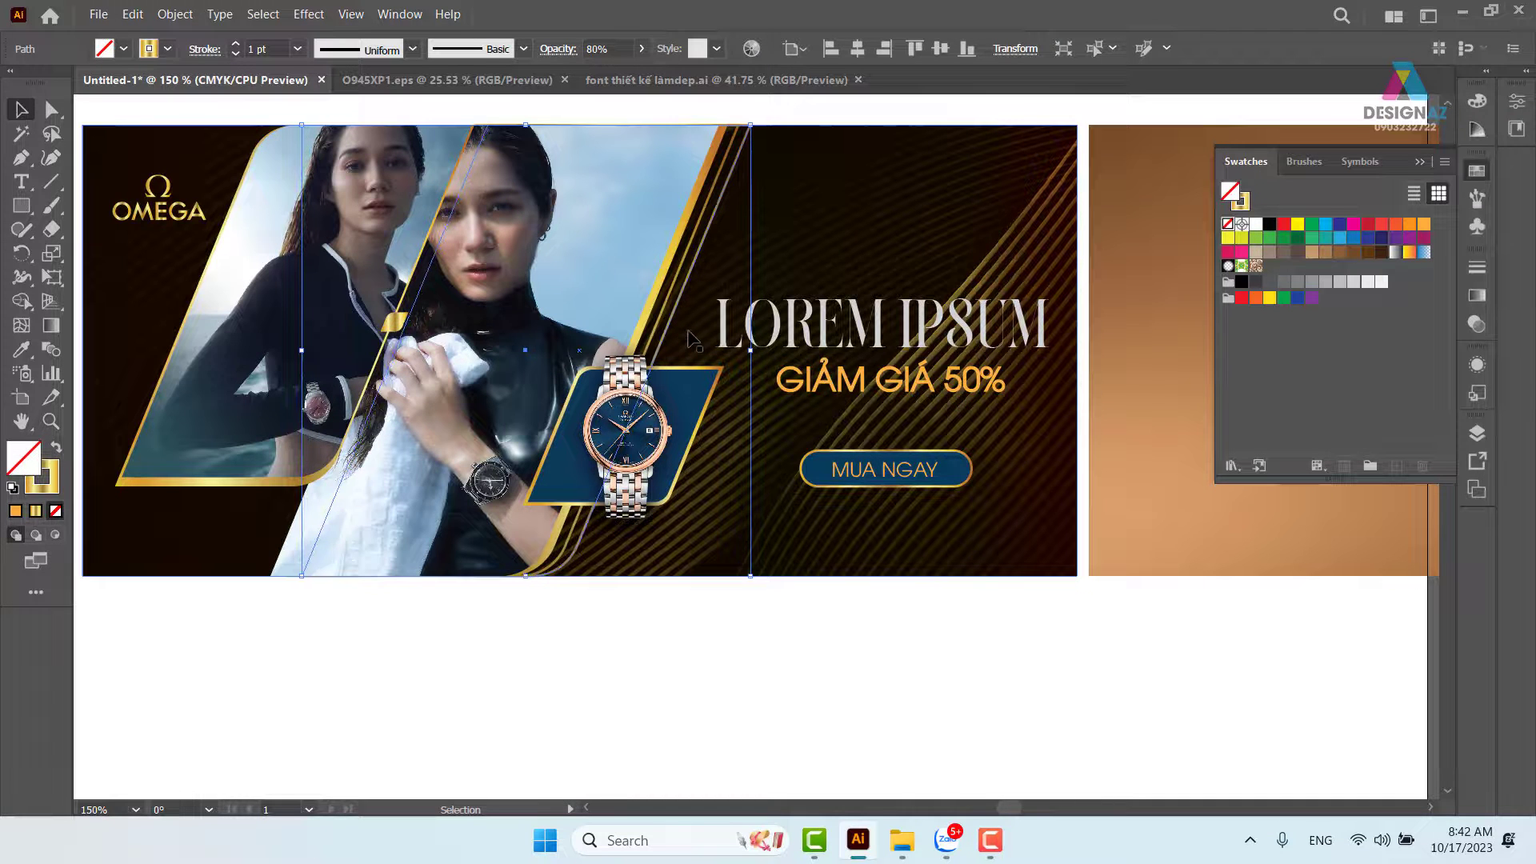
Set the second gold outline's opacity to 50%.
{"action": "left_click_drag", "start_coordinate": [609, 48], "coordinate": [531, 27]}
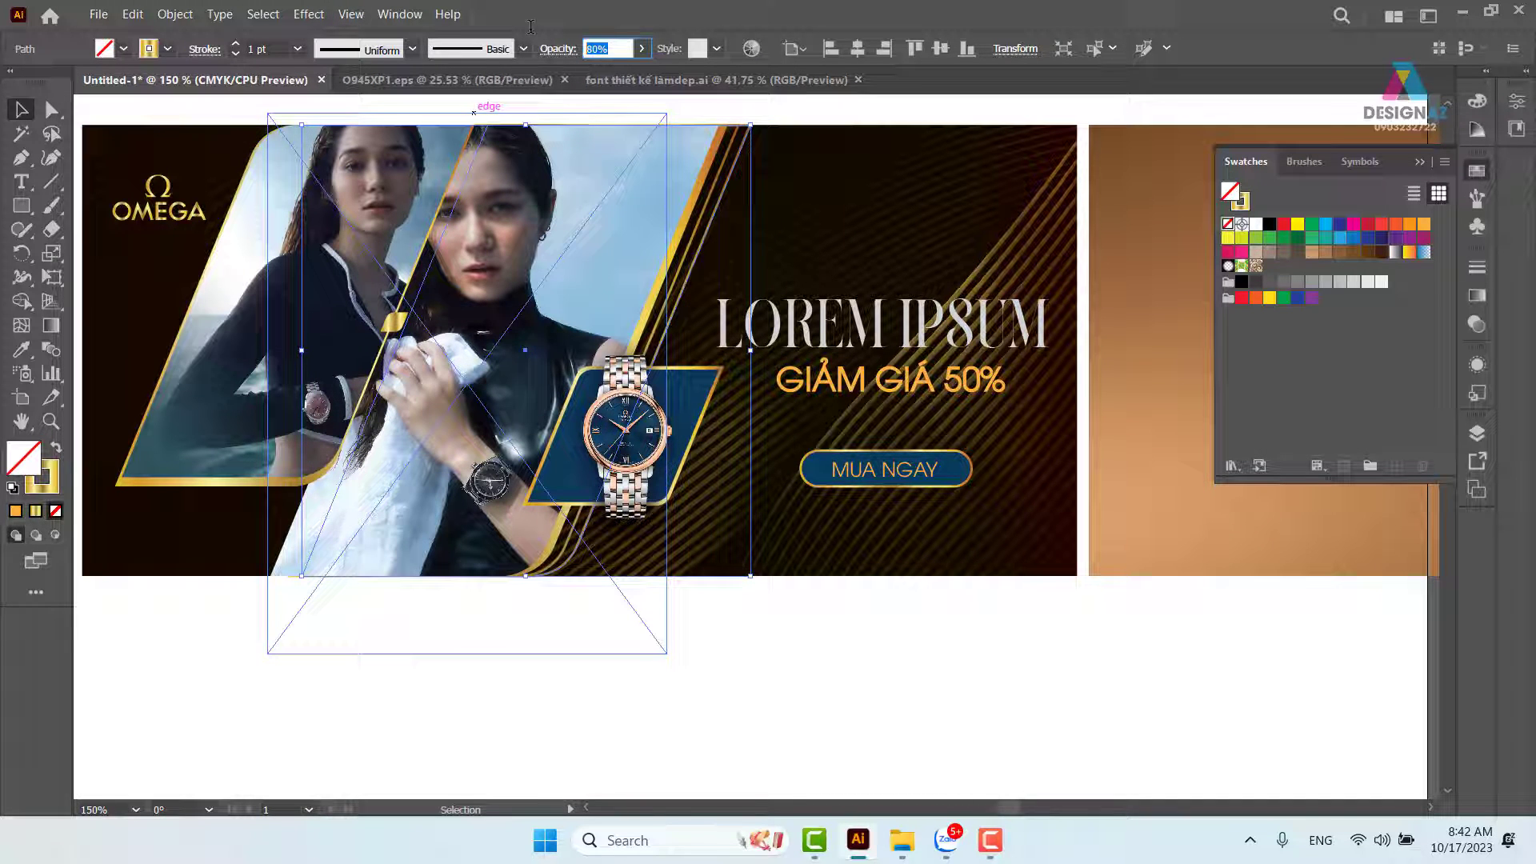
{"action": "type", "text": "50"}
{"action": "key", "text": "Return"}
{"action": "left_click", "coordinate": [724, 696]}
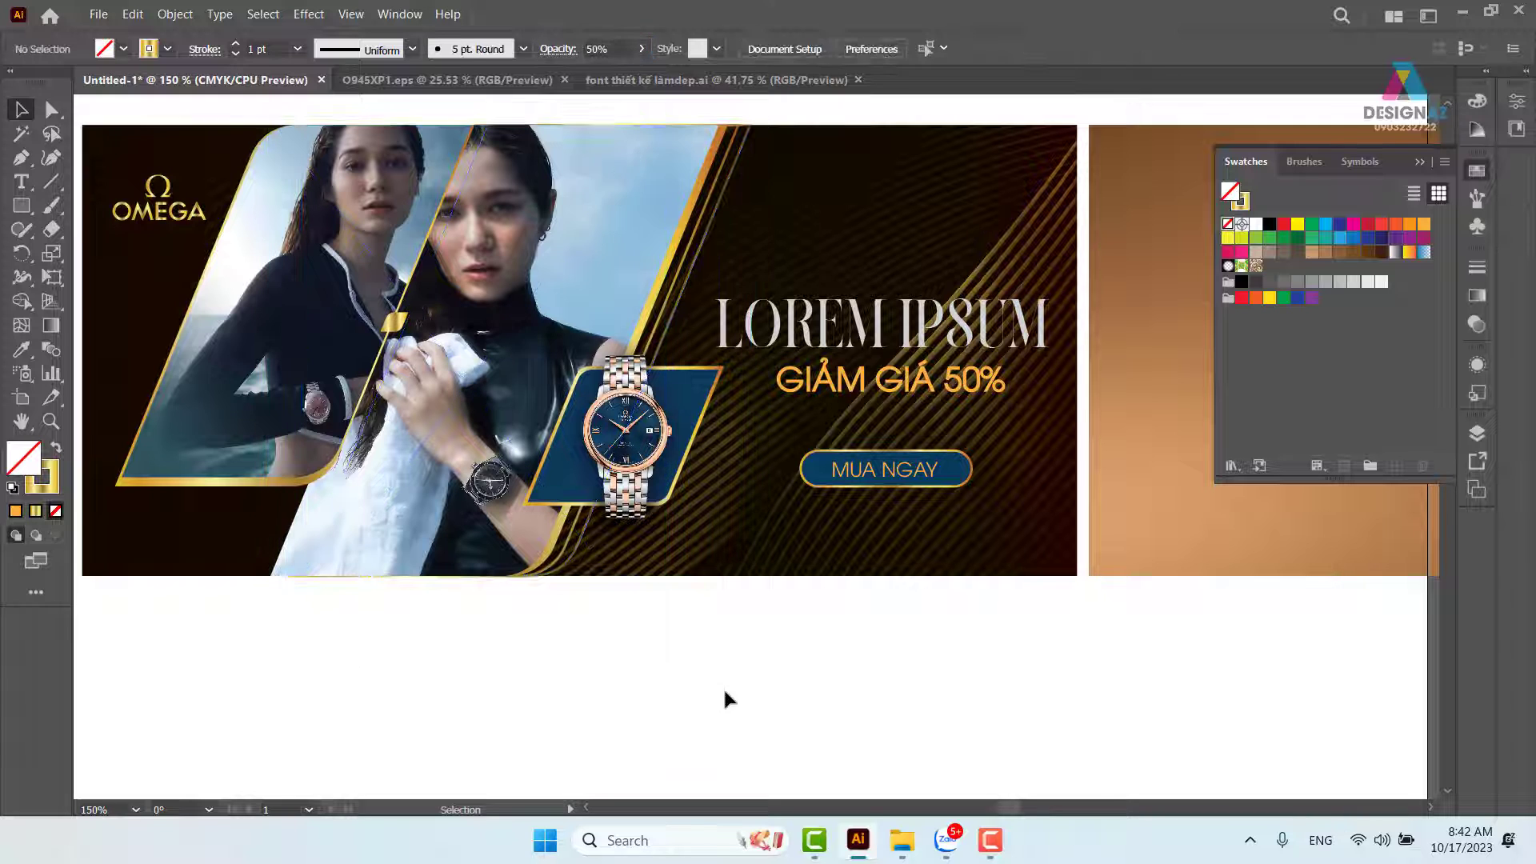
Duplicate the 50% gold outline and place the copy a small gap to its right as a third parallel line.
{"action": "left_click_drag", "start_coordinate": [902, 716], "coordinate": [845, 712]}
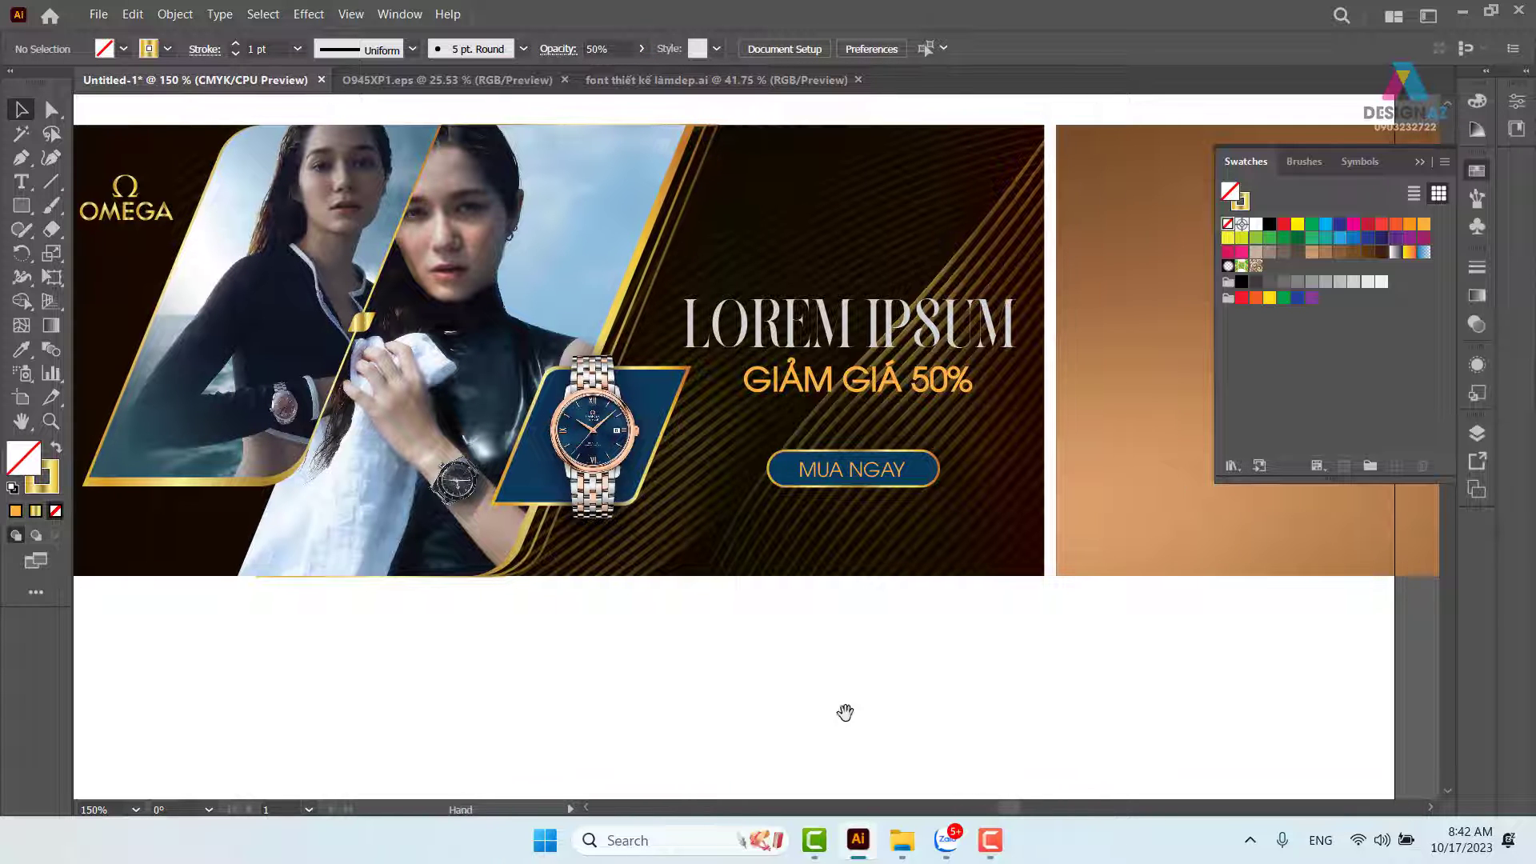
{"action": "left_click", "coordinate": [659, 271]}
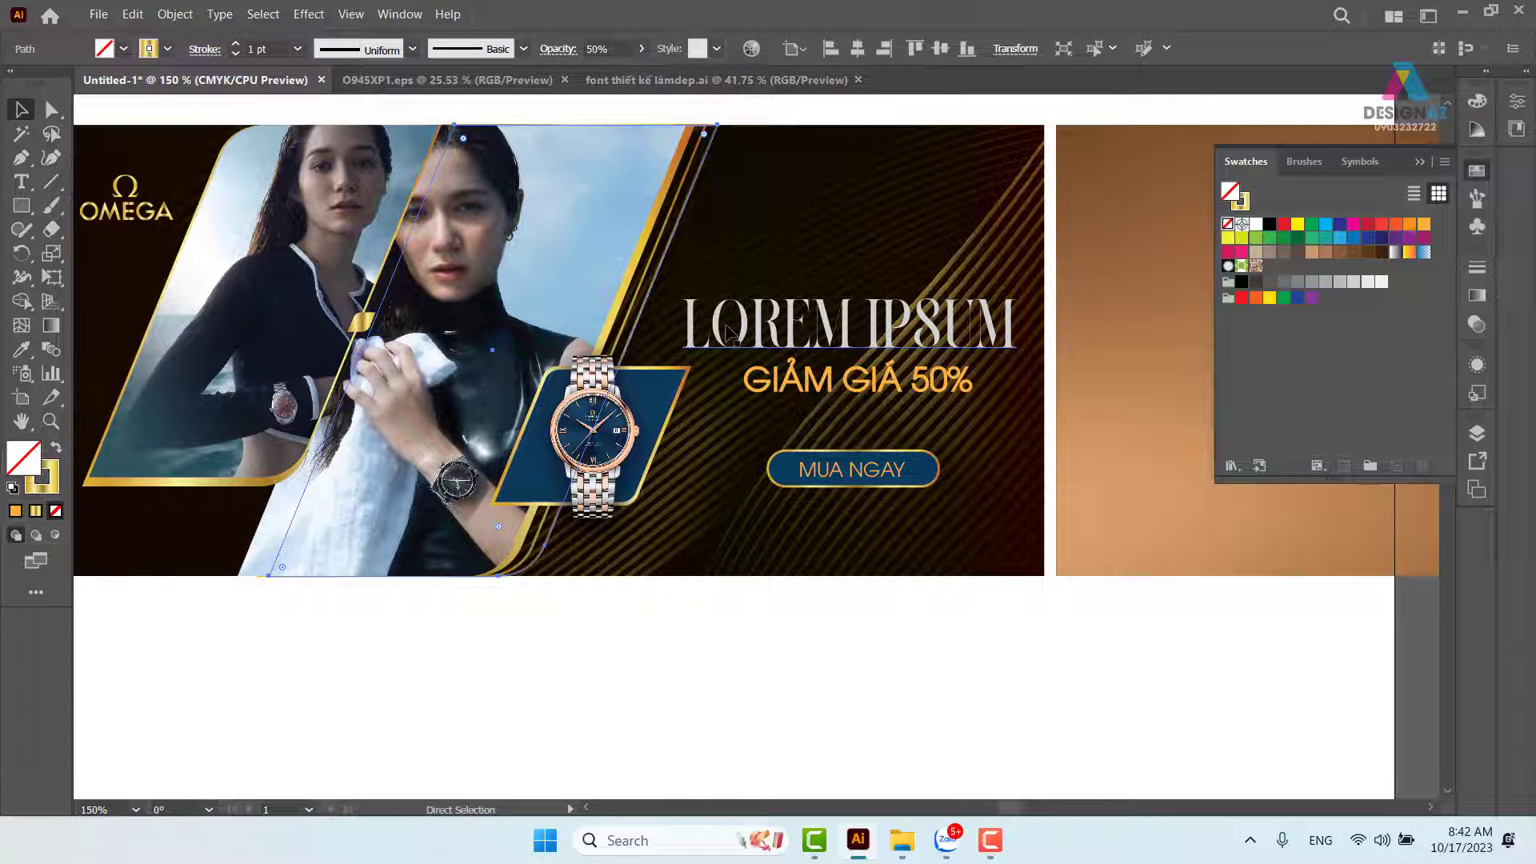
{"action": "key", "text": "v"}
{"action": "key", "text": "Right"}
{"action": "key", "text": "Right"}
{"action": "key", "text": "Right"}
{"action": "key", "text": "Right"}
{"action": "key", "text": "Right"}
{"action": "key", "text": "Right"}
{"action": "key", "text": "Right"}
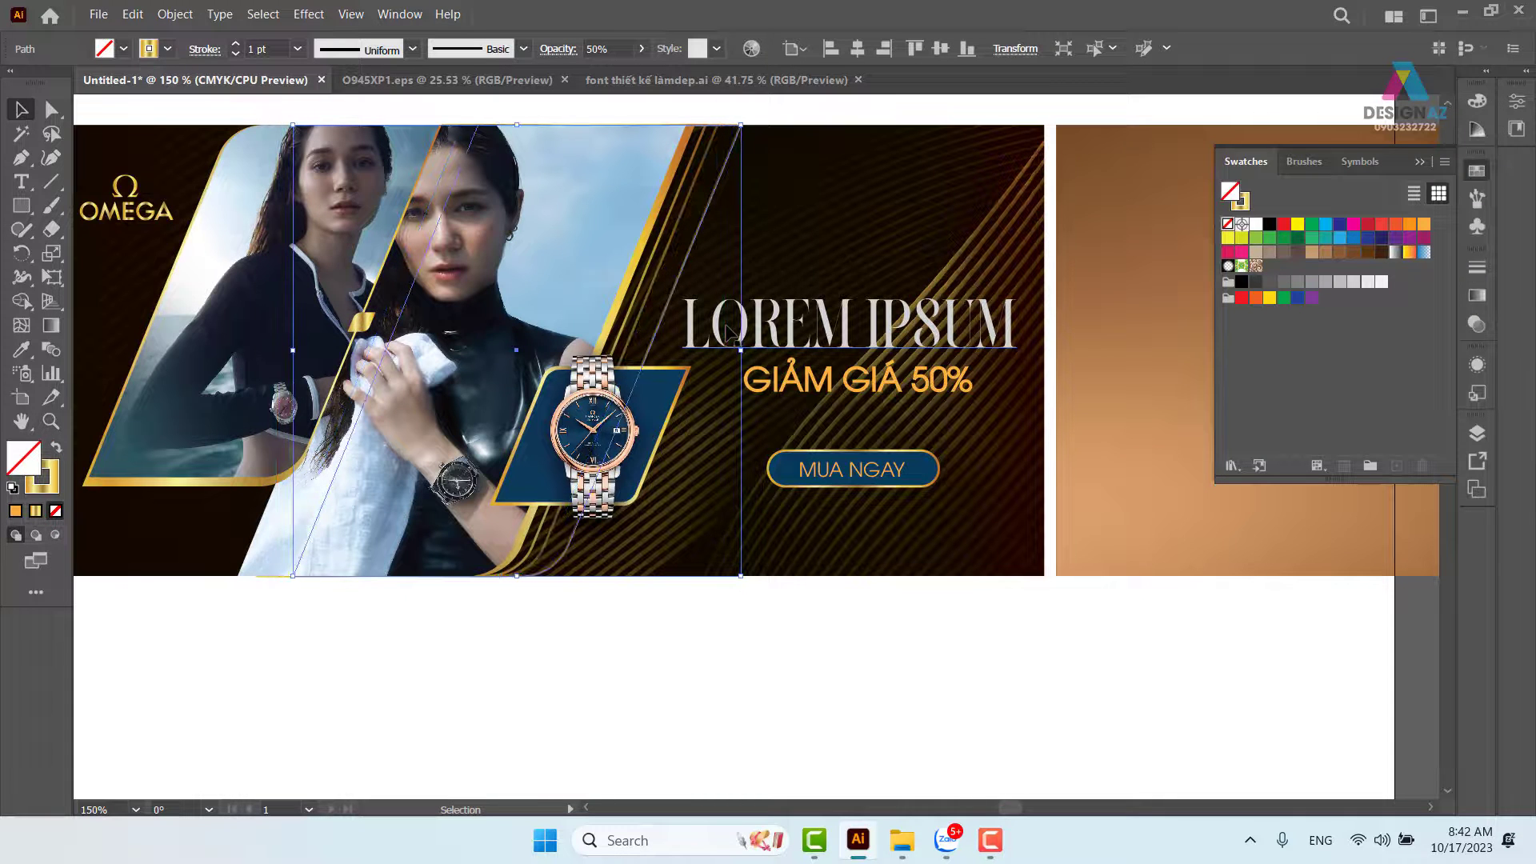
{"action": "key", "text": "Left"}
{"action": "key", "text": "Left"}
{"action": "key", "text": "Left"}
{"action": "key", "text": "Left"}
{"action": "key", "text": "Left"}
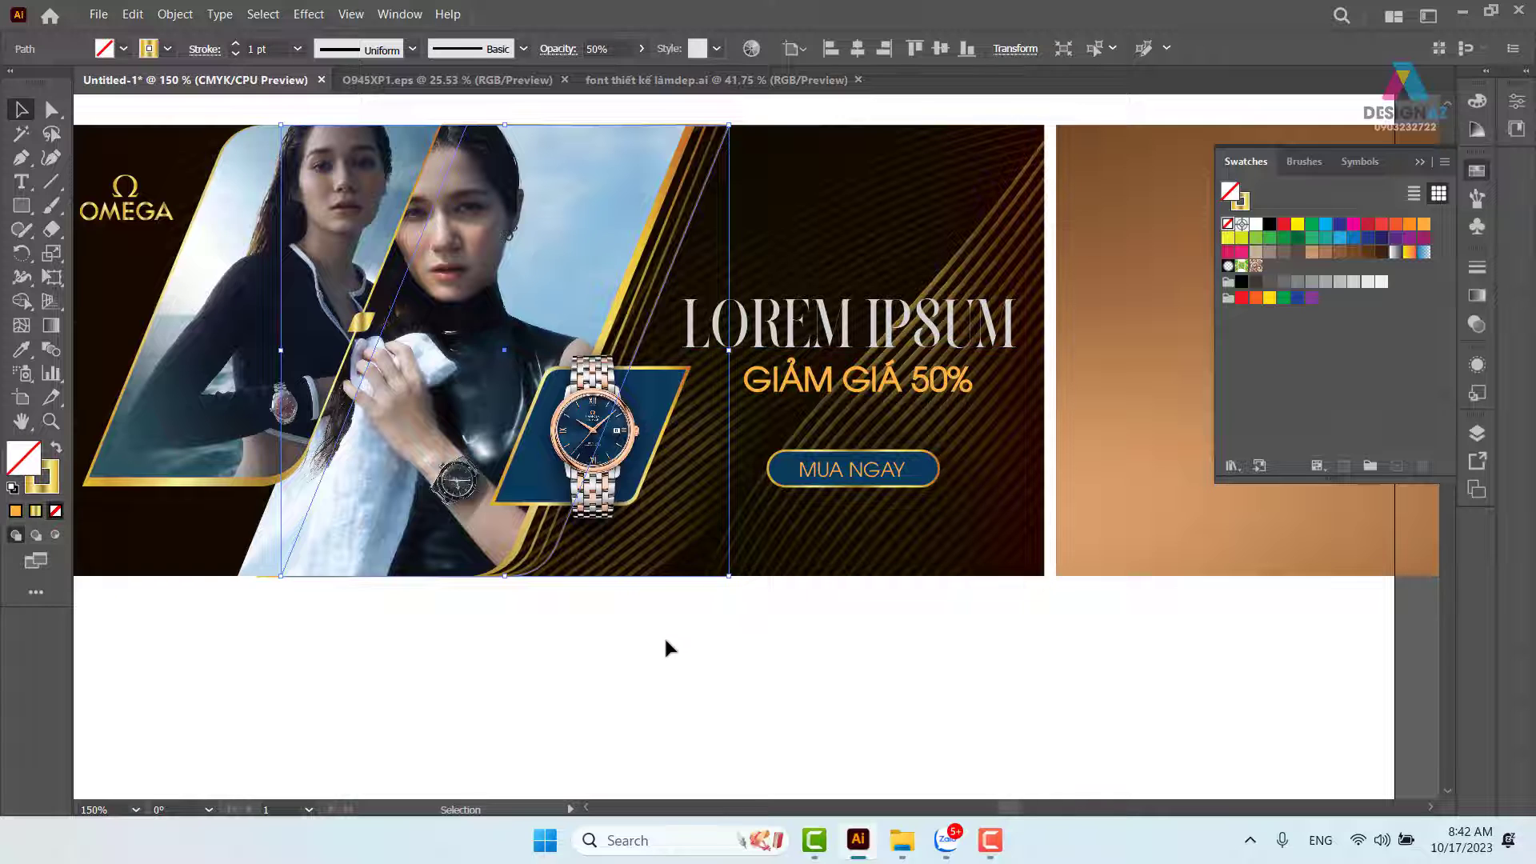
{"action": "left_click", "coordinate": [680, 616]}
Set the third gold outline's opacity to 30%.
{"action": "left_click", "coordinate": [658, 302]}
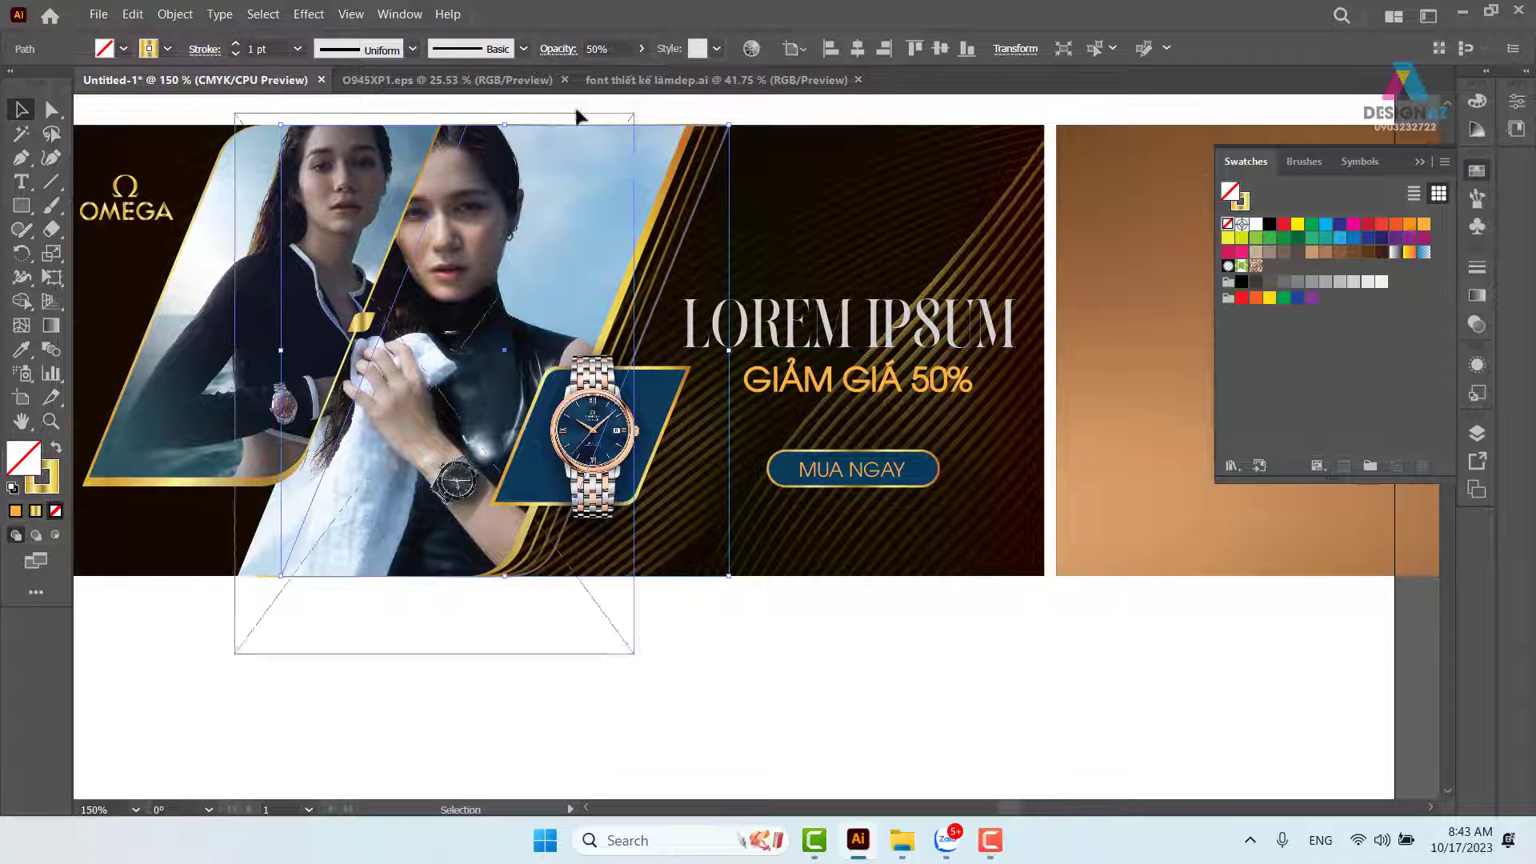
{"action": "left_click", "coordinate": [560, 52]}
{"action": "type", "text": "3"}
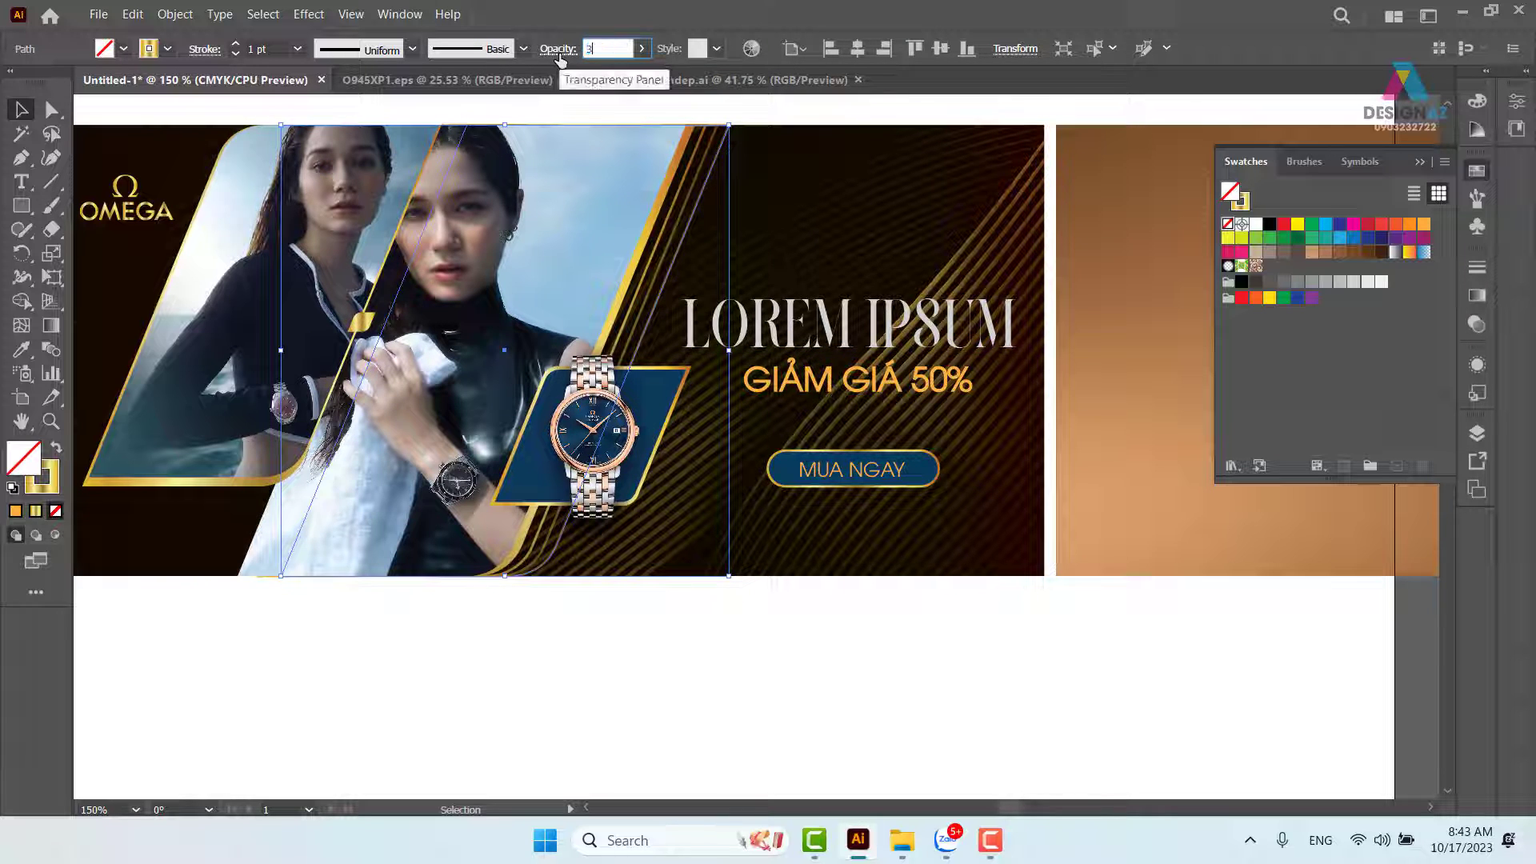
{"action": "type", "text": "0"}
{"action": "left_click", "coordinate": [838, 698]}
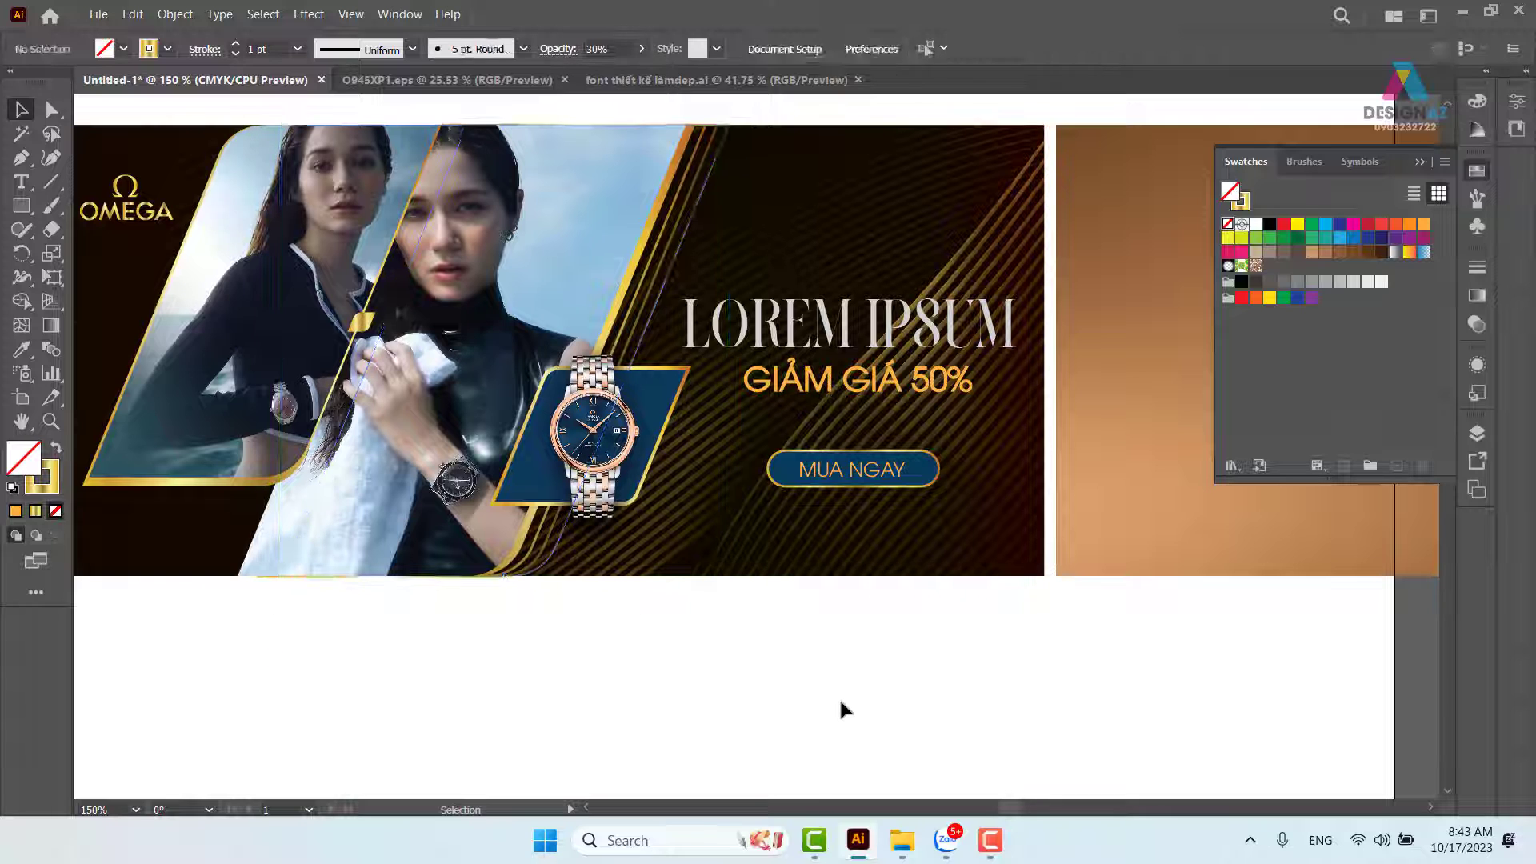
Scale the smaller slanted photo and its gold edge down together to about 4.78 × 4.81 cm, keeping their upper right corner in place.
{"action": "left_click_drag", "start_coordinate": [656, 645], "coordinate": [712, 651]}
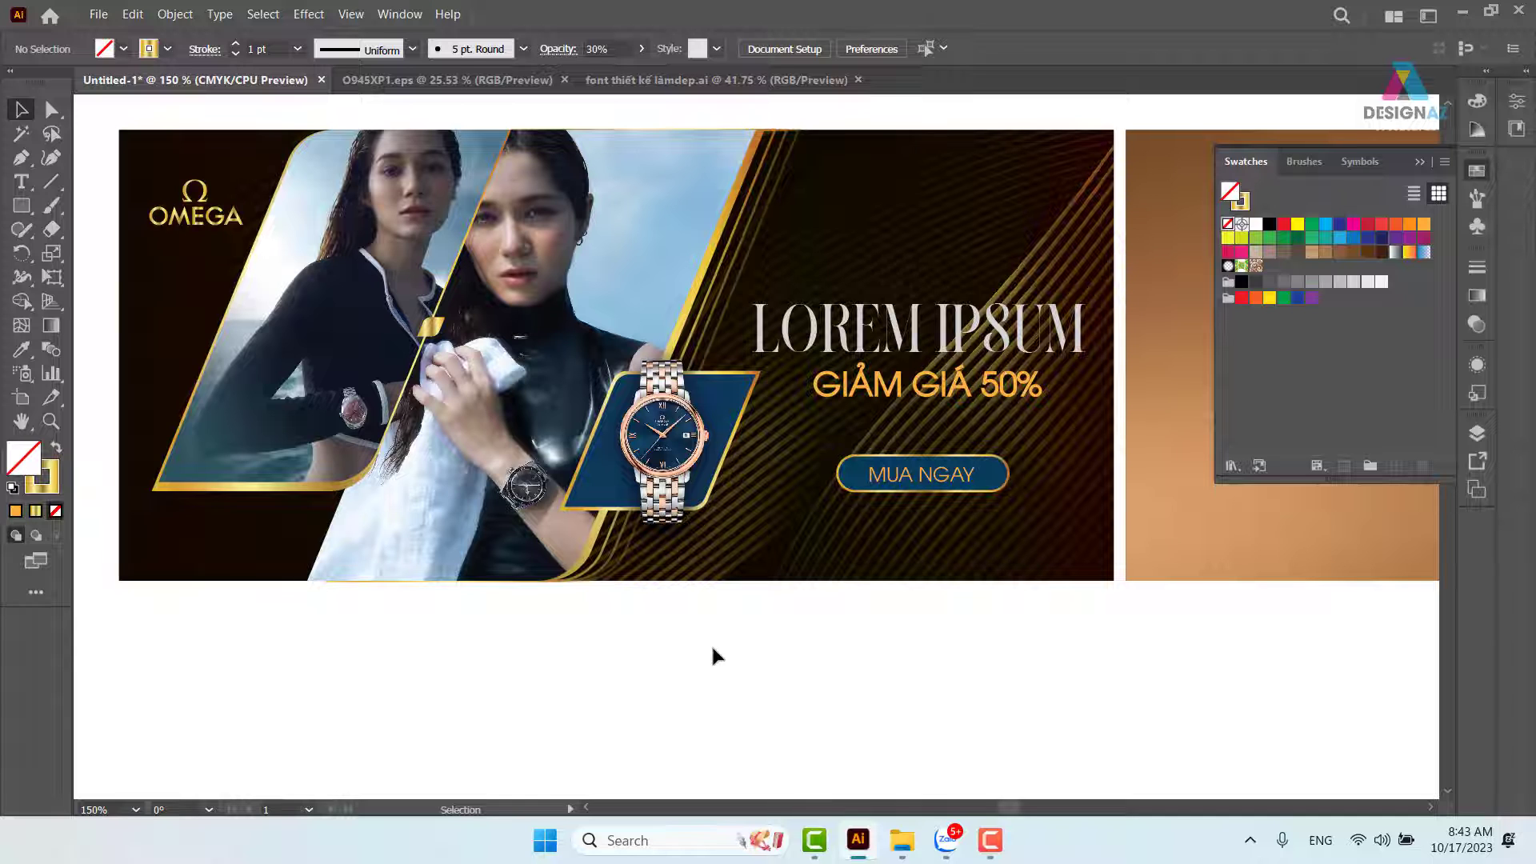
{"action": "left_click_drag", "start_coordinate": [712, 649], "coordinate": [842, 680]}
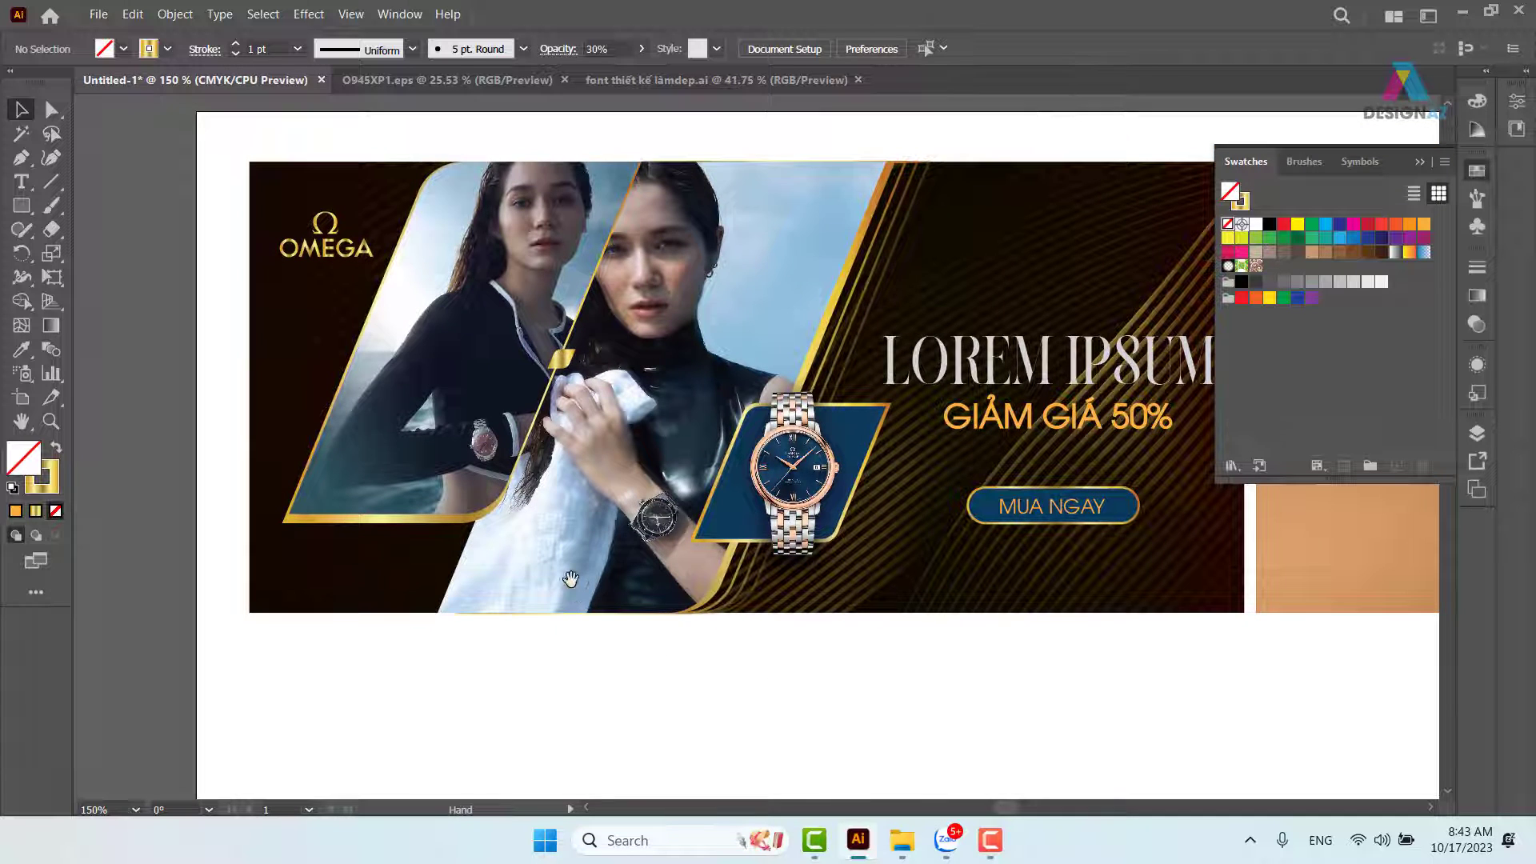
{"action": "left_click", "coordinate": [480, 388]}
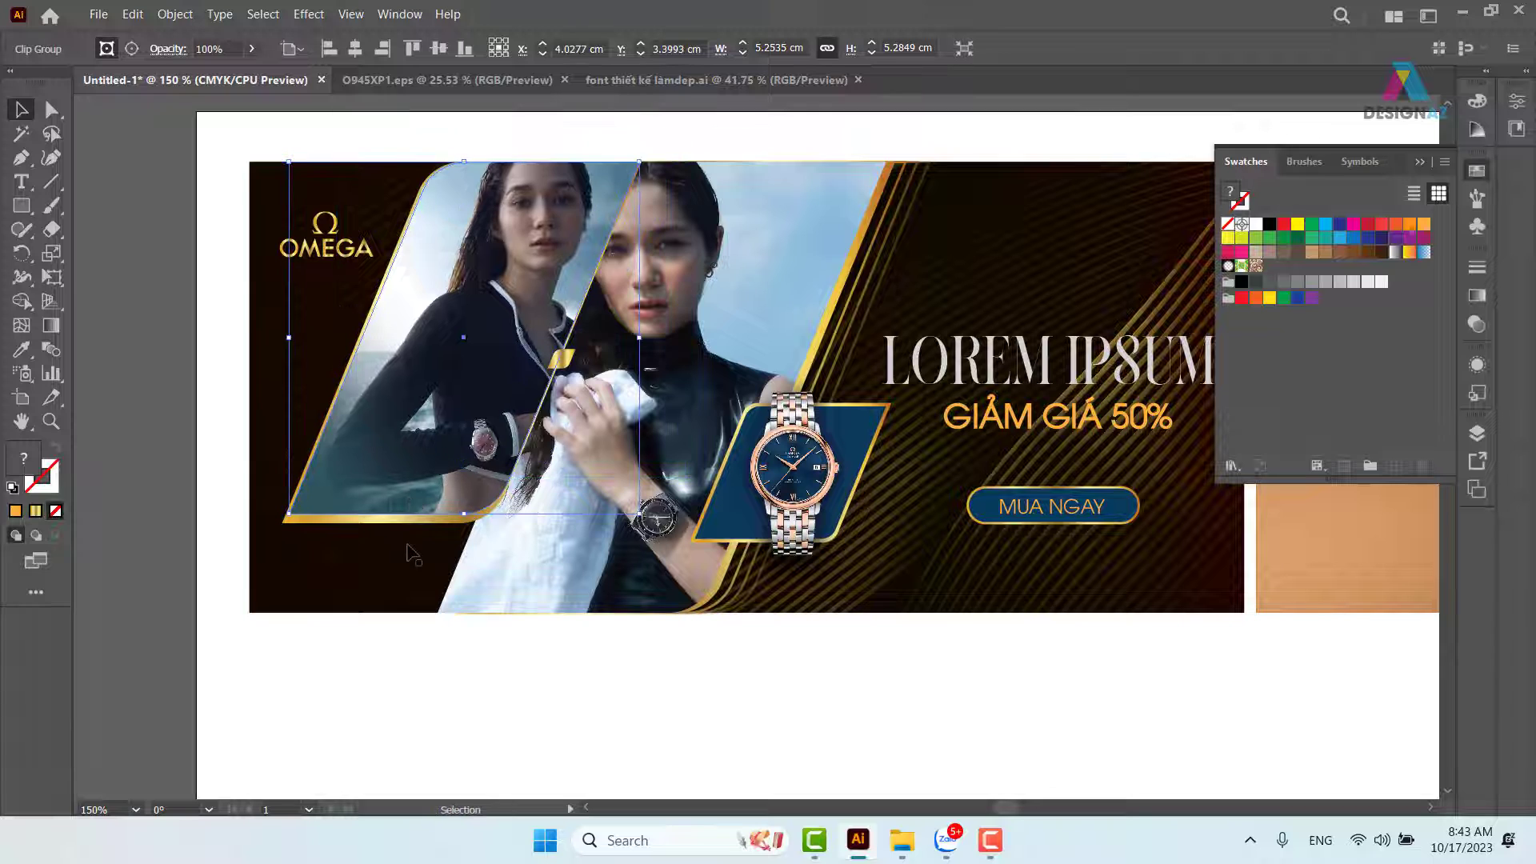
{"action": "left_click", "coordinate": [404, 520], "text": "shift"}
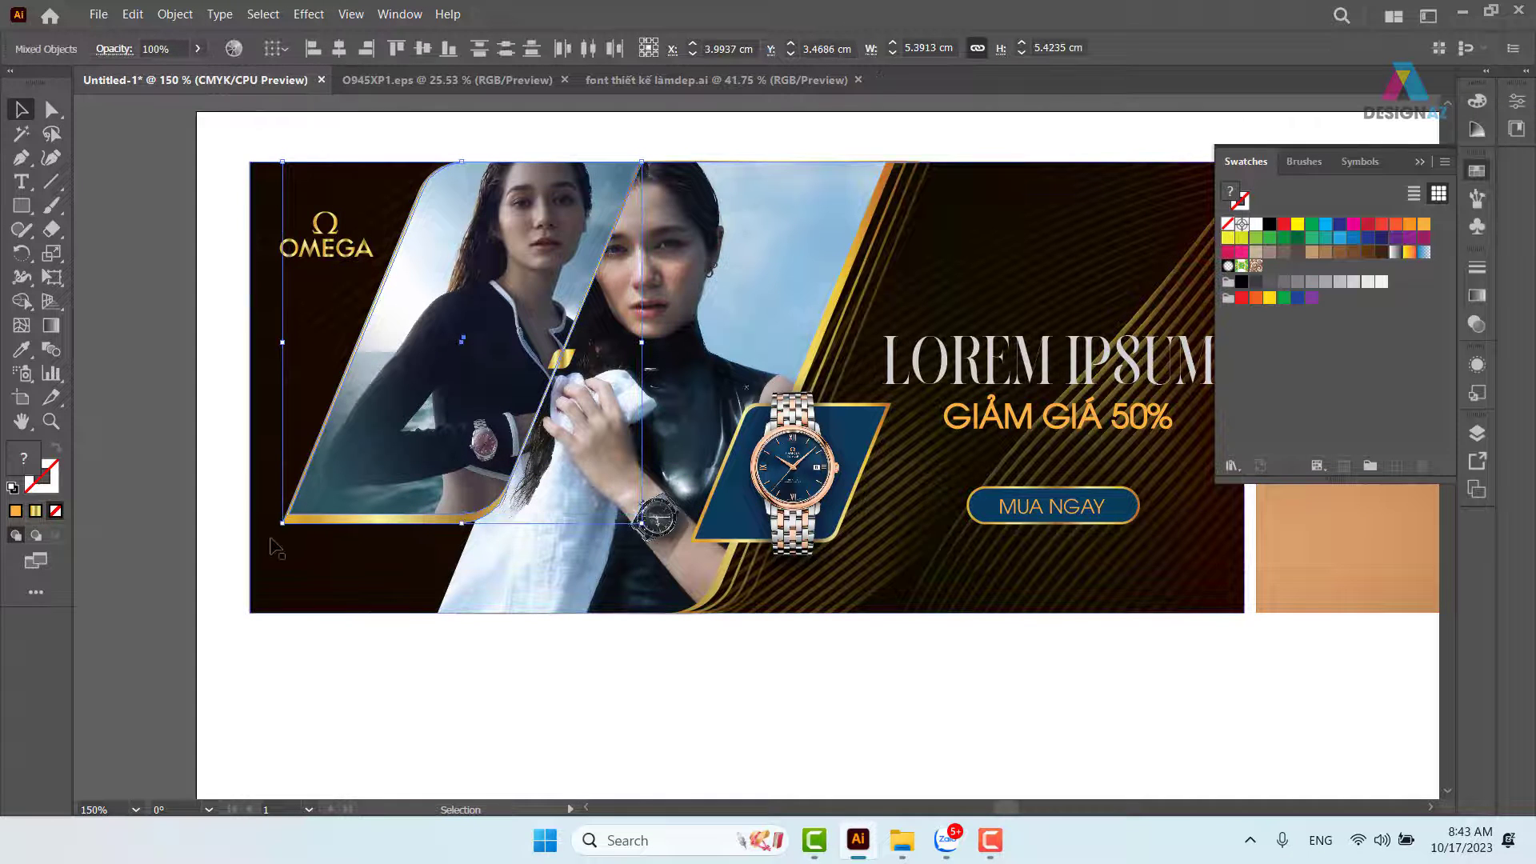
{"action": "mouse_move", "coordinate": [283, 522]}
{"action": "left_mouse_down"}
{"action": "mouse_move", "coordinate": [299, 505]}
{"action": "mouse_move", "coordinate": [289, 543]}
{"action": "left_mouse_up"}
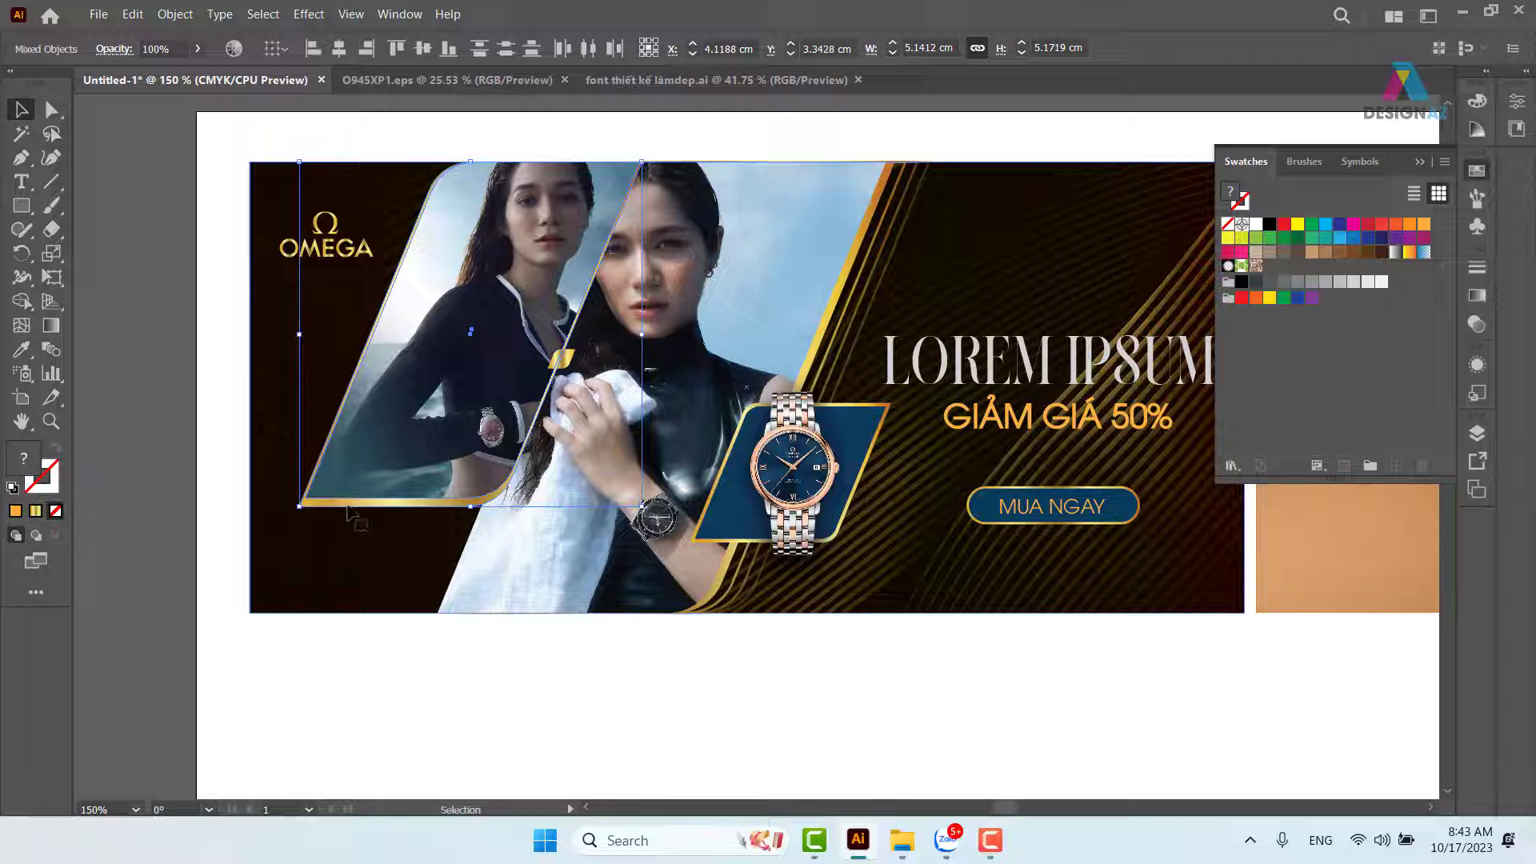
{"action": "left_click_drag", "start_coordinate": [300, 506], "coordinate": [323, 483]}
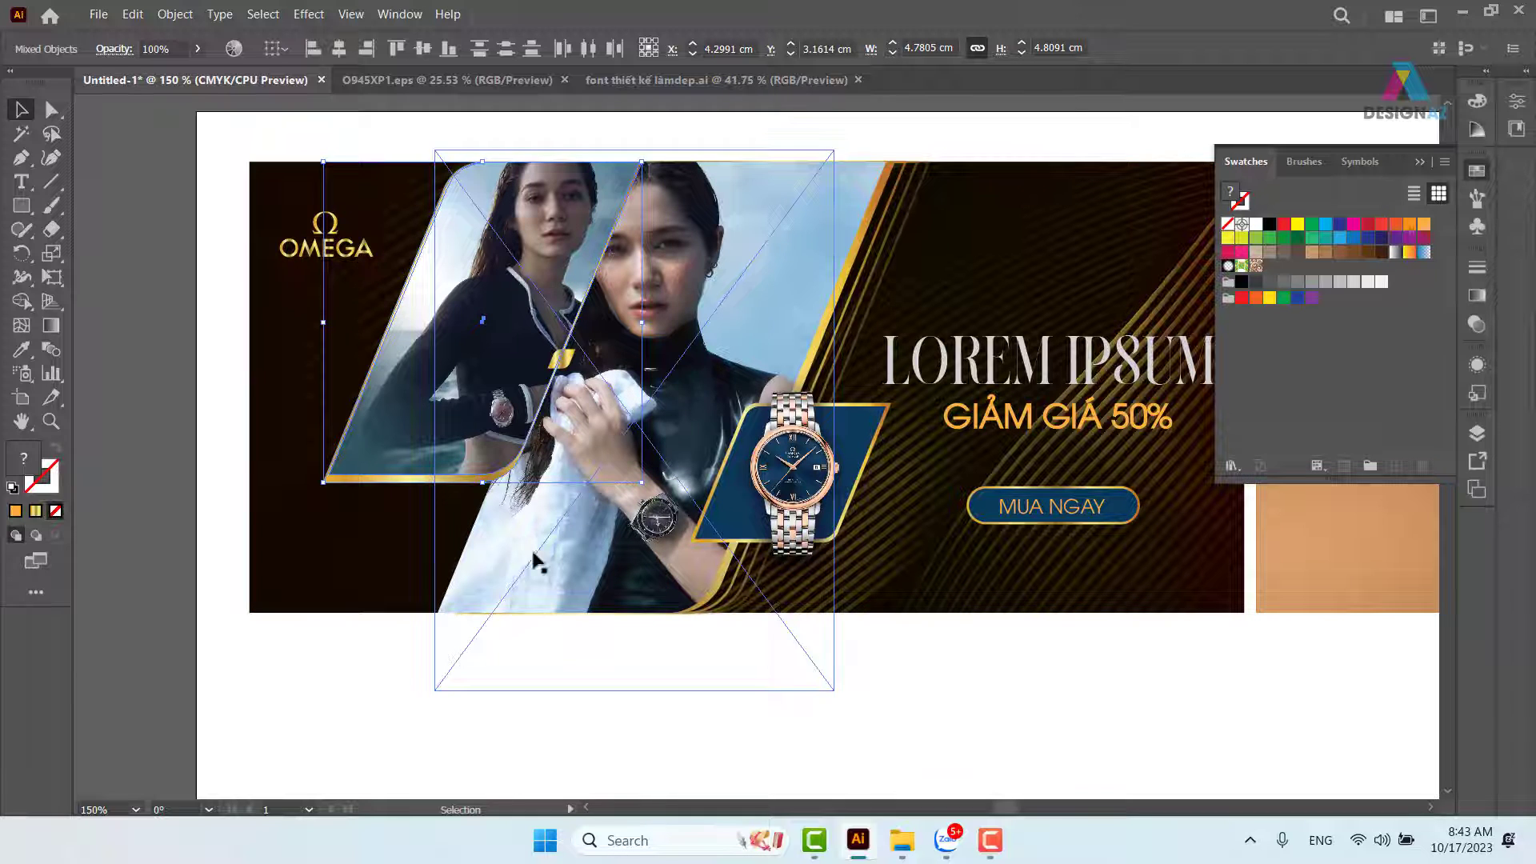
{"action": "left_click", "coordinate": [958, 718]}
Duplicate the 80% gold outline to the left so its slanted side runs just outside the large photo's lower left edge.
{"action": "left_click_drag", "start_coordinate": [962, 719], "coordinate": [882, 716]}
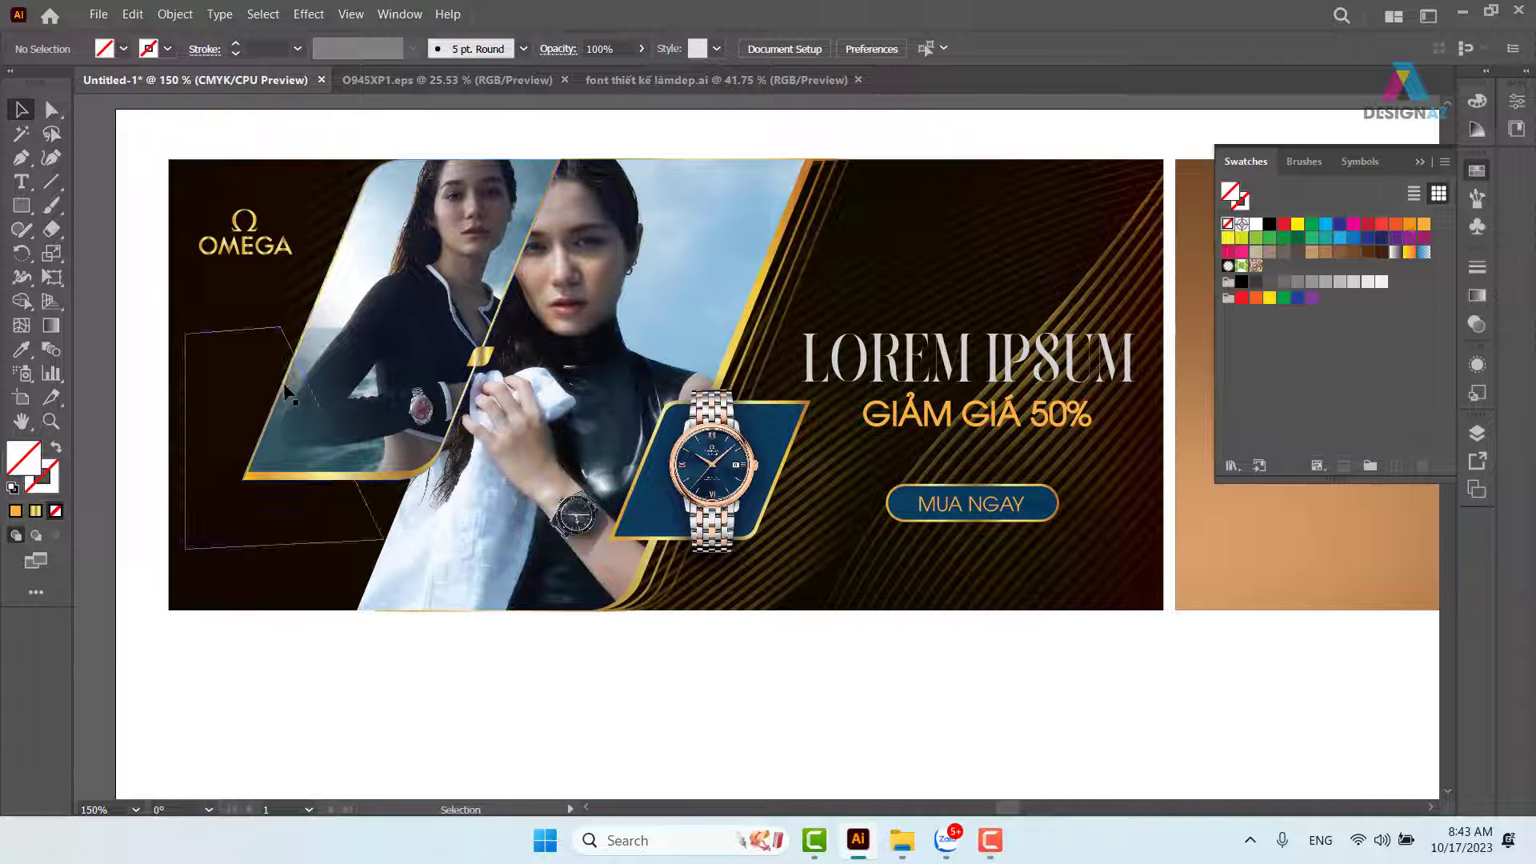
{"action": "left_click", "coordinate": [388, 548]}
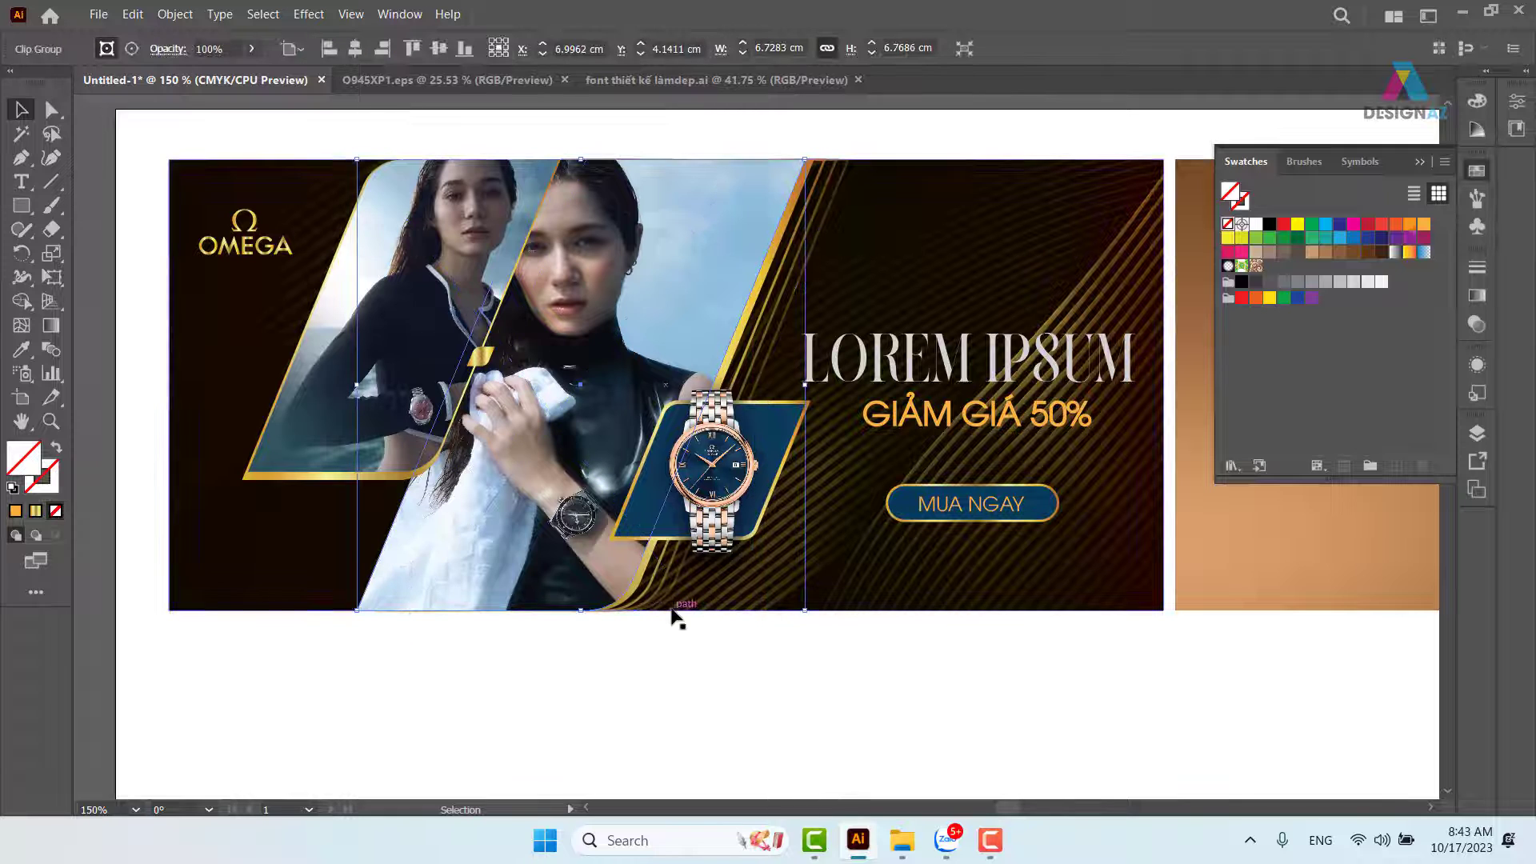
{"action": "left_click", "coordinate": [646, 587]}
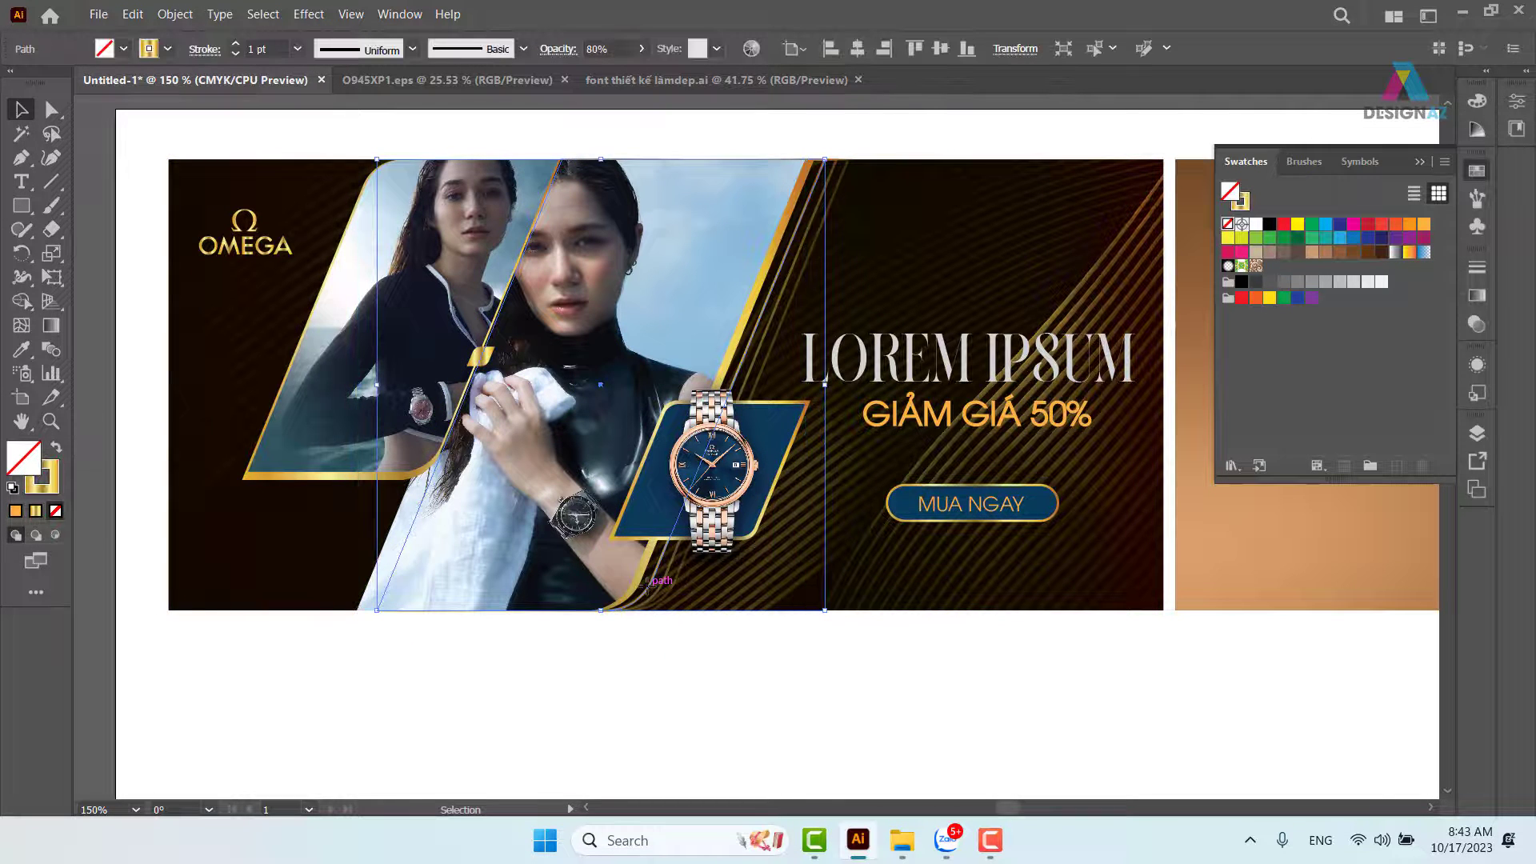
{"action": "left_click_drag", "start_coordinate": [648, 588], "coordinate": [618, 589]}
{"action": "left_click", "coordinate": [378, 636]}
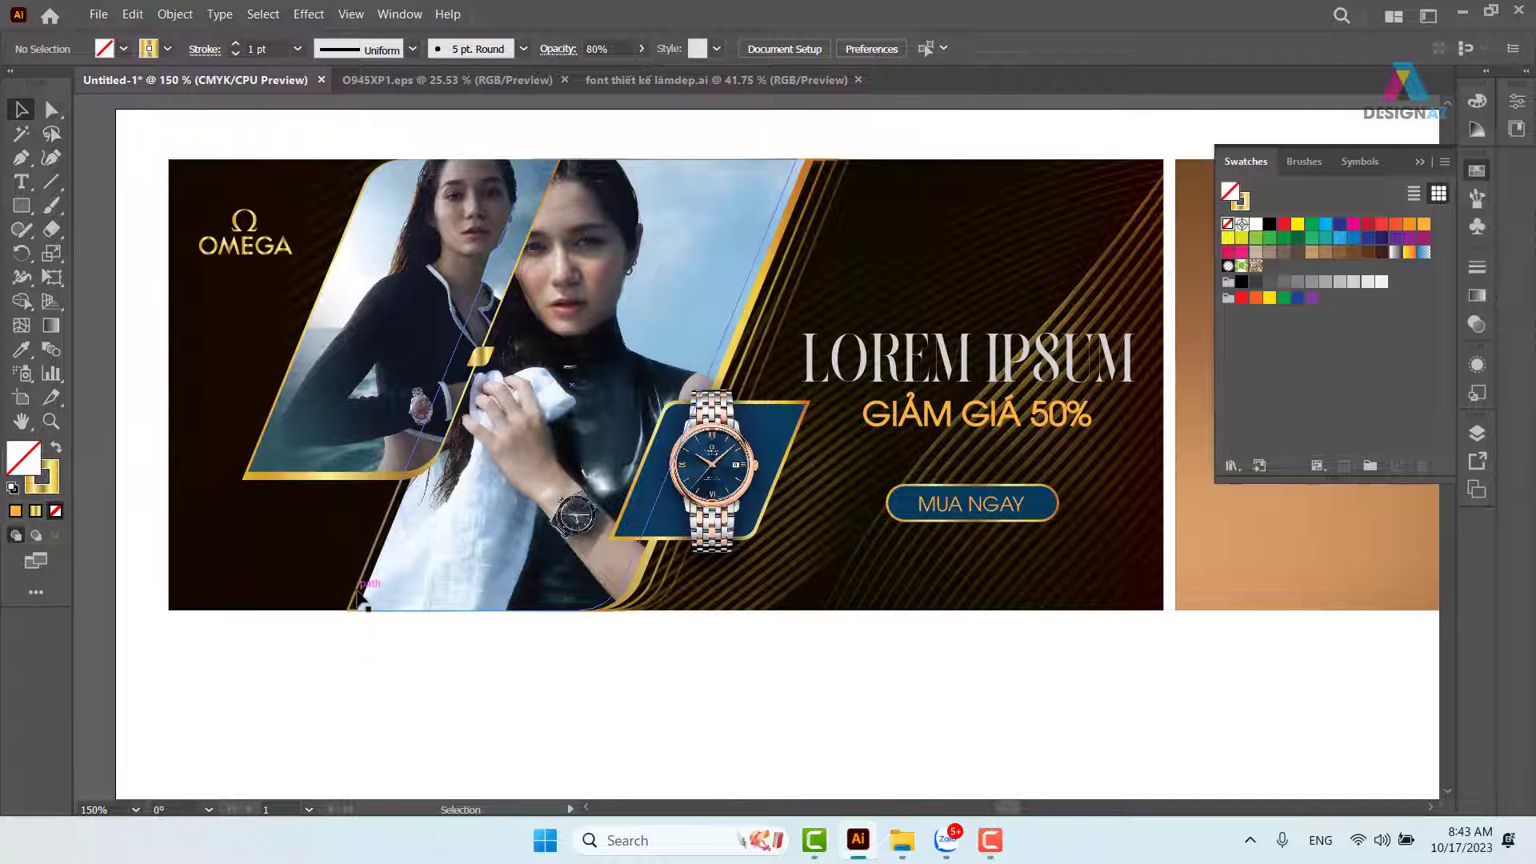
Duplicate the left gold outline and nudge the copy further left as a second parallel line beside the large photo.
{"action": "left_click", "coordinate": [357, 593]}
{"action": "key", "text": "a"}
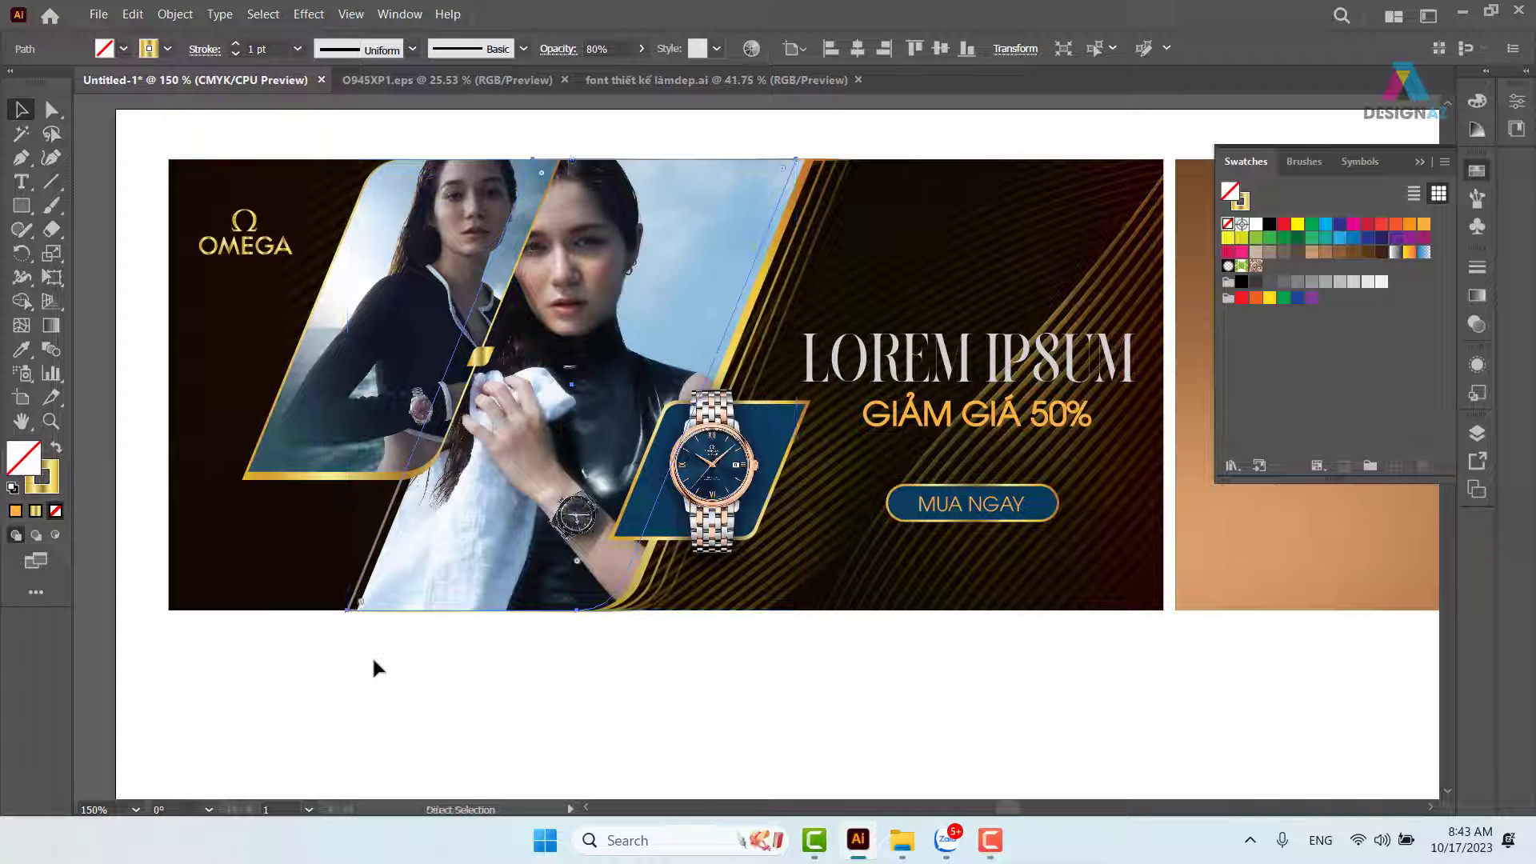
{"action": "key", "text": "v"}
{"action": "key", "text": "Left"}
{"action": "key", "text": "Left"}
{"action": "key", "text": "Left"}
{"action": "key", "text": "Left"}
{"action": "key", "text": "Left"}
{"action": "key", "text": "Left"}
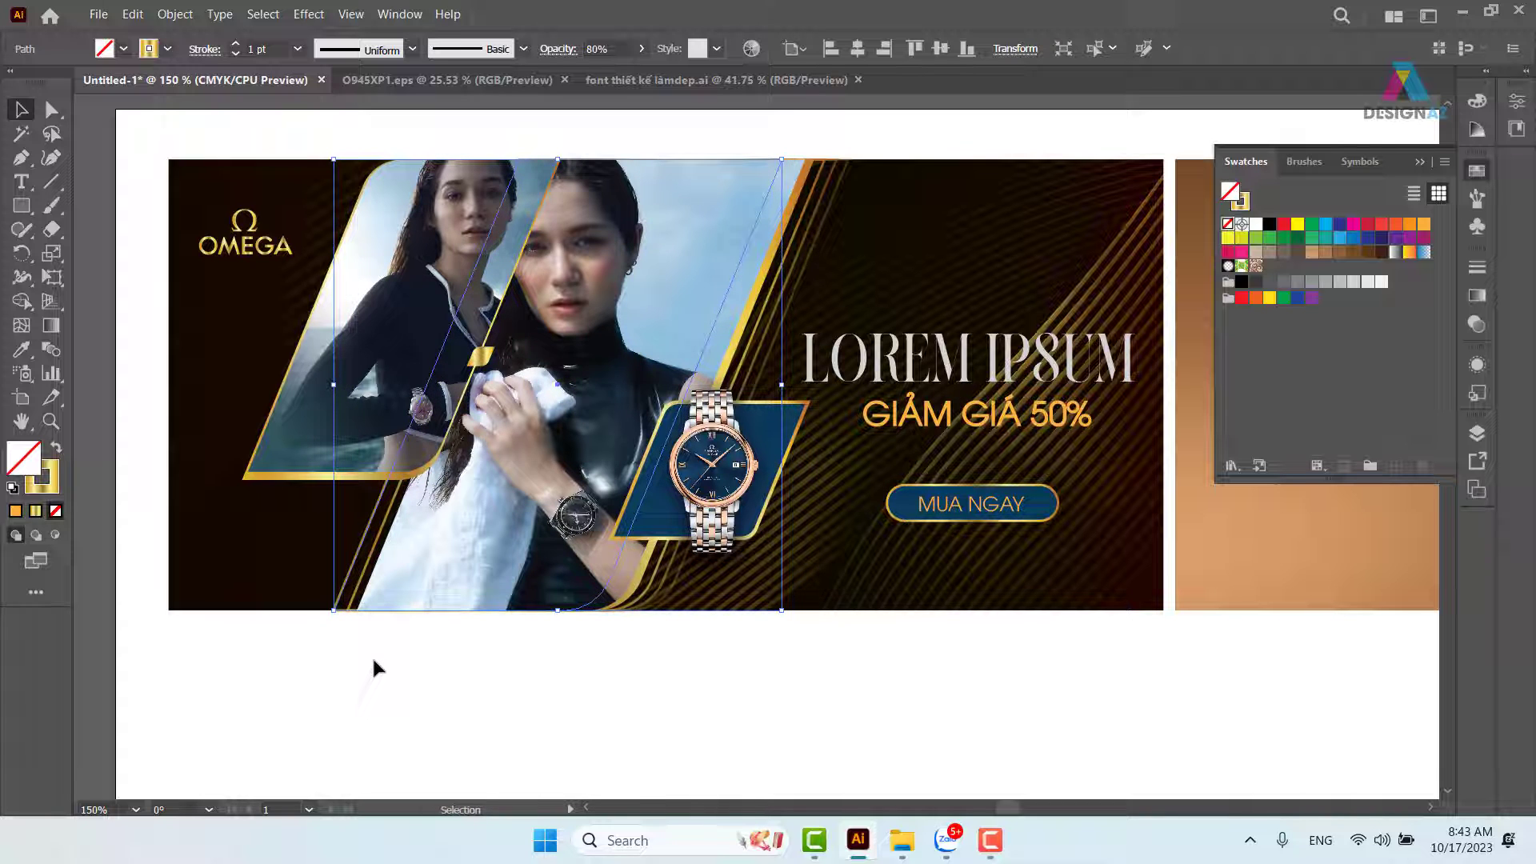
Set the opacity of the selected thin gold outline around the main model photo to 50%.
{"action": "left_click", "coordinate": [622, 49]}
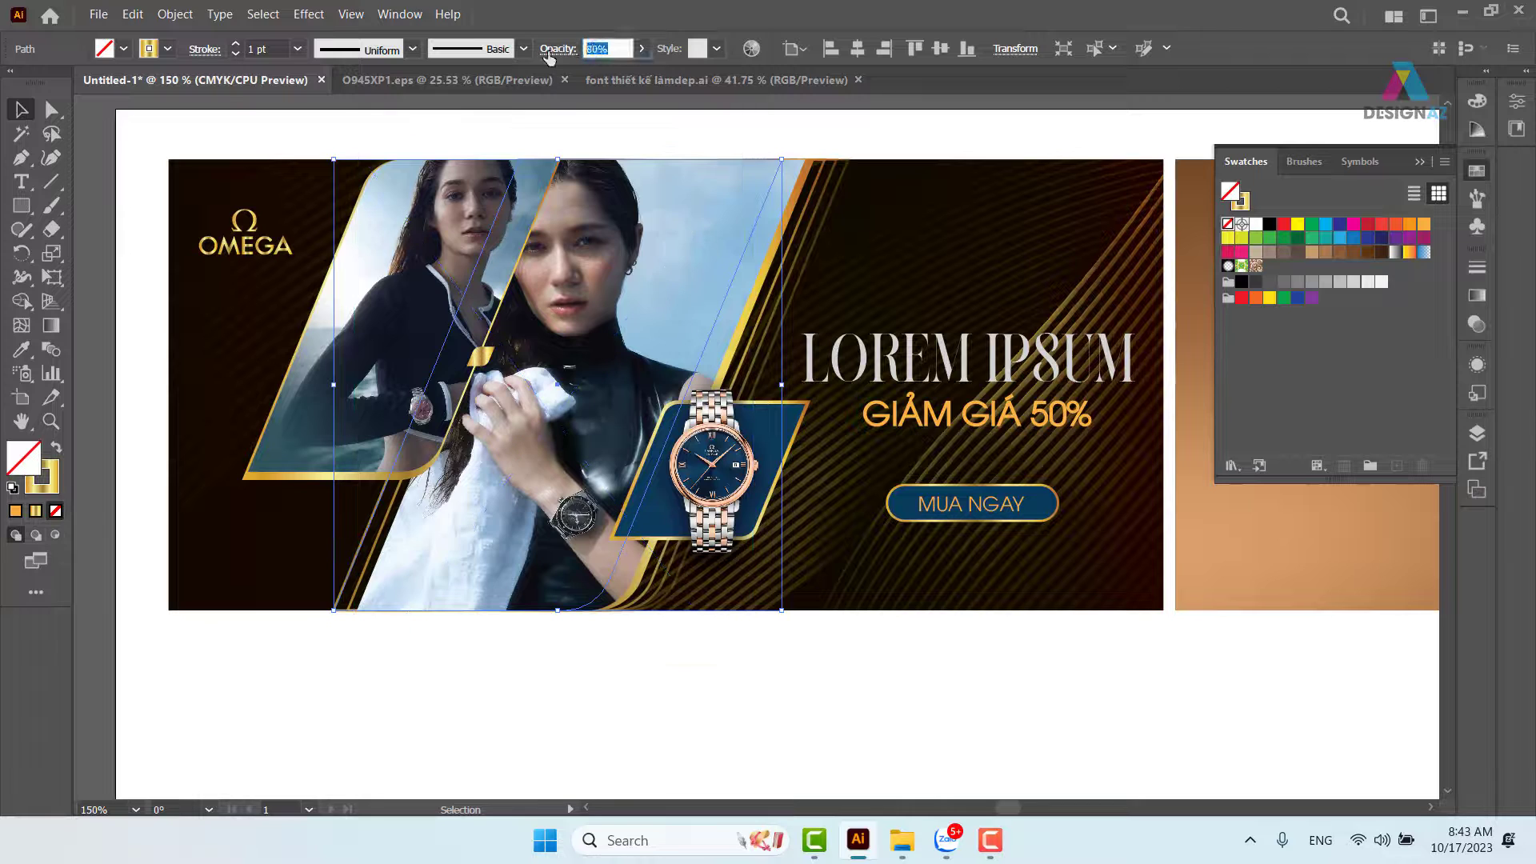
{"action": "type", "text": "50"}
{"action": "key", "text": "Return"}
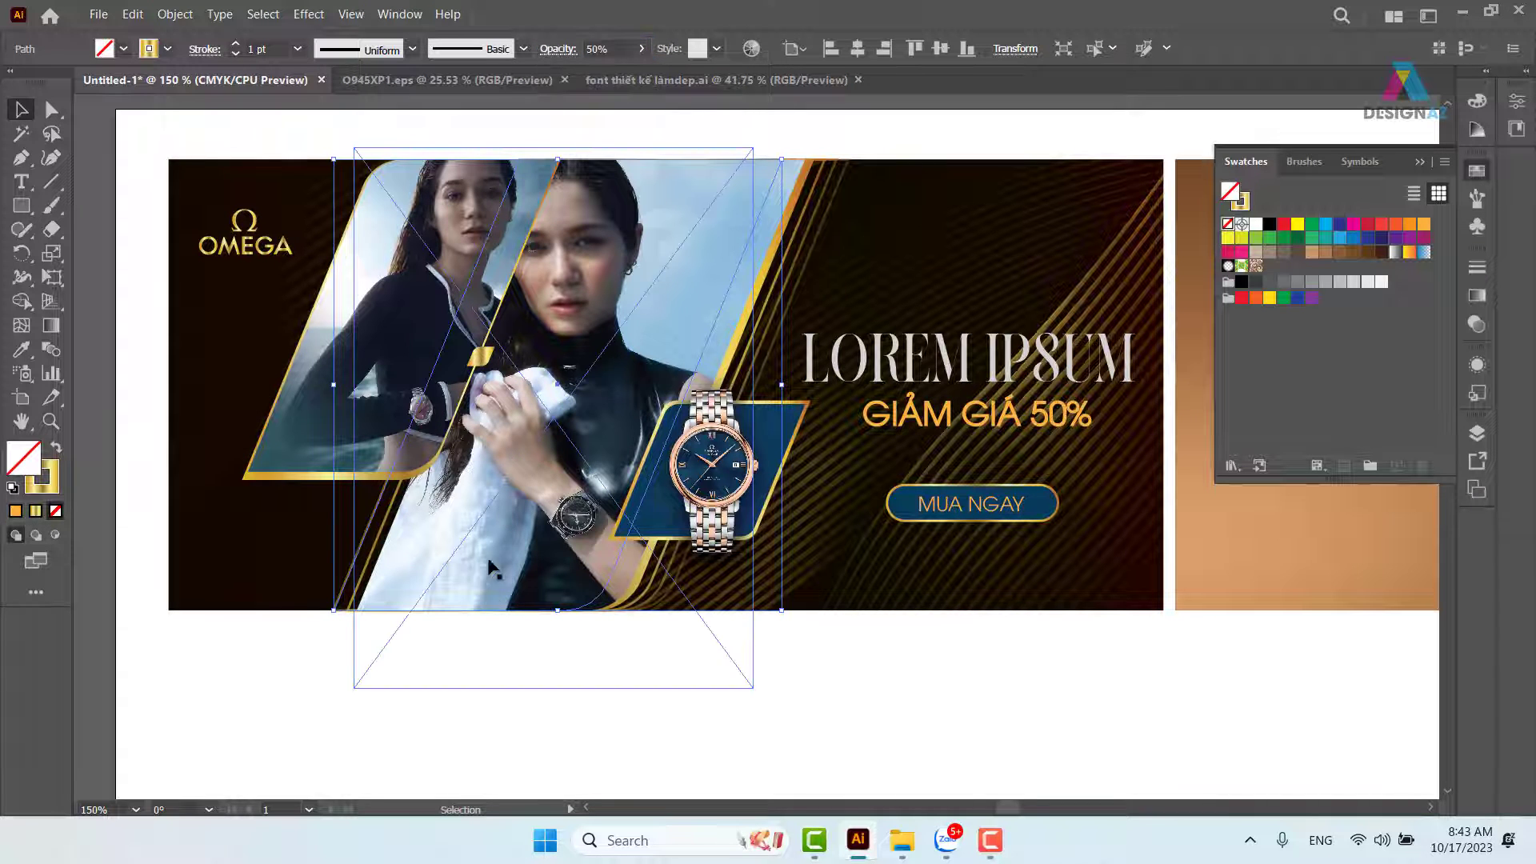
{"action": "left_click", "coordinate": [488, 717]}
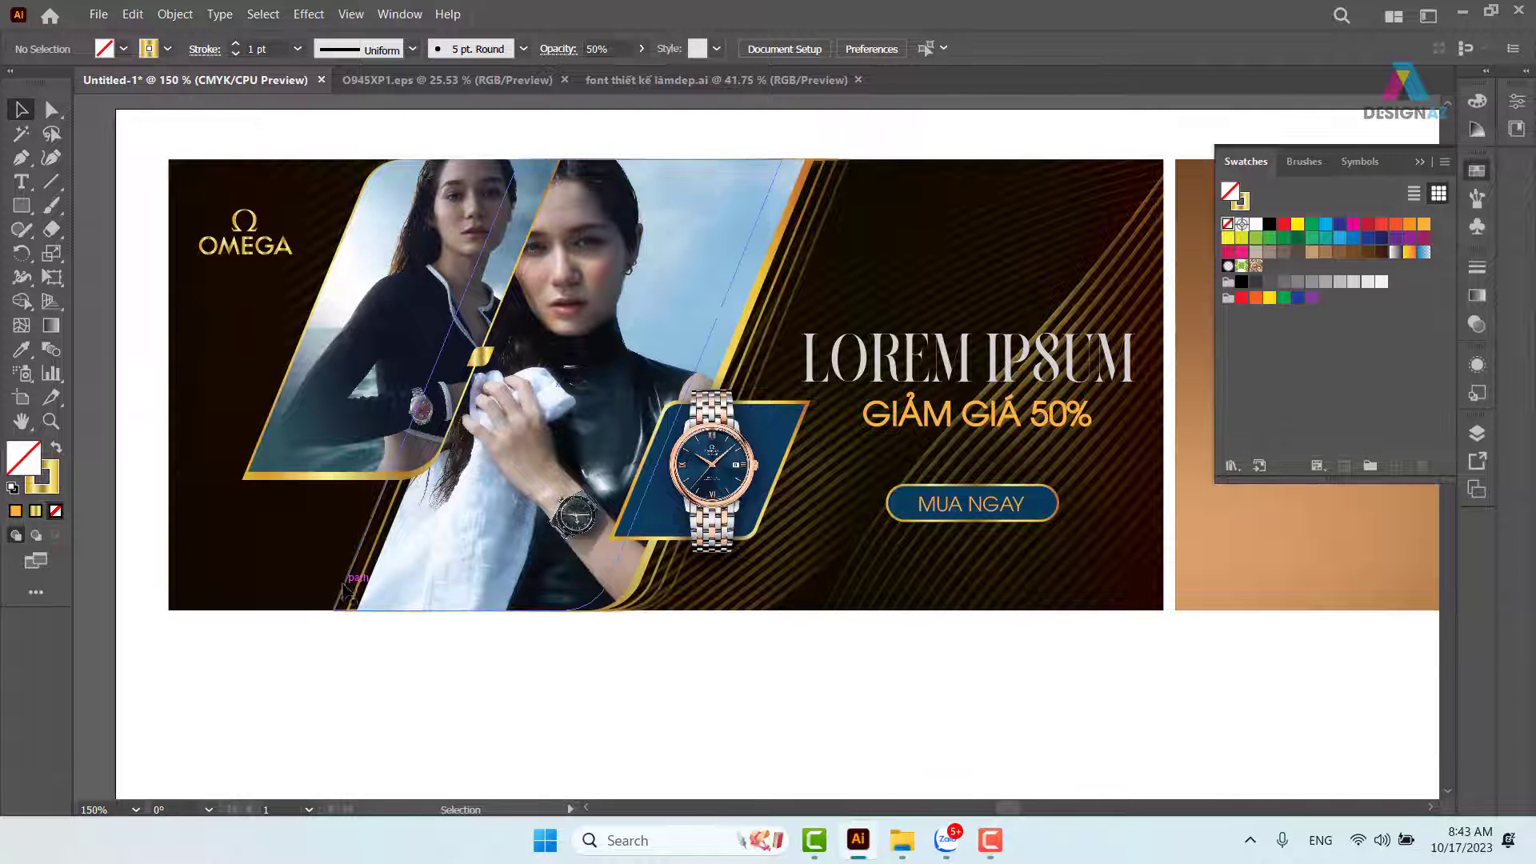
Copy the outermost thin gold outline and nudge the copy slightly left to extend the line pattern.
{"action": "left_click", "coordinate": [343, 588]}
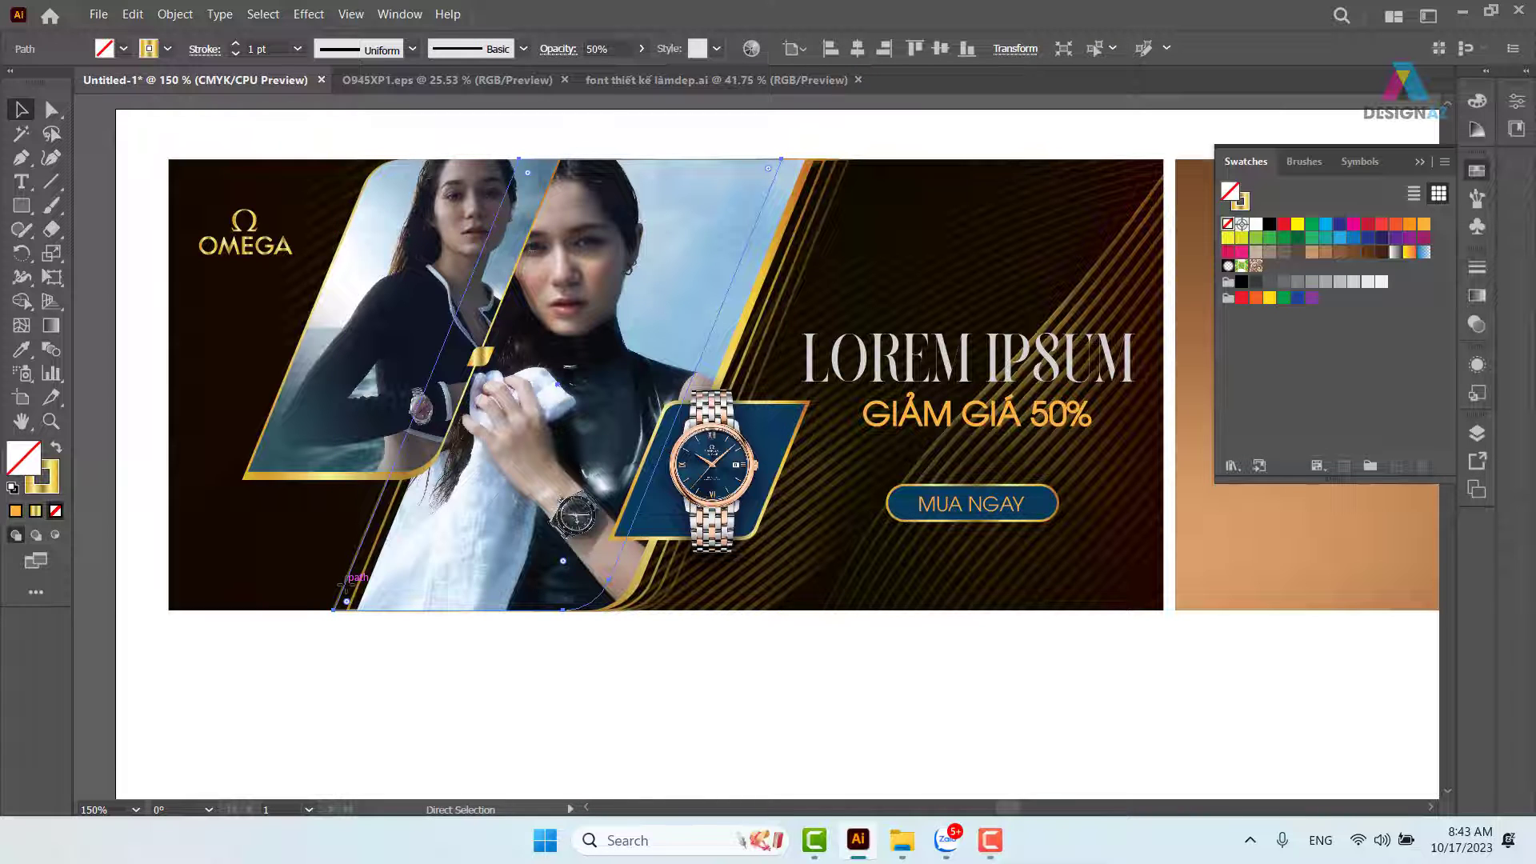
{"action": "key", "text": "Left"}
{"action": "key", "text": "Left"}
{"action": "key", "text": "Left"}
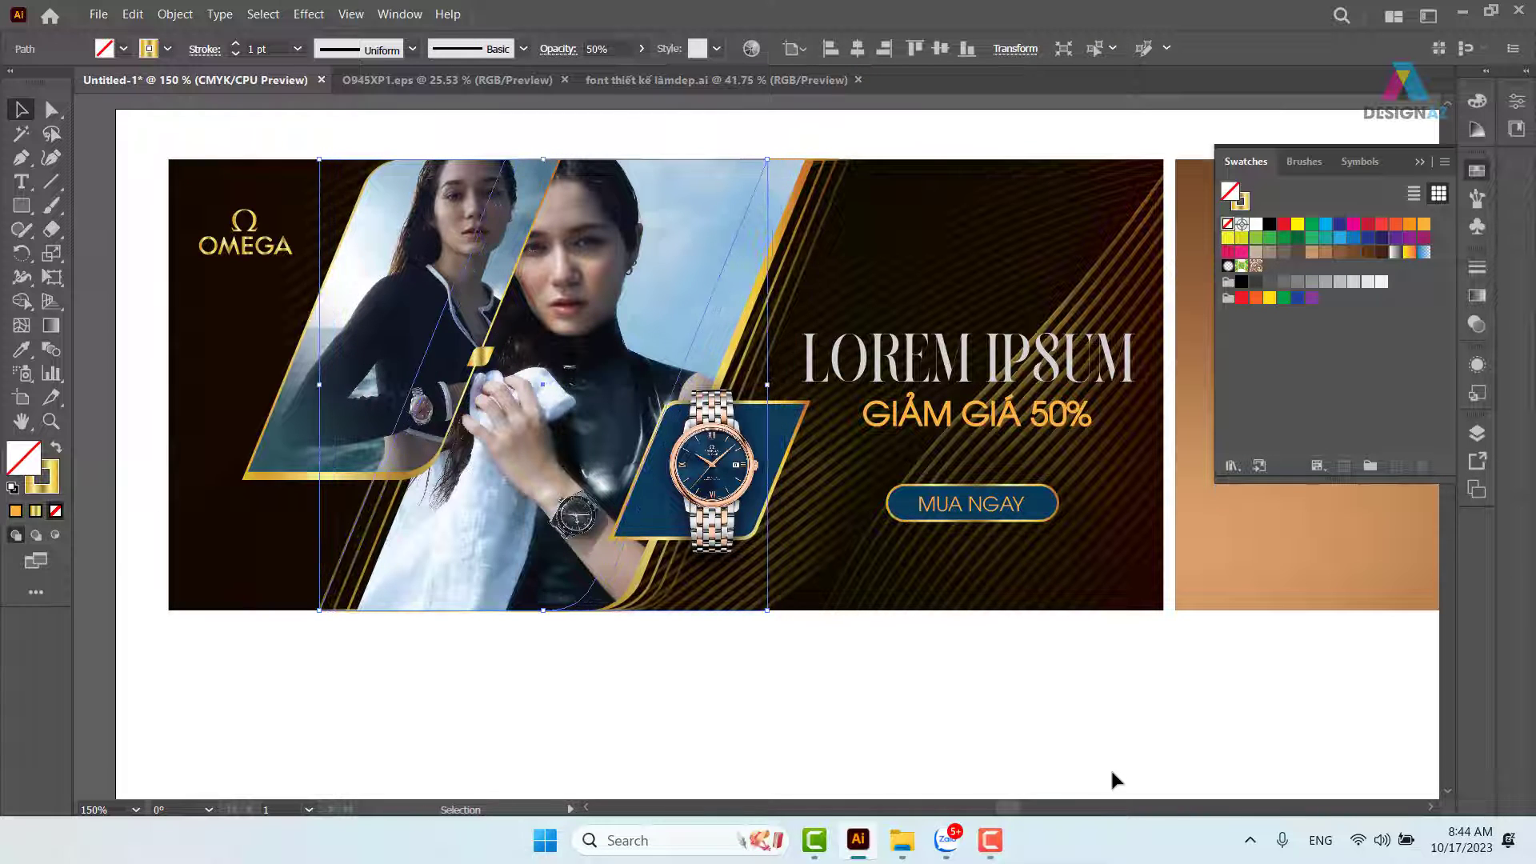
{"action": "key", "text": "Right"}
{"action": "key", "text": "Right"}
{"action": "key", "text": "Right"}
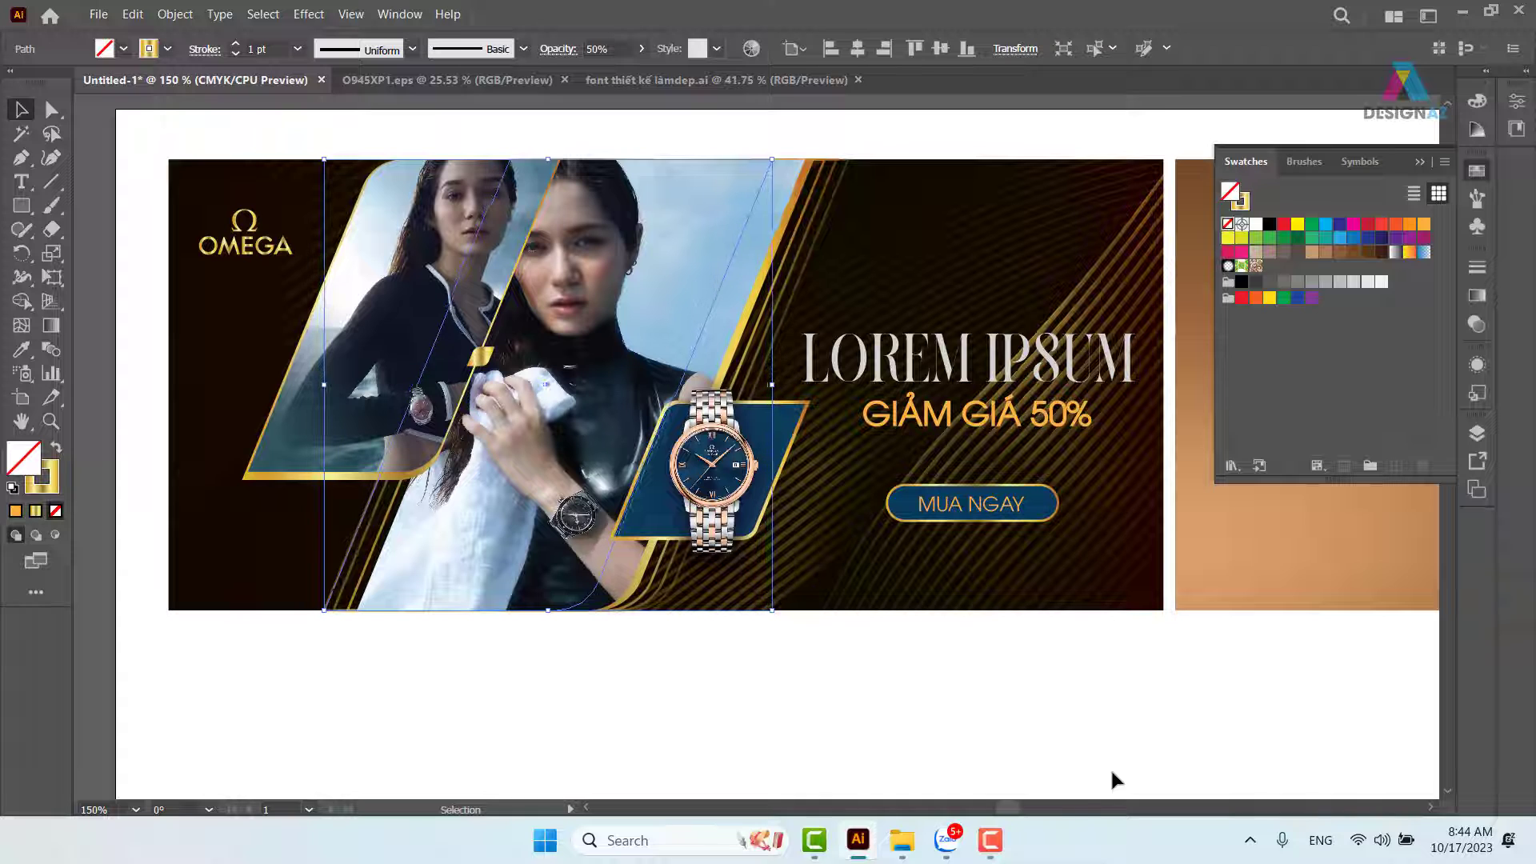
{"action": "key", "text": "Left"}
{"action": "key", "text": "Left"}
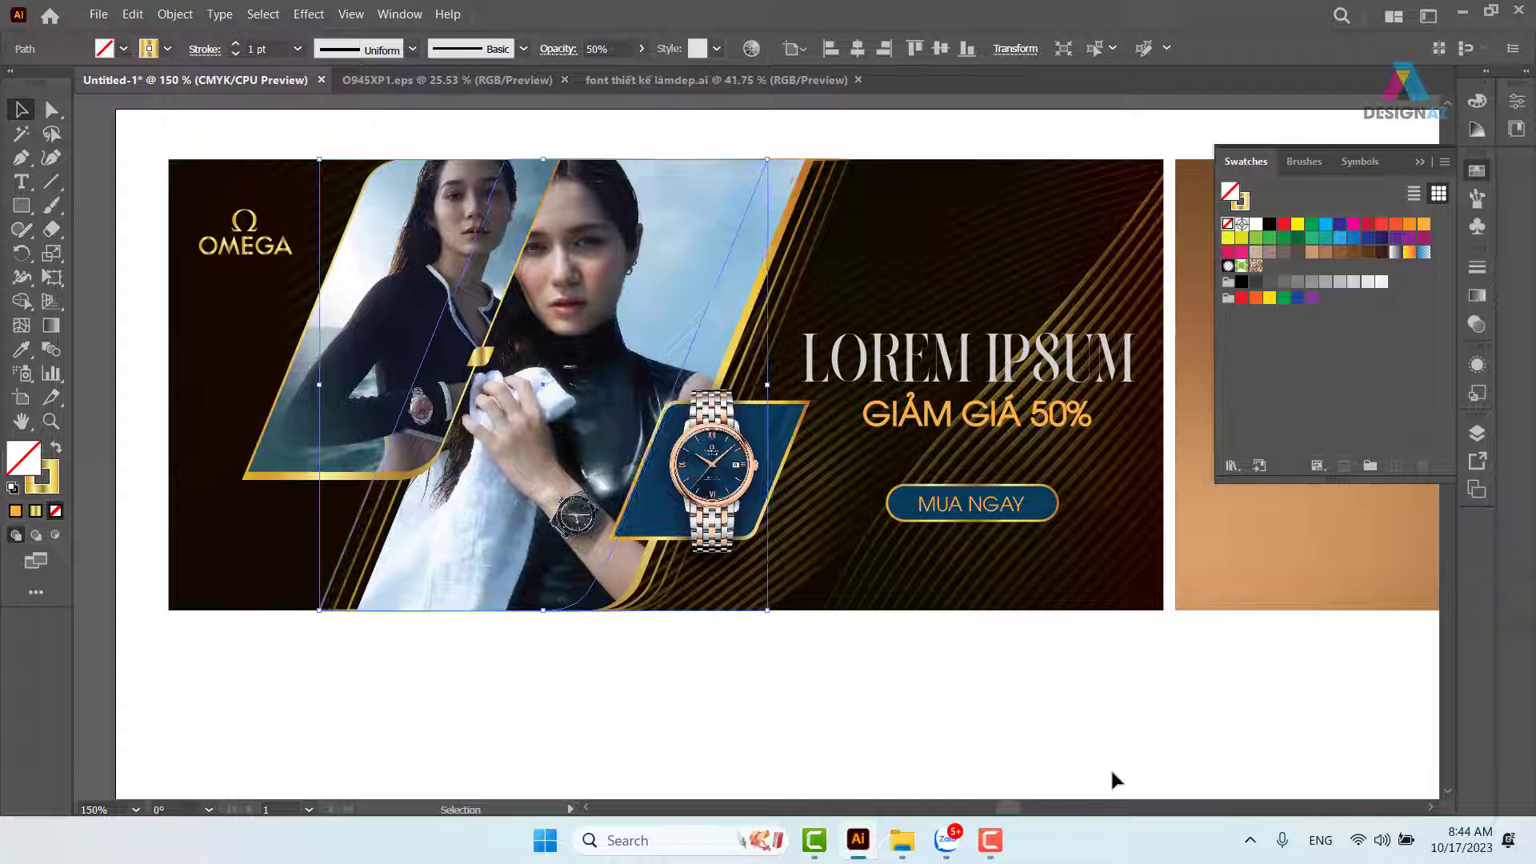
Lower the newly offset gold outline's opacity to 30% and deselect it.
{"action": "left_click", "coordinate": [600, 49]}
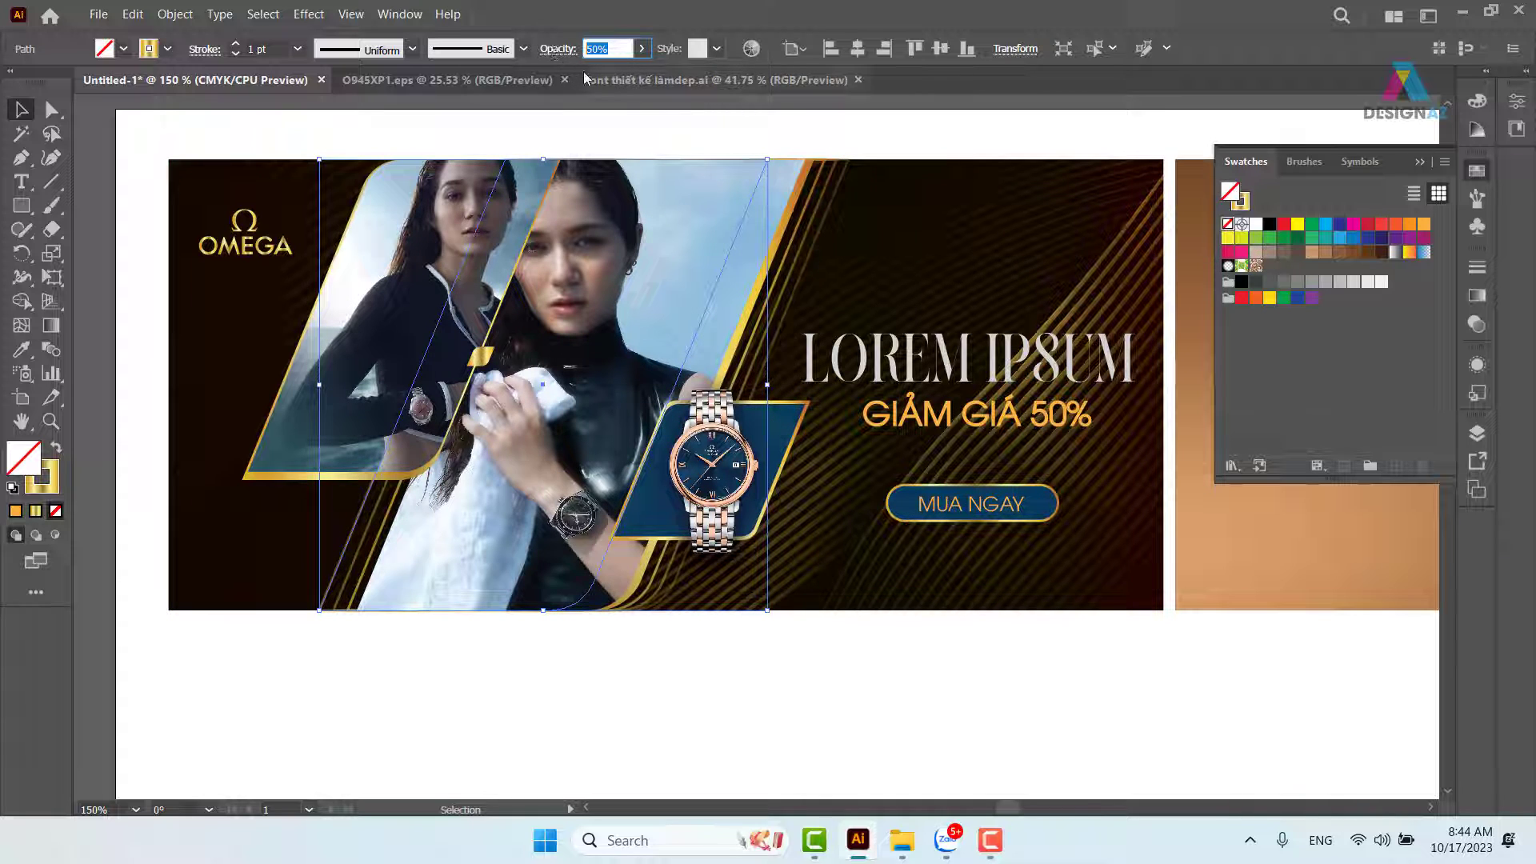
{"action": "type", "text": "30"}
{"action": "key", "text": "Return"}
{"action": "left_click", "coordinate": [888, 716]}
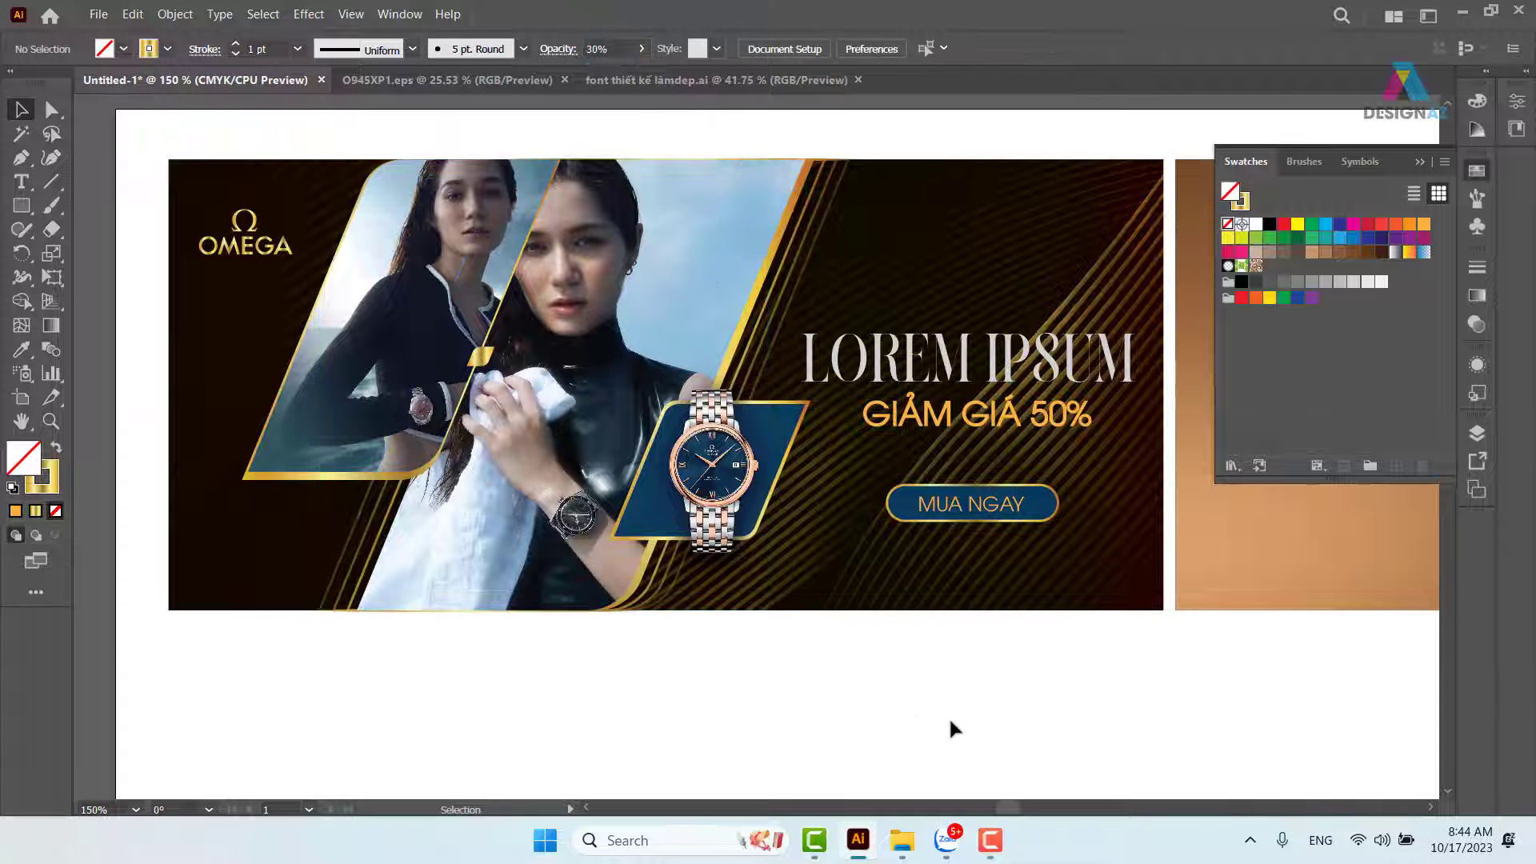
{"action": "left_click_drag", "start_coordinate": [996, 729], "coordinate": [986, 727]}
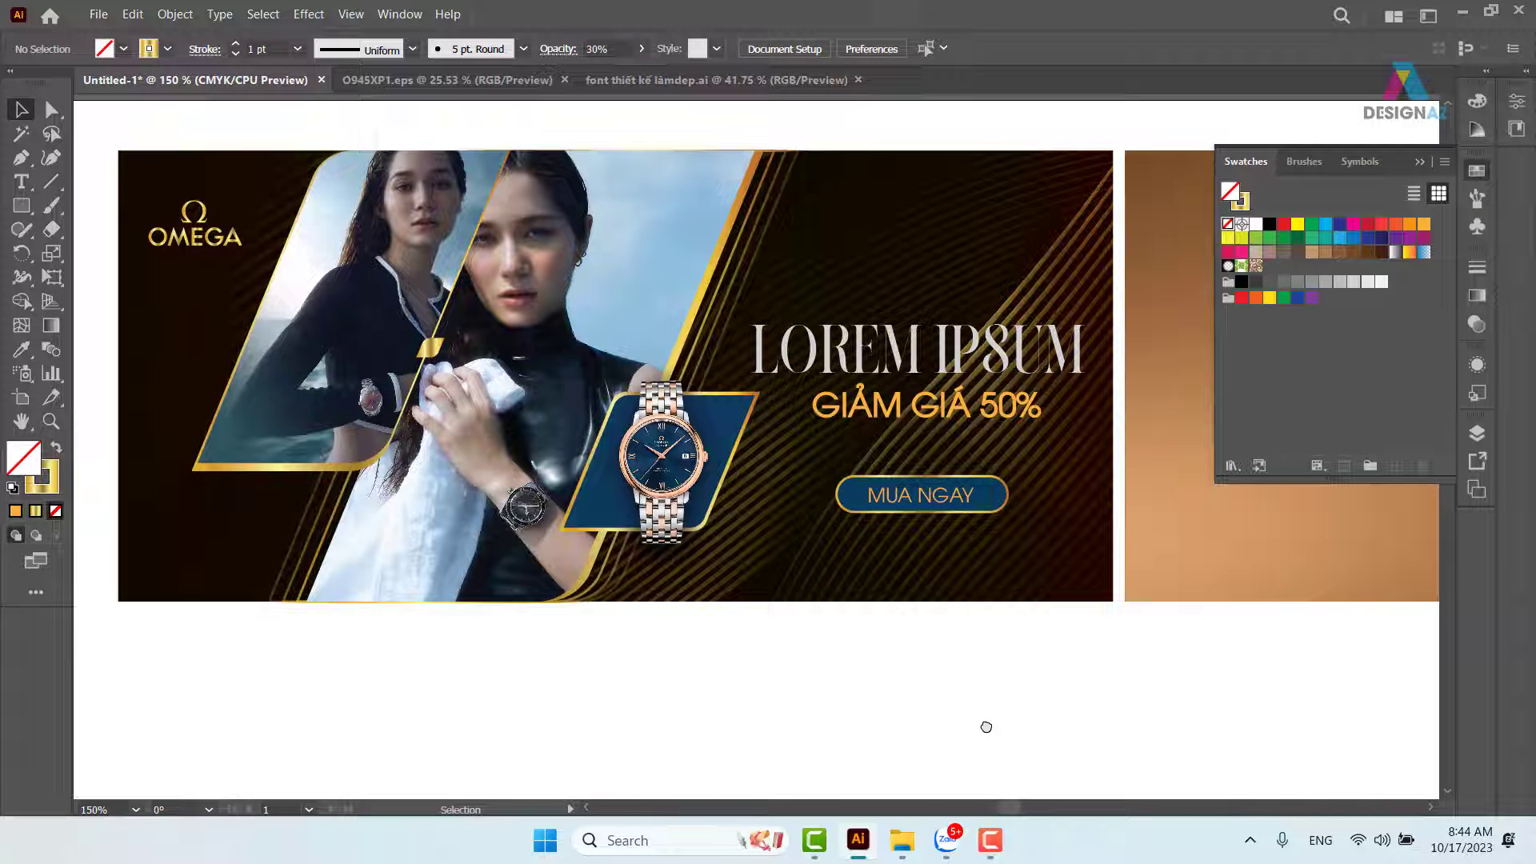
{"action": "left_click", "coordinate": [1057, 362]}
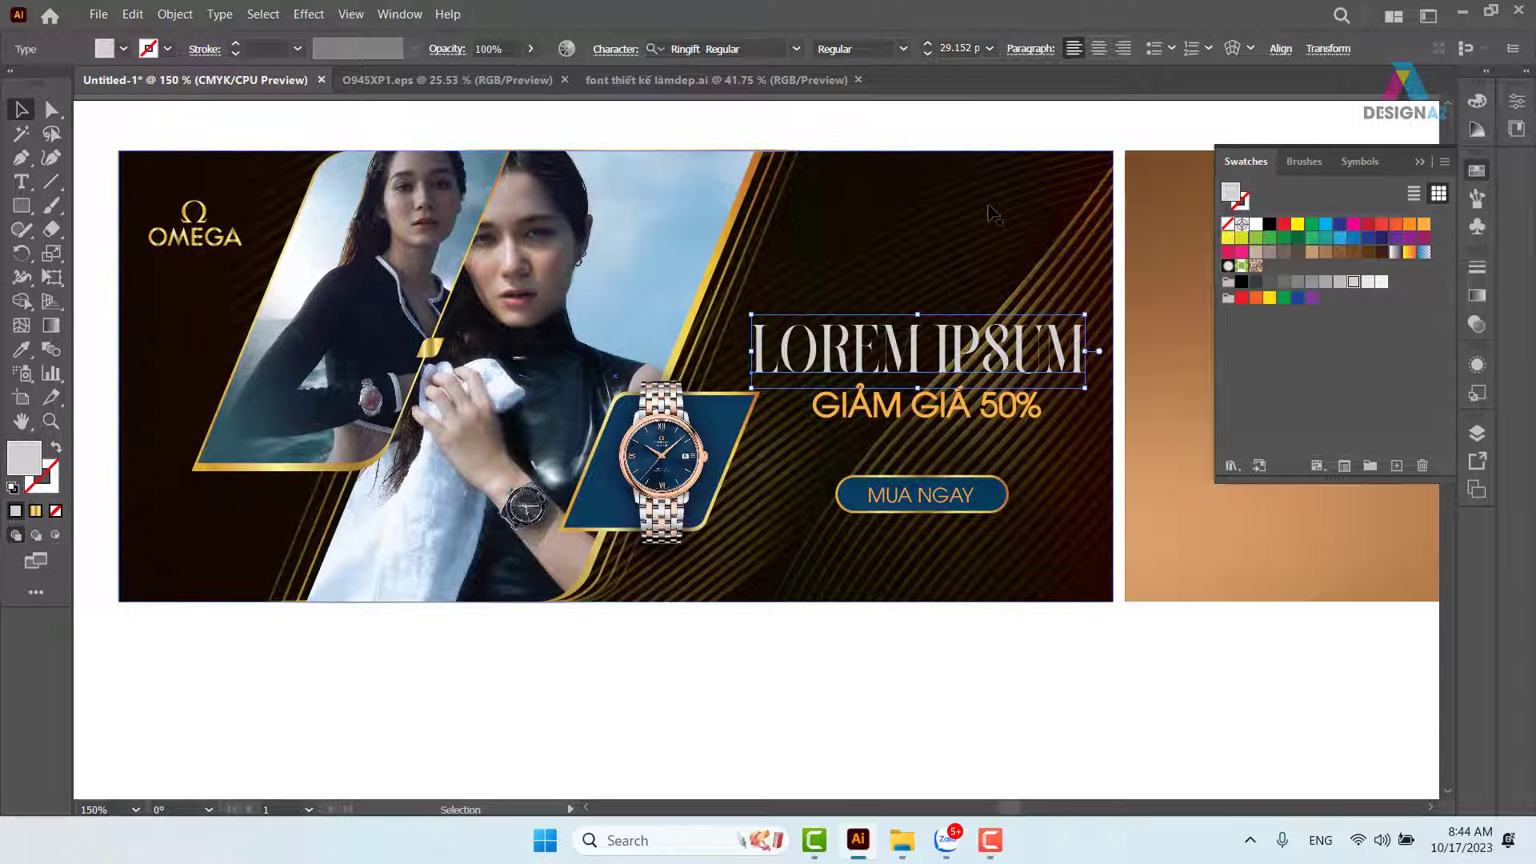
{"action": "left_click_drag", "start_coordinate": [968, 249], "coordinate": [876, 328]}
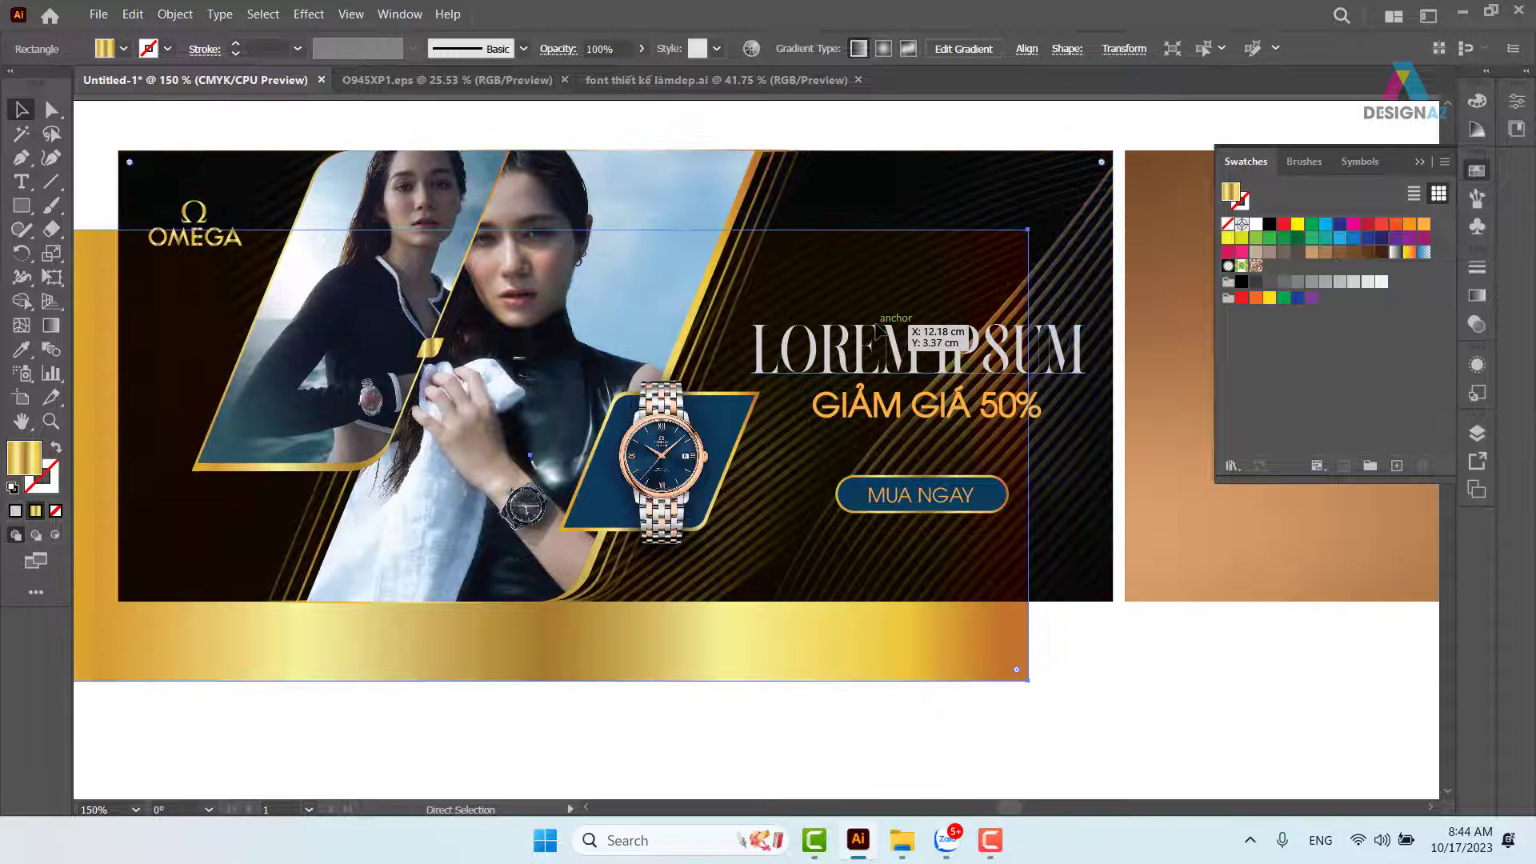
{"action": "key", "text": "ctrl+z"}
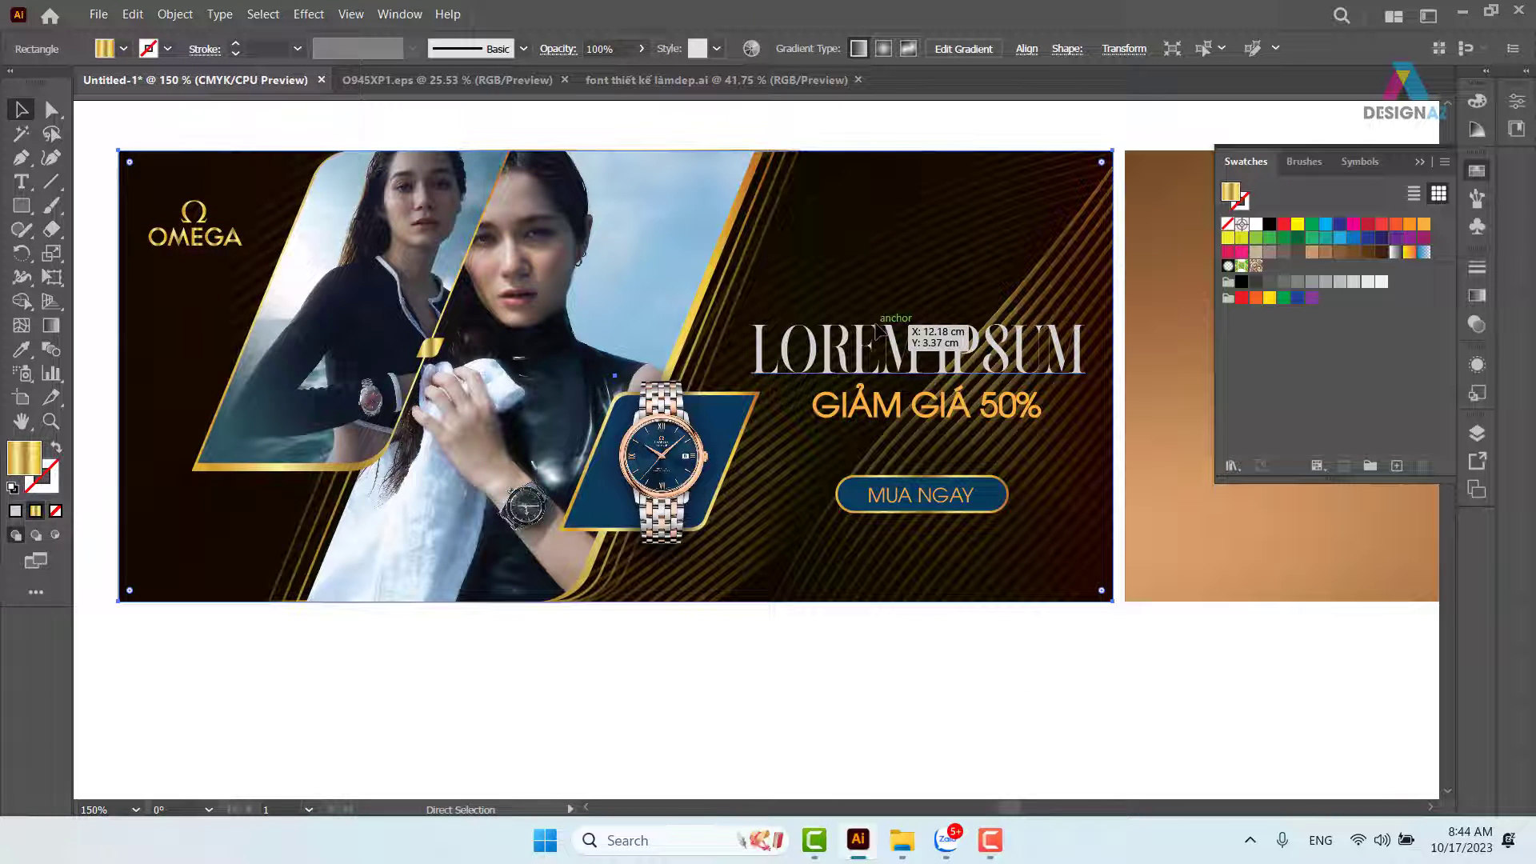
{"action": "left_click_drag", "start_coordinate": [938, 258], "coordinate": [943, 500]}
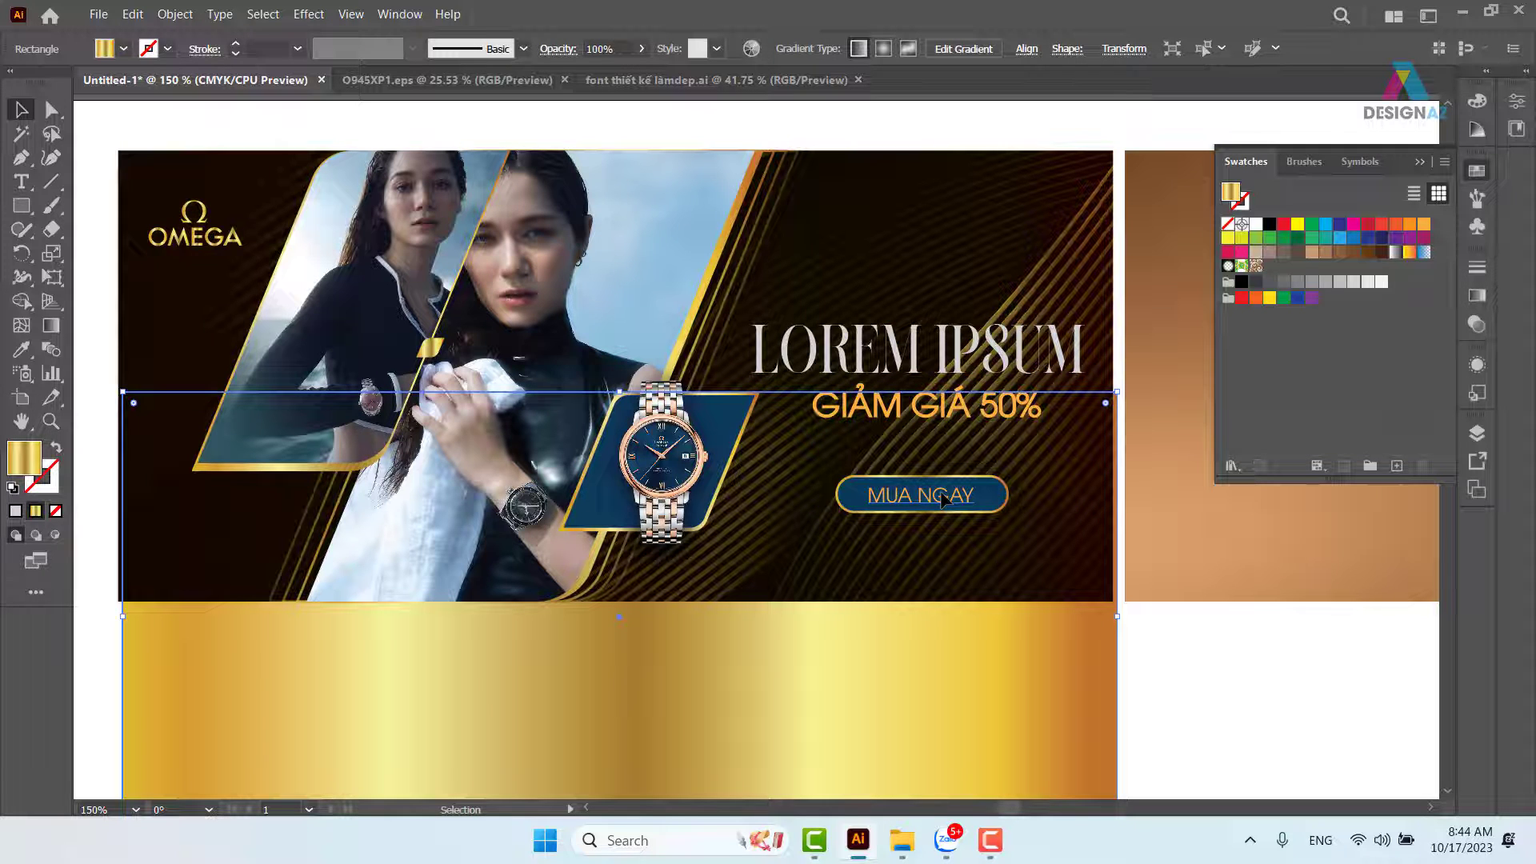
{"action": "key", "text": "ctrl+z"}
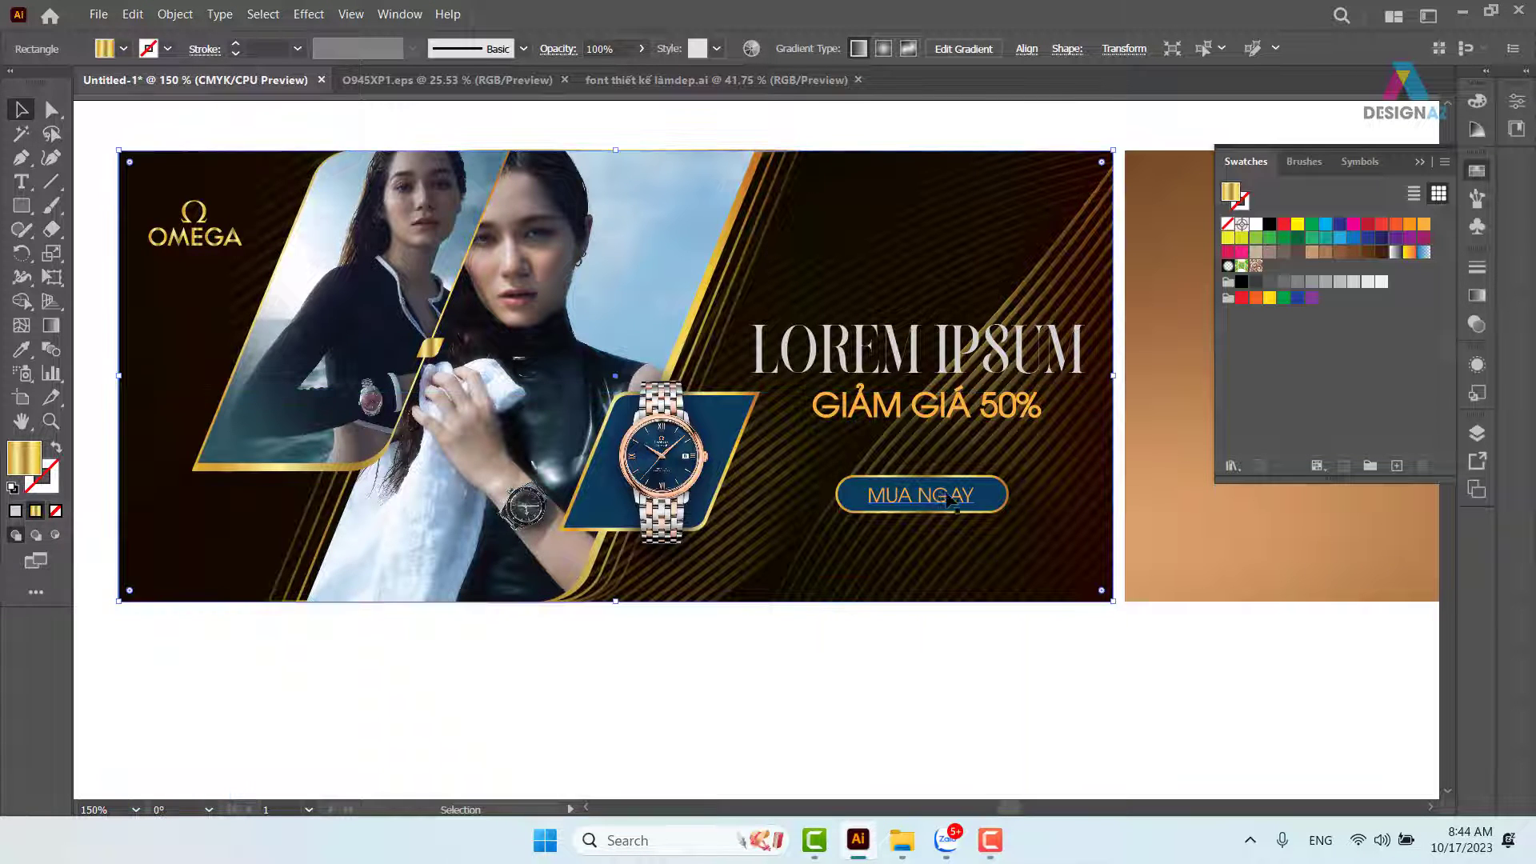
Change the blending mode of the gold gradient rectangle covering the banner to Multiply.
{"action": "left_click", "coordinate": [1482, 332]}
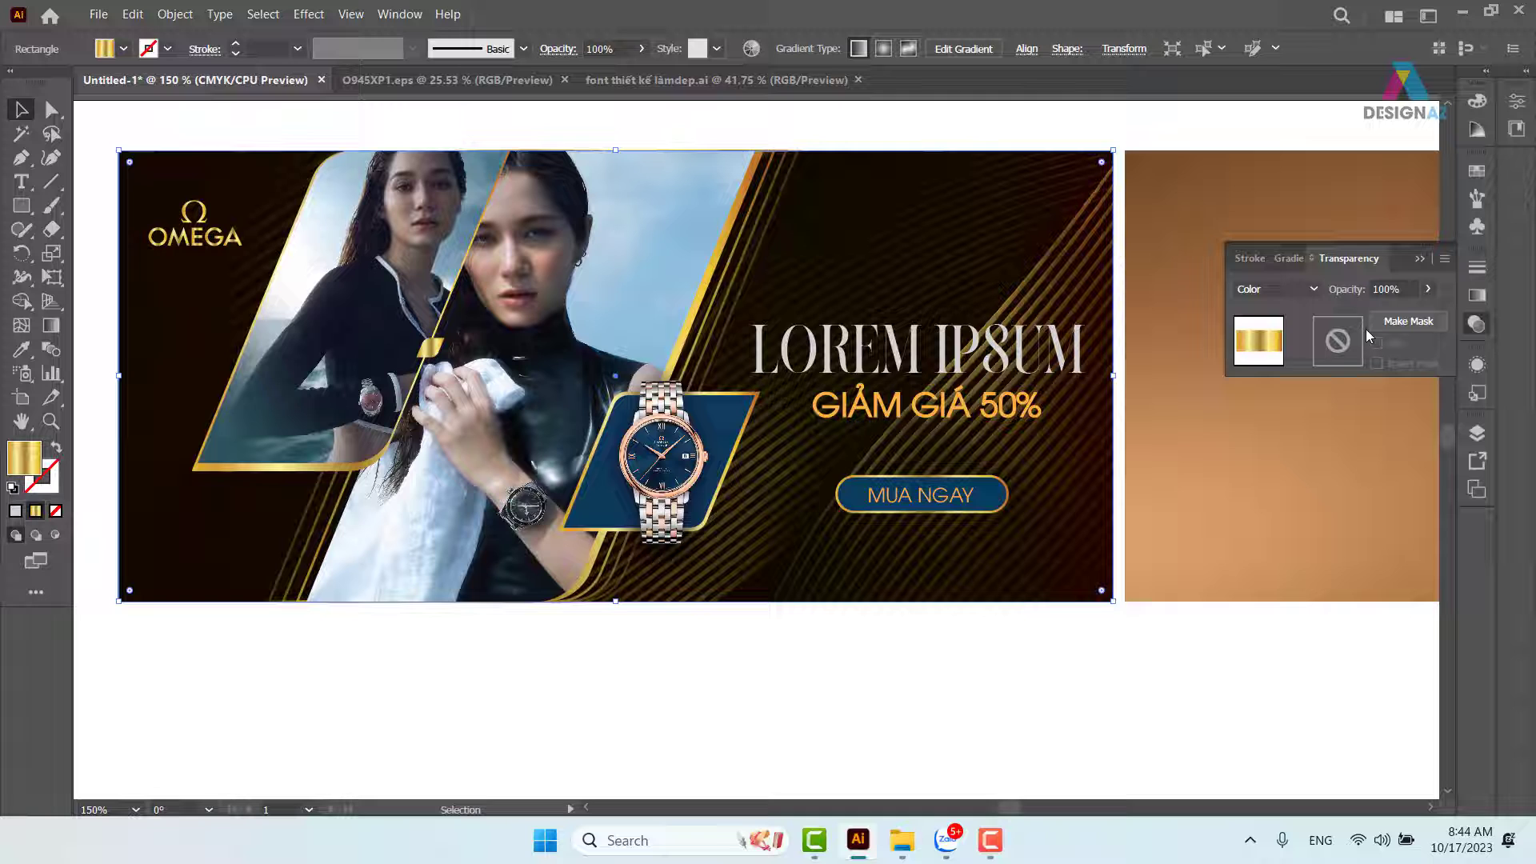
{"action": "left_click", "coordinate": [1276, 288]}
{"action": "left_click", "coordinate": [1281, 361]}
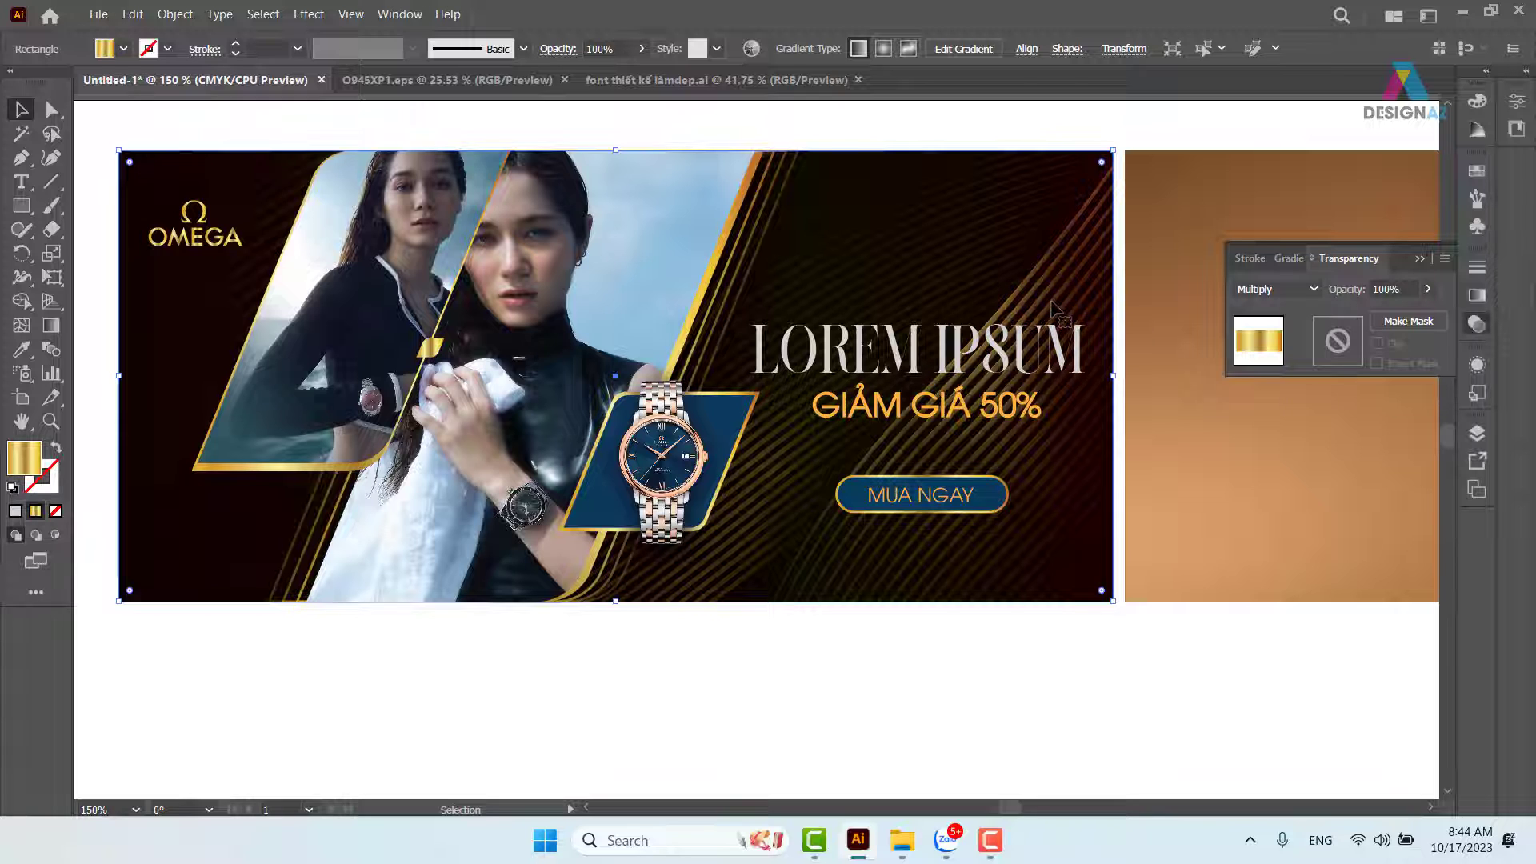
{"action": "key", "text": "ctrl+shift+a"}
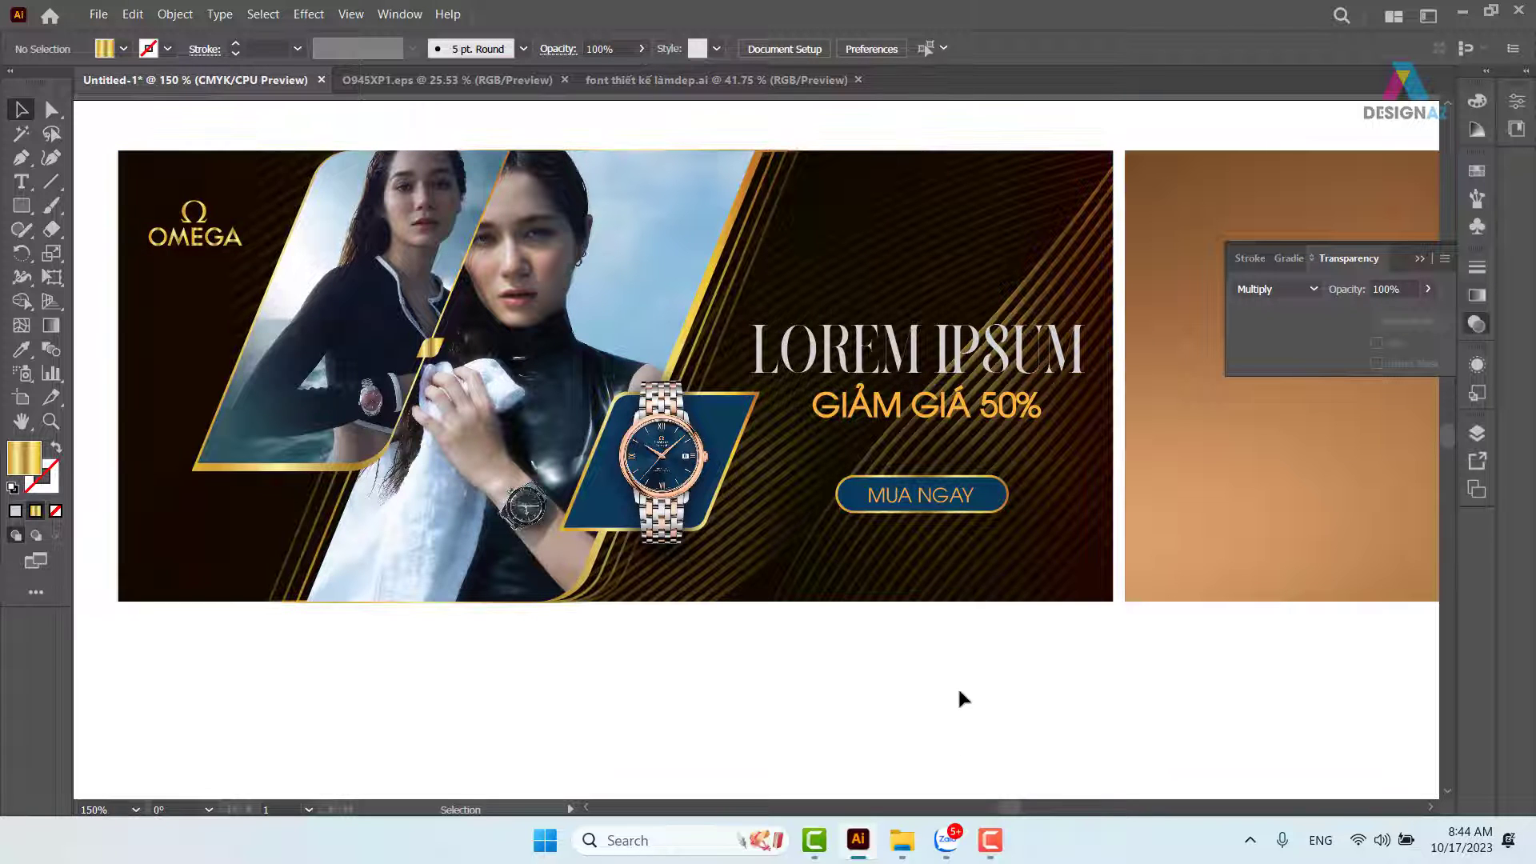
Start a Drop Shadow effect on the LOREM IPSUM heading with Y offset 0 cm and opacity 100%.
{"action": "left_click", "coordinate": [1000, 351]}
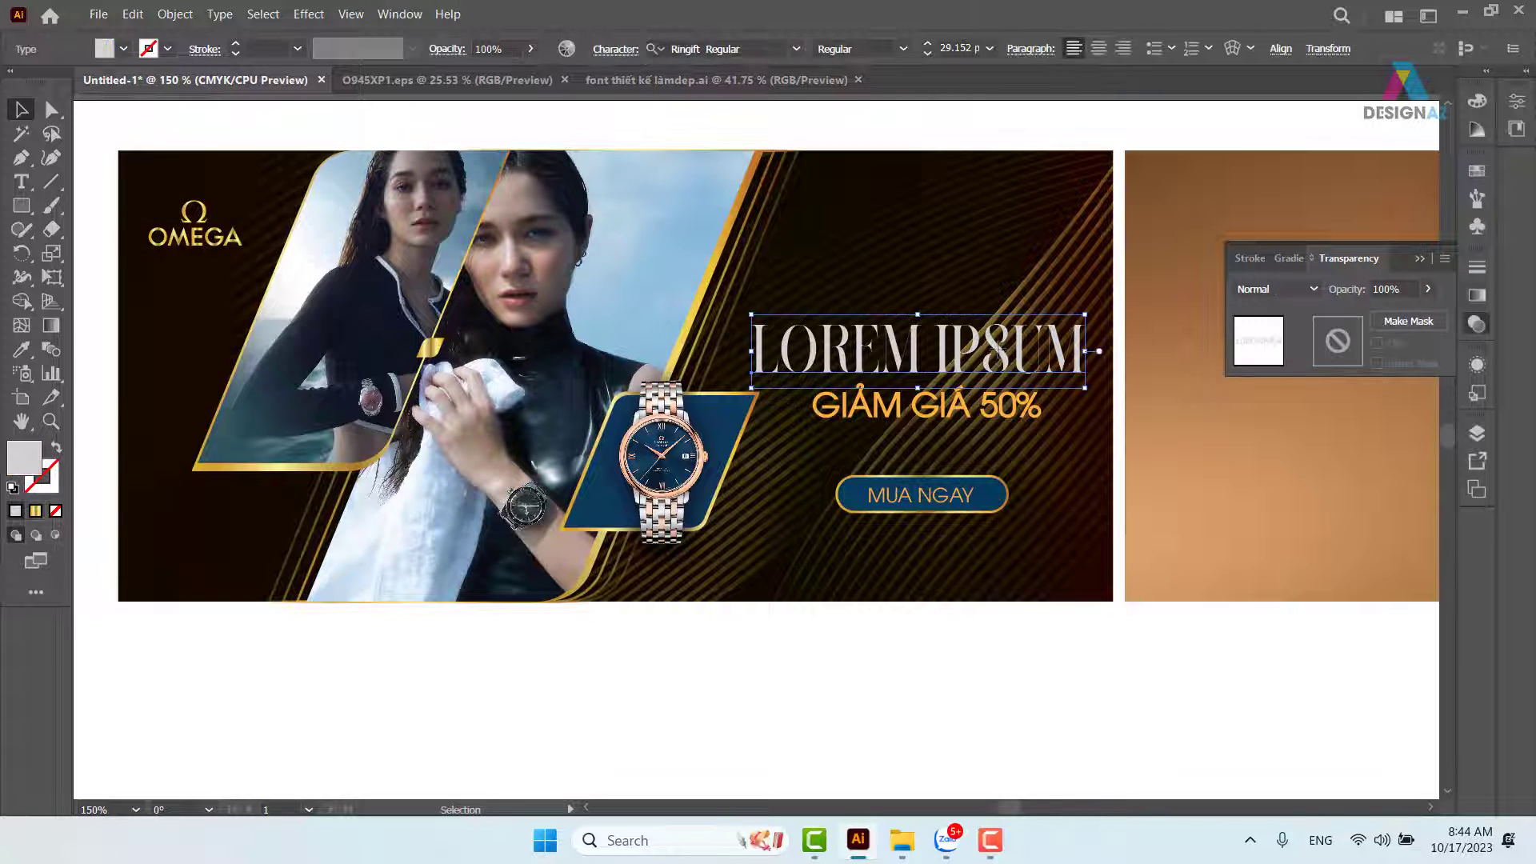
{"action": "left_click", "coordinate": [312, 14]}
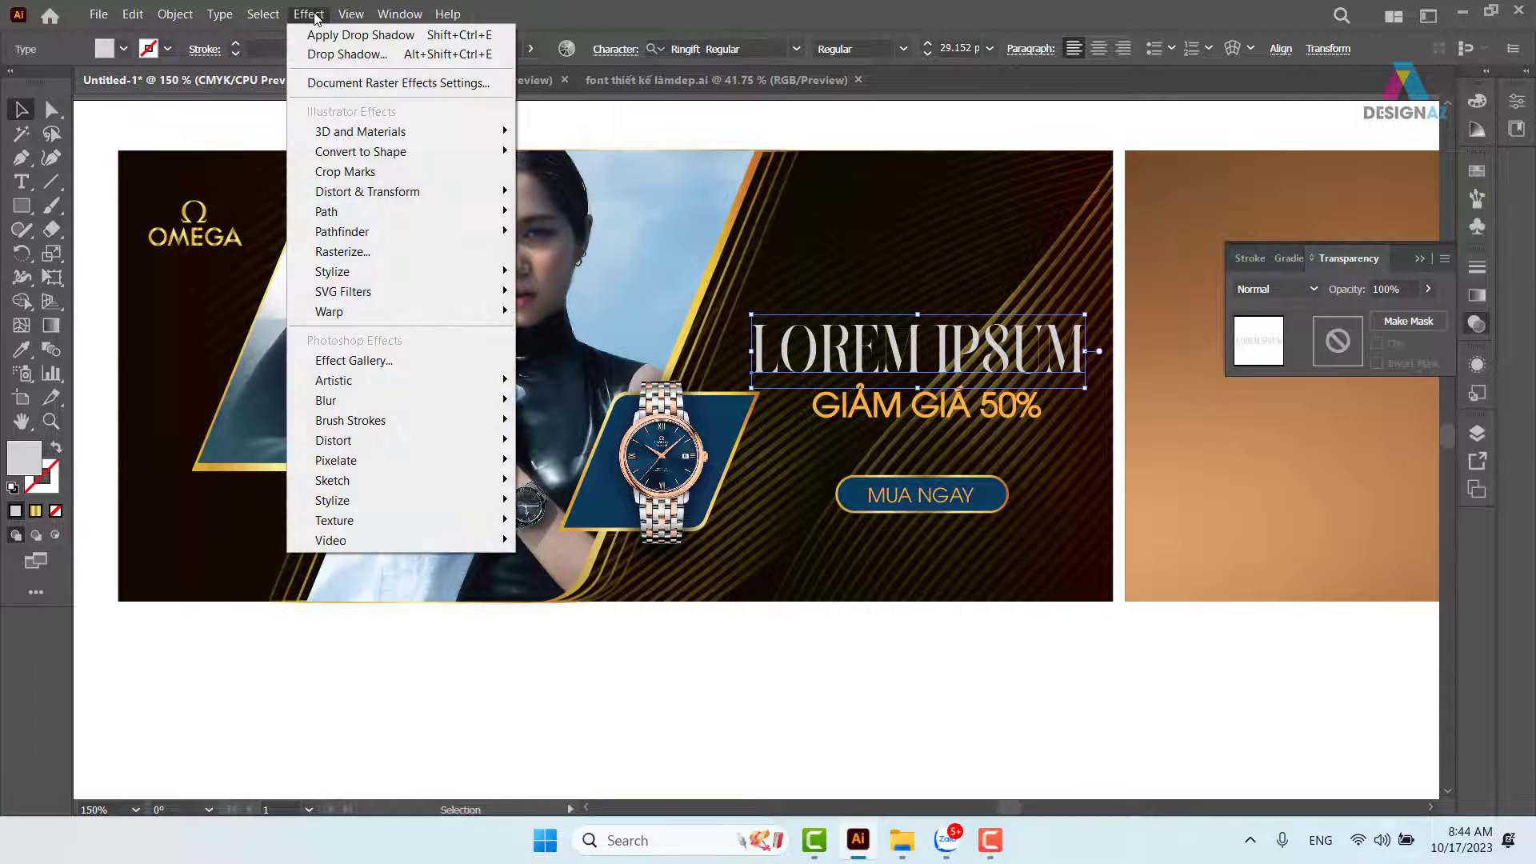
{"action": "mouse_move", "coordinate": [390, 272]}
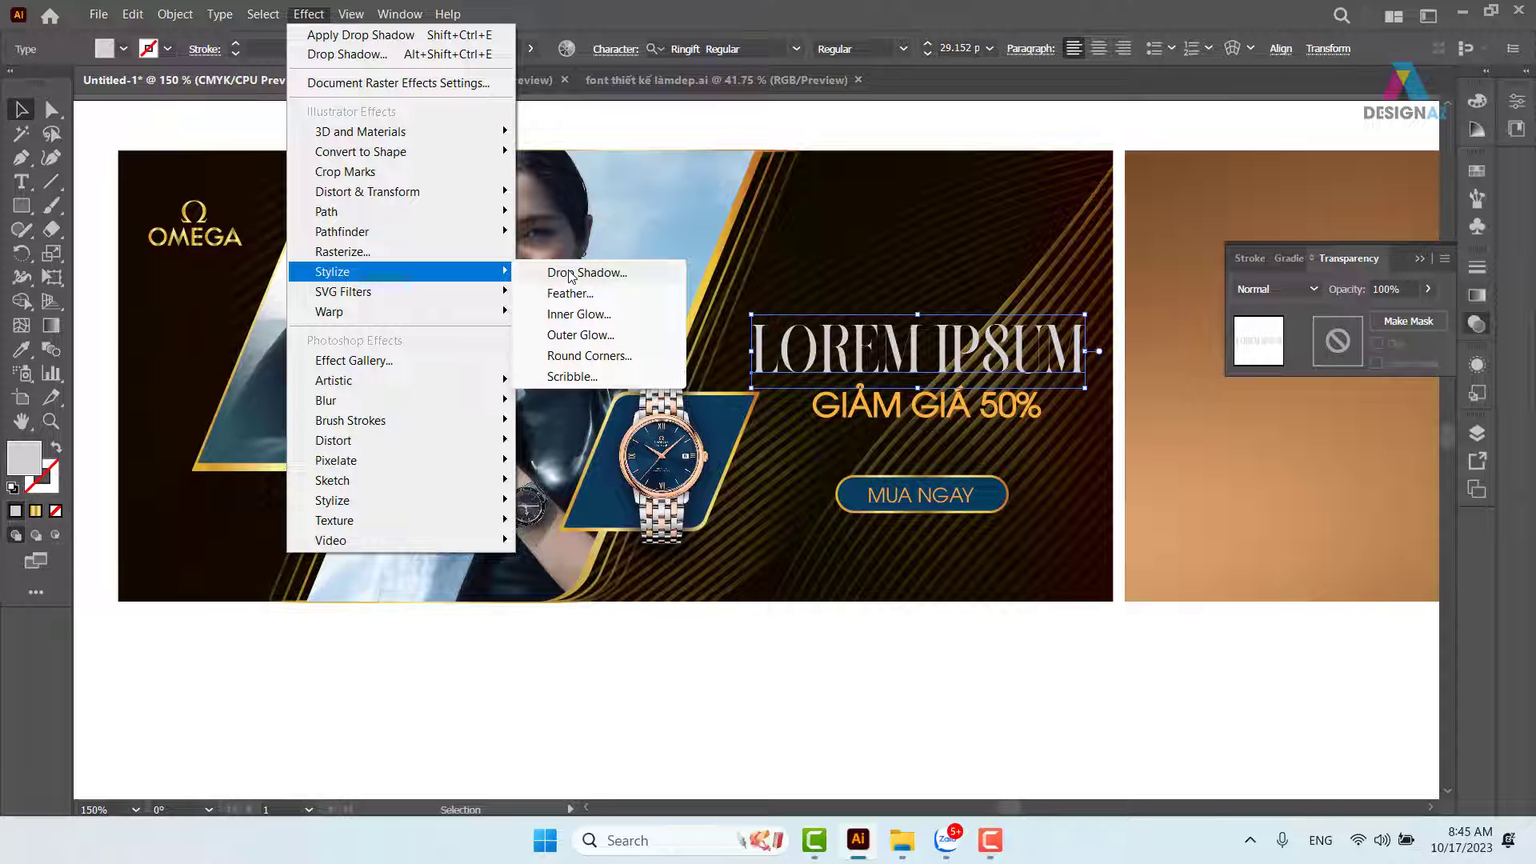
{"action": "left_click", "coordinate": [570, 274]}
{"action": "left_click_drag", "start_coordinate": [1176, 176], "coordinate": [1298, 147]}
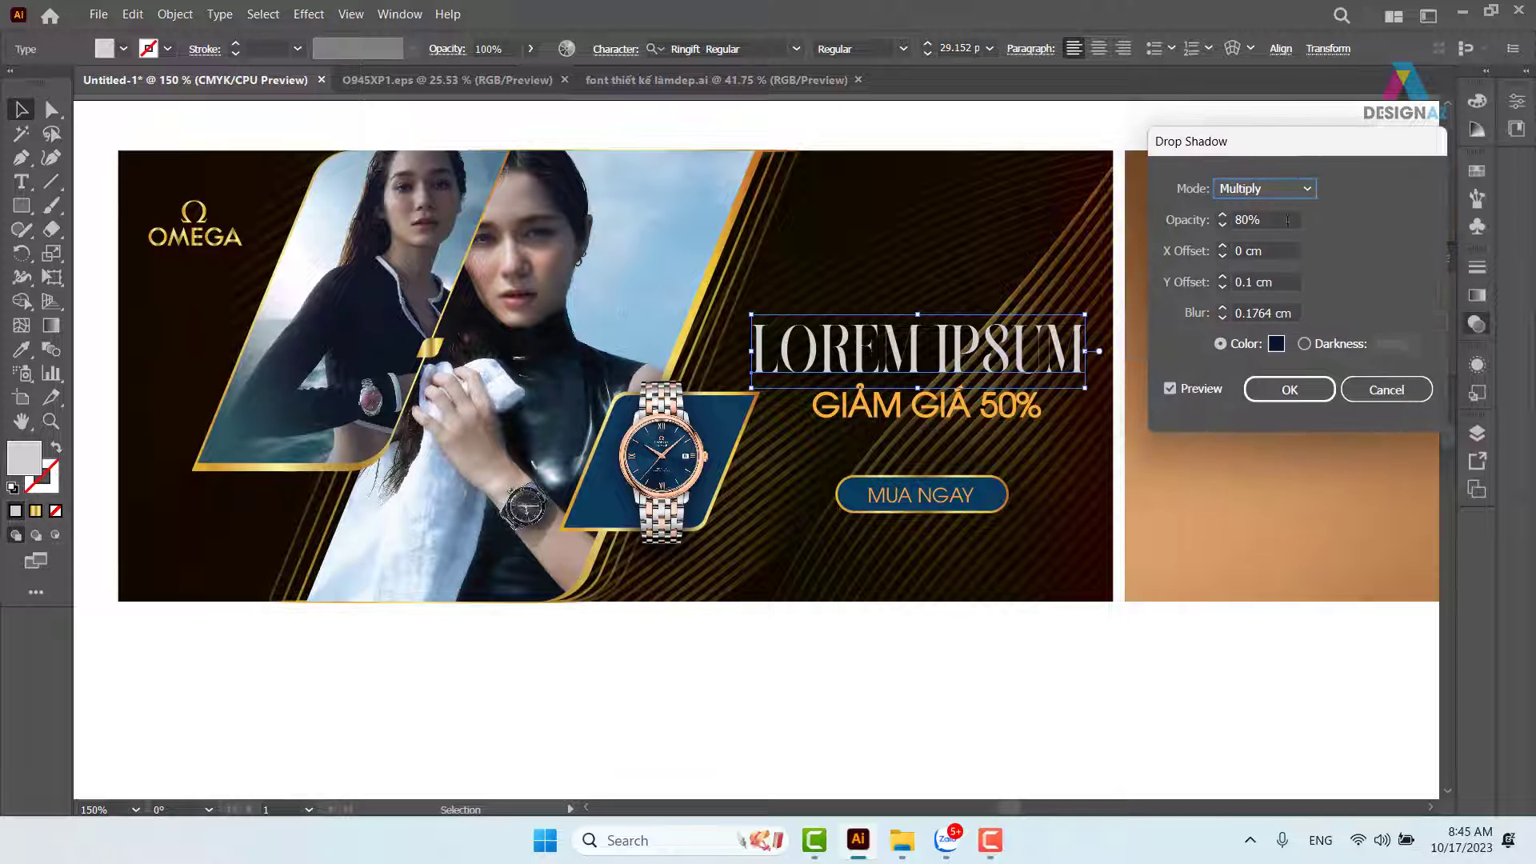
{"action": "left_click", "coordinate": [1283, 281]}
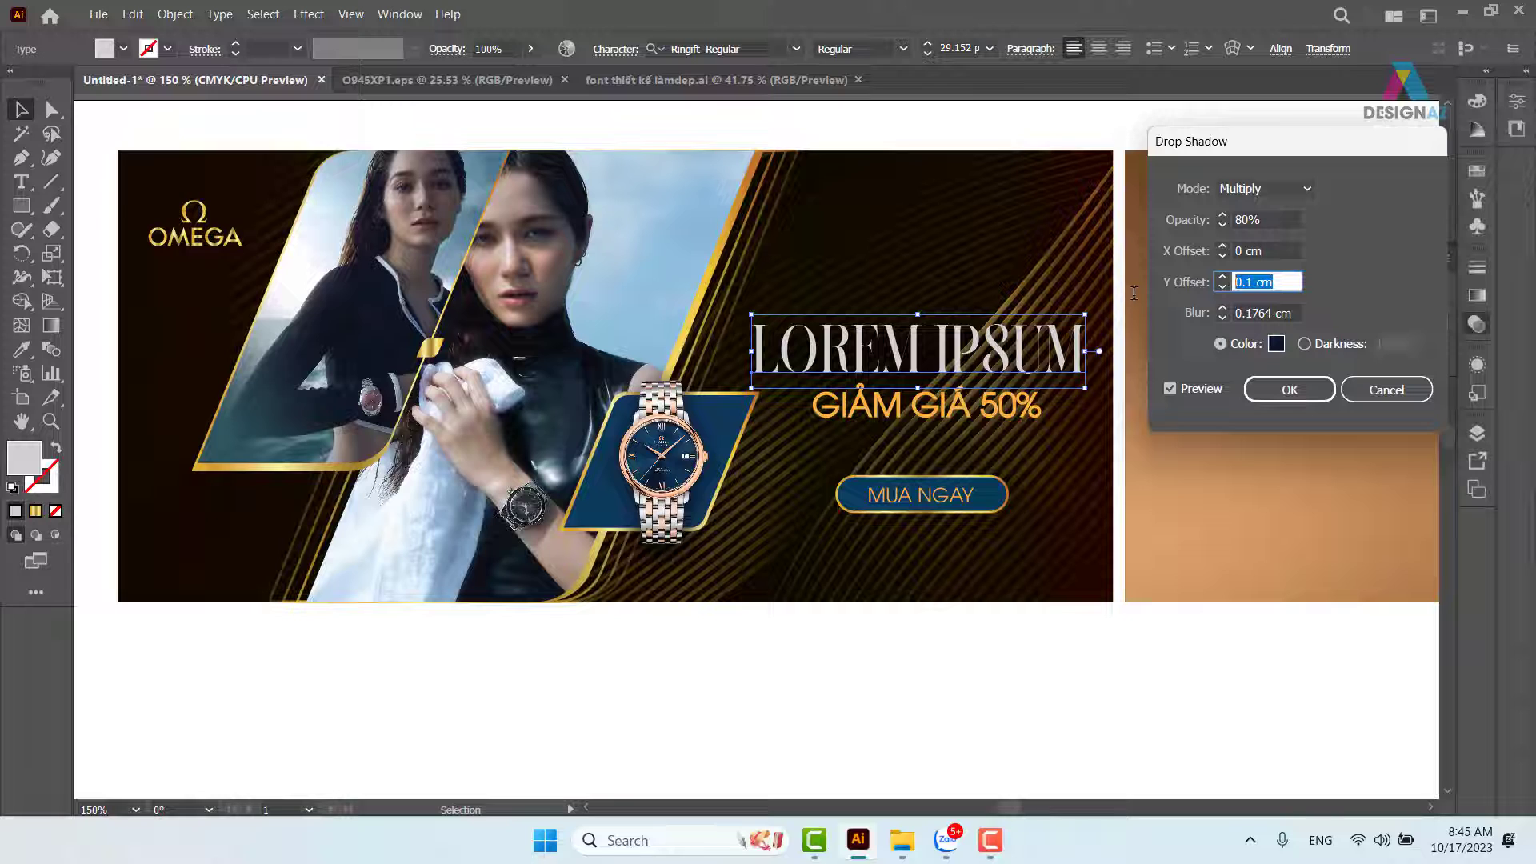
{"action": "type", "text": "0"}
{"action": "left_click", "coordinate": [1272, 220]}
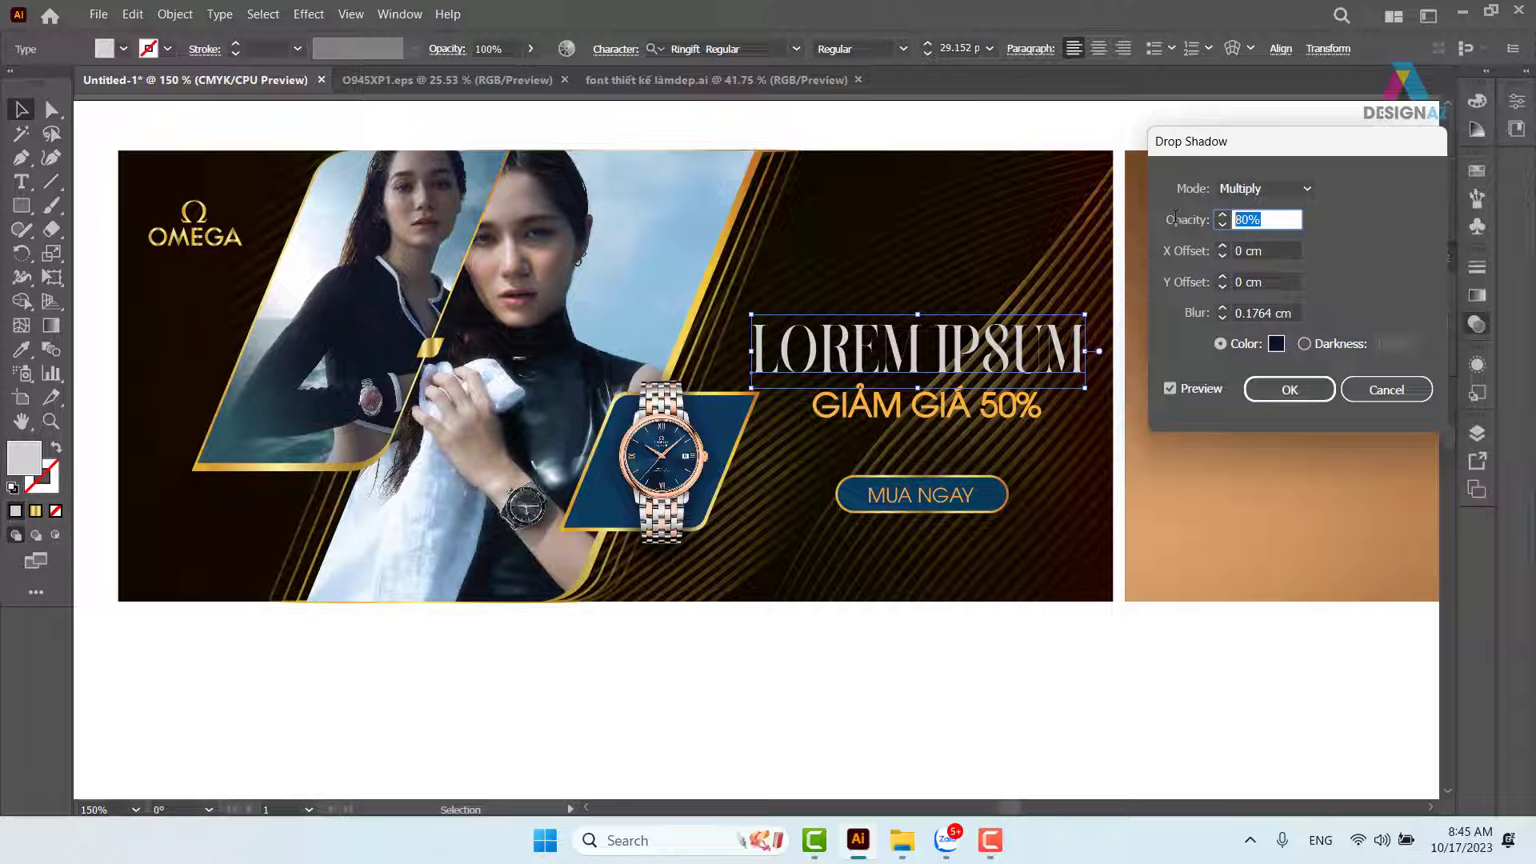
{"action": "type", "text": "100"}
Pick a near-black shadow colour for the heading and compare the text with and without the effect preview.
{"action": "left_click", "coordinate": [1277, 345]}
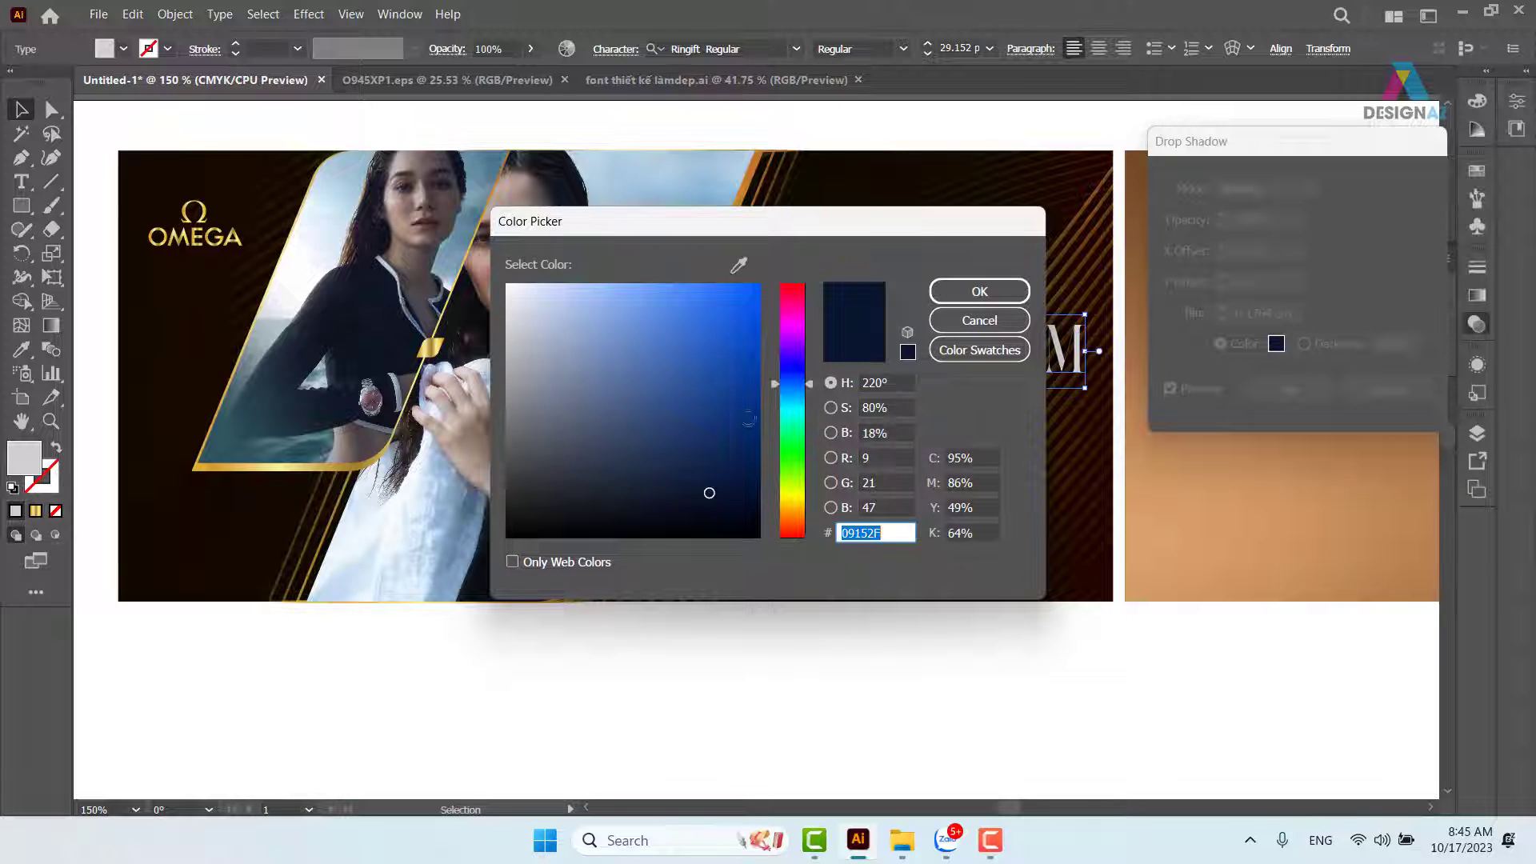
{"action": "mouse_move", "coordinate": [800, 420]}
{"action": "left_mouse_down"}
{"action": "mouse_move", "coordinate": [808, 525]}
{"action": "mouse_move", "coordinate": [752, 486]}
{"action": "mouse_move", "coordinate": [758, 500]}
{"action": "left_mouse_up"}
{"action": "left_click", "coordinate": [979, 292]}
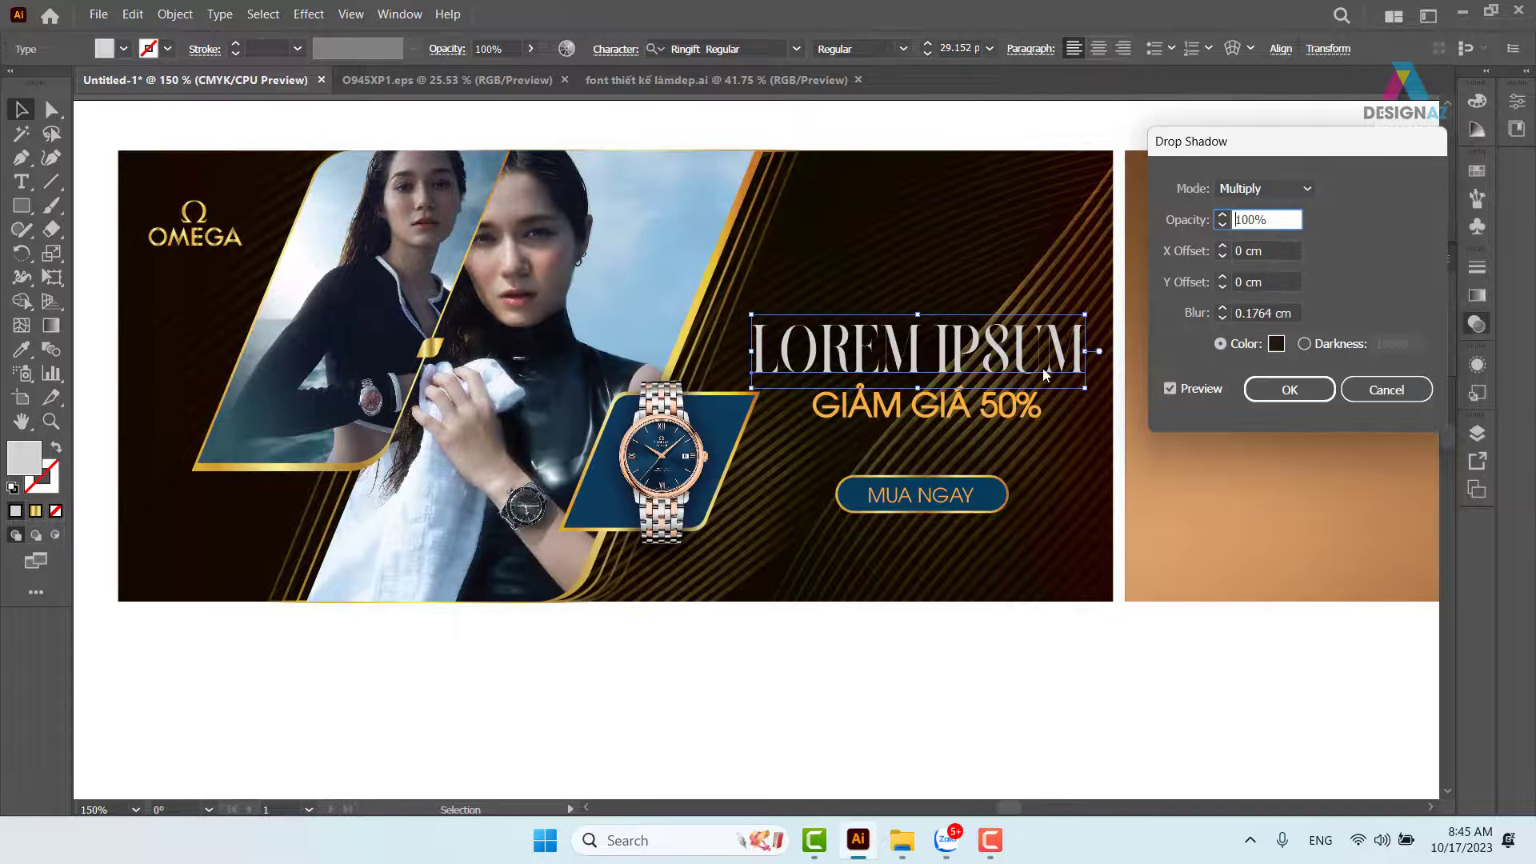
{"action": "left_click", "coordinate": [1173, 388]}
{"action": "left_click", "coordinate": [1171, 389]}
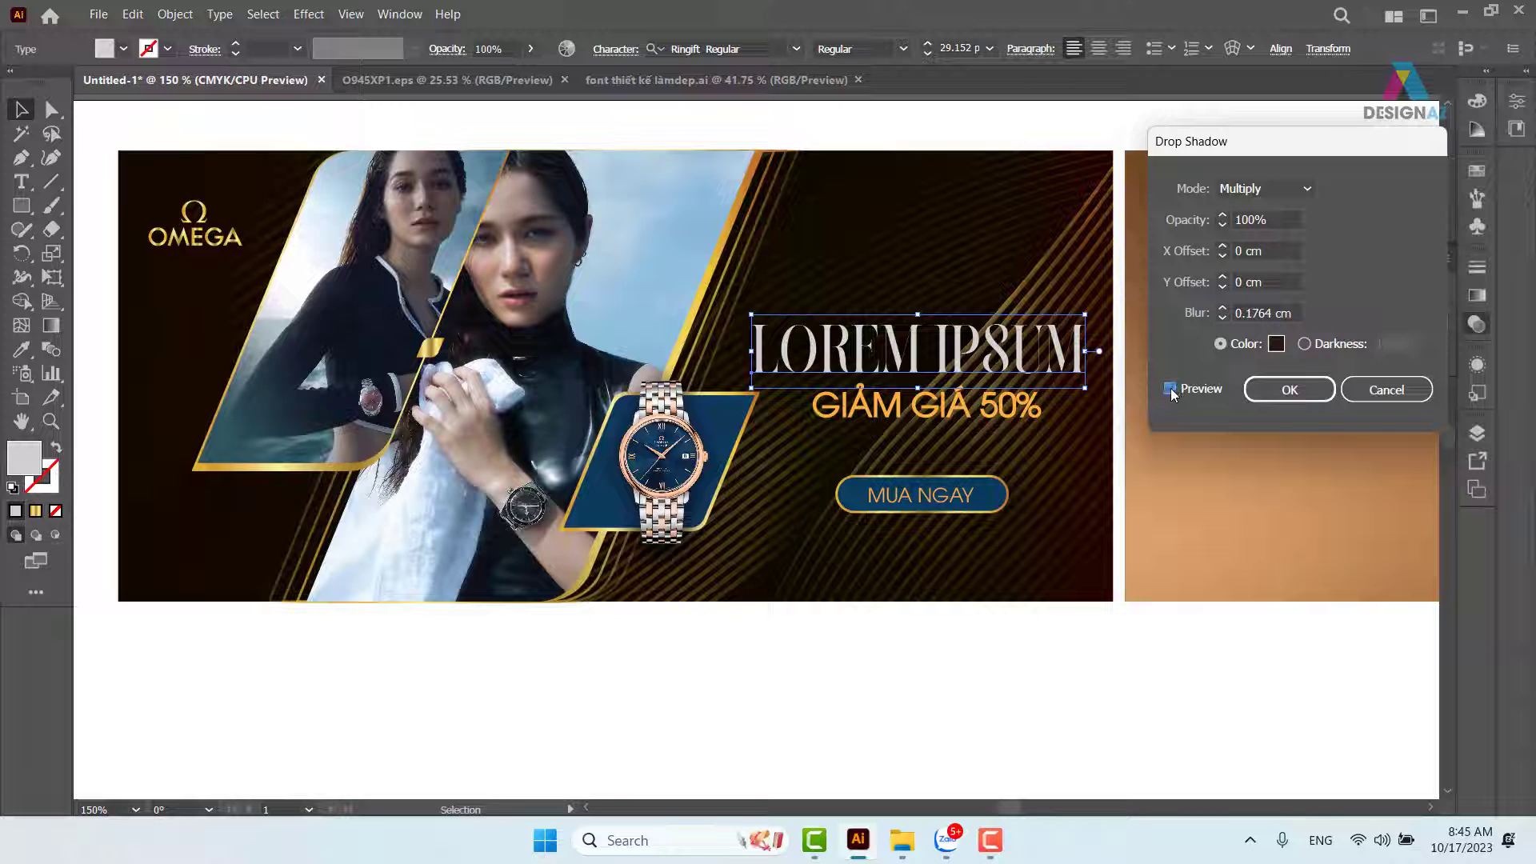
Fine-tune the shadow's blur and apply the Drop Shadow to the LOREM IPSUM heading.
{"action": "left_click", "coordinate": [1296, 313]}
{"action": "key", "text": "Down"}
{"action": "key", "text": "Down"}
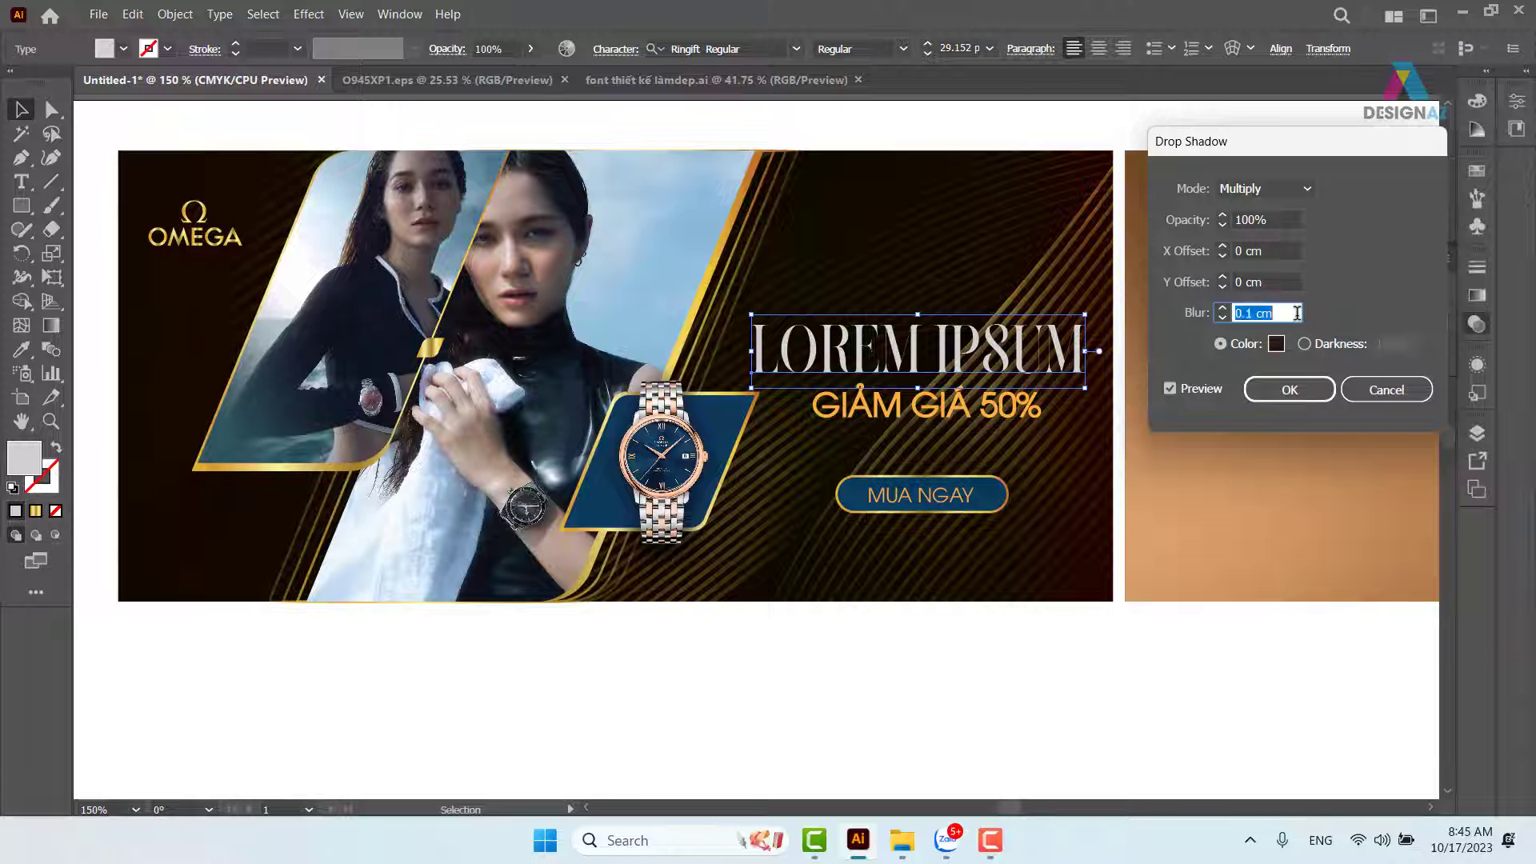
{"action": "key", "text": "Up"}
{"action": "left_click", "coordinate": [1291, 390]}
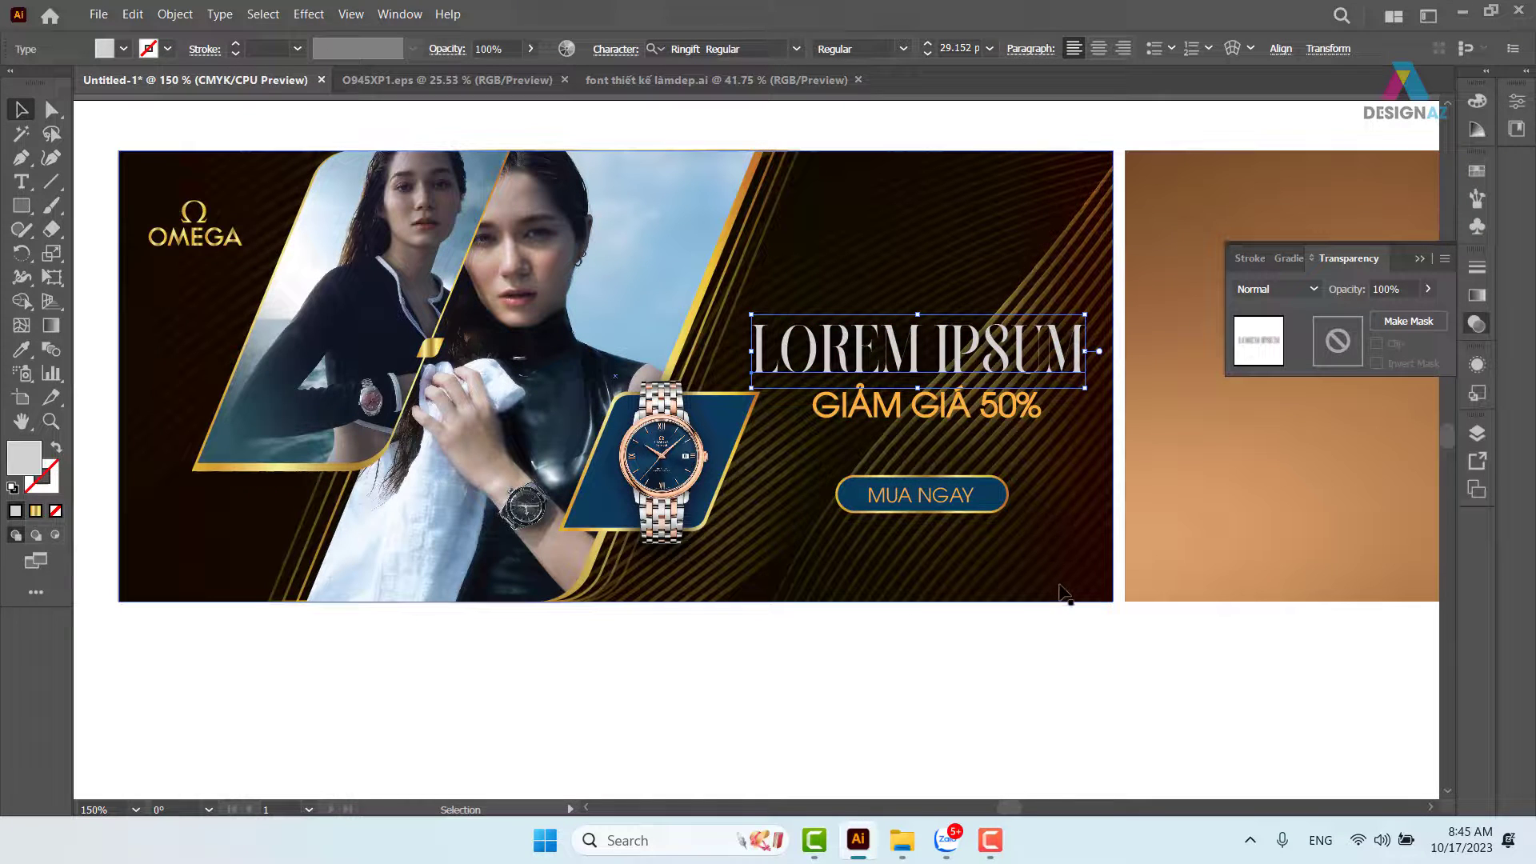
Stack two extra copies of the shadowed LOREM IPSUM heading in place to strengthen its shadow.
{"action": "key", "text": "ctrl+shift+a"}
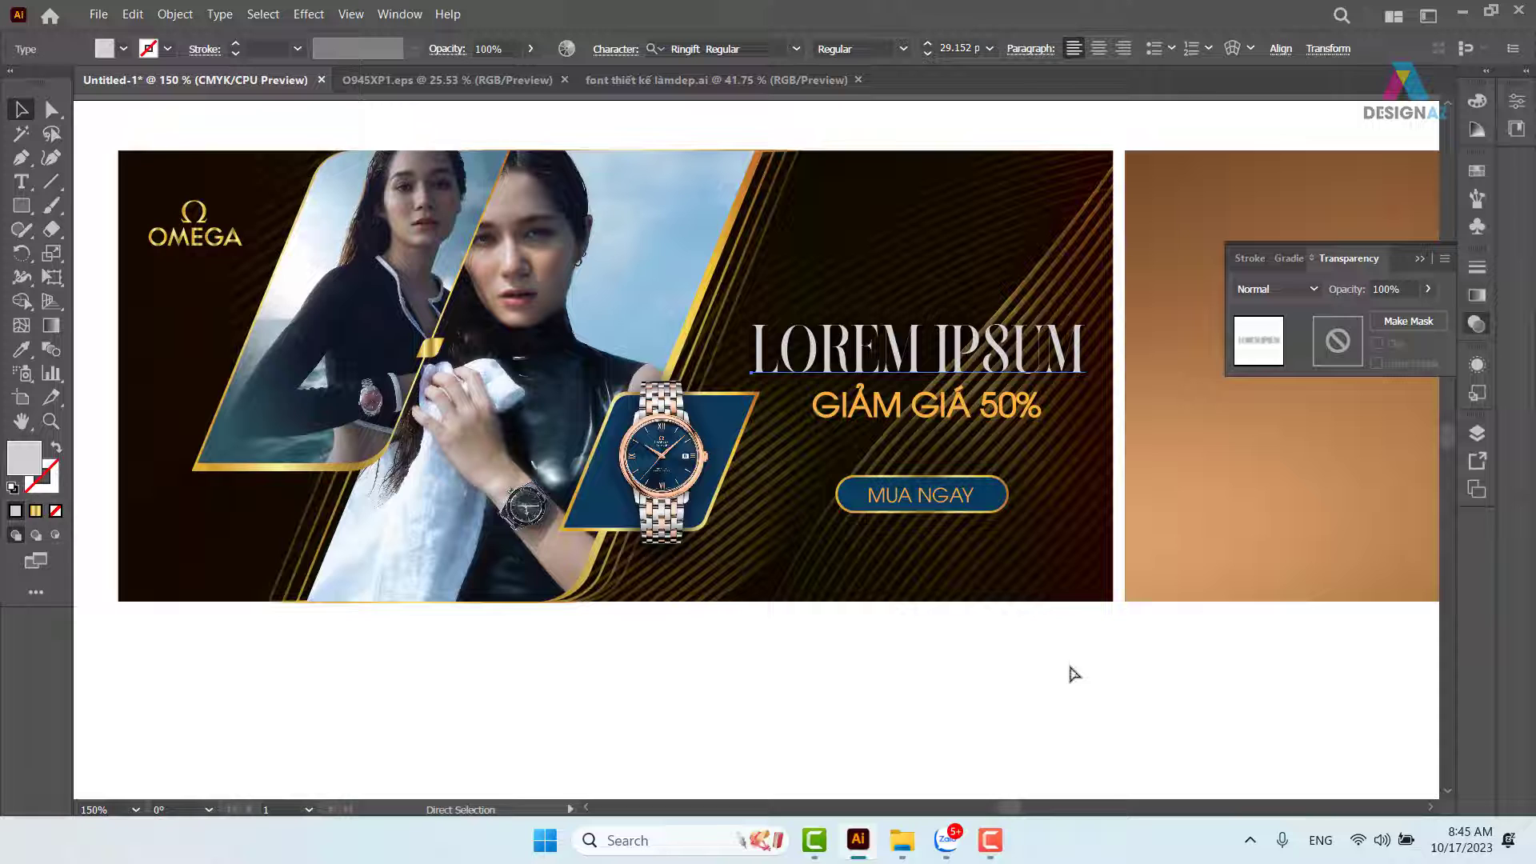
{"action": "key", "text": "ctrl+z"}
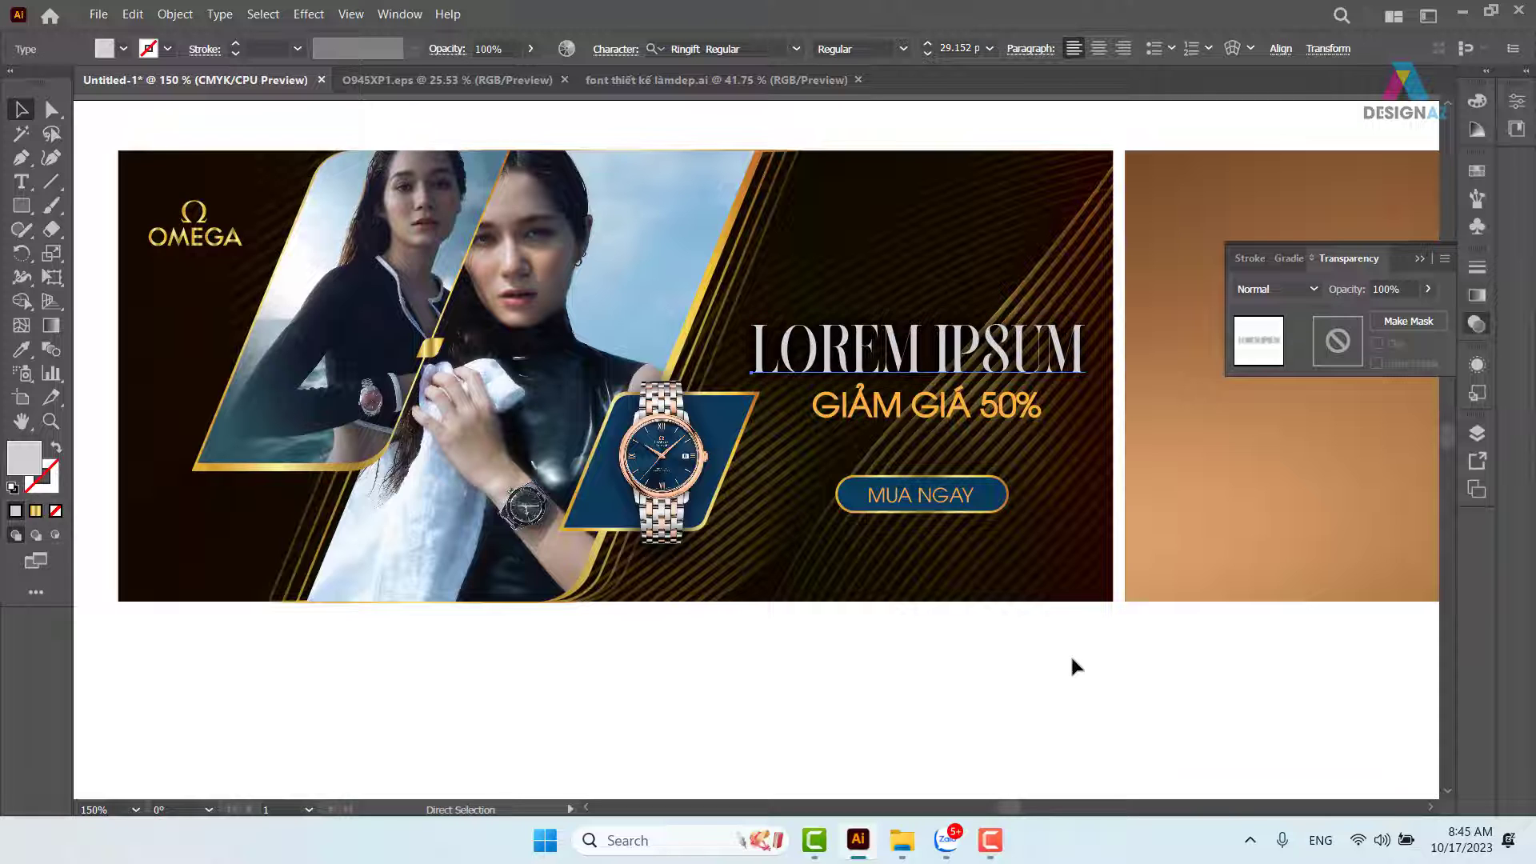
{"action": "left_click", "coordinate": [1075, 705]}
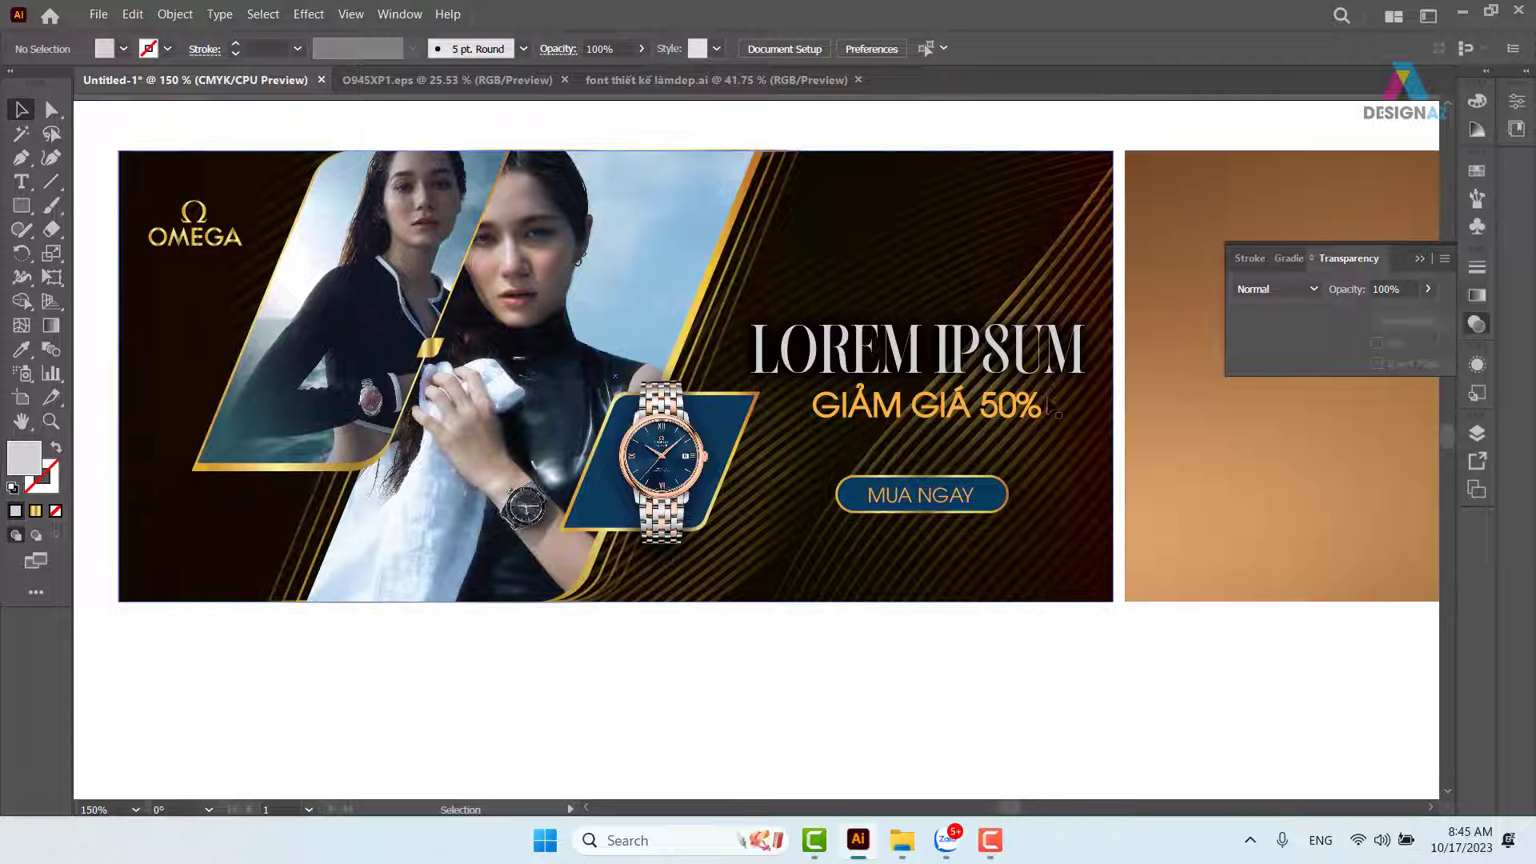
Pull the stacked LOREM IPSUM copies off the banner to inspect their shadows, and undo the moves.
{"action": "left_click_drag", "start_coordinate": [1052, 364], "coordinate": [715, 687]}
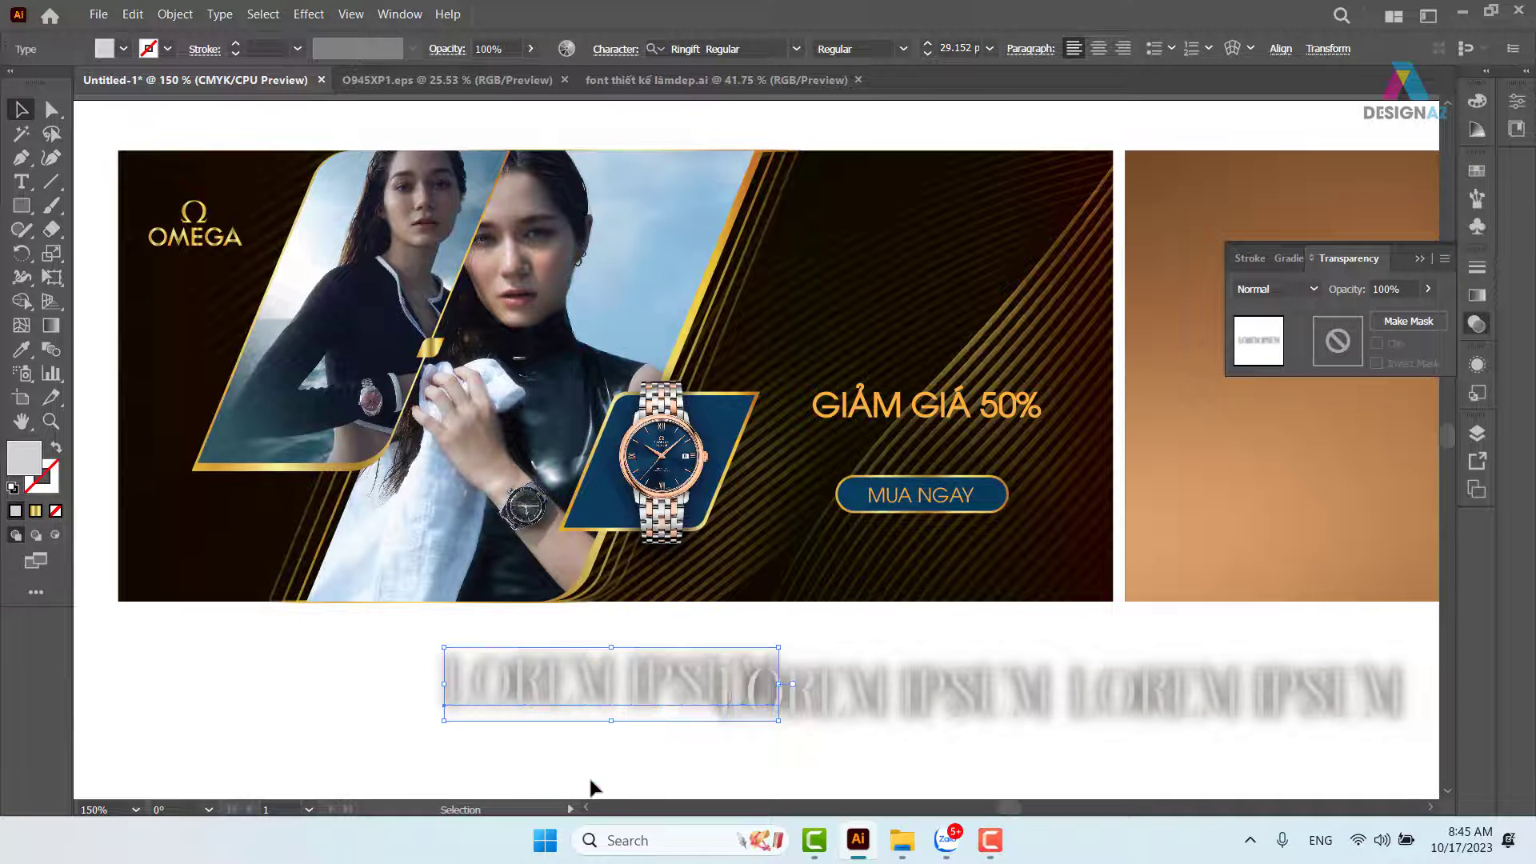
{"action": "key", "text": "ctrl+z"}
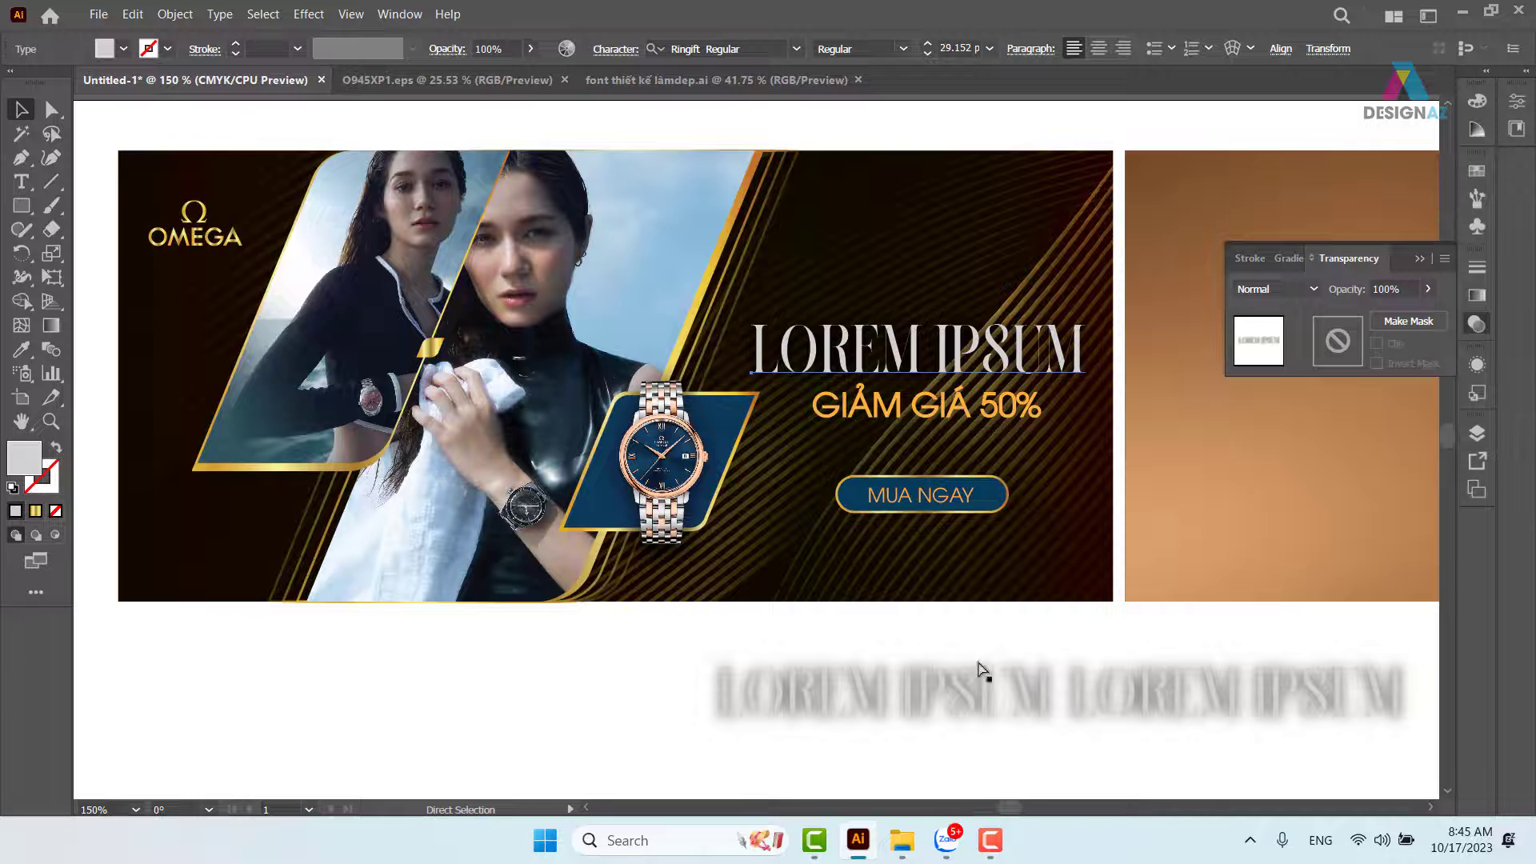
{"action": "key", "text": "ctrl+z"}
{"action": "left_click", "coordinate": [1017, 368]}
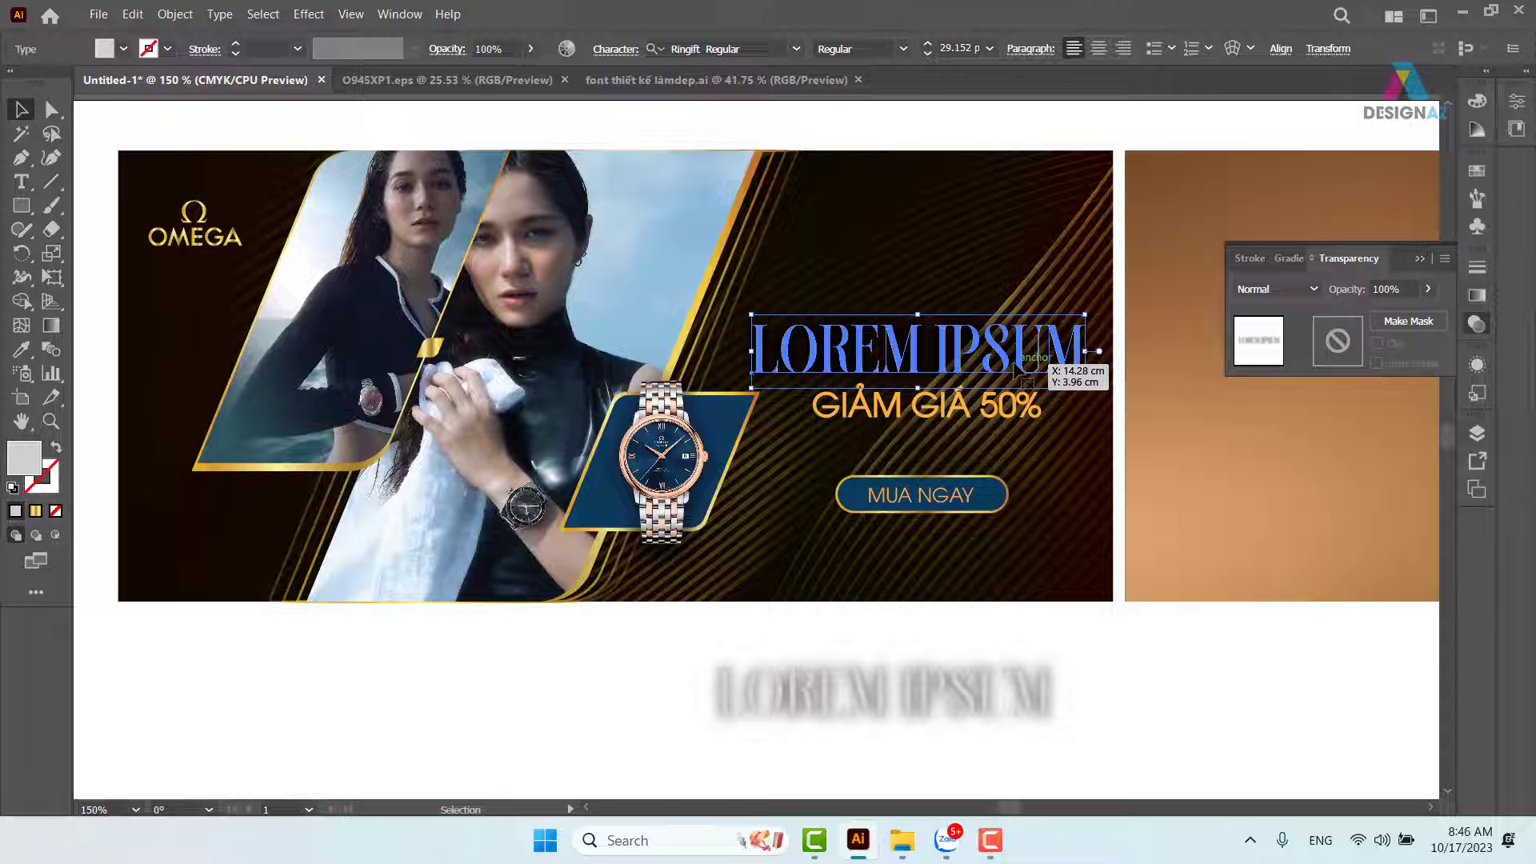
{"action": "left_click", "coordinate": [1083, 619]}
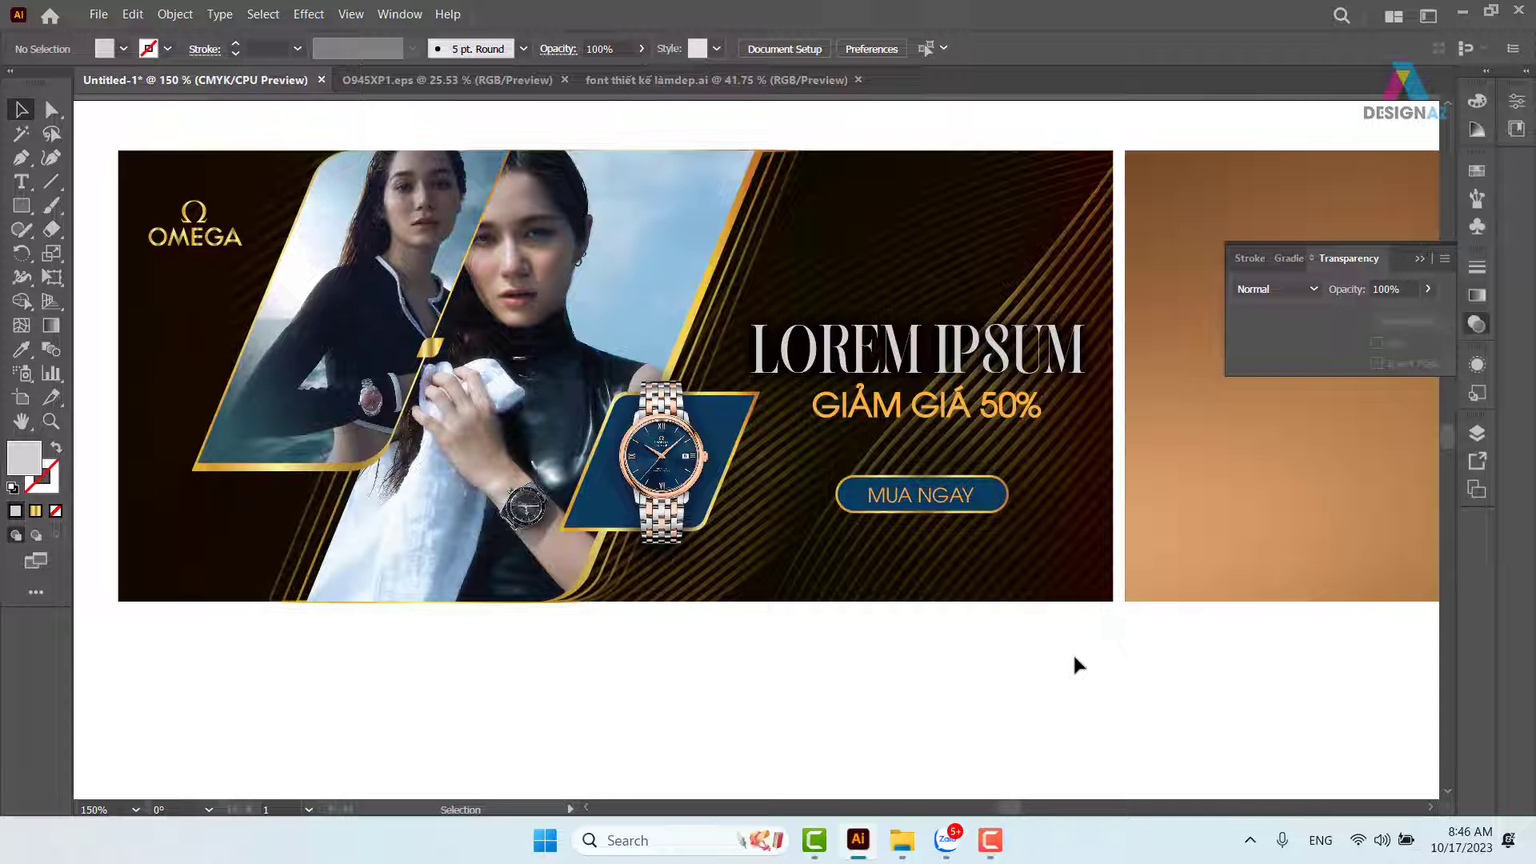
Copy the brown overlay rectangle into the empty space below the banner and set its blending mode to Normal.
{"action": "key", "text": "ctrl+1"}
{"action": "left_click_drag", "start_coordinate": [1088, 660], "coordinate": [614, 602]}
{"action": "left_click_drag", "start_coordinate": [885, 334], "coordinate": [954, 568]}
{"action": "key", "text": "ctrl+z"}
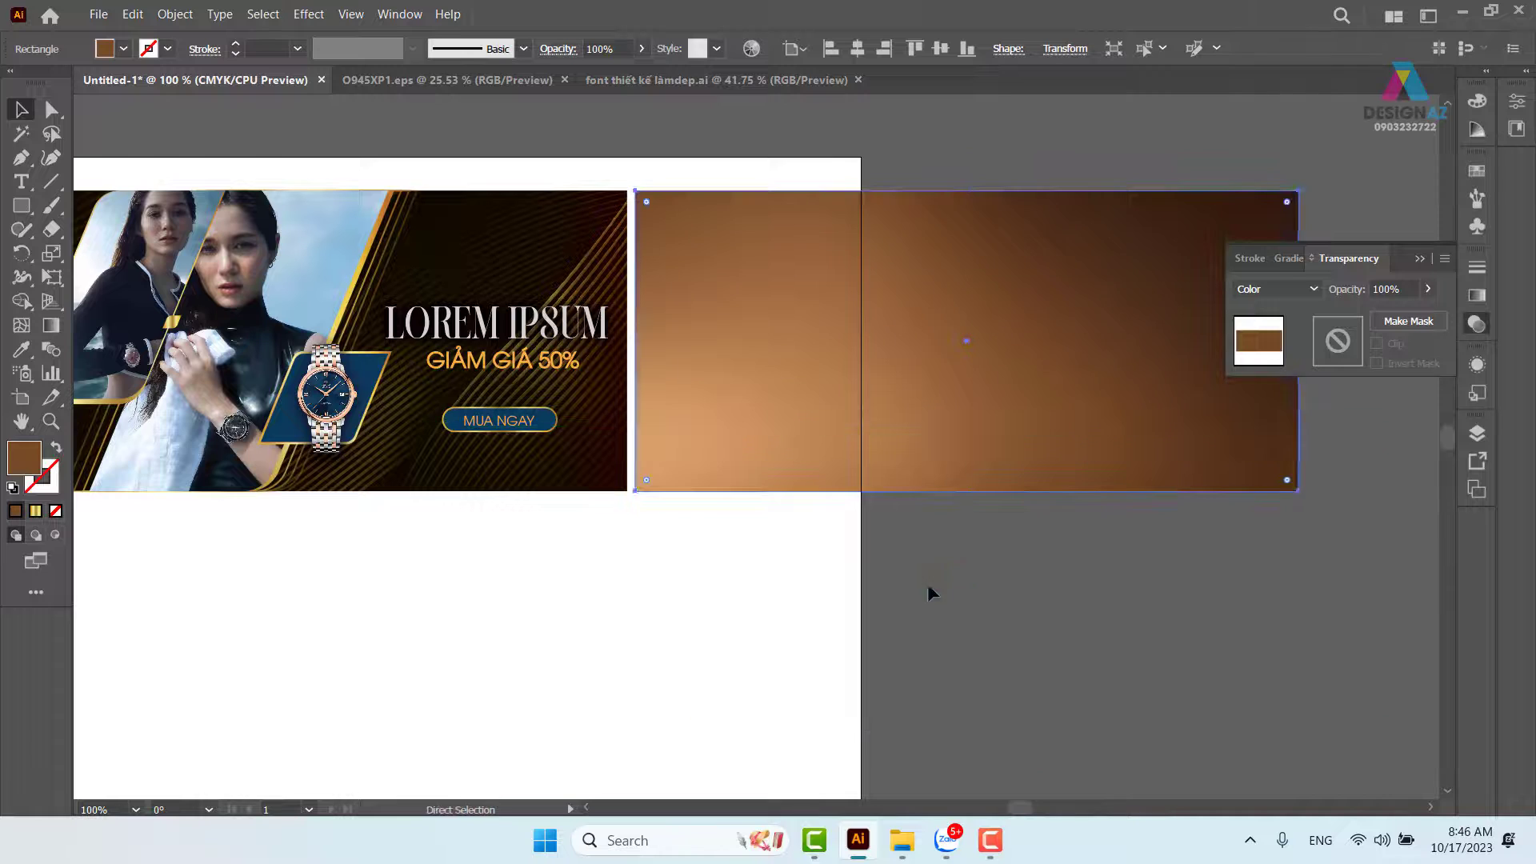
{"action": "left_click_drag", "start_coordinate": [864, 536], "coordinate": [1160, 467]}
{"action": "left_click_drag", "start_coordinate": [1096, 313], "coordinate": [416, 585]}
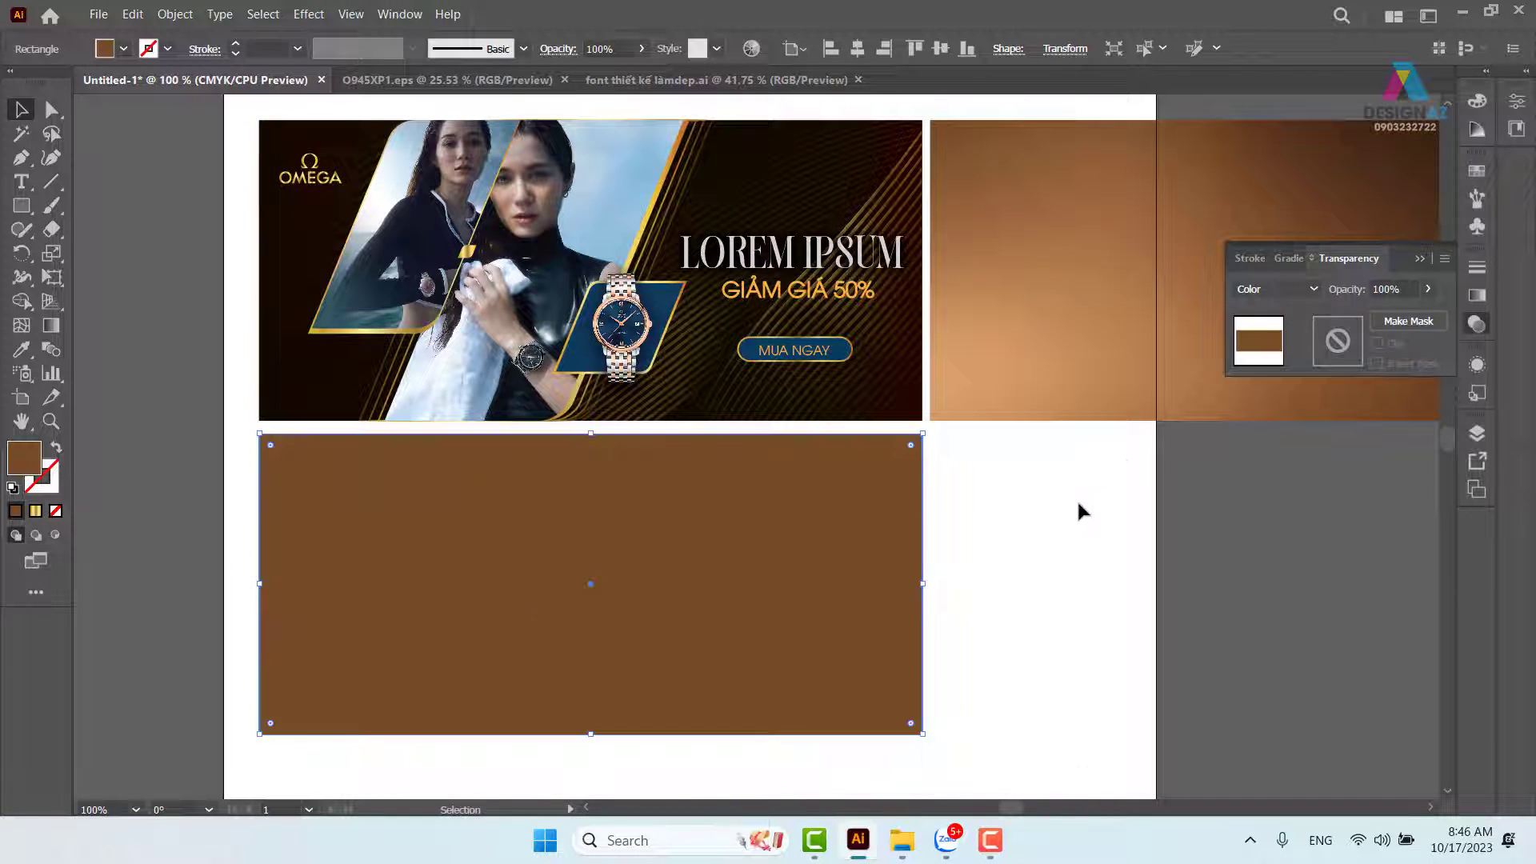
{"action": "left_click", "coordinate": [1298, 288]}
{"action": "left_click", "coordinate": [1289, 309]}
{"action": "left_click", "coordinate": [1160, 476]}
Recolour the rectangle below the banner with a dark red fill, #4C0009.
{"action": "left_click", "coordinate": [610, 584]}
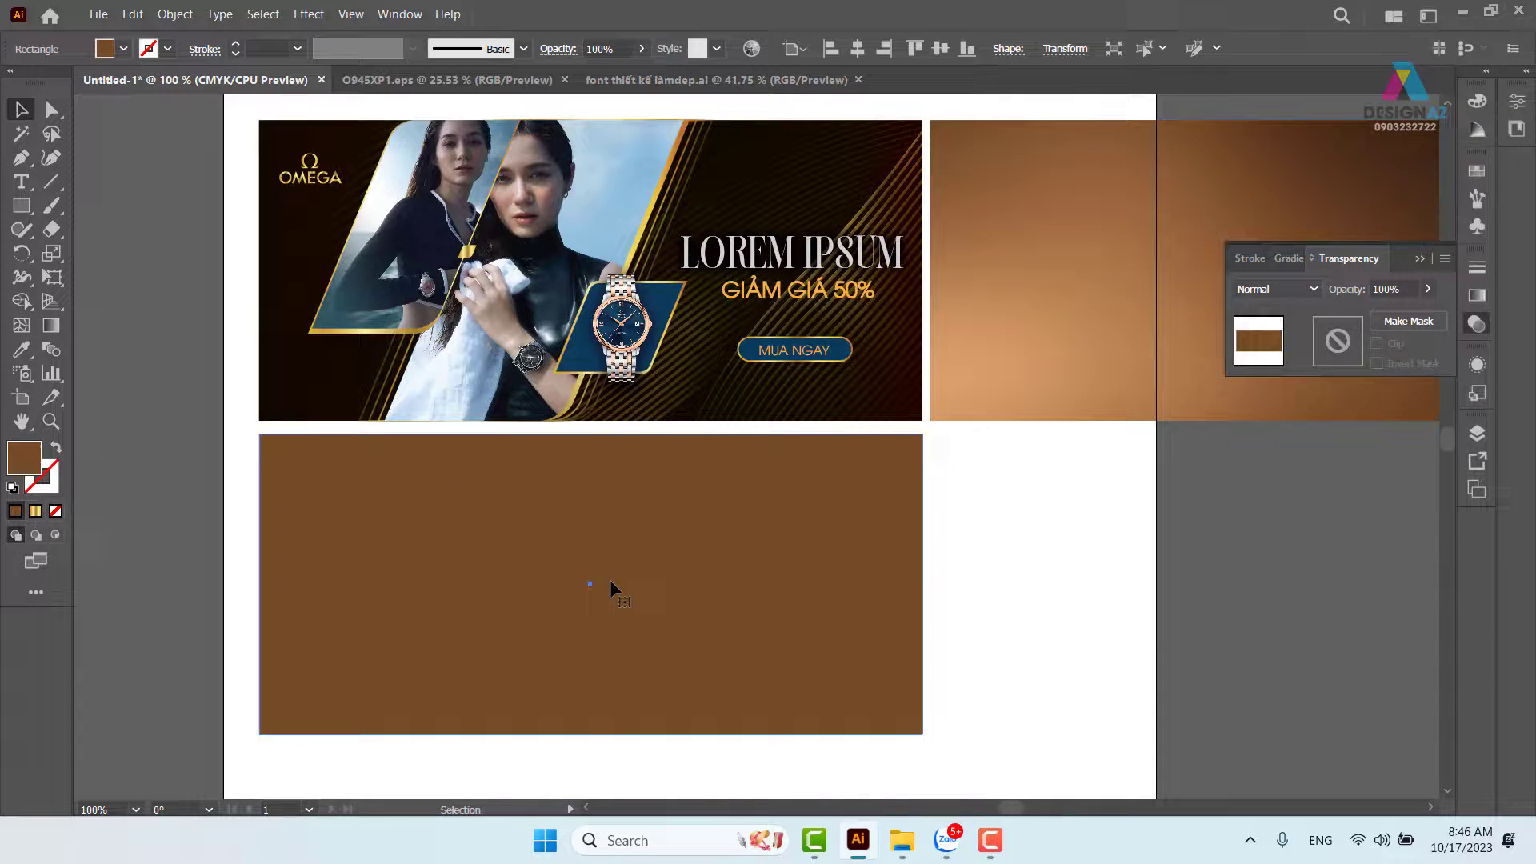
{"action": "left_click", "coordinate": [1472, 174]}
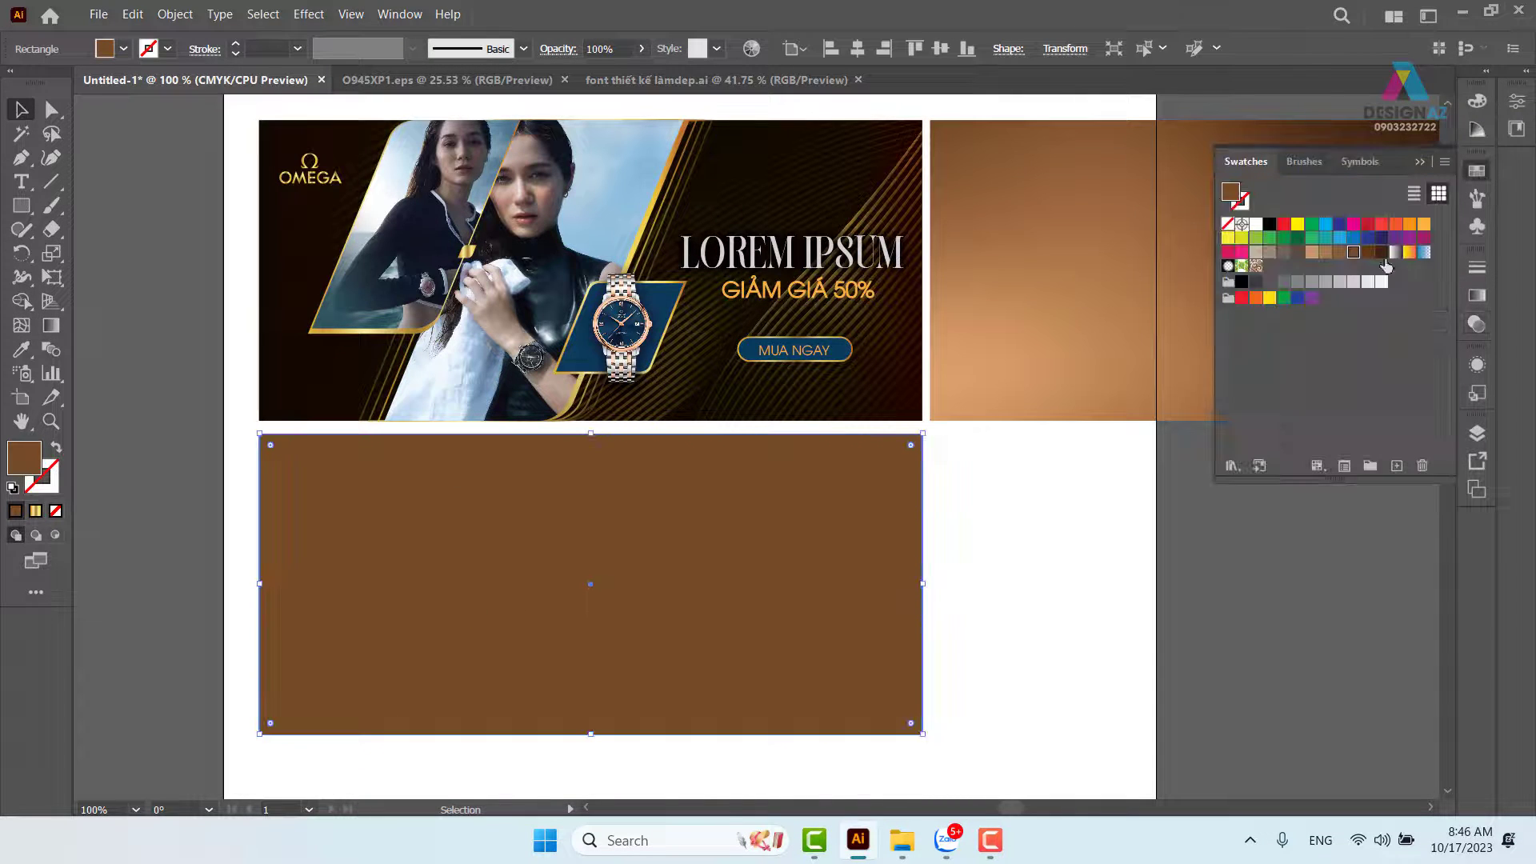
{"action": "left_click", "coordinate": [1326, 237]}
{"action": "left_click", "coordinate": [1007, 626]}
{"action": "scroll", "coordinate": [1009, 638], "scroll_direction": "down", "scroll_amount": 2}
{"action": "left_click", "coordinate": [794, 503]}
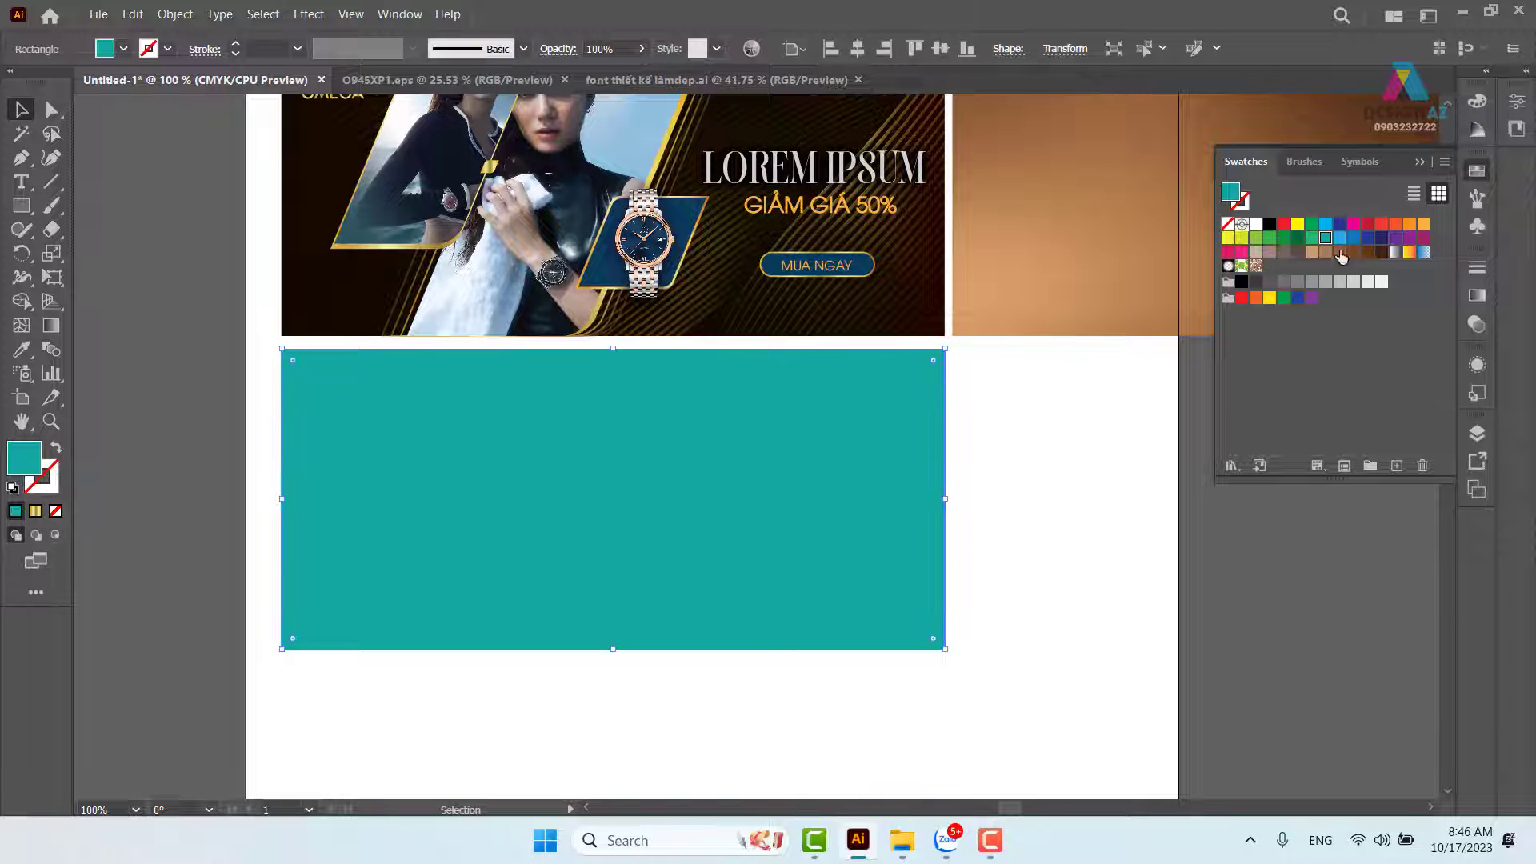
{"action": "left_click", "coordinate": [1368, 224]}
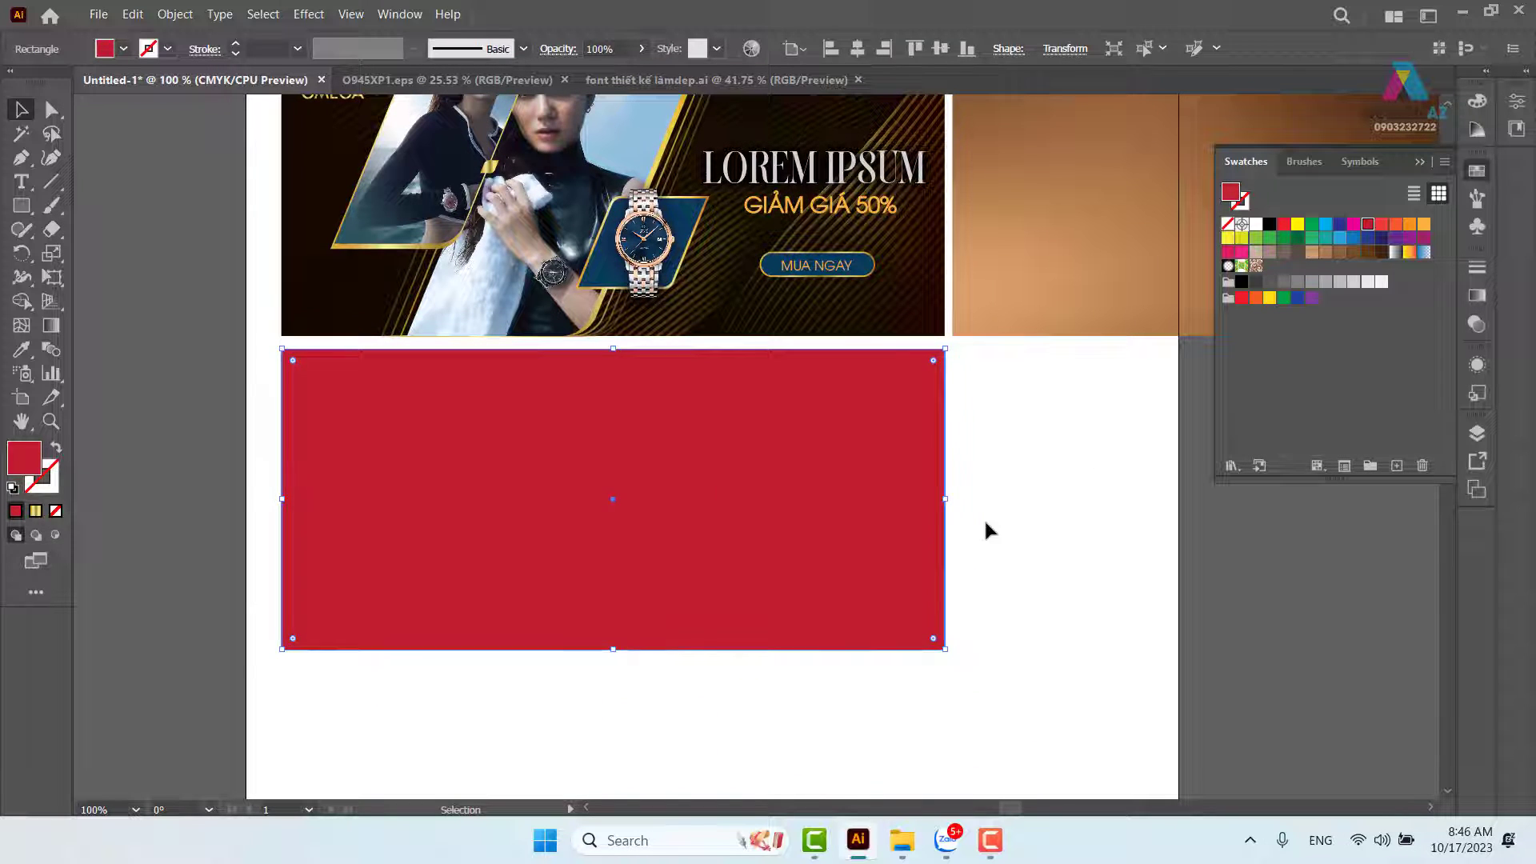
{"action": "double_click", "coordinate": [23, 458]}
{"action": "left_click_drag", "start_coordinate": [756, 440], "coordinate": [759, 462]}
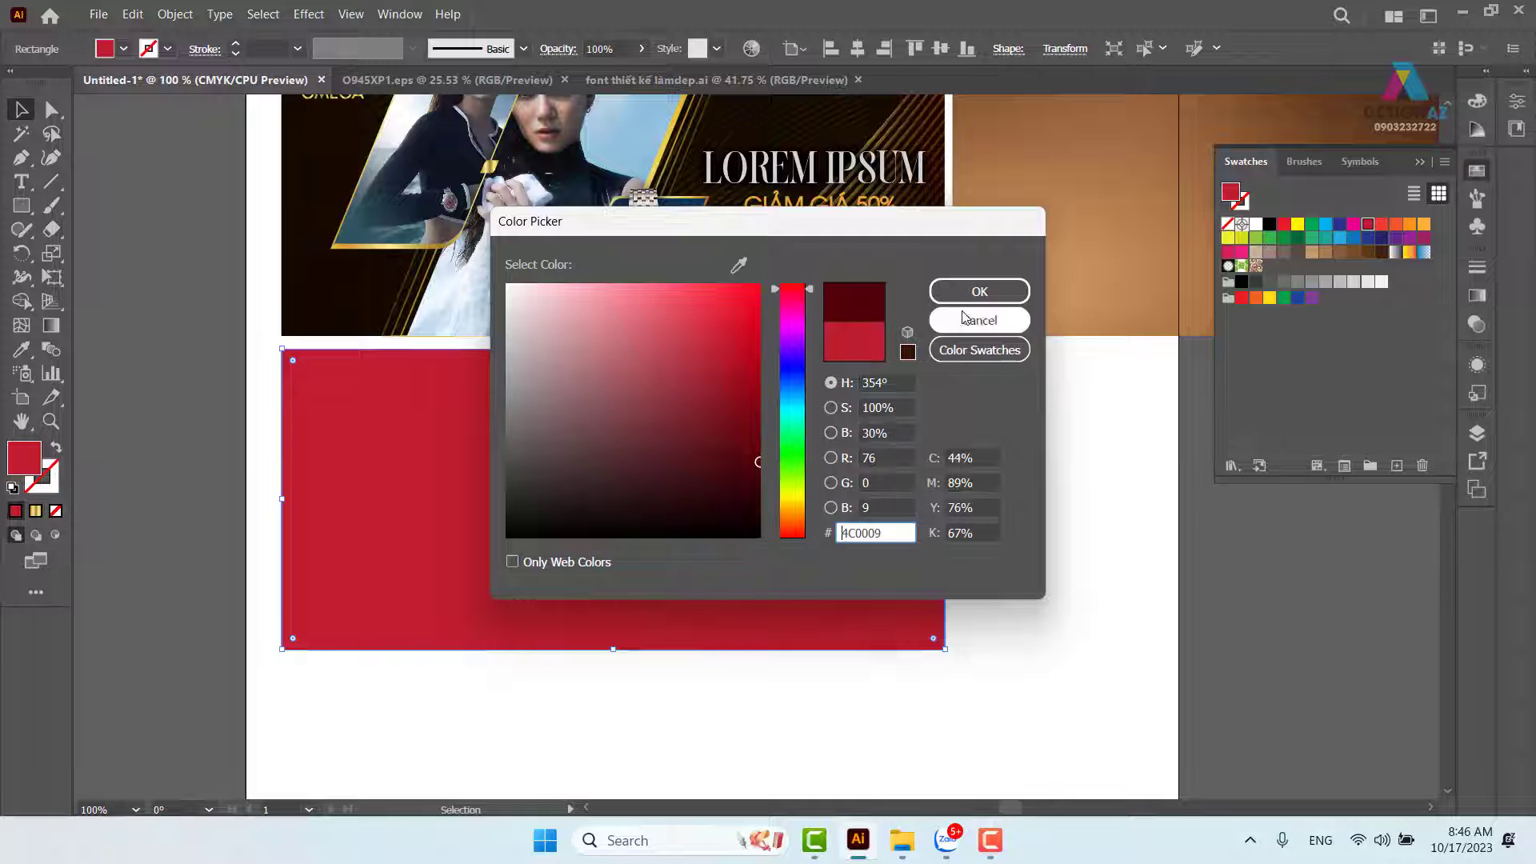
{"action": "left_click", "coordinate": [979, 291]}
{"action": "left_click", "coordinate": [1068, 578]}
{"action": "left_click_drag", "start_coordinate": [1073, 508], "coordinate": [1072, 543]}
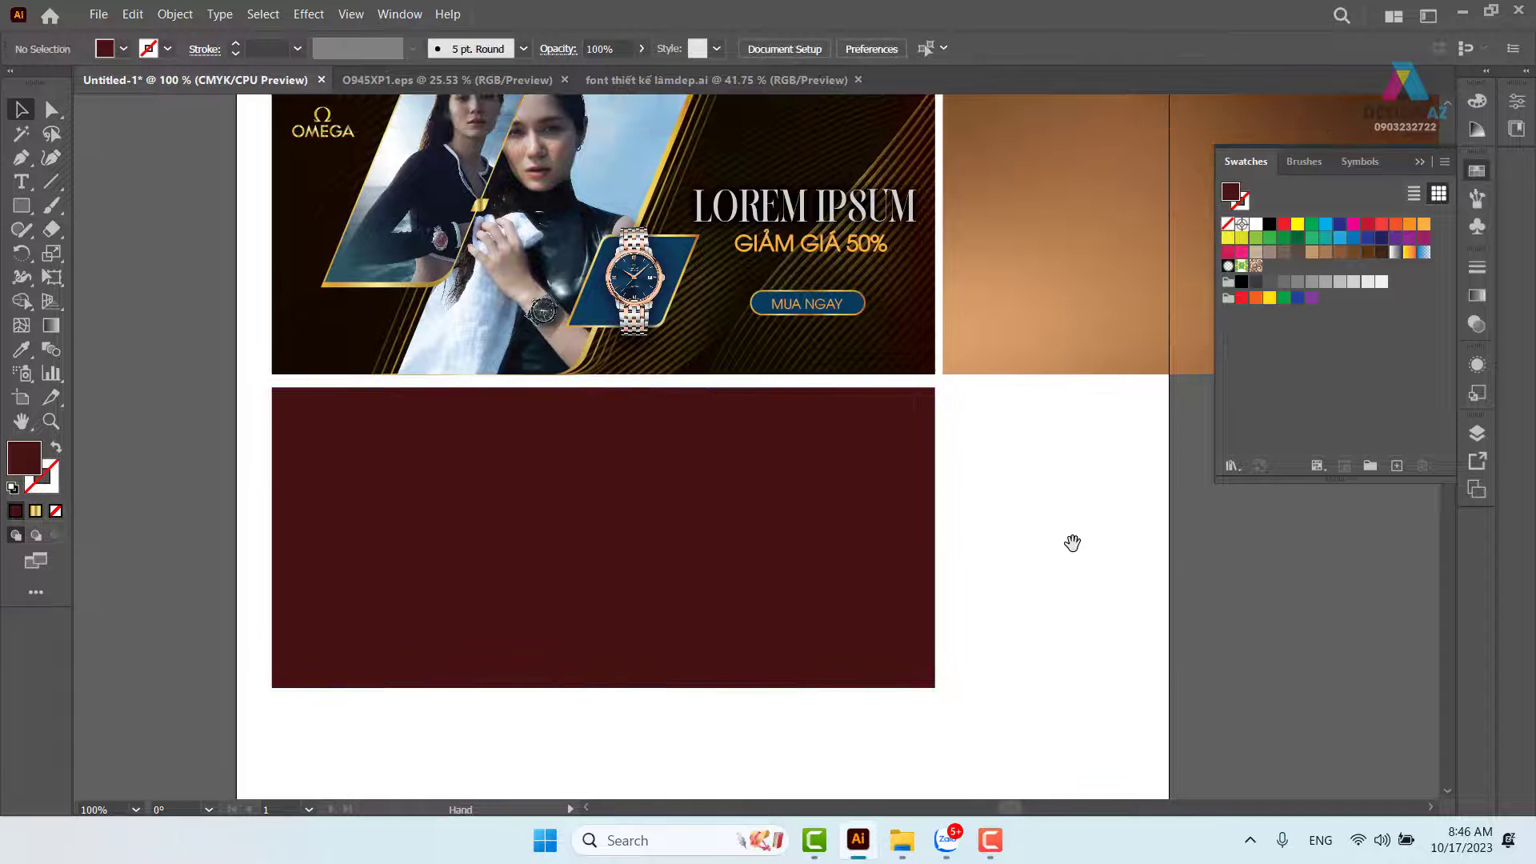
Draw a small square near the dark red rectangle's upper-left corner and fill it with a light grey swatch.
{"action": "left_click", "coordinate": [23, 207]}
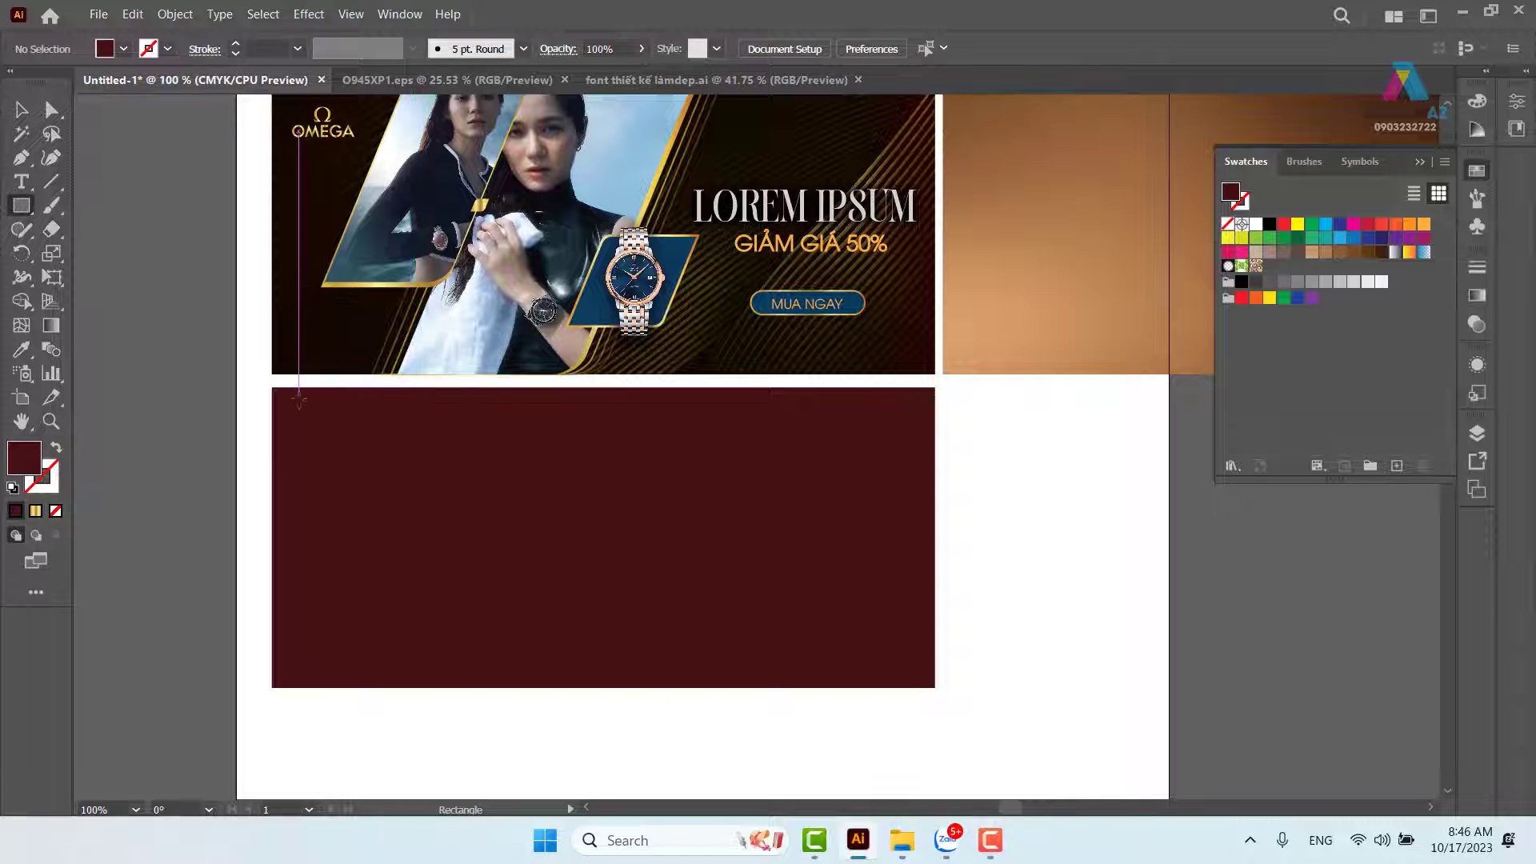
{"action": "left_click_drag", "start_coordinate": [300, 398], "coordinate": [367, 463]}
{"action": "key", "text": "v"}
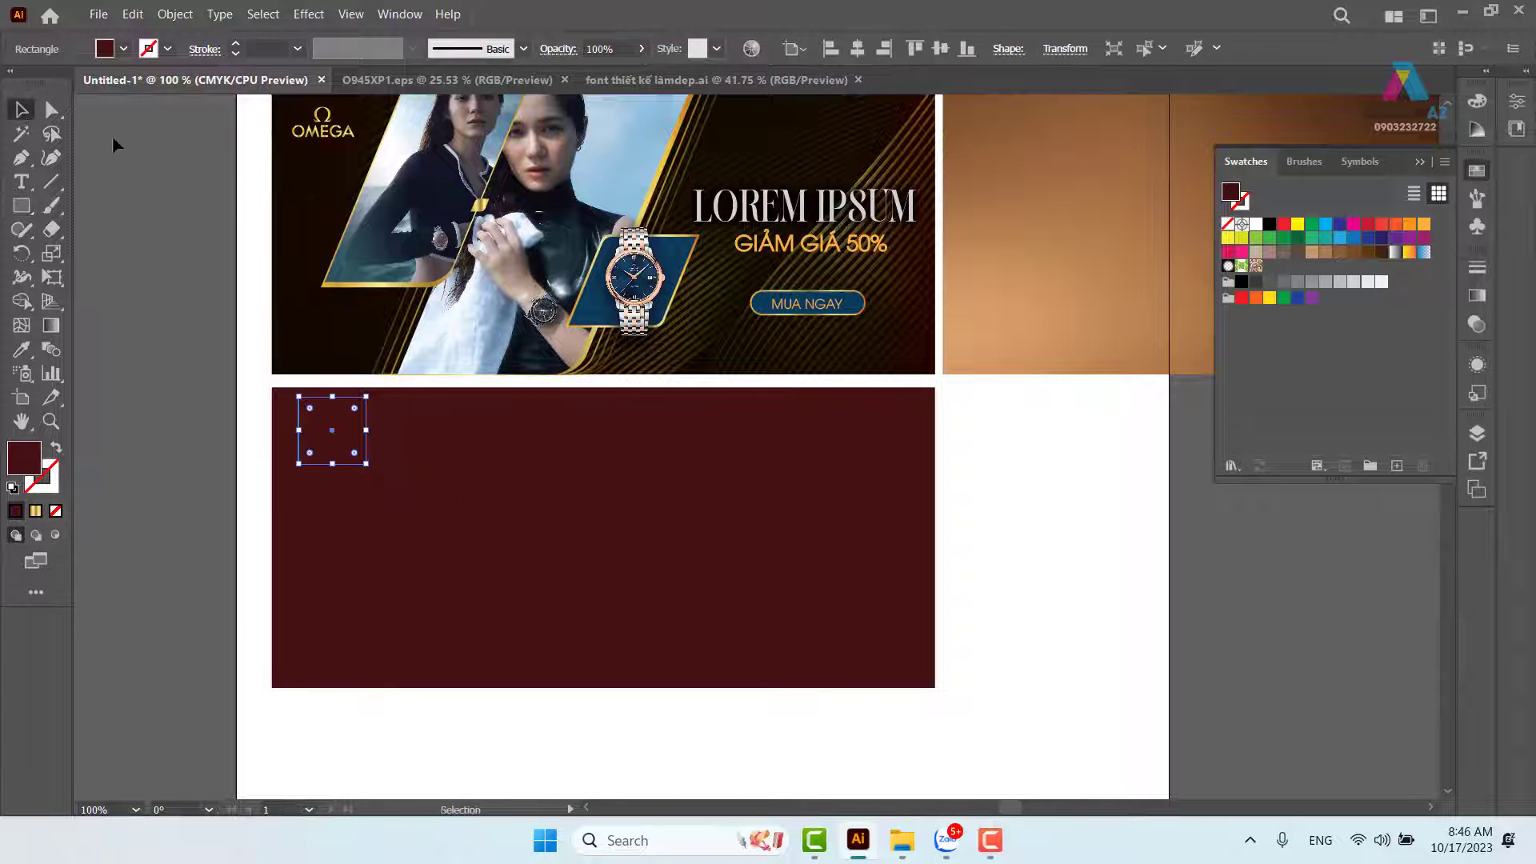
{"action": "left_click", "coordinate": [1368, 282]}
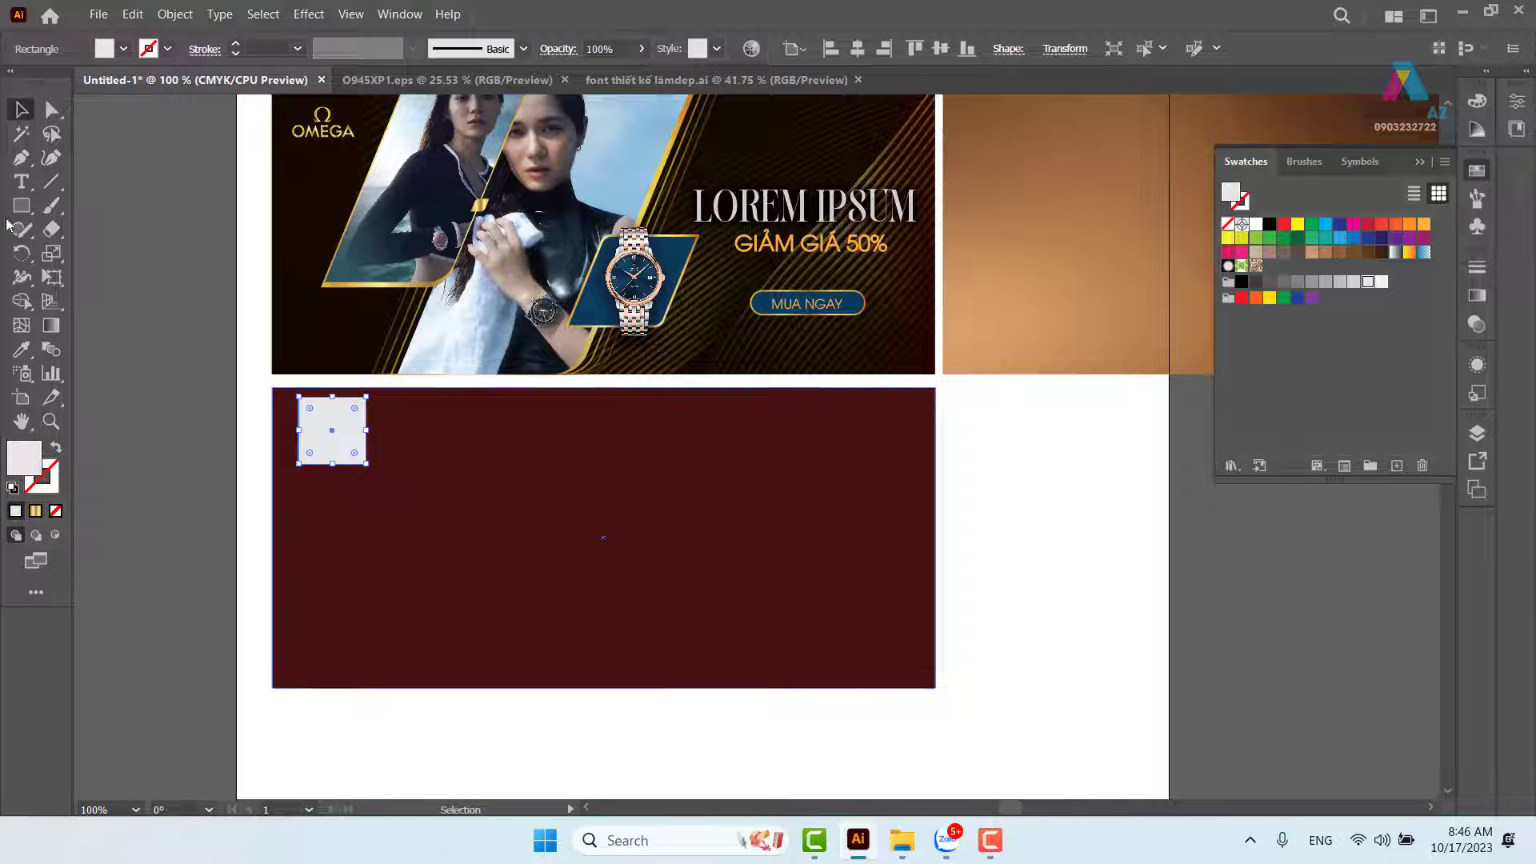
{"action": "left_click", "coordinate": [155, 279]}
Try placing a copy of the light grey square beside the original, and undo the copy.
{"action": "left_click", "coordinate": [347, 436]}
{"action": "left_click_drag", "start_coordinate": [354, 409], "coordinate": [408, 451]}
{"action": "left_click", "coordinate": [151, 278]}
{"action": "left_click", "coordinate": [332, 452]}
{"action": "key", "text": "z"}
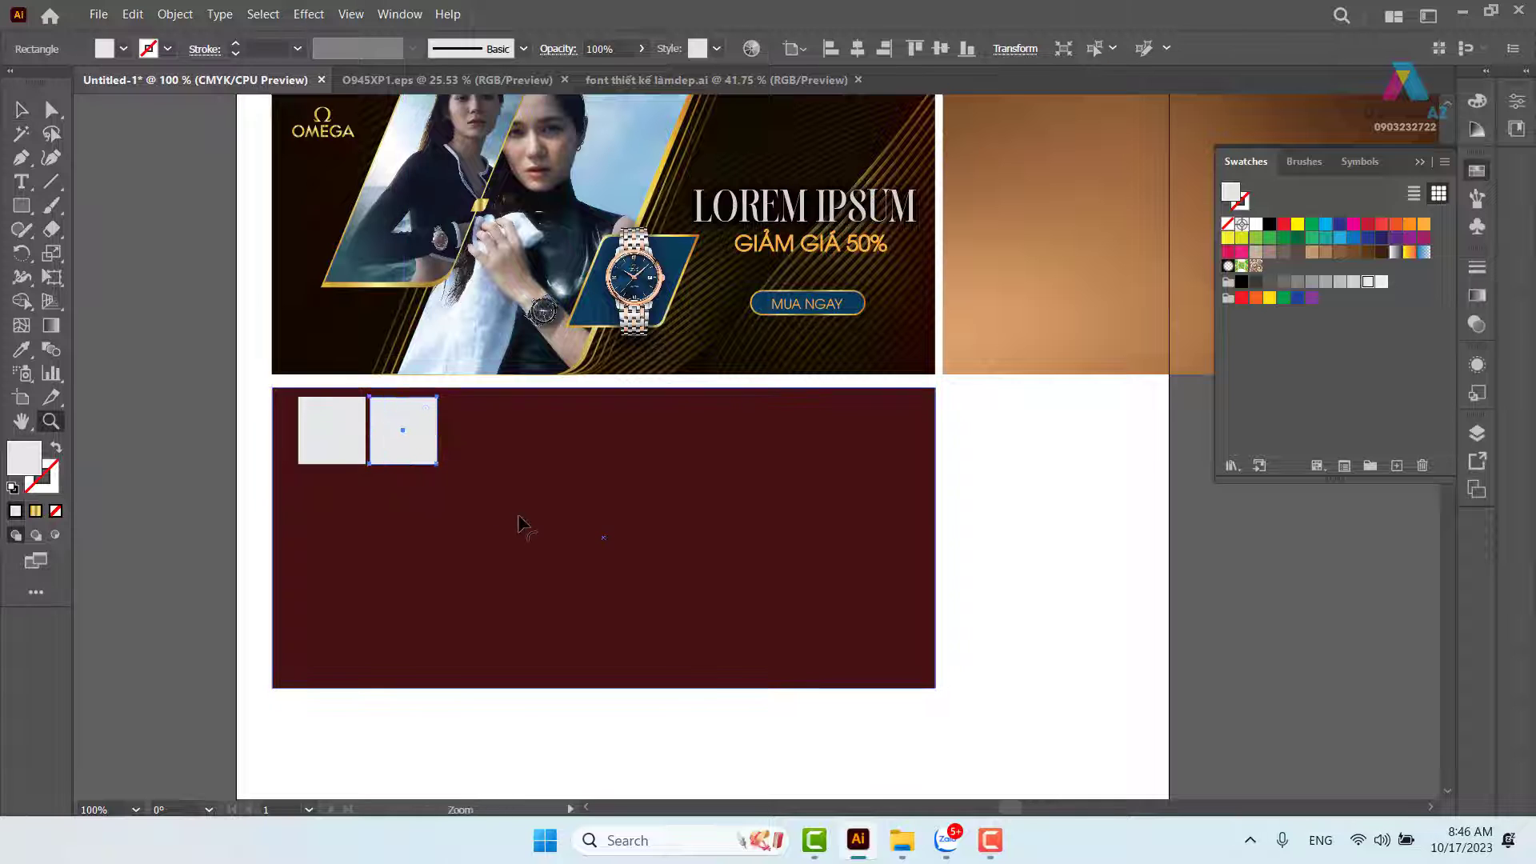
{"action": "left_click_drag", "start_coordinate": [707, 572], "coordinate": [744, 591]}
{"action": "left_click_drag", "start_coordinate": [408, 436], "coordinate": [577, 442]}
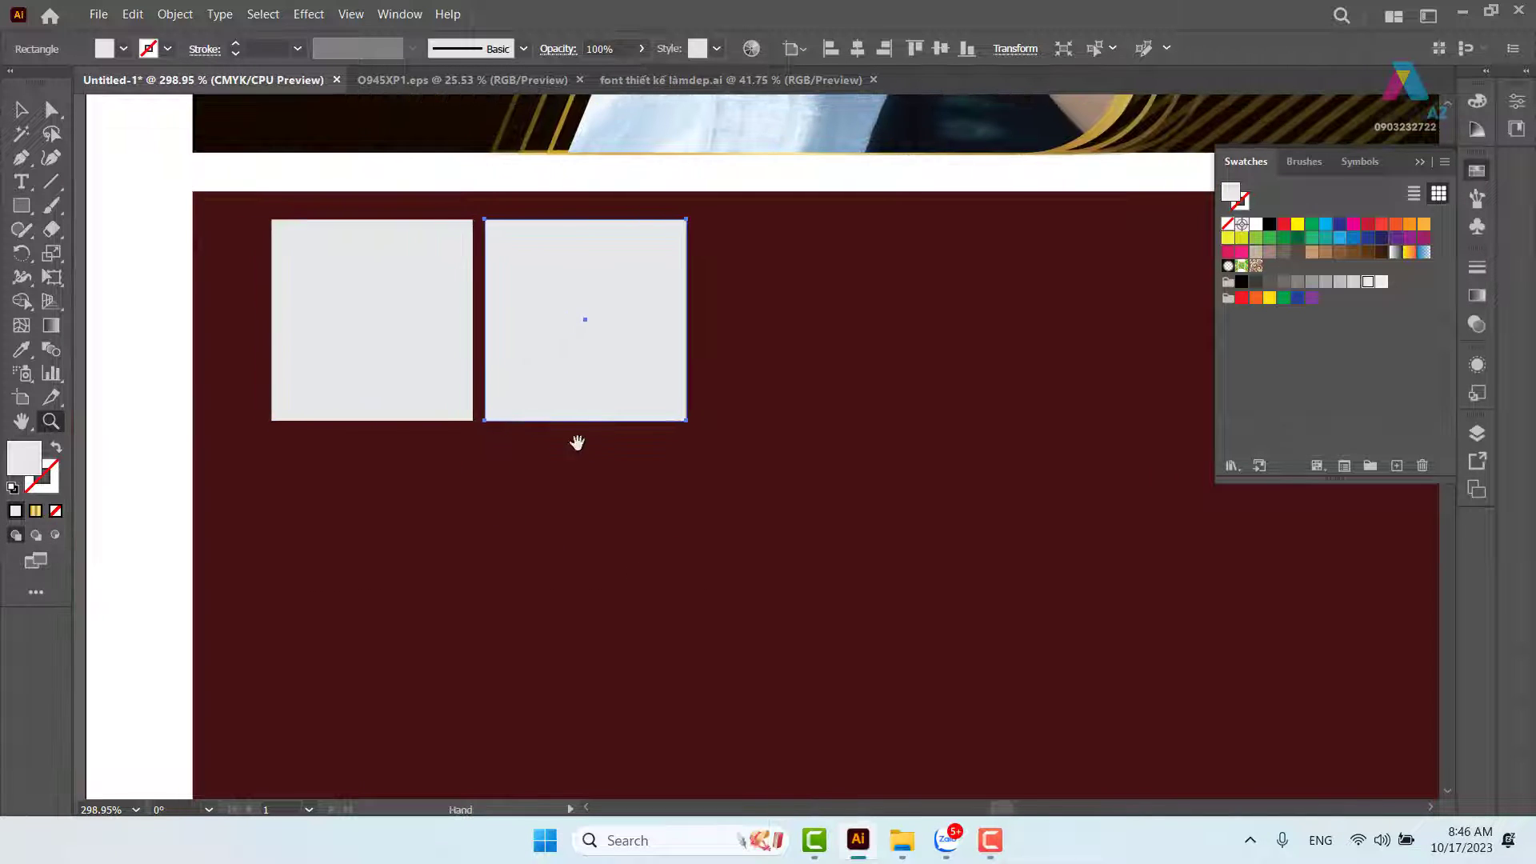
{"action": "left_click", "coordinate": [22, 111]}
{"action": "left_click", "coordinate": [196, 309]}
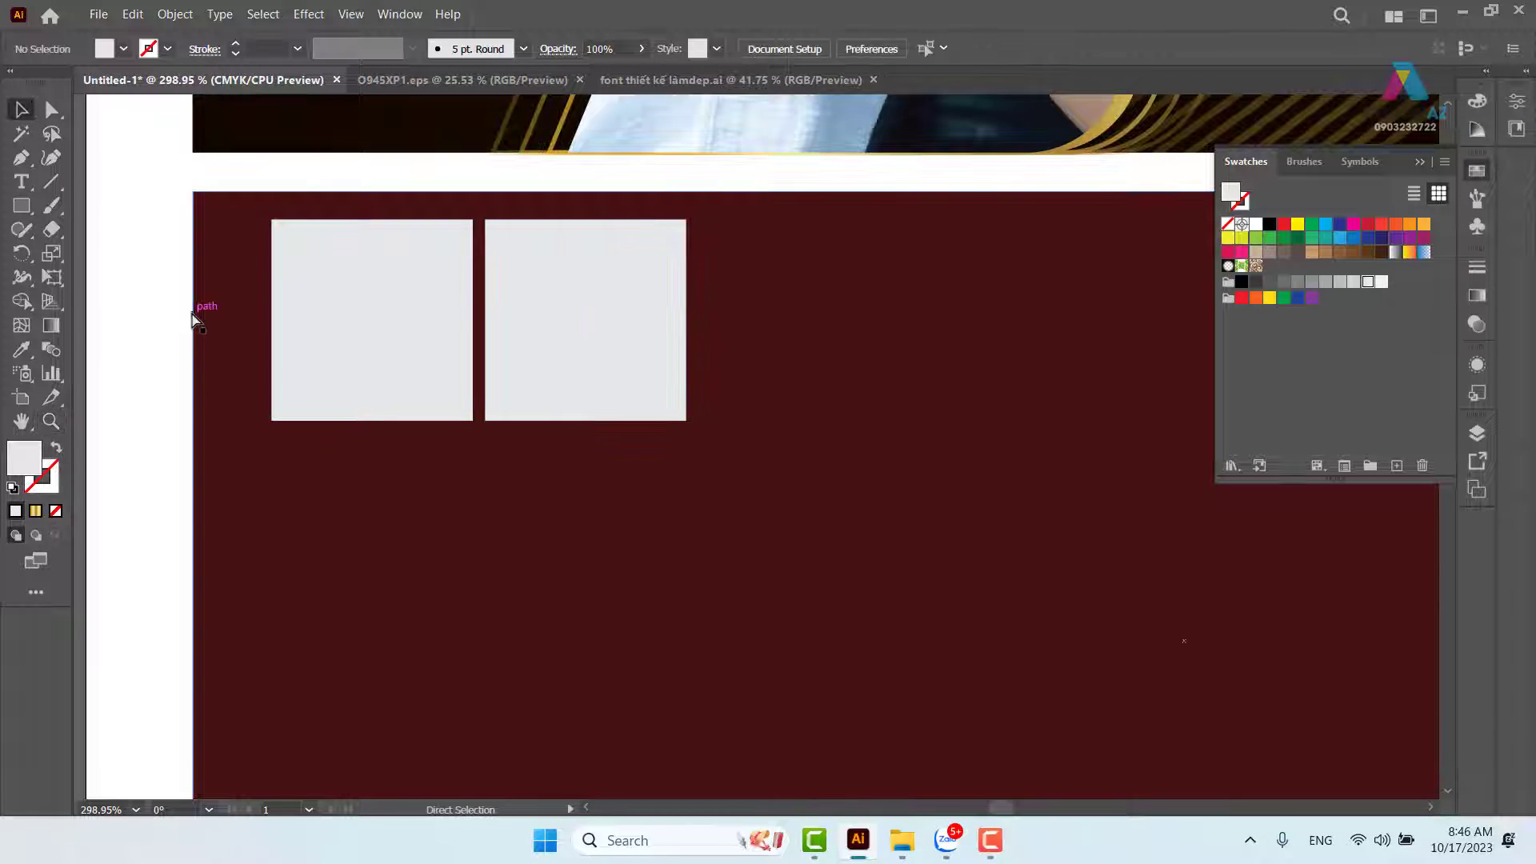
{"action": "key", "text": "ctrl+z"}
Duplicate the light grey square beside itself with a narrow gap and repeat the copy to form a row of six squares.
{"action": "left_click_drag", "start_coordinate": [314, 307], "coordinate": [516, 310]}
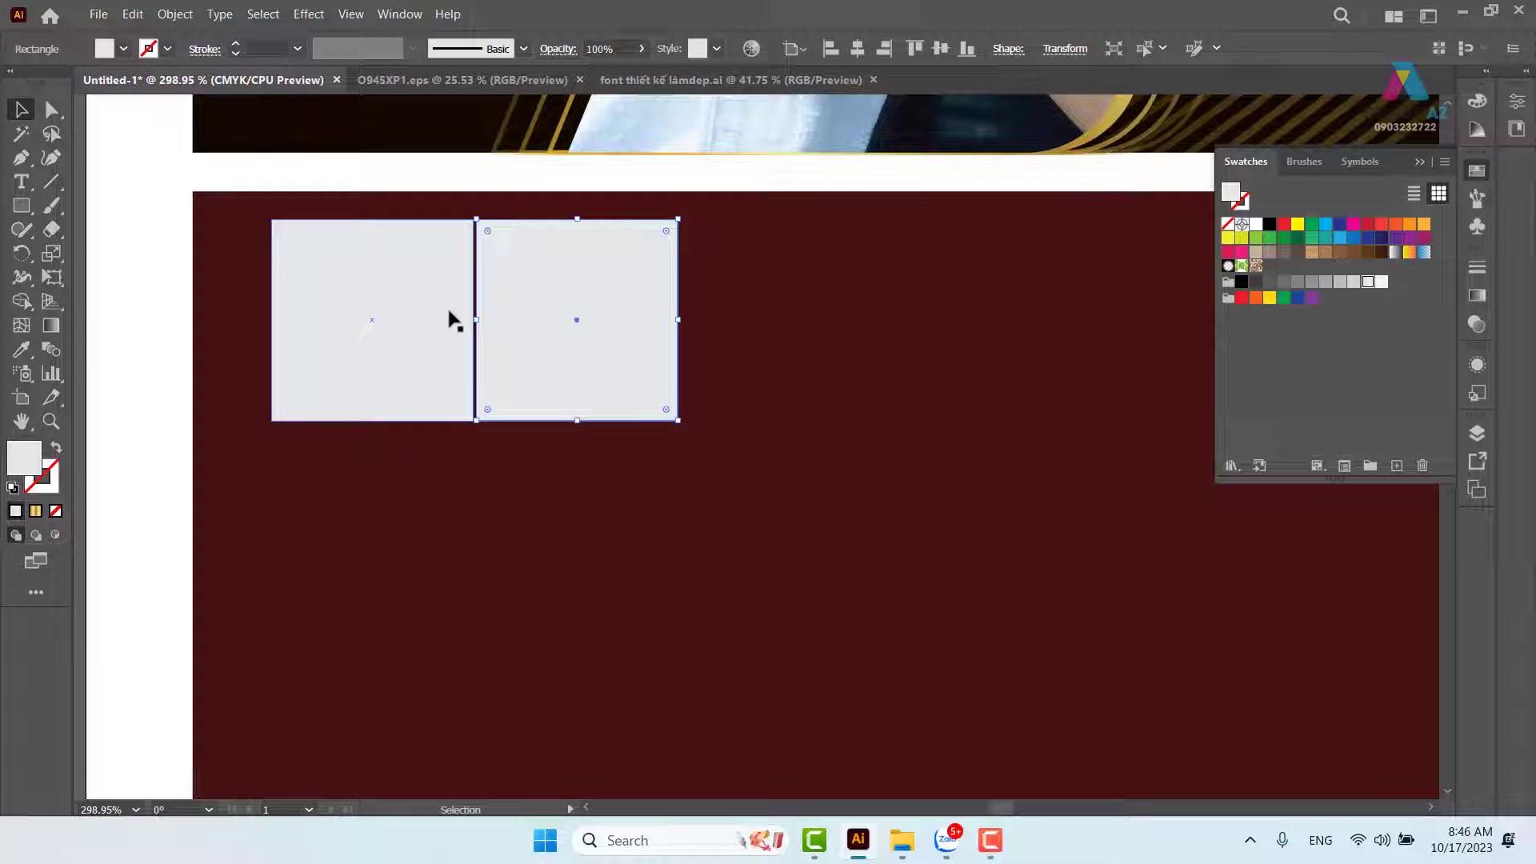
{"action": "key", "text": "ctrl+d"}
{"action": "key", "text": "ctrl+d"}
{"action": "key", "text": "ctrl+d"}
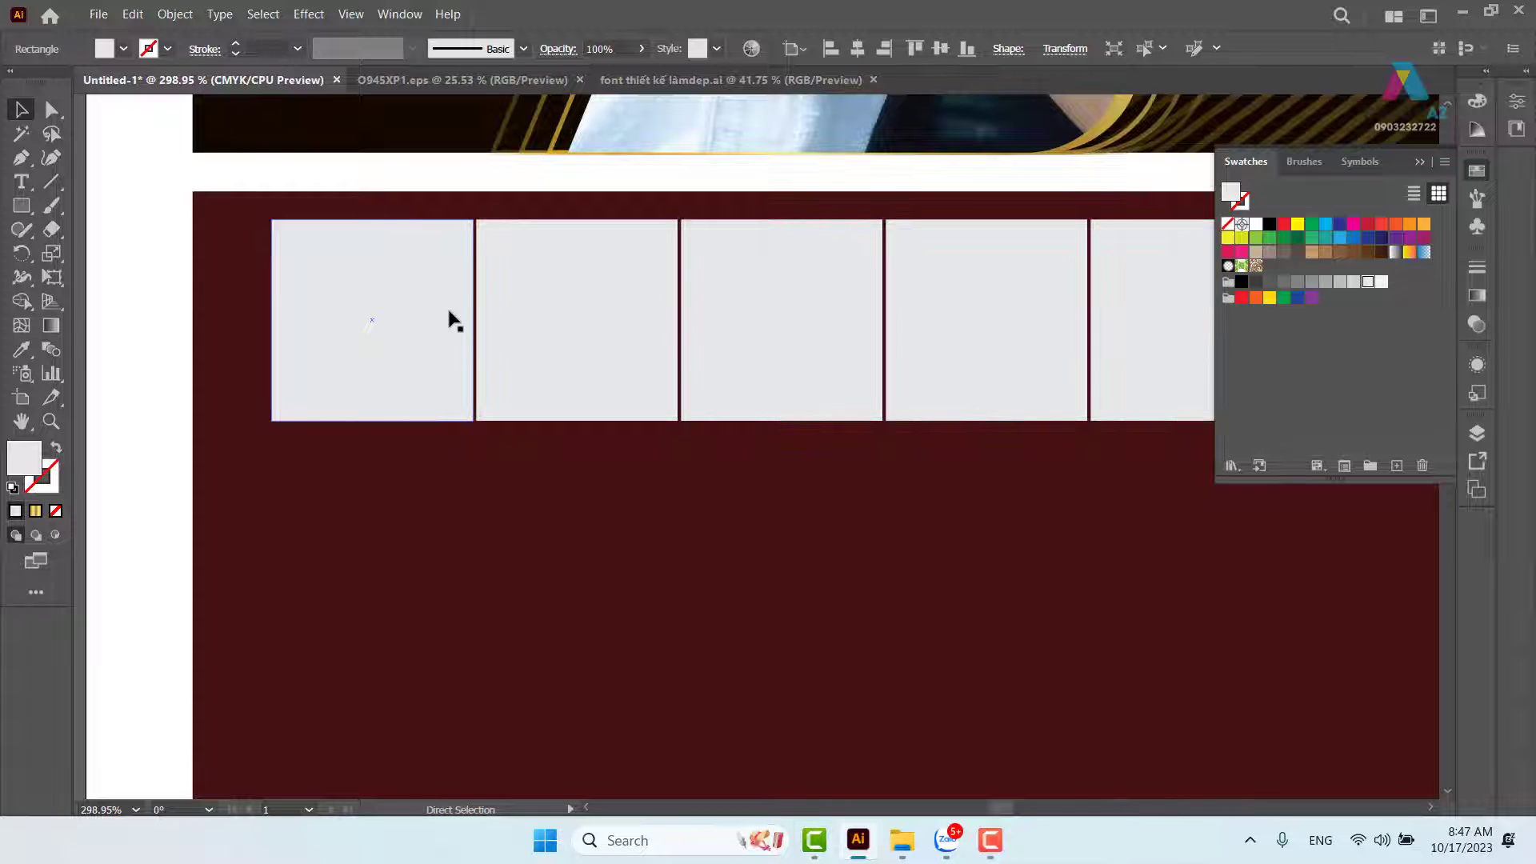
{"action": "key", "text": "ctrl+minus"}
{"action": "key", "text": "ctrl+minus"}
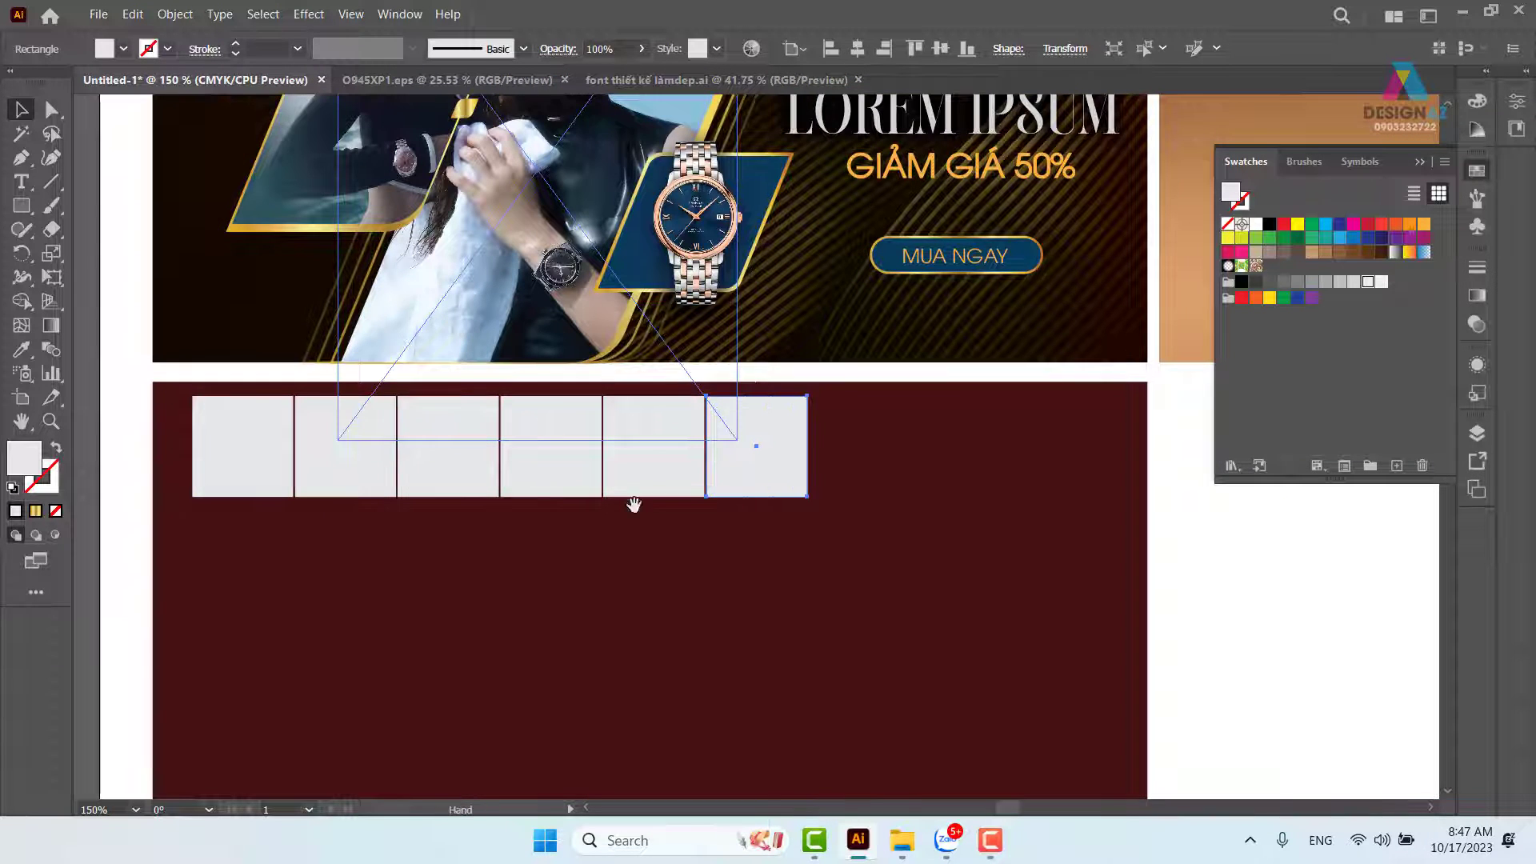
Select the row of squares without the background and move it closer to the dark red rectangle's upper-left corner.
{"action": "left_click_drag", "start_coordinate": [634, 504], "coordinate": [768, 408]}
{"action": "left_click", "coordinate": [198, 478]}
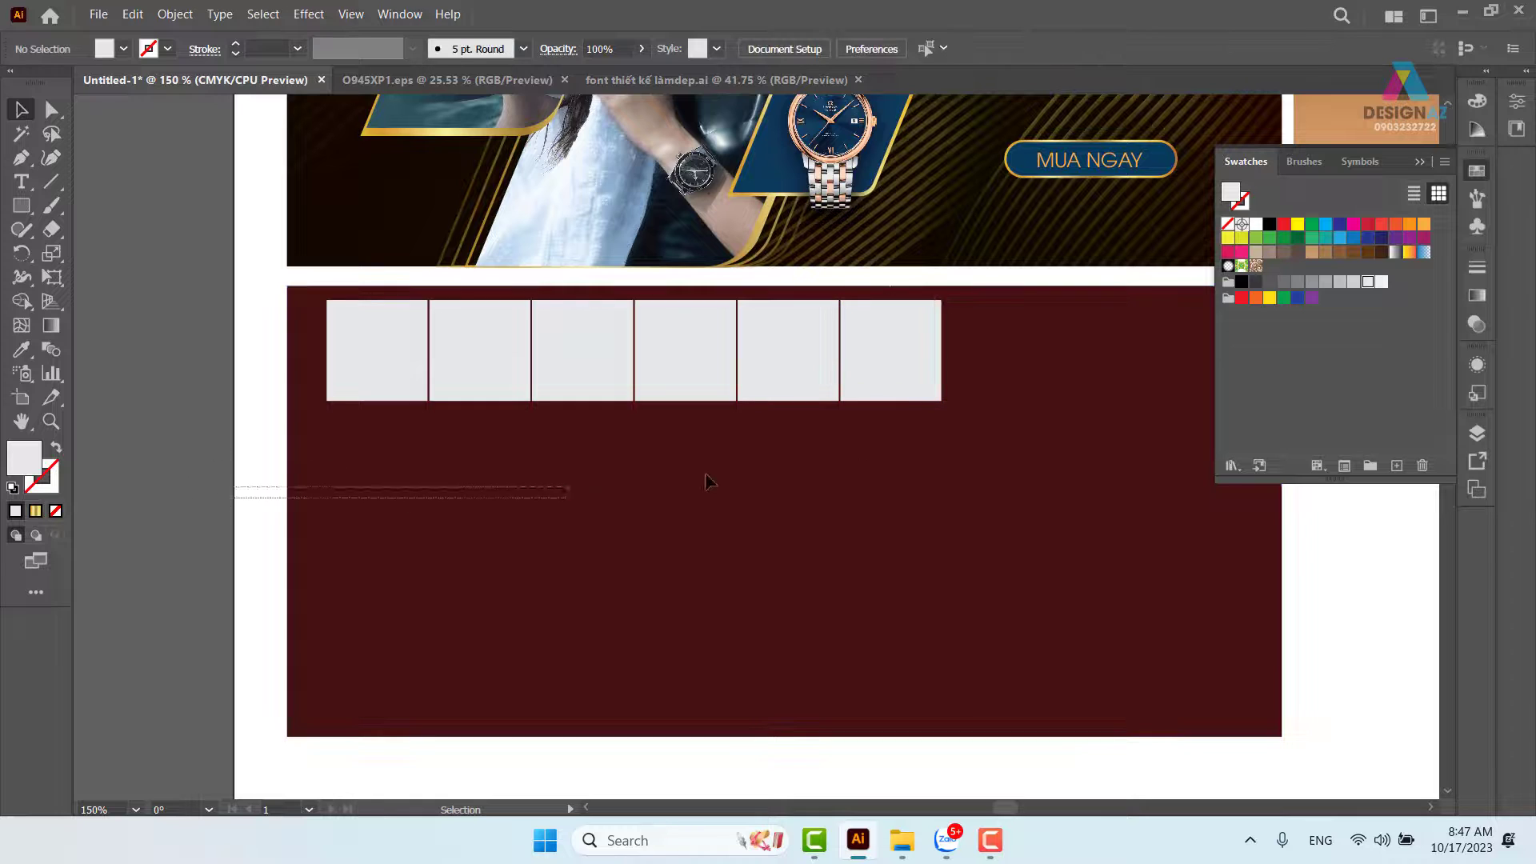
{"action": "left_click_drag", "start_coordinate": [707, 481], "coordinate": [1036, 389]}
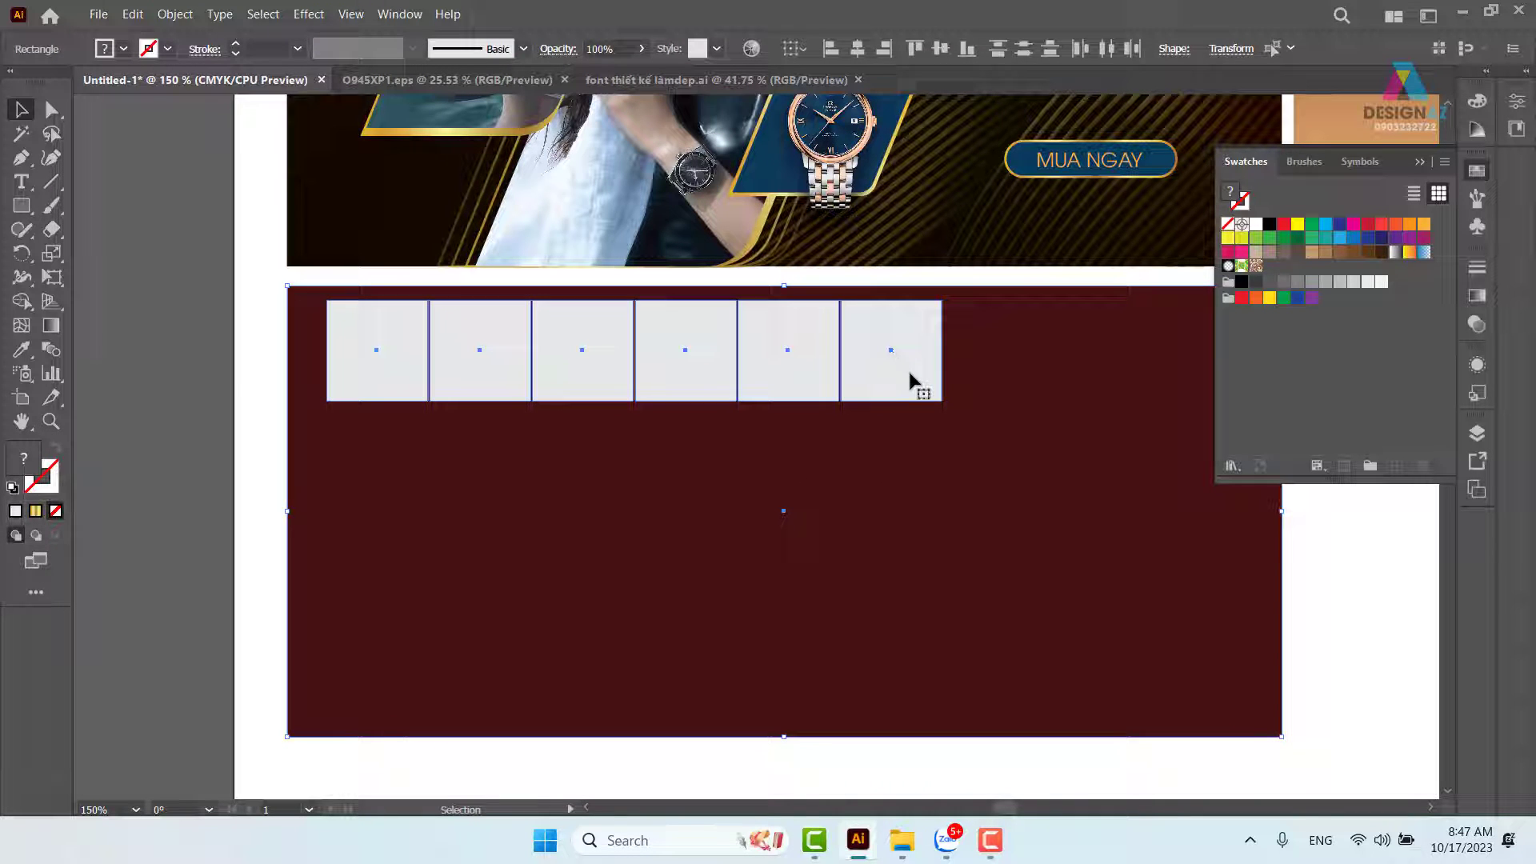
{"action": "left_click_drag", "start_coordinate": [233, 464], "coordinate": [997, 387]}
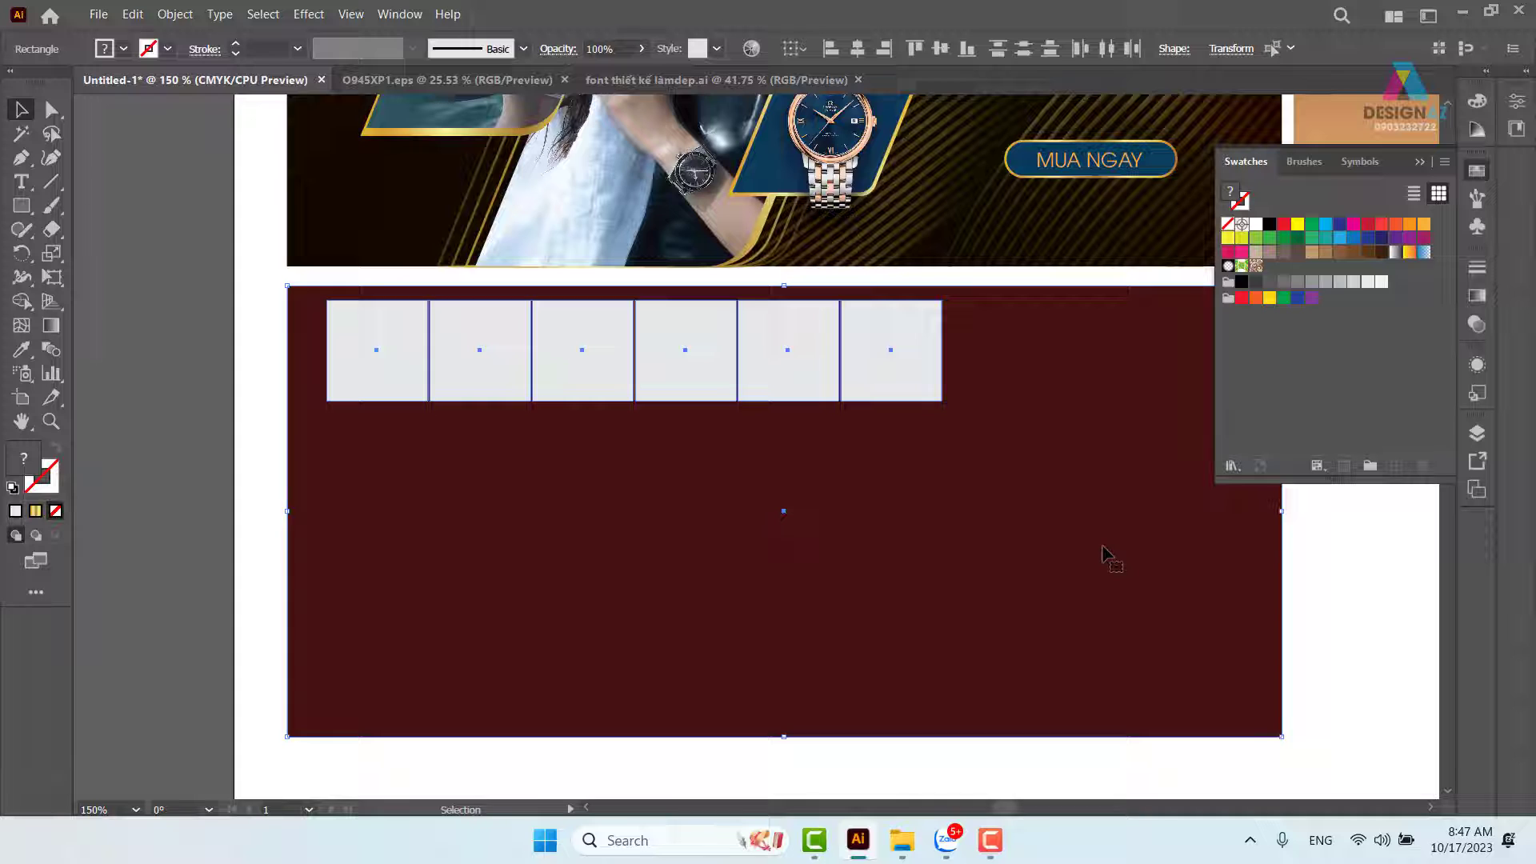
{"action": "left_click", "coordinate": [1102, 548], "text": "shift"}
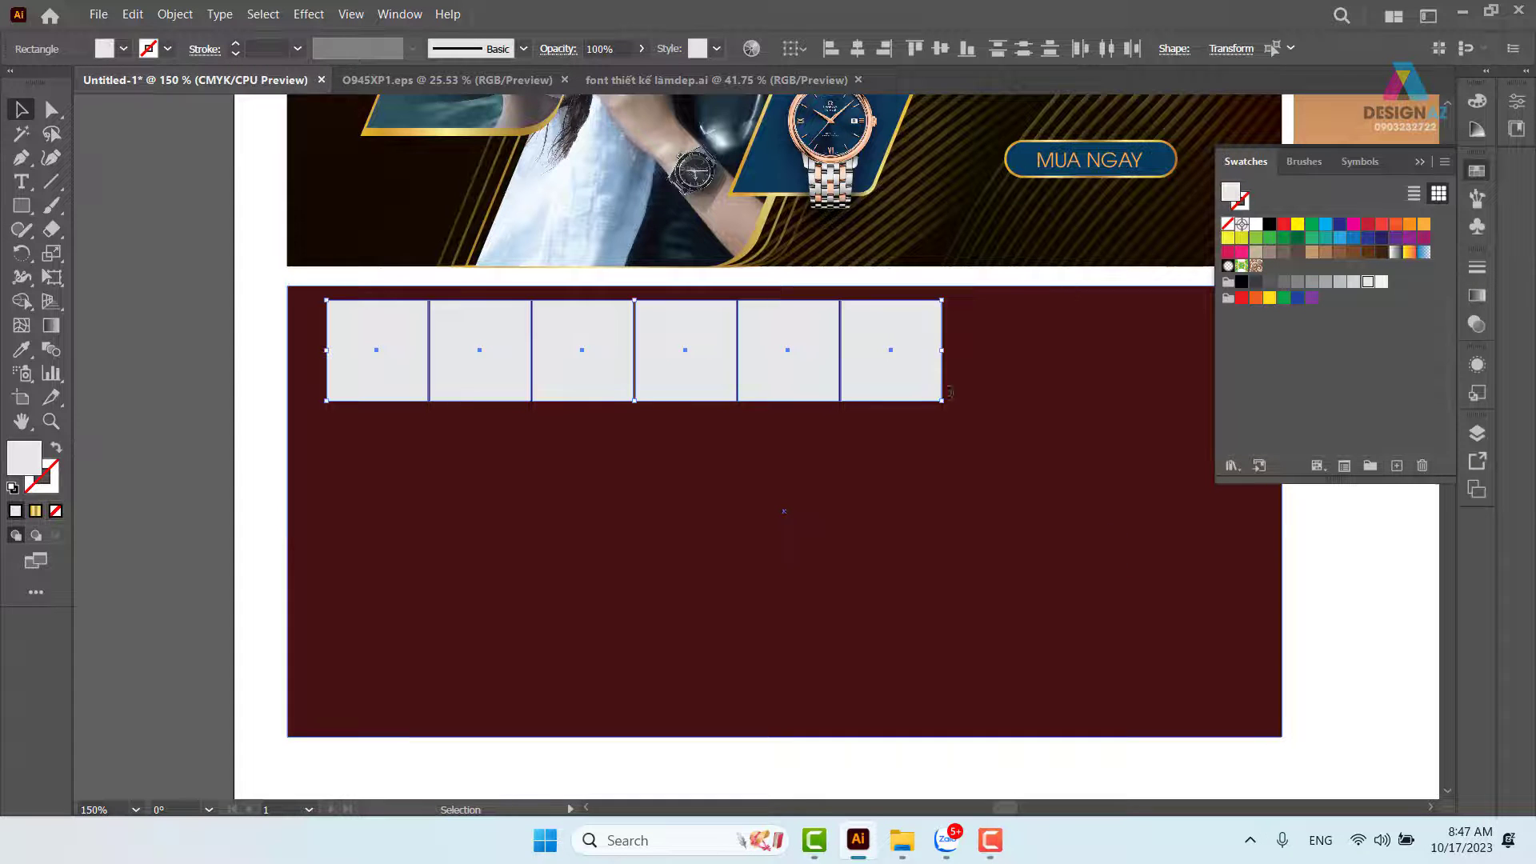
{"action": "left_click_drag", "start_coordinate": [370, 369], "coordinate": [345, 359]}
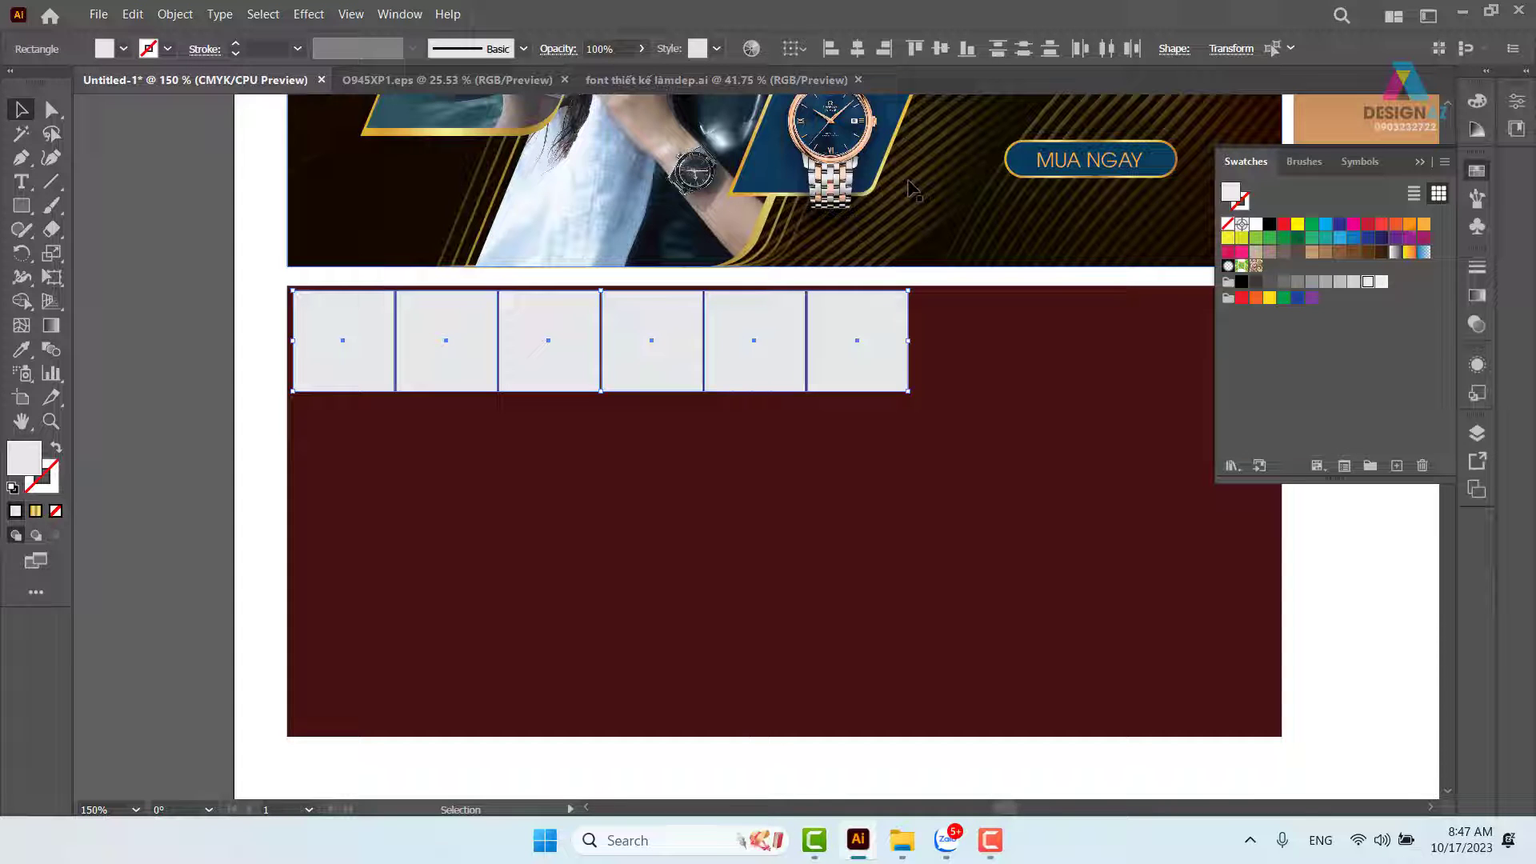
Try to duplicate the row of squares downward, undo it, and check the selected squares up close.
{"action": "left_click_drag", "start_coordinate": [580, 342], "coordinate": [601, 447]}
{"action": "key", "text": "ctrl+z"}
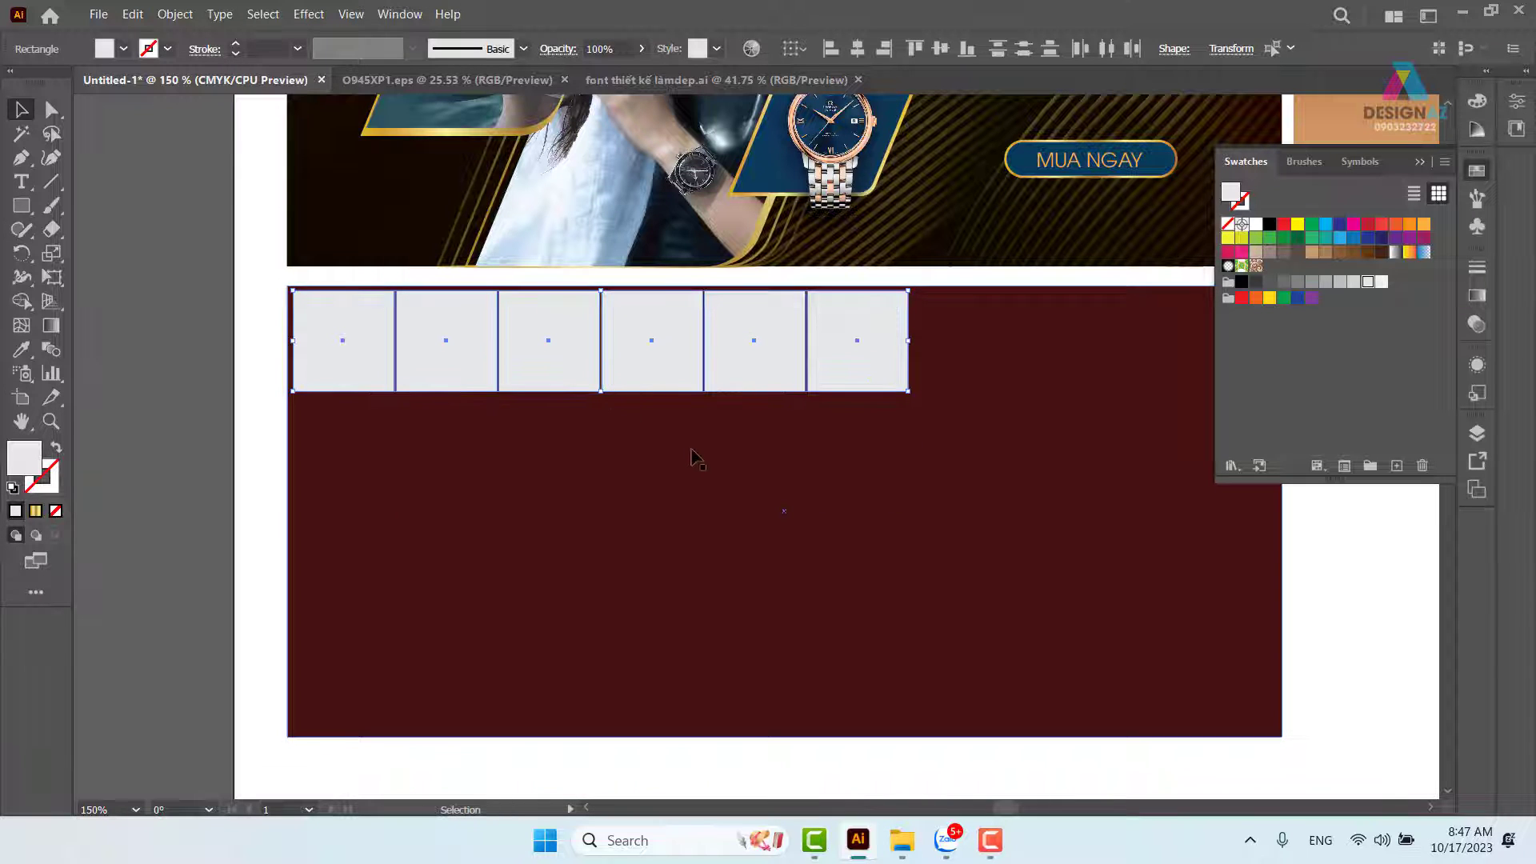
{"action": "key", "text": "ctrl+plus"}
{"action": "key", "text": "ctrl+plus"}
{"action": "key", "text": "ctrl+plus"}
{"action": "key", "text": "ctrl+plus"}
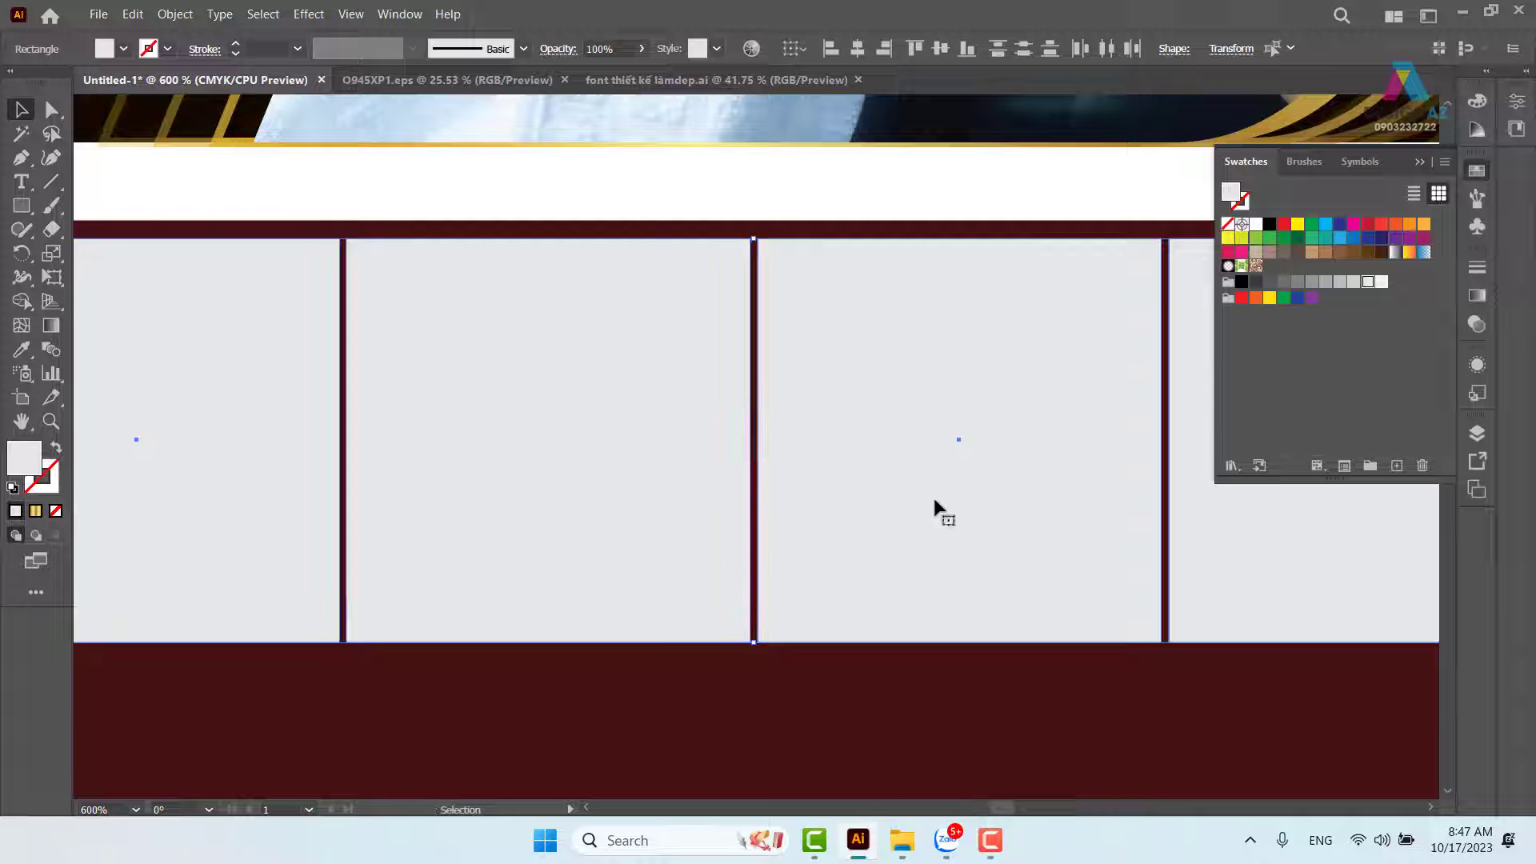
{"action": "key", "text": "ctrl+minus"}
{"action": "key", "text": "ctrl+minus"}
{"action": "key", "text": "ctrl+minus"}
{"action": "key", "text": "ctrl+minus"}
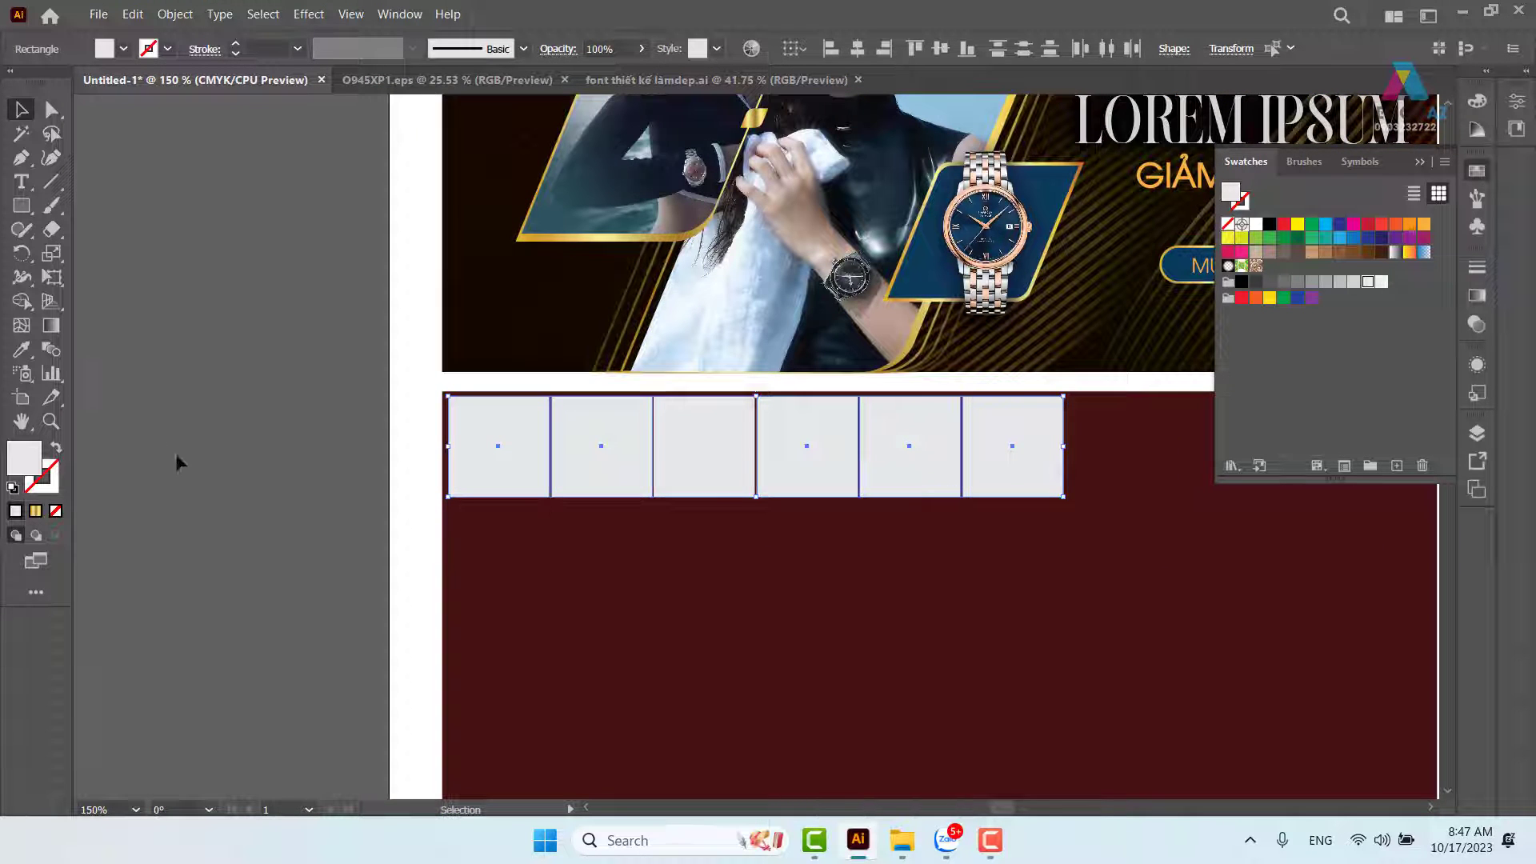
Duplicate all six squares directly beneath the row with the same narrow gap and repeat the copy to make five rows.
{"action": "left_click", "coordinate": [346, 445]}
{"action": "key", "text": "ctrl+a"}
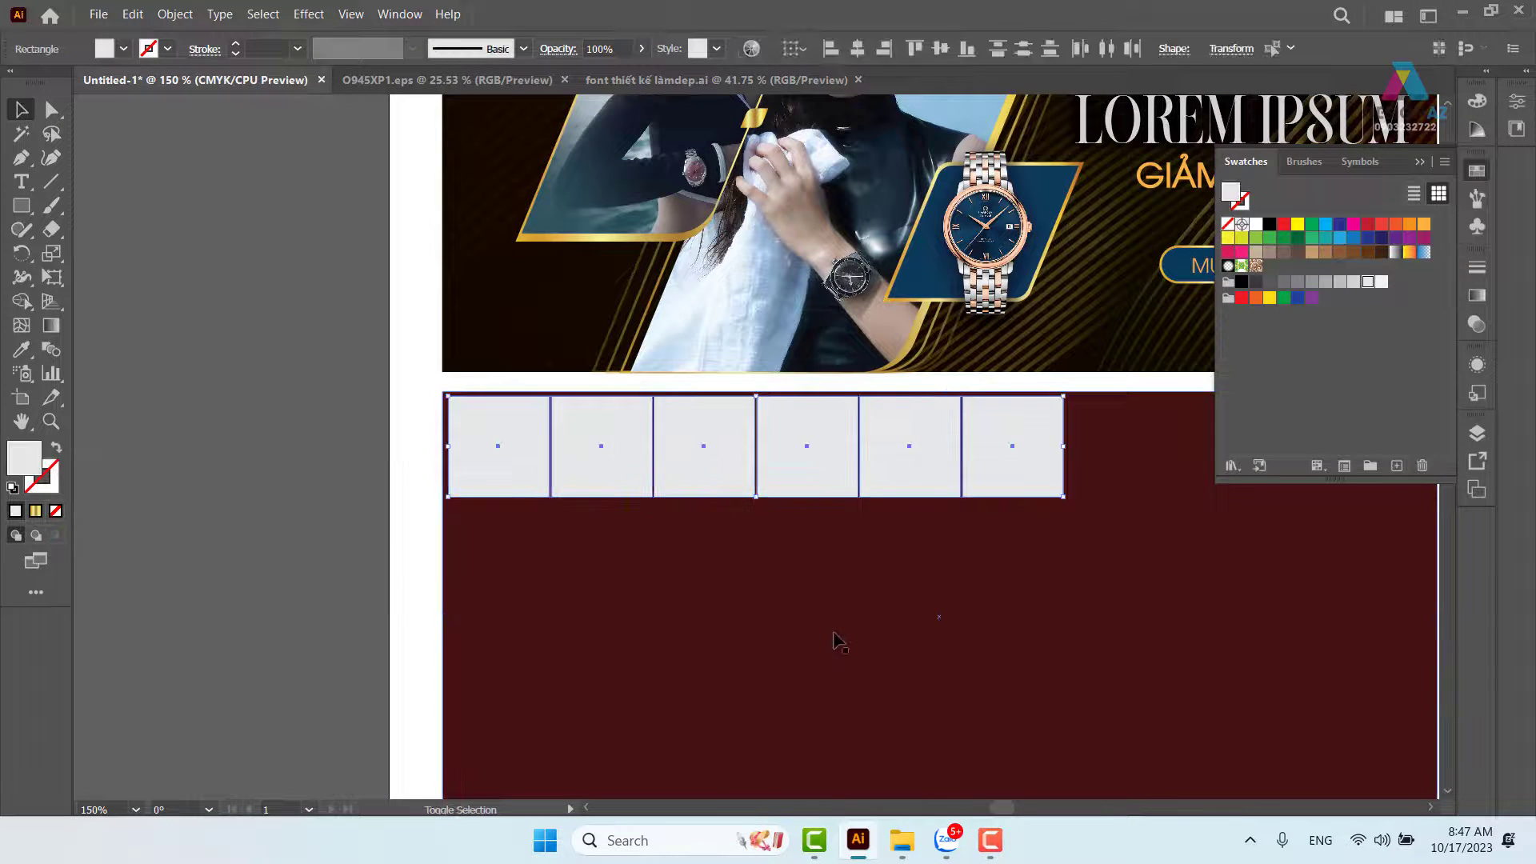
{"action": "key", "text": "ctrl+plus"}
{"action": "key", "text": "ctrl+plus"}
{"action": "key", "text": "ctrl+plus"}
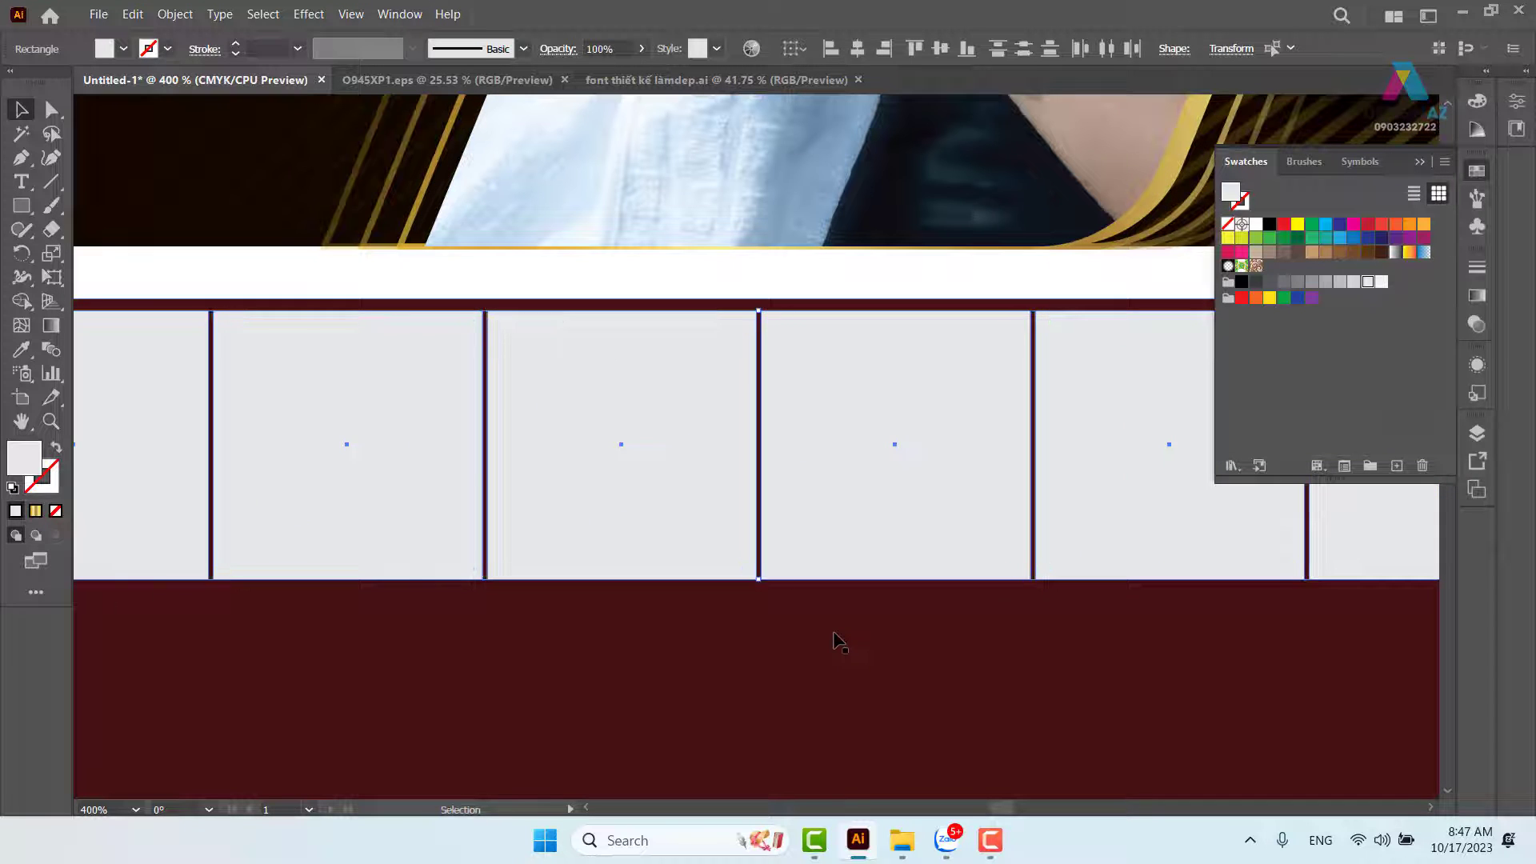
{"action": "left_click_drag", "start_coordinate": [623, 365], "coordinate": [659, 638]}
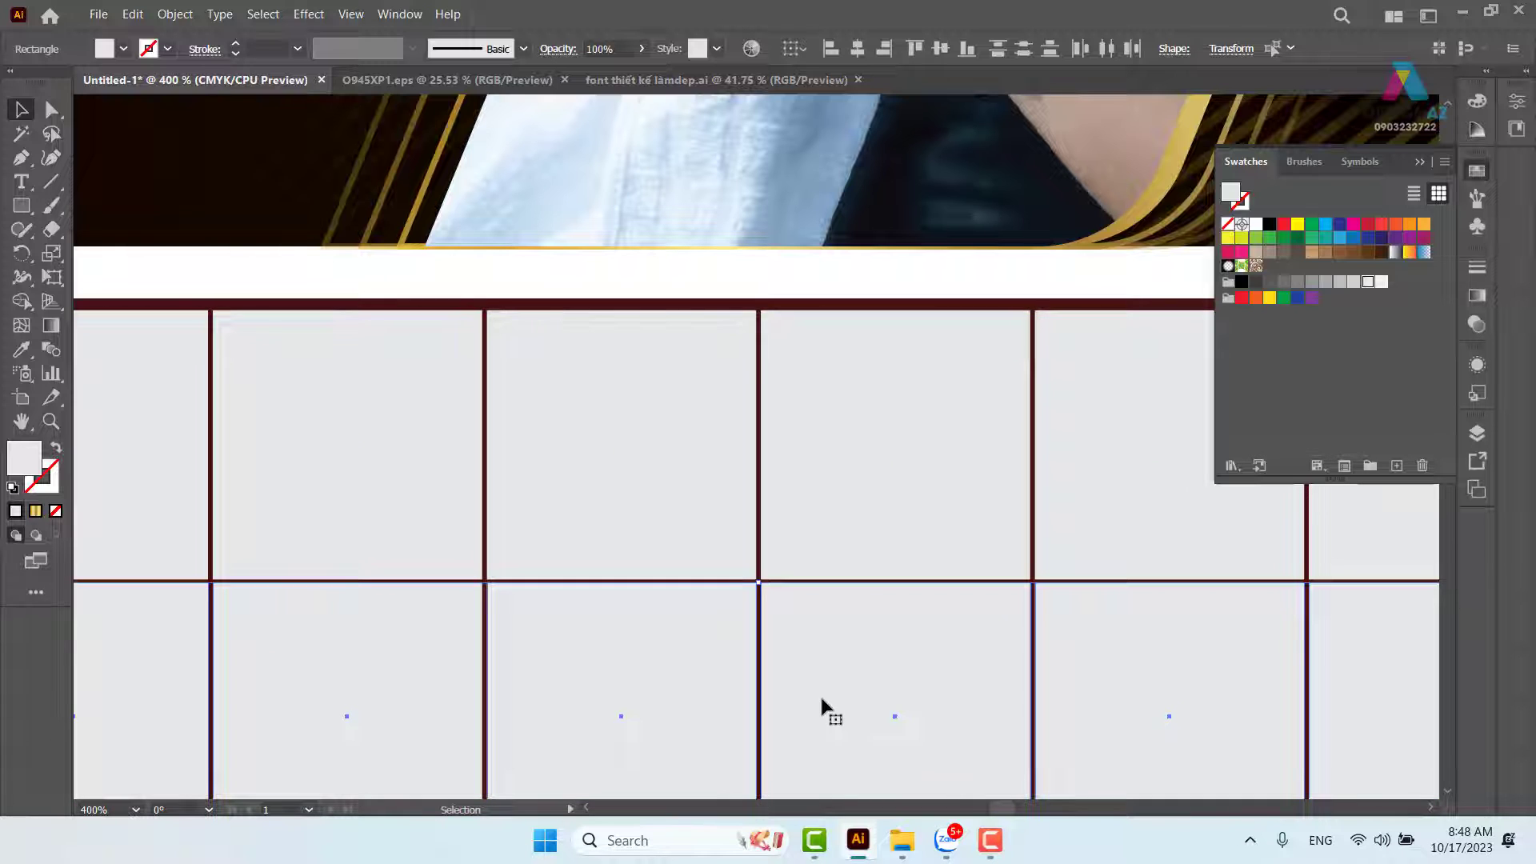
{"action": "key", "text": "ctrl+minus"}
{"action": "key", "text": "ctrl+minus"}
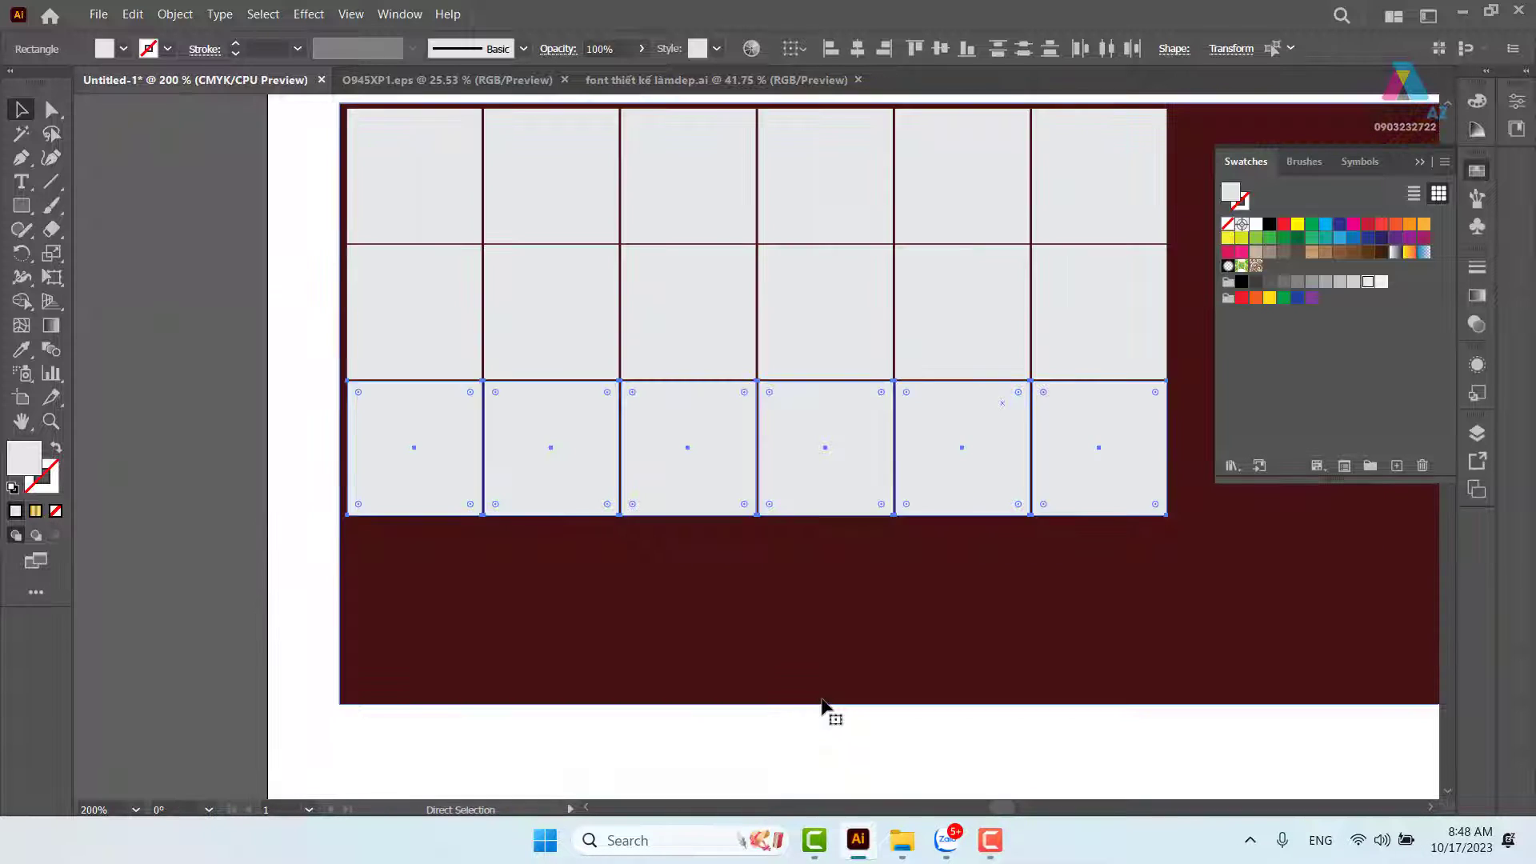
{"action": "key", "text": "ctrl+d"}
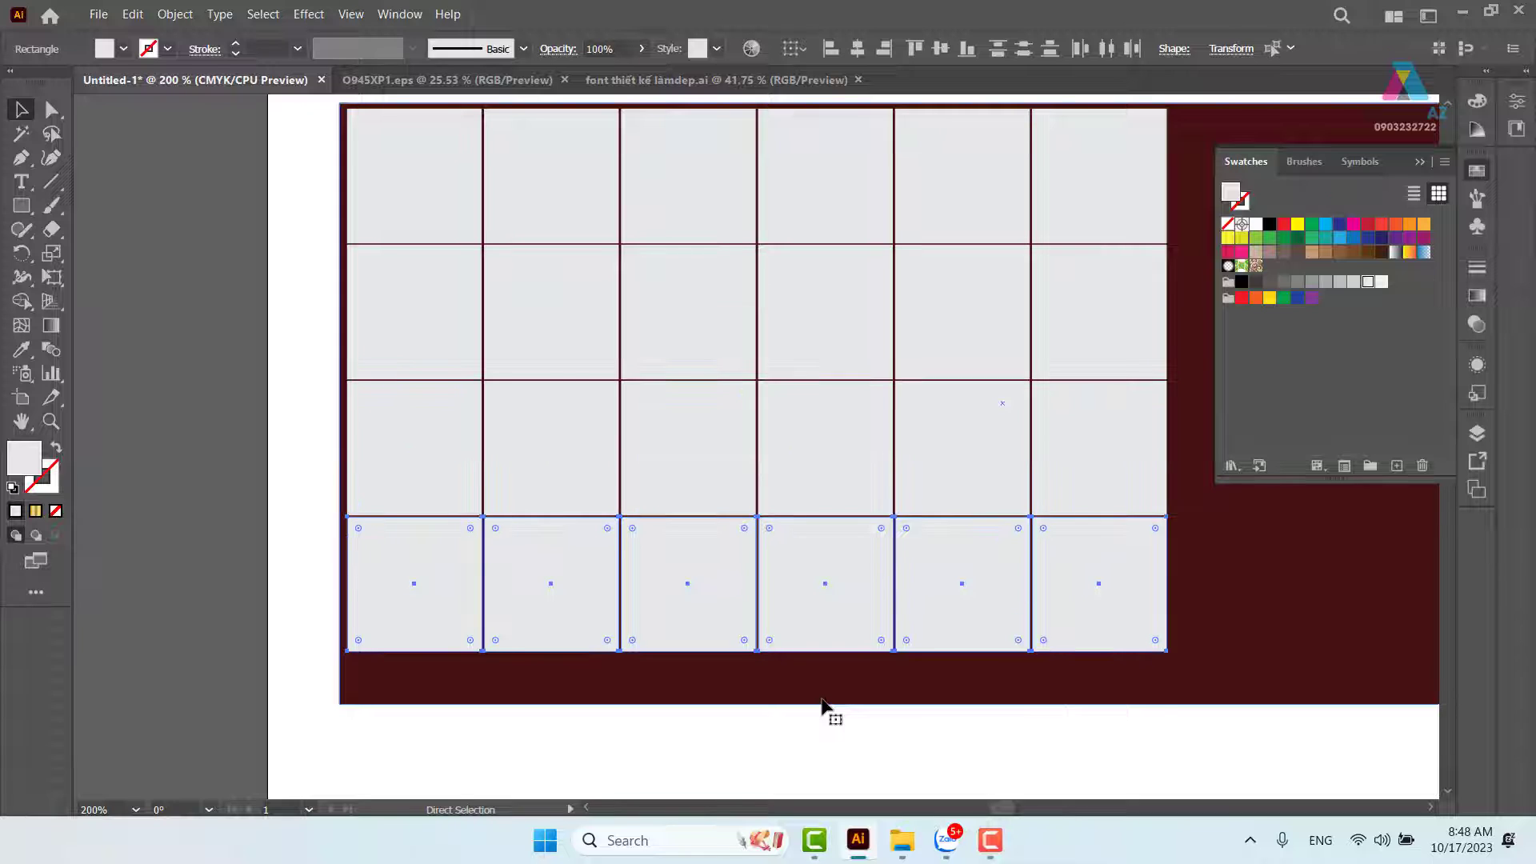
{"action": "key", "text": "ctrl+d"}
{"action": "key", "text": "ctrl+minus"}
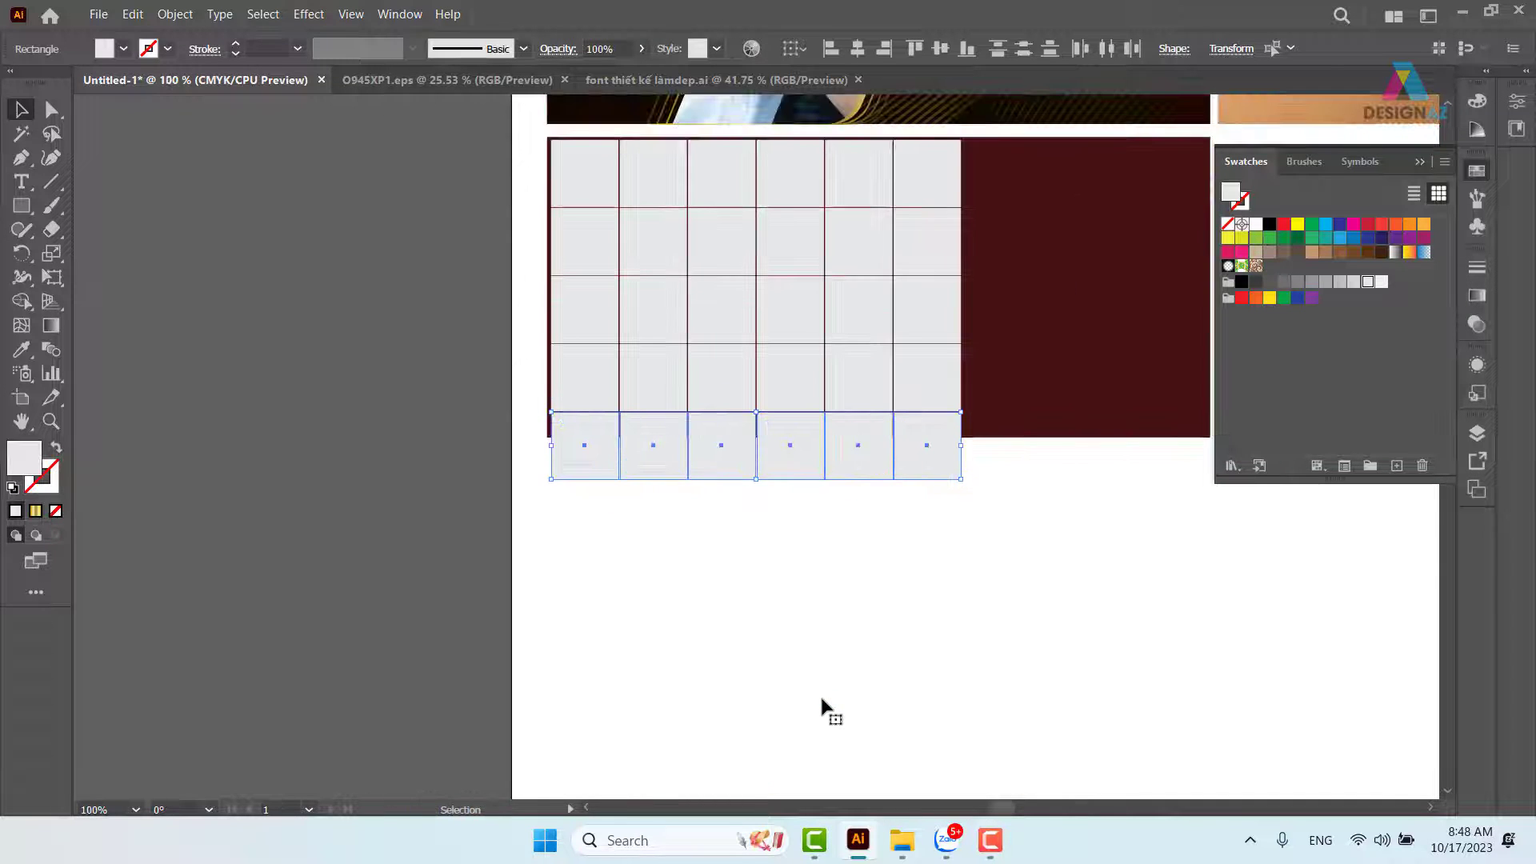
Select all the grid squares without the background and scale them down proportionally to fit the dark red rectangle's height.
{"action": "left_click", "coordinate": [987, 580]}
{"action": "left_click_drag", "start_coordinate": [1030, 563], "coordinate": [912, 616]}
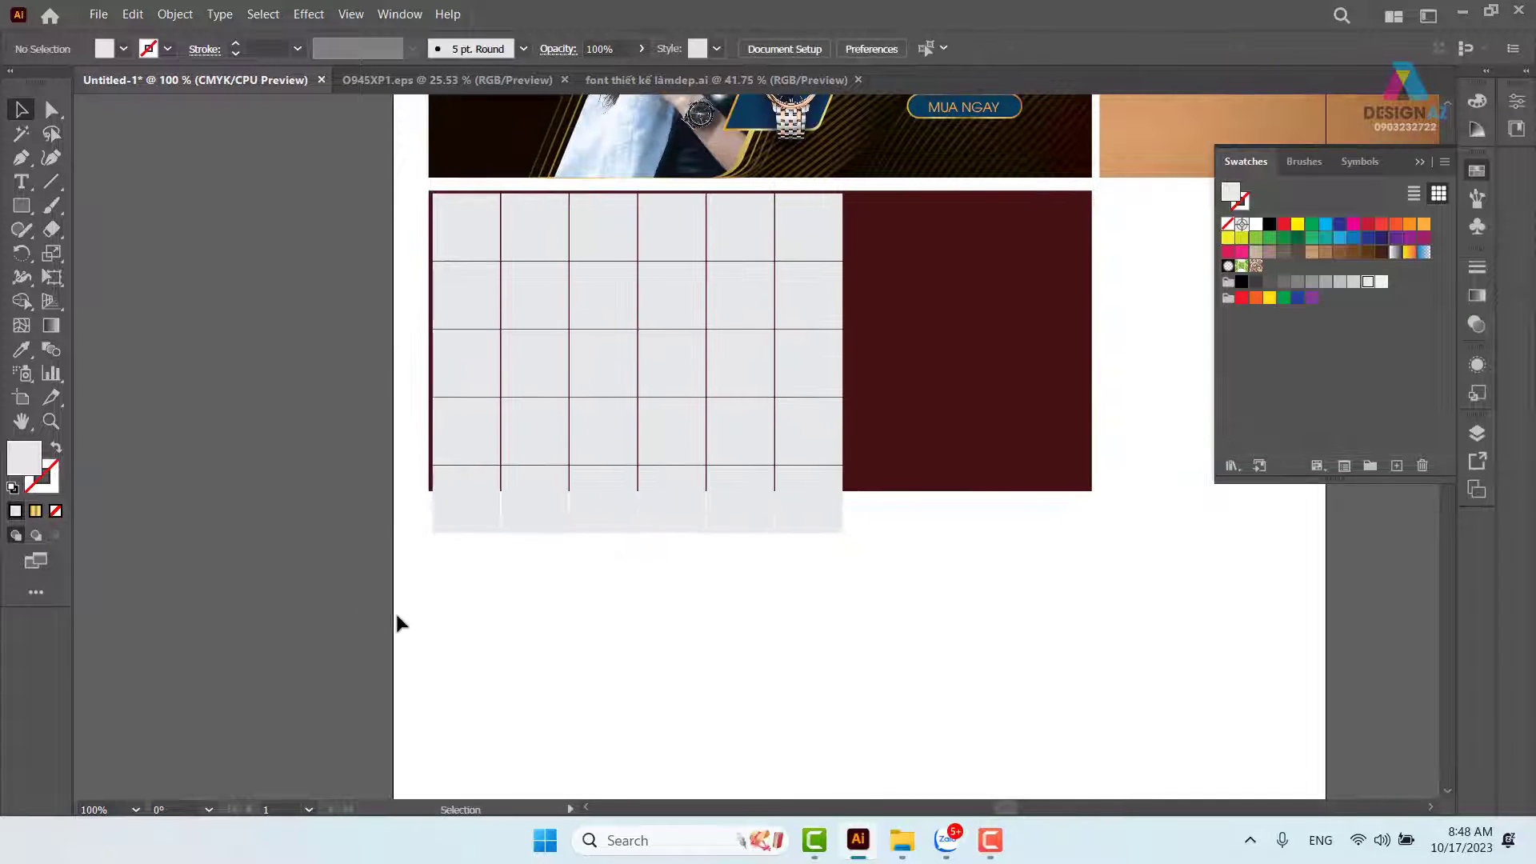
{"action": "left_click_drag", "start_coordinate": [393, 607], "coordinate": [950, 214]}
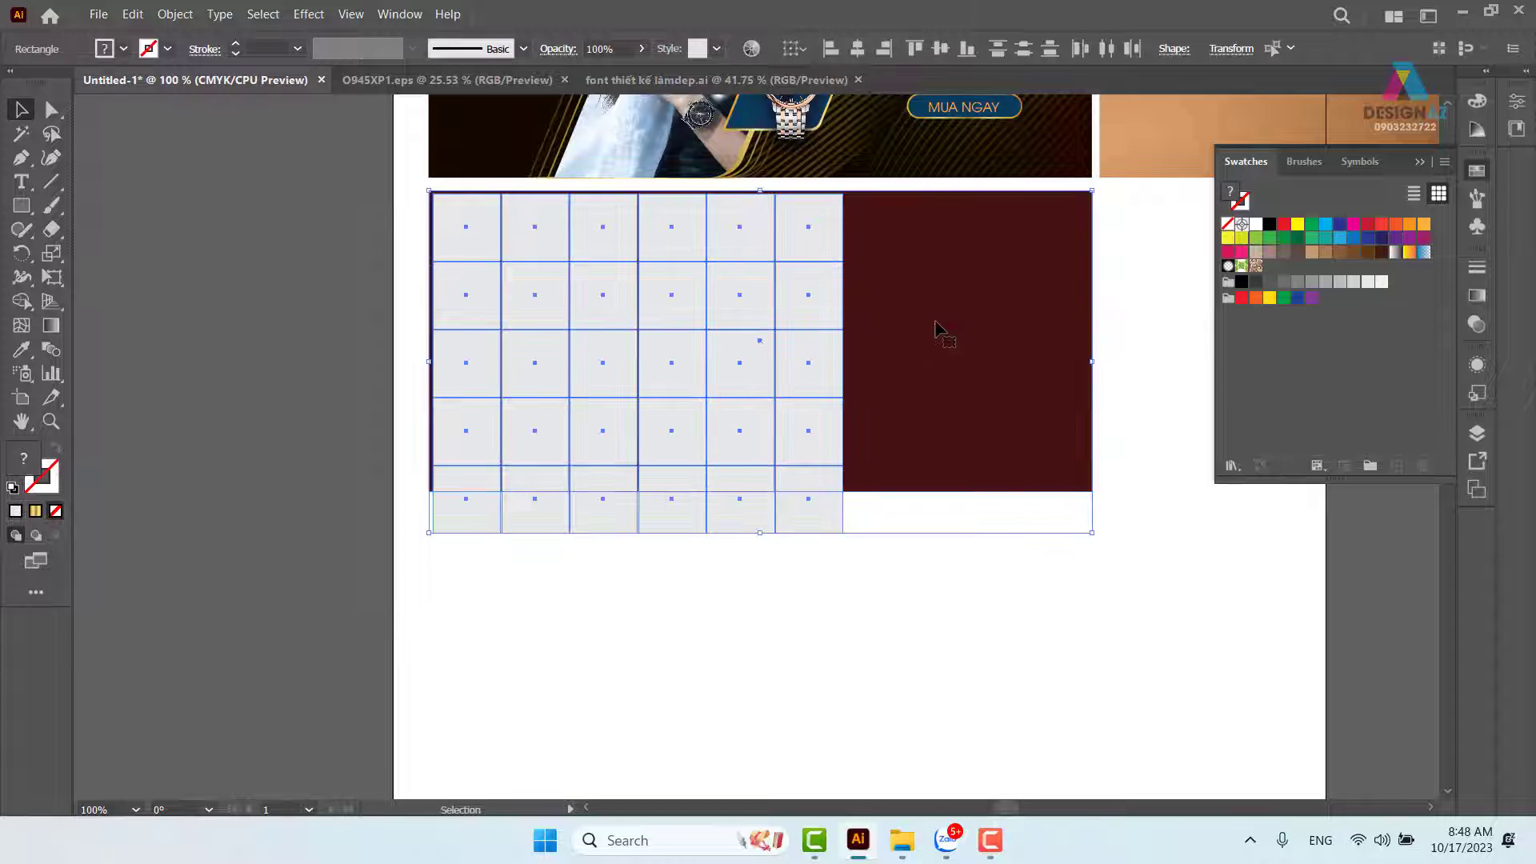
{"action": "left_click", "coordinate": [920, 344], "text": "shift"}
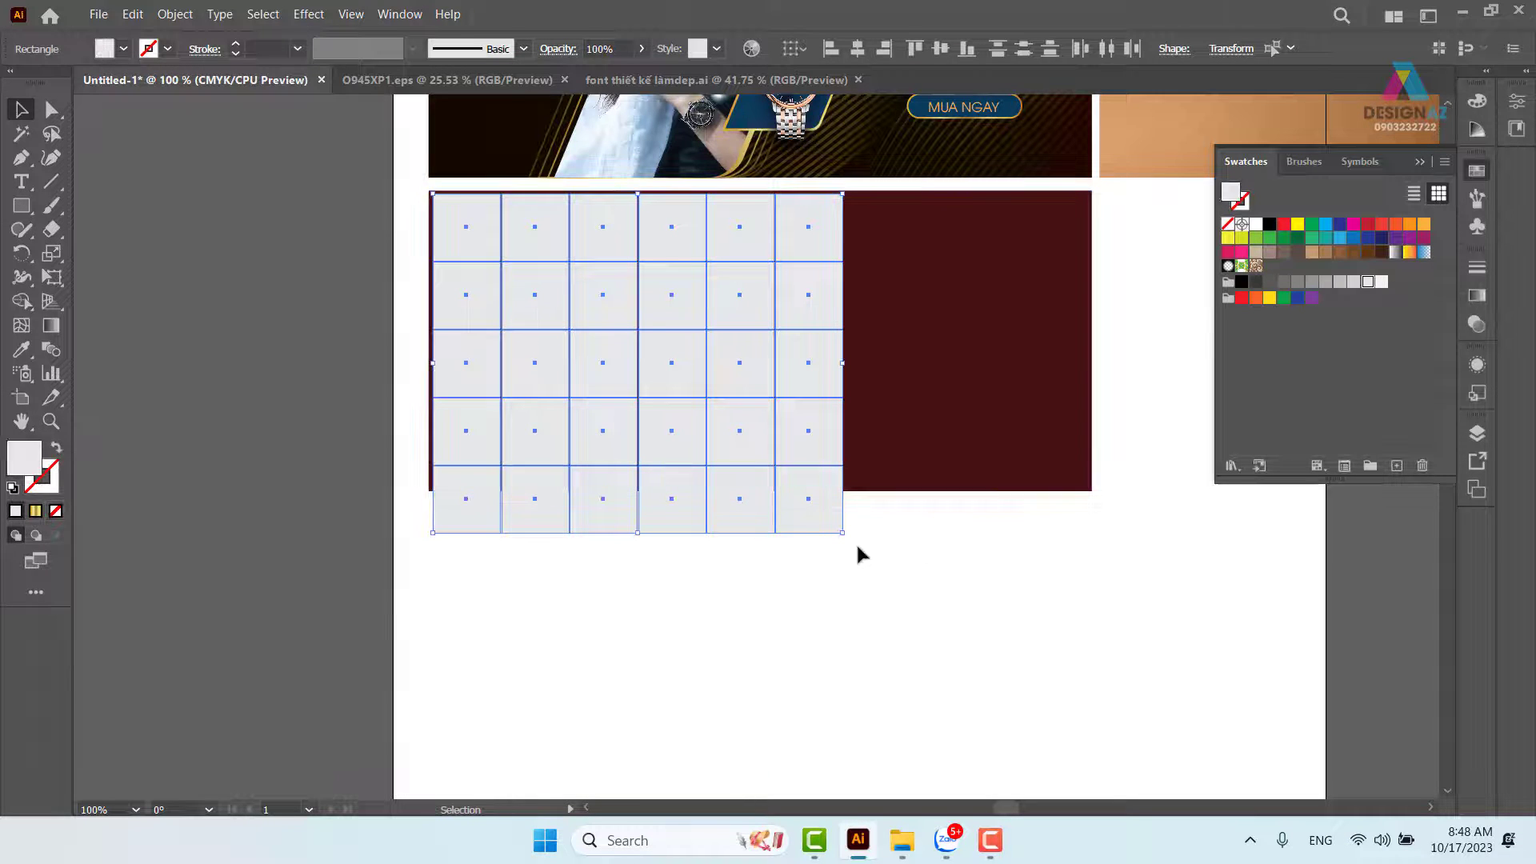
{"action": "left_click_drag", "start_coordinate": [847, 537], "coordinate": [790, 490]}
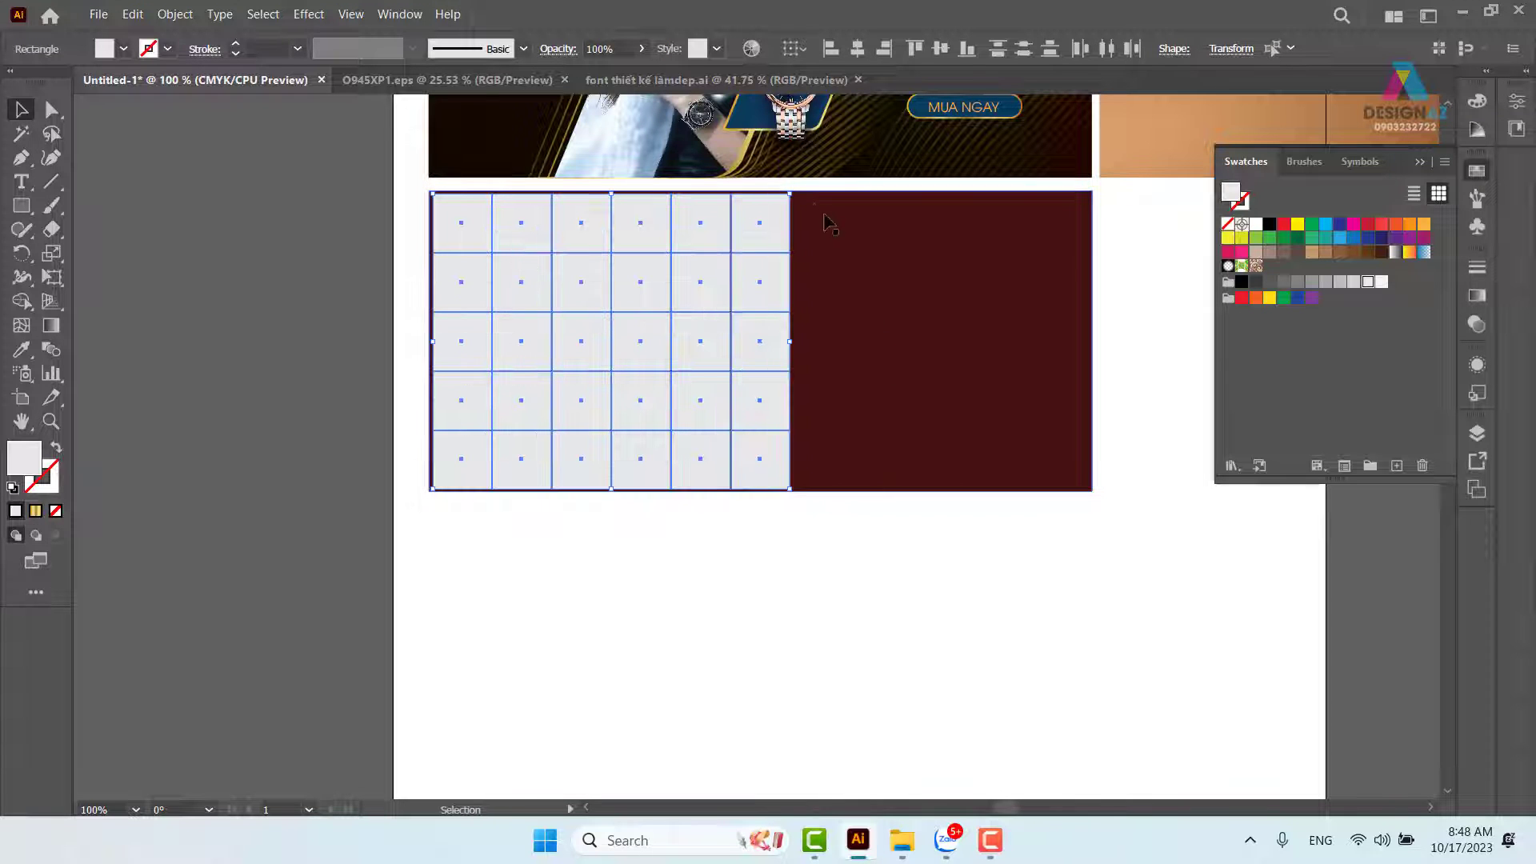
Rotate the grid of squares by about 45° into a diamond and position it over the dark red rectangle's left part.
{"action": "left_click_drag", "start_coordinate": [794, 186], "coordinate": [624, 202]}
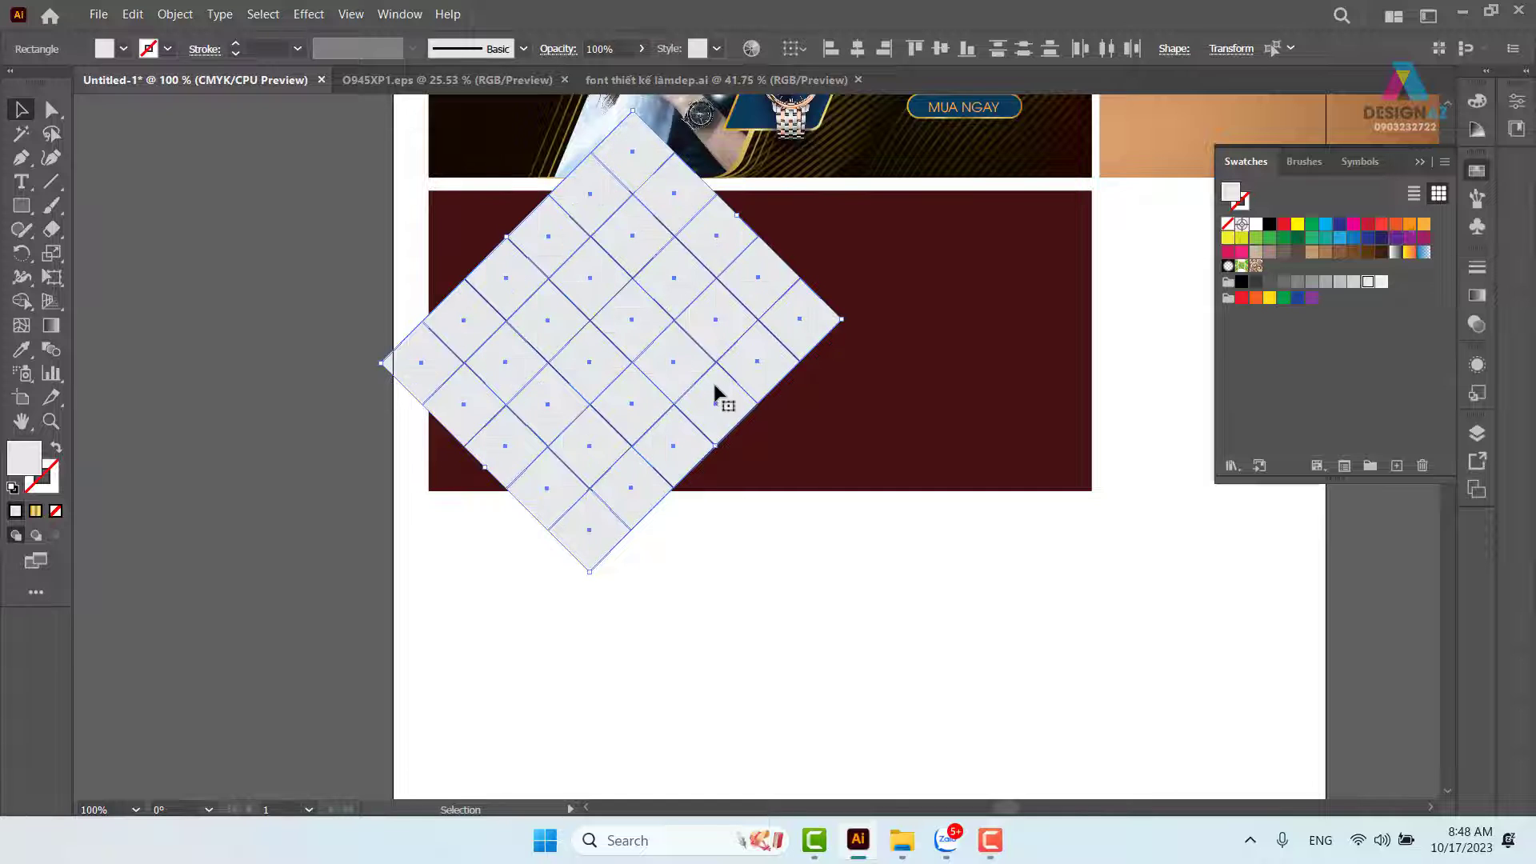
{"action": "left_click_drag", "start_coordinate": [706, 340], "coordinate": [718, 398]}
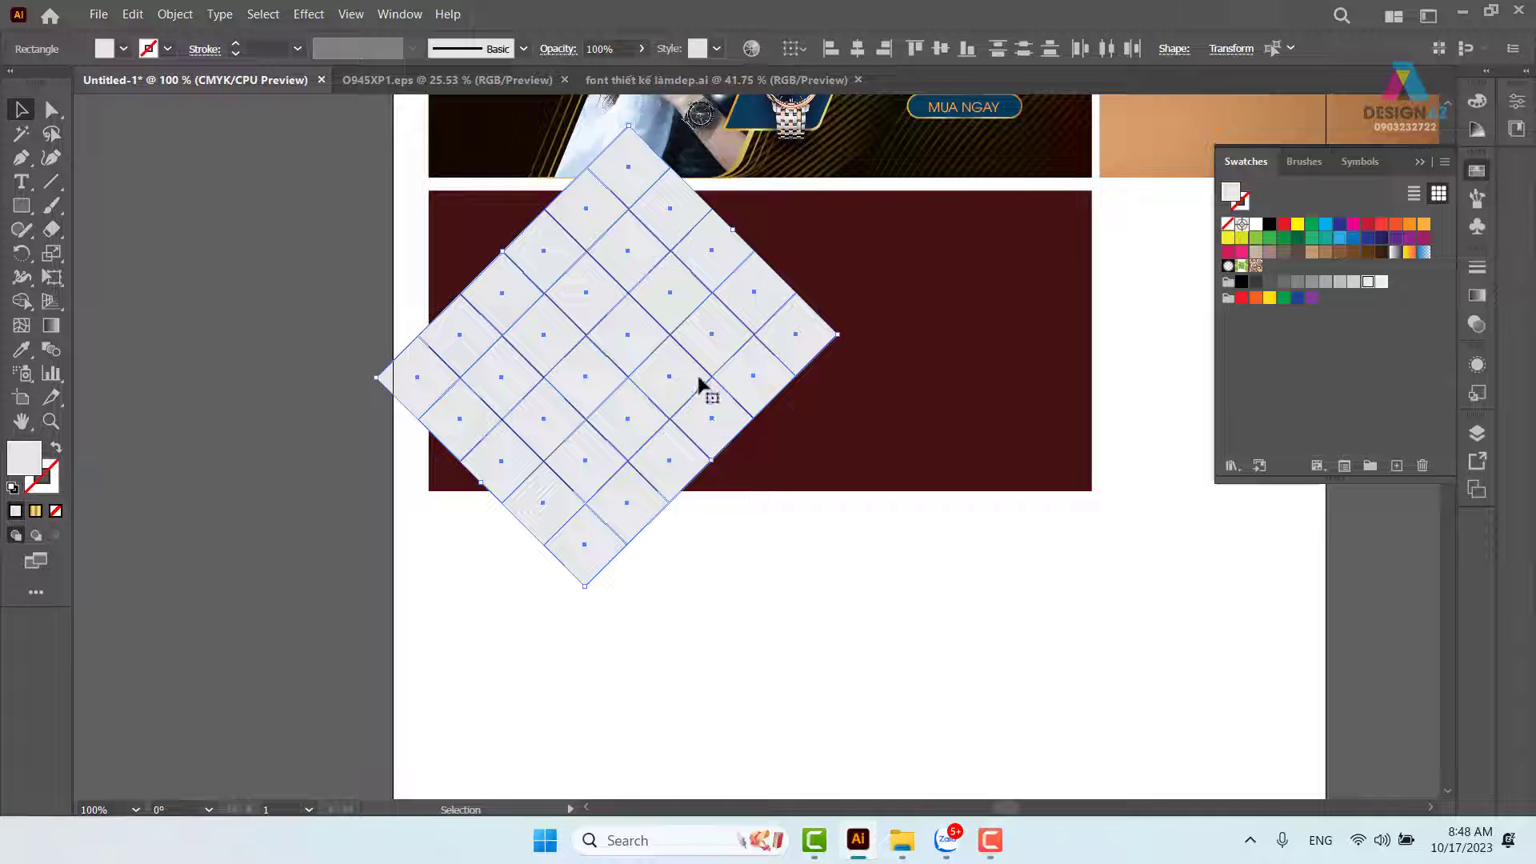
{"action": "left_click", "coordinate": [855, 344], "text": "shift"}
{"action": "left_click", "coordinate": [685, 592]}
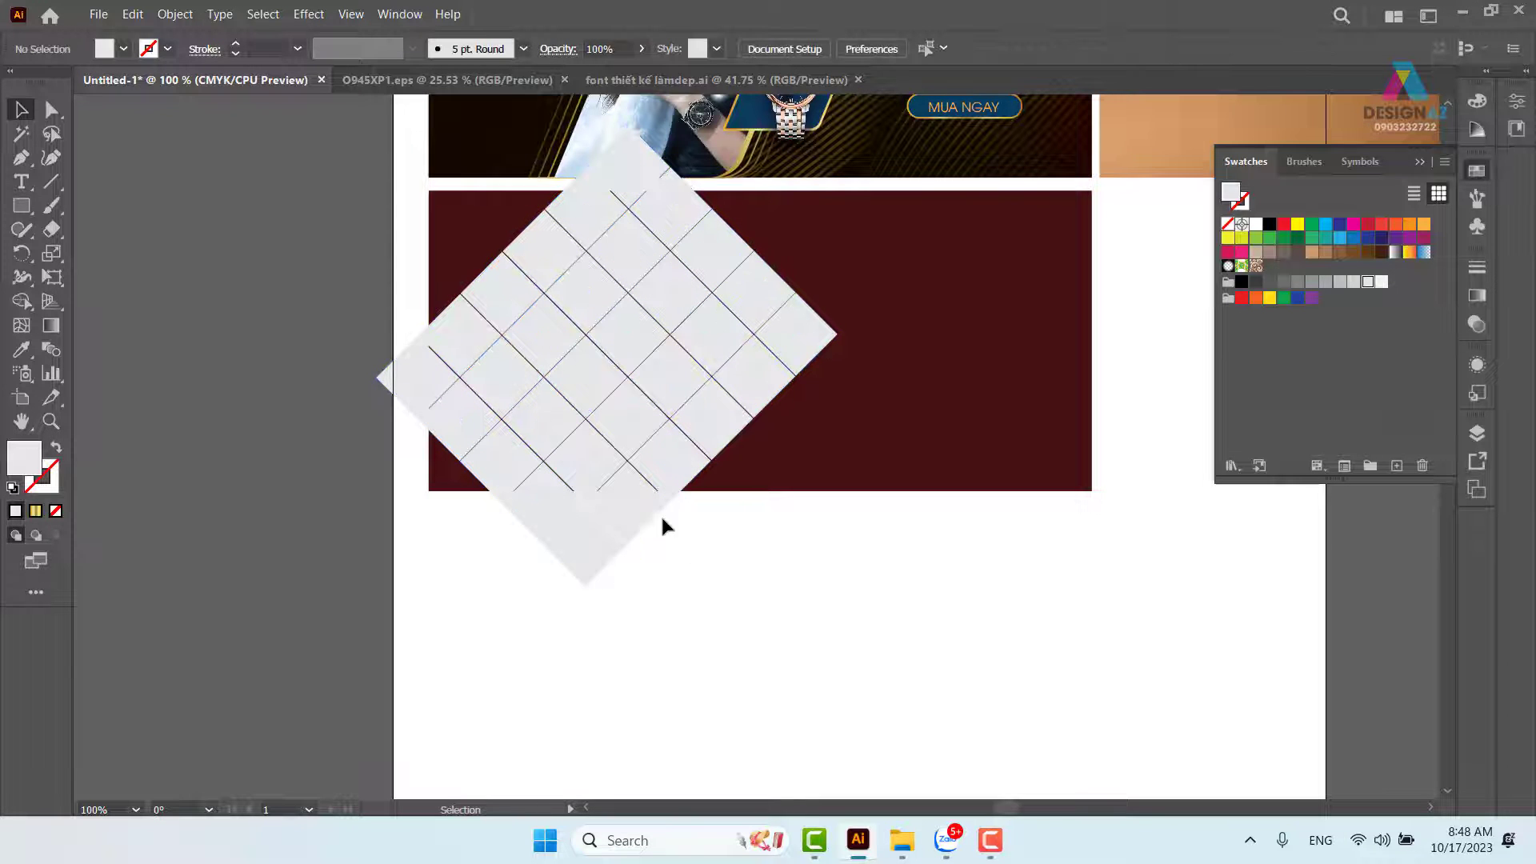
Delete eight squares of the three-by-three block in the middle of the rotated grid, keeping only the block's uppermost square.
{"action": "left_click", "coordinate": [674, 368]}
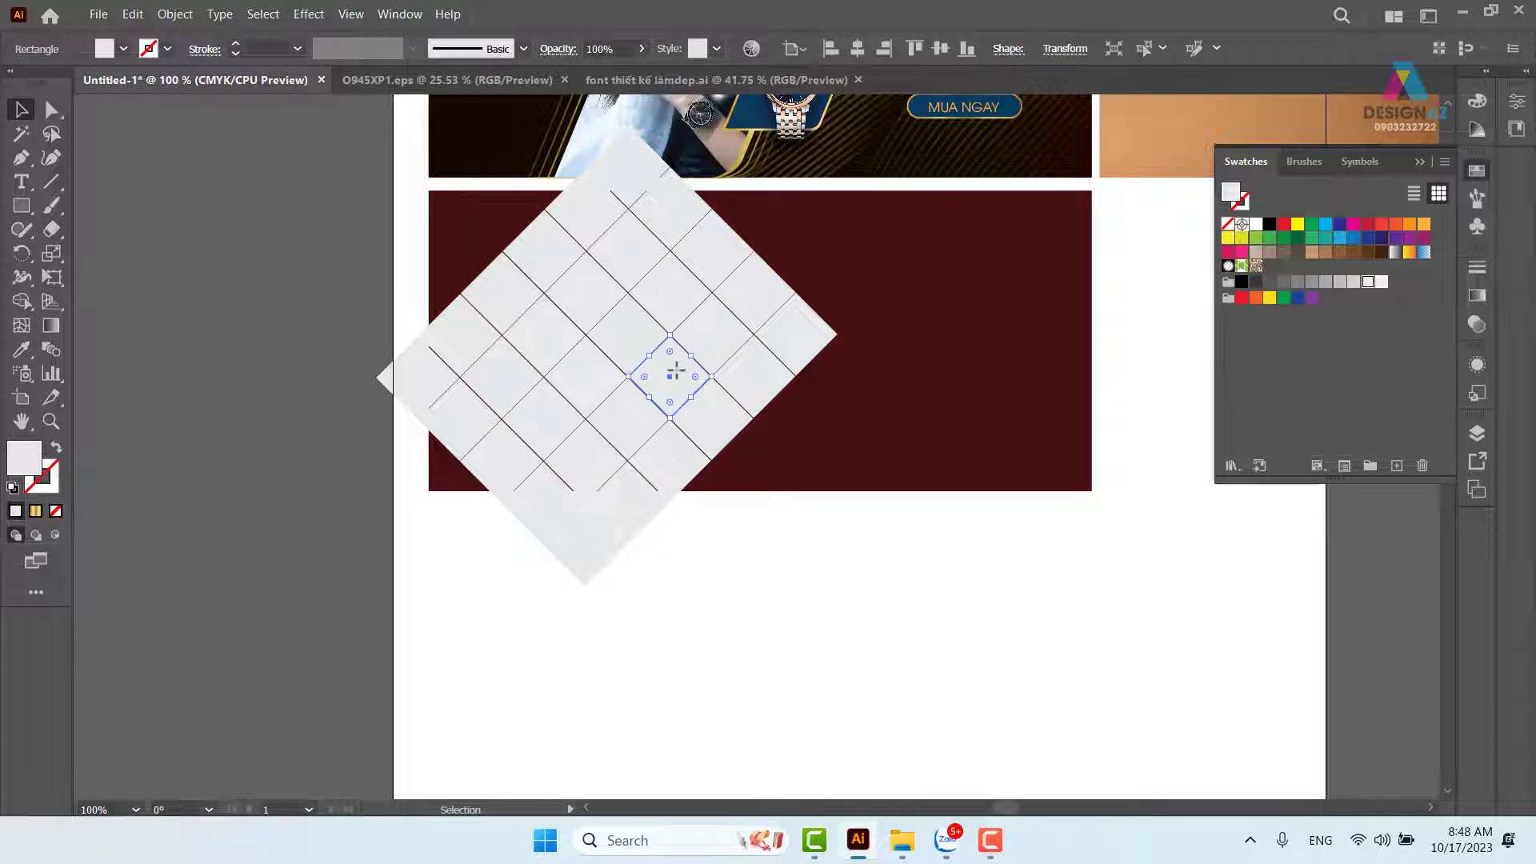
{"action": "key", "text": "Delete"}
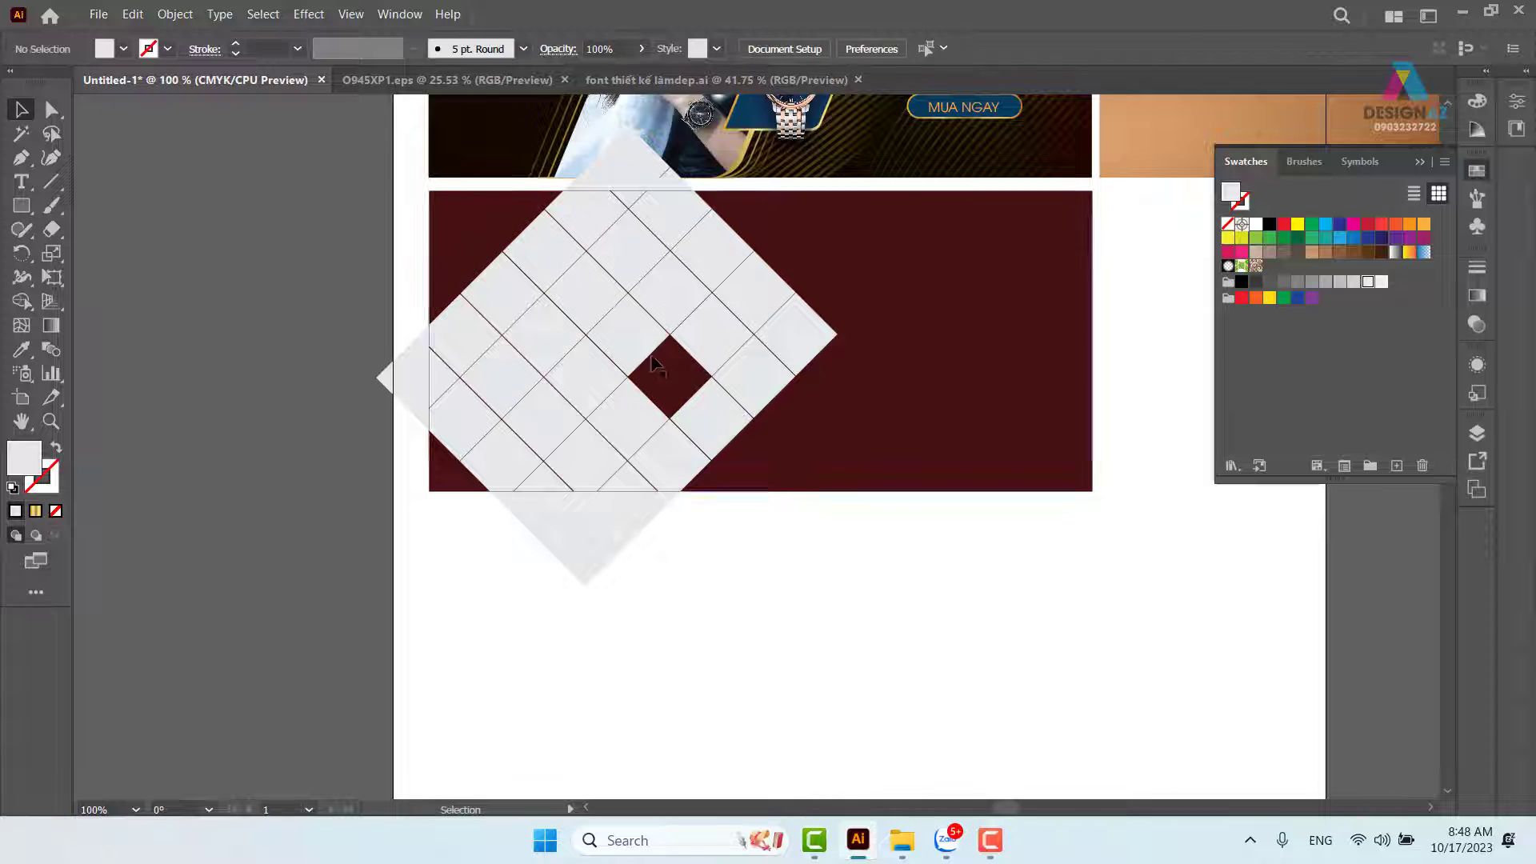
{"action": "left_click", "coordinate": [626, 342]}
{"action": "key", "text": "Delete"}
{"action": "left_click", "coordinate": [582, 299]}
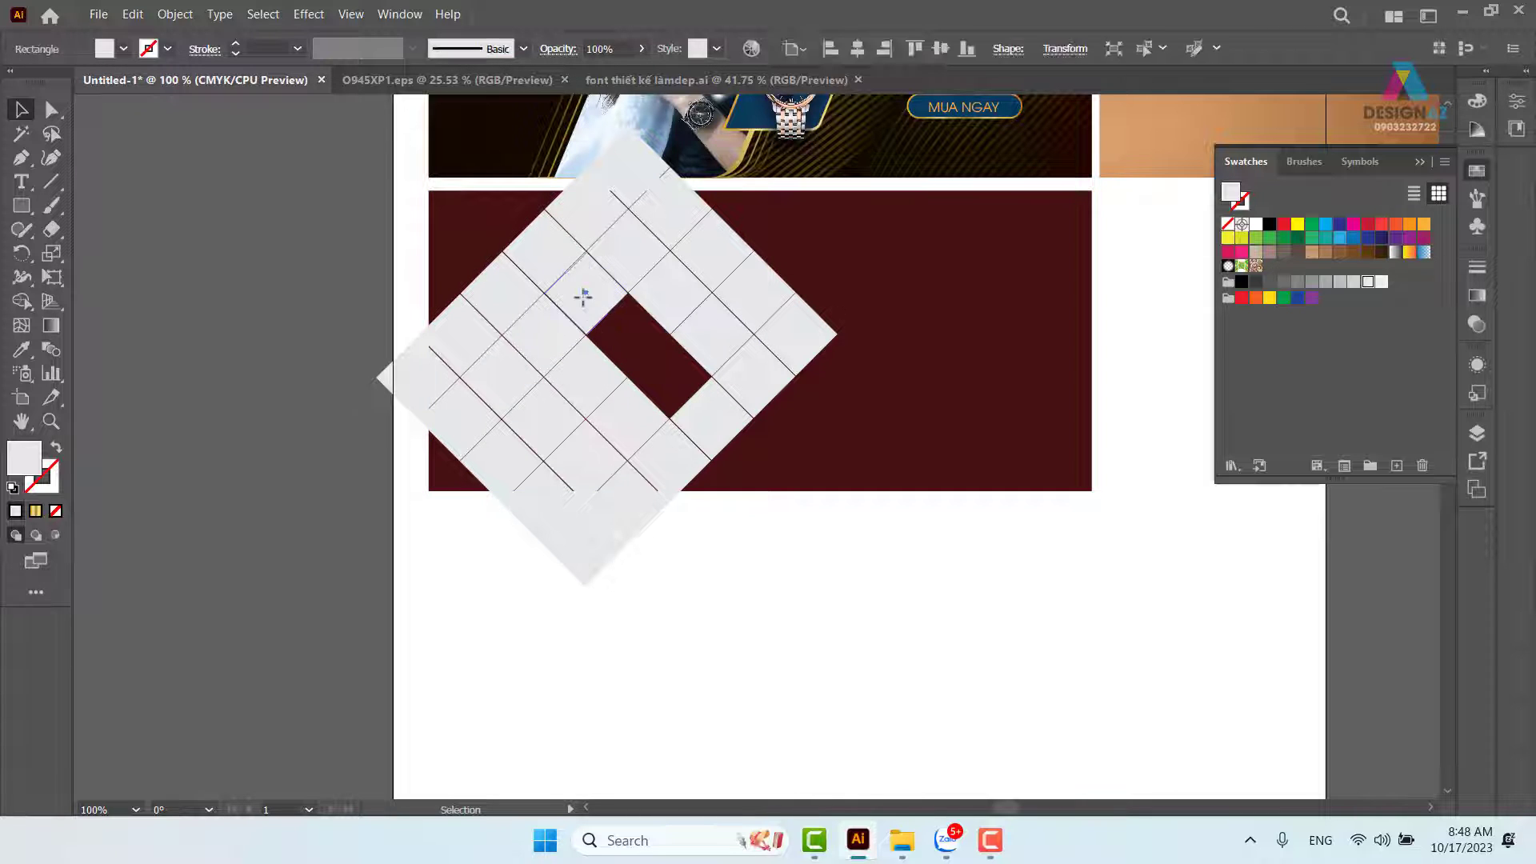
{"action": "key", "text": "Delete"}
{"action": "left_click", "coordinate": [549, 346]}
{"action": "key", "text": "Delete"}
{"action": "left_click", "coordinate": [583, 392]}
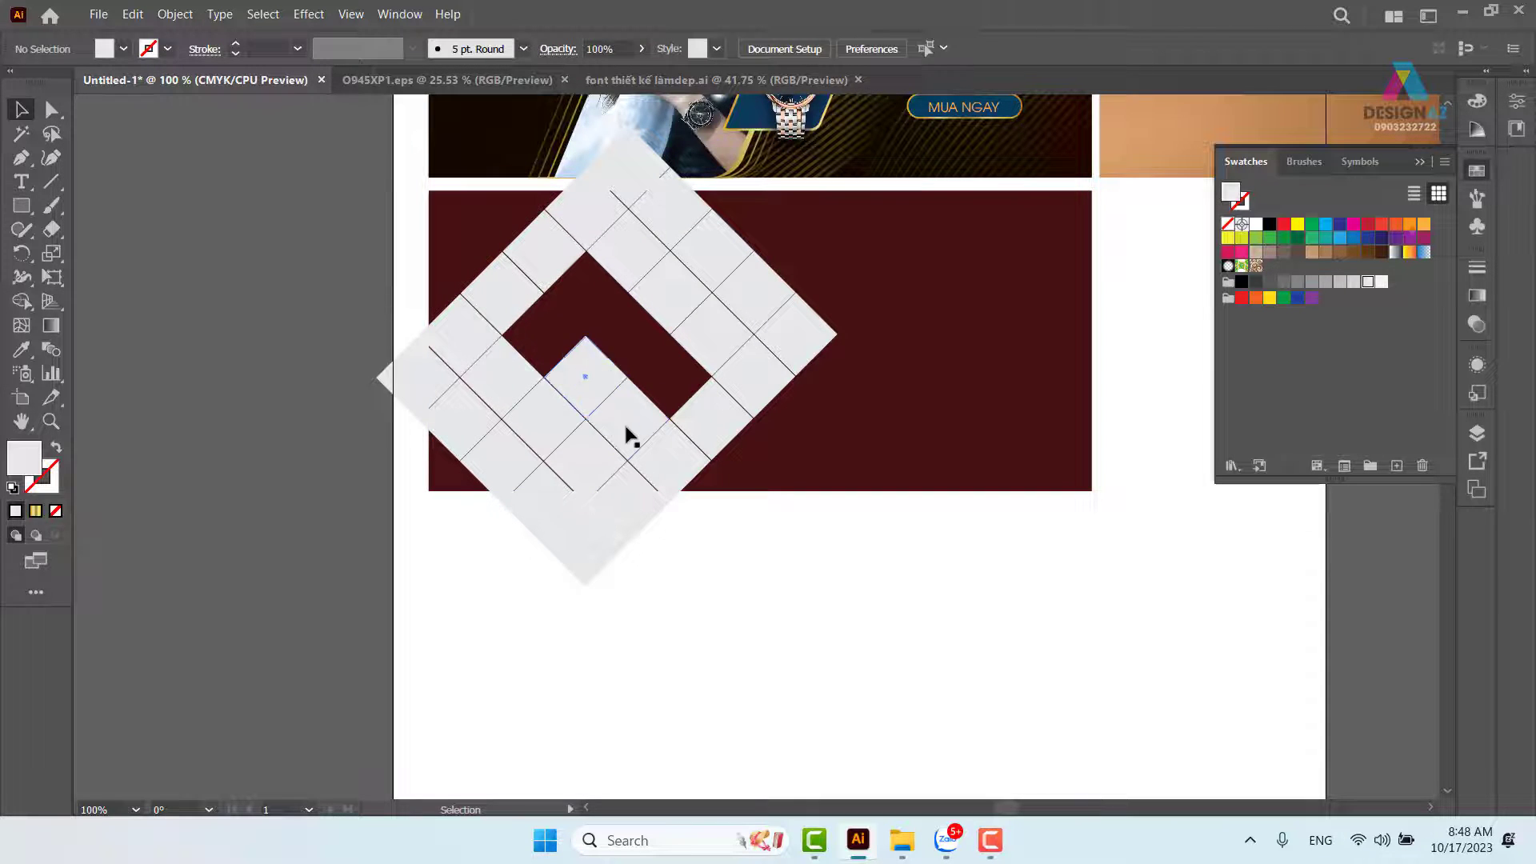
{"action": "key", "text": "Delete"}
{"action": "left_click", "coordinate": [644, 436]}
{"action": "key", "text": "Delete"}
{"action": "left_click", "coordinate": [708, 336]}
{"action": "key", "text": "Delete"}
{"action": "left_click", "coordinate": [676, 320]}
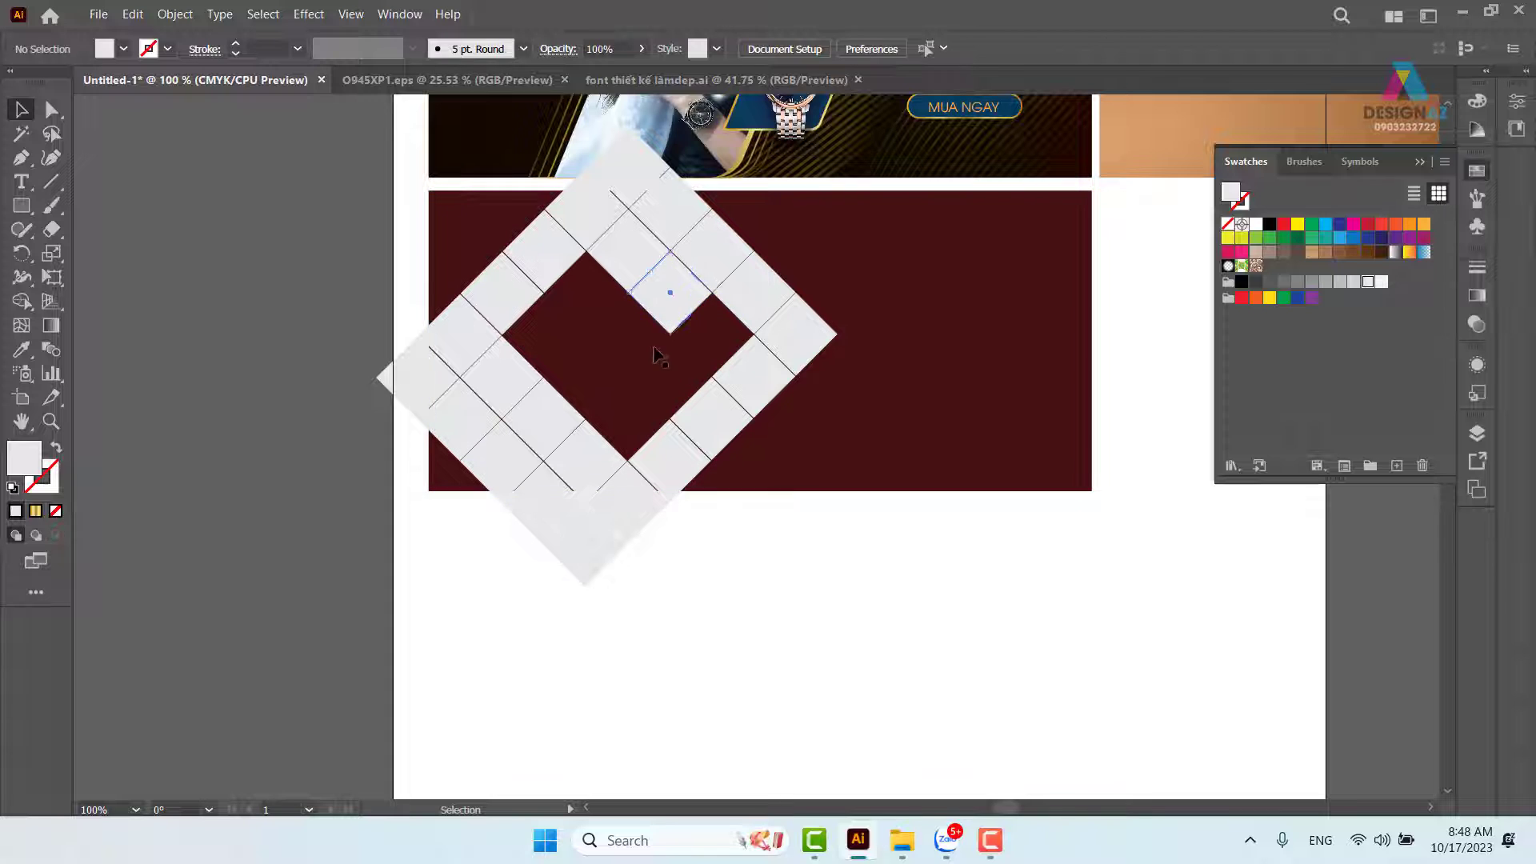
{"action": "key", "text": "Delete"}
Enlarge the remaining inner square proportionally from its upper corner to fill the empty middle of the grid.
{"action": "left_click", "coordinate": [628, 255]}
{"action": "left_click_drag", "start_coordinate": [630, 293], "coordinate": [634, 464]}
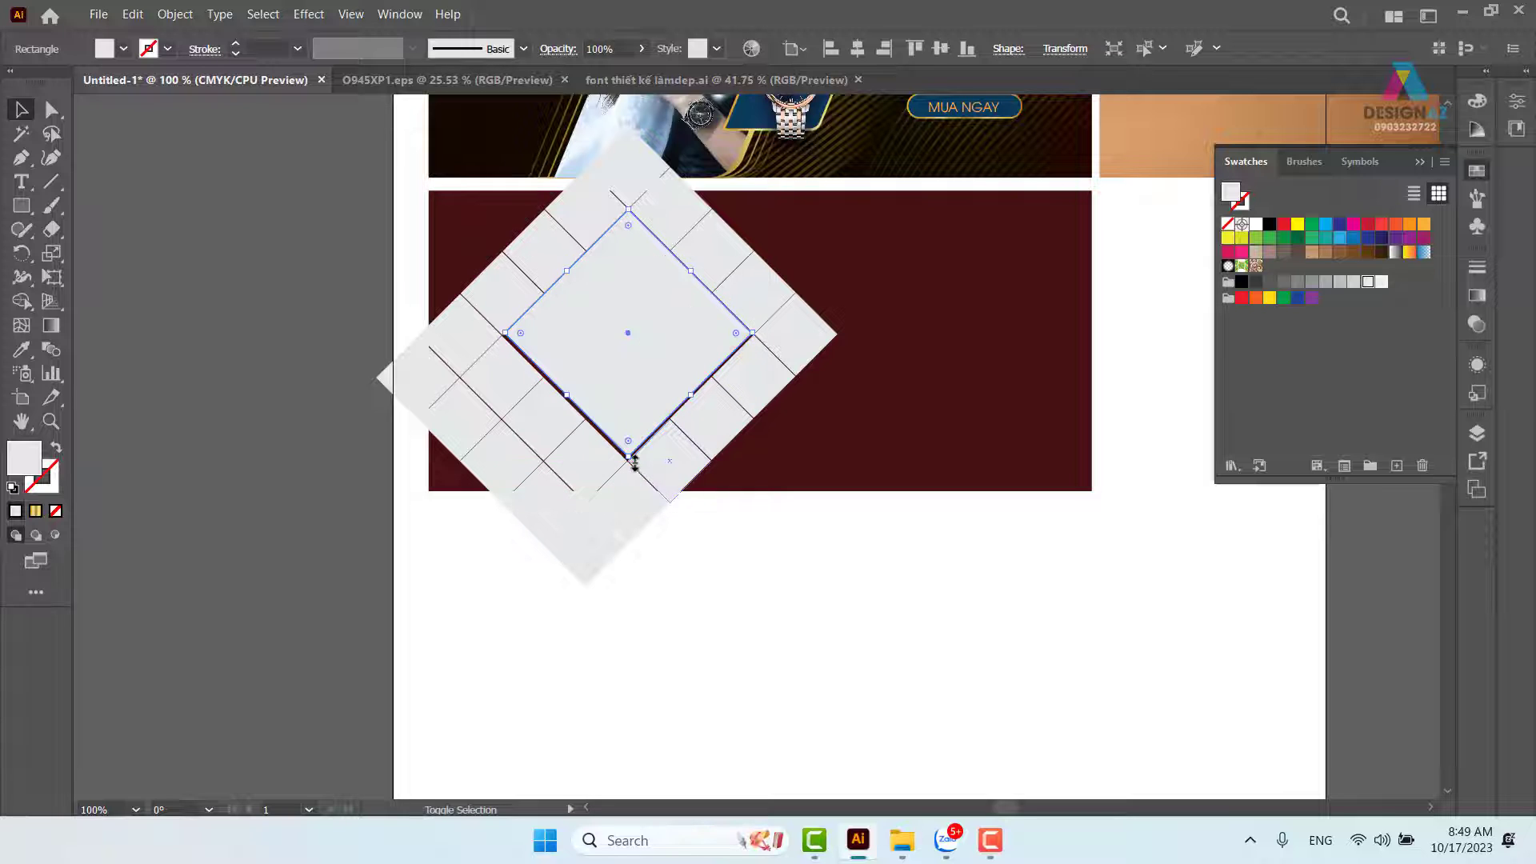
{"action": "left_click", "coordinate": [780, 559]}
Stretch the large square's lower corner slightly so its lower-right edge meets the neighbouring squares with the same narrow gap.
{"action": "key", "text": "z"}
{"action": "left_click_drag", "start_coordinate": [540, 331], "coordinate": [947, 603]}
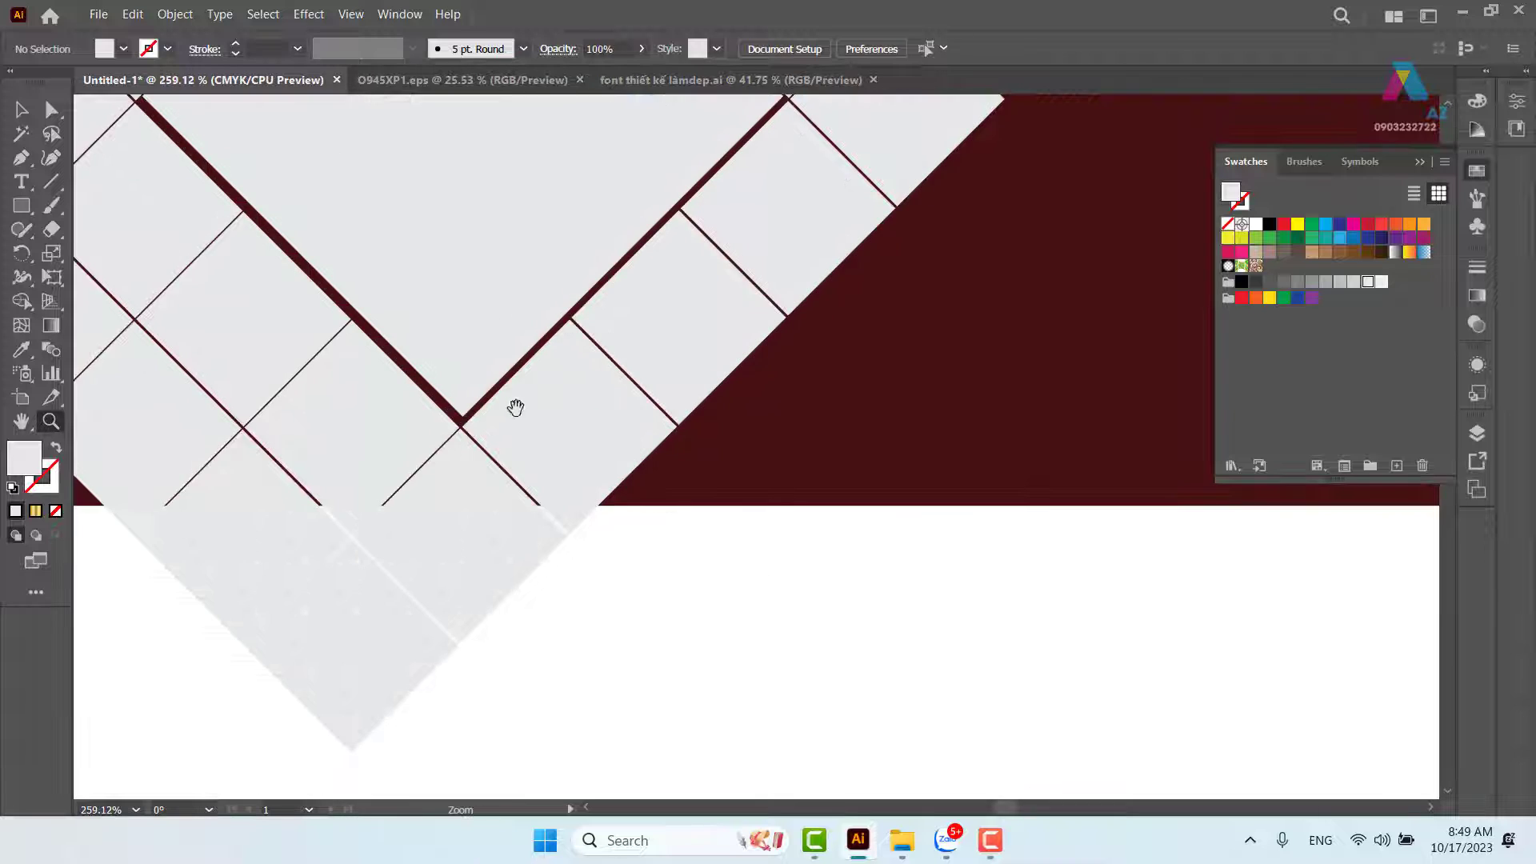
{"action": "left_click_drag", "start_coordinate": [514, 405], "coordinate": [667, 581]}
{"action": "left_click", "coordinate": [51, 110]}
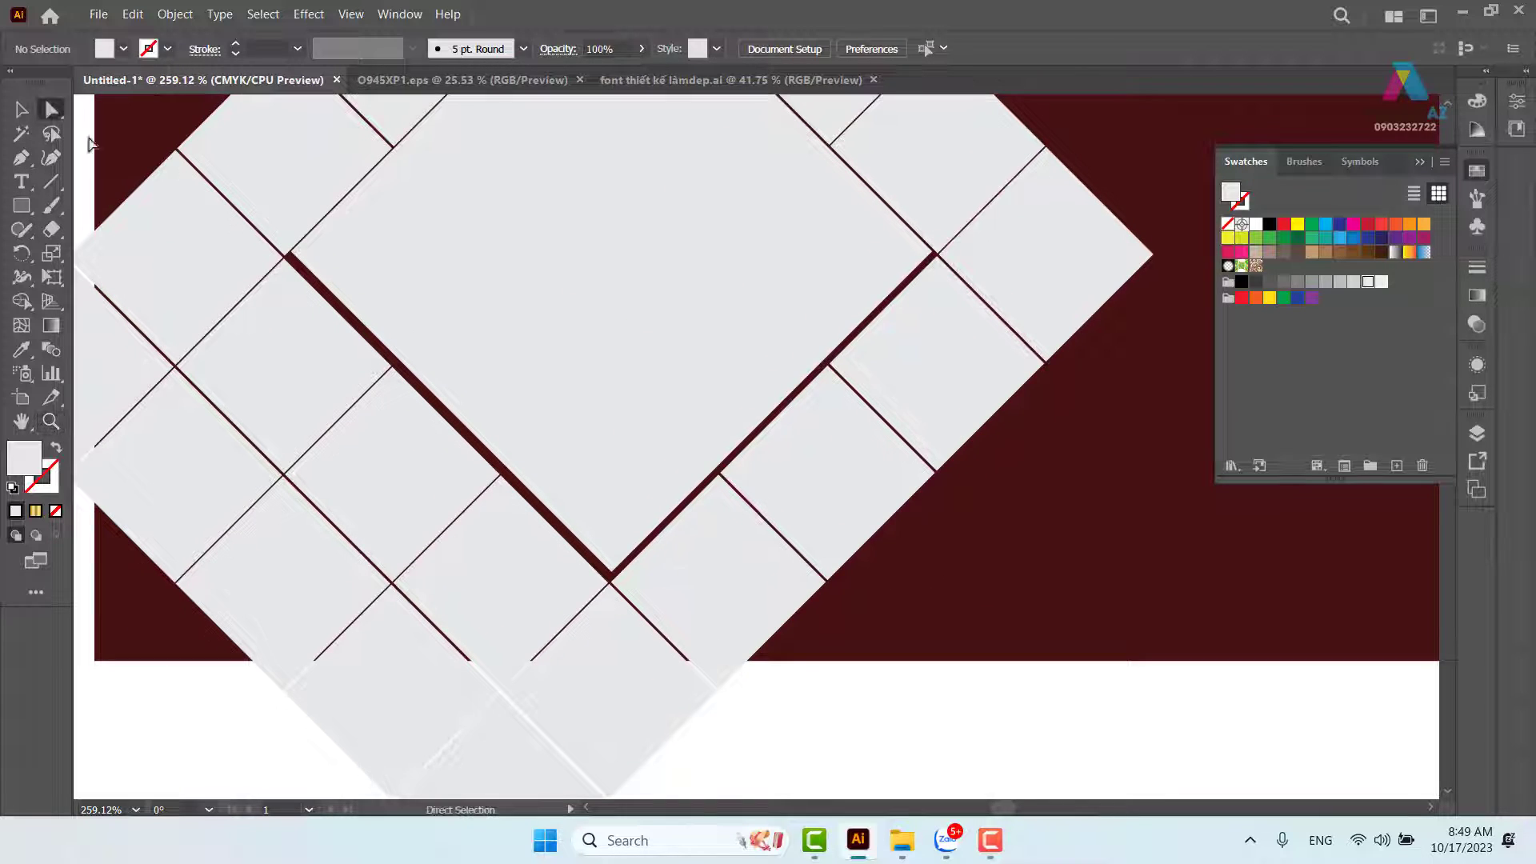
{"action": "left_click", "coordinate": [603, 416]}
{"action": "key", "text": "v"}
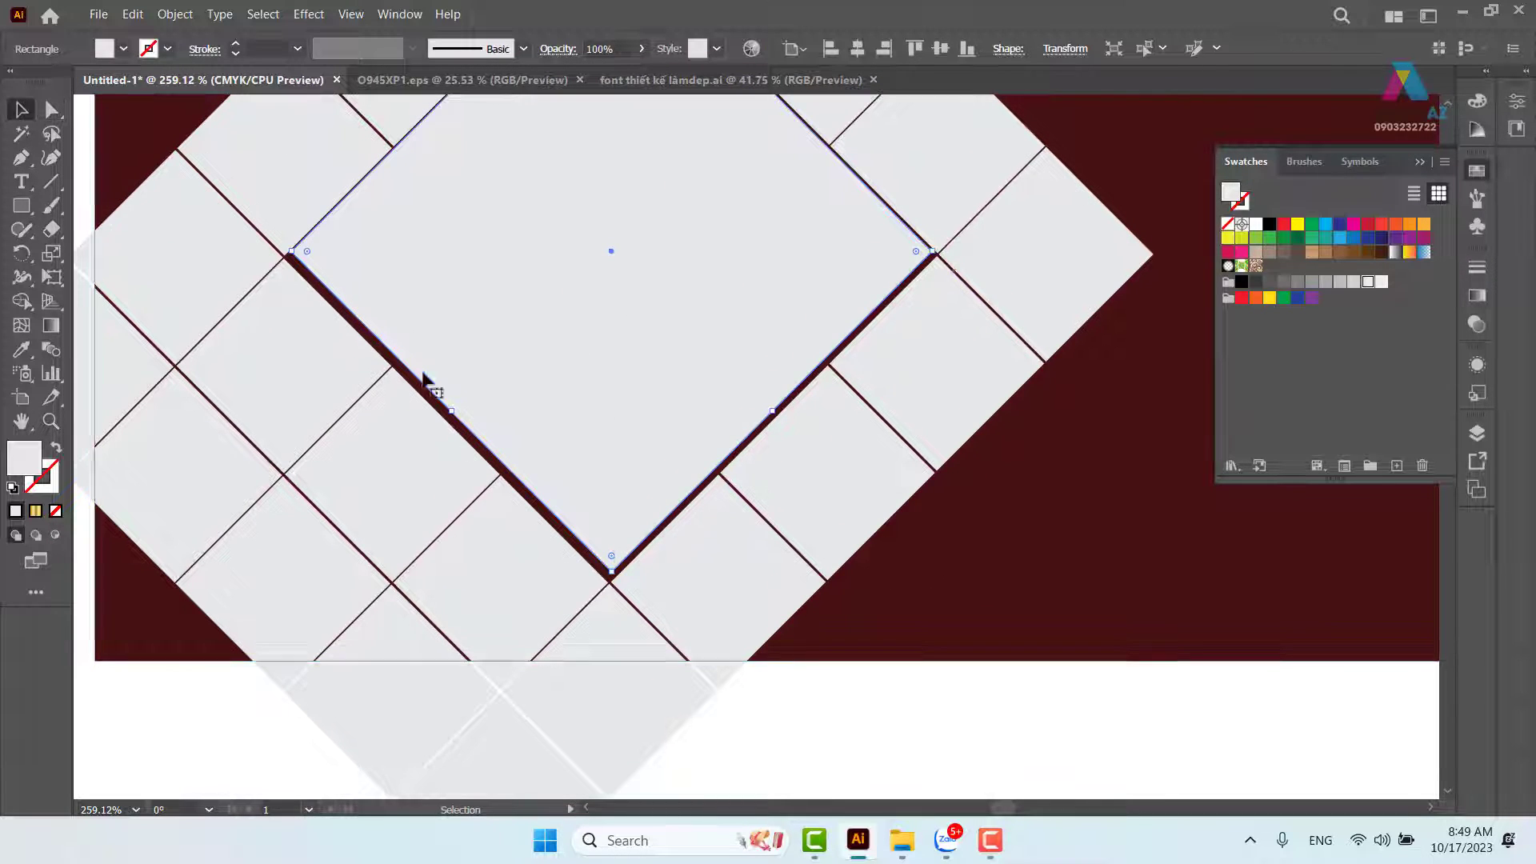
{"action": "left_click_drag", "start_coordinate": [613, 574], "coordinate": [613, 579]}
{"action": "left_click", "coordinate": [886, 678]}
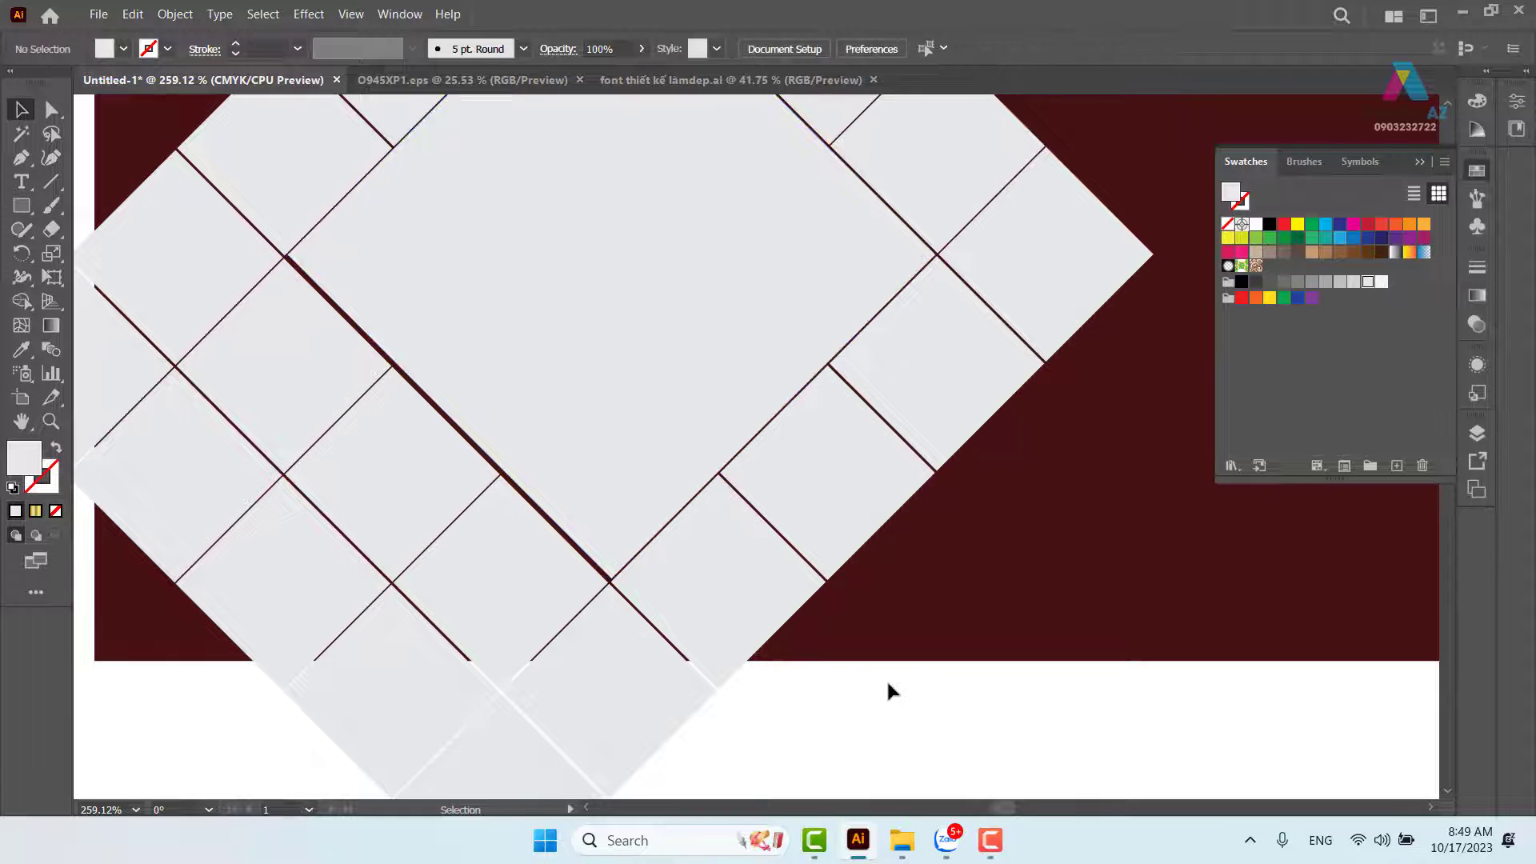
Extend the large square's lower-left edge outward so its gap matches the thin spacing between the small squares.
{"action": "left_click", "coordinate": [449, 420]}
{"action": "left_click_drag", "start_coordinate": [449, 420], "coordinate": [637, 521]}
{"action": "key", "text": "z"}
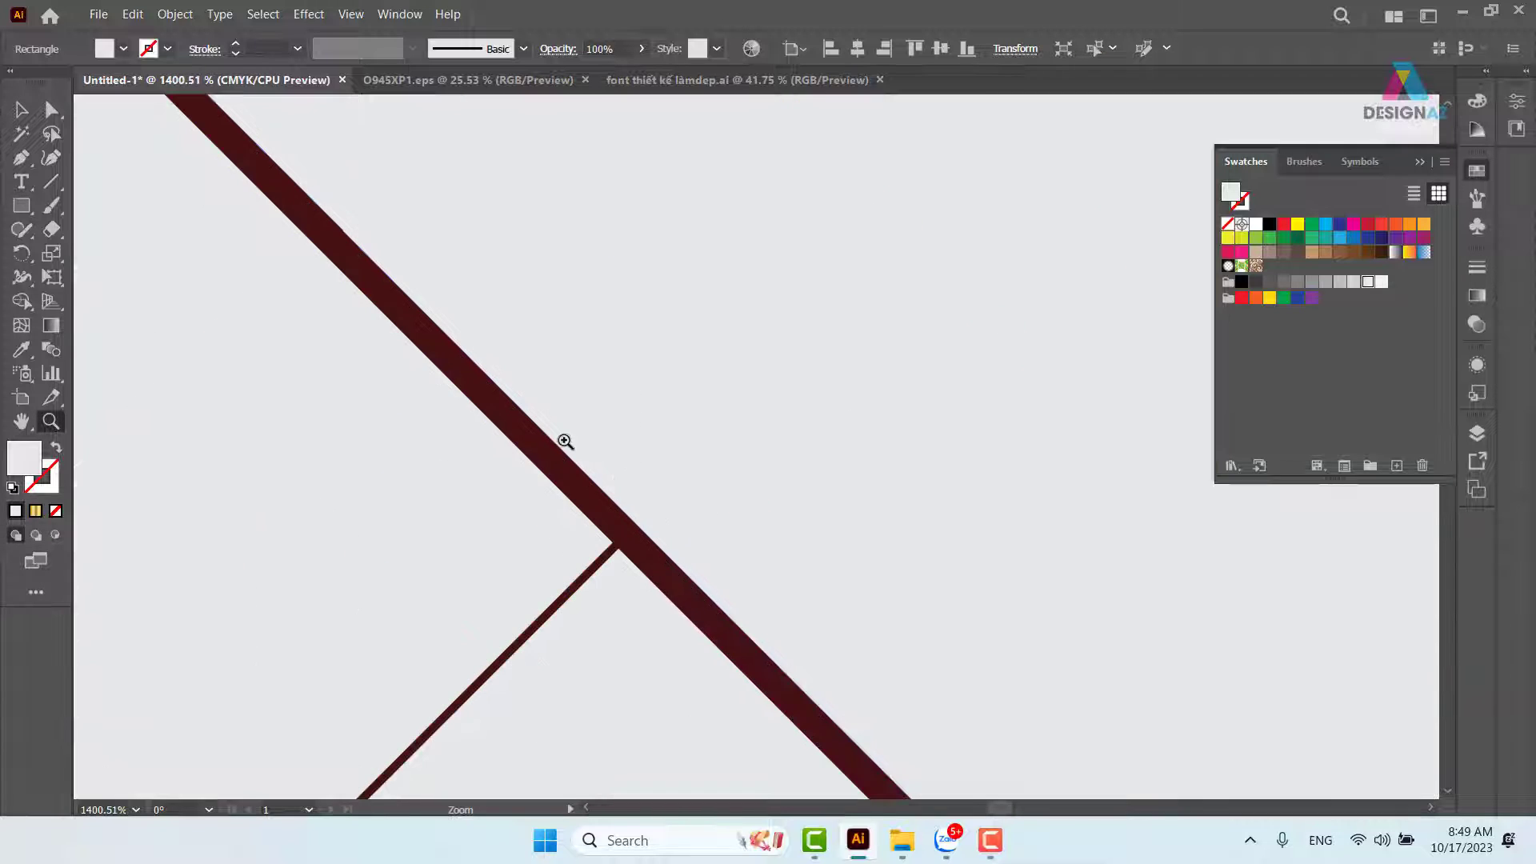
{"action": "left_click", "coordinate": [24, 111]}
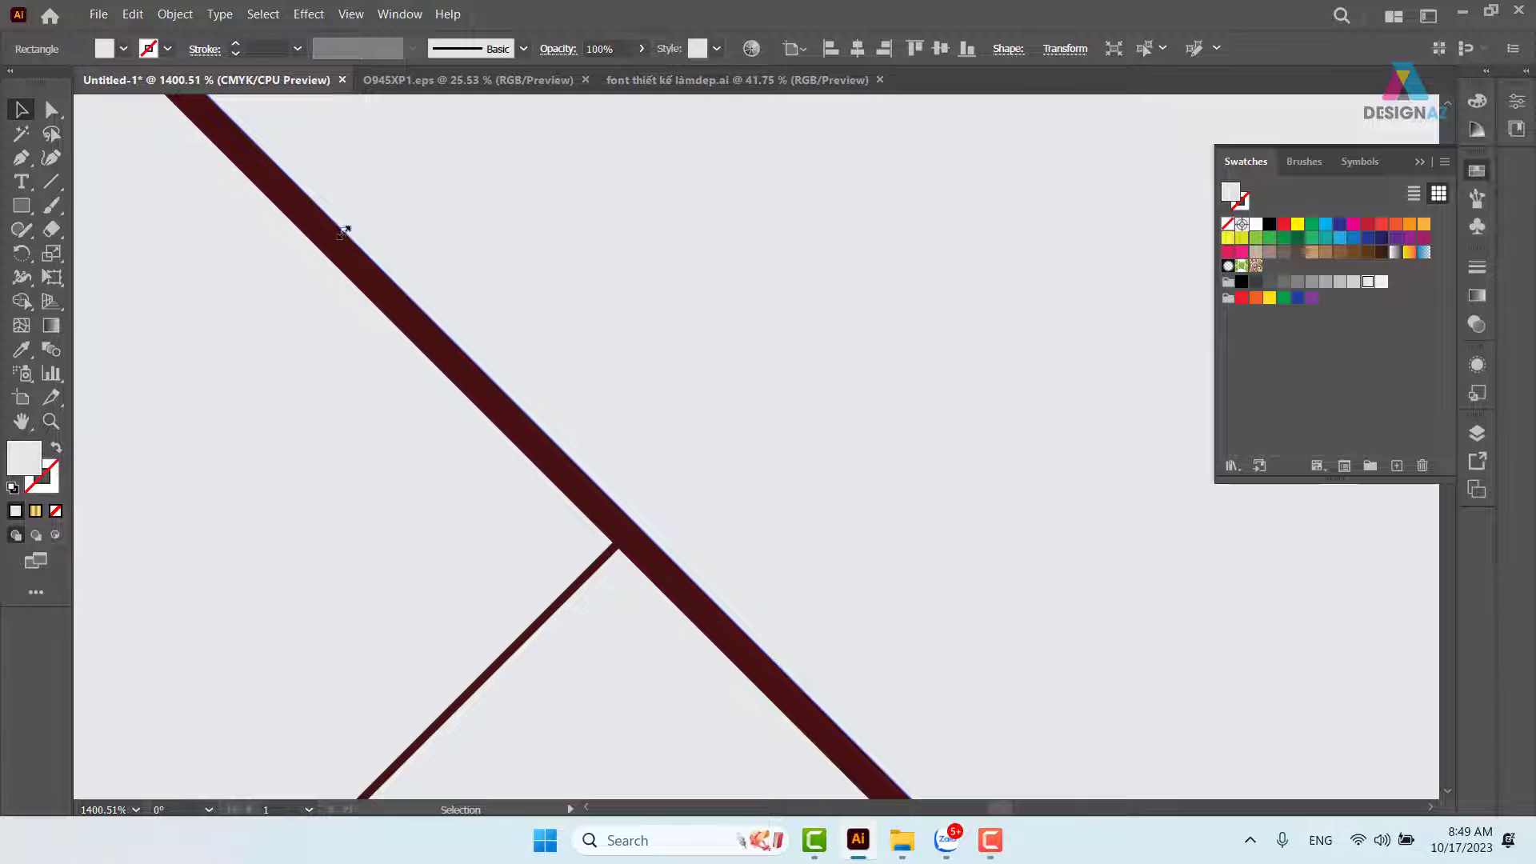
{"action": "left_click_drag", "start_coordinate": [343, 229], "coordinate": [328, 244]}
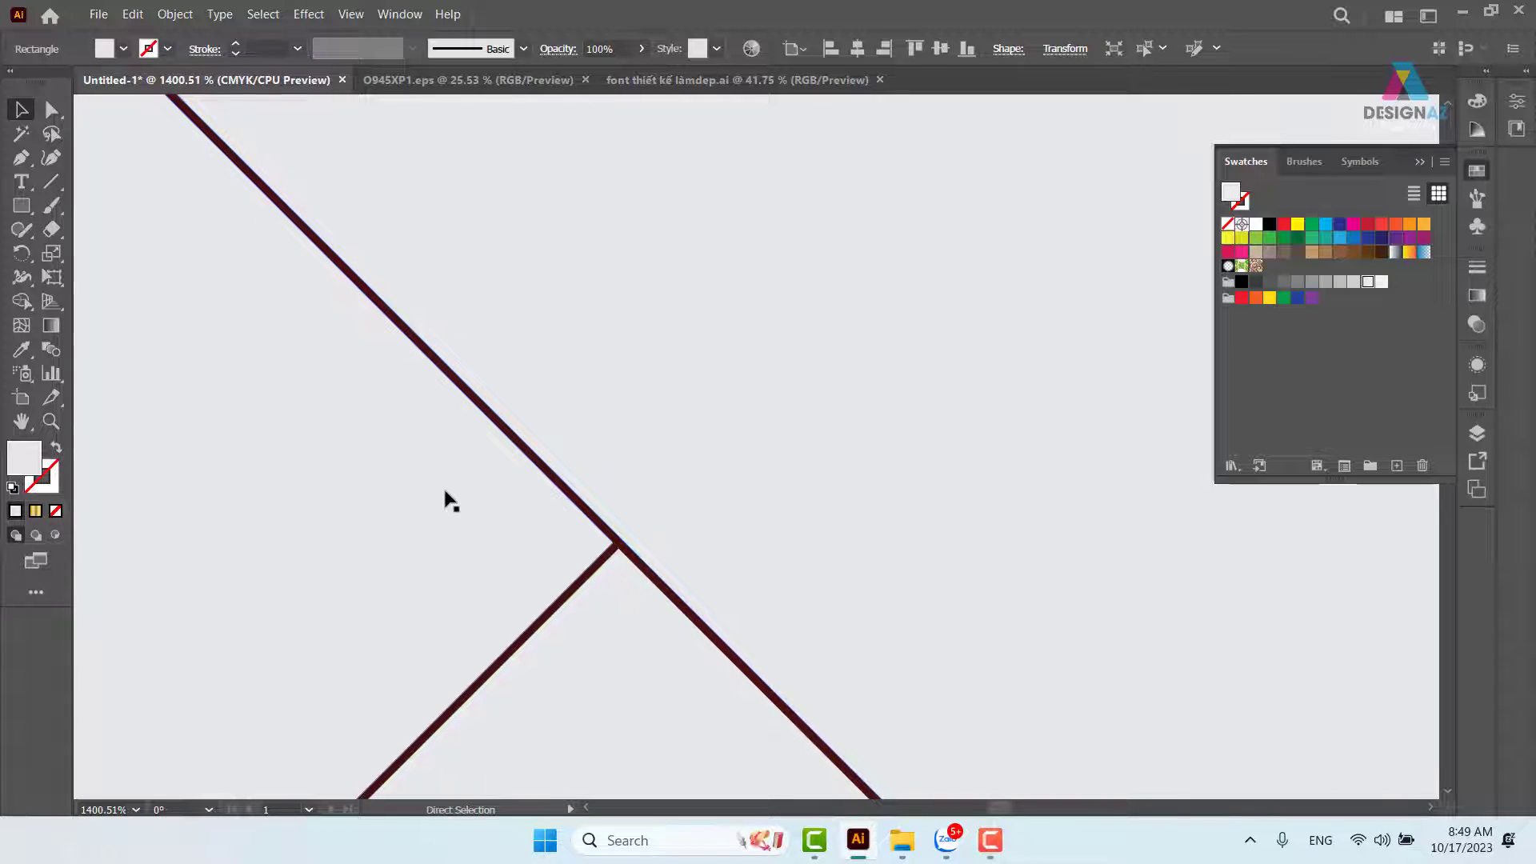
{"action": "key", "text": "ctrl+minus"}
{"action": "key", "text": "ctrl+minus"}
{"action": "key", "text": "ctrl+minus"}
{"action": "key", "text": "ctrl+minus"}
{"action": "key", "text": "ctrl+minus"}
{"action": "key", "text": "ctrl+minus"}
{"action": "key", "text": "ctrl+minus"}
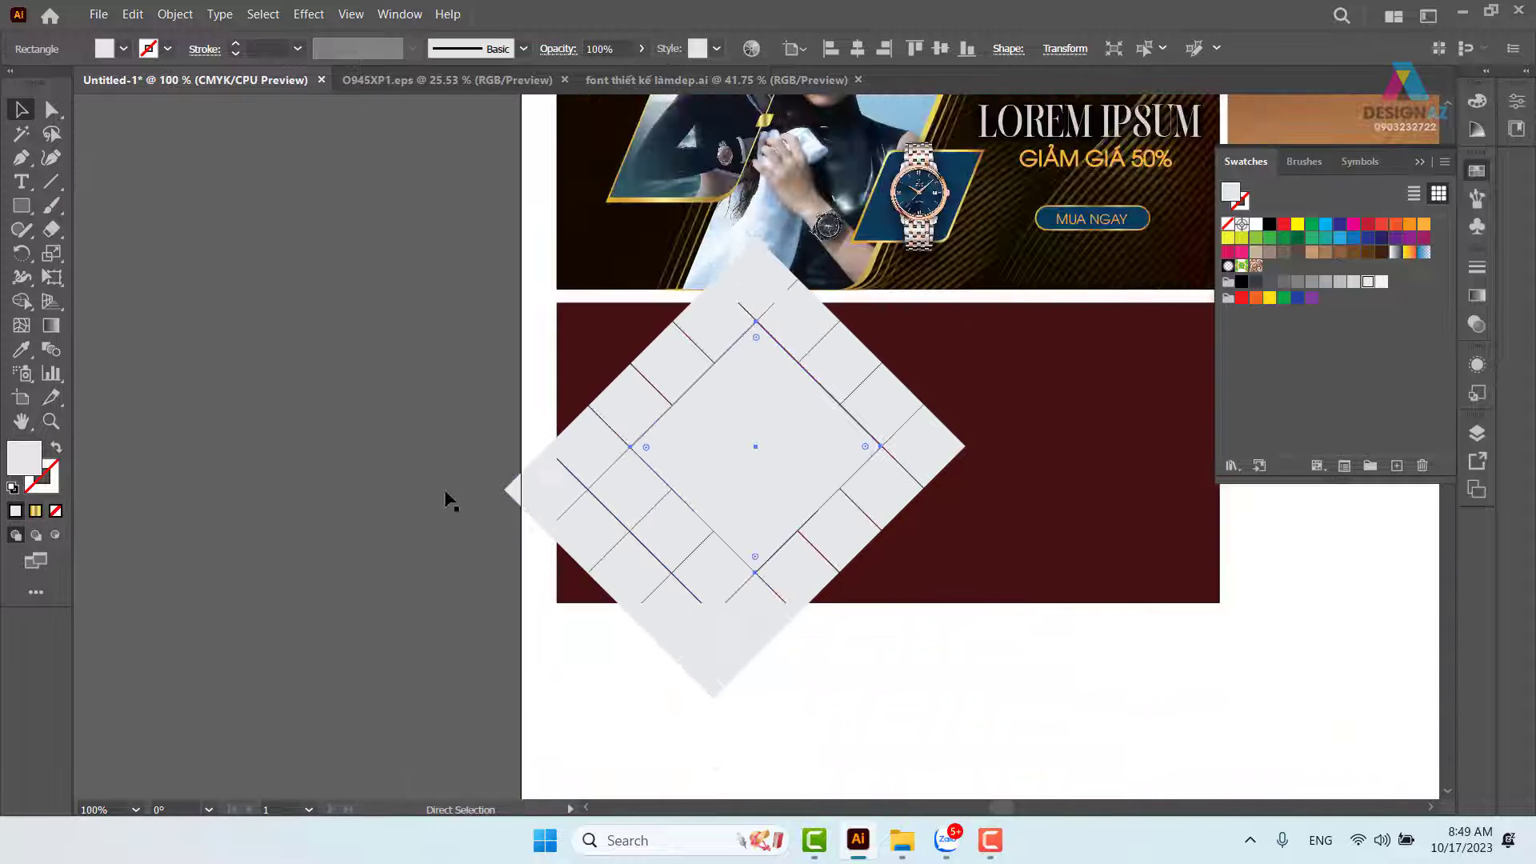
Select the whole diamond grid without the background, shift it slightly down and enlarge it past the rectangle's edges.
{"action": "left_click_drag", "start_coordinate": [888, 548], "coordinate": [795, 573]}
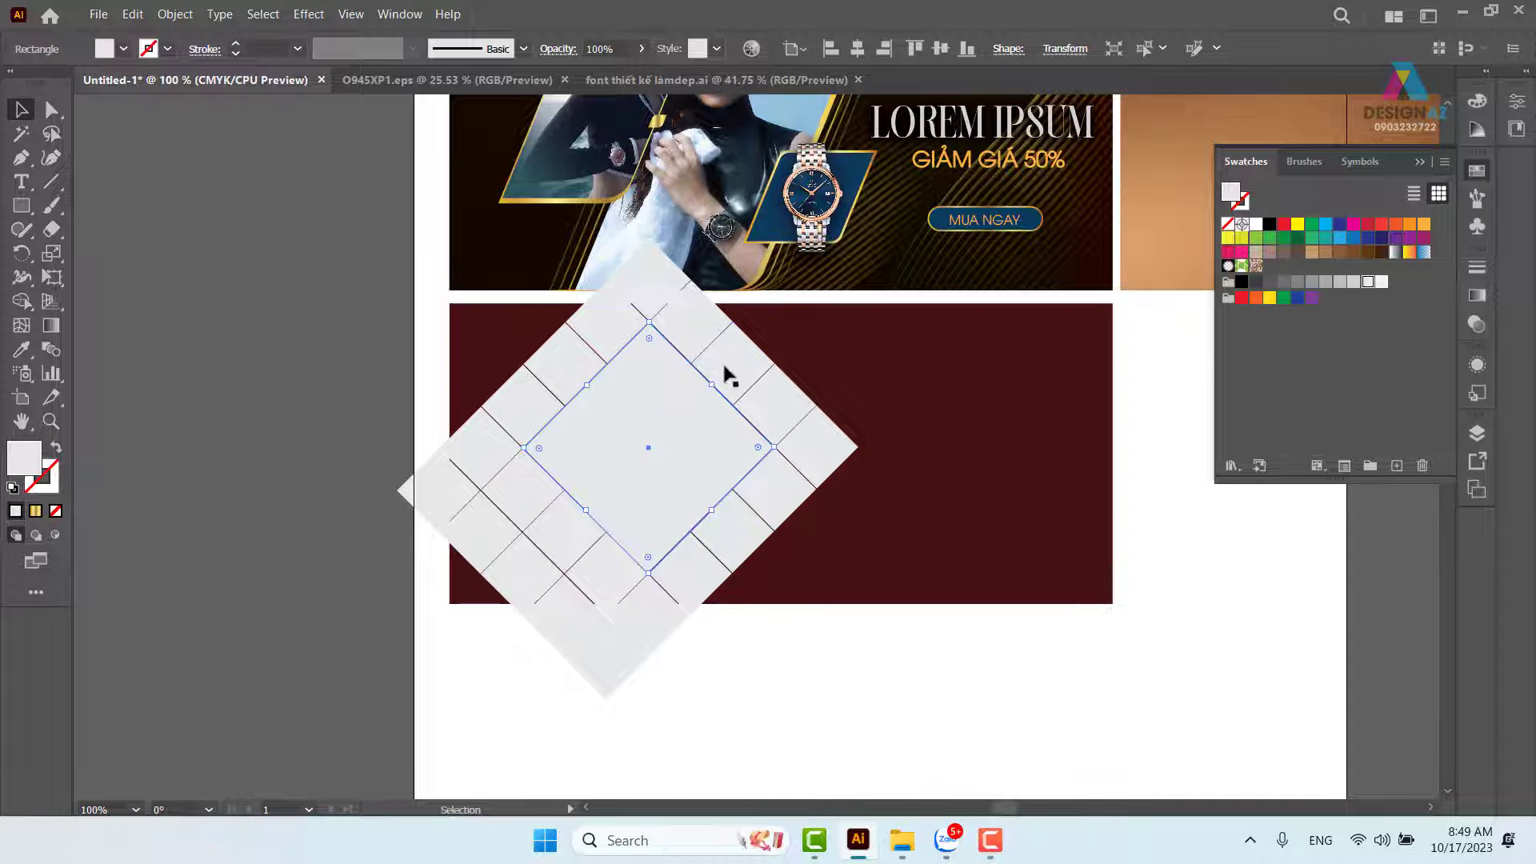
{"action": "left_click", "coordinate": [652, 288]}
{"action": "left_click_drag", "start_coordinate": [400, 745], "coordinate": [894, 293]}
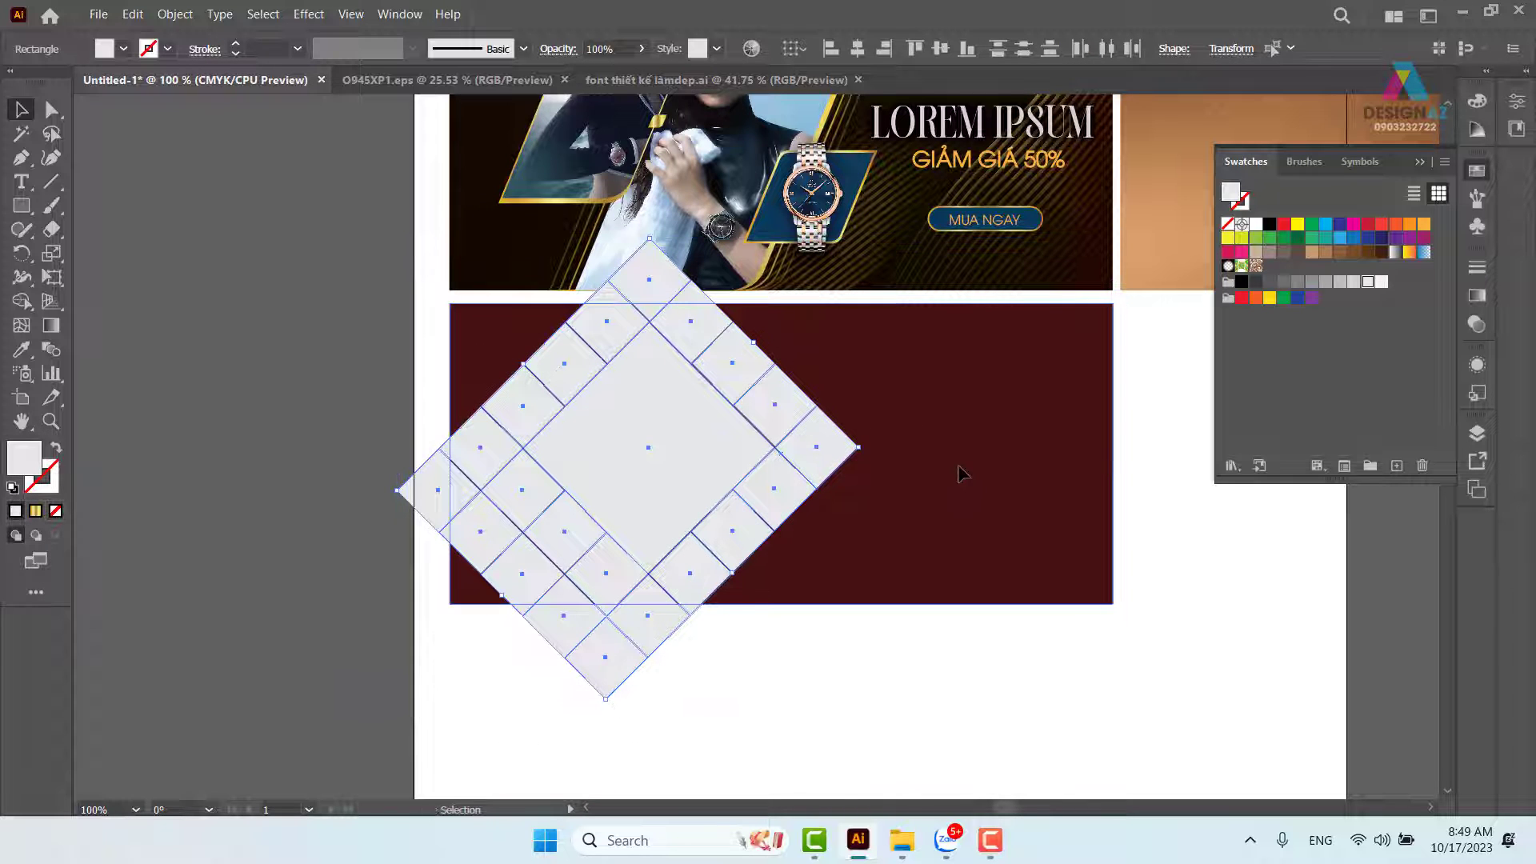
{"action": "left_click", "coordinate": [952, 476], "text": "shift"}
{"action": "left_click_drag", "start_coordinate": [610, 701], "coordinate": [605, 711]}
{"action": "key", "text": "a"}
{"action": "key", "text": "v"}
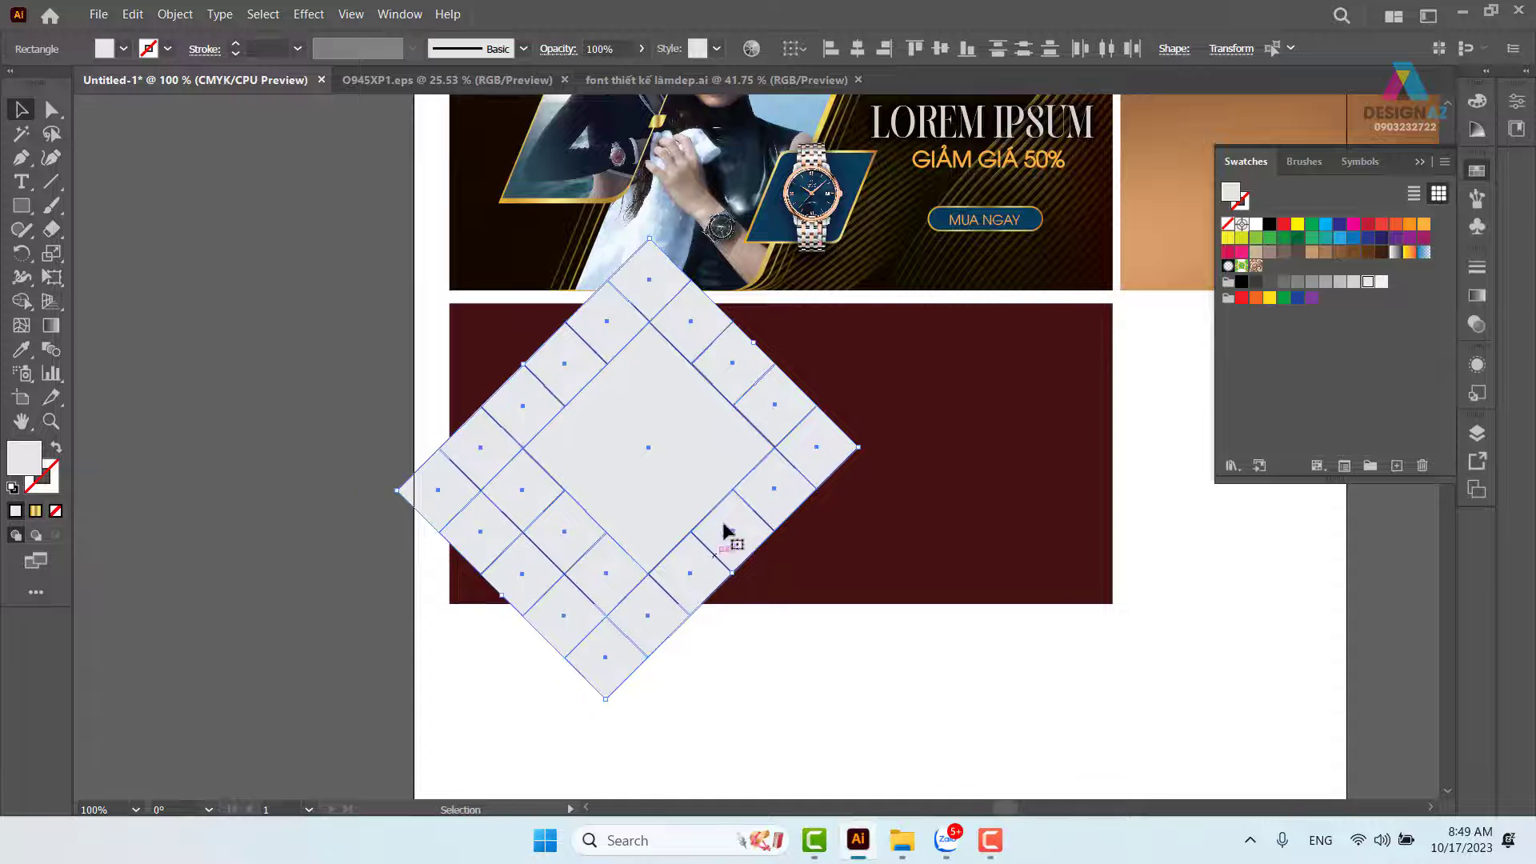
{"action": "left_click_drag", "start_coordinate": [731, 491], "coordinate": [727, 471]}
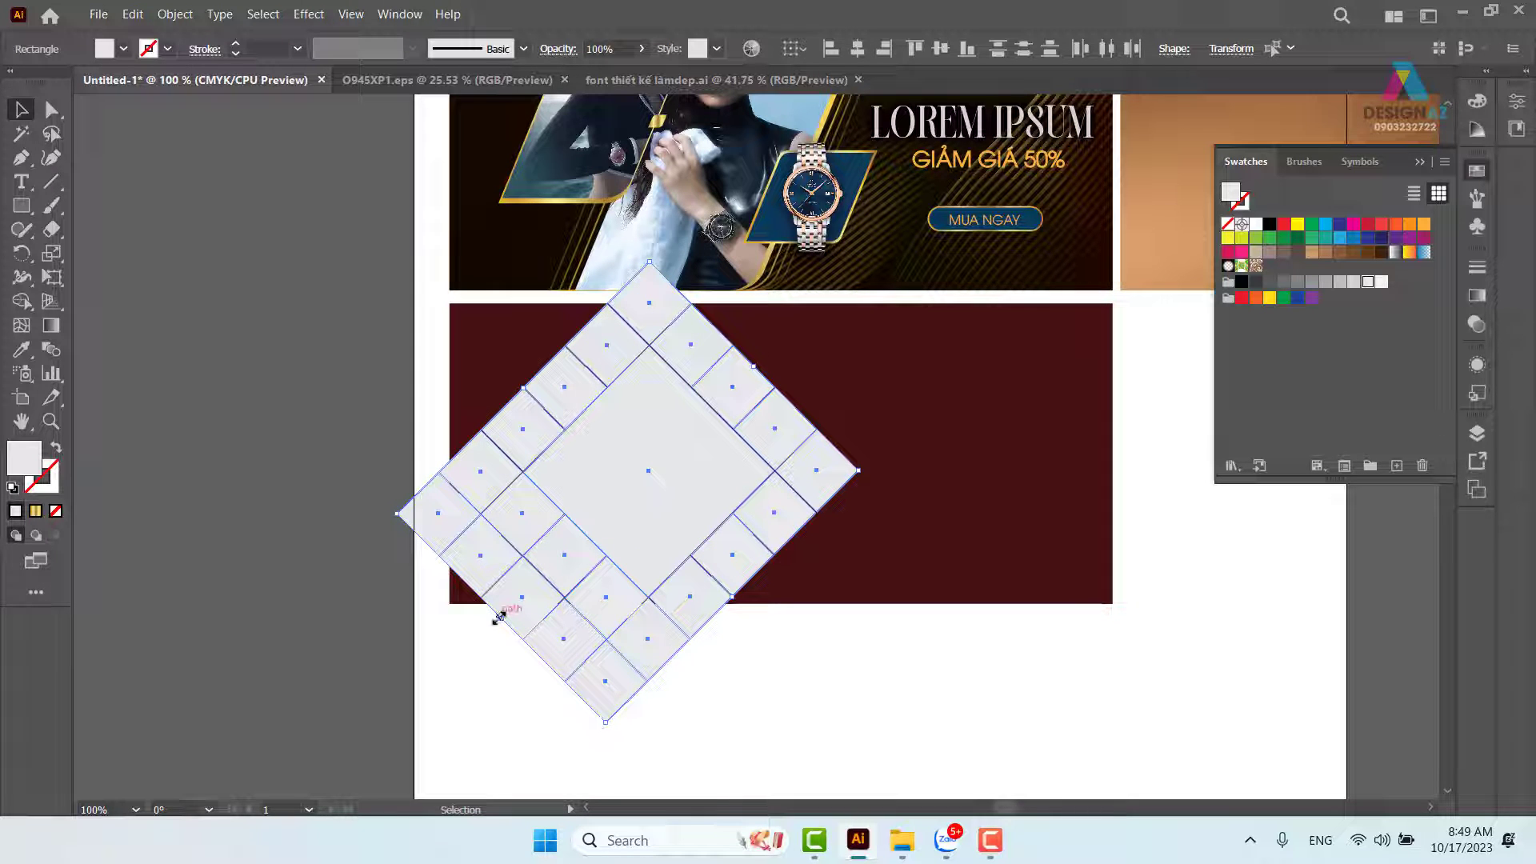
{"action": "left_click_drag", "start_coordinate": [497, 617], "coordinate": [480, 637]}
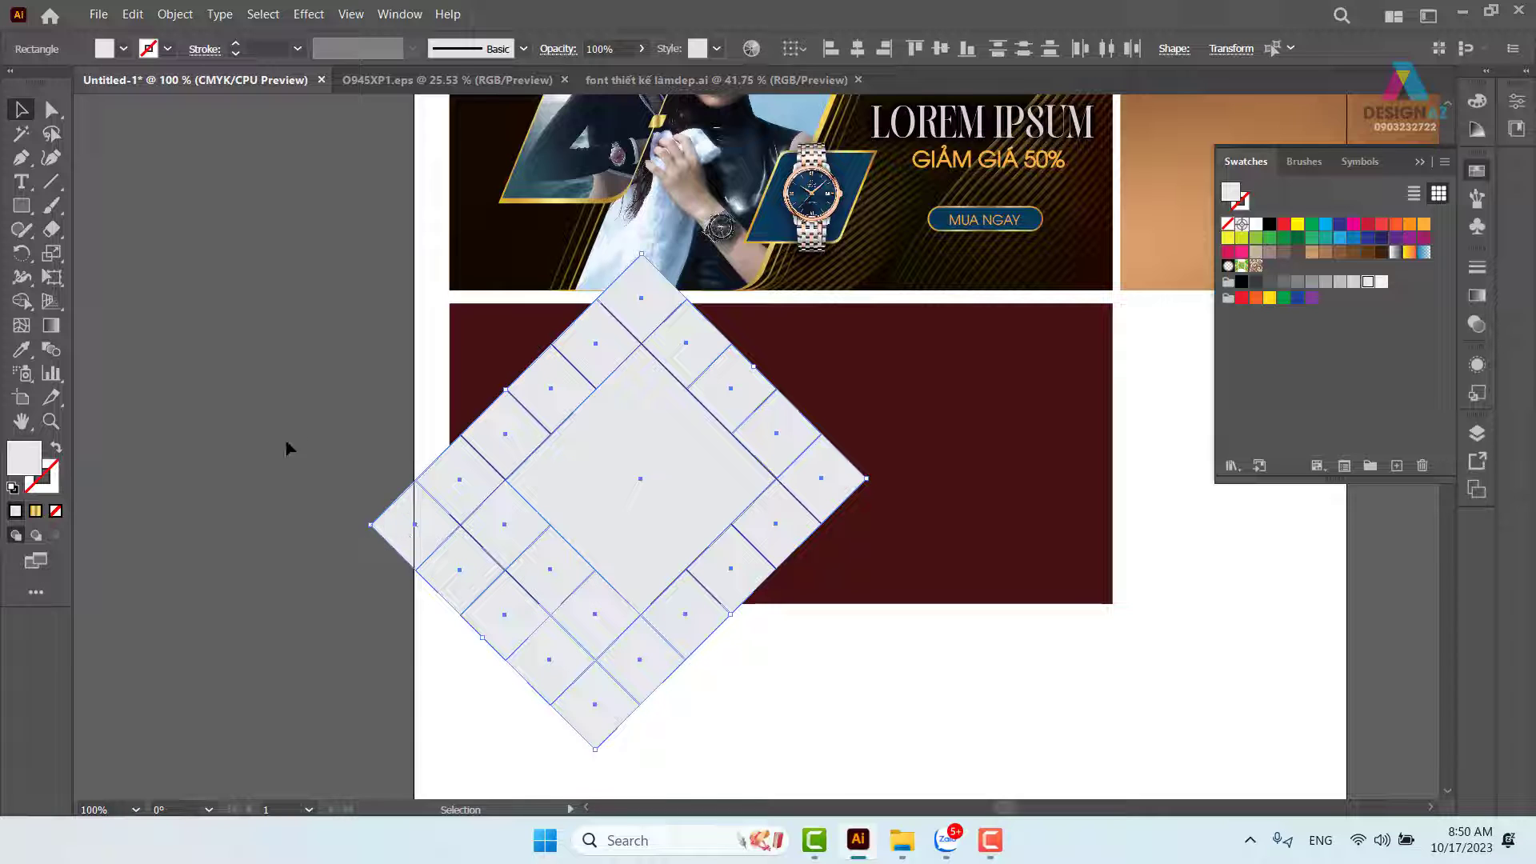
{"action": "left_click", "coordinate": [311, 400]}
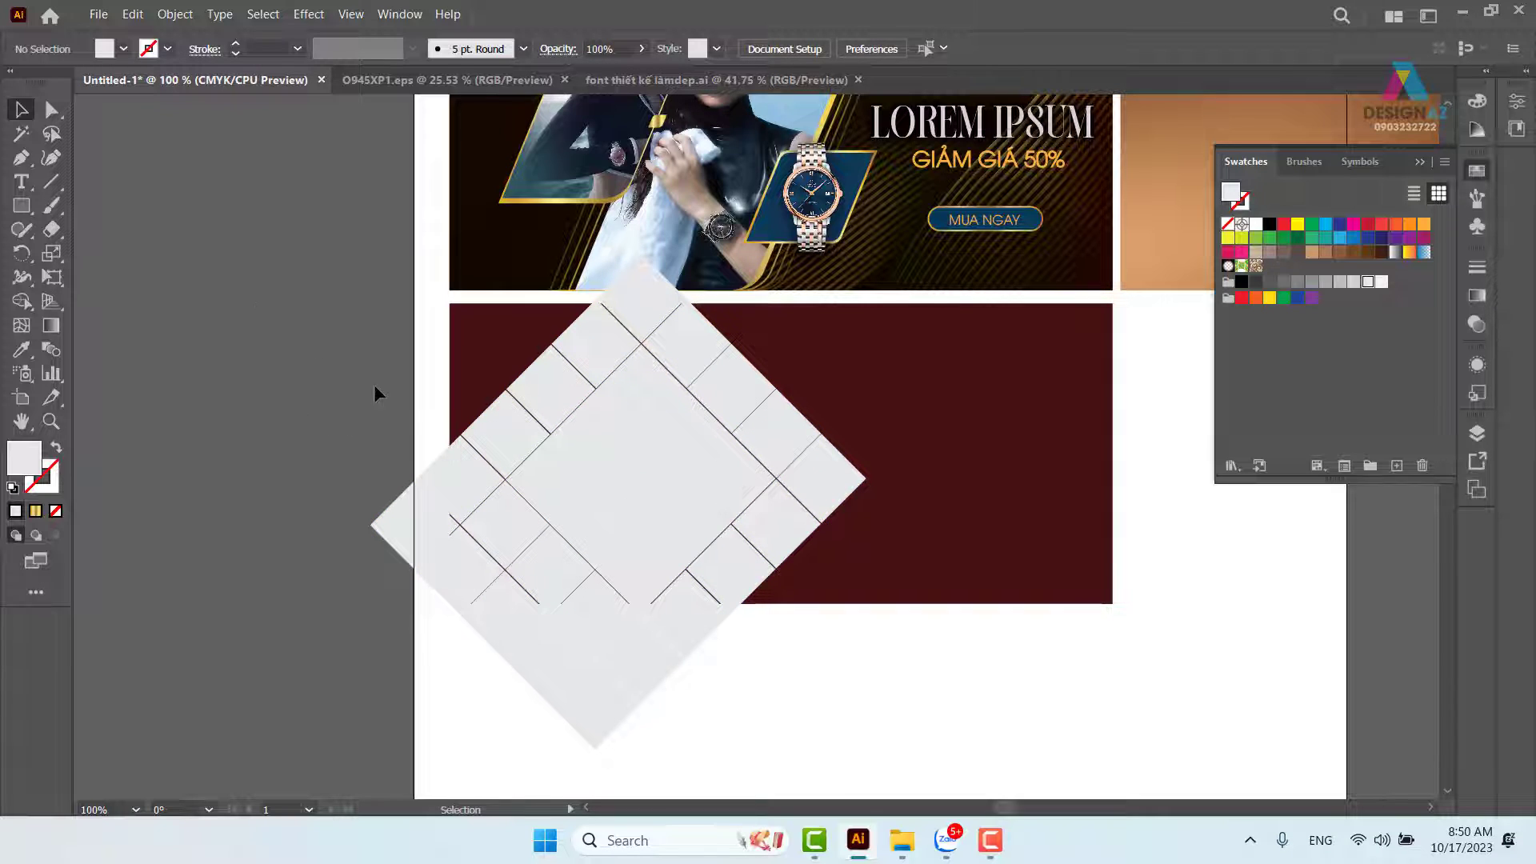
Select the grid with the dark red rectangle and use the Shape Builder to remove the pieces beyond the rectangle's left edge.
{"action": "left_click_drag", "start_coordinate": [378, 392], "coordinate": [1028, 704]}
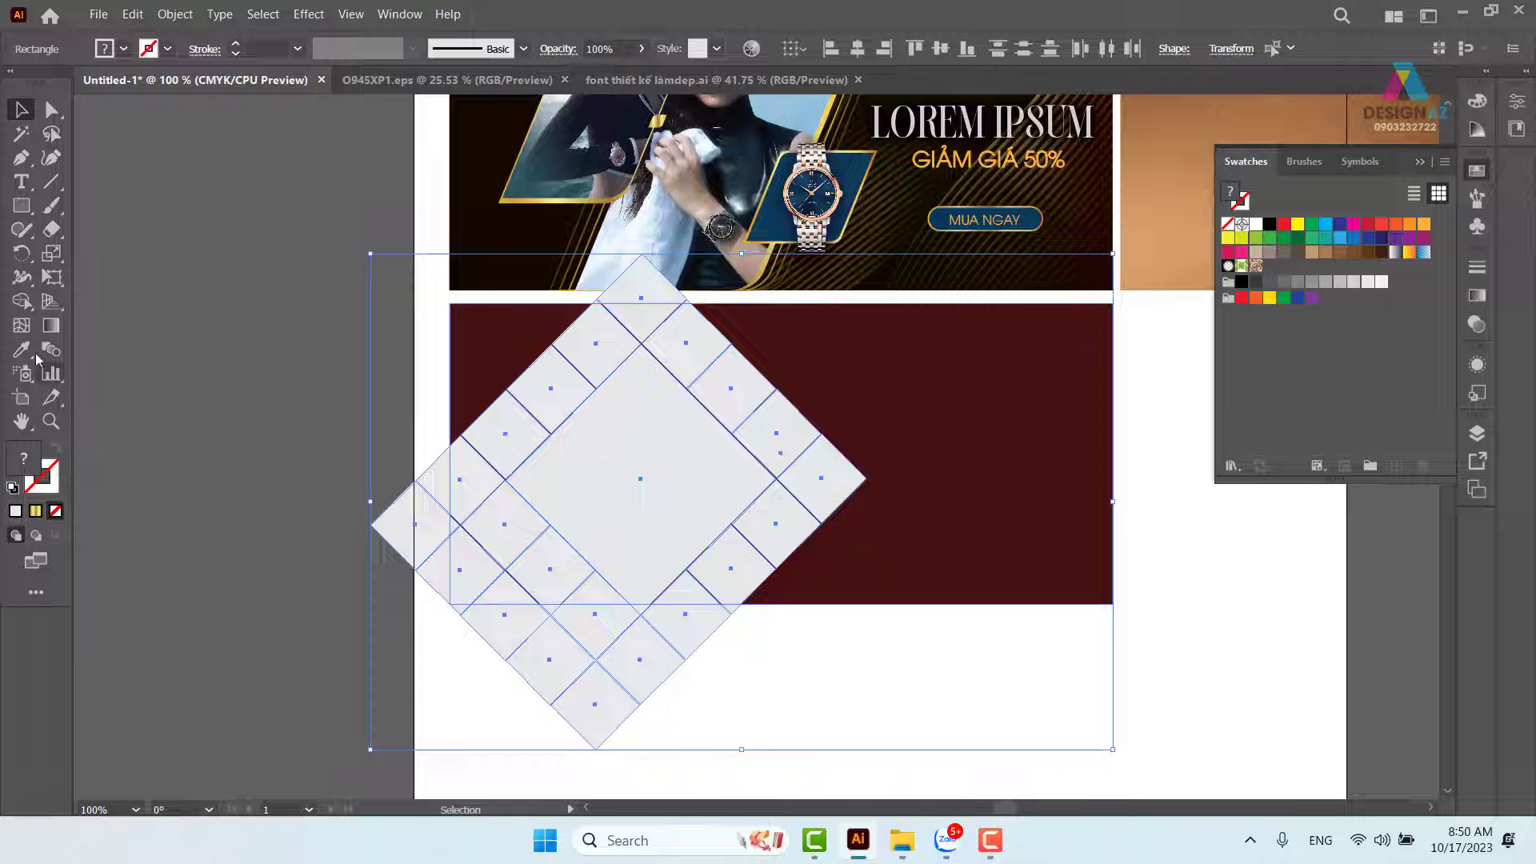
{"action": "left_click", "coordinate": [20, 301]}
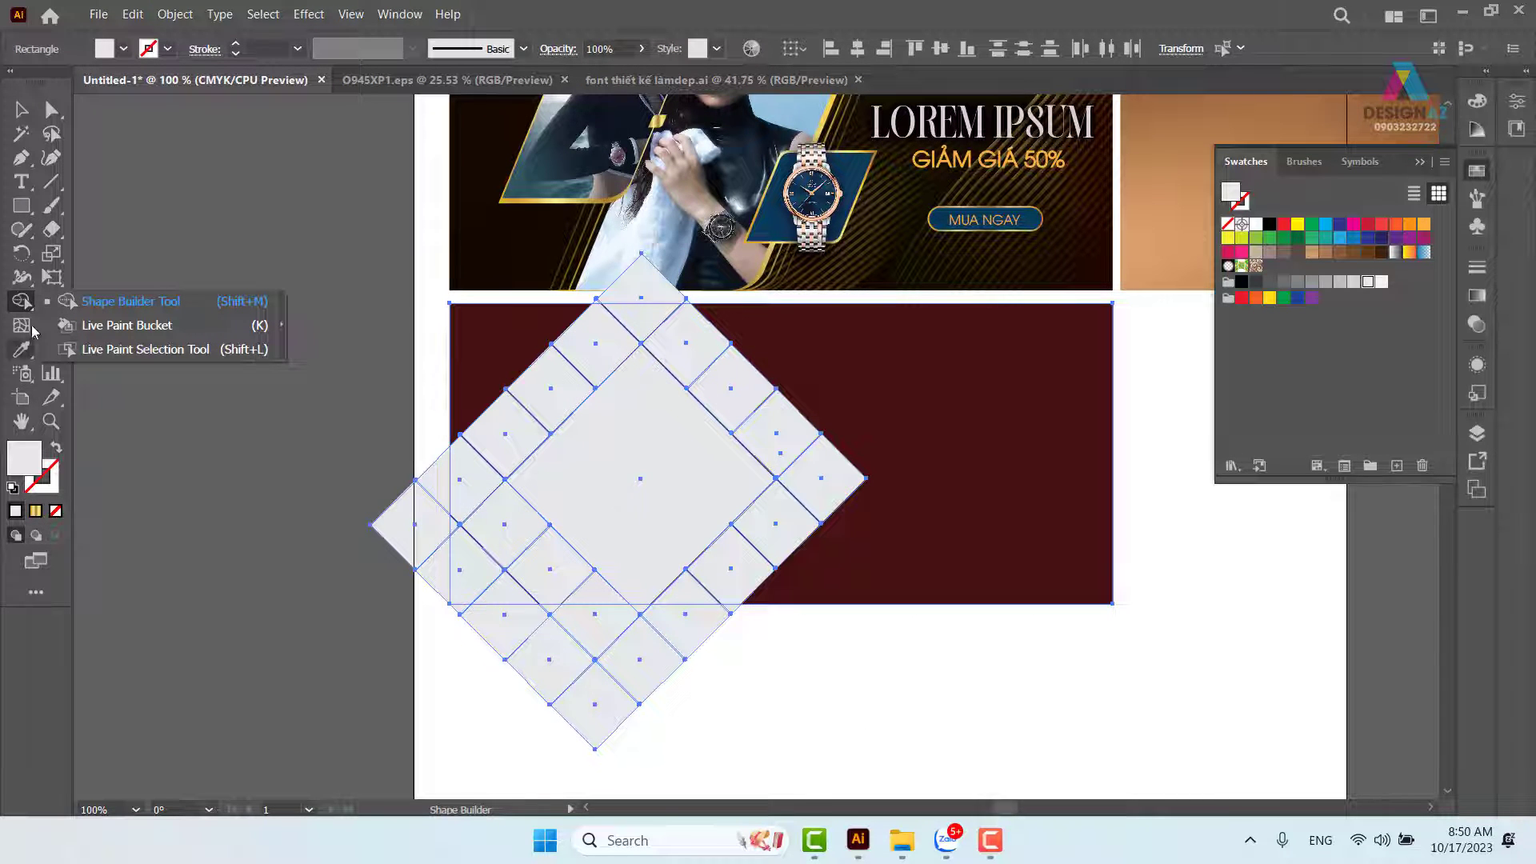
{"action": "left_click", "coordinate": [128, 301]}
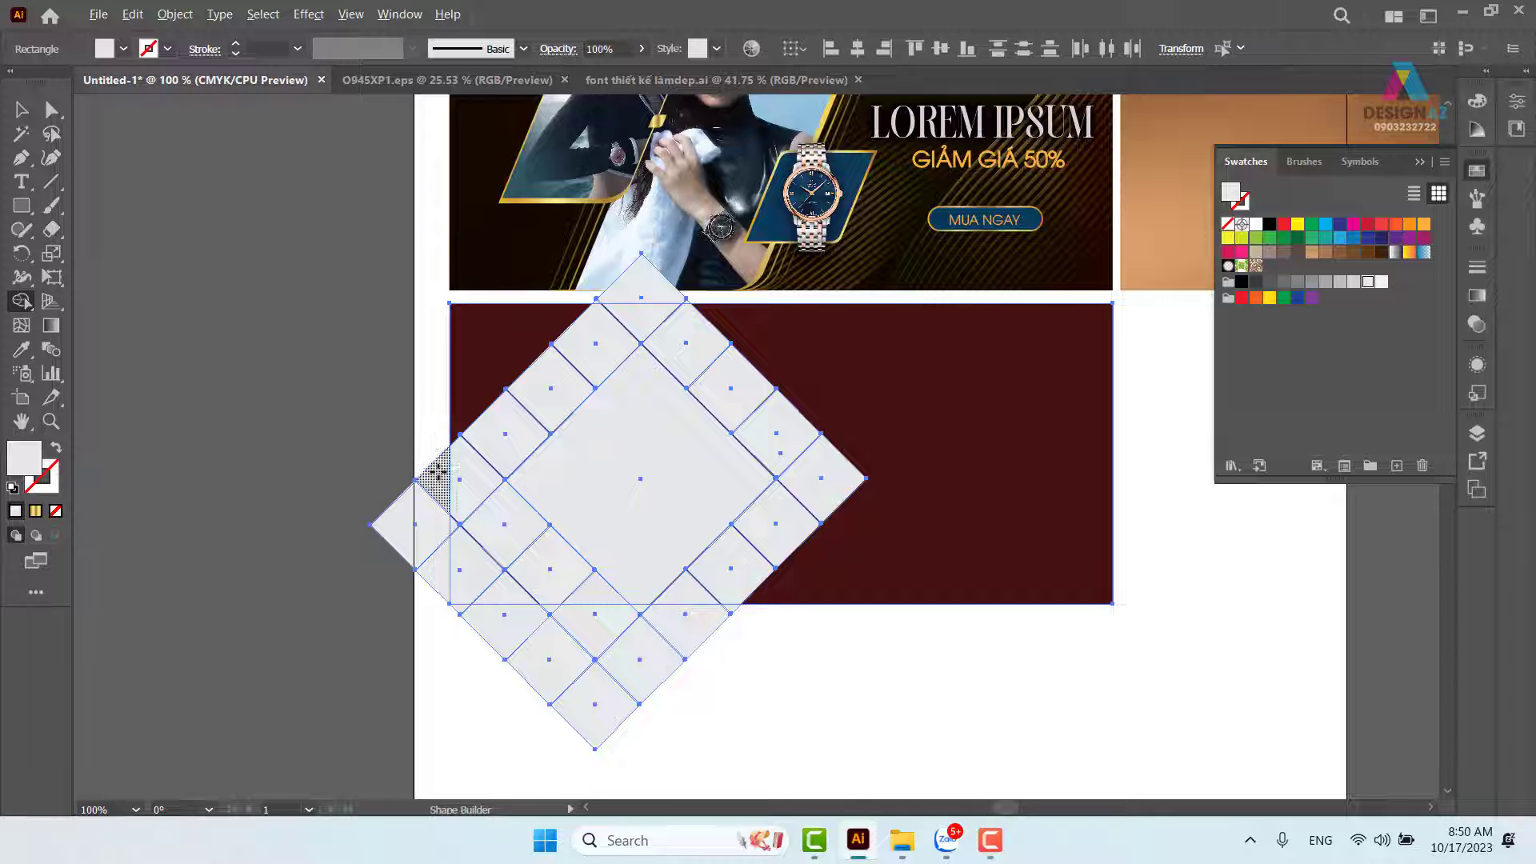
{"action": "left_click_drag", "start_coordinate": [431, 474], "coordinate": [429, 664]}
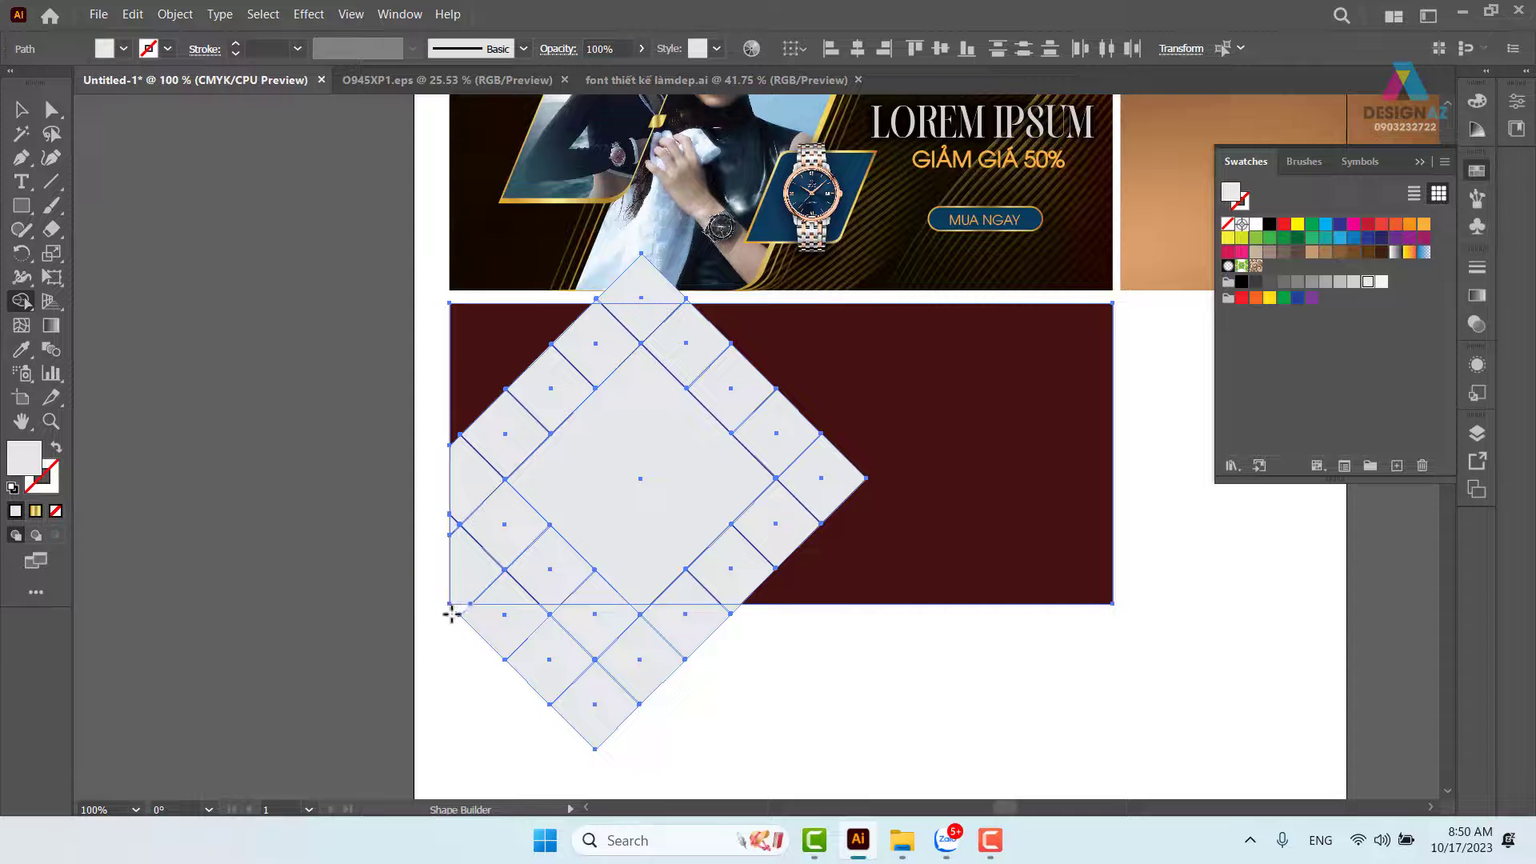
Remove all grid pieces hanging below the dark red rectangle's bottom edge, including the isolated lowest square.
{"action": "left_click_drag", "start_coordinate": [451, 613], "coordinate": [756, 630]}
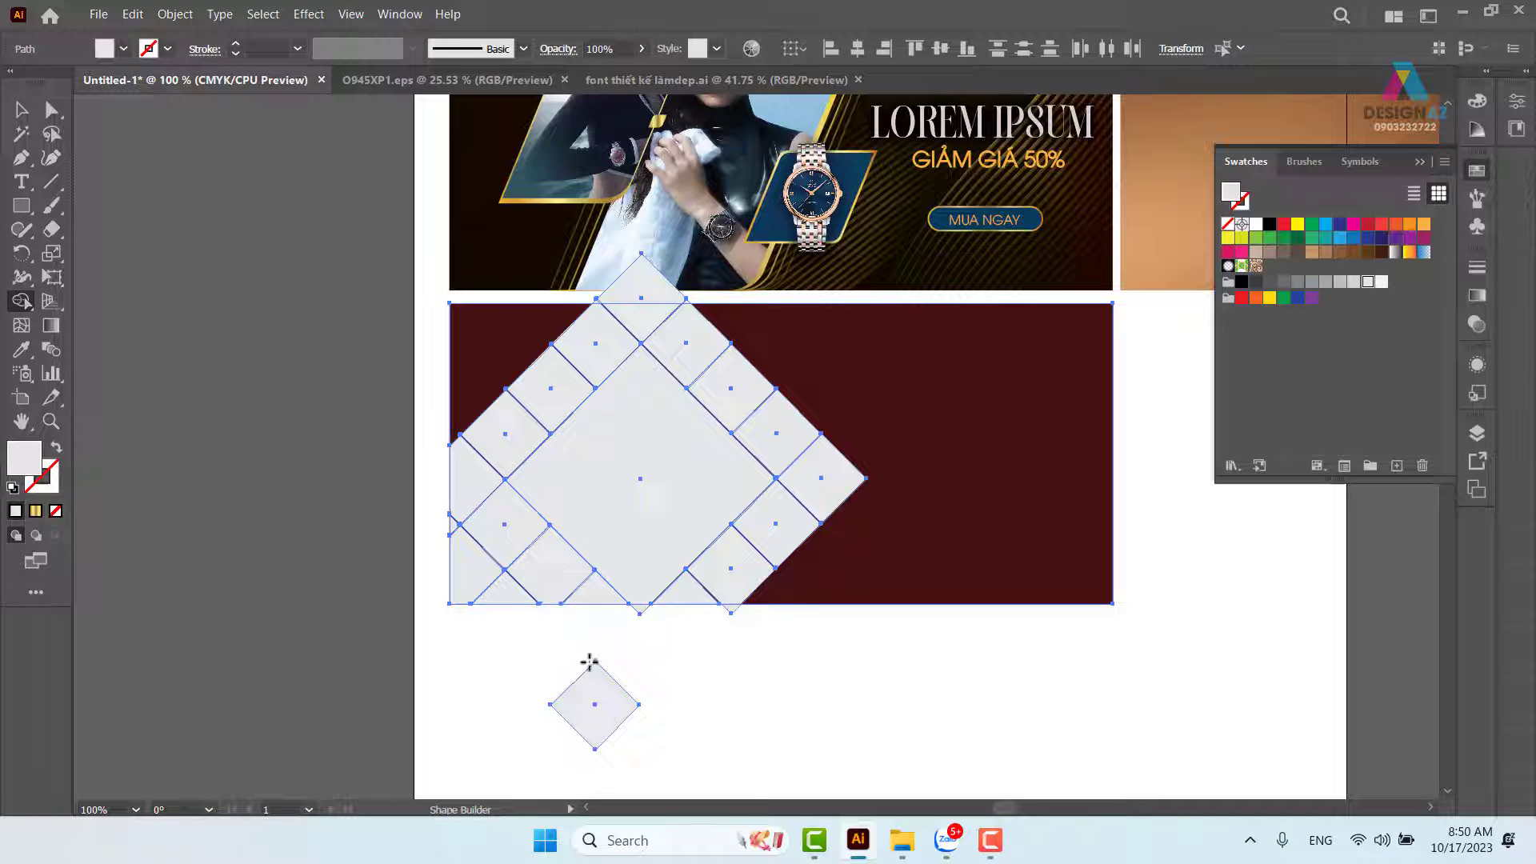
{"action": "mouse_move", "coordinate": [608, 632]}
{"action": "left_mouse_down"}
{"action": "mouse_move", "coordinate": [629, 614]}
{"action": "mouse_move", "coordinate": [699, 628]}
{"action": "mouse_move", "coordinate": [728, 614]}
{"action": "left_mouse_up"}
{"action": "left_click", "coordinate": [604, 720], "text": "alt"}
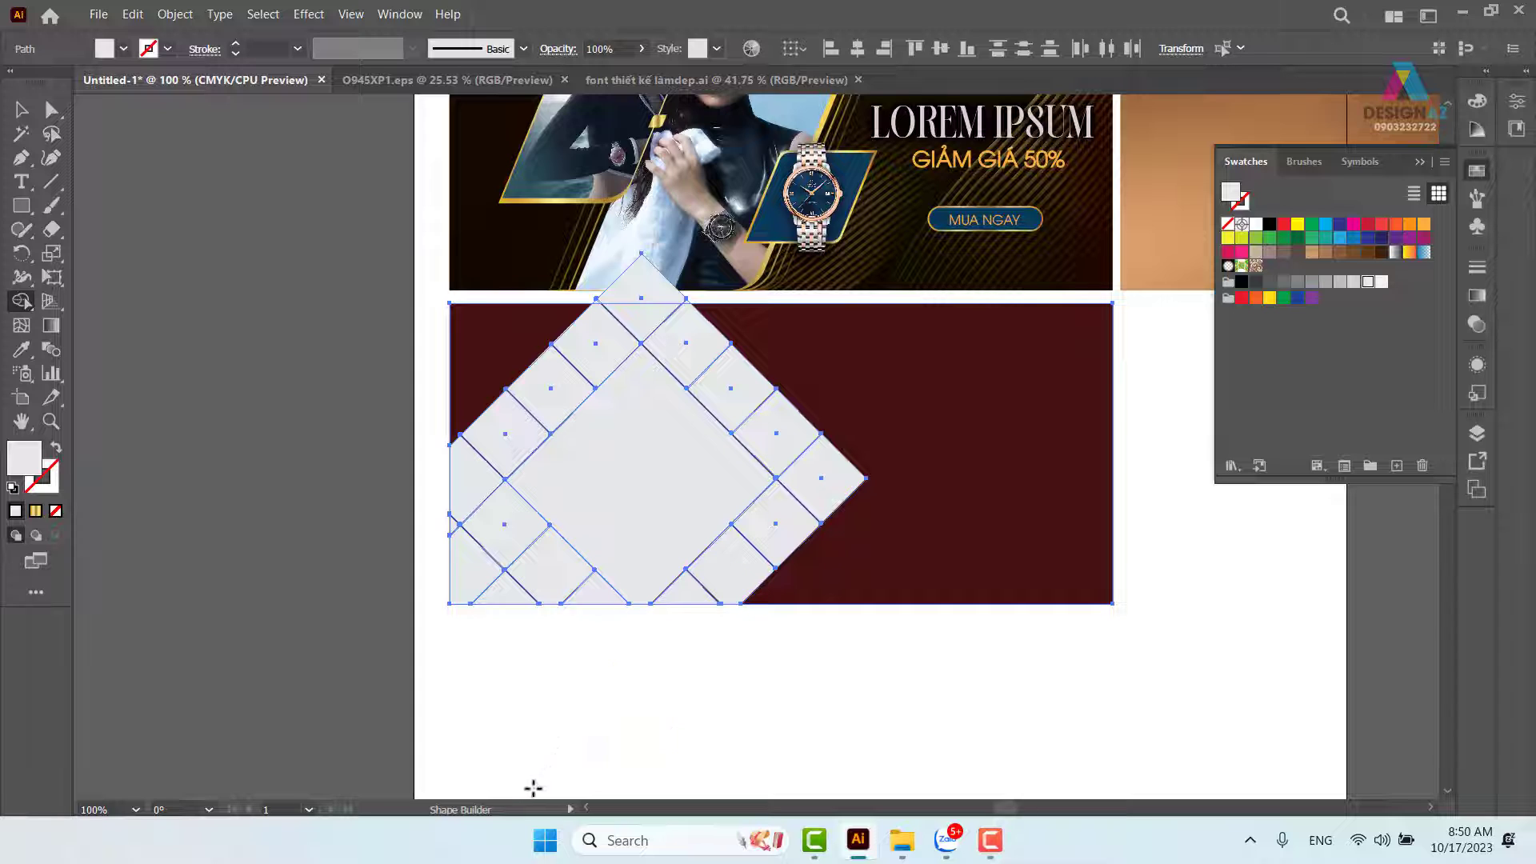
Remove the grid tips protruding above the dark red rectangle's top edge and deselect the artwork.
{"action": "left_click", "coordinate": [637, 289], "text": "alt"}
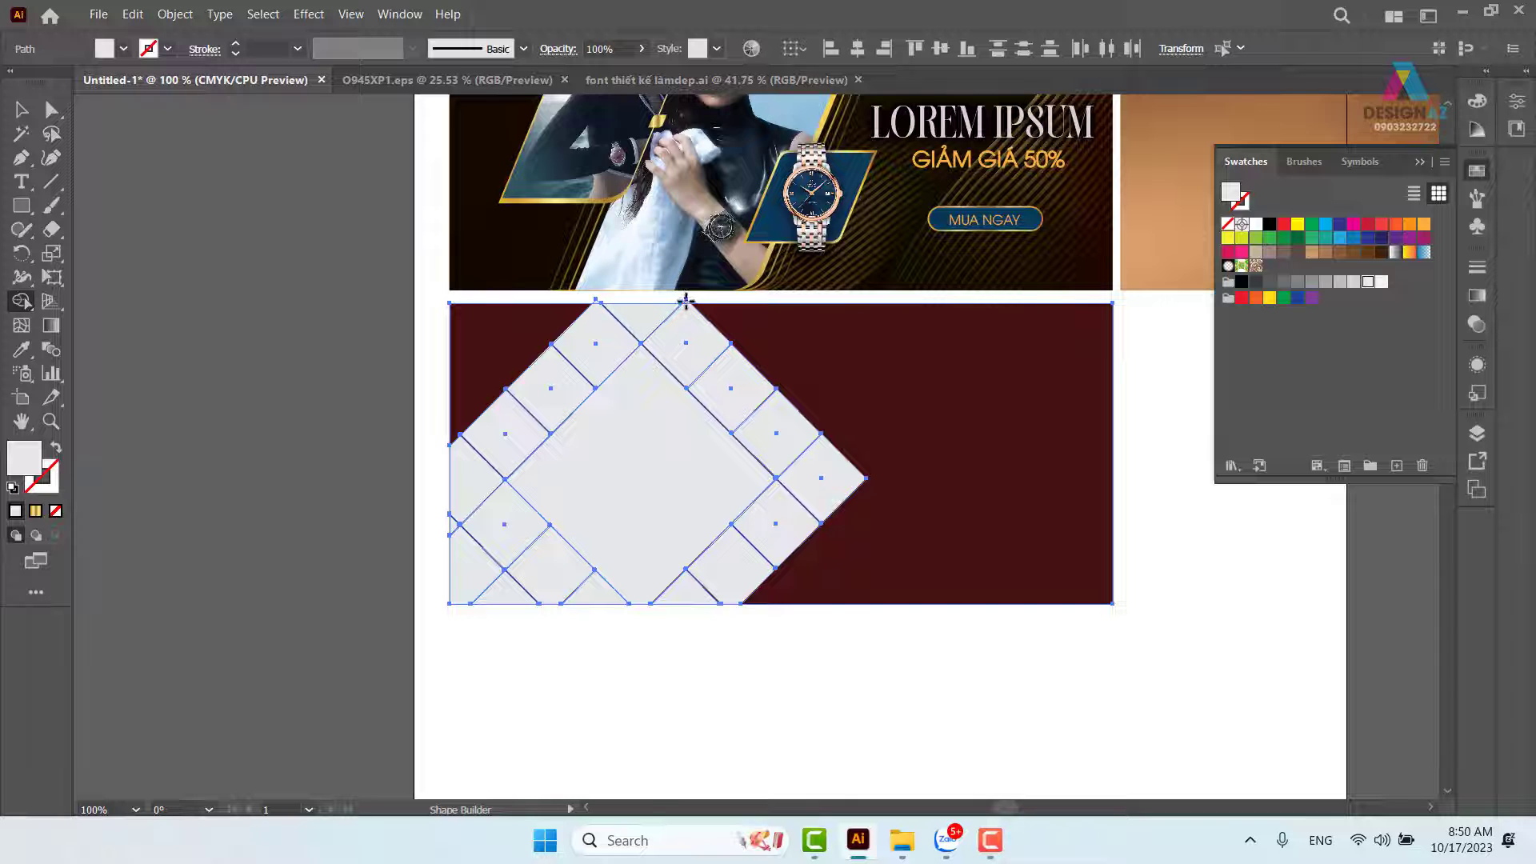
{"action": "left_click", "coordinate": [686, 300], "text": "alt"}
{"action": "left_click", "coordinate": [597, 301], "text": "alt"}
{"action": "left_click", "coordinate": [21, 110]}
{"action": "left_click", "coordinate": [107, 304]}
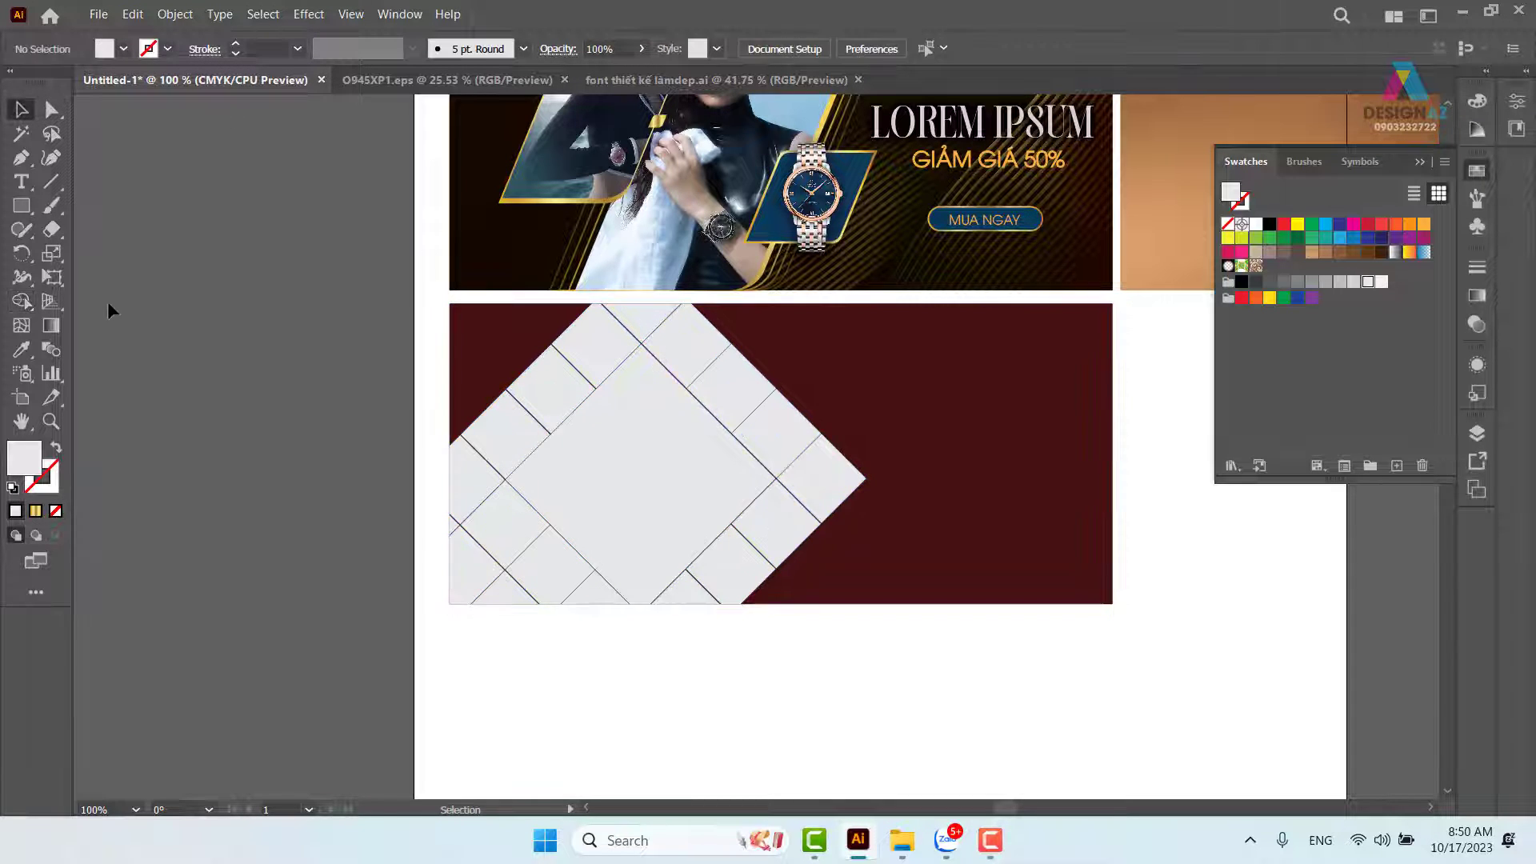
Set the blending mode of the grid piece at the dark red rectangle's left edge to Overlay.
{"action": "left_click", "coordinate": [465, 485]}
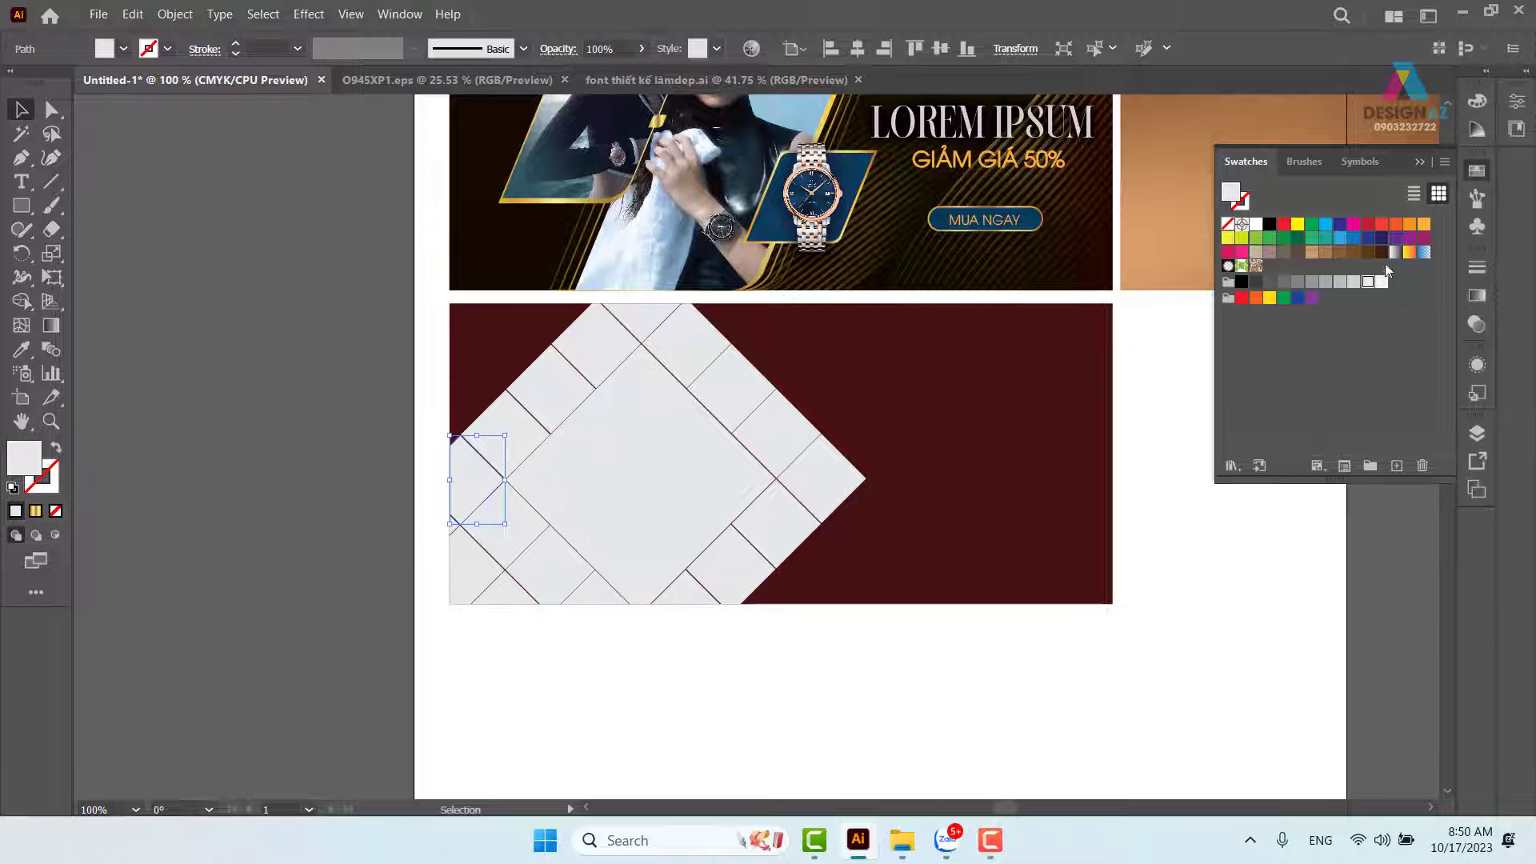
{"action": "left_click", "coordinate": [1476, 324]}
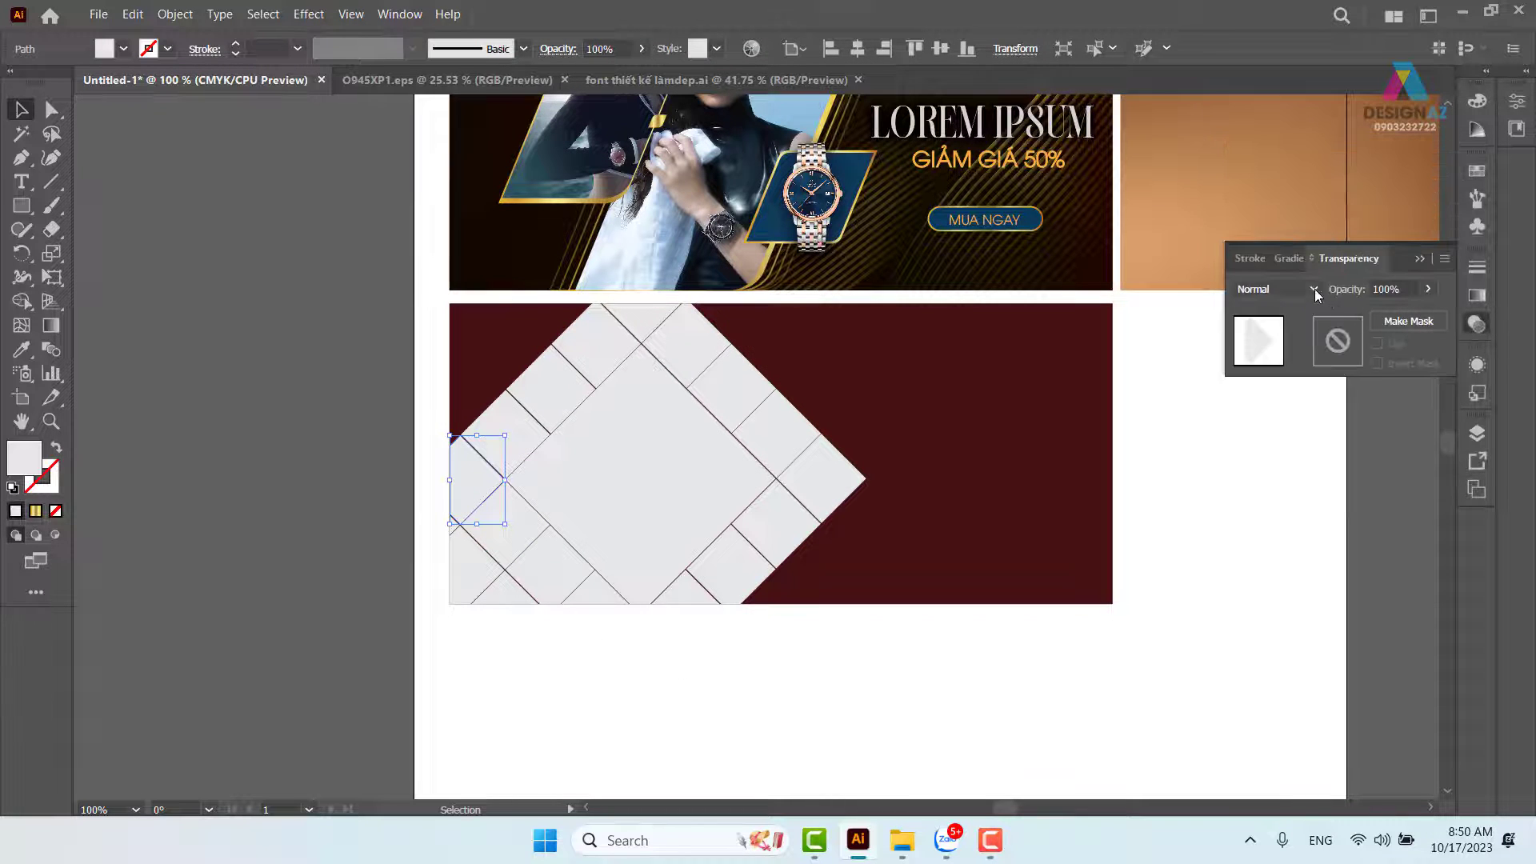
{"action": "left_click", "coordinate": [1292, 288]}
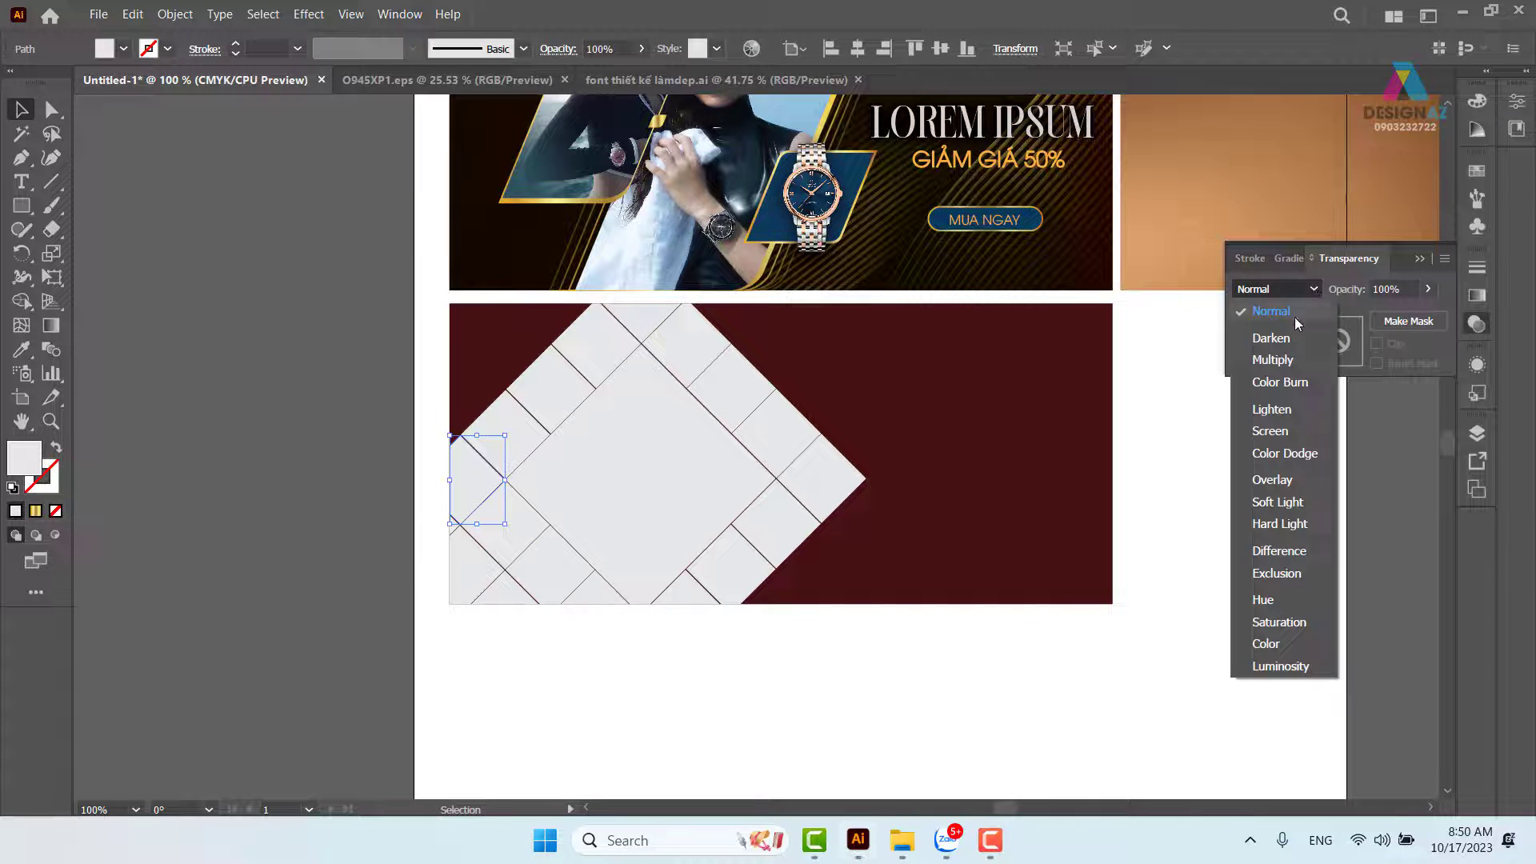
{"action": "left_click", "coordinate": [1280, 480]}
{"action": "left_click", "coordinate": [697, 693]}
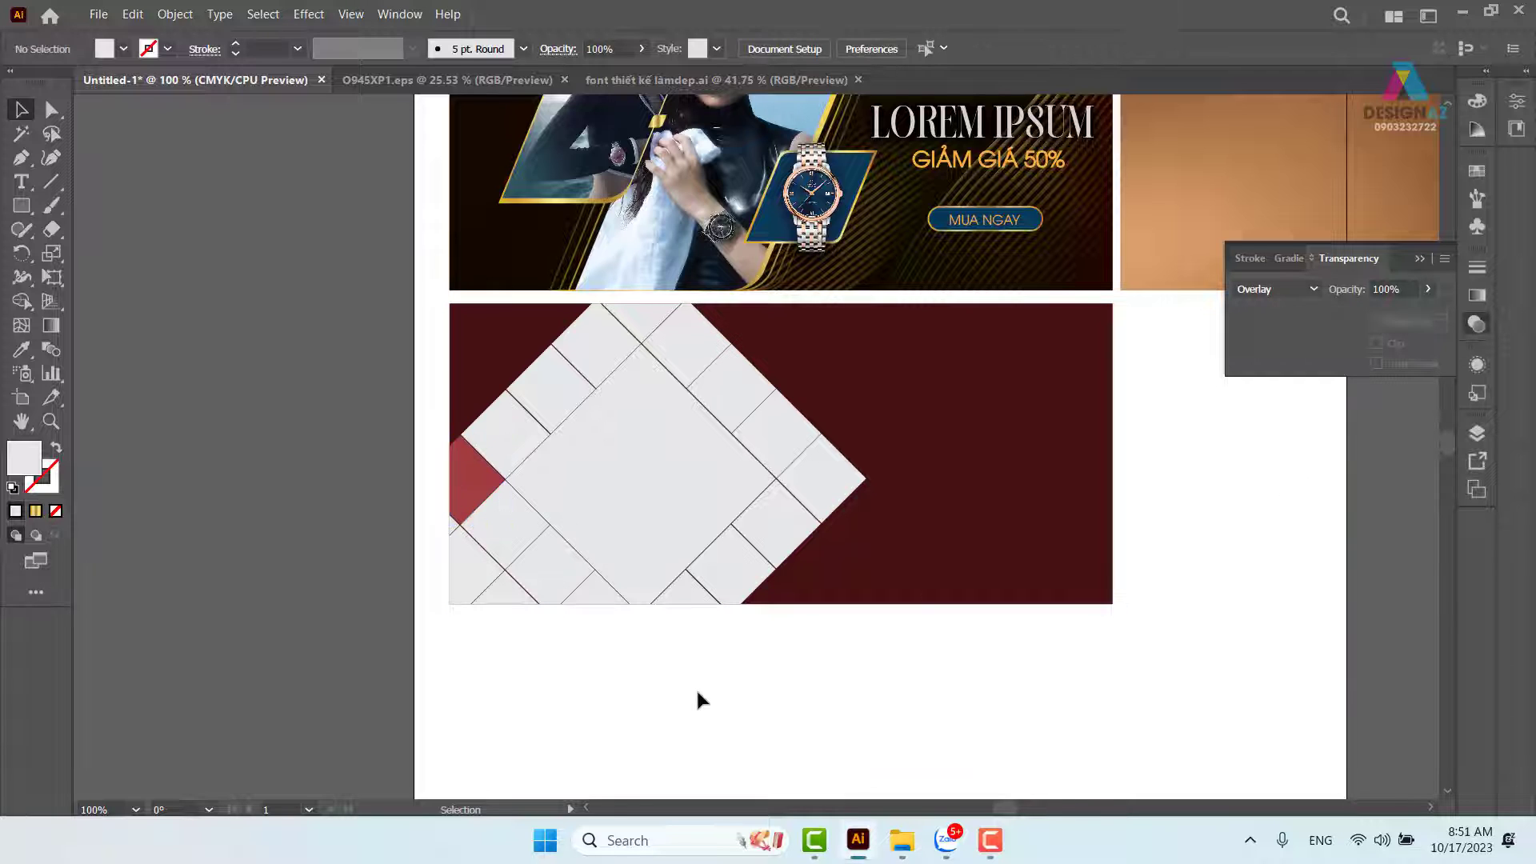
Select all the diamond grid pieces without the dark red rectangle and set their blending mode to Overlay.
{"action": "left_click_drag", "start_coordinate": [416, 701], "coordinate": [956, 318]}
{"action": "left_click", "coordinate": [992, 426], "text": "shift"}
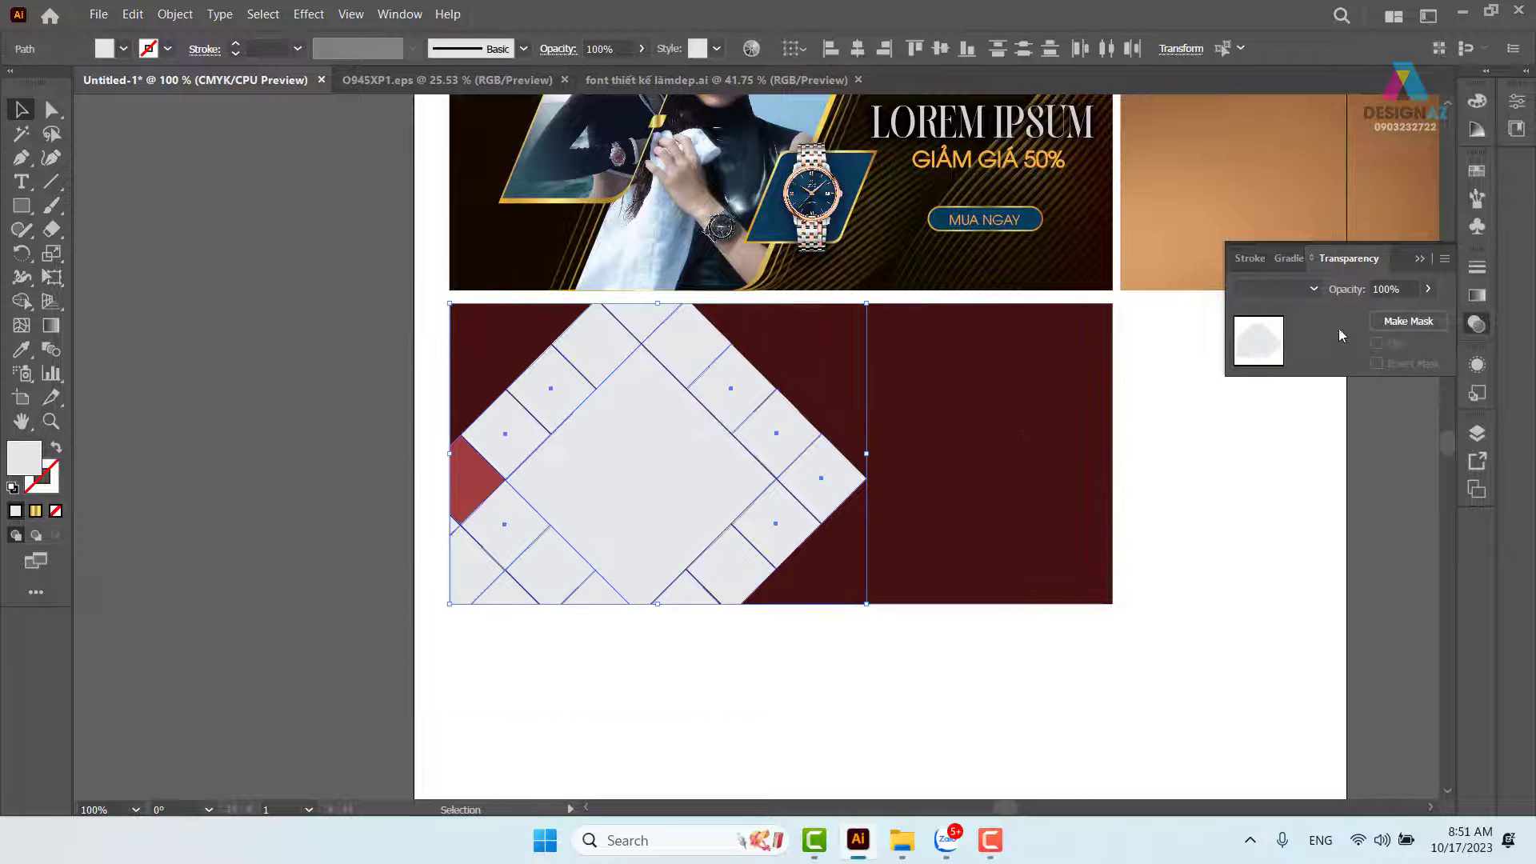
{"action": "left_click", "coordinate": [1313, 289]}
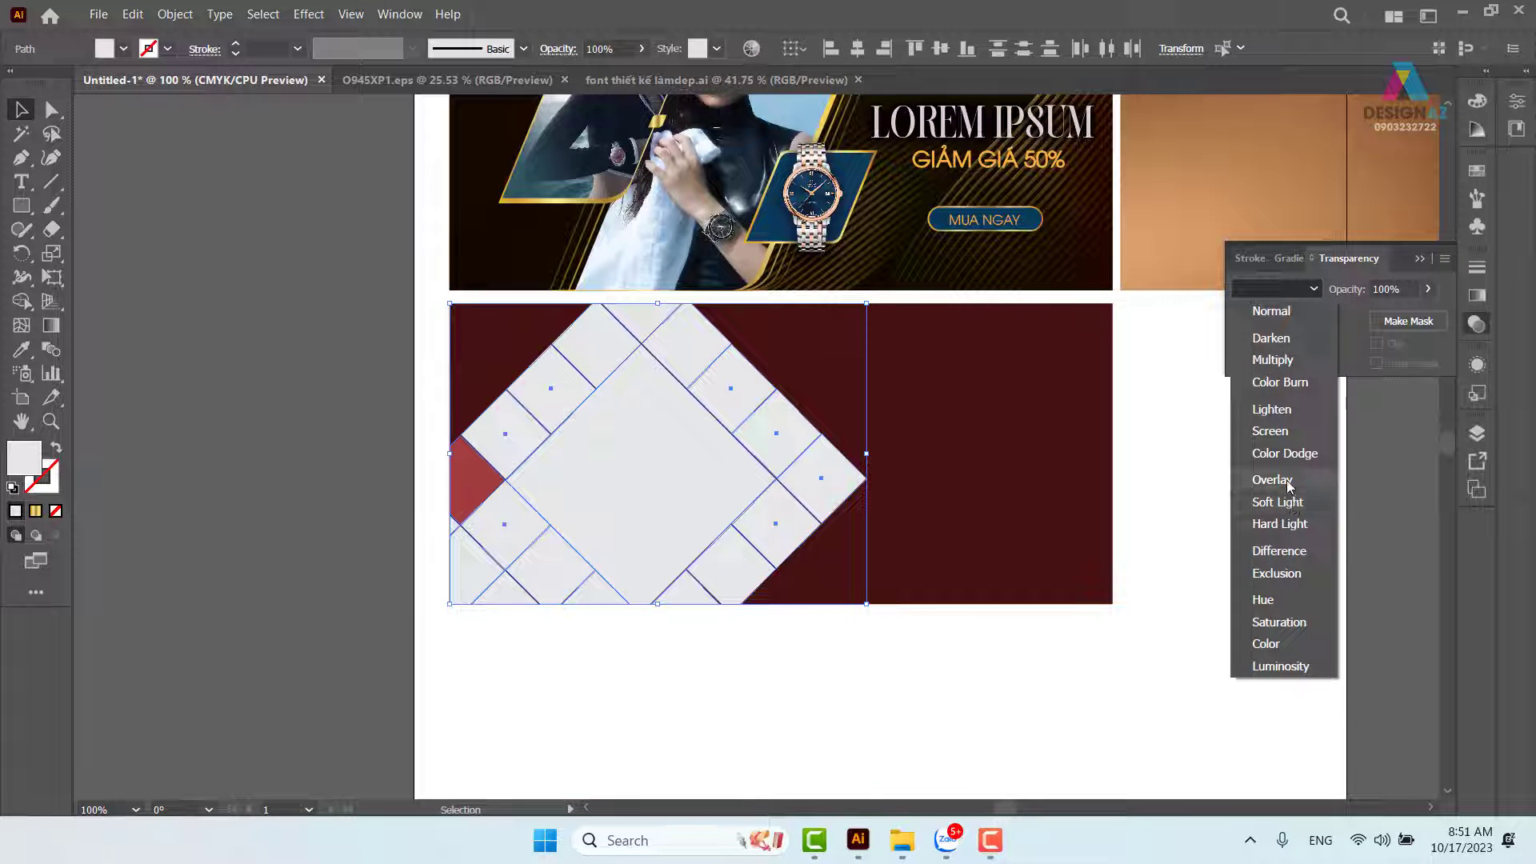
{"action": "left_click", "coordinate": [1280, 480]}
{"action": "left_click", "coordinate": [877, 684]}
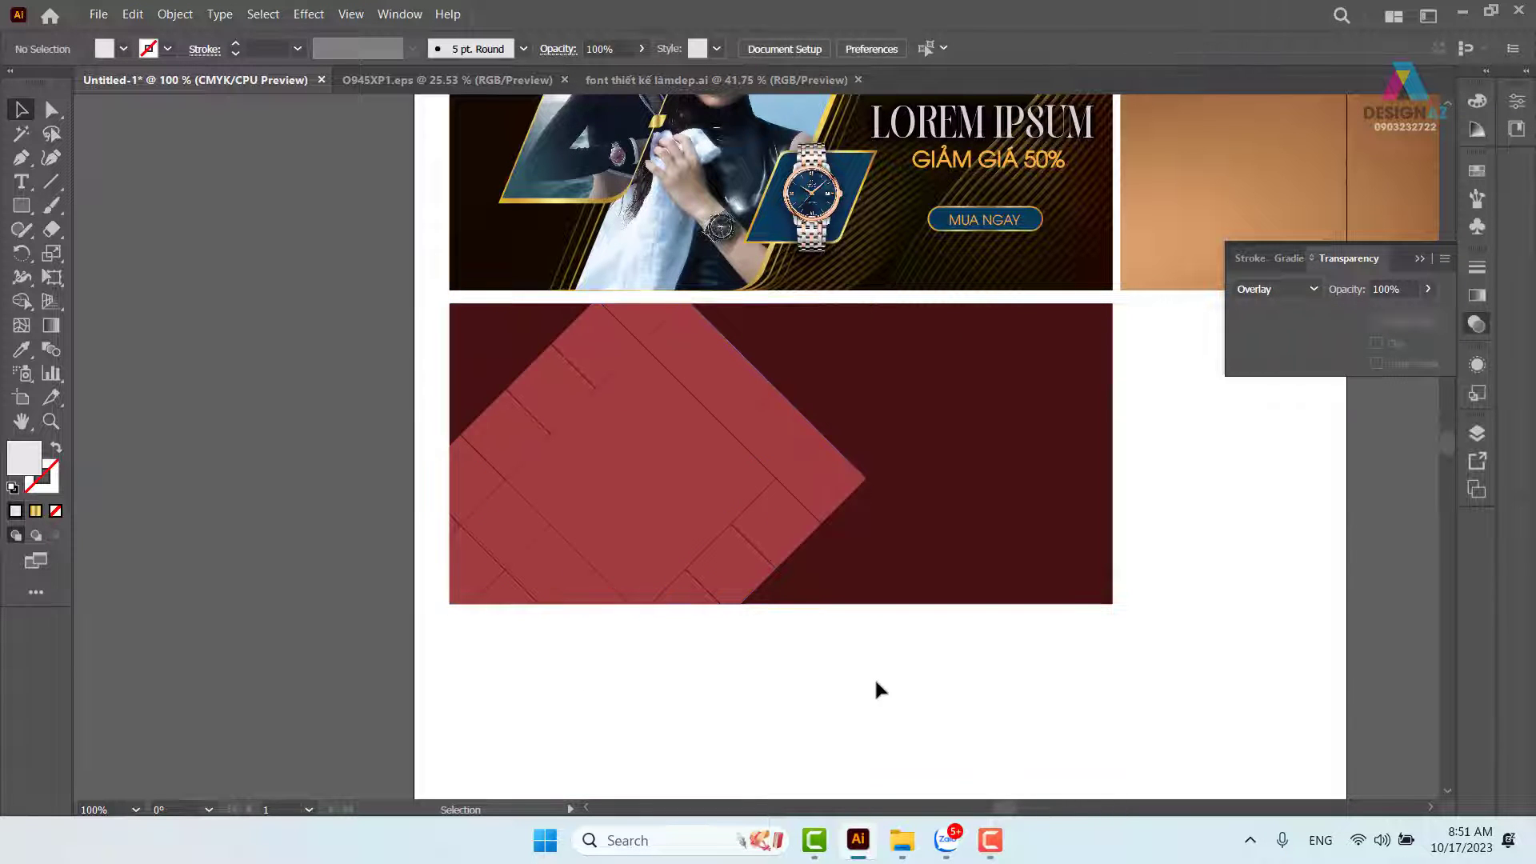
Set the opacity of the grid piece at the banner's left edge to 50%.
{"action": "left_click", "coordinate": [456, 483]}
{"action": "left_click", "coordinate": [1409, 288]}
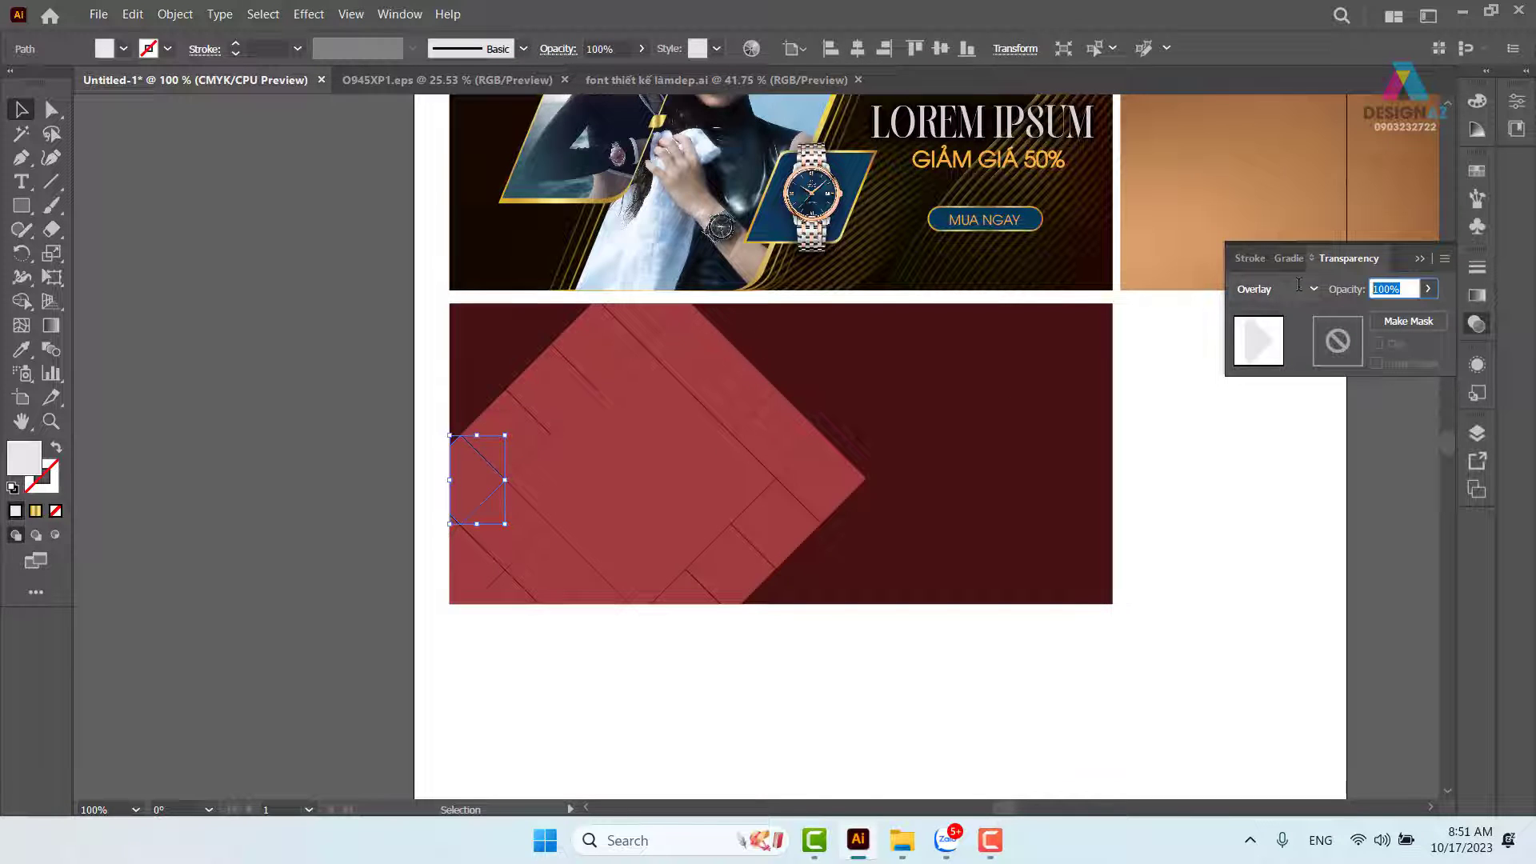
{"action": "type", "text": "50"}
{"action": "key", "text": "Return"}
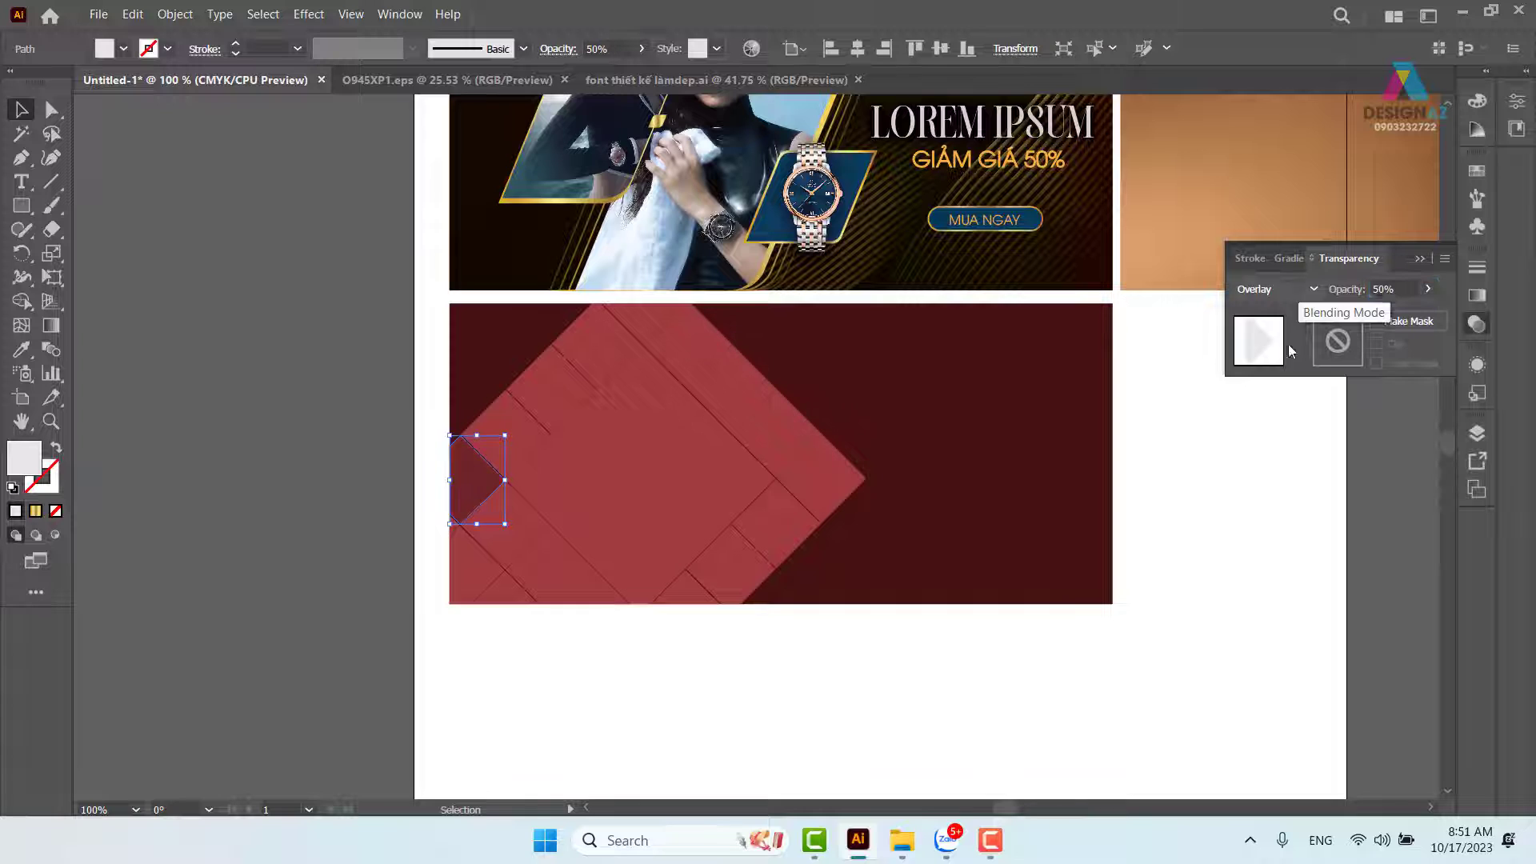
Set the opacity of the small triangle at the banner's lower-left bottom edge to 30%.
{"action": "left_click", "coordinate": [500, 596]}
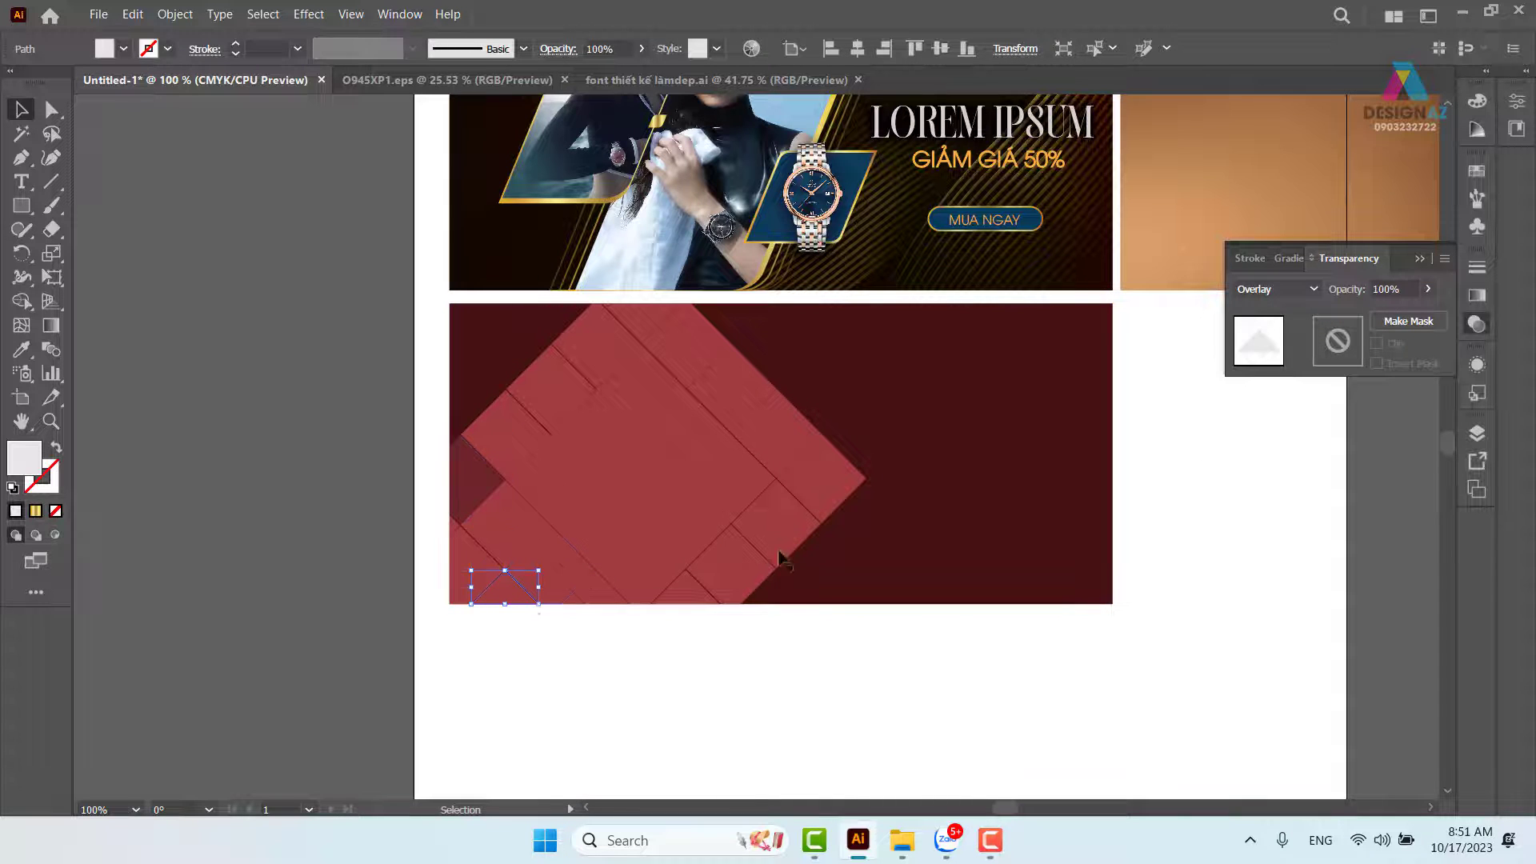
{"action": "left_click", "coordinate": [1392, 289]}
{"action": "type", "text": "3"}
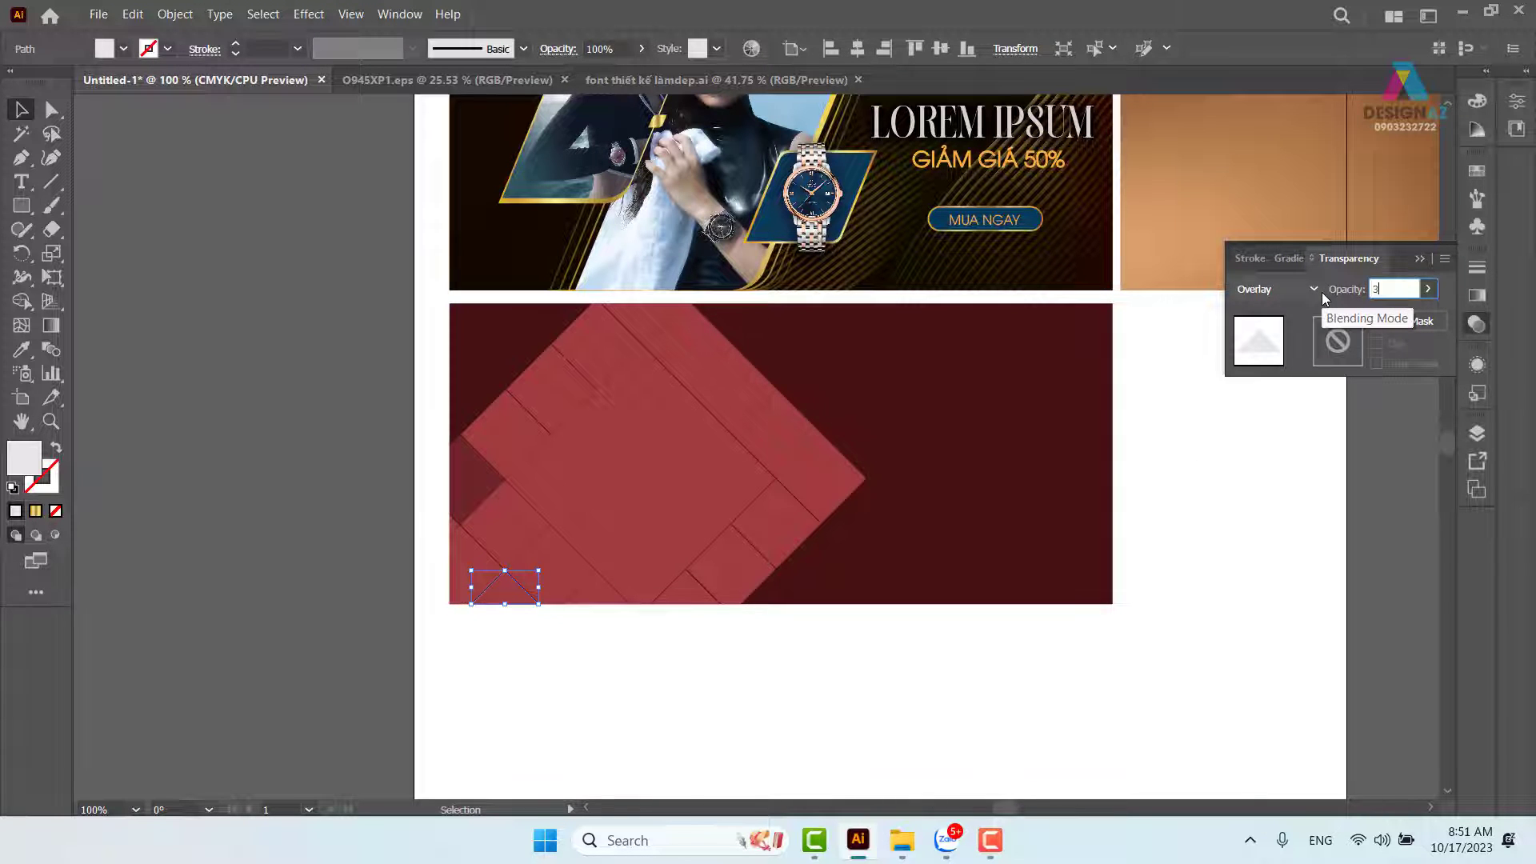
{"action": "type", "text": "0"}
{"action": "key", "text": "Return"}
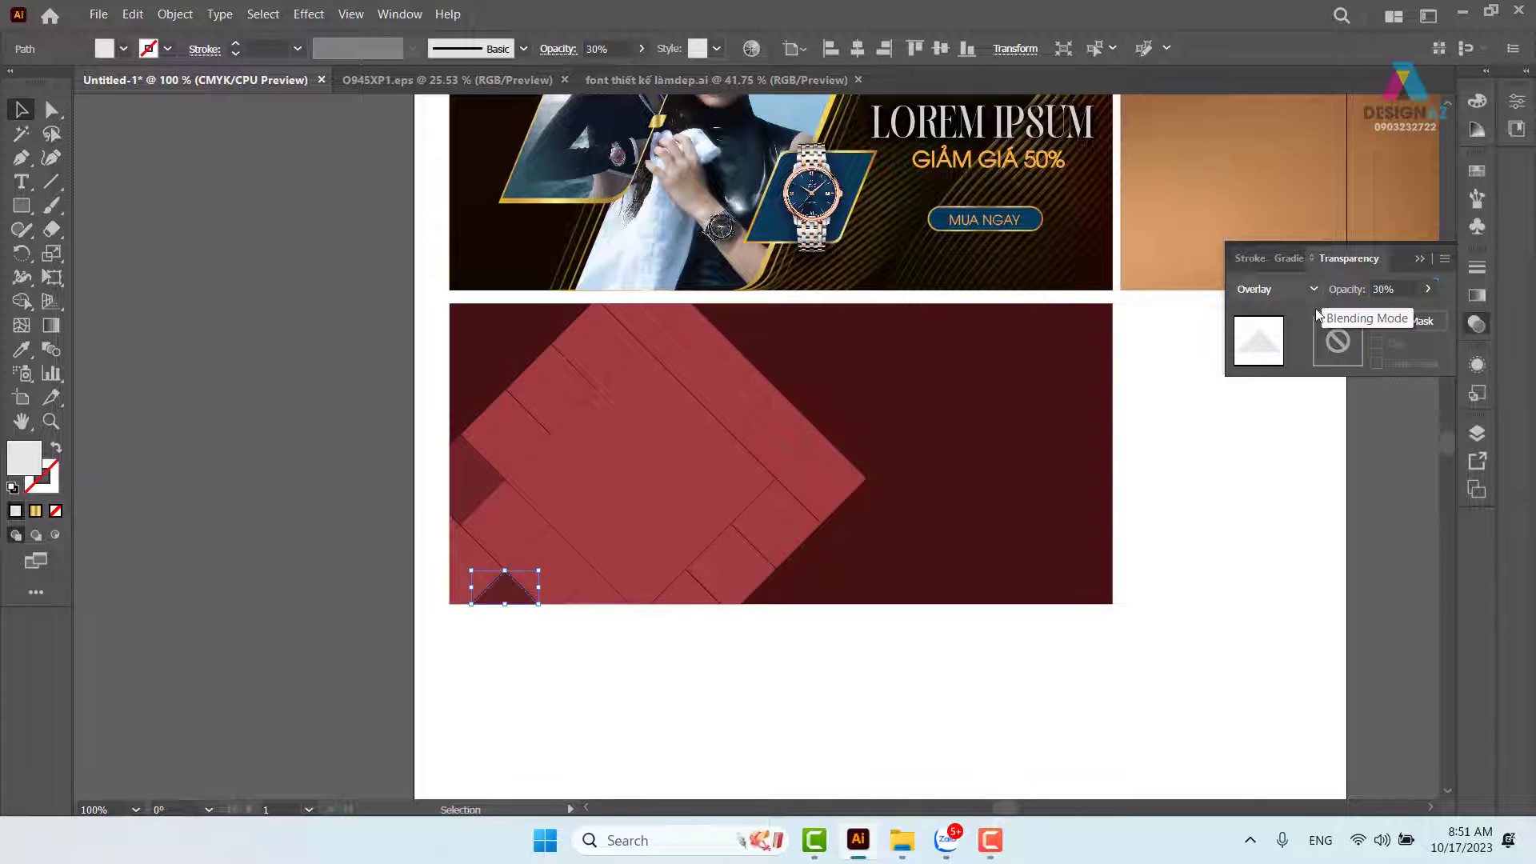
Set the opacity of the grid piece in the banner's lower-left corner to 70% and deselect it.
{"action": "left_click", "coordinate": [471, 565]}
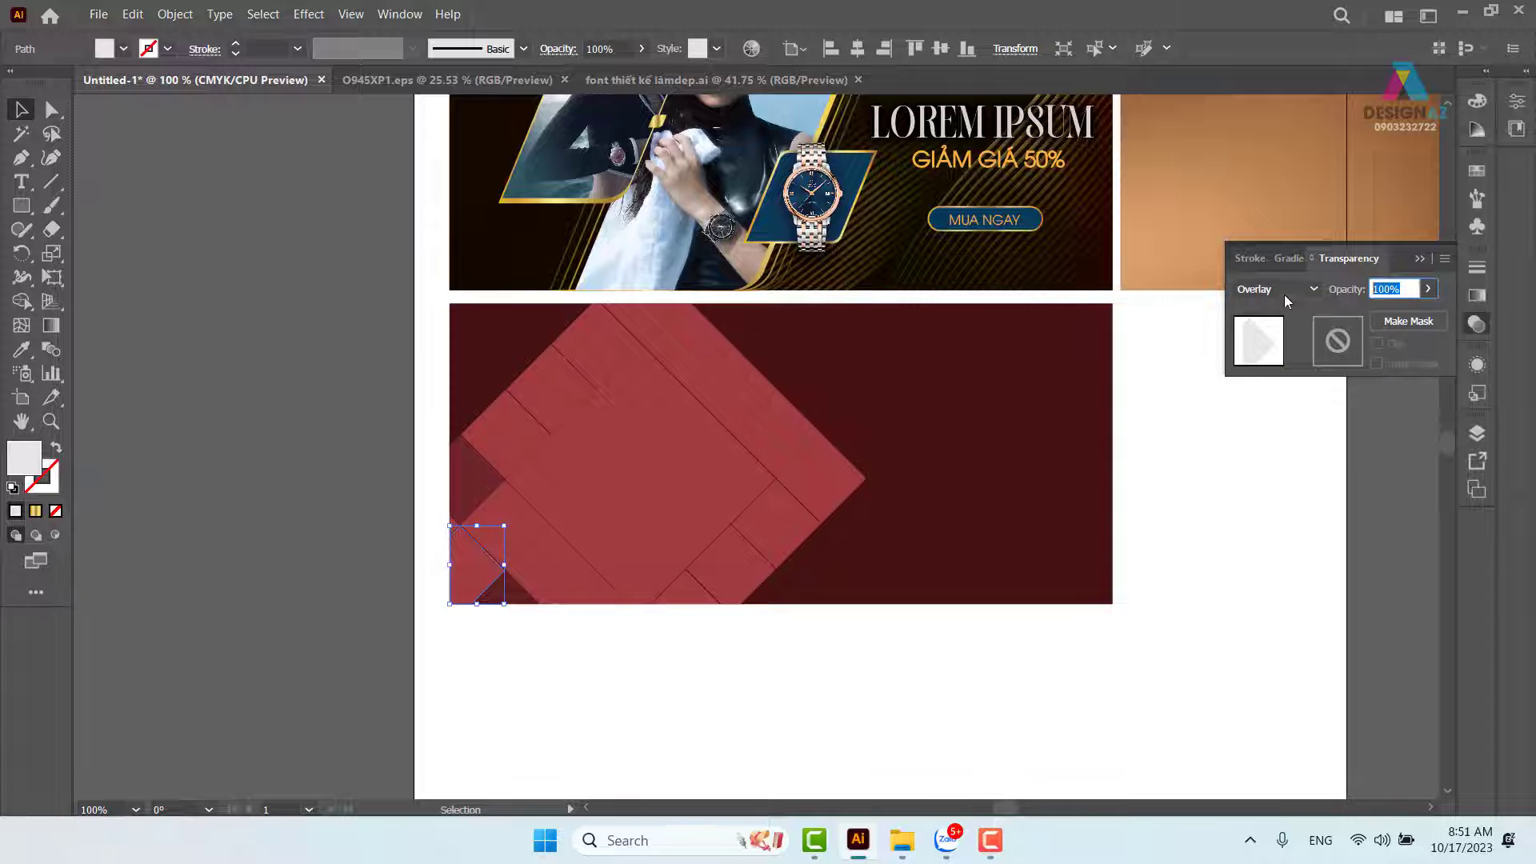
{"action": "type", "text": "70"}
{"action": "key", "text": "Return"}
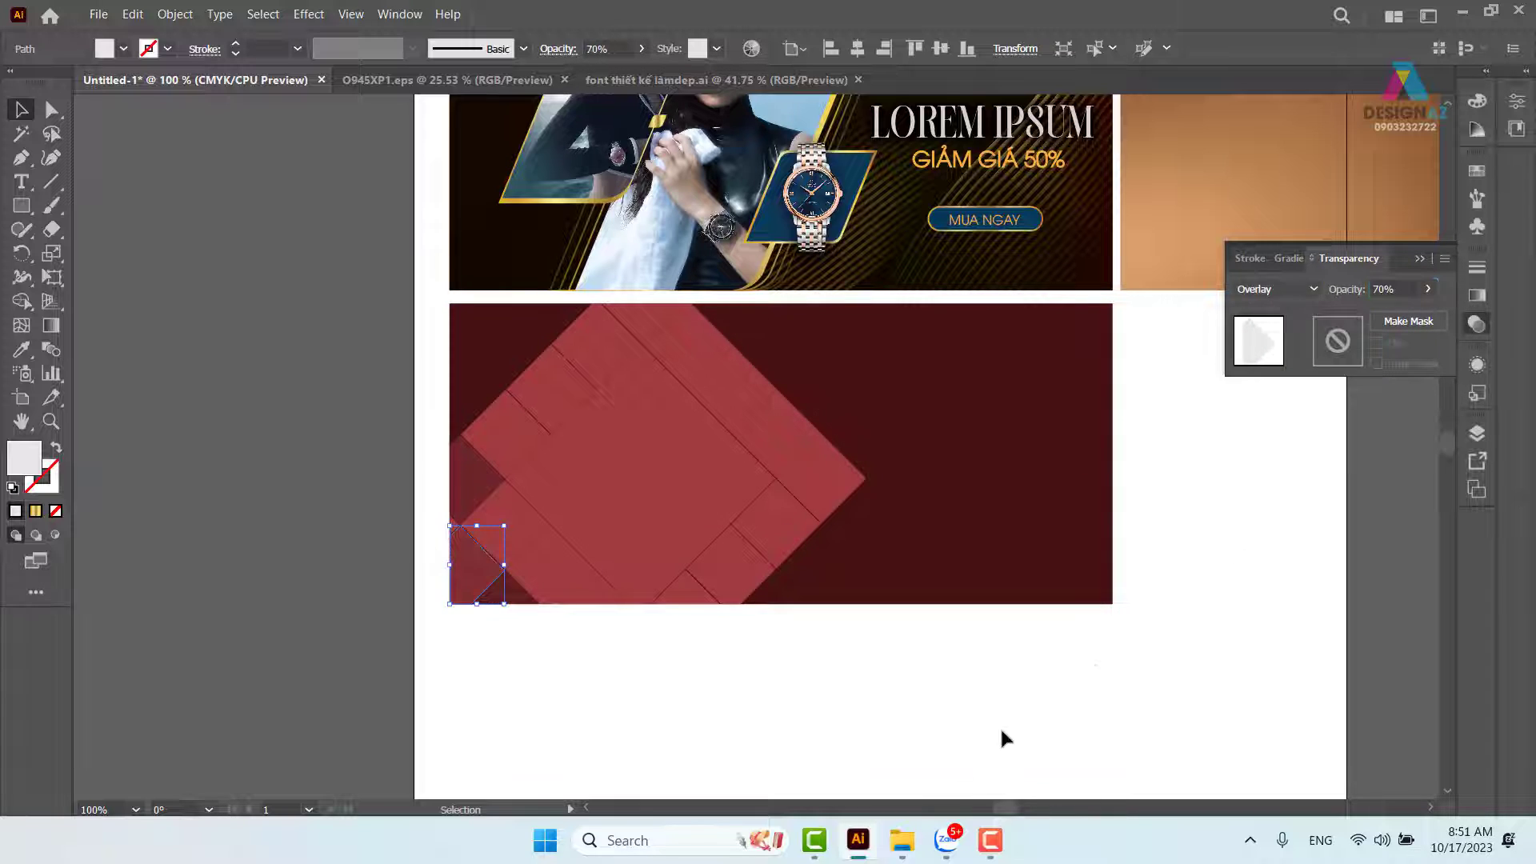
{"action": "left_click", "coordinate": [796, 688]}
Set the opacity of the square below the large diamond's lower-right side to 50%.
{"action": "left_click", "coordinate": [748, 570]}
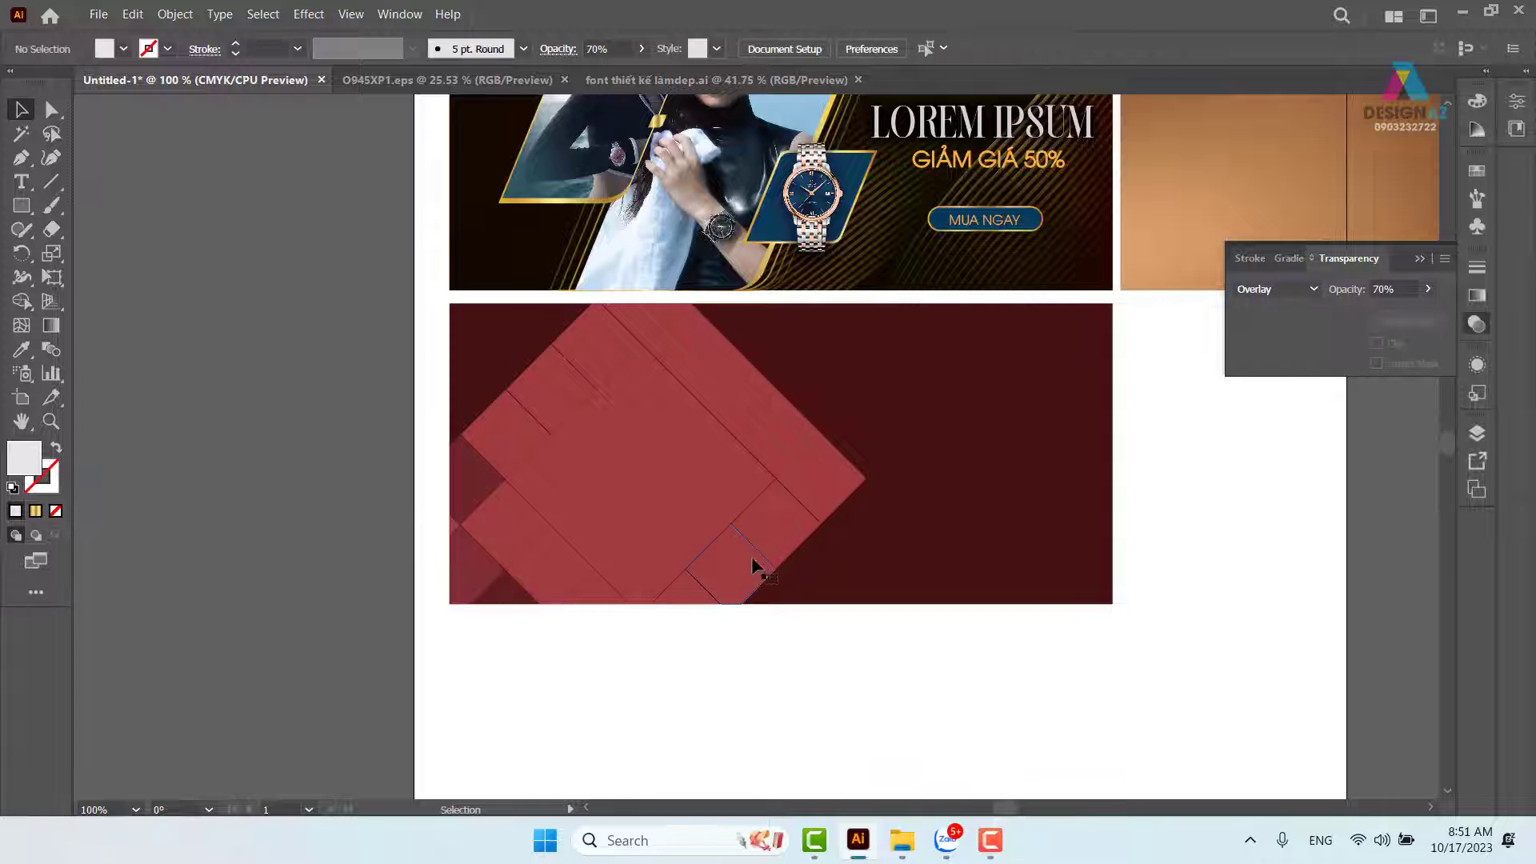
{"action": "left_click", "coordinate": [1412, 289]}
{"action": "type", "text": "5"}
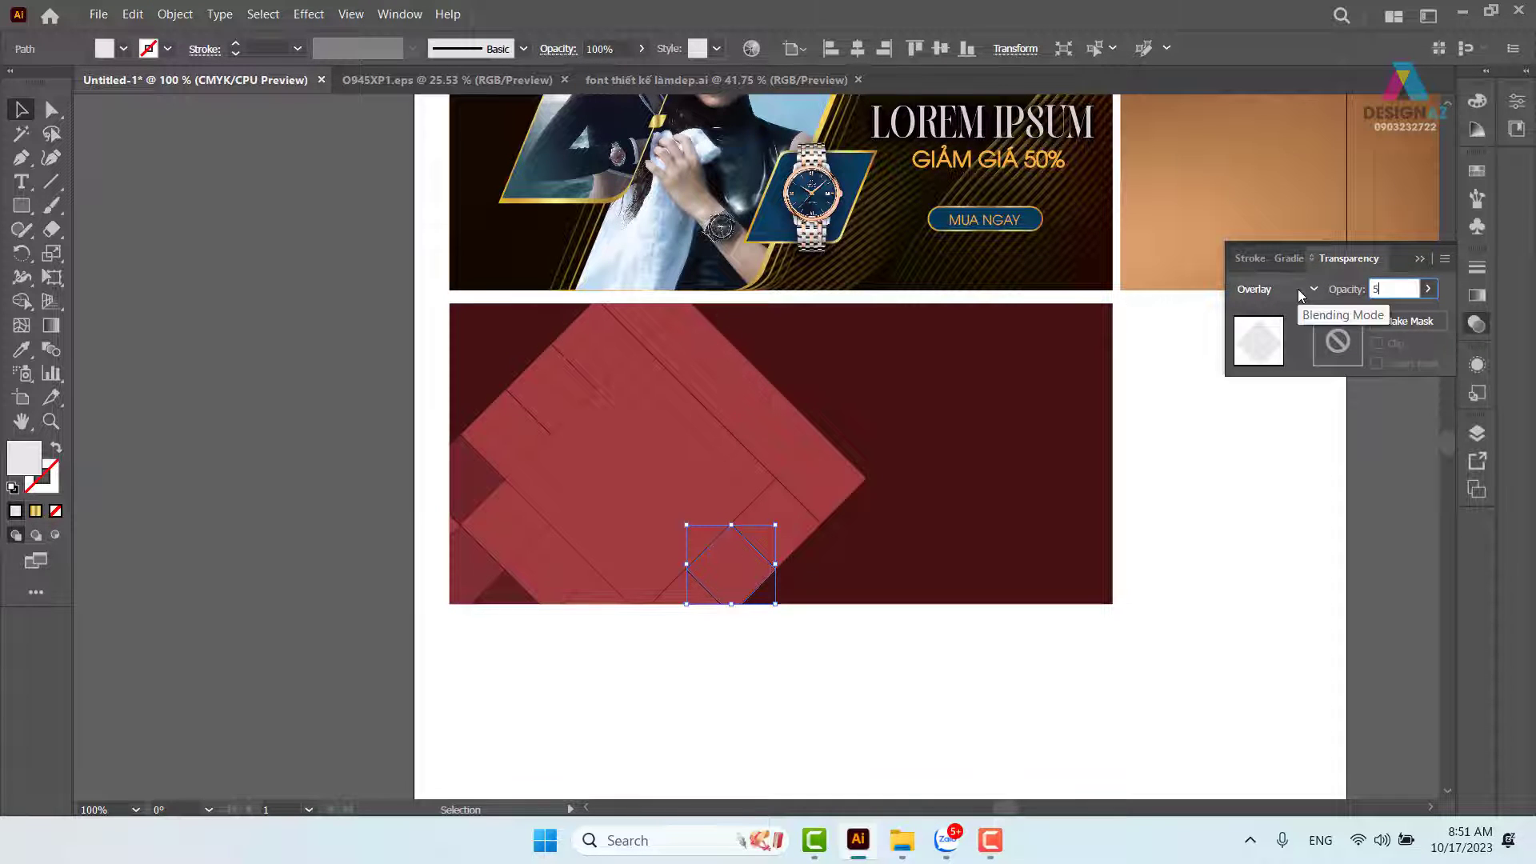
{"action": "type", "text": "0"}
{"action": "key", "text": "Return"}
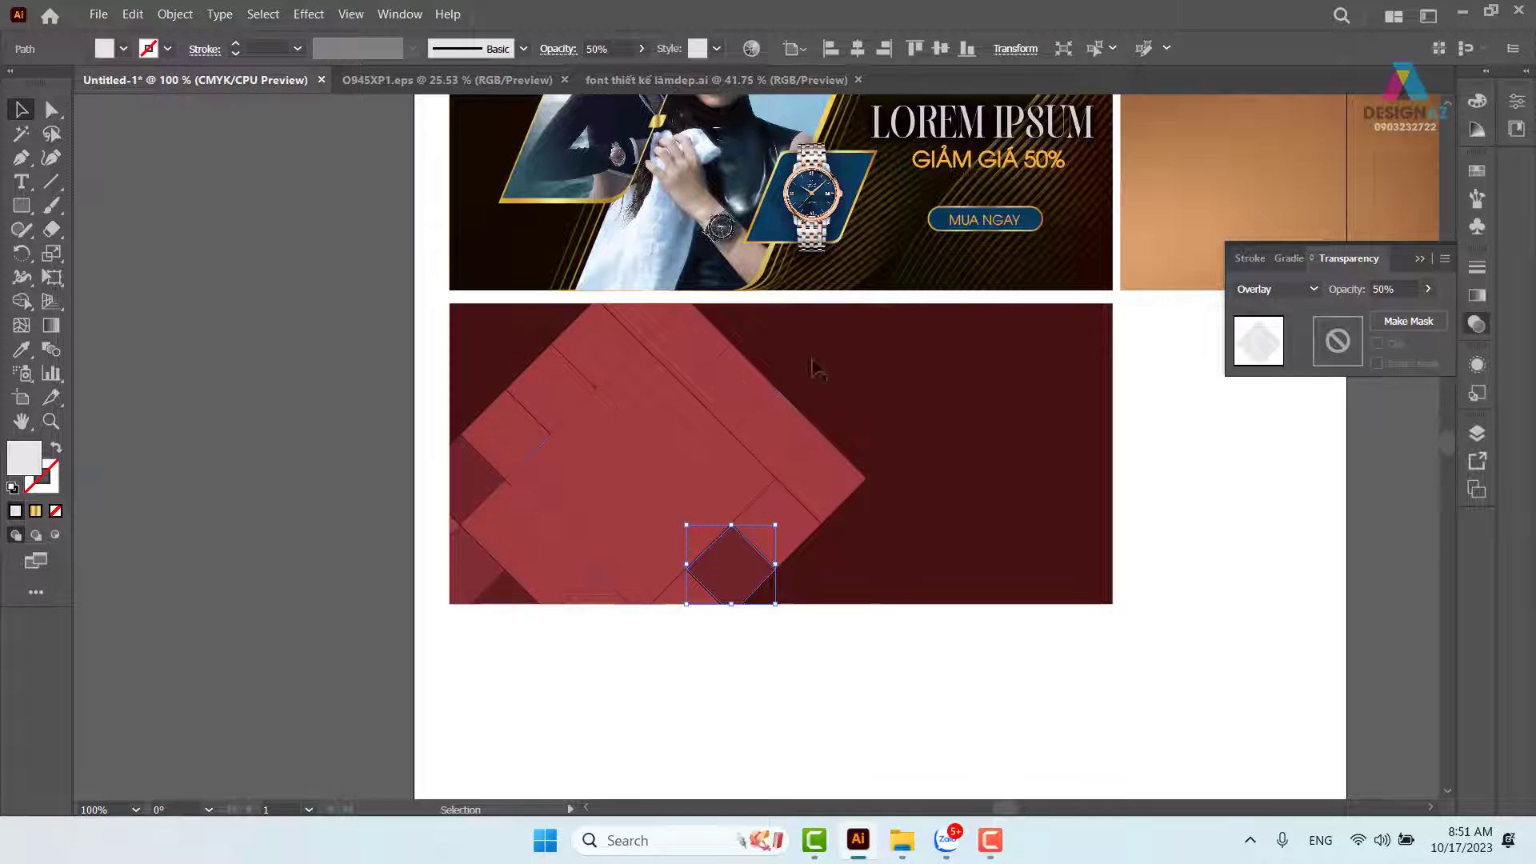
Set the opacity of the middle square along the mosaic's upper-left side to 40%.
{"action": "left_click", "coordinate": [544, 391]}
{"action": "left_click", "coordinate": [1392, 290]}
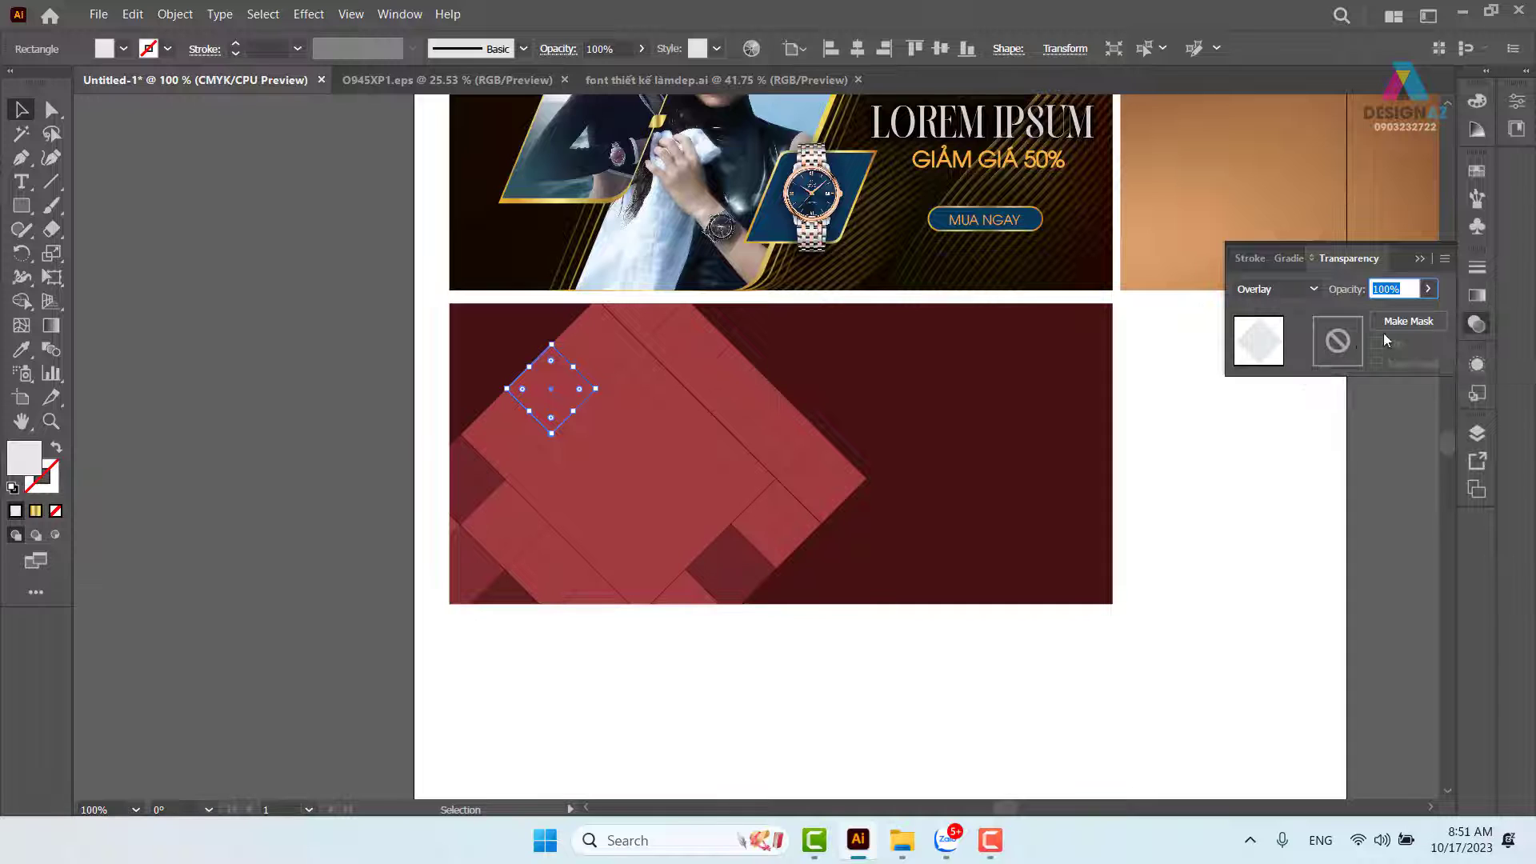
{"action": "type", "text": "40"}
{"action": "key", "text": "Return"}
Return the large central diamond's blending mode to Normal and deselect it.
{"action": "left_click", "coordinate": [650, 491]}
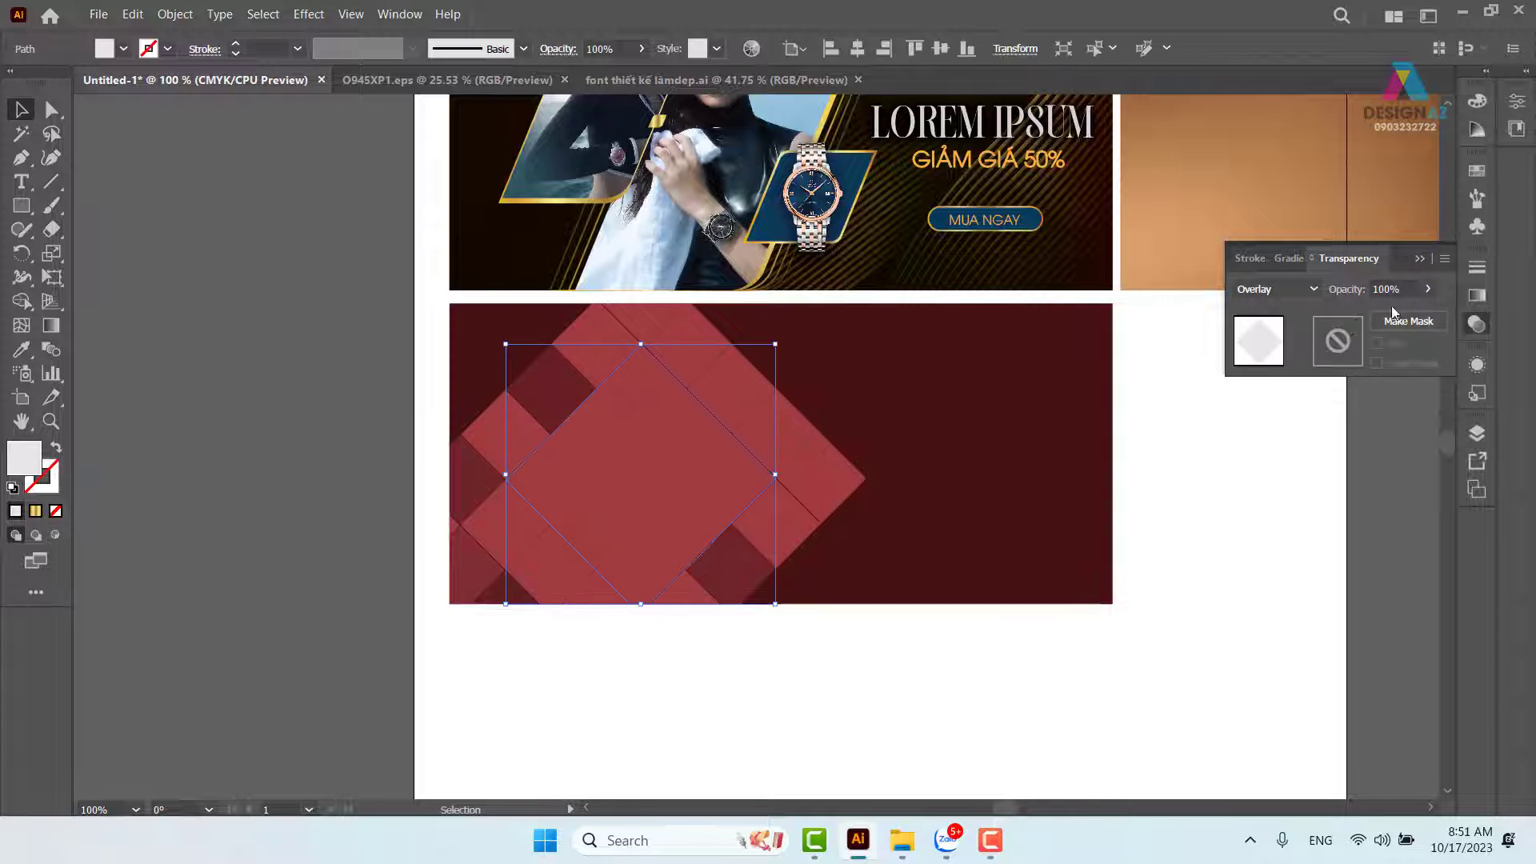
{"action": "left_click", "coordinate": [1285, 290]}
{"action": "left_click", "coordinate": [1272, 310]}
{"action": "left_click", "coordinate": [820, 732]}
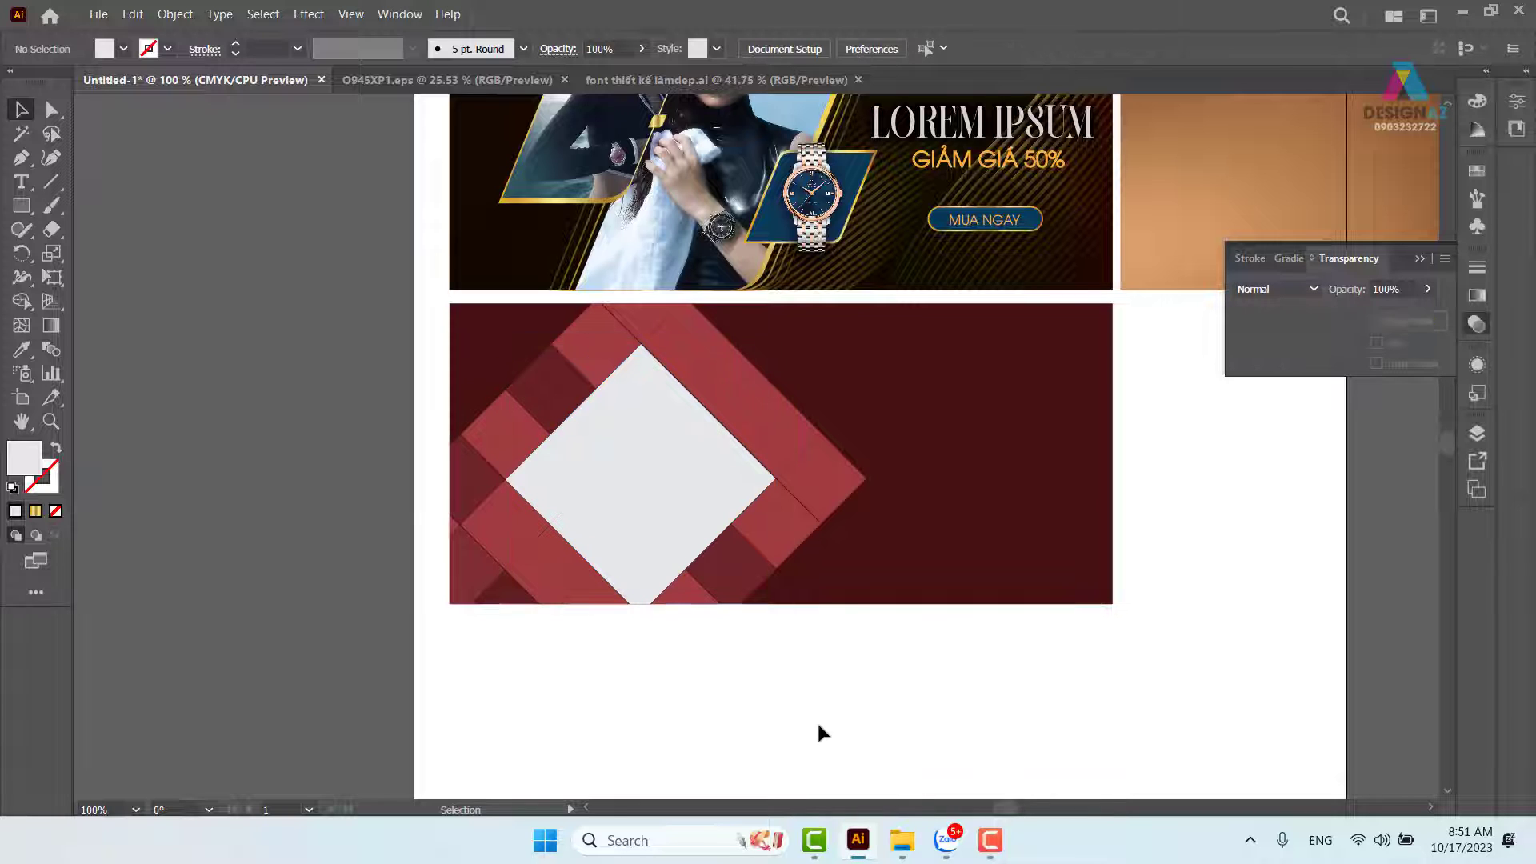
Set the opacity of the square below the large diamond's lower-left side to 60% and deselect it.
{"action": "left_click", "coordinate": [547, 555]}
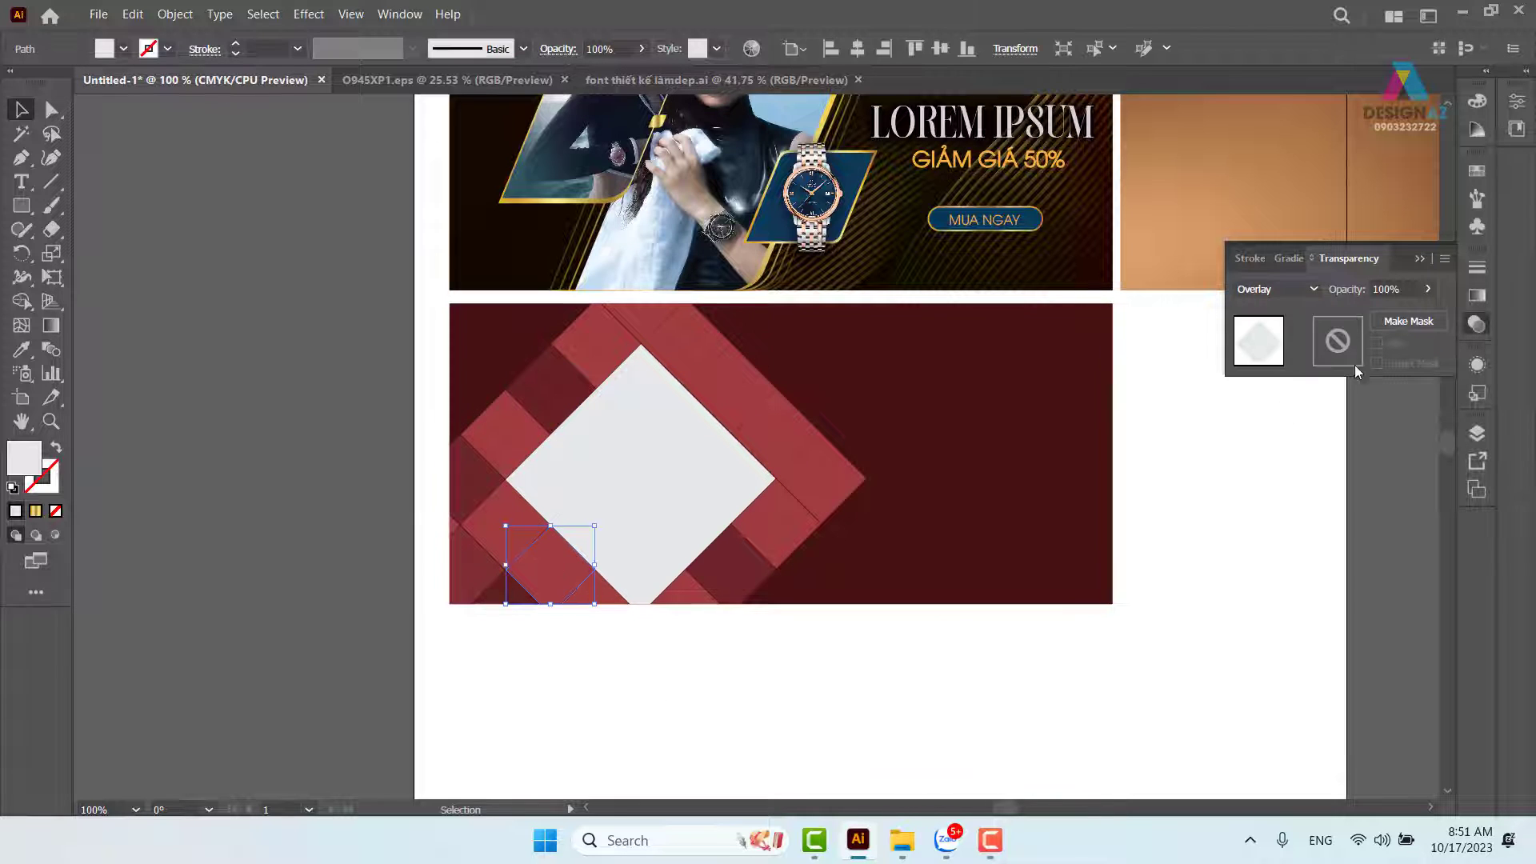
{"action": "left_click", "coordinate": [1393, 292]}
{"action": "type", "text": "6"}
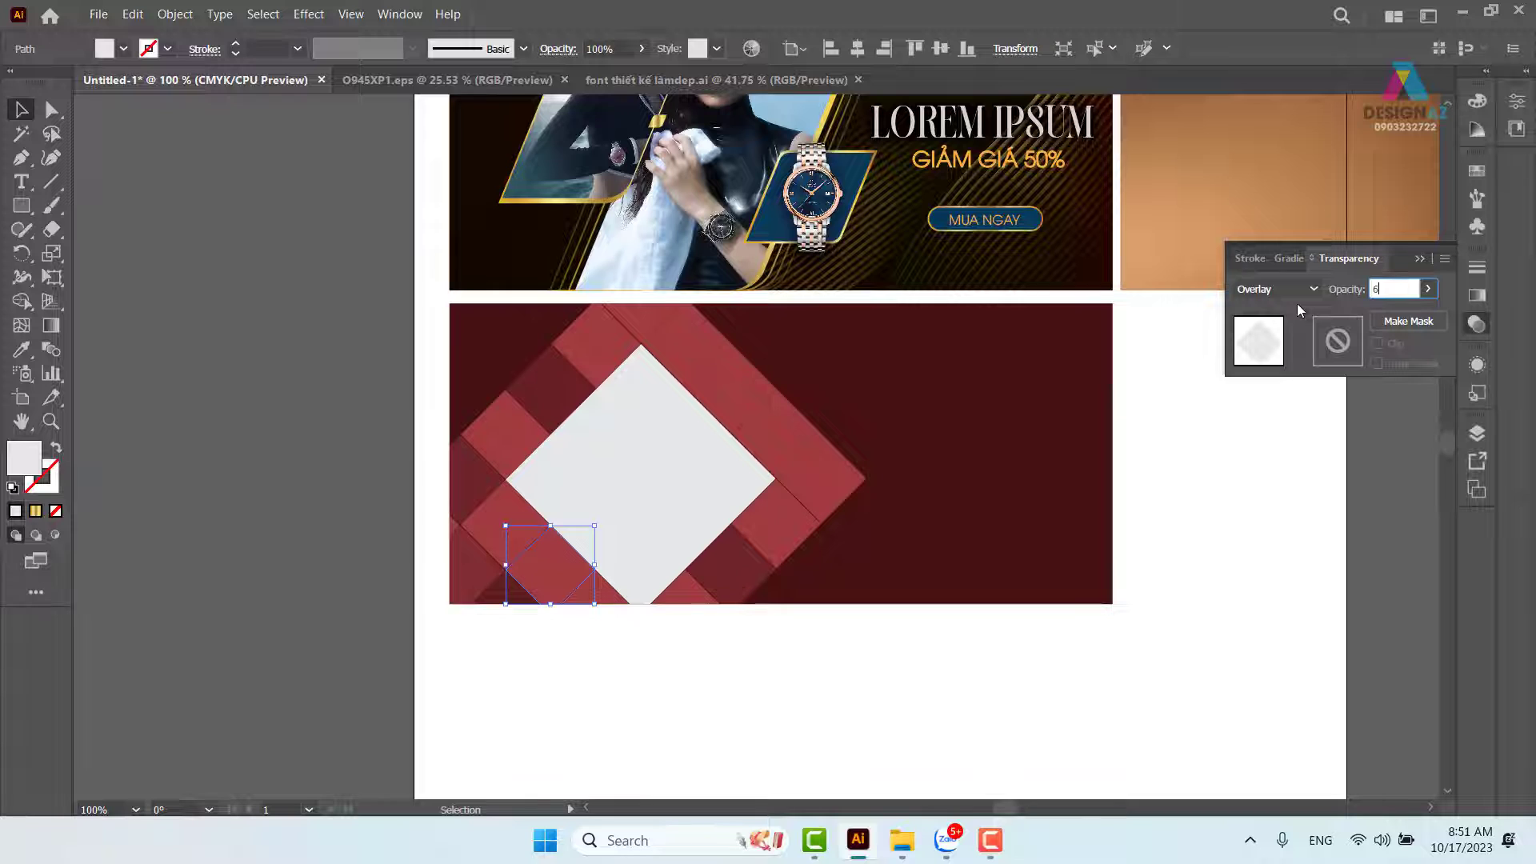
{"action": "type", "text": "0"}
{"action": "key", "text": "Return"}
{"action": "left_click", "coordinate": [868, 716]}
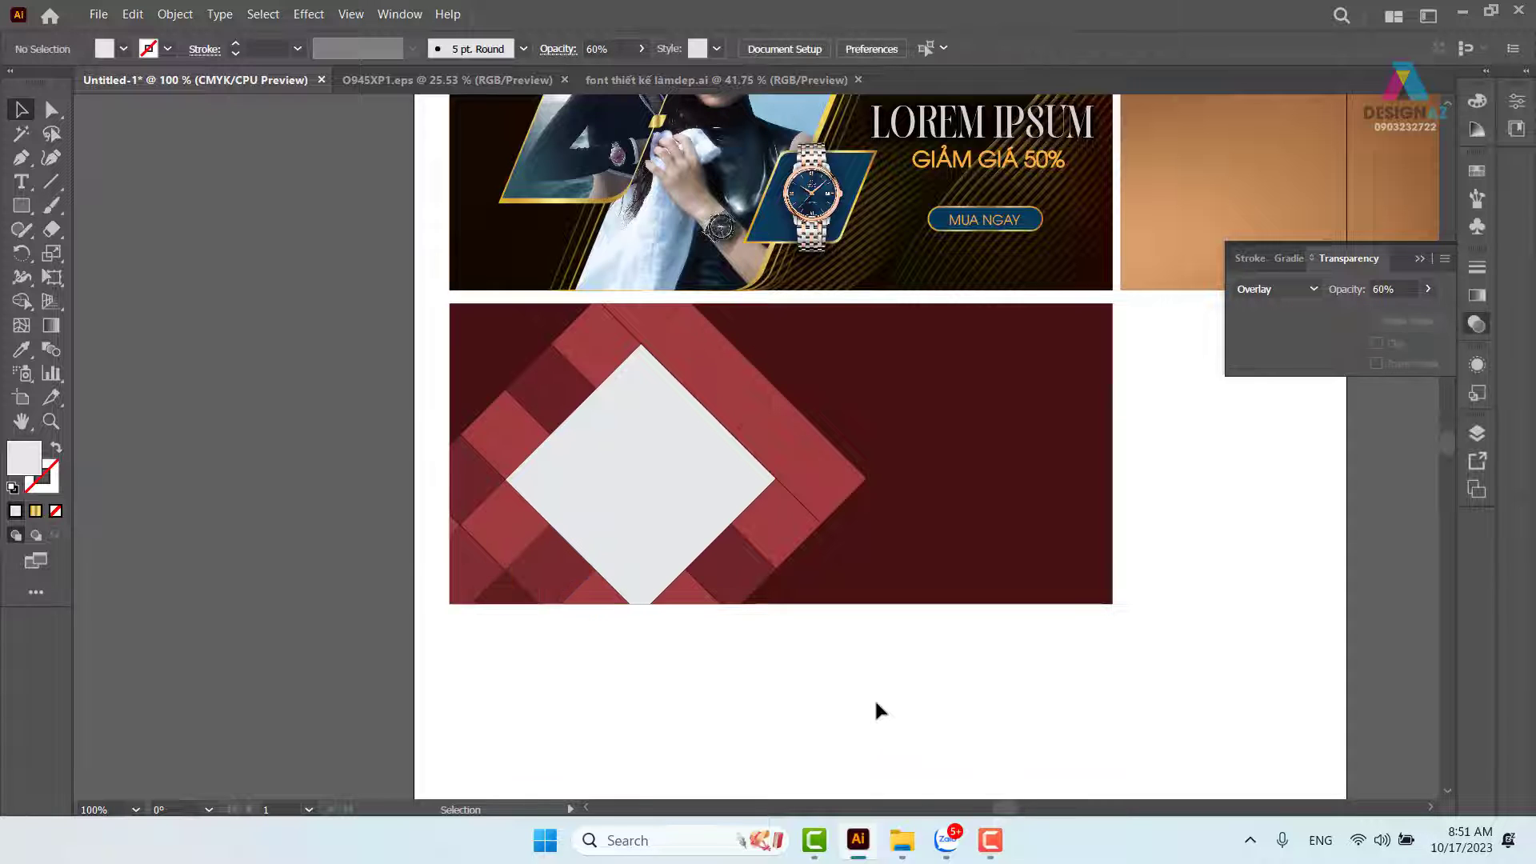
Select the large diamond, start placing an image and open the folder 22. PURATO in Downloads.
{"action": "left_click", "coordinate": [679, 483]}
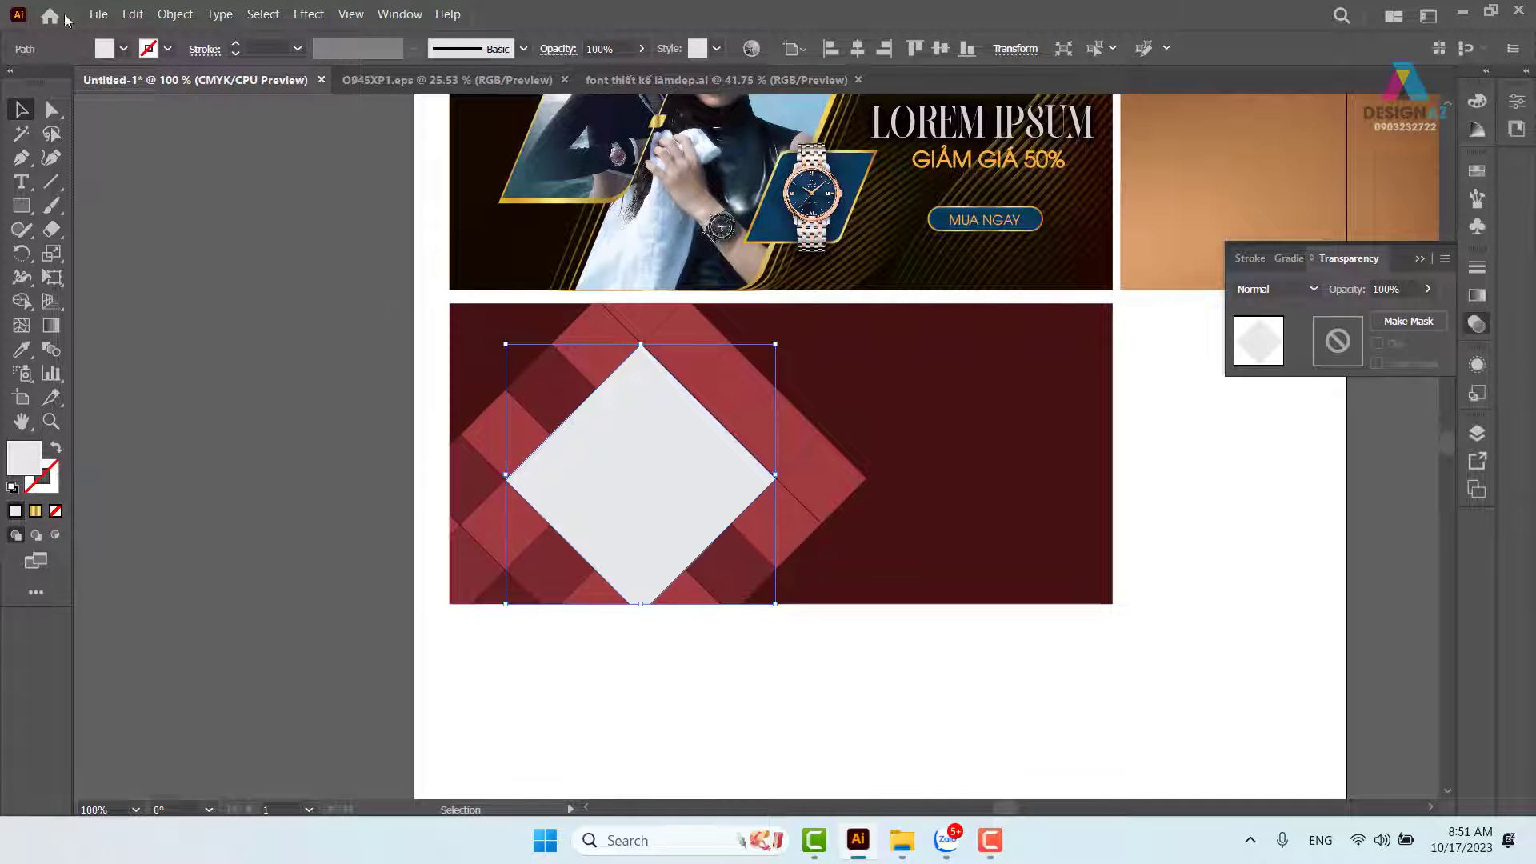
{"action": "left_click", "coordinate": [100, 14]}
{"action": "left_click", "coordinate": [195, 356]}
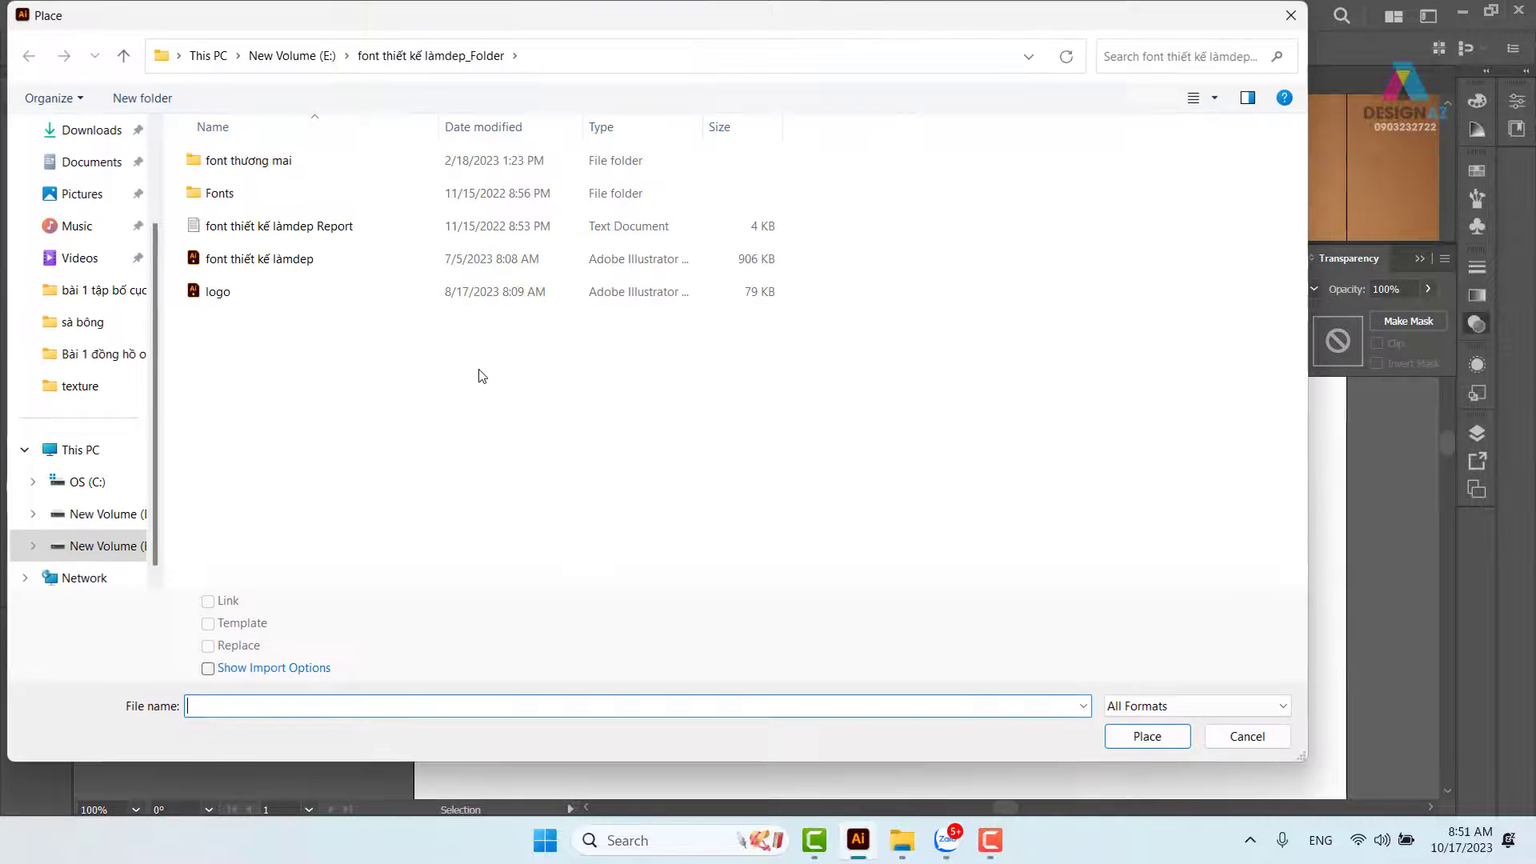
{"action": "left_click", "coordinate": [103, 138]}
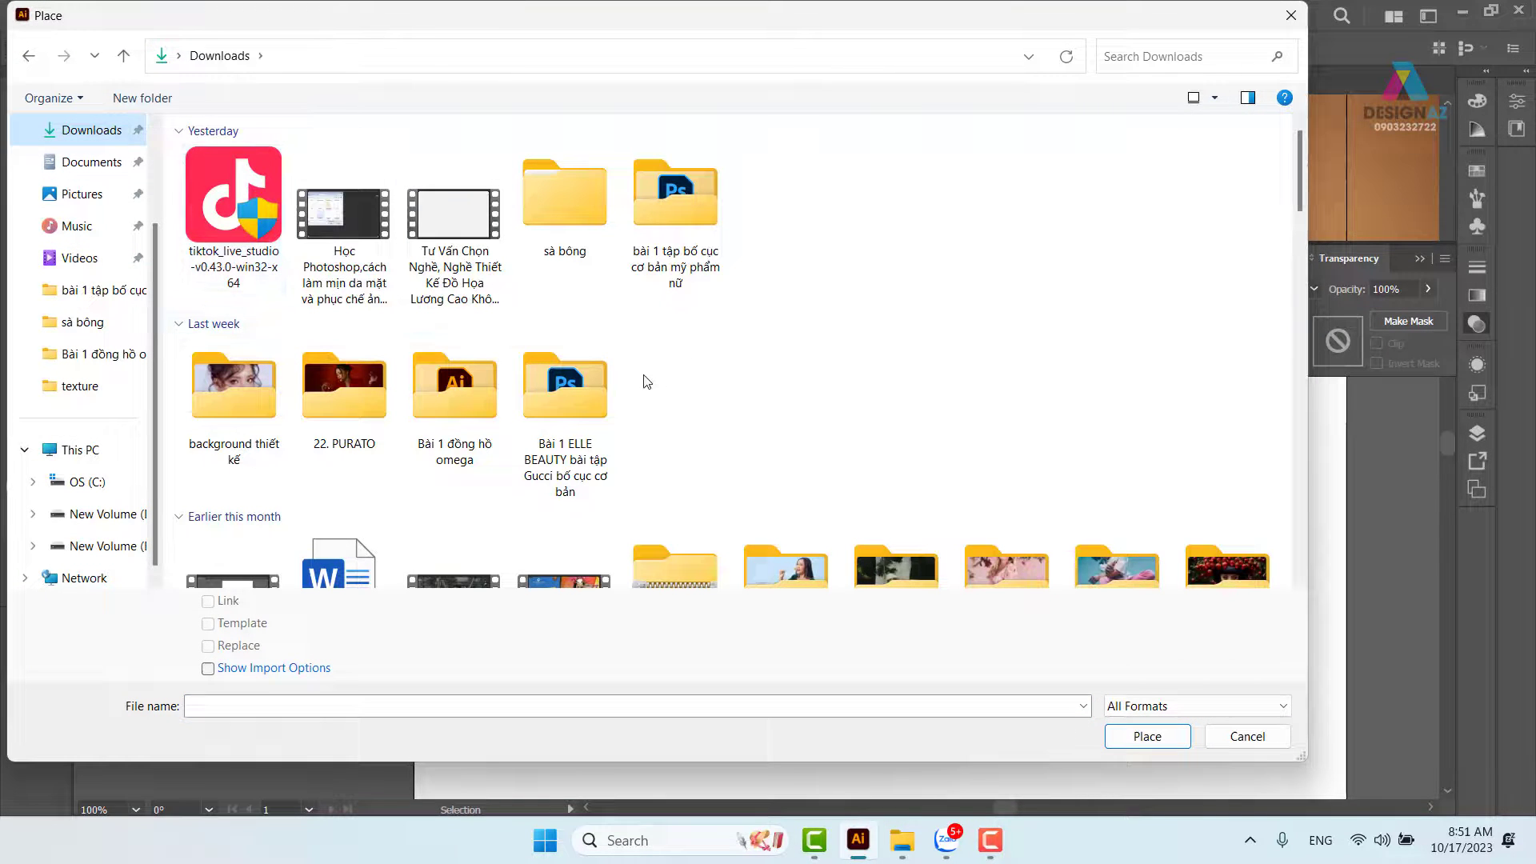
{"action": "scroll", "coordinate": [646, 382], "scroll_direction": "down", "scroll_amount": 3}
{"action": "scroll", "coordinate": [652, 400], "scroll_direction": "up", "scroll_amount": 3}
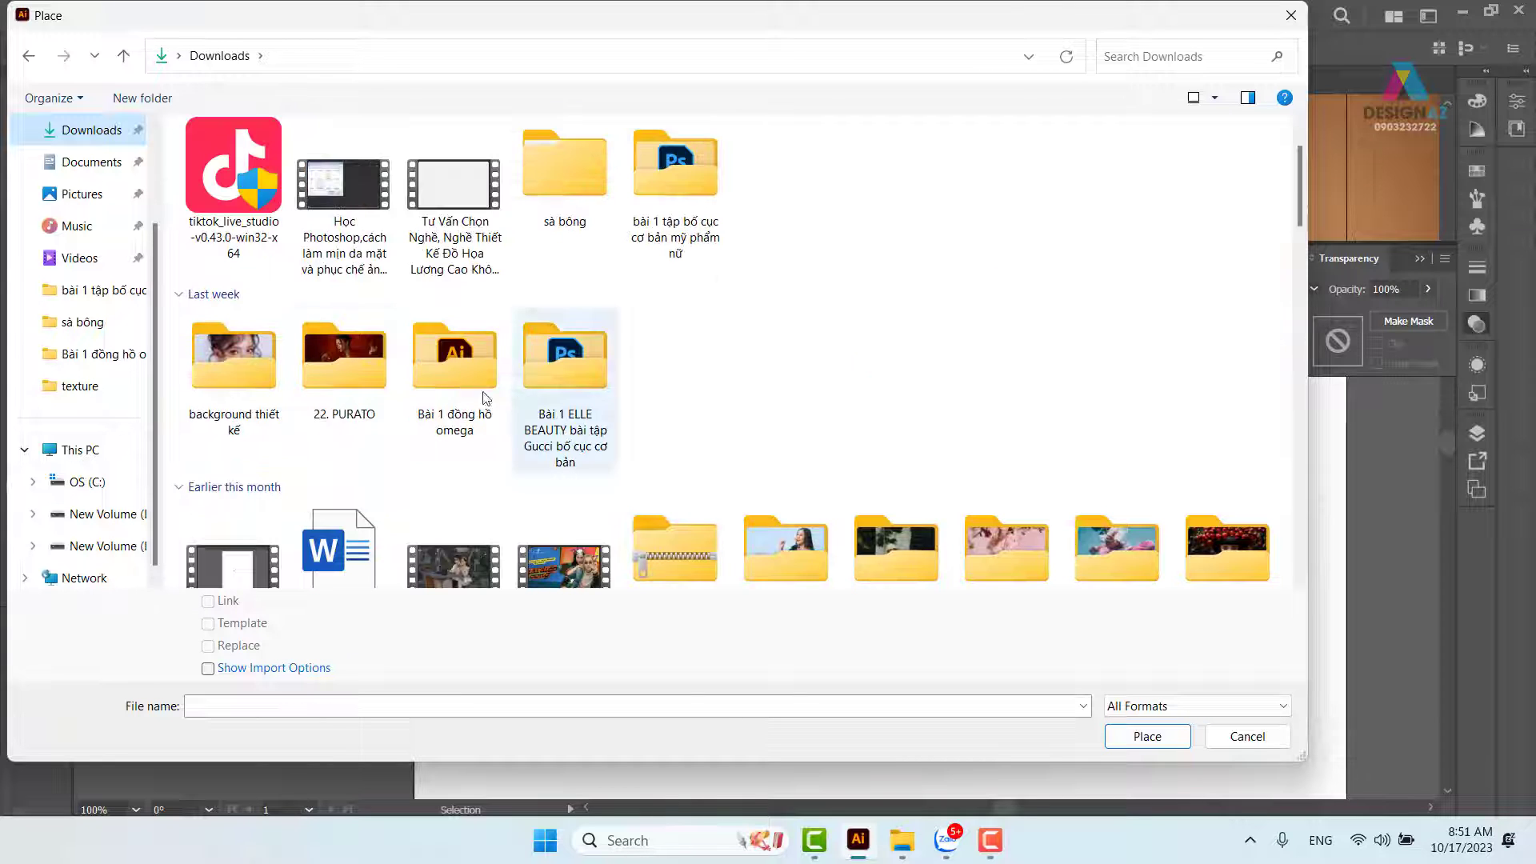
{"action": "left_click", "coordinate": [248, 396]}
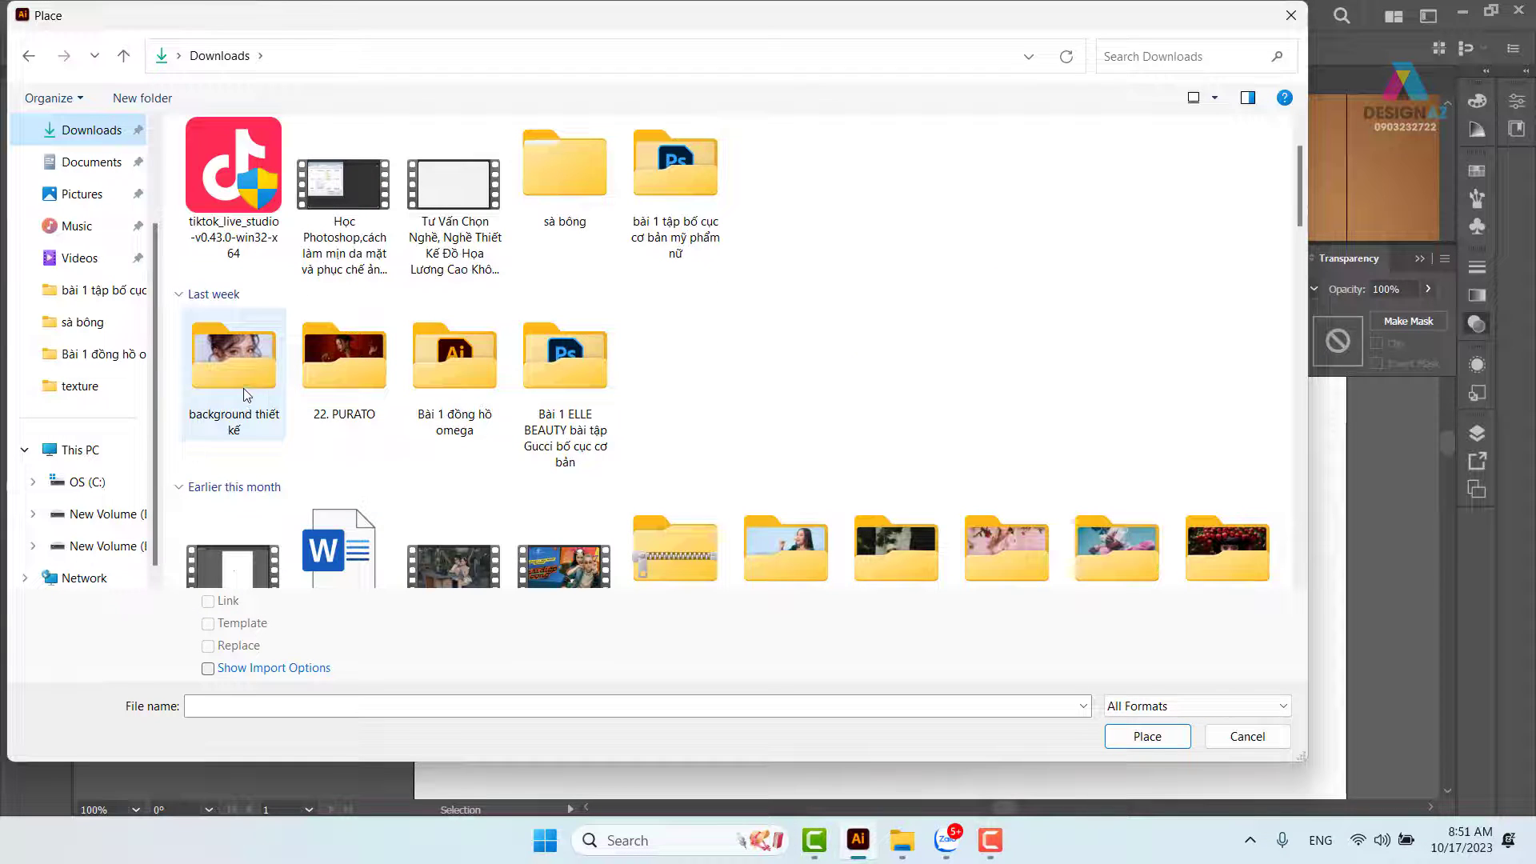
{"action": "double_click", "coordinate": [362, 358]}
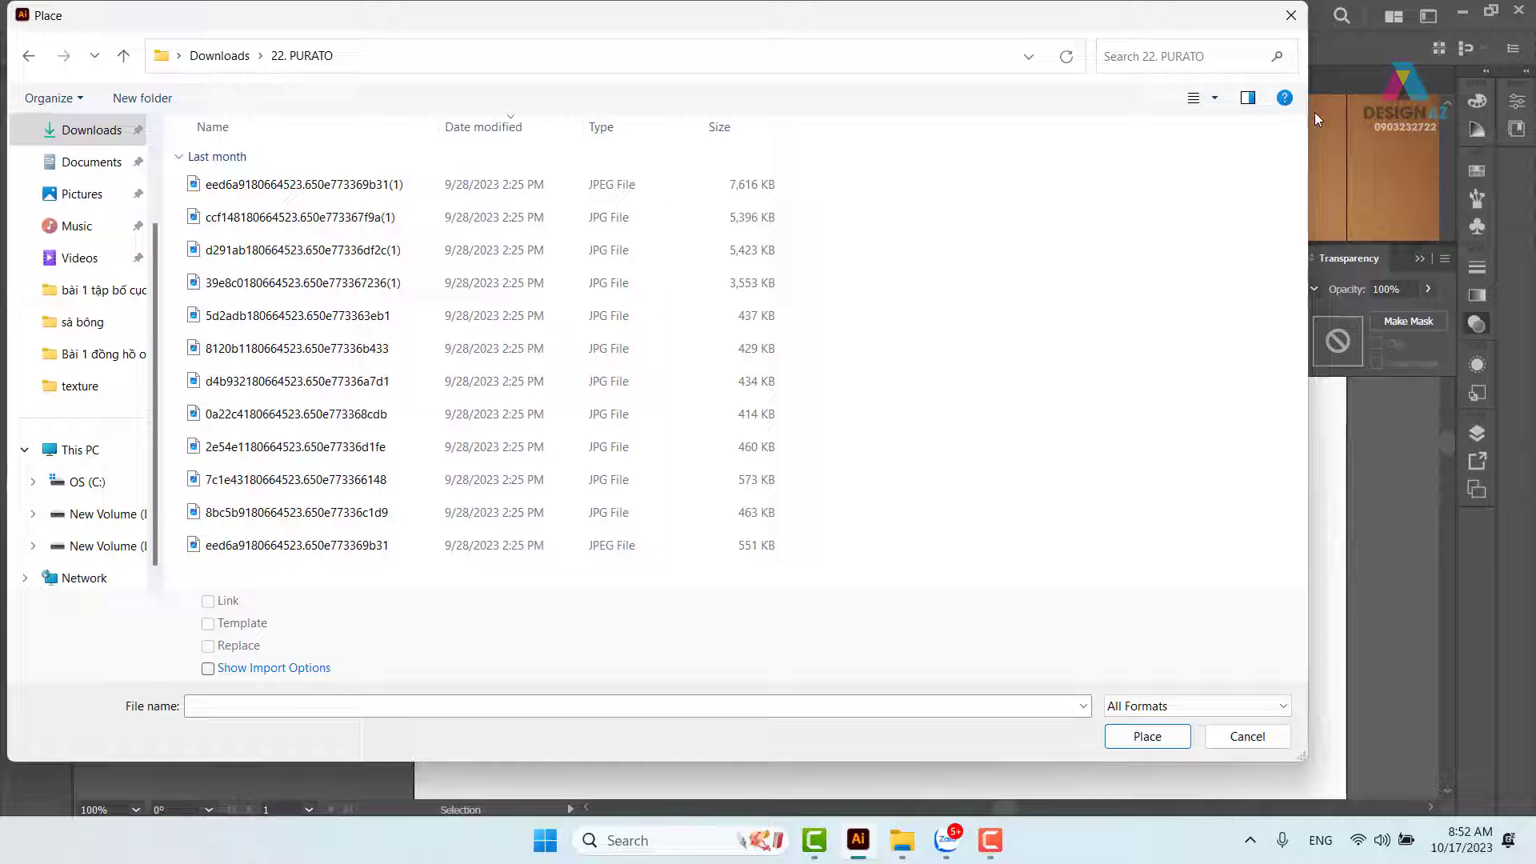
Show the files as thumbnails and place the green cake photo ccf148180664523.650e773367f9a(1) over the diamond mosaic at about the banner's height.
{"action": "left_click", "coordinate": [1215, 98]}
{"action": "left_click", "coordinate": [1287, 59]}
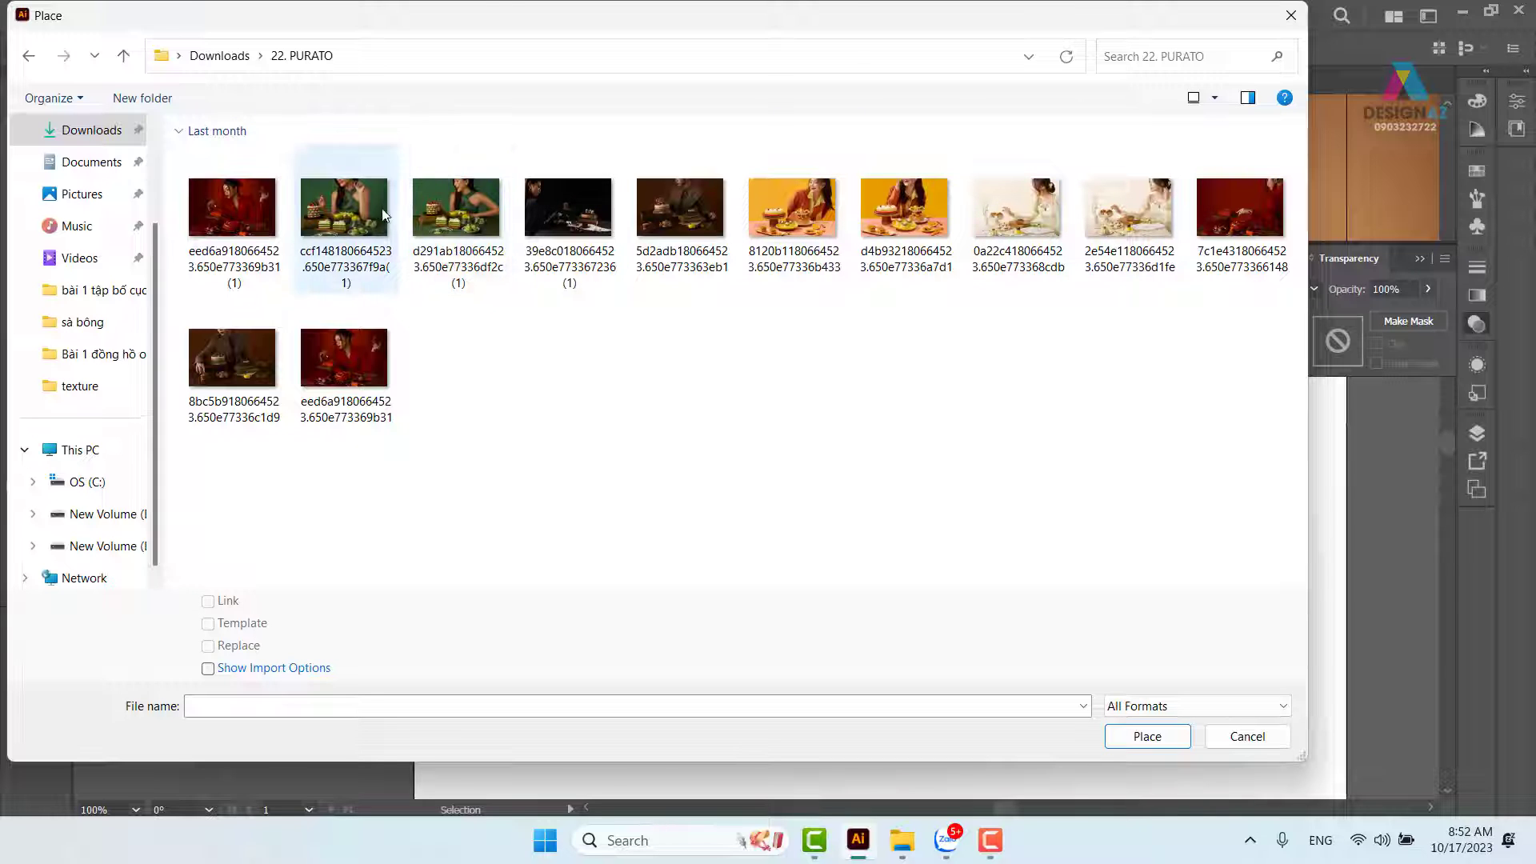
{"action": "left_click", "coordinate": [344, 208]}
{"action": "left_click", "coordinate": [1148, 736]}
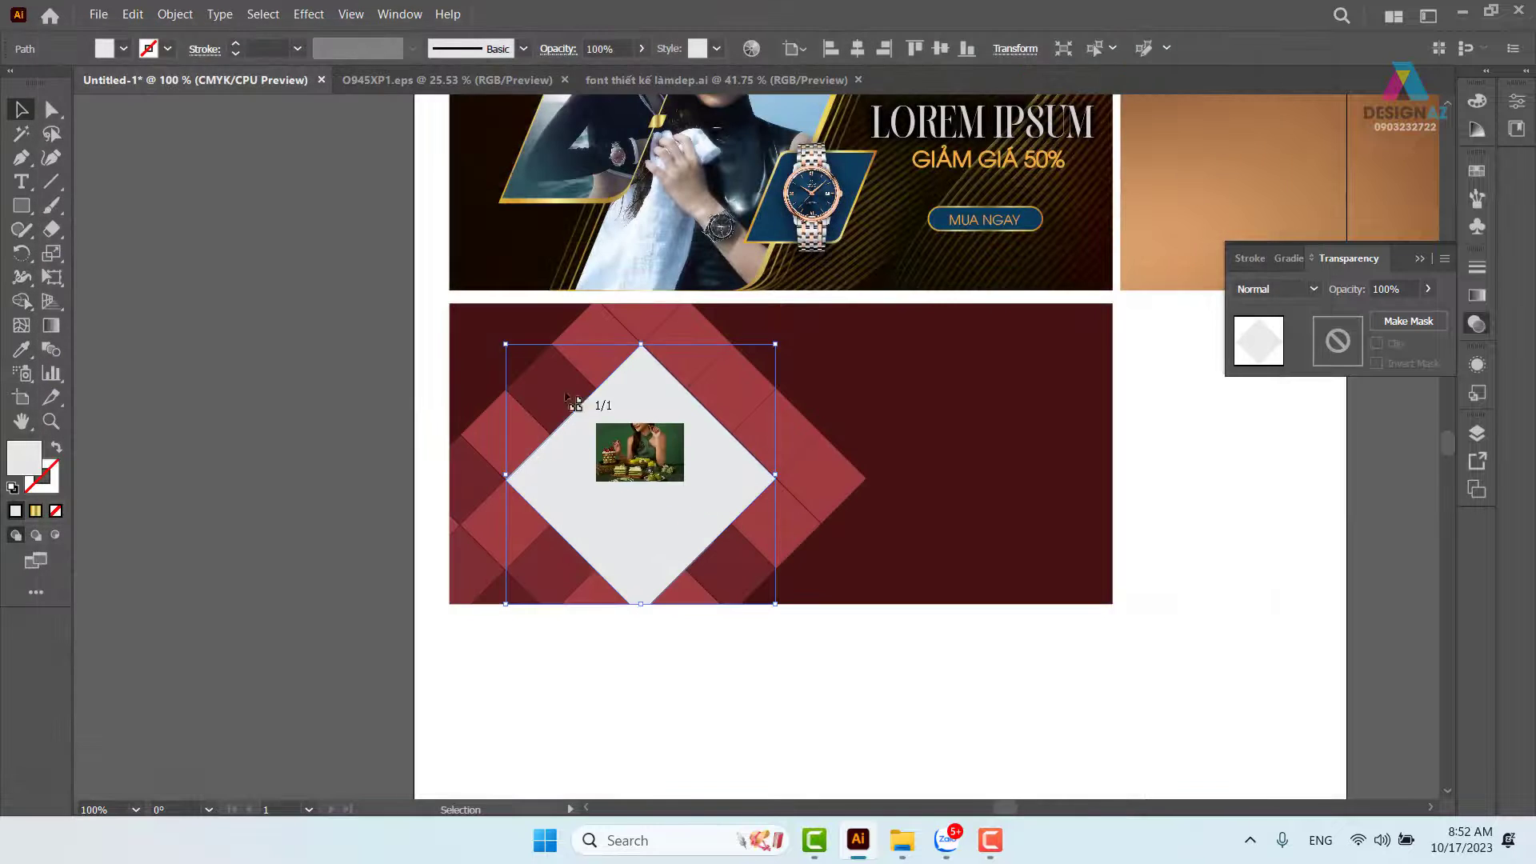
{"action": "left_click_drag", "start_coordinate": [449, 303], "coordinate": [904, 632]}
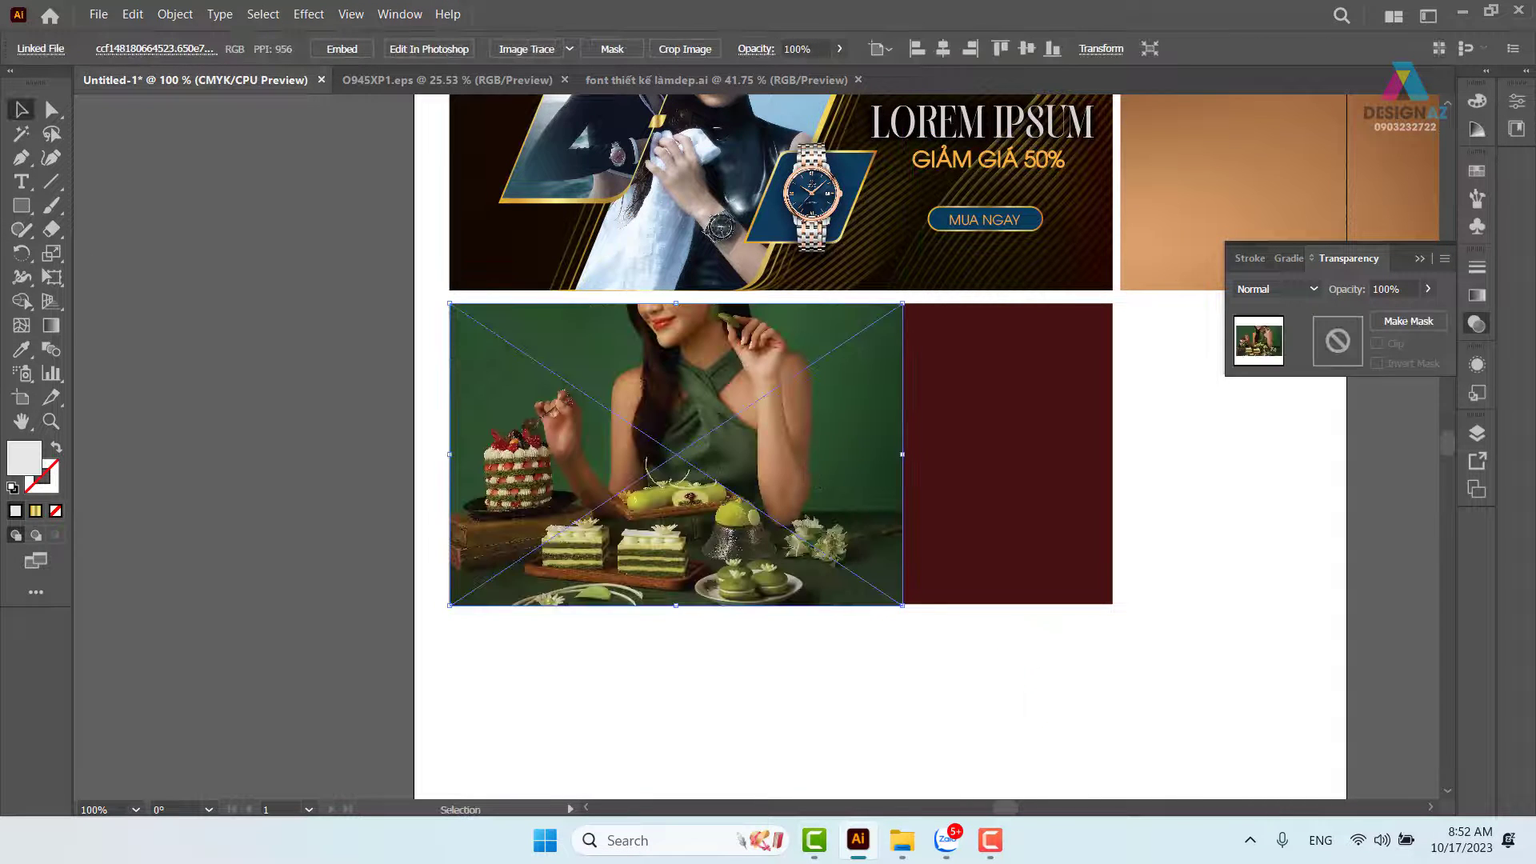
Shrink the cake photo, position it over the large diamond and send it to the back.
{"action": "left_click_drag", "start_coordinate": [804, 462], "coordinate": [779, 491]}
{"action": "mouse_move", "coordinate": [878, 332]}
{"action": "left_mouse_down"}
{"action": "mouse_move", "coordinate": [823, 353]}
{"action": "mouse_move", "coordinate": [823, 369]}
{"action": "mouse_move", "coordinate": [893, 346]}
{"action": "left_mouse_up"}
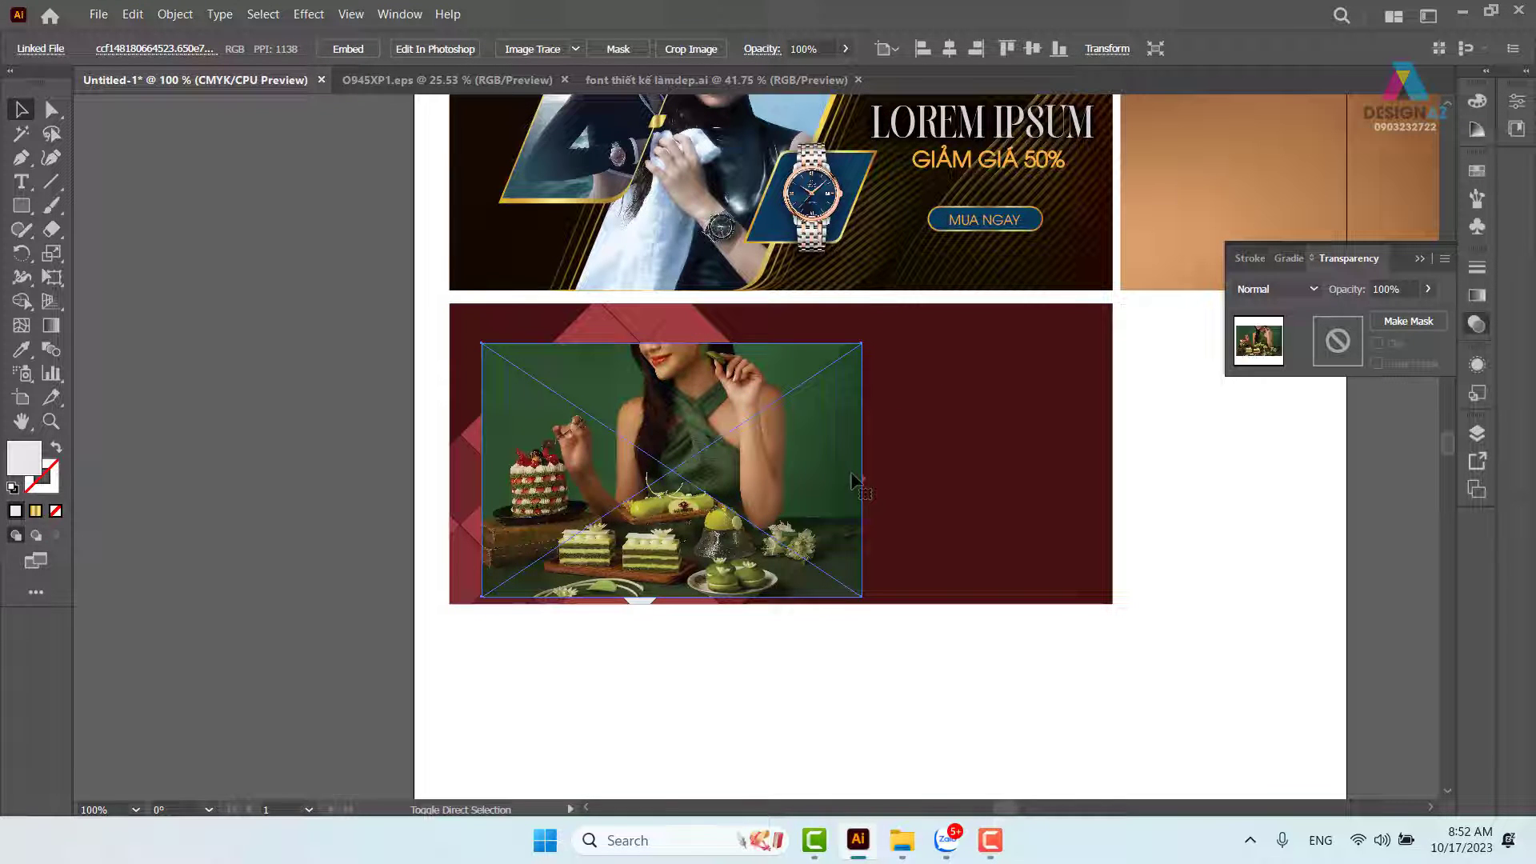
{"action": "key", "text": "ctrl+shift+bracketleft"}
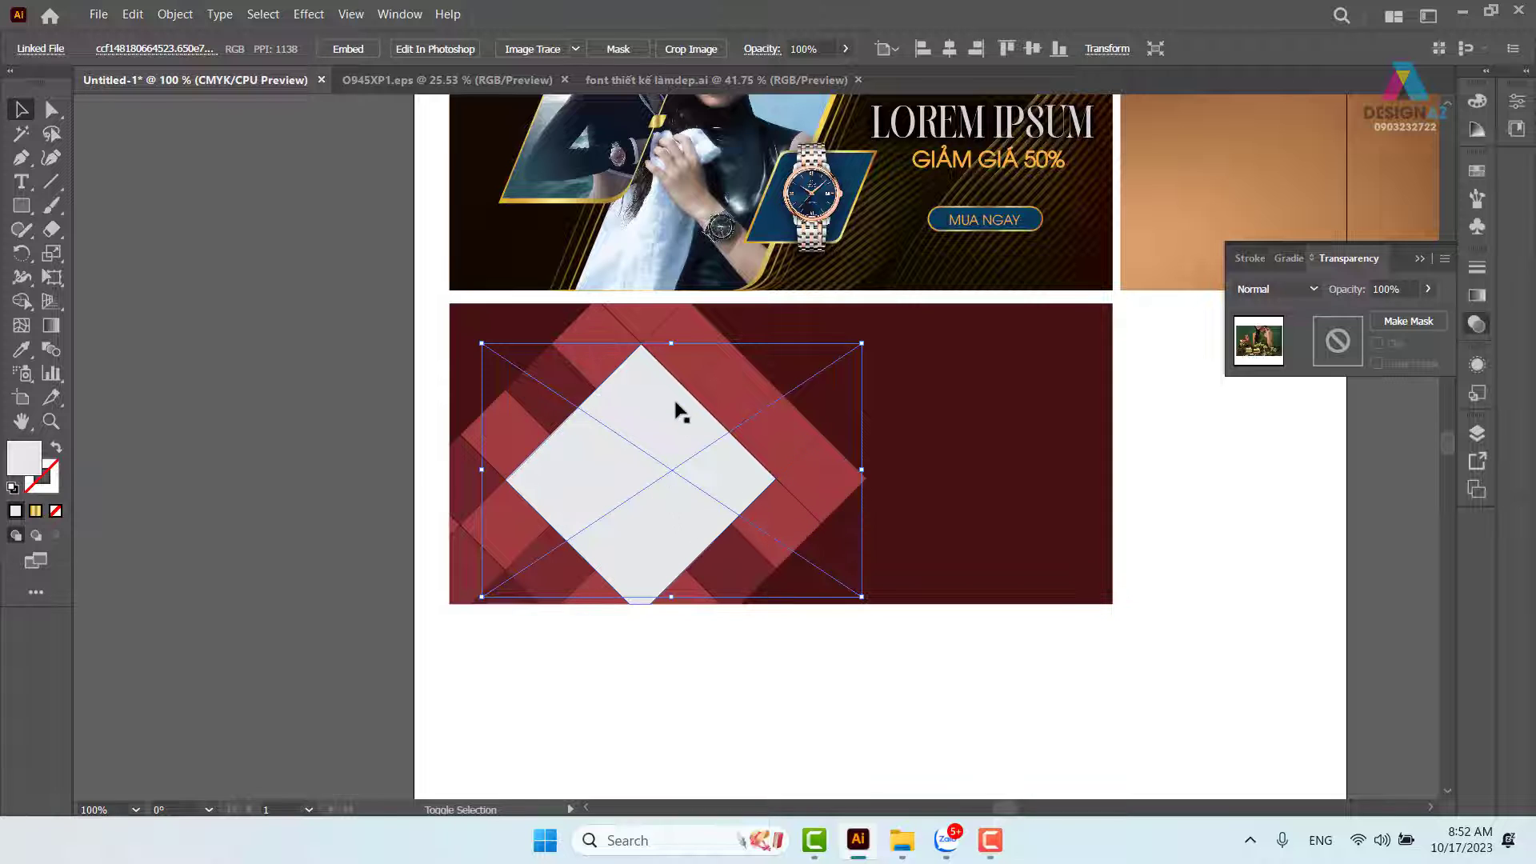
Try clipping the cake photo into the large diamond with a clipping mask, and undo the mask and the photo's send-to-back.
{"action": "left_click", "coordinate": [676, 402], "text": "shift"}
{"action": "right_click", "coordinate": [677, 404]}
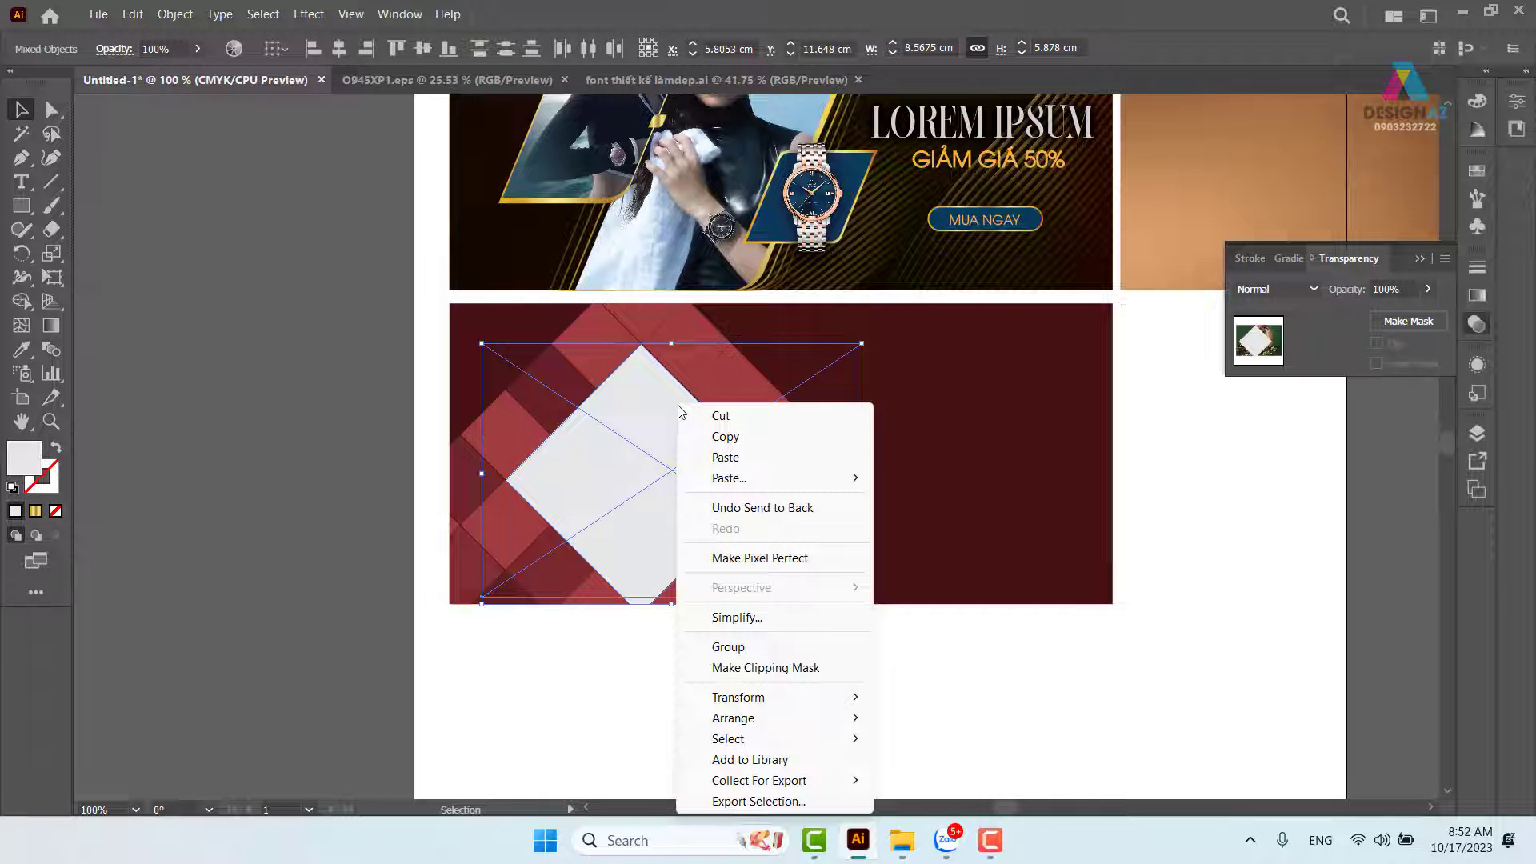
{"action": "left_click", "coordinate": [756, 668]}
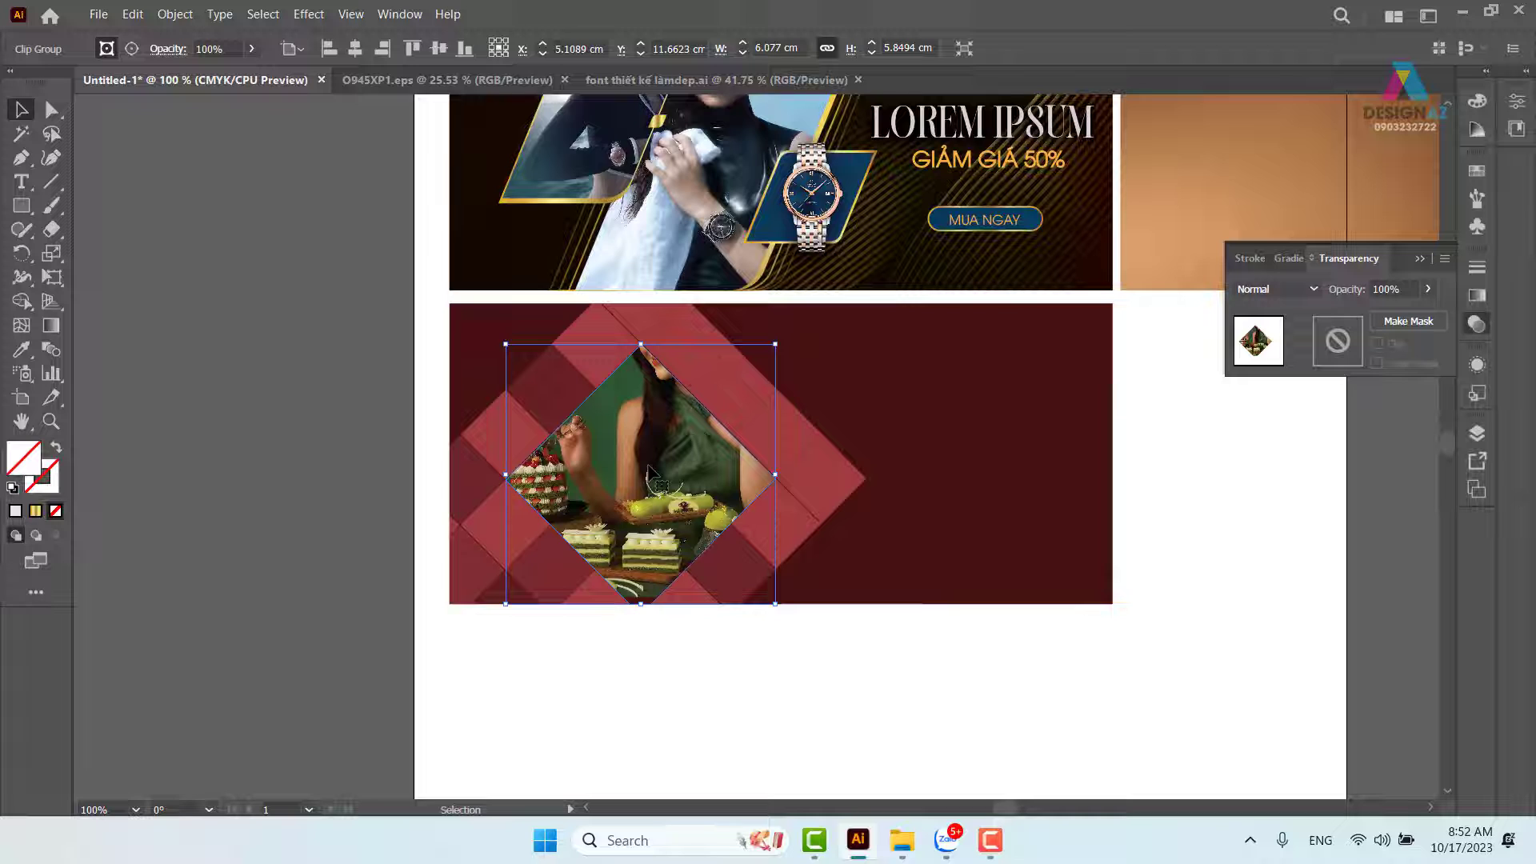
{"action": "key", "text": "ctrl+z"}
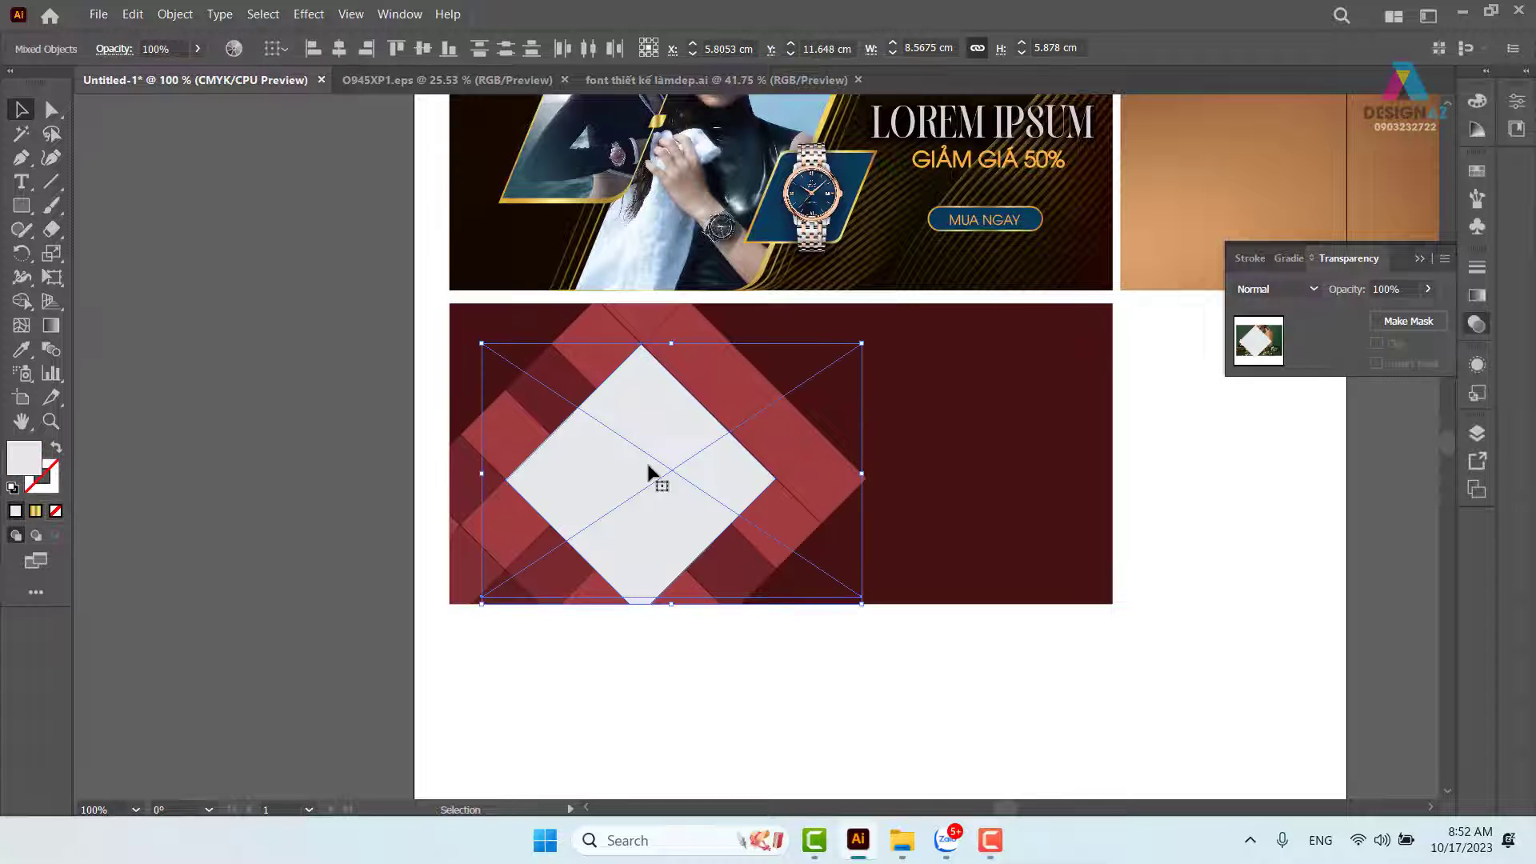
{"action": "key", "text": "ctrl+z"}
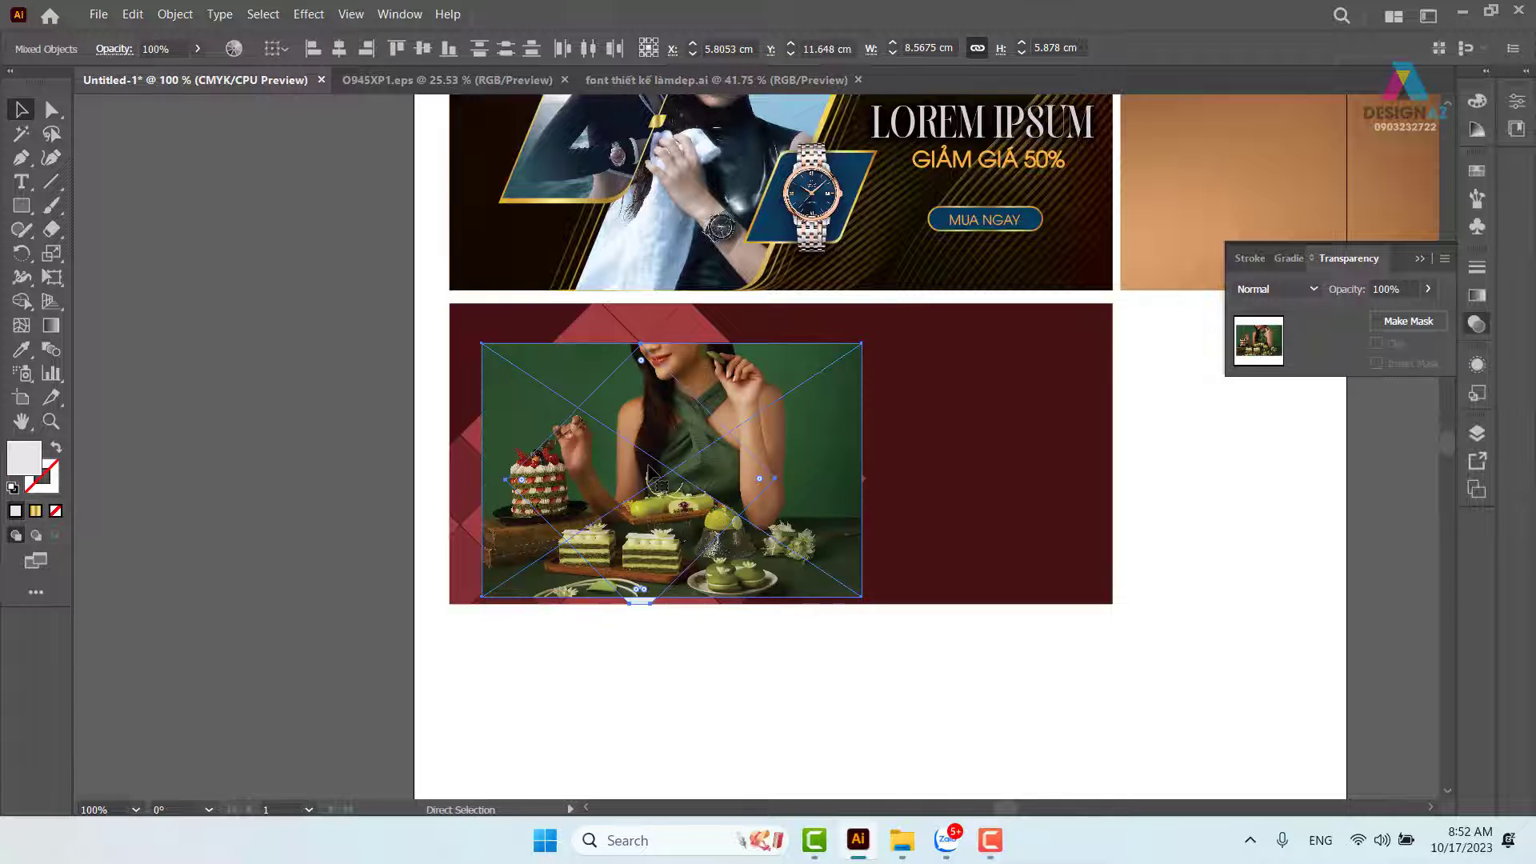
Move the cake photo off the diamond mosaic and delete it.
{"action": "left_click", "coordinate": [879, 699]}
{"action": "left_click_drag", "start_coordinate": [810, 541], "coordinate": [408, 613]}
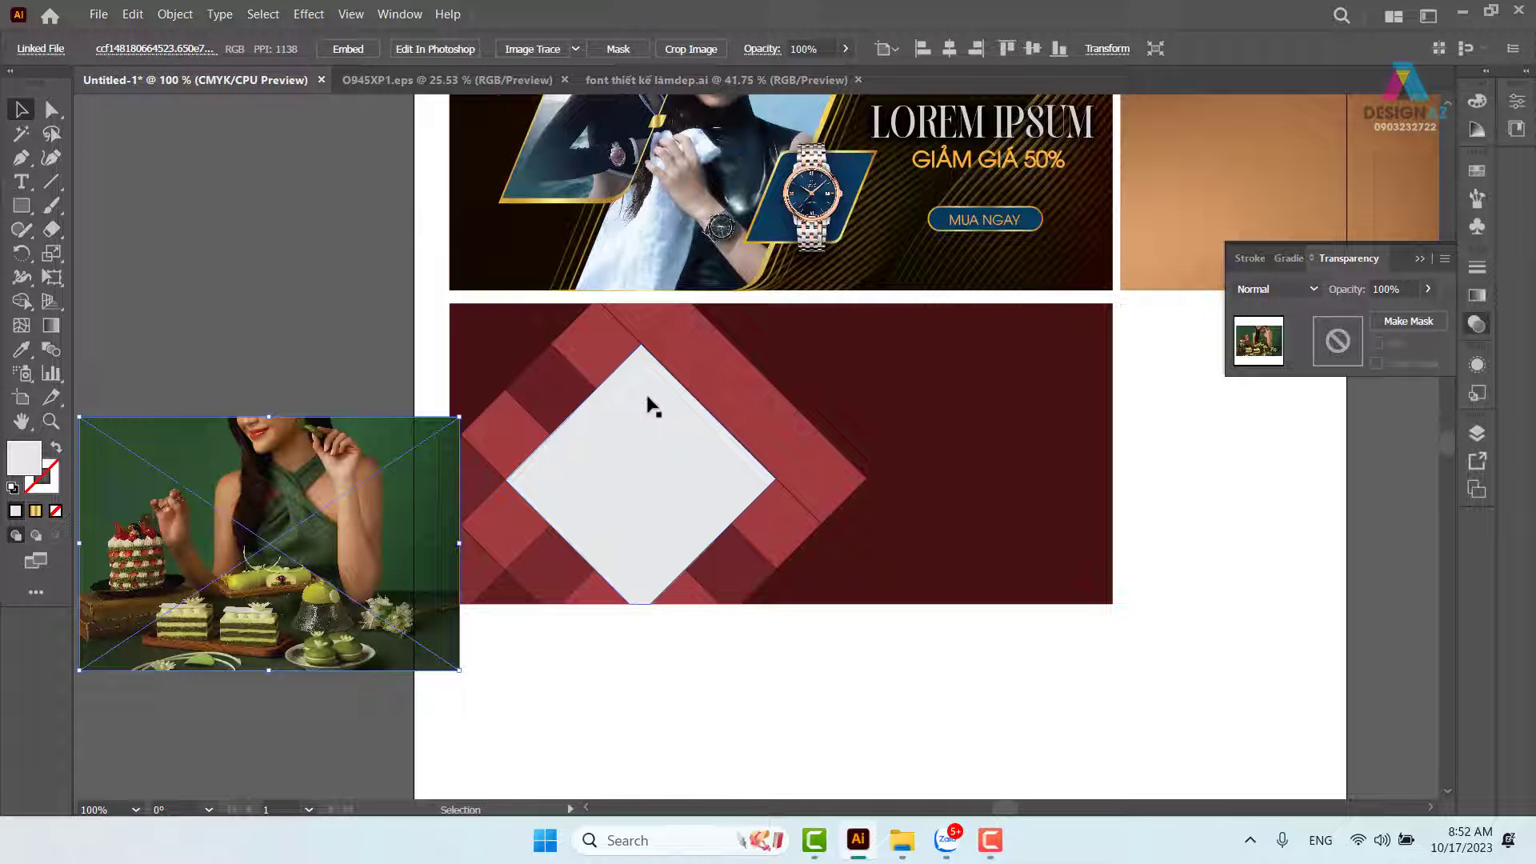
{"action": "left_click", "coordinate": [689, 469]}
{"action": "left_click", "coordinate": [337, 500]}
{"action": "key", "text": "Delete"}
Start placing an image and open the folder thuvienanh > Food on New Volume (E:).
{"action": "left_click", "coordinate": [106, 15]}
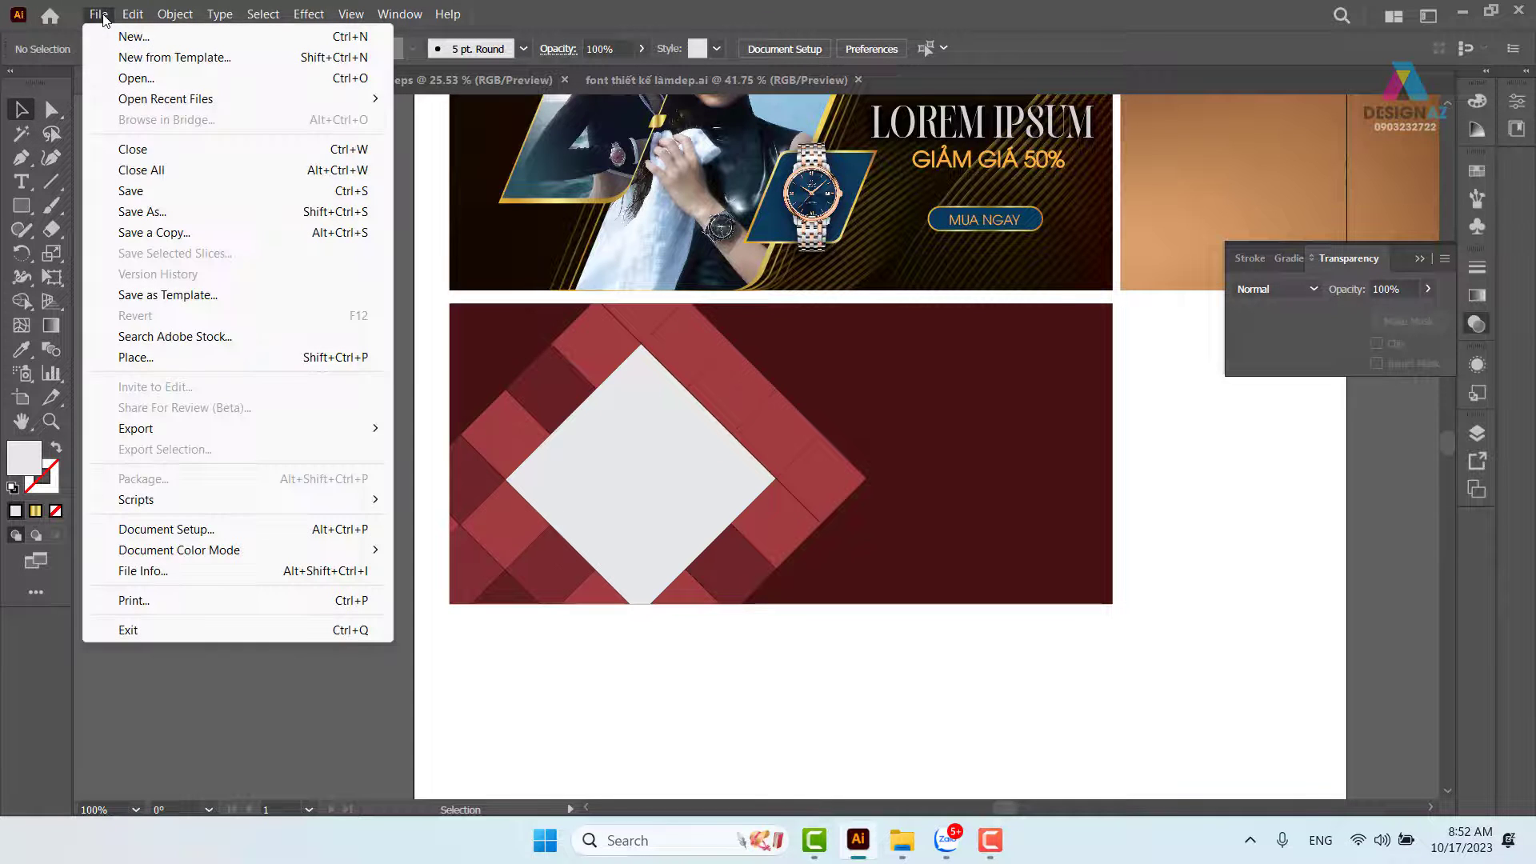
{"action": "left_click", "coordinate": [228, 357]}
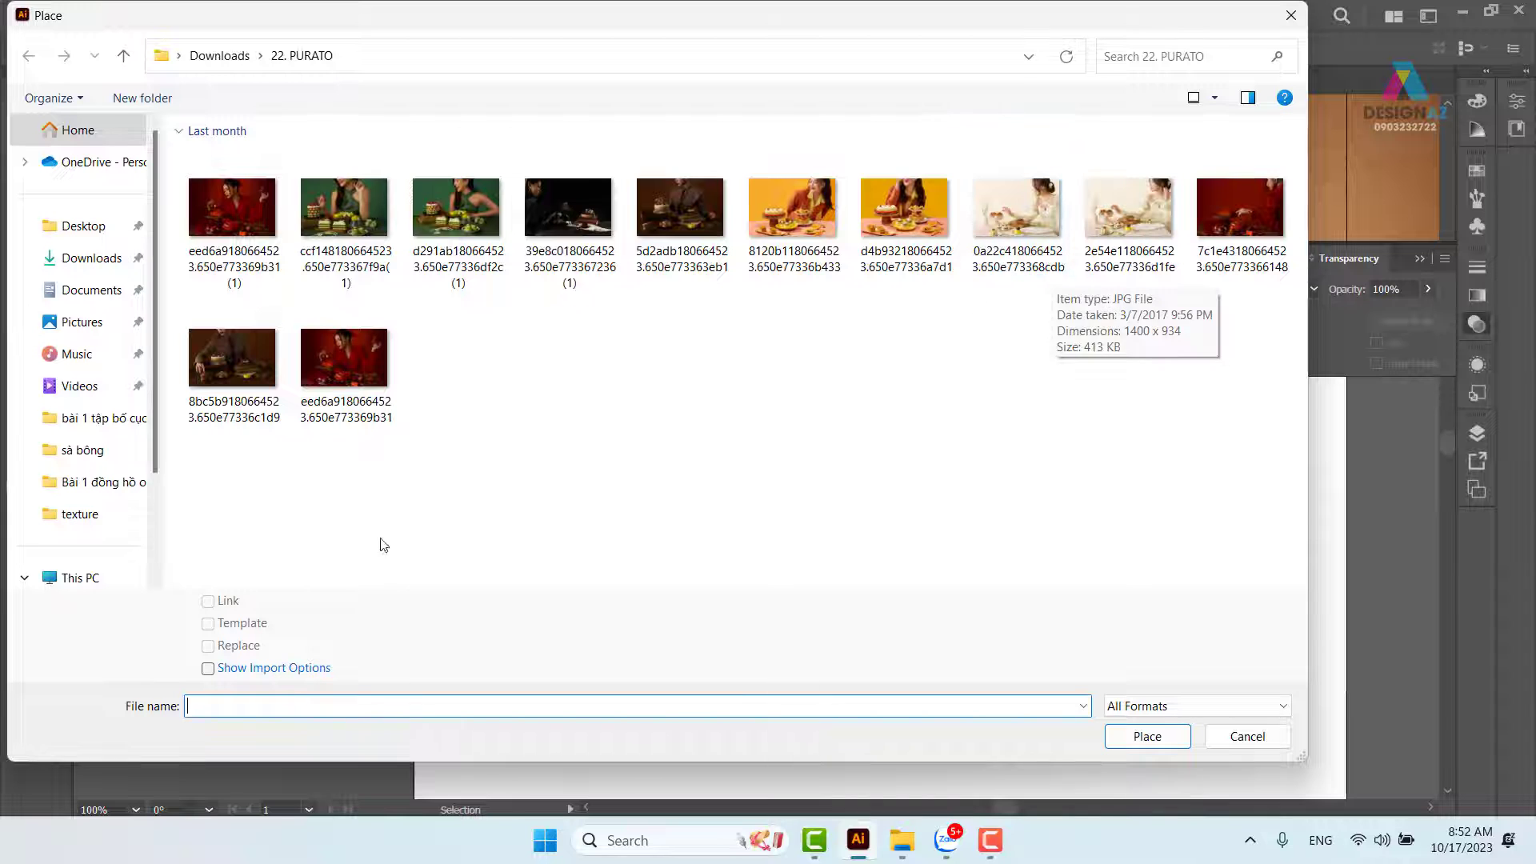
{"action": "scroll", "coordinate": [107, 504], "scroll_direction": "down", "scroll_amount": 2}
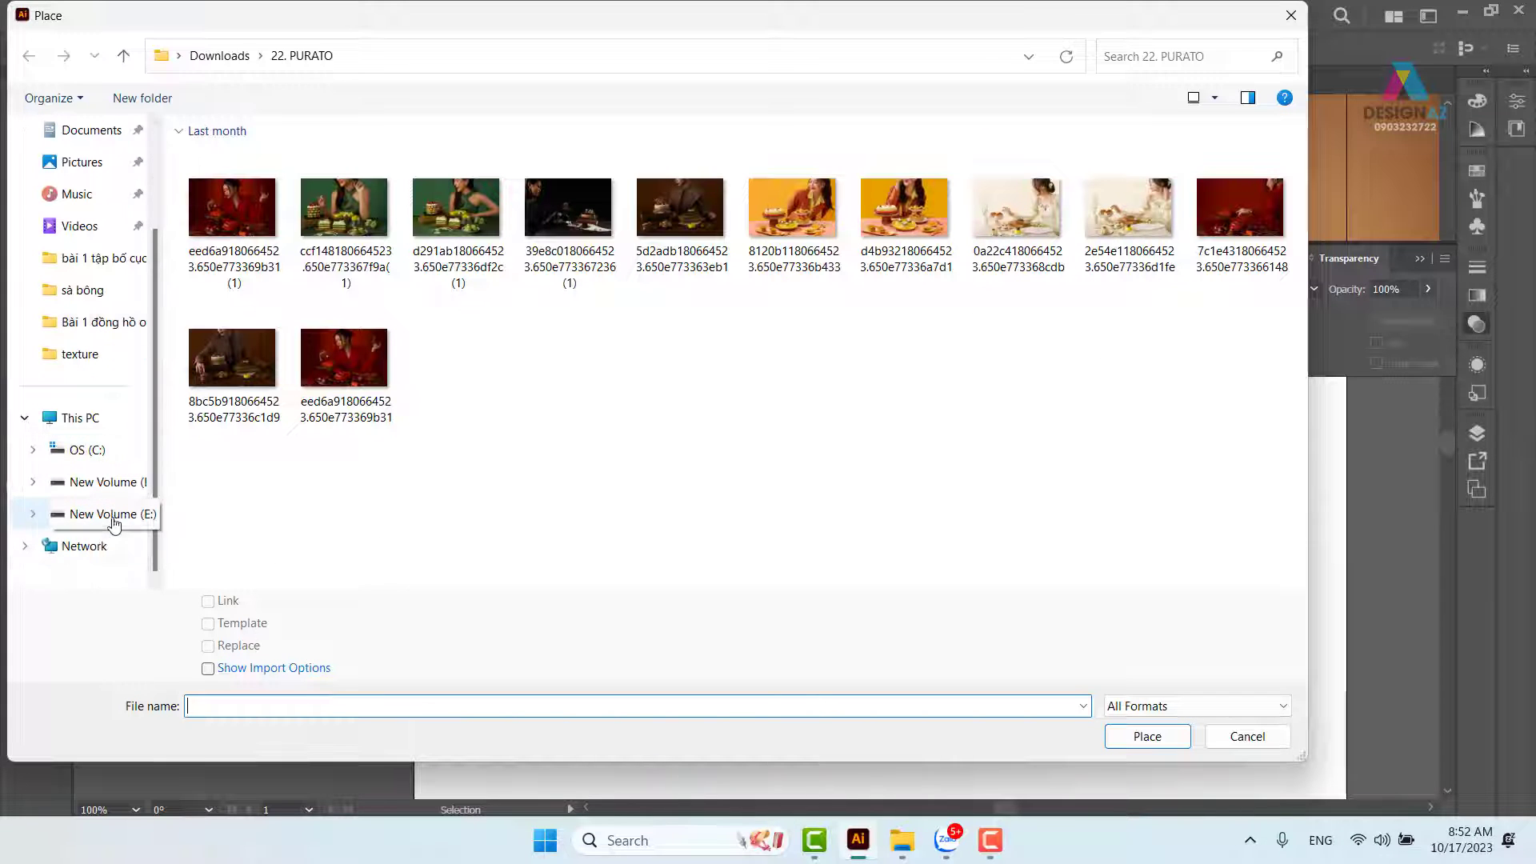
{"action": "left_click", "coordinate": [108, 514]}
{"action": "scroll", "coordinate": [1228, 508], "scroll_direction": "down", "scroll_amount": 3}
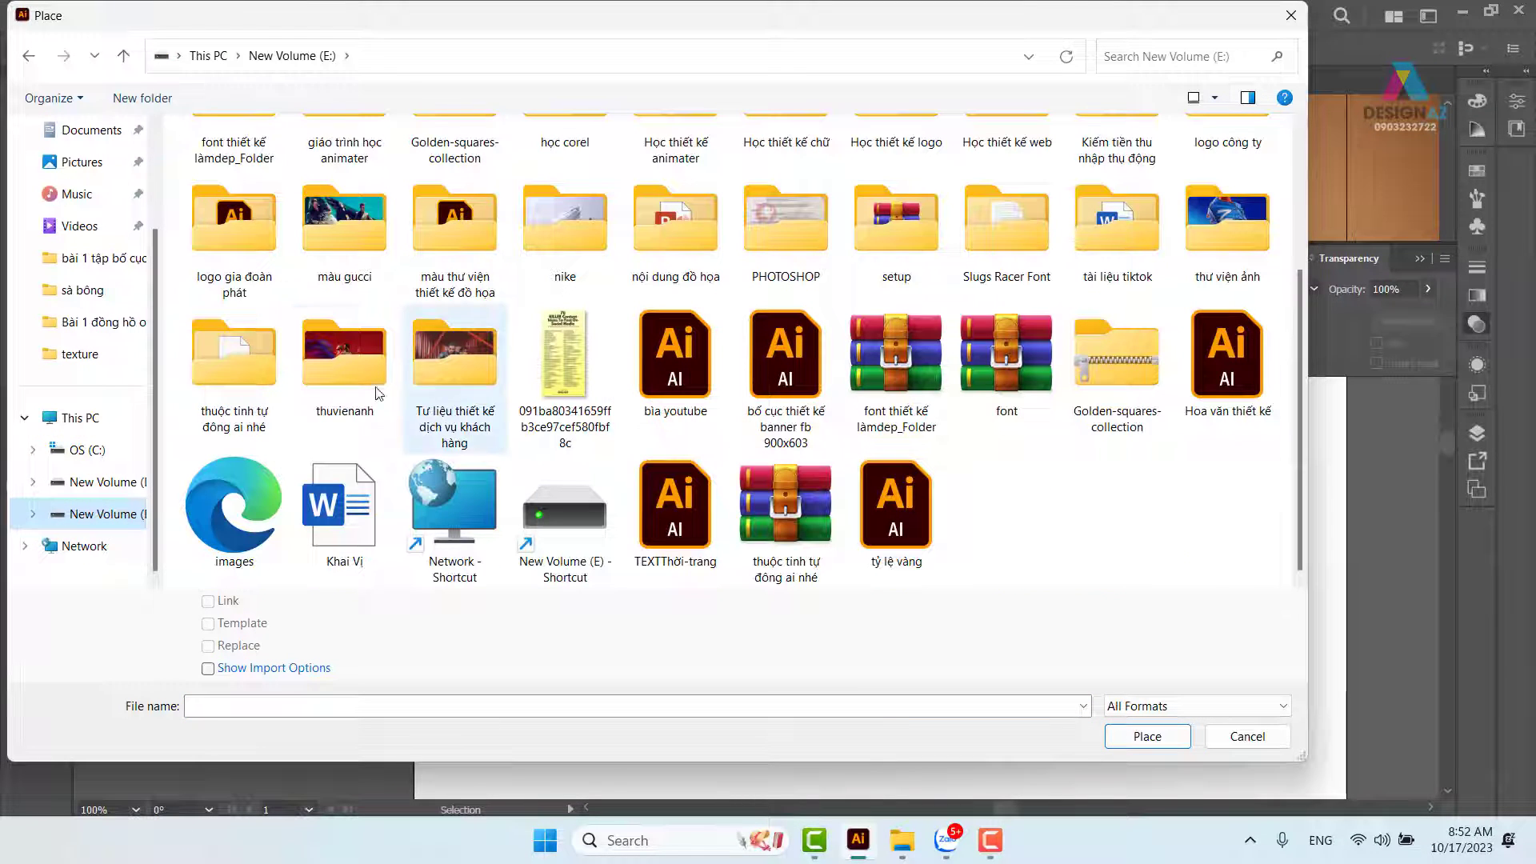
{"action": "double_click", "coordinate": [352, 375]}
{"action": "scroll", "coordinate": [866, 418], "scroll_direction": "down", "scroll_amount": 3}
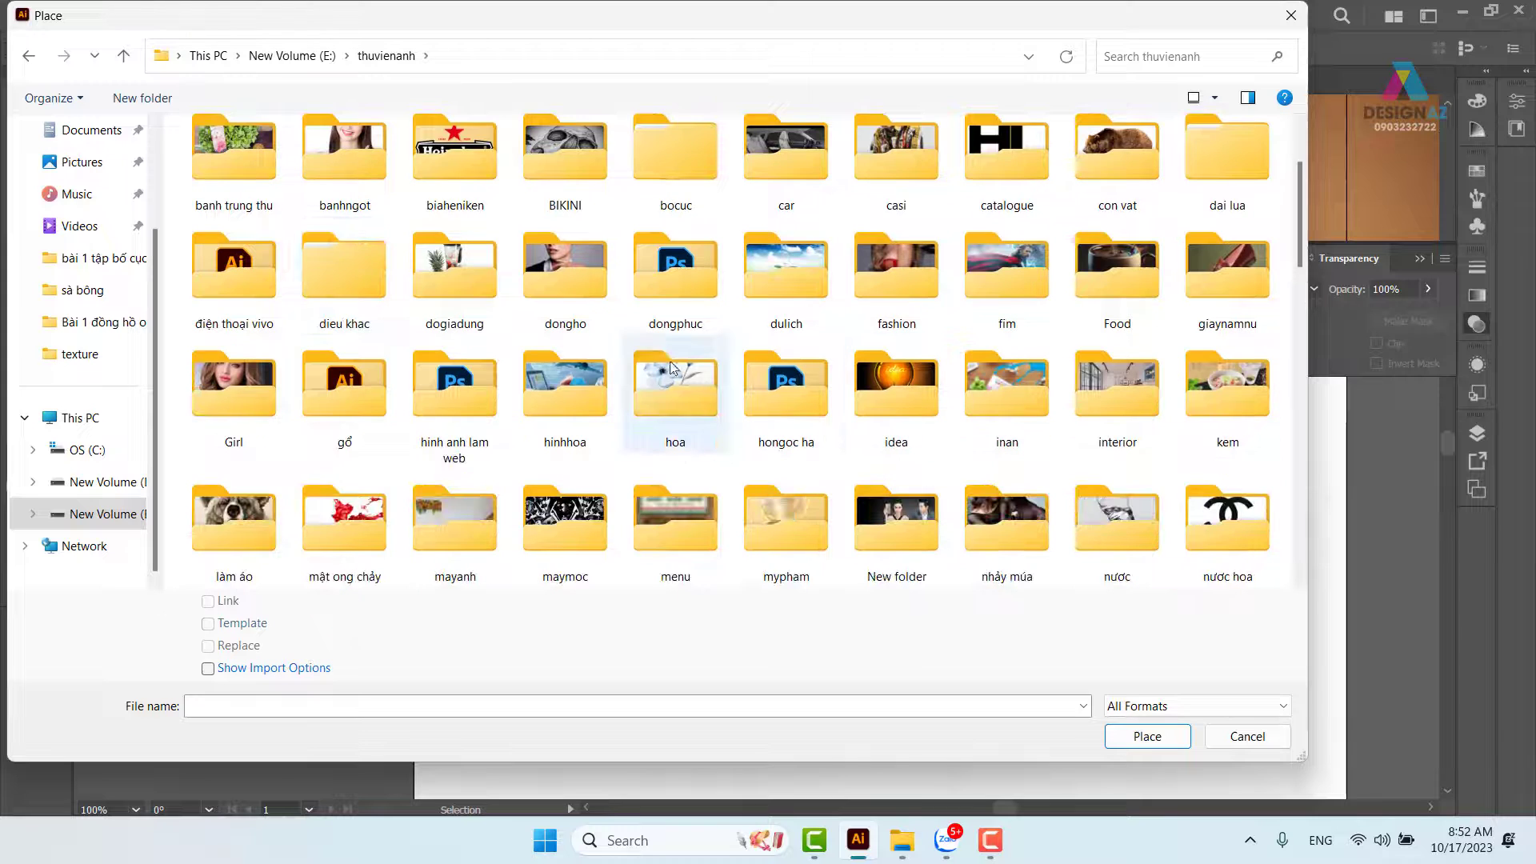
{"action": "left_click", "coordinate": [436, 277]}
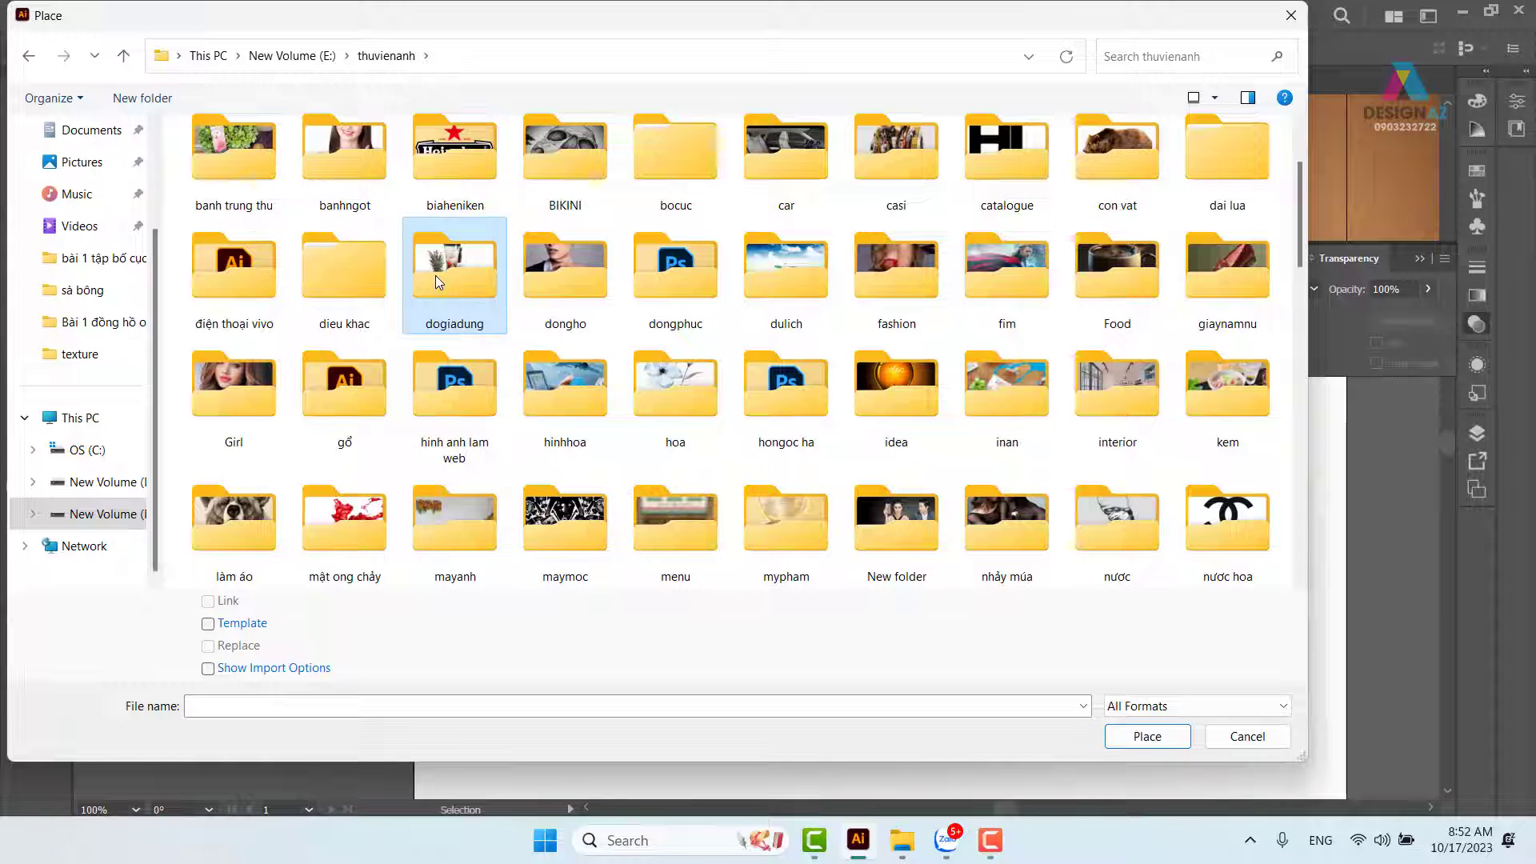
{"action": "left_click", "coordinate": [1158, 302]}
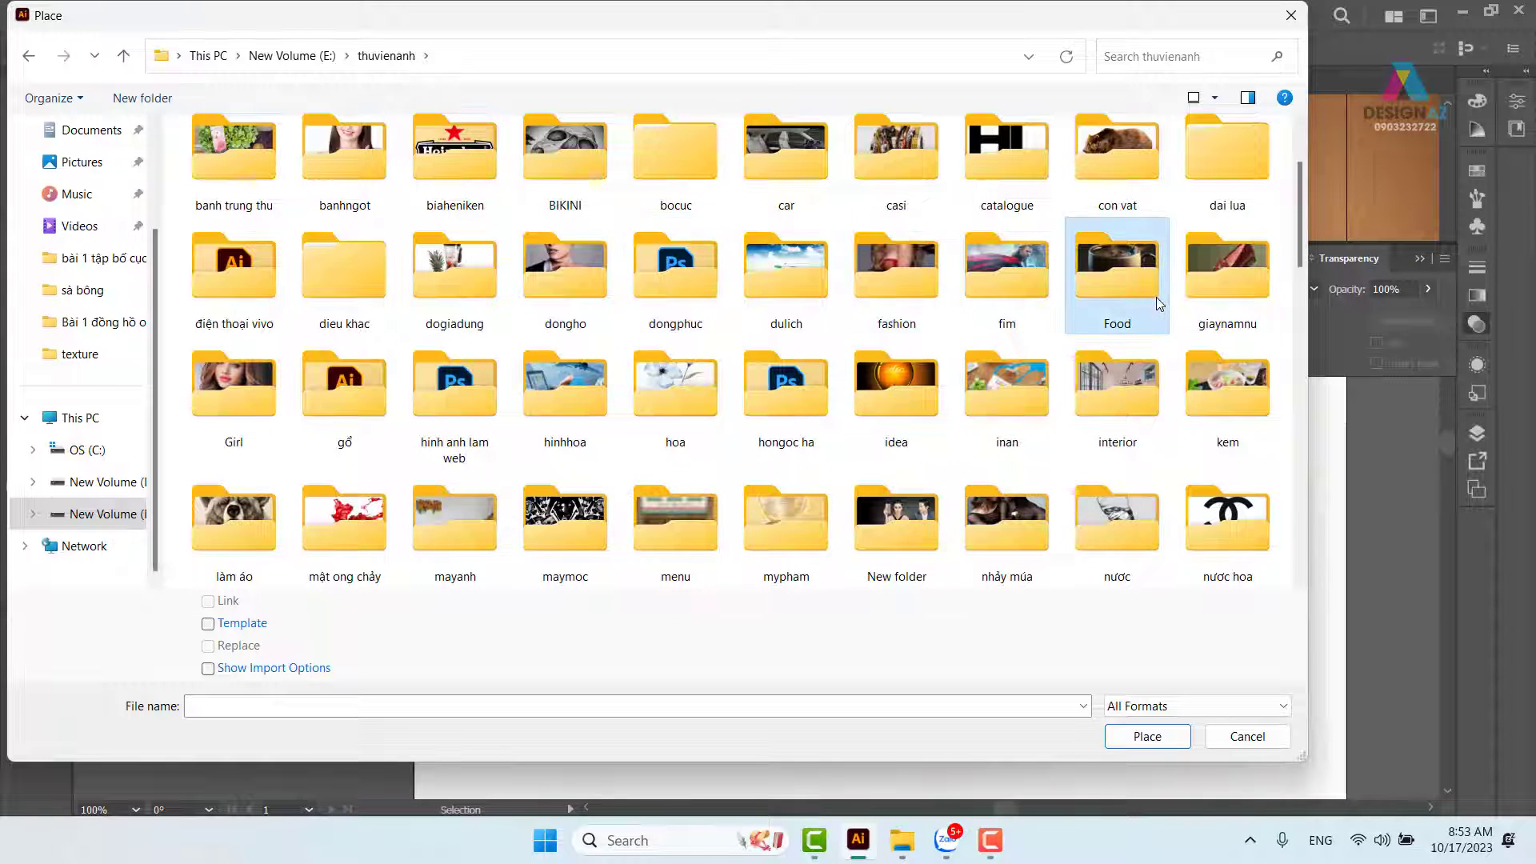
{"action": "double_click", "coordinate": [1158, 302]}
Find the salmon photo in the Food folder and place it over the large diamond, about 7 cm wide and 6.3 cm high.
{"action": "scroll", "coordinate": [1002, 364], "scroll_direction": "down", "scroll_amount": 3}
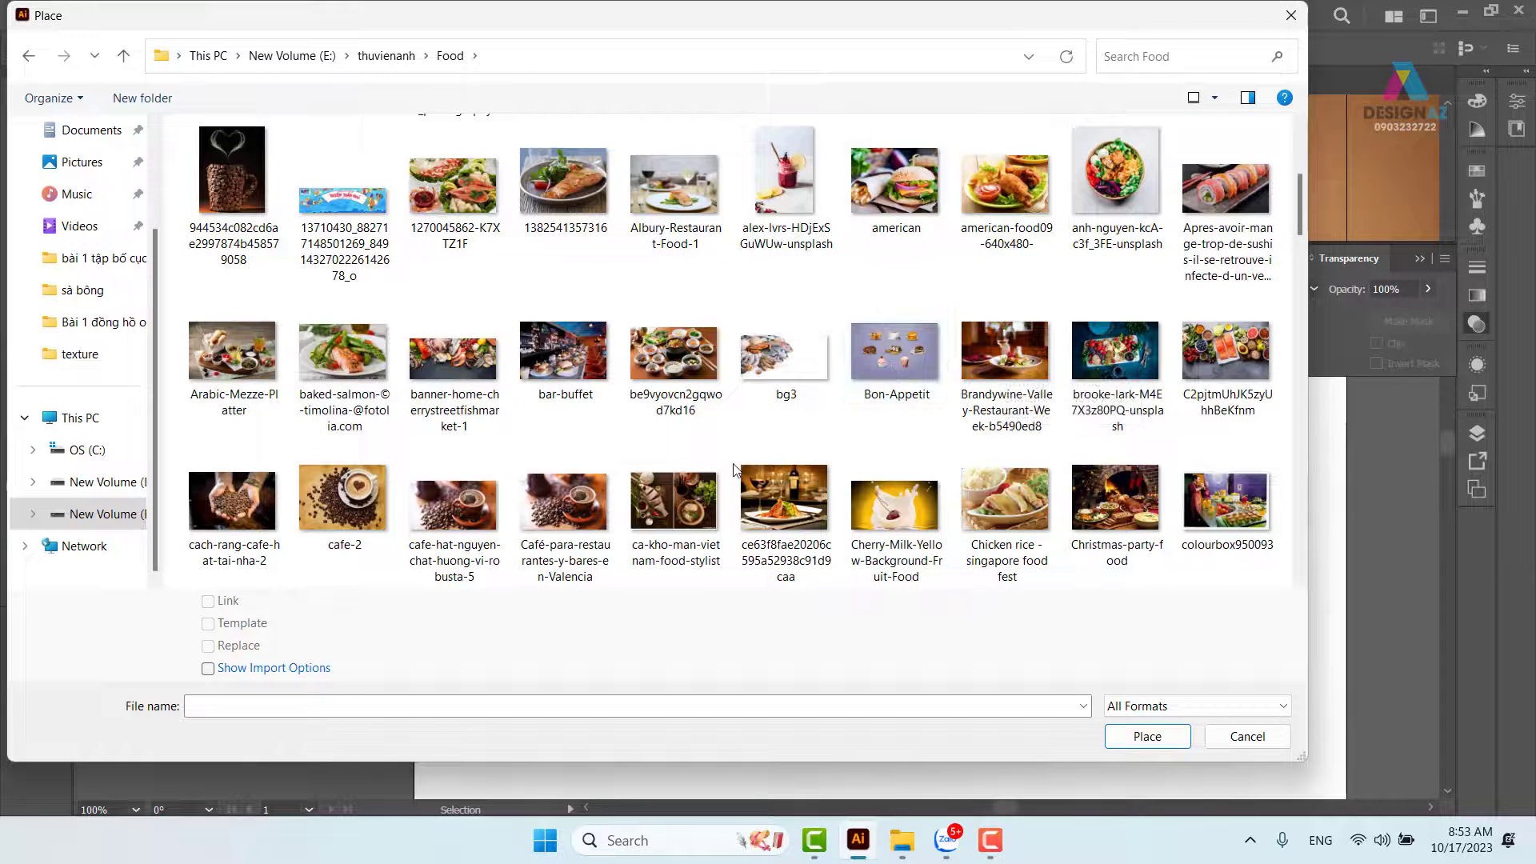
{"action": "scroll", "coordinate": [733, 470], "scroll_direction": "down", "scroll_amount": 3}
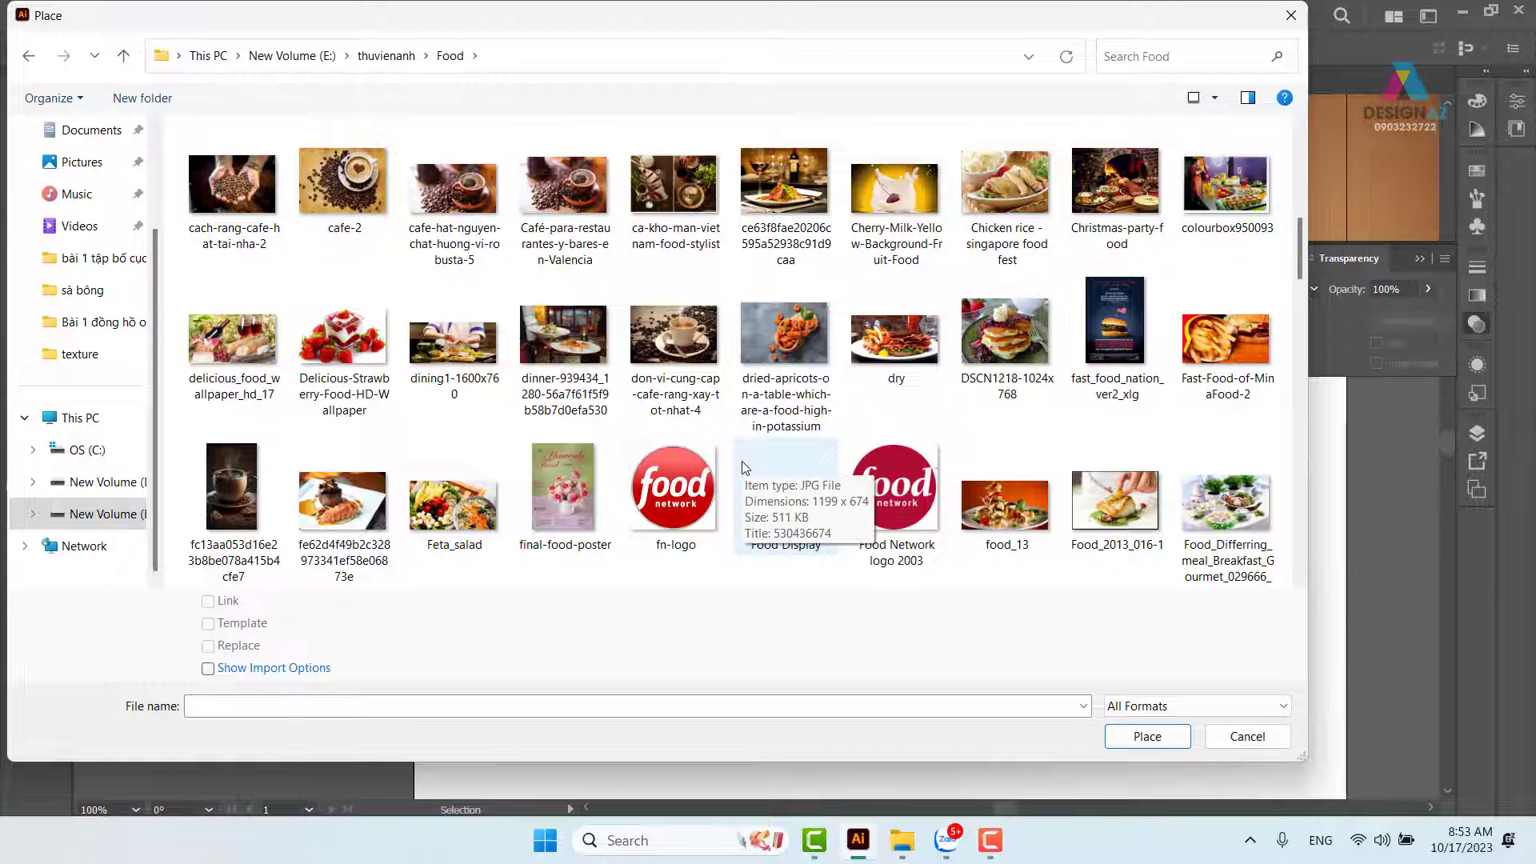
{"action": "scroll", "coordinate": [916, 463], "scroll_direction": "down", "scroll_amount": 1}
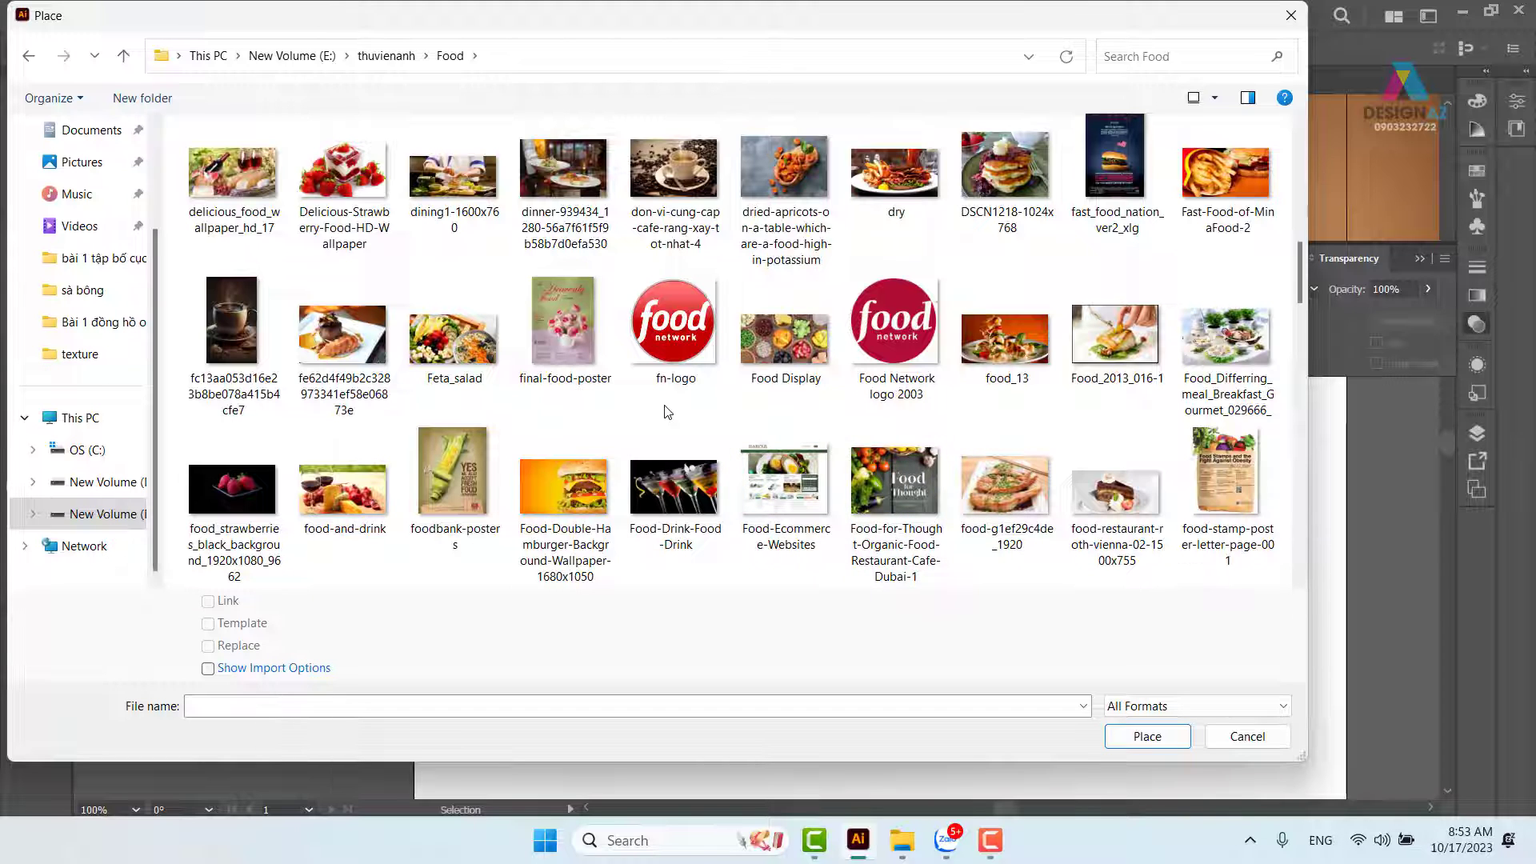
{"action": "scroll", "coordinate": [668, 412], "scroll_direction": "down", "scroll_amount": 2}
{"action": "scroll", "coordinate": [668, 412], "scroll_direction": "down", "scroll_amount": 2}
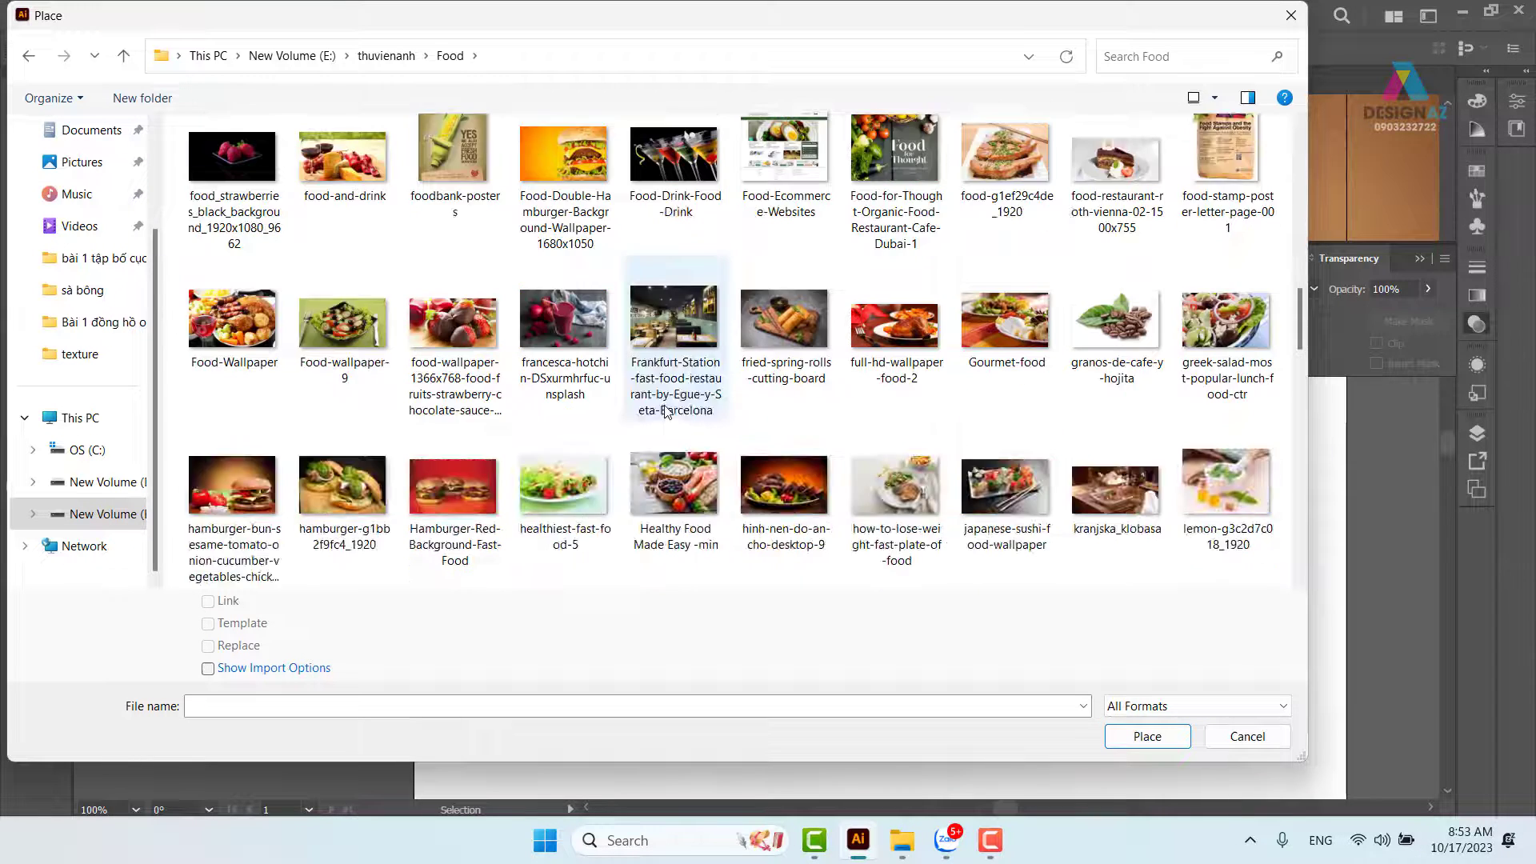
{"action": "scroll", "coordinate": [668, 412], "scroll_direction": "down", "scroll_amount": 2}
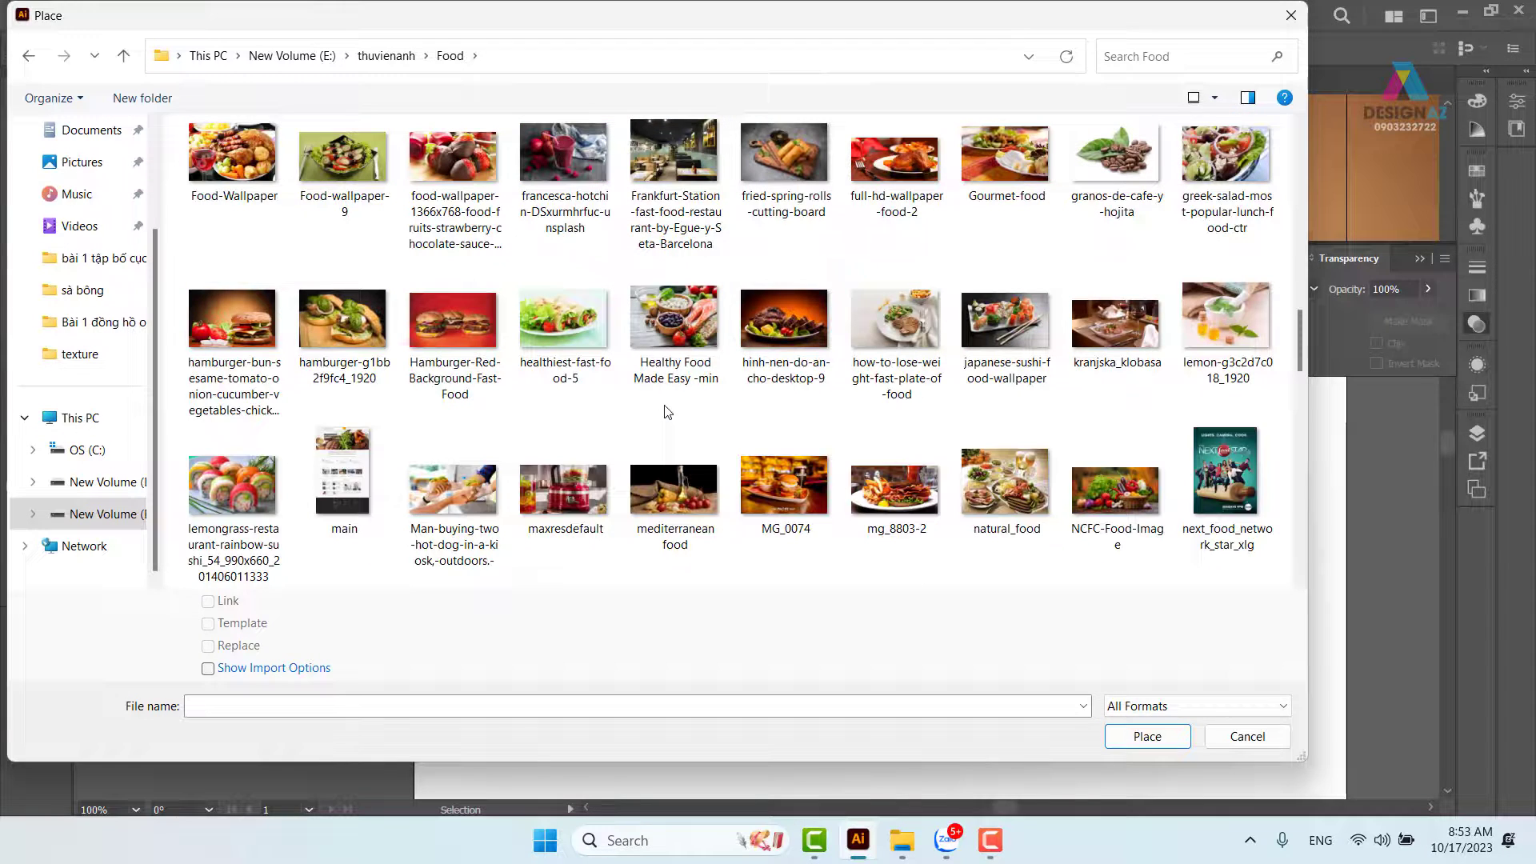
{"action": "scroll", "coordinate": [668, 412], "scroll_direction": "down", "scroll_amount": 2}
{"action": "scroll", "coordinate": [668, 412], "scroll_direction": "down", "scroll_amount": 4}
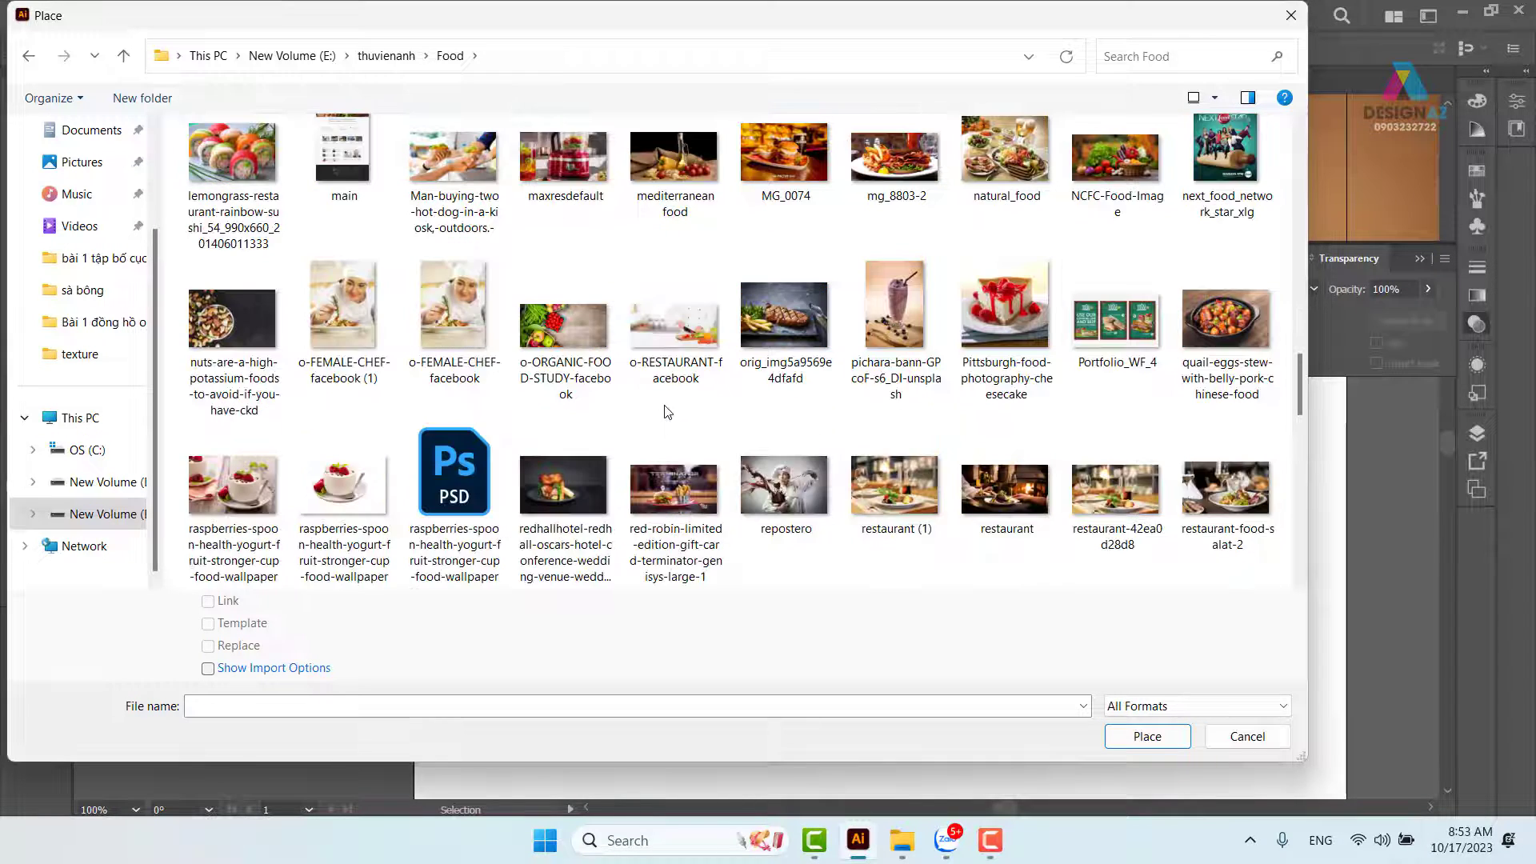
{"action": "scroll", "coordinate": [668, 412], "scroll_direction": "down", "scroll_amount": 2}
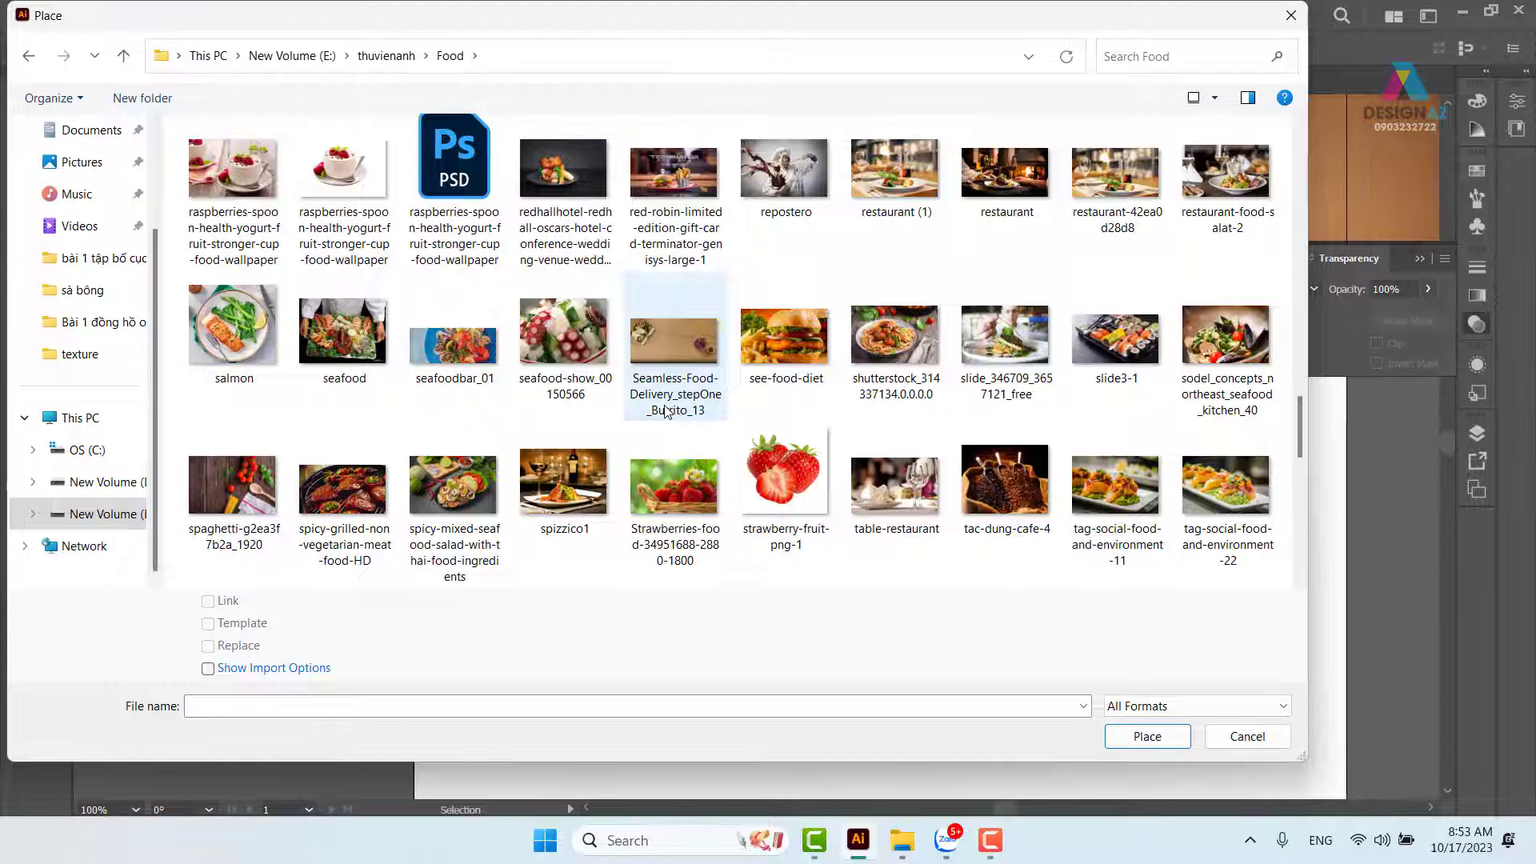
{"action": "scroll", "coordinate": [668, 412], "scroll_direction": "down", "scroll_amount": 4}
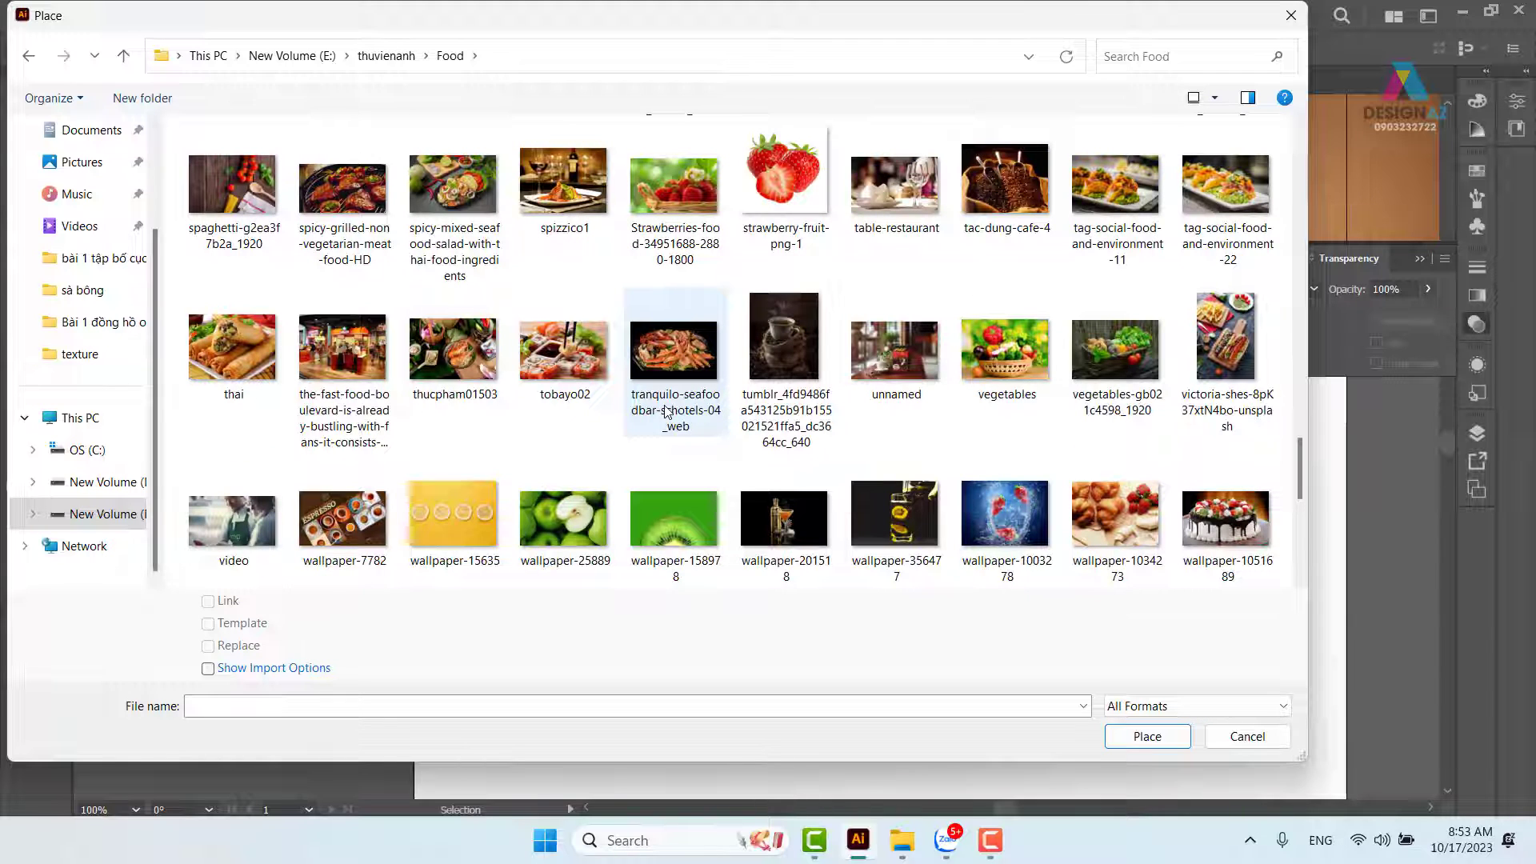
{"action": "scroll", "coordinate": [668, 412], "scroll_direction": "down", "scroll_amount": 4}
{"action": "scroll", "coordinate": [668, 412], "scroll_direction": "down", "scroll_amount": 2}
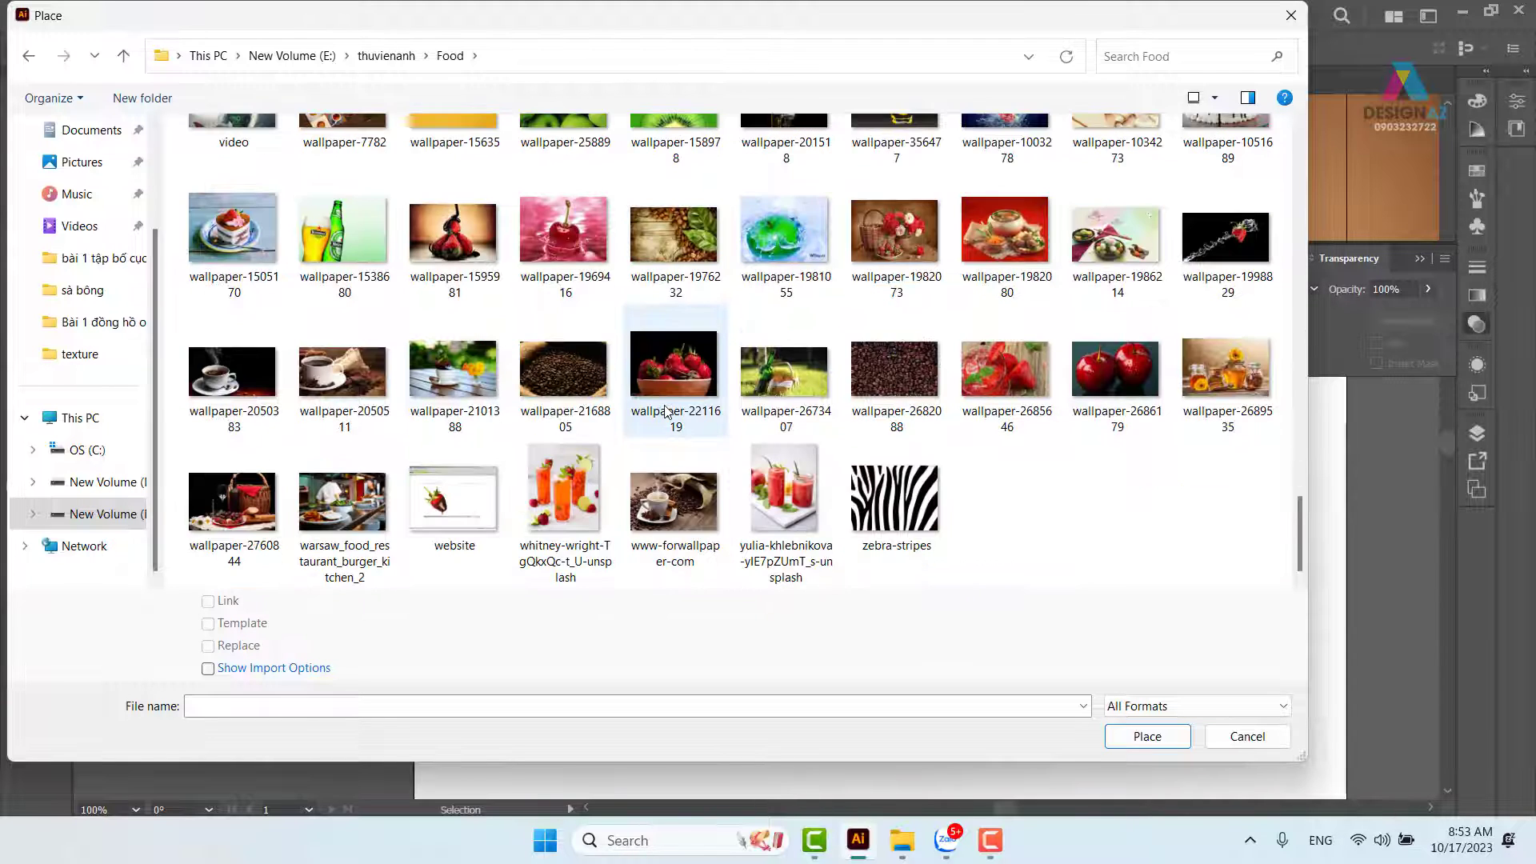
{"action": "scroll", "coordinate": [668, 412], "scroll_direction": "up", "scroll_amount": 8}
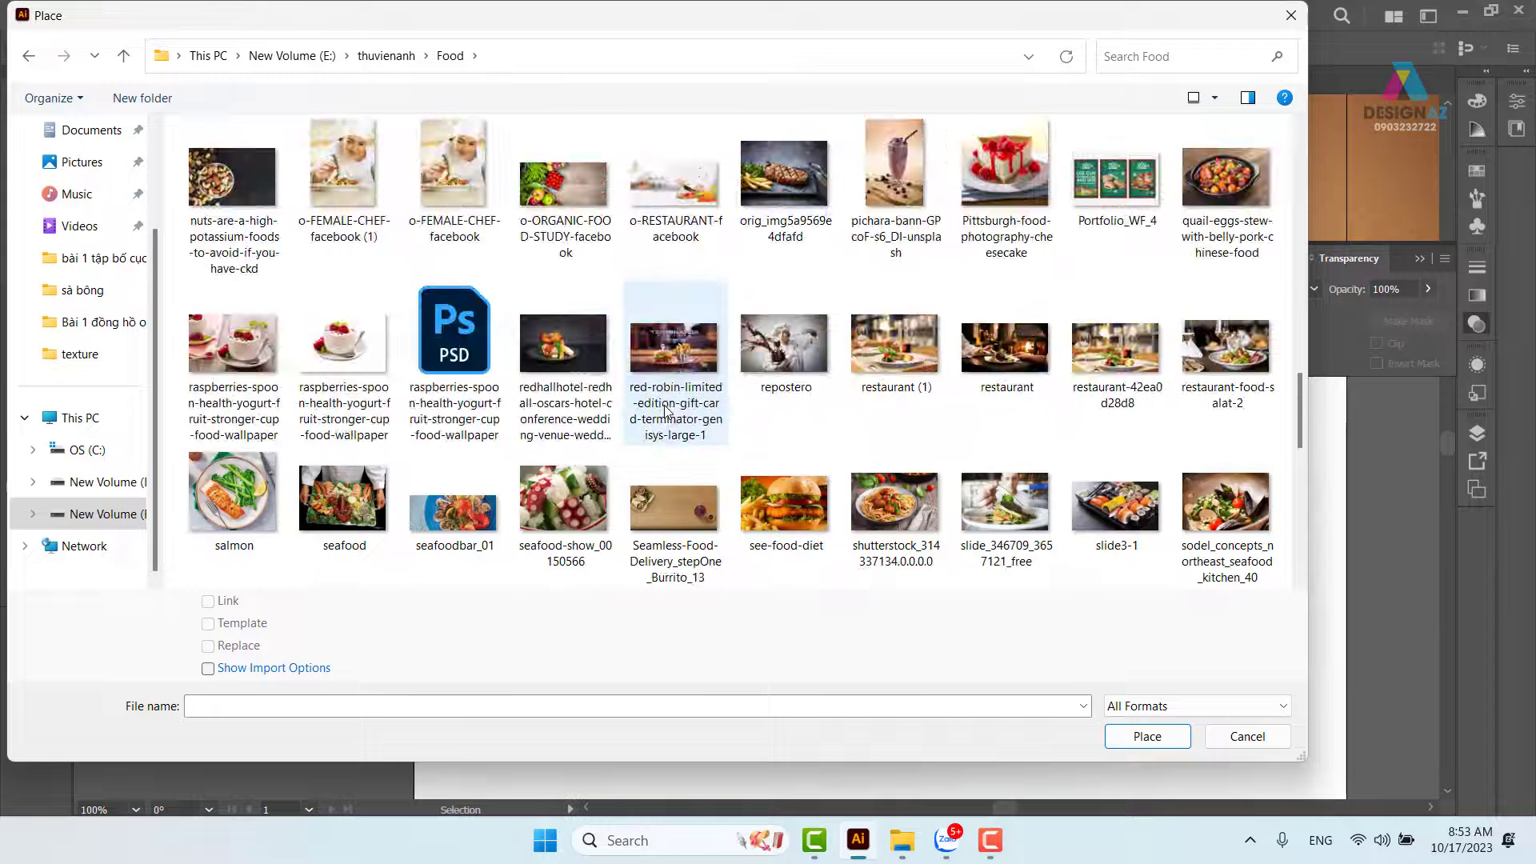
{"action": "left_click", "coordinate": [253, 505]}
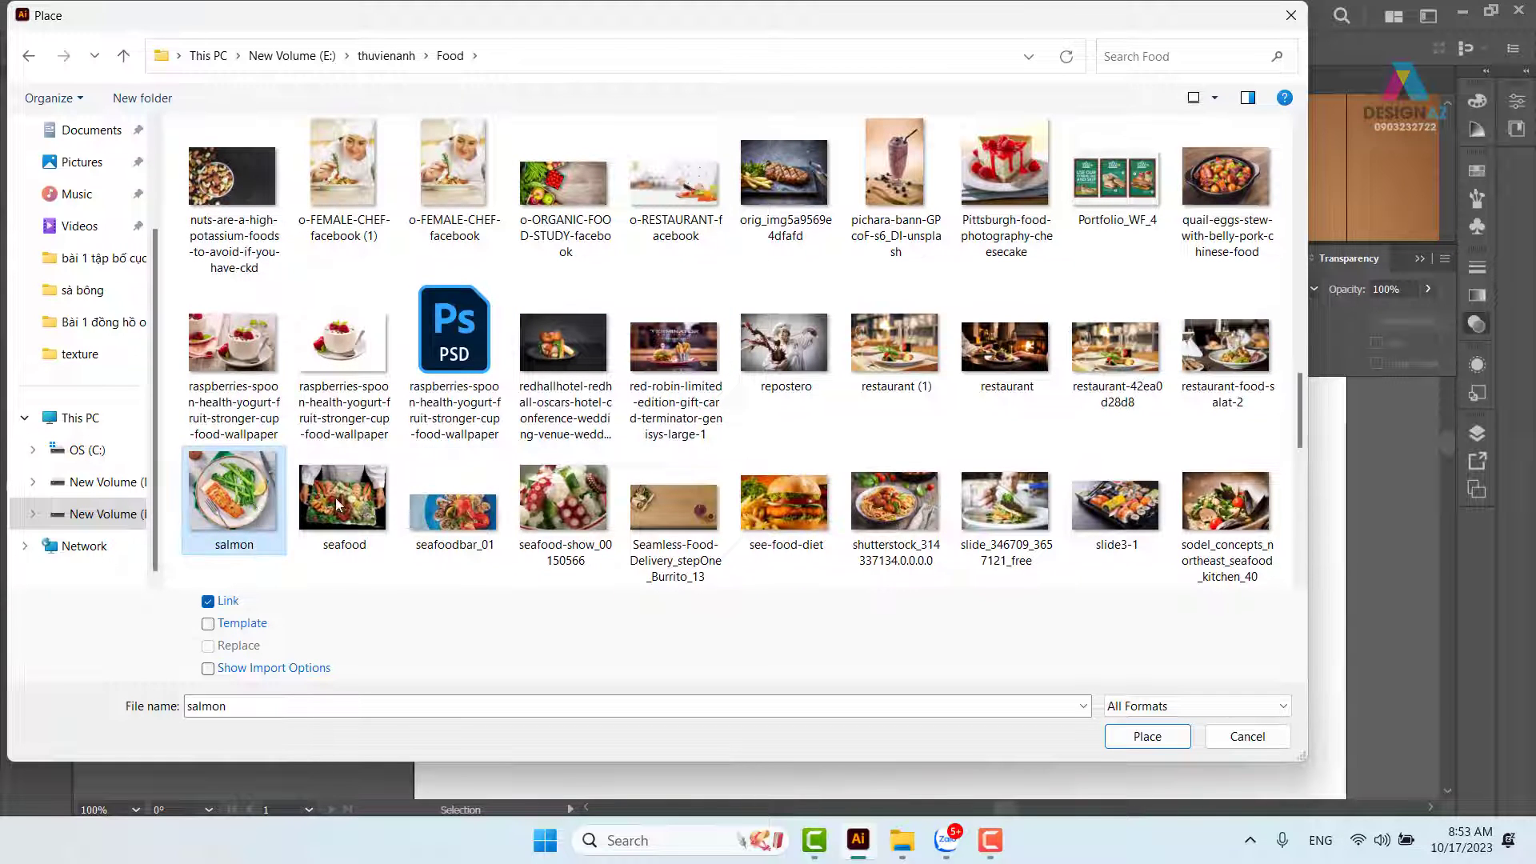
{"action": "left_click", "coordinate": [1165, 747]}
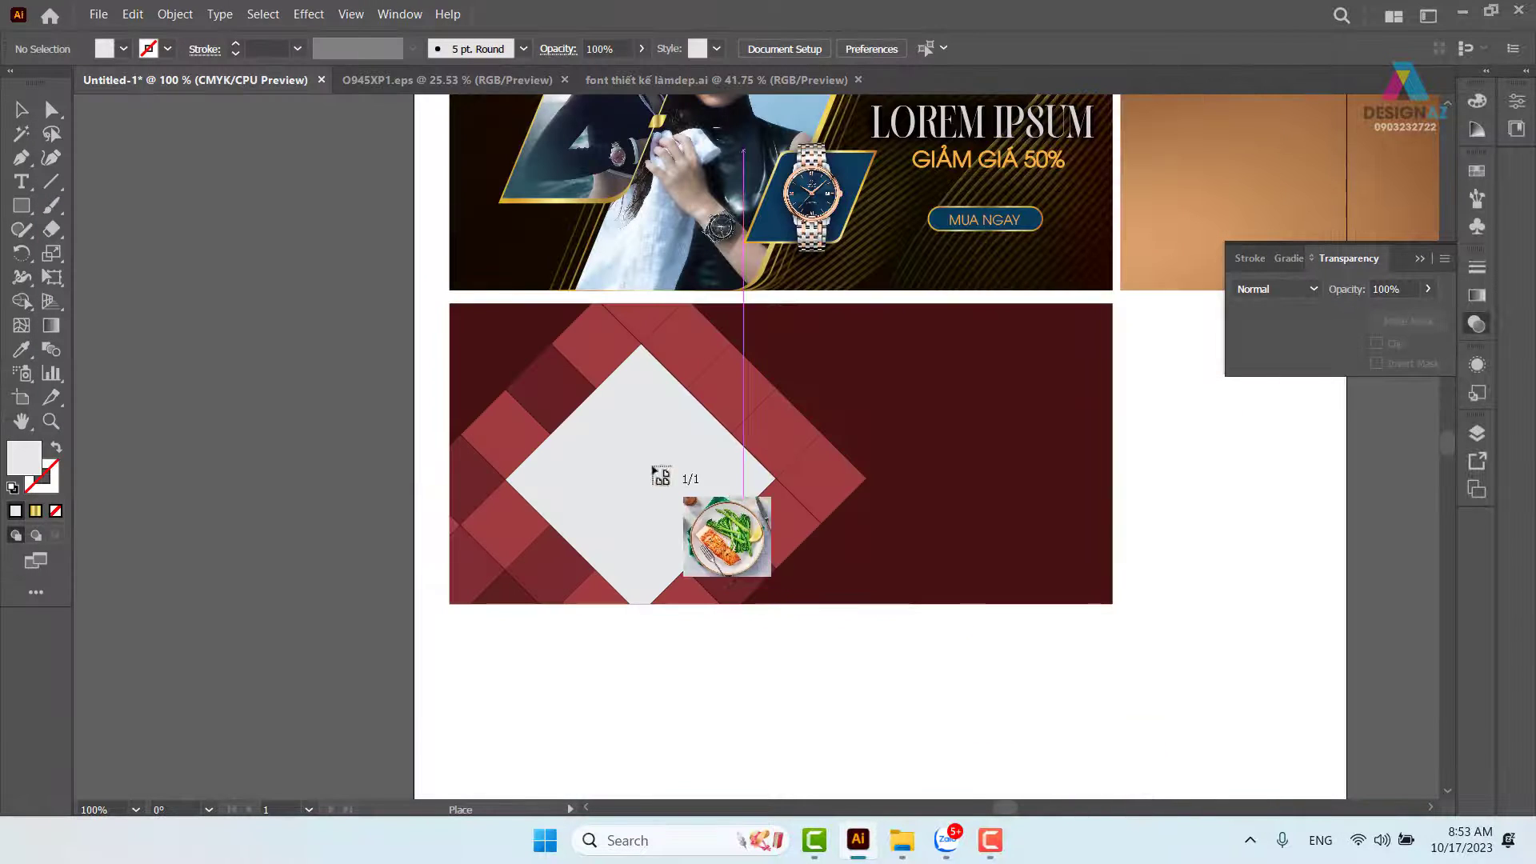
{"action": "left_click_drag", "start_coordinate": [865, 609], "coordinate": [880, 644]}
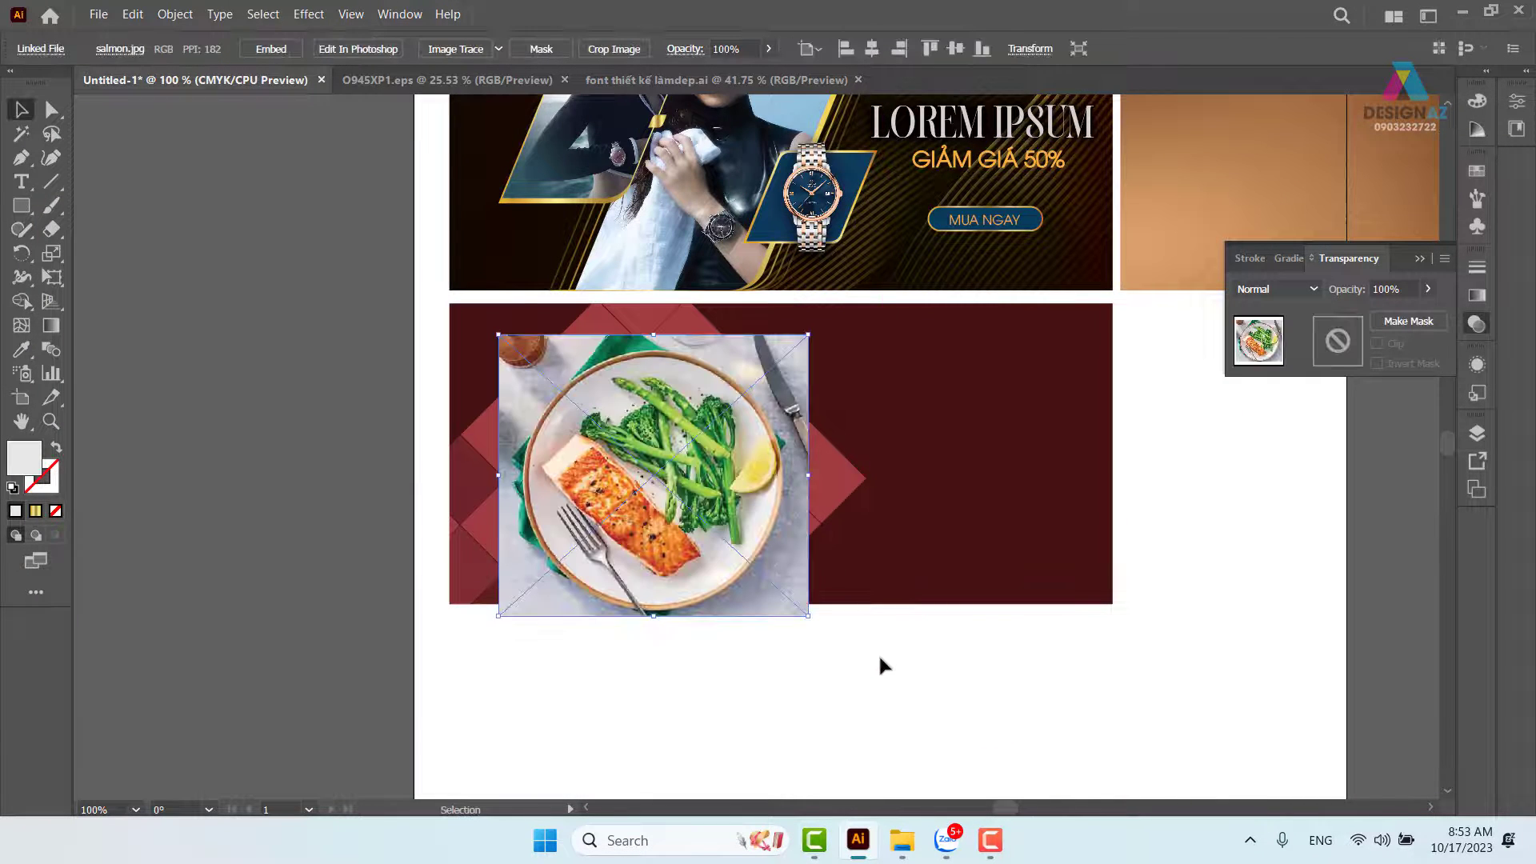
Send the salmon photo to the back and clip it into the large diamond with a clipping mask.
{"action": "key", "text": "shift+ctrl+bracketleft"}
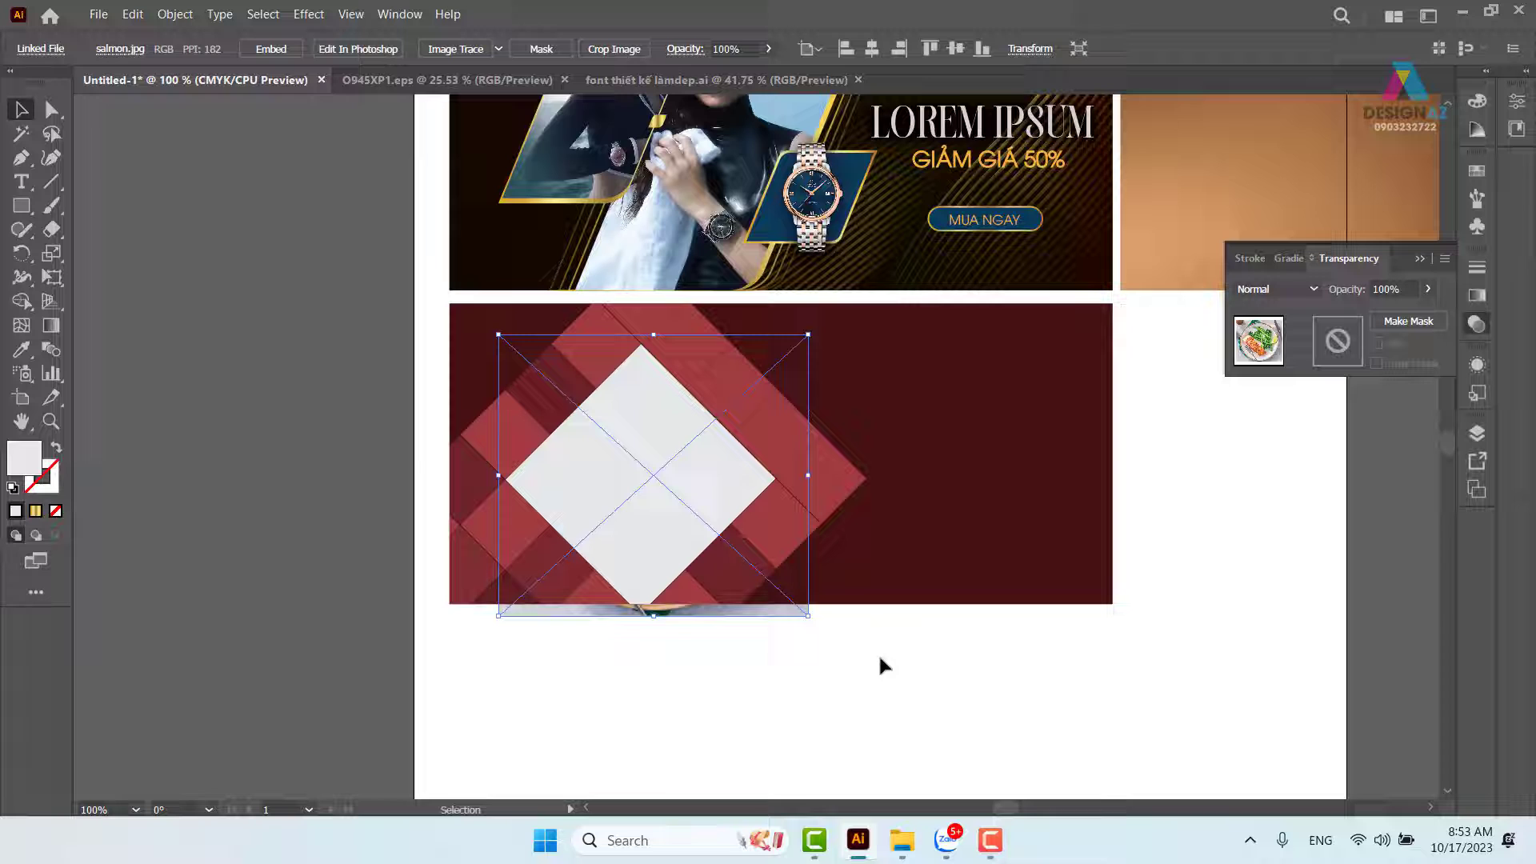
{"action": "left_click", "coordinate": [666, 412], "text": "shift"}
{"action": "right_click", "coordinate": [666, 413]}
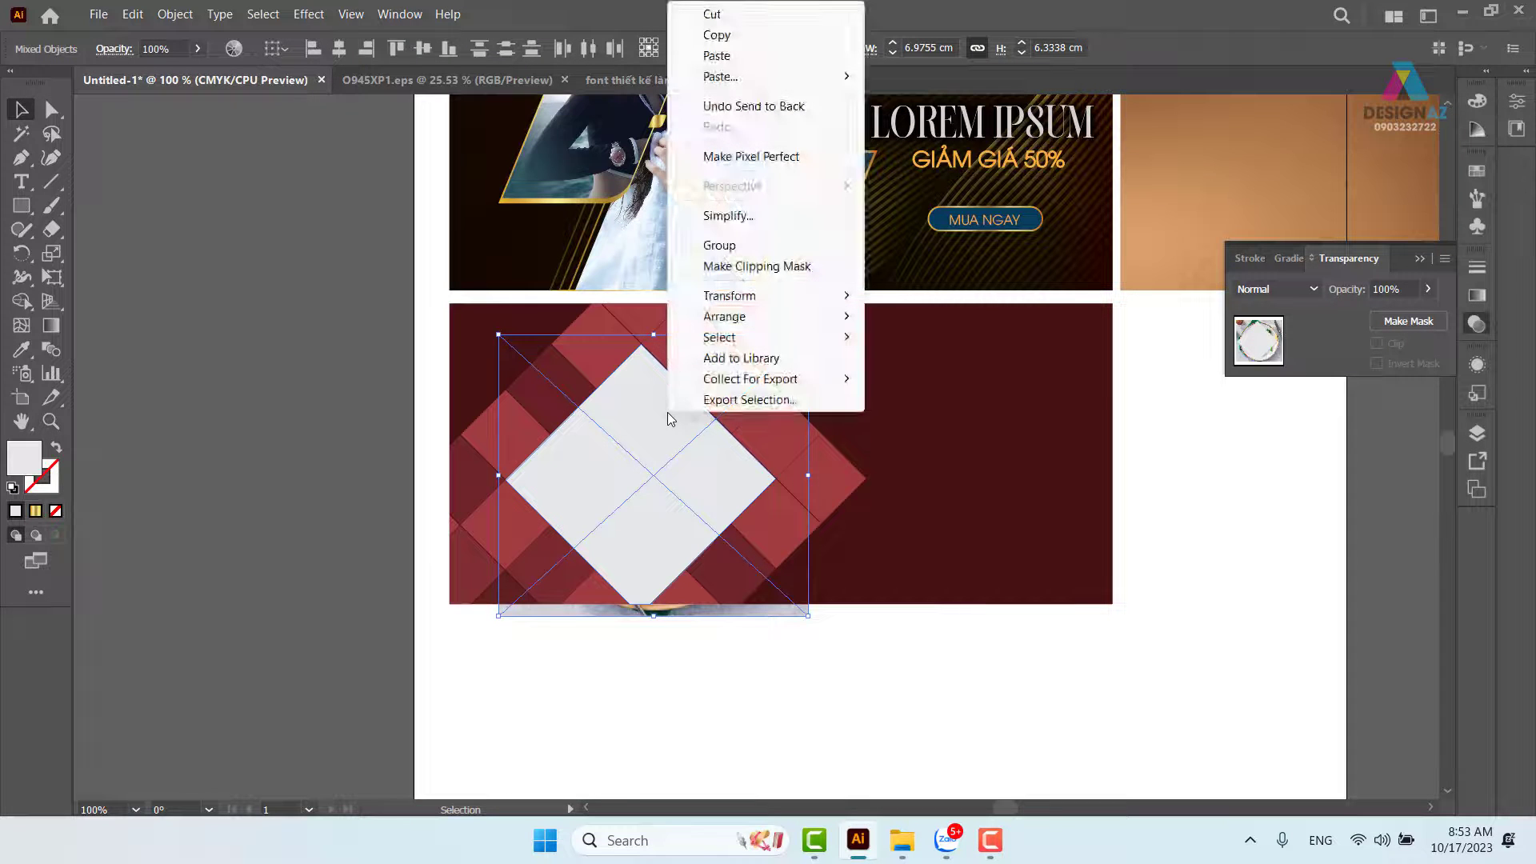
{"action": "left_click", "coordinate": [756, 266]}
{"action": "left_click", "coordinate": [957, 685]}
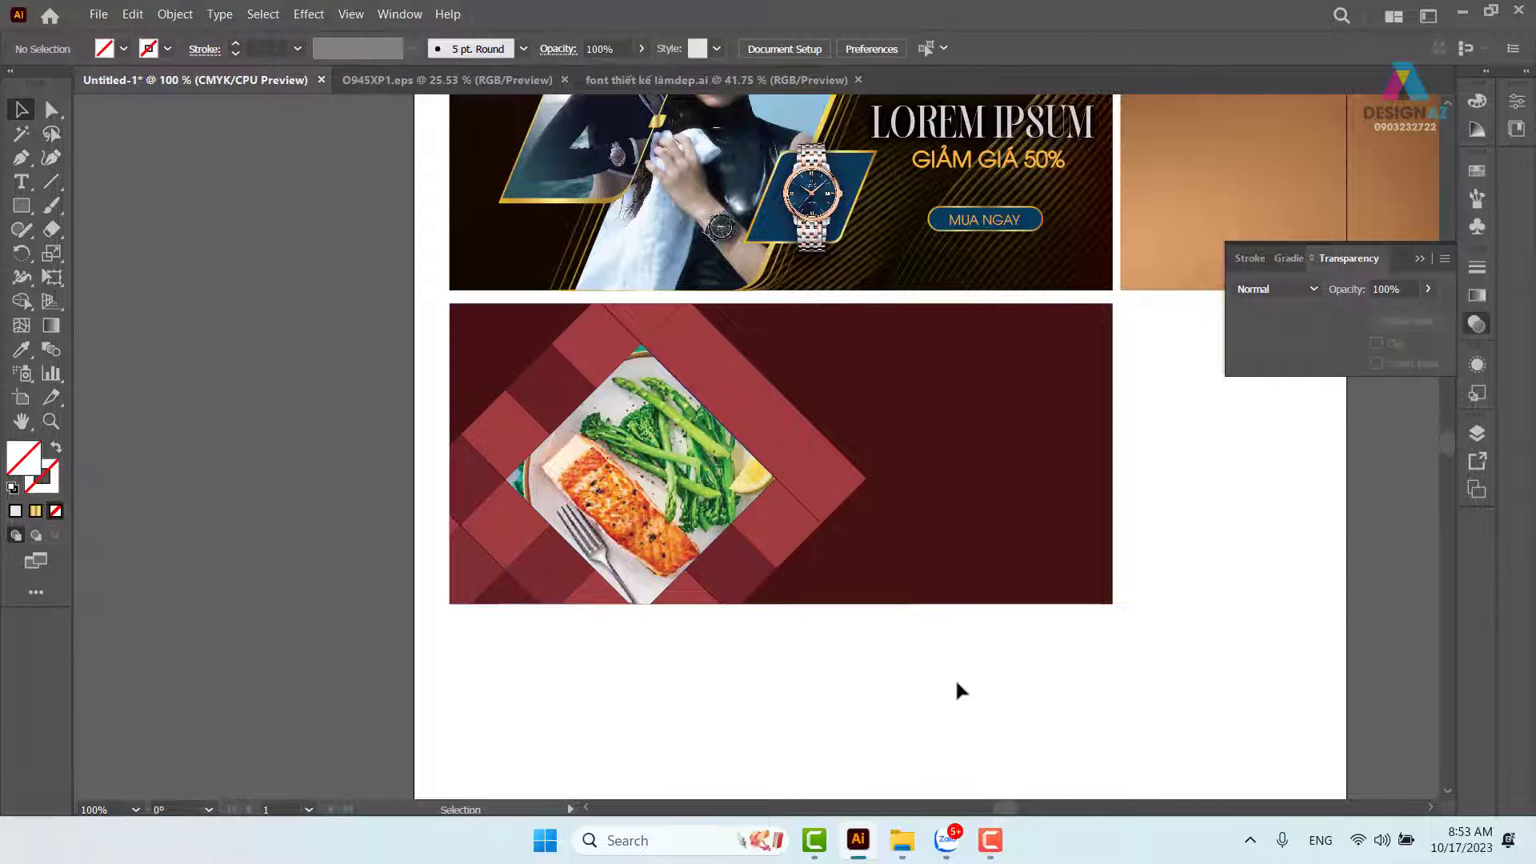
Fill the banner's dark red background rectangle with a medium gray swatch and deselect it.
{"action": "left_click", "coordinate": [999, 474]}
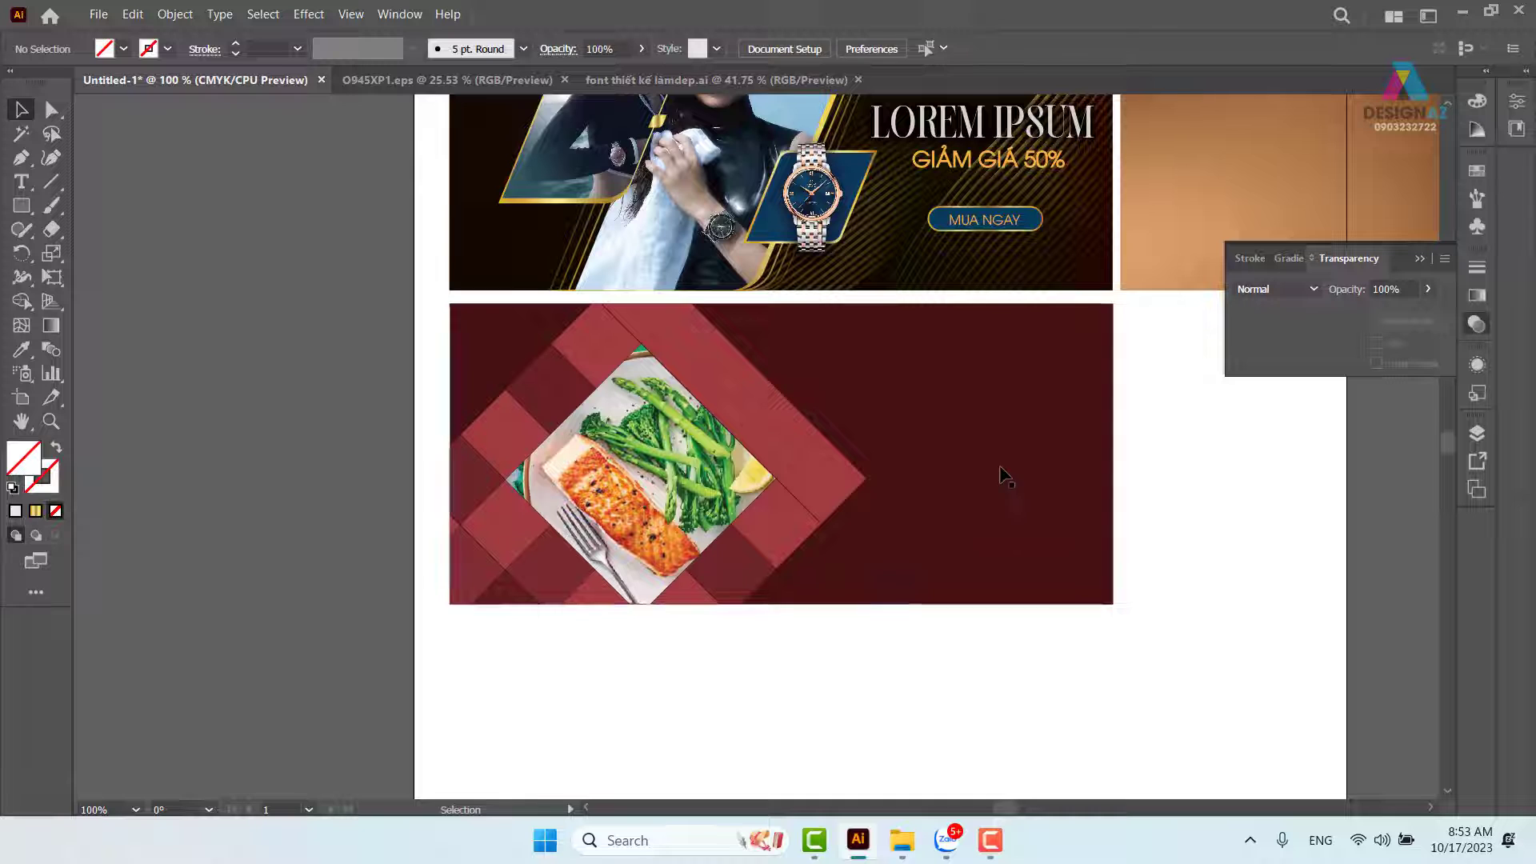
{"action": "left_click", "coordinate": [1476, 171]}
{"action": "left_click", "coordinate": [1312, 285]}
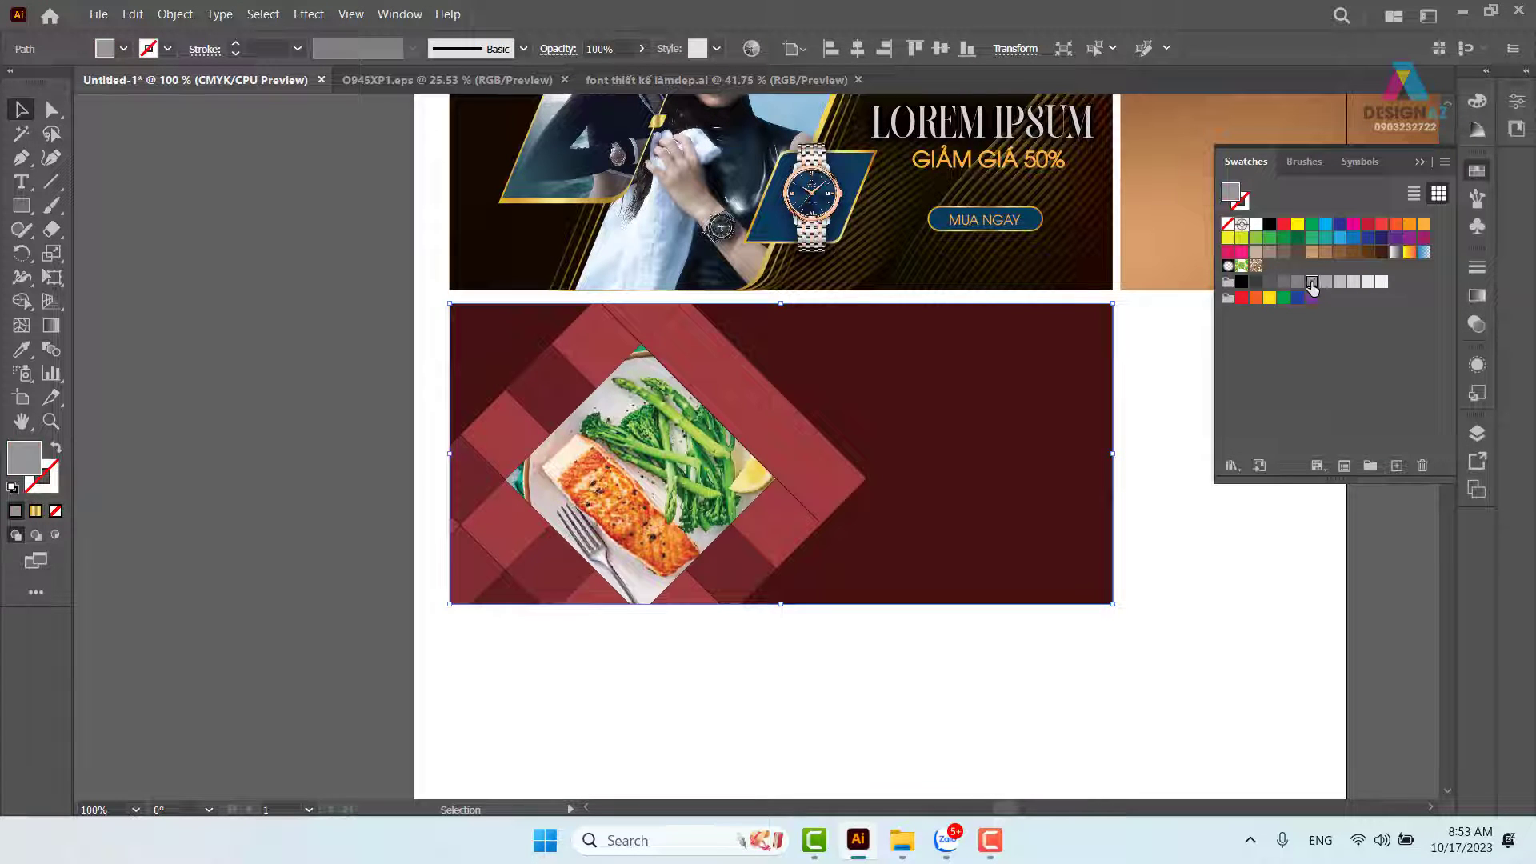
{"action": "left_click", "coordinate": [1196, 606]}
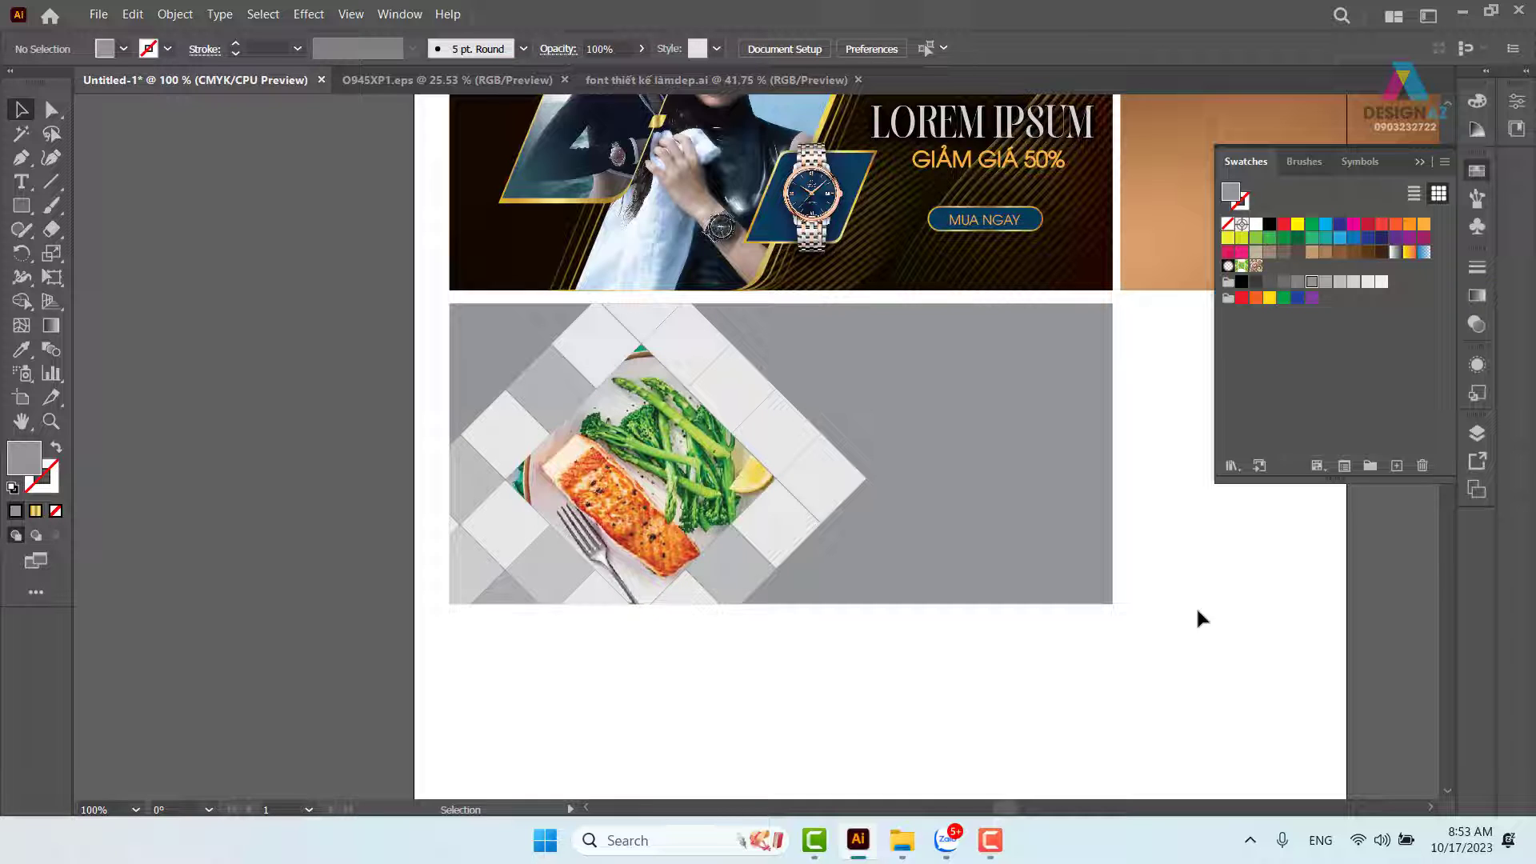
Start placing an image and open the folder thuvienanh > gổ on New Volume (E:).
{"action": "left_click", "coordinate": [1080, 552]}
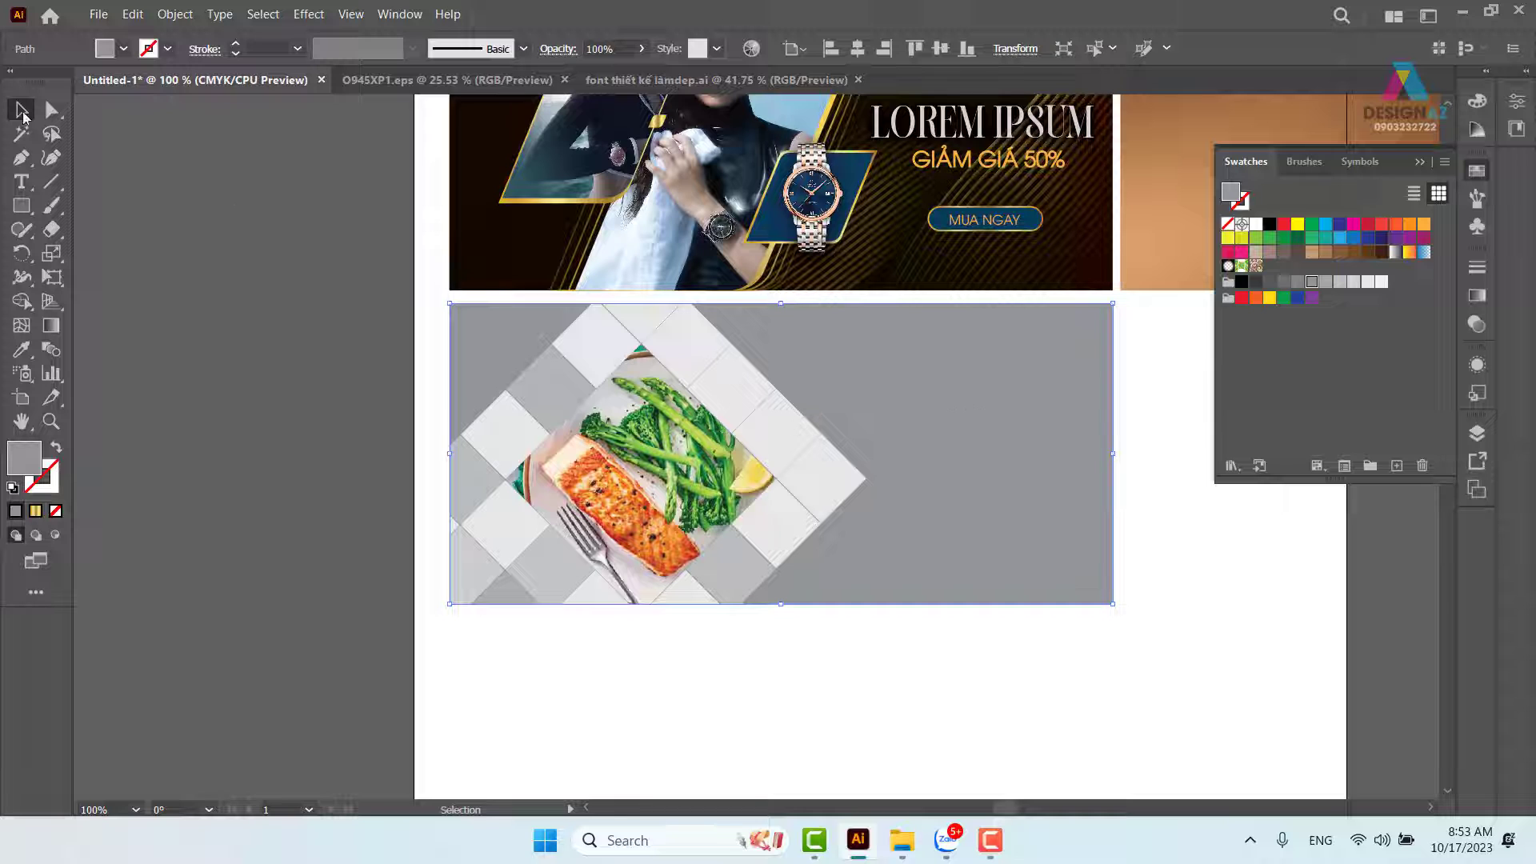
{"action": "left_click", "coordinate": [99, 15]}
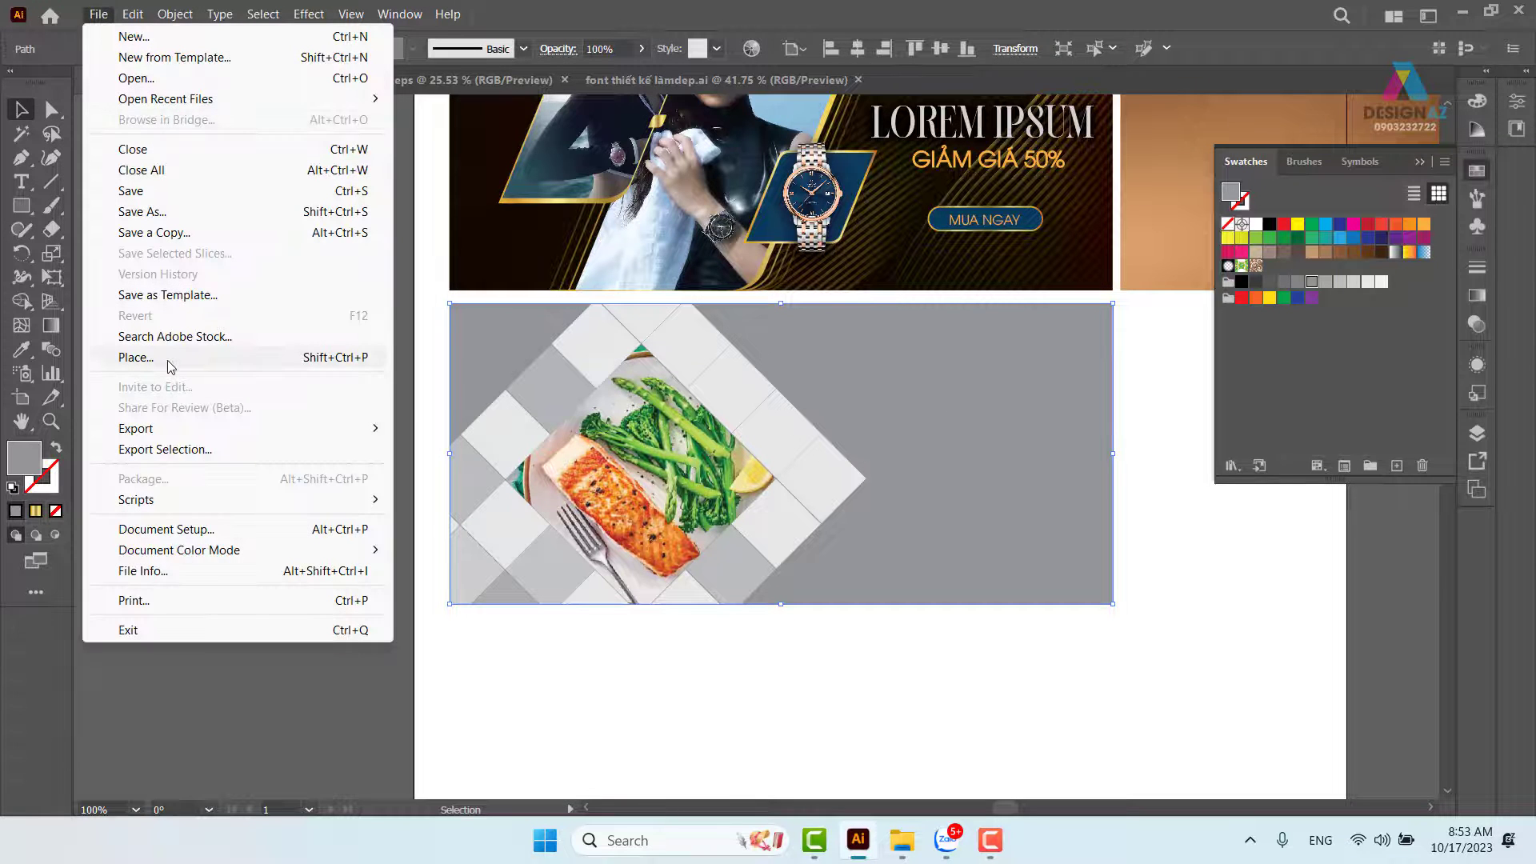
{"action": "left_click", "coordinate": [169, 365]}
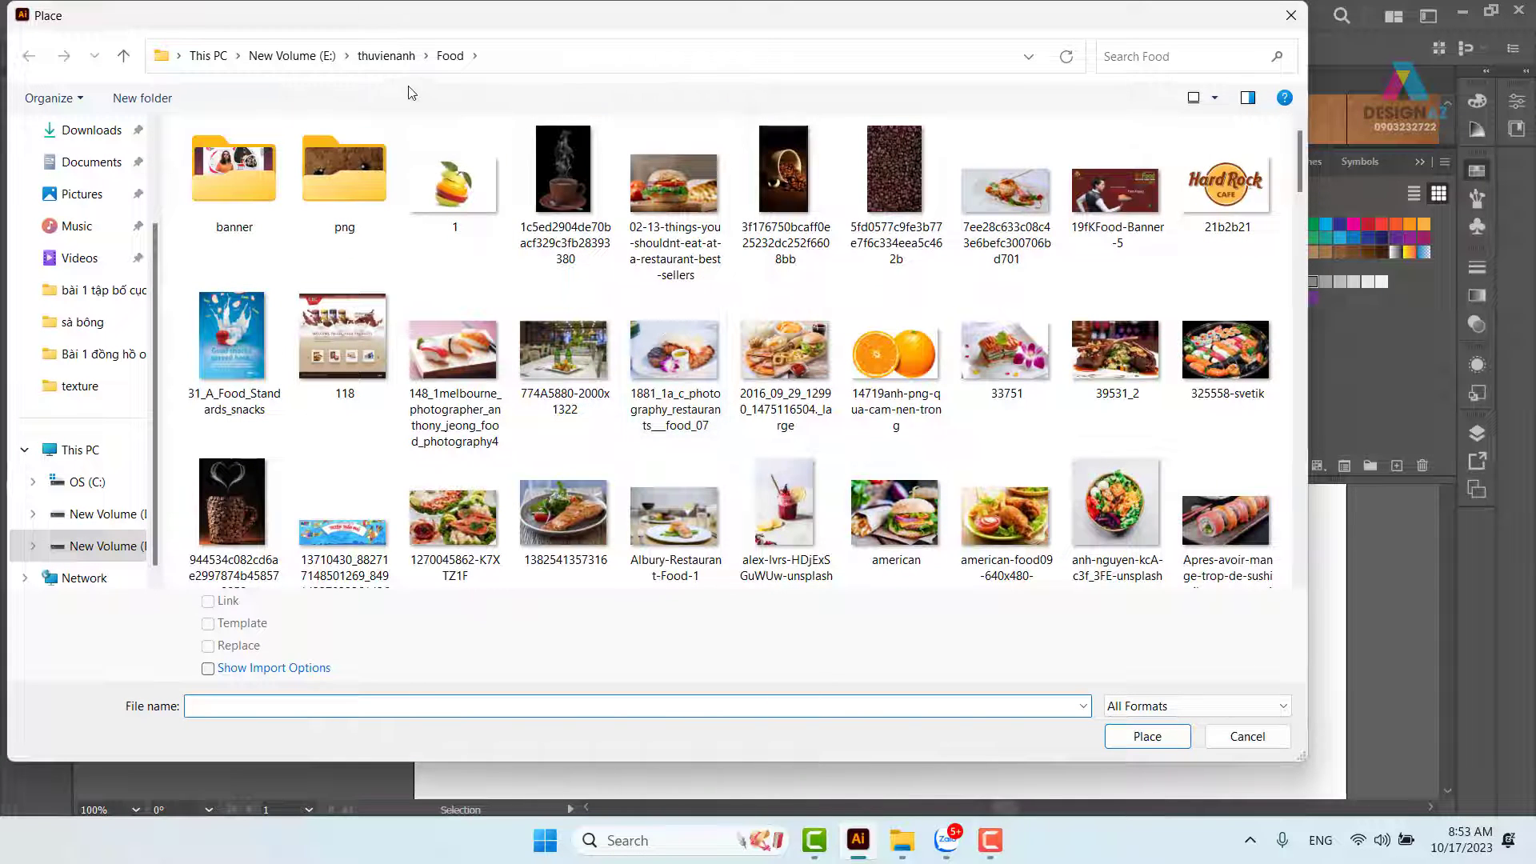
{"action": "left_click", "coordinate": [392, 55]}
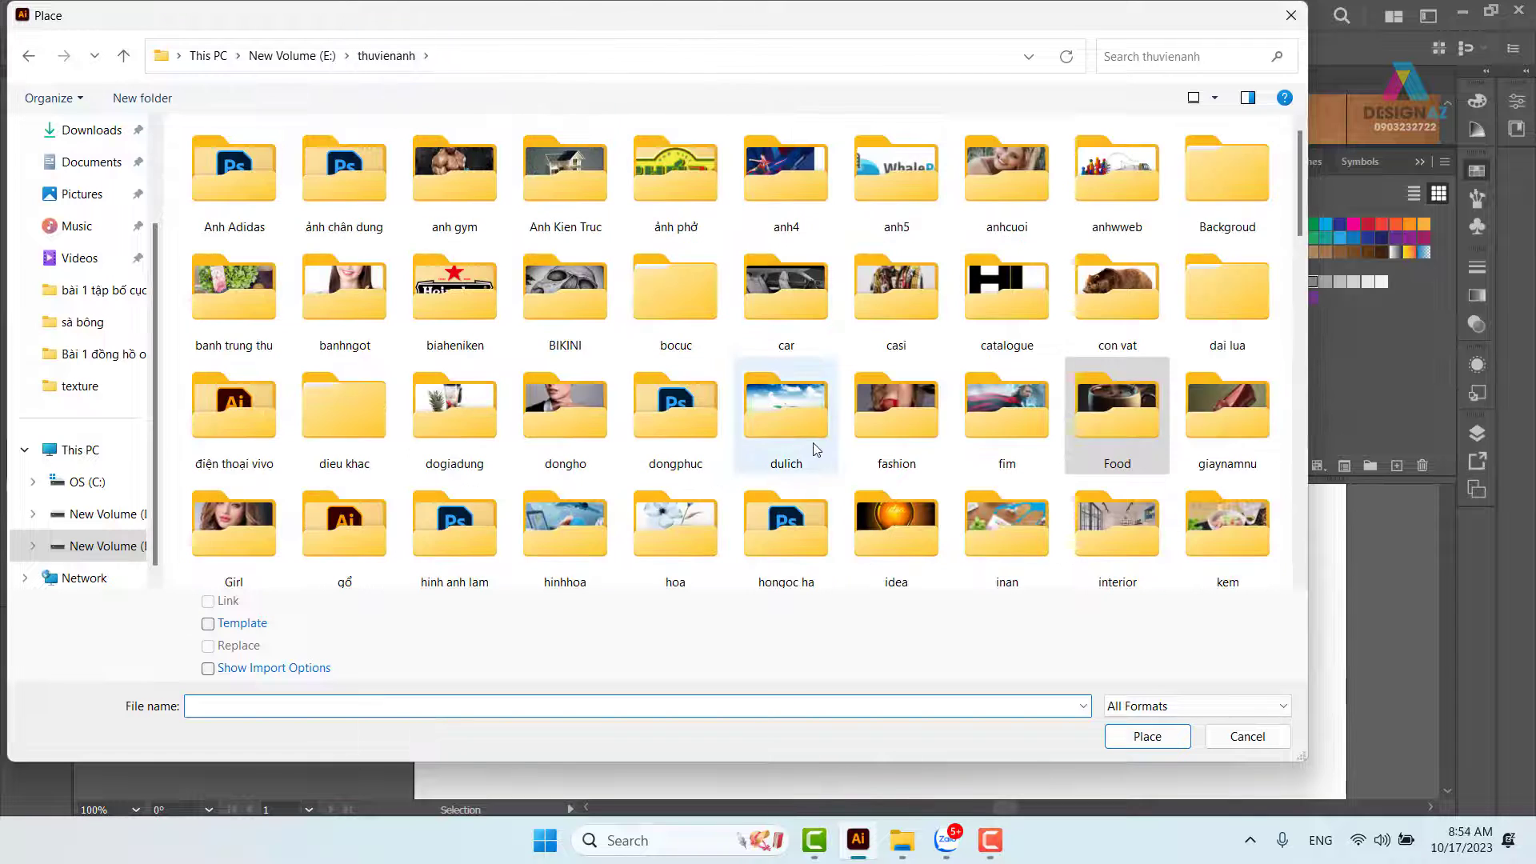
{"action": "left_click", "coordinate": [598, 302]}
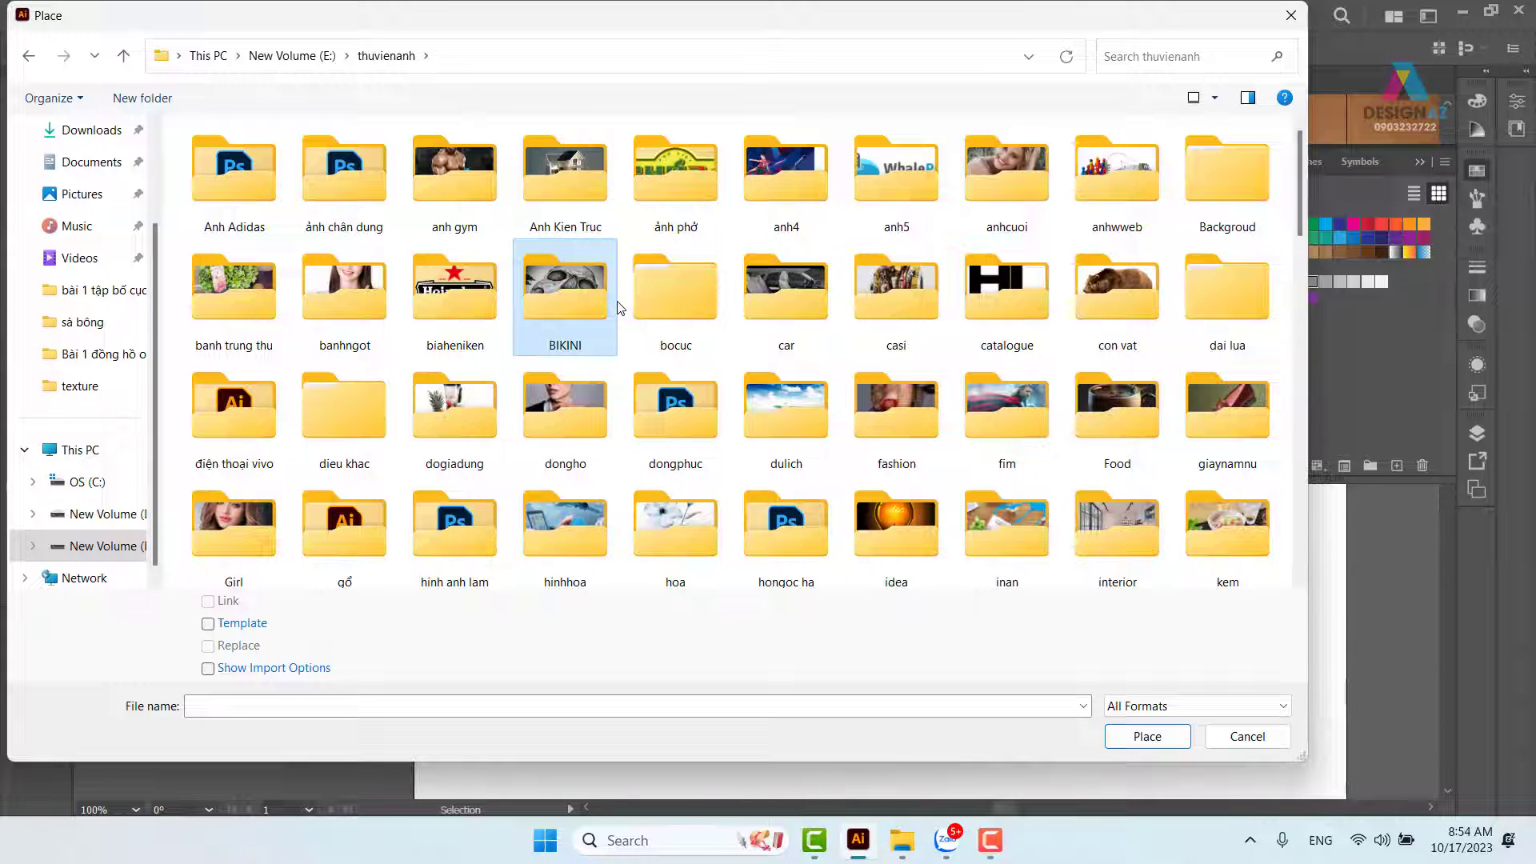
{"action": "key", "text": "g"}
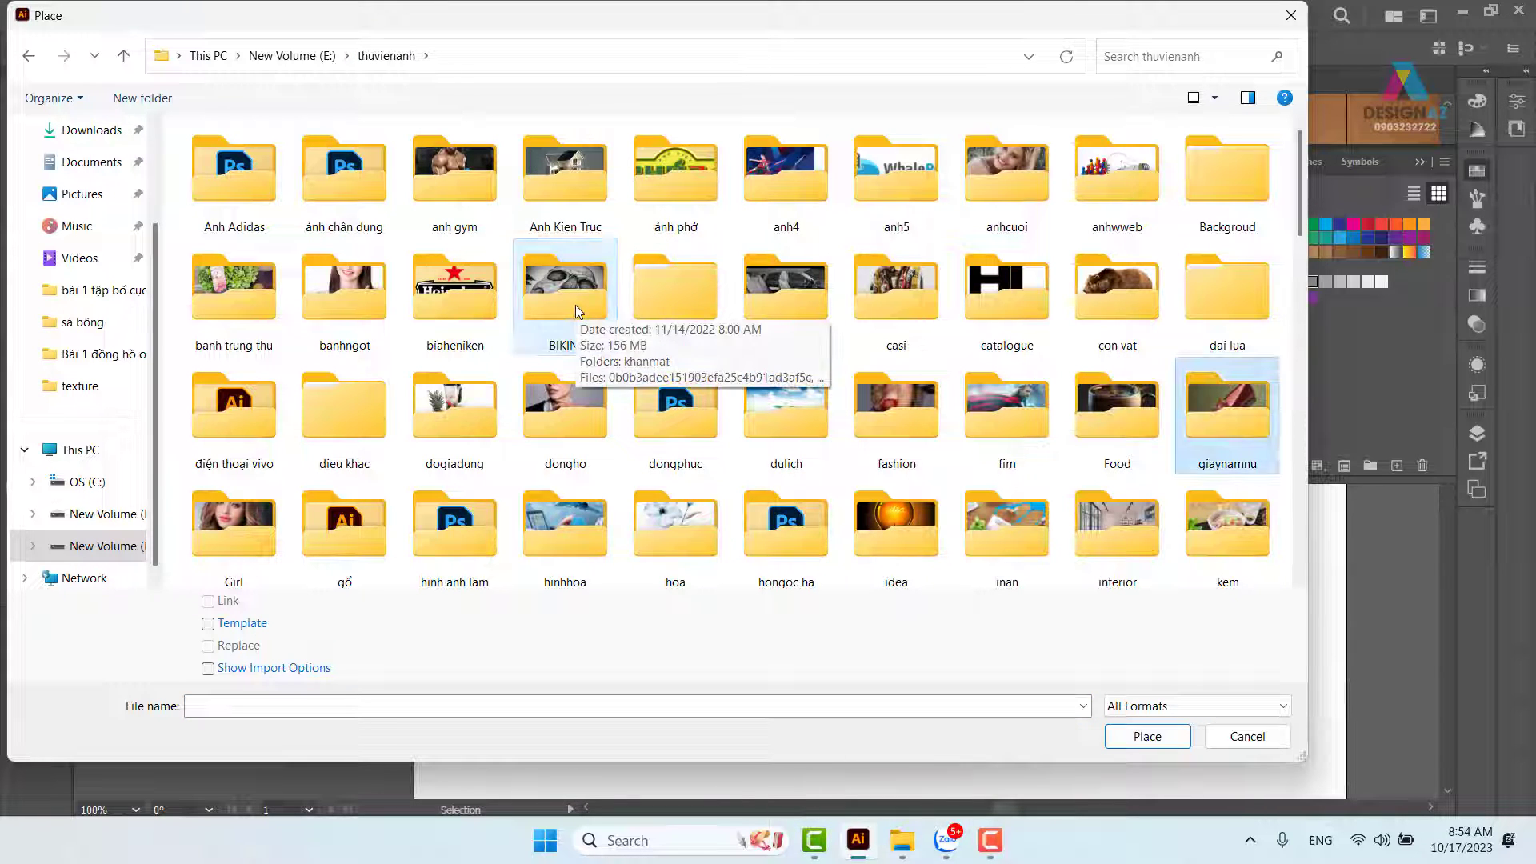
{"action": "double_click", "coordinate": [356, 516]}
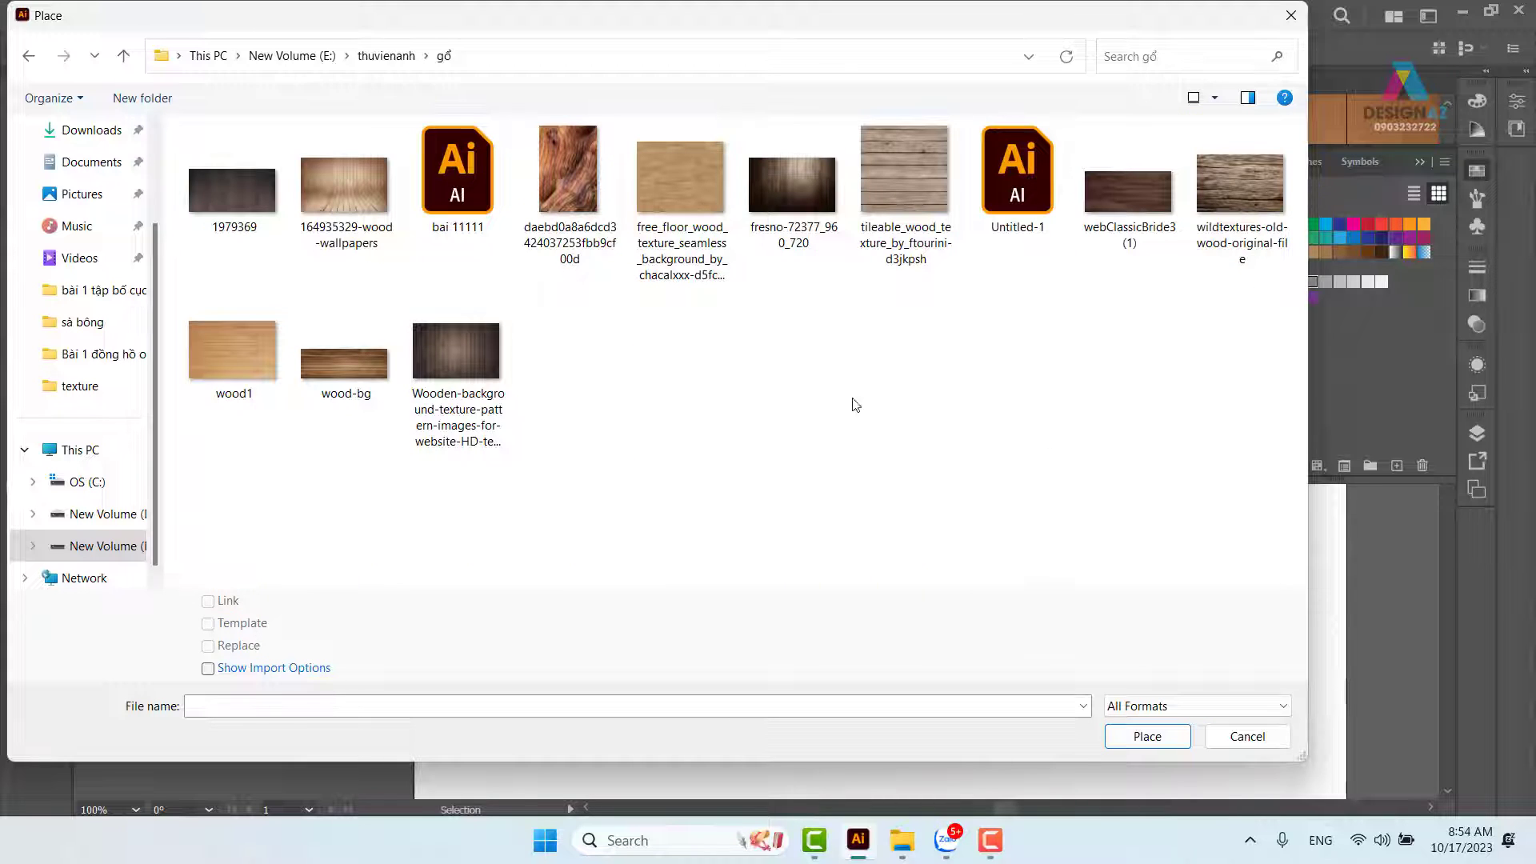
Place the image tileable_wood_texture_by_ftourini-d3jkpsh over the gray banner's left part, matching the banner's full height.
{"action": "left_click", "coordinate": [918, 157]}
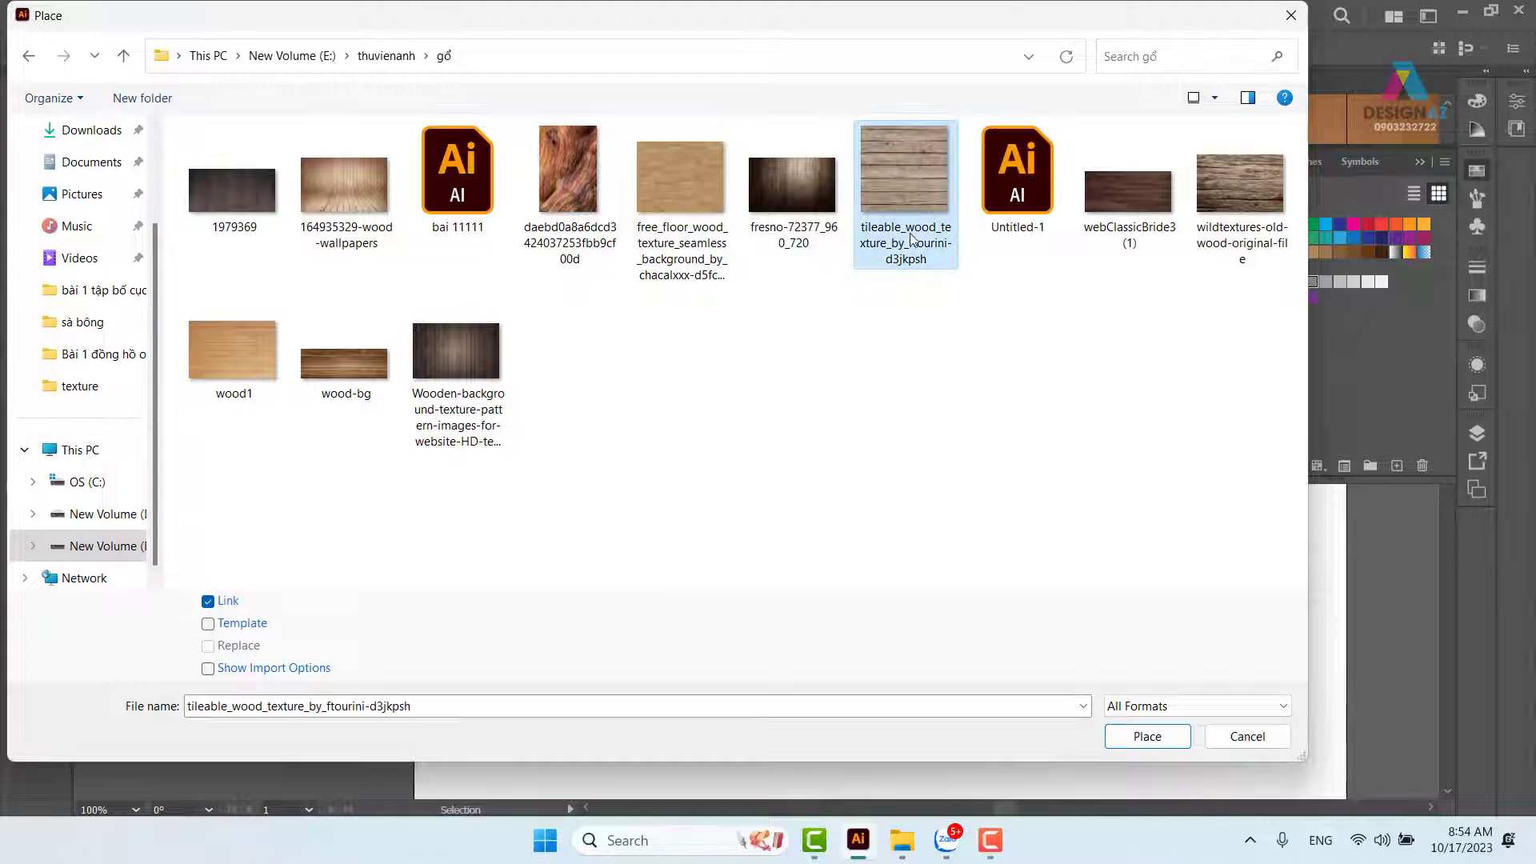
{"action": "left_click", "coordinate": [1147, 734]}
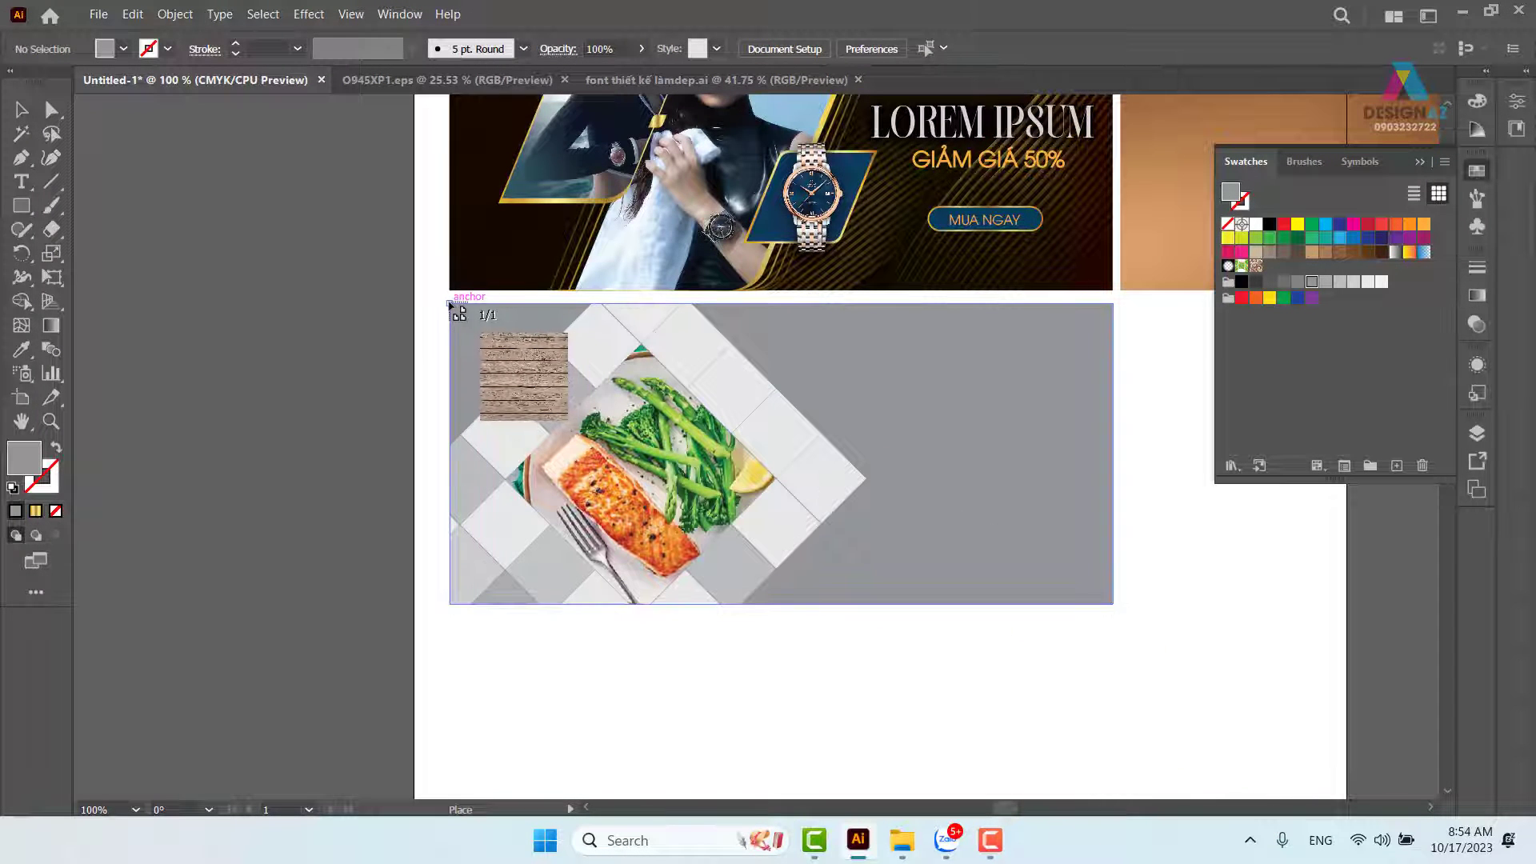
{"action": "left_click_drag", "start_coordinate": [1109, 589], "coordinate": [1136, 605]}
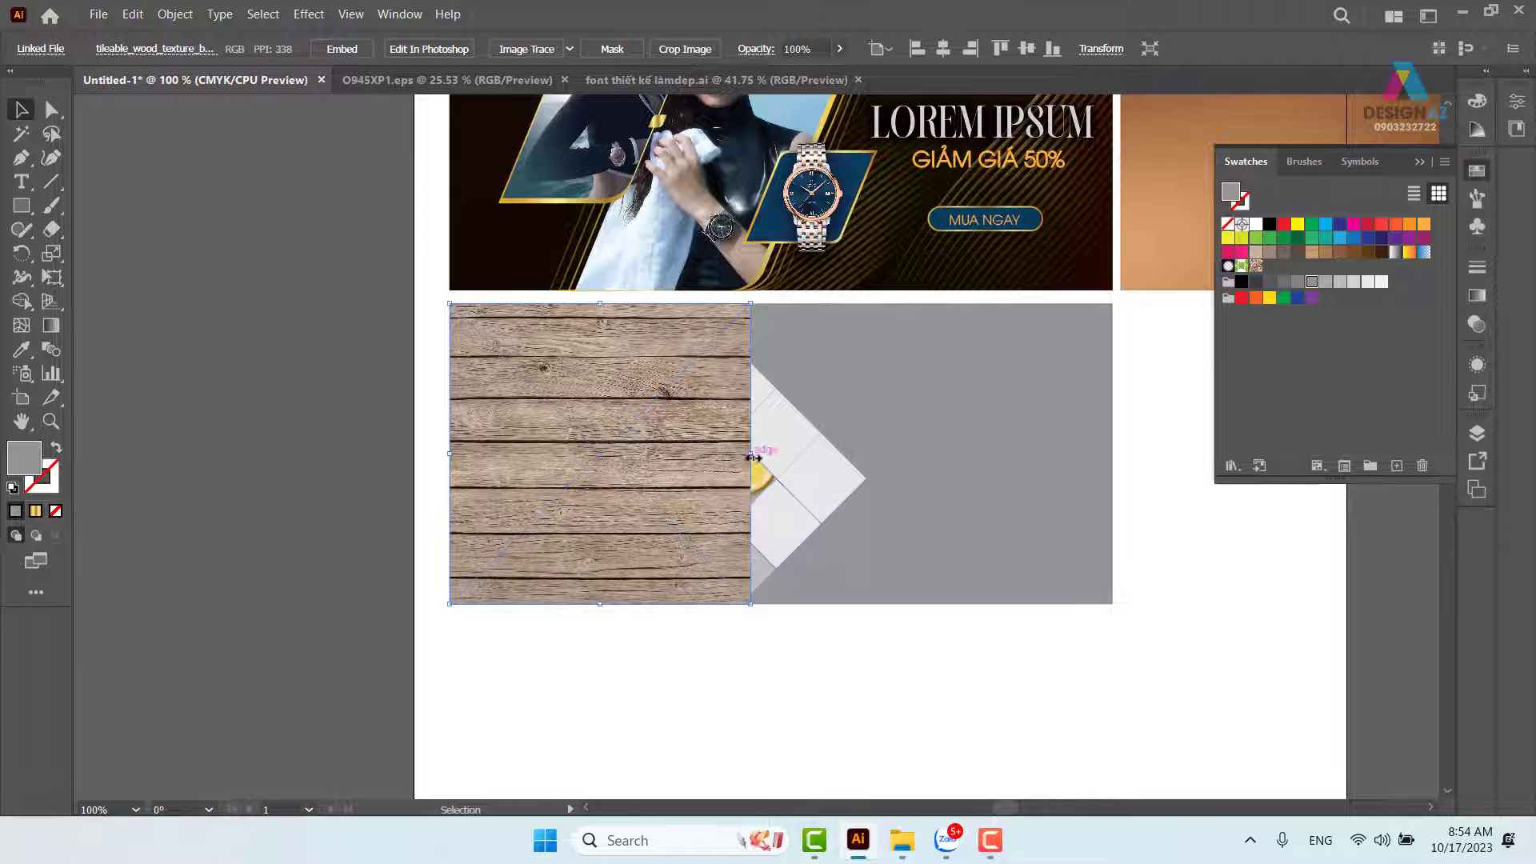
Try stretching the wood texture image to the banner's full width and undo the trial changes.
{"action": "left_click_drag", "start_coordinate": [750, 453], "coordinate": [1112, 462]}
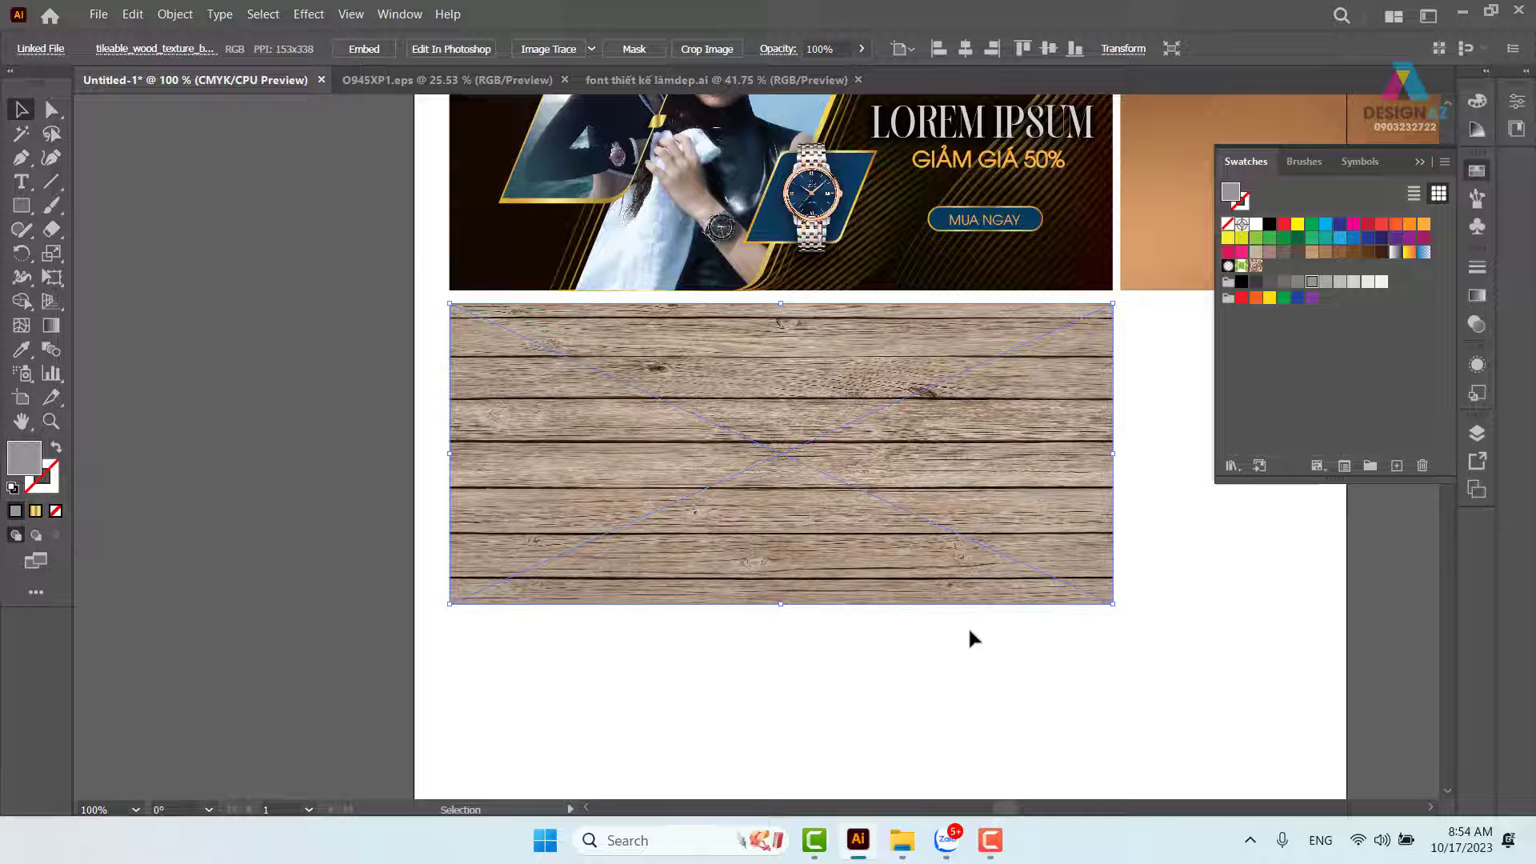
{"action": "key", "text": "ctrl+z"}
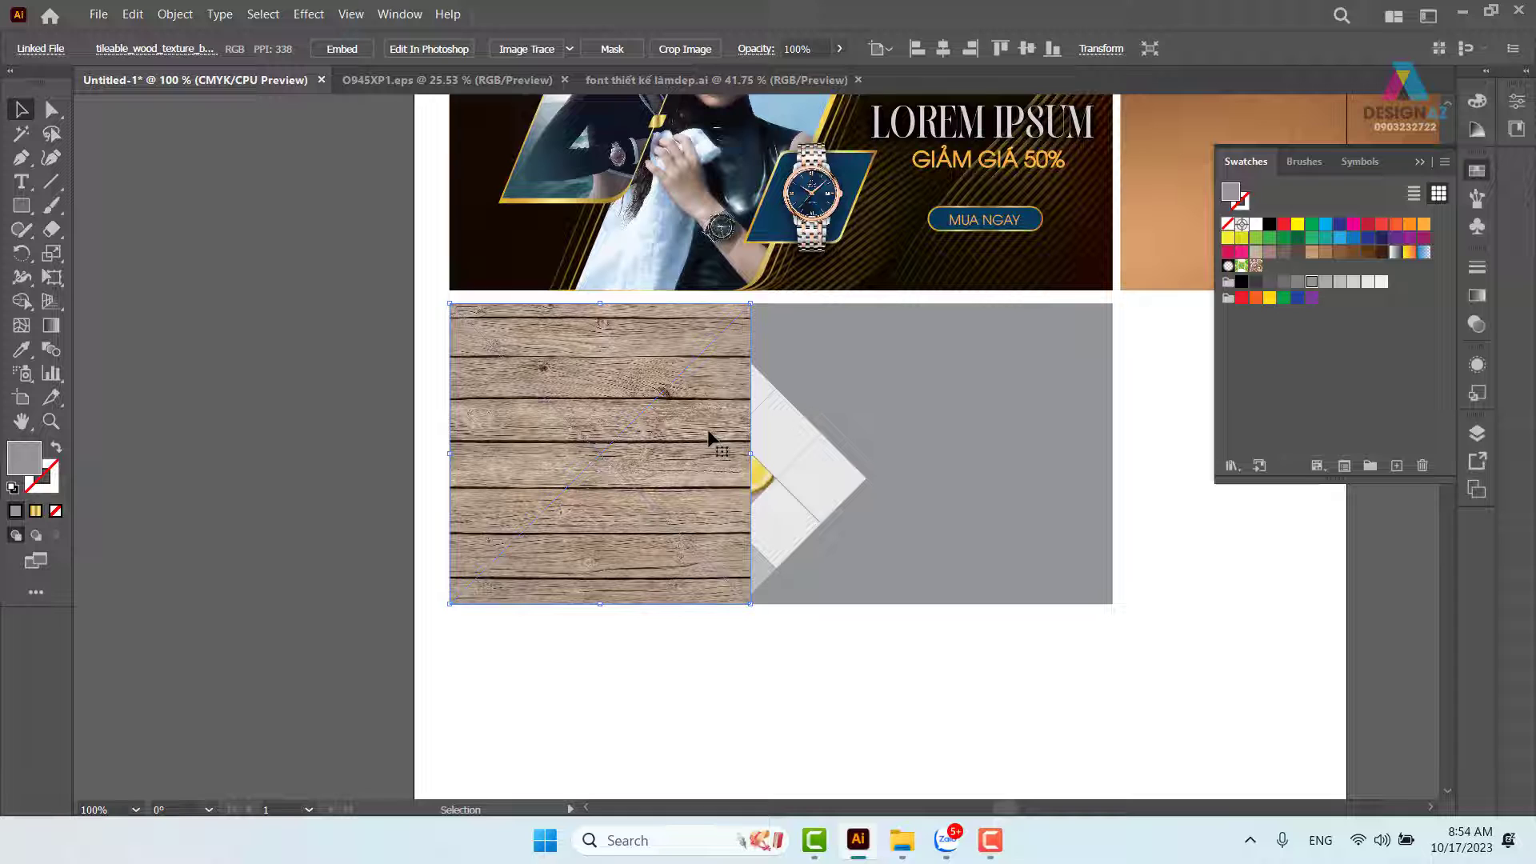
{"action": "left_click_drag", "start_coordinate": [710, 438], "coordinate": [722, 507]}
{"action": "key", "text": "ctrl+z"}
Move the wood texture image off the artboard beside the banner and embed it in the document.
{"action": "left_click_drag", "start_coordinate": [666, 518], "coordinate": [448, 504]}
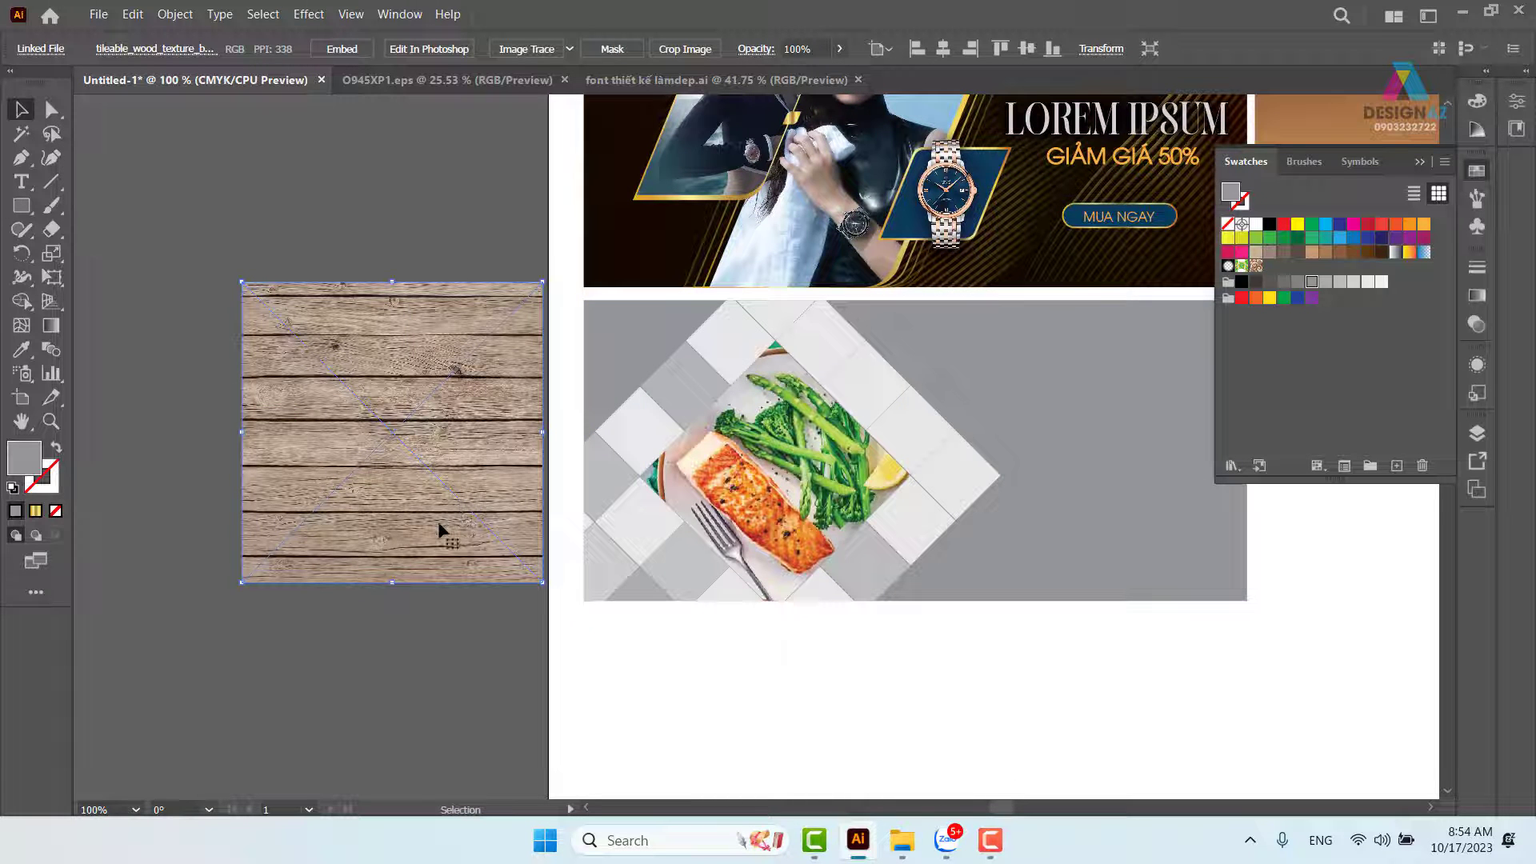
{"action": "left_click_drag", "start_coordinate": [455, 449], "coordinate": [427, 479]}
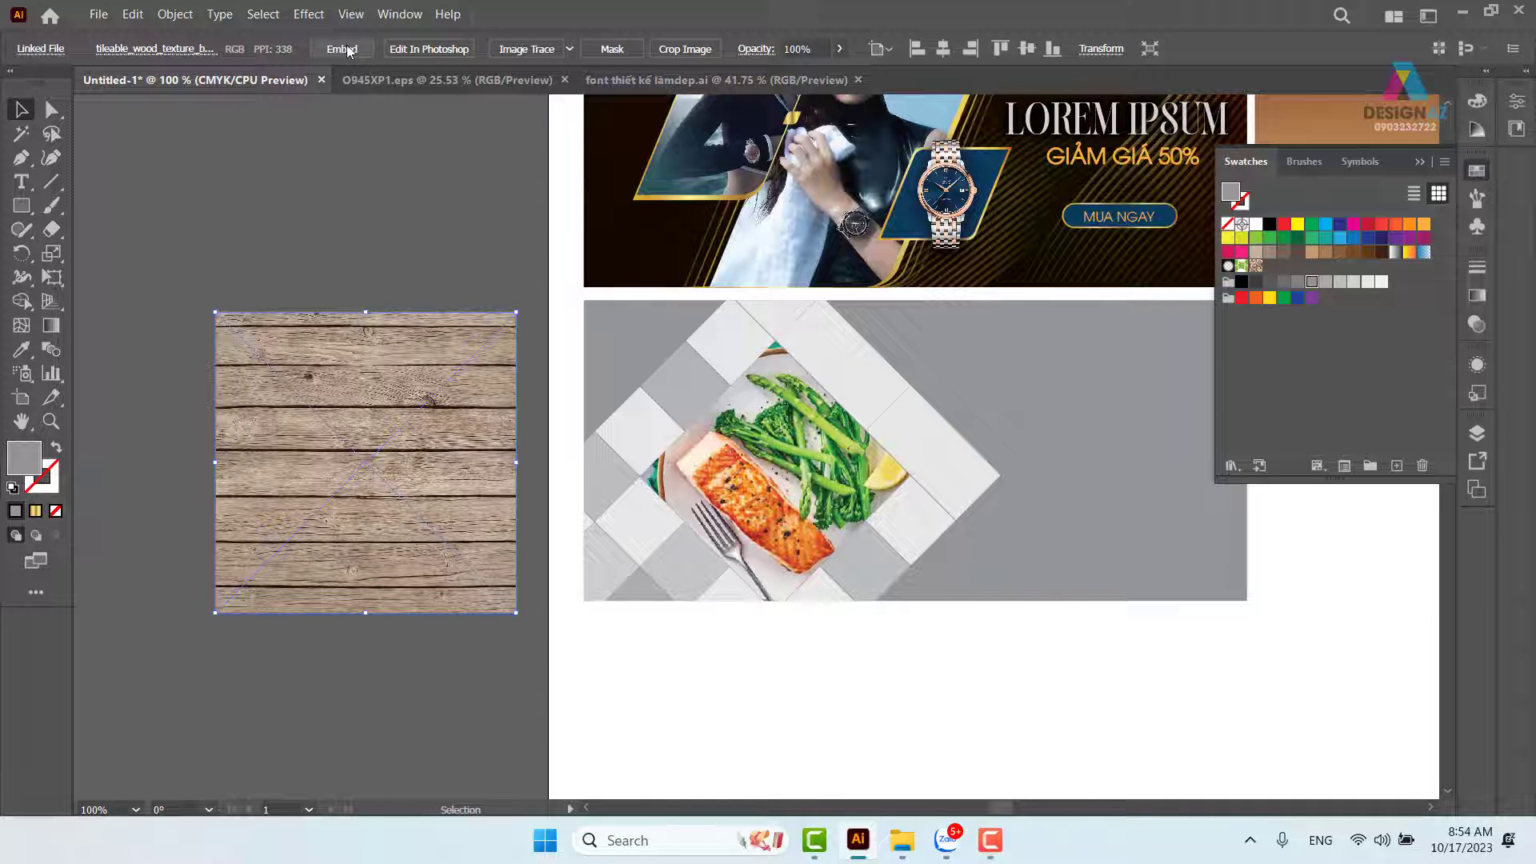
{"action": "left_click_drag", "start_coordinate": [395, 367], "coordinate": [1351, 366]}
{"action": "left_click_drag", "start_coordinate": [454, 482], "coordinate": [1333, 396]}
{"action": "left_click", "coordinate": [342, 49]}
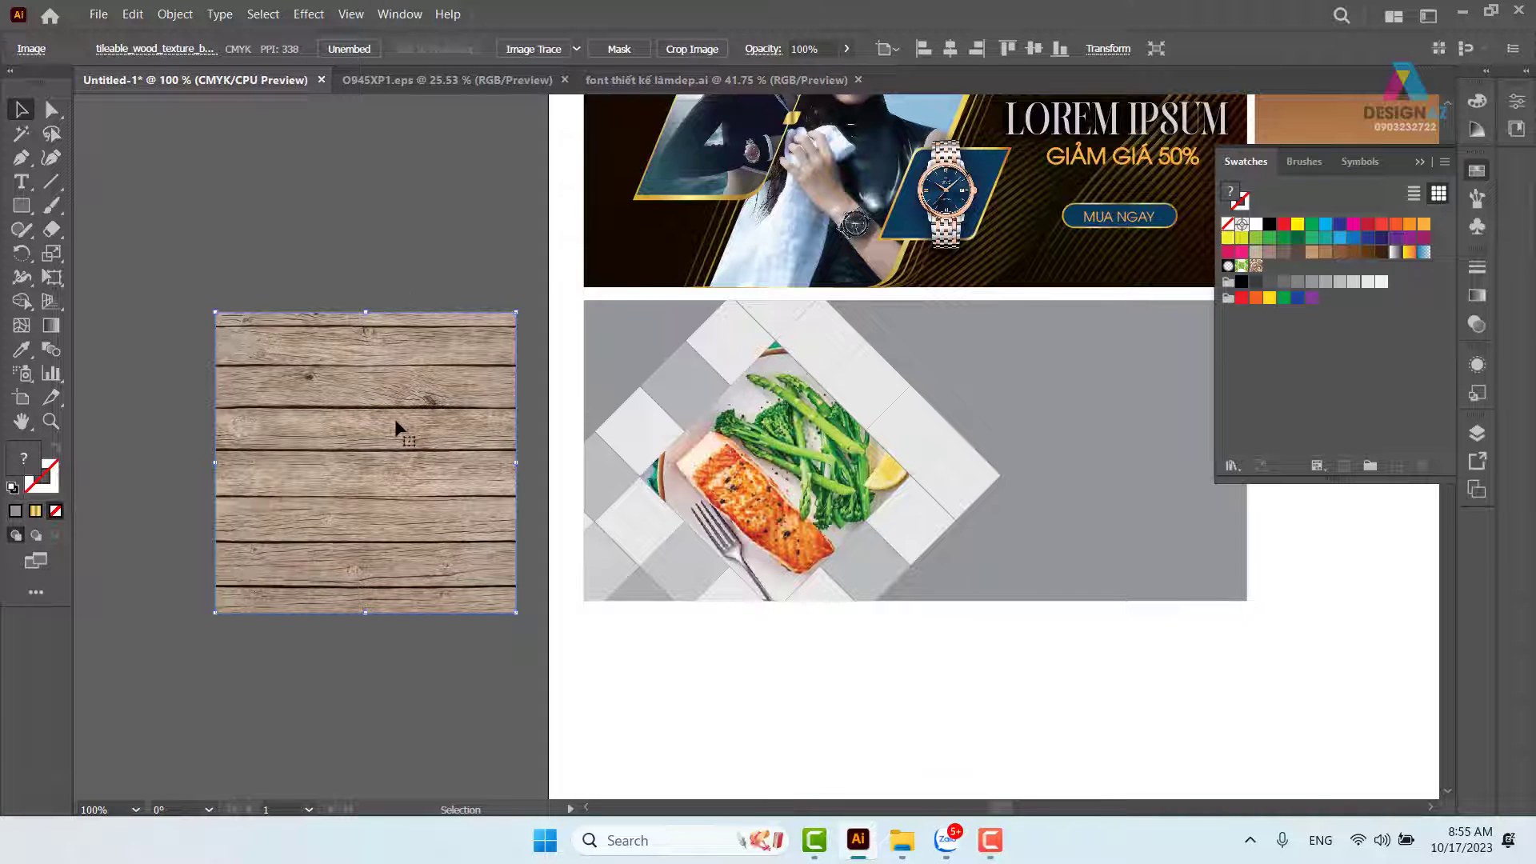
Add the embedded wood image as a pattern swatch, fill the banner's gray background rectangle with it and deselect.
{"action": "left_click_drag", "start_coordinate": [397, 431], "coordinate": [1278, 295]}
{"action": "left_click_drag", "start_coordinate": [1063, 514], "coordinate": [848, 462]}
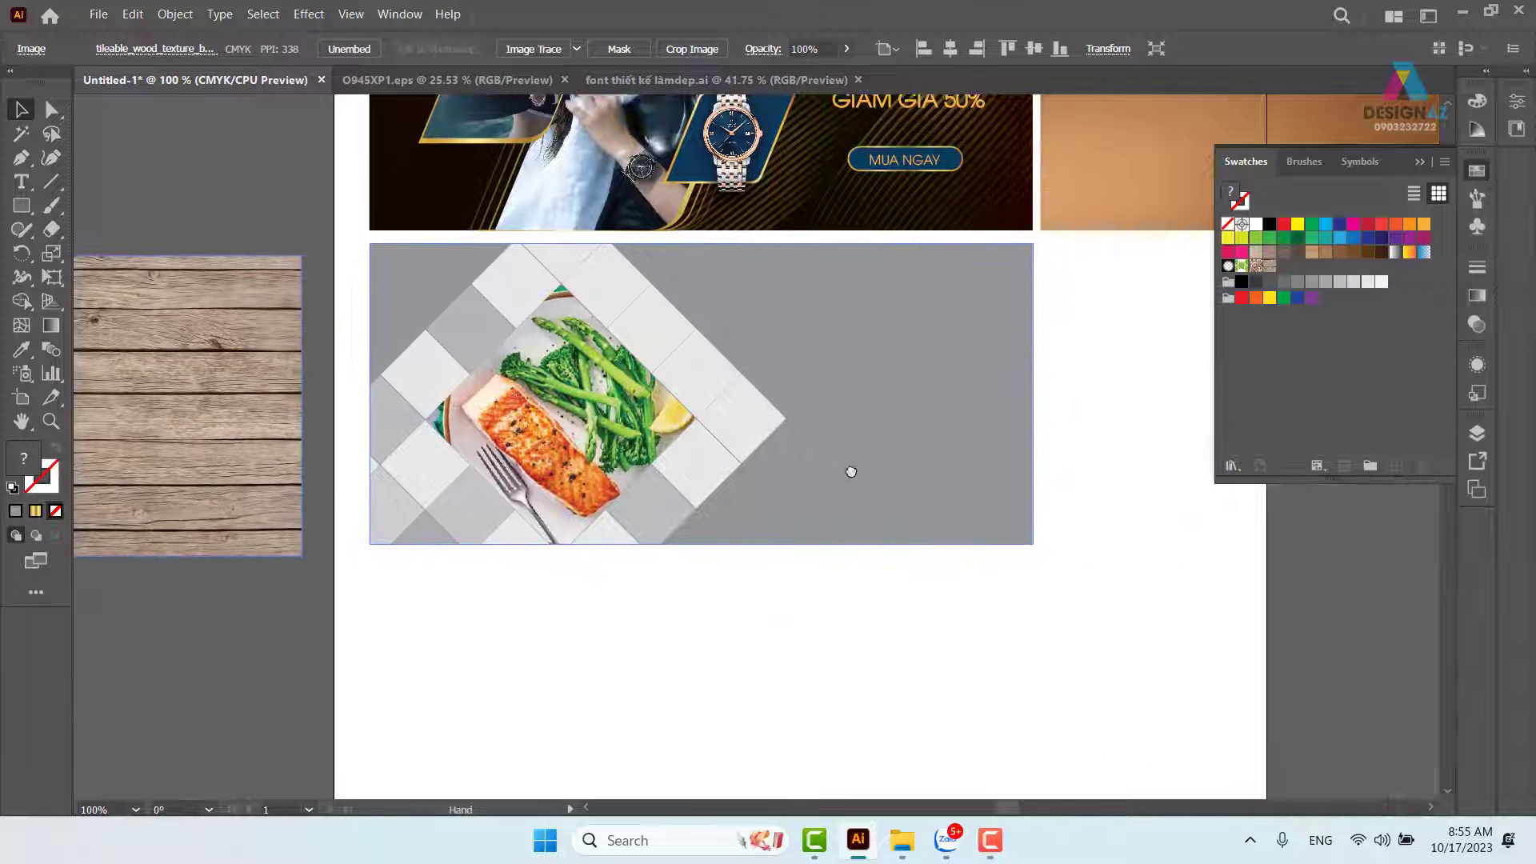
{"action": "left_click", "coordinate": [984, 490]}
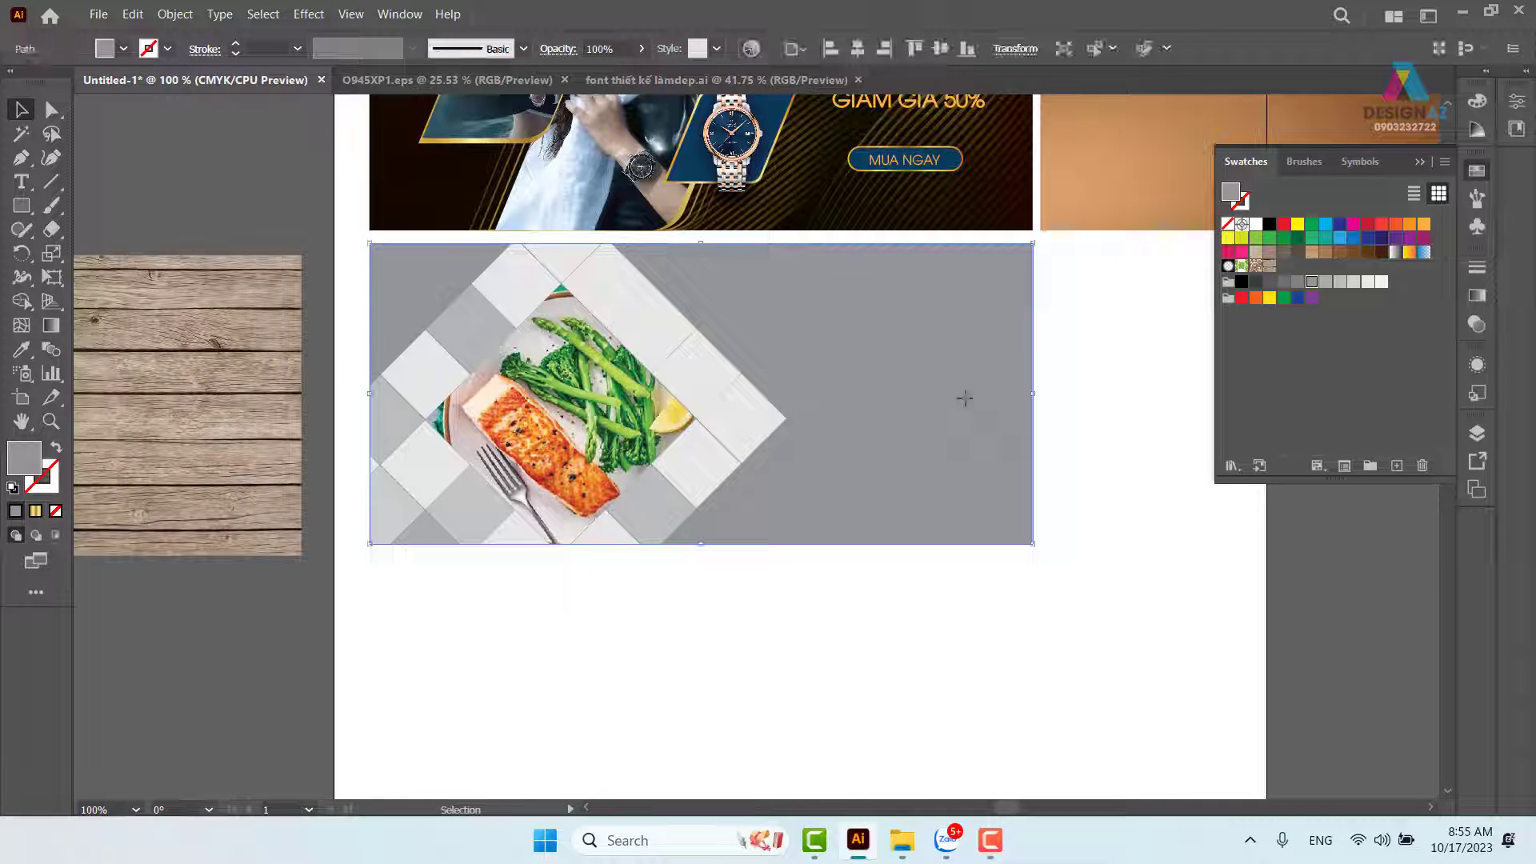
{"action": "left_click", "coordinate": [1270, 272]}
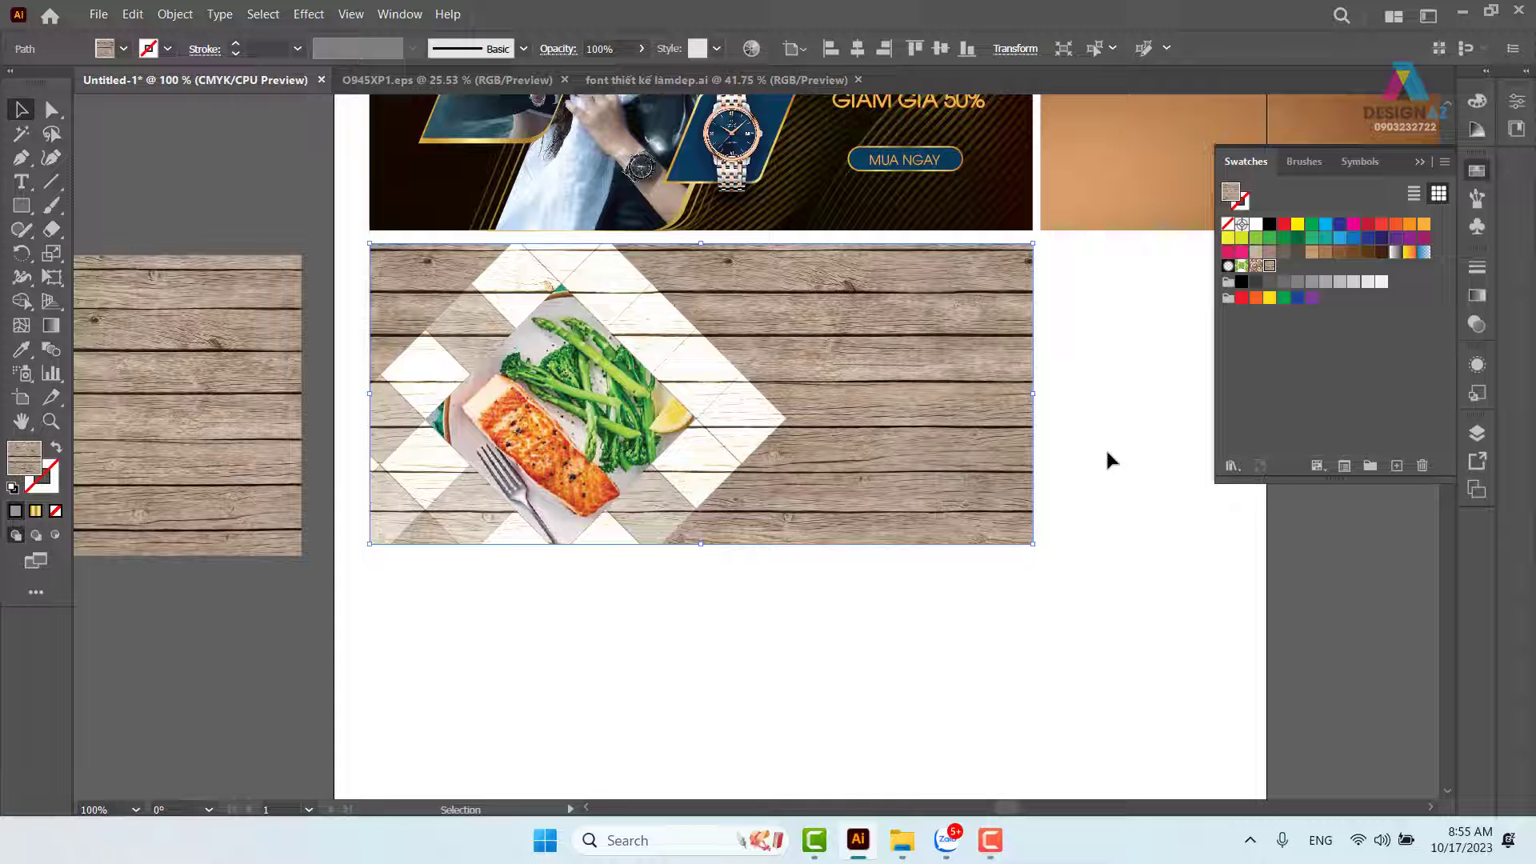
{"action": "left_click", "coordinate": [1061, 564]}
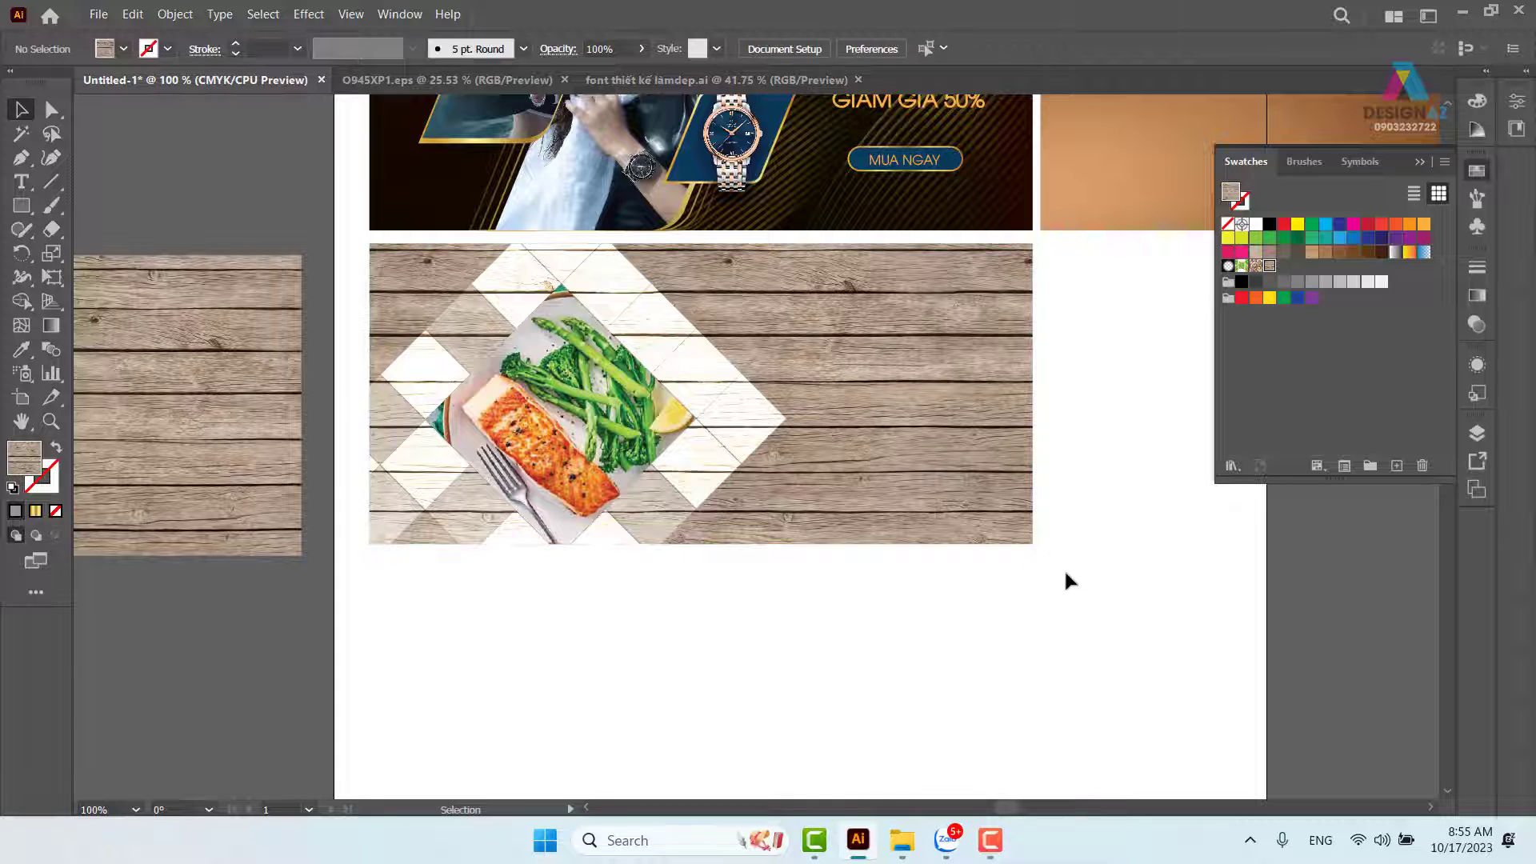
{"action": "left_click", "coordinate": [933, 447]}
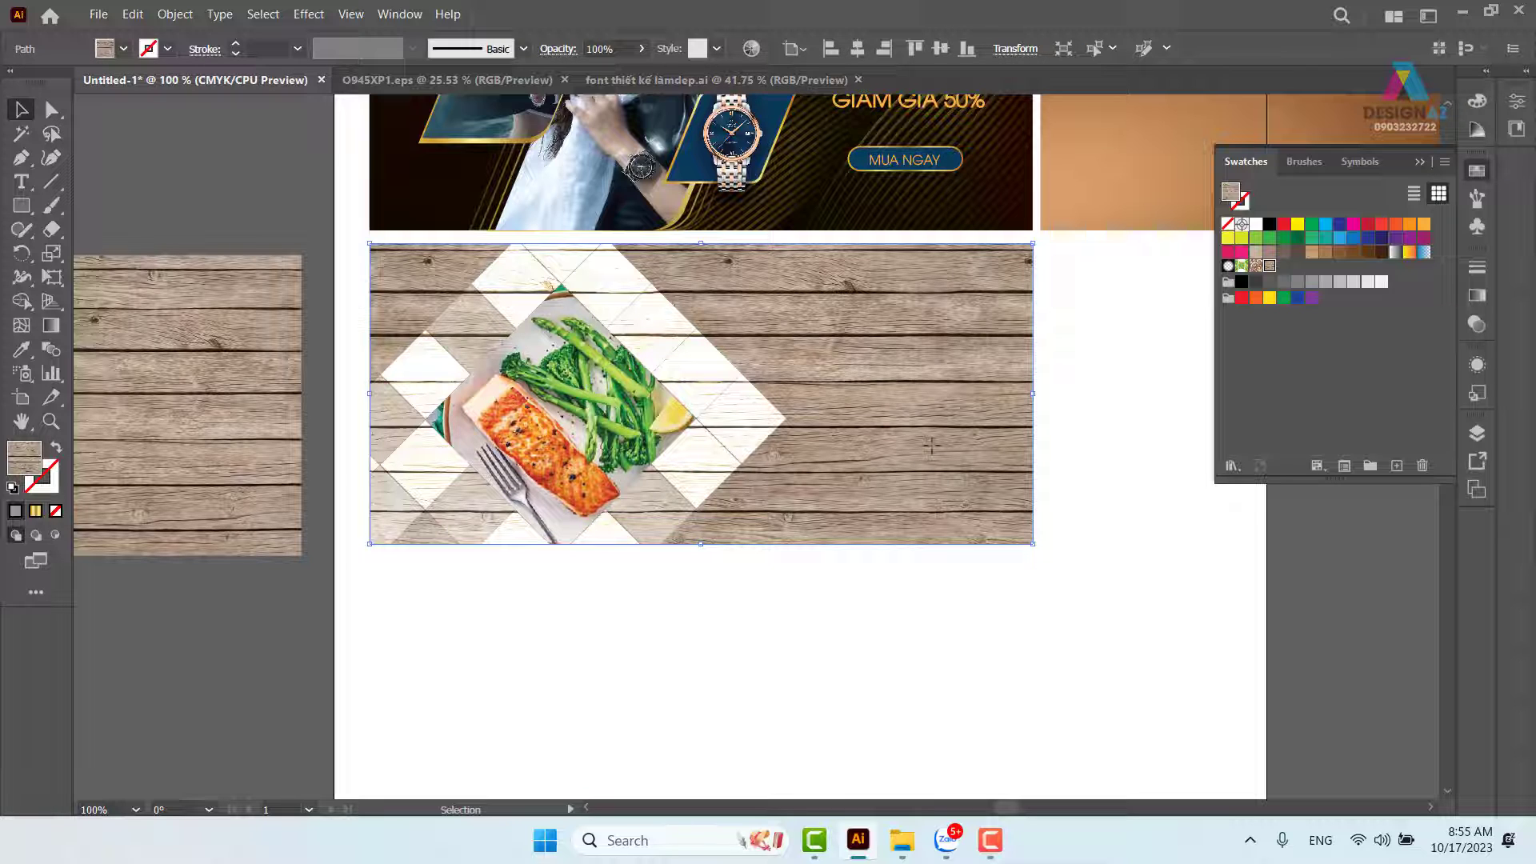
{"action": "left_click", "coordinate": [1067, 548]}
{"action": "left_click", "coordinate": [1032, 509]}
{"action": "left_click", "coordinate": [1068, 429]}
{"action": "left_click", "coordinate": [946, 396]}
{"action": "left_click", "coordinate": [1115, 492]}
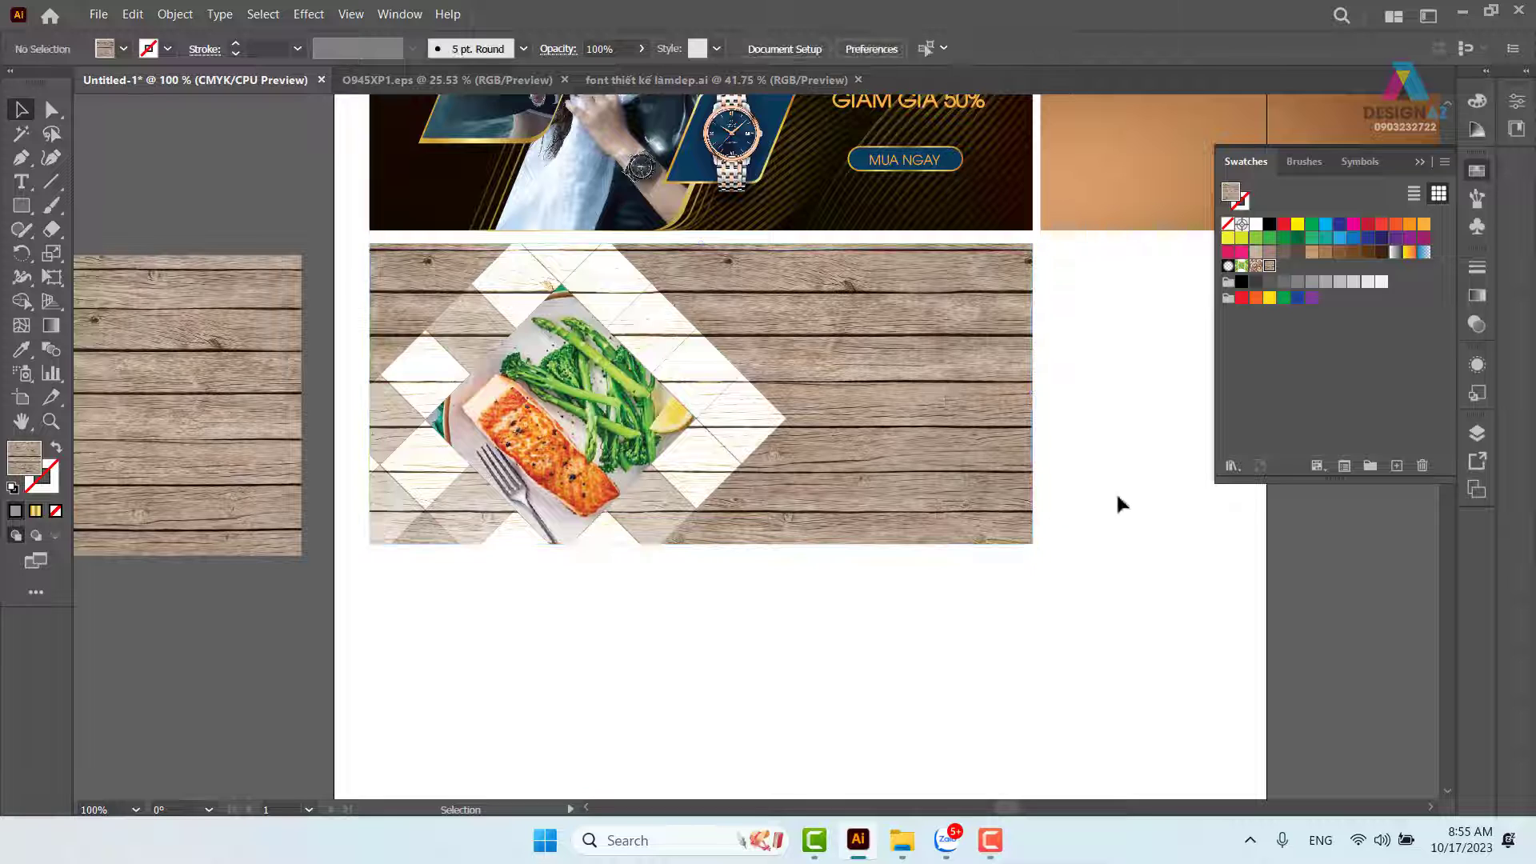
Select the wood-filled background rectangle and open the Scale tool's options, keeping the banner in view.
{"action": "left_click", "coordinate": [915, 410]}
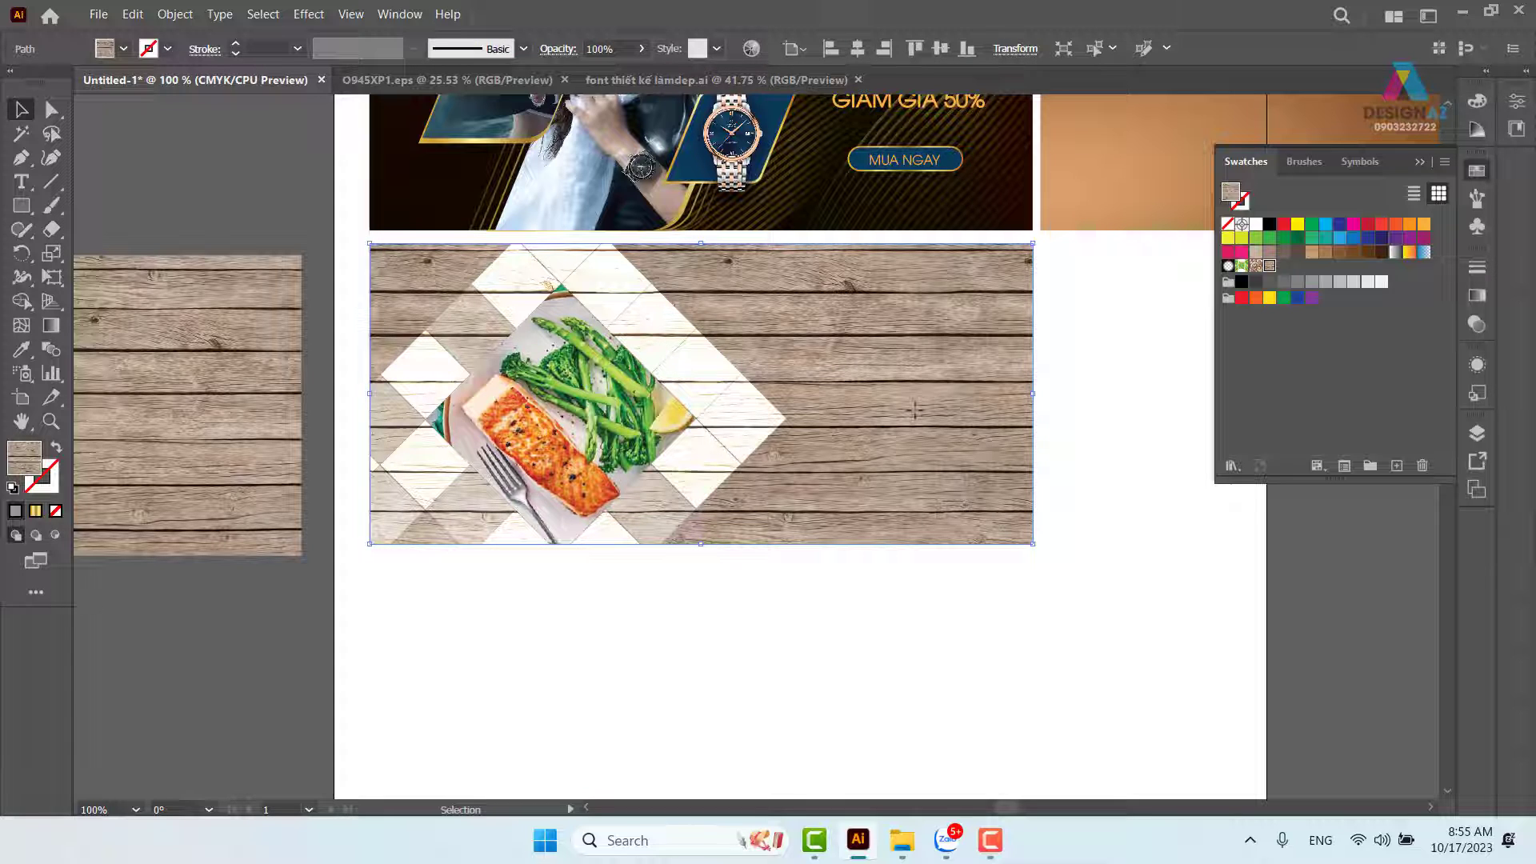
{"action": "key", "text": "s"}
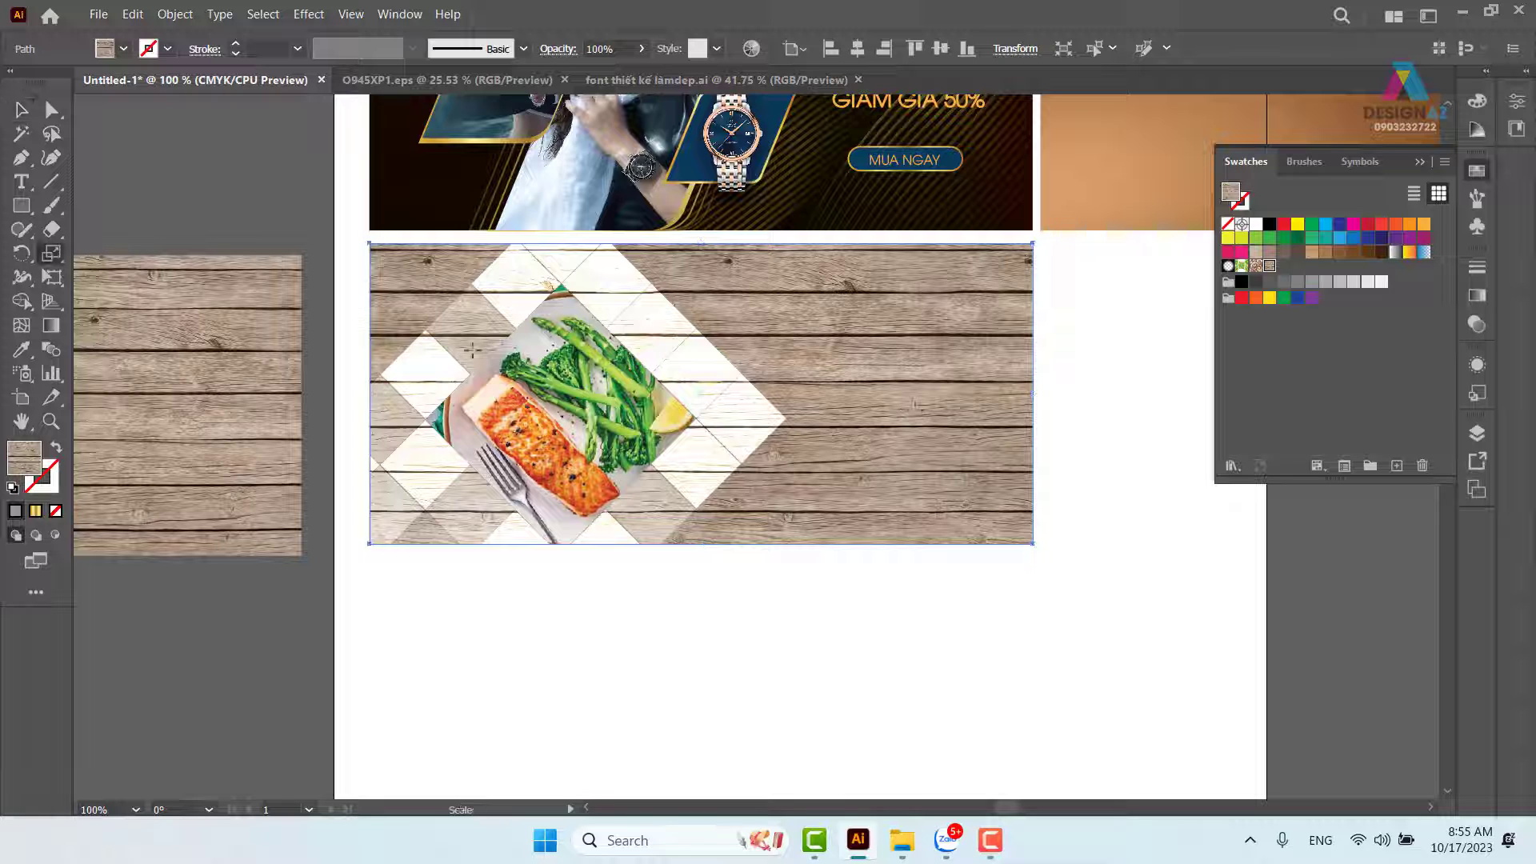
{"action": "double_click", "coordinate": [56, 260]}
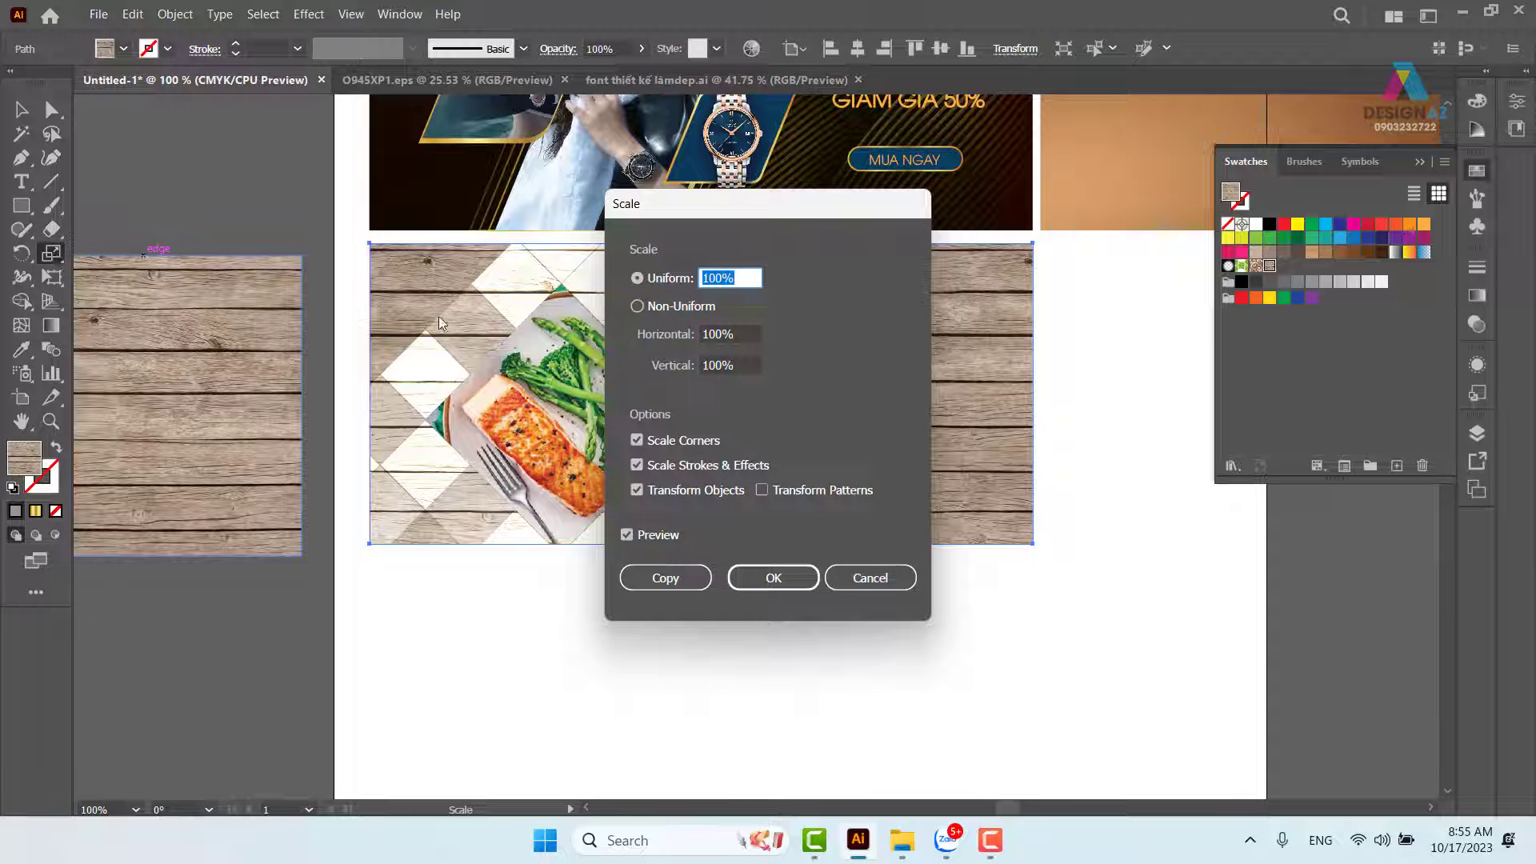
{"action": "left_click_drag", "start_coordinate": [778, 225], "coordinate": [1210, 189]}
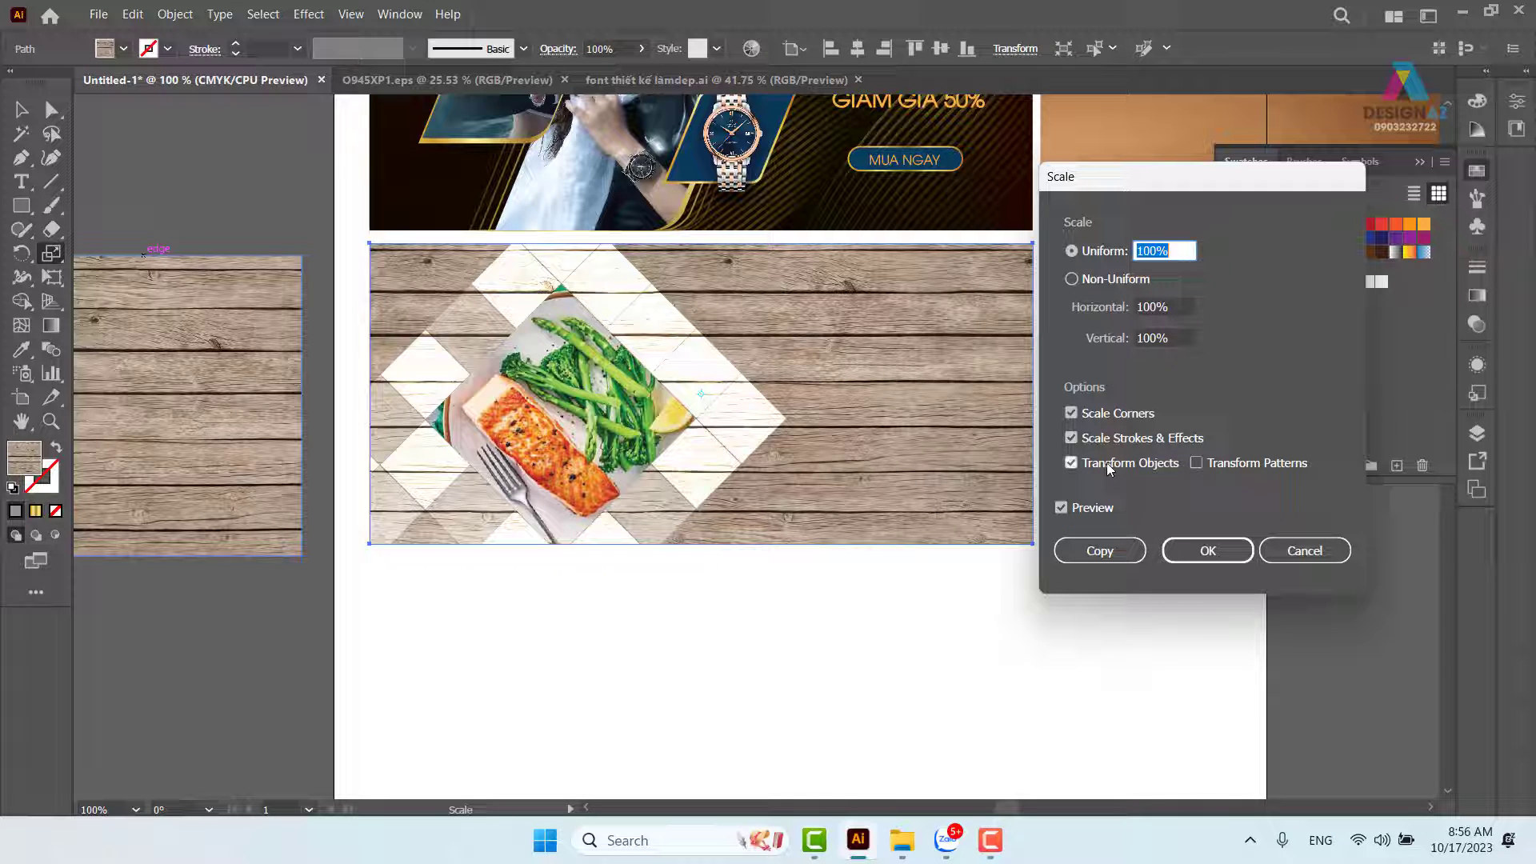
Try smaller uniform scale percentages on the rectangle with Transform Objects enabled, and reset the scale to 100%.
{"action": "left_click", "coordinate": [1187, 249]}
{"action": "key", "text": "Down"}
{"action": "key", "text": "Down"}
{"action": "key", "text": "Down"}
{"action": "key", "text": "Down"}
{"action": "key", "text": "Down"}
{"action": "key", "text": "Down"}
{"action": "key", "text": "Down"}
{"action": "key", "text": "Down"}
{"action": "key", "text": "Down"}
{"action": "key", "text": "Down"}
{"action": "key", "text": "Down"}
{"action": "key", "text": "Down"}
{"action": "key", "text": "Down"}
{"action": "key", "text": "Down"}
{"action": "key", "text": "Down"}
{"action": "key", "text": "Down"}
{"action": "key", "text": "Down"}
{"action": "key", "text": "Down"}
{"action": "key", "text": "Down"}
{"action": "key", "text": "Down"}
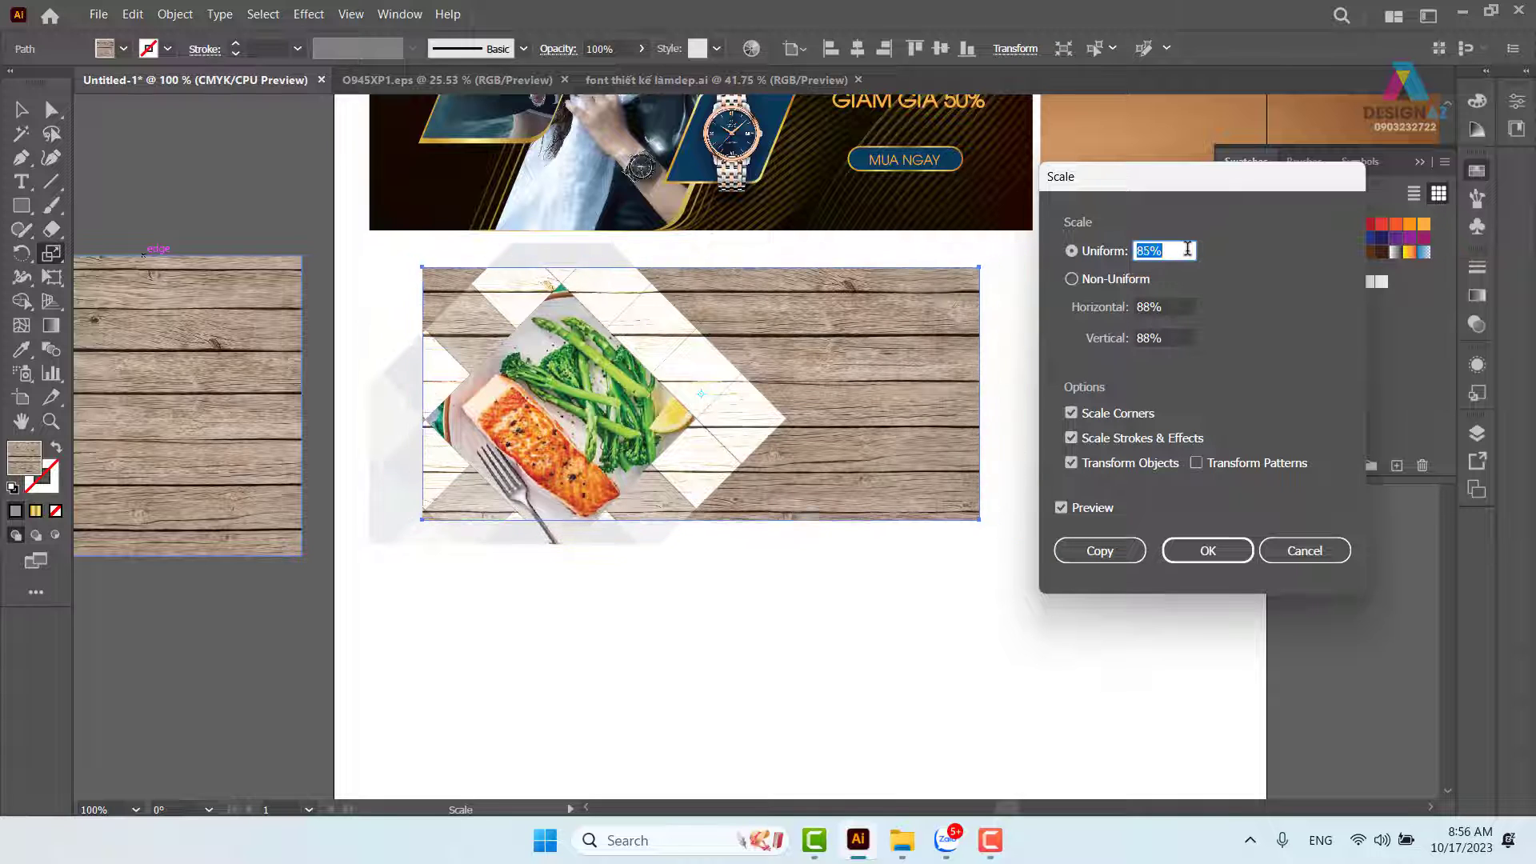
{"action": "key", "text": "Down"}
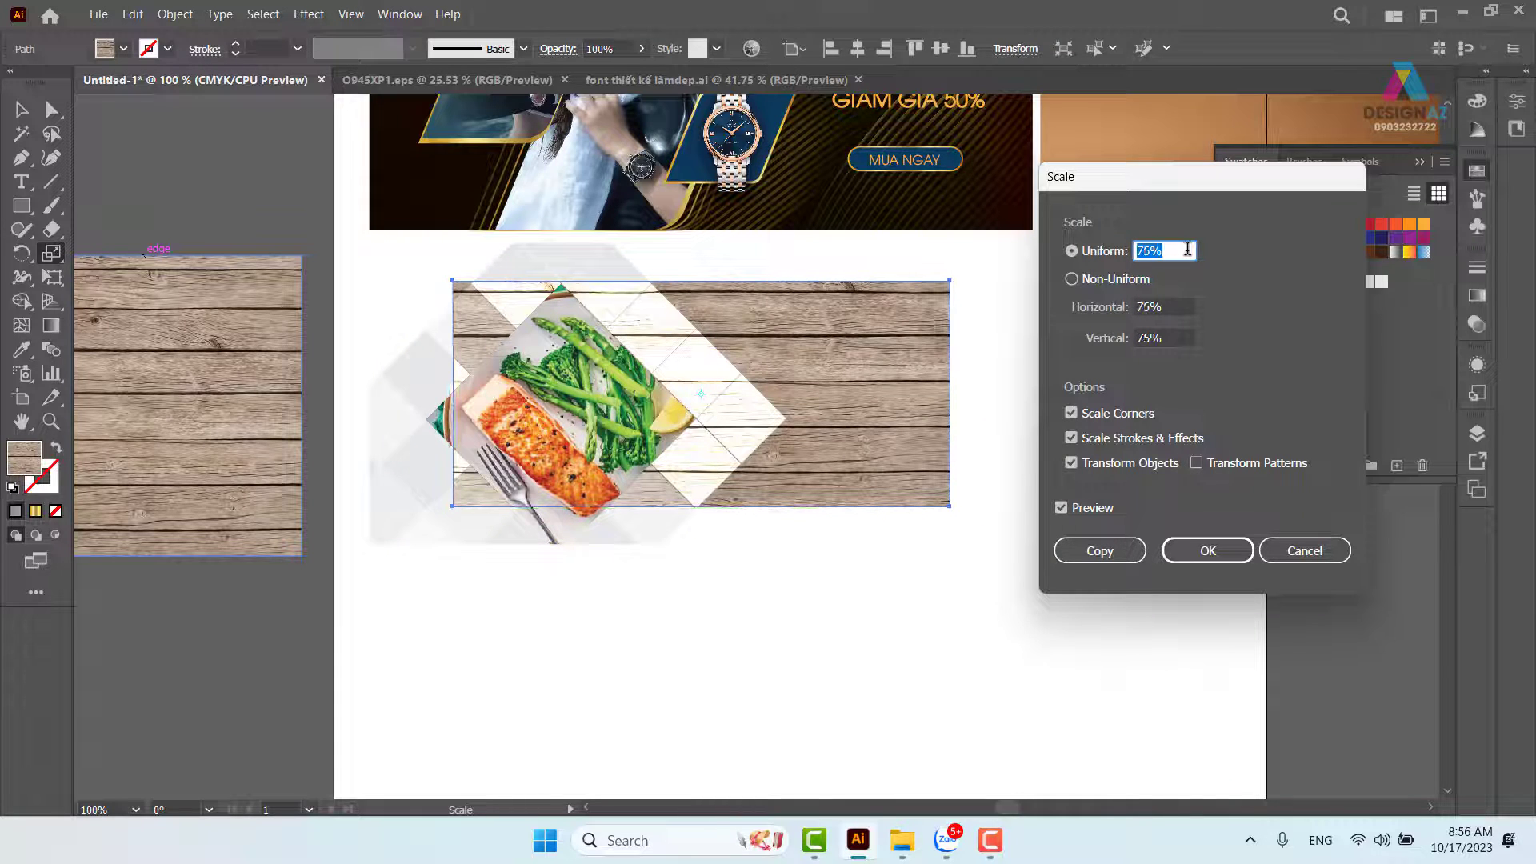
{"action": "key", "text": "Down"}
{"action": "key", "text": "Down"}
{"action": "key", "text": "Down"}
{"action": "key", "text": "Down"}
{"action": "key", "text": "Down"}
{"action": "key", "text": "Down"}
{"action": "key", "text": "Down"}
{"action": "key", "text": "Down"}
{"action": "key", "text": "Down"}
{"action": "key", "text": "Down"}
{"action": "key", "text": "Down"}
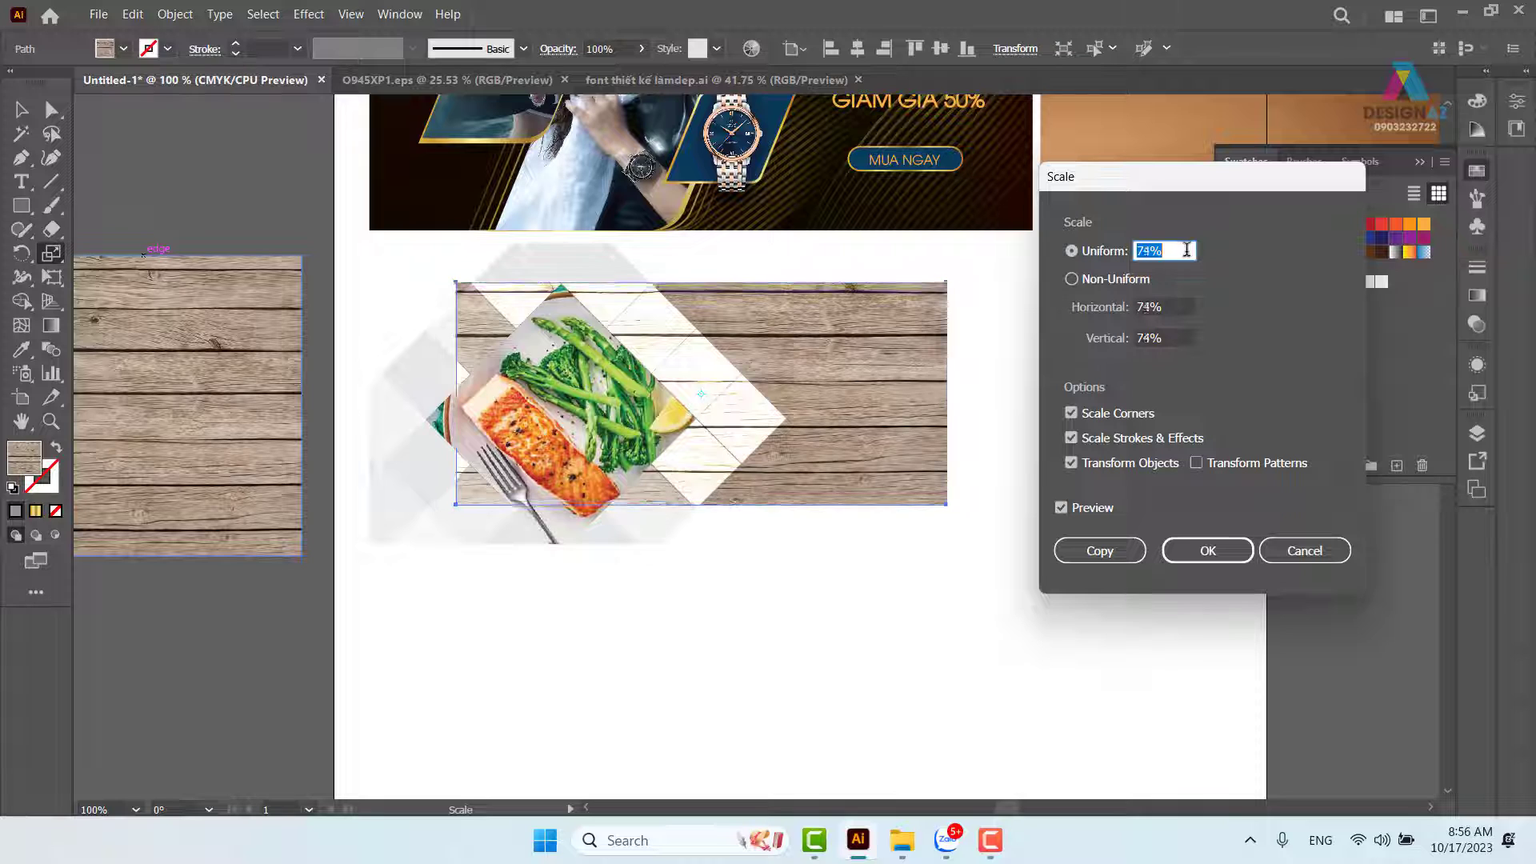
{"action": "key", "text": "Up"}
{"action": "key", "text": "Up"}
{"action": "key", "text": "Up"}
{"action": "key", "text": "Up"}
{"action": "key", "text": "Up"}
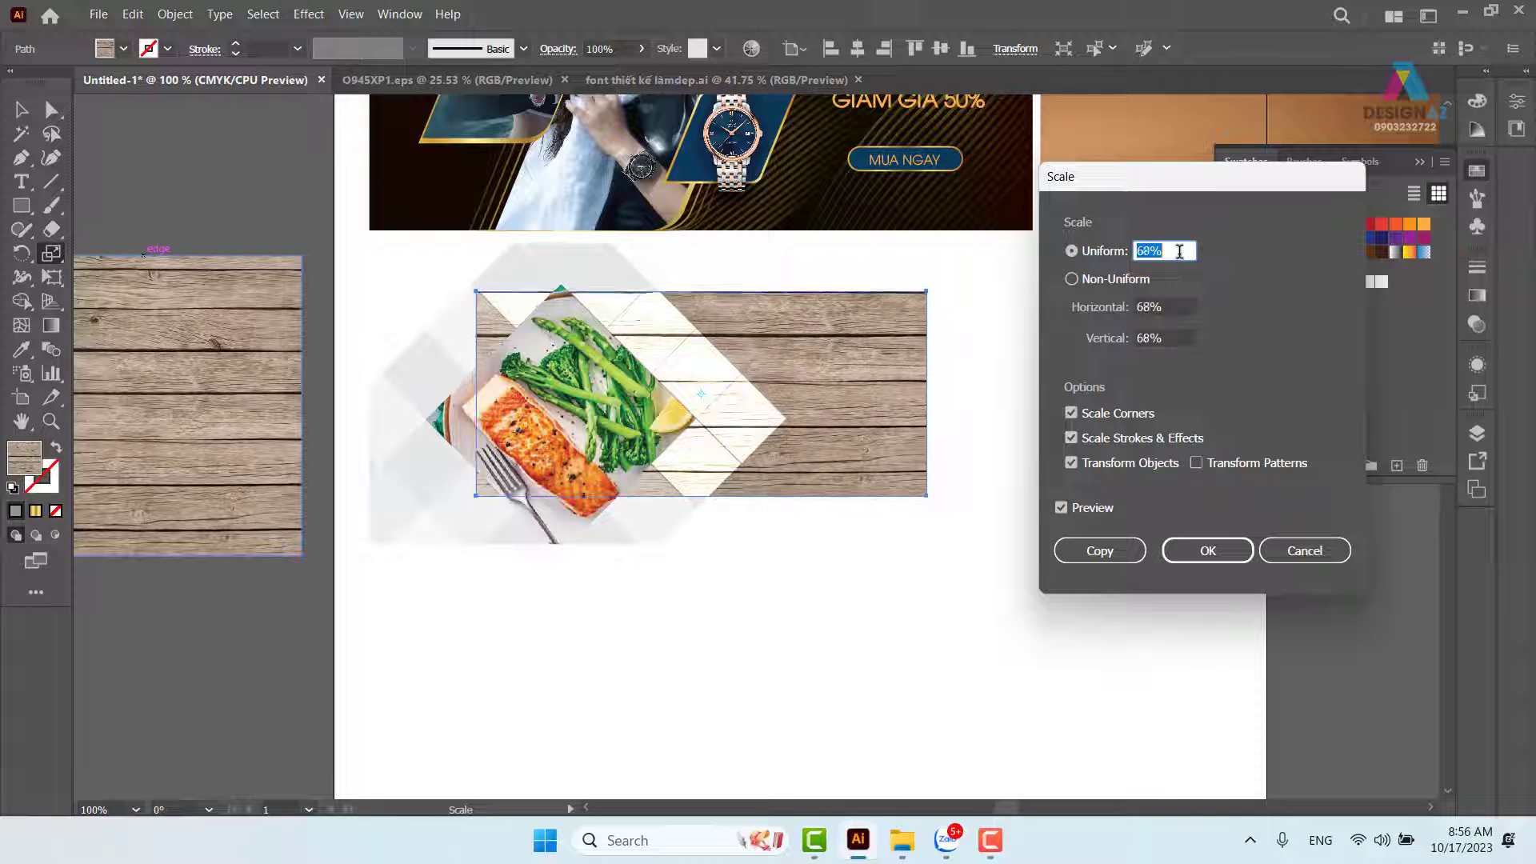
{"action": "key", "text": "Up"}
{"action": "key", "text": "Up"}
{"action": "key", "text": "Up"}
{"action": "key", "text": "Up"}
{"action": "key", "text": "Up"}
{"action": "key", "text": "Up"}
{"action": "key", "text": "Up"}
{"action": "key", "text": "Up"}
{"action": "key", "text": "Up"}
{"action": "key", "text": "Up"}
{"action": "key", "text": "Up"}
{"action": "key", "text": "Up"}
{"action": "key", "text": "Up"}
{"action": "key", "text": "Up"}
{"action": "key", "text": "Up"}
{"action": "key", "text": "Up"}
{"action": "key", "text": "Up"}
{"action": "key", "text": "Up"}
{"action": "key", "text": "Up"}
{"action": "key", "text": "Up"}
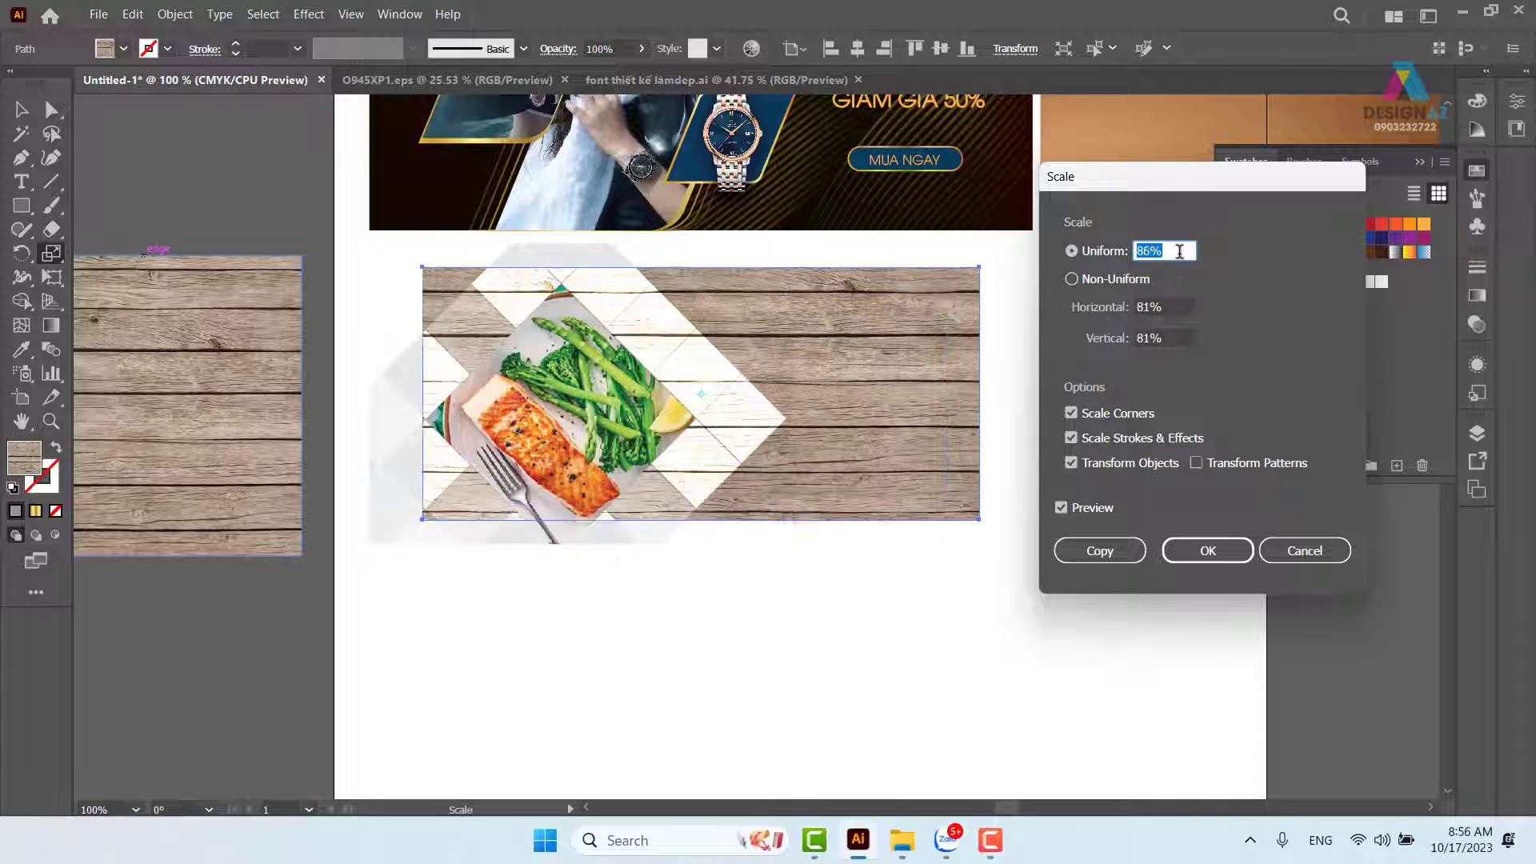
{"action": "type", "text": "100"}
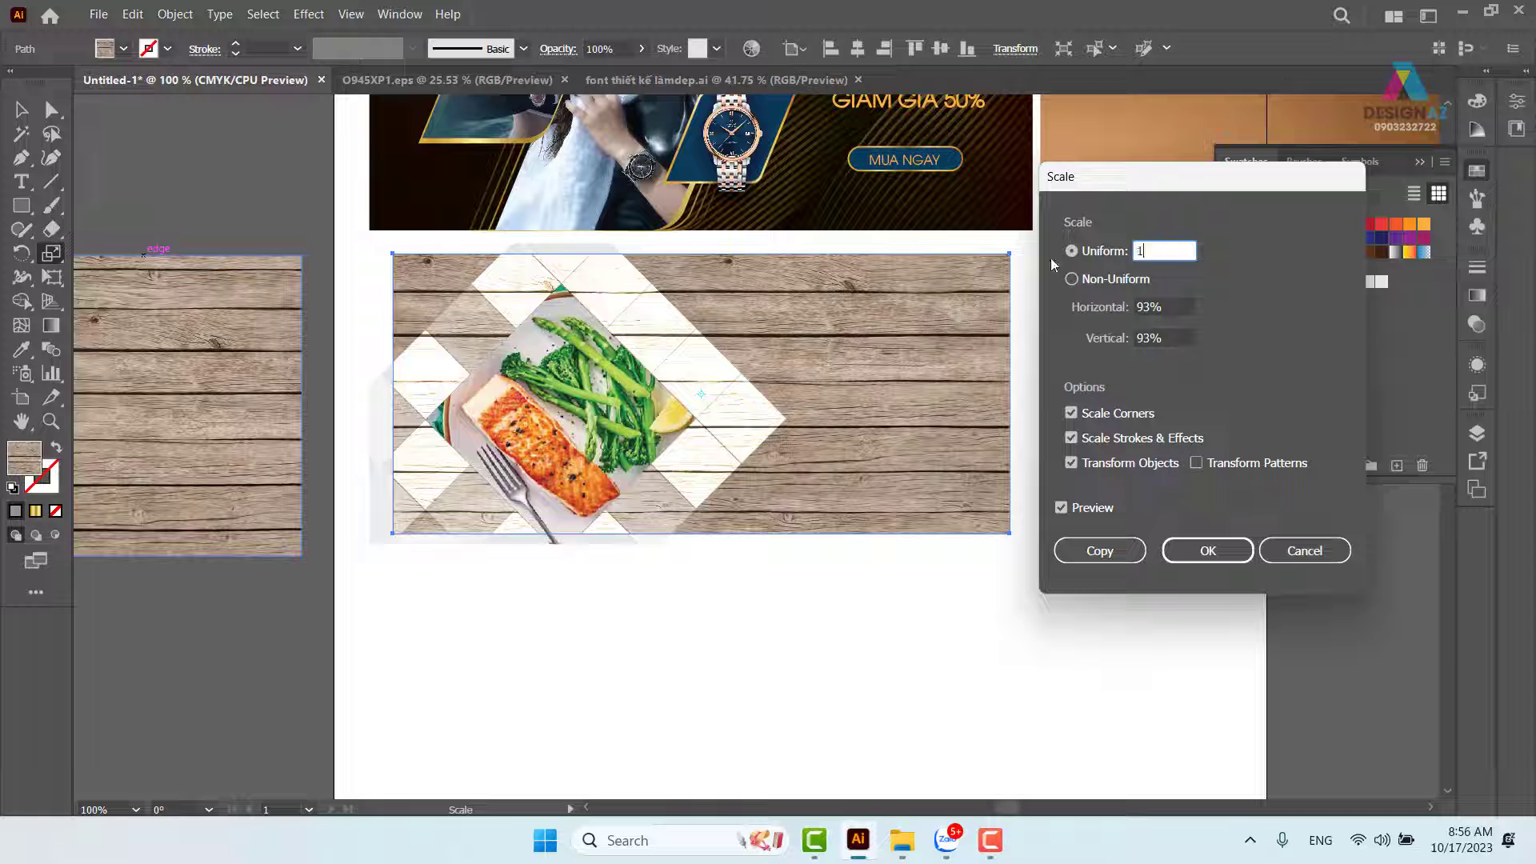
{"action": "left_click", "coordinate": [1166, 303]}
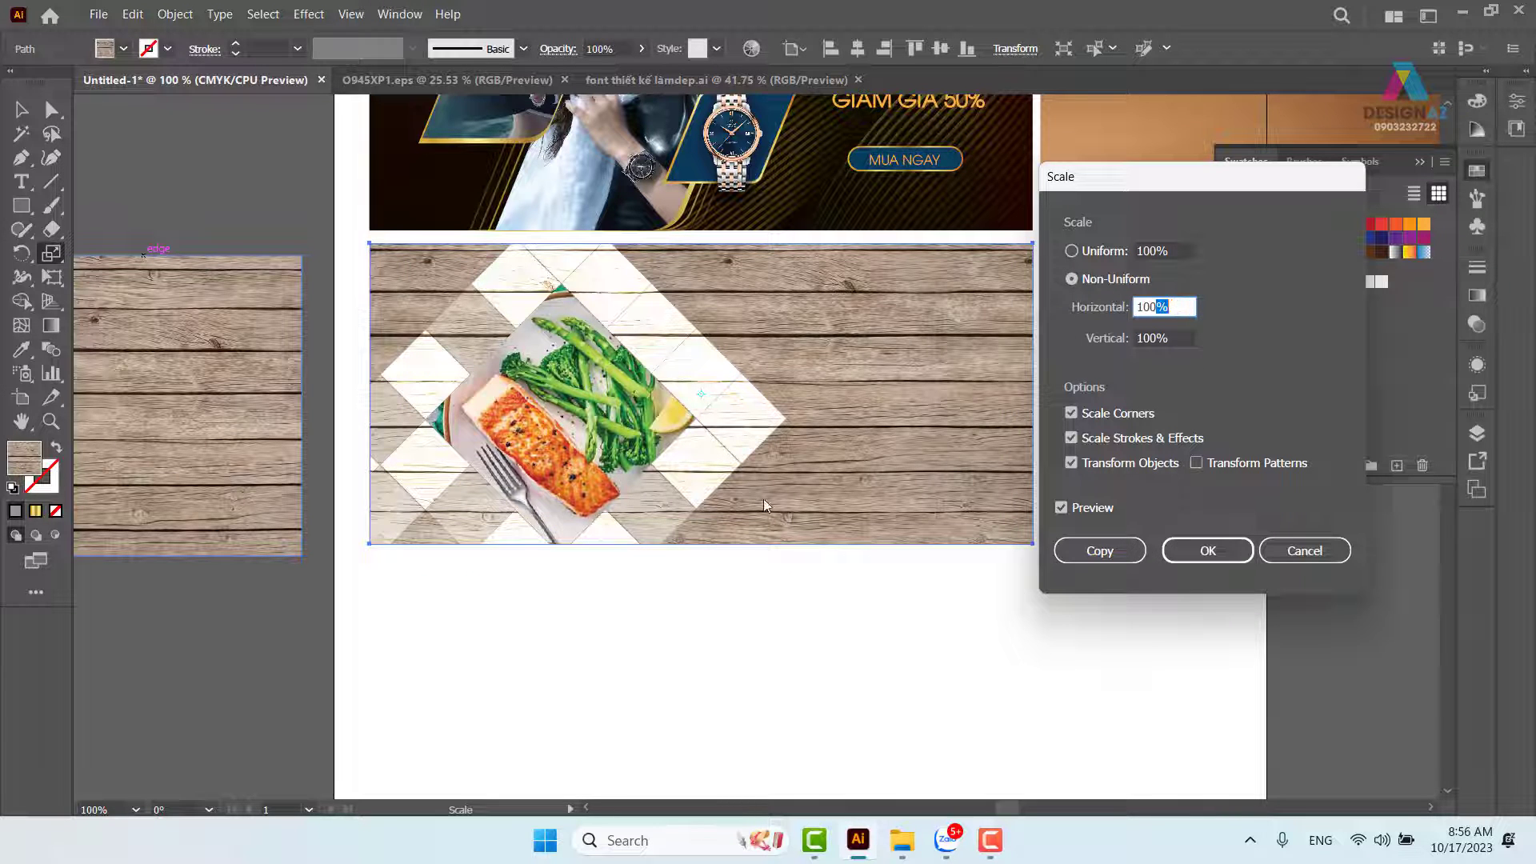
Scale only the wood pattern inside the background rectangle uniformly to 50%, with Transform Objects off and Transform Patterns on.
{"action": "left_click", "coordinate": [1071, 465]}
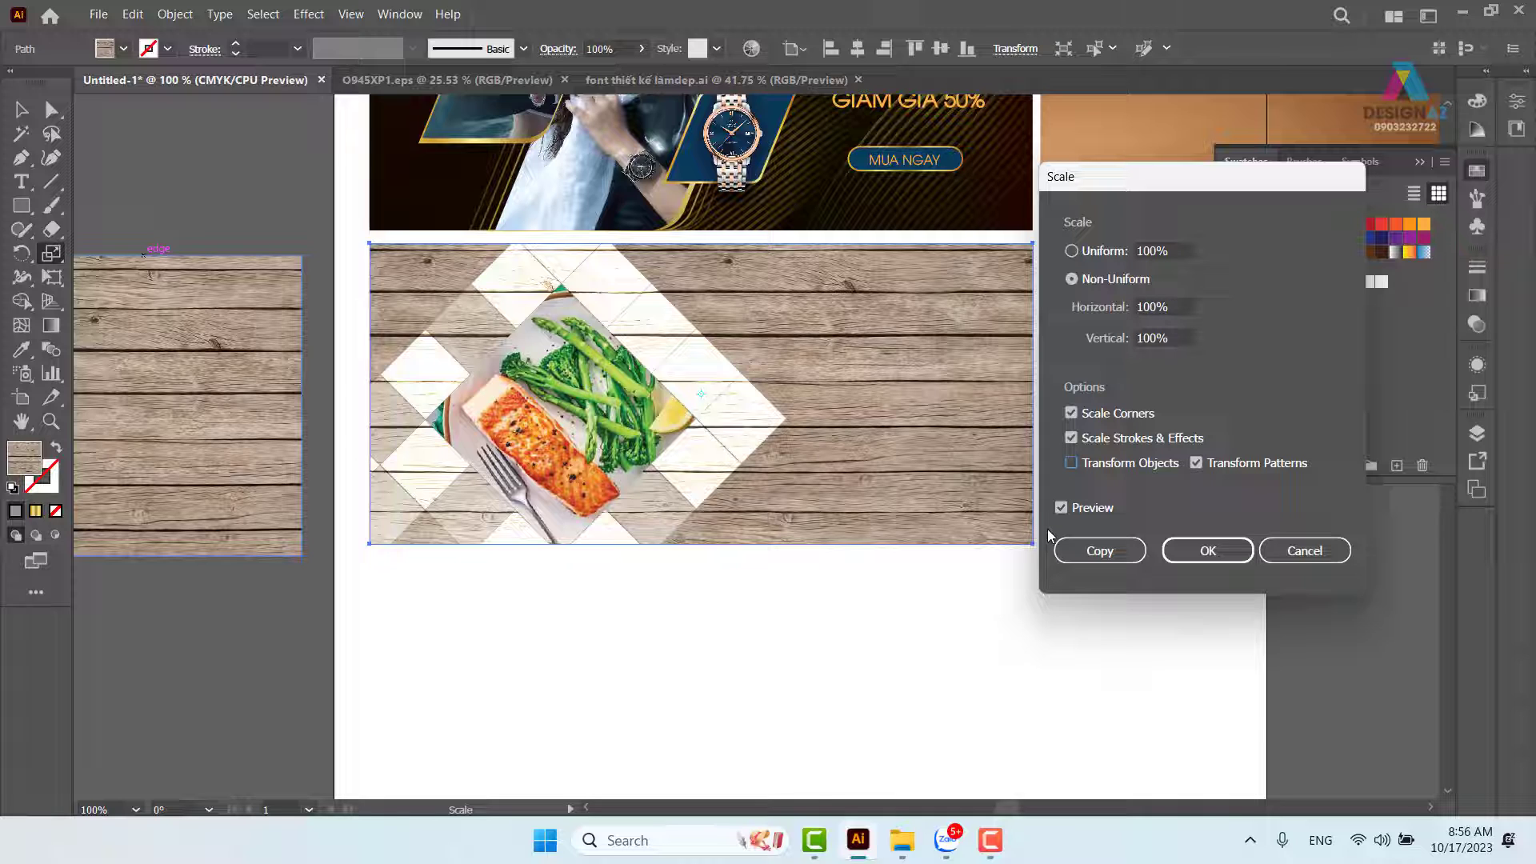
{"action": "left_click", "coordinate": [1180, 250]}
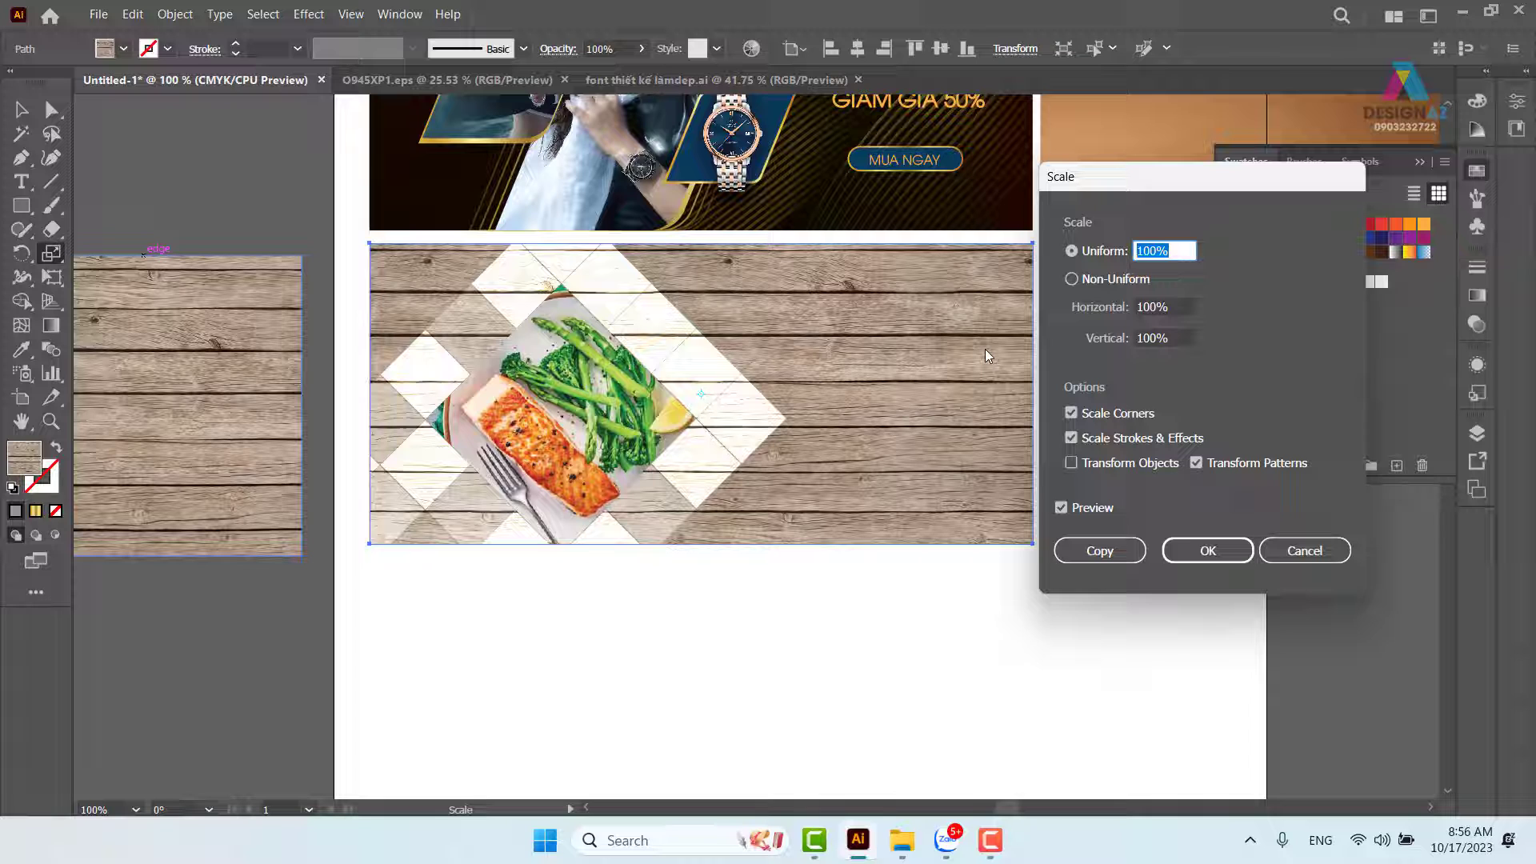
{"action": "type", "text": "50"}
{"action": "left_click", "coordinate": [1181, 306]}
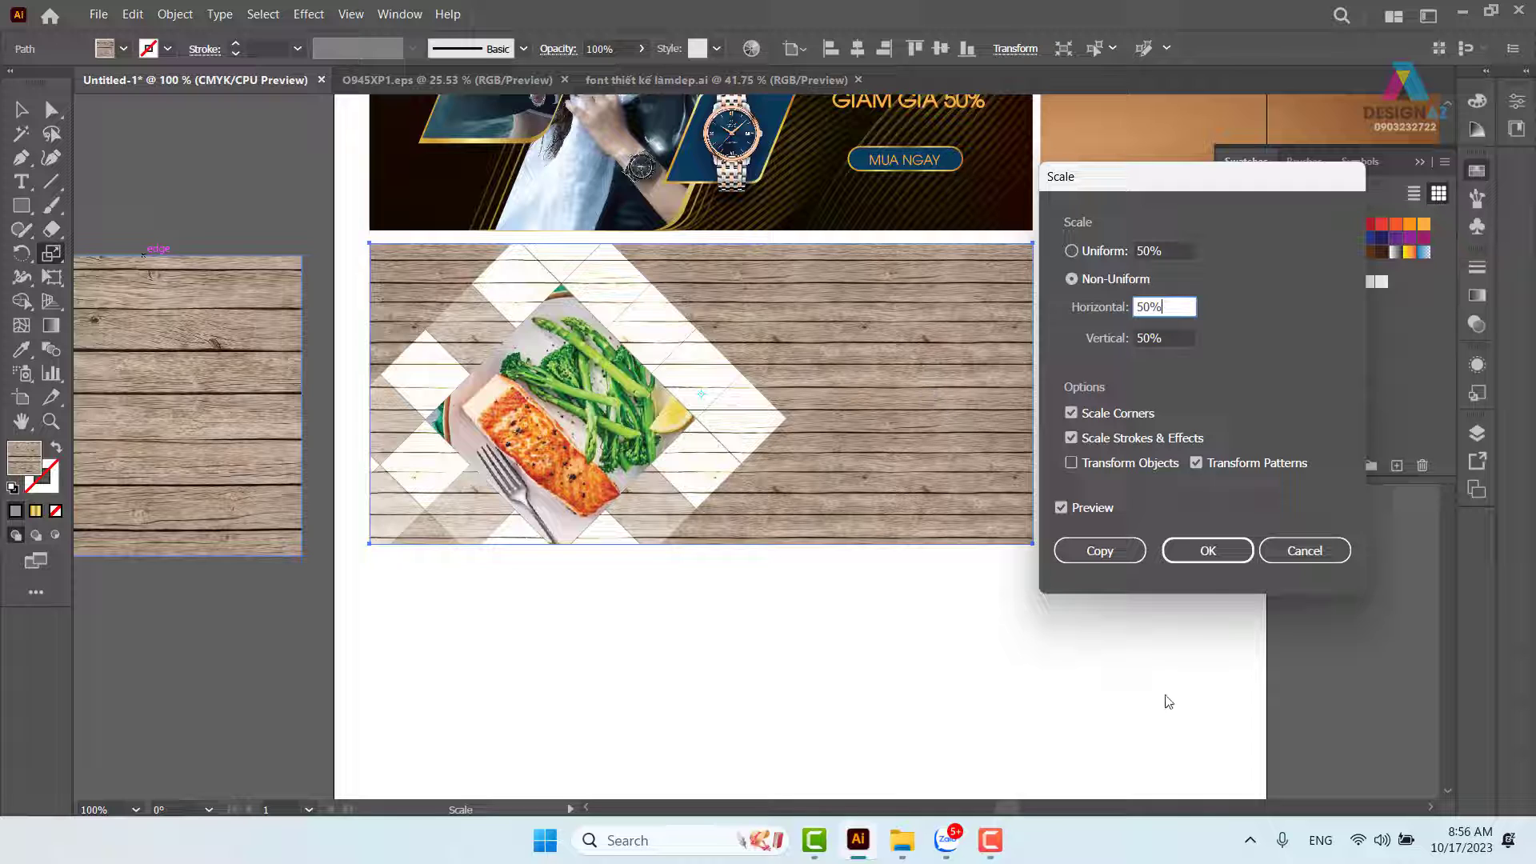
{"action": "left_click", "coordinate": [1212, 552]}
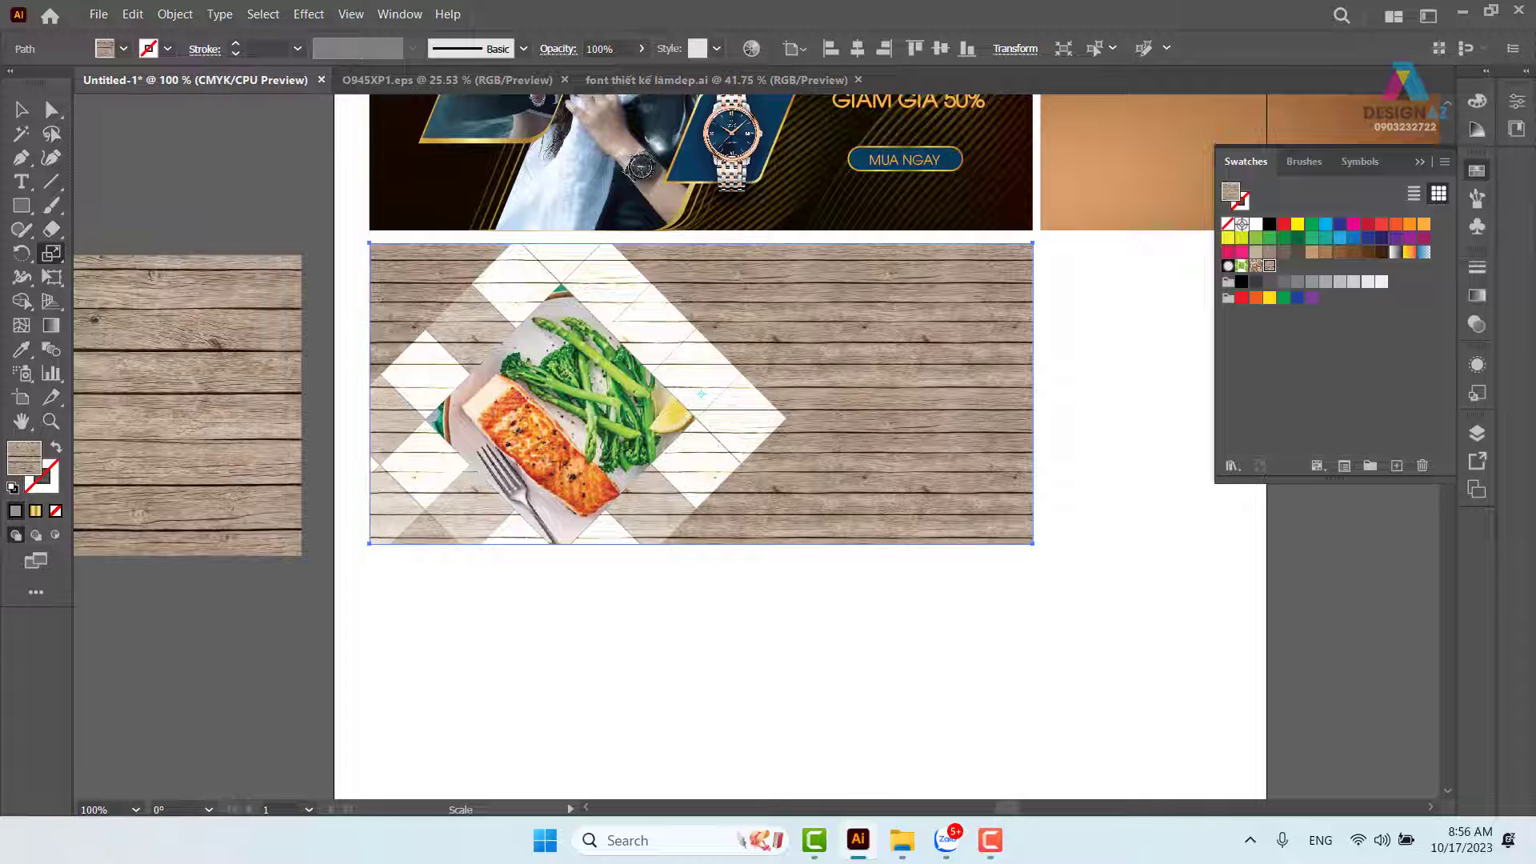
{"action": "key", "text": "v"}
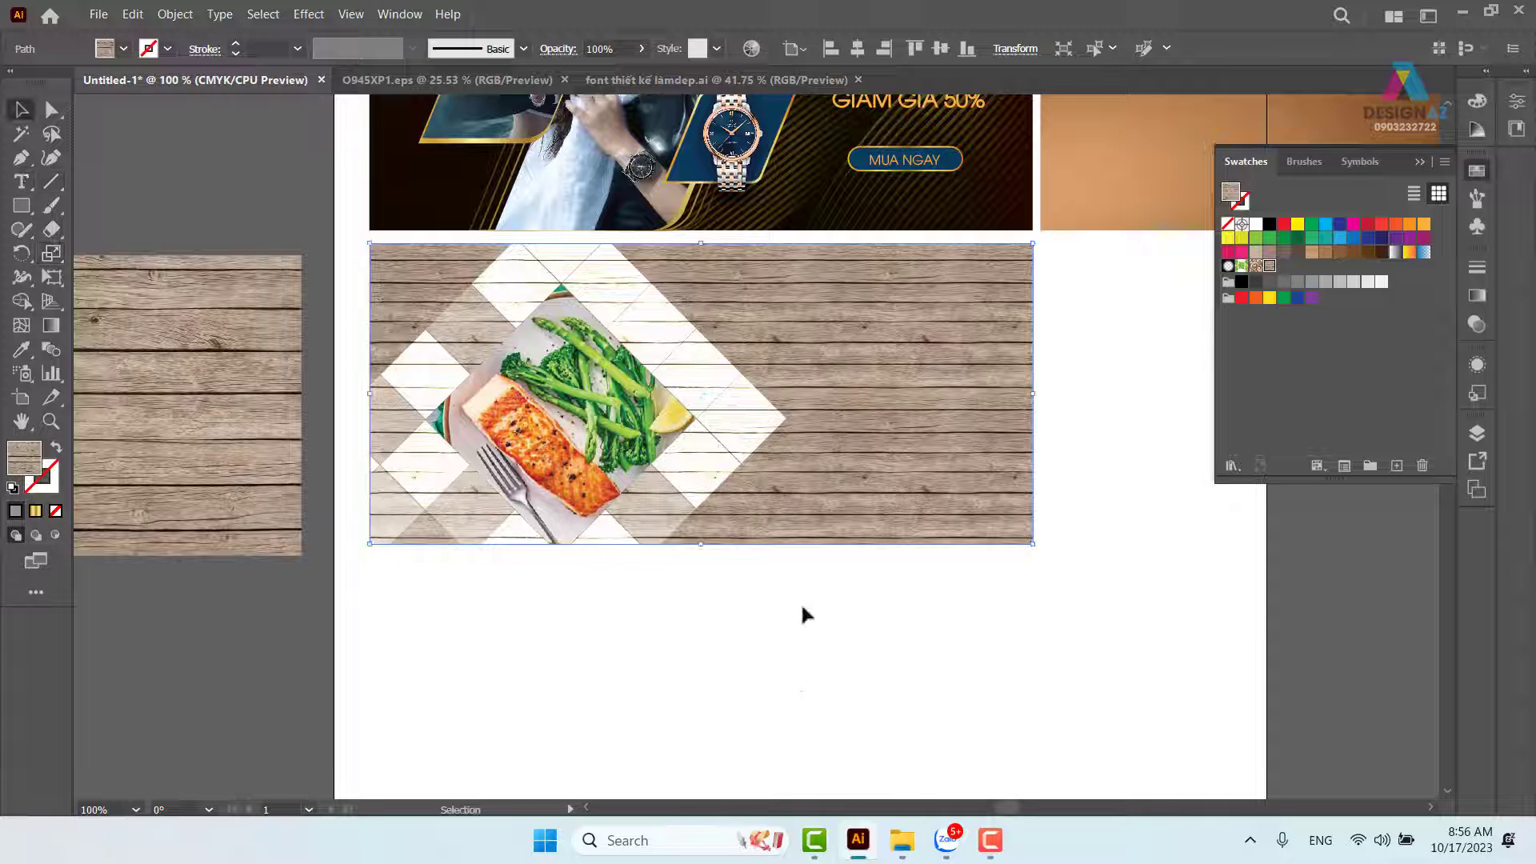
Change the blending mode of the two squares at the mosaic's right corner from Overlay to Normal.
{"action": "left_click", "coordinate": [761, 421]}
{"action": "left_click", "coordinate": [708, 472], "text": "shift"}
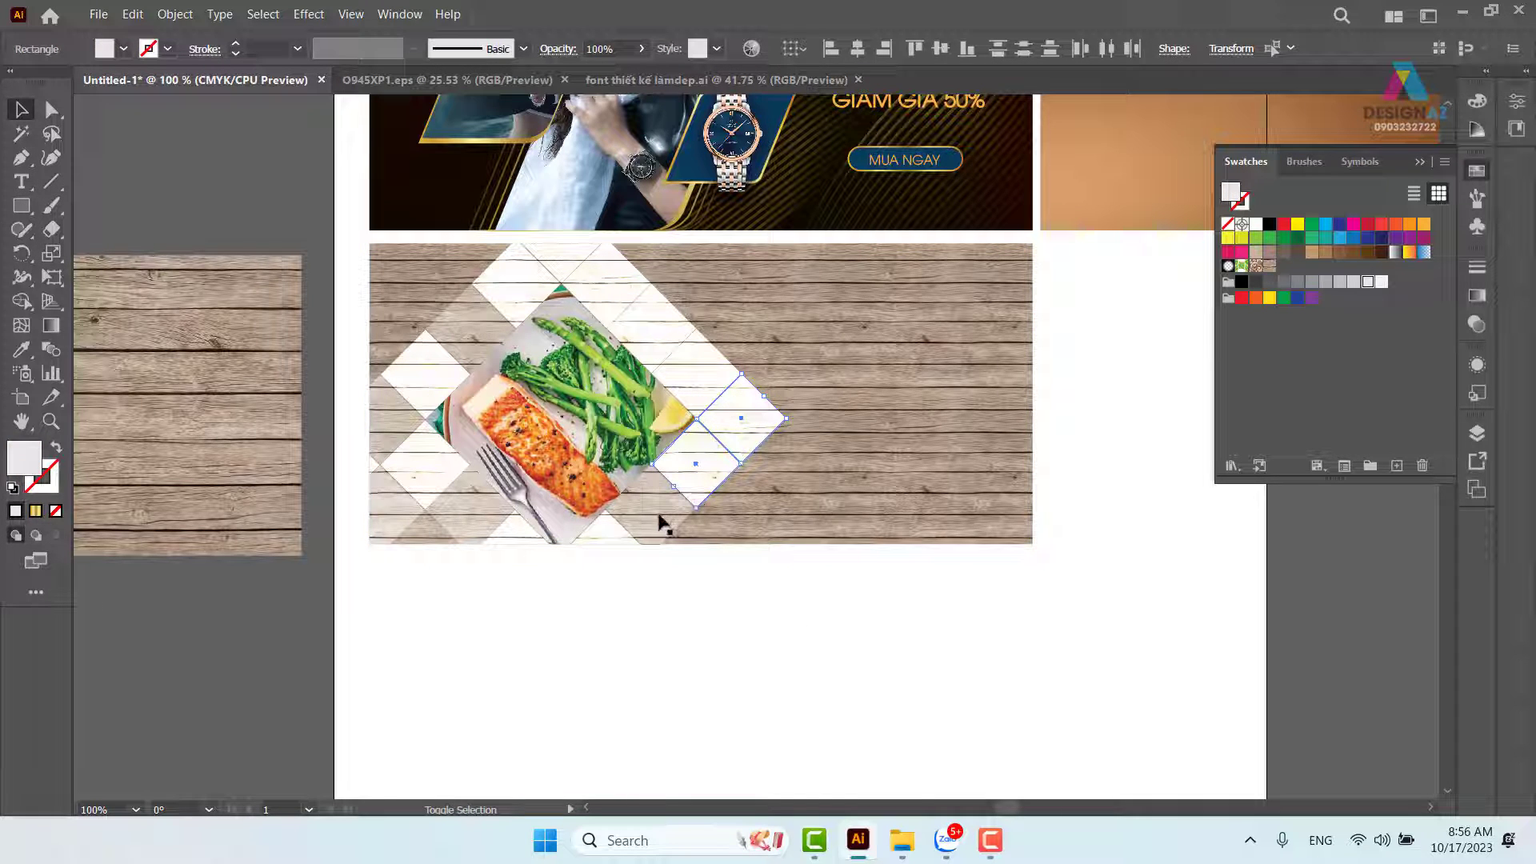
{"action": "left_click", "coordinate": [1474, 328]}
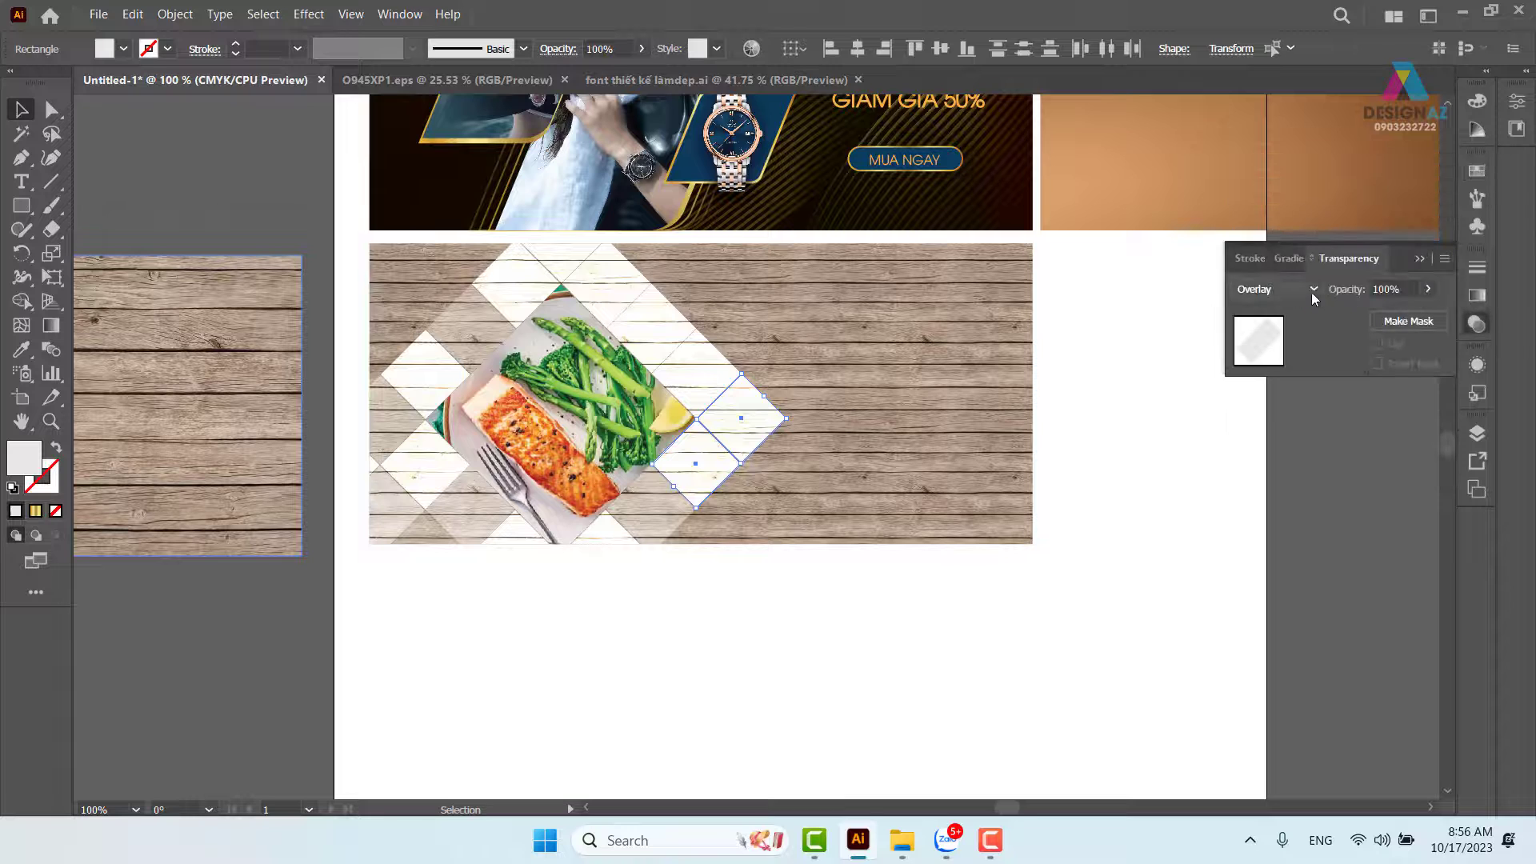
{"action": "left_click", "coordinate": [1288, 290]}
{"action": "left_click", "coordinate": [1268, 312]}
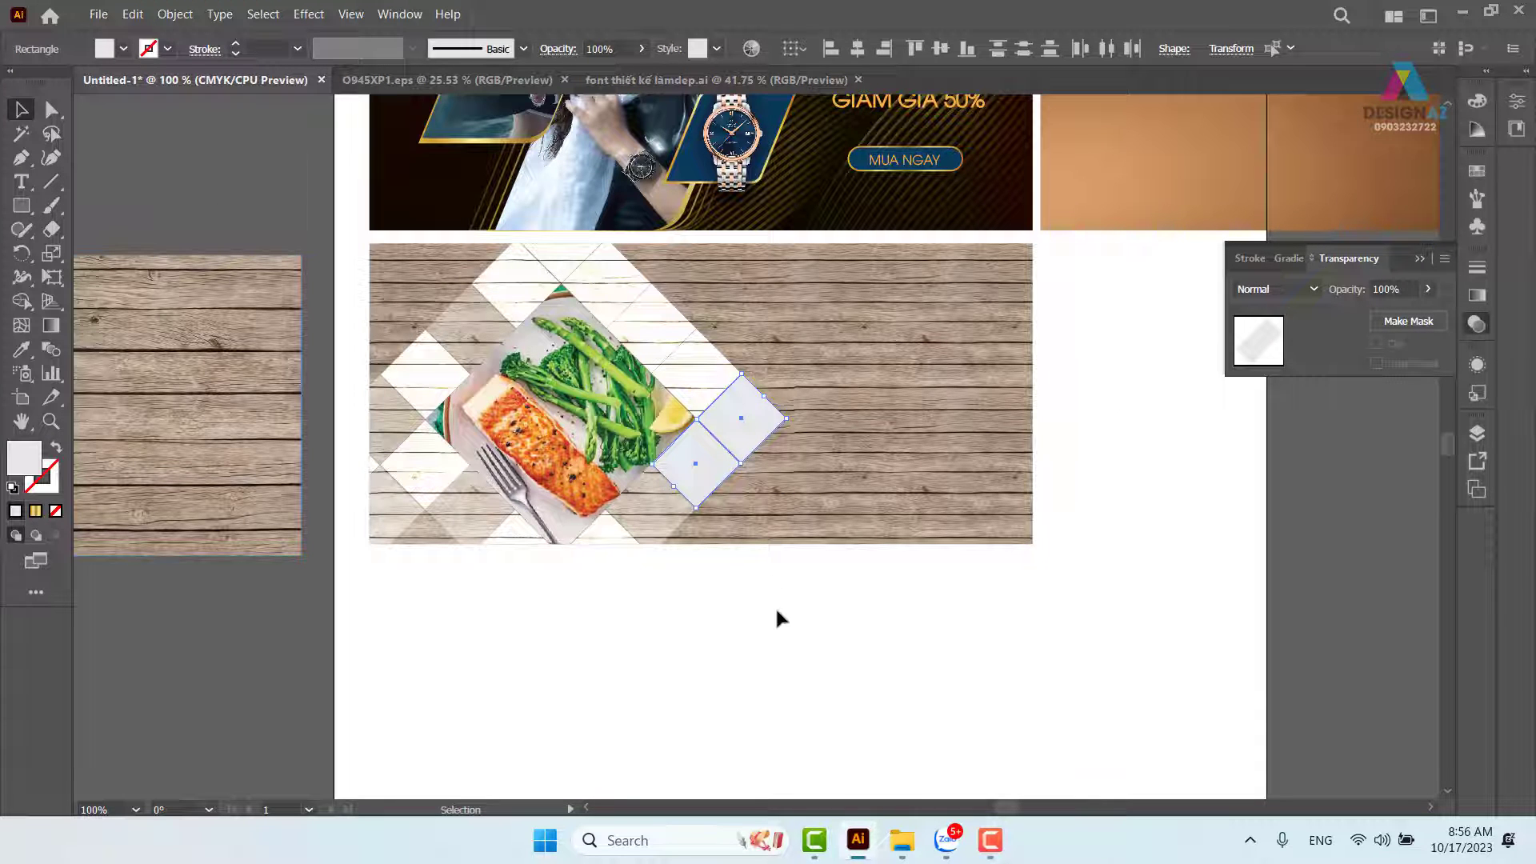
Set the remaining squares along the mosaic's upper-right edge to Normal blending mode.
{"action": "left_click", "coordinate": [620, 521]}
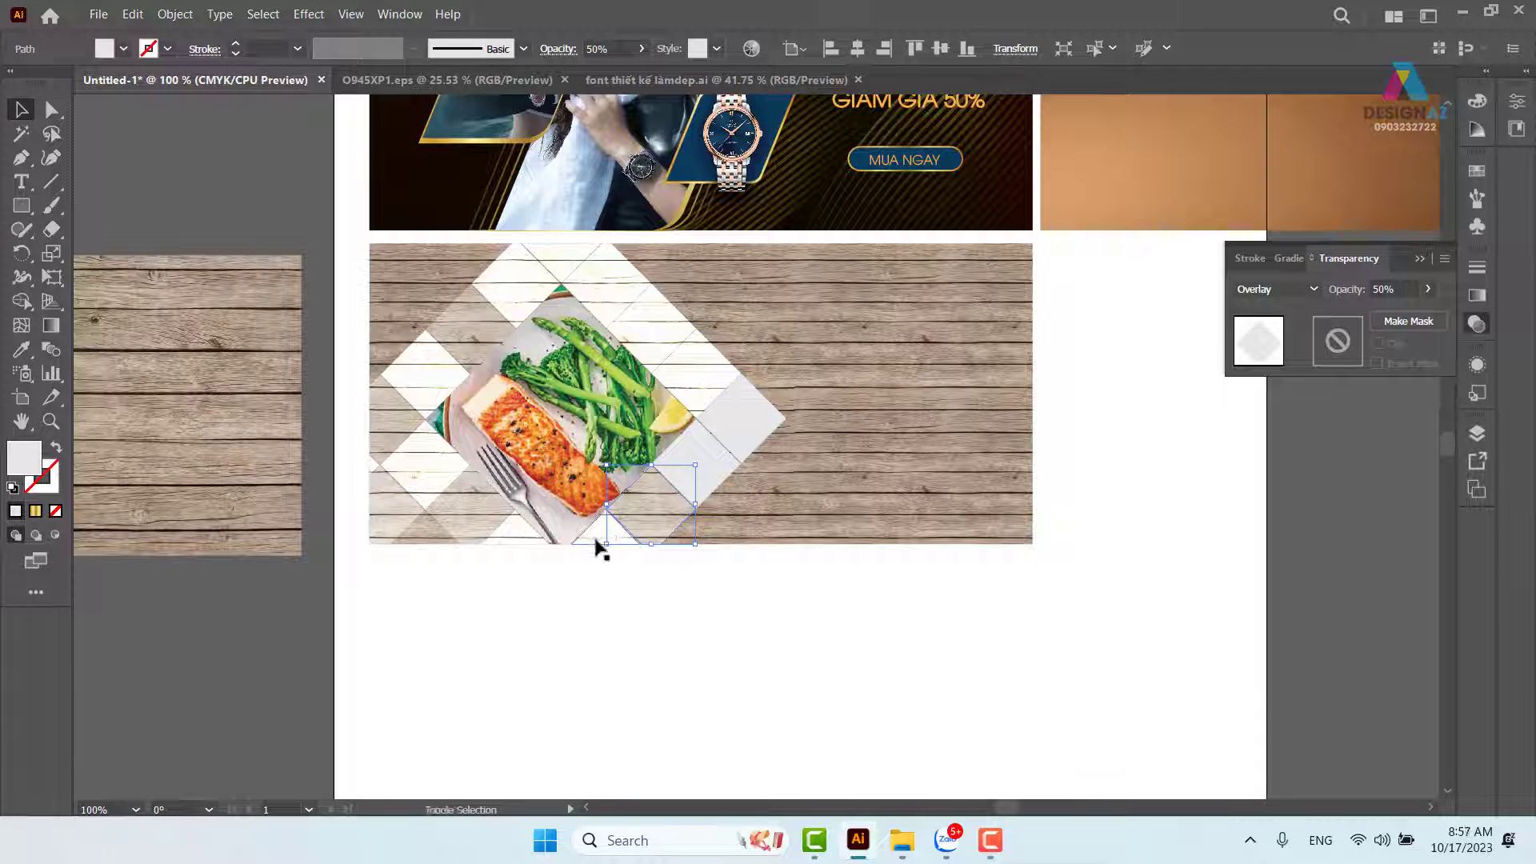
{"action": "left_click", "coordinate": [588, 537], "text": "shift"}
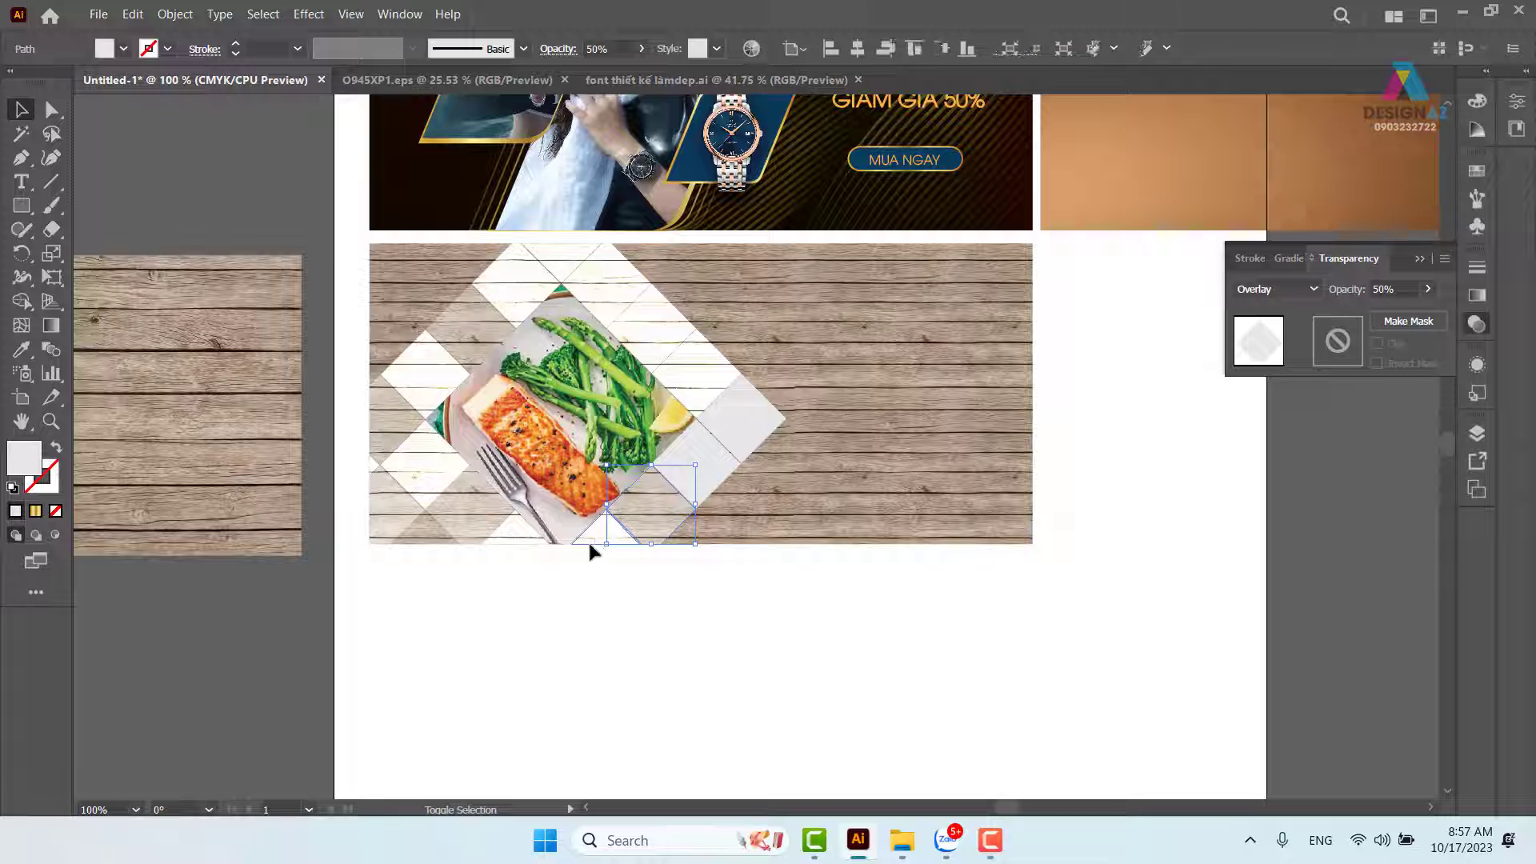
{"action": "left_click", "coordinate": [605, 292]}
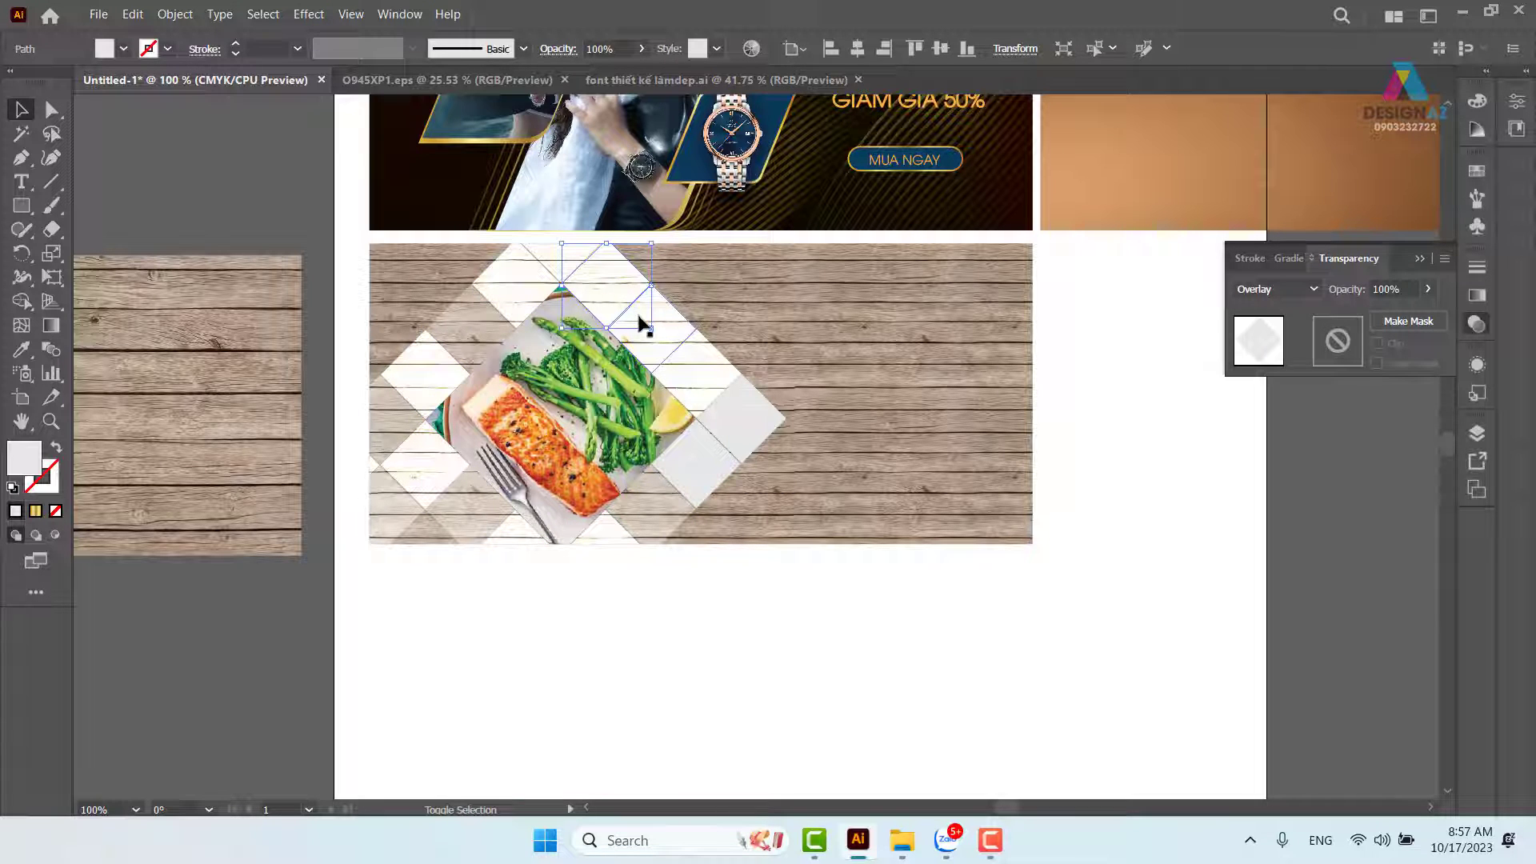
{"action": "key", "text": "ctrl+z"}
{"action": "left_click", "coordinate": [709, 389]}
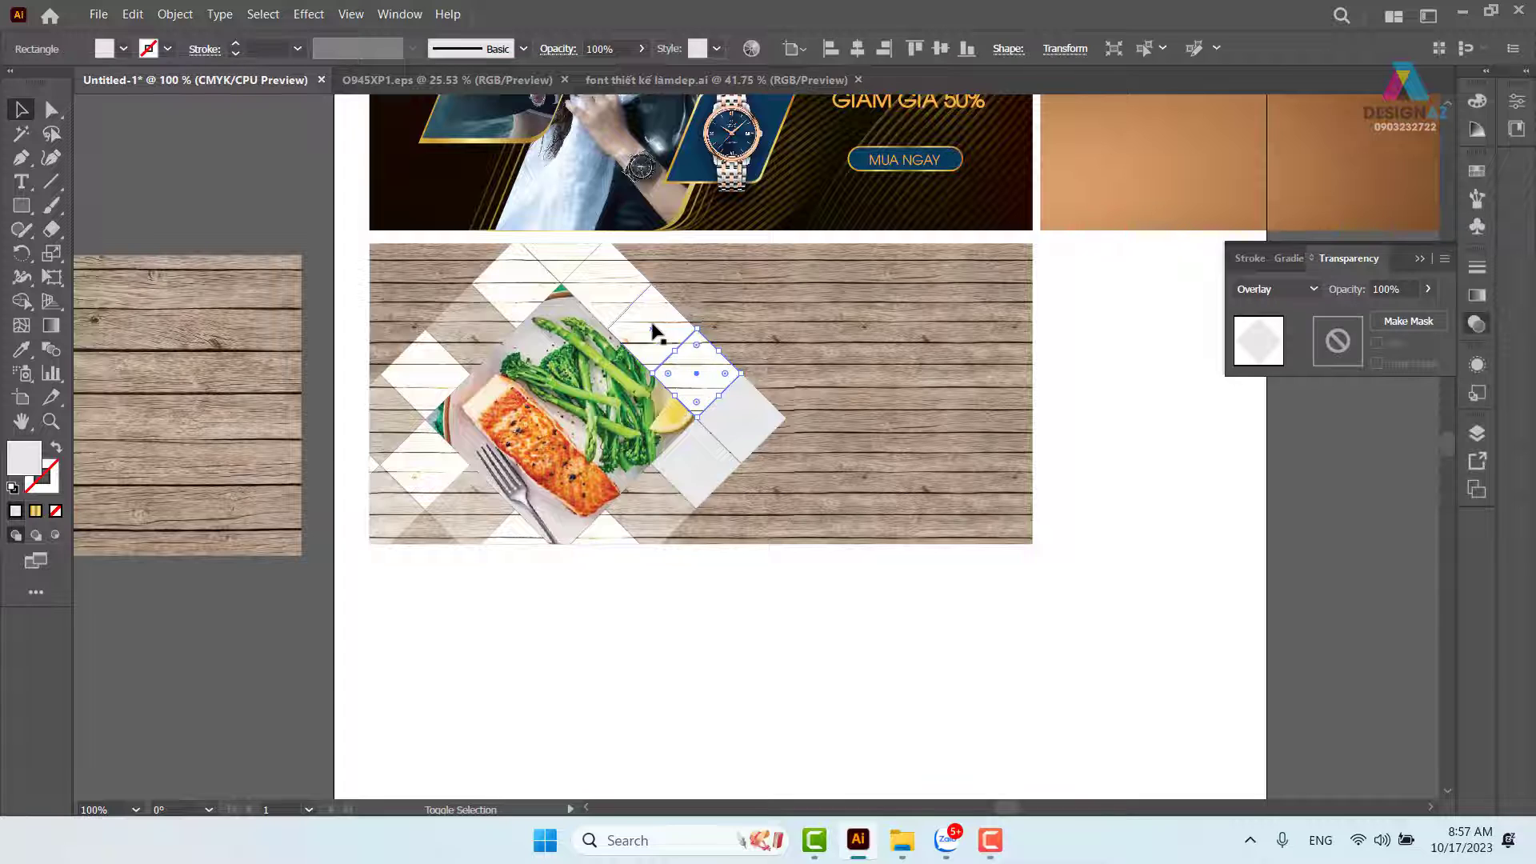
{"action": "left_click", "coordinate": [556, 260], "text": "shift"}
{"action": "left_click", "coordinate": [1313, 290]}
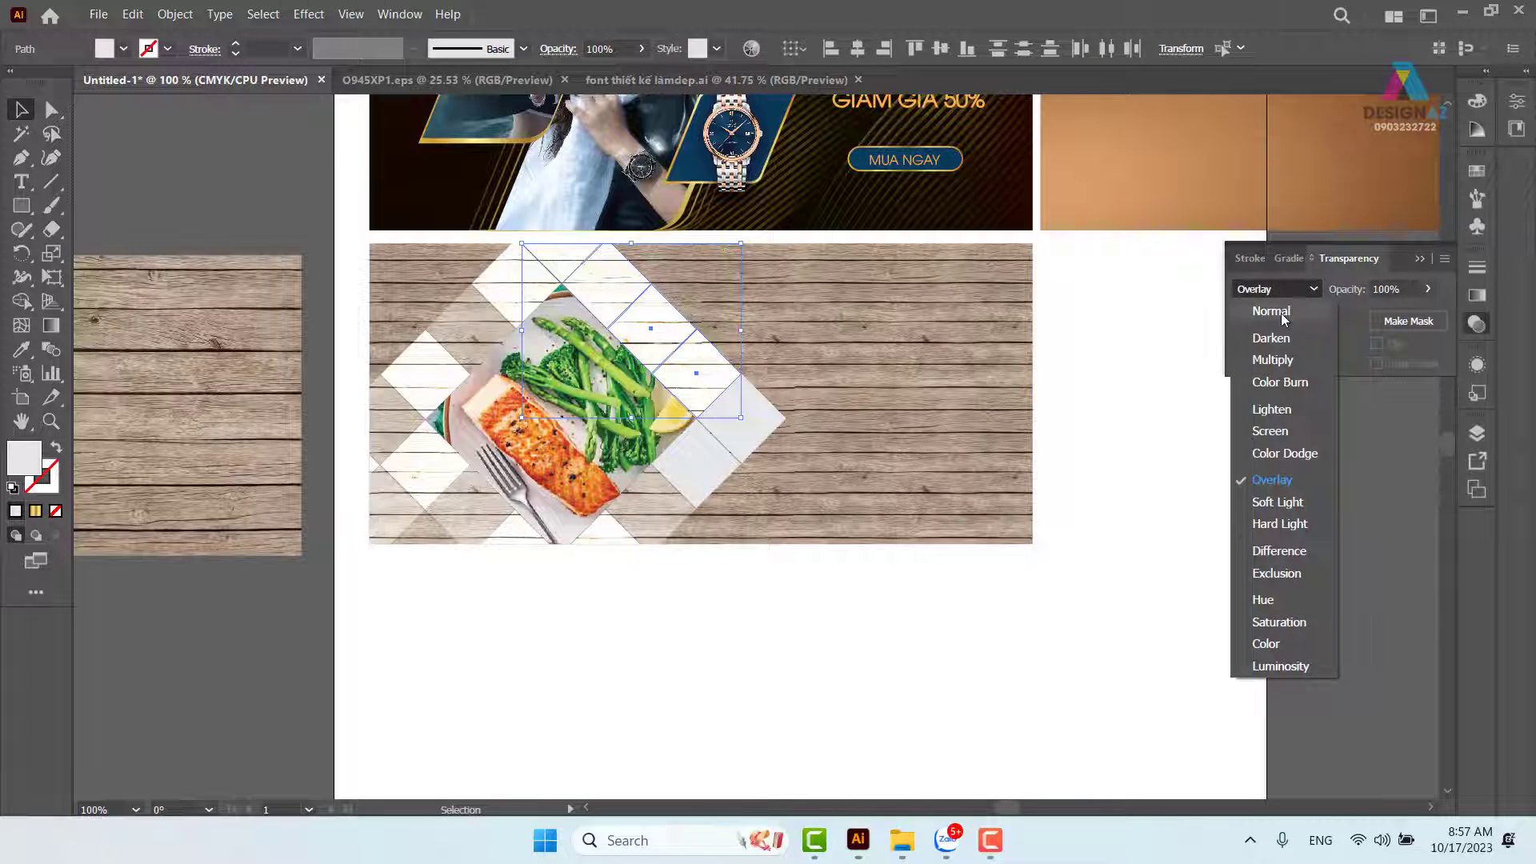
{"action": "left_click", "coordinate": [877, 655]}
Set the square to the upper left of the salmon photo's top corner to Normal blending mode.
{"action": "left_click", "coordinate": [528, 288]}
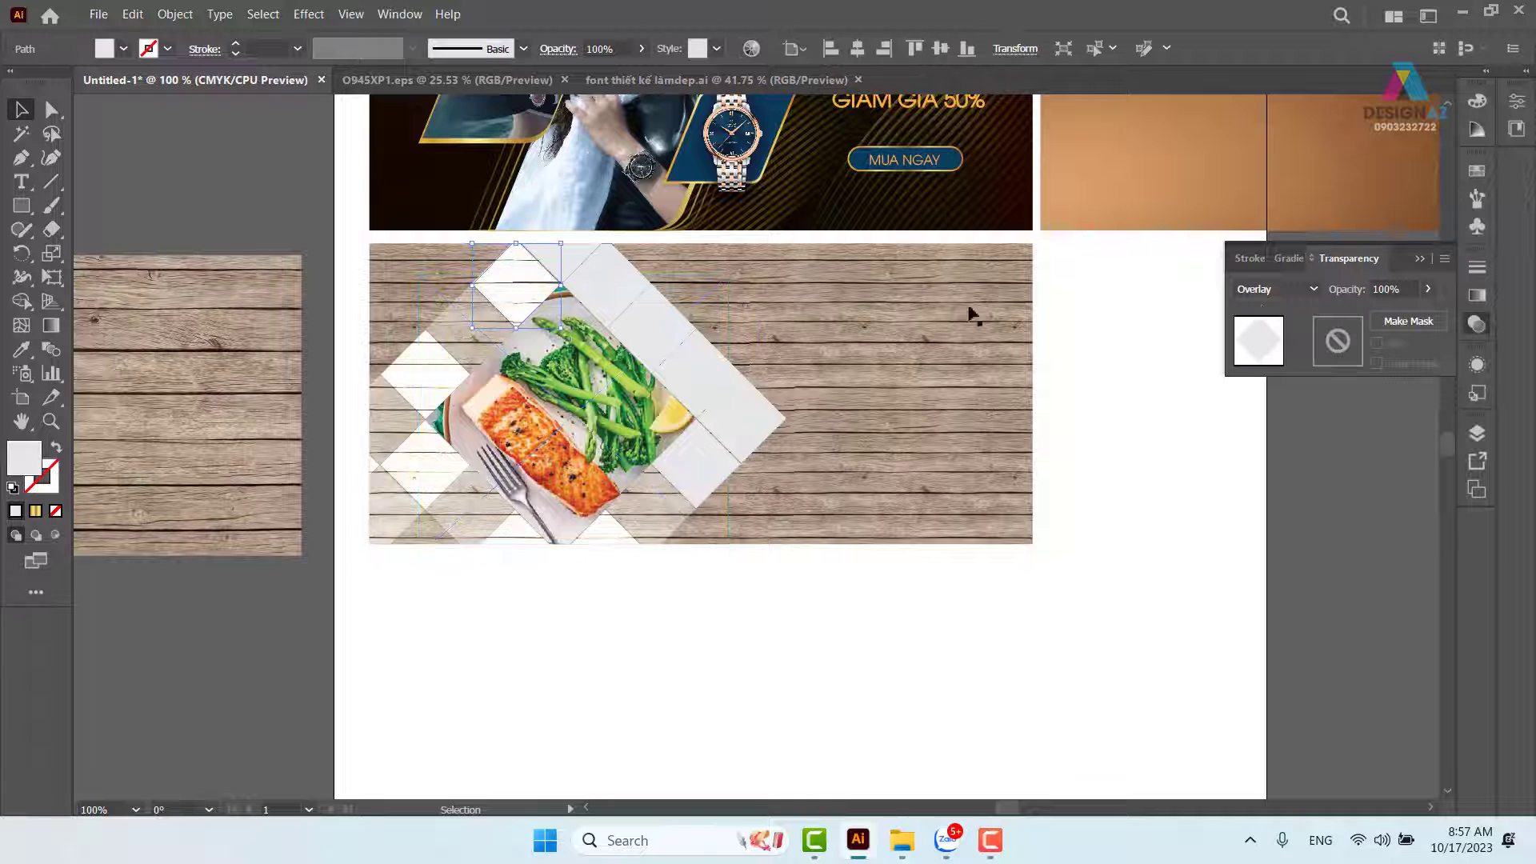
{"action": "left_click", "coordinate": [1313, 292]}
{"action": "left_click", "coordinate": [1286, 313]}
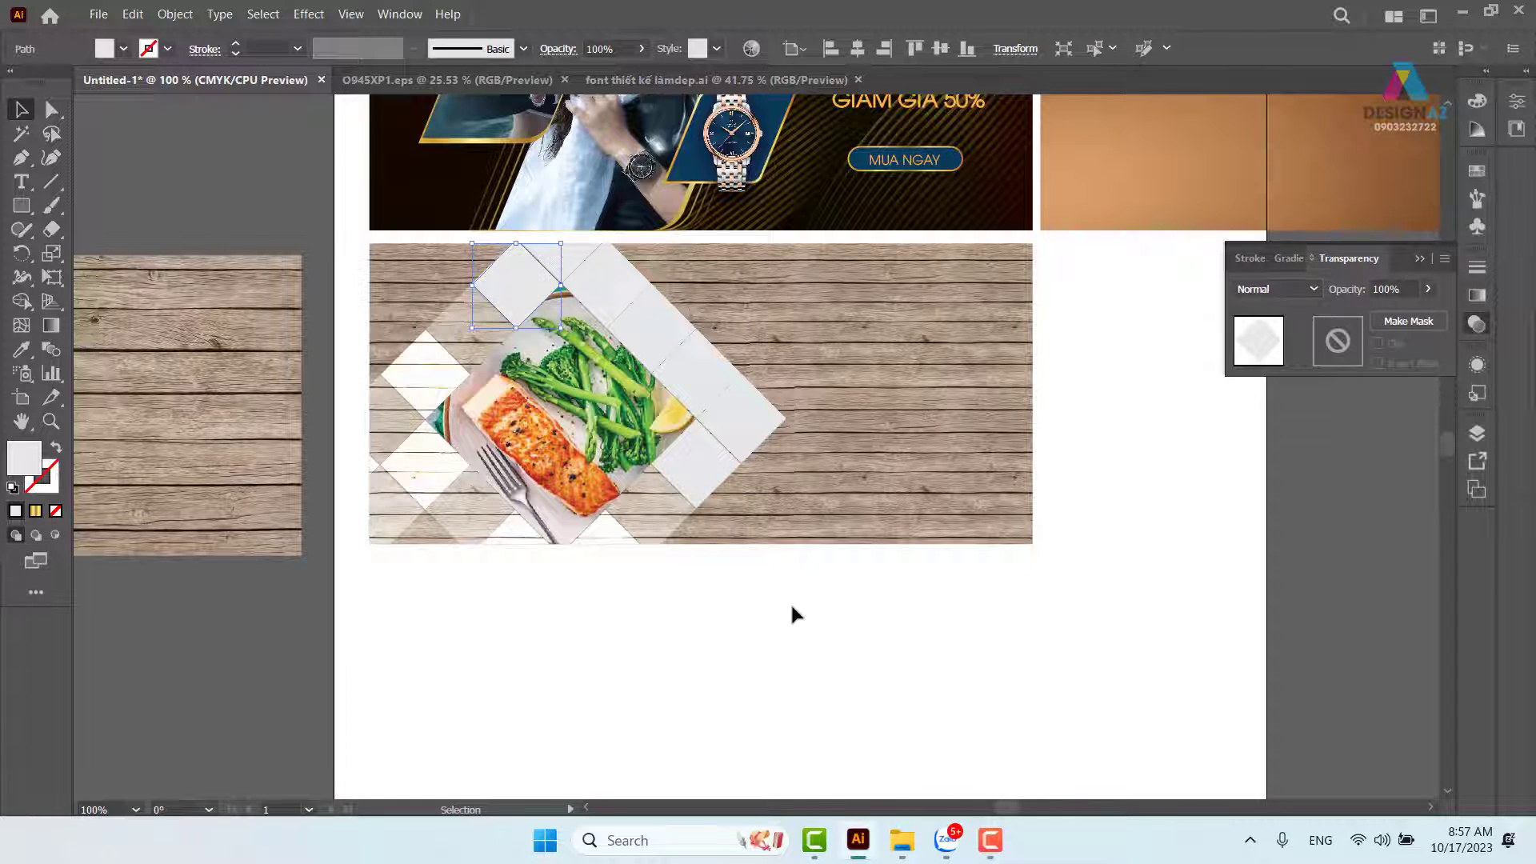
Set the opacity of the faint Overlay square on the mosaic's upper-left edge to 30%.
{"action": "left_click", "coordinate": [503, 343]}
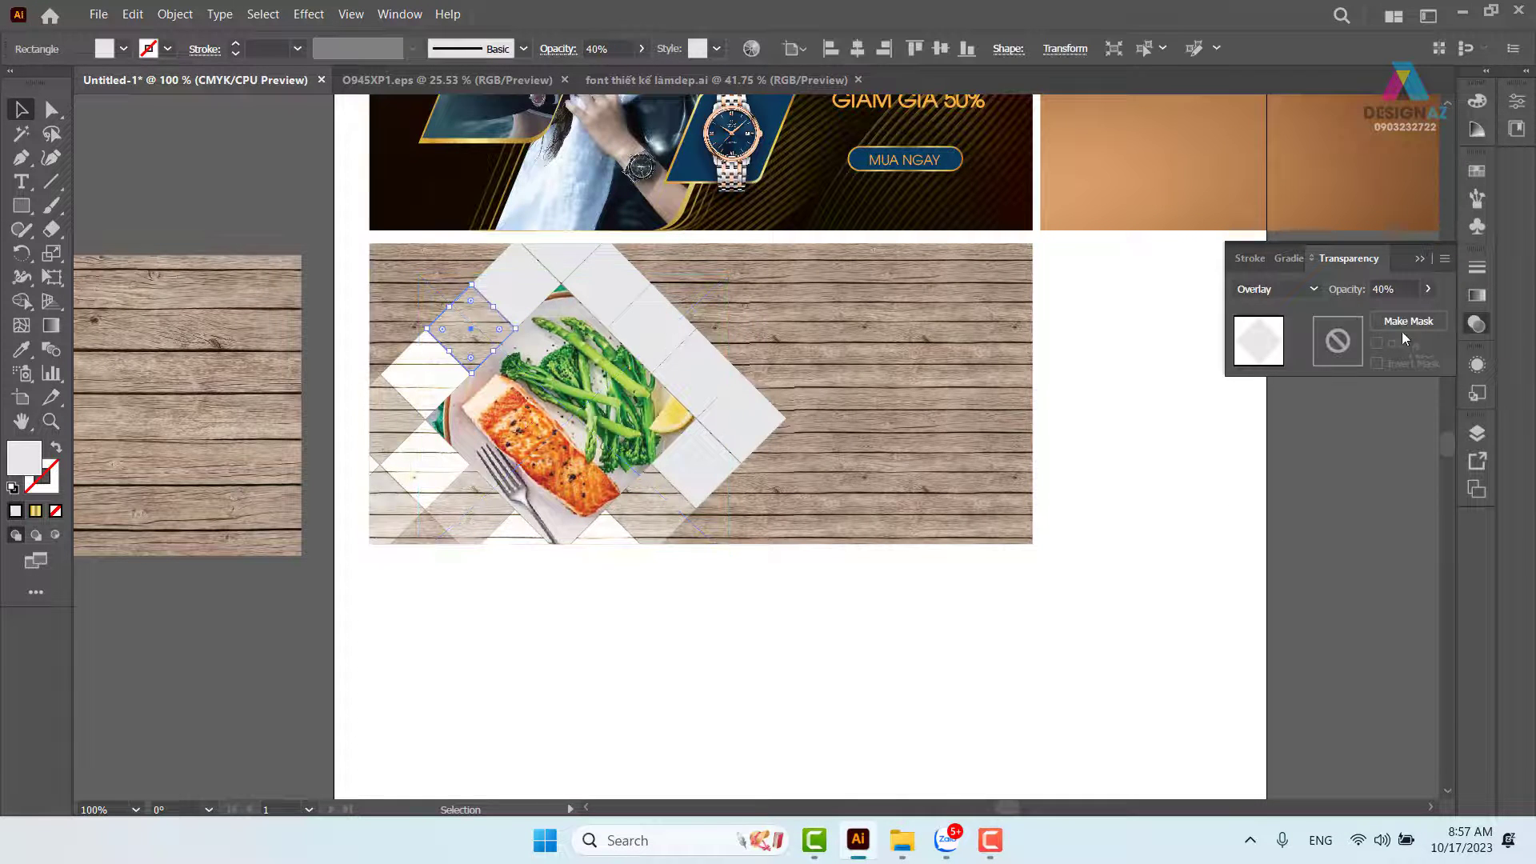
{"action": "left_click", "coordinate": [1392, 289]}
{"action": "type", "text": "3"}
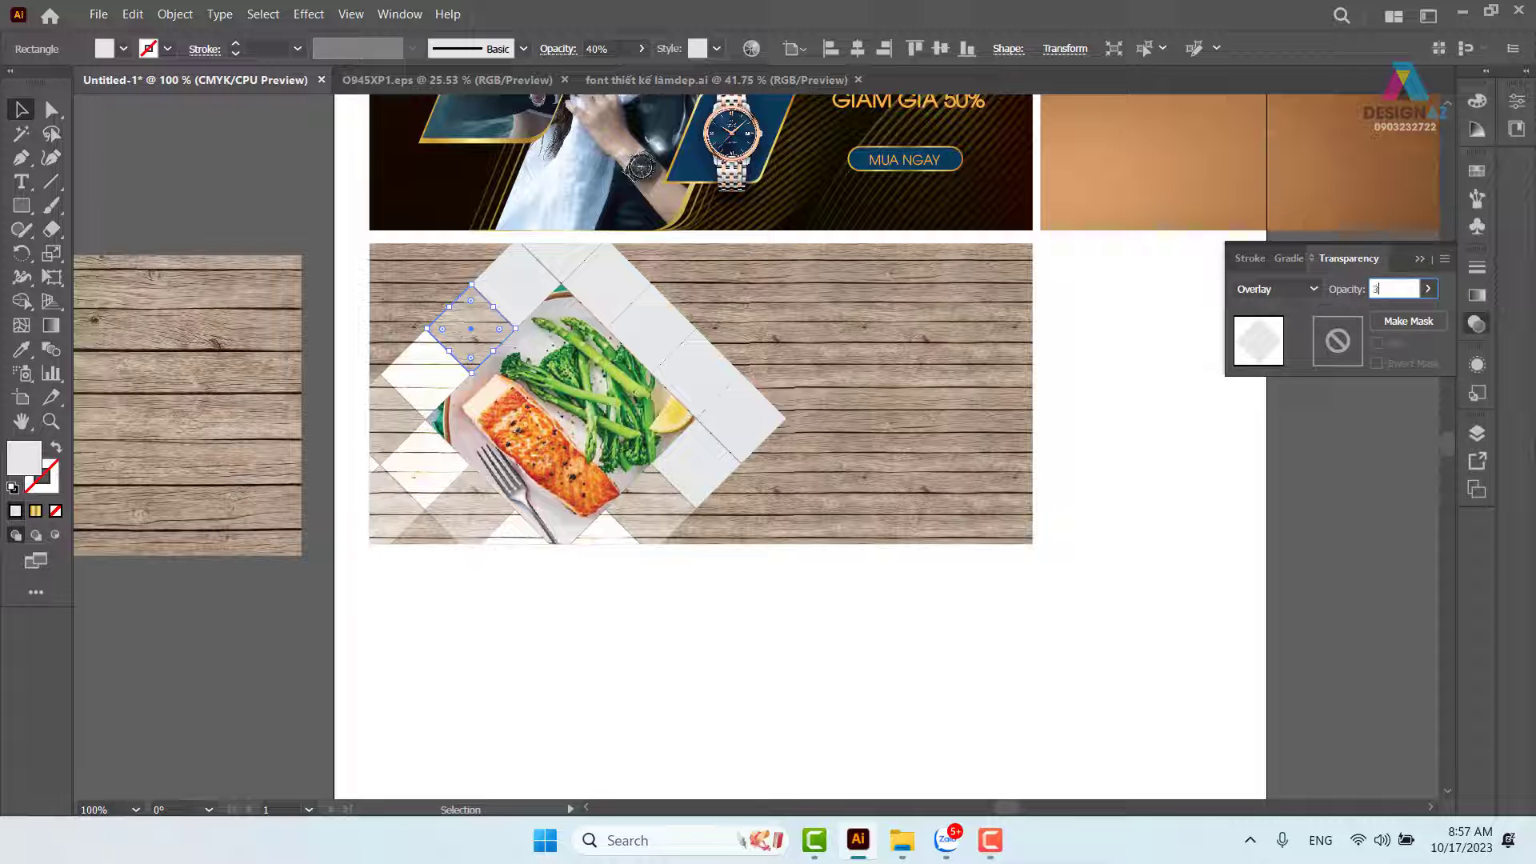
{"action": "type", "text": "0"}
{"action": "key", "text": "Return"}
Set the opacity of the white Overlay square left of the salmon photo to 50% and deselect it.
{"action": "left_click", "coordinate": [428, 396]}
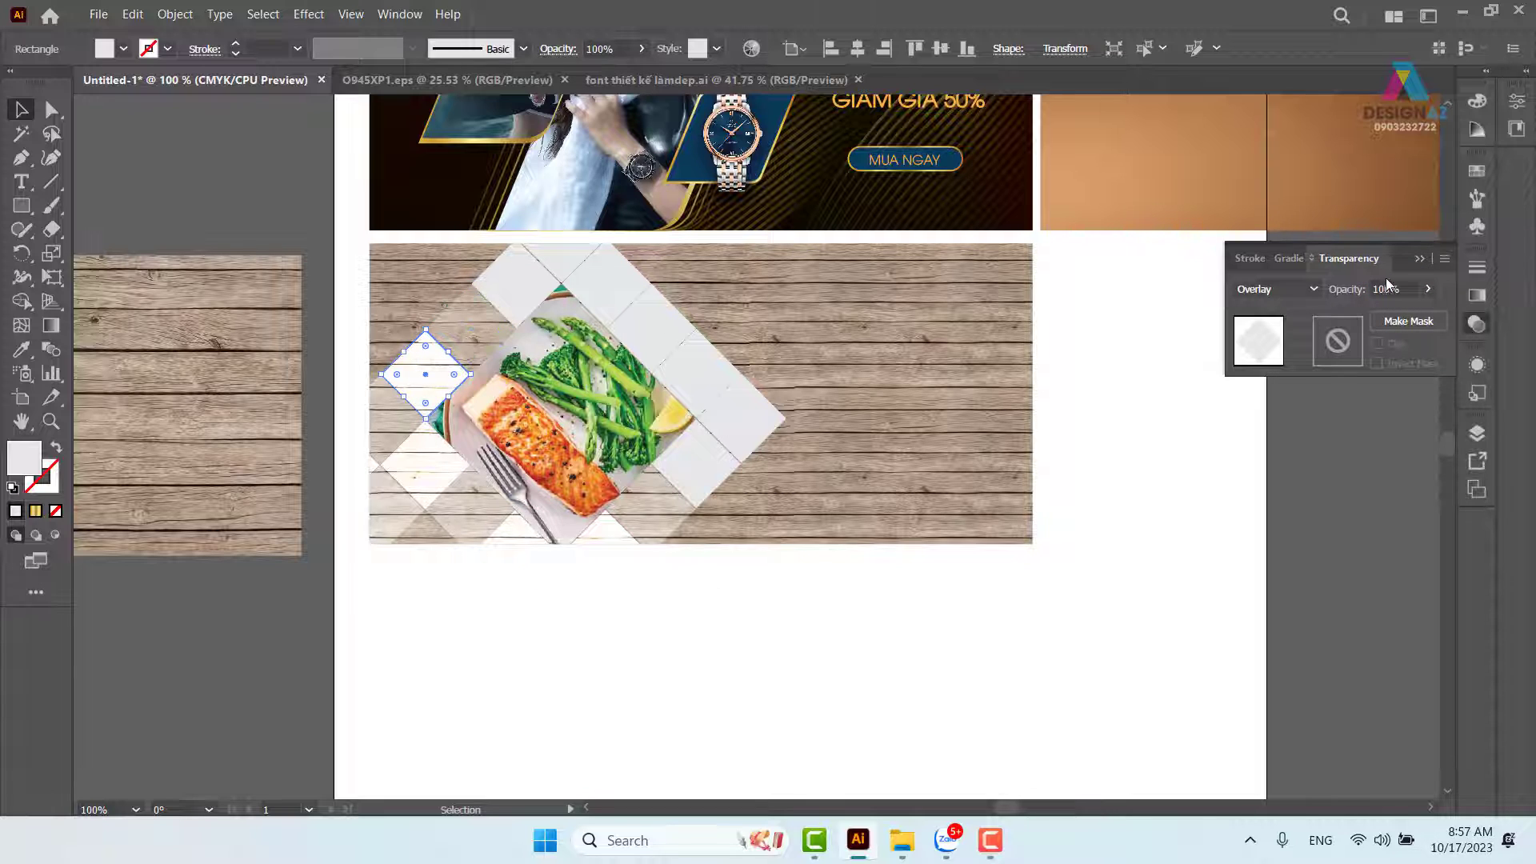
{"action": "left_click", "coordinate": [1415, 286]}
{"action": "type", "text": "5"}
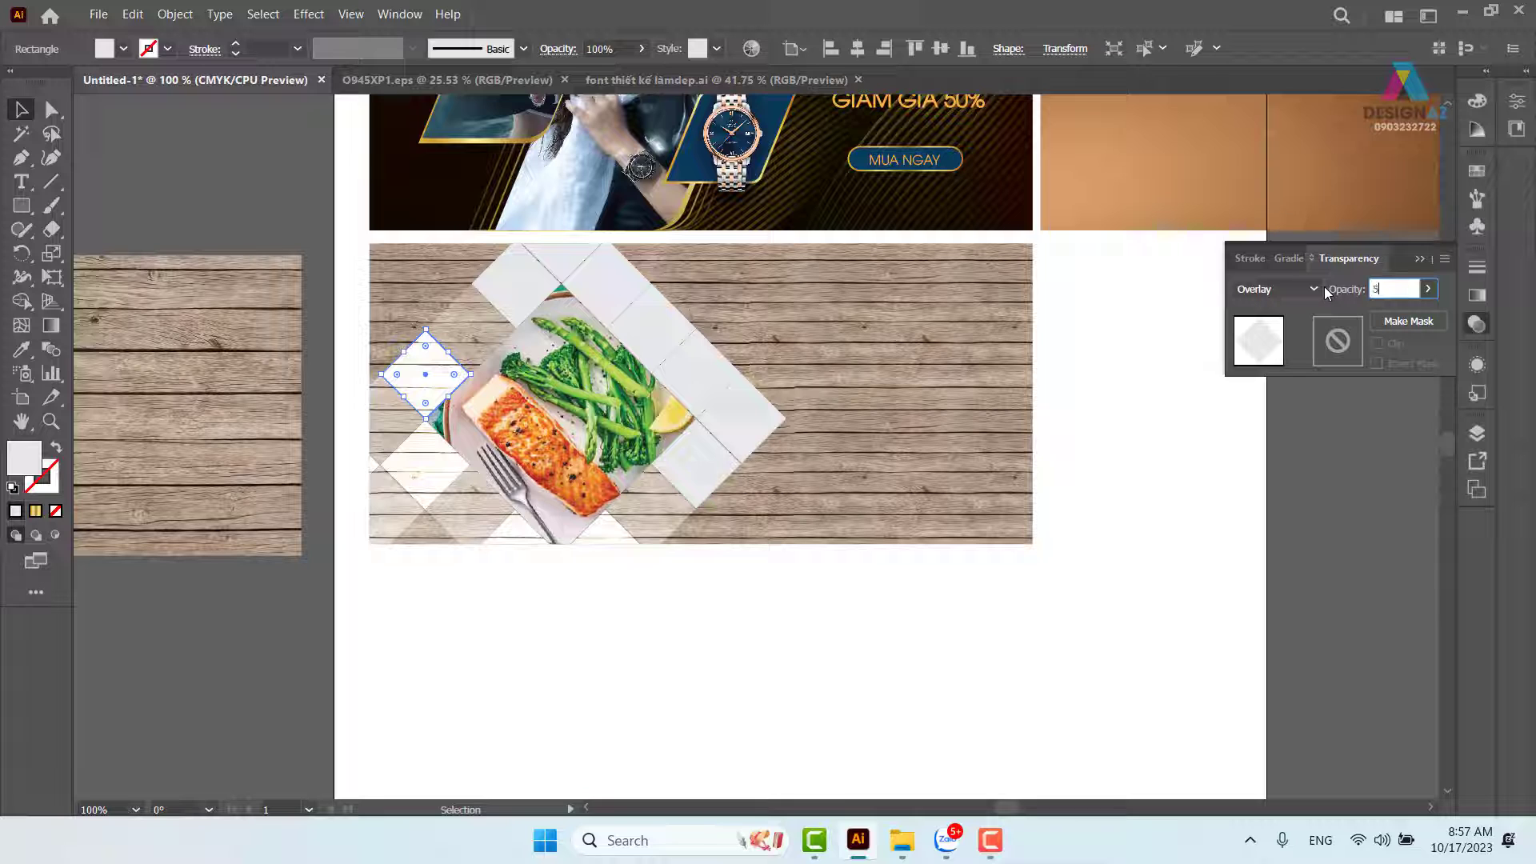
{"action": "type", "text": "0"}
{"action": "key", "text": "Return"}
{"action": "left_click", "coordinate": [645, 723]}
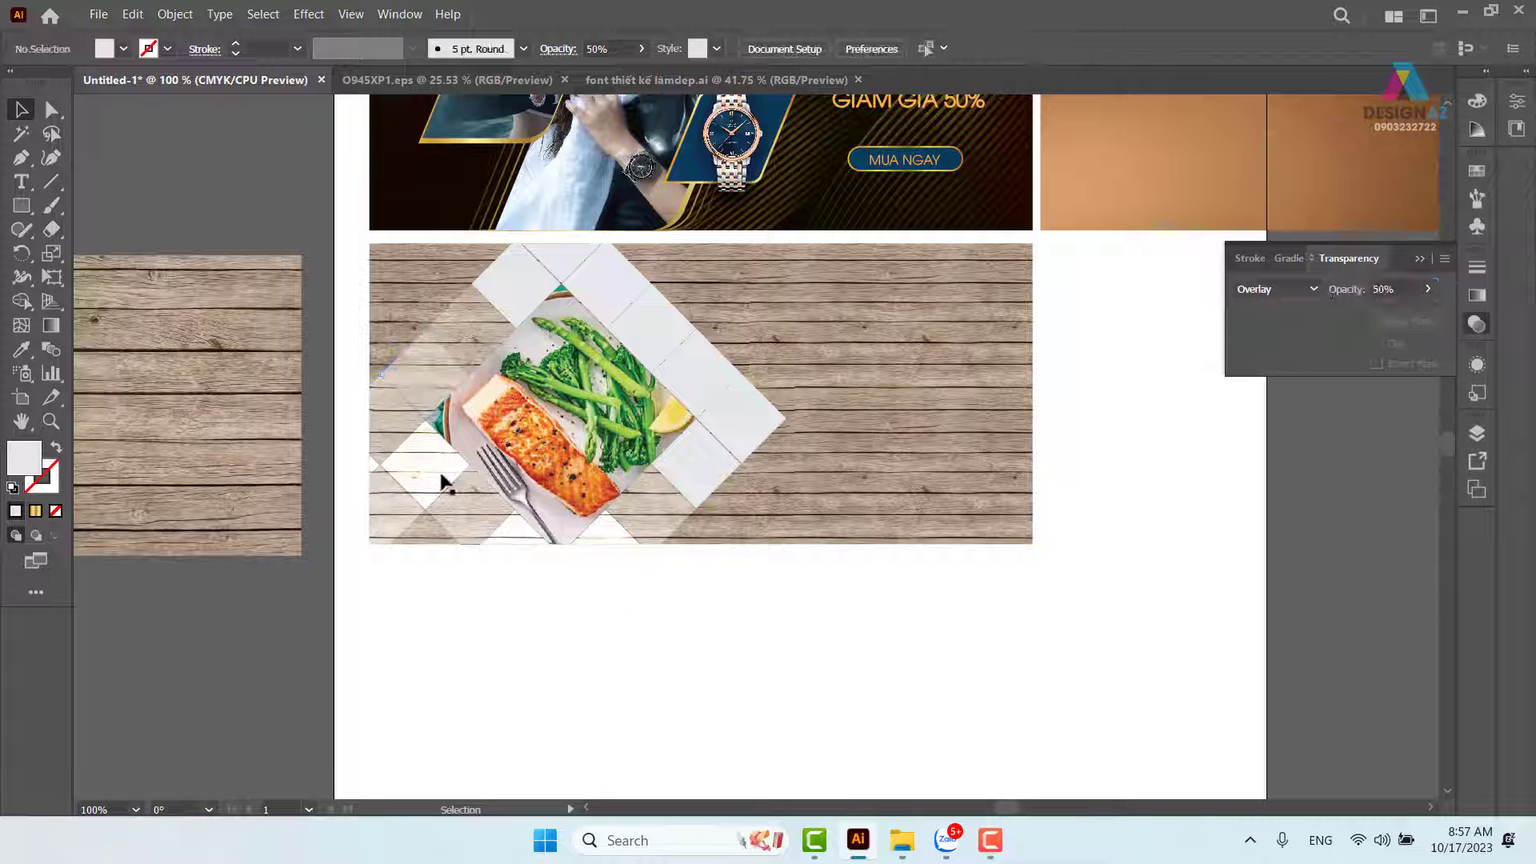
Set the opacity of the cut-off Overlay square at the banner's left edge to 20% and deselect it.
{"action": "left_click", "coordinate": [400, 430]}
{"action": "left_click", "coordinate": [1396, 289]}
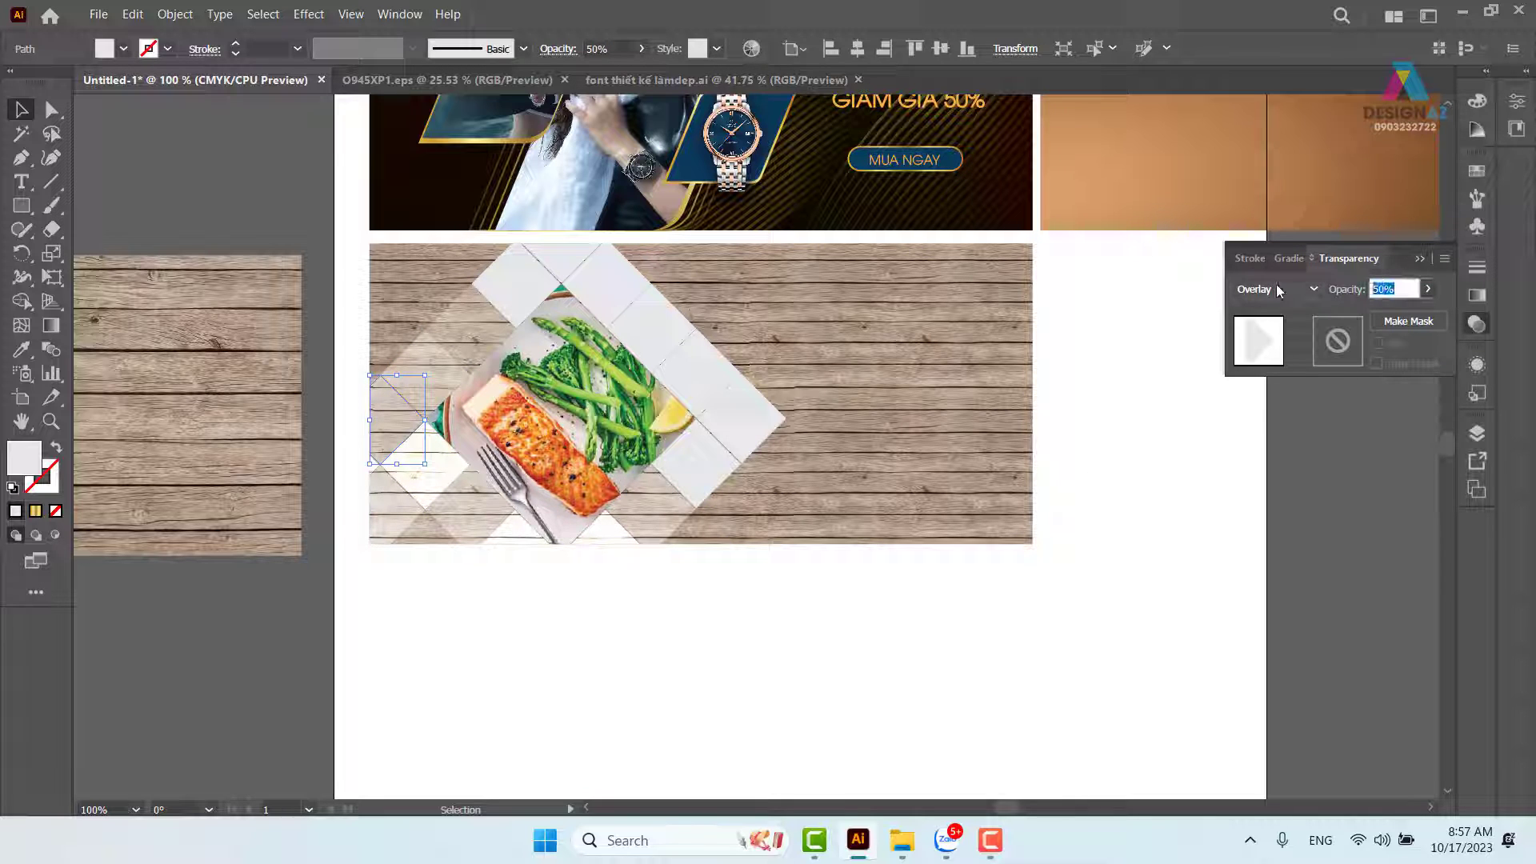
{"action": "type", "text": "20"}
{"action": "key", "text": "Return"}
{"action": "left_click", "coordinate": [623, 555]}
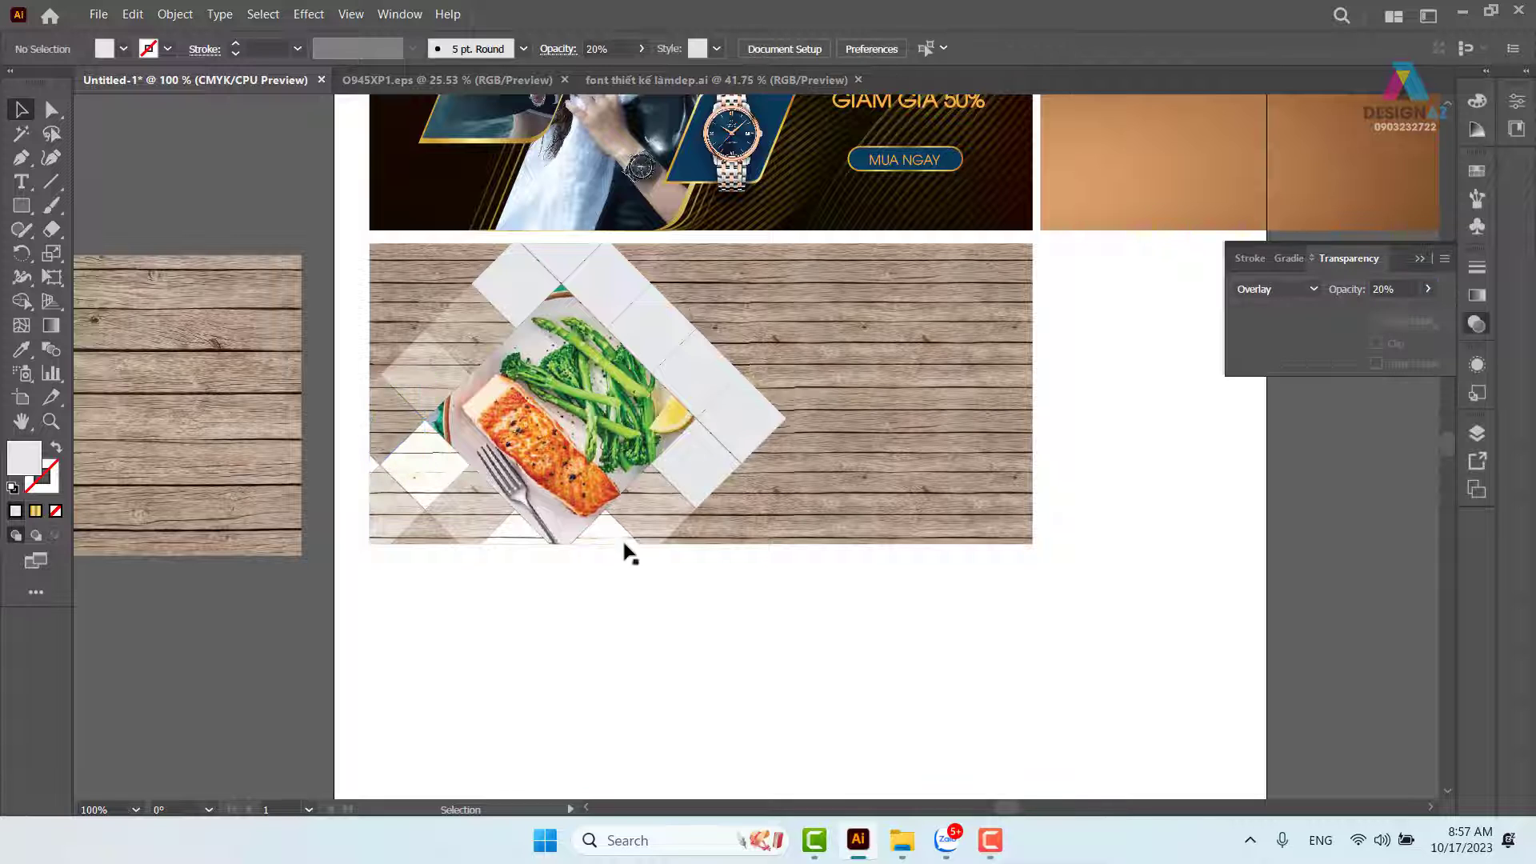
Try 30% opacity on the white triangular piece at the banner's lower edge, right of the fork.
{"action": "left_click", "coordinate": [607, 534]}
{"action": "left_click", "coordinate": [1390, 289]}
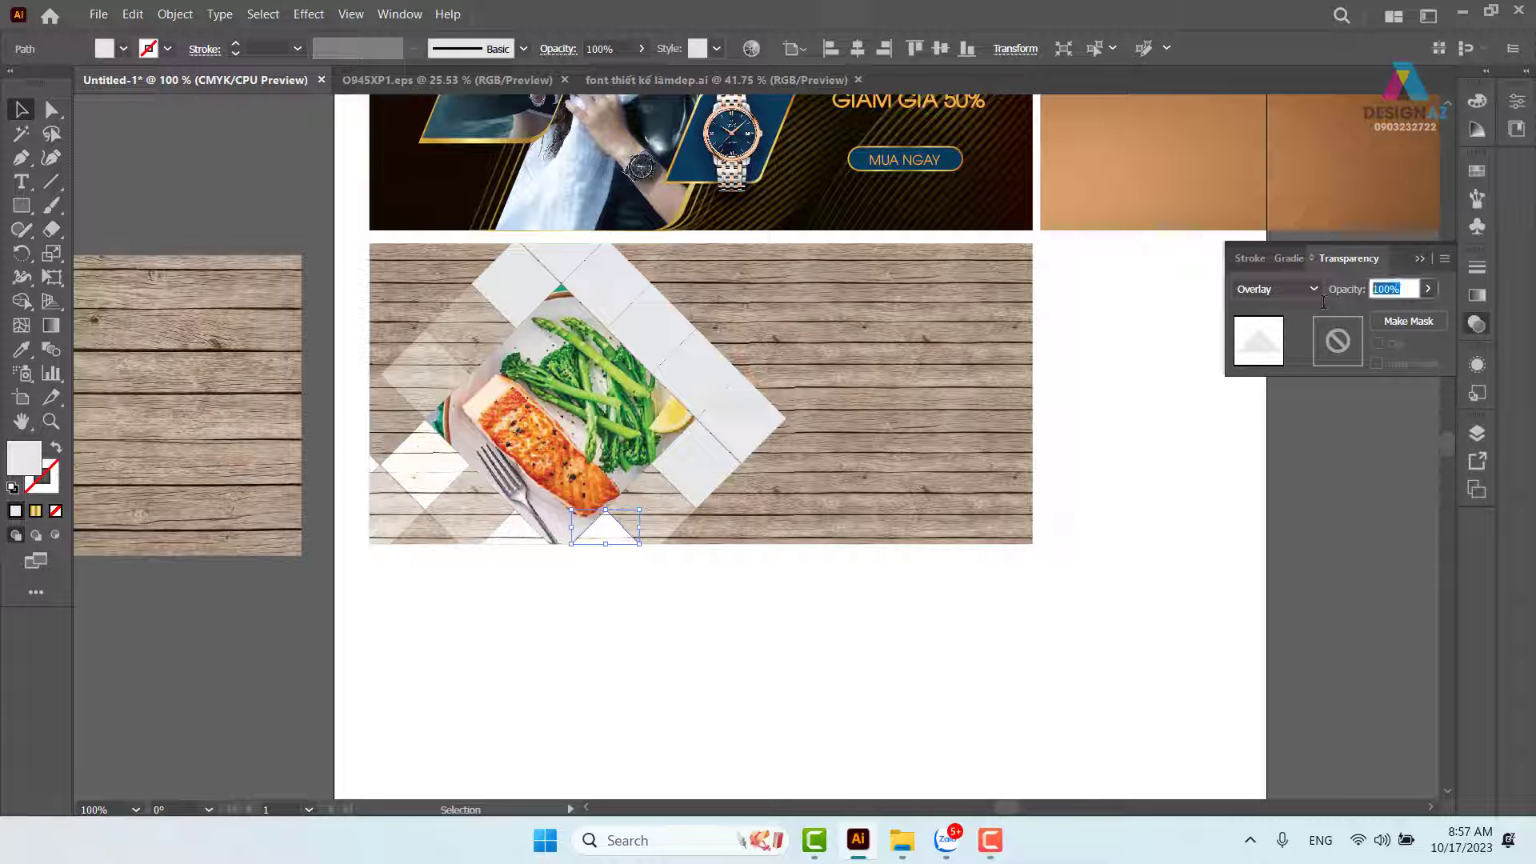
{"action": "type", "text": "30"}
{"action": "key", "text": "Return"}
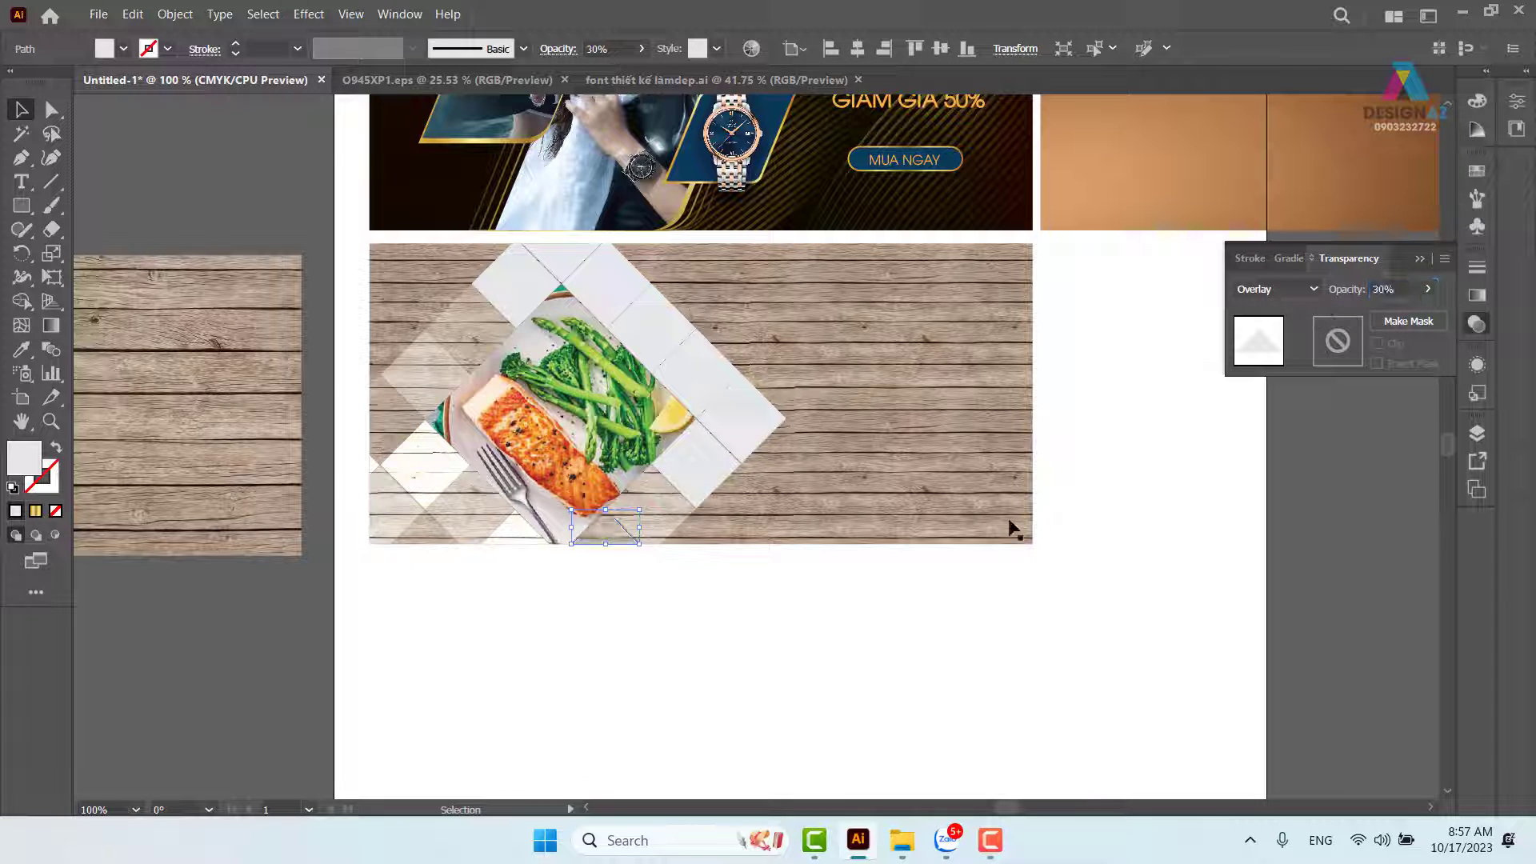
{"action": "left_click", "coordinate": [716, 616]}
Set the opacity of the triangular piece right of the fork at the banner's lower edge to 50% and deselect it.
{"action": "left_click", "coordinate": [612, 535]}
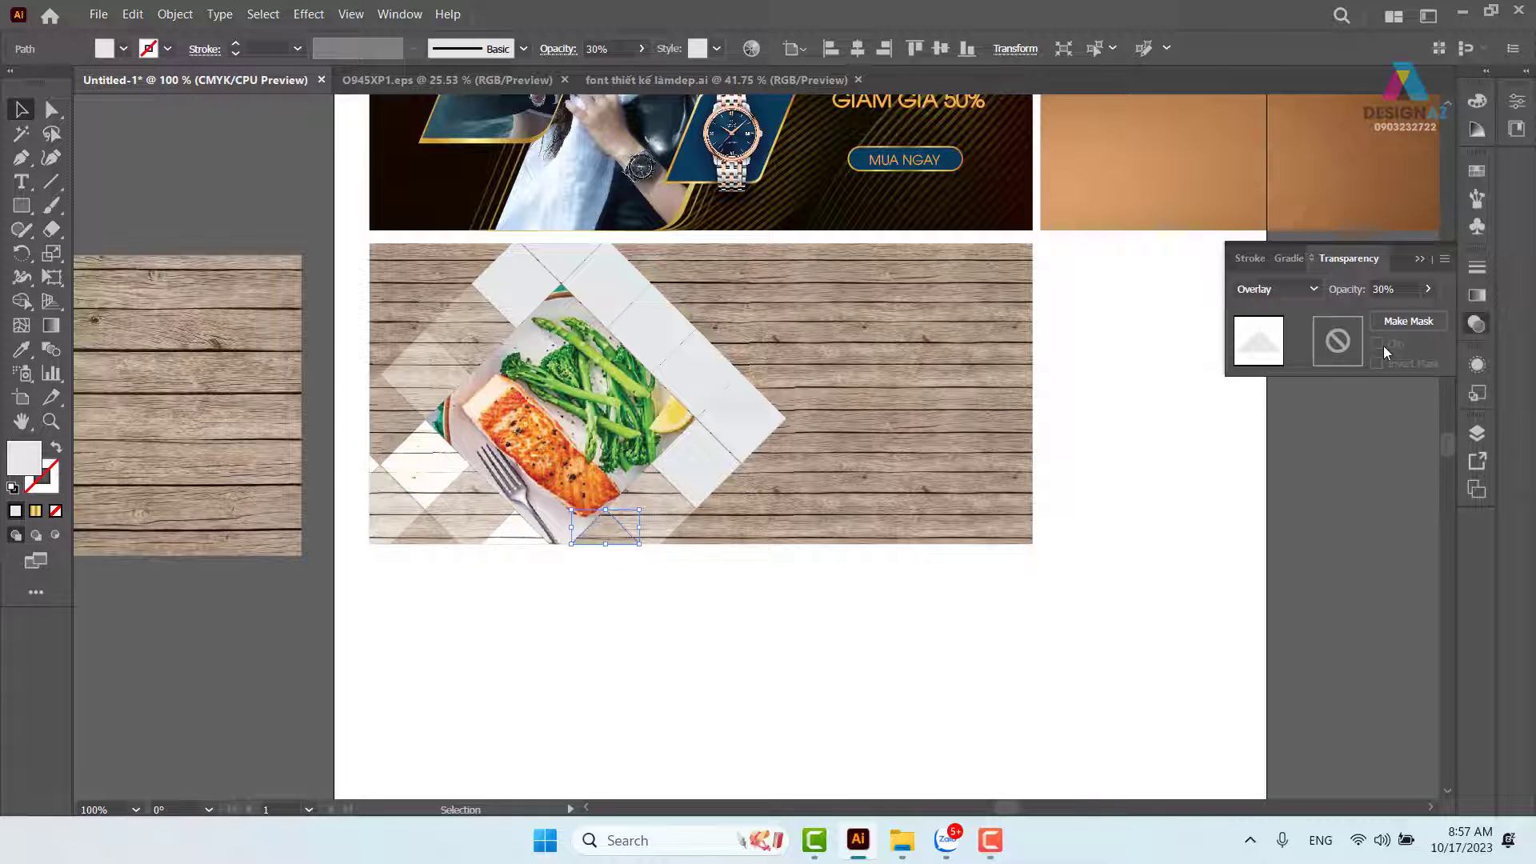
{"action": "left_click", "coordinate": [1391, 289]}
{"action": "type", "text": "50"}
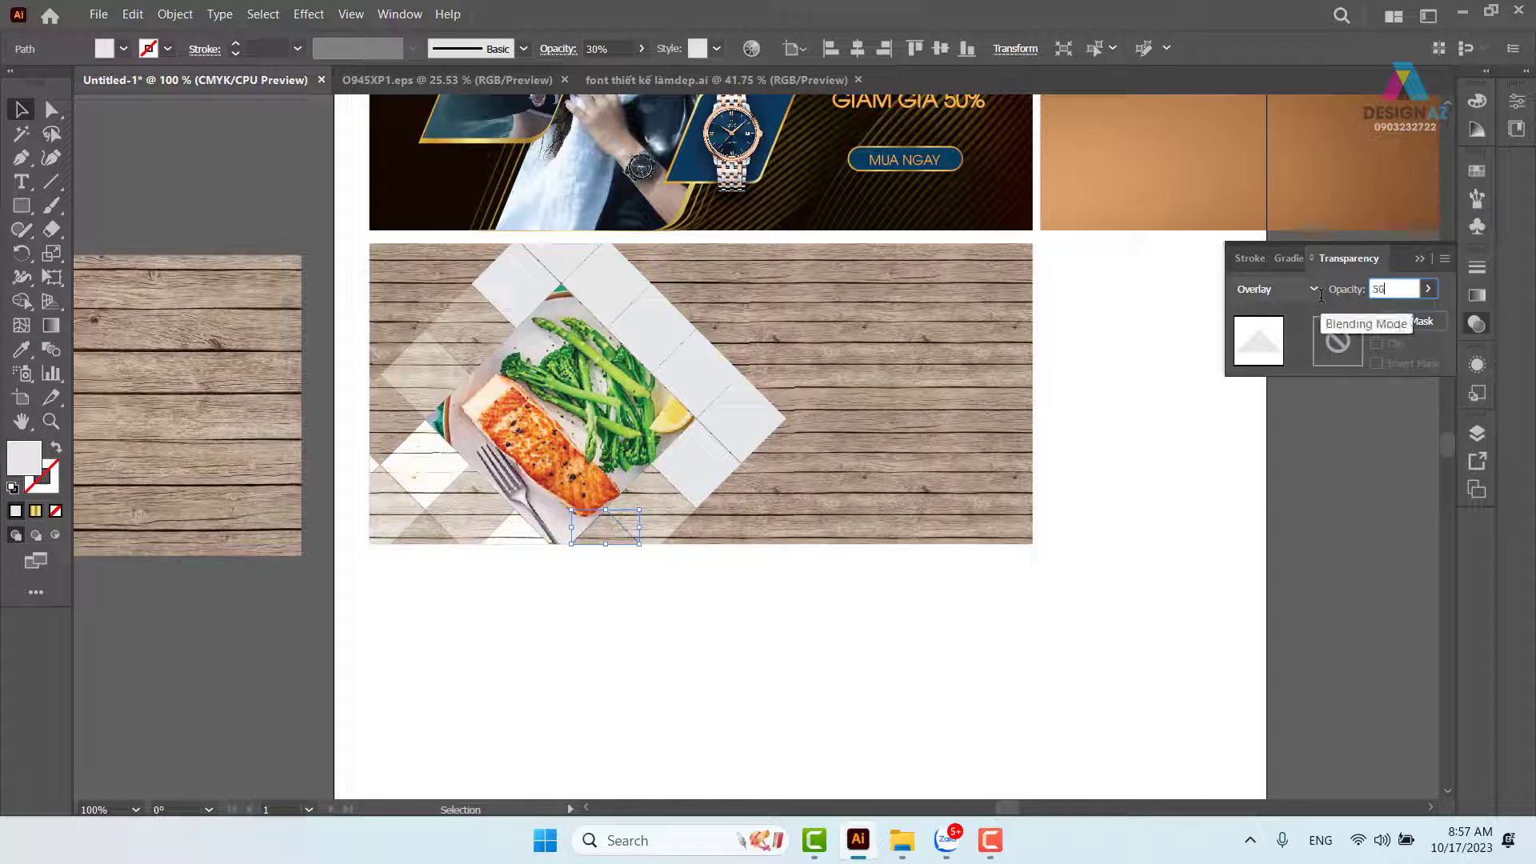
{"action": "key", "text": "Return"}
{"action": "left_click", "coordinate": [784, 672]}
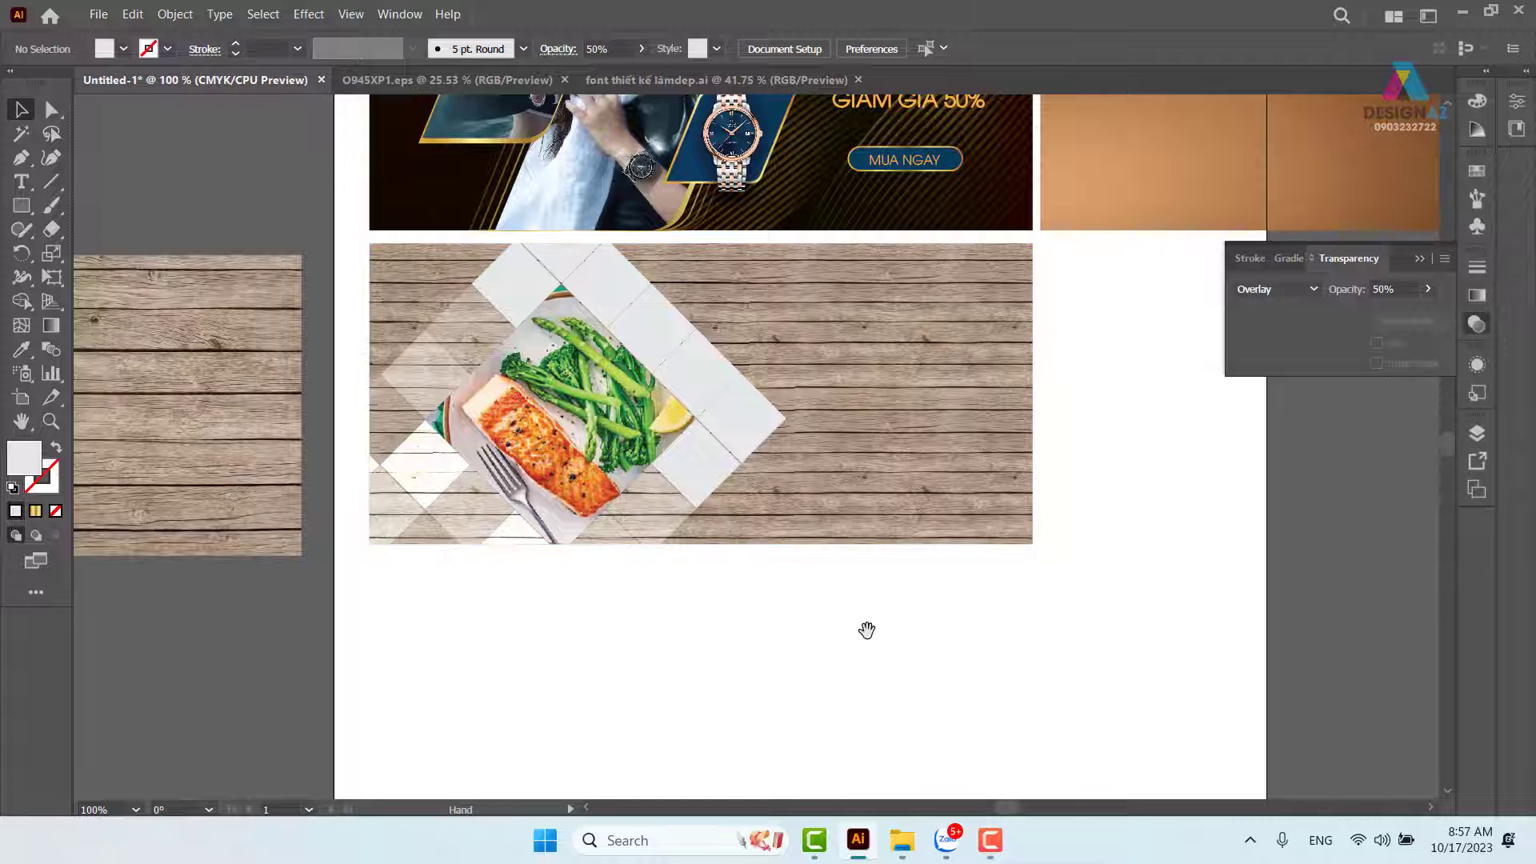
Release the salmon photo's clipping mask and move the full photo away from the mosaic, below the banner's right part.
{"action": "key", "text": "ctrl+plus"}
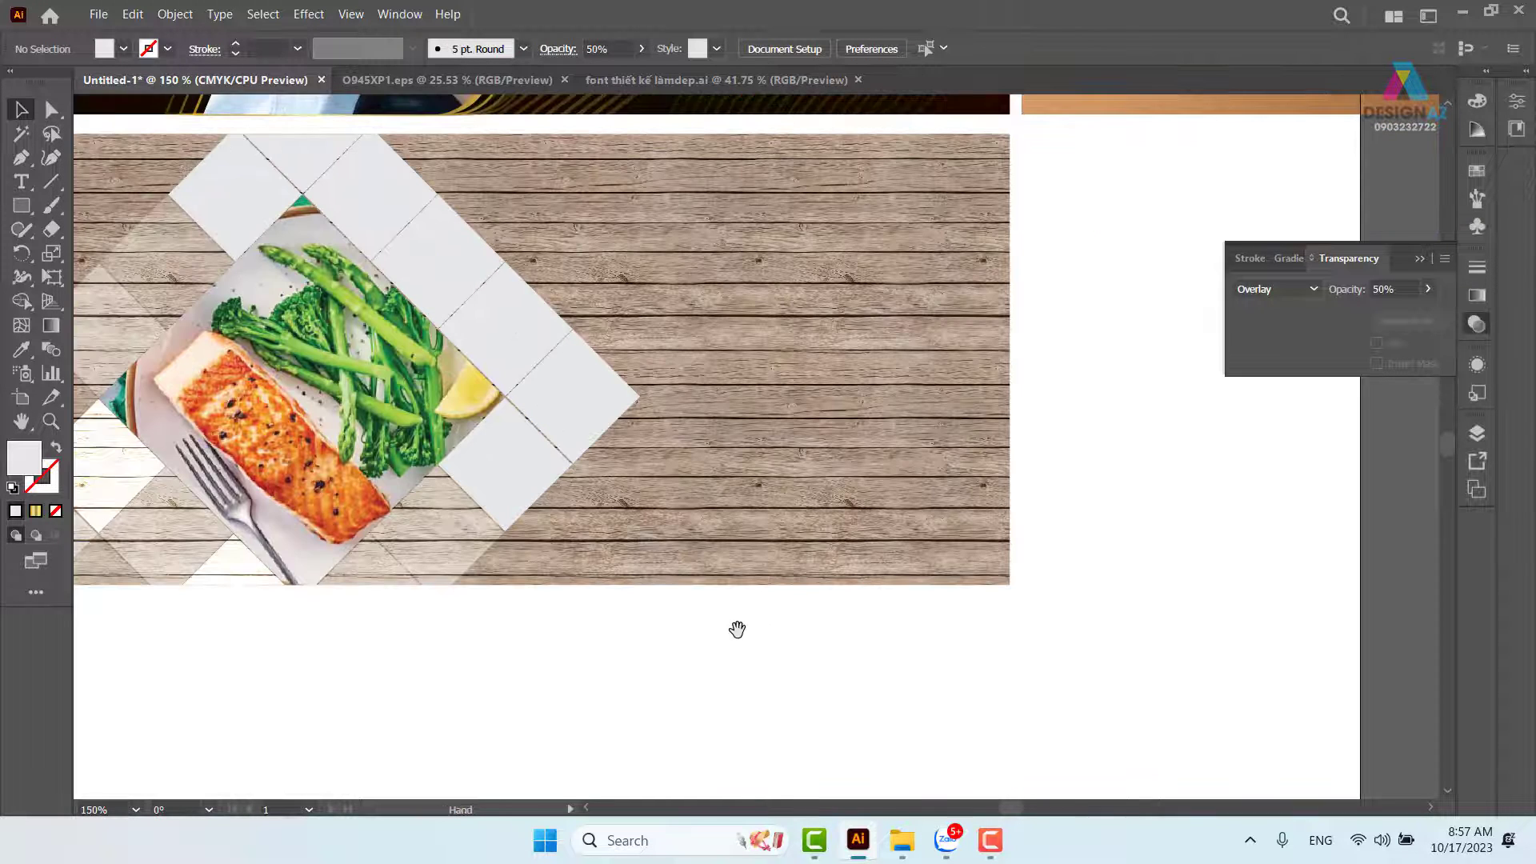
{"action": "left_click_drag", "start_coordinate": [397, 580], "coordinate": [611, 526]}
{"action": "left_click", "coordinate": [565, 344]}
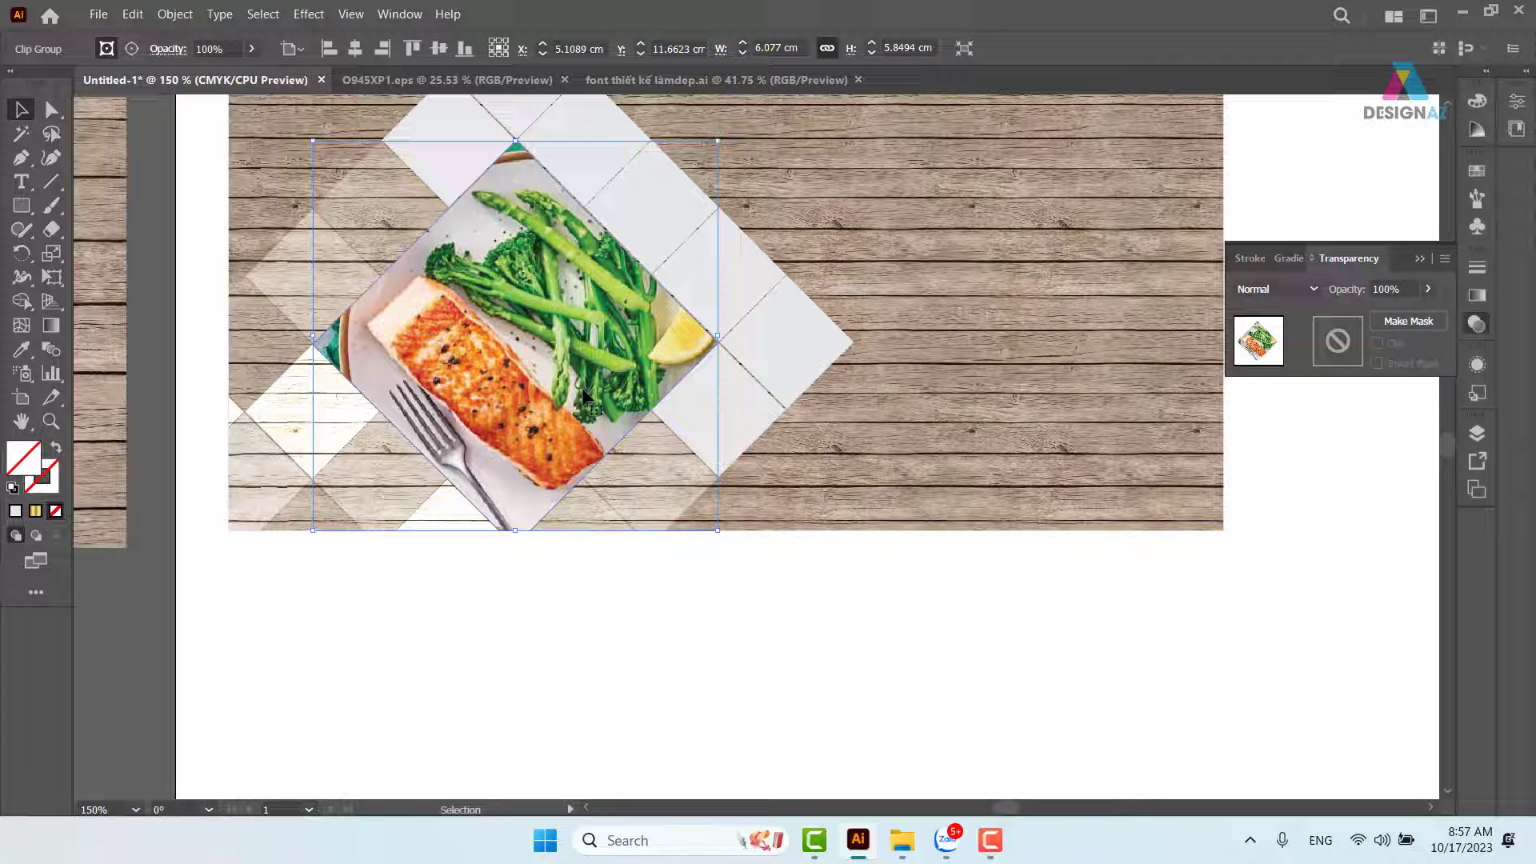
{"action": "right_click", "coordinate": [588, 353]}
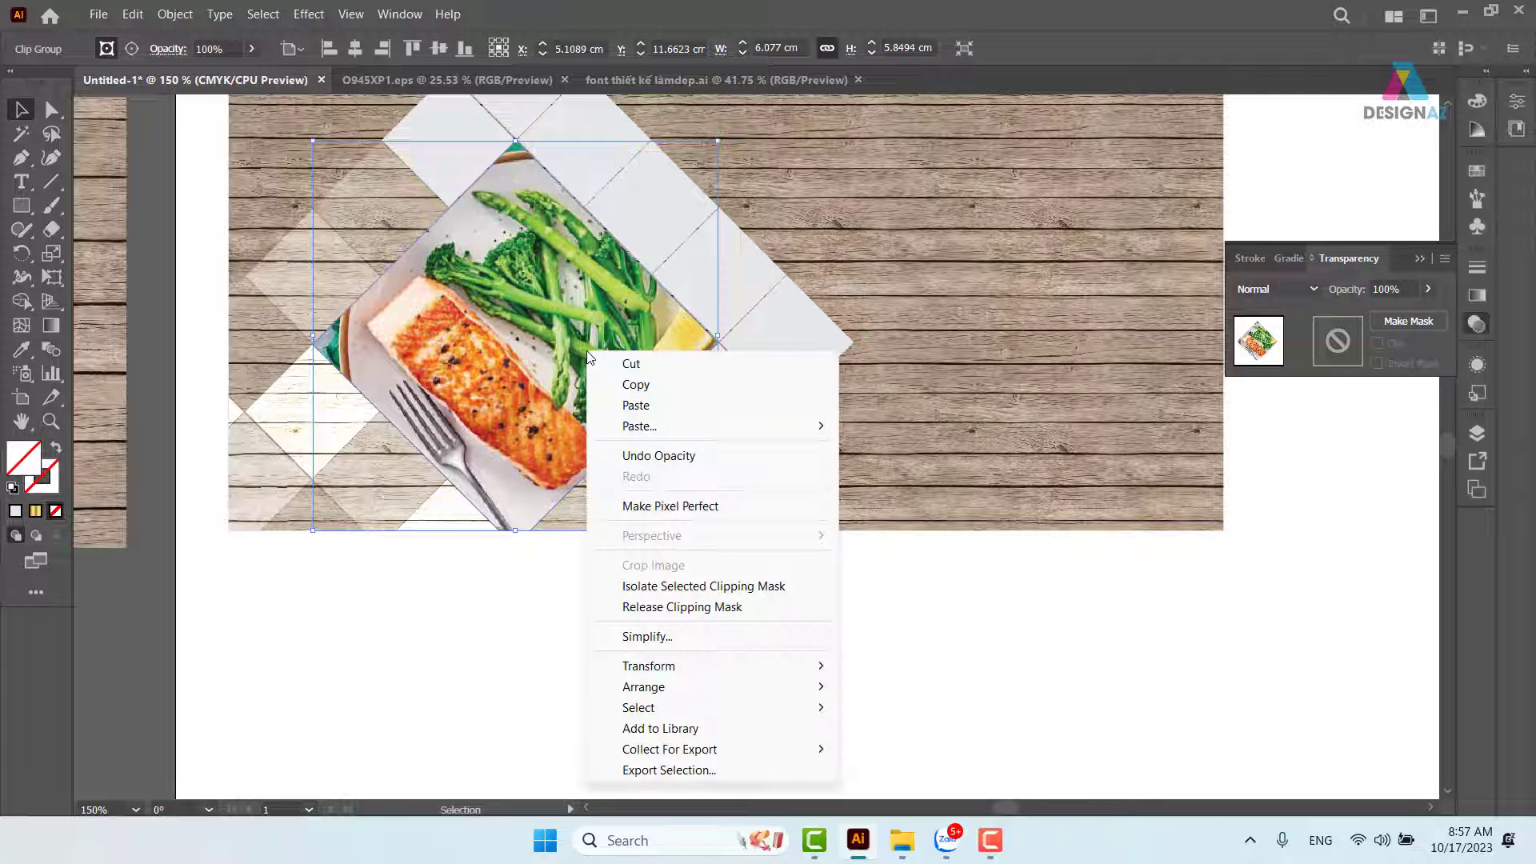
{"action": "left_click", "coordinate": [699, 607]}
{"action": "left_click", "coordinate": [976, 671]}
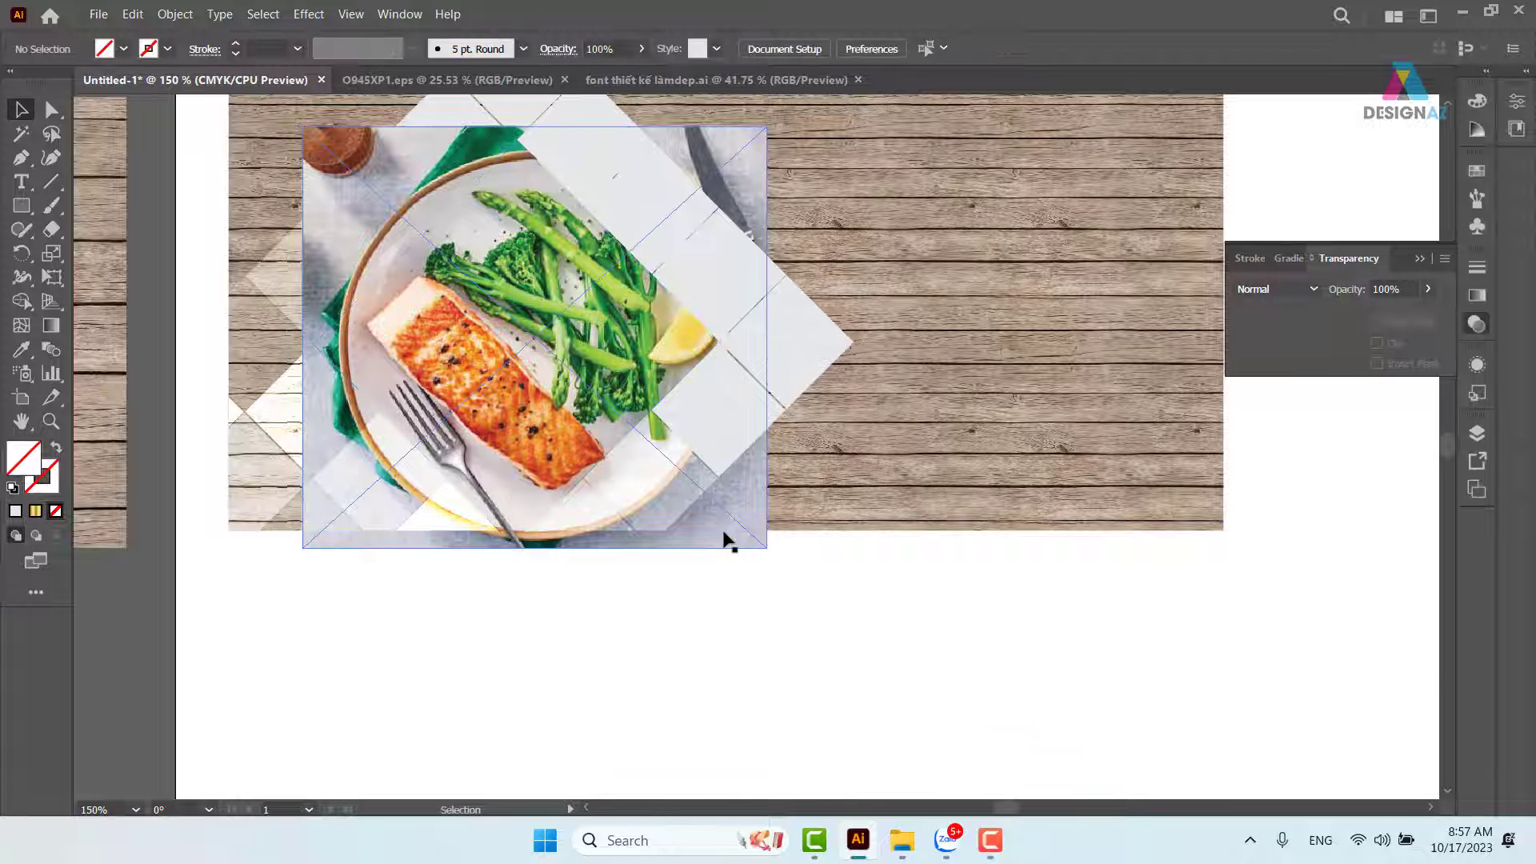
{"action": "left_click_drag", "start_coordinate": [707, 526], "coordinate": [1229, 798]}
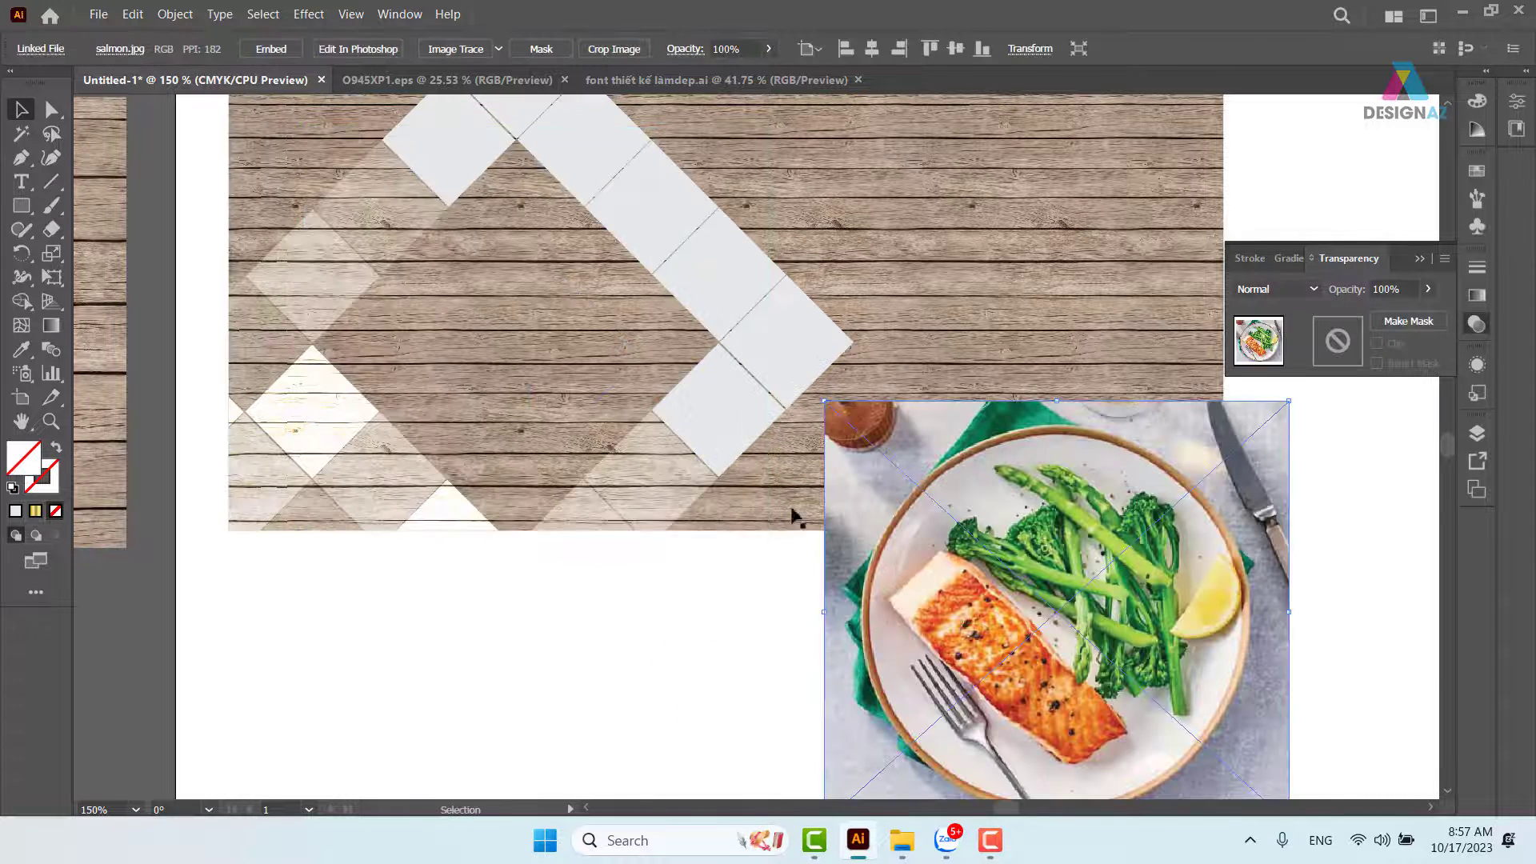
Return the salmon photo to its place in the mosaic and restore its diamond clipping mask.
{"action": "left_click", "coordinate": [649, 414]}
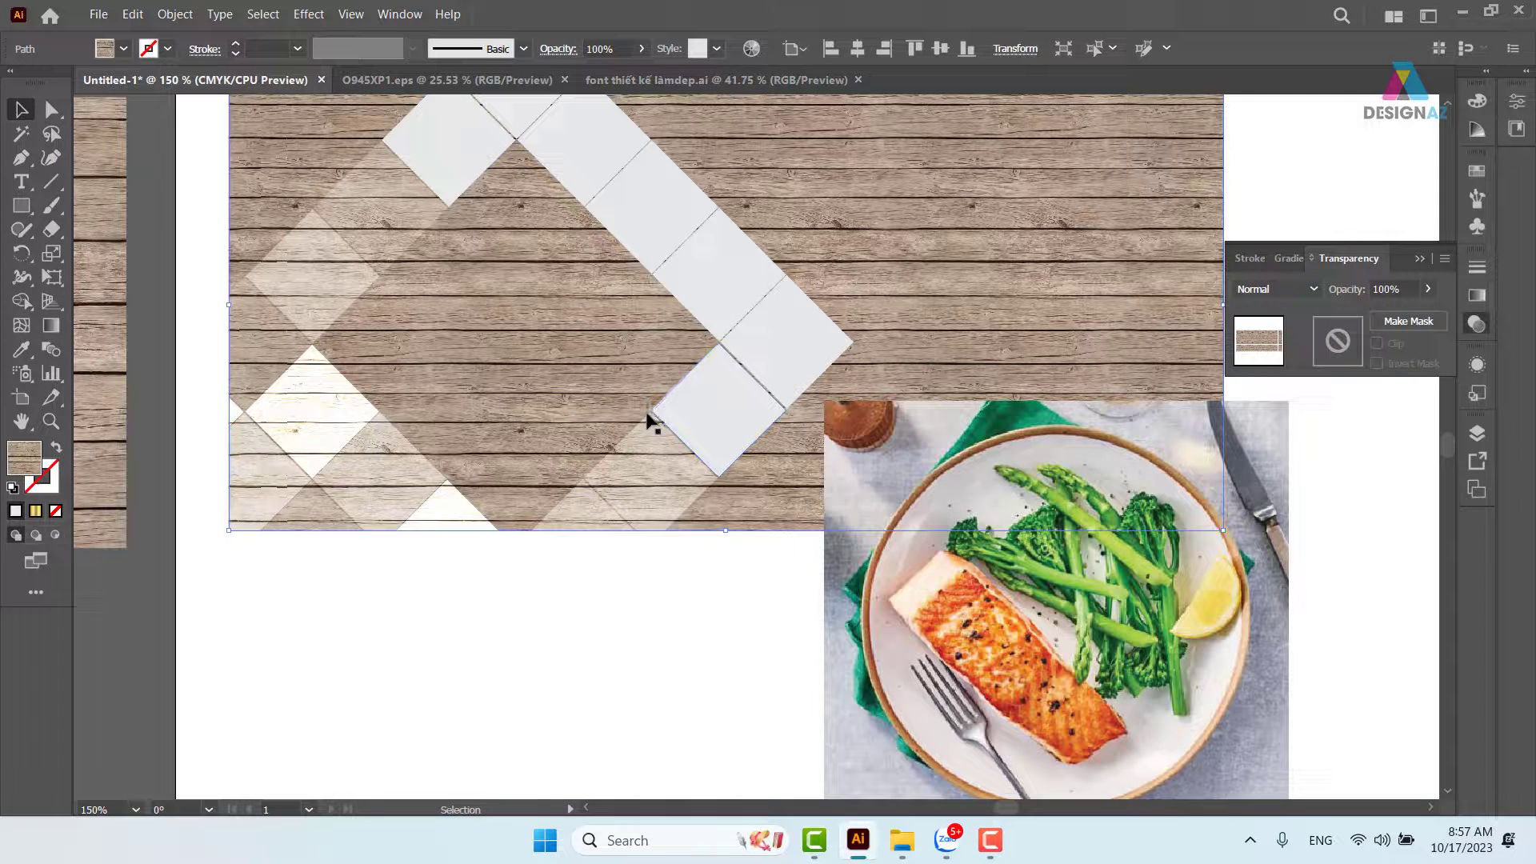
{"action": "left_click_drag", "start_coordinate": [650, 418], "coordinate": [578, 411]}
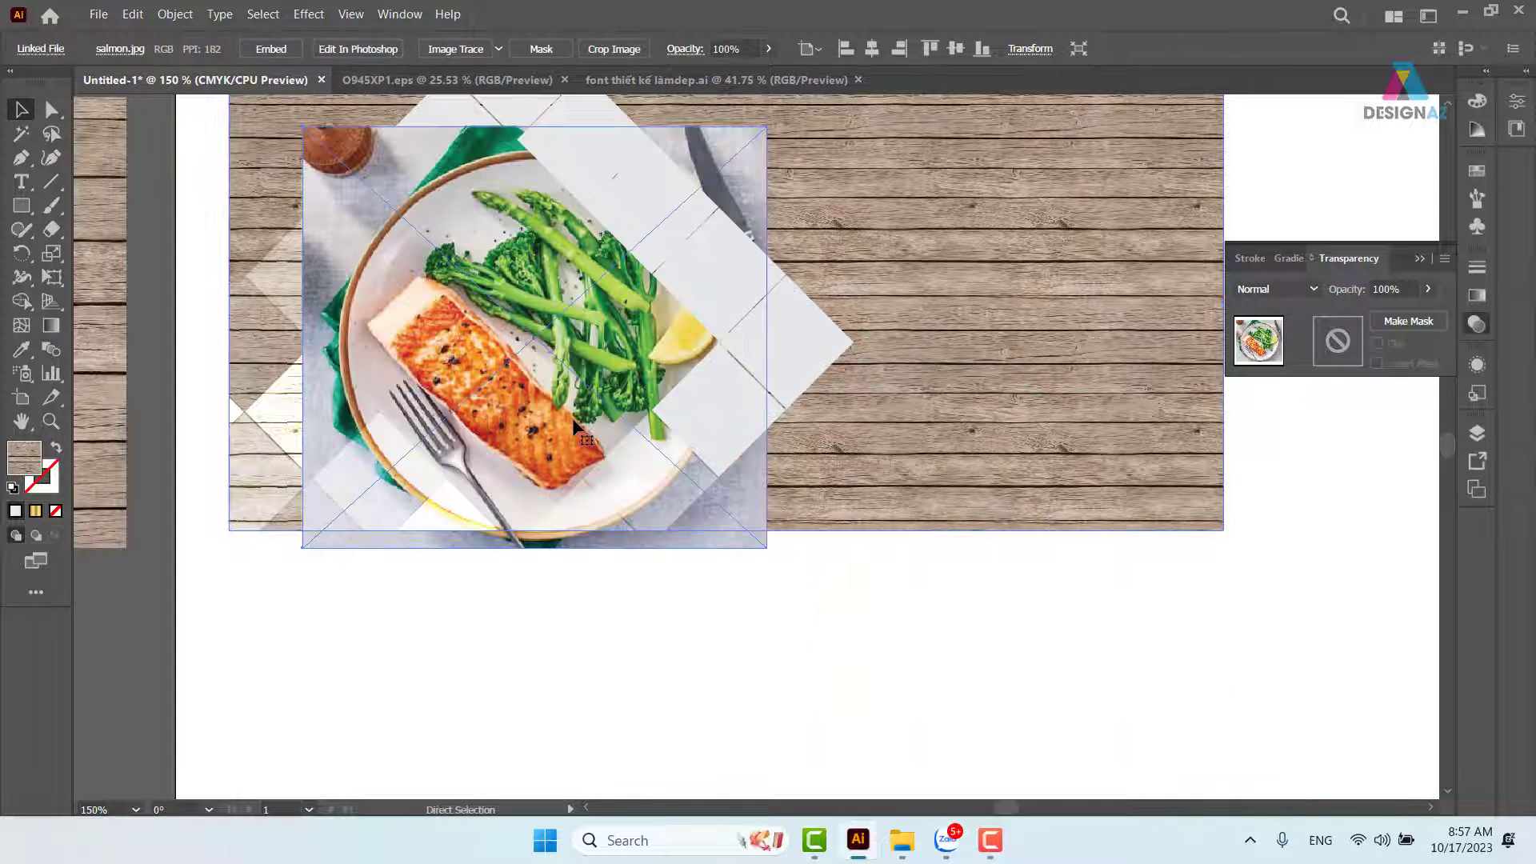
{"action": "key", "text": "ctrl+7"}
{"action": "left_click", "coordinate": [759, 704]}
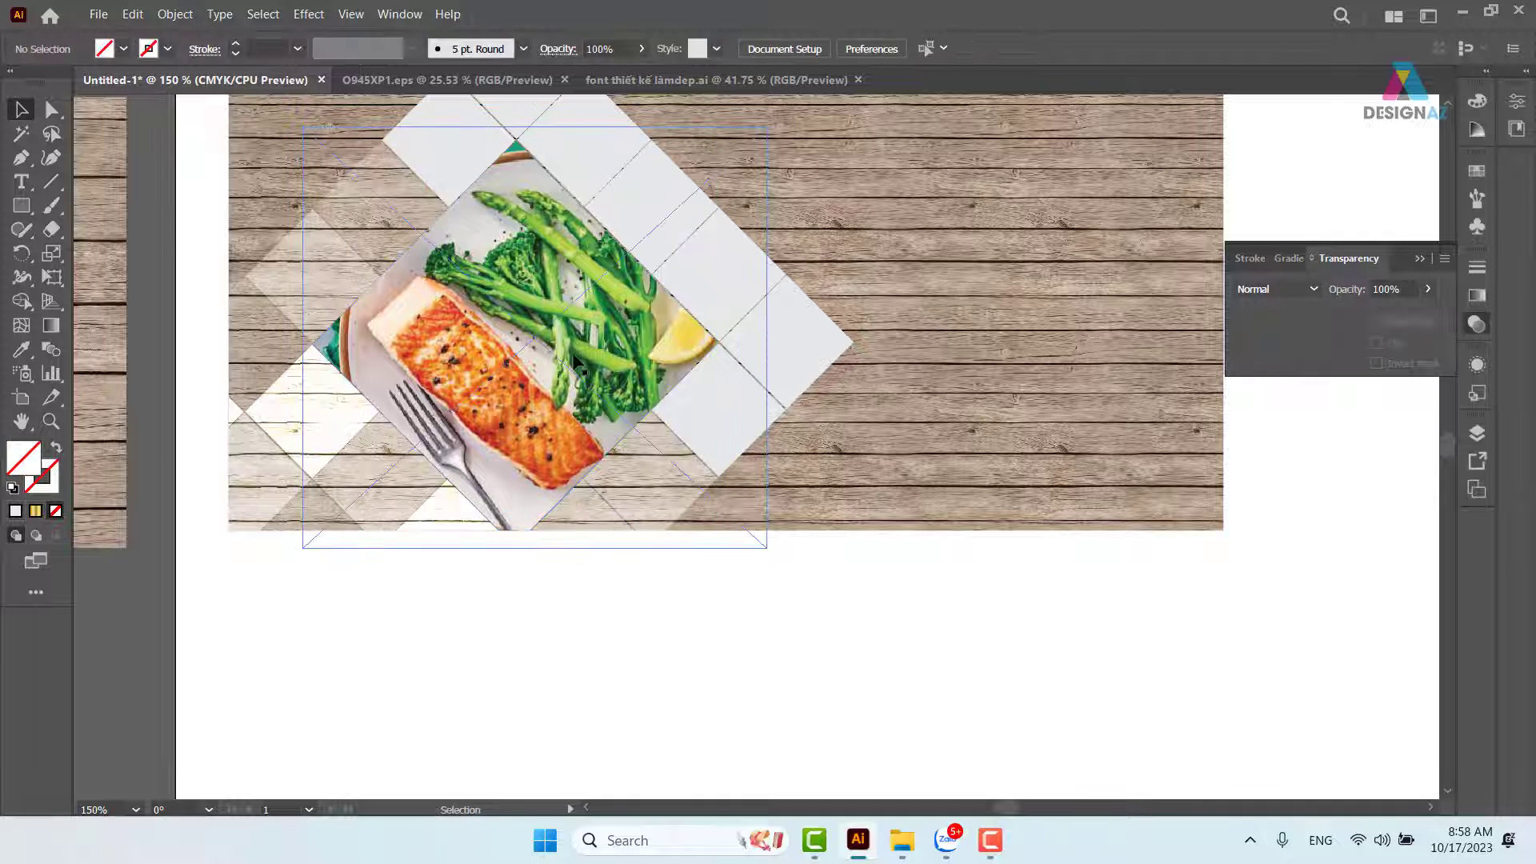
Release the salmon photo from its diamond clipping mask and move the full photo clear of the mosaic, over the banner's lower right corner.
{"action": "left_click_drag", "start_coordinate": [514, 309], "coordinate": [649, 362]}
{"action": "key", "text": "ctrl+z"}
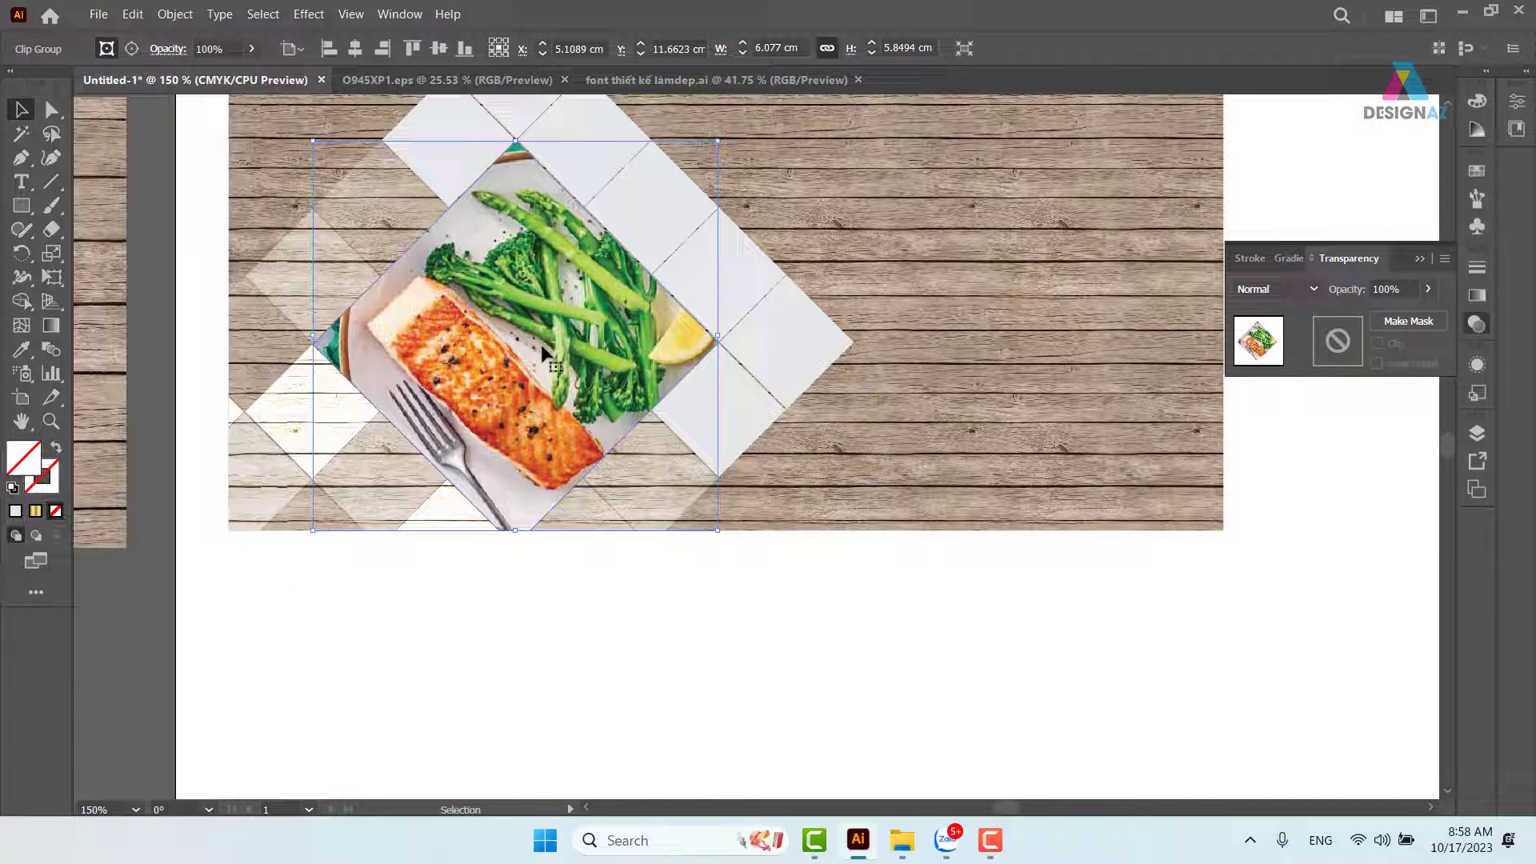
{"action": "right_click", "coordinate": [530, 274]}
{"action": "left_click", "coordinate": [613, 525]}
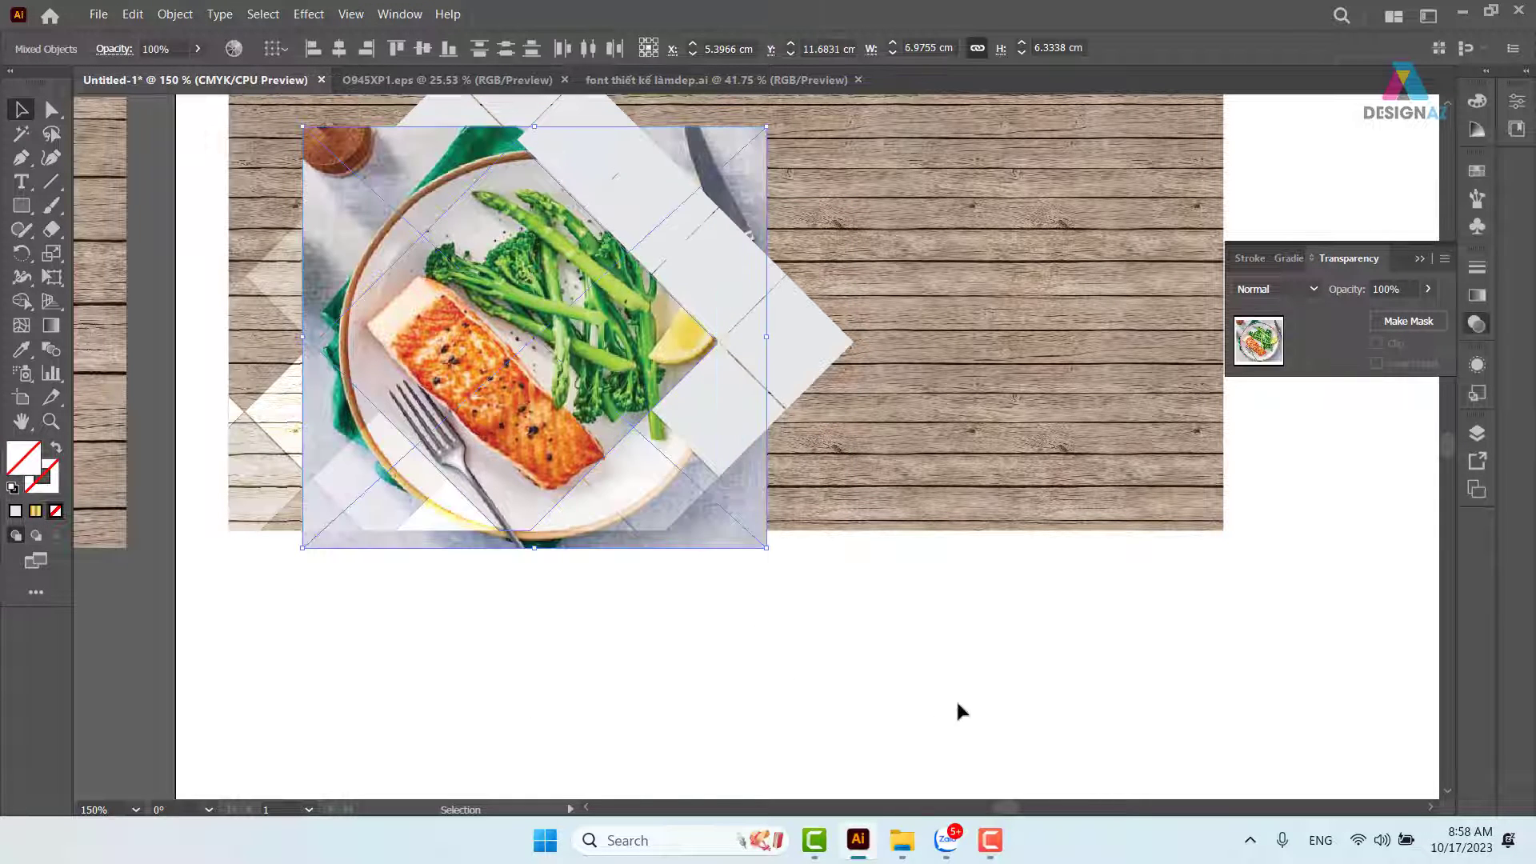
{"action": "left_click", "coordinate": [686, 531]}
{"action": "left_click_drag", "start_coordinate": [686, 531], "coordinate": [1317, 743]}
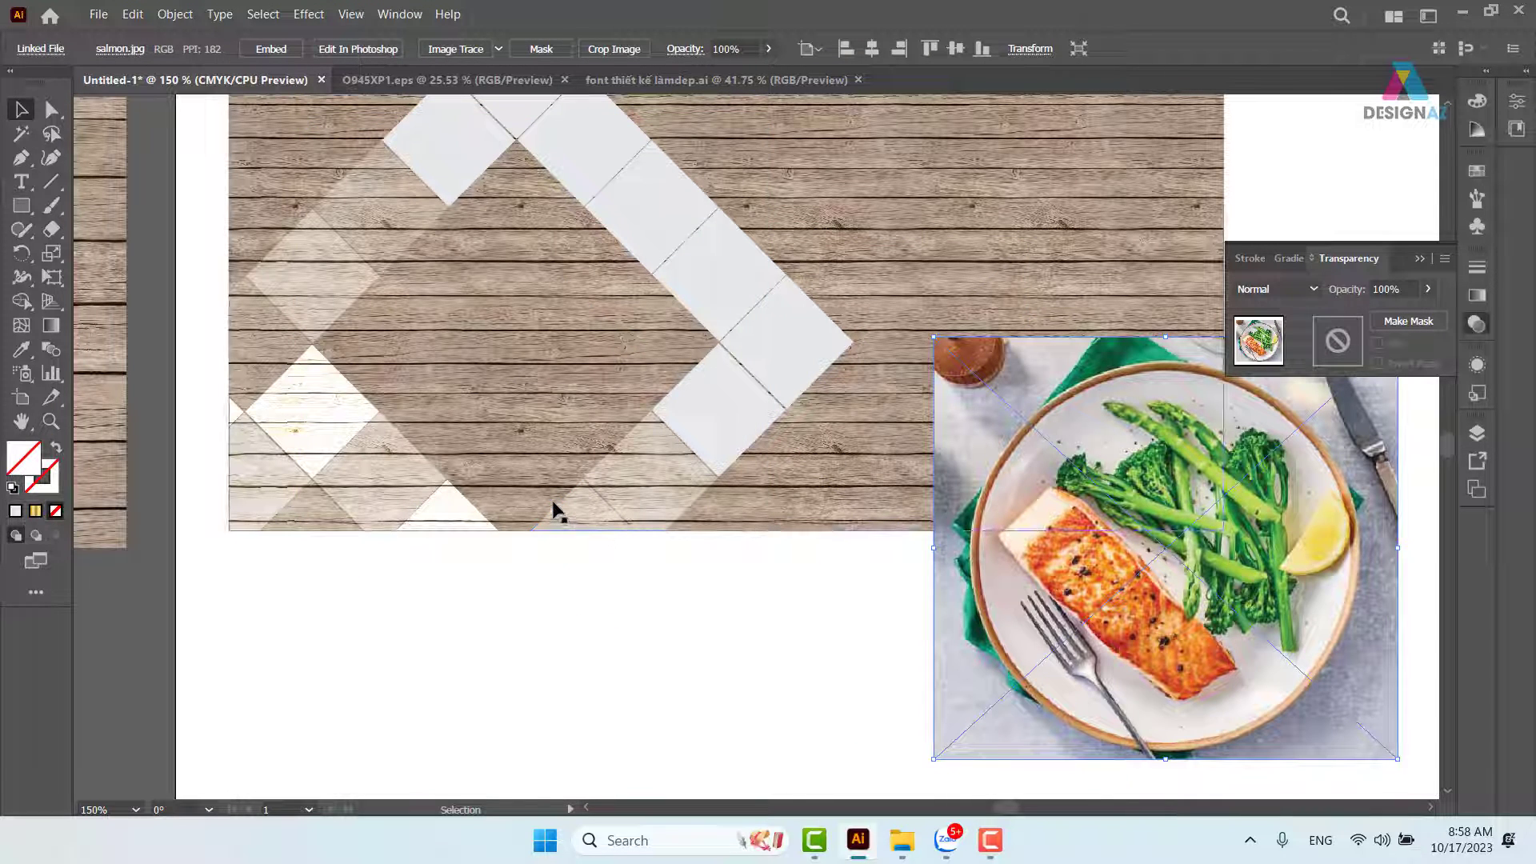
Fill the empty large diamond in the middle of the mosaic with the lightest grey swatch.
{"action": "key", "text": "ctrl+equal"}
{"action": "key", "text": "ctrl+equal"}
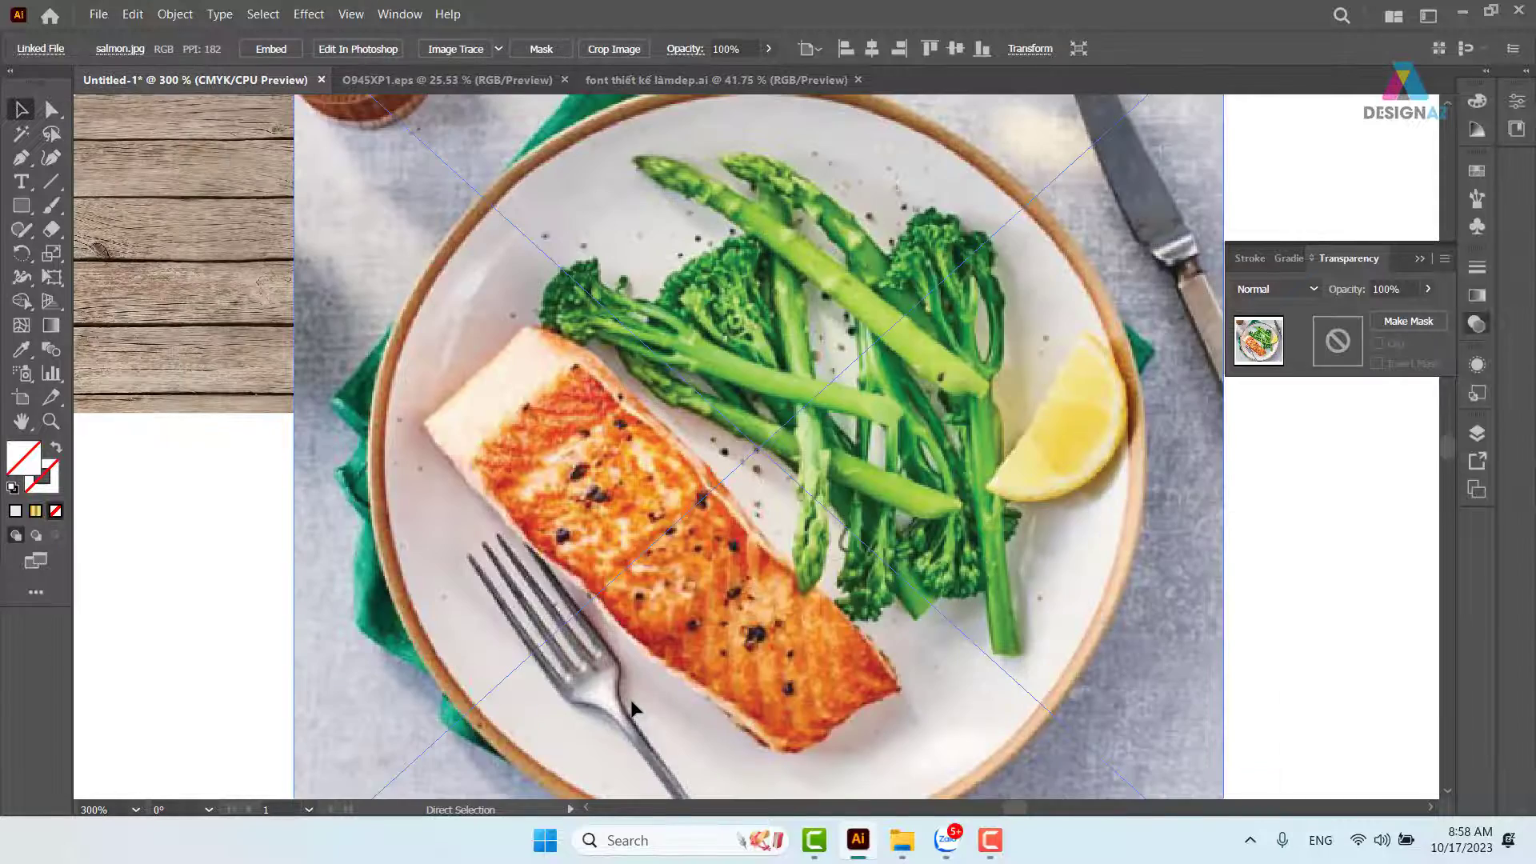
{"action": "key", "text": "space"}
{"action": "left_click_drag", "start_coordinate": [313, 510], "coordinate": [804, 672]}
{"action": "left_click_drag", "start_coordinate": [392, 492], "coordinate": [899, 579]}
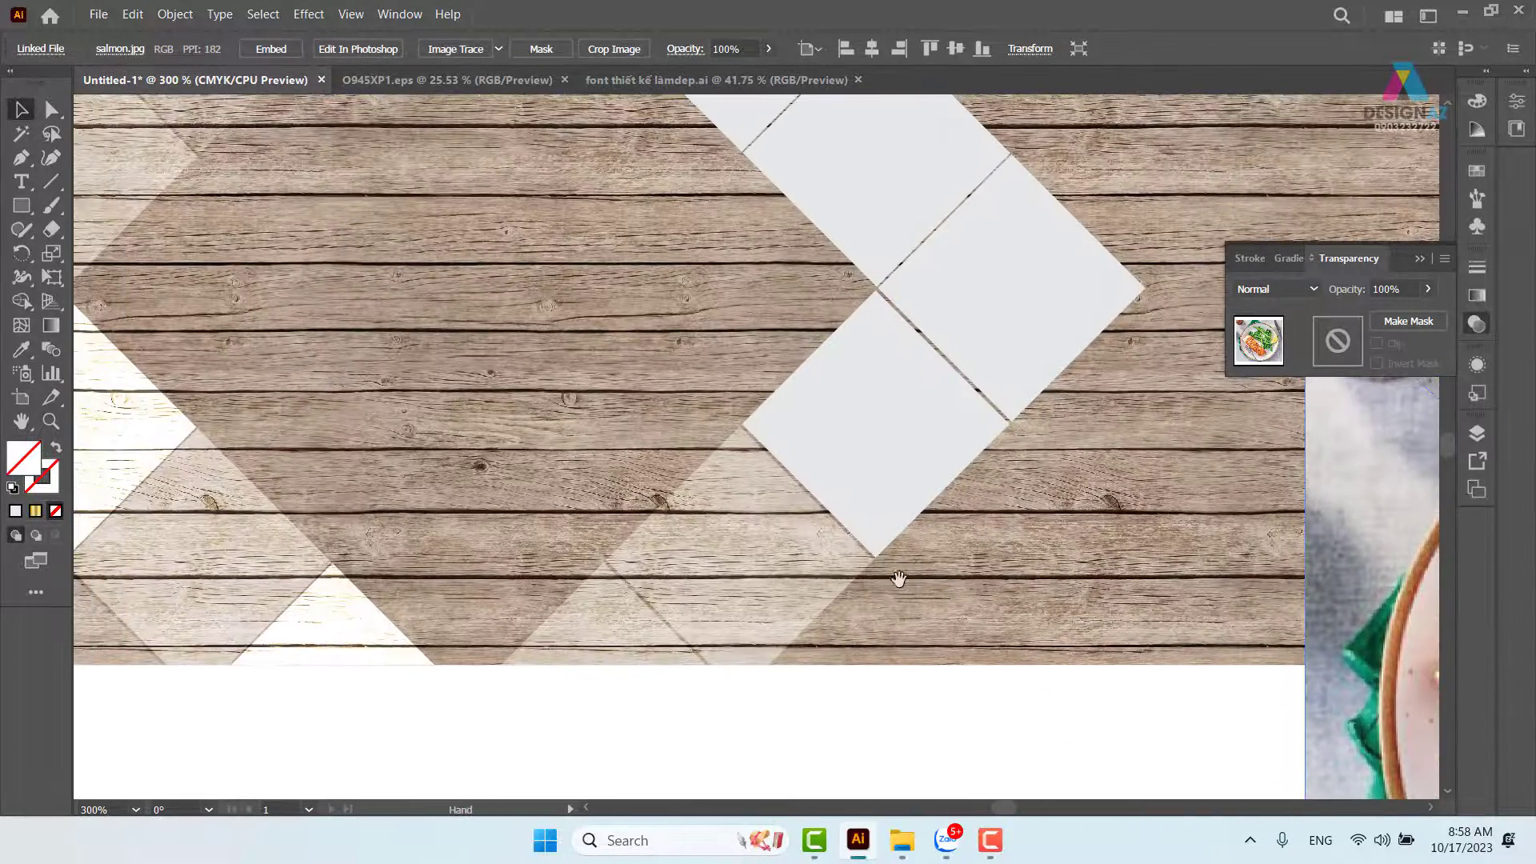
{"action": "left_click", "coordinate": [621, 549]}
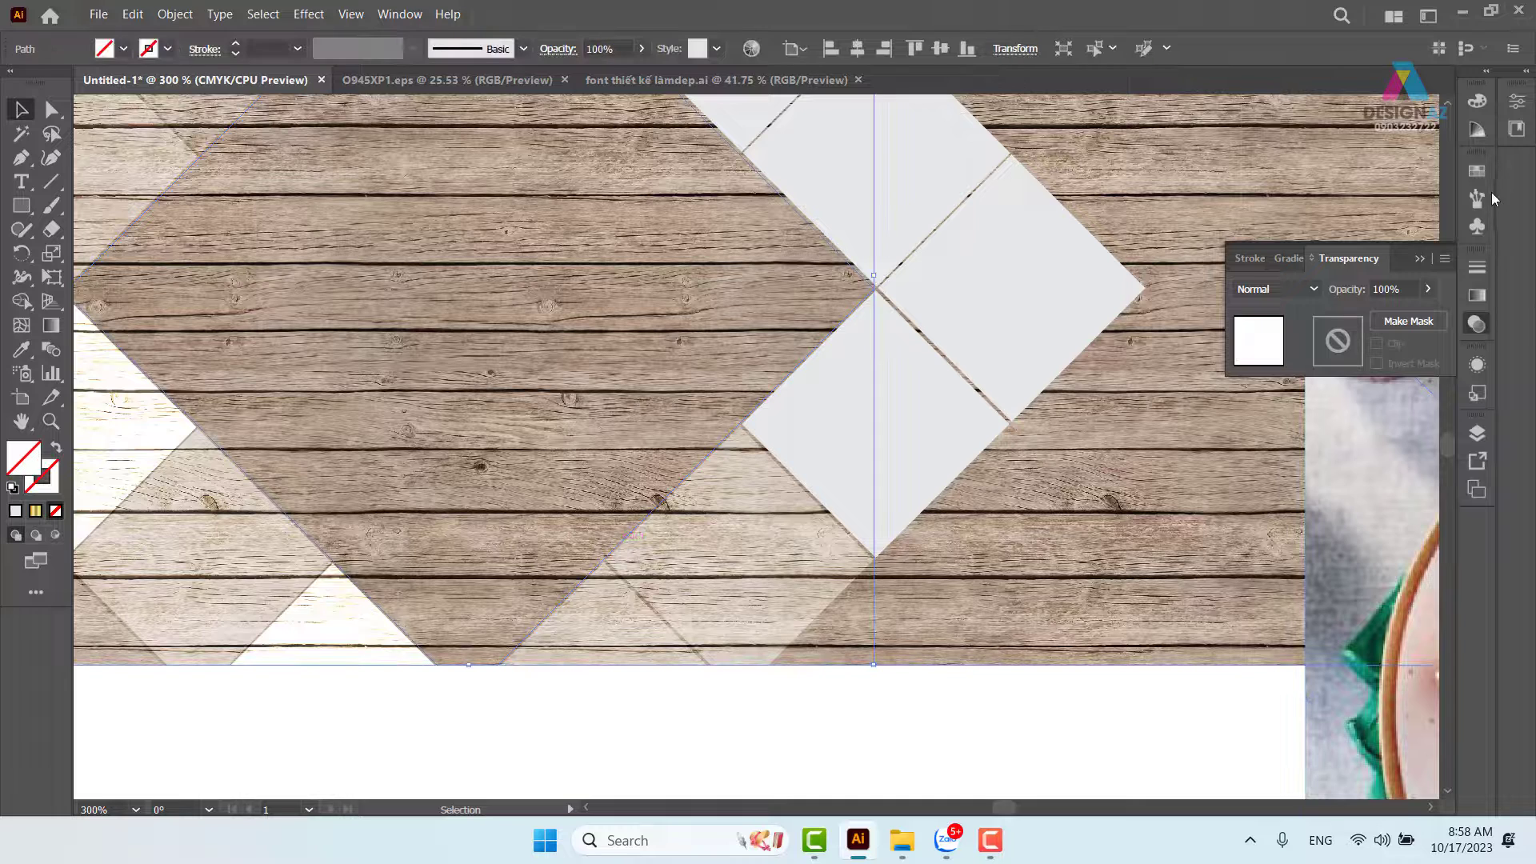
{"action": "left_click", "coordinate": [1476, 170]}
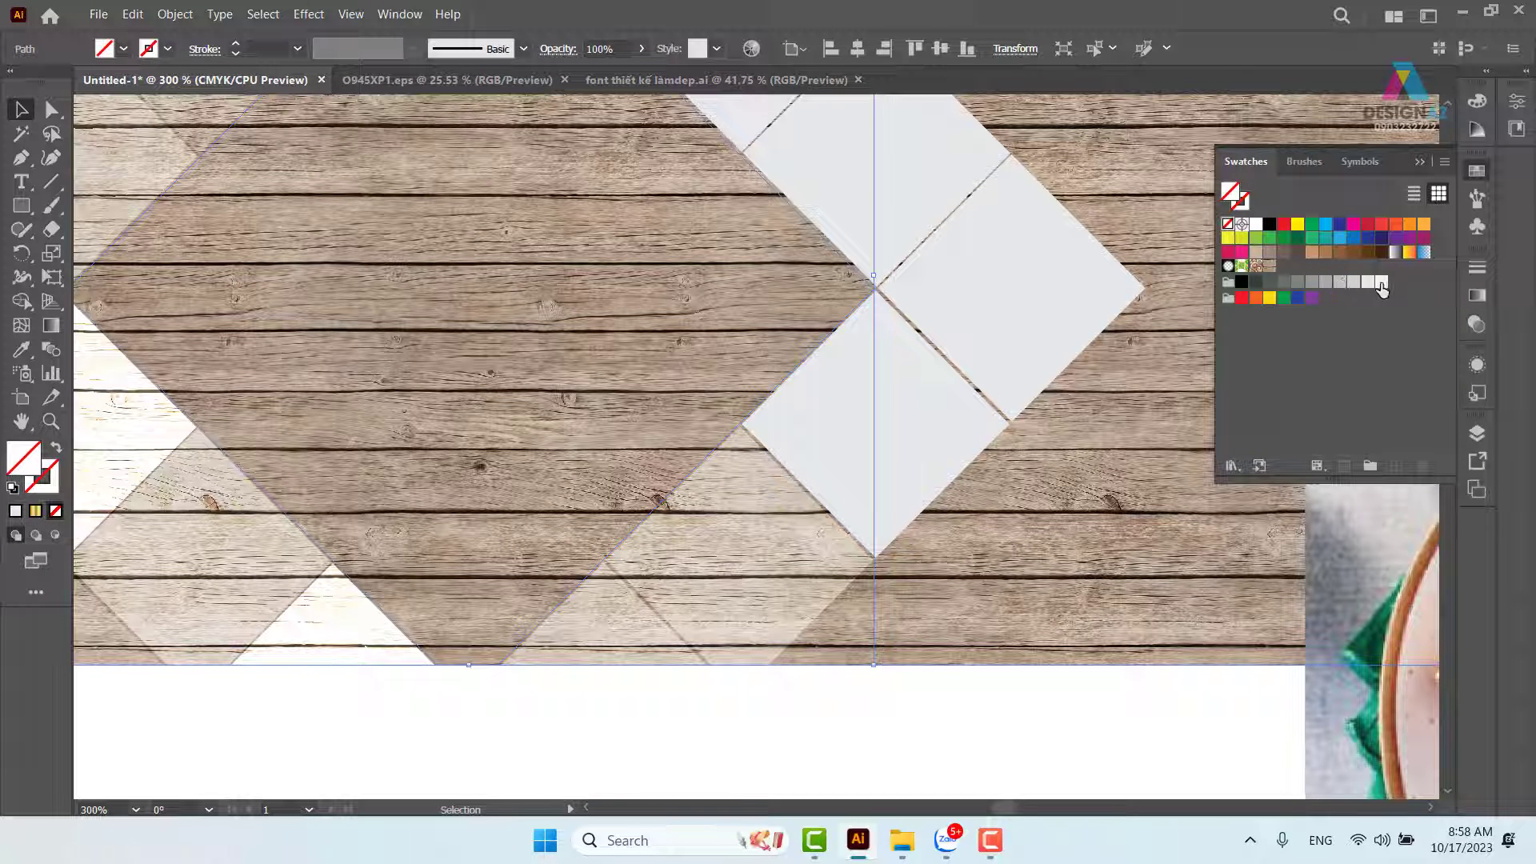
{"action": "left_click", "coordinate": [1380, 282]}
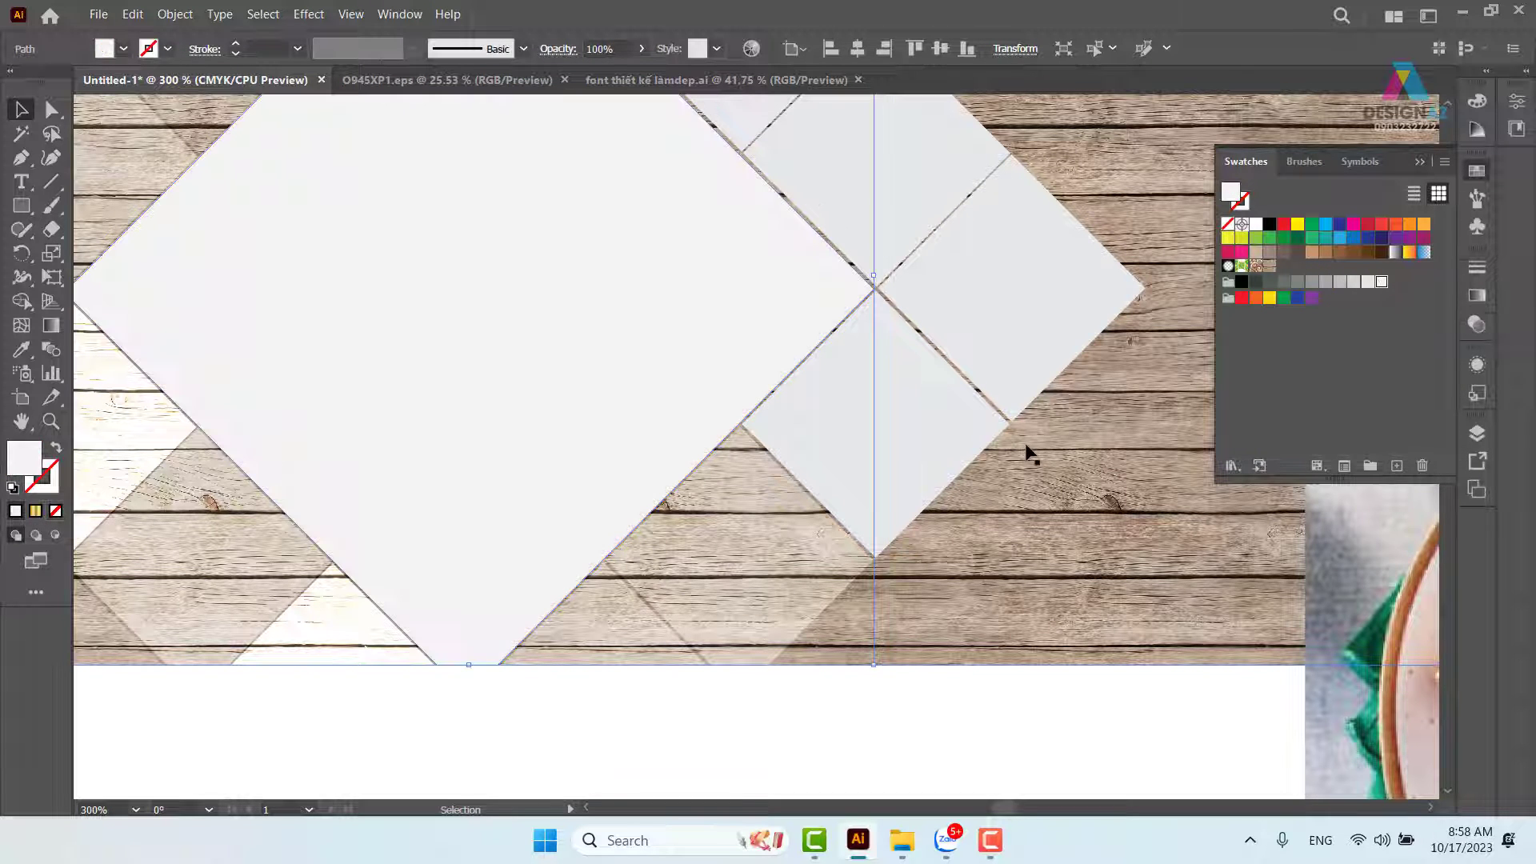
Duplicate the large light diamond in place, scale the front copy down slightly around its centre and fill it with blue.
{"action": "key", "text": "ctrl+minus"}
{"action": "key", "text": "ctrl+minus"}
{"action": "left_click_drag", "start_coordinate": [790, 444], "coordinate": [585, 328]}
{"action": "left_click", "coordinate": [702, 644]}
{"action": "left_click", "coordinate": [593, 322]}
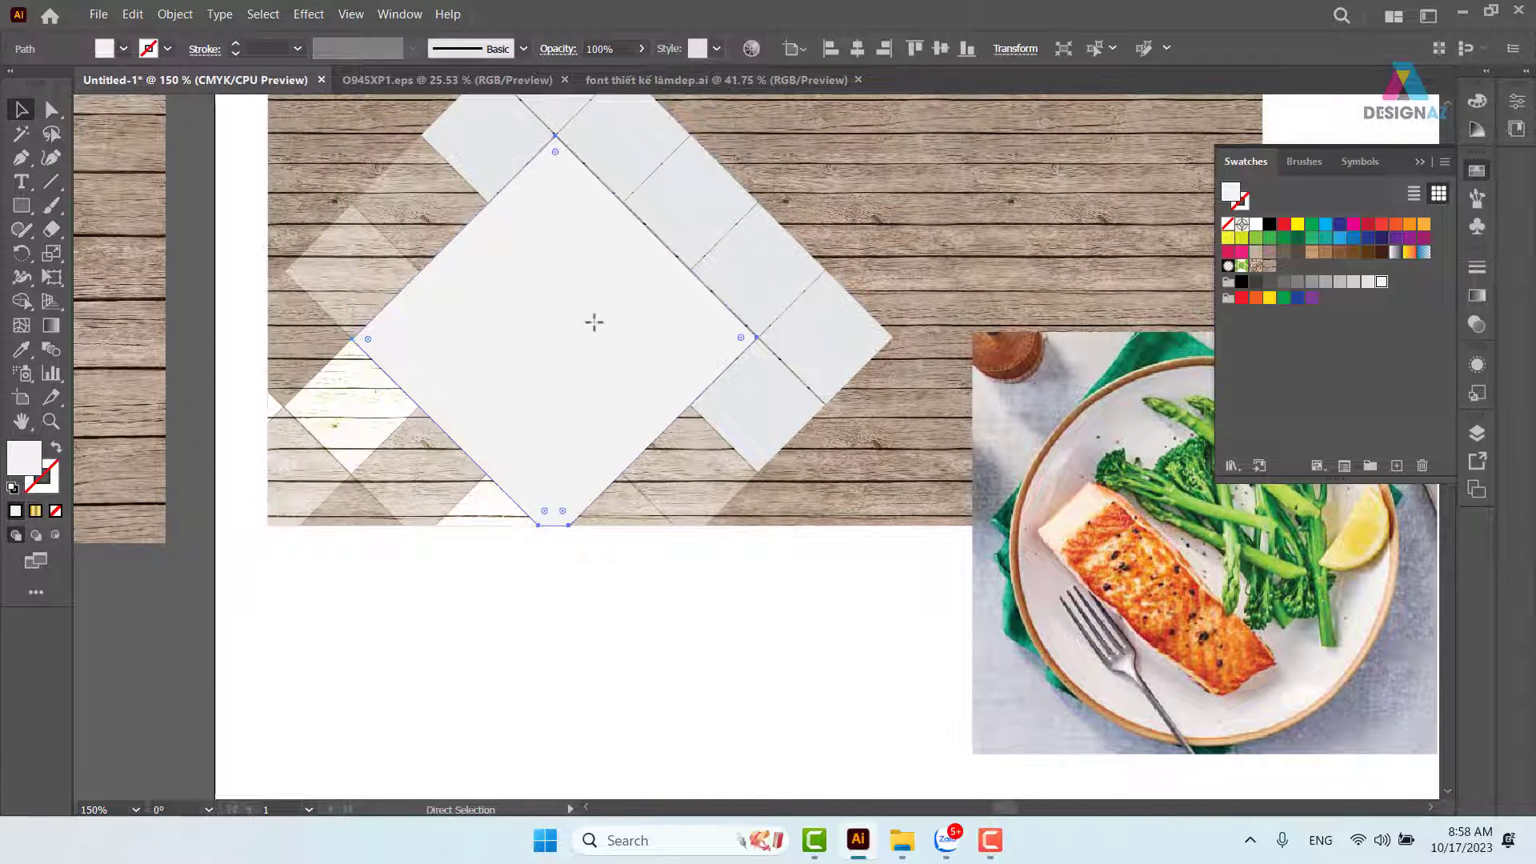
{"action": "key", "text": "v"}
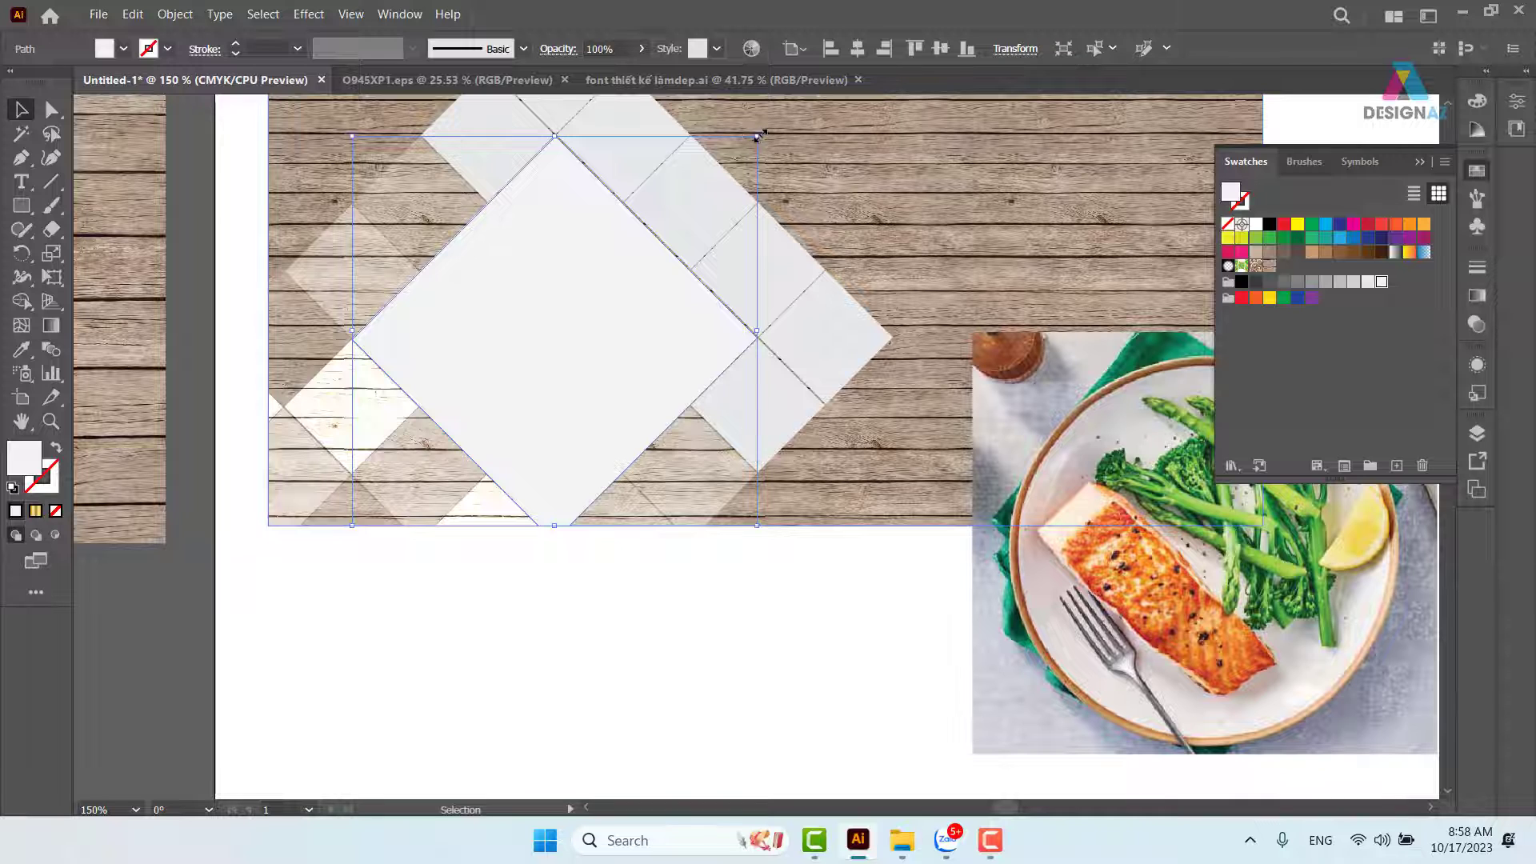
{"action": "left_click_drag", "start_coordinate": [757, 136], "coordinate": [750, 136]}
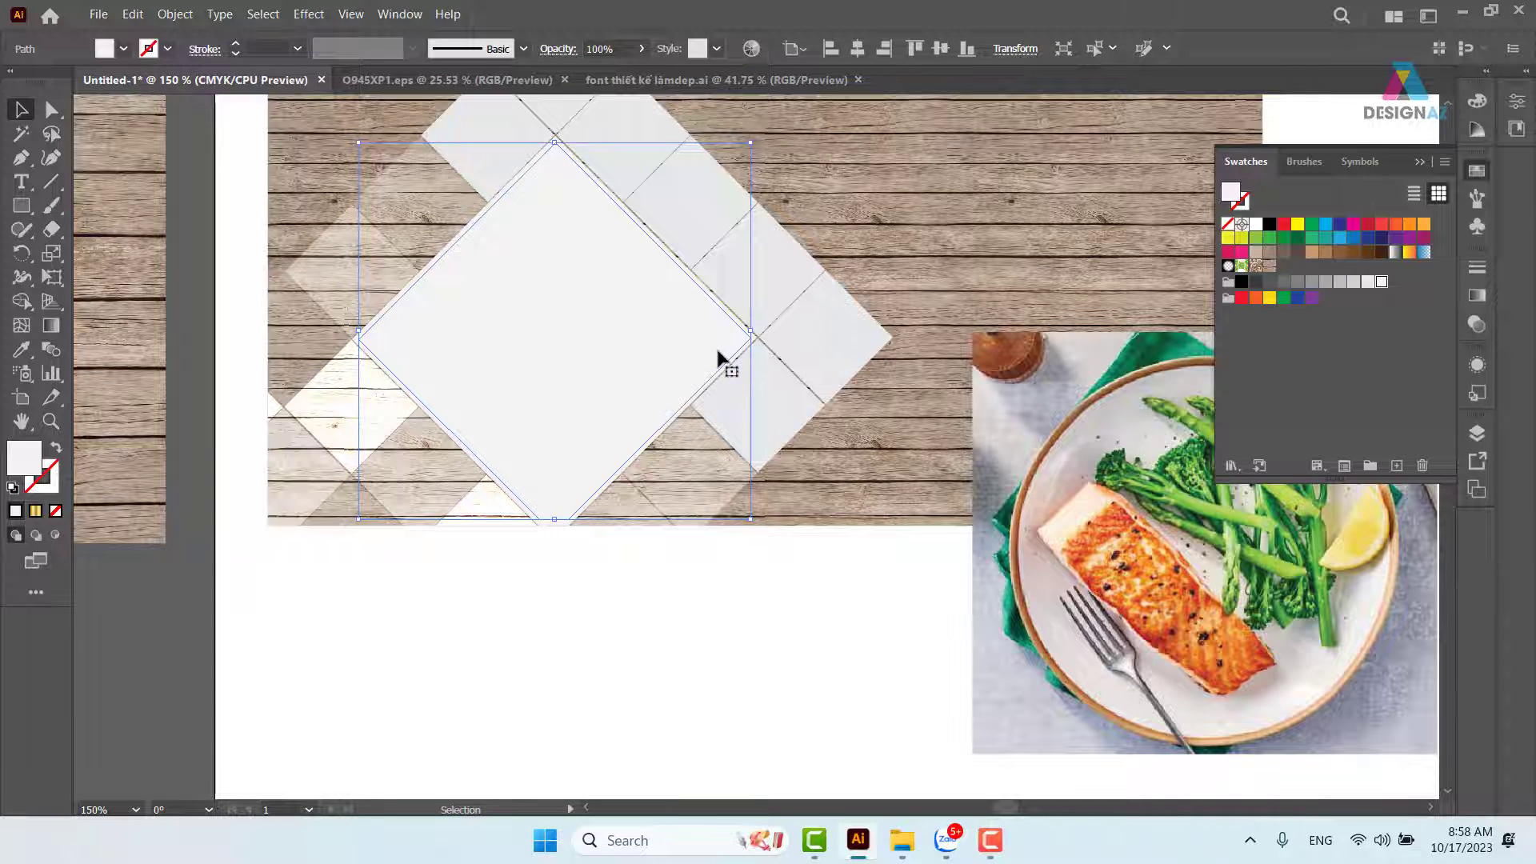
{"action": "left_click", "coordinate": [1340, 240]}
{"action": "left_click", "coordinate": [686, 658]}
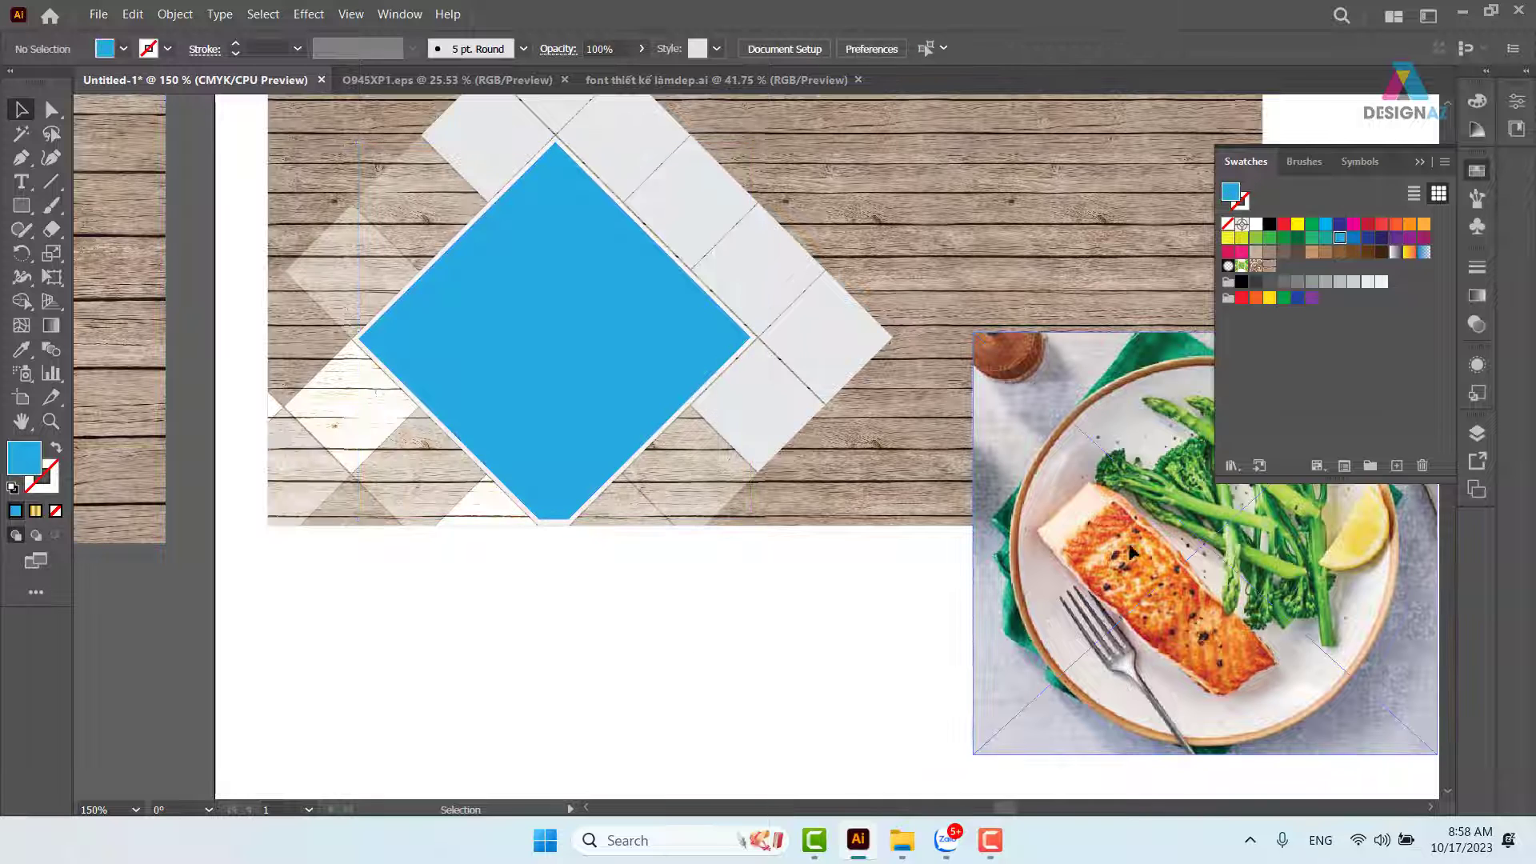
Move the salmon photo back under the blue diamond and clip it to that shape, leaving a thin light border.
{"action": "left_click_drag", "start_coordinate": [560, 340], "coordinate": [515, 354]}
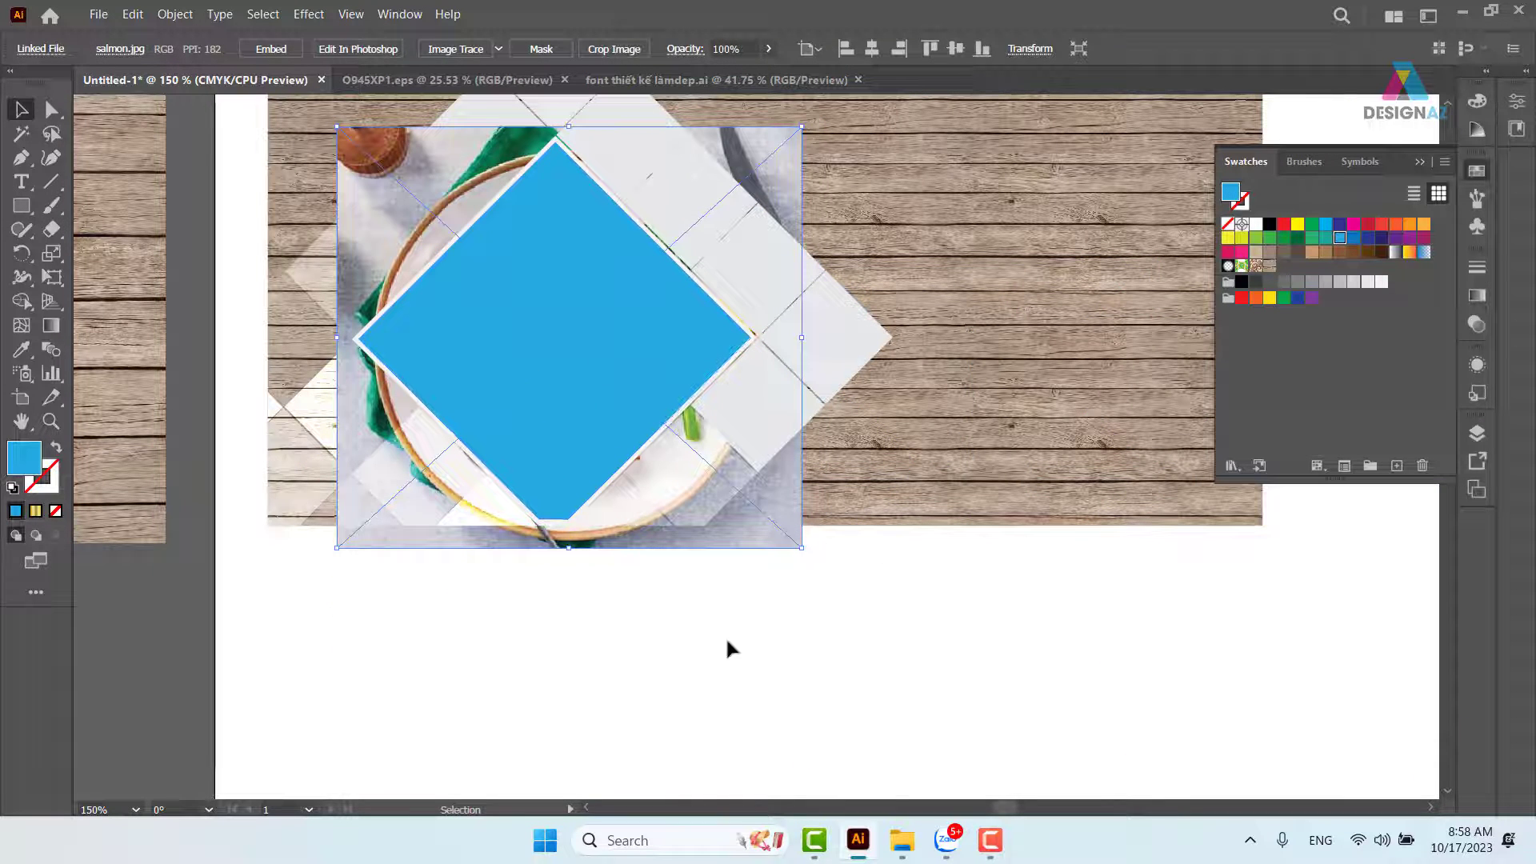
{"action": "left_click", "coordinate": [585, 262], "text": "shift"}
{"action": "right_click", "coordinate": [588, 251]}
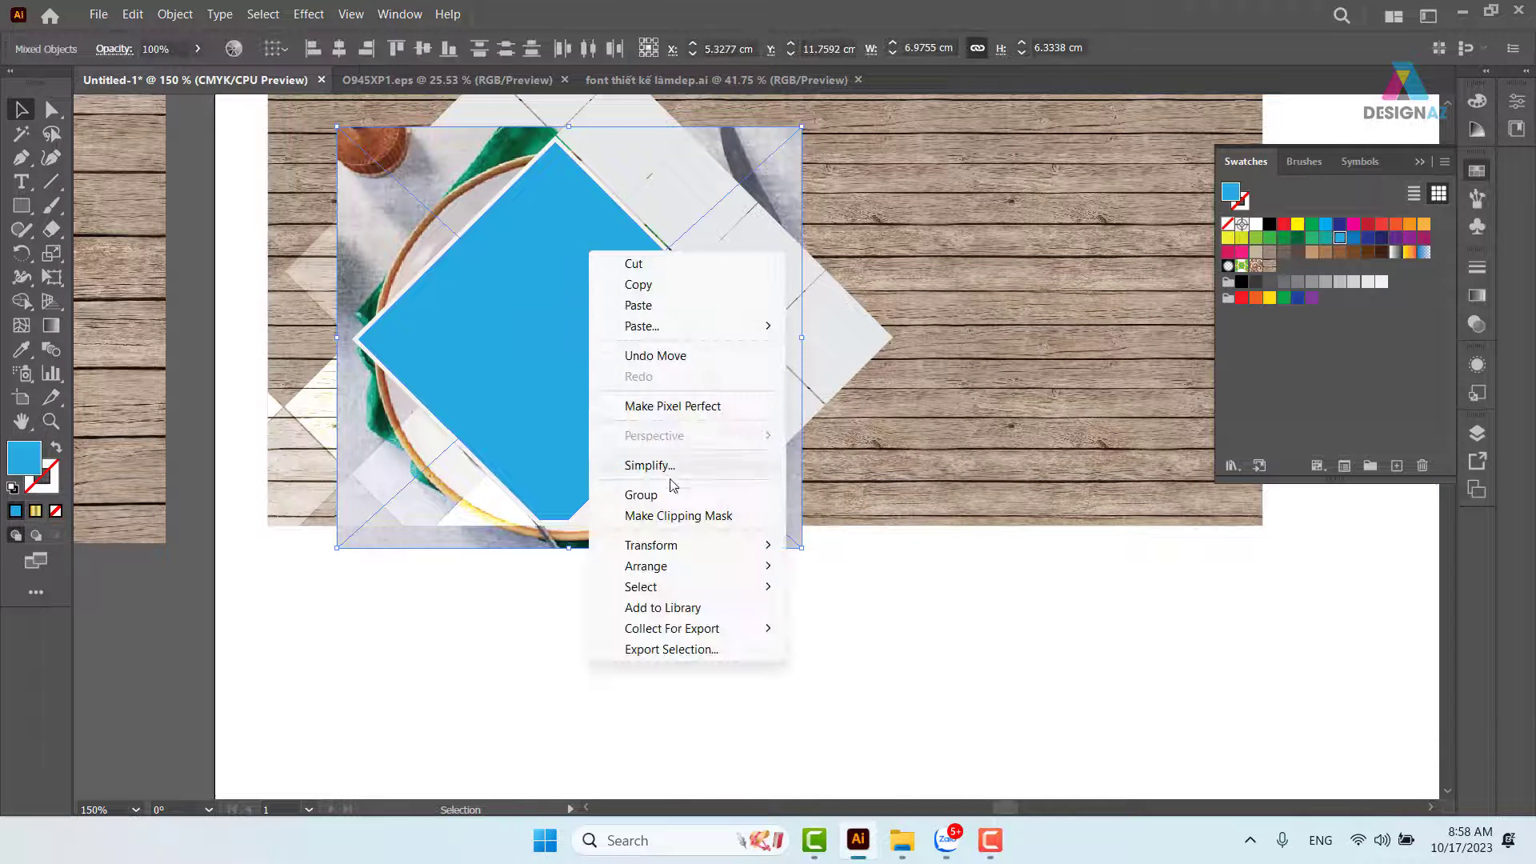
{"action": "left_click", "coordinate": [676, 514]}
{"action": "left_click", "coordinate": [854, 682]}
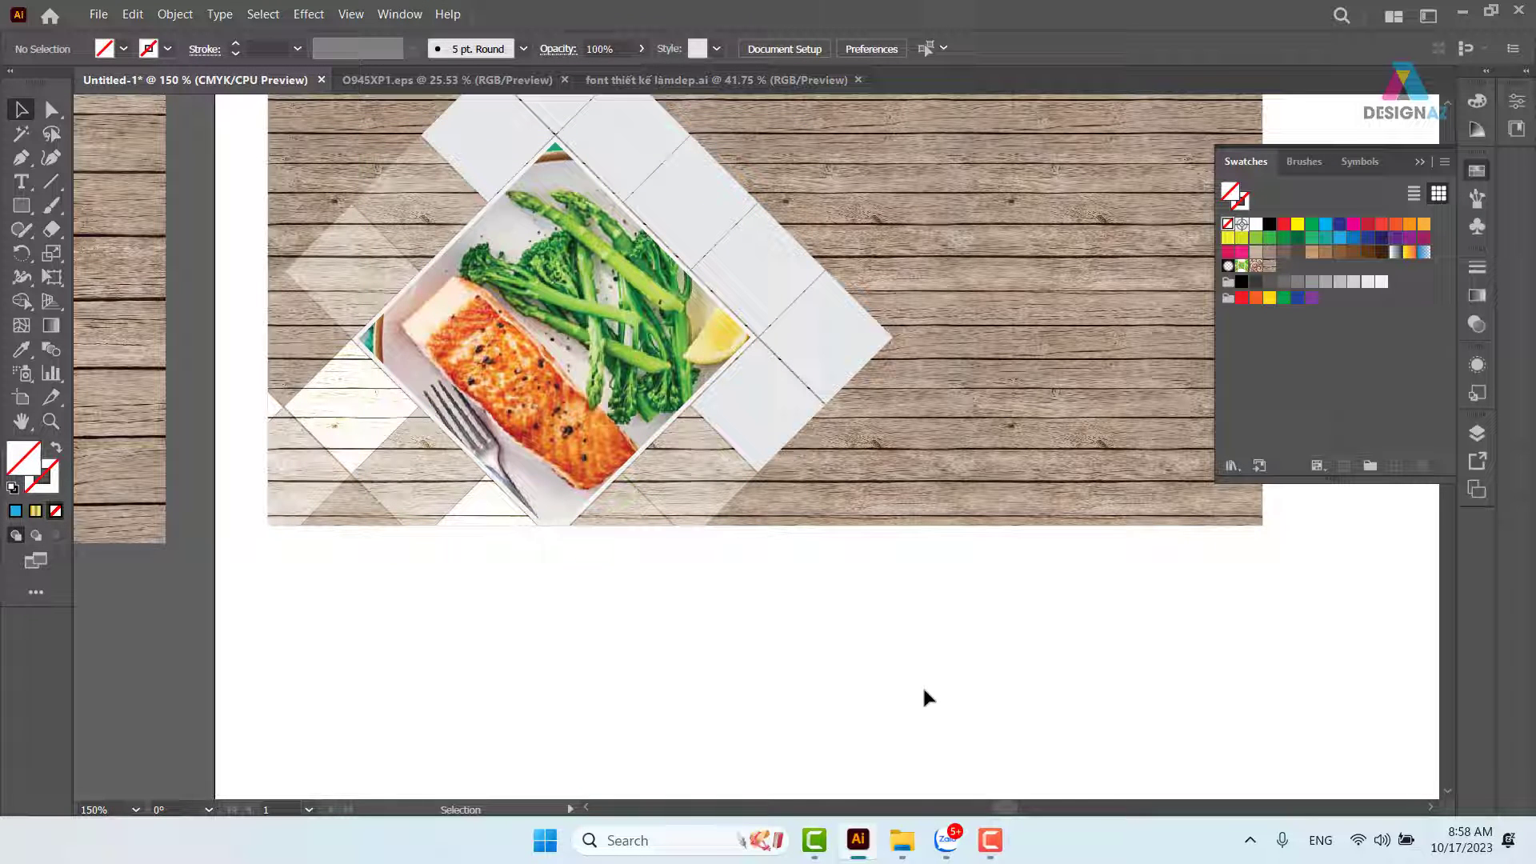
Load the linked image 33751 from the Food folder in thuvienanh for placement in the document.
{"action": "left_click_drag", "start_coordinate": [874, 514], "coordinate": [744, 528]}
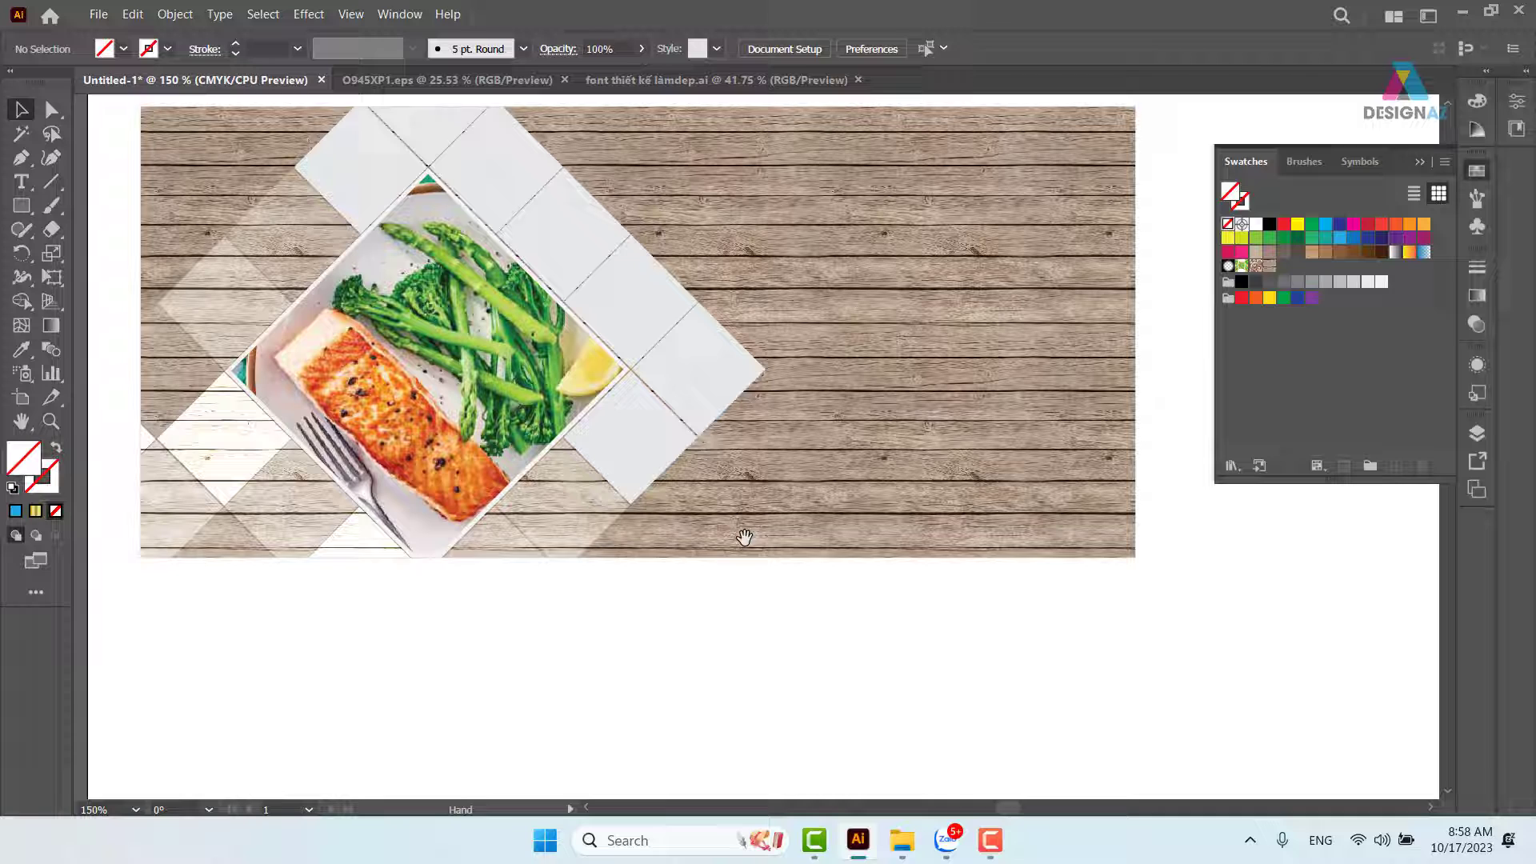
{"action": "left_click", "coordinate": [703, 351]}
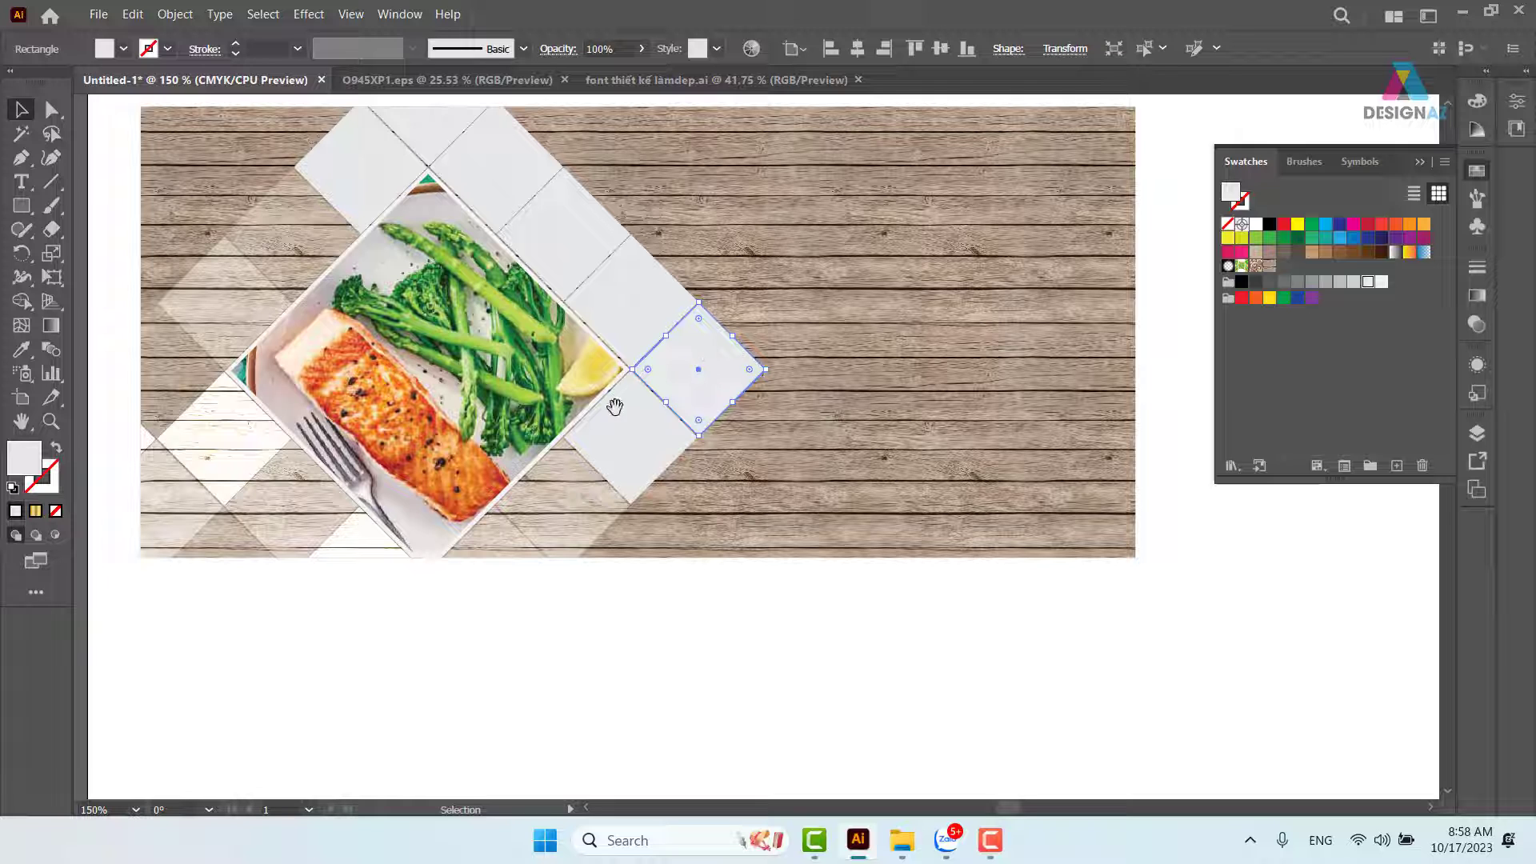
{"action": "left_click_drag", "start_coordinate": [615, 407], "coordinate": [706, 416]}
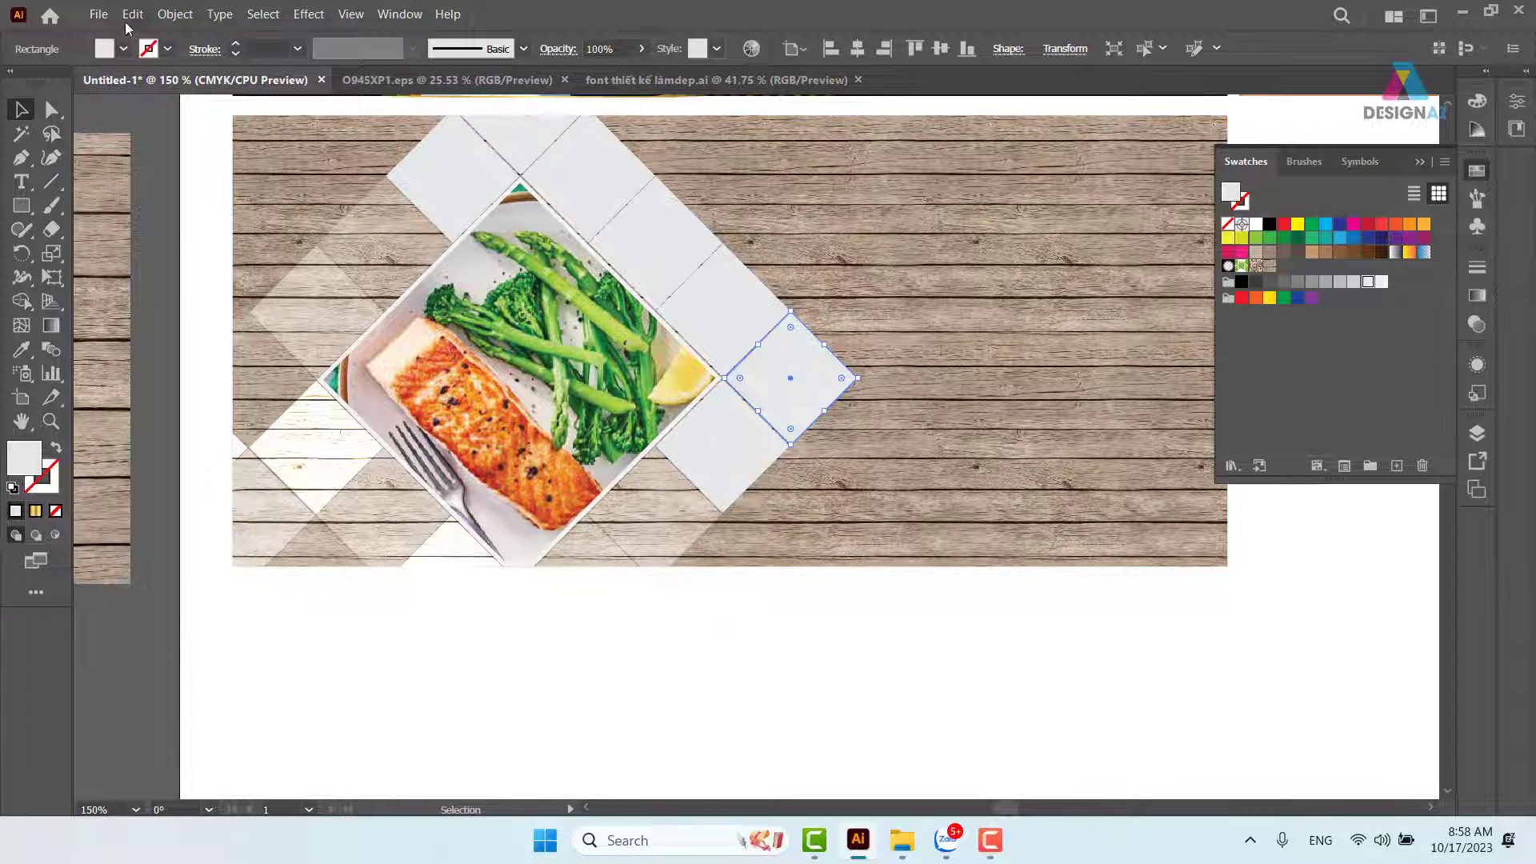
{"action": "left_click", "coordinate": [98, 14]}
{"action": "left_click", "coordinate": [136, 358]}
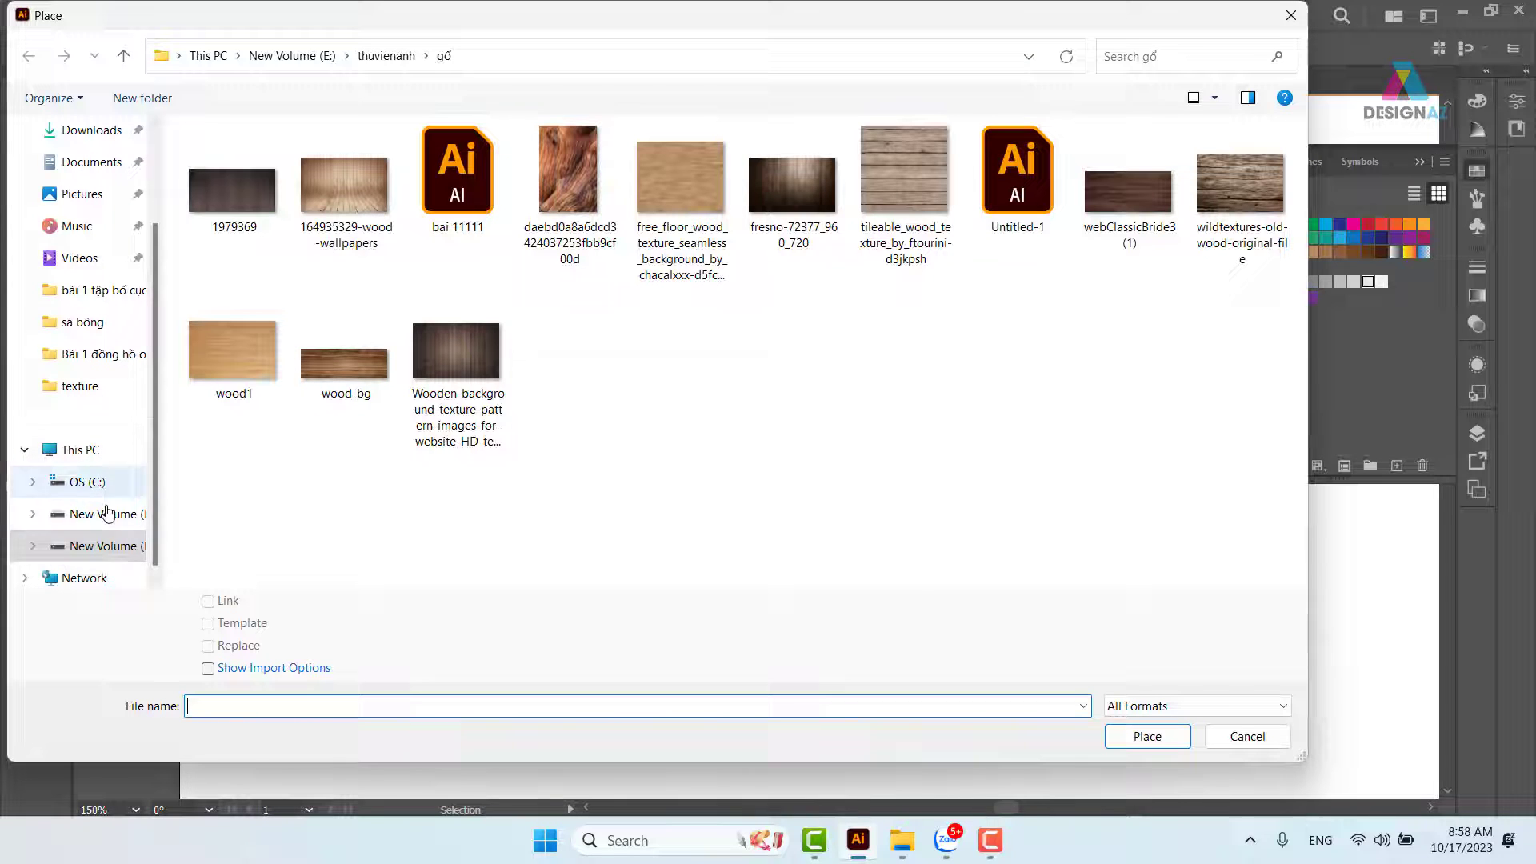
{"action": "left_click", "coordinate": [112, 548]}
{"action": "double_click", "coordinate": [358, 483]}
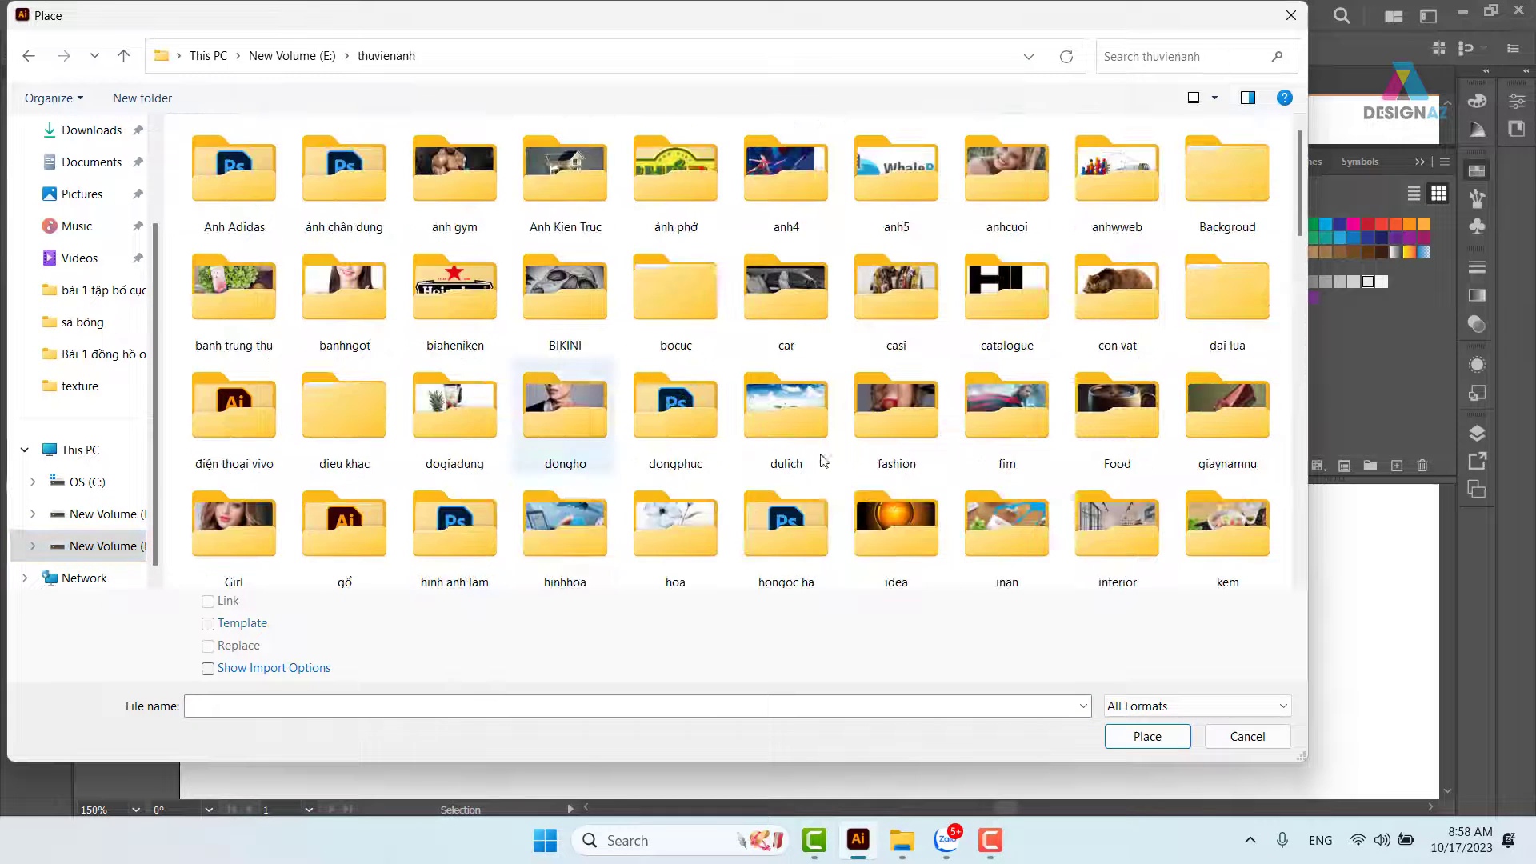
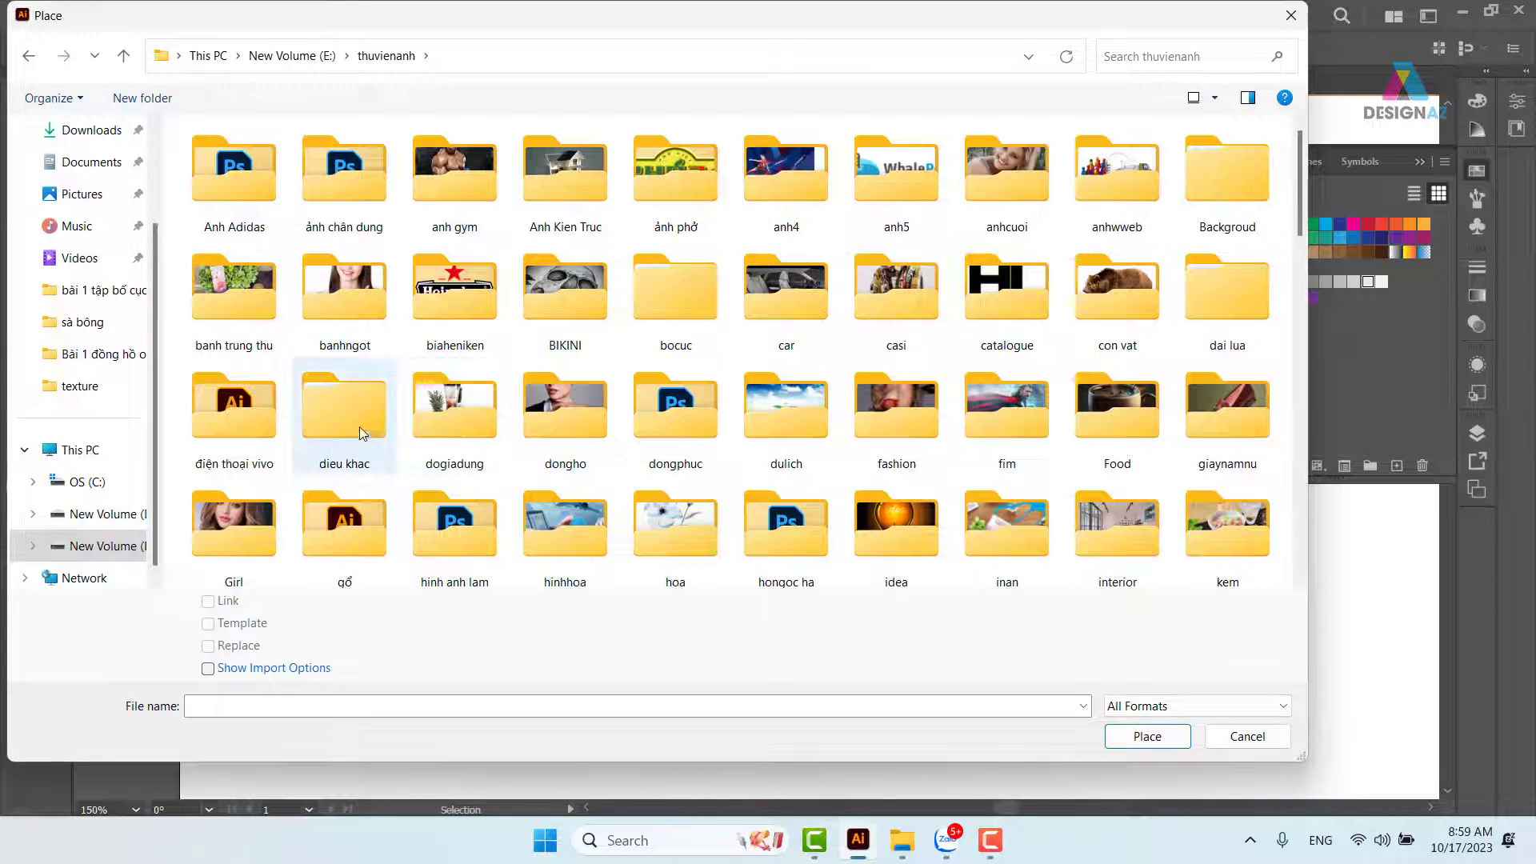
{"action": "left_click", "coordinate": [338, 416]}
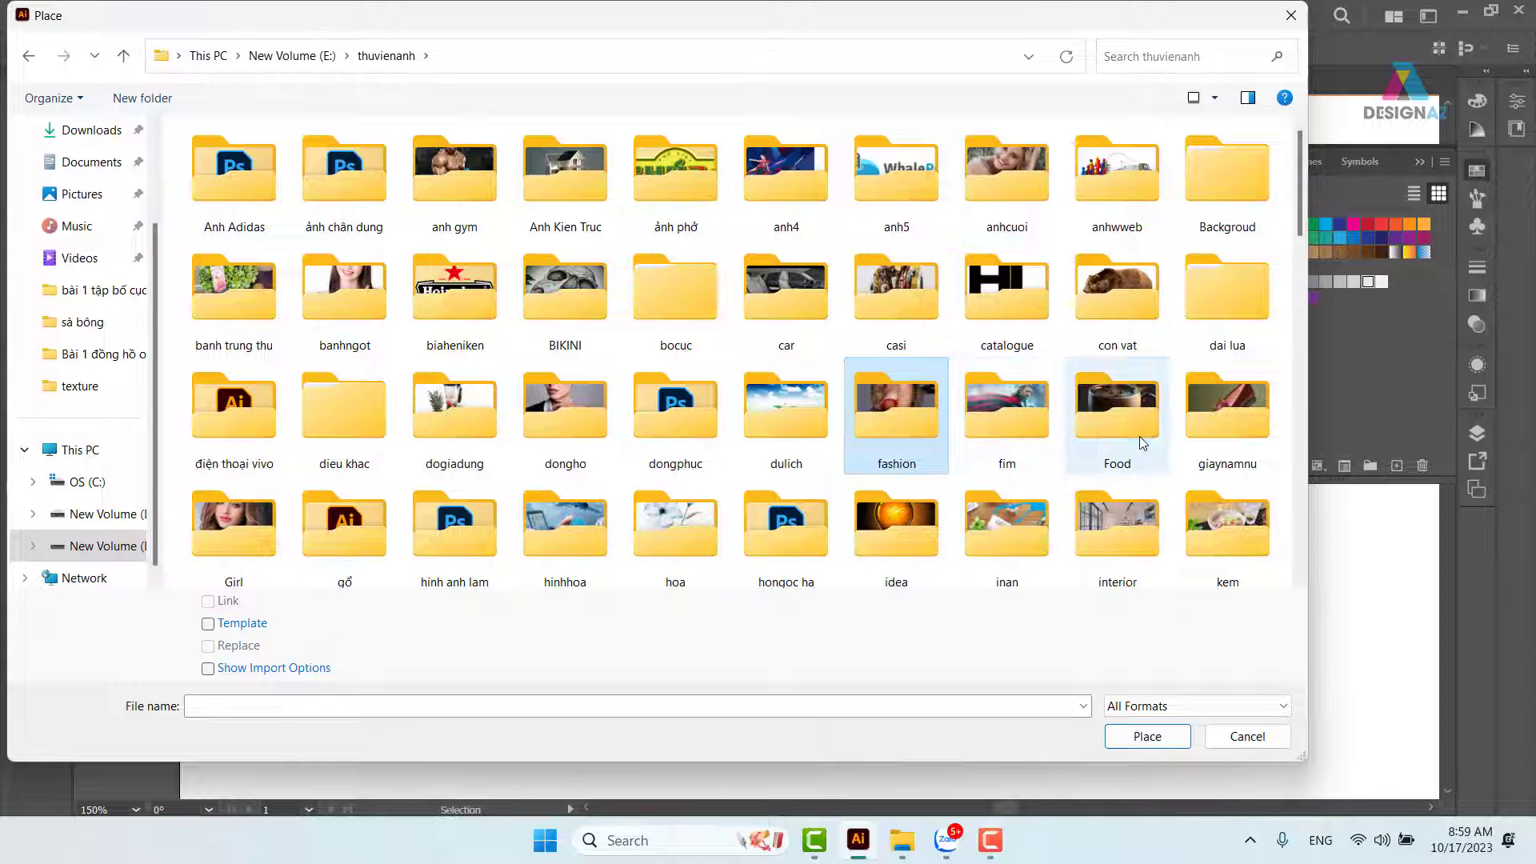
{"action": "double_click", "coordinate": [1079, 439]}
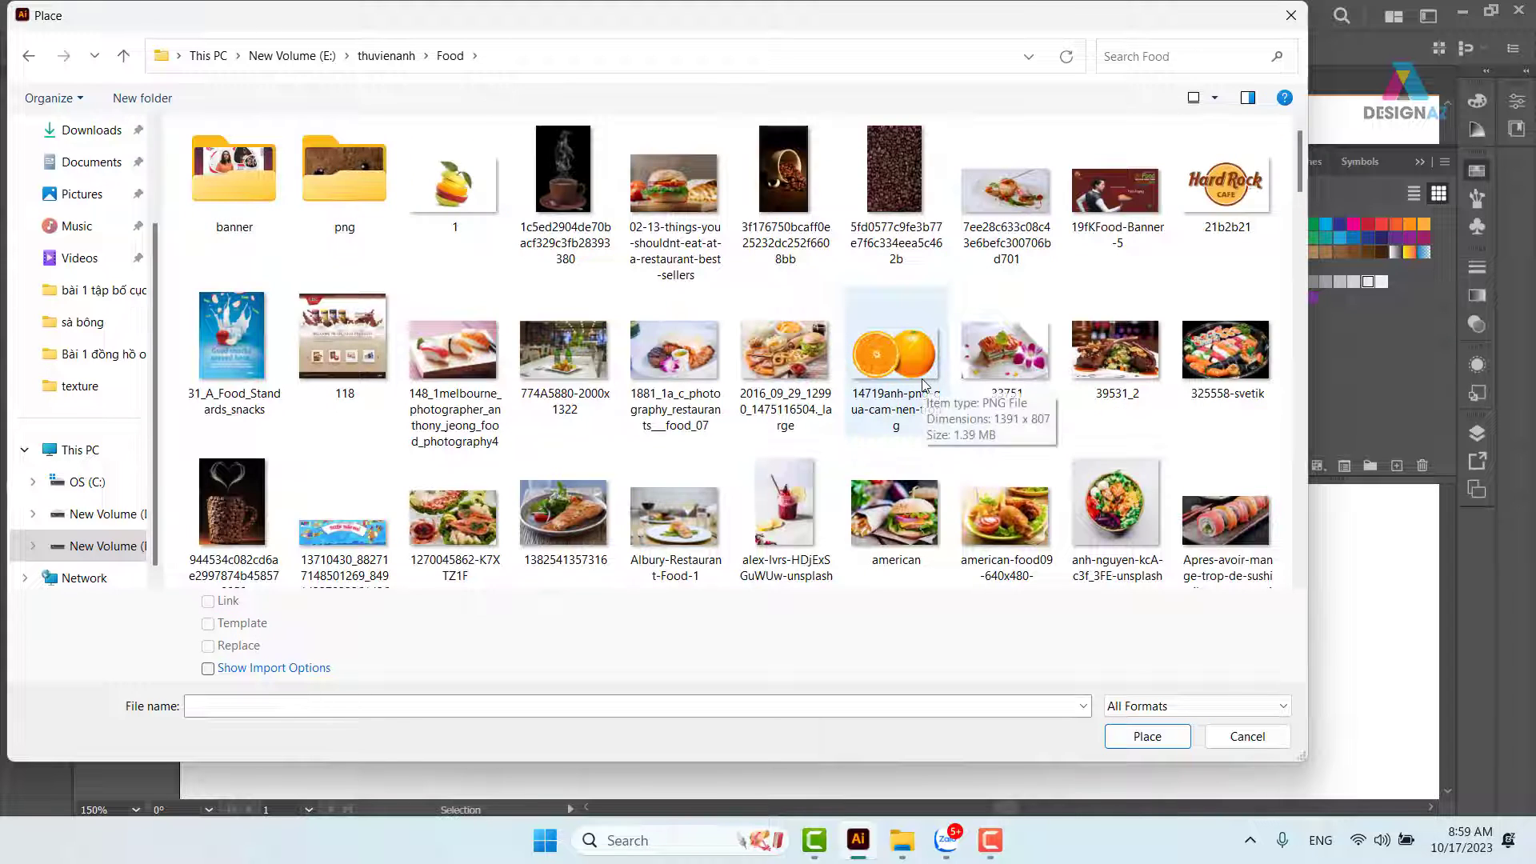
{"action": "left_click", "coordinate": [1005, 350]}
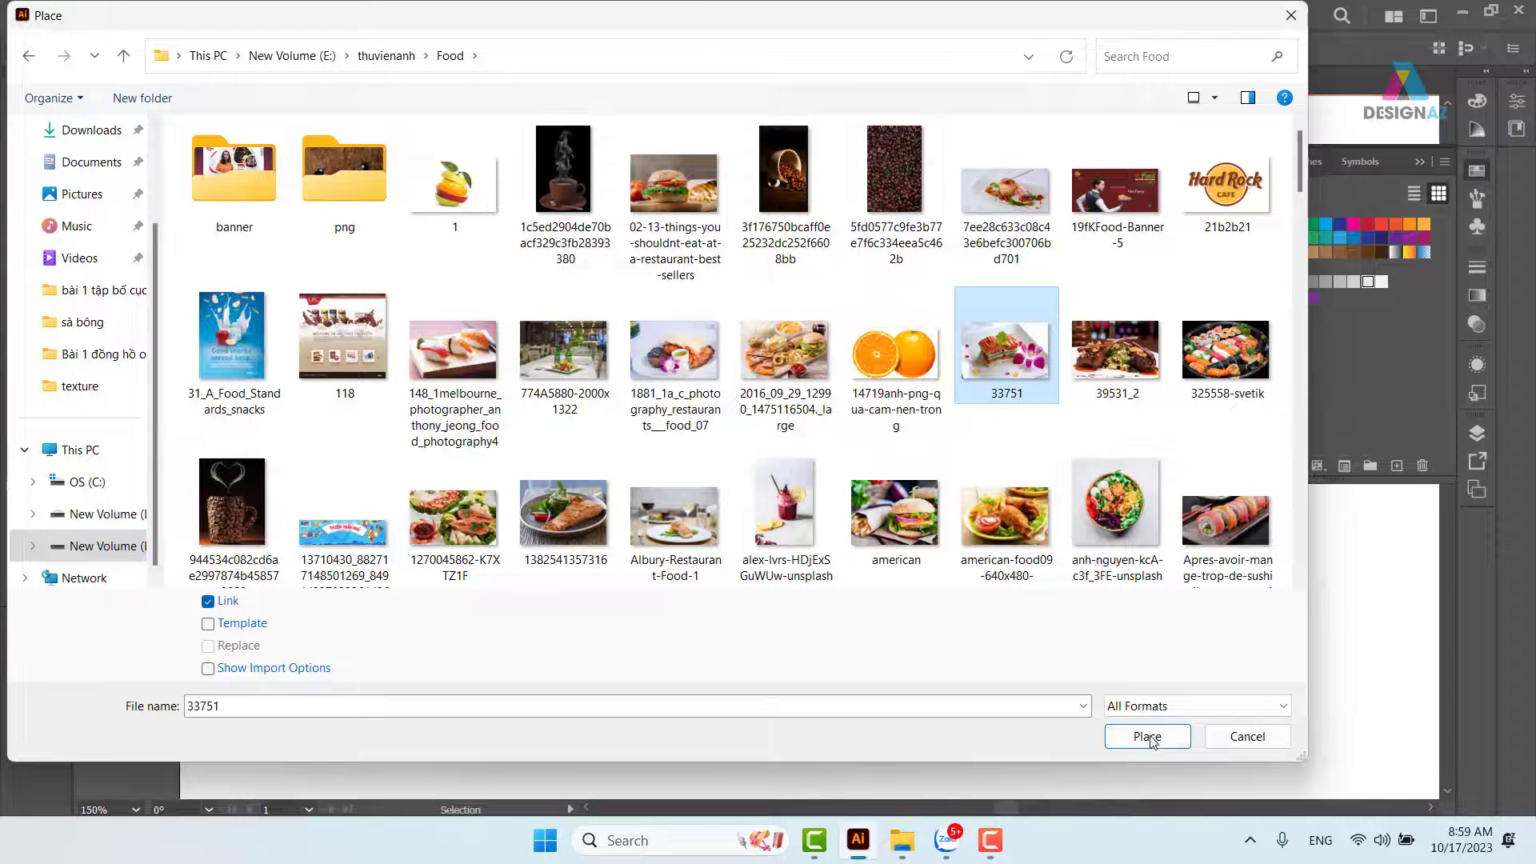
{"action": "left_click", "coordinate": [1147, 736]}
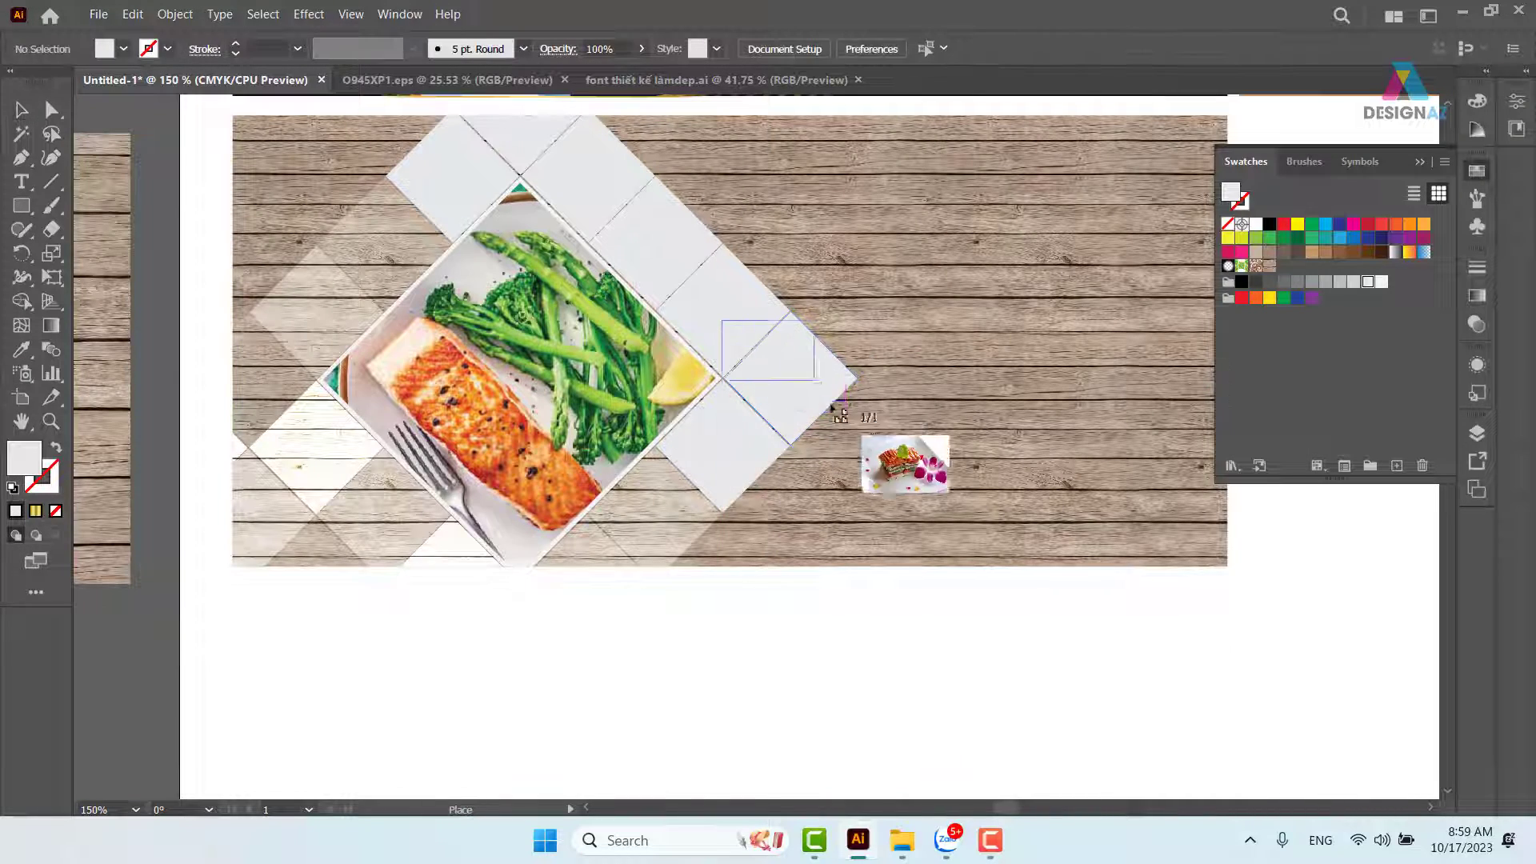
Place the orchid food photo behind the mosaic's rightmost square and clip it to that square.
{"action": "left_click_drag", "start_coordinate": [722, 320], "coordinate": [920, 481]}
{"action": "left_click_drag", "start_coordinate": [876, 409], "coordinate": [840, 396]}
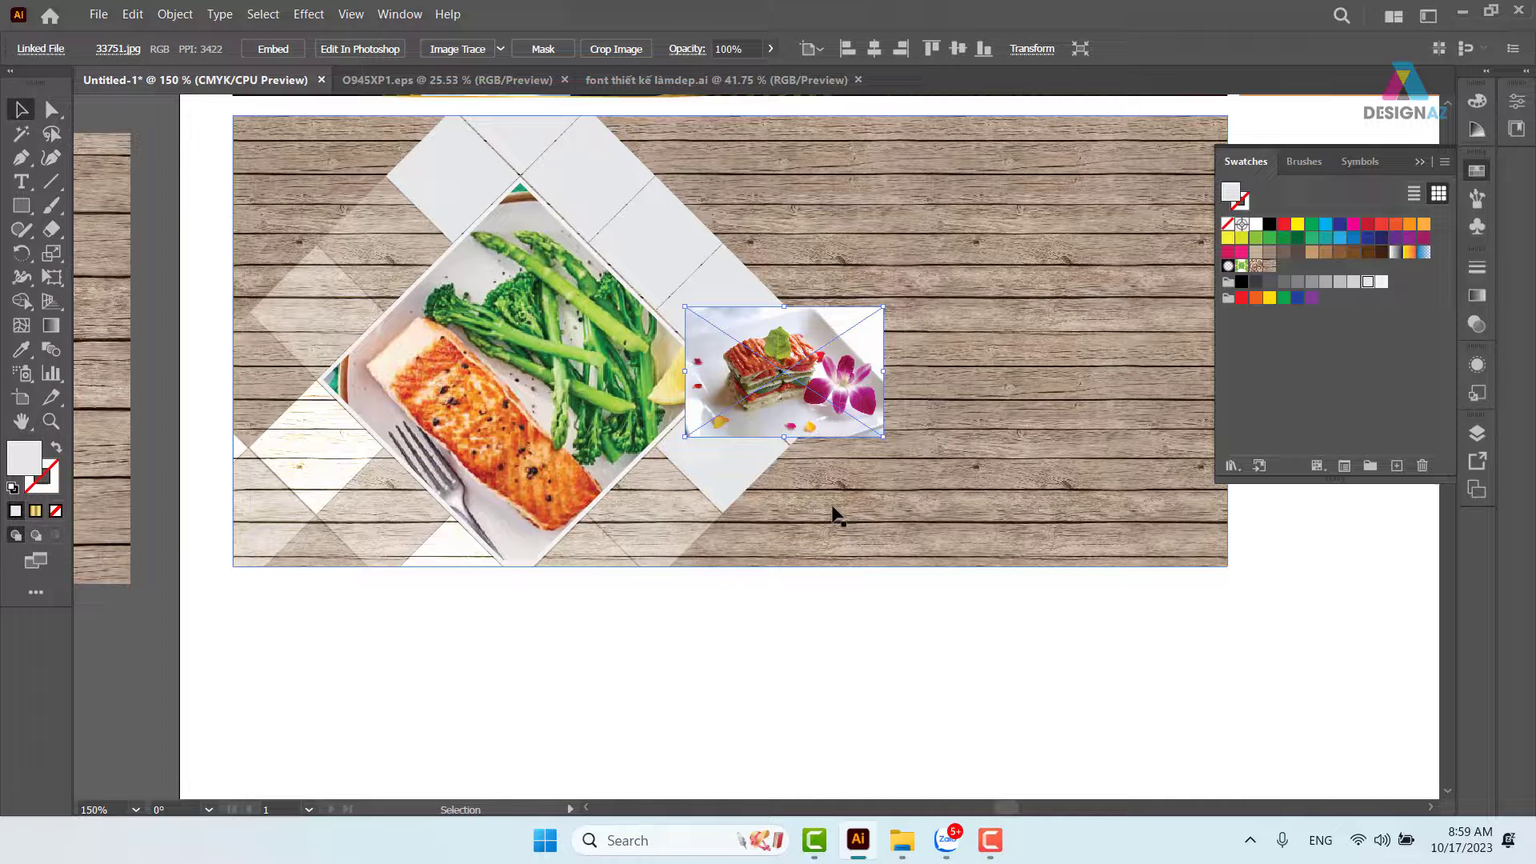
{"action": "key", "text": "ctrl+shift+bracketleft"}
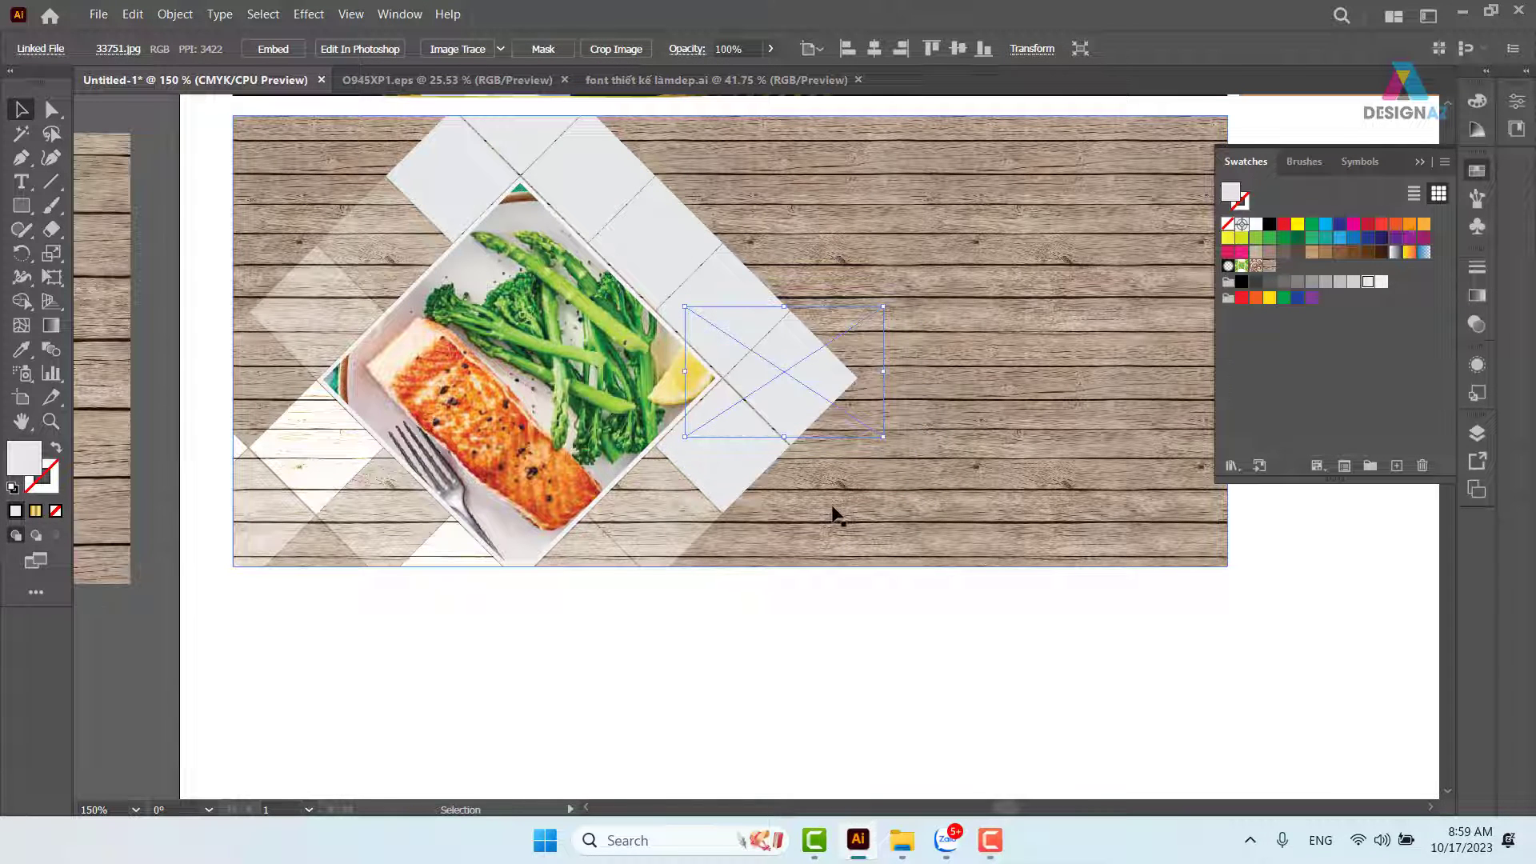
{"action": "left_click", "coordinate": [840, 374], "text": "shift"}
{"action": "key", "text": "ctrl+7"}
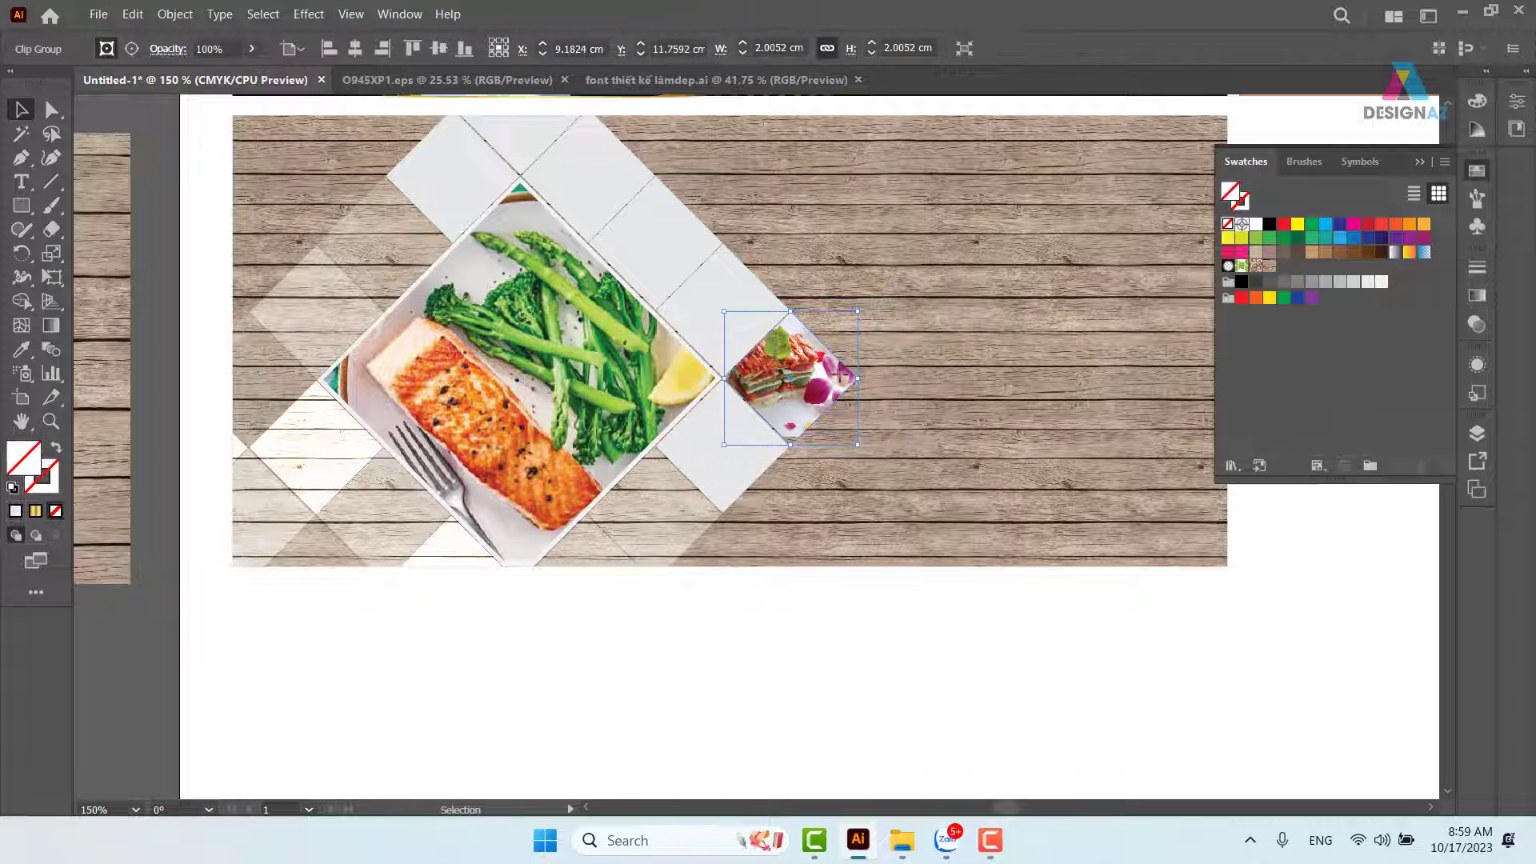
Shift the orchid food photo inside its clip group and enlarge it slightly to fill the square.
{"action": "double_click", "coordinate": [814, 384]}
{"action": "left_click_drag", "start_coordinate": [799, 391], "coordinate": [820, 398]}
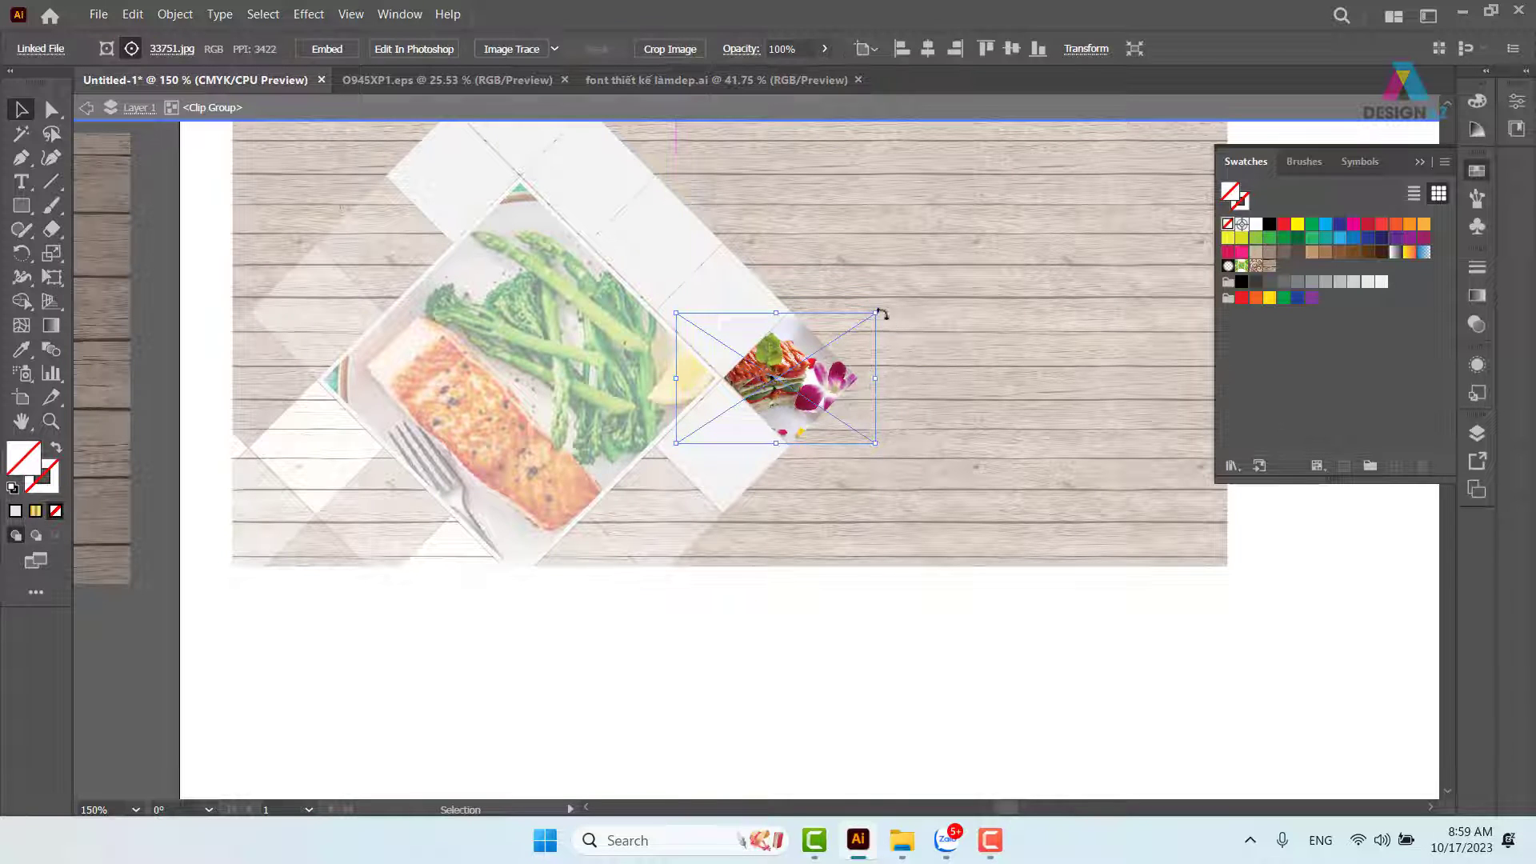
{"action": "left_click_drag", "start_coordinate": [878, 312], "coordinate": [883, 308]}
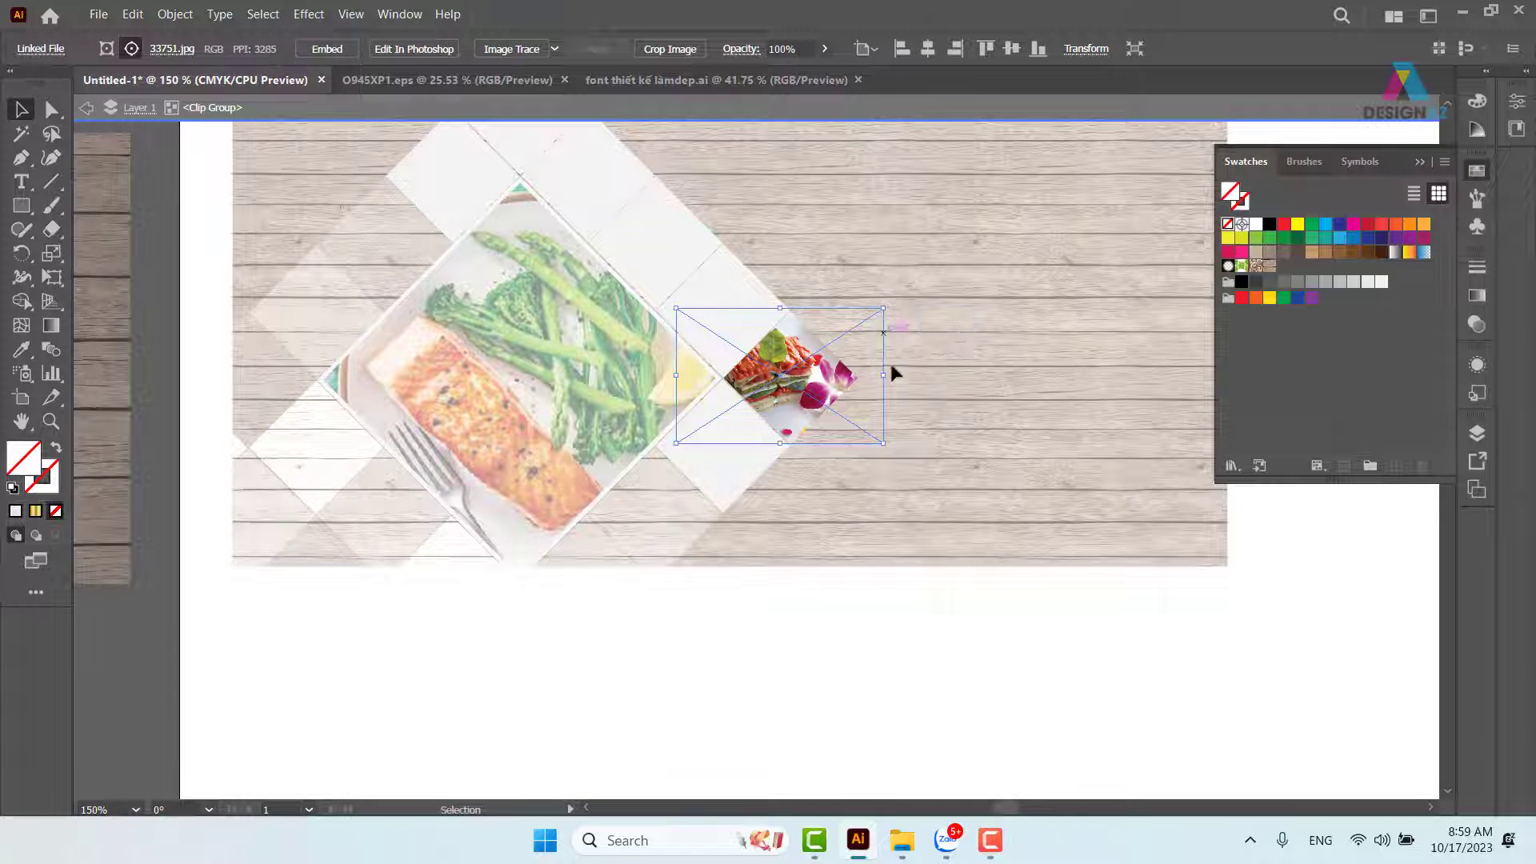
{"action": "double_click", "coordinate": [885, 644]}
Load the baked-salmon photo from the Food folder for placement near the square below the orchid food photo.
{"action": "scroll", "coordinate": [920, 652], "scroll_direction": "right", "scroll_amount": 2}
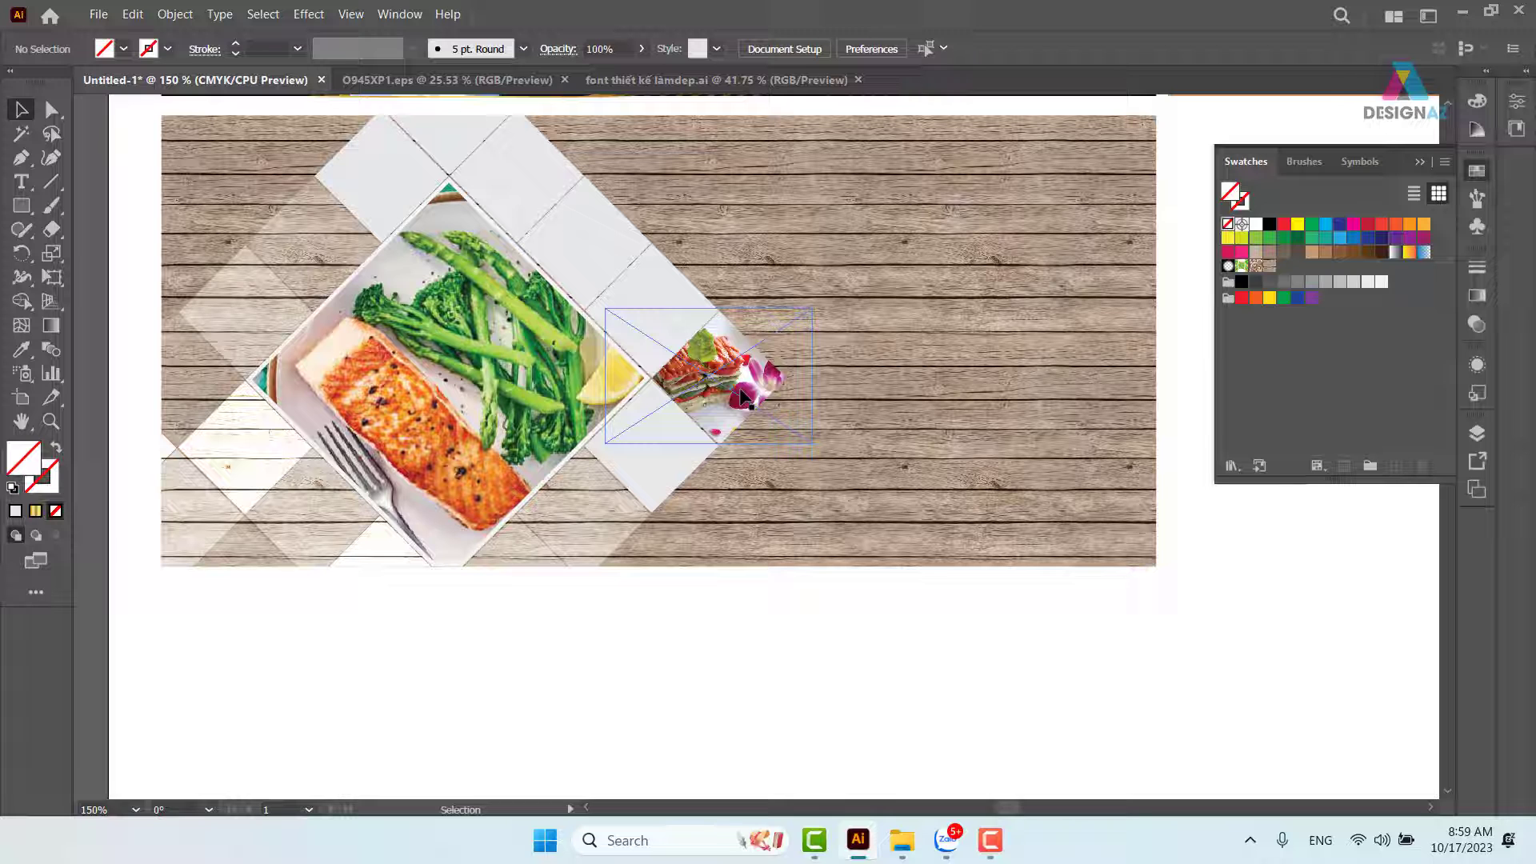
{"action": "left_click", "coordinate": [98, 15]}
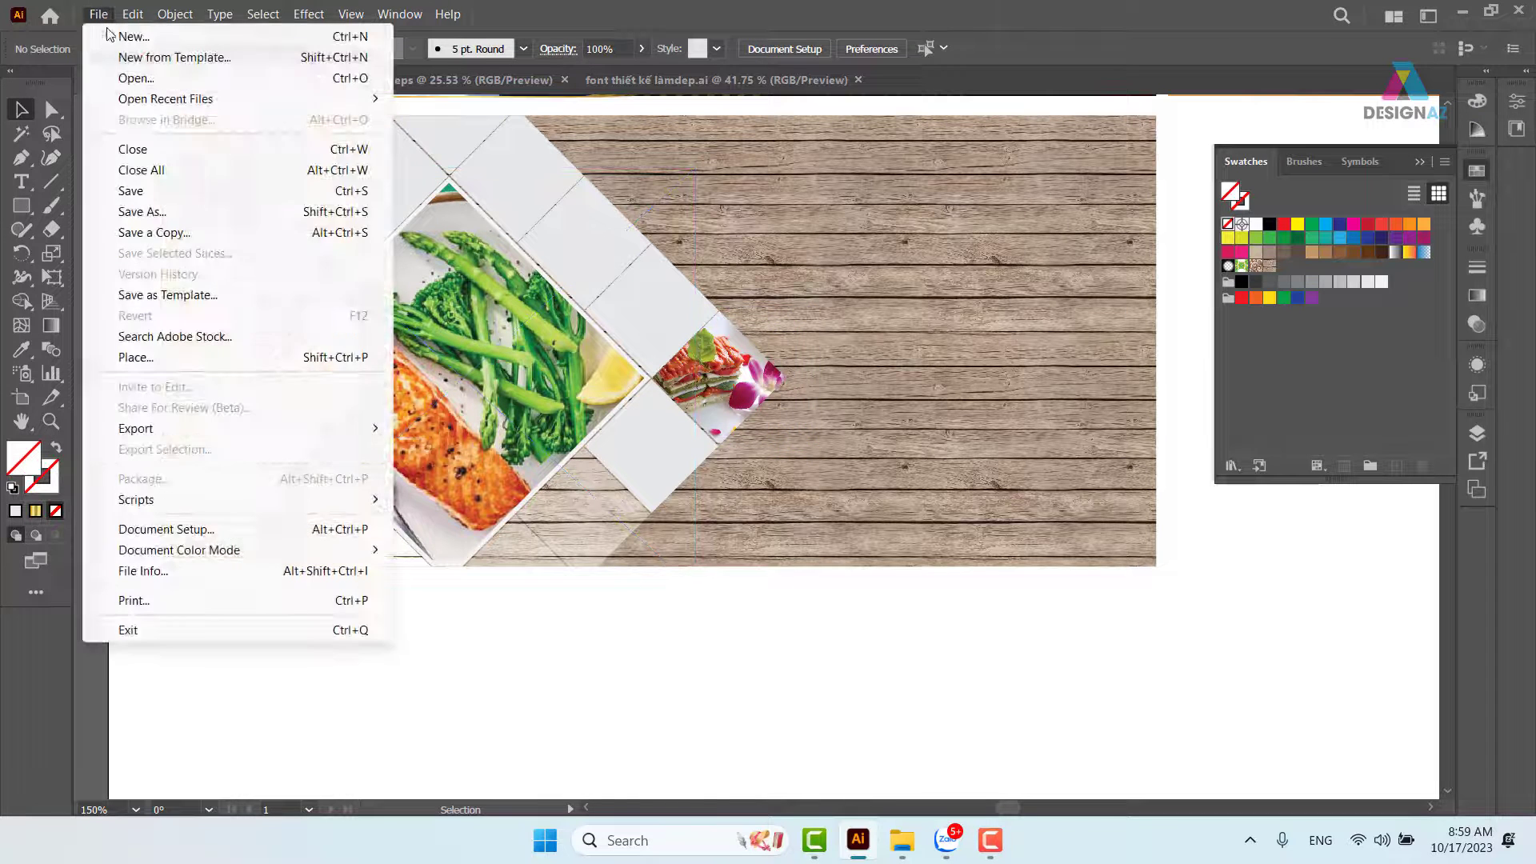
{"action": "left_click", "coordinate": [173, 359]}
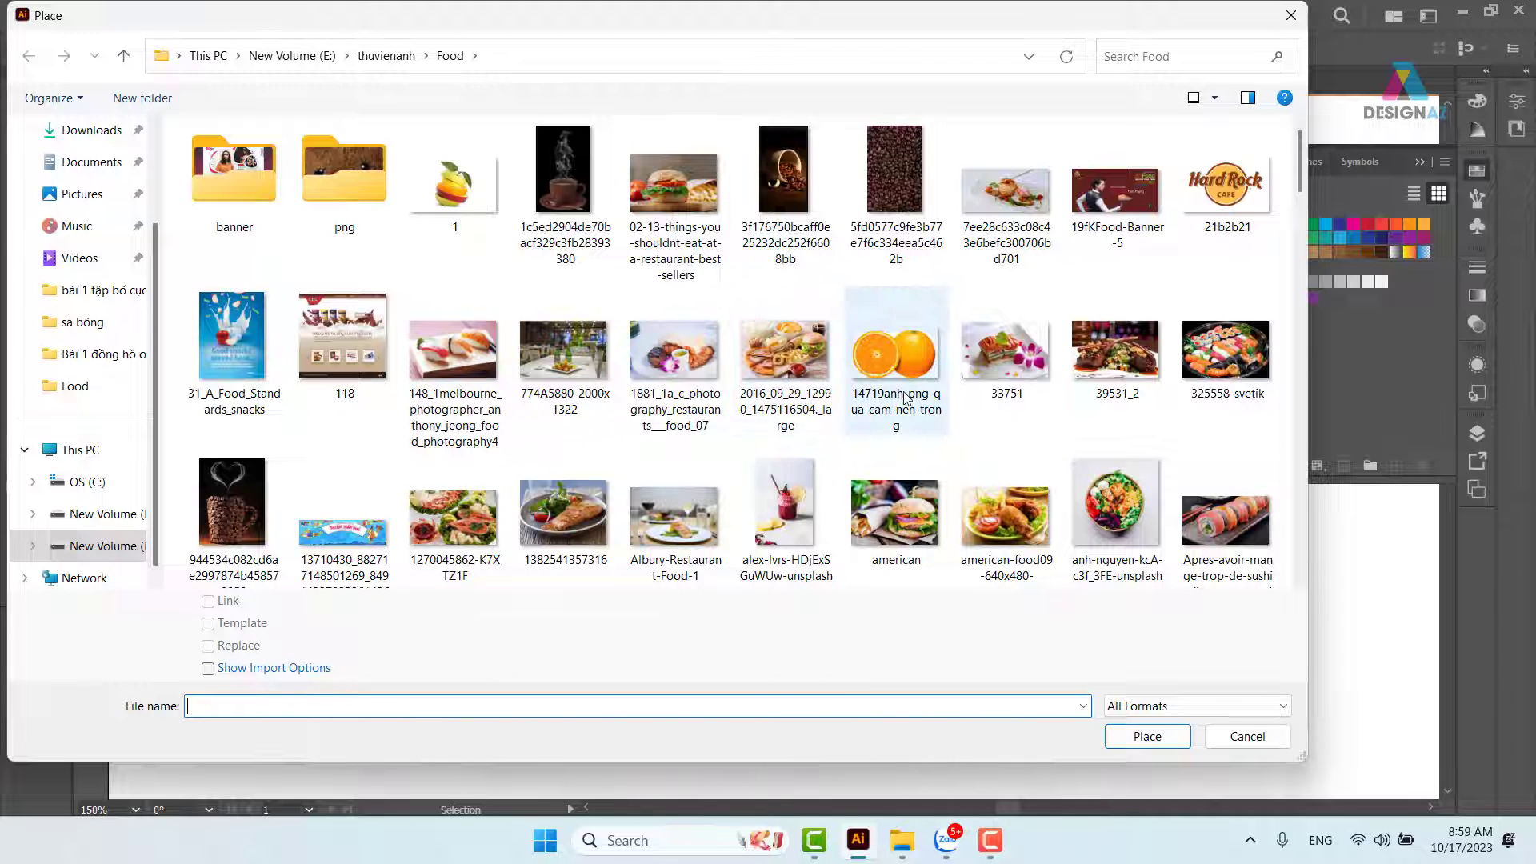
{"action": "scroll", "coordinate": [906, 398], "scroll_direction": "down", "scroll_amount": 1}
{"action": "scroll", "coordinate": [906, 398], "scroll_direction": "down", "scroll_amount": 3}
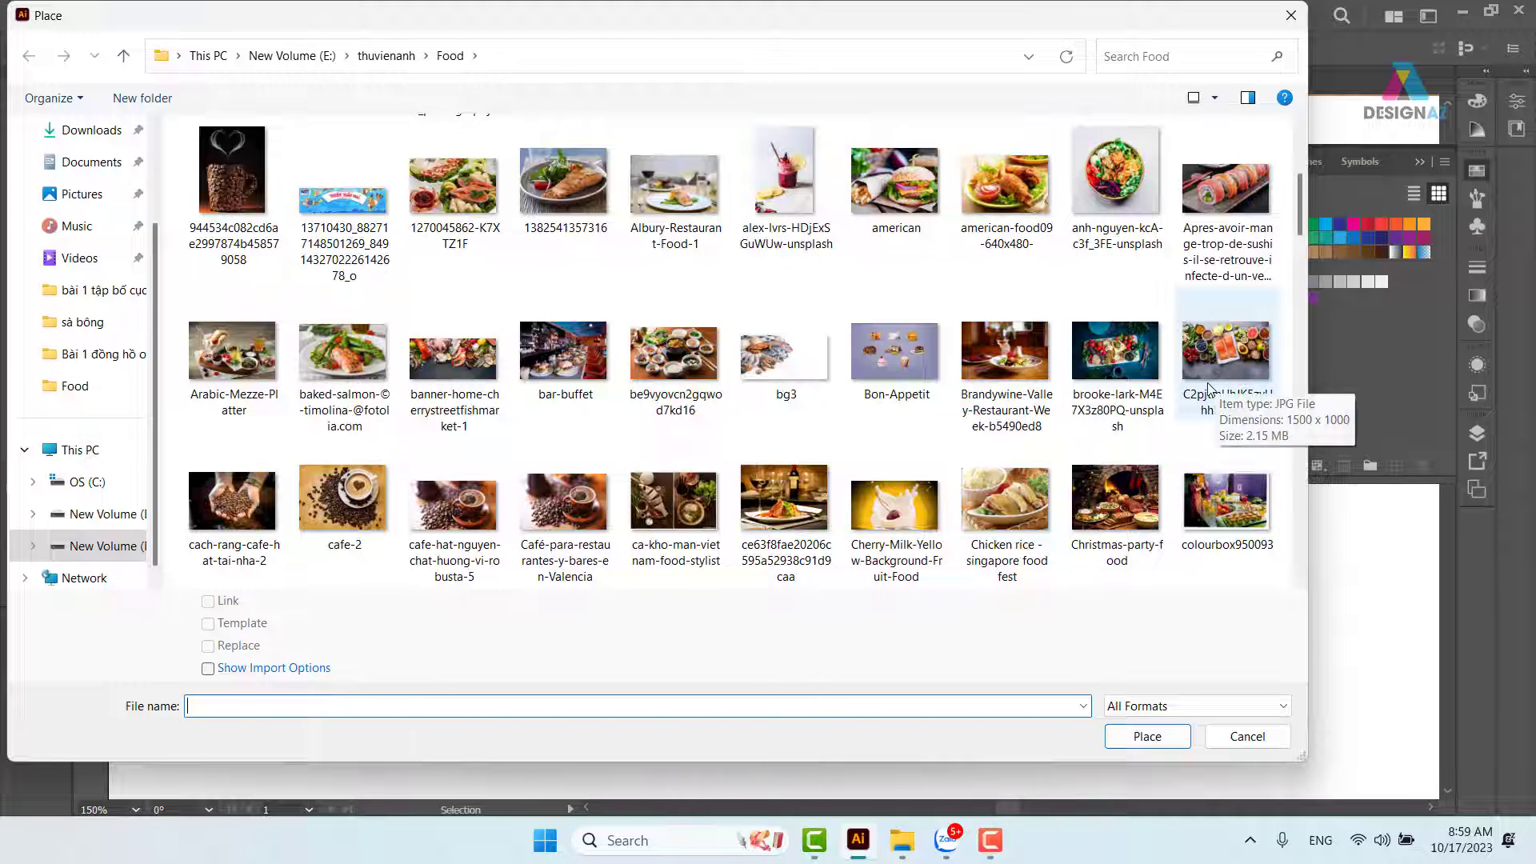
{"action": "left_click", "coordinate": [360, 351]}
{"action": "left_click", "coordinate": [1132, 737]}
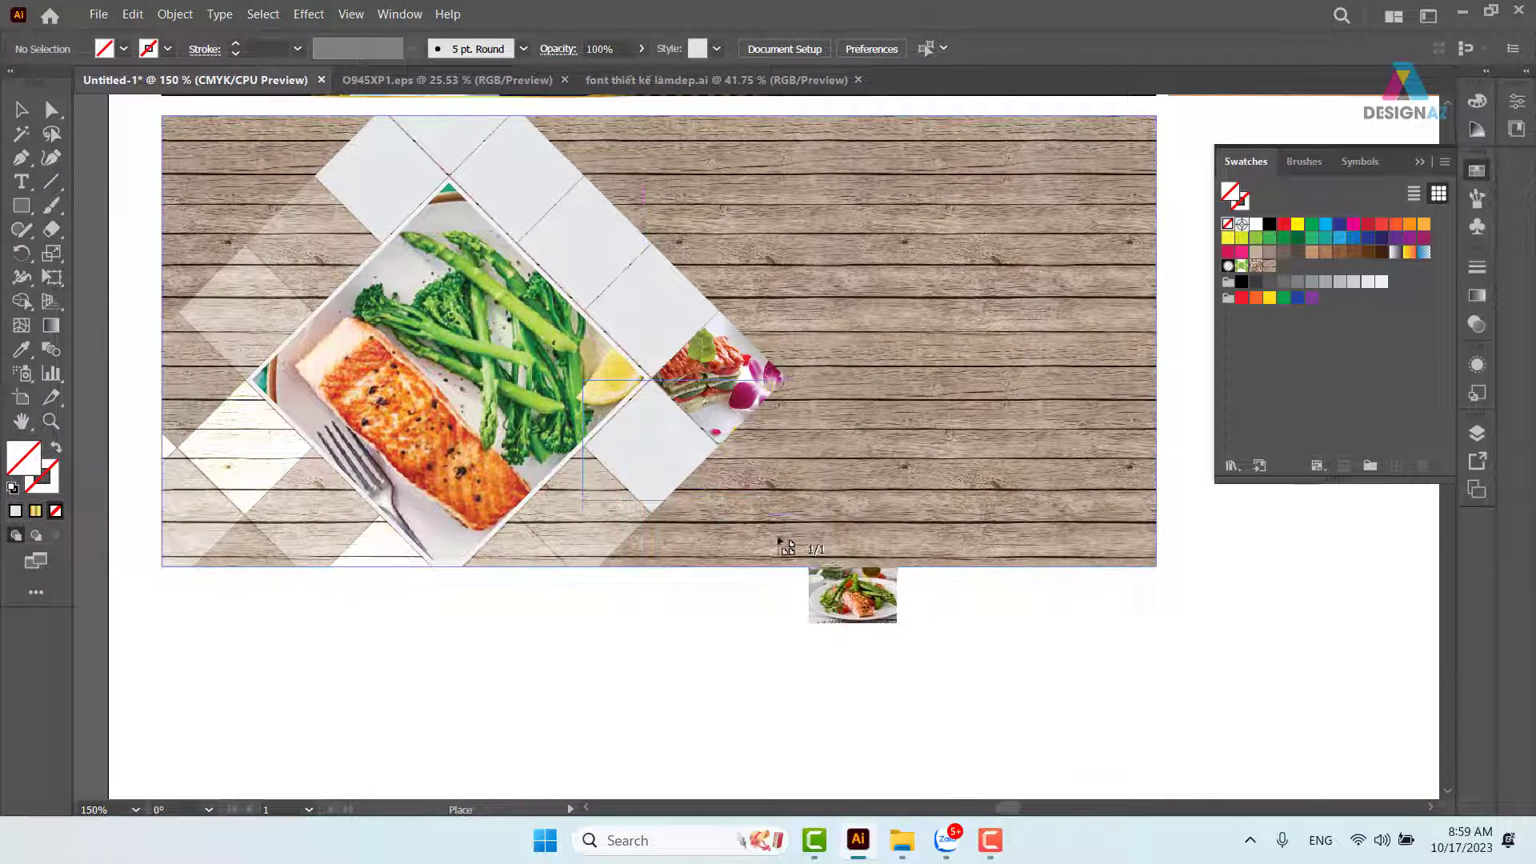
Place the baked-salmon photo behind the mosaic square below the orchid food photo and clip it to that square.
{"action": "left_click", "coordinate": [800, 554]}
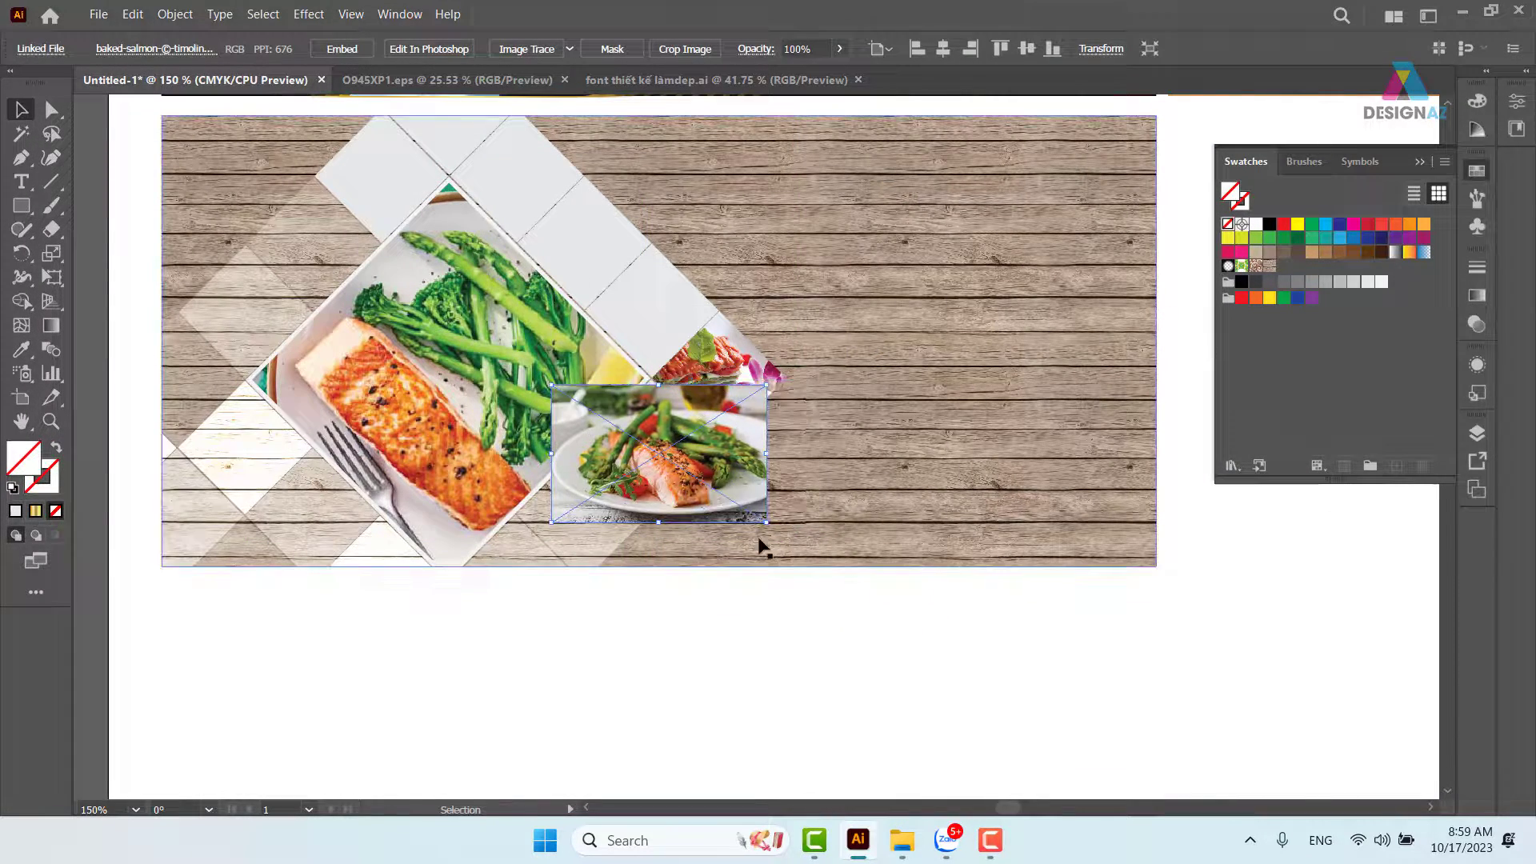
{"action": "key", "text": "ctrl+shift+bracketleft"}
{"action": "left_click", "coordinate": [700, 464], "text": "shift"}
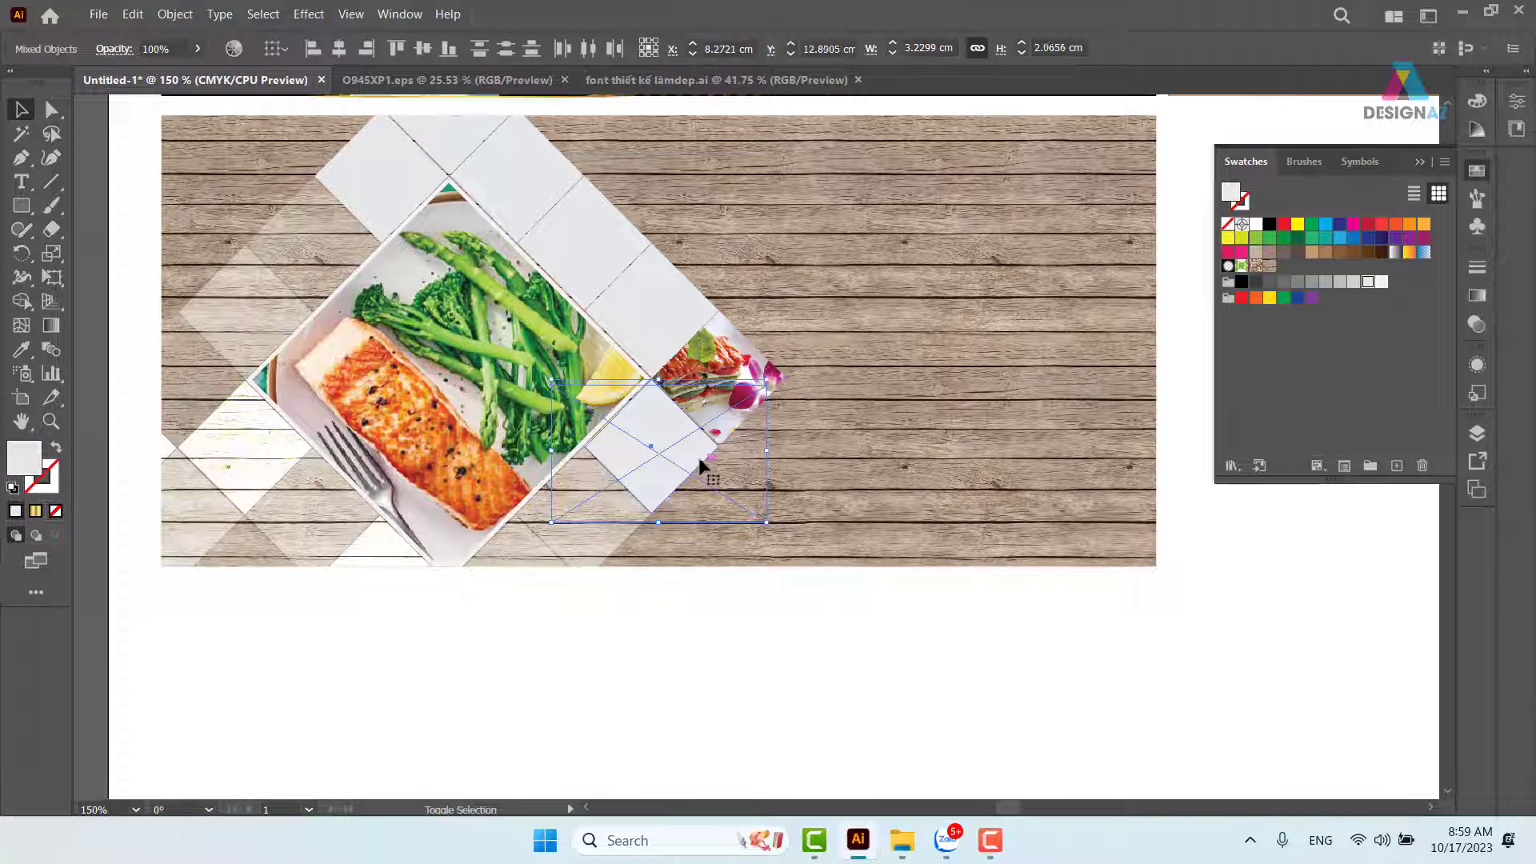
{"action": "key", "text": "ctrl+7"}
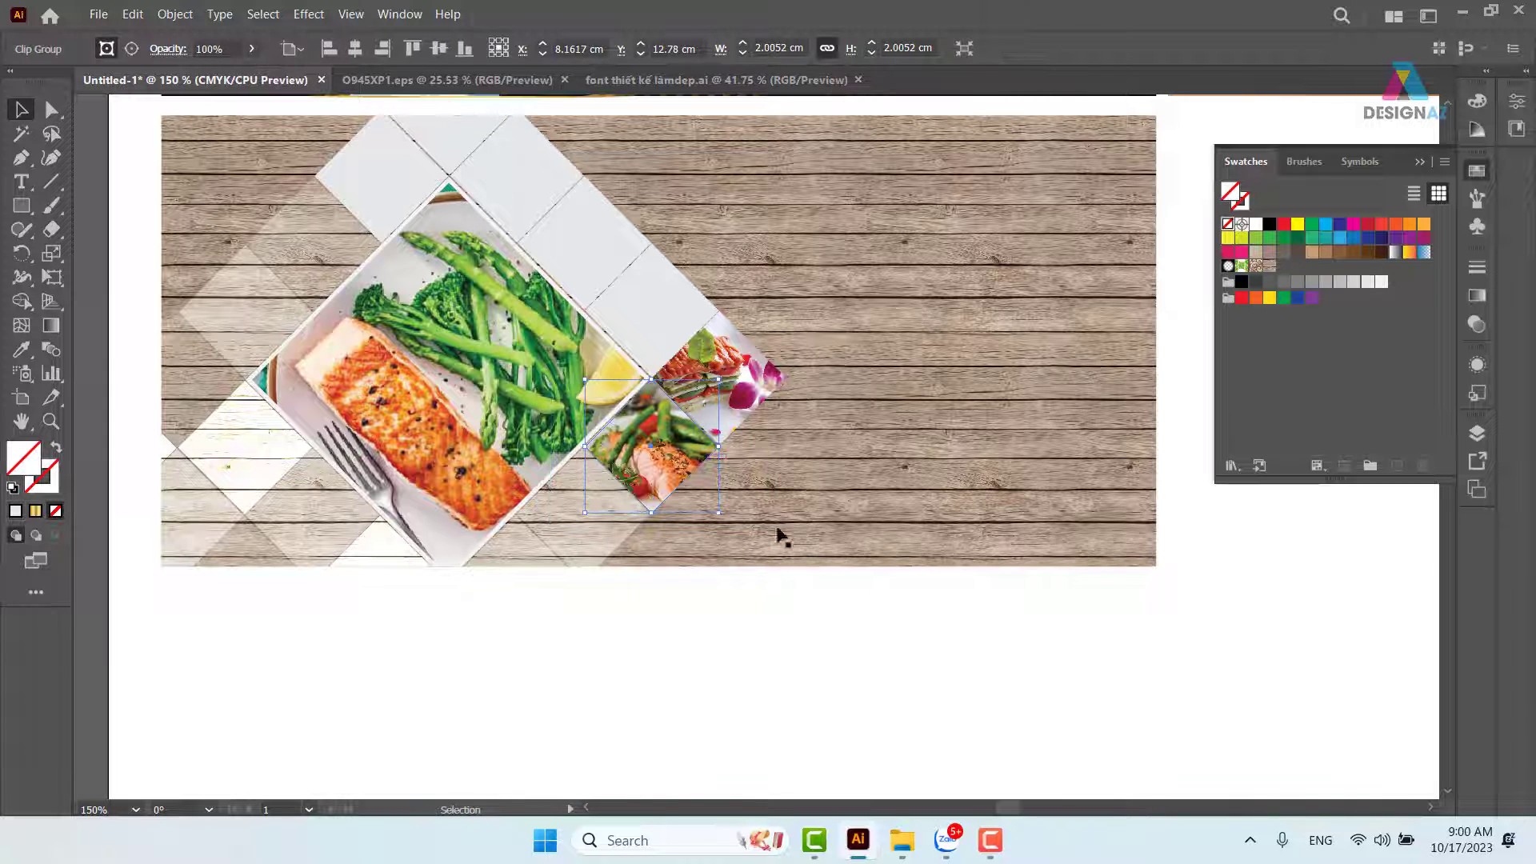
{"action": "left_click", "coordinate": [832, 647]}
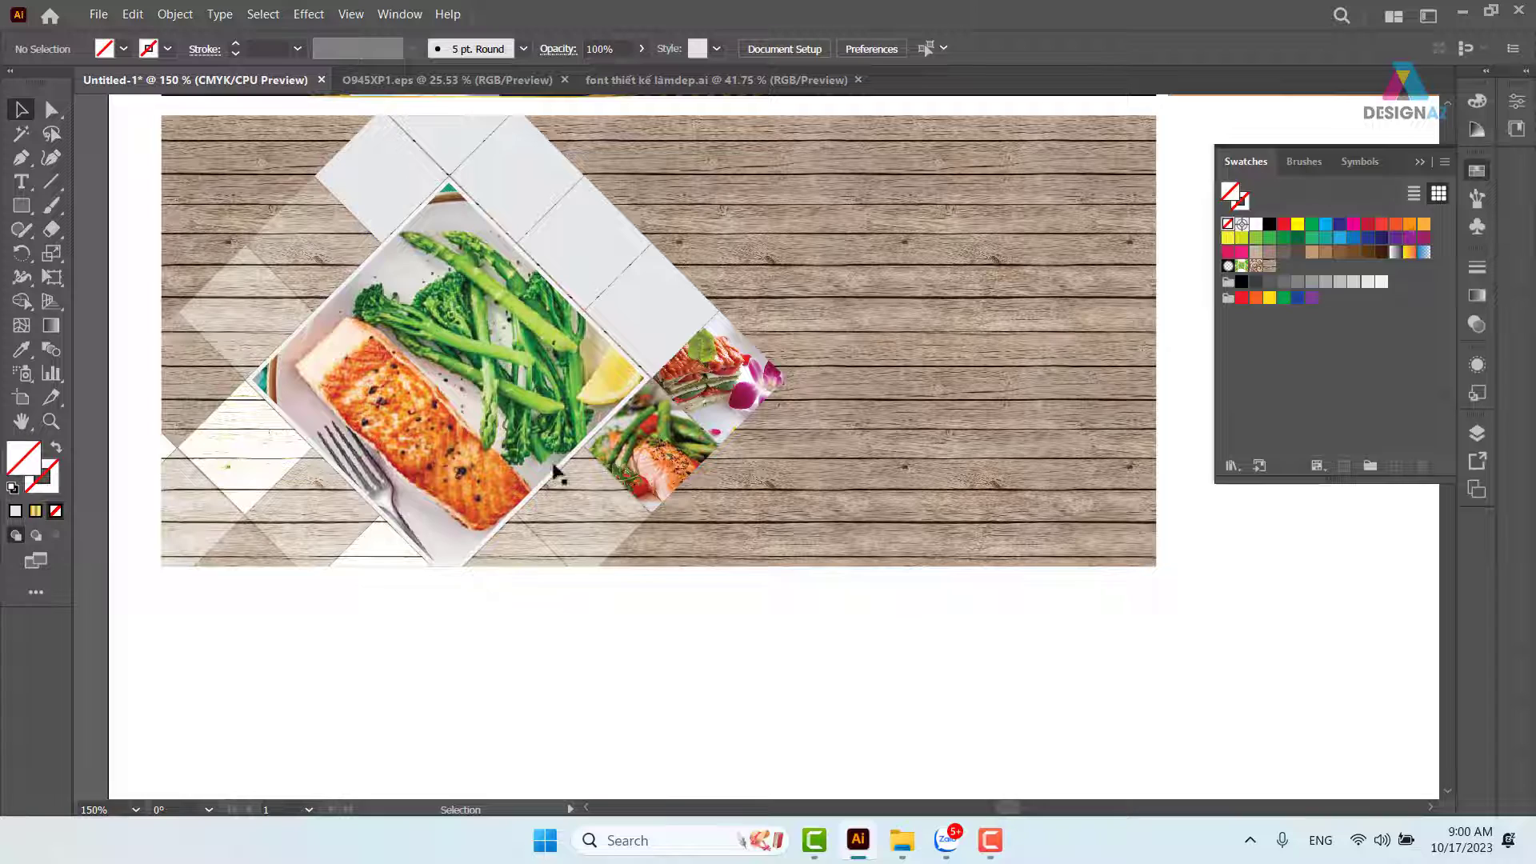
Load the linked dried-apricots photo from the Food folder for placement in the document.
{"action": "left_click", "coordinate": [99, 14]}
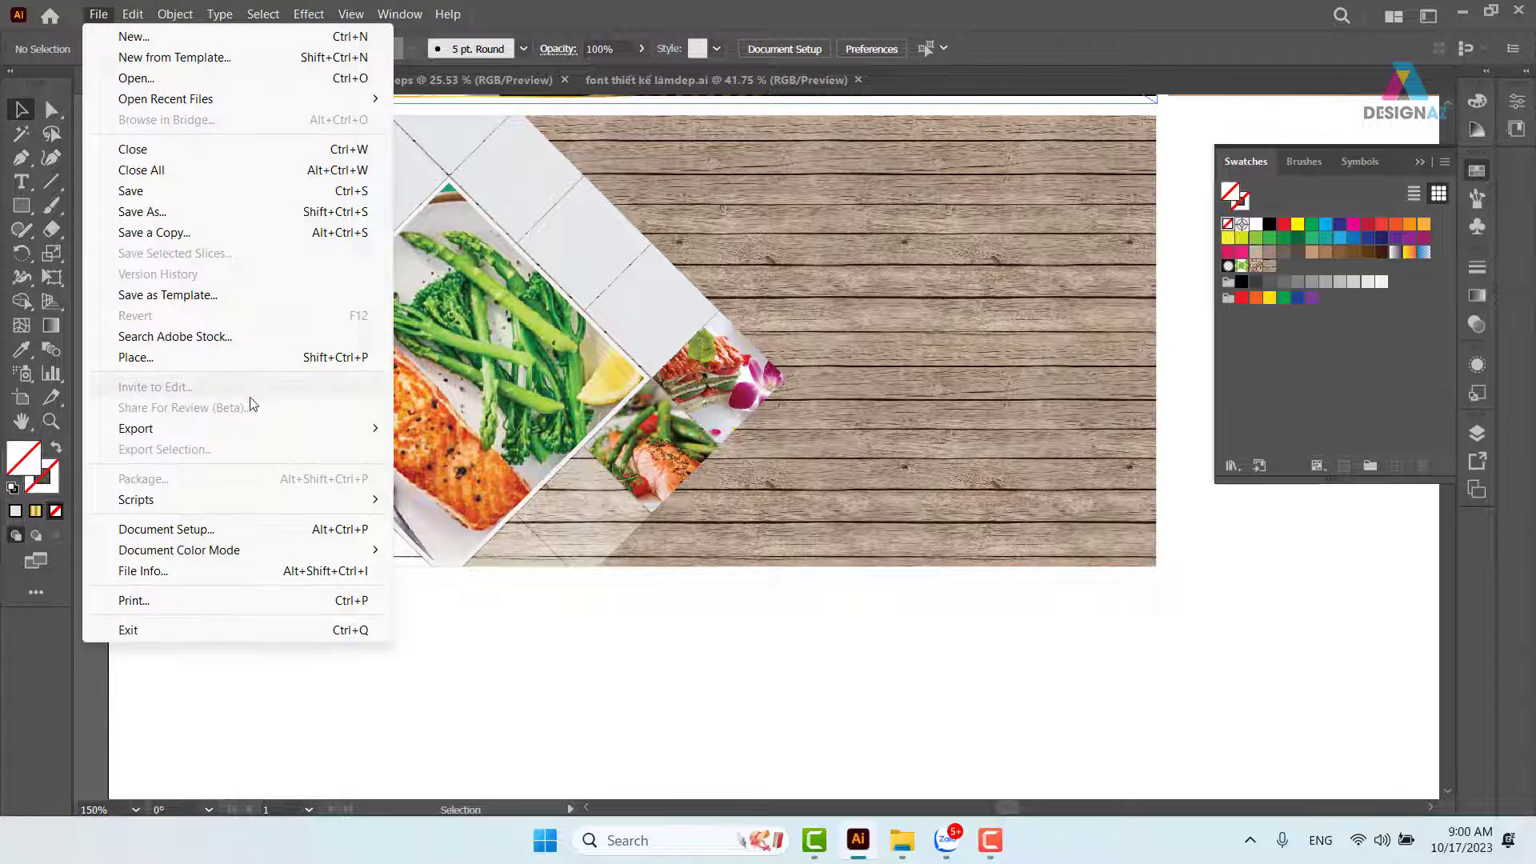
{"action": "left_click", "coordinate": [200, 357]}
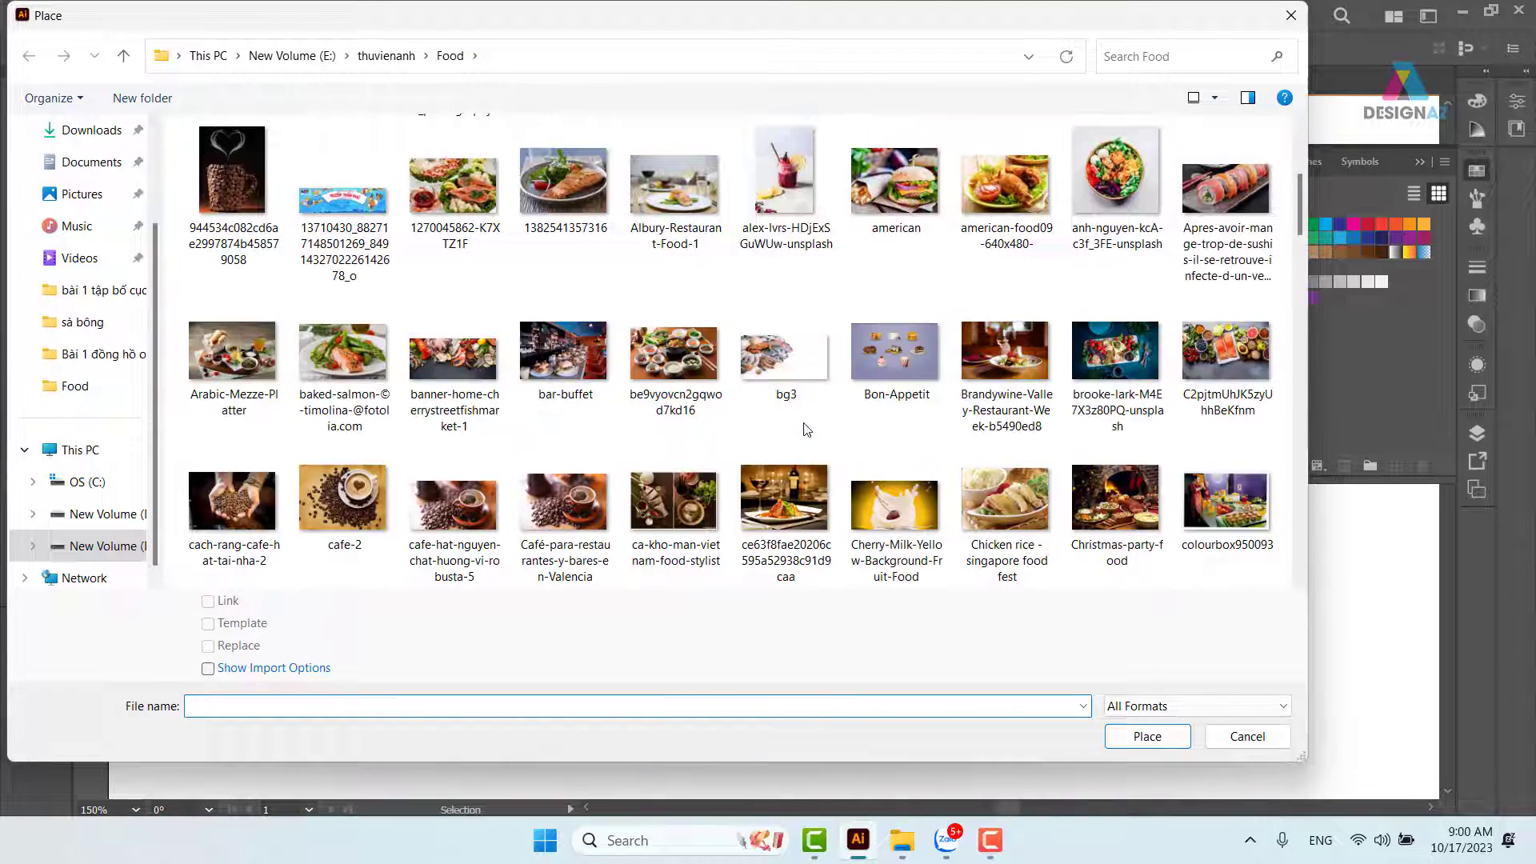
{"action": "scroll", "coordinate": [865, 442], "scroll_direction": "down", "scroll_amount": 3}
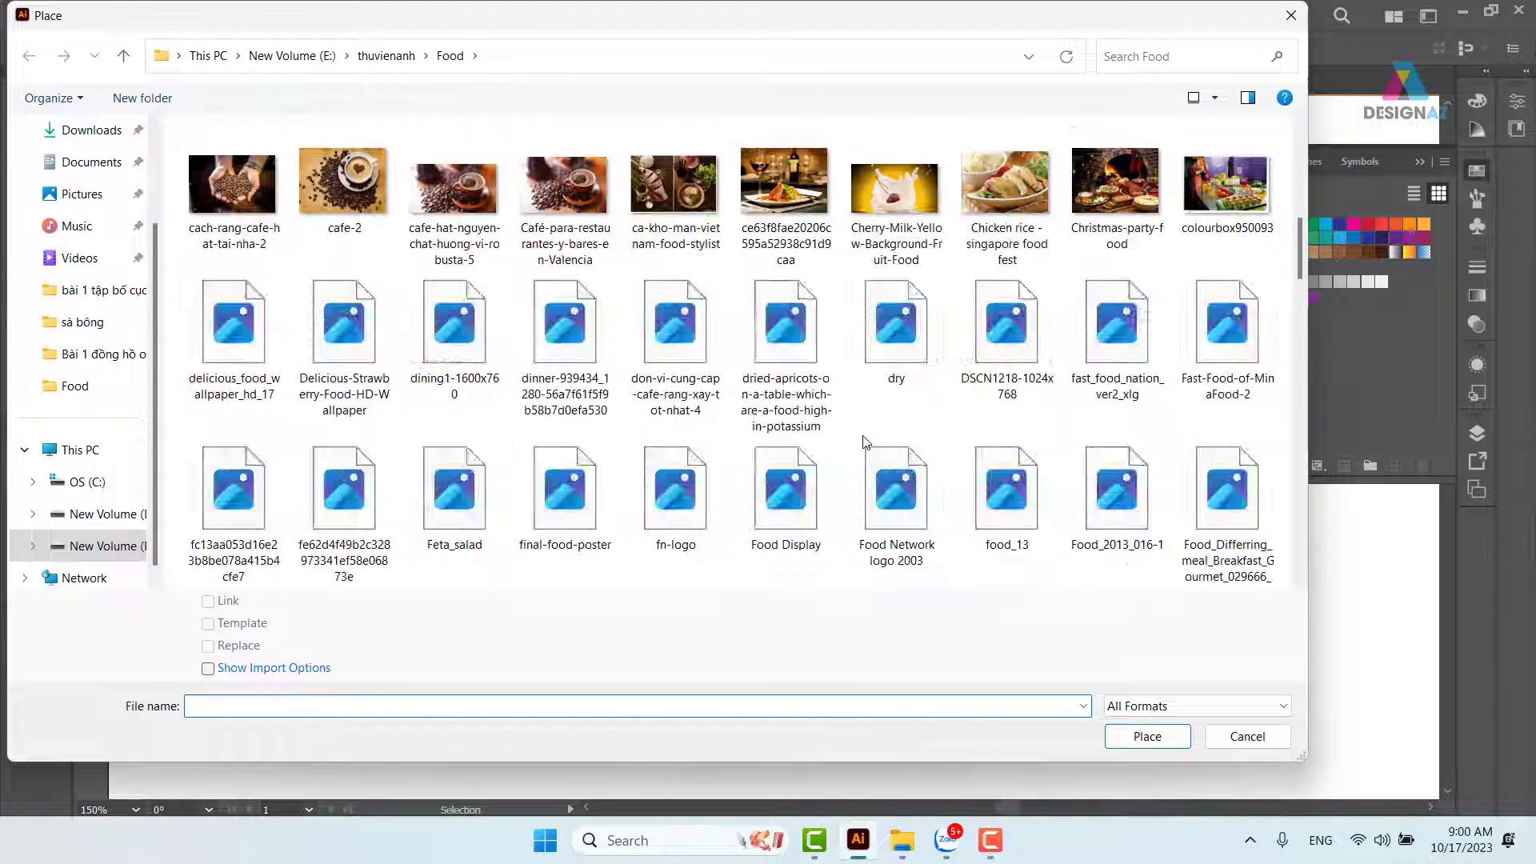
{"action": "left_click", "coordinate": [786, 352]}
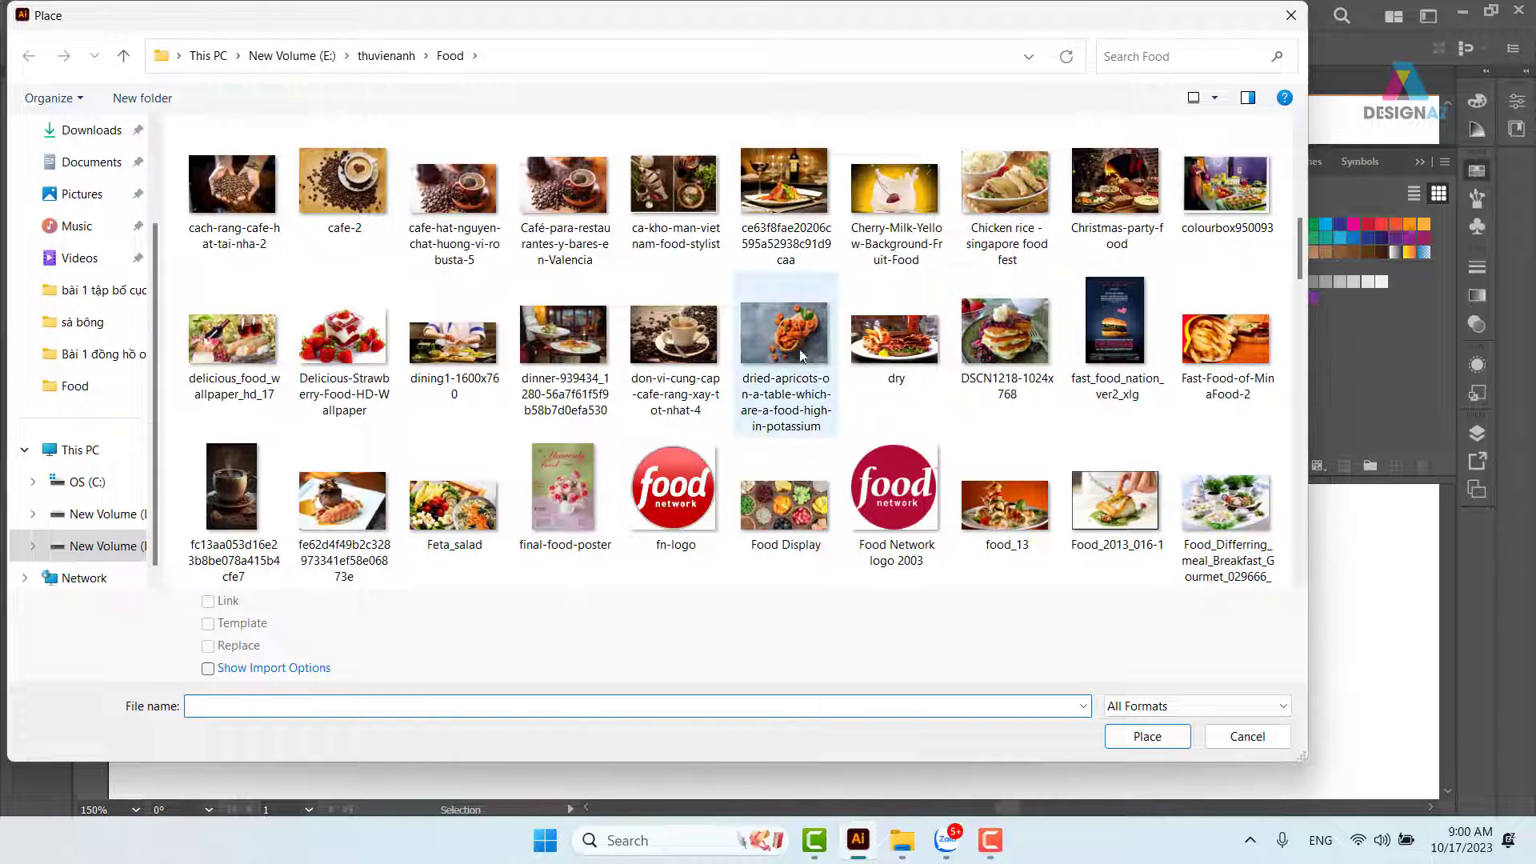
{"action": "left_click", "coordinate": [1164, 745]}
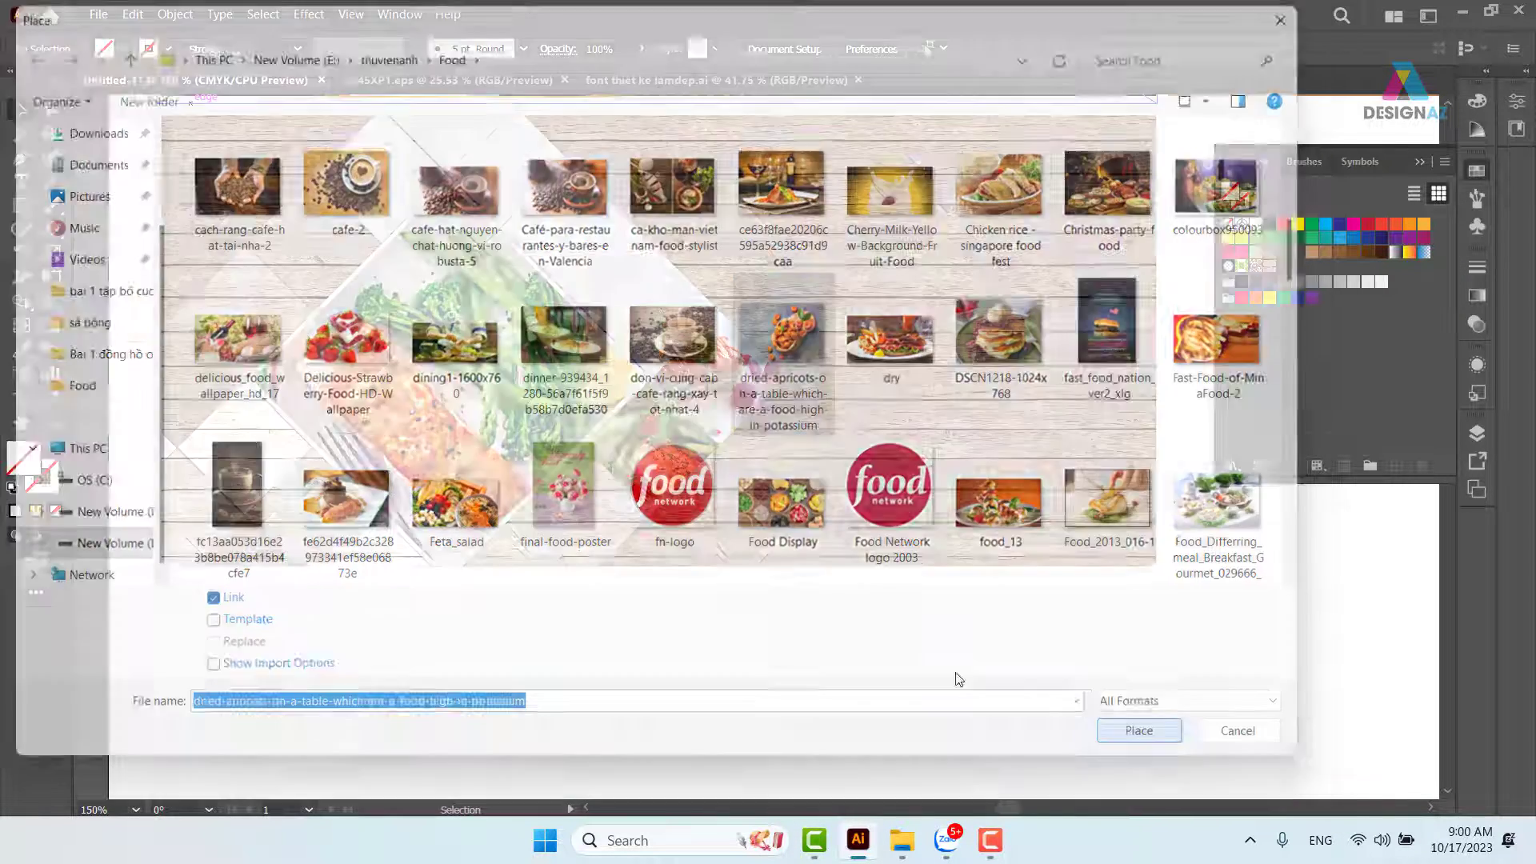
Place the dried-apricots photo behind the partial square at the banner's lower edge and clip it to that square.
{"action": "left_click_drag", "start_coordinate": [509, 435], "coordinate": [736, 596]}
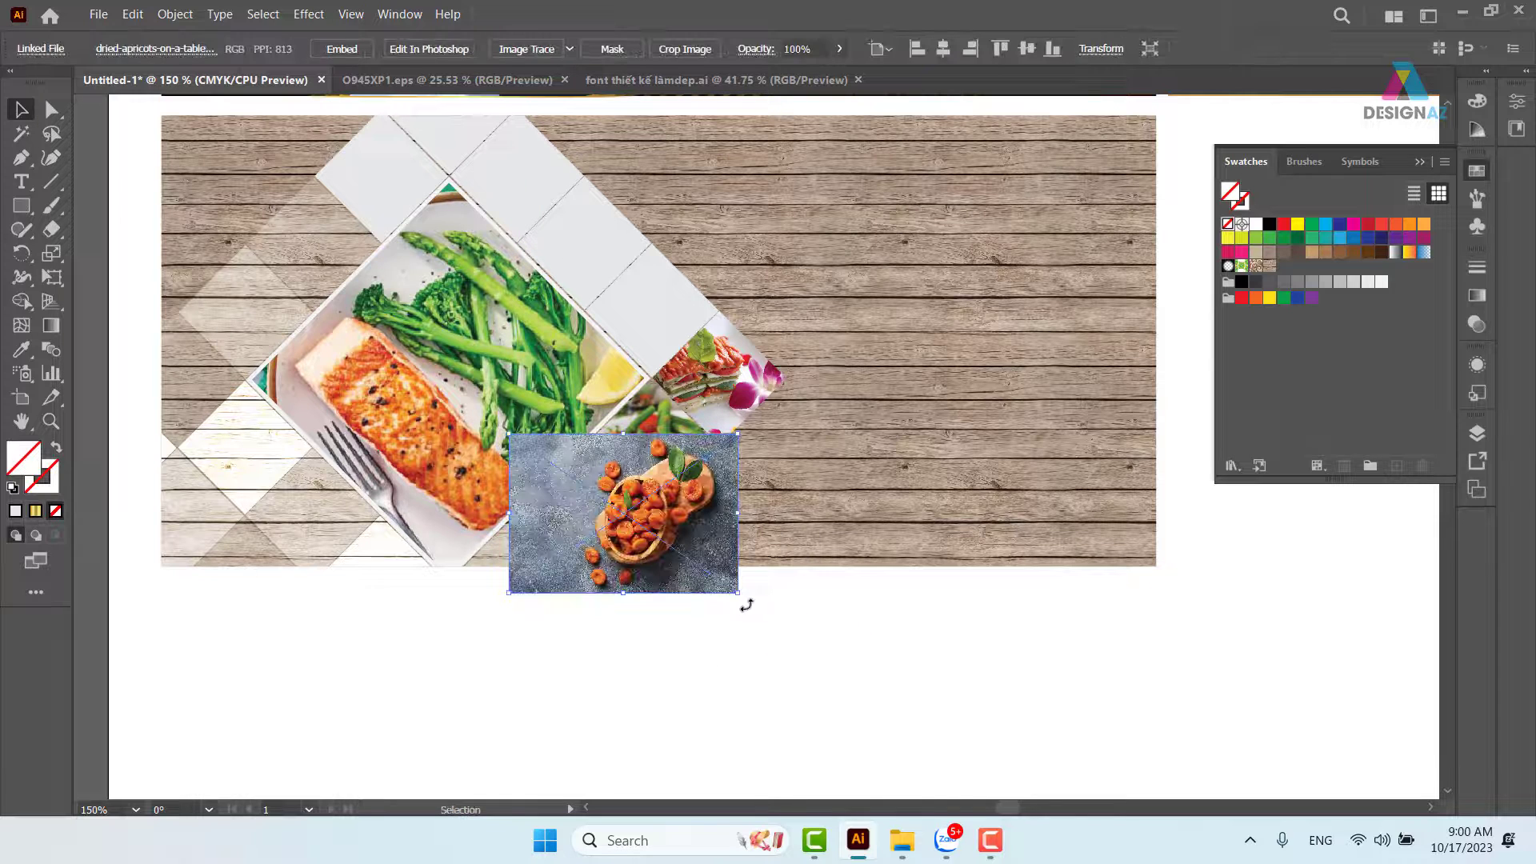
{"action": "key", "text": "ctrl+shift+bracketleft"}
{"action": "left_click", "coordinate": [476, 432], "text": "shift"}
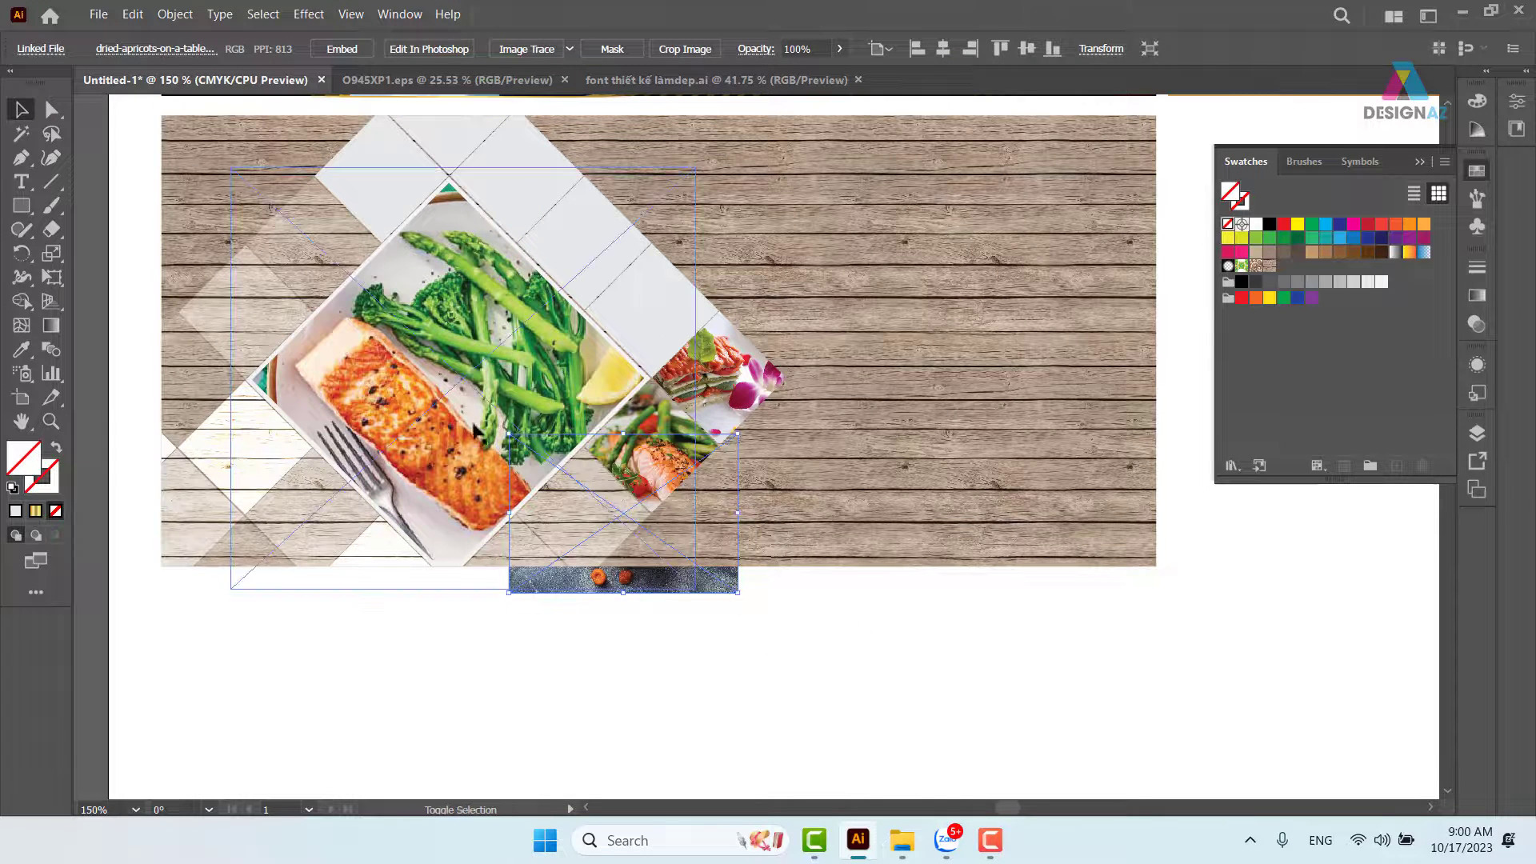
{"action": "left_click", "coordinate": [566, 510], "text": "shift"}
{"action": "key", "text": "ctrl+7"}
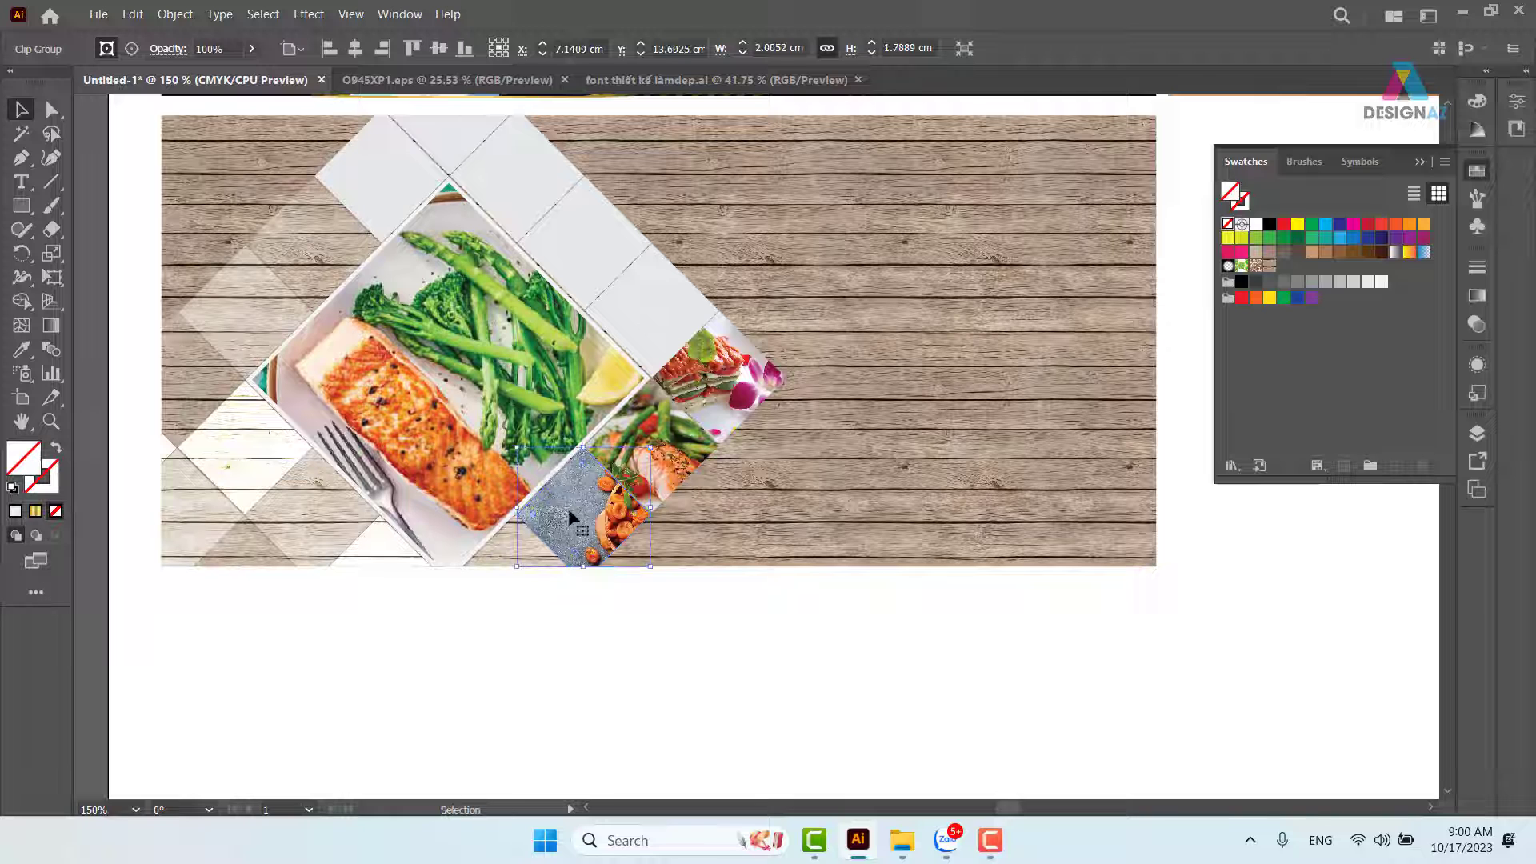
Shift the dried-apricots photo inside its clip group so the bowl of apricots fills the square.
{"action": "double_click", "coordinate": [569, 510]}
{"action": "left_click_drag", "start_coordinate": [570, 512], "coordinate": [584, 536]}
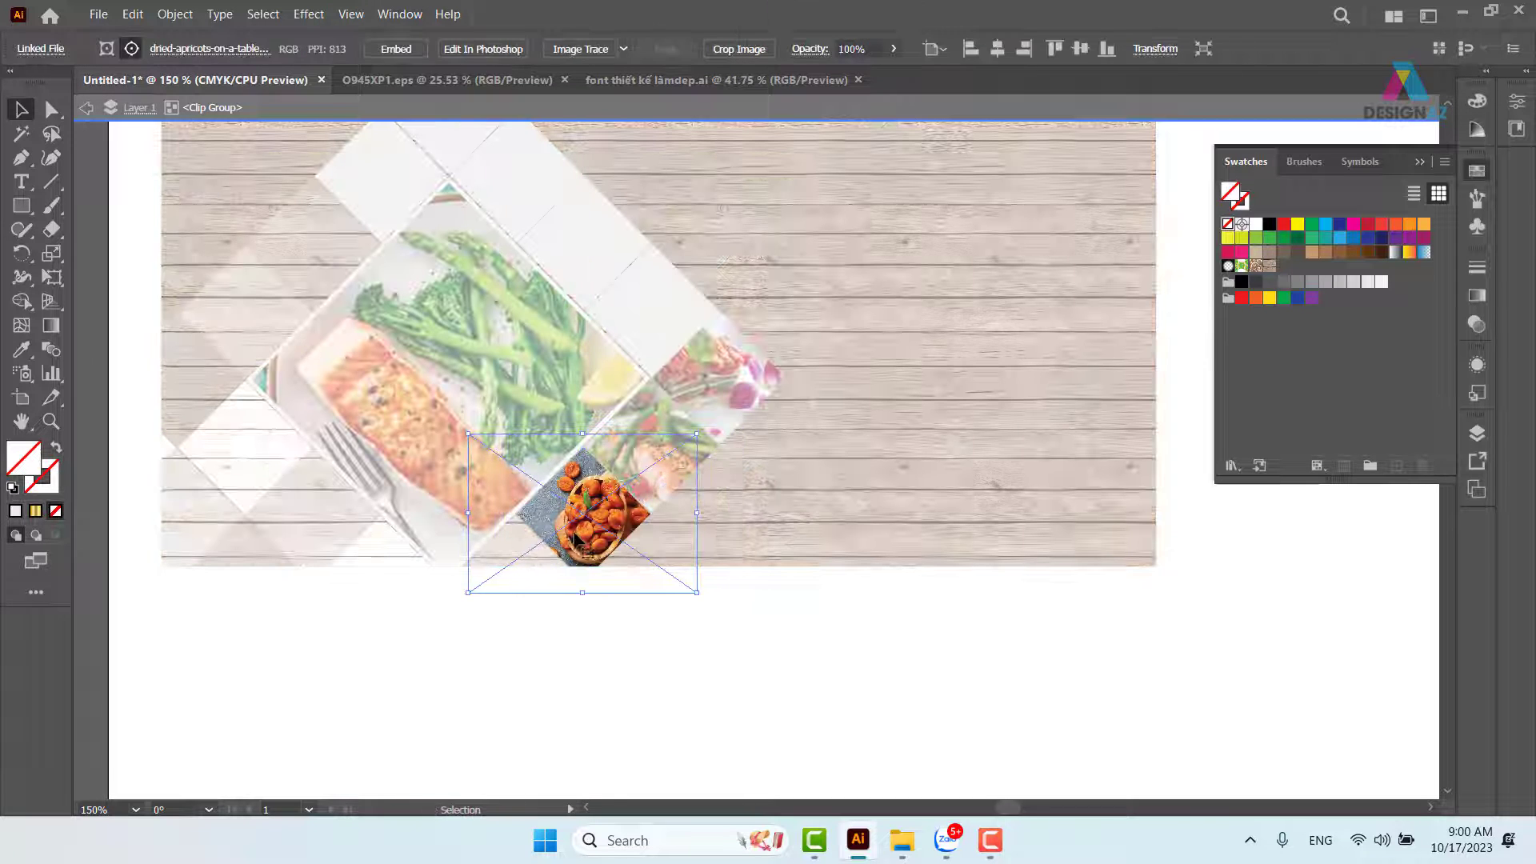
{"action": "double_click", "coordinate": [777, 655]}
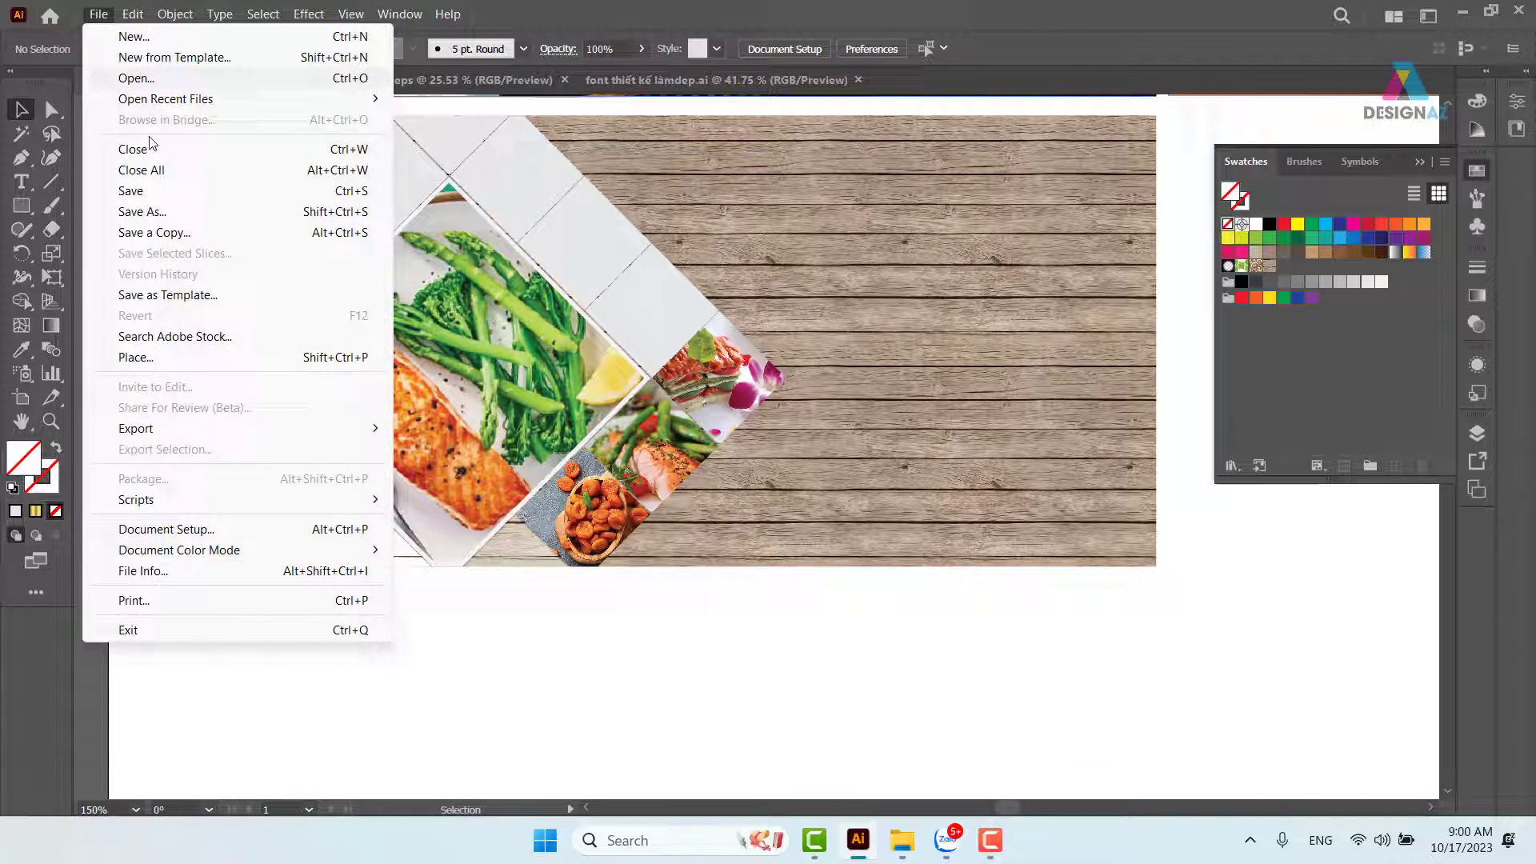
Load the linked image Food-for-Thought-Organic-Food-Restaurant-Cafe-Dubai-1 from the Food folder for placement.
{"action": "left_click", "coordinate": [207, 357]}
{"action": "scroll", "coordinate": [850, 368], "scroll_direction": "down", "scroll_amount": 10}
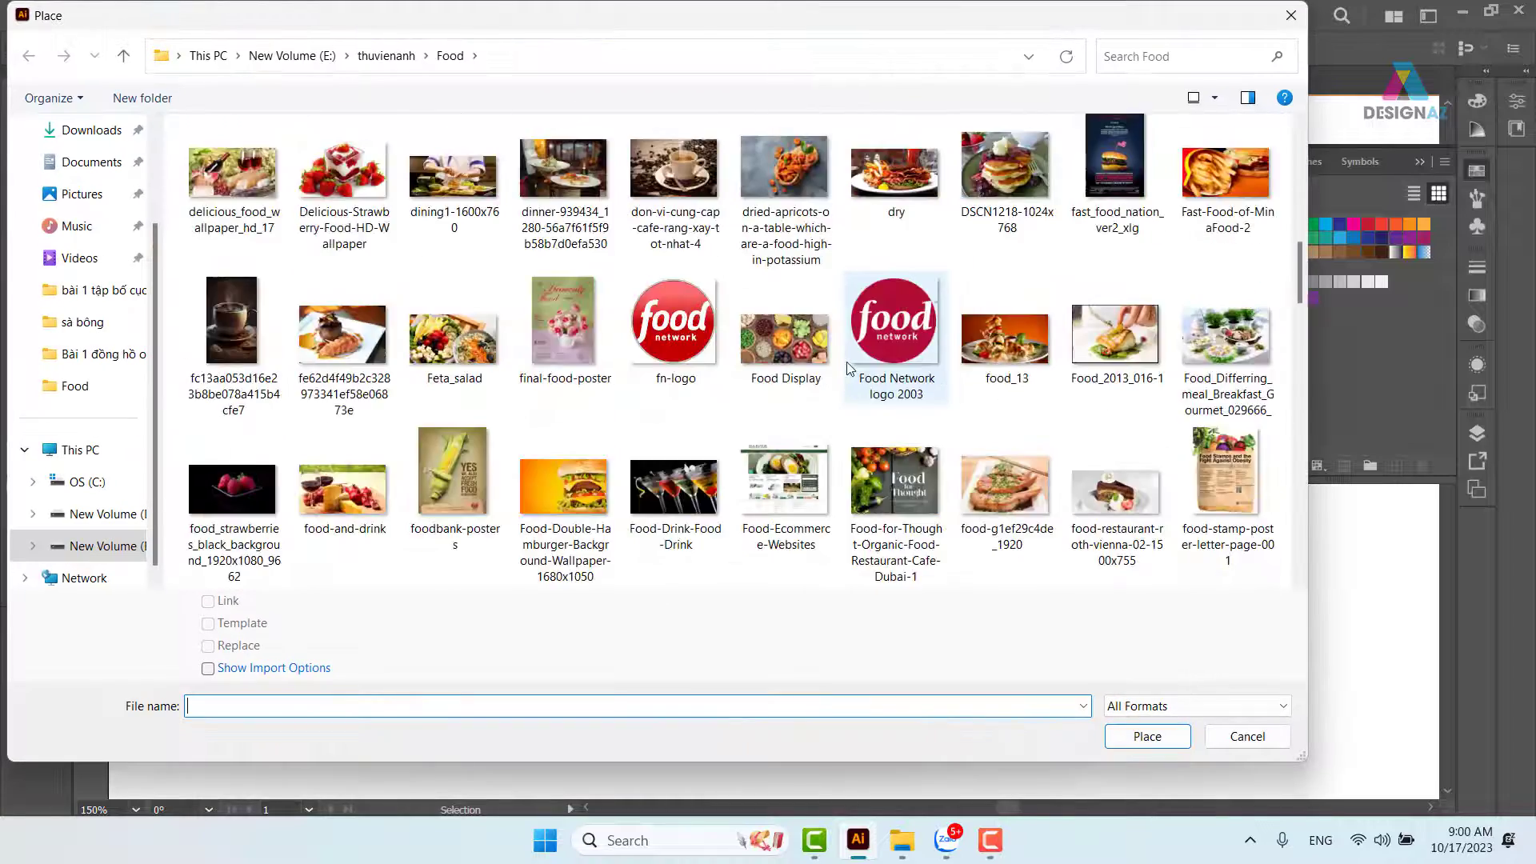
{"action": "left_click", "coordinate": [895, 484]}
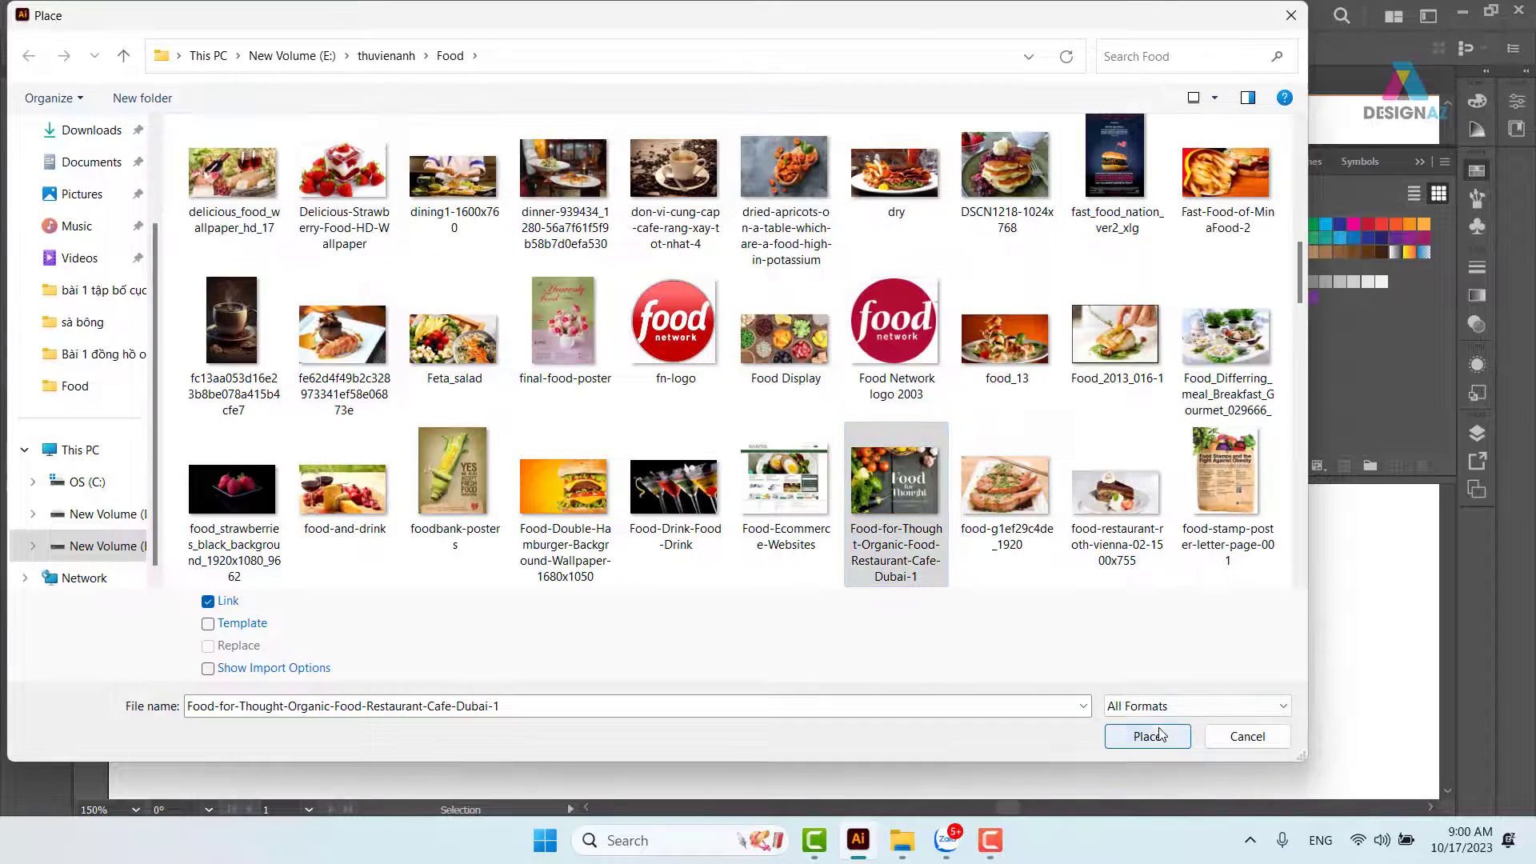
{"action": "left_click", "coordinate": [1147, 736]}
Place the Food for Thought image behind the mosaic square above the orchid food photo and clip it to that square.
{"action": "scroll", "coordinate": [483, 287], "scroll_direction": "up", "scroll_amount": 3}
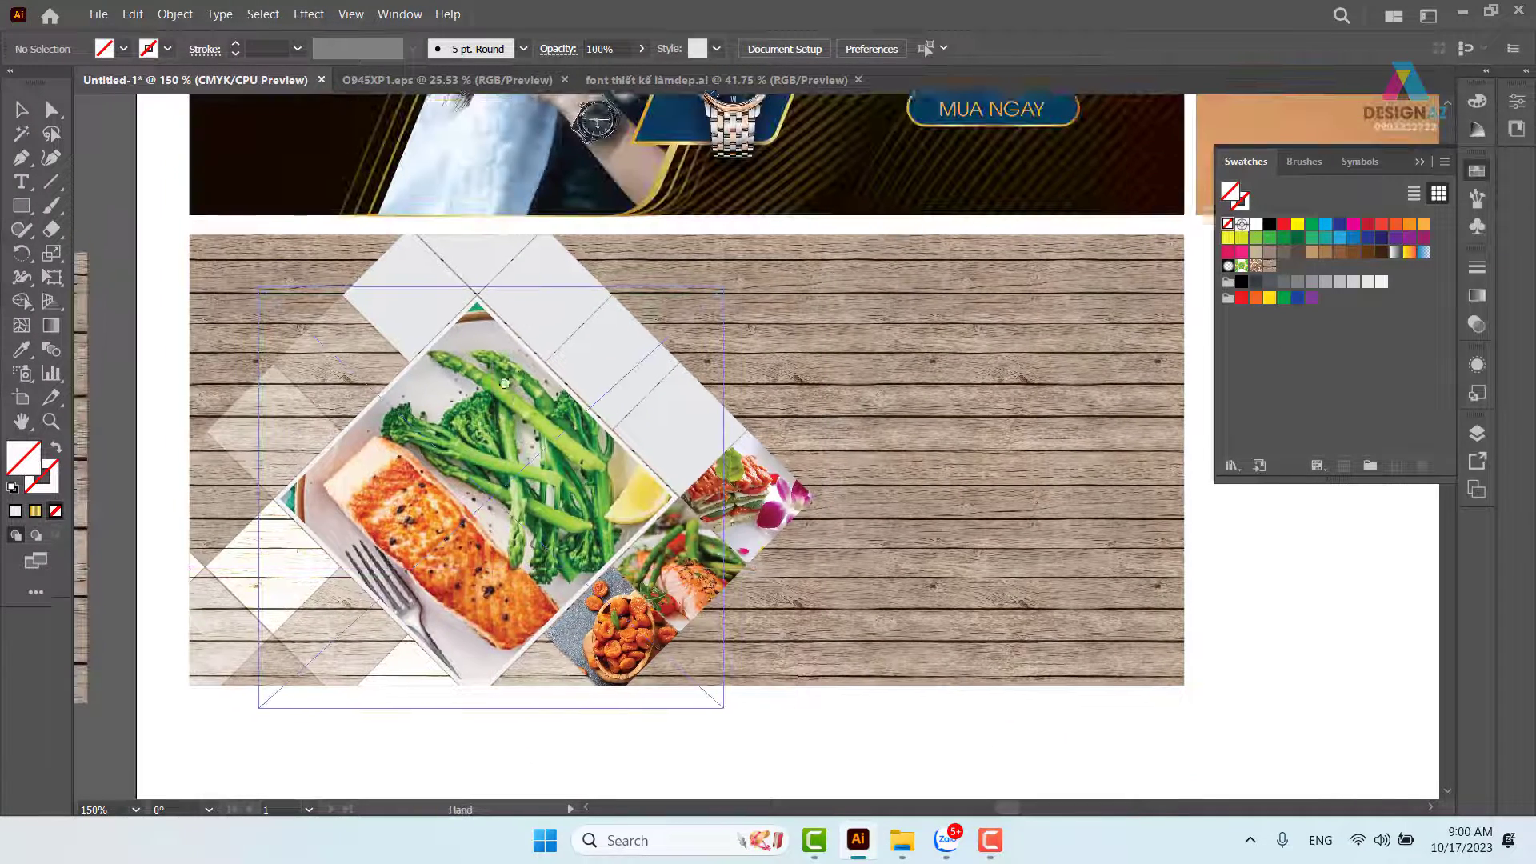
{"action": "left_click", "coordinate": [877, 603]}
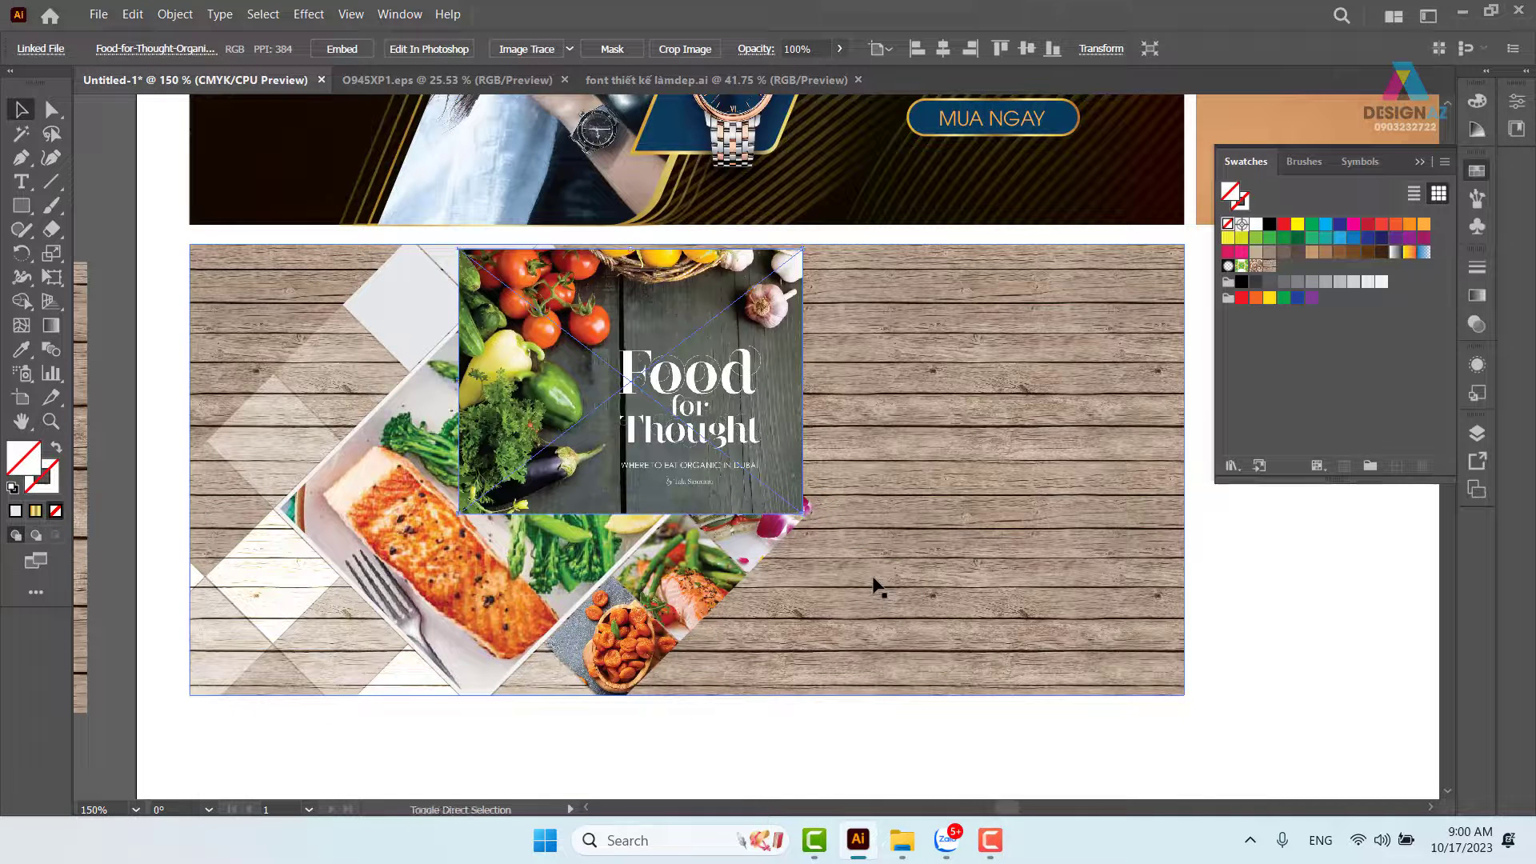
{"action": "key", "text": "ctrl+shift+bracketleft"}
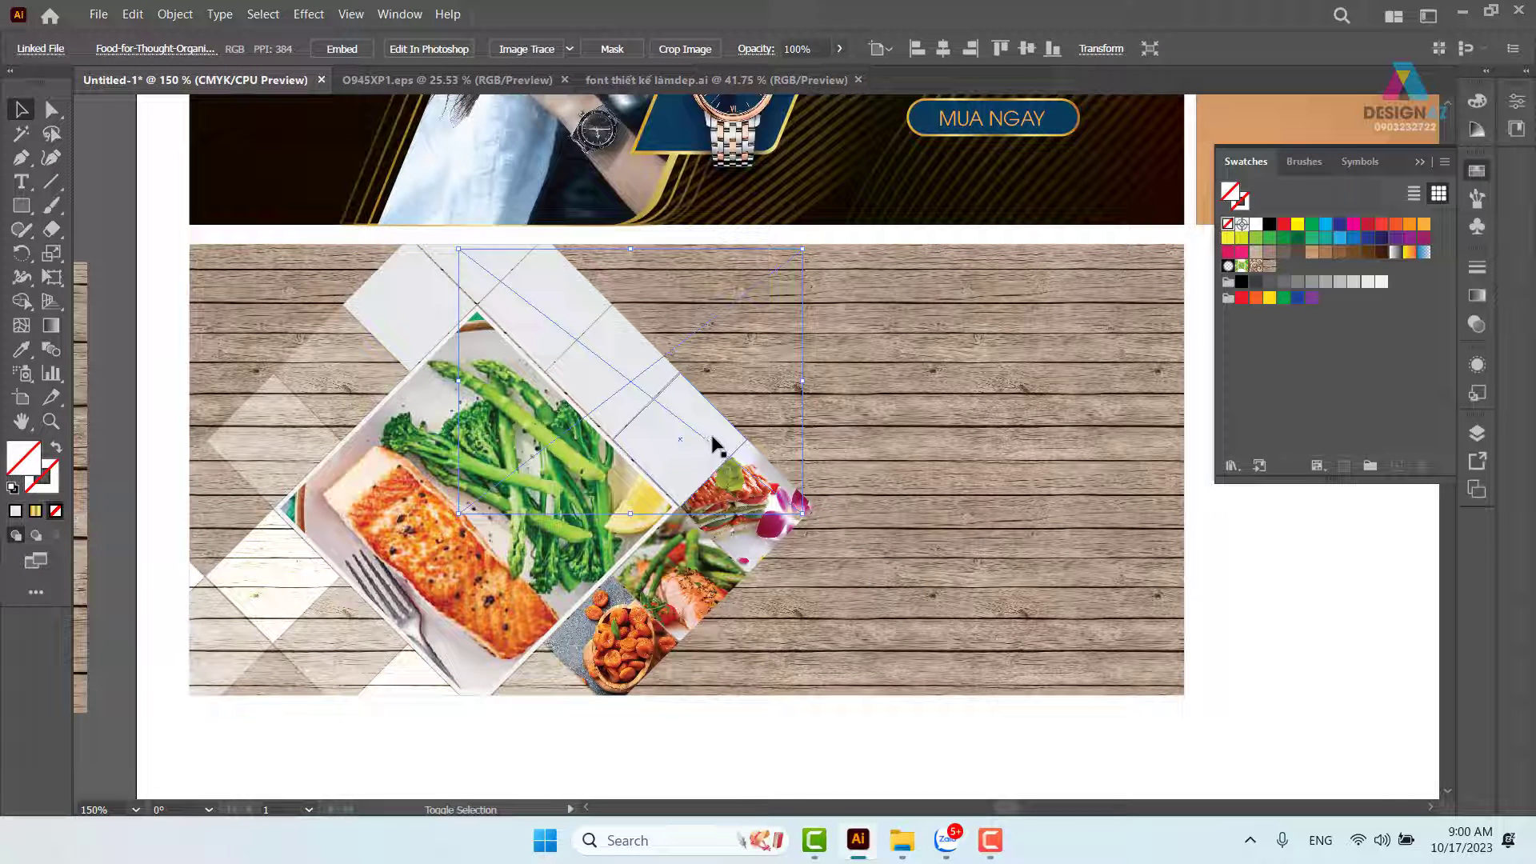
{"action": "left_click", "coordinate": [608, 372], "text": "shift"}
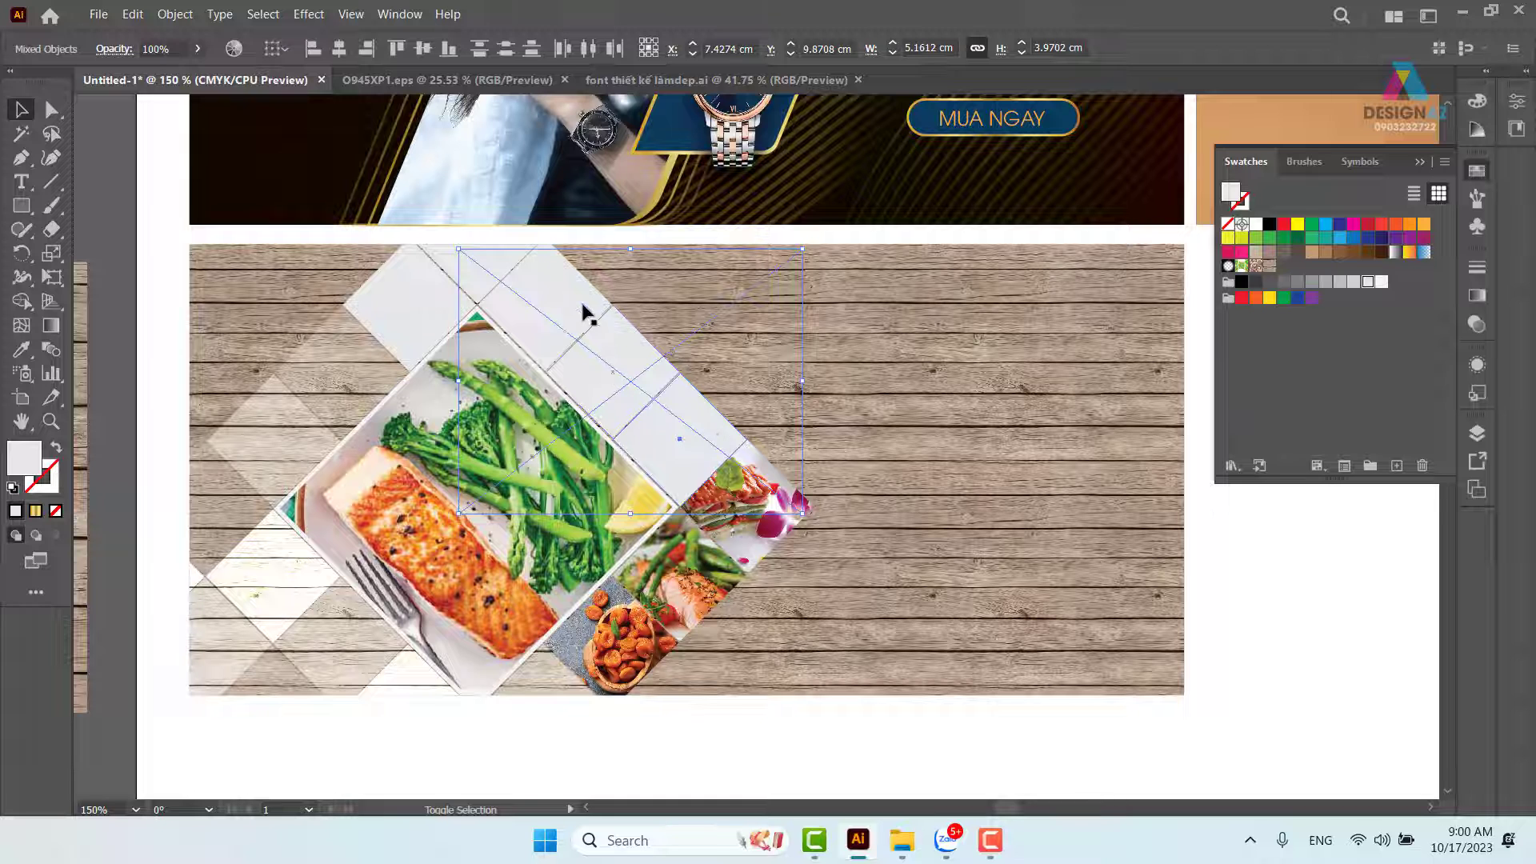
{"action": "left_click_drag", "start_coordinate": [718, 436], "coordinate": [796, 426]}
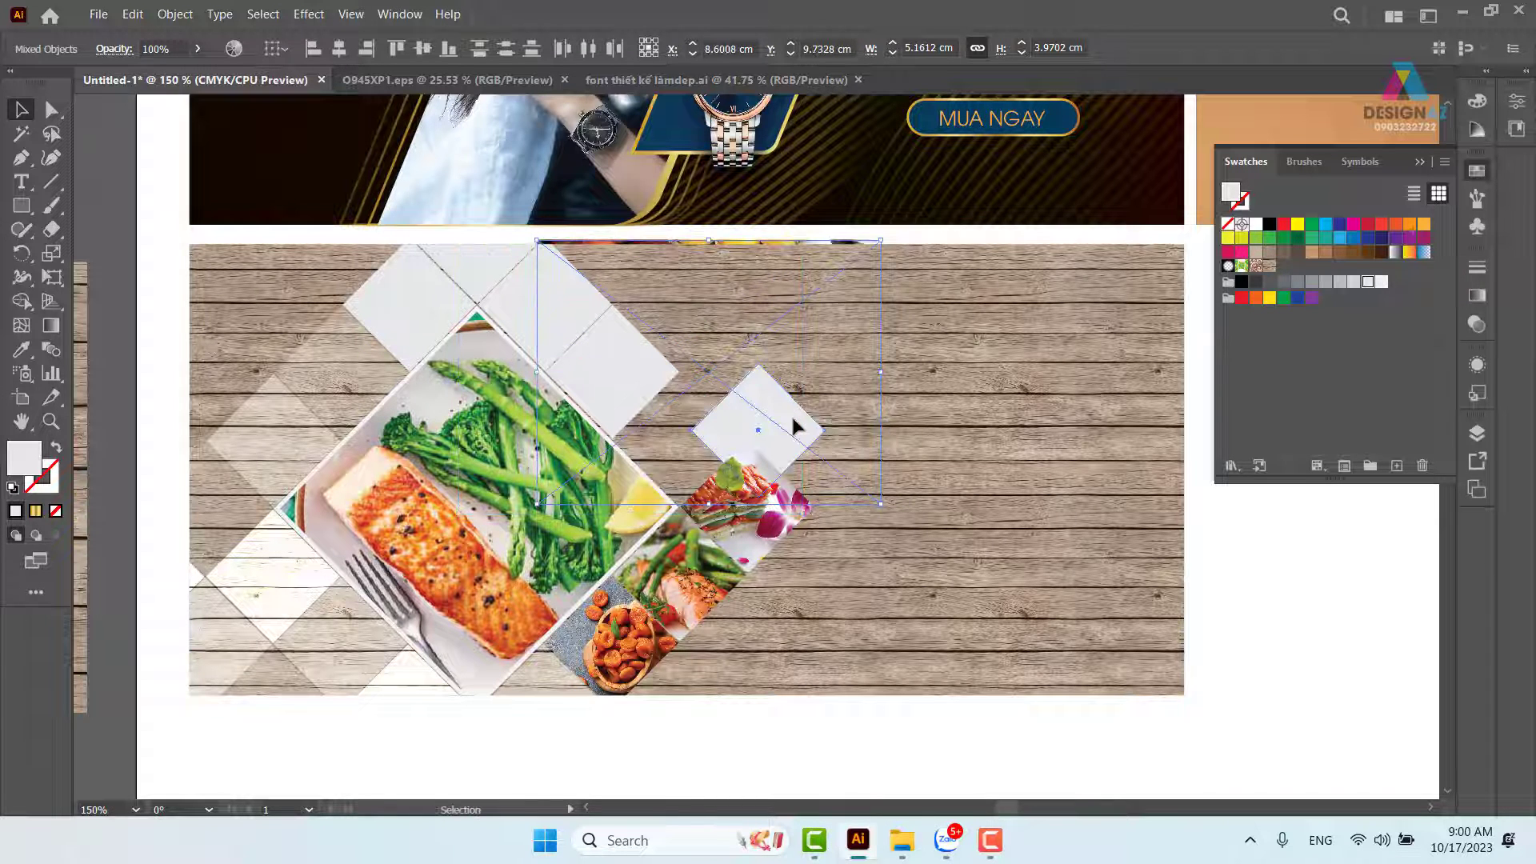
{"action": "key", "text": "ctrl+z"}
{"action": "key", "text": "ctrl+7"}
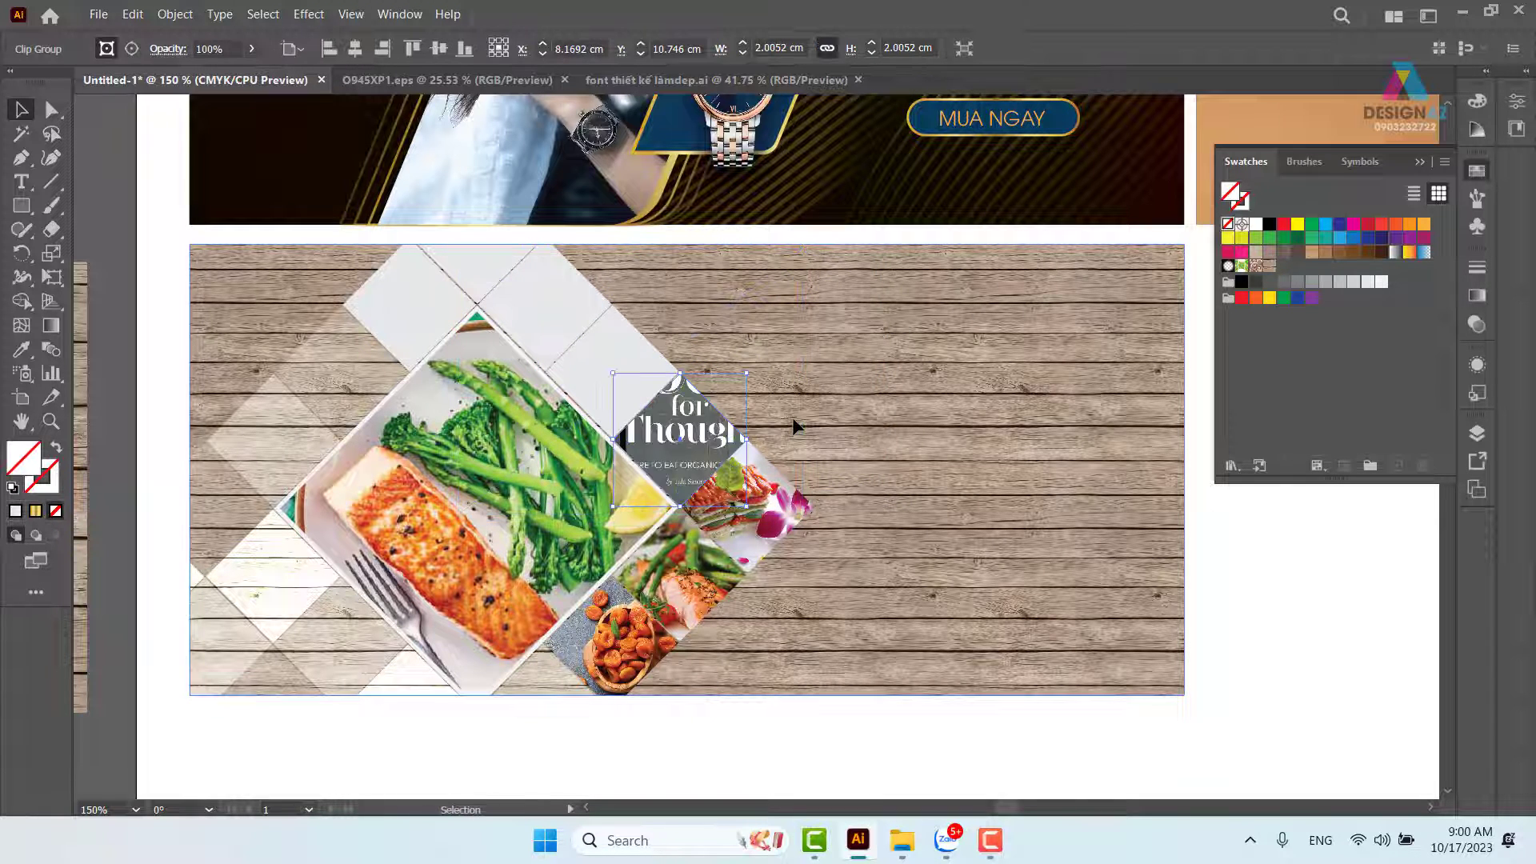
Shift and shrink the Food for Thought image inside its clip group so its tomatoes and peppers fill the square.
{"action": "double_click", "coordinate": [688, 440]}
{"action": "left_click_drag", "start_coordinate": [688, 440], "coordinate": [735, 498]}
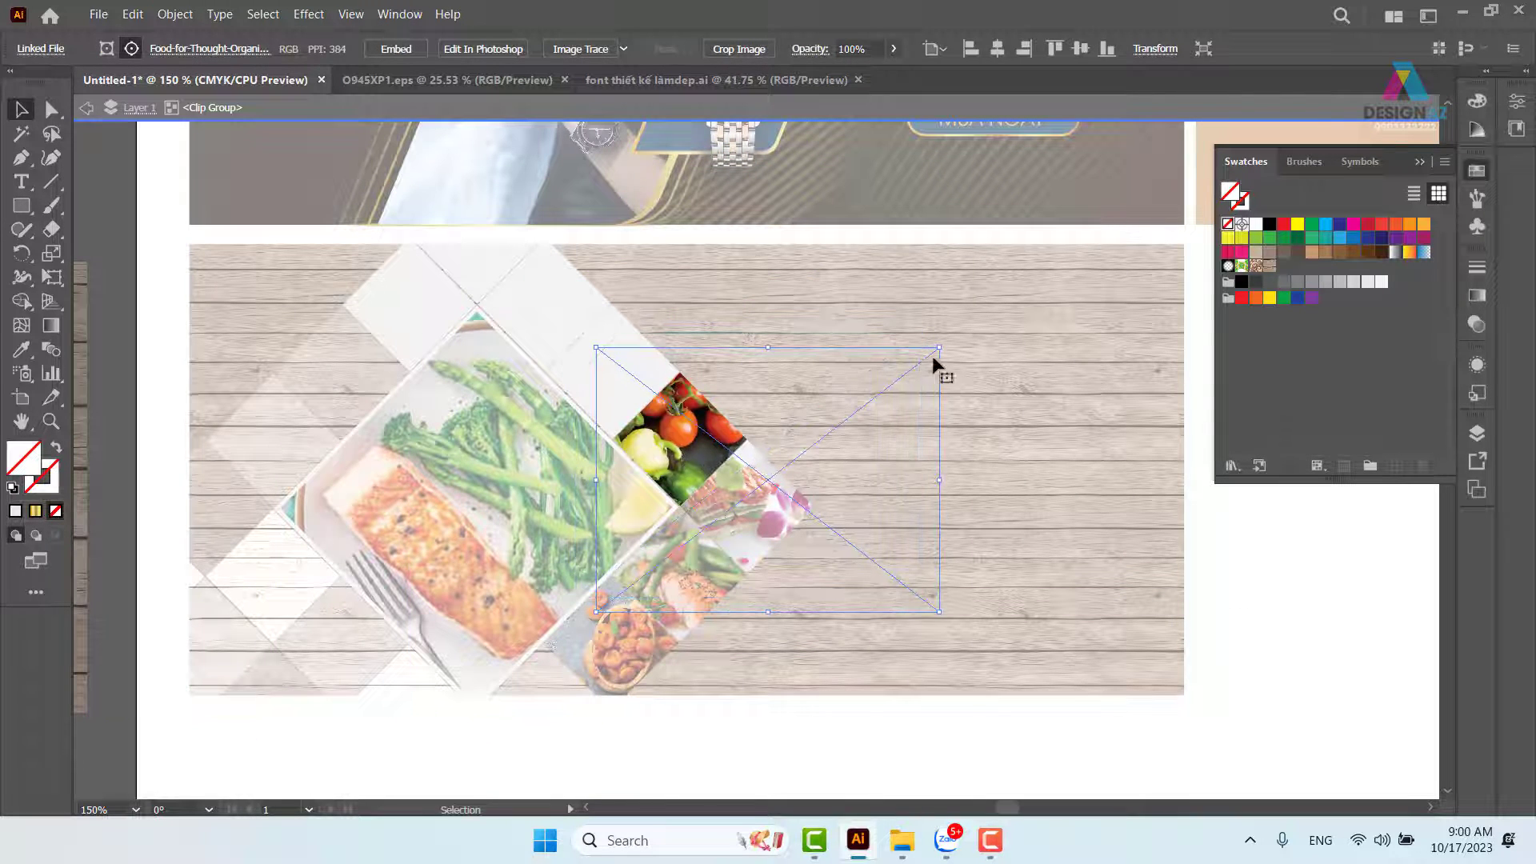
{"action": "left_click_drag", "start_coordinate": [940, 347], "coordinate": [908, 372]}
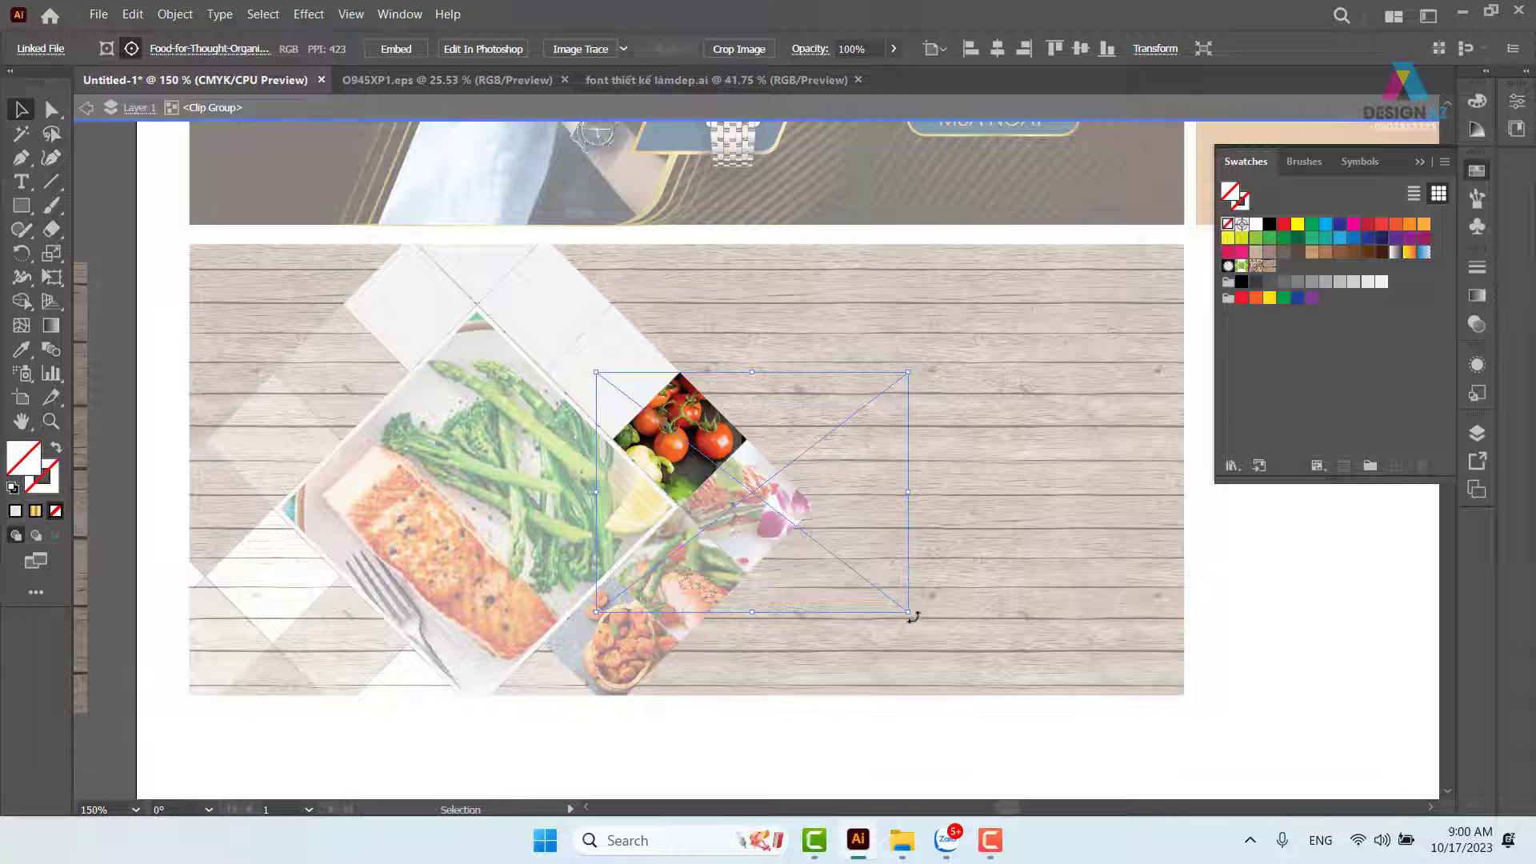
{"action": "left_click_drag", "start_coordinate": [910, 613], "coordinate": [872, 575]}
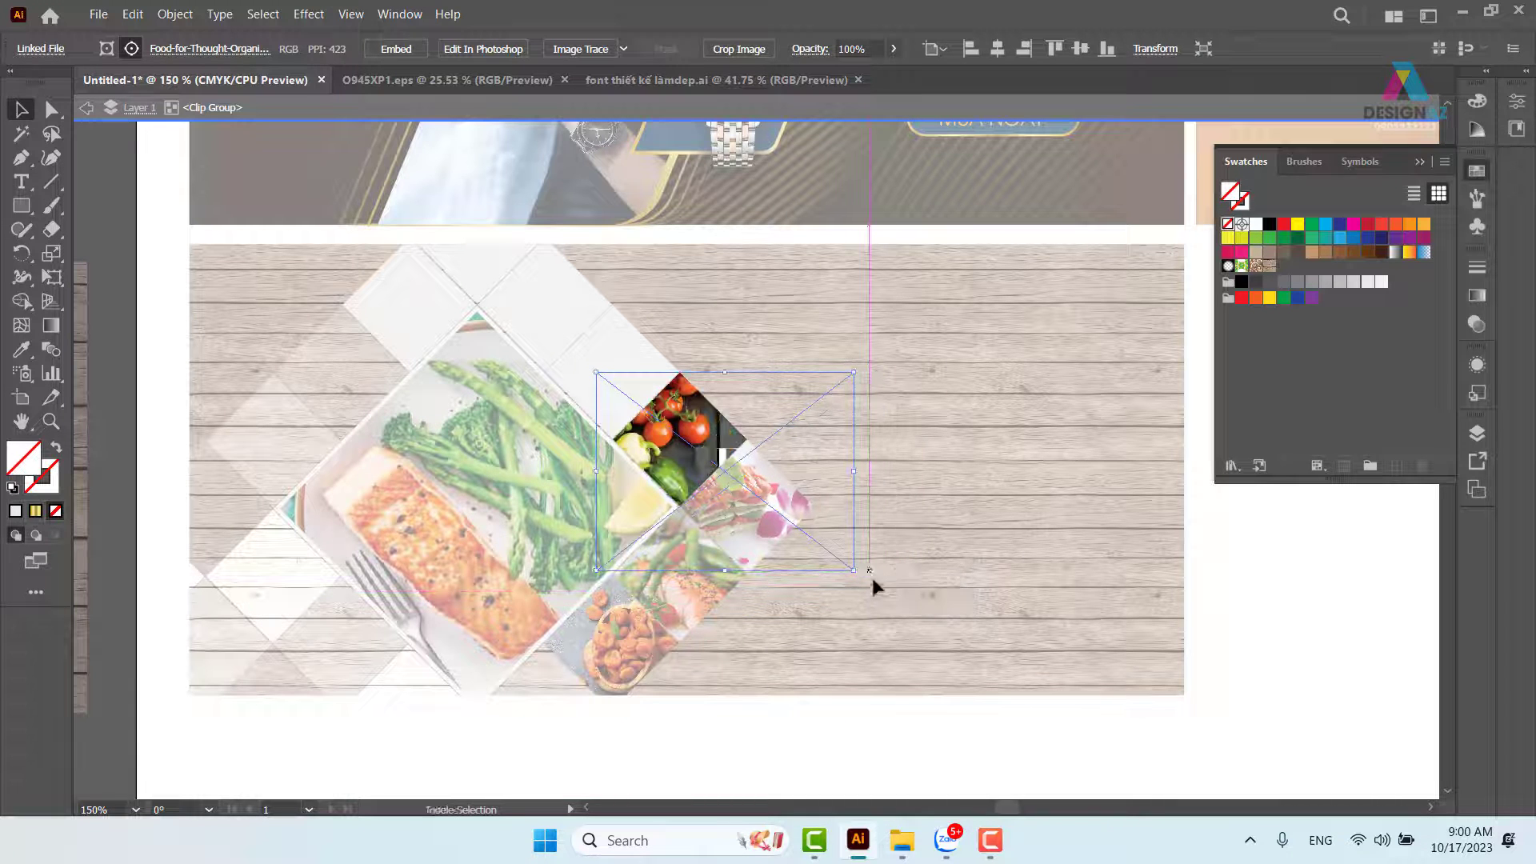
{"action": "left_click_drag", "start_coordinate": [695, 456], "coordinate": [711, 456]}
{"action": "double_click", "coordinate": [981, 729]}
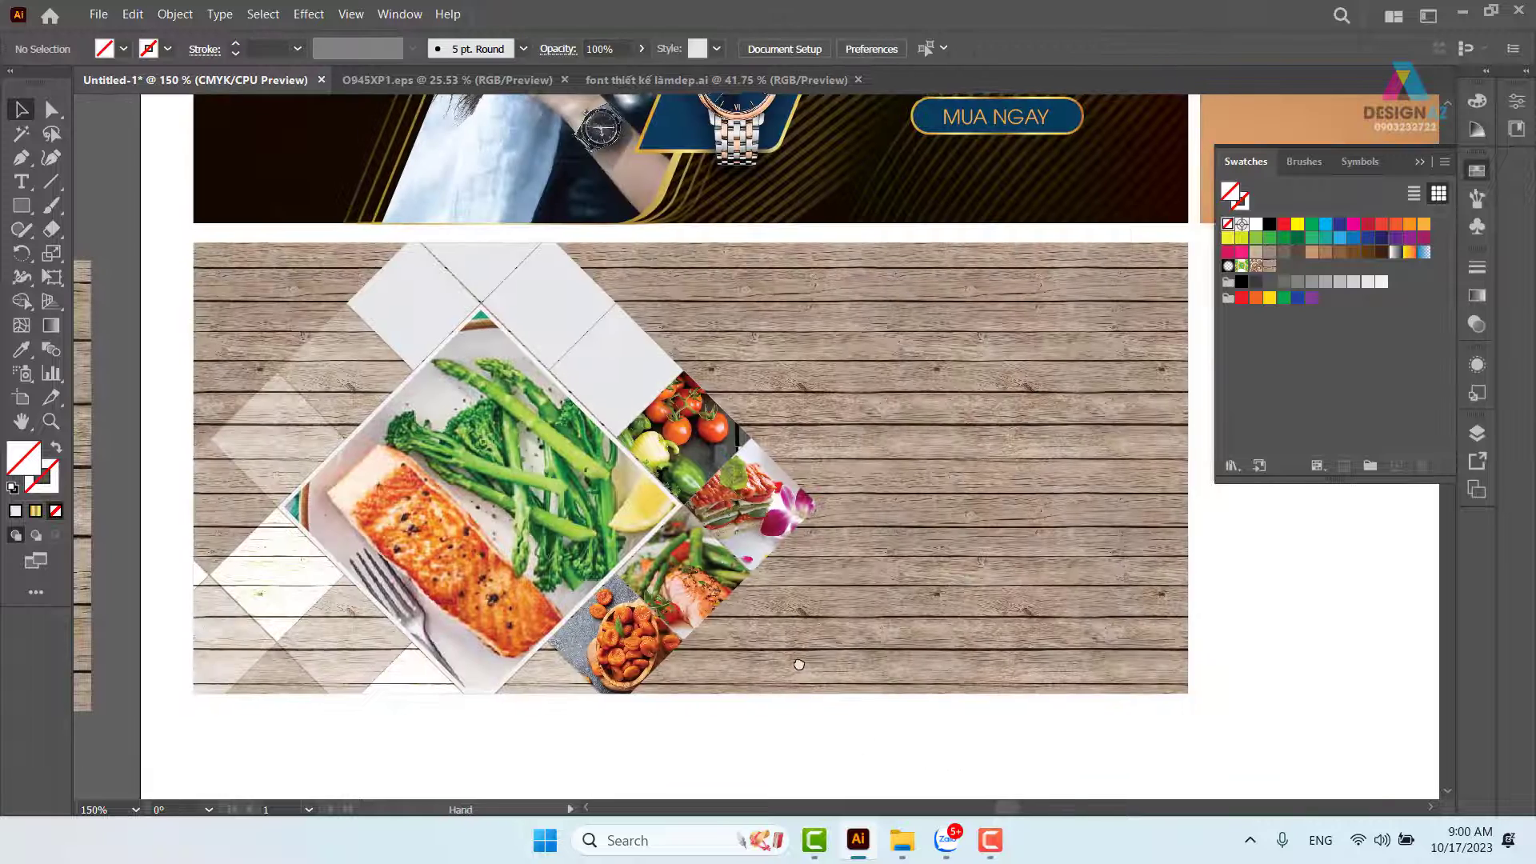
Load the linked image Delicious-Strawberry-Food-HD-Wallpaper from the Food folder for placement.
{"action": "scroll", "coordinate": [860, 610], "scroll_direction": "left", "scroll_amount": 1}
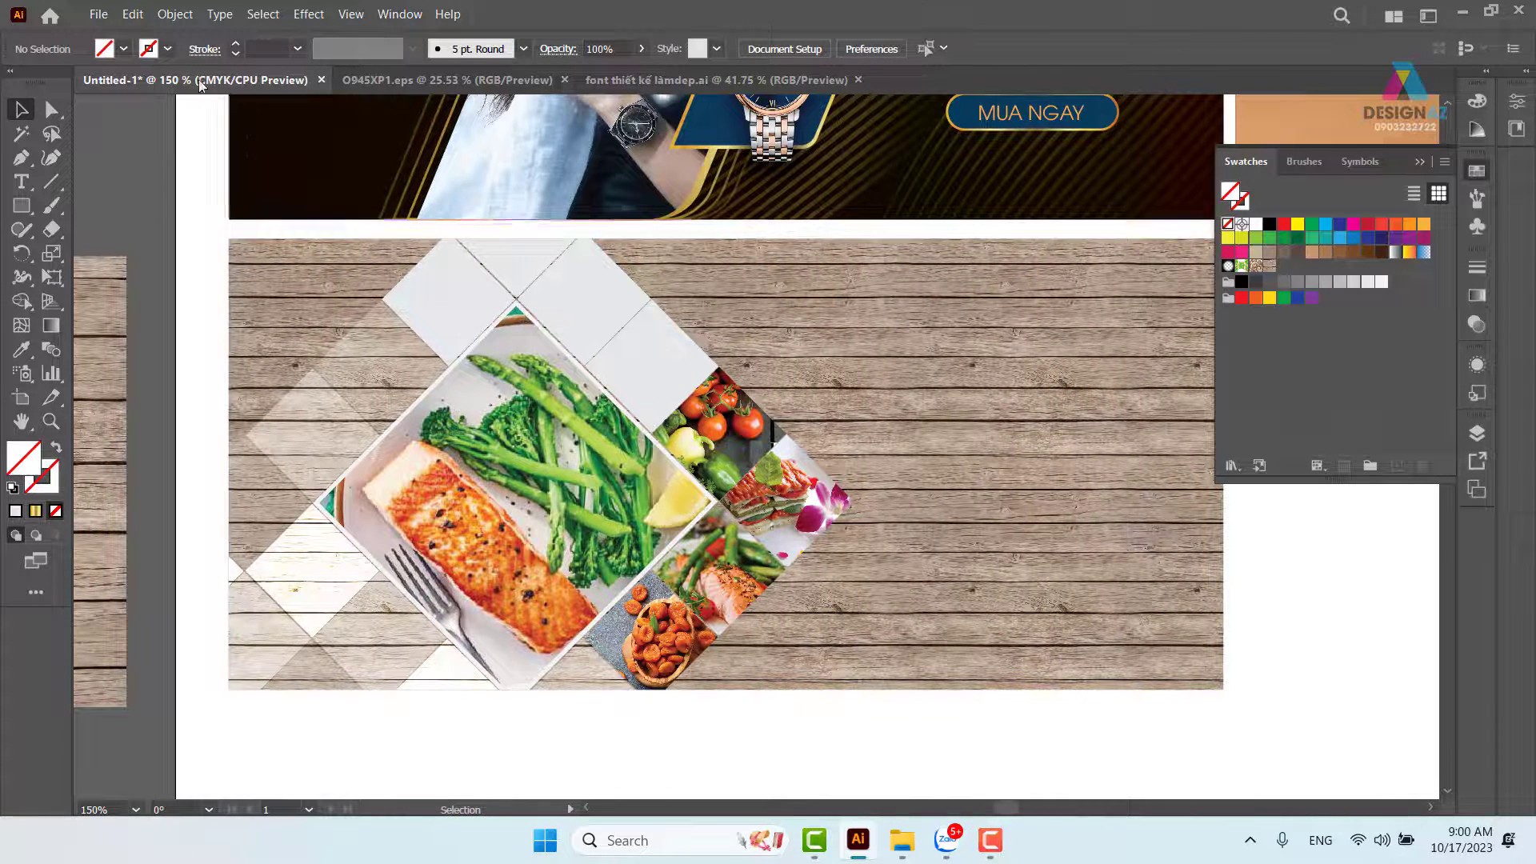
{"action": "left_click", "coordinate": [100, 15]}
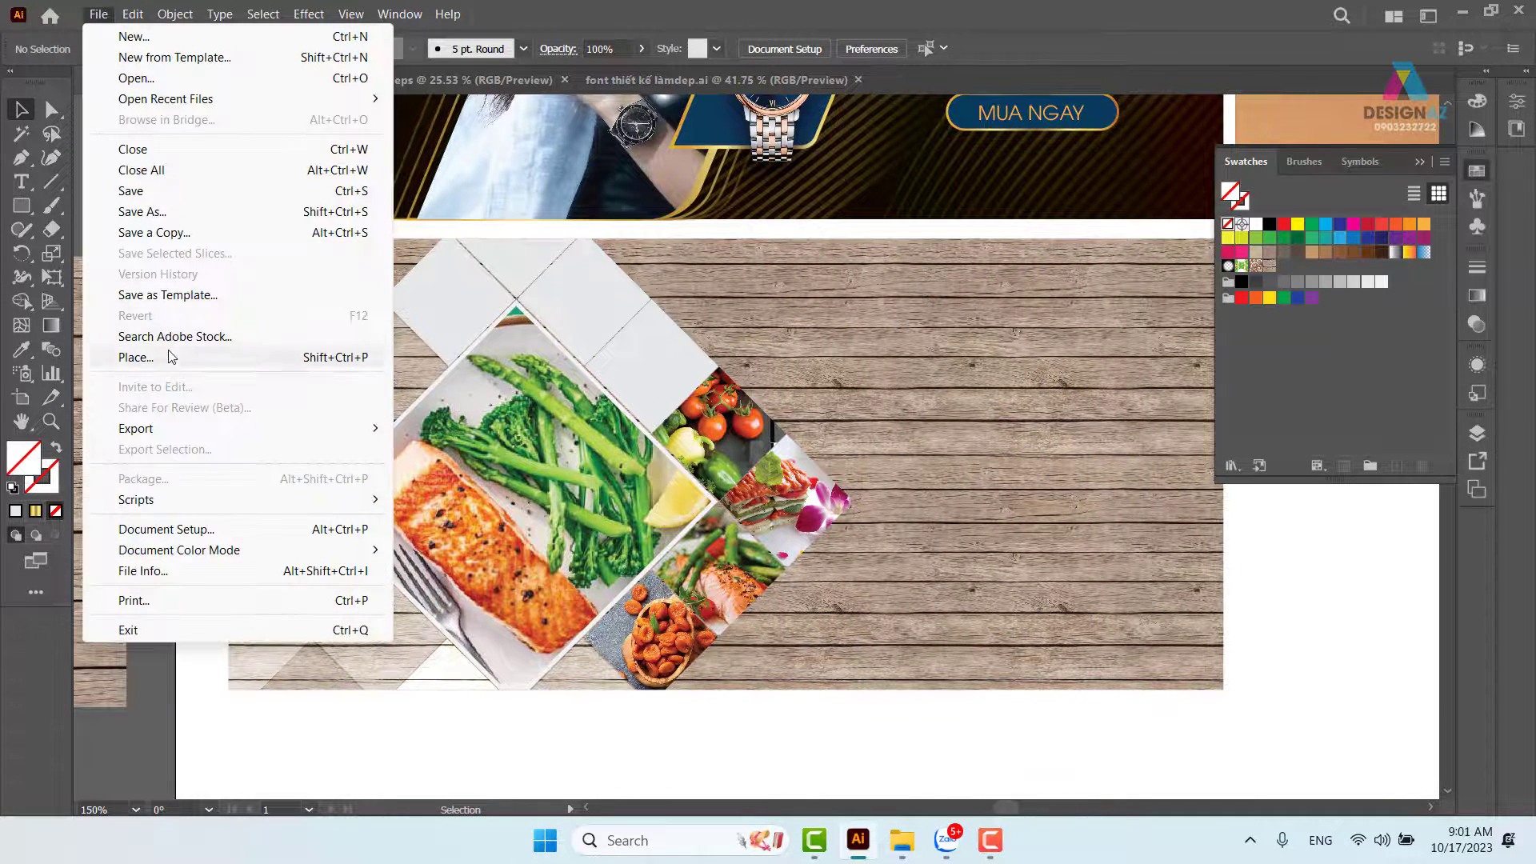
{"action": "left_click", "coordinate": [169, 353]}
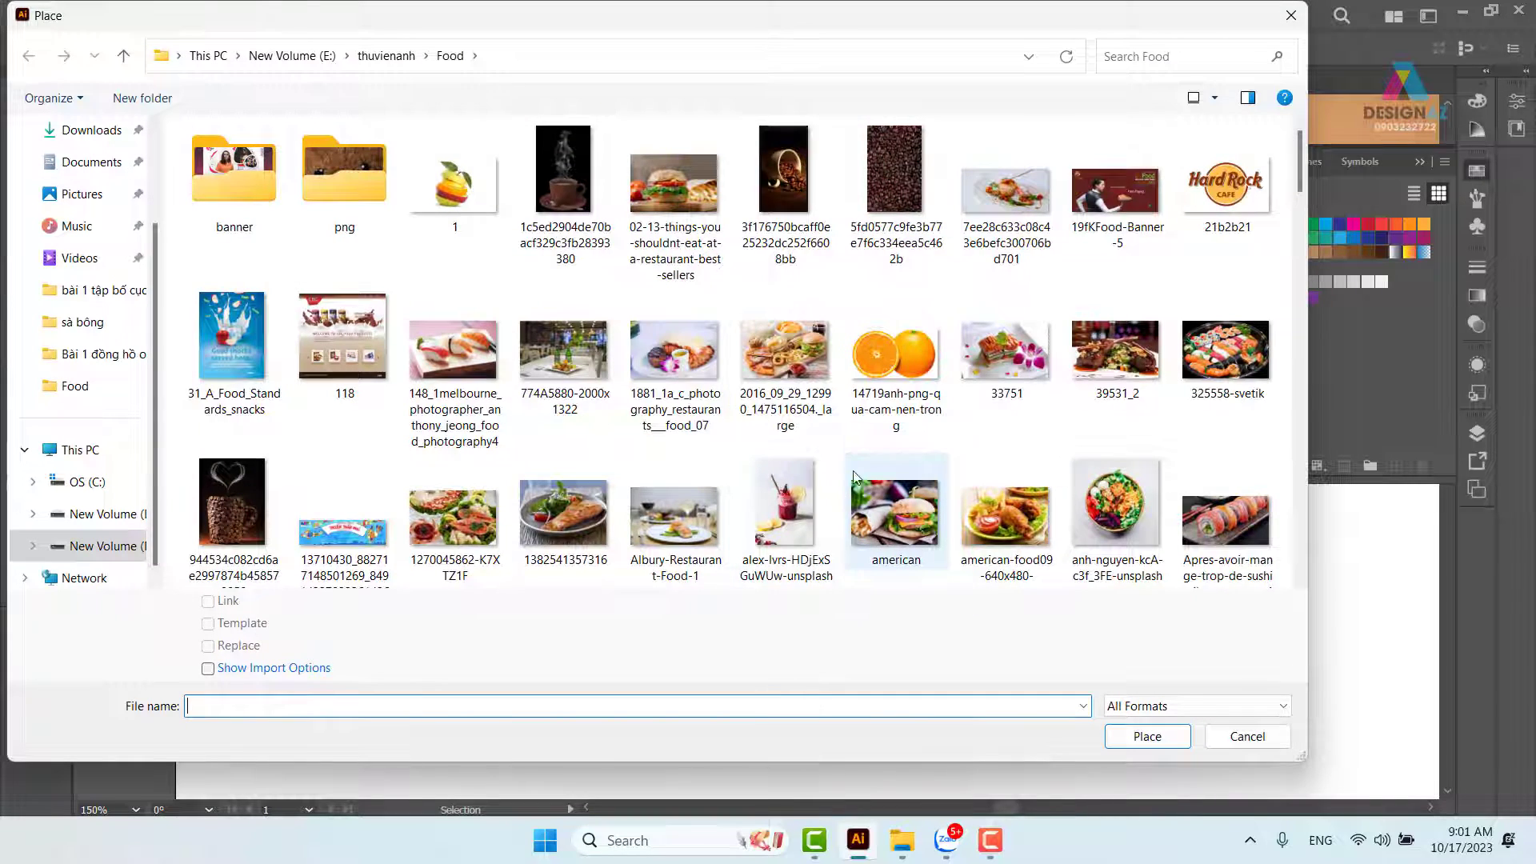
{"action": "scroll", "coordinate": [860, 480], "scroll_direction": "down", "scroll_amount": 5}
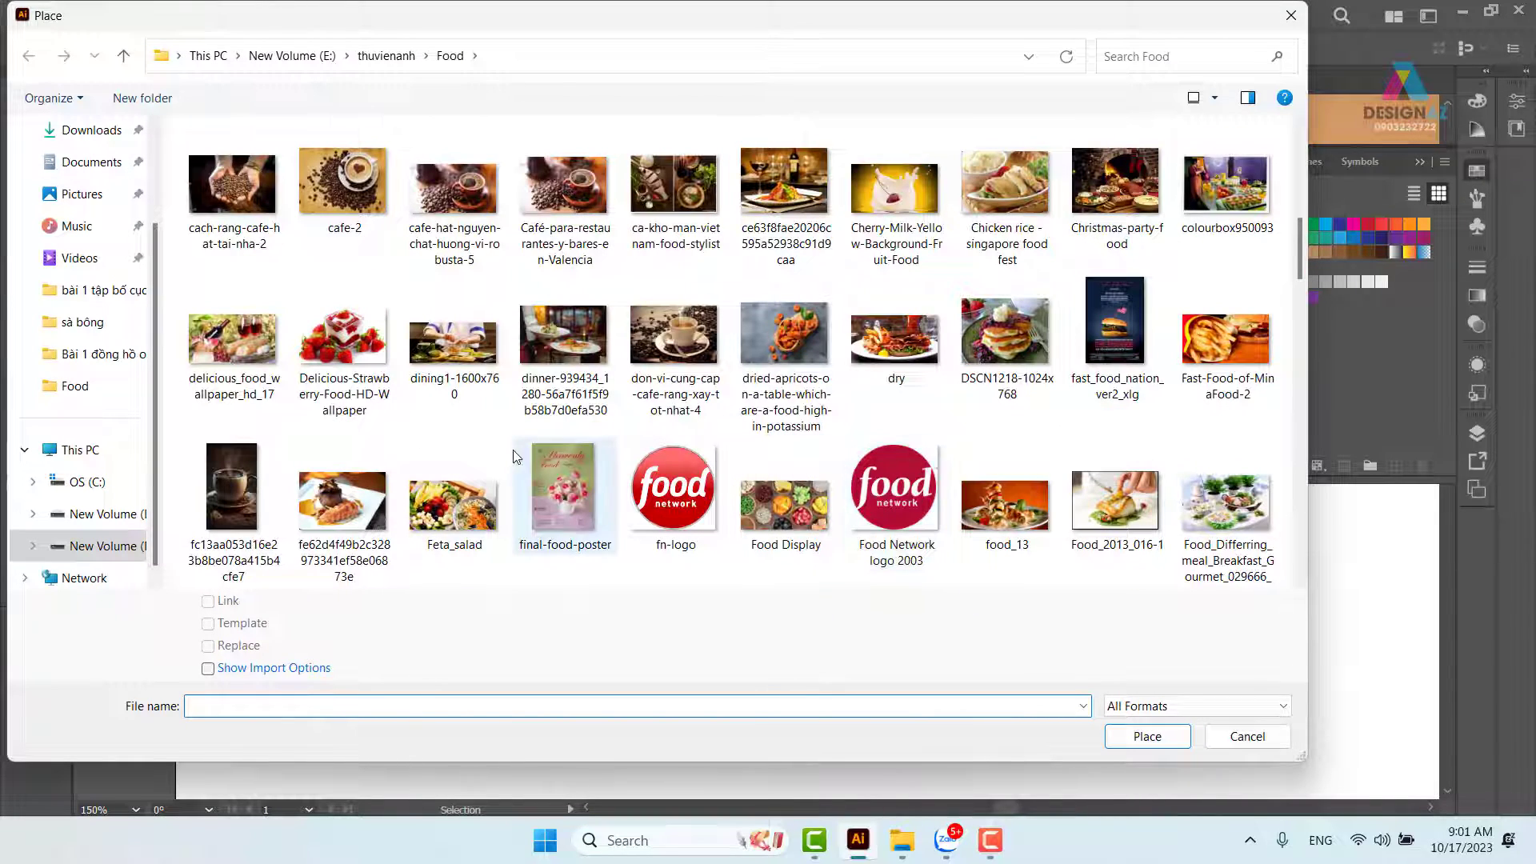
{"action": "left_click", "coordinate": [346, 344]}
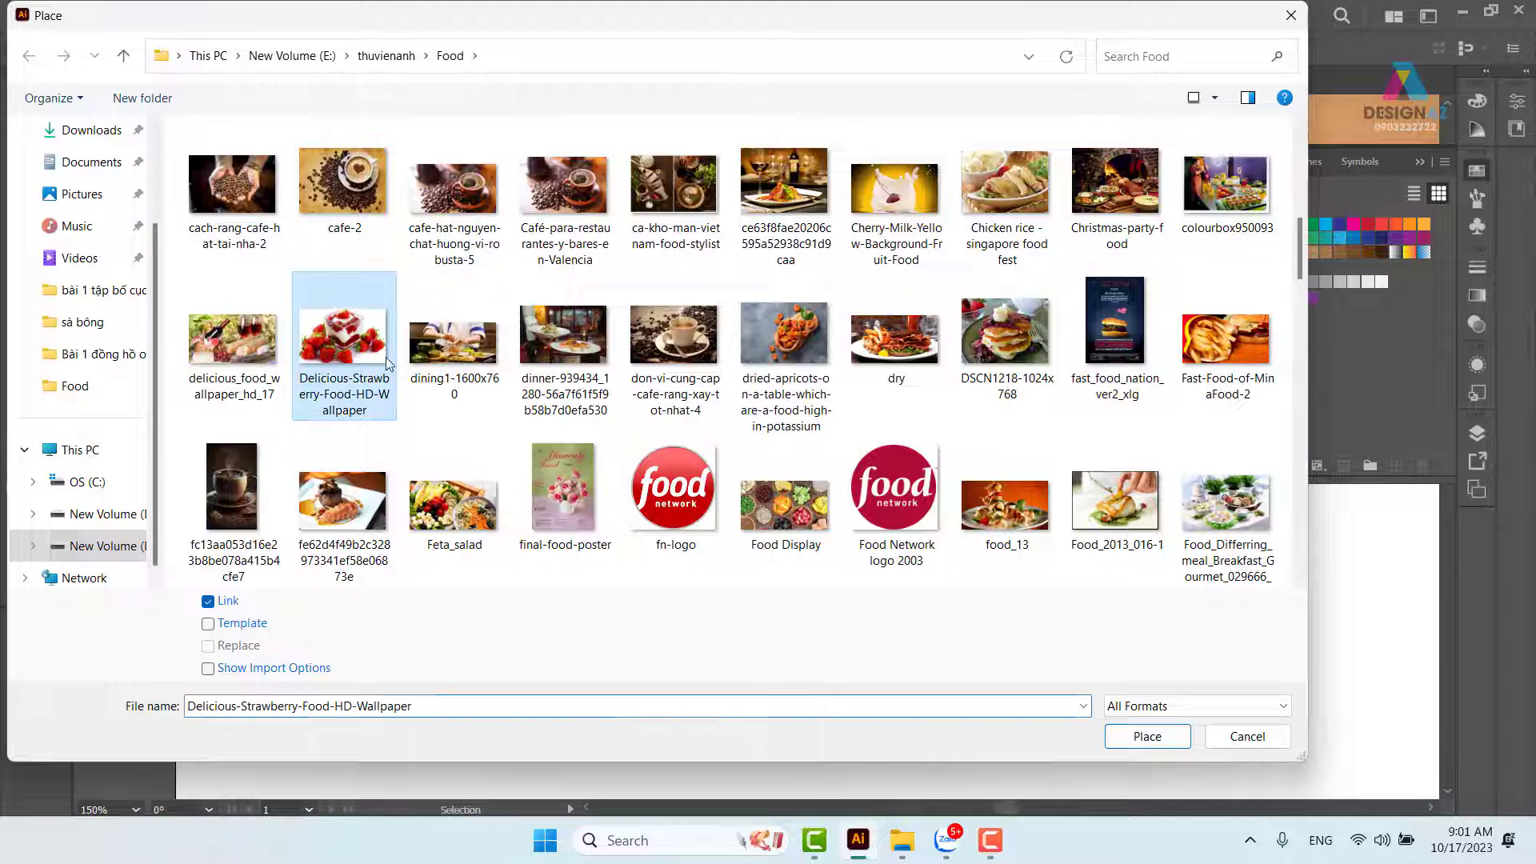
{"action": "left_click", "coordinate": [1168, 738]}
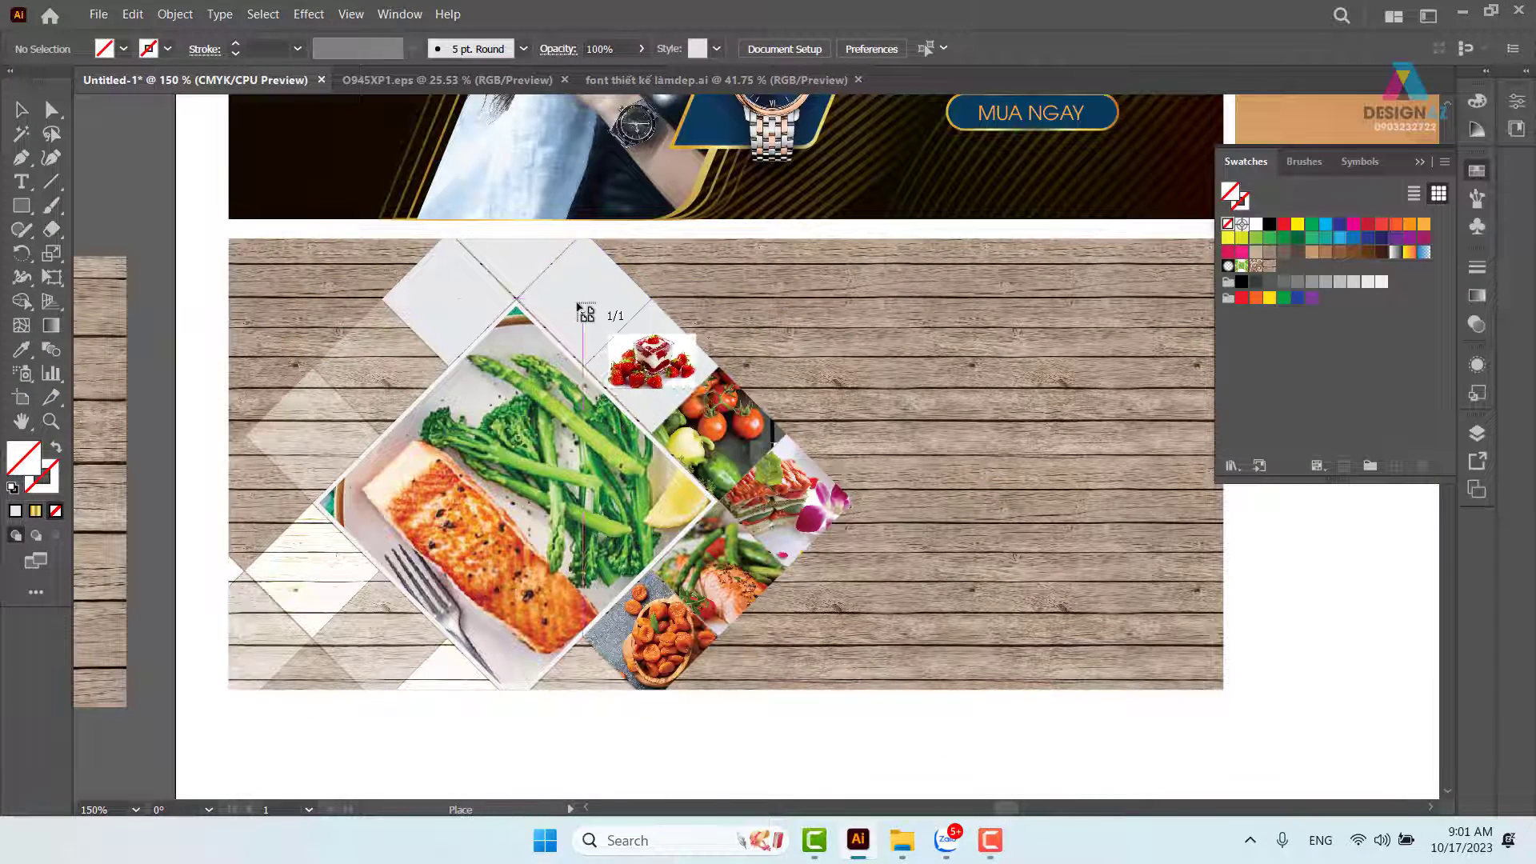
Place the Delicious-Strawberry image behind the mosaic square above the tomato photo and clip it to that square.
{"action": "left_click_drag", "start_coordinate": [773, 457], "coordinate": [770, 456]}
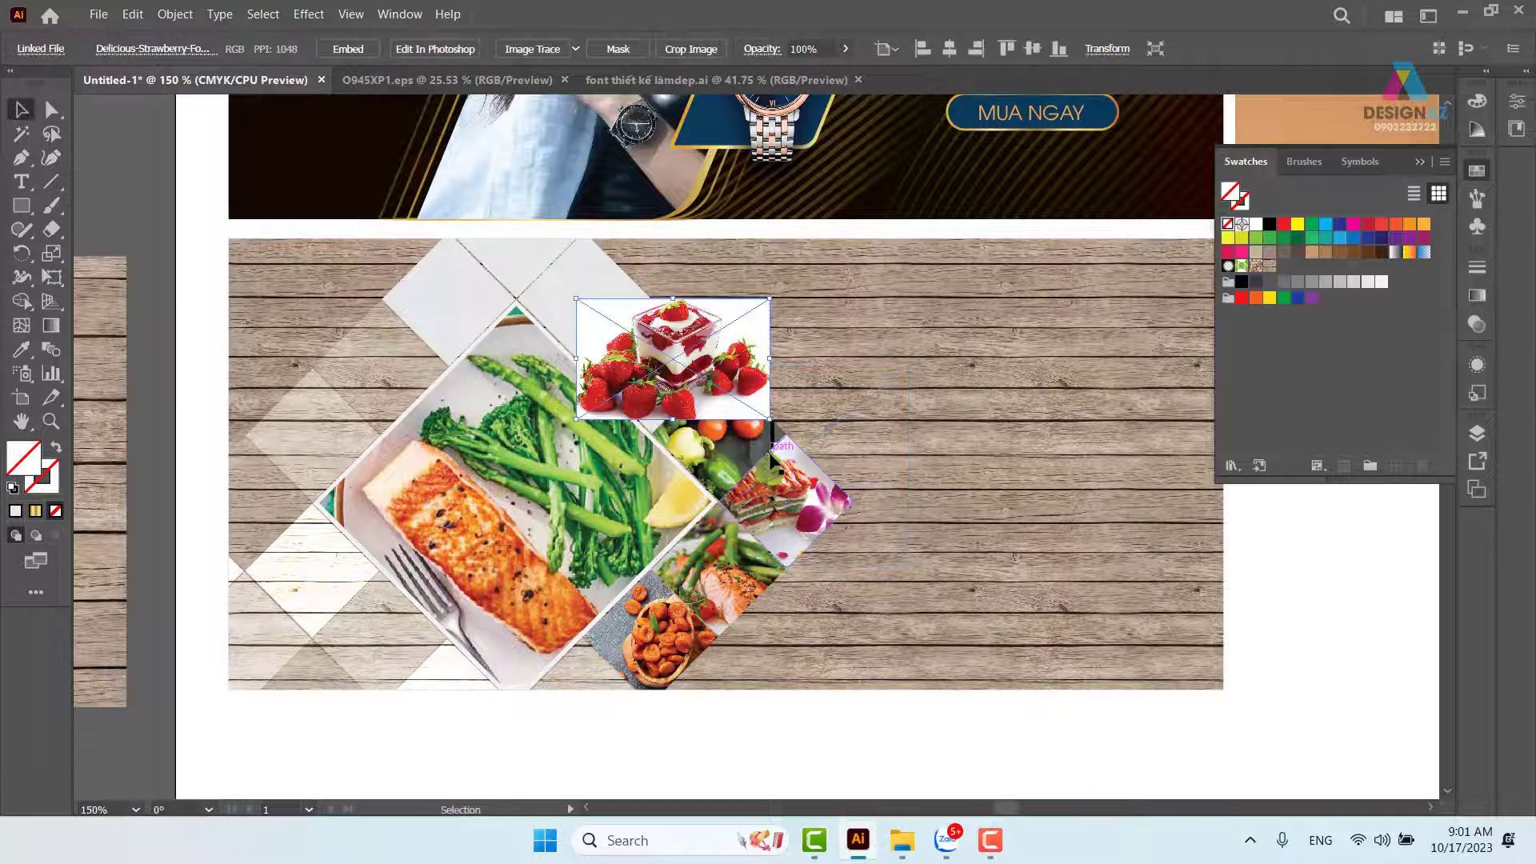
{"action": "mouse_move", "coordinate": [696, 364]}
{"action": "left_mouse_down"}
{"action": "mouse_move", "coordinate": [693, 389]}
{"action": "mouse_move", "coordinate": [702, 380]}
{"action": "left_mouse_up"}
{"action": "key", "text": "ctrl+shift+bracketleft"}
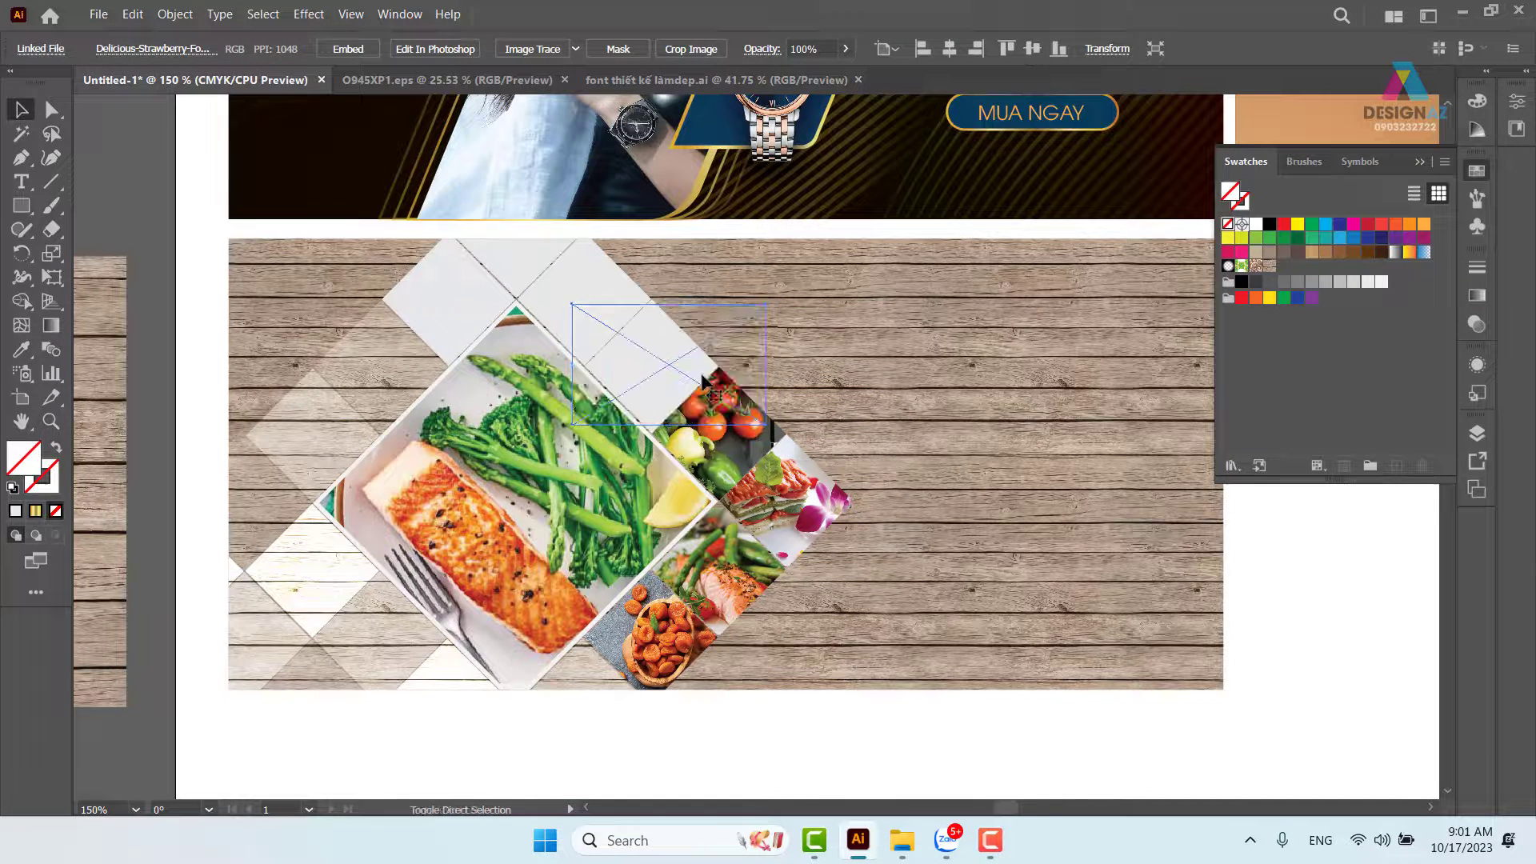
{"action": "left_click", "coordinate": [670, 344], "text": "shift"}
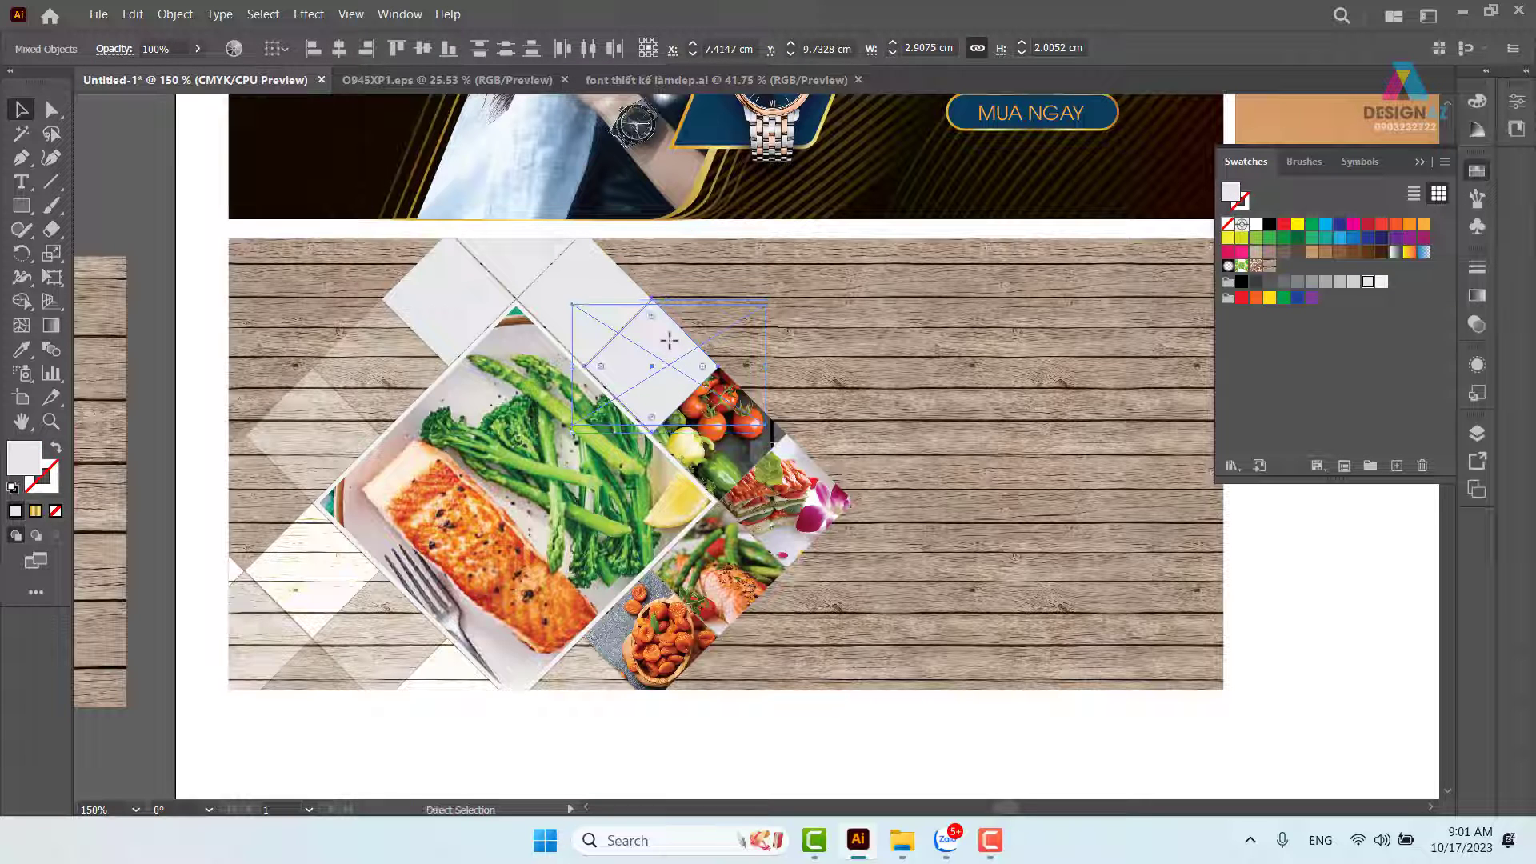
{"action": "key", "text": "ctrl+7"}
Enlarge the strawberry image inside its clip group so the strawberries and dessert fill the square.
{"action": "double_click", "coordinate": [670, 344]}
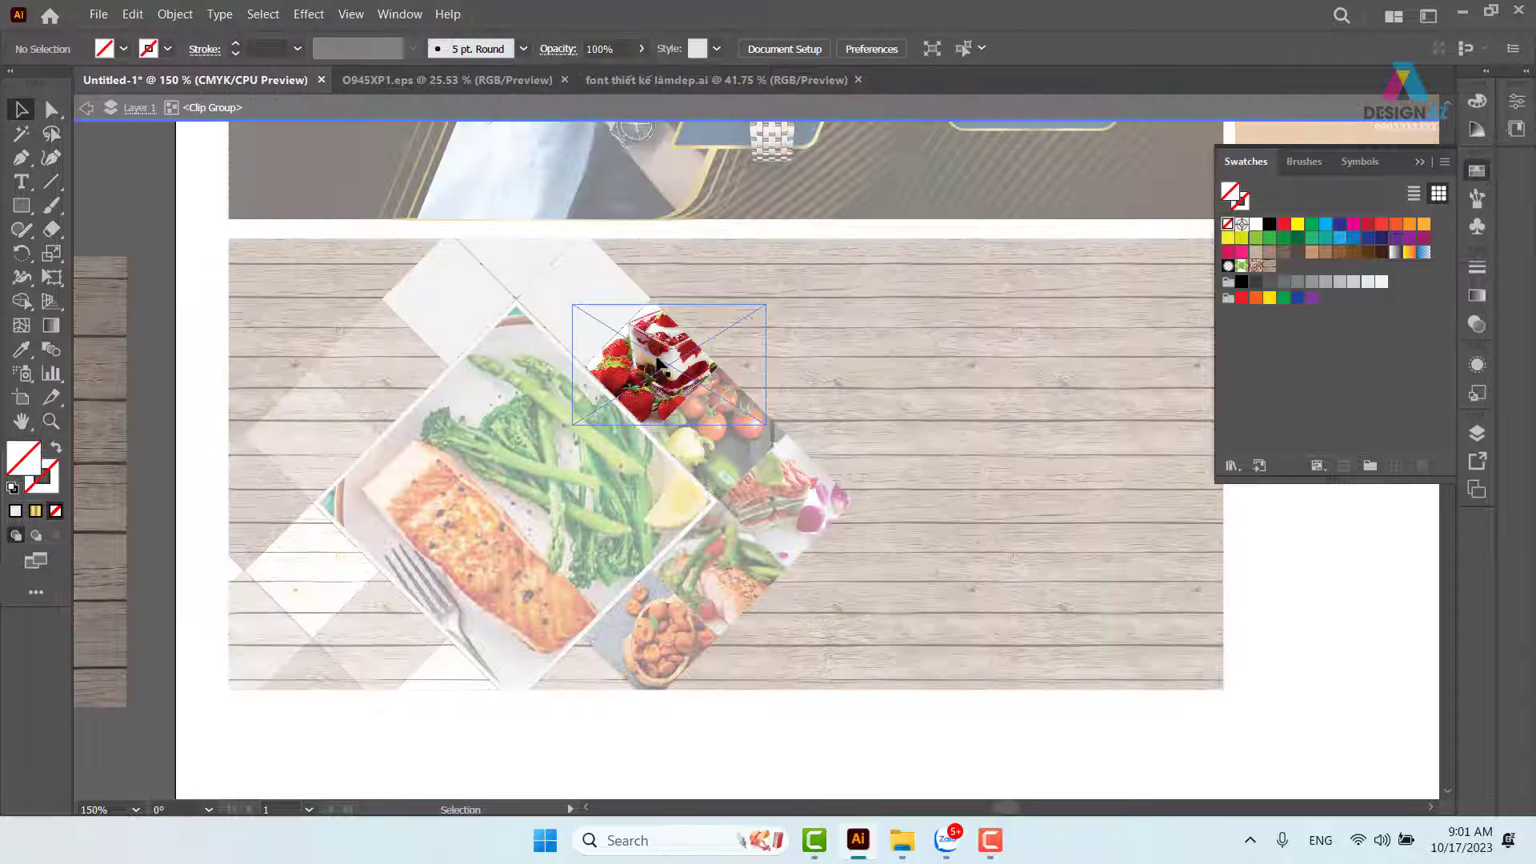
{"action": "left_click_drag", "start_coordinate": [768, 302], "coordinate": [771, 300]}
{"action": "left_click_drag", "start_coordinate": [774, 426], "coordinate": [786, 434]}
{"action": "left_click", "coordinate": [861, 744]}
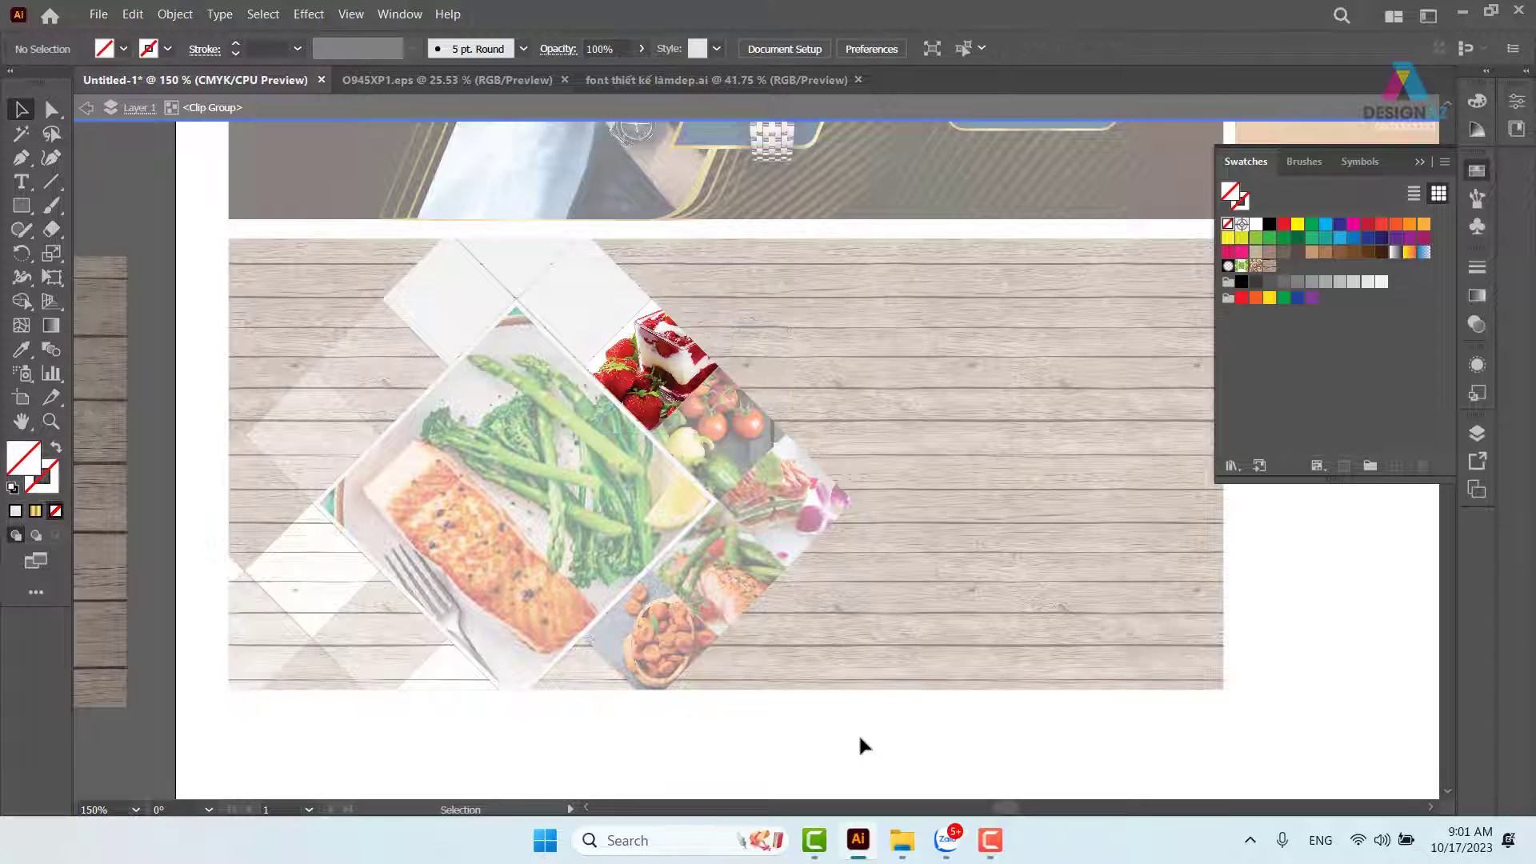
{"action": "double_click", "coordinate": [885, 744]}
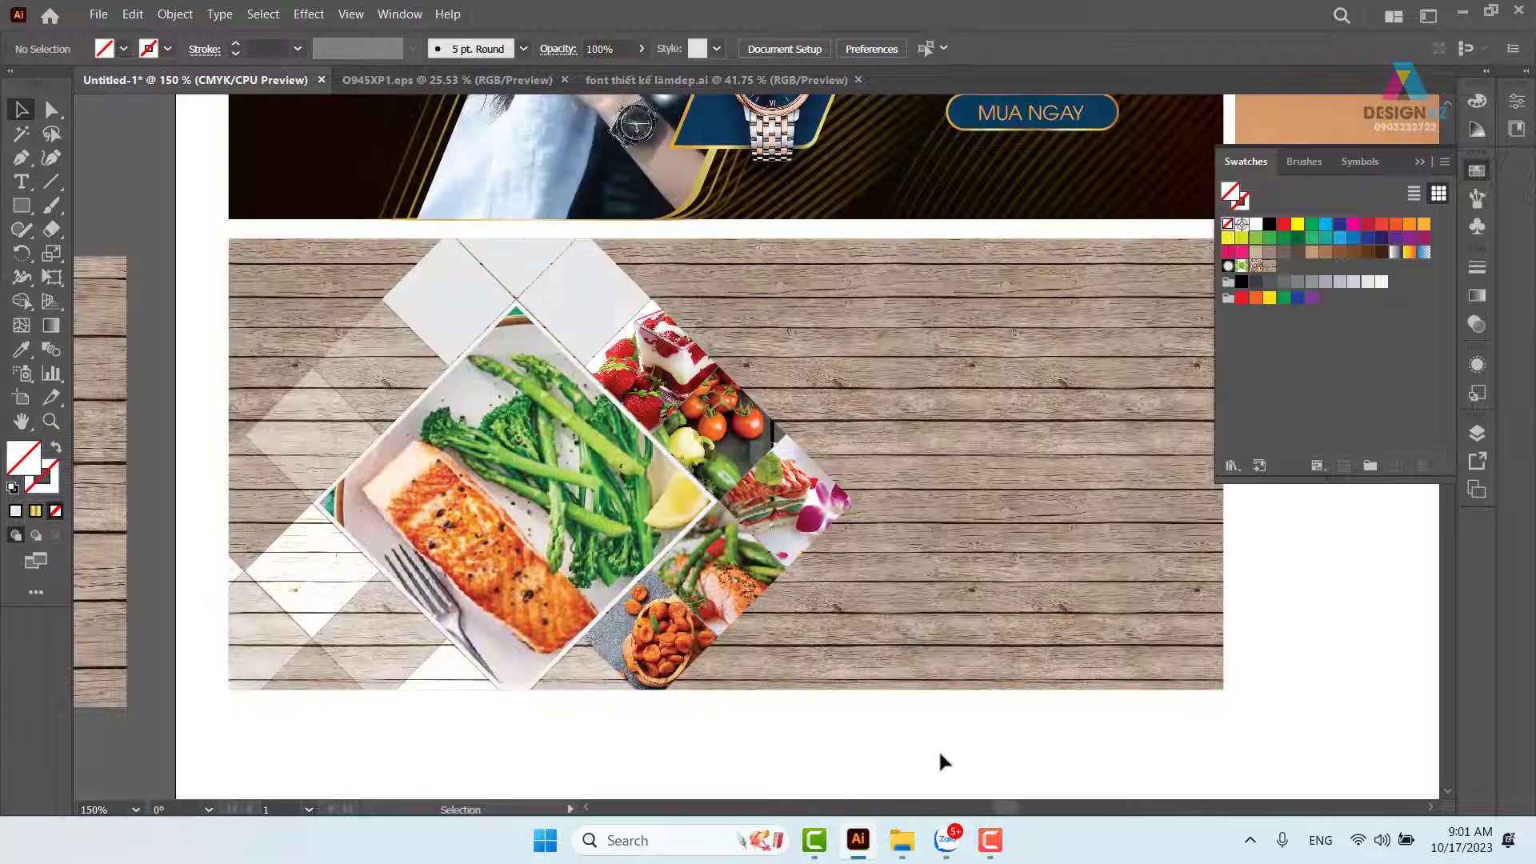
{"action": "left_click_drag", "start_coordinate": [857, 727], "coordinate": [812, 703]}
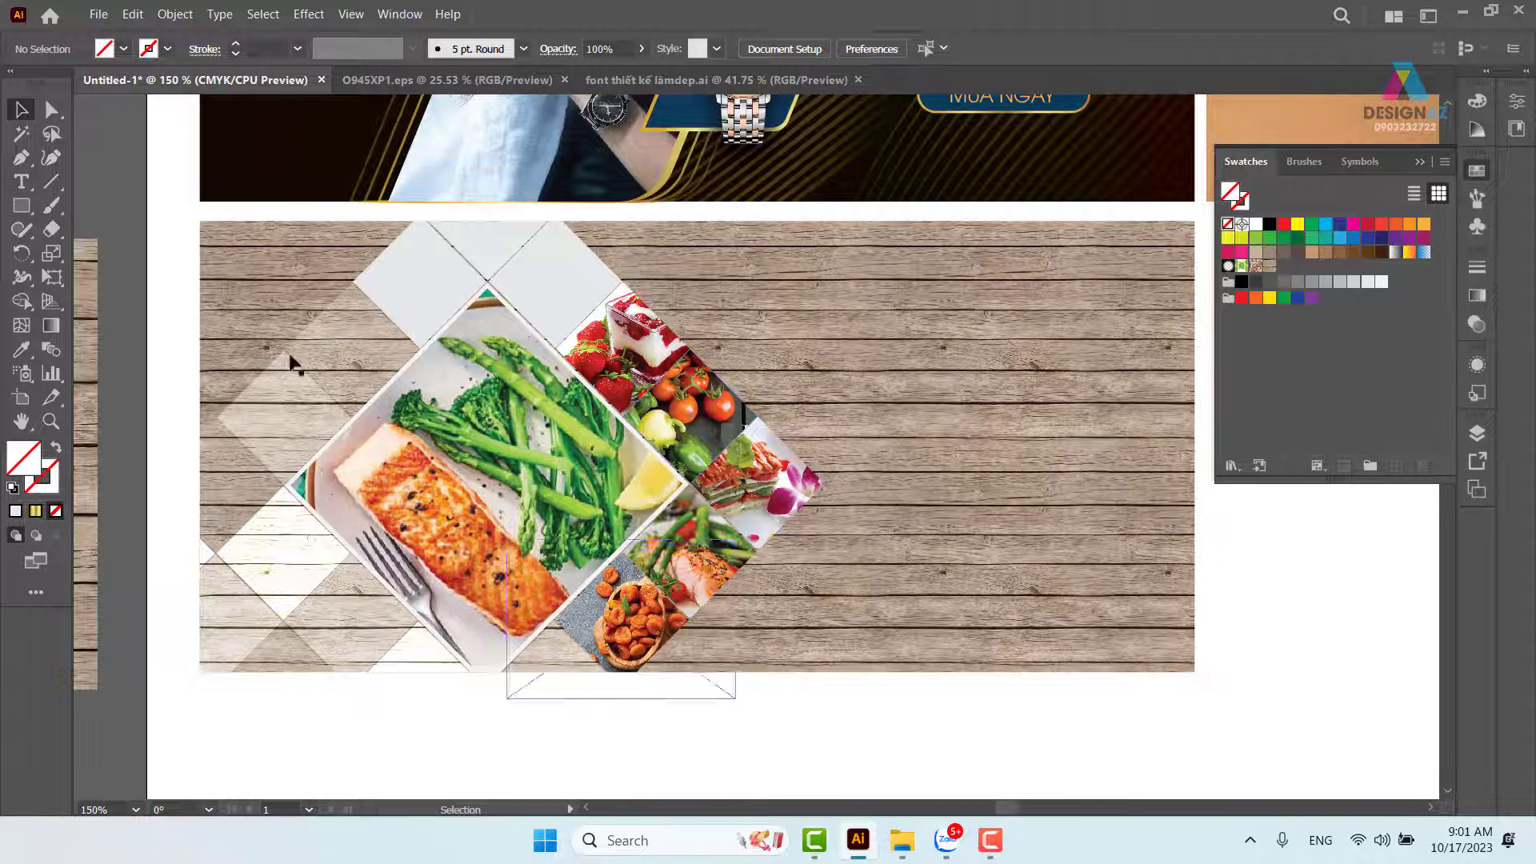
{"action": "left_click", "coordinate": [21, 206]}
{"action": "left_click_drag", "start_coordinate": [210, 302], "coordinate": [239, 336]}
{"action": "key", "text": "ctrl+z"}
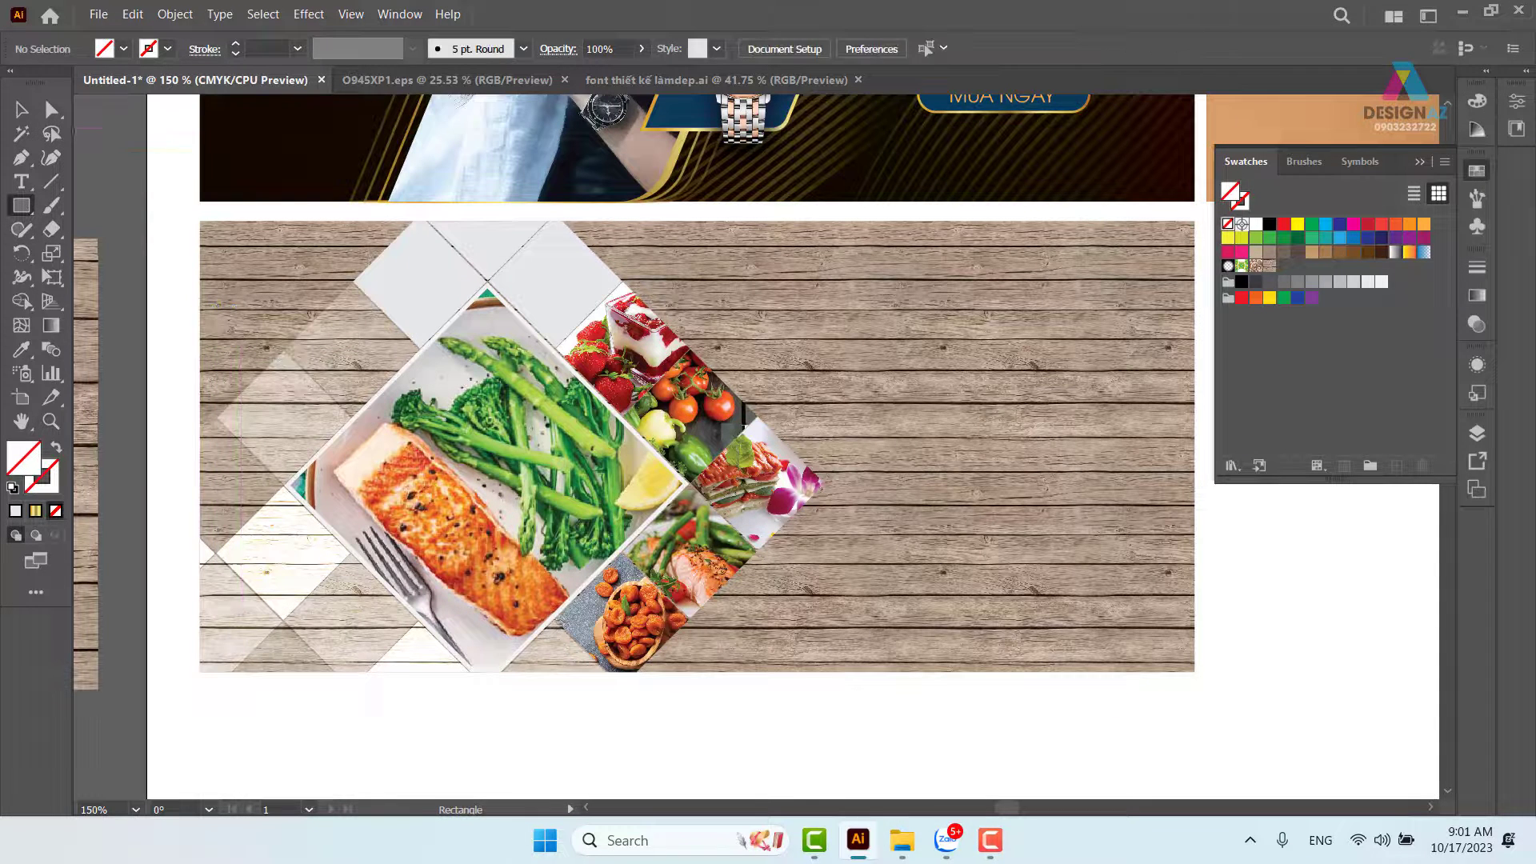
Try a copy of a grey mosaic square over the salmon photo with an orange fill sampled from the photo, and delete it.
{"action": "left_click", "coordinate": [21, 109]}
{"action": "left_click_drag", "start_coordinate": [411, 289], "coordinate": [548, 470]}
{"action": "key", "text": "ctrl"}
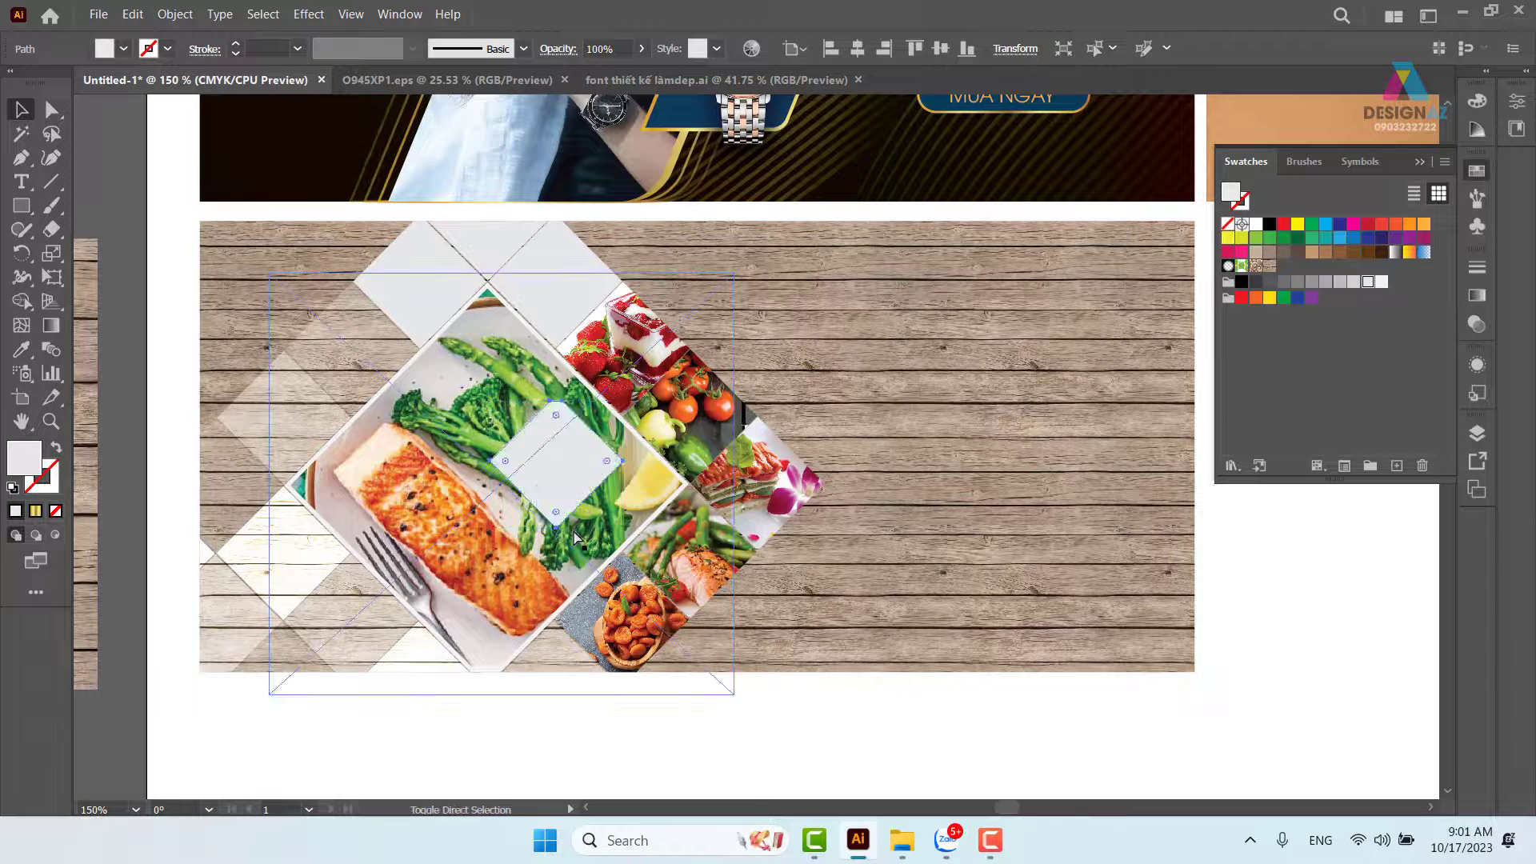
{"action": "key", "text": "i"}
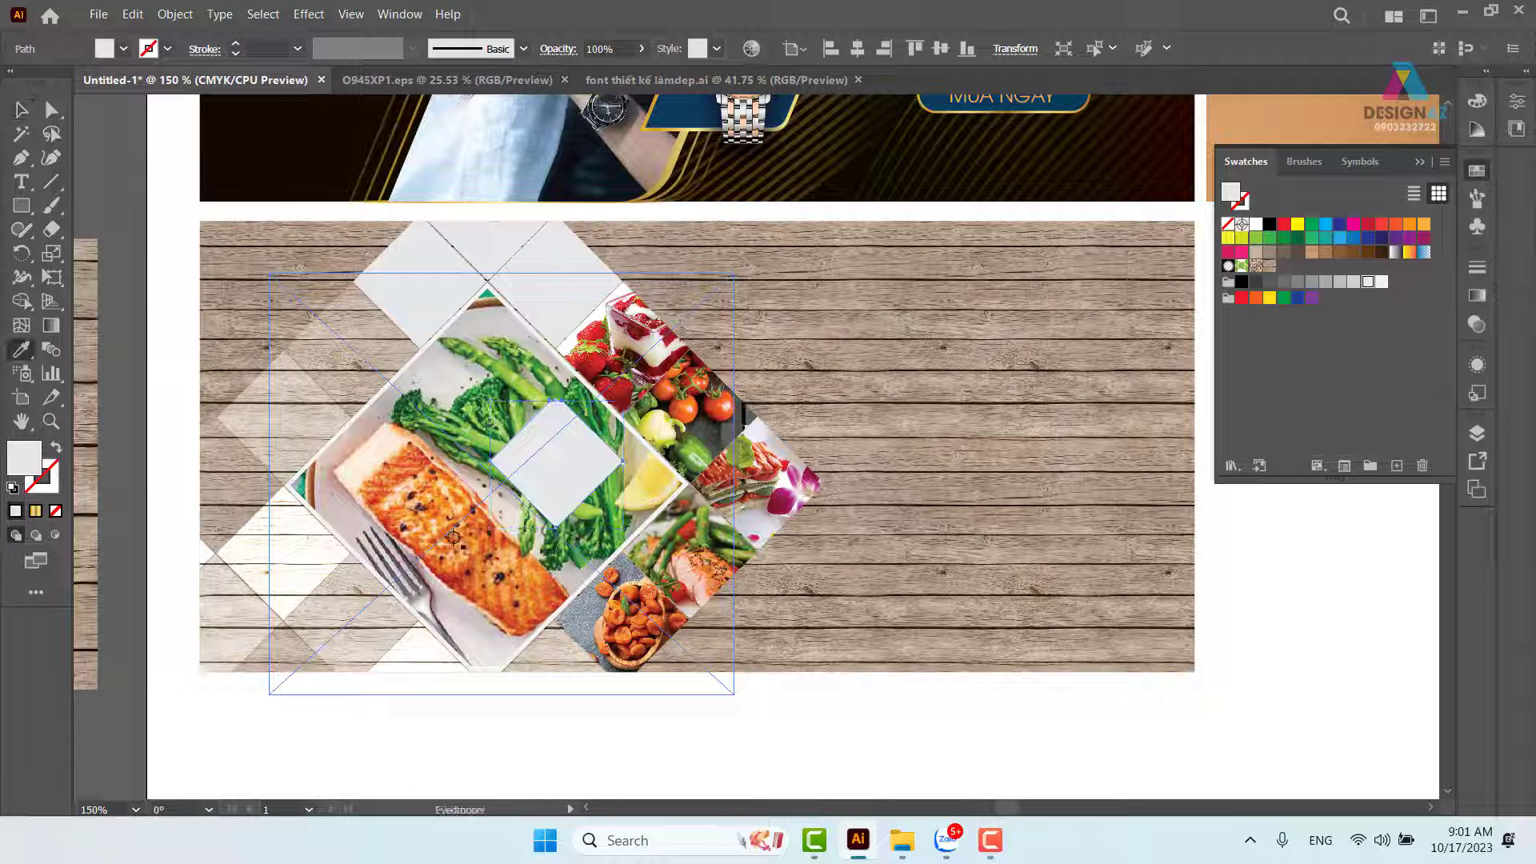
{"action": "left_click", "coordinate": [392, 485]}
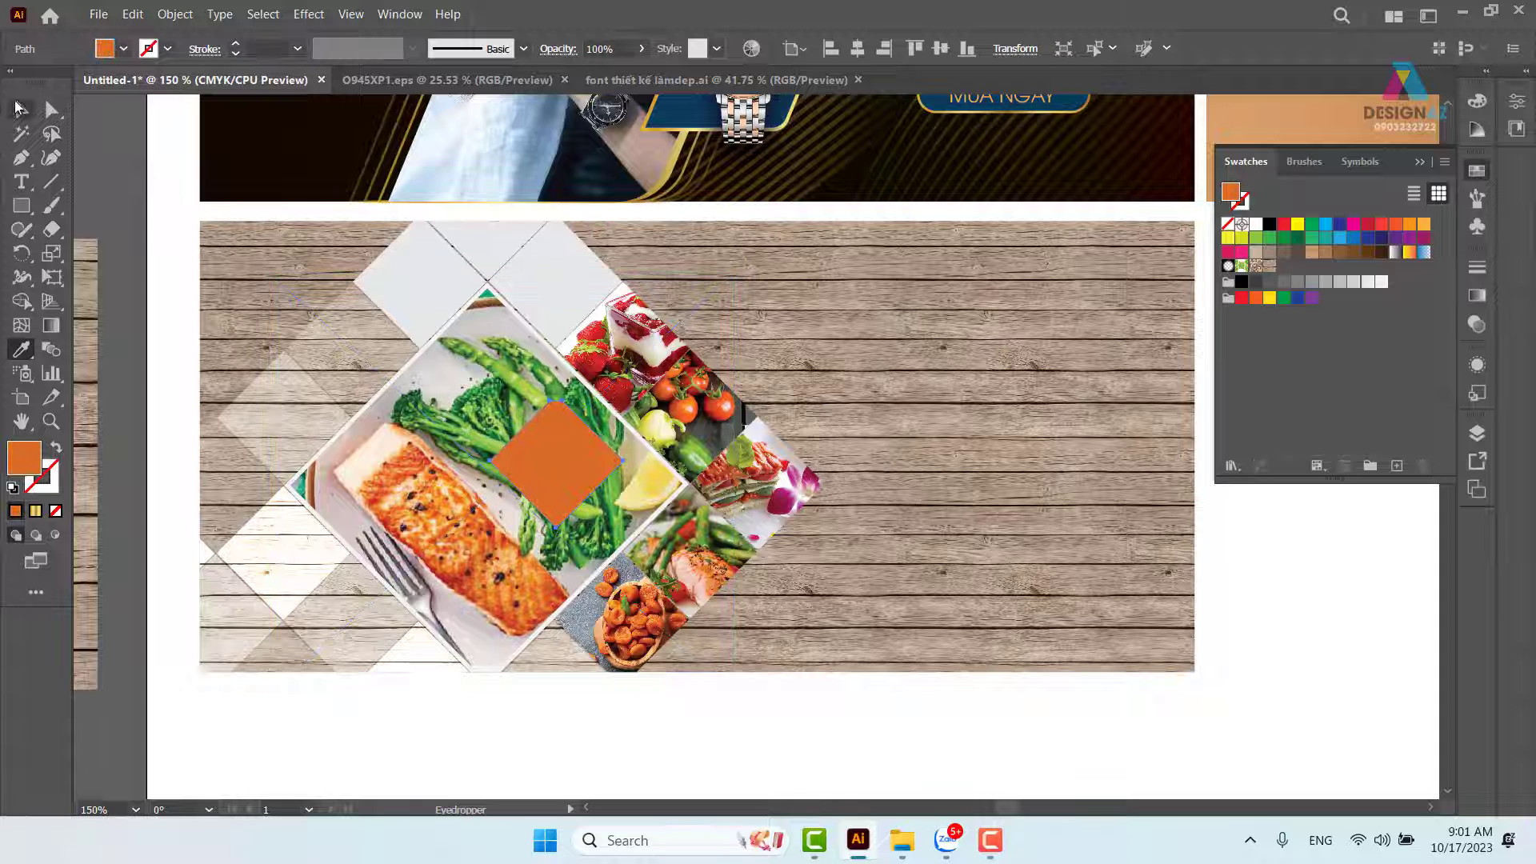
{"action": "left_click", "coordinate": [21, 110]}
{"action": "left_click", "coordinate": [815, 747]}
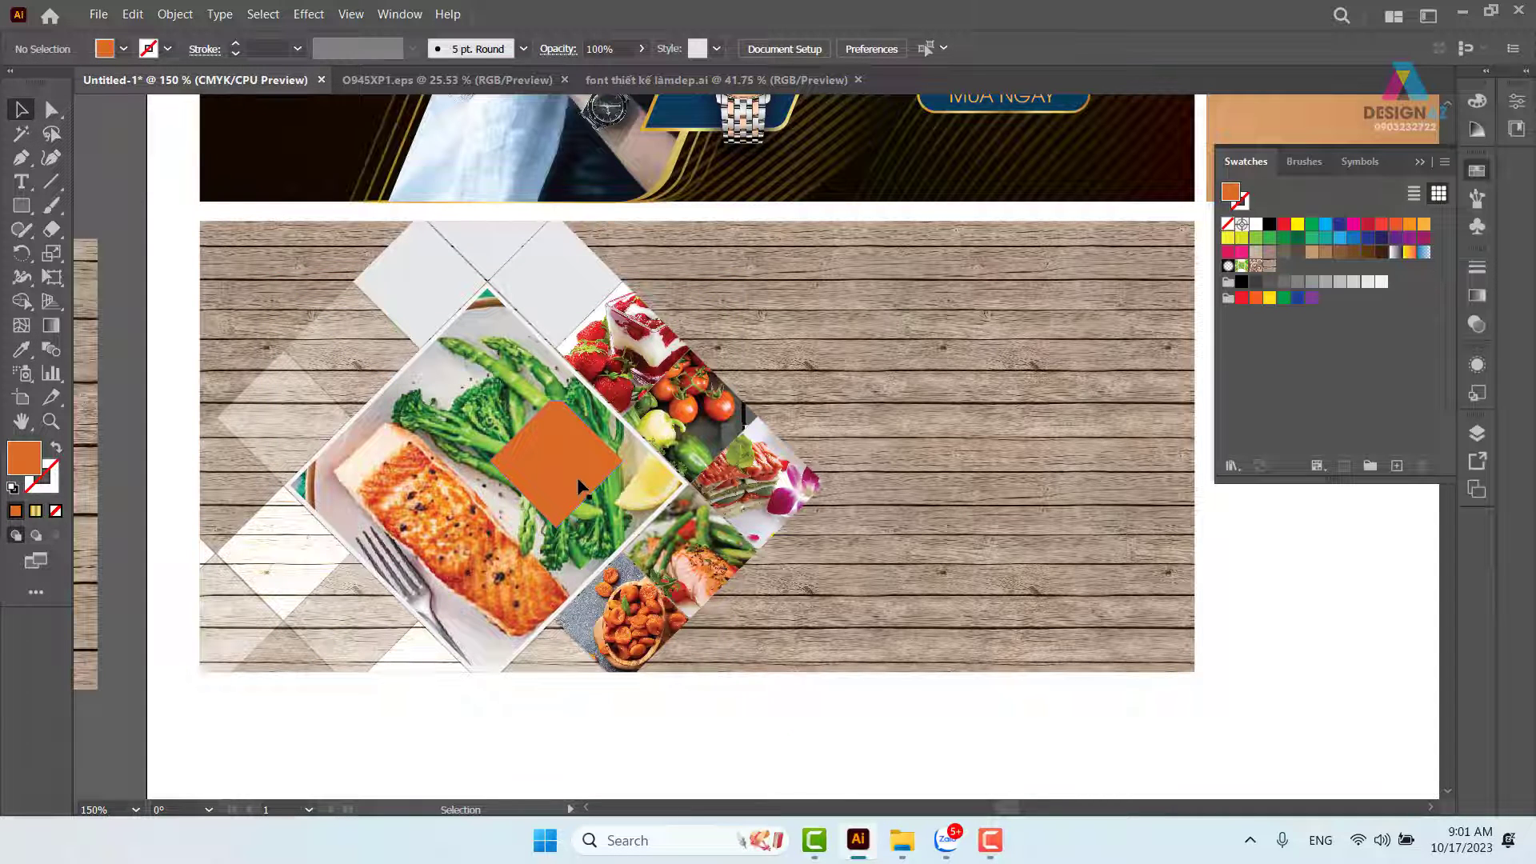
{"action": "left_click_drag", "start_coordinate": [594, 477], "coordinate": [596, 500]}
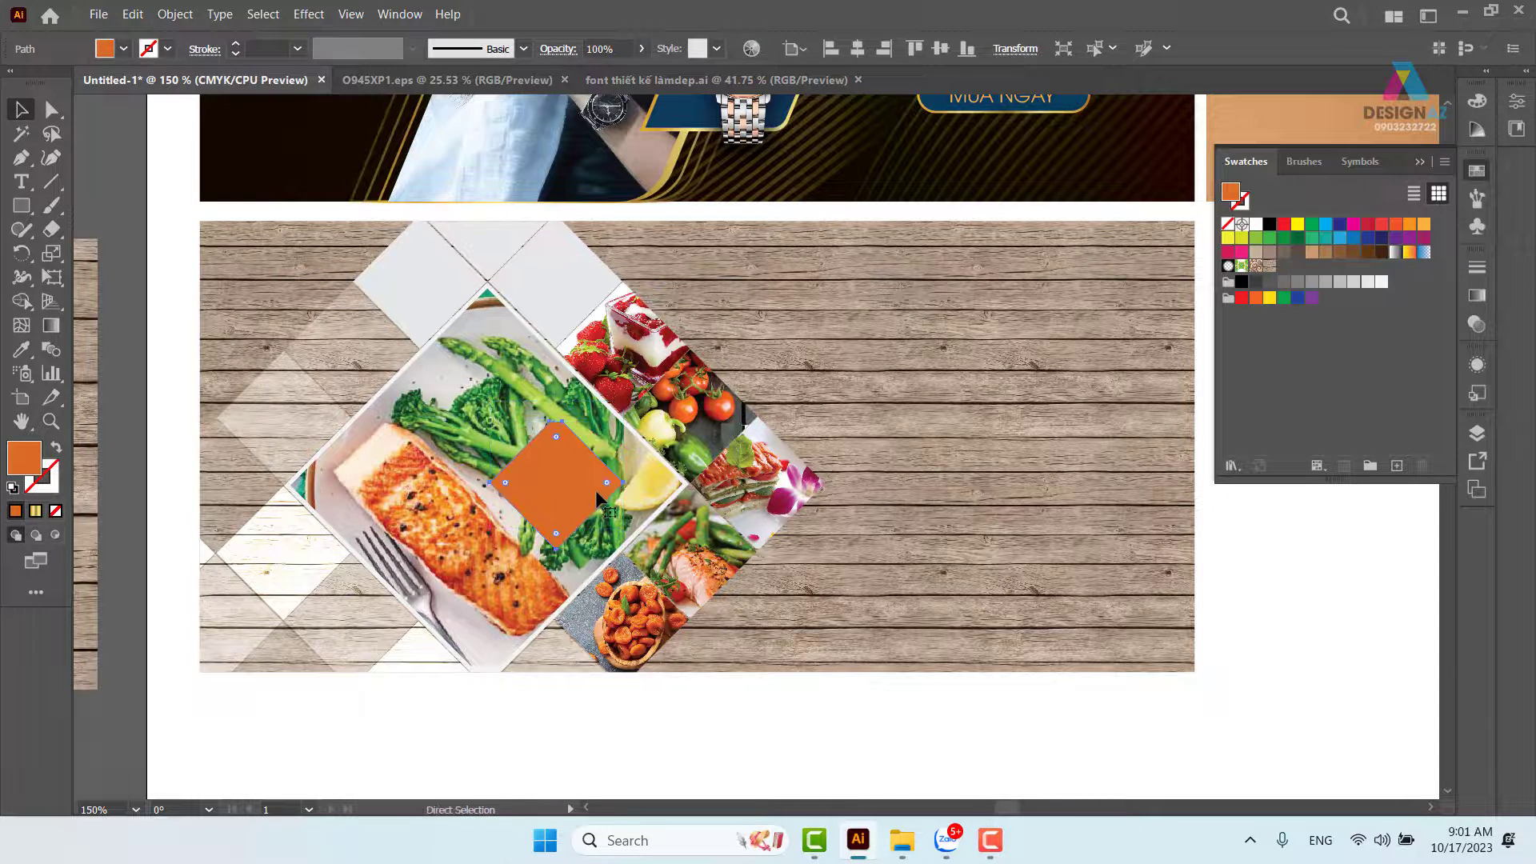
{"action": "key", "text": "Delete"}
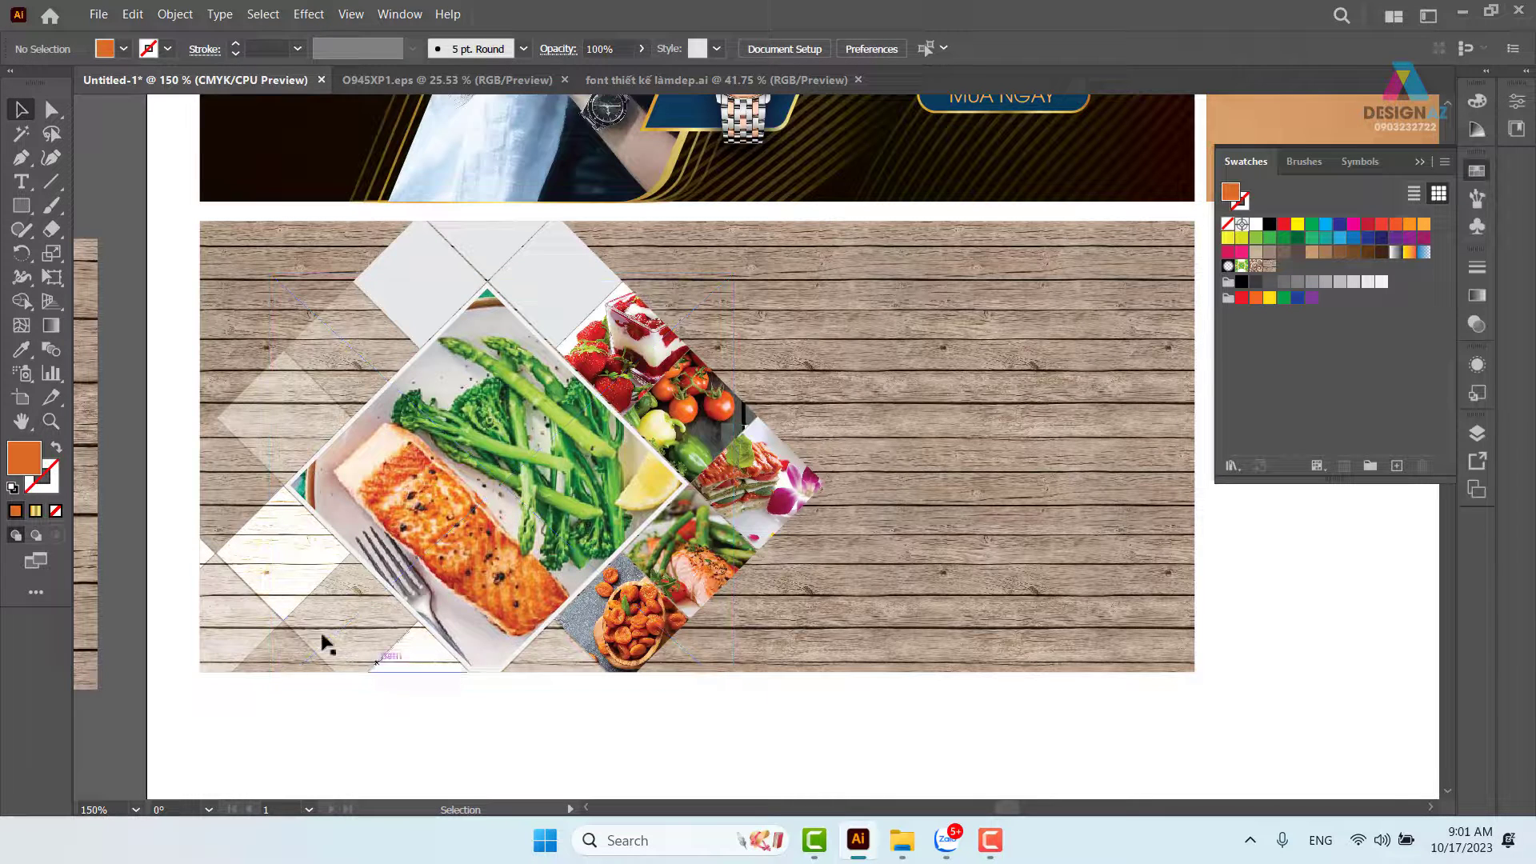
Copy the white overlay square onto the salmon photo, set its blend mode to Normal and shrink it to a small diamond.
{"action": "left_click", "coordinate": [280, 592]}
{"action": "left_click_drag", "start_coordinate": [308, 562], "coordinate": [628, 493]}
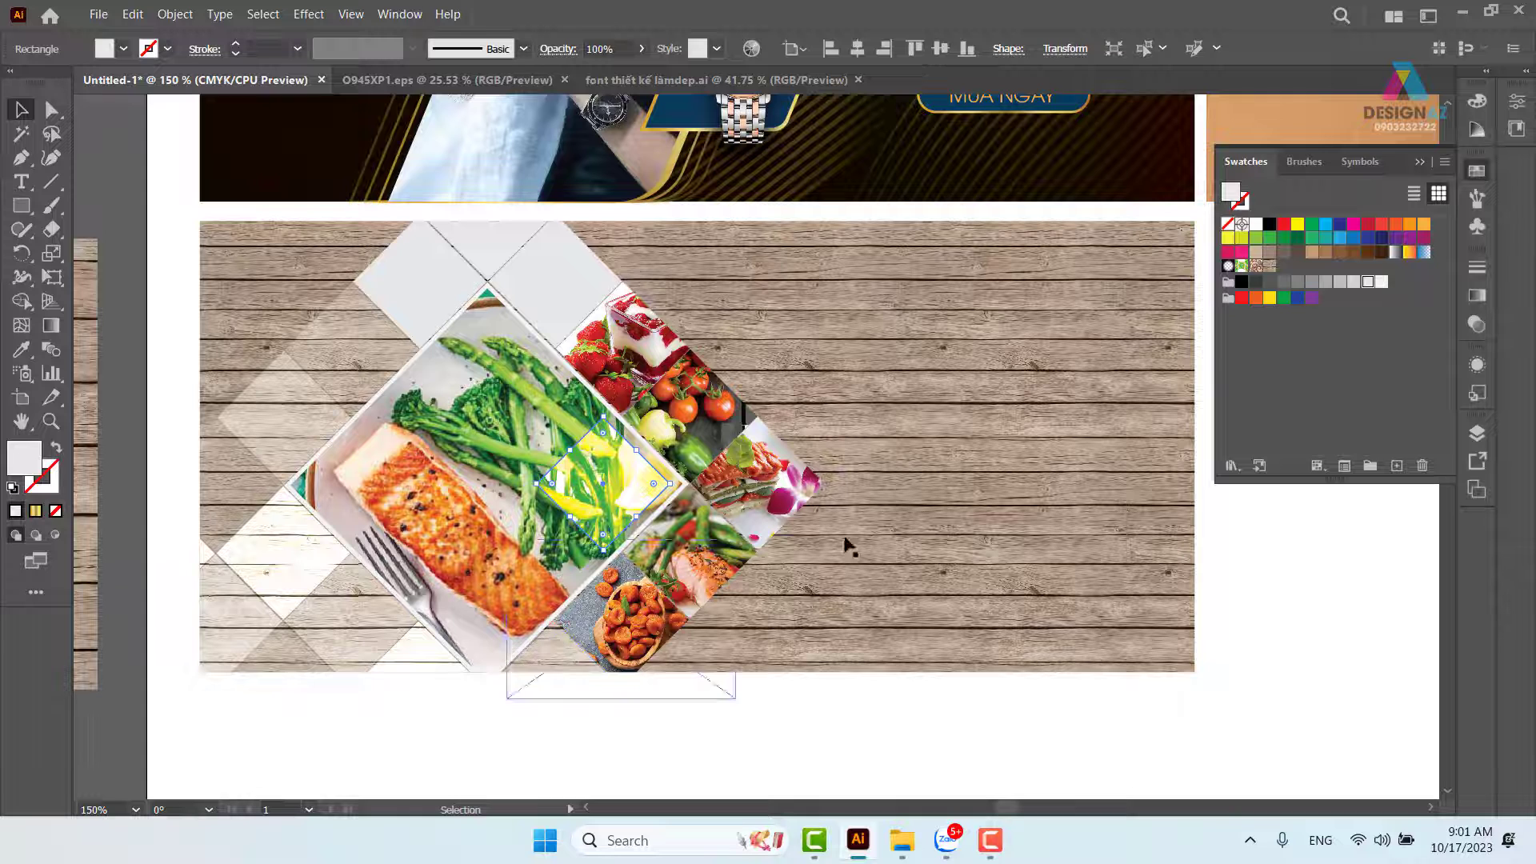
{"action": "left_click", "coordinate": [1476, 324]}
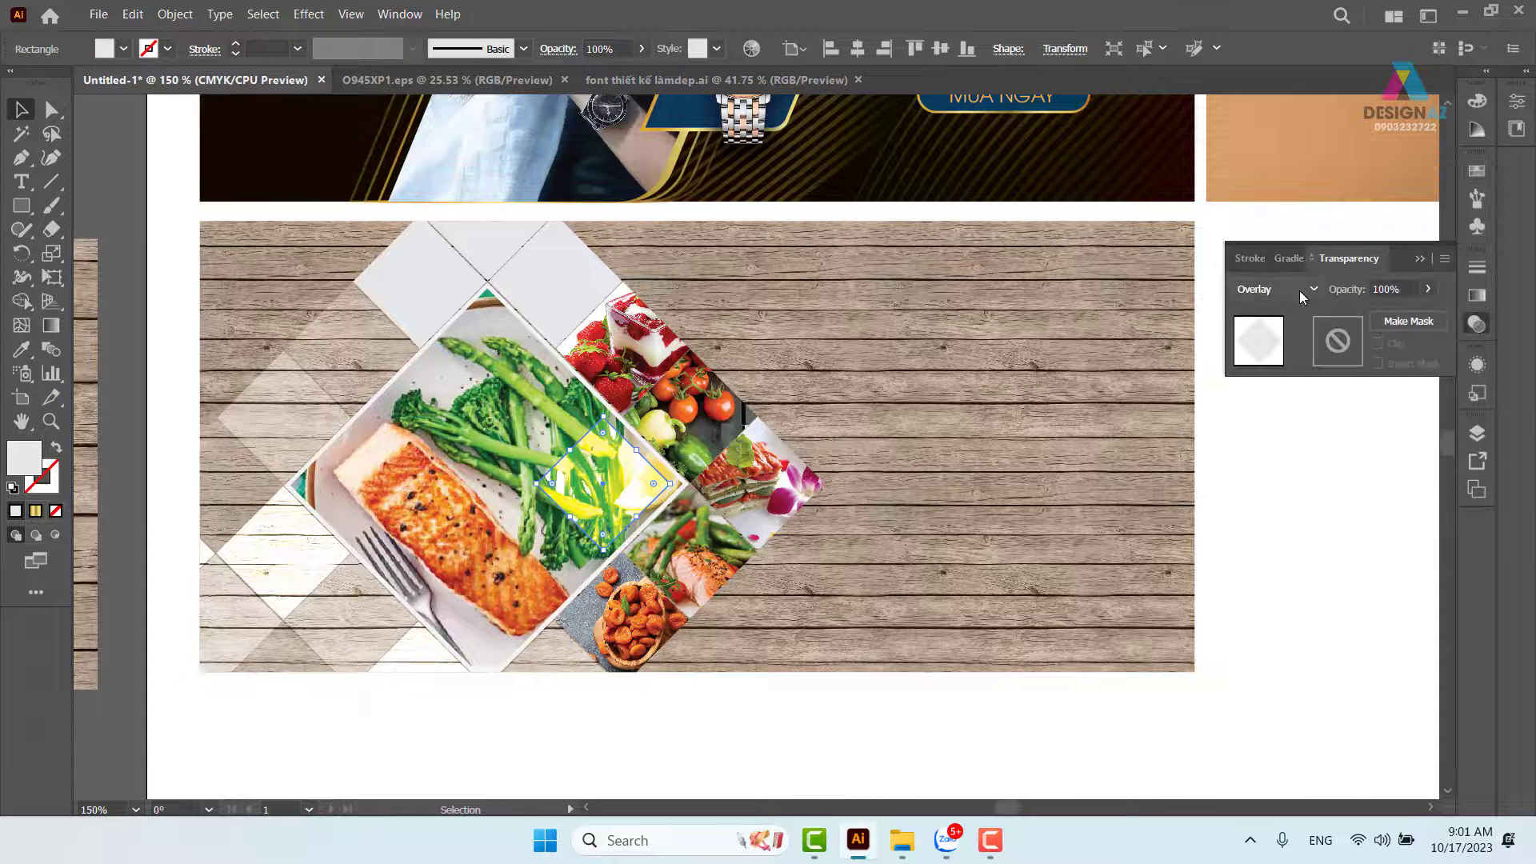
{"action": "left_click", "coordinate": [1276, 288]}
{"action": "left_click", "coordinate": [1252, 310]}
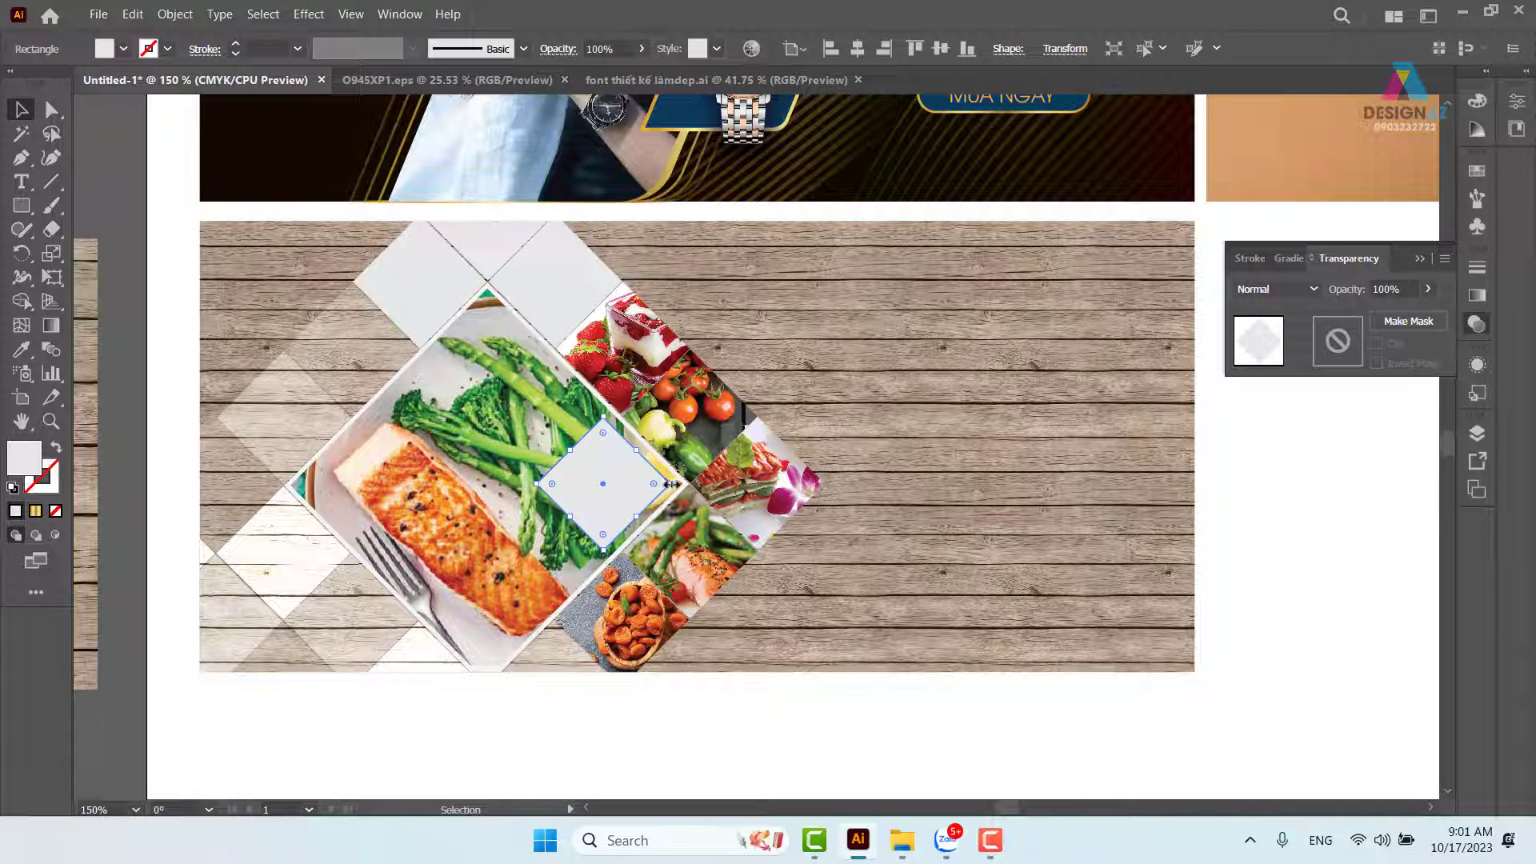
{"action": "left_click_drag", "start_coordinate": [670, 484], "coordinate": [590, 478]}
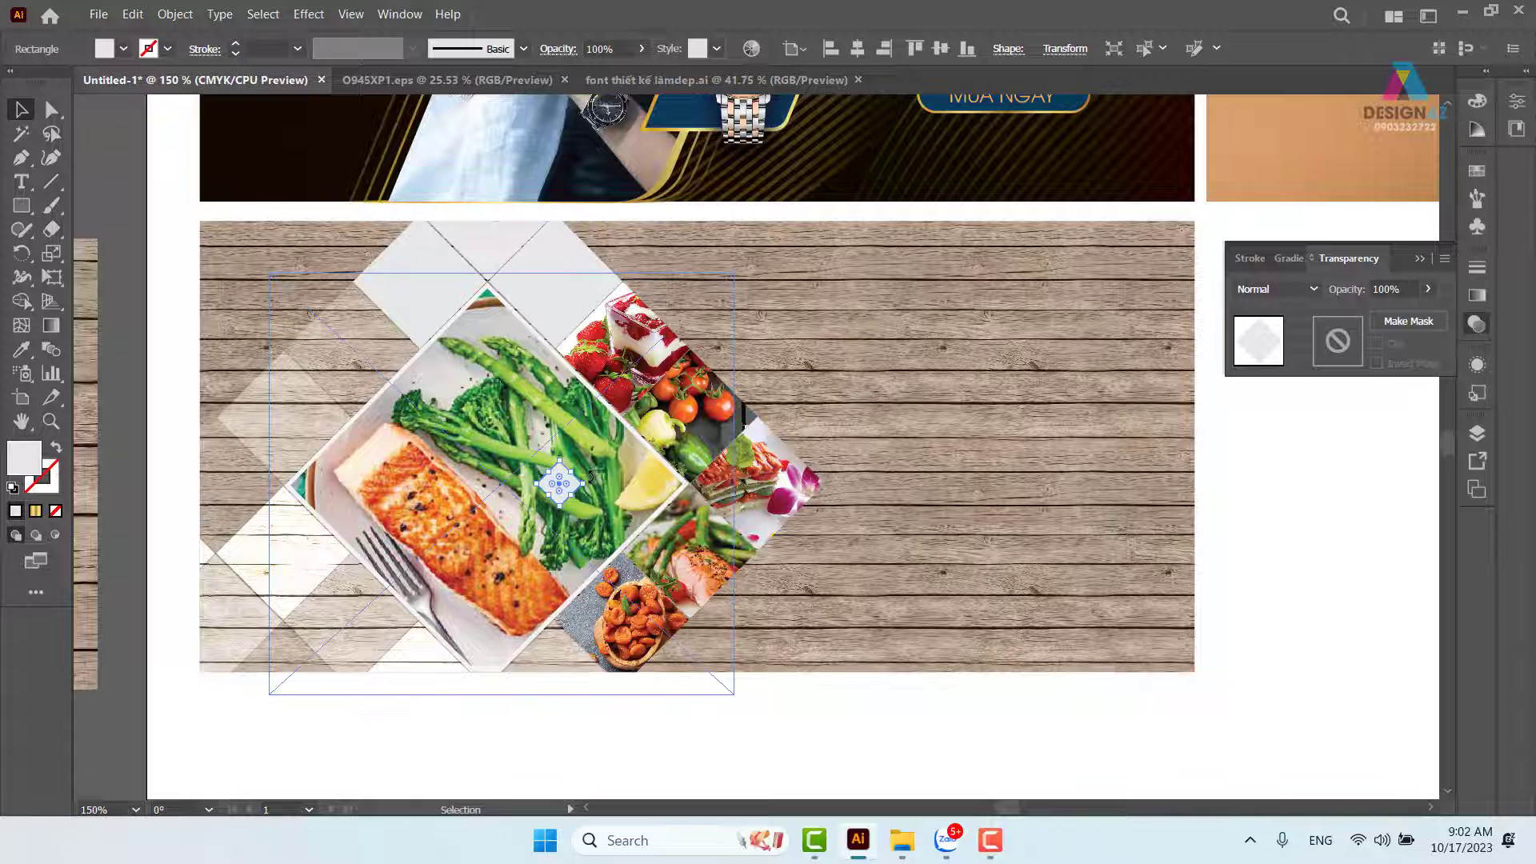
Fill the small diamond with a light orange sampled from the salmon with the Eyedropper.
{"action": "key", "text": "i"}
{"action": "left_click", "coordinate": [404, 479]}
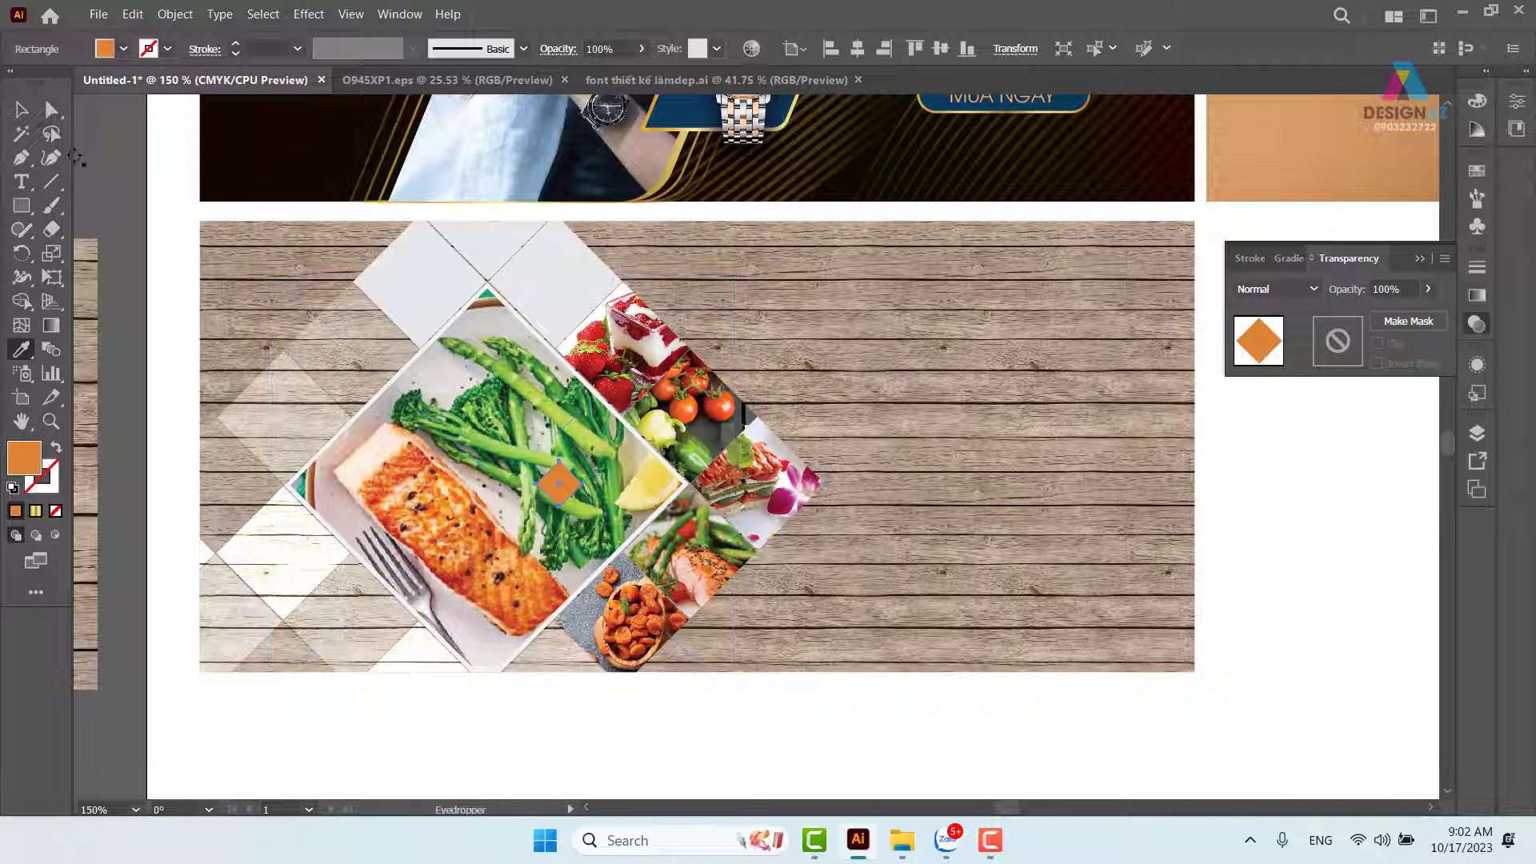
{"action": "left_click", "coordinate": [391, 456]}
{"action": "key", "text": "v"}
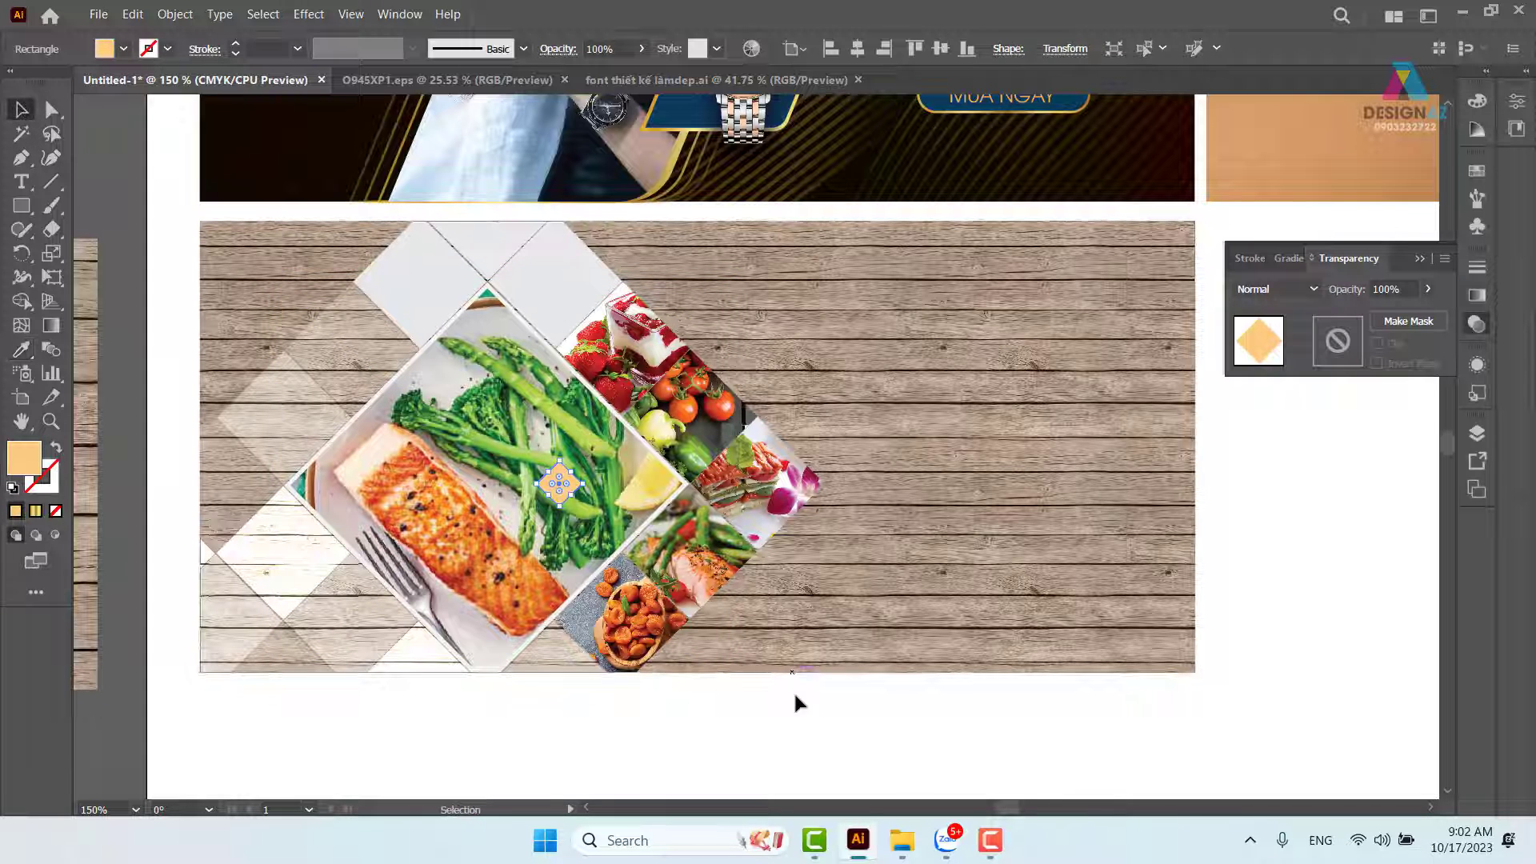
Move the small diamond to the corner of the salmon frame beside the lemon, where the food photos meet.
{"action": "left_click", "coordinate": [783, 716]}
{"action": "left_click_drag", "start_coordinate": [559, 483], "coordinate": [813, 552]}
{"action": "left_click", "coordinate": [858, 789]}
{"action": "key", "text": "z"}
{"action": "key", "text": "v"}
{"action": "left_click", "coordinate": [313, 216]}
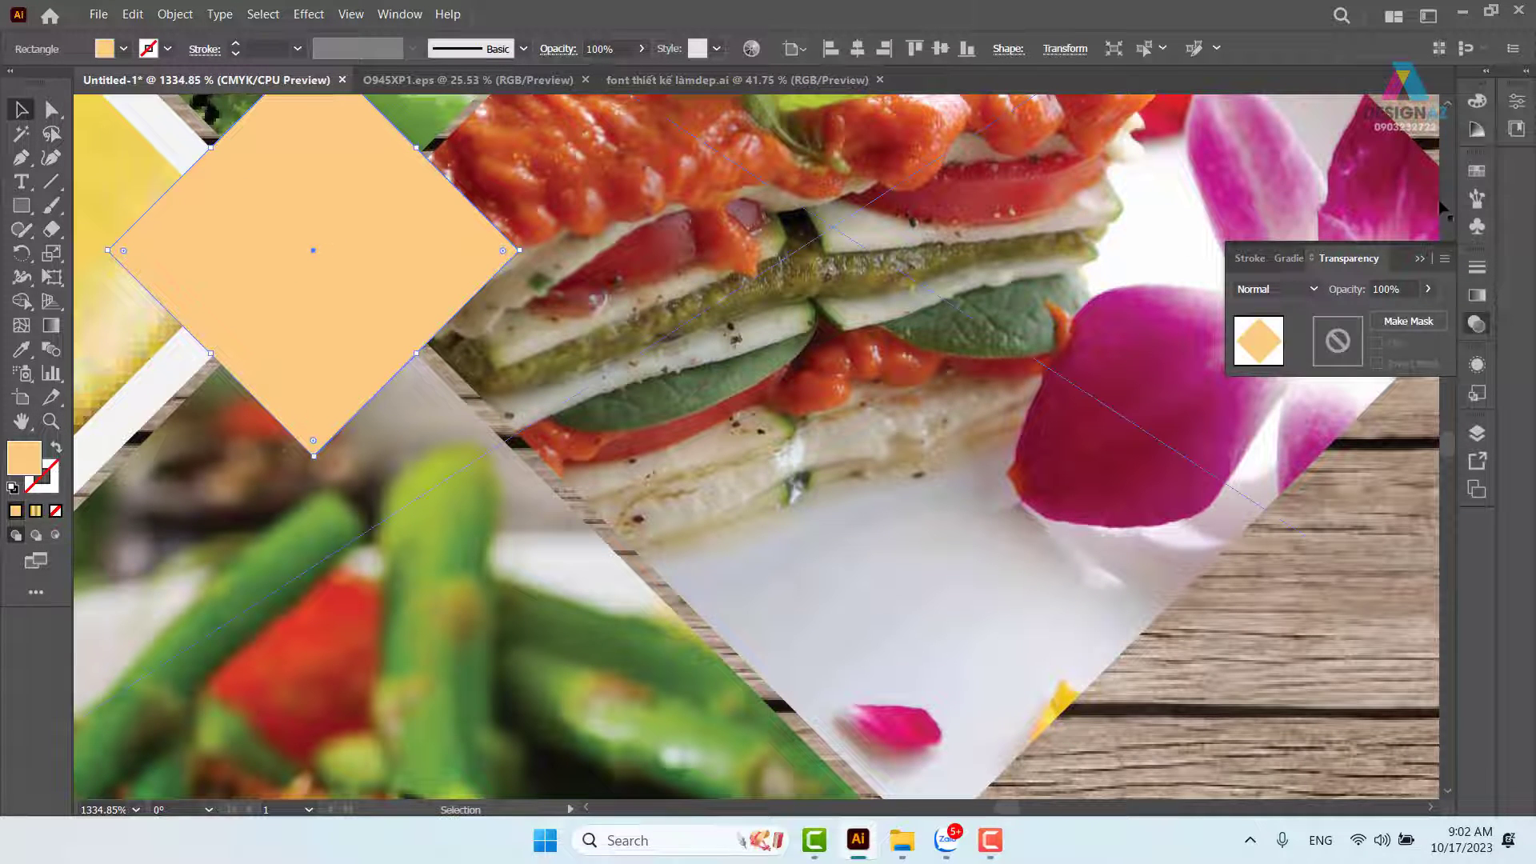
Fill the corner diamond with the bright orange swatch and shrink it slightly about its centre.
{"action": "left_click", "coordinate": [1477, 173]}
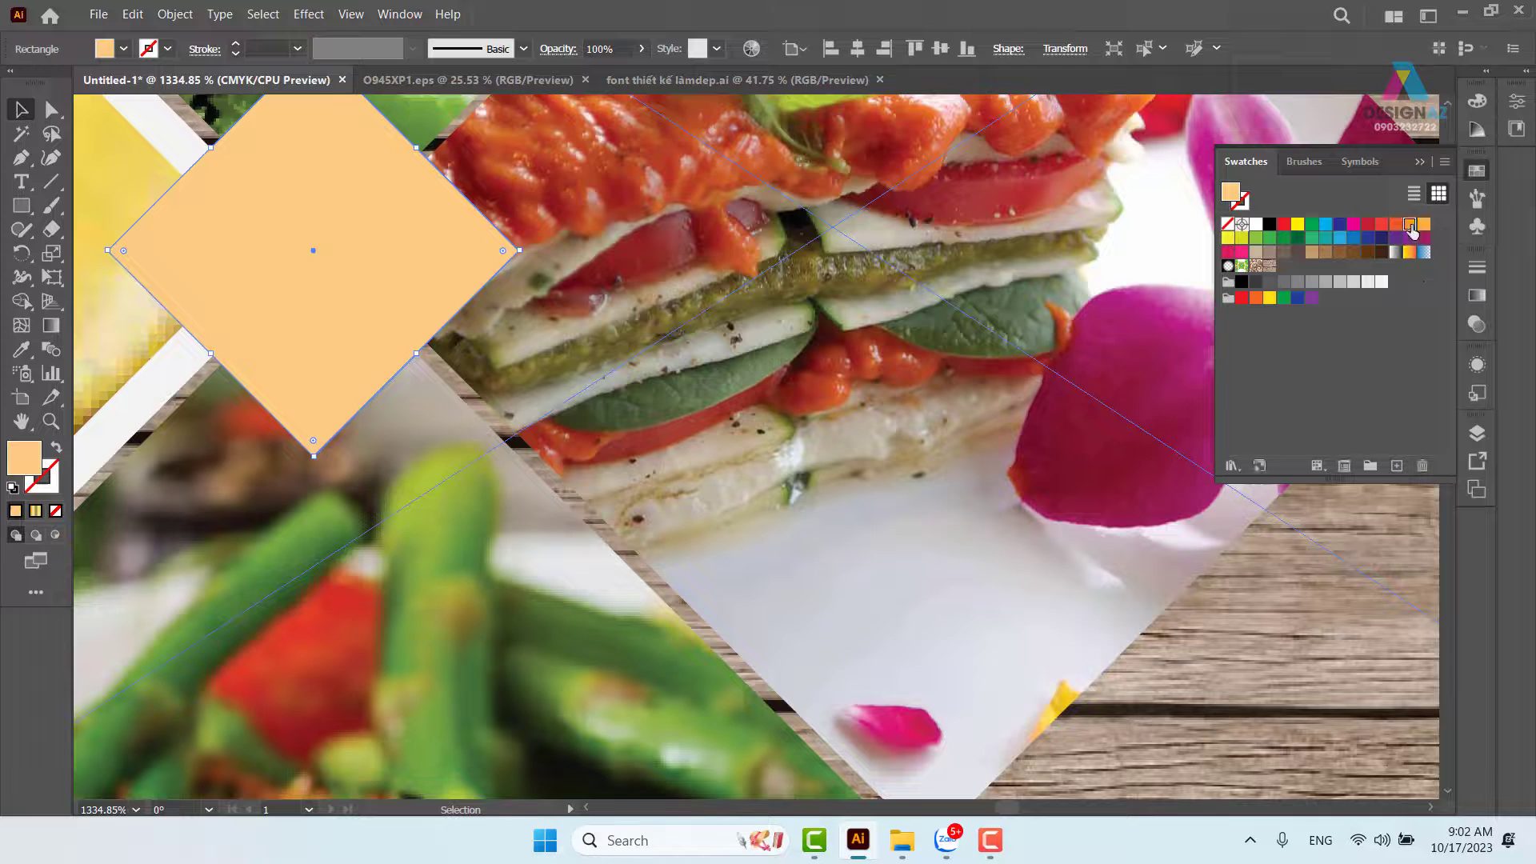
{"action": "left_click", "coordinate": [1410, 229]}
{"action": "mouse_move", "coordinate": [520, 249]}
{"action": "left_mouse_down"}
{"action": "mouse_move", "coordinate": [532, 257]}
{"action": "mouse_move", "coordinate": [490, 252]}
{"action": "left_mouse_up"}
{"action": "key", "text": "a"}
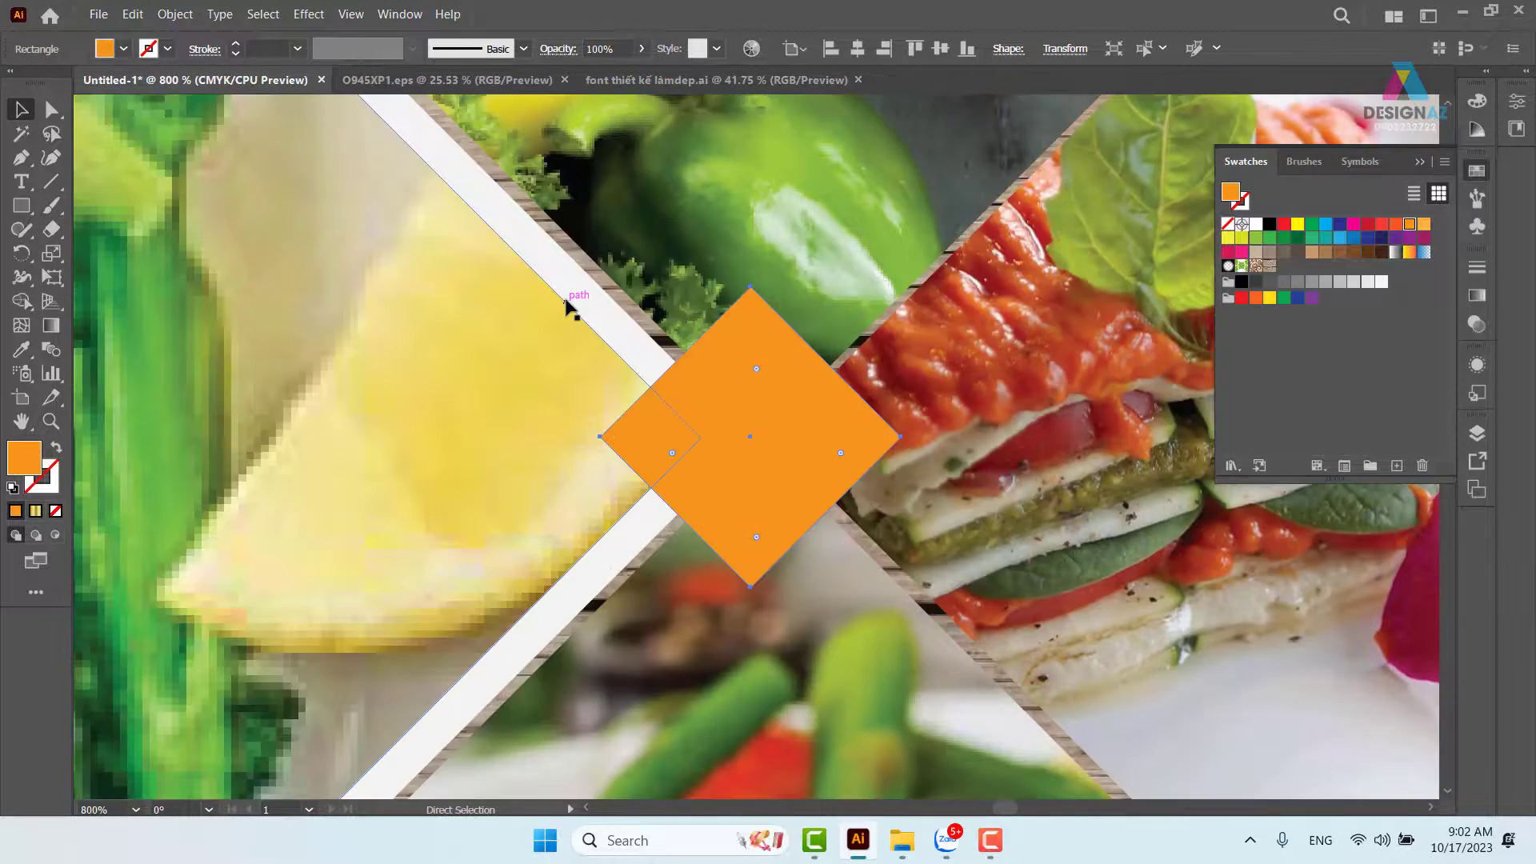
{"action": "key", "text": "ctrl+minus"}
{"action": "key", "text": "ctrl+minus"}
{"action": "key", "text": "ctrl+minus"}
{"action": "key", "text": "ctrl+minus"}
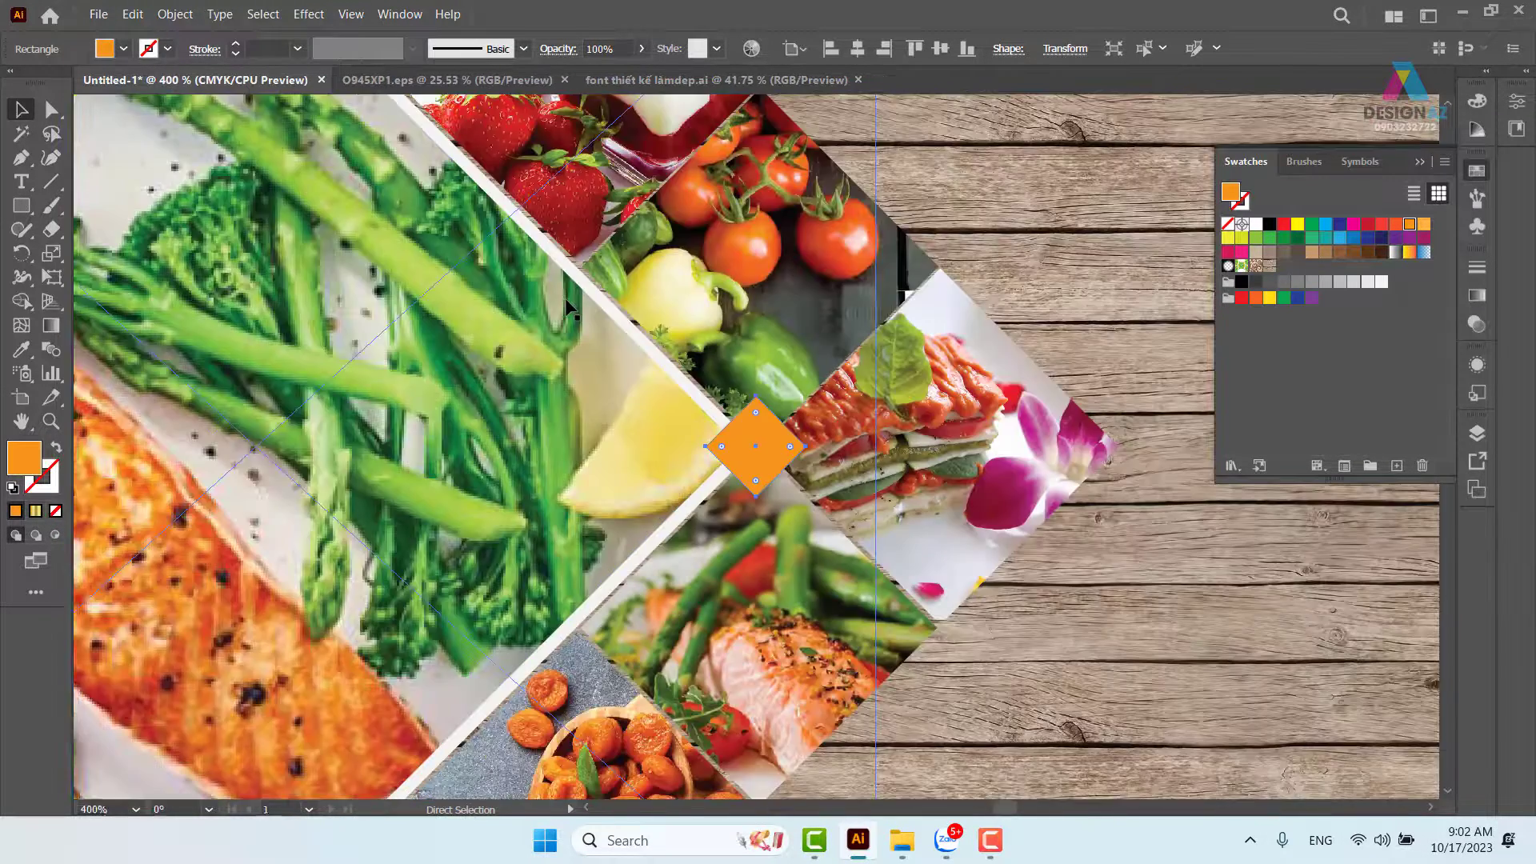
{"action": "left_click", "coordinate": [896, 708]}
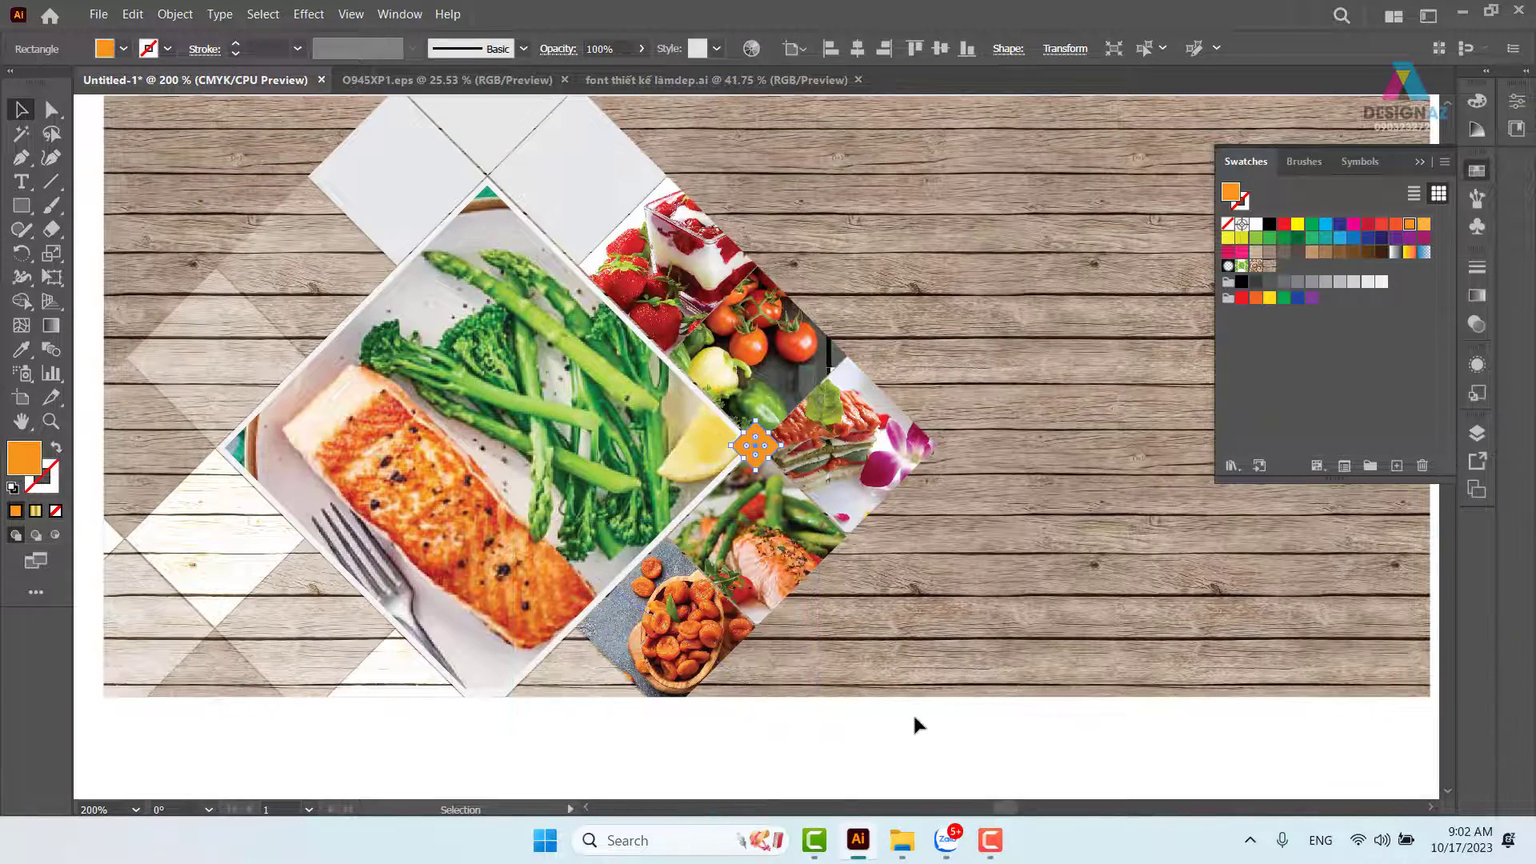
Fill the corner diamond with white and add a smaller orange copy centred on top of it.
{"action": "key", "text": "ctrl+plus"}
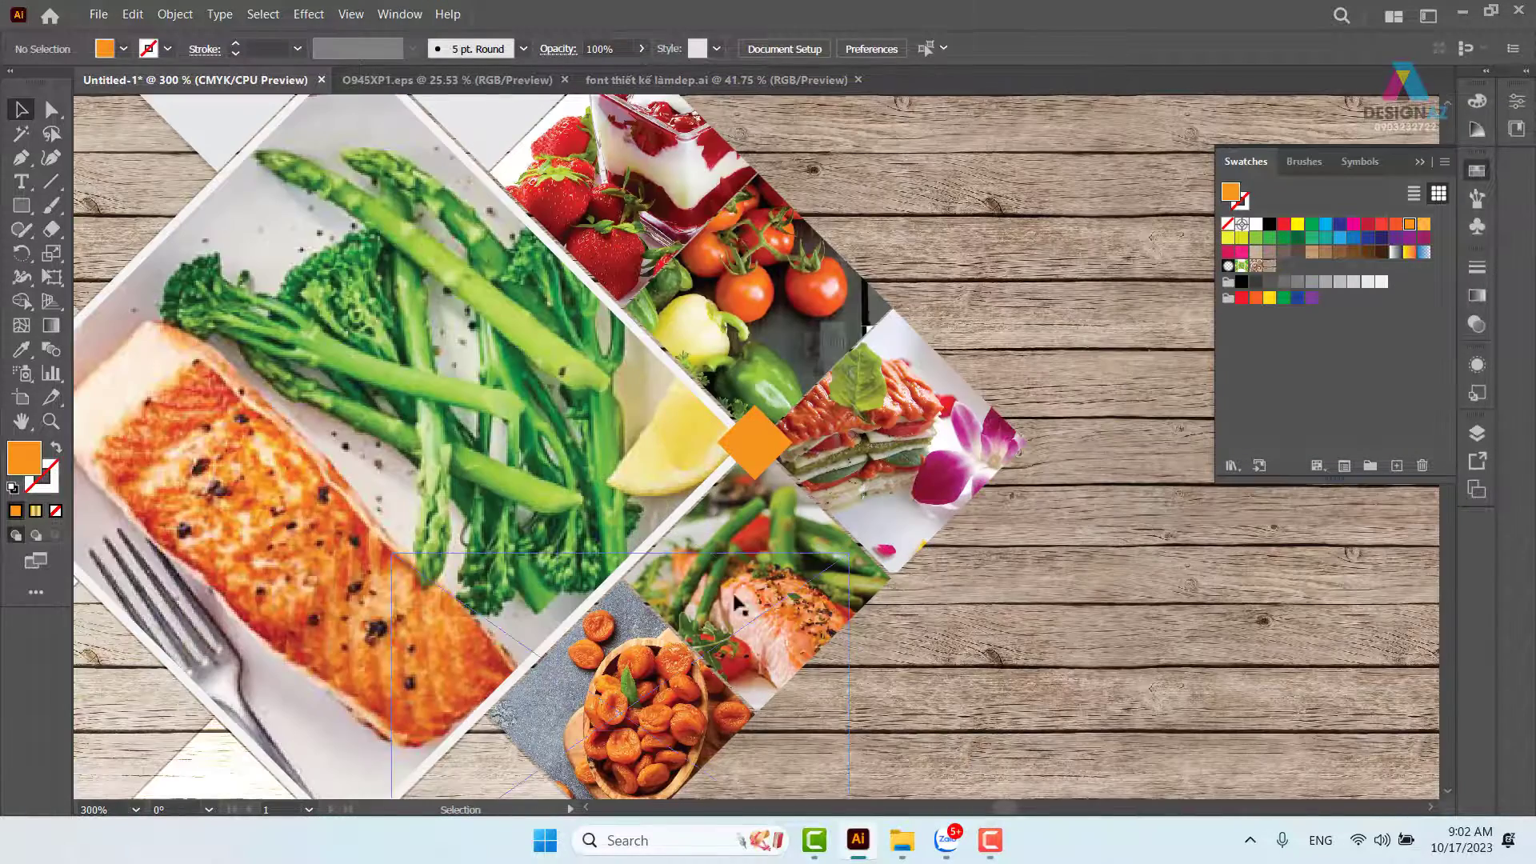
{"action": "left_click", "coordinate": [748, 436]}
{"action": "left_click", "coordinate": [1256, 225]}
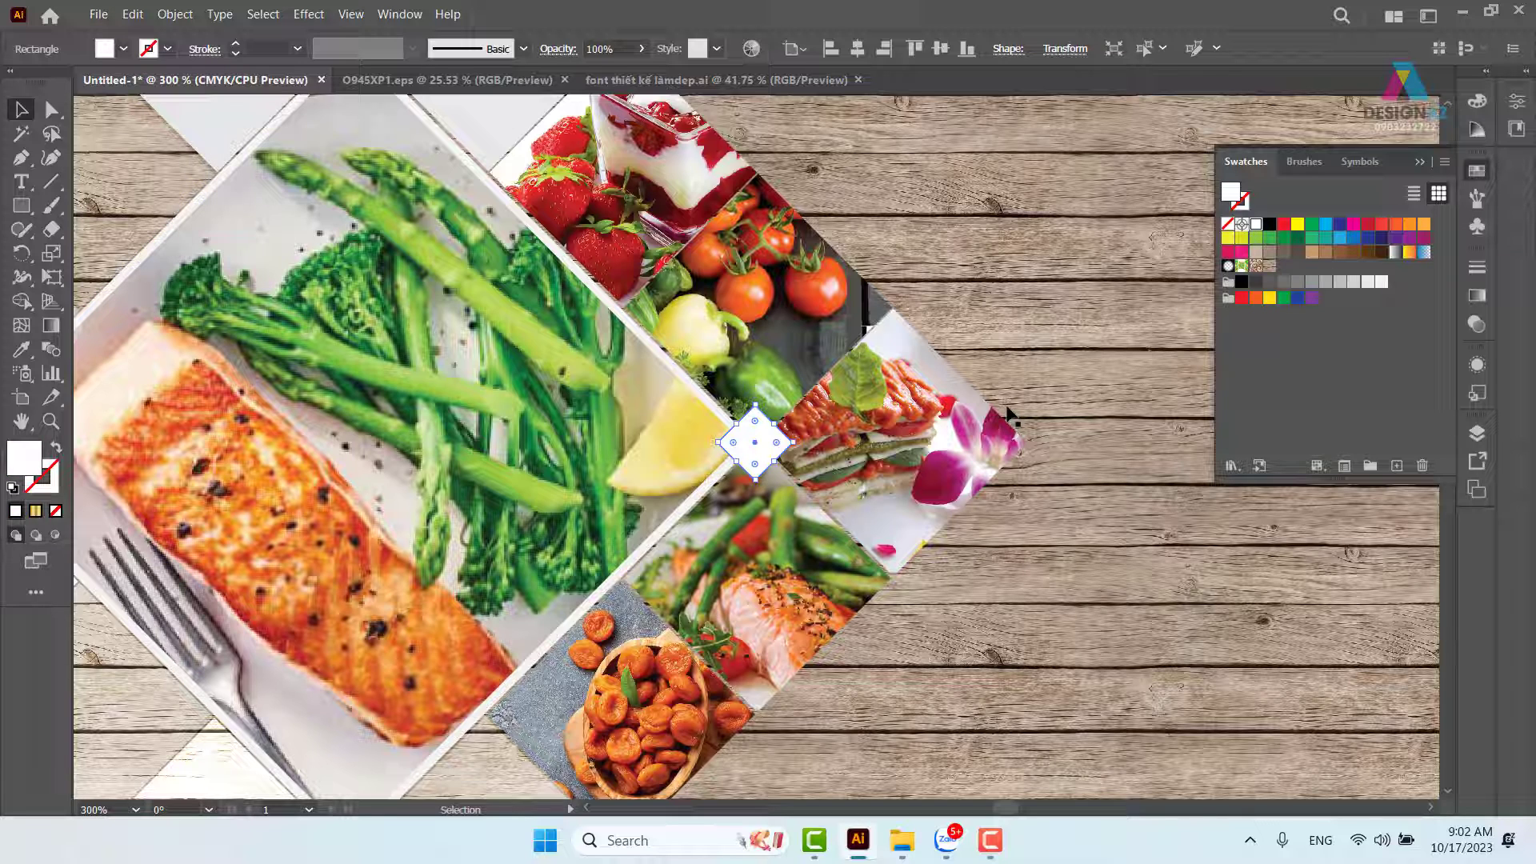
{"action": "key", "text": "a"}
{"action": "key", "text": "v"}
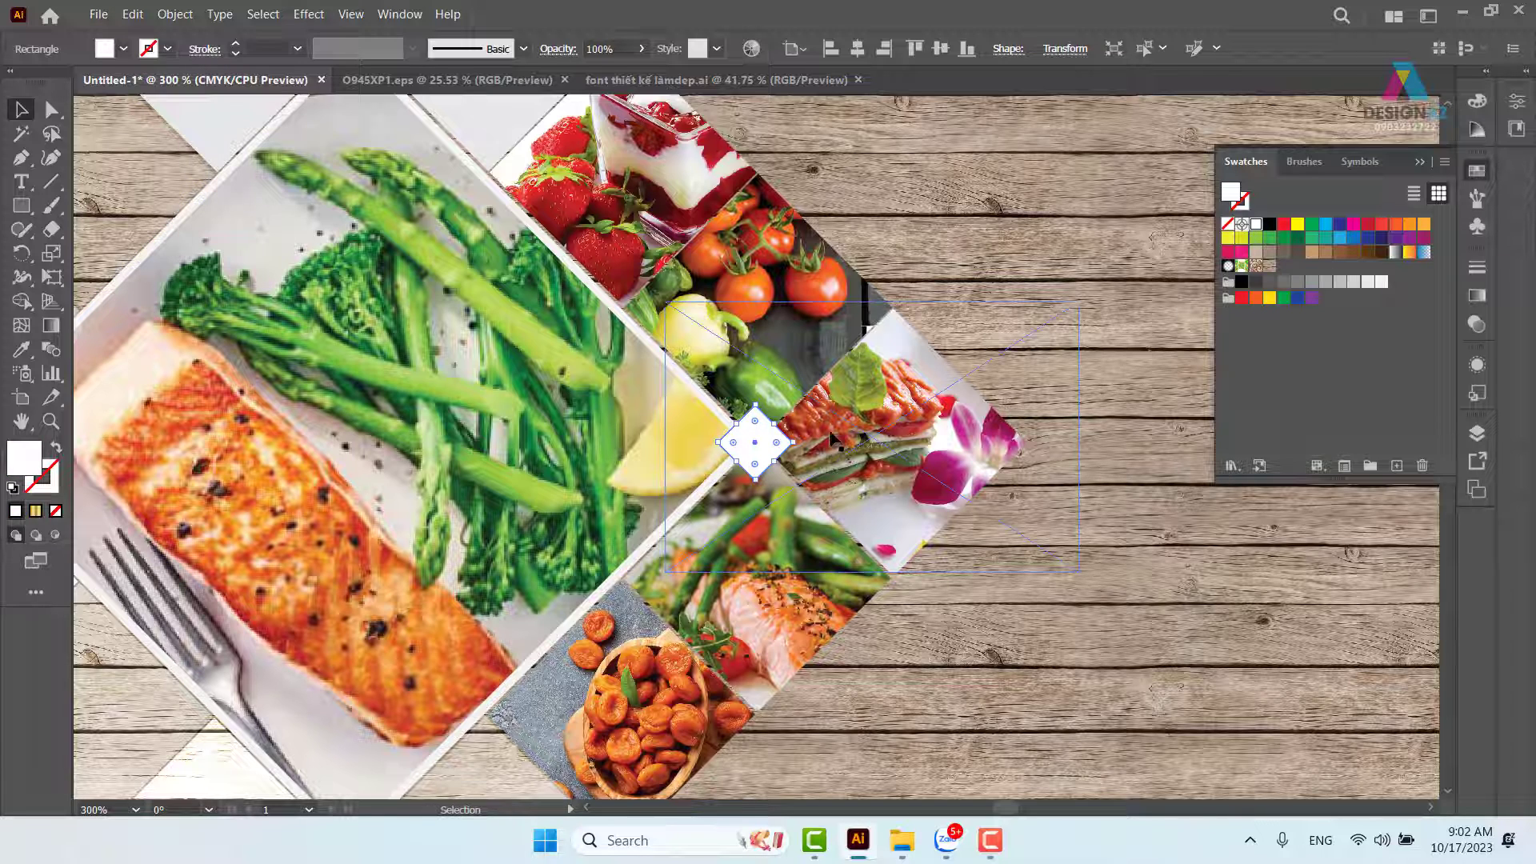
{"action": "left_click_drag", "start_coordinate": [798, 446], "coordinate": [785, 446]}
{"action": "left_click", "coordinate": [1408, 227]}
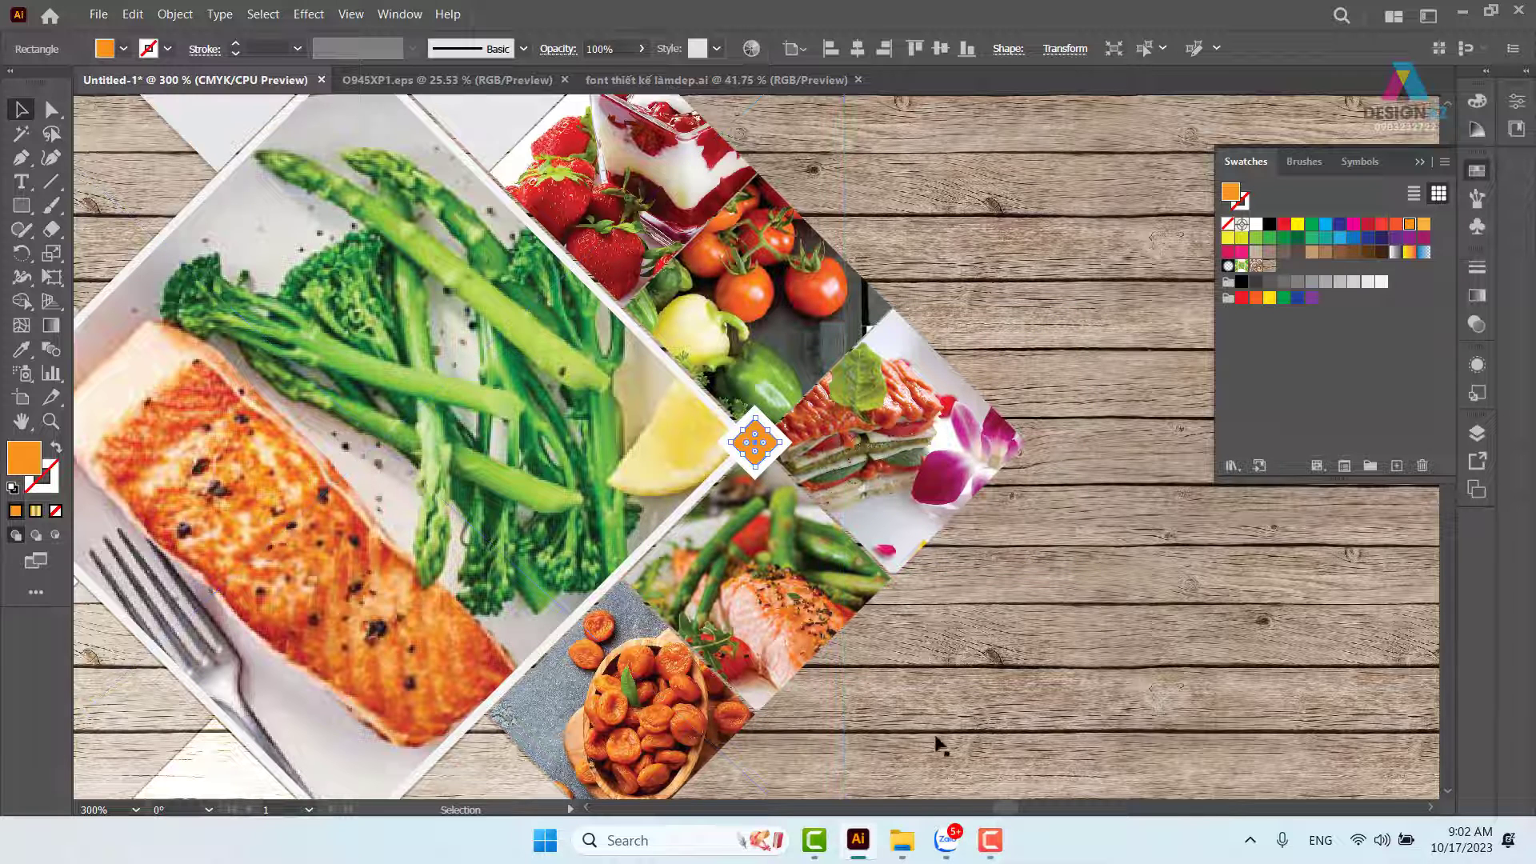
{"action": "left_click", "coordinate": [1068, 730]}
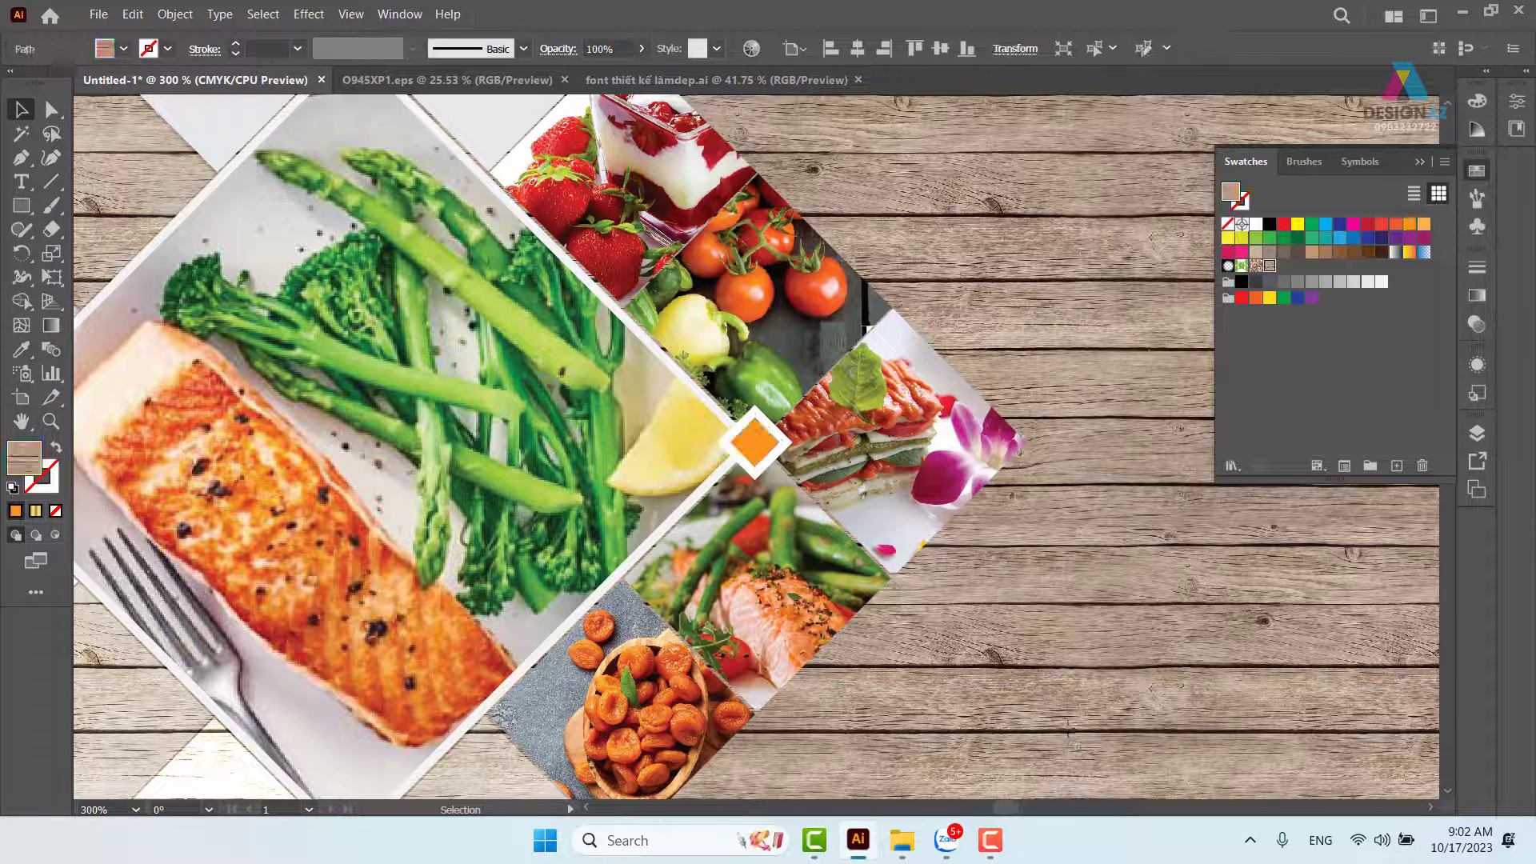
Copy the small orange diamond onto the salmon frame's edge beside the strawberries and onto the opposite edge near the fork.
{"action": "left_click", "coordinate": [764, 443]}
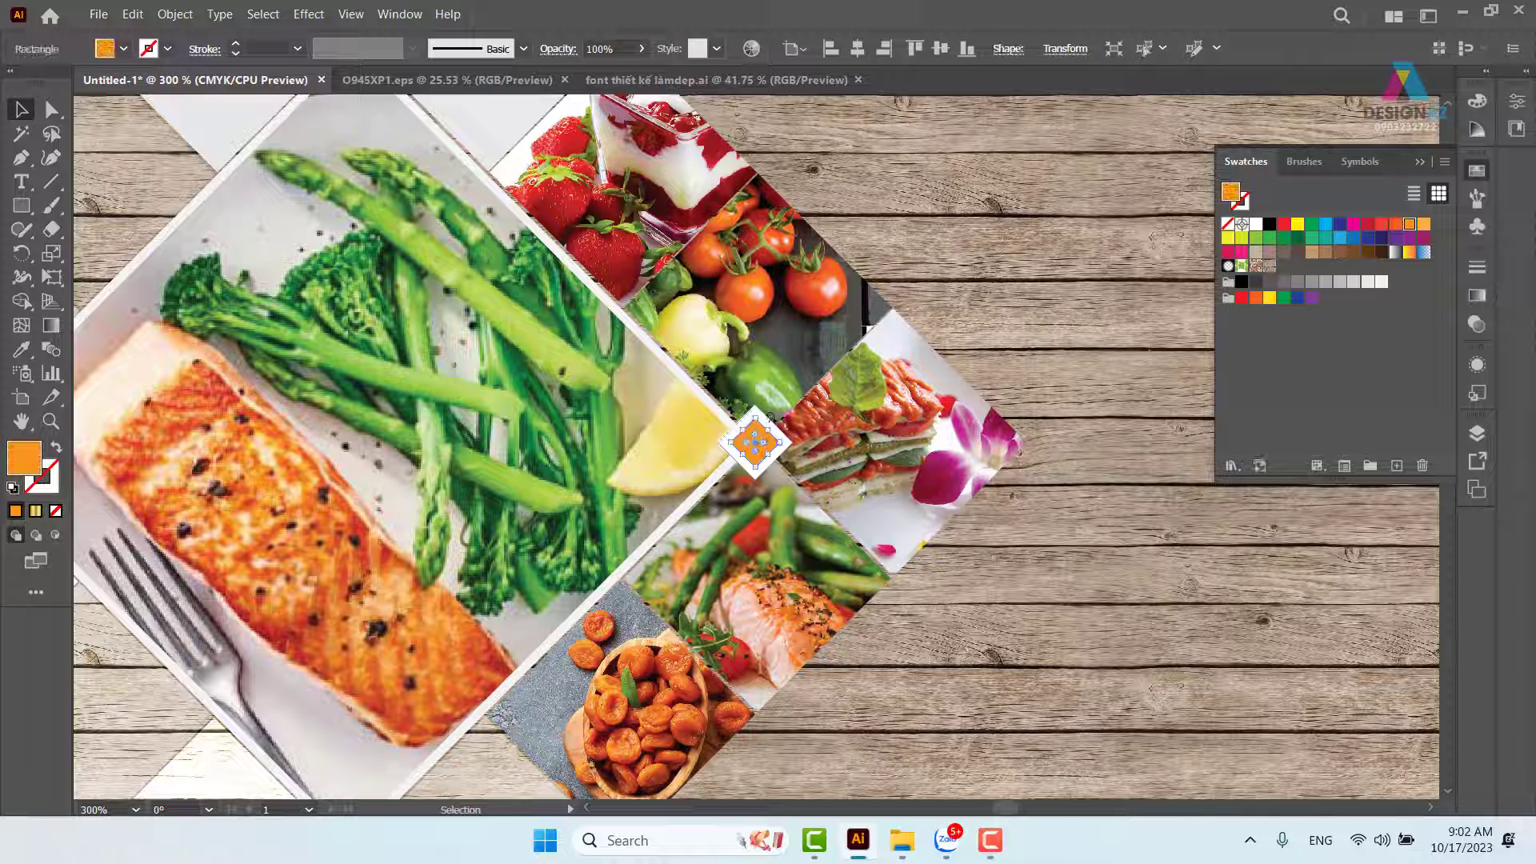
{"action": "left_click", "coordinate": [1090, 374]}
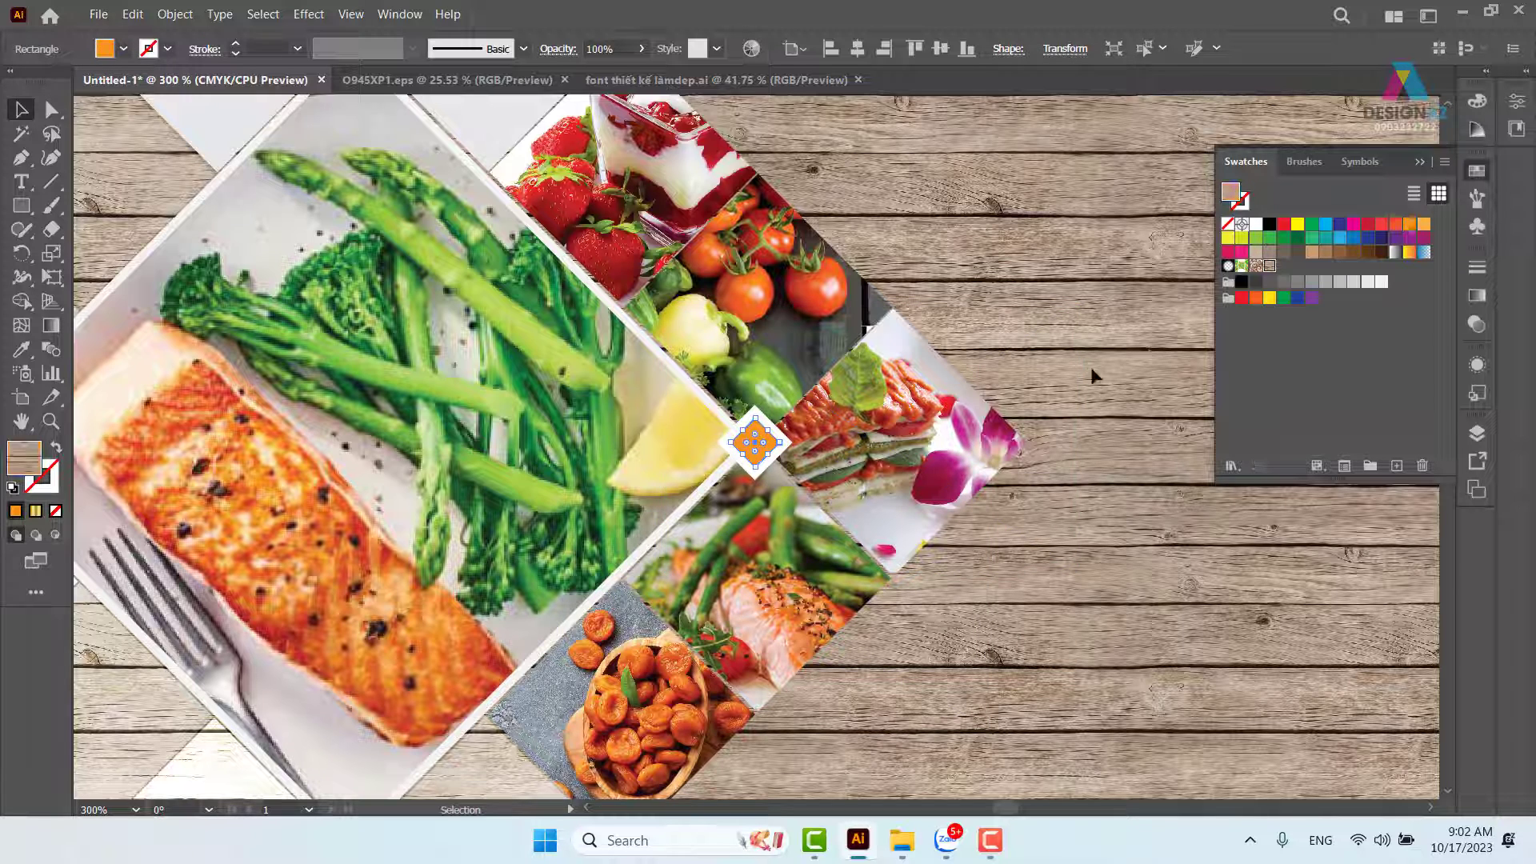
{"action": "left_click_drag", "start_coordinate": [764, 448], "coordinate": [493, 176]}
{"action": "left_click_drag", "start_coordinate": [661, 389], "coordinate": [982, 384]}
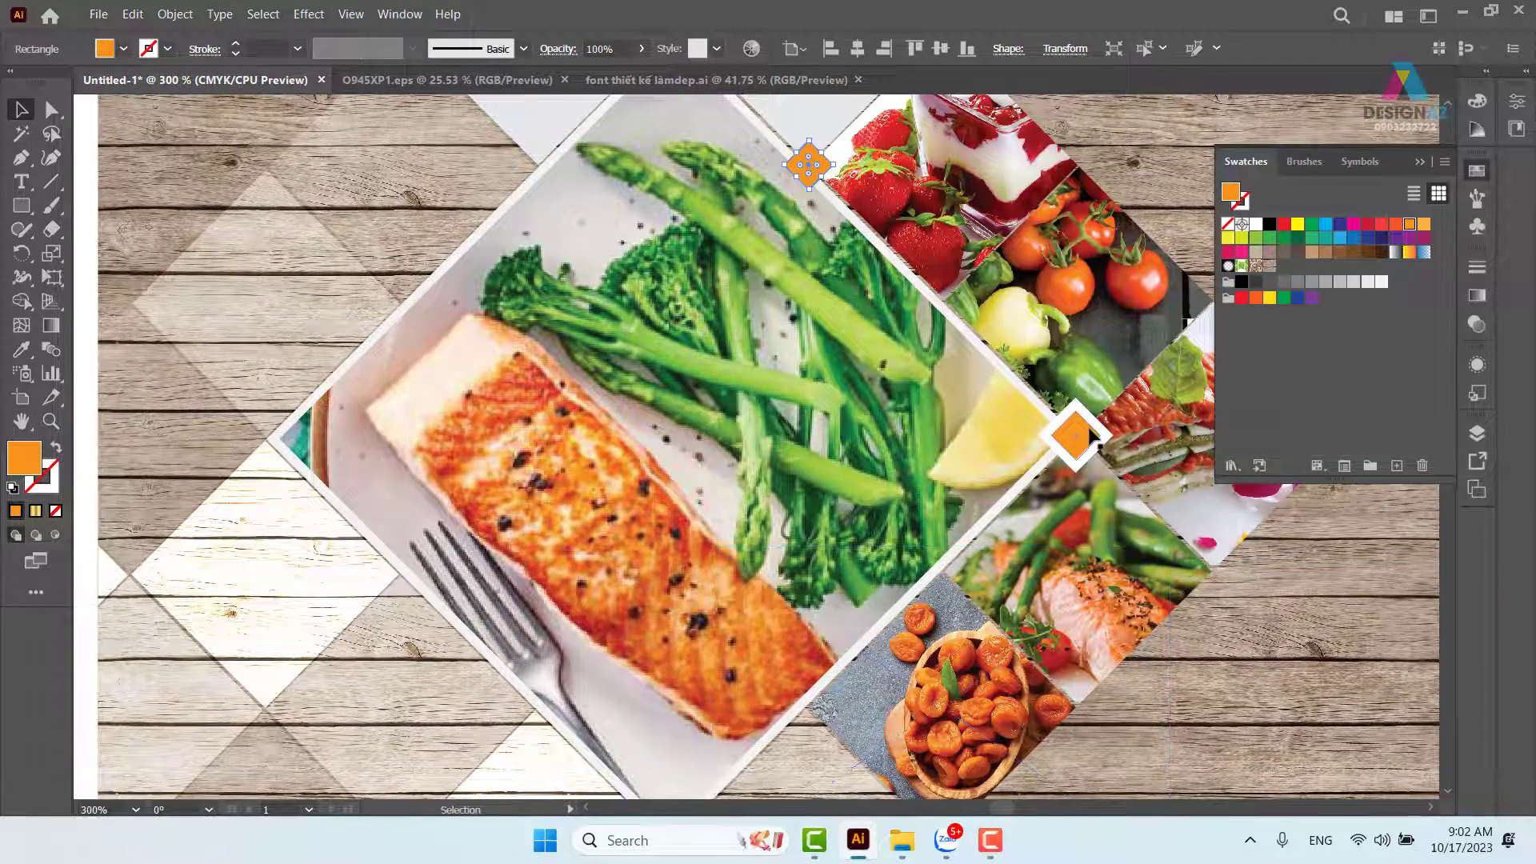
{"action": "left_click_drag", "start_coordinate": [1081, 436], "coordinate": [397, 574]}
{"action": "key", "text": "ctrl+1"}
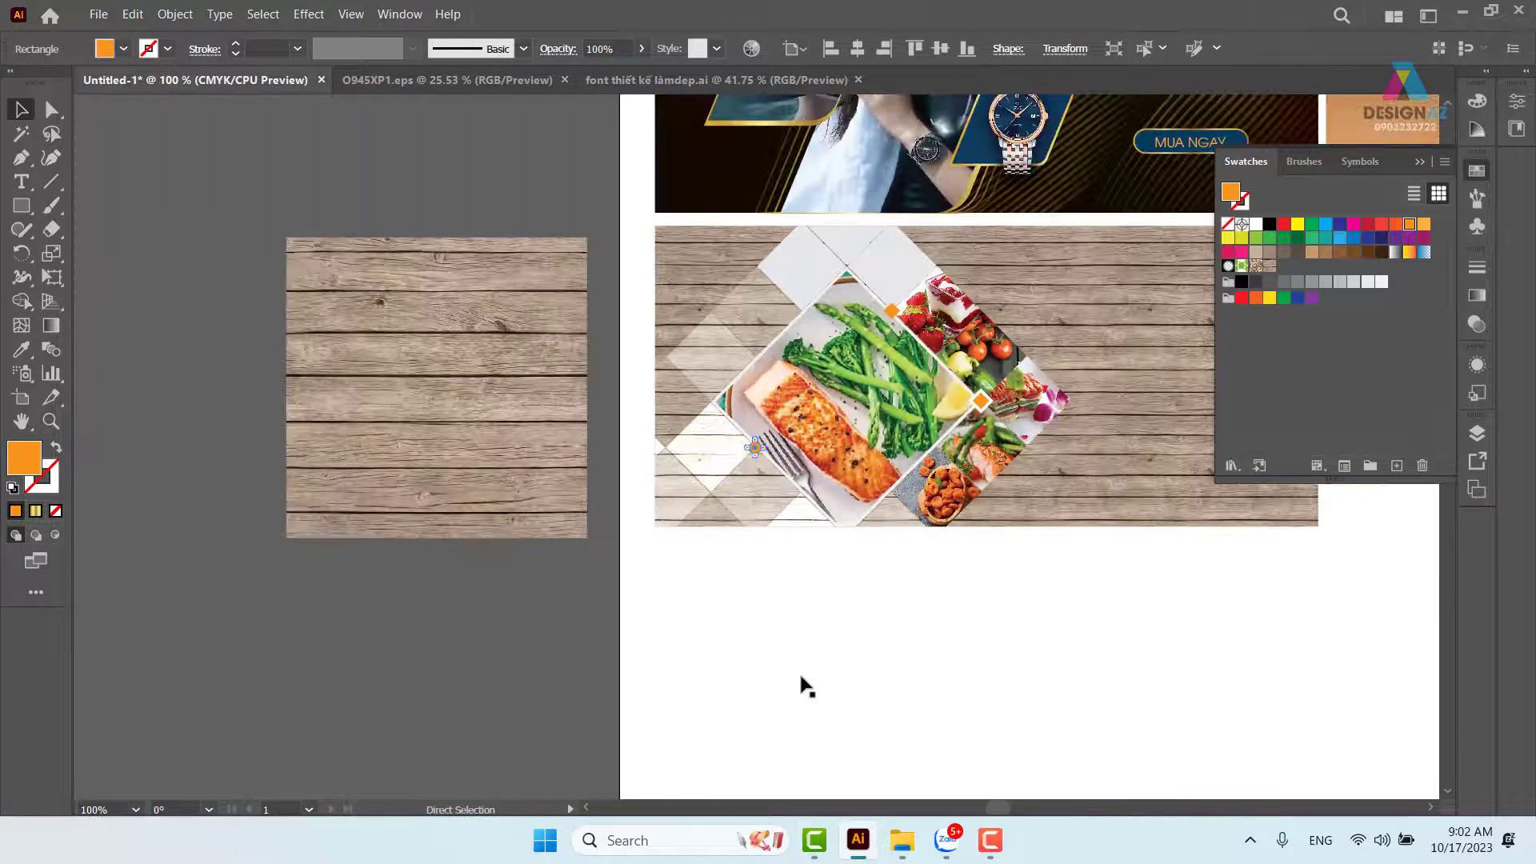
{"action": "left_click", "coordinate": [920, 684]}
Copy the white backing diamond from the frame's corner to surround the orange diamond near the fork.
{"action": "left_click_drag", "start_coordinate": [1045, 668], "coordinate": [900, 663]}
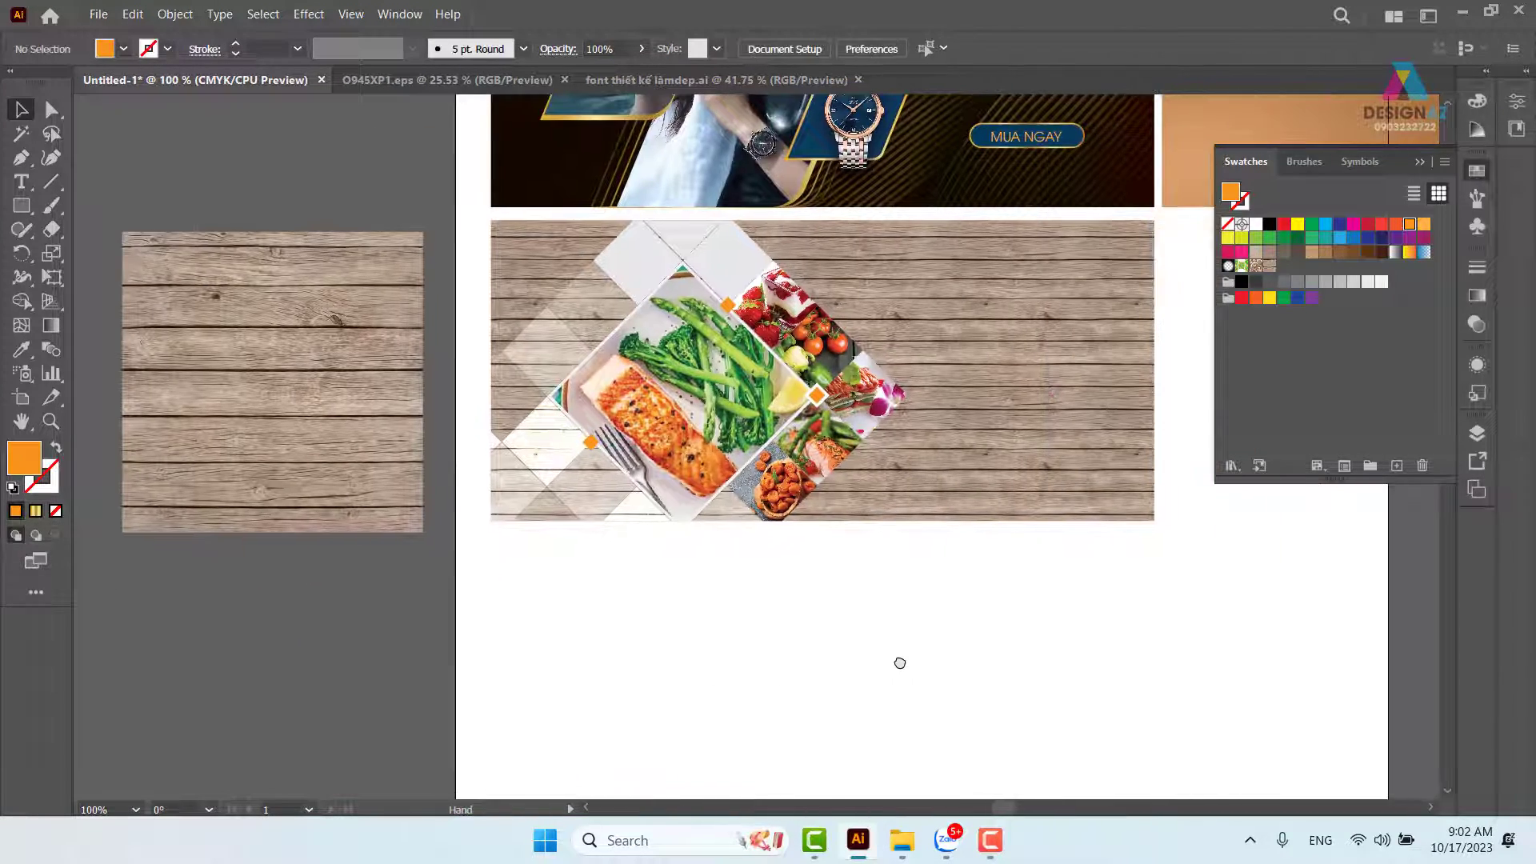
{"action": "key", "text": "z"}
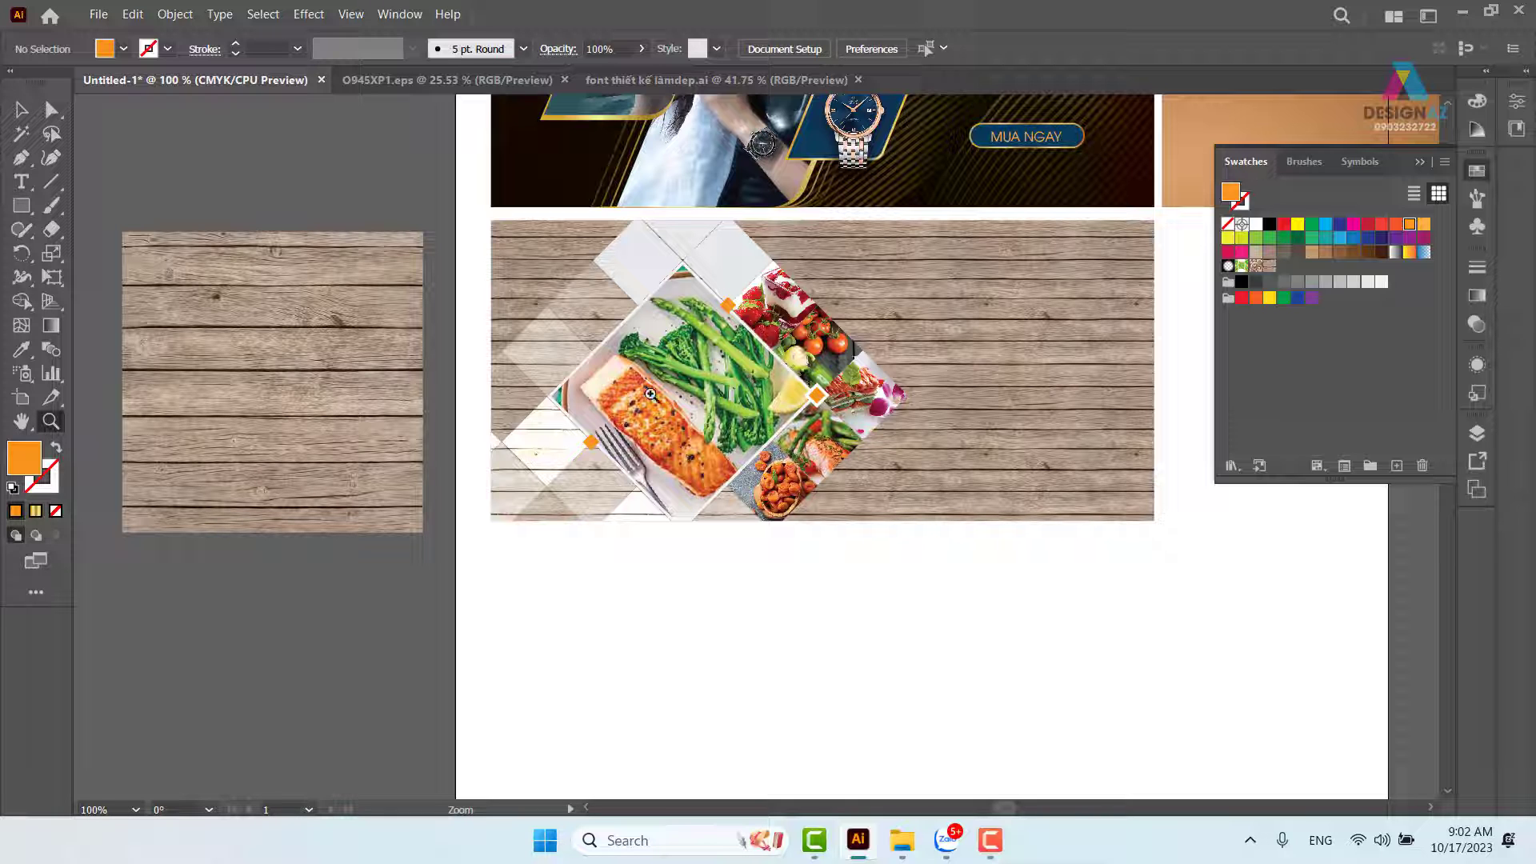
{"action": "mouse_move", "coordinate": [539, 372]}
{"action": "left_mouse_down"}
{"action": "mouse_move", "coordinate": [702, 434]}
{"action": "mouse_move", "coordinate": [975, 591]}
{"action": "left_mouse_up"}
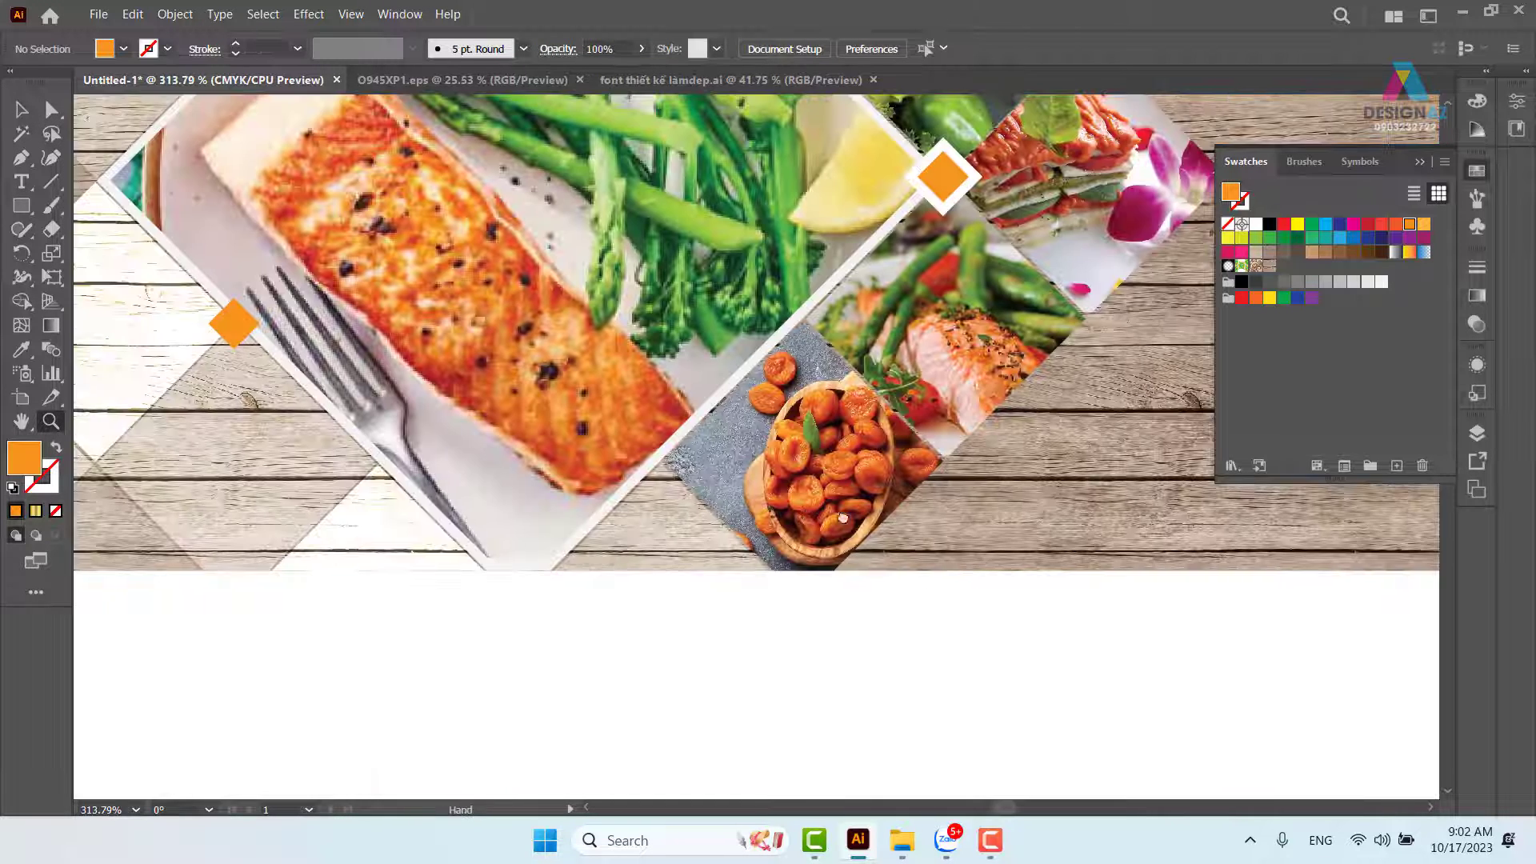
{"action": "left_click_drag", "start_coordinate": [797, 510], "coordinate": [910, 623]}
{"action": "left_click", "coordinate": [21, 109]}
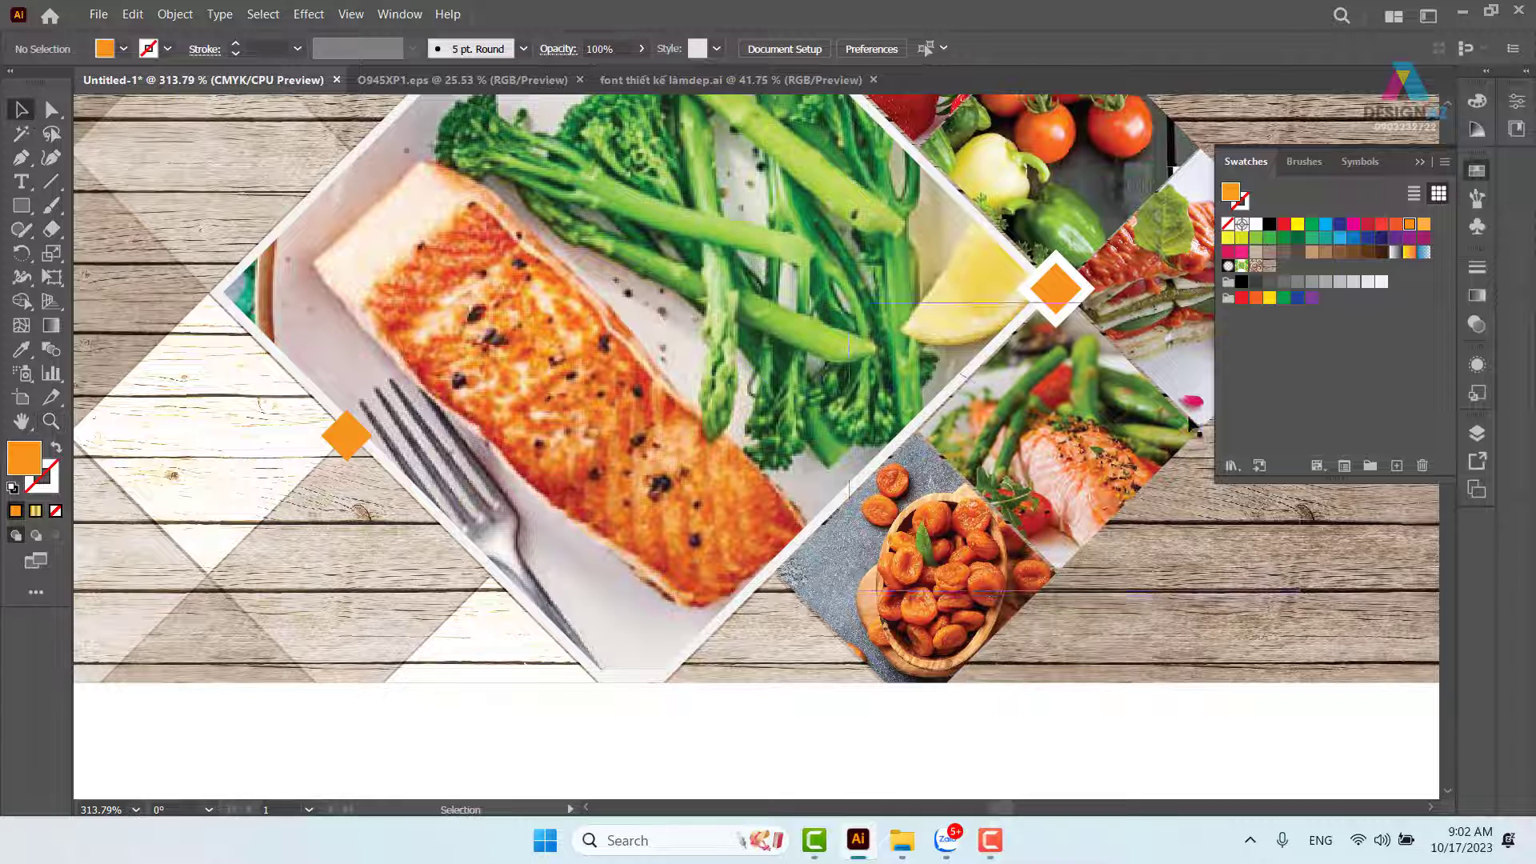
{"action": "left_click_drag", "start_coordinate": [1072, 320], "coordinate": [361, 466]}
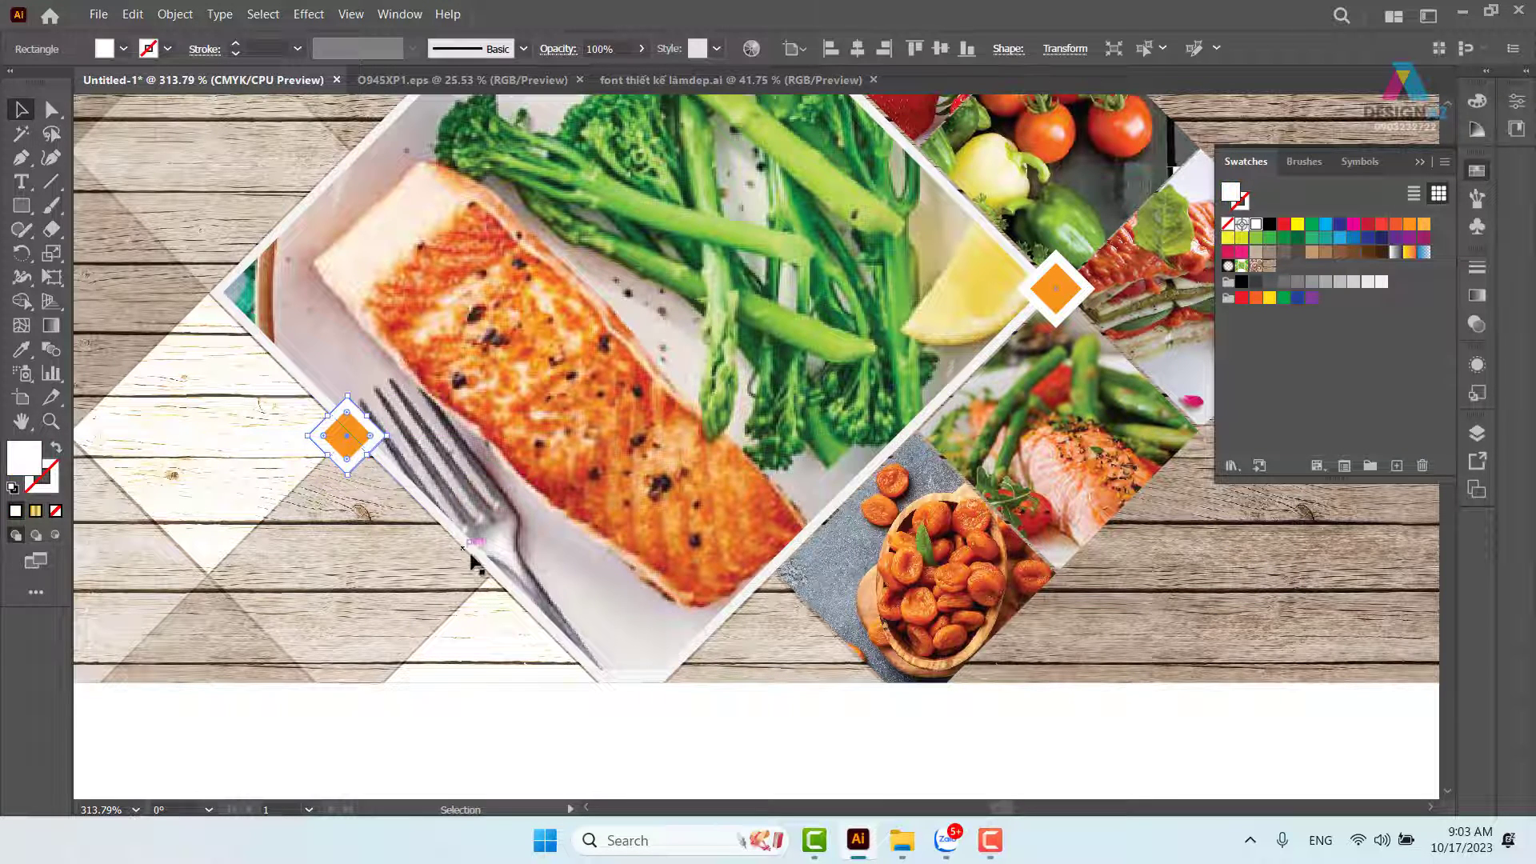
Place a thin diagonal strip over the translucent squares beside the main photo's upper-left edge and fill it orange.
{"action": "left_click", "coordinate": [912, 772]}
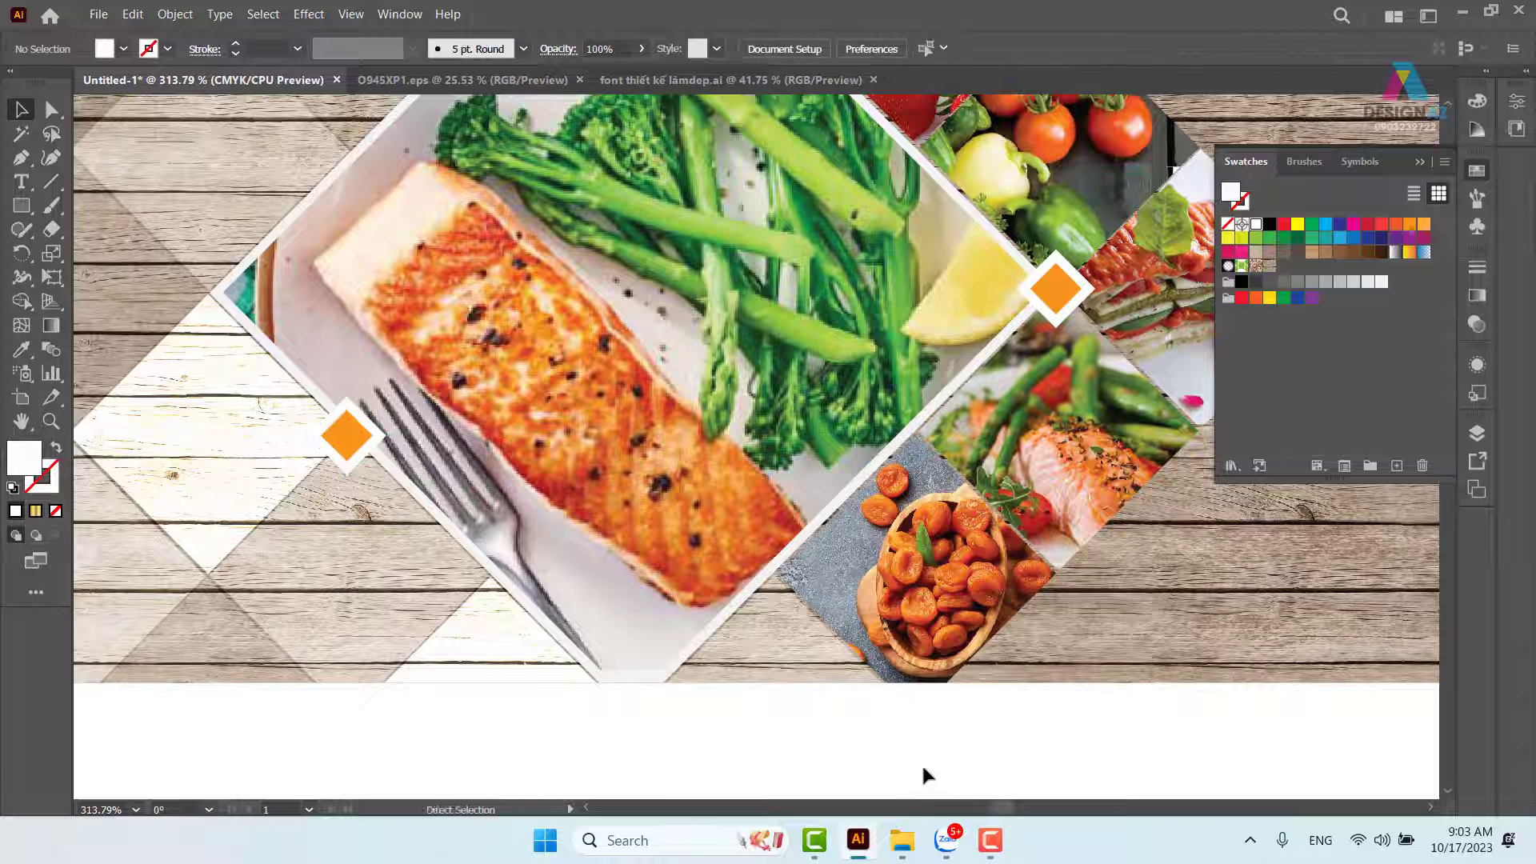
{"action": "key", "text": "ctrl+minus"}
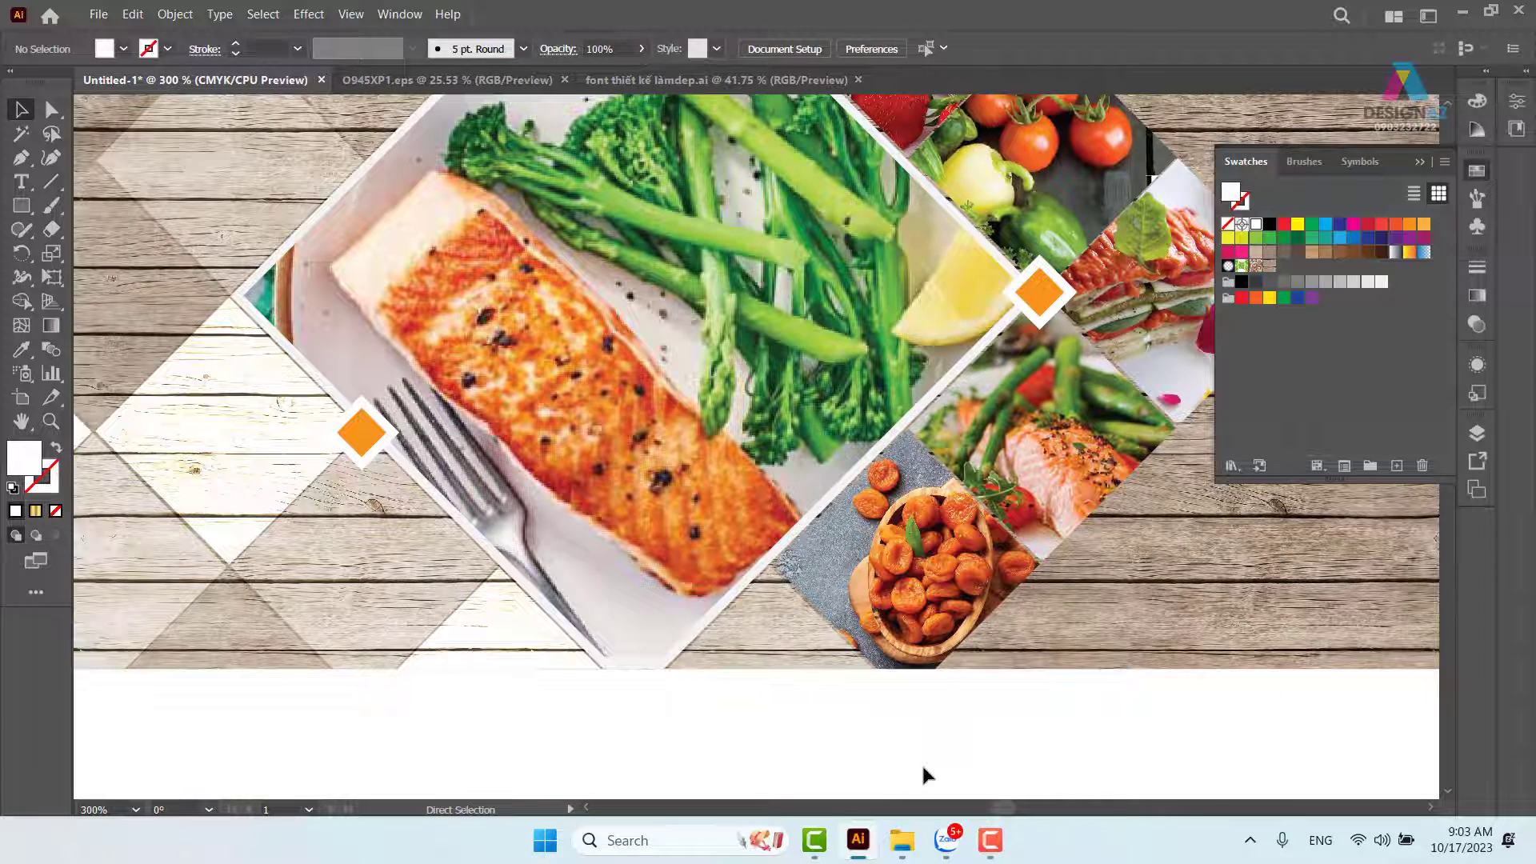
{"action": "key", "text": "ctrl+minus"}
{"action": "key", "text": "ctrl+minus"}
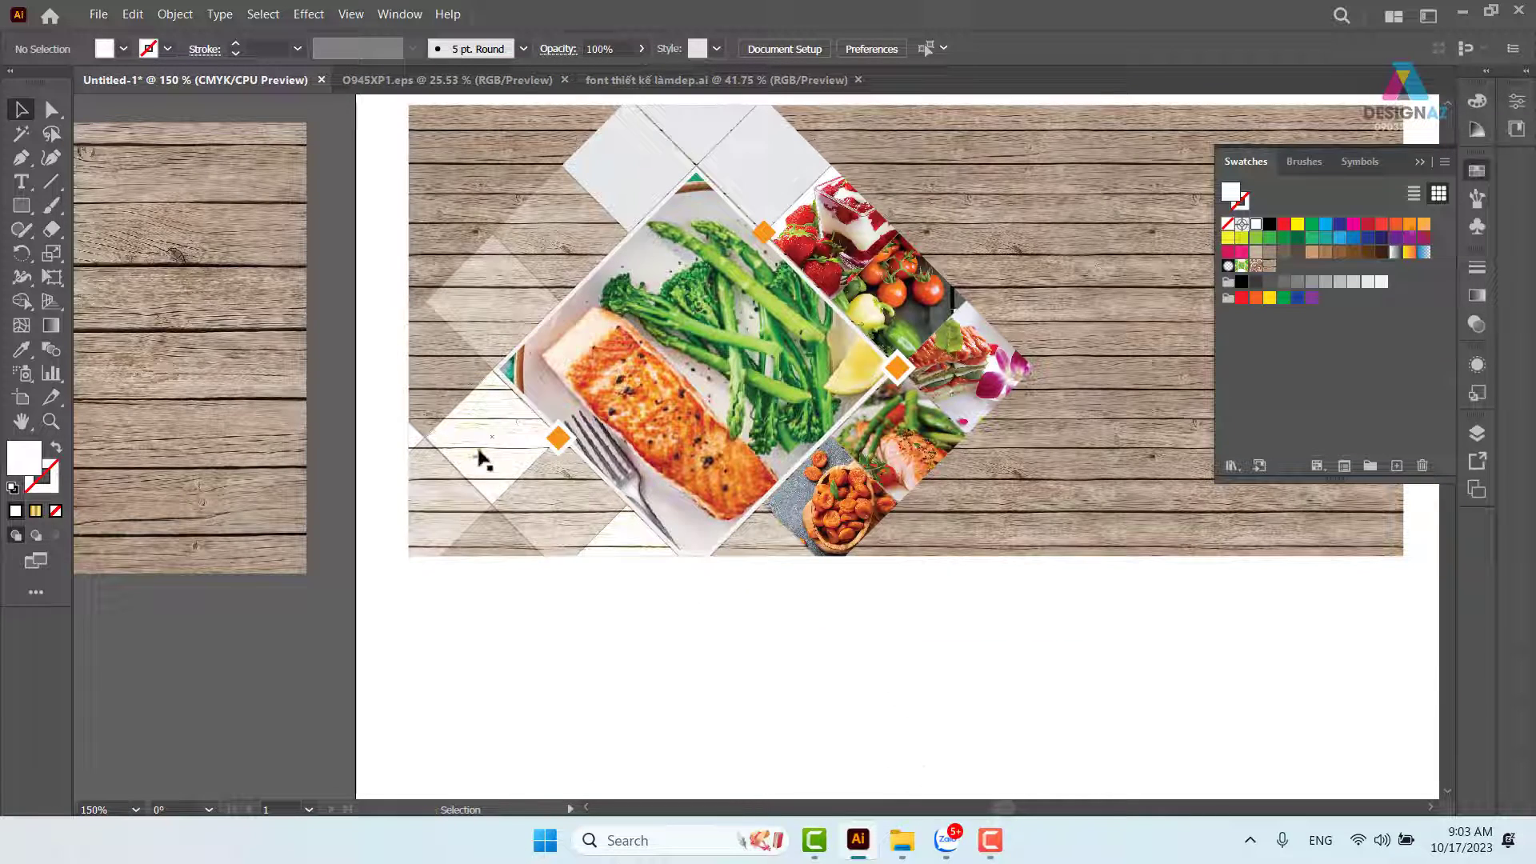
{"action": "left_click", "coordinate": [480, 457]}
{"action": "left_click_drag", "start_coordinate": [497, 436], "coordinate": [531, 281]}
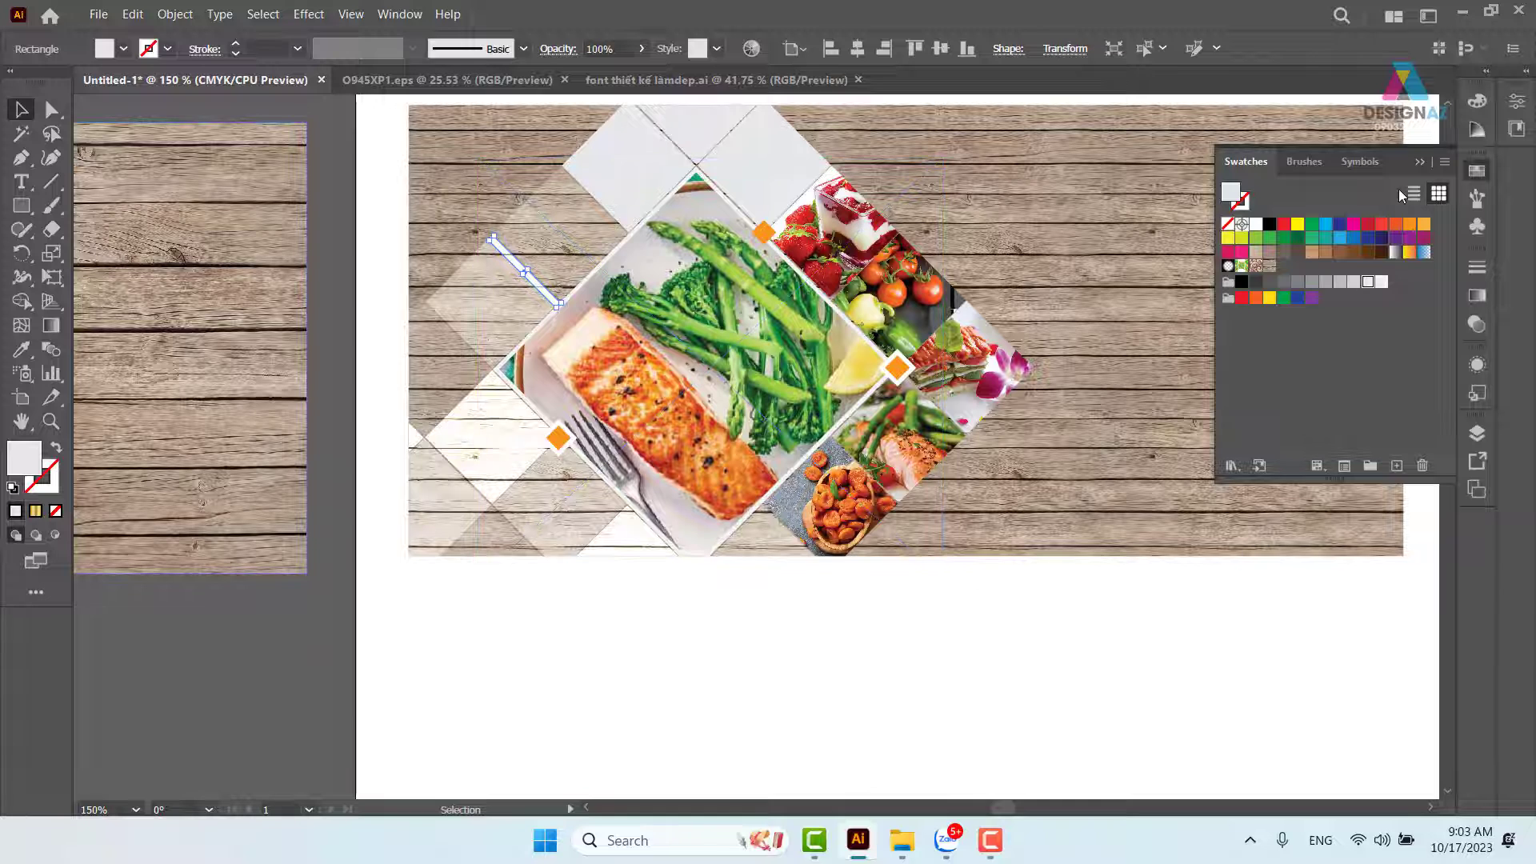
{"action": "left_click", "coordinate": [1412, 227]}
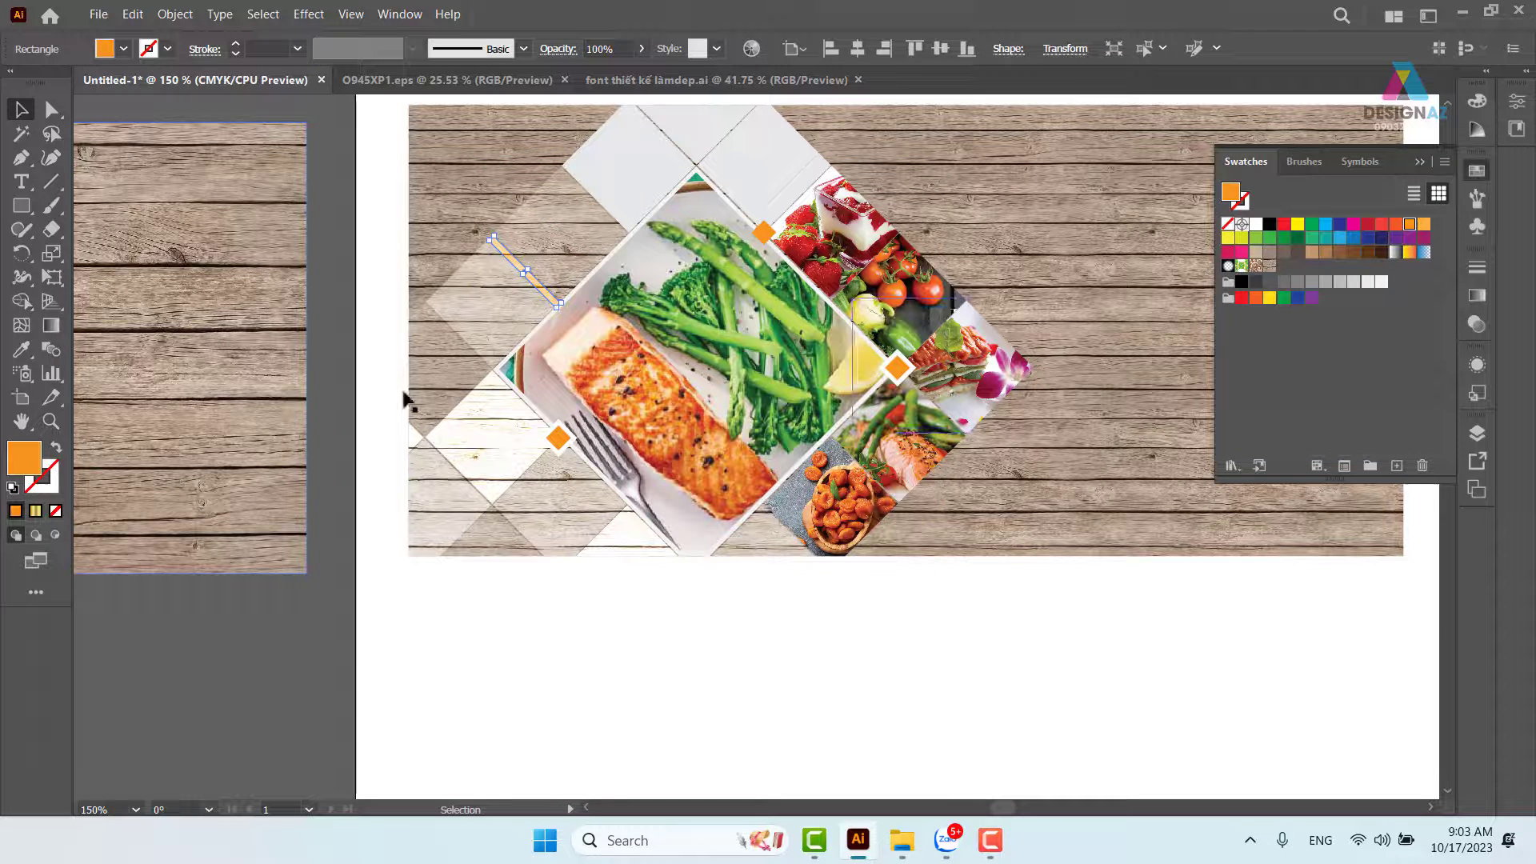
Move the orange strip alongside the main photo's lower-left edge, ending at the left orange diamond.
{"action": "left_click", "coordinate": [300, 682]}
{"action": "left_click_drag", "start_coordinate": [550, 302], "coordinate": [538, 429]}
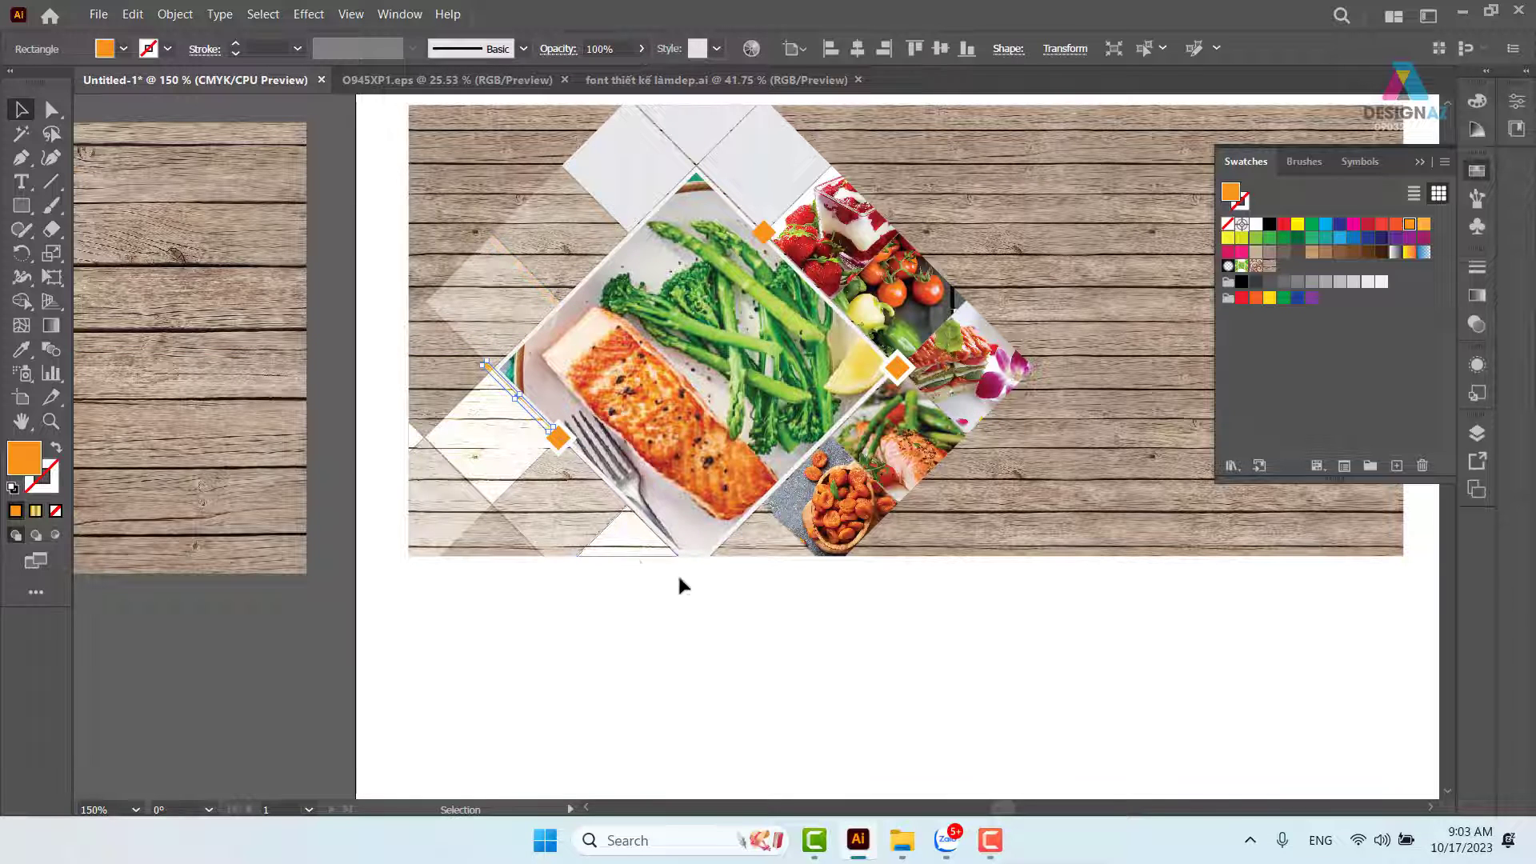
{"action": "left_click", "coordinate": [1477, 326]}
{"action": "left_click", "coordinate": [1276, 289]}
{"action": "left_click", "coordinate": [1280, 322]}
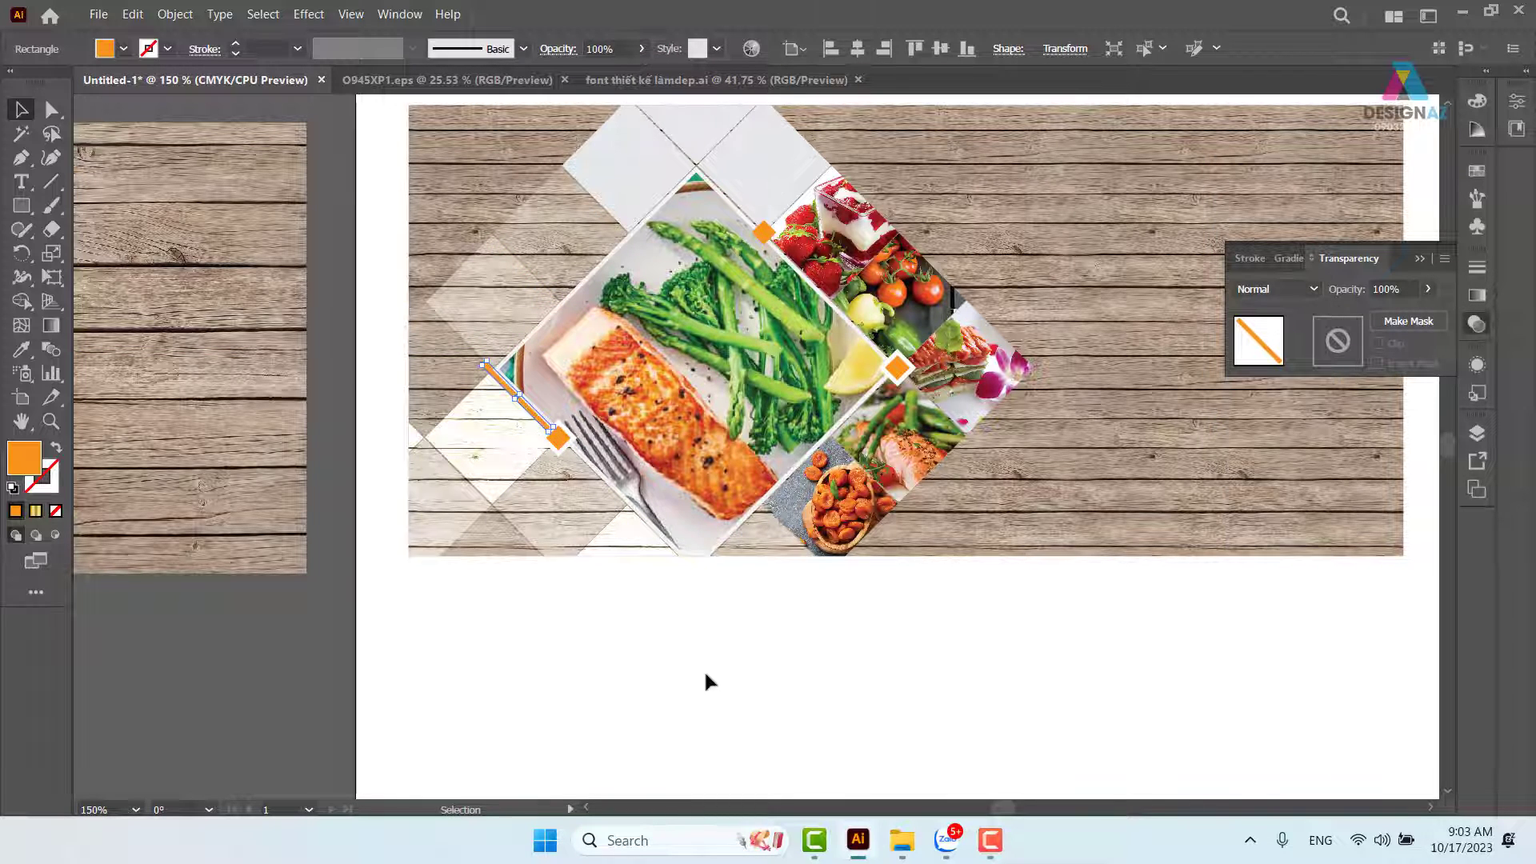
{"action": "left_click", "coordinate": [705, 674]}
Rotate the orange strip slightly so that it runs parallel to the main photo's lower-left edge.
{"action": "key", "text": "z"}
{"action": "left_click_drag", "start_coordinate": [414, 369], "coordinate": [799, 594]}
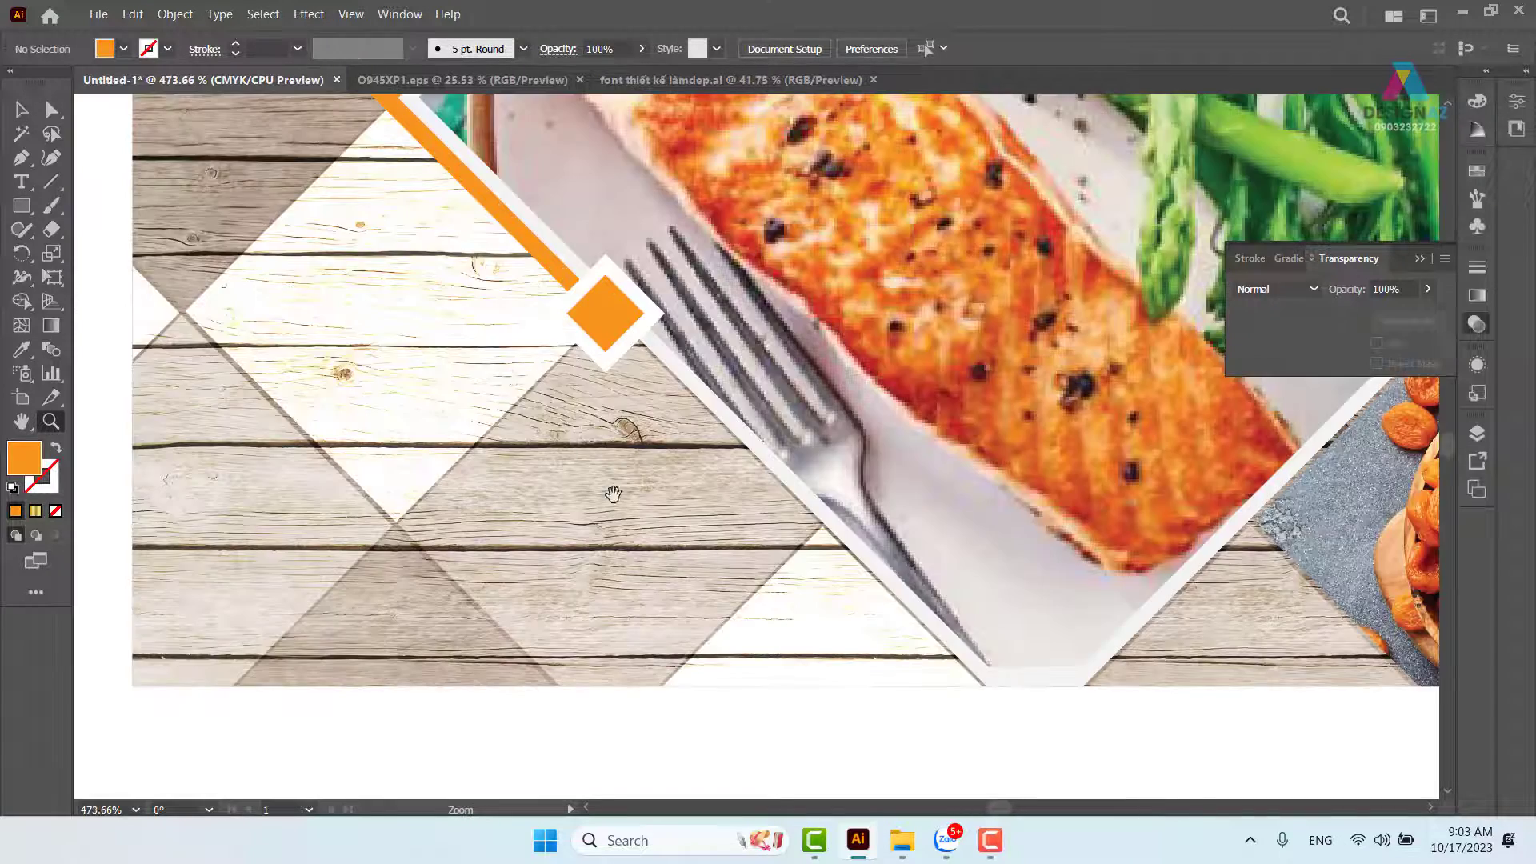
{"action": "left_click_drag", "start_coordinate": [612, 493], "coordinate": [920, 780]}
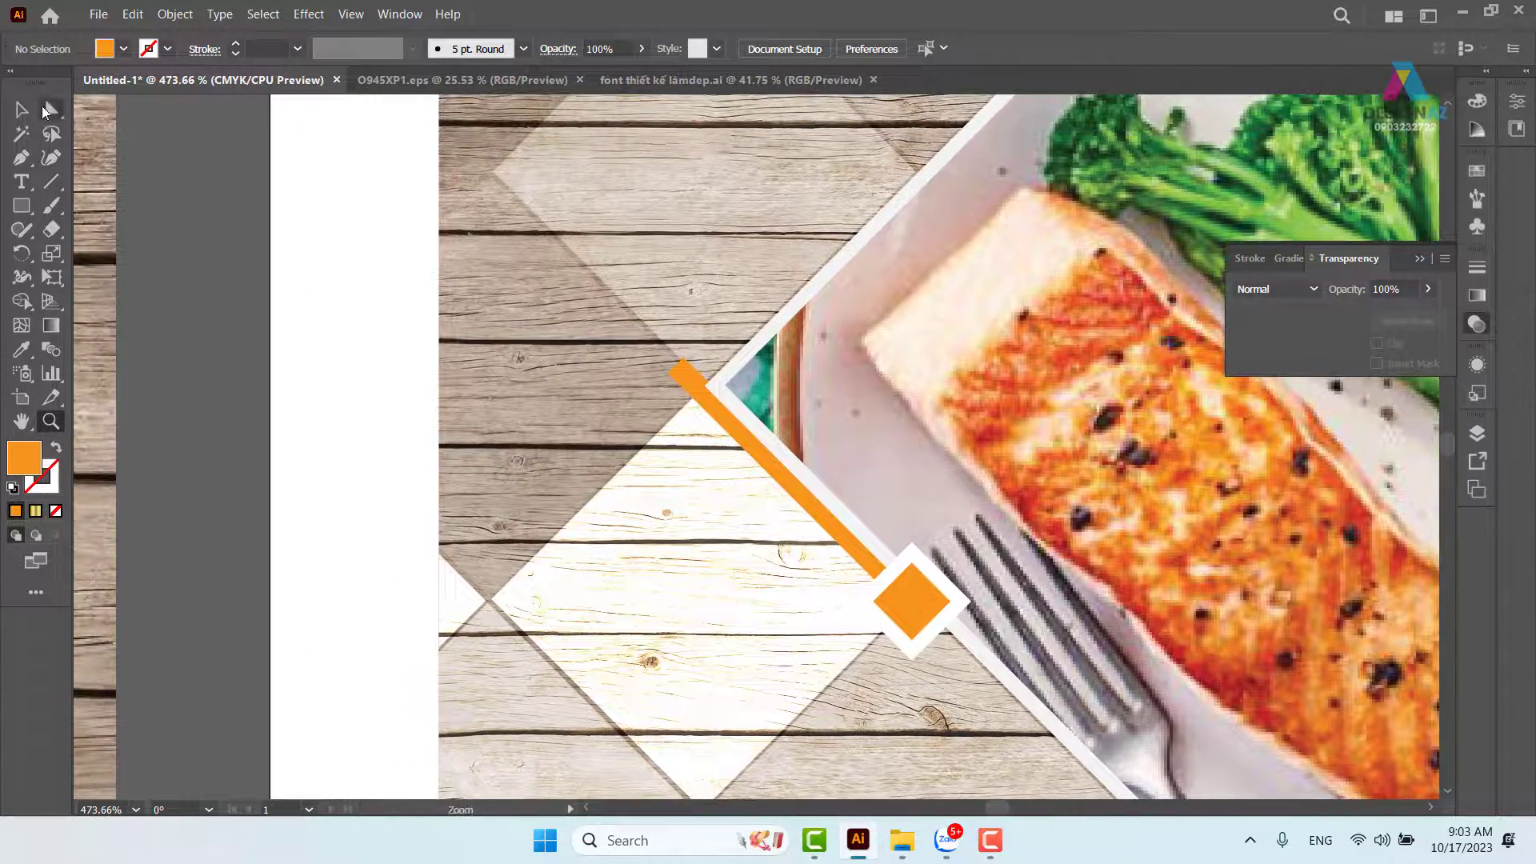
{"action": "left_click", "coordinate": [22, 110]}
{"action": "left_click", "coordinate": [691, 387]}
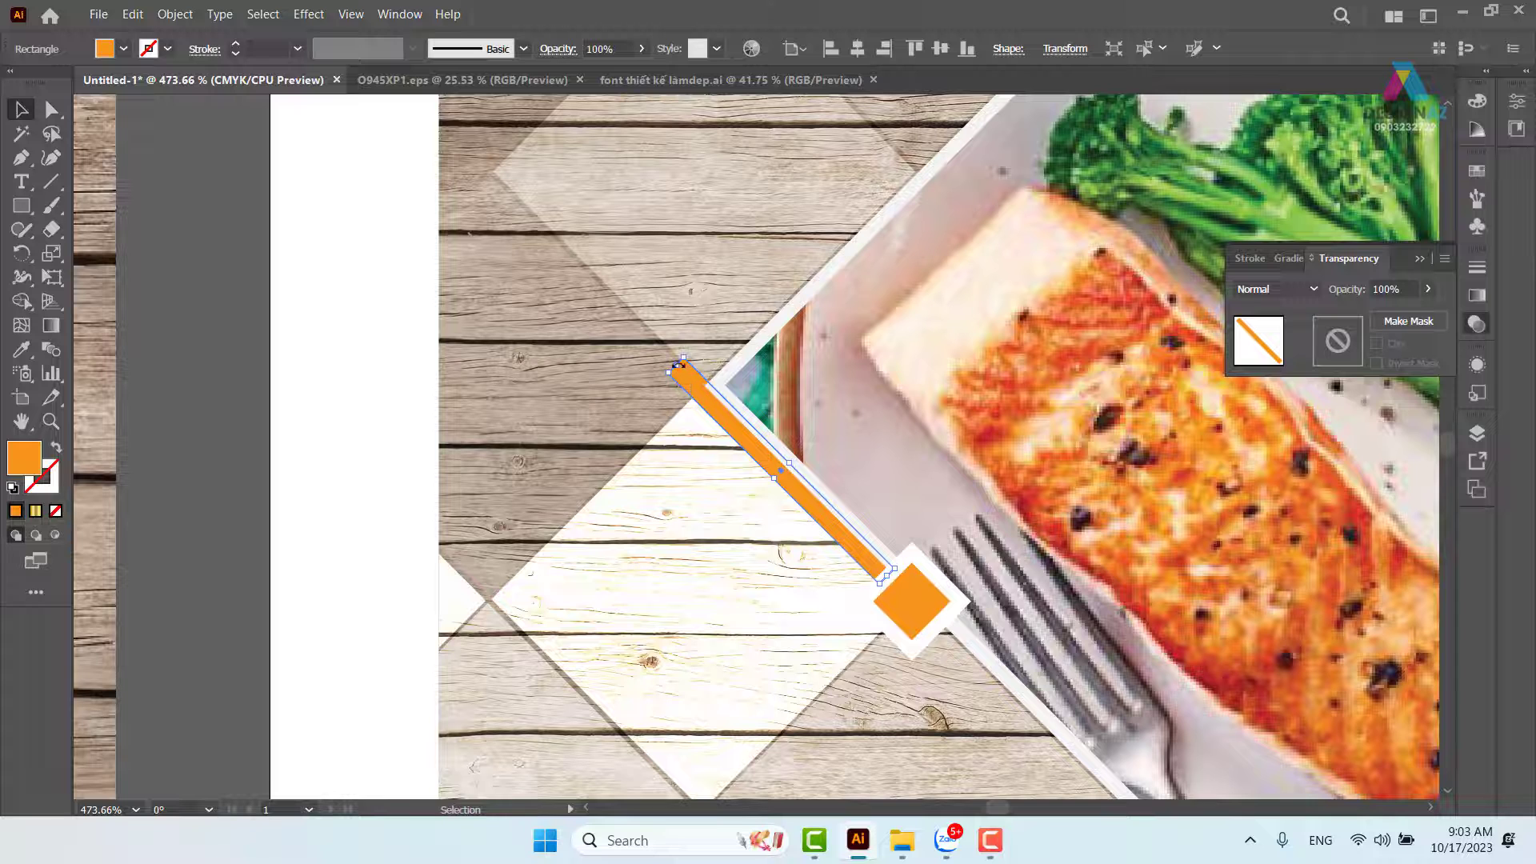
{"action": "left_click_drag", "start_coordinate": [587, 277], "coordinate": [437, 113]}
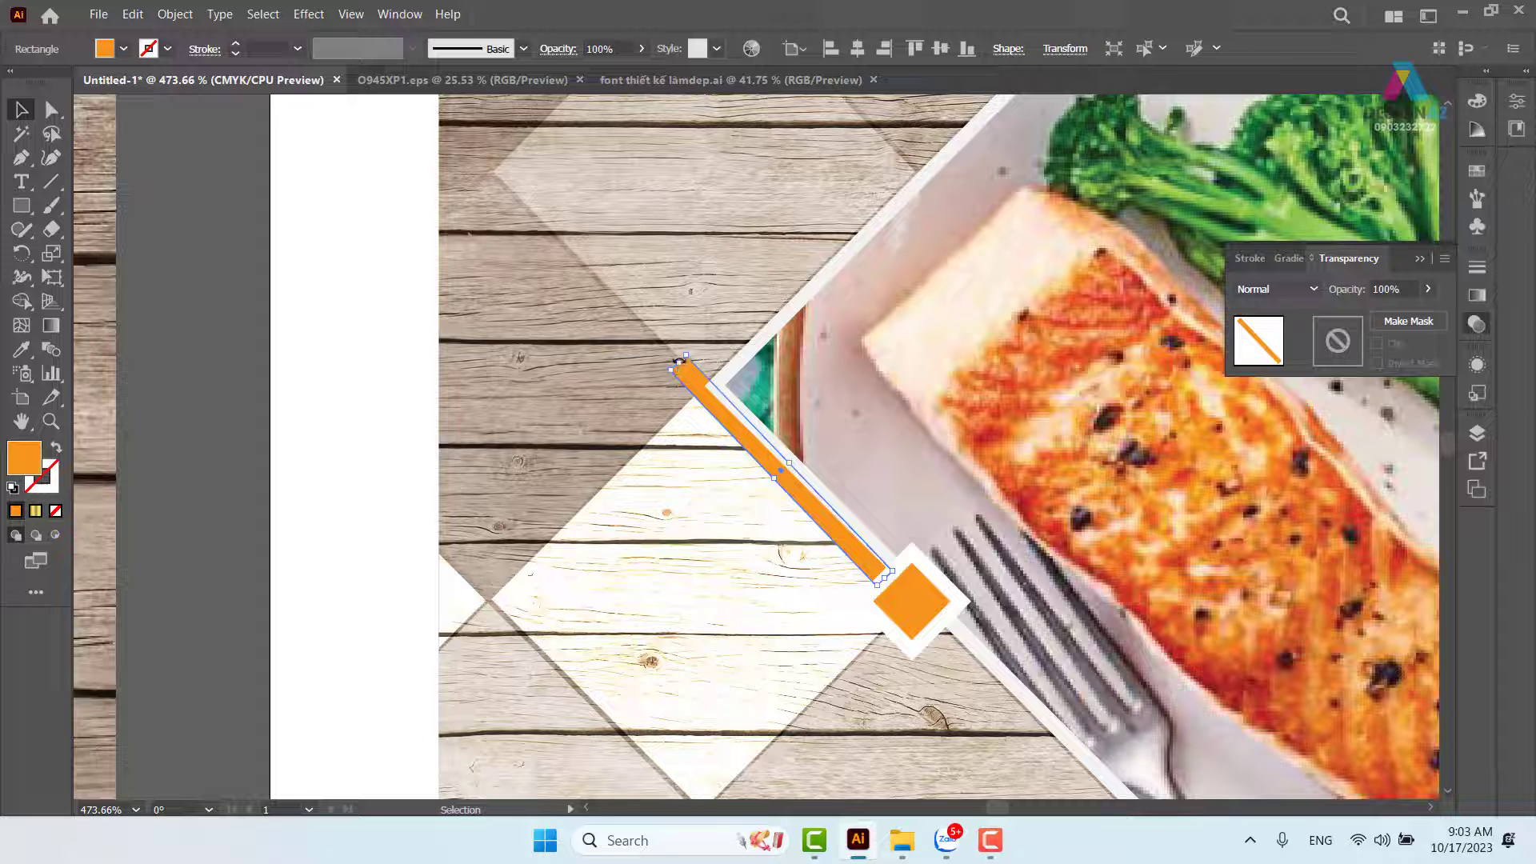
Lengthen the orange strip from its upper end until it passes the banner's left edge.
{"action": "key", "text": "ctrl+plus"}
{"action": "key", "text": "ctrl+plus"}
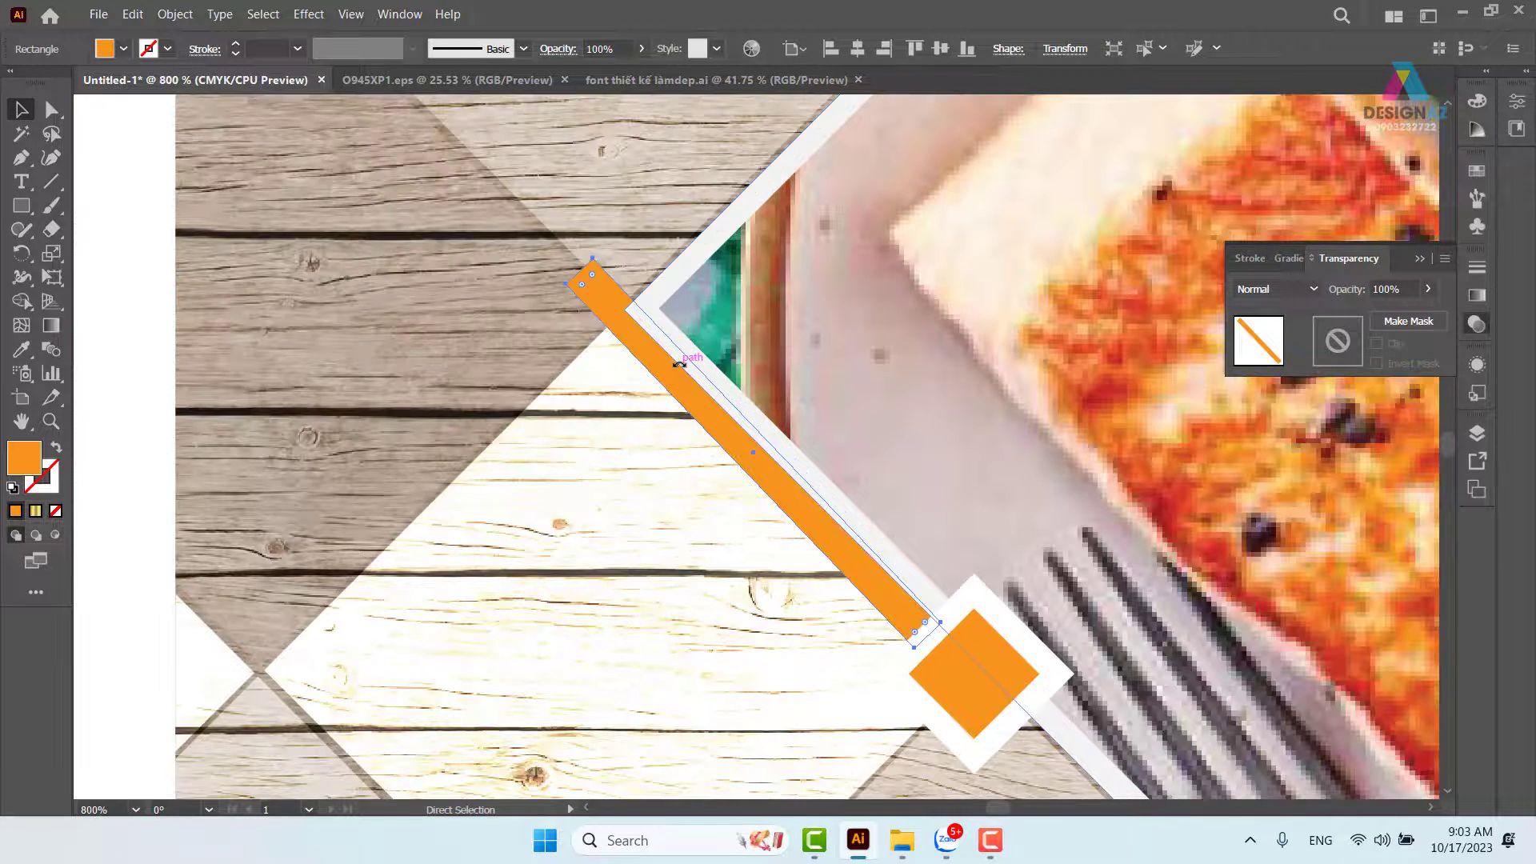
{"action": "left_click_drag", "start_coordinate": [581, 270], "coordinate": [411, 103]}
{"action": "left_click_drag", "start_coordinate": [526, 243], "coordinate": [983, 814]}
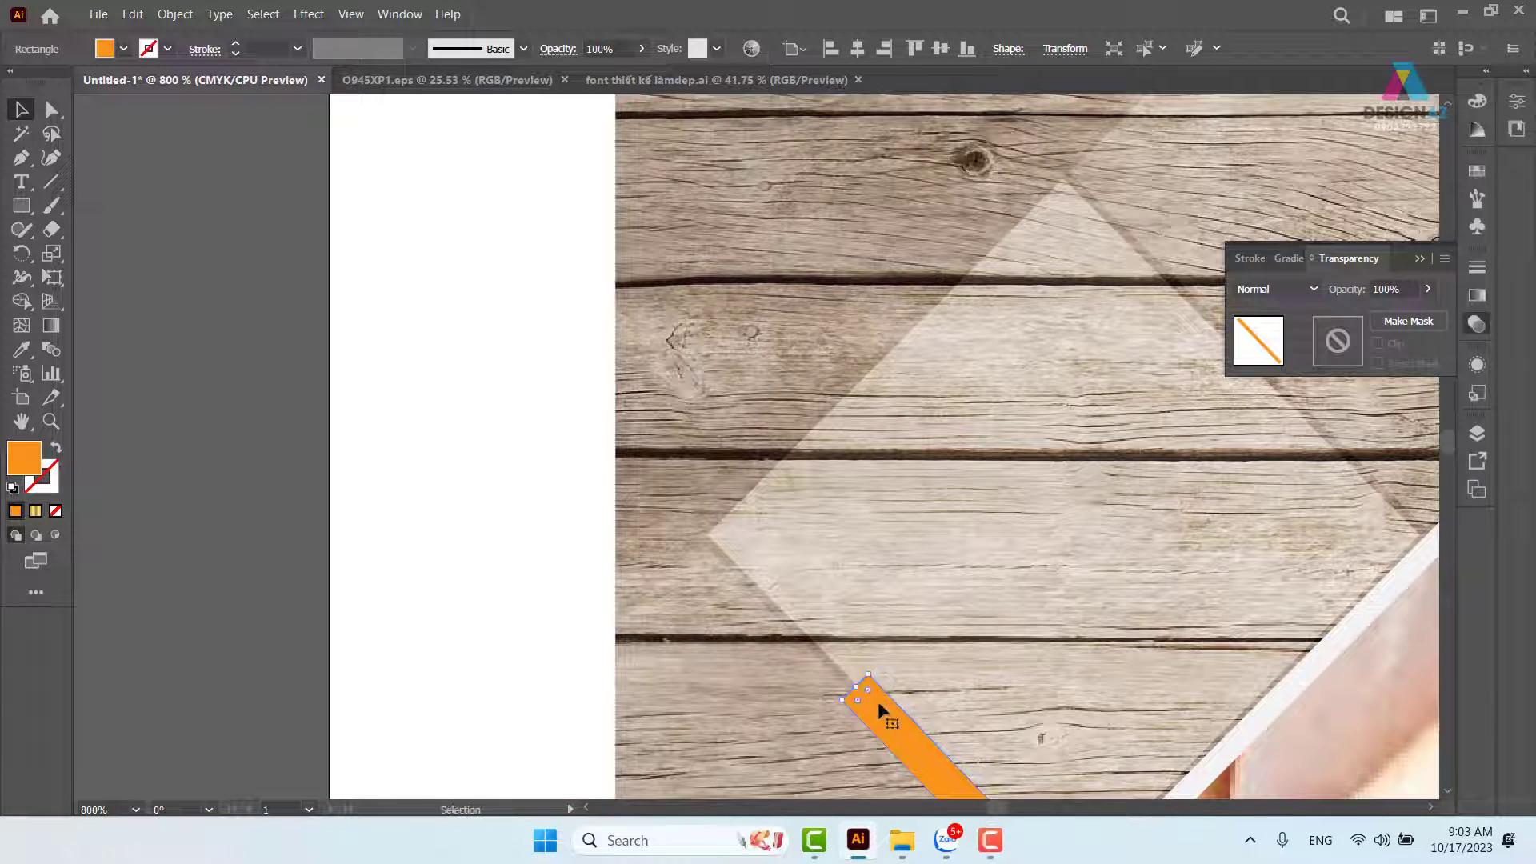
{"action": "left_click_drag", "start_coordinate": [854, 684], "coordinate": [592, 410]}
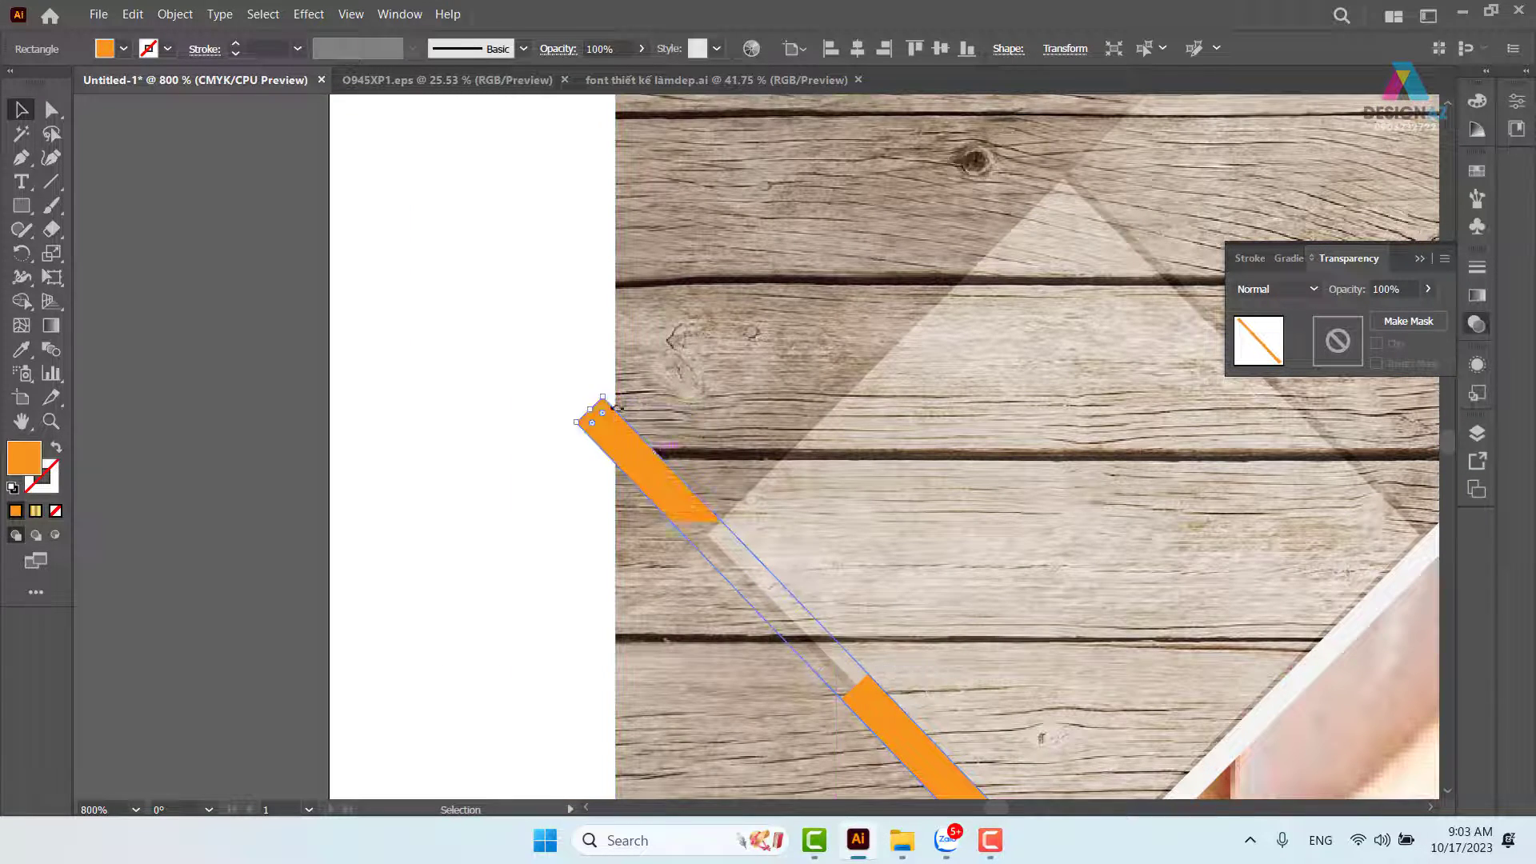
{"action": "left_click_drag", "start_coordinate": [900, 572], "coordinate": [823, 516]}
{"action": "scroll", "coordinate": [726, 428], "scroll_direction": "down", "scroll_amount": 5}
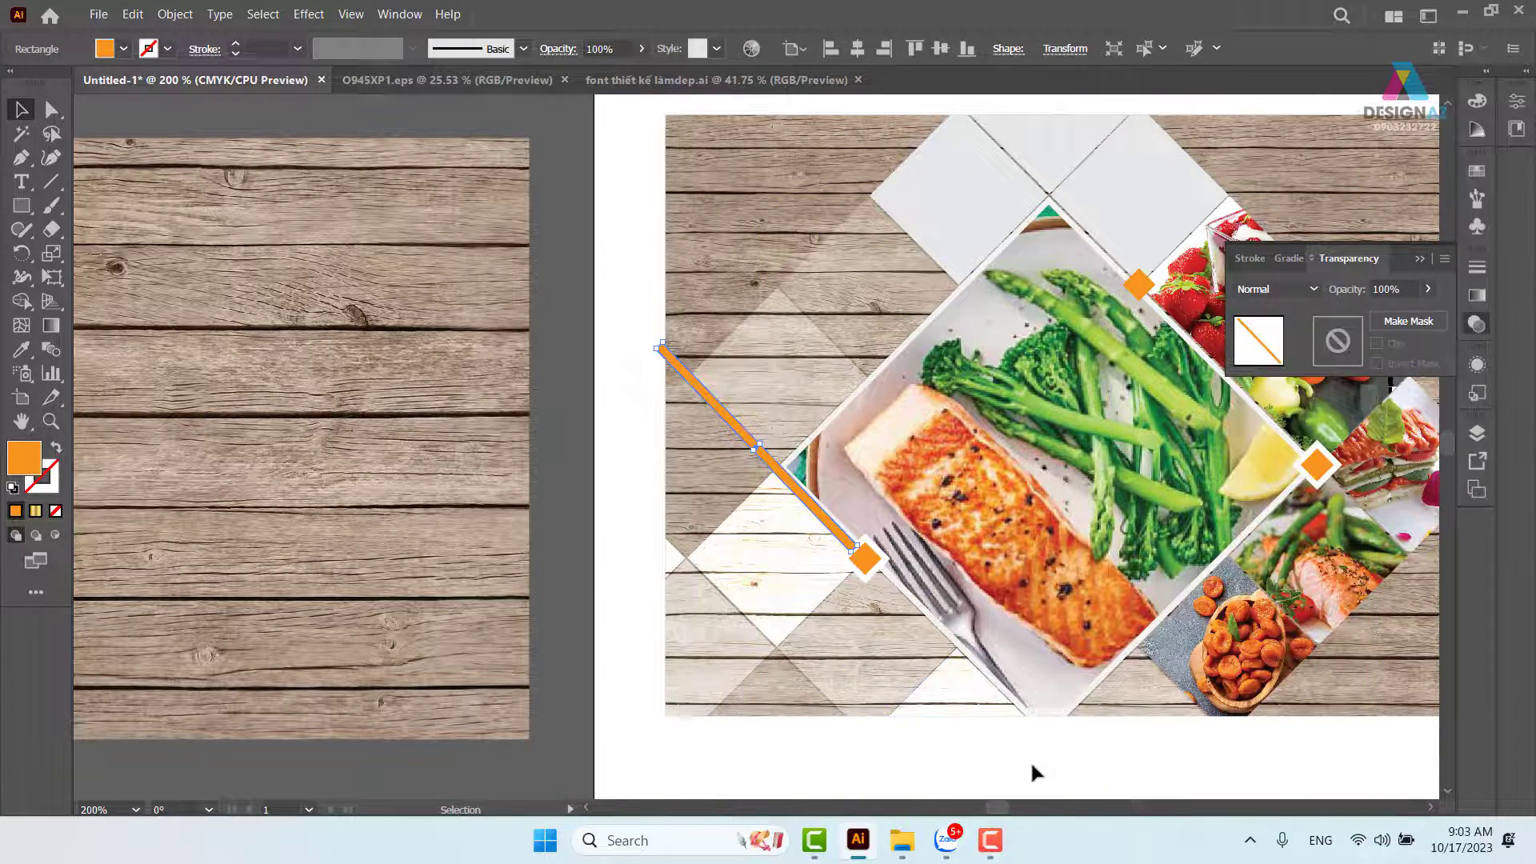
Shift the lengthened orange strip closer to the main photo's white border above the left diamond.
{"action": "left_click", "coordinate": [1032, 765]}
{"action": "key", "text": "z"}
{"action": "left_click_drag", "start_coordinate": [793, 461], "coordinate": [974, 610]}
{"action": "key", "text": "space"}
{"action": "left_click_drag", "start_coordinate": [682, 484], "coordinate": [861, 569]}
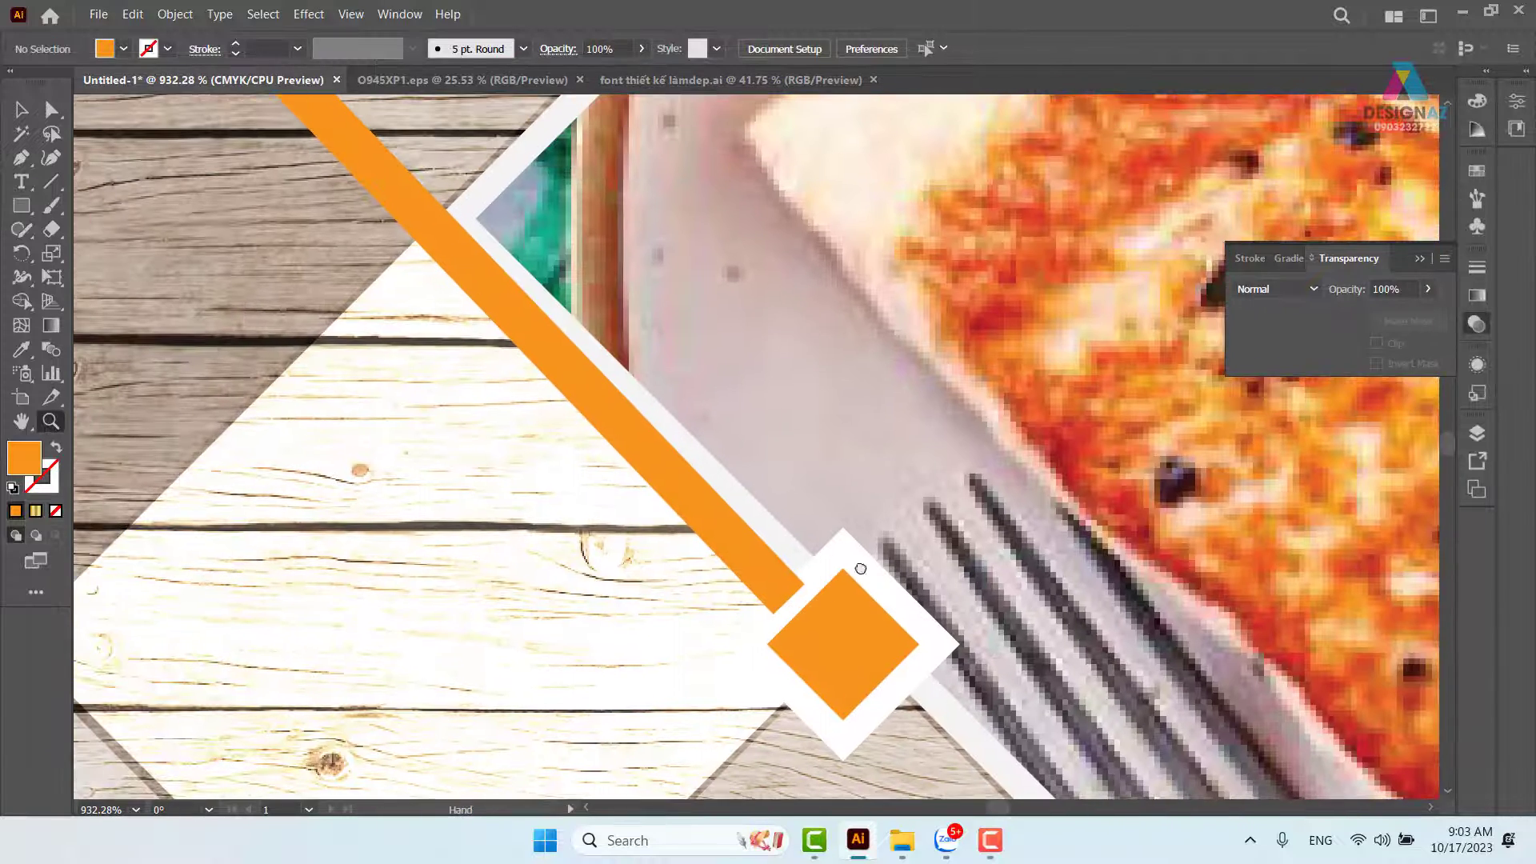
{"action": "key", "text": "v"}
{"action": "left_click_drag", "start_coordinate": [719, 543], "coordinate": [717, 524]}
{"action": "scroll", "coordinate": [701, 640], "scroll_direction": "up", "scroll_amount": 5}
{"action": "scroll", "coordinate": [701, 640], "scroll_direction": "left", "scroll_amount": 3}
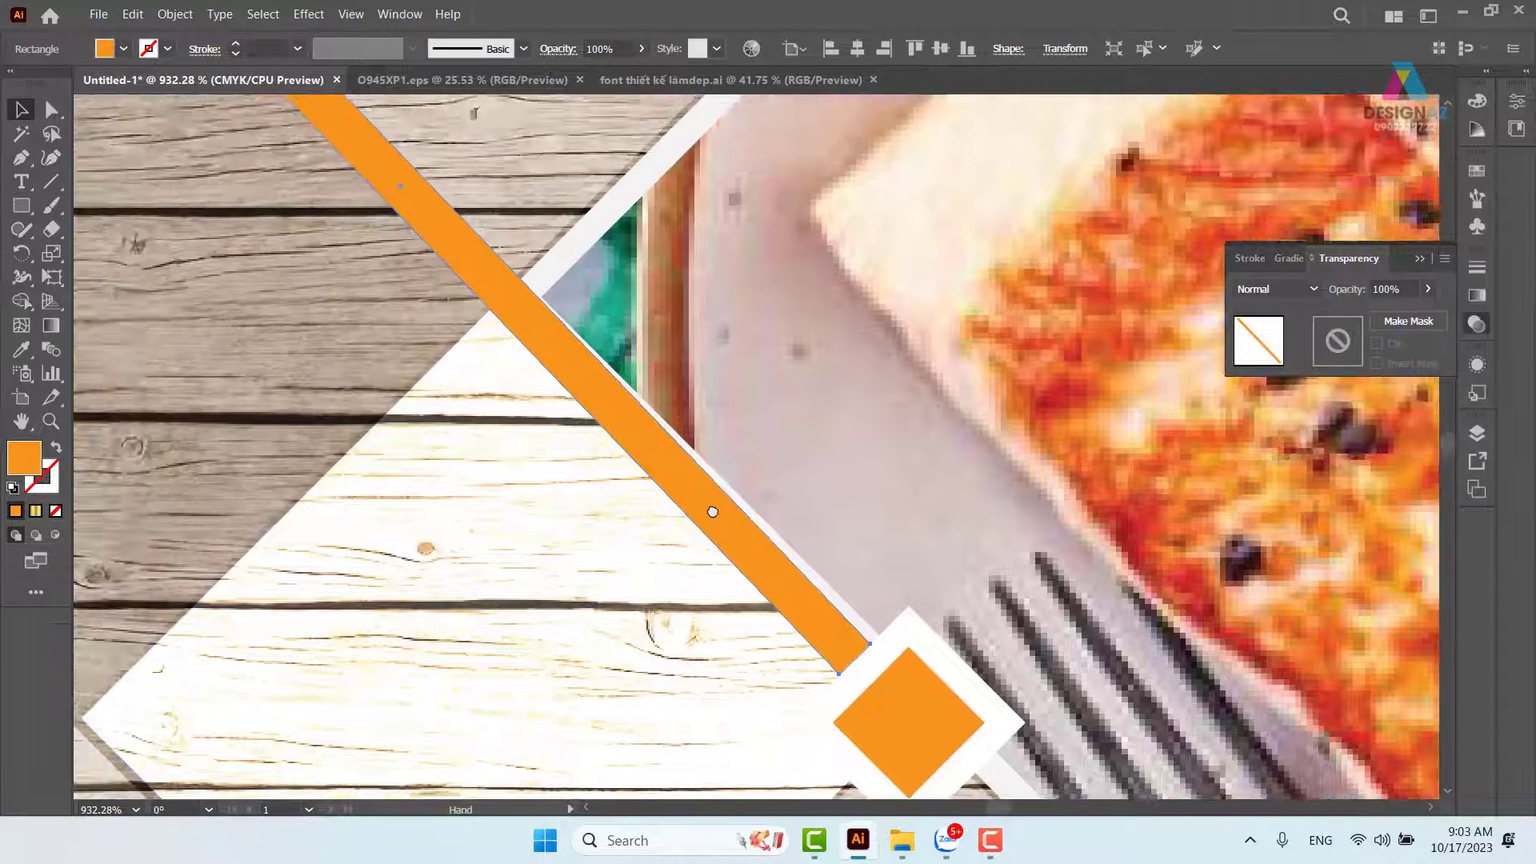
Make the orange strip thinner and position its lower end against the left diamond, beside the photo's white border.
{"action": "left_click_drag", "start_coordinate": [692, 501], "coordinate": [679, 514]}
{"action": "left_click_drag", "start_coordinate": [941, 720], "coordinate": [637, 309]}
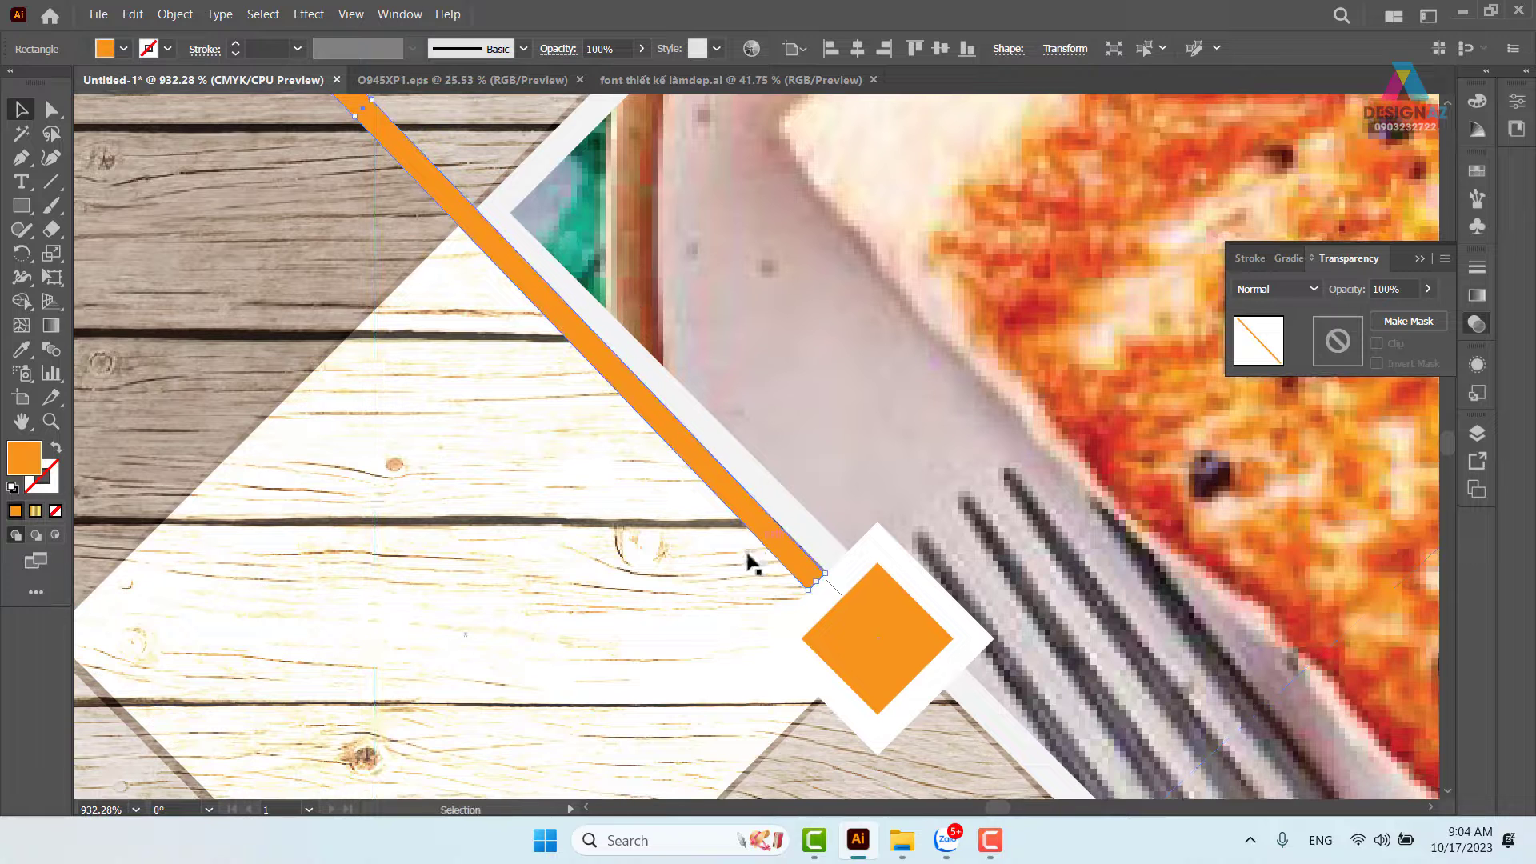
{"action": "left_click_drag", "start_coordinate": [773, 534], "coordinate": [774, 532]}
{"action": "key", "text": "Right"}
{"action": "key", "text": "ctrl+minus"}
{"action": "key", "text": "ctrl+minus"}
{"action": "key", "text": "ctrl+minus"}
{"action": "key", "text": "ctrl+minus"}
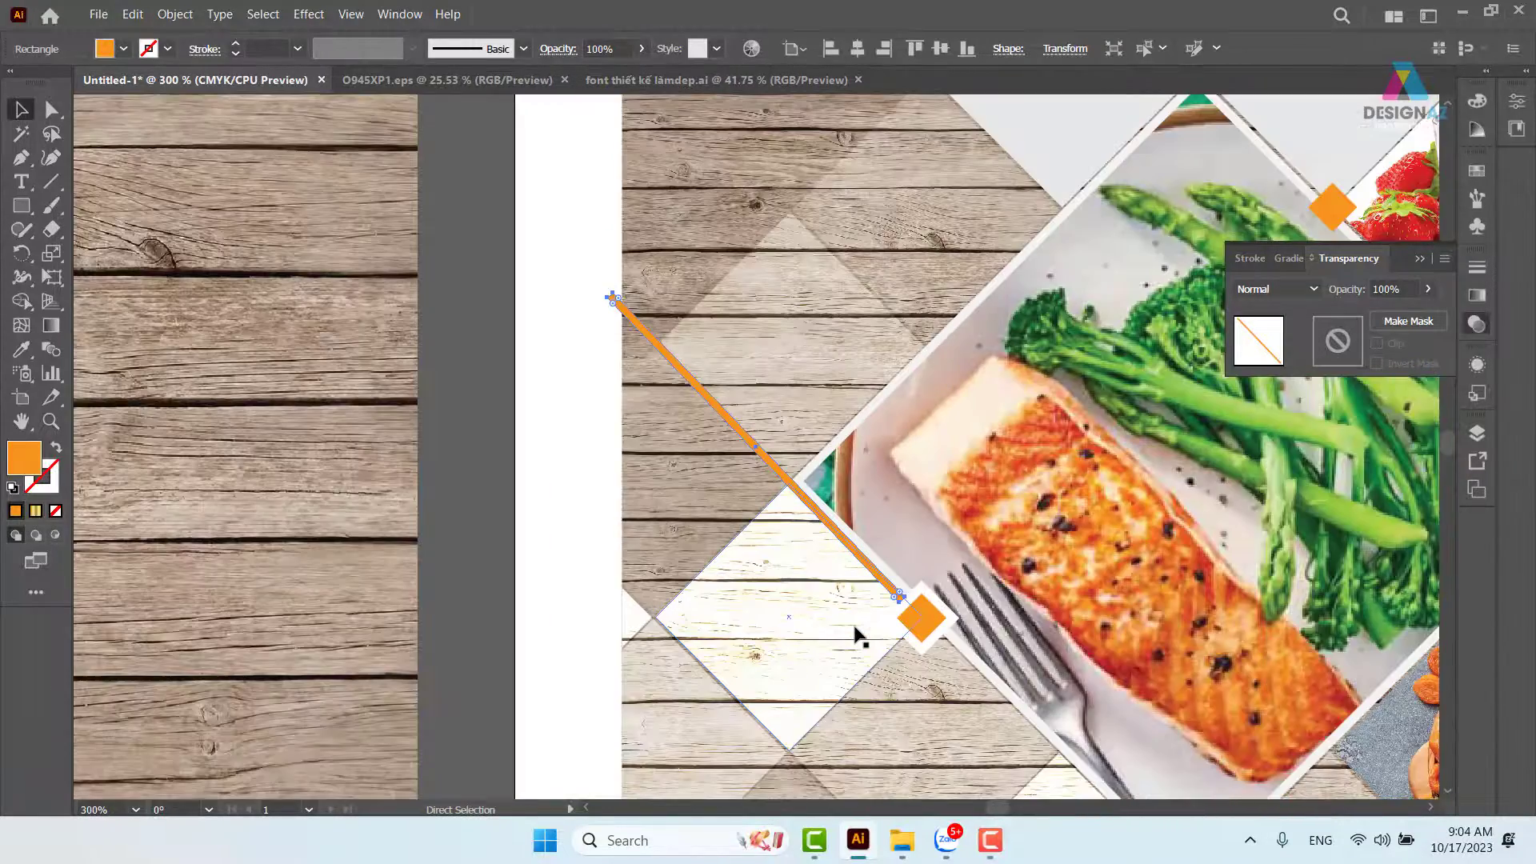
{"action": "left_click_drag", "start_coordinate": [857, 628], "coordinate": [482, 530]}
{"action": "key", "text": "ctrl+minus"}
{"action": "key", "text": "ctrl+minus"}
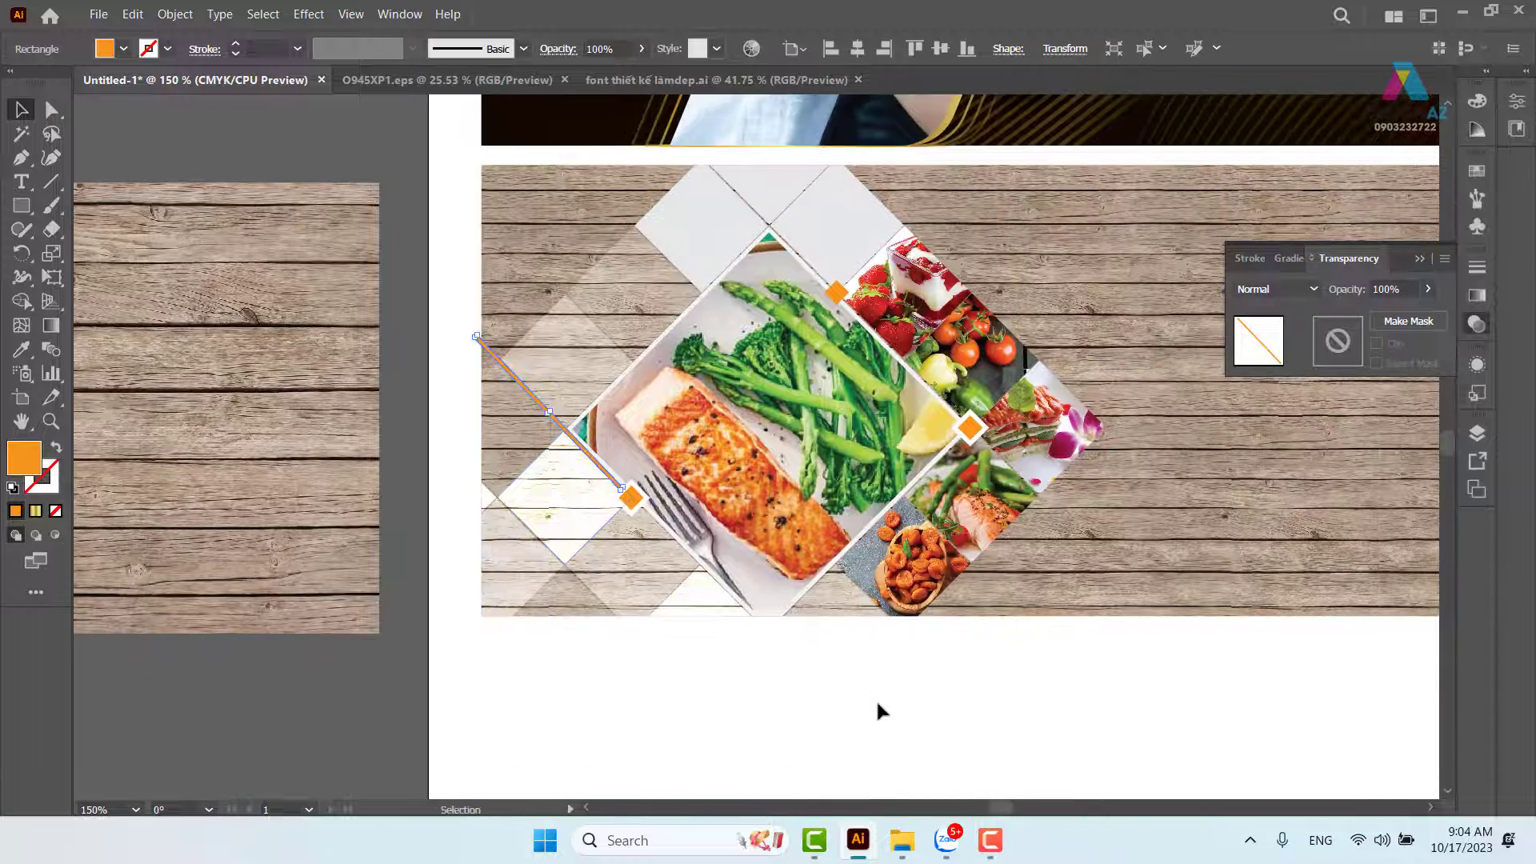
{"action": "left_click", "coordinate": [859, 690]}
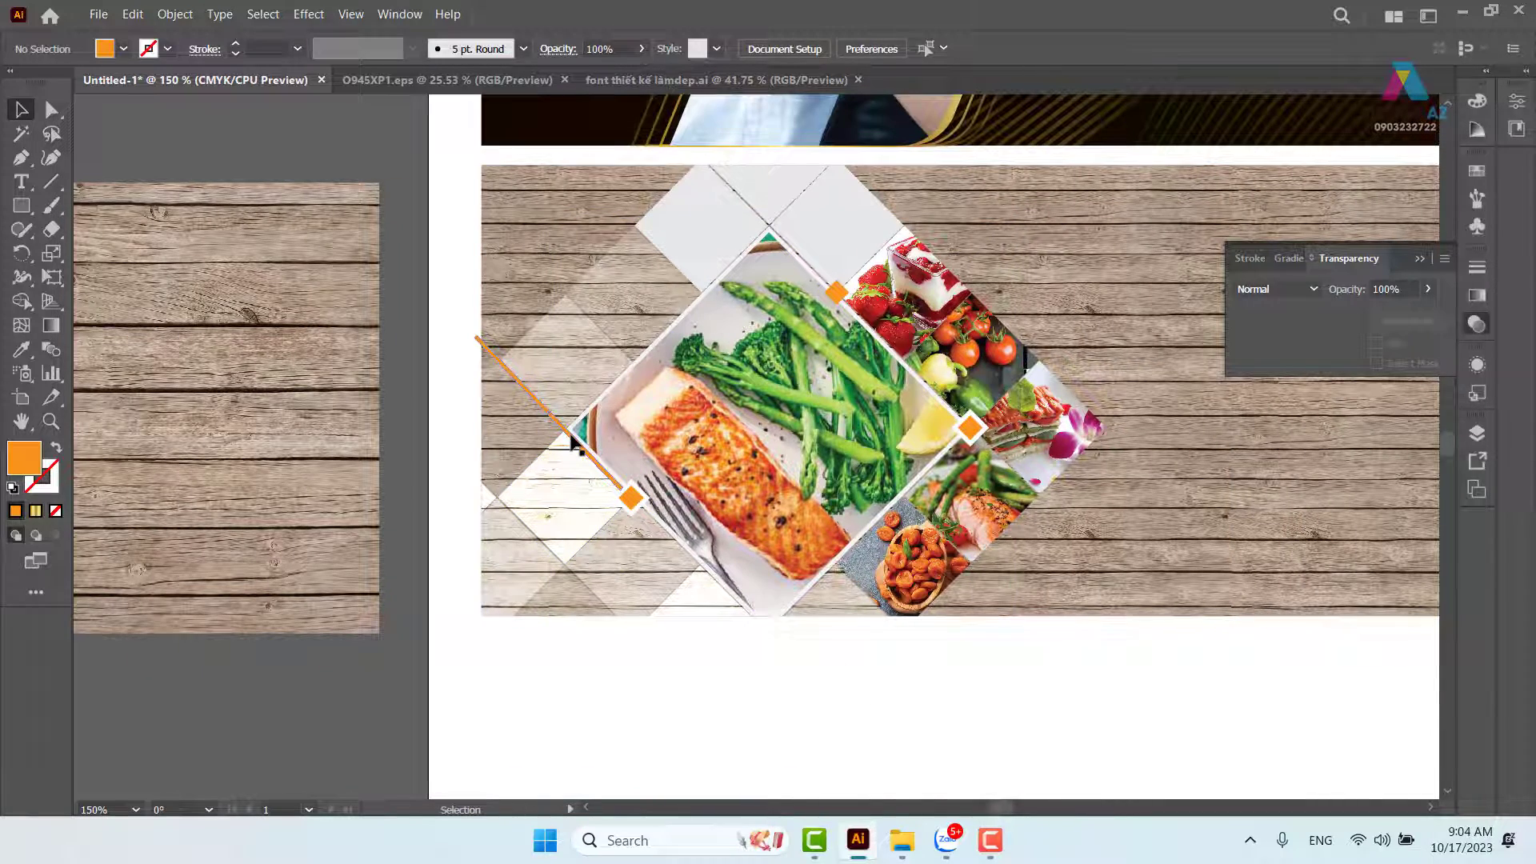
Duplicate the thin orange strip and place the copy so that it runs diagonally down from the right orange diamond.
{"action": "left_click_drag", "start_coordinate": [576, 444], "coordinate": [1080, 540]}
{"action": "left_click", "coordinate": [1135, 712]}
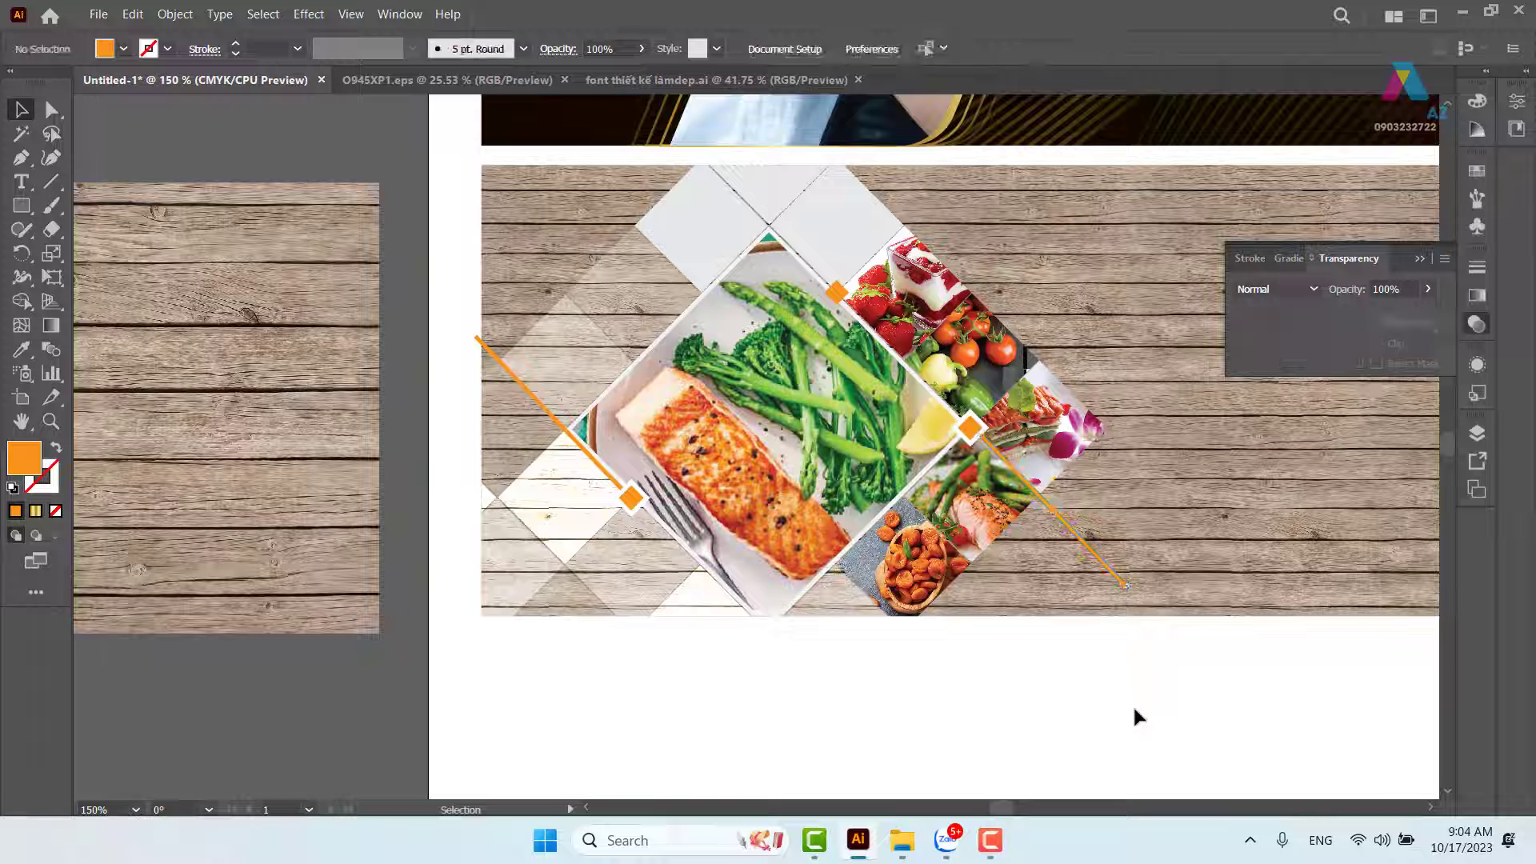
{"action": "key", "text": "z"}
{"action": "left_click_drag", "start_coordinate": [955, 432], "coordinate": [1176, 586]}
{"action": "left_click_drag", "start_coordinate": [755, 462], "coordinate": [814, 540]}
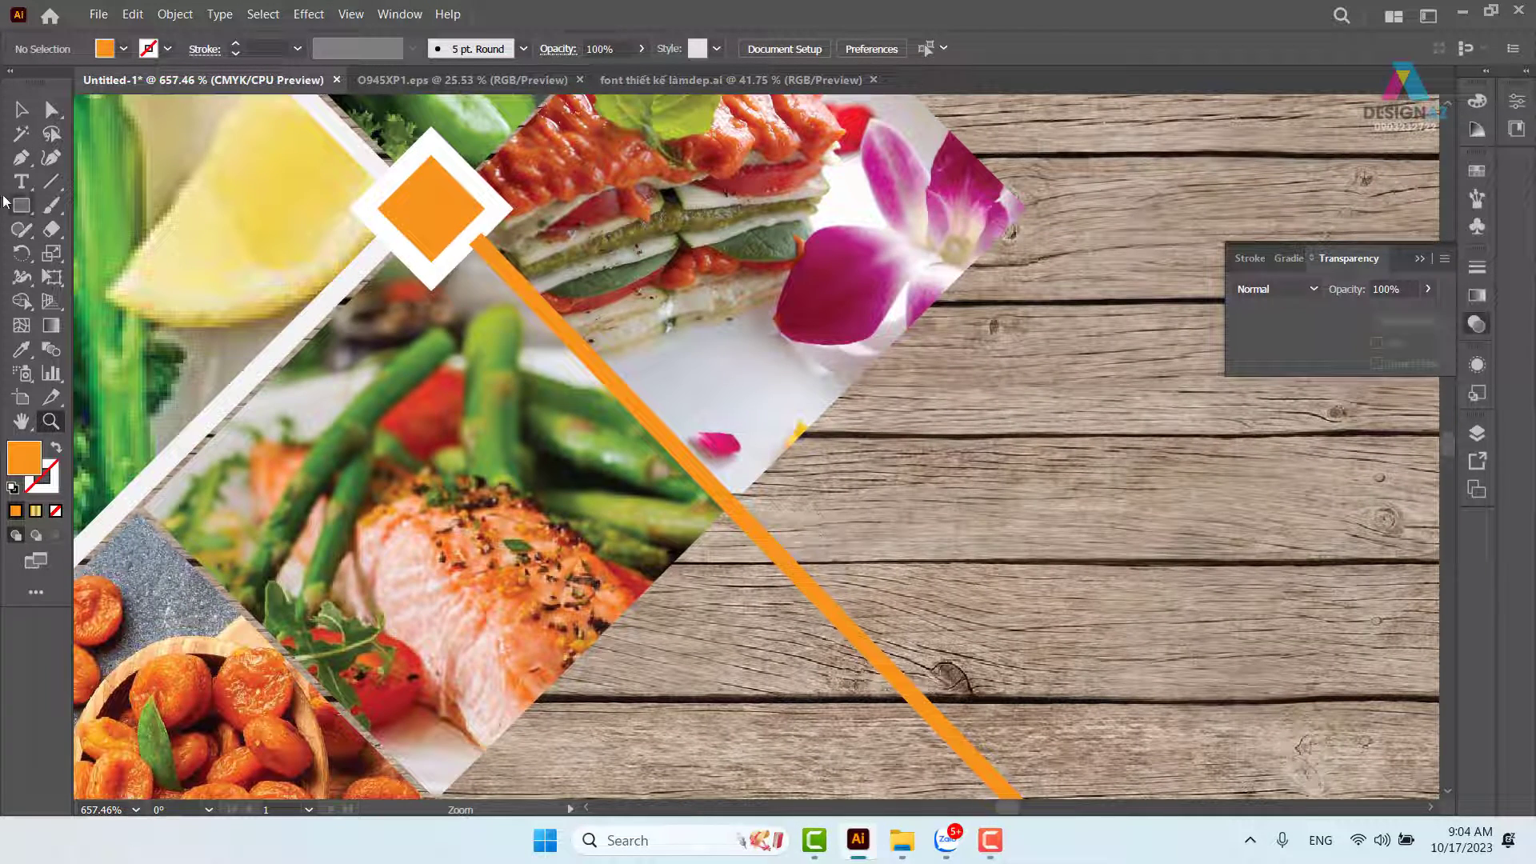
{"action": "left_click", "coordinate": [20, 110]}
{"action": "left_click_drag", "start_coordinate": [512, 274], "coordinate": [517, 298]}
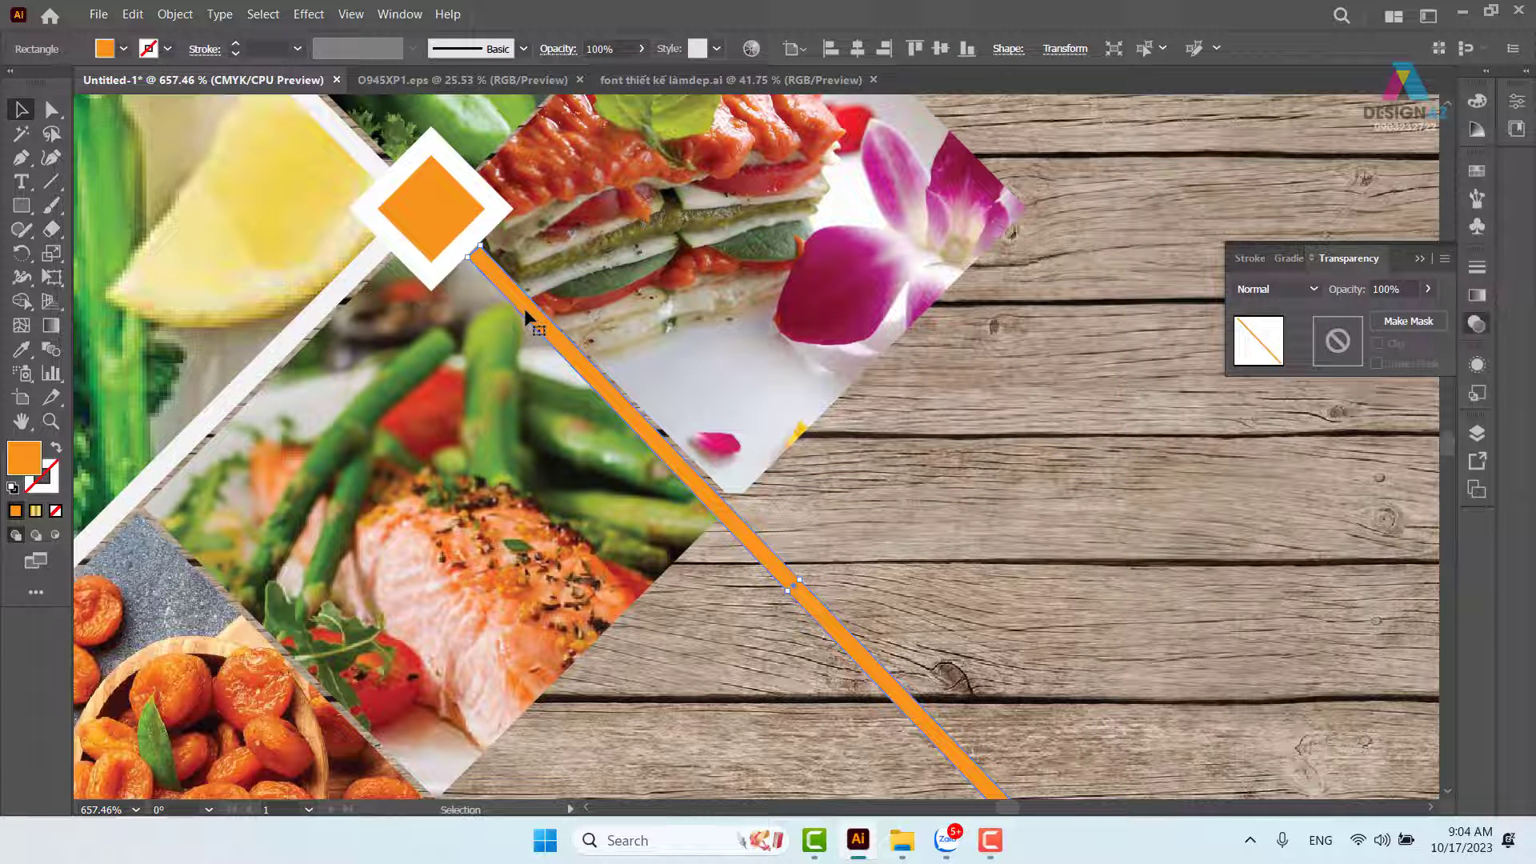
Fine-adjust the copied strip so that its upper end sits centred against the right diamond's lower-right edge.
{"action": "left_click_drag", "start_coordinate": [483, 244], "coordinate": [722, 435]}
{"action": "key", "text": "z"}
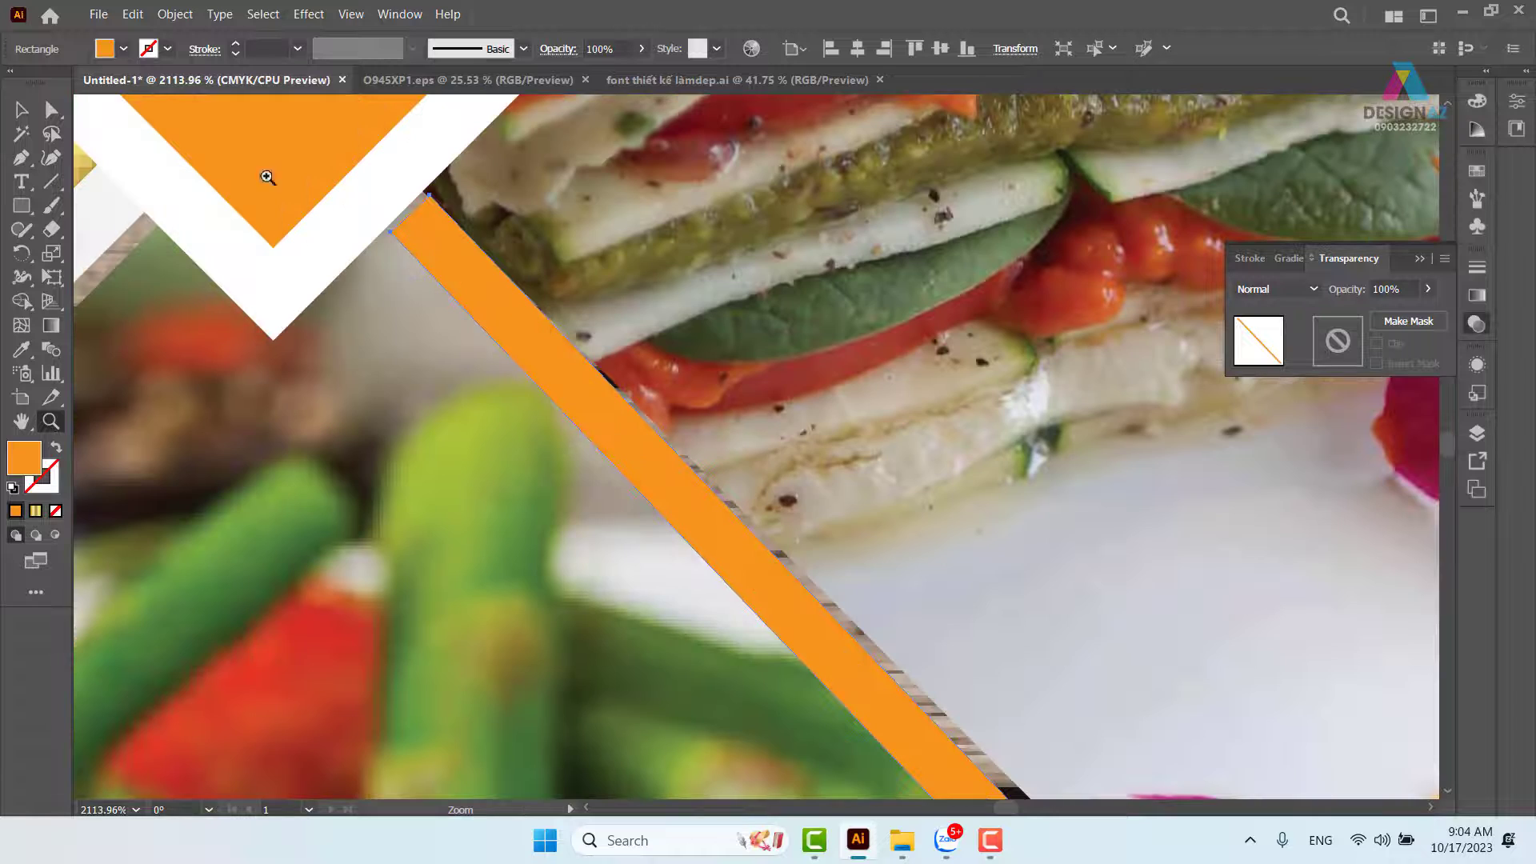
{"action": "left_click", "coordinate": [21, 109]}
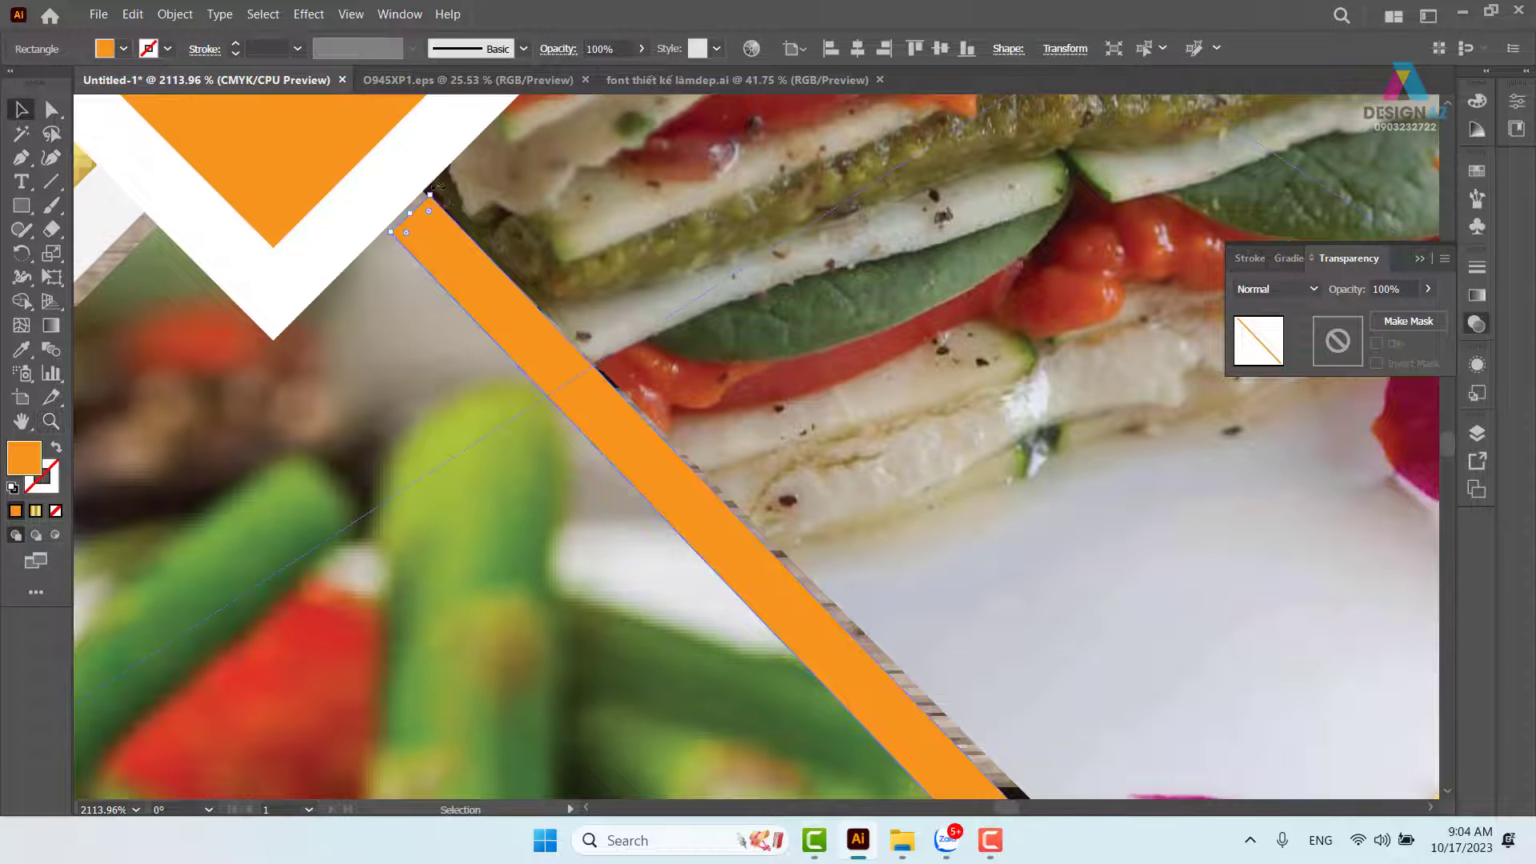
{"action": "left_click_drag", "start_coordinate": [438, 188], "coordinate": [408, 182]}
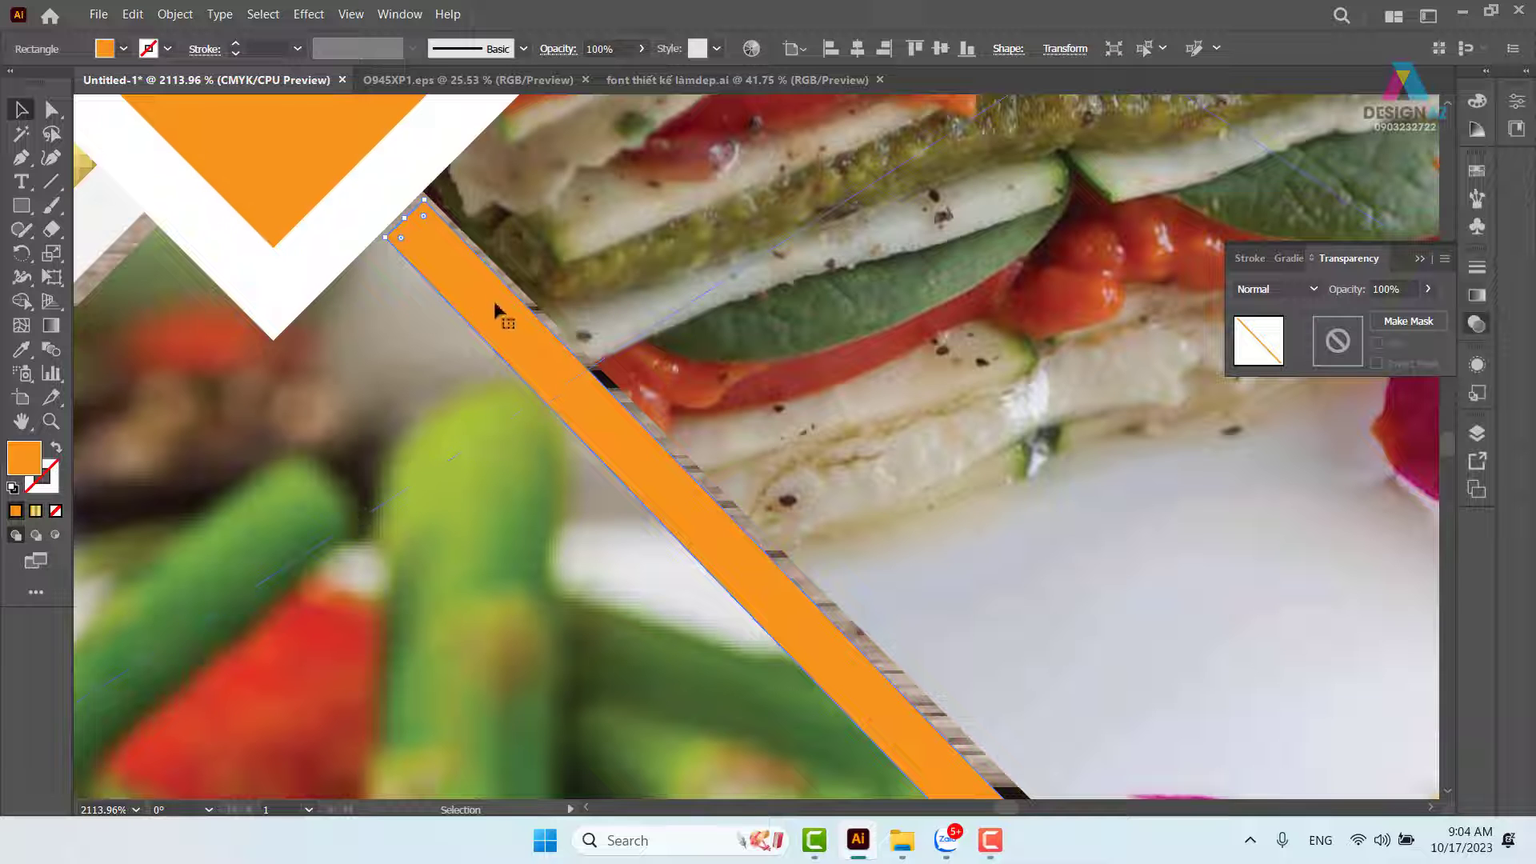
{"action": "left_click_drag", "start_coordinate": [493, 301], "coordinate": [484, 301]}
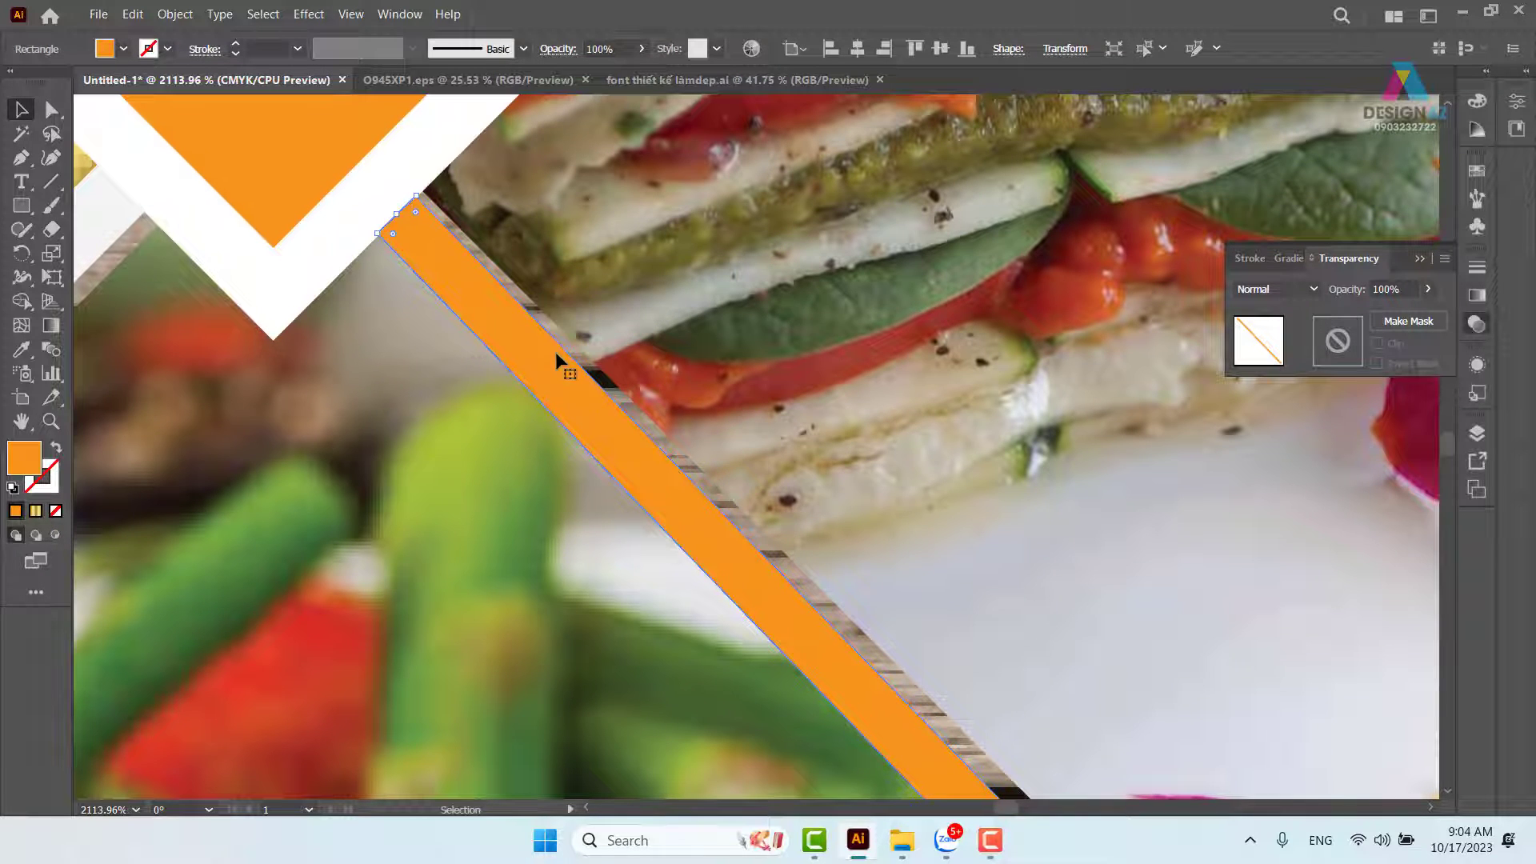
{"action": "key", "text": "ctrl+minus"}
{"action": "key", "text": "ctrl+minus"}
{"action": "key", "text": "ctrl+minus"}
{"action": "key", "text": "ctrl+minus"}
{"action": "key", "text": "ctrl+minus"}
{"action": "key", "text": "ctrl+minus"}
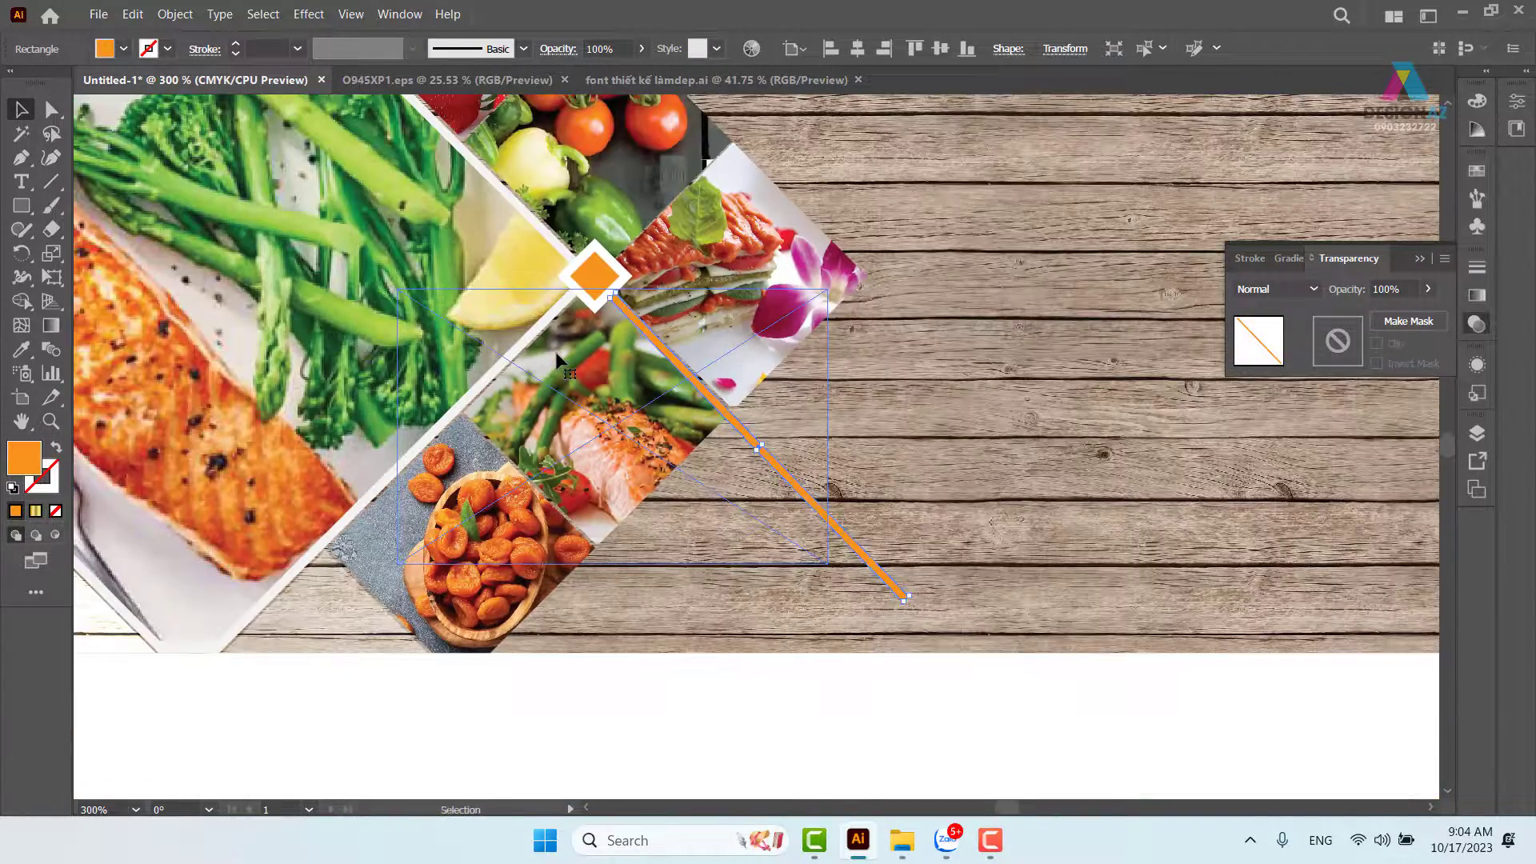
Lengthen the copied strip from its lower end until it passes the banner's bottom edge.
{"action": "left_click_drag", "start_coordinate": [951, 622], "coordinate": [821, 540]}
{"action": "key", "text": "z"}
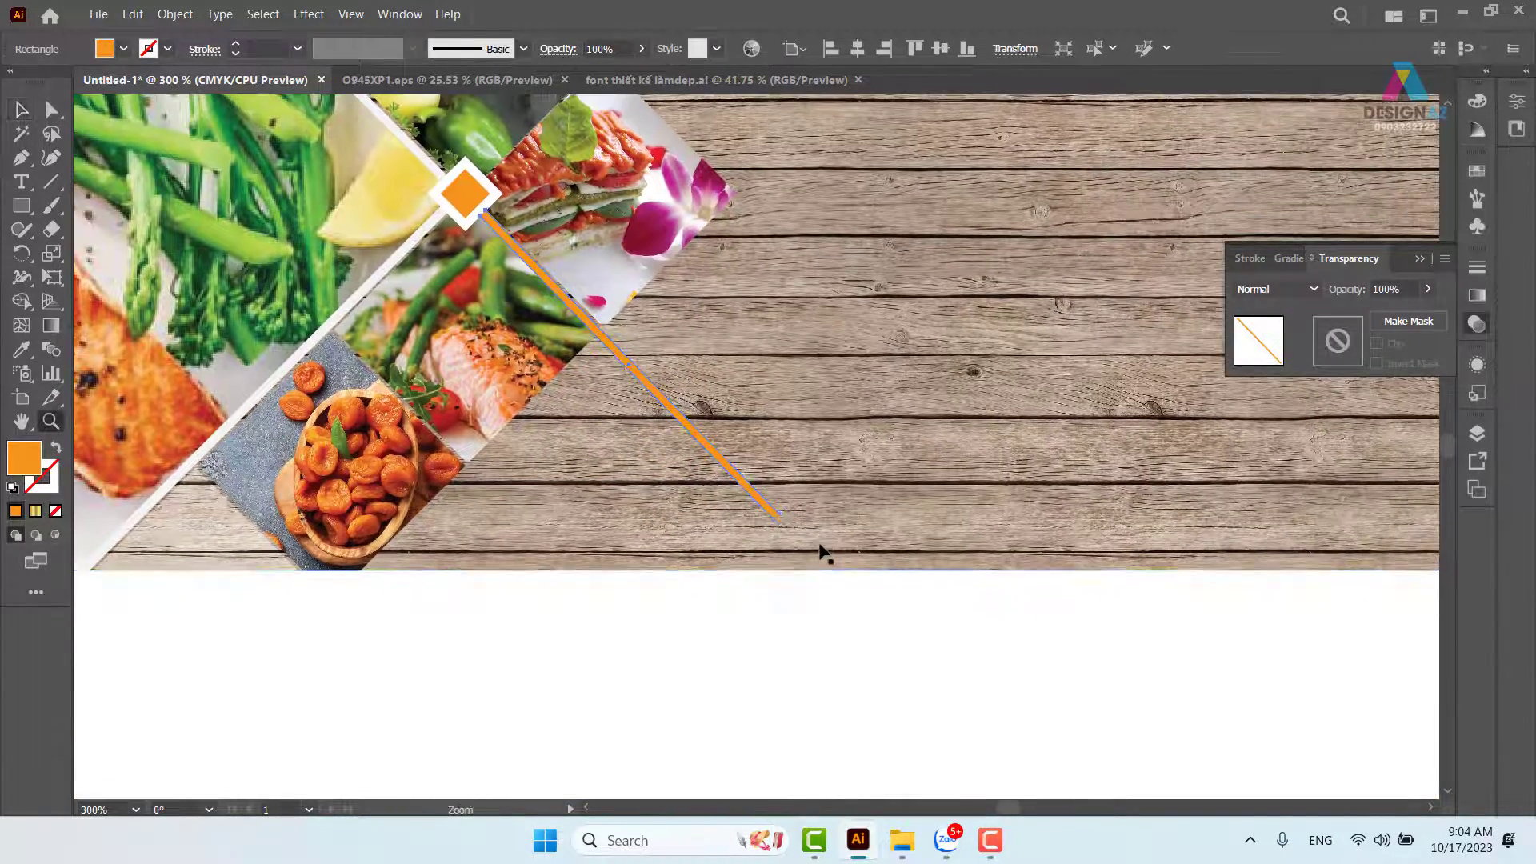
{"action": "left_click_drag", "start_coordinate": [744, 473], "coordinate": [929, 621]}
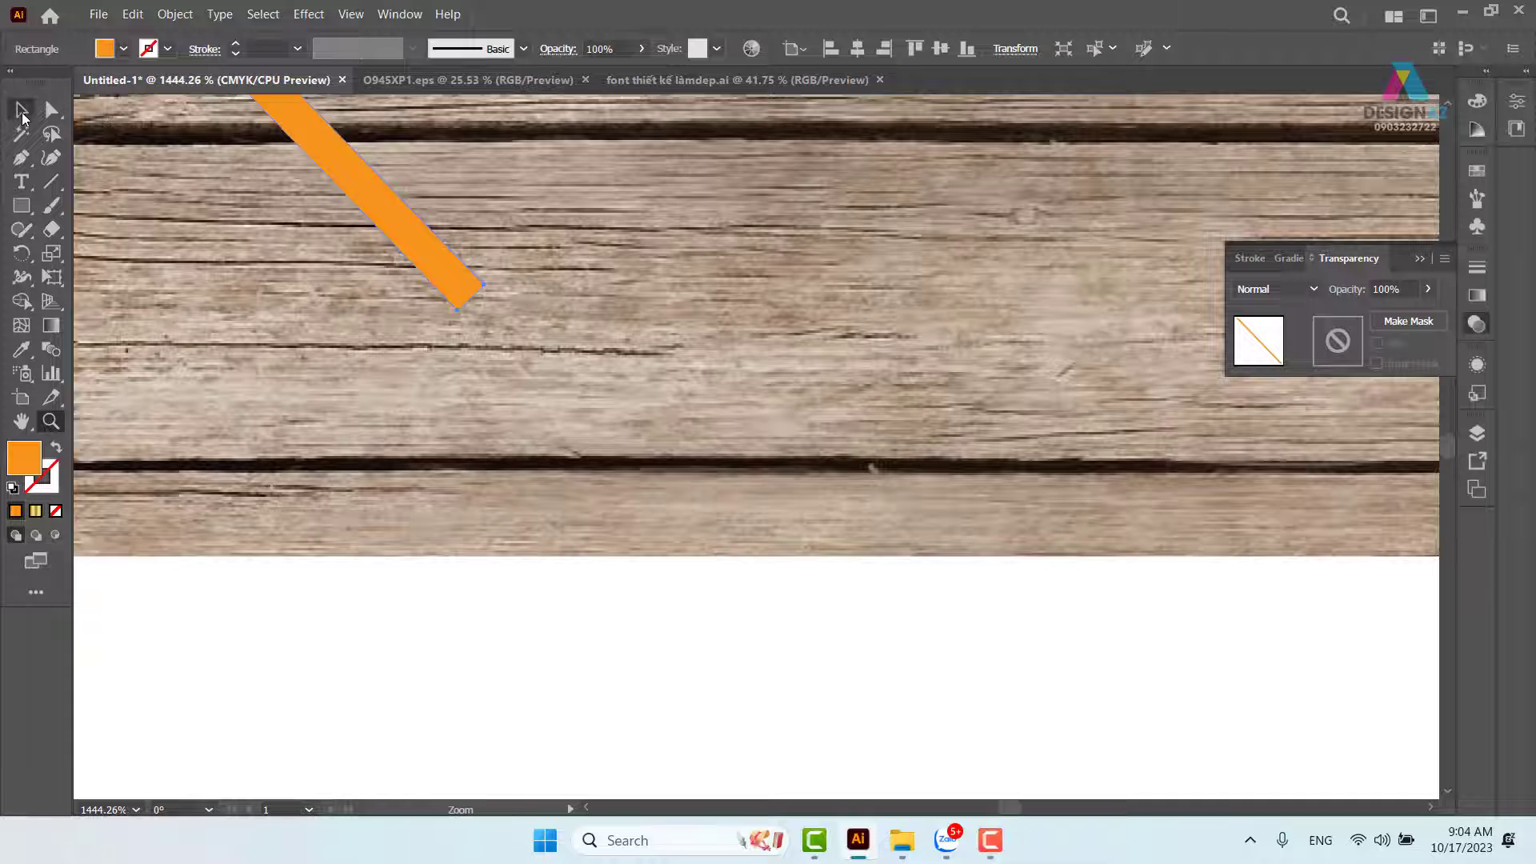
{"action": "left_click", "coordinate": [22, 112]}
{"action": "left_click_drag", "start_coordinate": [480, 310], "coordinate": [800, 585]}
{"action": "left_click", "coordinate": [868, 645]}
{"action": "key", "text": "ctrl+1"}
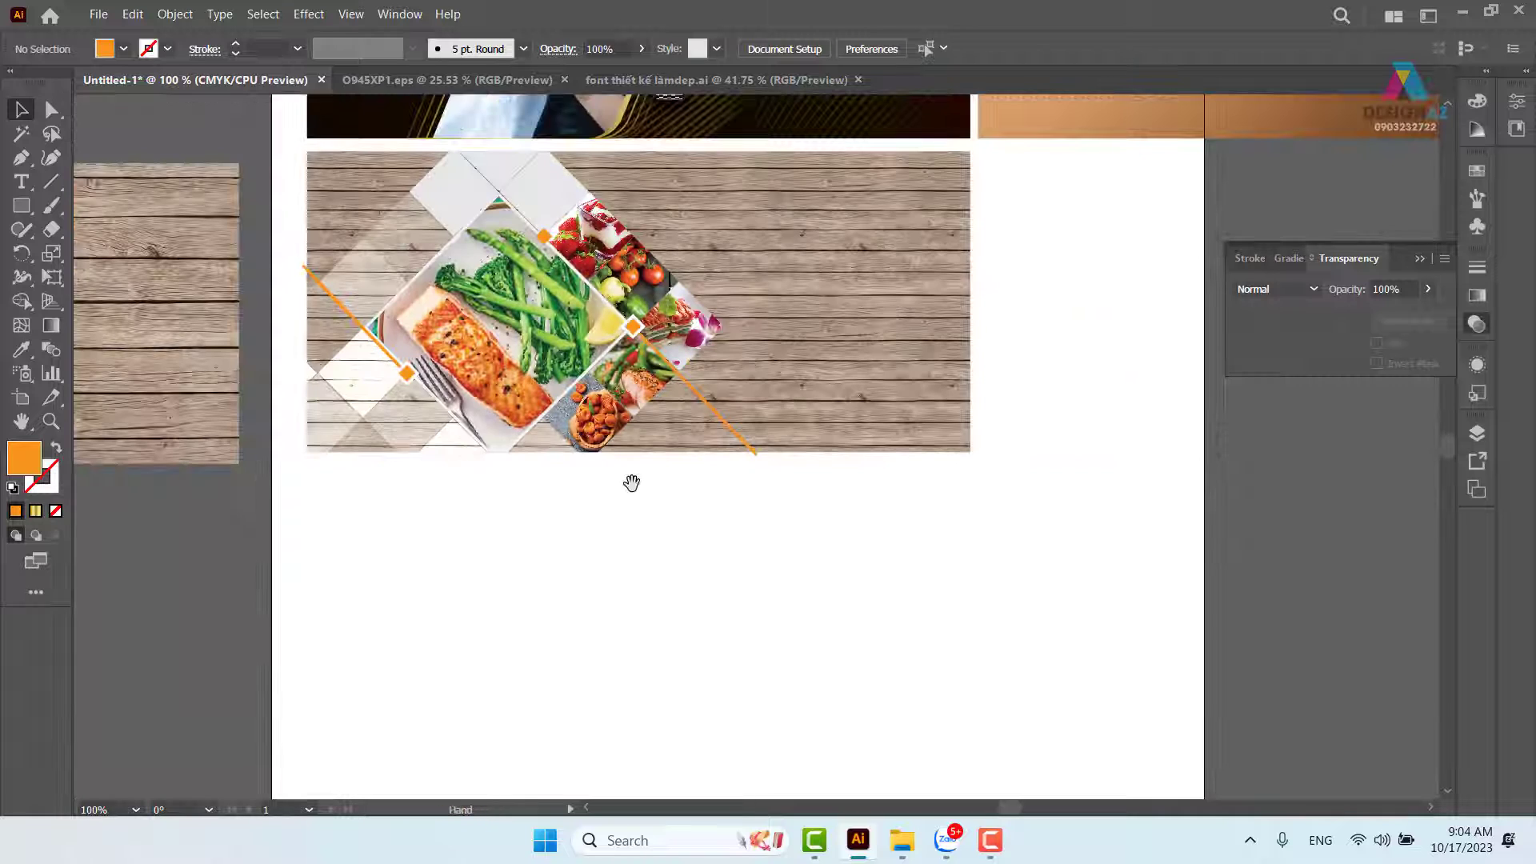
{"action": "left_click_drag", "start_coordinate": [612, 452], "coordinate": [631, 482]}
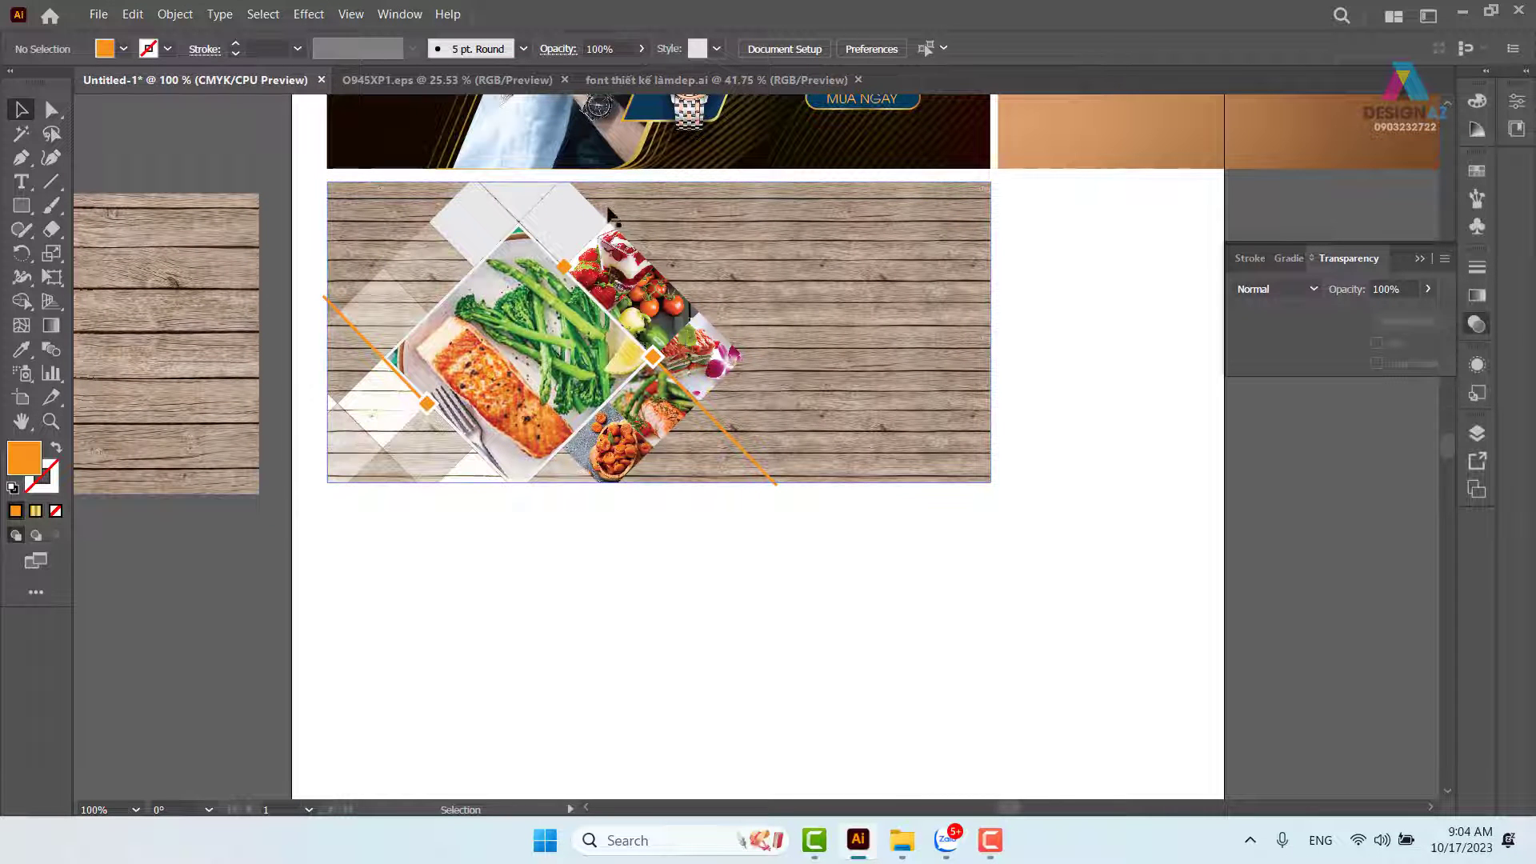
{"action": "key", "text": "z"}
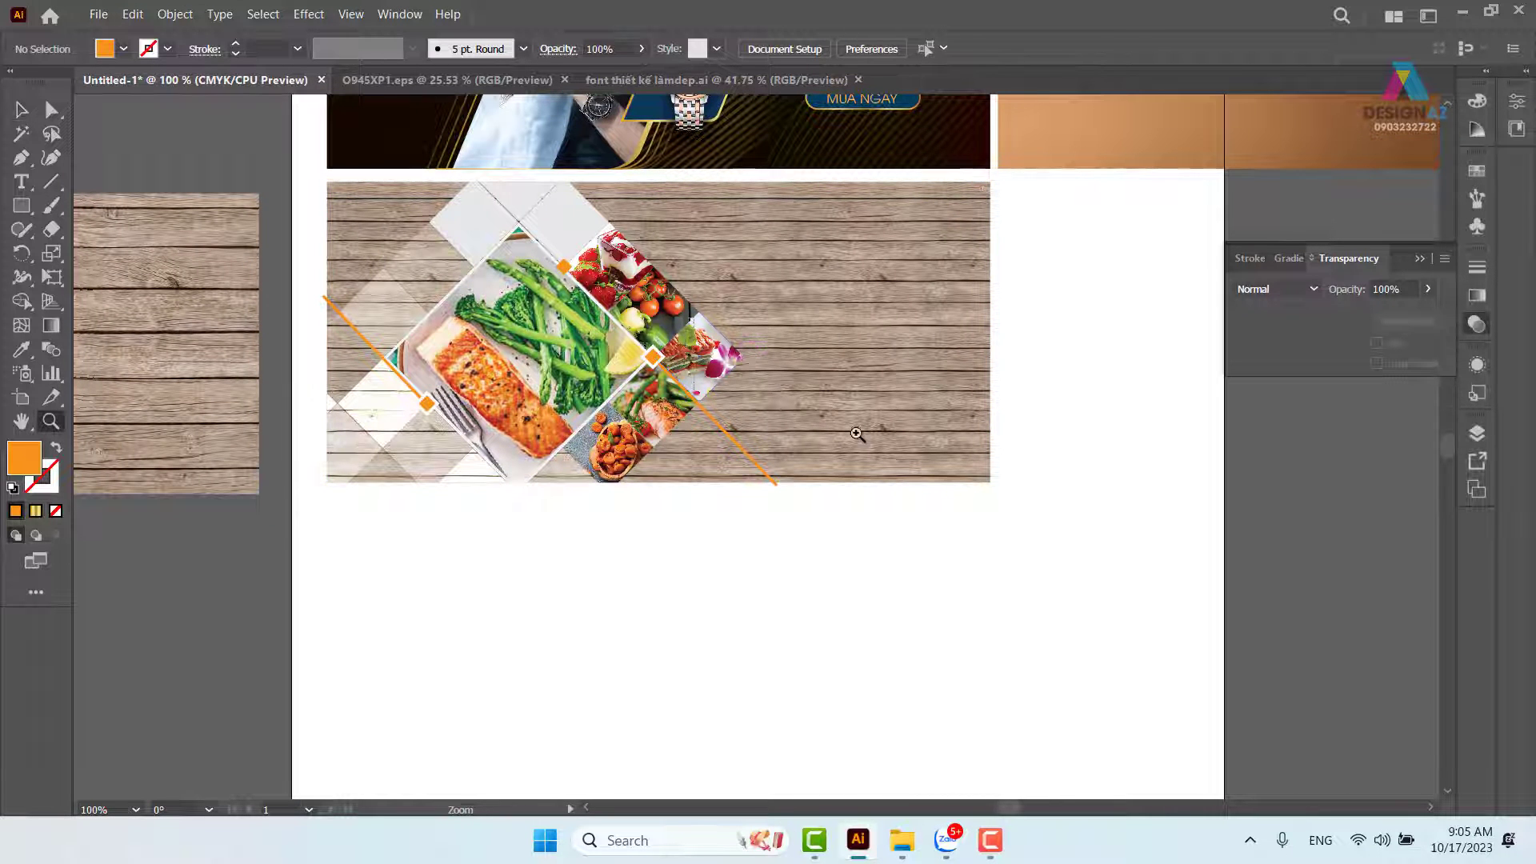
{"action": "left_click_drag", "start_coordinate": [886, 463], "coordinate": [697, 285]}
{"action": "left_click_drag", "start_coordinate": [580, 406], "coordinate": [659, 394]}
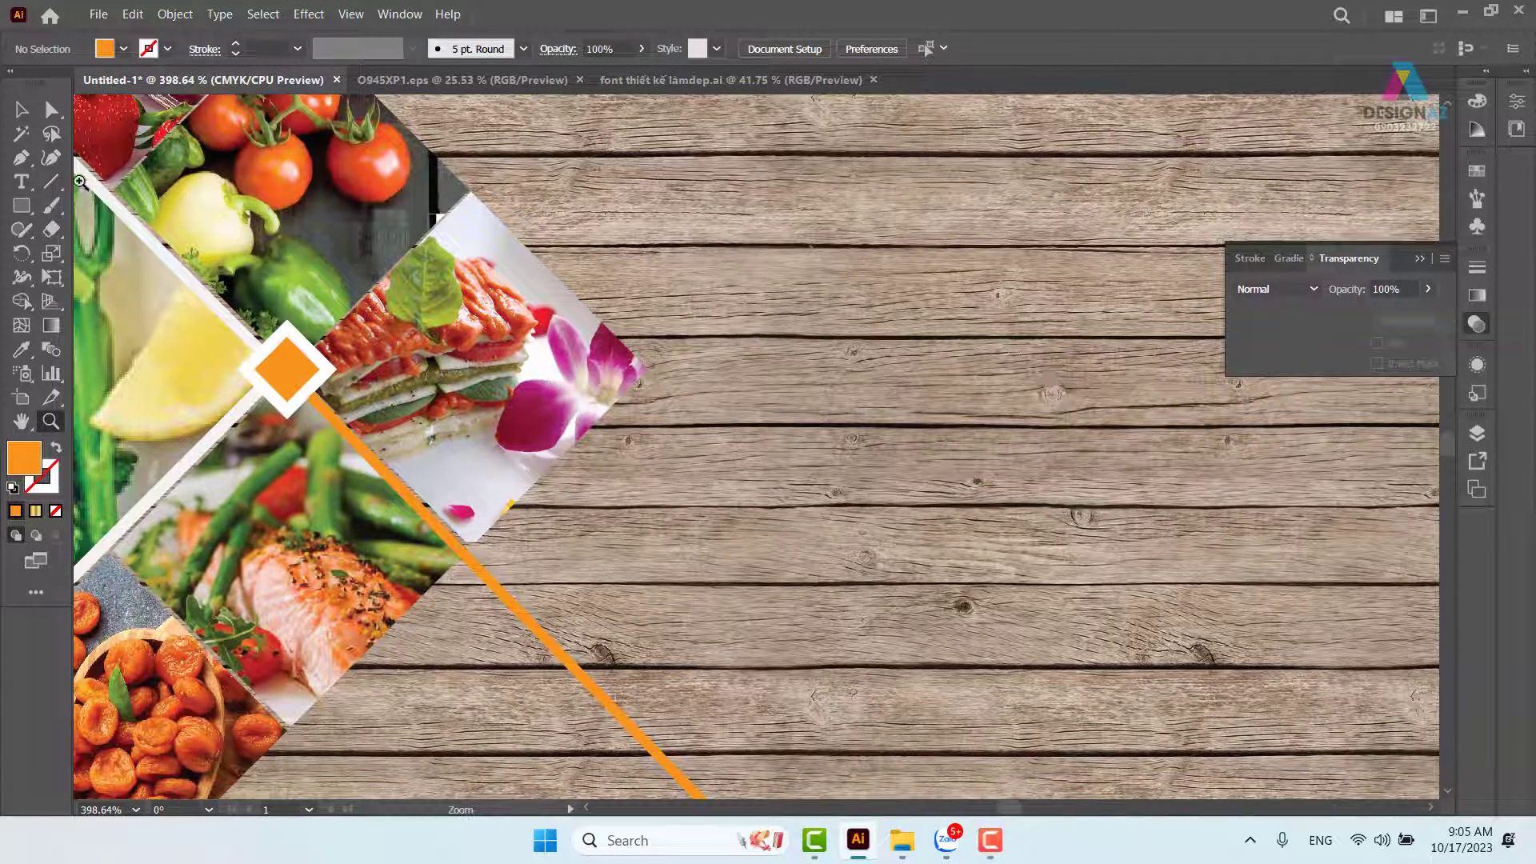
Duplicate the right orange diamond's white backing onto the right tip of the lasagna photo and send the copy behind the photo.
{"action": "left_click_drag", "start_coordinate": [196, 254], "coordinate": [488, 285]}
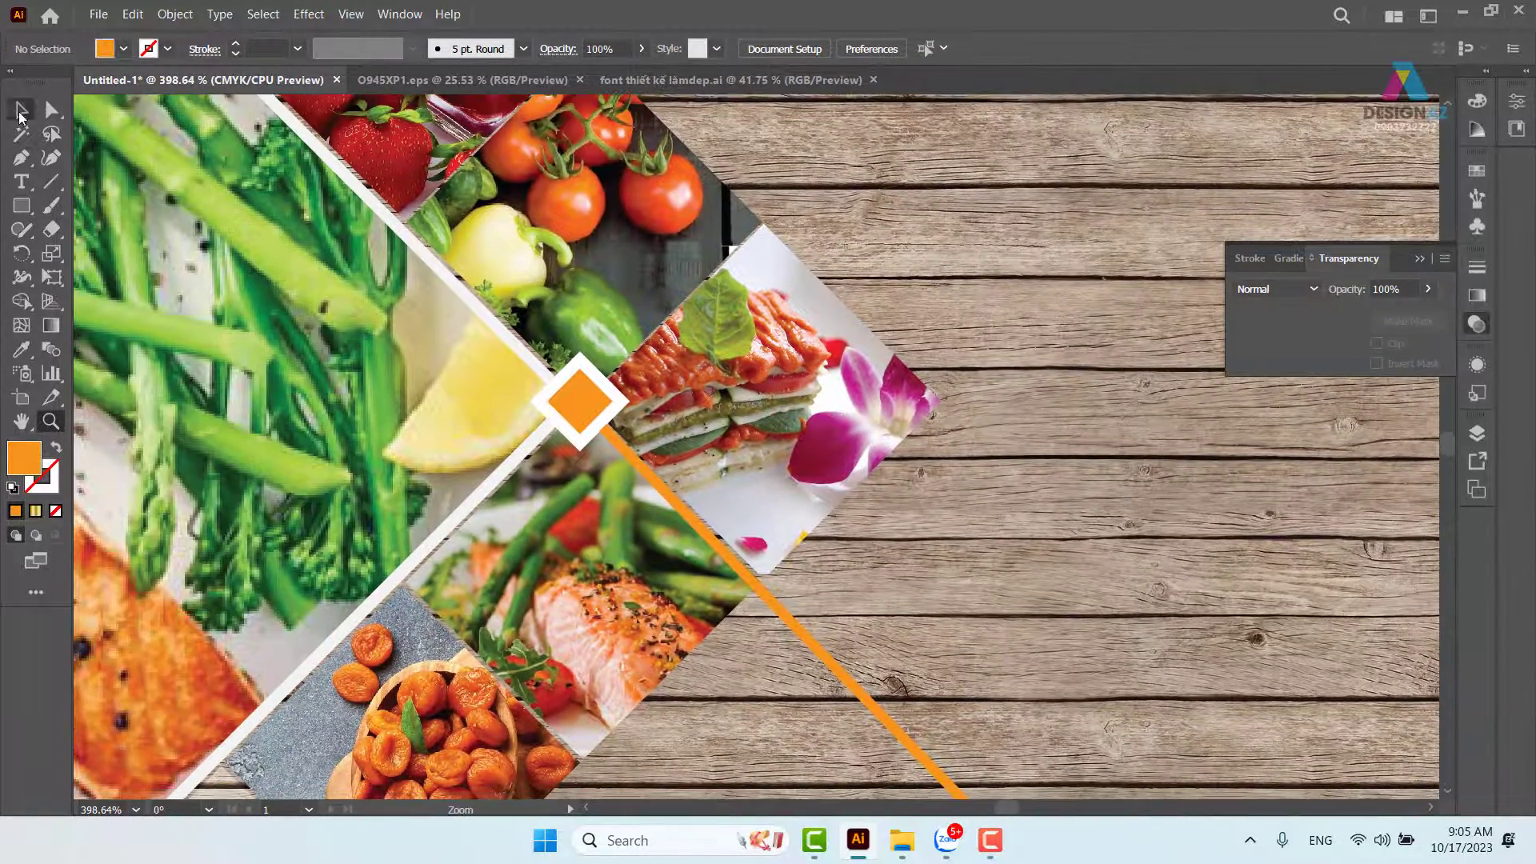
{"action": "left_click", "coordinate": [21, 110]}
{"action": "left_click_drag", "start_coordinate": [580, 400], "coordinate": [922, 412]}
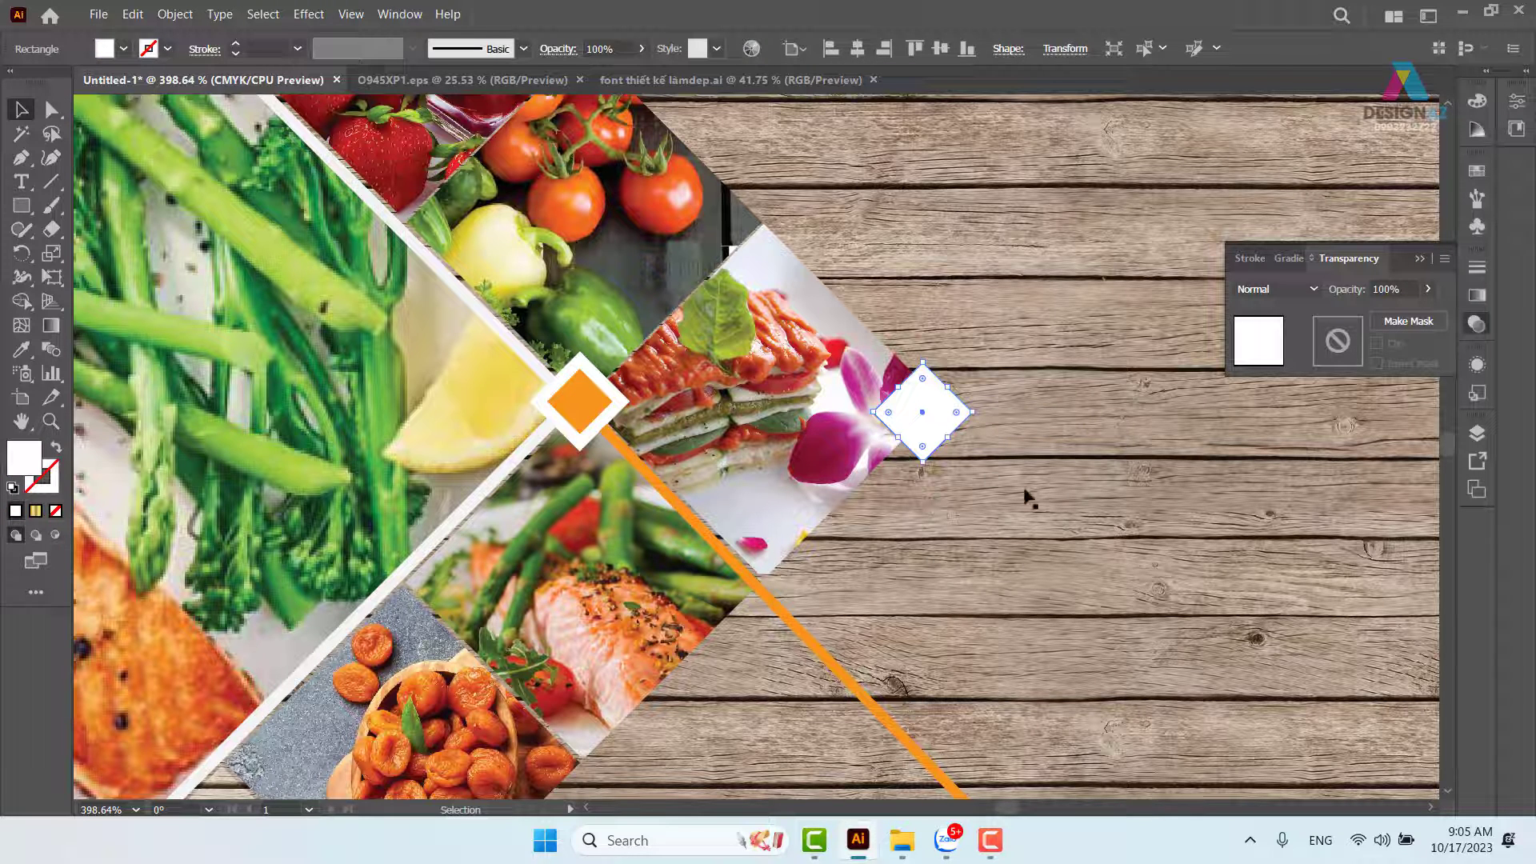
{"action": "key", "text": "a"}
{"action": "key", "text": "ctrl+["}
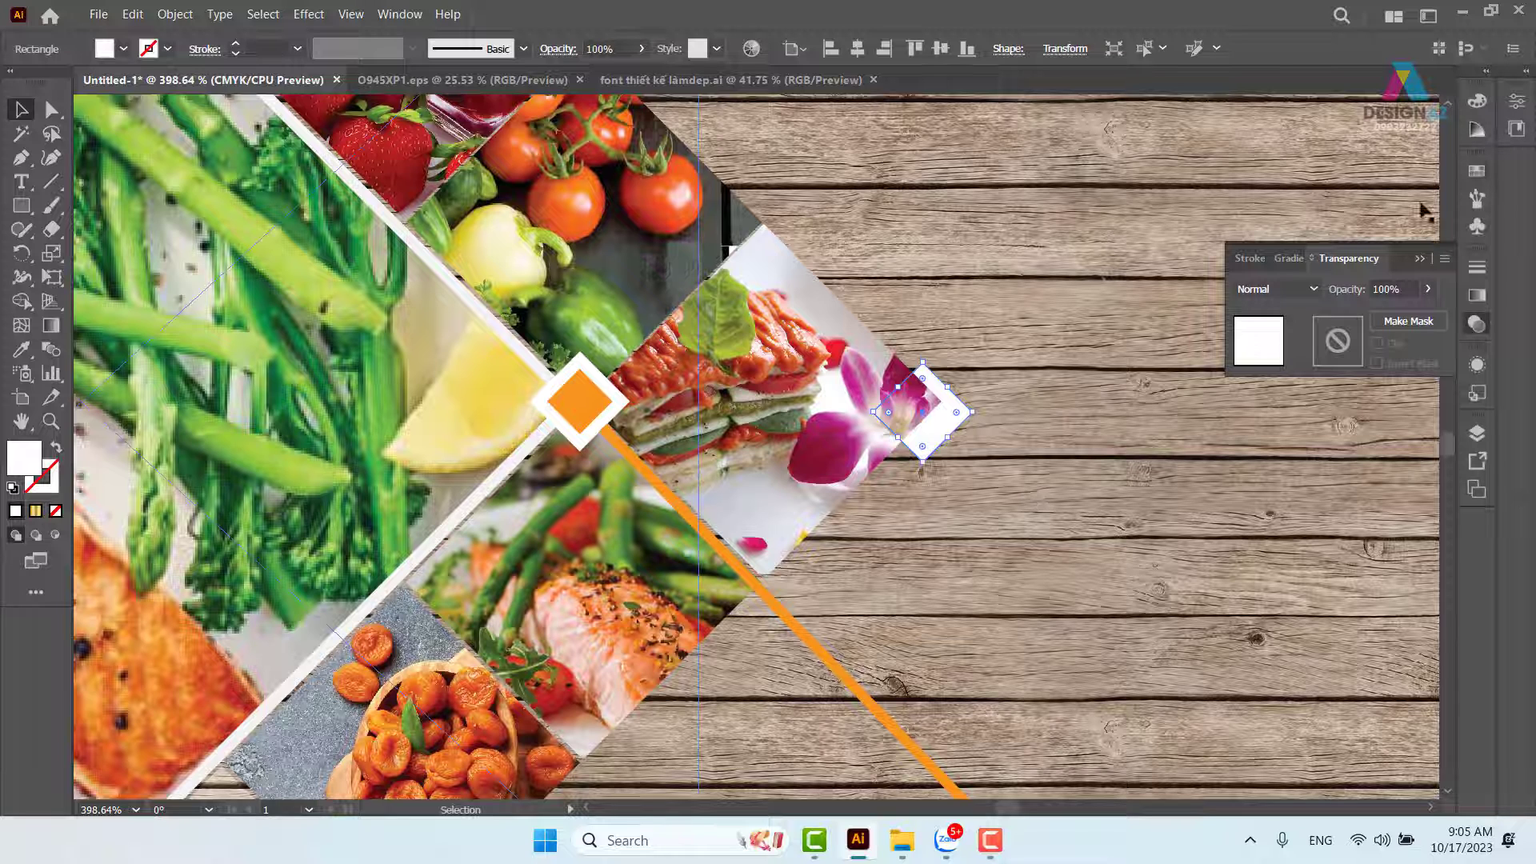
Enlarge the white diamond behind the lasagna photo and align it so that it forms a thin white border around the photo's right corner.
{"action": "left_click_drag", "start_coordinate": [944, 432], "coordinate": [712, 400]}
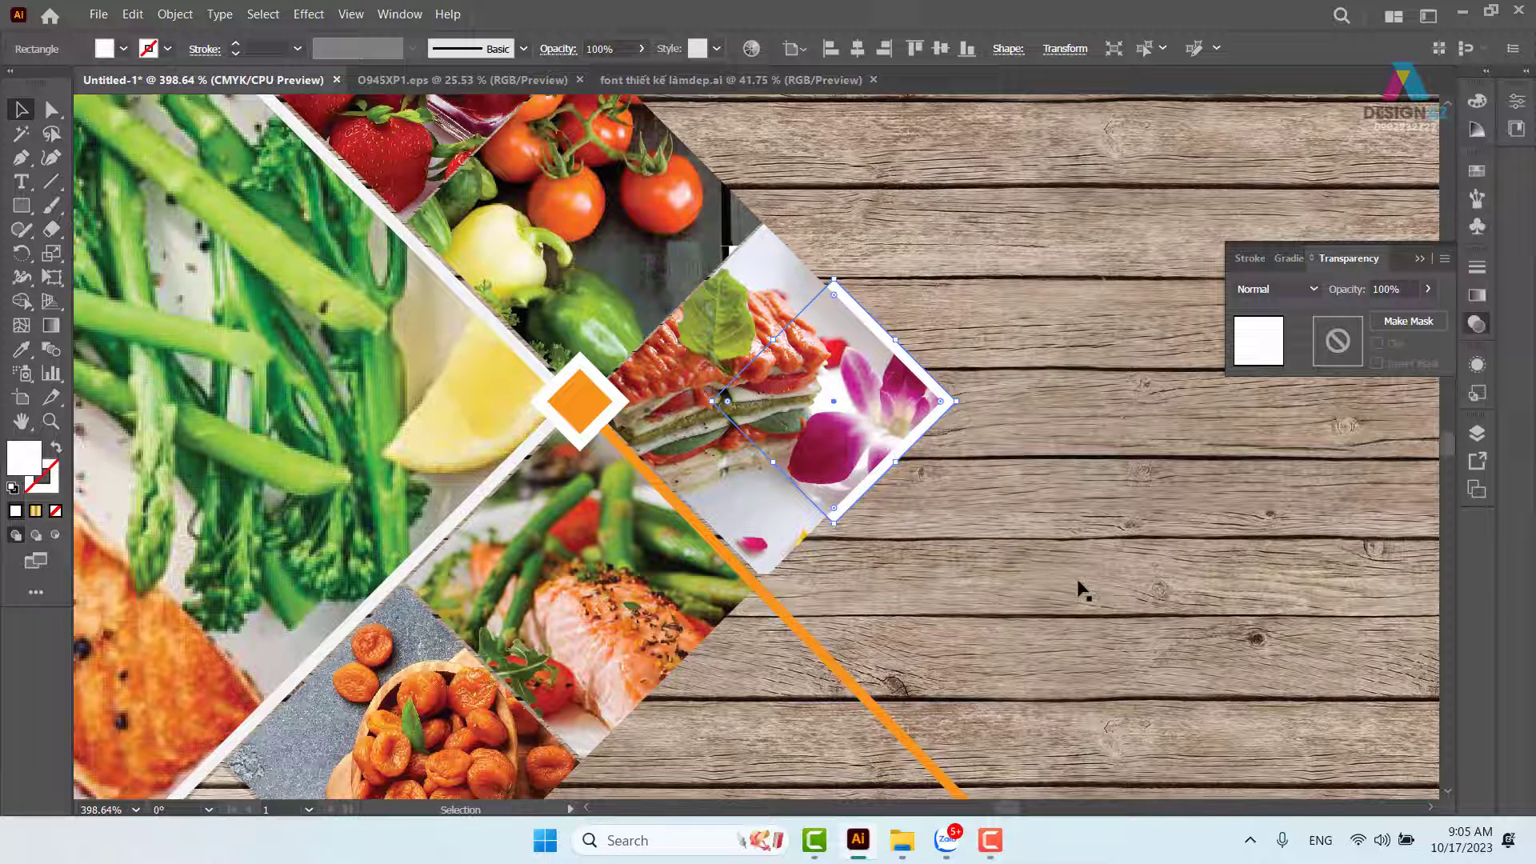
{"action": "key", "text": "ctrl+minus"}
{"action": "key", "text": "ctrl+minus"}
{"action": "key", "text": "ctrl+minus"}
{"action": "key", "text": "ctrl+minus"}
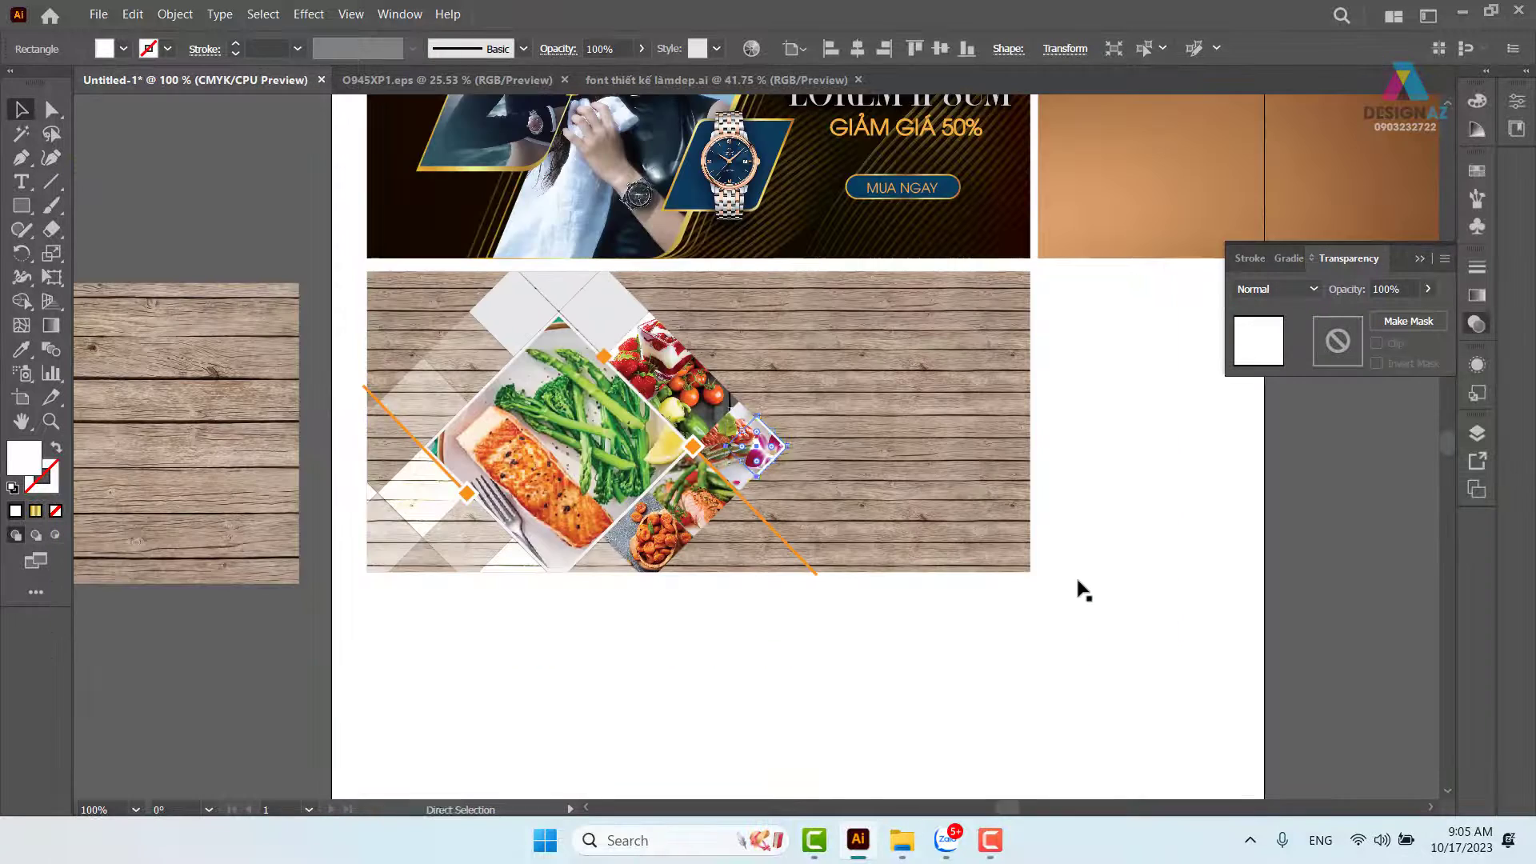
{"action": "left_click", "coordinate": [1062, 532]}
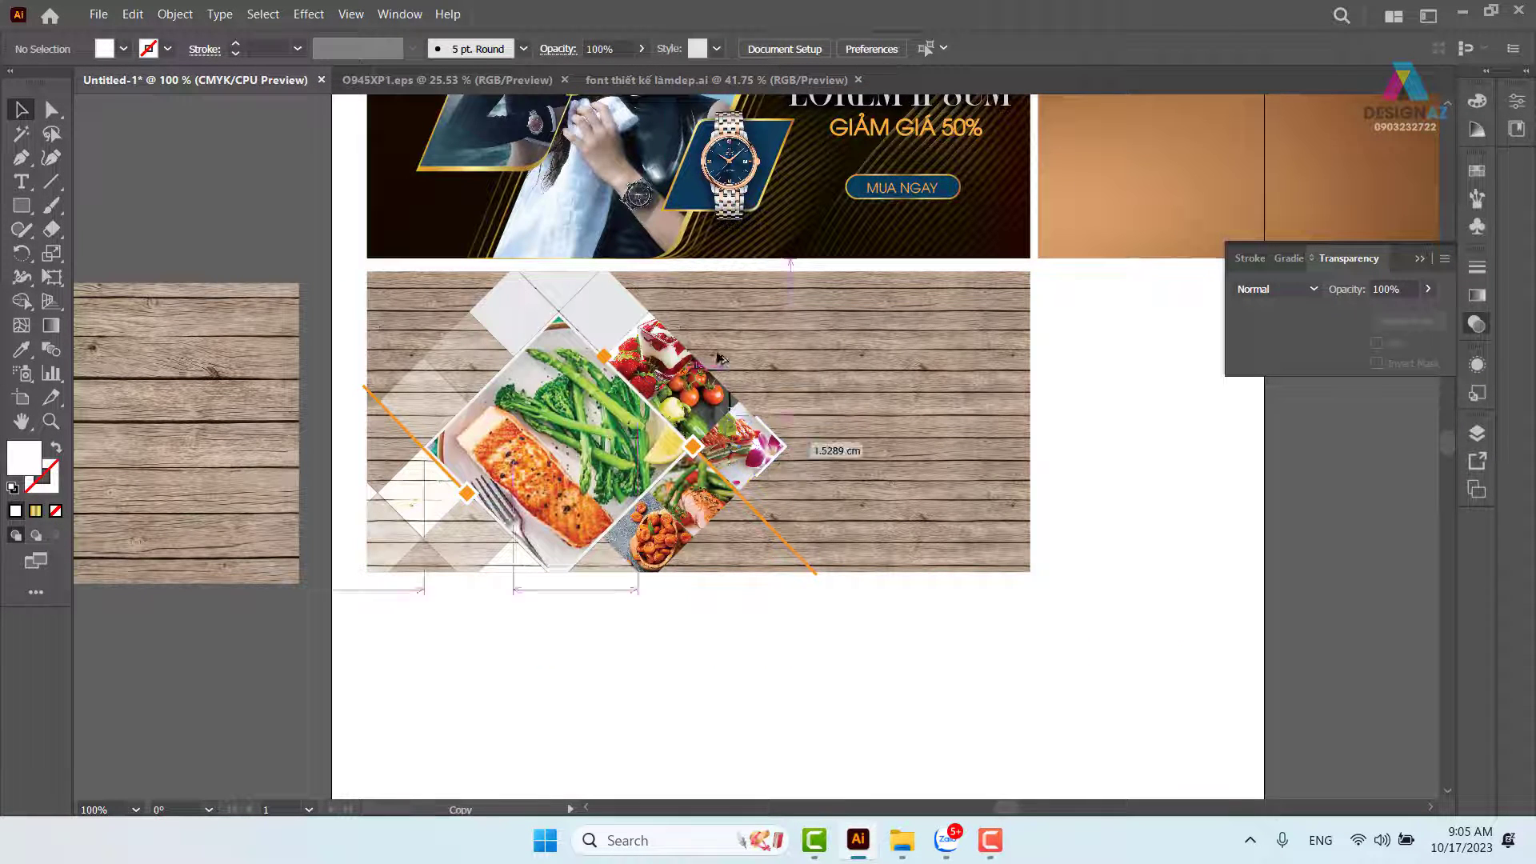
{"action": "left_click_drag", "start_coordinate": [787, 445], "coordinate": [692, 543]}
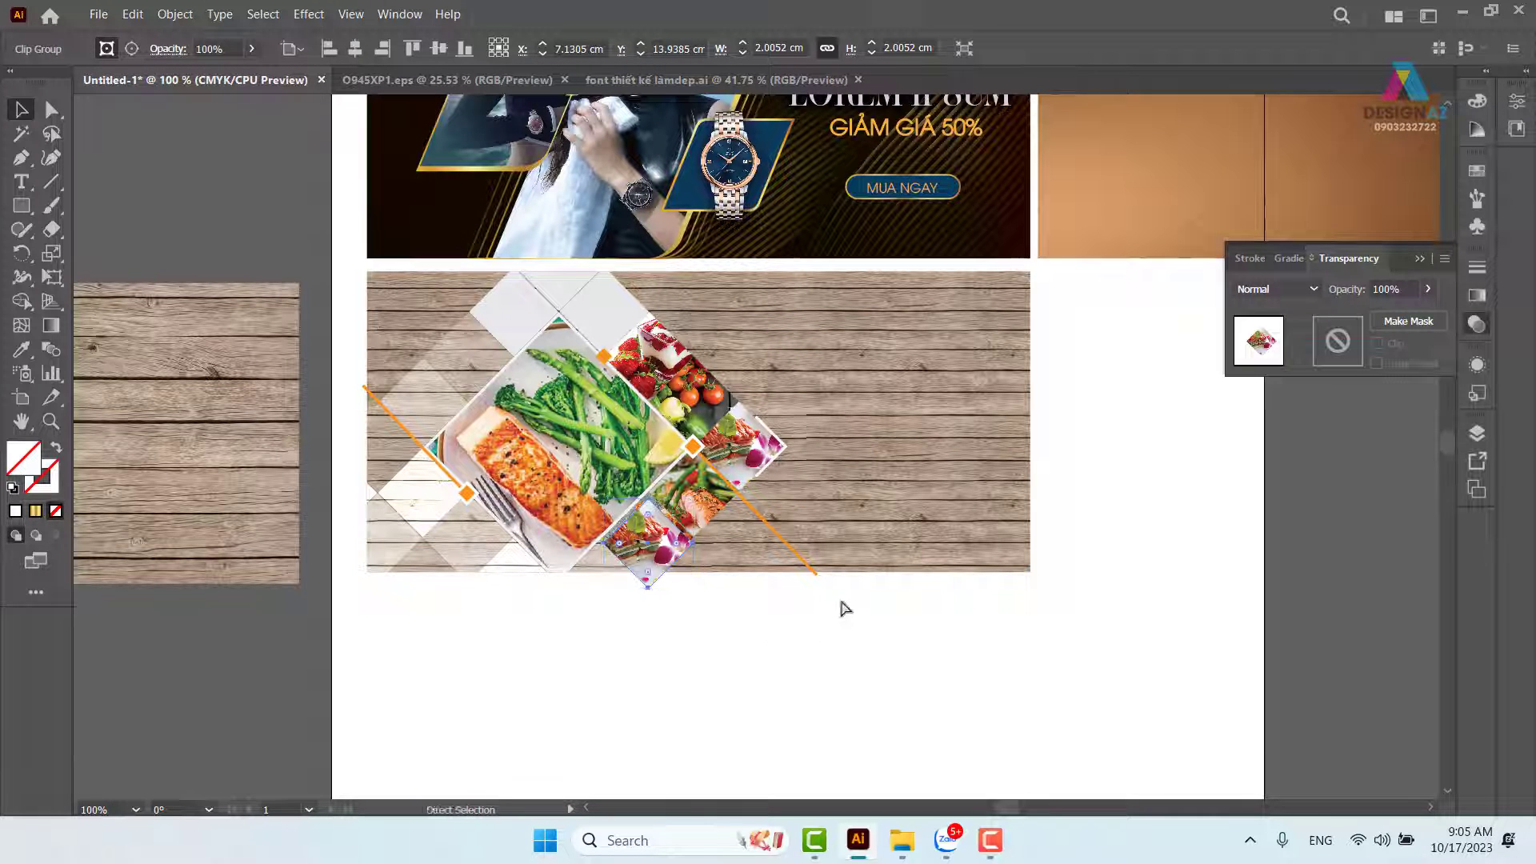
{"action": "key", "text": "ctrl+z"}
{"action": "left_click", "coordinate": [770, 664]}
Duplicate the white corner diamond onto the lower part of the apricot bowl photo and enlarge the copy slightly.
{"action": "key", "text": "z"}
{"action": "left_click_drag", "start_coordinate": [669, 419], "coordinate": [951, 610]}
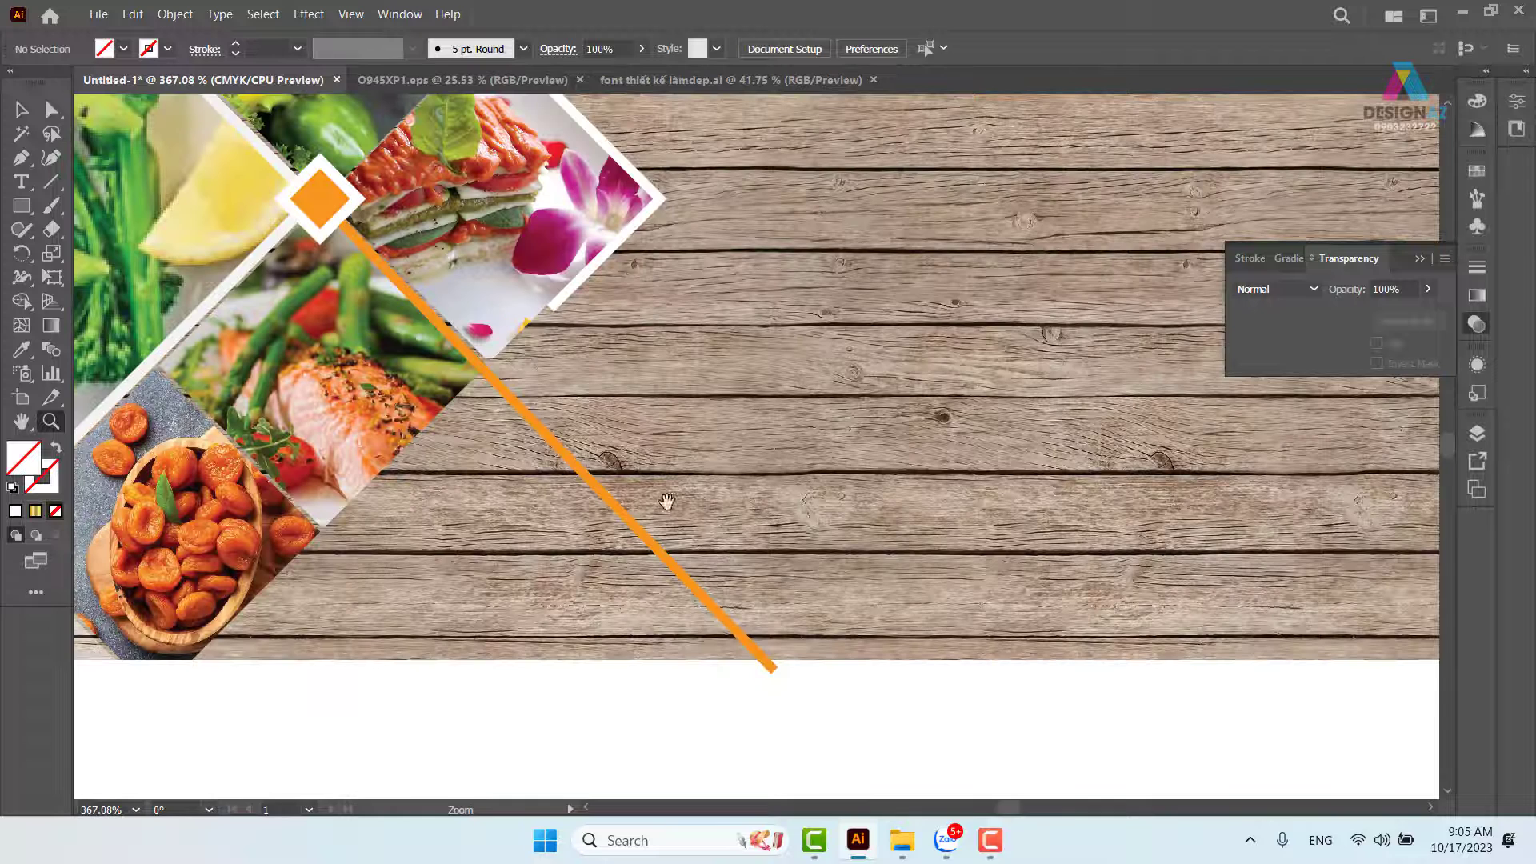
{"action": "left_click_drag", "start_coordinate": [650, 488], "coordinate": [844, 456]}
{"action": "left_click", "coordinate": [21, 109]}
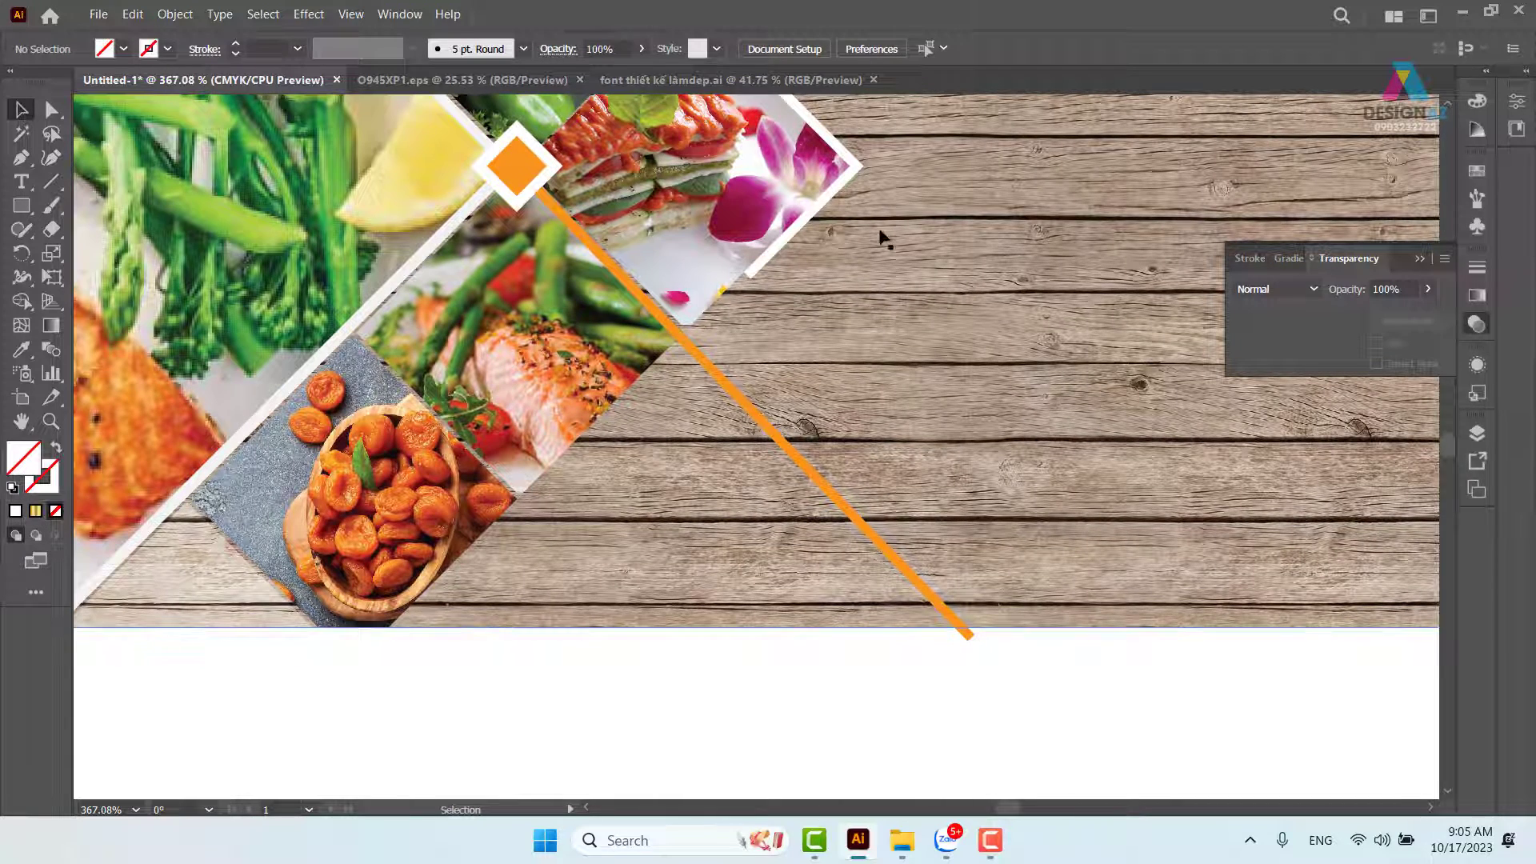
{"action": "left_click_drag", "start_coordinate": [824, 214], "coordinate": [415, 596]}
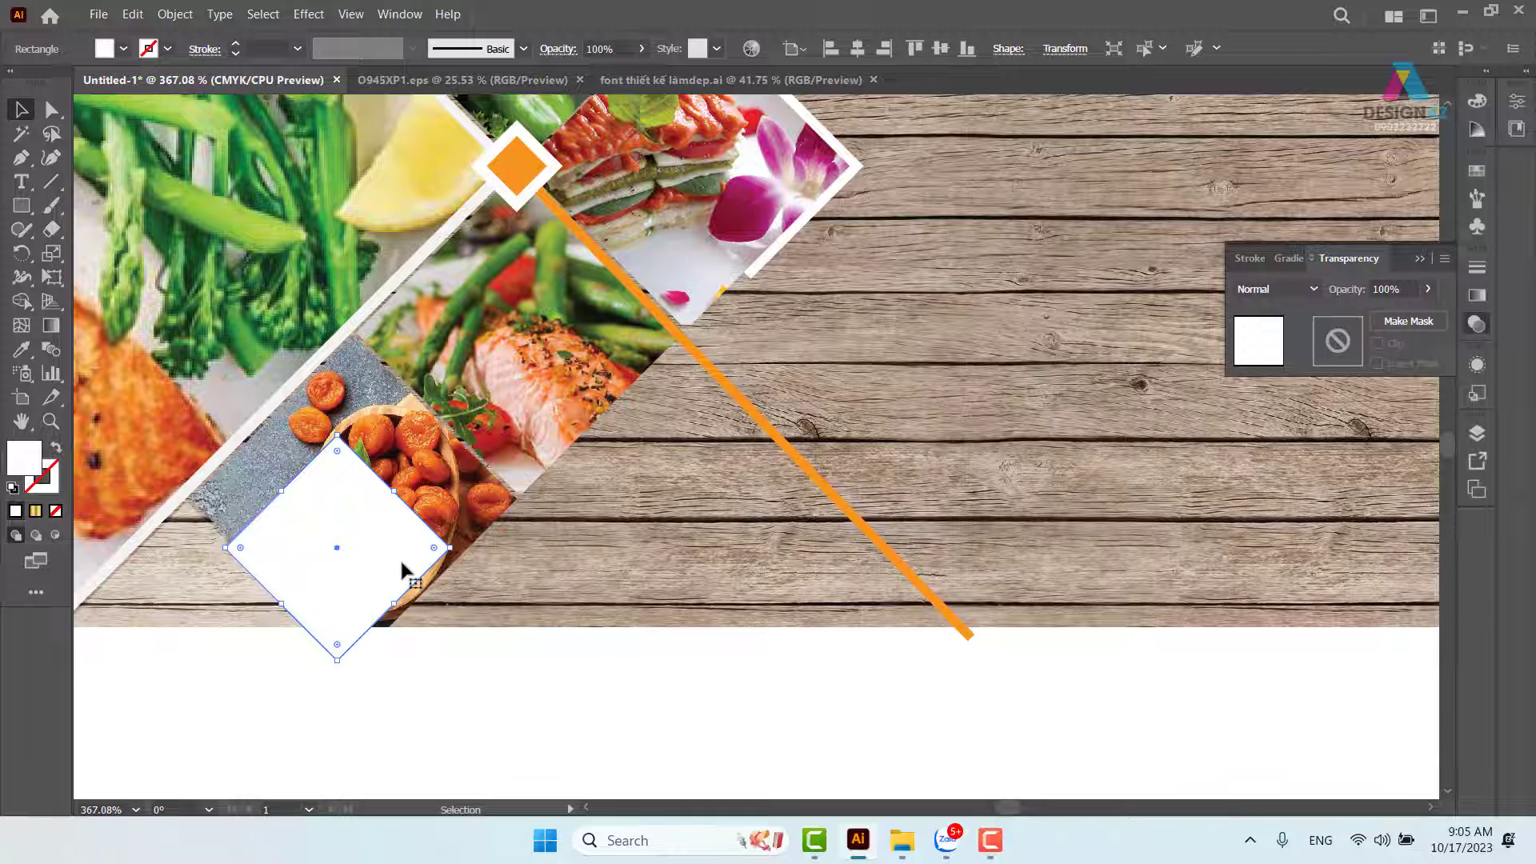
{"action": "left_click_drag", "start_coordinate": [448, 547], "coordinate": [512, 588]}
Send the copied white diamond behind the apricot photo so that it borders the photo's bottom corner, and fine-adjust its position.
{"action": "key", "text": "a"}
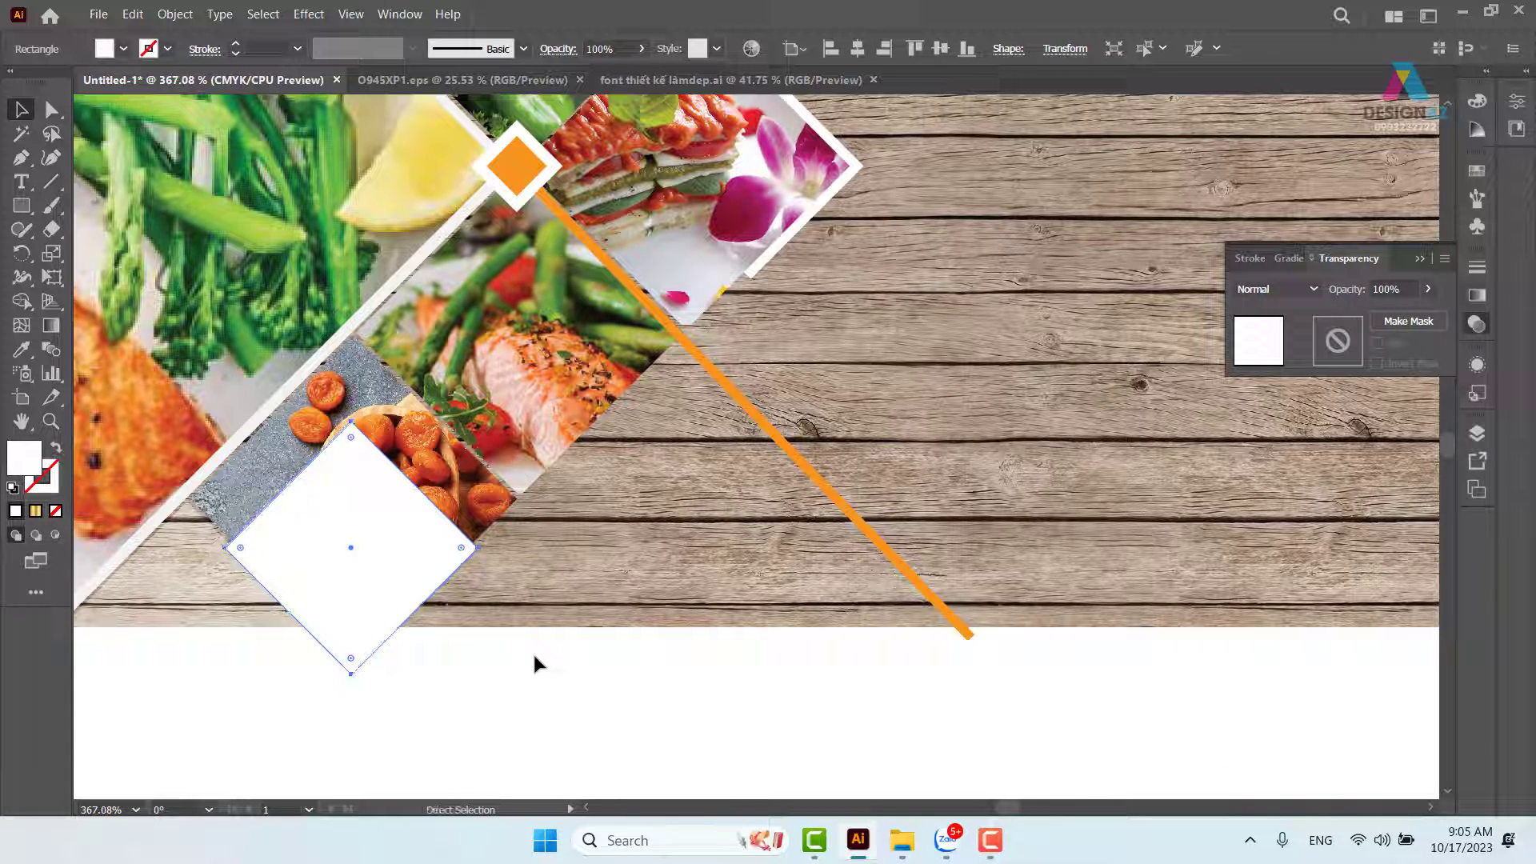
{"action": "key", "text": "ctrl+7"}
{"action": "key", "text": "v"}
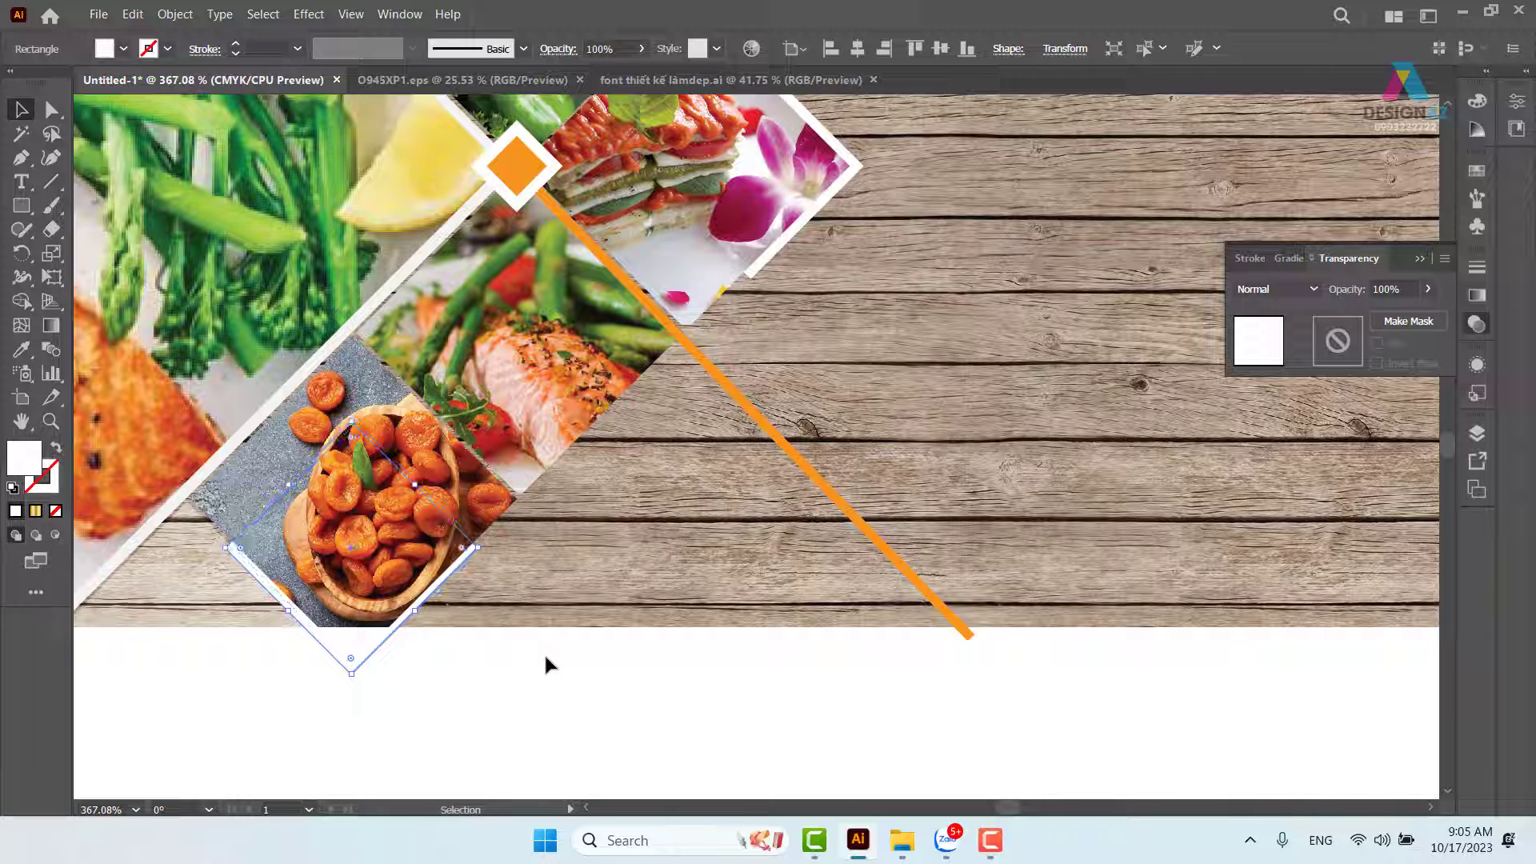
{"action": "left_click", "coordinate": [547, 680]}
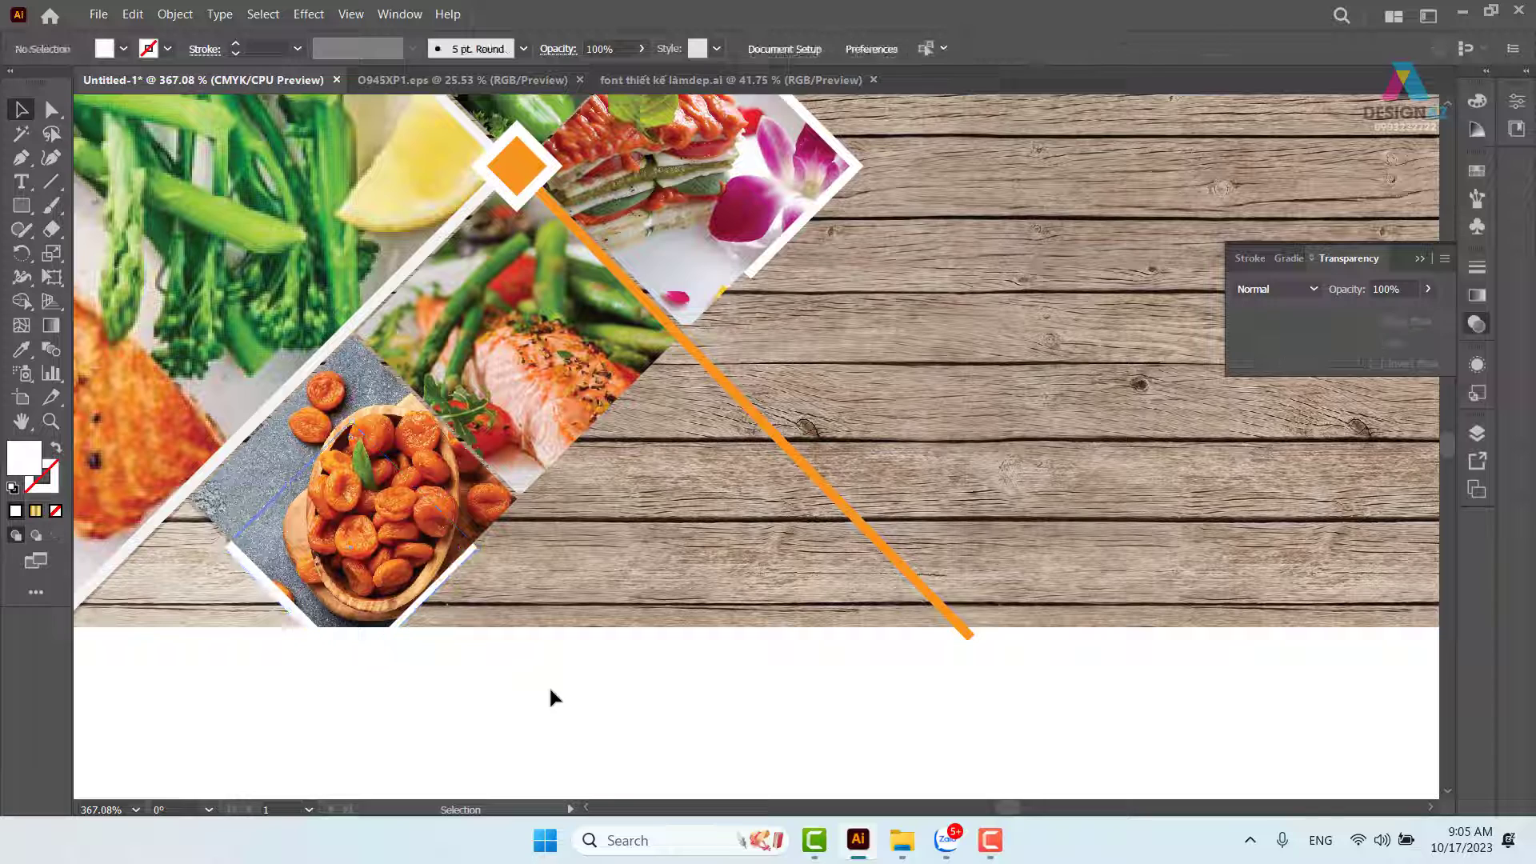
{"action": "left_click", "coordinate": [303, 620]}
{"action": "left_click", "coordinate": [500, 693]}
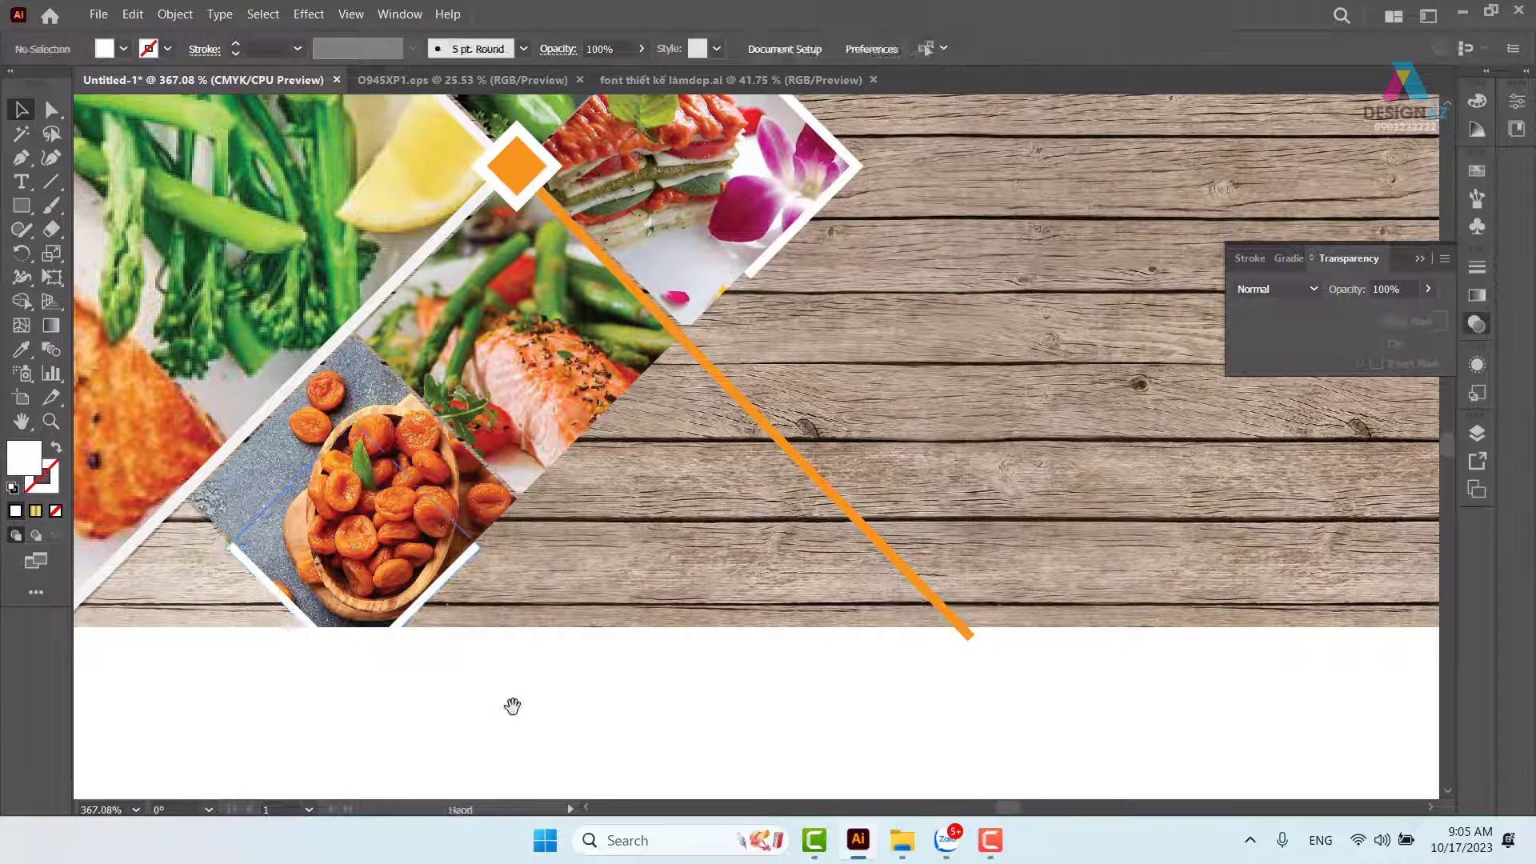
{"action": "left_click_drag", "start_coordinate": [520, 706], "coordinate": [656, 778]}
{"action": "left_click_drag", "start_coordinate": [763, 437], "coordinate": [763, 538]}
{"action": "key", "text": "ctrl+0"}
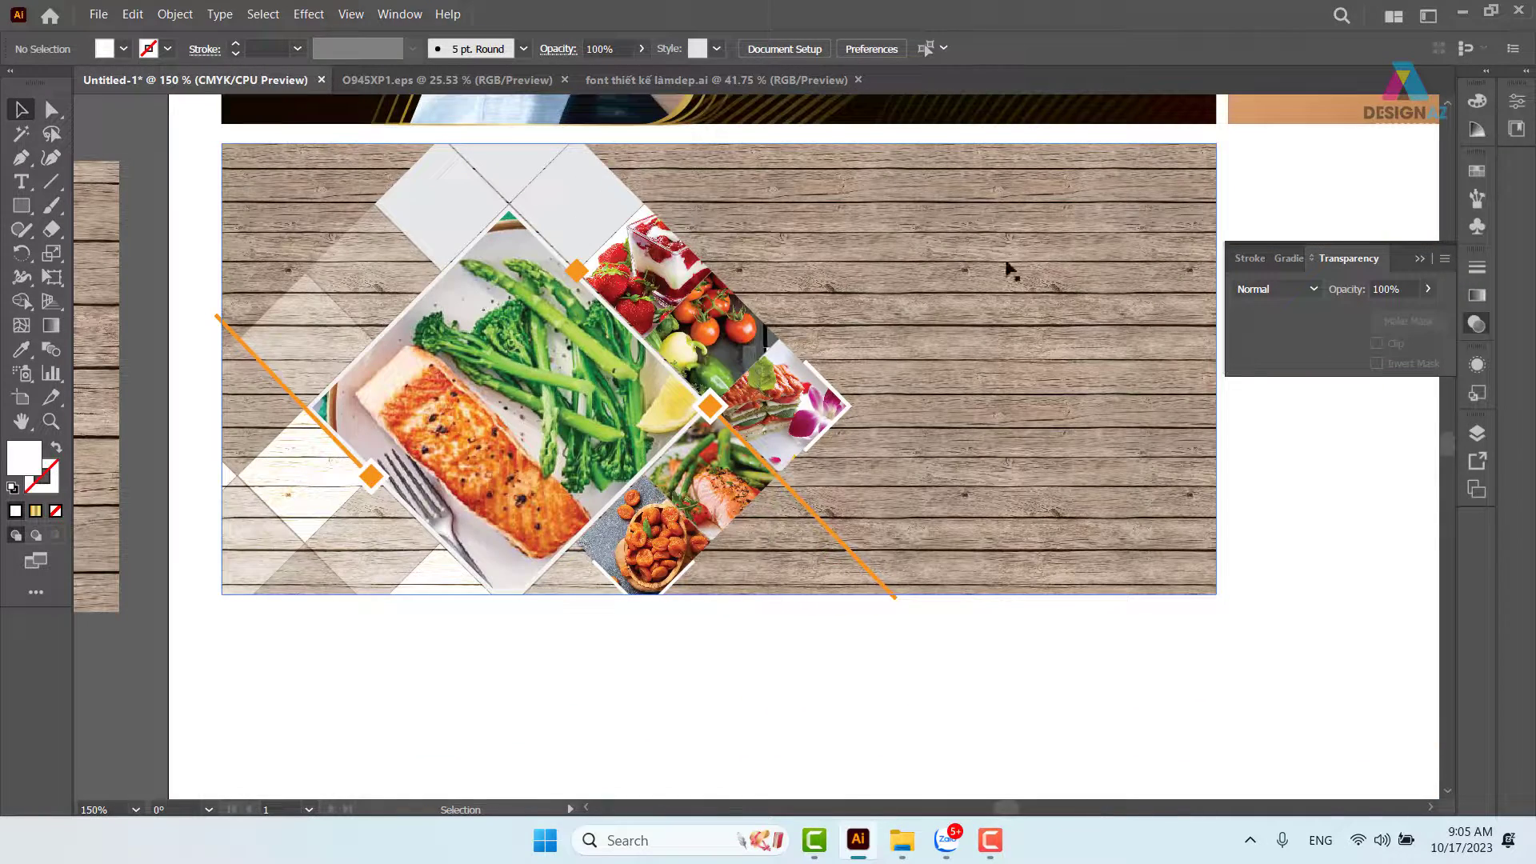
Place the Hard Rock Cafe logo image 21b2b21 from the Food folder onto the empty right part of the wood background.
{"action": "left_click", "coordinate": [99, 15]}
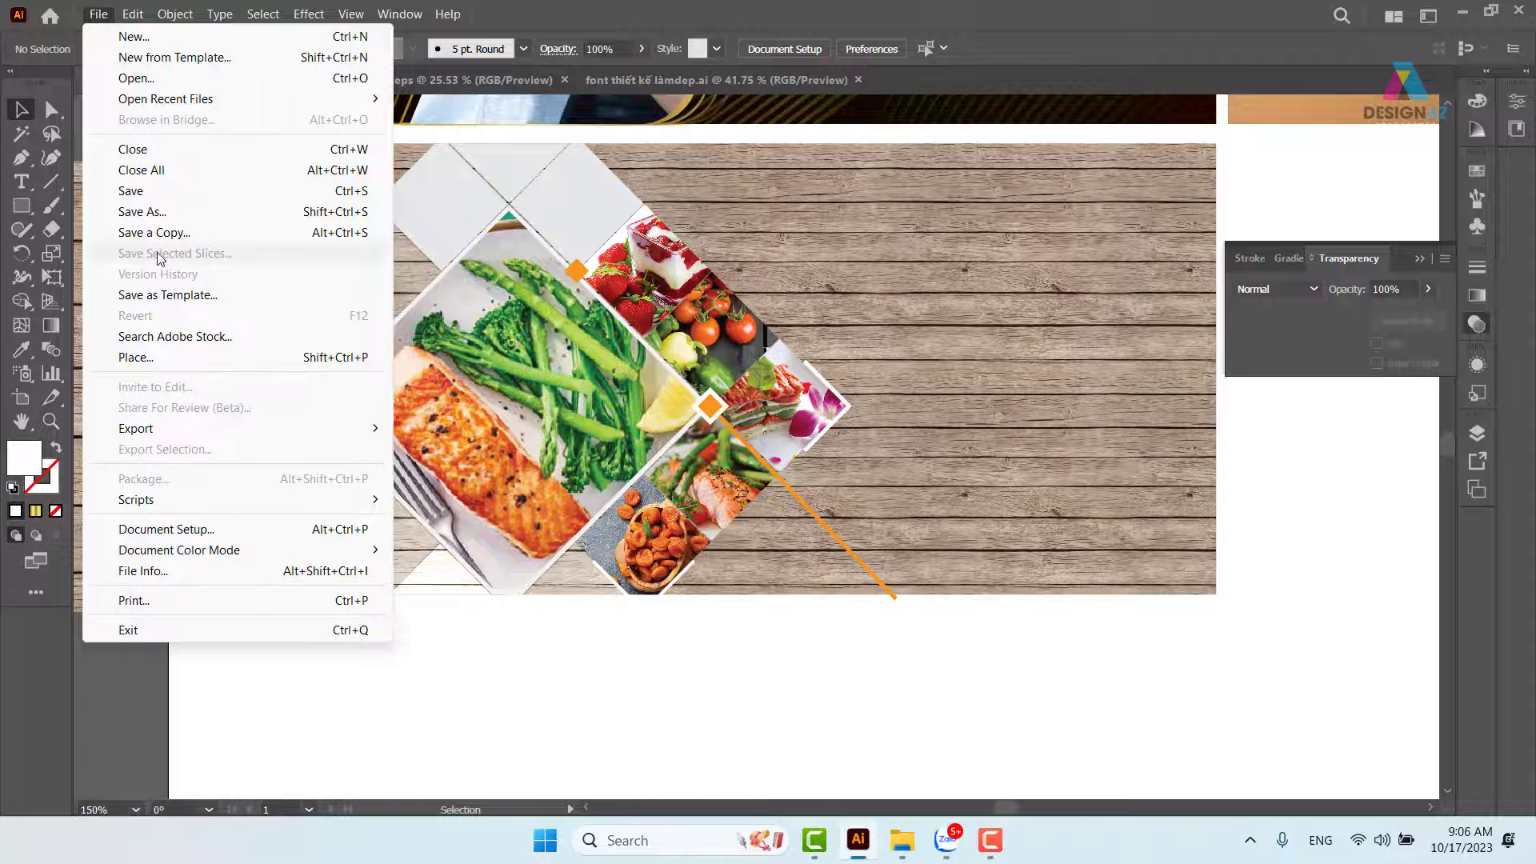
{"action": "left_click", "coordinate": [181, 357]}
{"action": "scroll", "coordinate": [1008, 344], "scroll_direction": "down", "scroll_amount": 1}
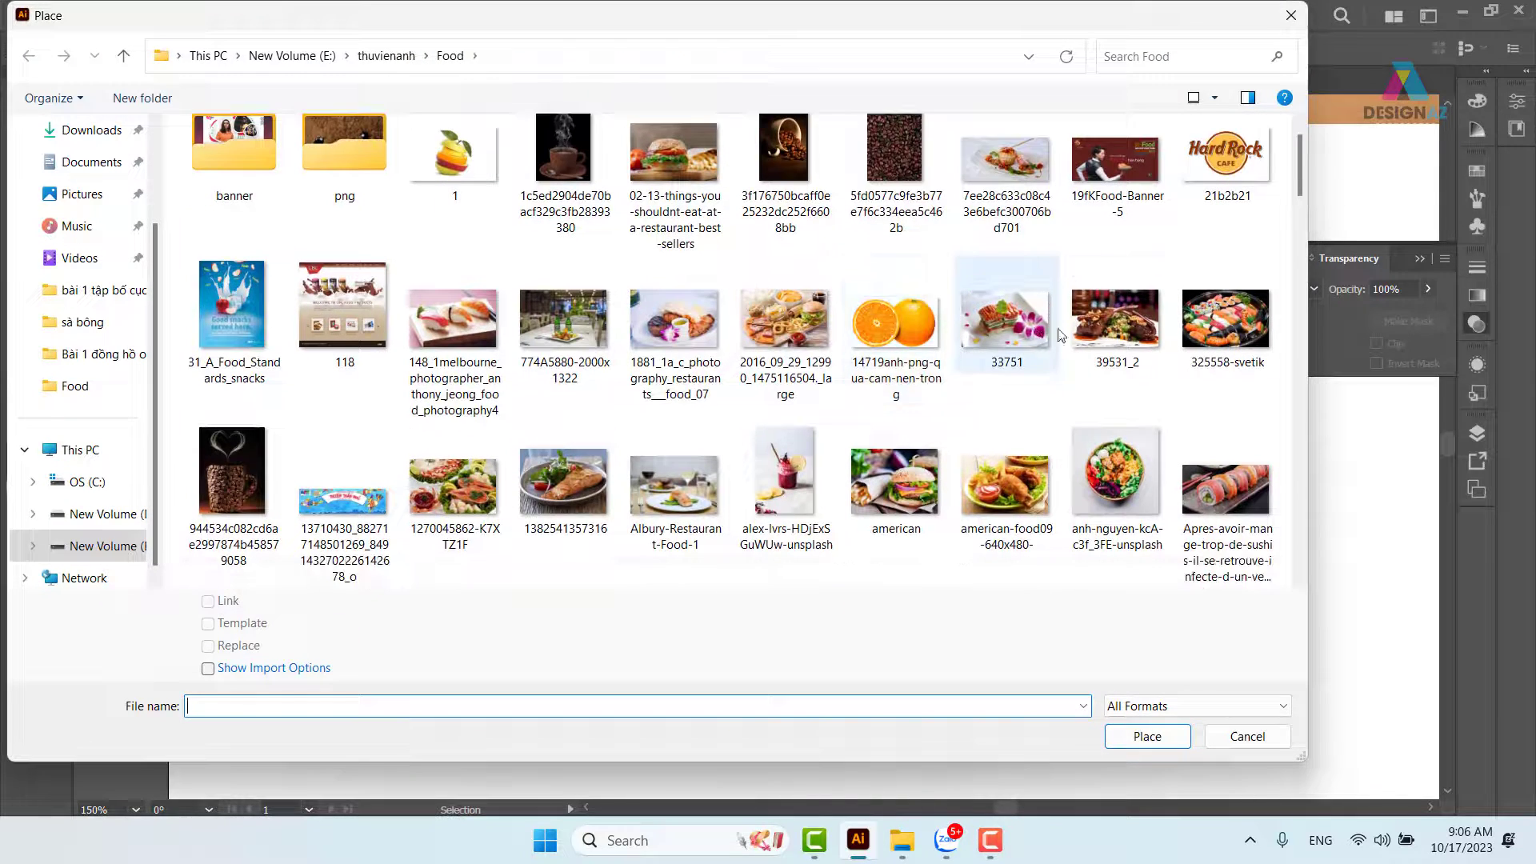
{"action": "left_click", "coordinate": [1232, 175]}
{"action": "left_click", "coordinate": [1164, 738]}
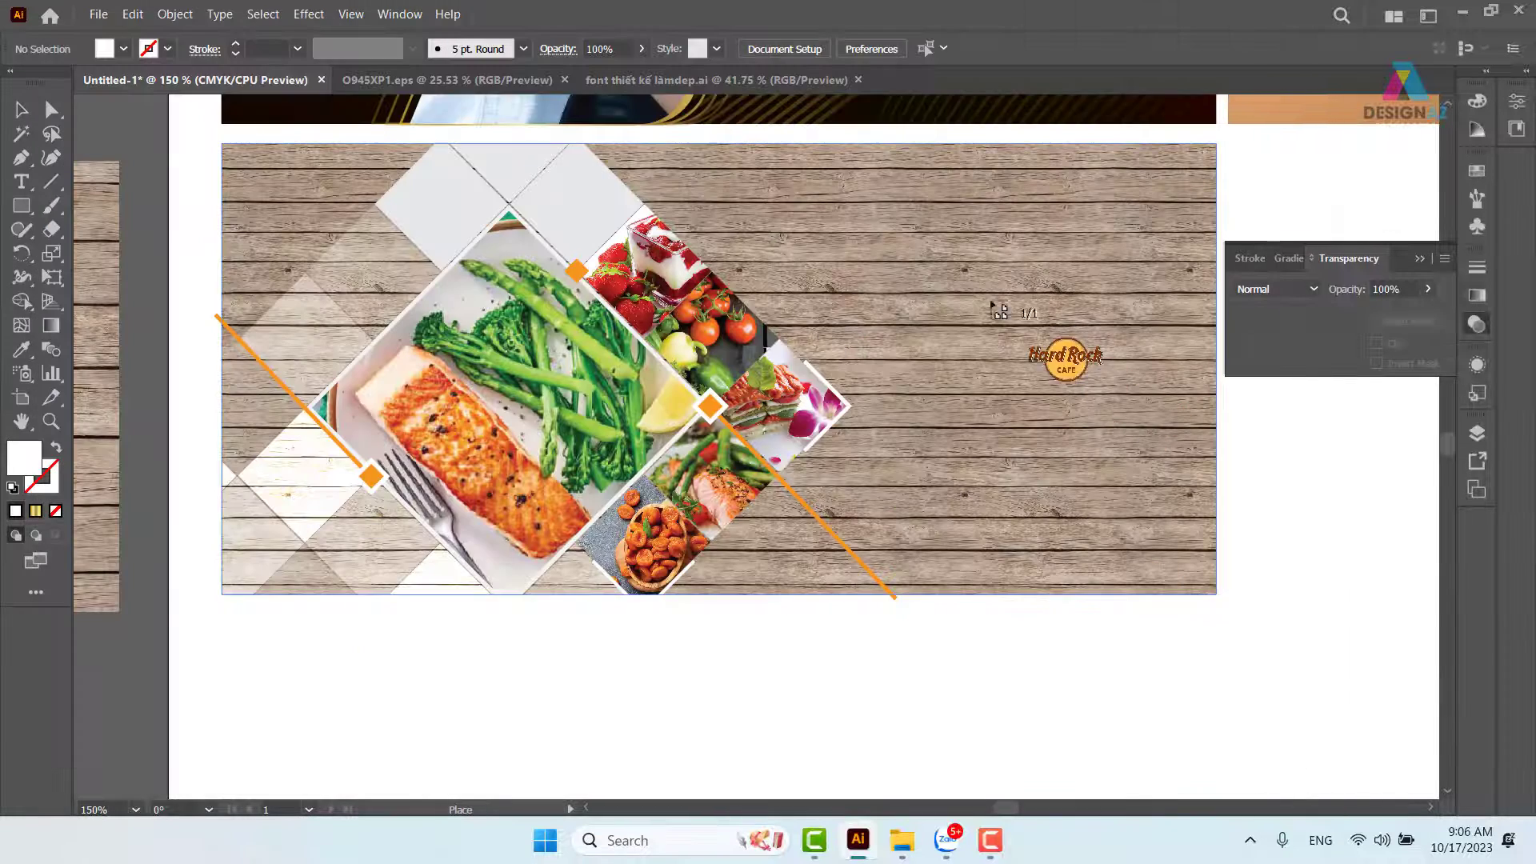
{"action": "left_click_drag", "start_coordinate": [877, 230], "coordinate": [1174, 349]}
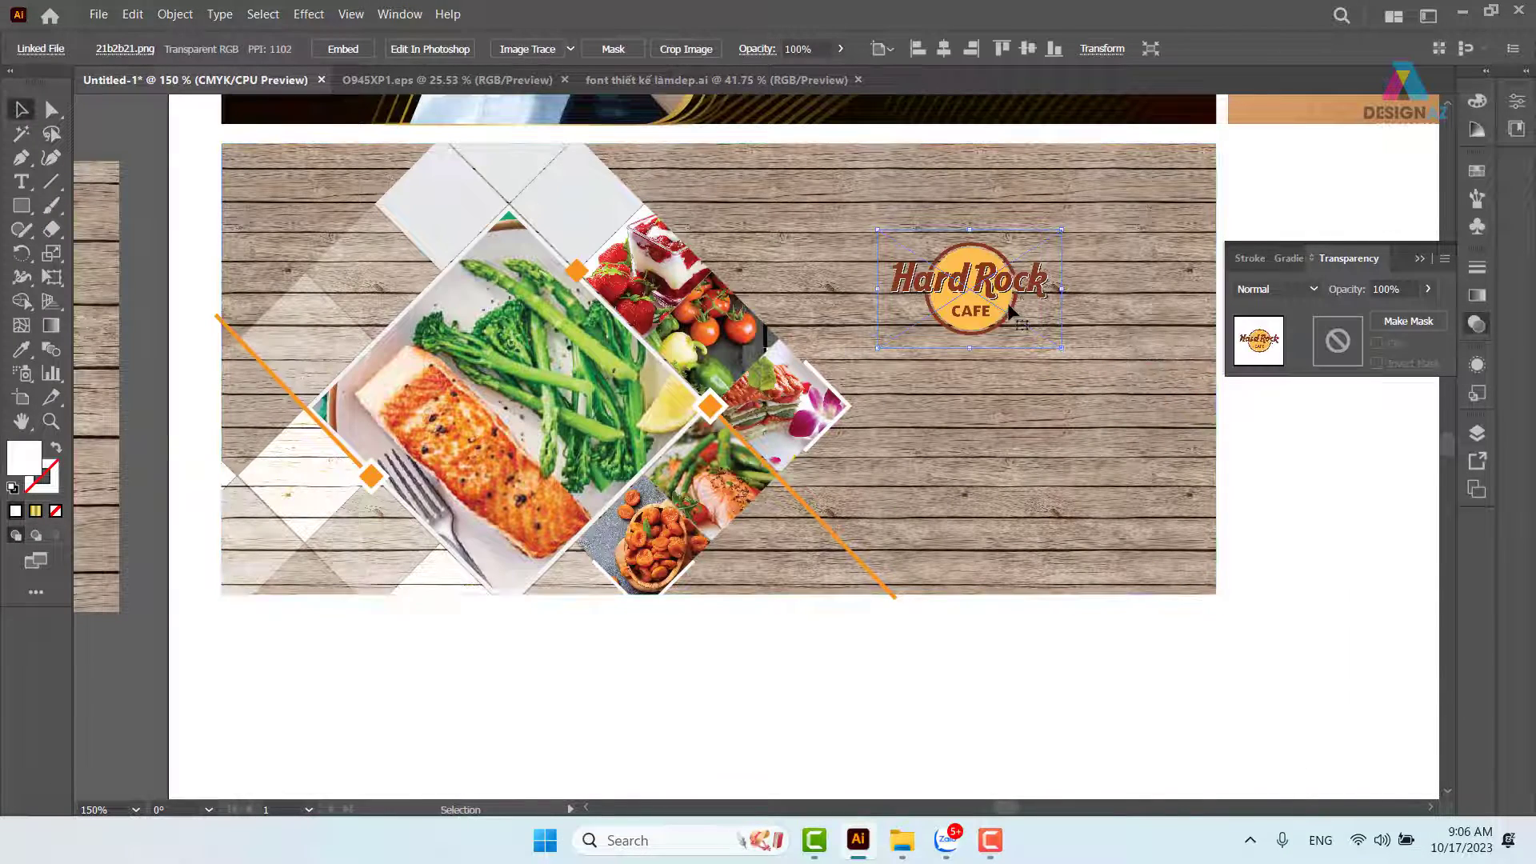
Enlarge the Hard Rock Cafe logo slightly and position it in the upper middle of the banner's empty right area.
{"action": "left_click_drag", "start_coordinate": [1006, 301], "coordinate": [1037, 311]}
{"action": "left_click_drag", "start_coordinate": [1092, 352], "coordinate": [1033, 334]}
{"action": "left_click", "coordinate": [1245, 588]}
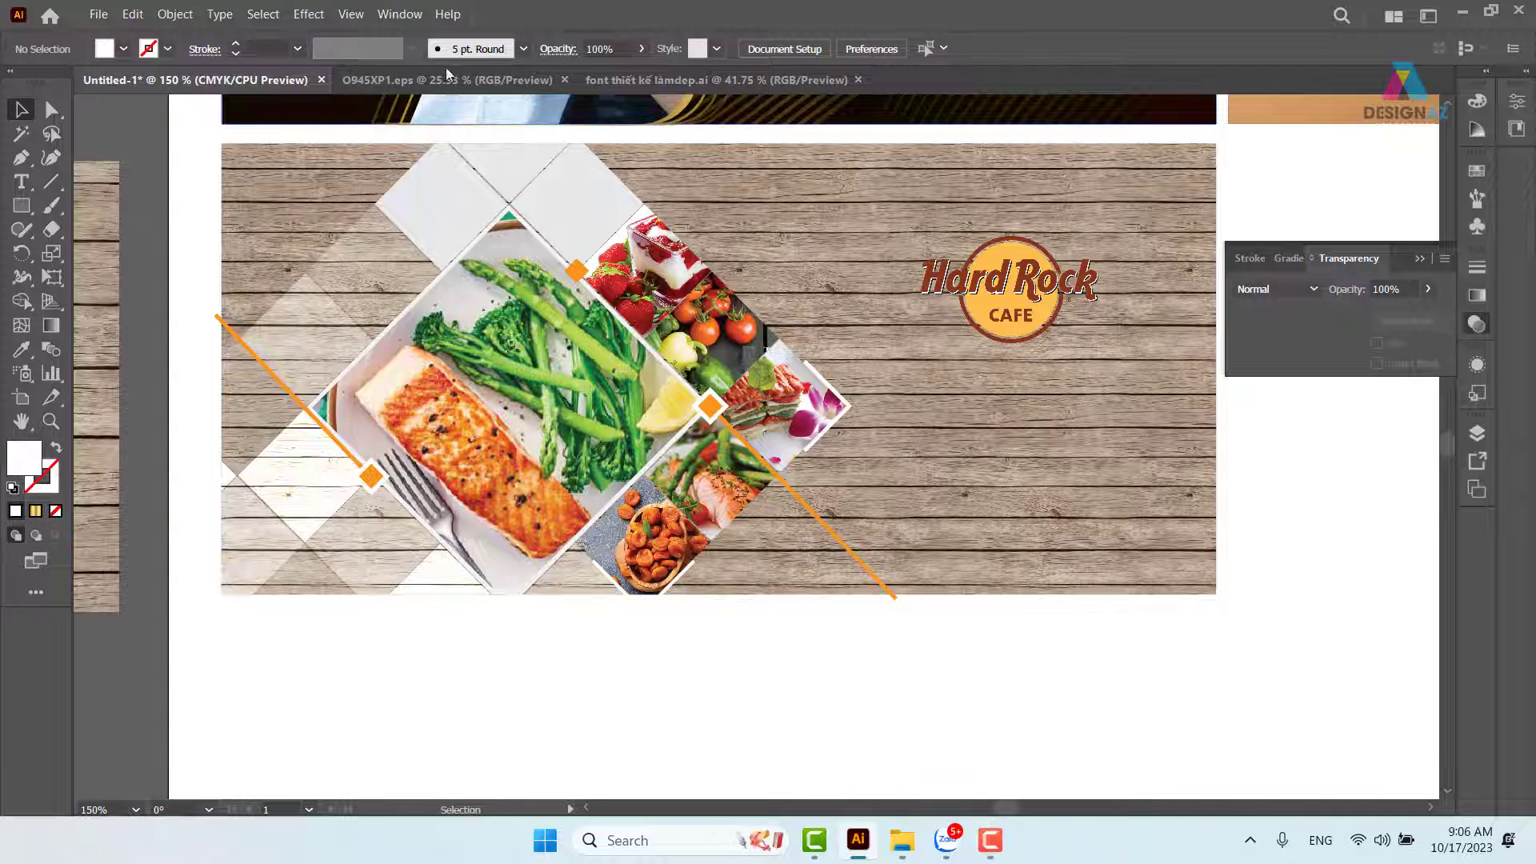
Find the "Food" sample in Stabillo Medium in the font thiết kế làmdep.ai document and copy it.
{"action": "left_click", "coordinate": [622, 80]}
{"action": "left_click_drag", "start_coordinate": [911, 195], "coordinate": [902, 532]}
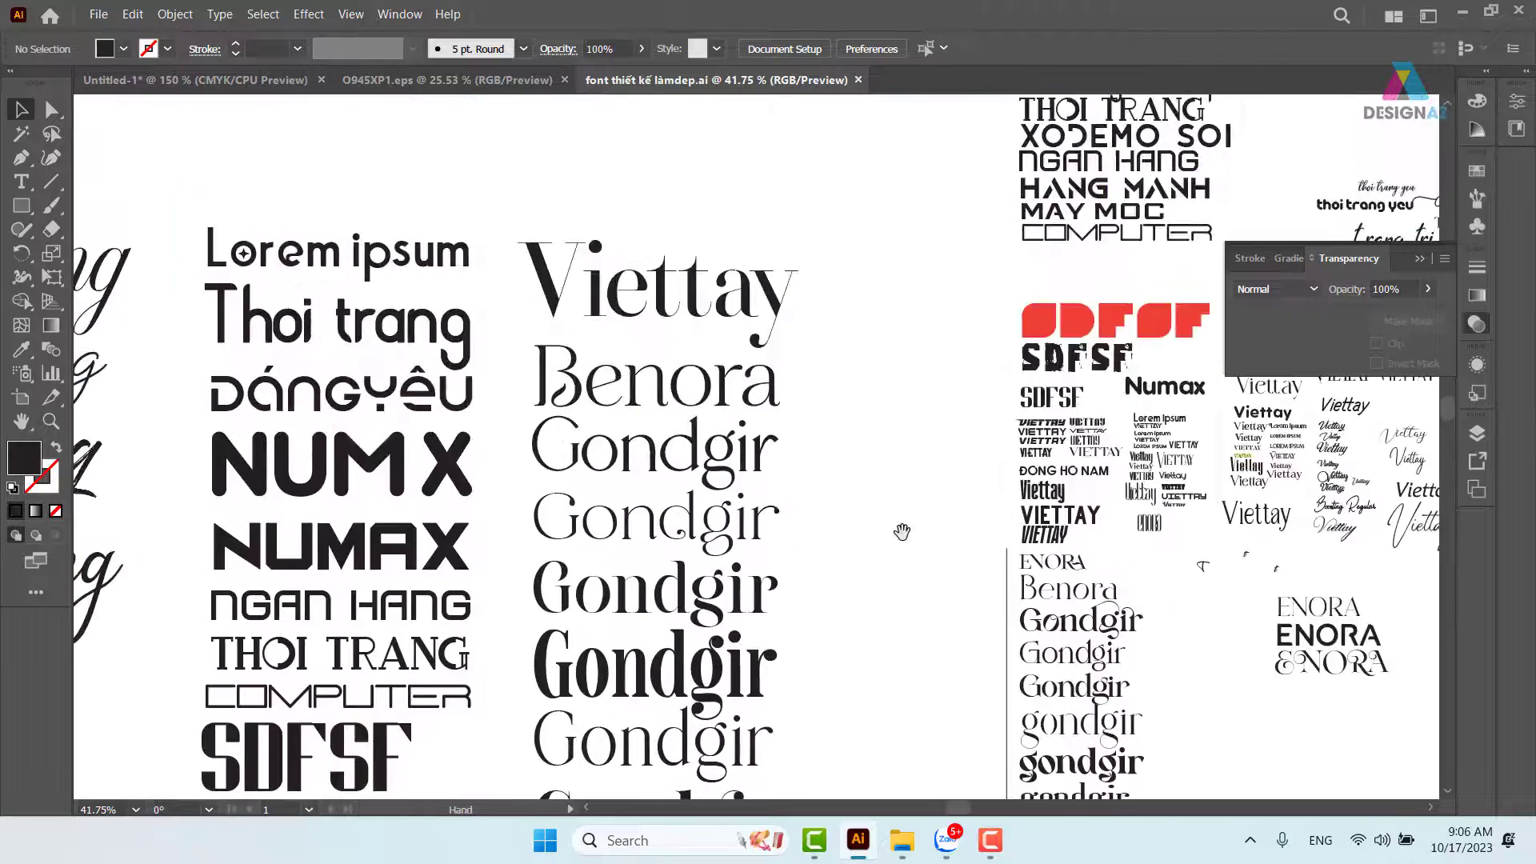
{"action": "left_click_drag", "start_coordinate": [980, 254], "coordinate": [961, 573]}
{"action": "left_click_drag", "start_coordinate": [507, 374], "coordinate": [869, 108]}
{"action": "scroll", "coordinate": [800, 272], "scroll_direction": "down", "scroll_amount": 6}
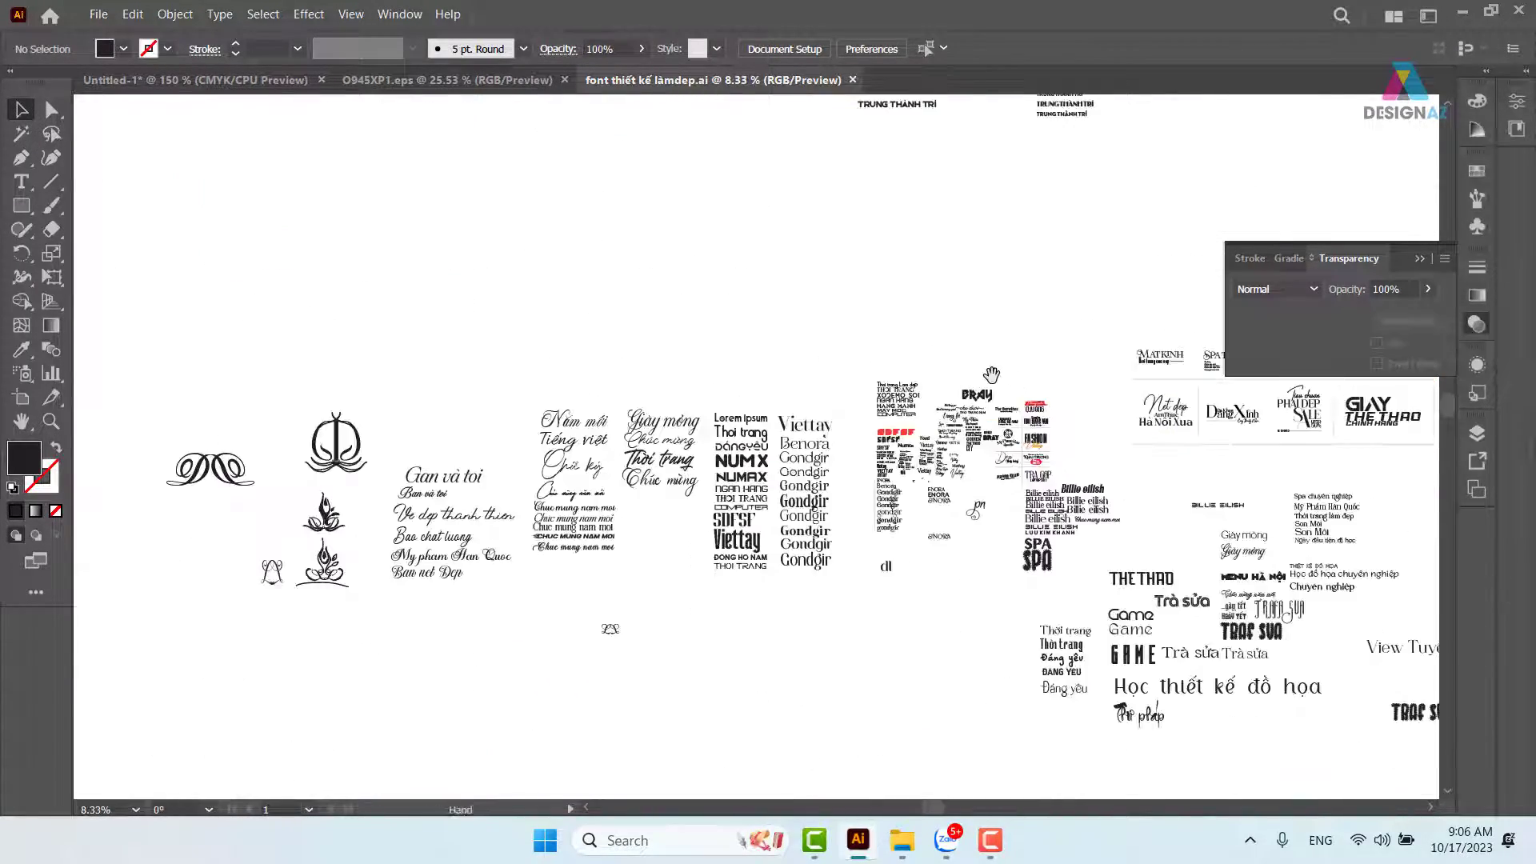
{"action": "left_click_drag", "start_coordinate": [991, 375], "coordinate": [844, 624]}
{"action": "key", "text": "ctrl+space"}
{"action": "left_click_drag", "start_coordinate": [843, 677], "coordinate": [796, 358]}
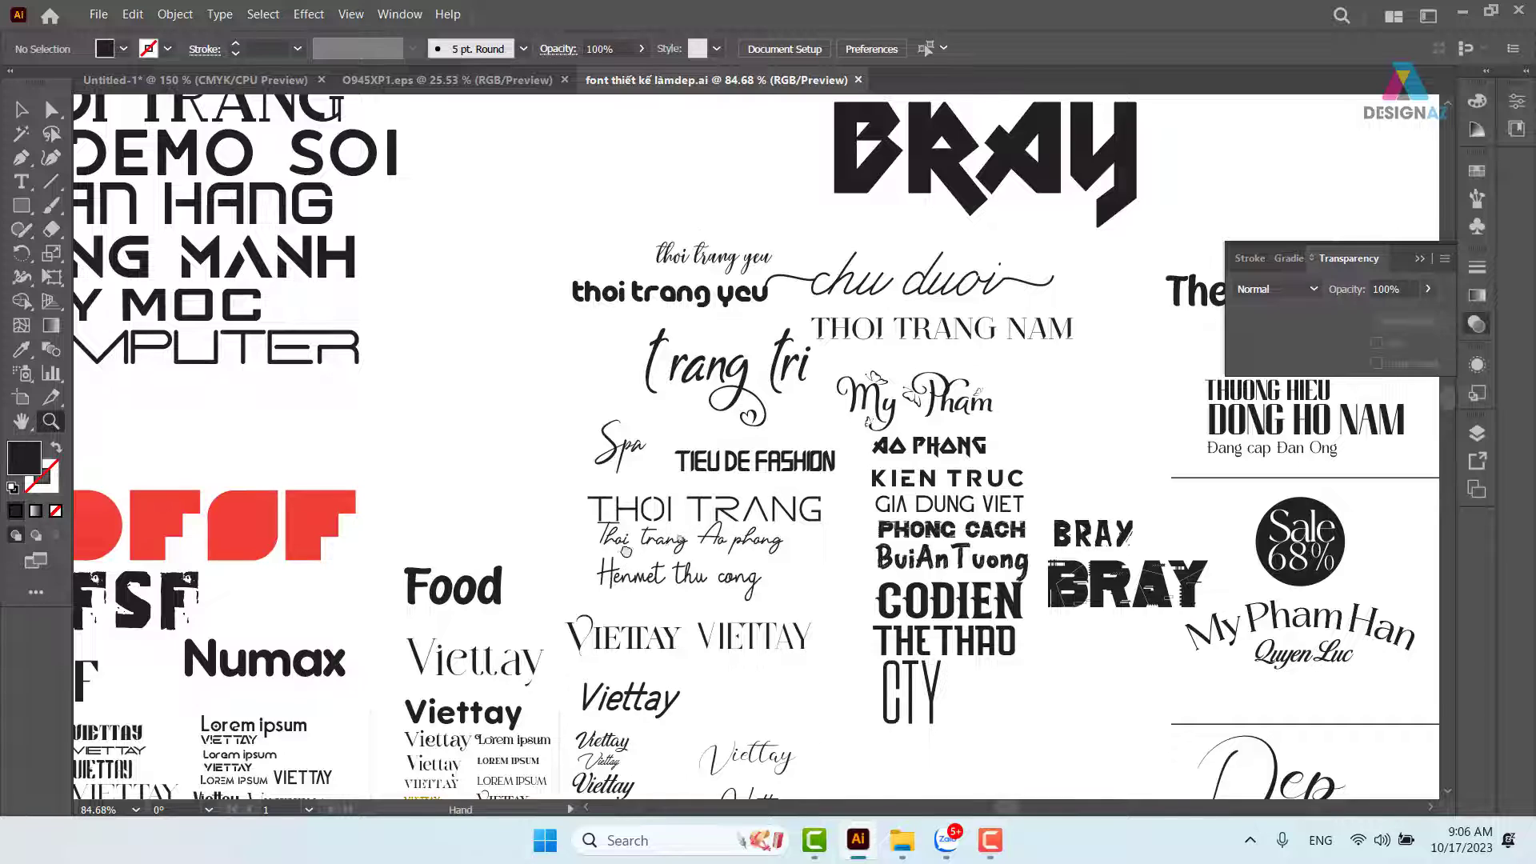
{"action": "left_click_drag", "start_coordinate": [626, 551], "coordinate": [711, 357]}
{"action": "left_click", "coordinate": [21, 112]}
{"action": "left_click", "coordinate": [566, 413]}
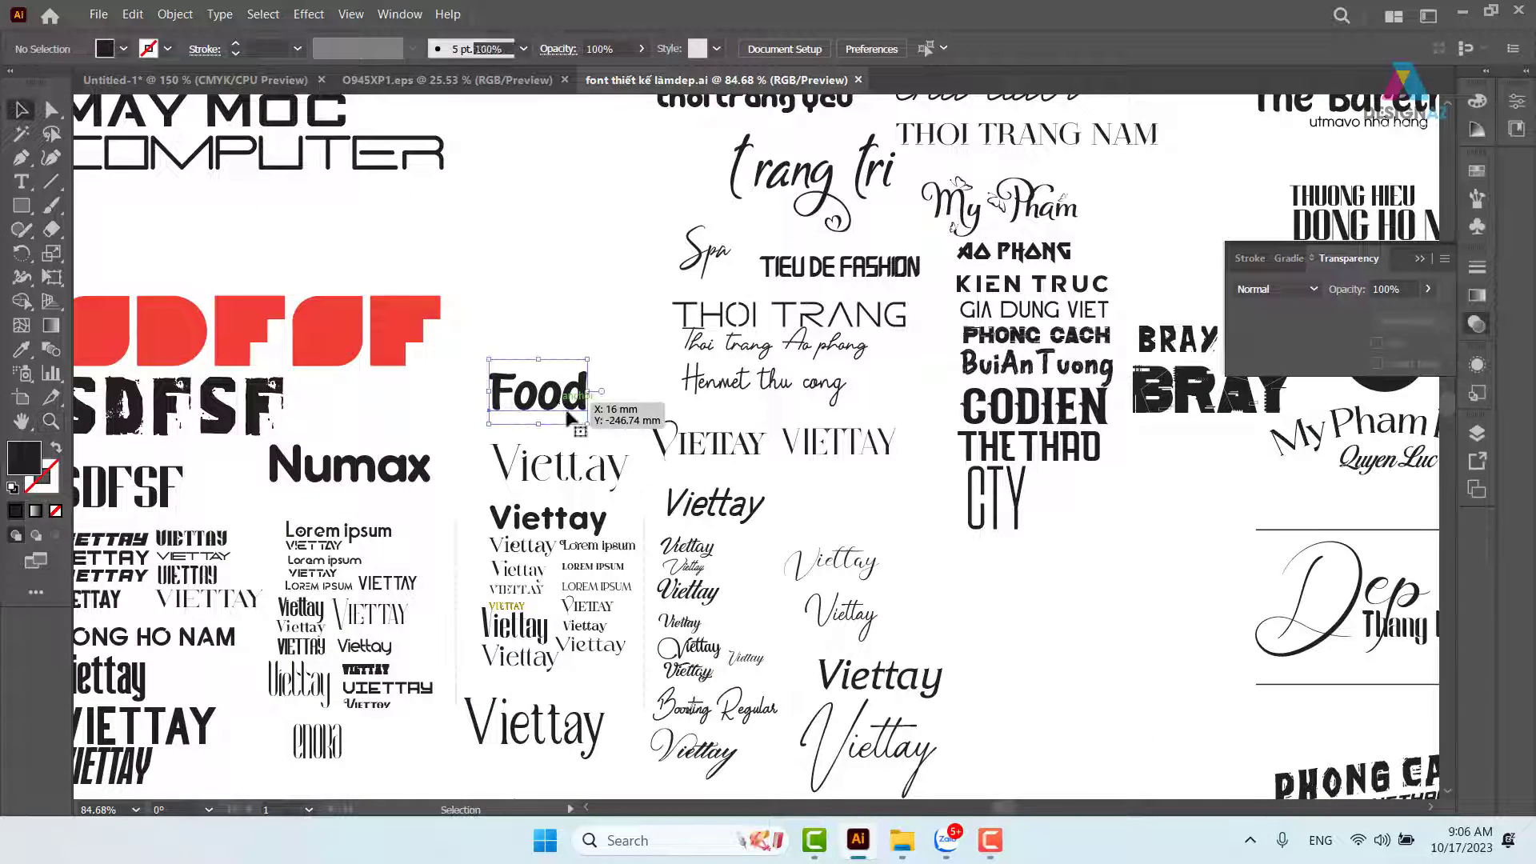
{"action": "key", "text": "v"}
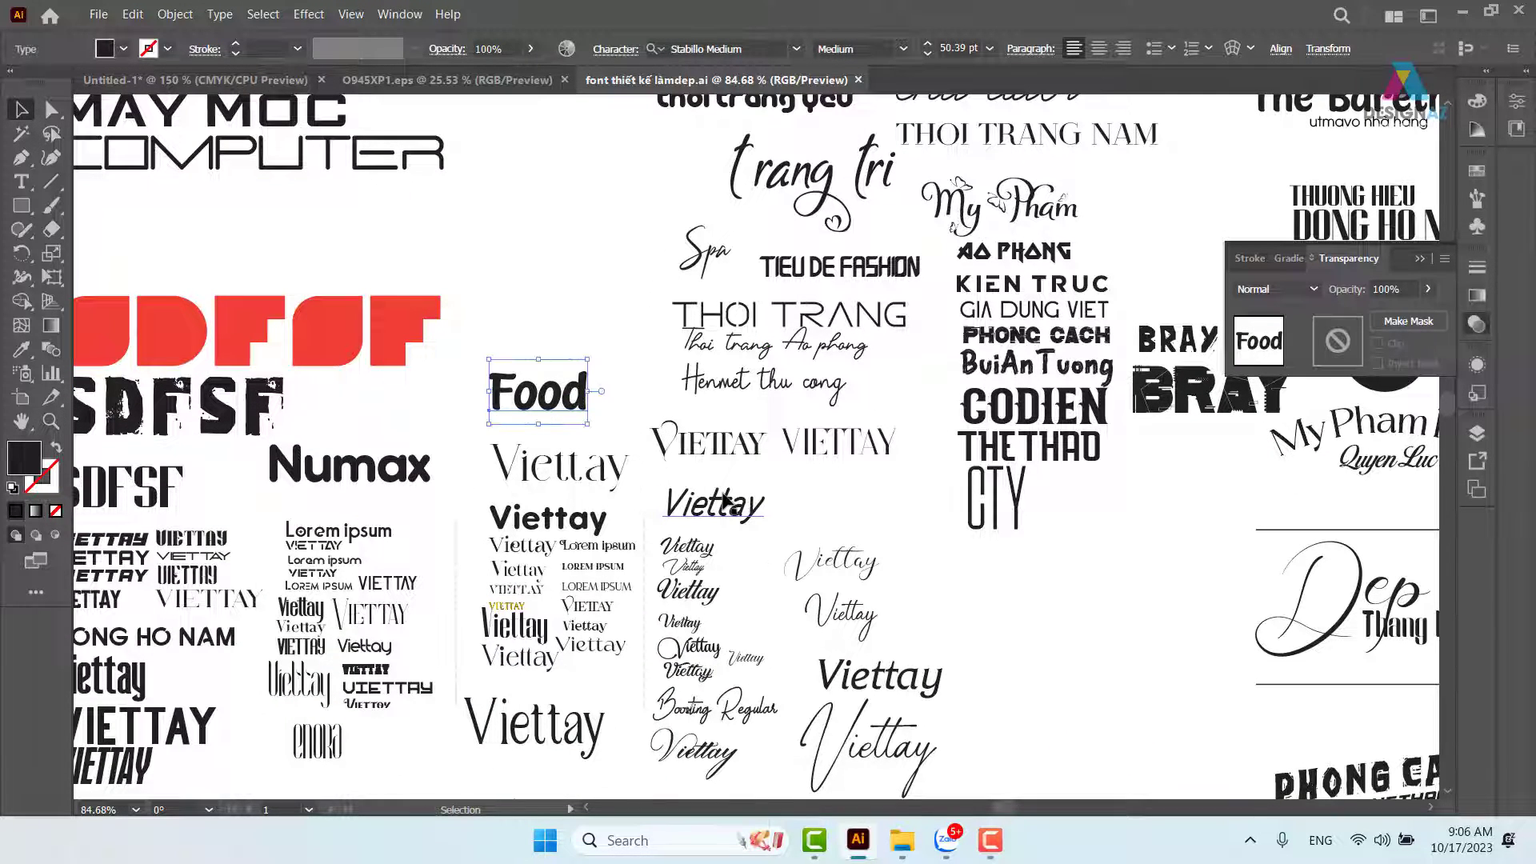
Paste the "Food" sample text into the Untitled-1 banner document and move it onto the blank area below the banner.
{"action": "left_click", "coordinate": [194, 80]}
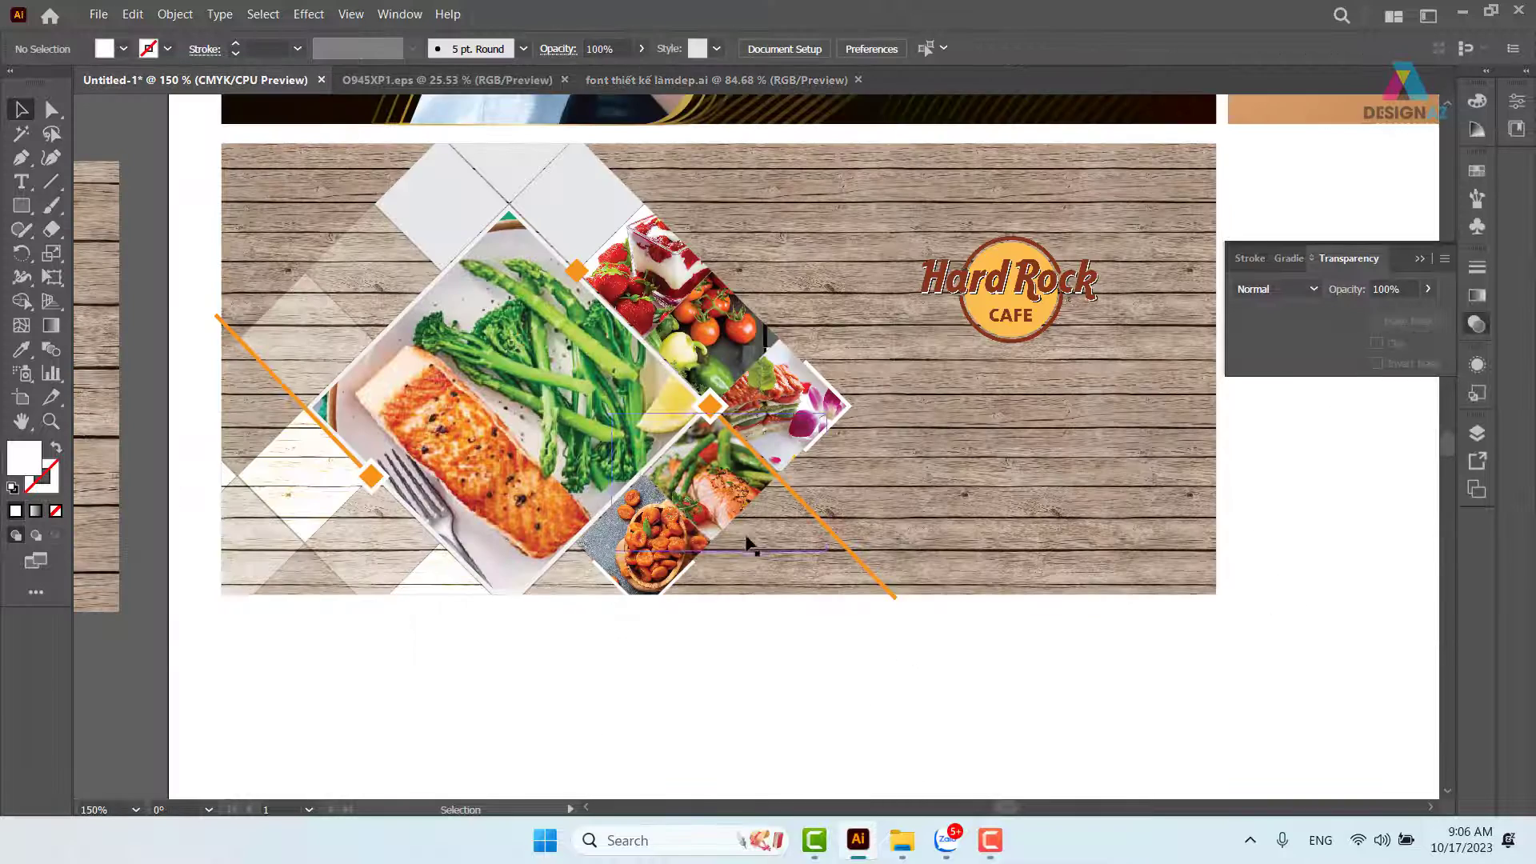
{"action": "left_click_drag", "start_coordinate": [1035, 588], "coordinate": [918, 504]}
{"action": "key", "text": "ctrl+v"}
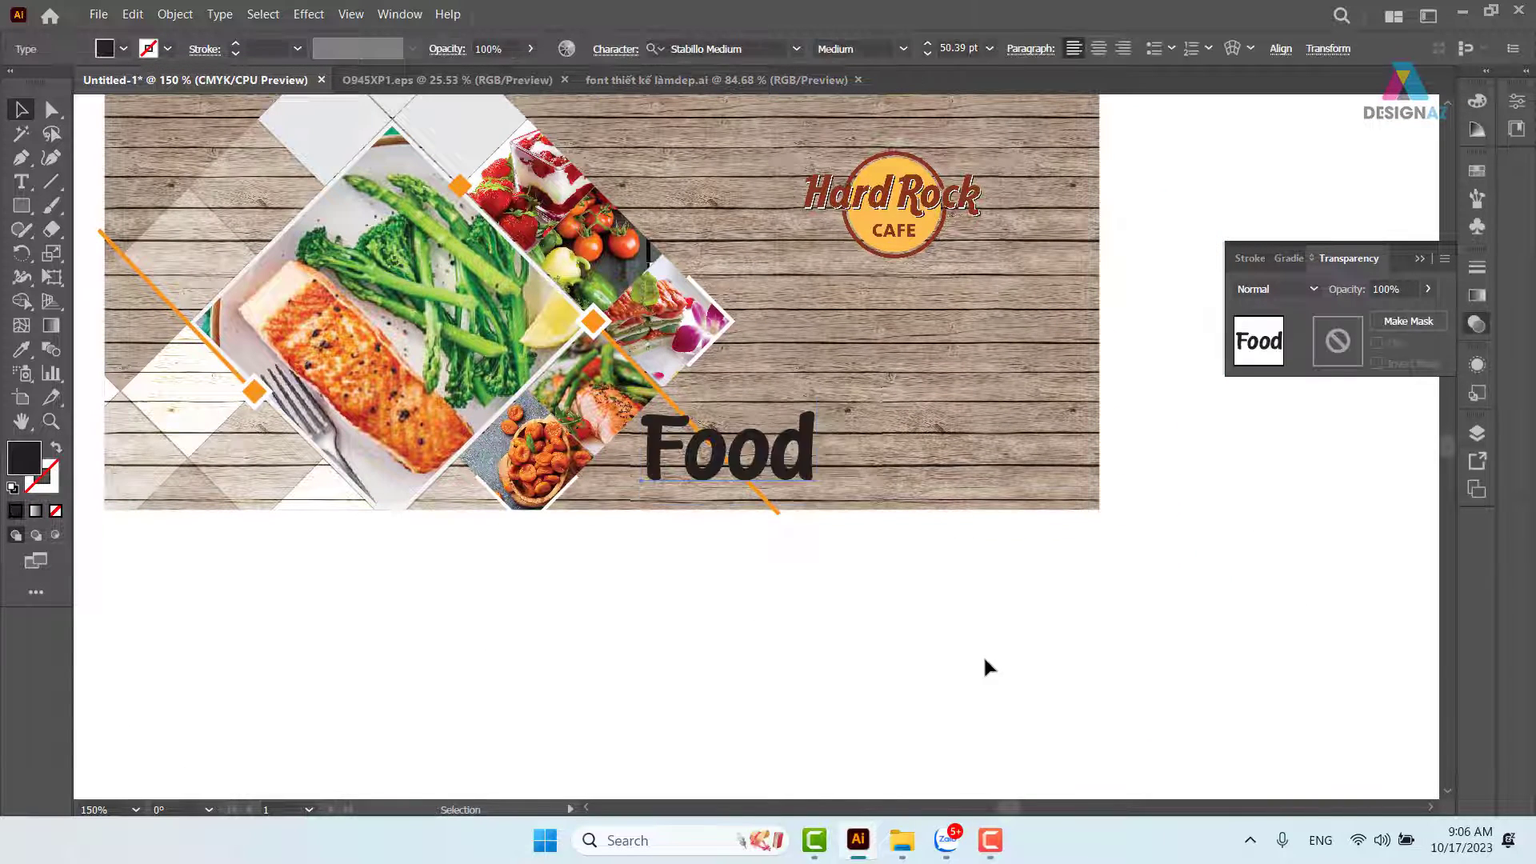
{"action": "left_click_drag", "start_coordinate": [766, 456], "coordinate": [974, 661]}
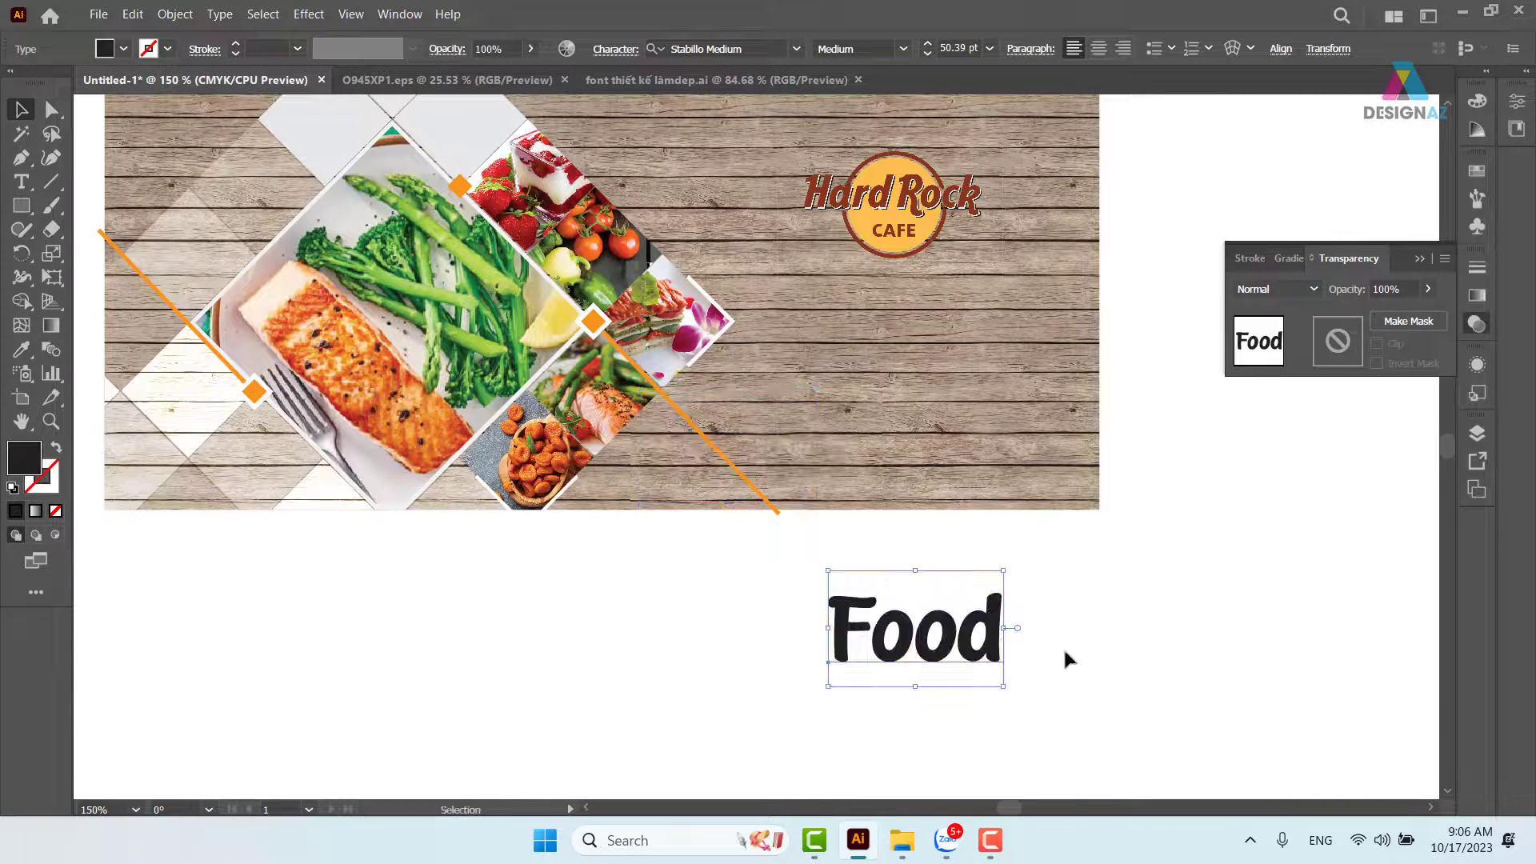
{"action": "left_click", "coordinate": [1192, 607]}
Add a "Lorem ipsum" text line below the logo and apply the "Food" sample's formatting to it with the Eyedropper.
{"action": "left_click", "coordinate": [22, 182]}
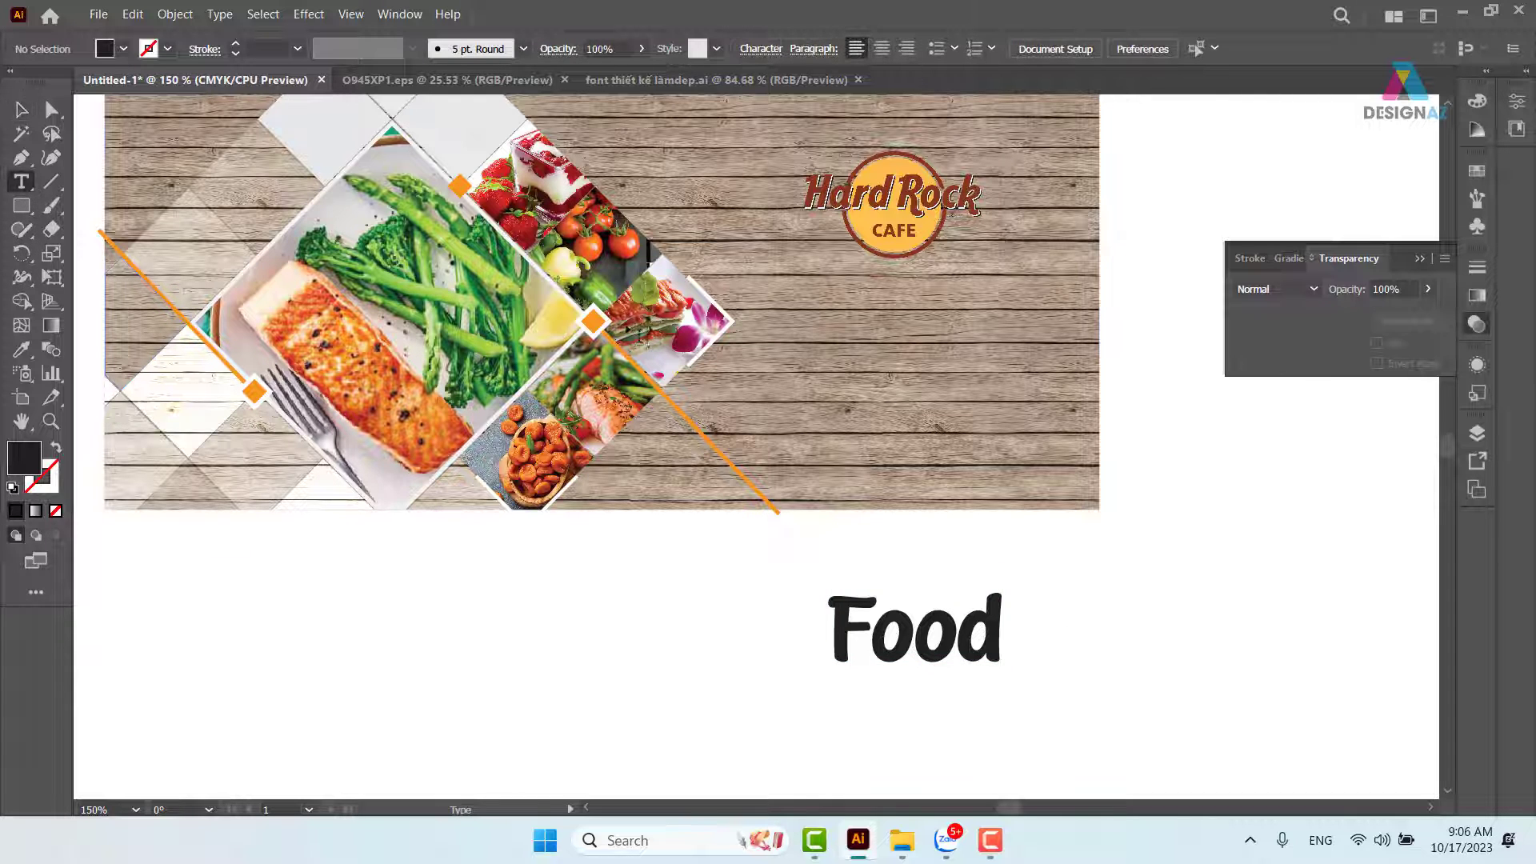
{"action": "left_click", "coordinate": [790, 305]}
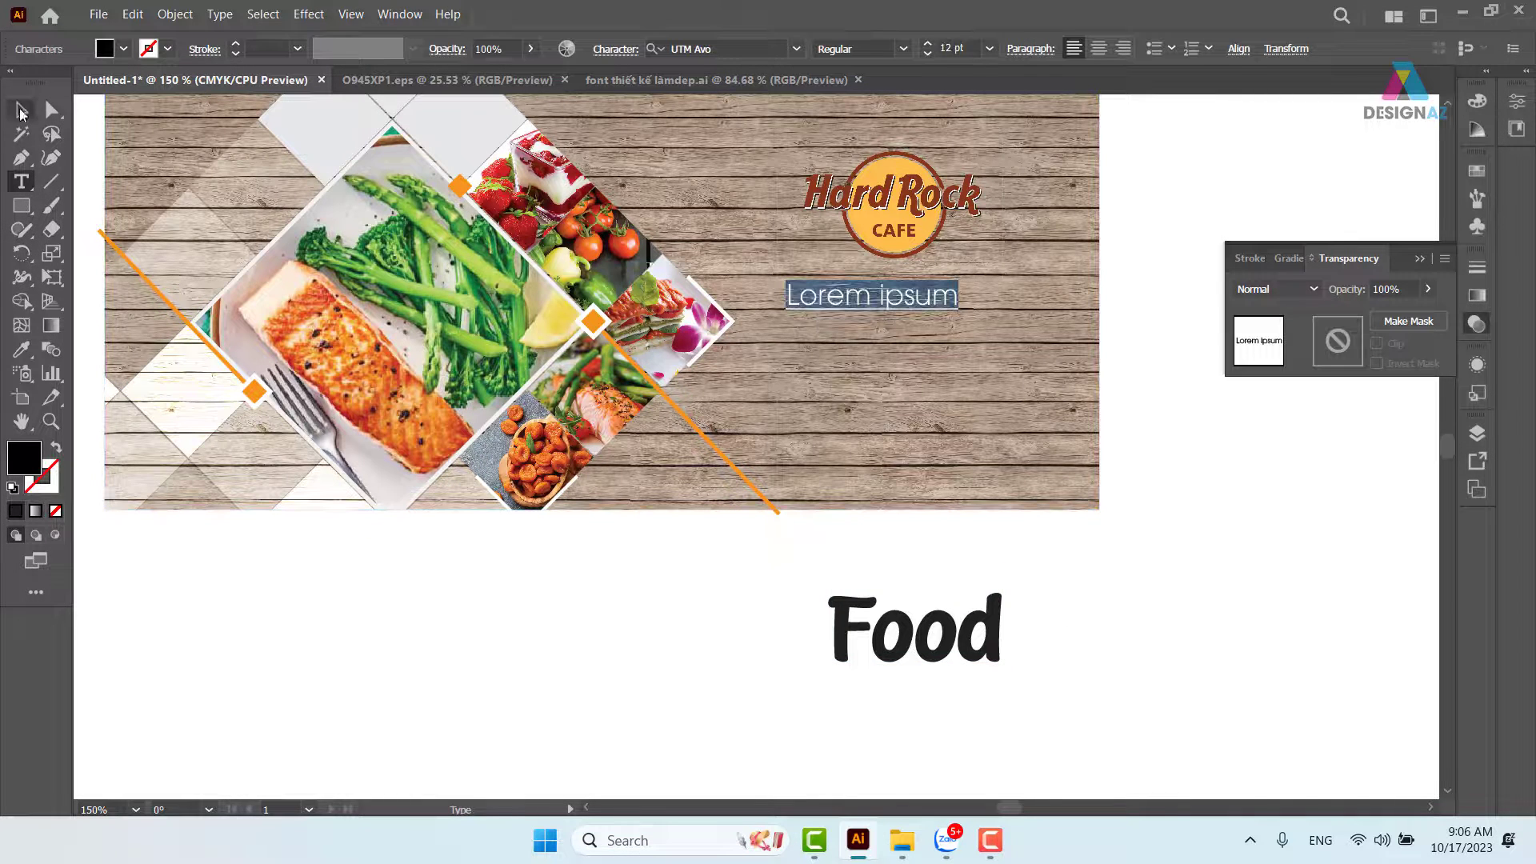
{"action": "left_click", "coordinate": [22, 112]}
{"action": "left_click_drag", "start_coordinate": [962, 317], "coordinate": [930, 300]}
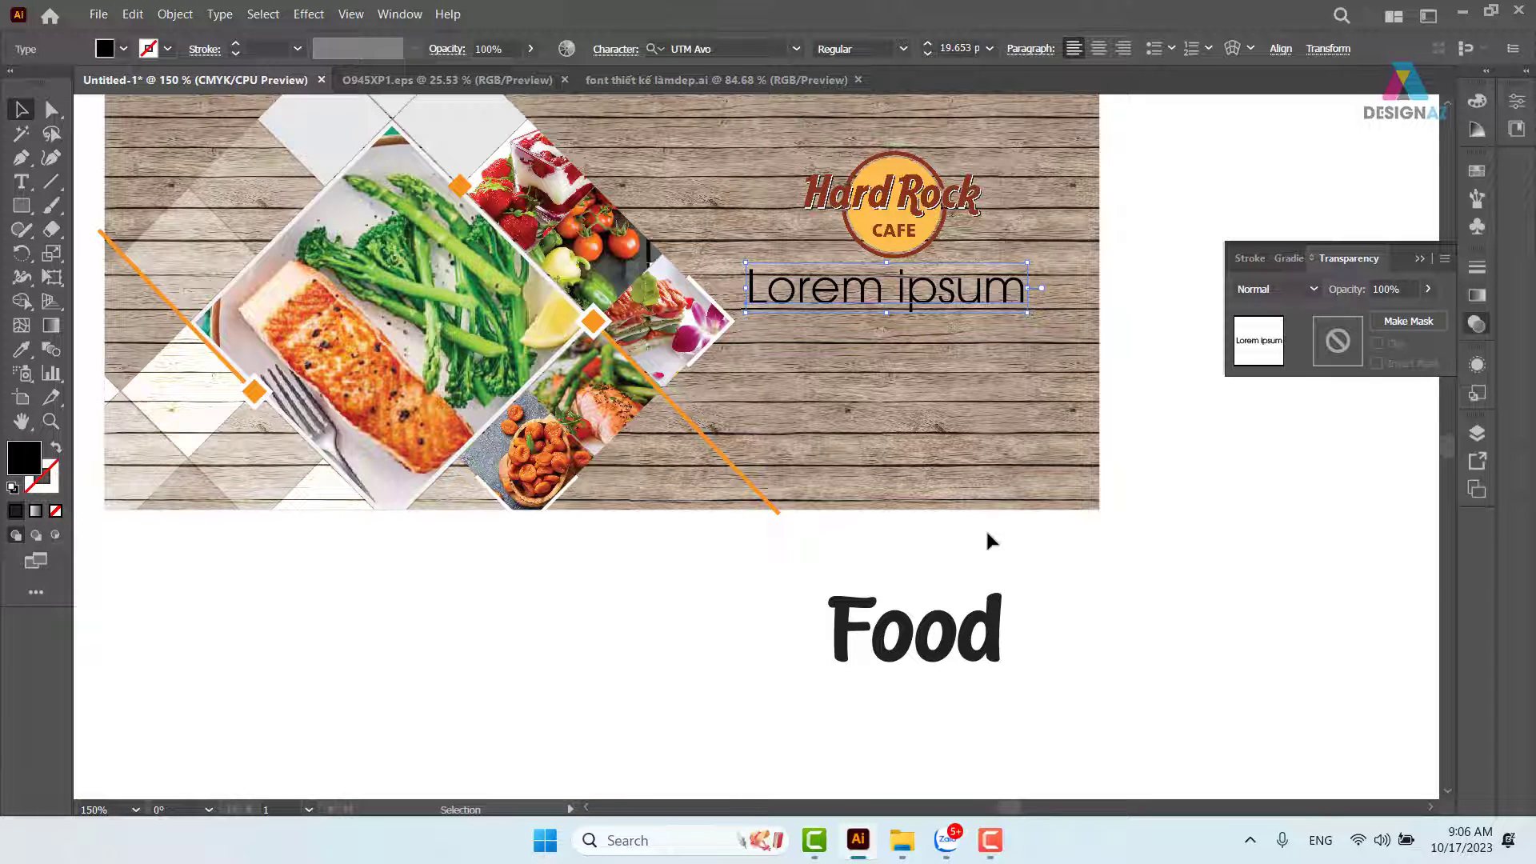
{"action": "key", "text": "i"}
{"action": "left_click", "coordinate": [968, 638]}
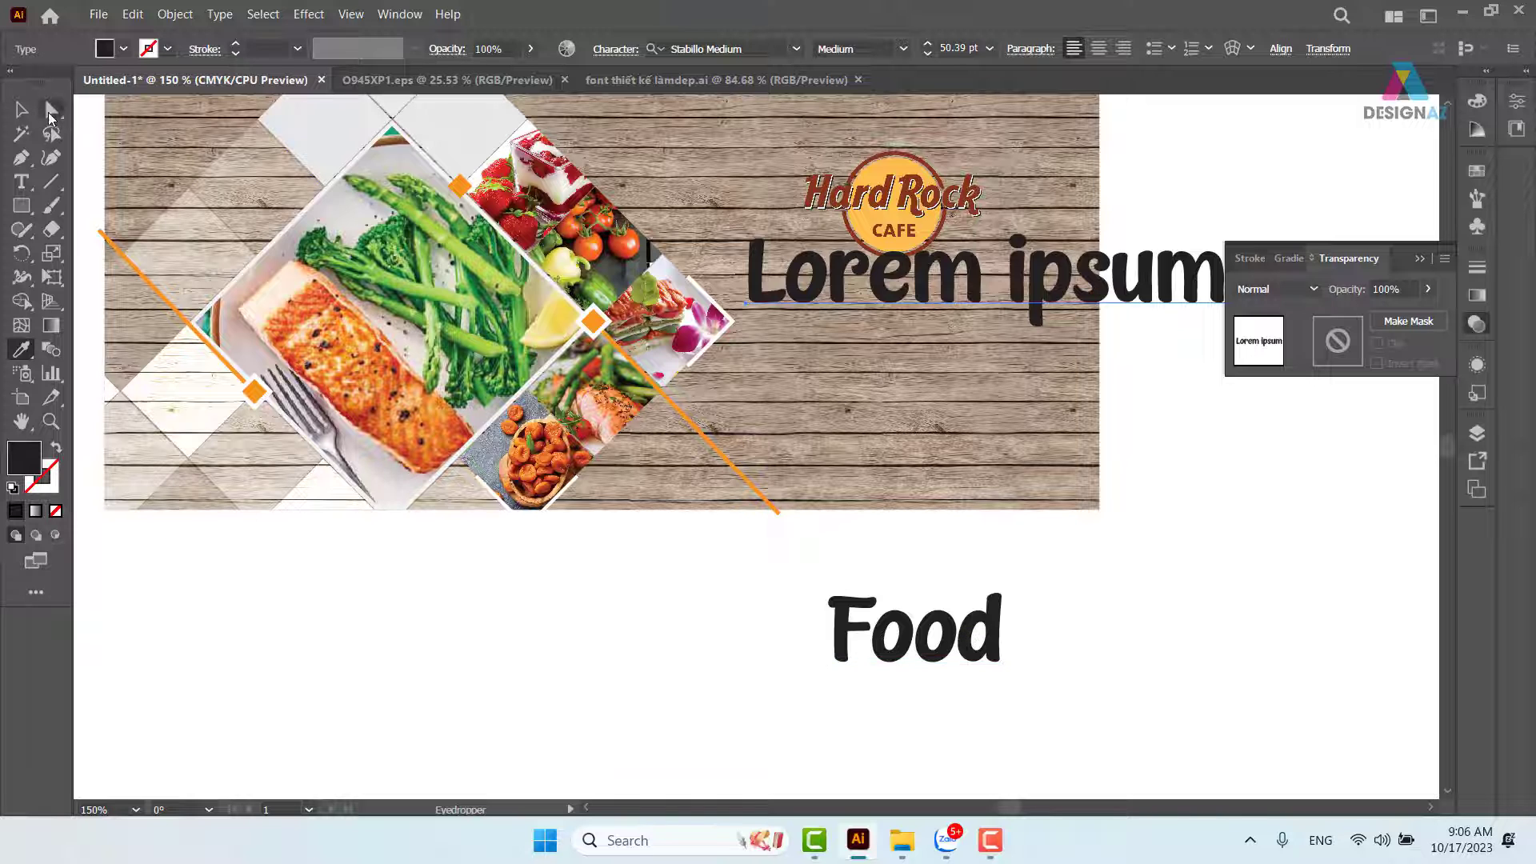
Scale the "Lorem ipsum" text down to about 31.9 pt and move it up against the logo's lower edge.
{"action": "key", "text": "v"}
{"action": "left_click_drag", "start_coordinate": [948, 330], "coordinate": [765, 362]}
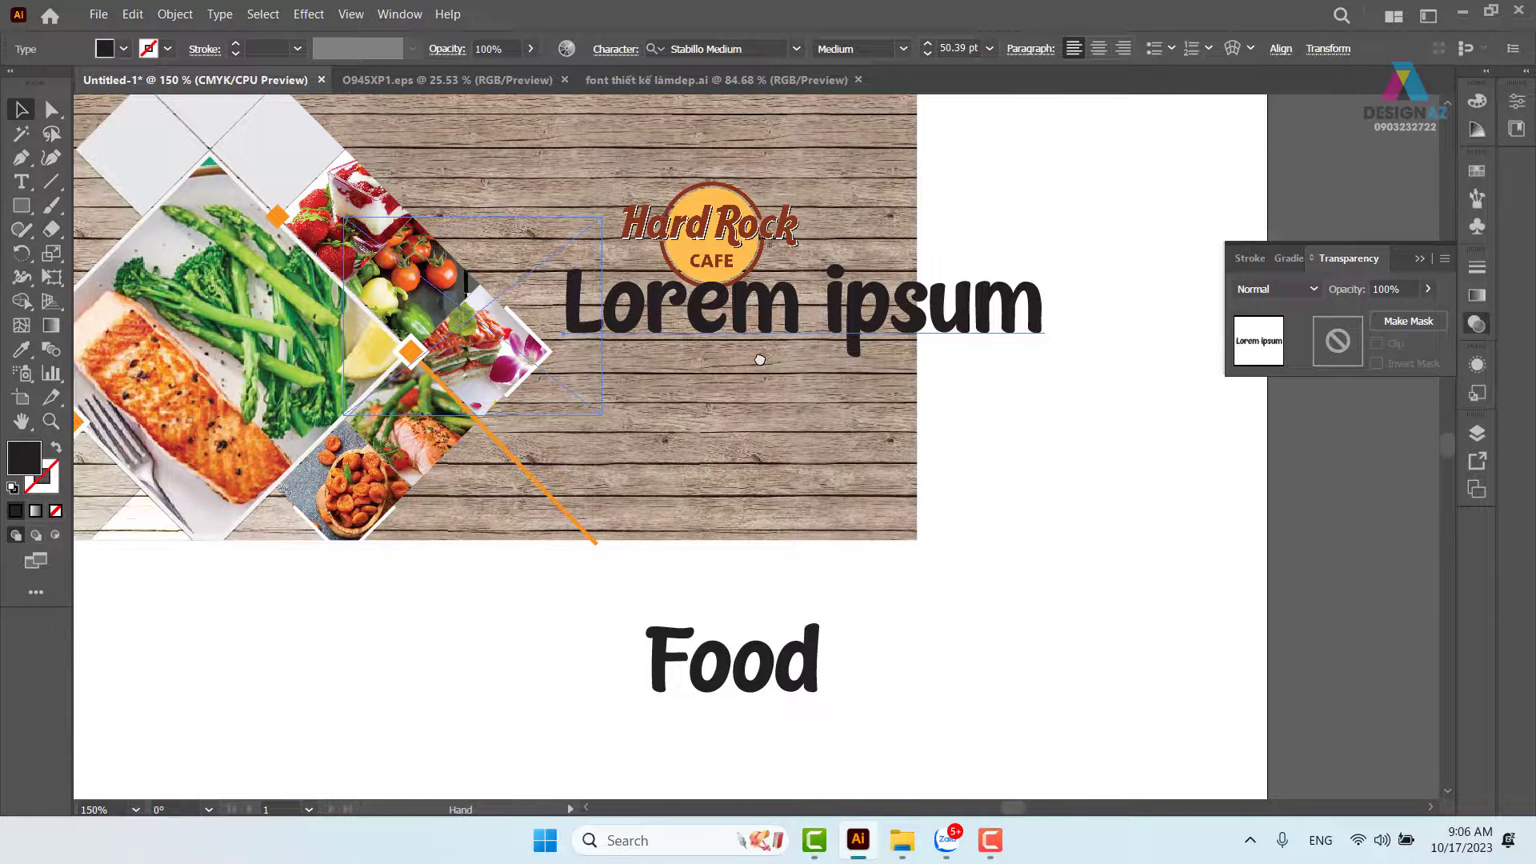
{"action": "left_click", "coordinate": [788, 352]}
{"action": "left_click_drag", "start_coordinate": [1047, 241], "coordinate": [908, 294]}
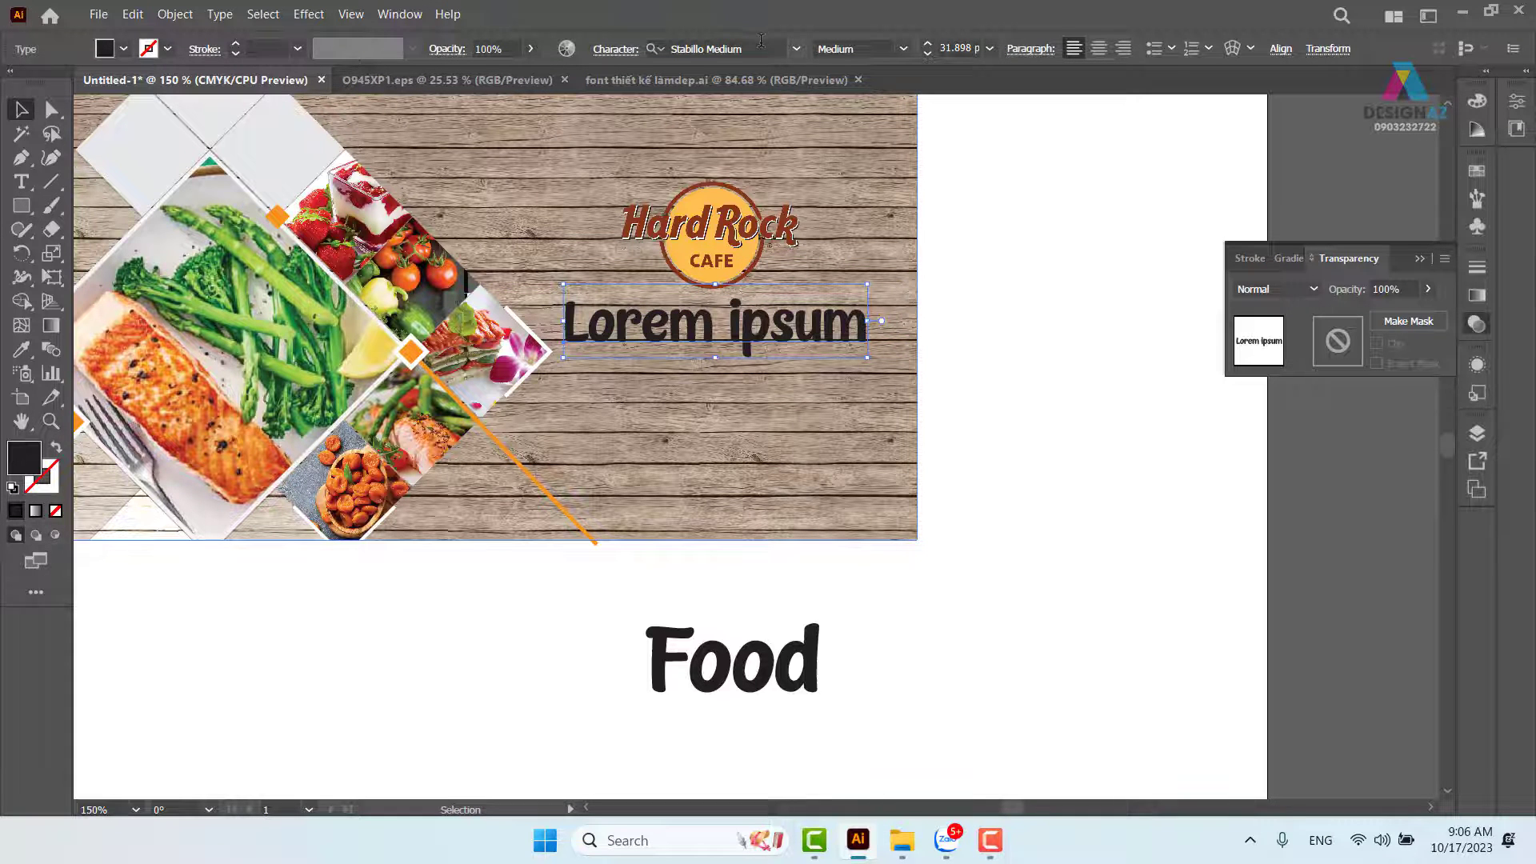
{"action": "left_click_drag", "start_coordinate": [790, 326], "coordinate": [781, 298]}
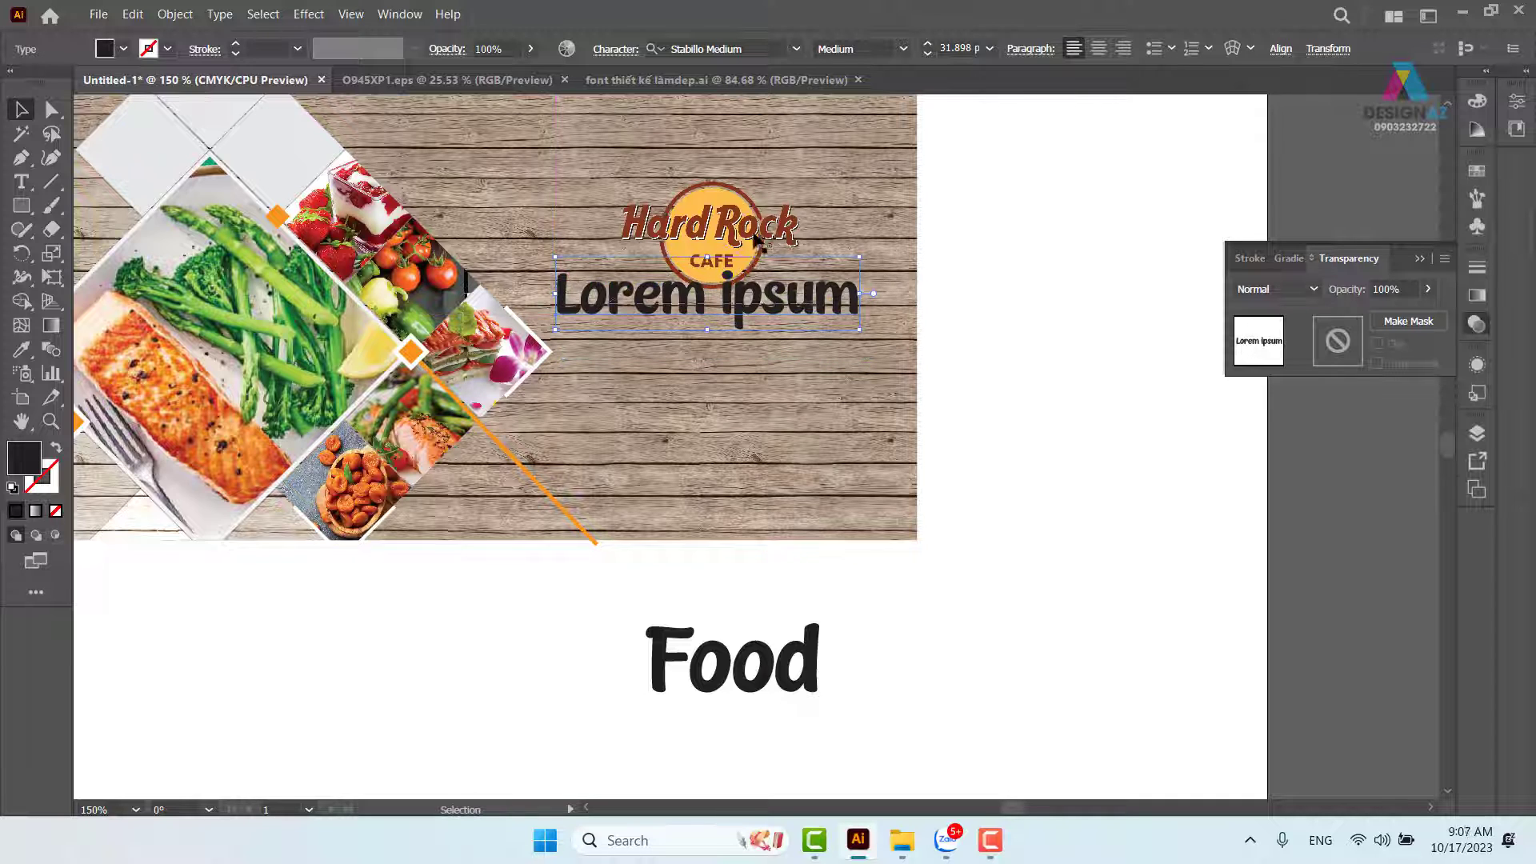
Raise the logo clear of the "Lorem ipsum" text and recolor the text with an orange sampled from the salmon photo.
{"action": "left_click_drag", "start_coordinate": [724, 258], "coordinate": [742, 218]}
{"action": "left_click", "coordinate": [840, 308]}
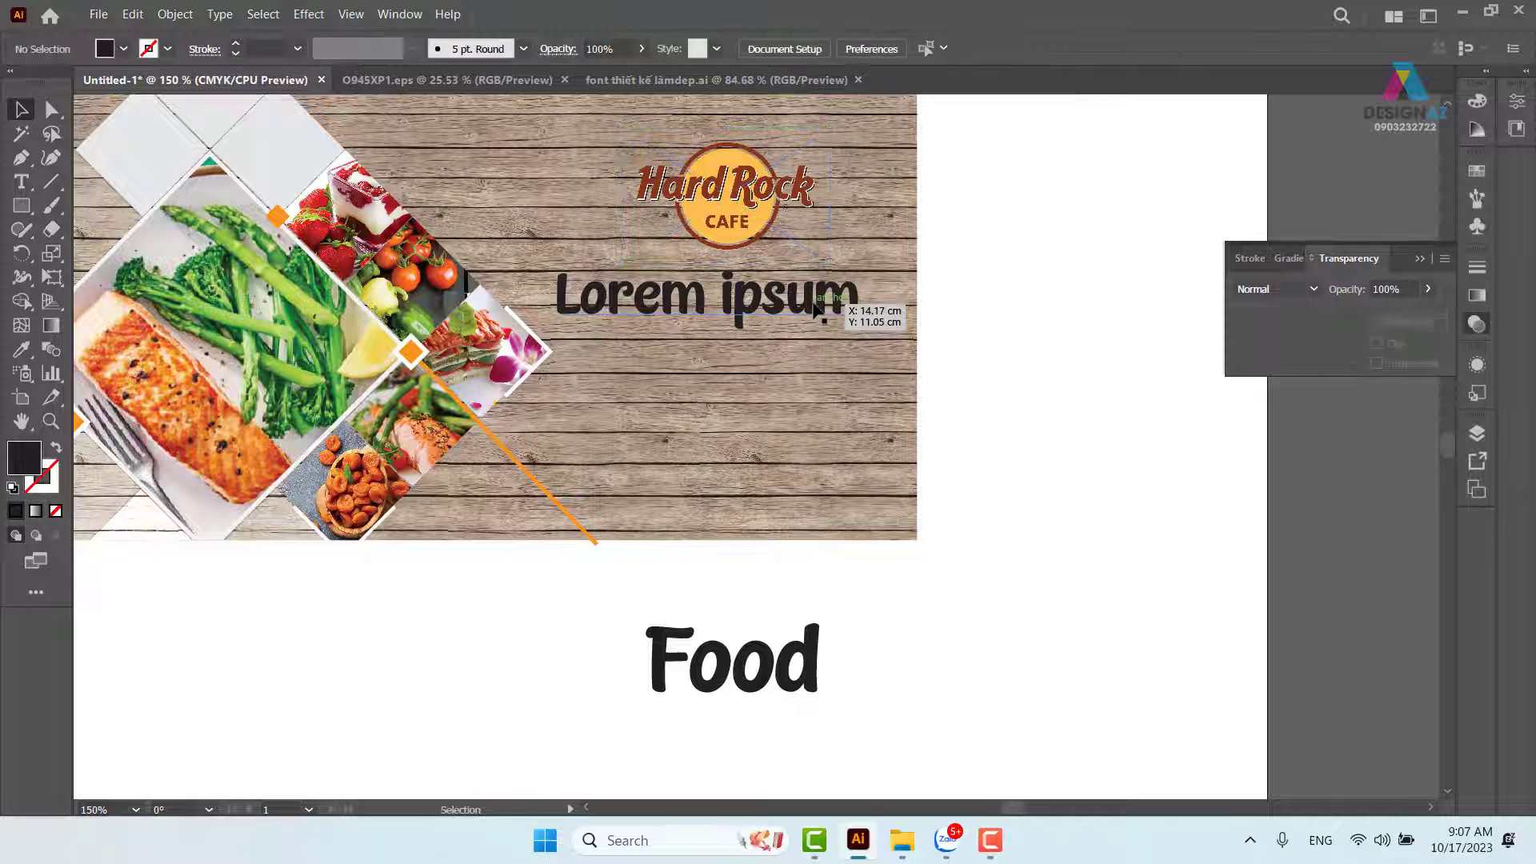
{"action": "key", "text": "i"}
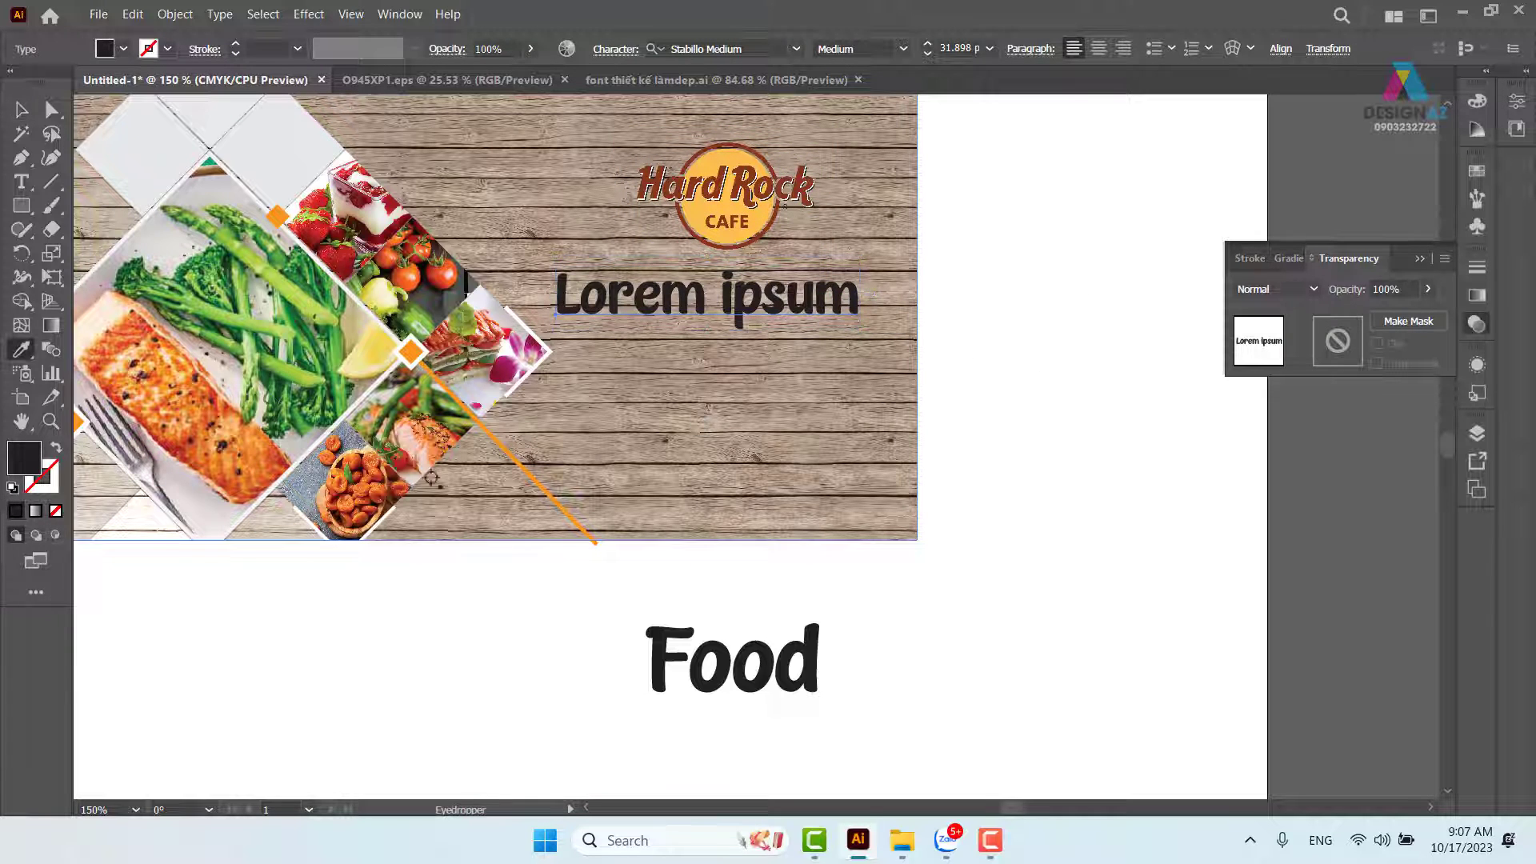
{"action": "left_click", "coordinate": [243, 461]}
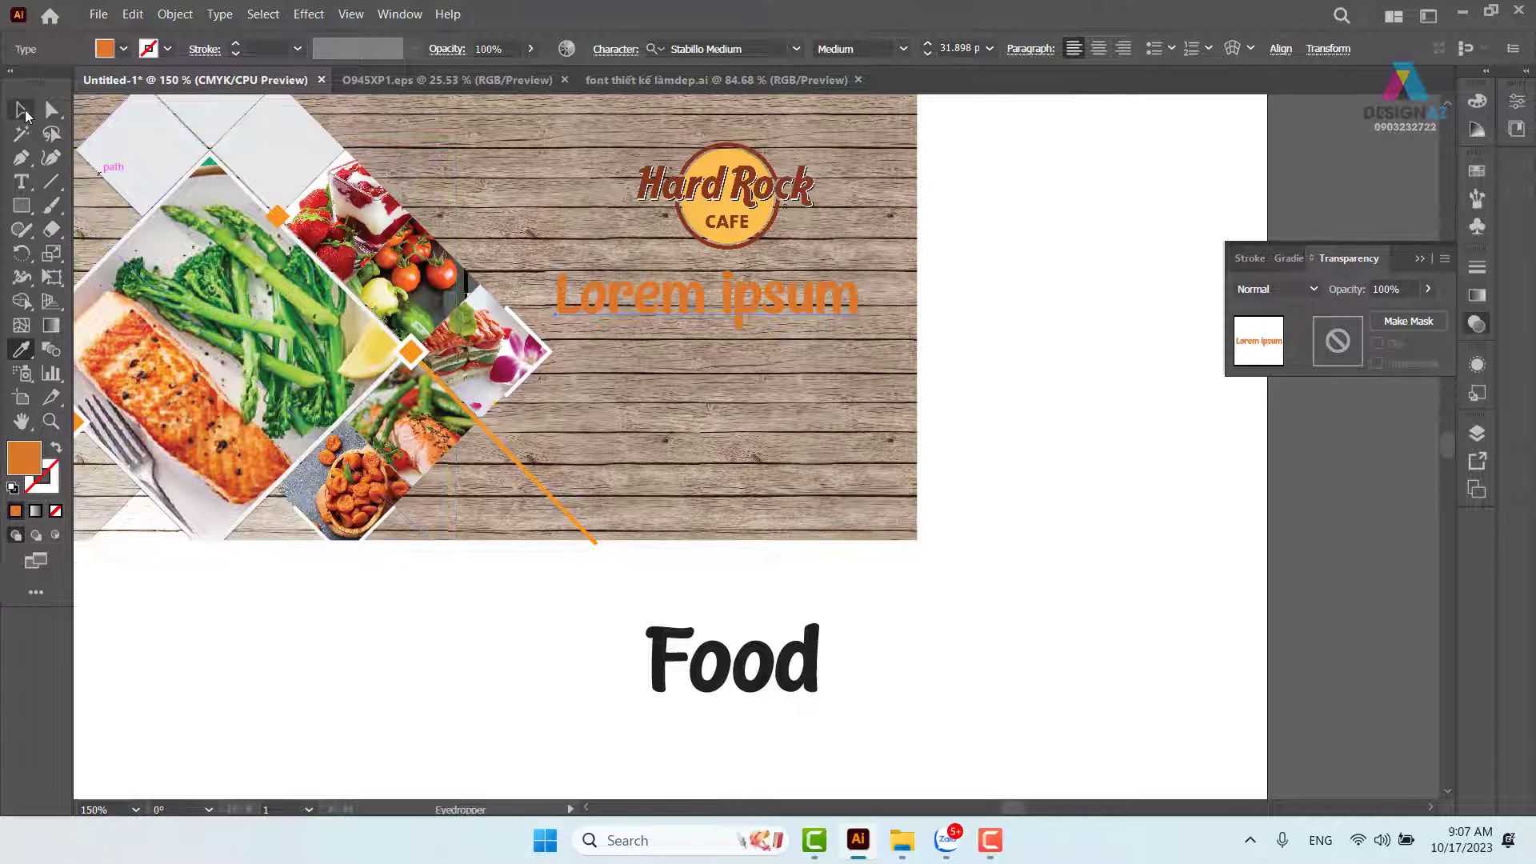
Move the Hard Rock Cafe logo slightly up and to the left so it sits centered above the "Lorem ipsum" text.
{"action": "key", "text": "v"}
{"action": "left_click", "coordinate": [760, 211]}
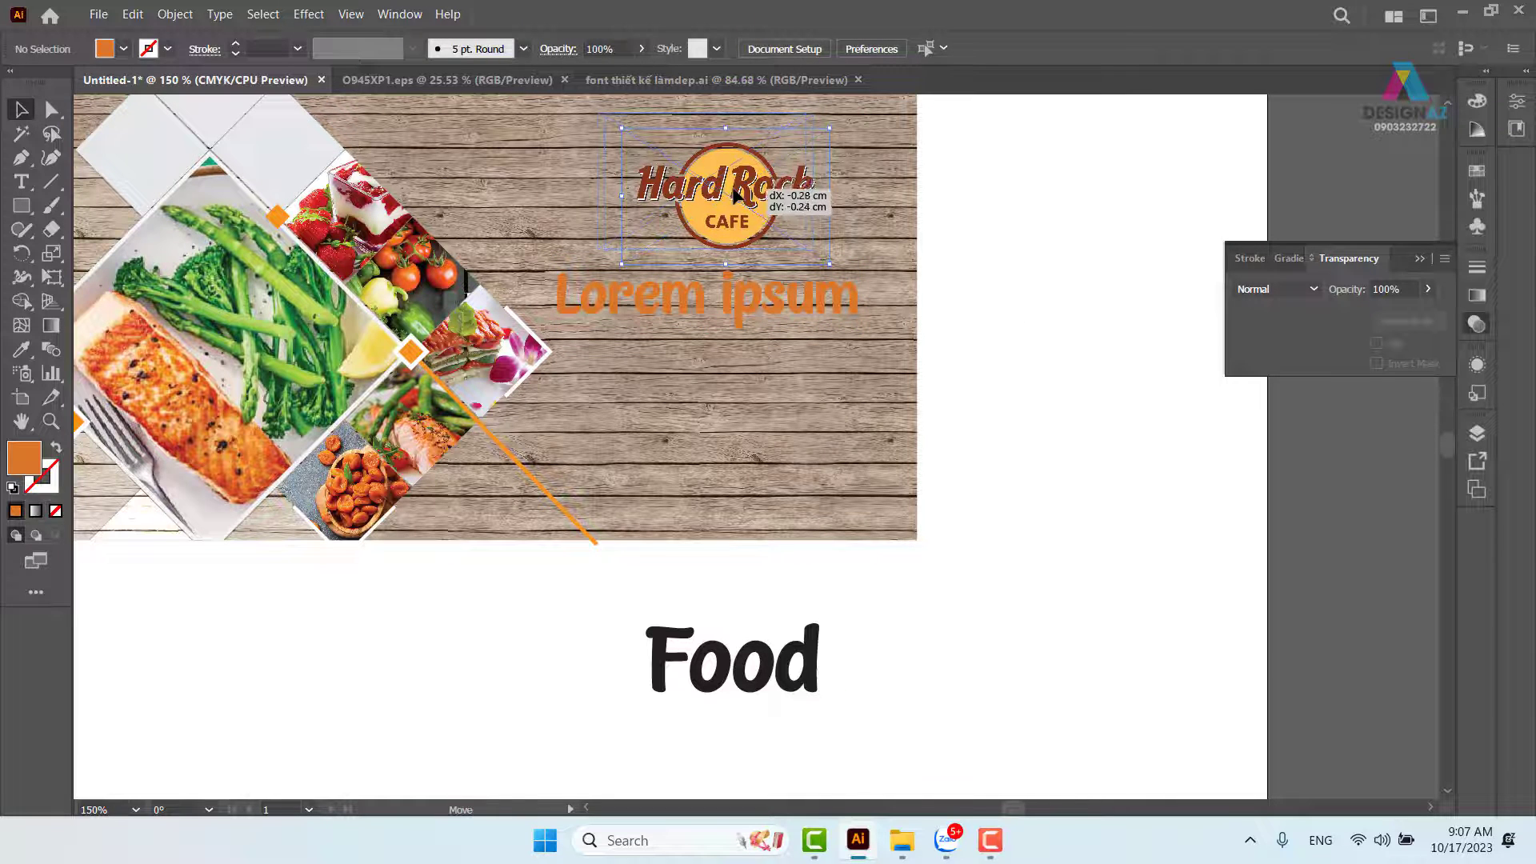
{"action": "left_click_drag", "start_coordinate": [760, 212], "coordinate": [738, 207]}
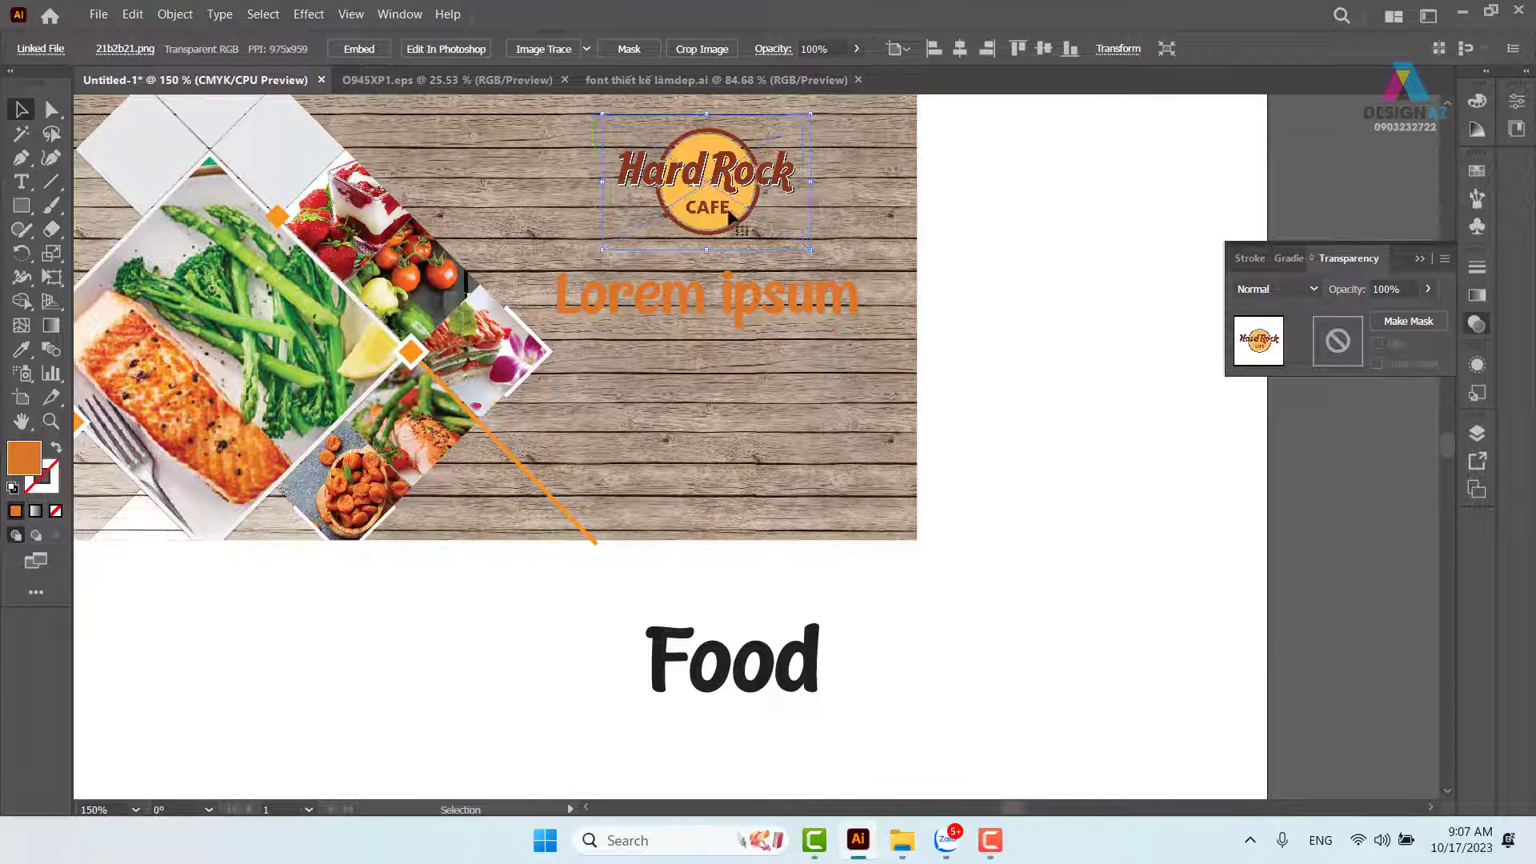
{"action": "left_click", "coordinate": [1033, 351]}
Fill the "Lorem ipsum" text with the bright orange swatch that matches the banner's diagonal lines.
{"action": "left_click_drag", "start_coordinate": [802, 428], "coordinate": [960, 485]}
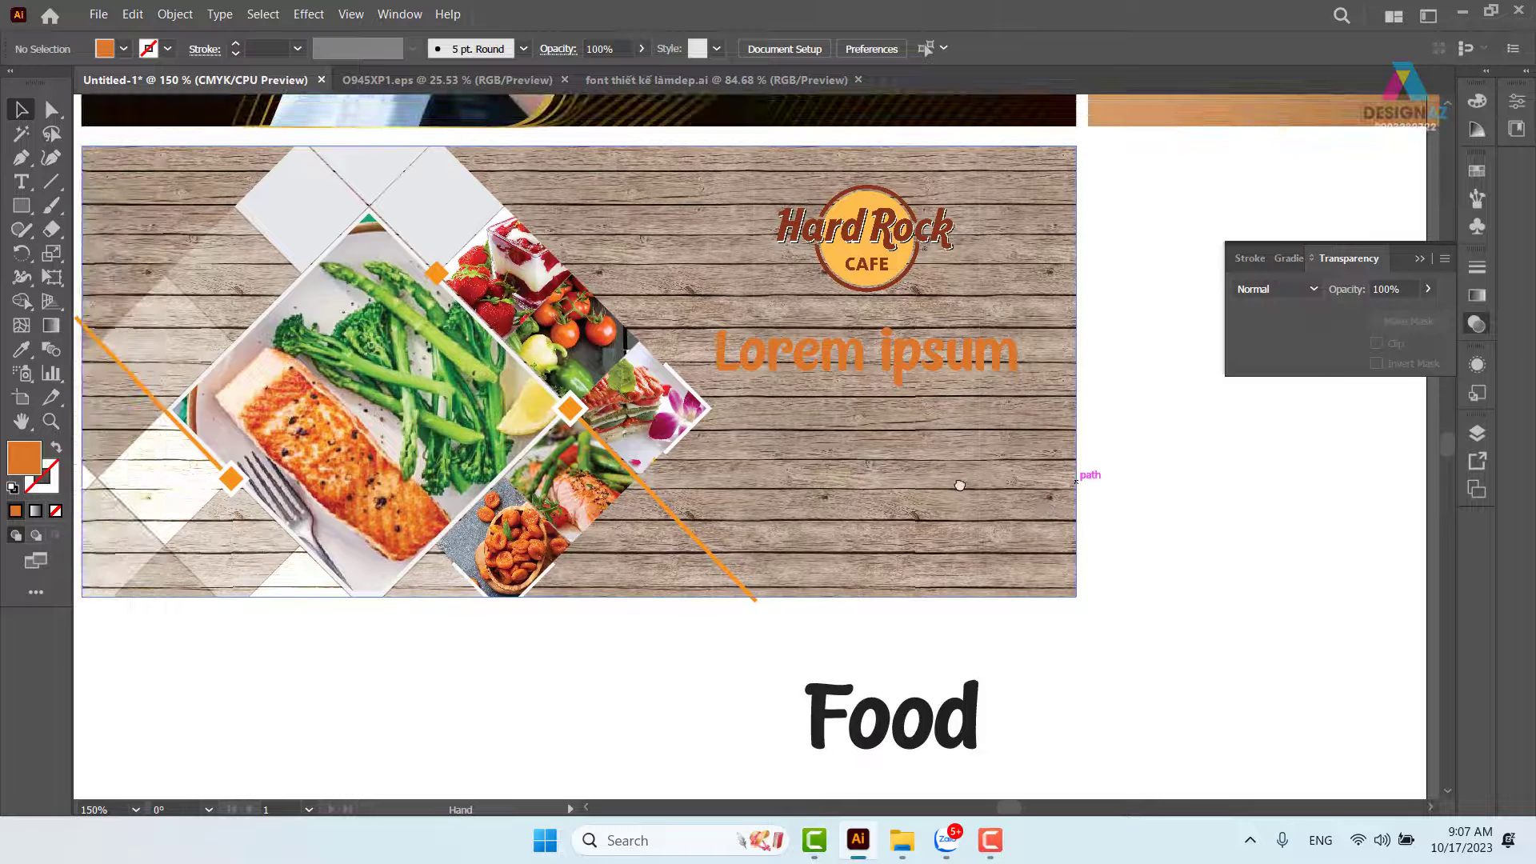
{"action": "left_click", "coordinate": [932, 363]}
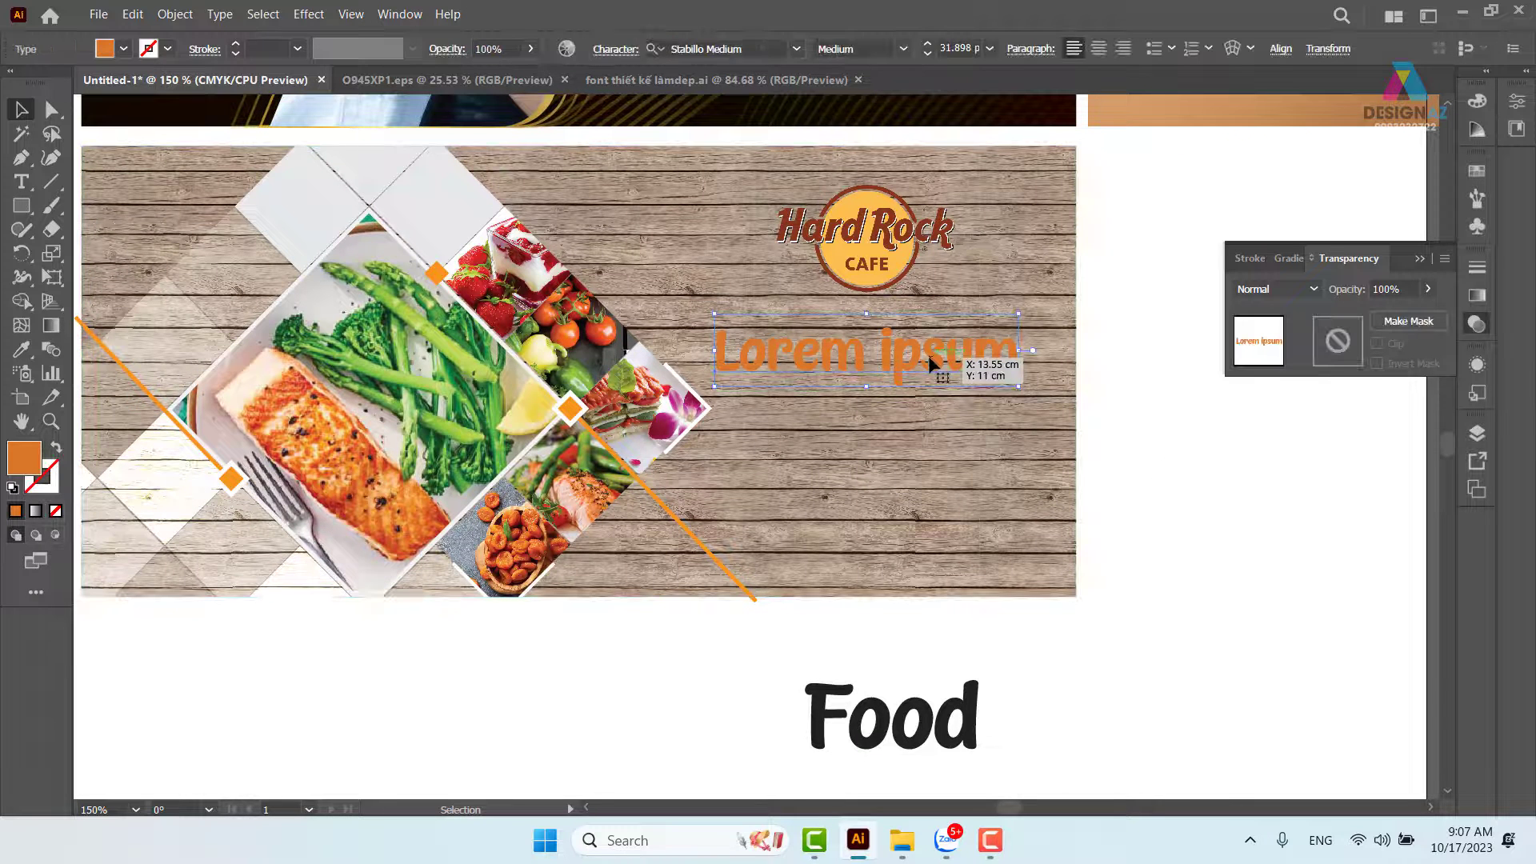
{"action": "left_click", "coordinate": [1477, 170]}
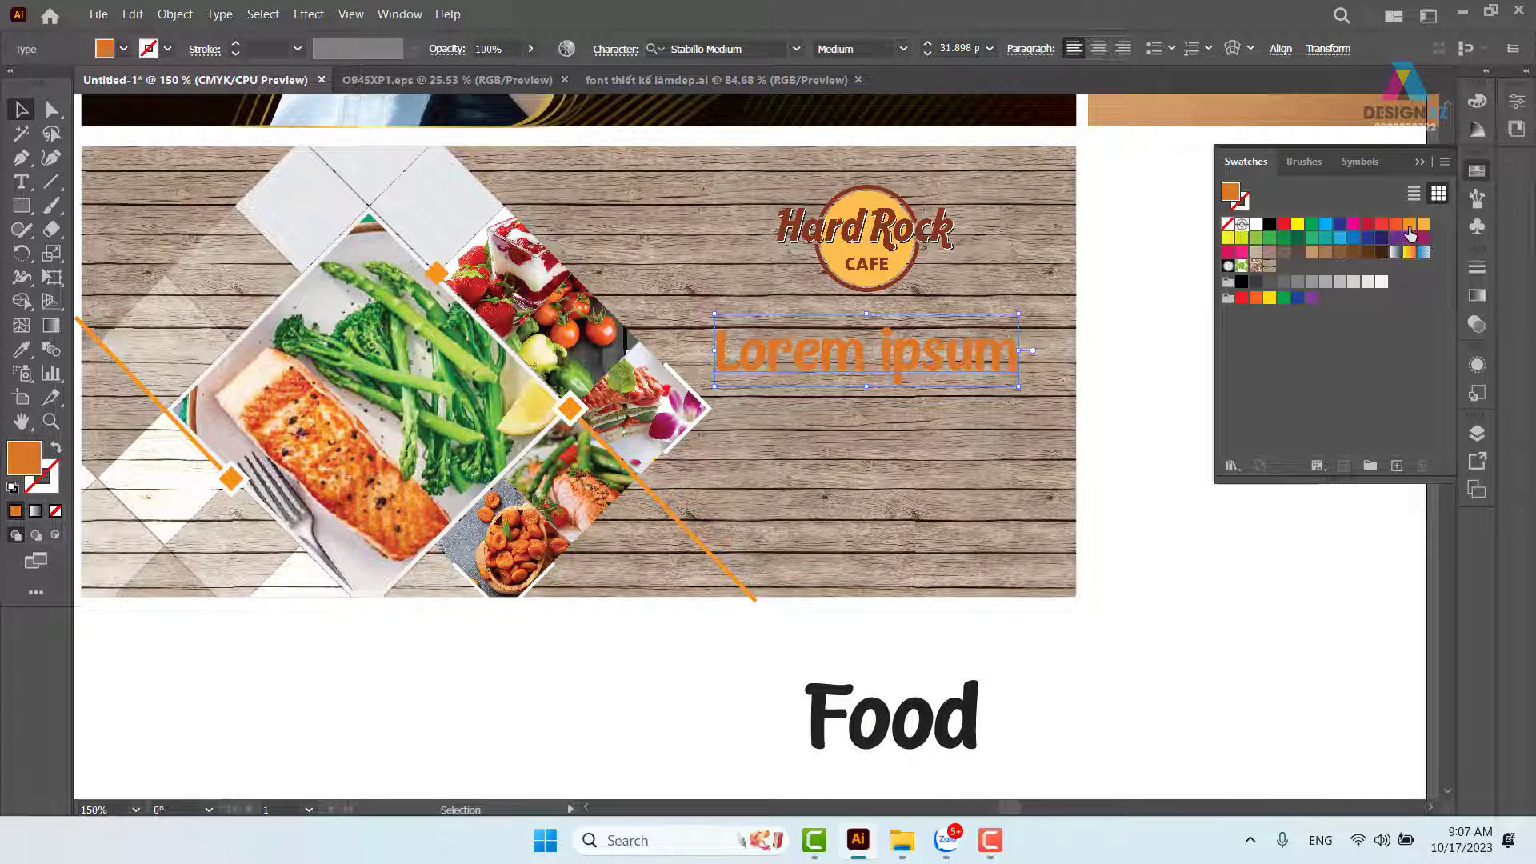
{"action": "left_click", "coordinate": [1409, 227]}
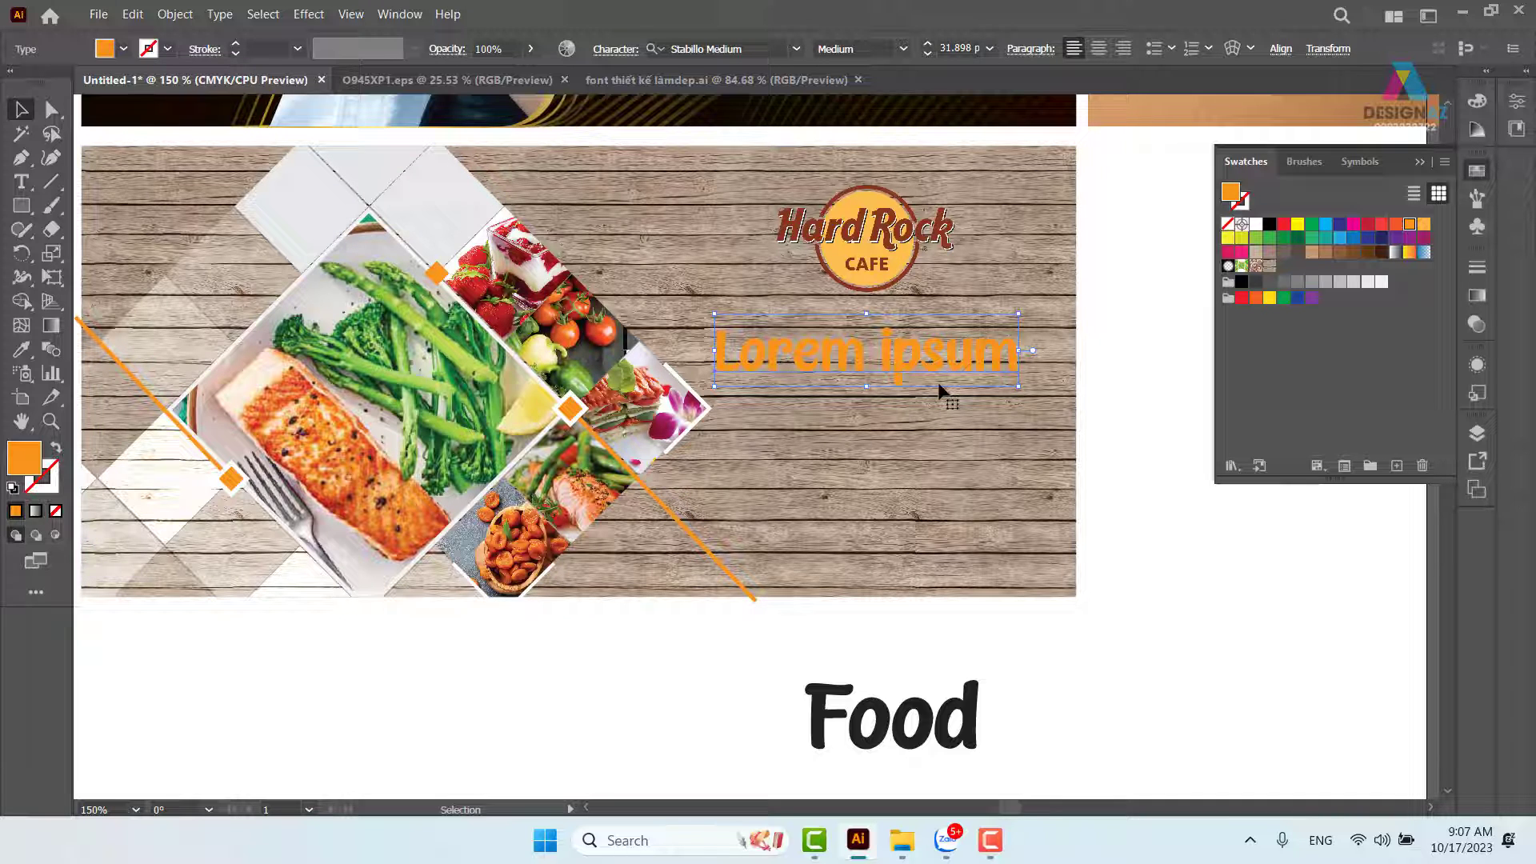
Give the "Lorem ipsum" headline a thick 4 pt black outline behind its orange letters.
{"action": "key", "text": "ctrl+shift+a"}
{"action": "left_click", "coordinate": [940, 387]}
{"action": "left_click", "coordinate": [297, 50]}
{"action": "left_click", "coordinate": [324, 201]}
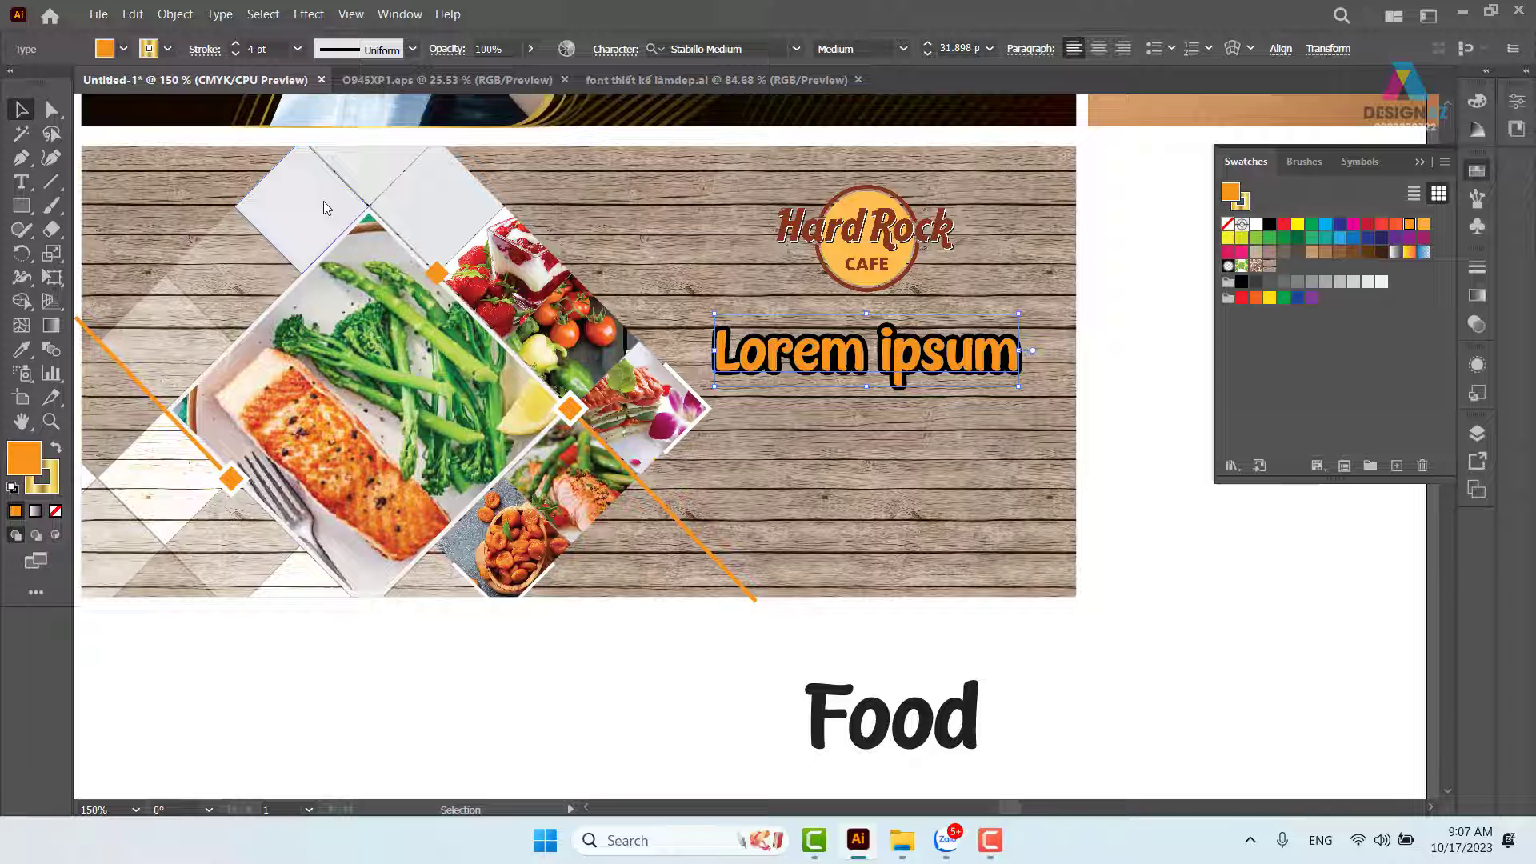
{"action": "left_click", "coordinate": [1193, 564]}
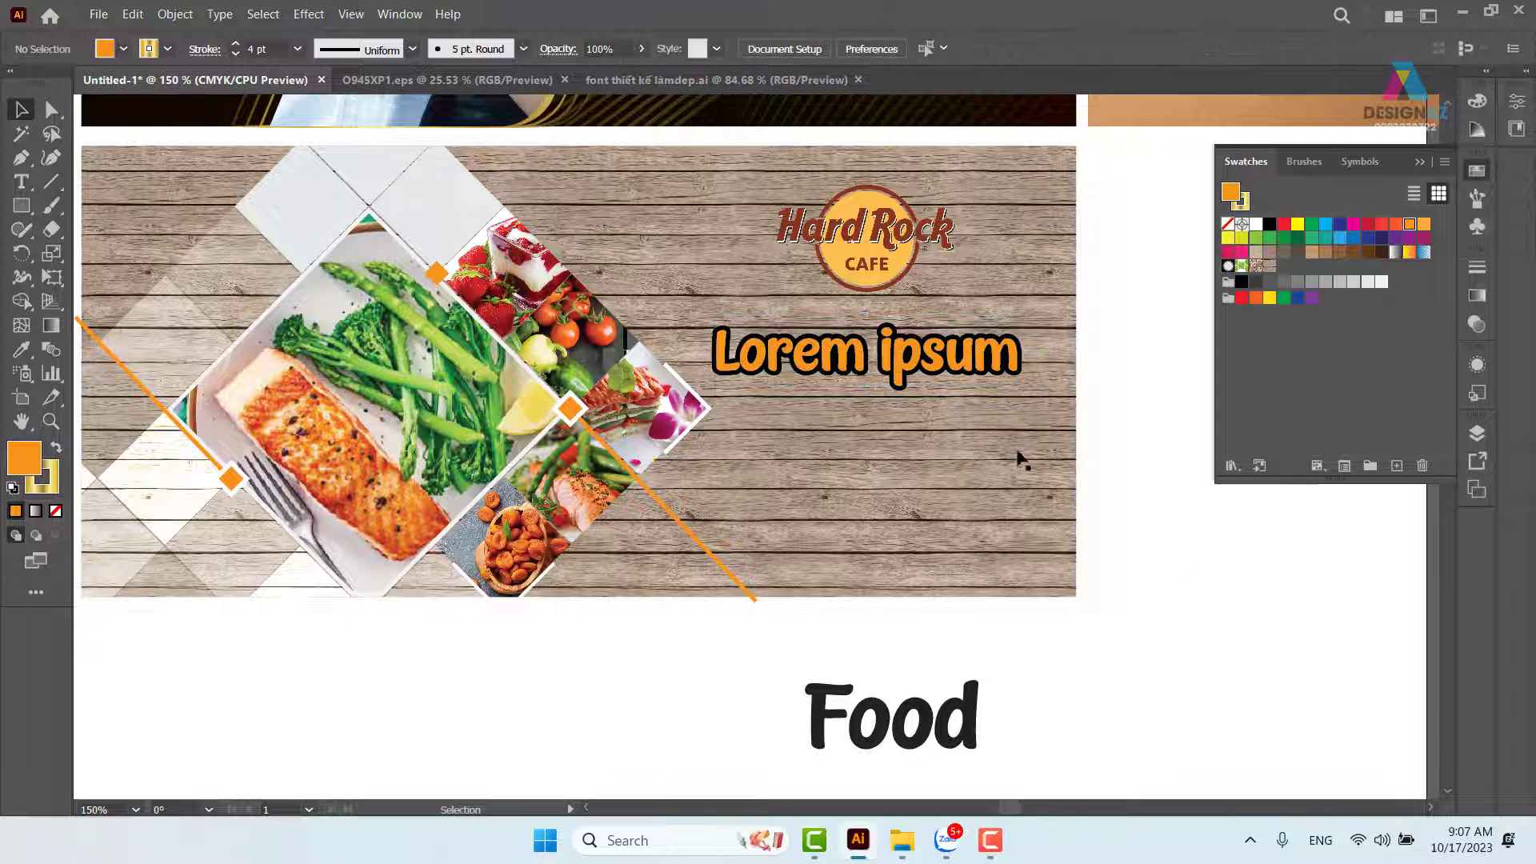
{"action": "left_click_drag", "start_coordinate": [920, 376], "coordinate": [1206, 576]}
{"action": "key", "text": "ctrl+z"}
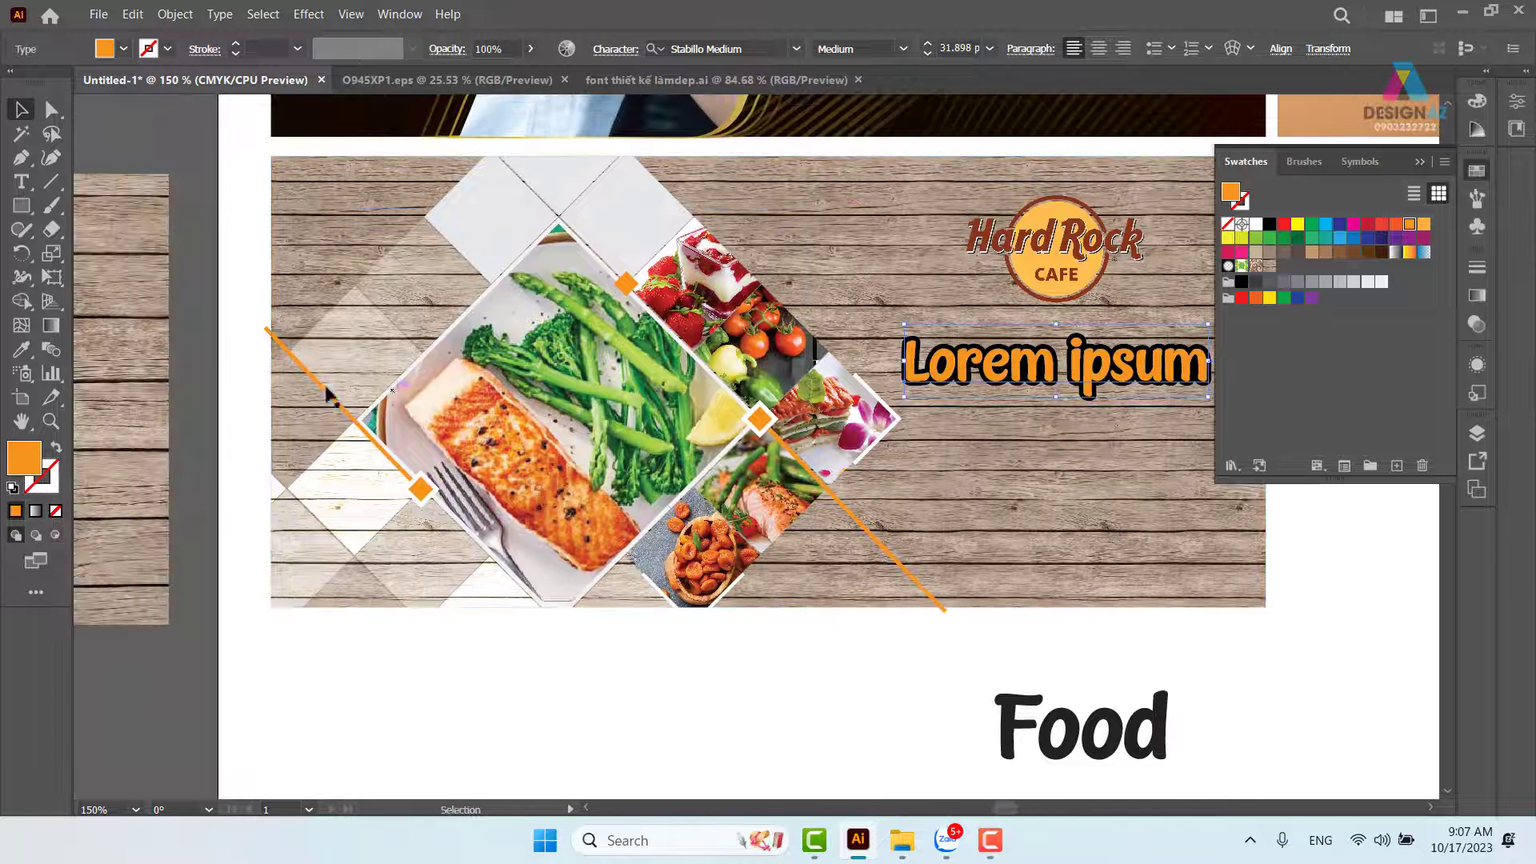
Trim off the end of the left orange line that overhangs the banner's left edge with the Shape Builder.
{"action": "left_click", "coordinate": [279, 342]}
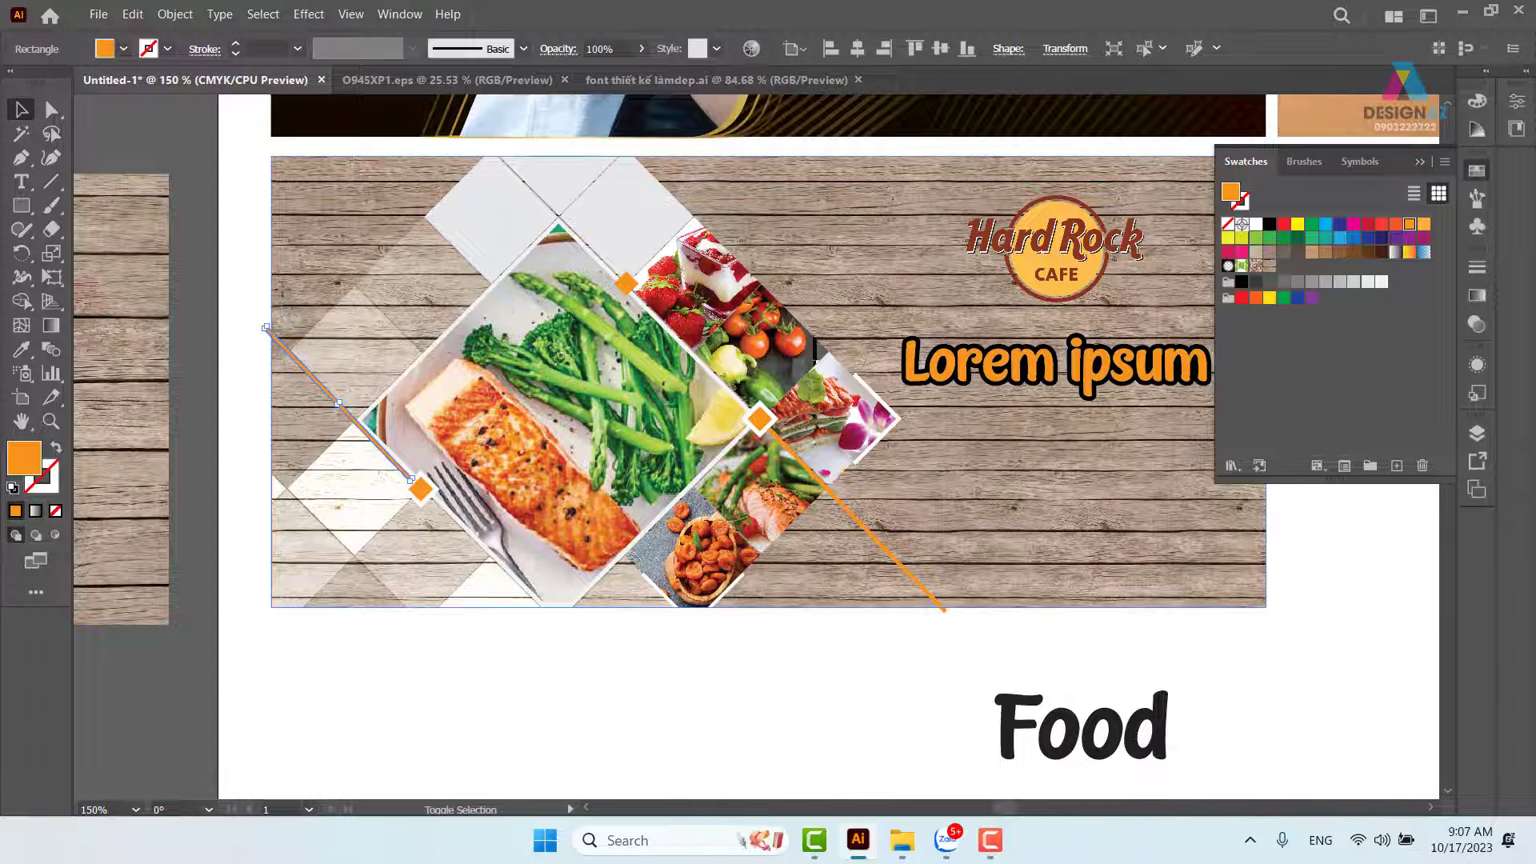
{"action": "key", "text": "z"}
{"action": "left_click_drag", "start_coordinate": [232, 335], "coordinate": [463, 411]}
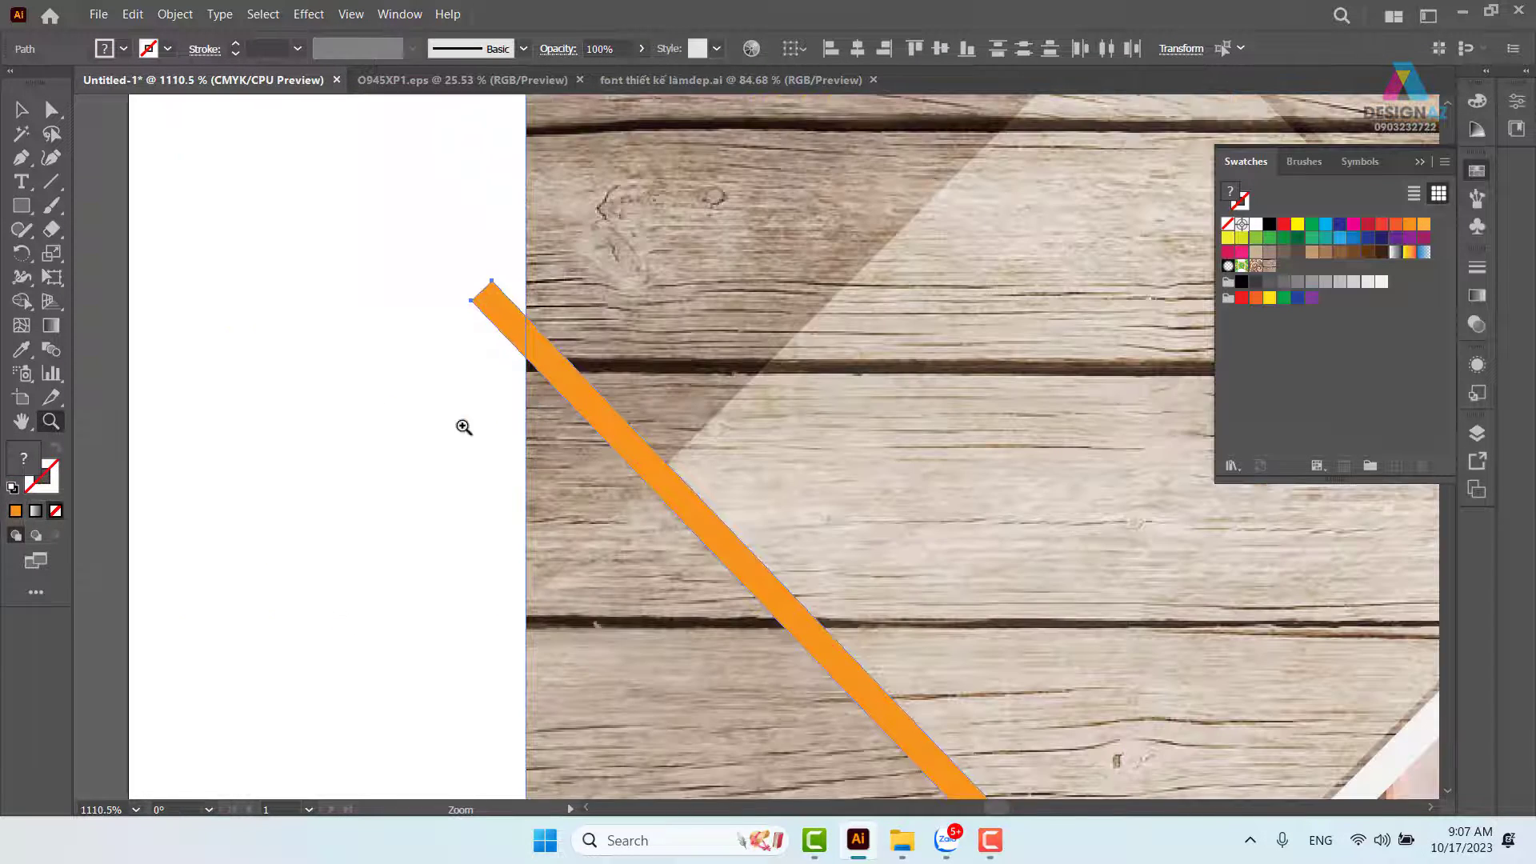
{"action": "key", "text": "shift+m"}
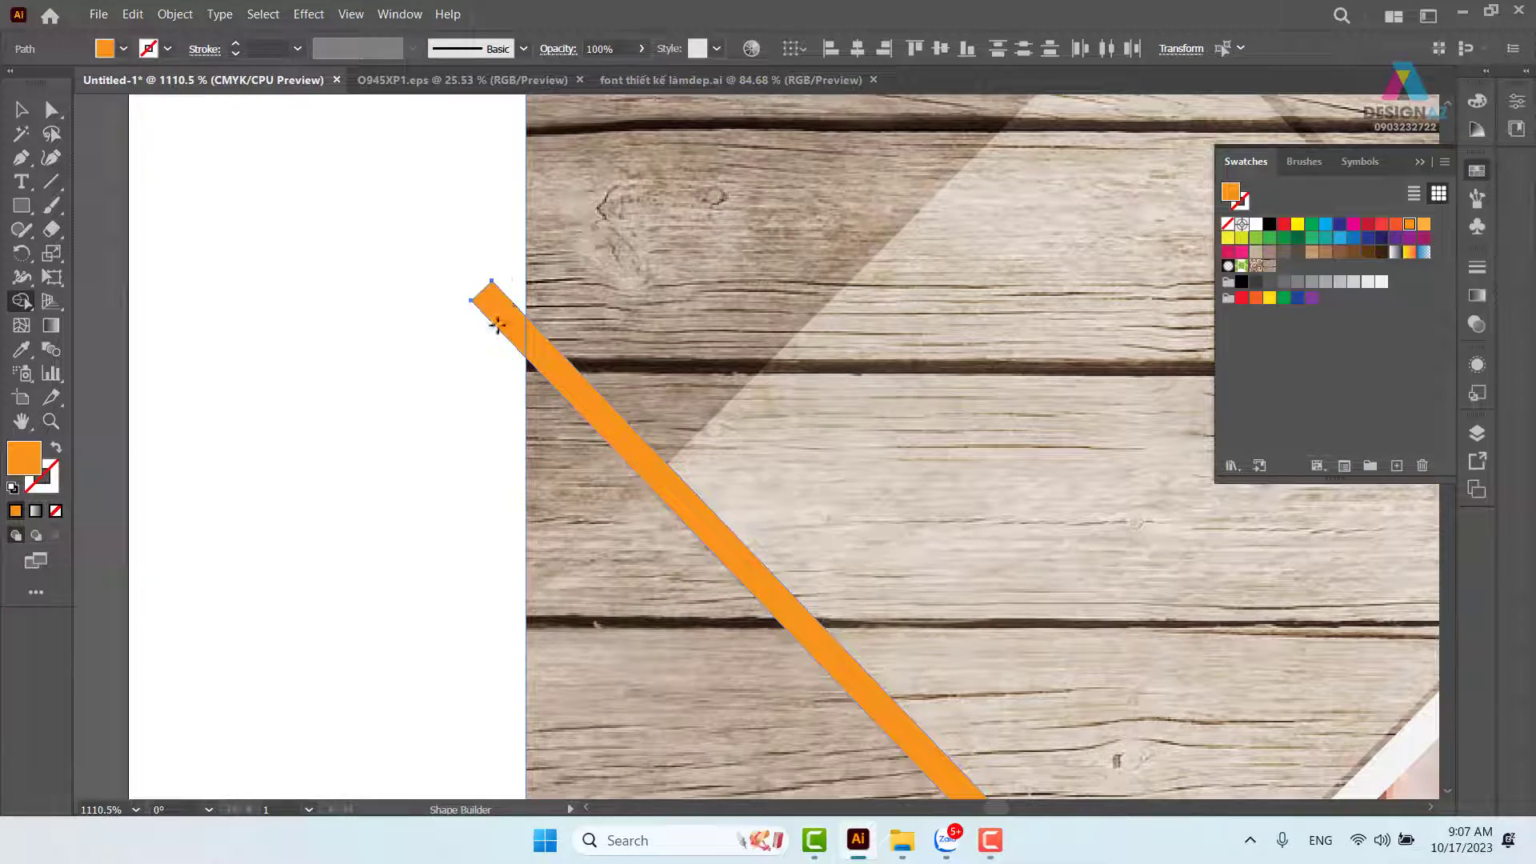
{"action": "left_click", "coordinate": [495, 316], "text": "alt"}
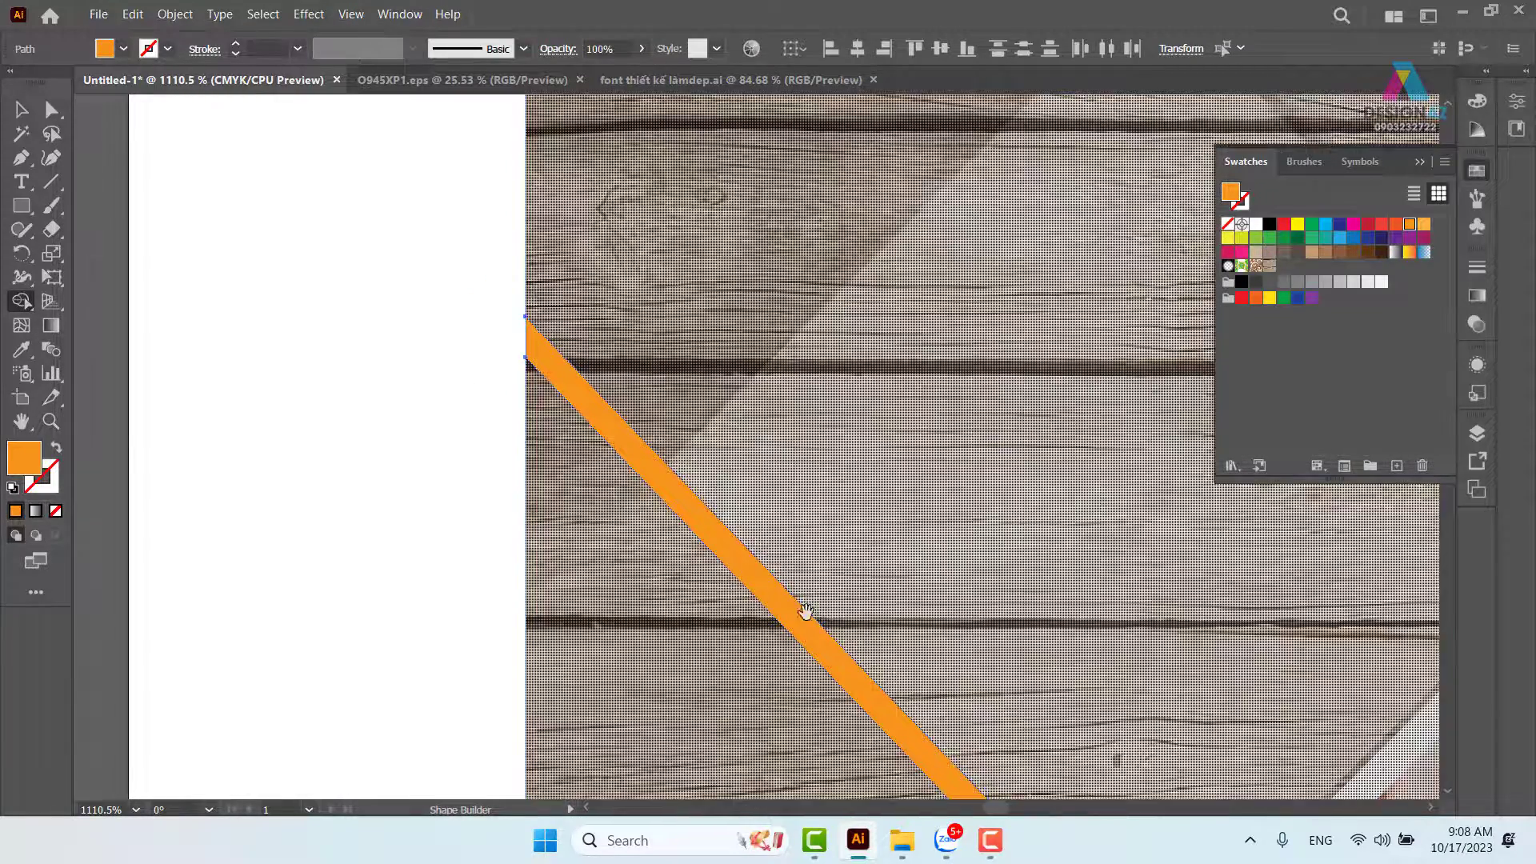
Trim off the end of the right orange line that overhangs the banner's bottom edge with the Shape Builder.
{"action": "left_click_drag", "start_coordinate": [880, 629], "coordinate": [492, 60]}
{"action": "left_click_drag", "start_coordinate": [904, 544], "coordinate": [469, 36]}
{"action": "left_click_drag", "start_coordinate": [952, 616], "coordinate": [473, 32]}
{"action": "left_click_drag", "start_coordinate": [835, 441], "coordinate": [460, 56]}
{"action": "left_click_drag", "start_coordinate": [800, 374], "coordinate": [365, 505]}
{"action": "left_click_drag", "start_coordinate": [788, 498], "coordinate": [120, 436]}
{"action": "left_click_drag", "start_coordinate": [756, 396], "coordinate": [352, 632]}
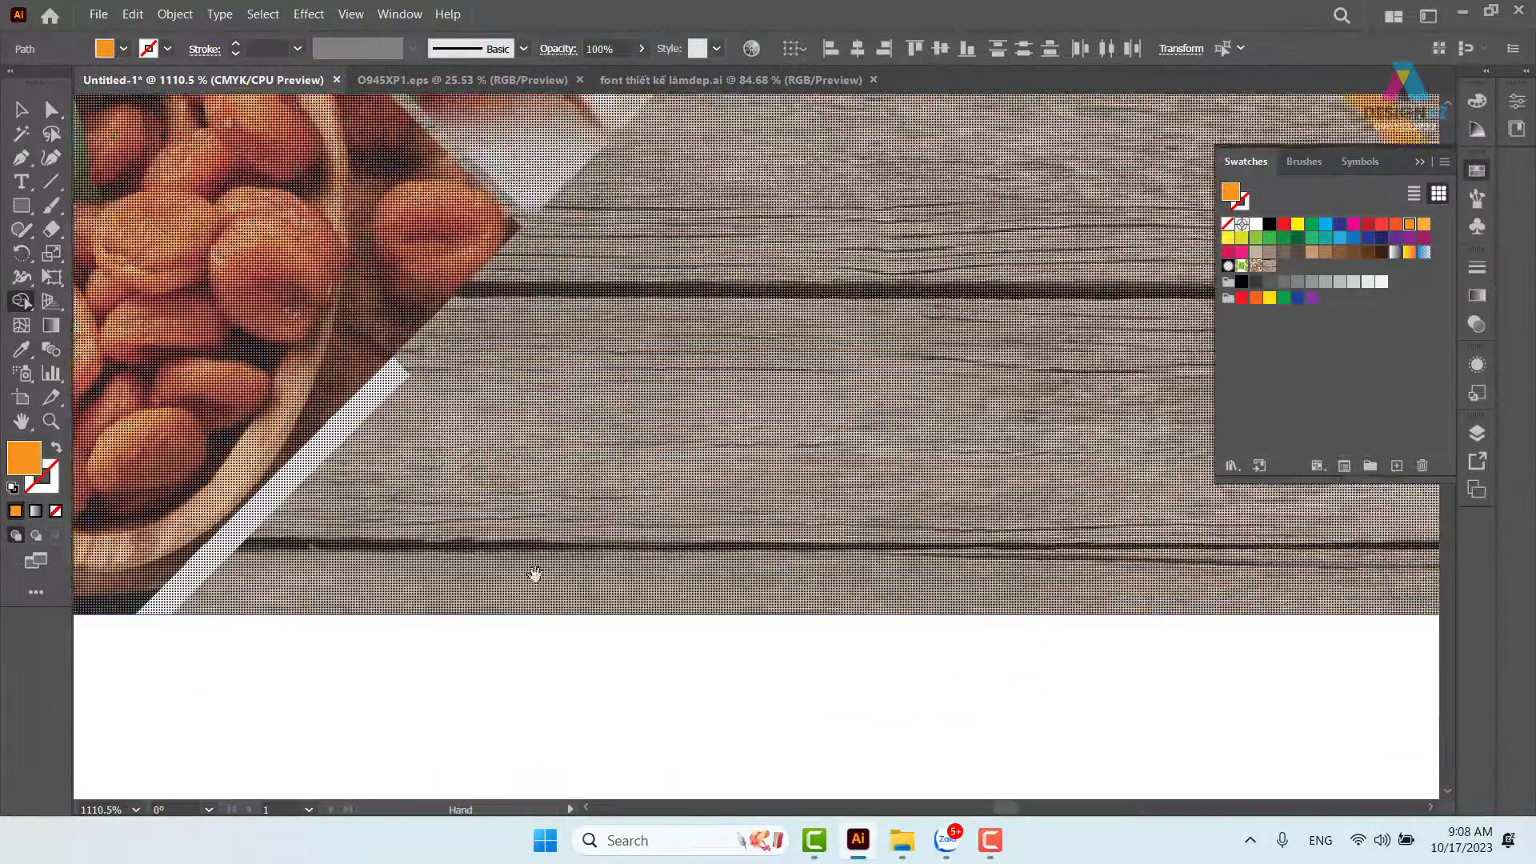
{"action": "left_click_drag", "start_coordinate": [716, 504], "coordinate": [187, 602]}
{"action": "left_click_drag", "start_coordinate": [847, 486], "coordinate": [488, 236]}
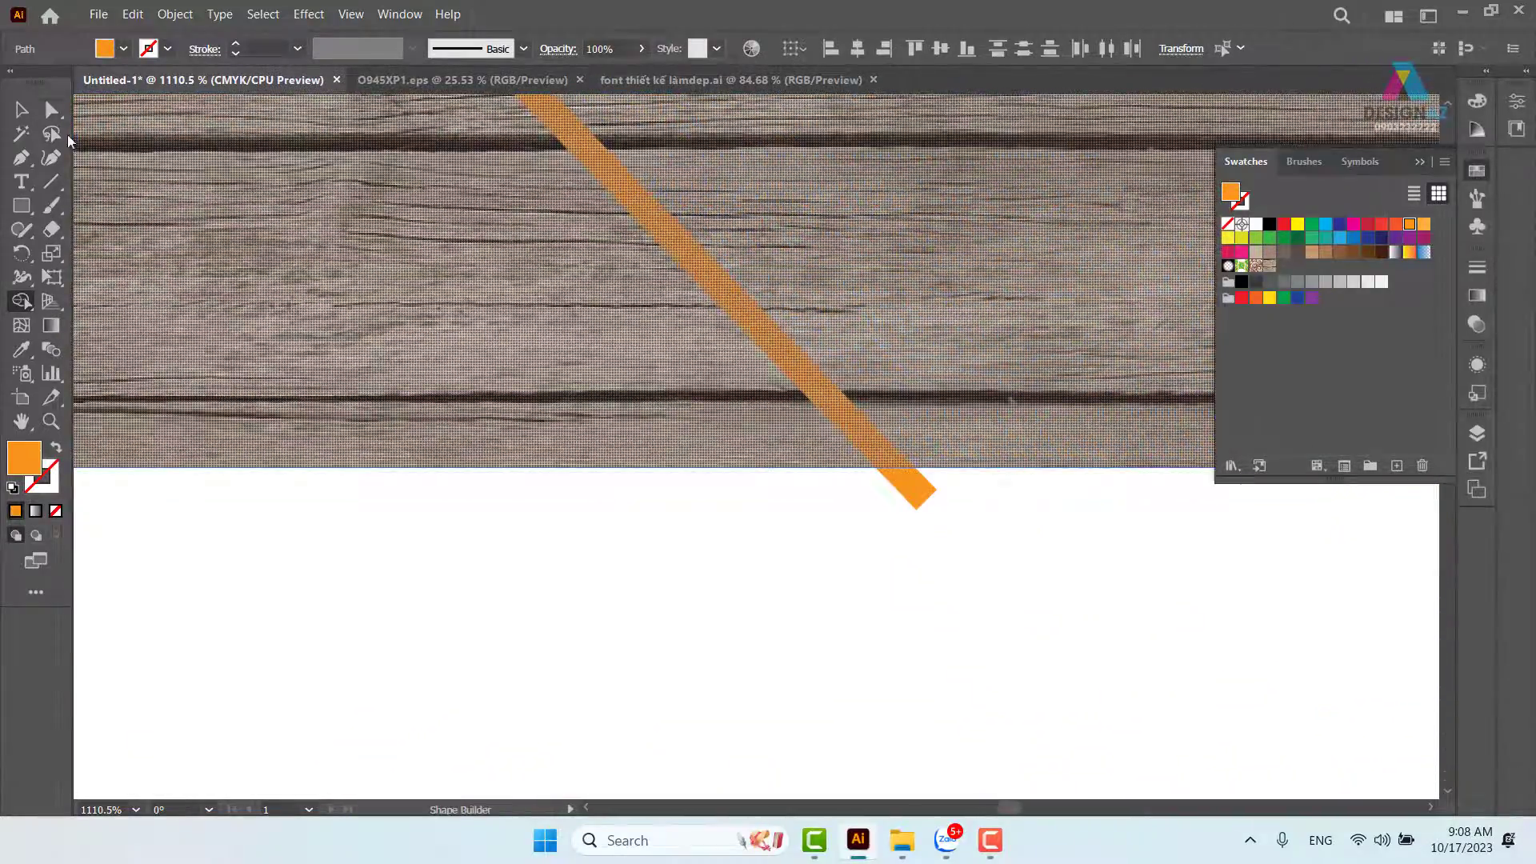
{"action": "left_click", "coordinate": [22, 109]}
{"action": "left_click", "coordinate": [908, 472]}
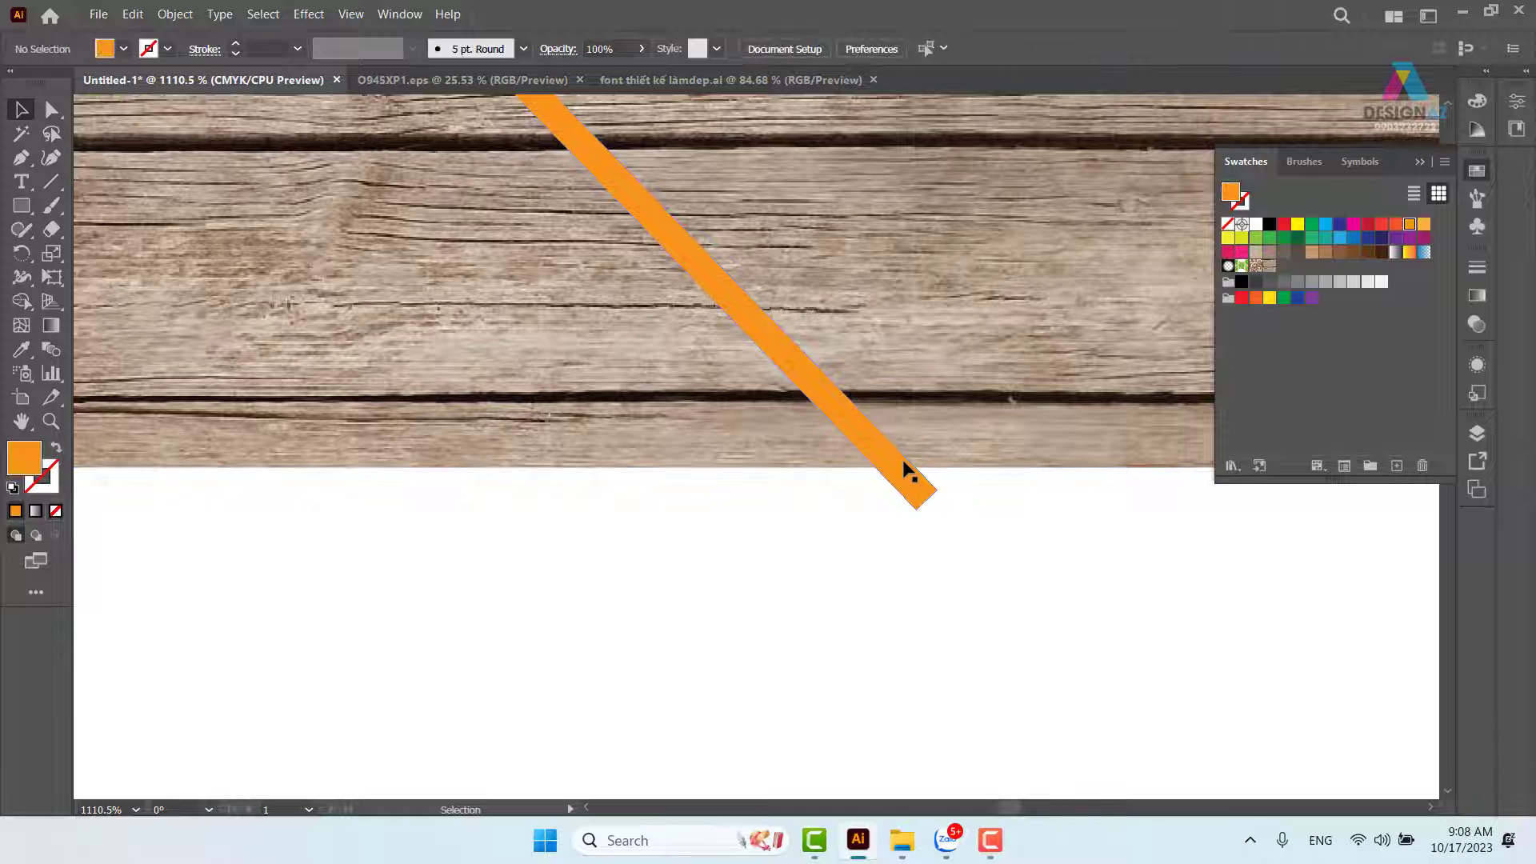
{"action": "left_click", "coordinate": [1047, 448], "text": "shift"}
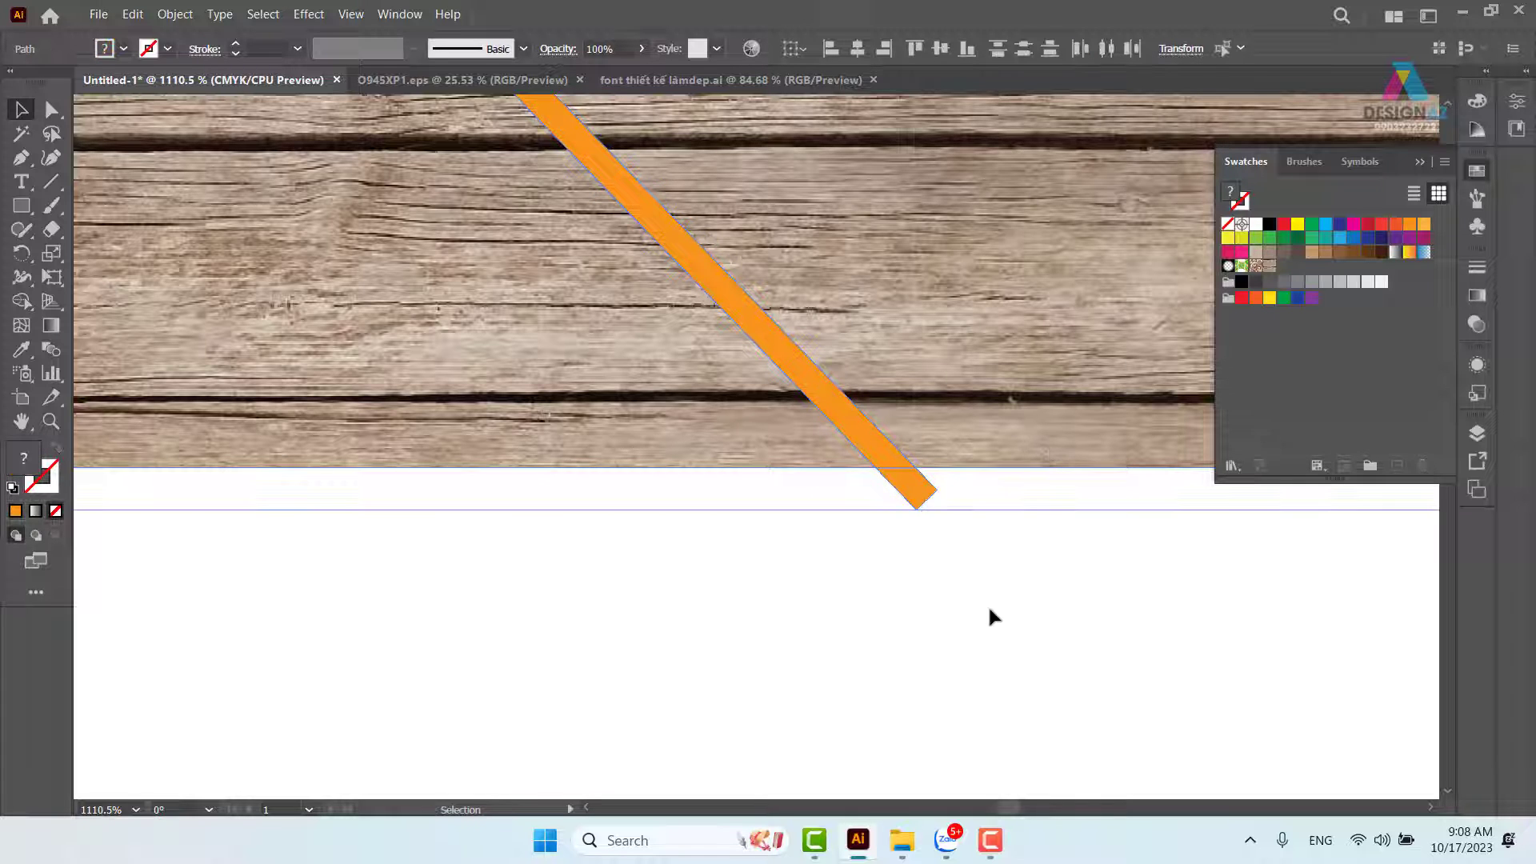
{"action": "left_click", "coordinate": [23, 302]}
{"action": "left_click_drag", "start_coordinate": [862, 564], "coordinate": [911, 495]}
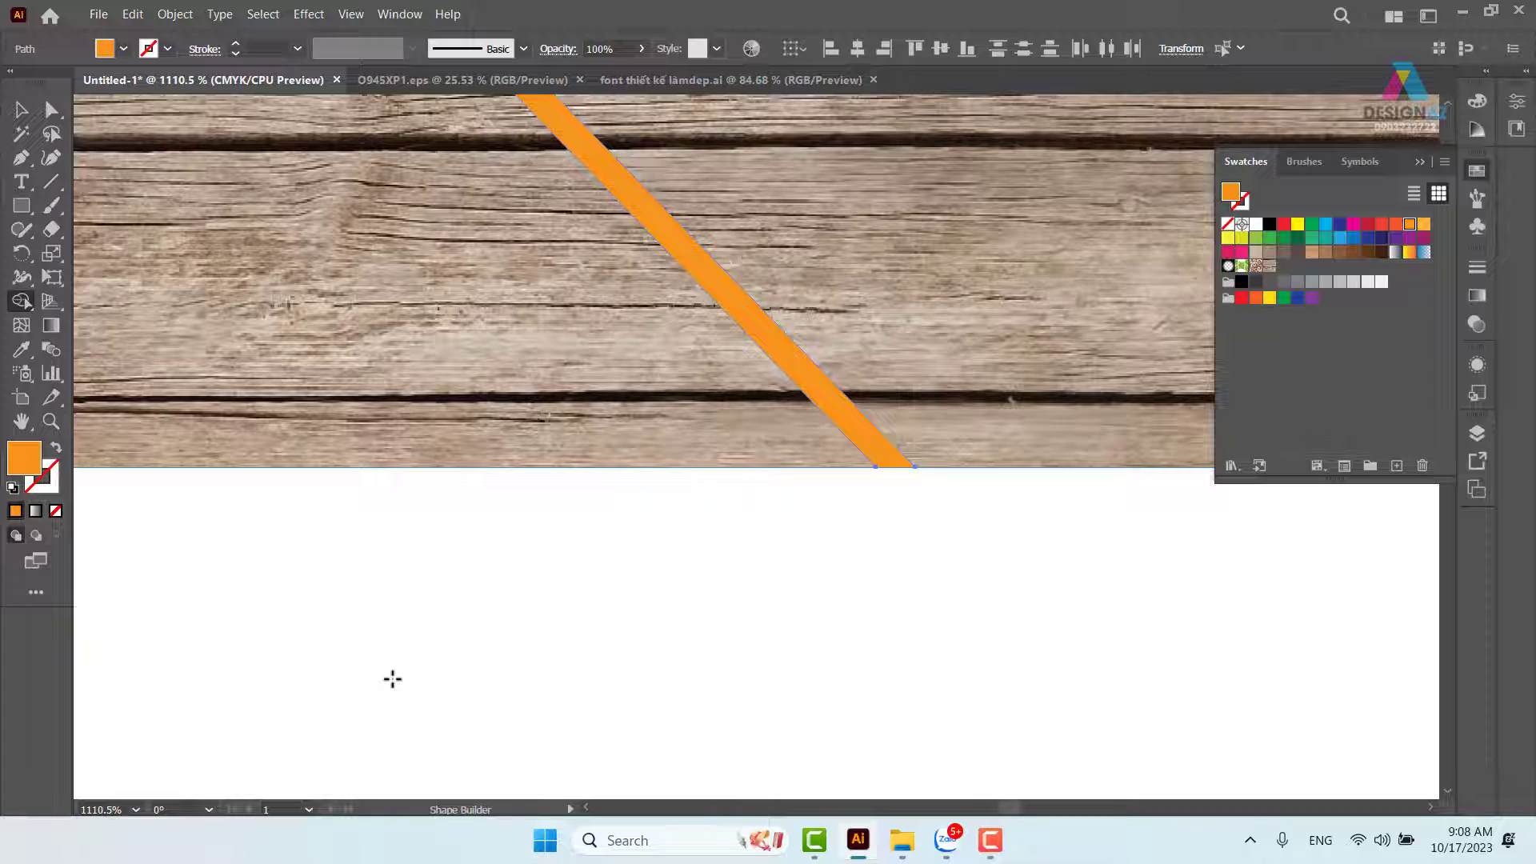
Add a second "Lorem ipsum" text line below the headline and set its font to UTM Avo Bold.
{"action": "key", "text": "ctrl+1"}
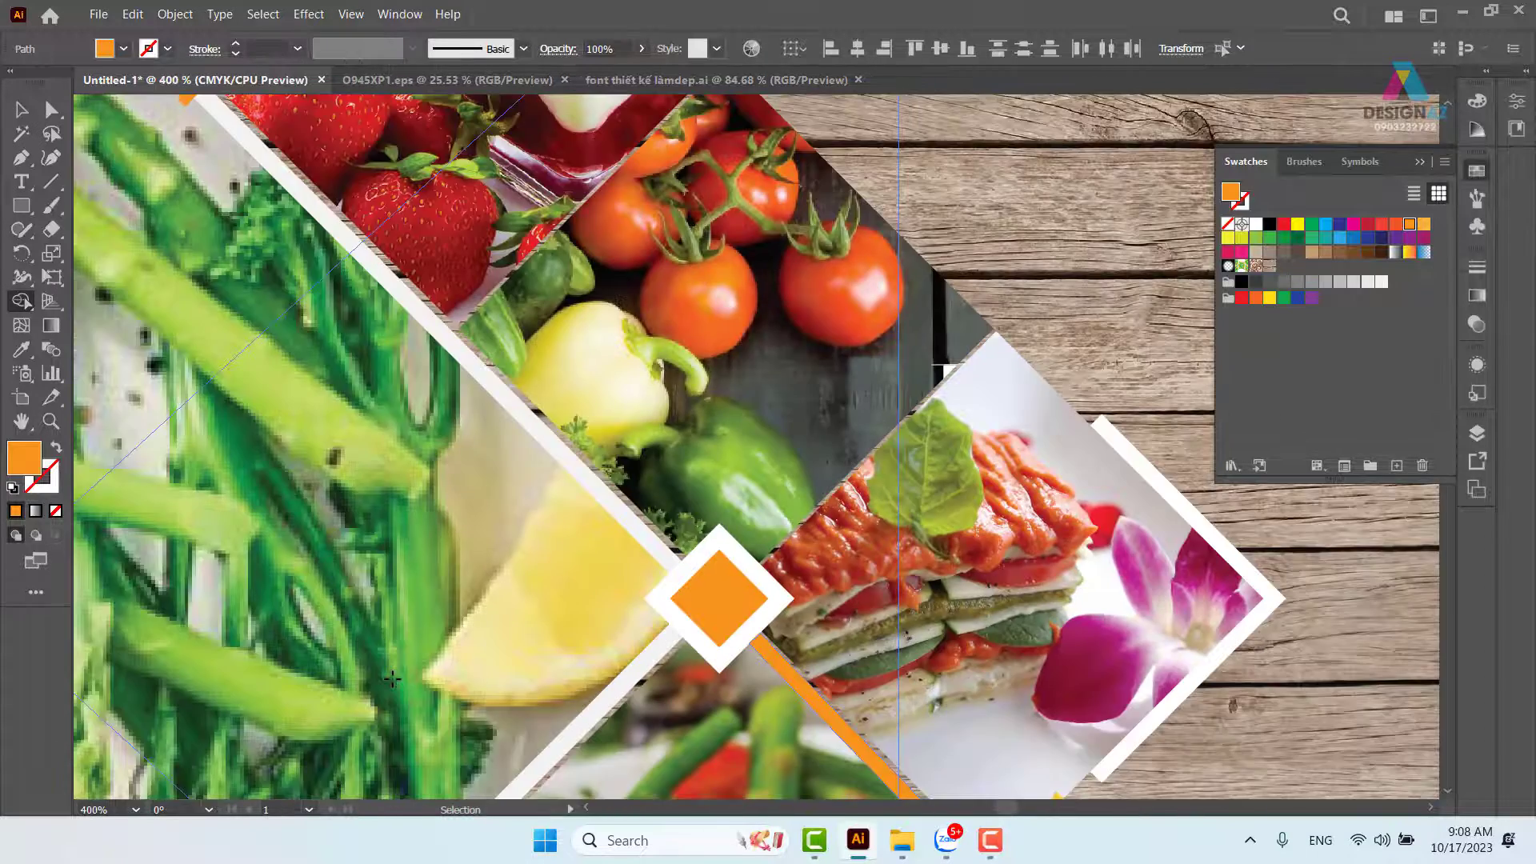
{"action": "key", "text": "ctrl+minus"}
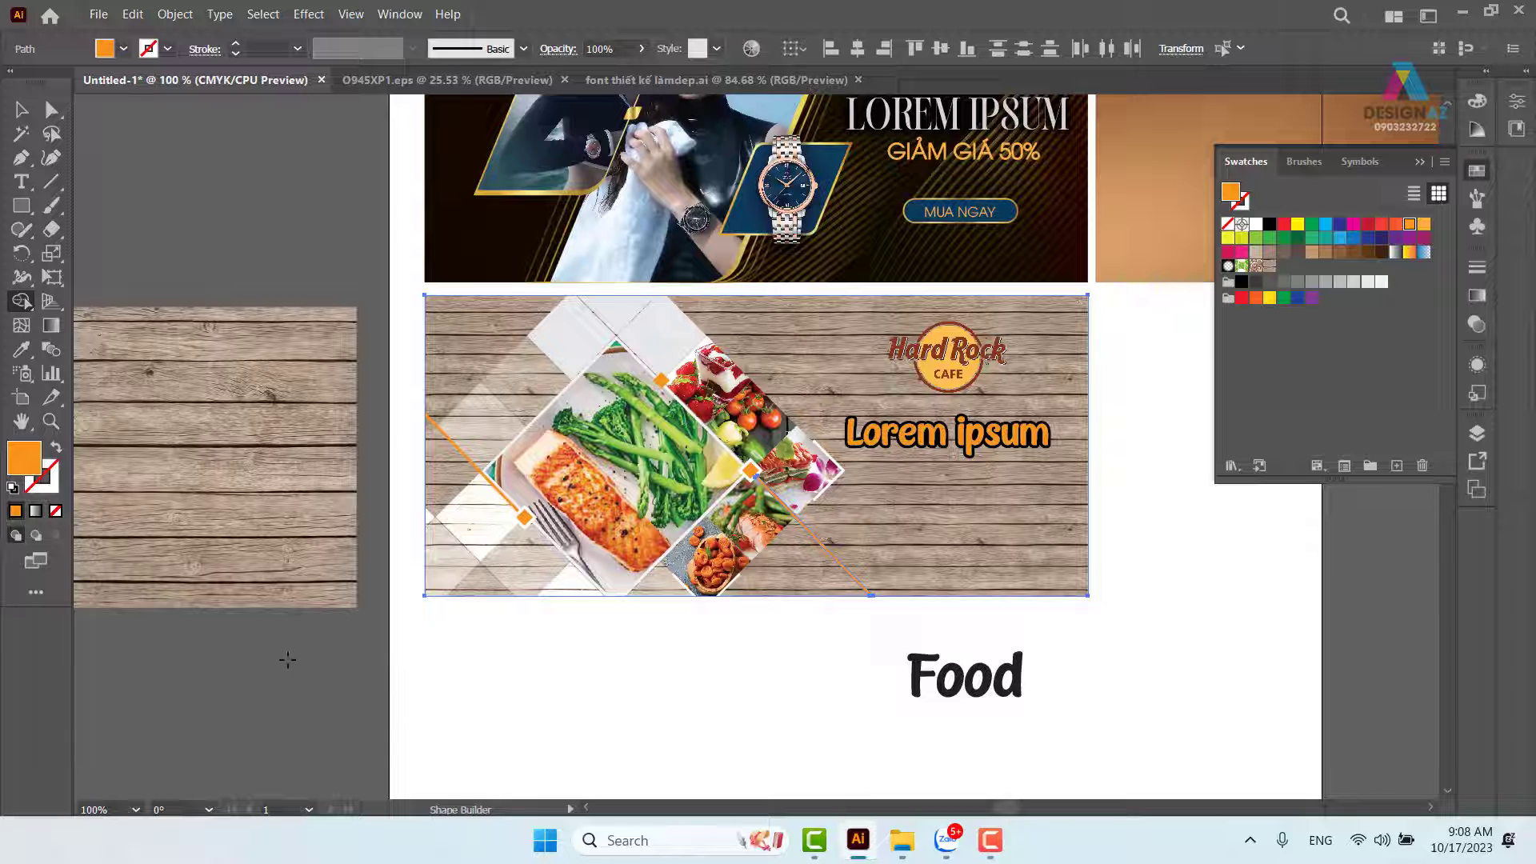
{"action": "left_click", "coordinate": [21, 109]}
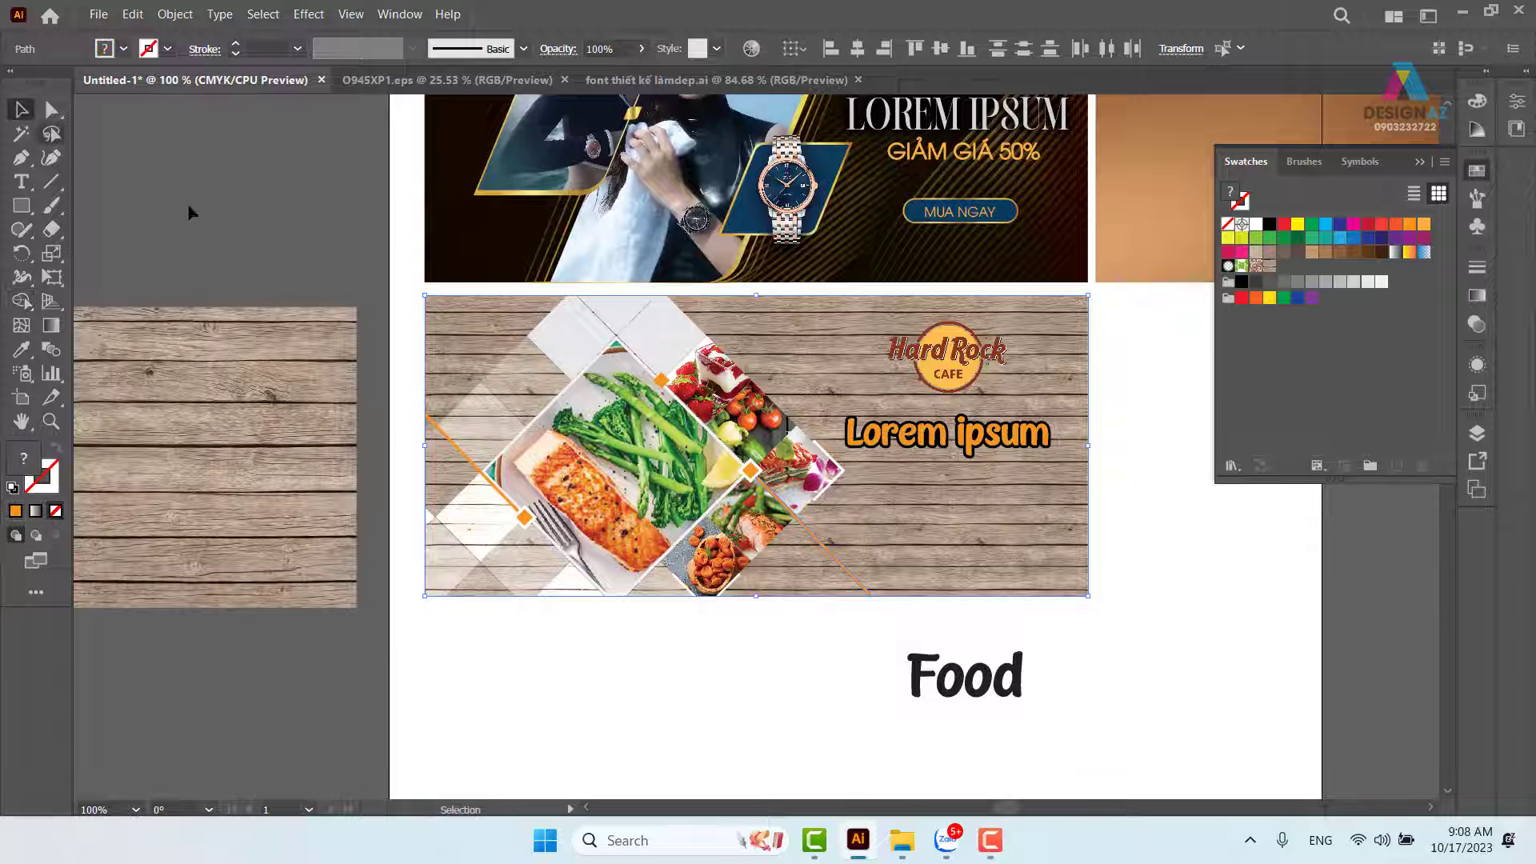
{"action": "left_click_drag", "start_coordinate": [1172, 576], "coordinate": [978, 538]}
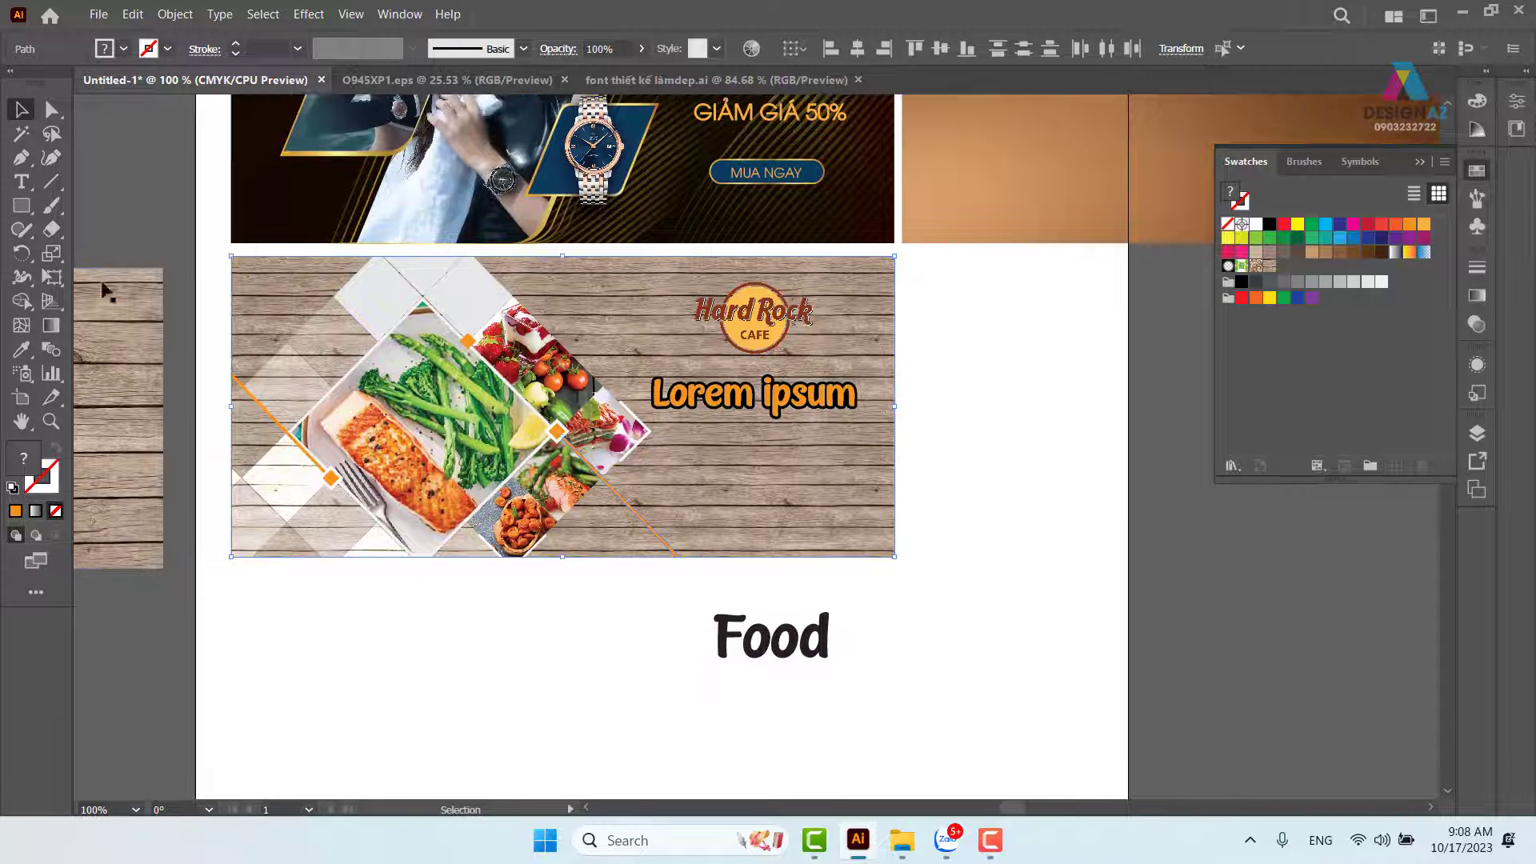
{"action": "left_click", "coordinate": [21, 182]}
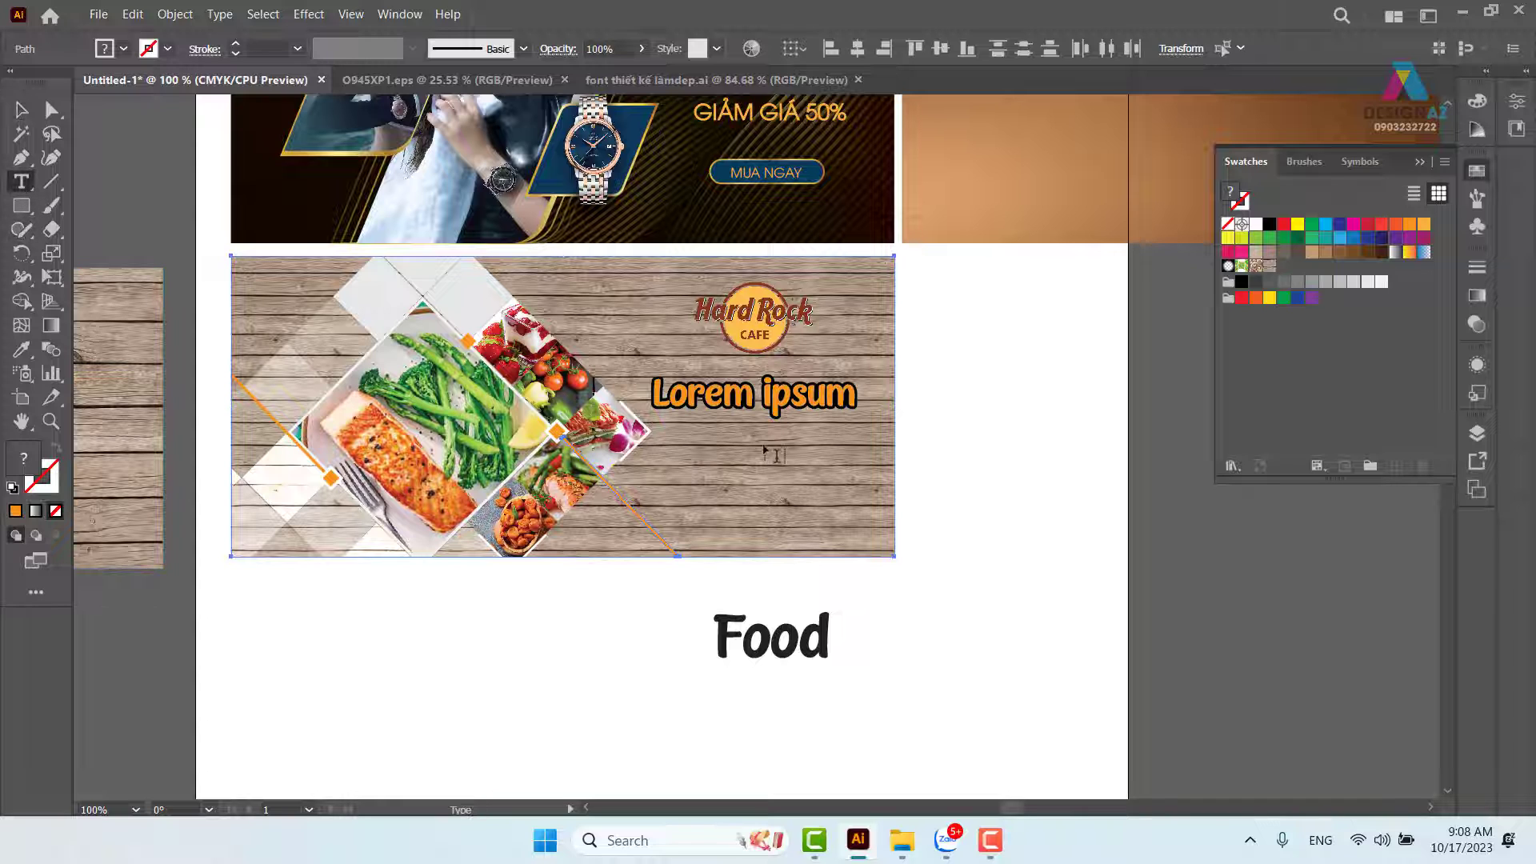
{"action": "left_click", "coordinate": [728, 440]}
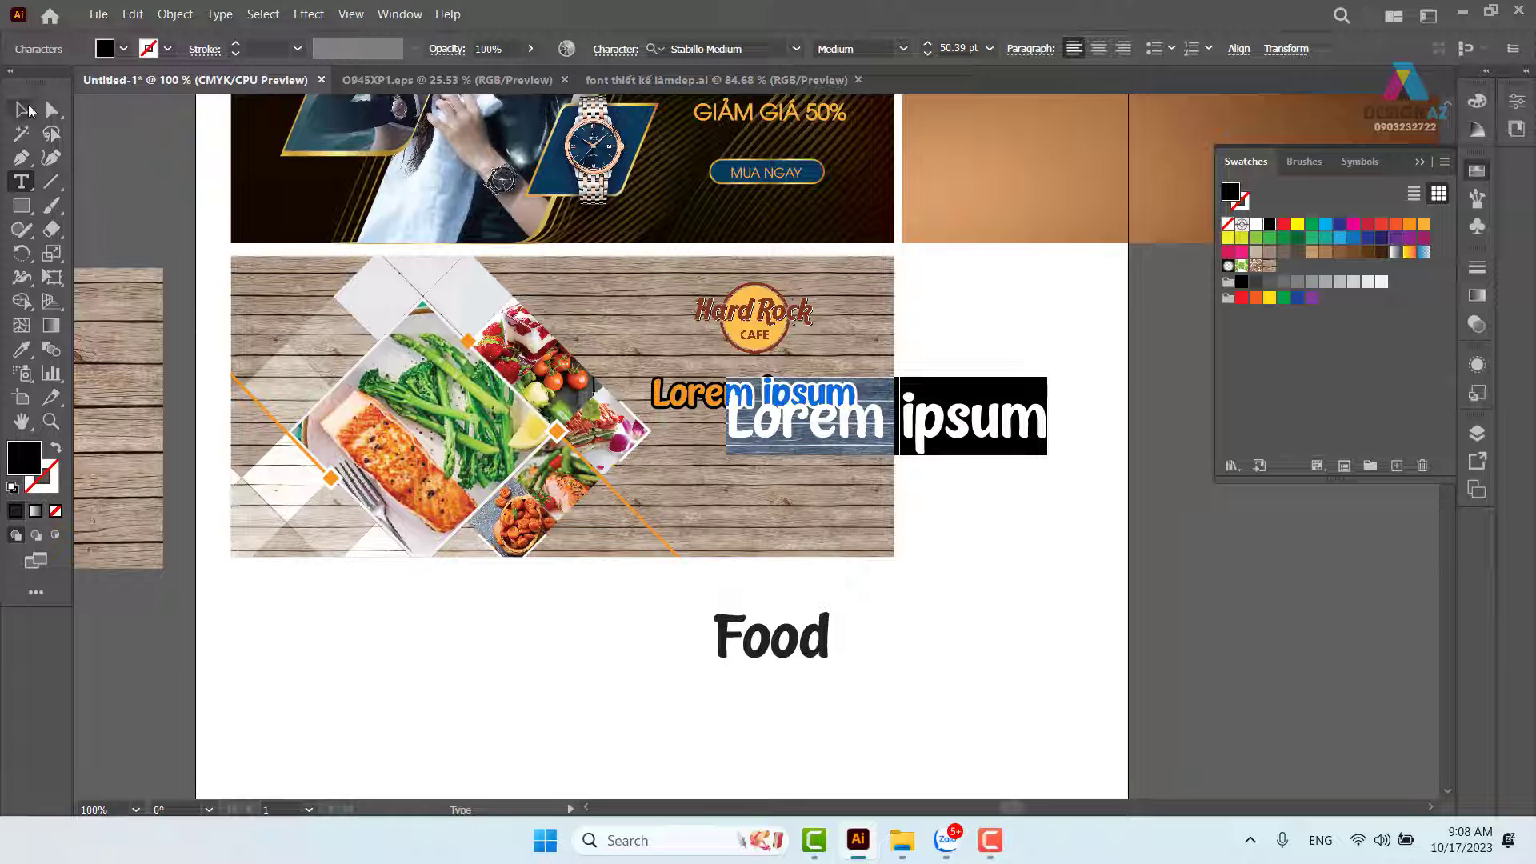
{"action": "left_click", "coordinate": [21, 109]}
{"action": "left_click", "coordinate": [750, 49]}
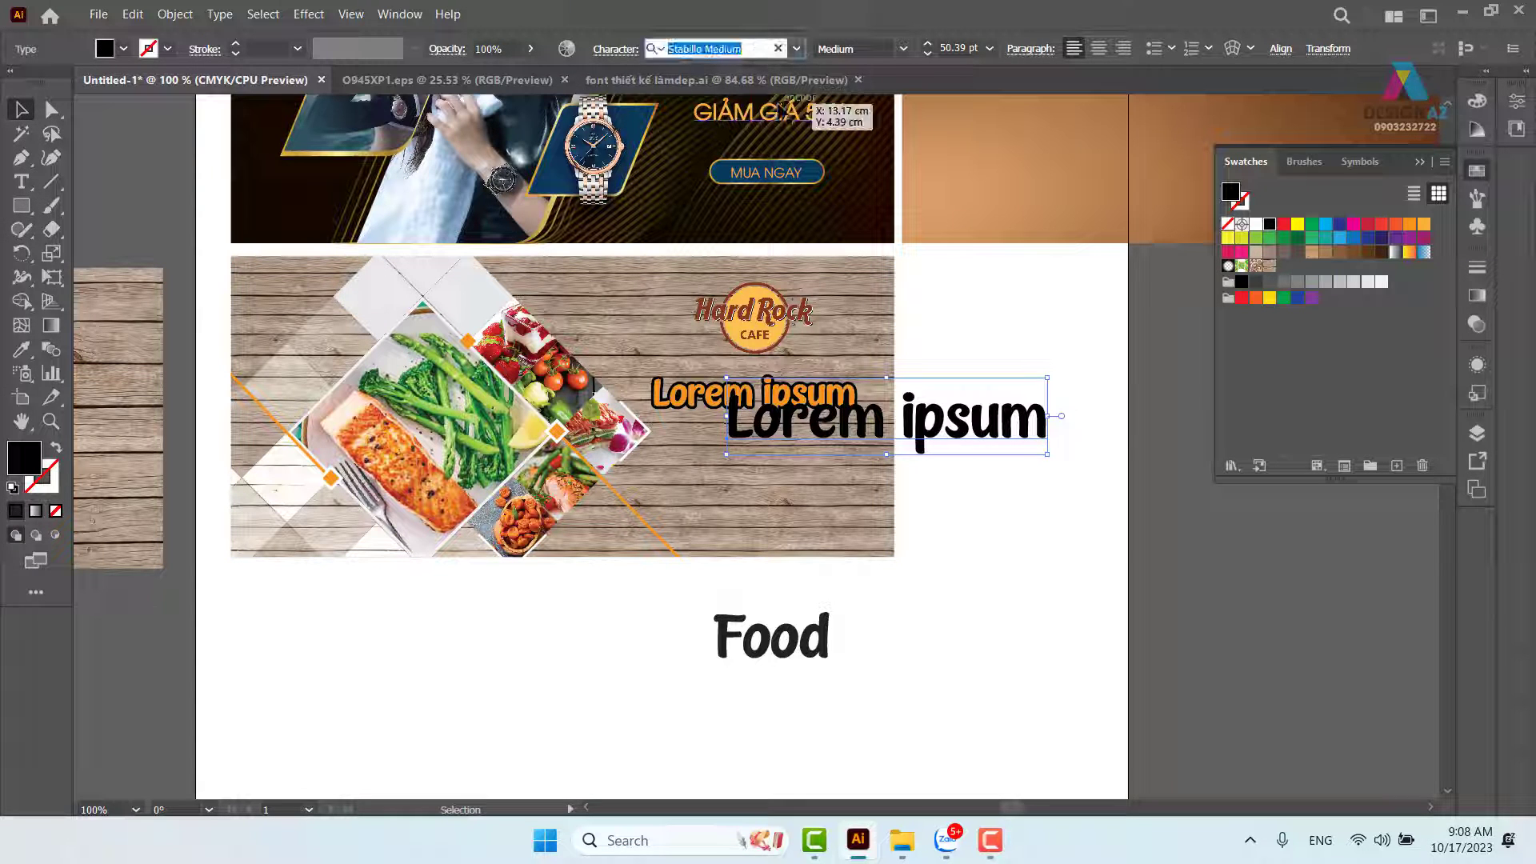
{"action": "type", "text": "uTMAVO"}
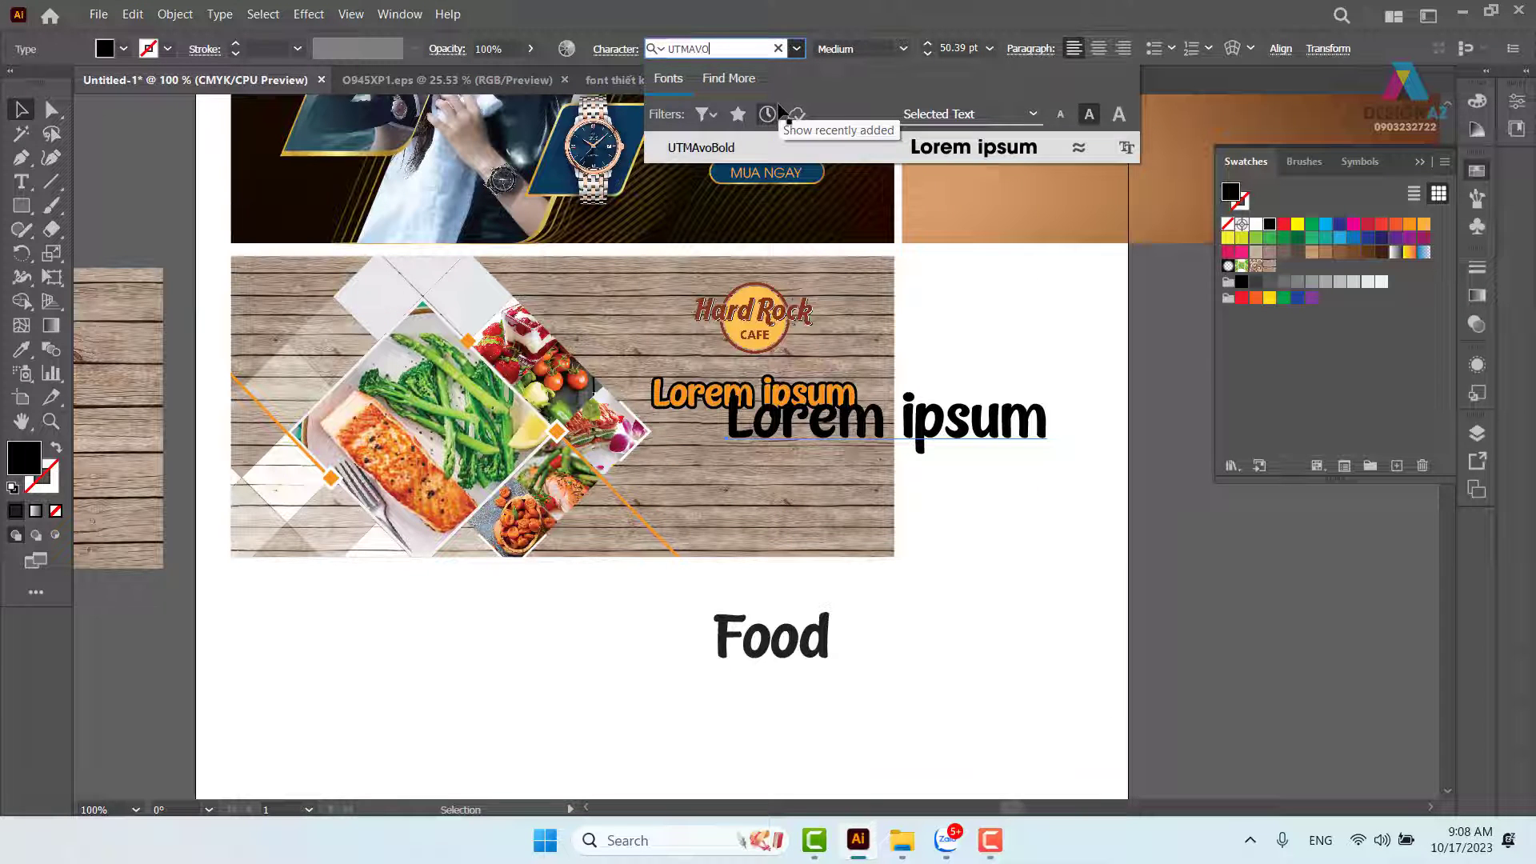
{"action": "key", "text": "Return"}
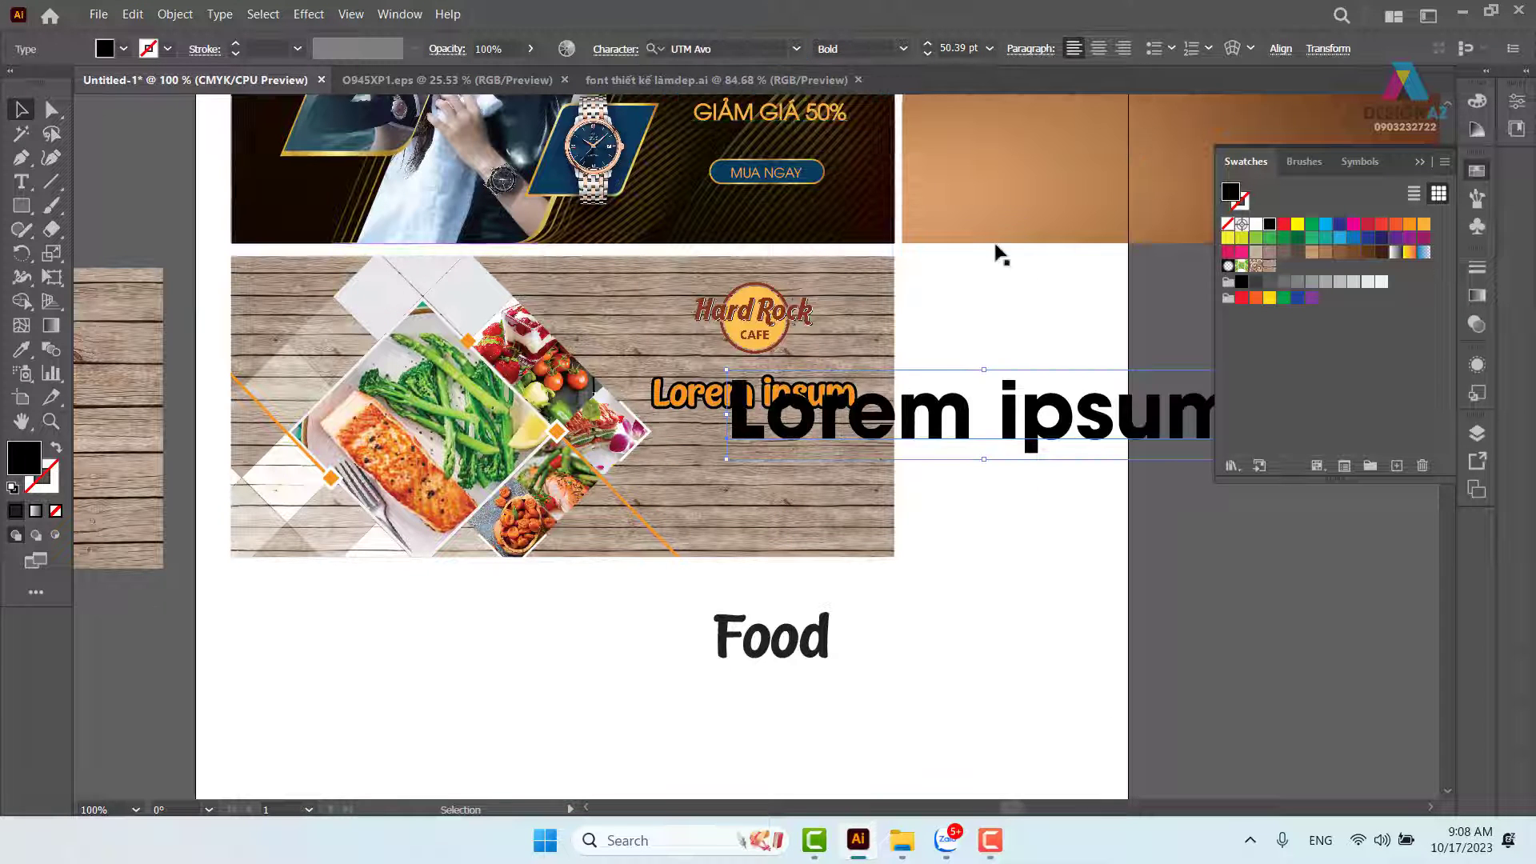
Set the new "Lorem ipsum" line to Bold Italic and scale it down to fit centered directly beneath the orange headline.
{"action": "left_click_drag", "start_coordinate": [1032, 440], "coordinate": [744, 497]}
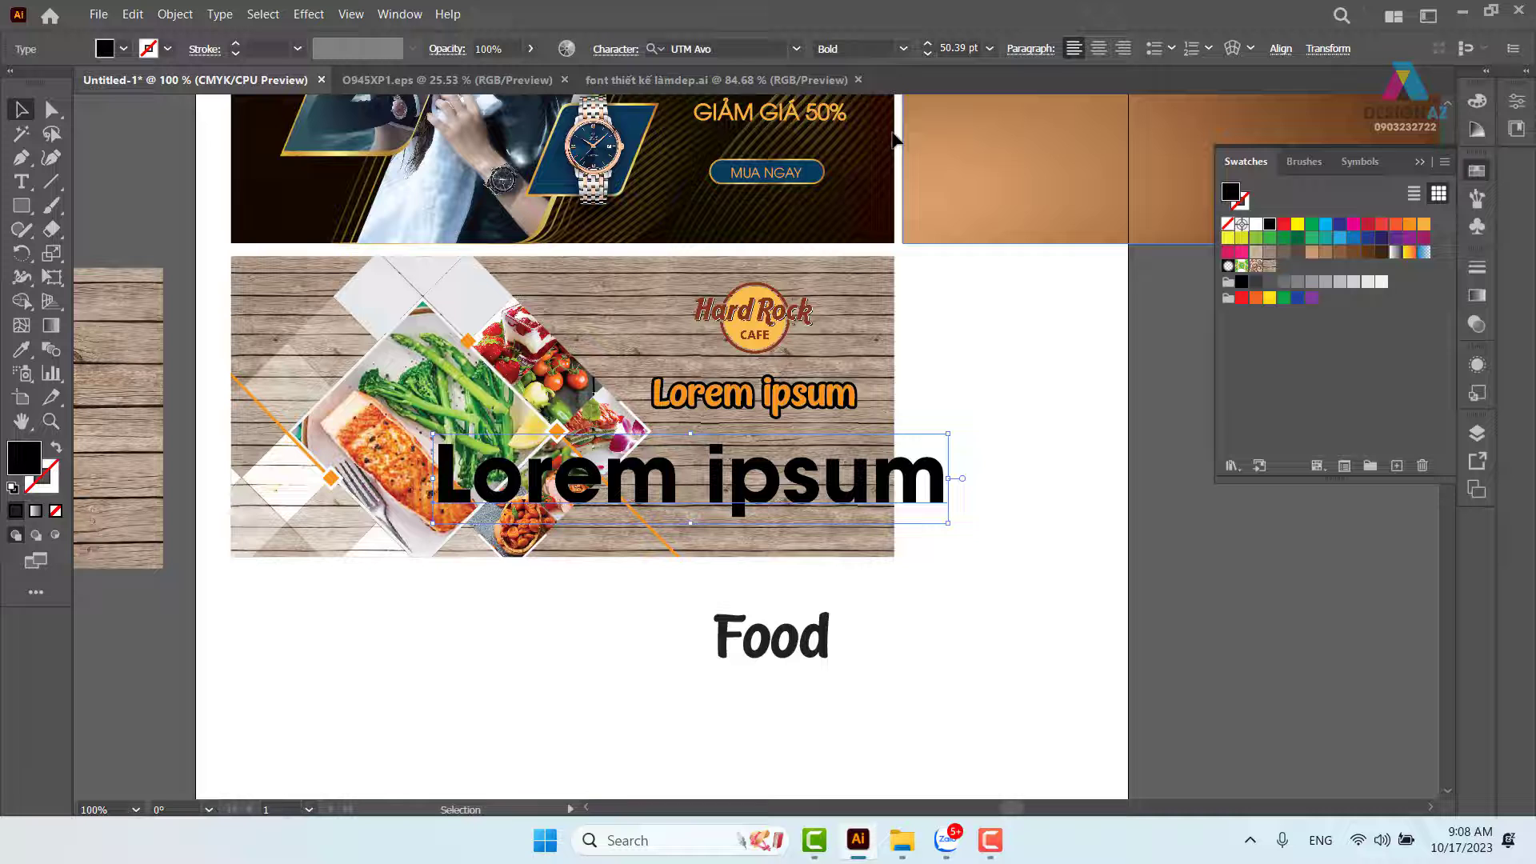
{"action": "left_click", "coordinate": [903, 51]}
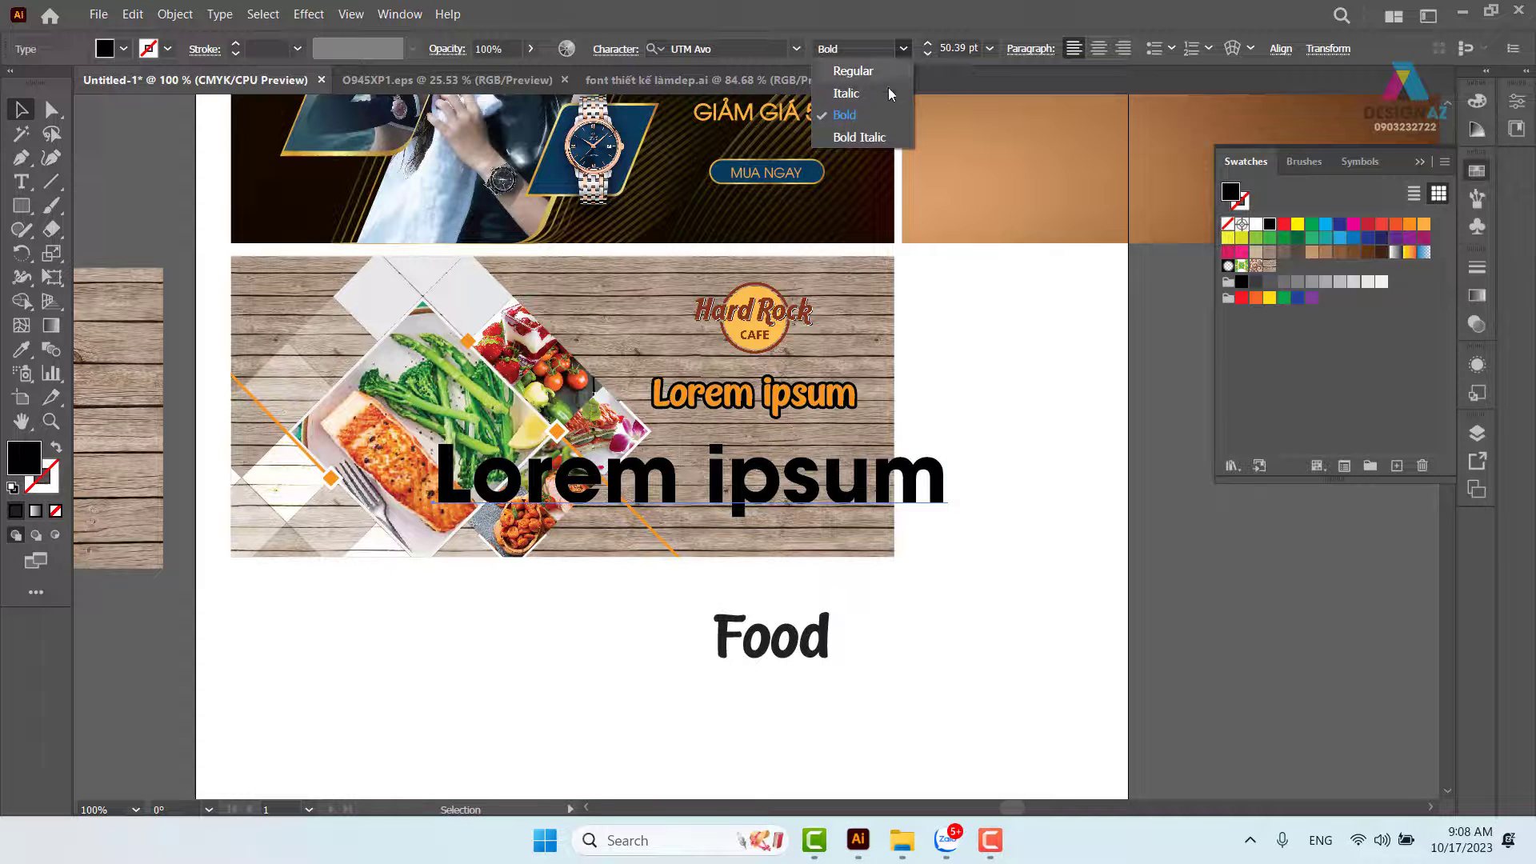
{"action": "left_click", "coordinate": [875, 134]}
{"action": "left_click_drag", "start_coordinate": [951, 436], "coordinate": [796, 438]}
{"action": "left_click", "coordinate": [1040, 478]}
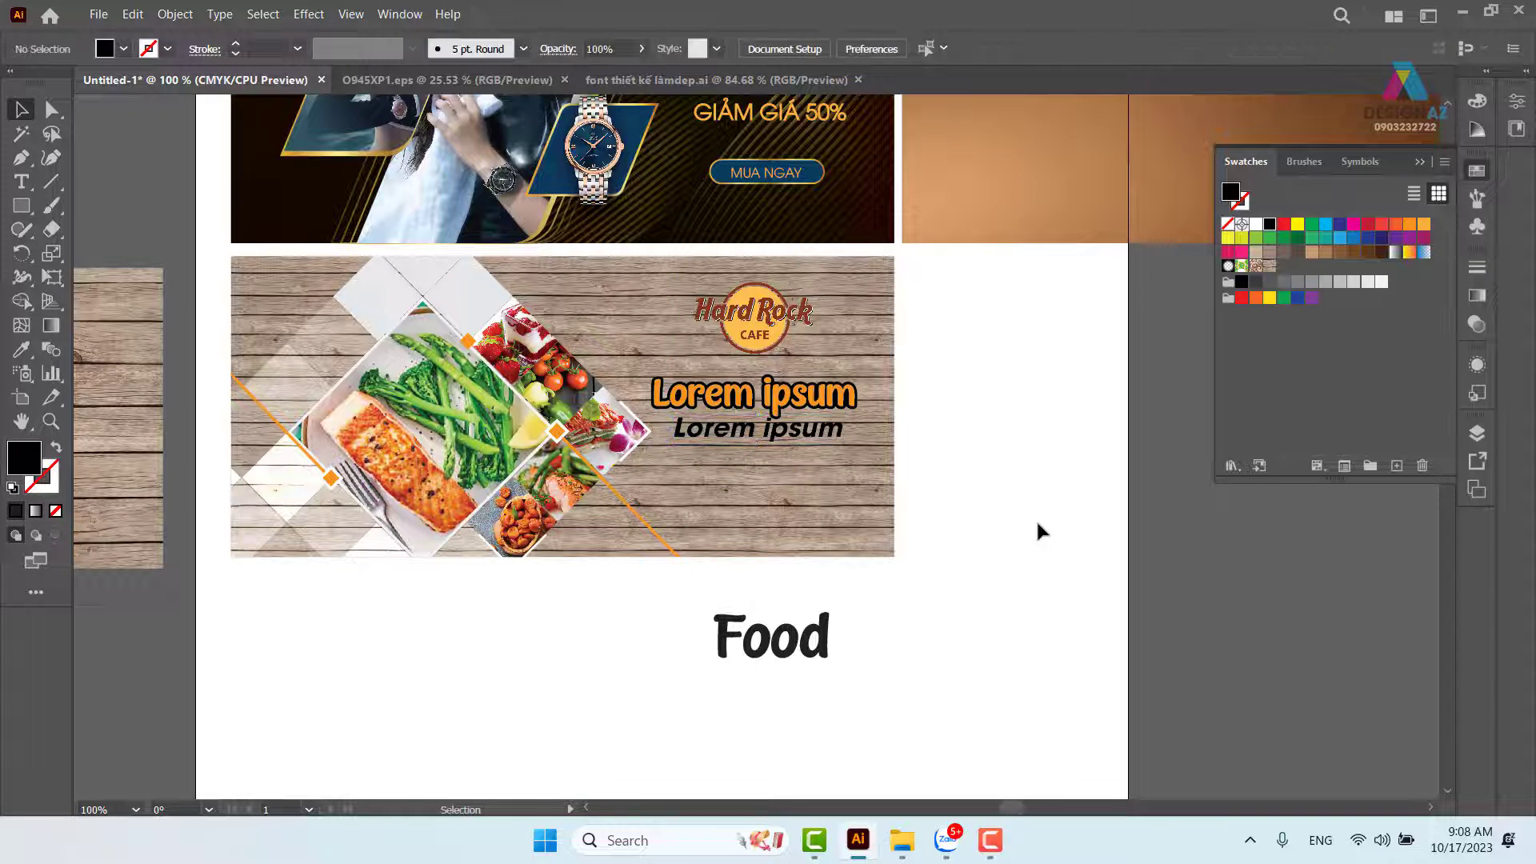
{"action": "key", "text": "ctrl+equal"}
{"action": "key", "text": "ctrl+equal"}
{"action": "left_click_drag", "start_coordinate": [818, 510], "coordinate": [1061, 467]}
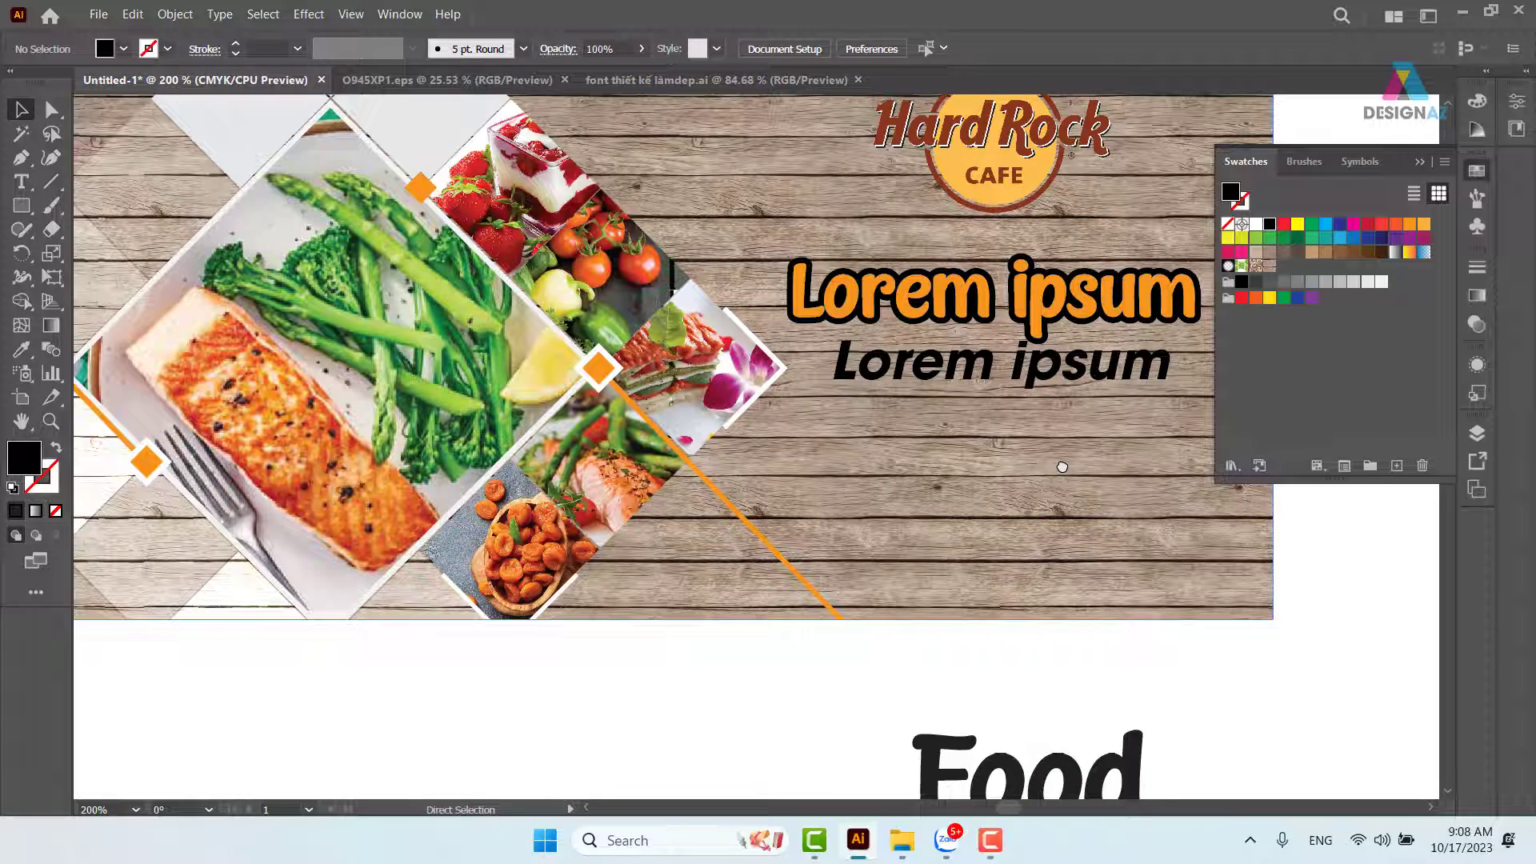
{"action": "key", "text": "ctrl+minus"}
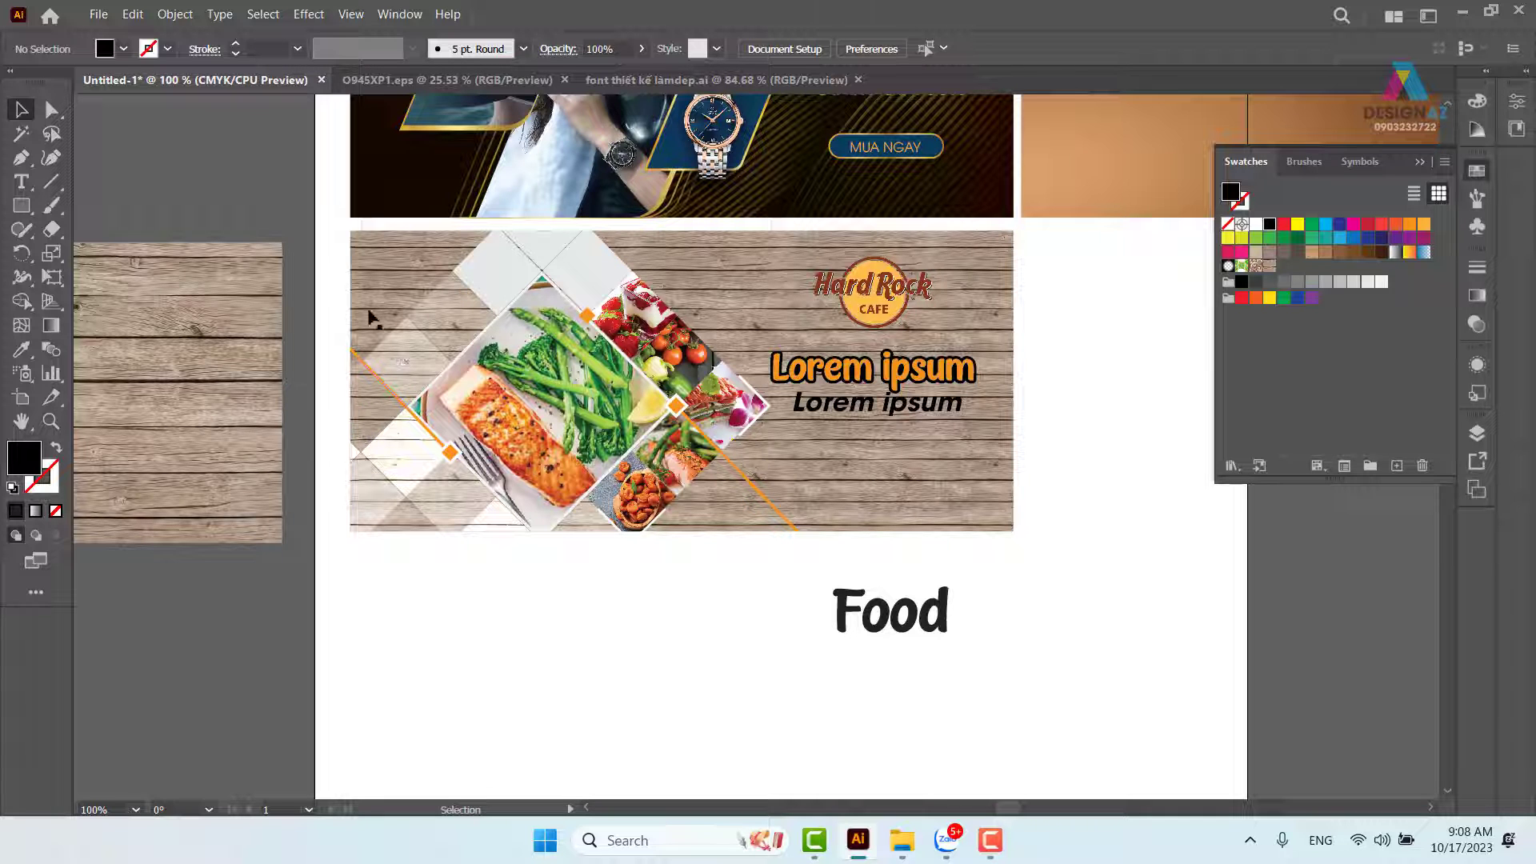
{"action": "left_click_drag", "start_coordinate": [333, 244], "coordinate": [753, 570]}
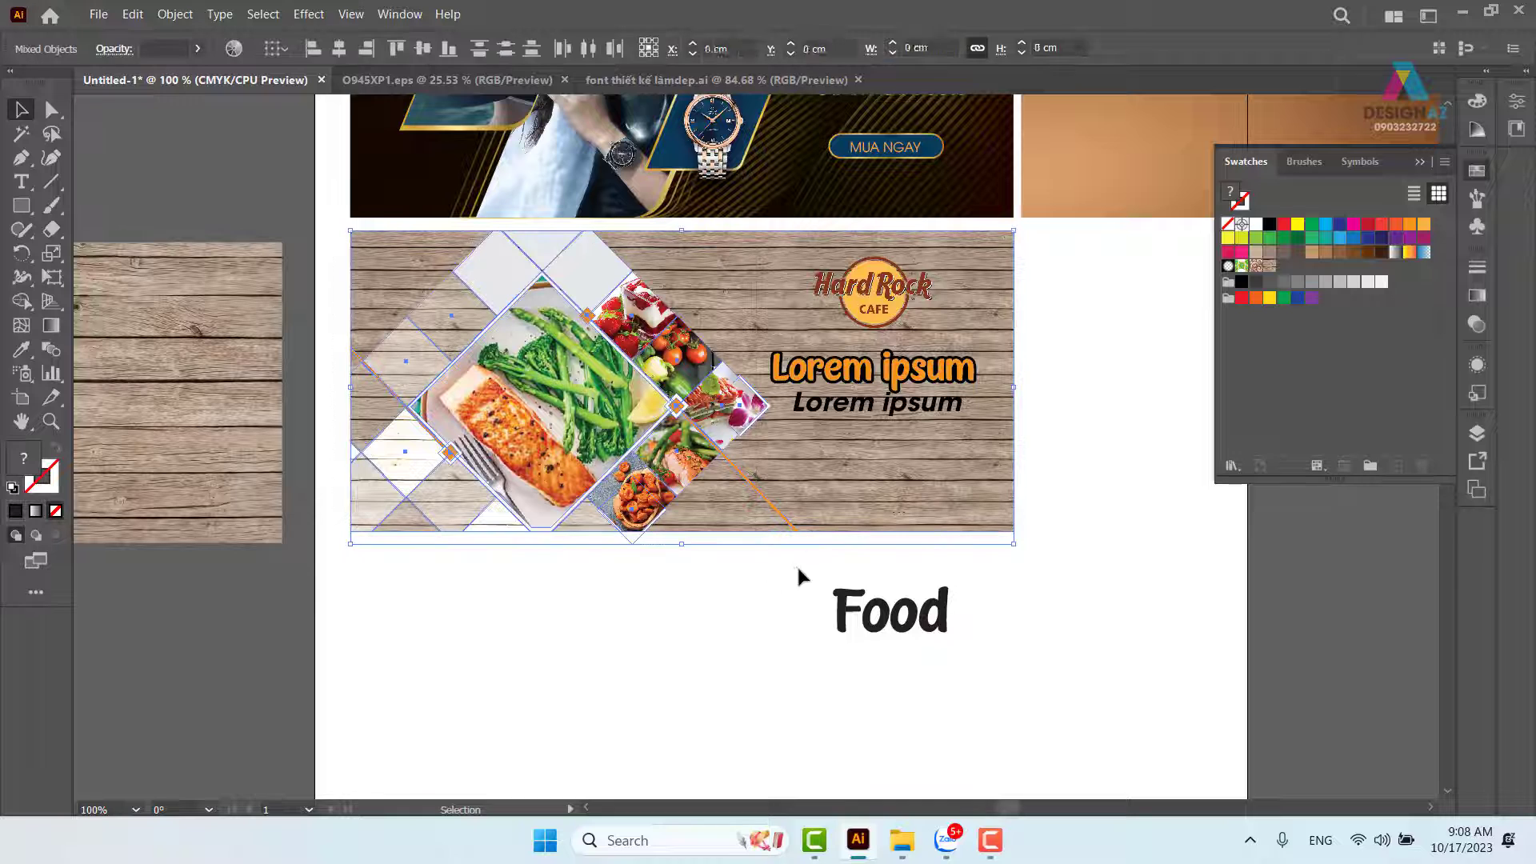
{"action": "left_click", "coordinate": [971, 480], "text": "shift"}
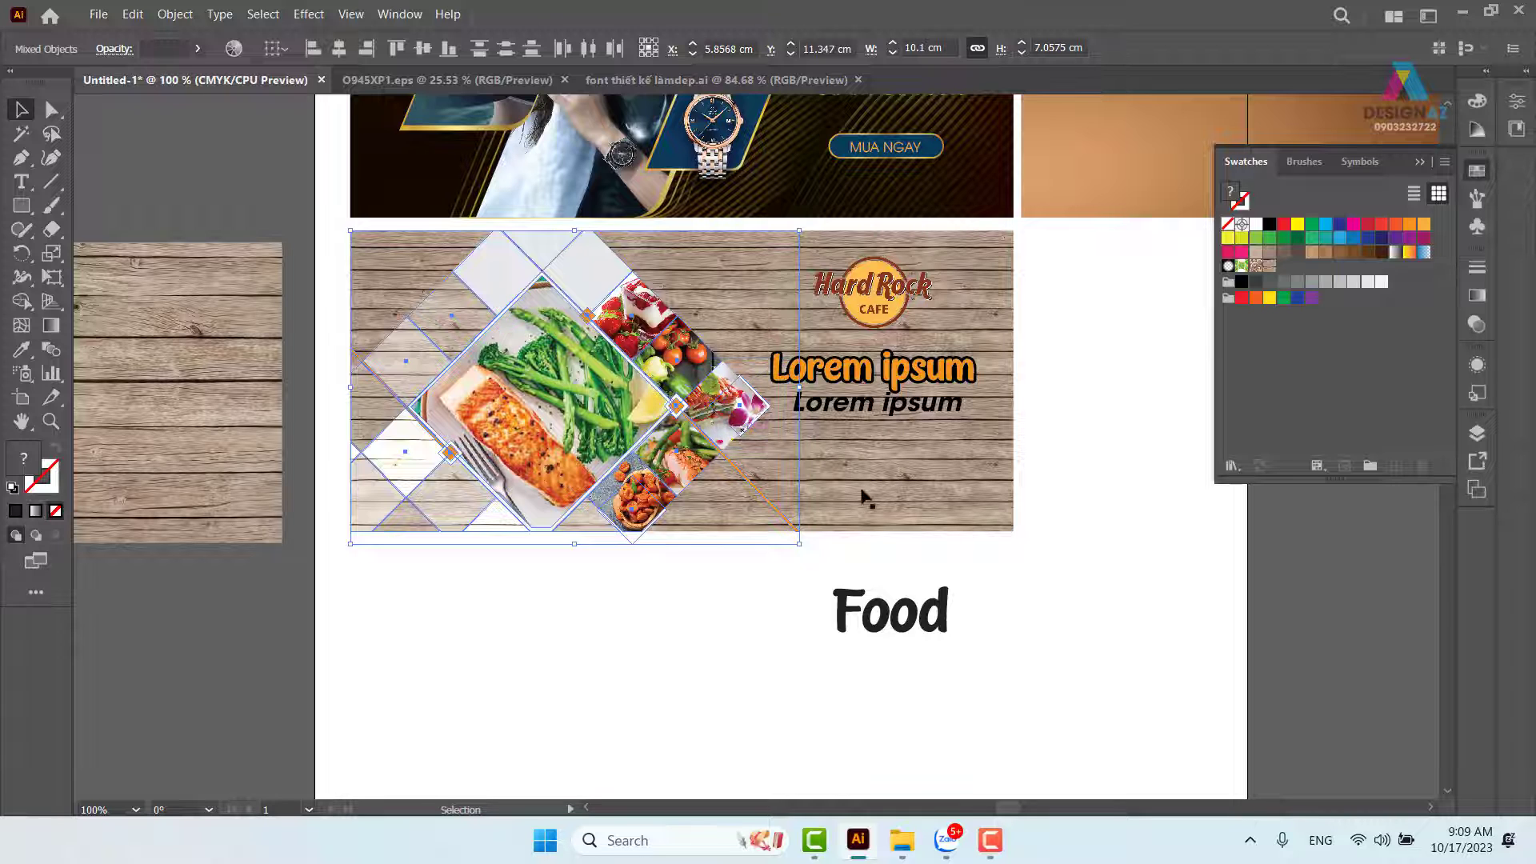
{"action": "left_click", "coordinate": [1079, 510]}
Select the whole diamond photo collage without the wood background and move it about 1 cm to the left.
{"action": "left_click_drag", "start_coordinate": [332, 235], "coordinate": [760, 563]}
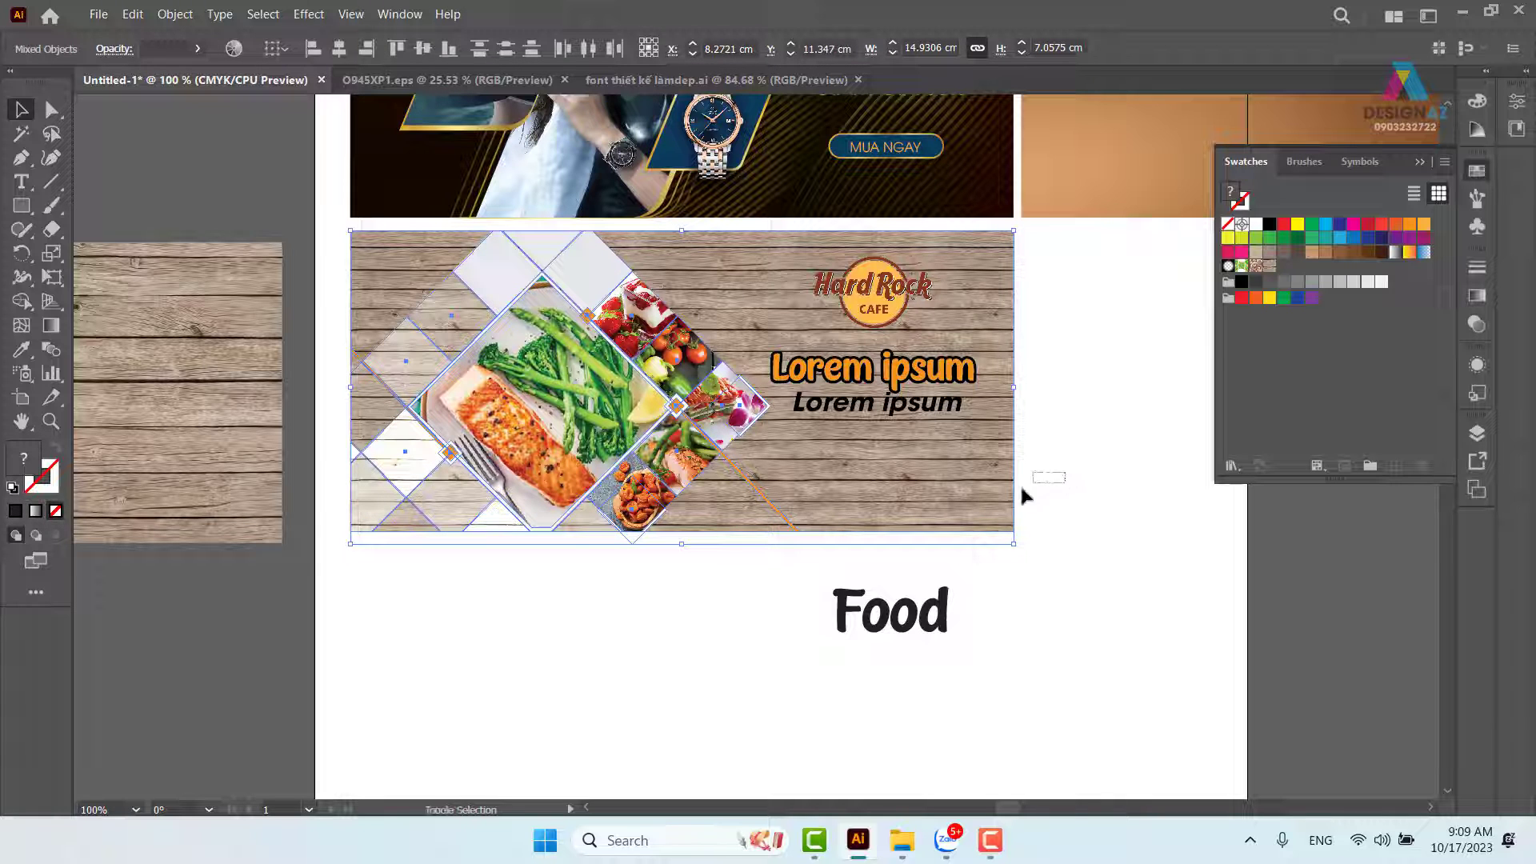
{"action": "left_click", "coordinate": [992, 501], "text": "shift"}
{"action": "left_click_drag", "start_coordinate": [736, 427], "coordinate": [692, 432]}
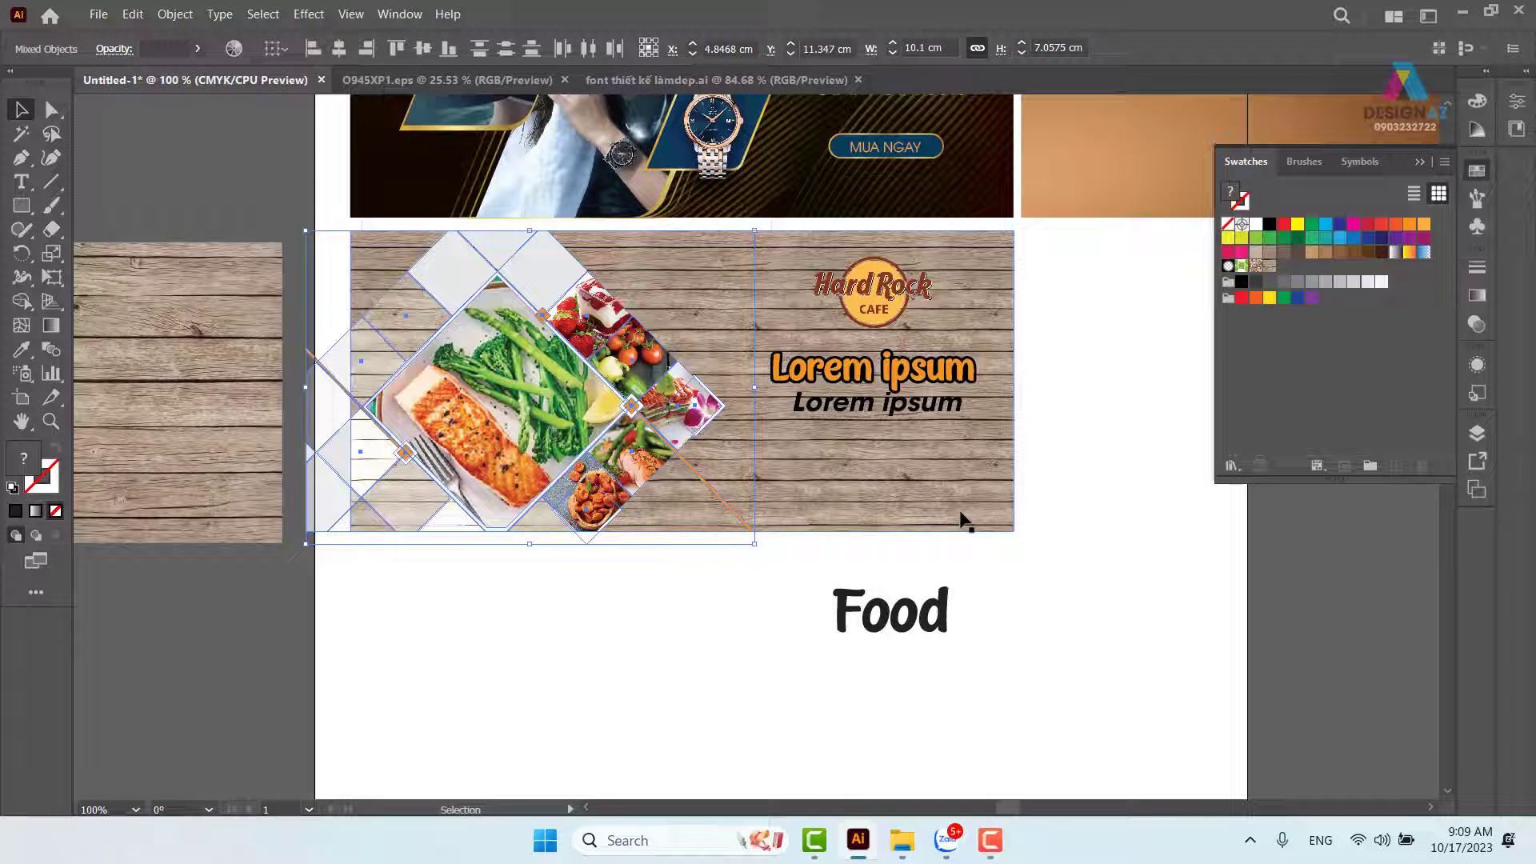
Trim off the collage parts overhanging the banner's left and bottom edges with the Shape Builder.
{"action": "left_click", "coordinate": [919, 497], "text": "shift"}
{"action": "left_click_drag", "start_coordinate": [840, 450], "coordinate": [1071, 444]}
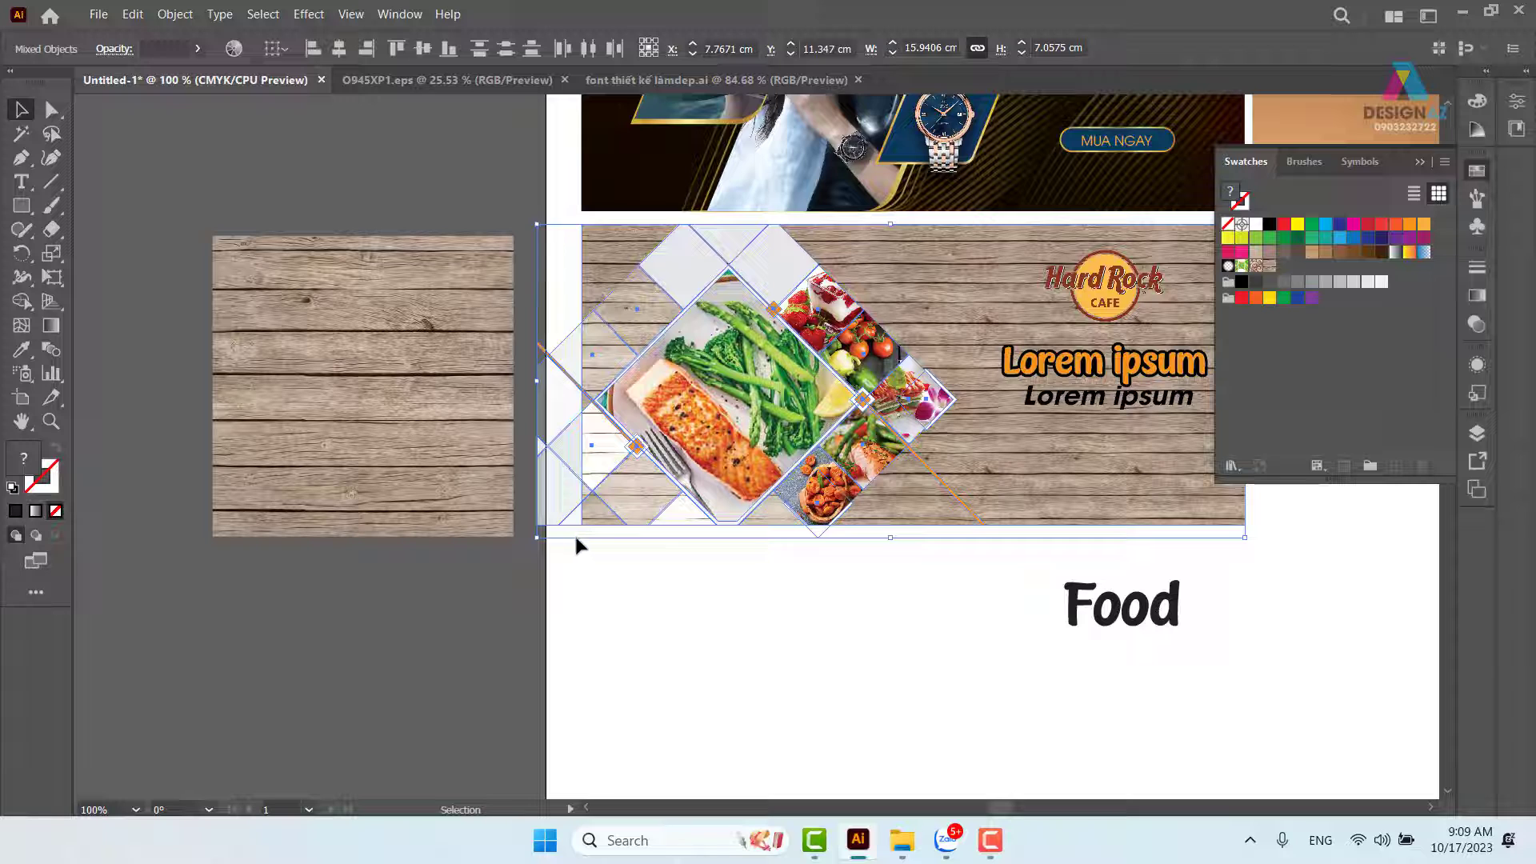
{"action": "left_click", "coordinate": [22, 301]}
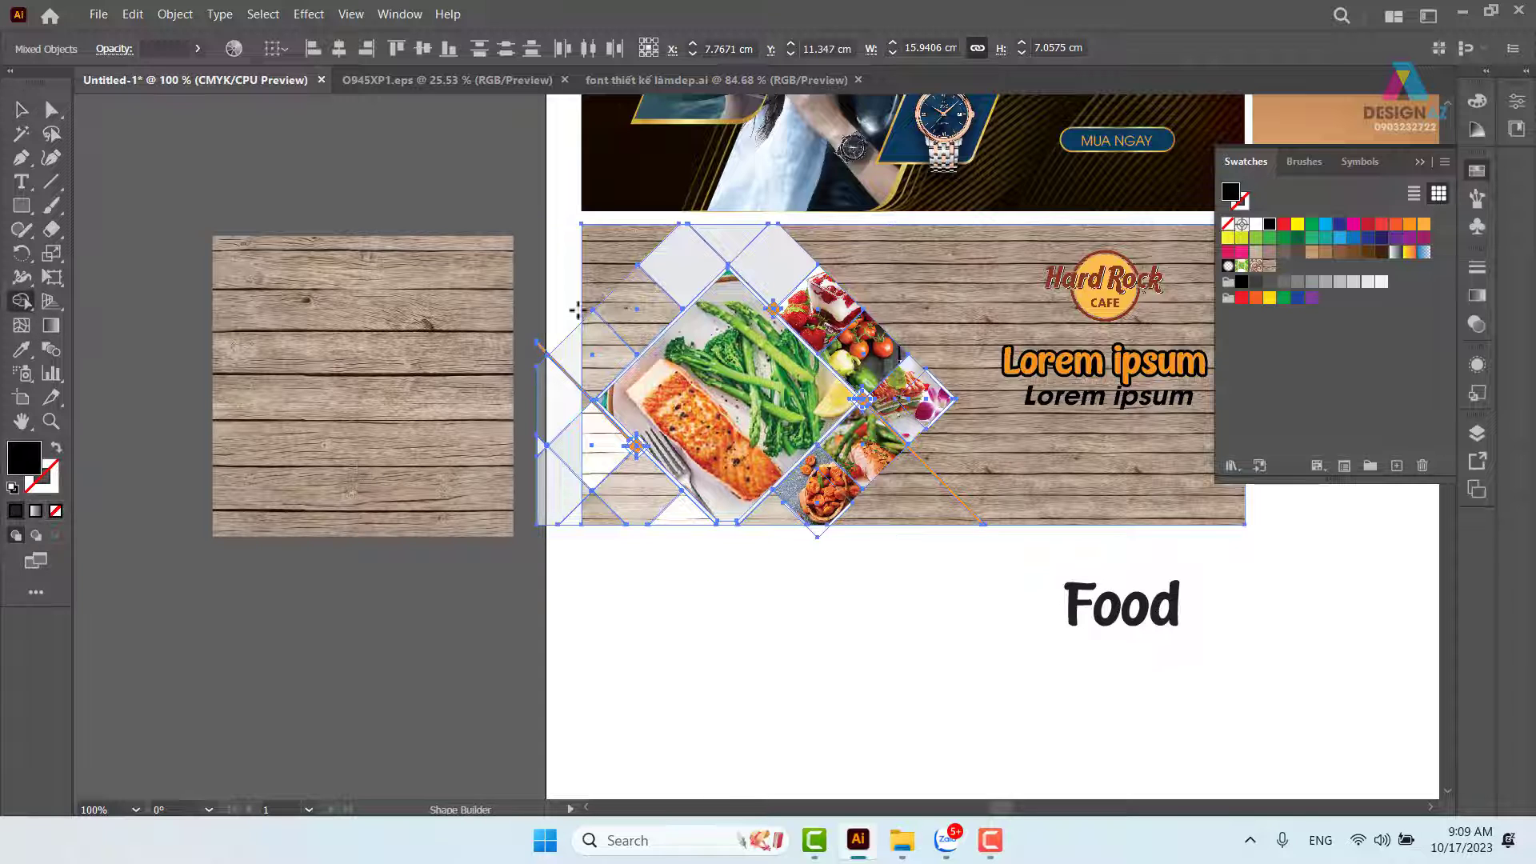
{"action": "left_click_drag", "start_coordinate": [568, 289], "coordinate": [563, 562]}
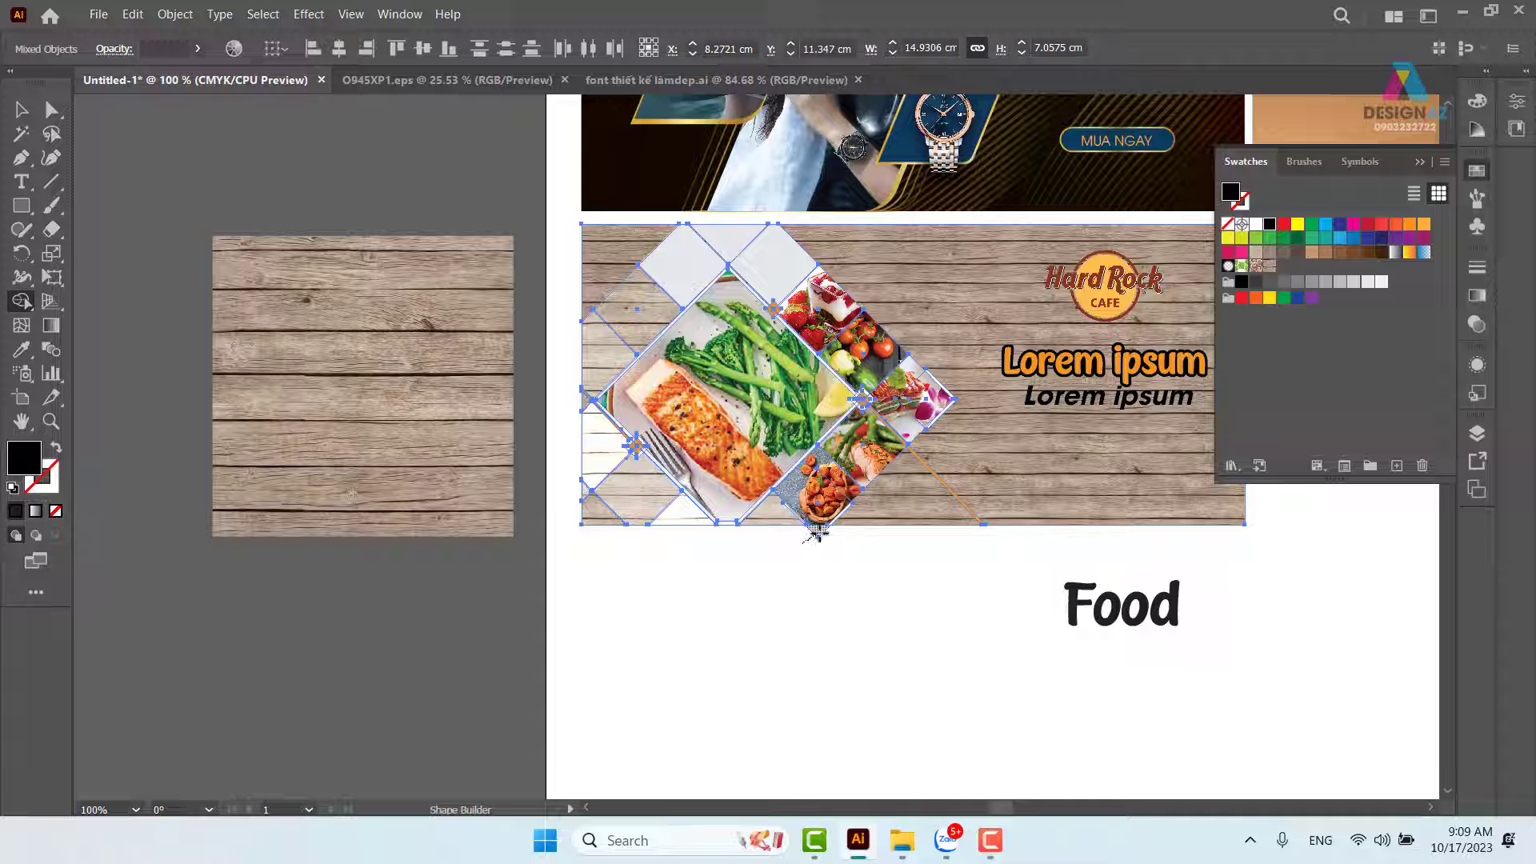
{"action": "left_click_drag", "start_coordinate": [817, 534], "coordinate": [824, 532]}
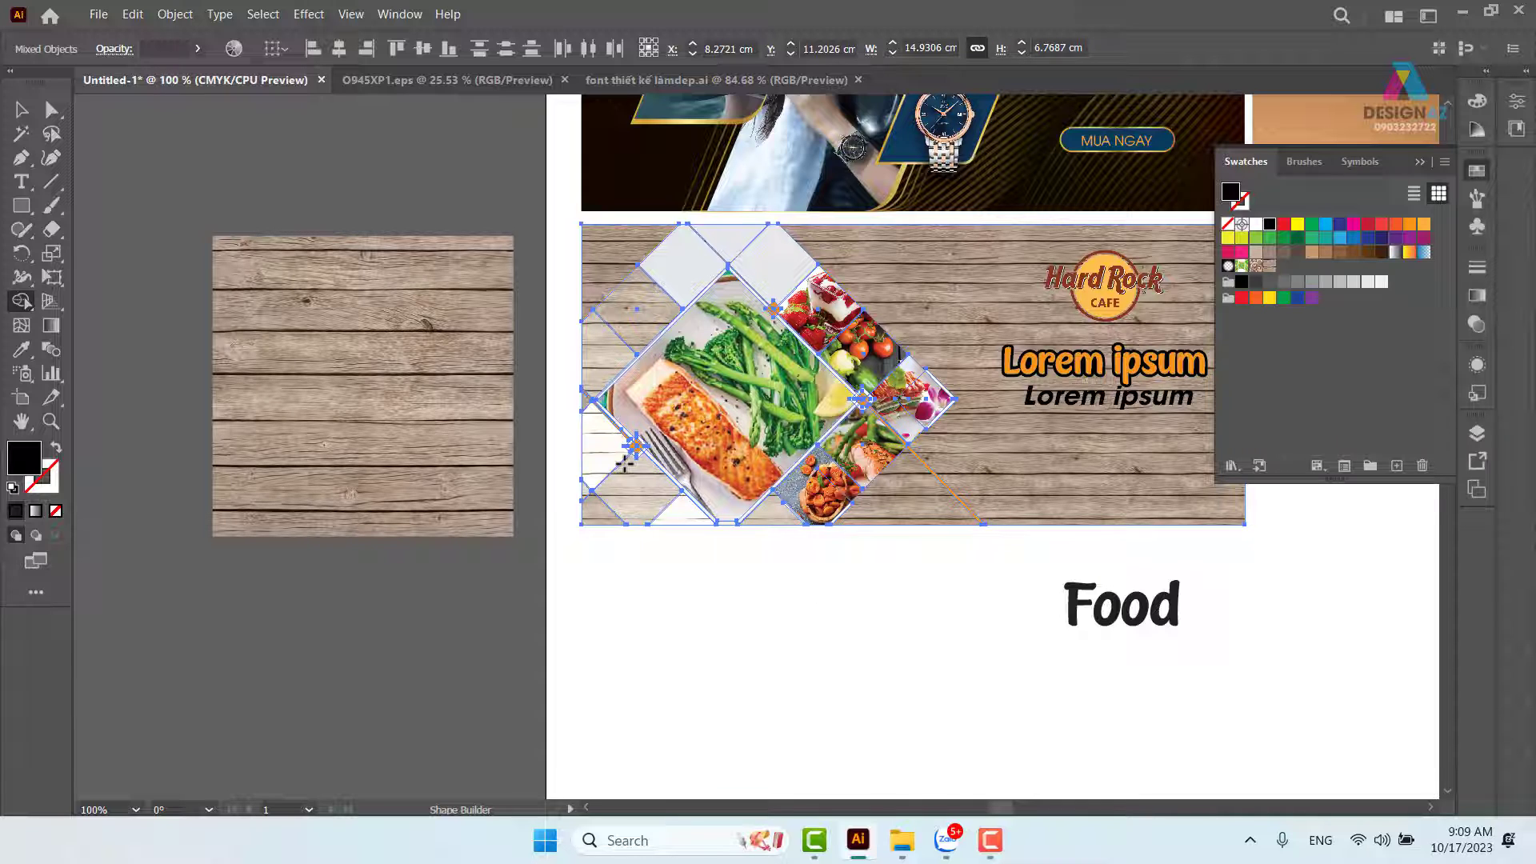
{"action": "left_click", "coordinate": [21, 110]}
{"action": "left_click", "coordinate": [782, 630]}
{"action": "left_click_drag", "start_coordinate": [858, 623], "coordinate": [778, 612]}
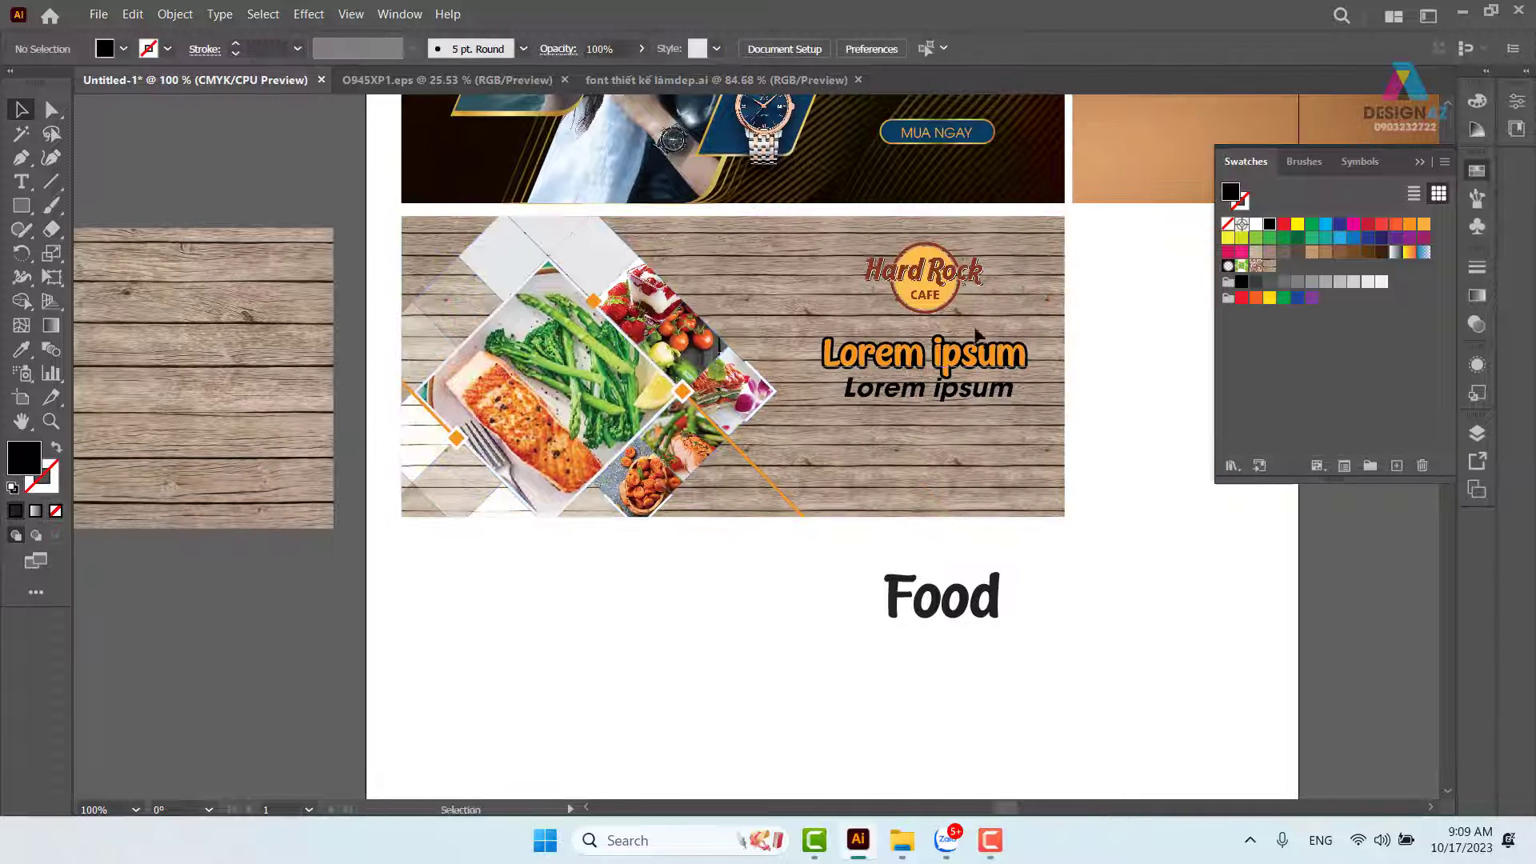
Shift the logo slightly left, and enlarge both "Lorem ipsum" lines together and move them slightly down.
{"action": "left_click", "coordinate": [911, 290]}
{"action": "left_click", "coordinate": [1029, 357]}
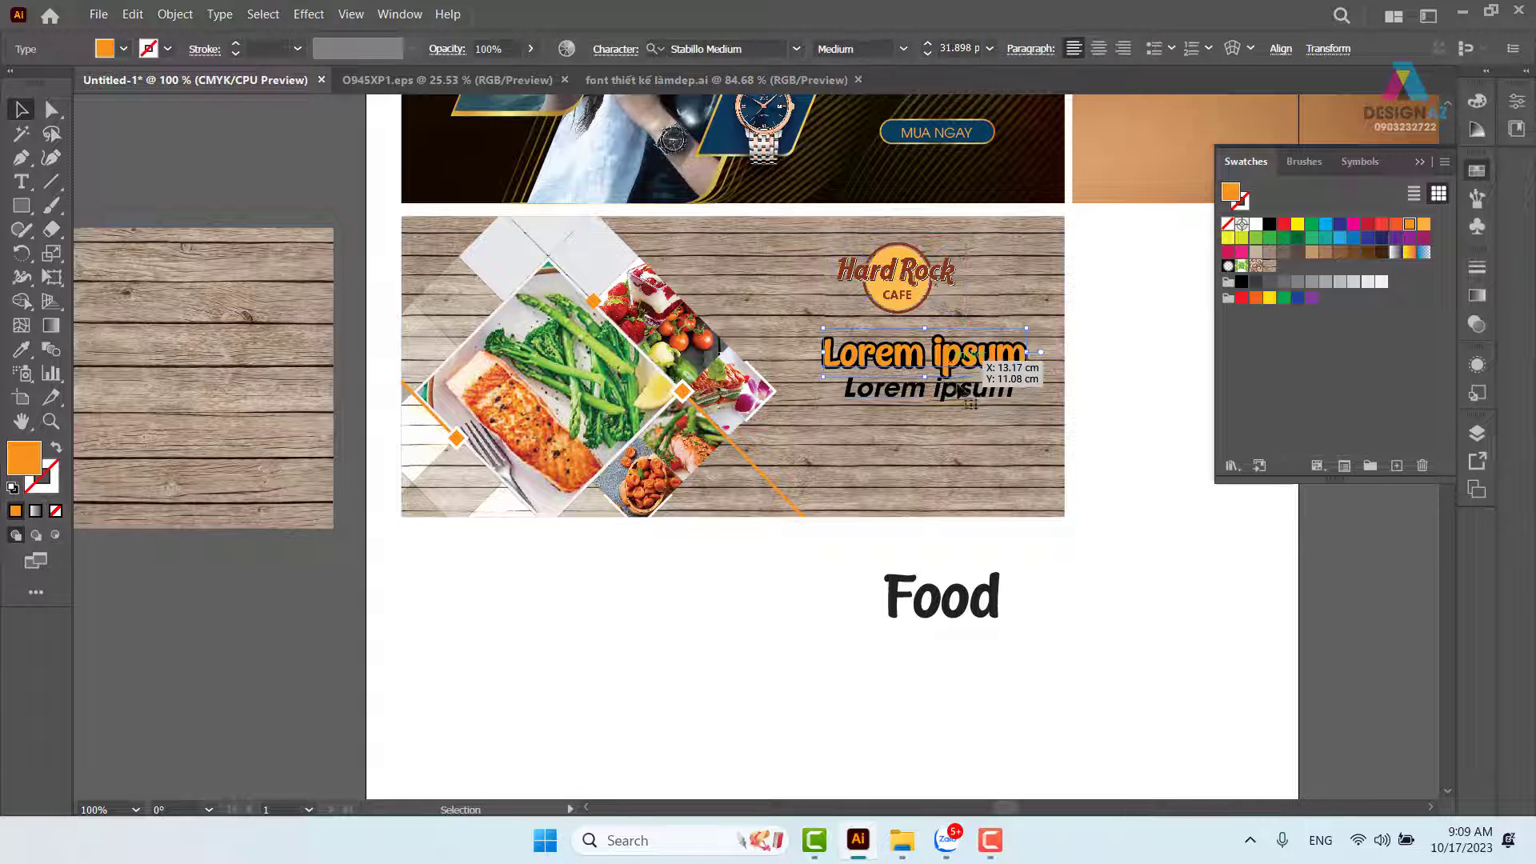
{"action": "left_click", "coordinate": [876, 436]}
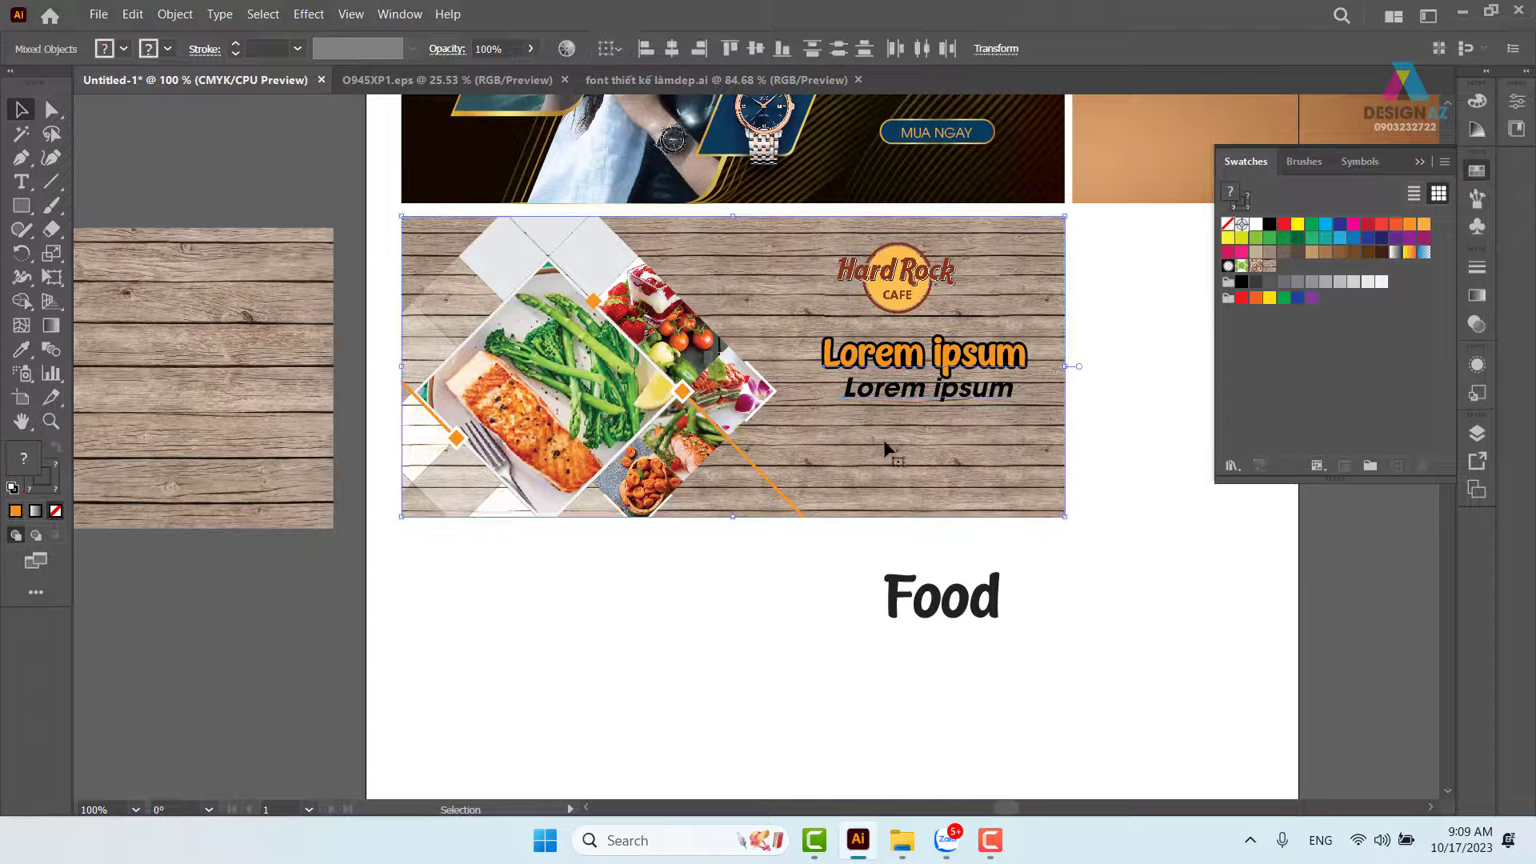
{"action": "left_click_drag", "start_coordinate": [1050, 488], "coordinate": [1008, 493]}
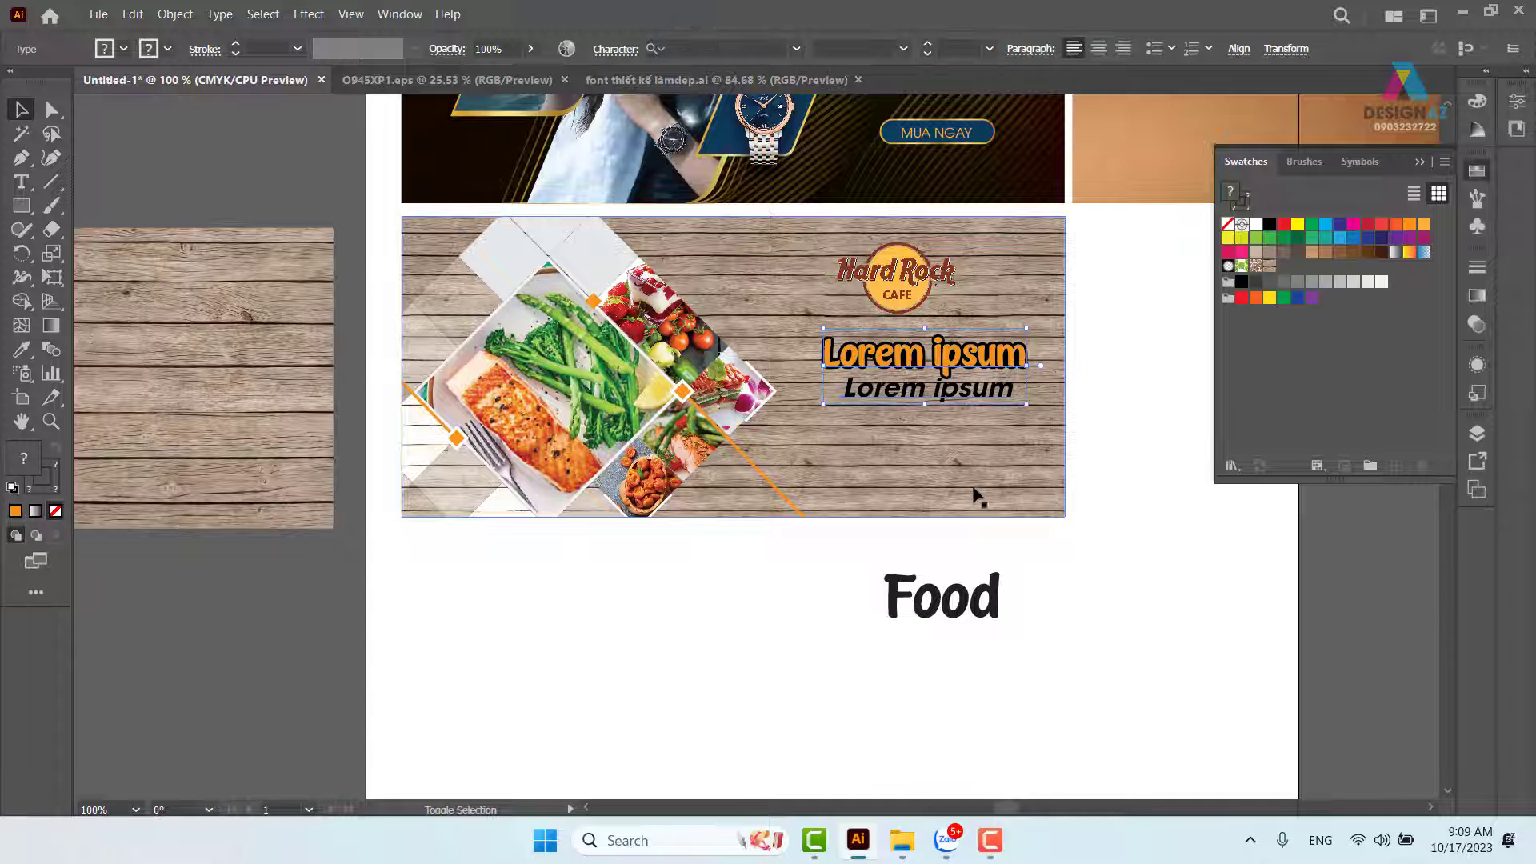
{"action": "left_click_drag", "start_coordinate": [824, 405], "coordinate": [795, 414]}
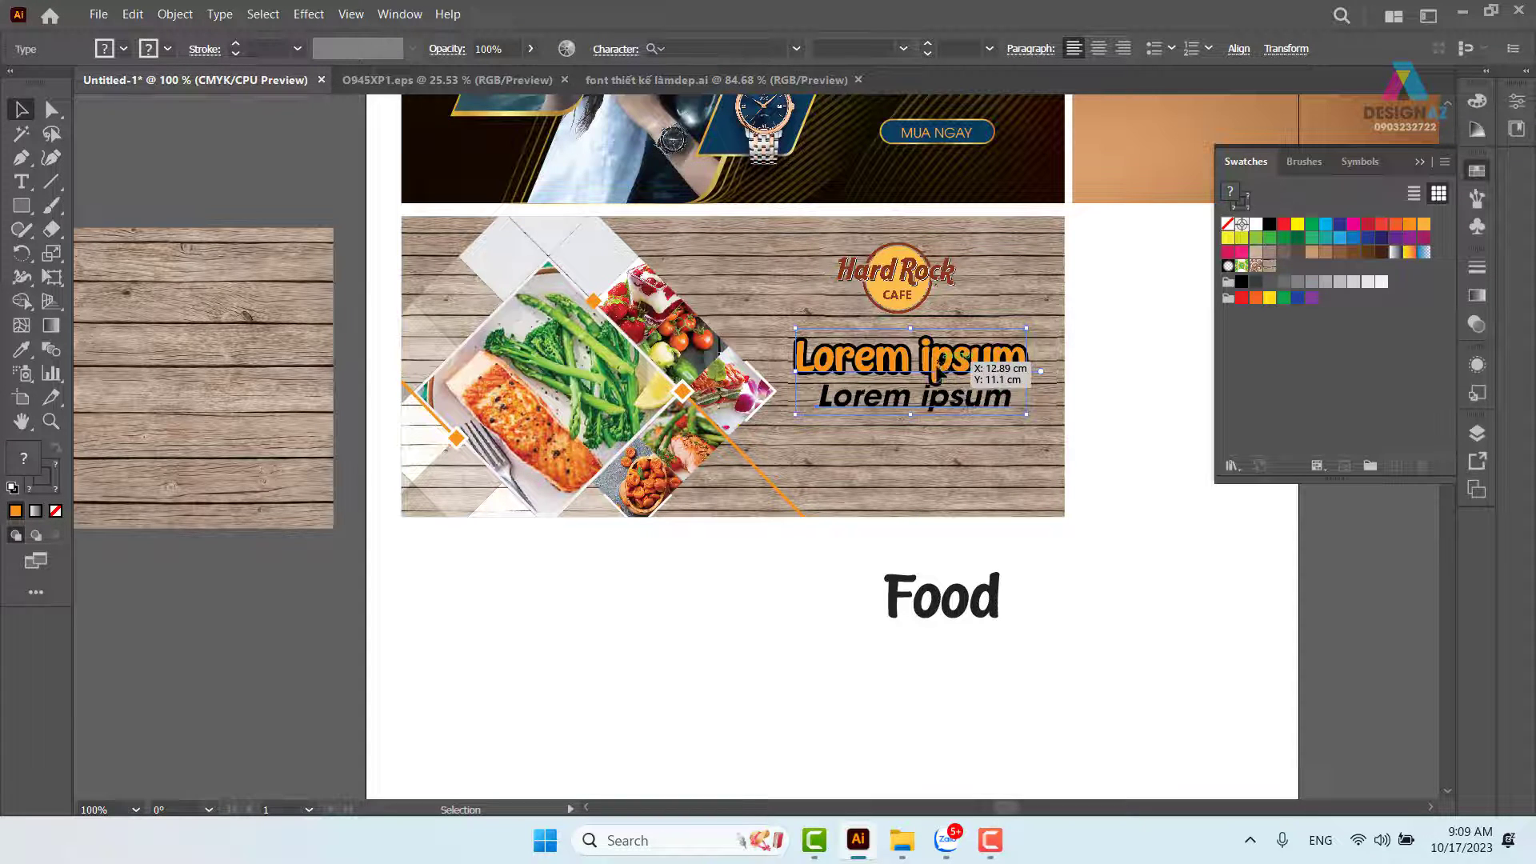
{"action": "left_click_drag", "start_coordinate": [1000, 400], "coordinate": [999, 408]}
{"action": "left_click", "coordinate": [1104, 394]}
Shrink the logo and center it above the headline, and scale down the subheading about its center.
{"action": "left_click_drag", "start_coordinate": [917, 286], "coordinate": [934, 295]}
{"action": "left_click_drag", "start_coordinate": [980, 243], "coordinate": [971, 246]}
{"action": "left_click_drag", "start_coordinate": [933, 300], "coordinate": [935, 308]}
{"action": "left_click", "coordinate": [994, 409]}
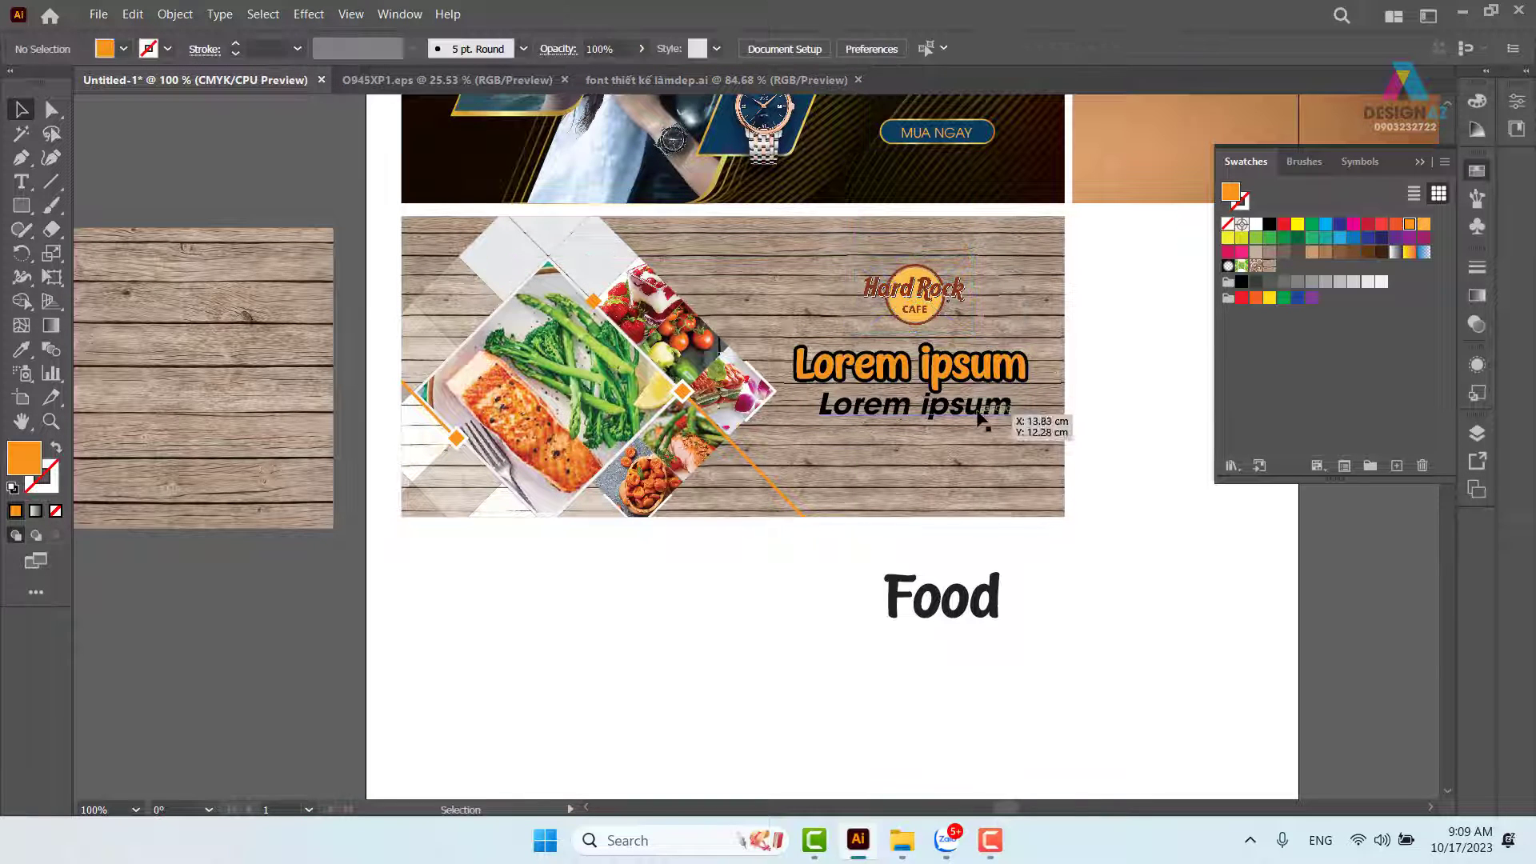
{"action": "mouse_move", "coordinate": [1014, 389]}
{"action": "left_mouse_down"}
{"action": "mouse_move", "coordinate": [1036, 400]}
{"action": "mouse_move", "coordinate": [992, 394]}
{"action": "left_mouse_up"}
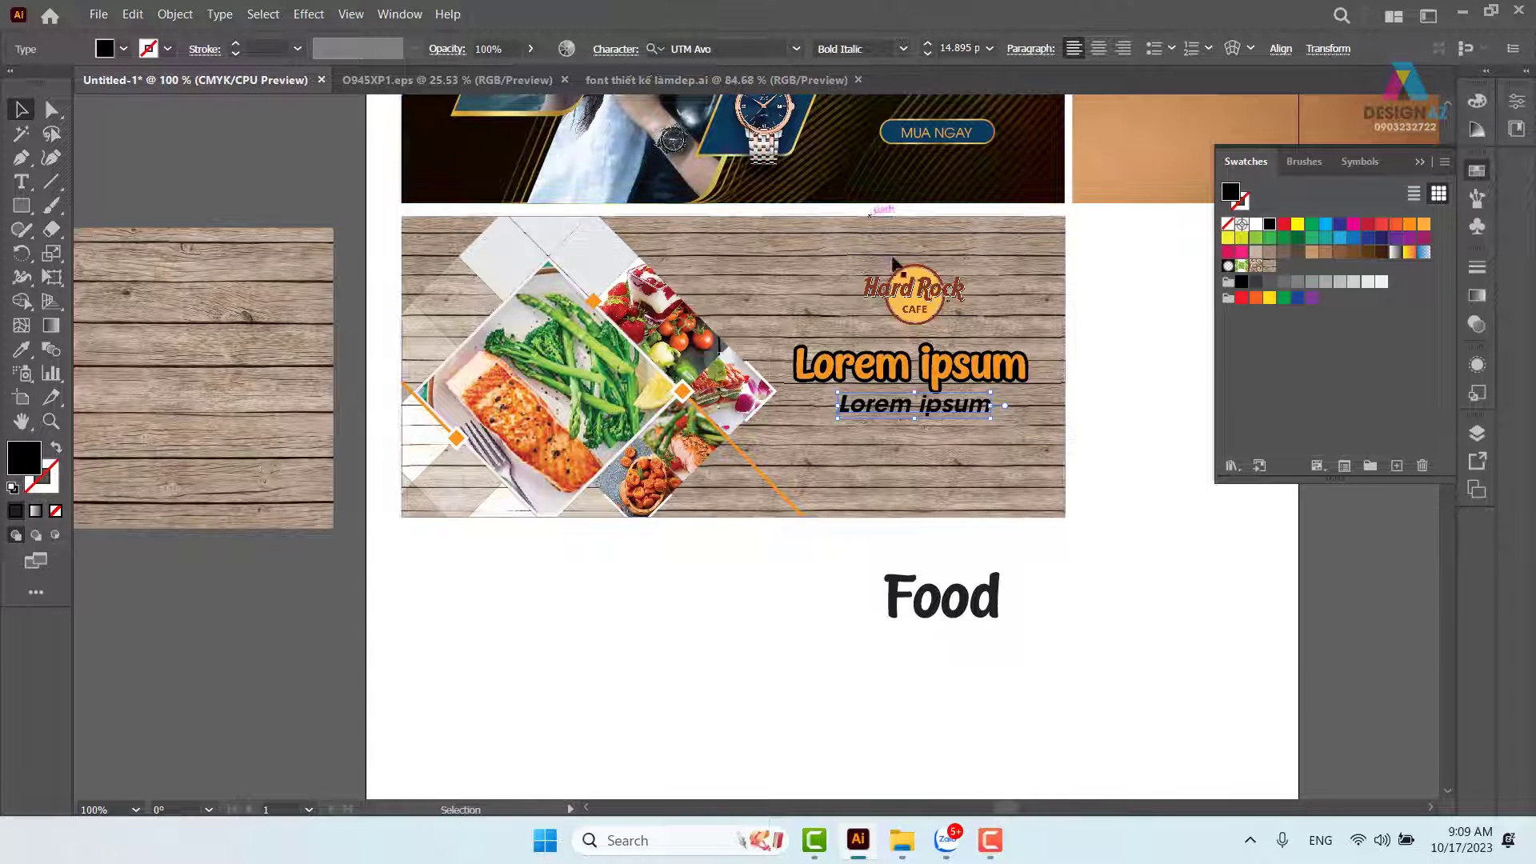
Recolor the "Lorem ipsum" subheading light gray by sampling the pale diamond with the Eyedropper.
{"action": "key", "text": "i"}
{"action": "left_click", "coordinate": [514, 336]}
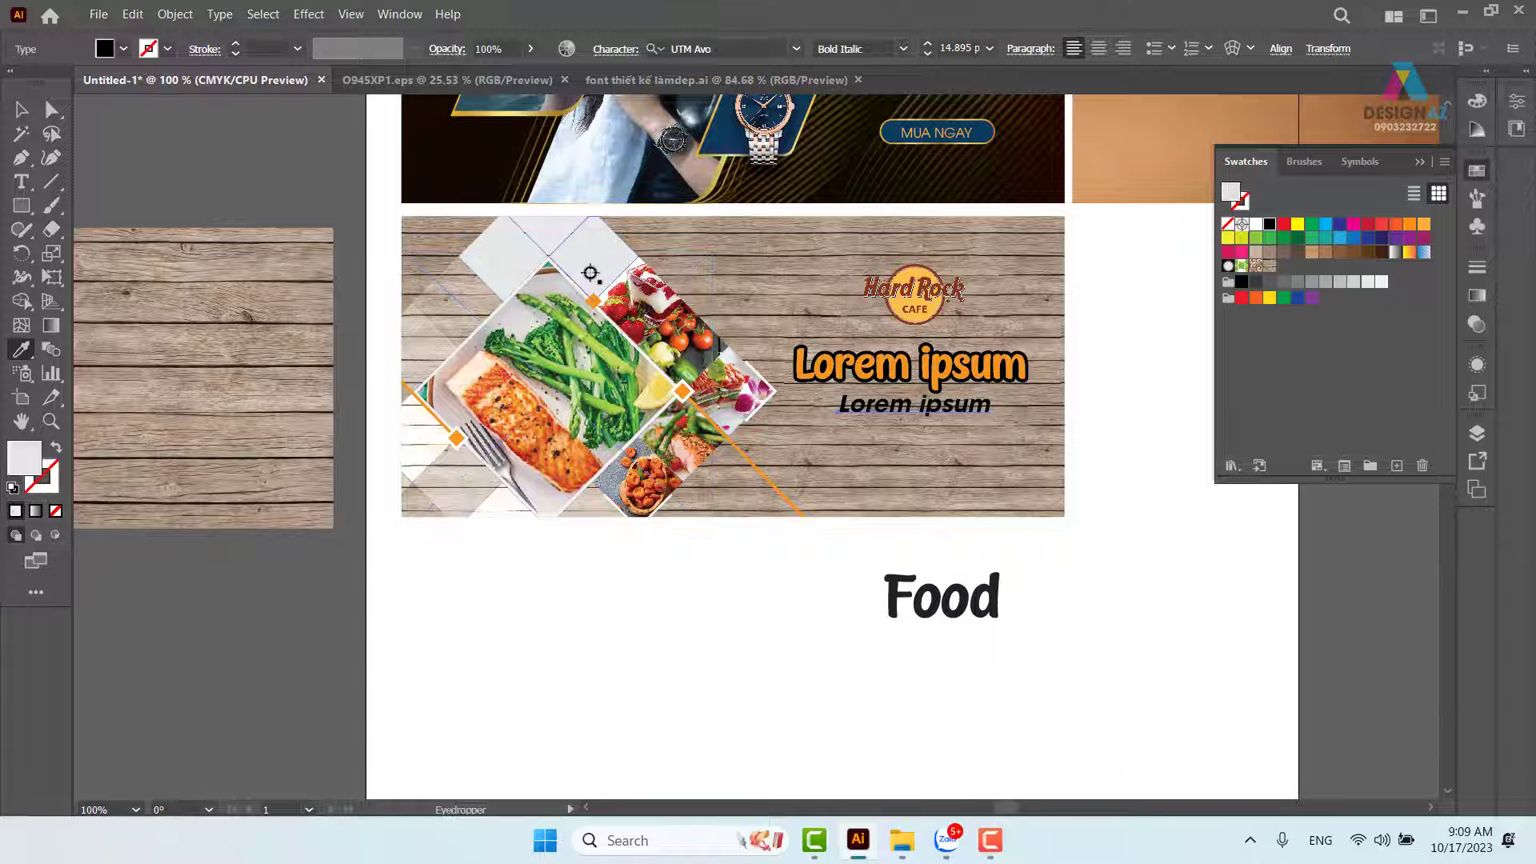
{"action": "left_click", "coordinate": [22, 109]}
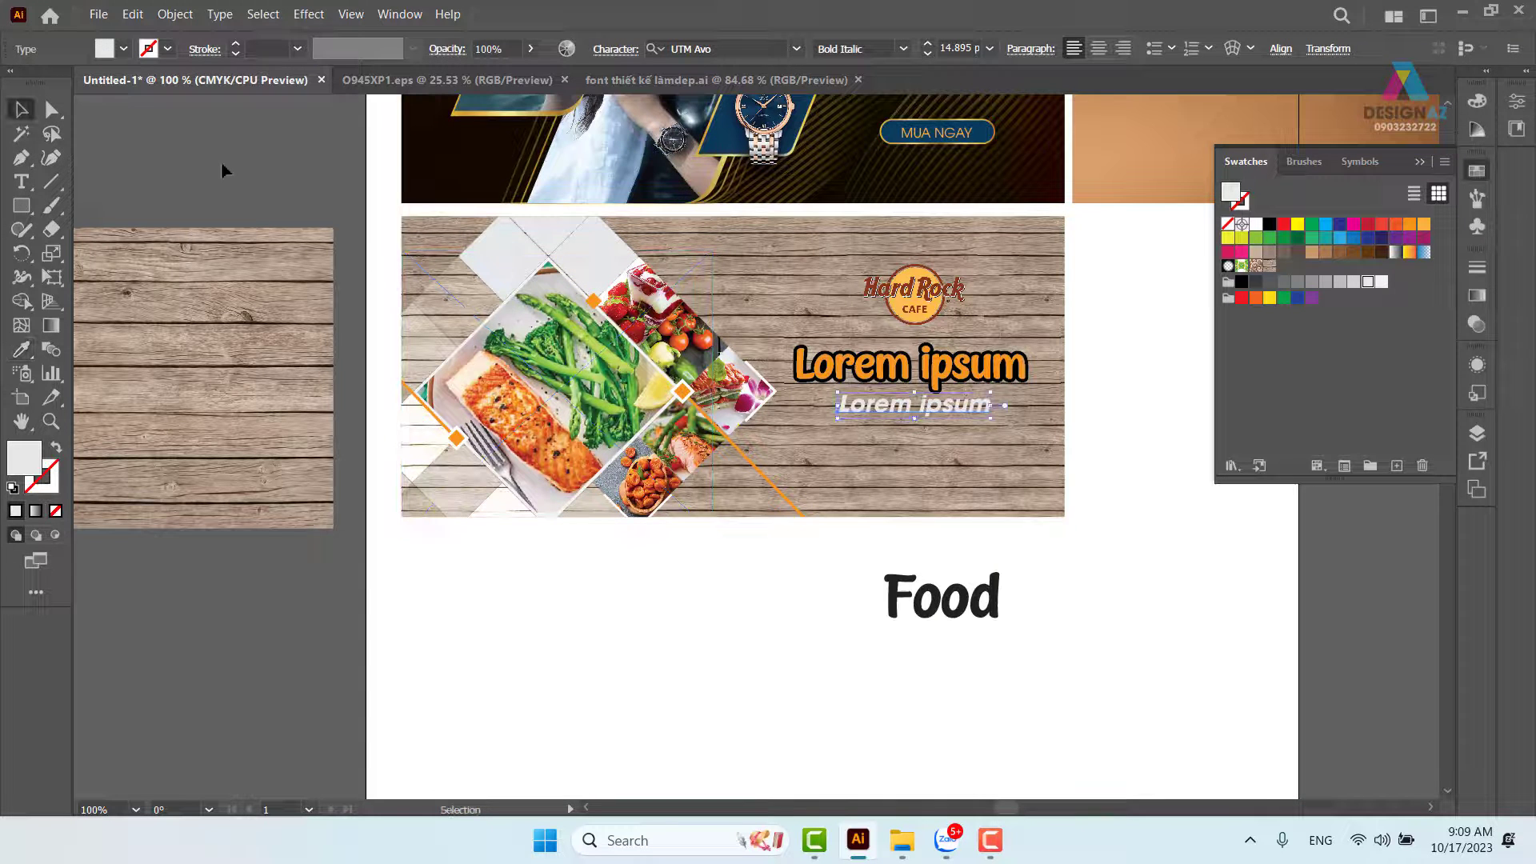
{"action": "left_click", "coordinate": [1131, 463]}
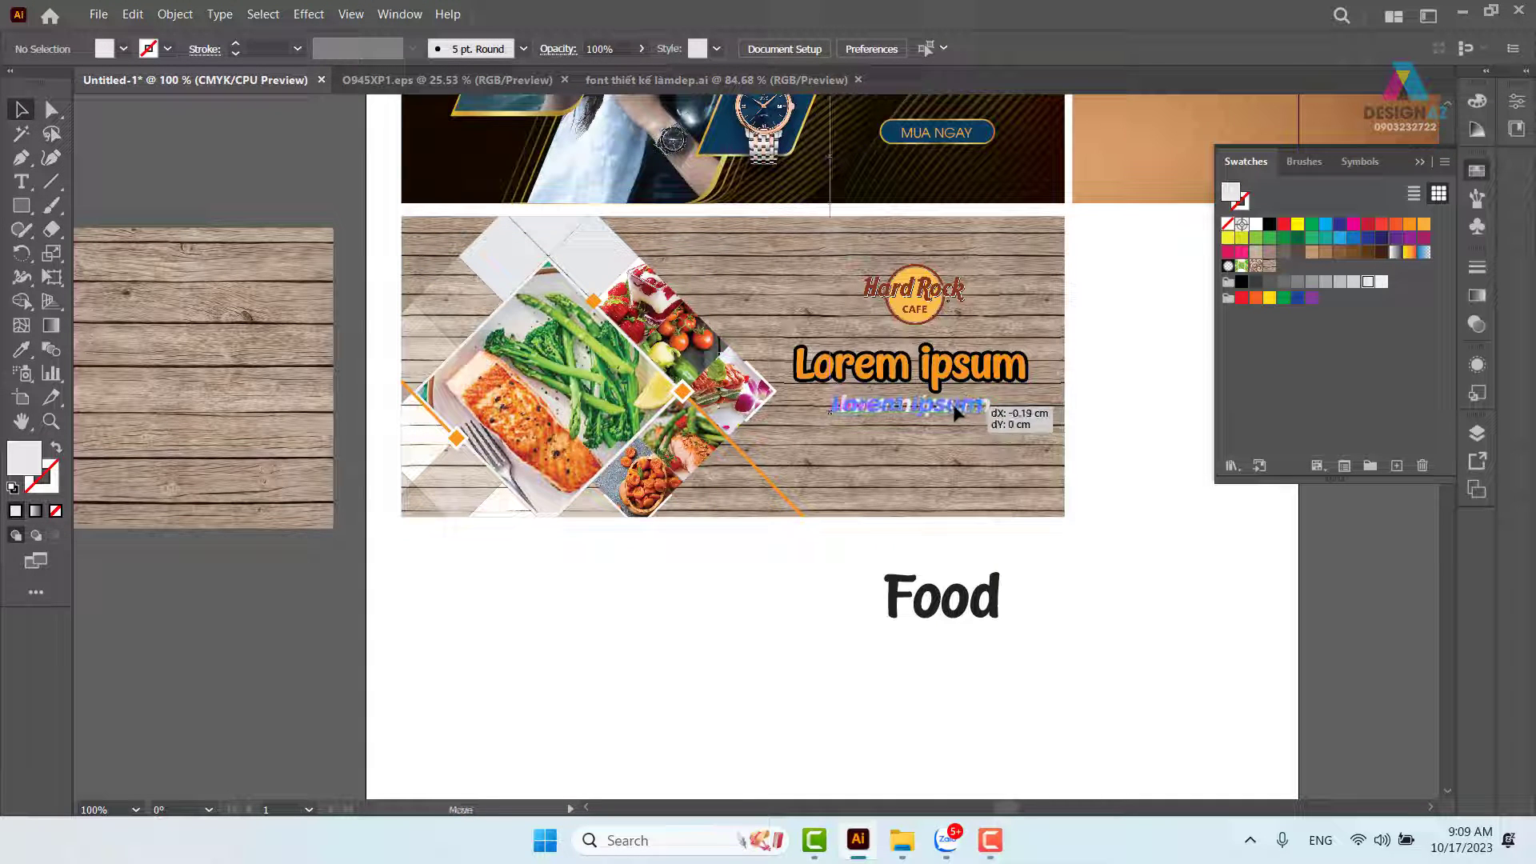
Nudge the subheading about 0.19 cm to the left and delete the spare "Food" text below the banner.
{"action": "left_click", "coordinate": [958, 406]}
{"action": "left_click", "coordinate": [1137, 481]}
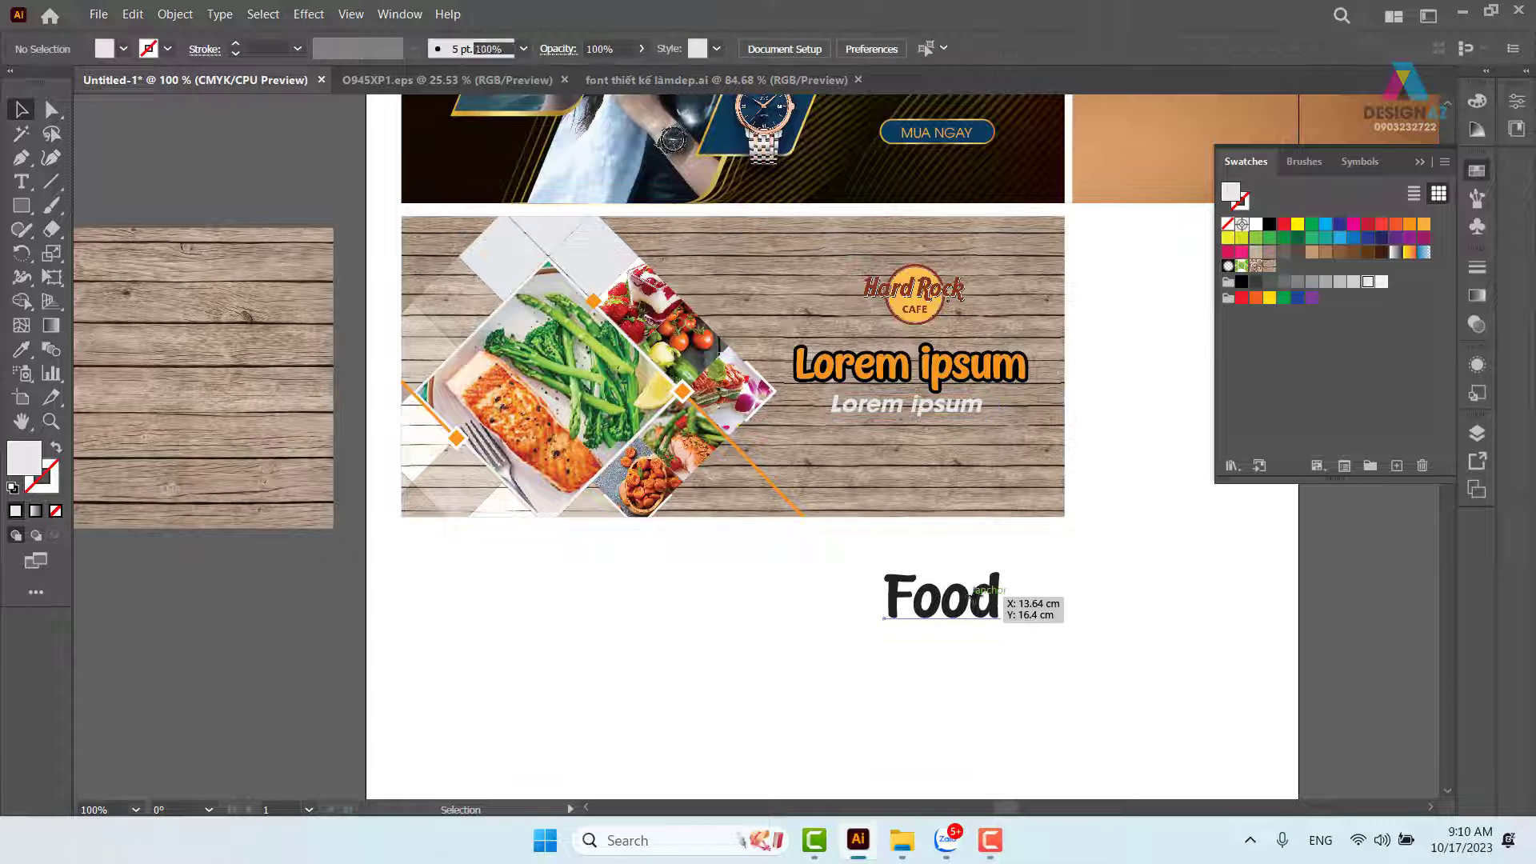
{"action": "left_click", "coordinate": [973, 597]}
{"action": "key", "text": "Delete"}
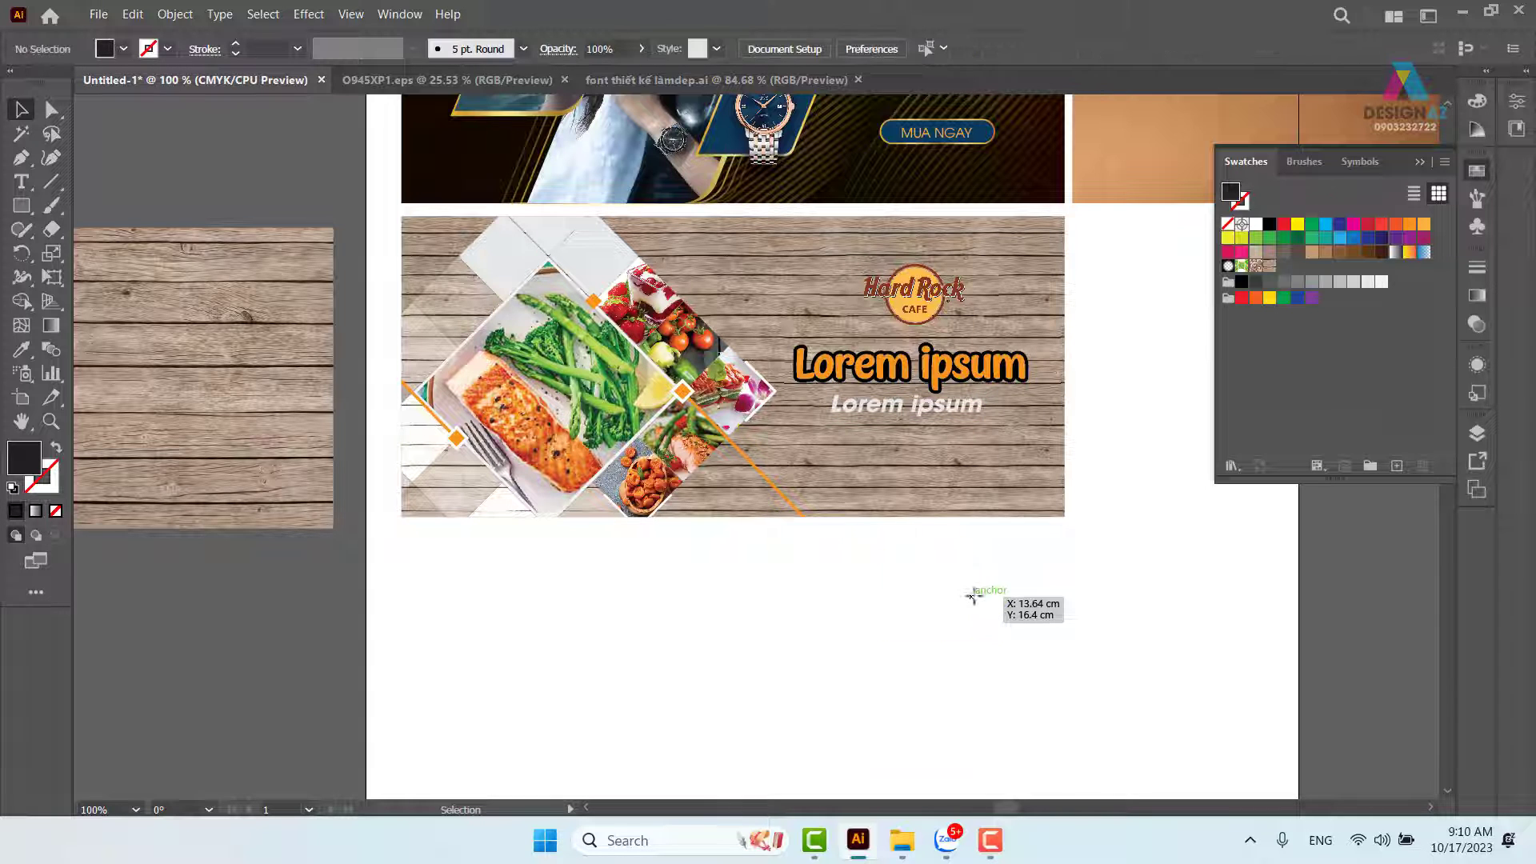
Apply a Multiply drop shadow to the subheading with 100% opacity, 0 cm offsets and 0.1 cm blur.
{"action": "left_click", "coordinate": [970, 409]}
{"action": "left_click", "coordinate": [308, 14]}
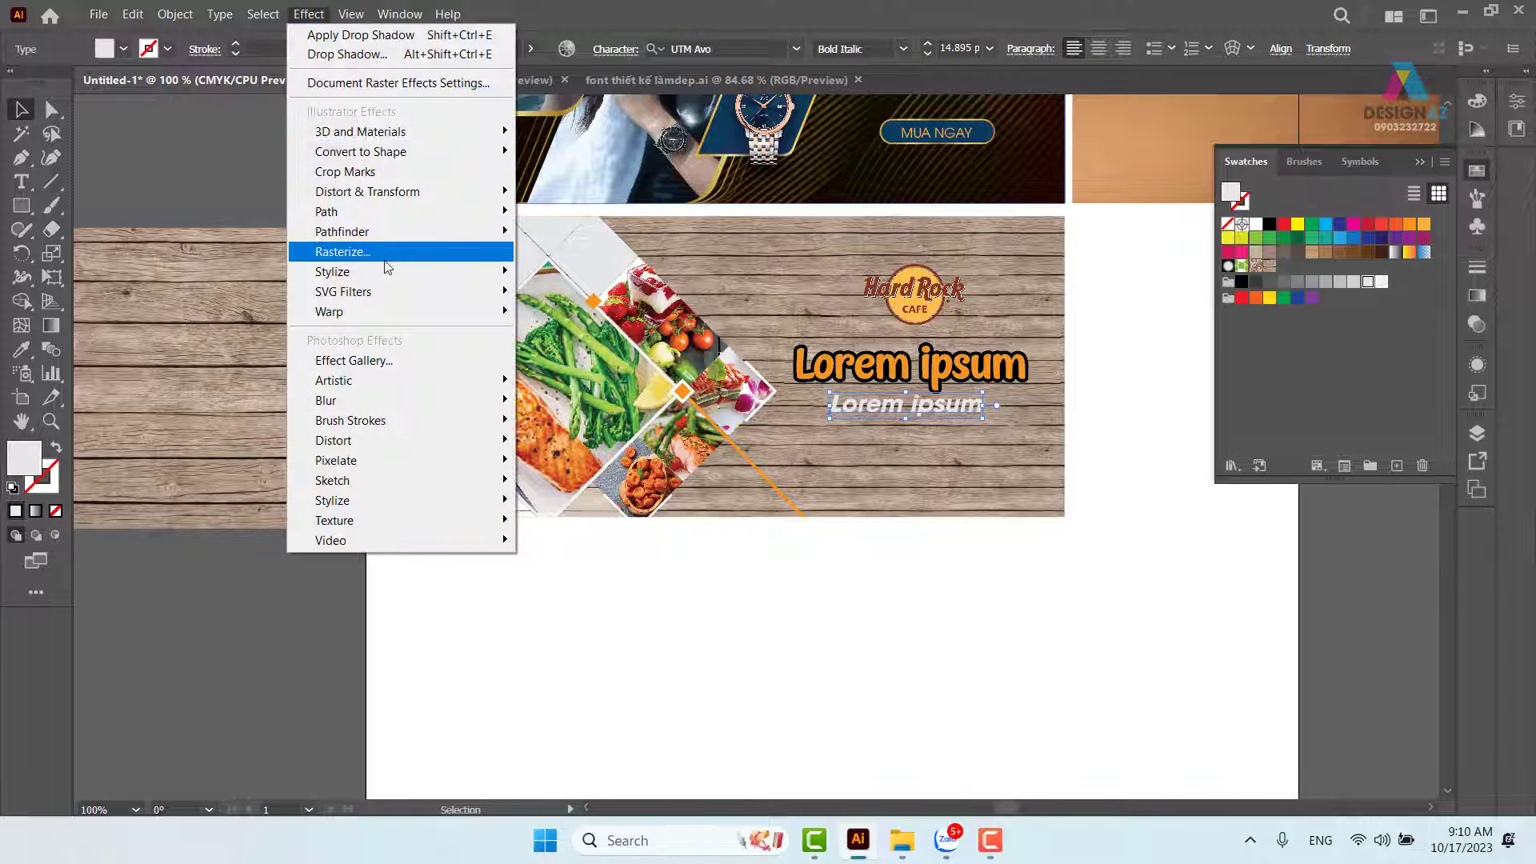
{"action": "mouse_move", "coordinate": [388, 273]}
{"action": "left_click", "coordinate": [586, 273]}
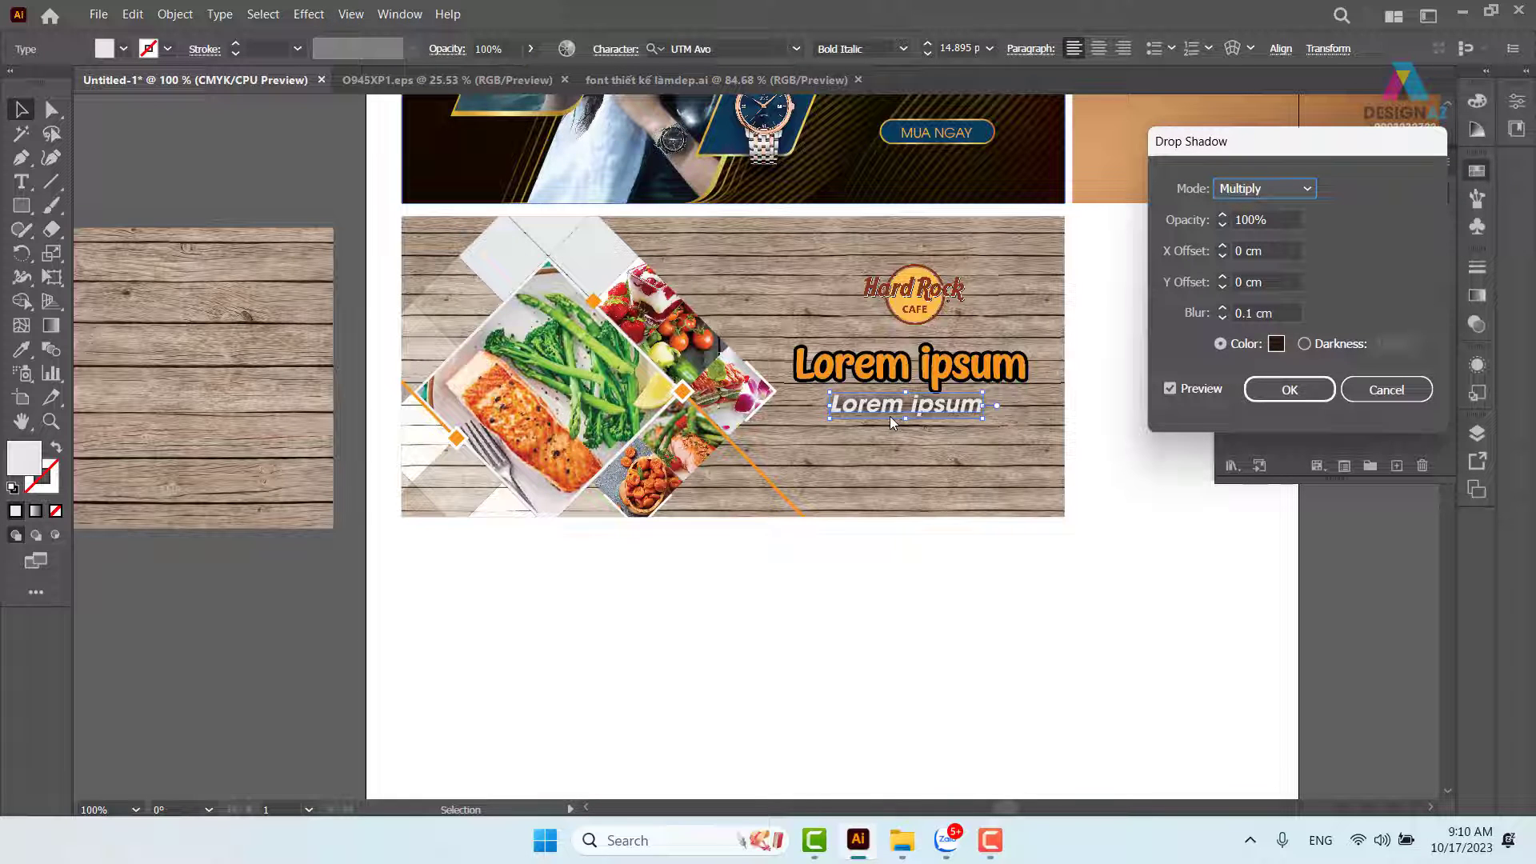
{"action": "left_click", "coordinate": [1289, 392]}
{"action": "left_click", "coordinate": [1107, 615]}
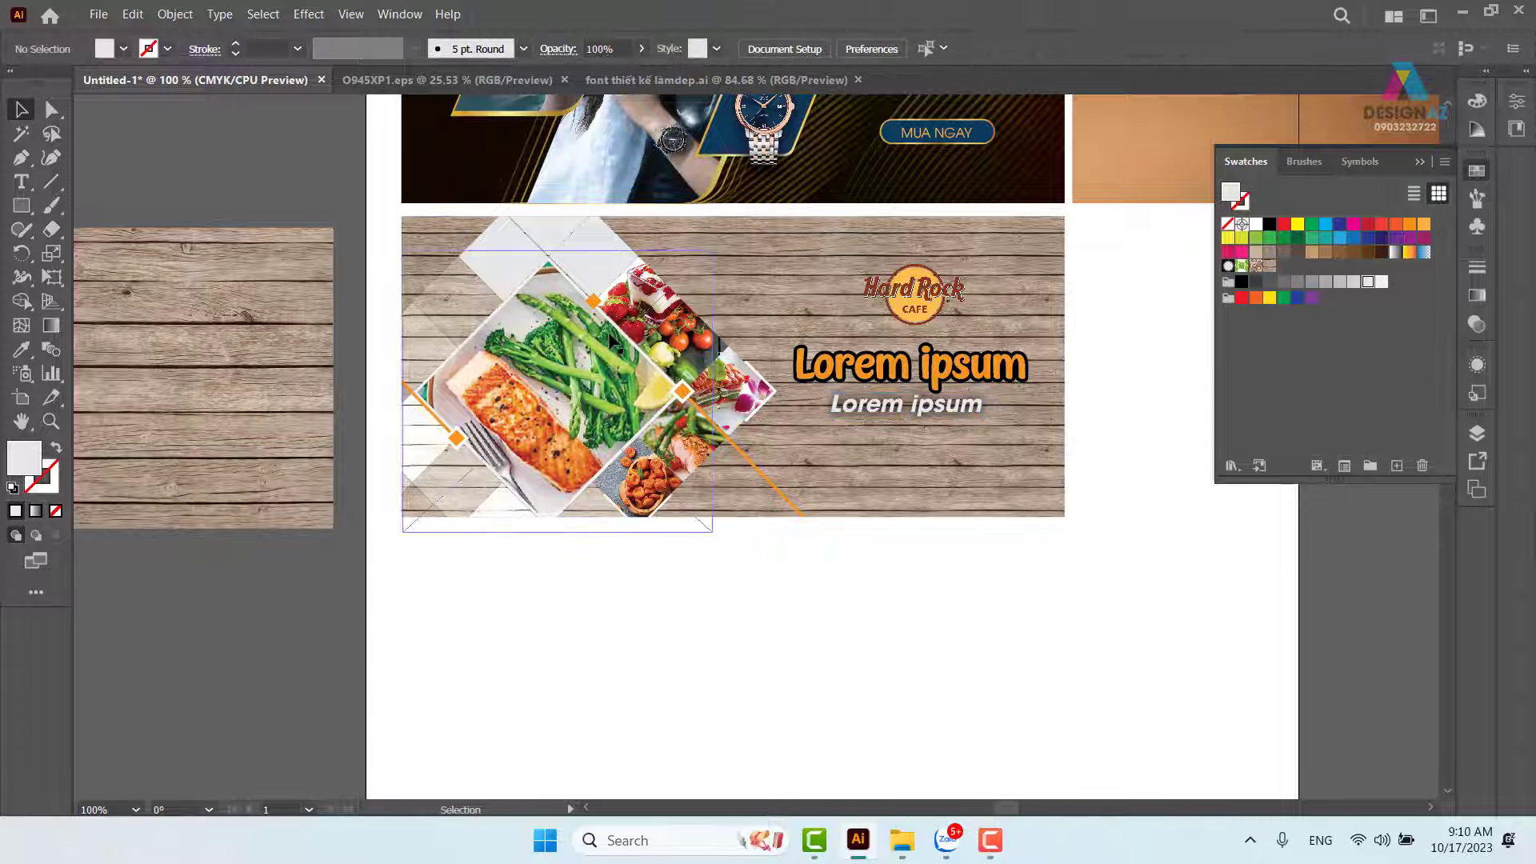
Set the wood background's blend mode to Screen and its opacity to 50%.
{"action": "left_click_drag", "start_coordinate": [1039, 481], "coordinate": [1060, 572]}
{"action": "key", "text": "ctrl+z"}
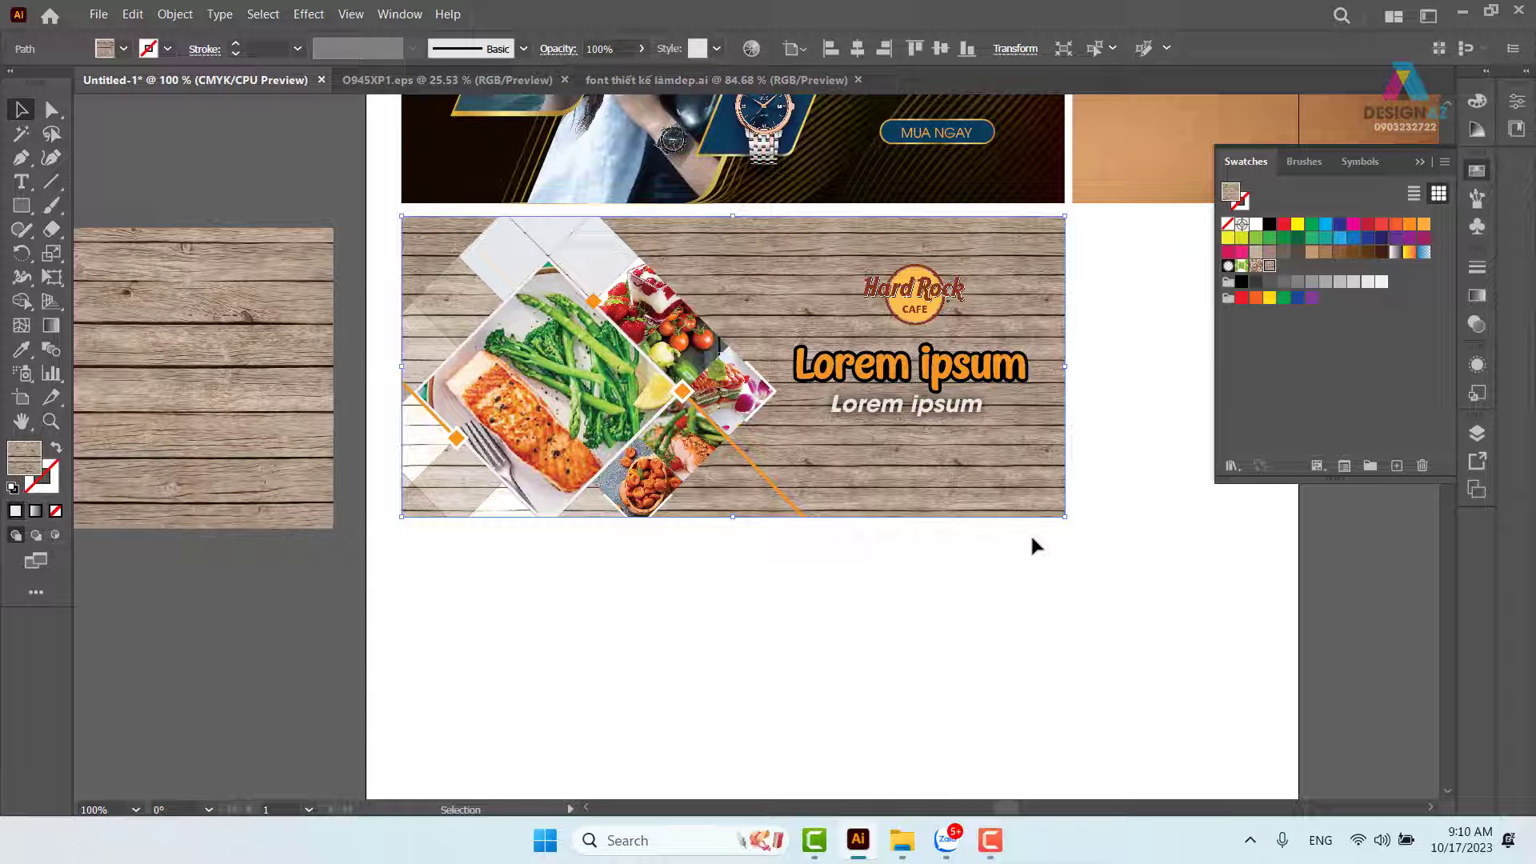
{"action": "left_click", "coordinate": [1476, 326]}
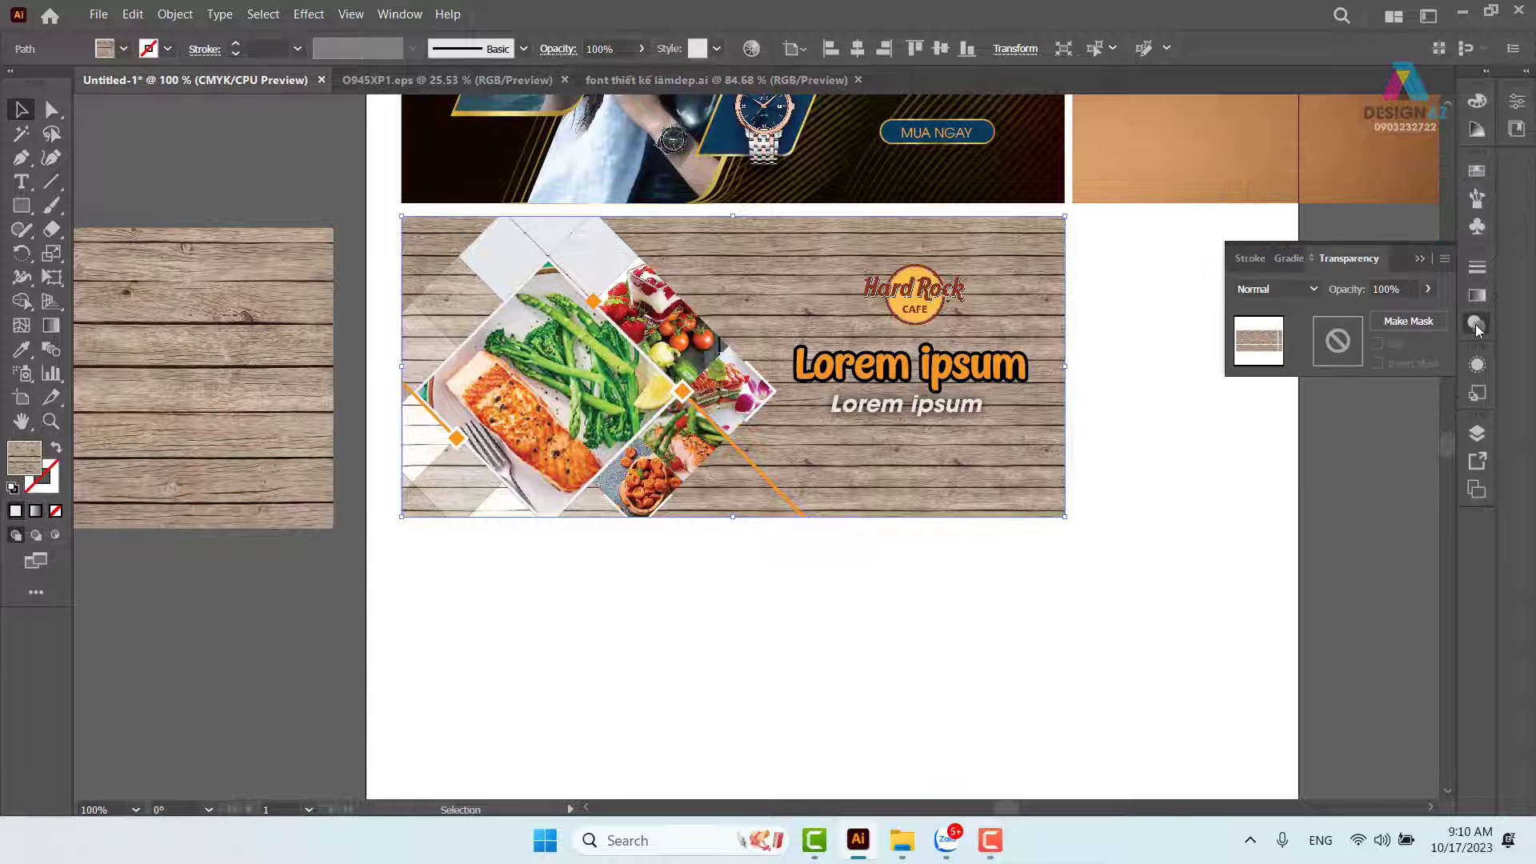
{"action": "left_click", "coordinate": [1292, 288]}
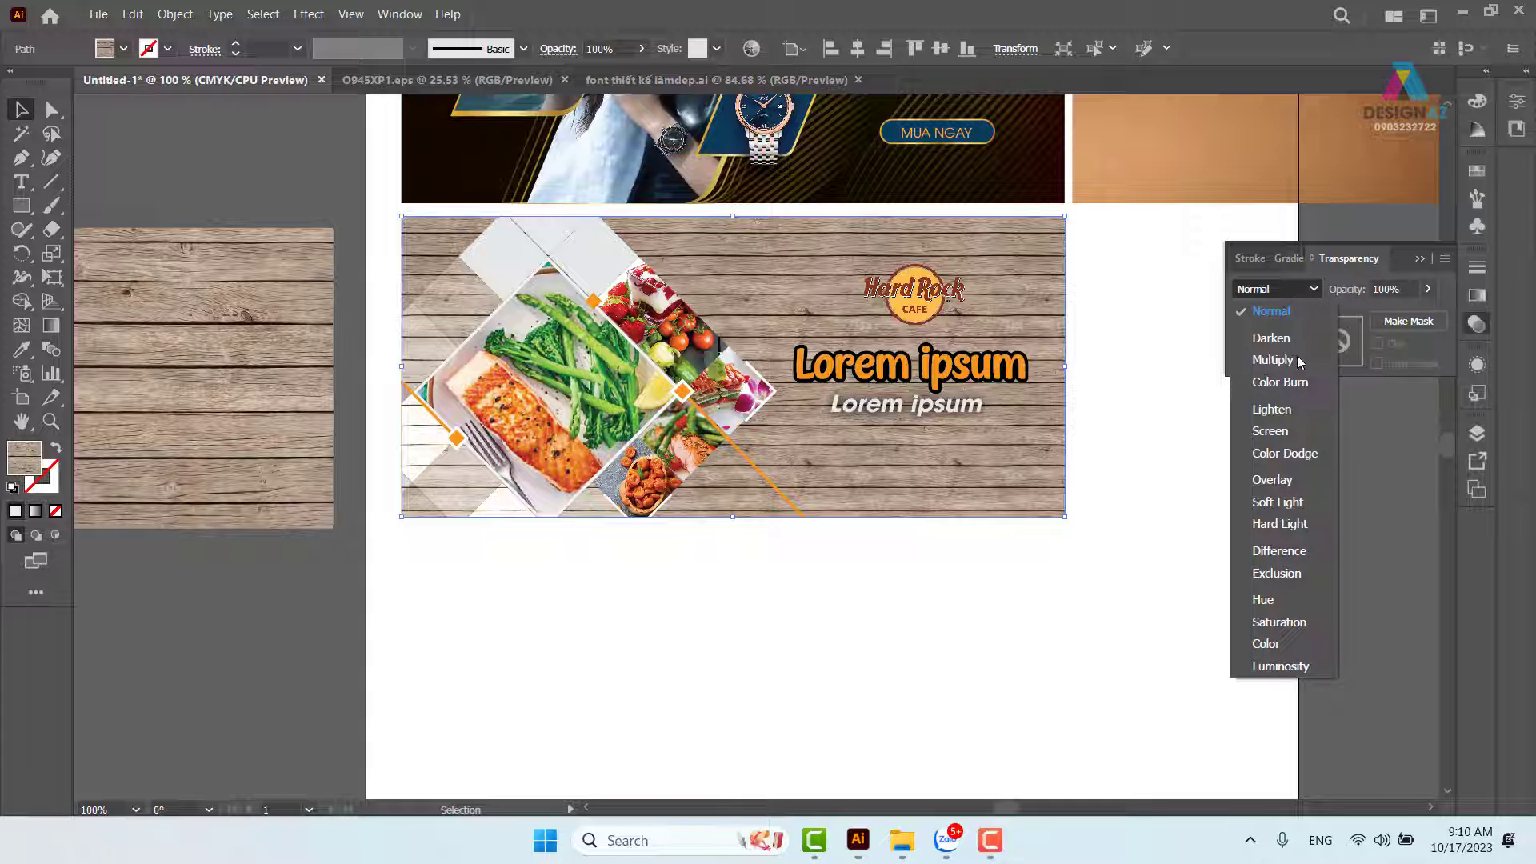
{"action": "left_click", "coordinate": [1287, 432]}
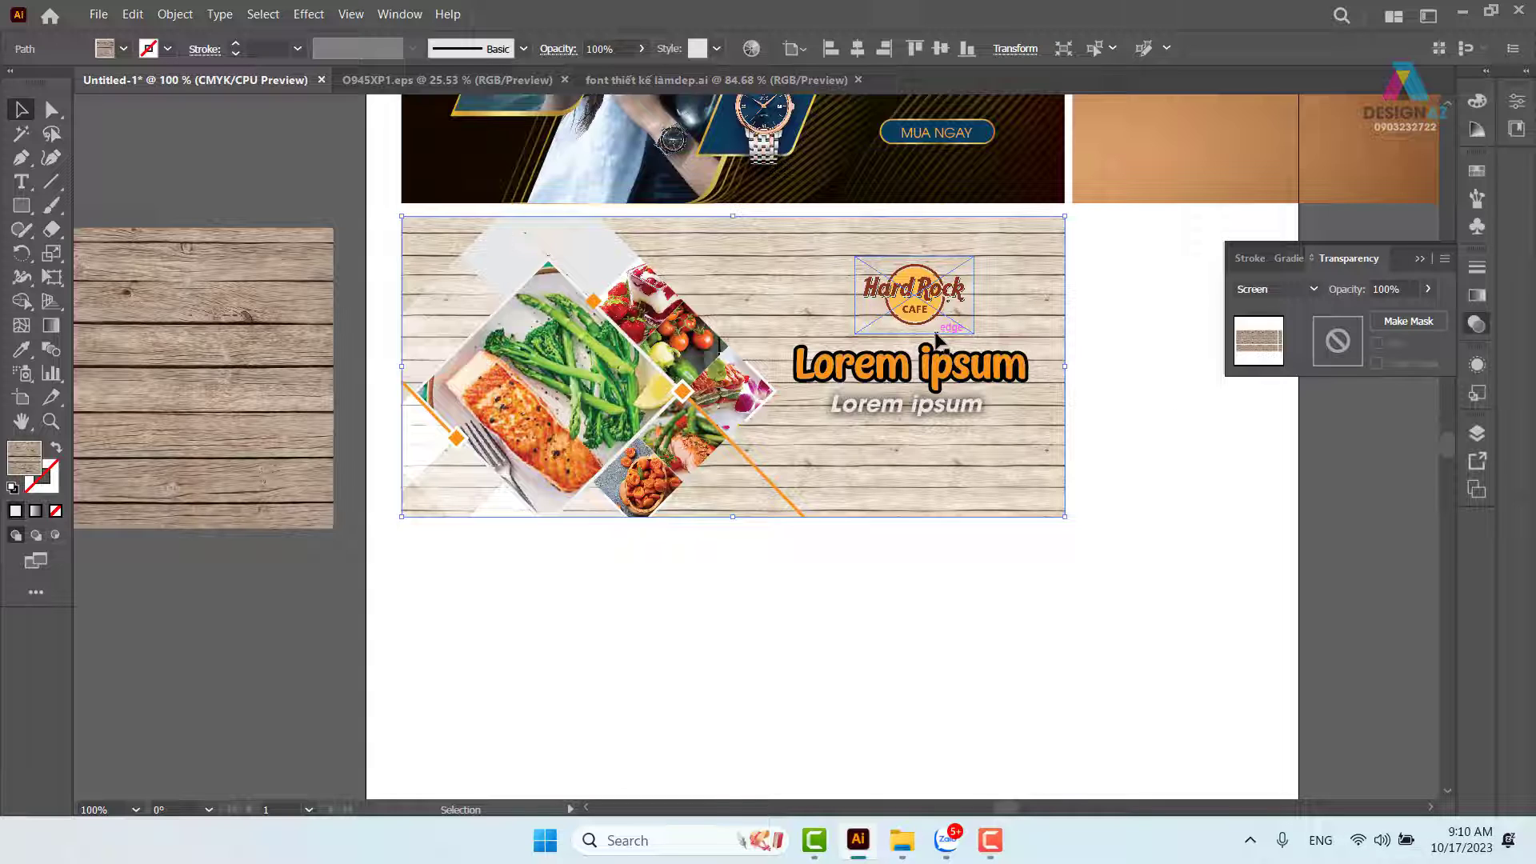
{"action": "left_click", "coordinate": [1396, 290]}
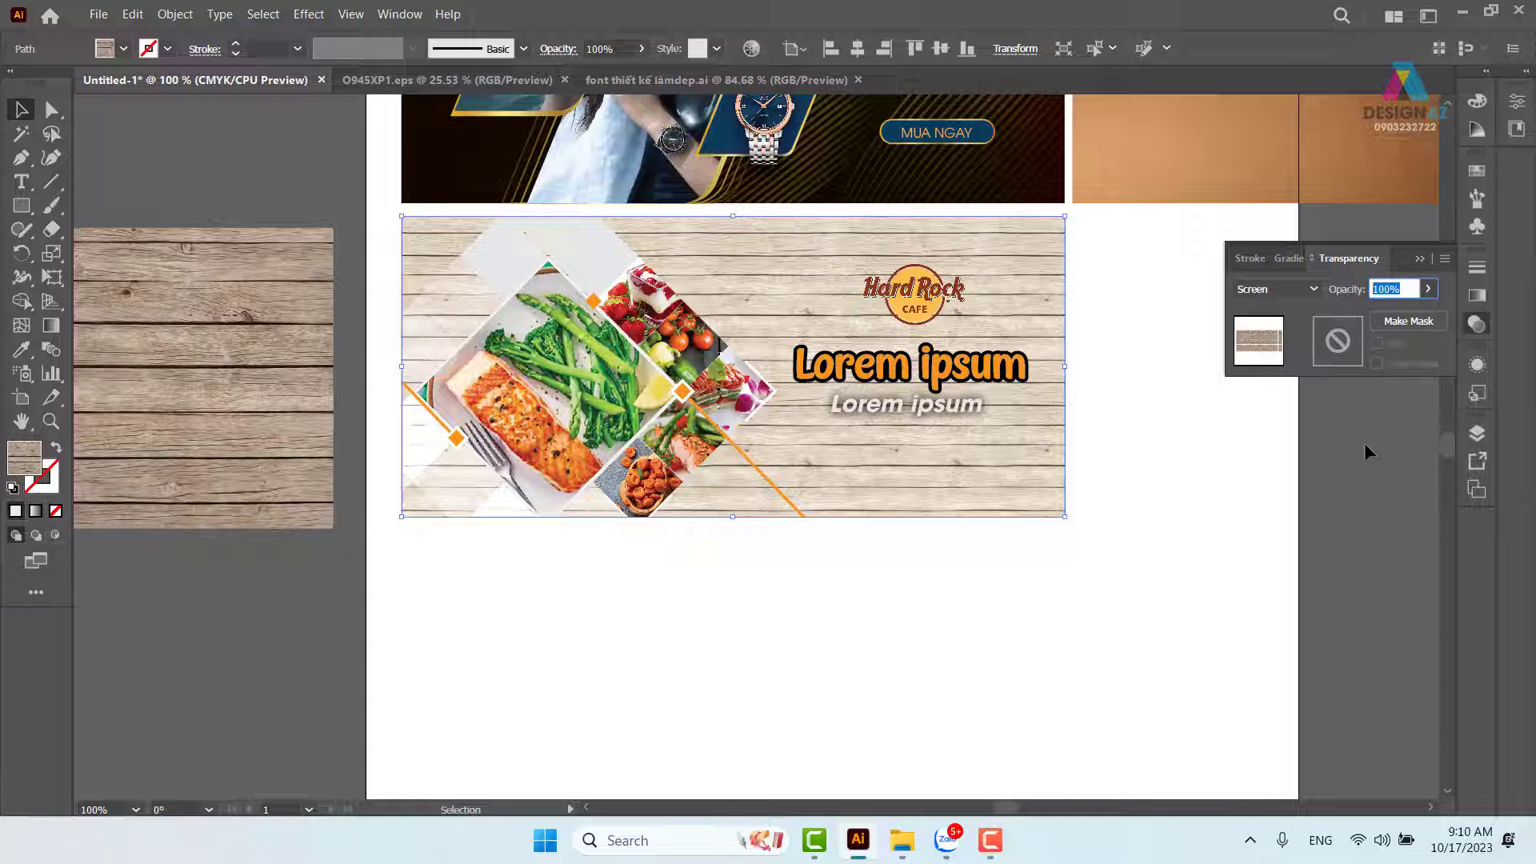
{"action": "type", "text": "50"}
{"action": "key", "text": "Return"}
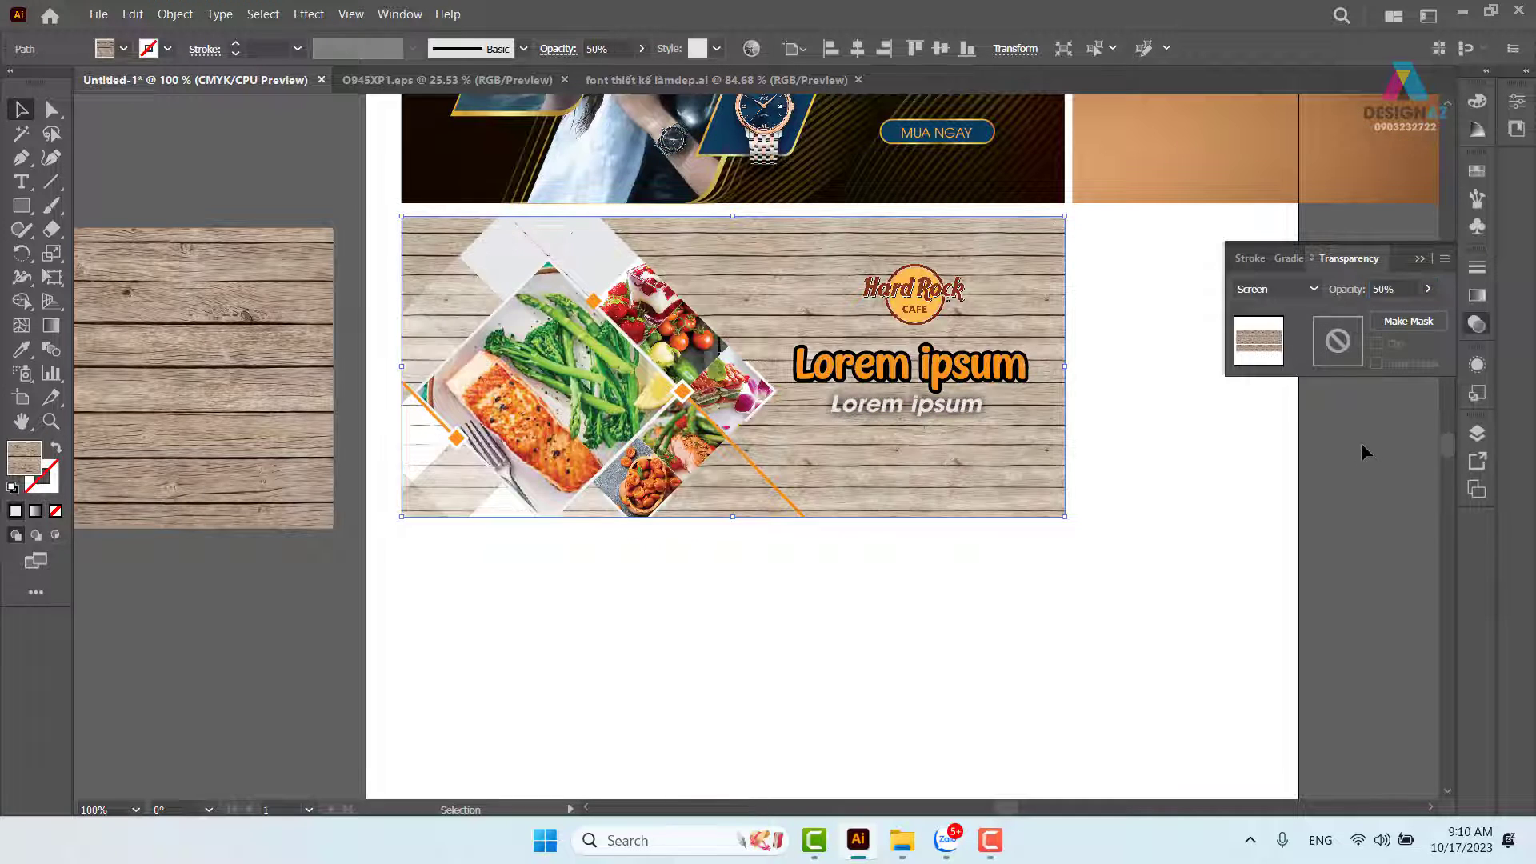
{"action": "left_click", "coordinate": [1214, 547]}
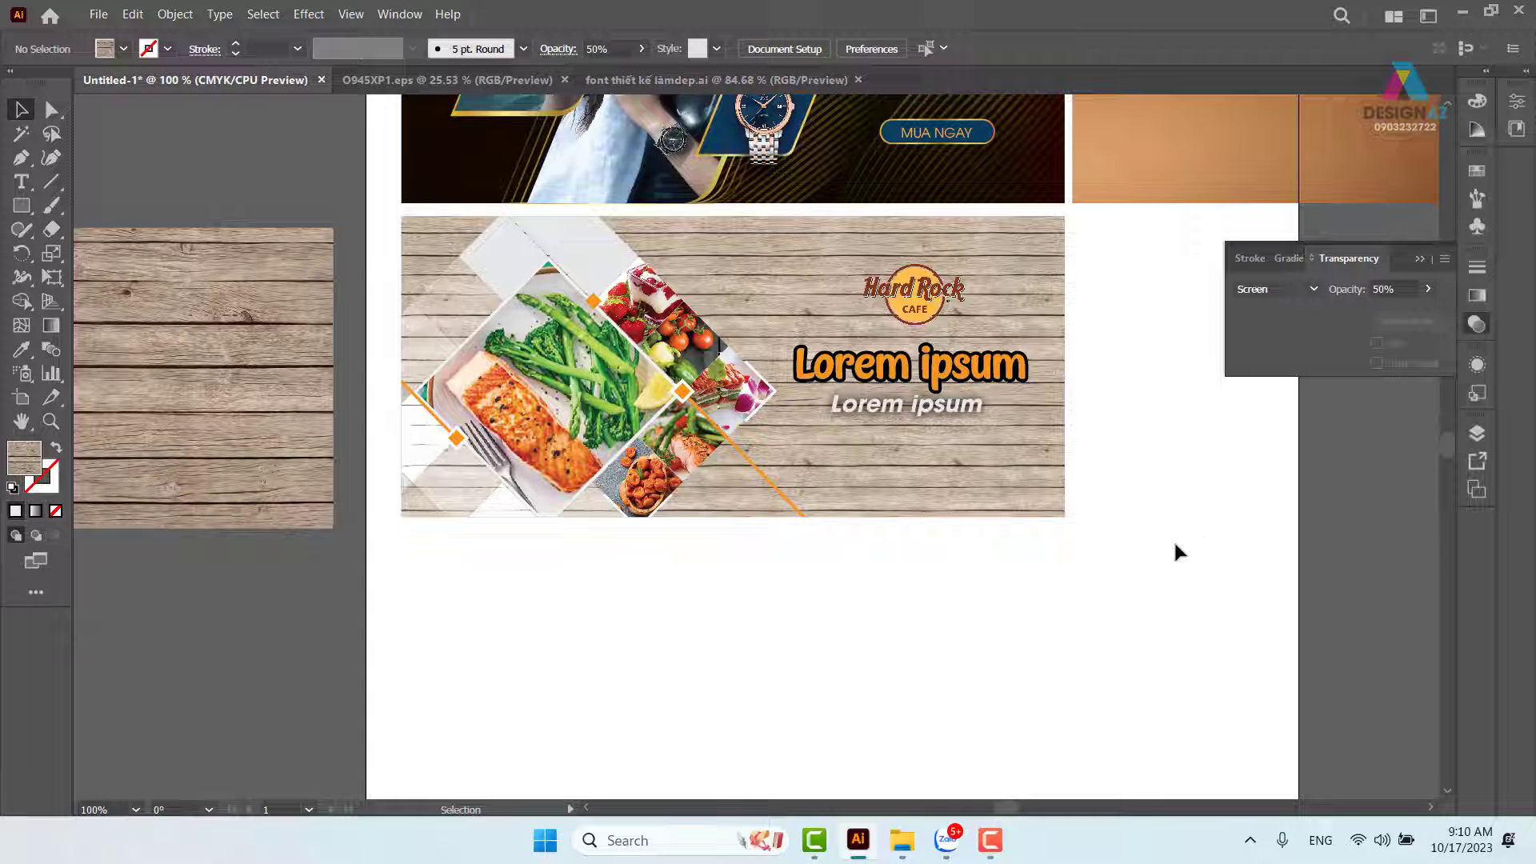
{"action": "left_click_drag", "start_coordinate": [984, 469], "coordinate": [1008, 566]}
{"action": "key", "text": "ctrl+z"}
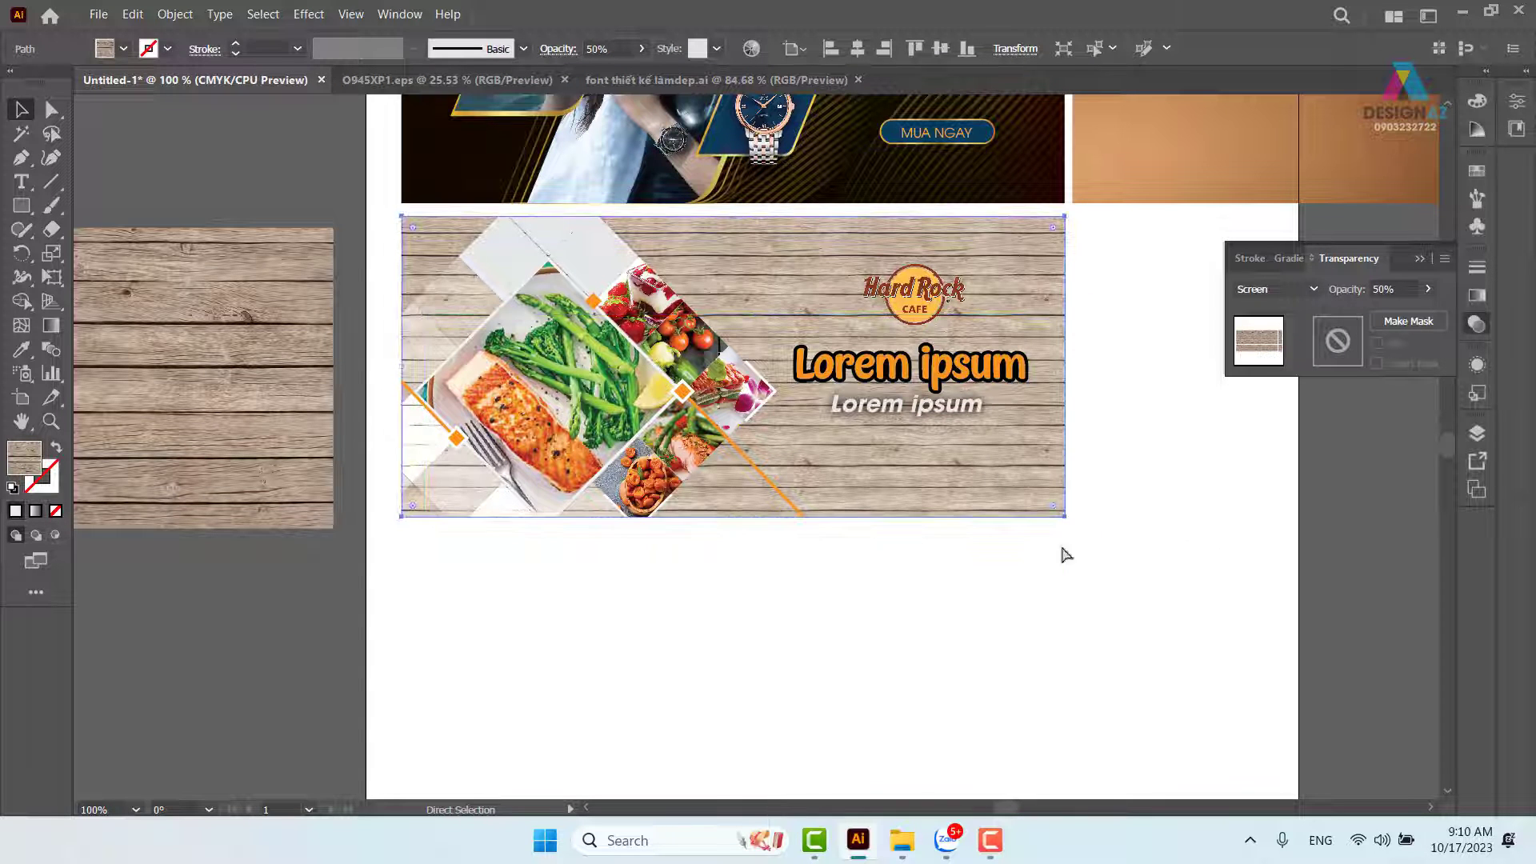
{"action": "left_click", "coordinate": [1063, 548]}
Draw a thin full-width rectangle along the banner's bottom edge and fill it with orange.
{"action": "left_click", "coordinate": [21, 205]}
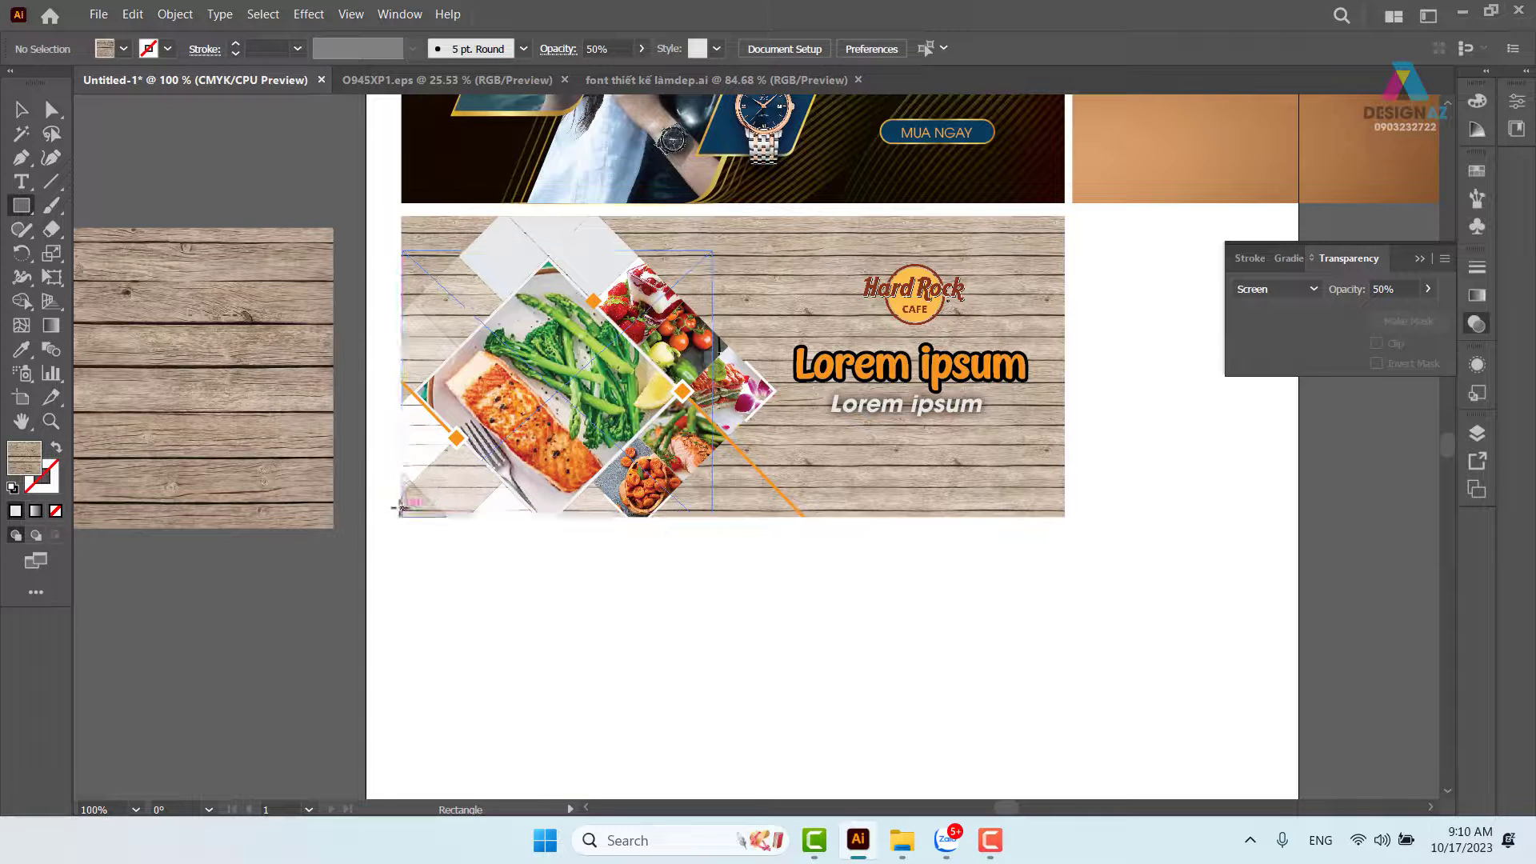
{"action": "left_click_drag", "start_coordinate": [402, 510], "coordinate": [1065, 517]}
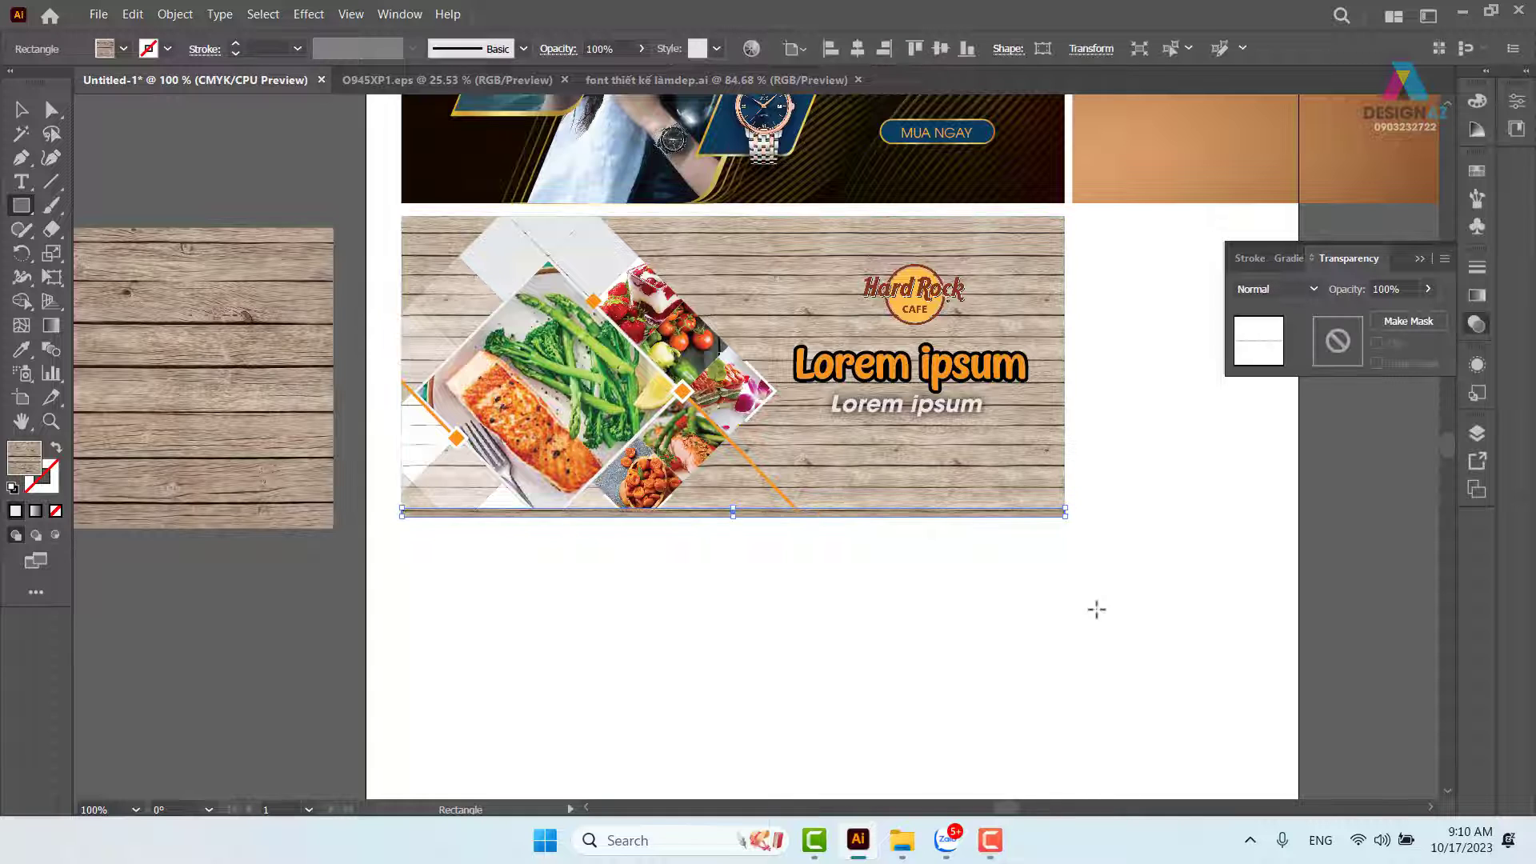
{"action": "left_click", "coordinate": [1477, 170]}
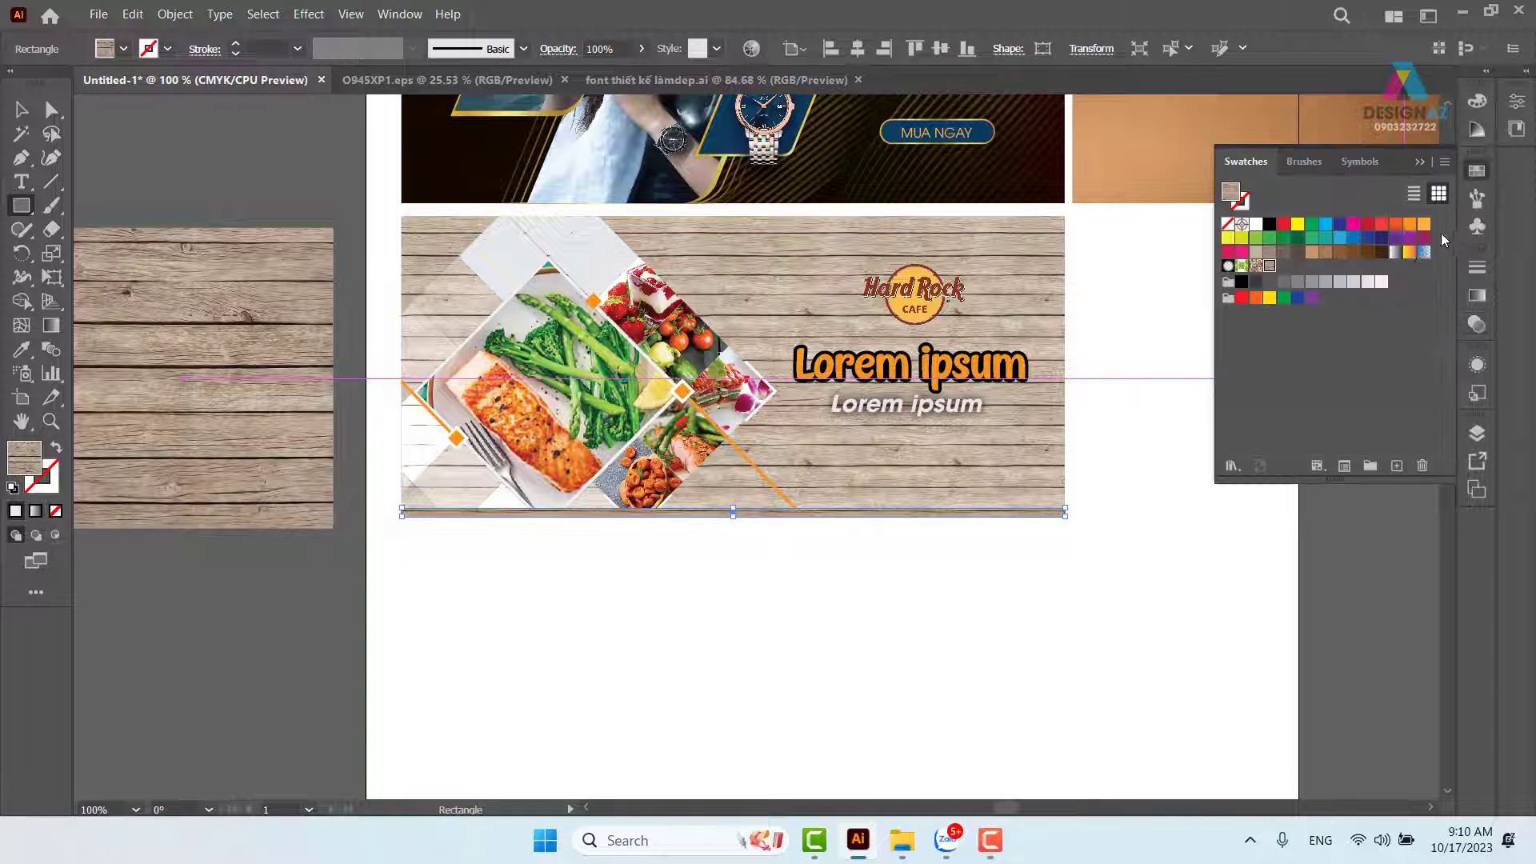
{"action": "left_click", "coordinate": [1410, 224]}
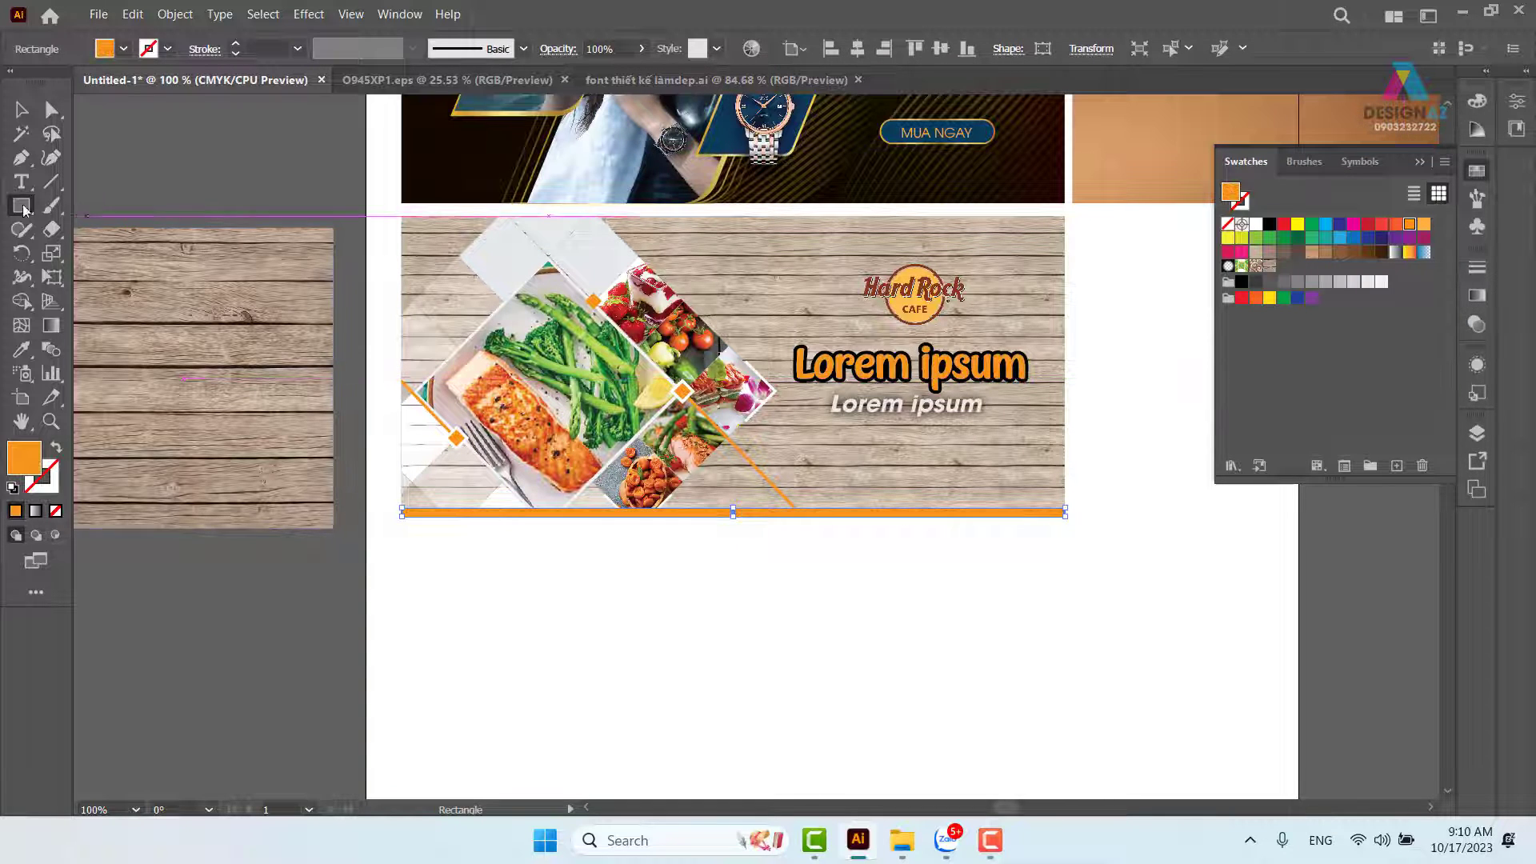
Recolor the thin strip along the food banner's bottom edge from the swatches with dark grey.
{"action": "left_click", "coordinate": [22, 110]}
{"action": "left_click", "coordinate": [776, 608]}
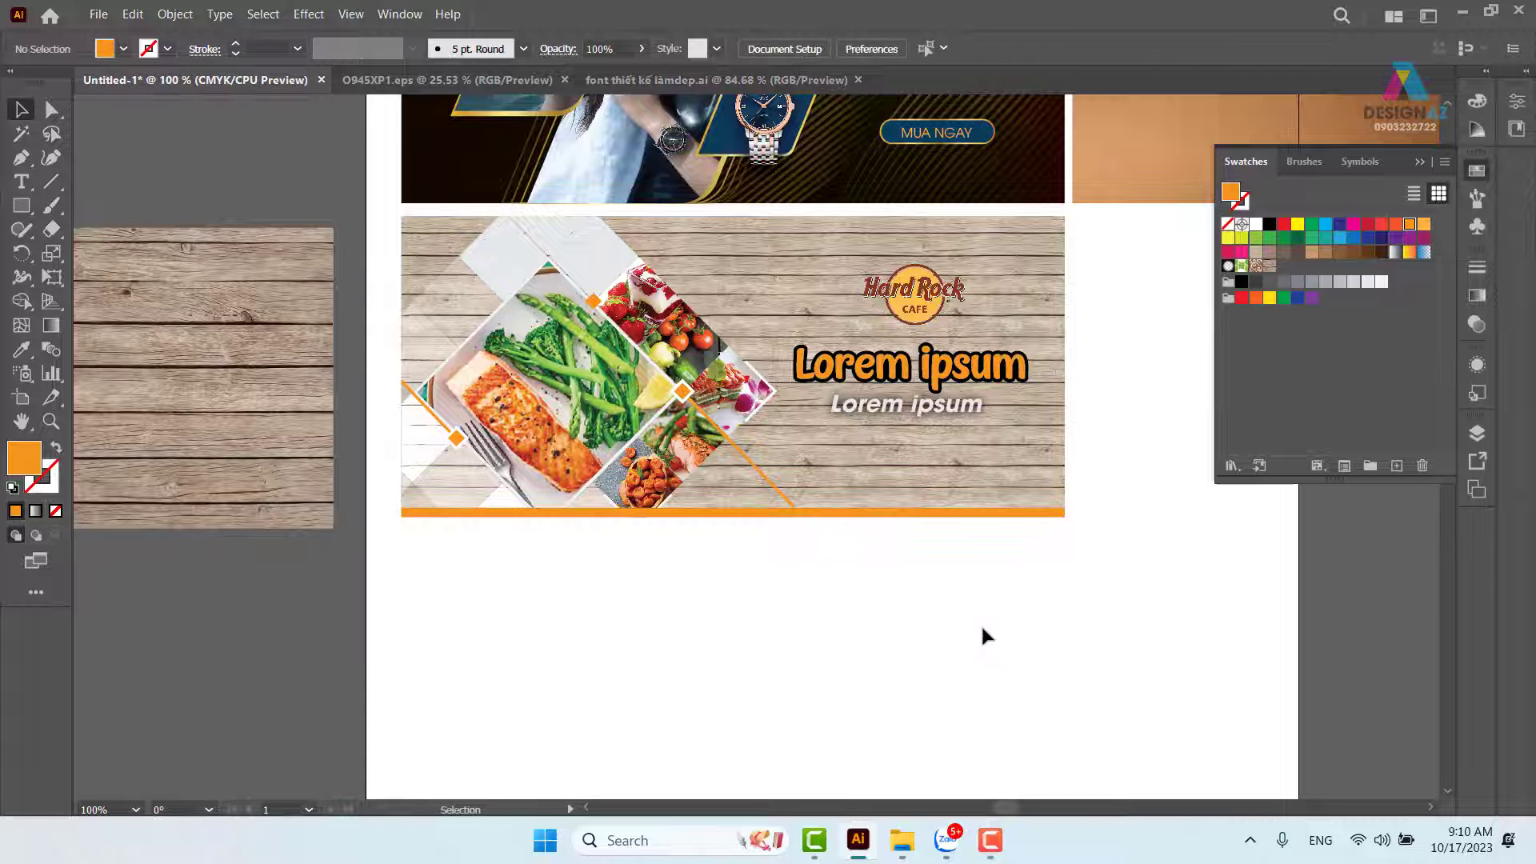
{"action": "key", "text": "space"}
{"action": "left_click_drag", "start_coordinate": [1055, 632], "coordinate": [1007, 639]}
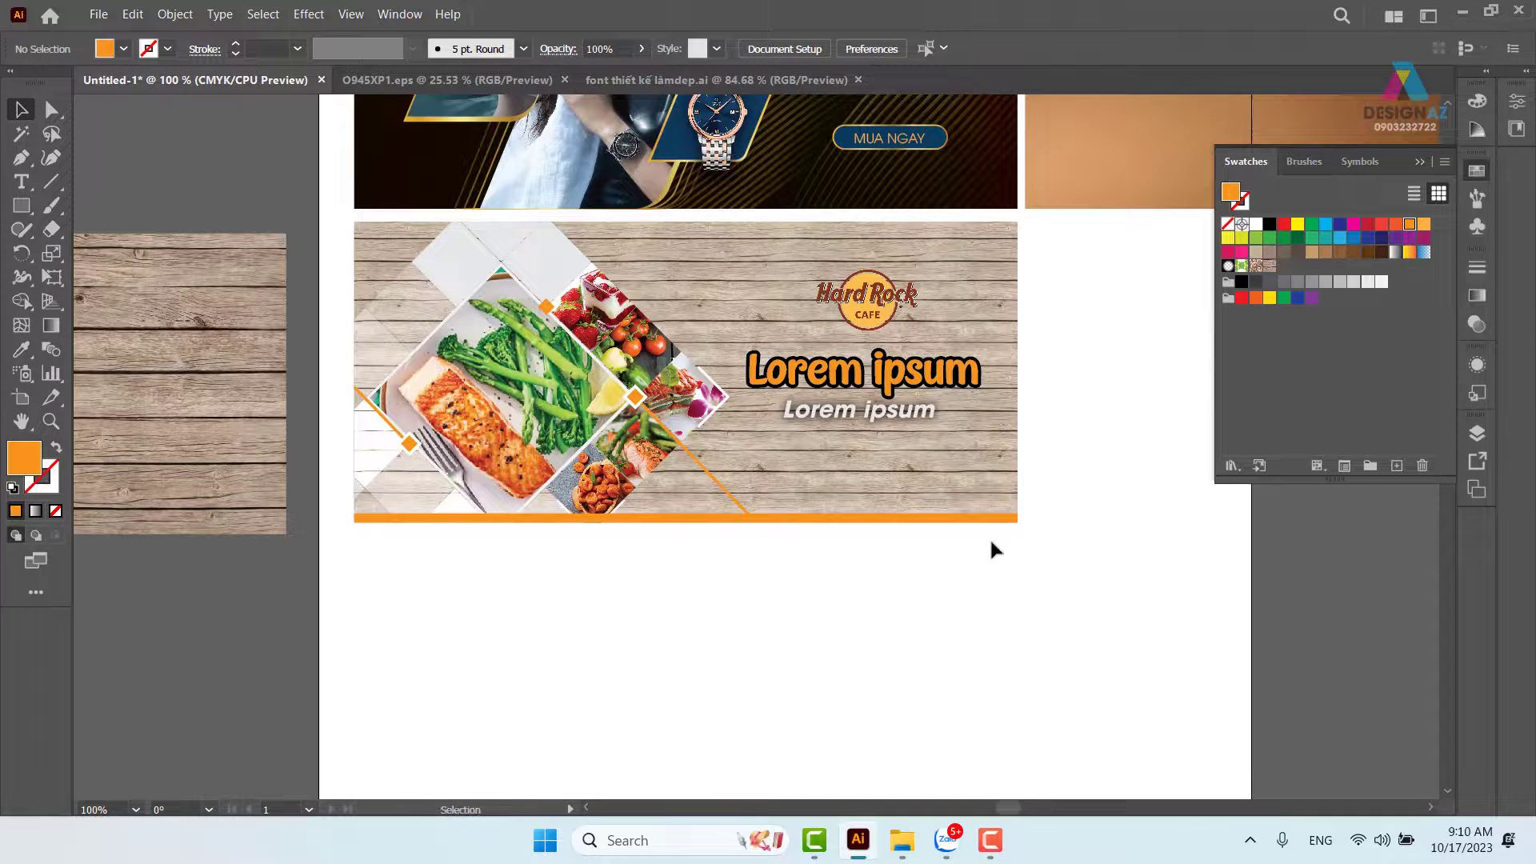
{"action": "left_click", "coordinate": [996, 520]}
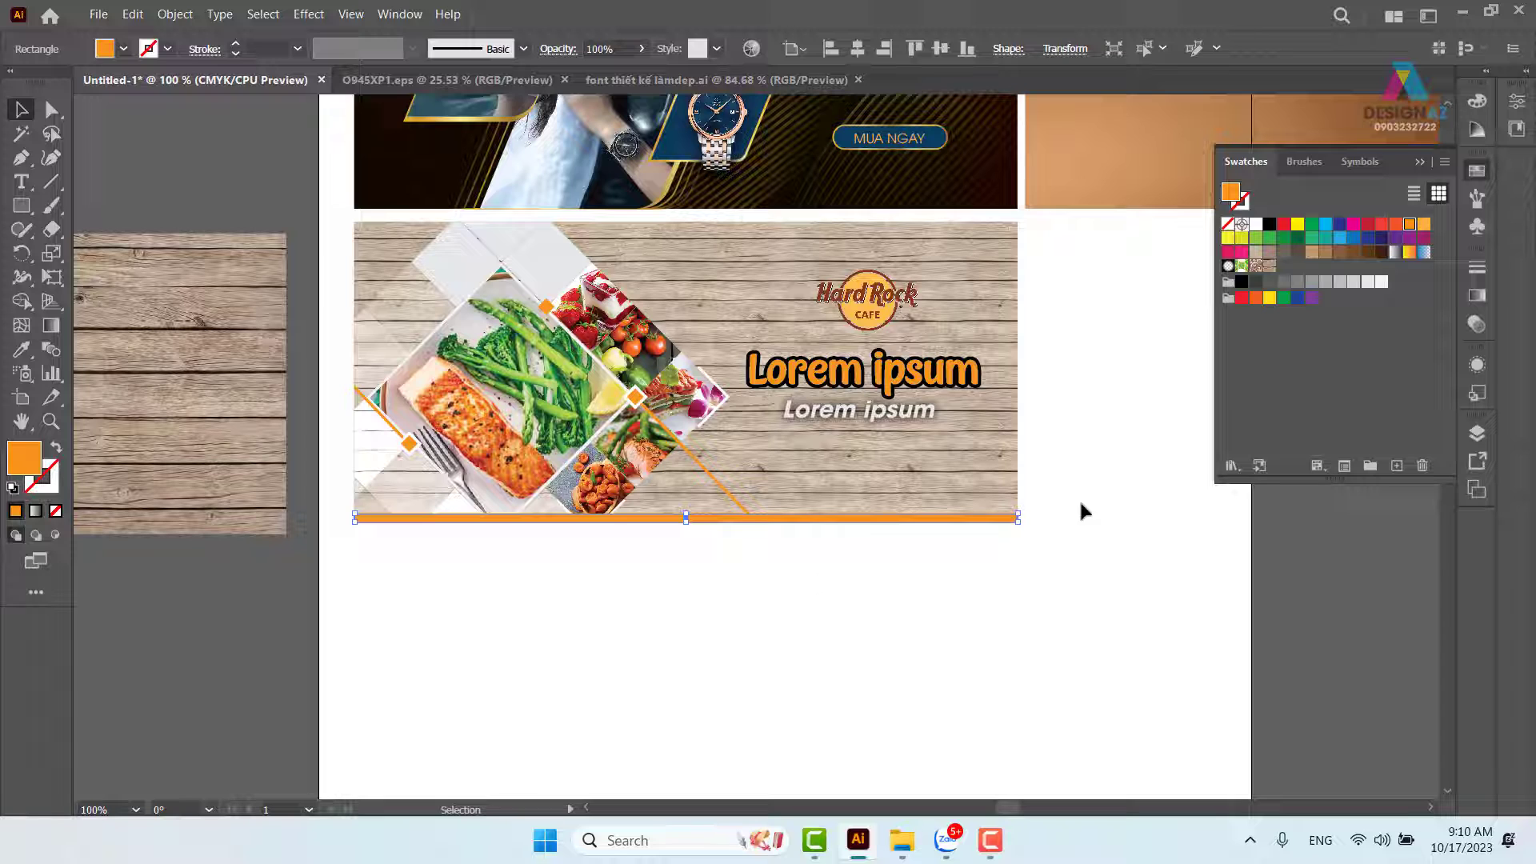
{"action": "left_click", "coordinate": [1284, 282]}
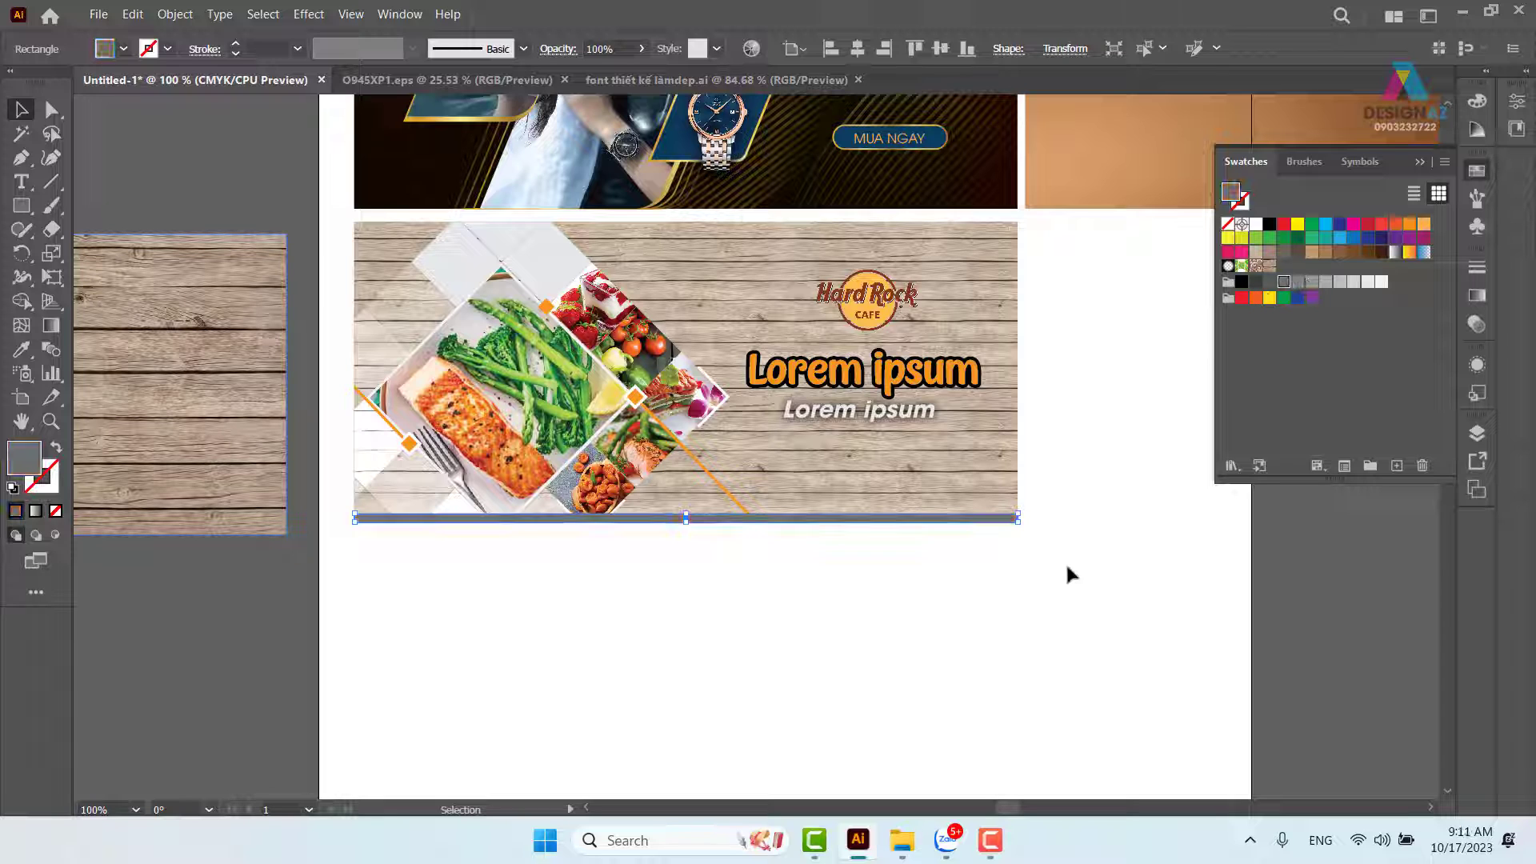
{"action": "left_click", "coordinate": [1074, 606]}
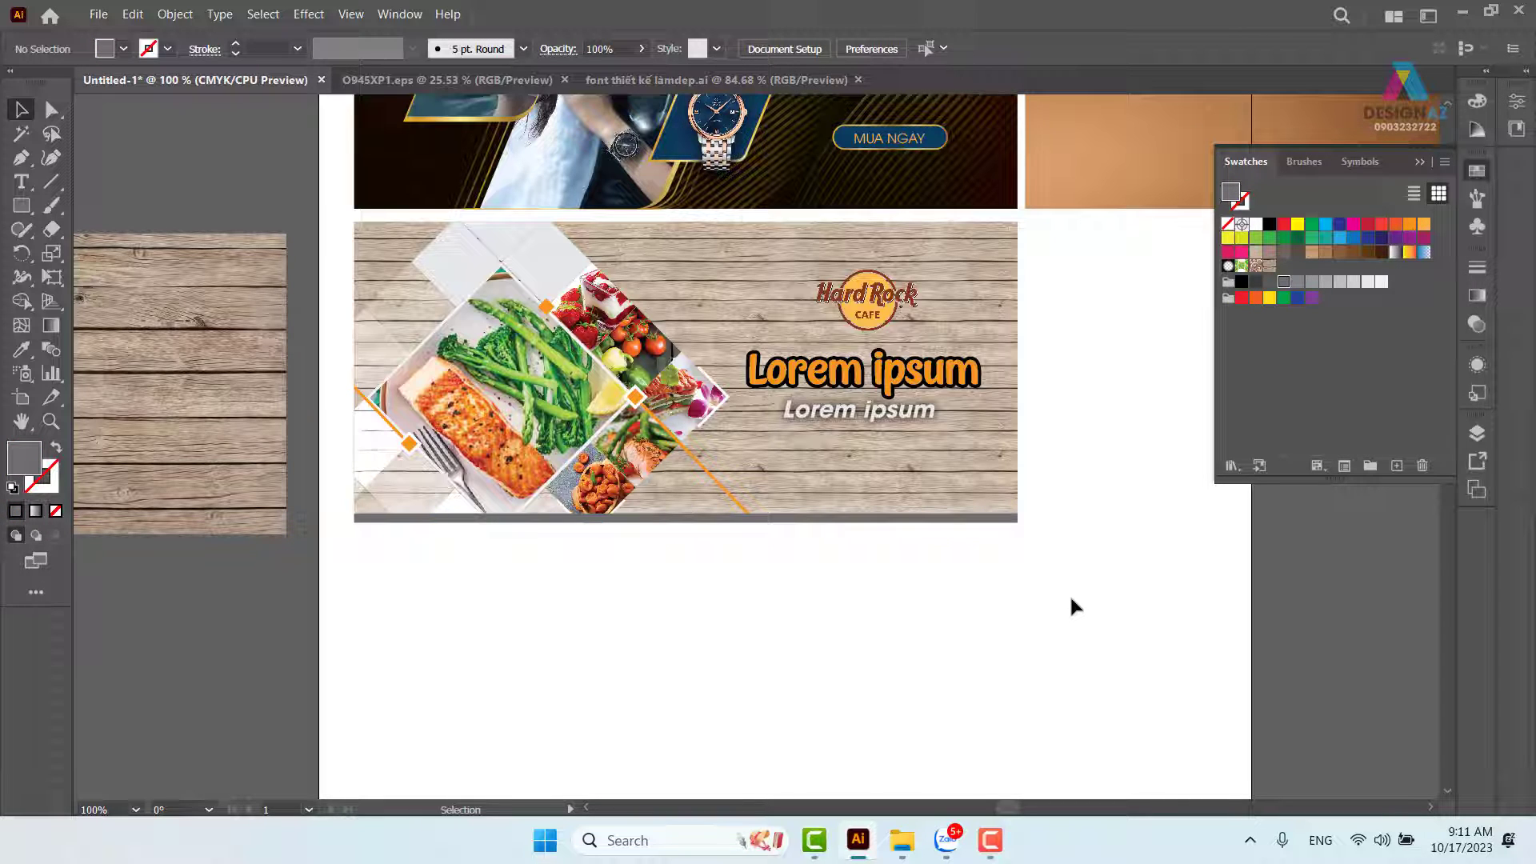
Round the top corner of the large salmon photo to a radius of about 0.3 cm.
{"action": "left_click_drag", "start_coordinate": [912, 572], "coordinate": [919, 614]}
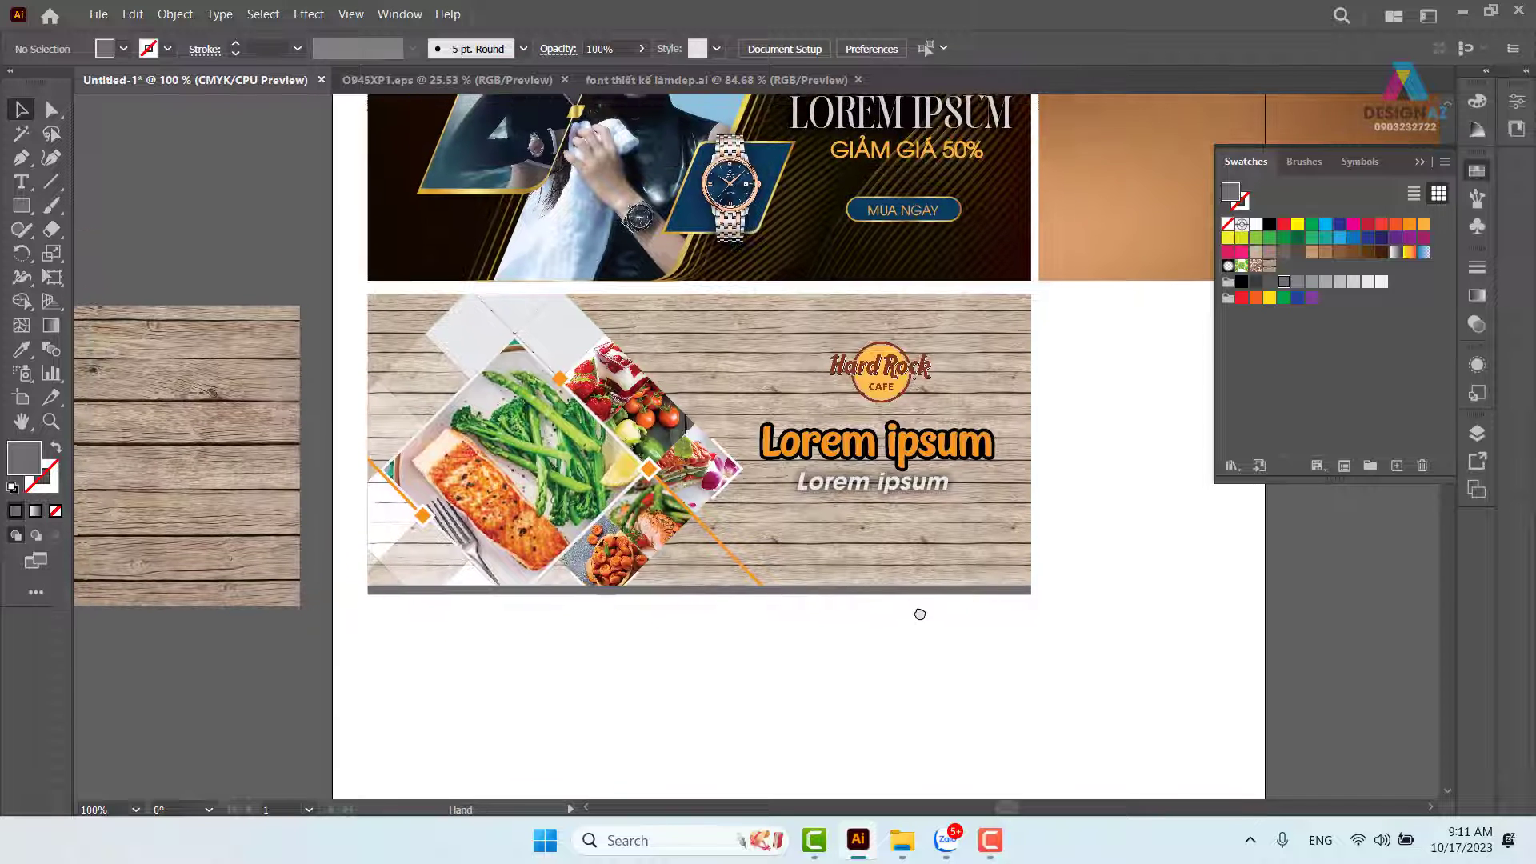
{"action": "left_click_drag", "start_coordinate": [1029, 455], "coordinate": [880, 560]}
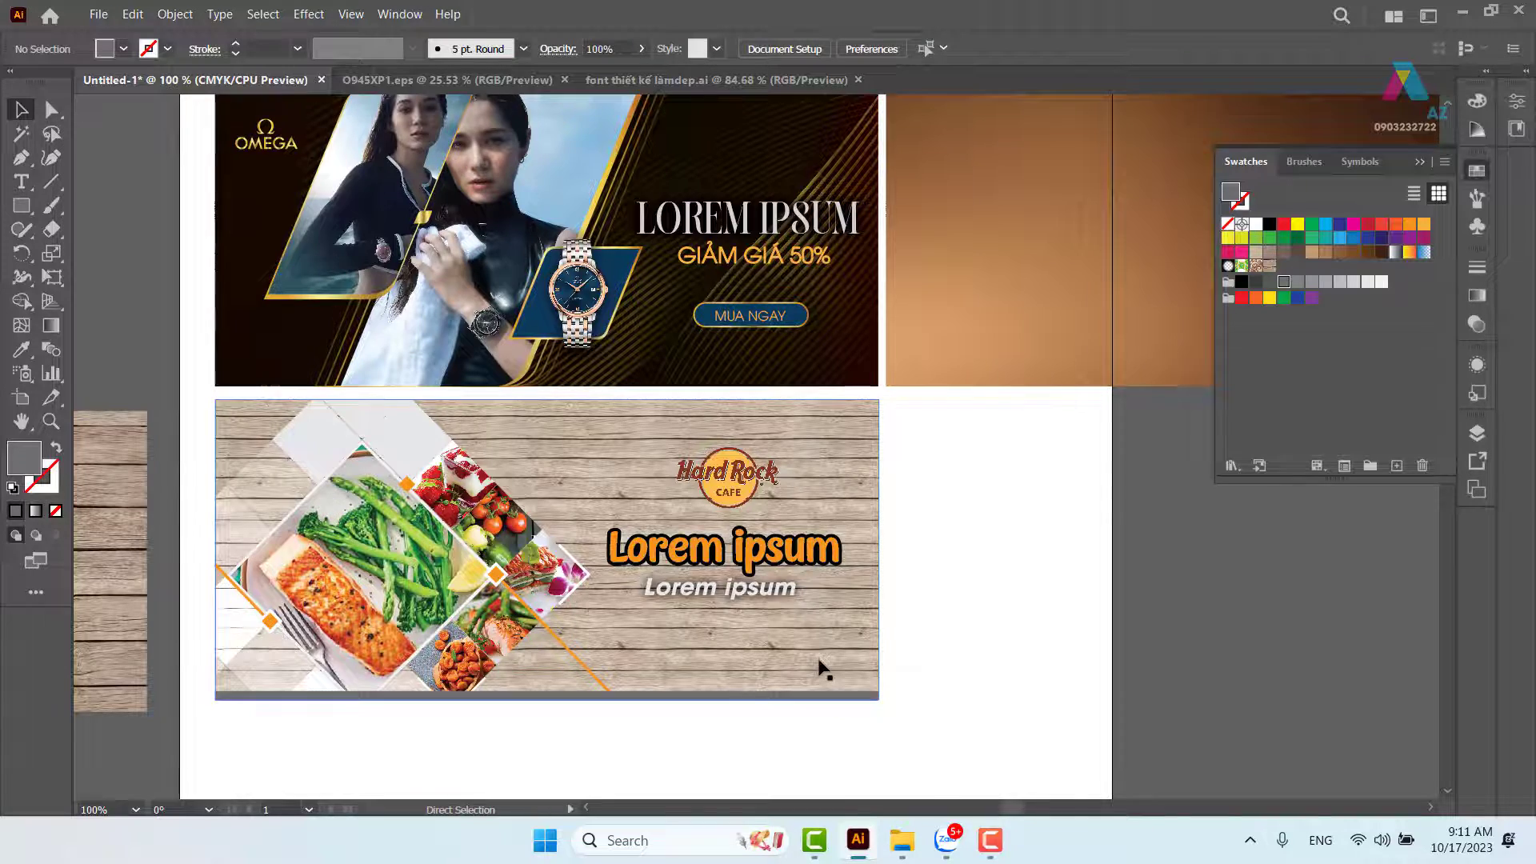
{"action": "key", "text": "ctrl+plus"}
{"action": "key", "text": "ctrl+plus"}
{"action": "left_click_drag", "start_coordinate": [372, 532], "coordinate": [909, 368]}
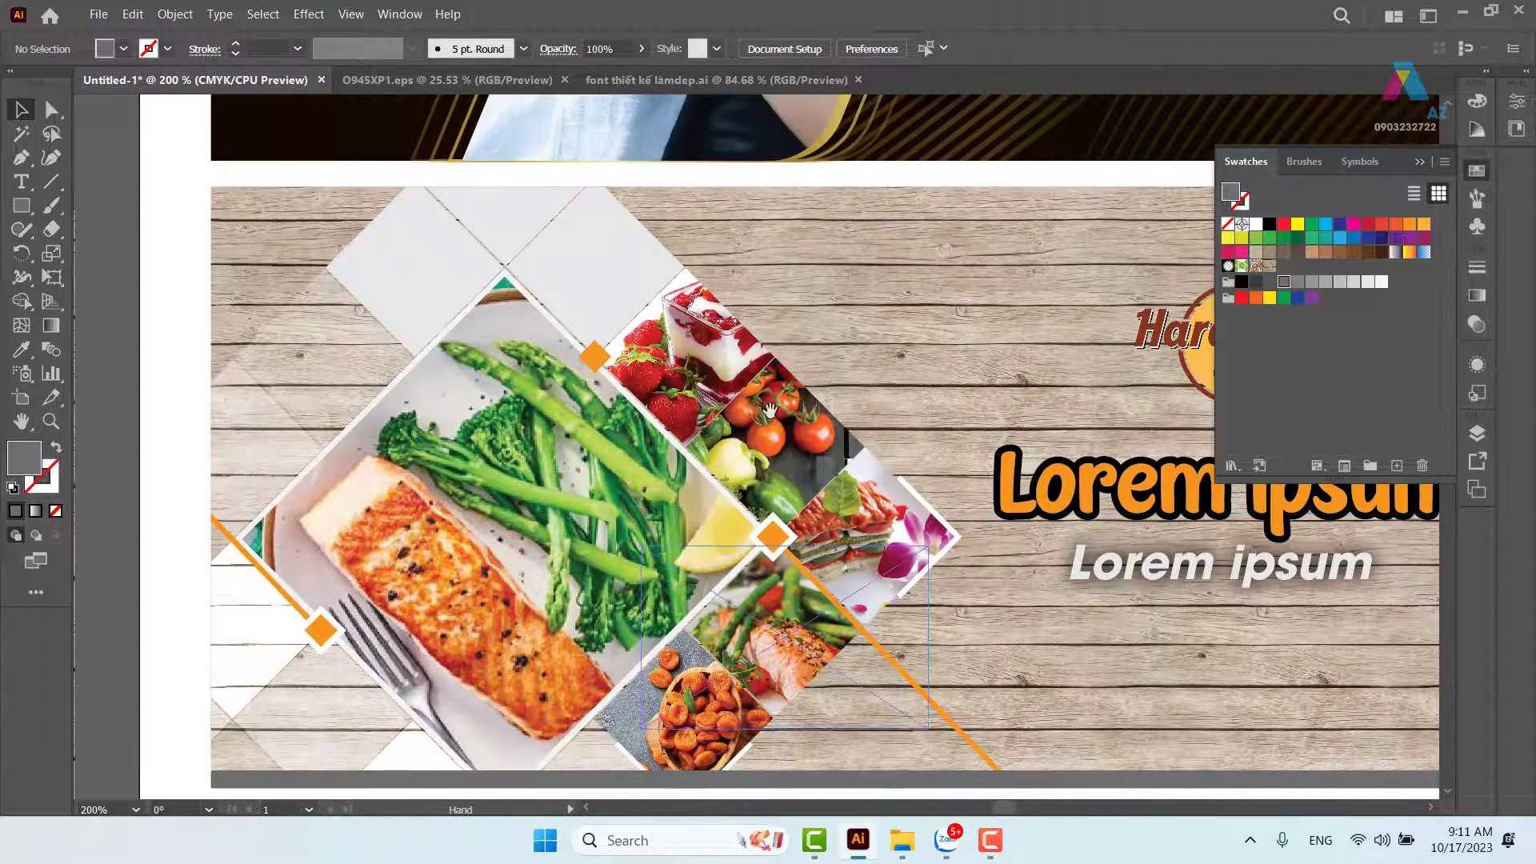
{"action": "left_click", "coordinate": [51, 109]}
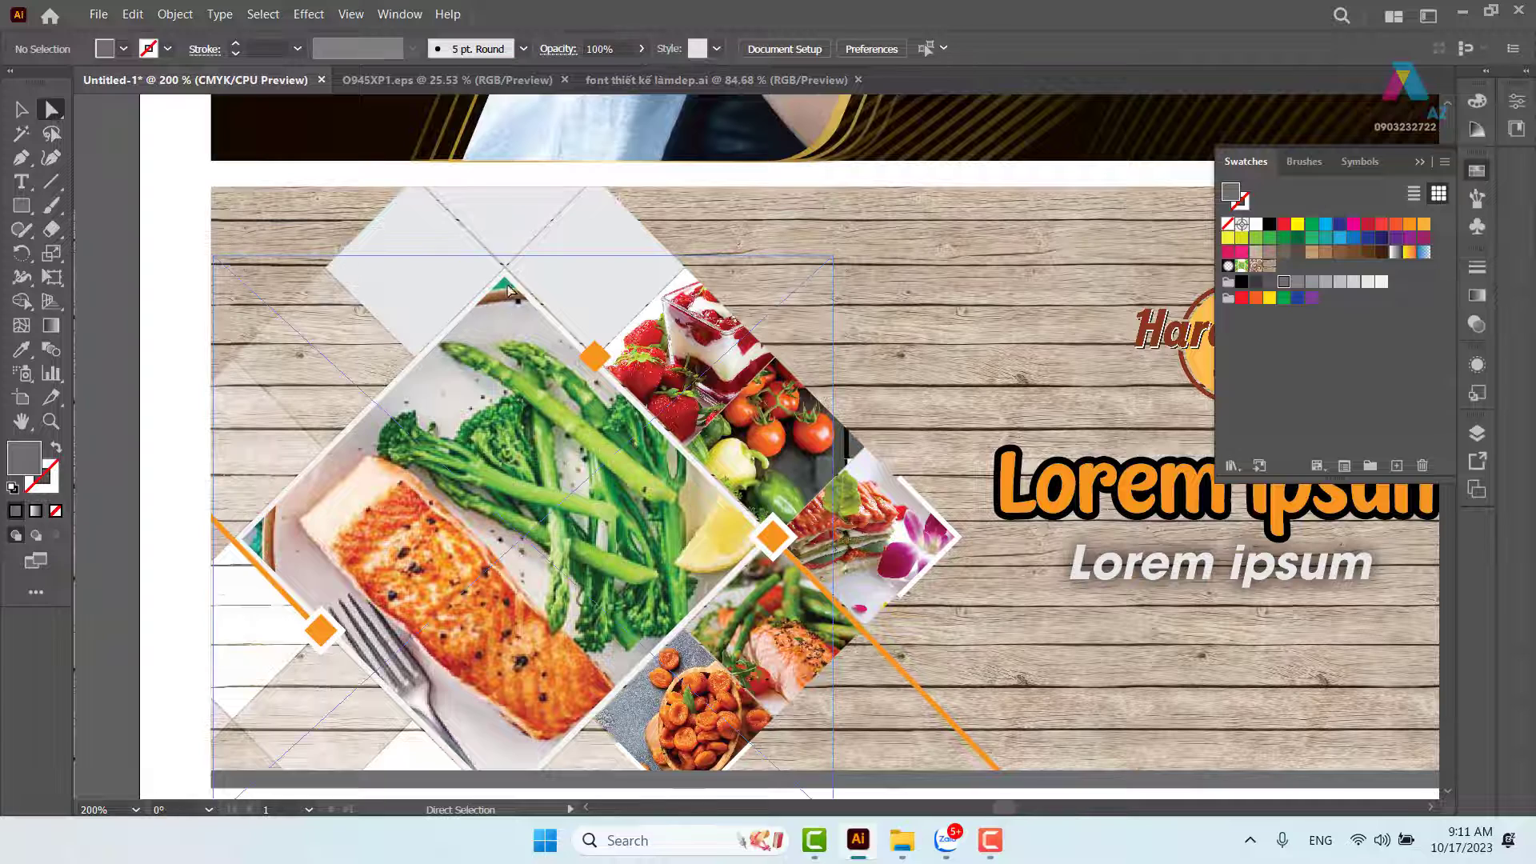
{"action": "left_click", "coordinate": [506, 288]}
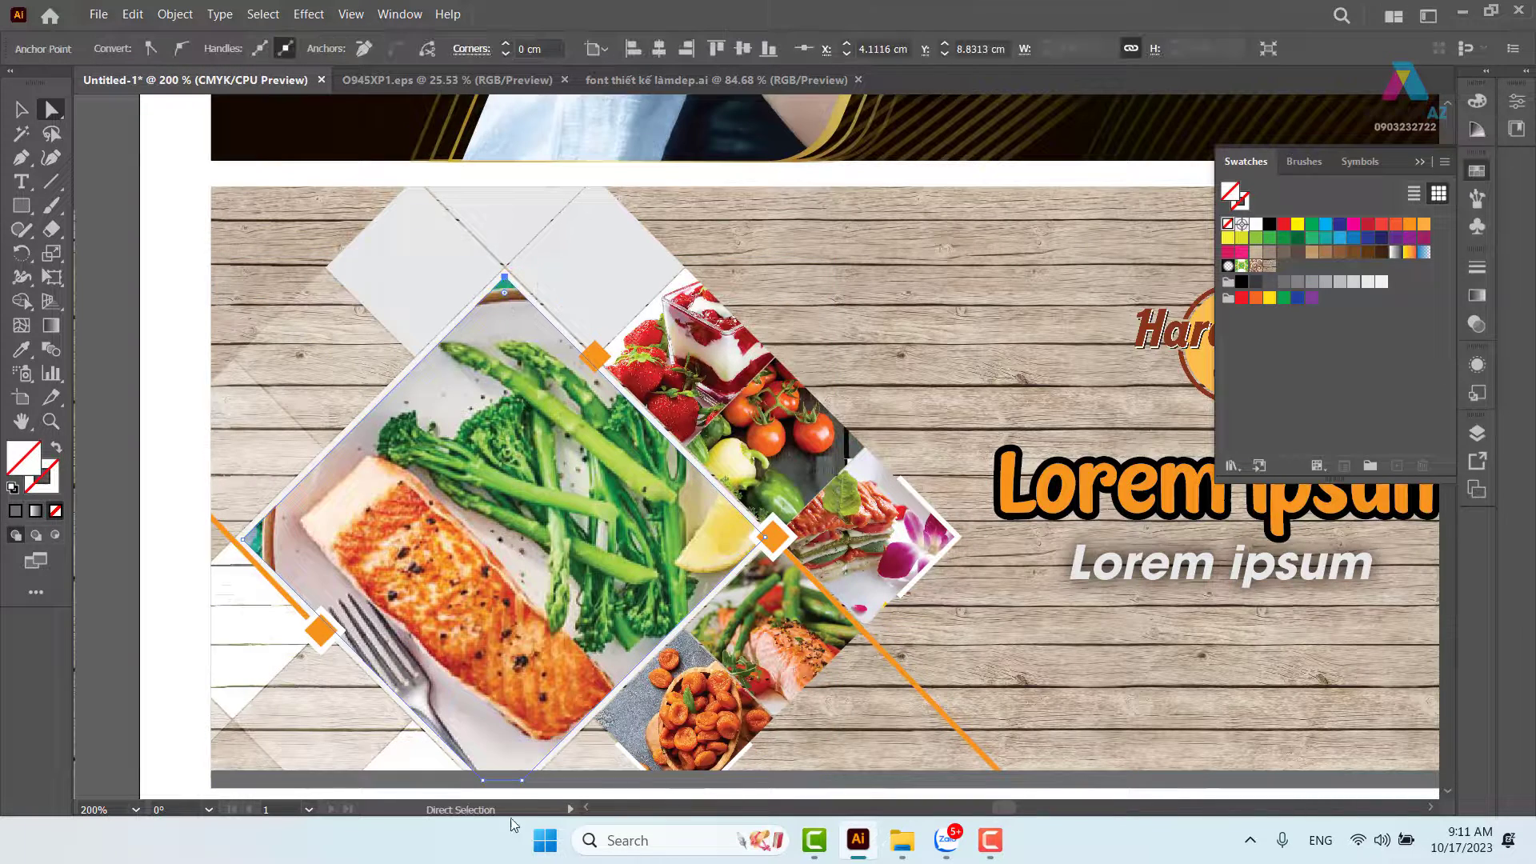
{"action": "left_click_drag", "start_coordinate": [524, 639], "coordinate": [542, 532]}
{"action": "left_click_drag", "start_coordinate": [521, 196], "coordinate": [524, 212]}
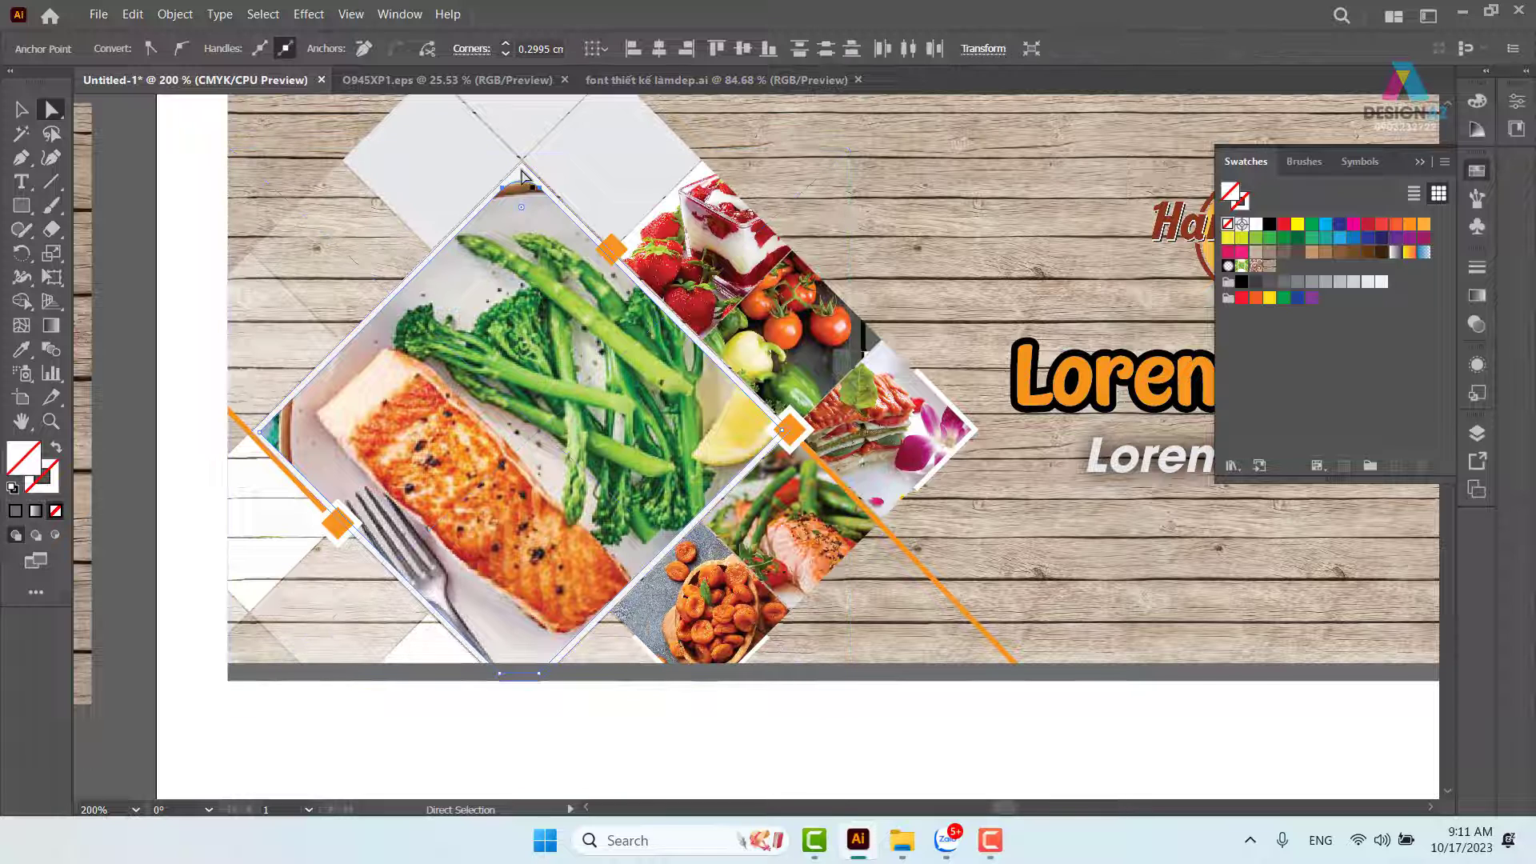
Round the left and right corners of the light grey diamond above the strawberry photo to about 0.26 cm.
{"action": "left_click", "coordinate": [523, 162]}
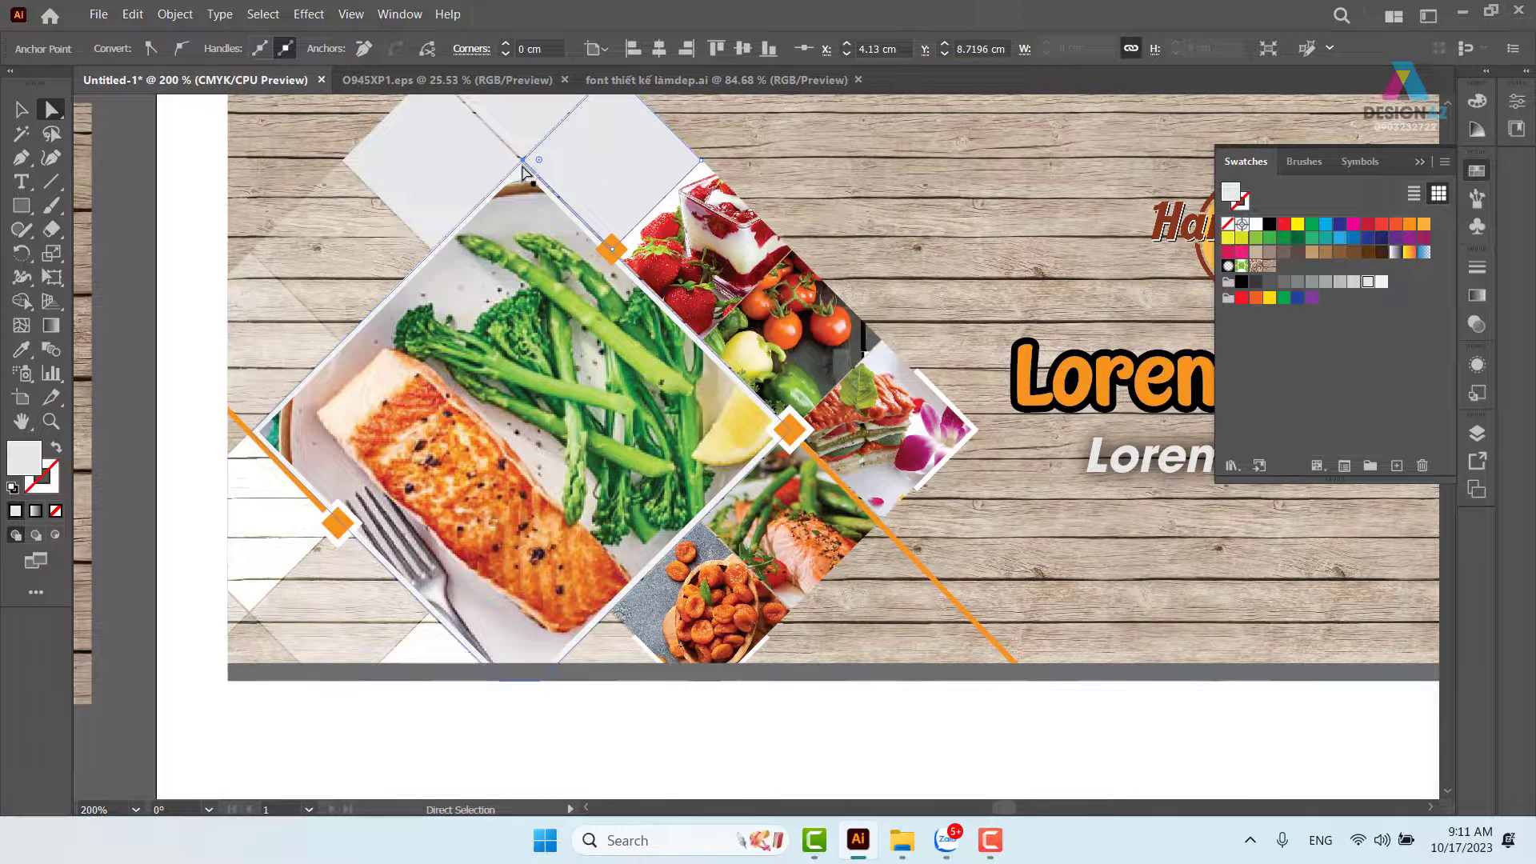
{"action": "left_click_drag", "start_coordinate": [539, 159], "coordinate": [556, 160]}
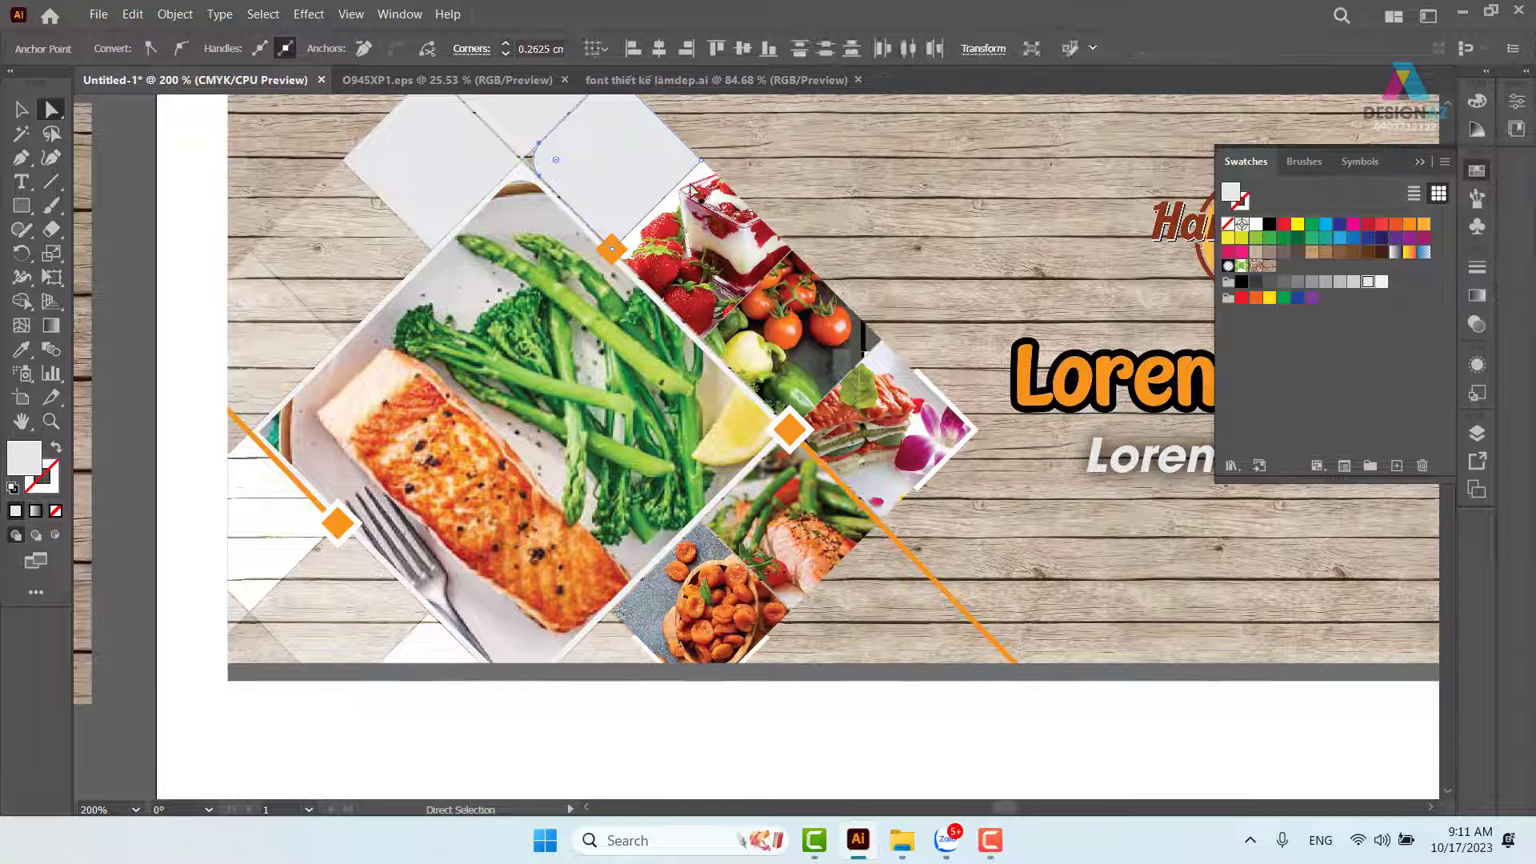
{"action": "left_click", "coordinate": [700, 160]}
{"action": "left_click_drag", "start_coordinate": [693, 162], "coordinate": [669, 162]}
Round the two outer corners of the strawberry dessert photo to match the grey diamond beside it.
{"action": "key", "text": "space"}
{"action": "left_click_drag", "start_coordinate": [759, 318], "coordinate": [635, 370]}
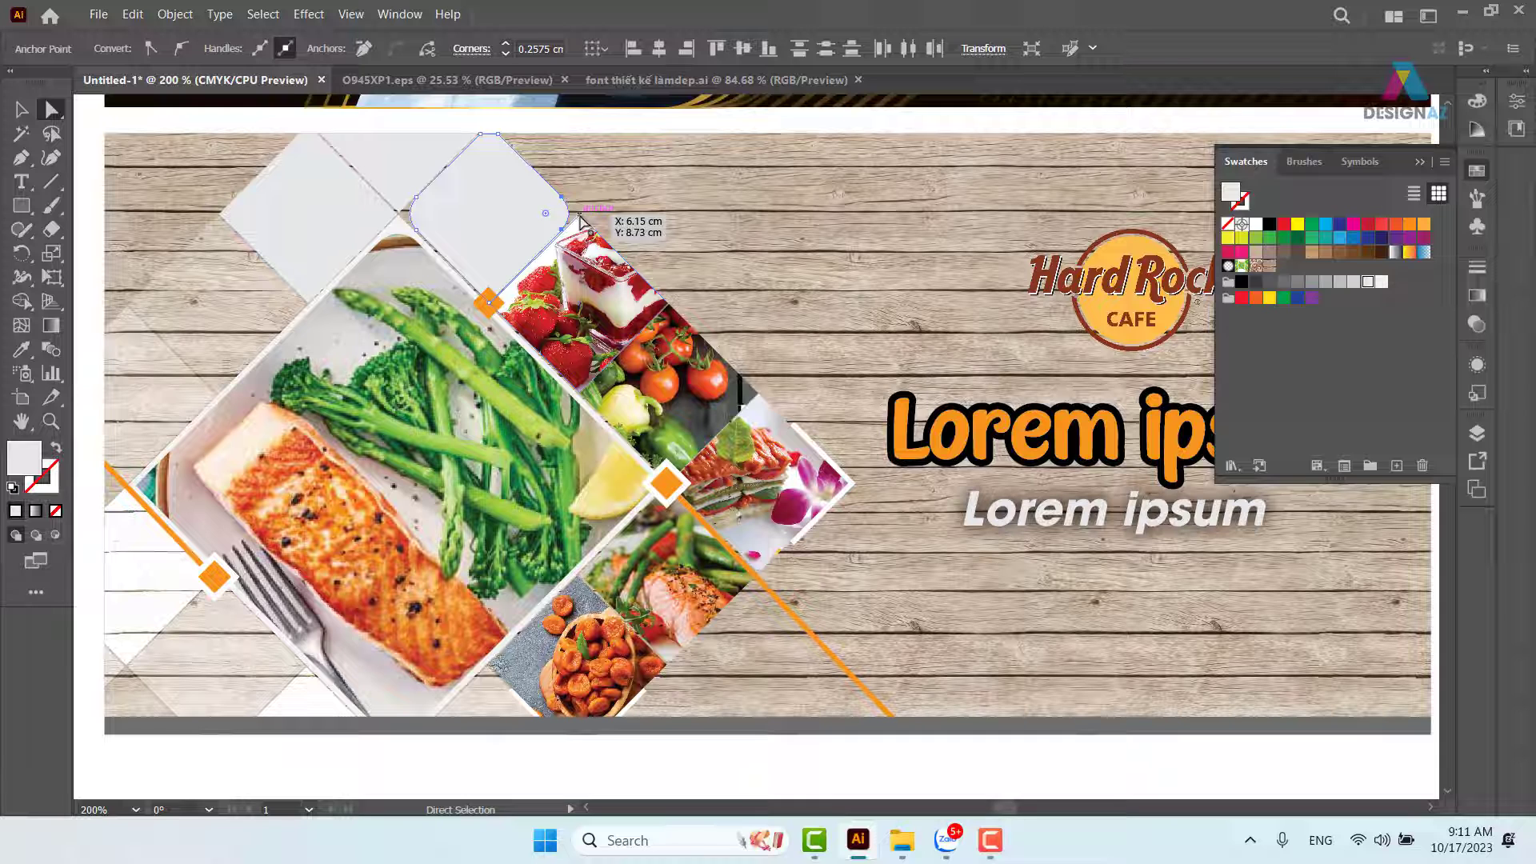
{"action": "left_click", "coordinate": [579, 215]}
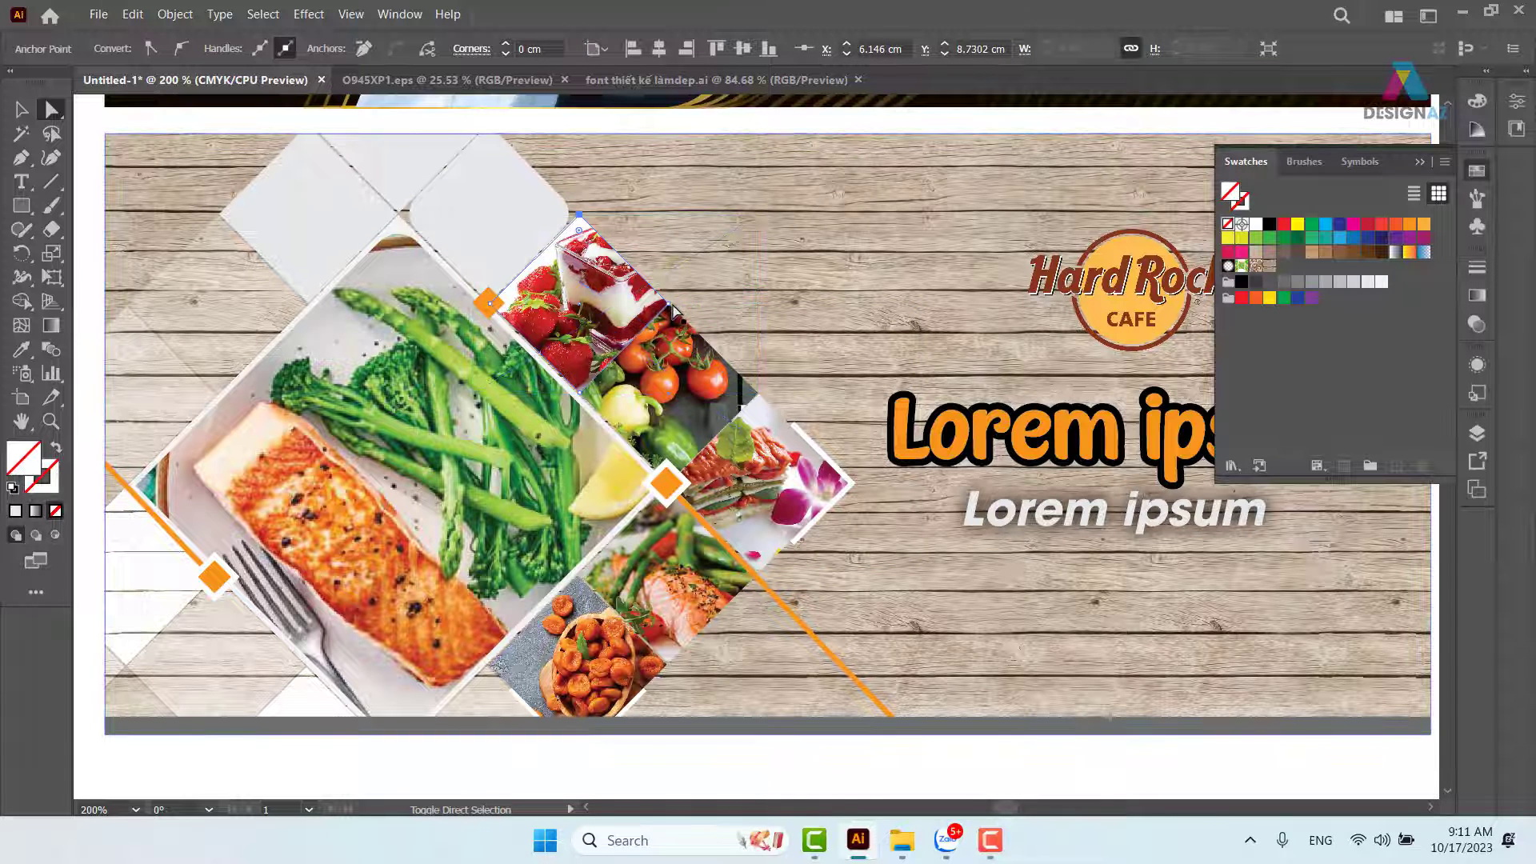
{"action": "left_click", "coordinate": [674, 312]}
{"action": "left_click_drag", "start_coordinate": [654, 310], "coordinate": [636, 312]}
{"action": "left_click", "coordinate": [783, 368]}
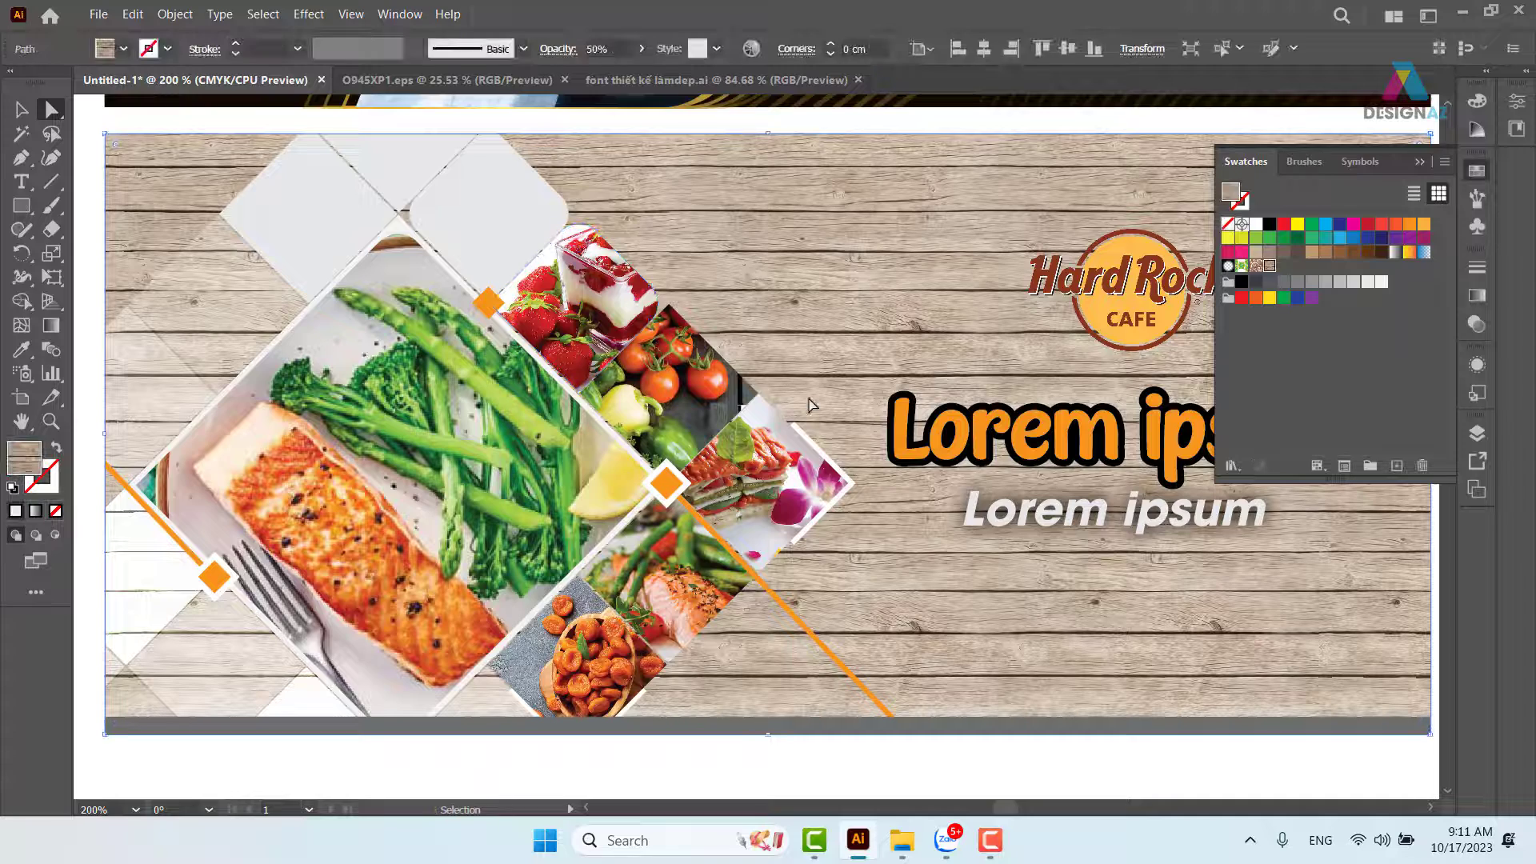
Round the two outer corners of the tomato and pepper photo in the same way.
{"action": "scroll", "coordinate": [809, 405], "scroll_direction": "up", "scroll_amount": 1}
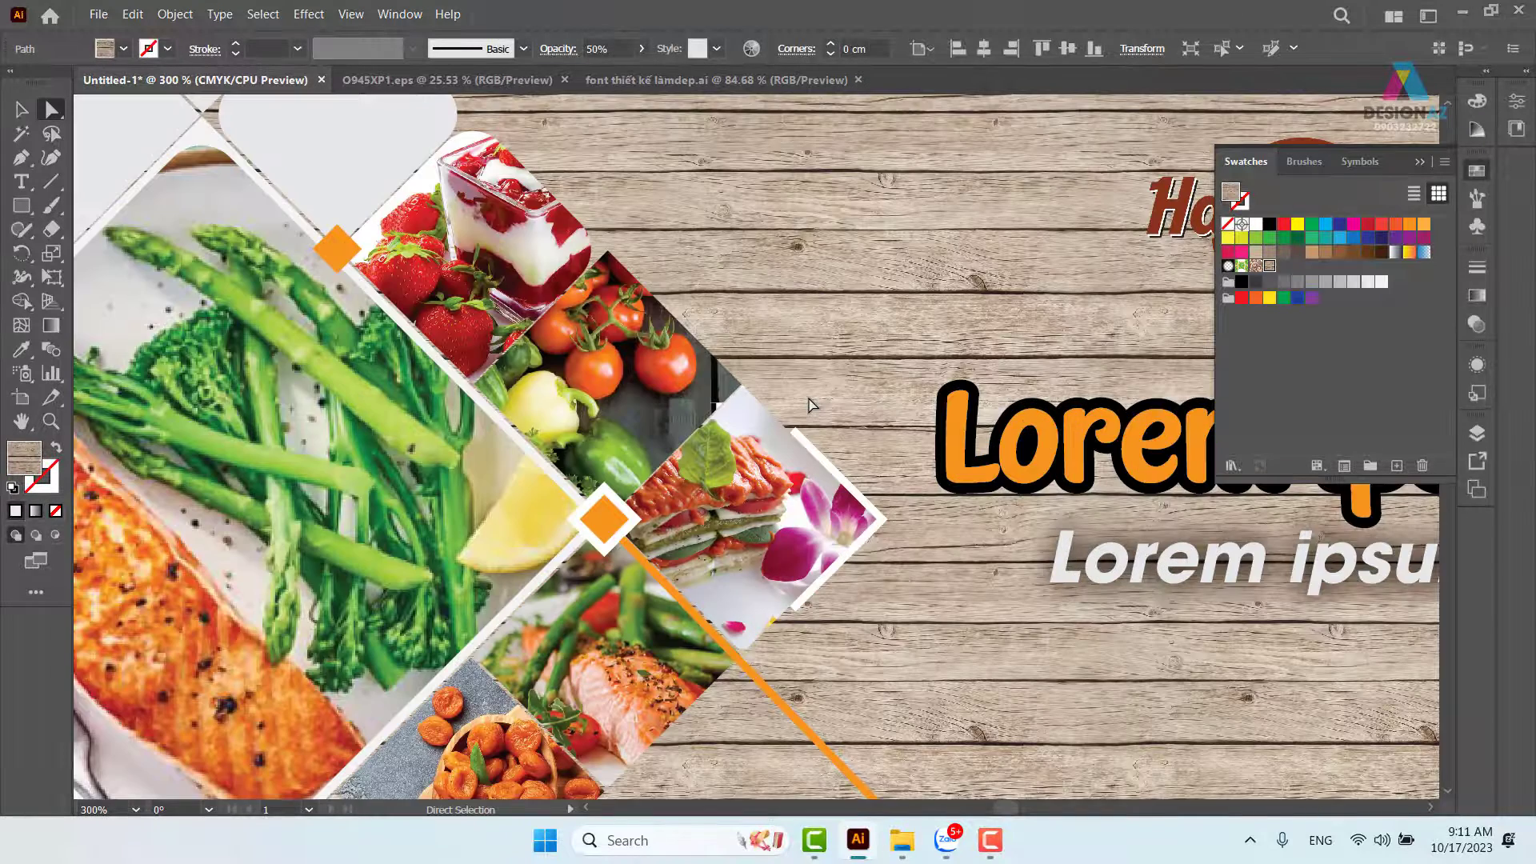
{"action": "left_click", "coordinate": [608, 264]}
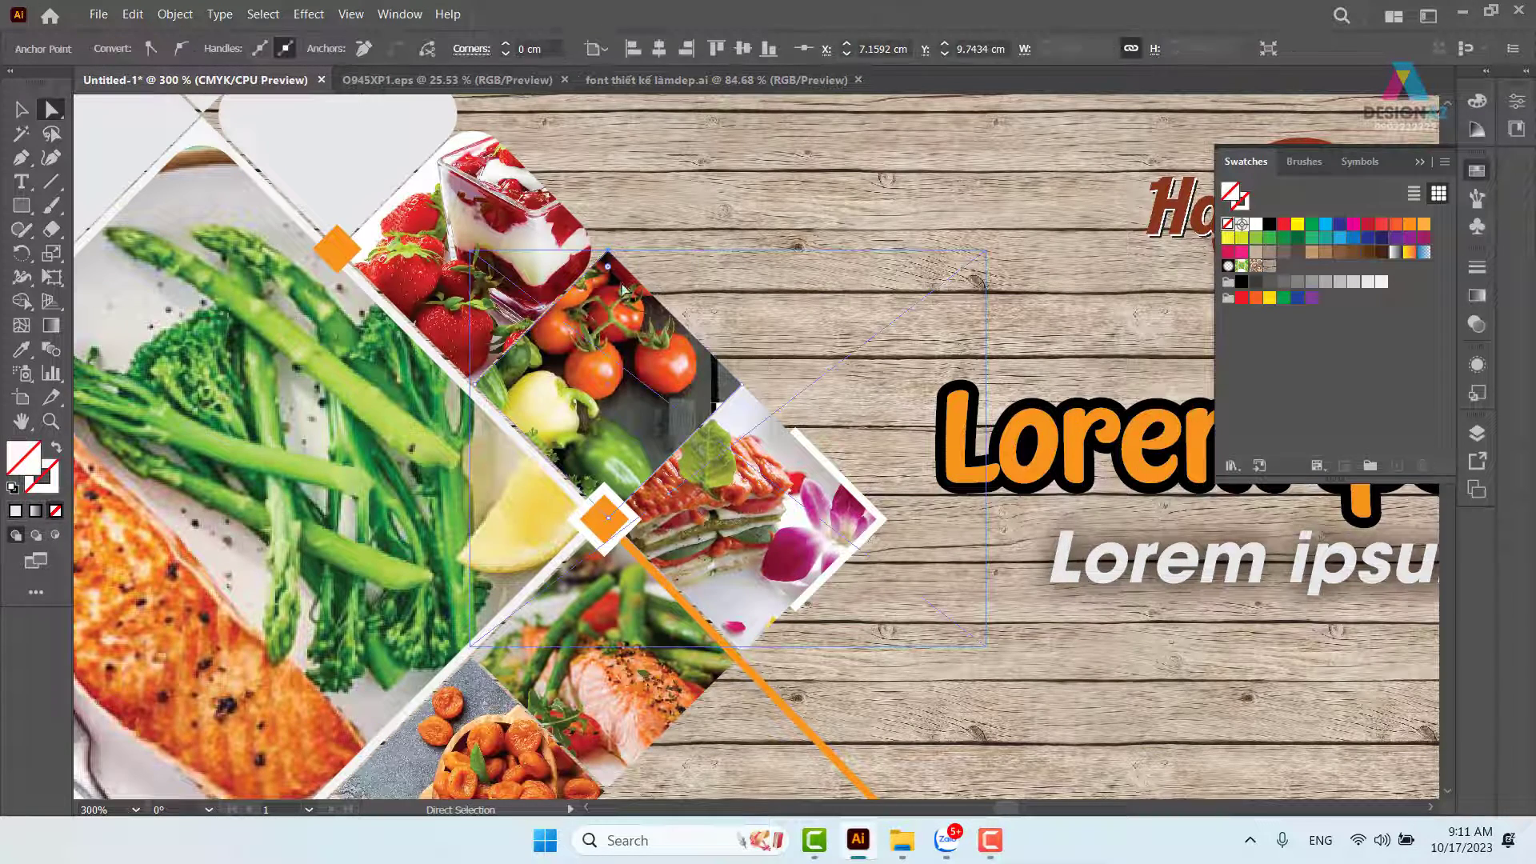
{"action": "left_click", "coordinate": [743, 387], "text": "shift"}
{"action": "left_click_drag", "start_coordinate": [727, 386], "coordinate": [695, 386]}
{"action": "left_click", "coordinate": [785, 388]}
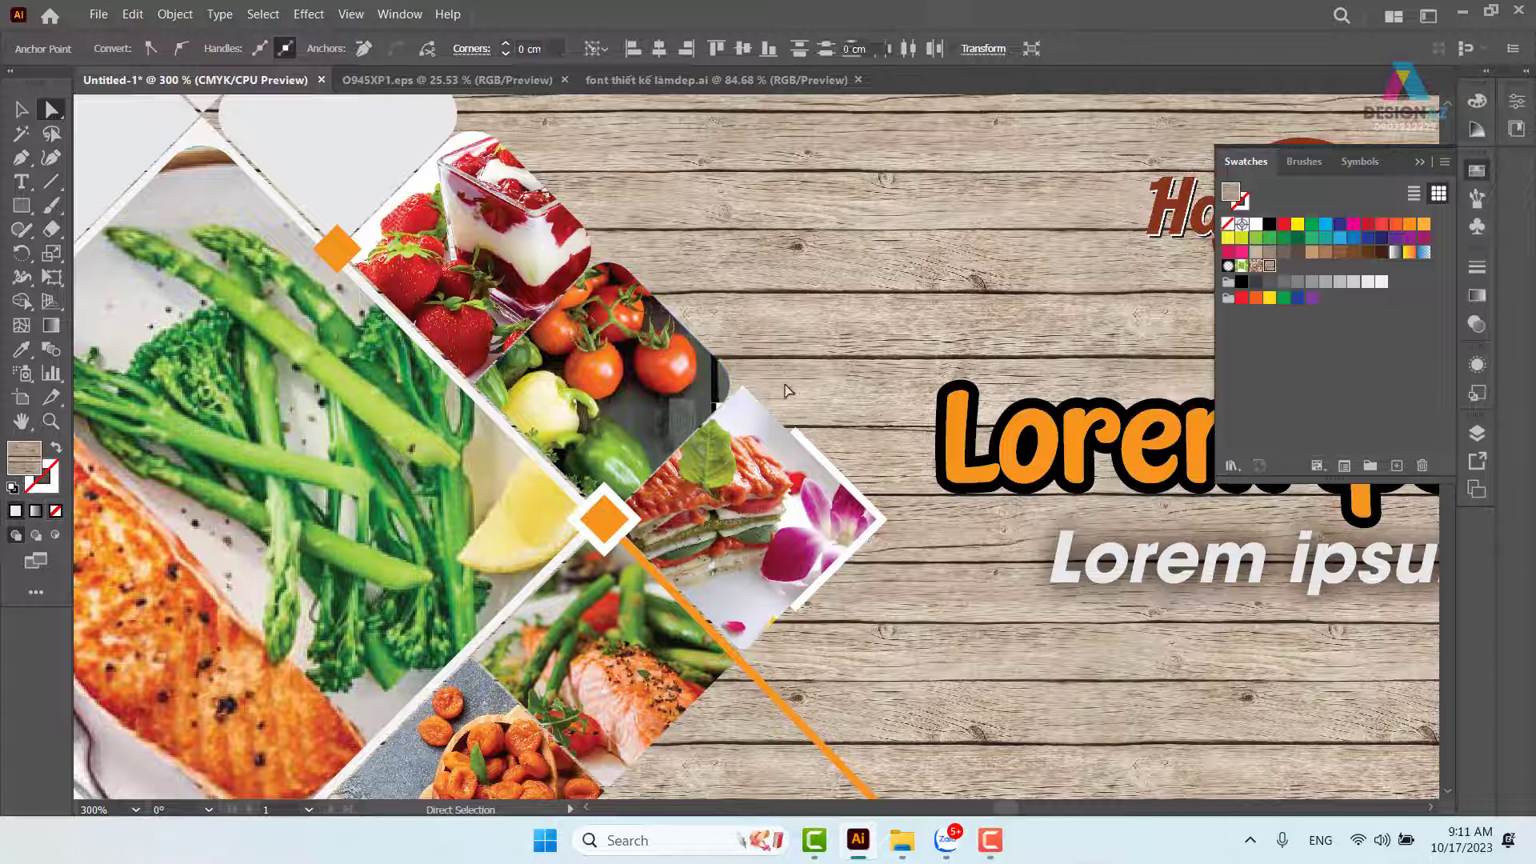
Round the three outer corners of the sandwich and orchid photo.
{"action": "left_click", "coordinate": [743, 387]}
{"action": "left_click", "coordinate": [876, 521], "text": "shift"}
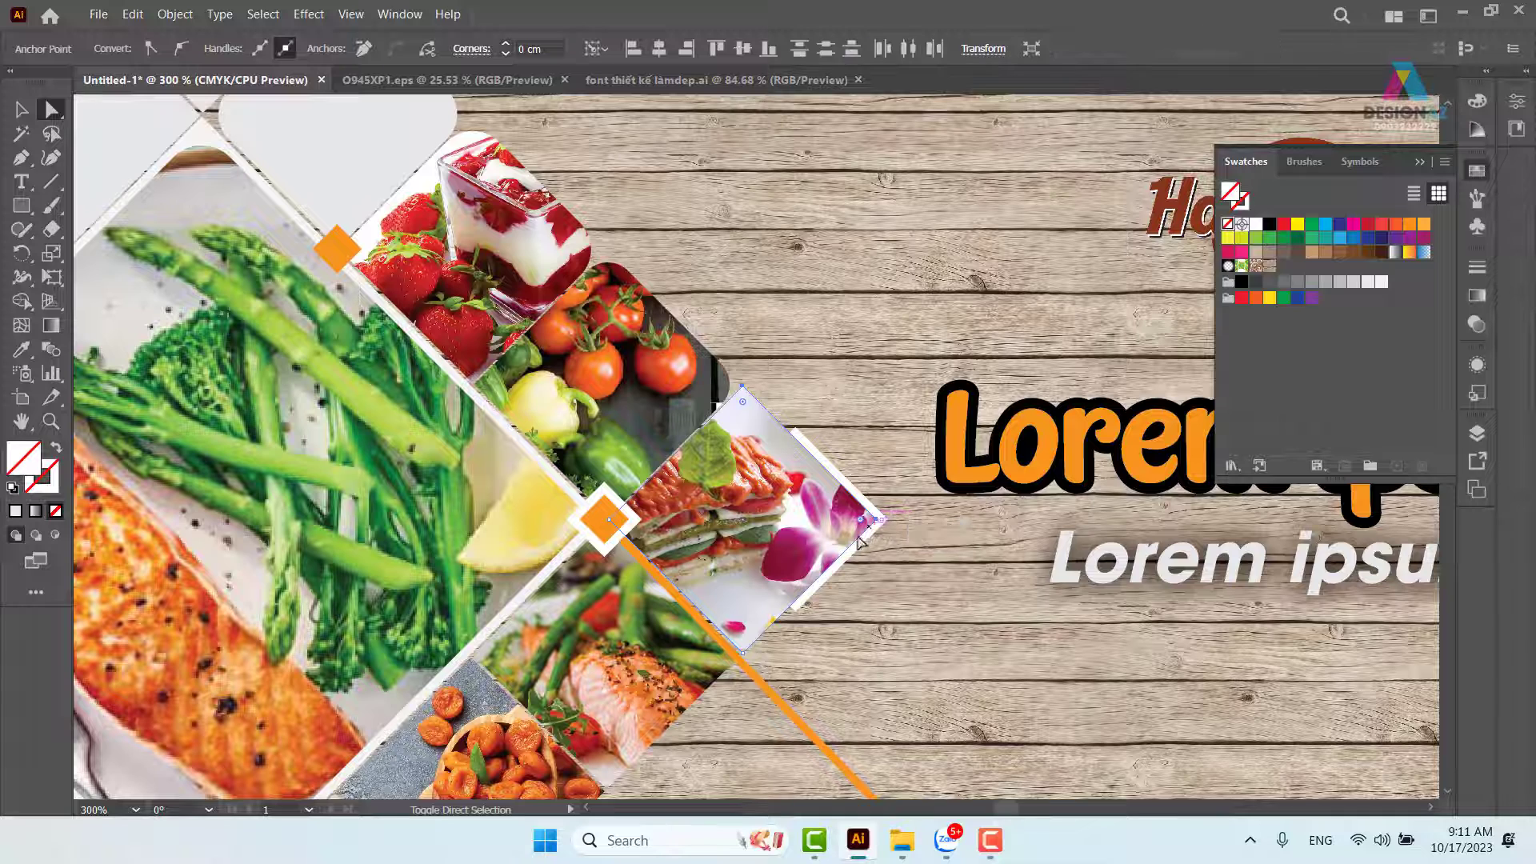
{"action": "left_click", "coordinate": [742, 654], "text": "shift"}
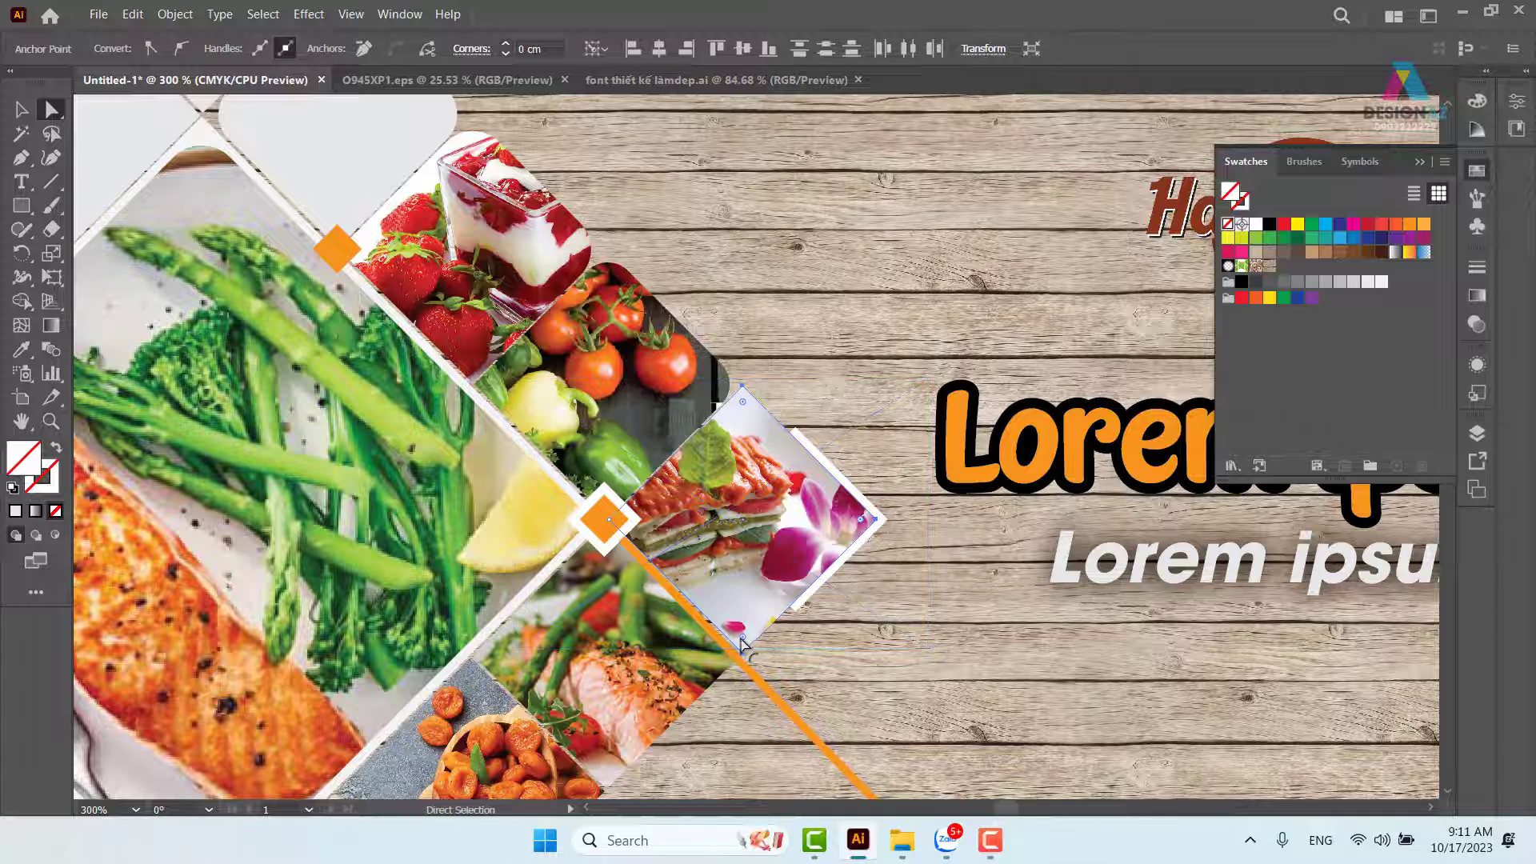
{"action": "left_click_drag", "start_coordinate": [746, 632], "coordinate": [744, 621]}
Round the outer corner of the white frame behind the sandwich photo to about 0.23 cm.
{"action": "left_click", "coordinate": [888, 522]}
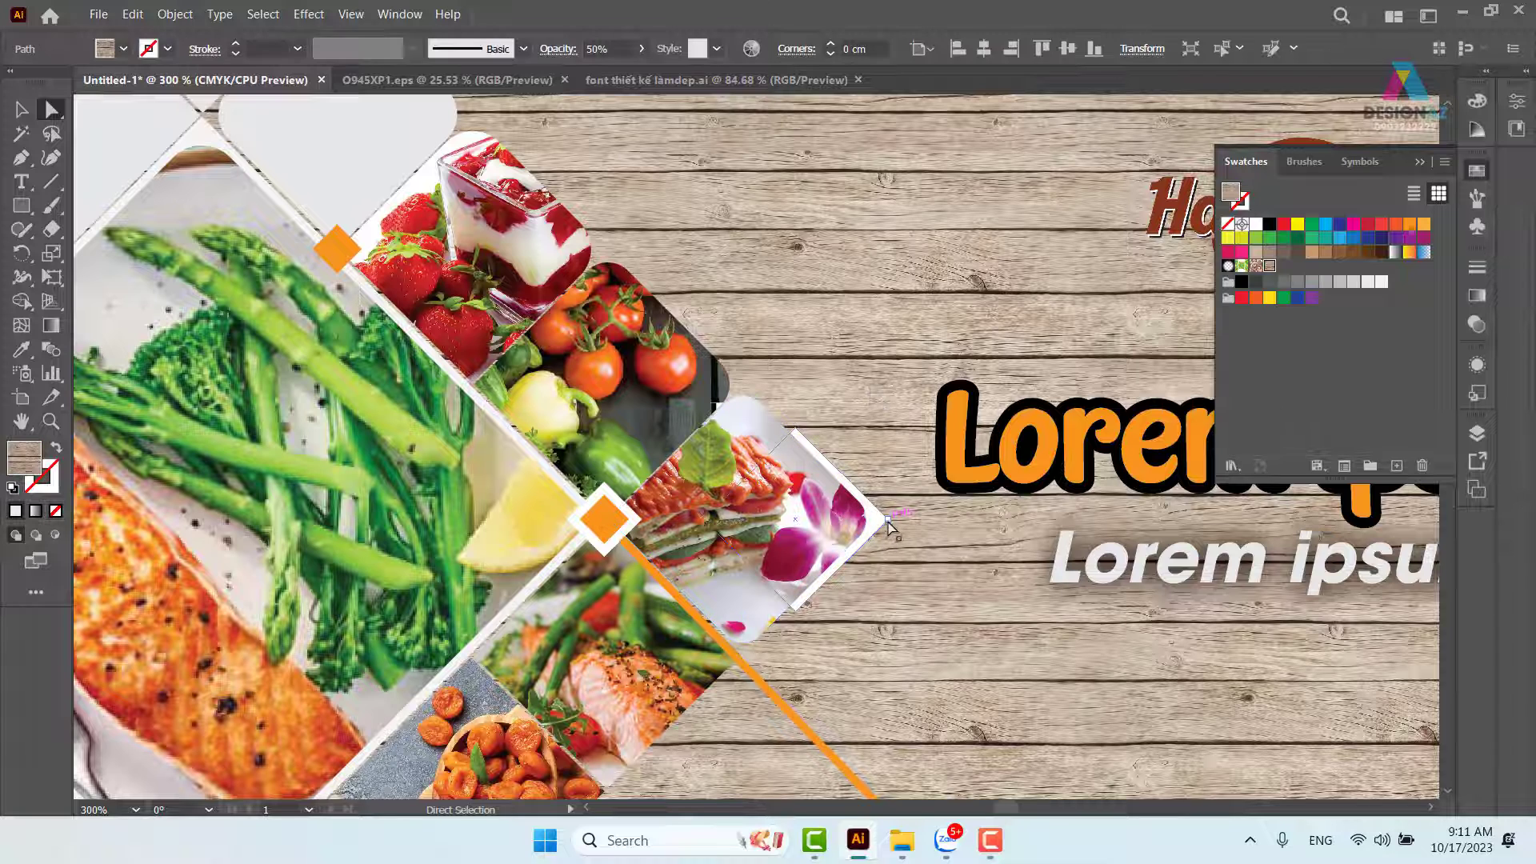
{"action": "left_click", "coordinate": [886, 520]}
{"action": "left_click_drag", "start_coordinate": [877, 521], "coordinate": [838, 541]}
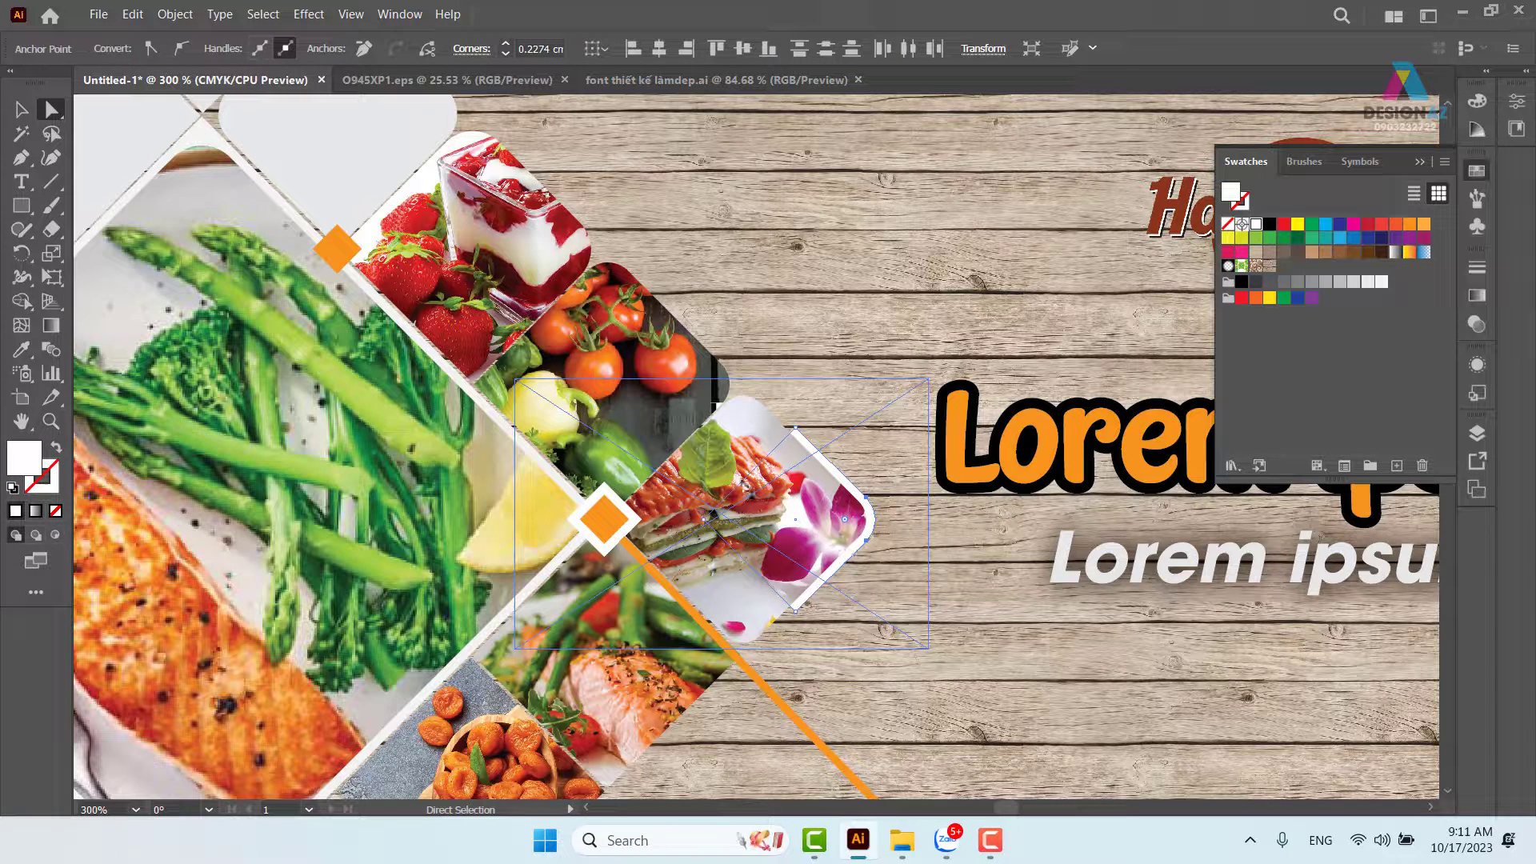
Round the top corner of the white frame behind the large salmon photo to about 0.26 cm.
{"action": "left_click_drag", "start_coordinate": [534, 192], "coordinate": [794, 492]}
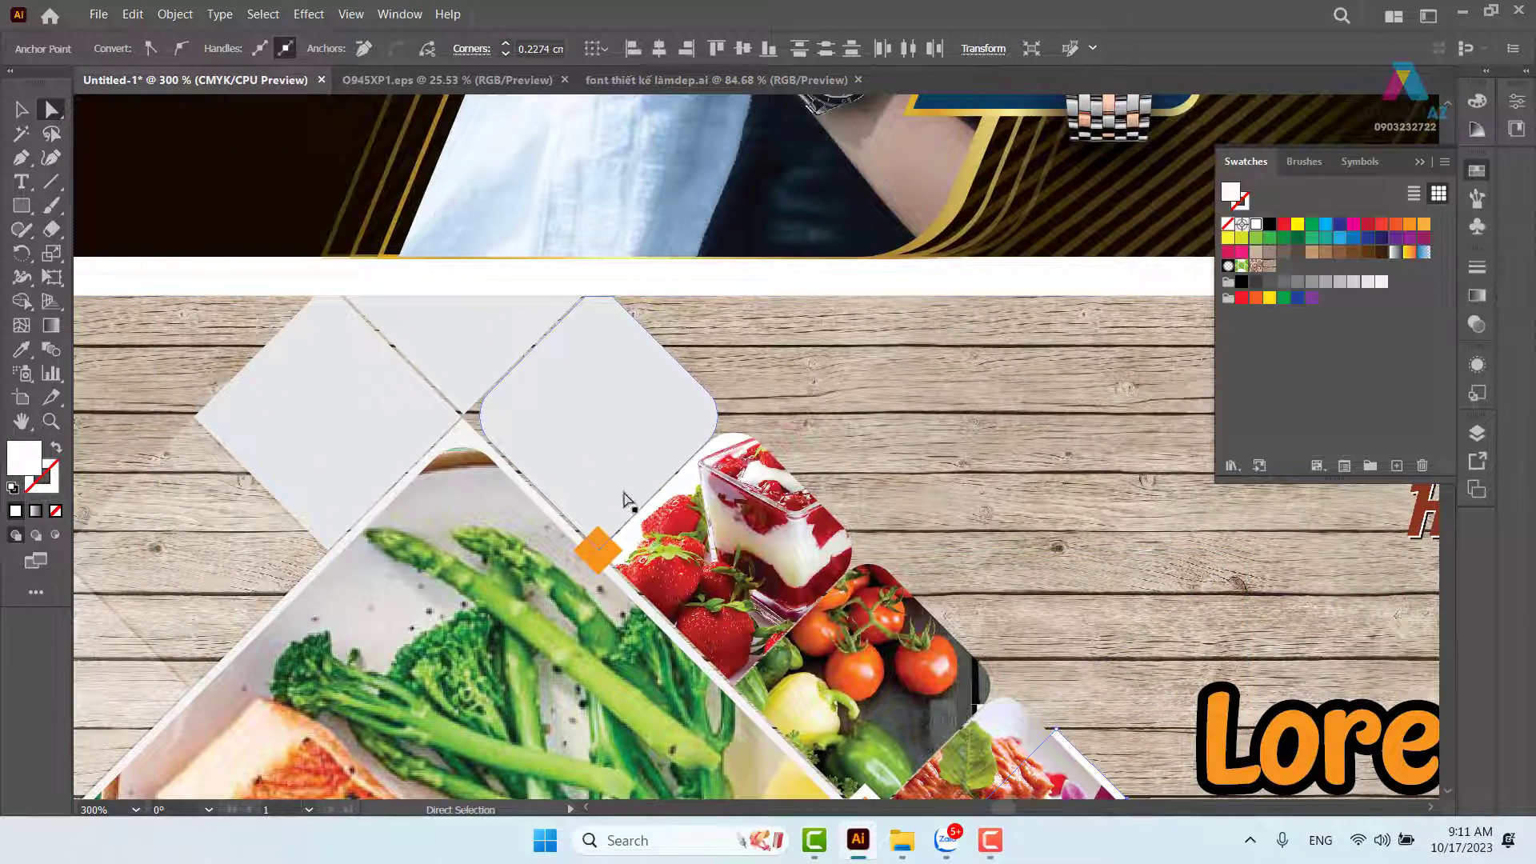
{"action": "left_click_drag", "start_coordinate": [473, 476], "coordinate": [600, 437]}
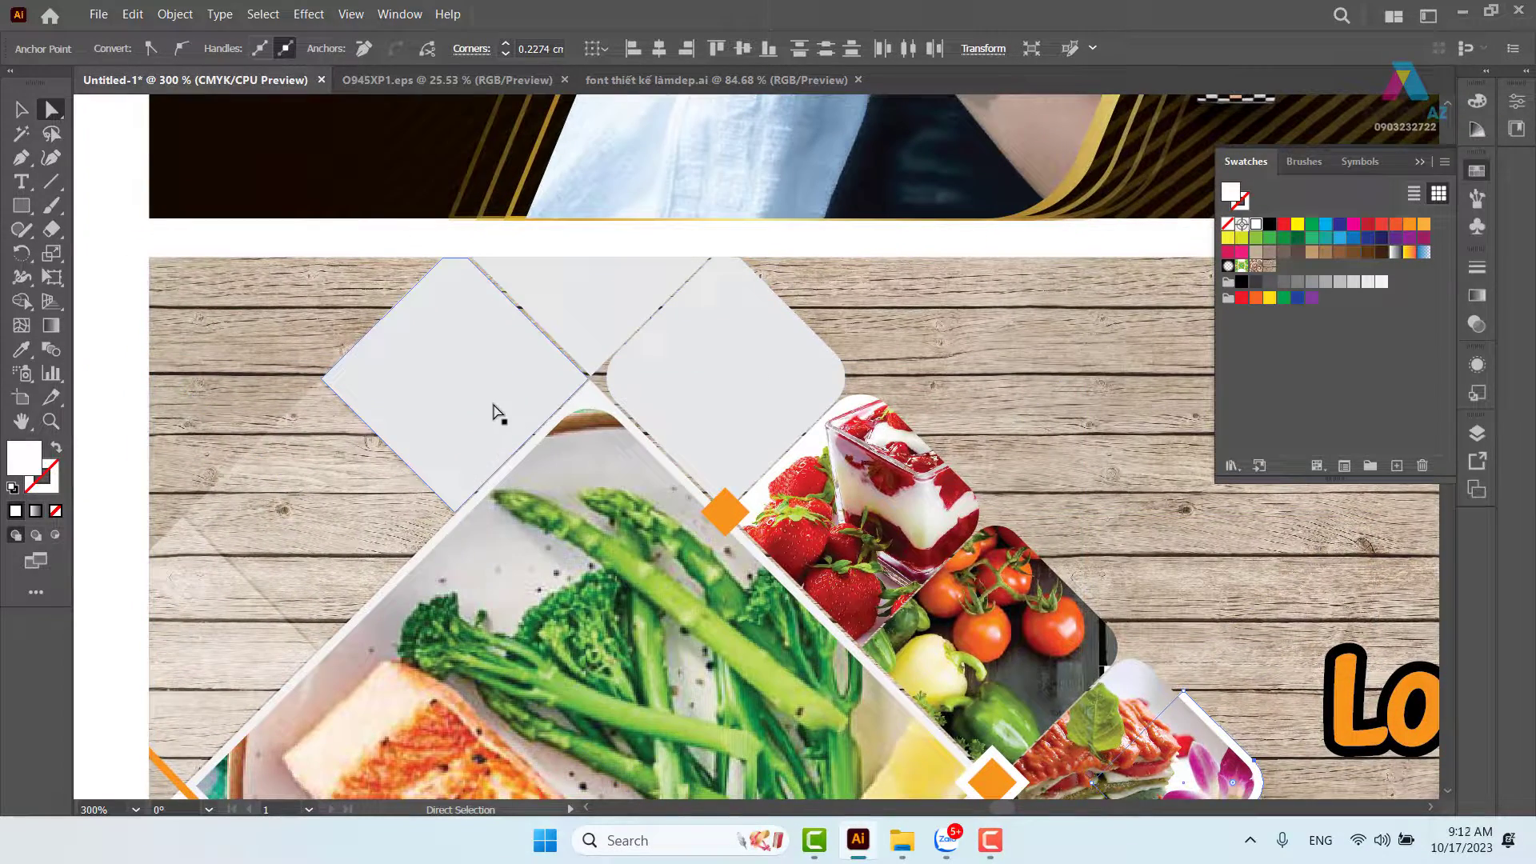
{"action": "left_click", "coordinate": [591, 381]}
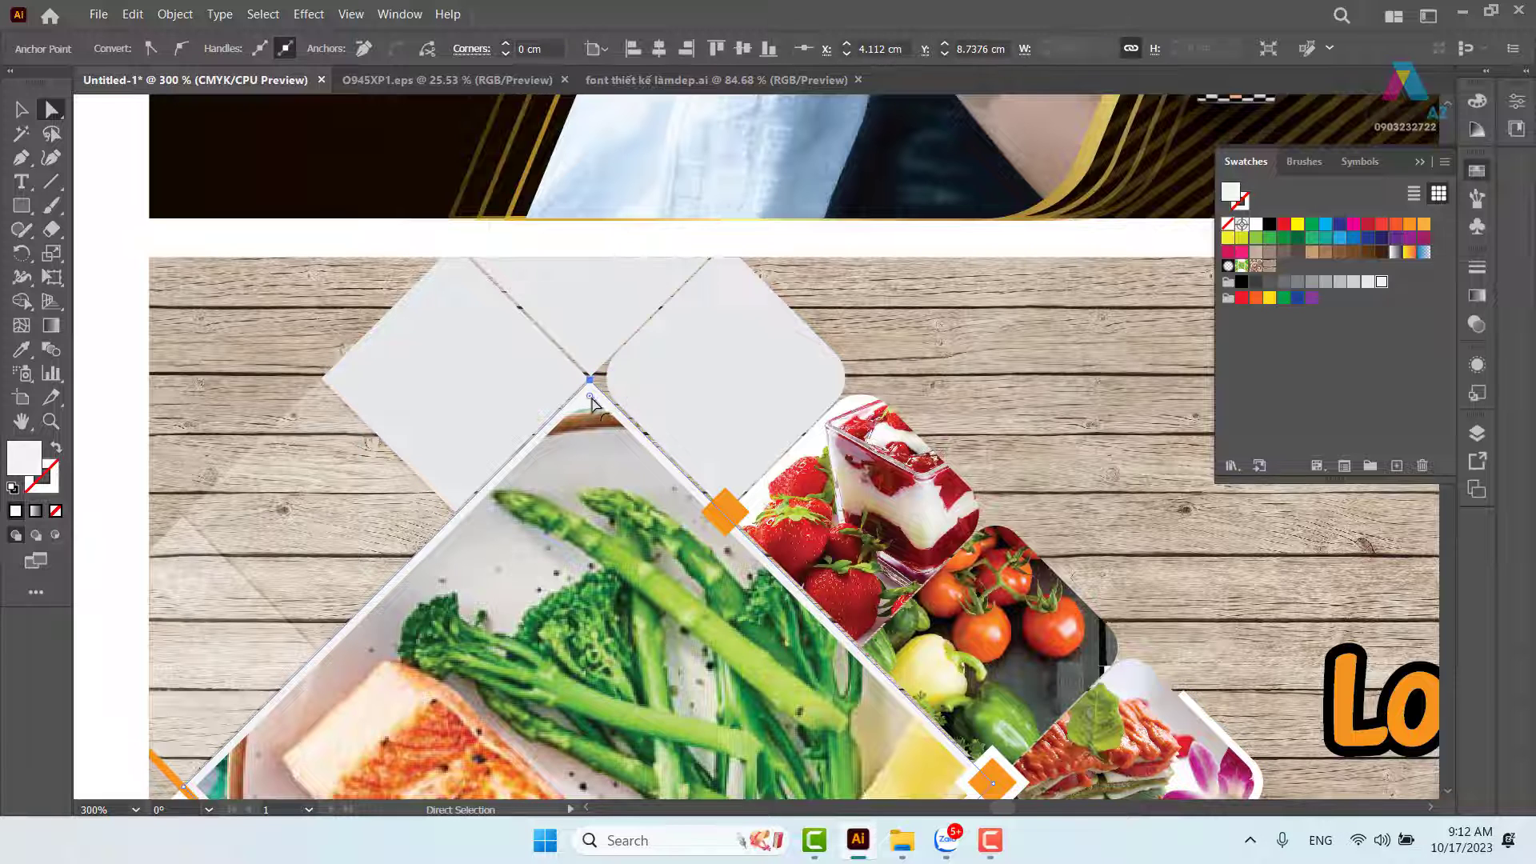
{"action": "left_click_drag", "start_coordinate": [591, 398], "coordinate": [588, 432]}
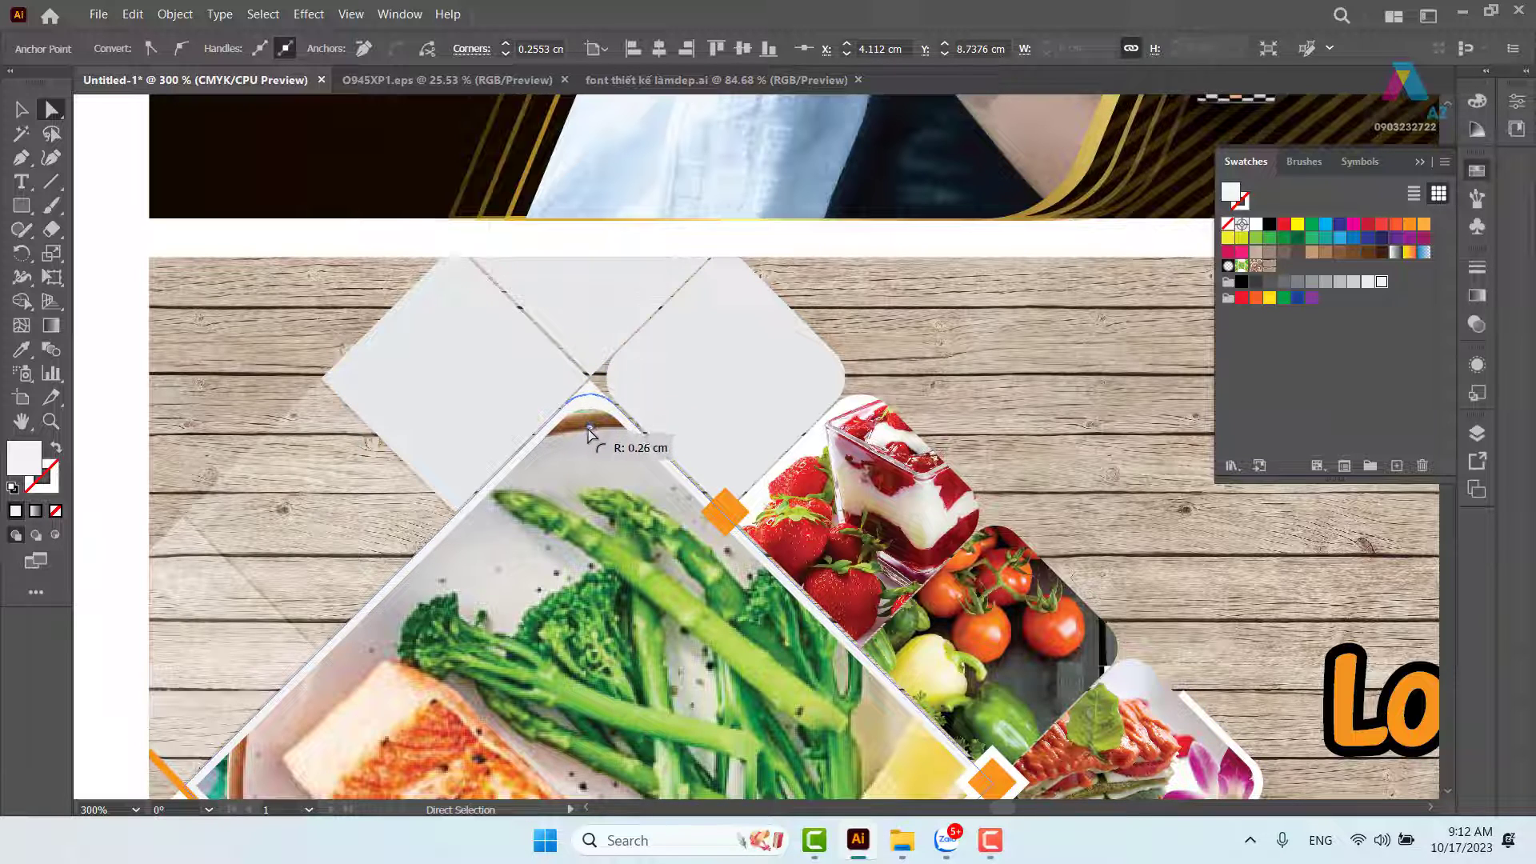
Round the lower tip of the top middle grey shape and the side corners of the grey diamond left of it, about 0.27 cm.
{"action": "left_click", "coordinate": [591, 367]}
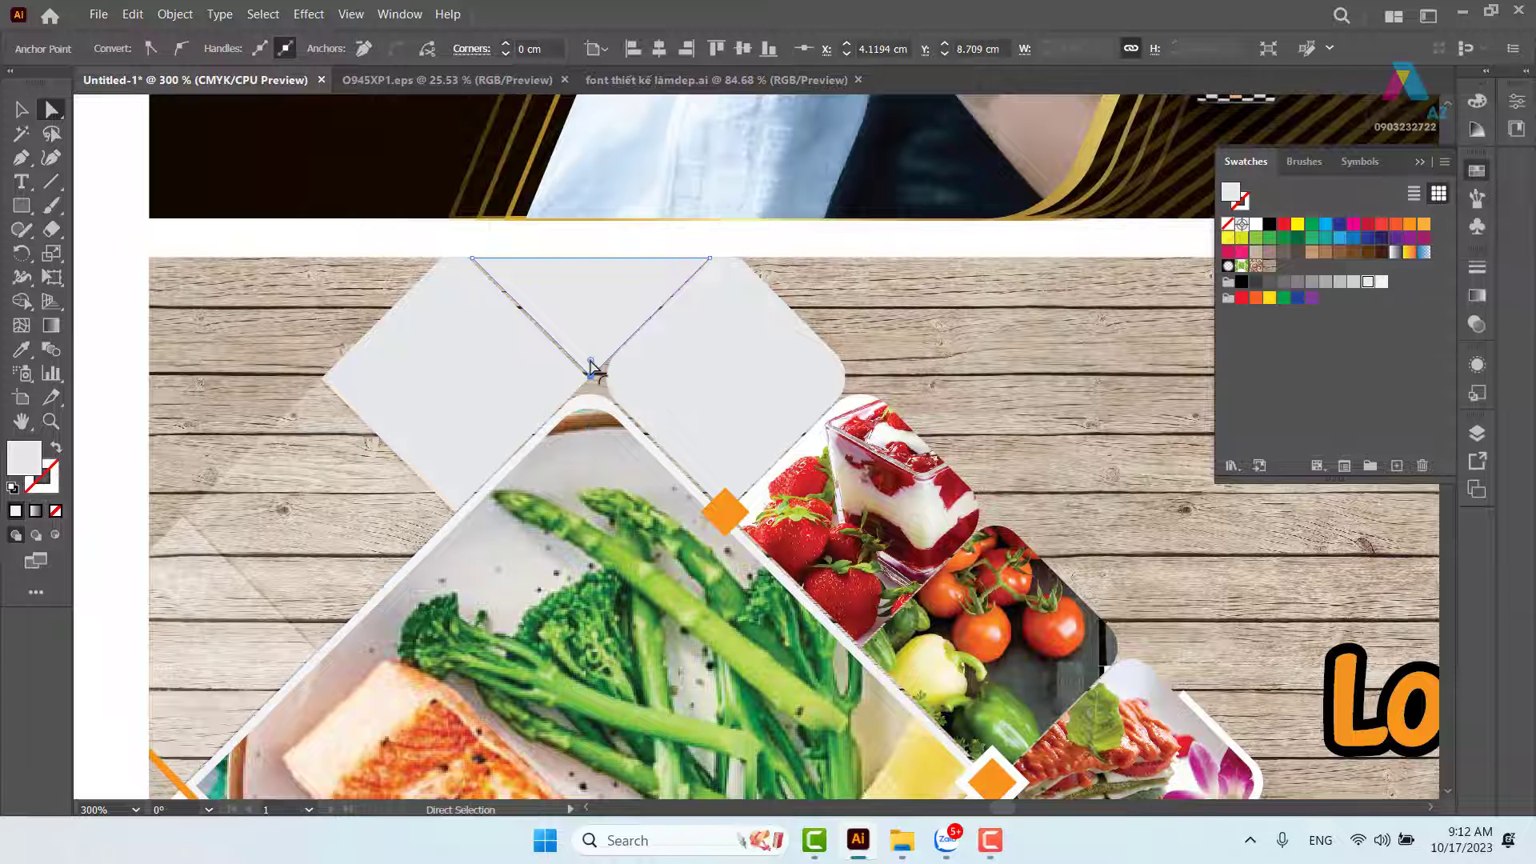
{"action": "left_click_drag", "start_coordinate": [590, 361], "coordinate": [548, 385]}
{"action": "left_click", "coordinate": [589, 387]}
{"action": "left_click_drag", "start_coordinate": [384, 416], "coordinate": [457, 316]}
Round the top and left corners of the faint transparent diamond left of the large photo to about 0.21 cm.
{"action": "left_click", "coordinate": [404, 318]}
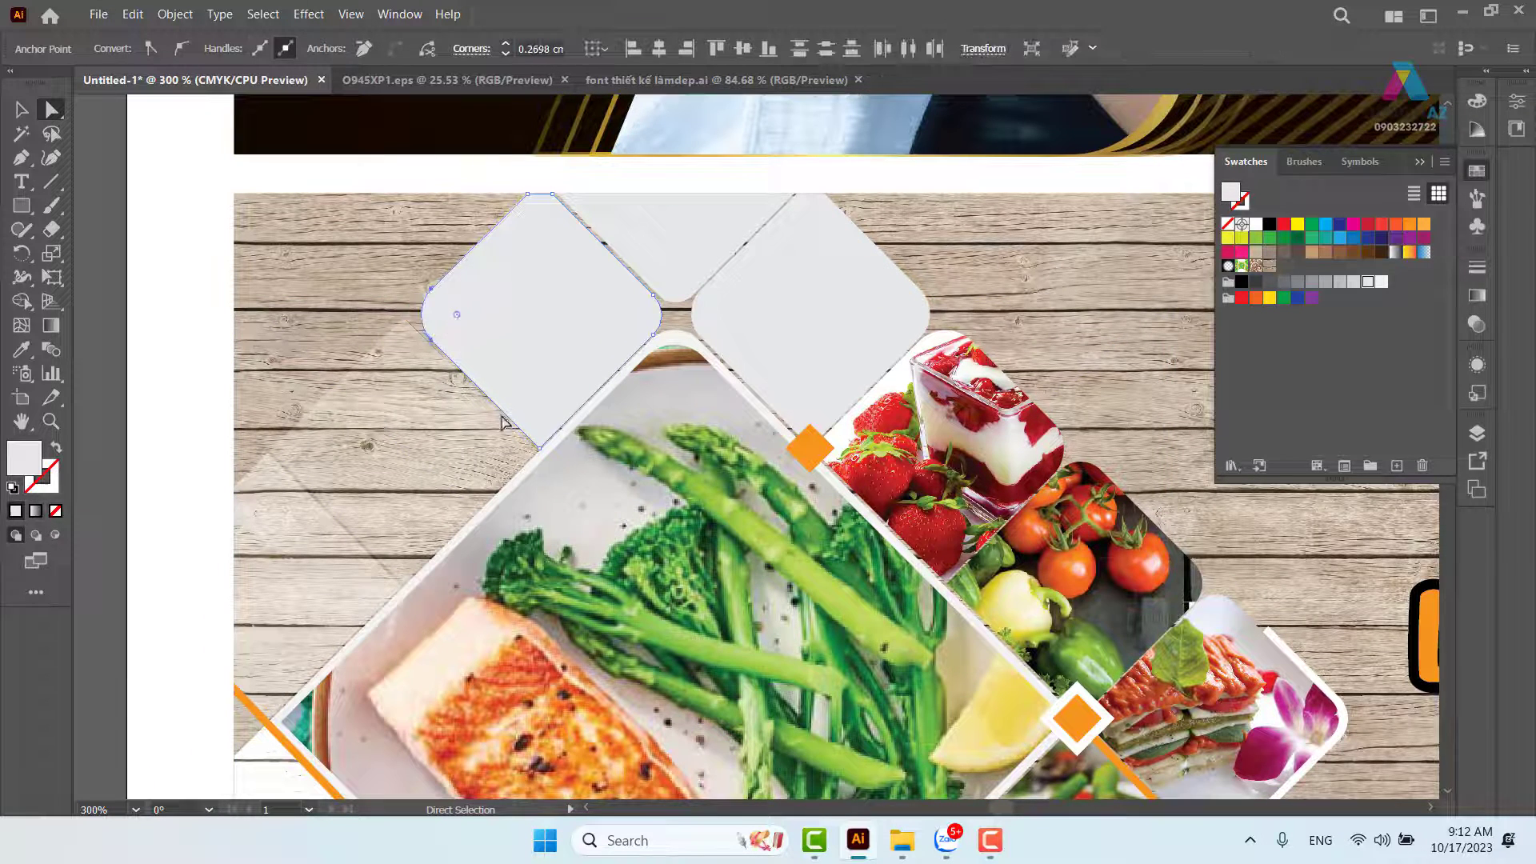
{"action": "left_click", "coordinate": [404, 318]}
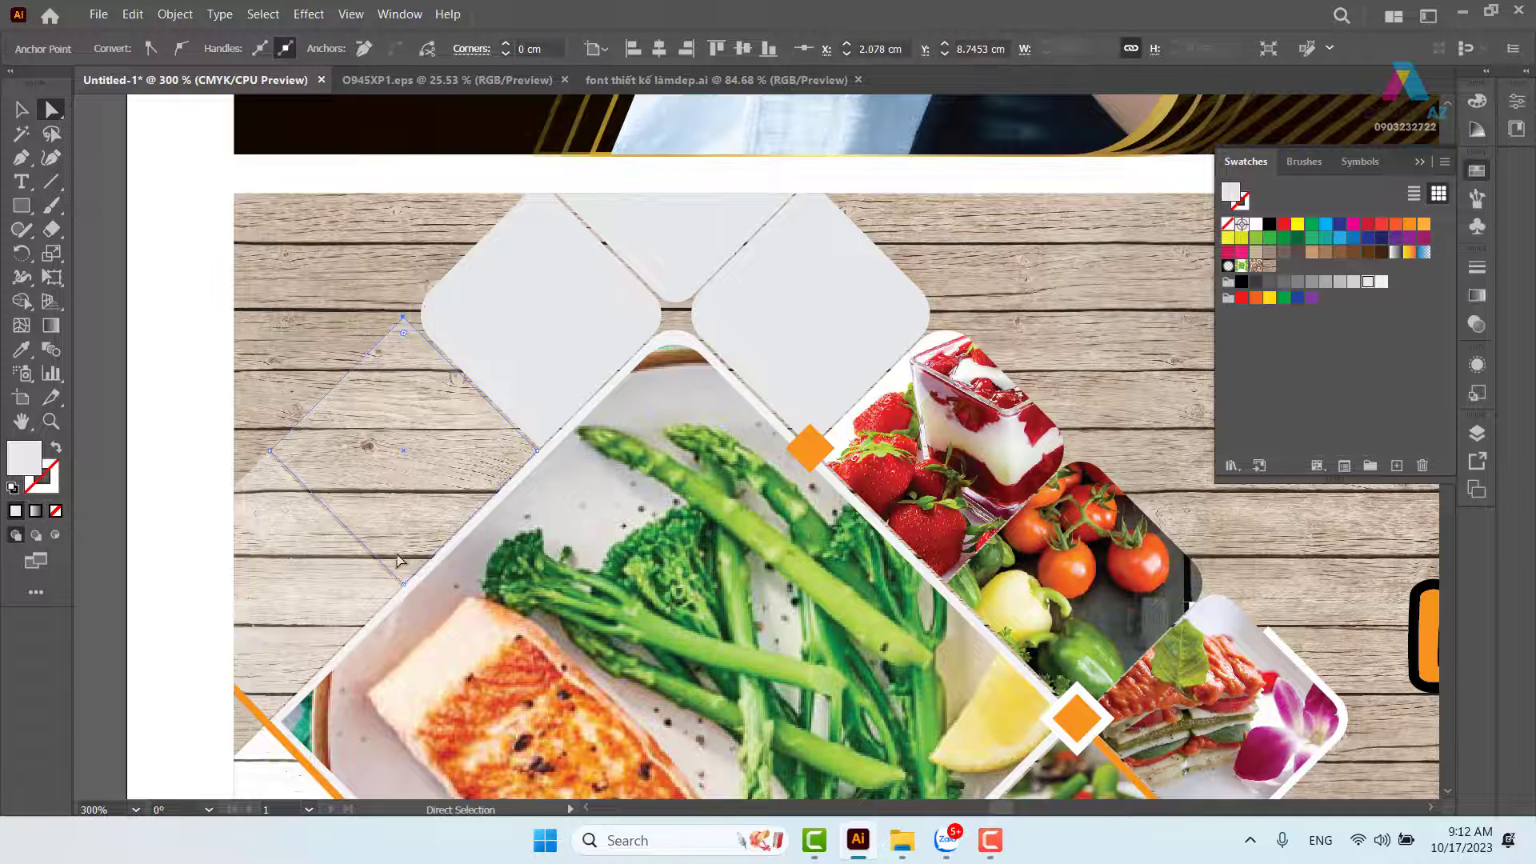
{"action": "left_click", "coordinate": [269, 452], "text": "shift"}
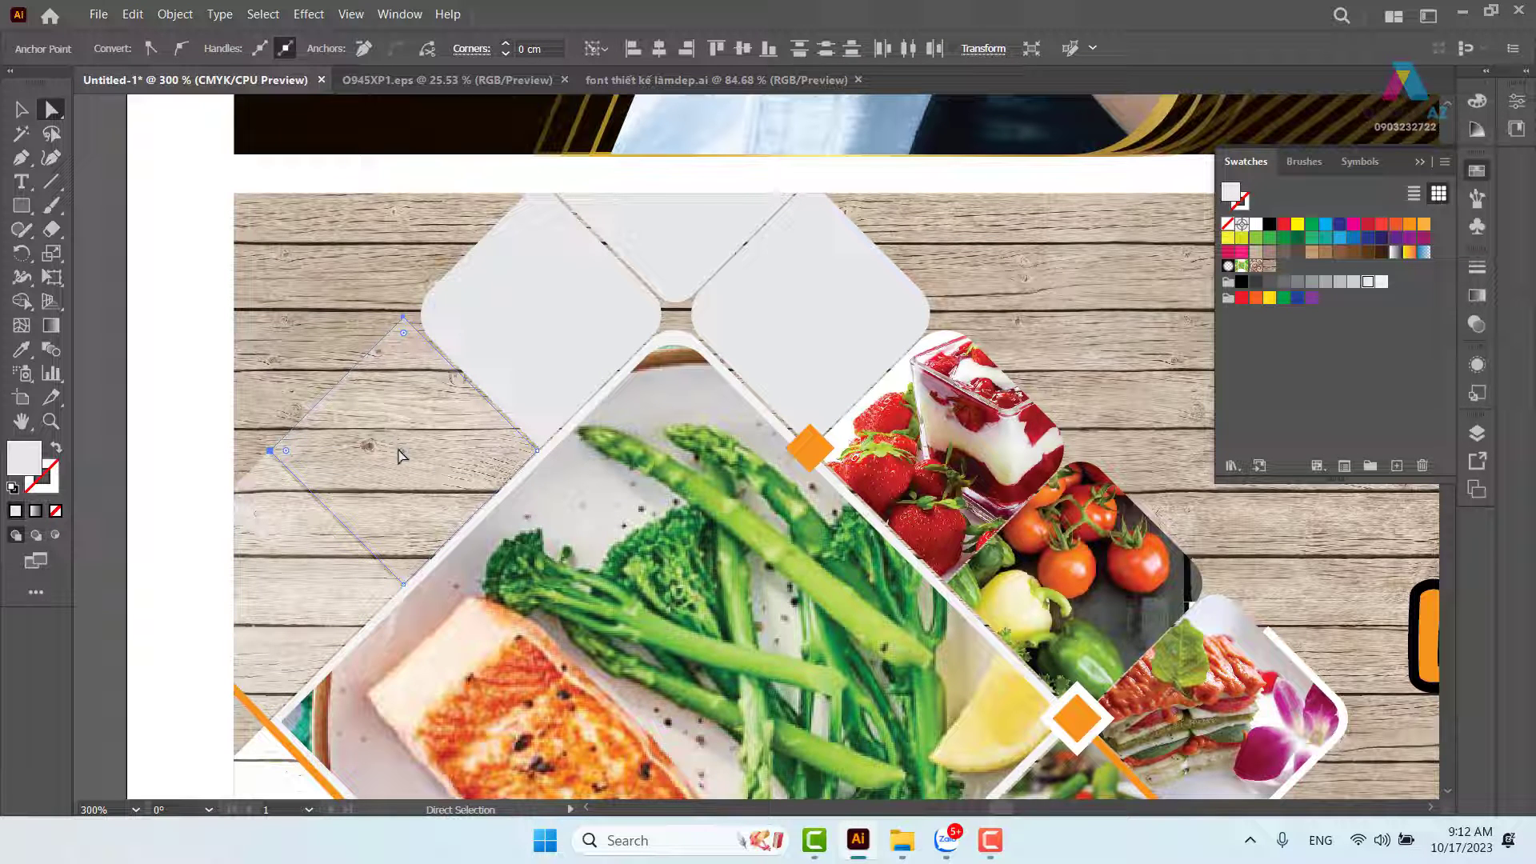
{"action": "left_click_drag", "start_coordinate": [287, 455], "coordinate": [312, 464]}
Round the bottom corner of the small salmon and green bean photo to about 0.23 cm and deselect it.
{"action": "scroll", "coordinate": [712, 599], "scroll_direction": "down", "scroll_amount": 5}
{"action": "scroll", "coordinate": [712, 599], "scroll_direction": "down", "scroll_amount": 5}
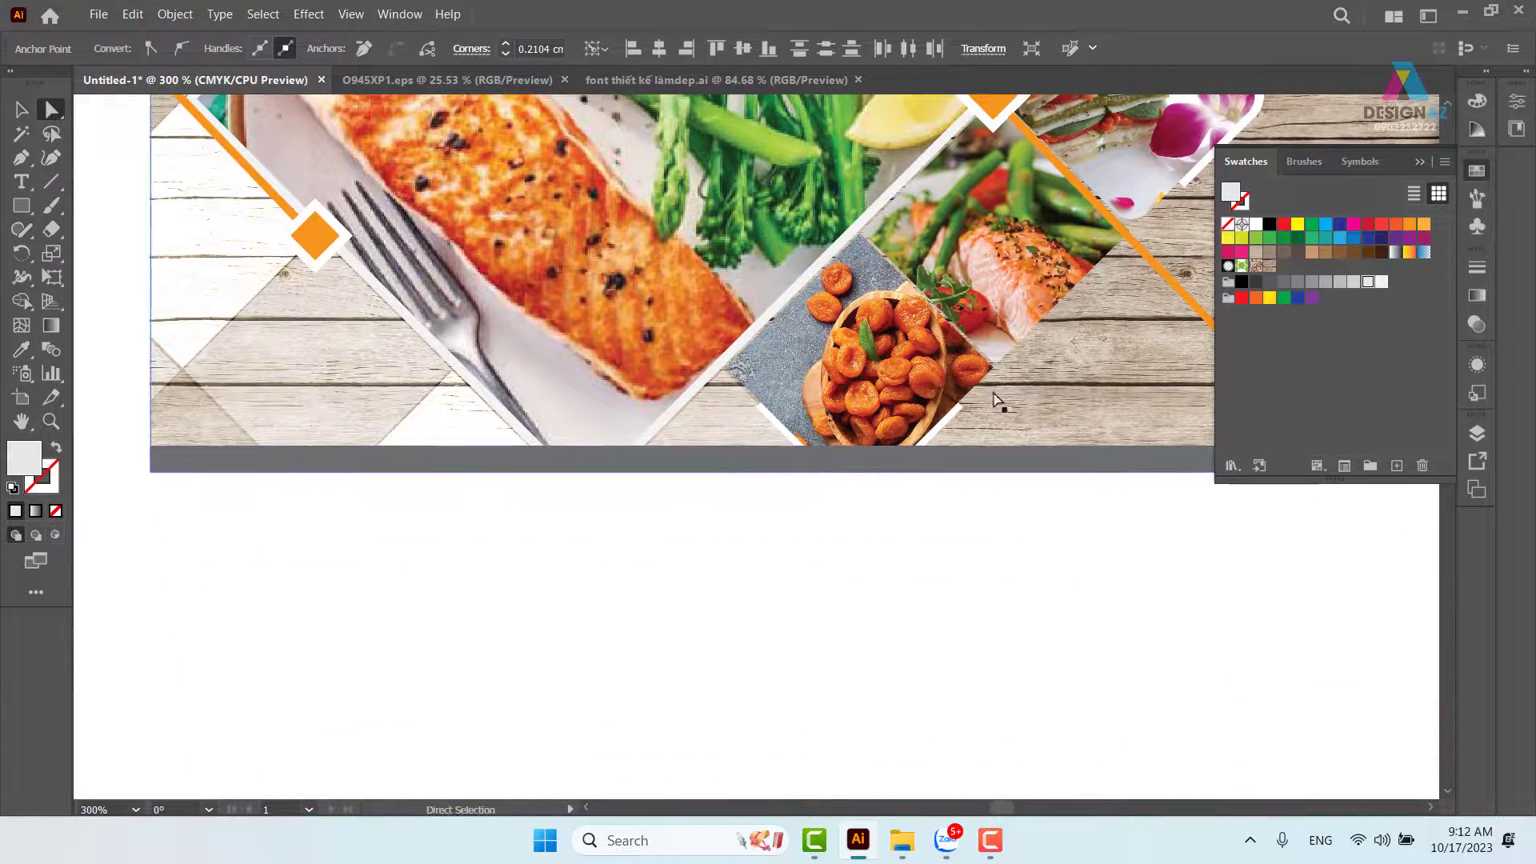
{"action": "left_click", "coordinate": [982, 368]}
{"action": "left_click_drag", "start_coordinate": [976, 368], "coordinate": [1000, 343]}
{"action": "left_click", "coordinate": [996, 365]}
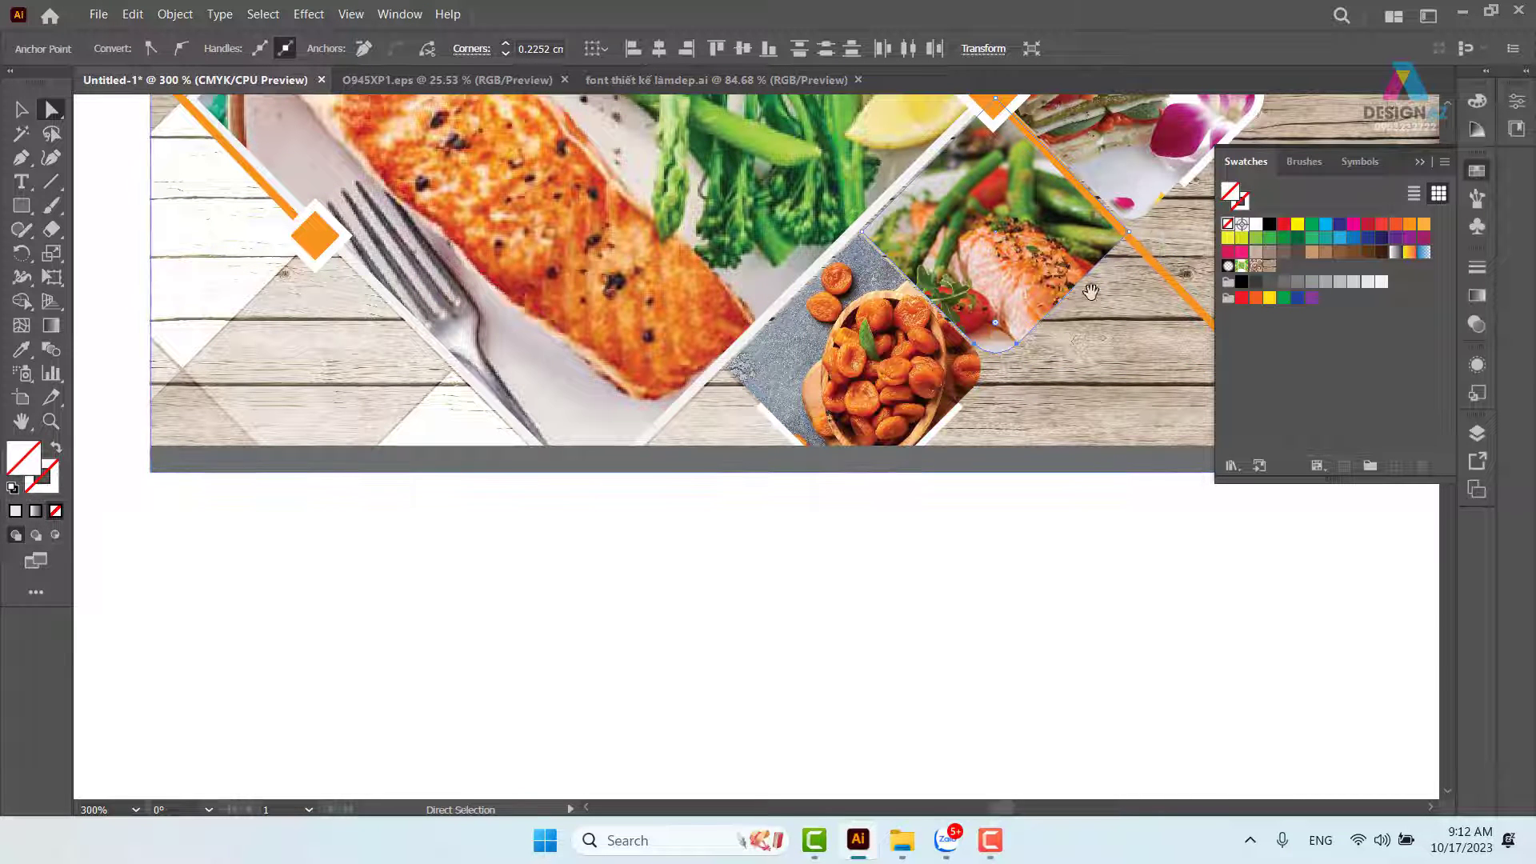
{"action": "left_click_drag", "start_coordinate": [936, 384], "coordinate": [817, 536]}
{"action": "key", "text": "ctrl+minus"}
{"action": "key", "text": "ctrl+minus"}
{"action": "key", "text": "ctrl+minus"}
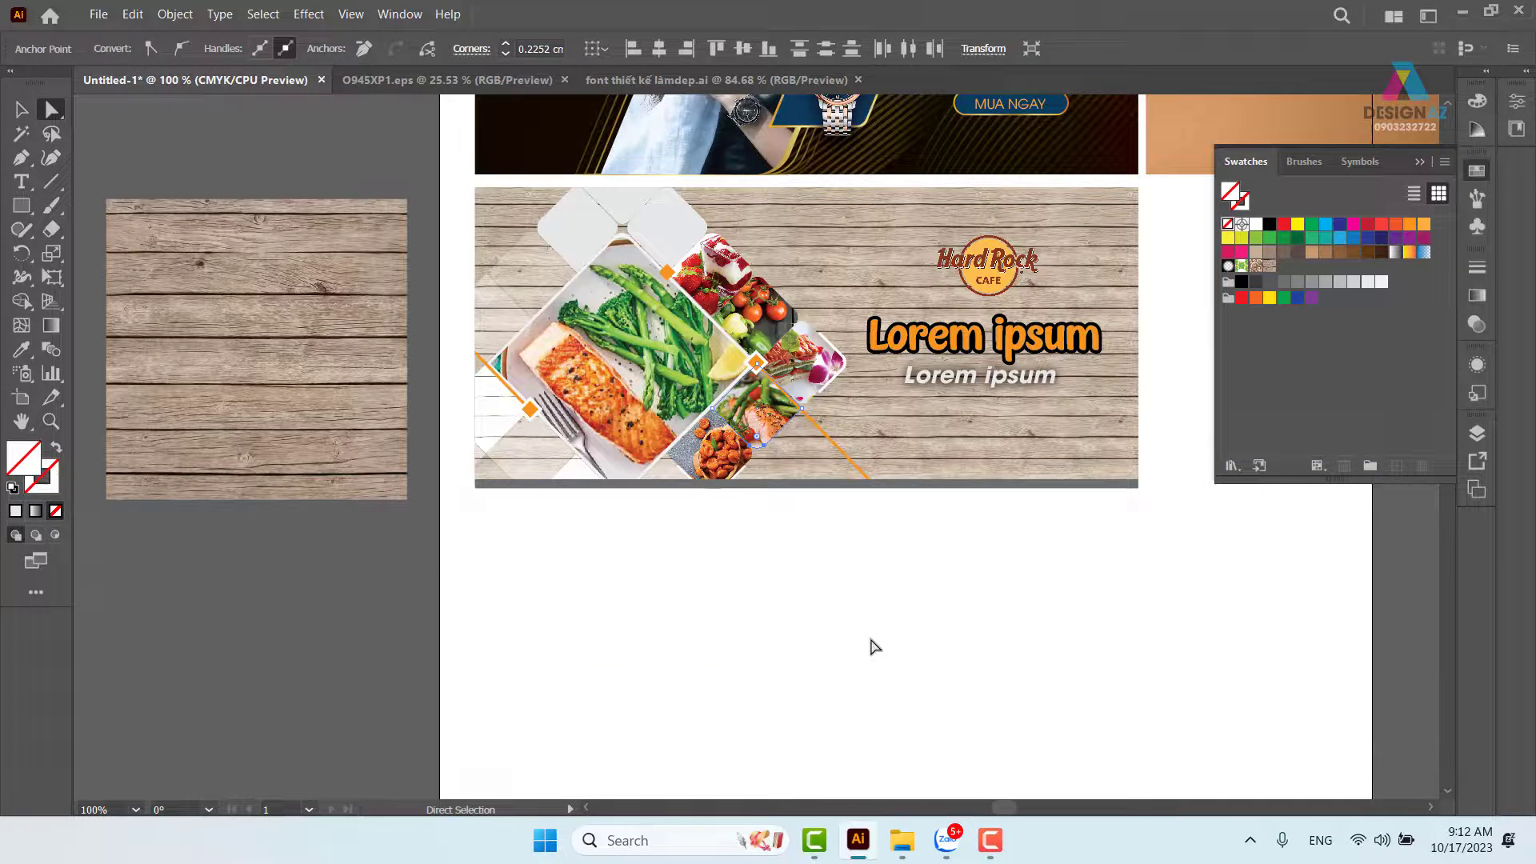
{"action": "left_click", "coordinate": [874, 647]}
{"action": "key", "text": "z"}
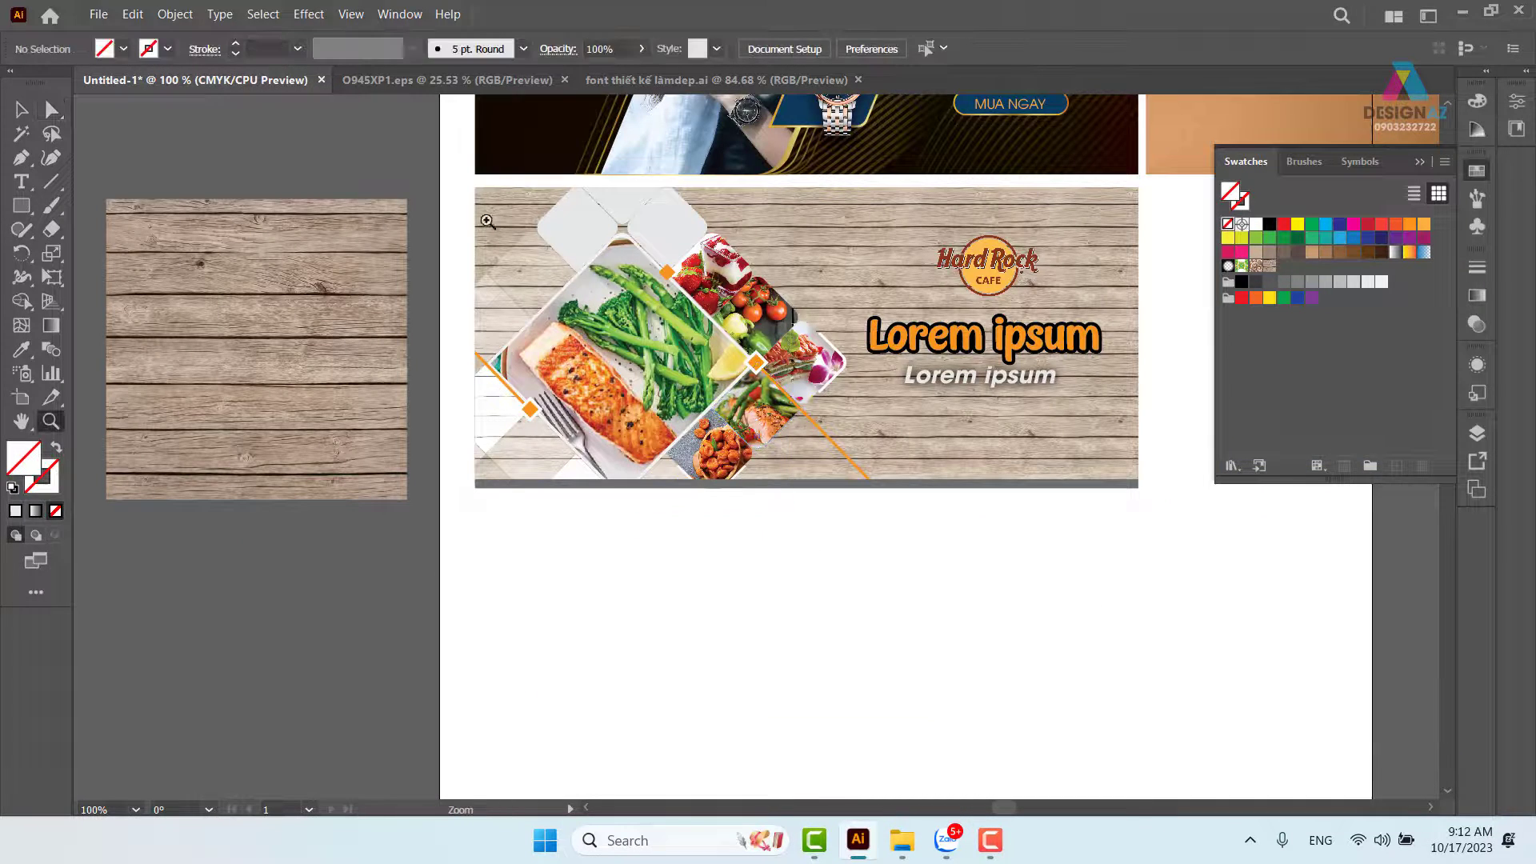
Round the top corner of the faint transparent shape at the banner's left edge to about 0.16 cm and deselect it.
{"action": "left_click_drag", "start_coordinate": [488, 221], "coordinate": [683, 376]}
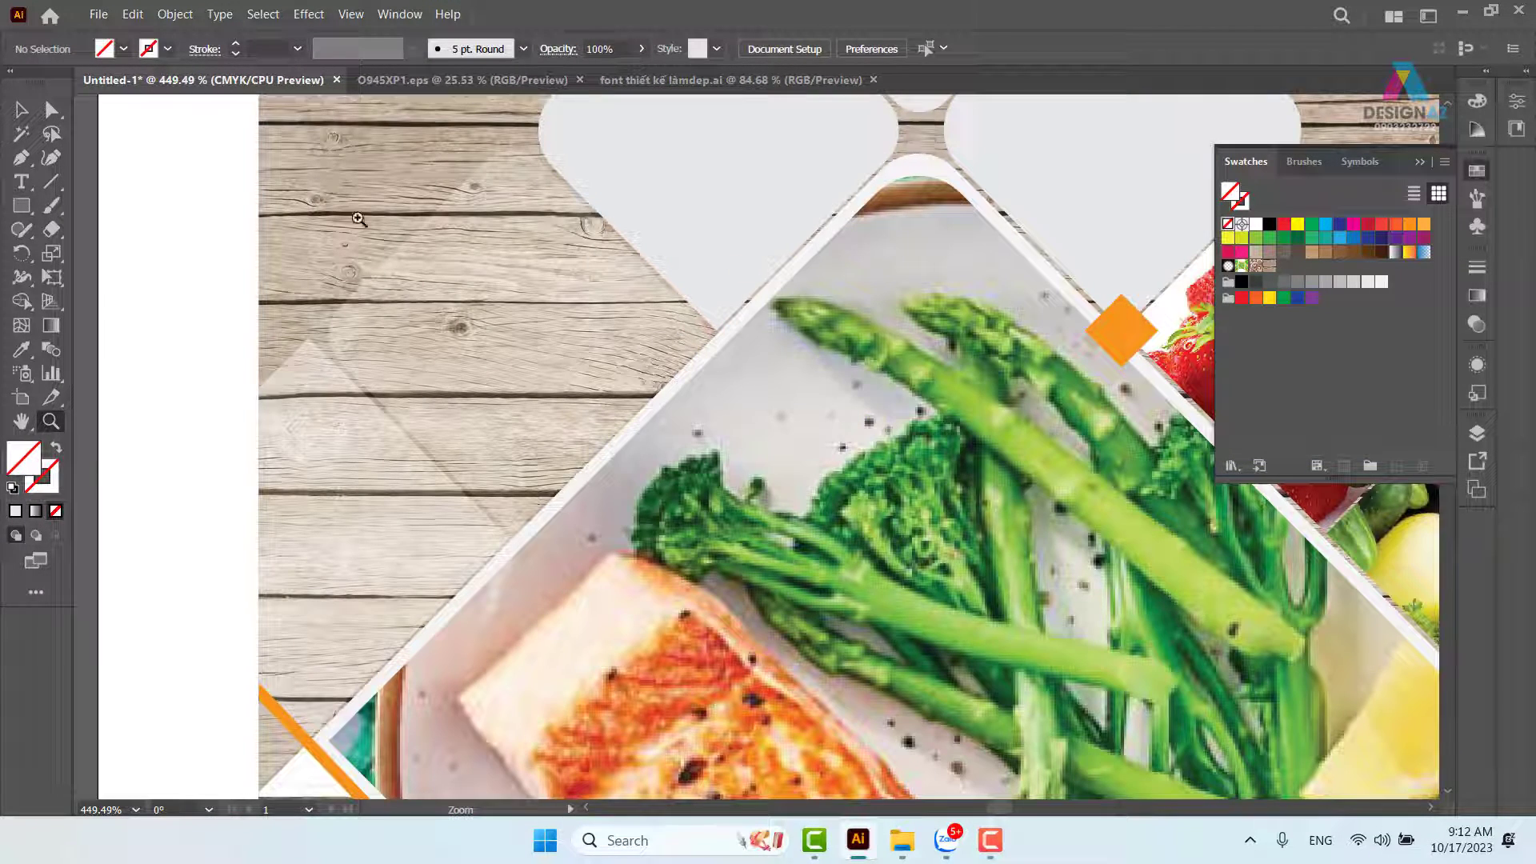
{"action": "left_click", "coordinate": [51, 110]}
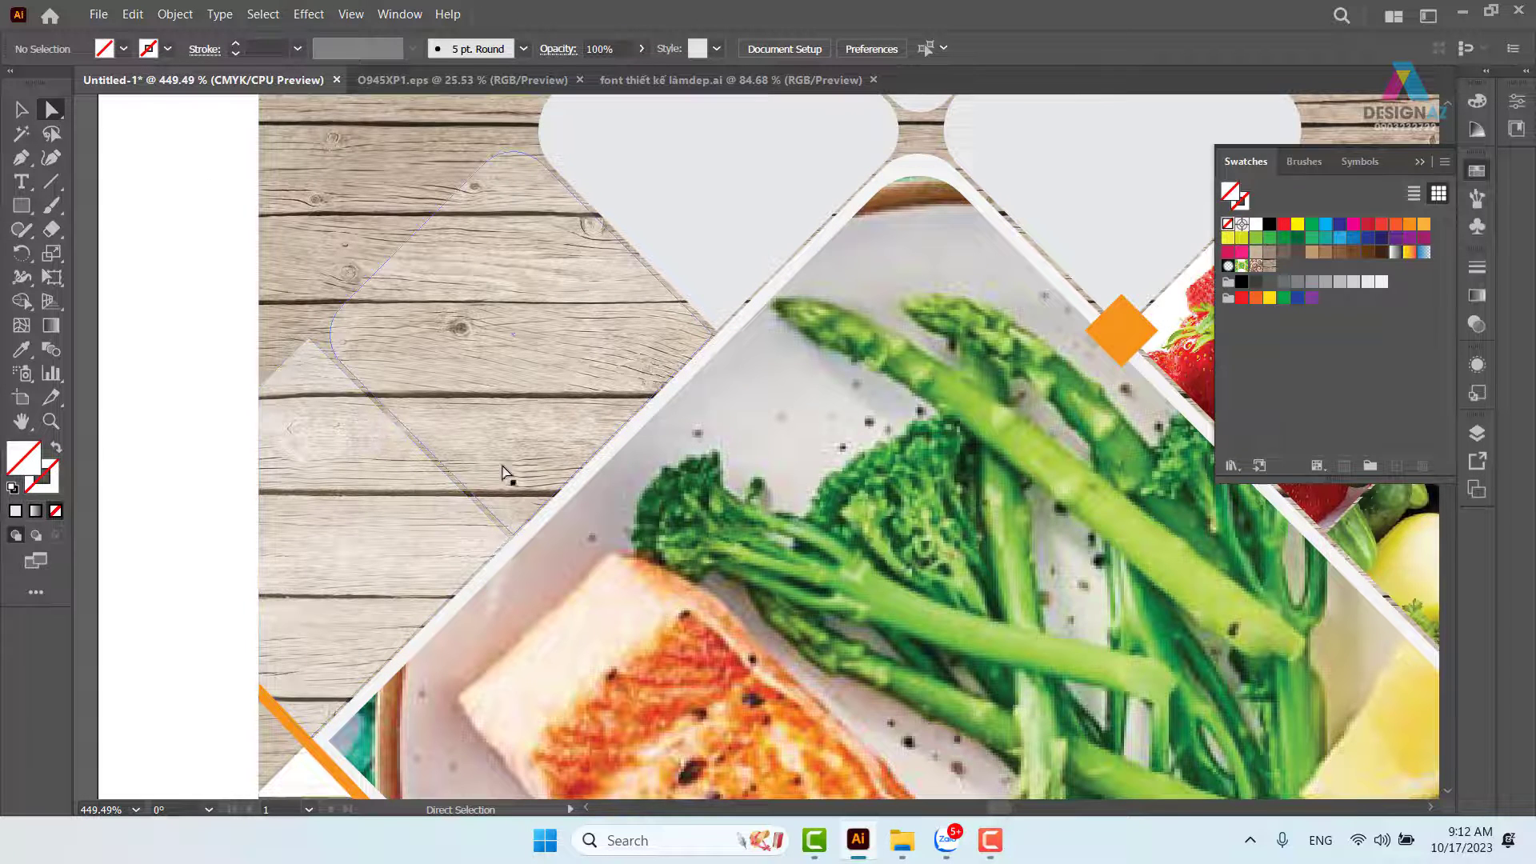
{"action": "key", "text": "space"}
{"action": "left_click_drag", "start_coordinate": [513, 357], "coordinate": [666, 309]}
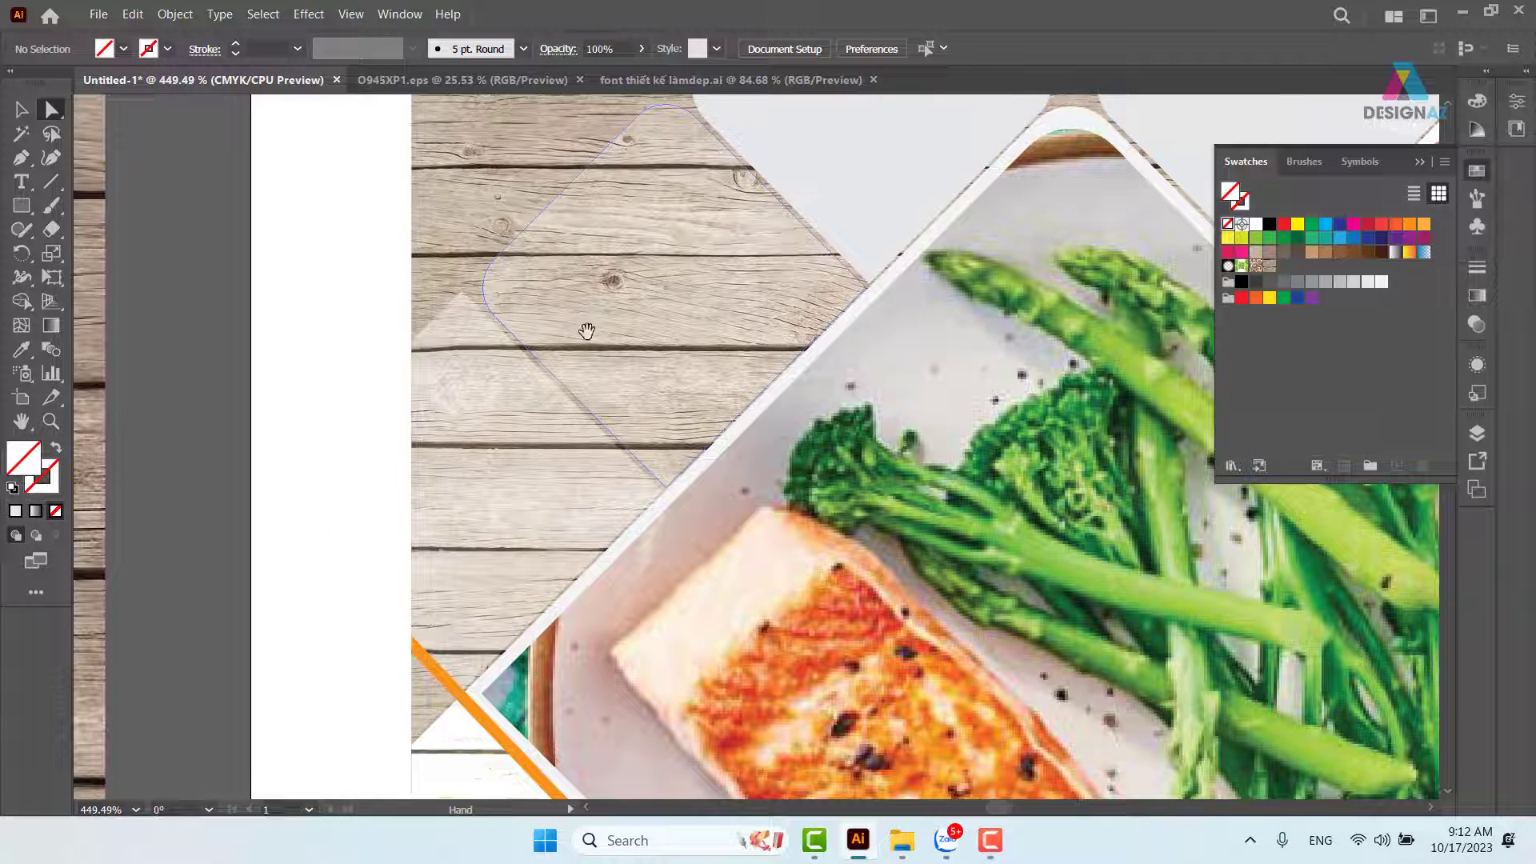
{"action": "left_click", "coordinate": [461, 292]}
{"action": "left_click_drag", "start_coordinate": [460, 310], "coordinate": [467, 341]}
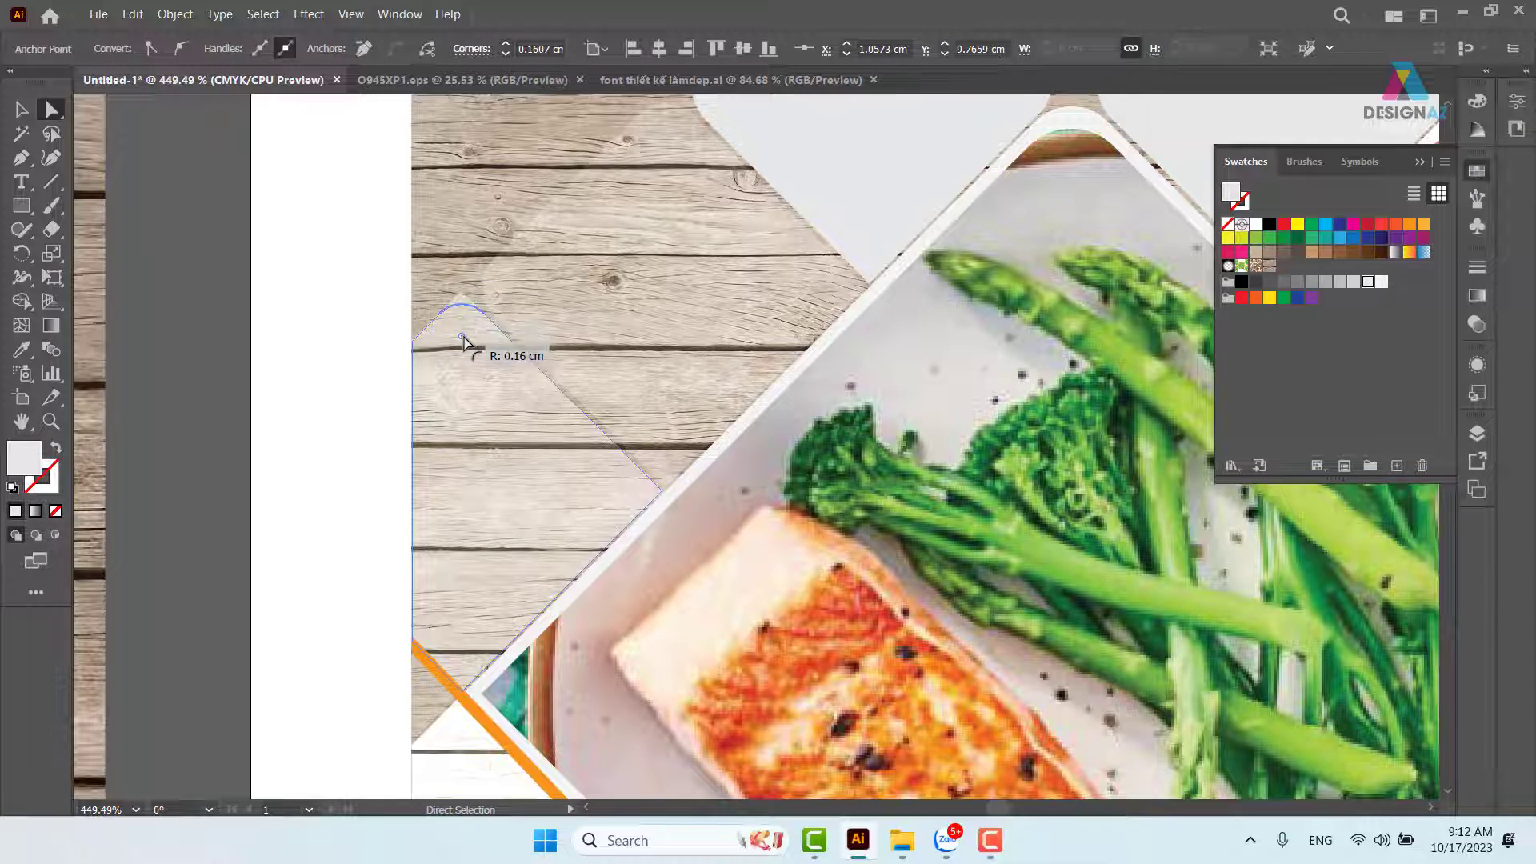
{"action": "left_click", "coordinate": [336, 312]}
Select the large salmon photo in the food banner and show its file in the list of linked images.
{"action": "key", "text": "ctrl+minus"}
{"action": "key", "text": "ctrl+minus"}
{"action": "key", "text": "ctrl+minus"}
{"action": "key", "text": "ctrl+minus"}
{"action": "key", "text": "ctrl+minus"}
{"action": "key", "text": "ctrl+minus"}
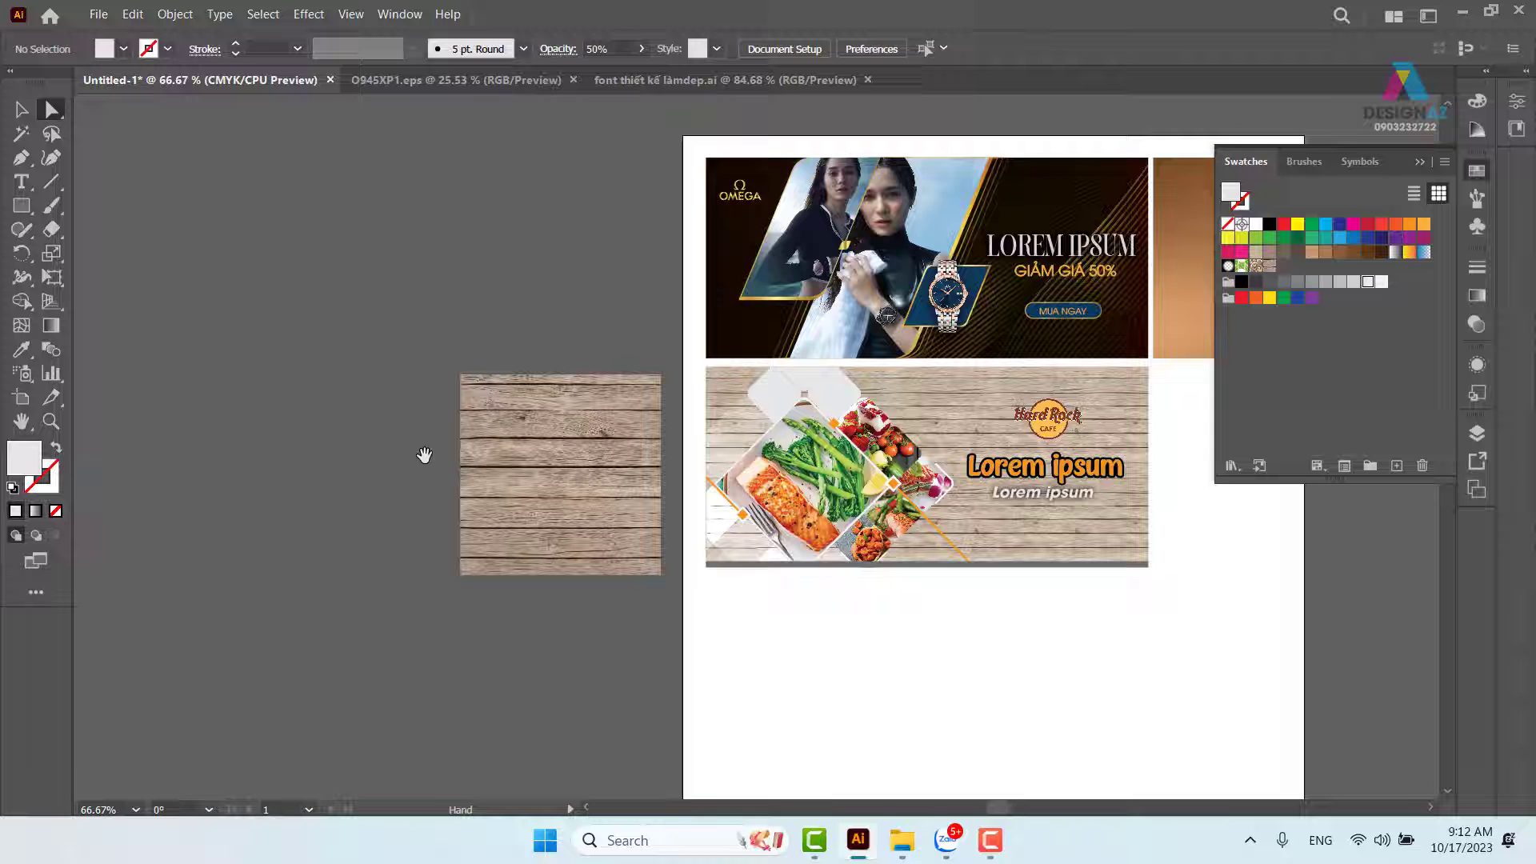
{"action": "left_click_drag", "start_coordinate": [1000, 603], "coordinate": [840, 566]}
{"action": "key", "text": "z"}
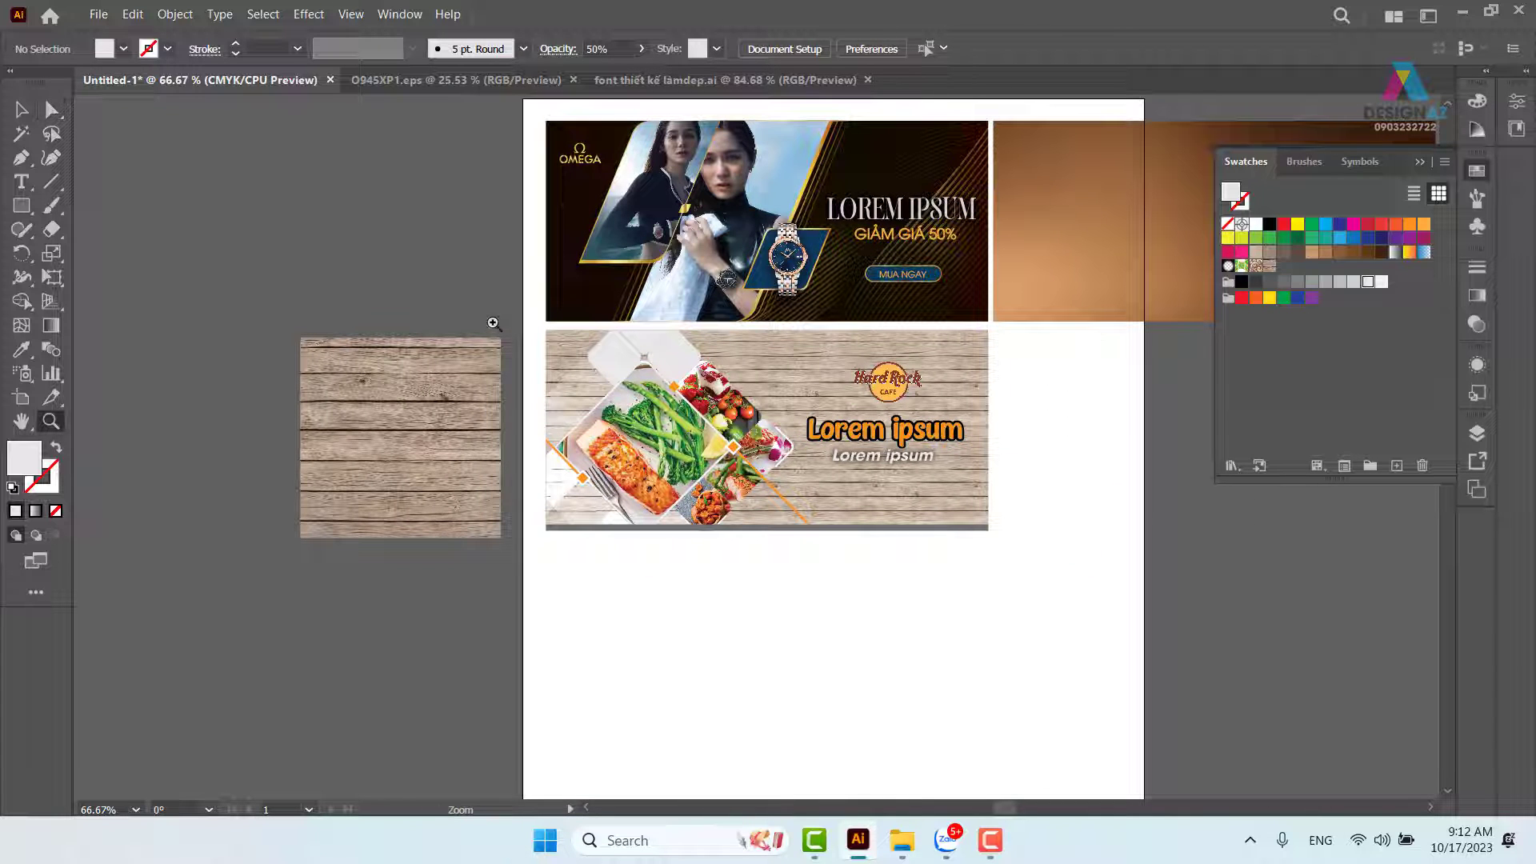
{"action": "left_click_drag", "start_coordinate": [530, 323], "coordinate": [1045, 612]}
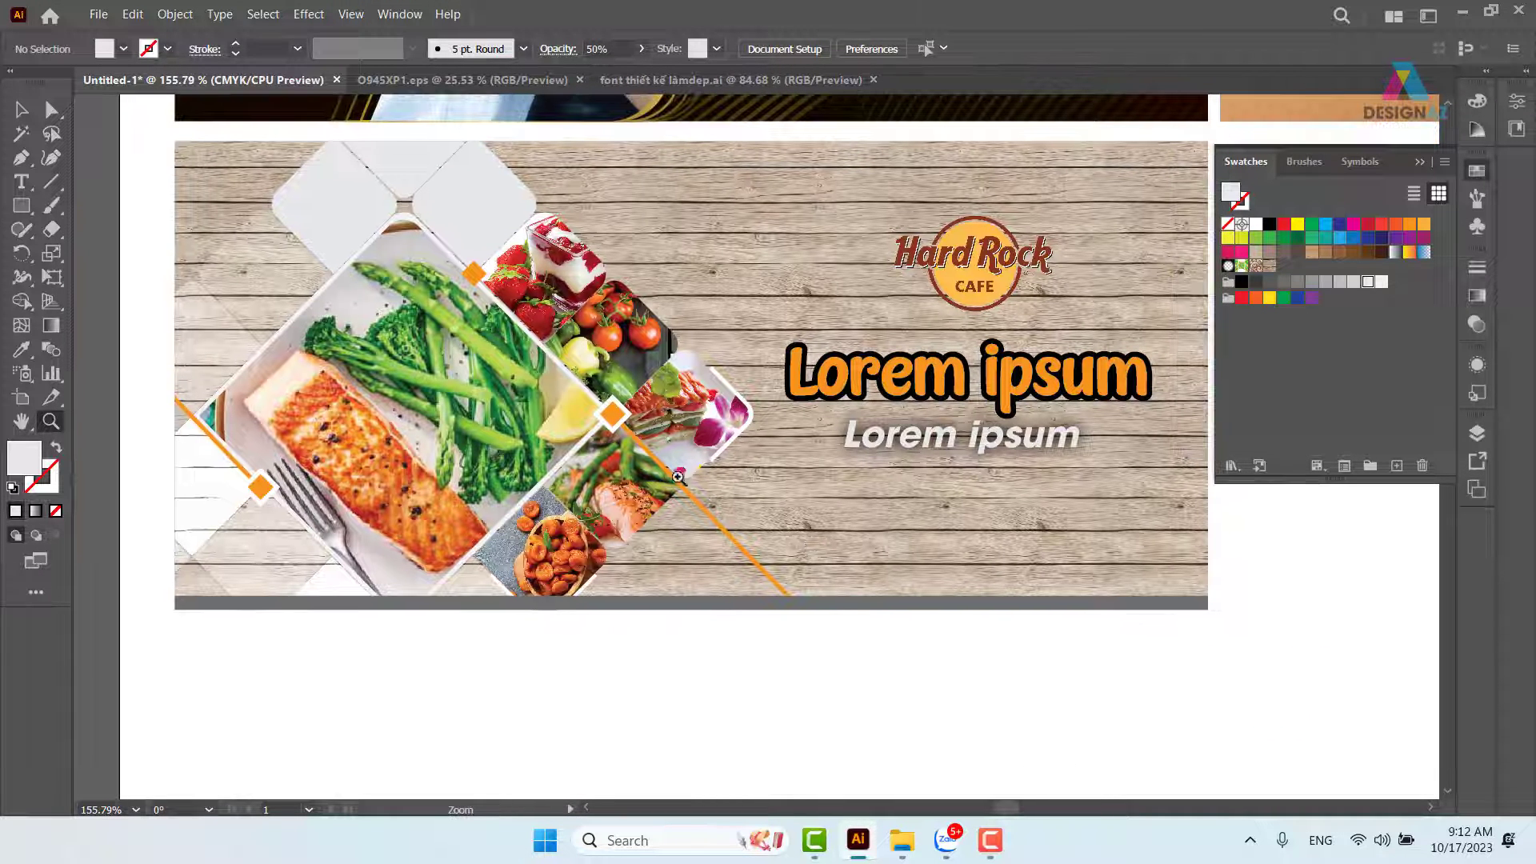
{"action": "left_click", "coordinate": [21, 110]}
{"action": "left_click", "coordinate": [384, 448]}
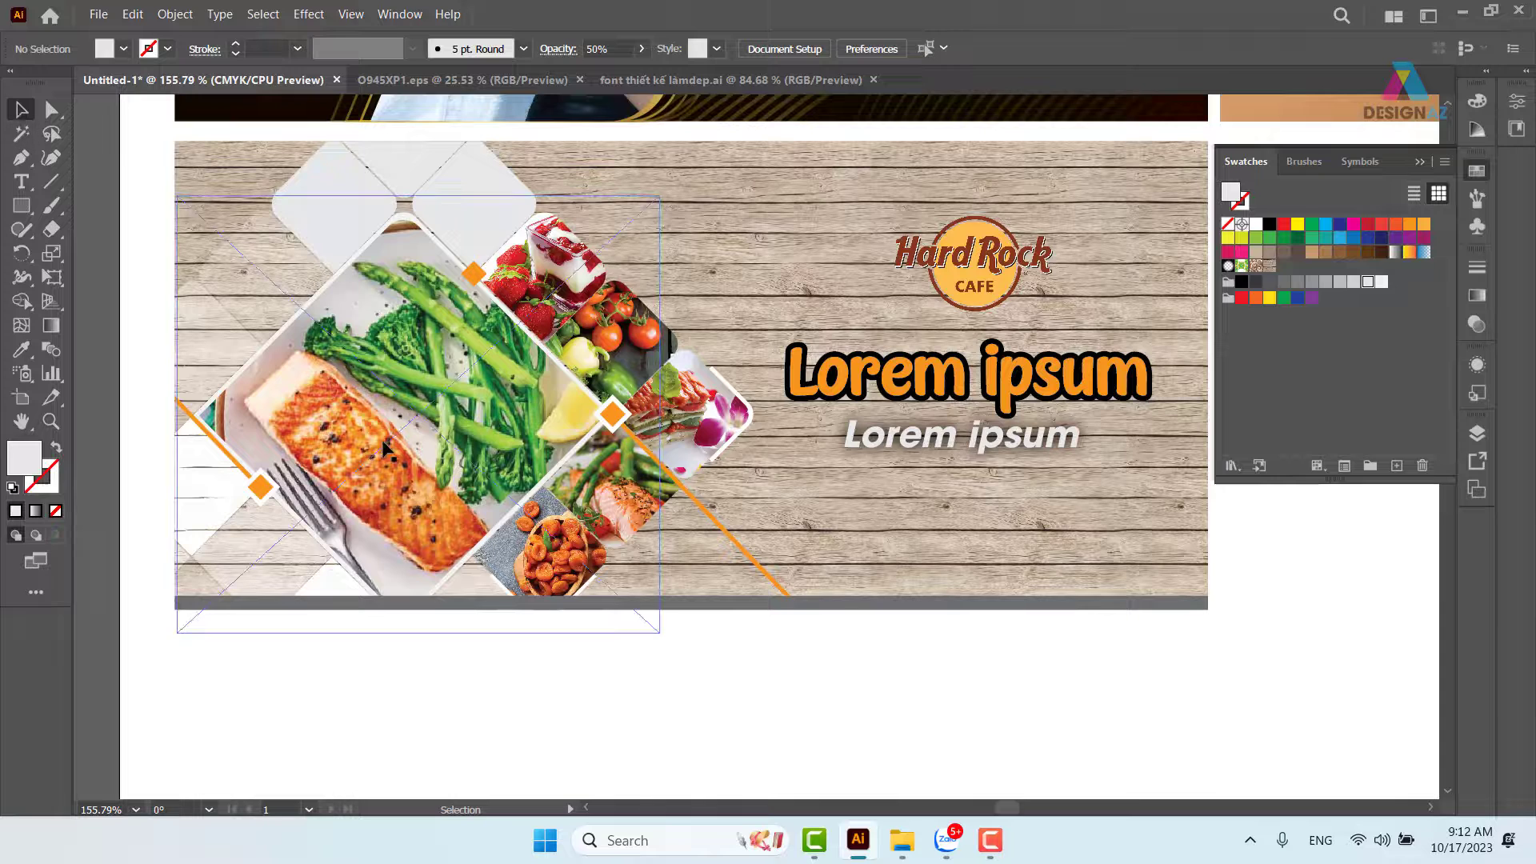
{"action": "left_click", "coordinate": [424, 455]}
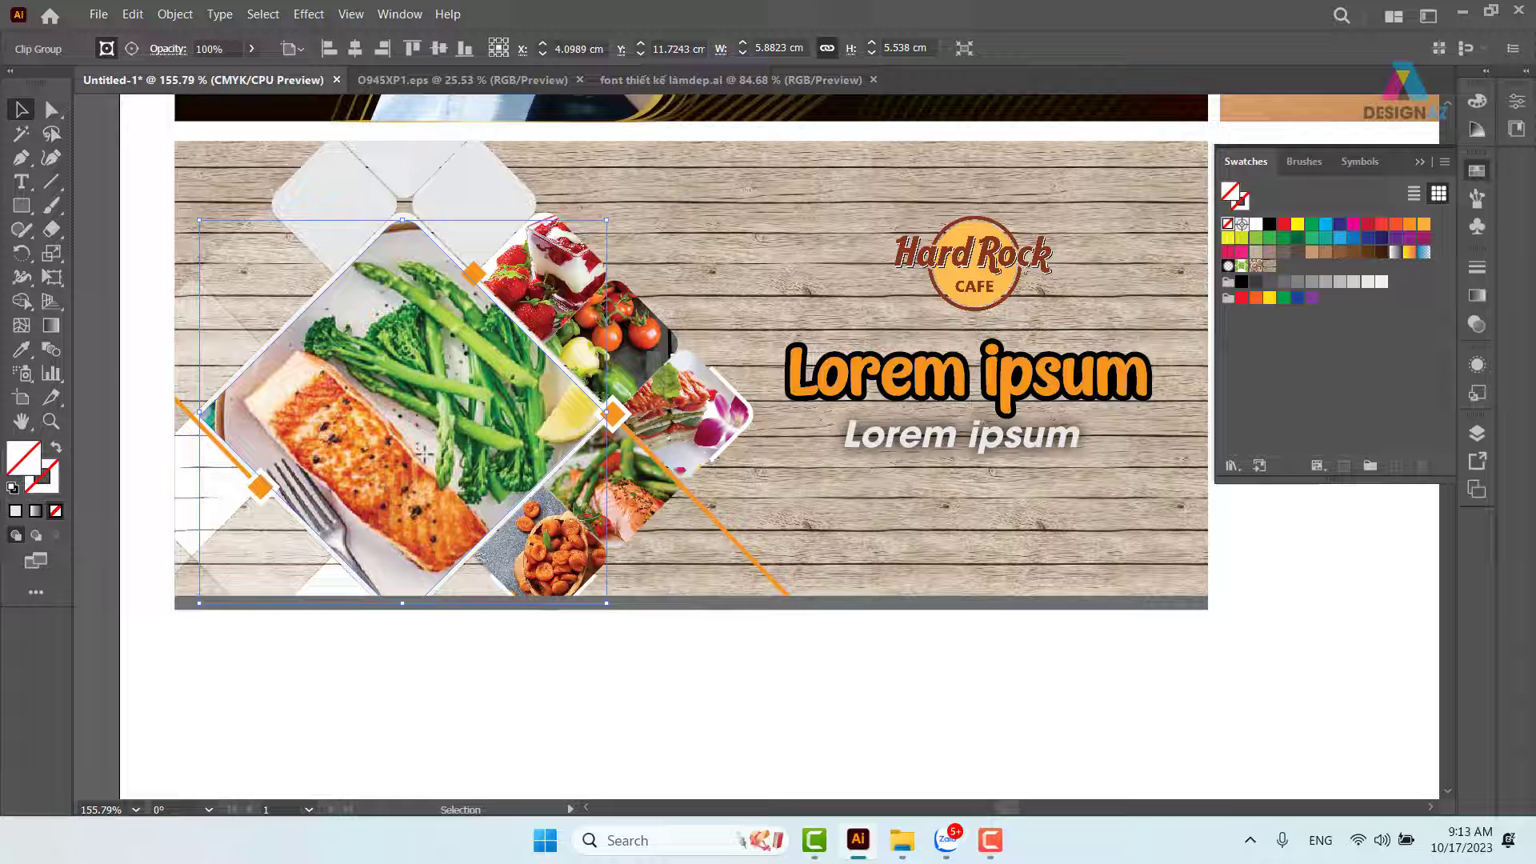
{"action": "left_click", "coordinate": [400, 14]}
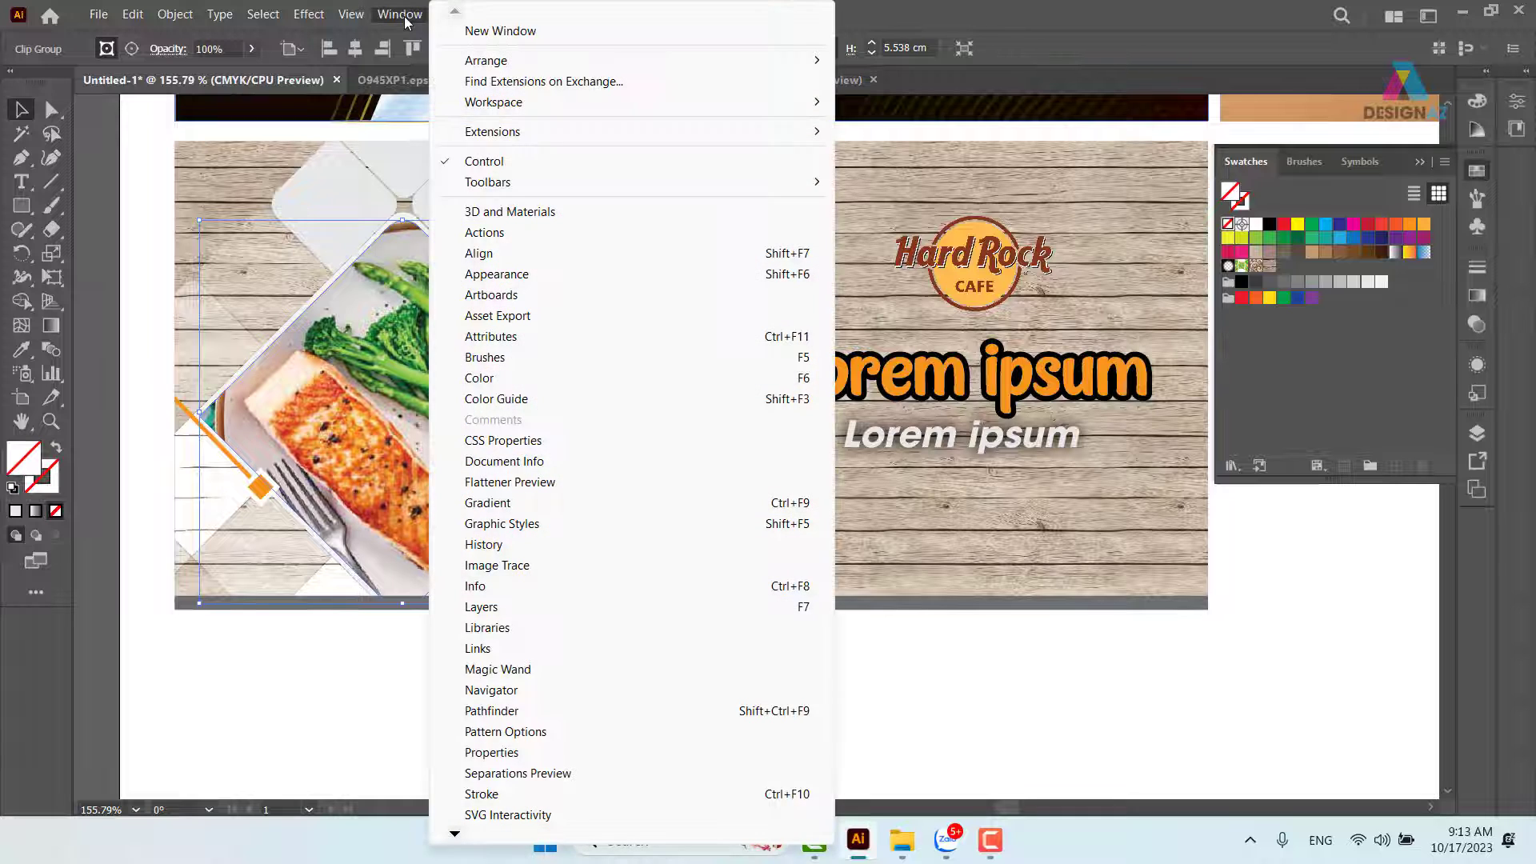
{"action": "left_click", "coordinate": [480, 649]}
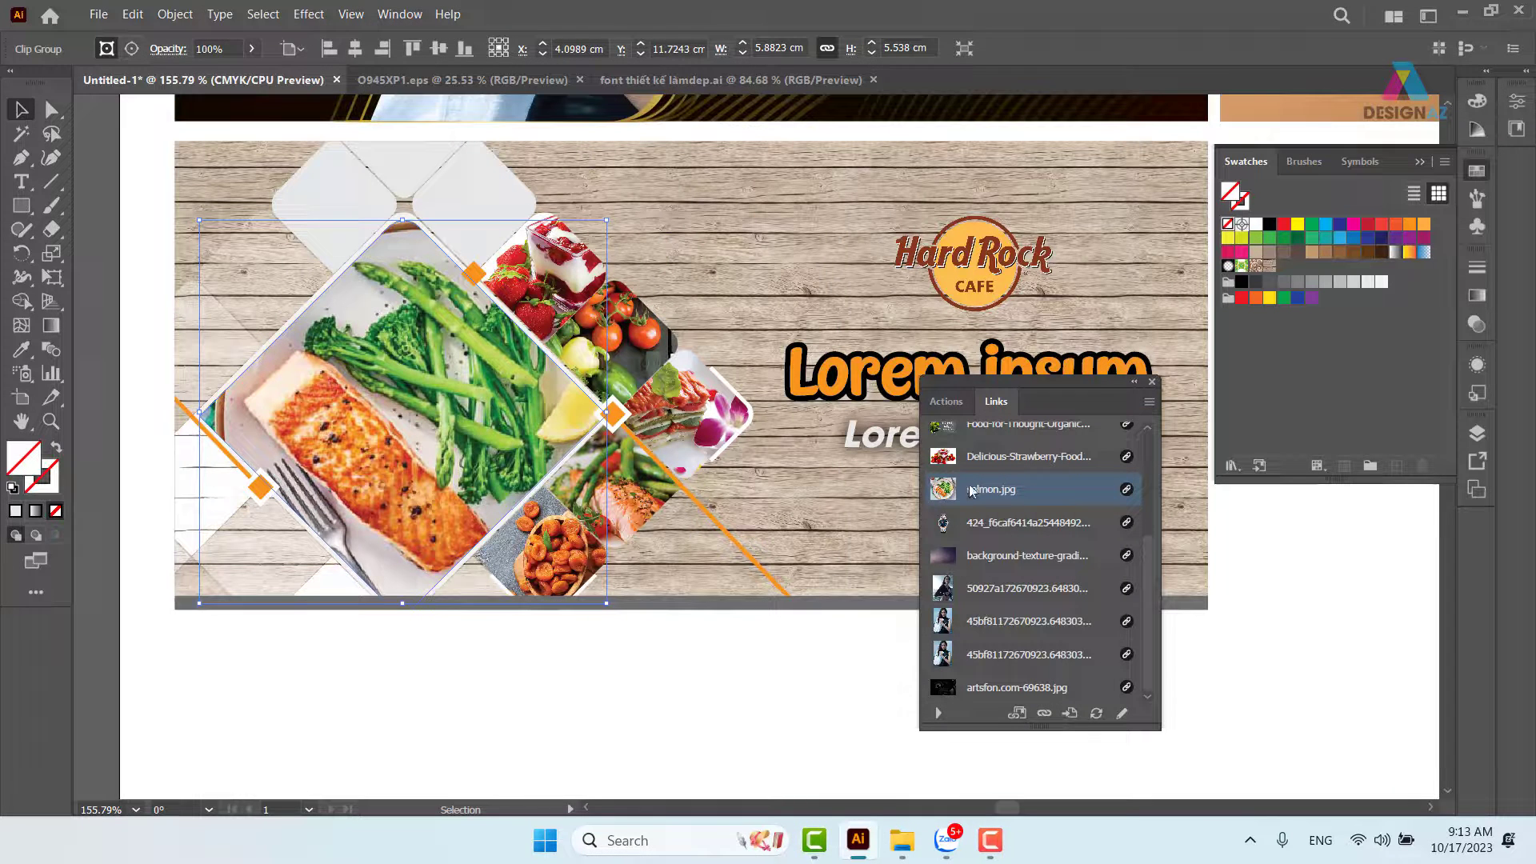
{"action": "left_click_drag", "start_coordinate": [1088, 391], "coordinate": [920, 120]}
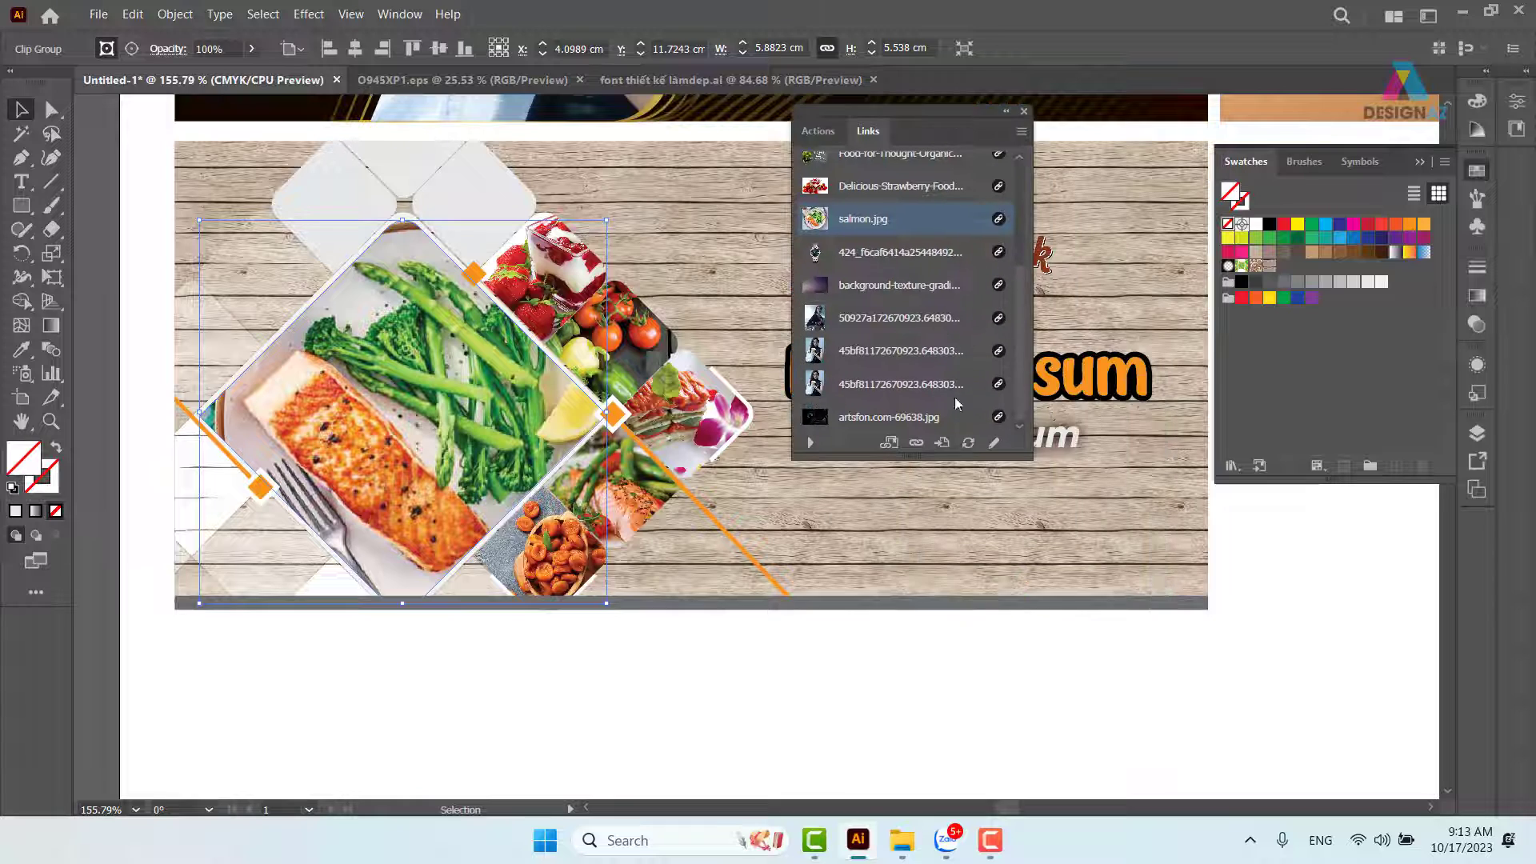
Relink the large salmon photo to the image "Healthy Food Made Easy -min" from the Food folder.
{"action": "left_click", "coordinate": [916, 443]}
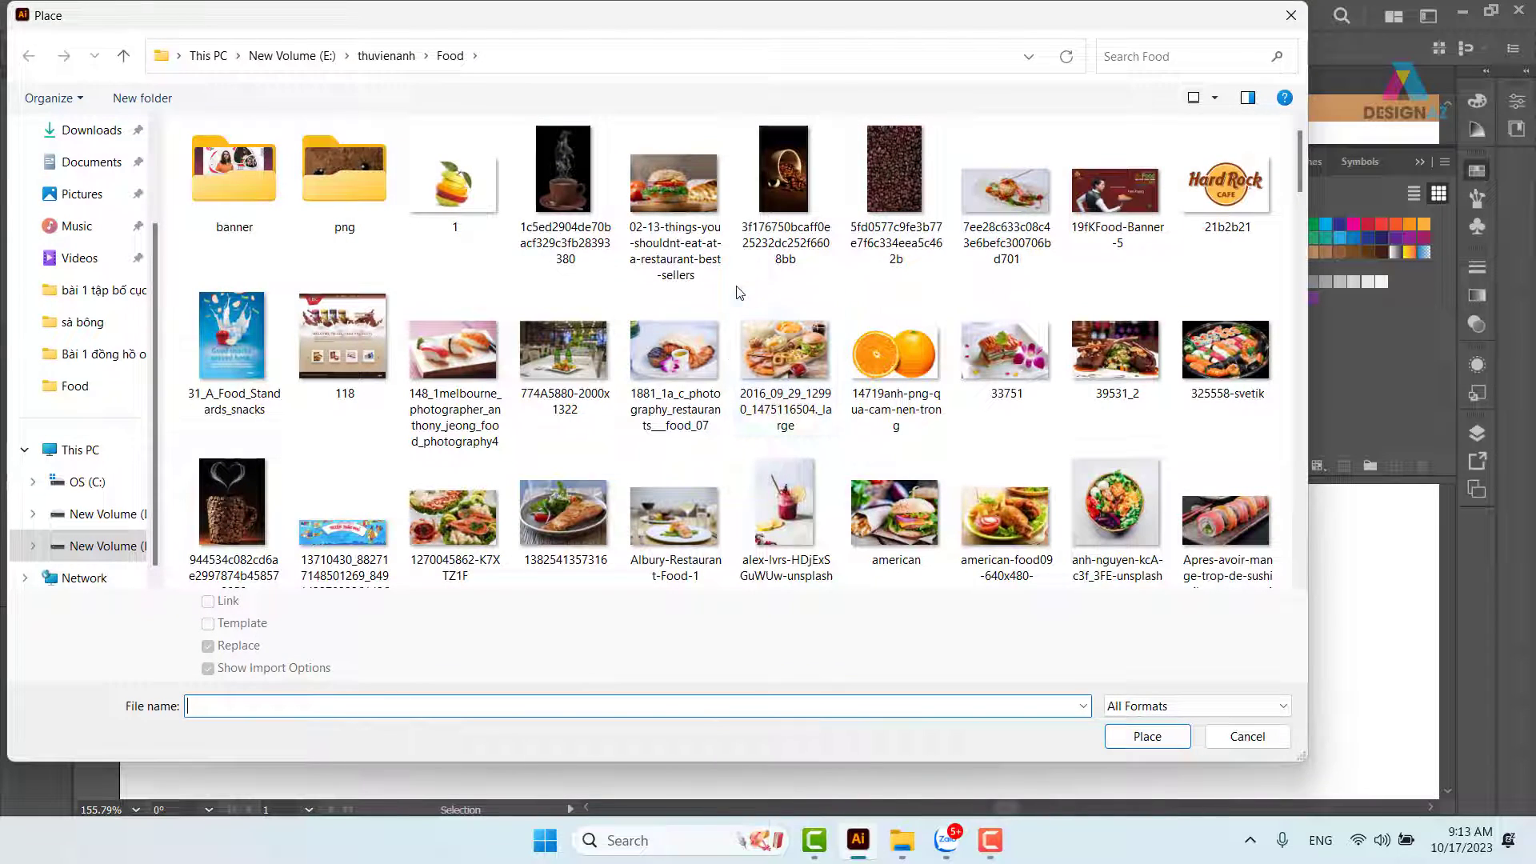
{"action": "scroll", "coordinate": [739, 293], "scroll_direction": "down", "scroll_amount": 1}
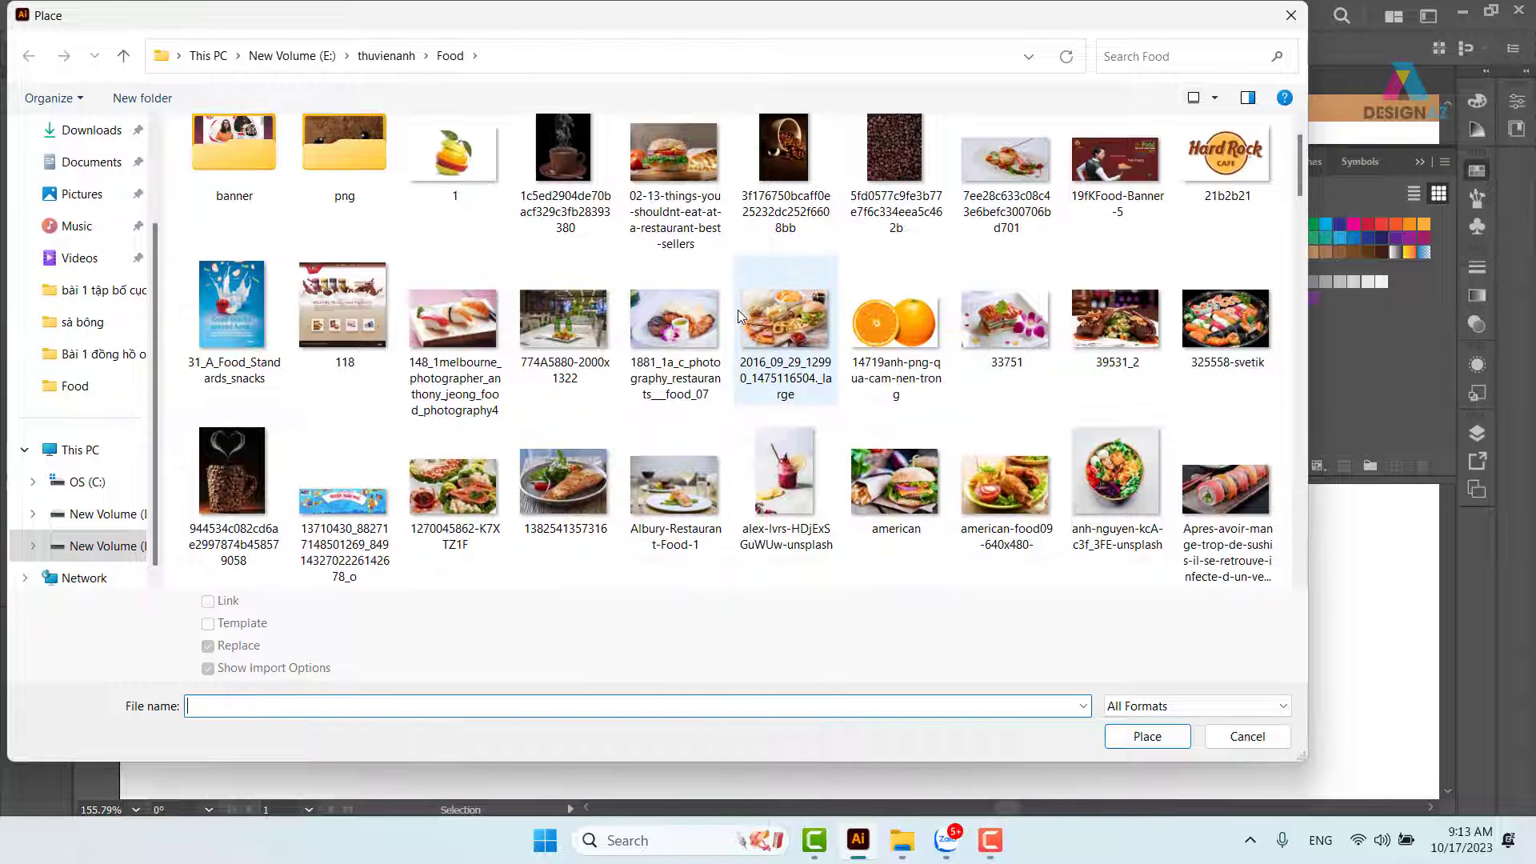
{"action": "scroll", "coordinate": [738, 309], "scroll_direction": "down", "scroll_amount": 3}
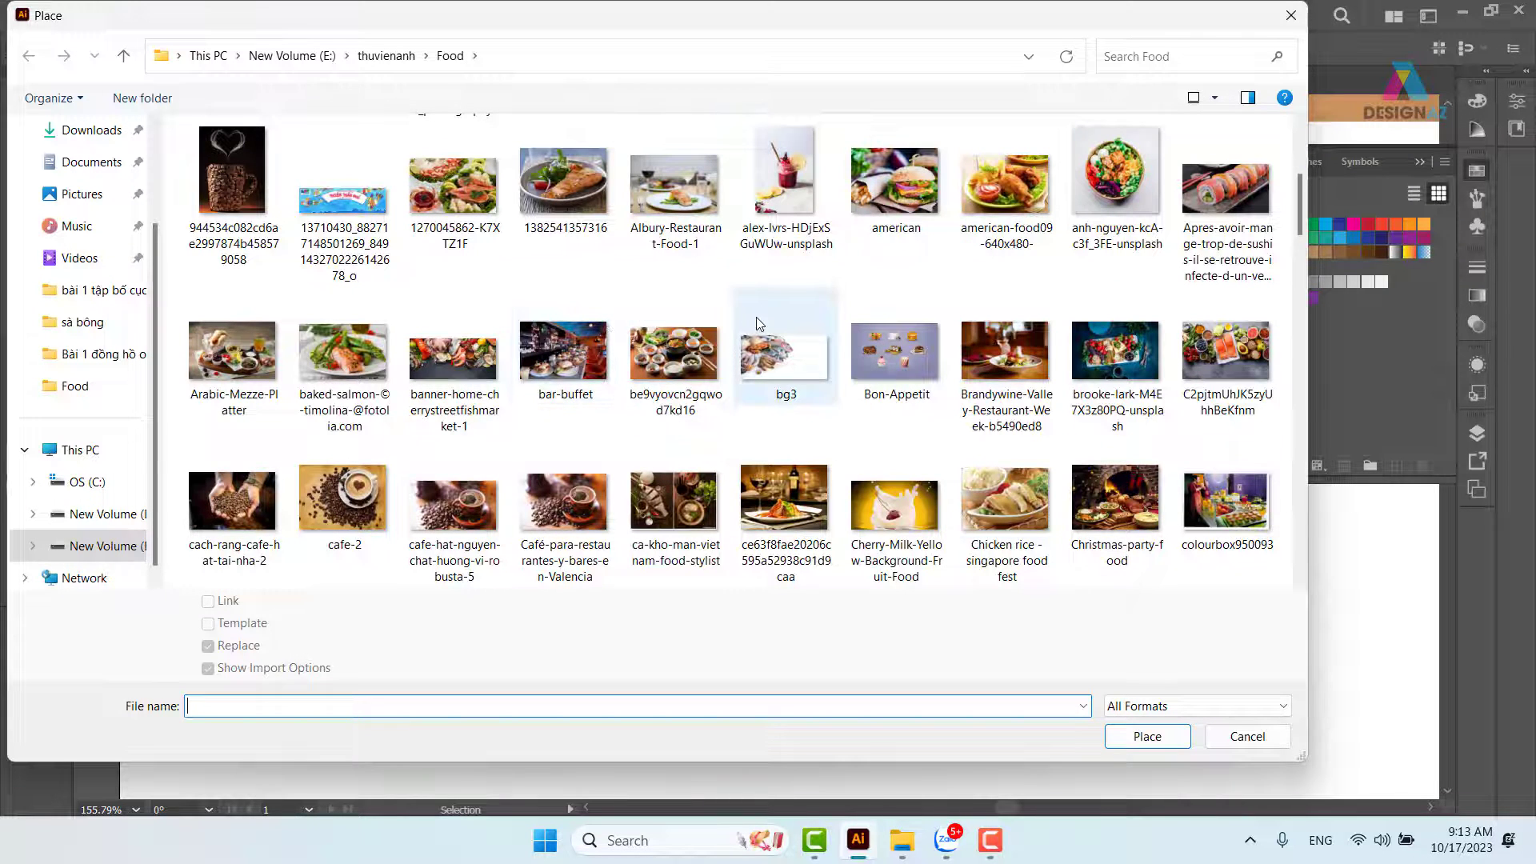
{"action": "left_click", "coordinate": [1007, 188]}
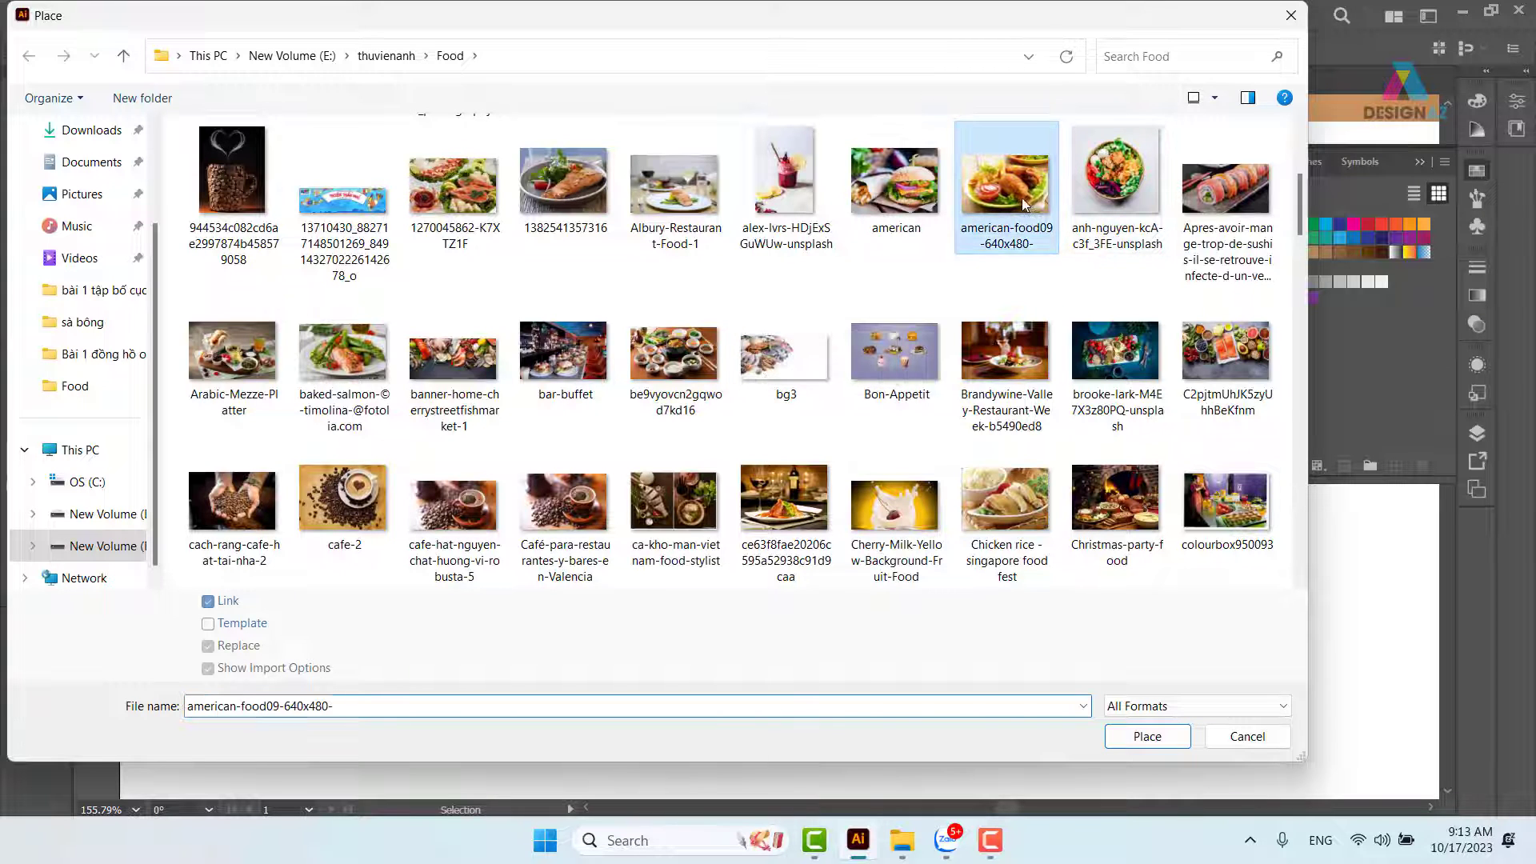
{"action": "scroll", "coordinate": [915, 265], "scroll_direction": "down", "scroll_amount": 3}
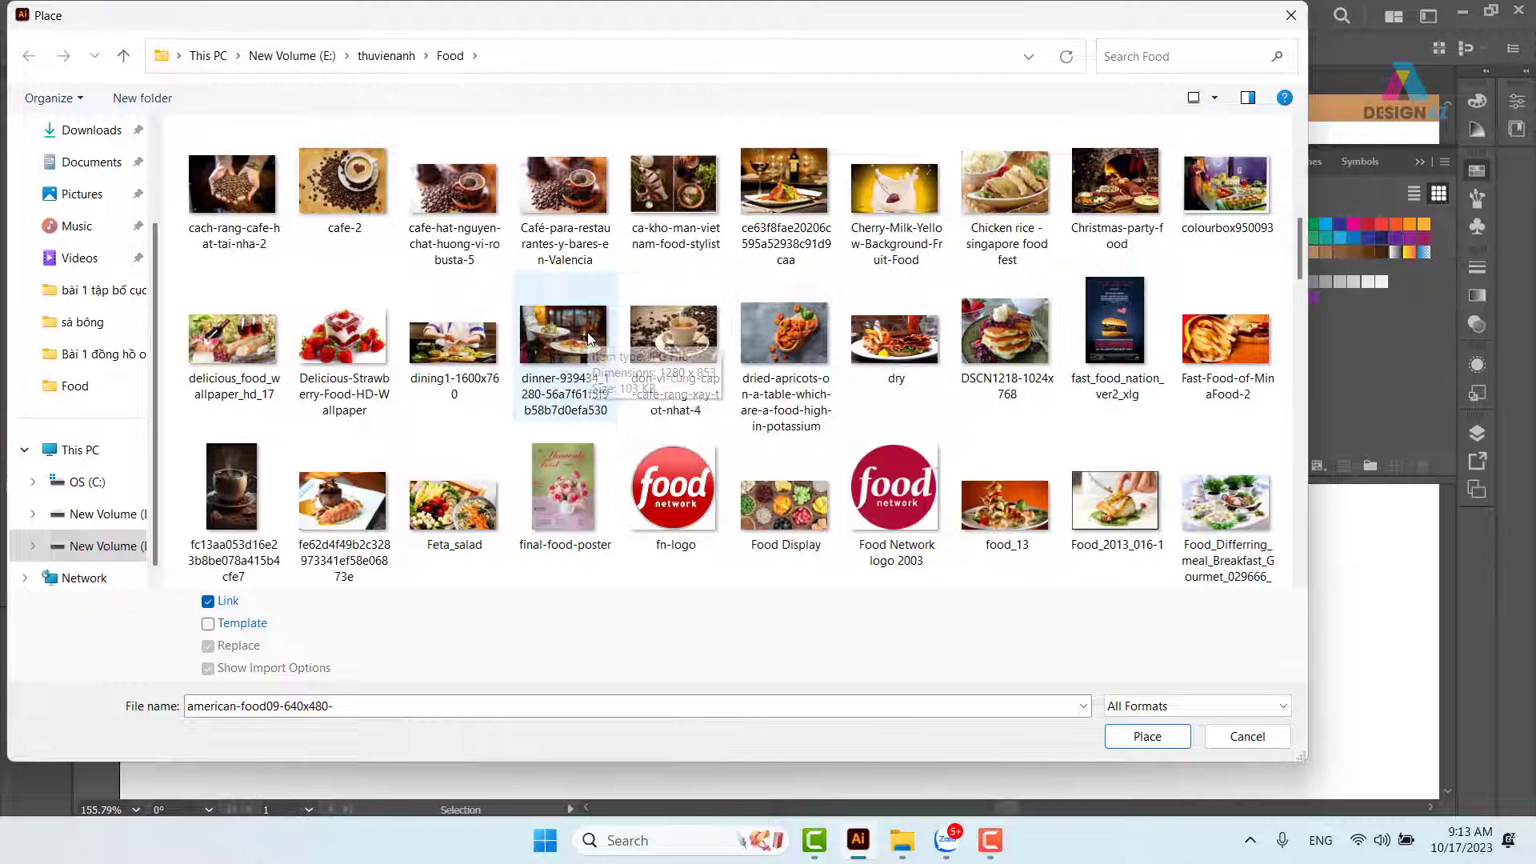
{"action": "scroll", "coordinate": [588, 336], "scroll_direction": "down", "scroll_amount": 2}
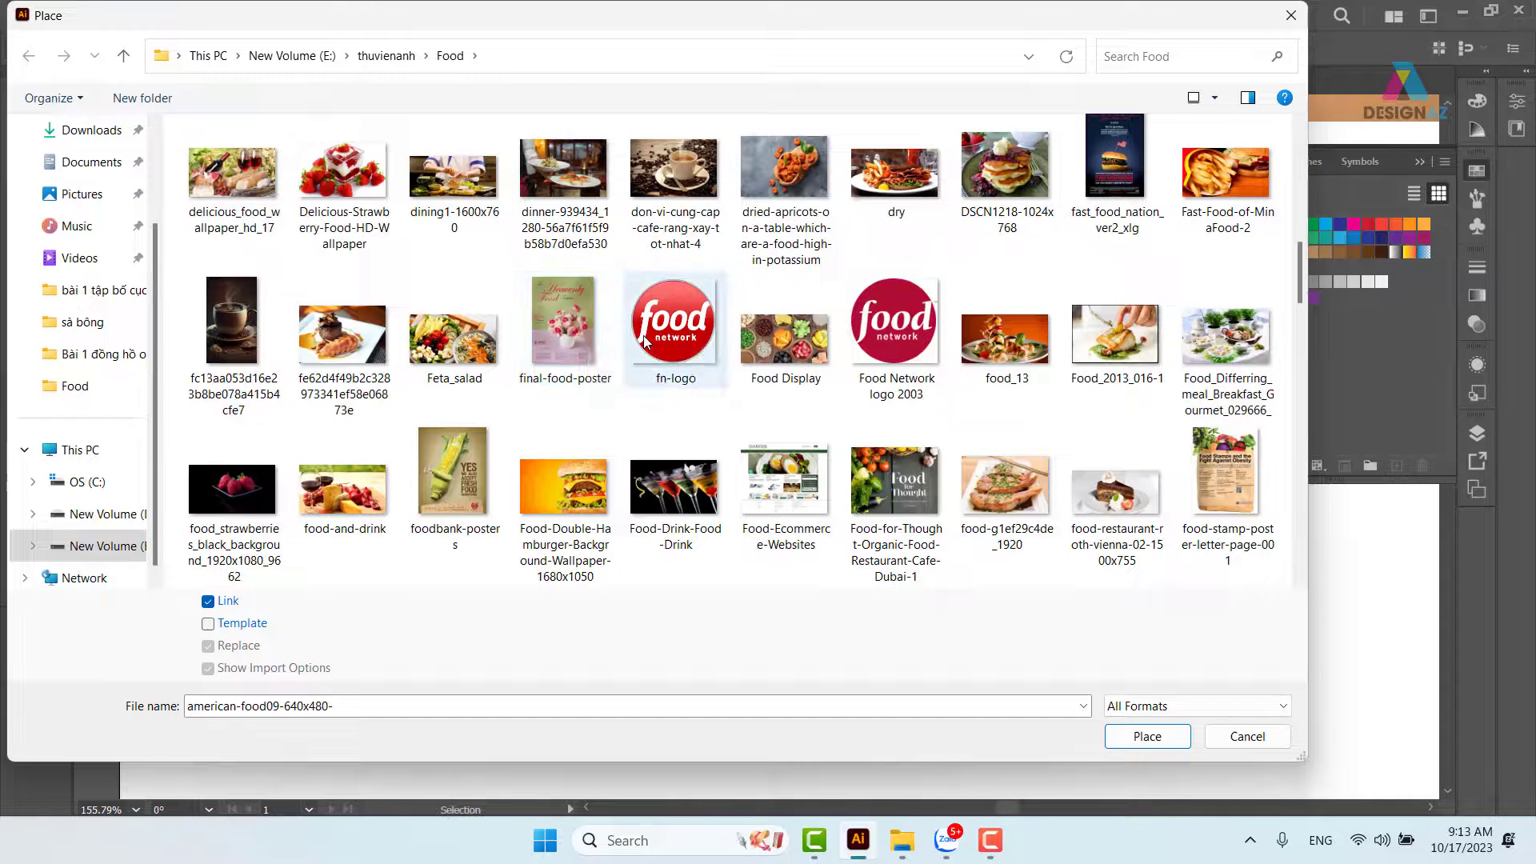
{"action": "scroll", "coordinate": [646, 342], "scroll_direction": "down", "scroll_amount": 2}
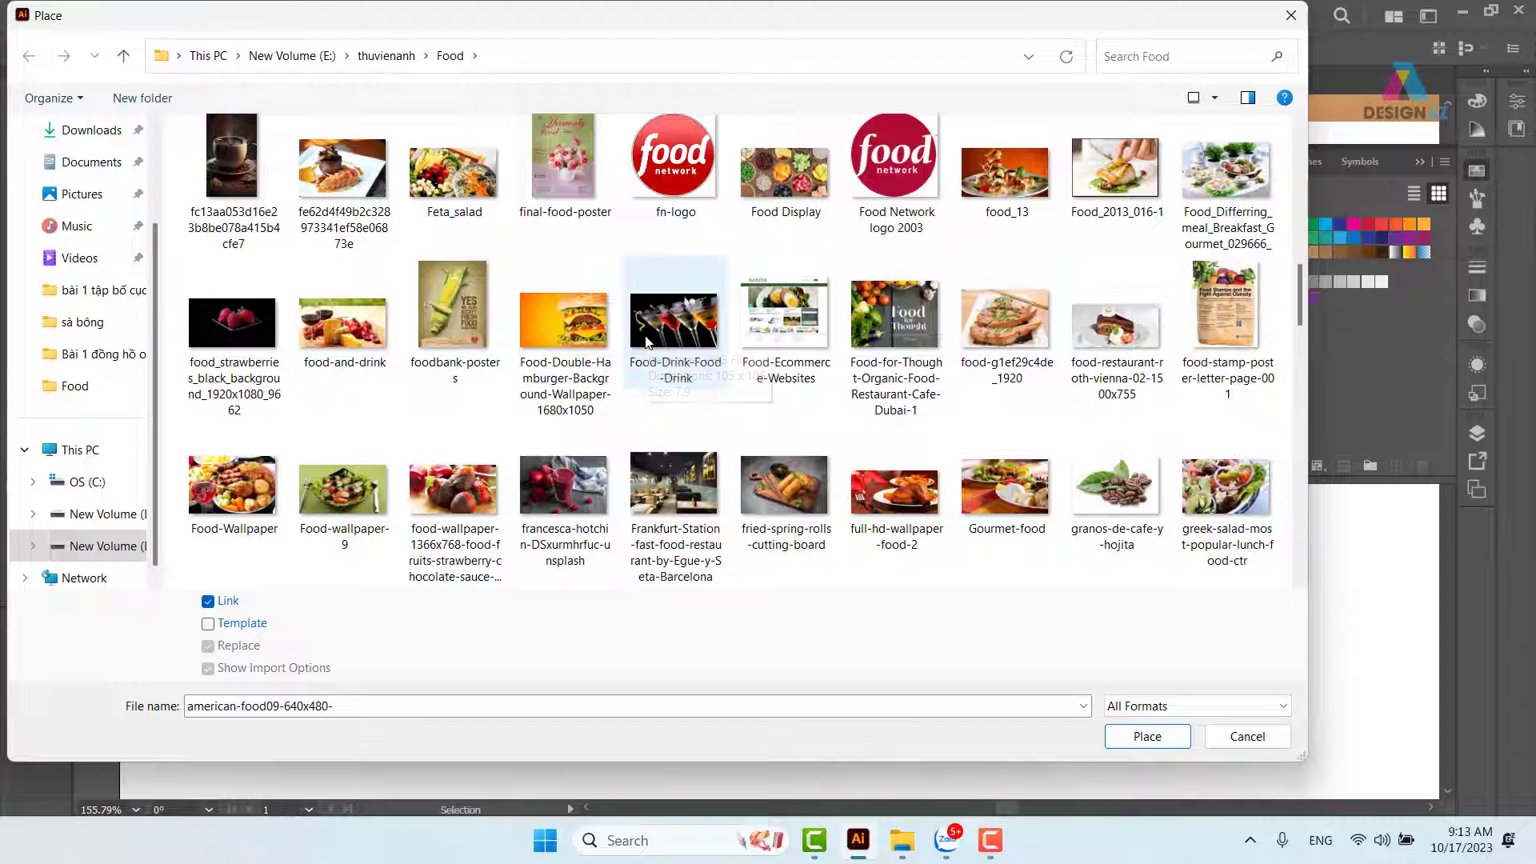
{"action": "scroll", "coordinate": [648, 341], "scroll_direction": "down", "scroll_amount": 2}
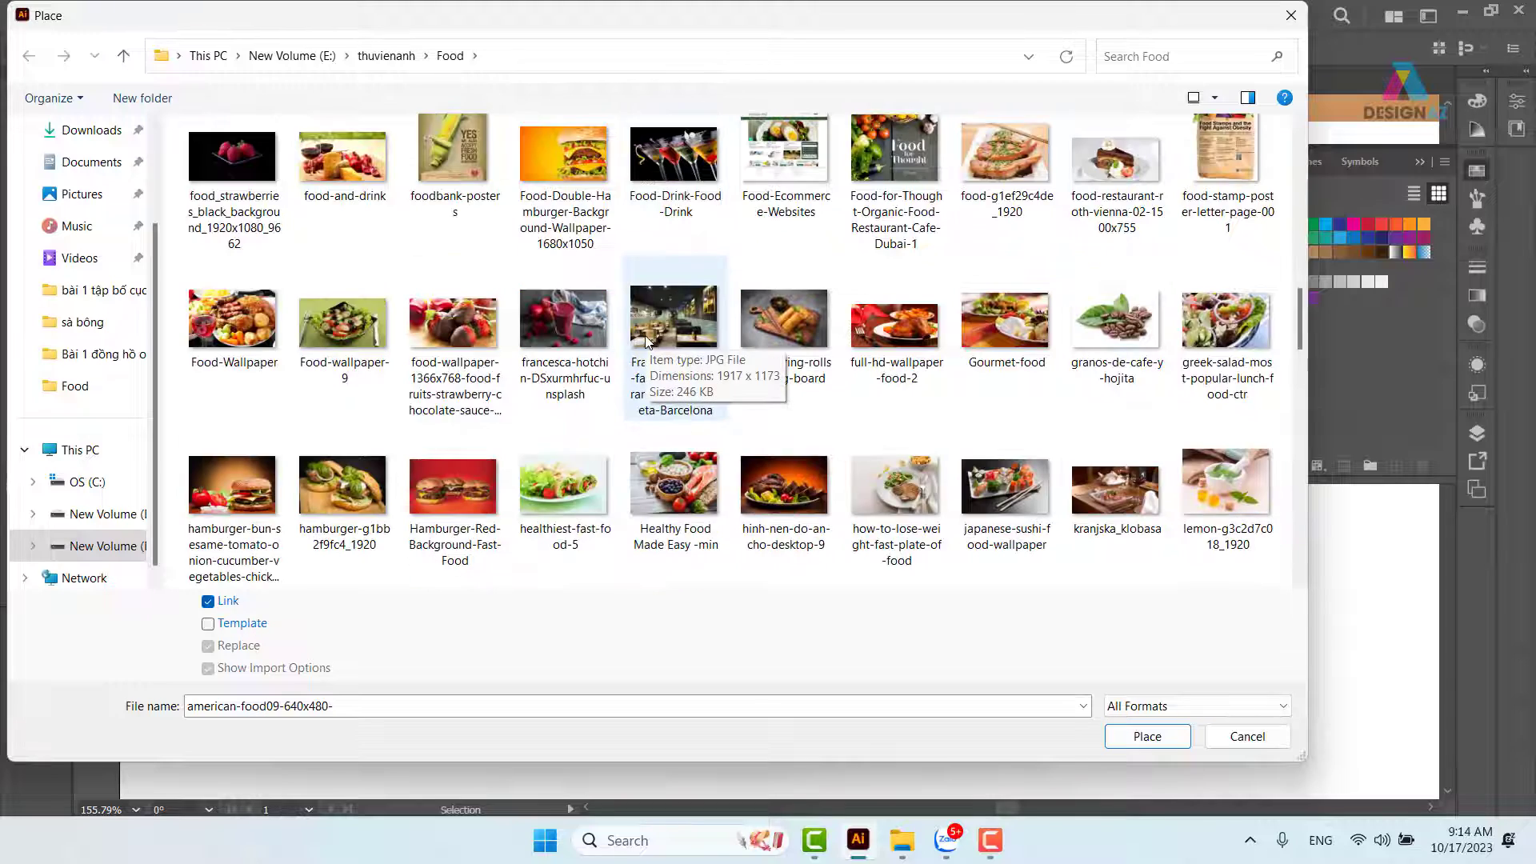
{"action": "left_click", "coordinate": [696, 503]}
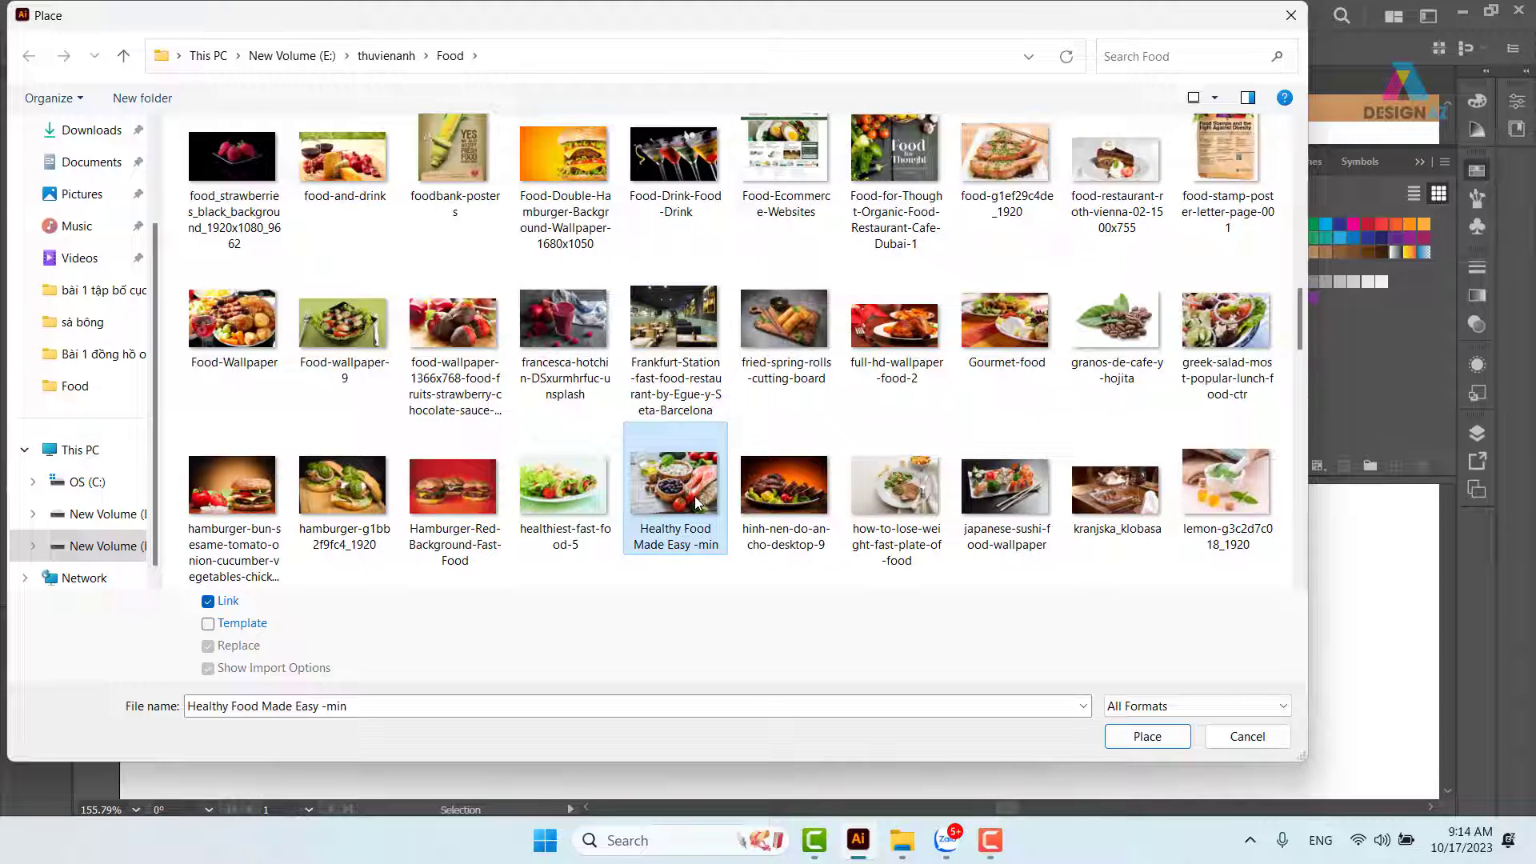
{"action": "left_click", "coordinate": [1147, 736]}
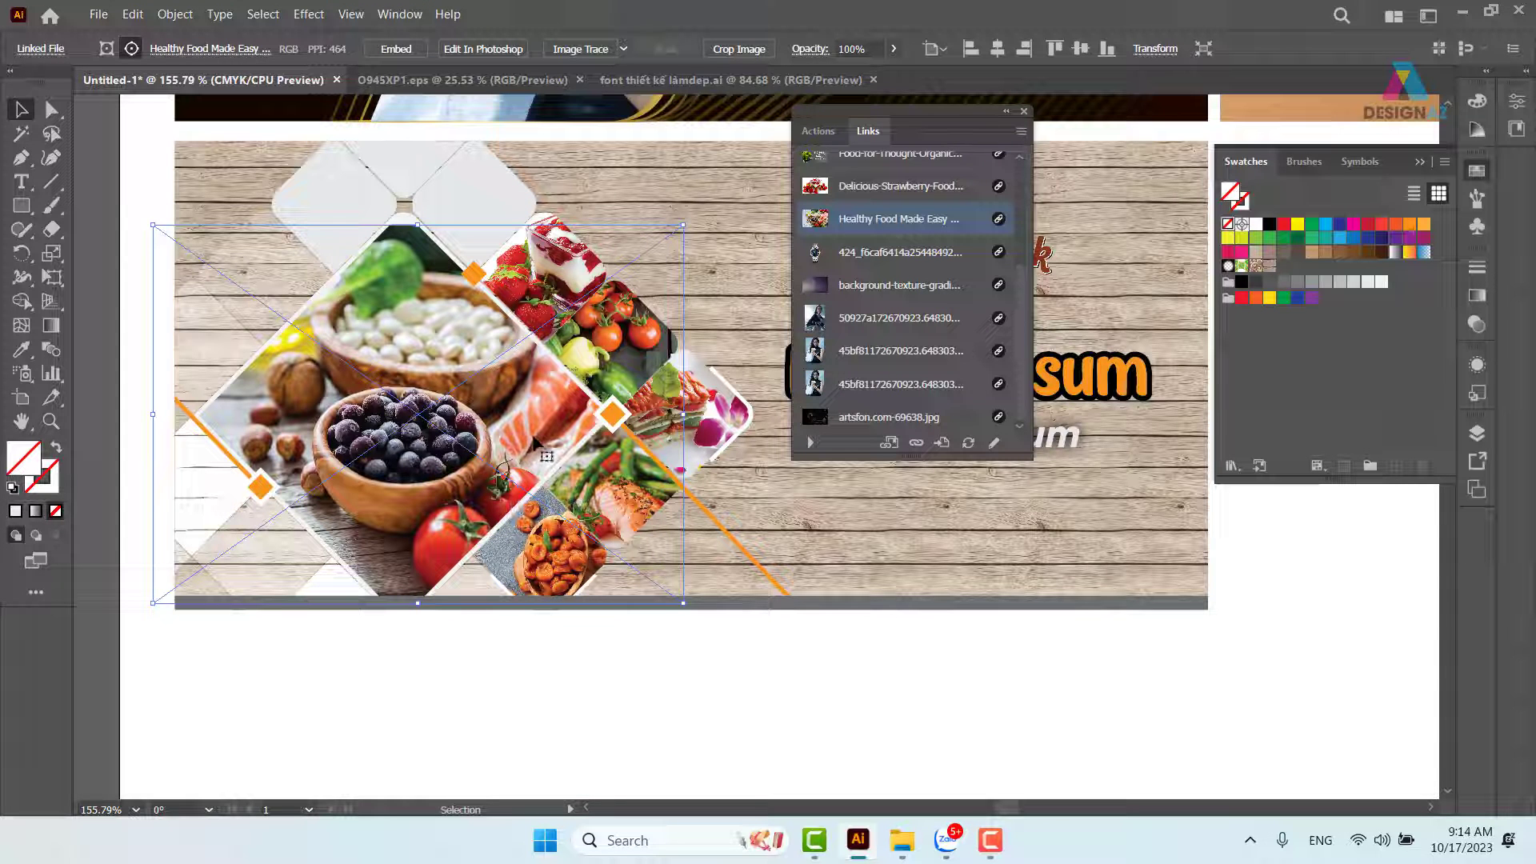
Undo the shift of the whole photo group, move only the berry bowl image slightly left inside its diamond mask, and deselect it.
{"action": "mouse_move", "coordinate": [534, 441]}
{"action": "left_mouse_down"}
{"action": "mouse_move", "coordinate": [483, 441]}
{"action": "mouse_move", "coordinate": [507, 433]}
{"action": "left_mouse_up"}
{"action": "key", "text": "ctrl+shift+a"}
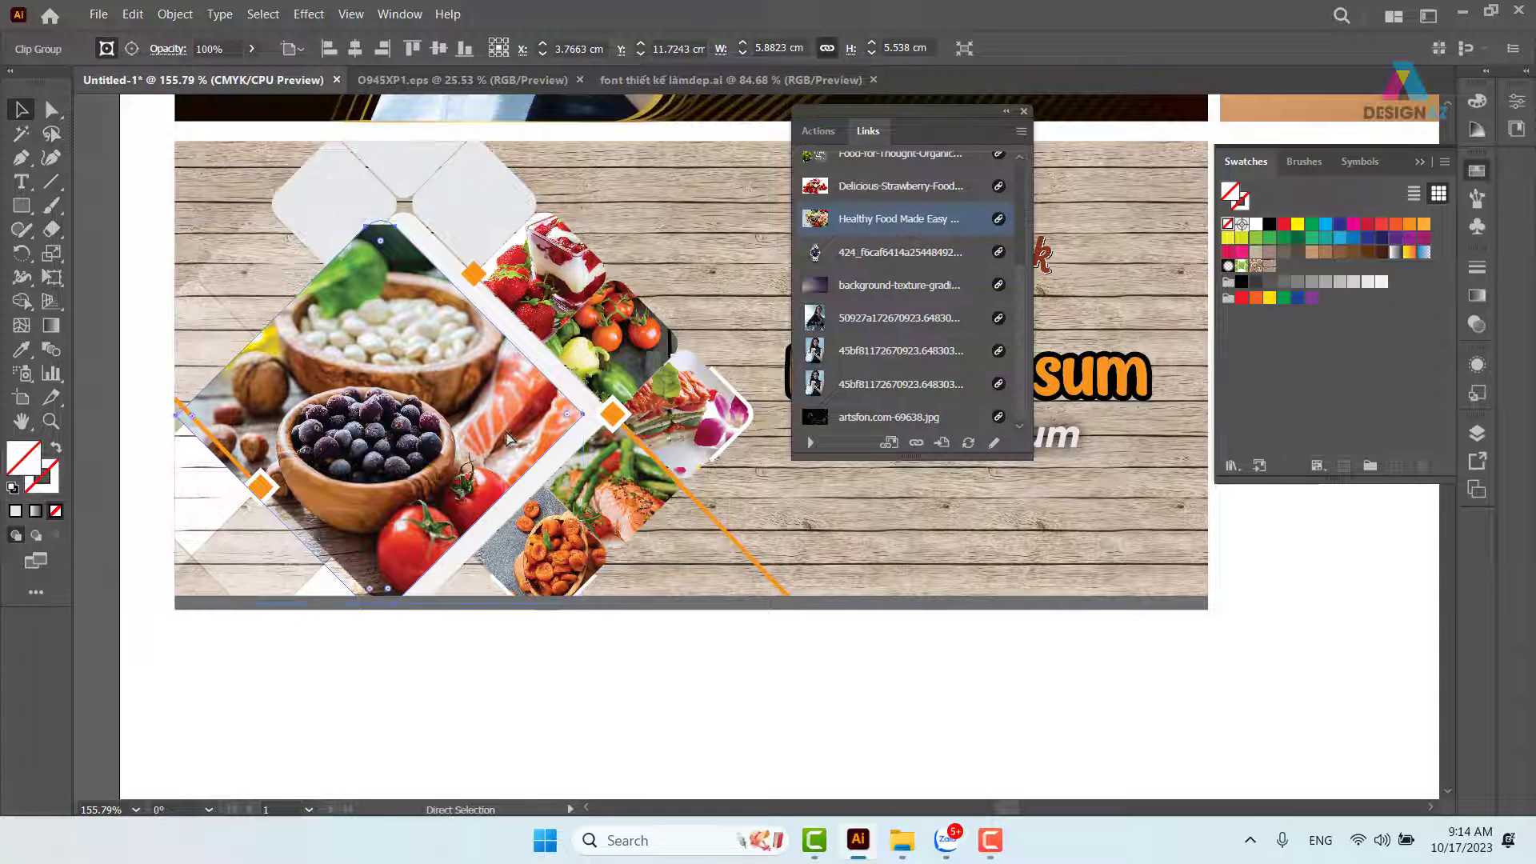
{"action": "key", "text": "ctrl+z"}
{"action": "left_click", "coordinate": [912, 650]}
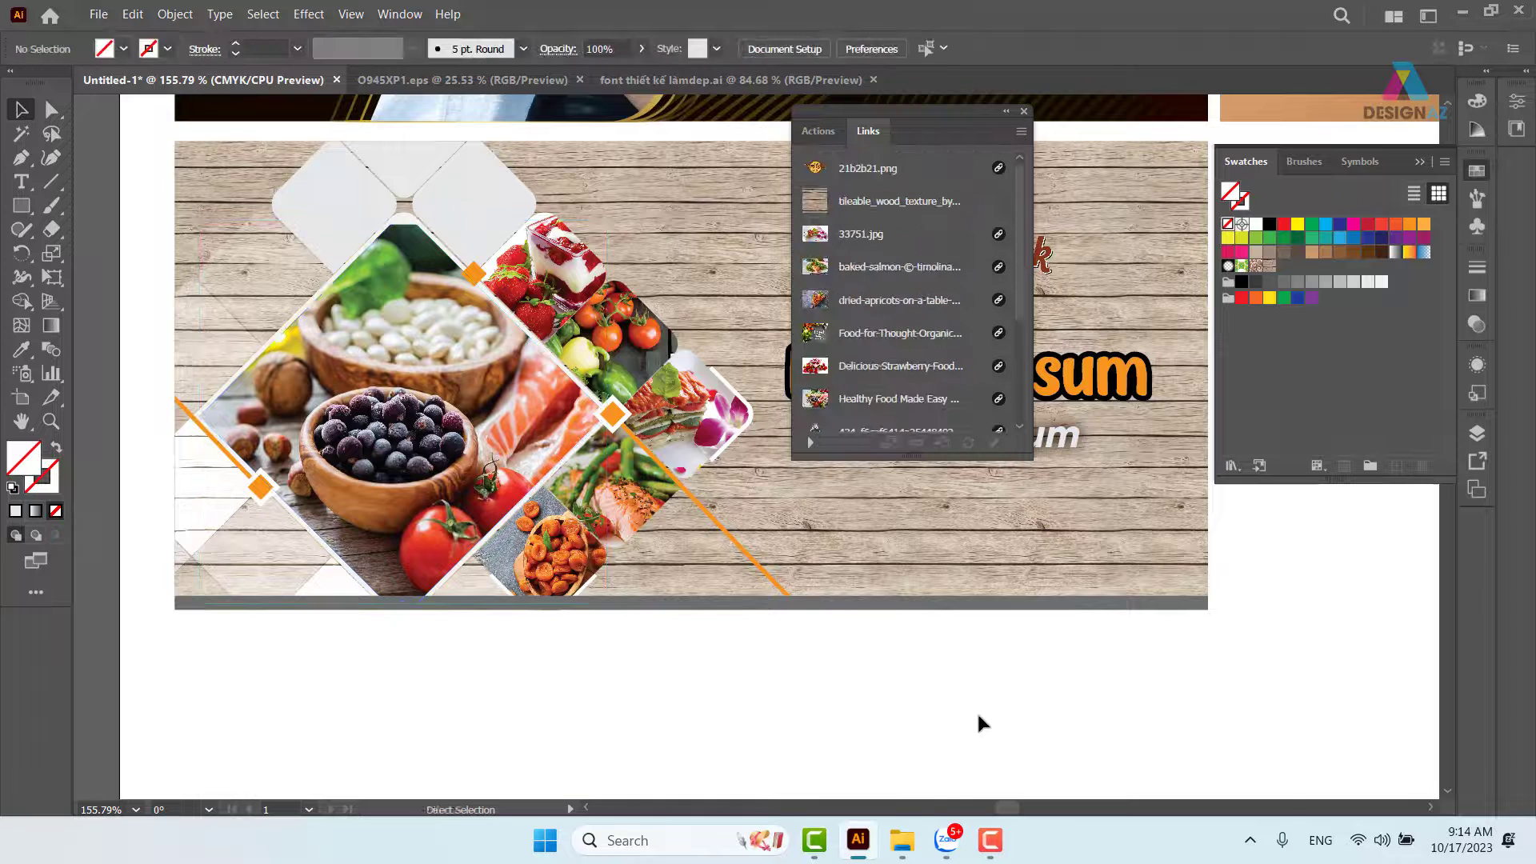
Close the linked images list and examine the food banner and the Omega banner together.
{"action": "key", "text": "ctrl+minus"}
{"action": "key", "text": "ctrl+minus"}
{"action": "key", "text": "ctrl+minus"}
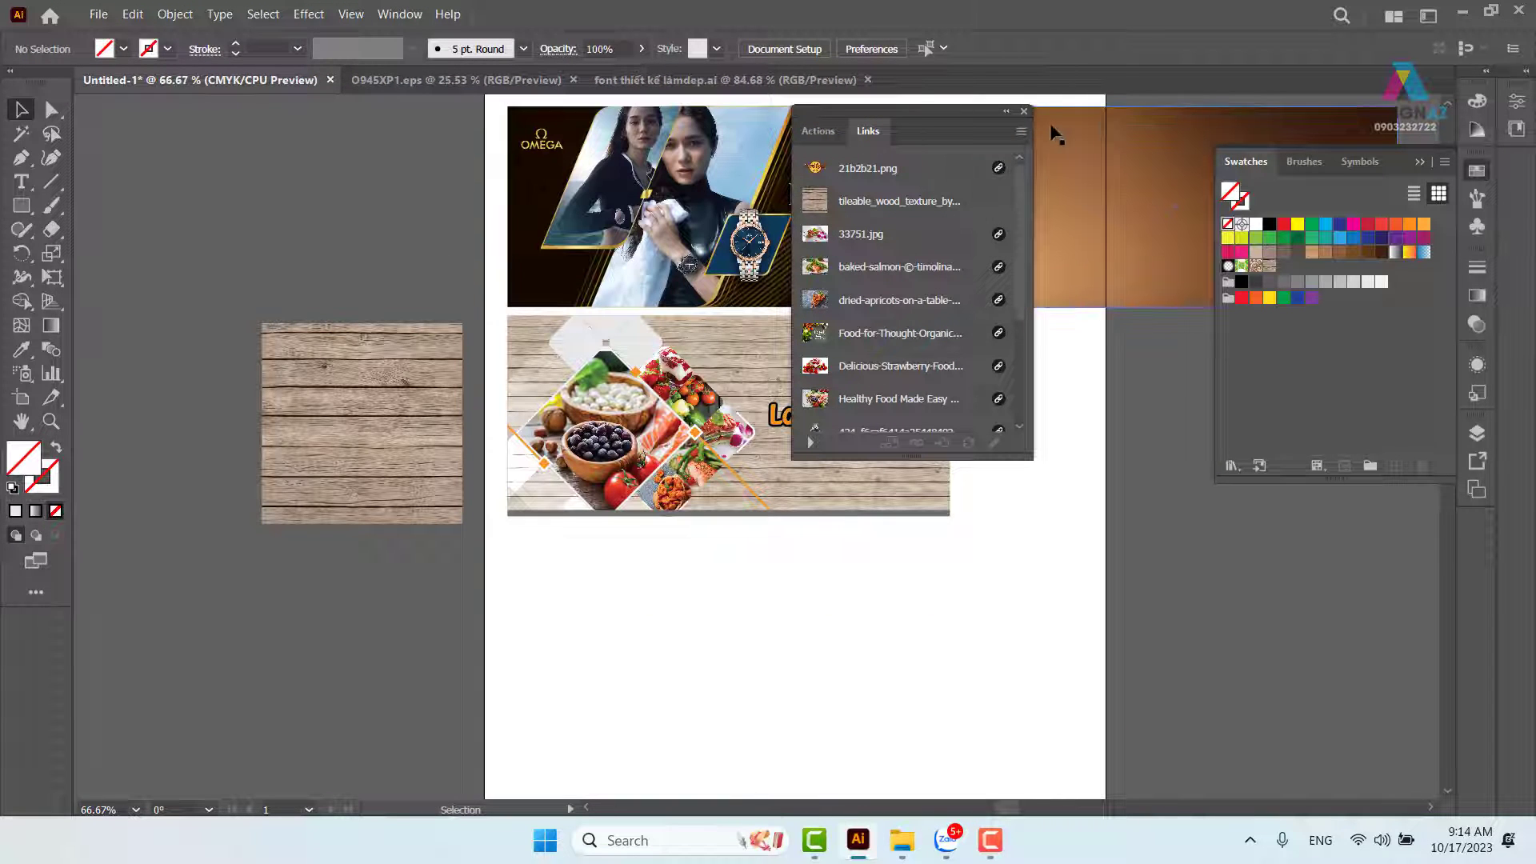
{"action": "left_click", "coordinate": [1024, 111]}
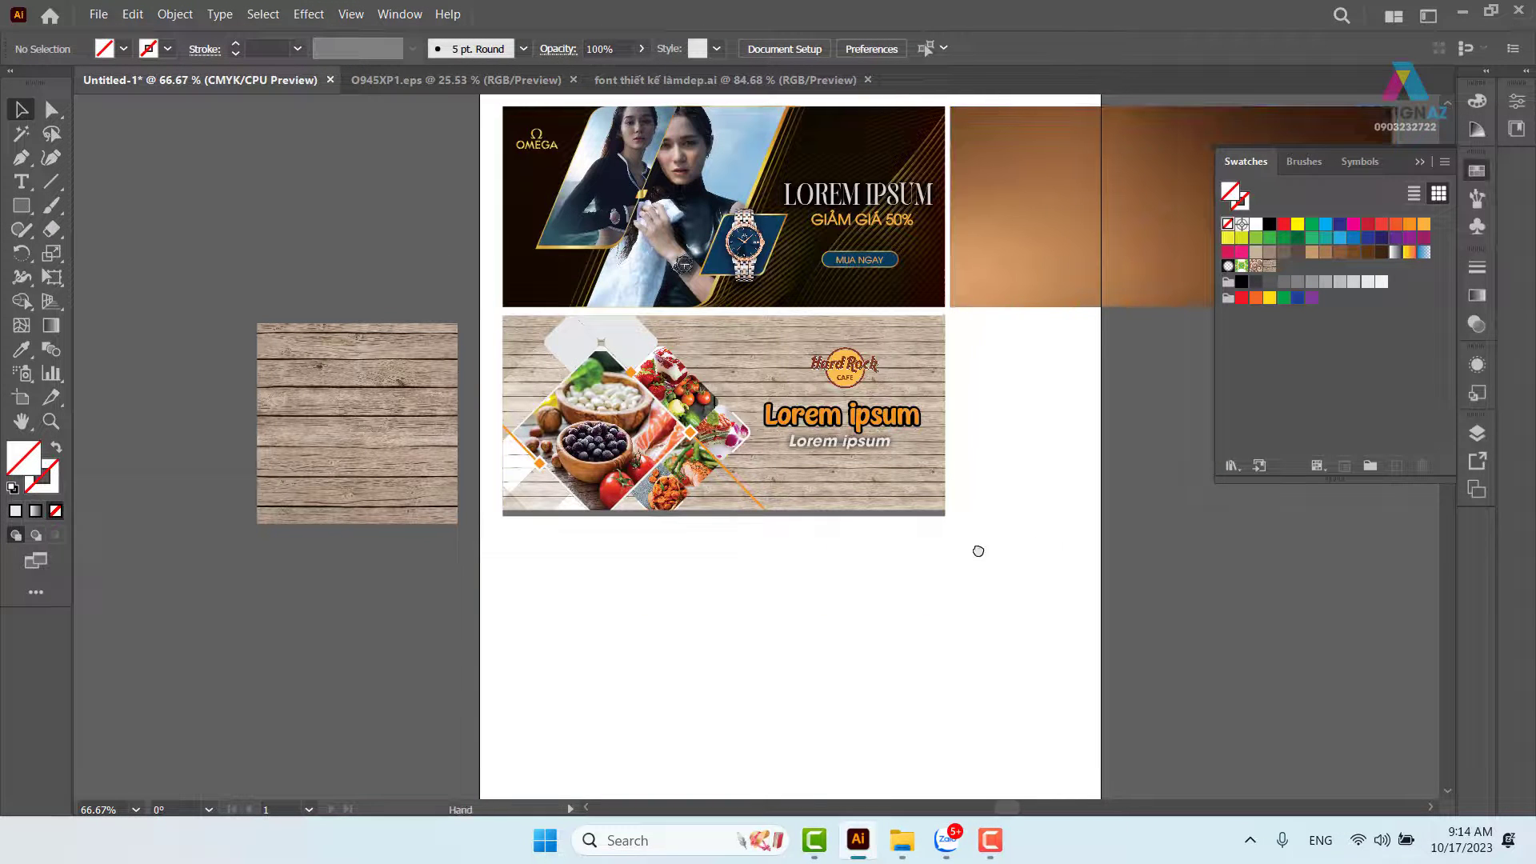
{"action": "left_click_drag", "start_coordinate": [1049, 548], "coordinate": [920, 558]}
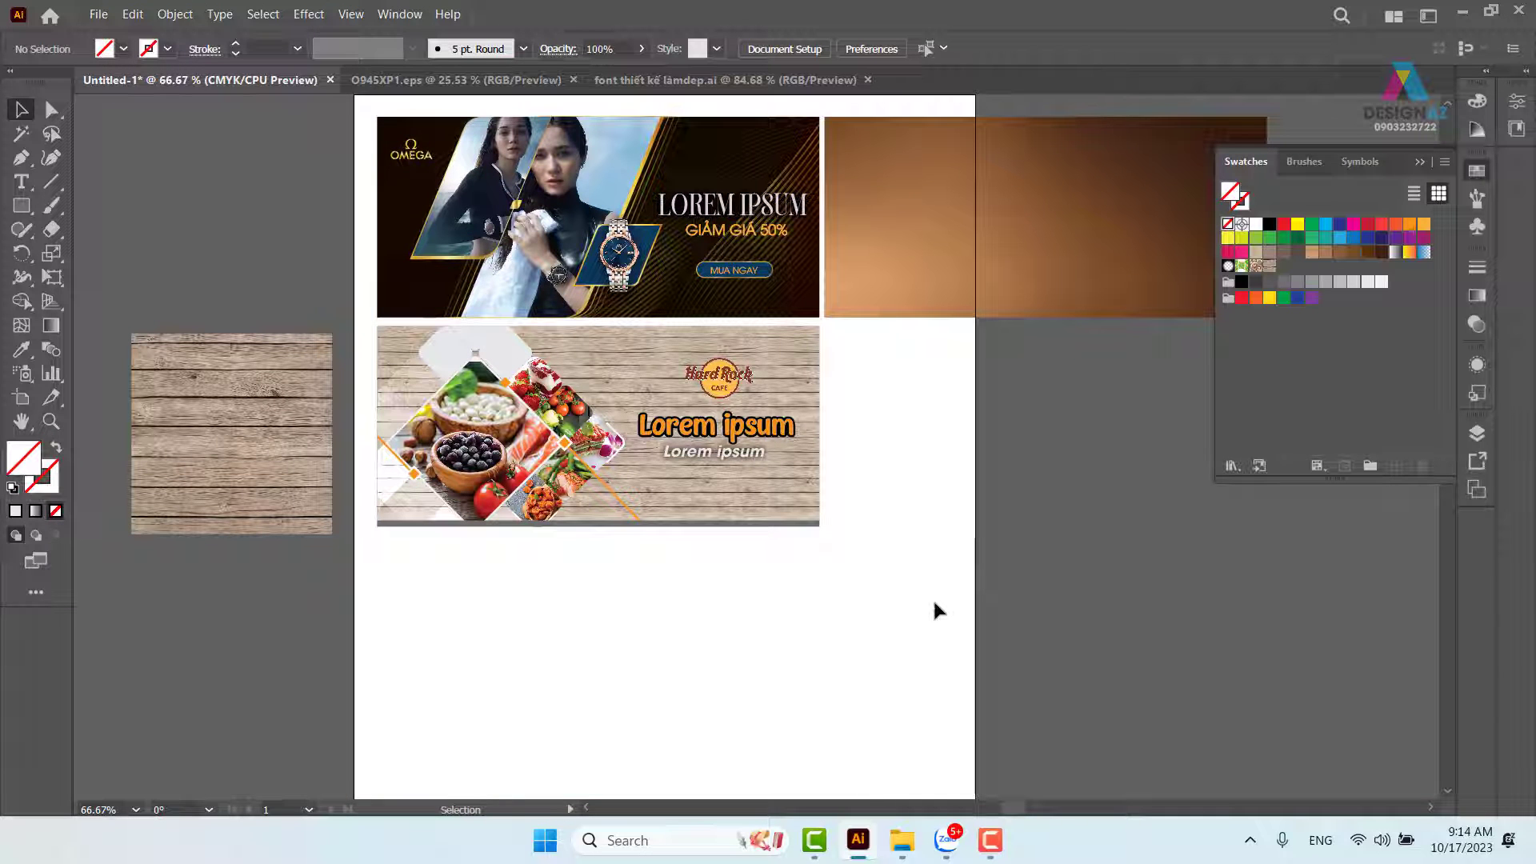
{"action": "key", "text": "z"}
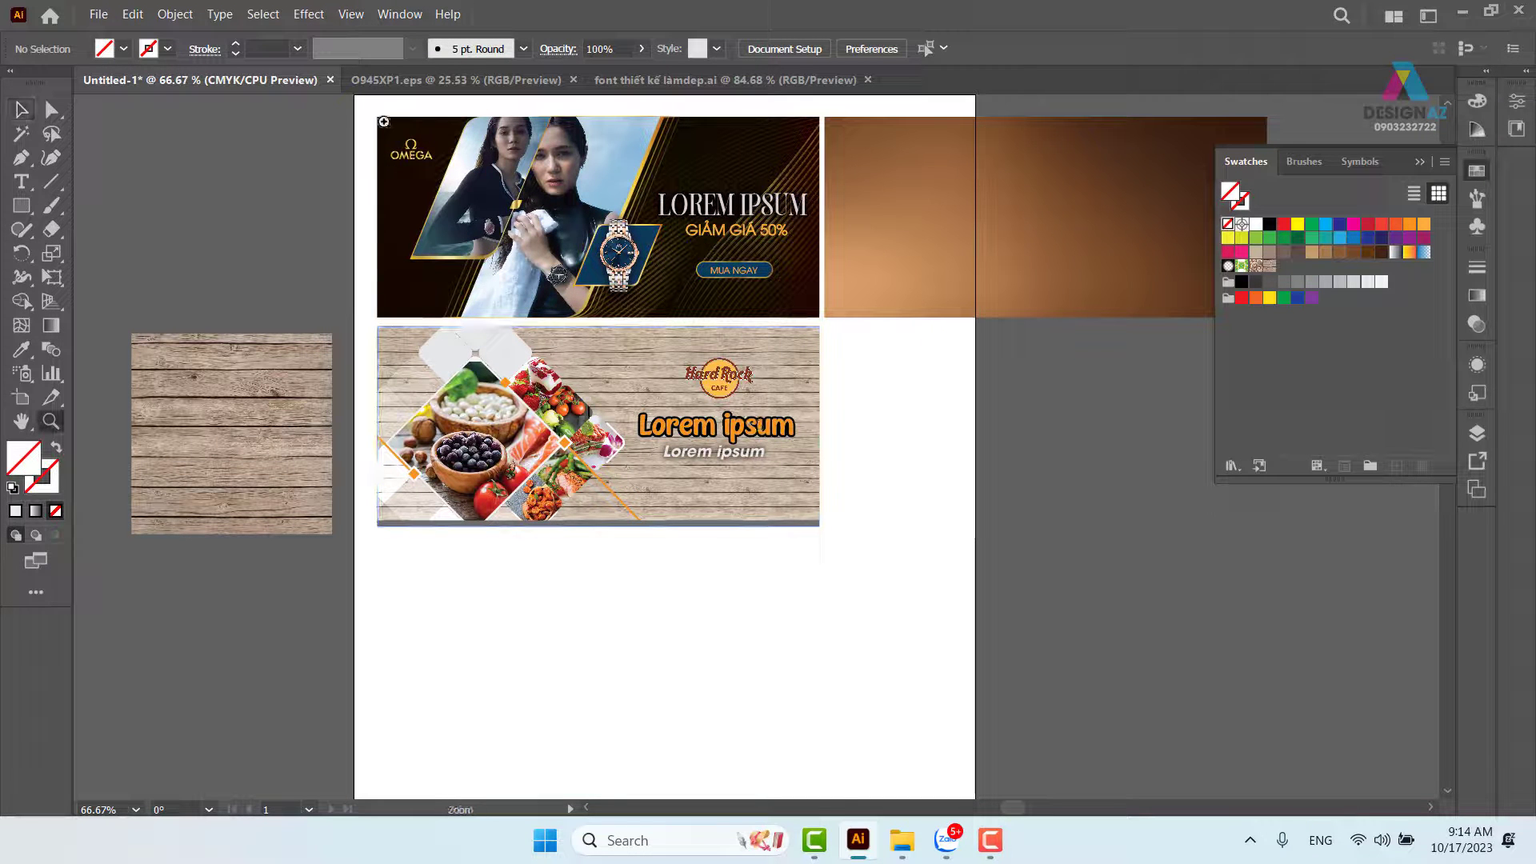
{"action": "left_click_drag", "start_coordinate": [384, 122], "coordinate": [833, 538]}
{"action": "left_click_drag", "start_coordinate": [1069, 591], "coordinate": [918, 583]}
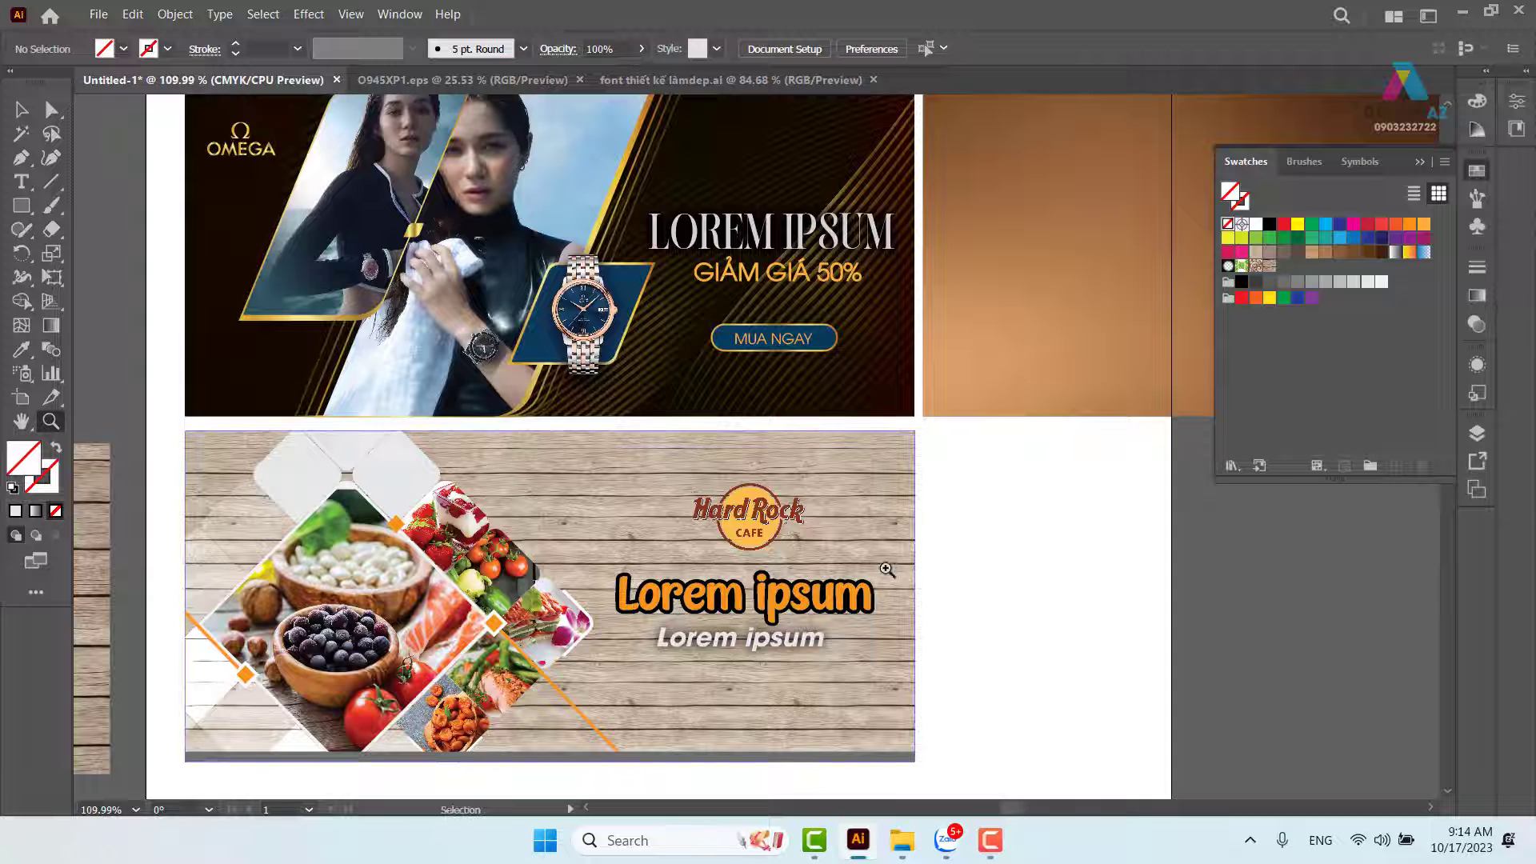
{"action": "key", "text": "ctrl+1"}
{"action": "left_click_drag", "start_coordinate": [911, 489], "coordinate": [756, 520]}
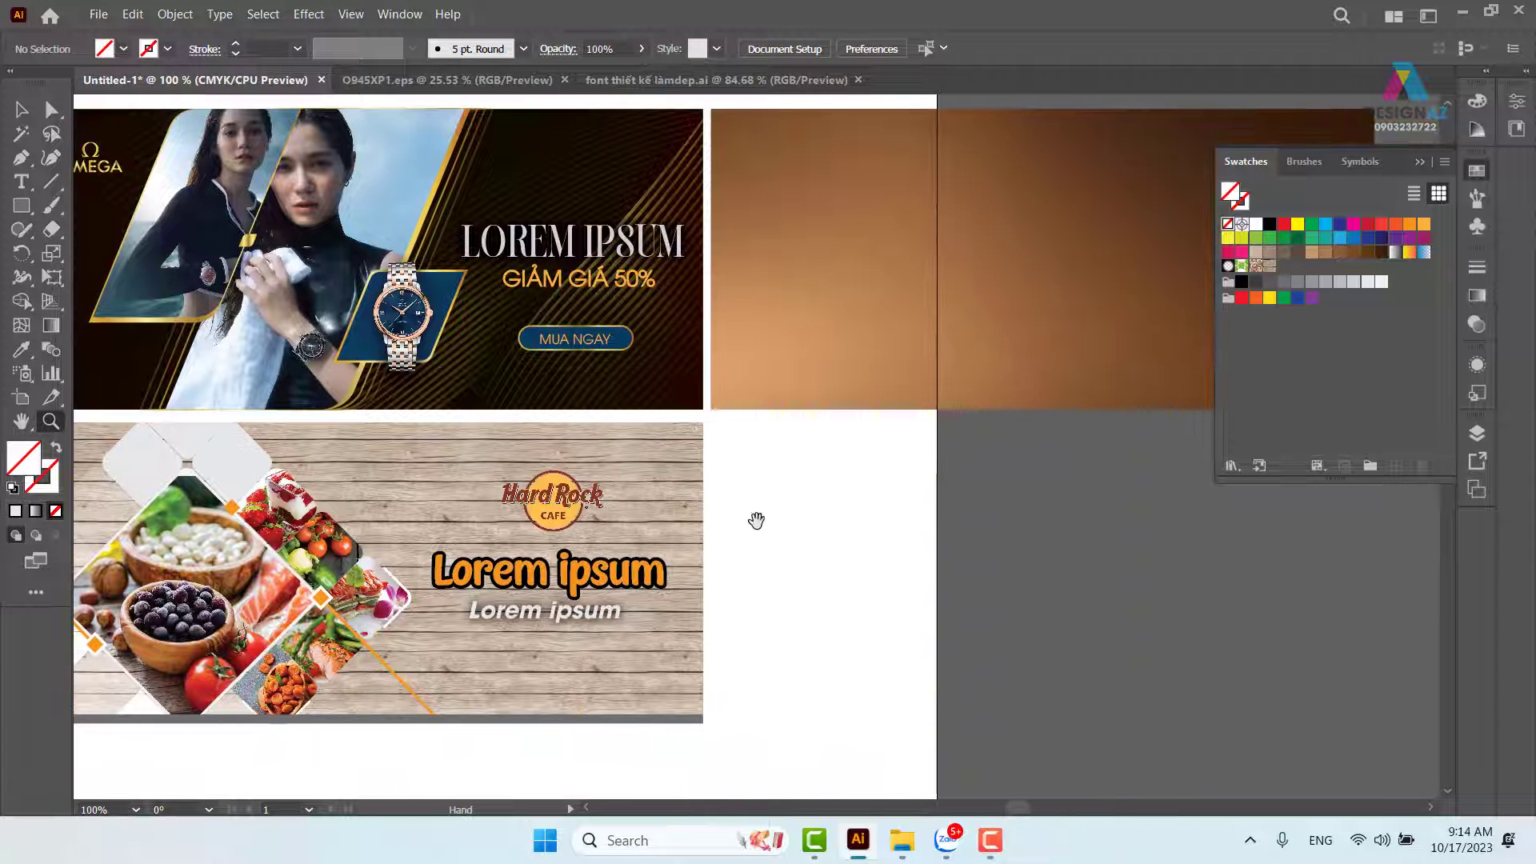
{"action": "left_click_drag", "start_coordinate": [815, 467], "coordinate": [632, 520]}
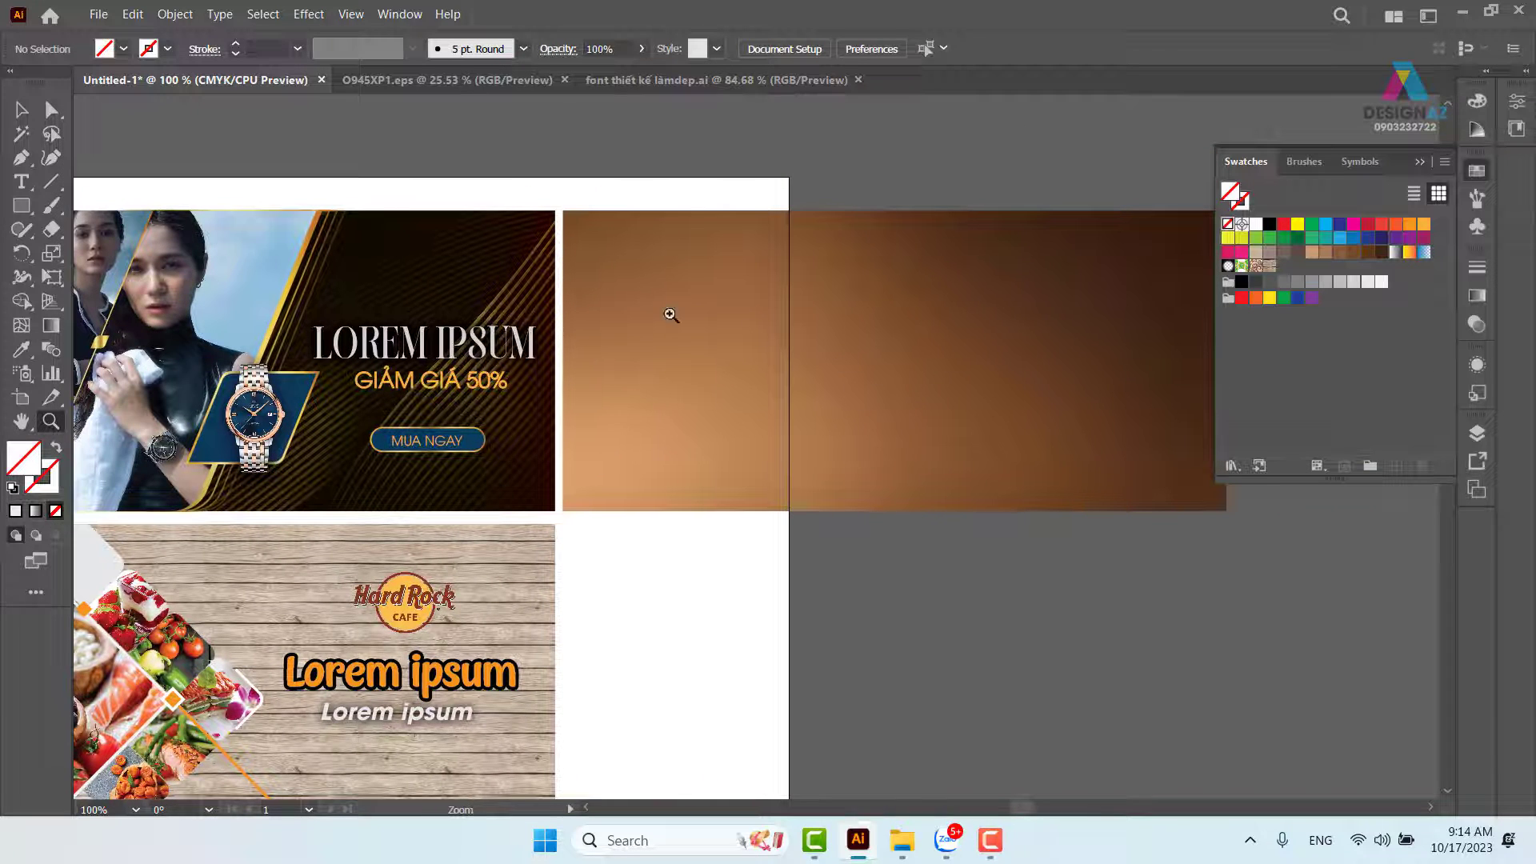
Duplicate the Omega banner's artwork to the empty area left of the artboard and deselect it.
{"action": "left_click", "coordinate": [22, 114]}
{"action": "left_click_drag", "start_coordinate": [727, 417], "coordinate": [1093, 408]}
{"action": "left_click_drag", "start_coordinate": [244, 151], "coordinate": [832, 512]}
{"action": "left_click_drag", "start_coordinate": [682, 458], "coordinate": [1064, 461]}
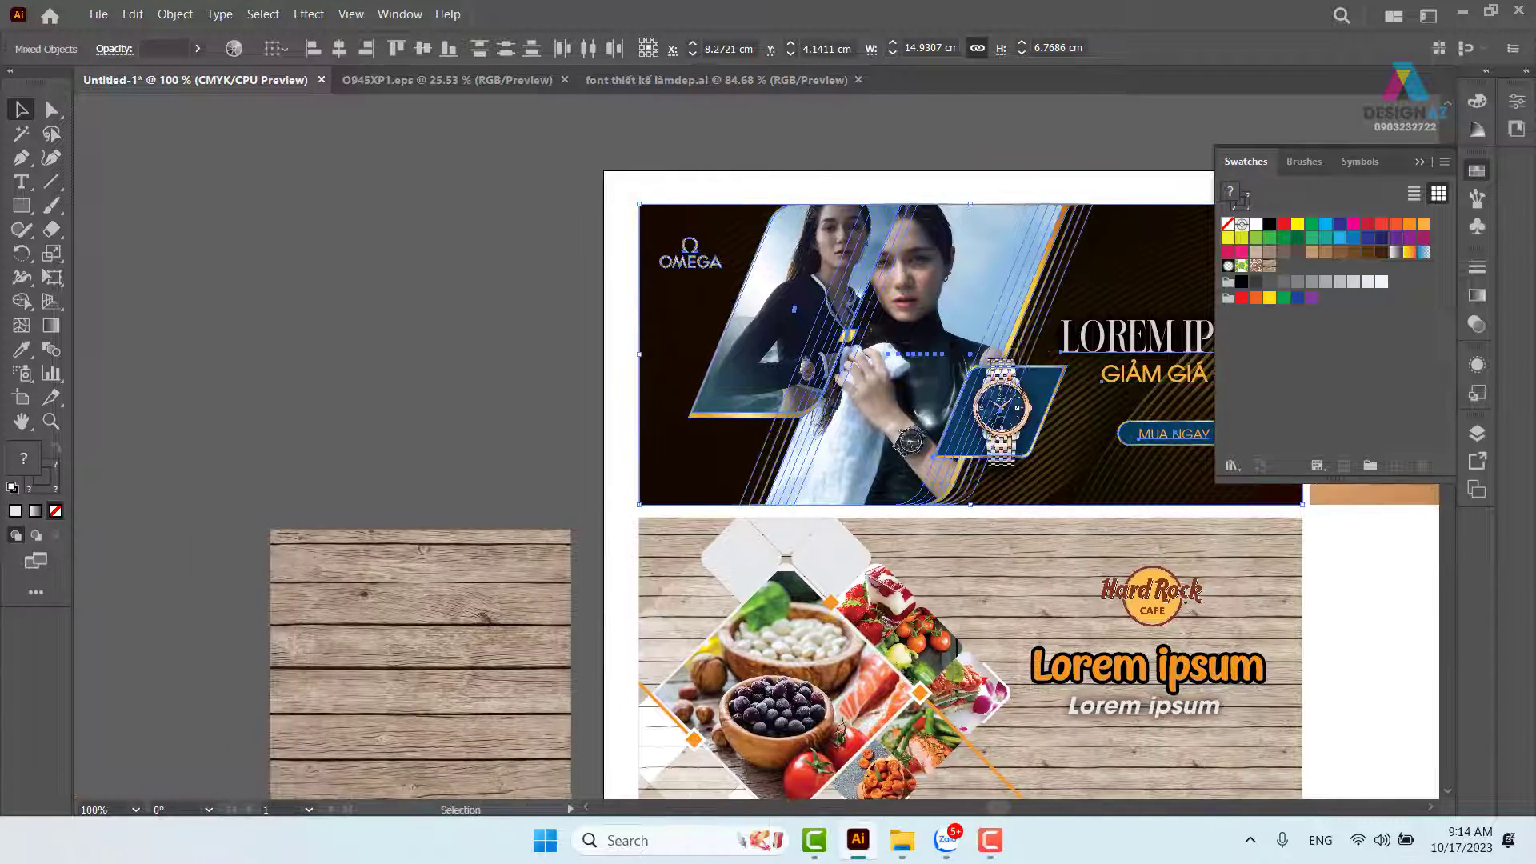
{"action": "left_click_drag", "start_coordinate": [1024, 345], "coordinate": [351, 346]}
{"action": "left_click_drag", "start_coordinate": [291, 418], "coordinate": [748, 434]}
{"action": "left_click", "coordinate": [769, 179]}
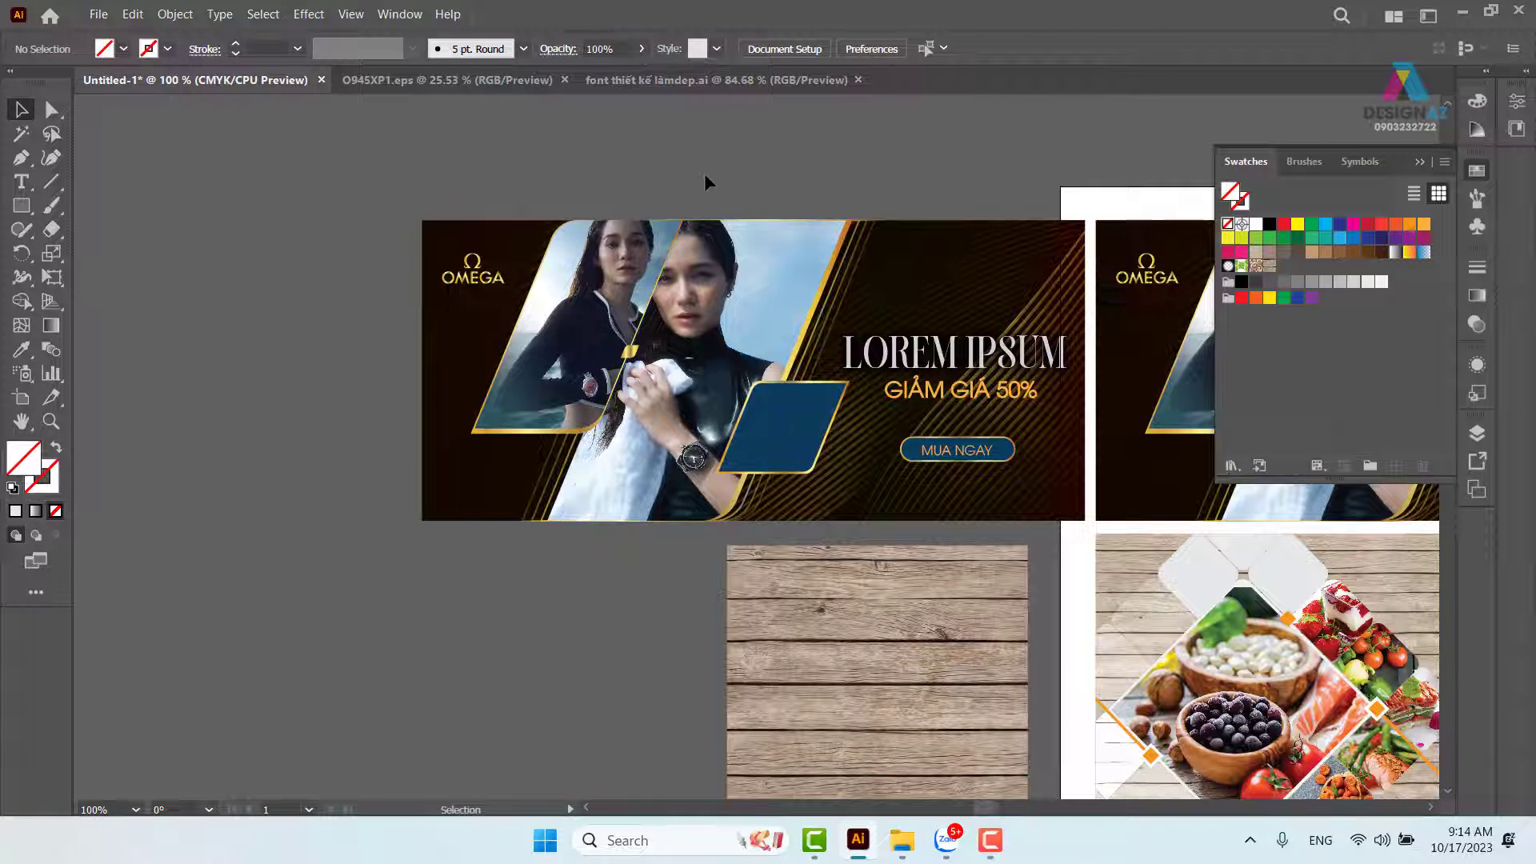
Relink the duplicated banner's smaller slanted photo to 30ee33120893583.60ba8251bfc46 from the Downloads folder "Bài 1 đồng hồ omega".
{"action": "left_click", "coordinate": [609, 277]}
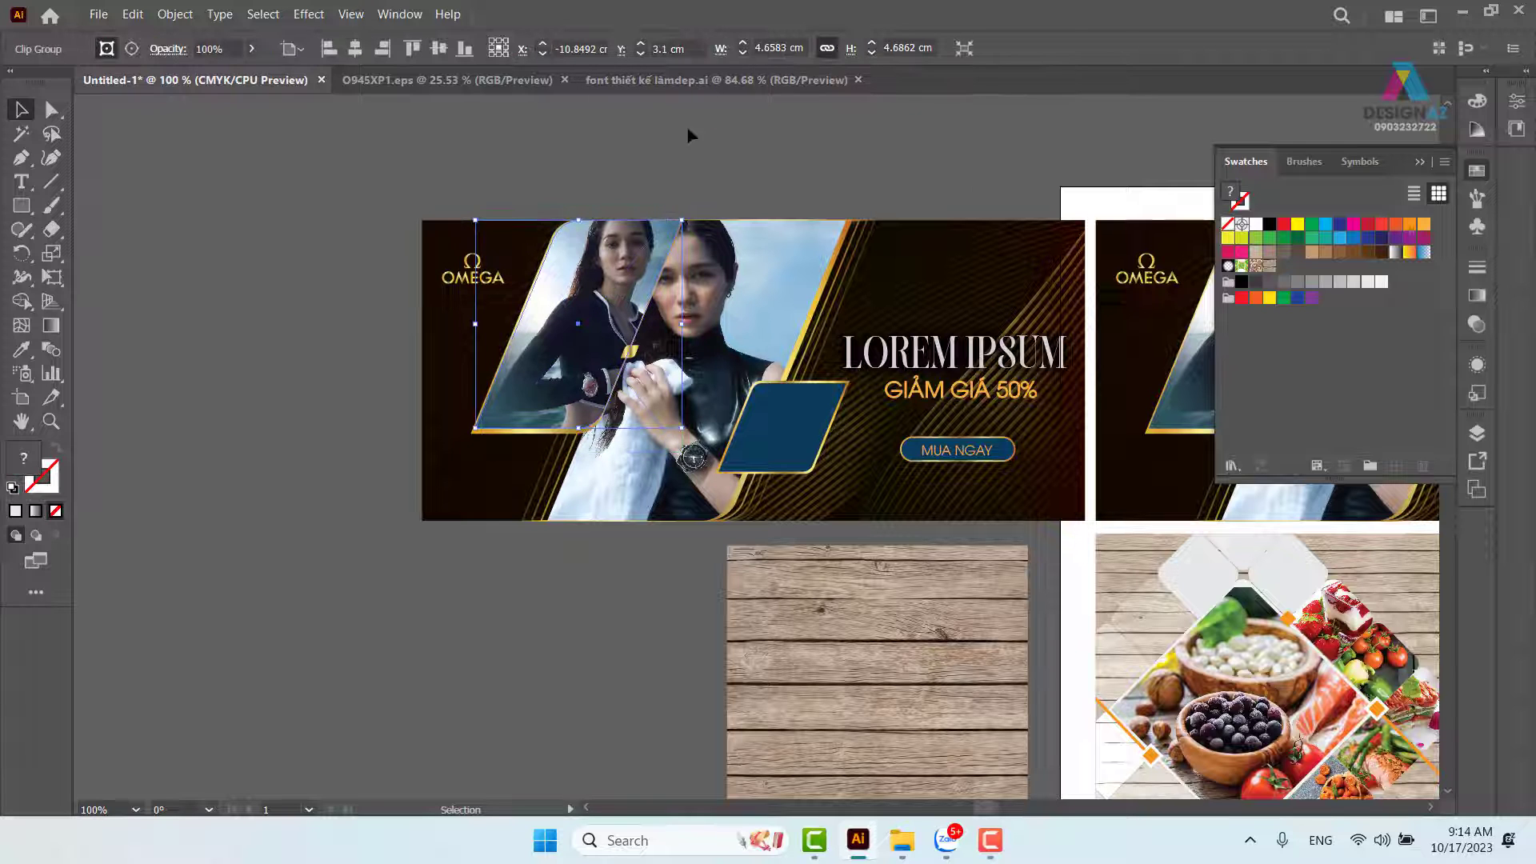
{"action": "left_click", "coordinate": [408, 16]}
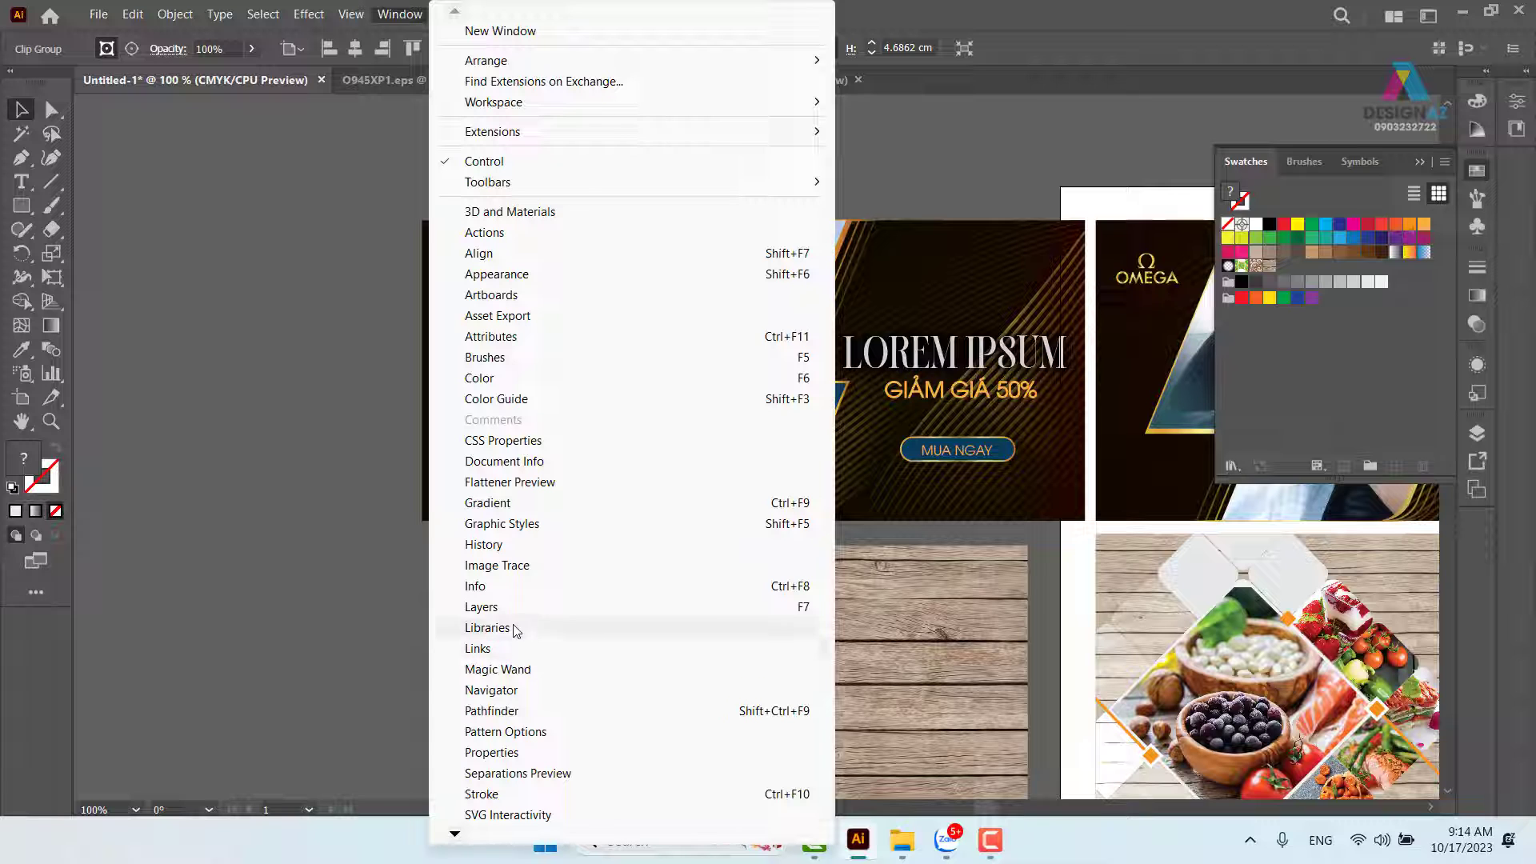
{"action": "left_click", "coordinate": [494, 650]}
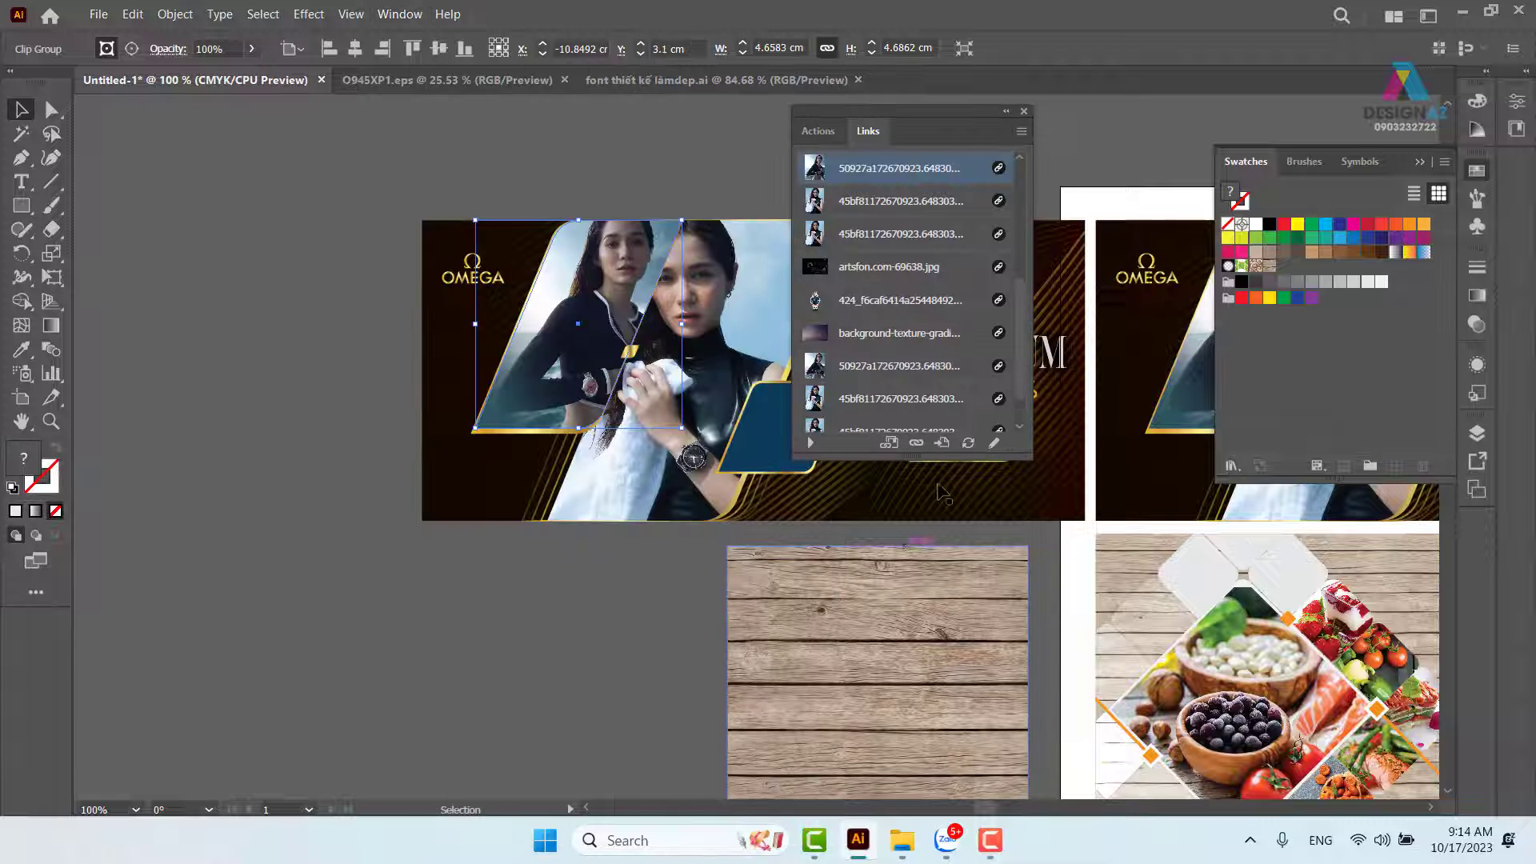
{"action": "left_click", "coordinate": [916, 444]}
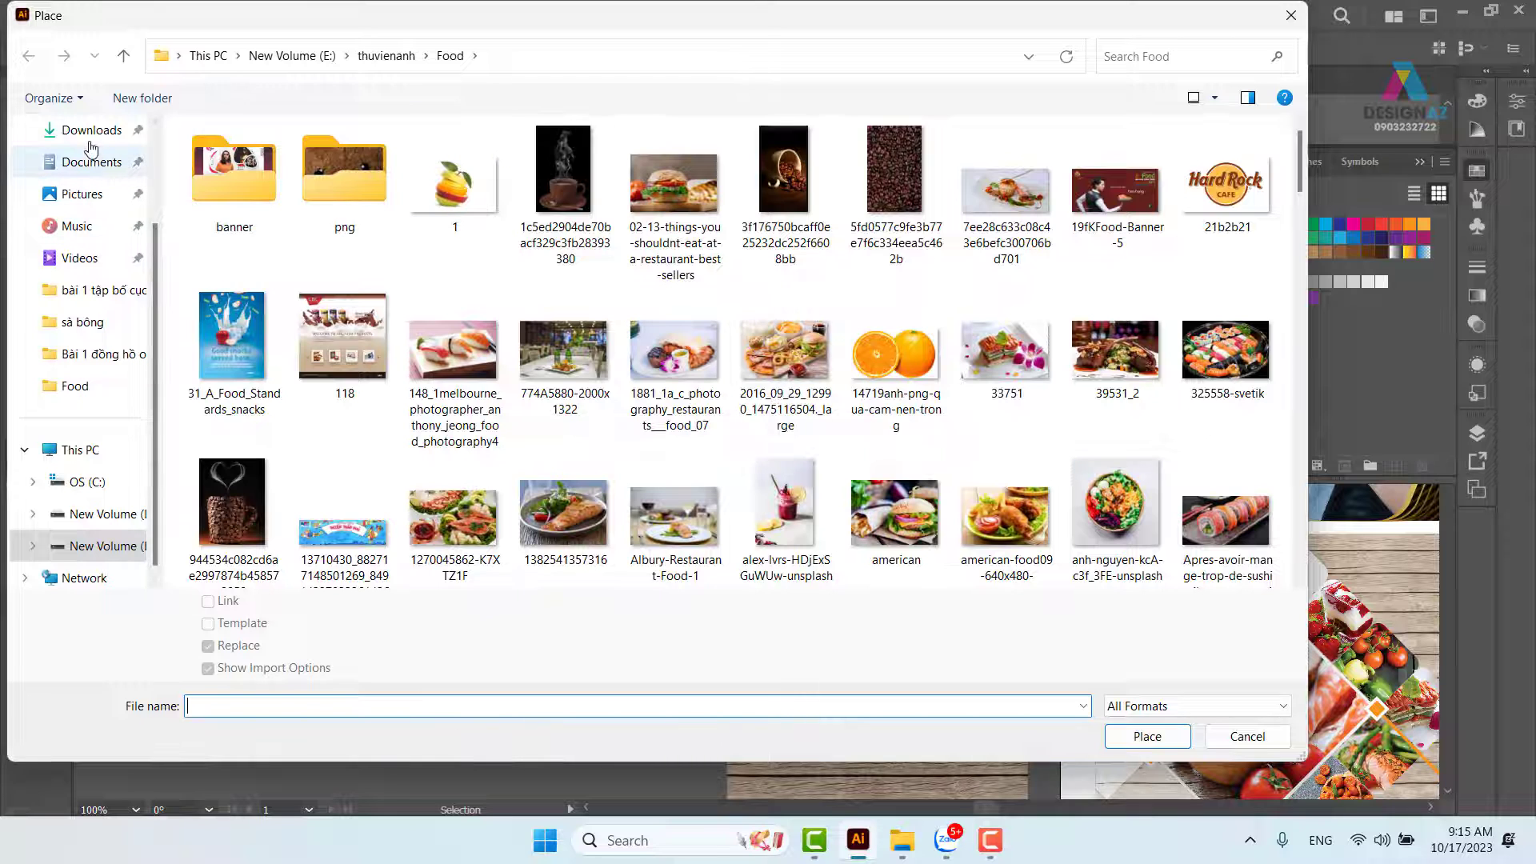
{"action": "left_click", "coordinate": [89, 140]}
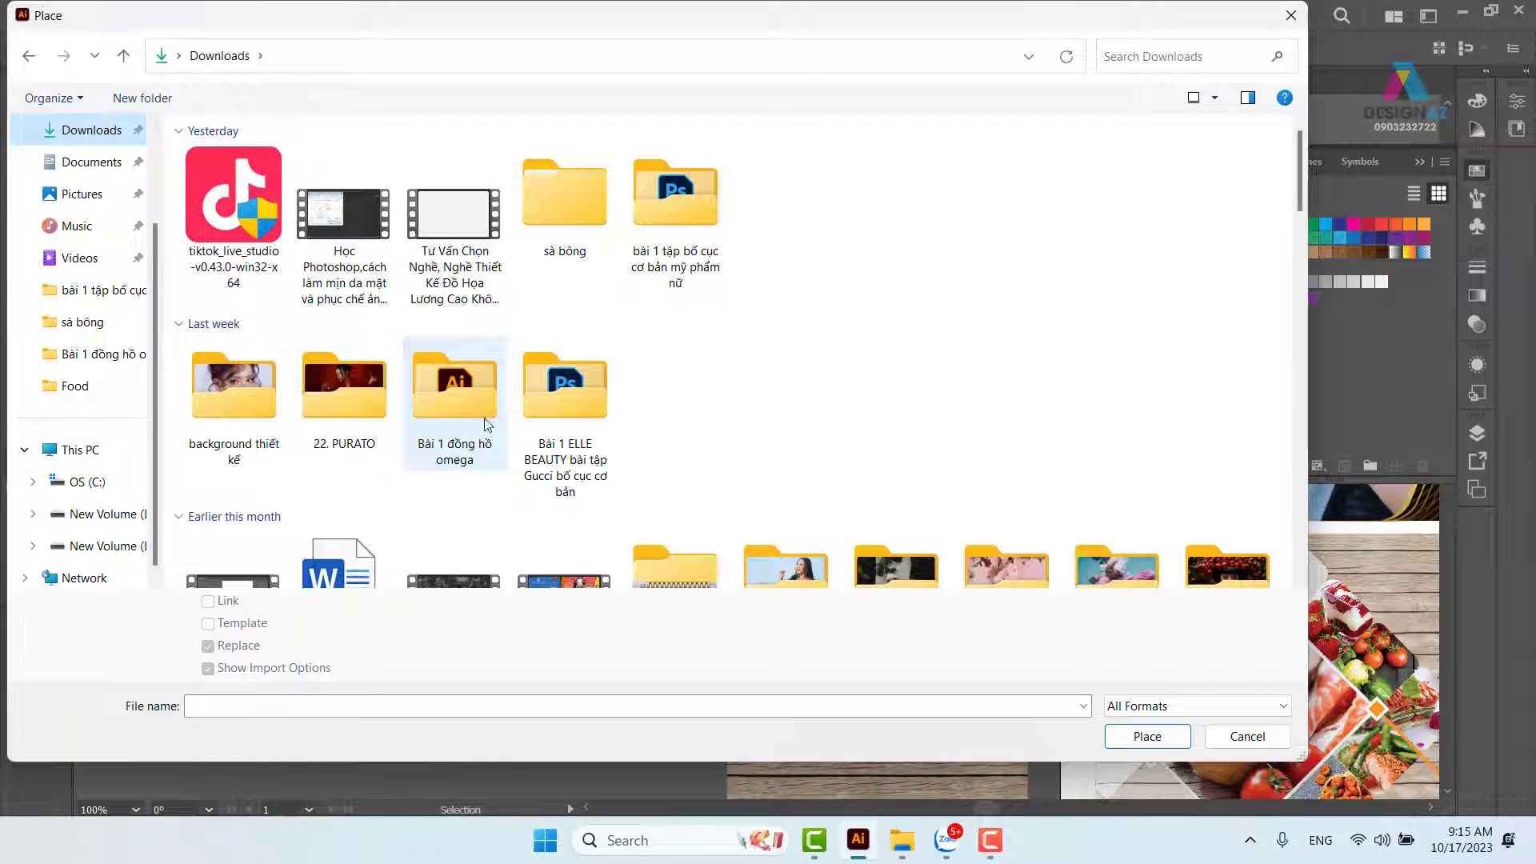
{"action": "double_click", "coordinate": [487, 424]}
{"action": "scroll", "coordinate": [480, 400], "scroll_direction": "down", "scroll_amount": 10}
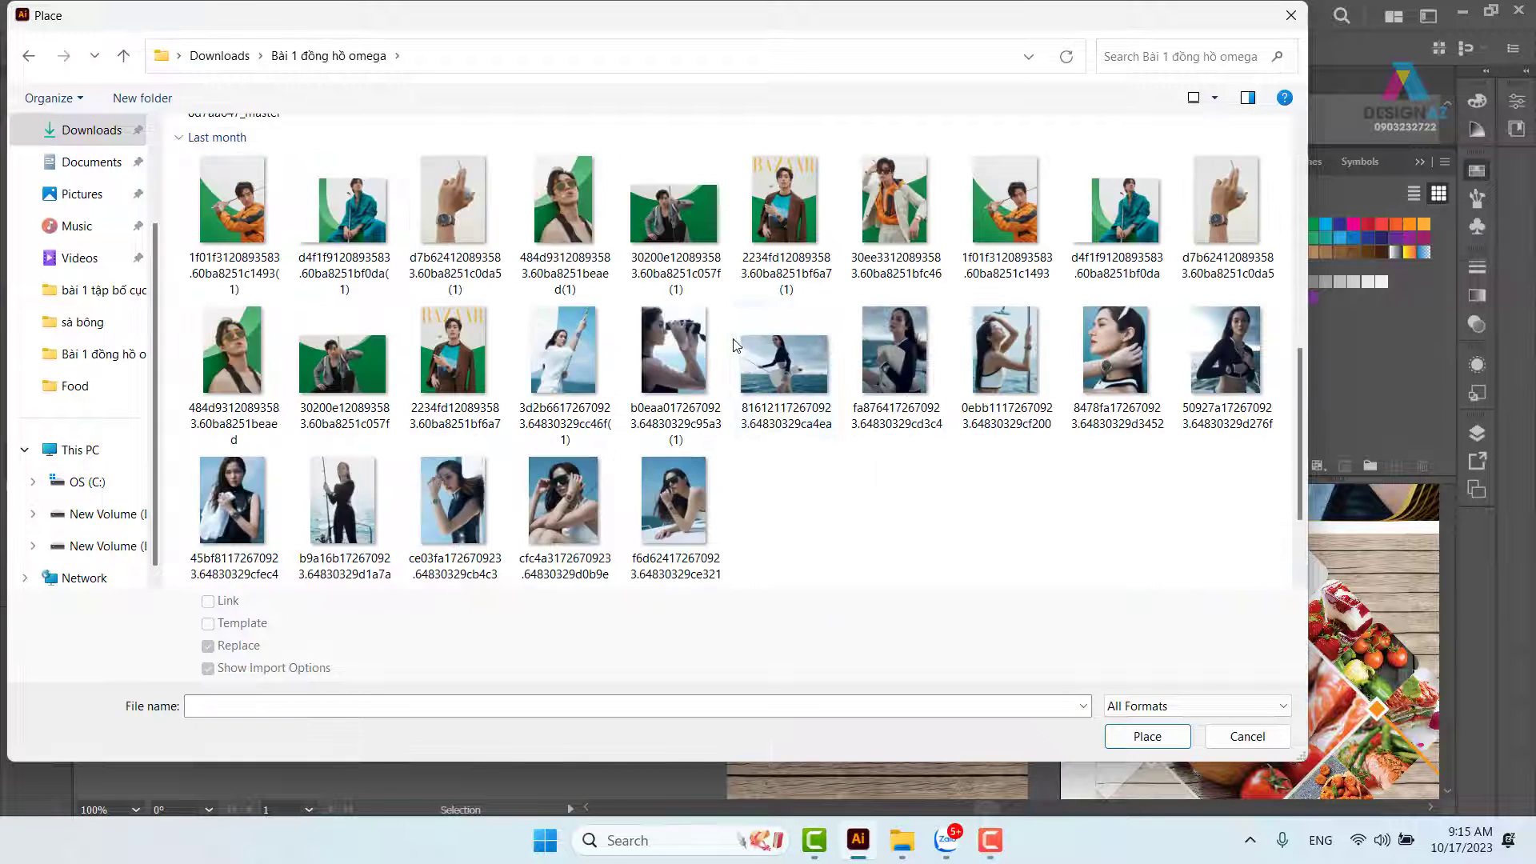
{"action": "left_click", "coordinate": [893, 194]}
{"action": "left_click", "coordinate": [1147, 736]}
{"action": "left_click", "coordinate": [486, 196]}
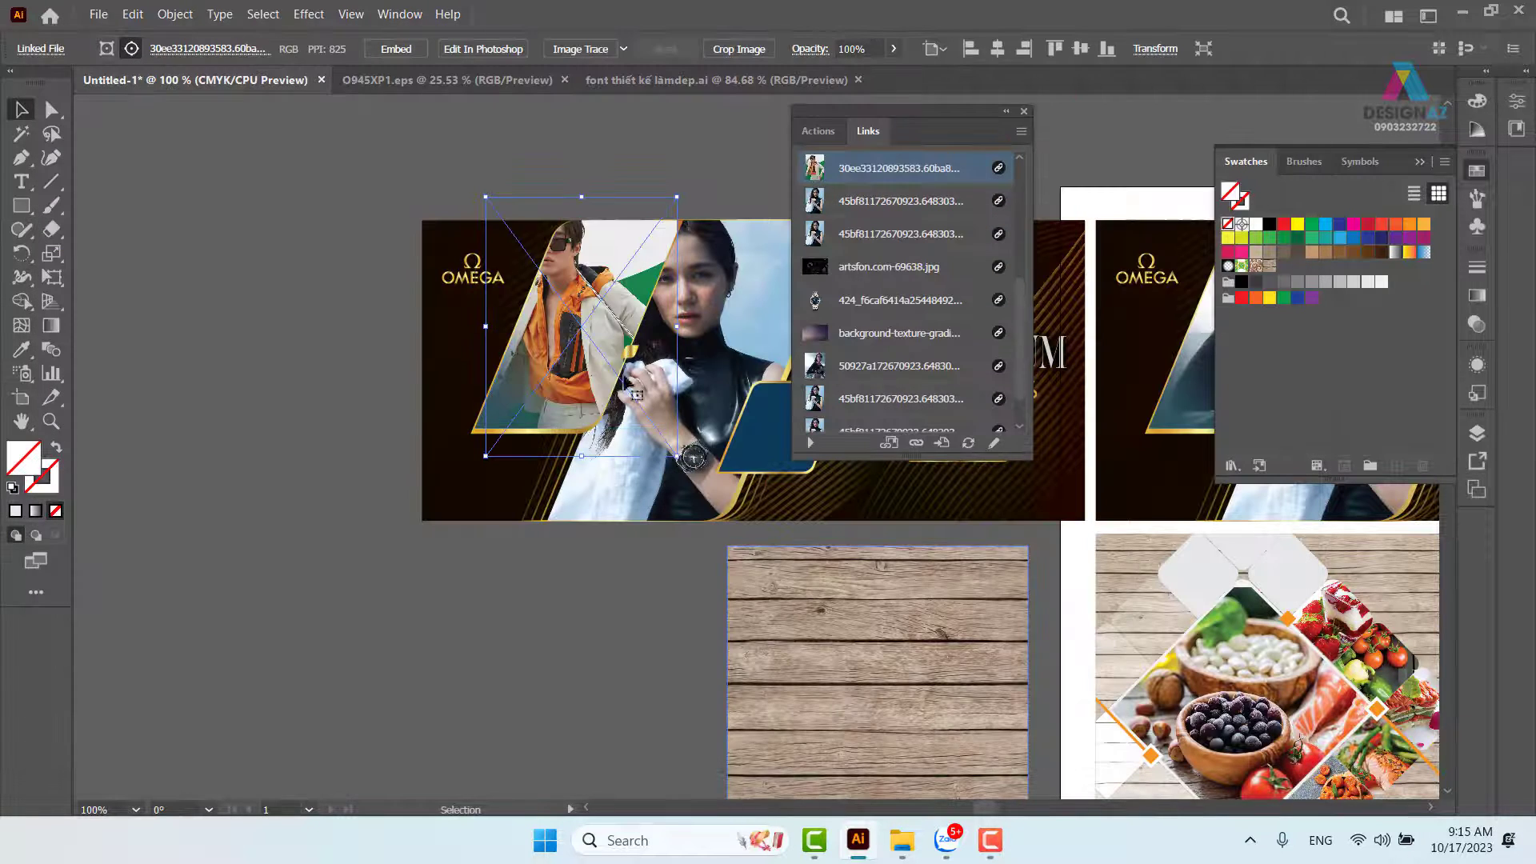
Move the orange-jacket photo slightly right inside its slanted mask, and leave the mask's isolation mode.
{"action": "double_click", "coordinate": [588, 339]}
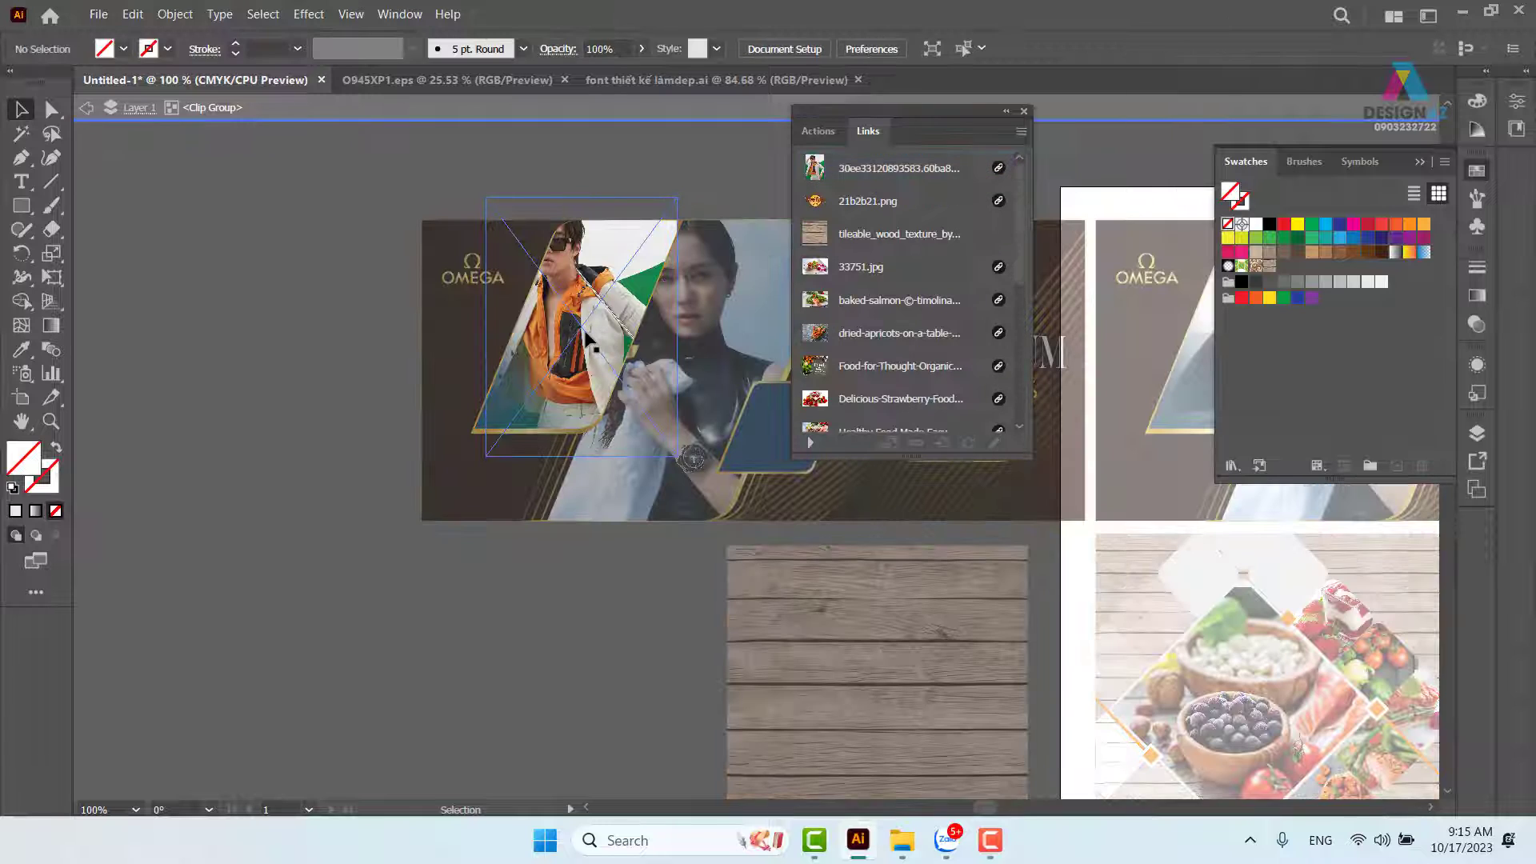
{"action": "left_click_drag", "start_coordinate": [590, 331], "coordinate": [594, 336]}
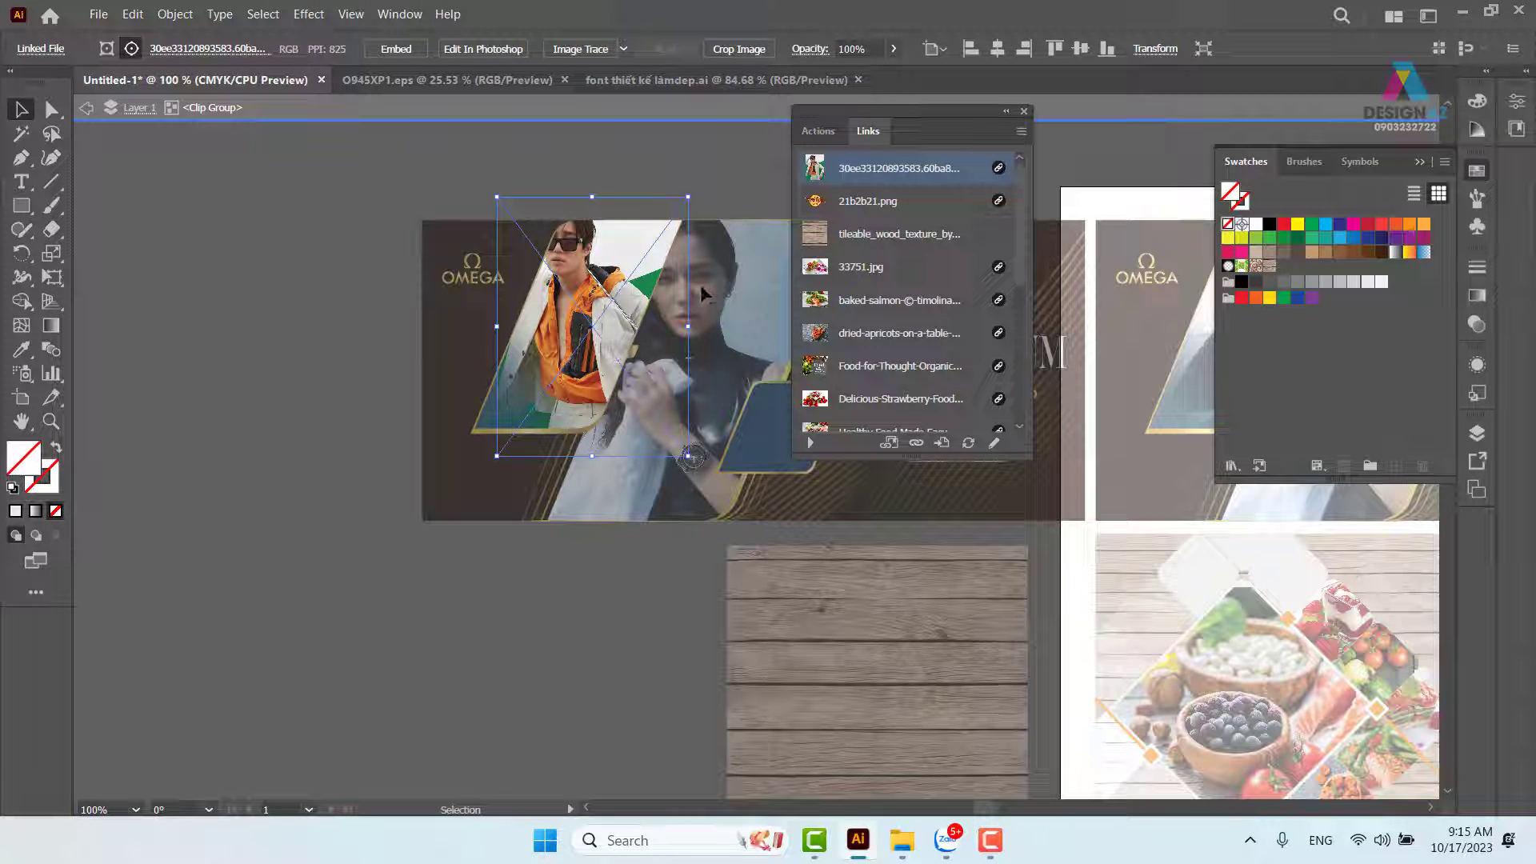
{"action": "double_click", "coordinate": [728, 177]}
Relink one of the large slanted mask's two linked photos to 2234fd120893583.60ba8251bf6a7, cancelling the replacement of the other.
{"action": "left_click", "coordinate": [720, 312]}
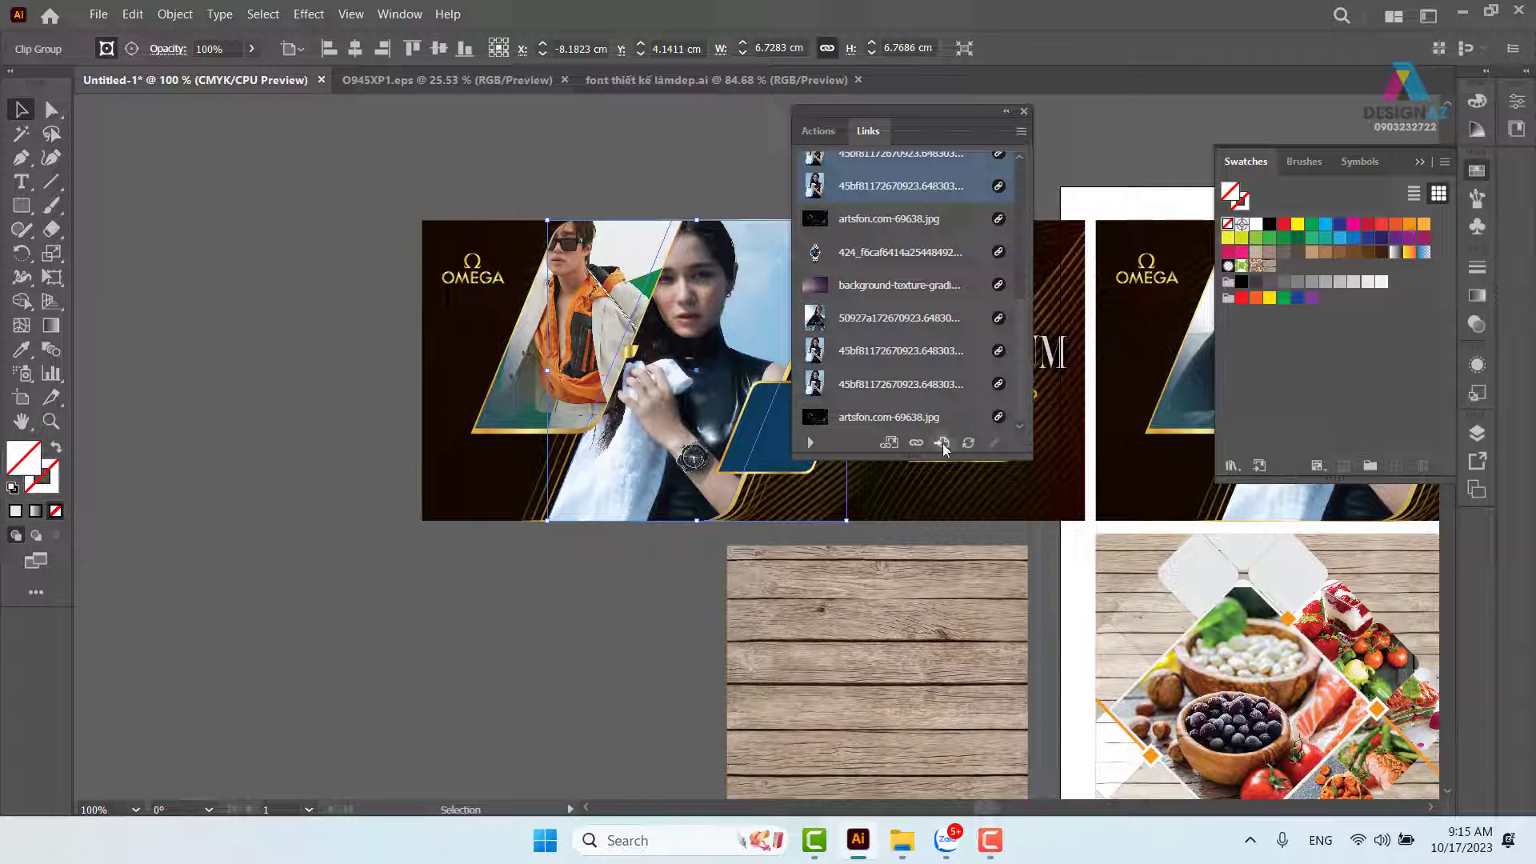
{"action": "left_click", "coordinate": [915, 444]}
{"action": "scroll", "coordinate": [798, 413], "scroll_direction": "down", "scroll_amount": 7}
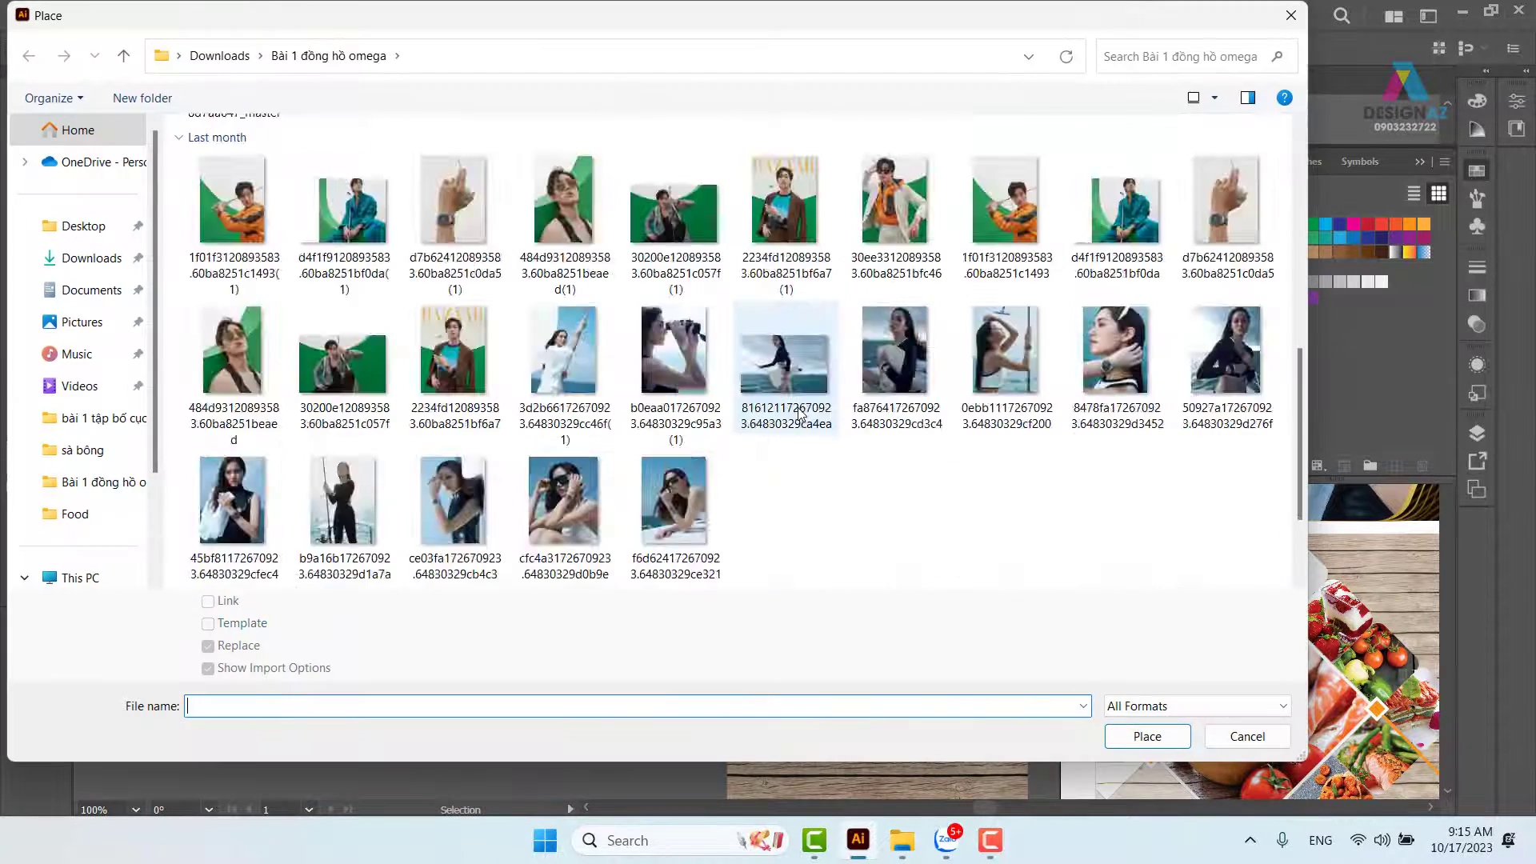
{"action": "scroll", "coordinate": [800, 414], "scroll_direction": "up", "scroll_amount": 1}
{"action": "scroll", "coordinate": [798, 413], "scroll_direction": "up", "scroll_amount": 4}
{"action": "scroll", "coordinate": [800, 414], "scroll_direction": "down", "scroll_amount": 4}
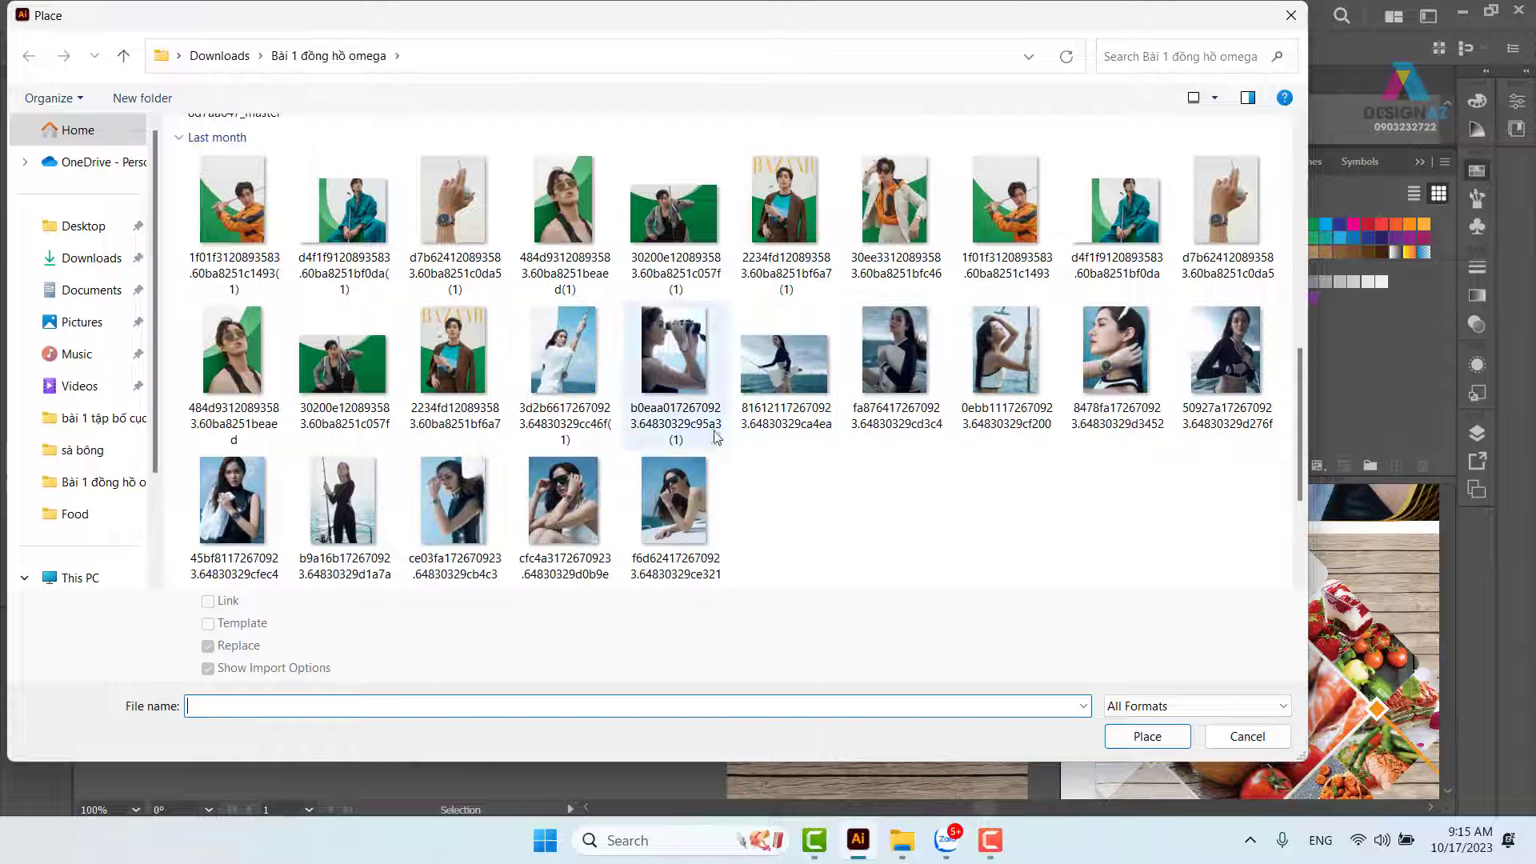
{"action": "left_click", "coordinate": [464, 368]}
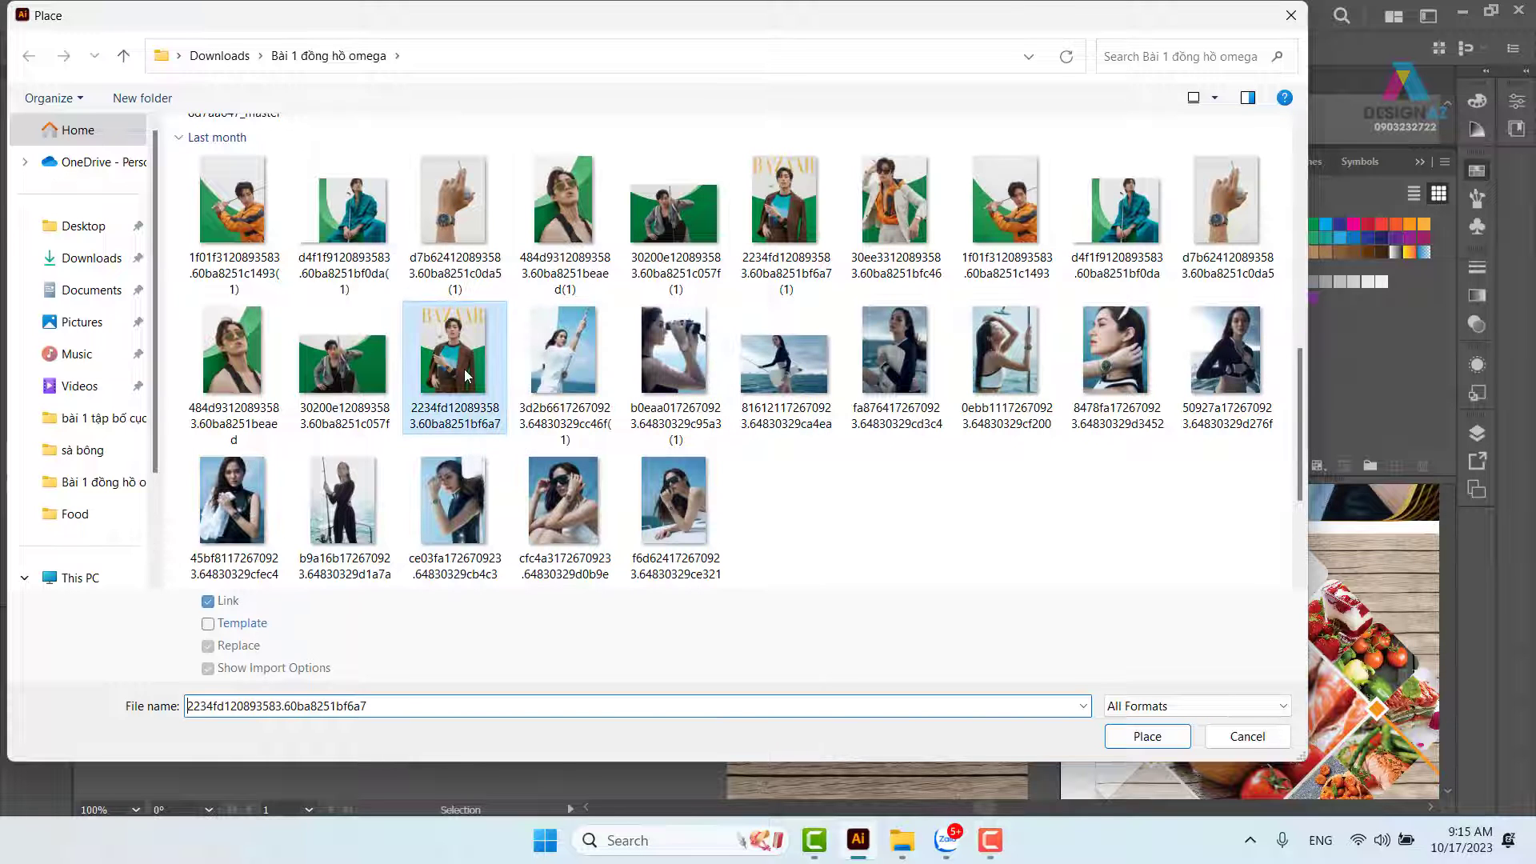
{"action": "left_click", "coordinate": [1144, 736]}
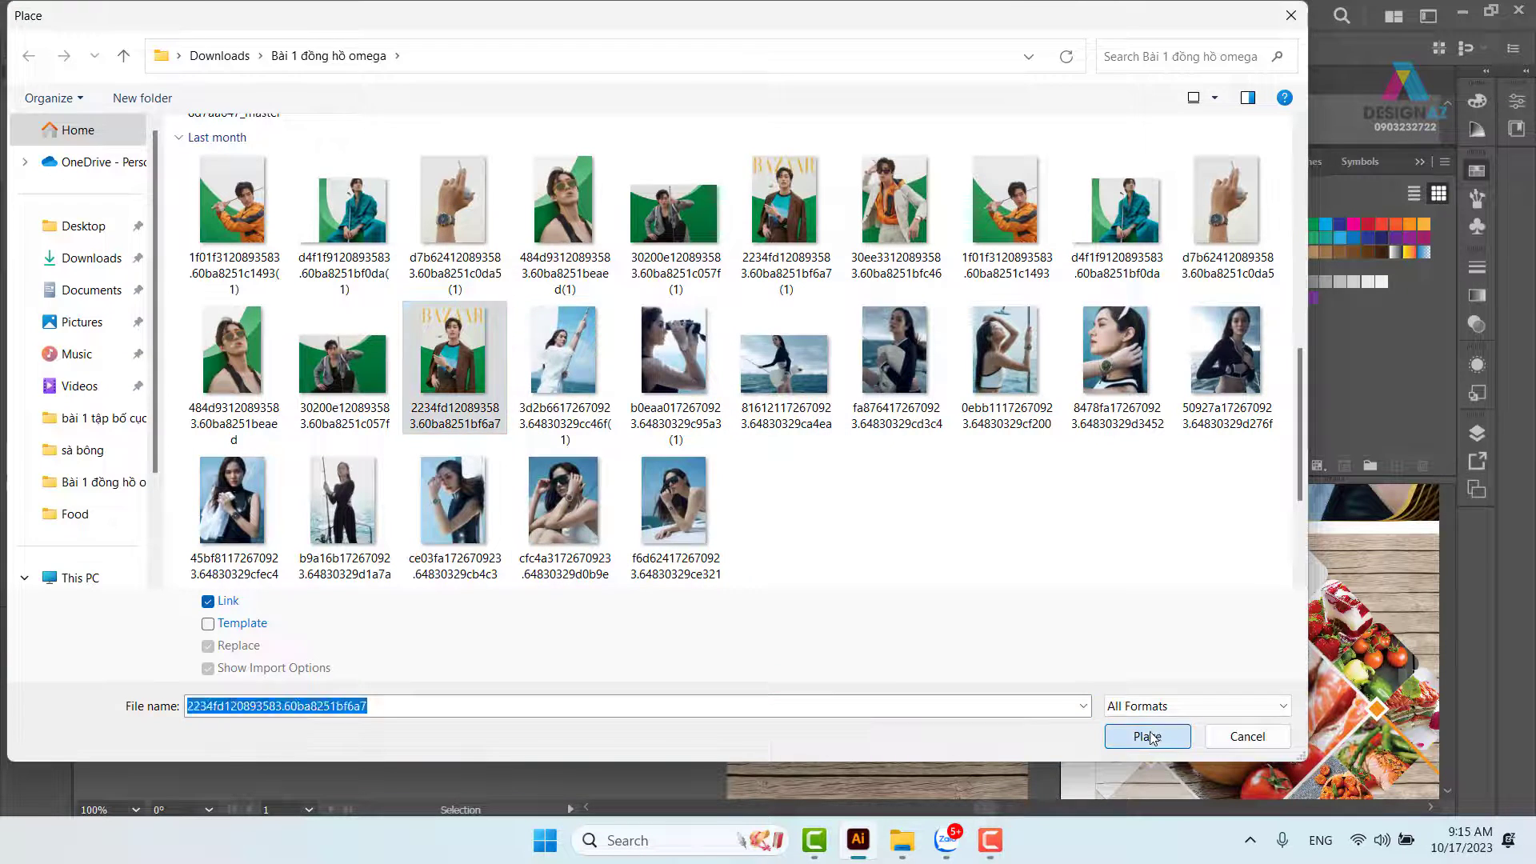
{"action": "key", "text": "ctrl+shift+p"}
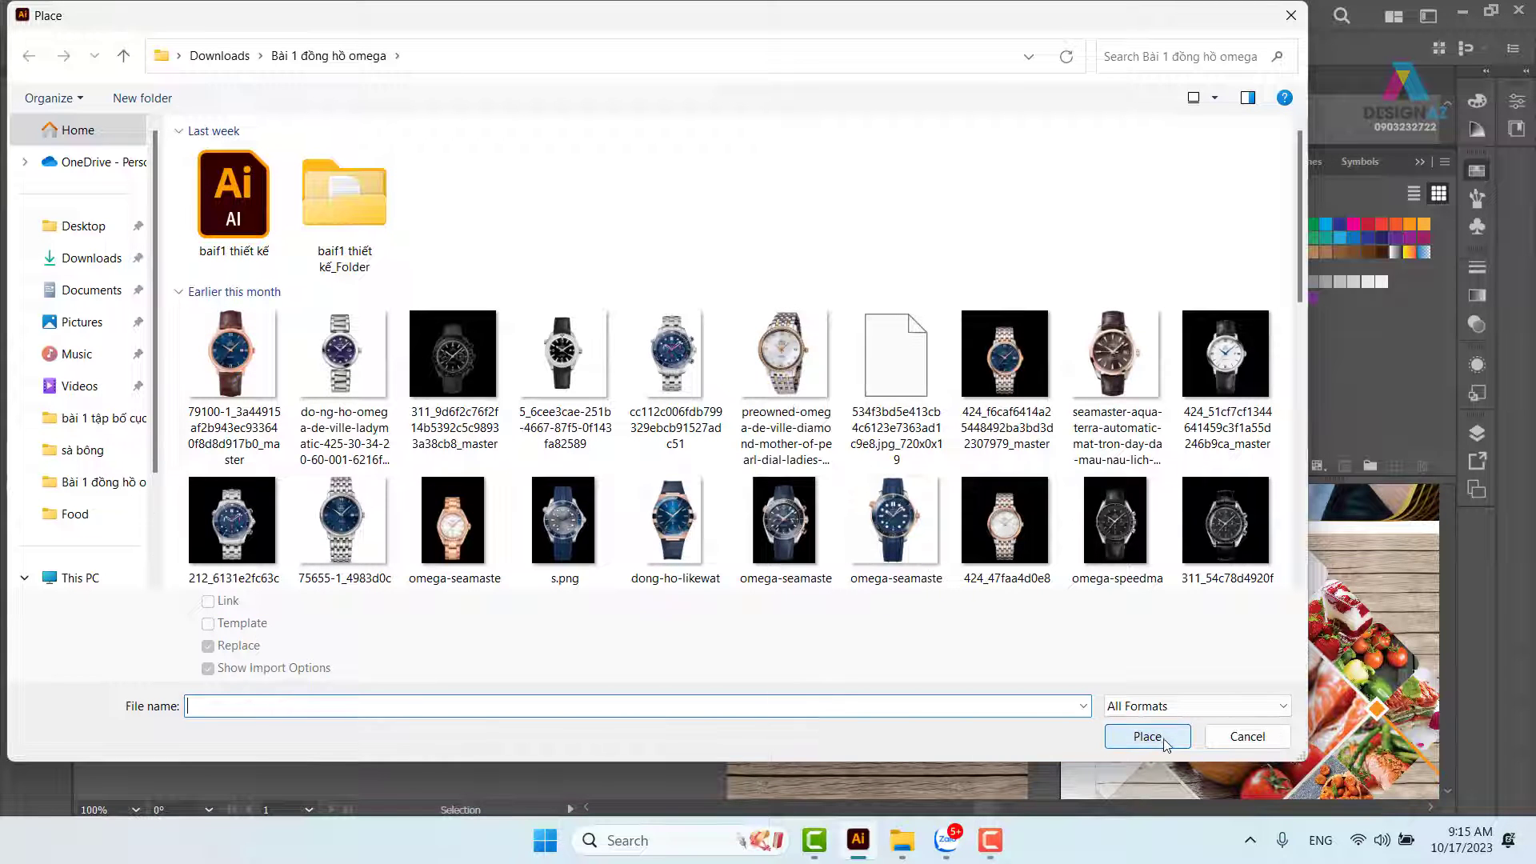
{"action": "left_click", "coordinate": [1234, 740]}
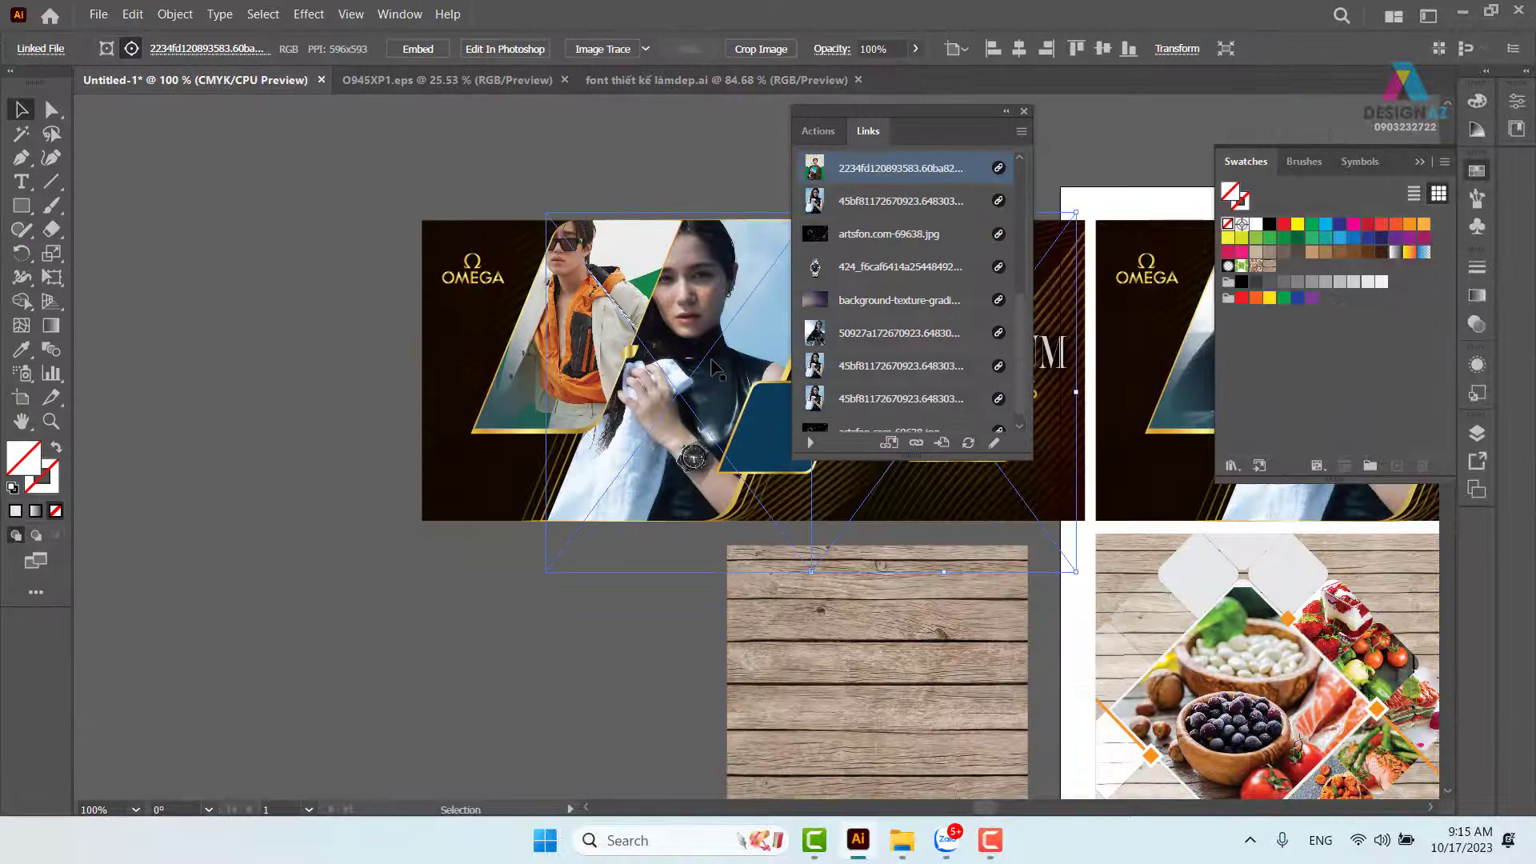
Isolate the large slanted mask and relink its remaining woman photo to 2234fd120893583.60ba8251bf6a7.
{"action": "left_click", "coordinate": [714, 368]}
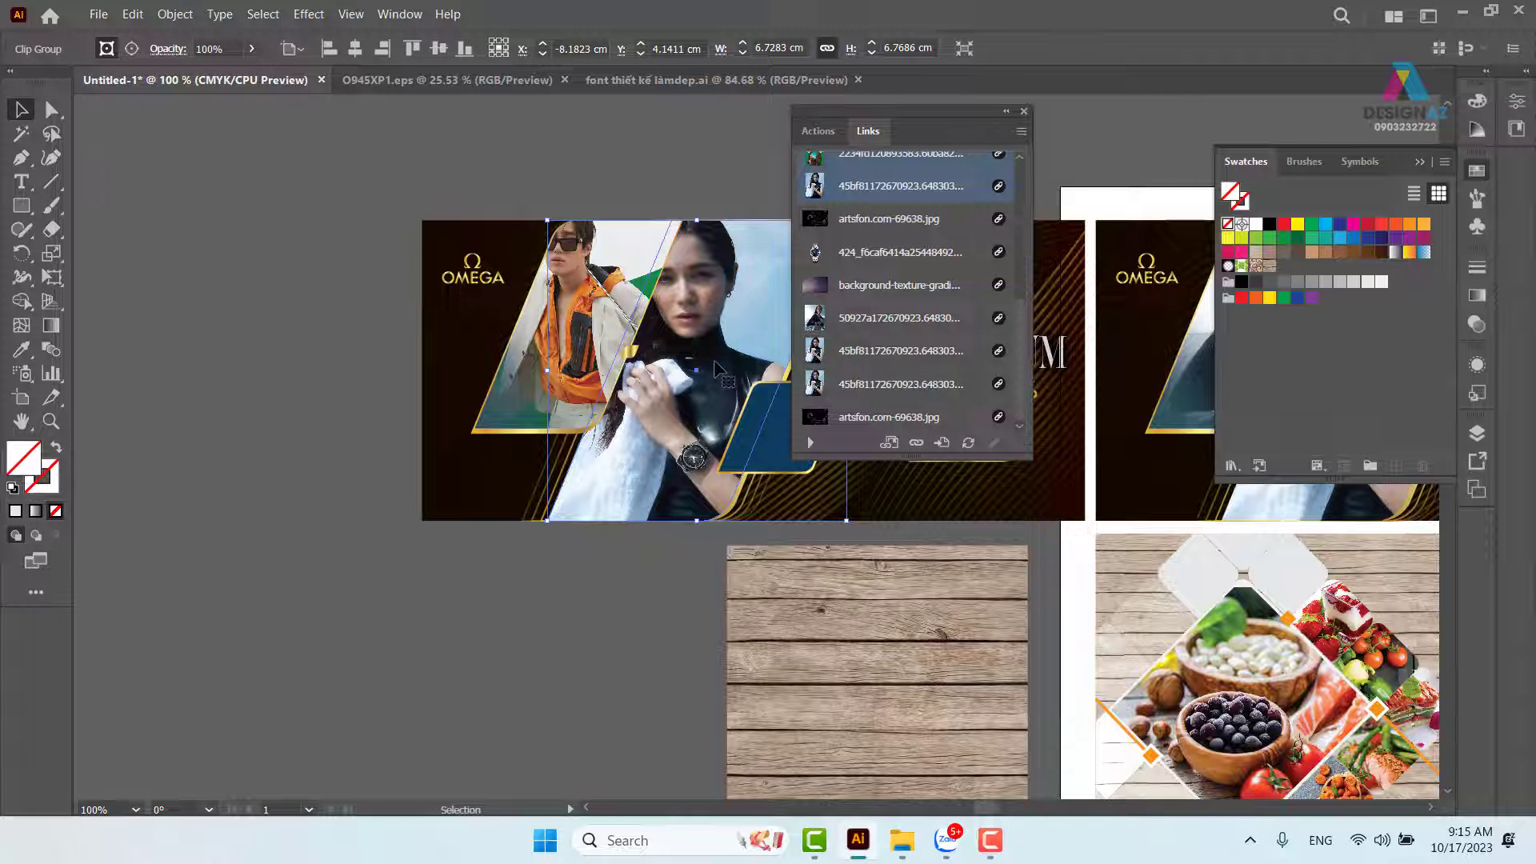
{"action": "scroll", "coordinate": [608, 197], "scroll_direction": "right", "scroll_amount": 5}
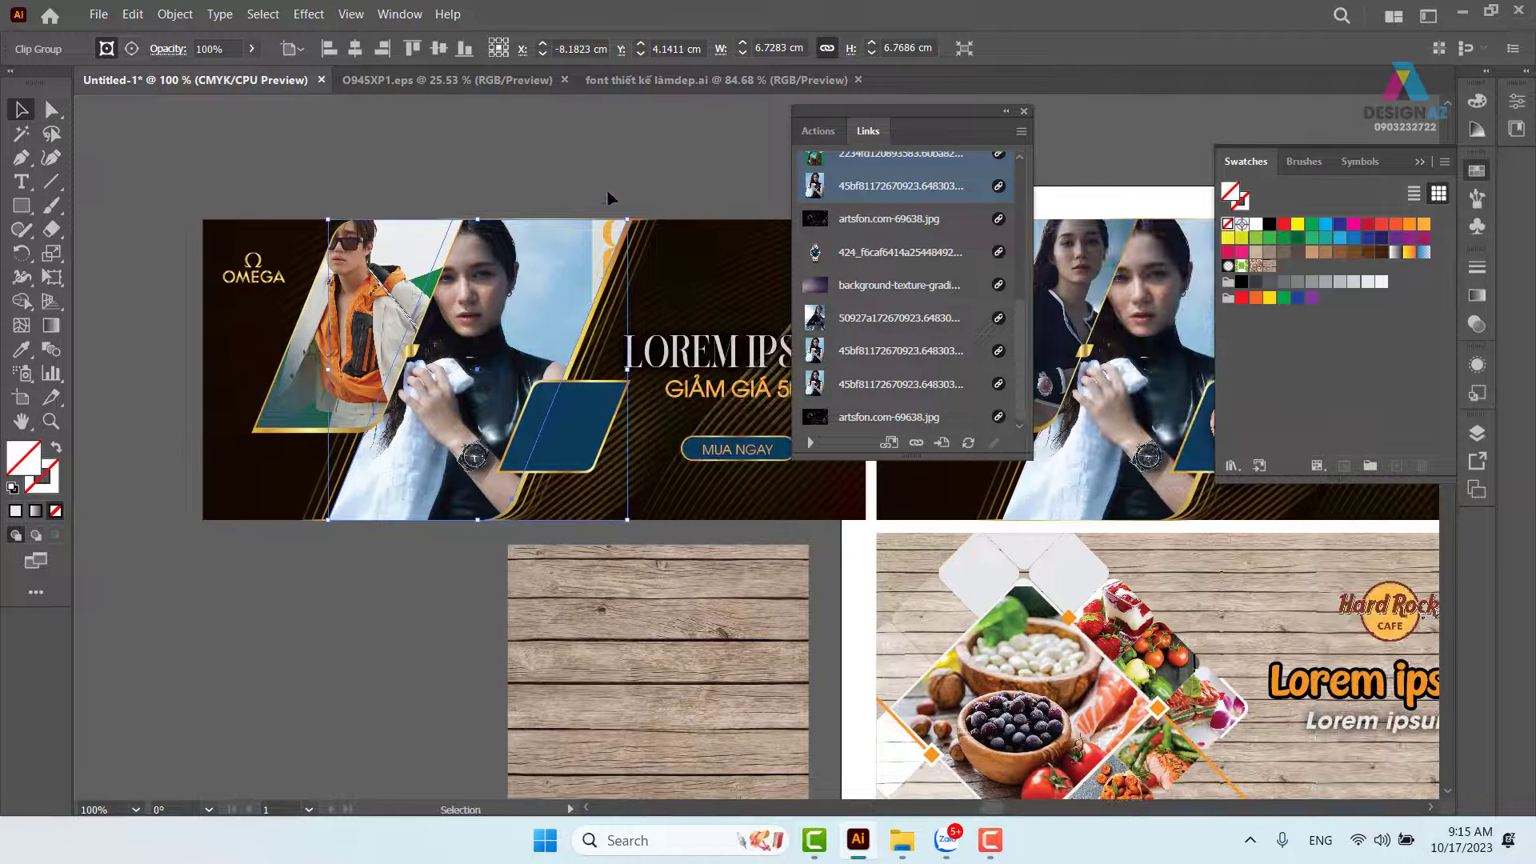
{"action": "double_click", "coordinate": [528, 288]}
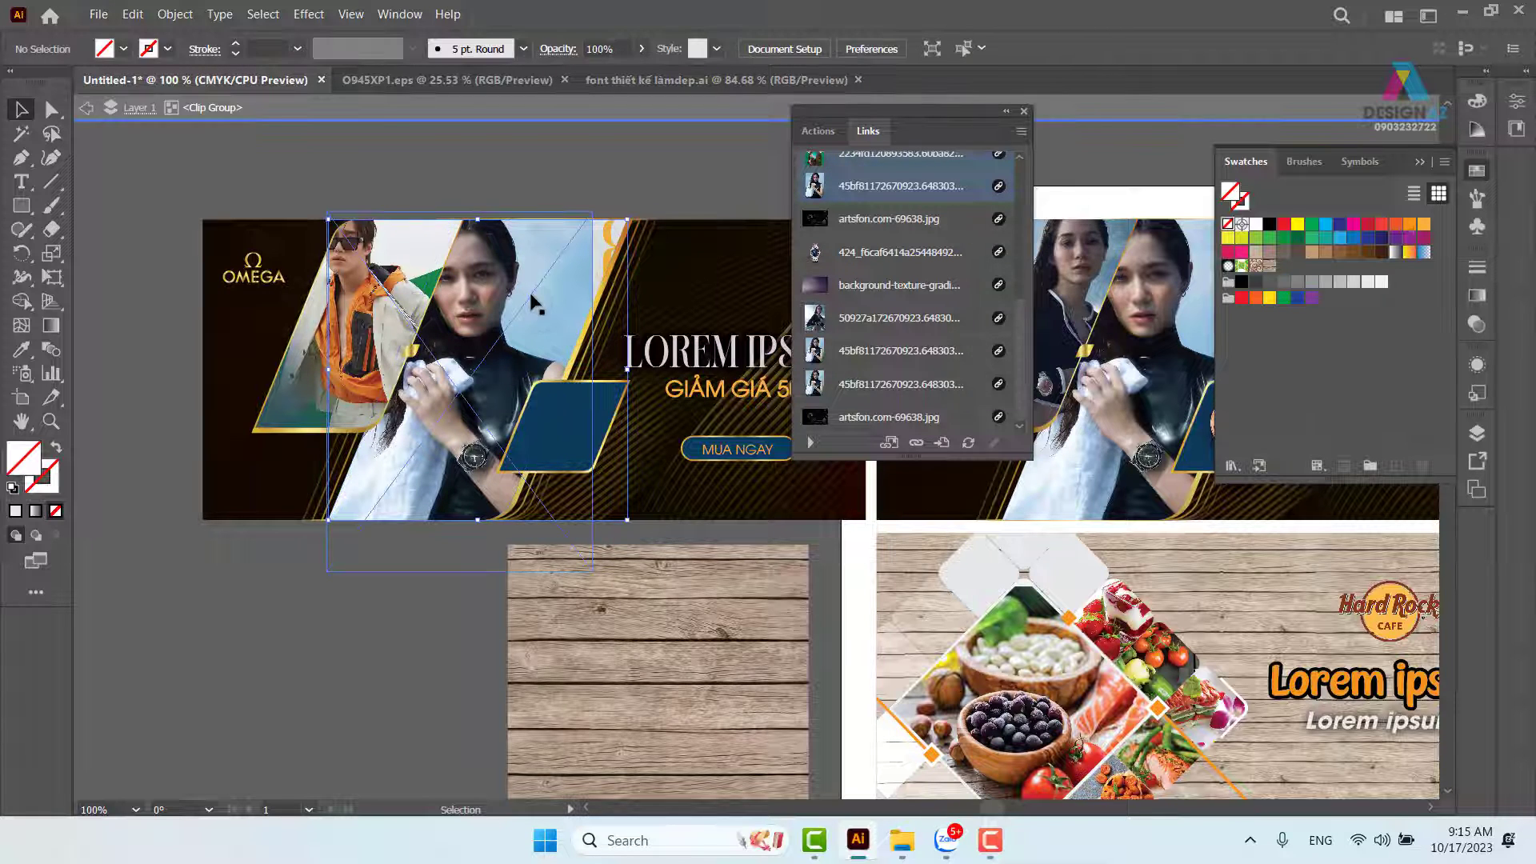
{"action": "left_click", "coordinate": [916, 443]}
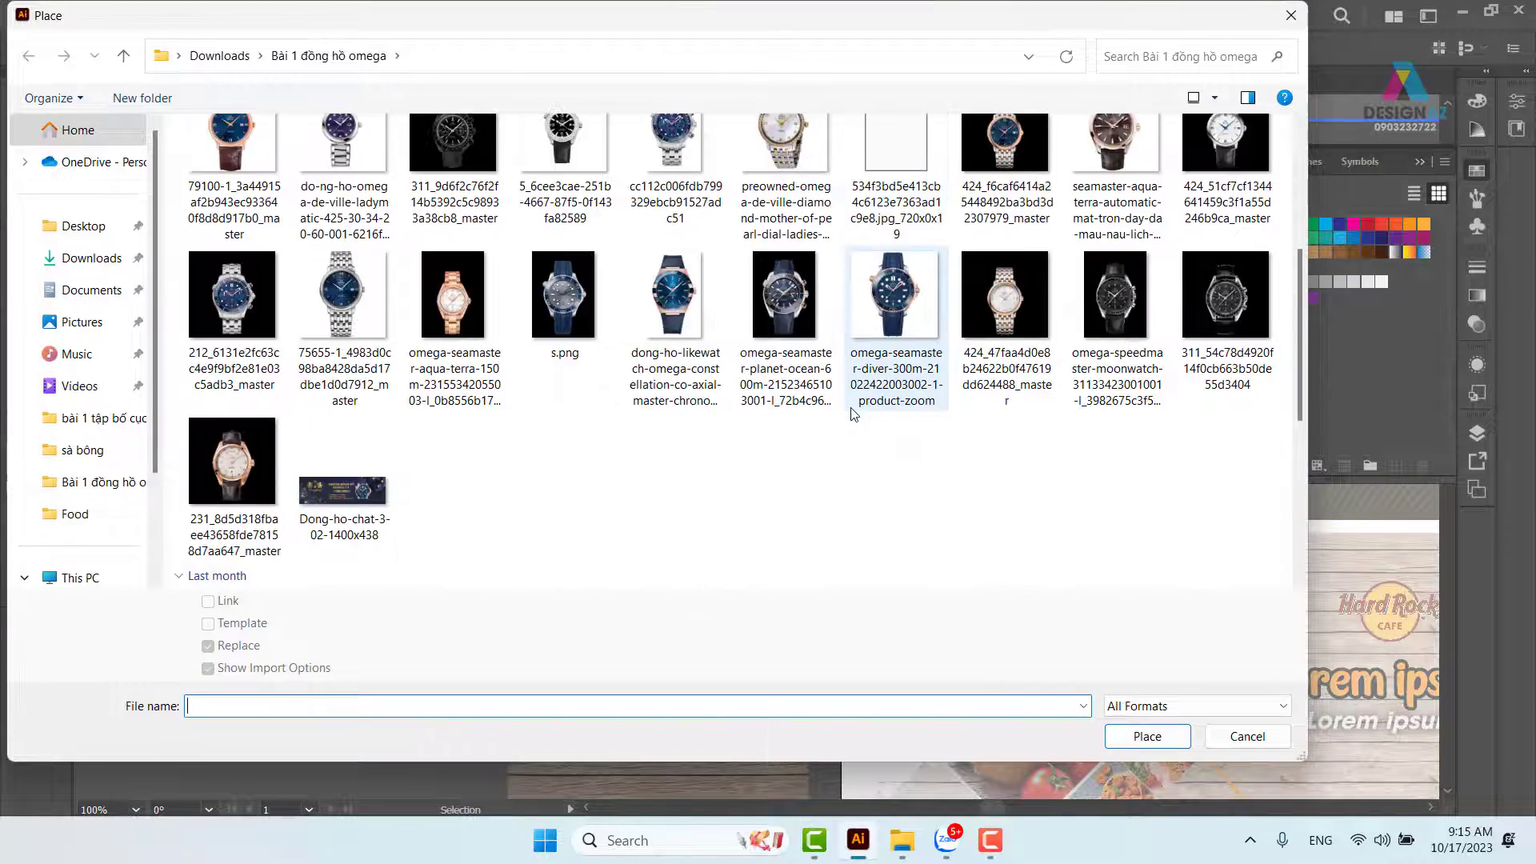
{"action": "scroll", "coordinate": [853, 414], "scroll_direction": "down", "scroll_amount": 5}
{"action": "scroll", "coordinate": [853, 414], "scroll_direction": "up", "scroll_amount": 4}
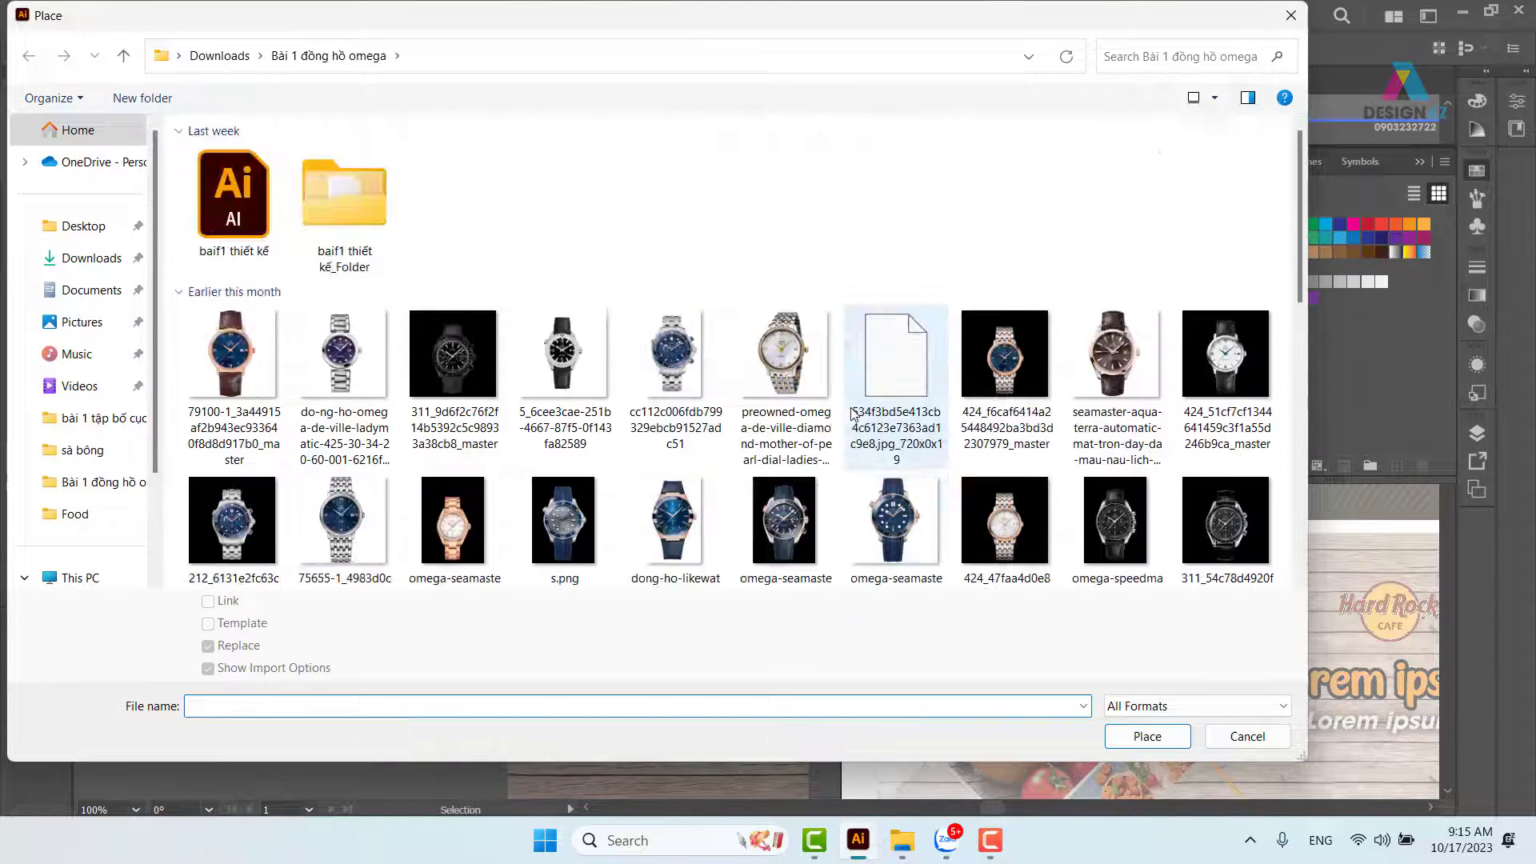
{"action": "scroll", "coordinate": [853, 413], "scroll_direction": "down", "scroll_amount": 10}
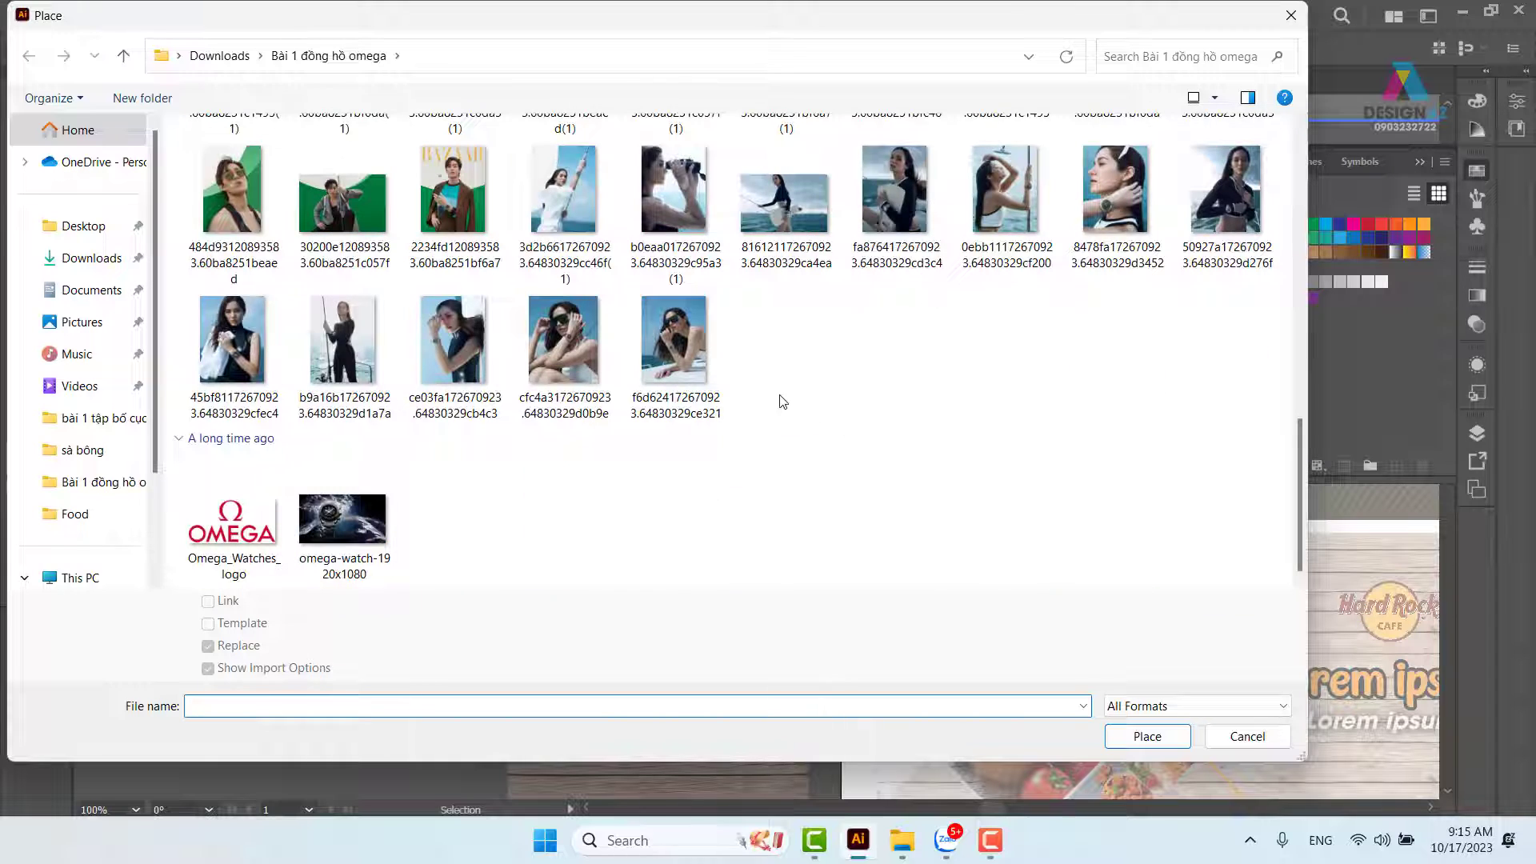
{"action": "left_click", "coordinate": [455, 200]}
{"action": "left_click", "coordinate": [1136, 744]}
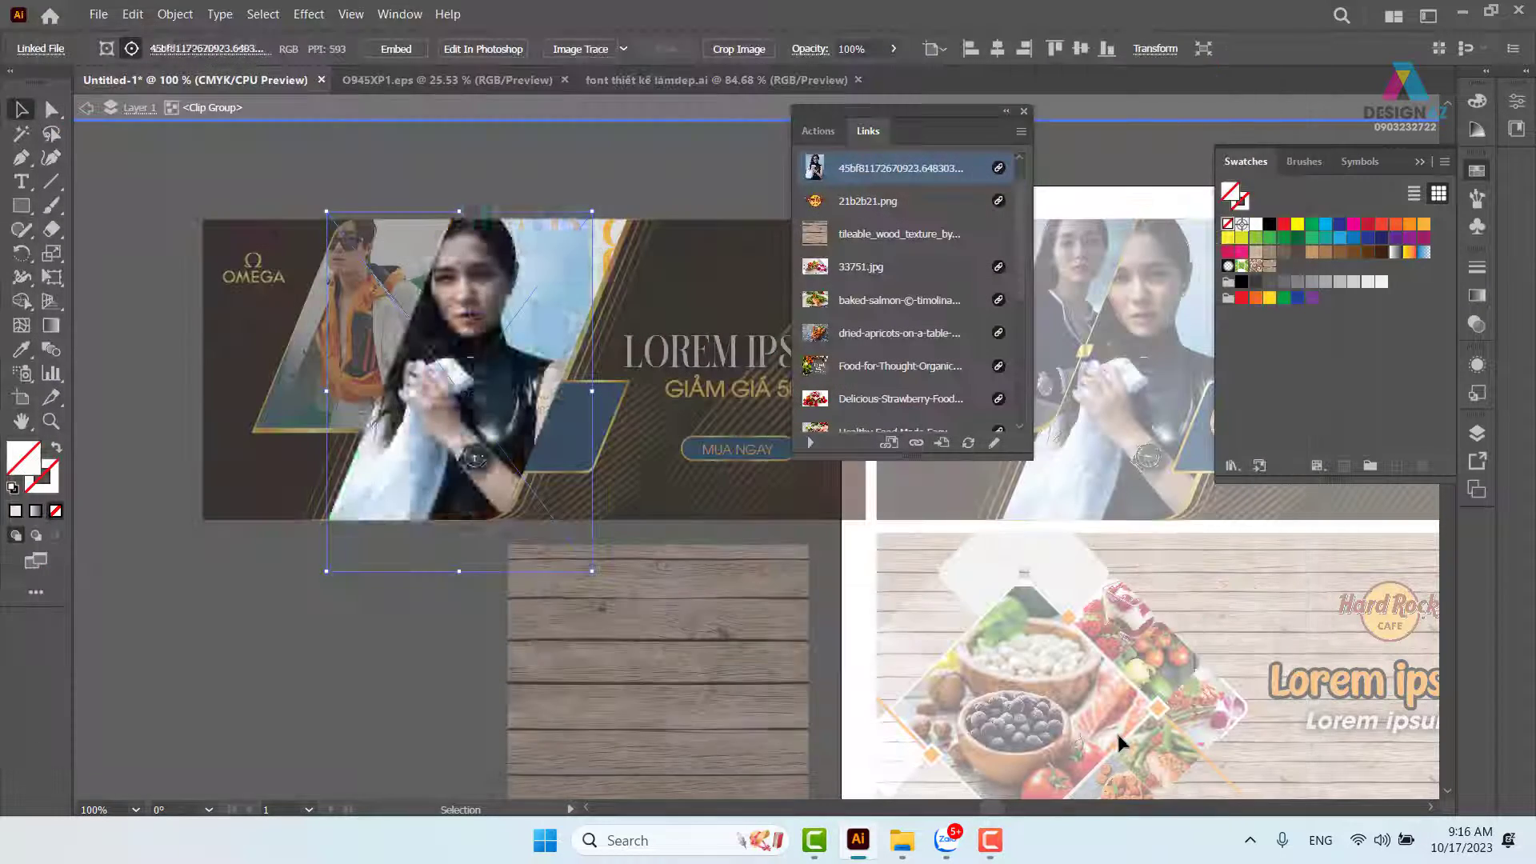
Isolate the new Bazaar photo itself and reposition it over the large slanted frame.
{"action": "double_click", "coordinate": [463, 391]}
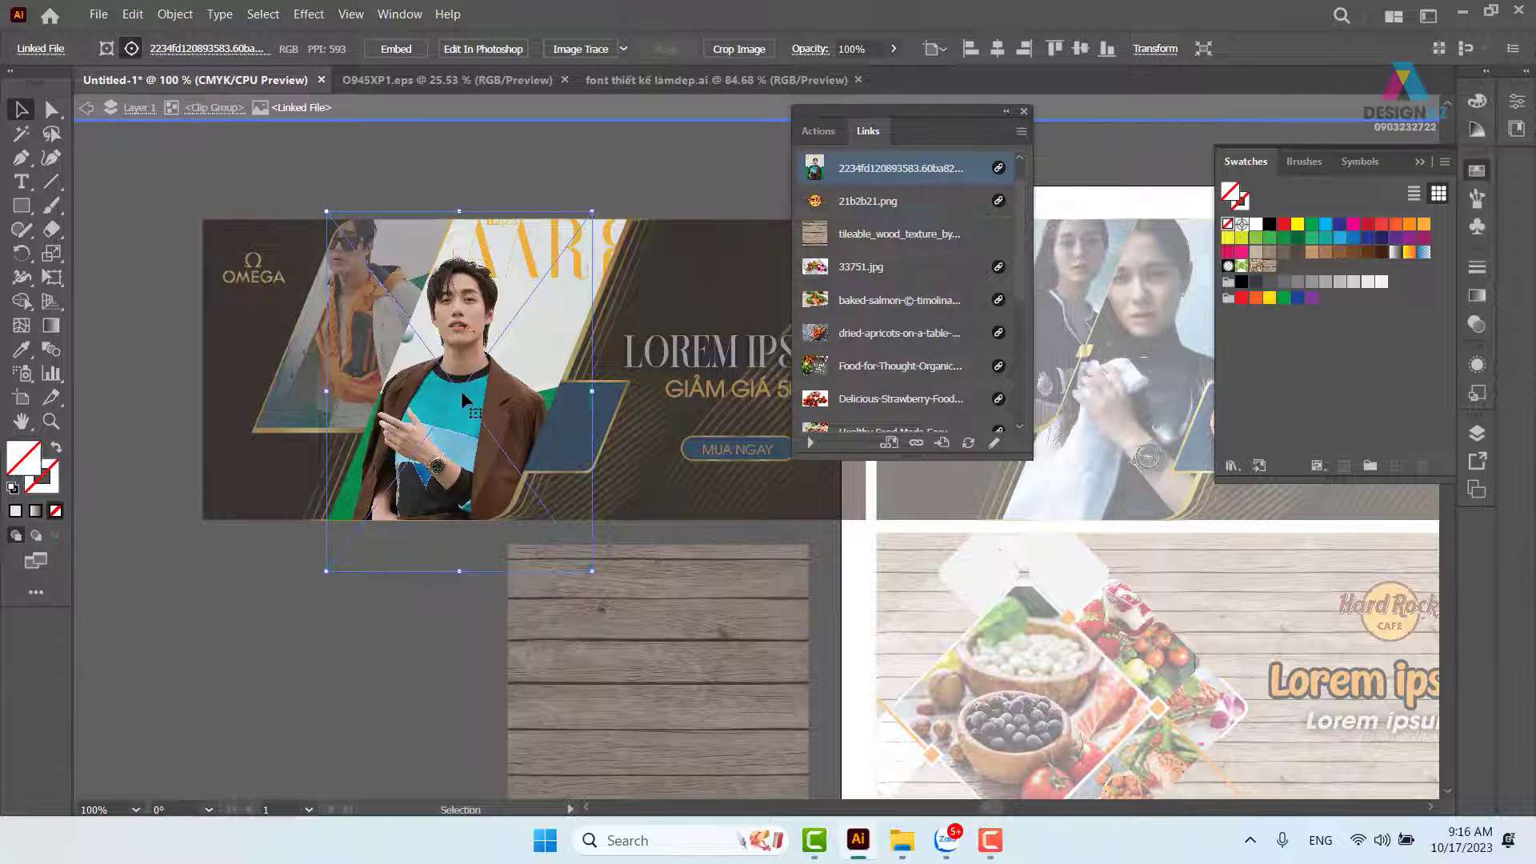
{"action": "left_click_drag", "start_coordinate": [464, 386], "coordinate": [426, 342]}
{"action": "left_click", "coordinate": [602, 233]}
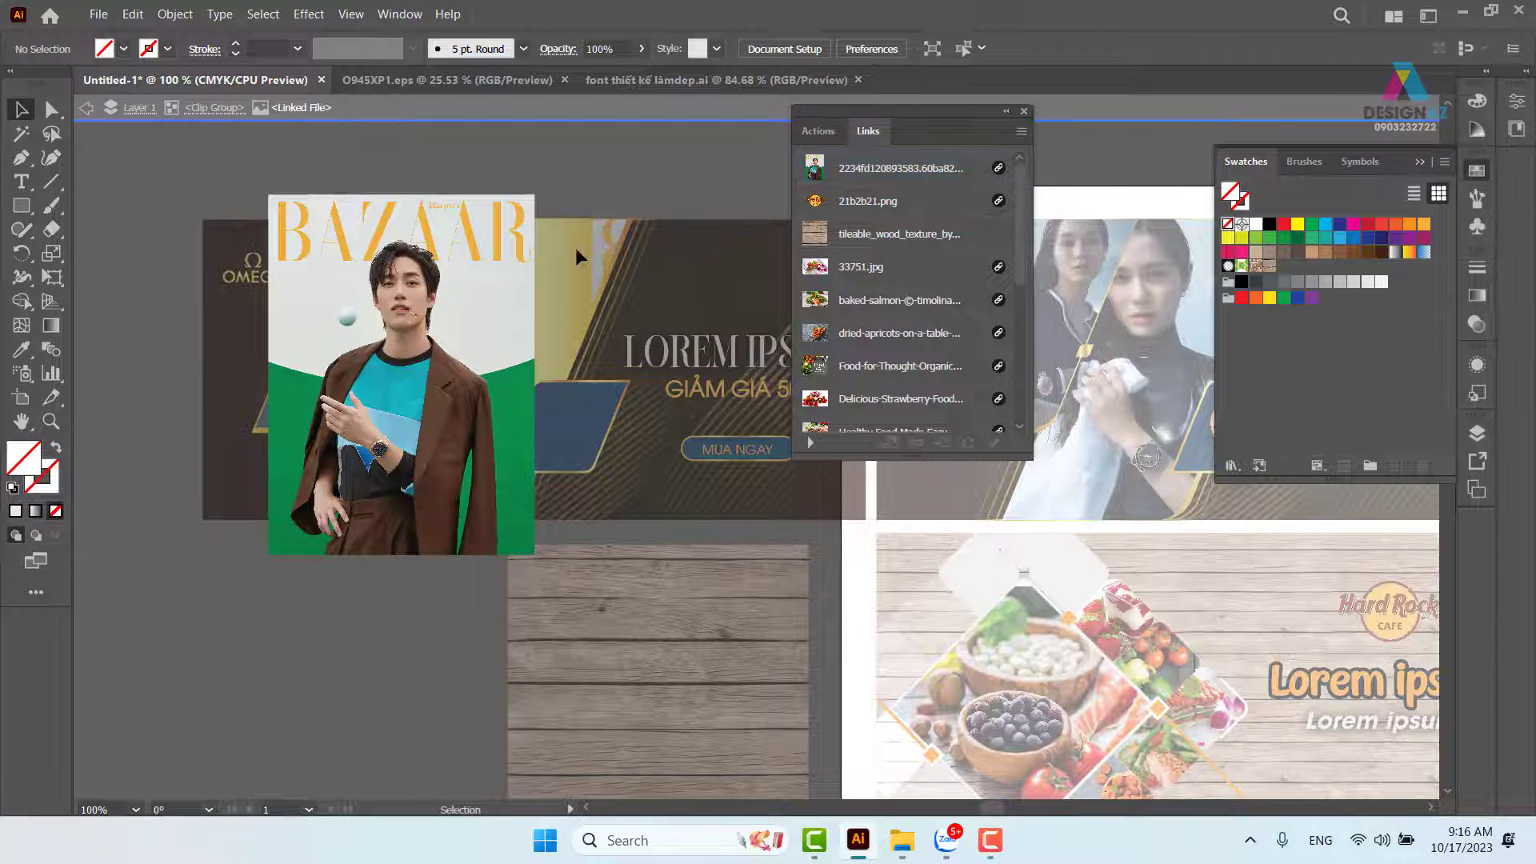
{"action": "left_click_drag", "start_coordinate": [468, 286], "coordinate": [563, 276]}
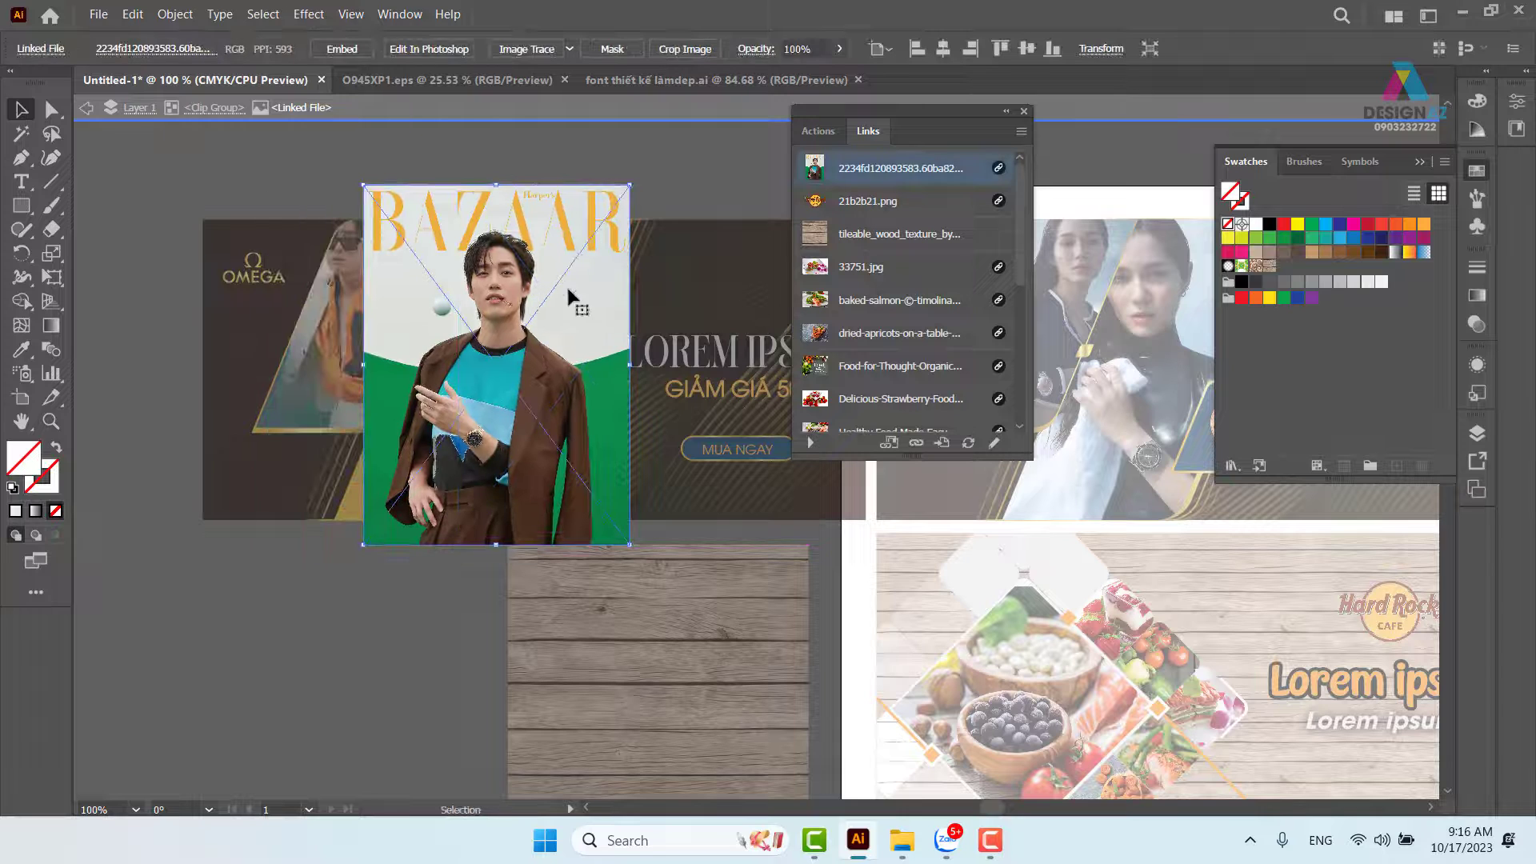
Enlarge the Bazaar photo to about 6.4 by 8.7 cm, shift it upward and left within the frame, and exit isolation mode.
{"action": "left_click_drag", "start_coordinate": [629, 187], "coordinate": [659, 164]}
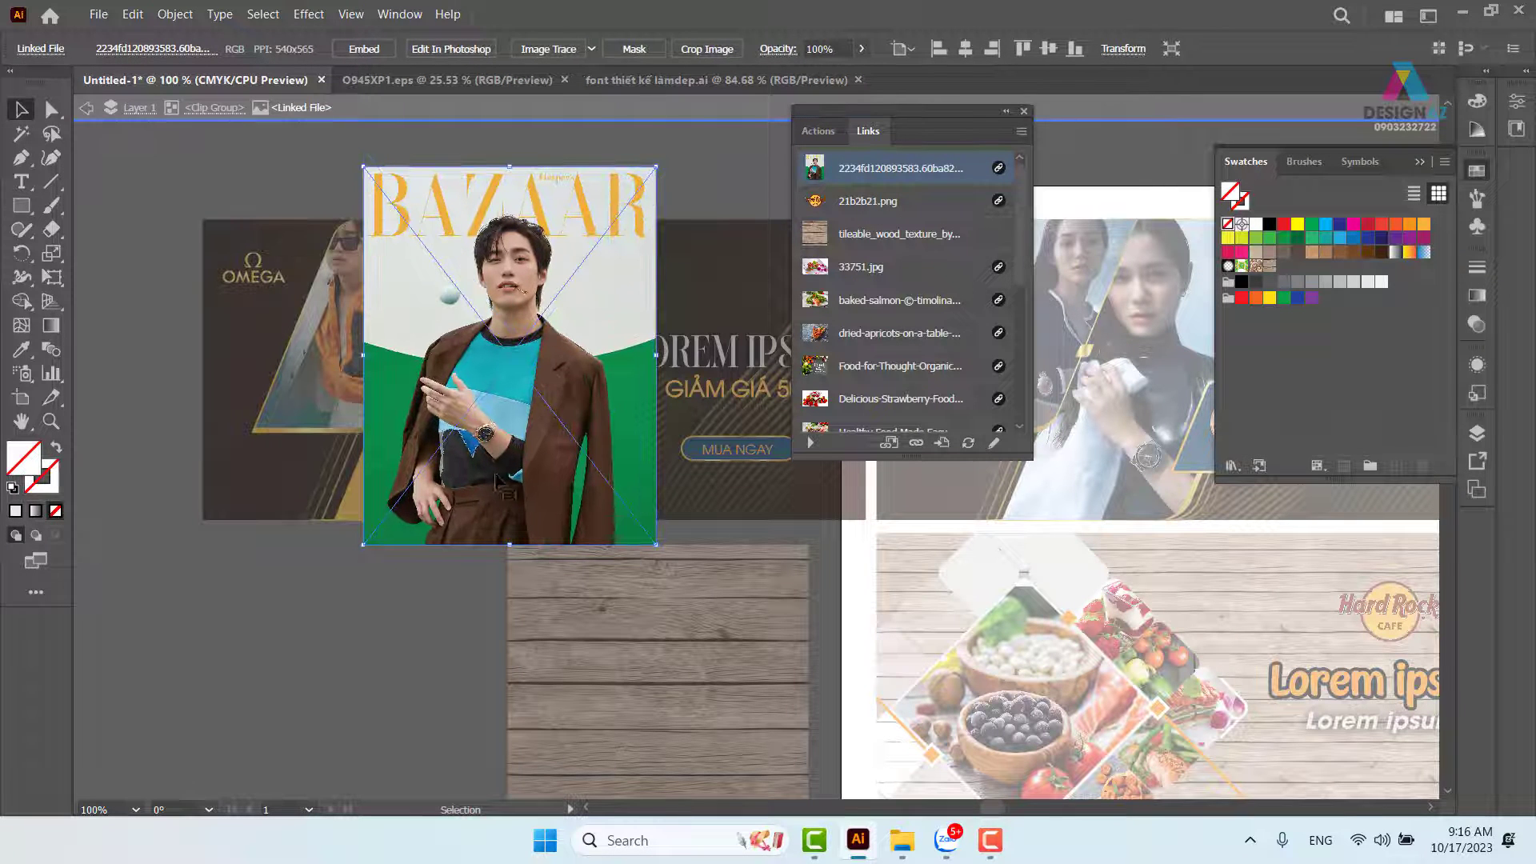
{"action": "key", "text": "ctrl+z"}
{"action": "left_click_drag", "start_coordinate": [364, 551], "coordinate": [342, 572]}
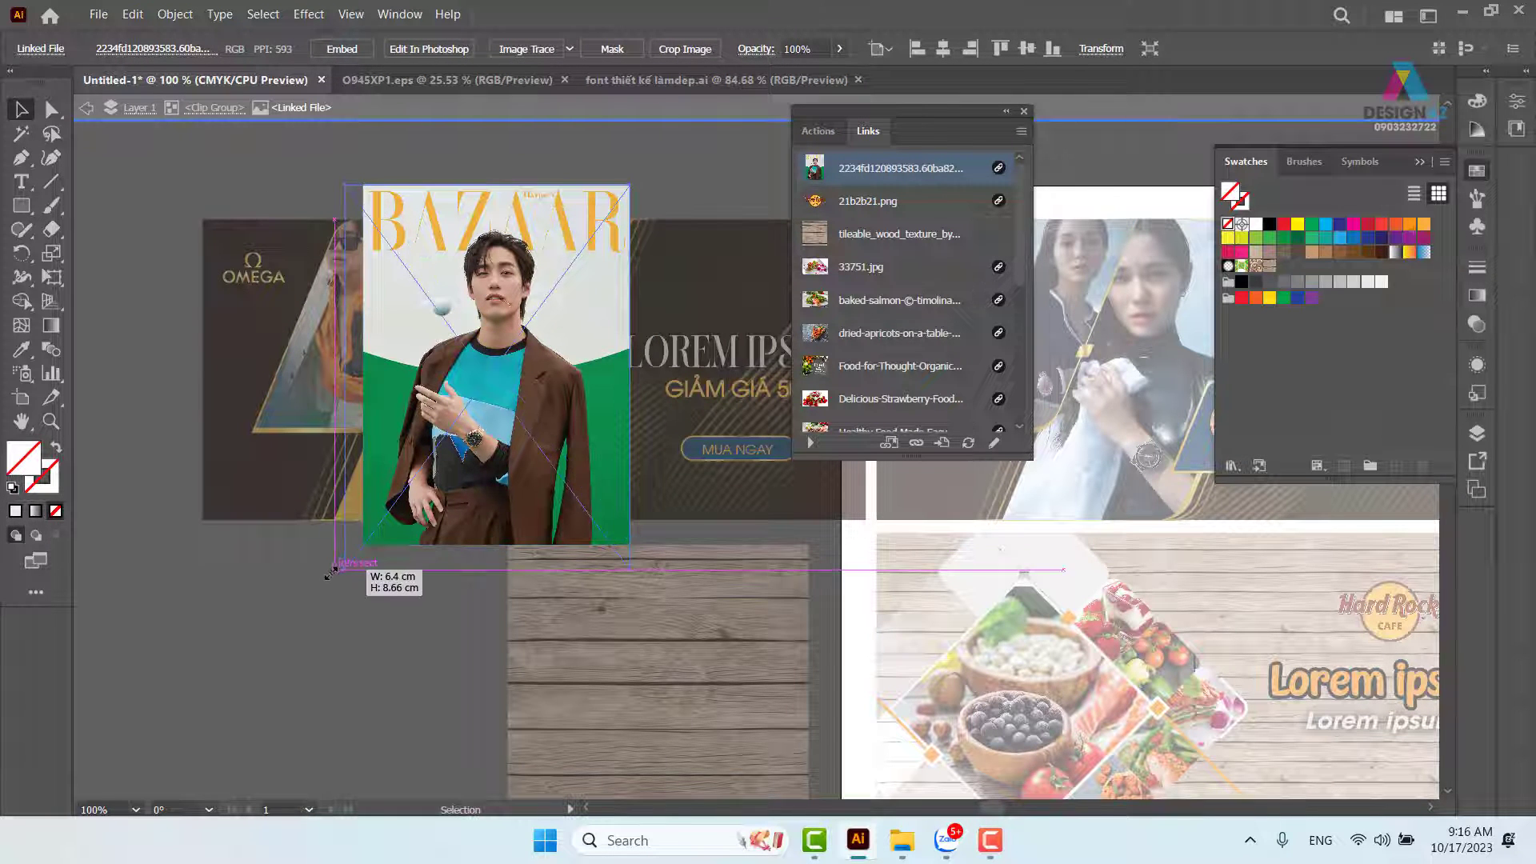
{"action": "left_click_drag", "start_coordinate": [497, 422], "coordinate": [500, 388]}
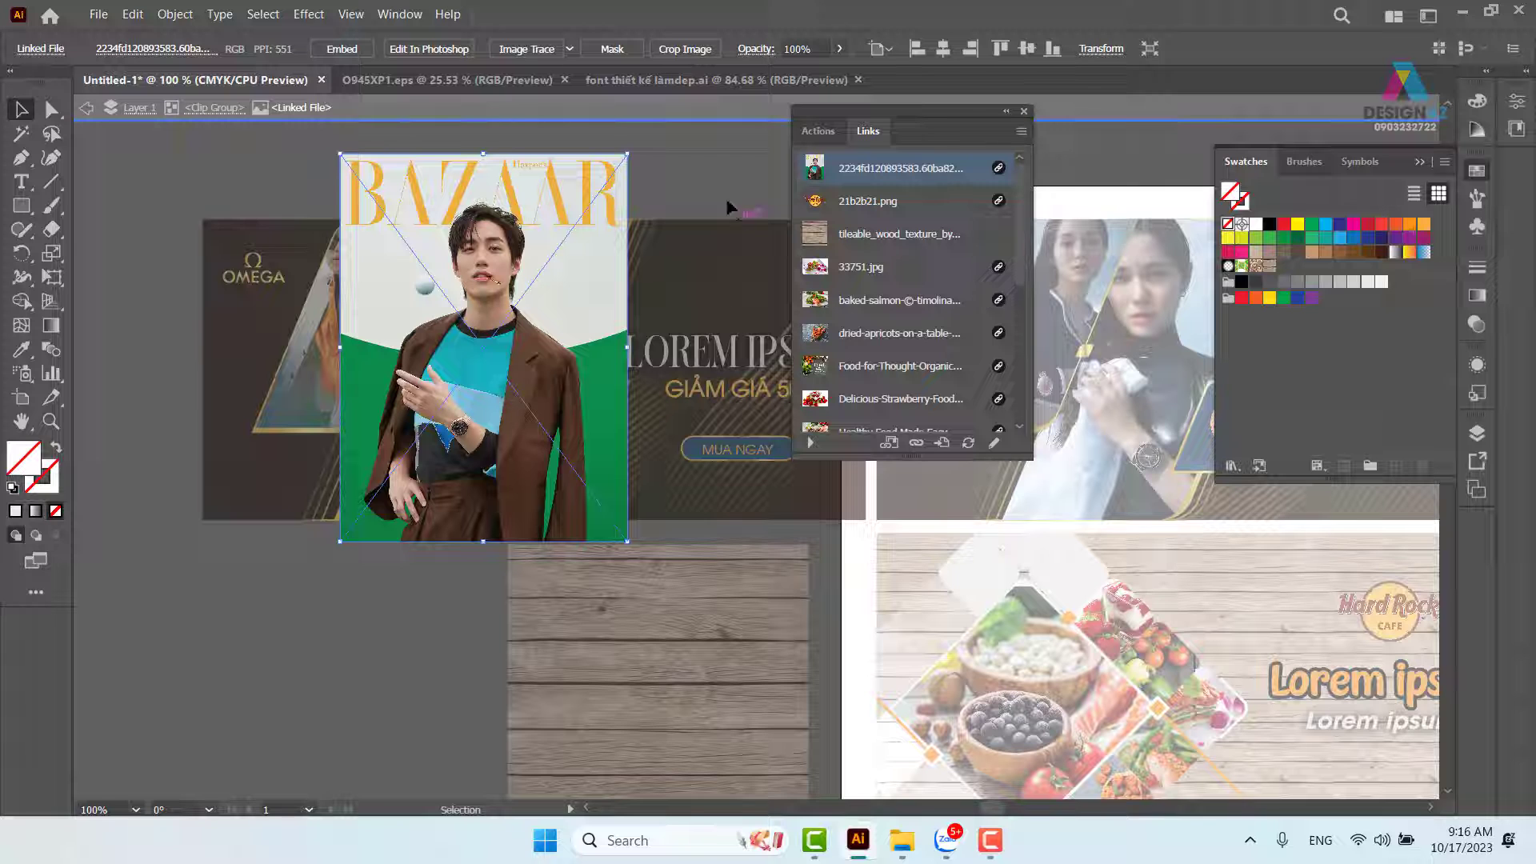
{"action": "double_click", "coordinate": [713, 171]}
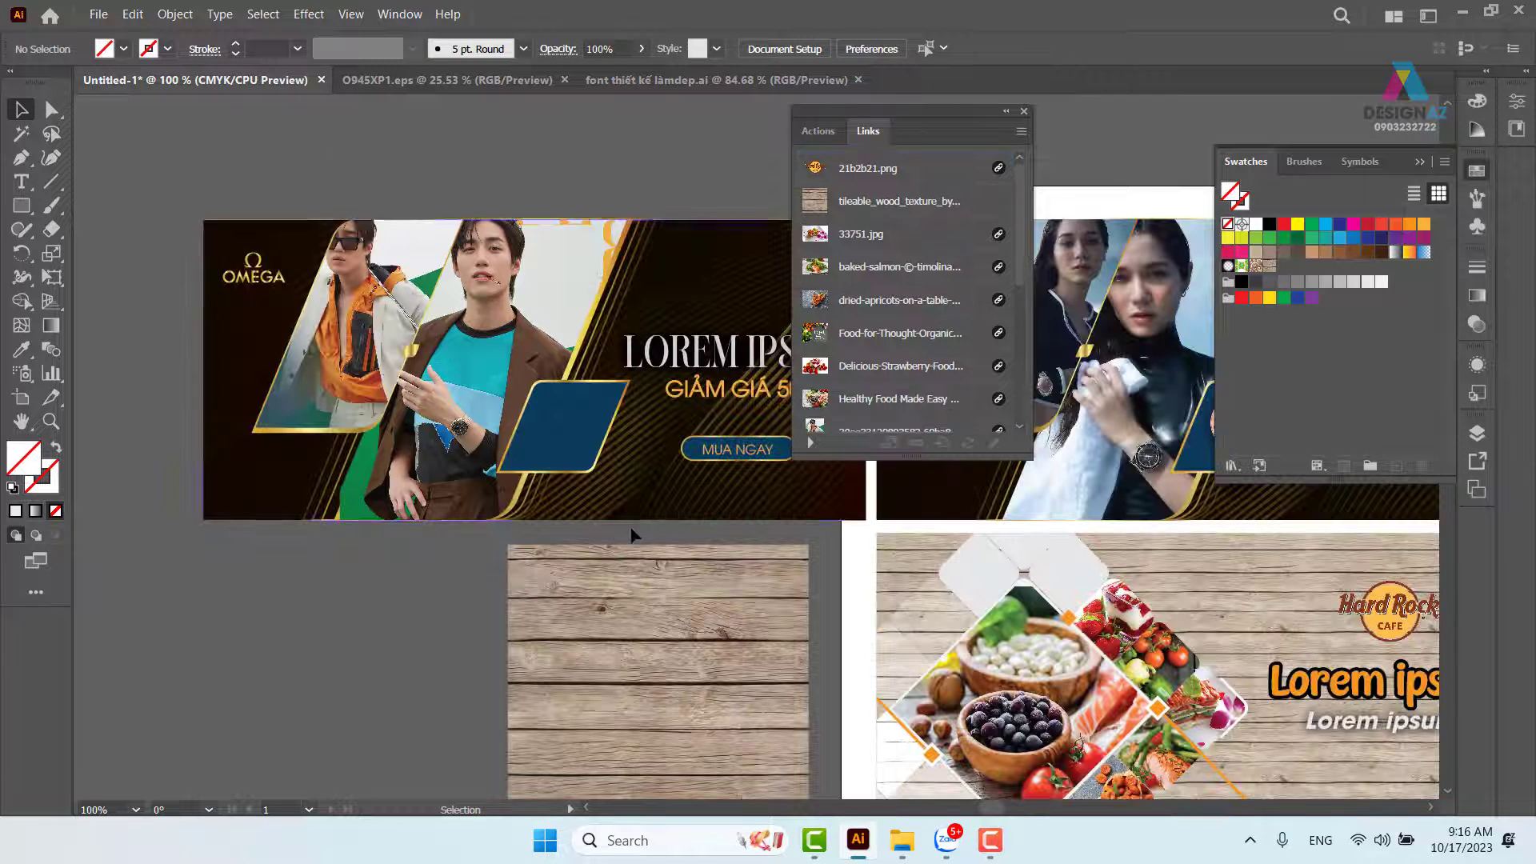
Place the linked watch image 424_f6caf6414a25448492ba3bd3d2307979_master over the duplicated banner's blue parallelogram.
{"action": "left_click", "coordinate": [588, 458]}
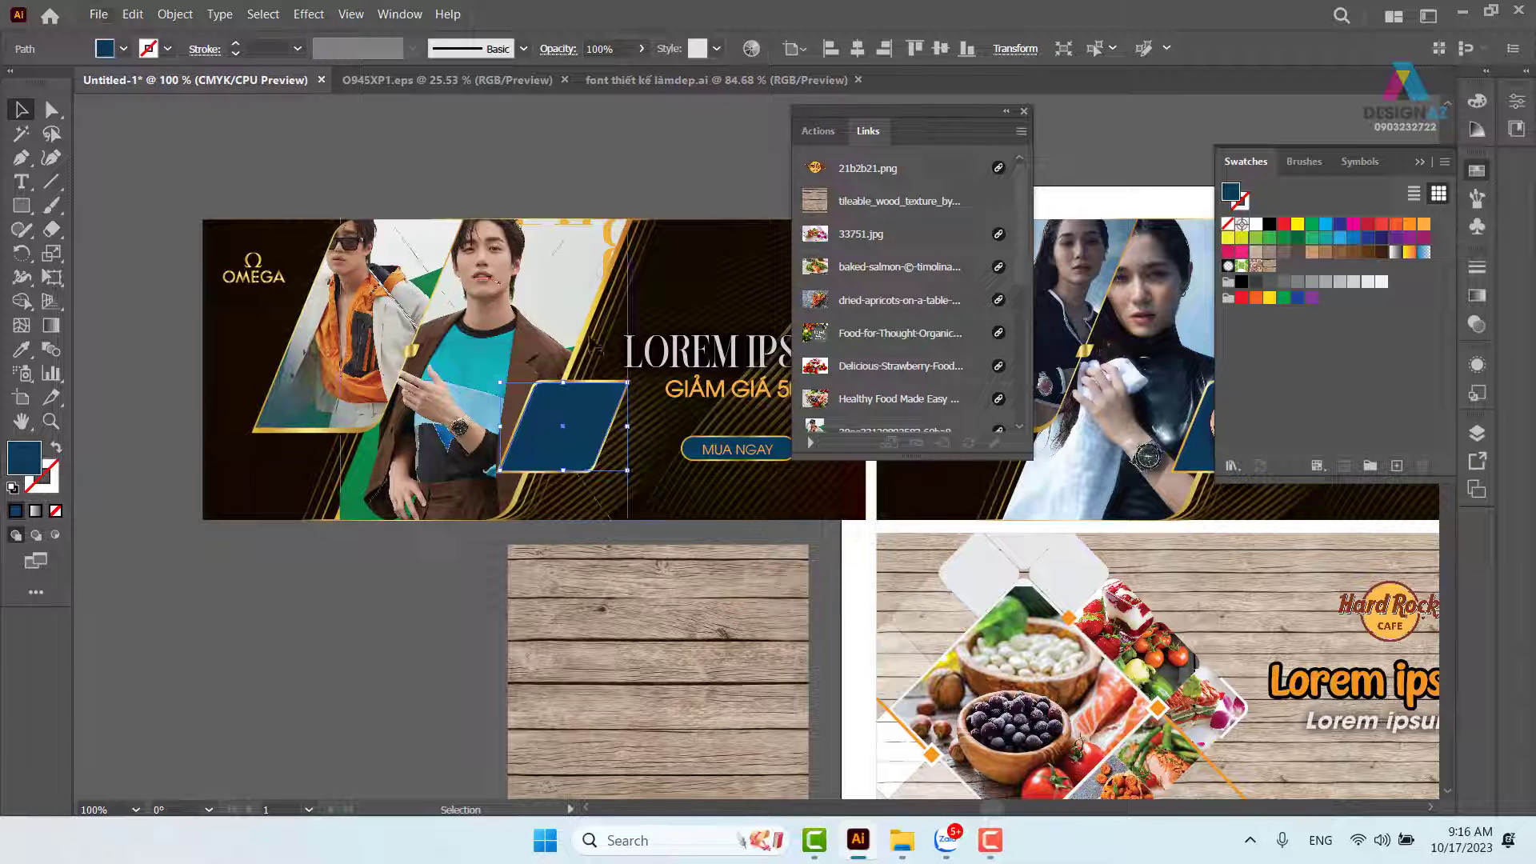
{"action": "left_click", "coordinate": [99, 14]}
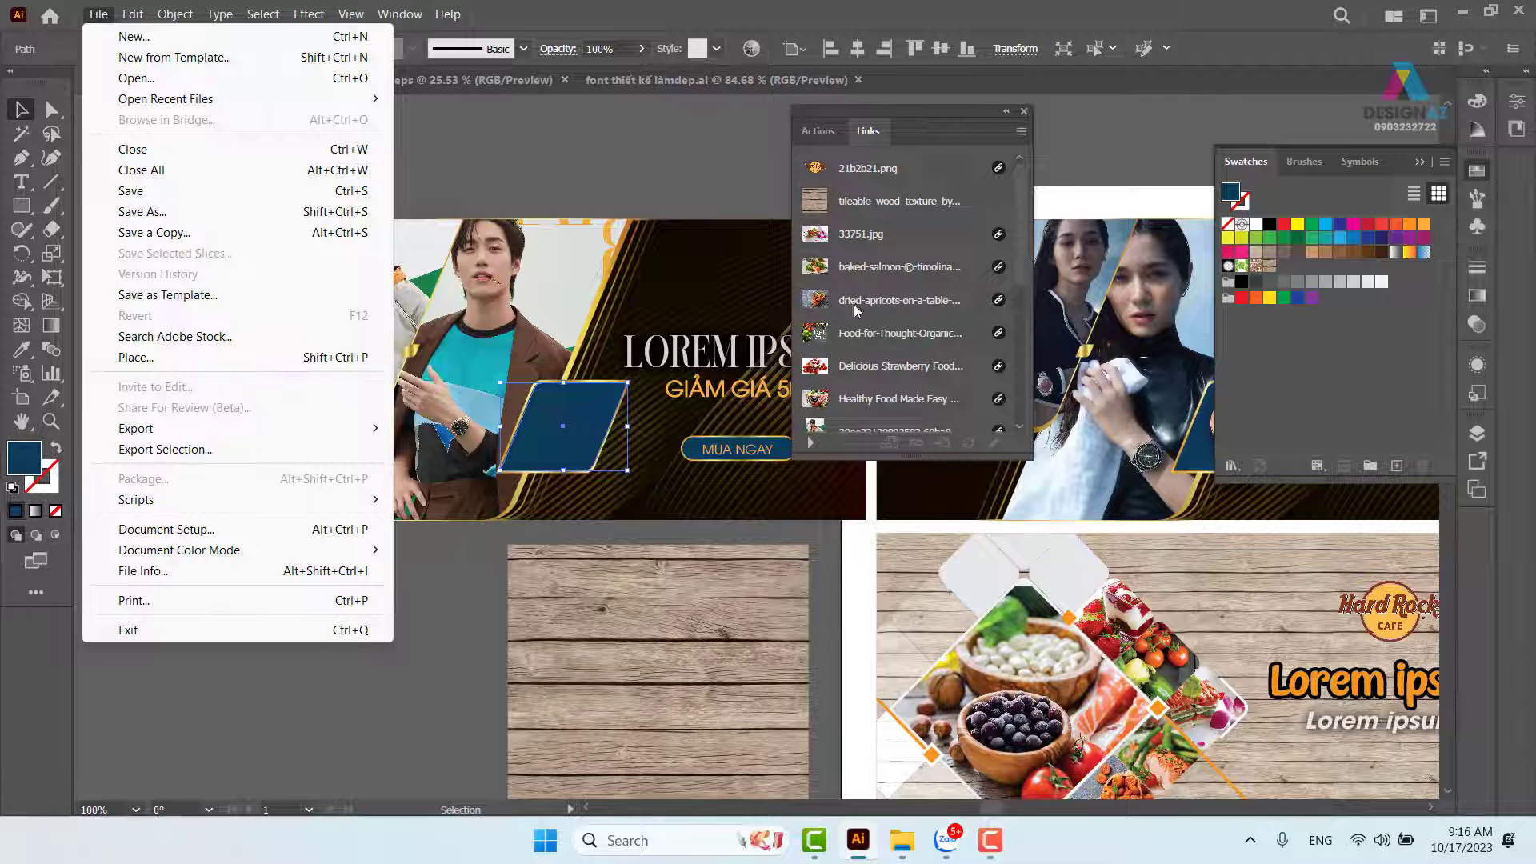
{"action": "left_click", "coordinate": [213, 360]}
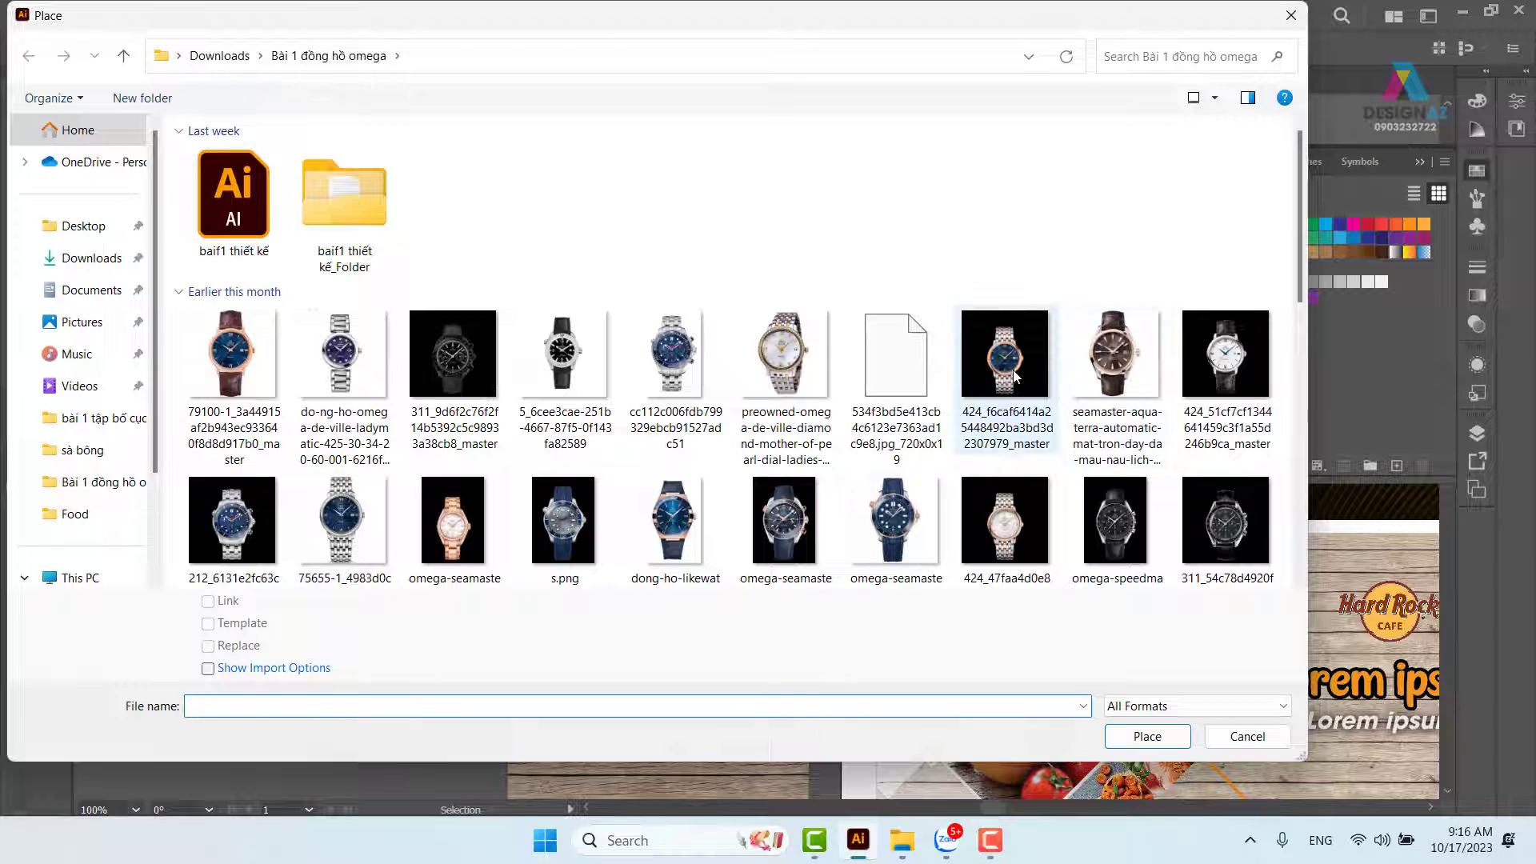
{"action": "left_click", "coordinate": [1015, 378]}
{"action": "left_click", "coordinate": [1148, 736]}
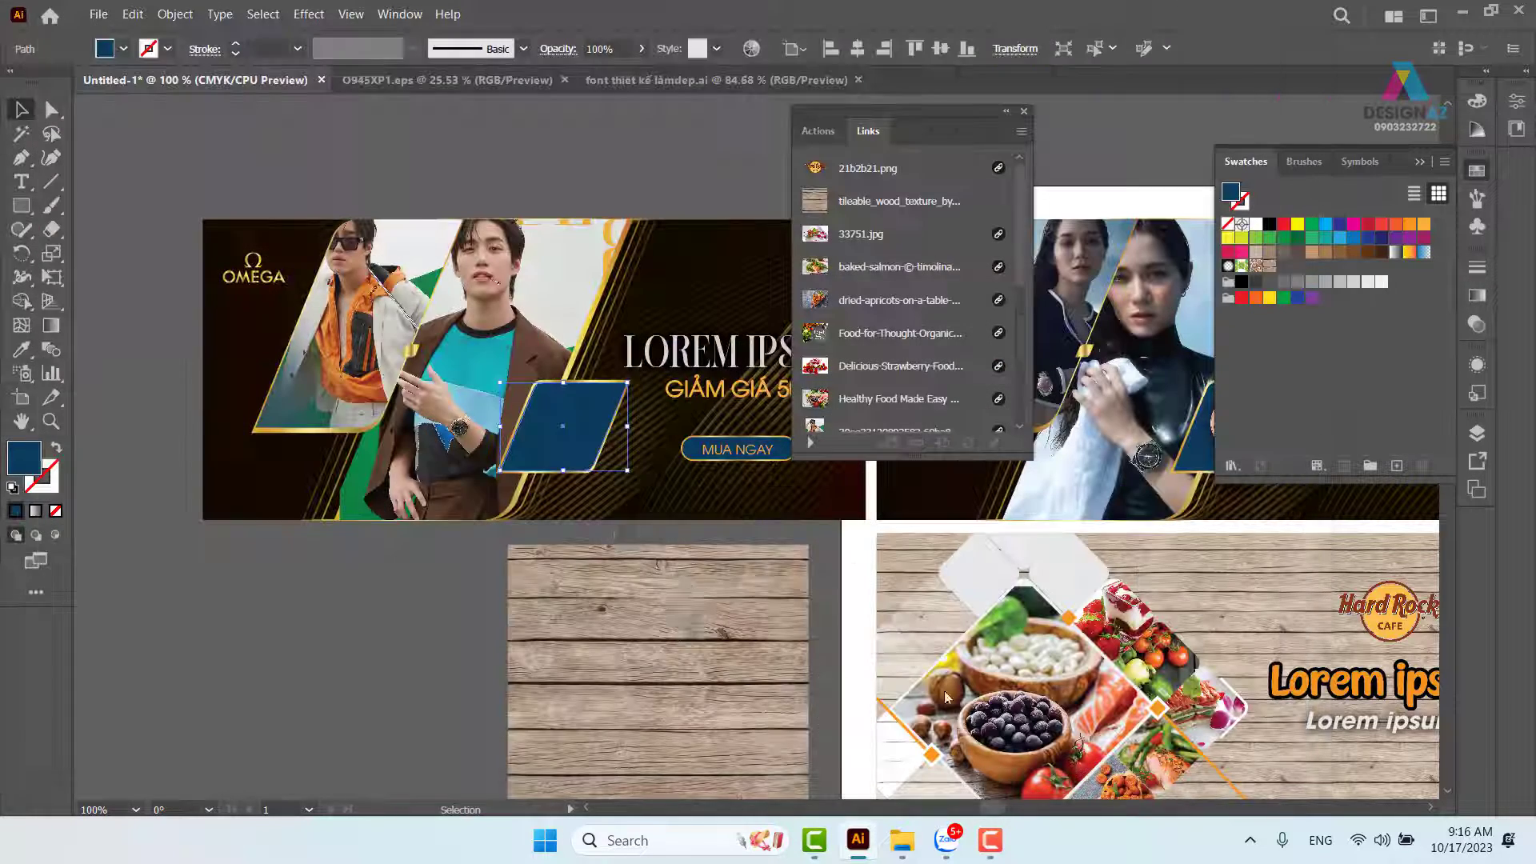
{"action": "left_click_drag", "start_coordinate": [526, 344], "coordinate": [650, 518]}
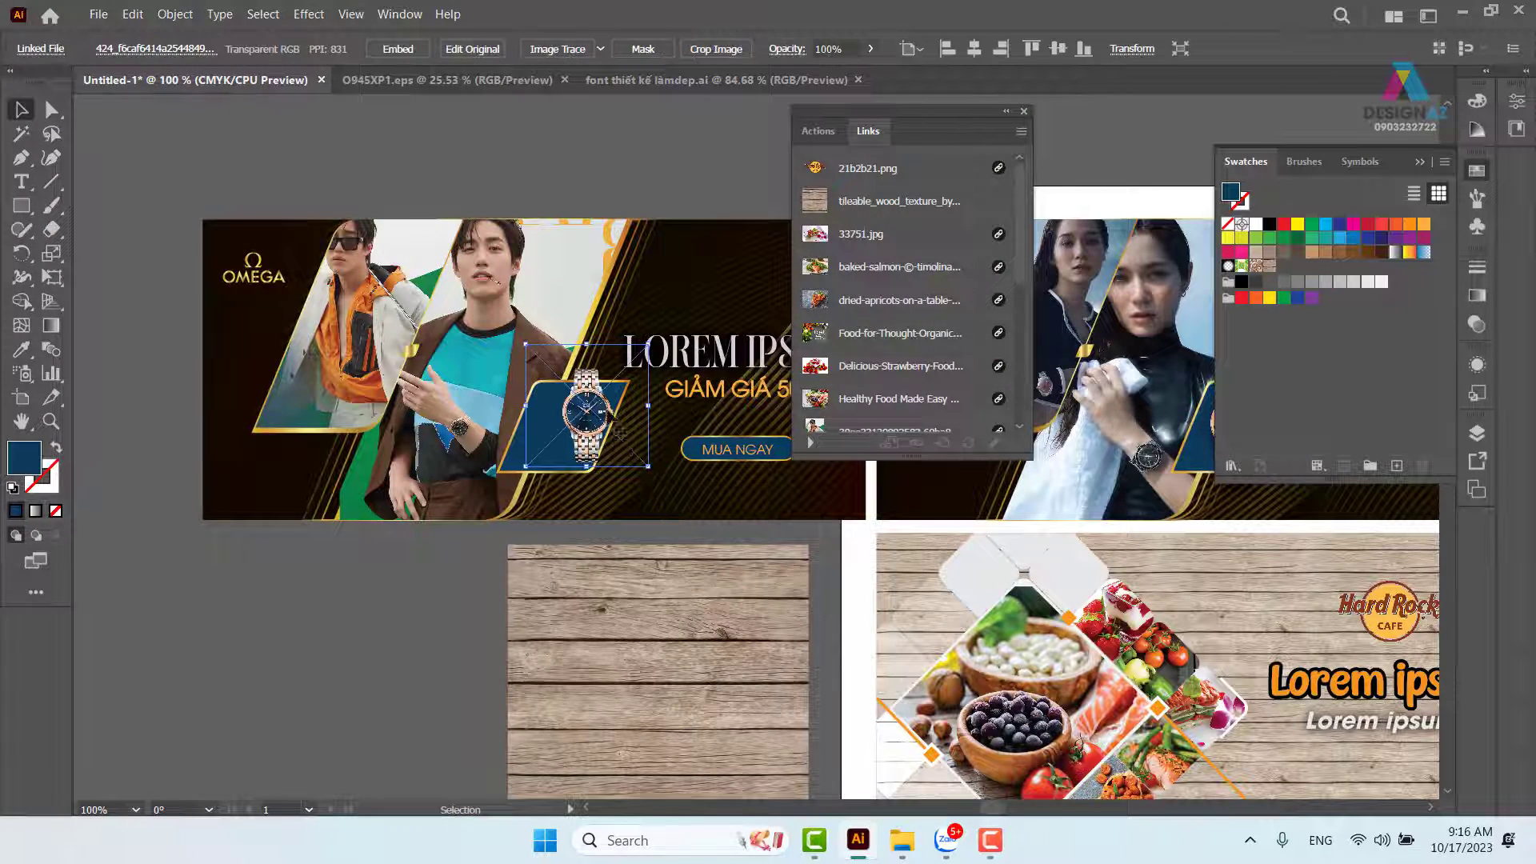
Centre the placed watch image over the blue parallelogram in the duplicated Omega banner and deselect it.
{"action": "left_click_drag", "start_coordinate": [606, 414], "coordinate": [499, 478]}
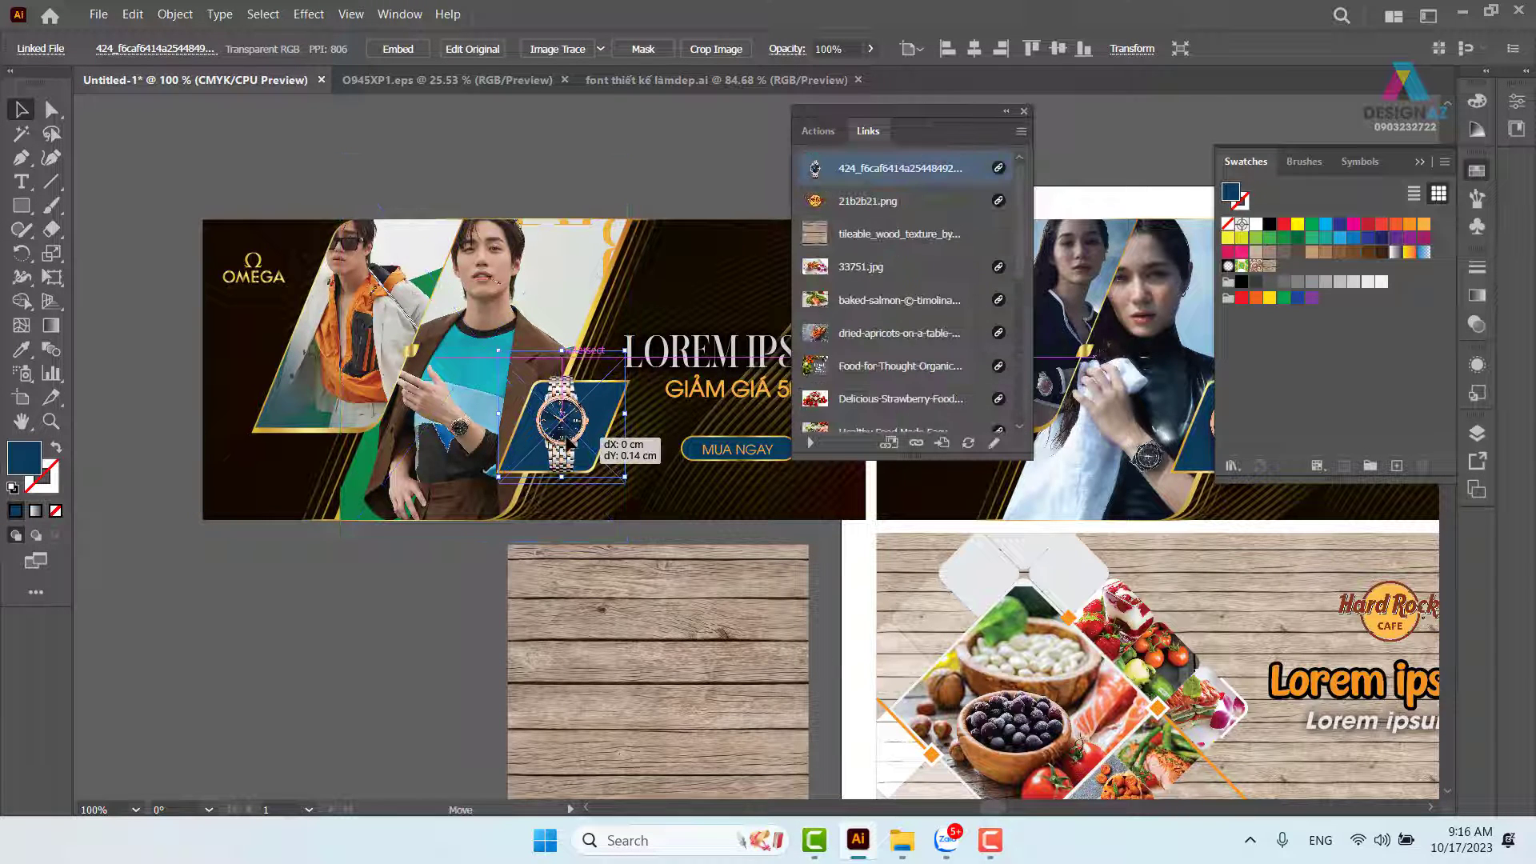
{"action": "left_click_drag", "start_coordinate": [610, 453], "coordinate": [684, 463]}
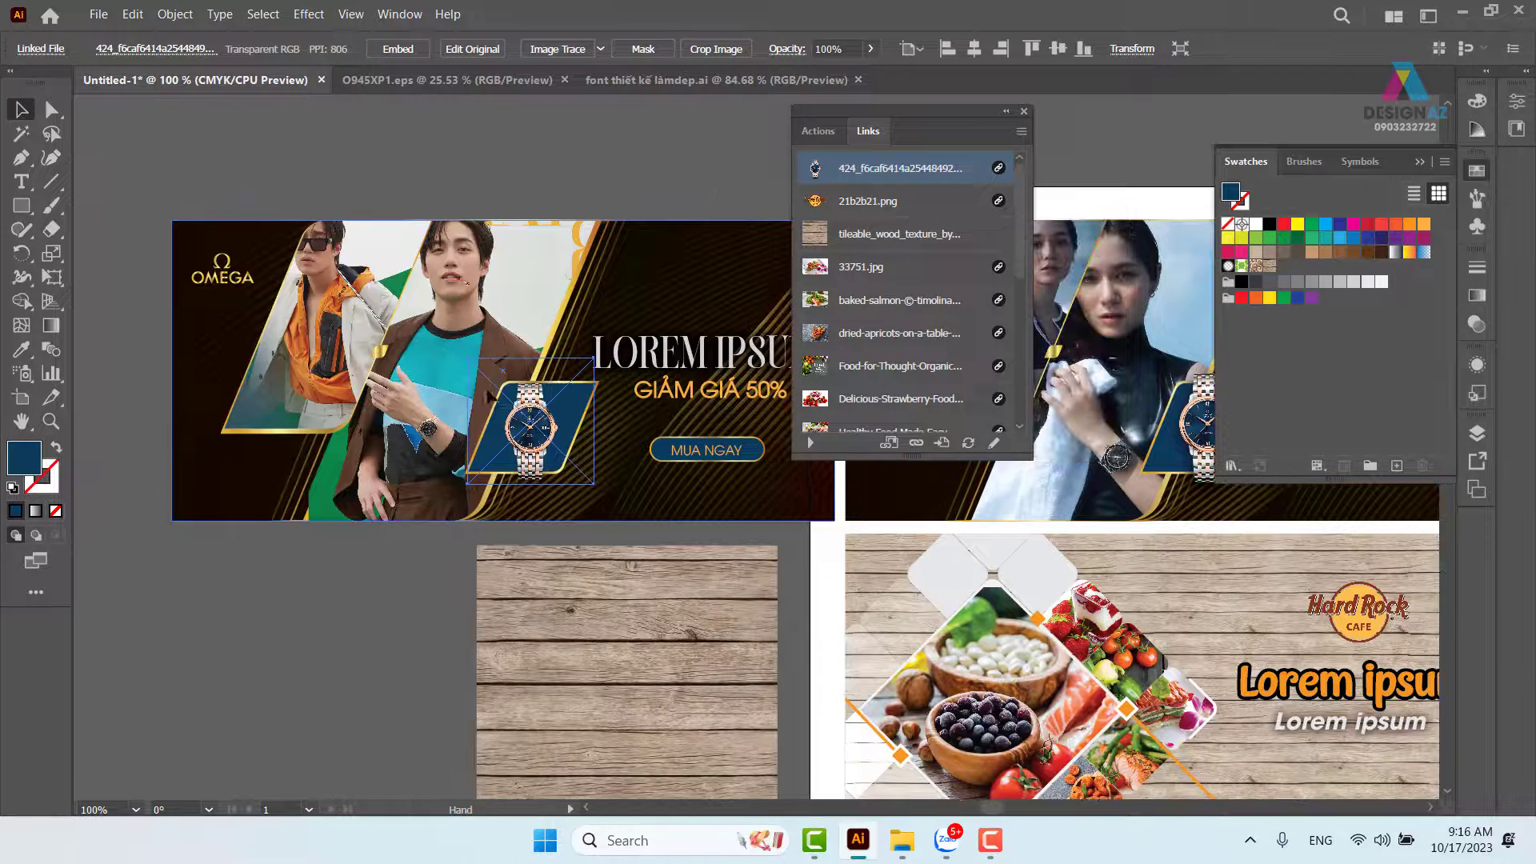
{"action": "left_click", "coordinate": [353, 154]}
Delete the duplicated banner's gold gradient rectangle and the artsfon.com-69638.jpg background image after releasing its clipping mask.
{"action": "left_click_drag", "start_coordinate": [698, 277], "coordinate": [671, 188]}
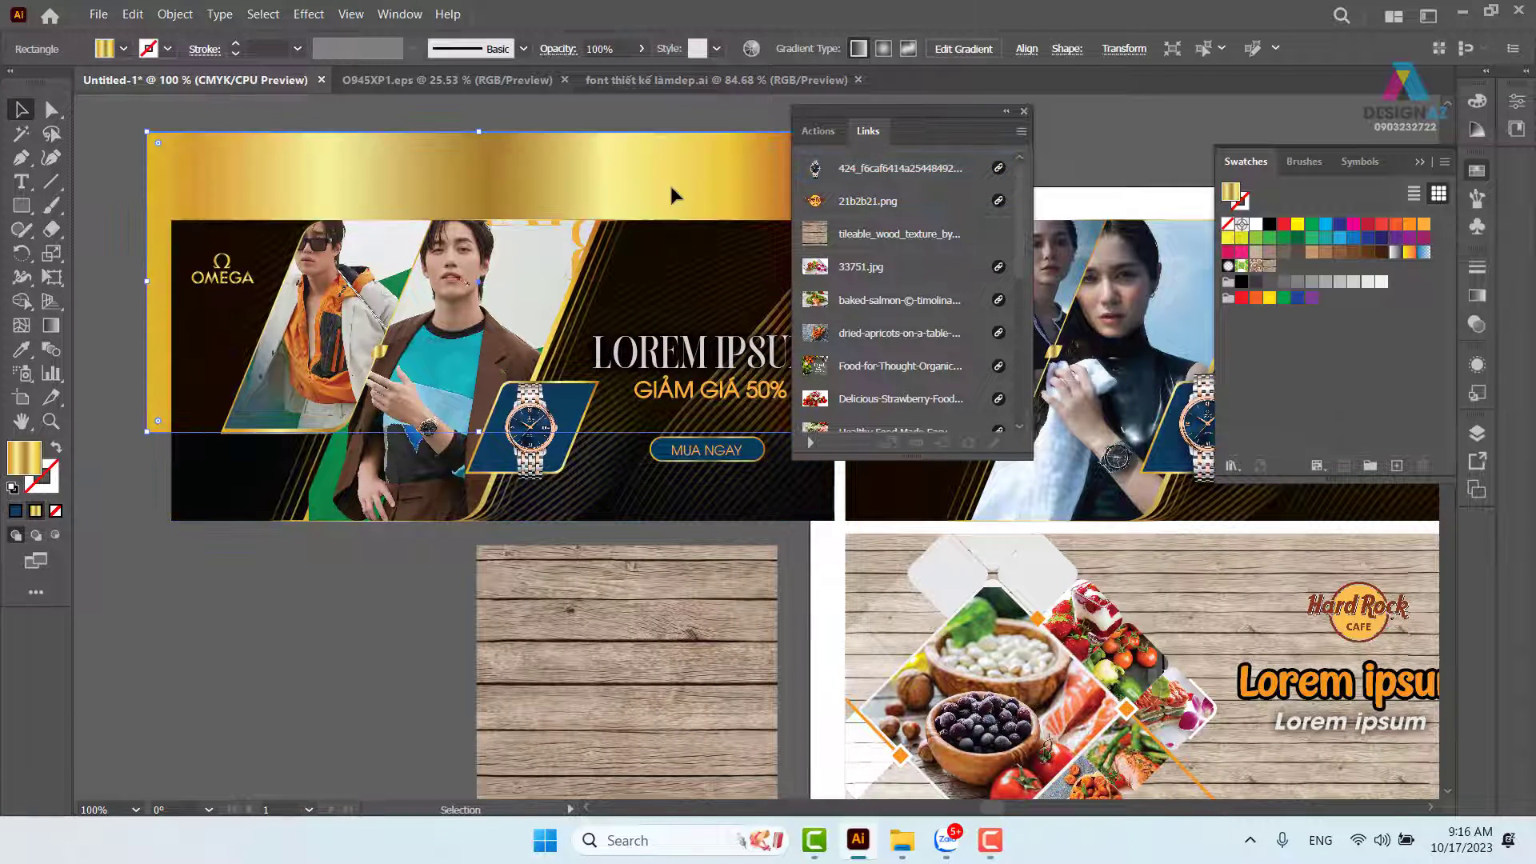
{"action": "key", "text": "Delete"}
{"action": "mouse_move", "coordinate": [702, 264]}
{"action": "left_mouse_down"}
{"action": "mouse_move", "coordinate": [690, 194]}
{"action": "mouse_move", "coordinate": [702, 270]}
{"action": "left_mouse_up"}
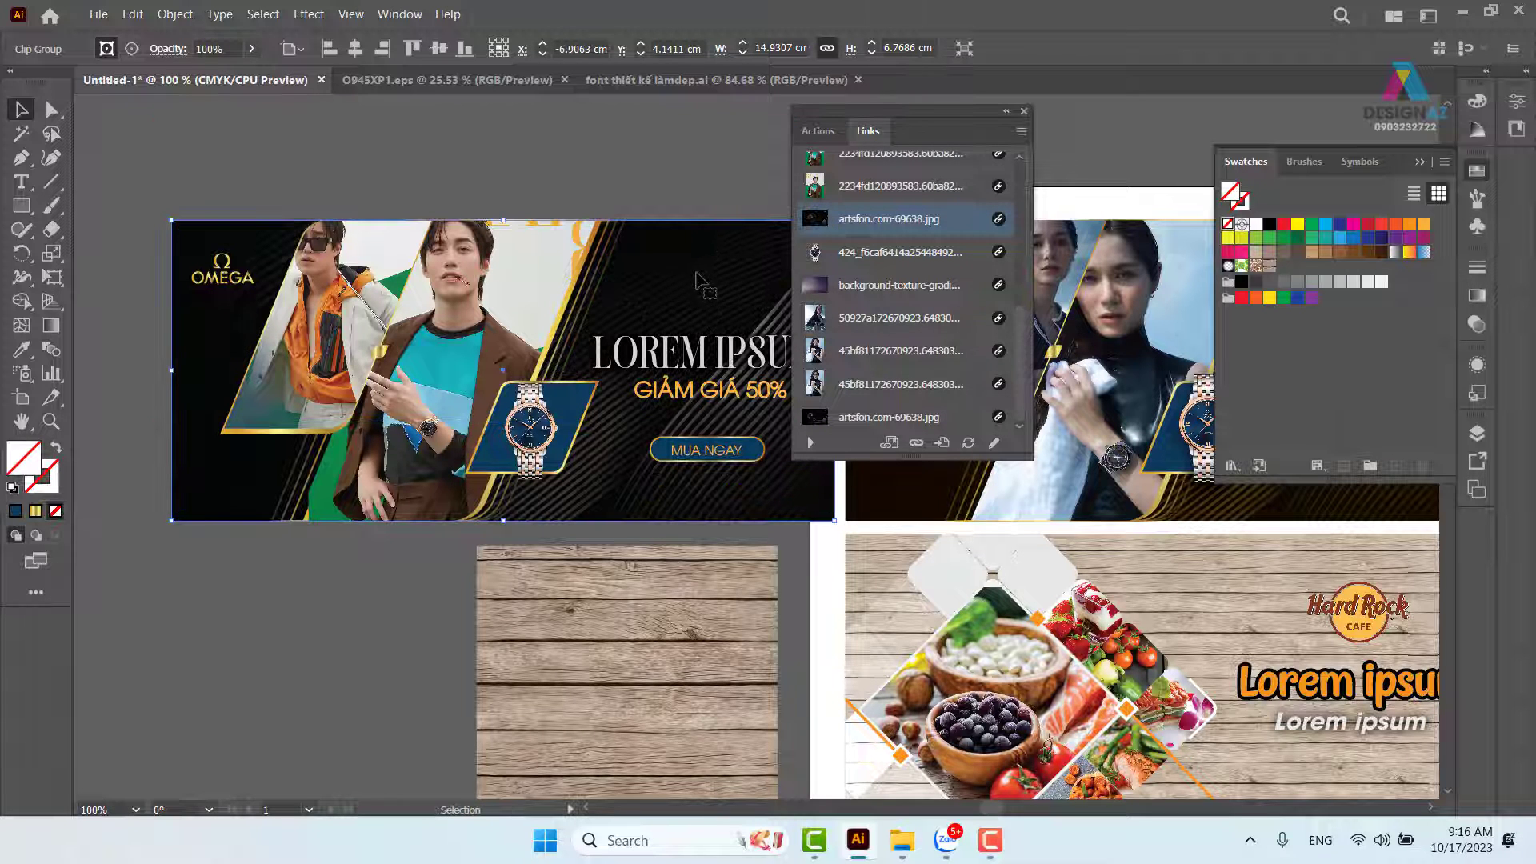
{"action": "right_click", "coordinate": [693, 264]}
{"action": "left_click", "coordinate": [778, 516]}
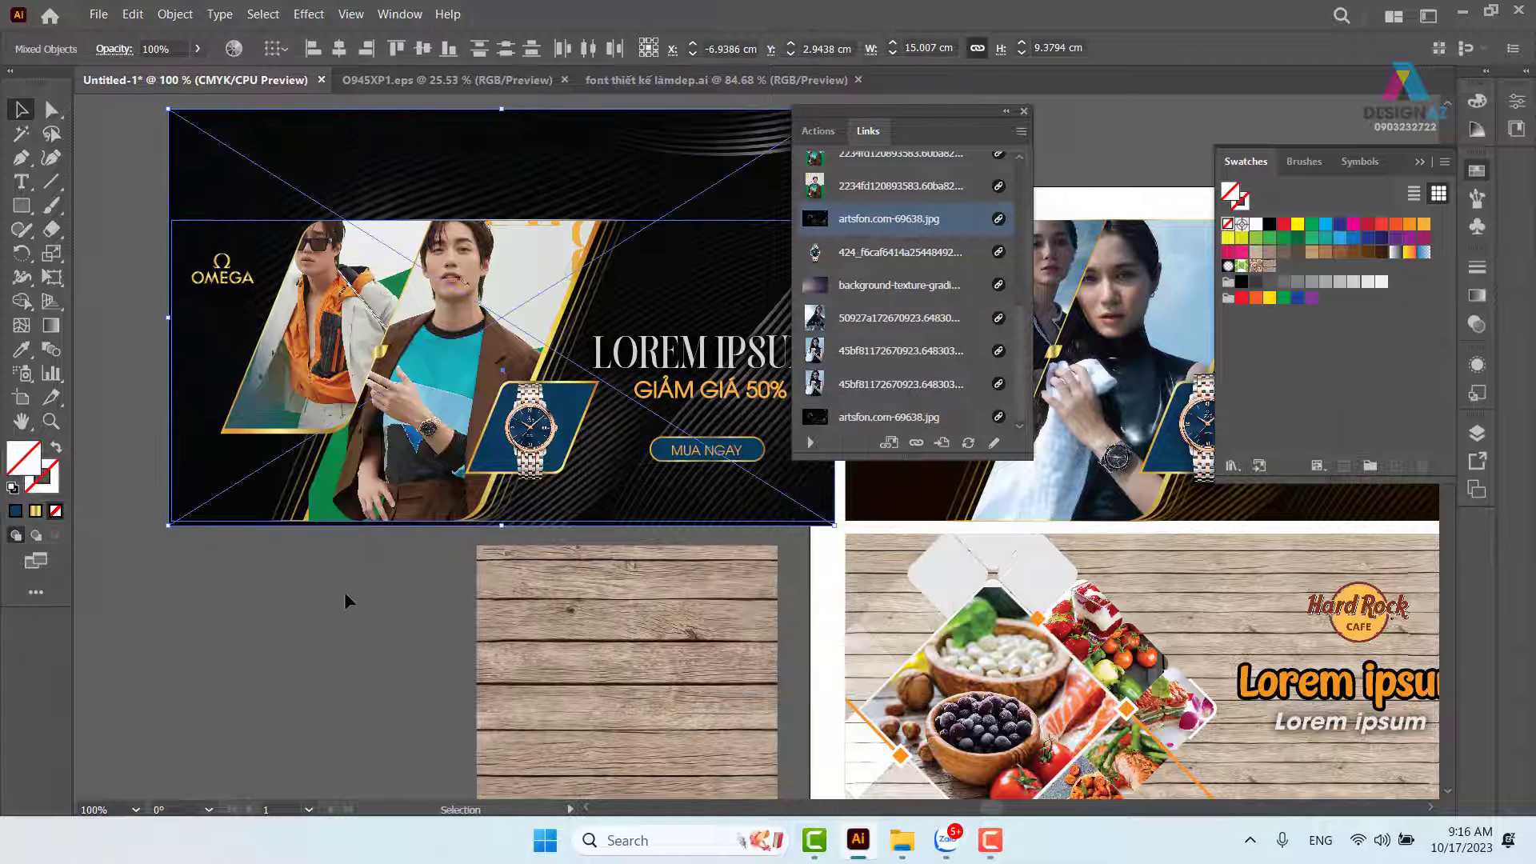
{"action": "left_click", "coordinate": [344, 593]}
{"action": "left_click_drag", "start_coordinate": [564, 148], "coordinate": [393, 122]}
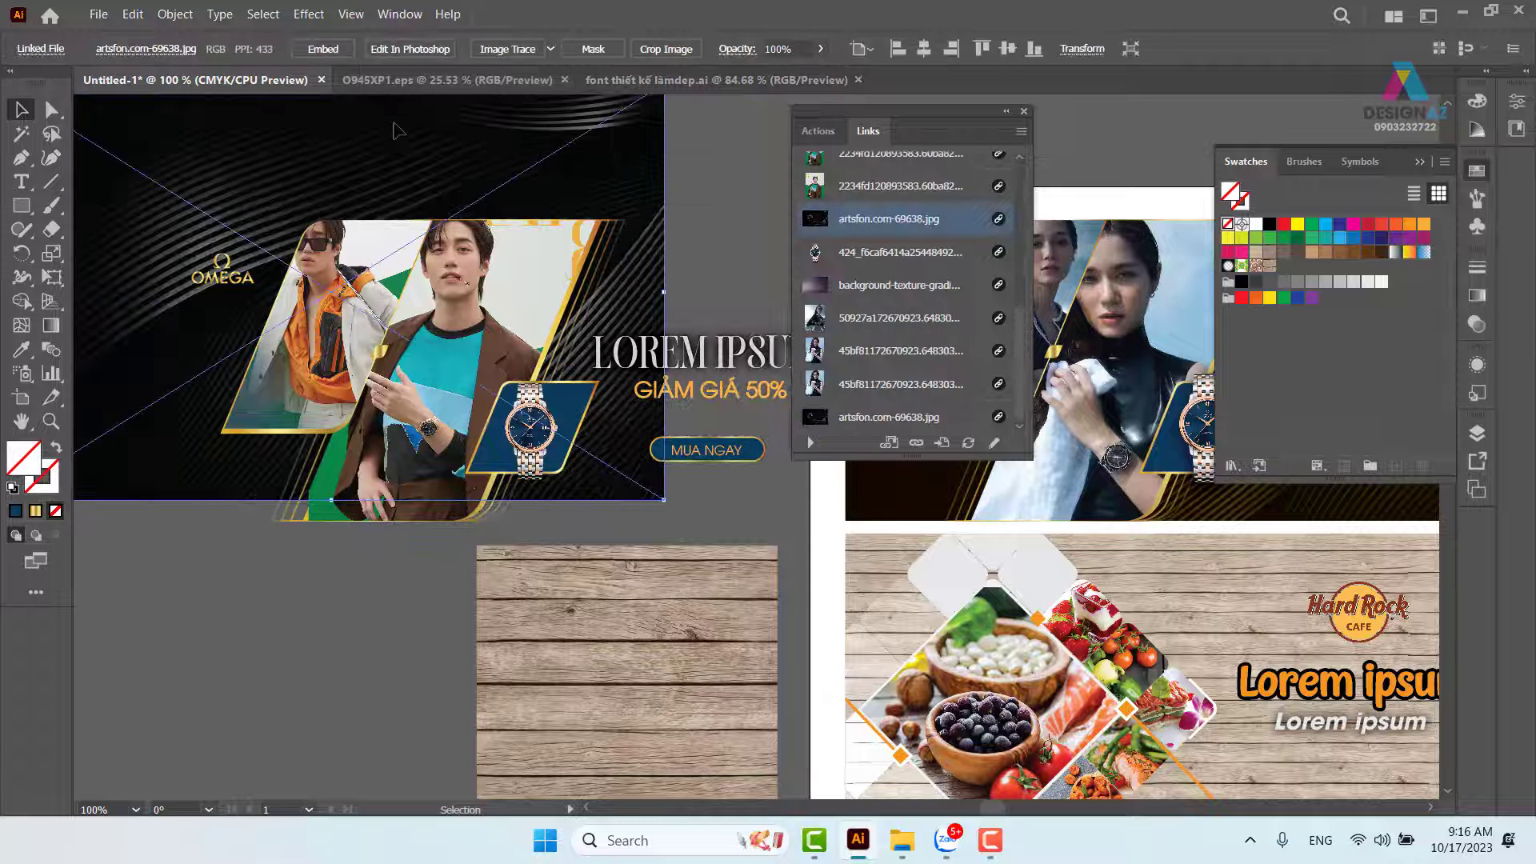
{"action": "key", "text": "Delete"}
Fill the banner's empty background rectangle with the dark brown swatch C=50 M=70 Y=80 K=70 and close the Links panel.
{"action": "left_click", "coordinate": [719, 271]}
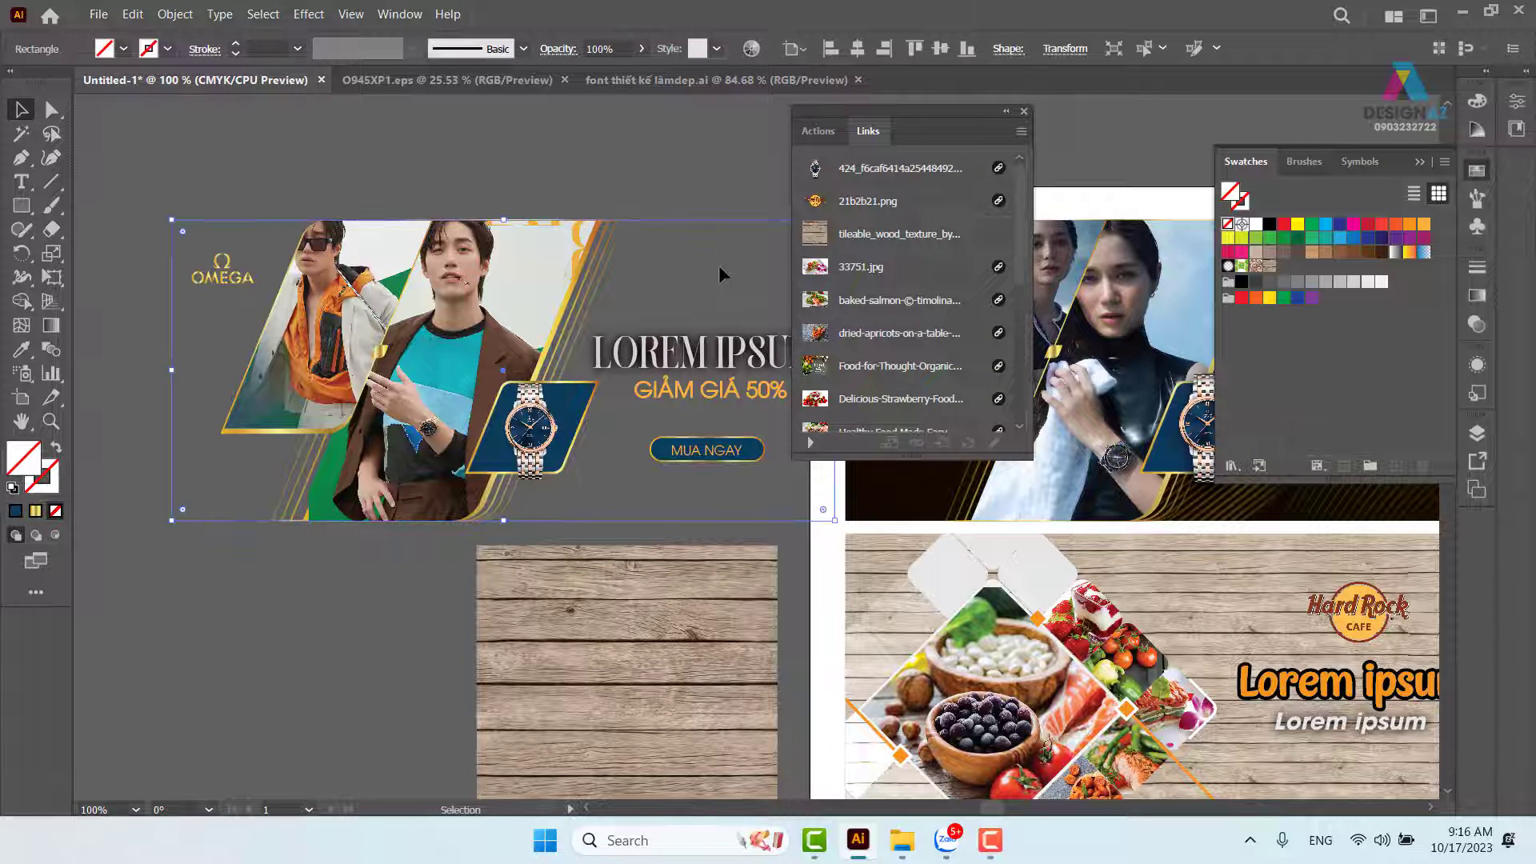
{"action": "key", "text": "i"}
{"action": "left_click", "coordinate": [485, 345]}
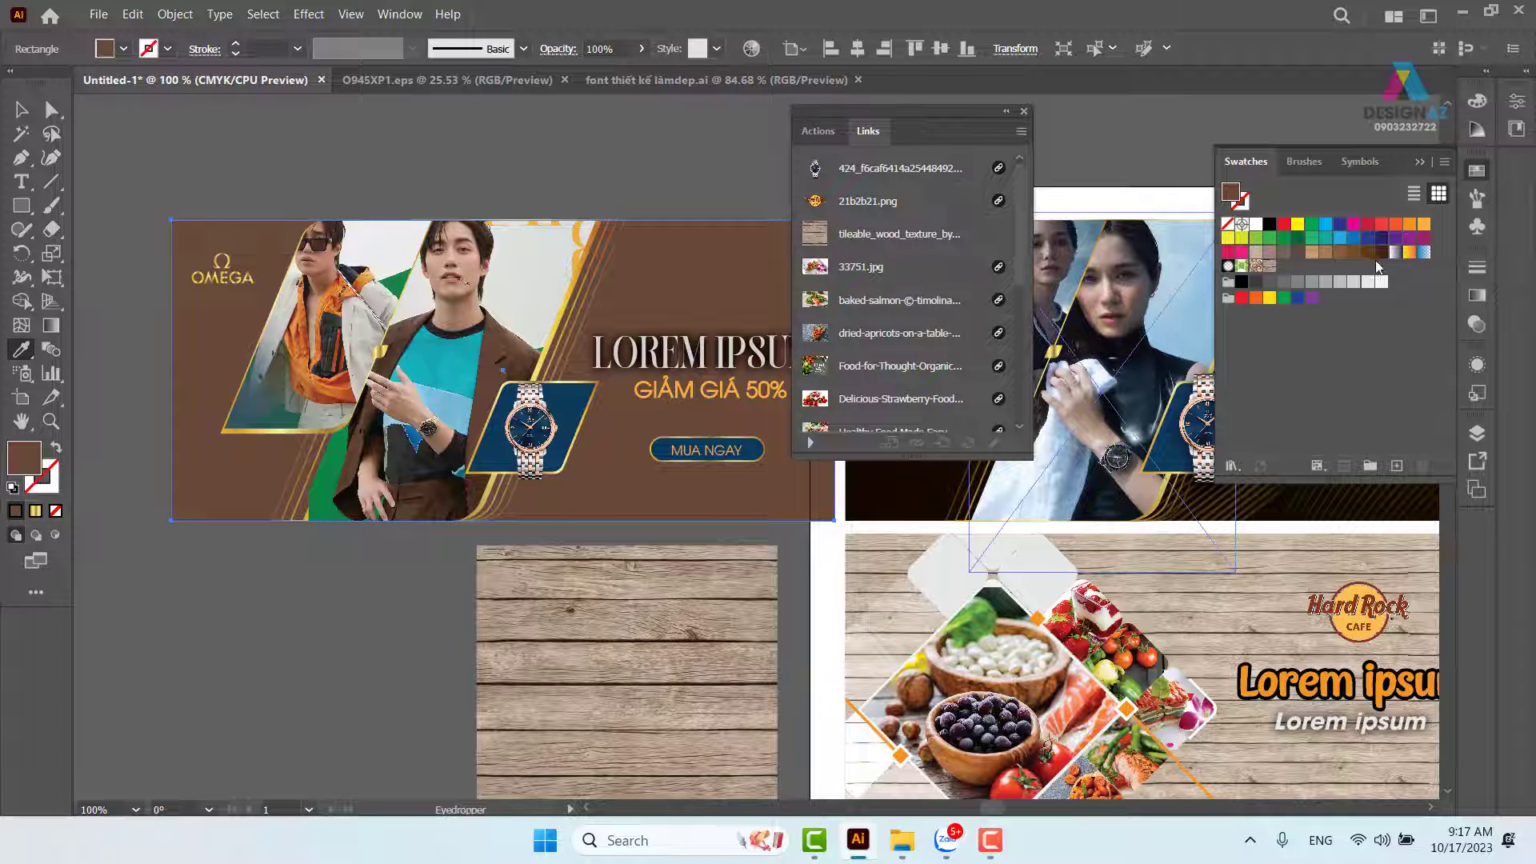
{"action": "left_click", "coordinate": [1369, 253]}
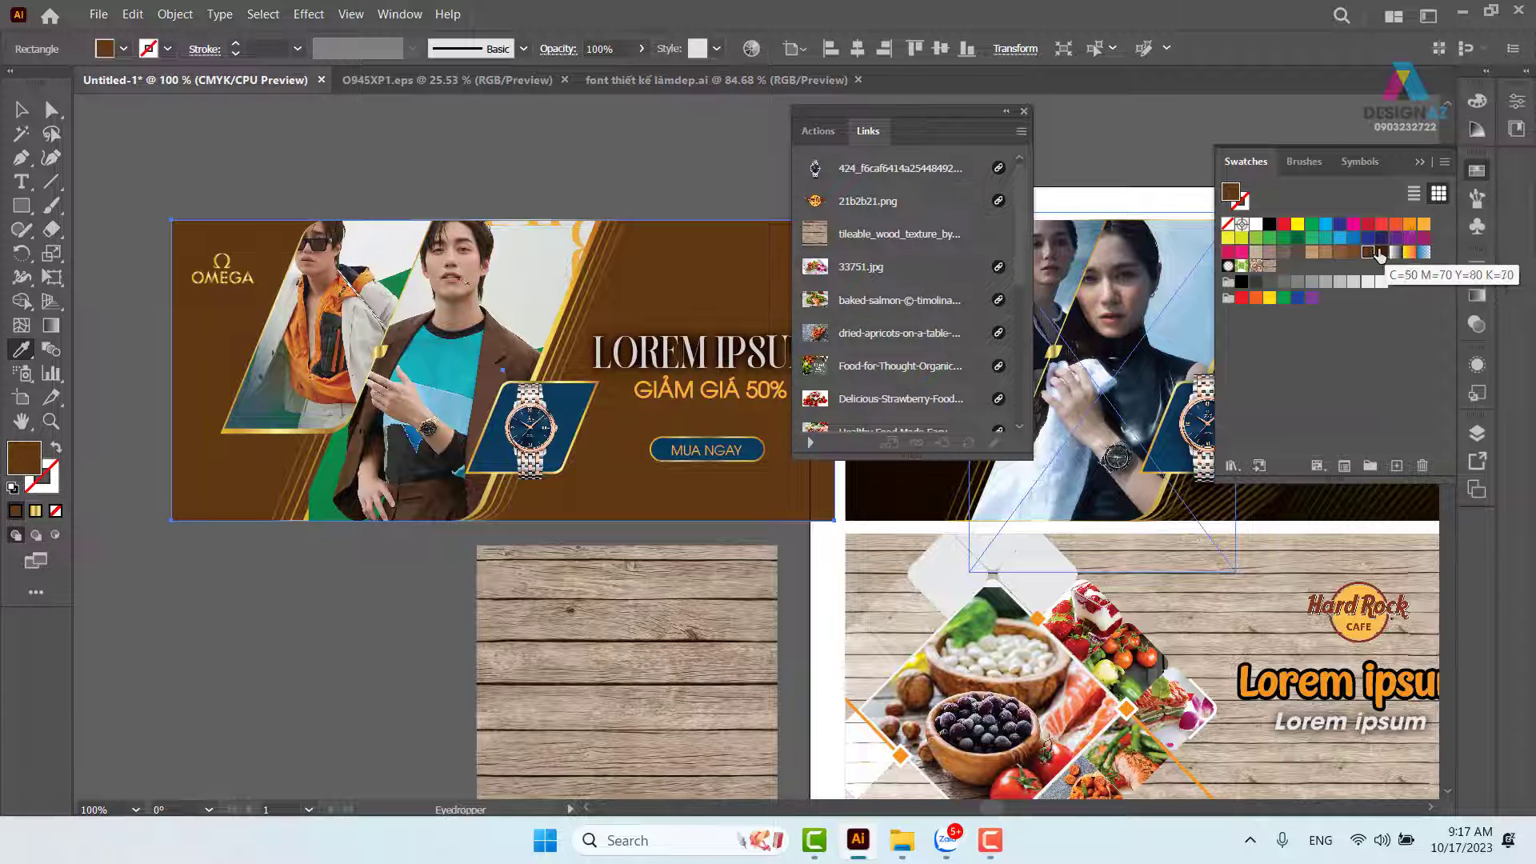
{"action": "left_click", "coordinate": [1382, 253]}
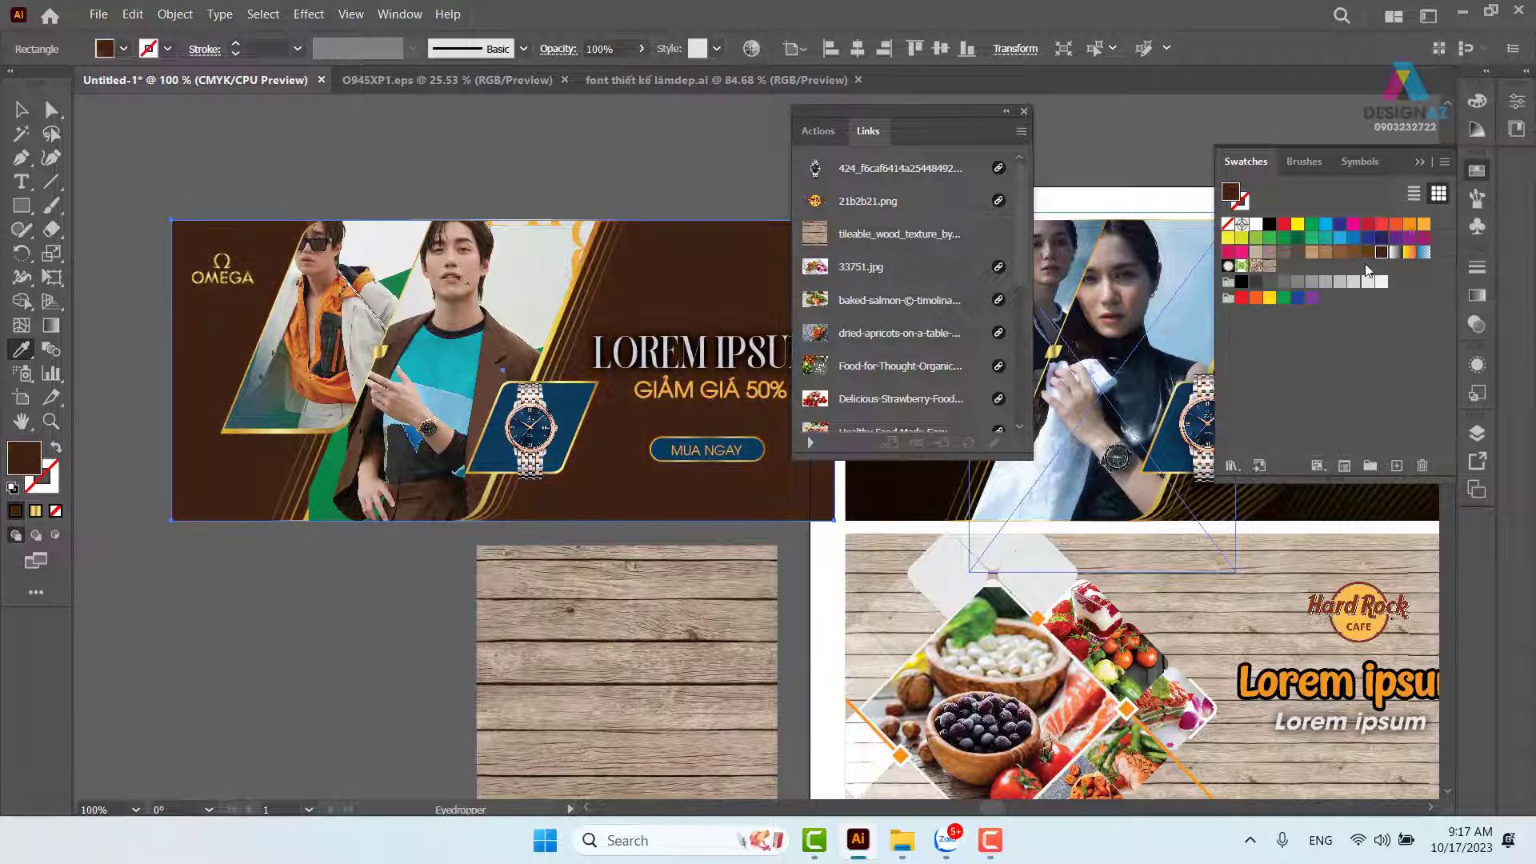
{"action": "left_click", "coordinate": [1024, 112]}
{"action": "left_click_drag", "start_coordinate": [892, 379], "coordinate": [761, 373]}
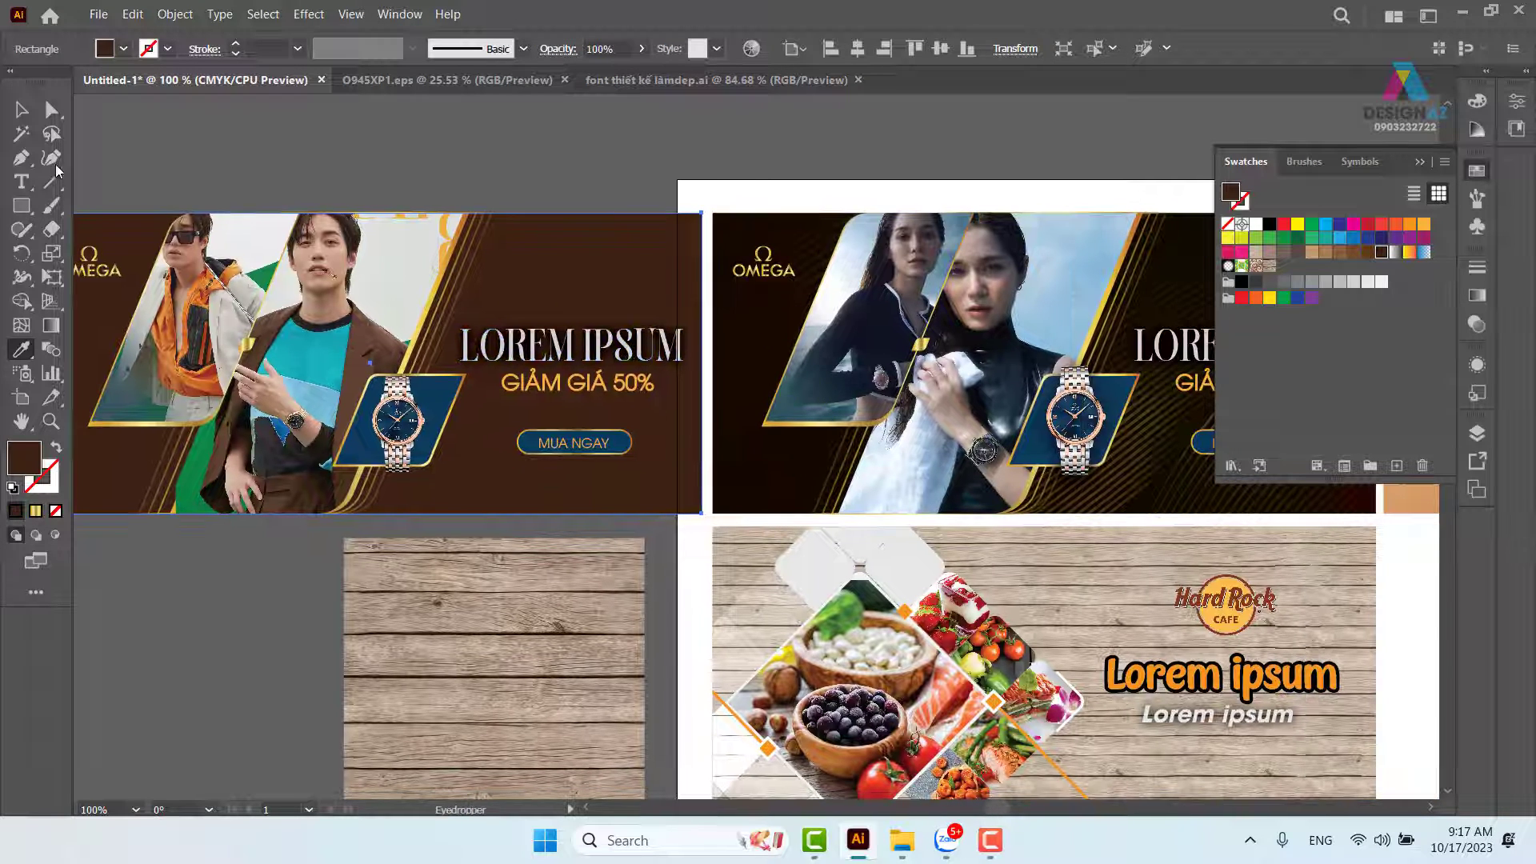
Try moving the LOREM IPSUM headline higher in the brown banner.
{"action": "left_click", "coordinate": [22, 110]}
{"action": "left_click_drag", "start_coordinate": [587, 365], "coordinate": [621, 357]}
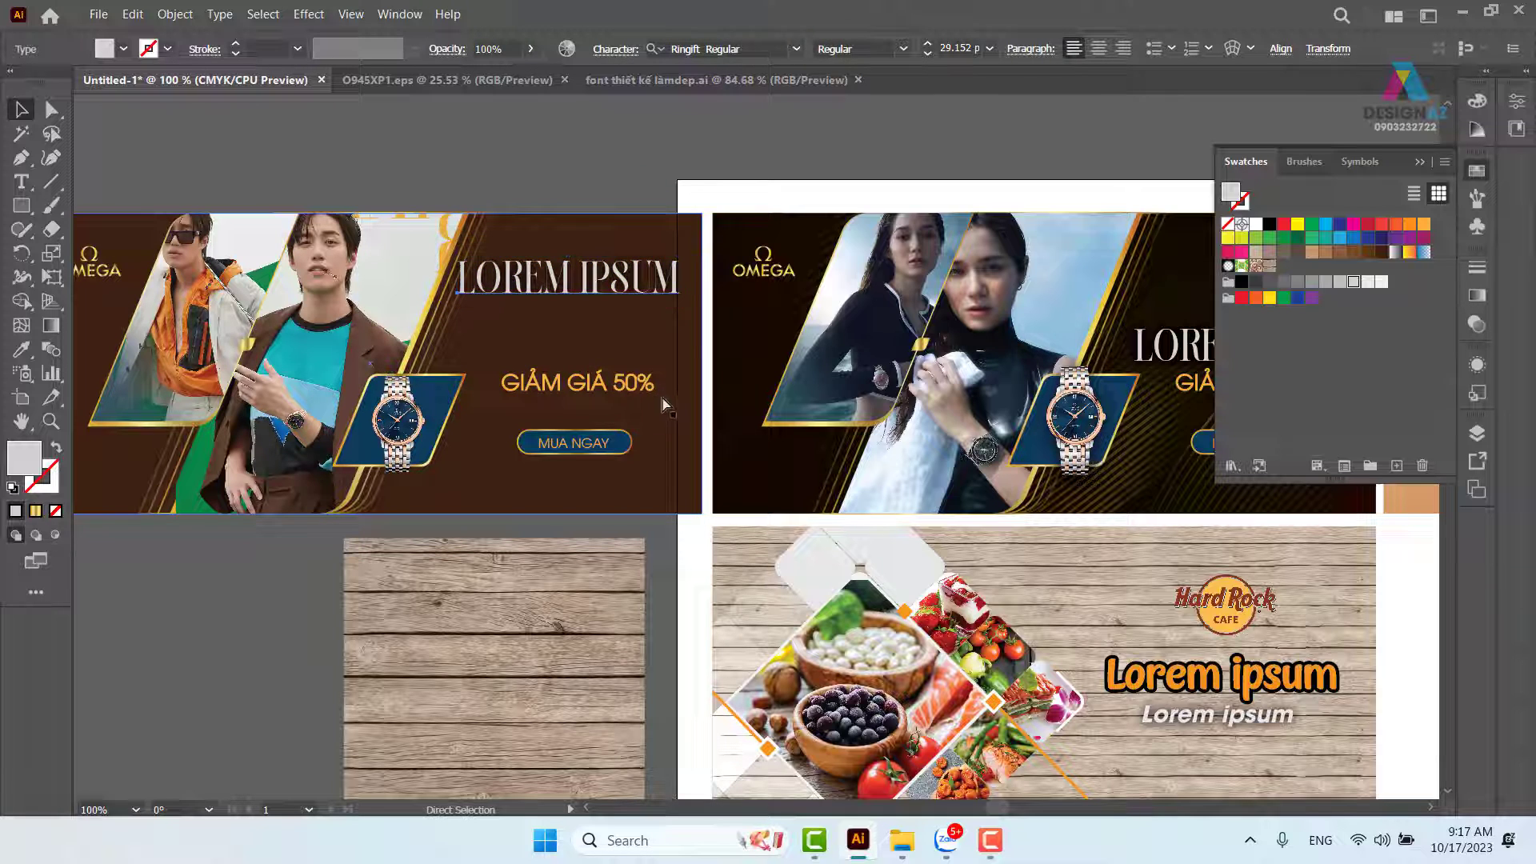
{"action": "left_click", "coordinate": [593, 179]}
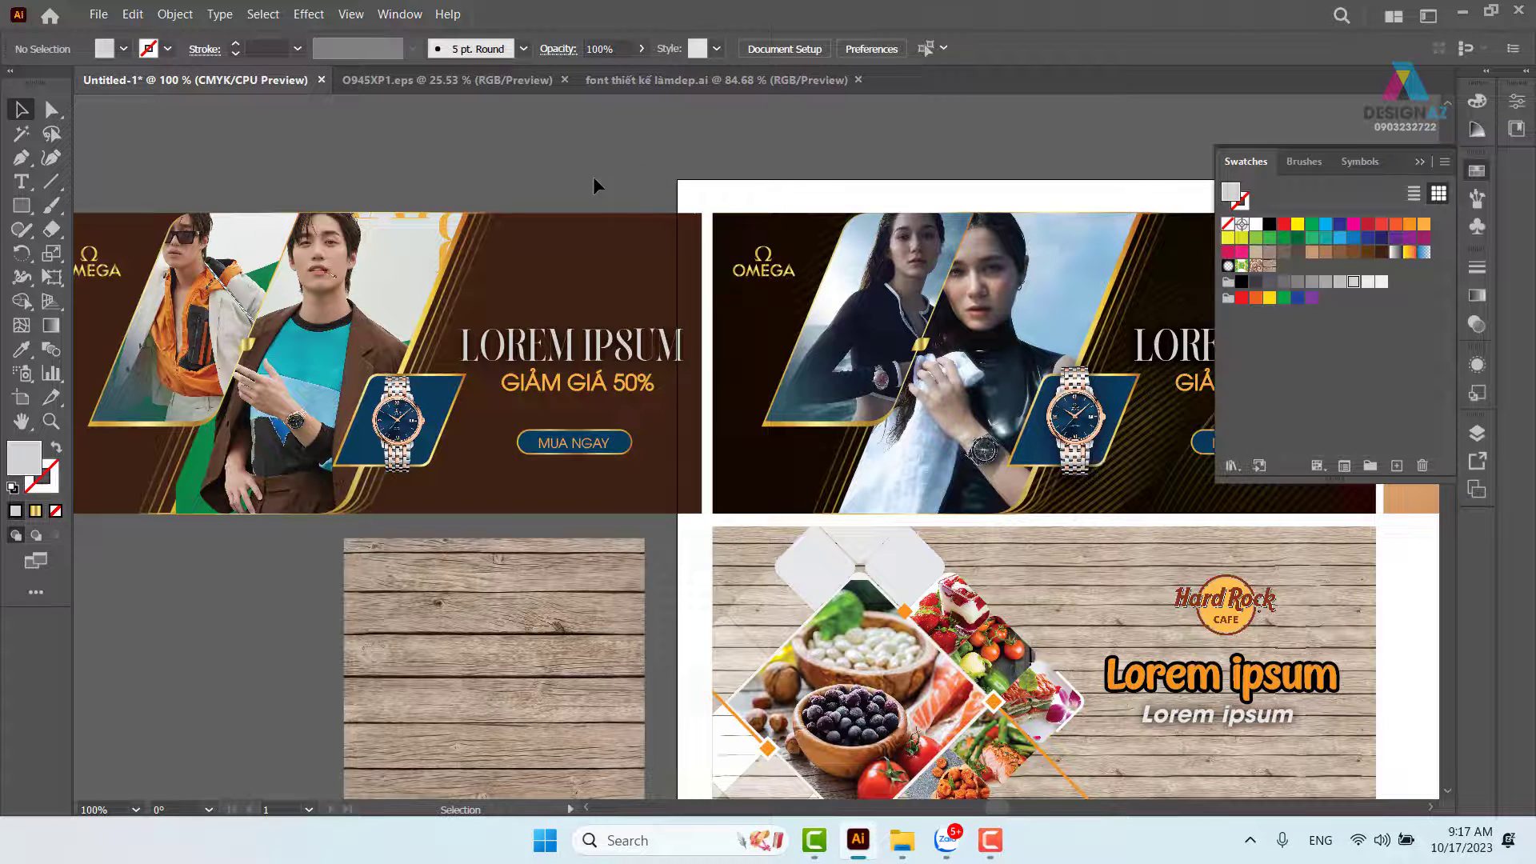
Recolour the brown banner's OMEGA logo with the light tan swatch and move it onto the empty canvas beside the banner.
{"action": "left_click_drag", "start_coordinate": [496, 276], "coordinate": [925, 264]}
{"action": "left_click", "coordinate": [529, 256]}
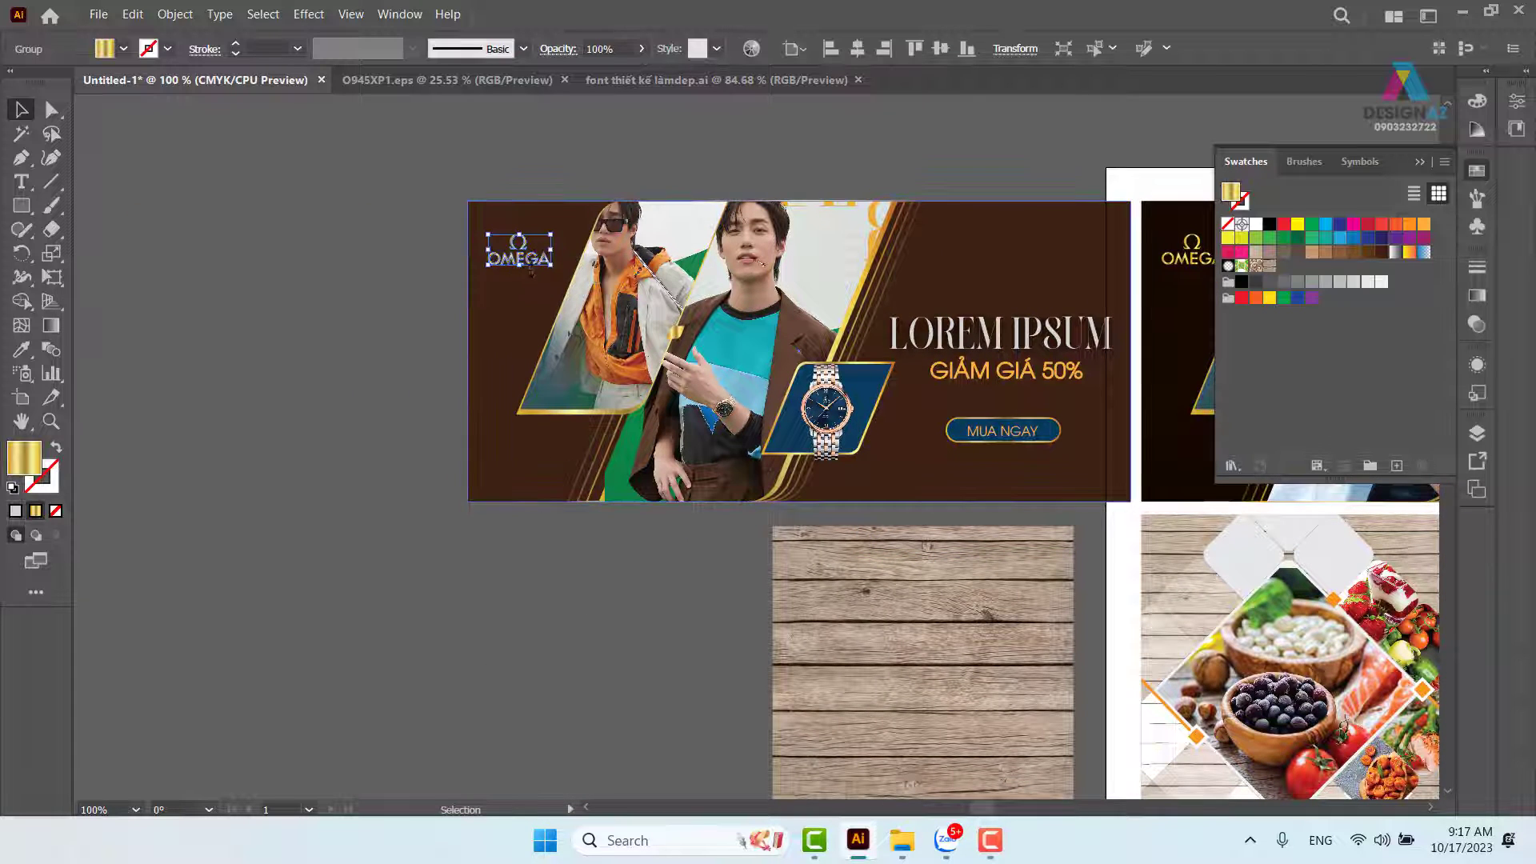
{"action": "left_click", "coordinate": [1312, 253]}
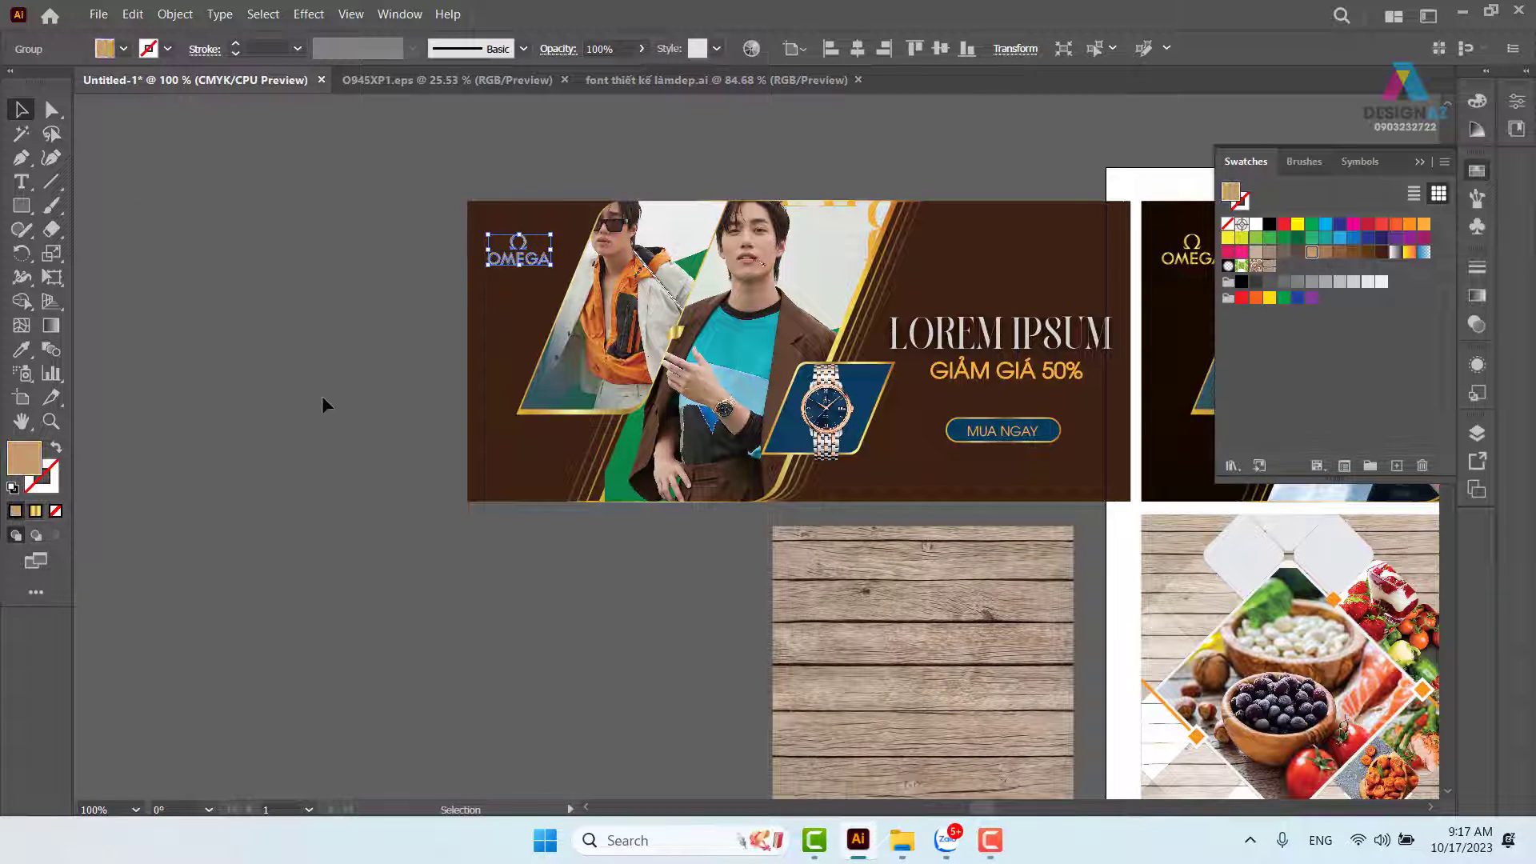
{"action": "left_click_drag", "start_coordinate": [524, 268], "coordinate": [217, 420]}
{"action": "left_click", "coordinate": [379, 492]}
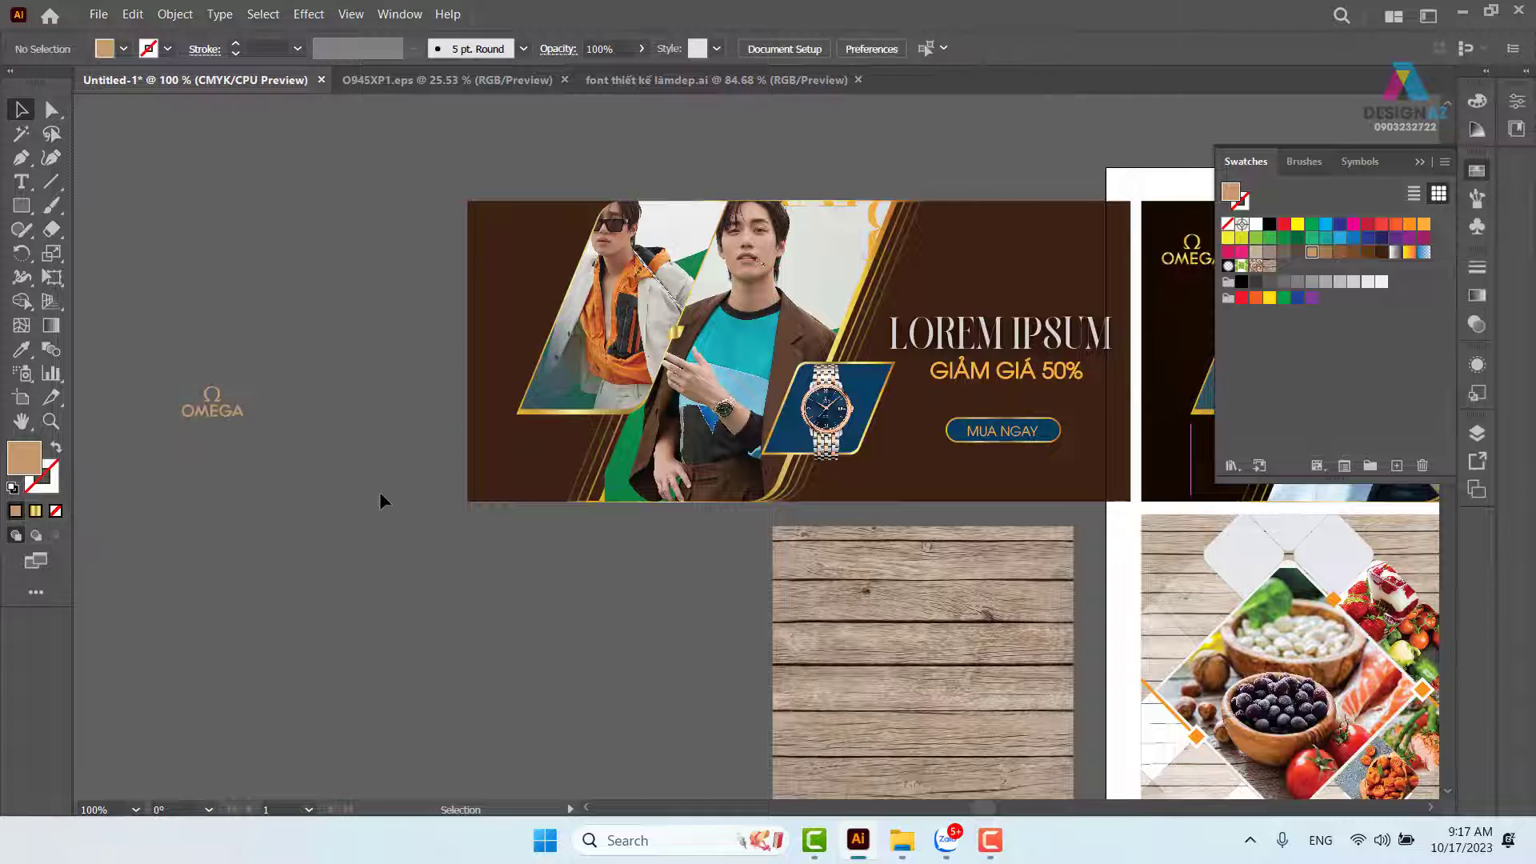
Draw a tan square enclosing the detached OMEGA logo.
{"action": "left_click_drag", "start_coordinate": [296, 483], "coordinate": [558, 484]}
{"action": "key", "text": "z"}
{"action": "left_click_drag", "start_coordinate": [391, 372], "coordinate": [731, 528]}
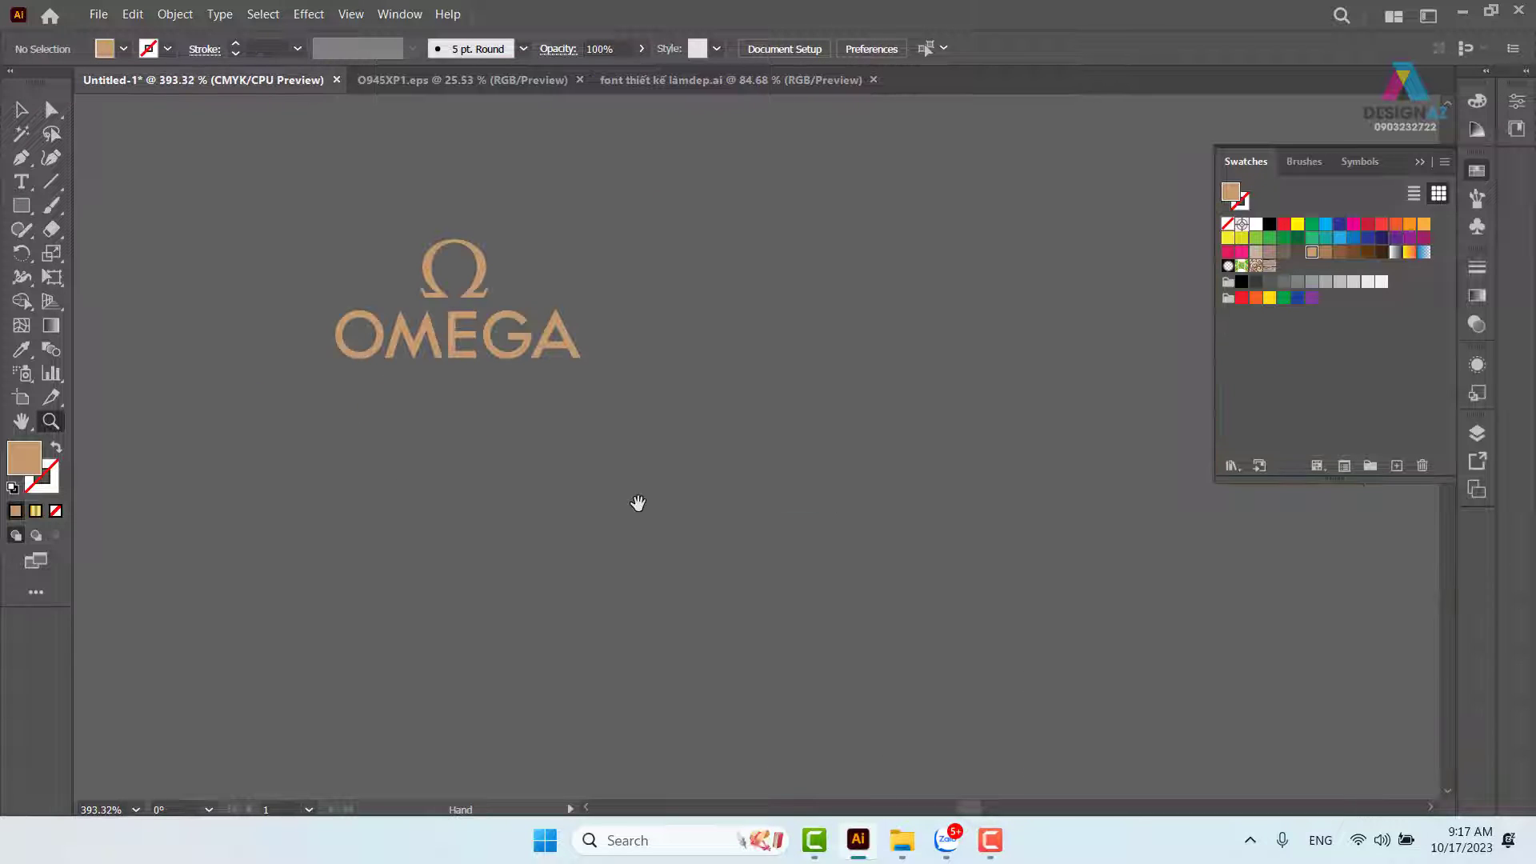
{"action": "left_click_drag", "start_coordinate": [637, 503], "coordinate": [539, 490]}
{"action": "left_click", "coordinate": [20, 110]}
{"action": "left_click_drag", "start_coordinate": [485, 358], "coordinate": [533, 384]}
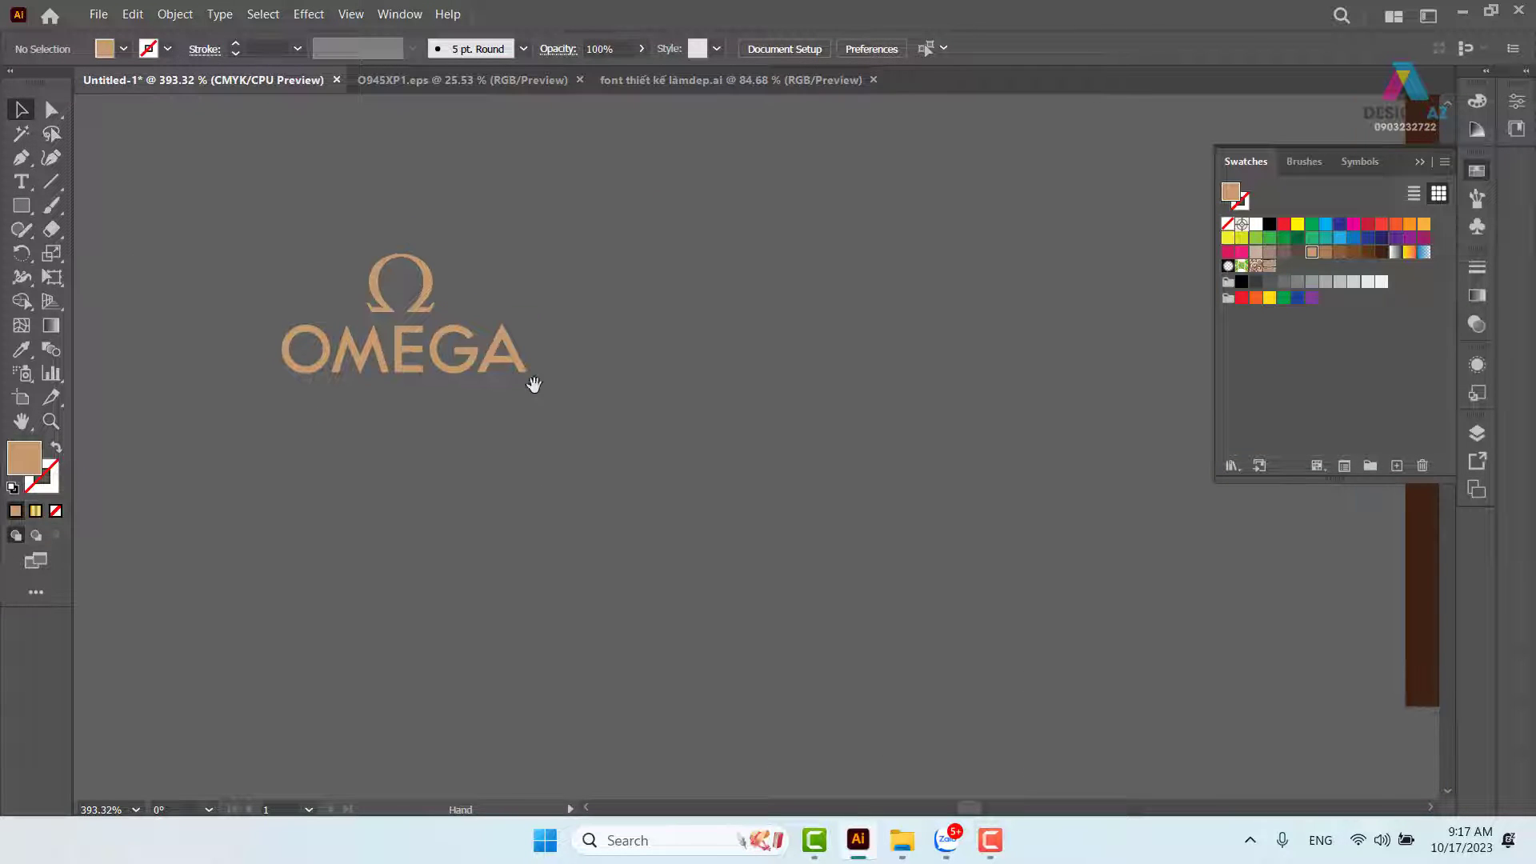
{"action": "left_click", "coordinate": [20, 206]}
{"action": "left_click_drag", "start_coordinate": [247, 147], "coordinate": [618, 516]}
{"action": "left_click", "coordinate": [21, 109]}
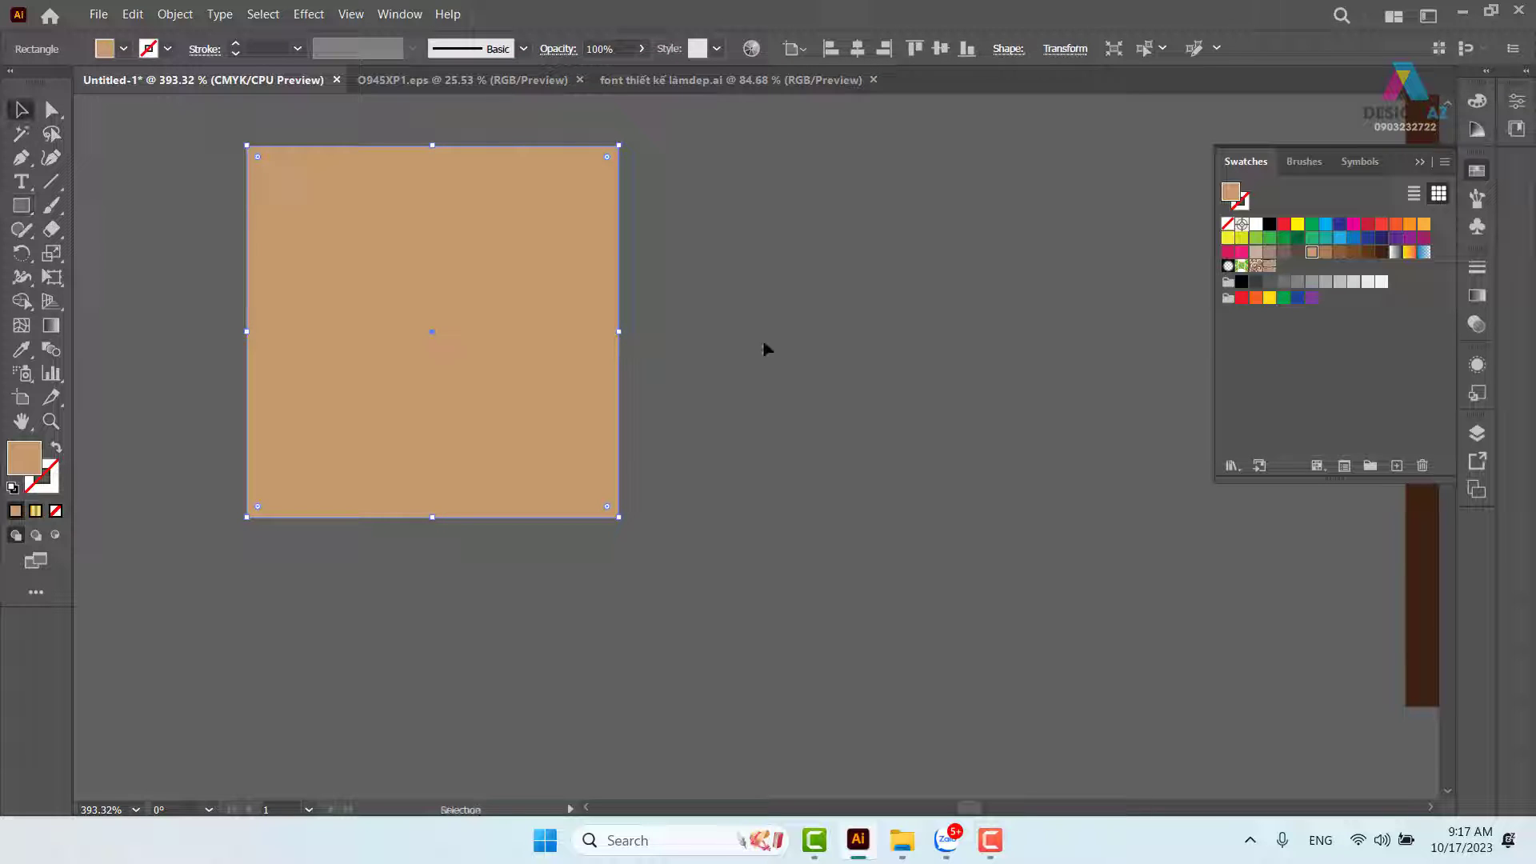
Swap the square's fill and stroke to make a 1 pt tan outline, and centre it horizontally around the OMEGA logo.
{"action": "key", "text": "ctrl"}
{"action": "left_click", "coordinate": [804, 330]}
{"action": "left_click", "coordinate": [616, 229]}
{"action": "key", "text": "shift+x"}
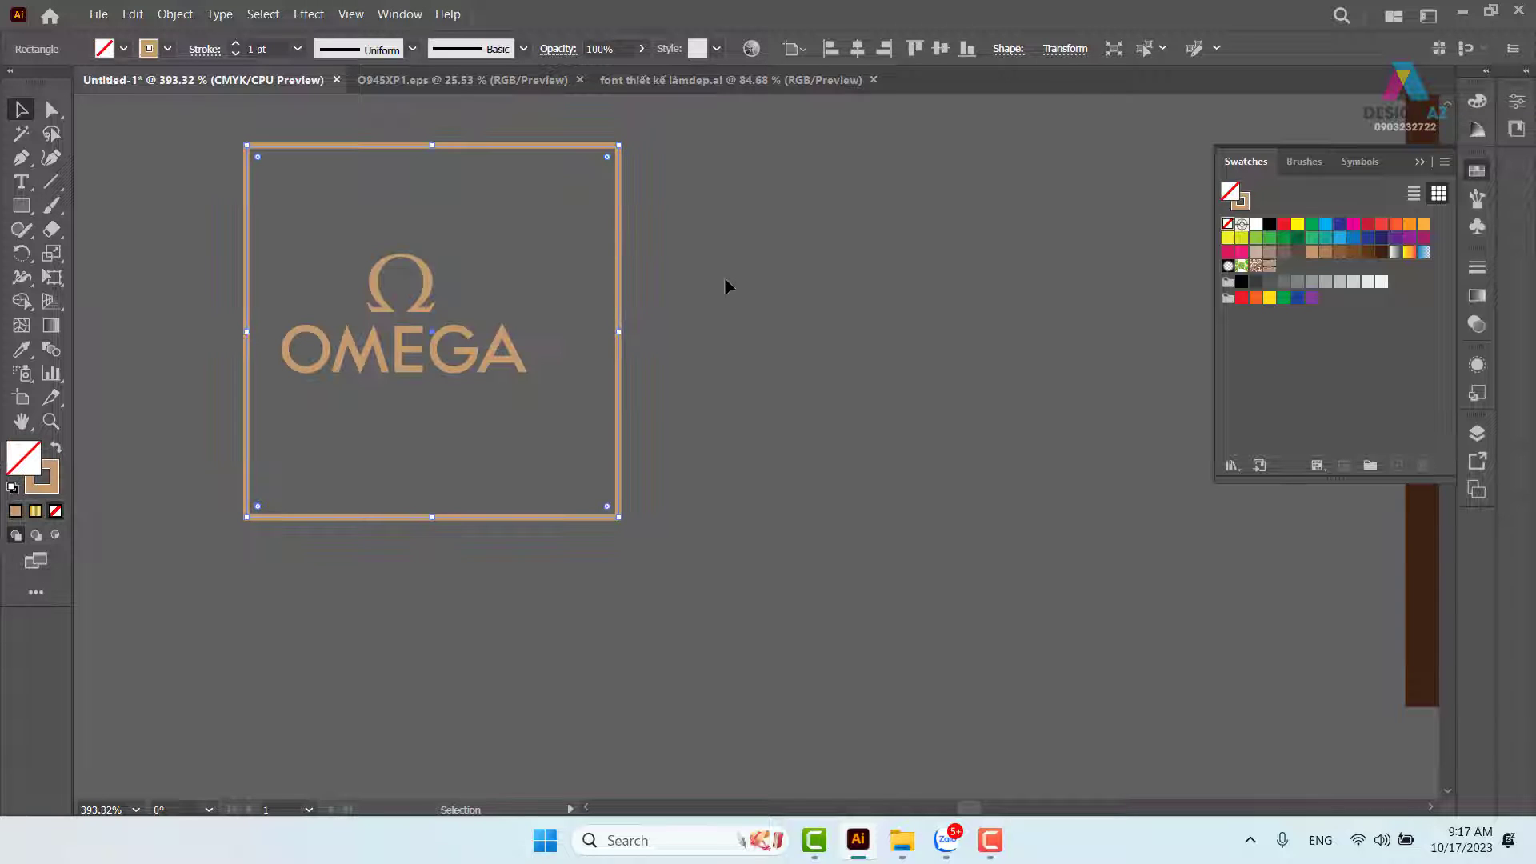
{"action": "left_click", "coordinate": [723, 277]}
{"action": "left_click_drag", "start_coordinate": [619, 309], "coordinate": [581, 305]}
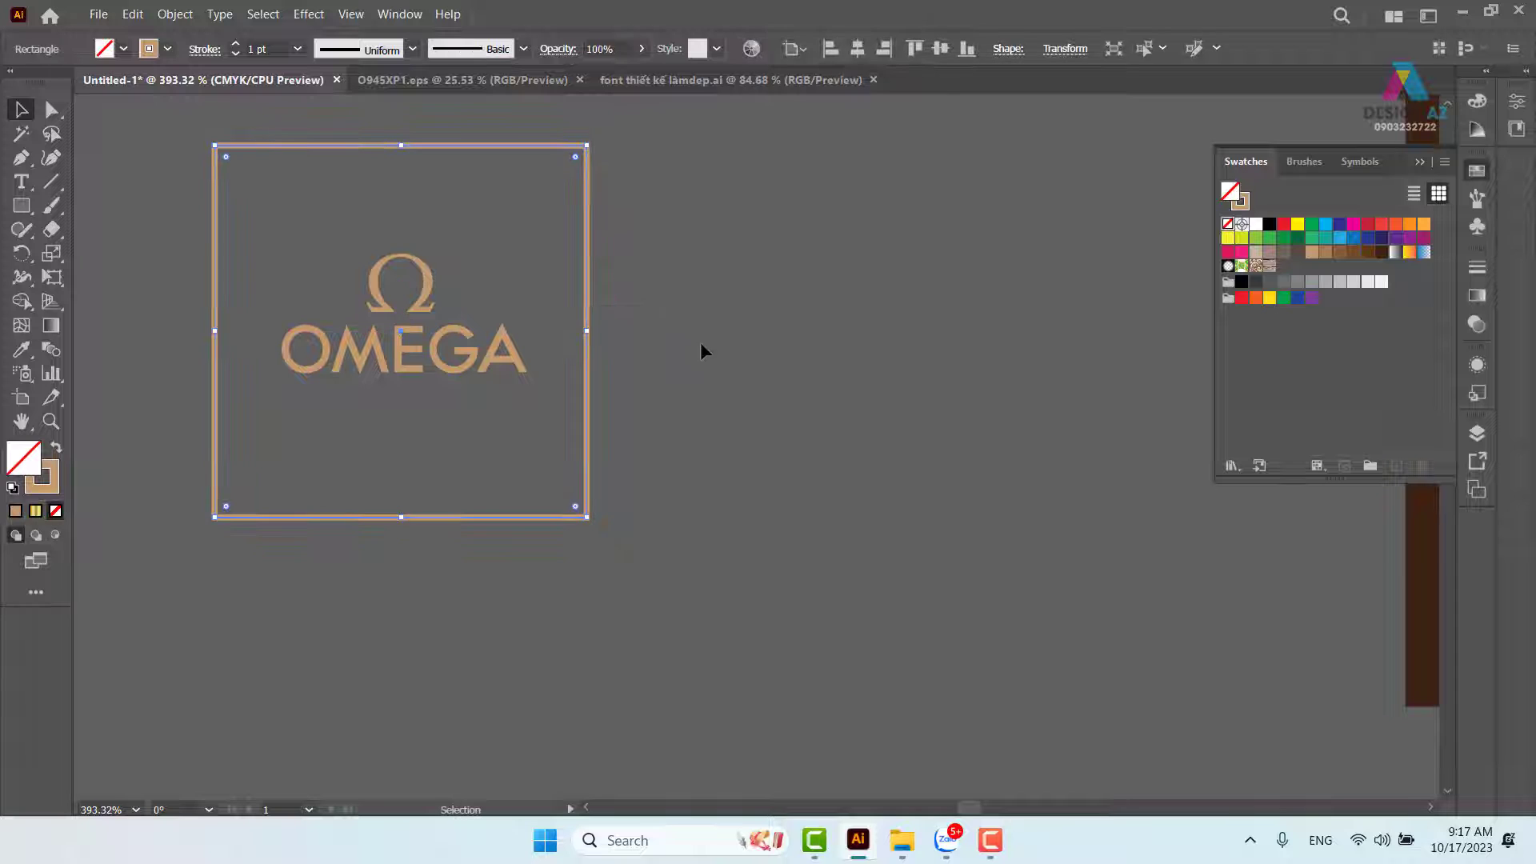
{"action": "left_click", "coordinate": [715, 346]}
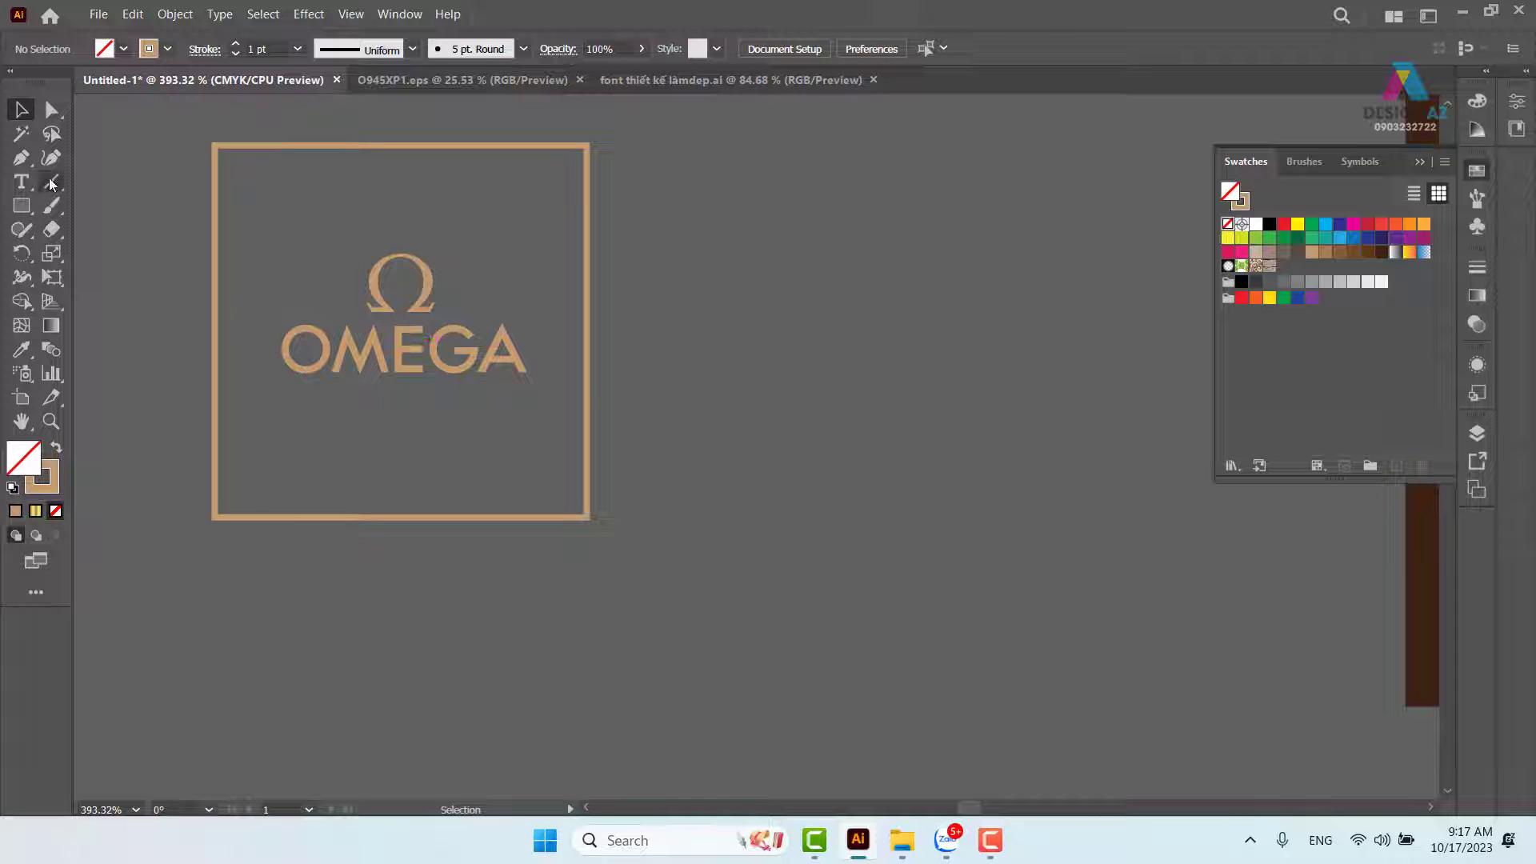
Draw both corner-to-corner diagonals of the square as line segments and delete the square outline.
{"action": "key", "text": "backslash"}
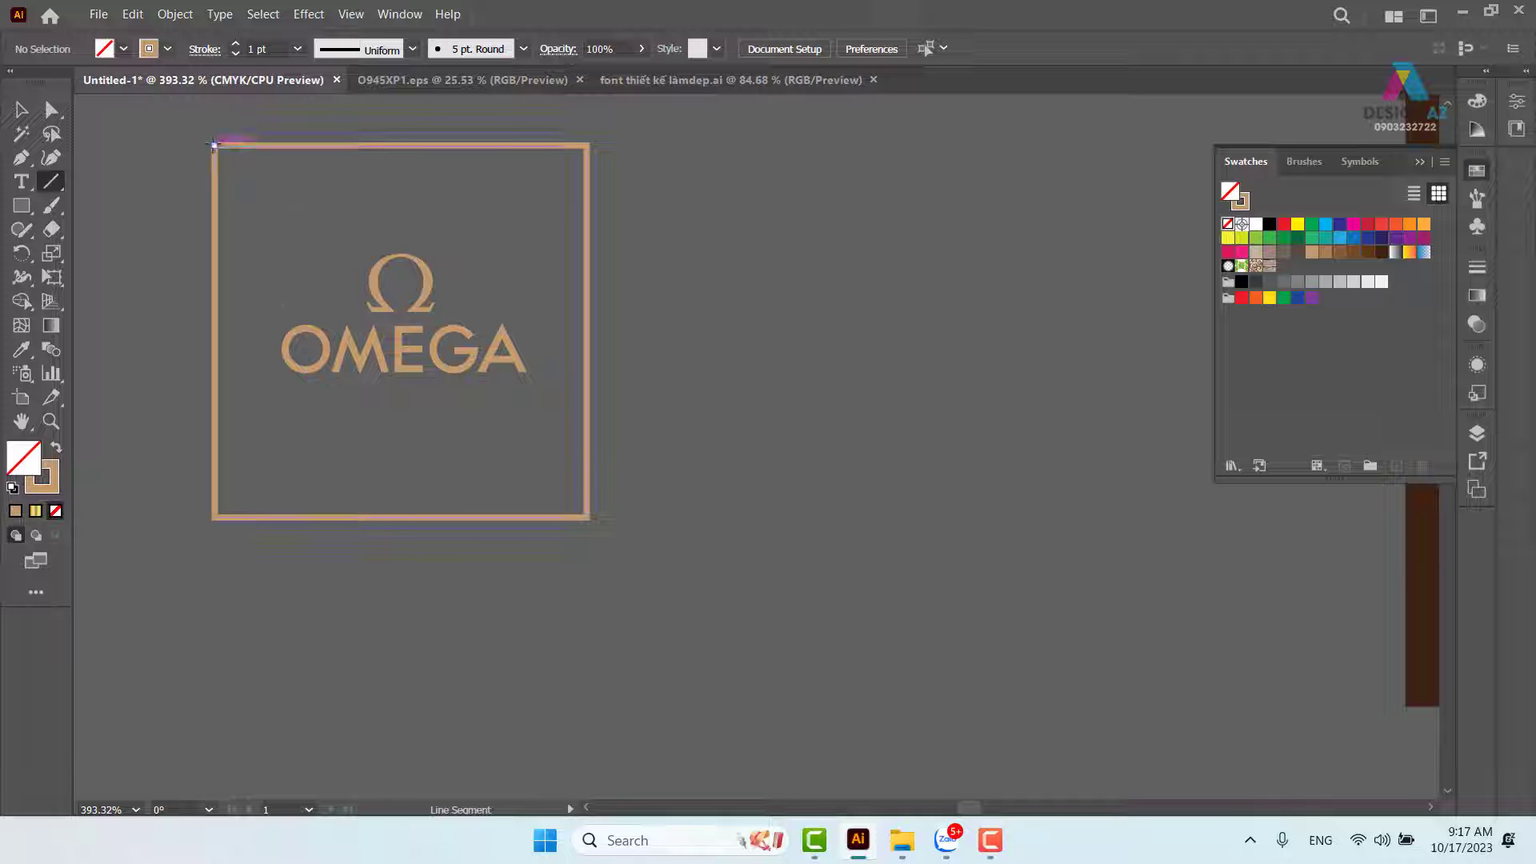
{"action": "left_click_drag", "start_coordinate": [214, 145], "coordinate": [586, 517]}
{"action": "left_click_drag", "start_coordinate": [587, 145], "coordinate": [215, 517]}
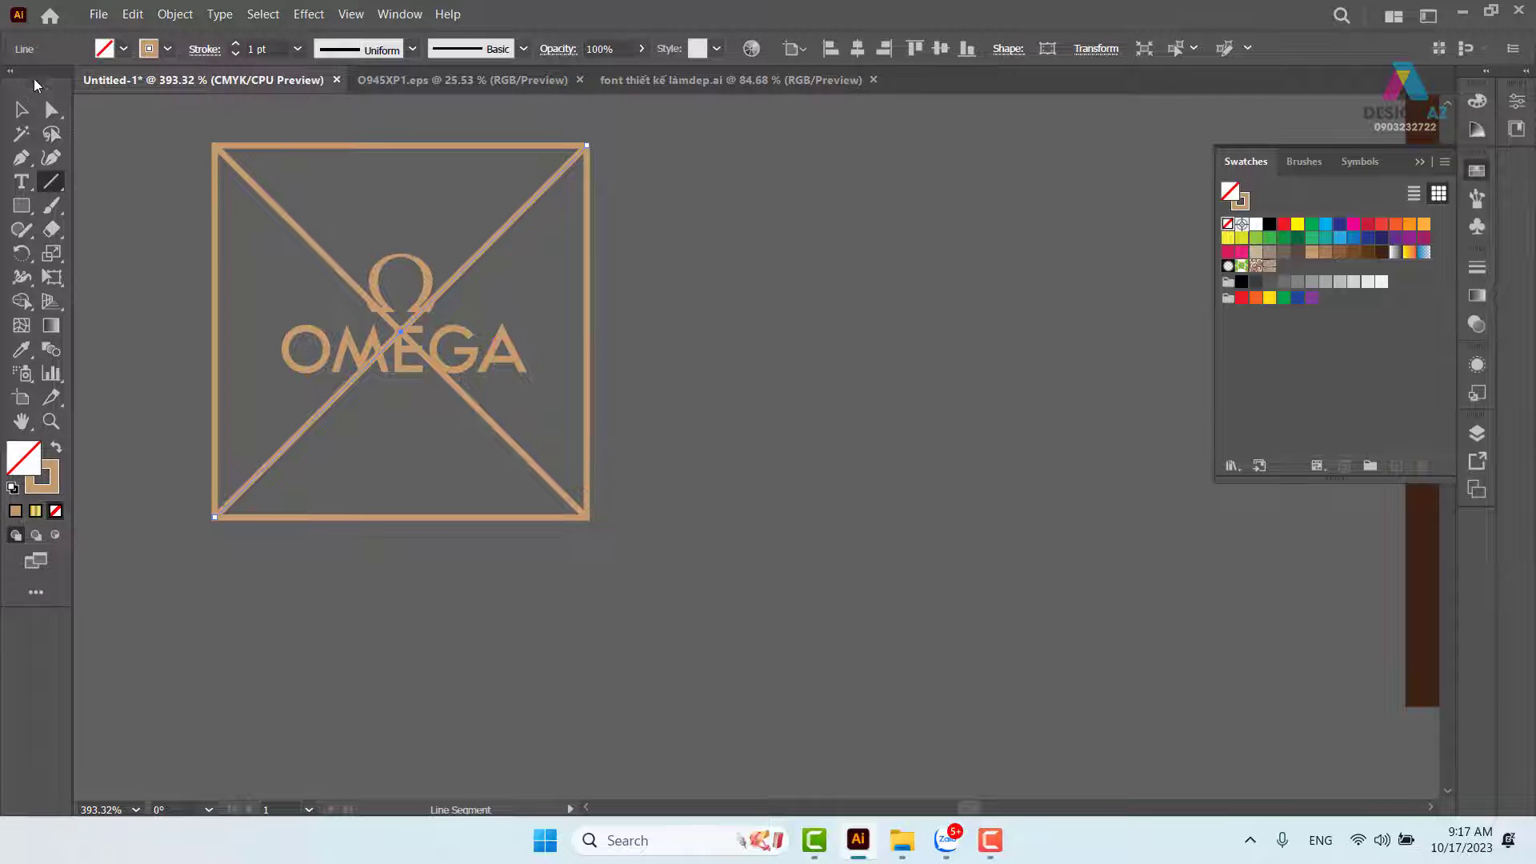
{"action": "left_click", "coordinate": [24, 107]}
{"action": "left_click", "coordinate": [585, 320]}
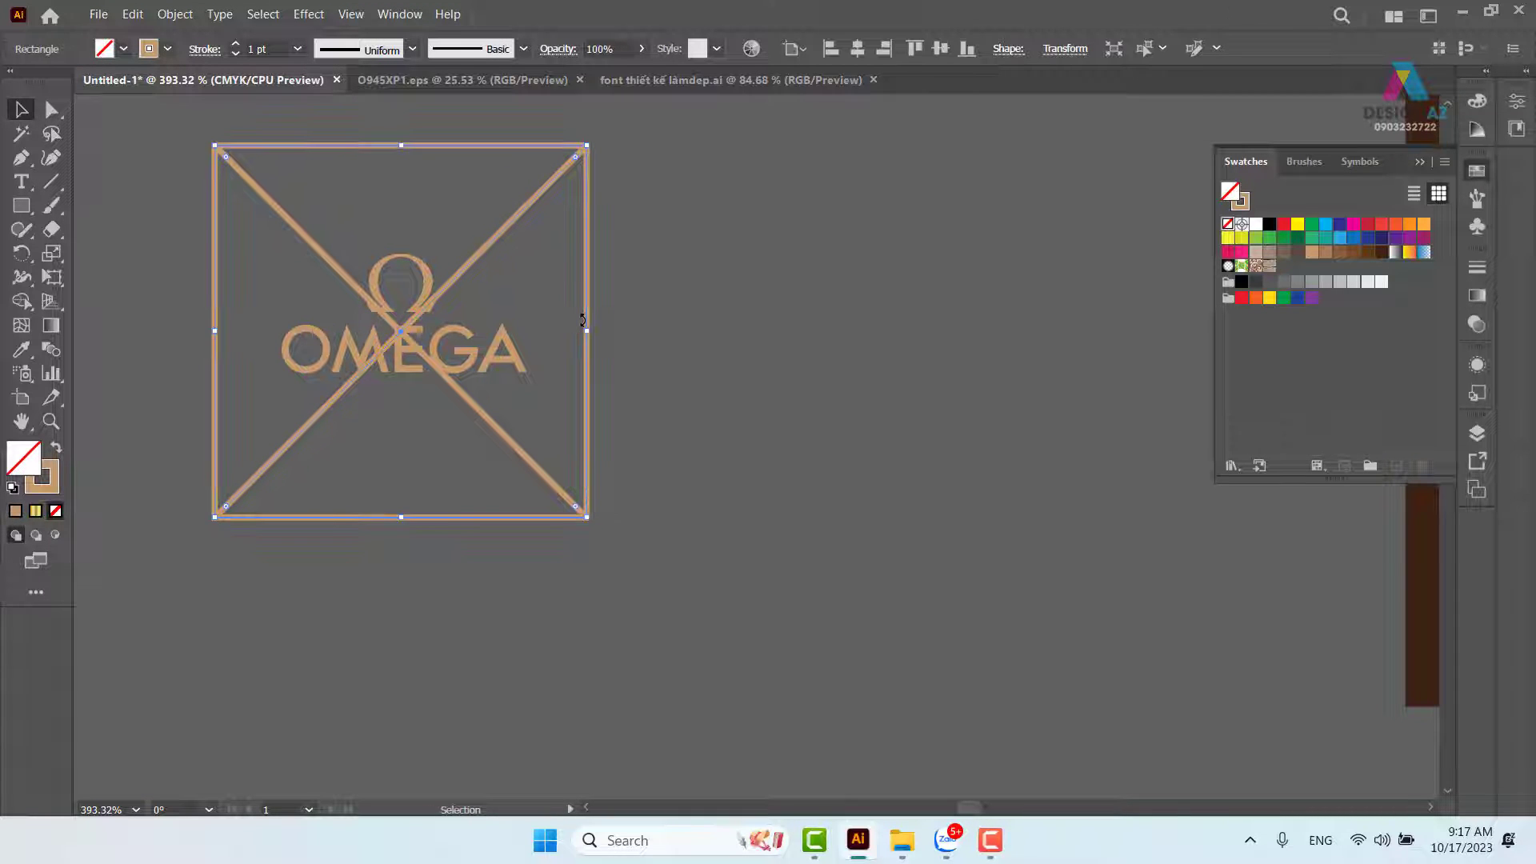
{"action": "key", "text": "Delete"}
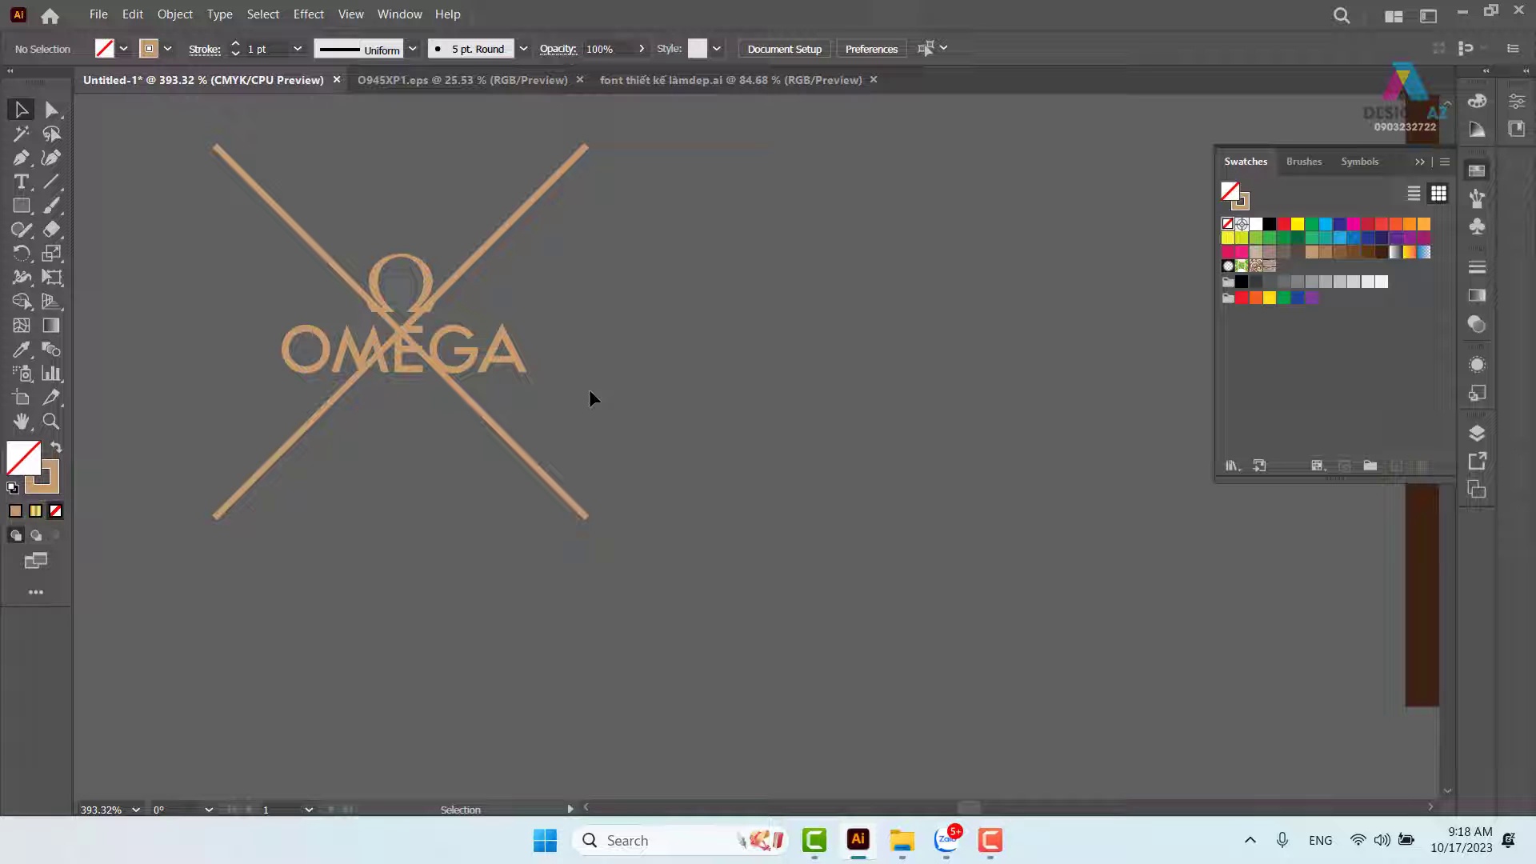
Cut the diagonal rising to the upper right with Scissors on both sides of the logo and delete its middle segment.
{"action": "left_click", "coordinate": [490, 243]}
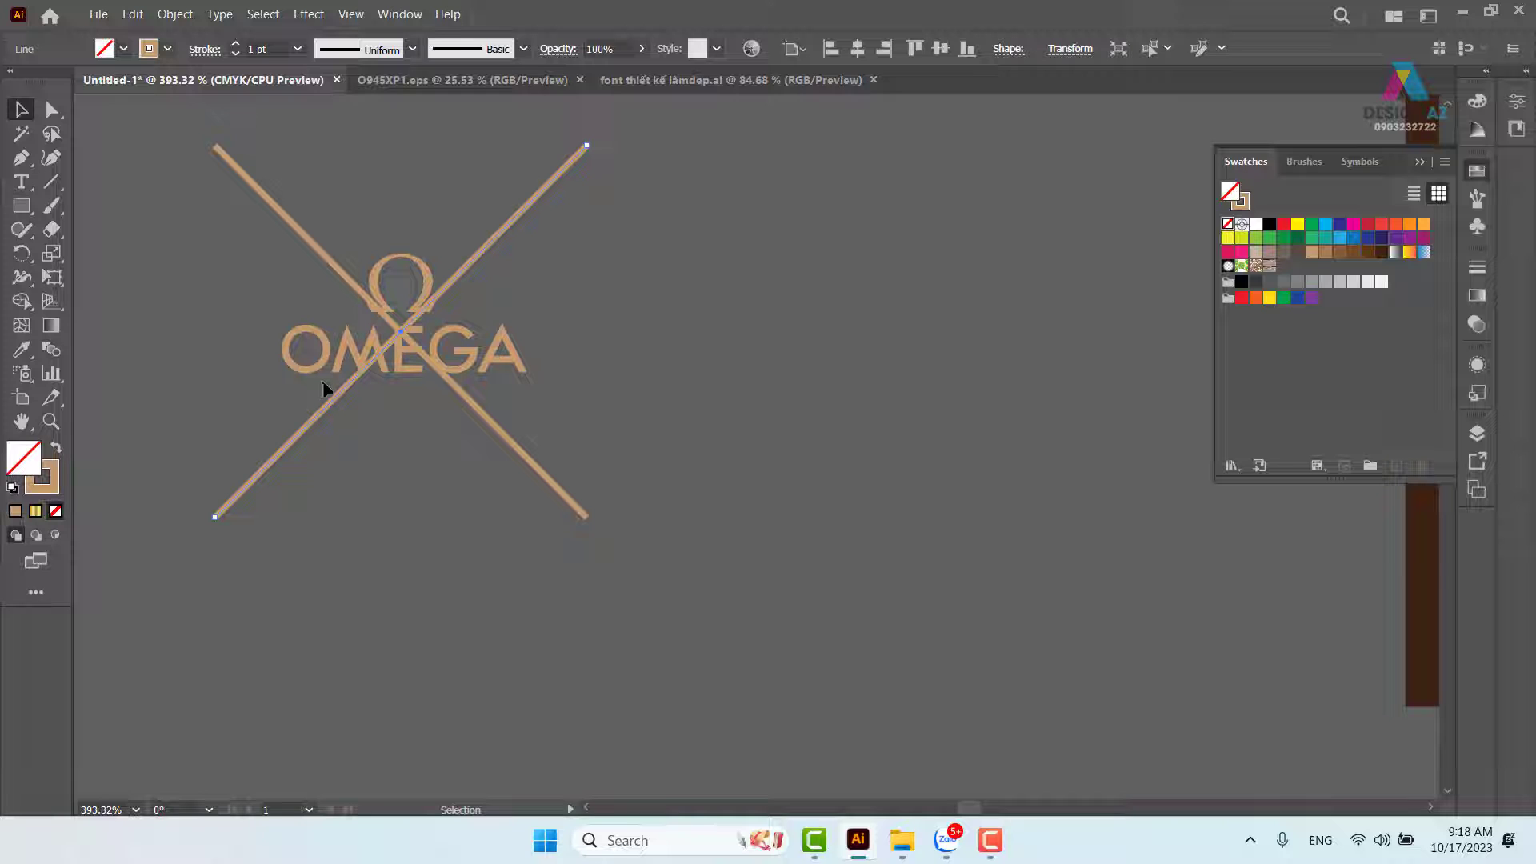
{"action": "key", "text": "c"}
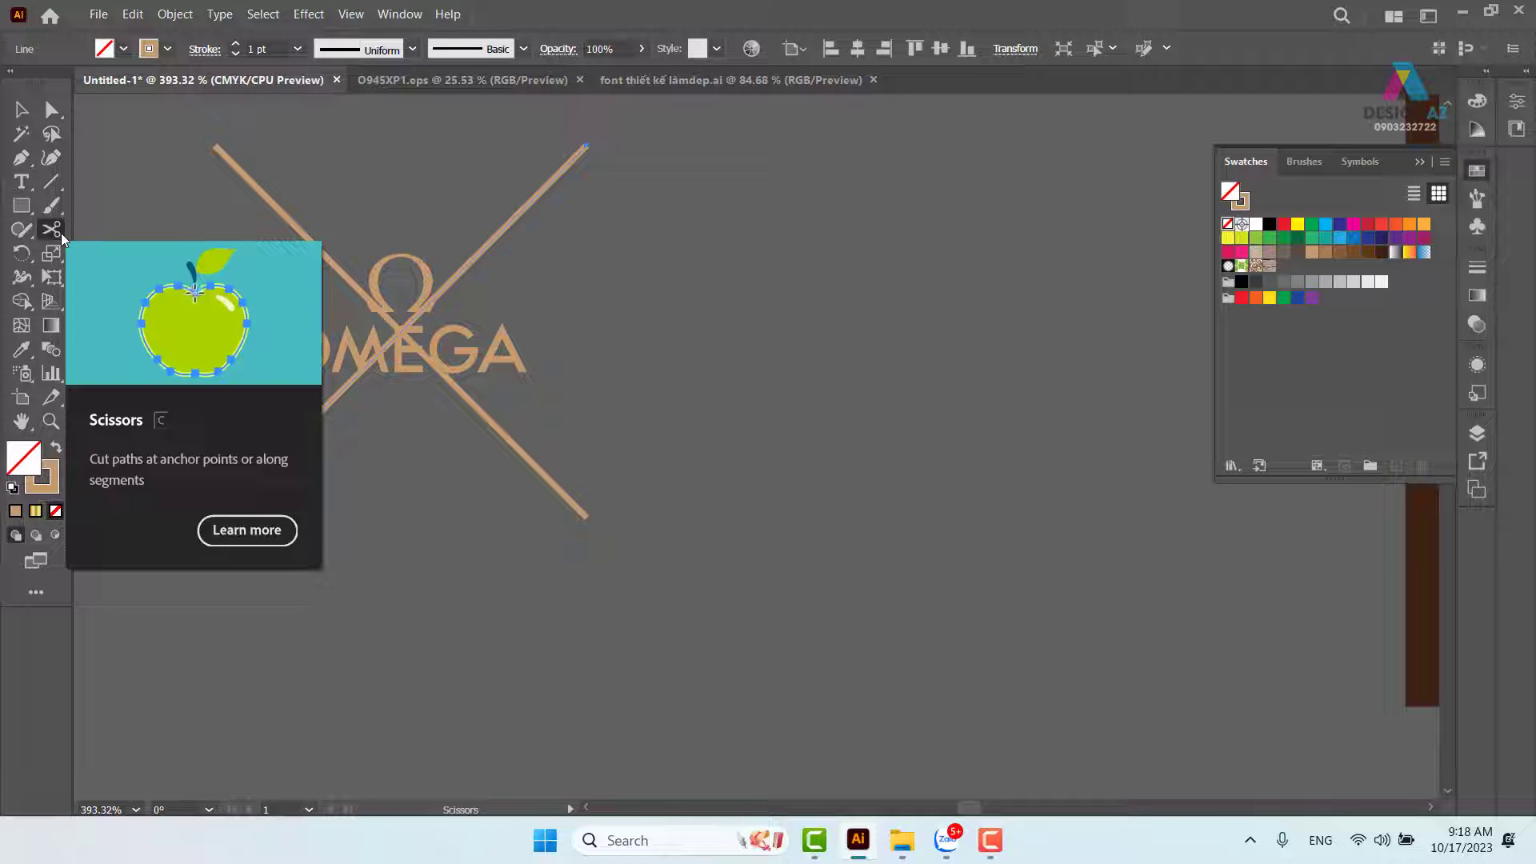
{"action": "left_click", "coordinate": [456, 277]}
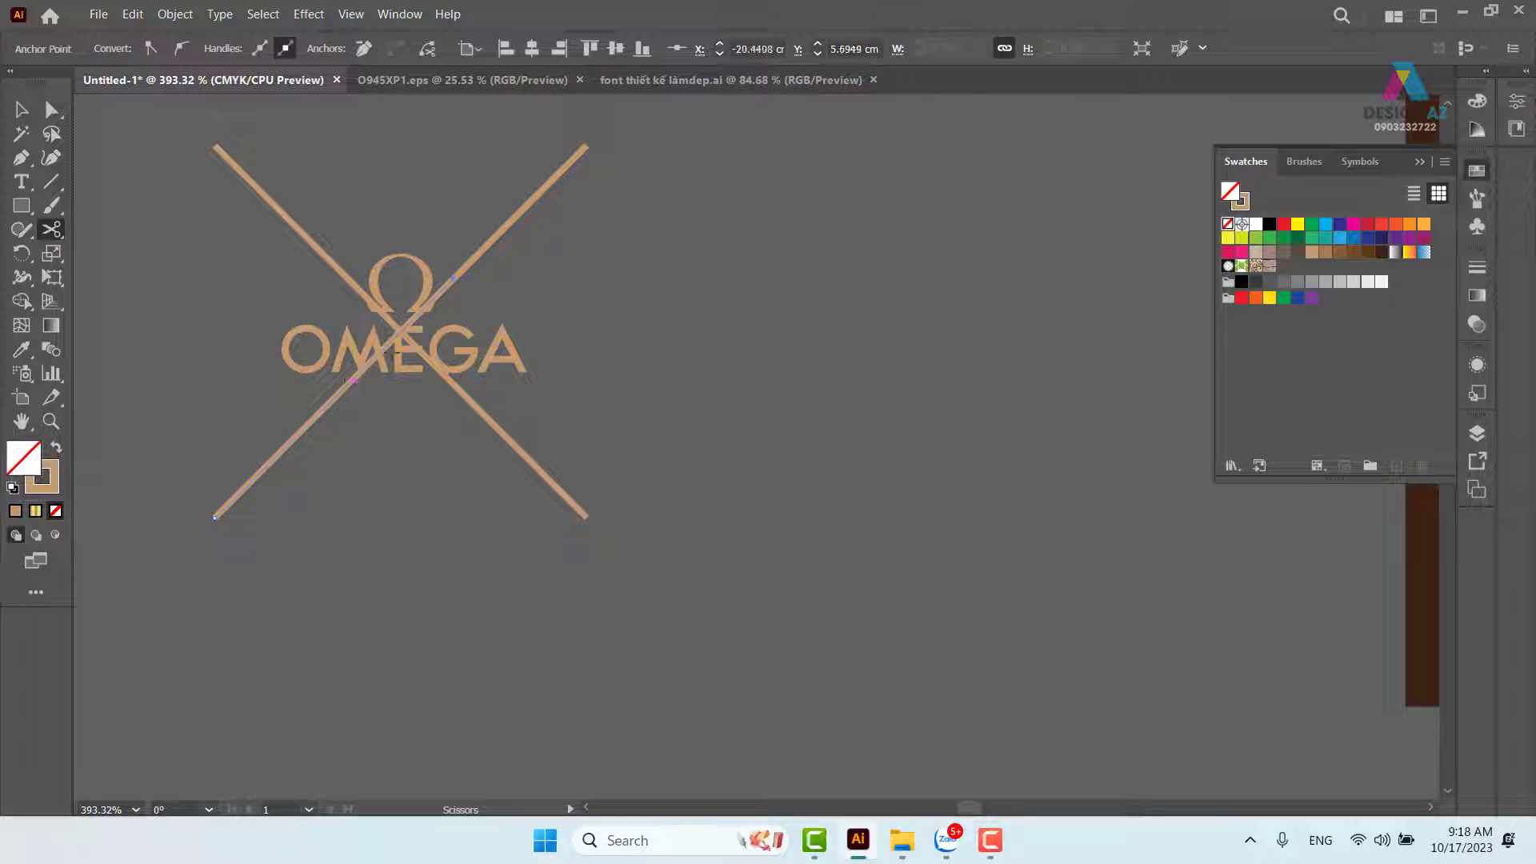
{"action": "left_click", "coordinate": [347, 384]}
{"action": "key", "text": "v"}
{"action": "left_click", "coordinate": [659, 288]}
{"action": "left_click_drag", "start_coordinate": [453, 297], "coordinate": [559, 330]}
{"action": "key", "text": "Delete"}
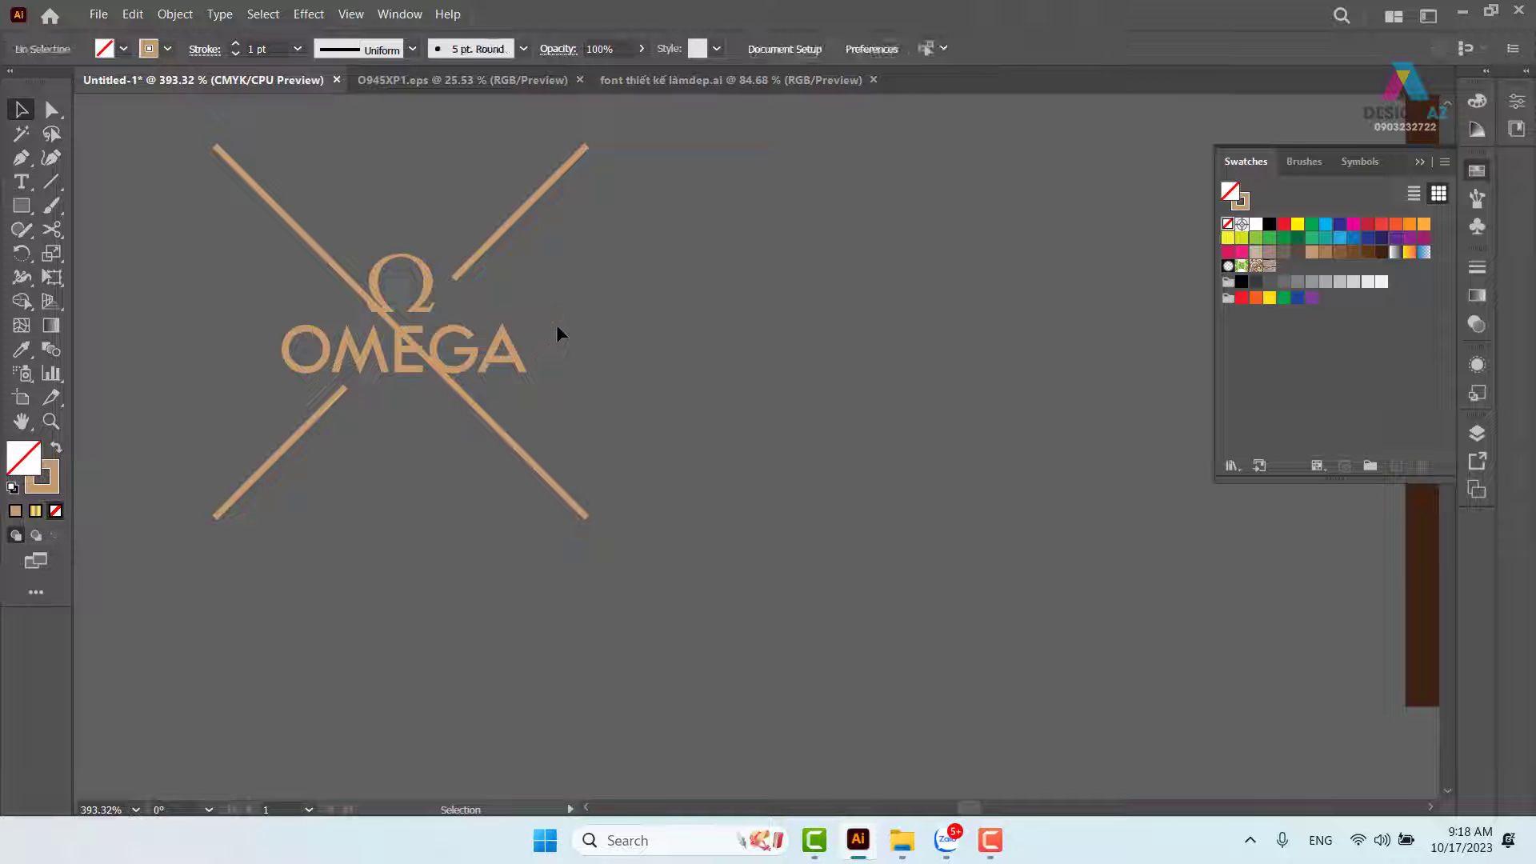
Cut the remaining full diagonal with Scissors on both sides of the OMEGA logo and delete its middle segment.
{"action": "left_click", "coordinate": [311, 244]}
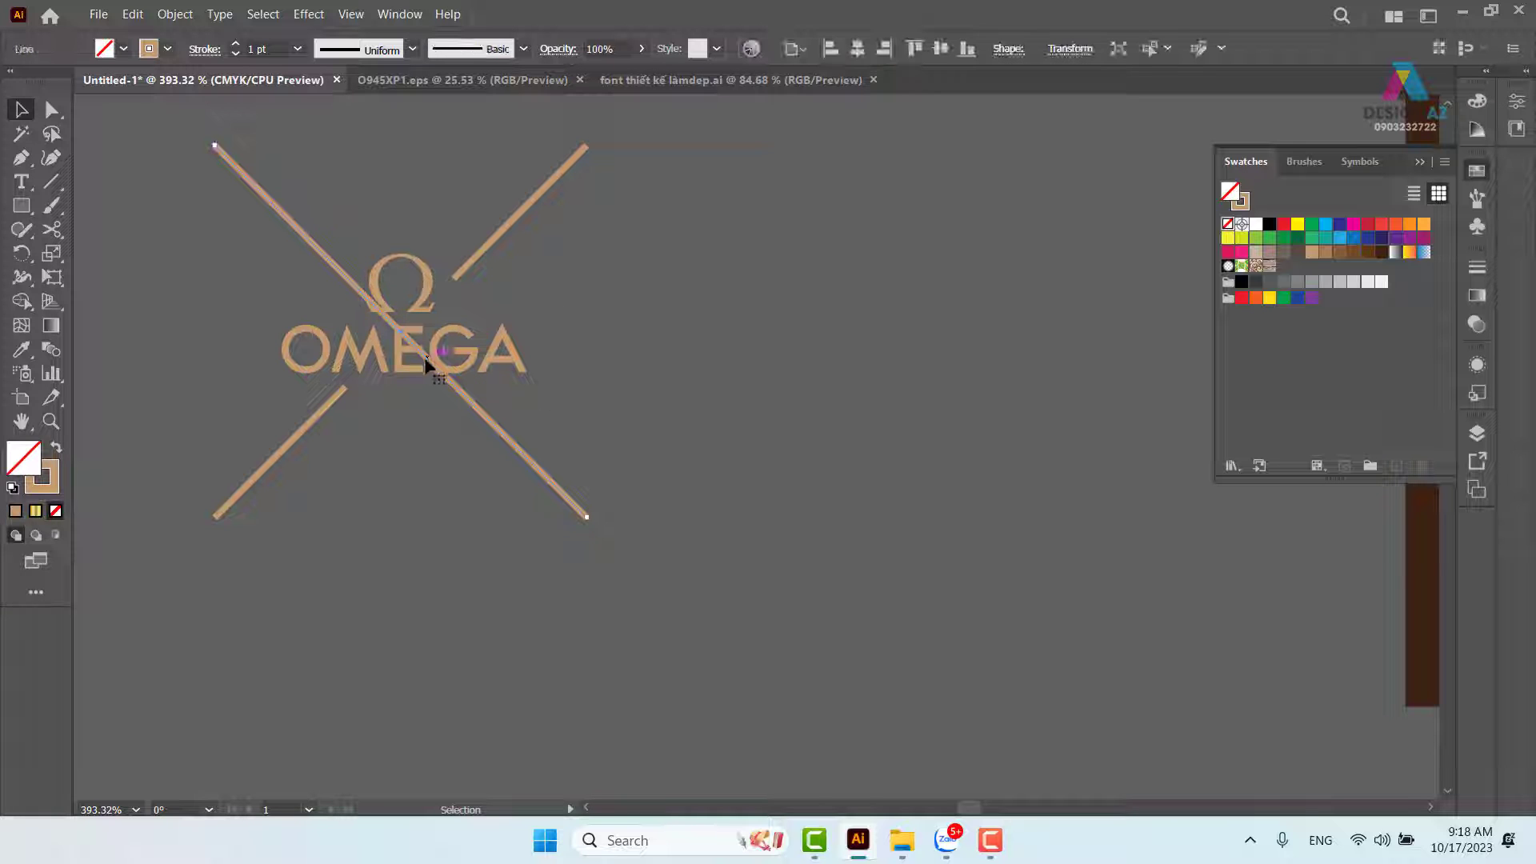
{"action": "key", "text": "c"}
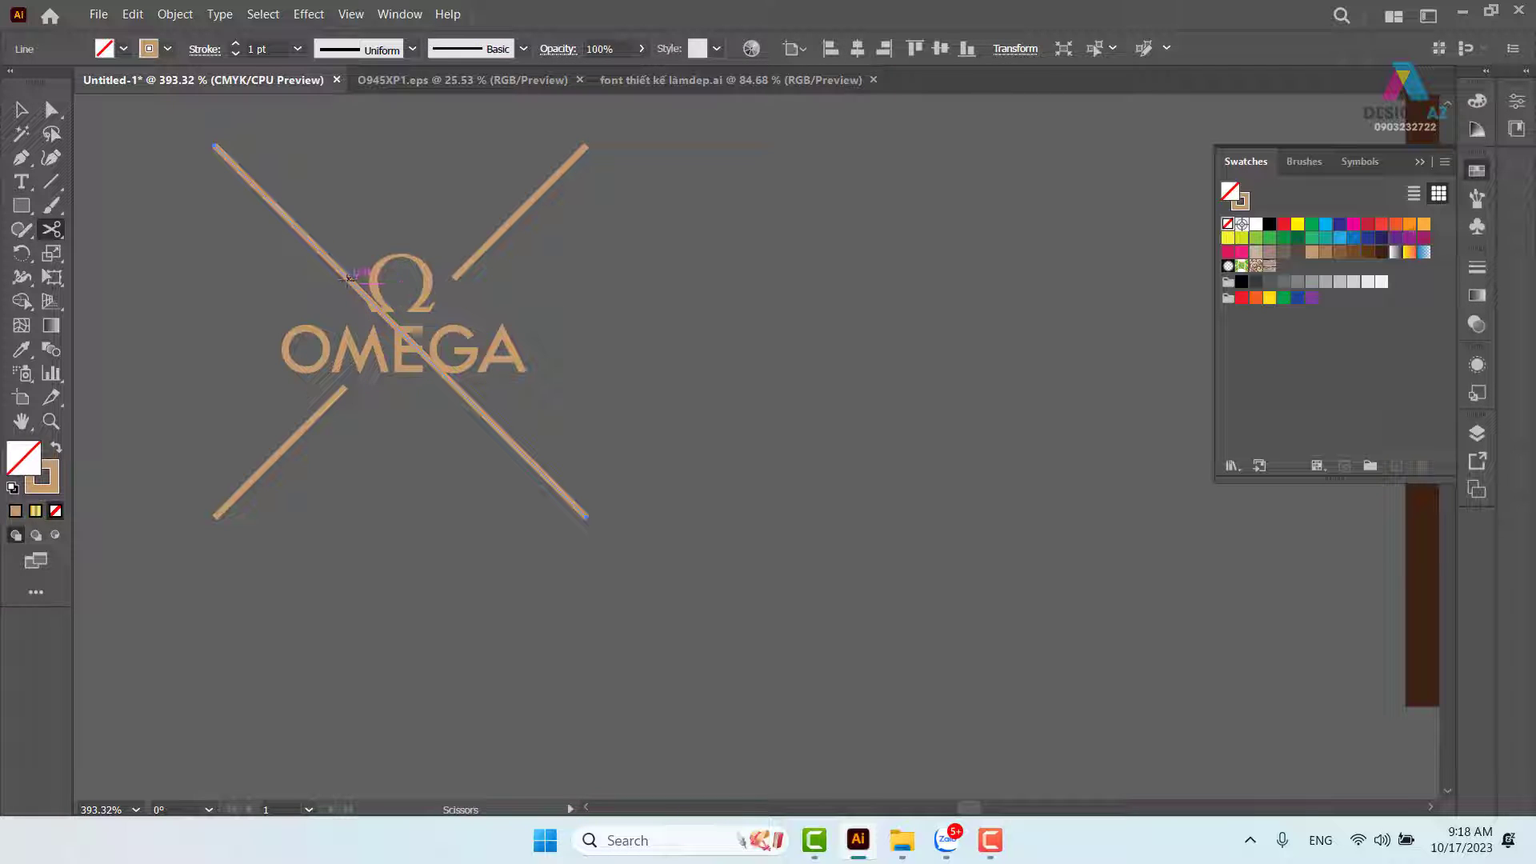
{"action": "left_click", "coordinate": [348, 279]}
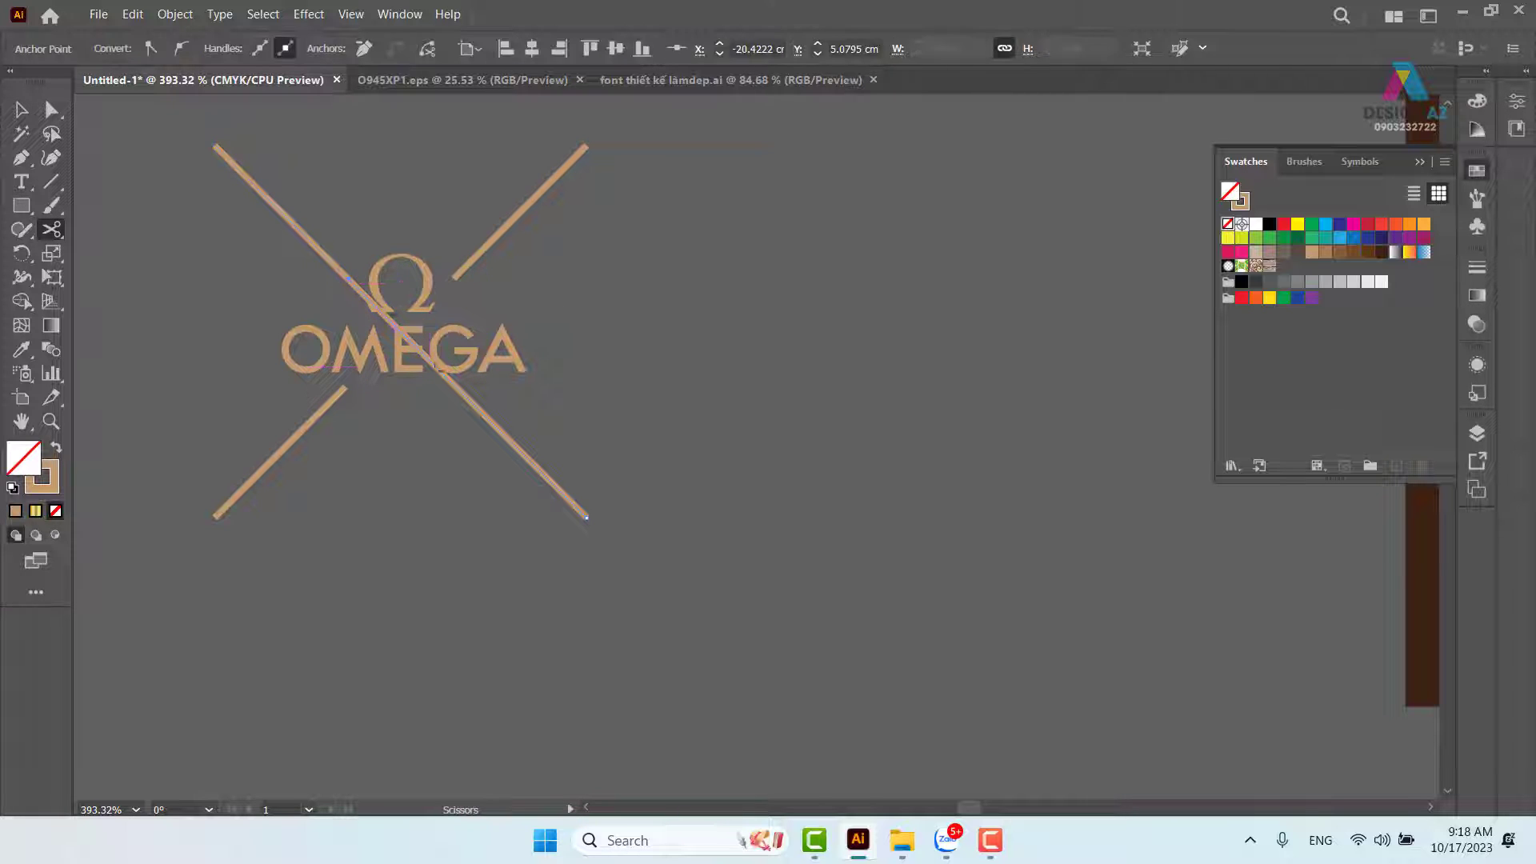
{"action": "left_click", "coordinate": [453, 390]}
{"action": "left_click", "coordinate": [960, 443]}
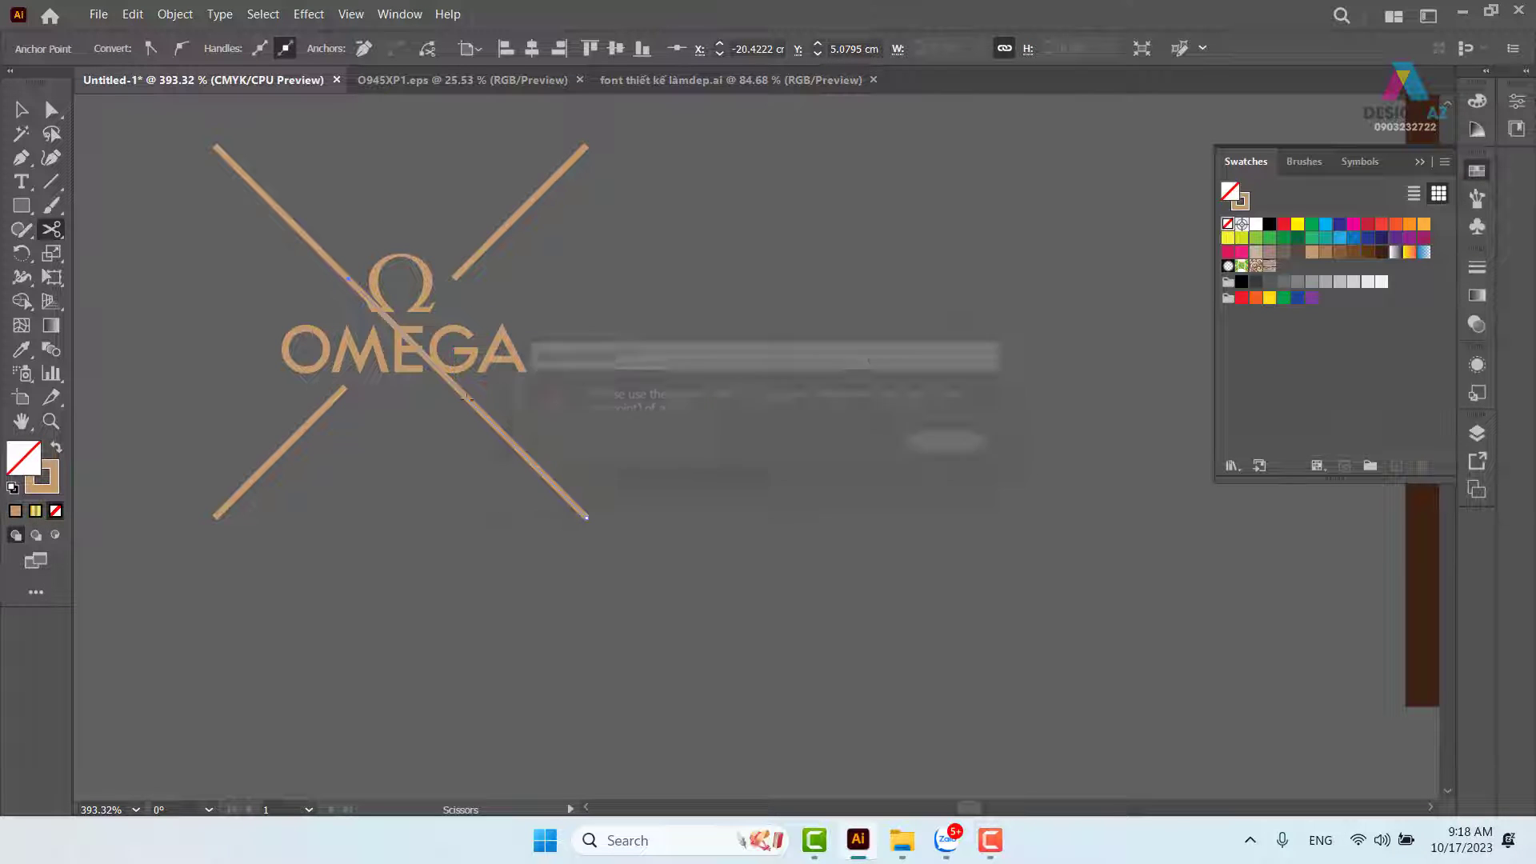
{"action": "left_click", "coordinate": [455, 388]}
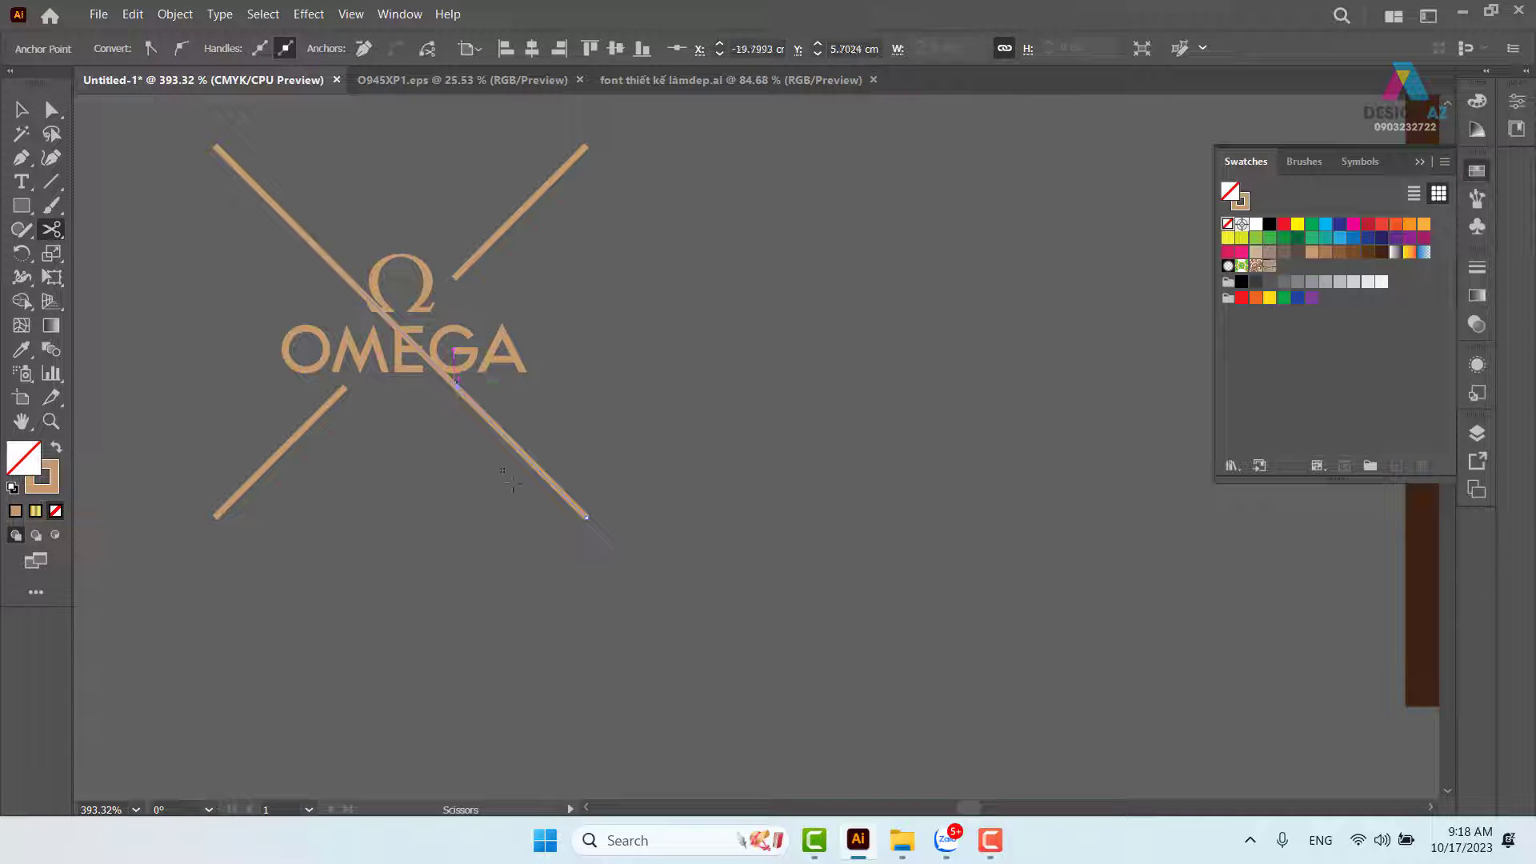
{"action": "left_click", "coordinate": [19, 112]}
{"action": "left_click", "coordinate": [219, 271]}
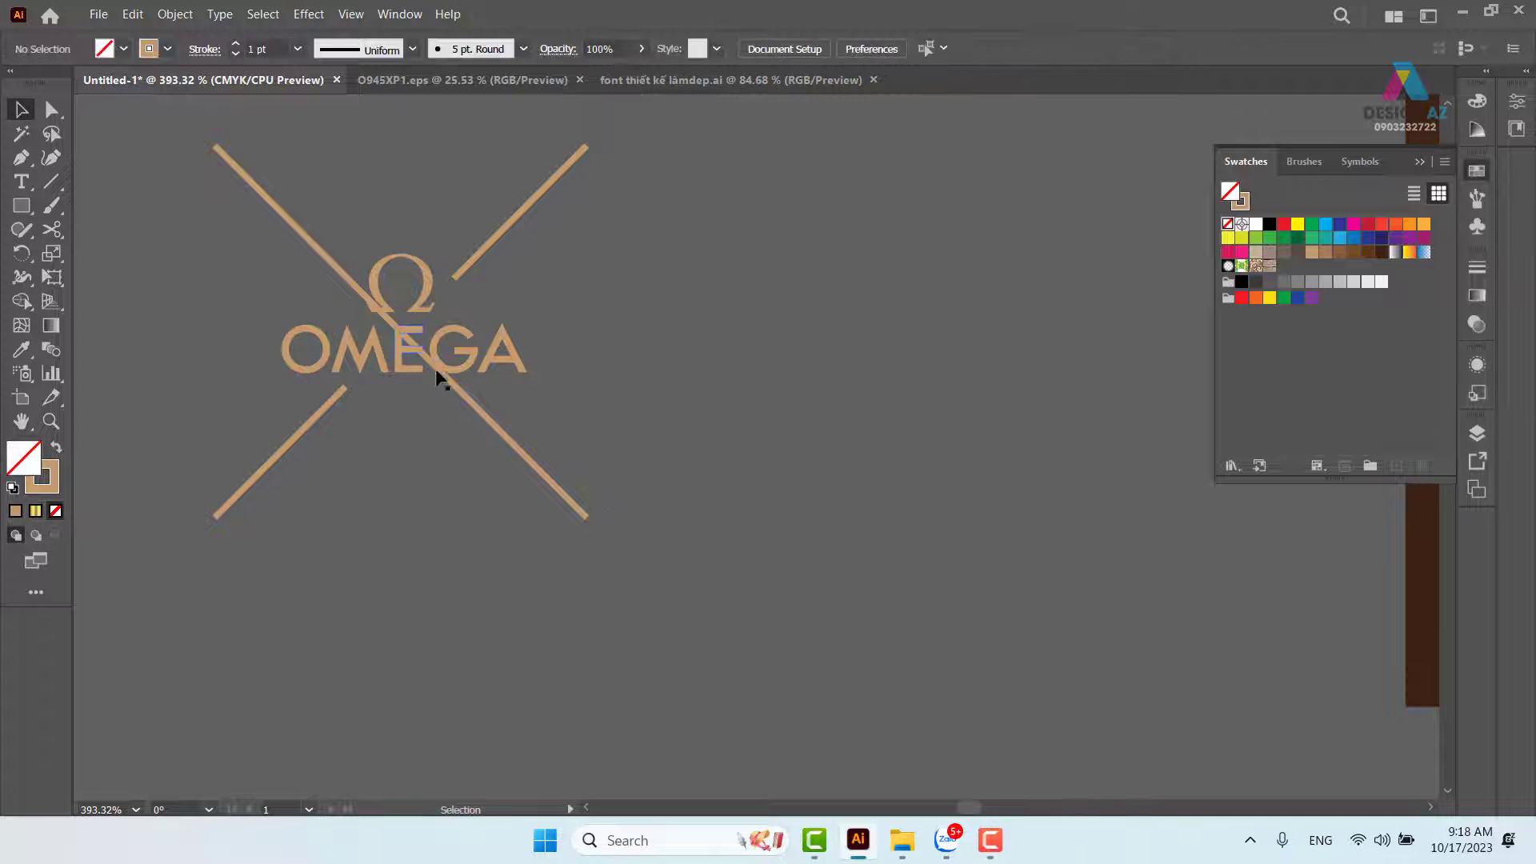
{"action": "left_click_drag", "start_coordinate": [441, 372], "coordinate": [415, 425]}
{"action": "key", "text": "Delete"}
Select the OMEGA logo together with its four diagonal line pieces and add the motif to the swatches as a pattern.
{"action": "key", "text": "ctrl+a"}
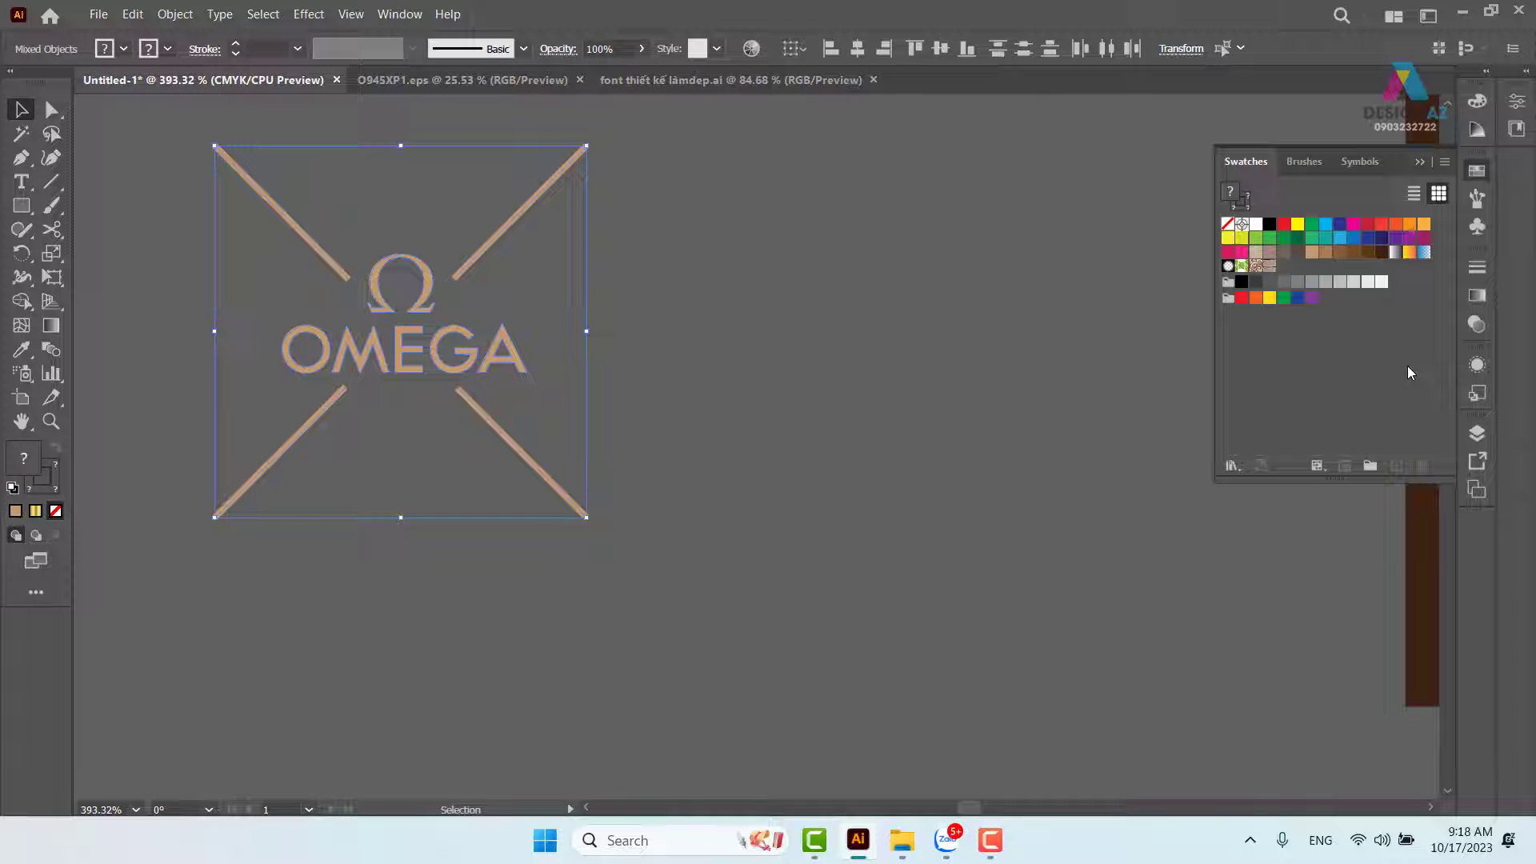
{"action": "left_click_drag", "start_coordinate": [511, 237], "coordinate": [1383, 377]}
{"action": "key", "text": "ctrl+minus"}
{"action": "key", "text": "ctrl+minus"}
{"action": "key", "text": "ctrl+minus"}
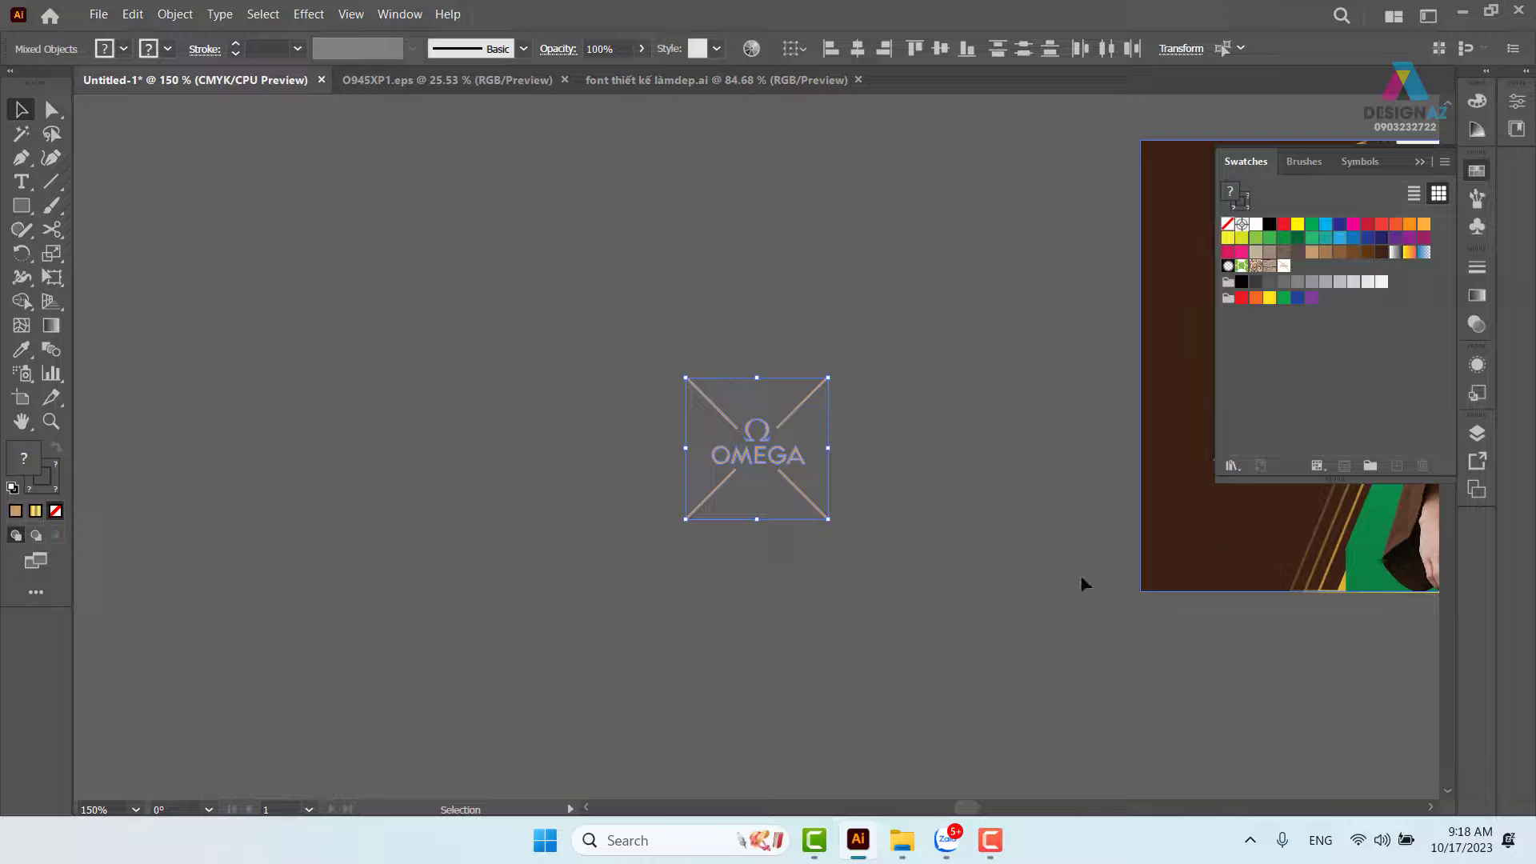
Duplicate the banner's dark brown background rectangle in place and fill the copy with the new OMEGA pattern swatch.
{"action": "left_click_drag", "start_coordinate": [1056, 549], "coordinate": [136, 549]}
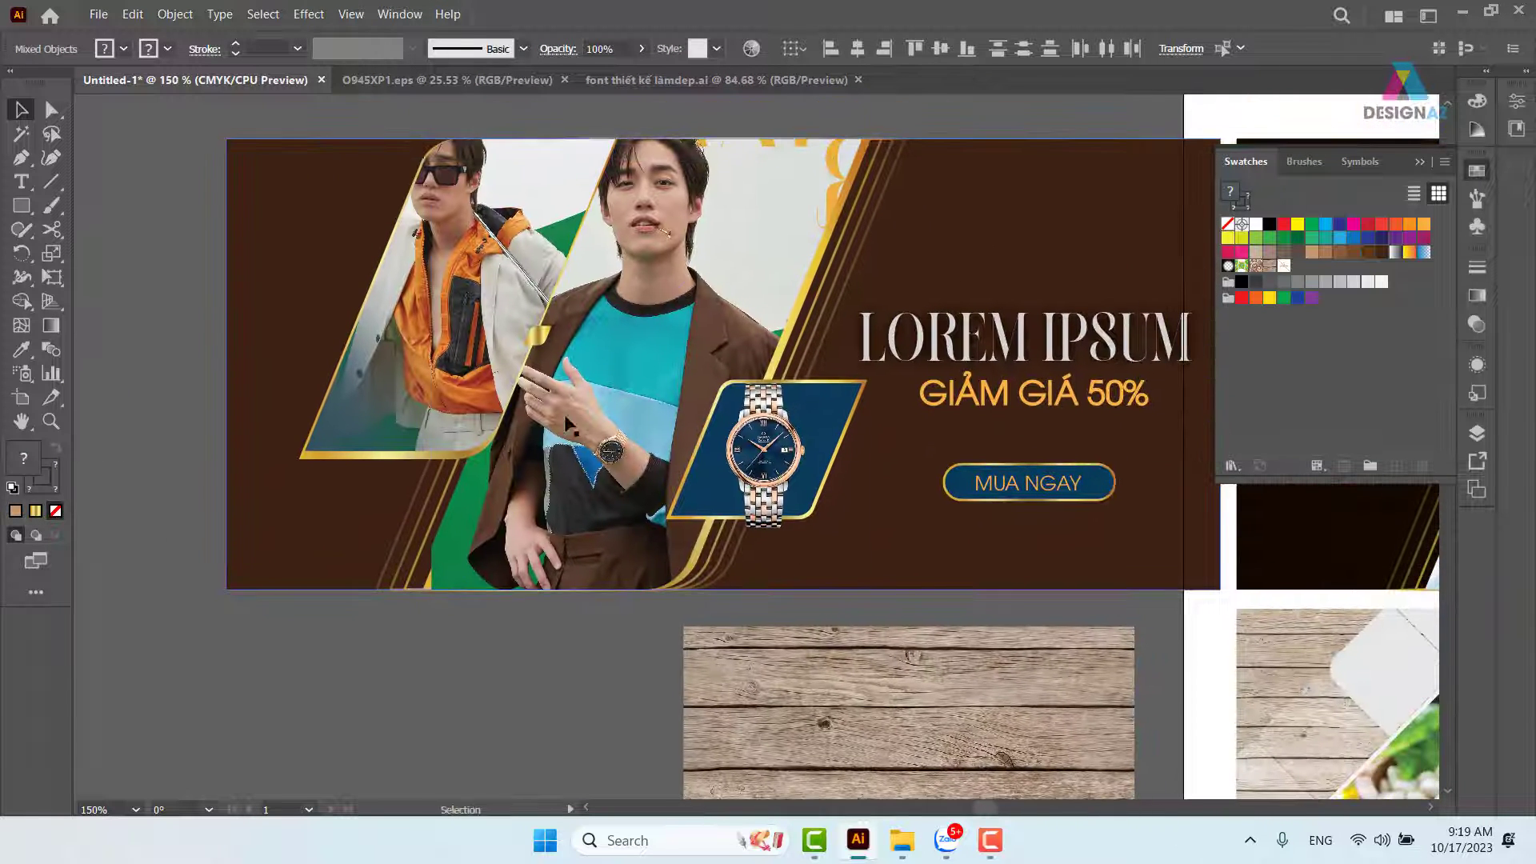
{"action": "left_click", "coordinate": [256, 233]}
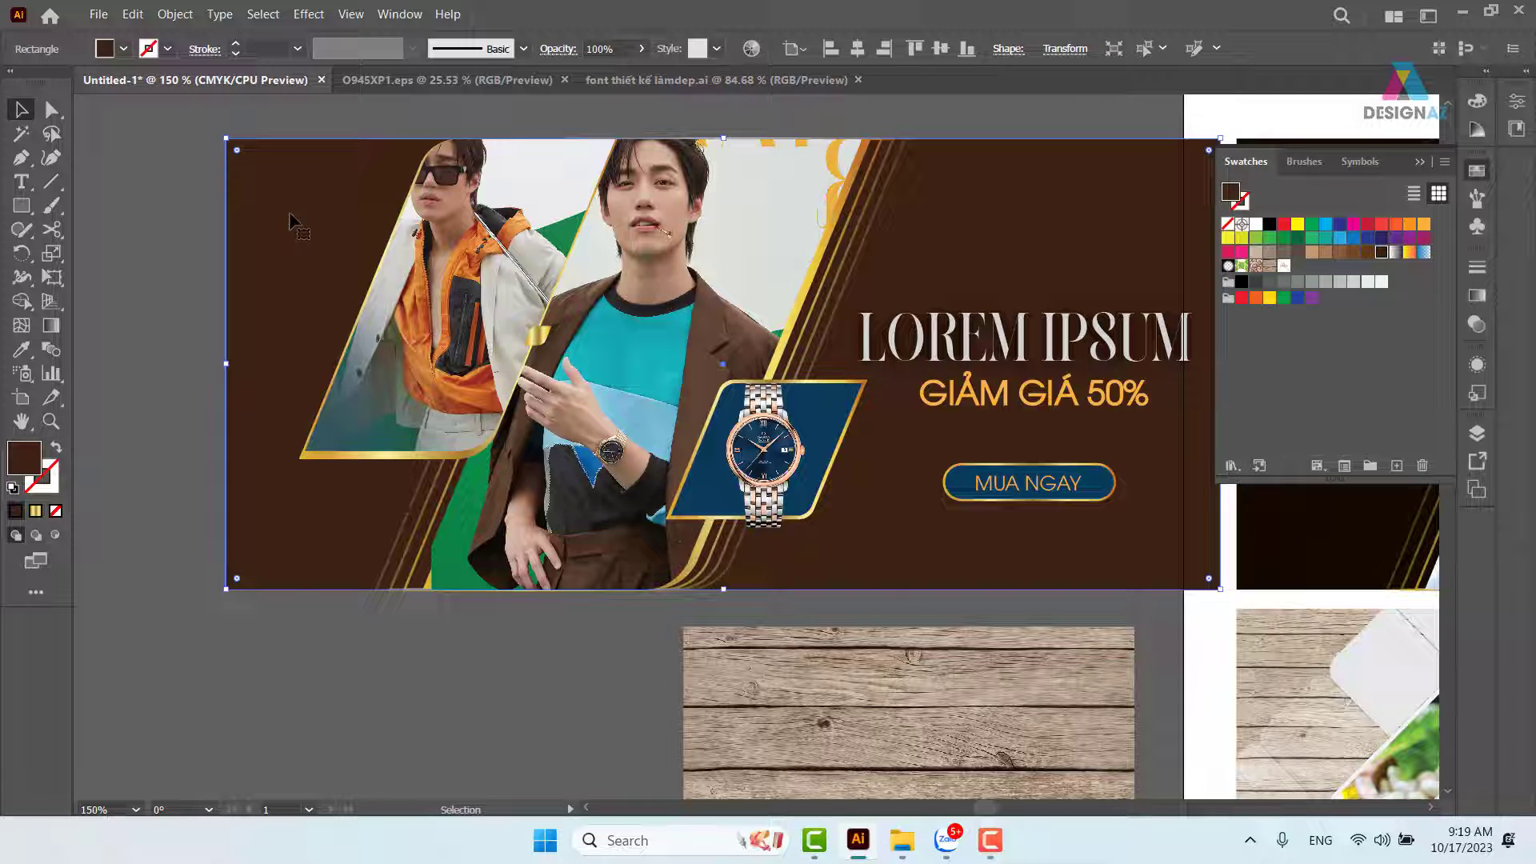
{"action": "key", "text": "ctrl+c"}
{"action": "left_click", "coordinate": [1353, 252]}
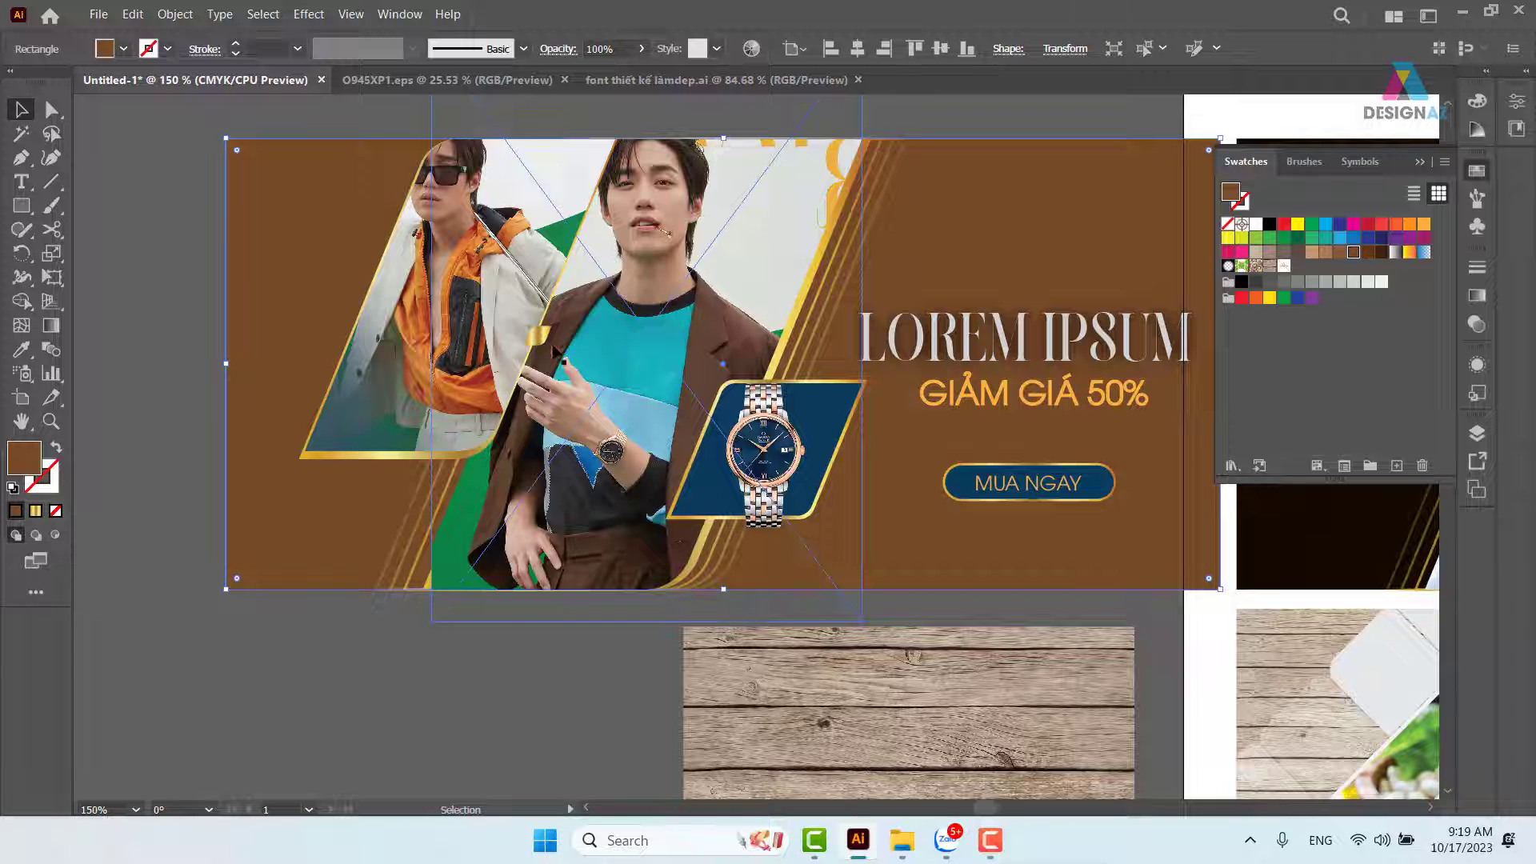
{"action": "left_click_drag", "start_coordinate": [320, 203], "coordinate": [230, 385]}
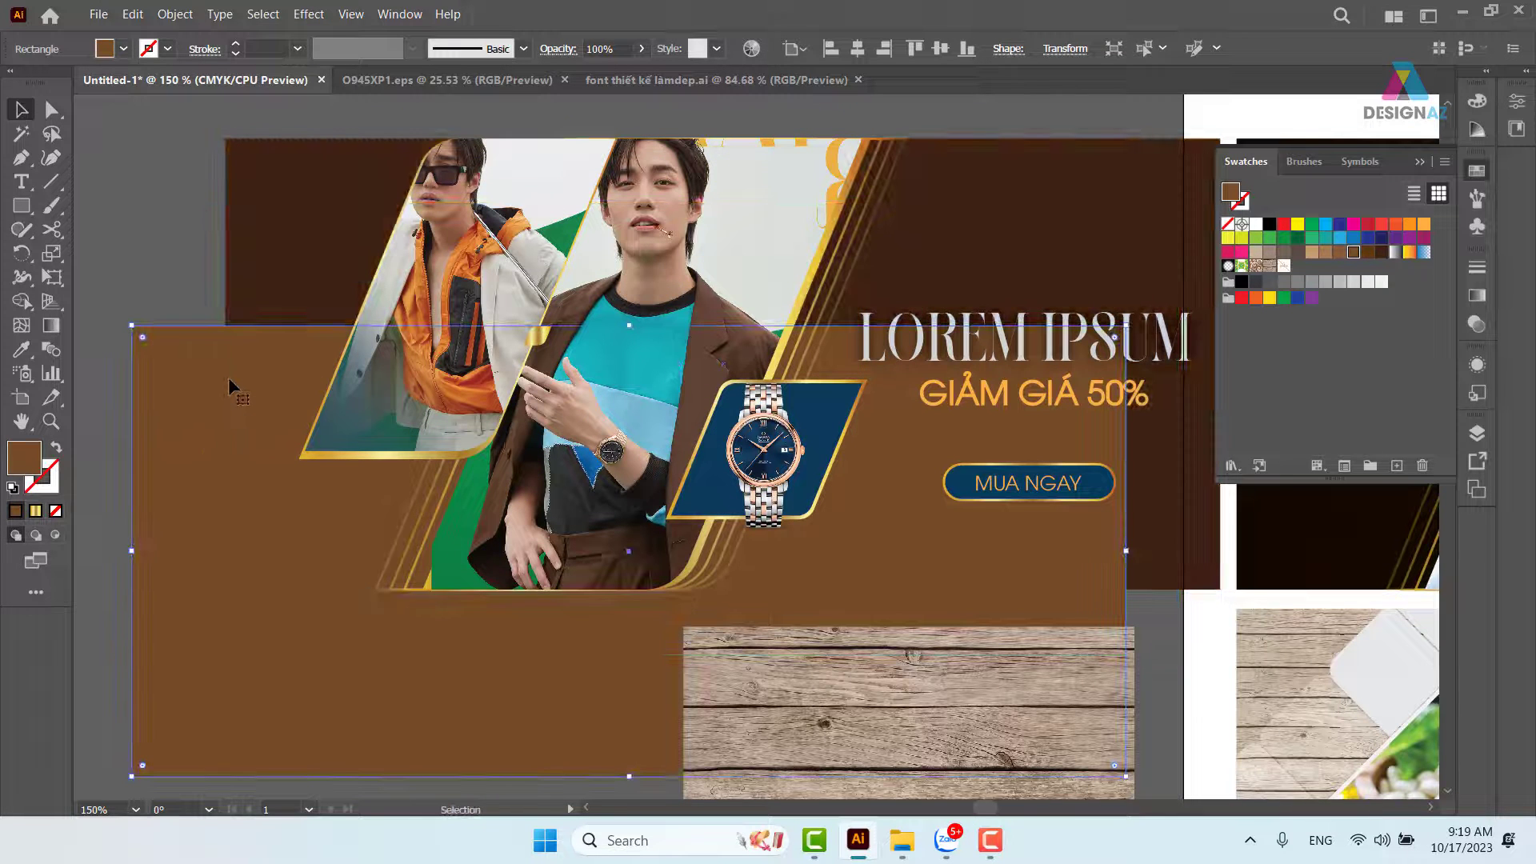
{"action": "key", "text": "ctrl+z"}
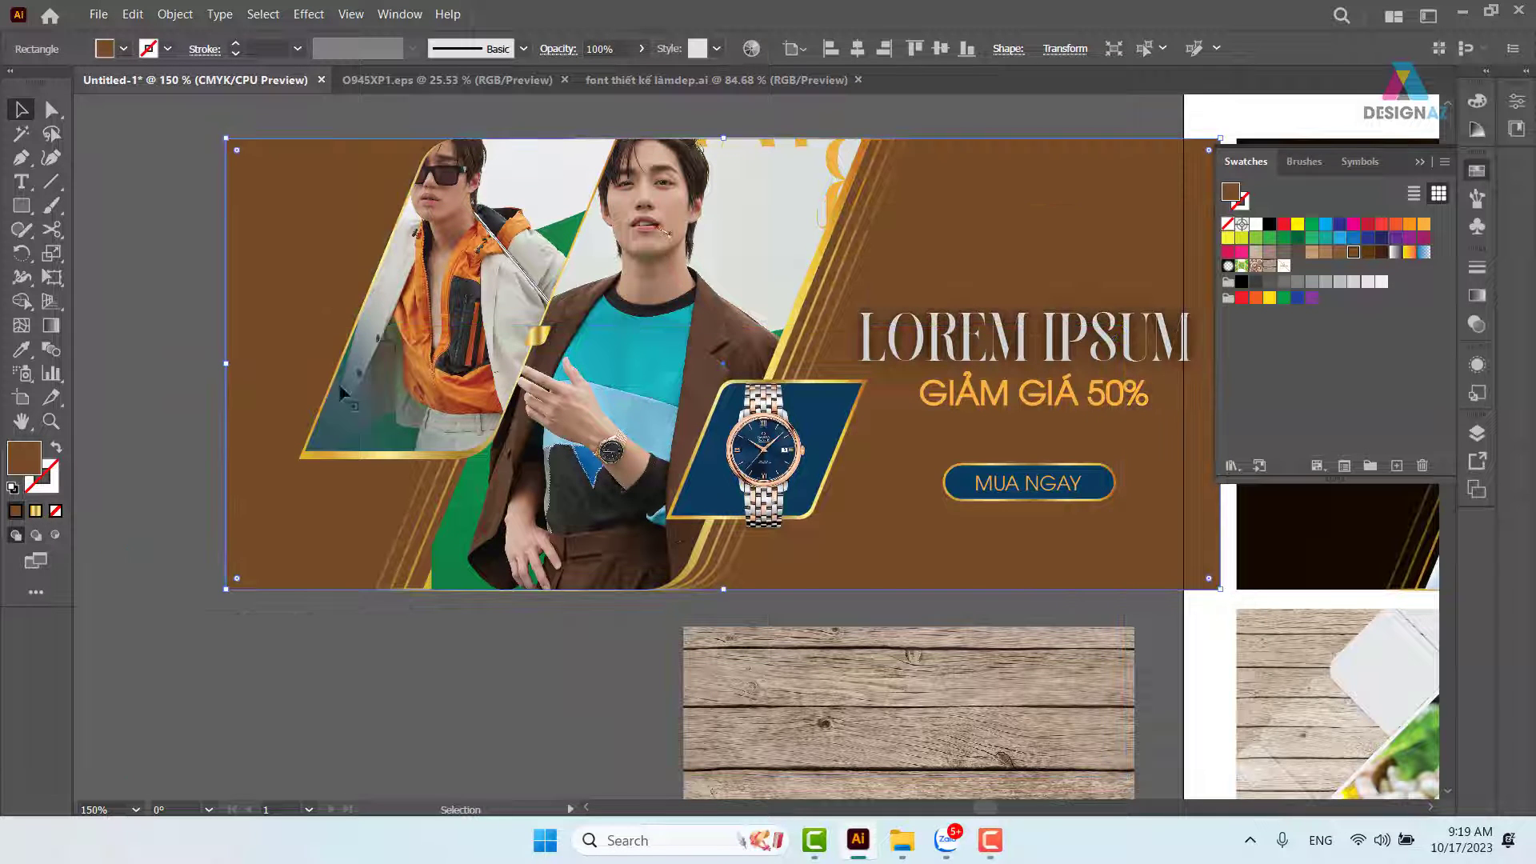
{"action": "left_click", "coordinate": [1284, 267]}
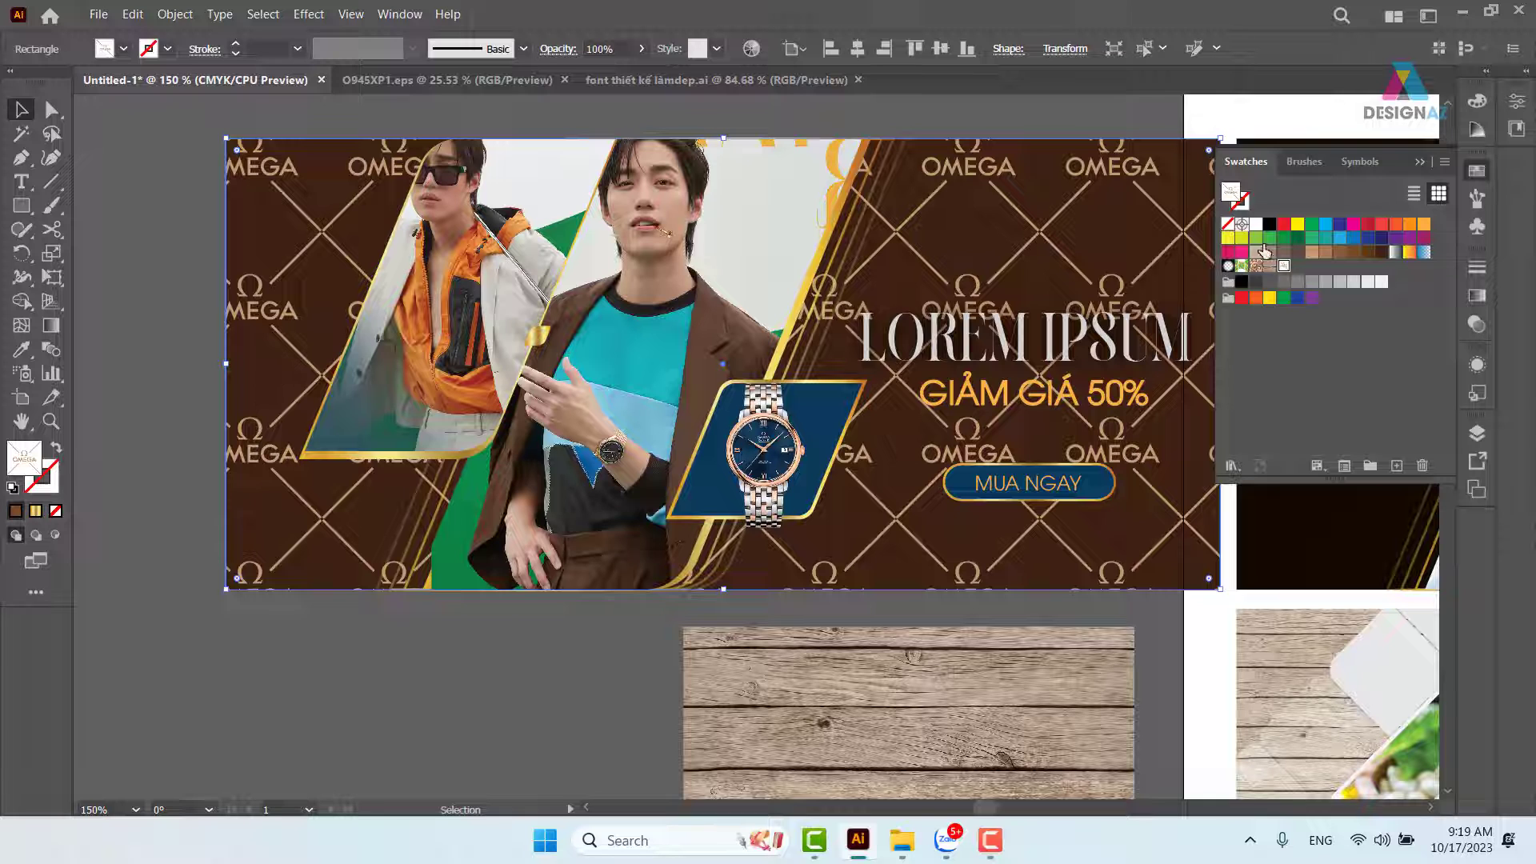
Scale only the pattern inside the background rectangle uniformly to 50%, leaving Transform Objects off and Transform Patterns on.
{"action": "left_click_drag", "start_coordinate": [798, 374], "coordinate": [632, 350]}
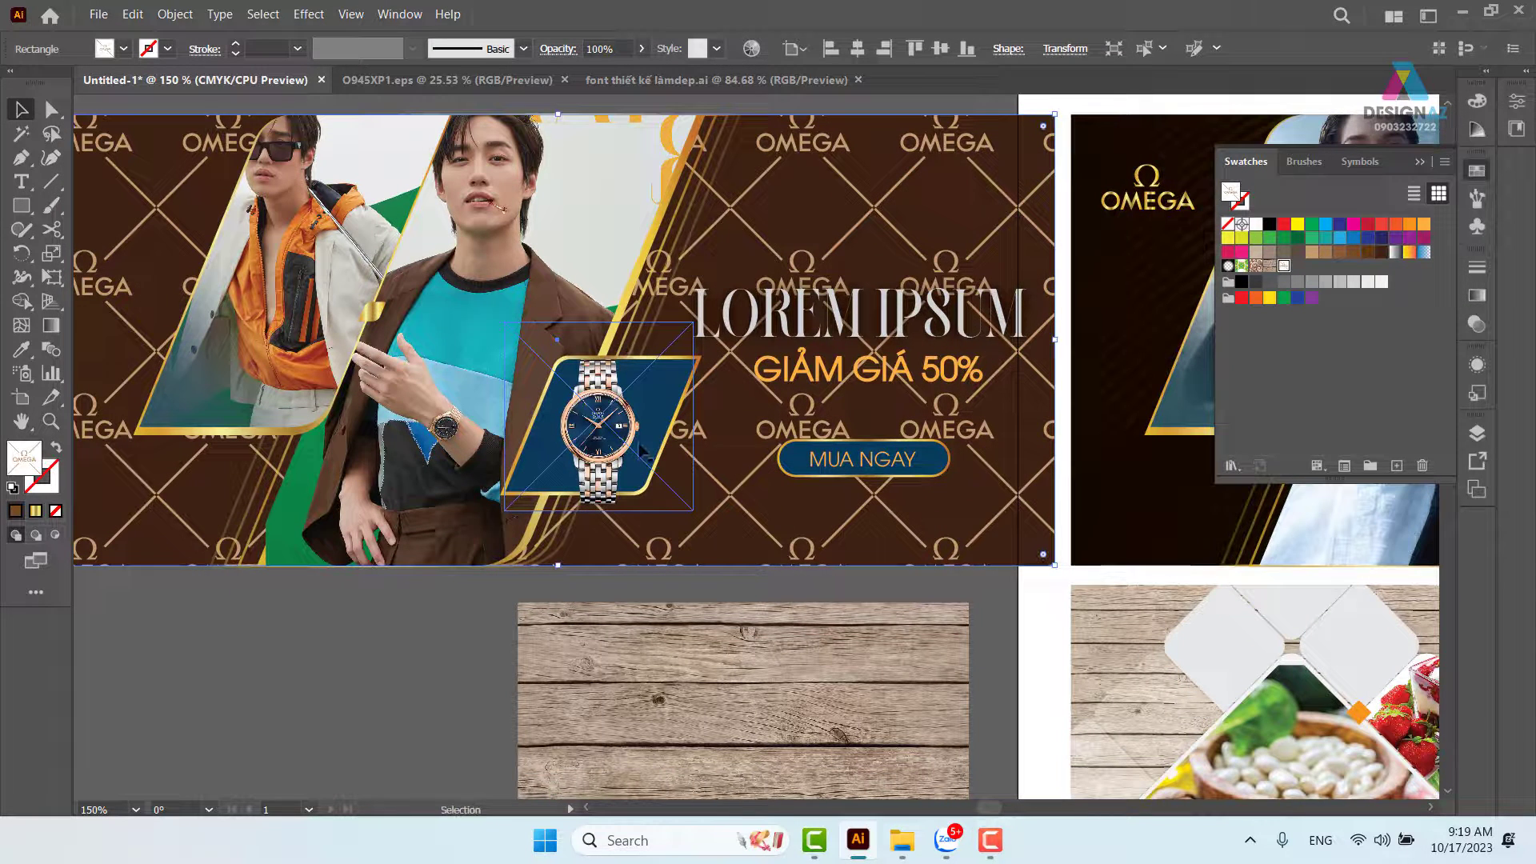
{"action": "left_click", "coordinate": [852, 338]}
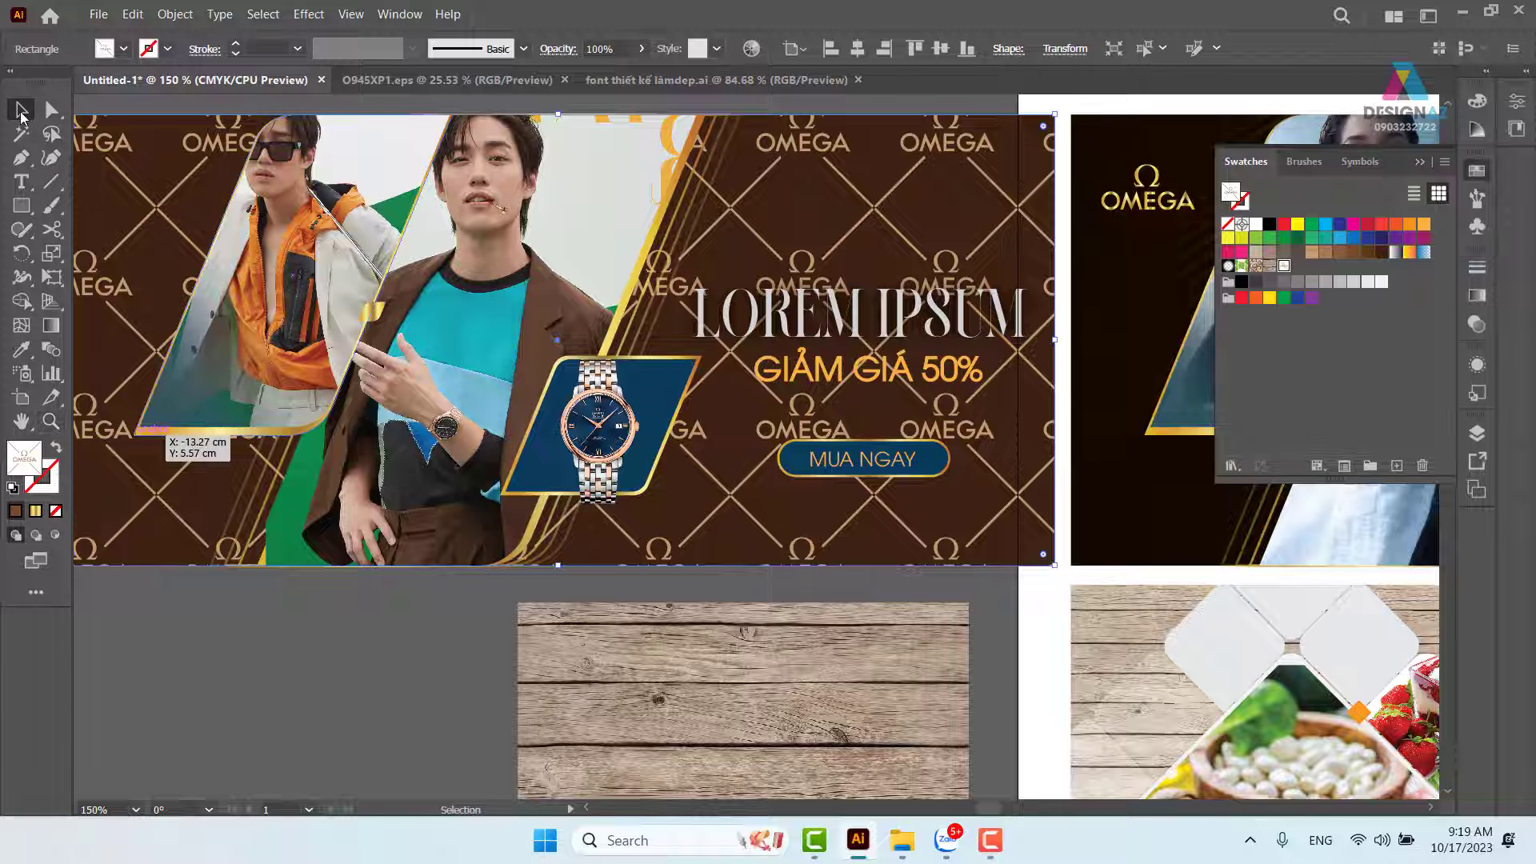
{"action": "left_click", "coordinate": [801, 581]}
{"action": "left_click", "coordinate": [801, 580]}
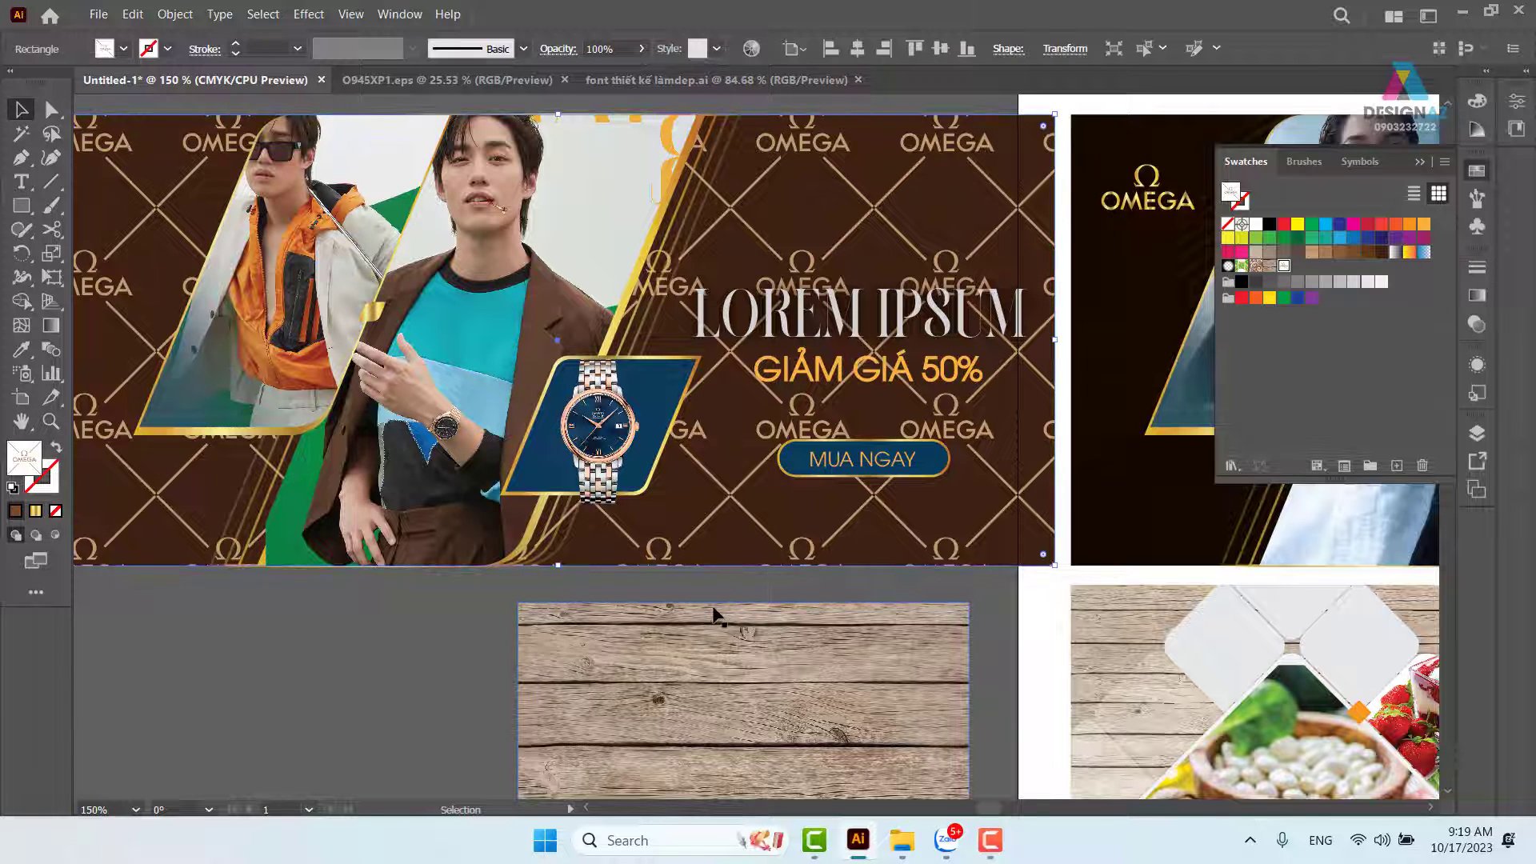
{"action": "left_click", "coordinate": [46, 244]}
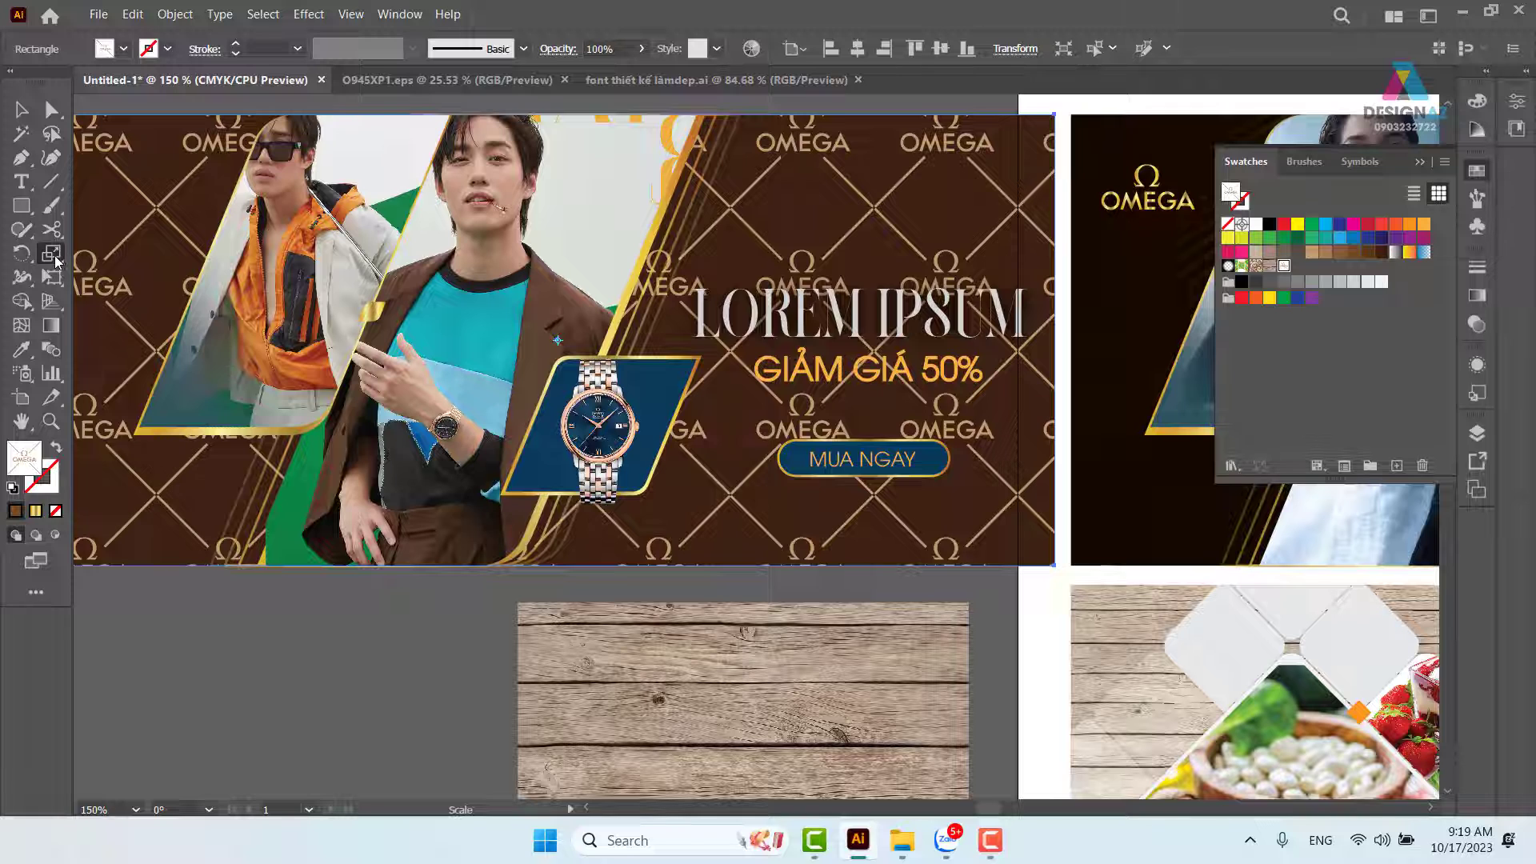
{"action": "double_click", "coordinate": [51, 253]}
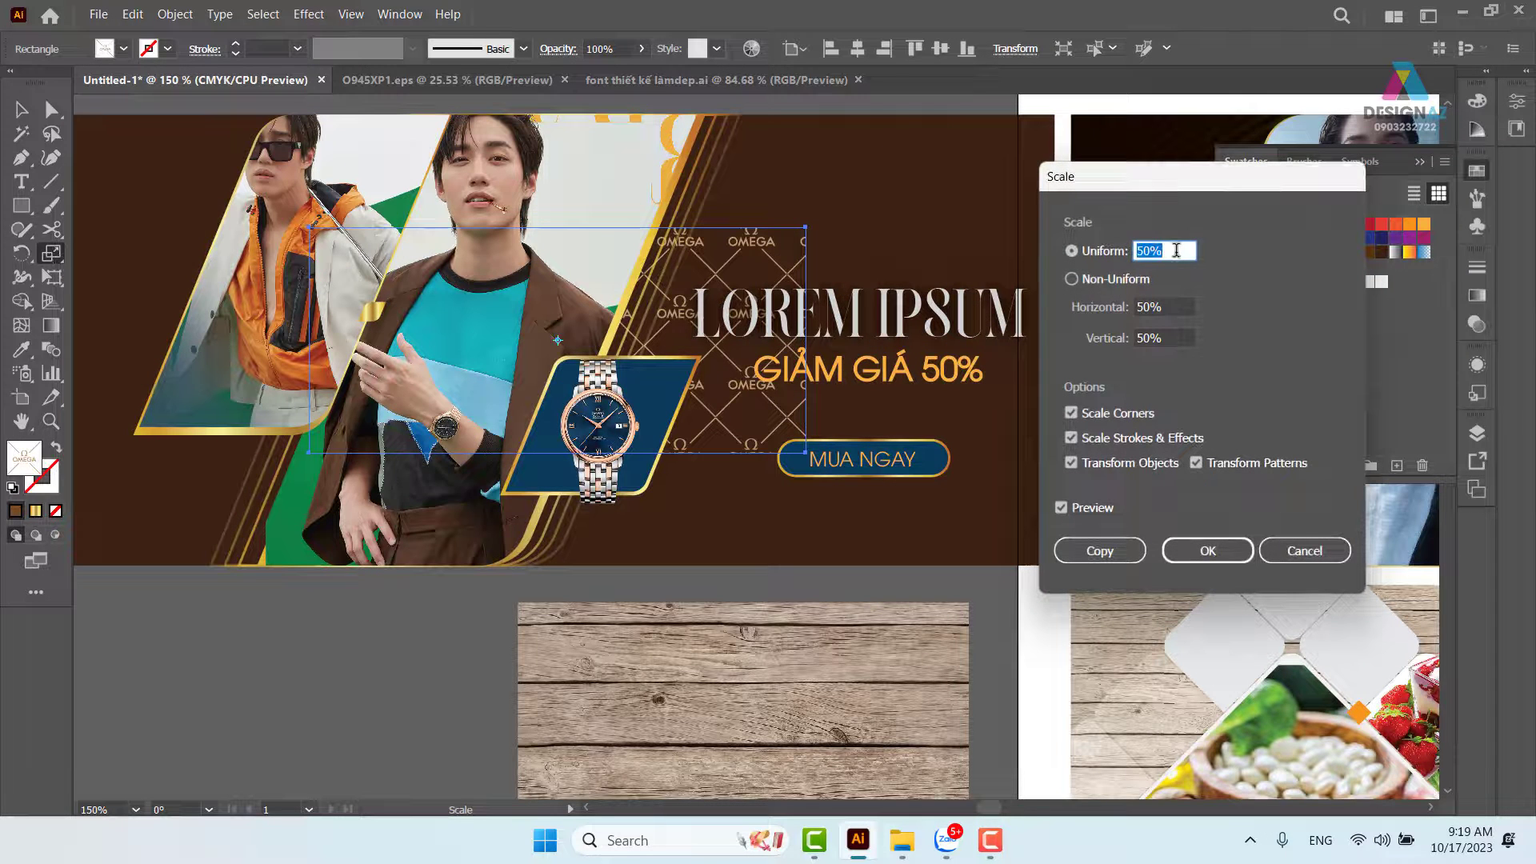
{"action": "left_click", "coordinate": [1176, 250]}
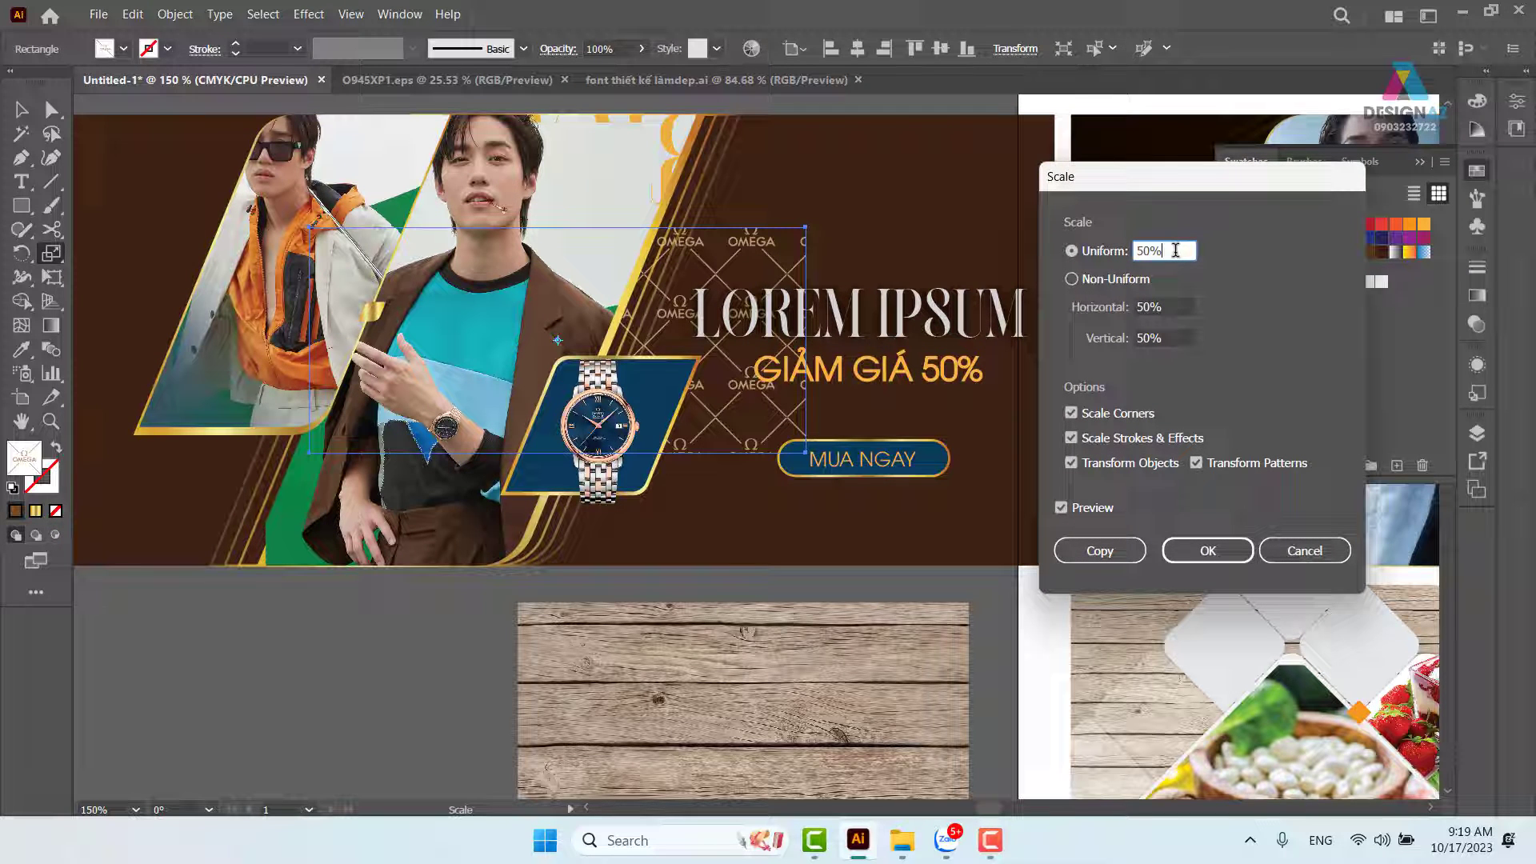
{"action": "left_click", "coordinate": [1071, 462]}
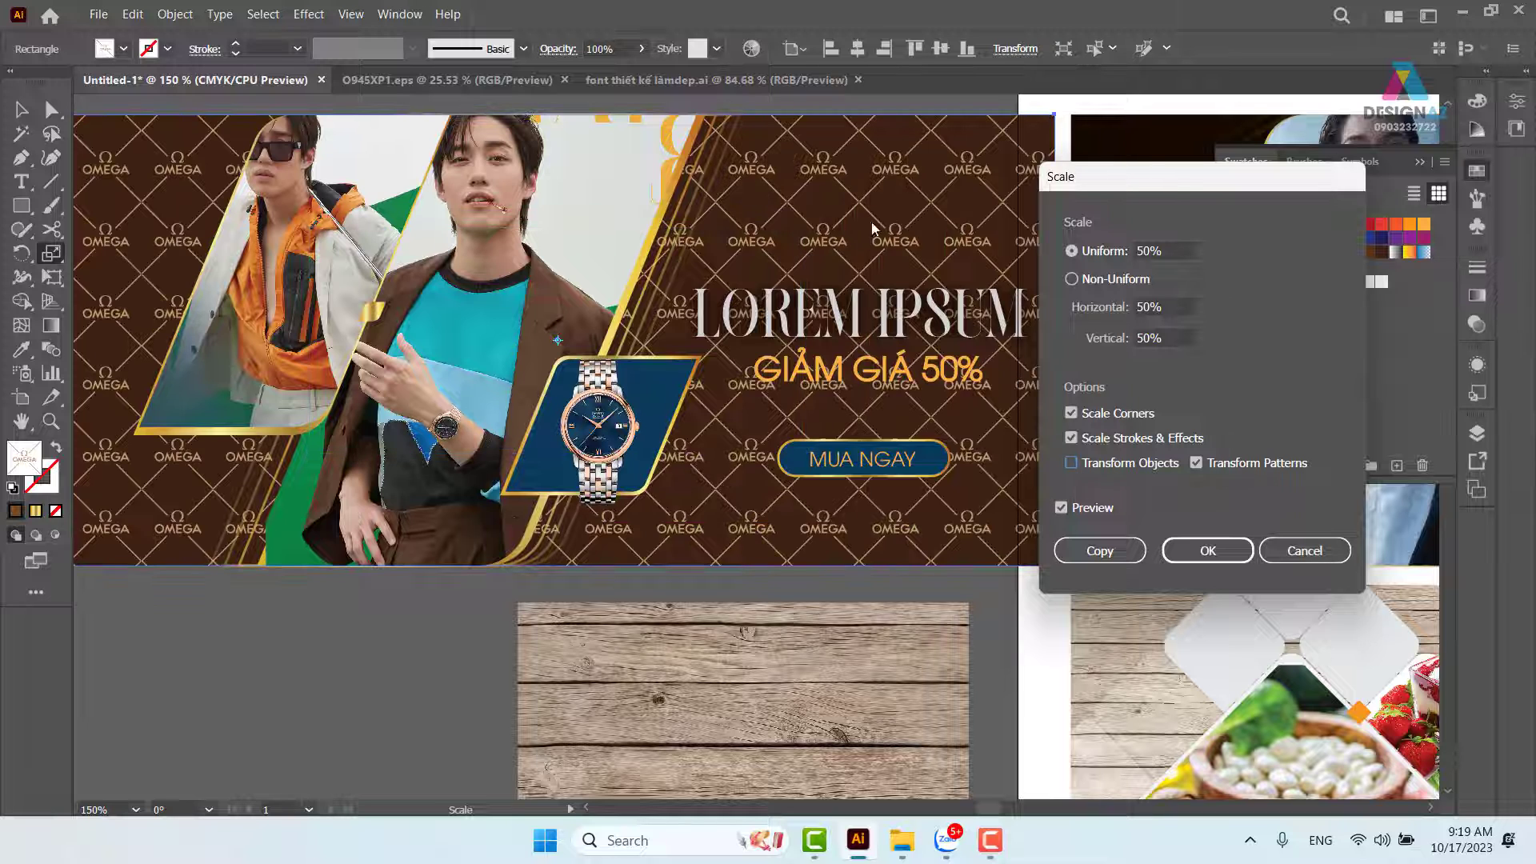
{"action": "left_click", "coordinate": [1208, 551]}
{"action": "key", "text": "v"}
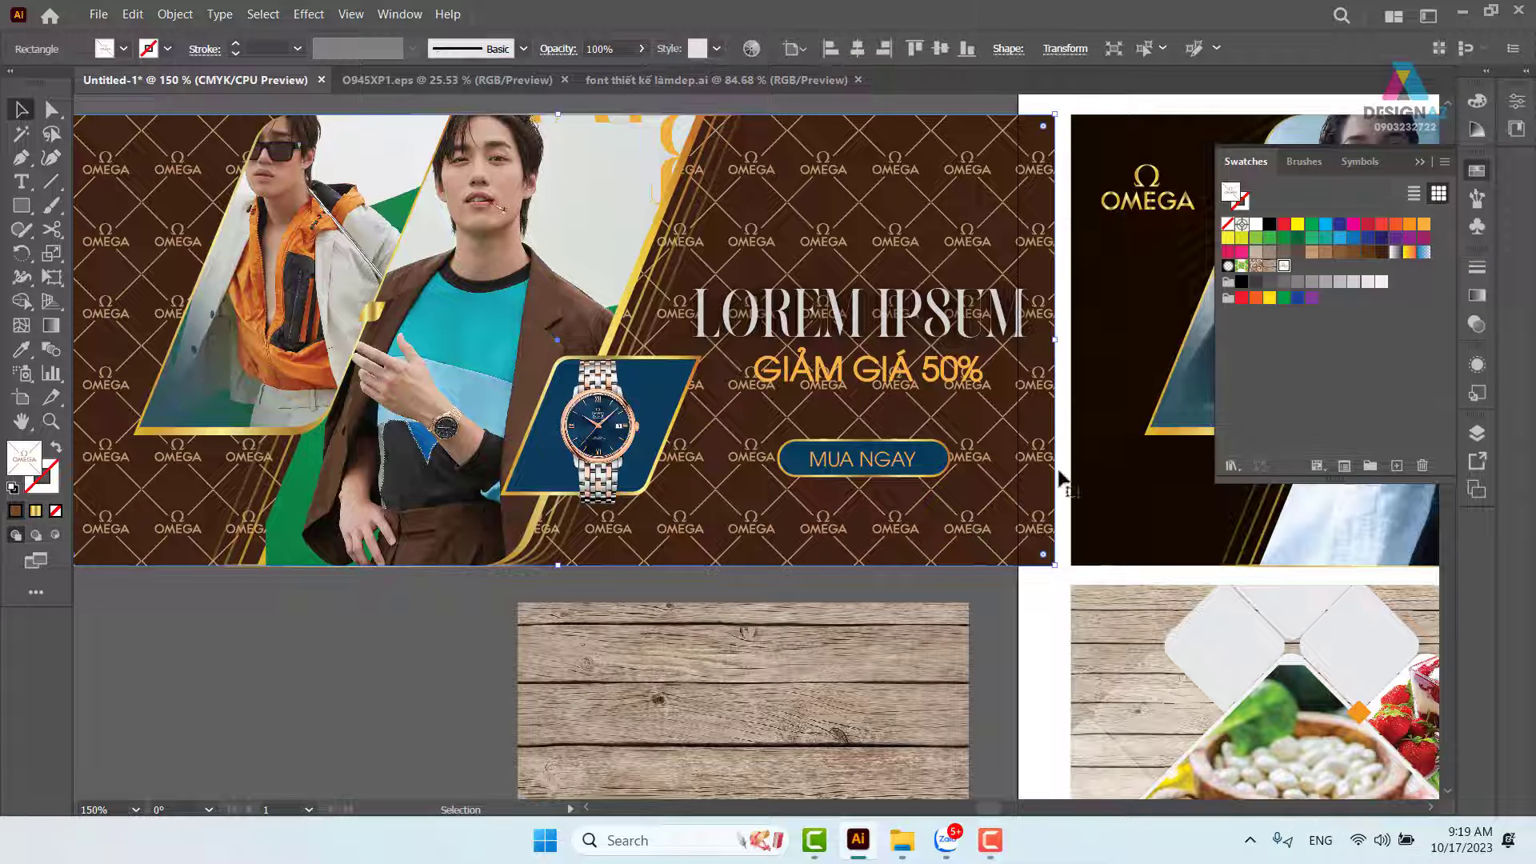
Set the pattern rectangle's blending mode to Overlay and its opacity to 30%.
{"action": "left_click", "coordinate": [1478, 322]}
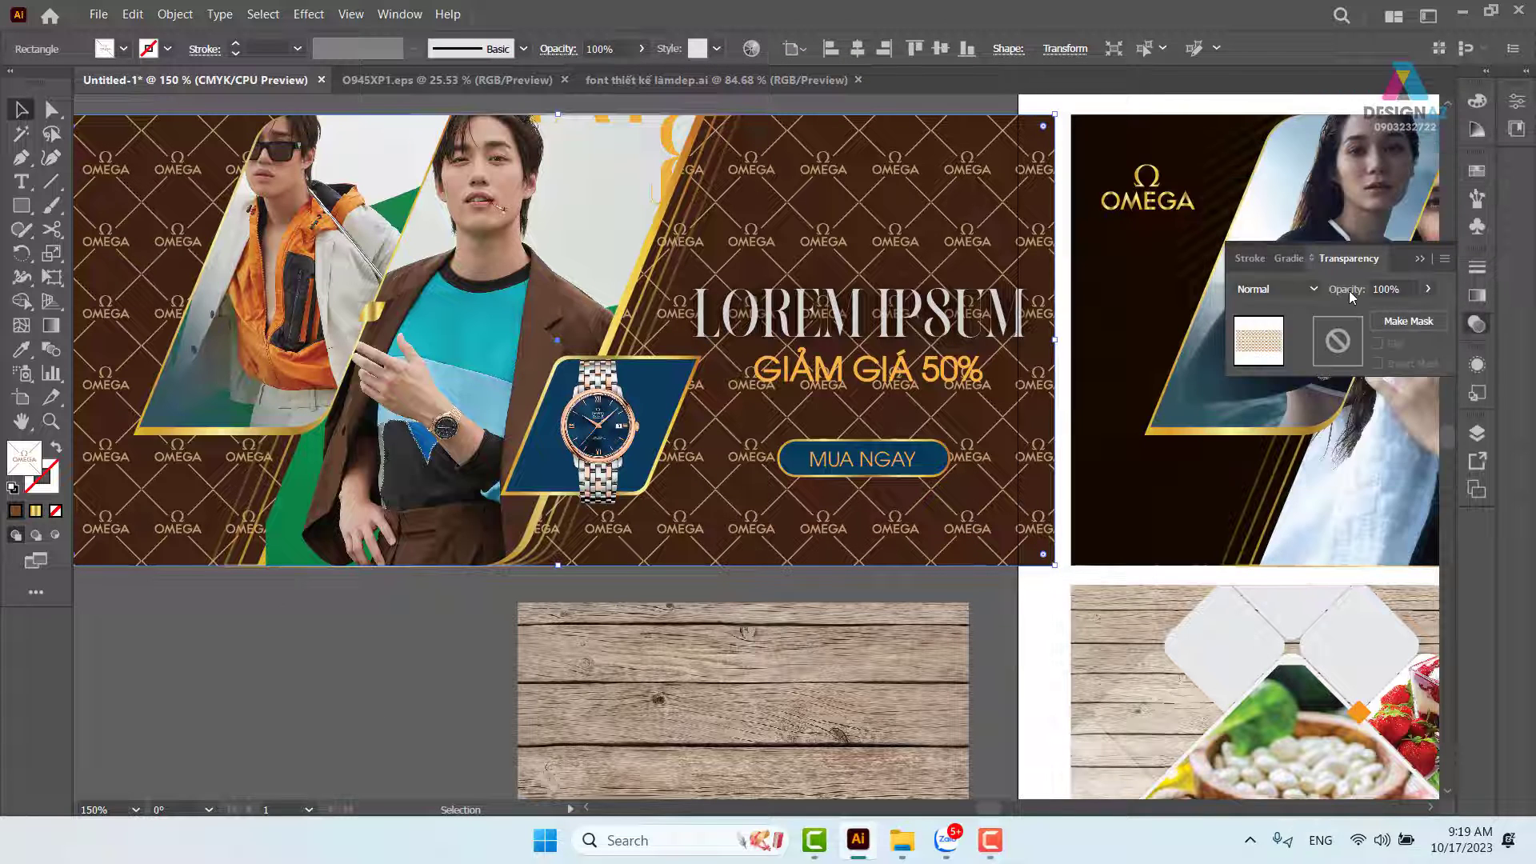
{"action": "left_click", "coordinate": [1296, 297]}
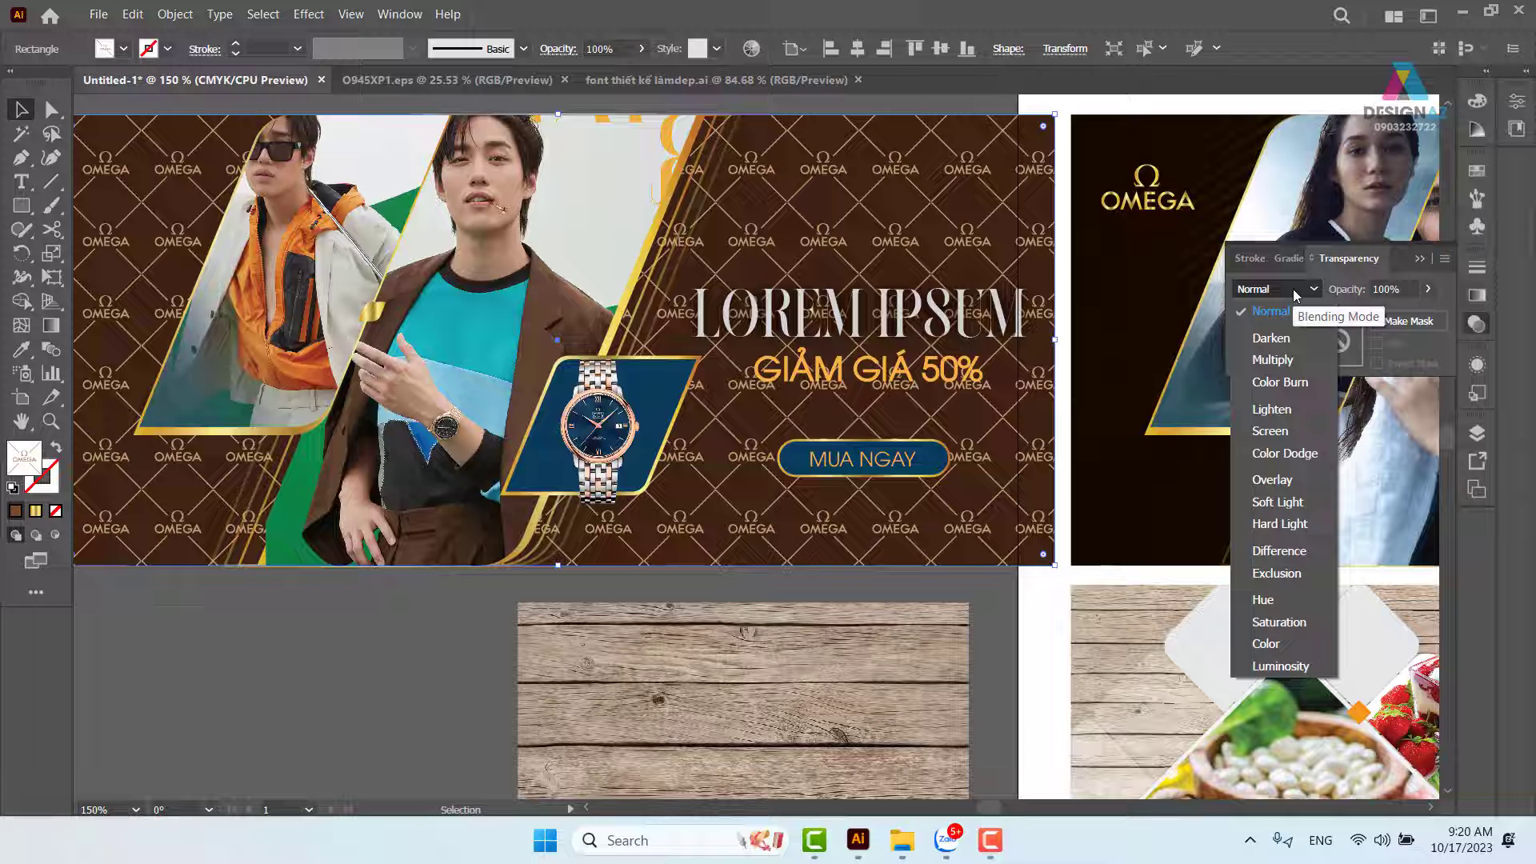
{"action": "left_click", "coordinate": [1295, 481]}
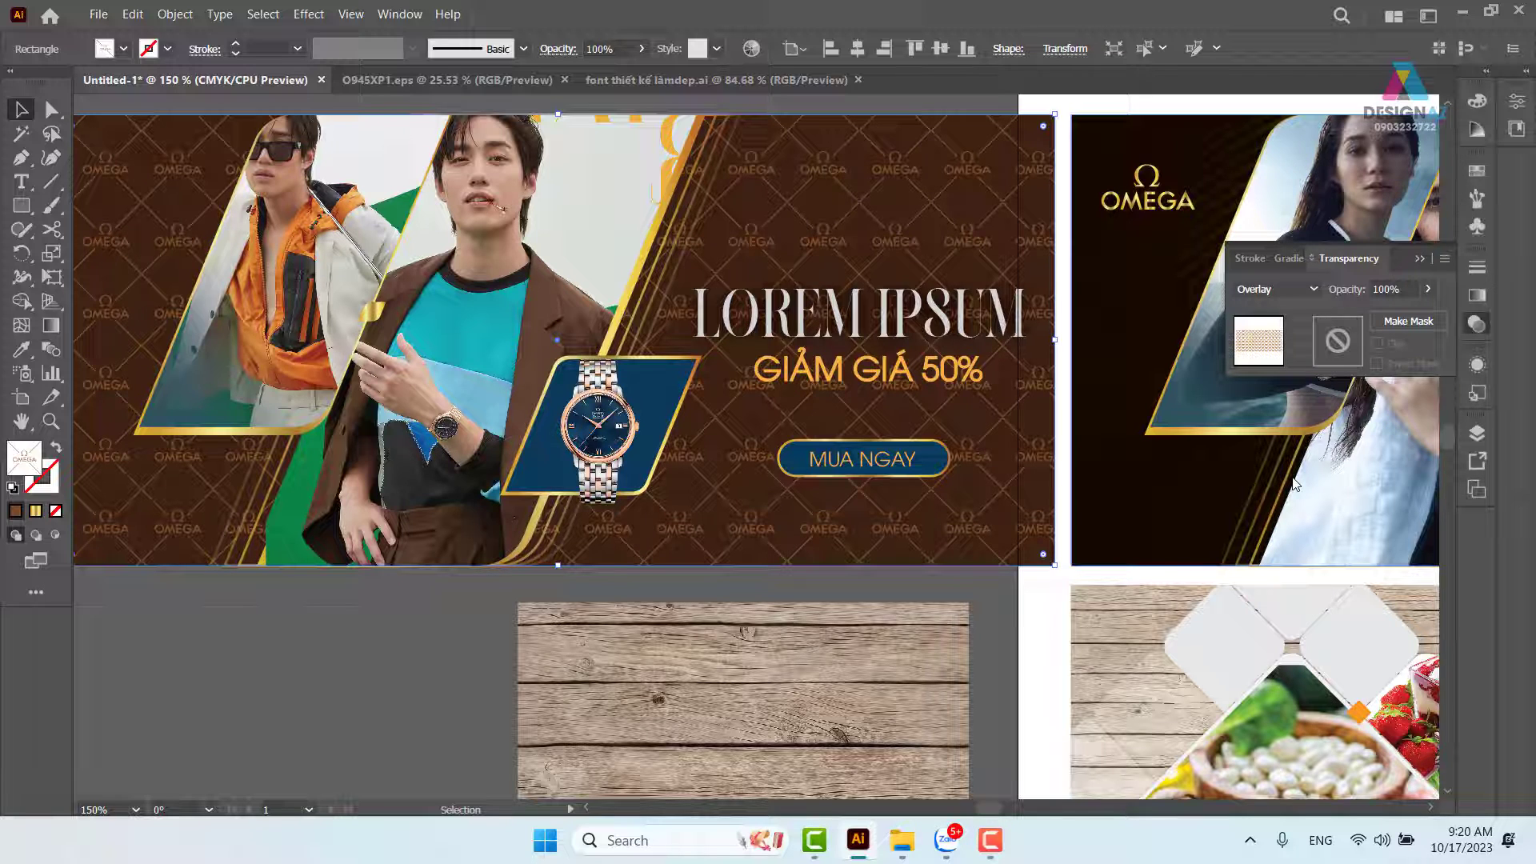
{"action": "left_click_drag", "start_coordinate": [1404, 289], "coordinate": [1269, 362]}
{"action": "type", "text": "30"}
{"action": "key", "text": "Return"}
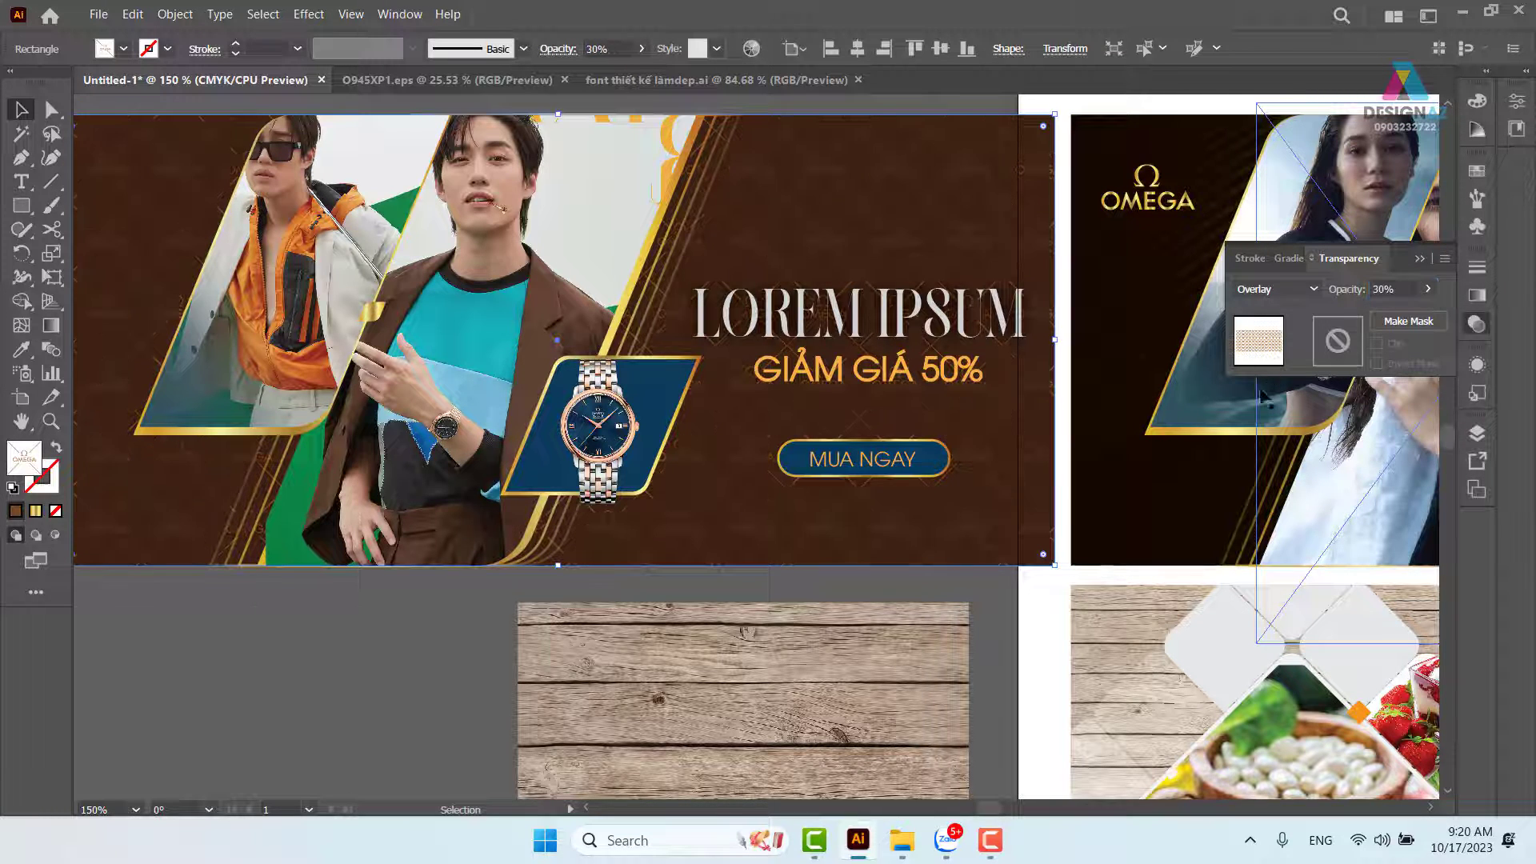
{"action": "left_click", "coordinate": [392, 684]}
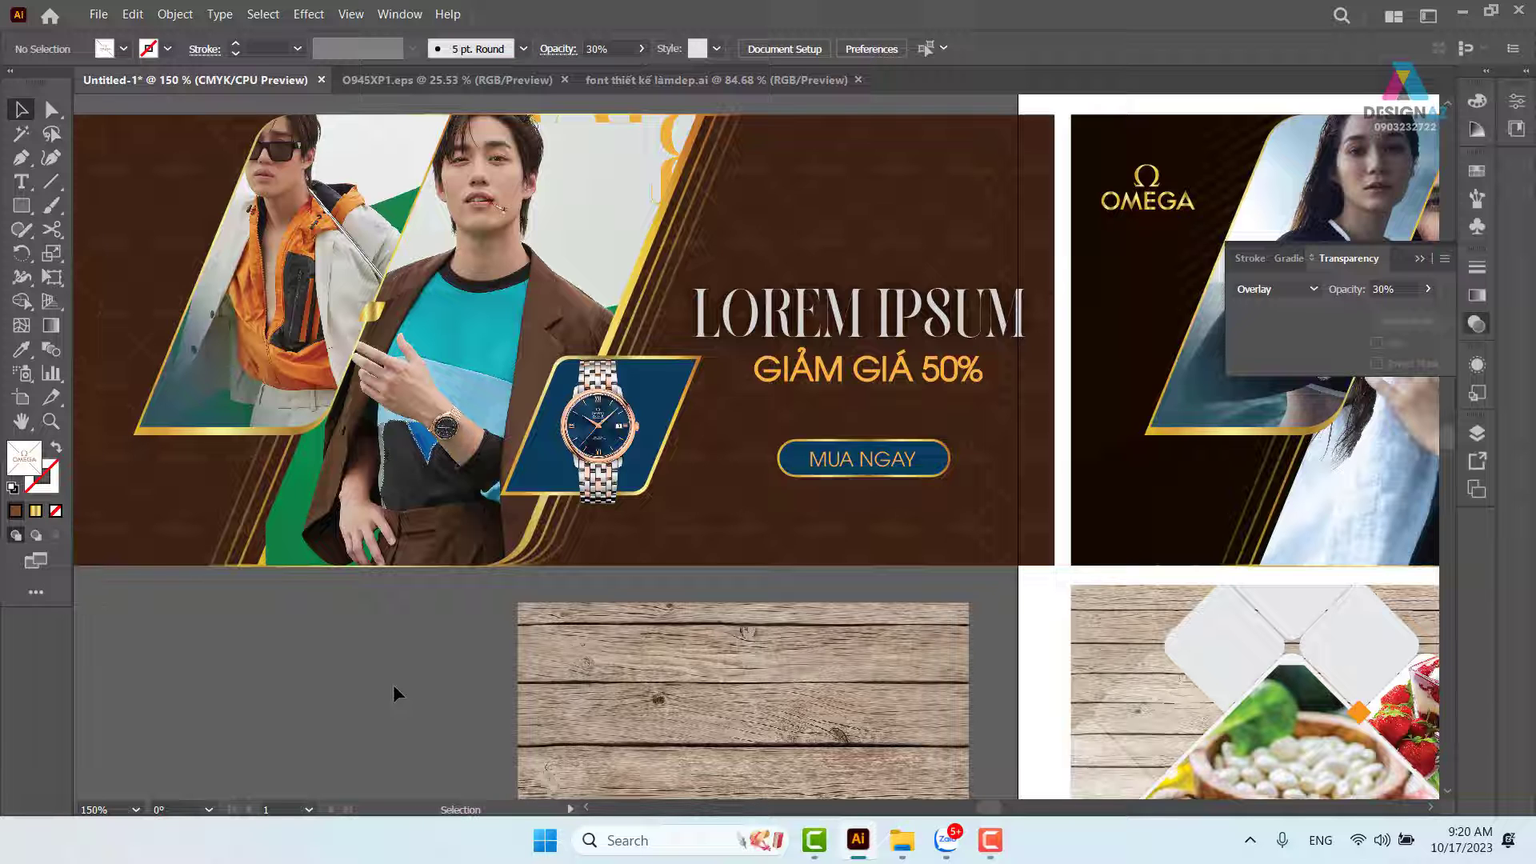
Set the opacity of the OMEGA pattern rectangle to 40% and deselect it.
{"action": "key", "text": "ctrl+minus"}
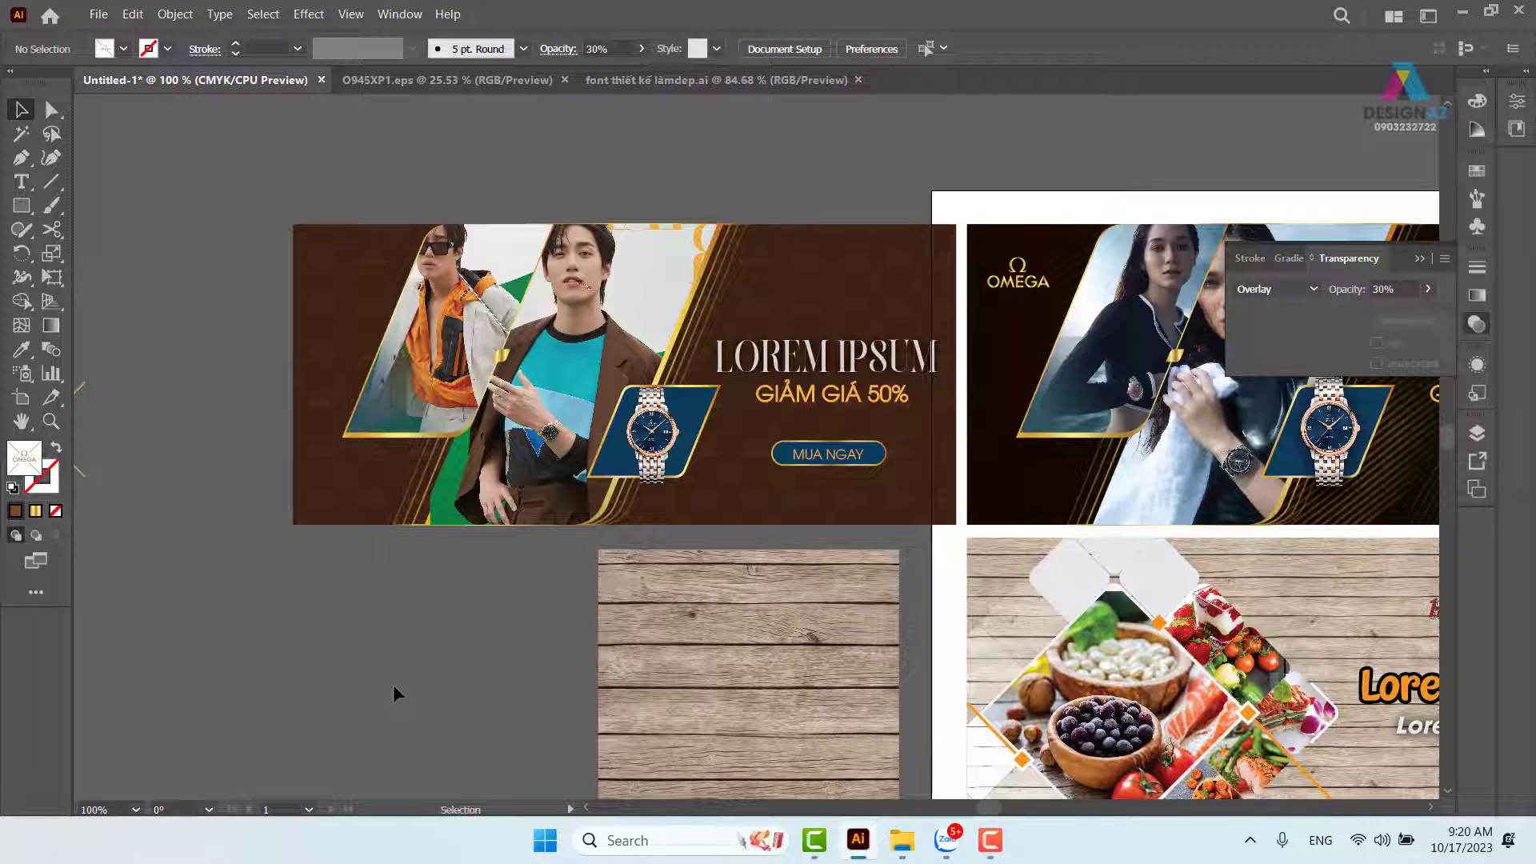
{"action": "left_click", "coordinate": [896, 240]}
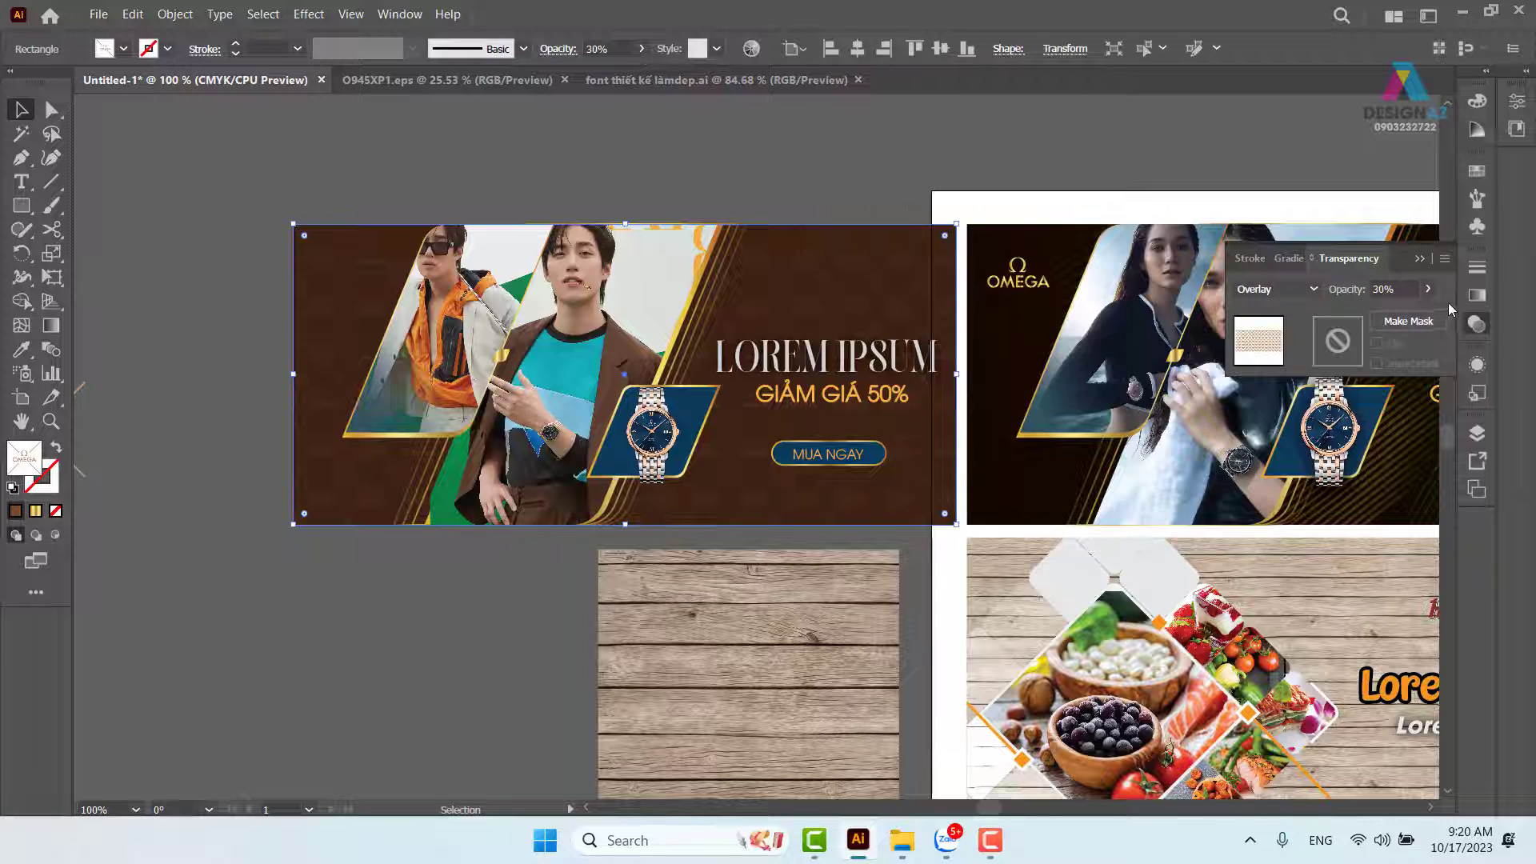
{"action": "left_click", "coordinate": [1392, 289]}
{"action": "type", "text": "40"}
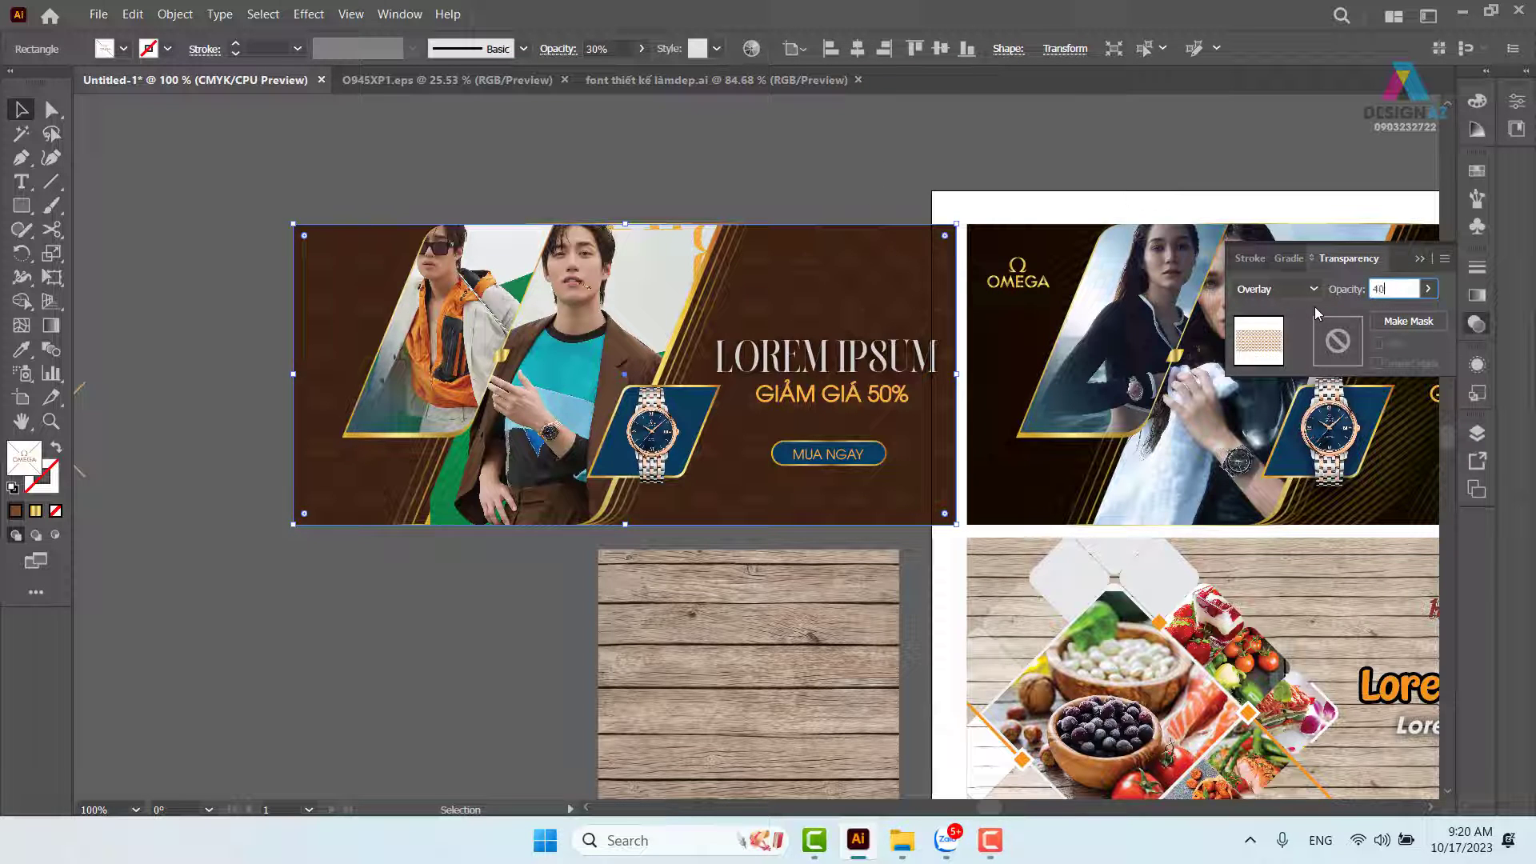
{"action": "key", "text": "Return"}
{"action": "left_click", "coordinate": [808, 160]}
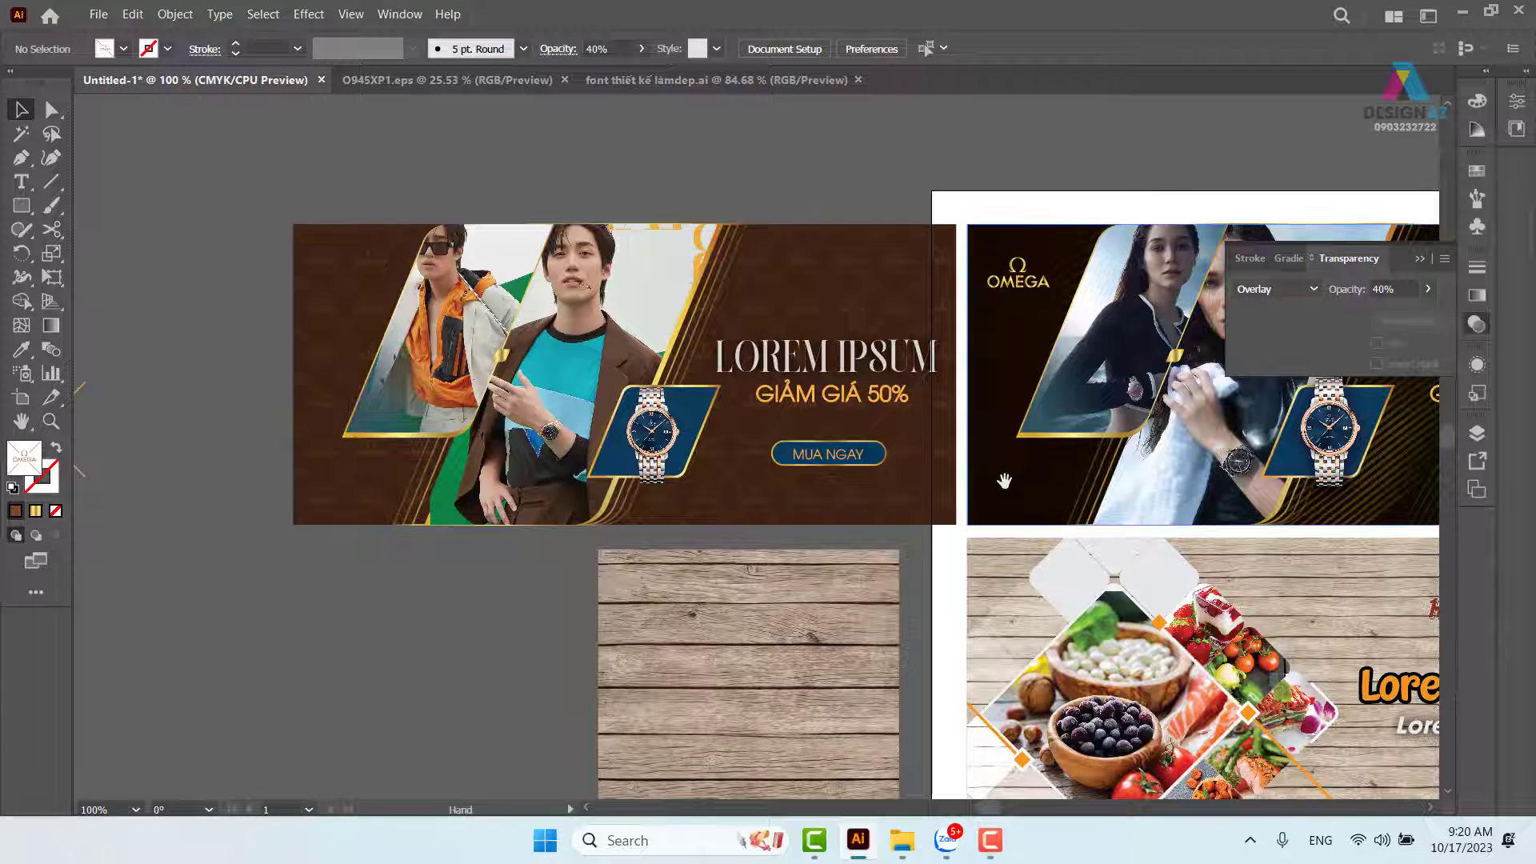
Delete the loose wood-plank image below the reworked banner and collapse the transparency settings.
{"action": "left_click_drag", "start_coordinate": [985, 502], "coordinate": [788, 333]}
{"action": "left_click", "coordinate": [552, 496]}
{"action": "key", "text": "Delete"}
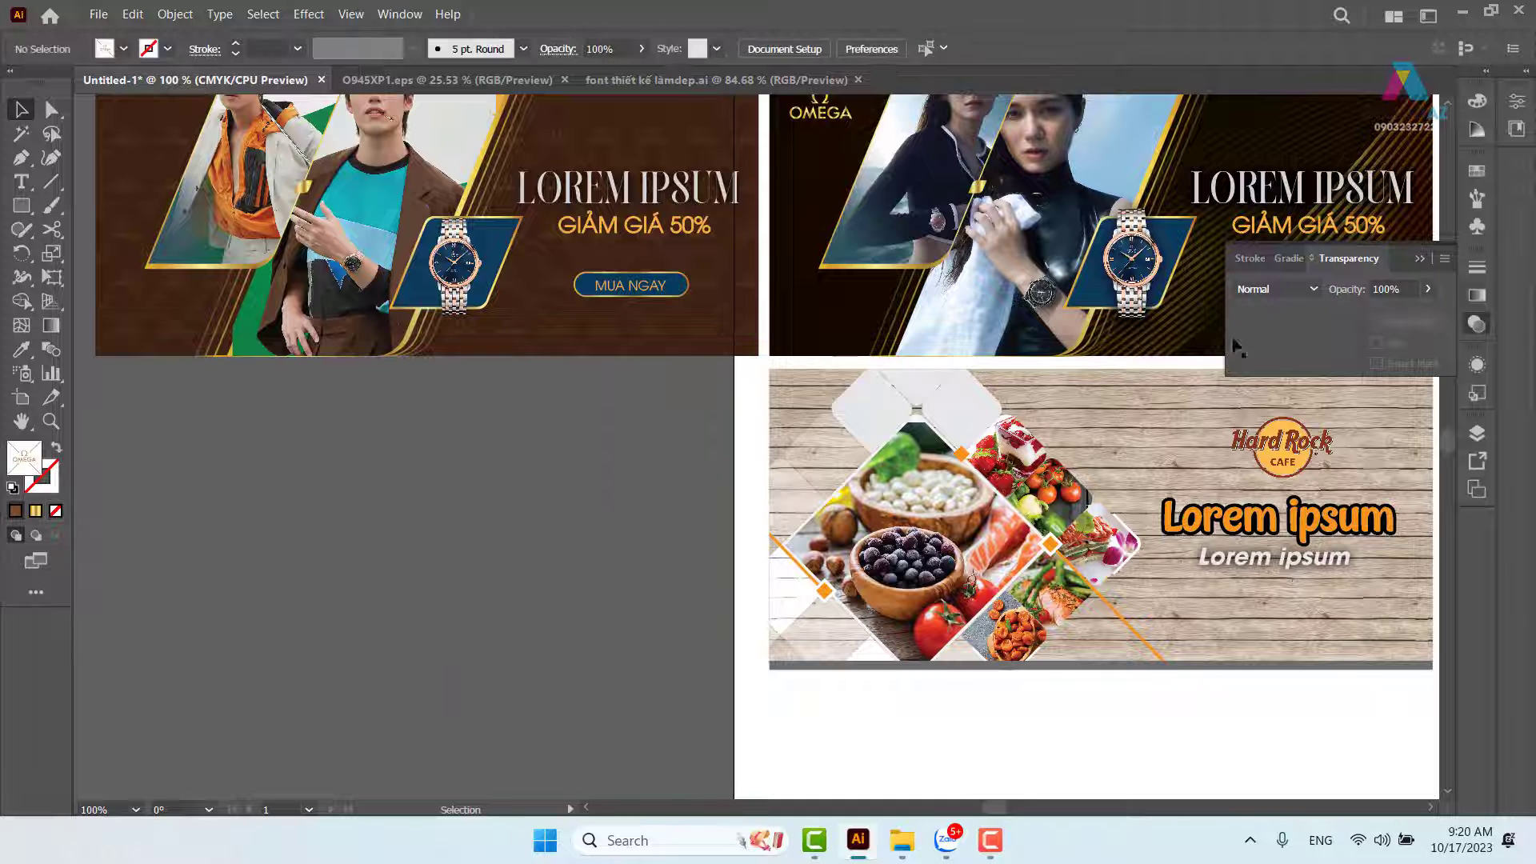
{"action": "left_click", "coordinate": [1420, 259]}
Save the document as an Adobe Illustrator file named BÀI 2 A in the Bài 1 đồng hồ omega folder.
{"action": "scroll", "coordinate": [795, 473], "scroll_direction": "up", "scroll_amount": 2}
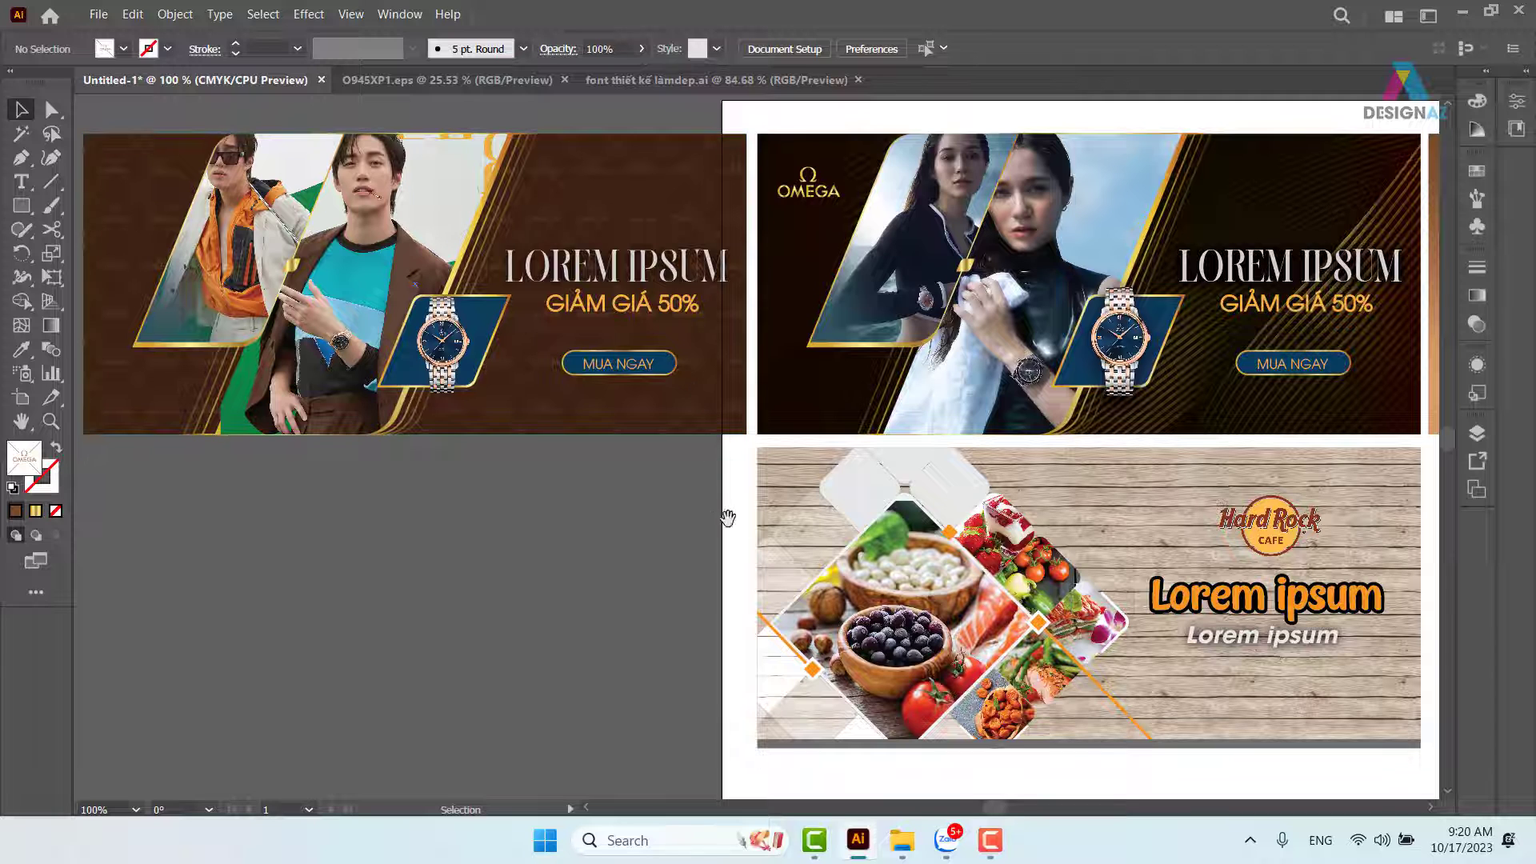
{"action": "scroll", "coordinate": [720, 519], "scroll_direction": "right", "scroll_amount": 3}
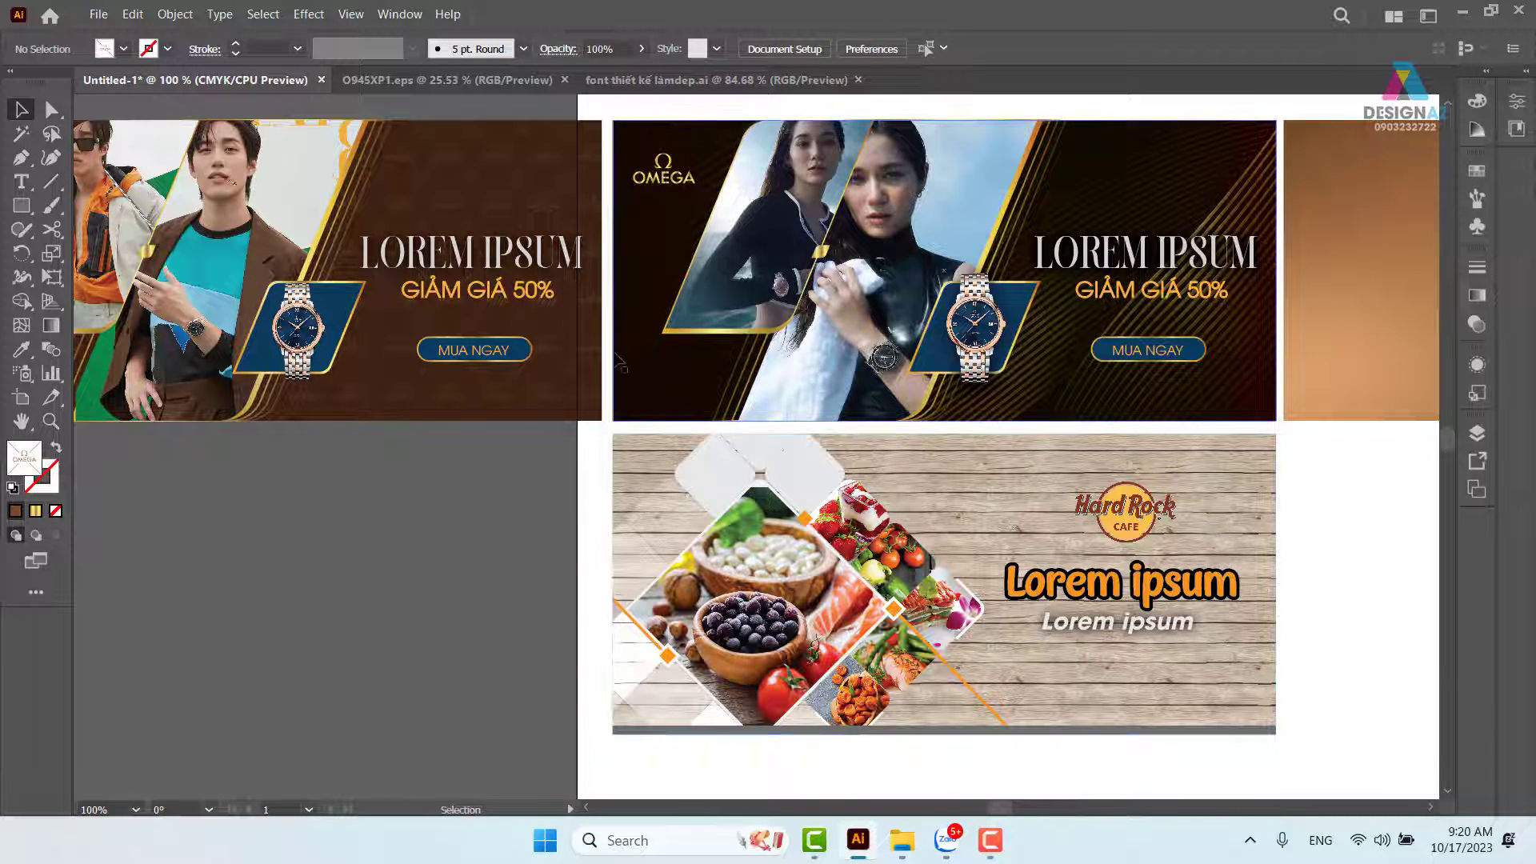
{"action": "left_click", "coordinate": [102, 13]}
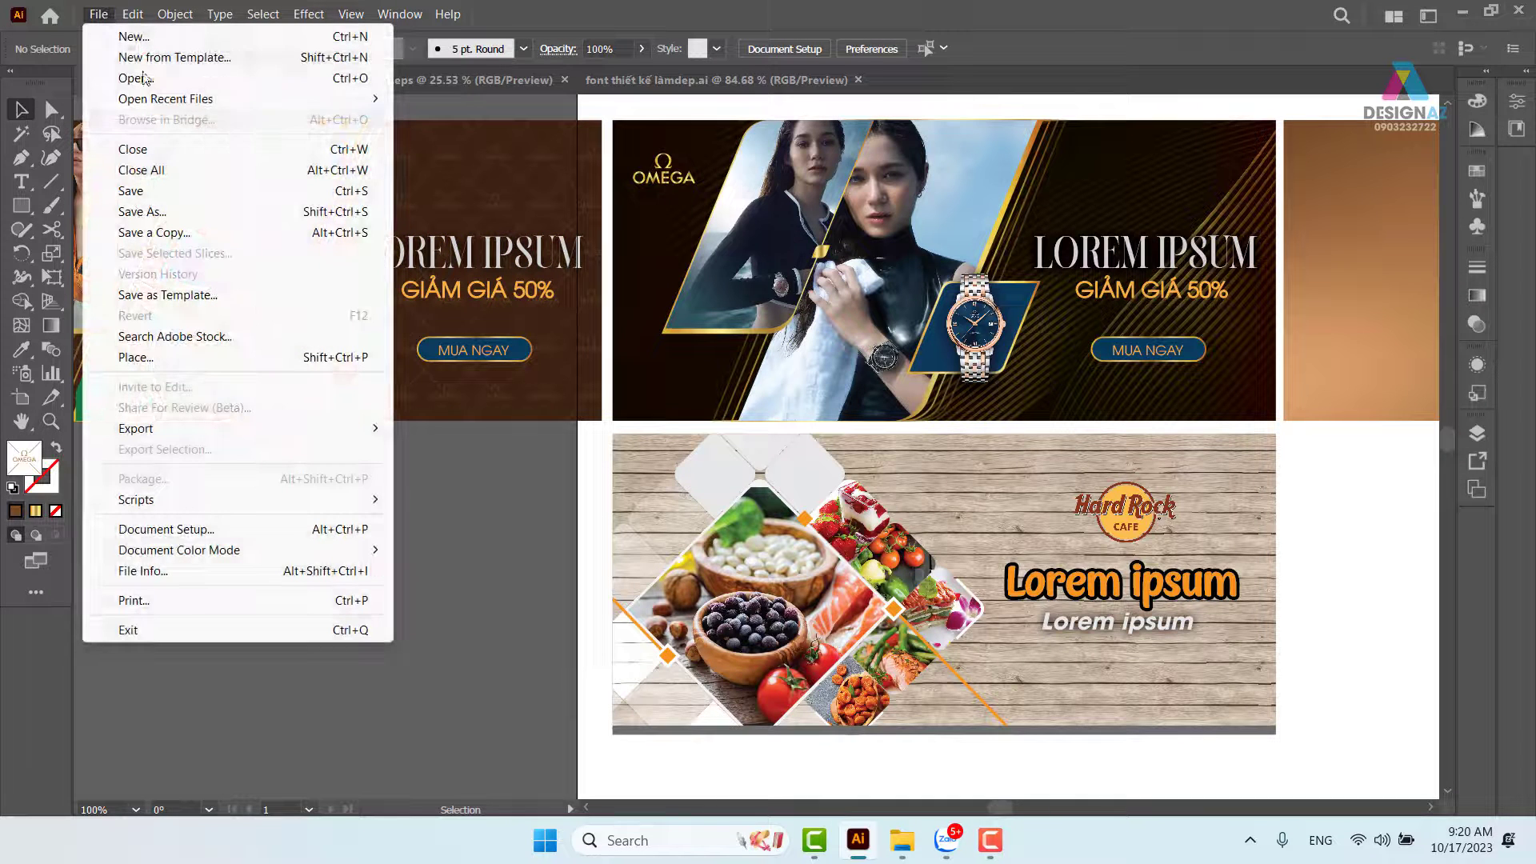
{"action": "left_click", "coordinate": [192, 194]}
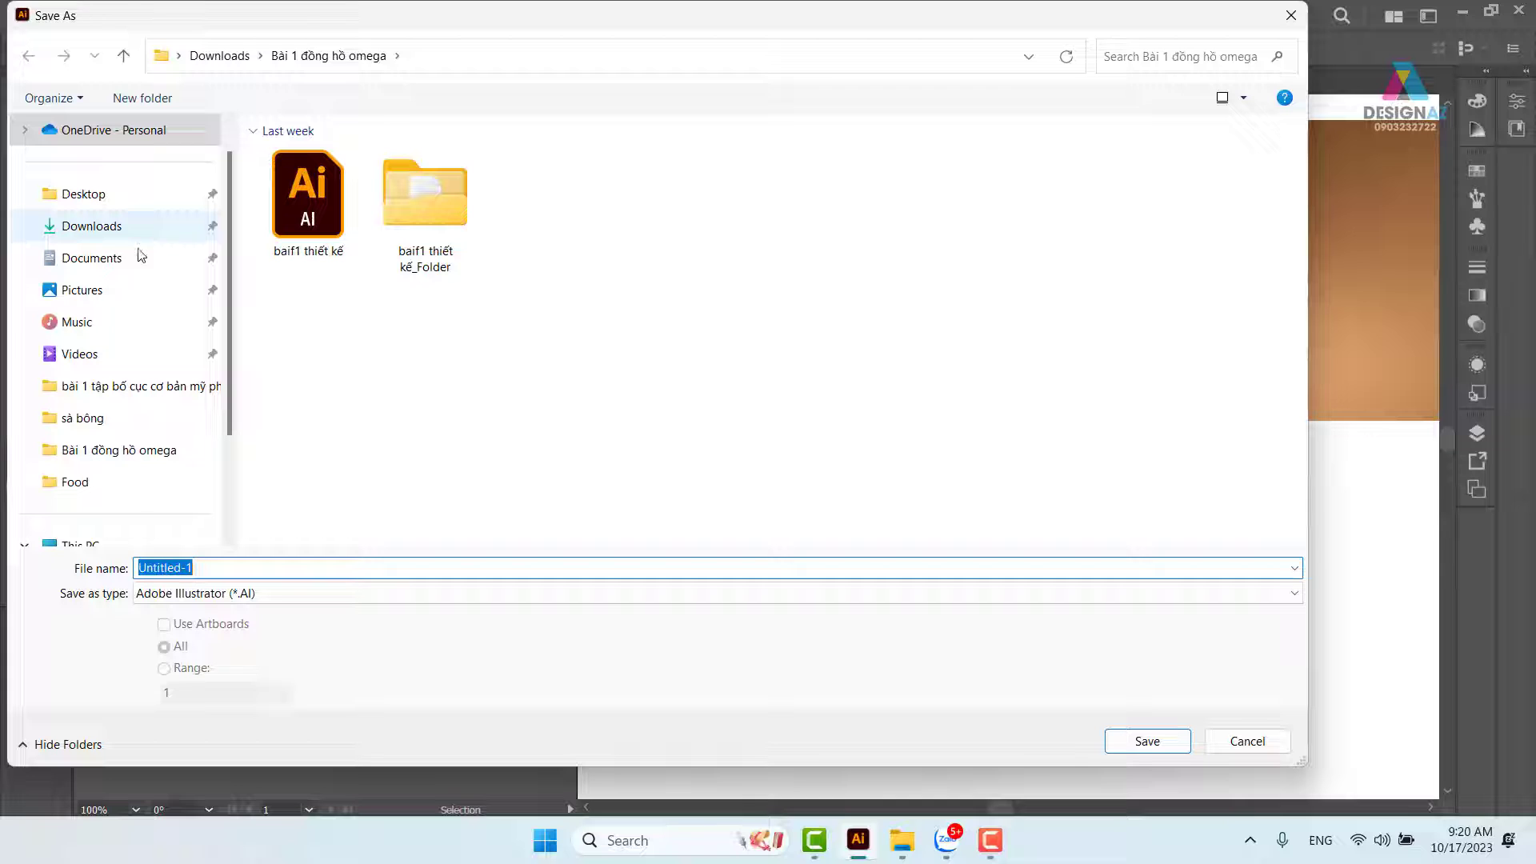
{"action": "left_click", "coordinate": [144, 454]}
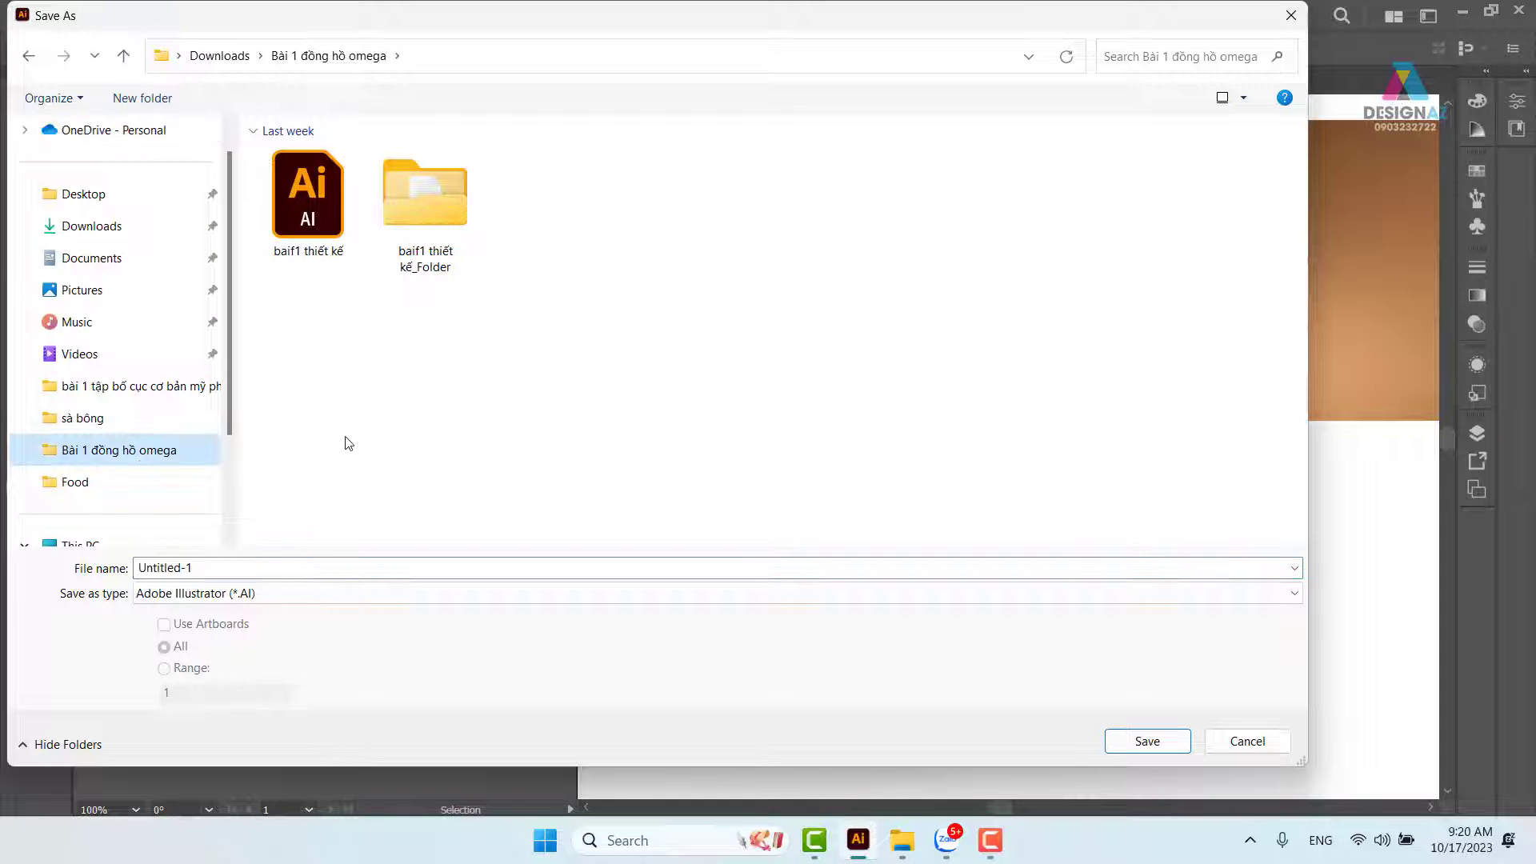
{"action": "double_click", "coordinate": [256, 565]}
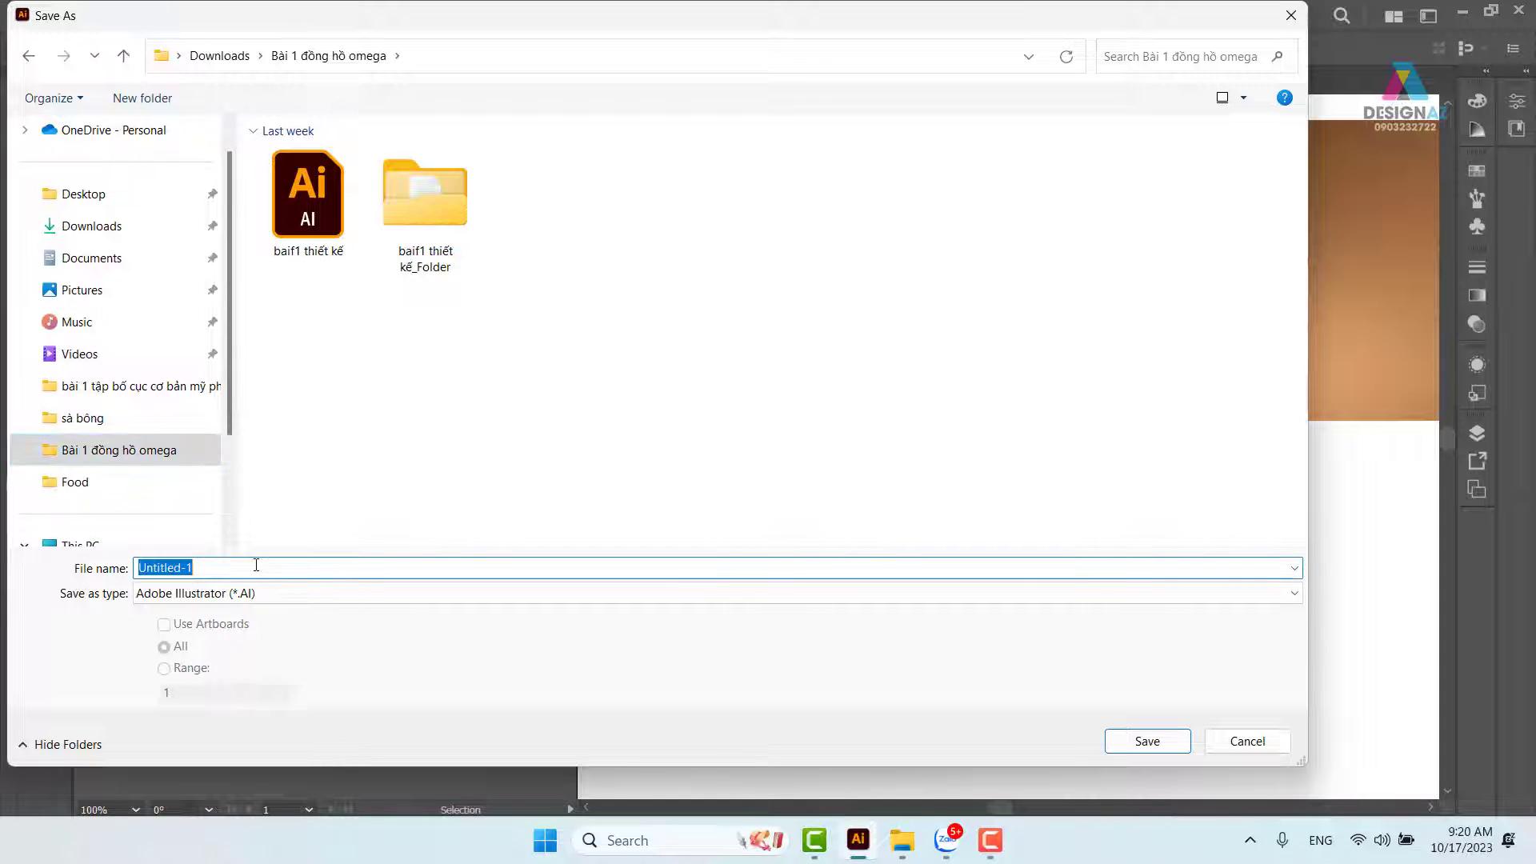
{"action": "key", "text": "BackSpace"}
{"action": "type", "text": "BÀI 2 A"}
{"action": "key", "text": "Return"}
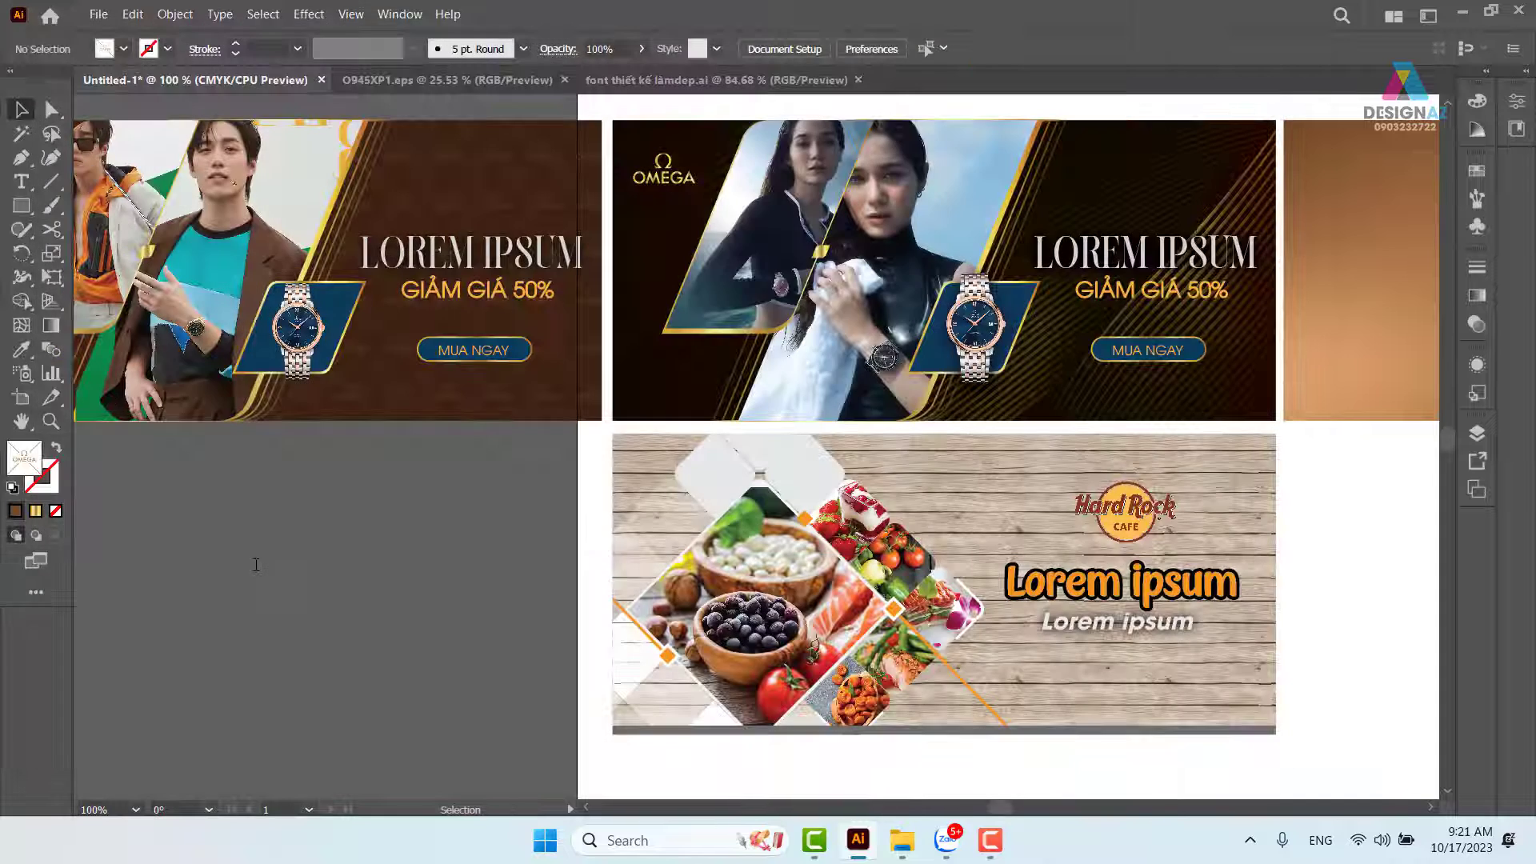
{"action": "left_click", "coordinate": [864, 699]}
{"action": "left_click", "coordinate": [99, 17]}
{"action": "mouse_move", "coordinate": [133, 15]}
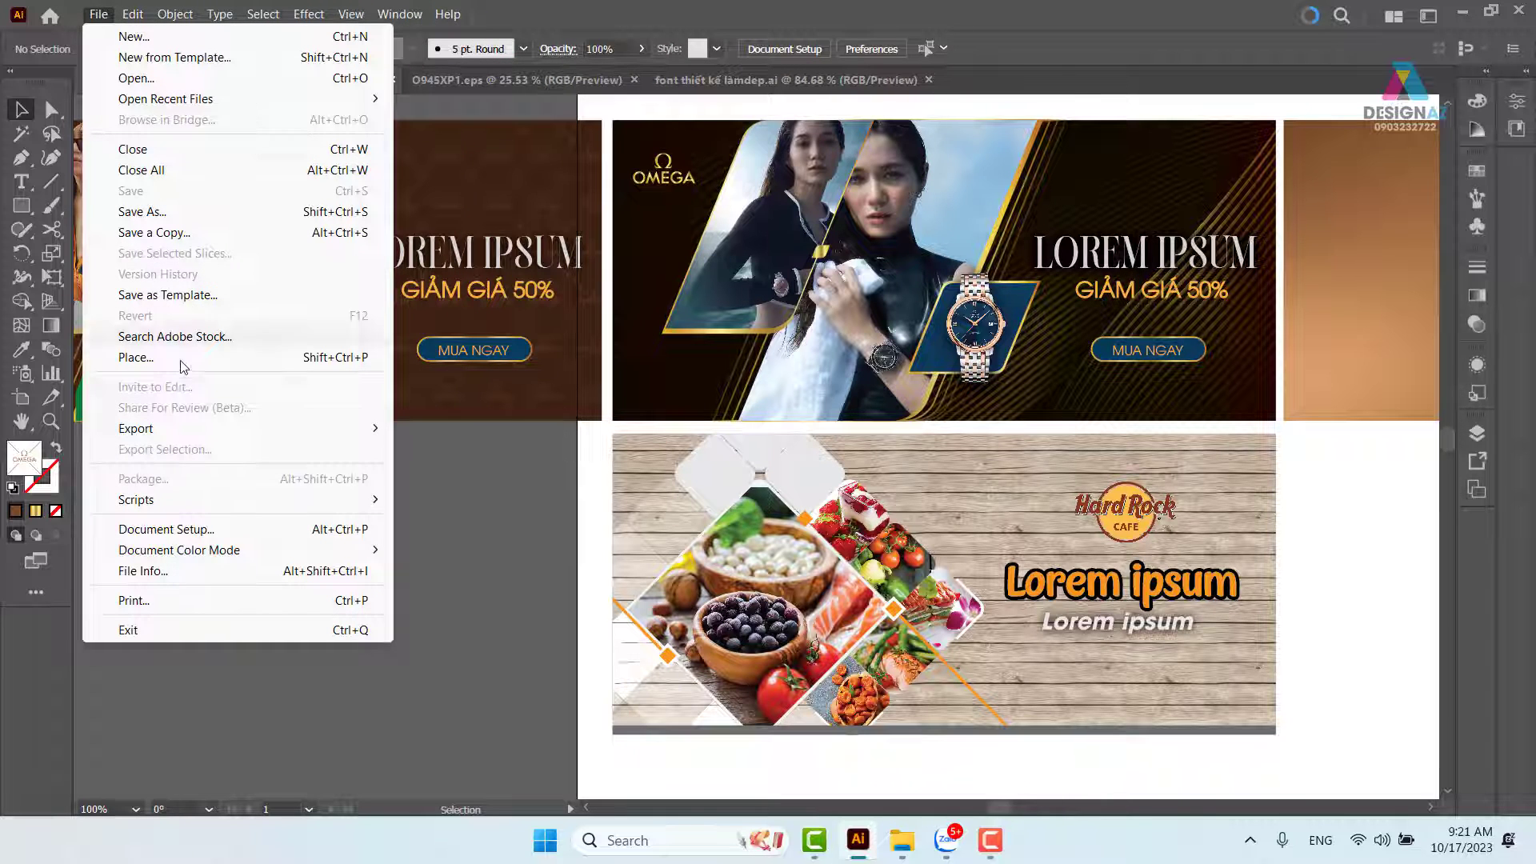
{"action": "mouse_move", "coordinate": [193, 556]}
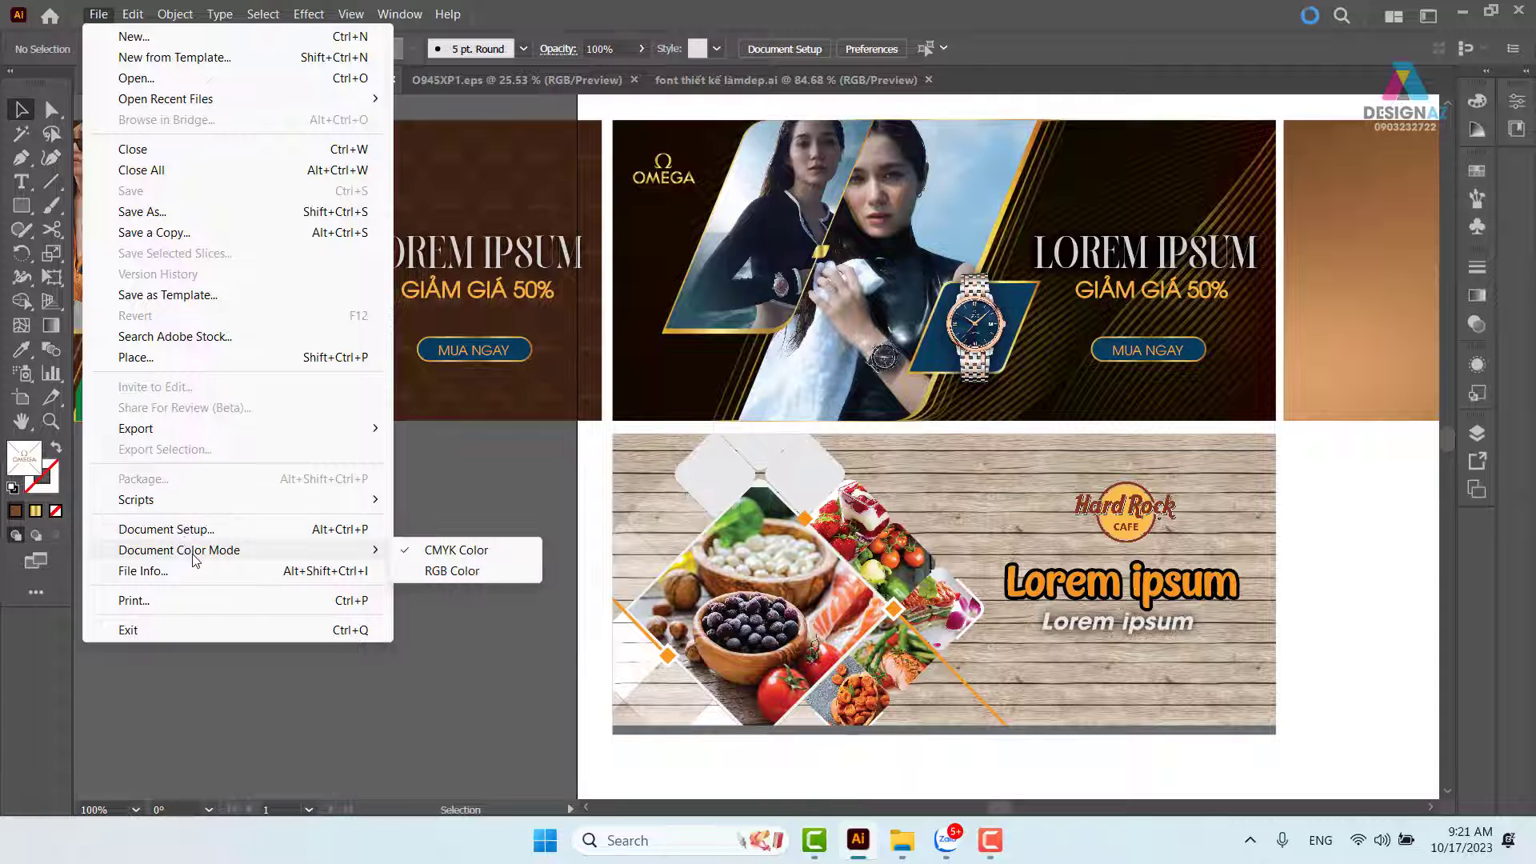
{"action": "left_click", "coordinate": [550, 680]}
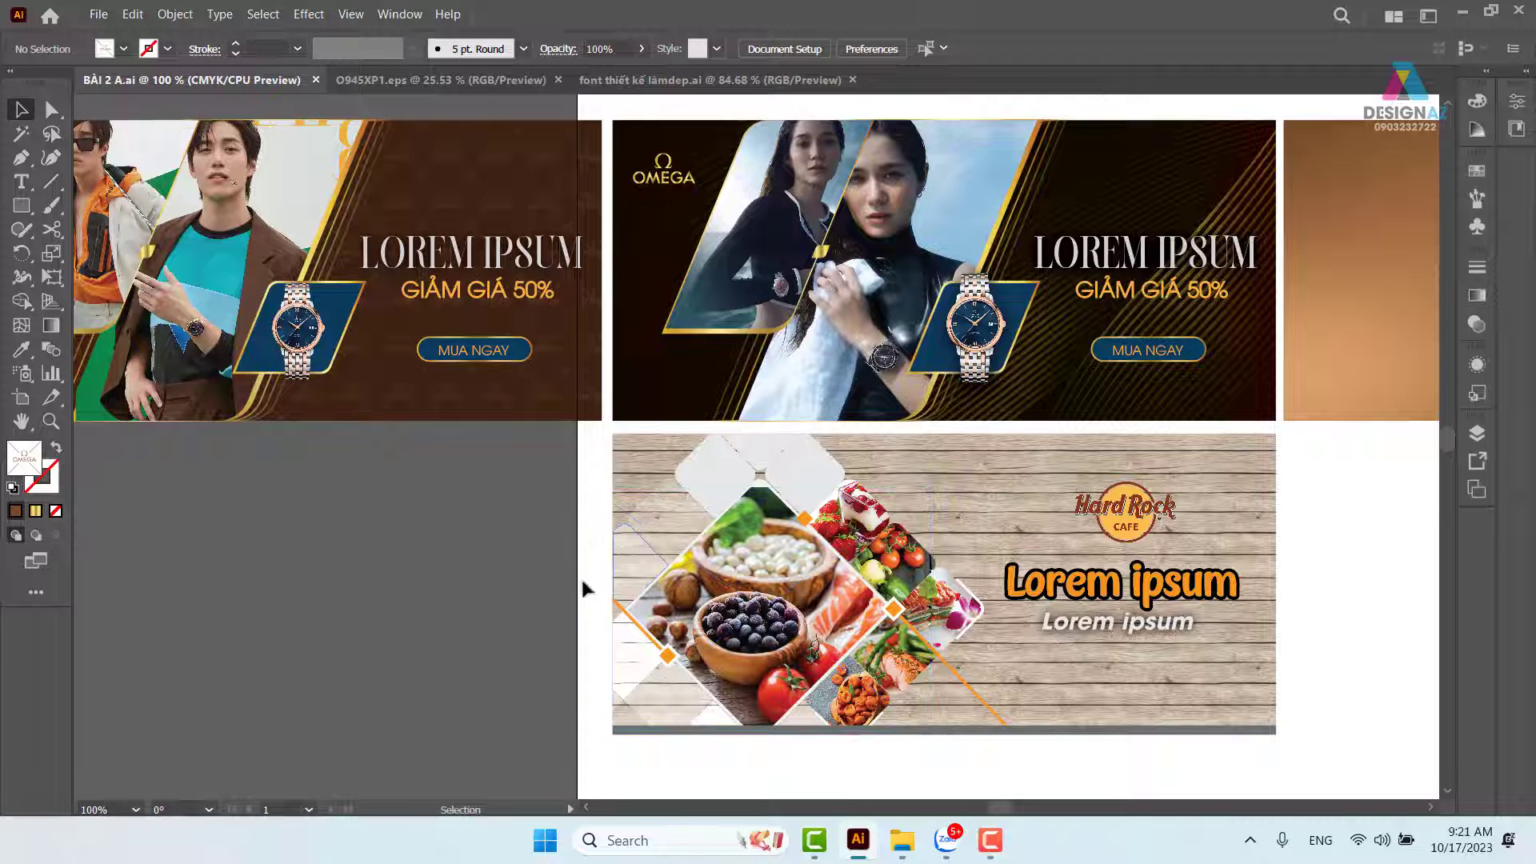
Package the document into BÀI 2 A_Folder, copying links and fonts, relinking the linked files and creating a report.
{"action": "scroll", "coordinate": [508, 520], "scroll_direction": "up", "scroll_amount": 1}
{"action": "scroll", "coordinate": [508, 520], "scroll_direction": "left", "scroll_amount": 3}
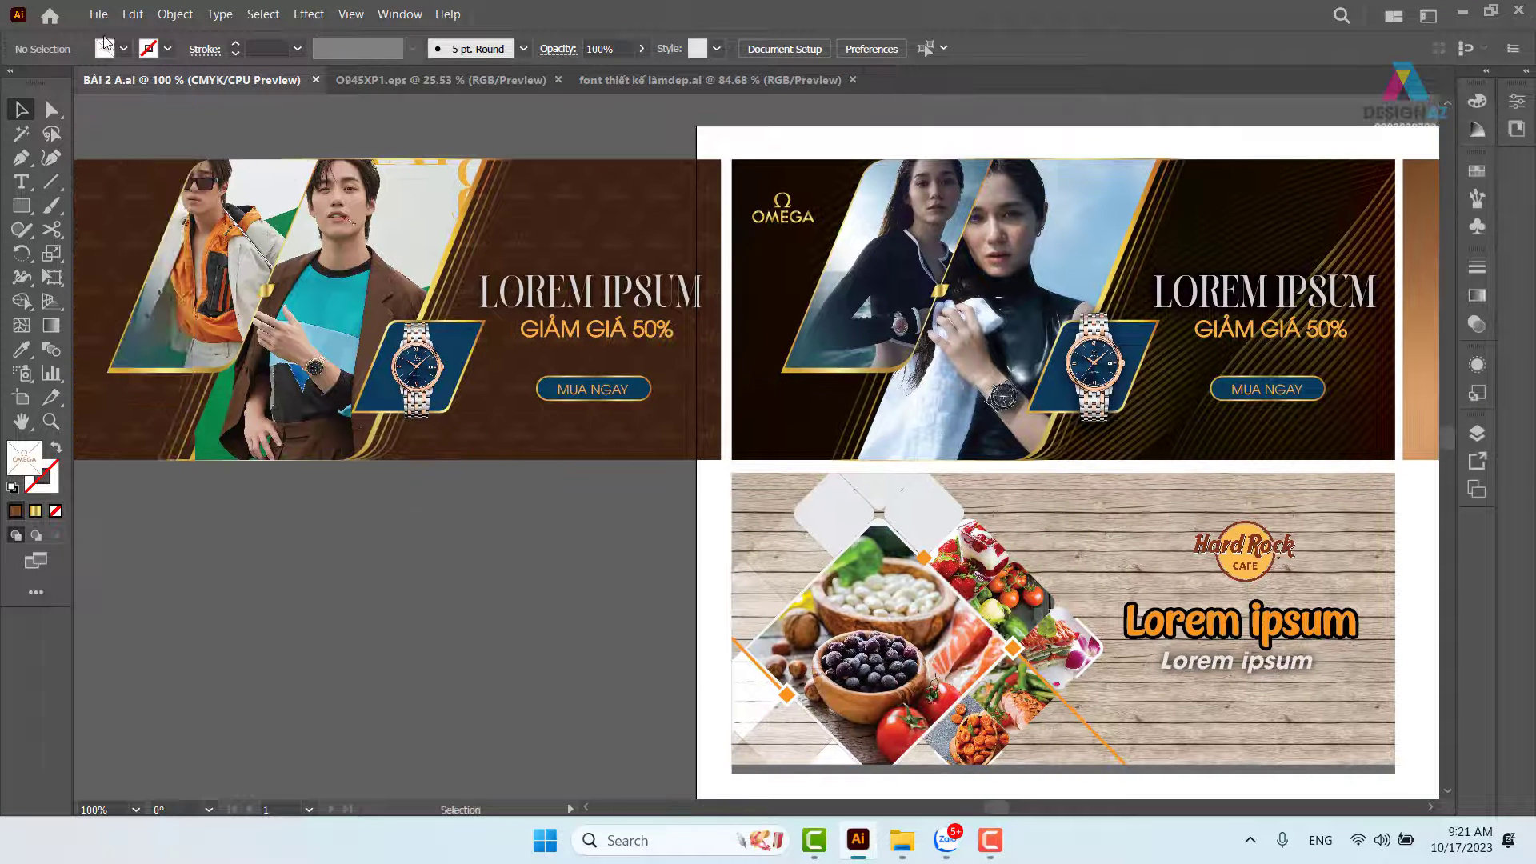
{"action": "left_click", "coordinate": [92, 16]}
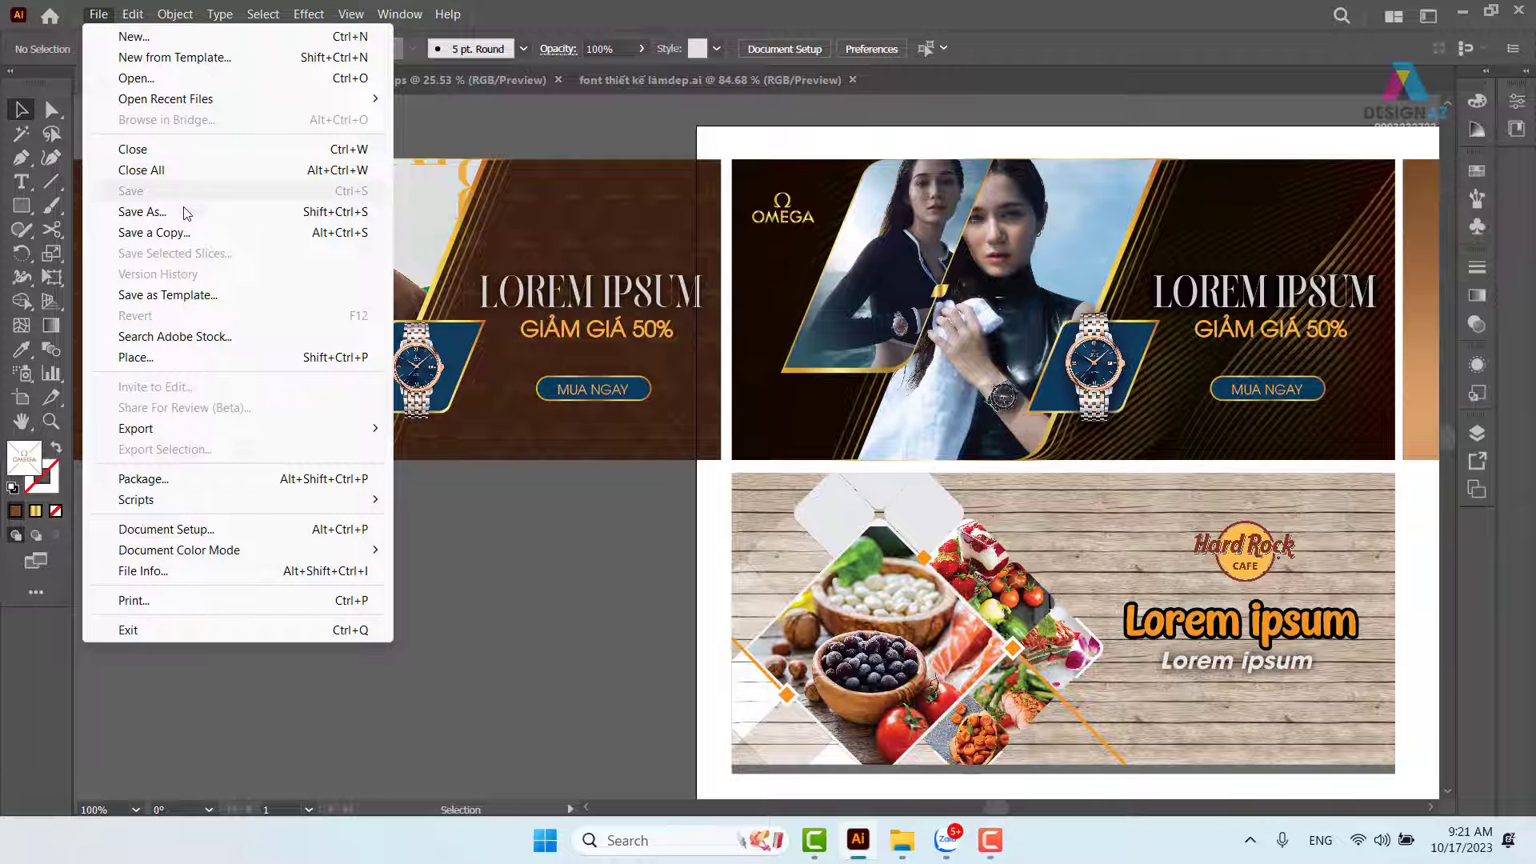
{"action": "left_click", "coordinate": [227, 478]}
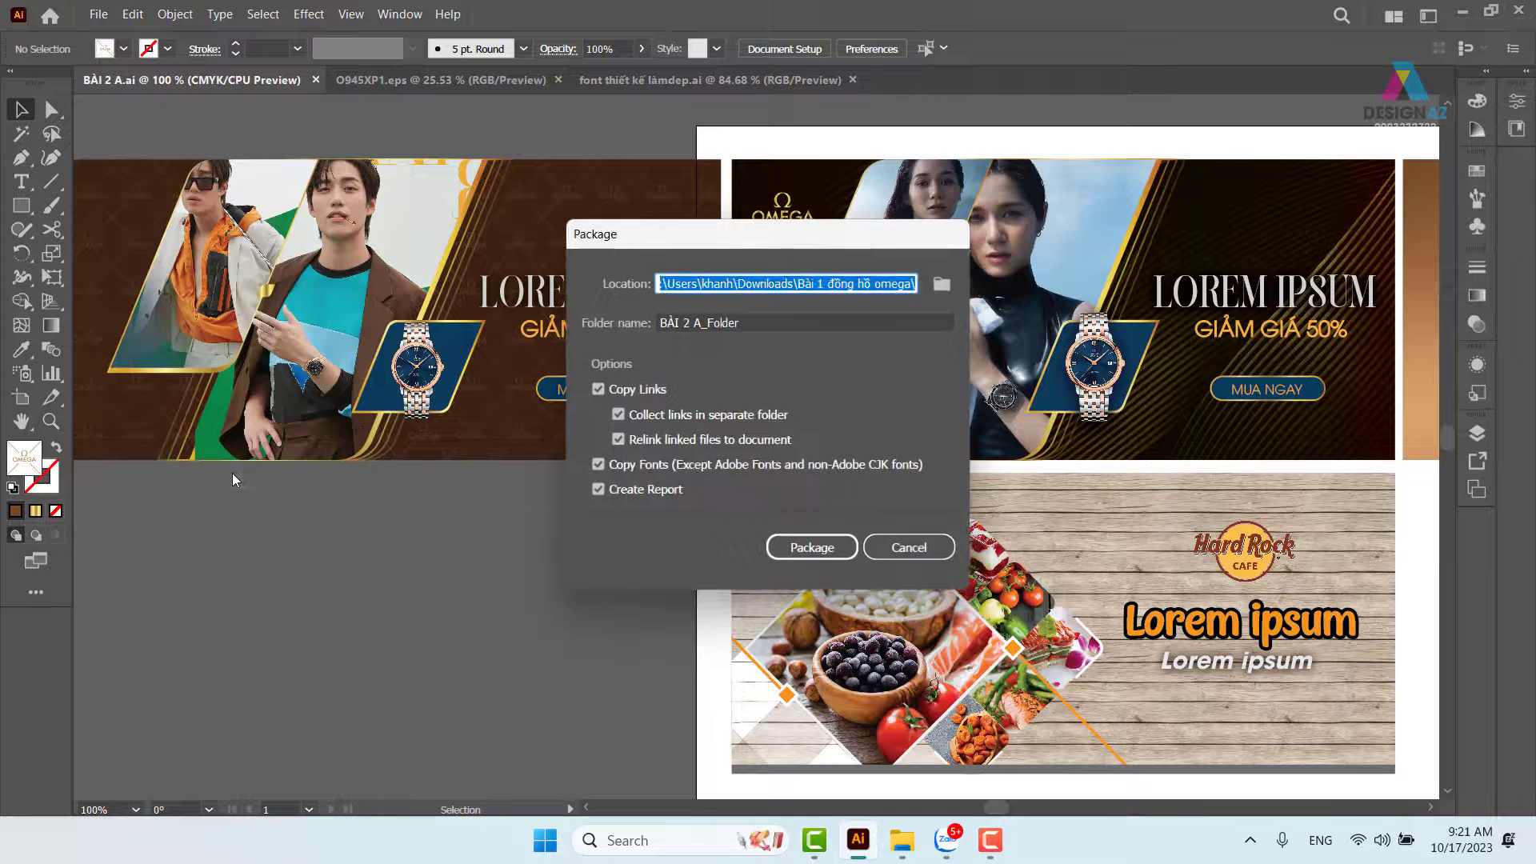
{"action": "left_click", "coordinate": [818, 549]}
{"action": "left_click", "coordinate": [872, 483]}
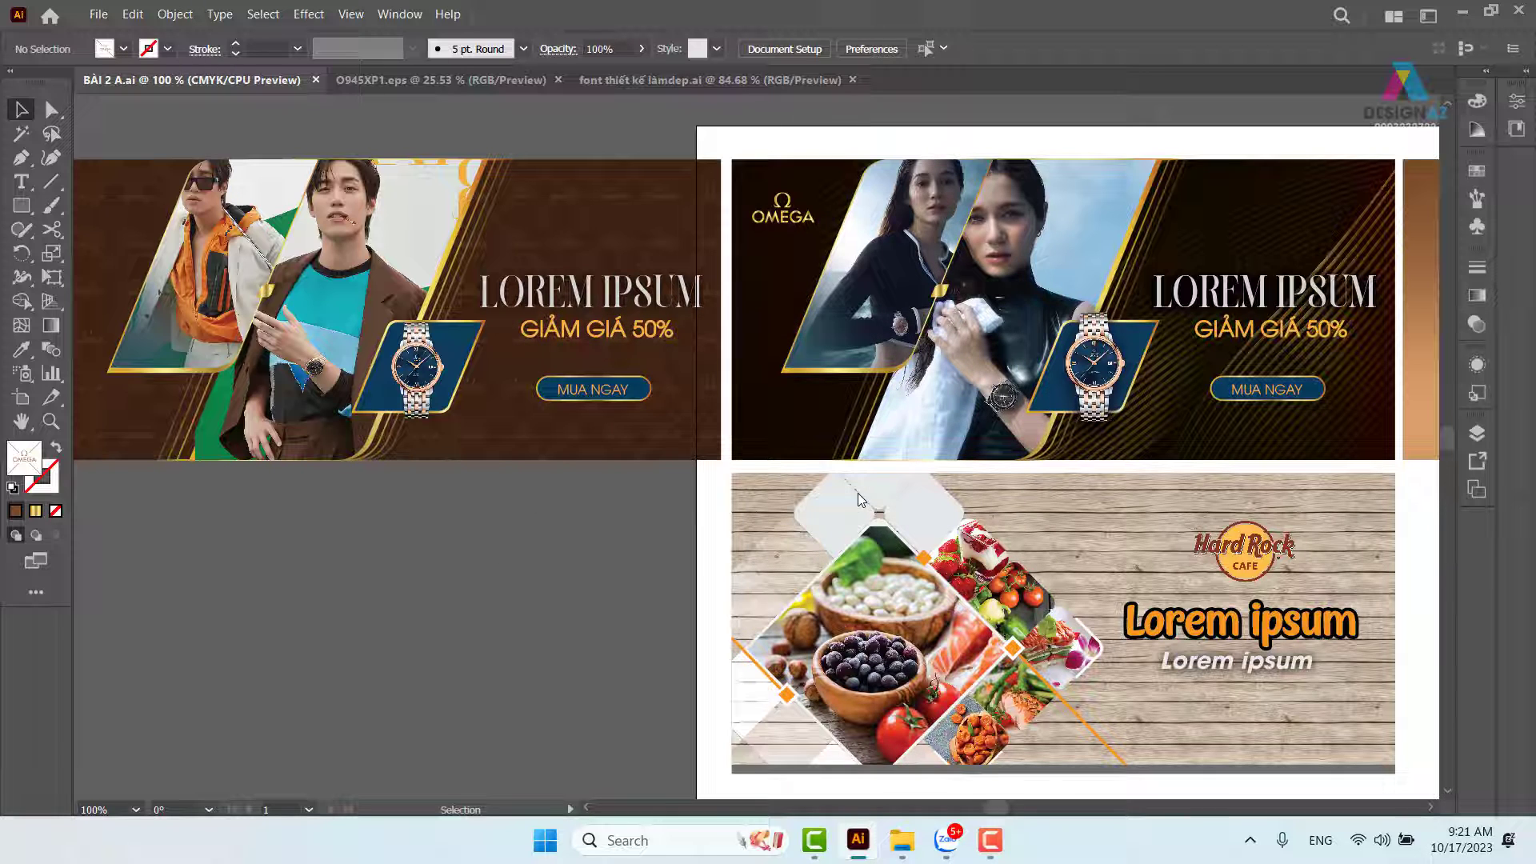
Switch to File Explorer and open BÀI 2 A_Folder inside the Bài 1 đồng hồ omega folder in Downloads.
{"action": "key", "text": "super+e"}
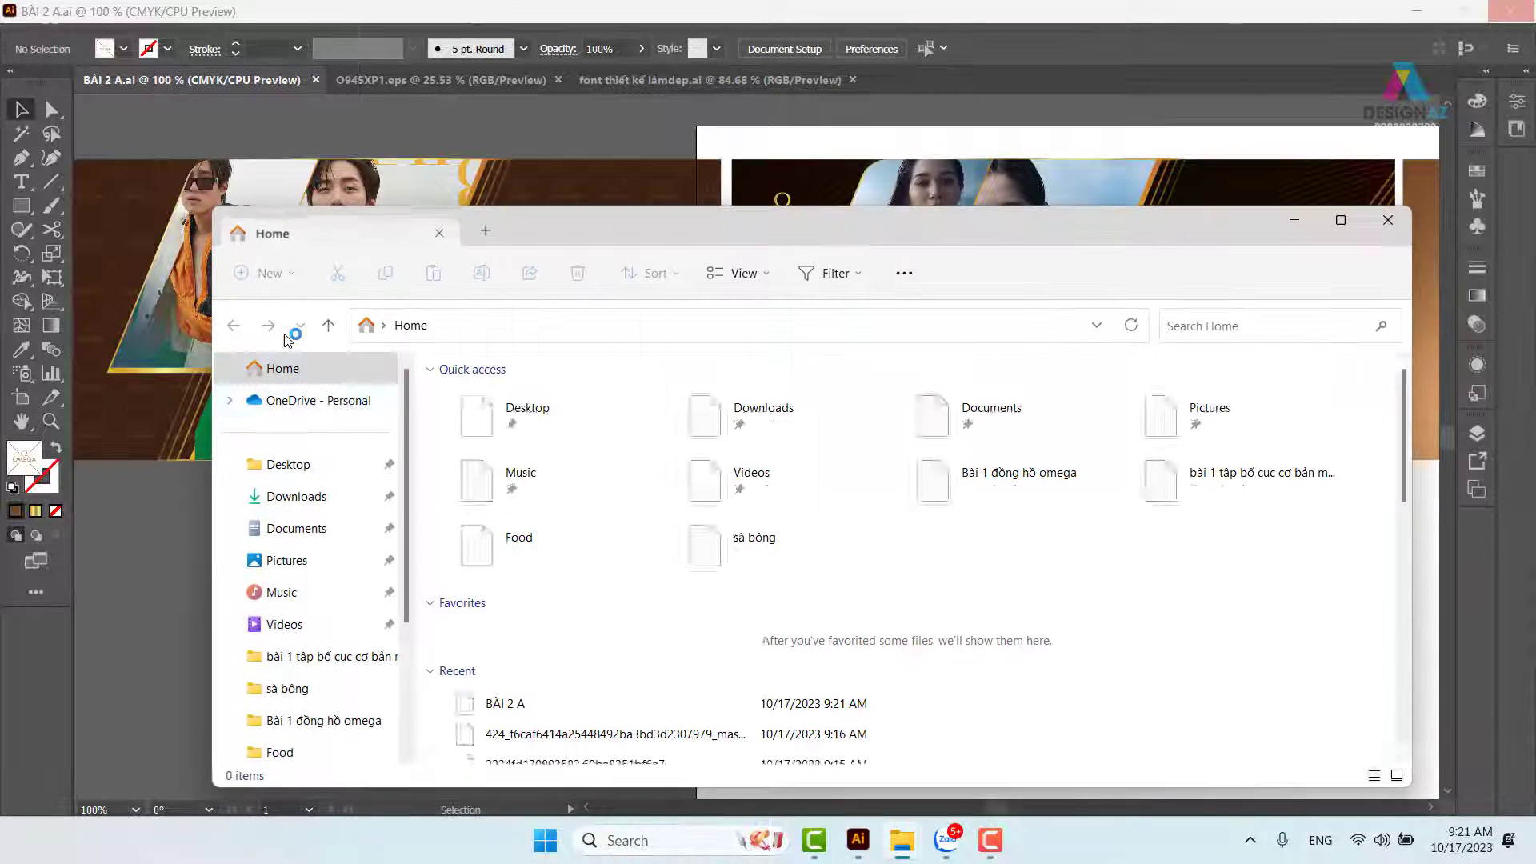
{"action": "left_click", "coordinate": [1348, 224]}
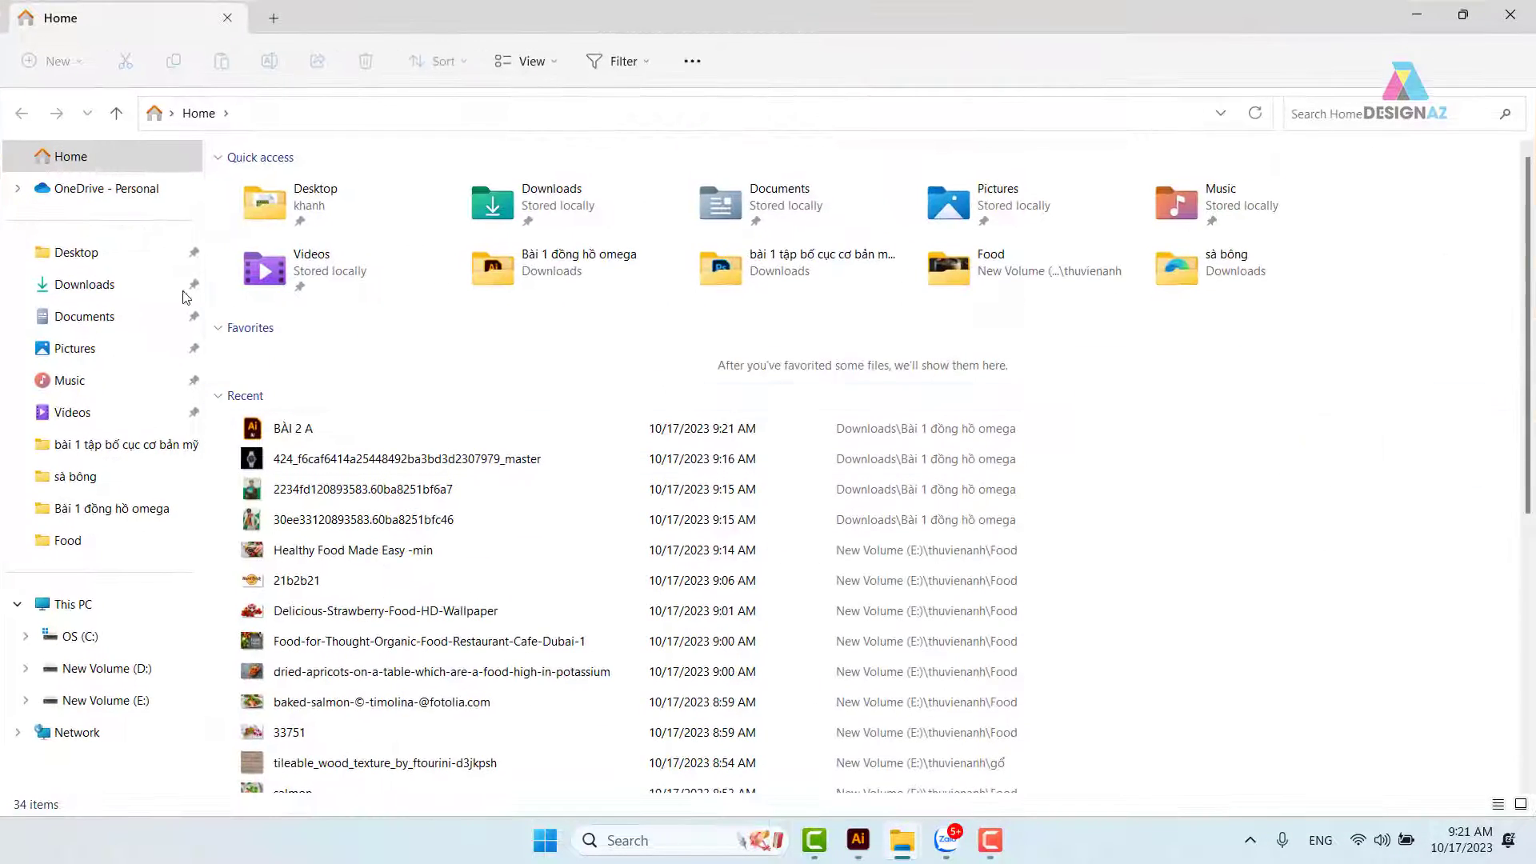
{"action": "left_click", "coordinate": [113, 288]}
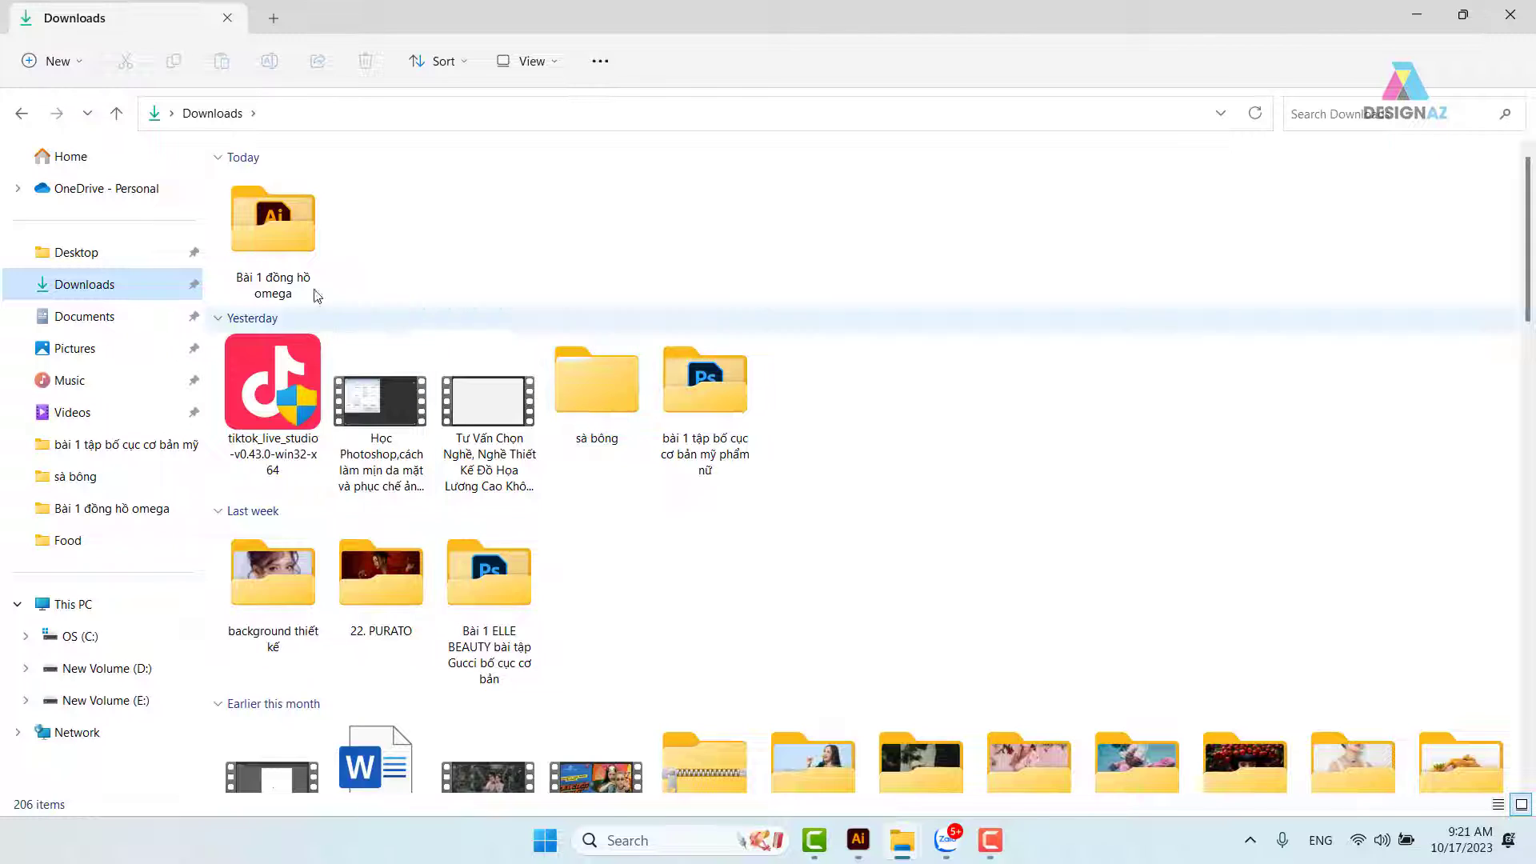
{"action": "double_click", "coordinate": [285, 245]}
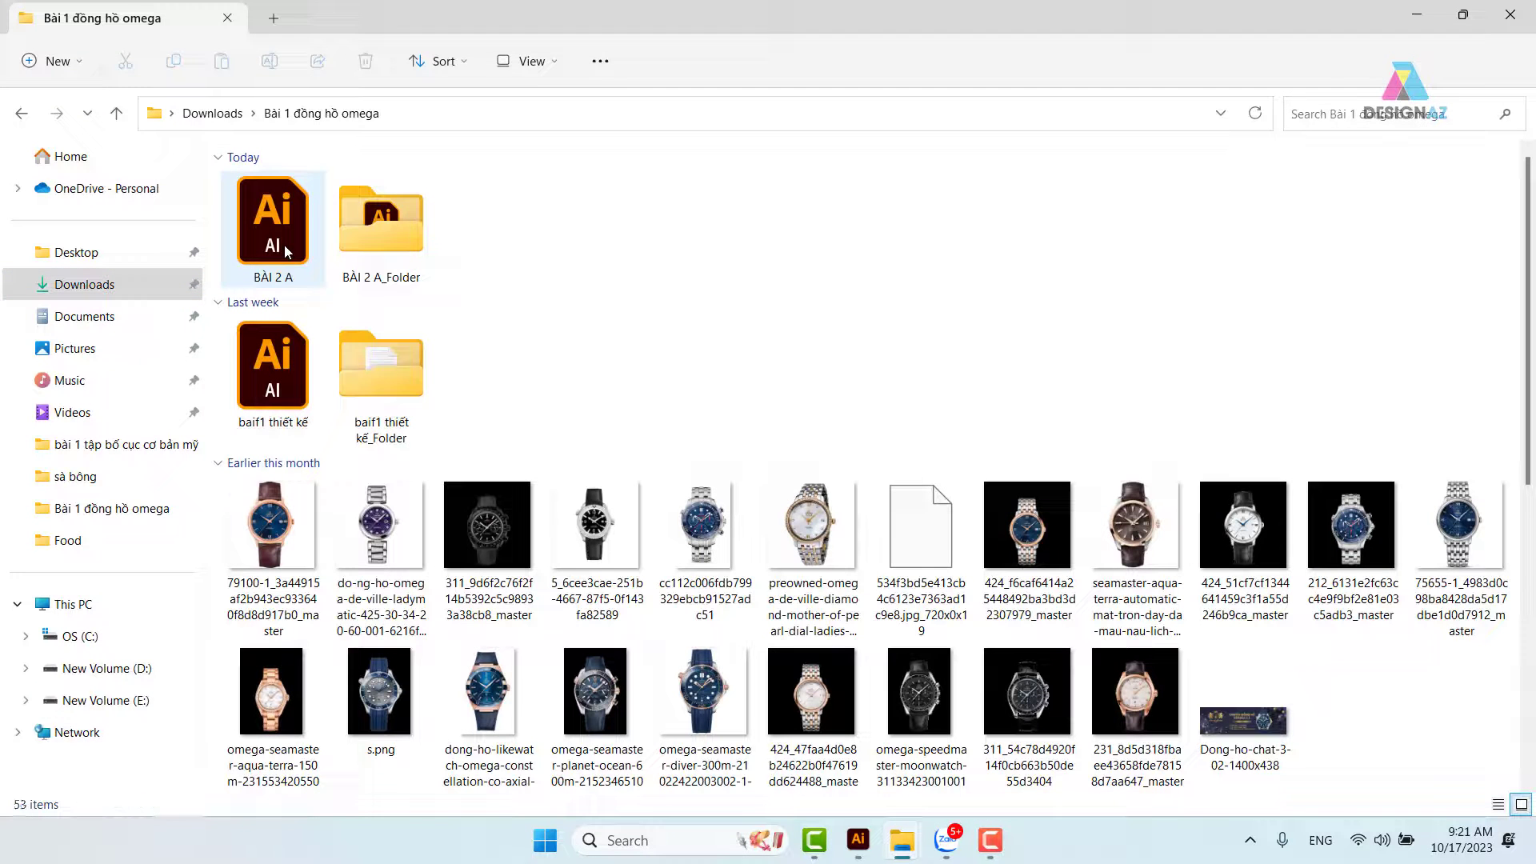
{"action": "double_click", "coordinate": [410, 227]}
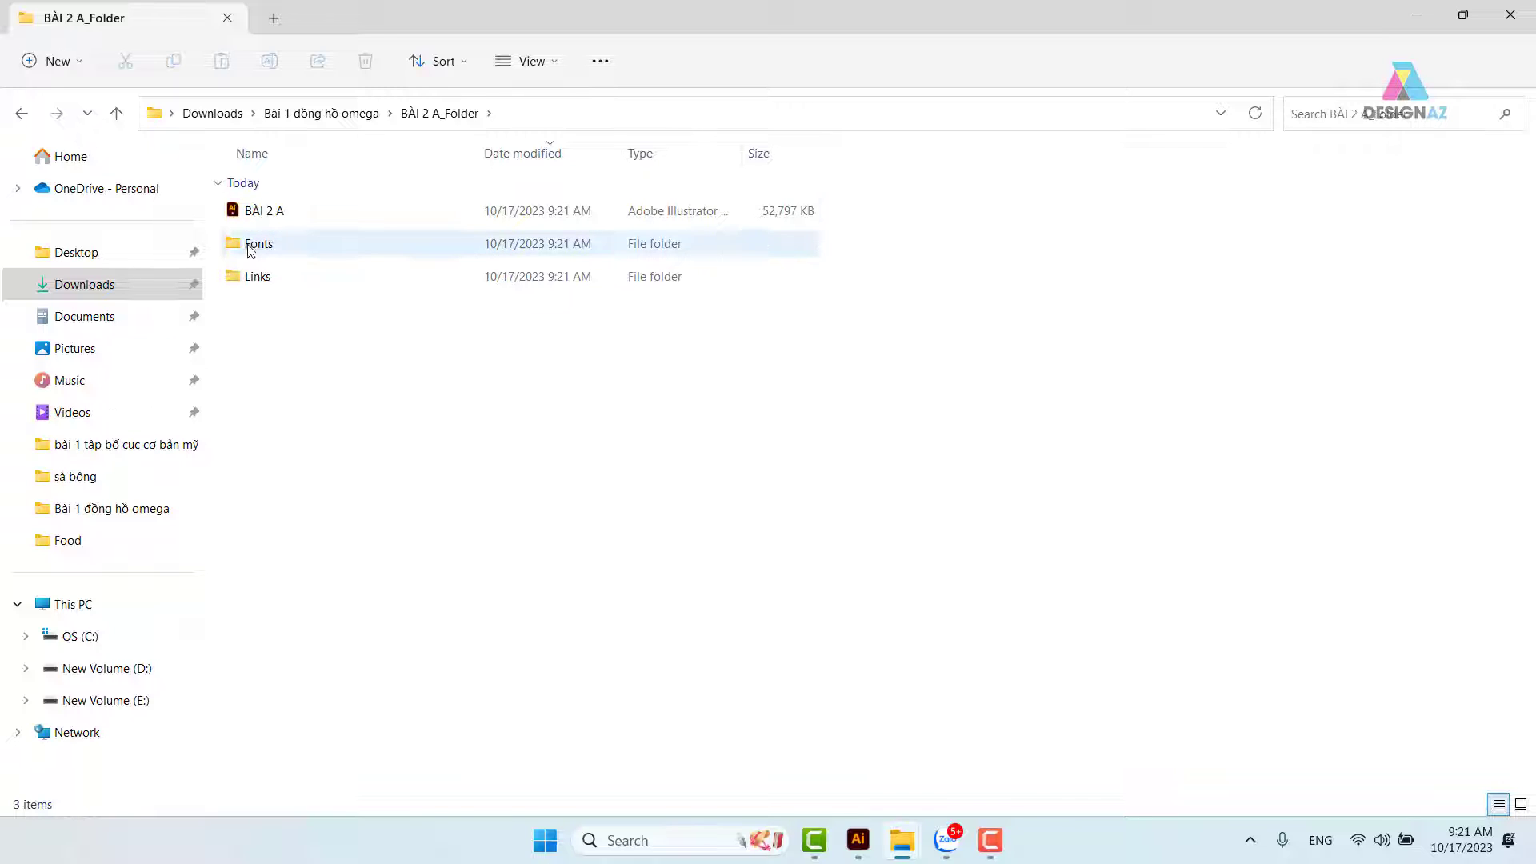
Examine the packaged Fonts folder and the install option for all its fonts, and return to the package folder.
{"action": "double_click", "coordinate": [252, 244]}
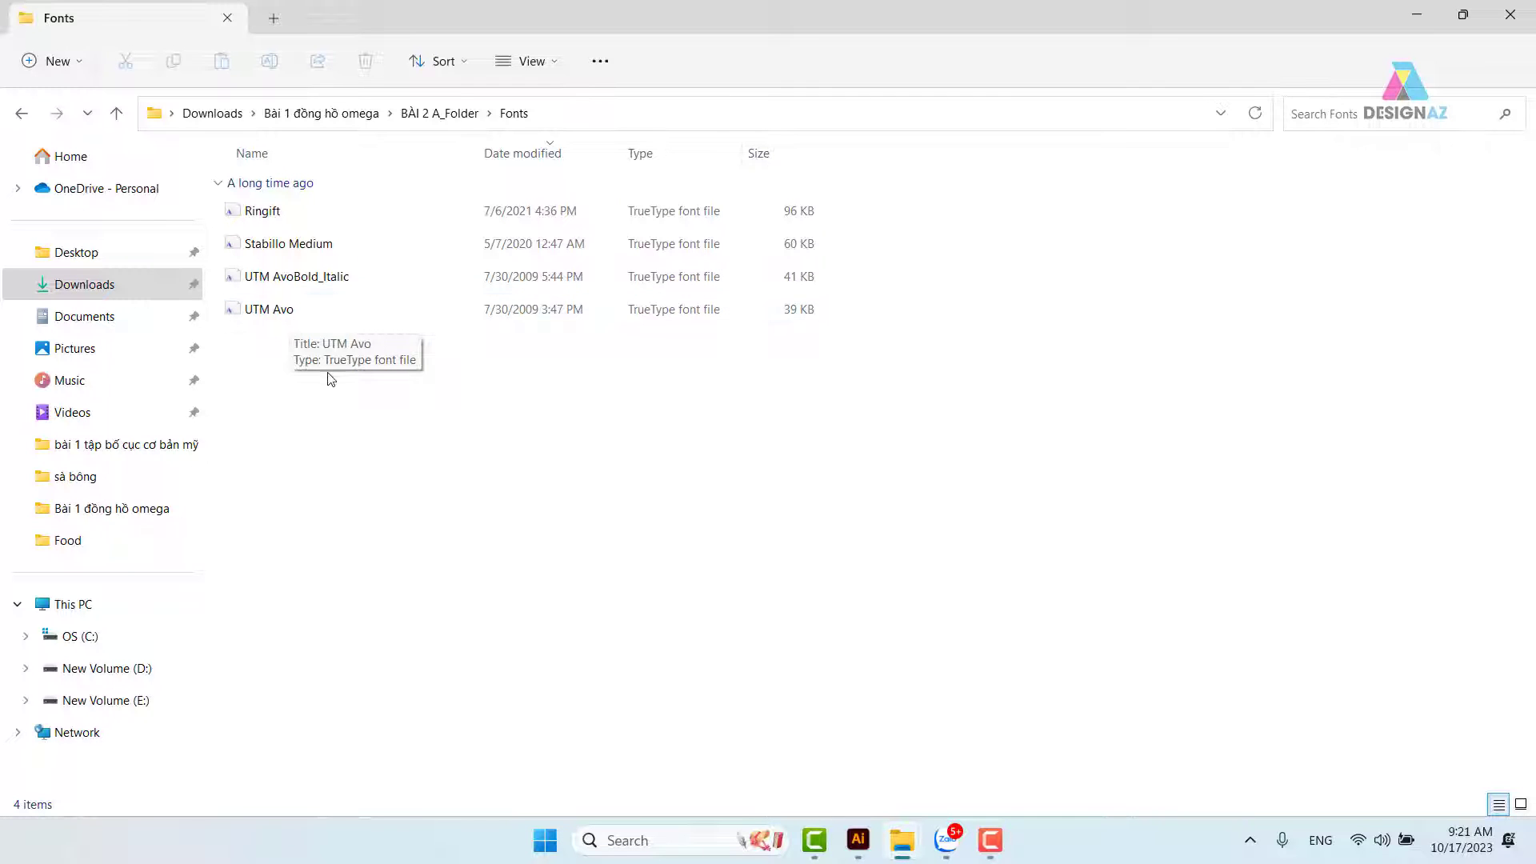
{"action": "left_click_drag", "start_coordinate": [326, 372], "coordinate": [254, 195]}
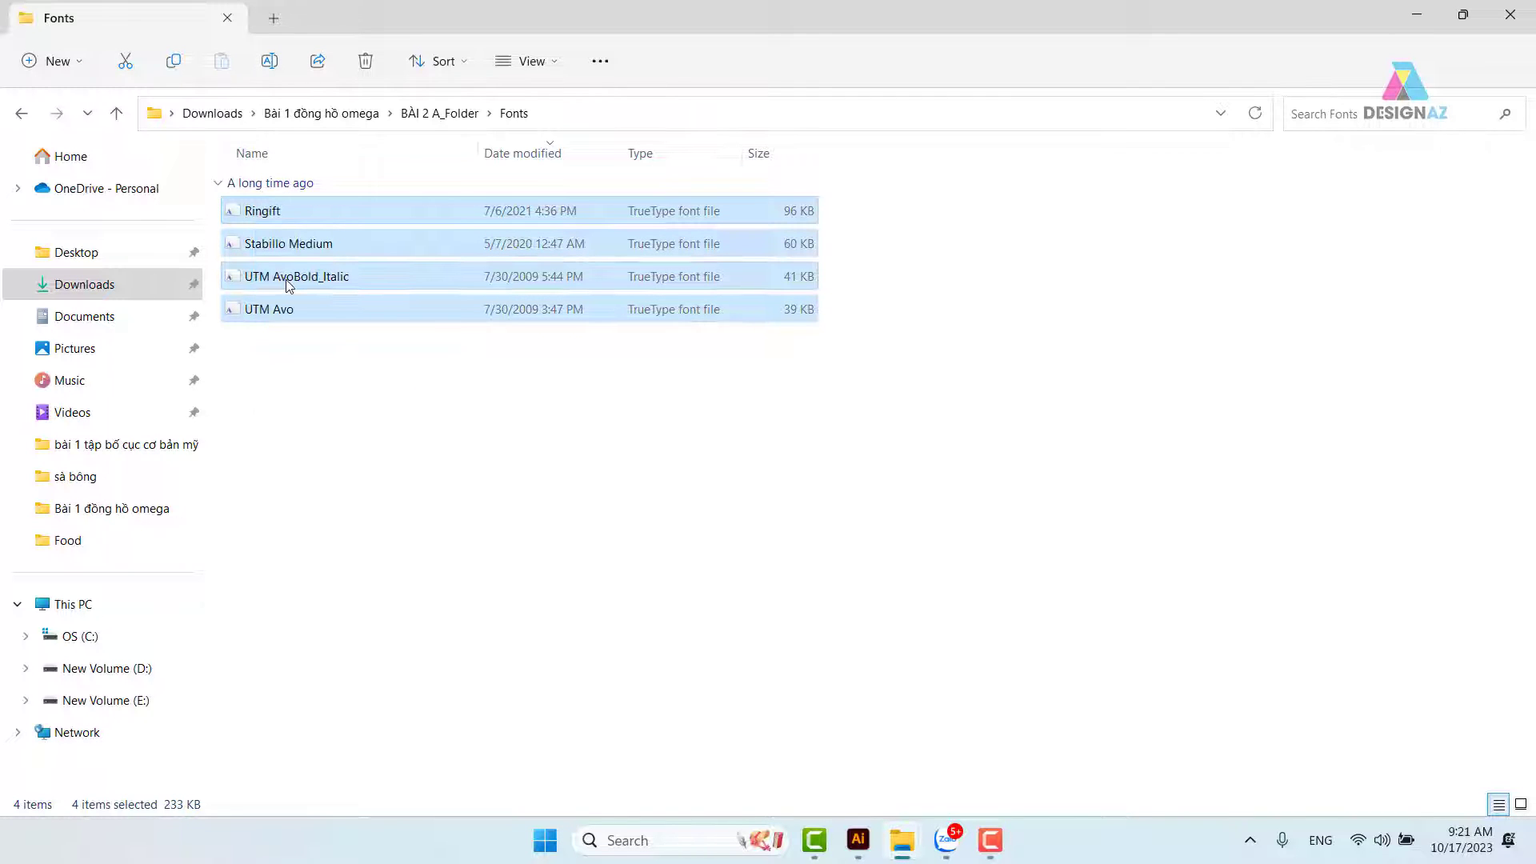
{"action": "right_click", "coordinate": [272, 214]}
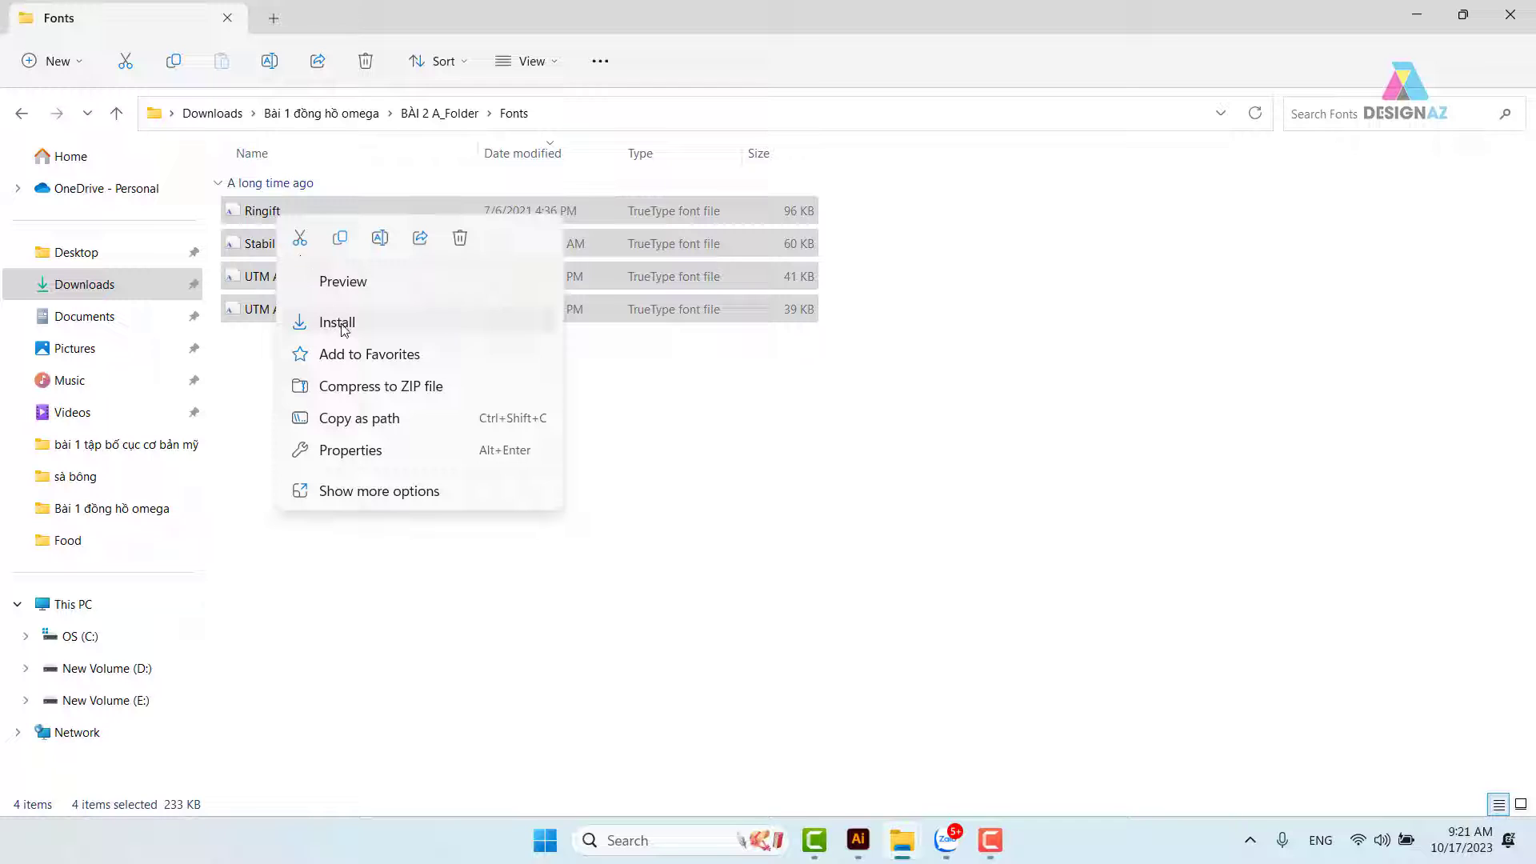
{"action": "left_click", "coordinate": [240, 370]}
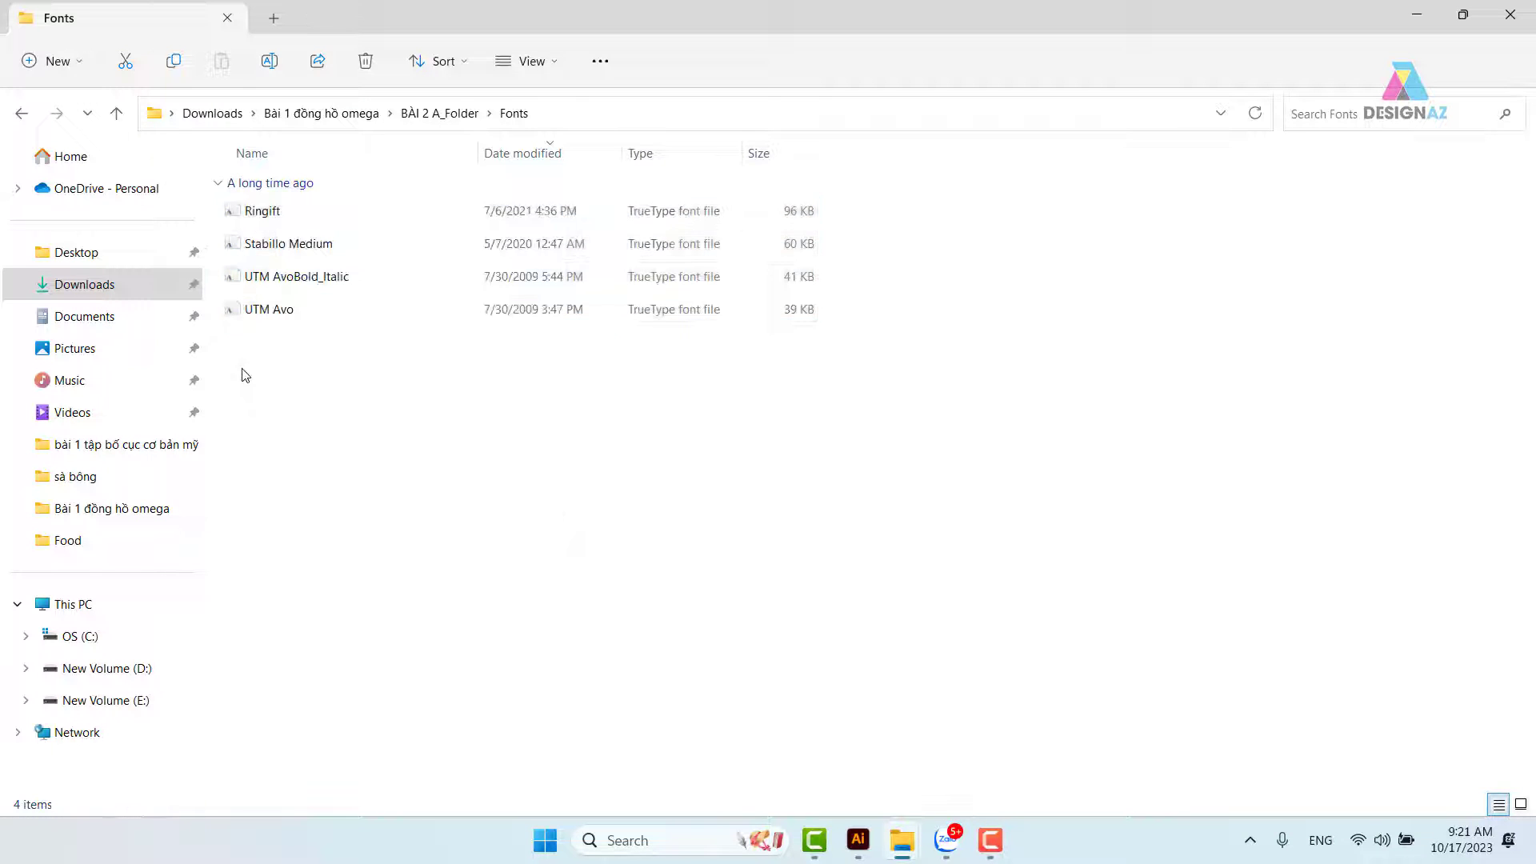
{"action": "left_click", "coordinate": [24, 114]}
Examine the packaged Links folder with its images shown as icons, and return to the BÀI 2 A file in the package folder.
{"action": "double_click", "coordinate": [242, 276]}
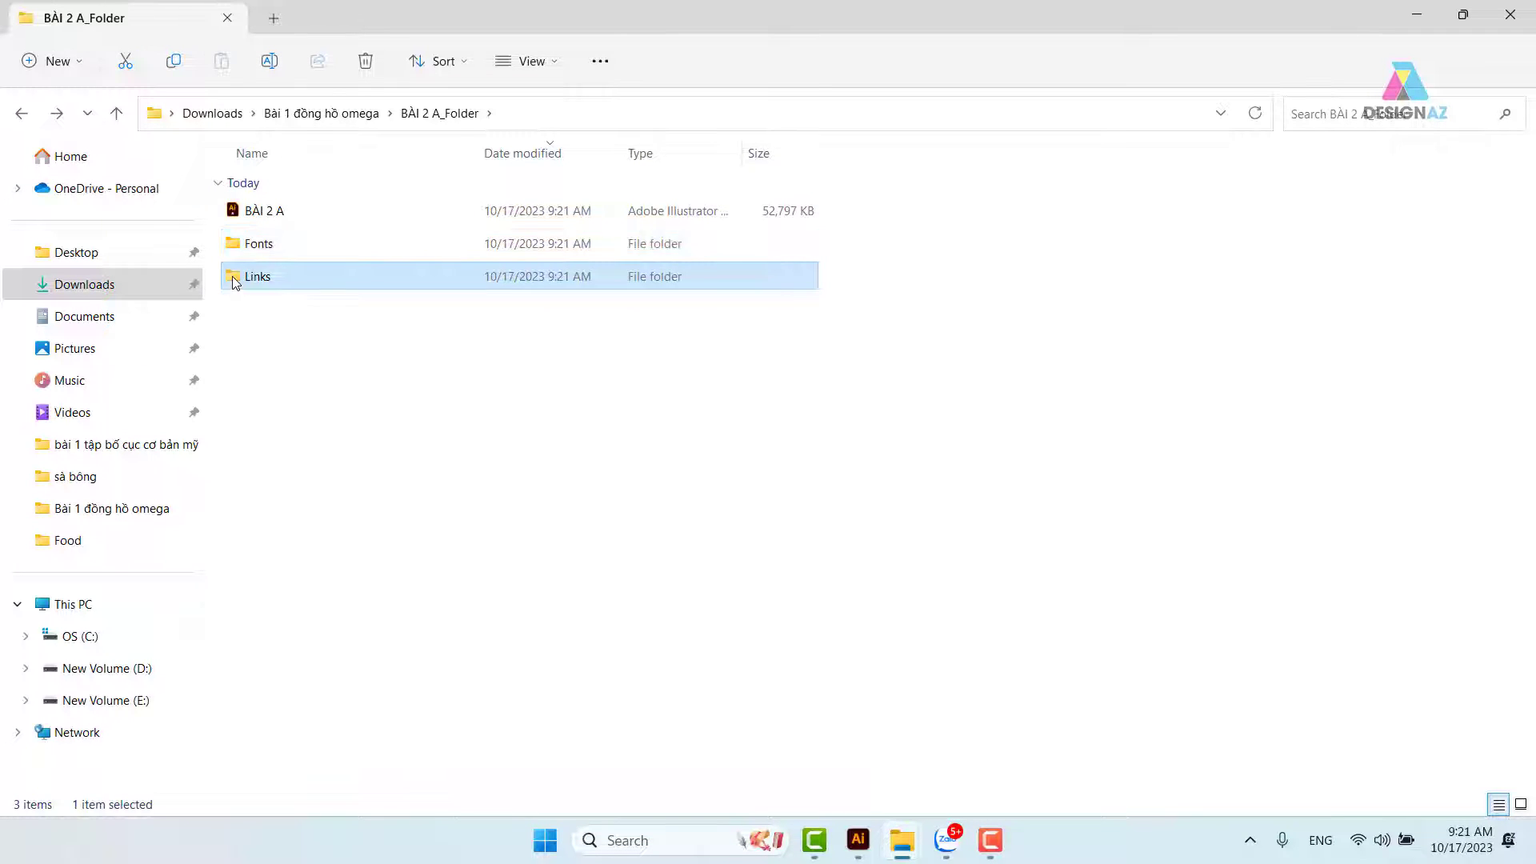
{"action": "left_click", "coordinate": [532, 61]}
{"action": "left_click", "coordinate": [547, 139]}
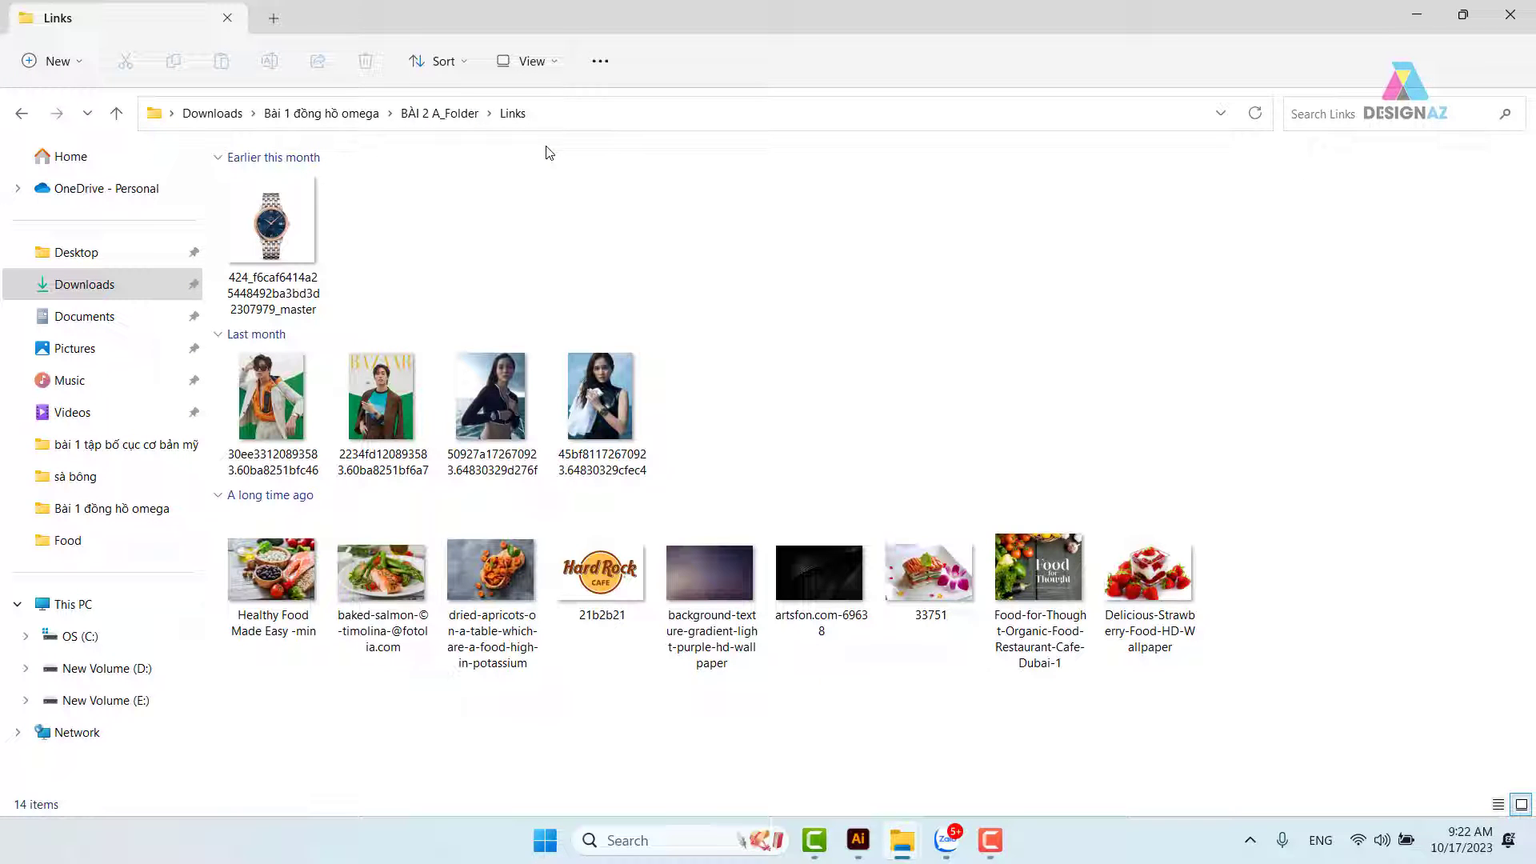
{"action": "left_click", "coordinate": [21, 112]}
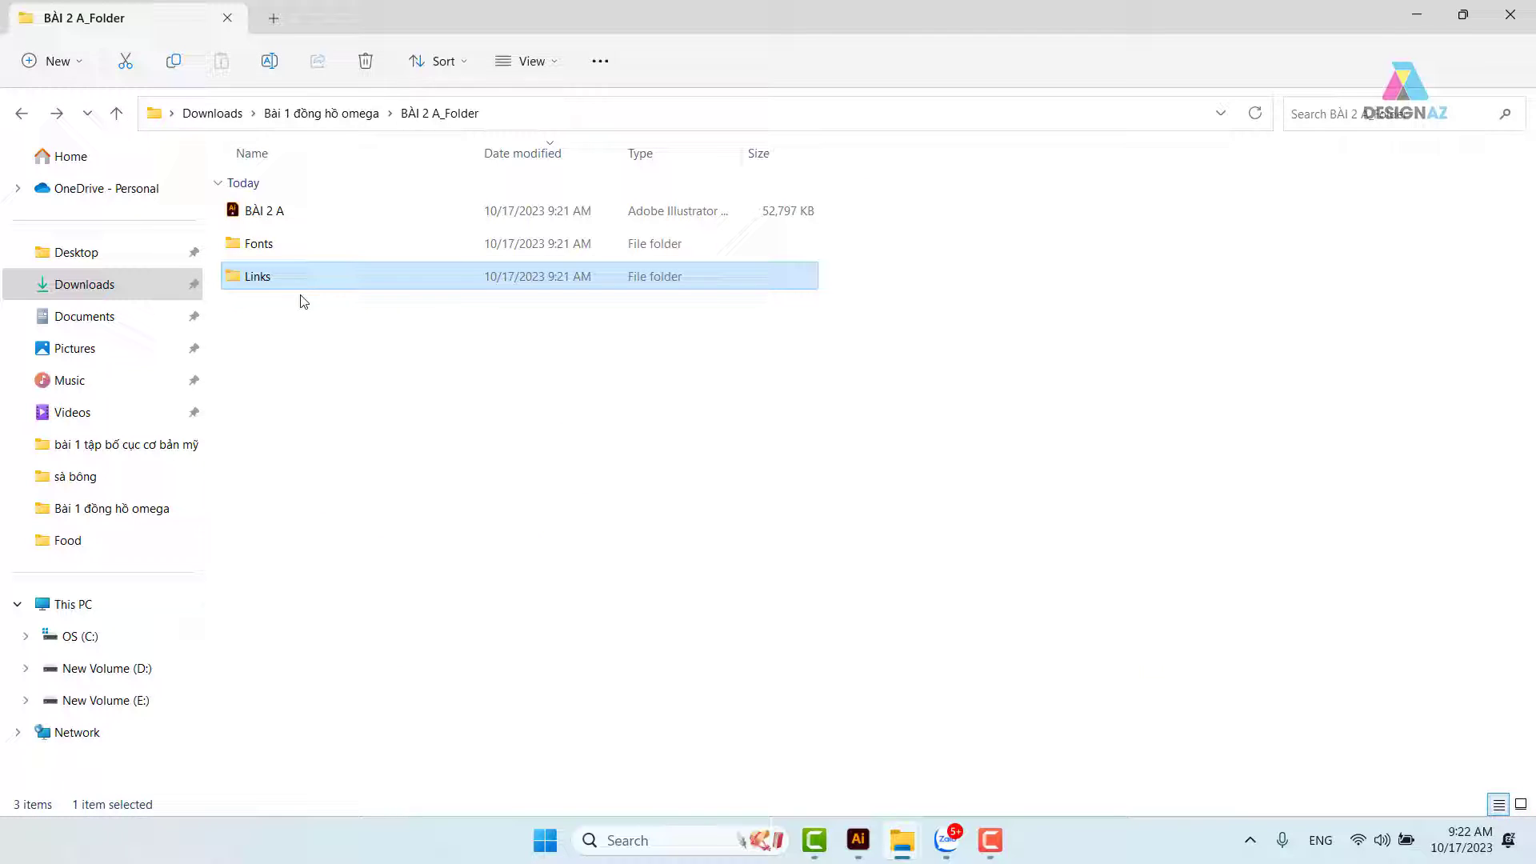
{"action": "left_click", "coordinate": [277, 215]}
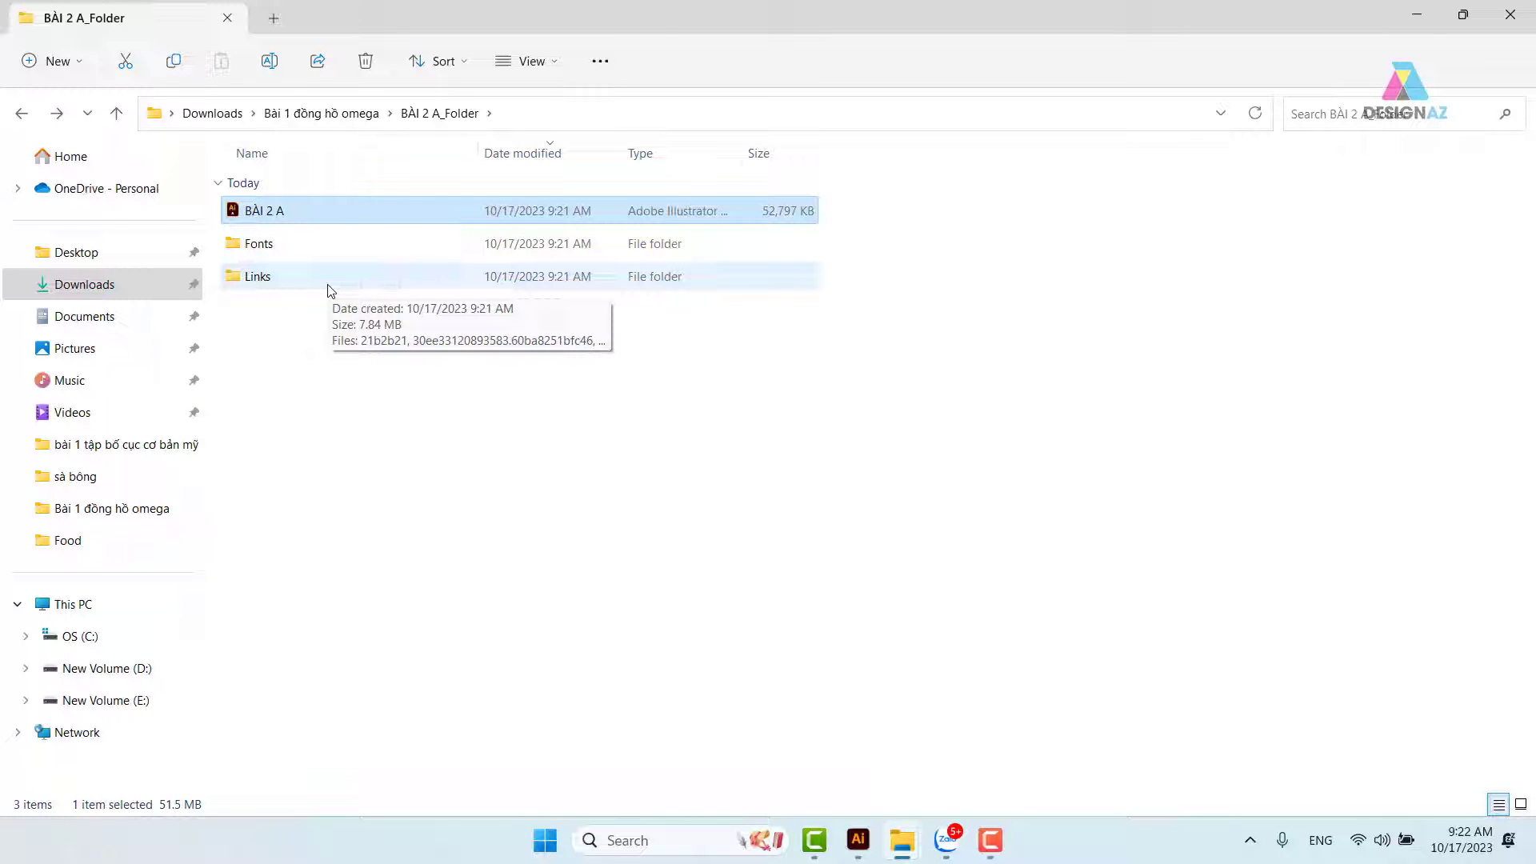
Switch back to Illustrator, cancel the font-embedding warning and dismiss the packaging message.
{"action": "left_click", "coordinate": [858, 840]}
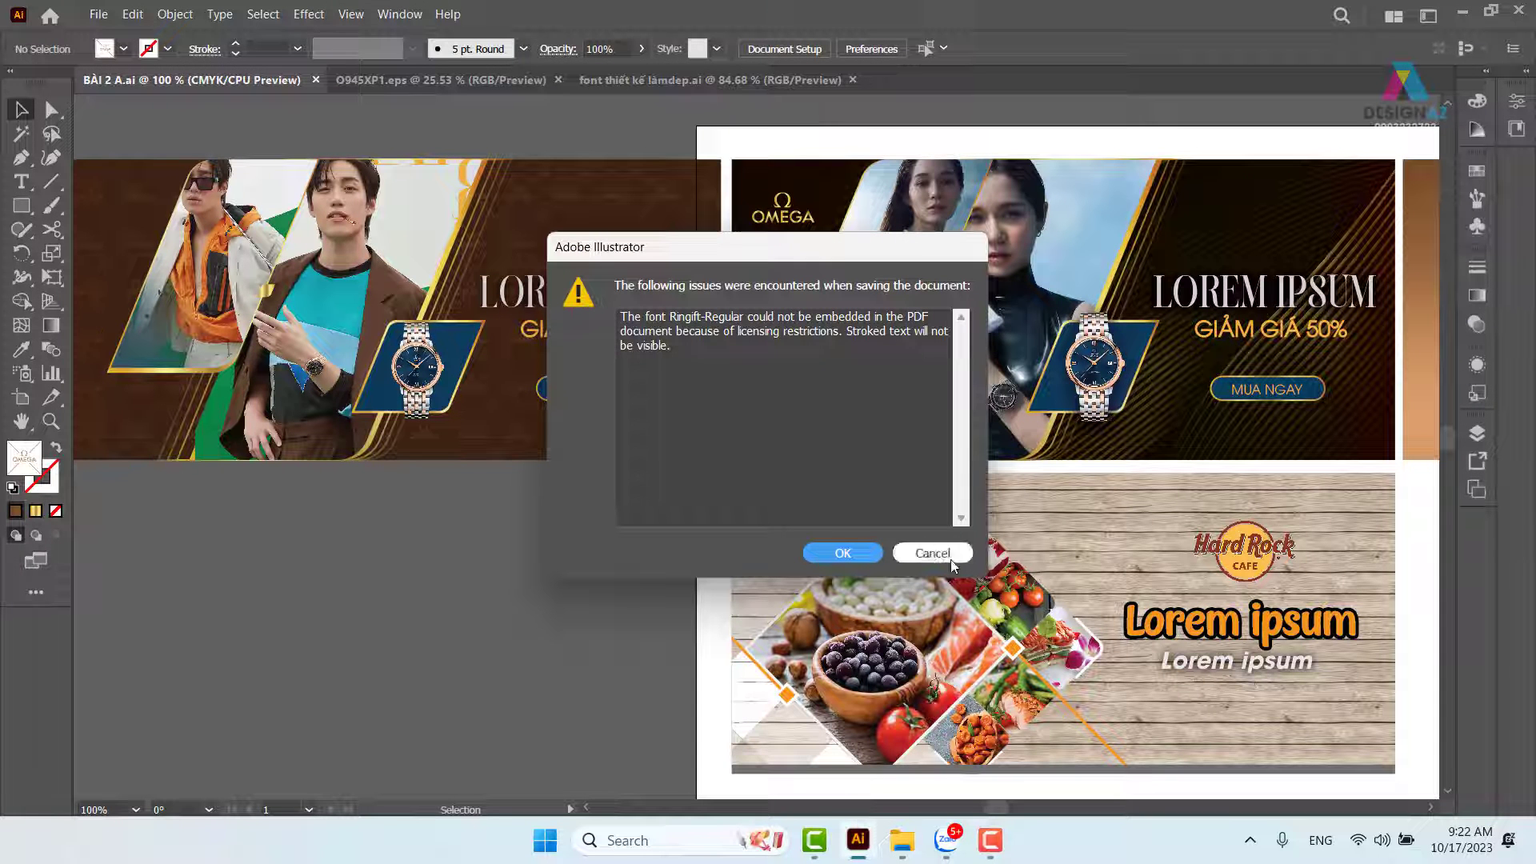
{"action": "left_click", "coordinate": [952, 555]}
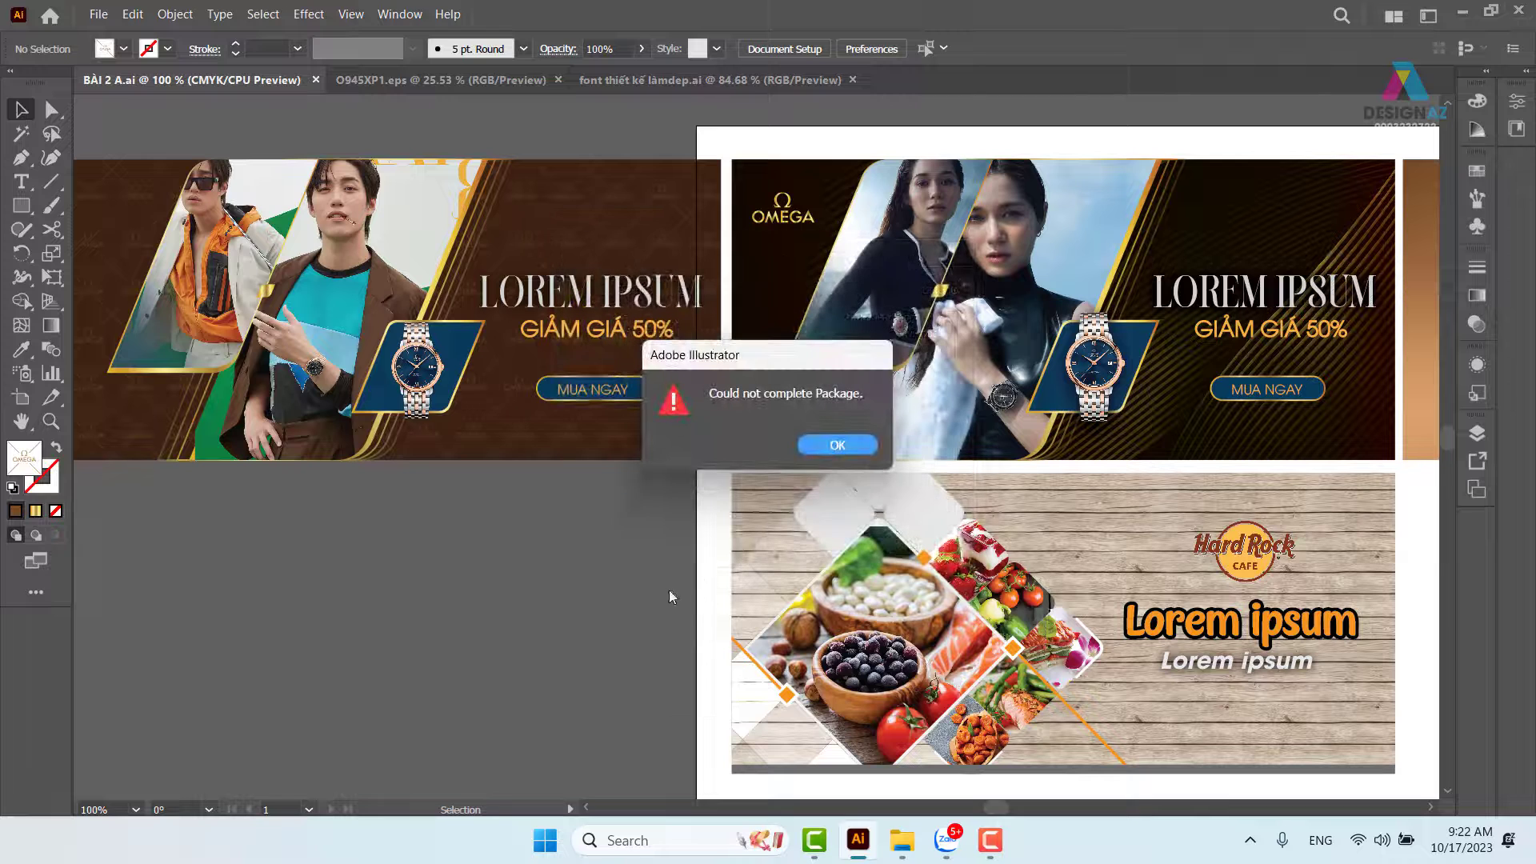
{"action": "left_click", "coordinate": [851, 448]}
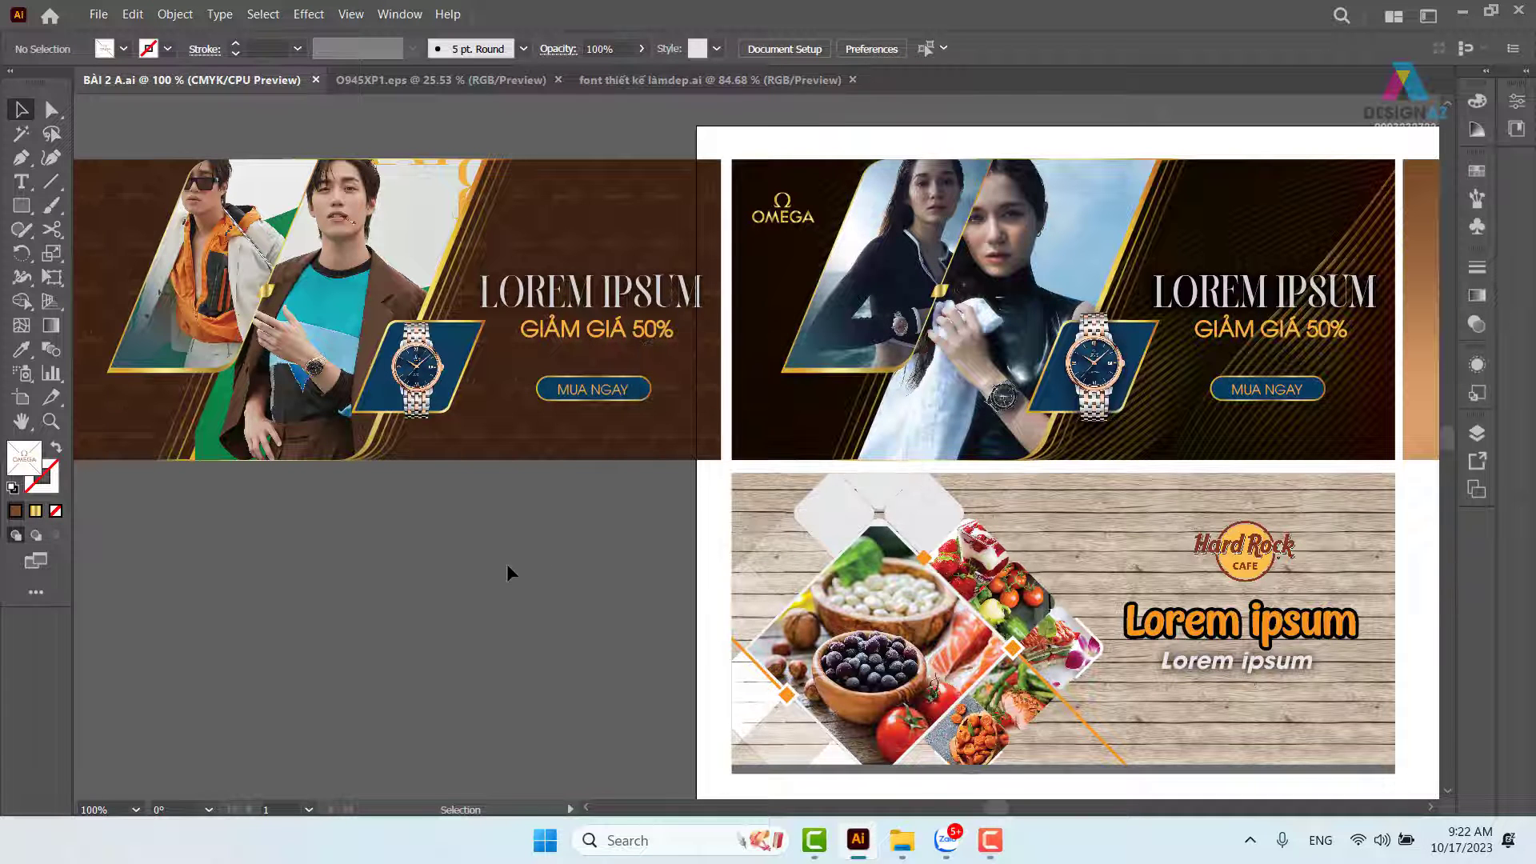
{"action": "left_click_drag", "start_coordinate": [1081, 561], "coordinate": [544, 539]}
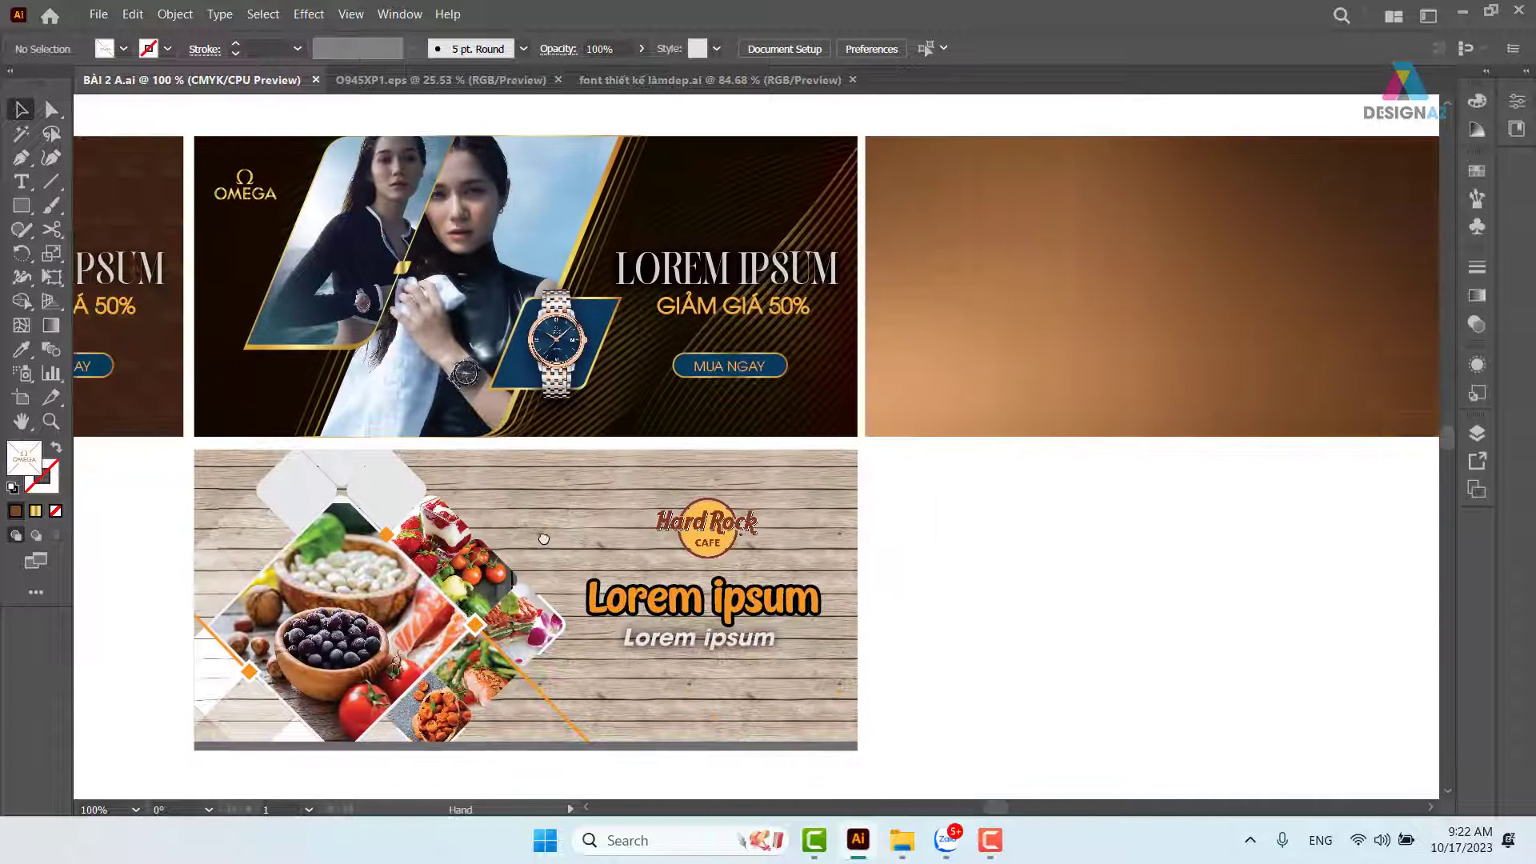
{"action": "left_click_drag", "start_coordinate": [689, 539], "coordinate": [1187, 529]}
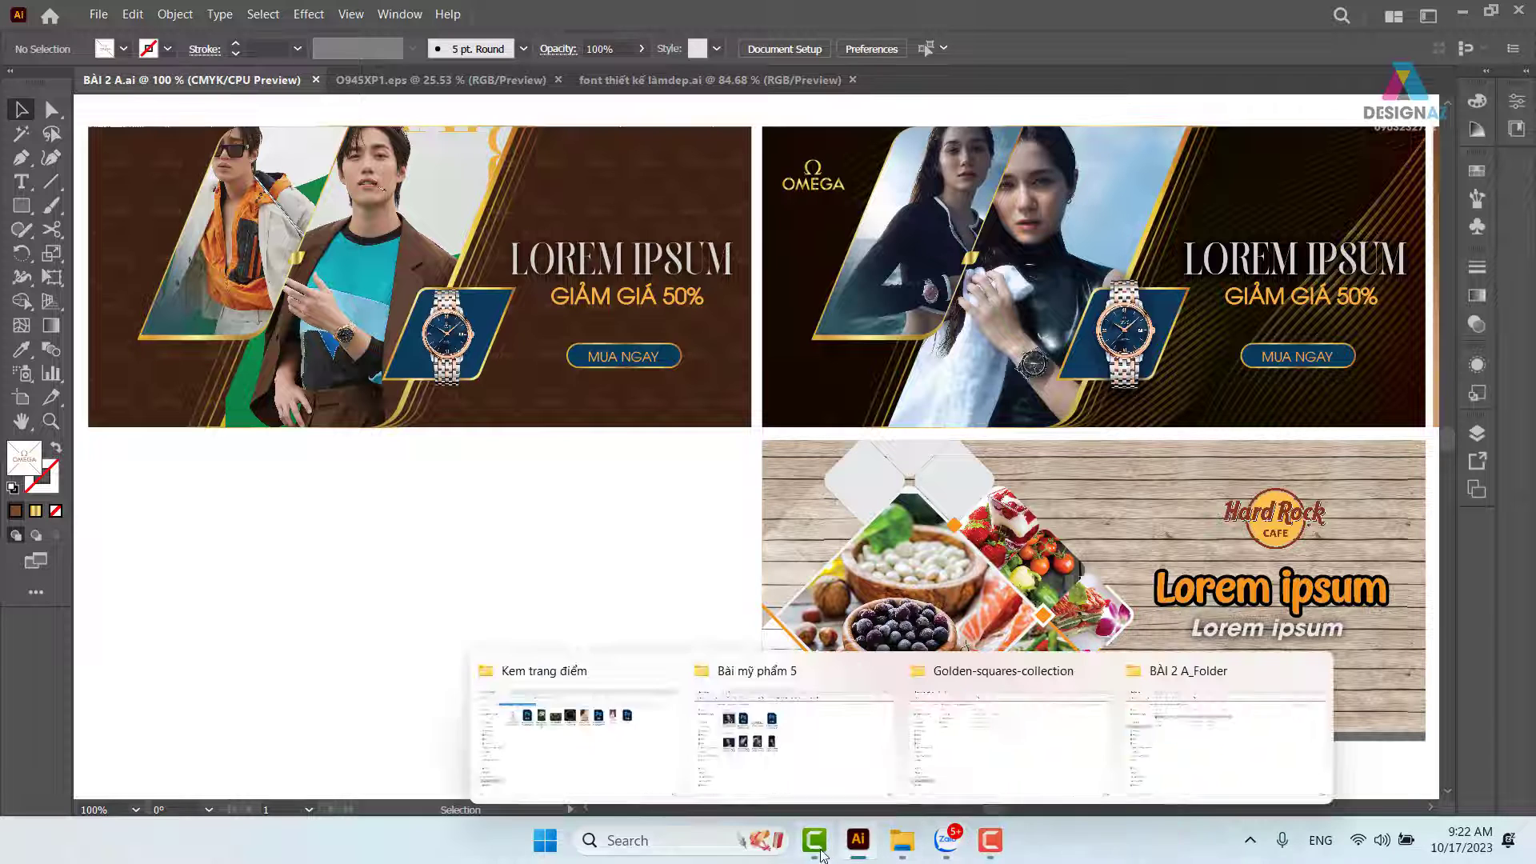
{"action": "mouse_move", "coordinate": [816, 850]}
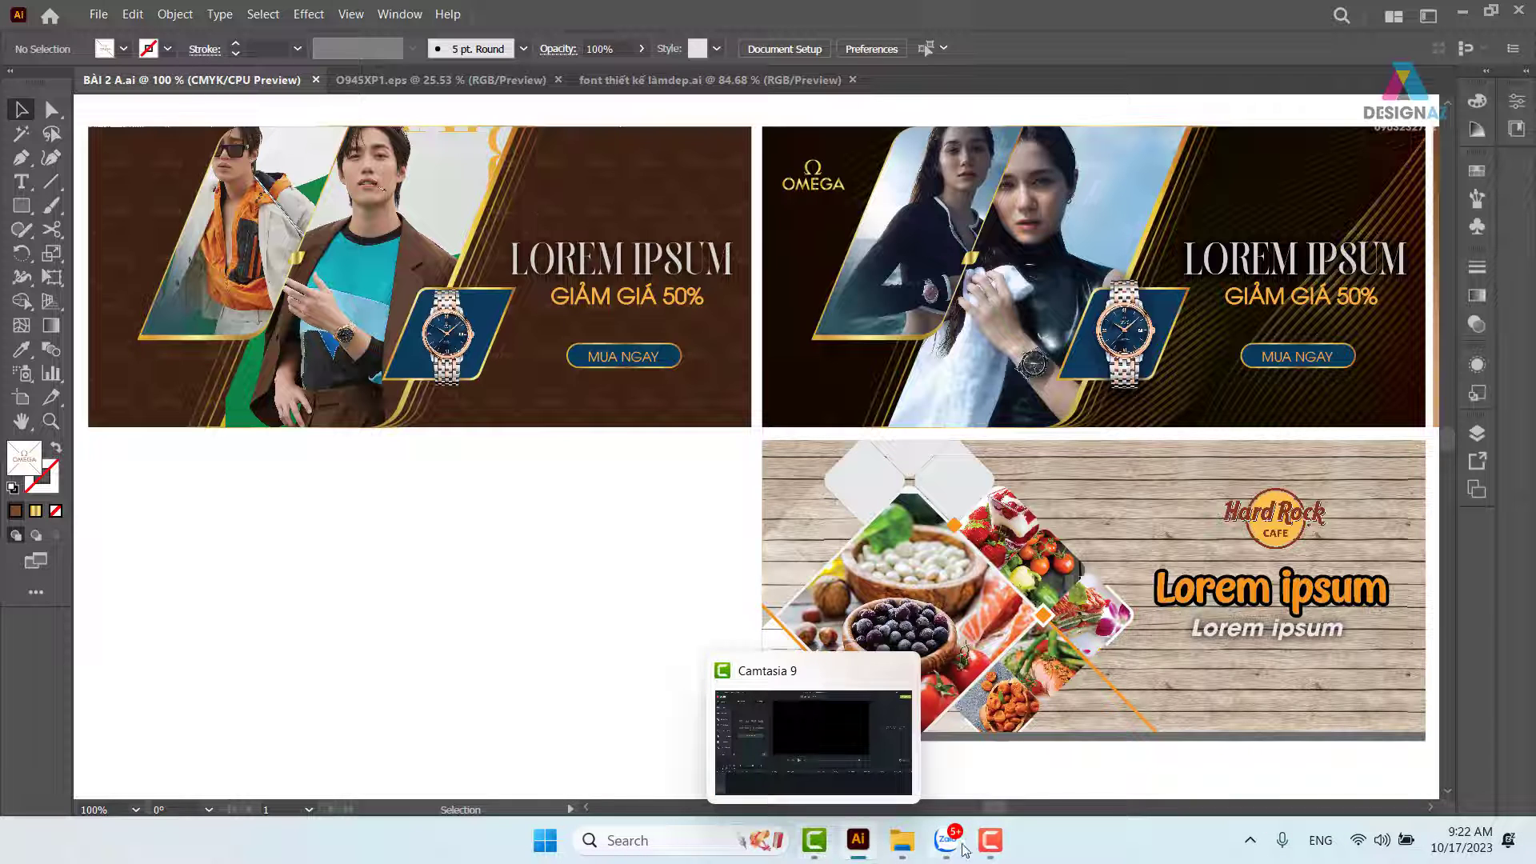
{"action": "left_click", "coordinate": [990, 844]}
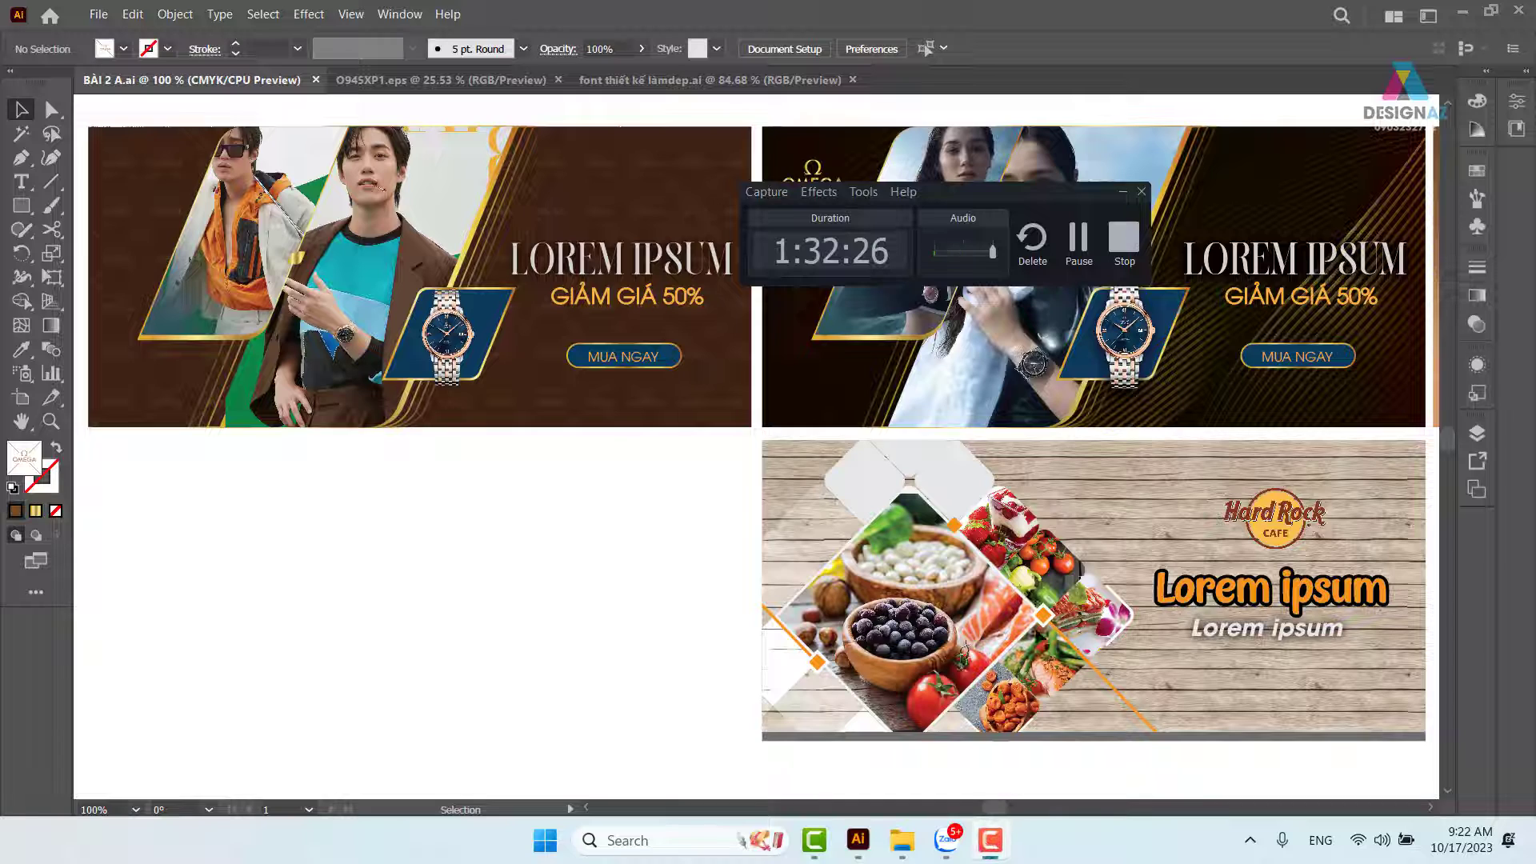